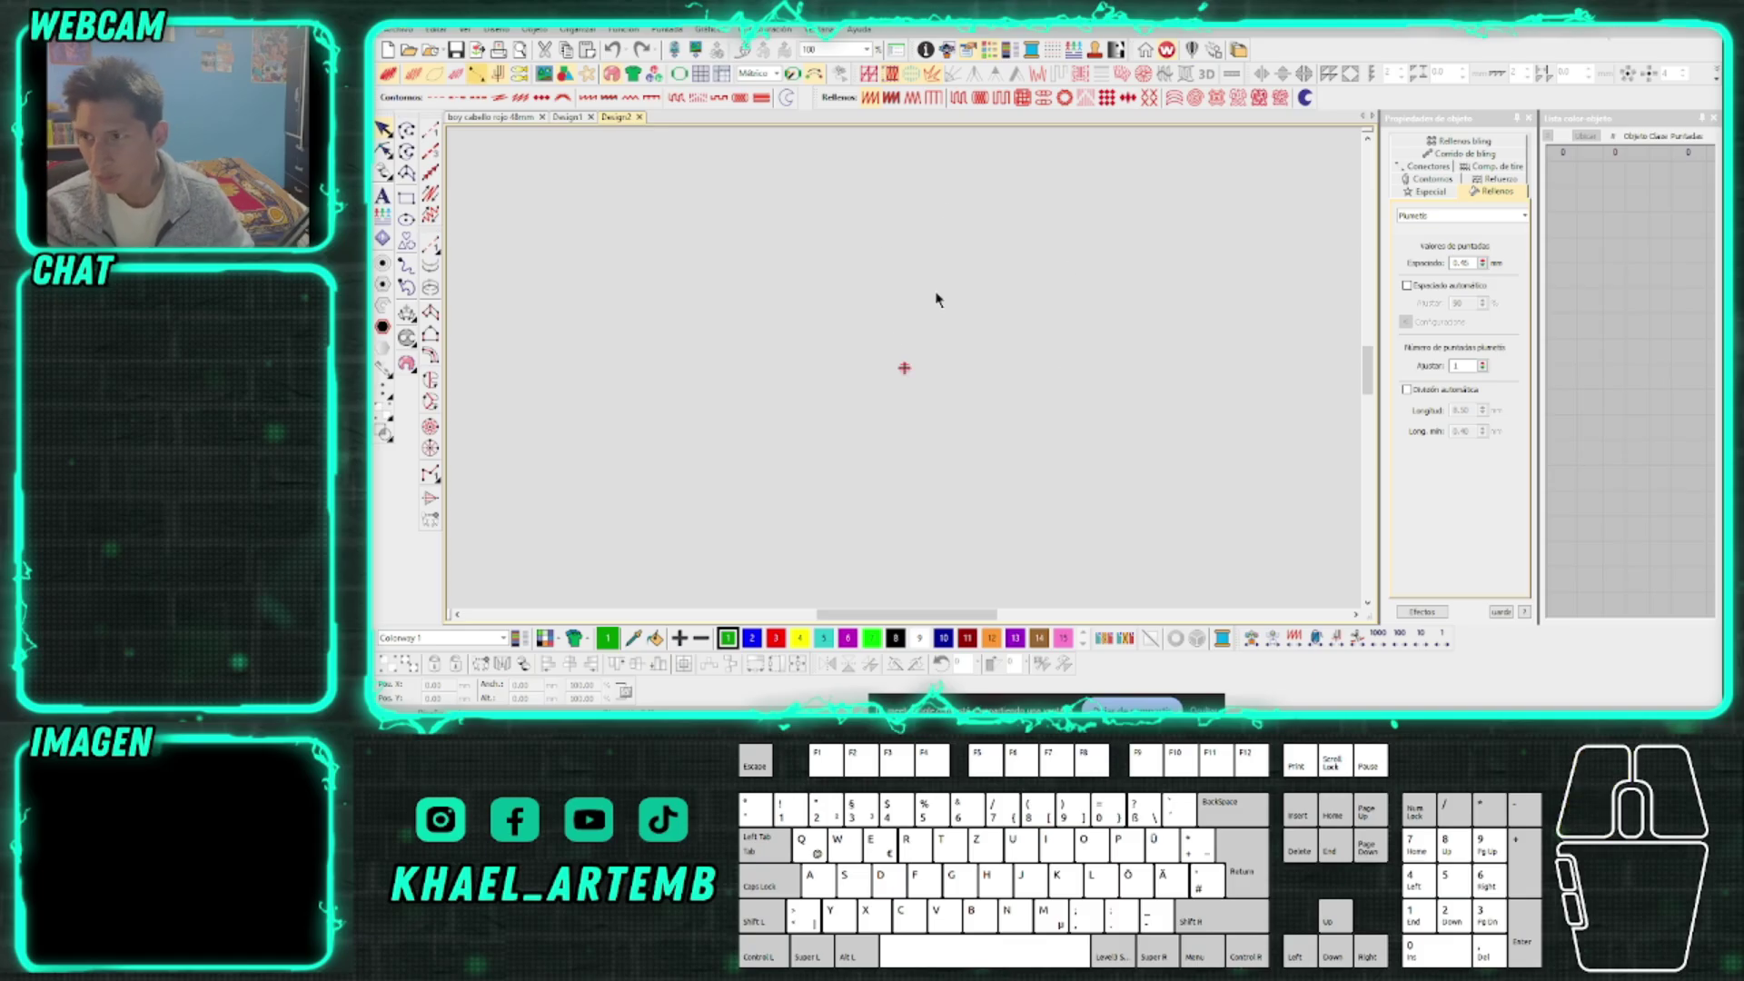
Show the grid and rulers in the empty design window
{"action": "key", "text": "0"}
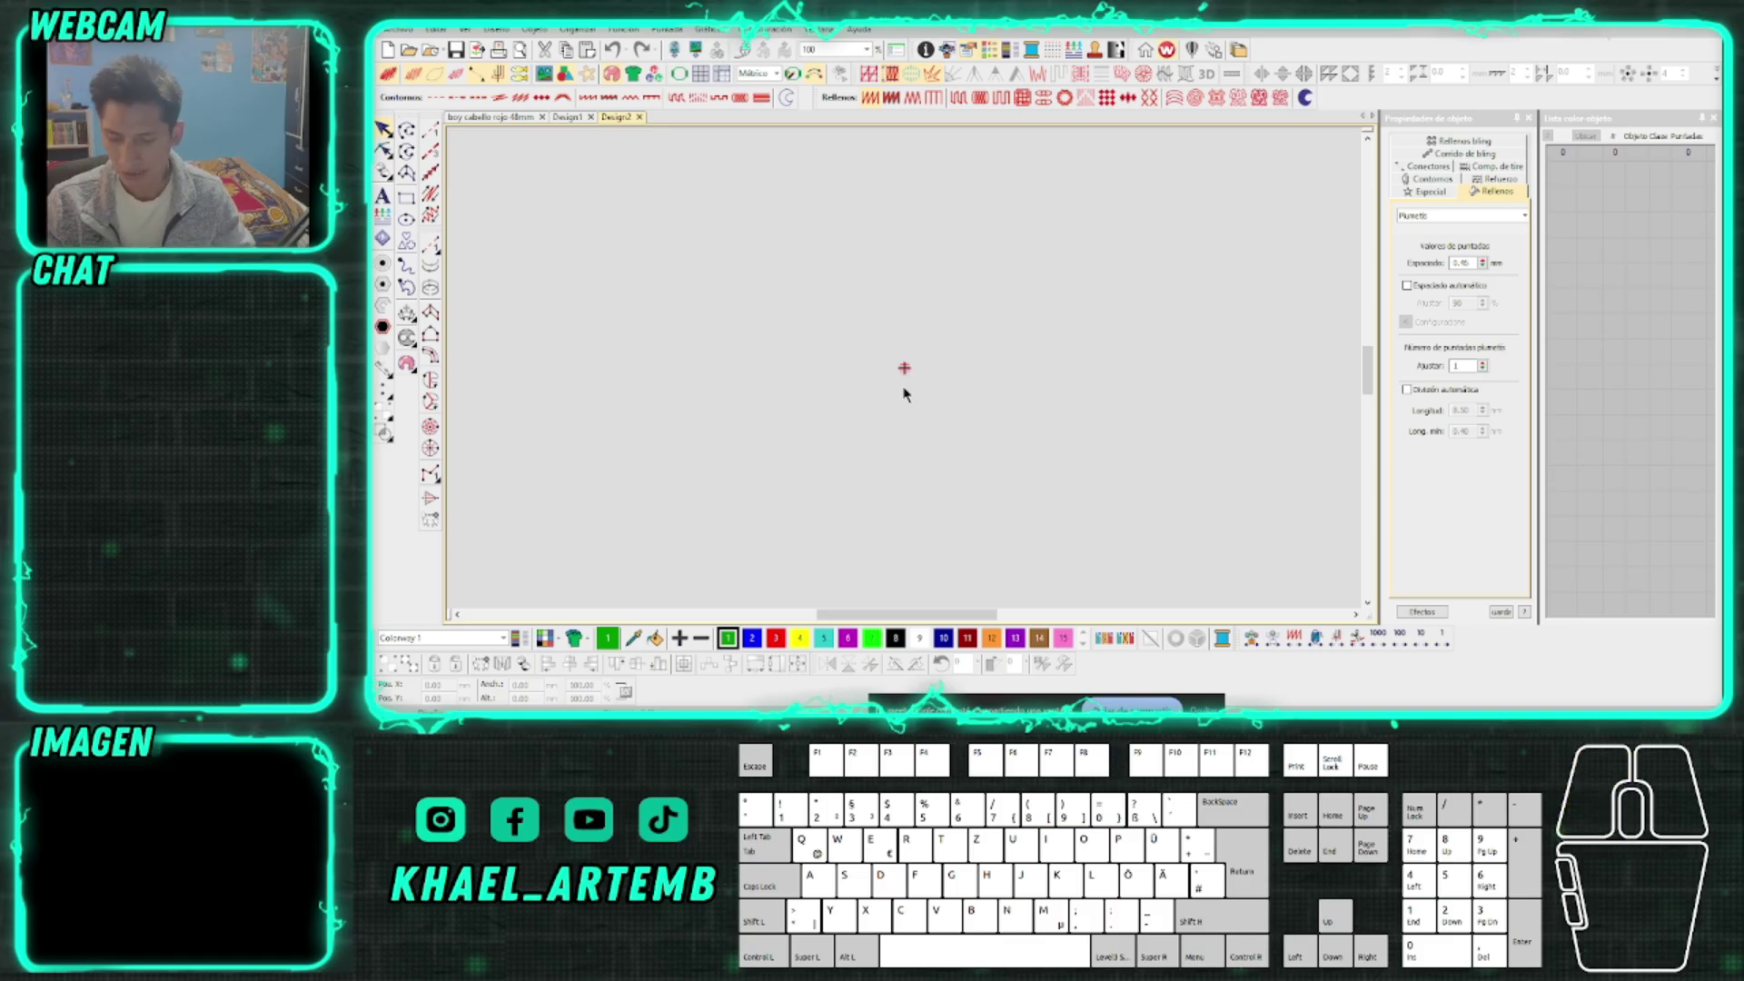
{"action": "left_click", "coordinate": [899, 363]}
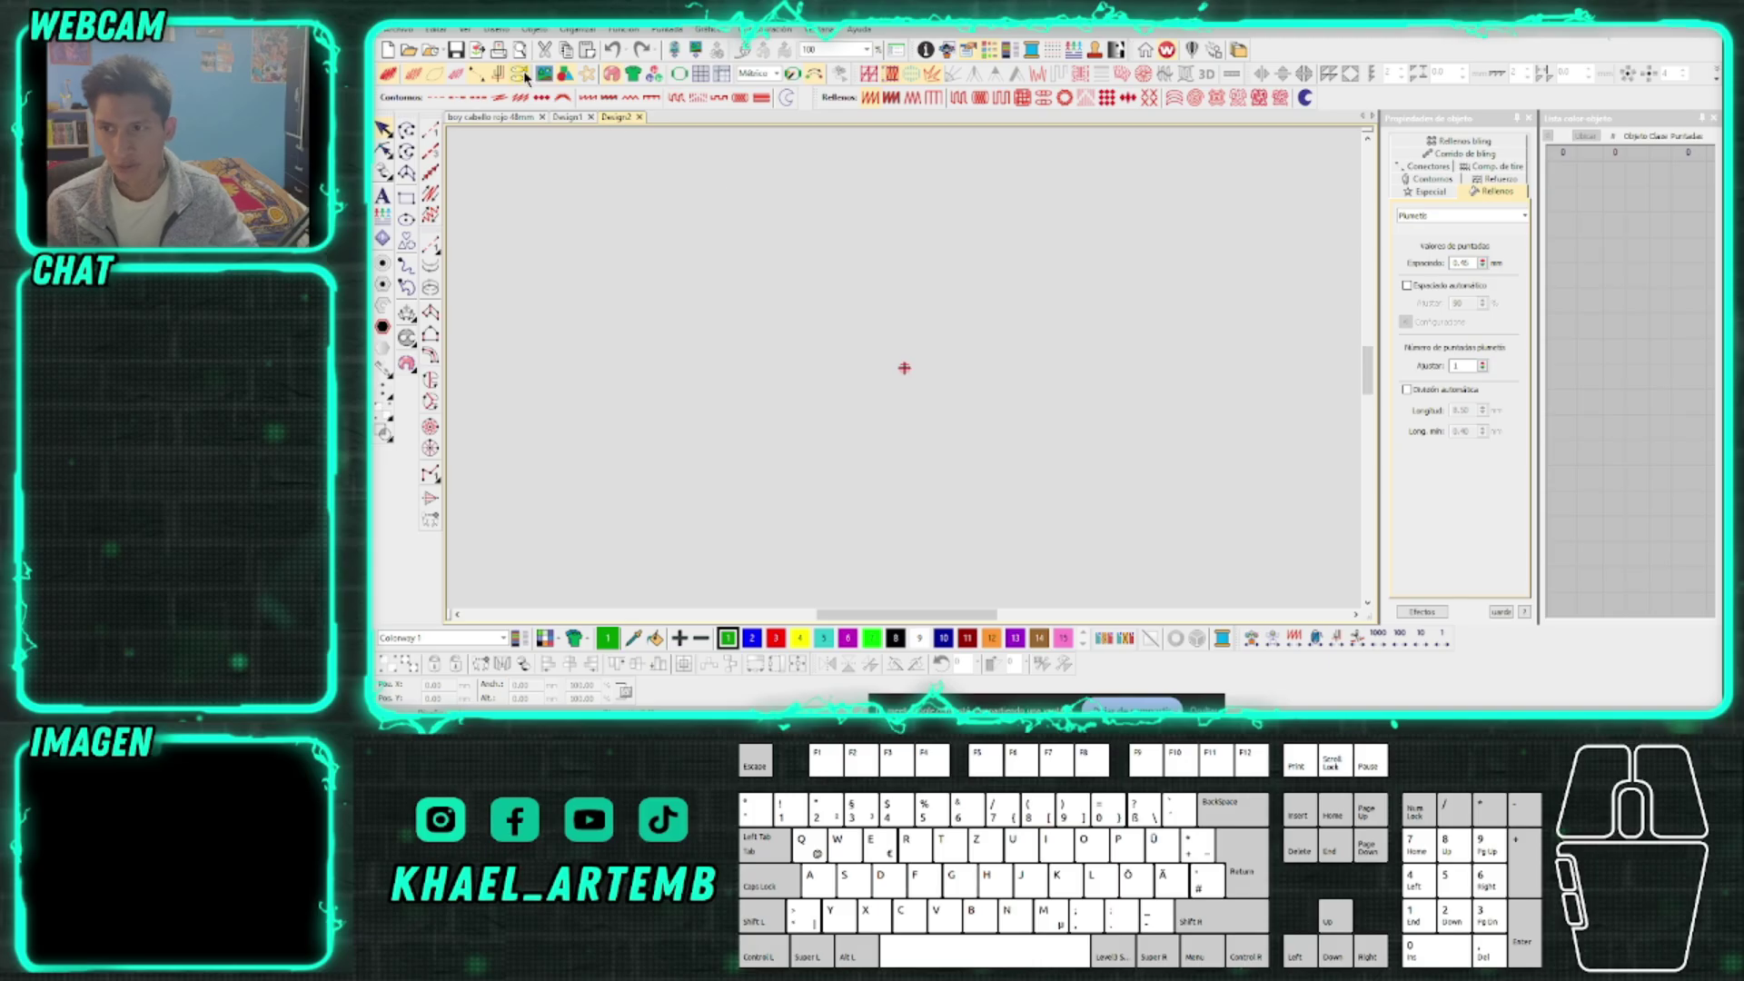
{"action": "left_click", "coordinate": [722, 72]}
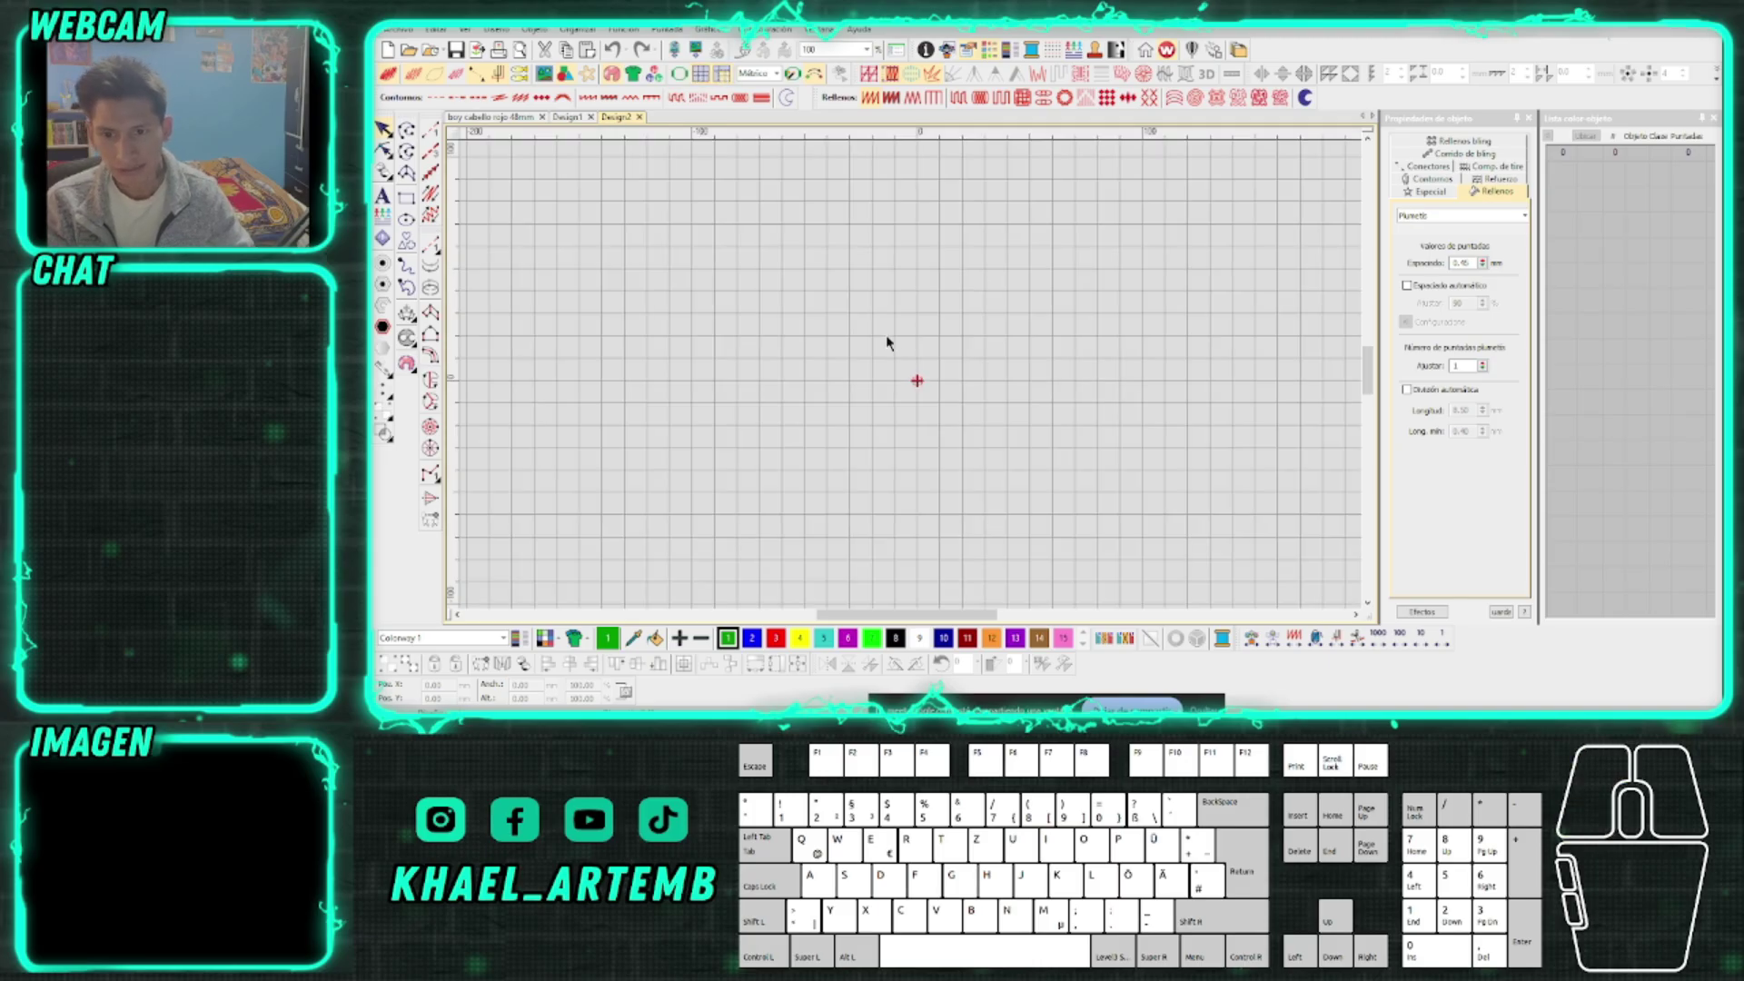
{"action": "scroll", "coordinate": [913, 378], "scroll_direction": "up", "scroll_amount": 3}
{"action": "scroll", "coordinate": [910, 378], "scroll_direction": "down", "scroll_amount": 4}
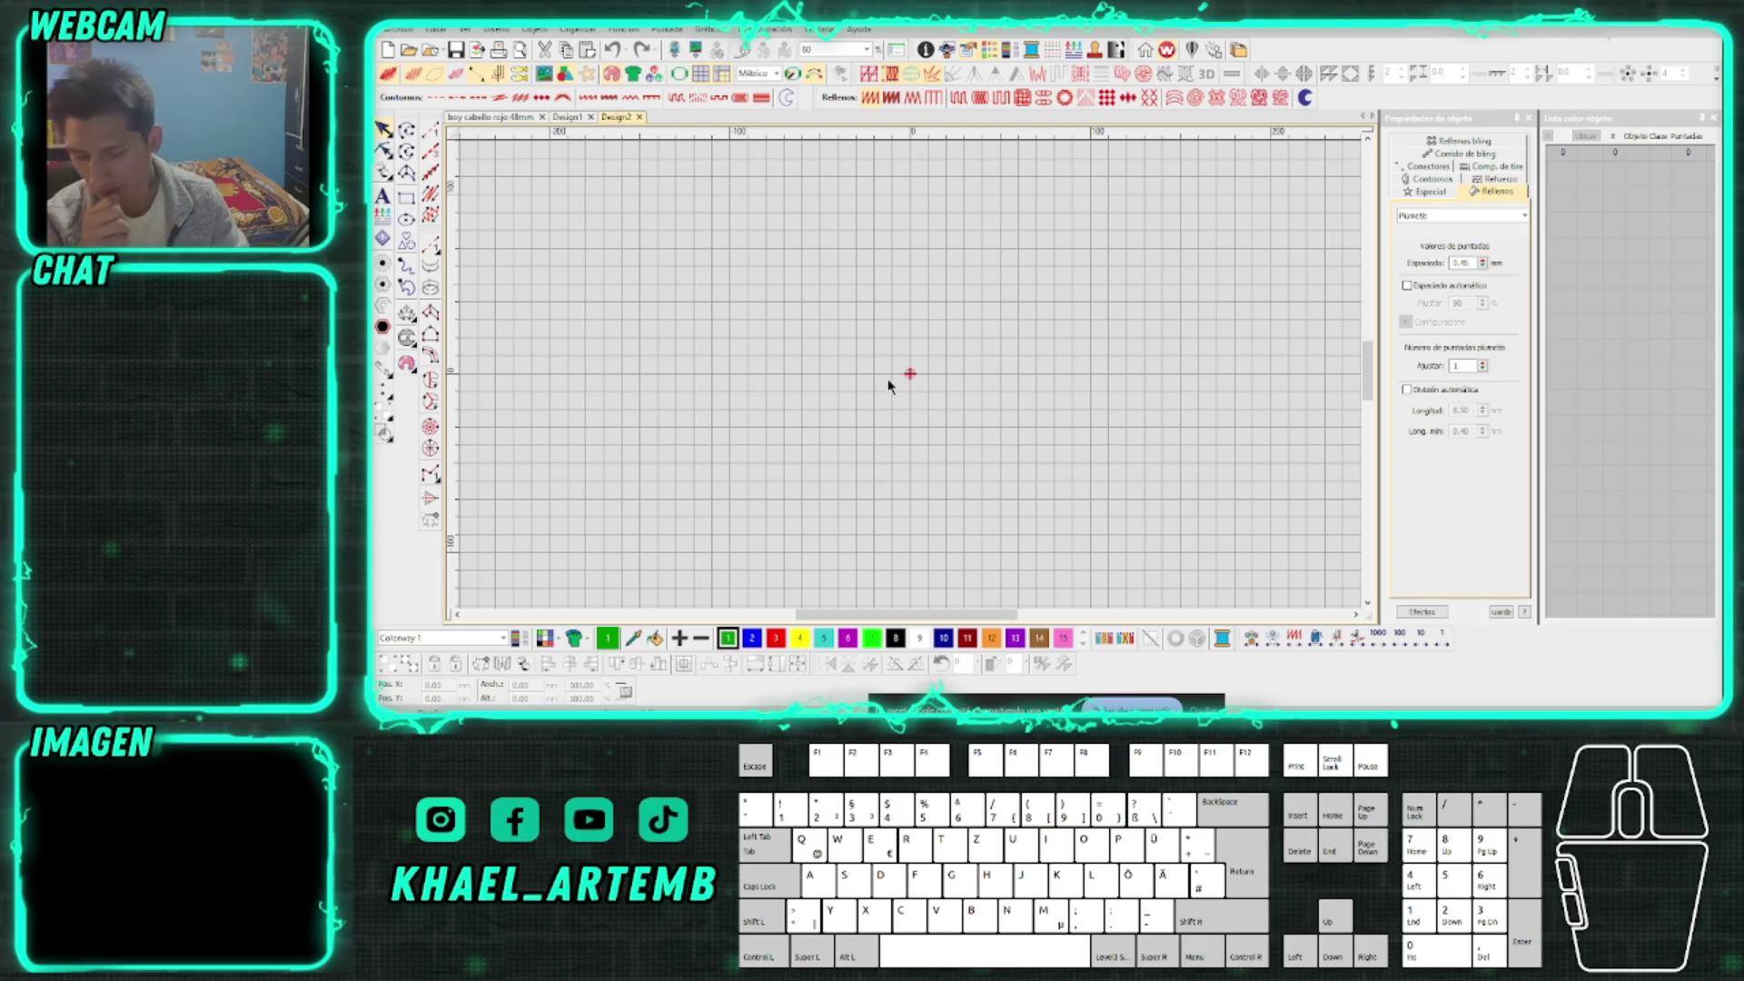
{"action": "mouse_move", "coordinate": [862, 330]}
{"action": "left_mouse_down"}
{"action": "mouse_move", "coordinate": [945, 411]}
{"action": "mouse_move", "coordinate": [859, 327]}
{"action": "left_mouse_up"}
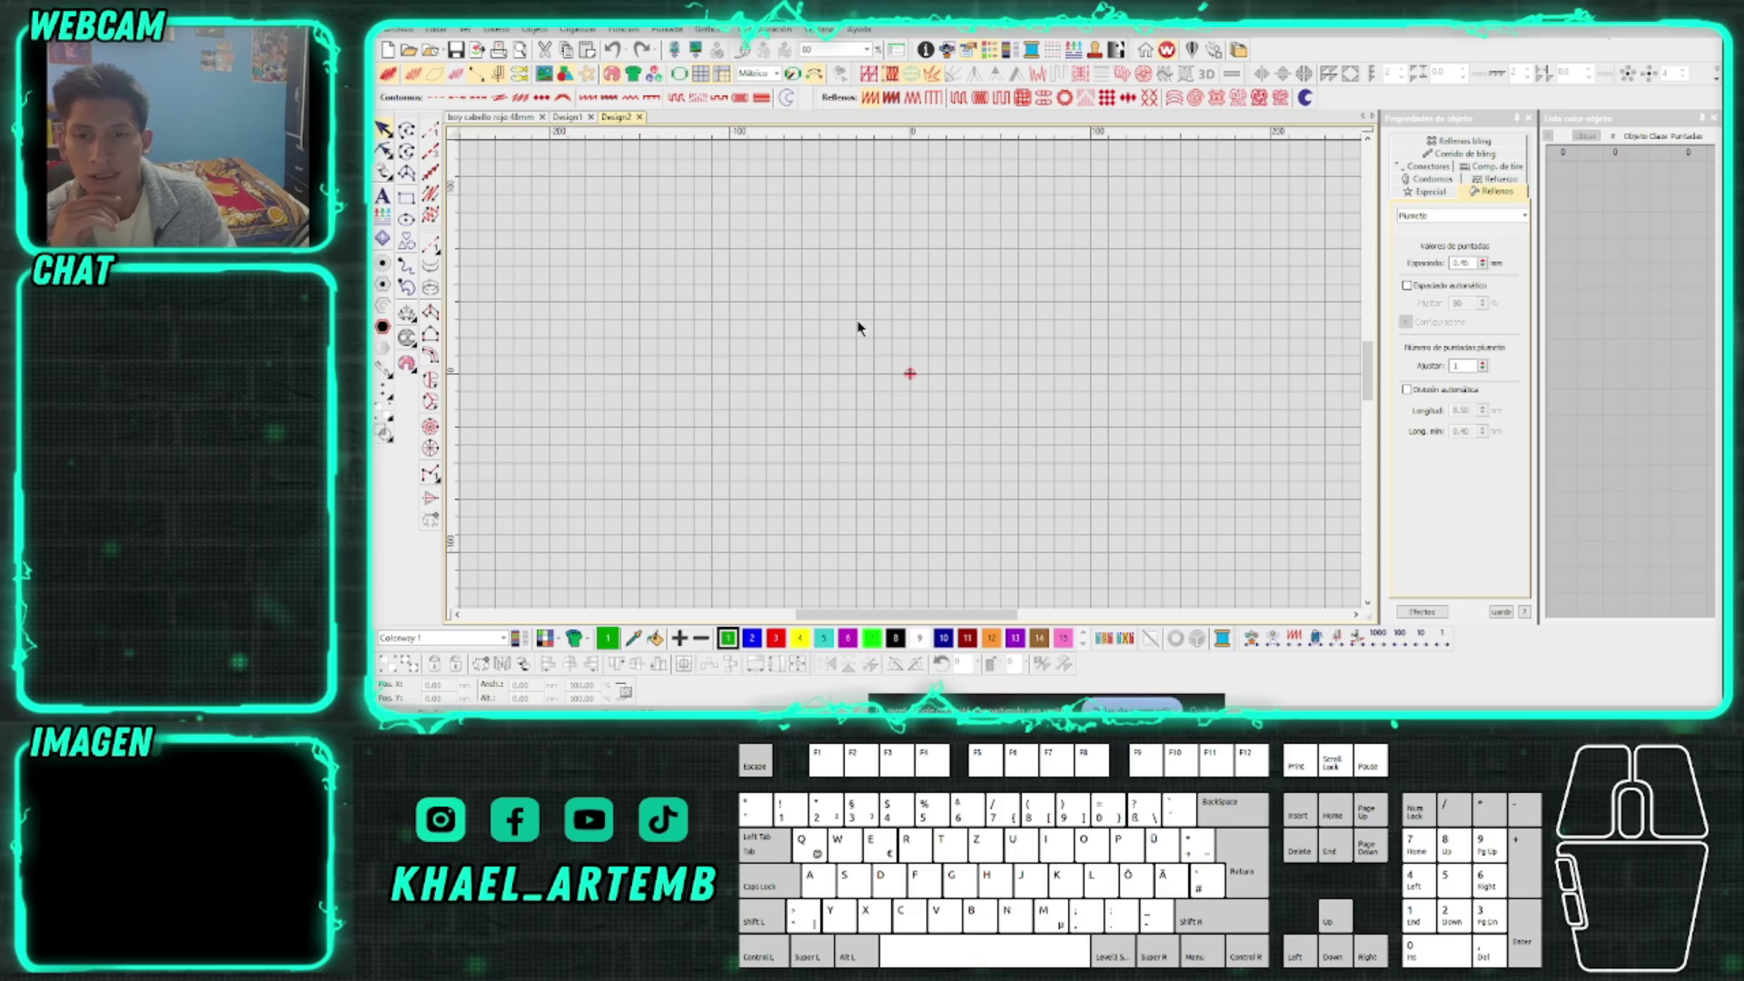
{"action": "left_click_drag", "start_coordinate": [857, 320], "coordinate": [931, 395]}
{"action": "left_click_drag", "start_coordinate": [930, 394], "coordinate": [857, 325]}
{"action": "left_click_drag", "start_coordinate": [858, 323], "coordinate": [929, 390]}
{"action": "left_click", "coordinate": [907, 347]}
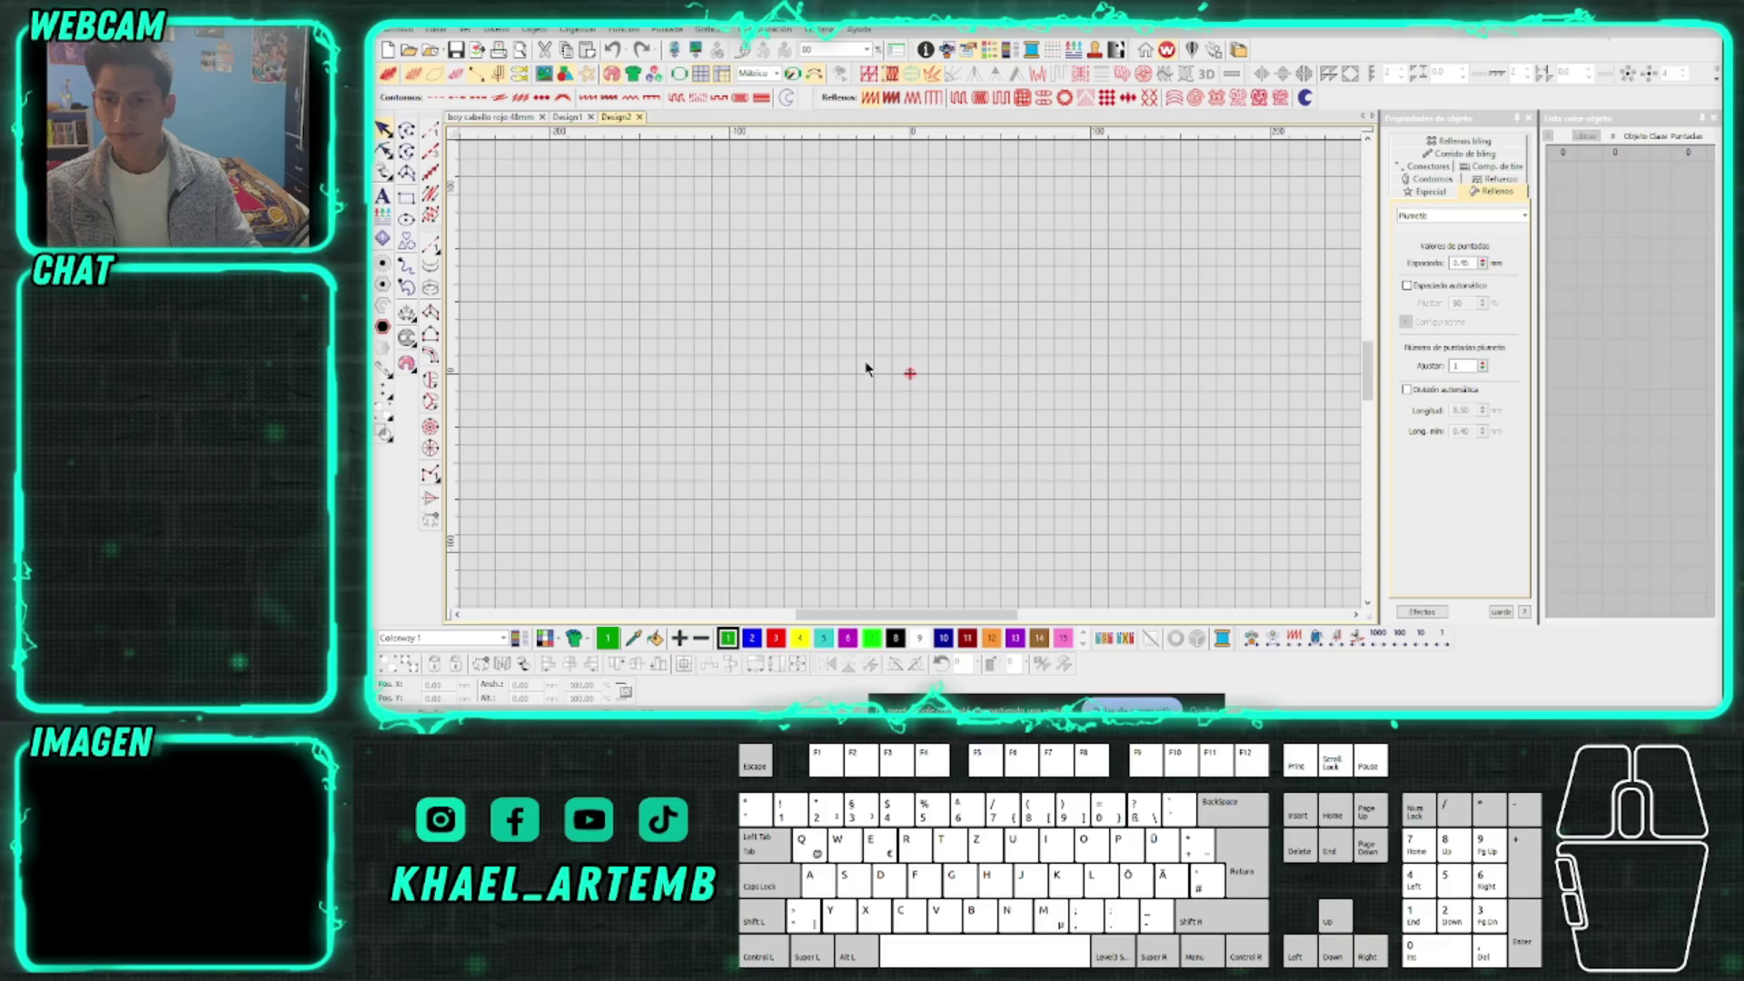
{"action": "left_click_drag", "start_coordinate": [856, 356], "coordinate": [947, 435]}
{"action": "left_click_drag", "start_coordinate": [947, 433], "coordinate": [875, 345]}
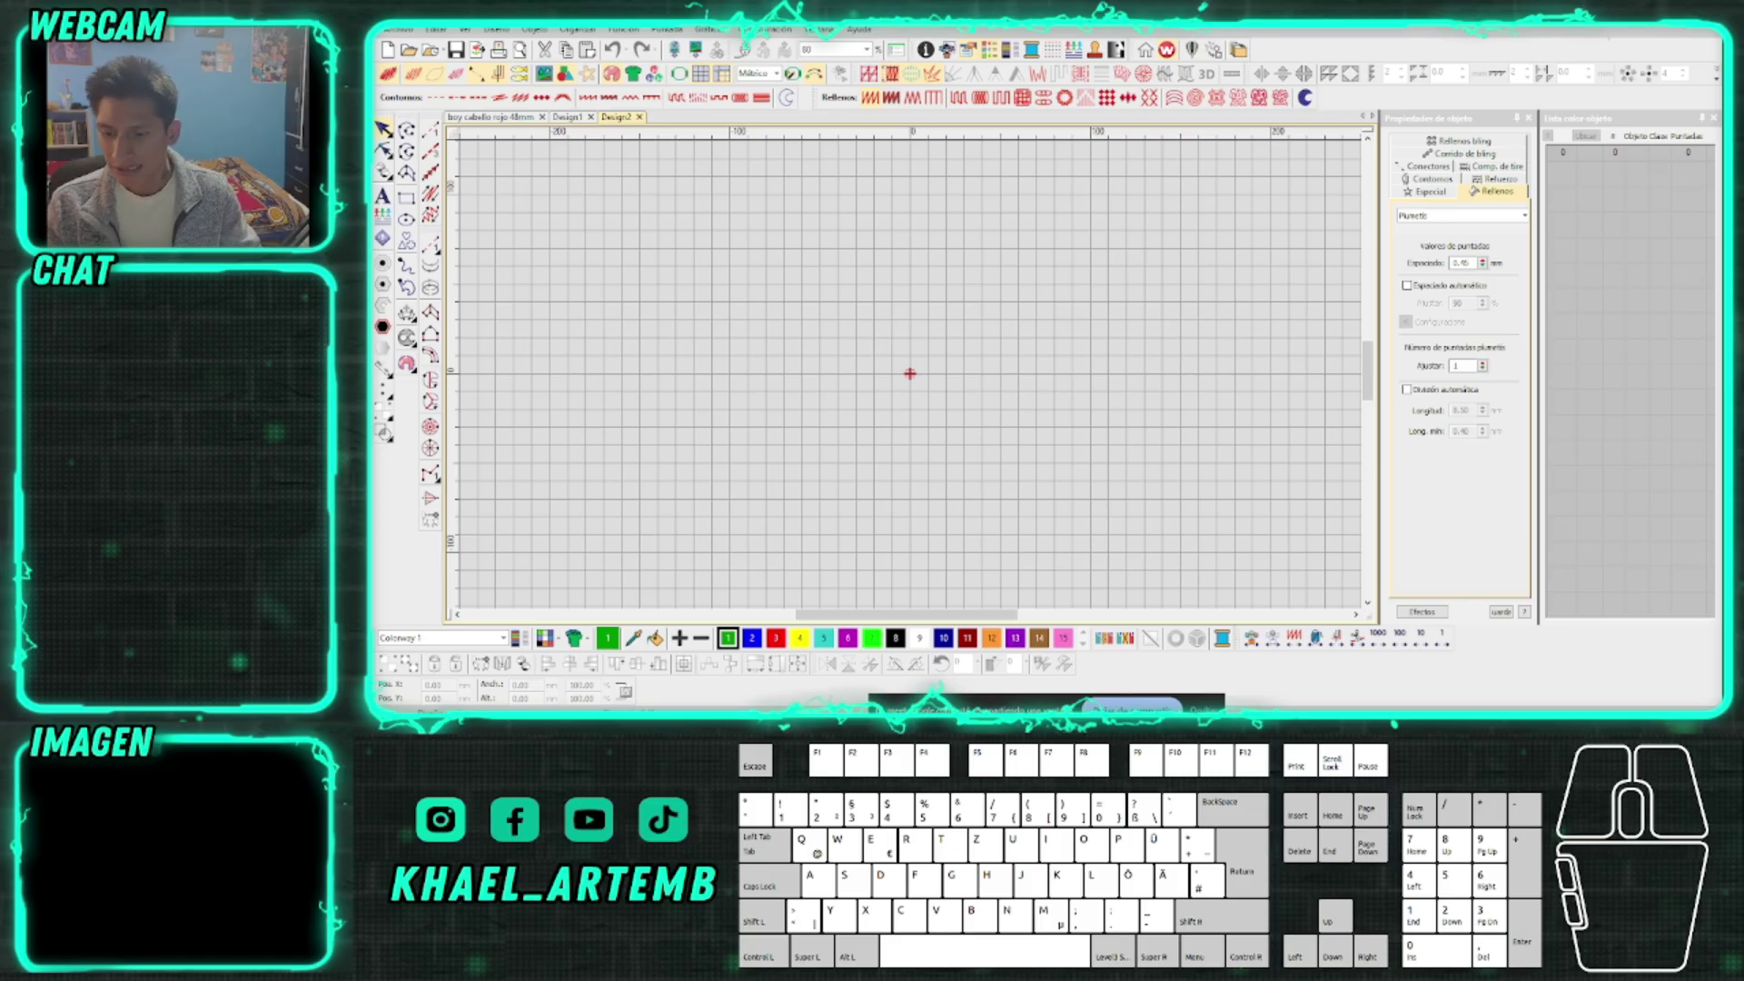
{"action": "key", "text": "alt+Tab"}
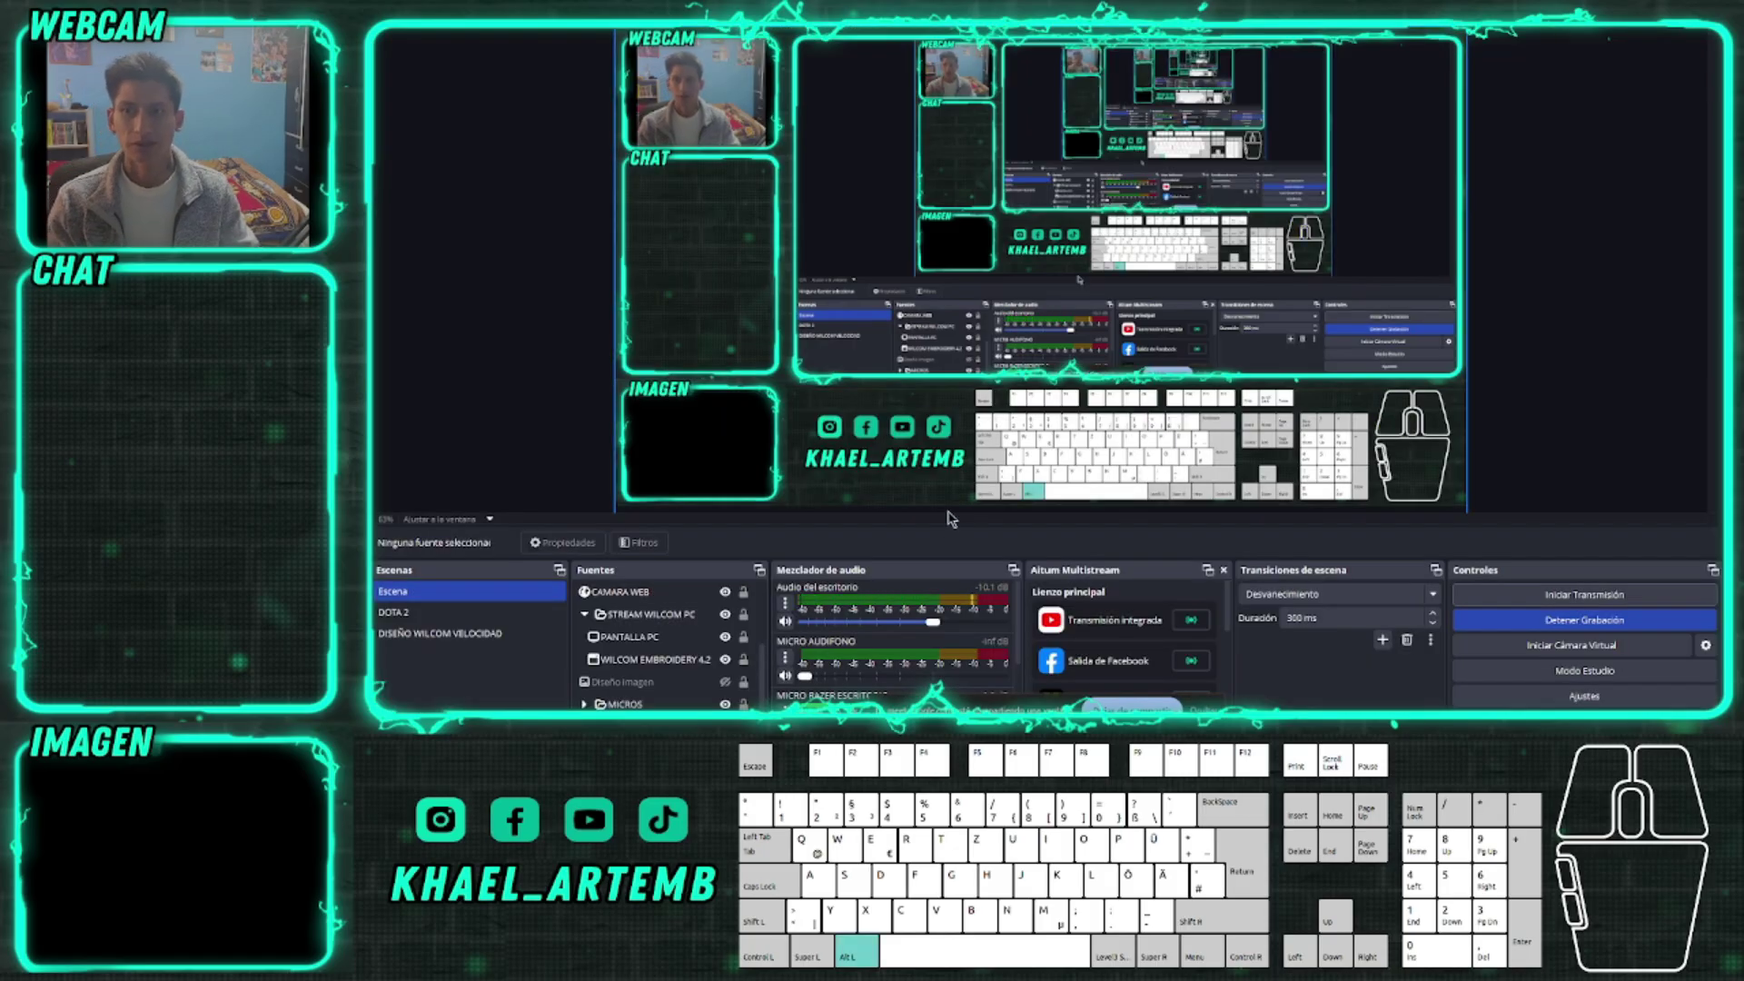
{"action": "key", "text": "alt+Tab"}
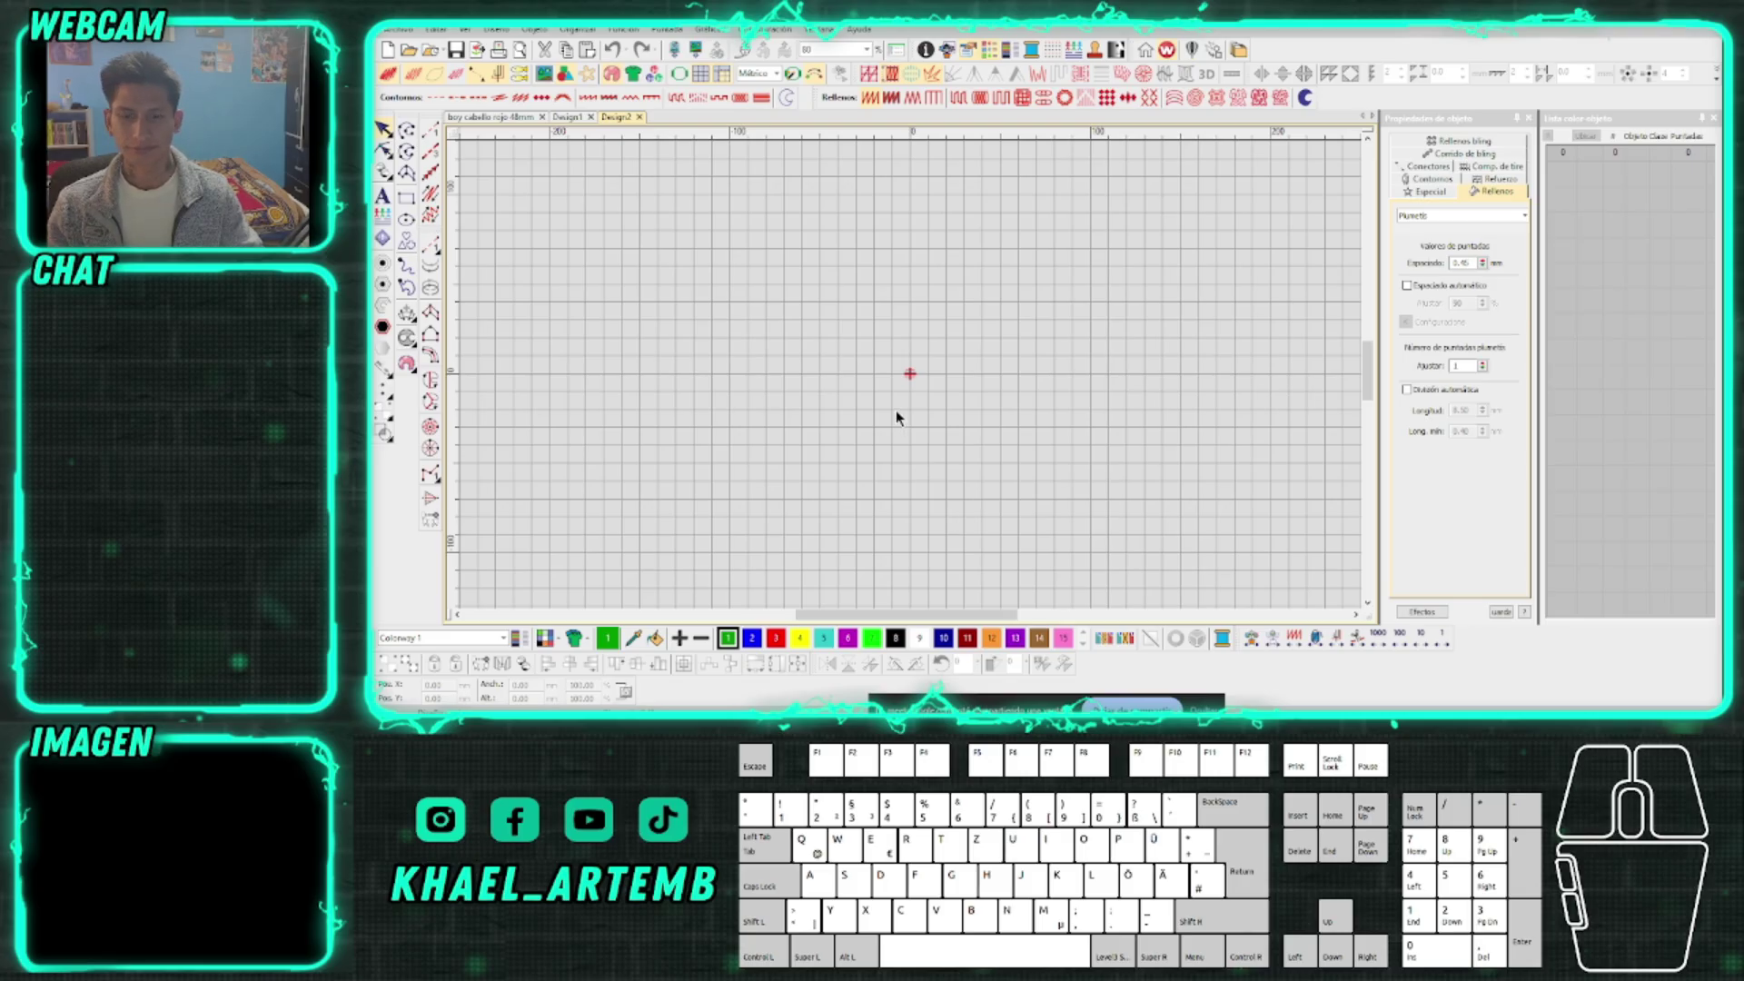
{"action": "left_click", "coordinate": [910, 373]}
{"action": "key", "text": "alt+Tab"}
{"action": "key", "text": "alt+Tab"}
{"action": "left_click", "coordinate": [911, 373]}
Restart the Google Meet presentation with the OBS window as the shared source and return to the Wilcom design
{"action": "key", "text": "alt+Tab"}
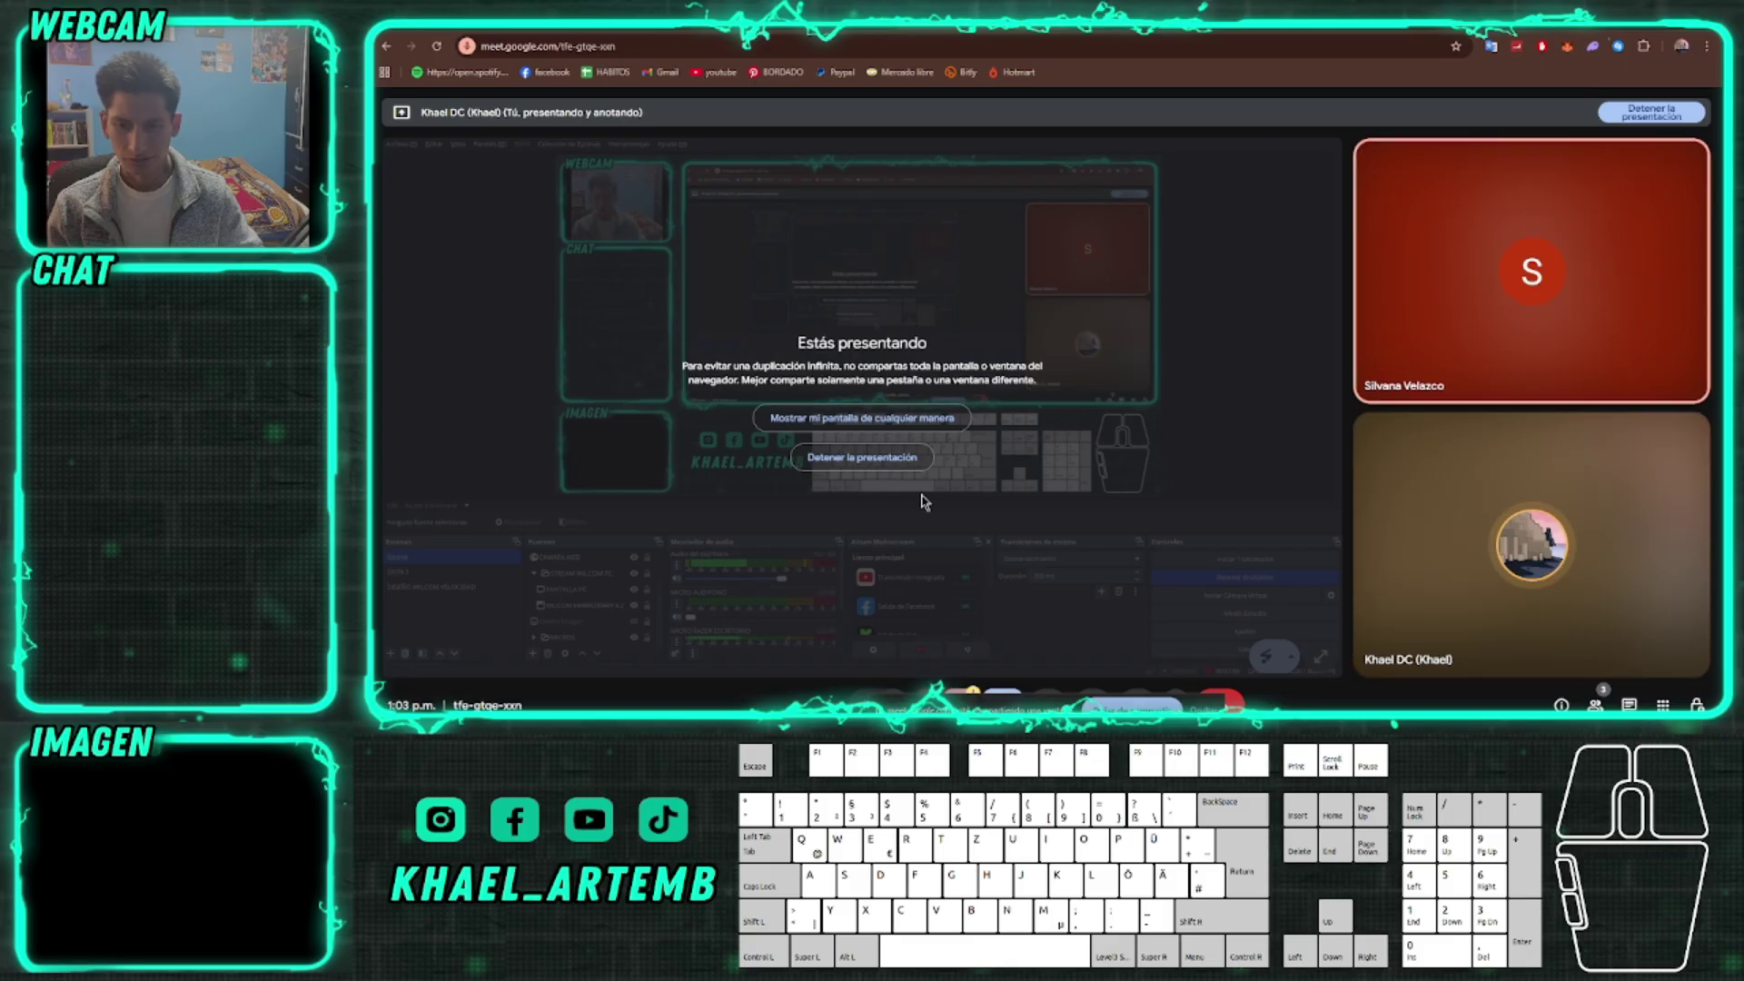
{"action": "left_click", "coordinate": [858, 458]}
{"action": "left_click", "coordinate": [1004, 705]}
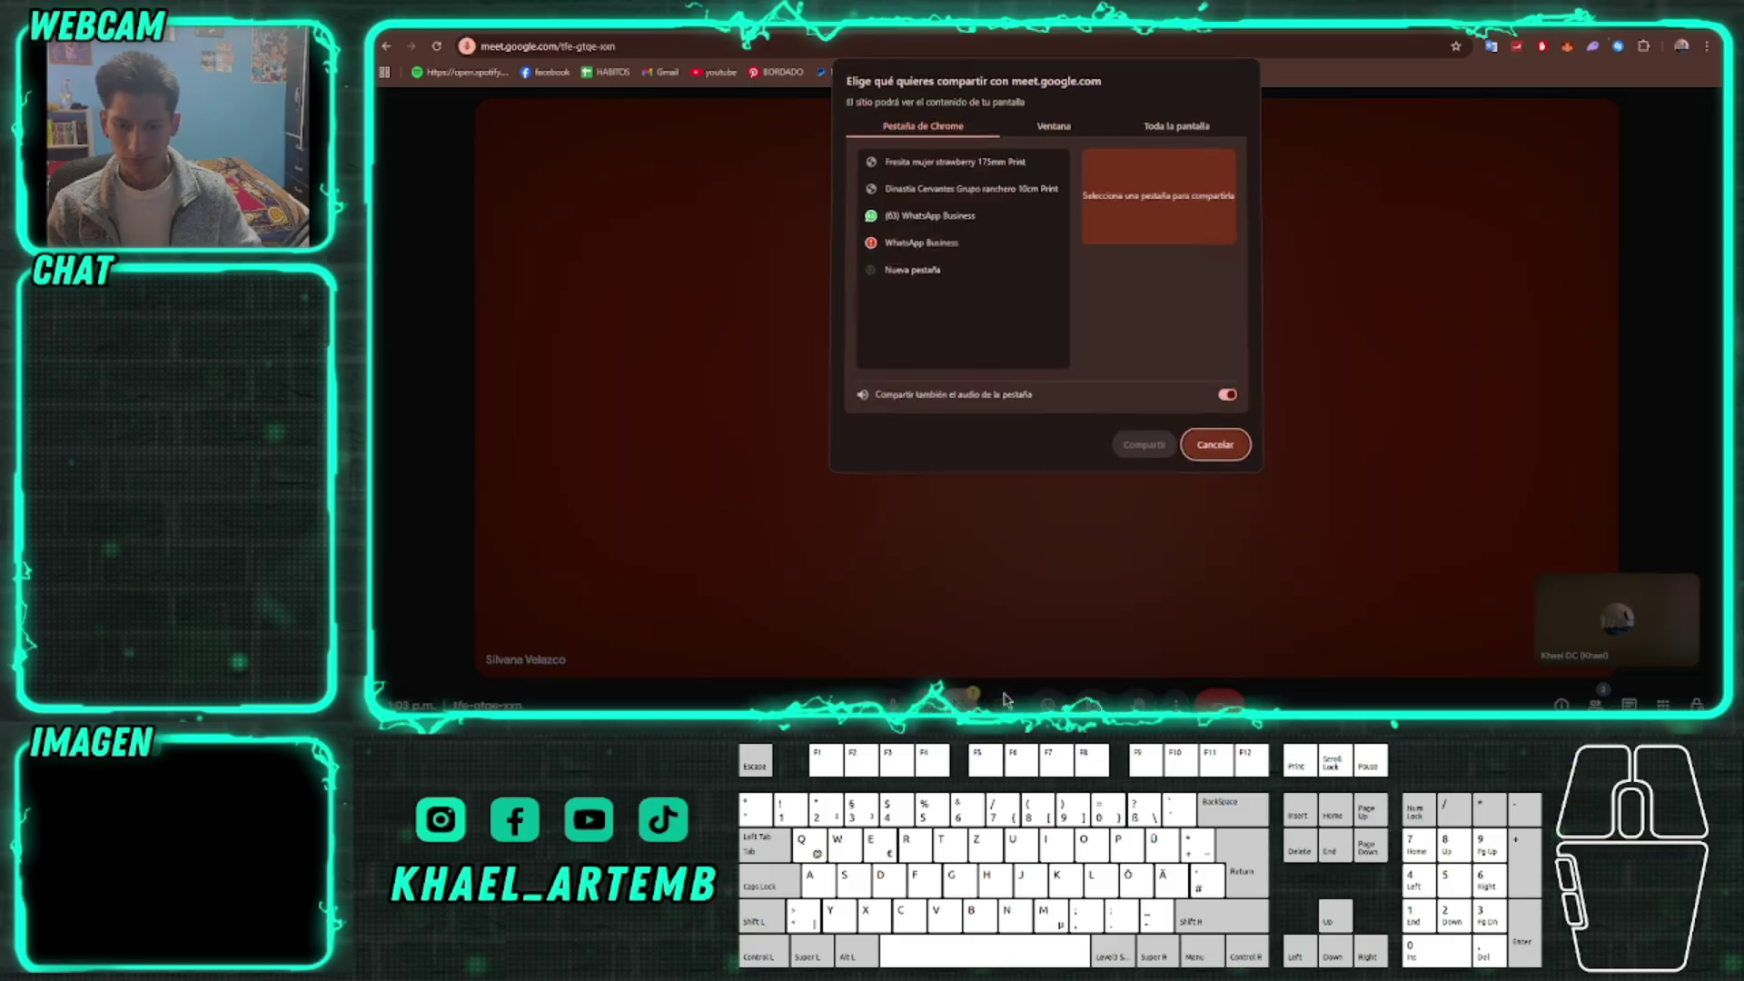
{"action": "left_click", "coordinate": [1172, 128]}
{"action": "left_click", "coordinate": [1053, 128]}
{"action": "left_click", "coordinate": [1181, 196]}
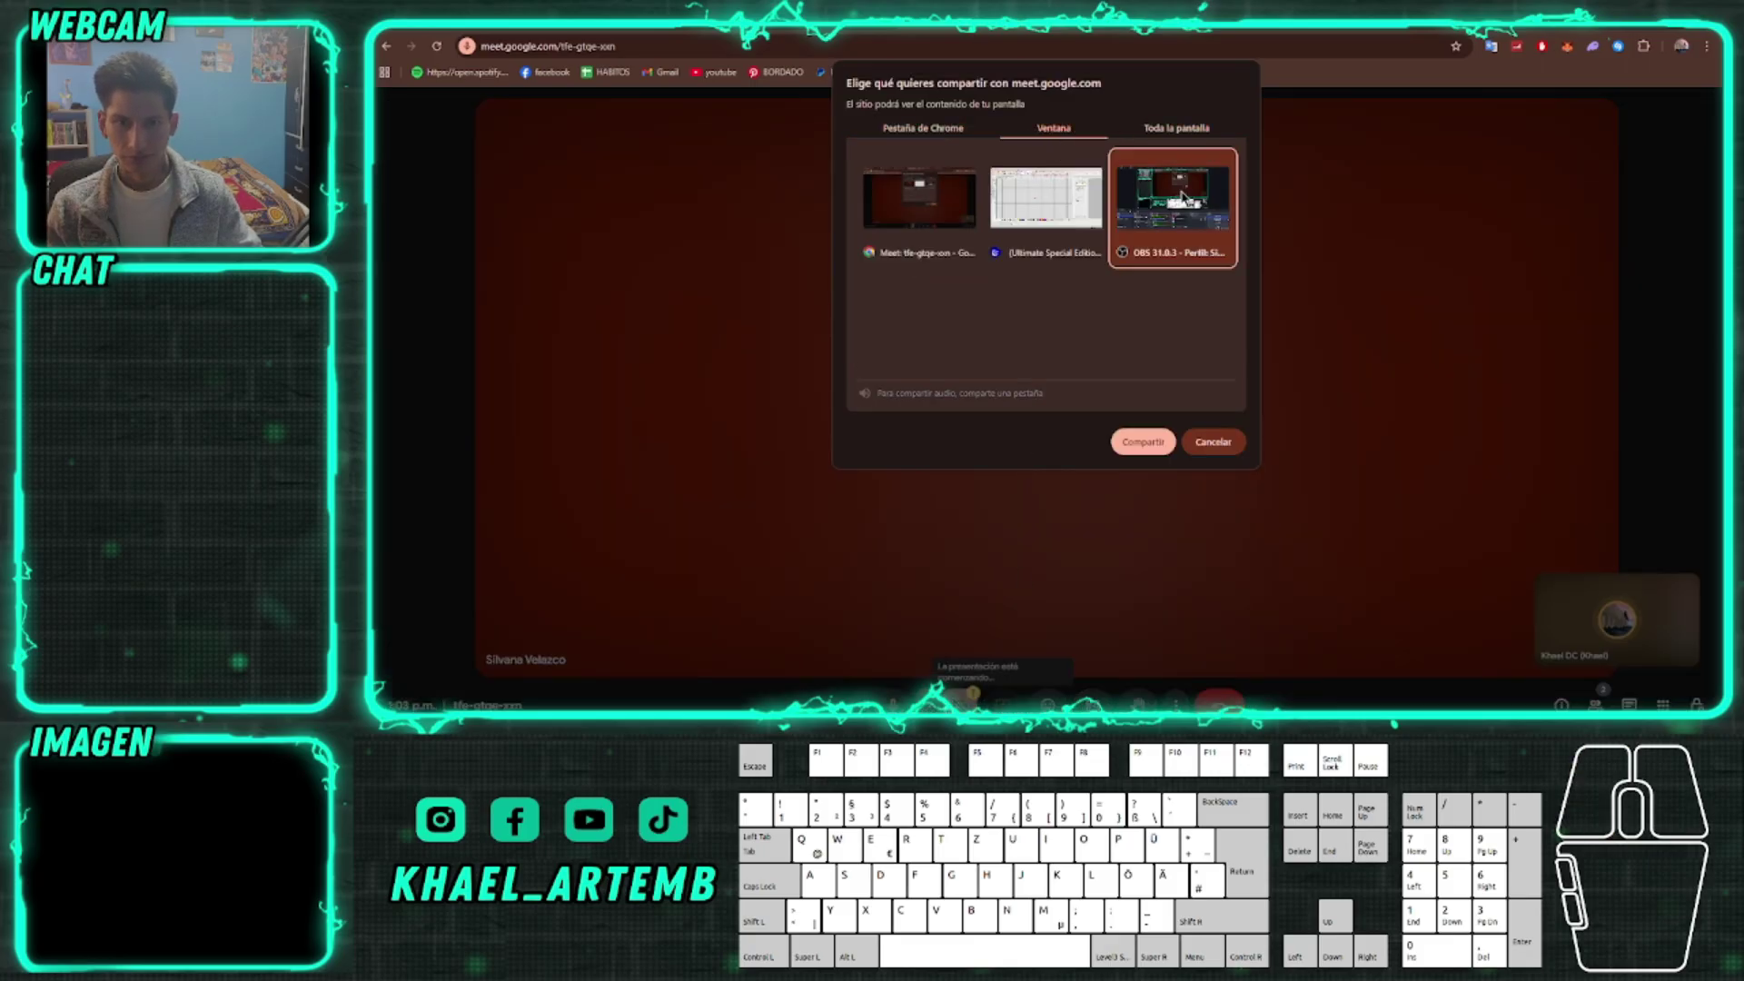
{"action": "left_click", "coordinate": [1152, 442]}
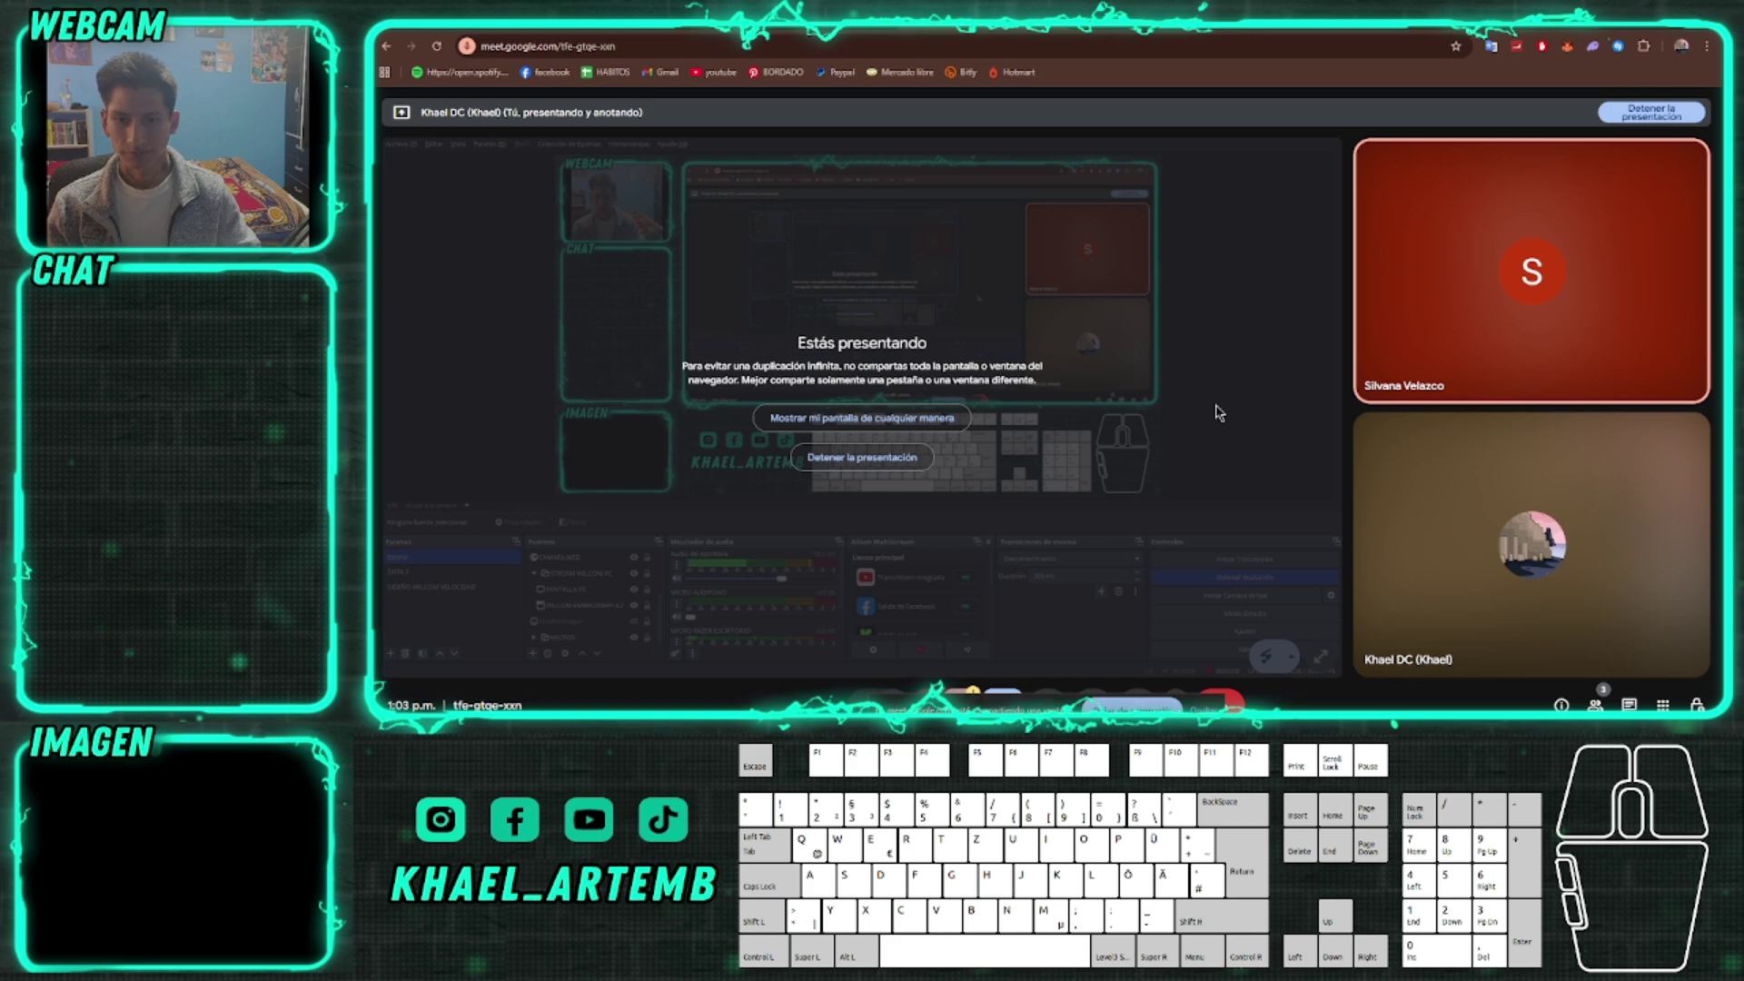
{"action": "key", "text": "alt+Tab"}
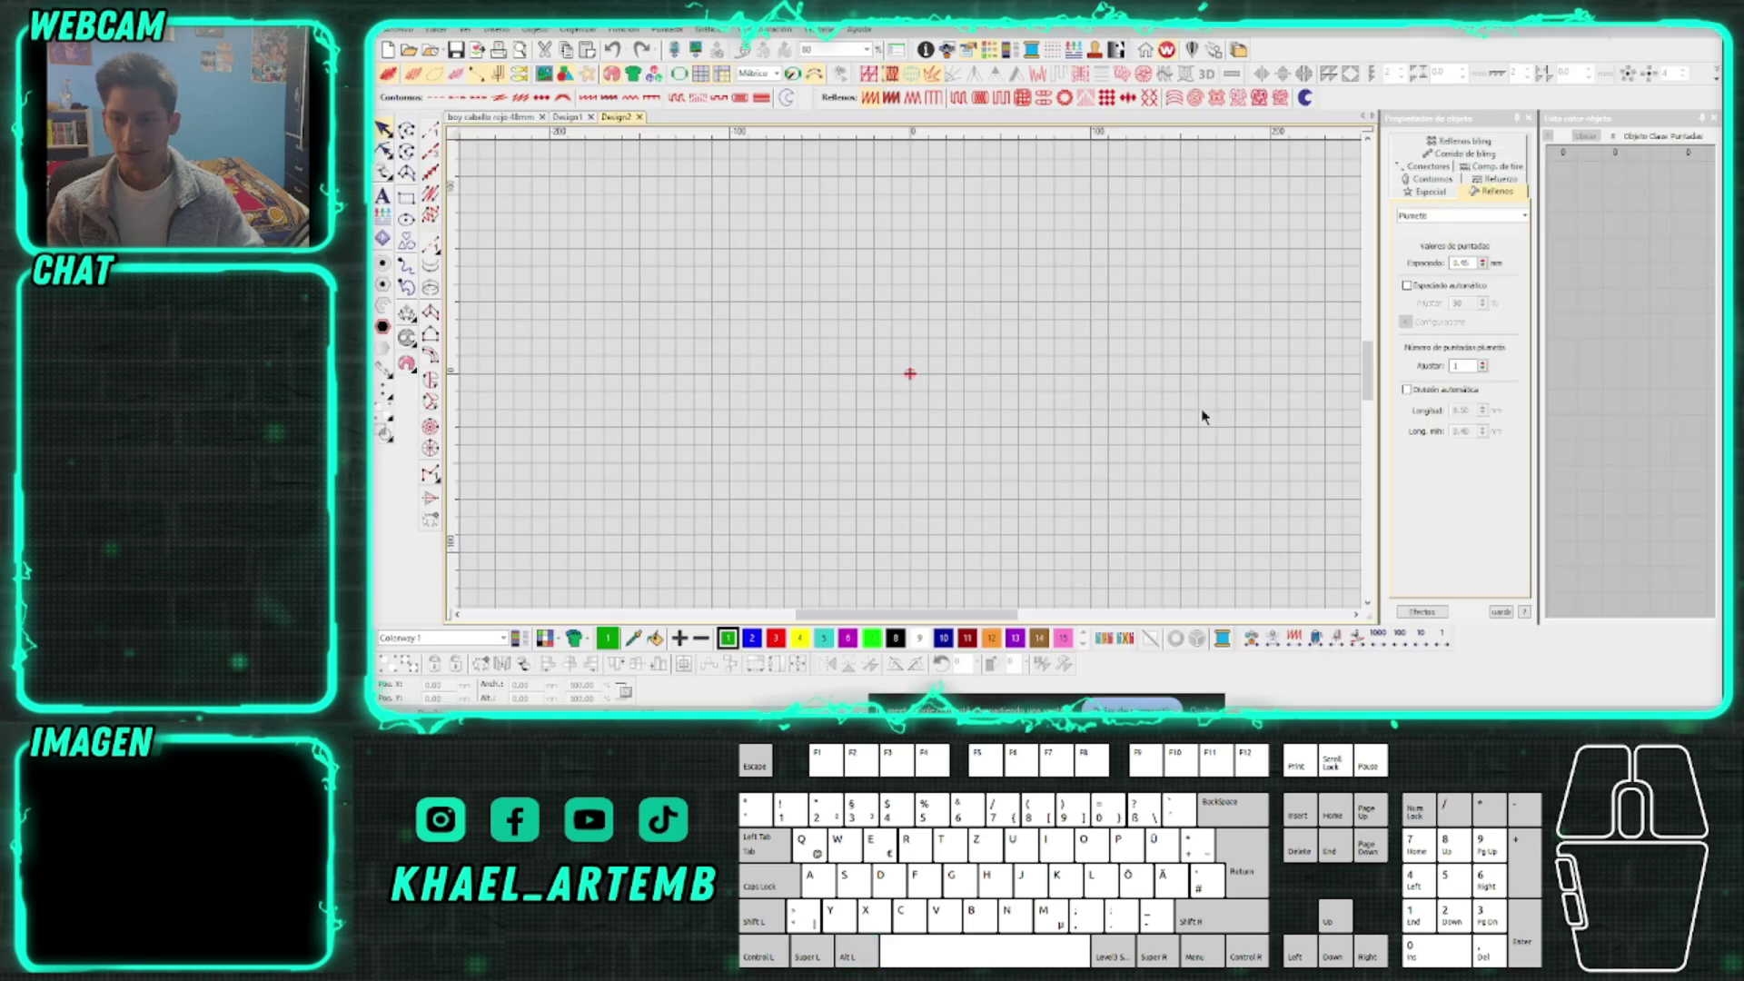
{"action": "left_click", "coordinate": [946, 354]}
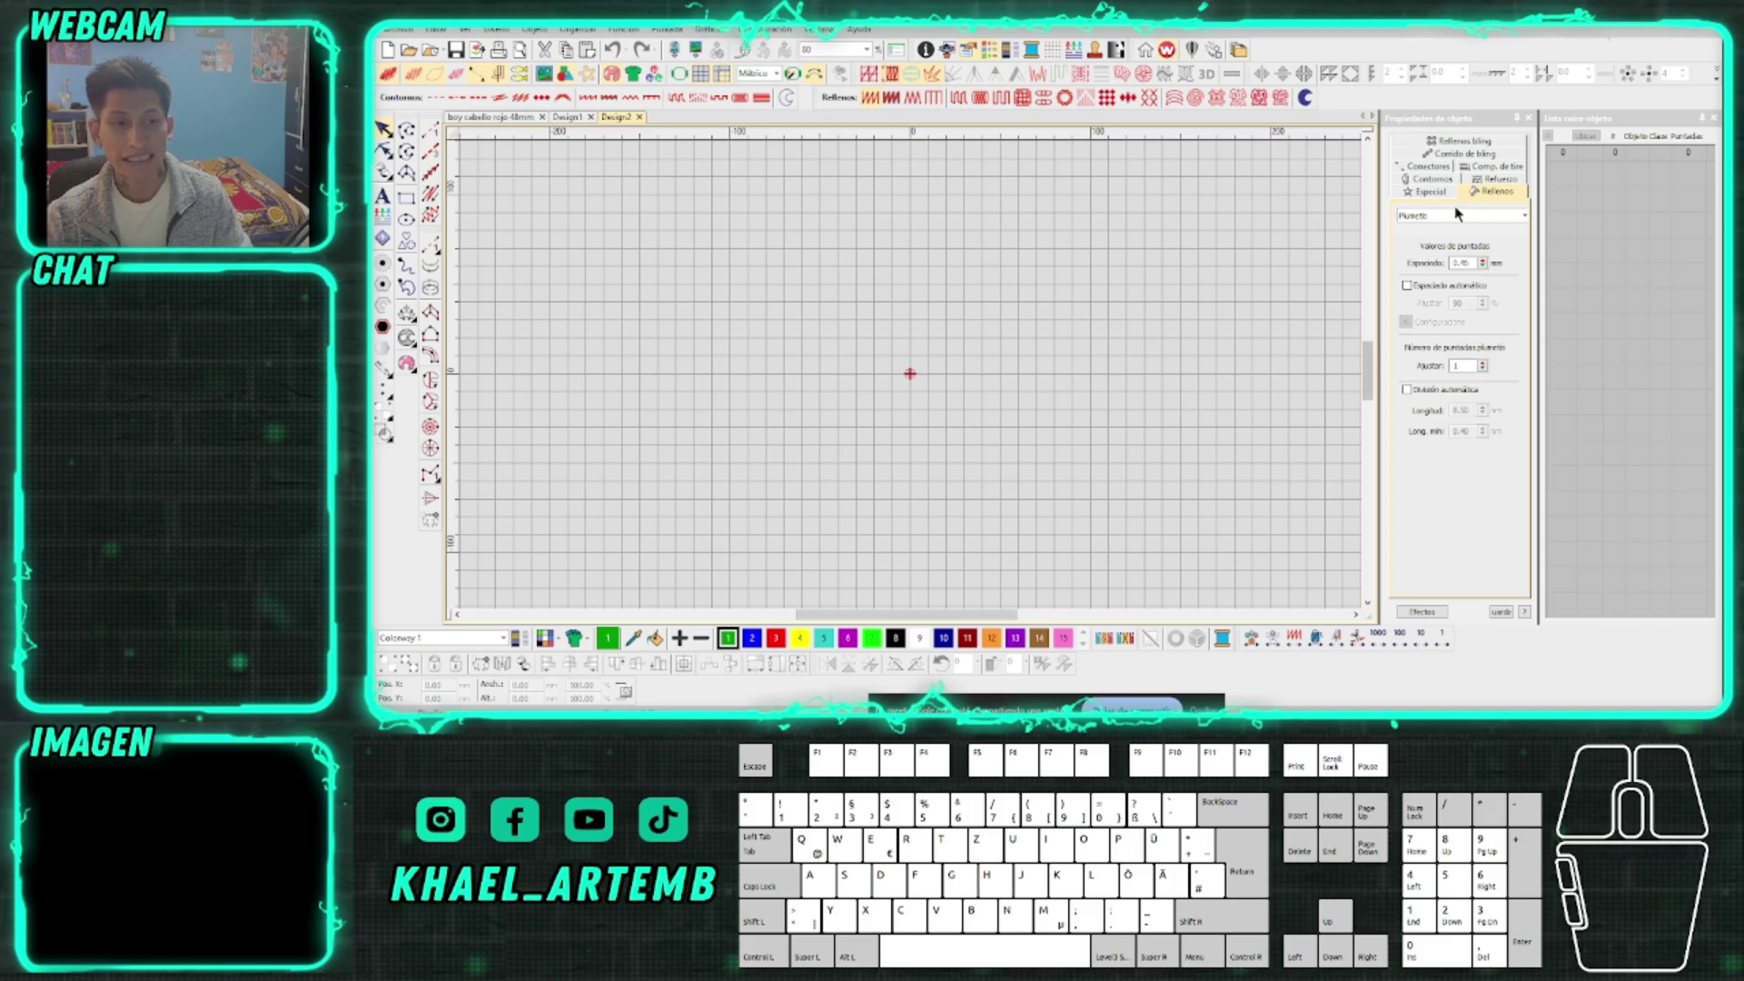
Digitize a slanted straight line with manual stitches, about 20 mm wide and 8 mm high
{"action": "left_click", "coordinate": [431, 334]}
{"action": "scroll", "coordinate": [907, 377], "scroll_direction": "up", "scroll_amount": 1}
{"action": "left_click", "coordinate": [431, 130]}
{"action": "left_click", "coordinate": [430, 473]}
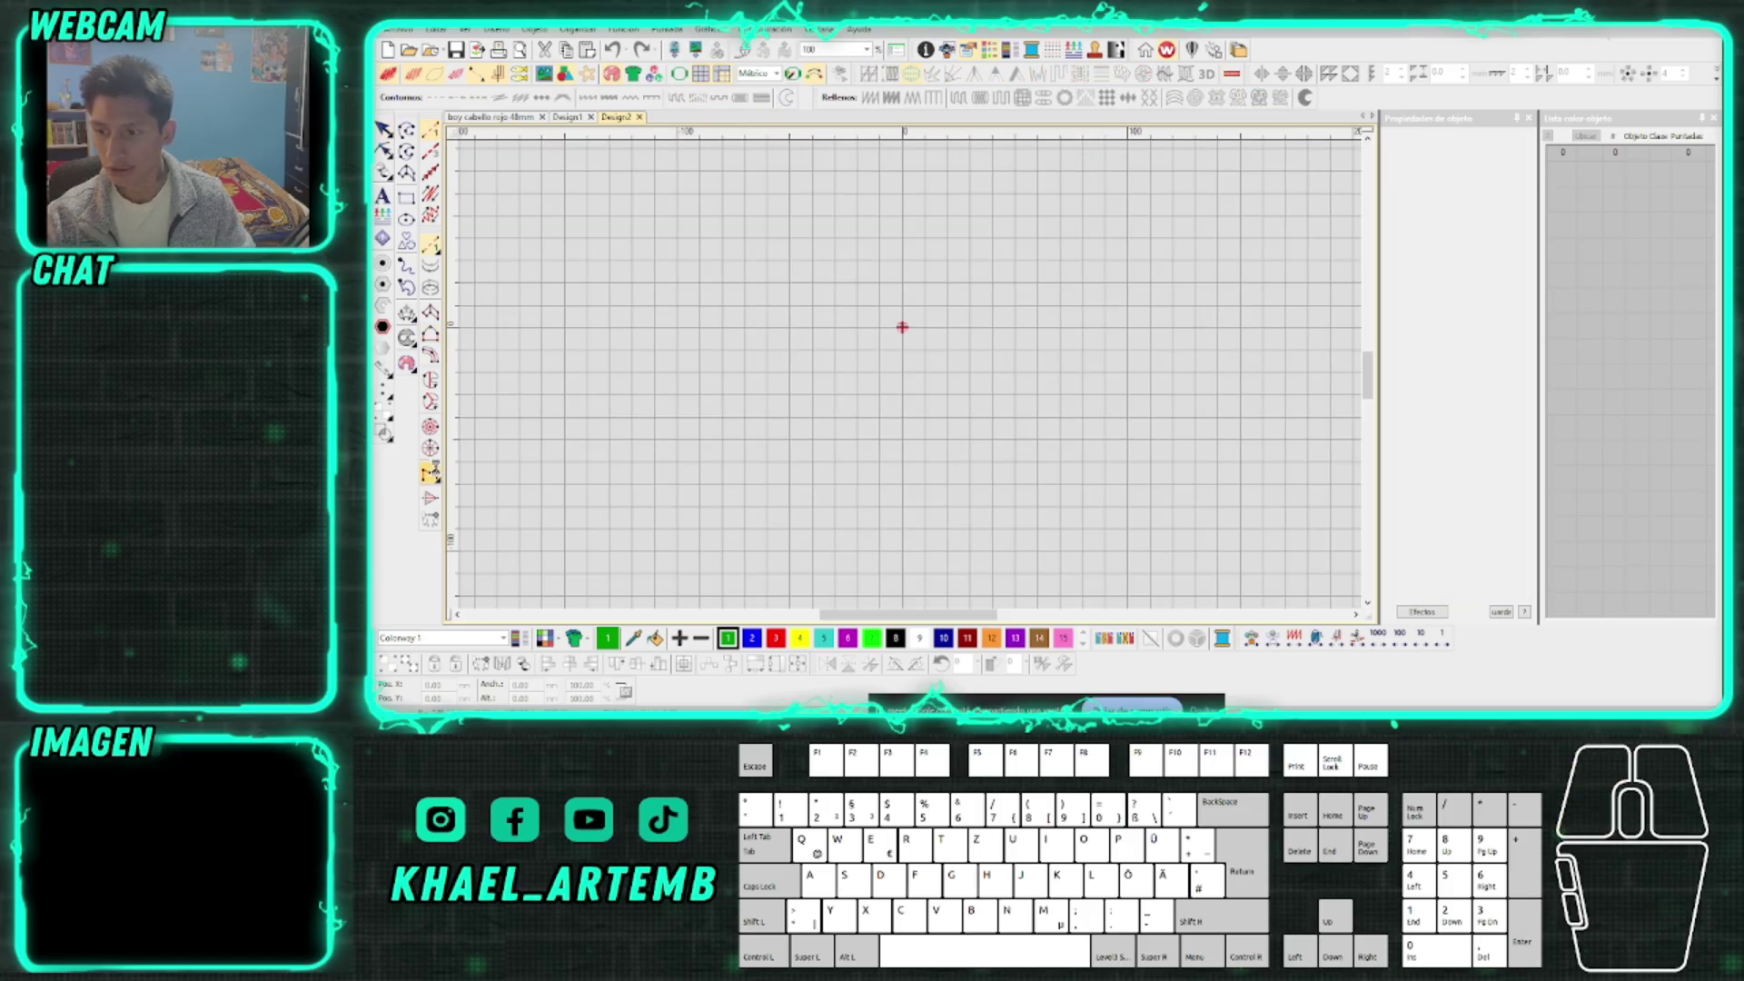
{"action": "left_click", "coordinate": [858, 394]}
{"action": "scroll", "coordinate": [827, 441], "scroll_direction": "up", "scroll_amount": 3}
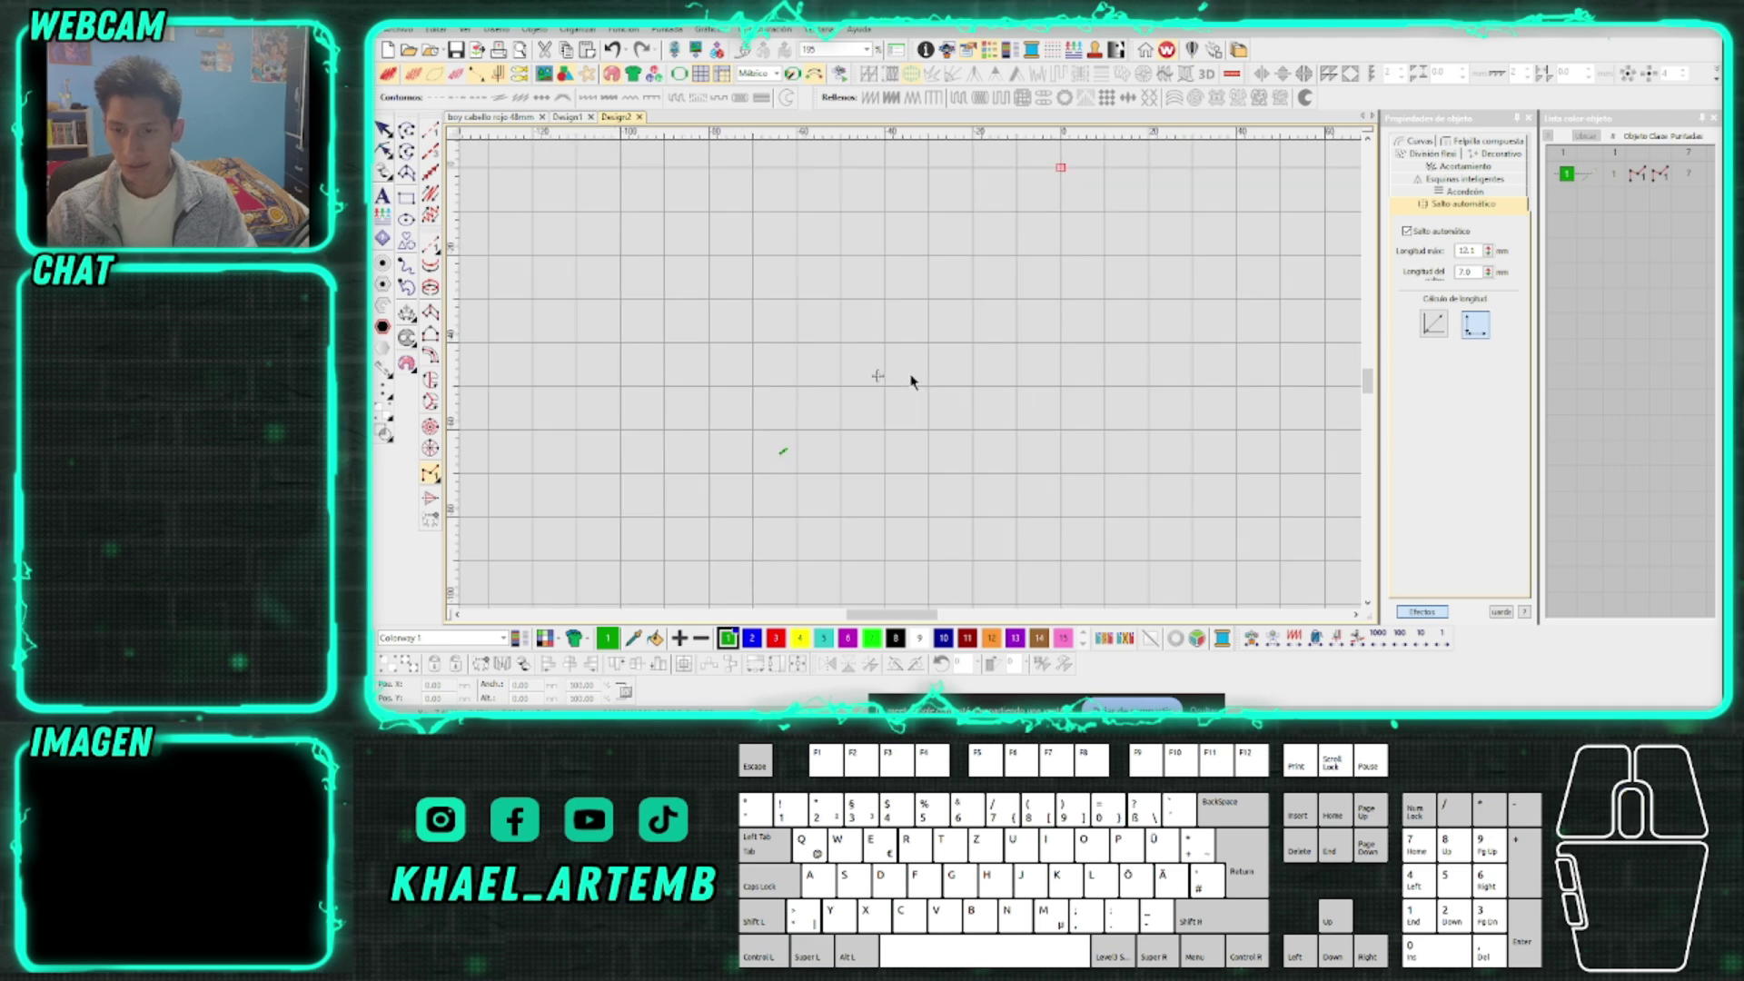
{"action": "left_click", "coordinate": [919, 366]}
{"action": "left_click", "coordinate": [881, 403]}
{"action": "key", "text": "Escape"}
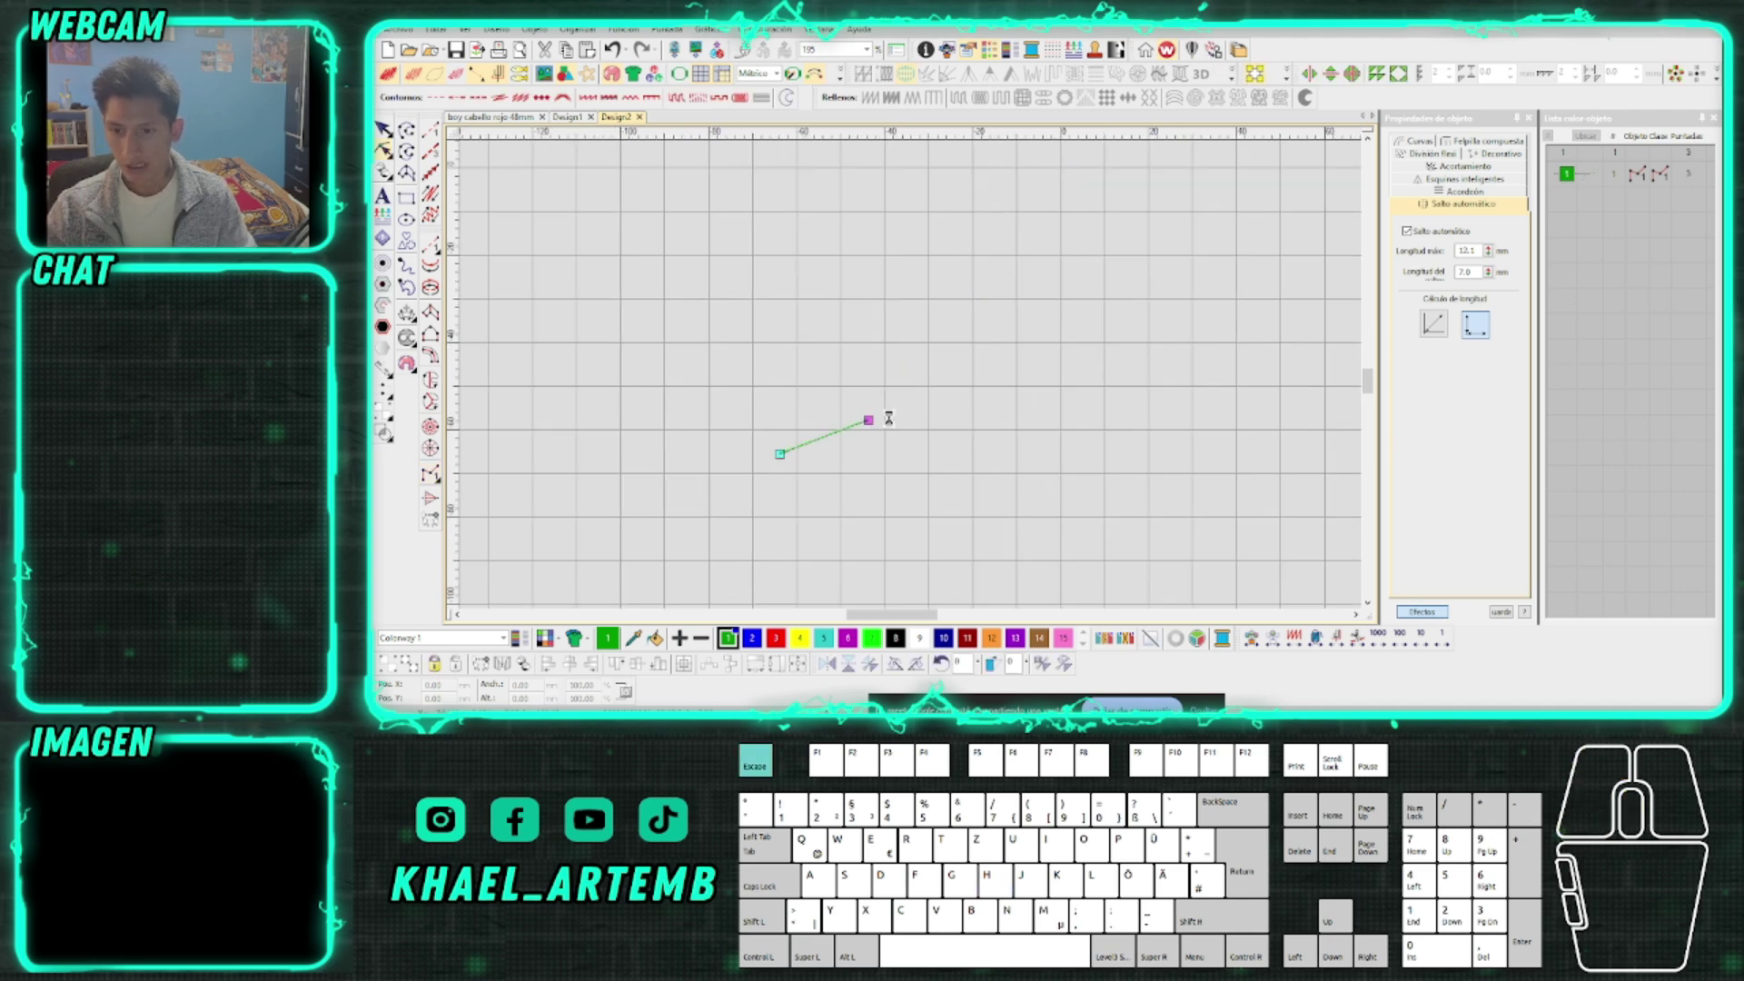
{"action": "scroll", "coordinate": [790, 443], "scroll_direction": "up", "scroll_amount": 4}
{"action": "key", "text": "m"}
{"action": "key", "text": "Escape"}
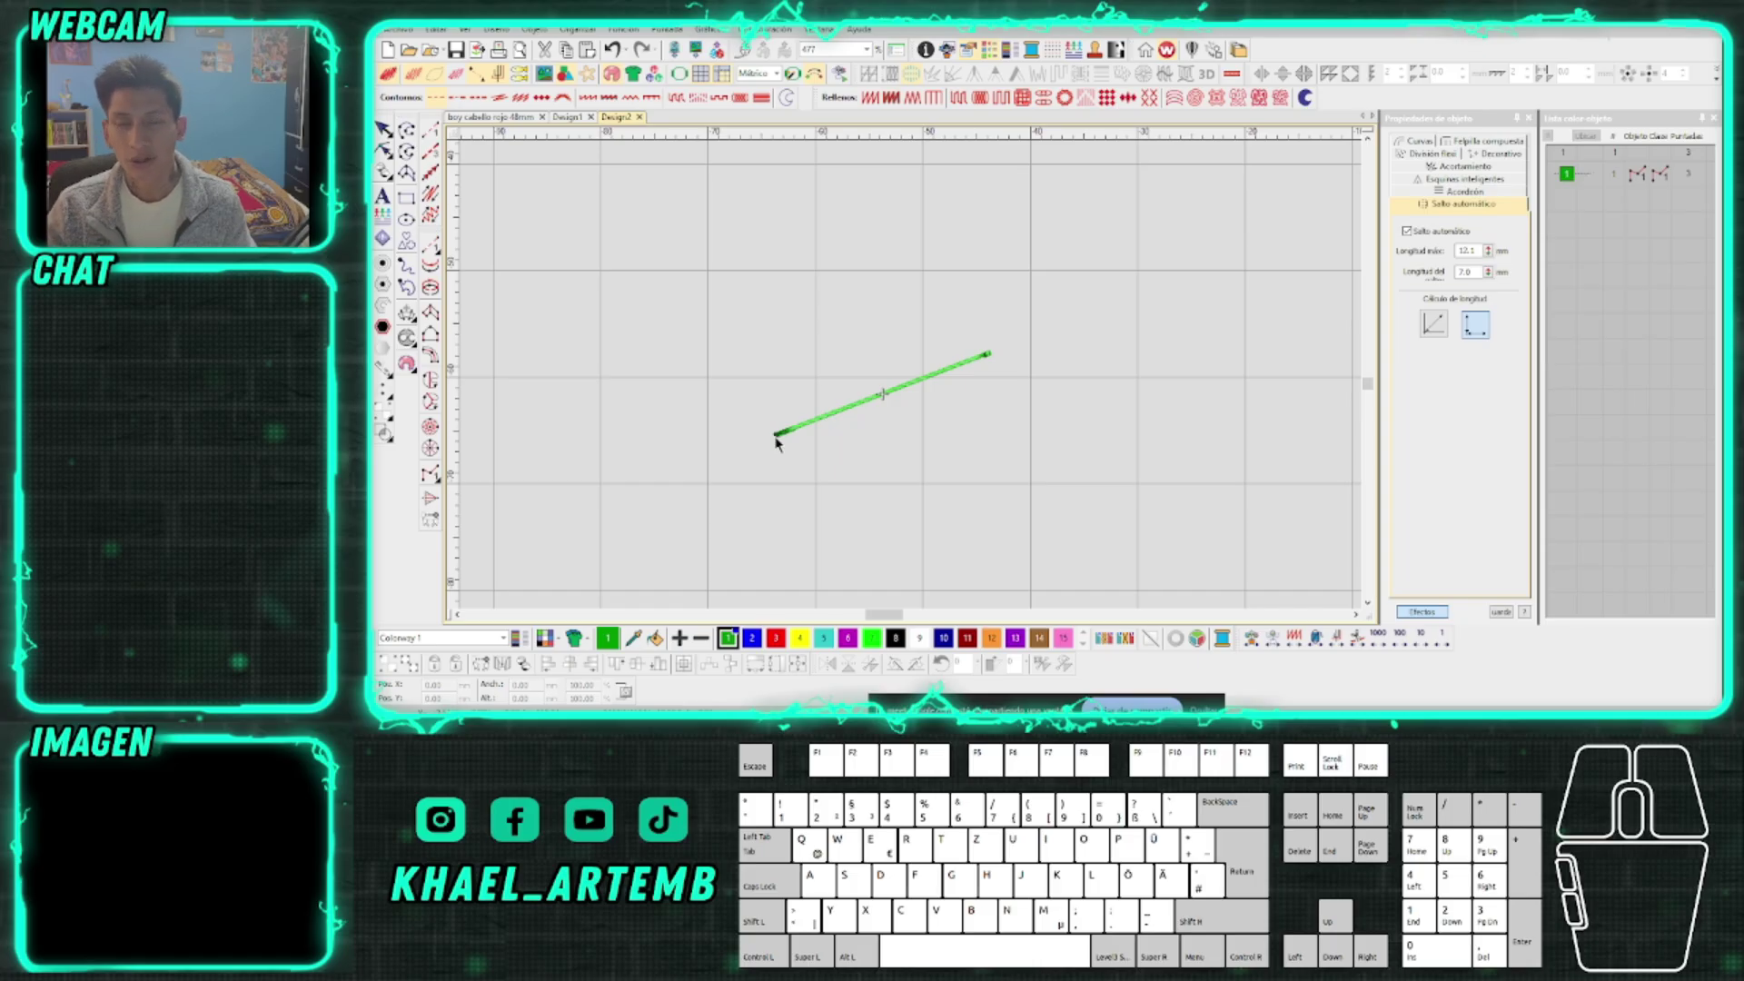
{"action": "left_click_drag", "start_coordinate": [695, 275], "coordinate": [1049, 511]}
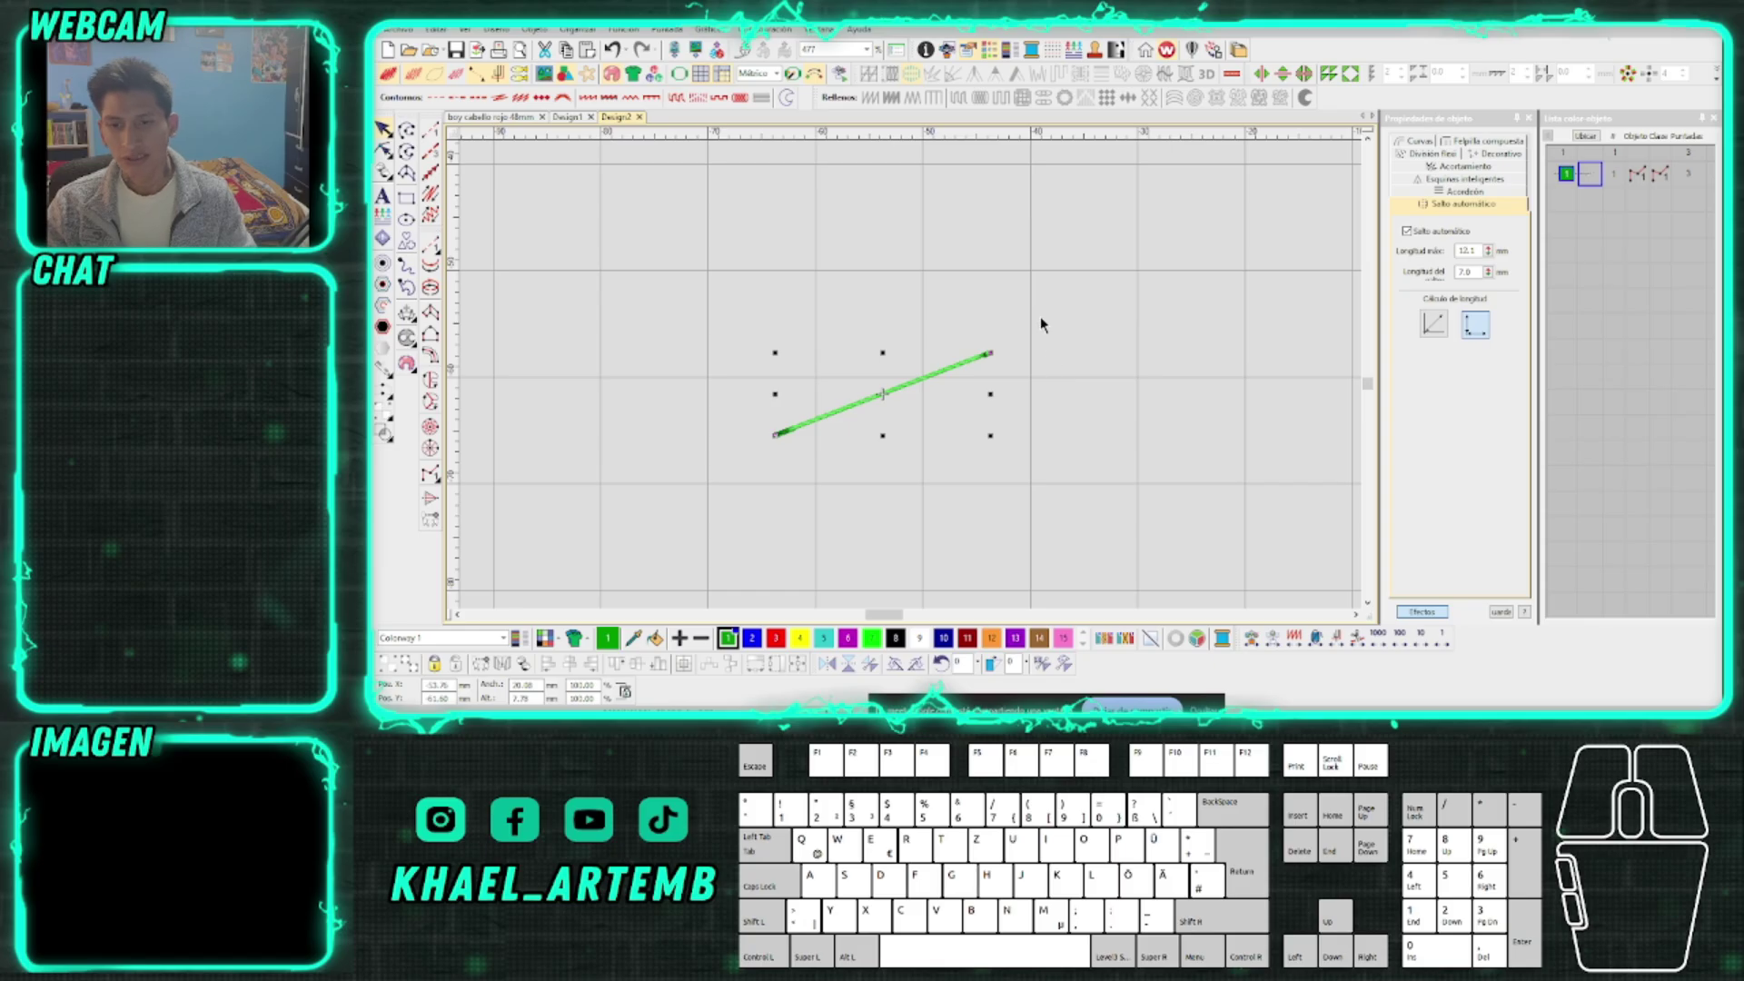
{"action": "left_click_drag", "start_coordinate": [1049, 315], "coordinate": [728, 472]}
{"action": "left_click_drag", "start_coordinate": [727, 475], "coordinate": [1061, 318]}
{"action": "left_click", "coordinate": [1061, 317]}
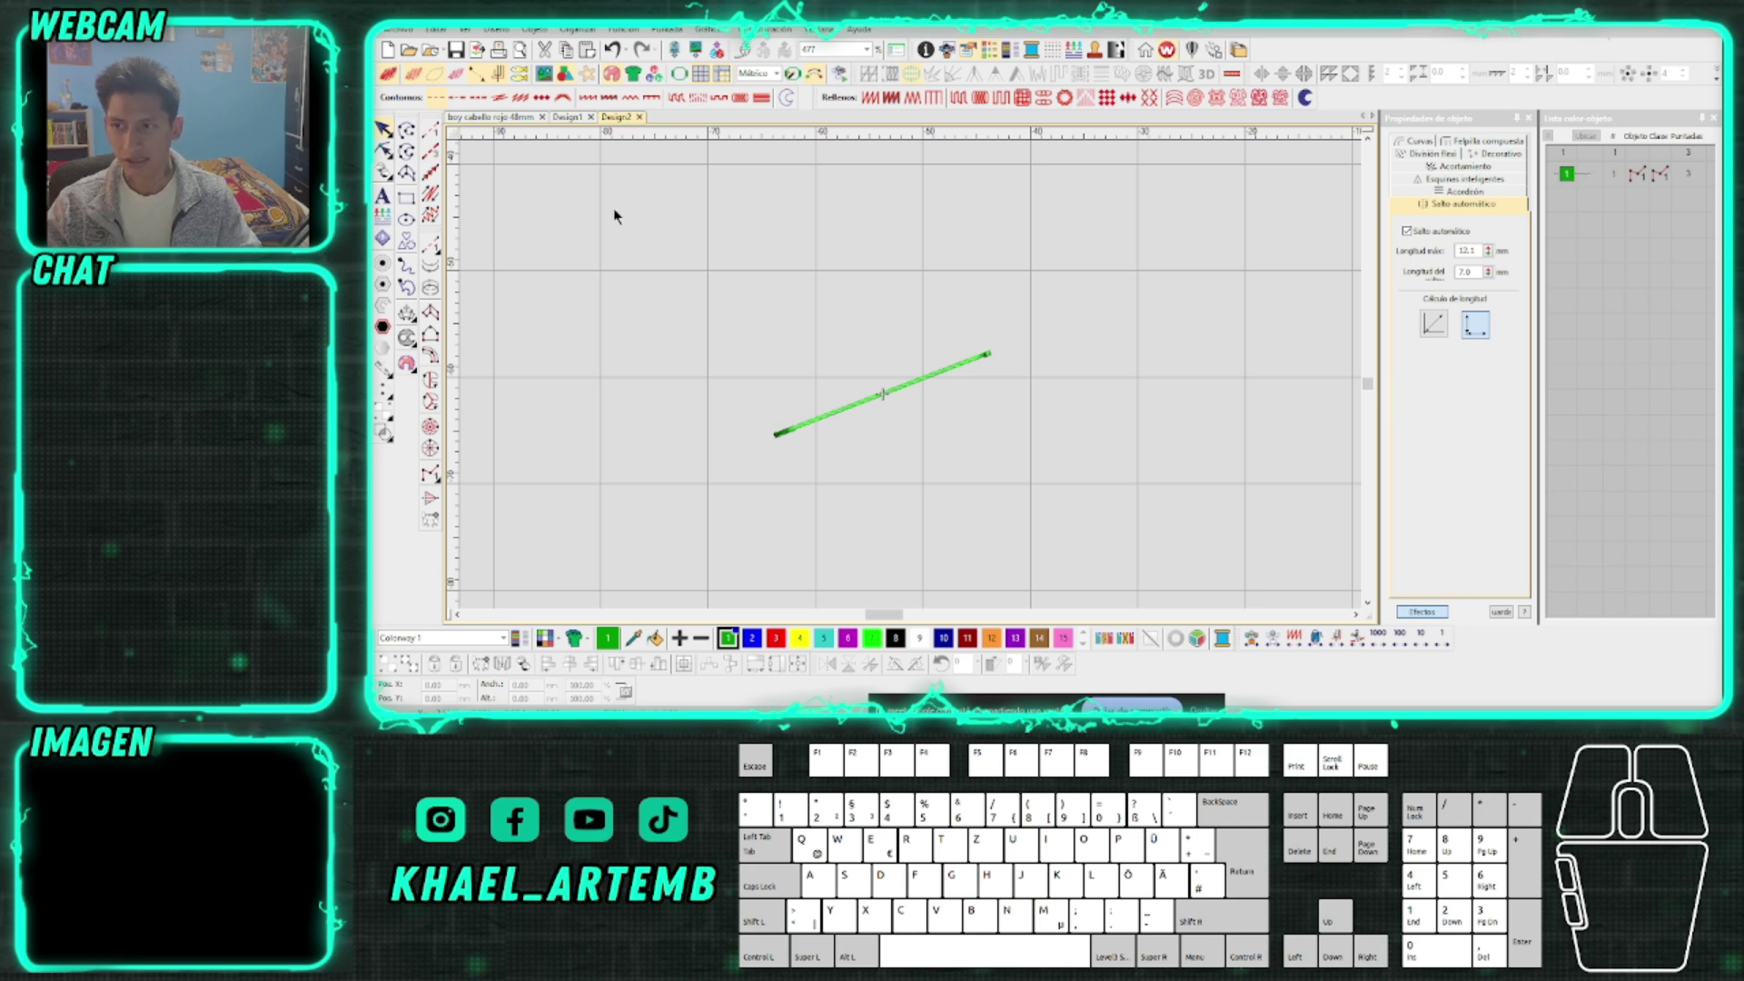
Digitize an open running-stitch arc above the slanted line using three curve points
{"action": "key", "text": "F8"}
{"action": "right_click", "coordinate": [832, 333]}
{"action": "right_click", "coordinate": [890, 276]}
{"action": "right_click", "coordinate": [1106, 364]}
{"action": "middle_click", "coordinate": [1112, 372]}
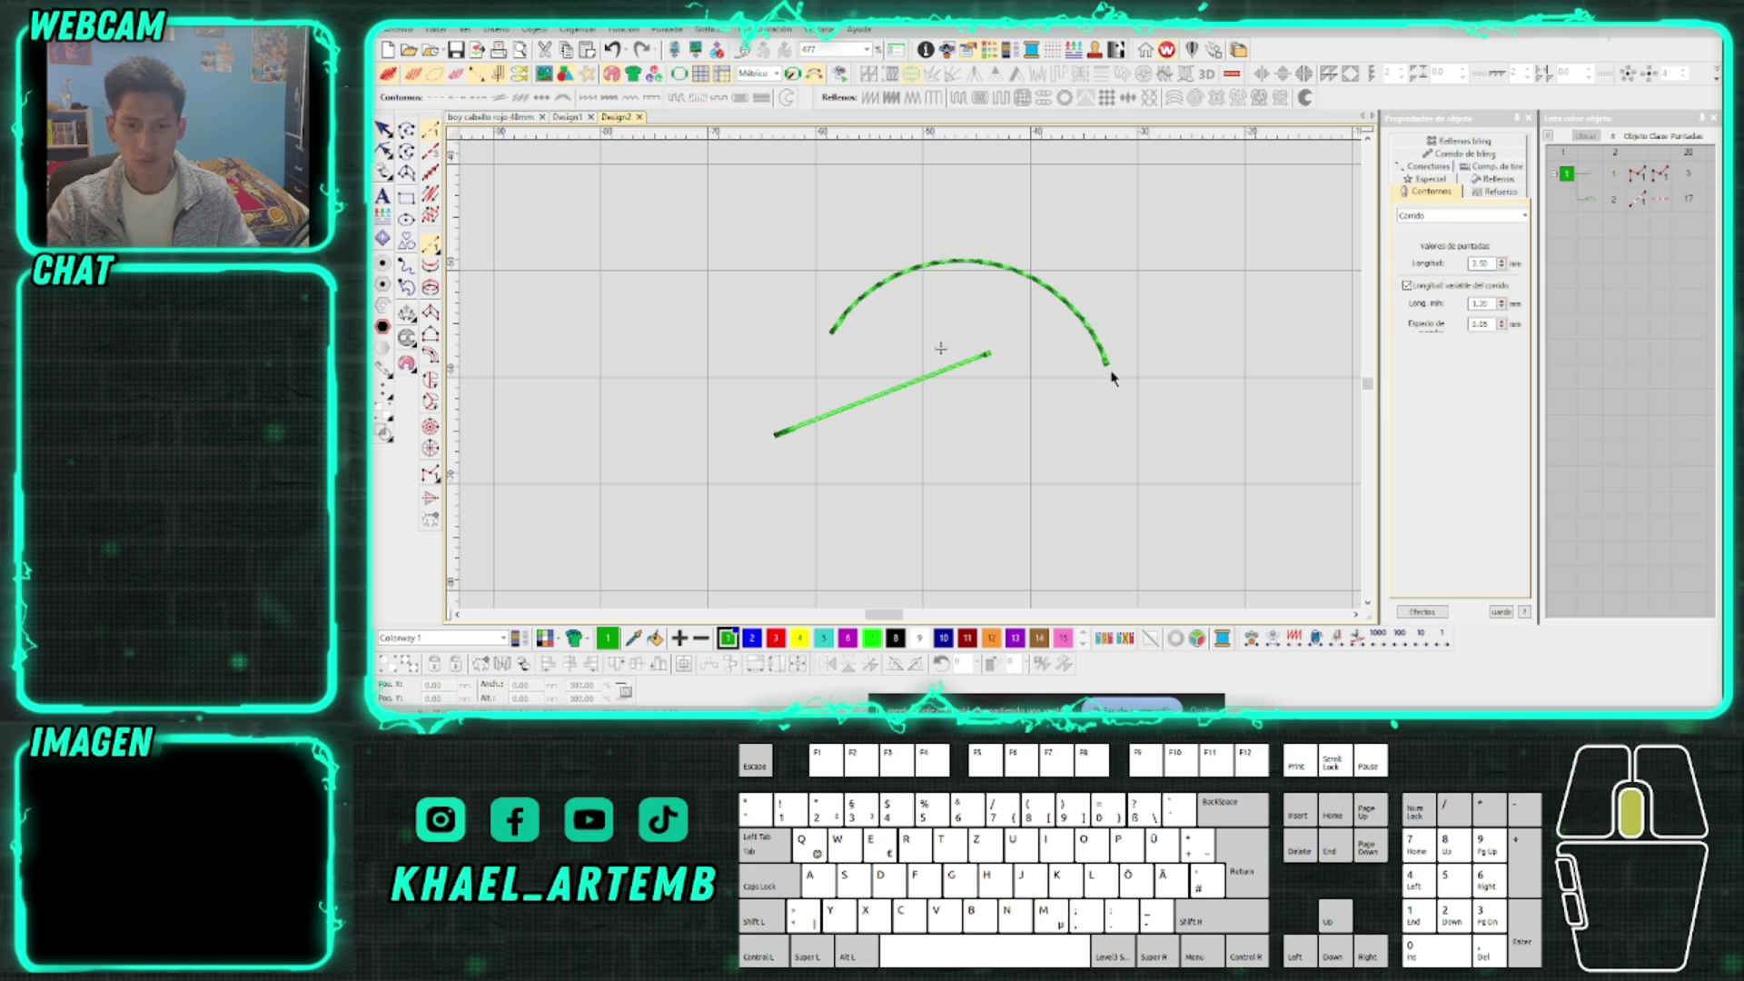
Digitize a short curved satin column at the lower right end of the running-stitch arc
{"action": "key", "text": "F7"}
{"action": "left_click", "coordinate": [1065, 409]}
{"action": "right_click", "coordinate": [1092, 360]}
{"action": "left_click", "coordinate": [1165, 337]}
{"action": "middle_click", "coordinate": [1112, 407]}
{"action": "left_click", "coordinate": [1095, 426]}
{"action": "left_click", "coordinate": [1170, 349]}
{"action": "middle_click", "coordinate": [1172, 352]}
Digitize a second running-stitch arc curving downward from the free end of the satin column
{"action": "key", "text": "F8"}
{"action": "right_click", "coordinate": [1178, 356]}
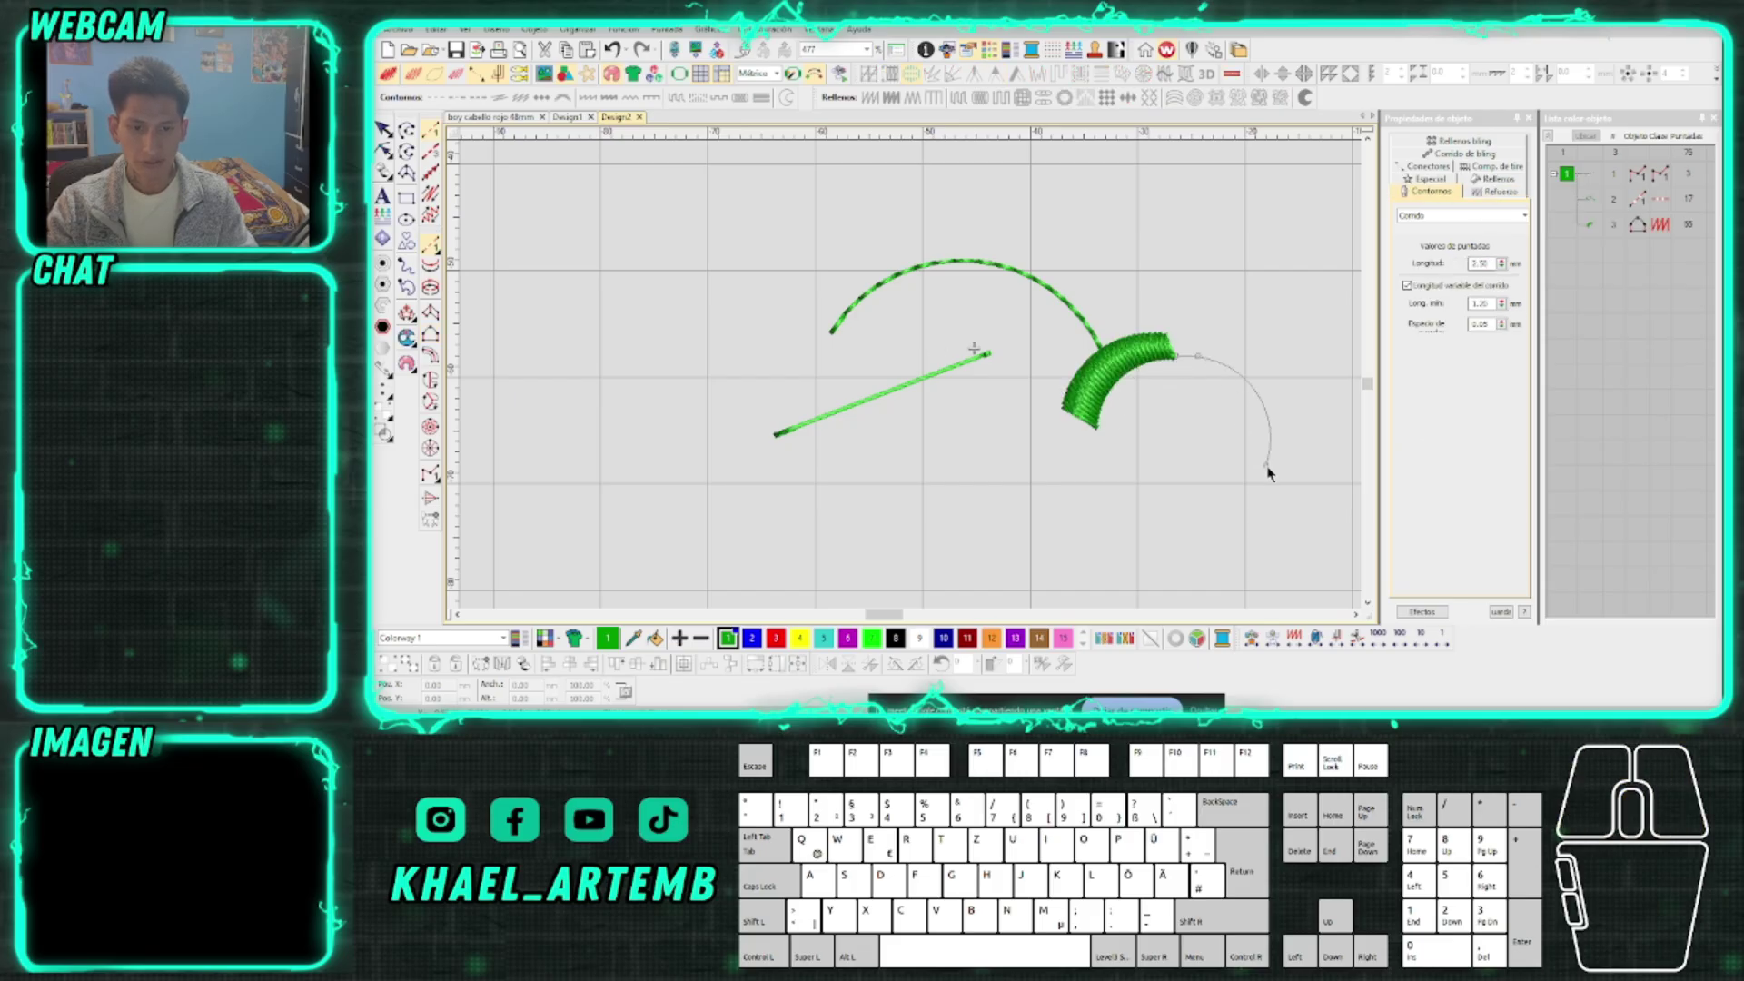
{"action": "middle_click", "coordinate": [1268, 467]}
Digitize a second, slightly curved satin column at the lower end of the second running-stitch arc
{"action": "scroll", "coordinate": [1268, 467], "scroll_direction": "up", "scroll_amount": 1}
{"action": "key", "text": "F5"}
{"action": "left_click", "coordinate": [823, 387]}
{"action": "right_click", "coordinate": [1029, 347]}
{"action": "left_click", "coordinate": [822, 409]}
{"action": "right_click", "coordinate": [916, 379]}
{"action": "left_click", "coordinate": [1008, 390]}
{"action": "middle_click", "coordinate": [1008, 388]}
{"action": "scroll", "coordinate": [974, 372], "scroll_direction": "down", "scroll_amount": 4}
{"action": "key", "text": "Escape"}
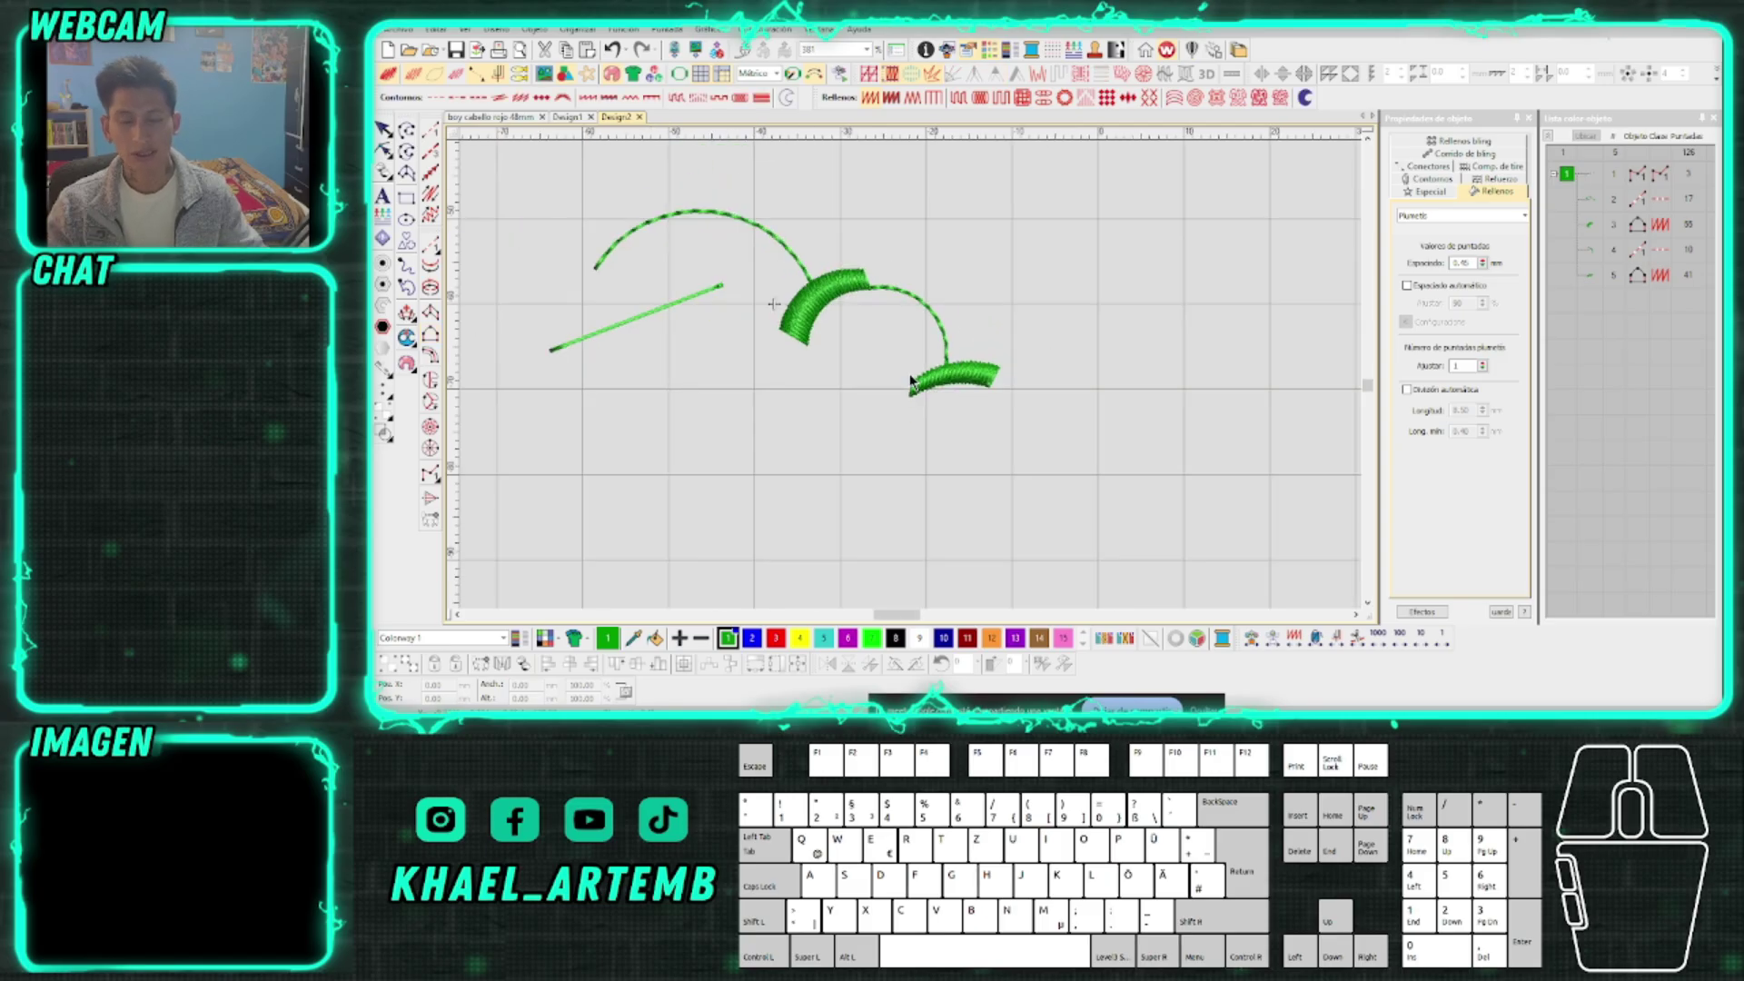
Select all the digitized lines, arcs and satin columns and delete them
{"action": "left_click_drag", "start_coordinate": [1076, 449], "coordinate": [683, 269]}
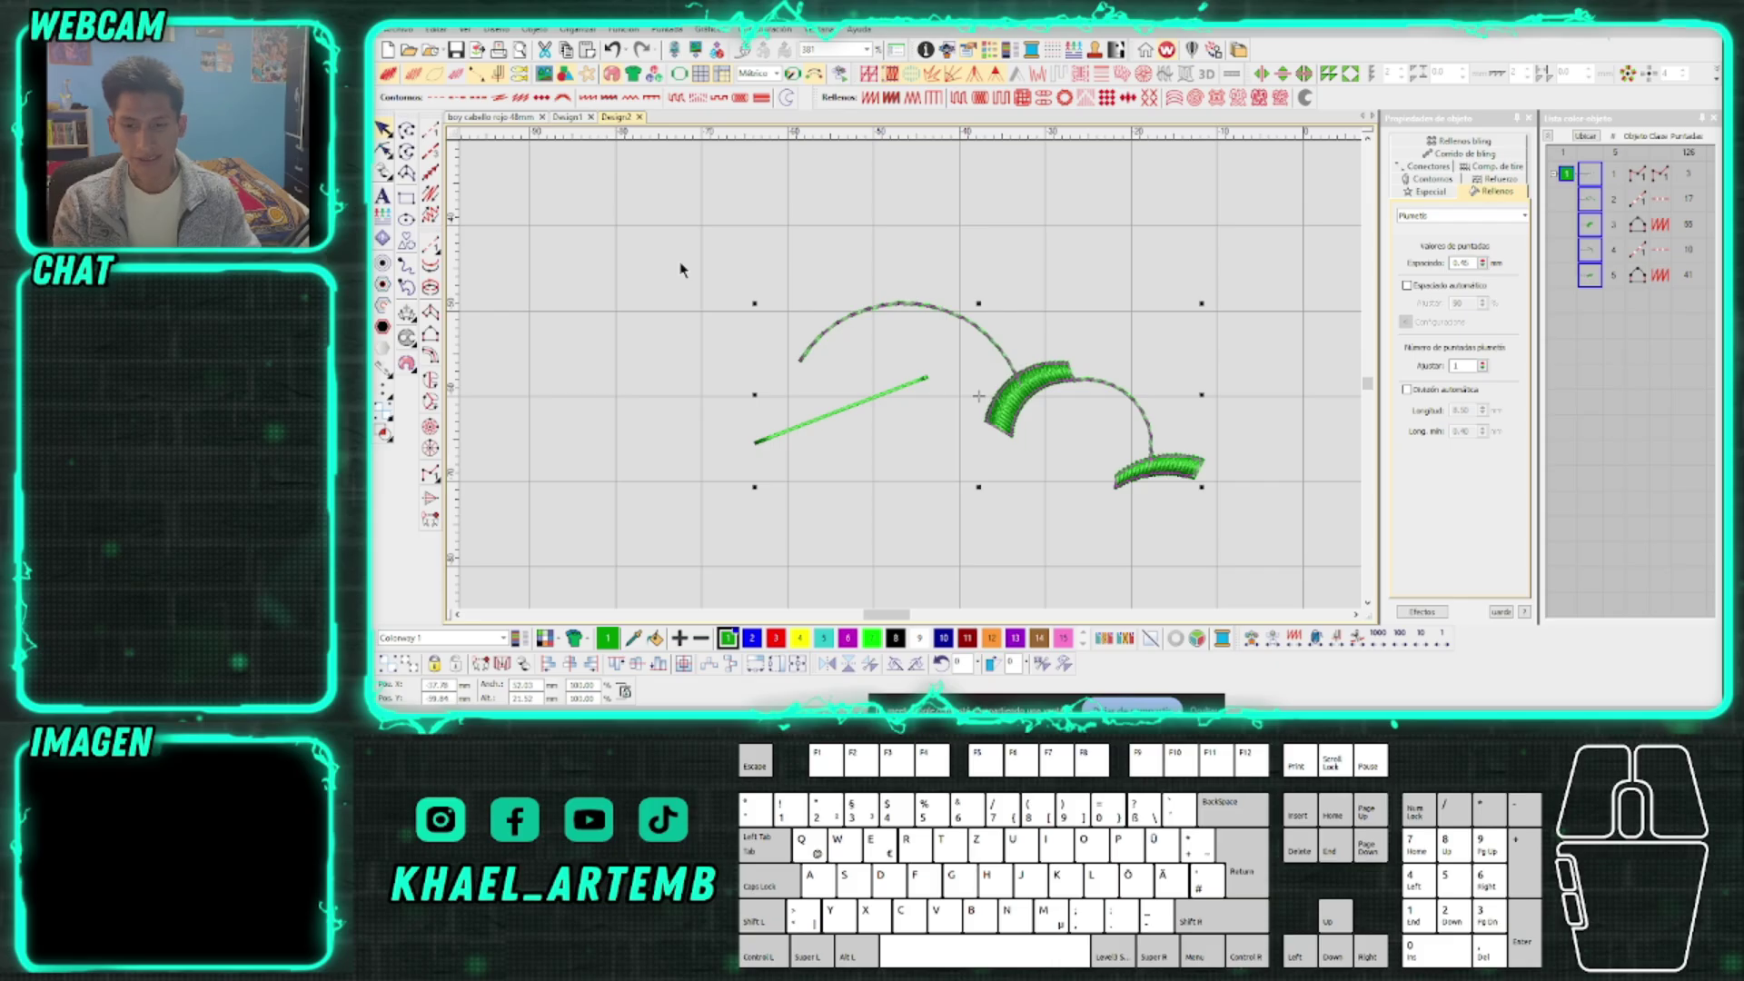
{"action": "key", "text": "Delete"}
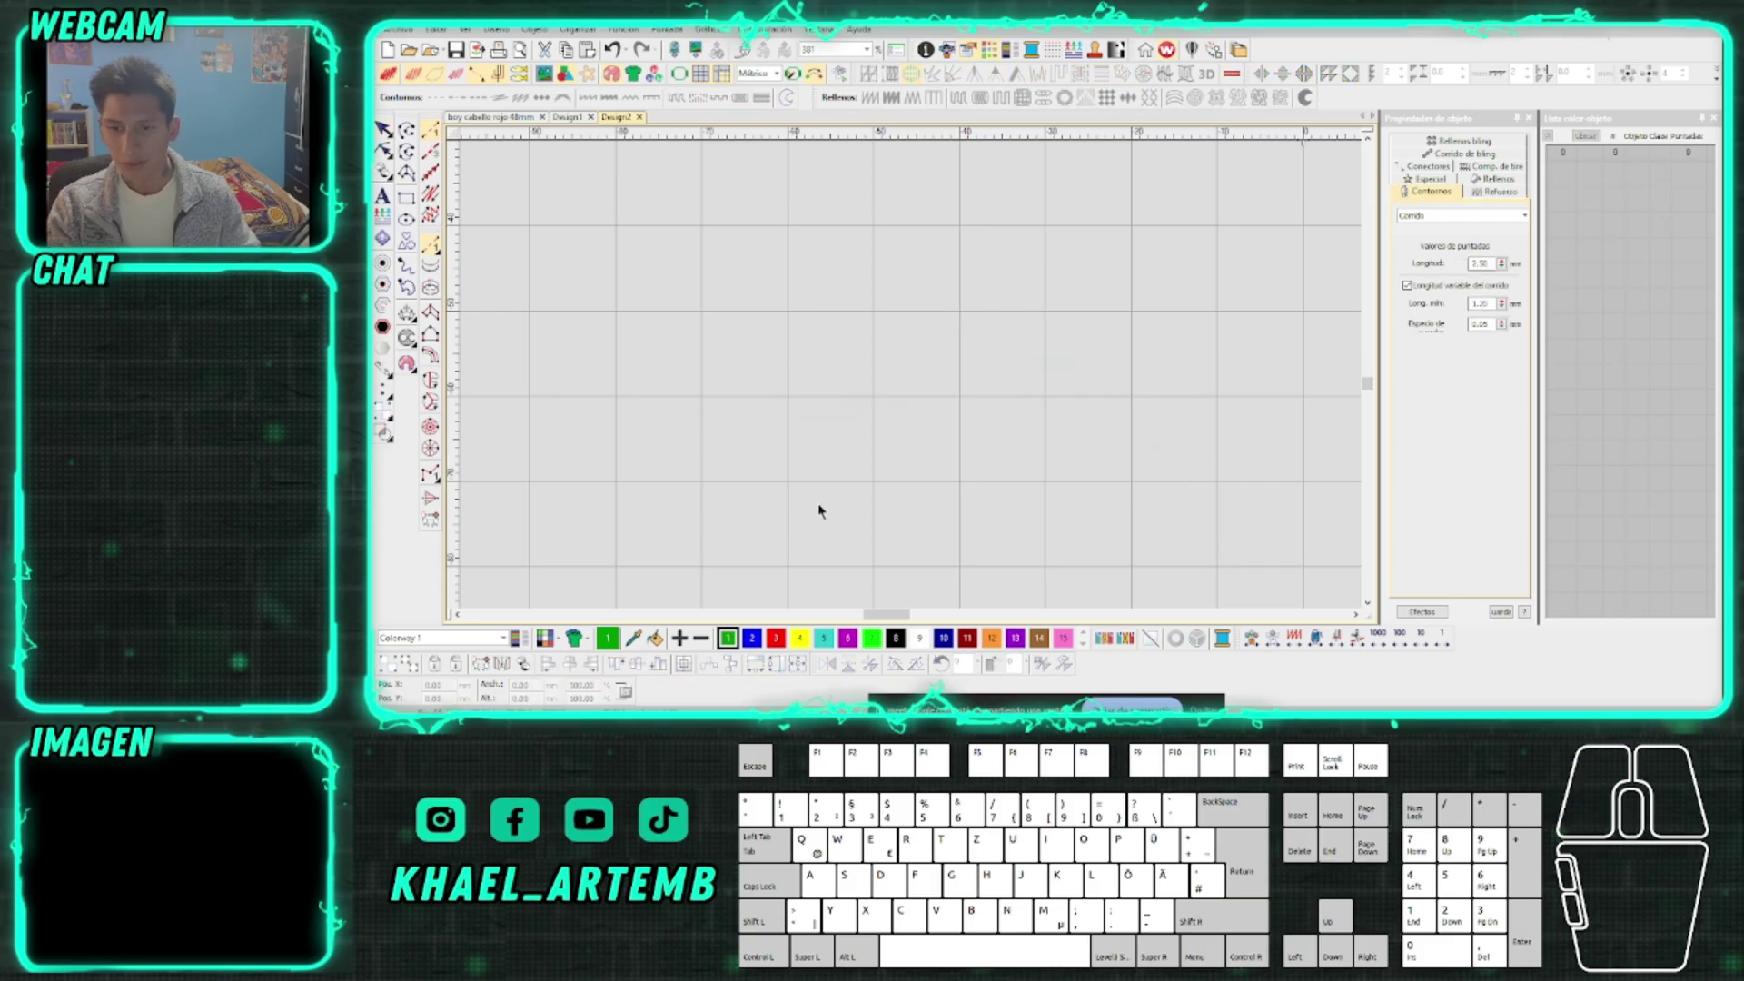
Digitize a horizontal running-stitch line about 22 mm long and select it
{"action": "left_click", "coordinate": [727, 440]}
{"action": "left_click", "coordinate": [914, 435]}
{"action": "key", "text": "Return"}
{"action": "scroll", "coordinate": [935, 396], "scroll_direction": "up", "scroll_amount": 2}
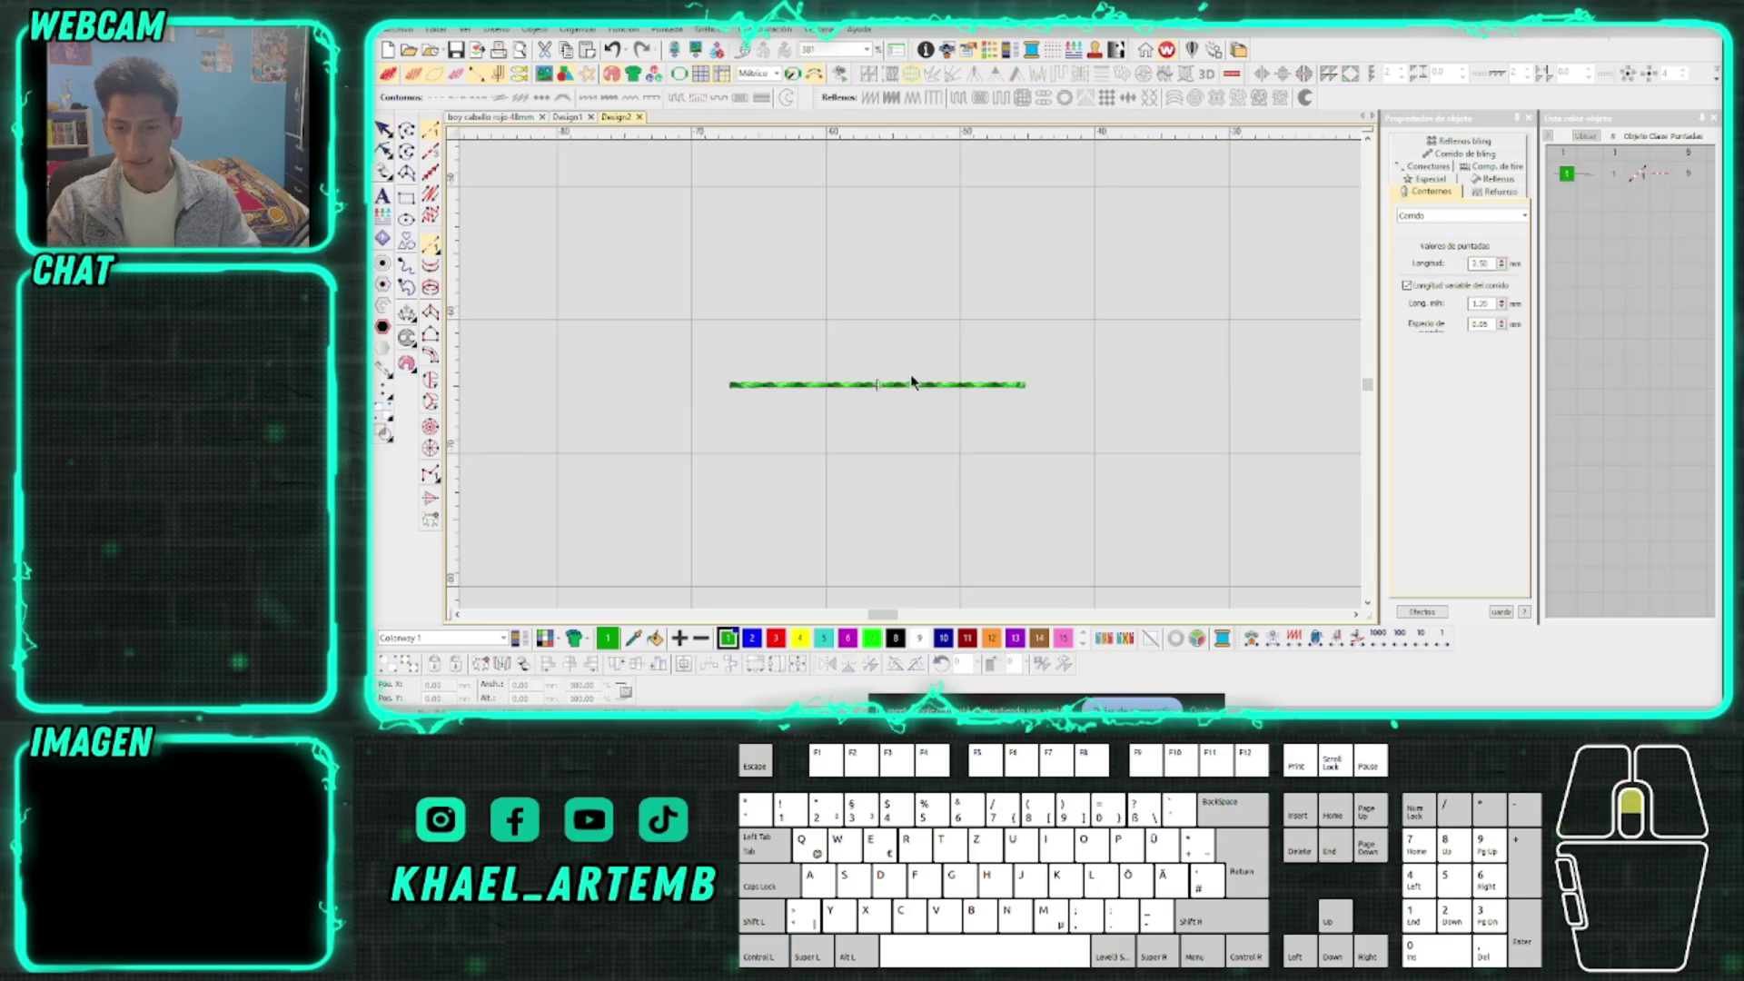
{"action": "left_click", "coordinate": [935, 391]}
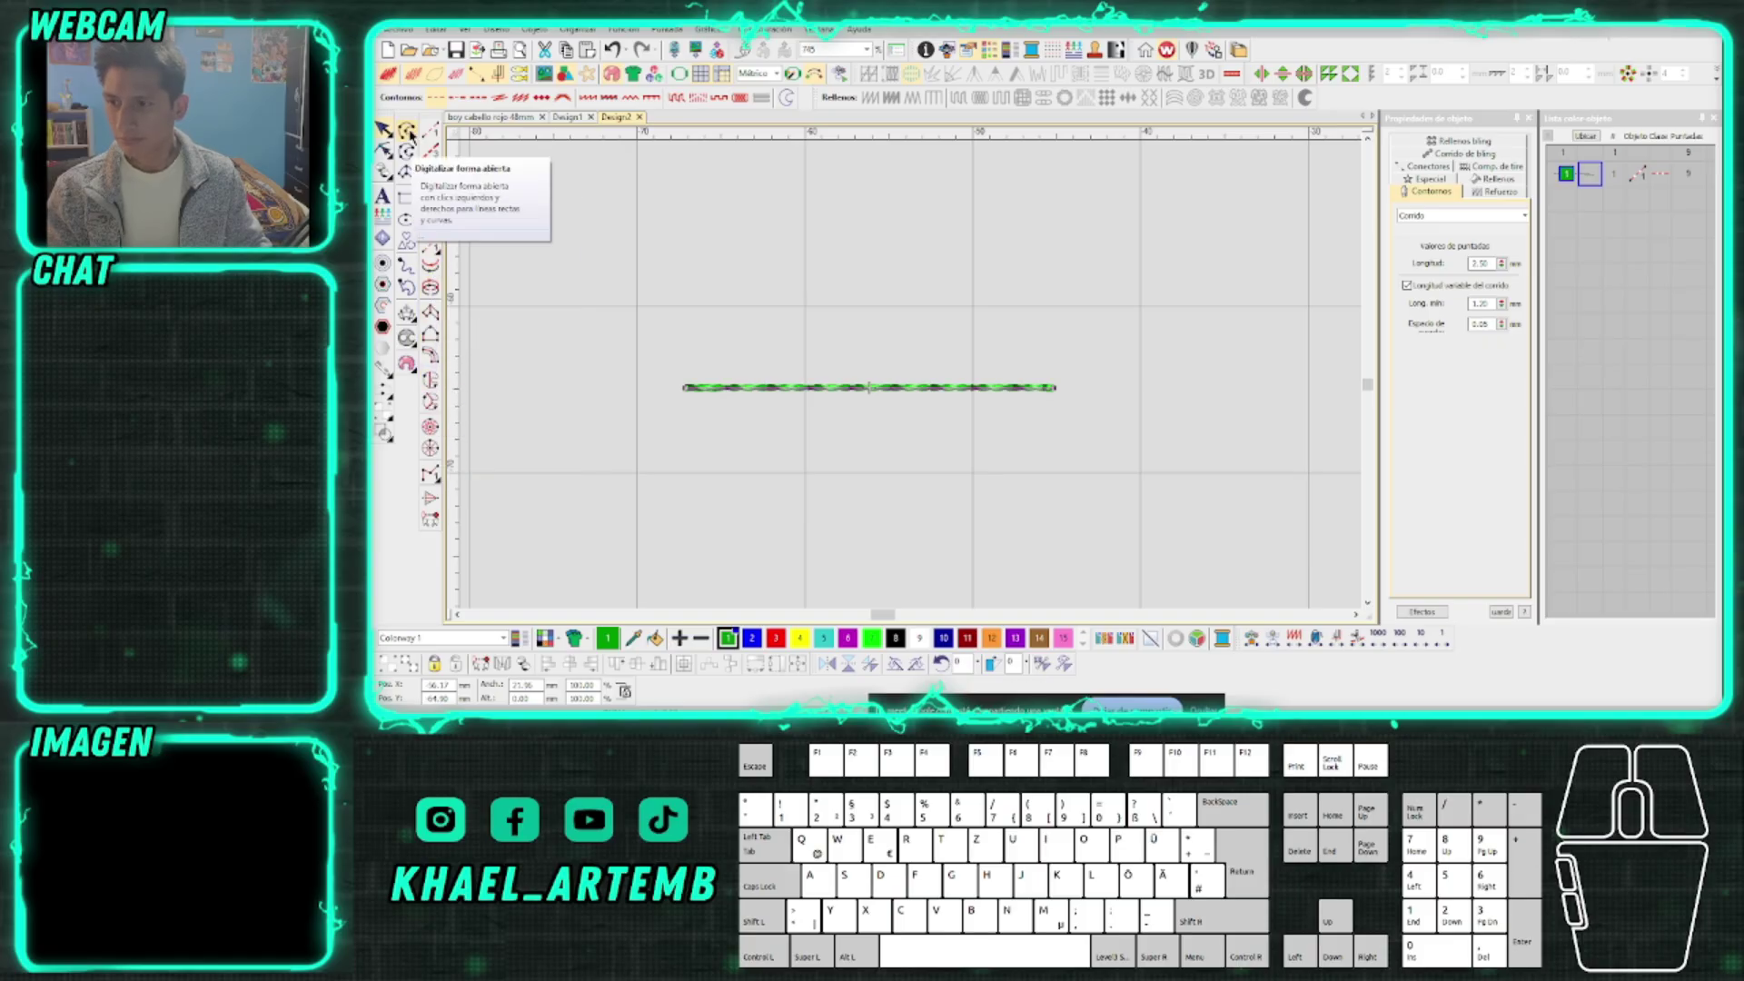
{"action": "left_click", "coordinate": [410, 133]}
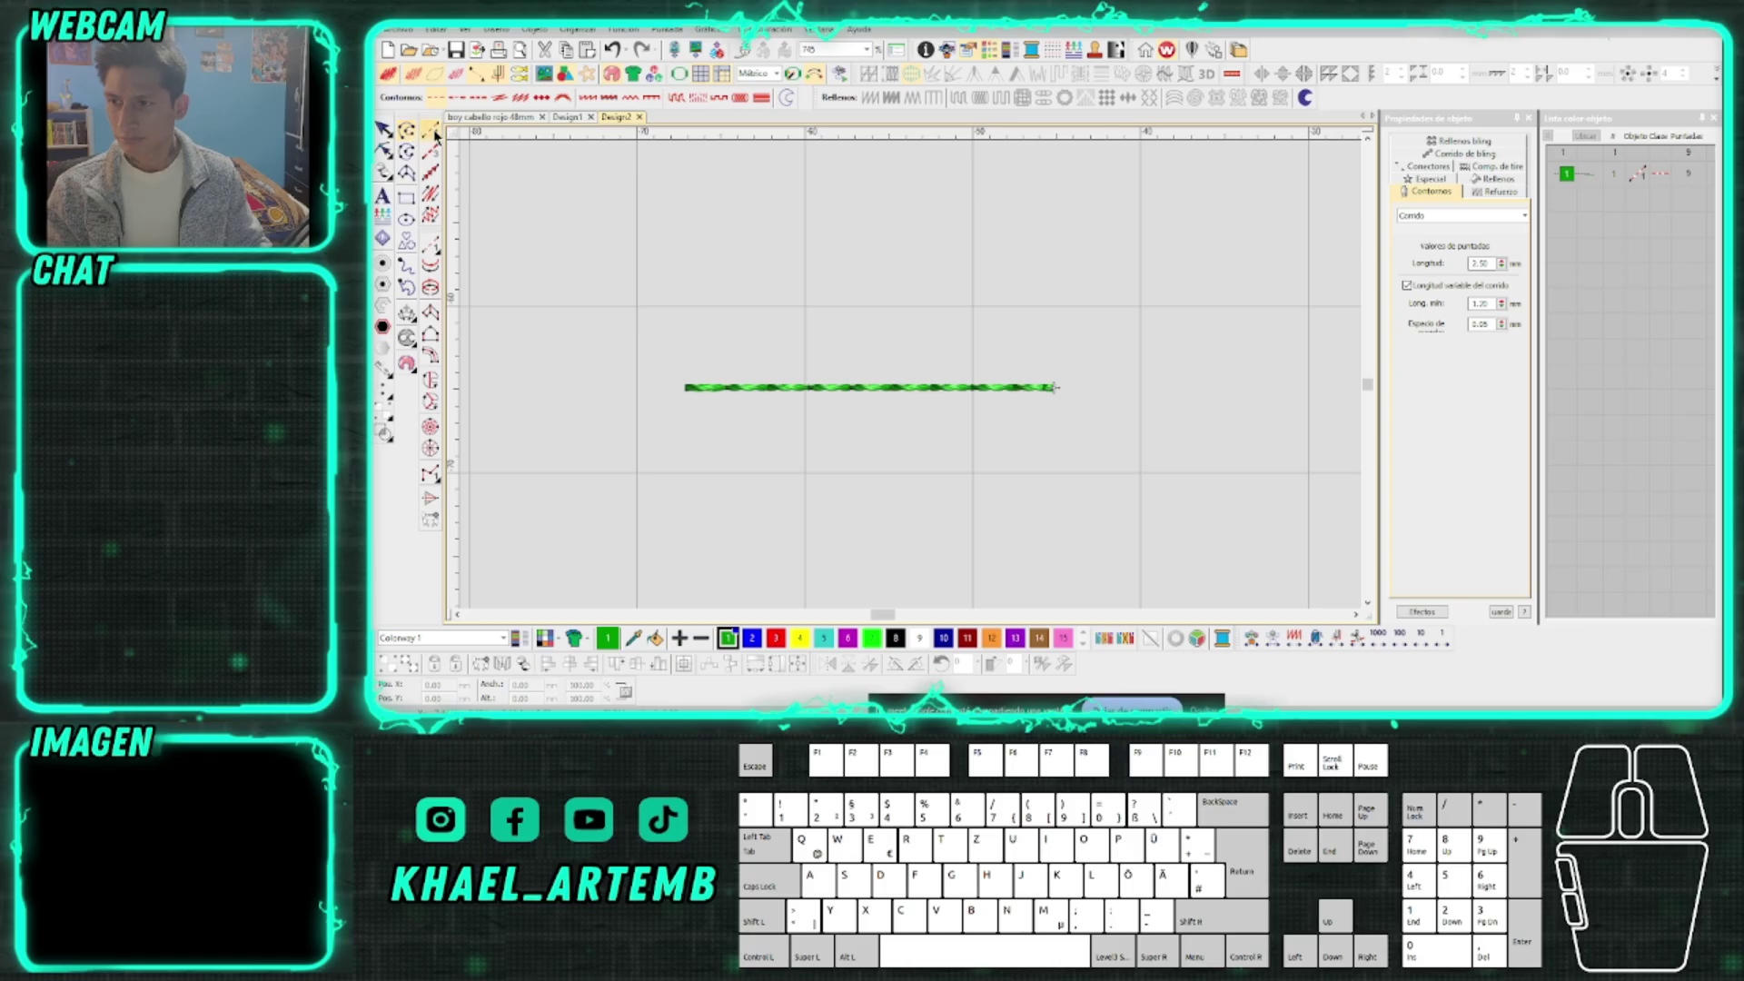
{"action": "left_click", "coordinate": [435, 136]}
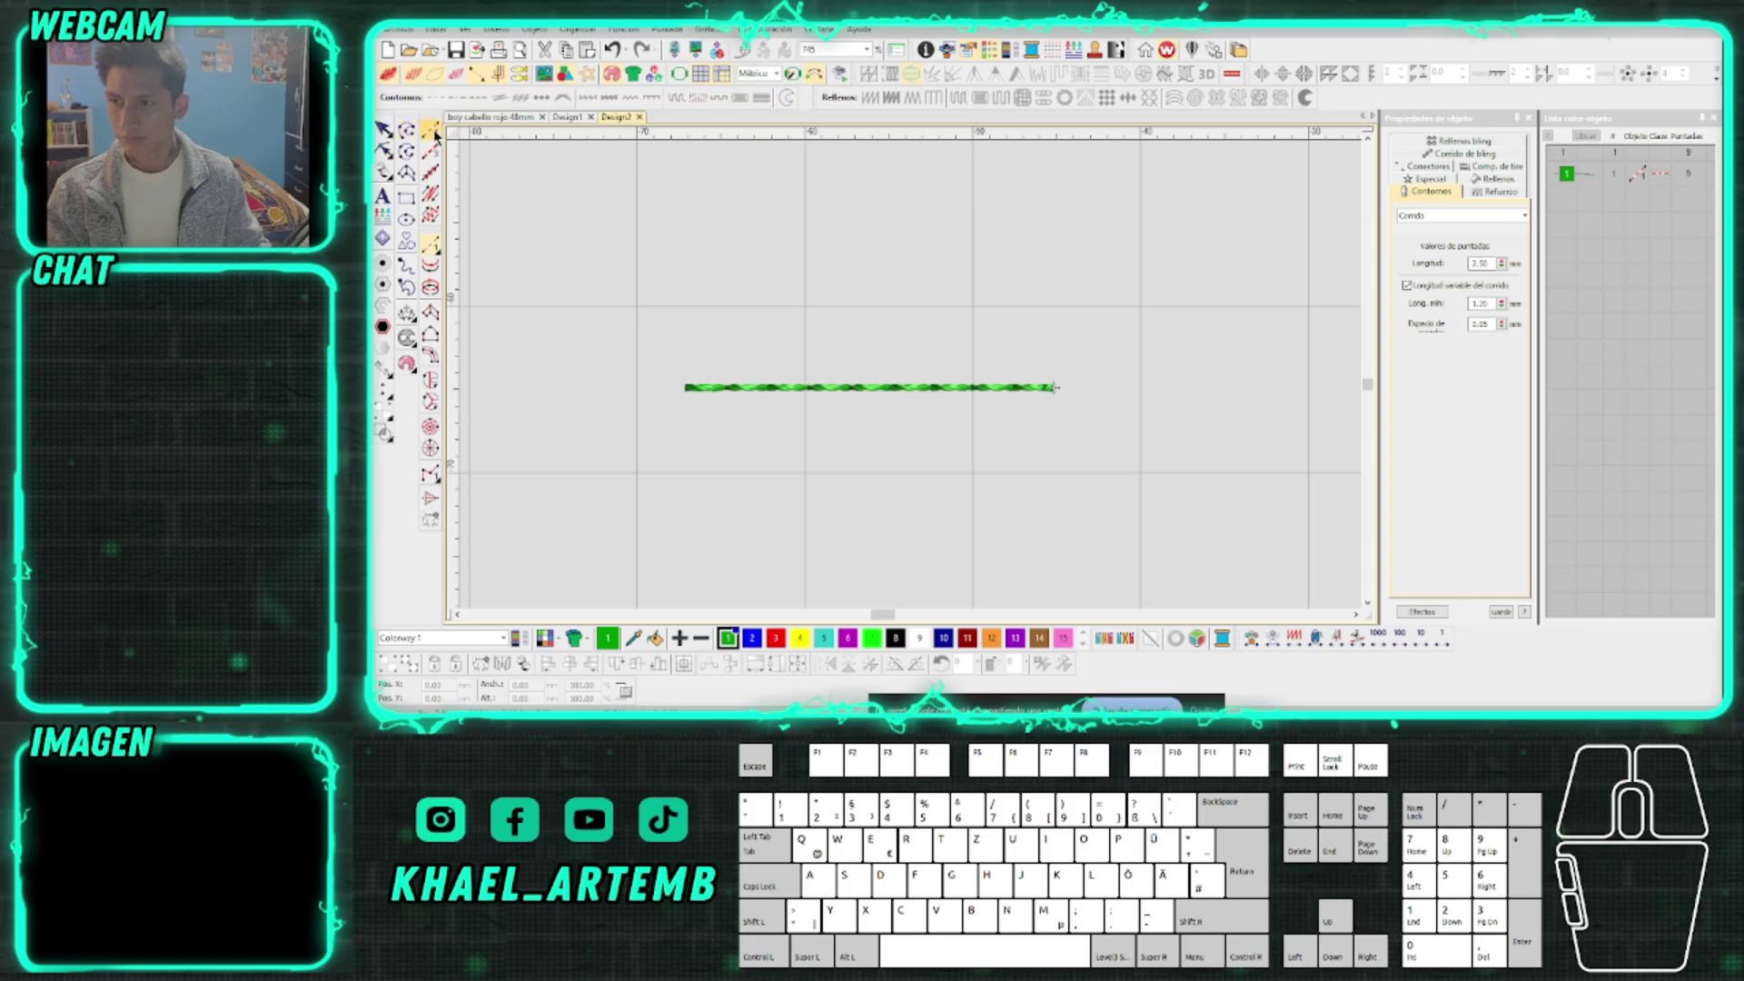
{"action": "scroll", "coordinate": [913, 383], "scroll_direction": "down", "scroll_amount": 1}
{"action": "scroll", "coordinate": [913, 383], "scroll_direction": "down", "scroll_amount": 1}
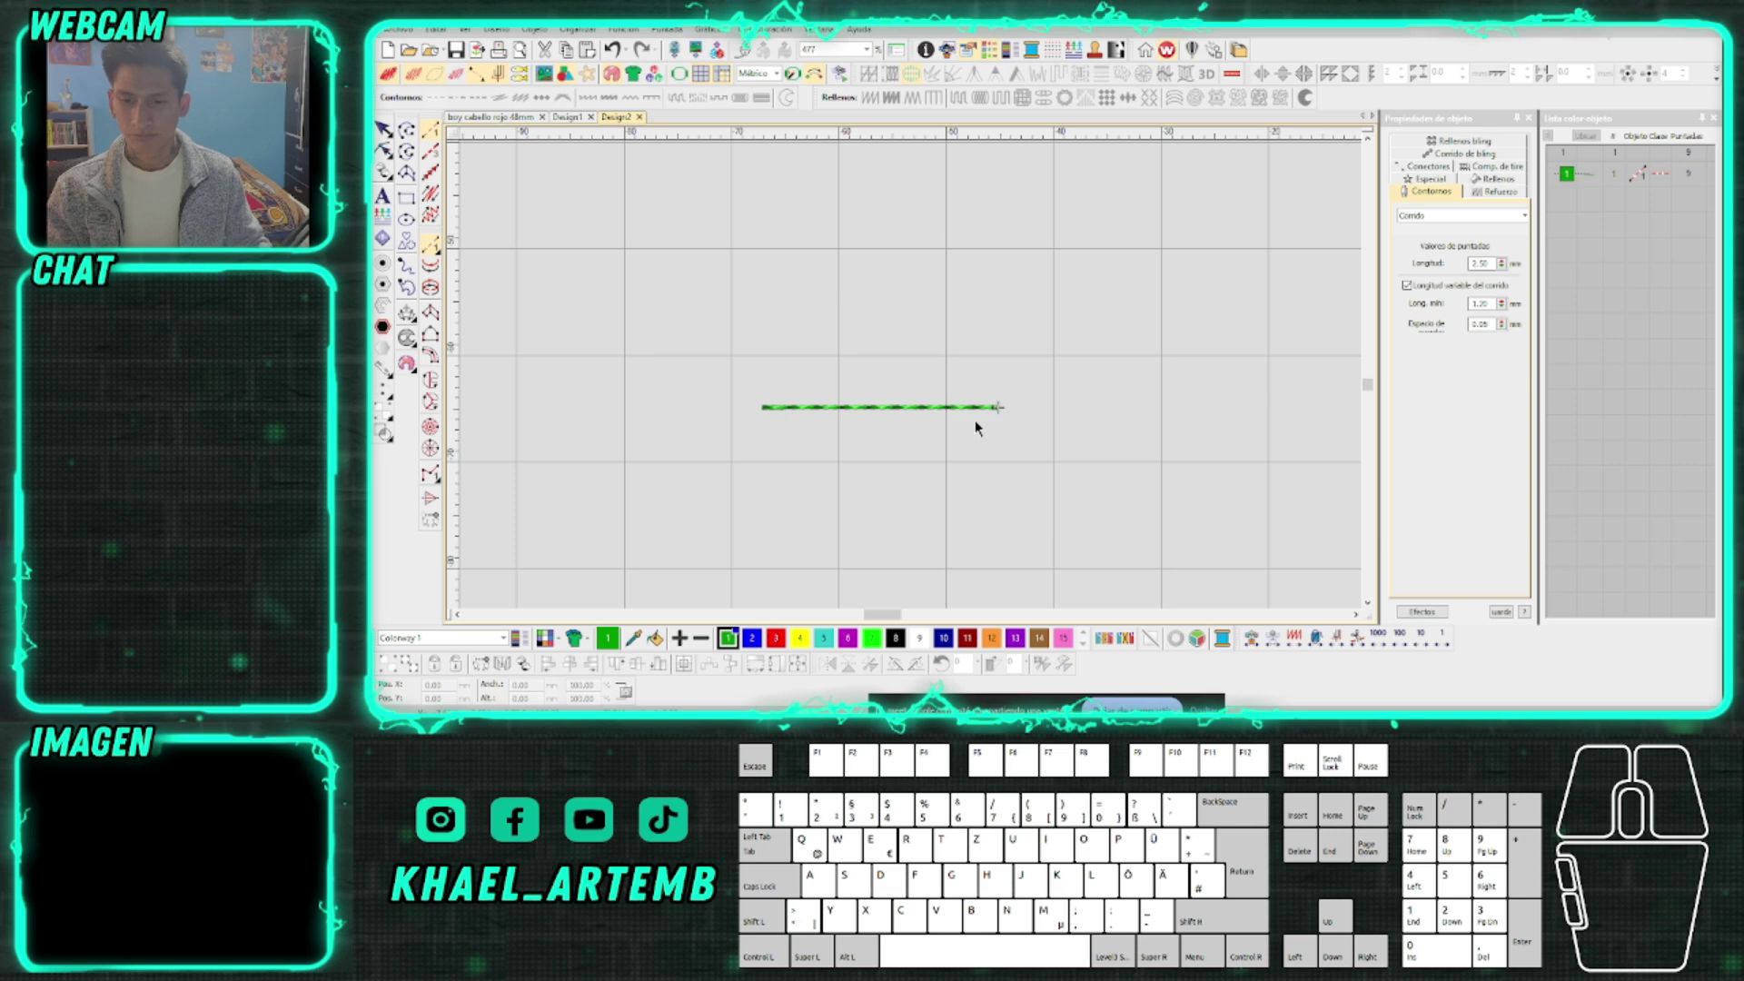
Delete the horizontal running-stitch line to empty the design
{"action": "key", "text": "Escape"}
{"action": "left_click_drag", "start_coordinate": [1019, 440], "coordinate": [724, 369]}
{"action": "key", "text": "Delete"}
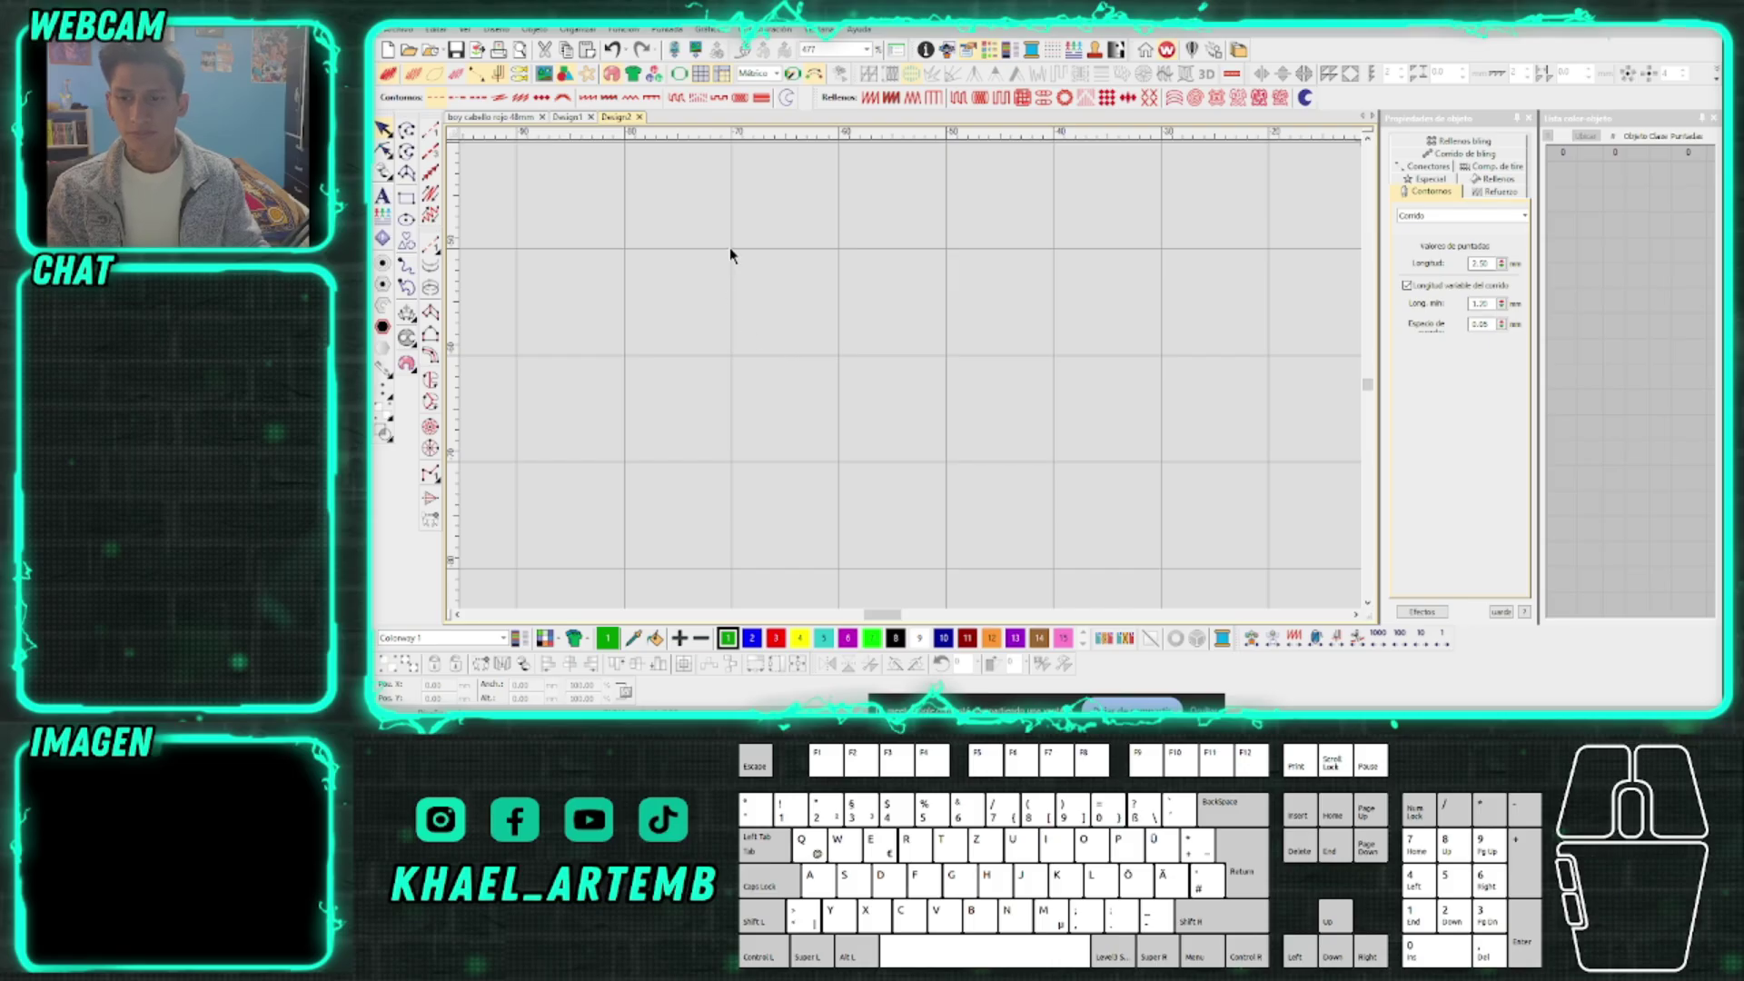
{"action": "left_click_drag", "start_coordinate": [733, 256], "coordinate": [841, 356]}
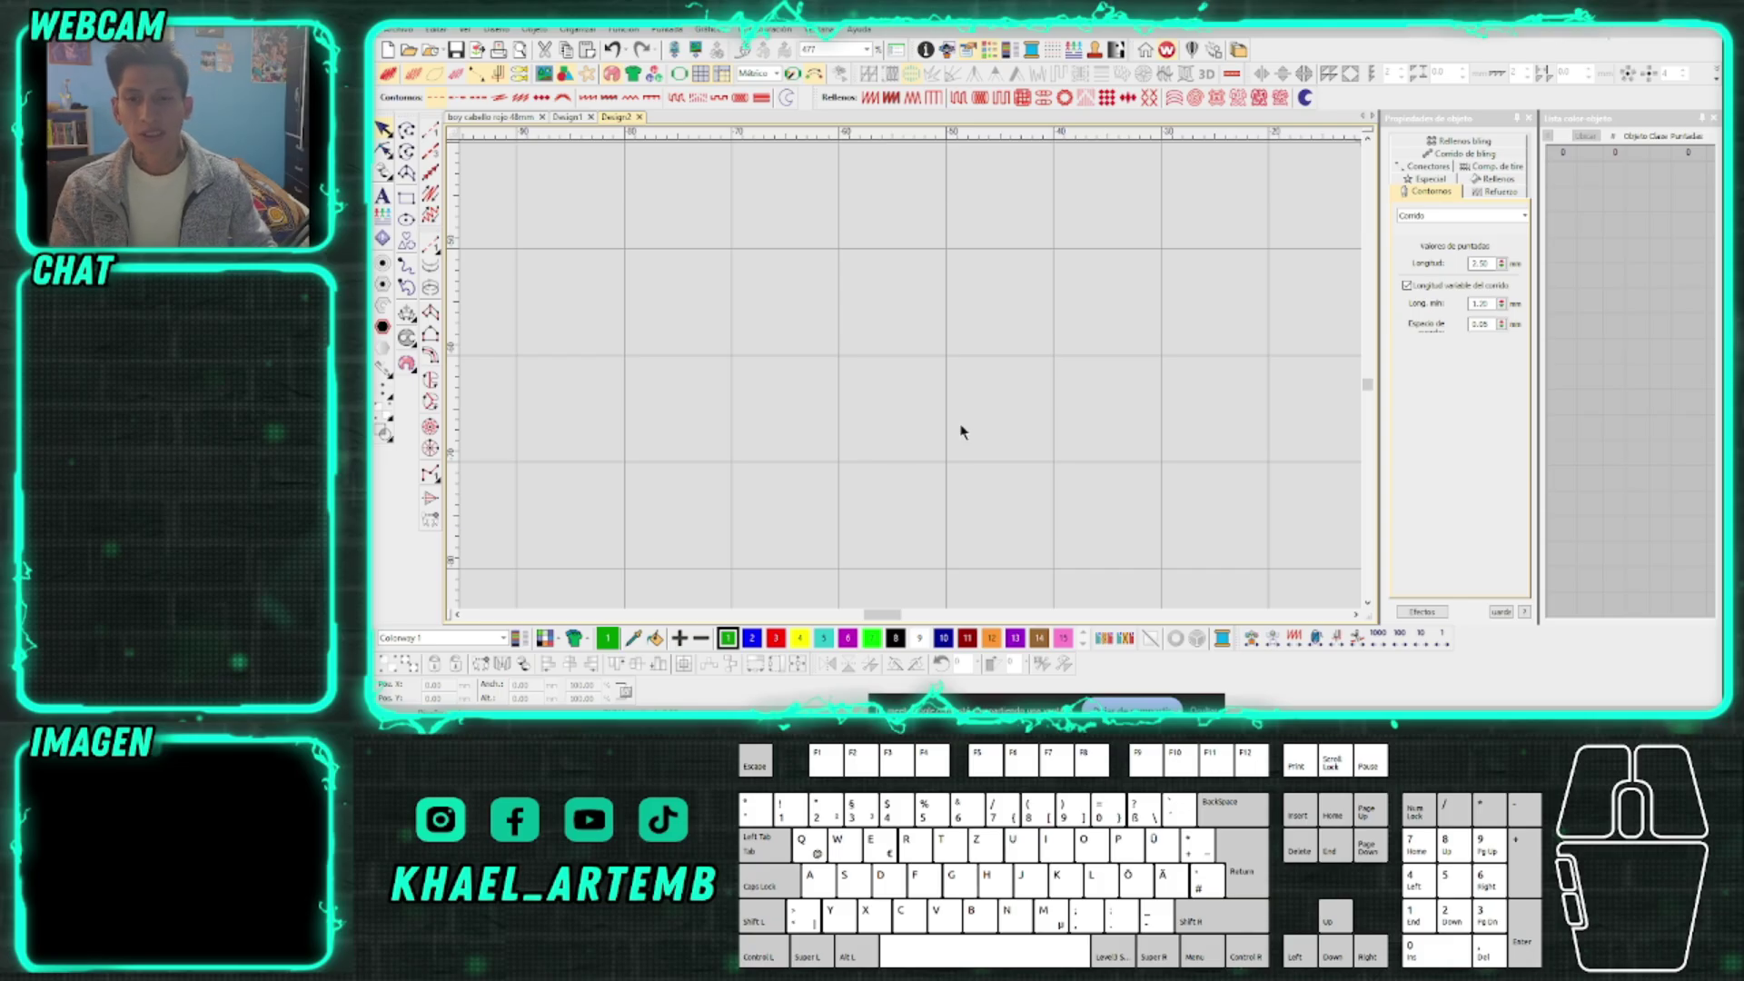
{"action": "left_click", "coordinate": [432, 137]}
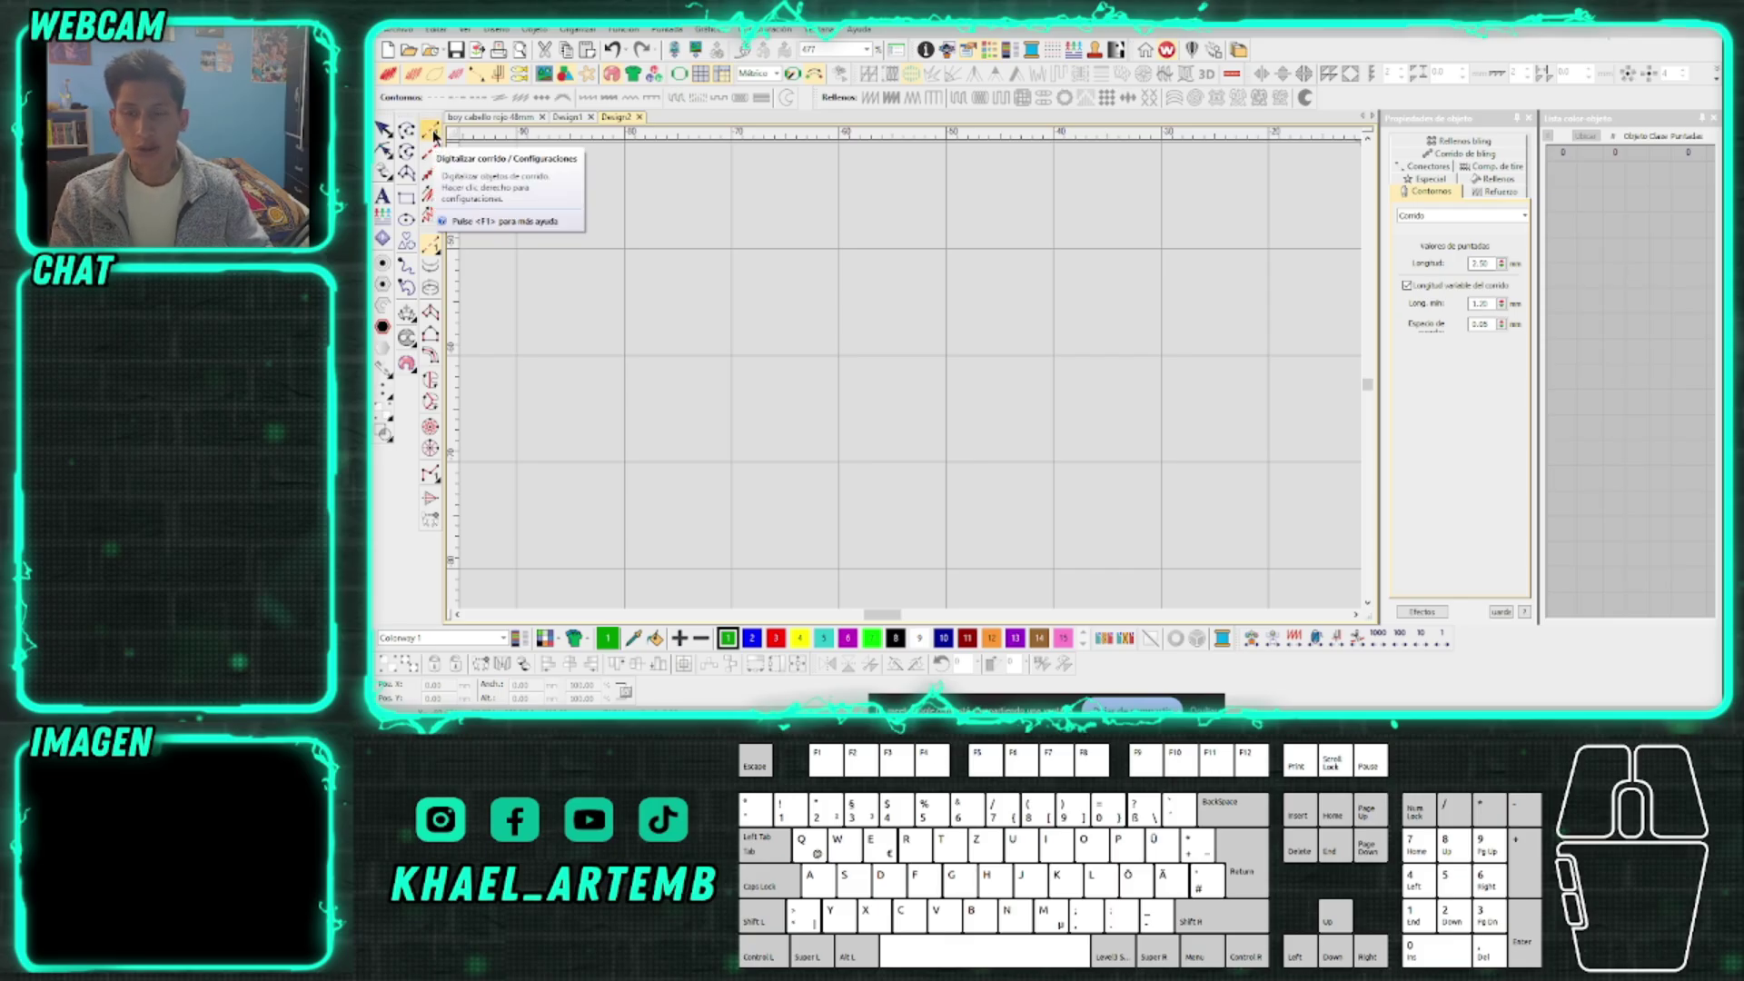
{"action": "left_click", "coordinate": [431, 133]}
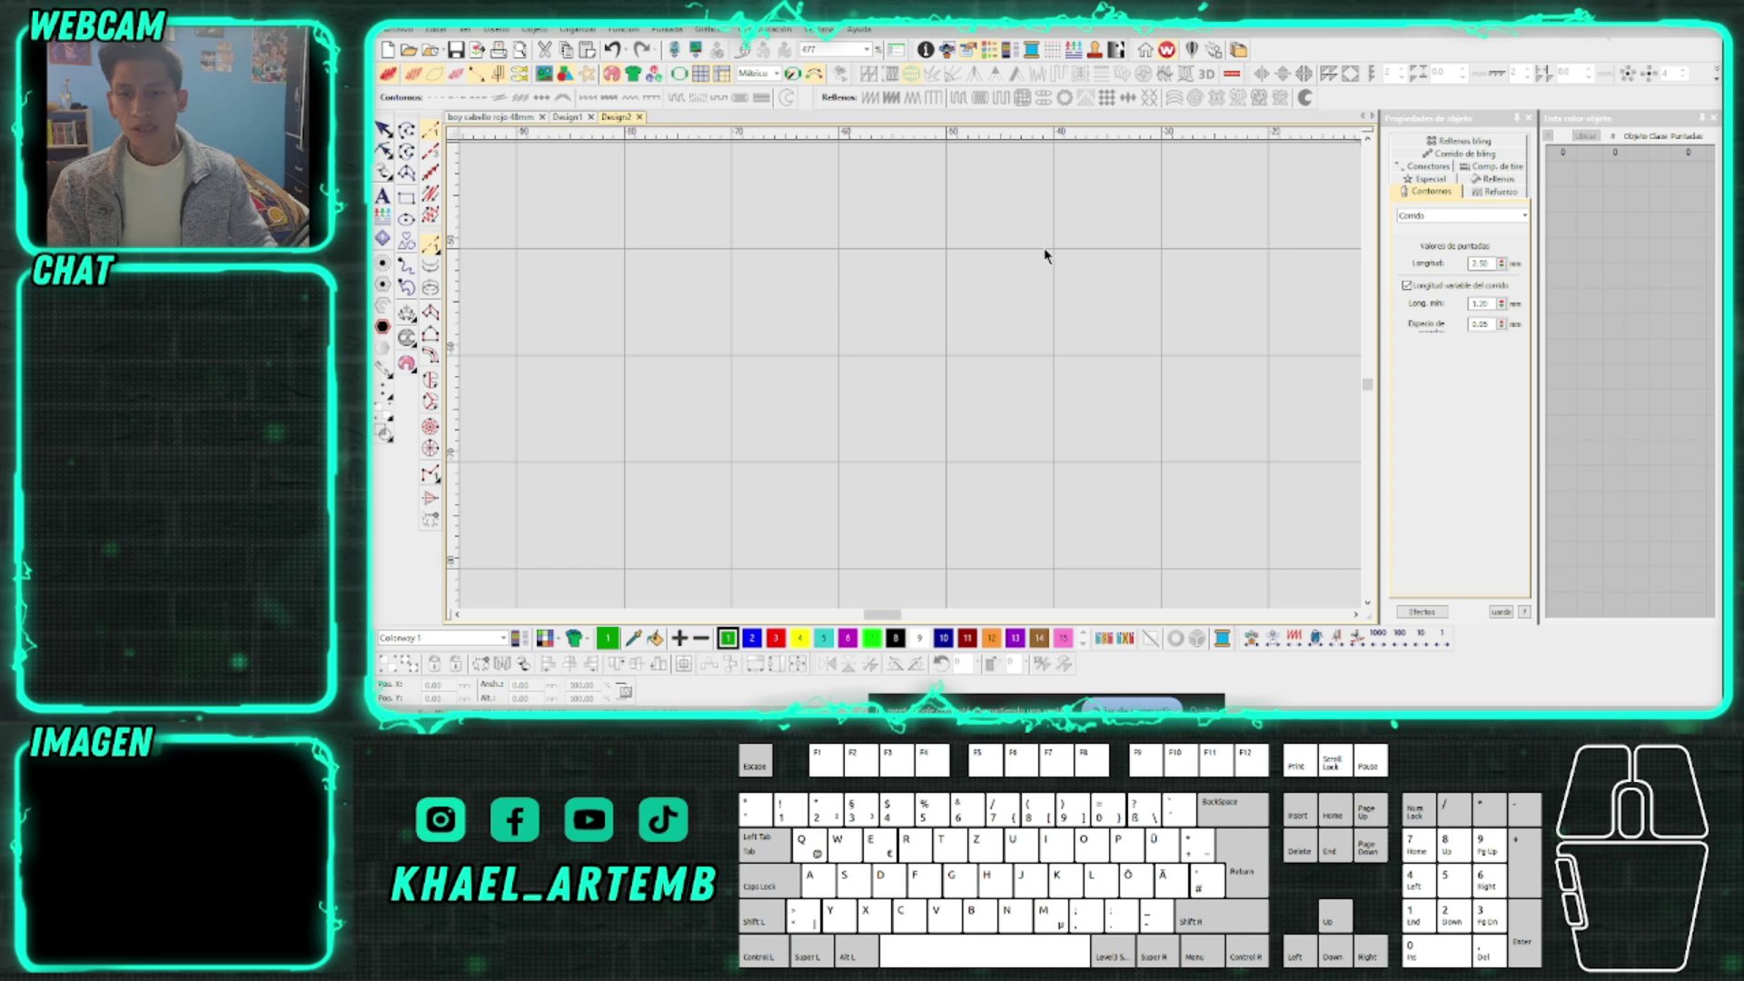
Draw a cyan vector circle about 10 mm in diameter centred on a grid intersection
{"action": "left_click", "coordinate": [407, 130]}
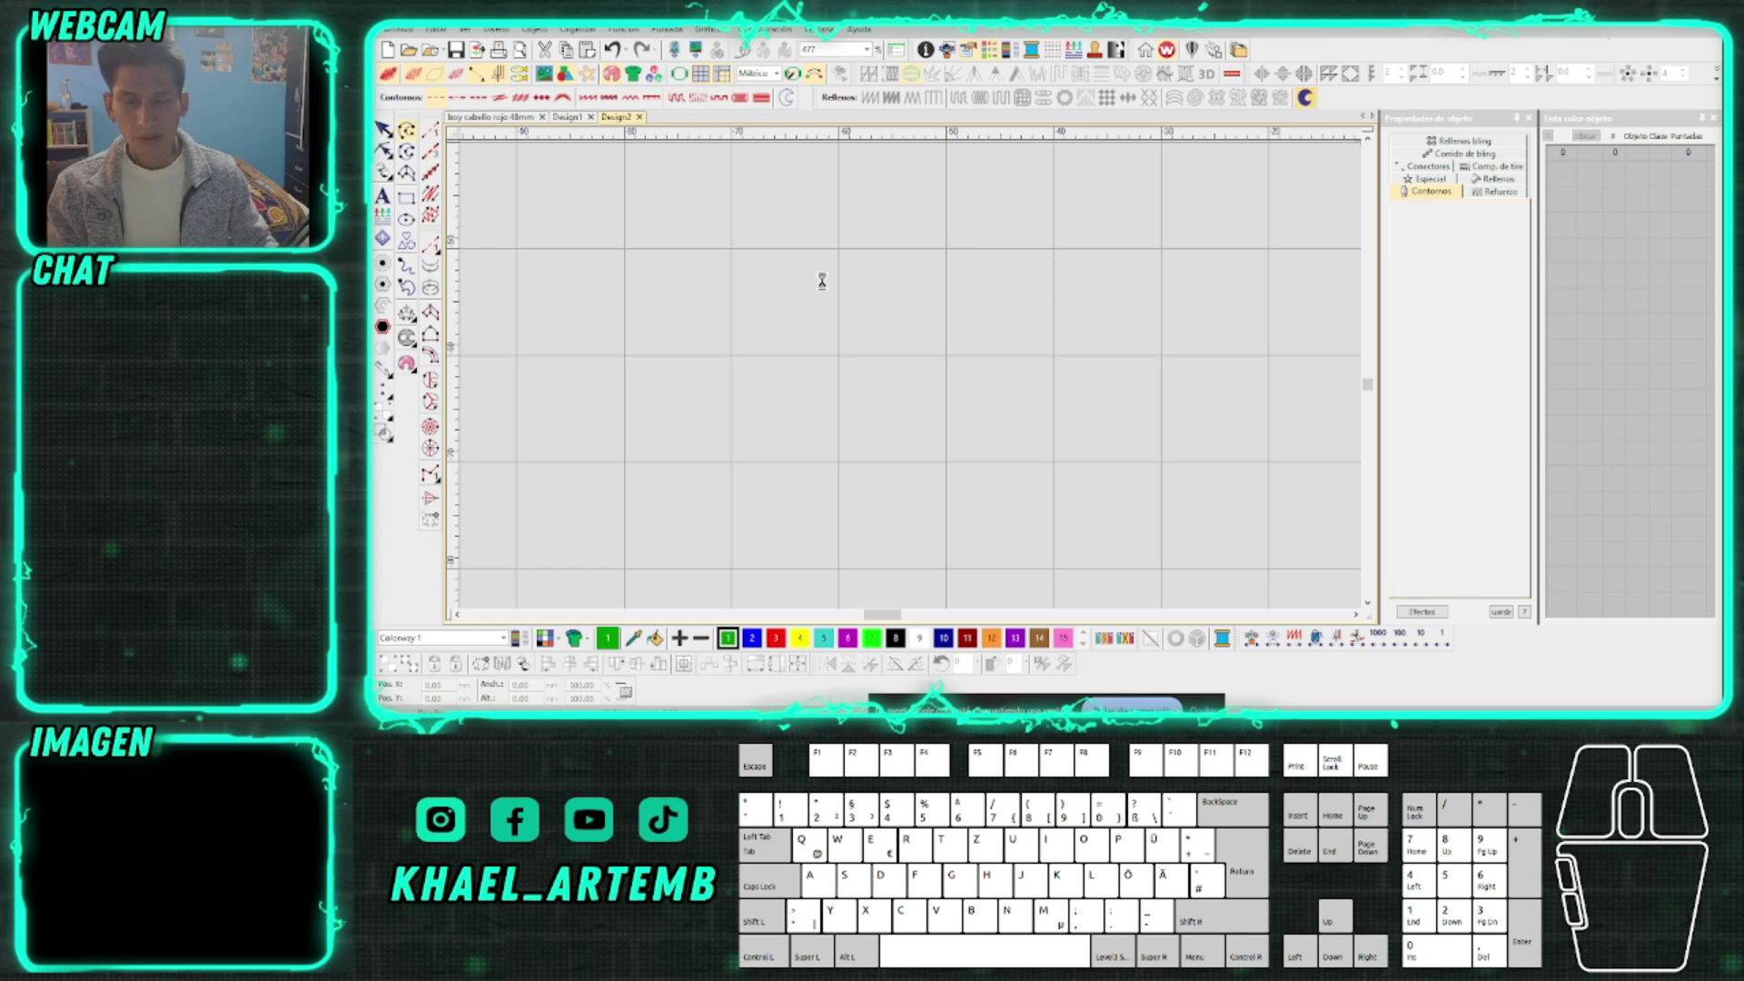
{"action": "scroll", "coordinate": [823, 282], "scroll_direction": "up", "scroll_amount": 1}
{"action": "left_click", "coordinate": [911, 374]}
{"action": "key", "text": "BackSpace"}
{"action": "left_click", "coordinate": [406, 218]}
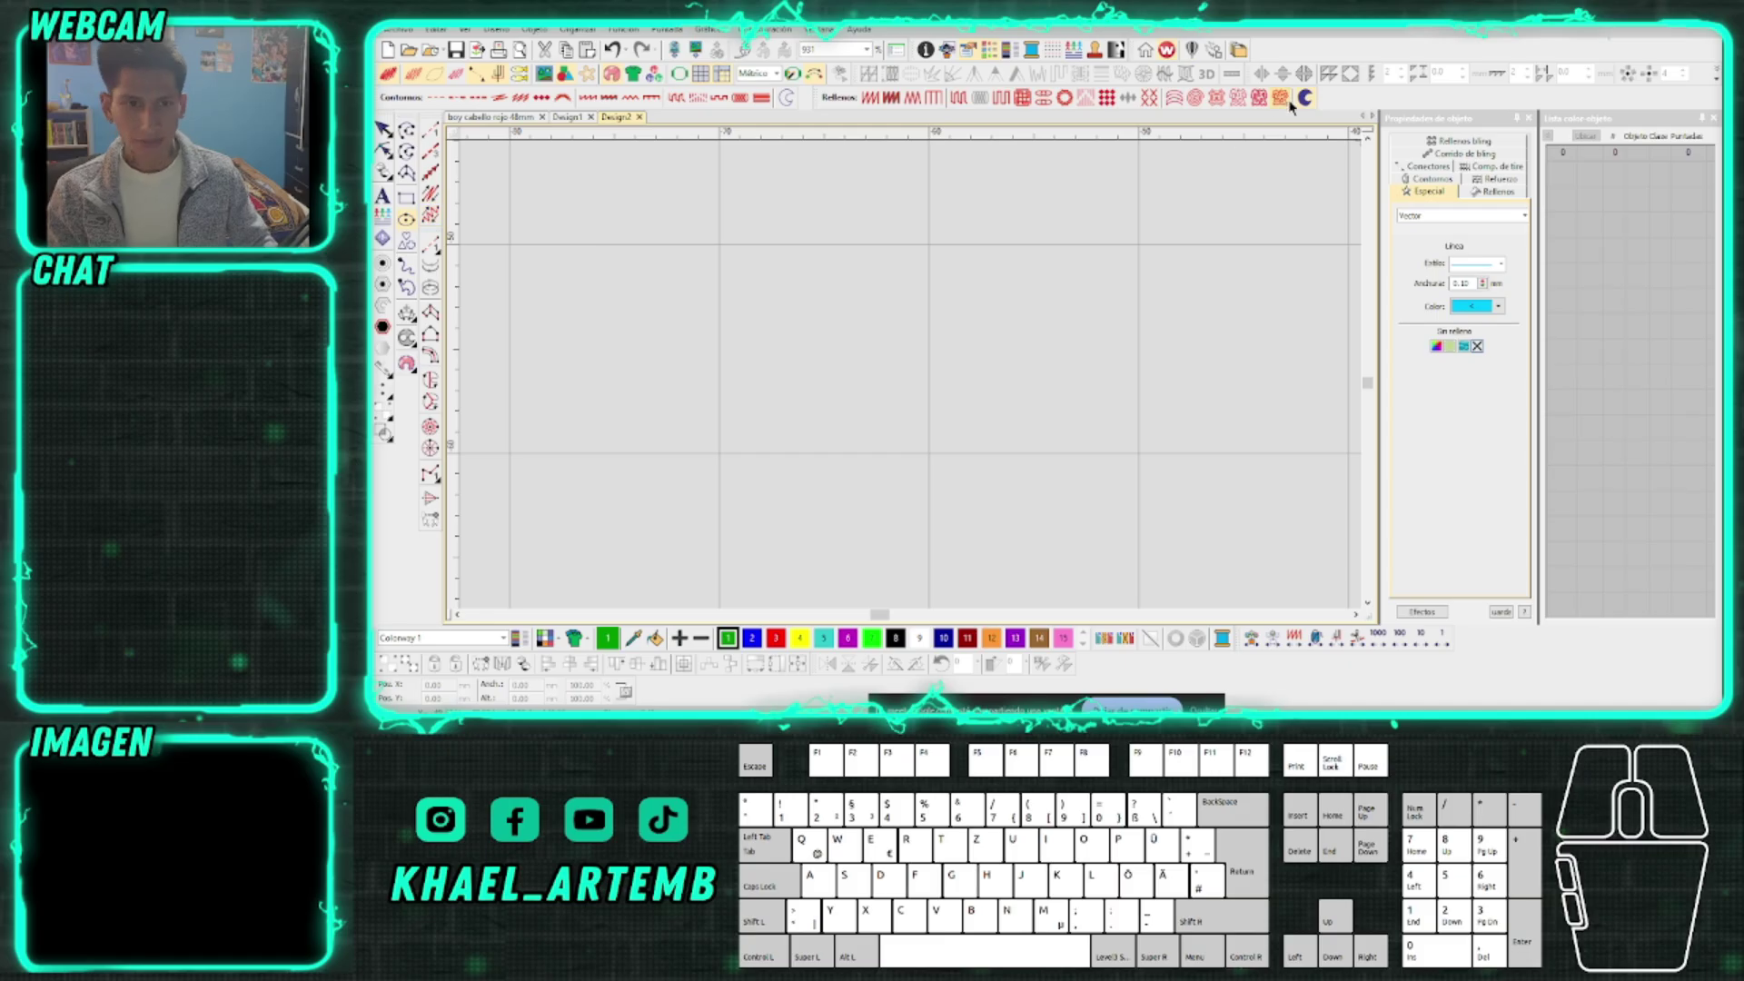
{"action": "left_click", "coordinate": [930, 454]}
{"action": "left_click", "coordinate": [928, 348]}
{"action": "key", "text": "Return"}
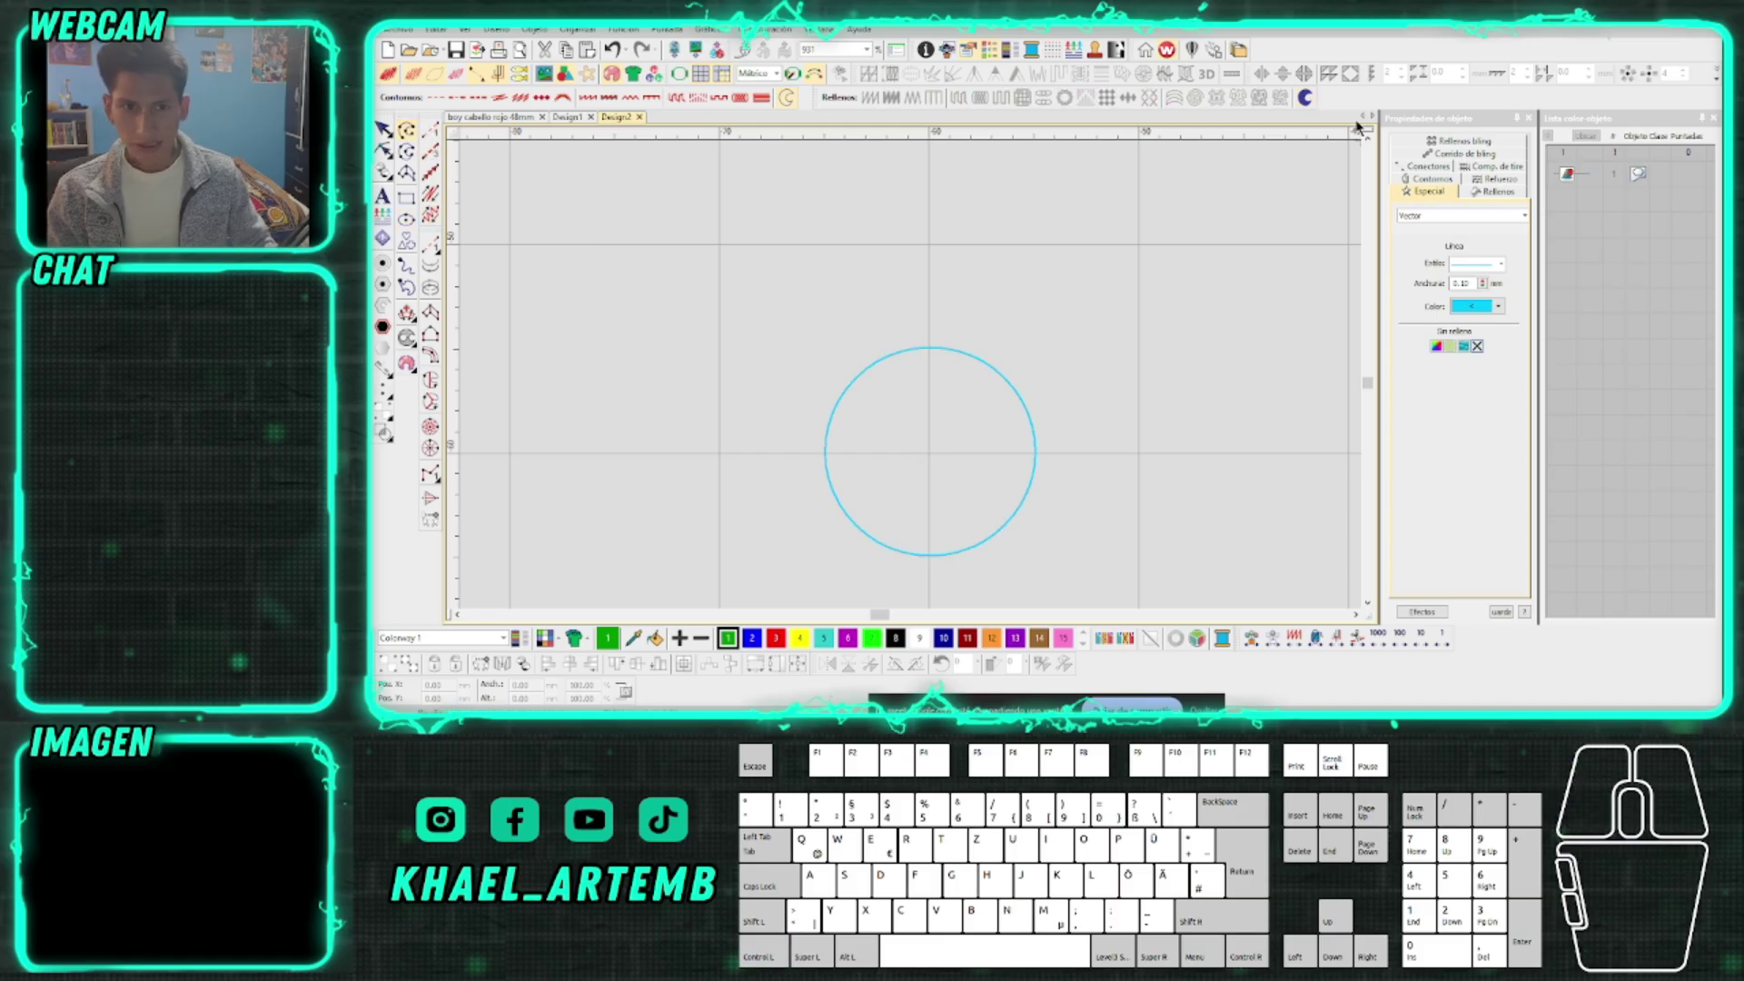
Draw a horizontal vector line about 15 mm long through the circle's centre and a short vertical line about 4 mm long across its top
{"action": "left_click", "coordinate": [781, 453]}
{"action": "left_click", "coordinate": [1094, 453]}
{"action": "left_click", "coordinate": [929, 389]}
{"action": "left_click", "coordinate": [929, 331]}
Draw a short vertical vector line about 4 mm long across the bottom of the circle
{"action": "scroll", "coordinate": [919, 393], "scroll_direction": "up", "scroll_amount": 1}
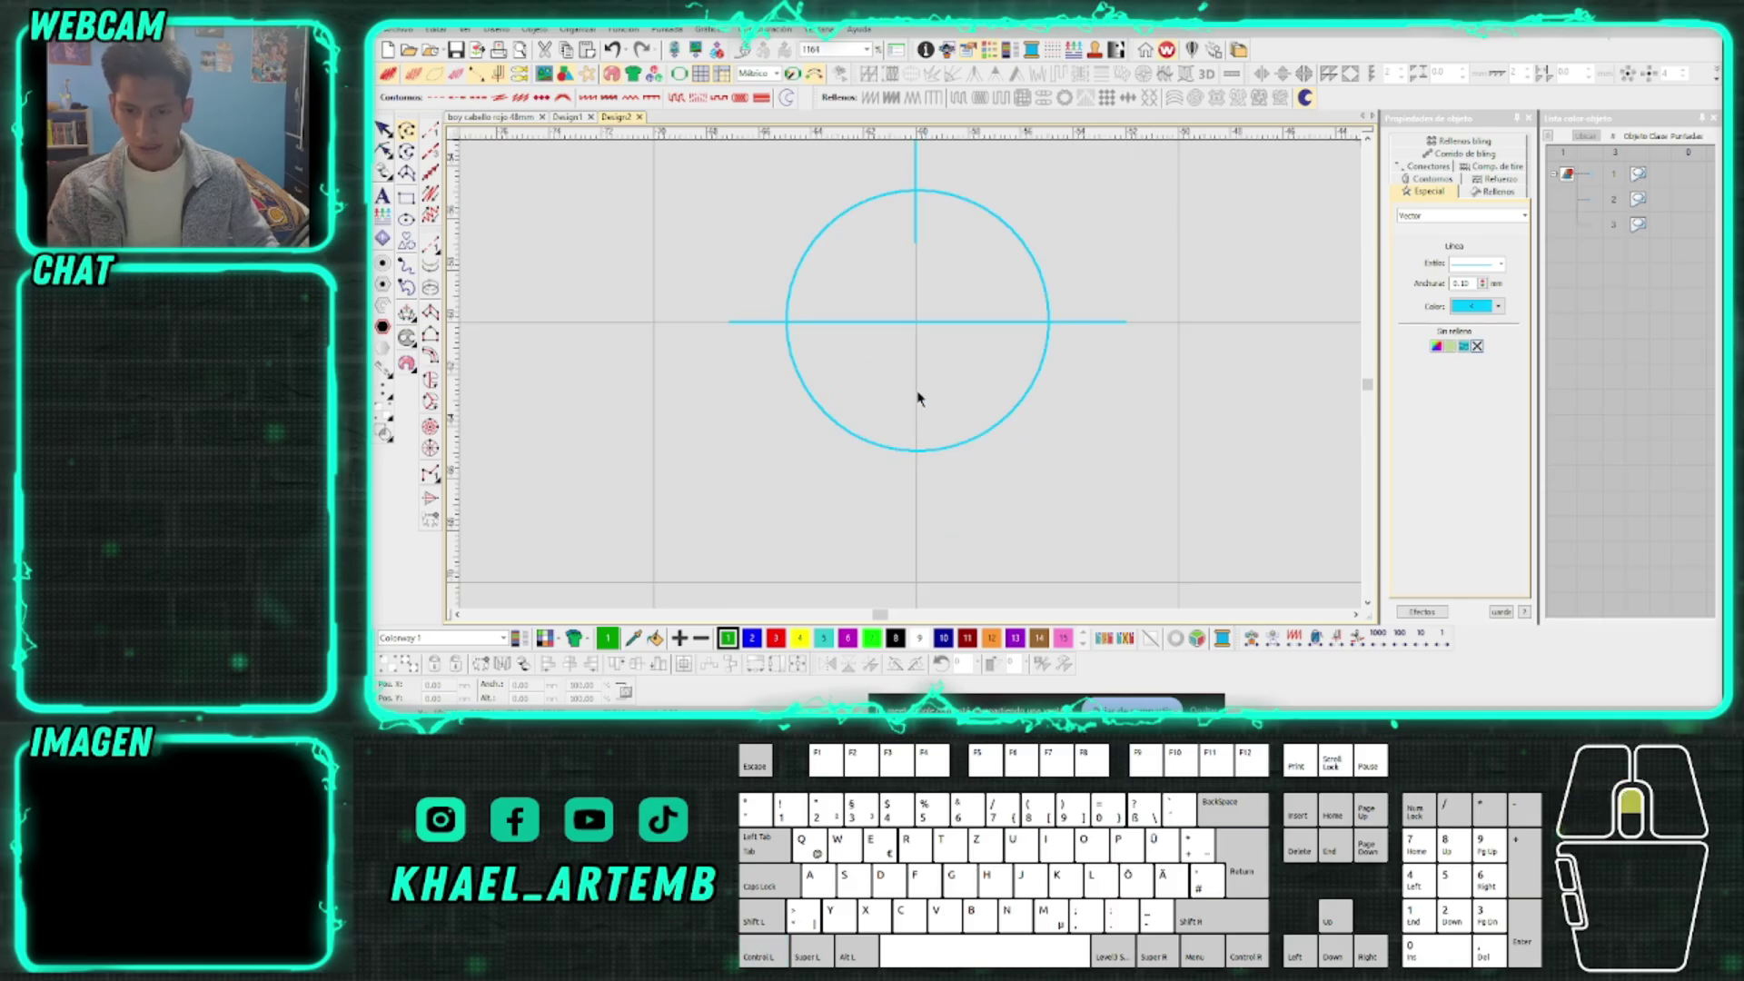
{"action": "left_click", "coordinate": [915, 415]}
{"action": "left_click", "coordinate": [906, 523], "text": "ctrl"}
{"action": "key", "text": "Return"}
{"action": "key", "text": "Escape"}
{"action": "left_click", "coordinate": [916, 430]}
{"action": "key", "text": "Escape"}
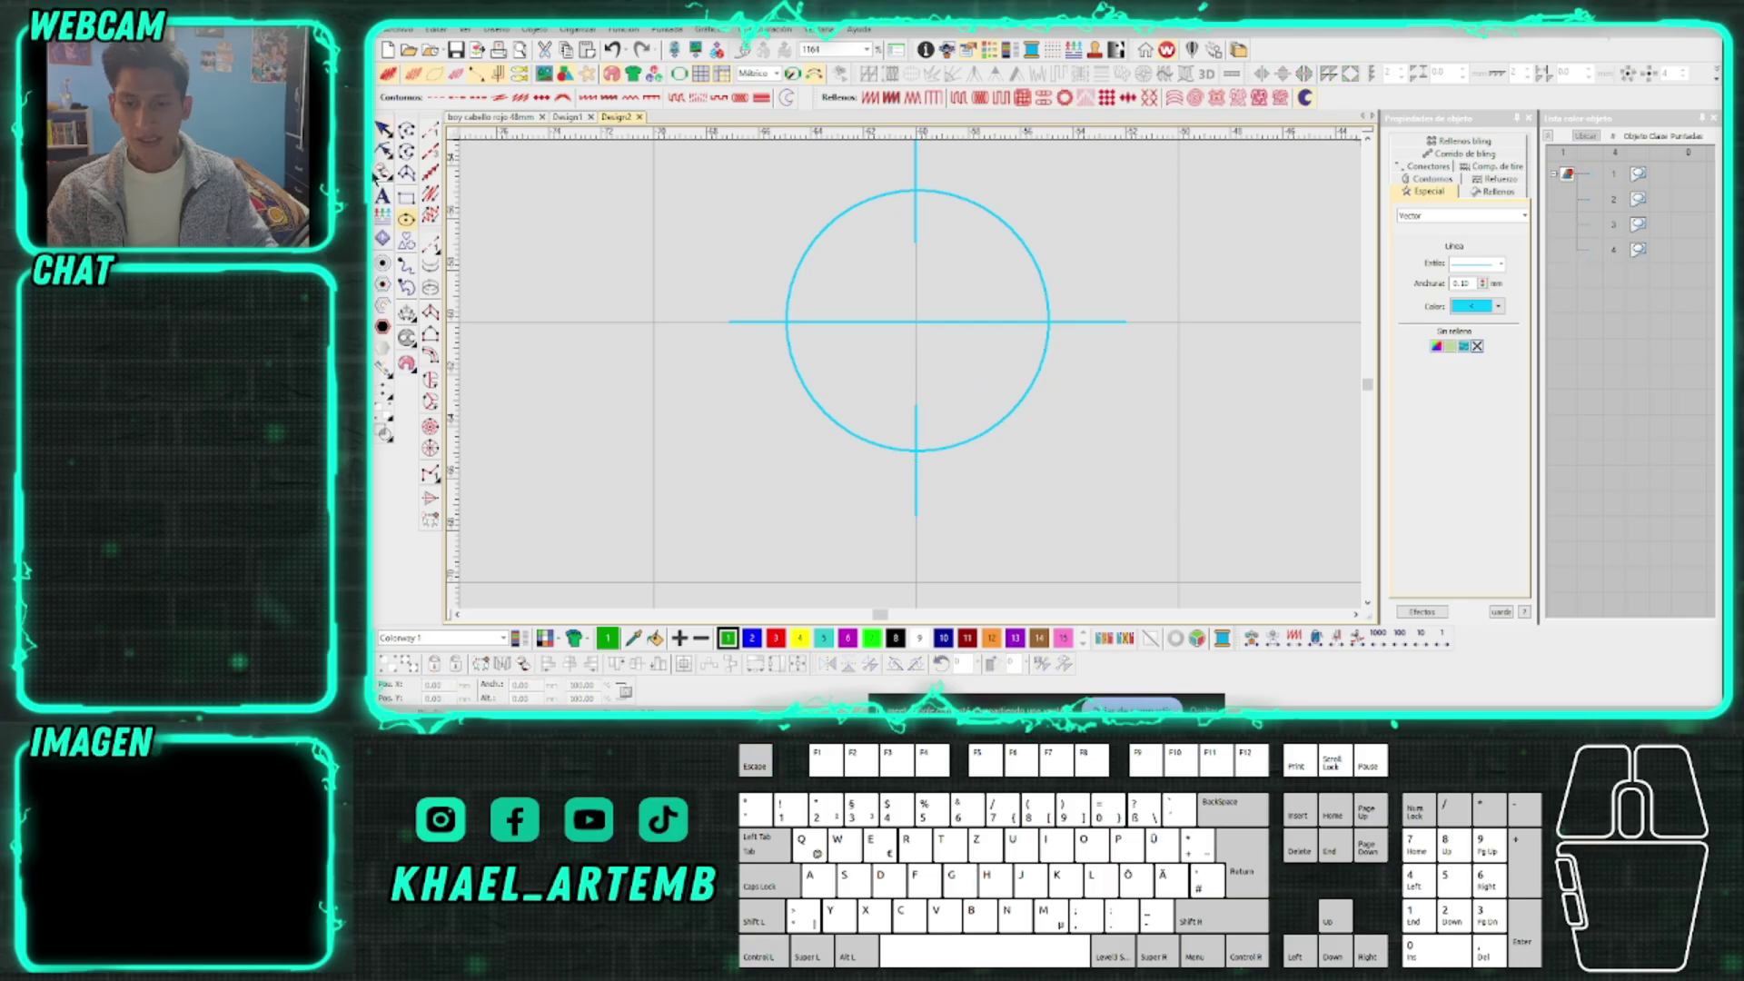
Start a black running stitch at the left end of the horizontal guide and trace the circle's upper-left arc to its top
{"action": "left_click", "coordinate": [434, 133]}
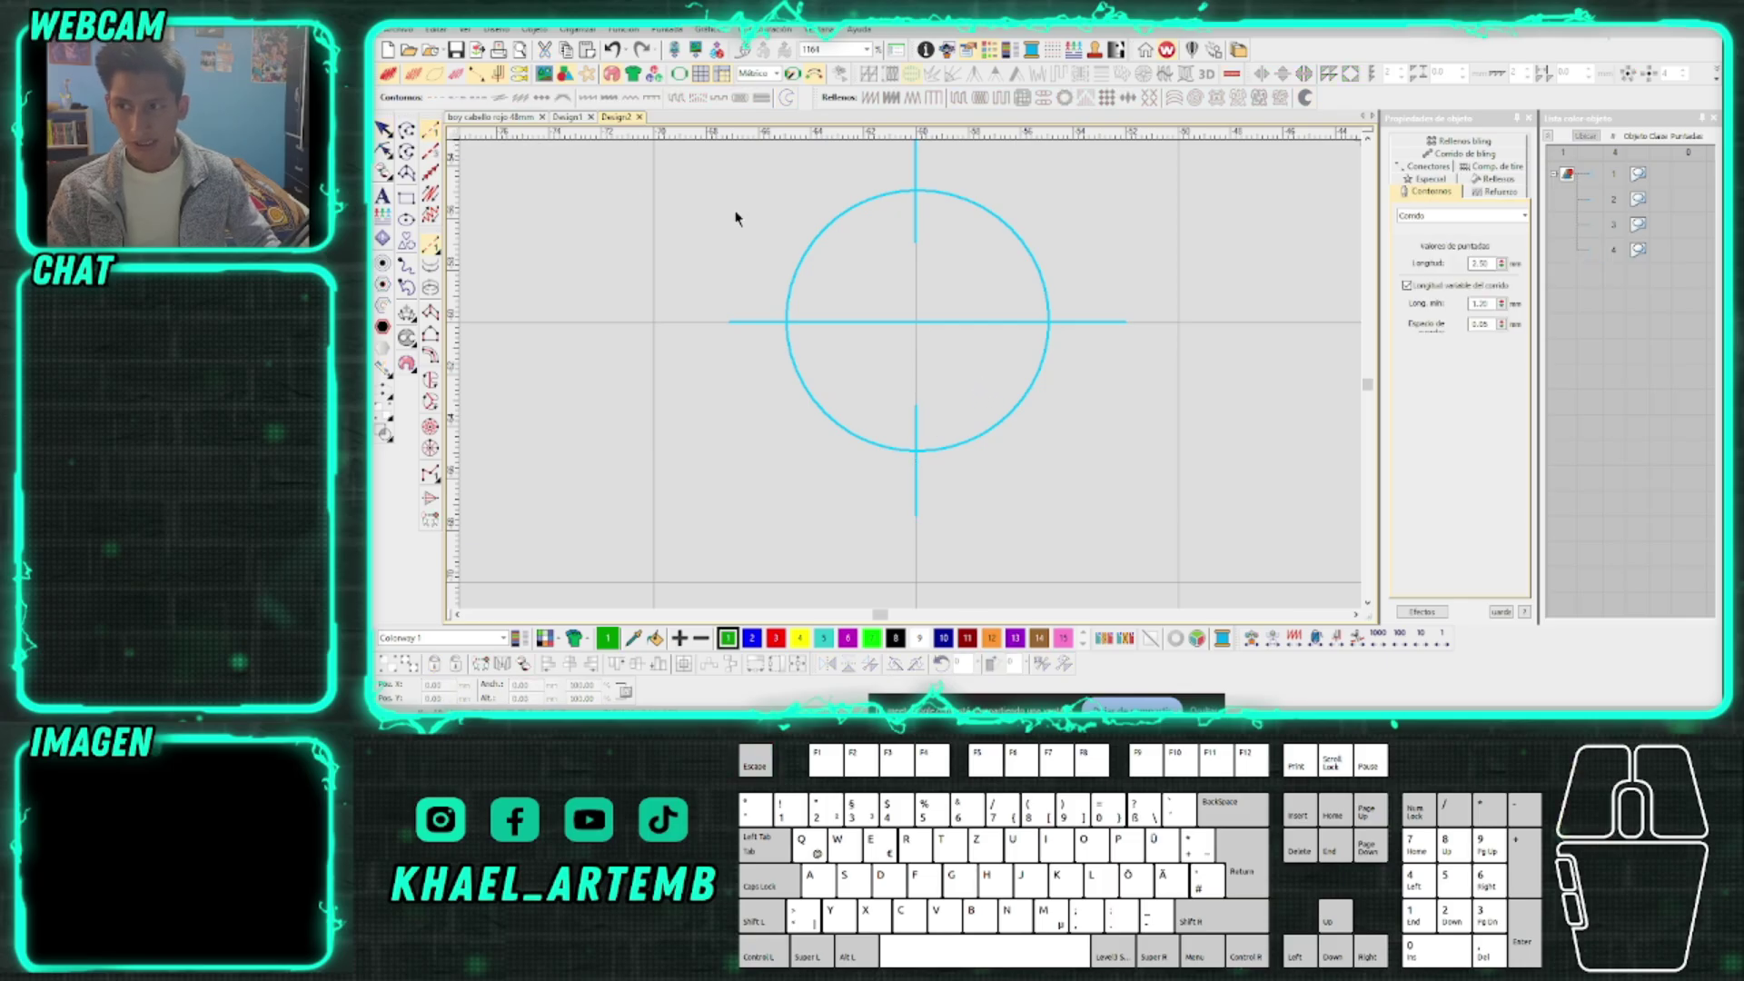
{"action": "scroll", "coordinate": [886, 336], "scroll_direction": "up", "scroll_amount": 1}
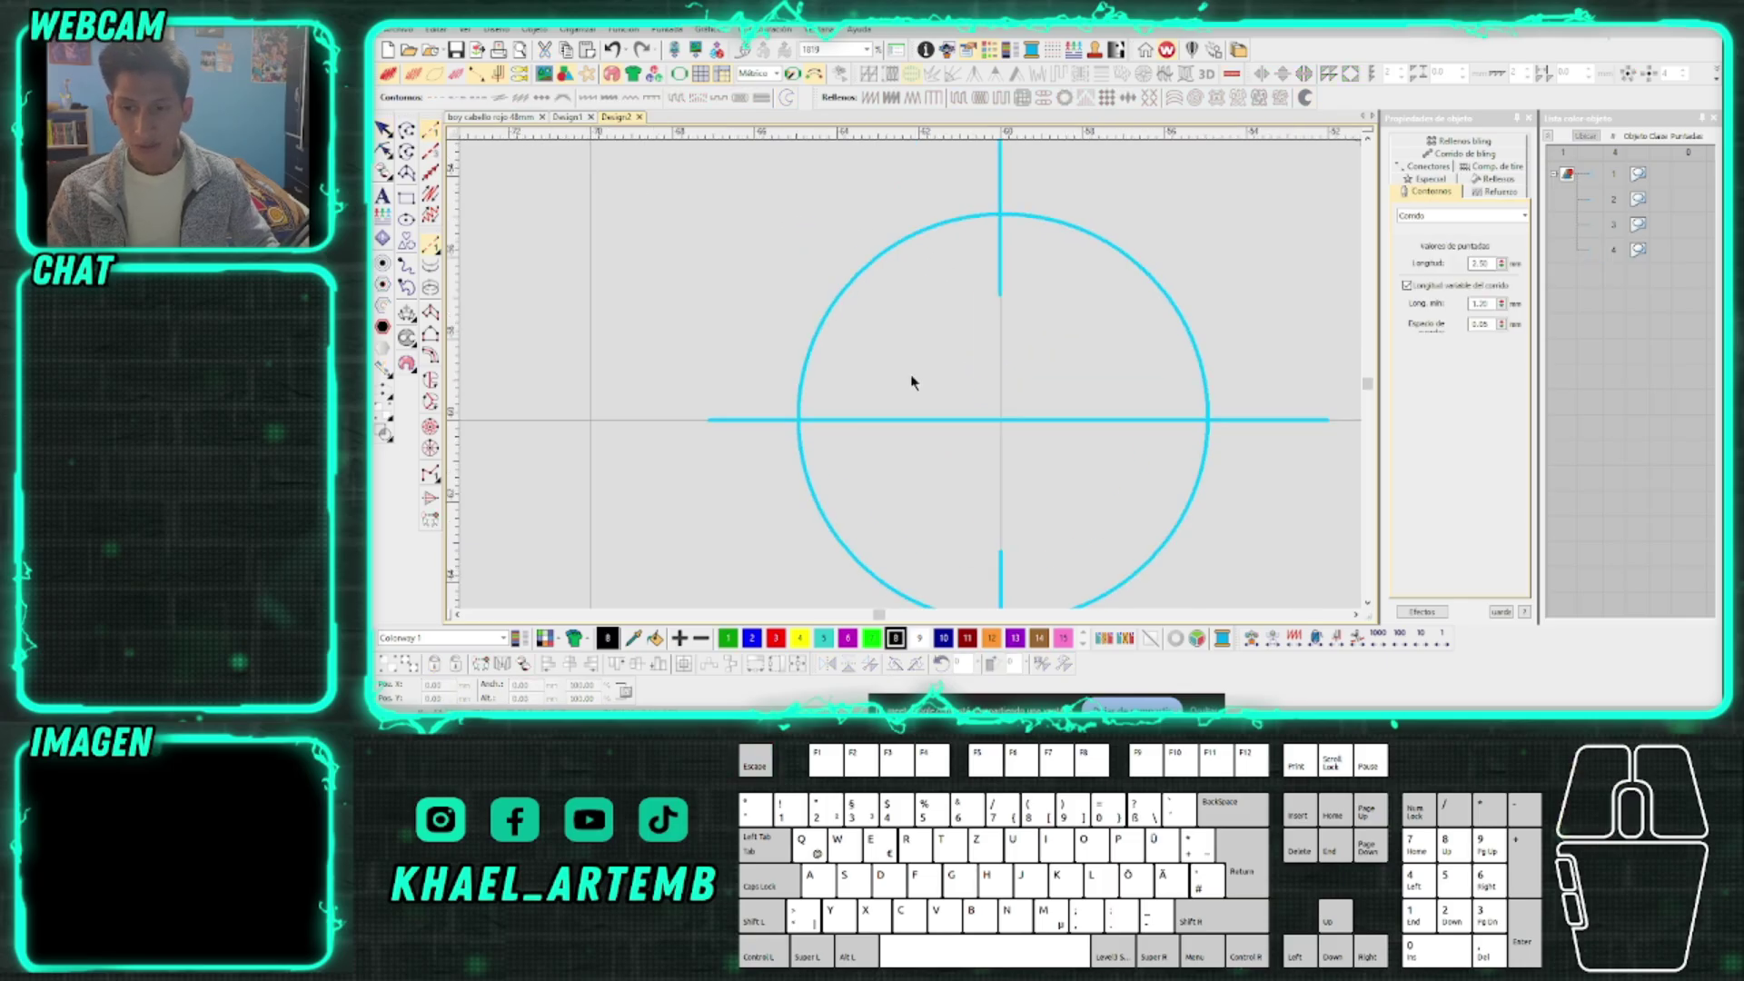
{"action": "scroll", "coordinate": [935, 396], "scroll_direction": "down", "scroll_amount": 1}
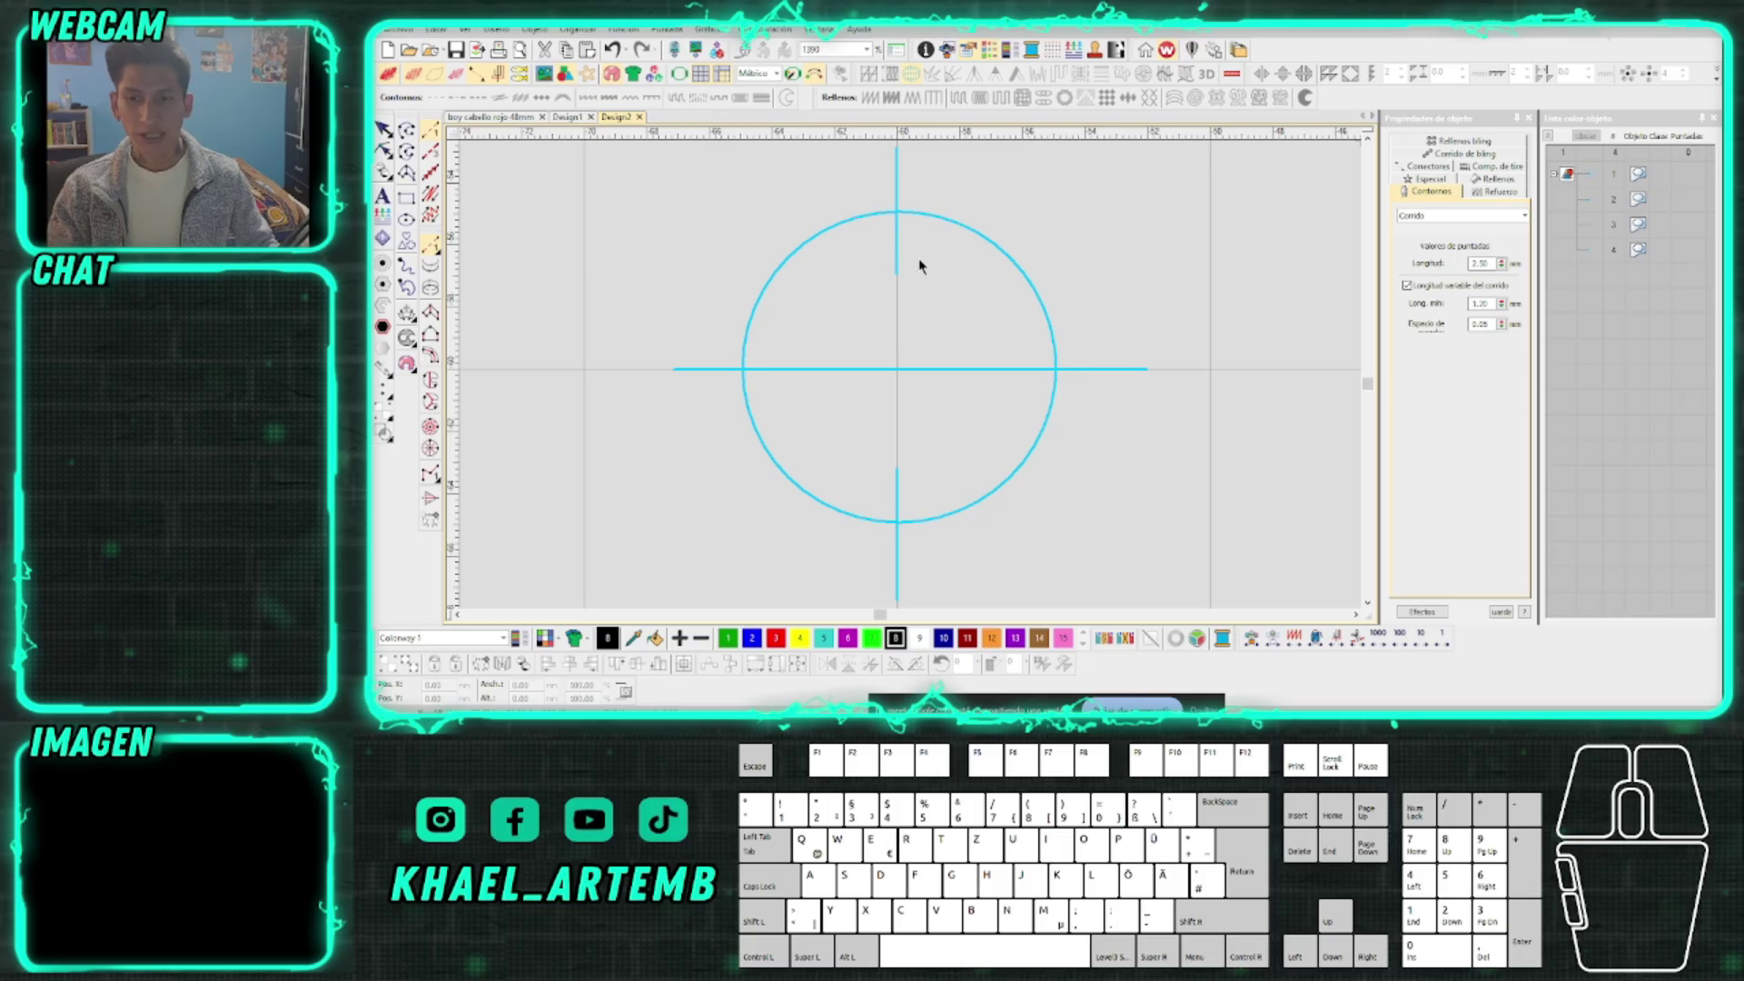
{"action": "scroll", "coordinate": [911, 378], "scroll_direction": "up", "scroll_amount": 3}
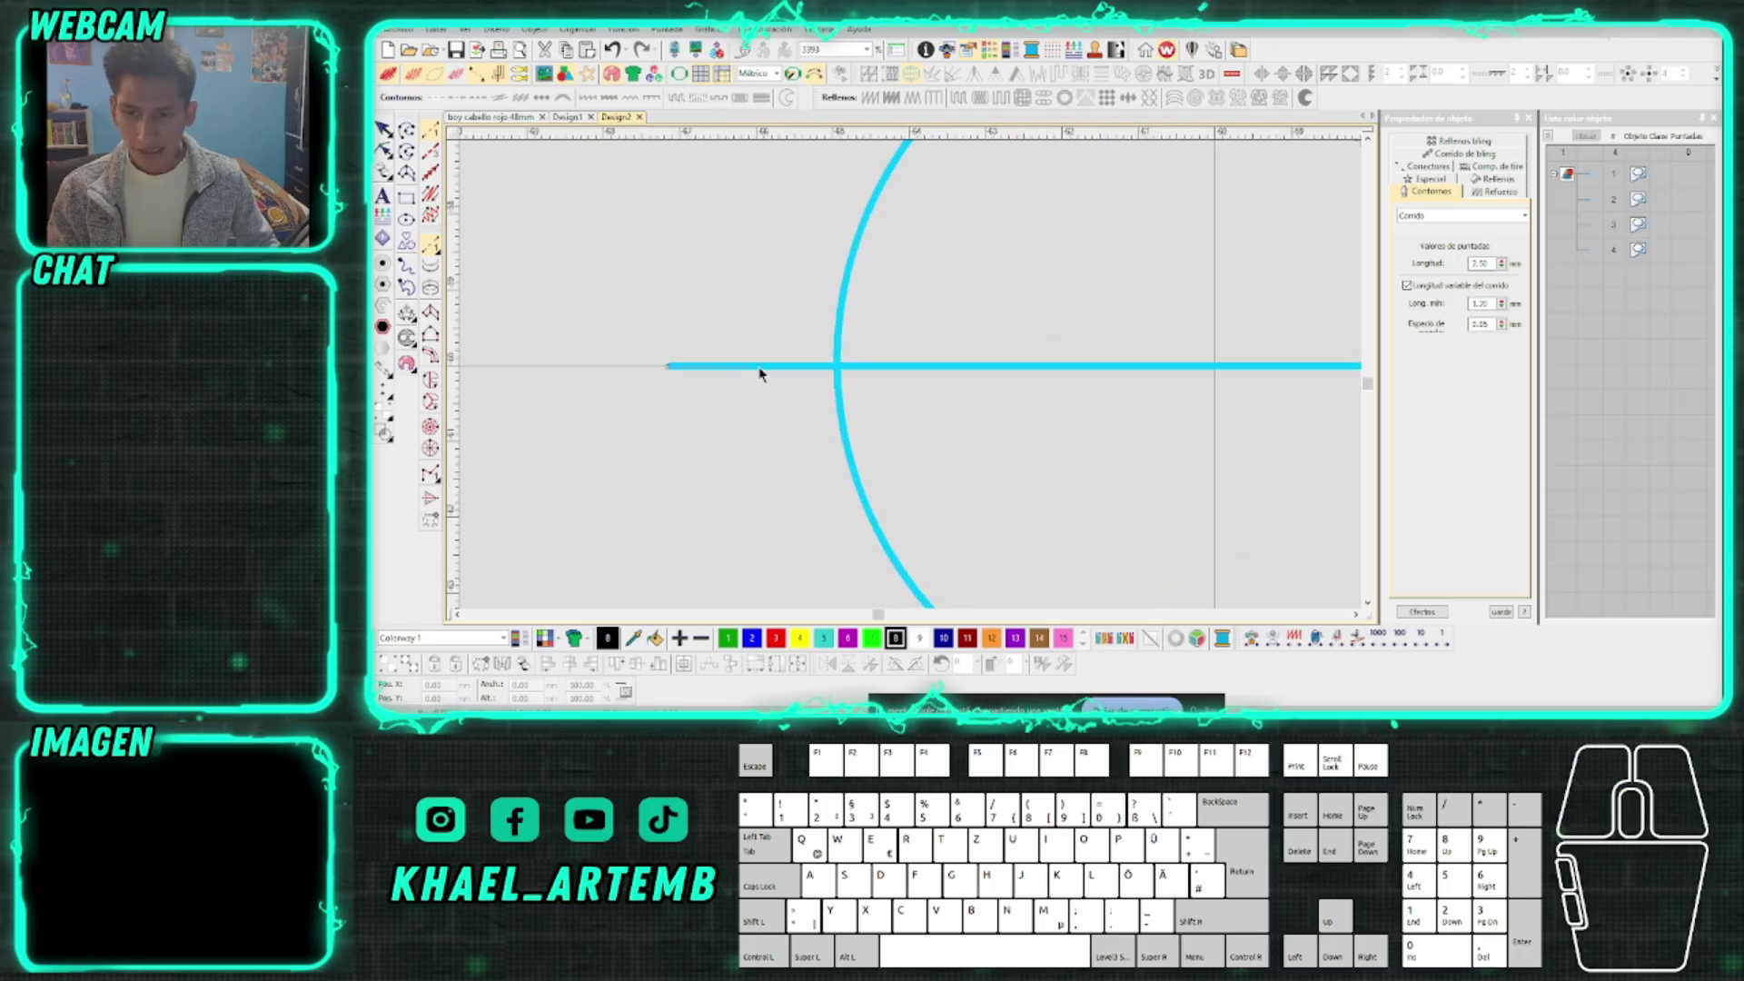
{"action": "scroll", "coordinate": [868, 367], "scroll_direction": "down", "scroll_amount": 3}
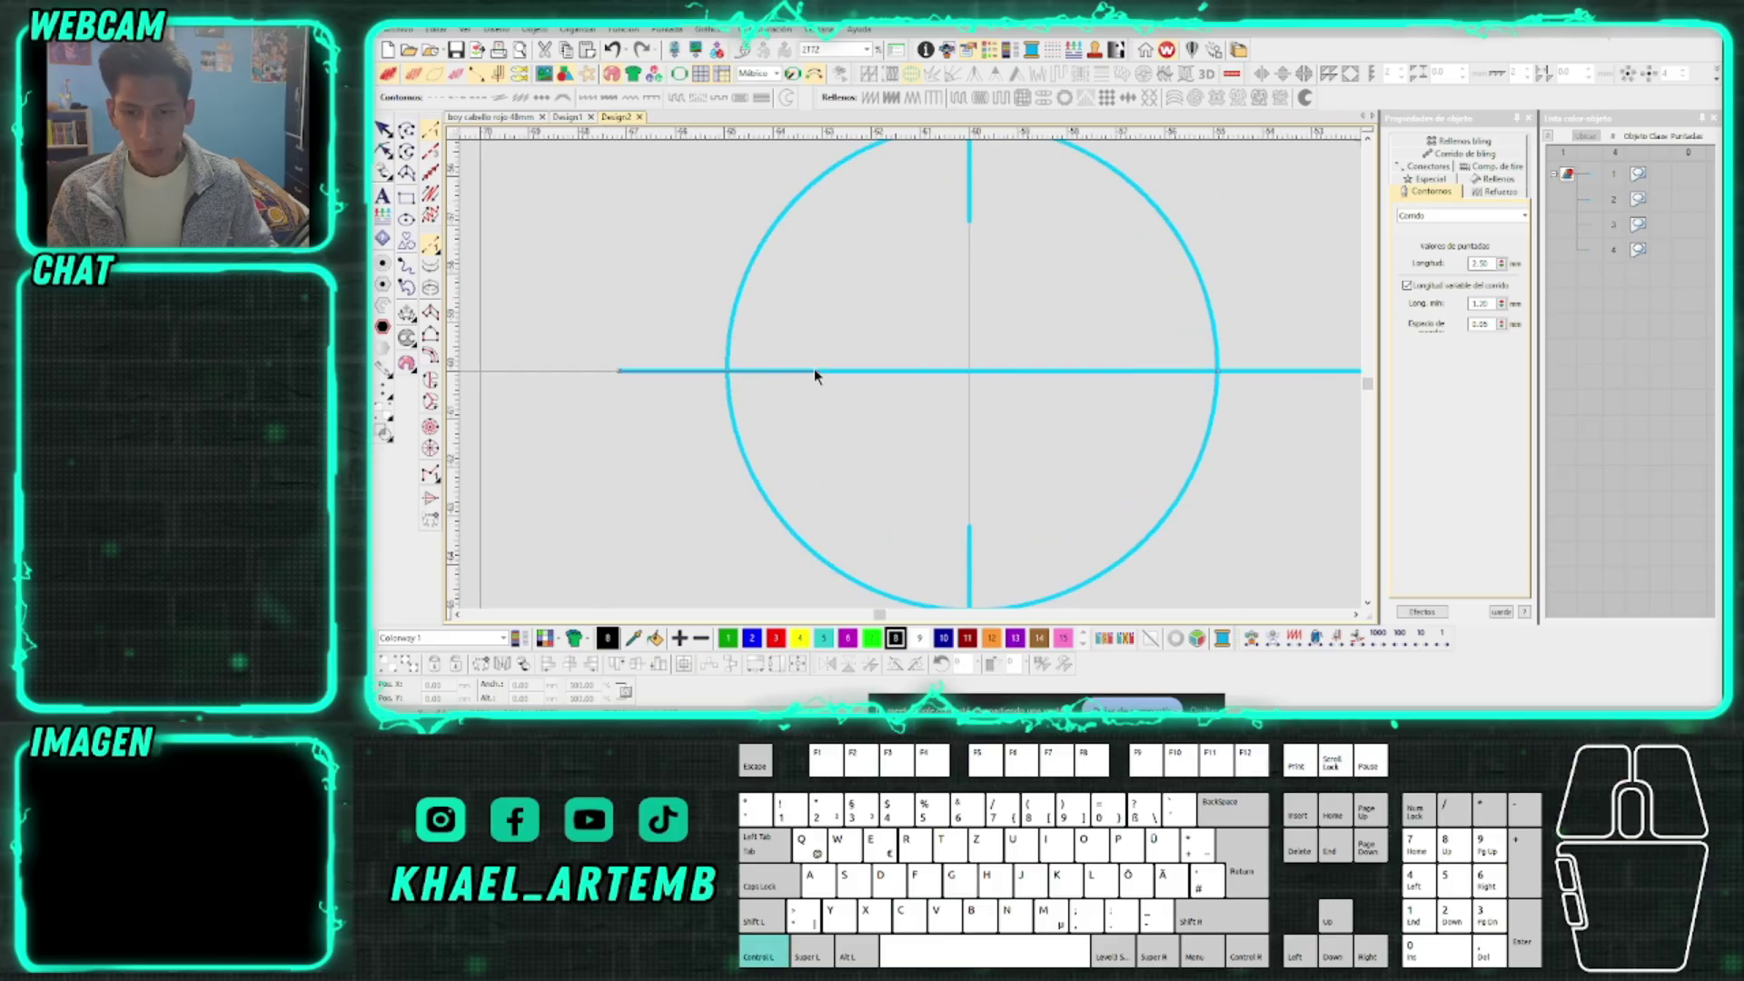
{"action": "left_click", "coordinate": [727, 370]}
{"action": "scroll", "coordinate": [911, 381], "scroll_direction": "up", "scroll_amount": 1}
{"action": "left_click", "coordinate": [911, 376]}
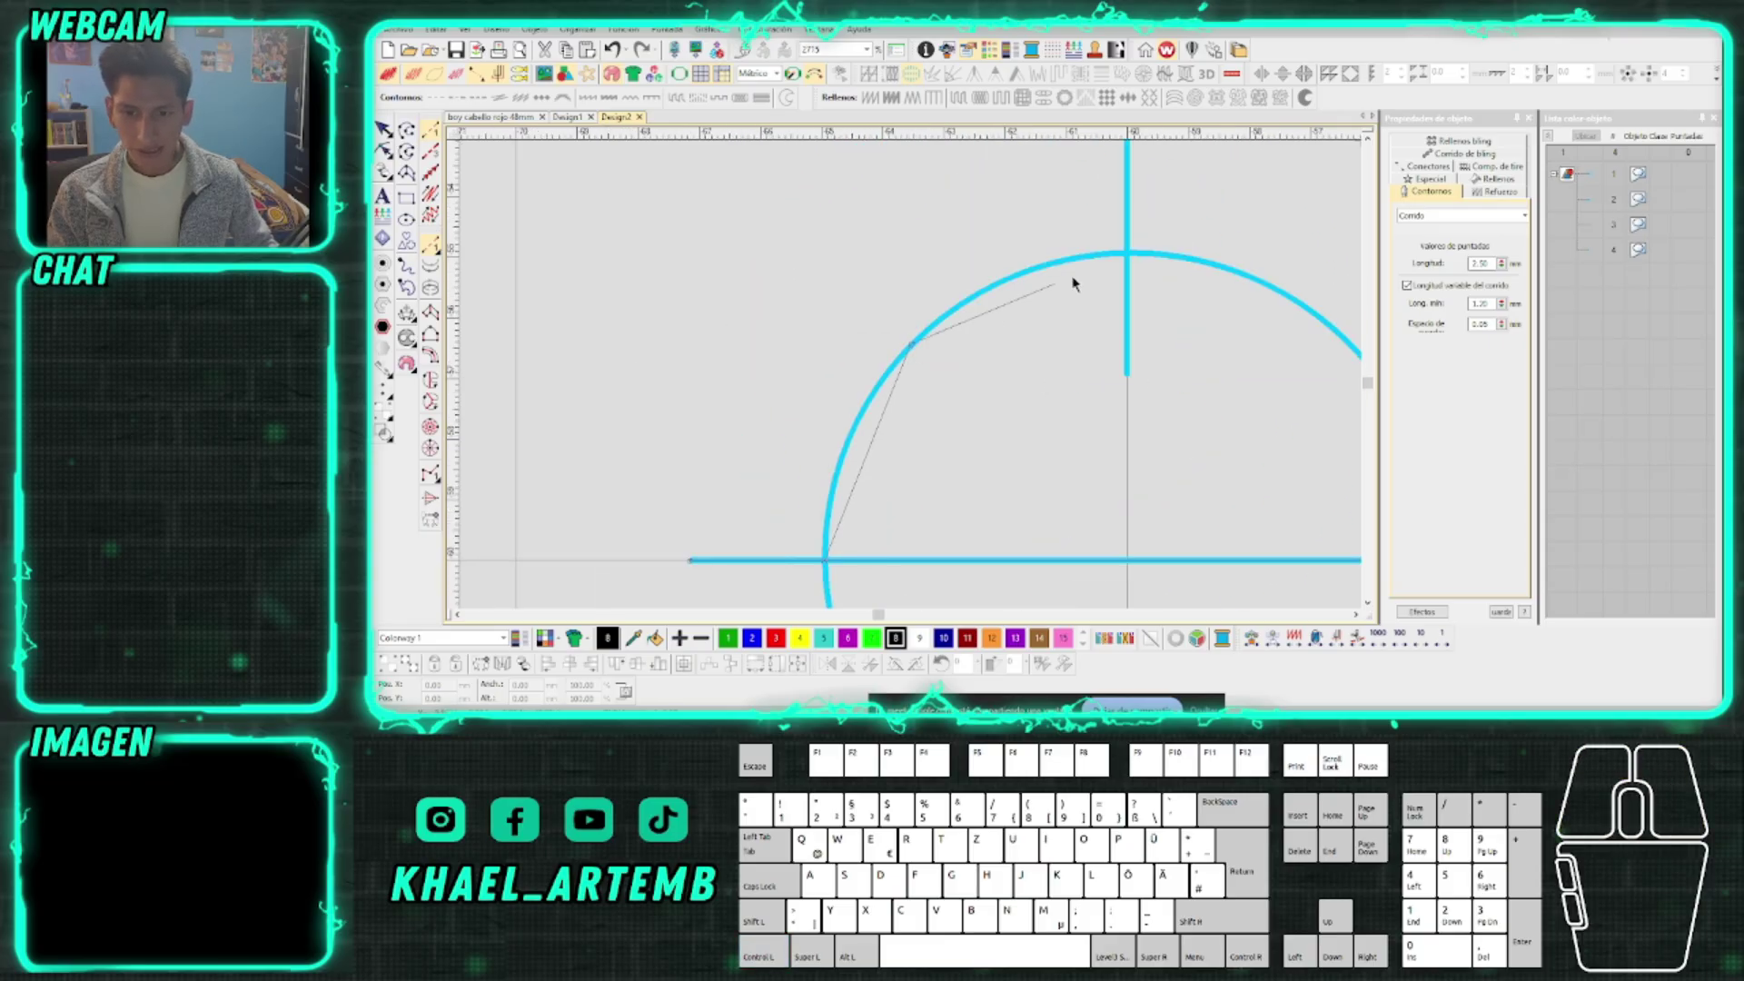
{"action": "left_click", "coordinate": [1129, 259]}
Continue the running stitch over the top vertical guide and along the circle's upper-right arc to the horizontal guide
{"action": "middle_click", "coordinate": [1130, 261]}
{"action": "left_click", "coordinate": [905, 269], "text": "ctrl"}
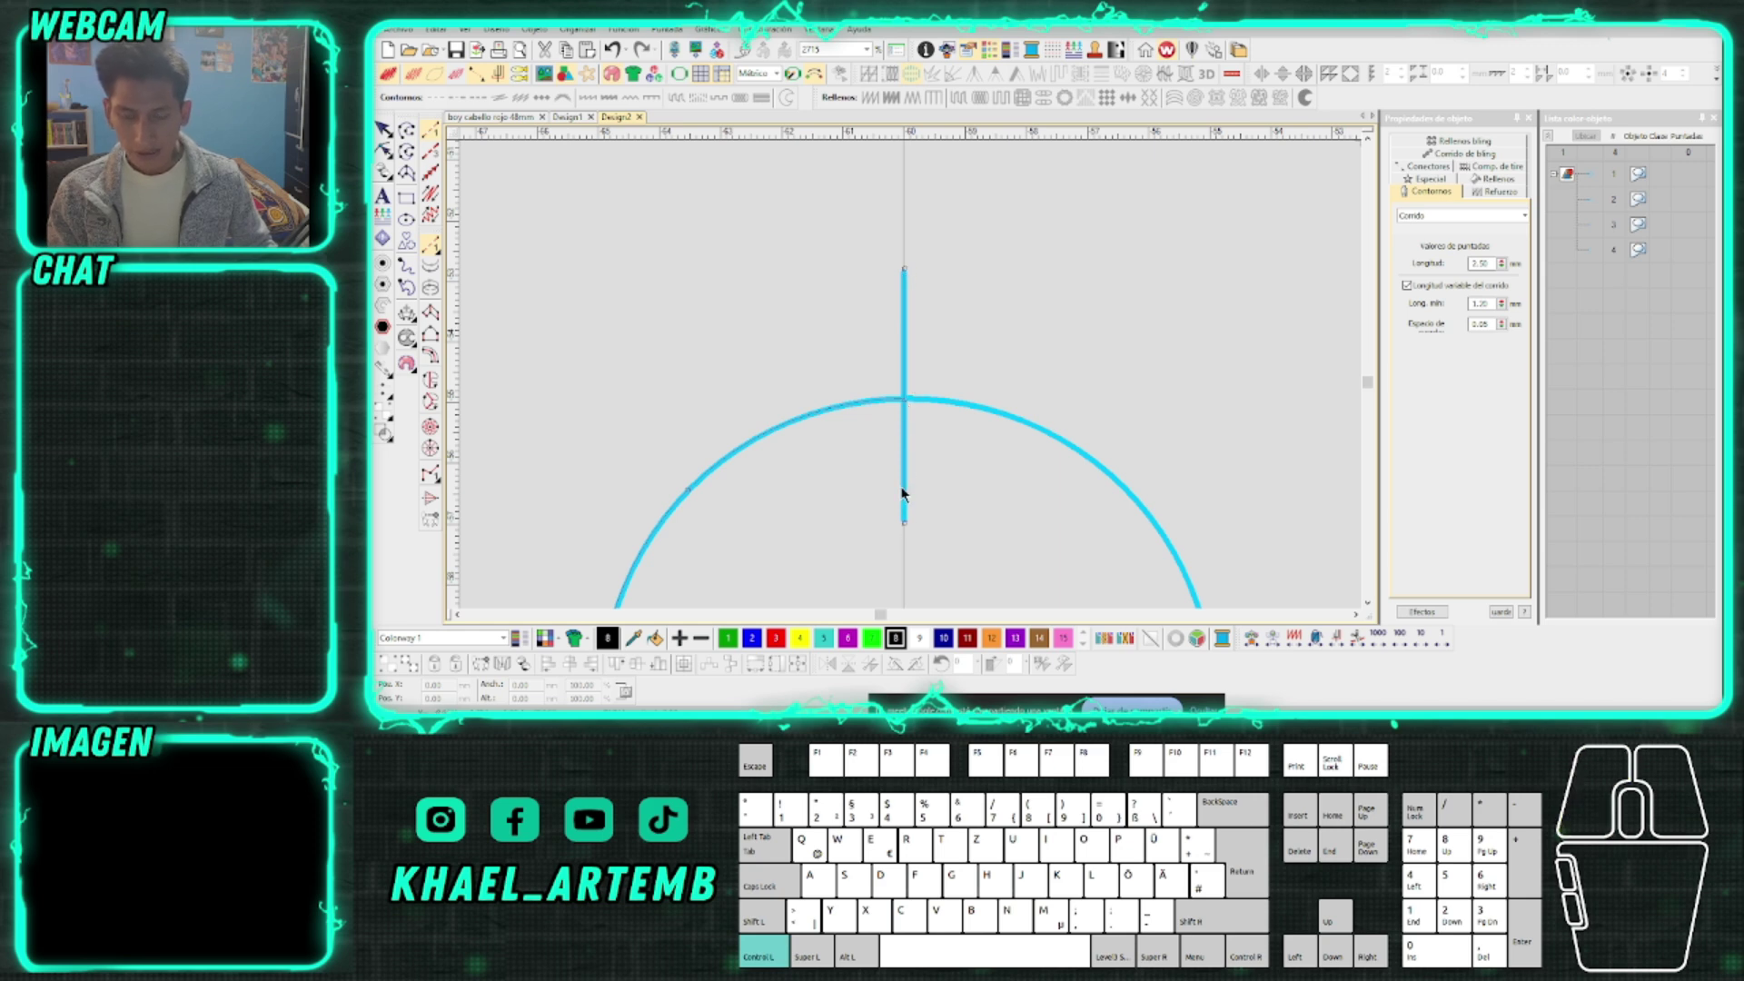
{"action": "left_click", "coordinate": [905, 401], "text": "ctrl"}
{"action": "middle_click", "coordinate": [1082, 520]}
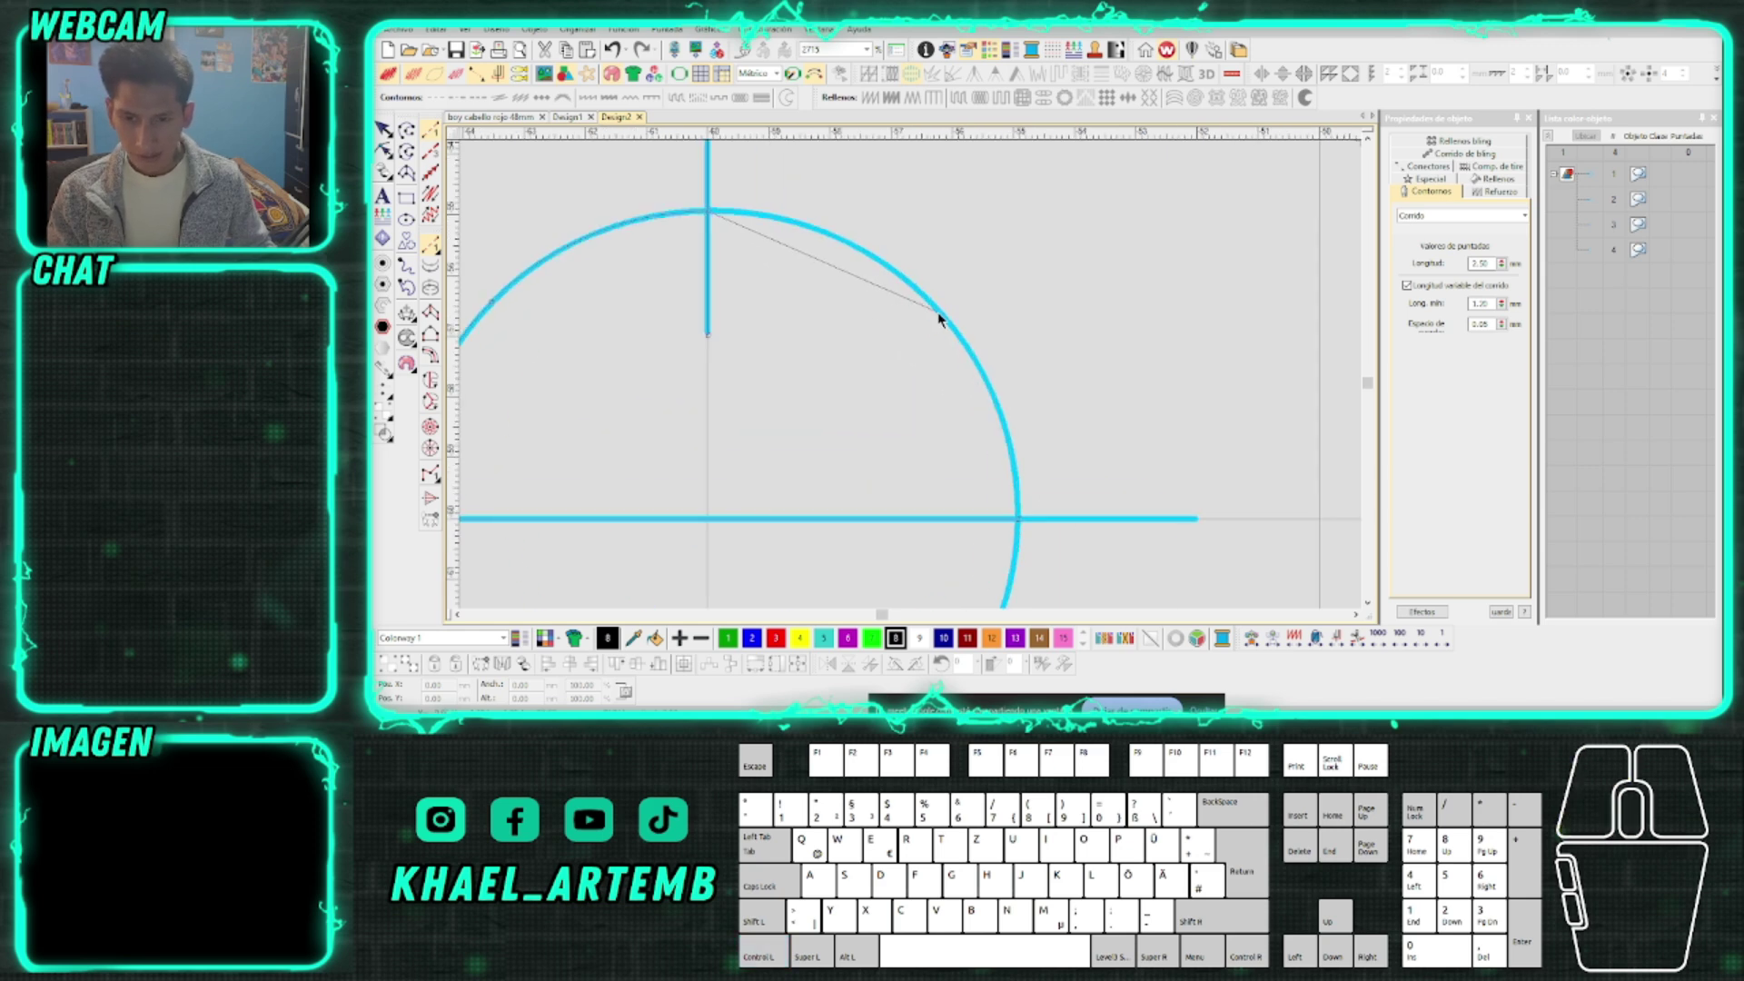
{"action": "left_click", "coordinate": [937, 312]}
{"action": "scroll", "coordinate": [1017, 518], "scroll_direction": "up", "scroll_amount": 1}
{"action": "left_click", "coordinate": [1017, 519]}
Continue the running stitch along the horizontal guide and around the circle's lower-right arc to its bottom
{"action": "left_click", "coordinate": [1219, 389], "text": "ctrl"}
{"action": "left_click", "coordinate": [940, 389], "text": "ctrl"}
{"action": "scroll", "coordinate": [941, 389], "scroll_direction": "down", "scroll_amount": 1}
{"action": "scroll", "coordinate": [914, 381], "scroll_direction": "up", "scroll_amount": 1}
{"action": "right_click", "coordinate": [926, 394]}
{"action": "left_click", "coordinate": [775, 435]}
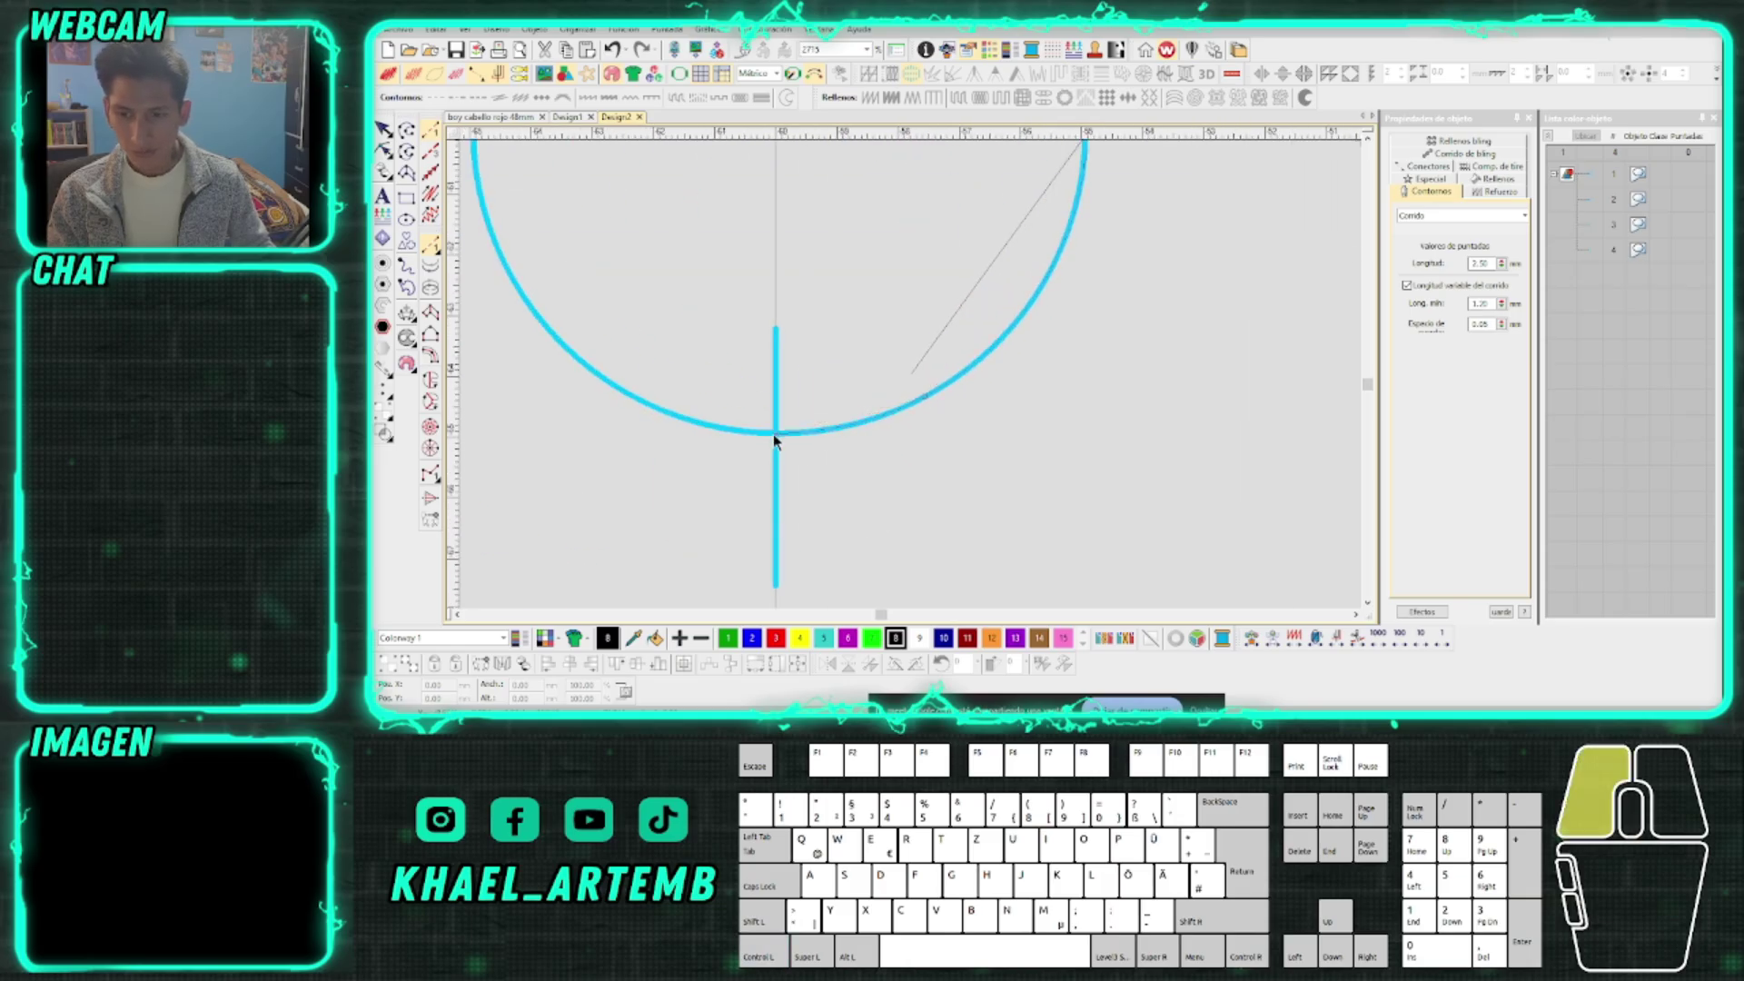
Trace the bottom vertical guide inward and outward, and continue around the circle's lower-left arc to the horizontal guide
{"action": "left_click", "coordinate": [775, 329], "text": "ctrl"}
{"action": "left_click", "coordinate": [777, 433], "text": "ctrl"}
{"action": "left_click", "coordinate": [770, 588], "text": "ctrl"}
{"action": "left_click", "coordinate": [777, 433], "text": "ctrl"}
{"action": "scroll", "coordinate": [670, 362], "scroll_direction": "down", "scroll_amount": 1}
{"action": "right_click", "coordinate": [921, 400]}
{"action": "left_click", "coordinate": [861, 257]}
Retrace the lower half of the circle with the running stitch, from its left side through the bottom to its right side
{"action": "scroll", "coordinate": [886, 336], "scroll_direction": "up", "scroll_amount": 1}
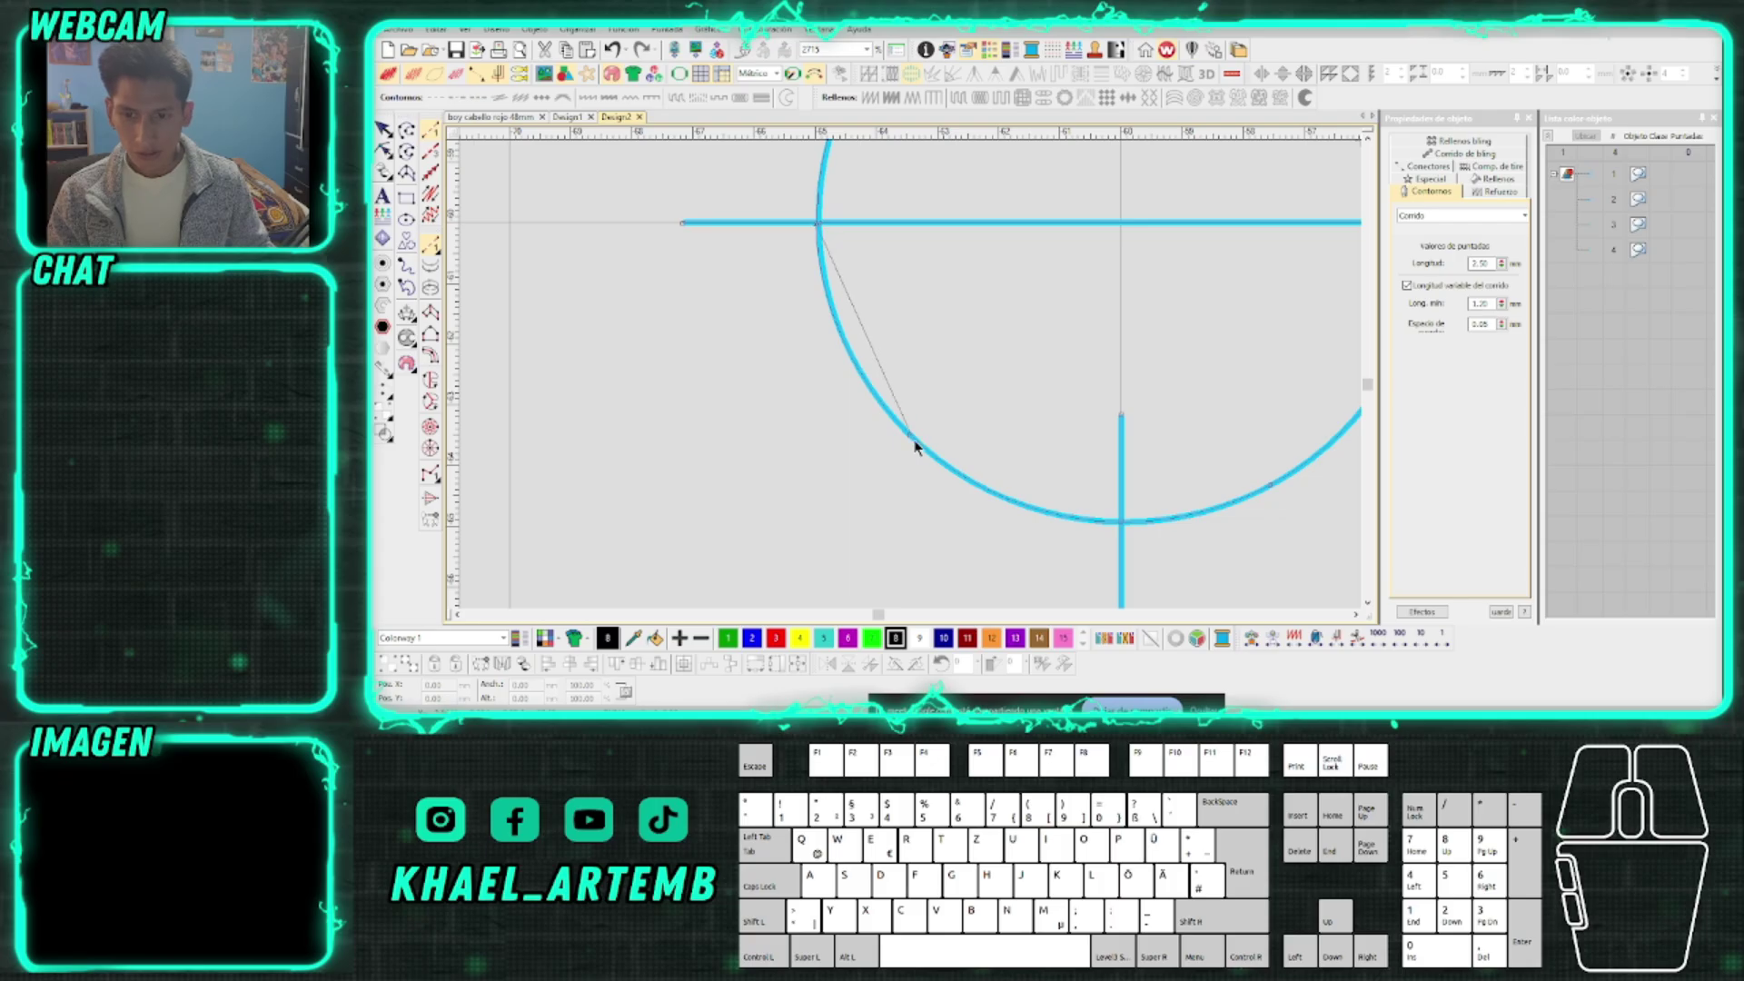
{"action": "left_click", "coordinate": [1124, 521]}
{"action": "scroll", "coordinate": [934, 378], "scroll_direction": "down", "scroll_amount": 1}
{"action": "scroll", "coordinate": [914, 427], "scroll_direction": "up", "scroll_amount": 1}
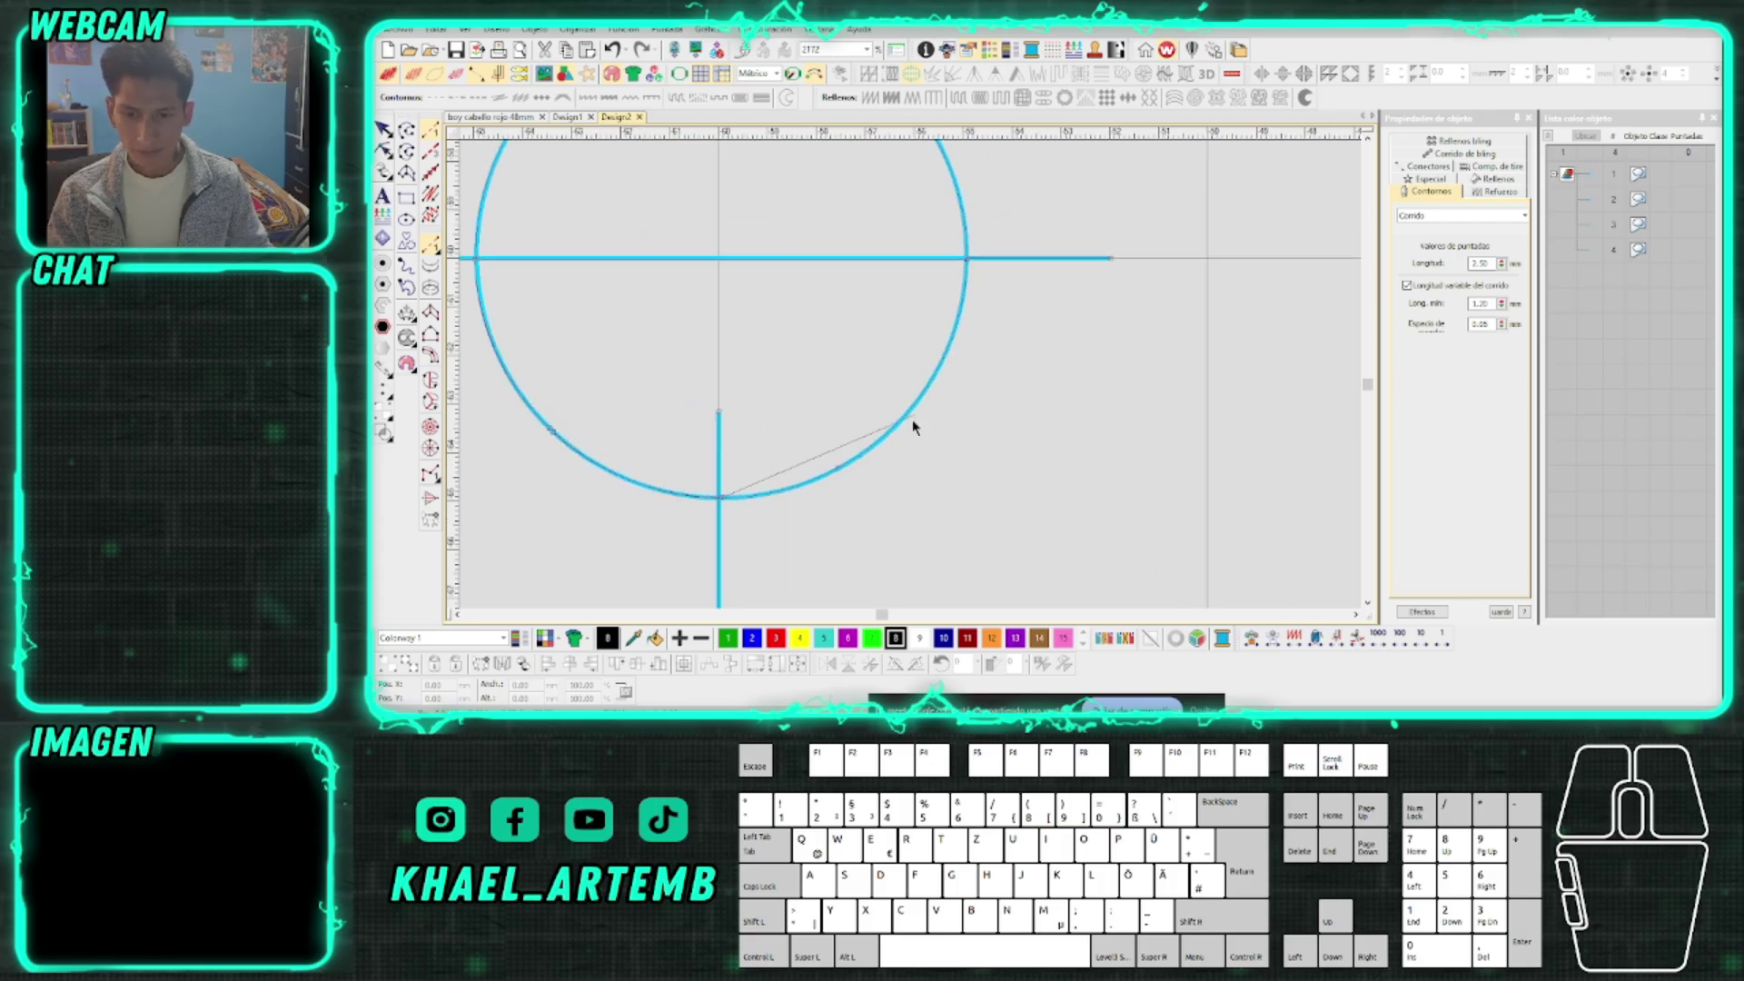
{"action": "left_click", "coordinate": [967, 258]}
Retrace the upper half of the circle and finish the black running stitch at the left end of the horizontal guide
{"action": "scroll", "coordinate": [966, 258], "scroll_direction": "down", "scroll_amount": 1}
{"action": "scroll", "coordinate": [906, 368], "scroll_direction": "up", "scroll_amount": 1}
{"action": "left_click", "coordinate": [776, 294]}
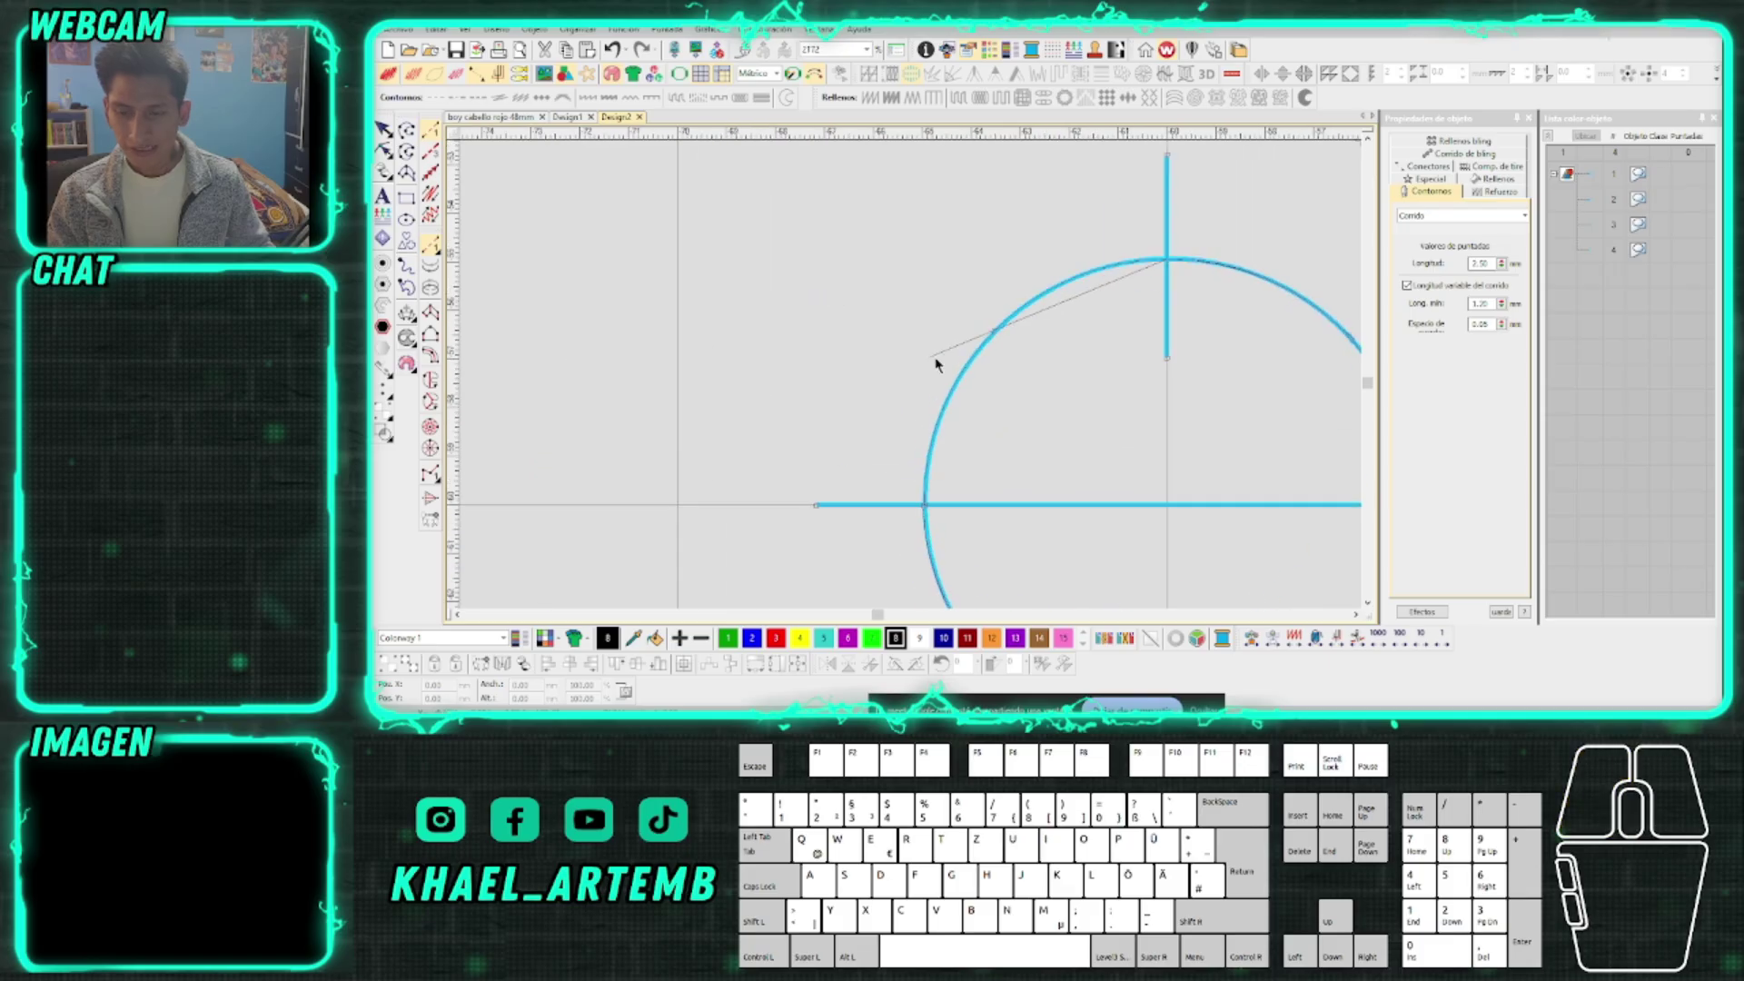
{"action": "left_click", "coordinate": [997, 328]}
{"action": "left_click", "coordinate": [924, 505]}
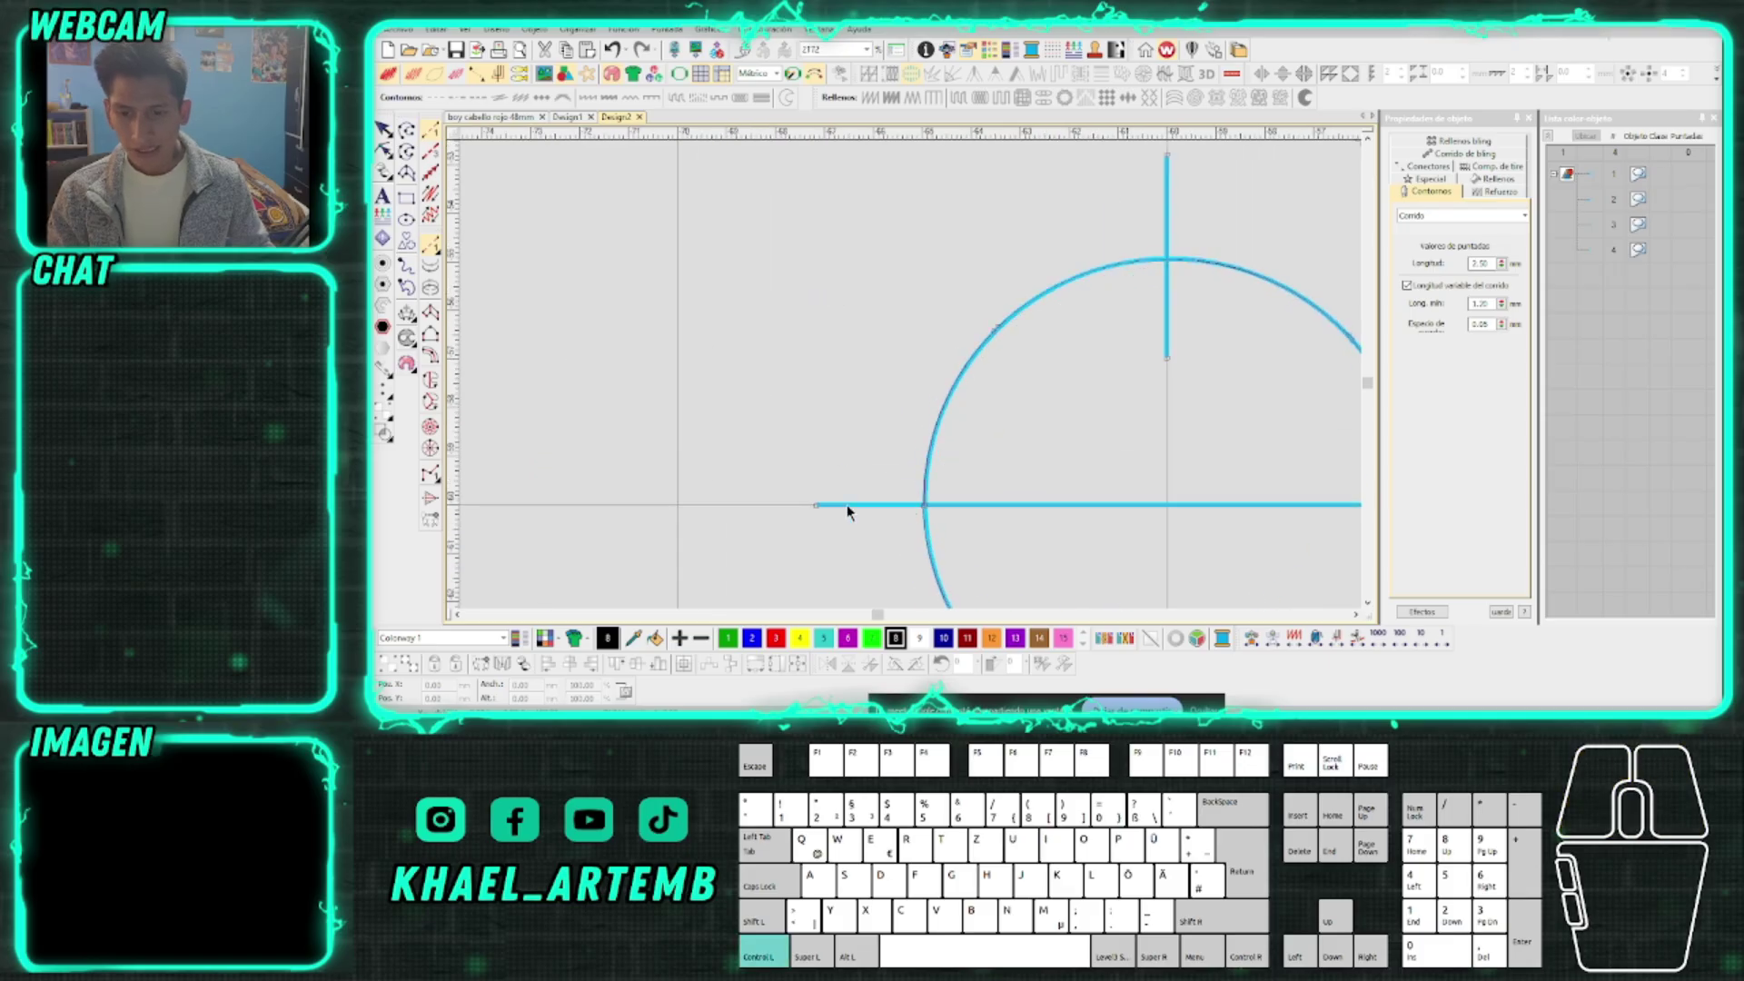
{"action": "left_click", "coordinate": [816, 505], "text": "ctrl"}
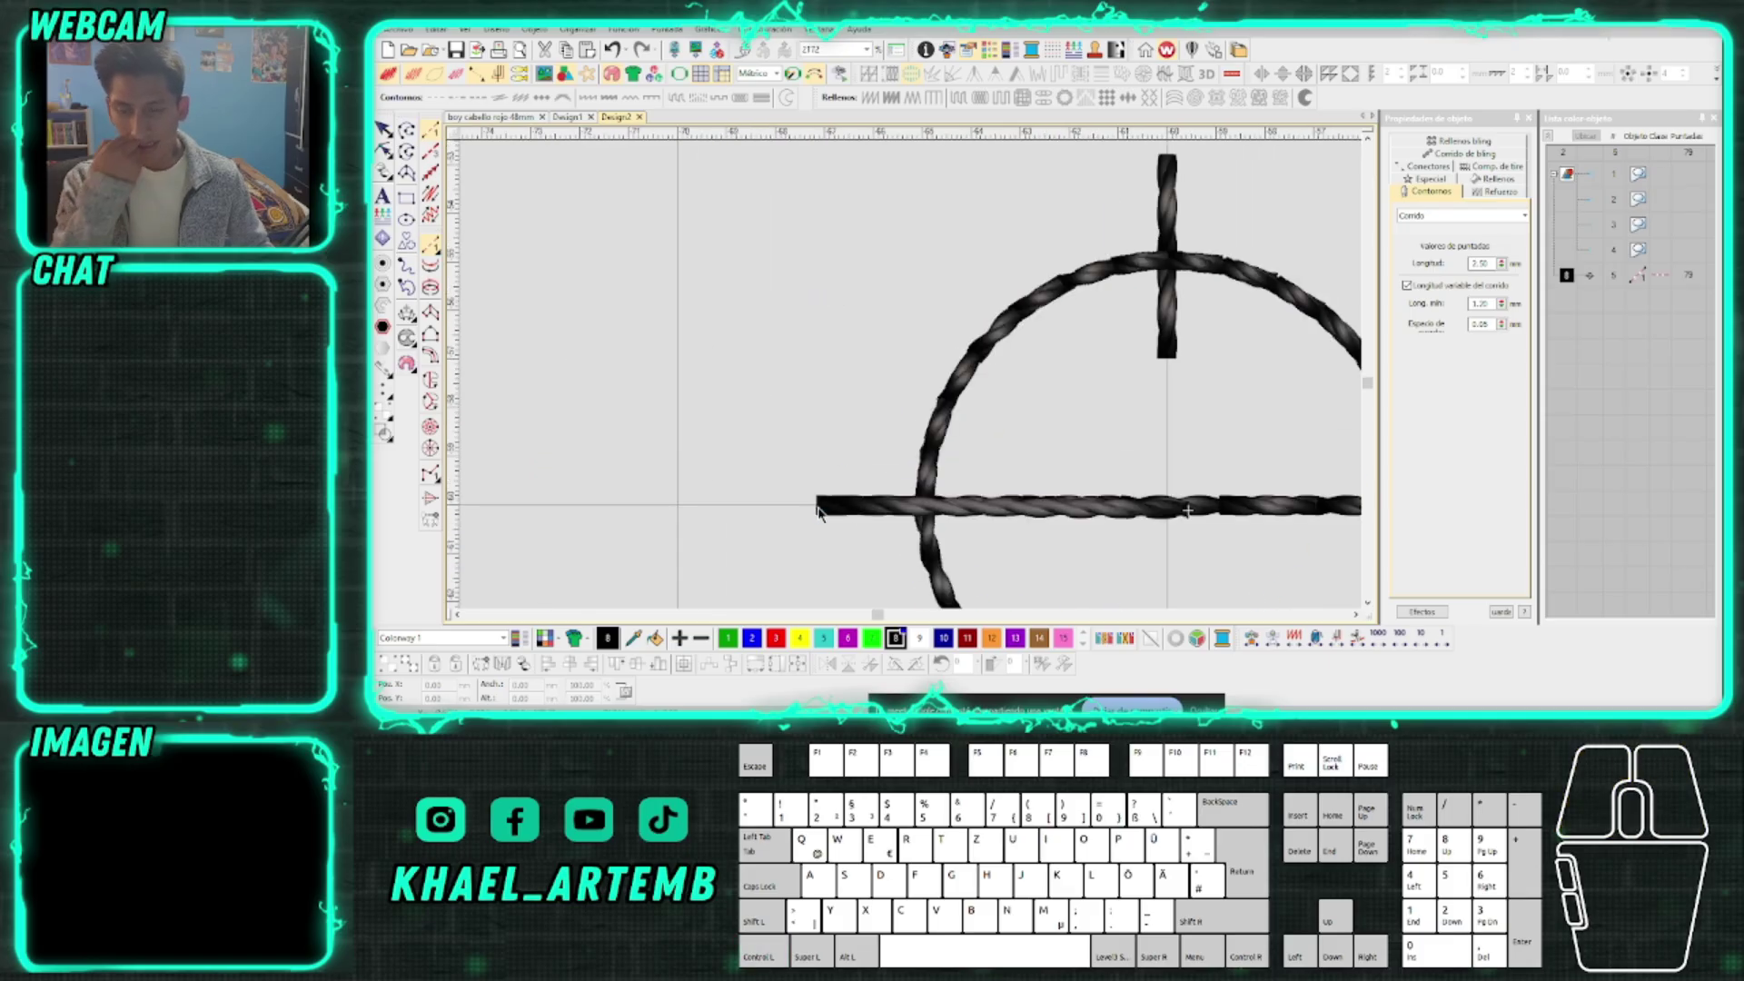
Select the black running-stitch figure and examine its connector and trim settings
{"action": "scroll", "coordinate": [916, 418], "scroll_direction": "down", "scroll_amount": 3}
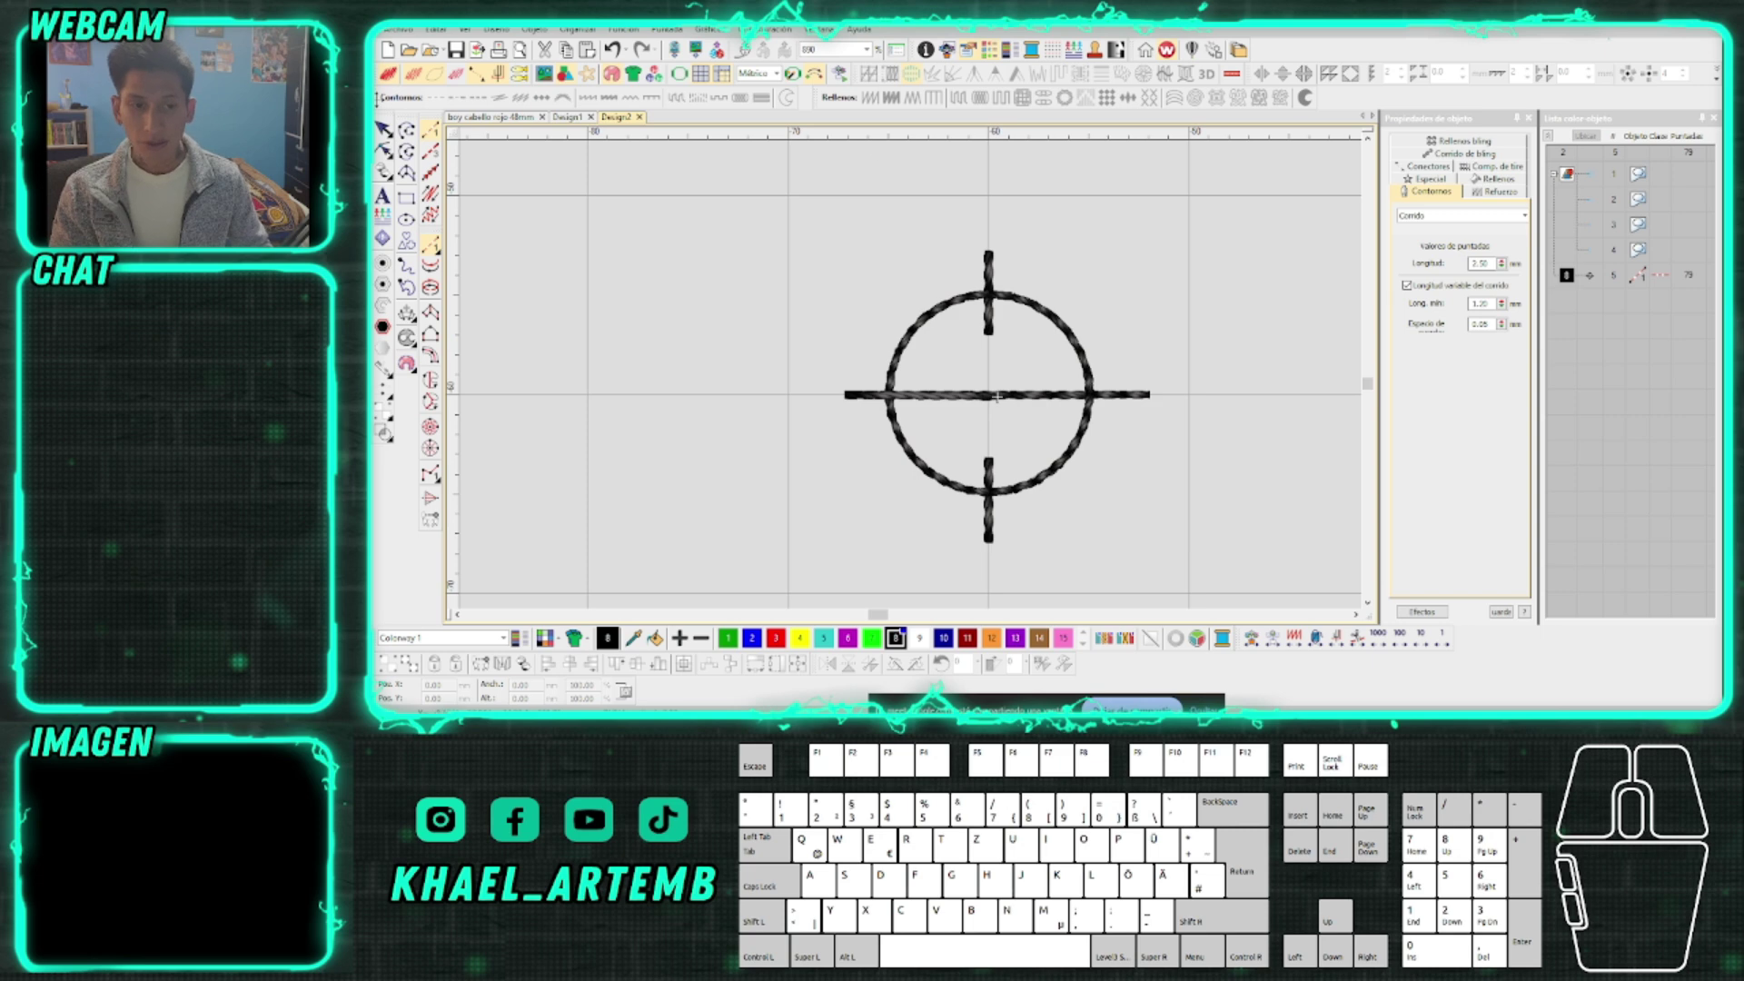
{"action": "left_click", "coordinate": [382, 133]}
{"action": "left_click", "coordinate": [1428, 168]}
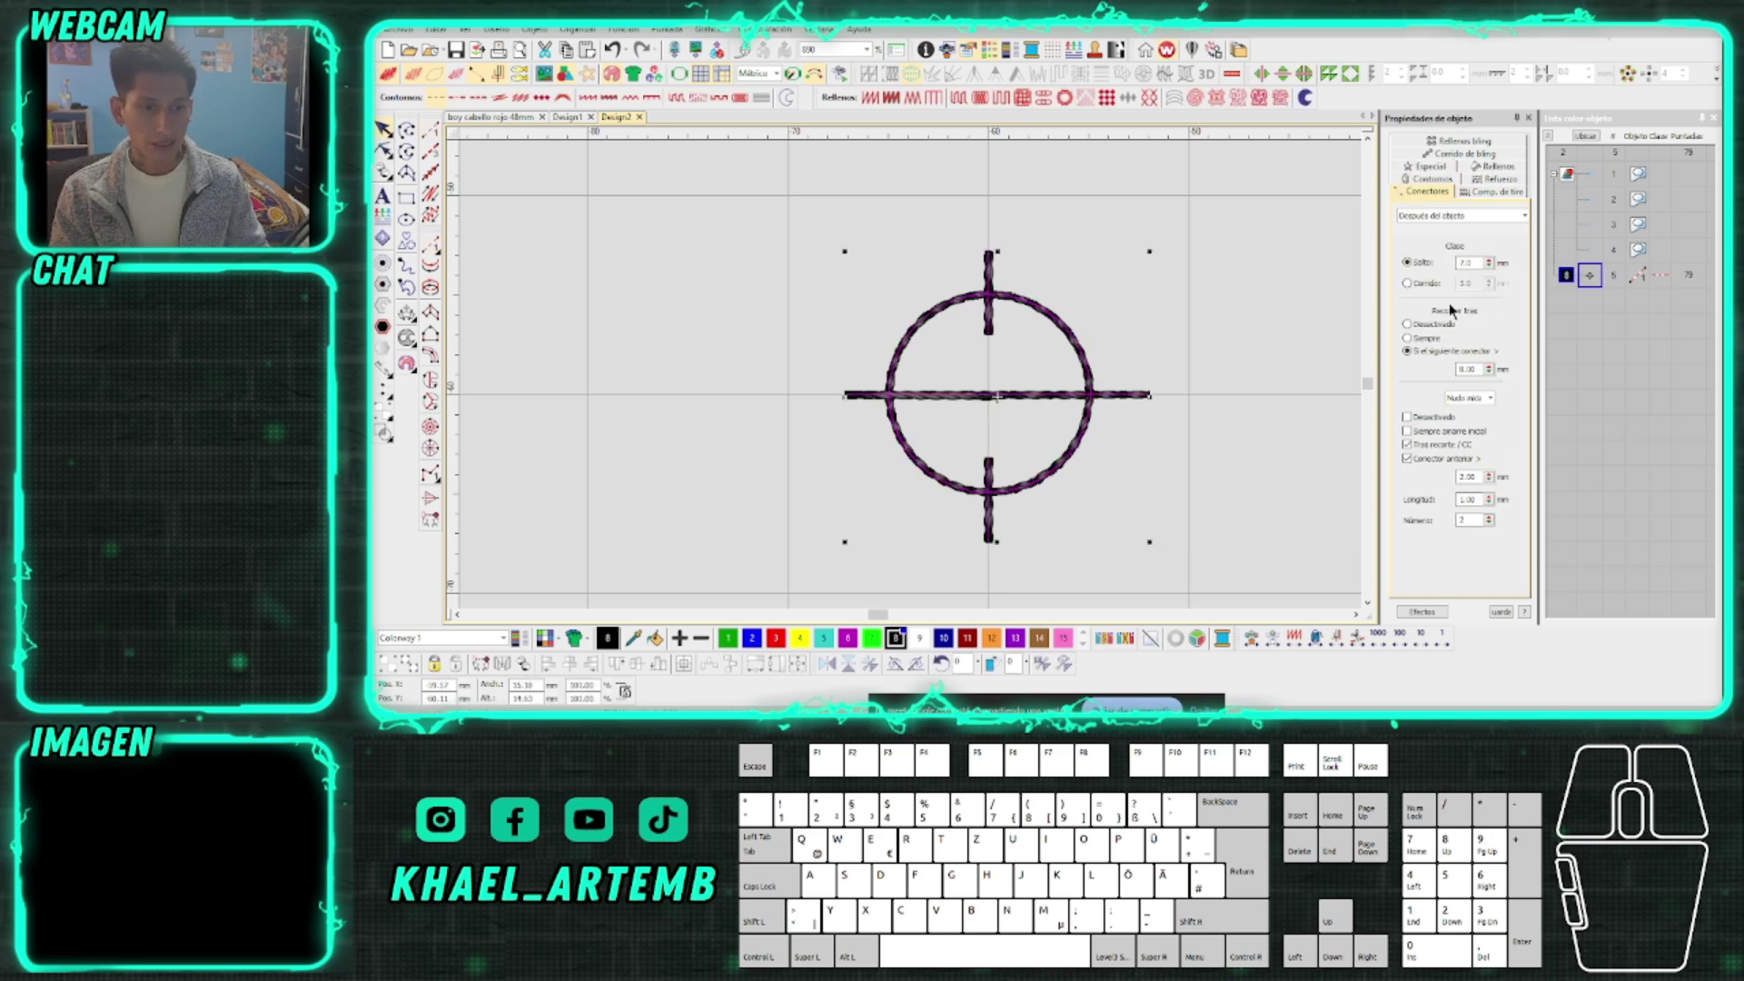
{"action": "left_click", "coordinate": [1218, 334]}
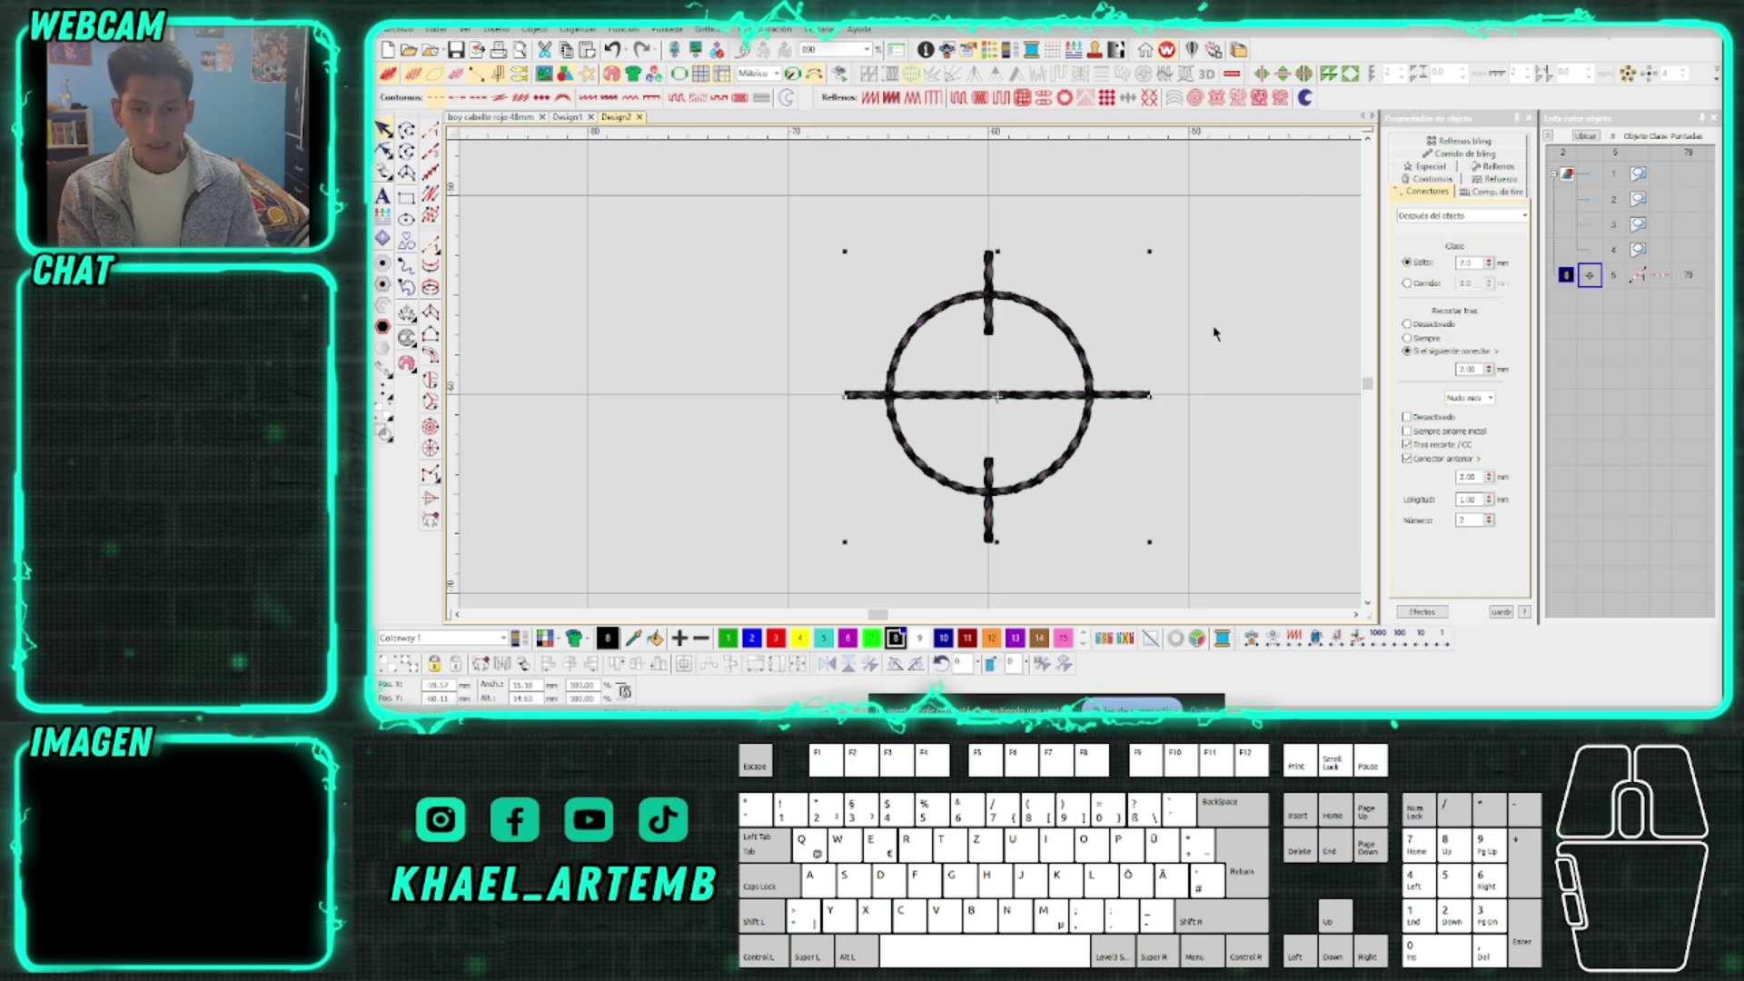
{"action": "left_click", "coordinate": [1231, 309]}
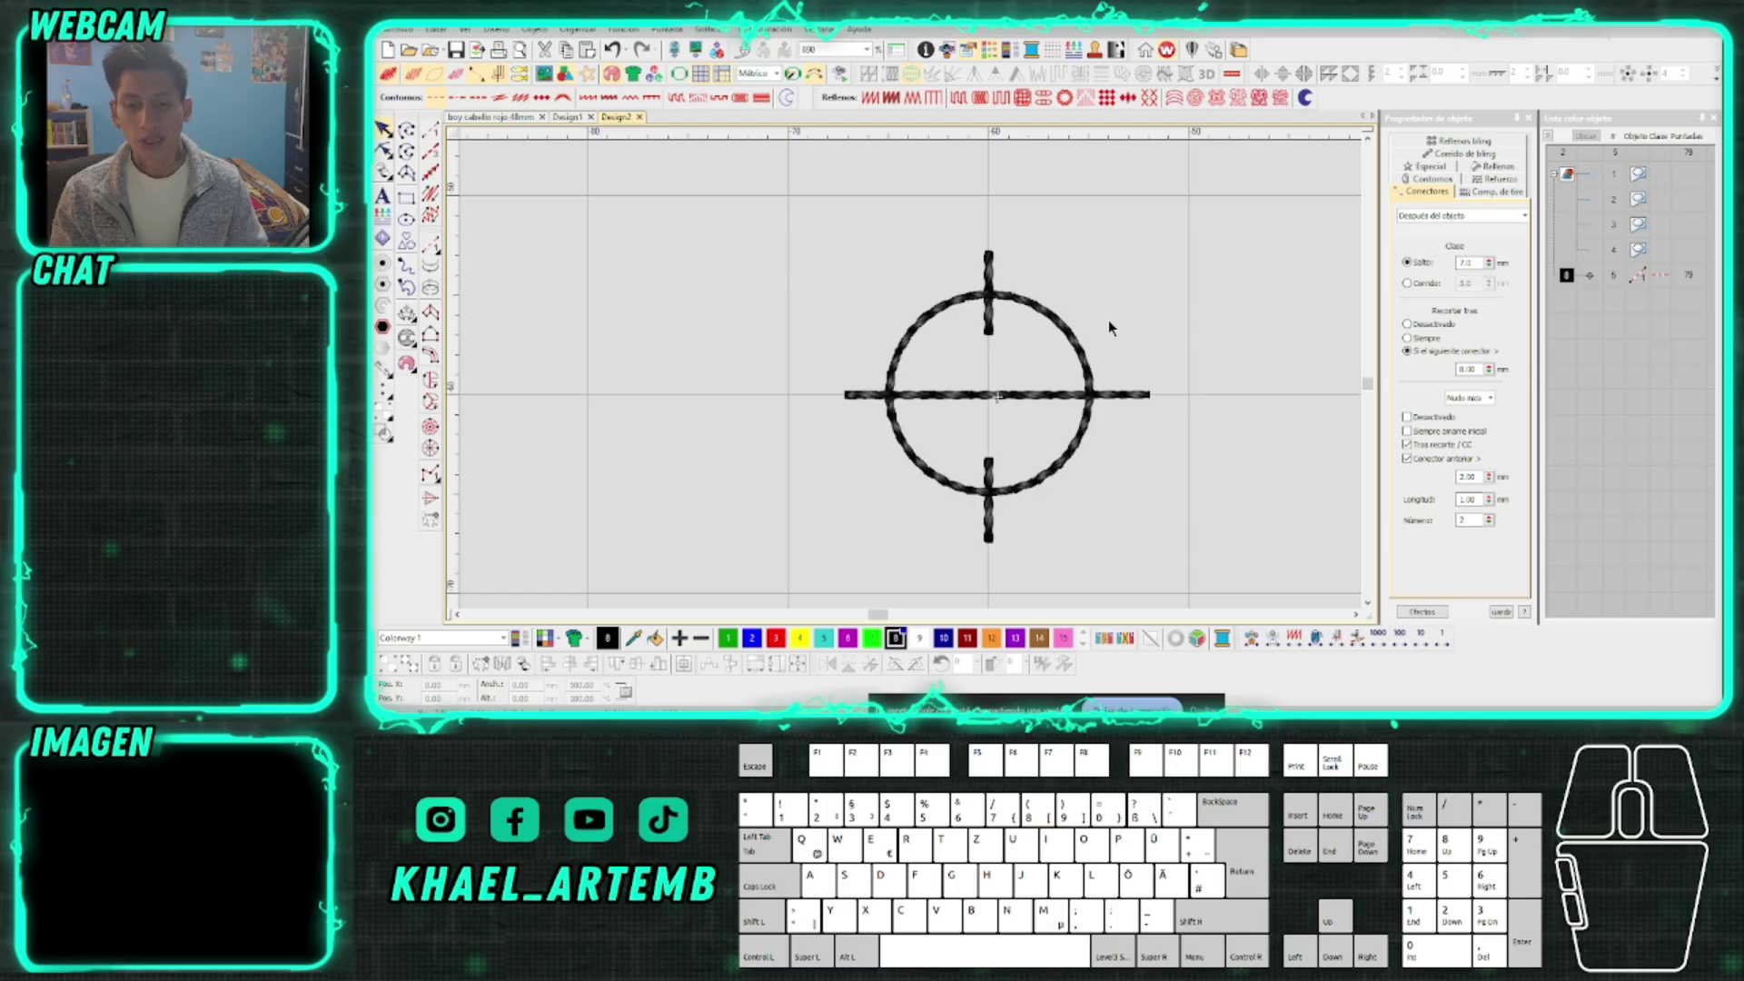
Start a running stitch in dark red colour 11 over the black figure, covering the horizontal line, top vertical line and upper circle
{"action": "left_click", "coordinate": [429, 133]}
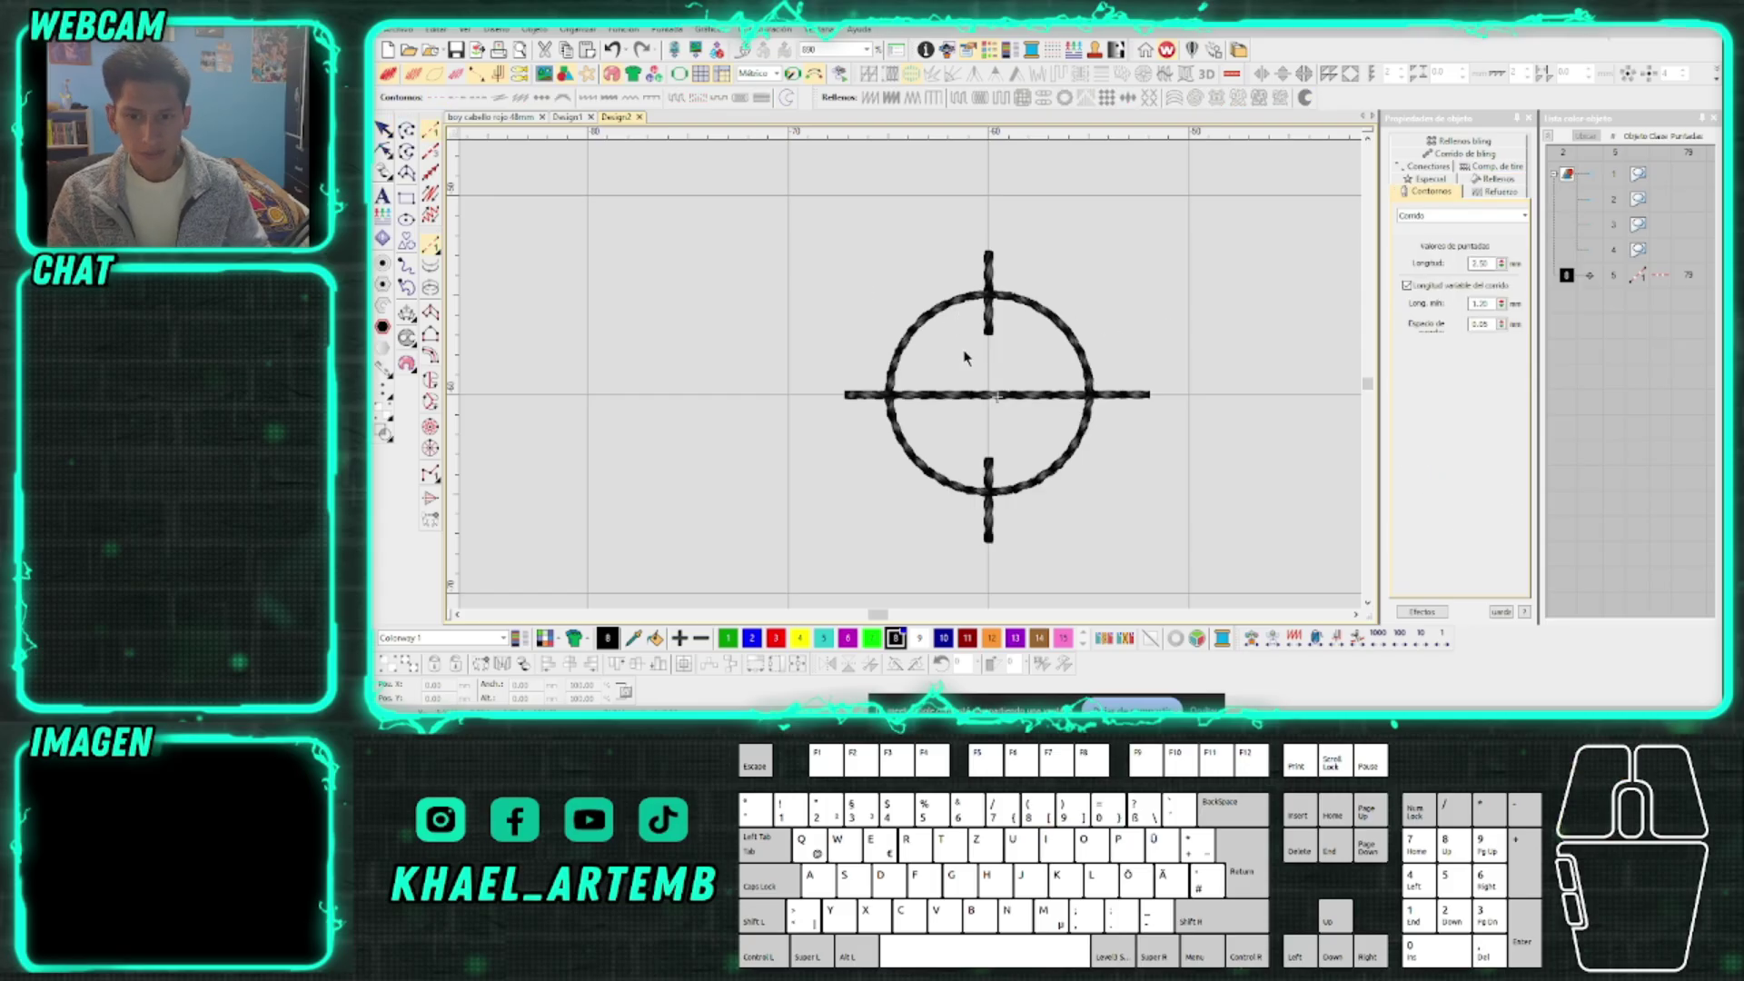
{"action": "scroll", "coordinate": [965, 357], "scroll_direction": "up", "scroll_amount": 2}
{"action": "mouse_move", "coordinate": [728, 445]}
{"action": "left_mouse_down"}
{"action": "mouse_move", "coordinate": [800, 445]}
{"action": "mouse_move", "coordinate": [832, 339]}
{"action": "mouse_move", "coordinate": [954, 280]}
{"action": "left_mouse_up"}
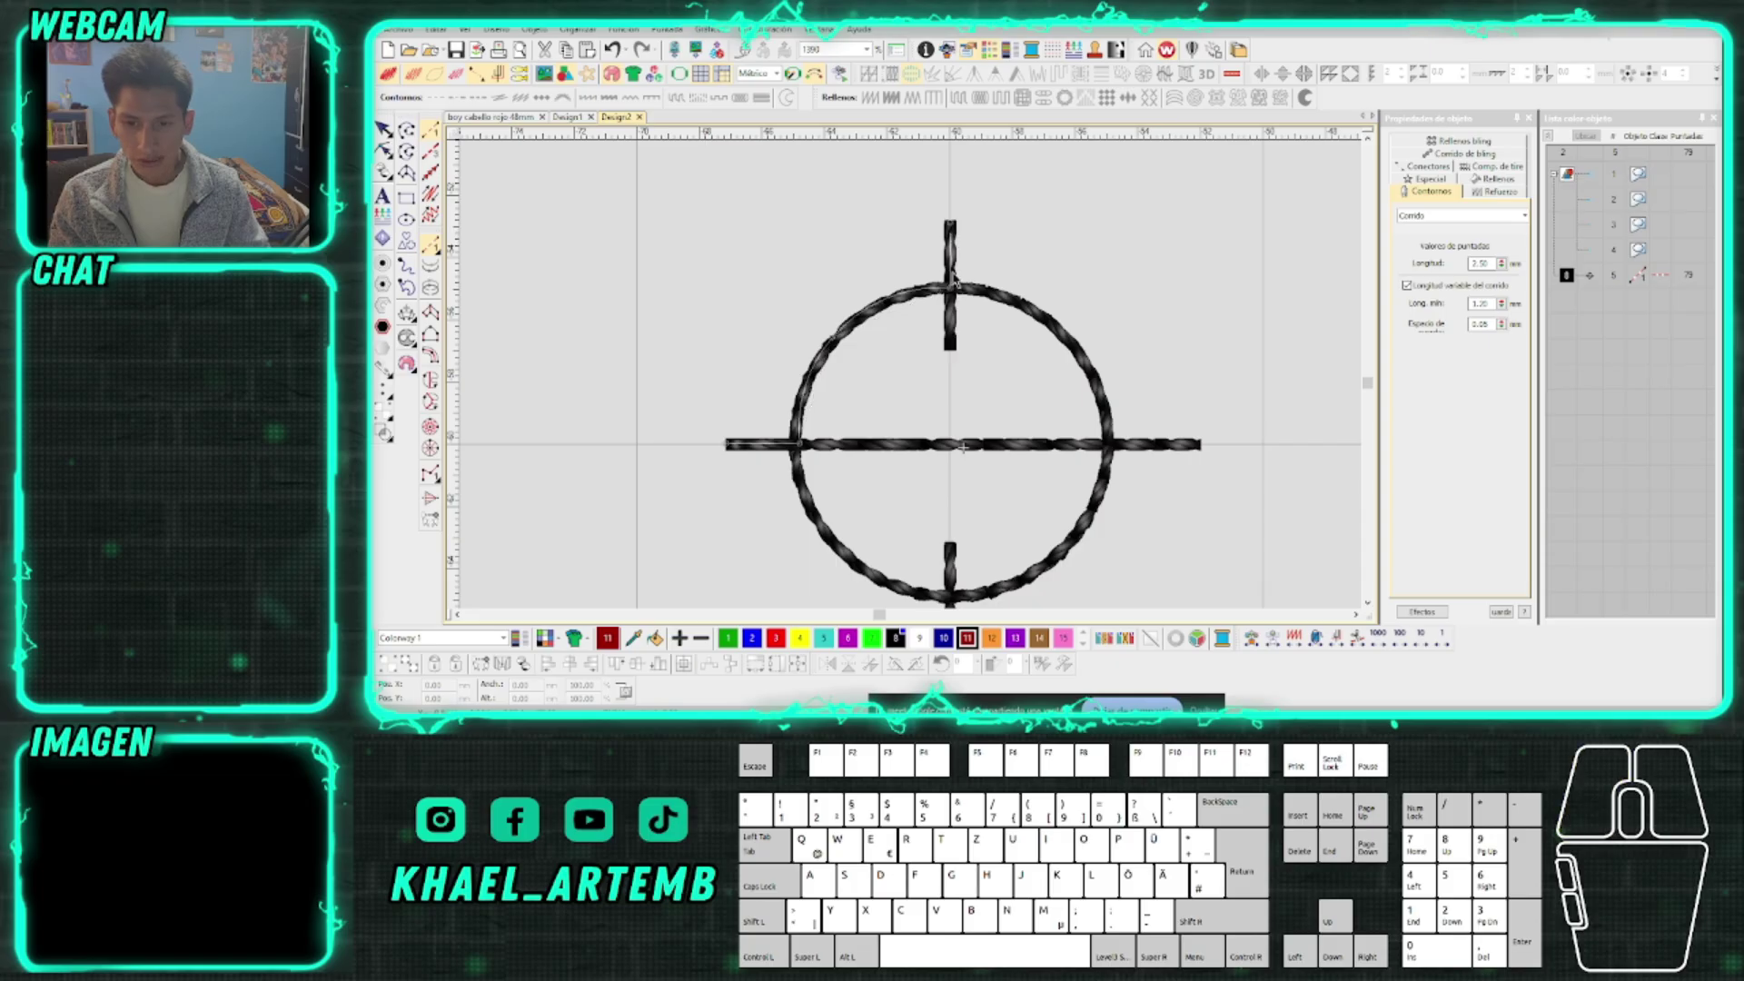
{"action": "left_click", "coordinate": [952, 288]}
{"action": "right_click", "coordinate": [1045, 313]}
{"action": "left_click", "coordinate": [1112, 445]}
{"action": "left_click", "coordinate": [1114, 446]}
{"action": "left_click", "coordinate": [796, 445]}
Complete the dark red running stitch around the lower half of the circle and along the bottom vertical line
{"action": "scroll", "coordinate": [907, 375], "scroll_direction": "up", "scroll_amount": 1}
{"action": "right_click", "coordinate": [902, 397]}
{"action": "left_click", "coordinate": [1014, 435]}
{"action": "key", "text": "BackSpace"}
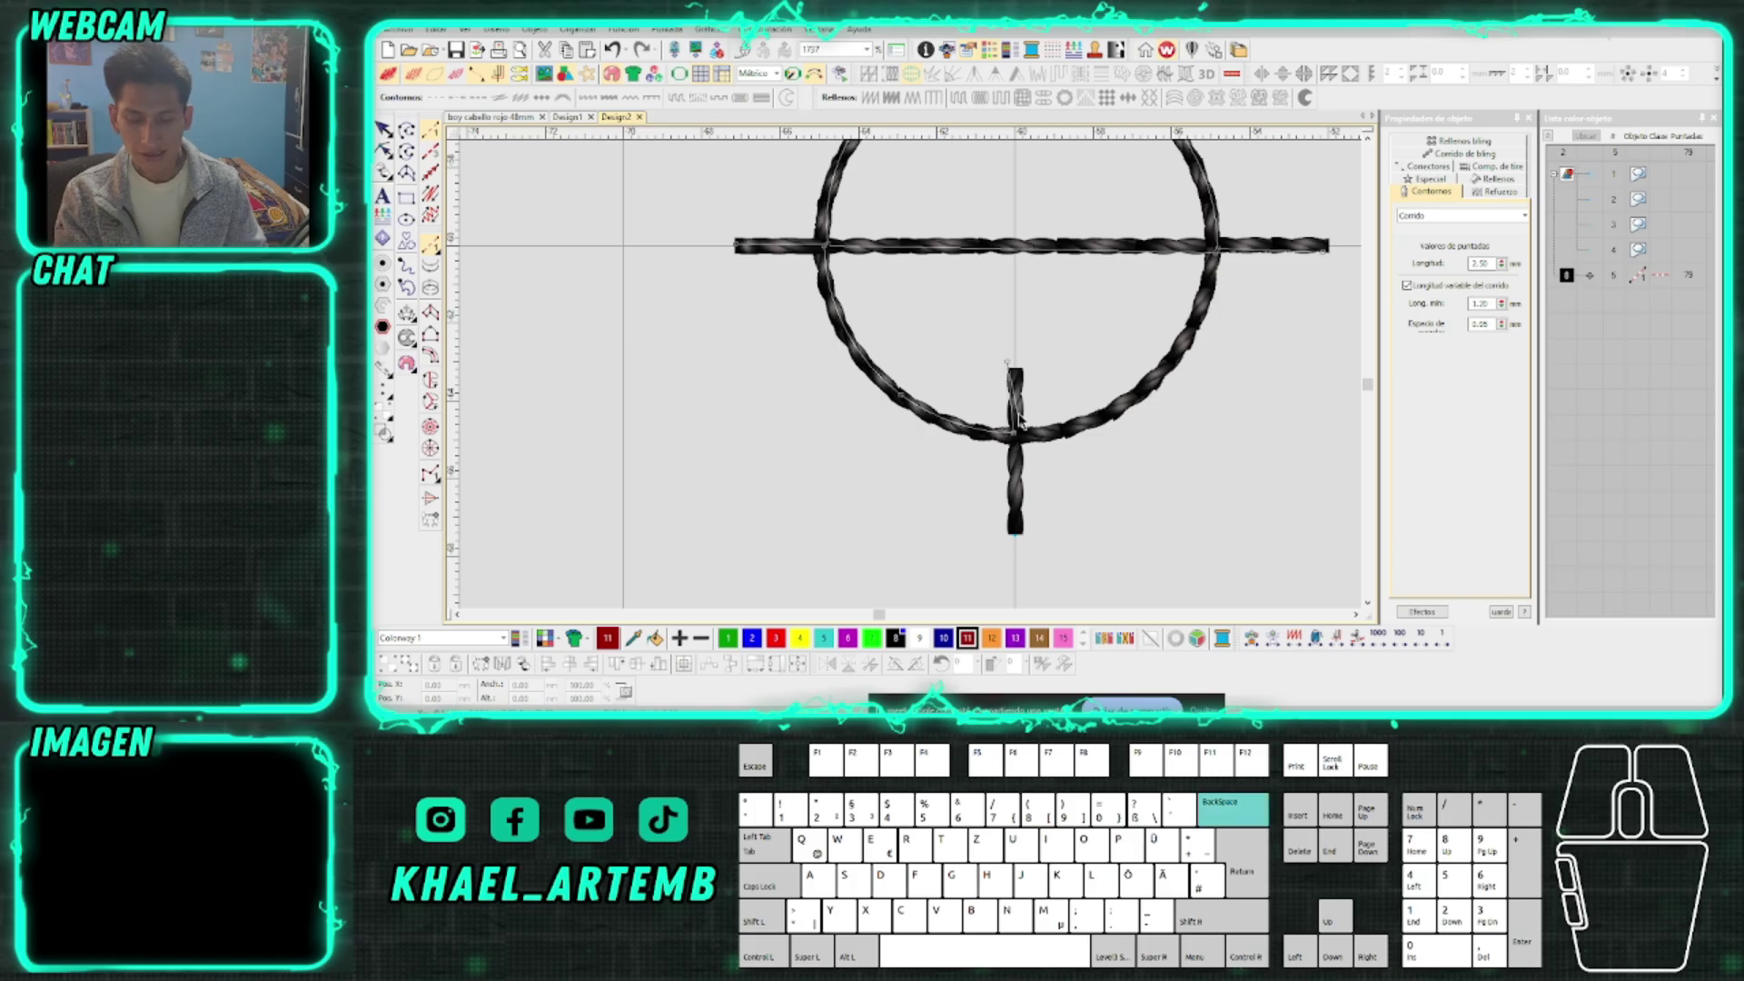
{"action": "left_click", "coordinate": [1015, 377]}
{"action": "left_click", "coordinate": [1013, 534]}
{"action": "right_click", "coordinate": [1113, 413]}
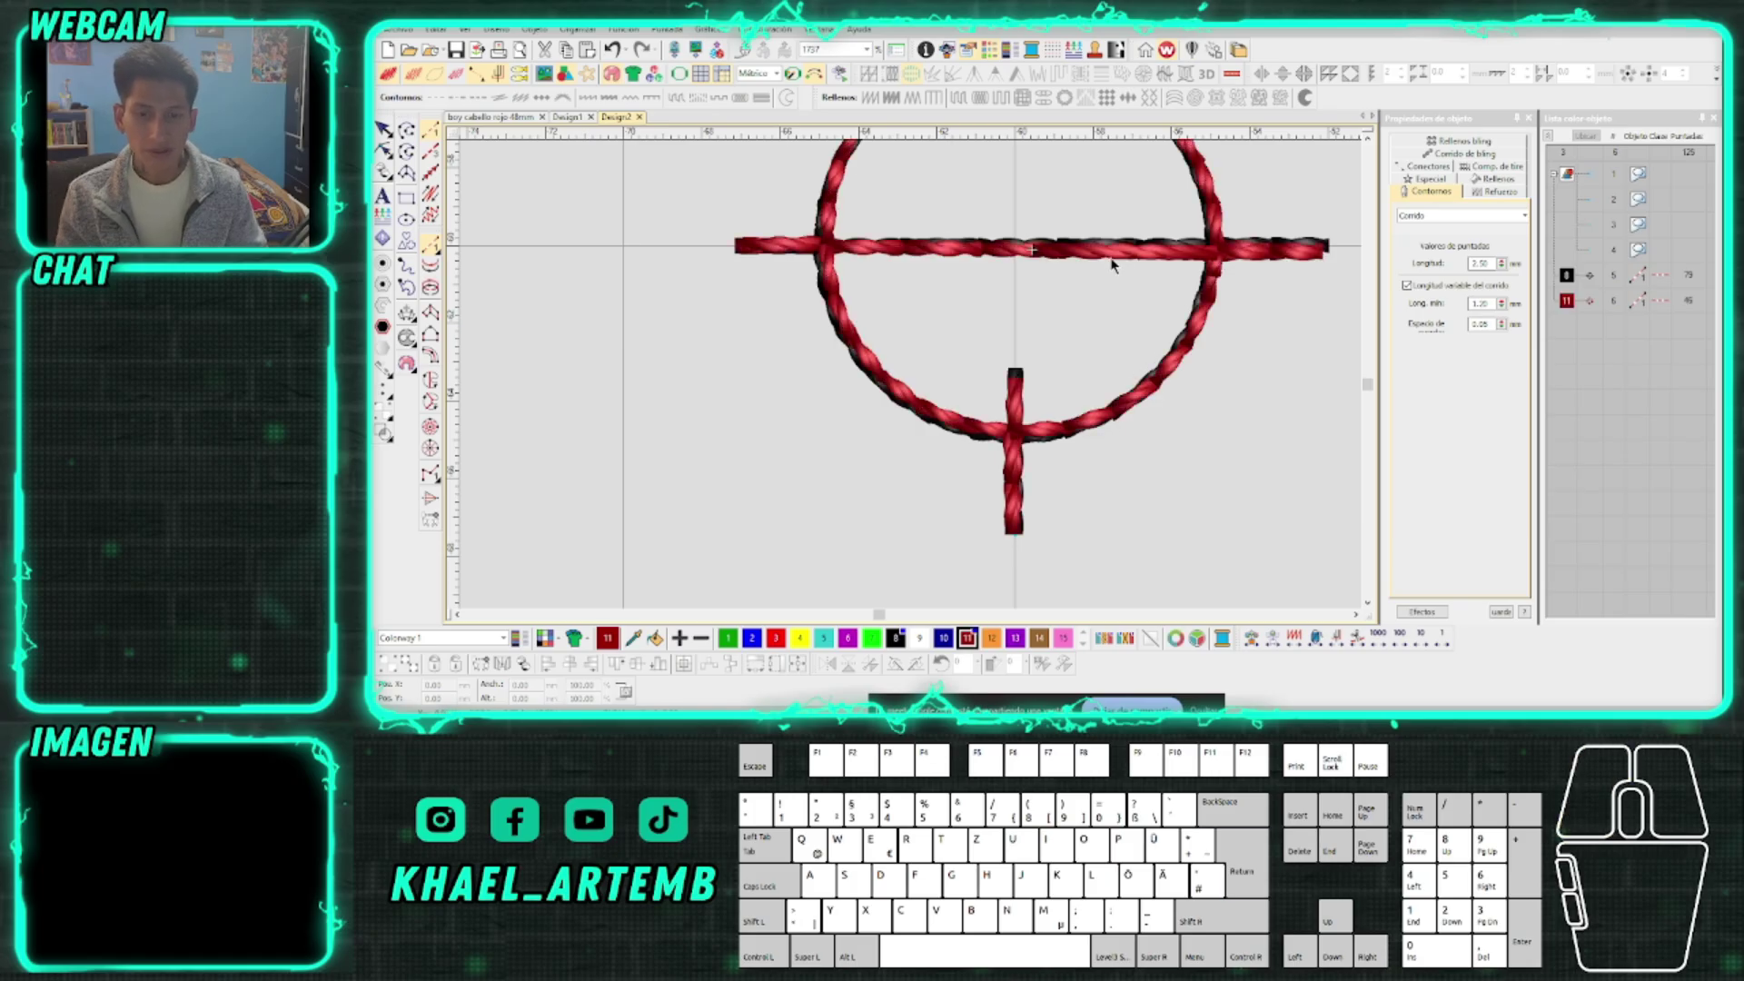
Move the dark red running-stitch figure to the upper right of the black one
{"action": "scroll", "coordinate": [1113, 265], "scroll_direction": "down", "scroll_amount": 1}
{"action": "scroll", "coordinate": [979, 340], "scroll_direction": "down", "scroll_amount": 1}
{"action": "left_click_drag", "start_coordinate": [839, 390], "coordinate": [1054, 323]}
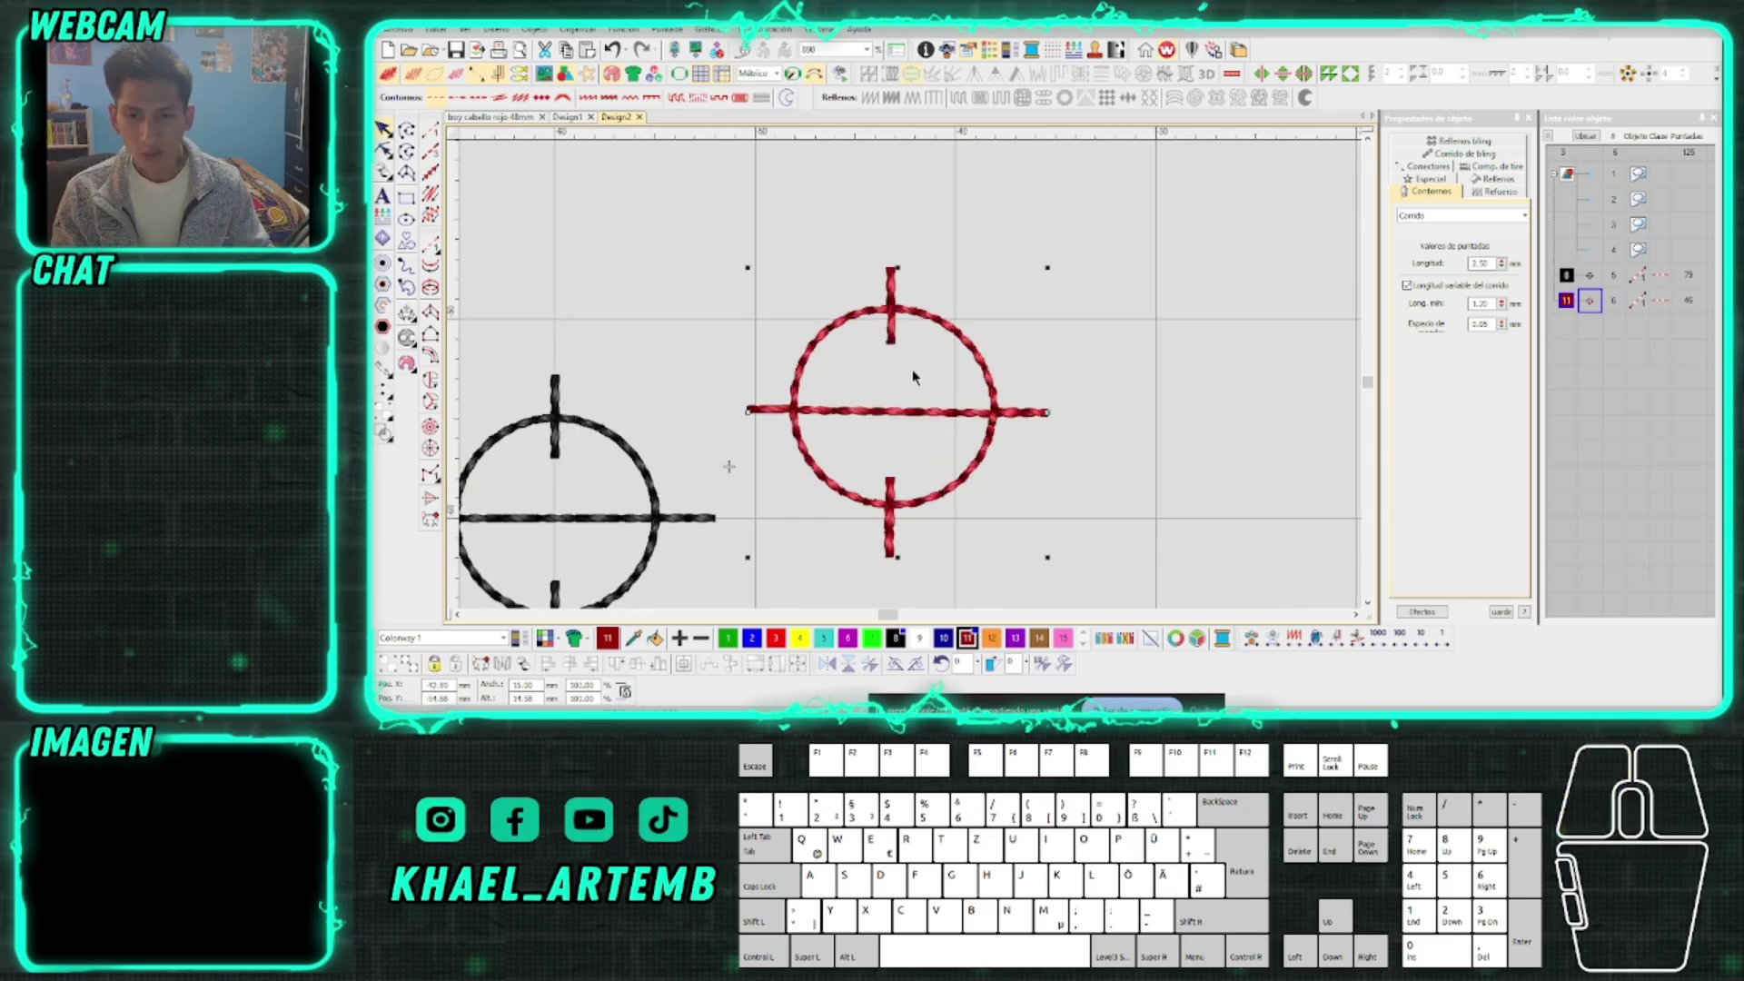
Try to reshape the dark red circle by moving the node on its upper-right arc, and undo the change
{"action": "scroll", "coordinate": [912, 369], "scroll_direction": "up", "scroll_amount": 3}
{"action": "left_click_drag", "start_coordinate": [920, 328], "coordinate": [995, 495]}
{"action": "key", "text": "ctrl+z"}
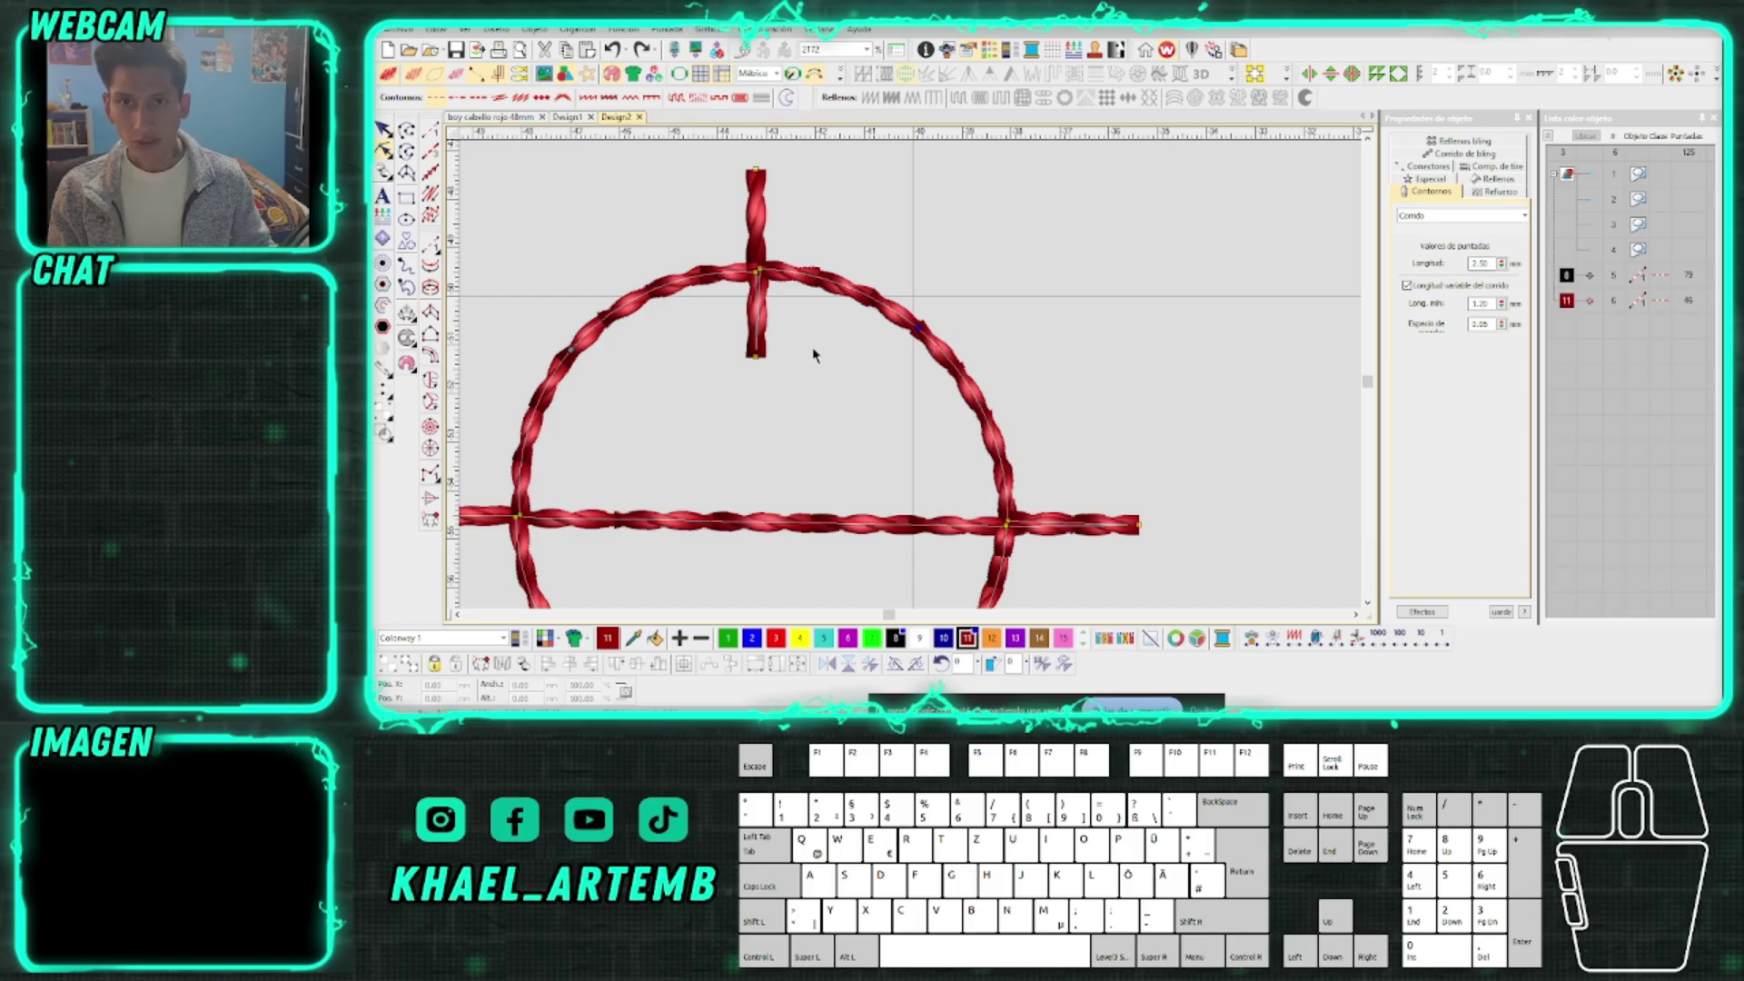
{"action": "scroll", "coordinate": [910, 380], "scroll_direction": "down", "scroll_amount": 3}
{"action": "scroll", "coordinate": [880, 387], "scroll_direction": "up", "scroll_amount": 1}
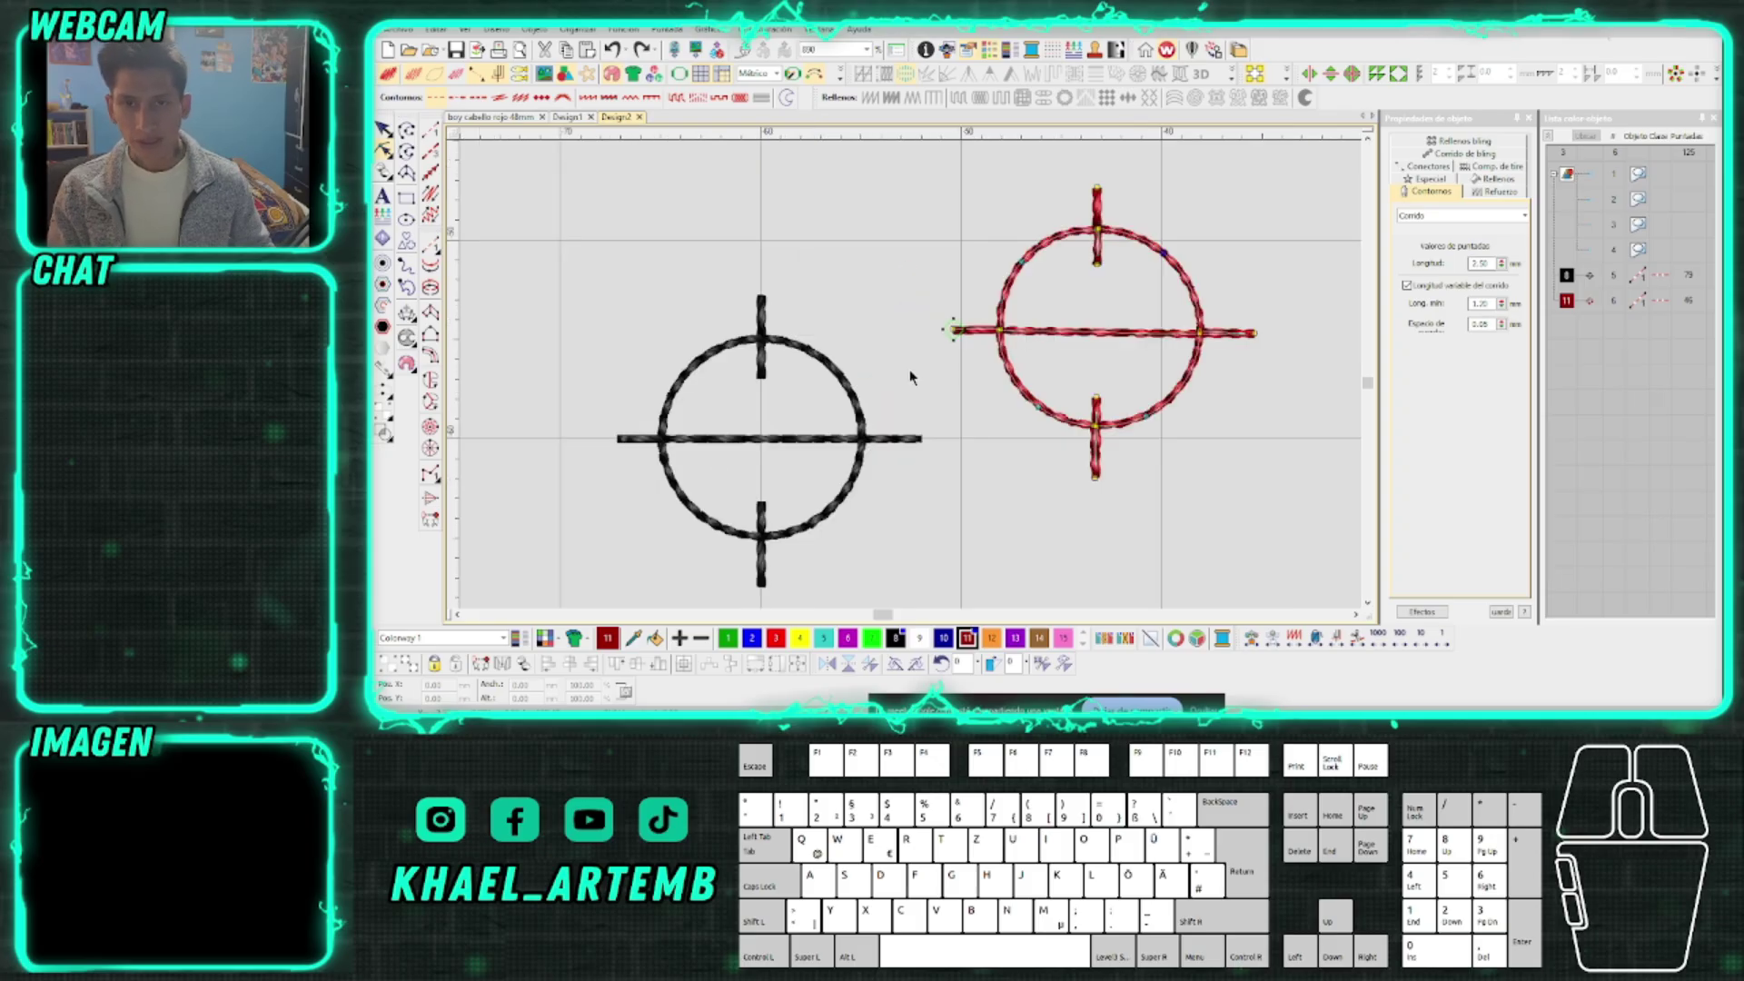
{"action": "scroll", "coordinate": [913, 380], "scroll_direction": "down", "scroll_amount": 1}
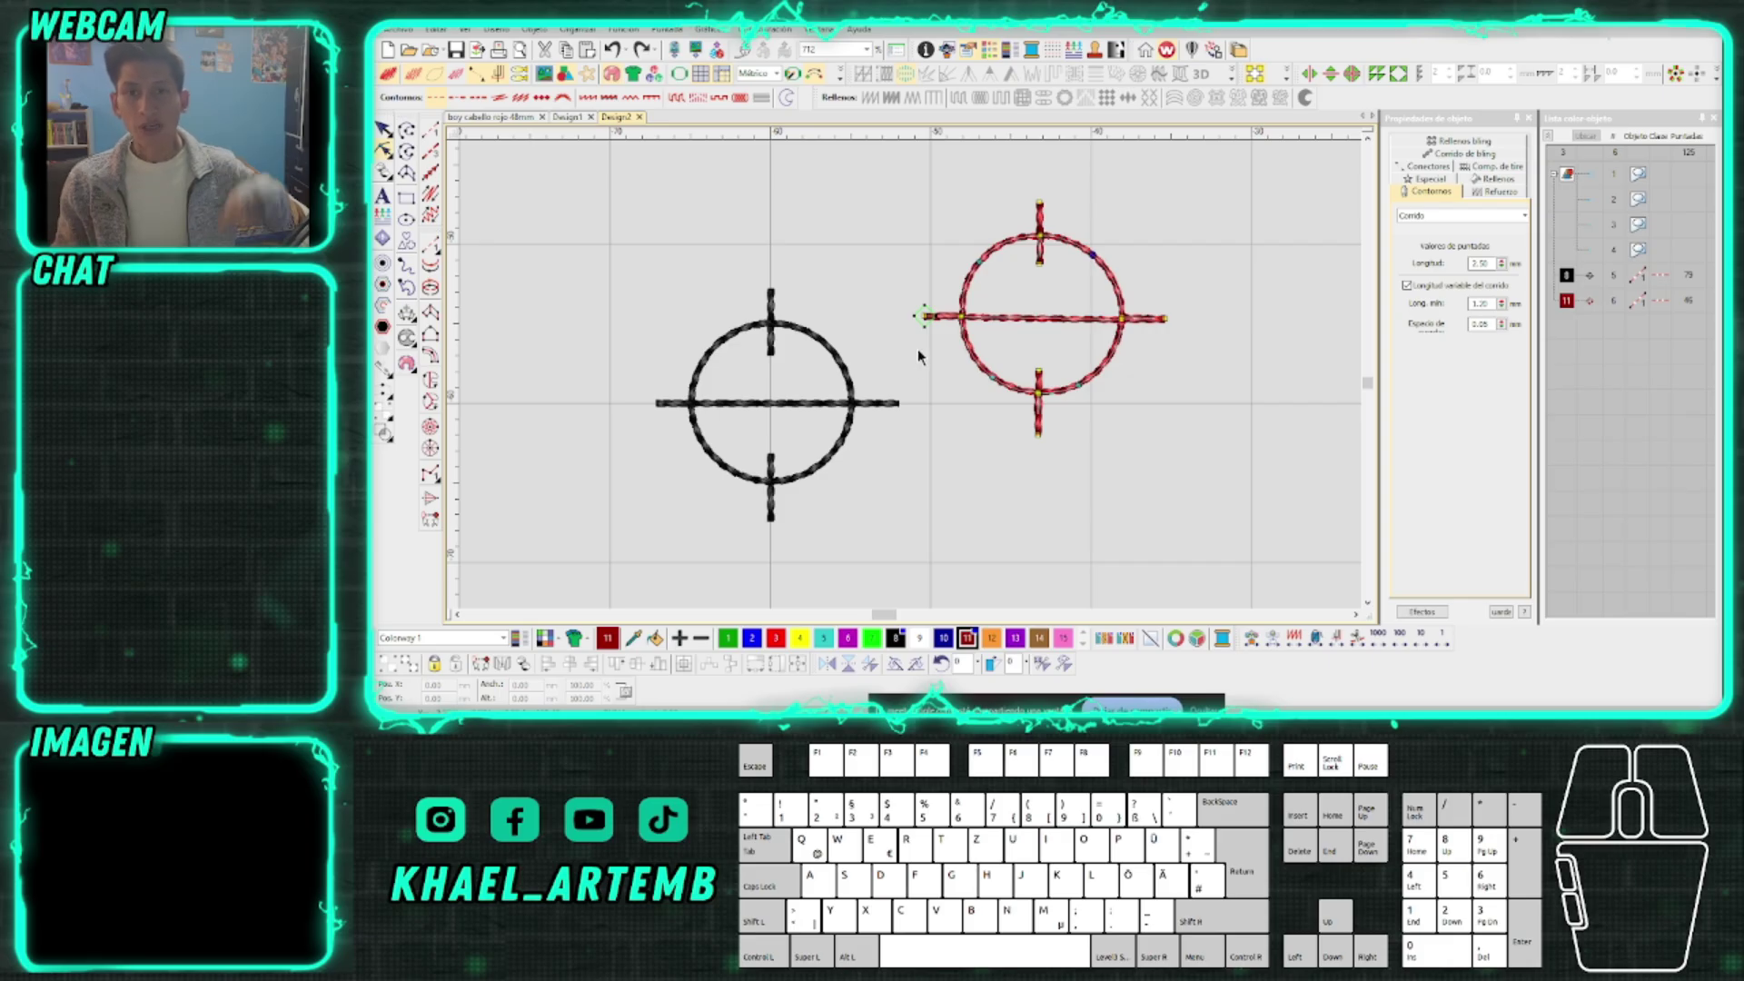
Draw a branch-shaped figure of four curved vector lines to the right of the dark red crosshair figure
{"action": "left_click", "coordinate": [406, 130]}
{"action": "scroll", "coordinate": [937, 486], "scroll_direction": "down", "scroll_amount": 1}
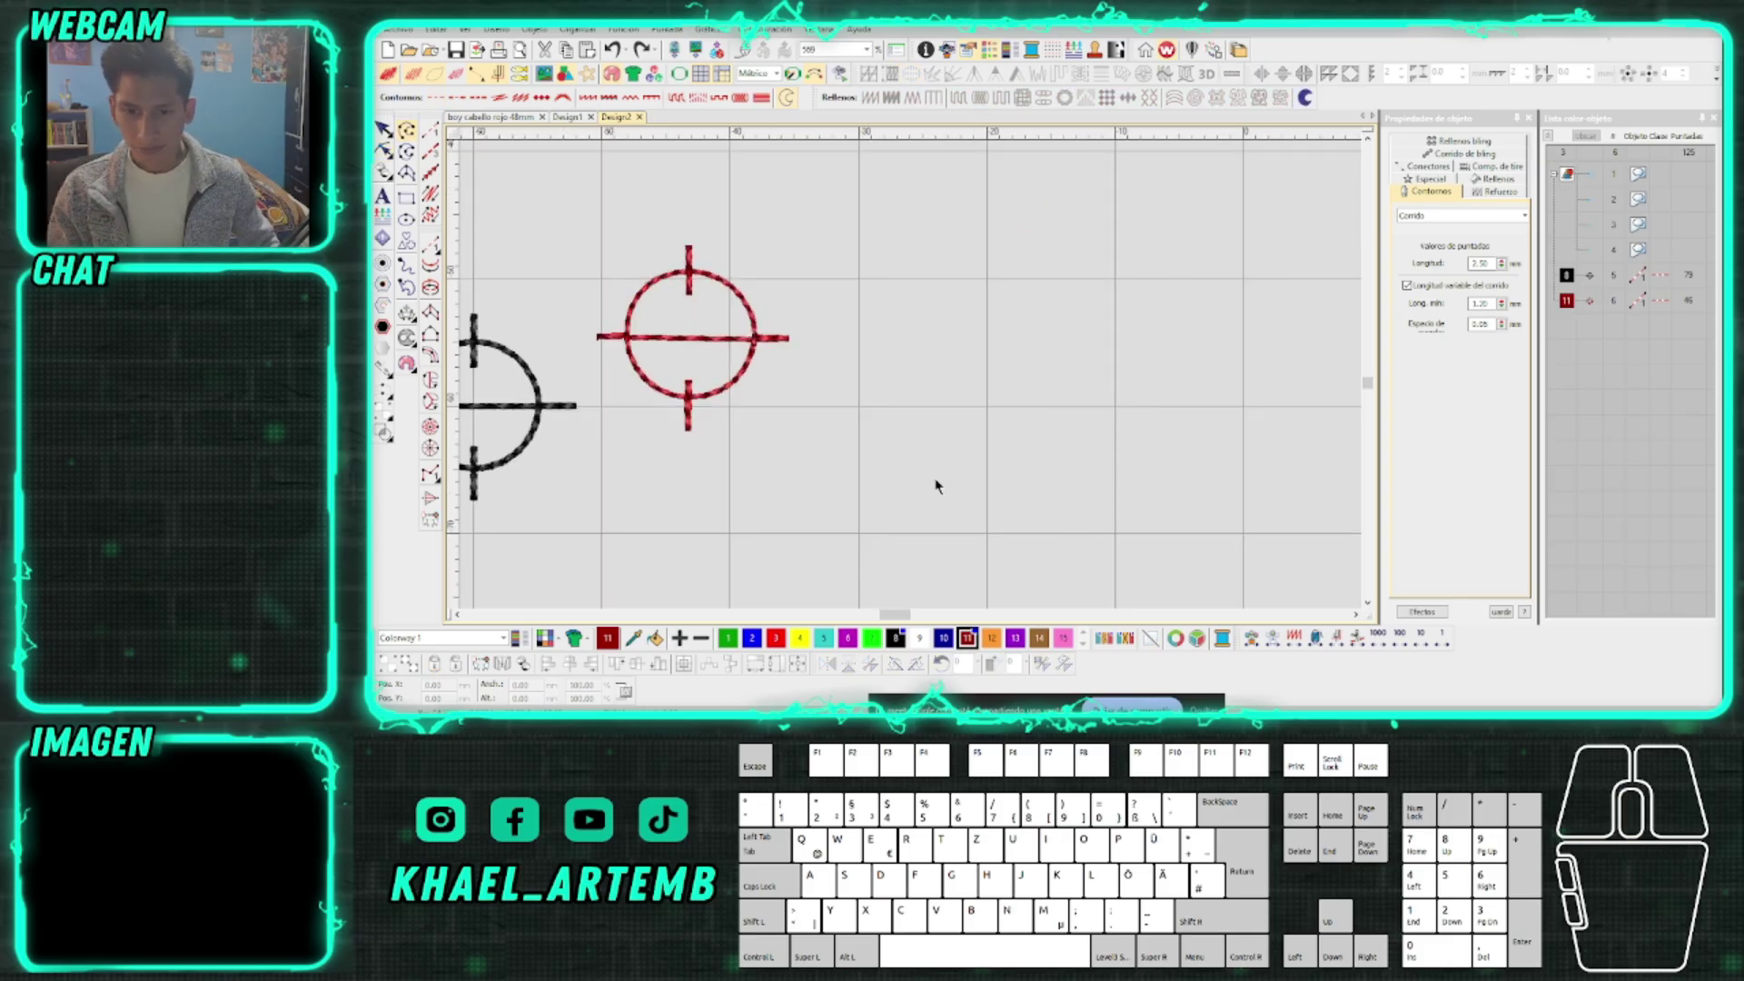
{"action": "left_click", "coordinate": [936, 479]}
{"action": "left_click", "coordinate": [1008, 364]}
{"action": "right_click", "coordinate": [941, 320]}
{"action": "left_click", "coordinate": [1011, 312]}
{"action": "left_click", "coordinate": [981, 323]}
{"action": "right_click", "coordinate": [981, 282]}
{"action": "left_click", "coordinate": [965, 236]}
{"action": "scroll", "coordinate": [1004, 369], "scroll_direction": "up", "scroll_amount": 1}
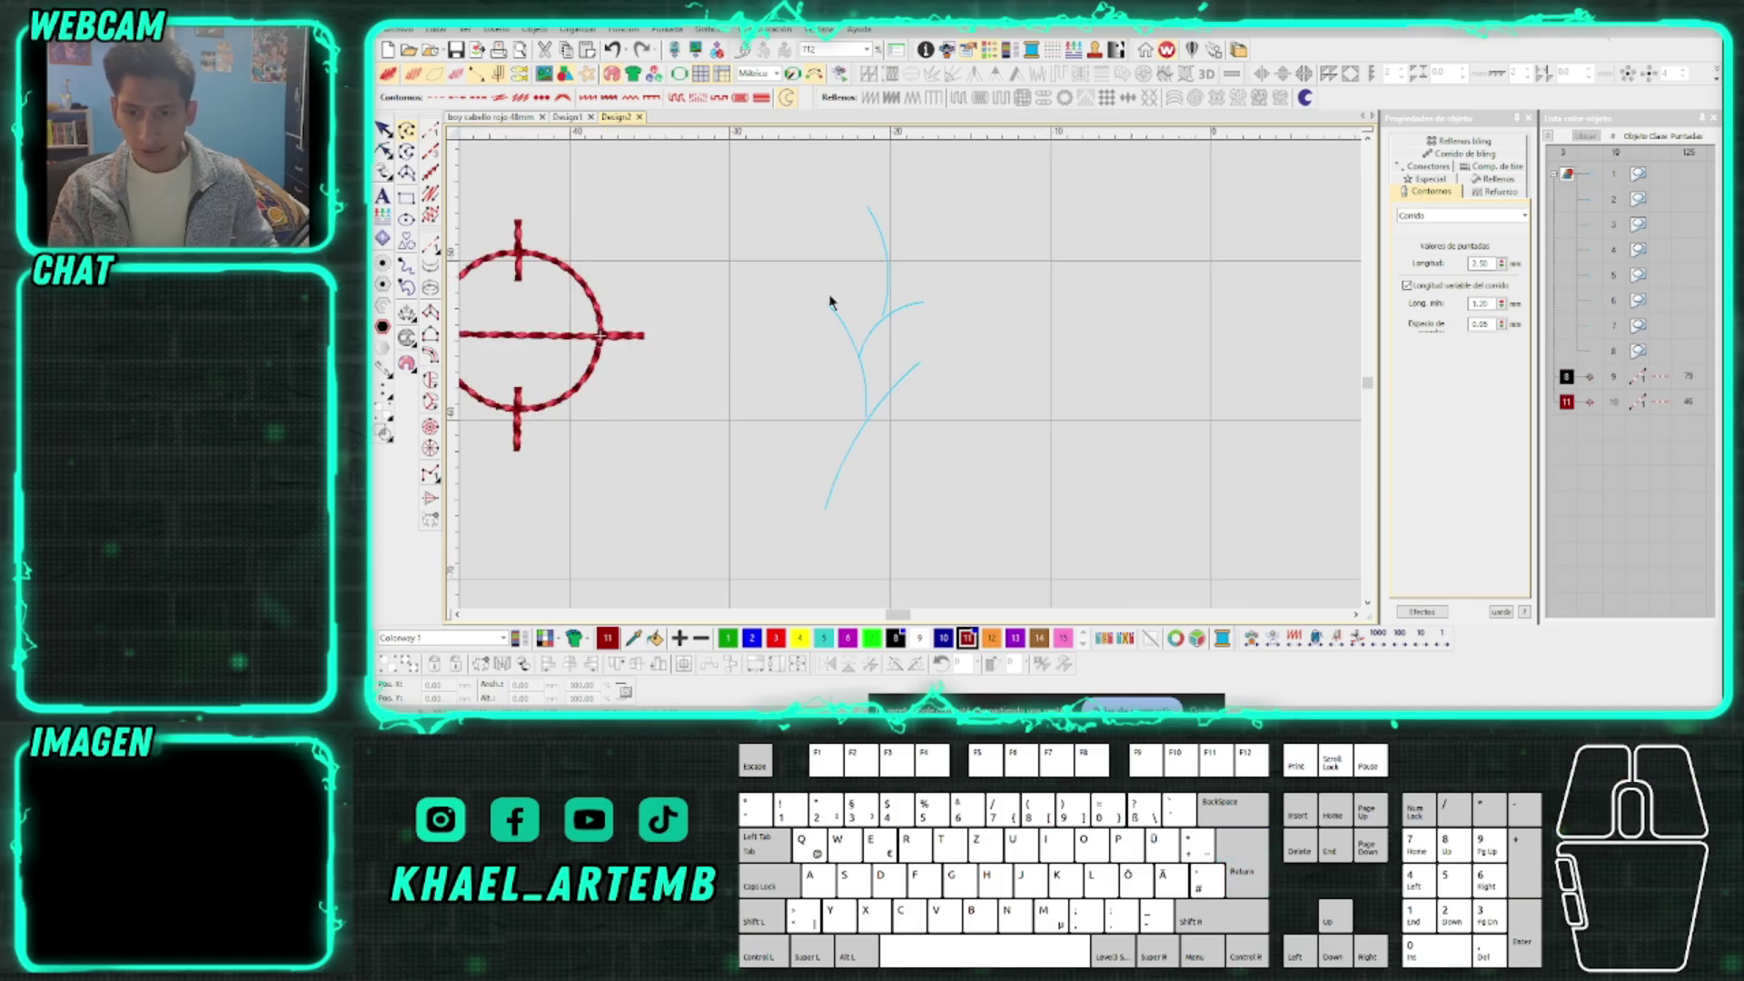
Start a dark red running stitch at the base of the branch figure, covering the lower stem, lower right twig and left twig
{"action": "scroll", "coordinate": [874, 486], "scroll_direction": "up", "scroll_amount": 1}
{"action": "left_click", "coordinate": [879, 427]}
{"action": "left_click", "coordinate": [907, 383]}
{"action": "scroll", "coordinate": [912, 382], "scroll_direction": "up", "scroll_amount": 1}
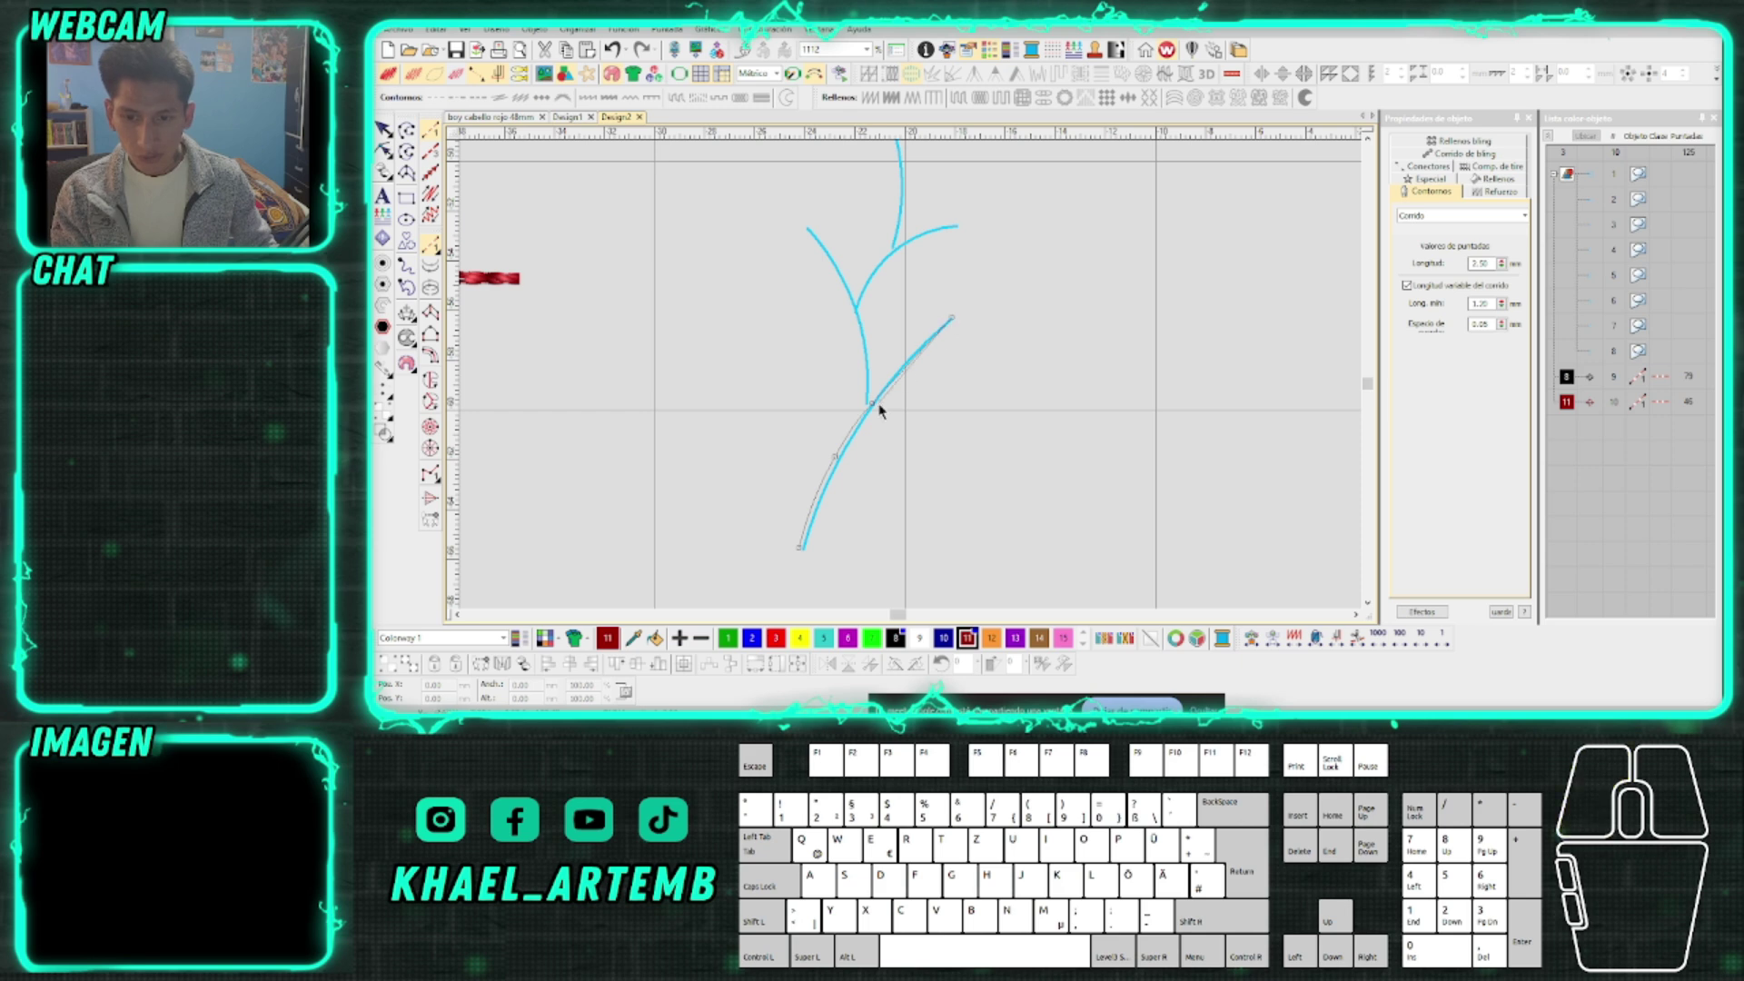
{"action": "left_click", "coordinate": [855, 311]}
{"action": "right_click", "coordinate": [837, 271]}
{"action": "scroll", "coordinate": [908, 364], "scroll_direction": "up", "scroll_amount": 1}
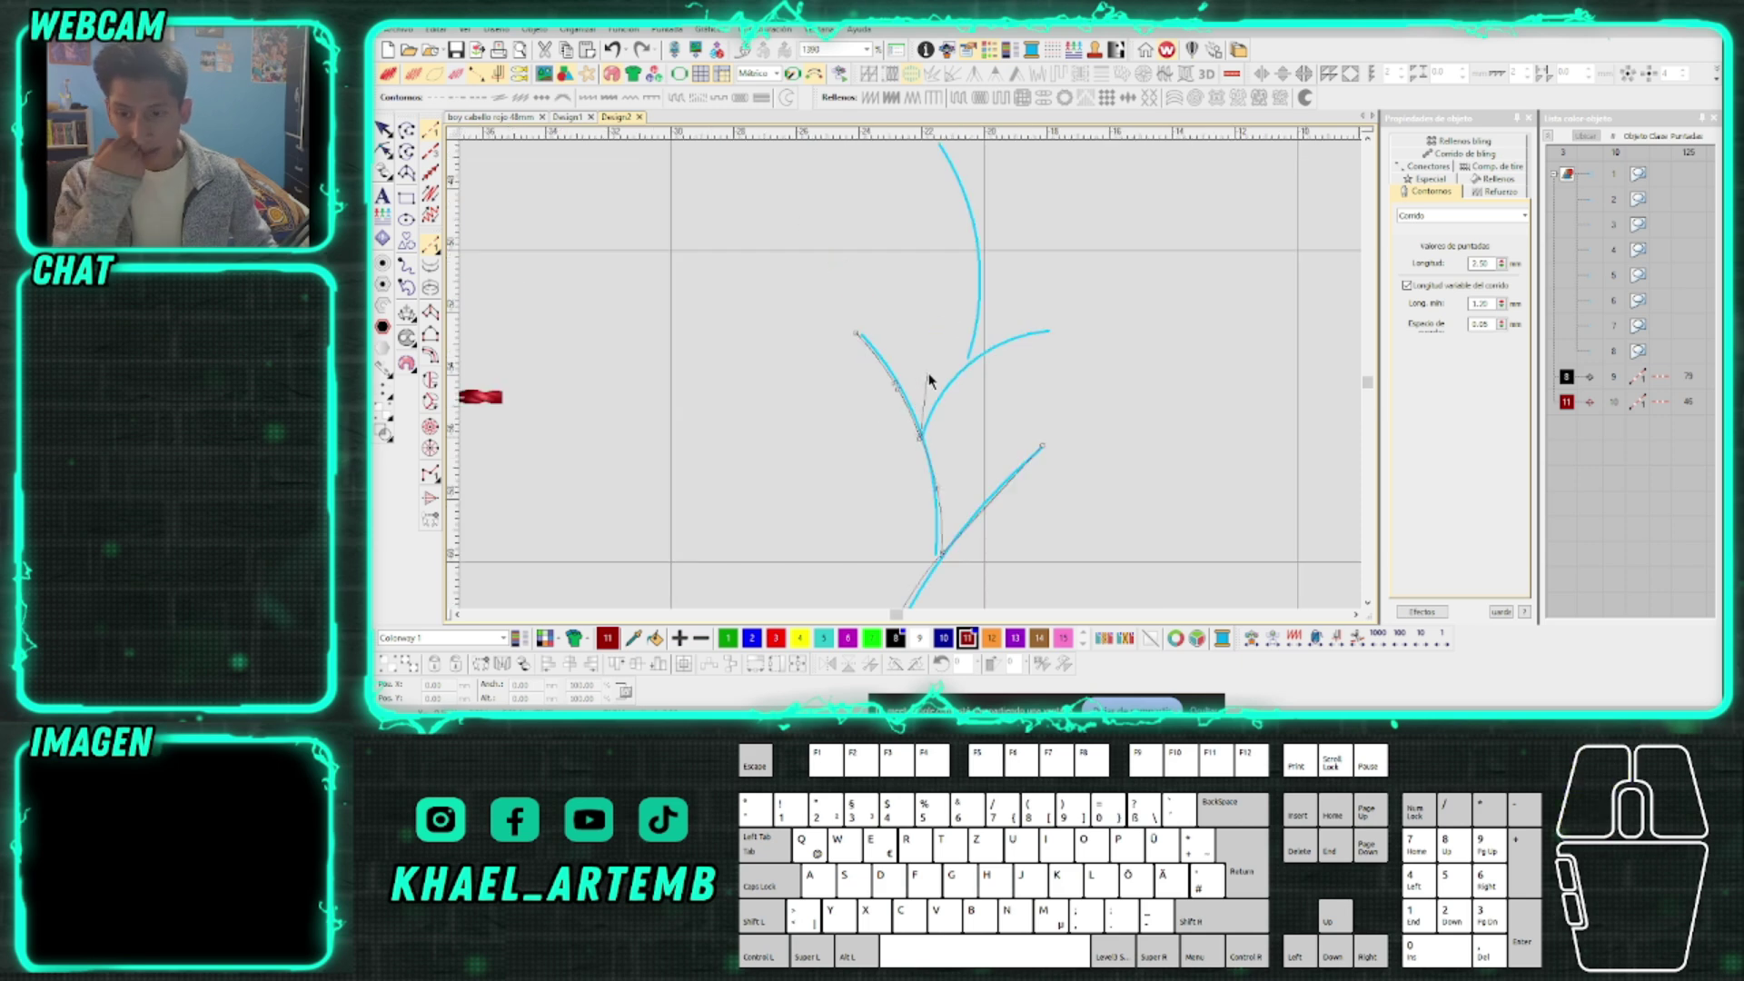
Continue the running stitch along the branch figure's upper right twig and top stem, doubling back to their junction
{"action": "scroll", "coordinate": [940, 368], "scroll_direction": "up", "scroll_amount": 1}
{"action": "right_click", "coordinate": [914, 357]}
{"action": "left_click", "coordinate": [1030, 302]}
{"action": "left_click", "coordinate": [927, 336]}
{"action": "key", "text": "c"}
{"action": "right_click", "coordinate": [922, 357]}
{"action": "left_click", "coordinate": [875, 216]}
{"action": "right_click", "coordinate": [920, 322]}
{"action": "scroll", "coordinate": [927, 485], "scroll_direction": "up", "scroll_amount": 1}
{"action": "left_click", "coordinate": [899, 377]}
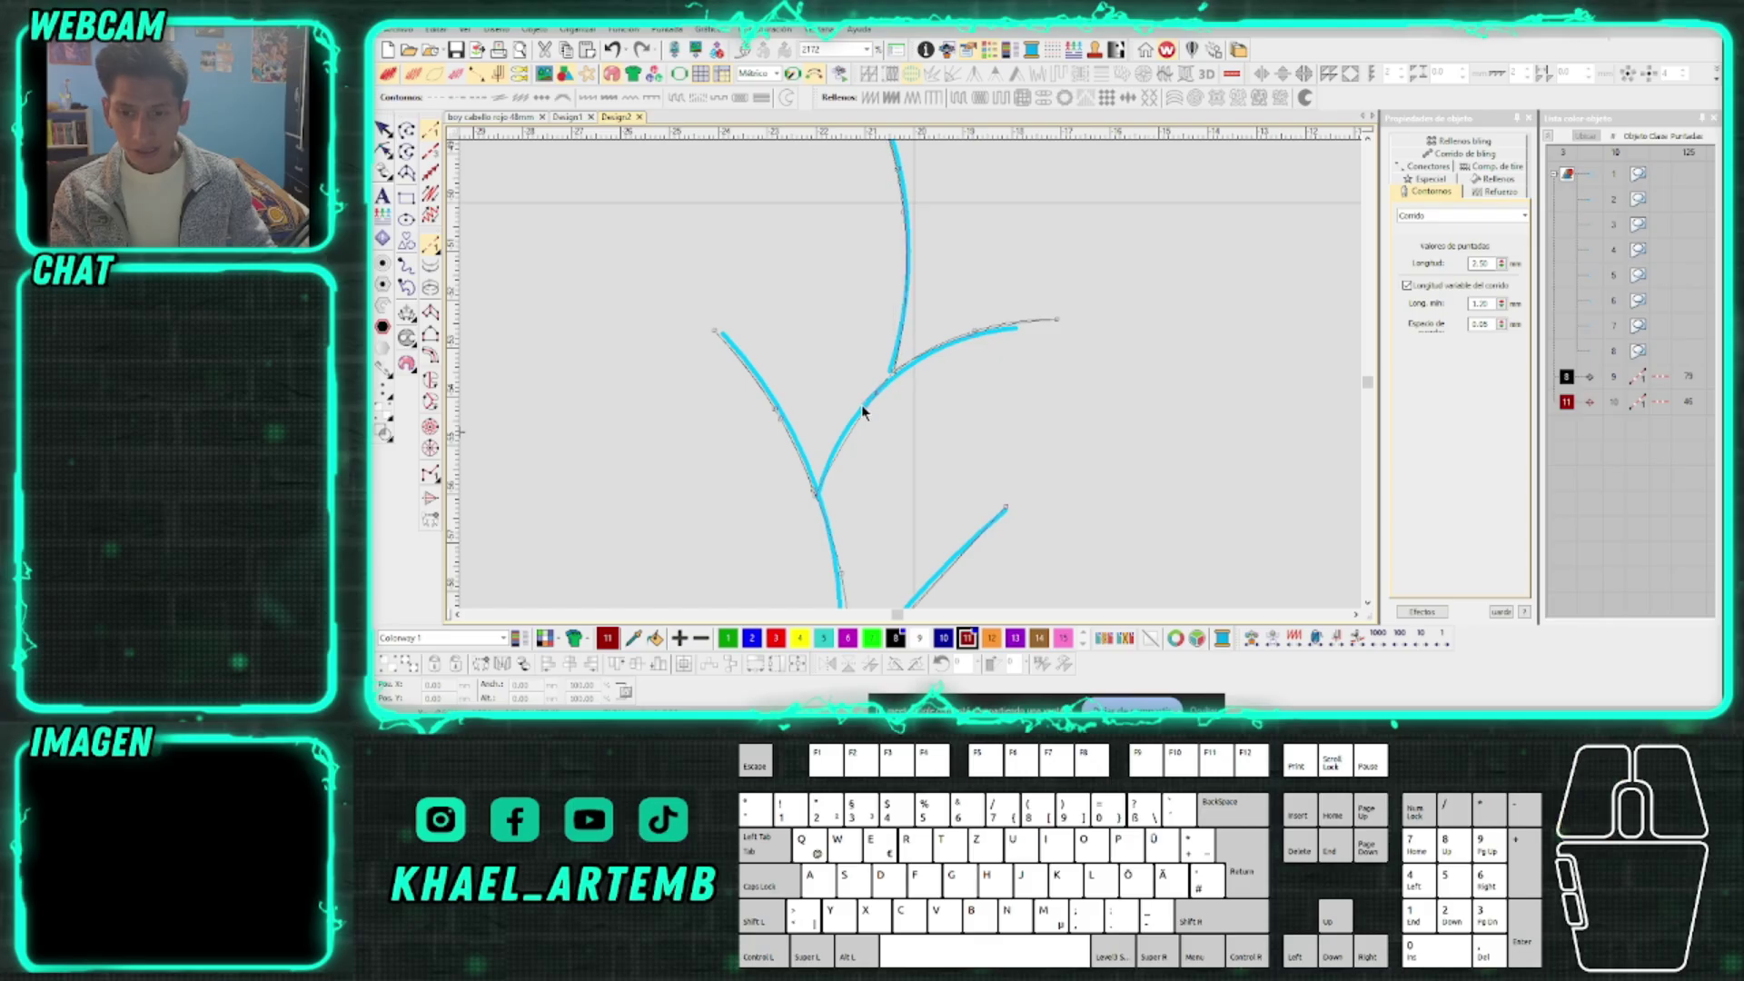
Retrace the running stitch down the main stem to the base of the branch figure and generate the stitches
{"action": "scroll", "coordinate": [911, 377], "scroll_direction": "down", "scroll_amount": 1}
{"action": "left_click", "coordinate": [911, 377]}
{"action": "key", "text": "c"}
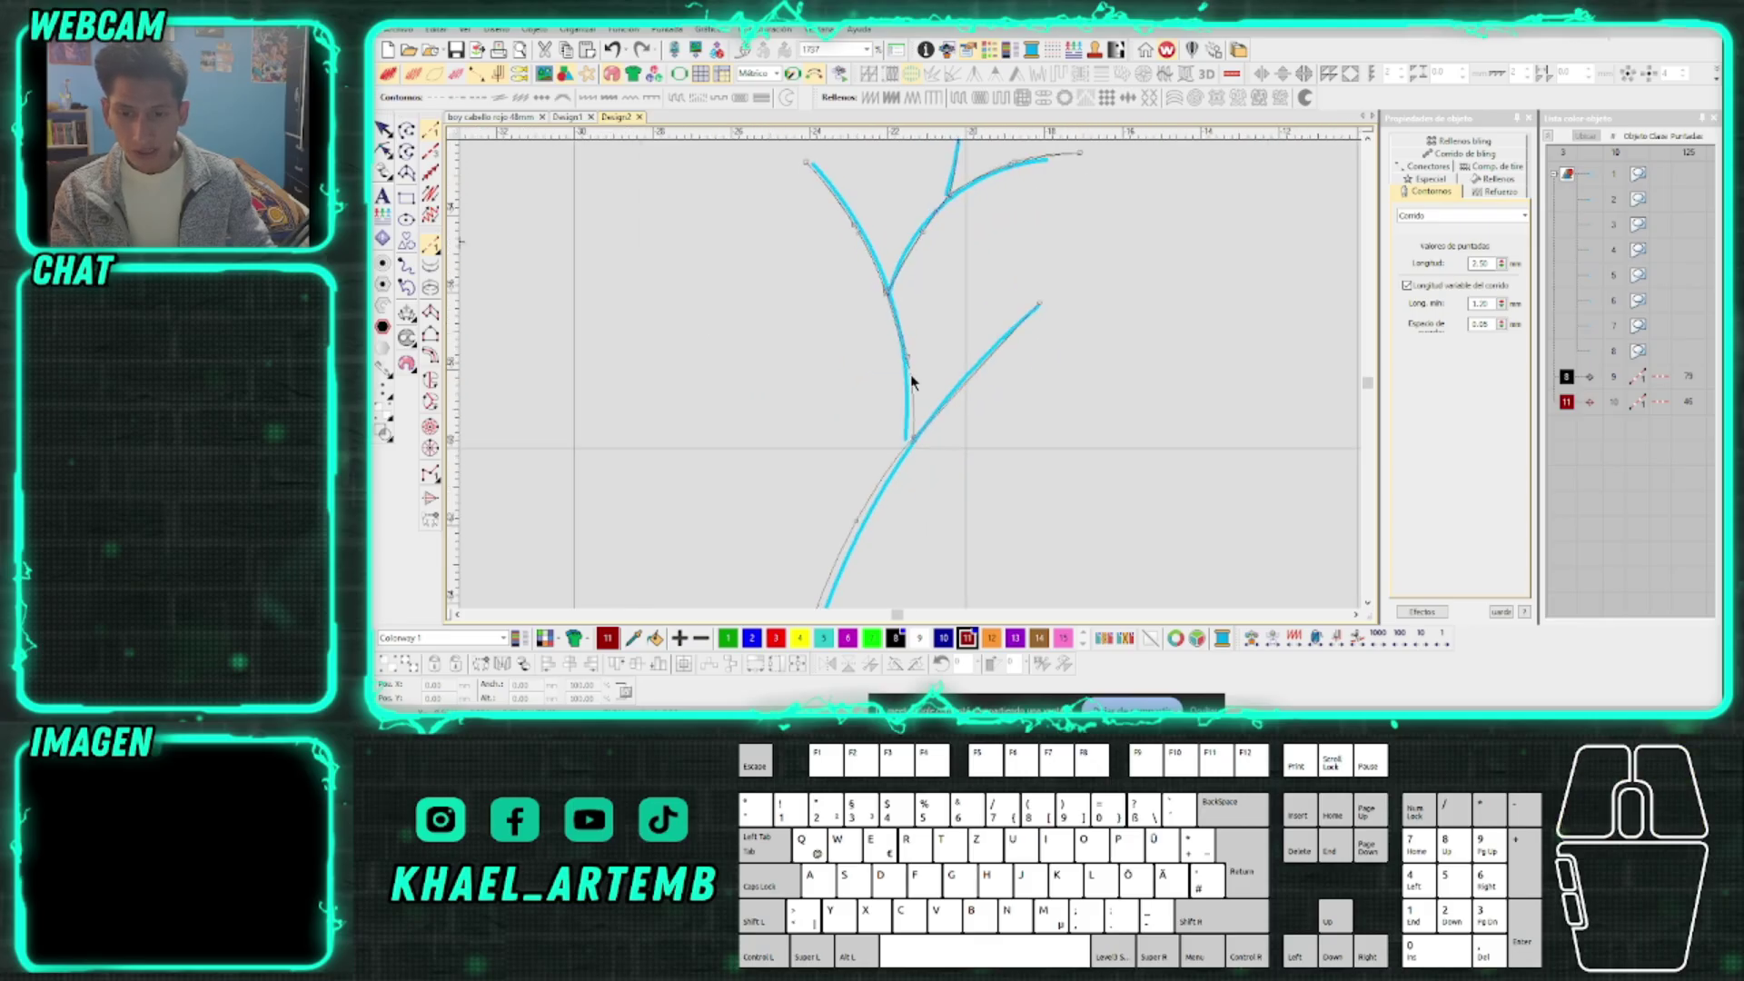
{"action": "scroll", "coordinate": [917, 440], "scroll_direction": "down", "scroll_amount": 2}
{"action": "right_click", "coordinate": [902, 381]}
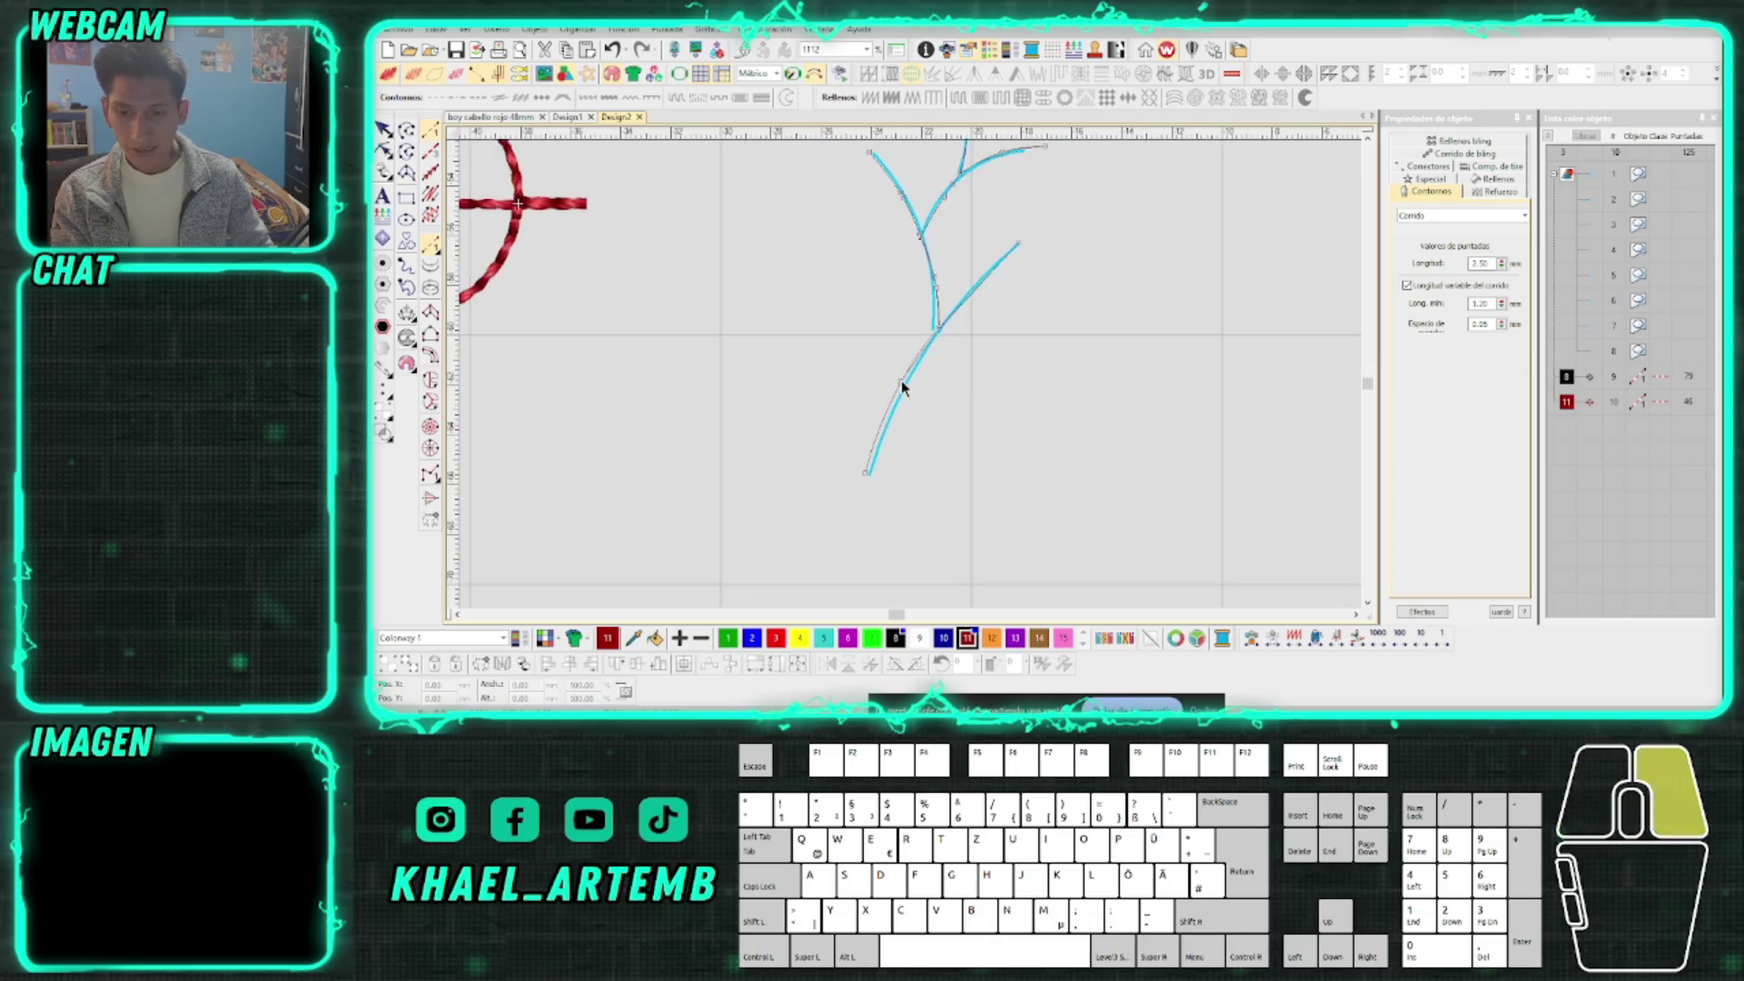
{"action": "left_click", "coordinate": [867, 471]}
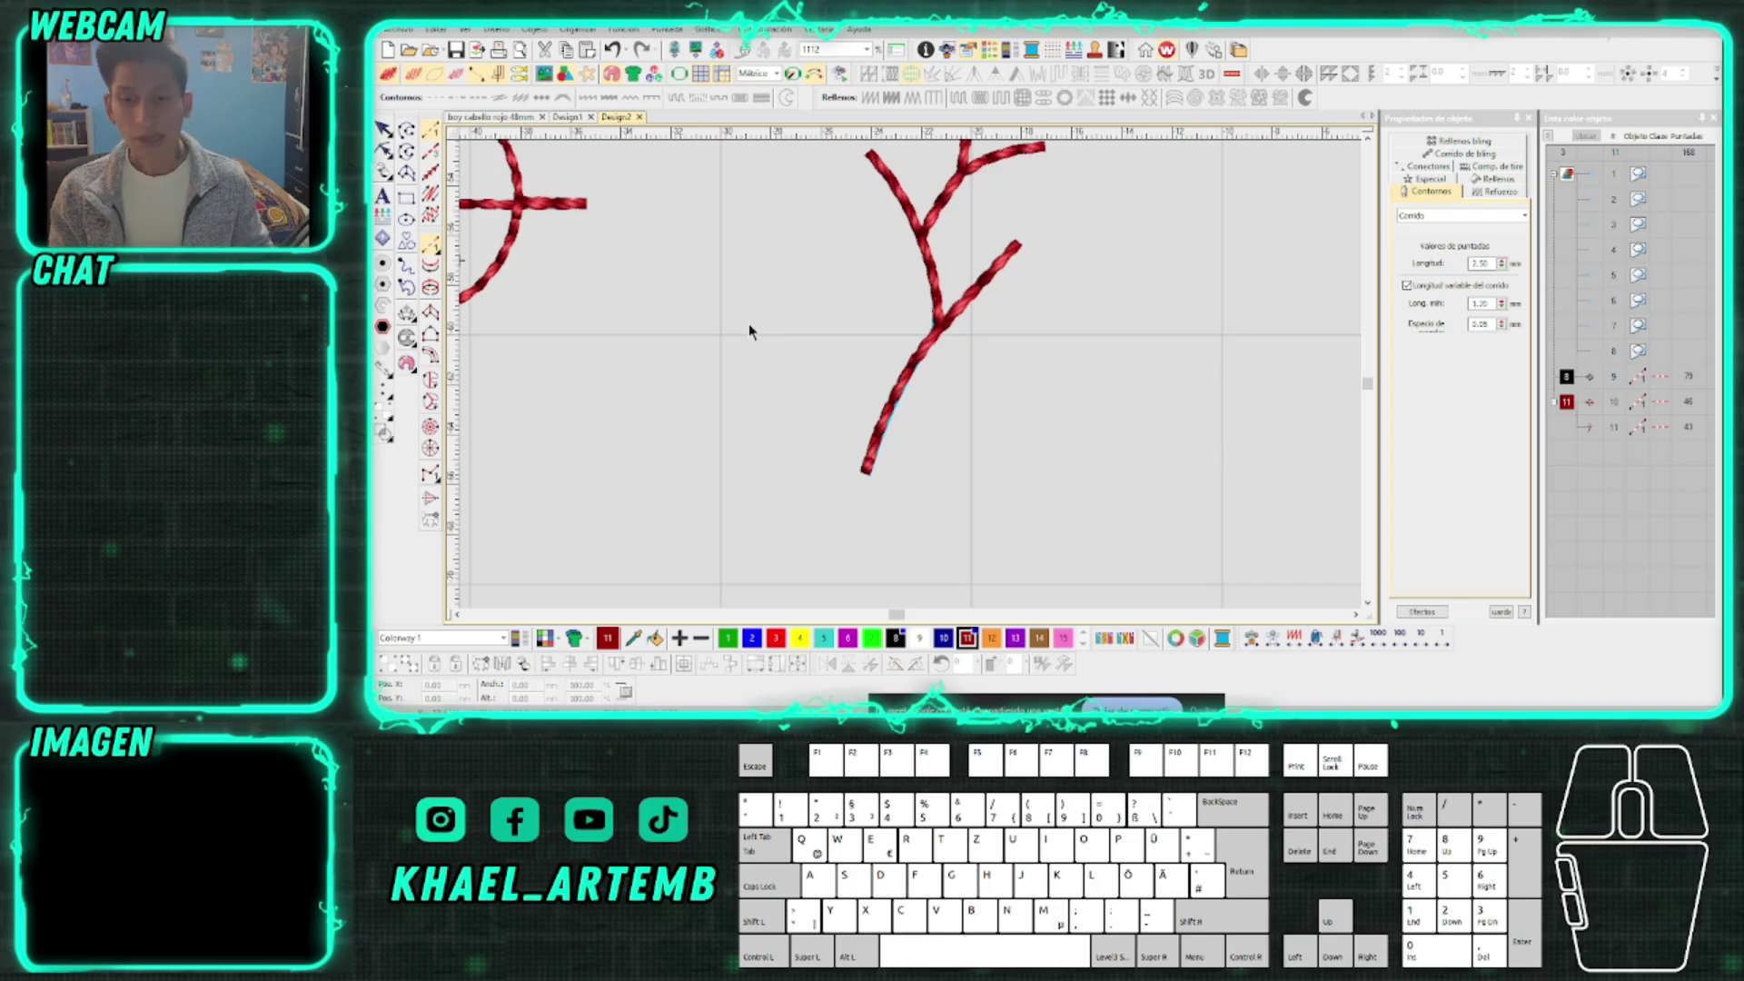
{"action": "scroll", "coordinate": [911, 378], "scroll_direction": "down", "scroll_amount": 4}
{"action": "left_click_drag", "start_coordinate": [1133, 487], "coordinate": [699, 218]}
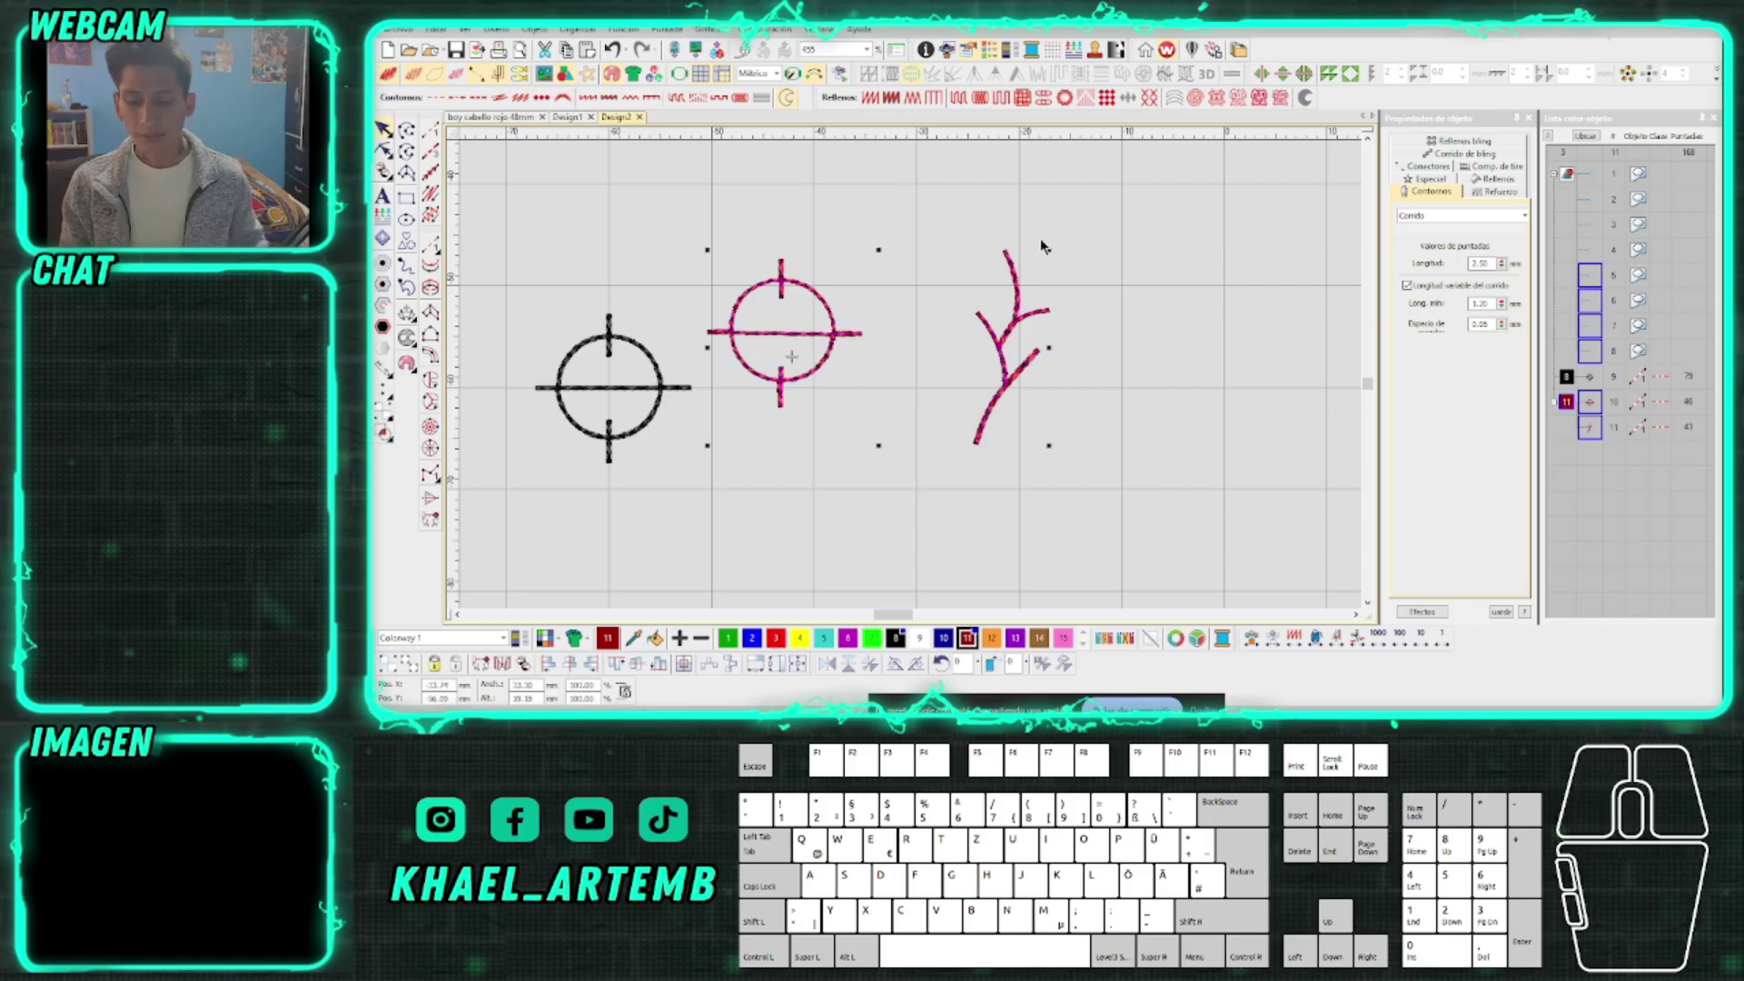
{"action": "left_click", "coordinate": [1131, 200]}
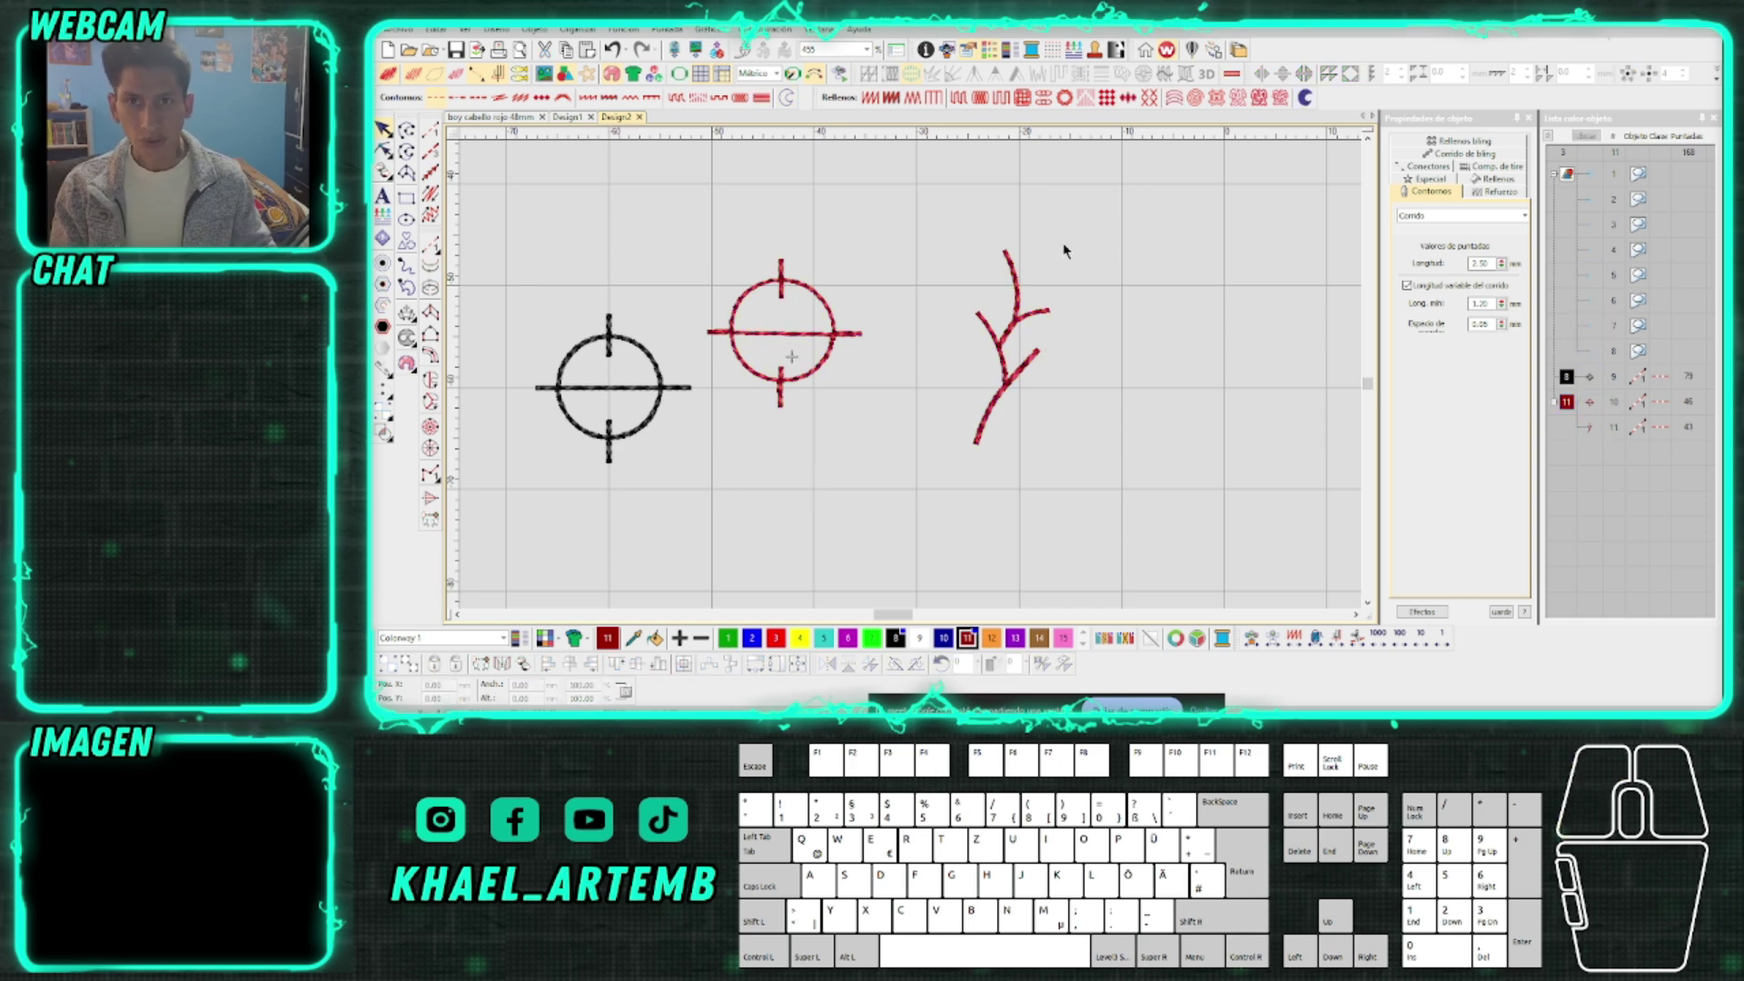
{"action": "left_click_drag", "start_coordinate": [1102, 182], "coordinate": [698, 497]}
{"action": "left_click_drag", "start_coordinate": [1079, 483], "coordinate": [691, 231]}
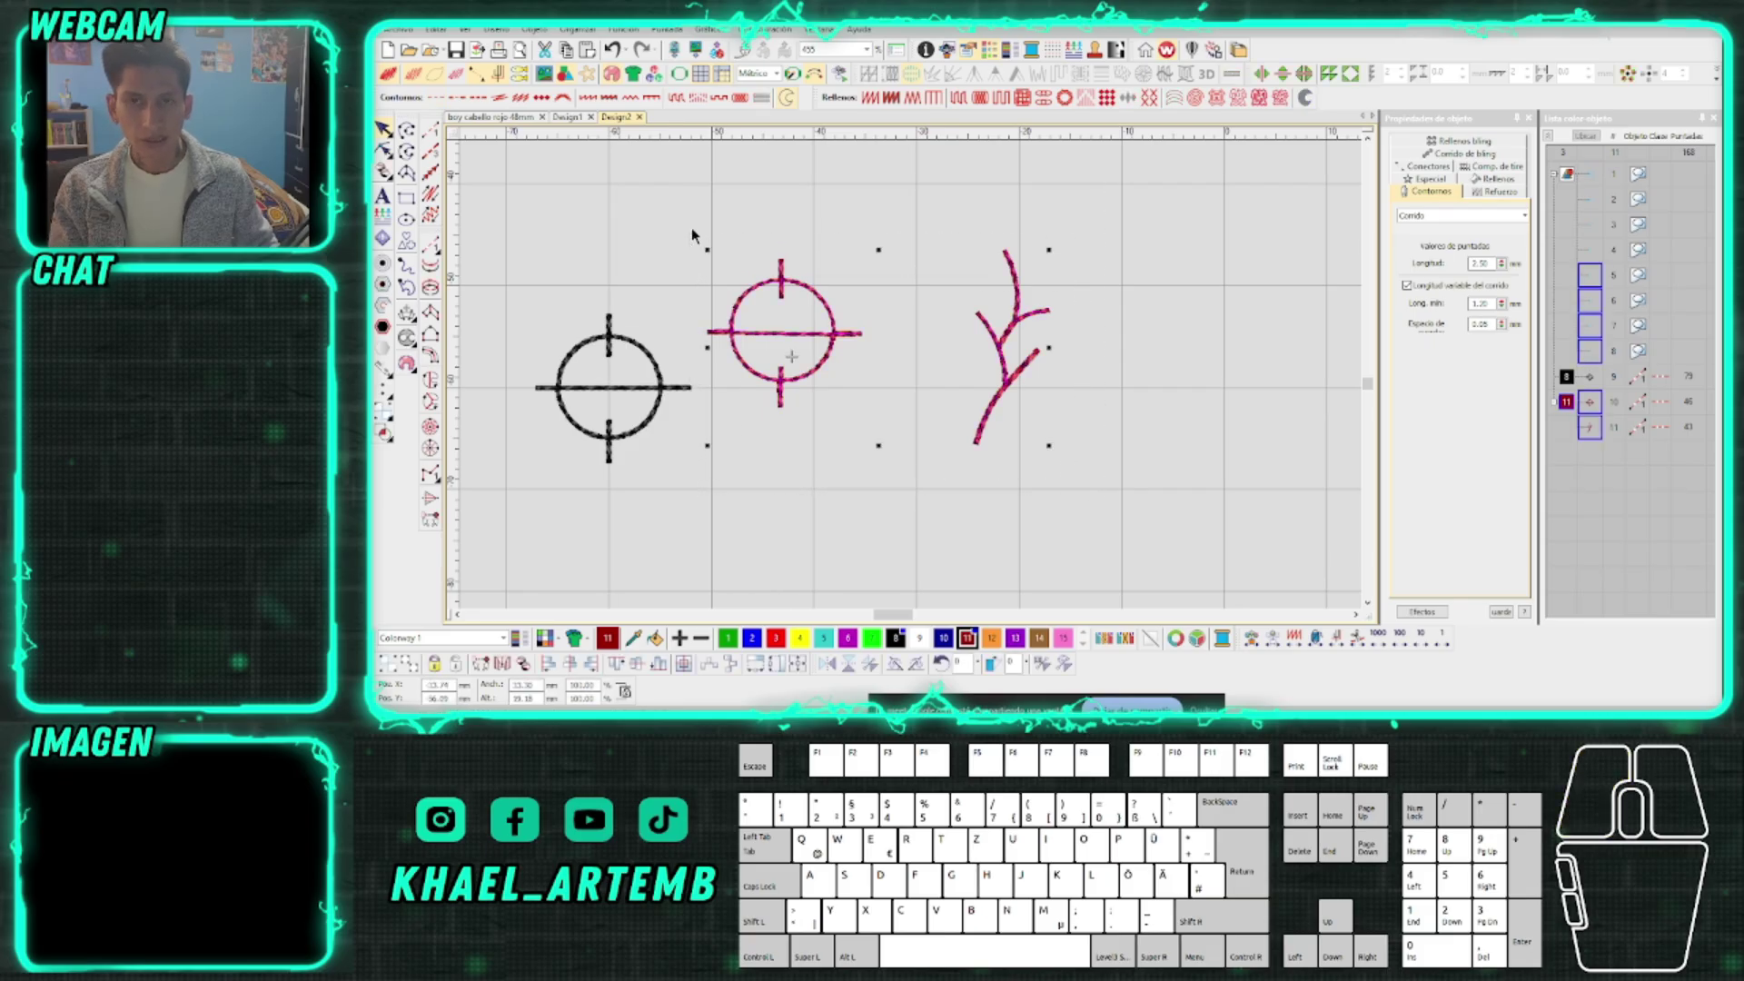
{"action": "left_click", "coordinate": [692, 227]}
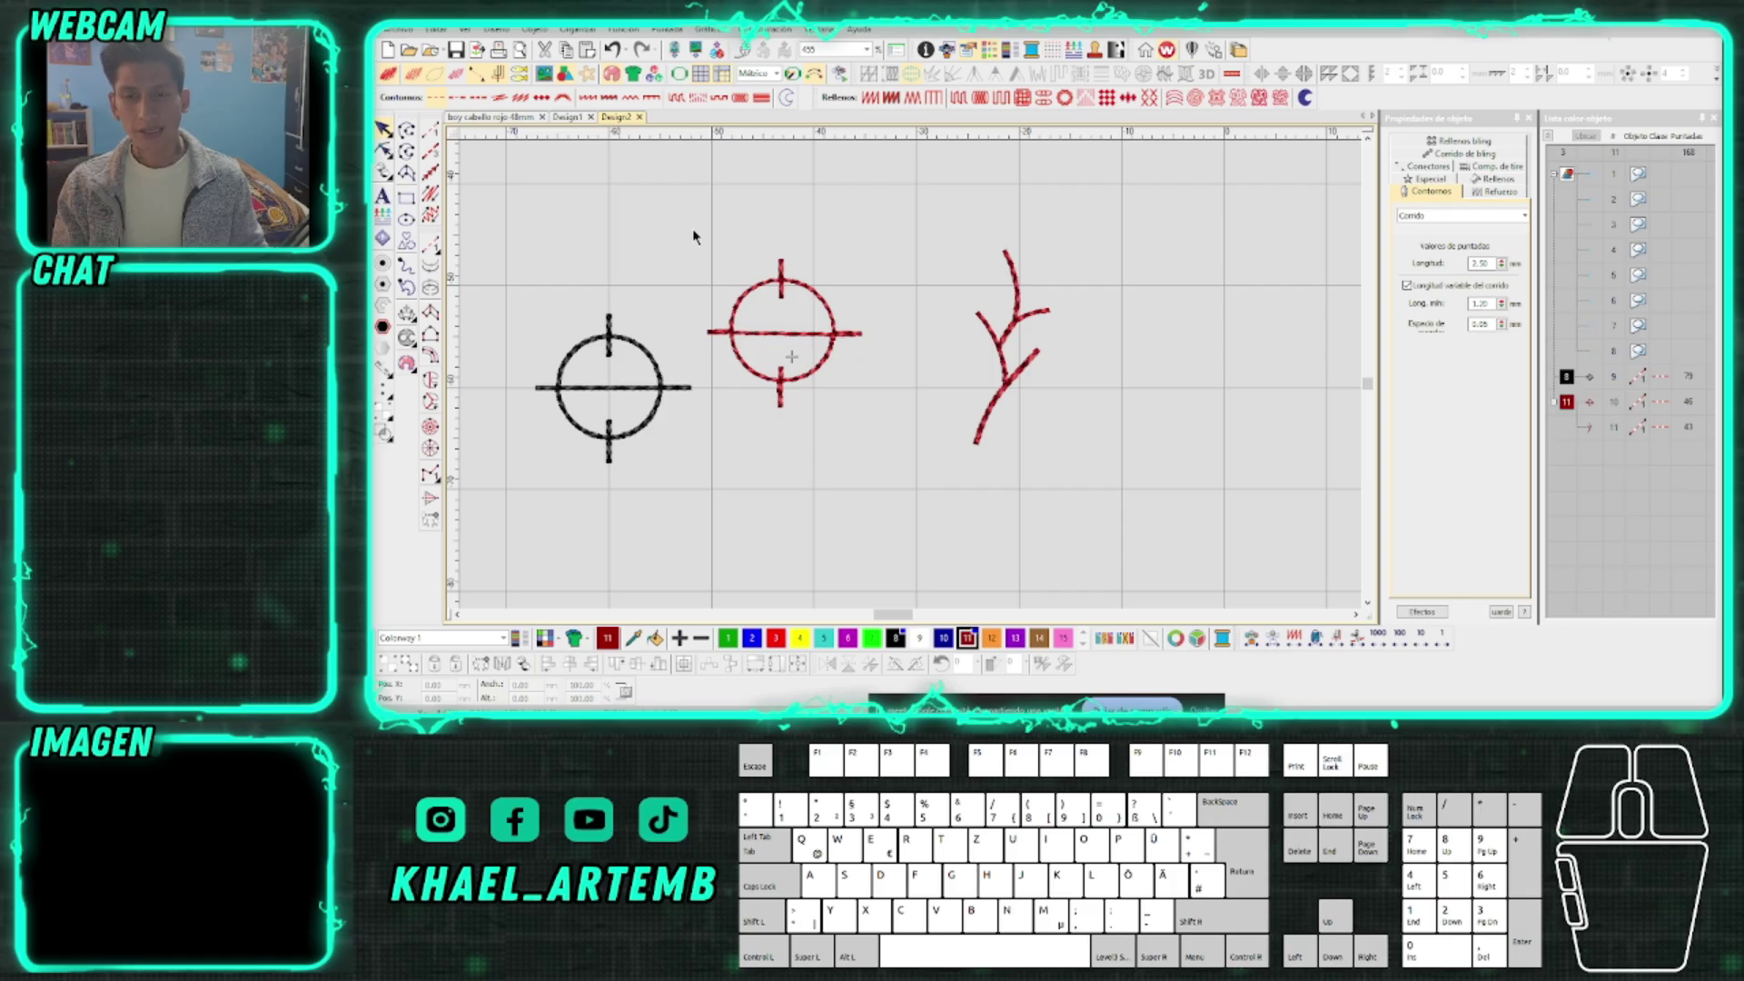
{"action": "left_click_drag", "start_coordinate": [1073, 205], "coordinate": [525, 493]}
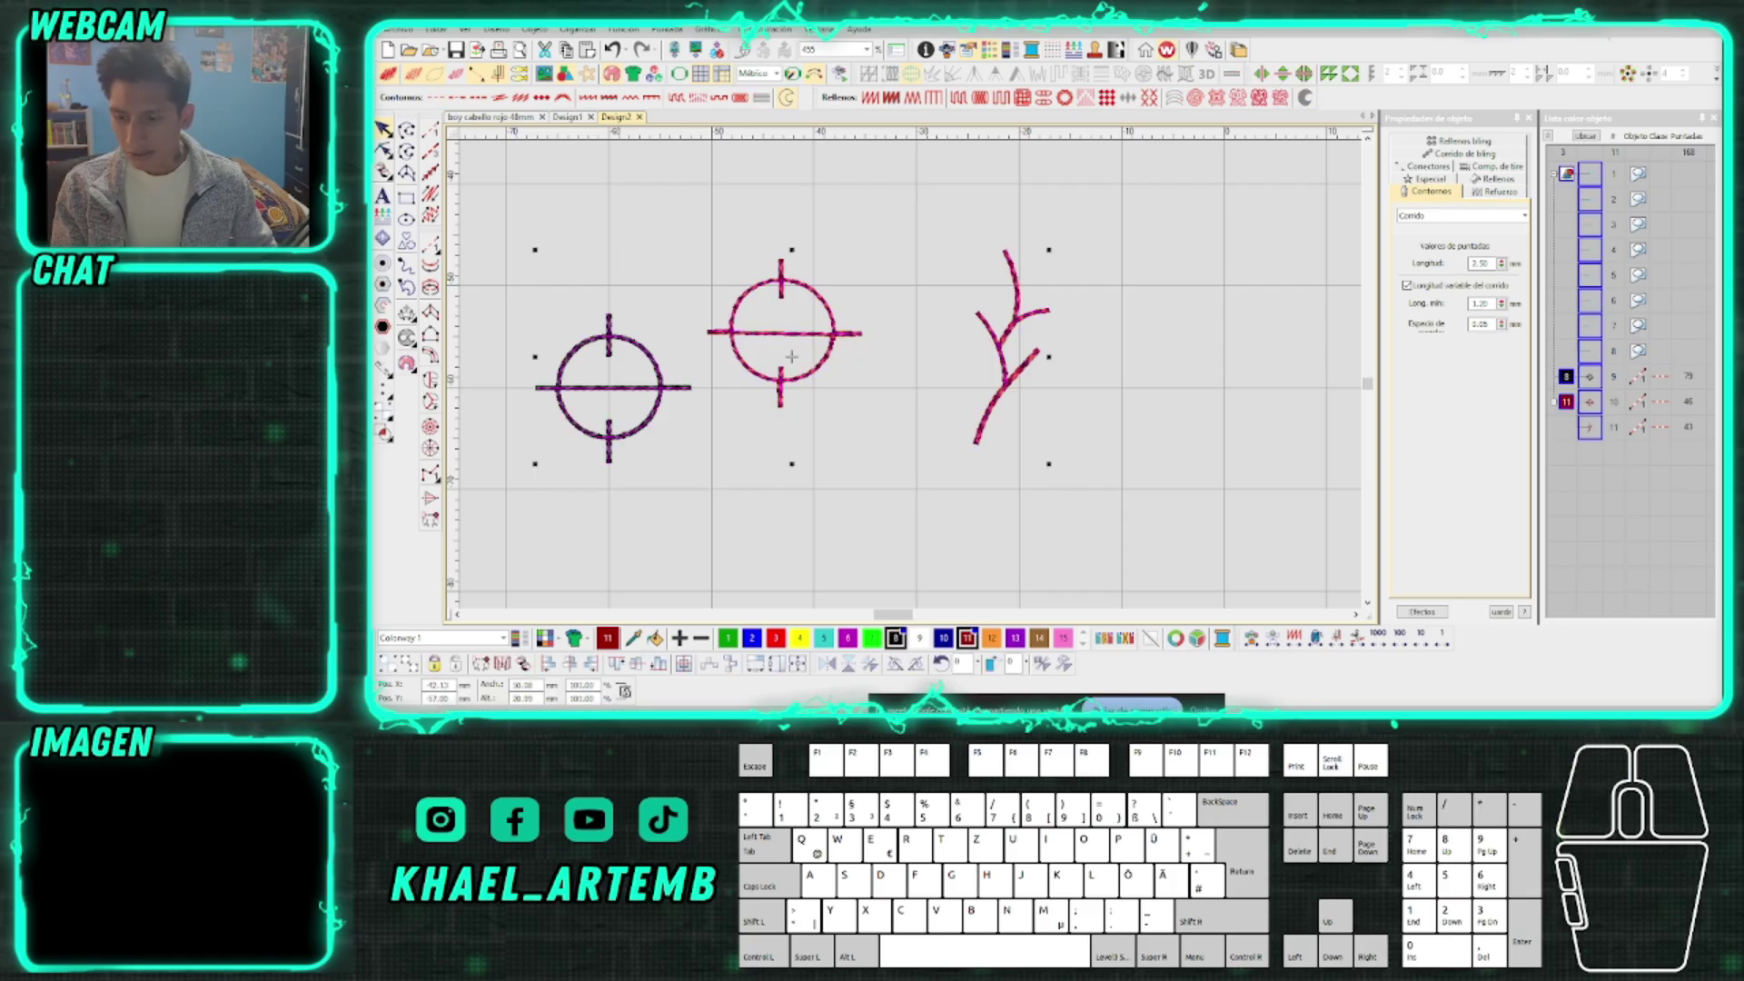
Switch to File Explorer and browse to the AaDiseños Internet folder inside the Wilcom designs on Google Drive
{"action": "left_click", "coordinate": [674, 524]}
{"action": "left_click", "coordinate": [440, 512]}
{"action": "double_click", "coordinate": [526, 101]}
{"action": "double_click", "coordinate": [1068, 102]}
{"action": "double_click", "coordinate": [564, 114]}
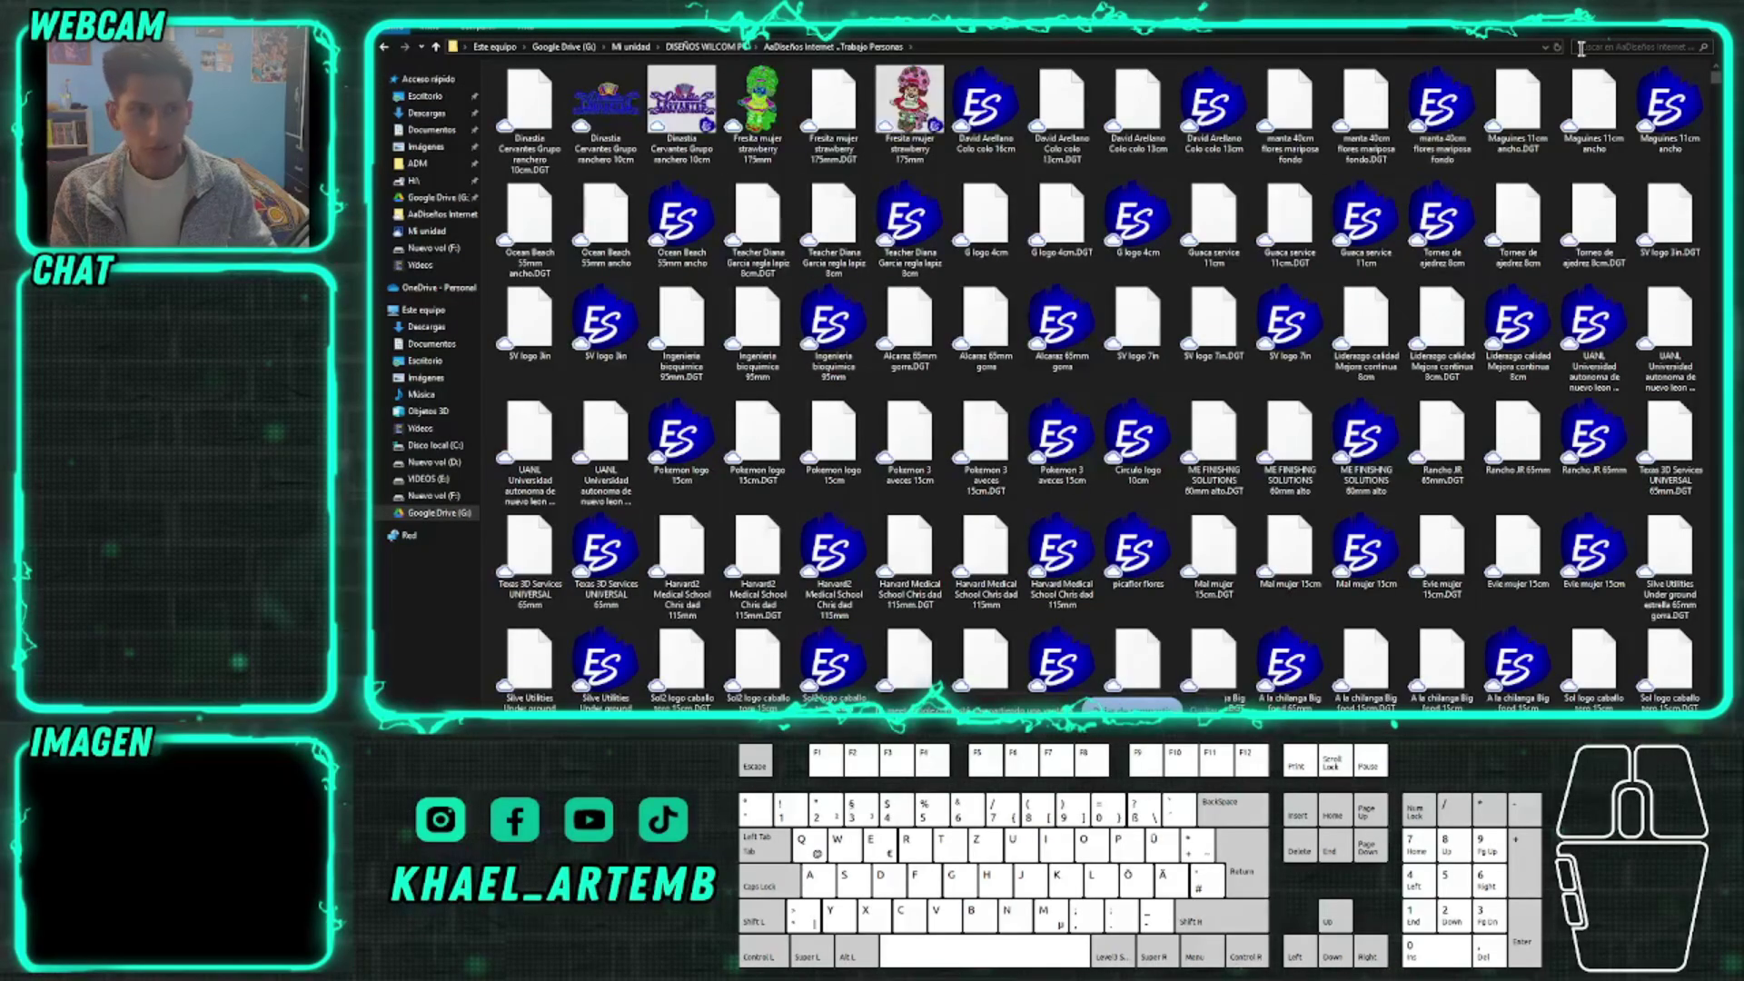
Search the folder for "linea" and open the lobo lineas 19cm design in Wilcom
{"action": "left_click", "coordinate": [1596, 46]}
{"action": "type", "text": "linea"}
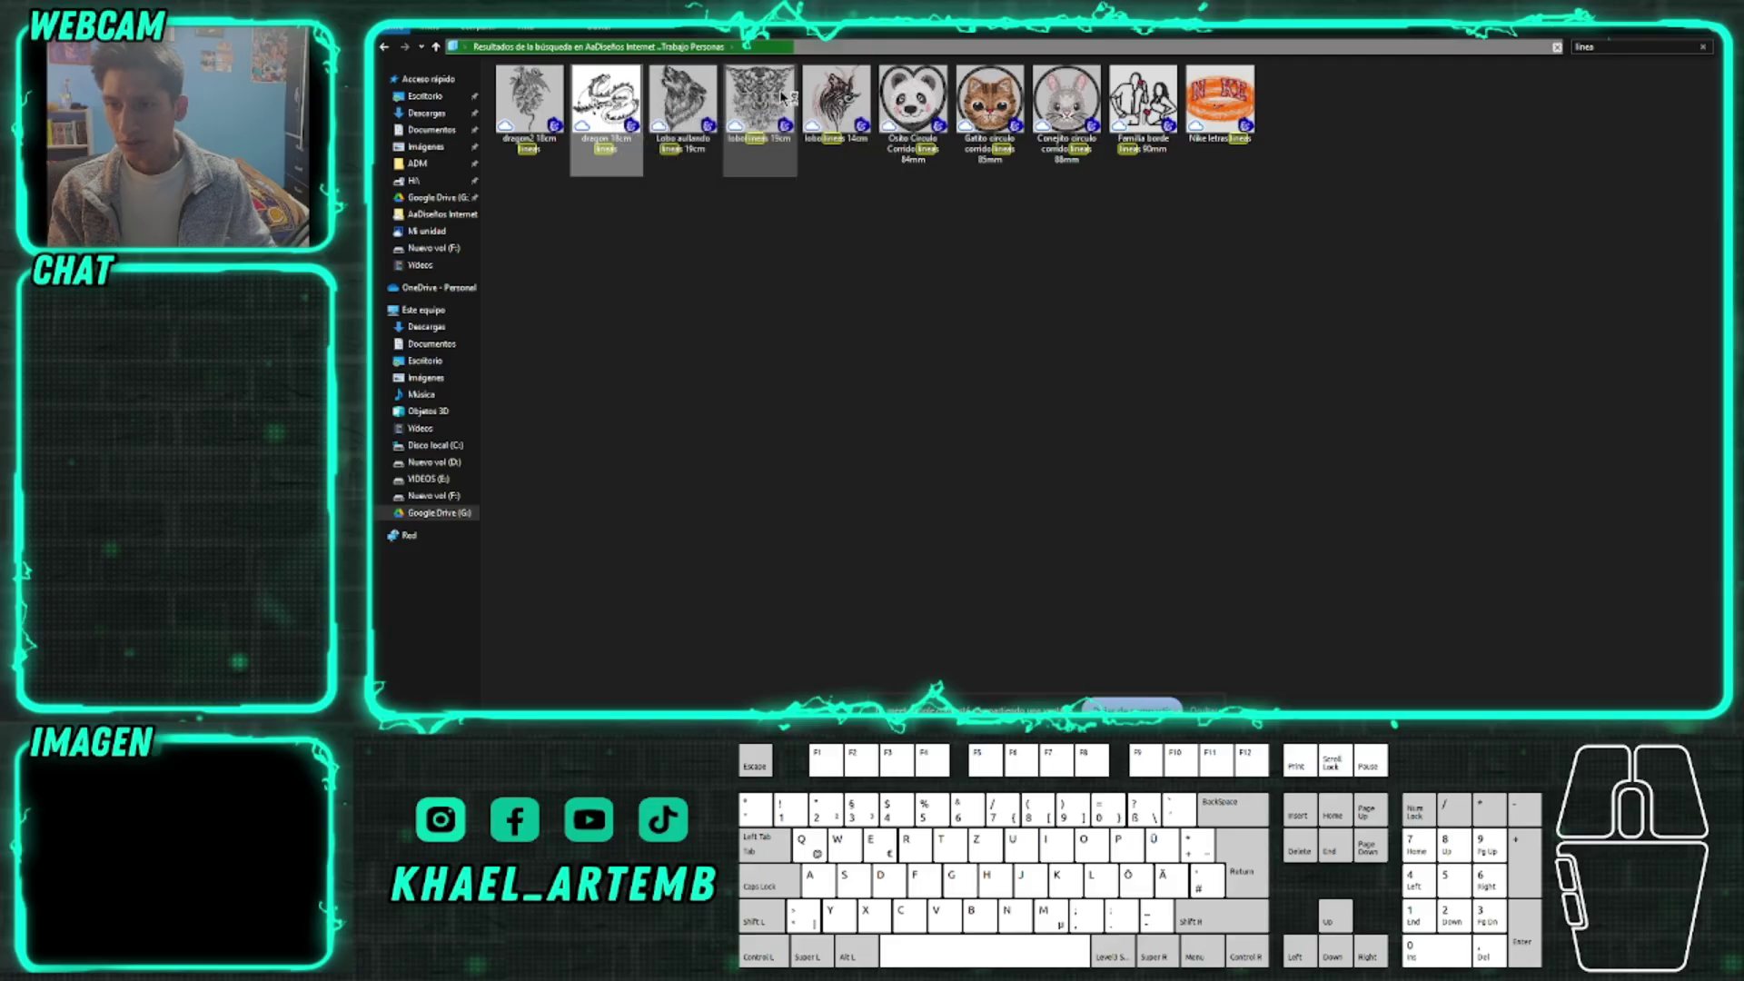
{"action": "key", "text": "alt+Tab"}
Try to reshape the long leaf curve in the wolf design by moving one of its points upward, and undo the change
{"action": "scroll", "coordinate": [906, 375], "scroll_direction": "up", "scroll_amount": 2}
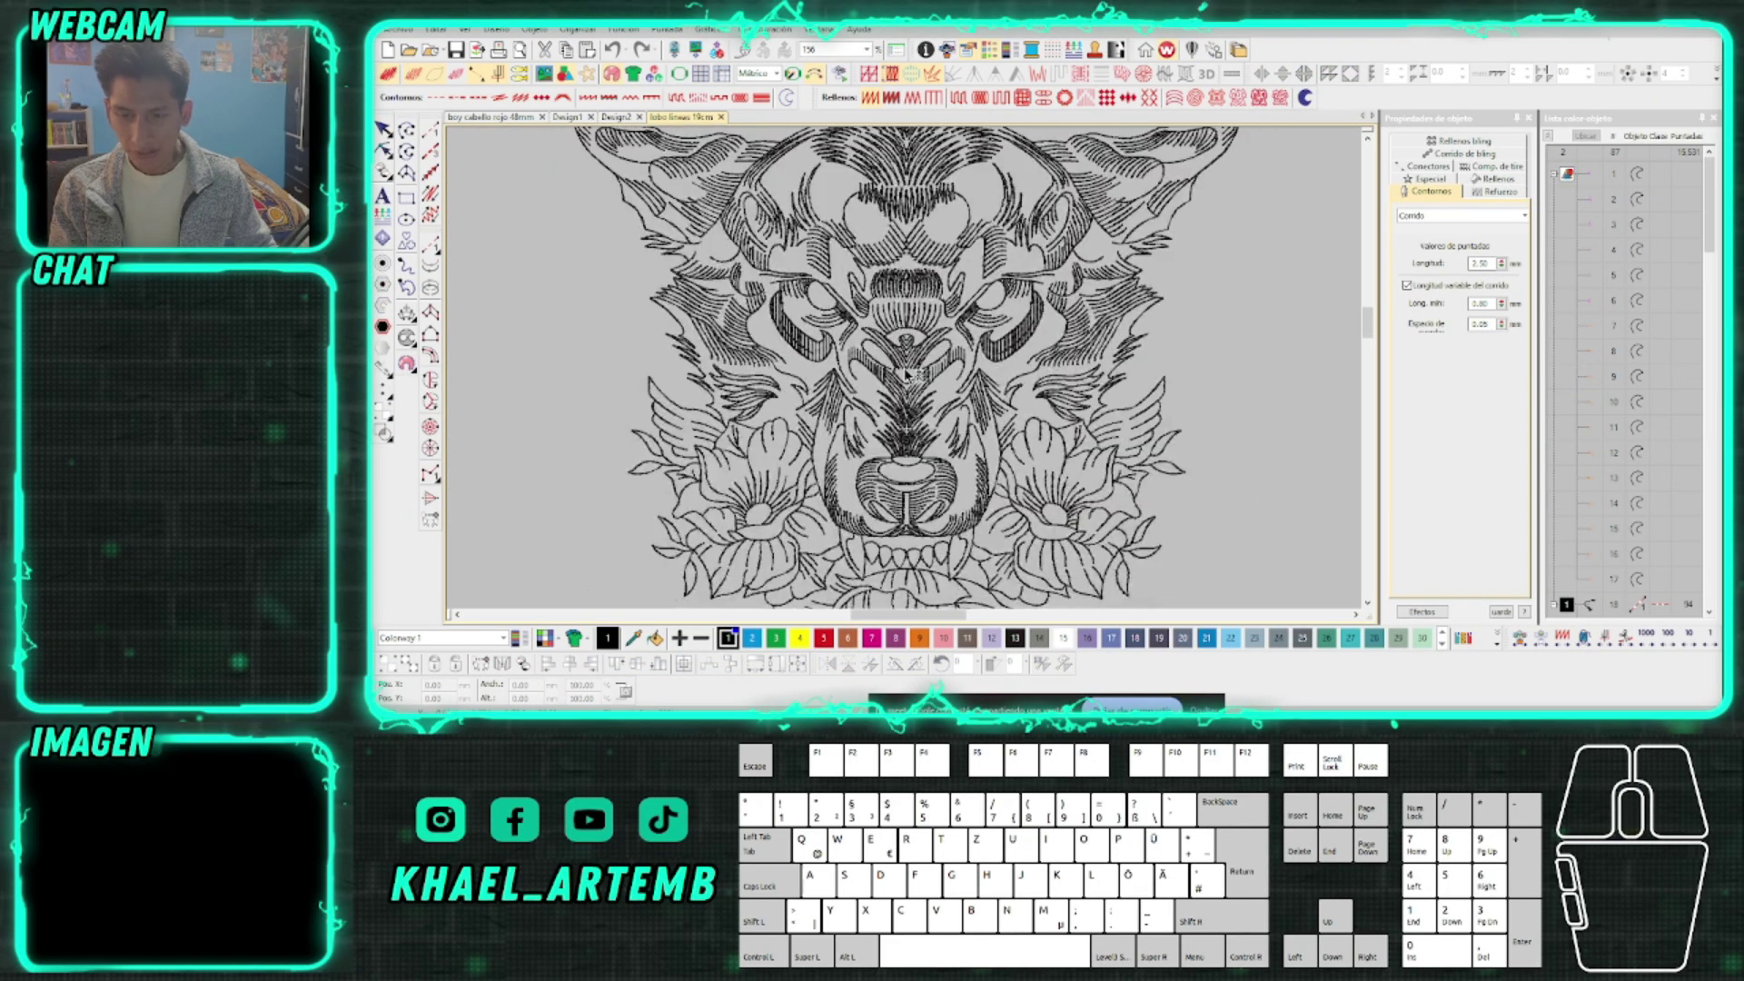
{"action": "scroll", "coordinate": [906, 374], "scroll_direction": "up", "scroll_amount": 3}
{"action": "left_click", "coordinate": [906, 374]}
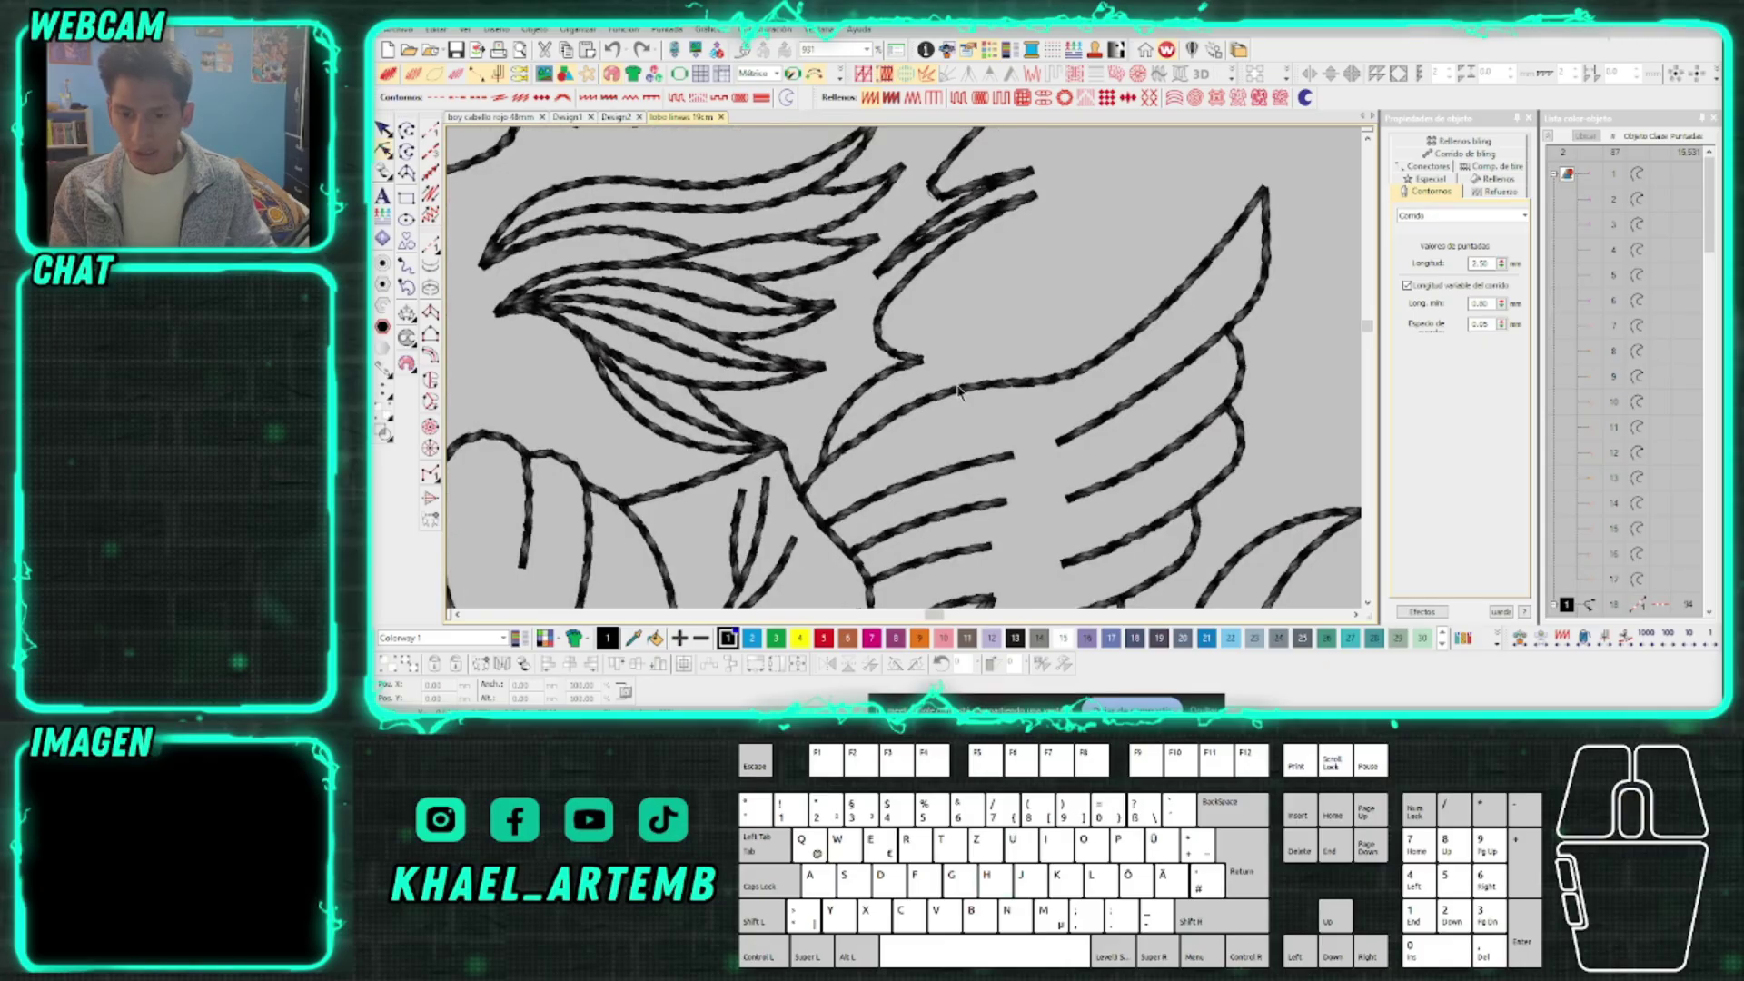
{"action": "scroll", "coordinate": [945, 386], "scroll_direction": "up", "scroll_amount": 1}
{"action": "left_click_drag", "start_coordinate": [942, 367], "coordinate": [937, 313]}
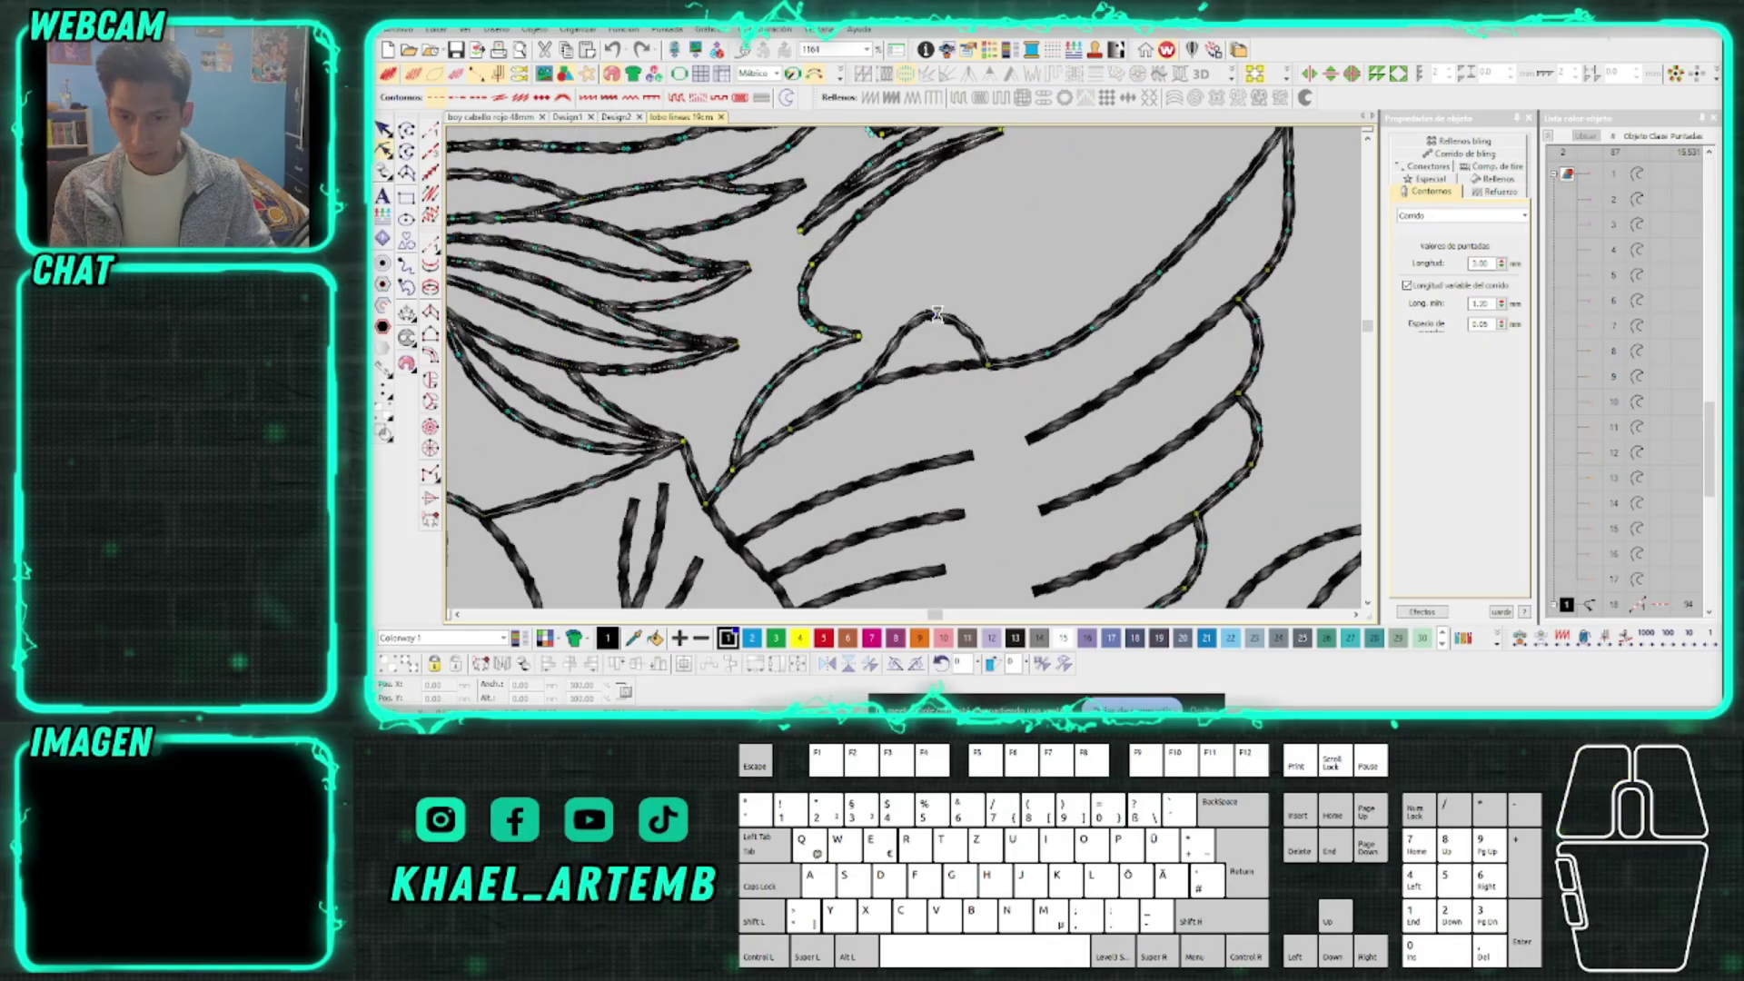
{"action": "left_click", "coordinate": [960, 370]}
{"action": "key", "text": "ctrl+z"}
Try to reshape one of the parallel hatching lines on the wolf's forehead by moving its node, and undo the change
{"action": "scroll", "coordinate": [837, 365], "scroll_direction": "down", "scroll_amount": 5}
{"action": "scroll", "coordinate": [906, 375], "scroll_direction": "up", "scroll_amount": 3}
{"action": "scroll", "coordinate": [905, 377], "scroll_direction": "up", "scroll_amount": 3}
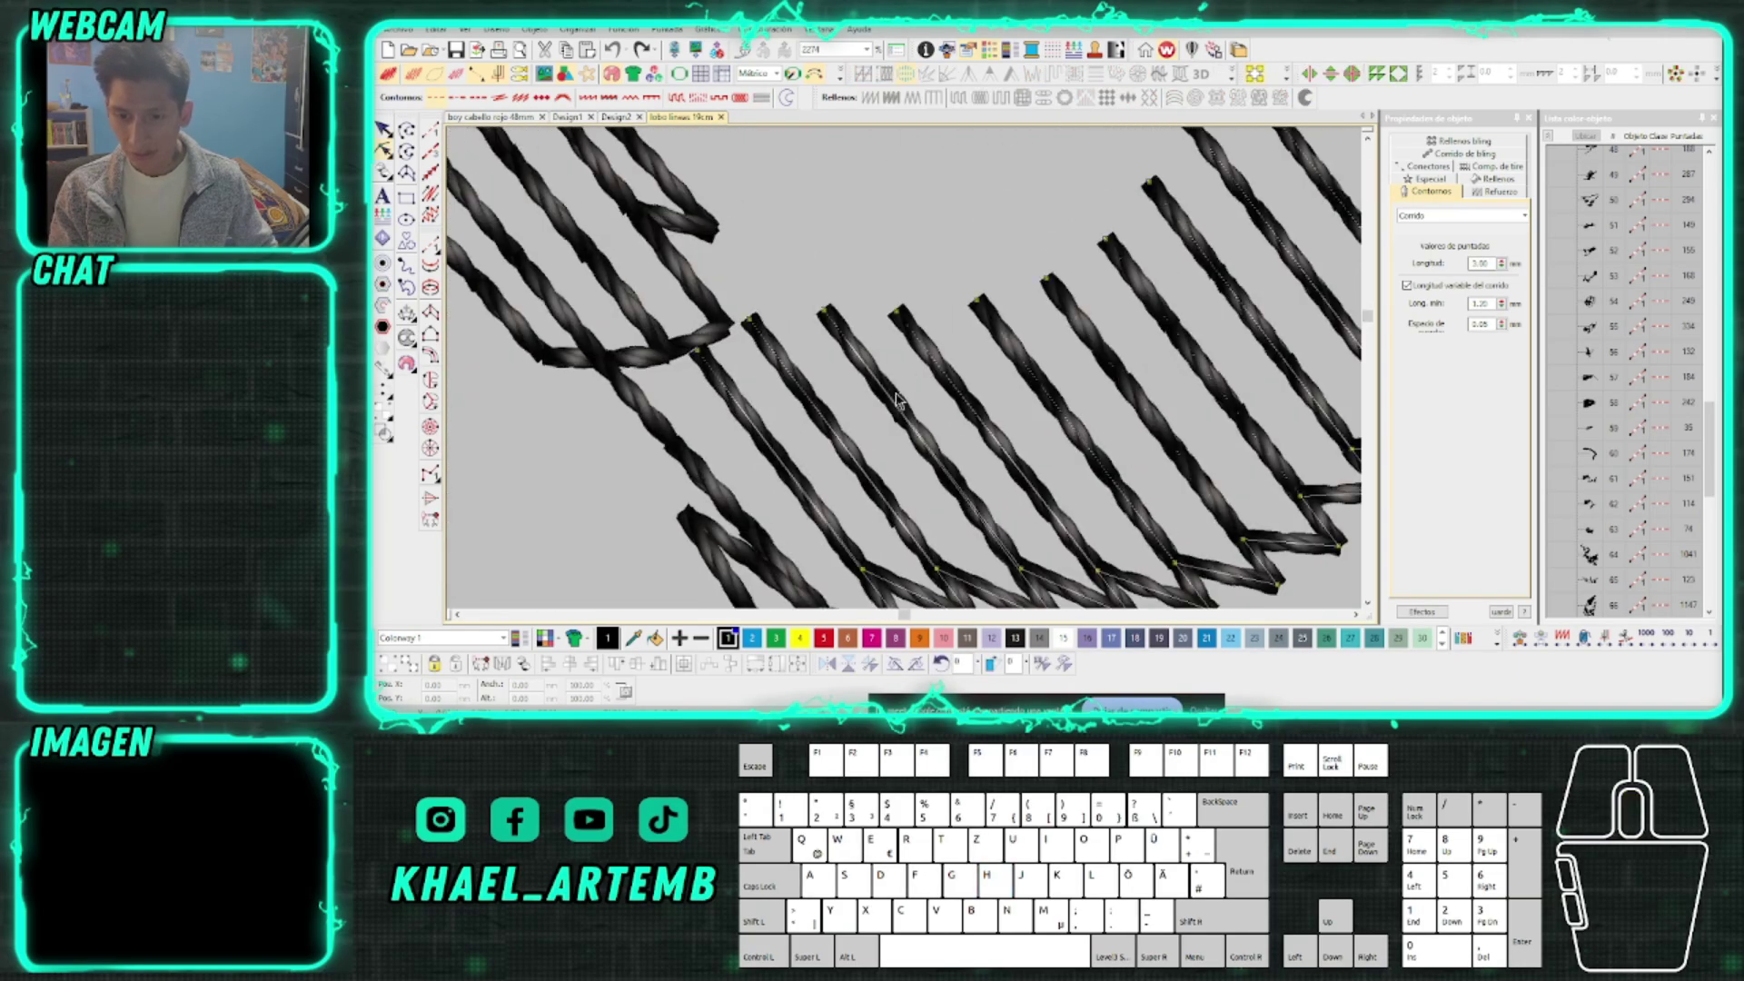
{"action": "left_click", "coordinate": [949, 400]}
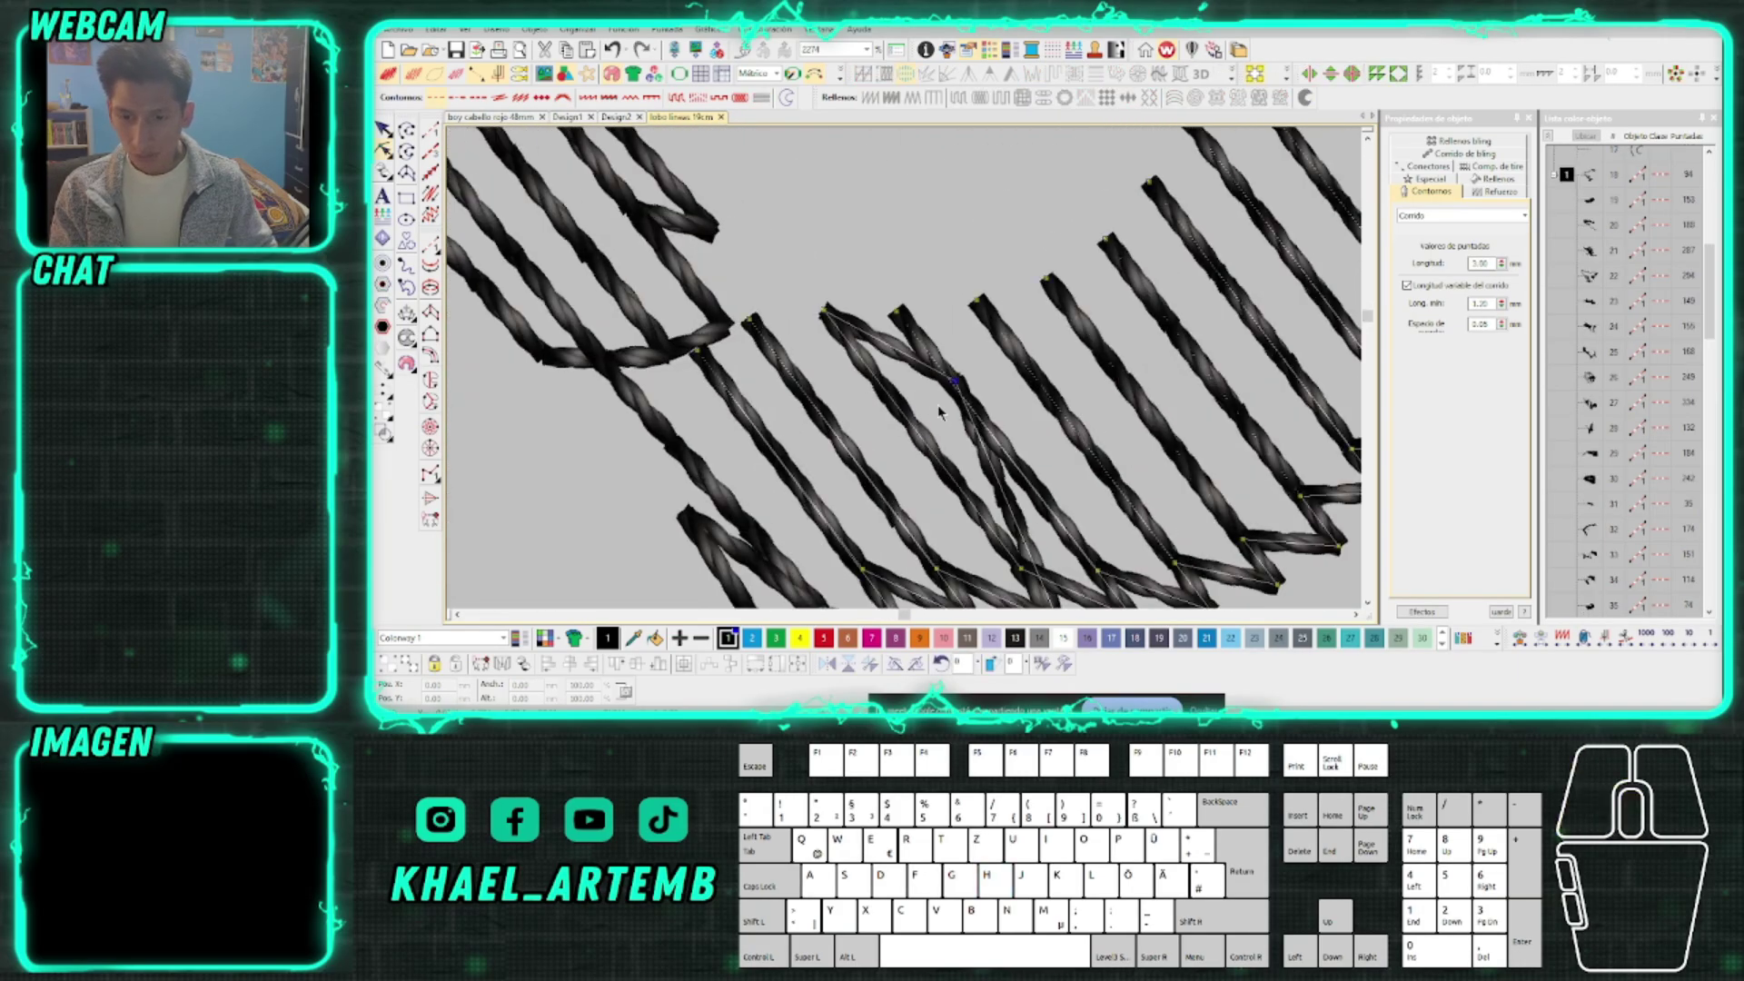
{"action": "left_click", "coordinate": [861, 458]}
{"action": "key", "text": "ctrl+z"}
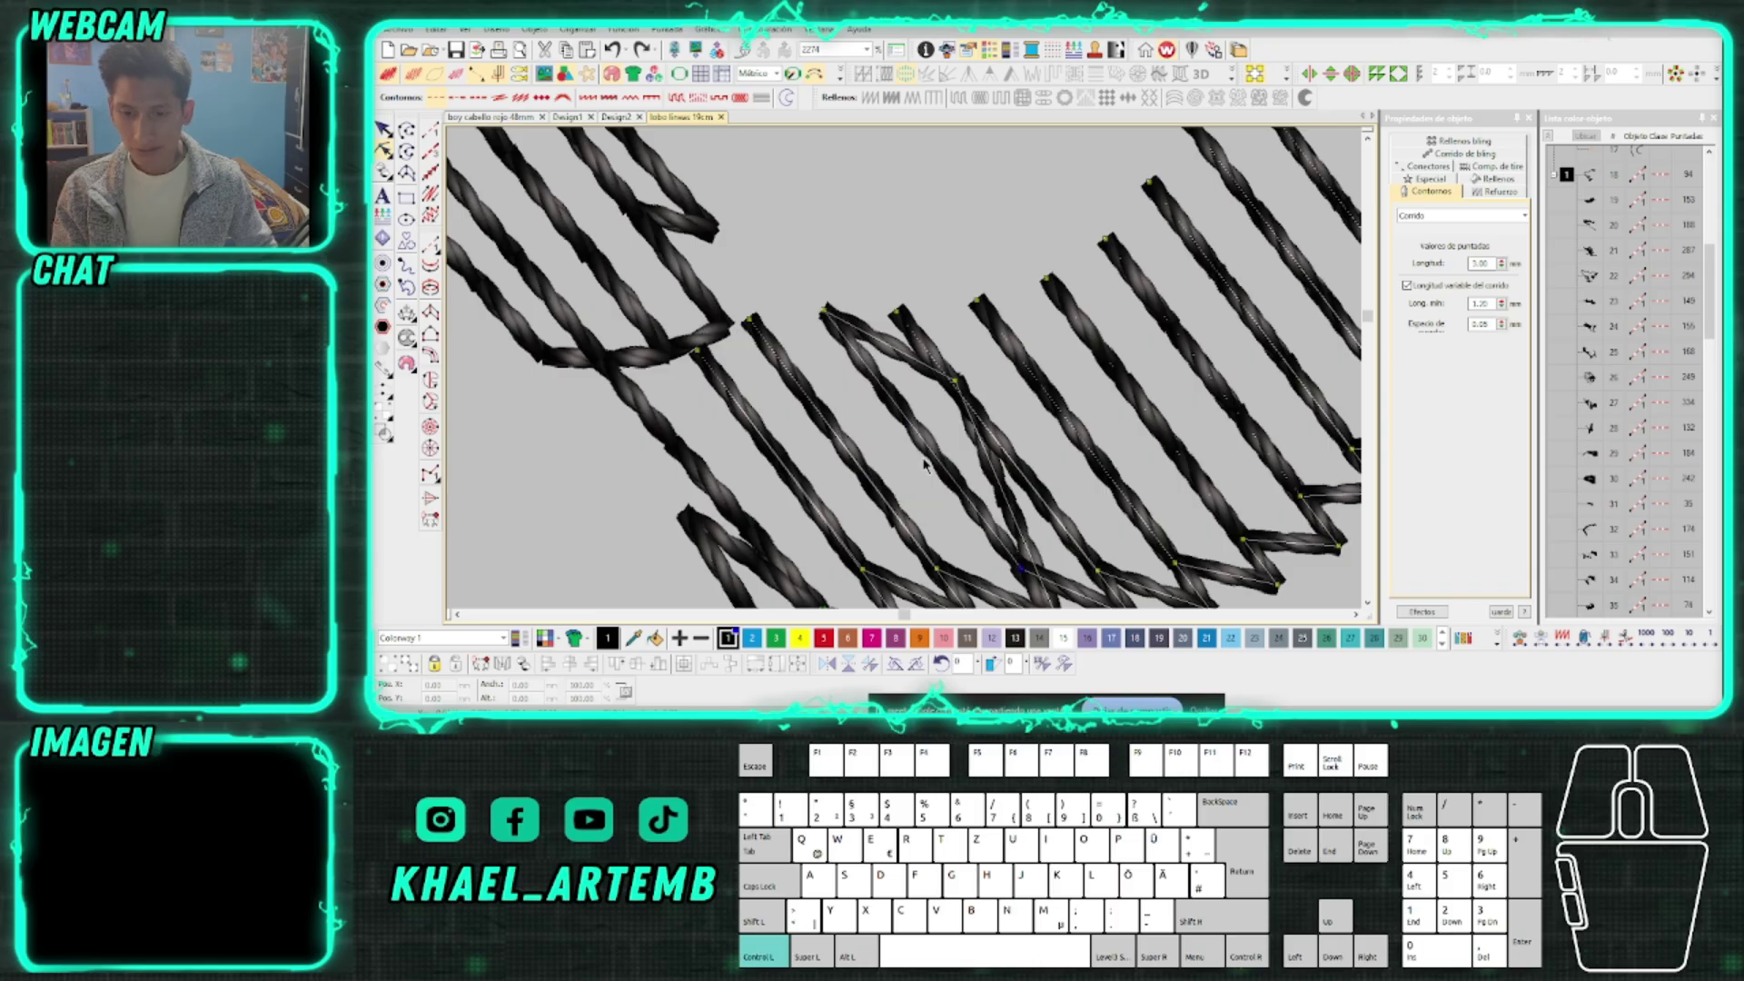
{"action": "scroll", "coordinate": [909, 377], "scroll_direction": "down", "scroll_amount": 1}
{"action": "key", "text": "ctrl+z"}
Look over the whole wolf design, switch through Design2 and Design1, and return to the wolf design
{"action": "scroll", "coordinate": [905, 375], "scroll_direction": "down", "scroll_amount": 1}
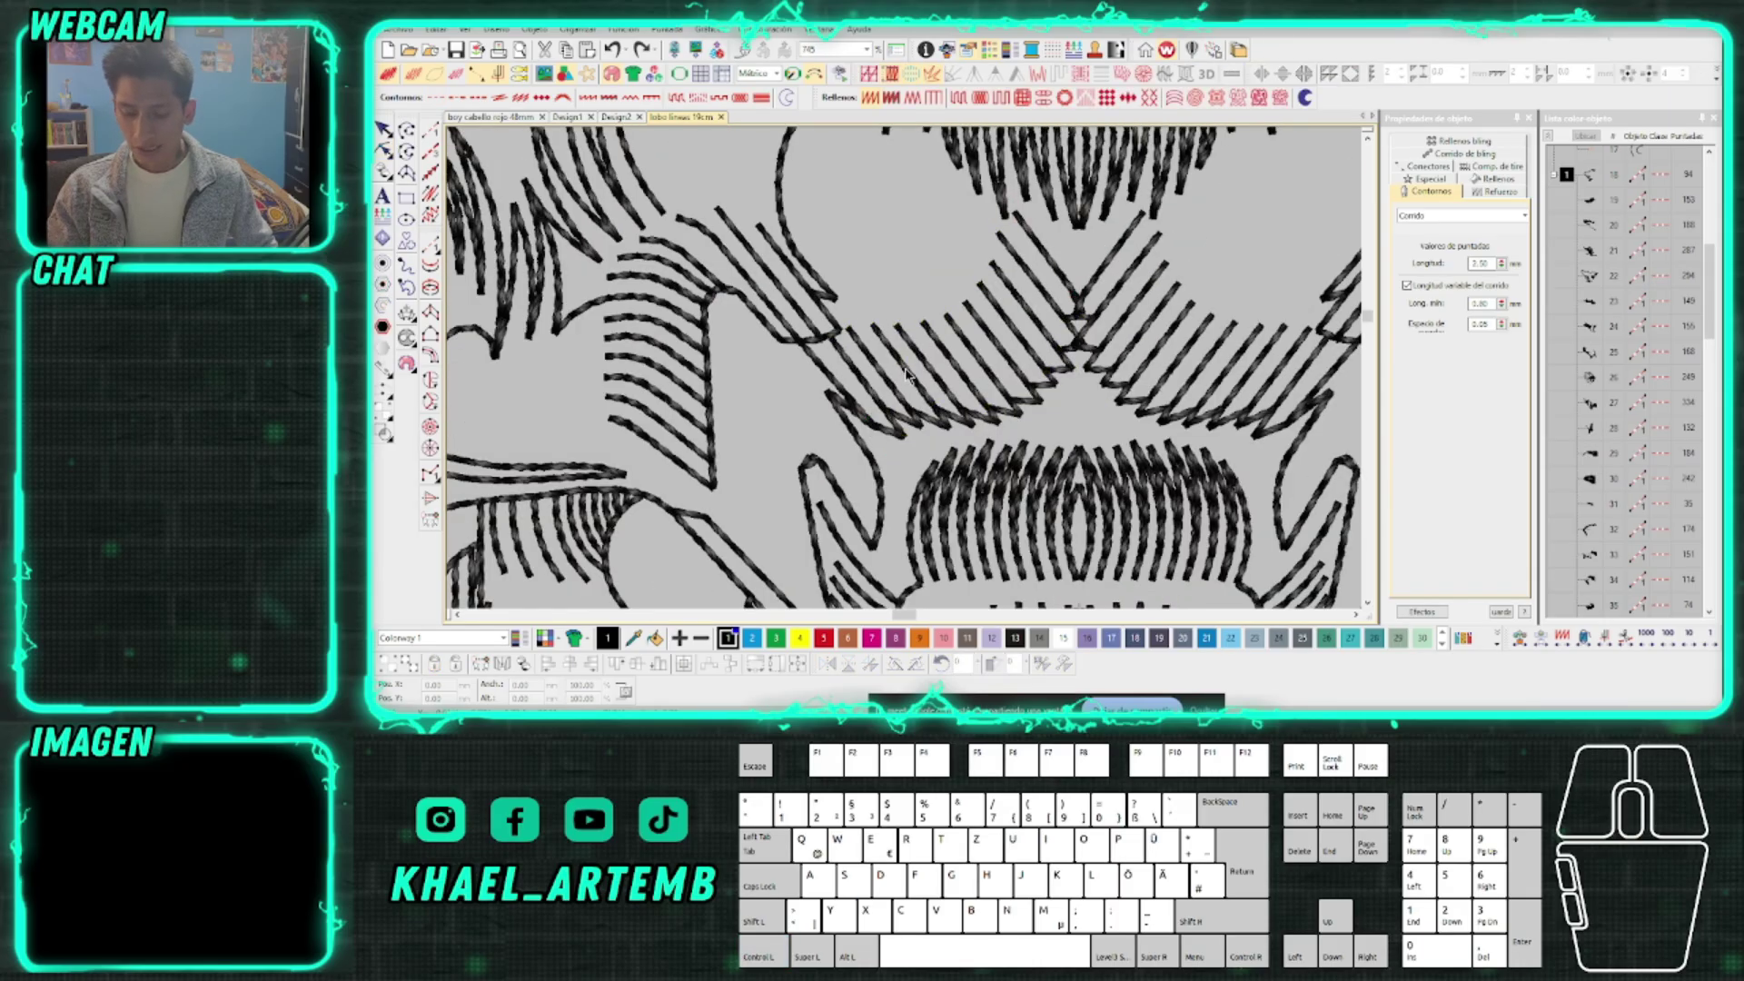
{"action": "scroll", "coordinate": [905, 375], "scroll_direction": "down", "scroll_amount": 2}
{"action": "left_click", "coordinate": [618, 119]}
{"action": "left_click", "coordinate": [582, 118]}
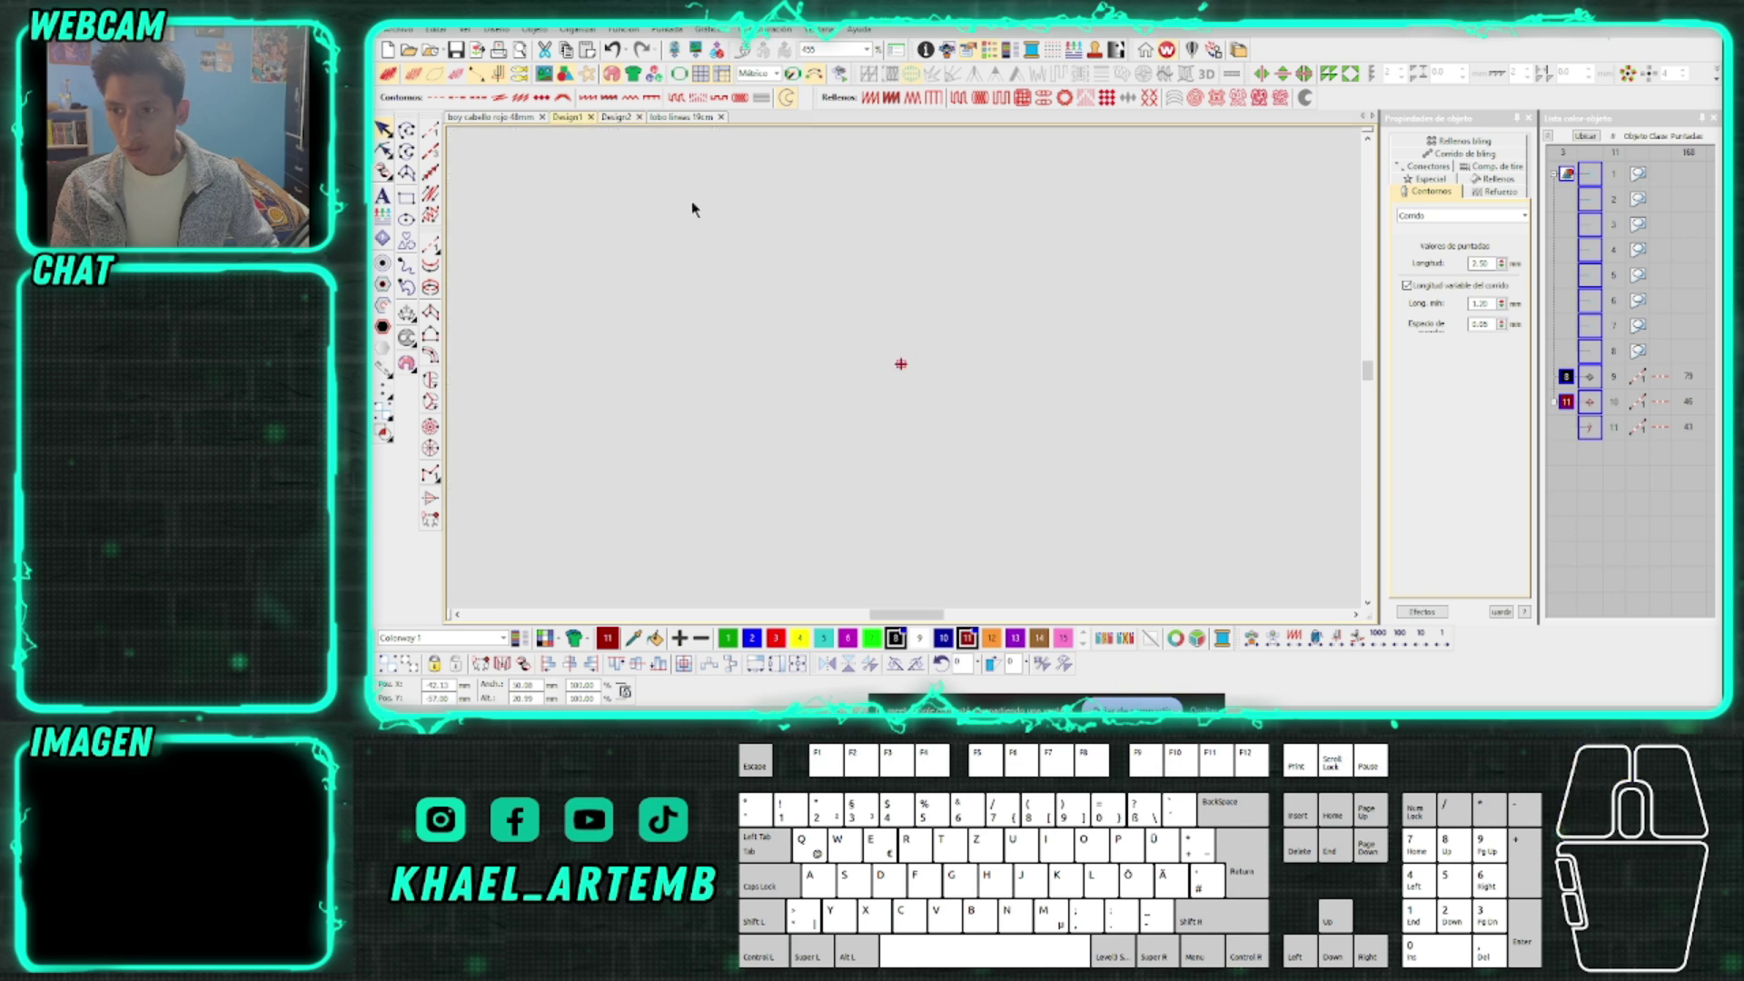
{"action": "left_click", "coordinate": [681, 119]}
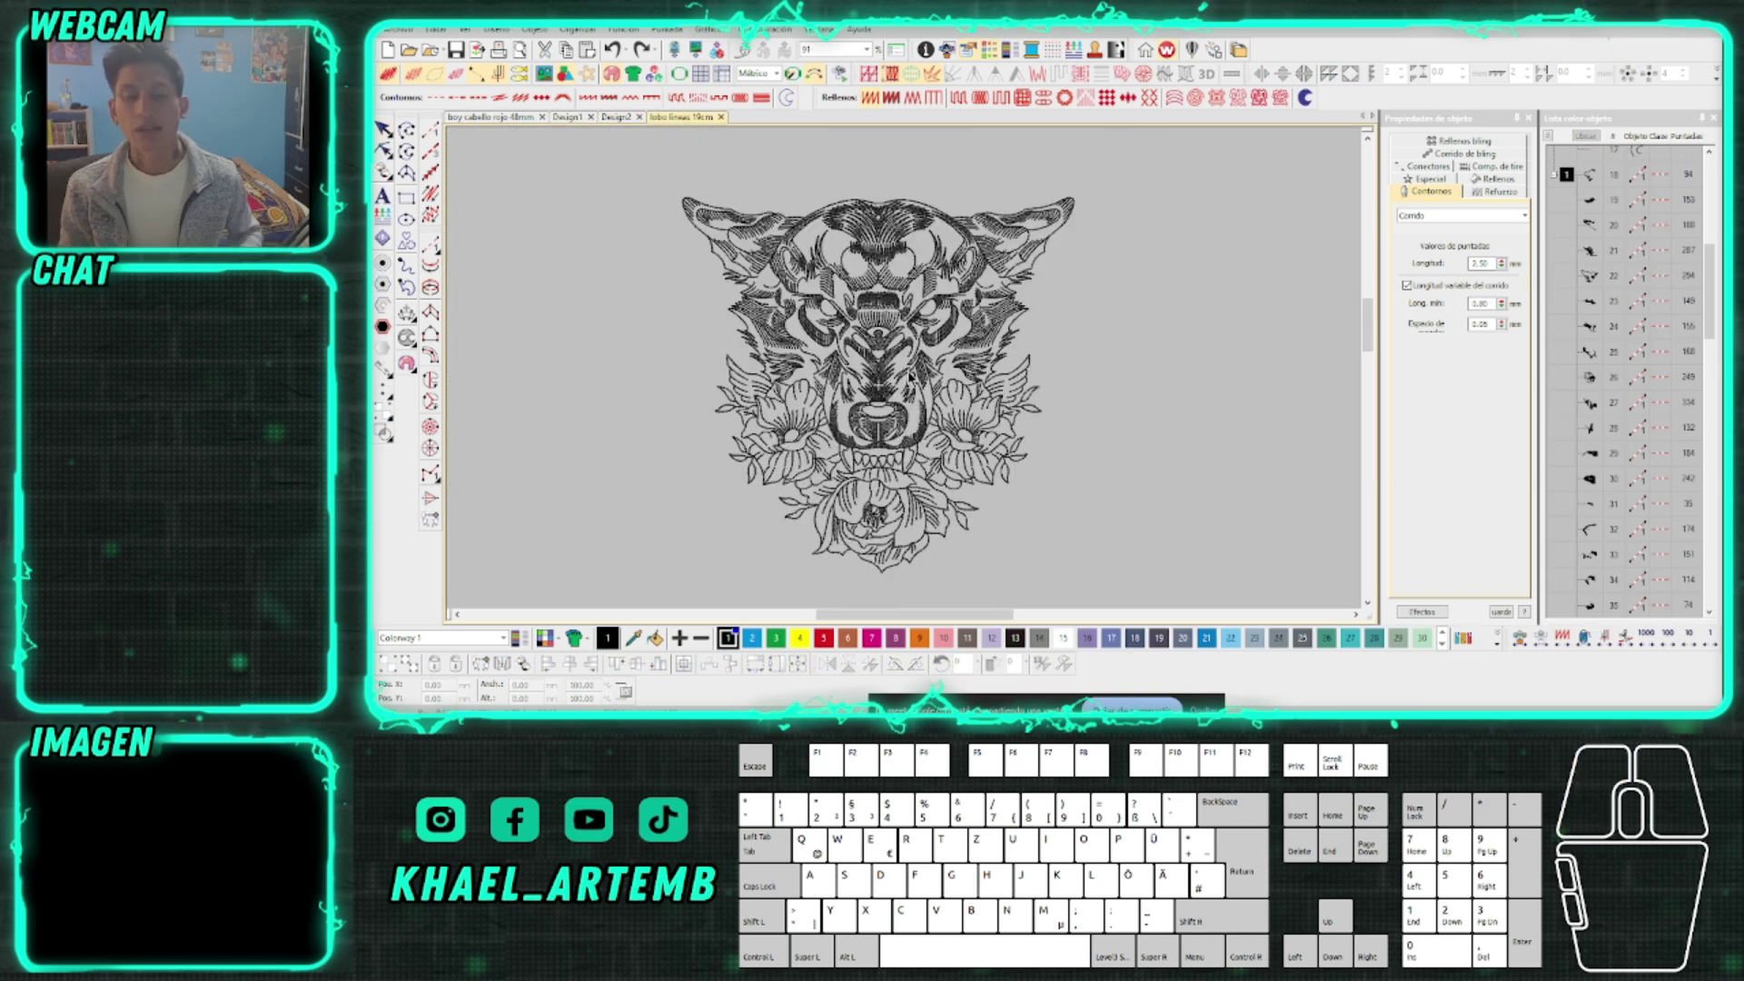
Start a closed fill shape in the wolf's left ear, tracing the inner ear's lower edge and the adjoining hatched fur
{"action": "scroll", "coordinate": [910, 375], "scroll_direction": "up", "scroll_amount": 1}
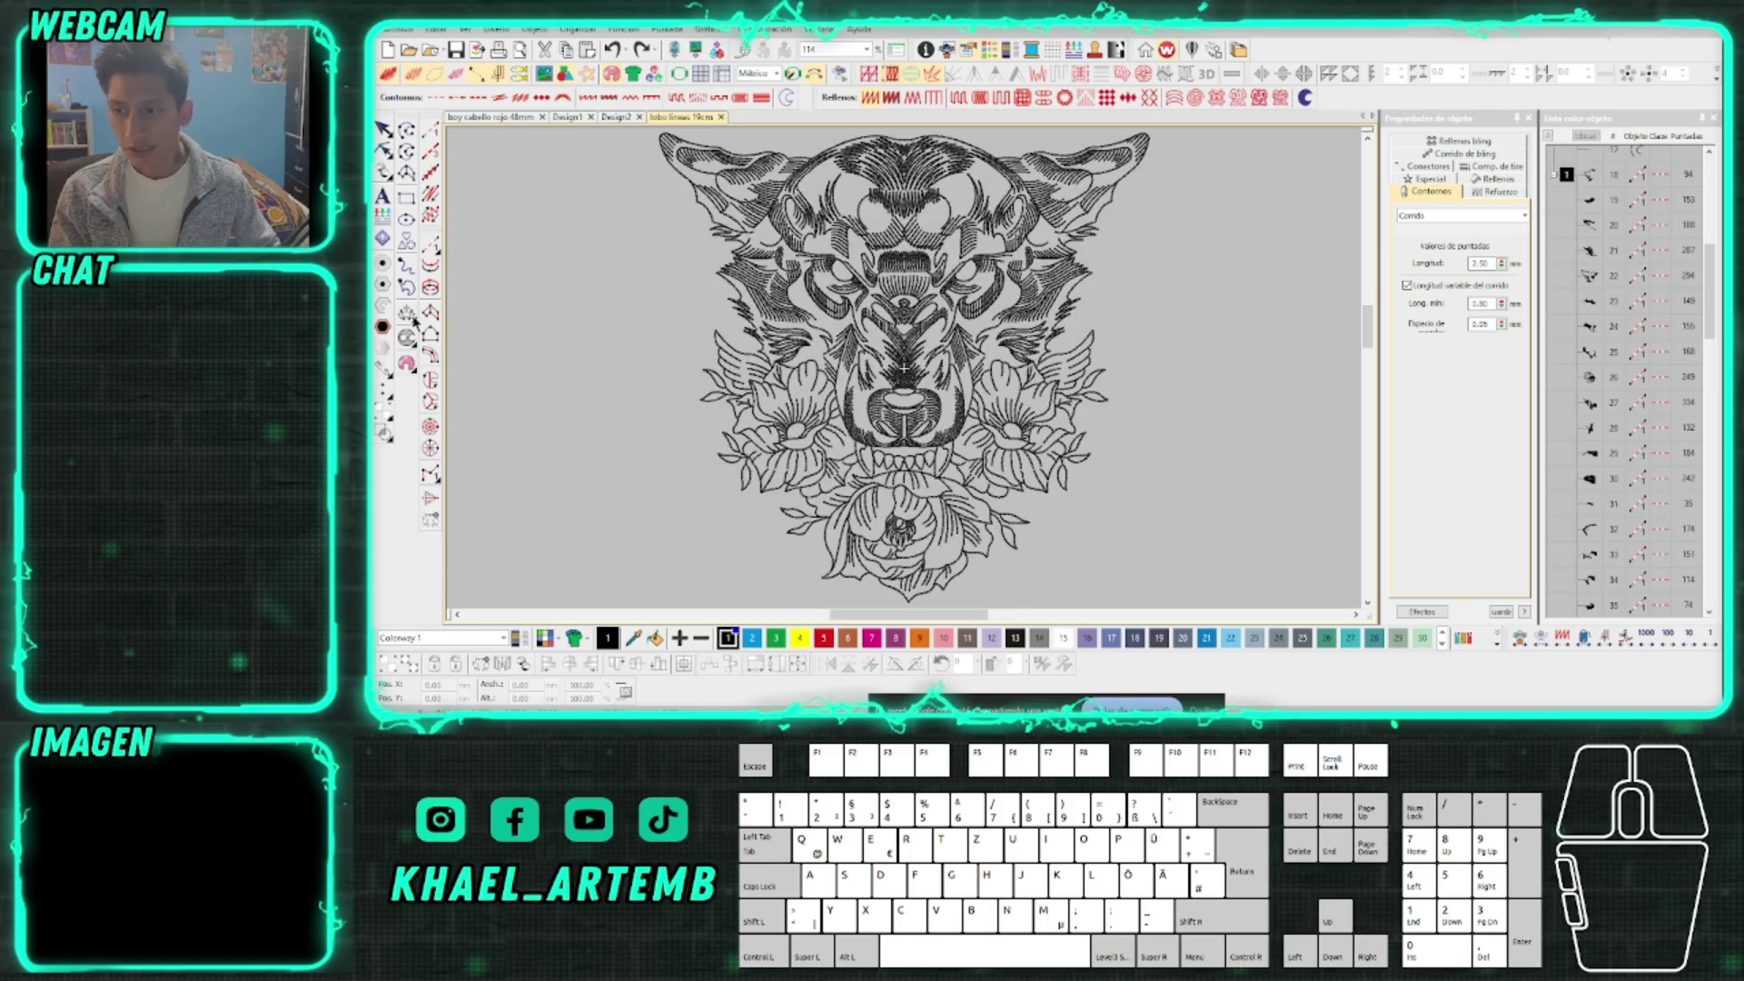
{"action": "left_click", "coordinate": [686, 155]}
{"action": "scroll", "coordinate": [686, 150], "scroll_direction": "up", "scroll_amount": 7}
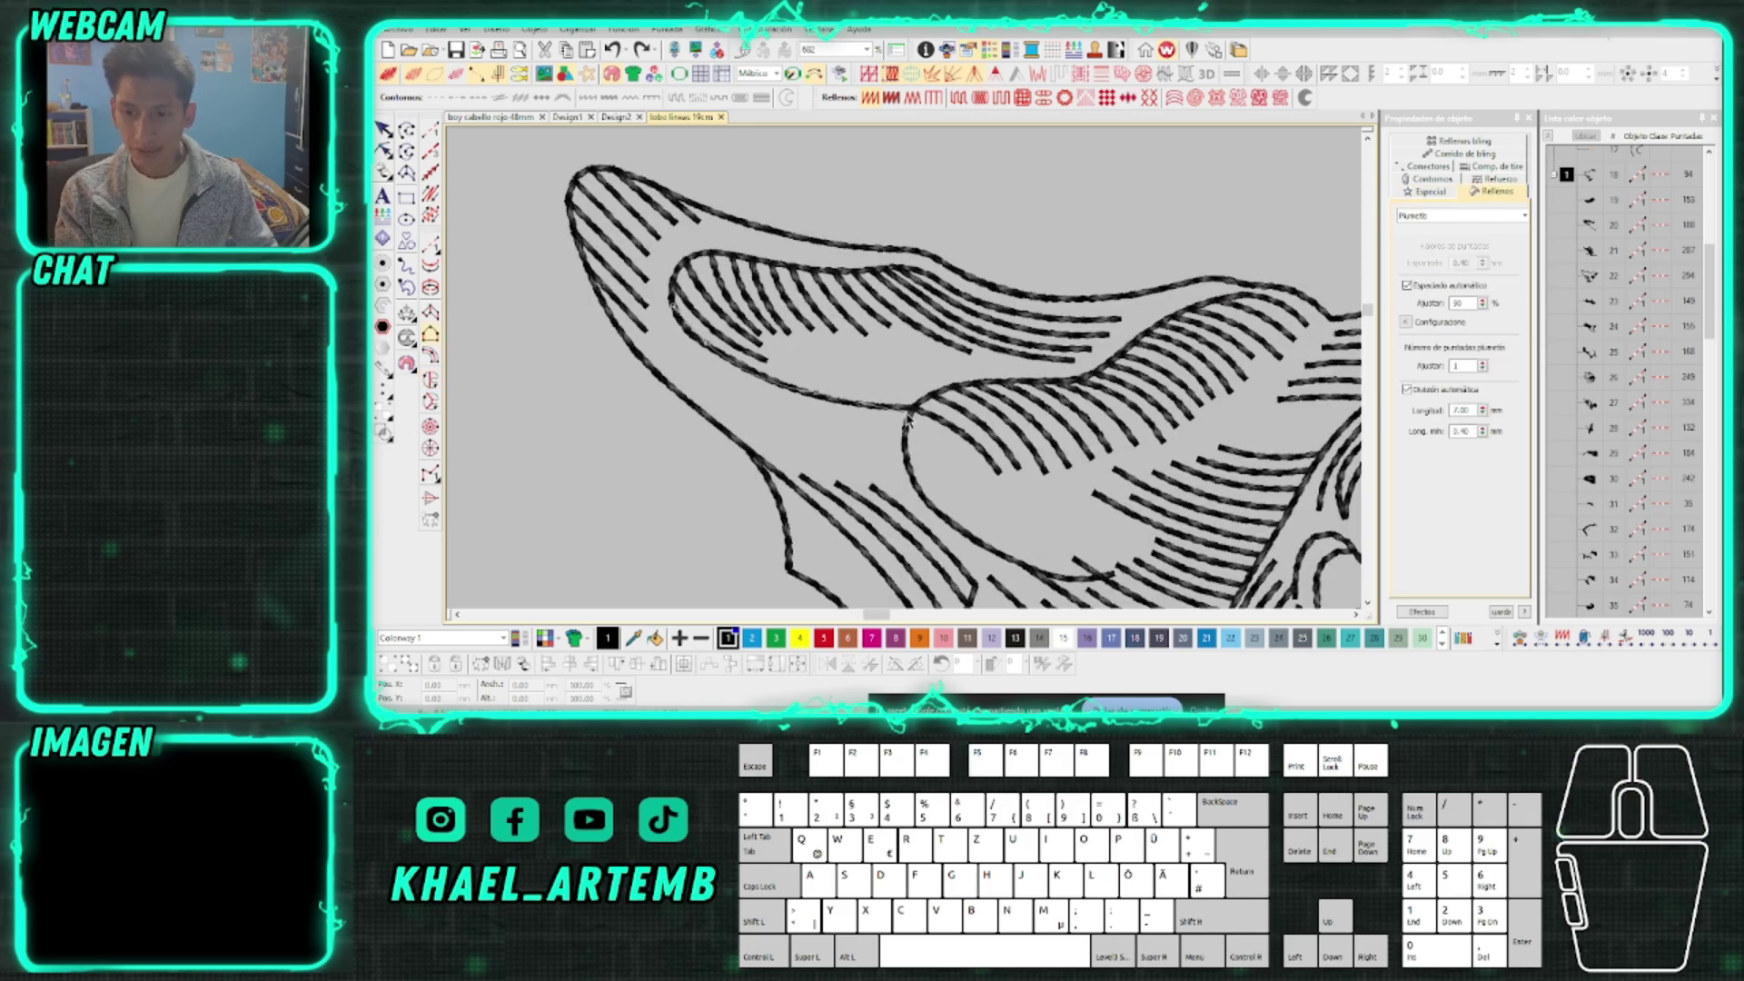
{"action": "right_click", "coordinate": [999, 393]}
{"action": "right_click", "coordinate": [1108, 365]}
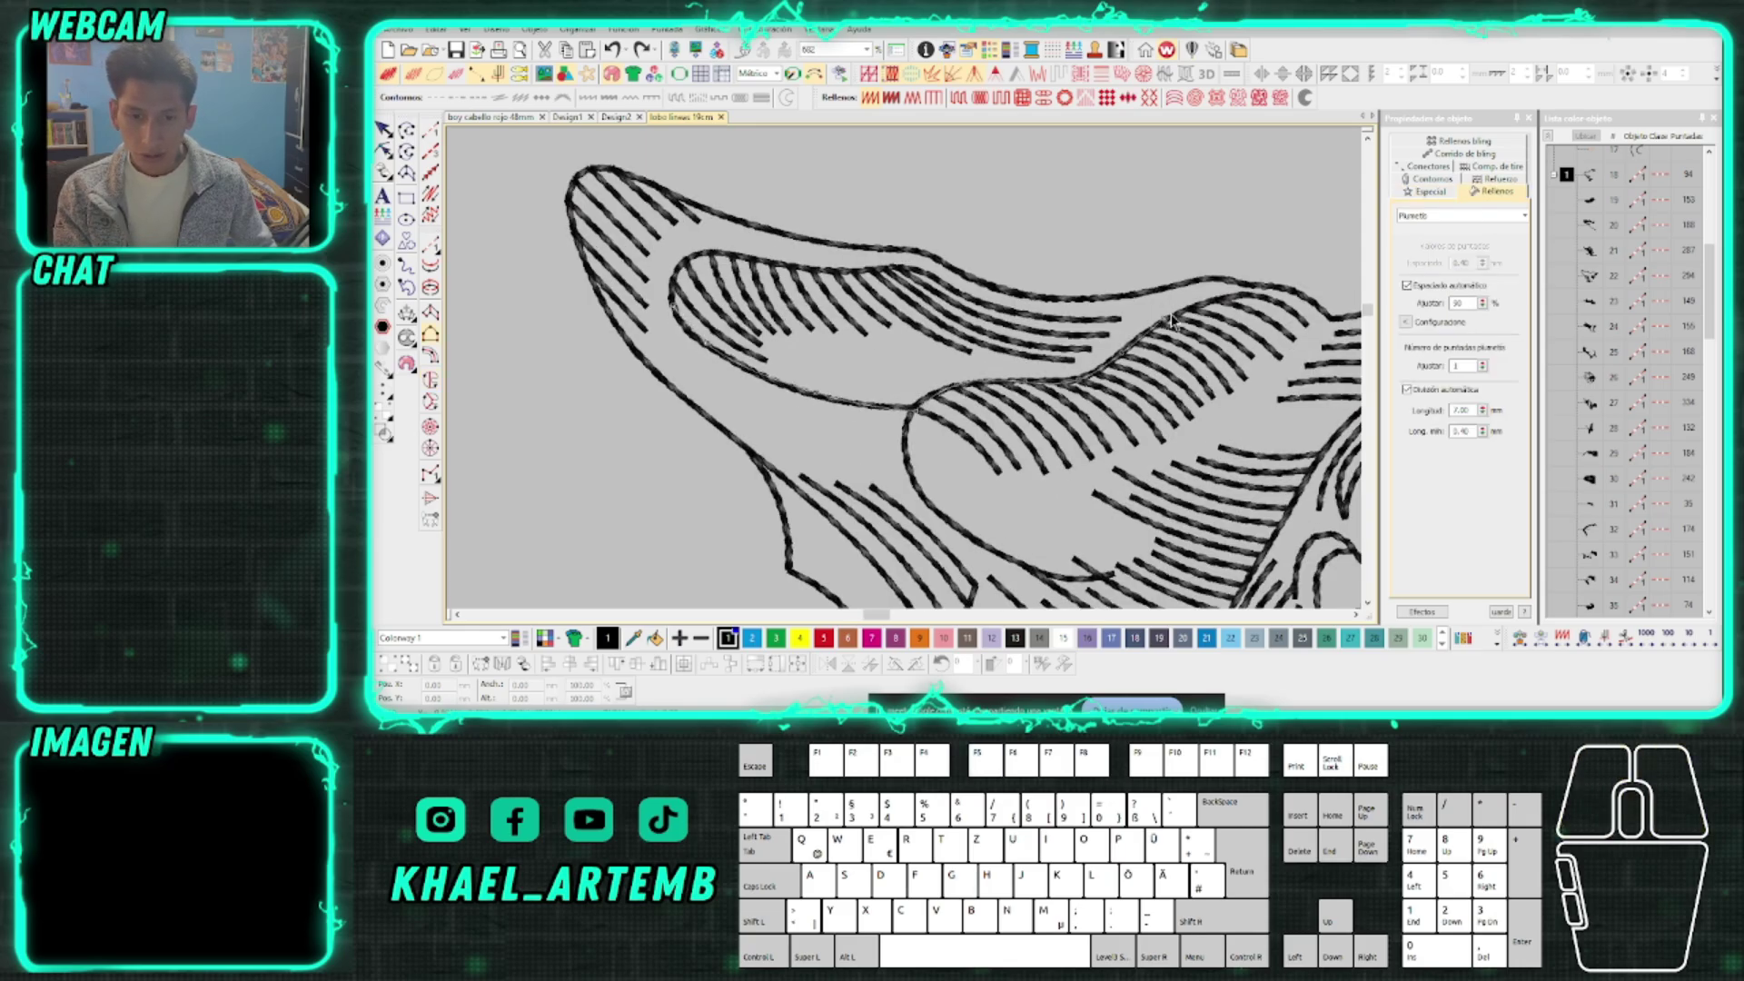
{"action": "left_click", "coordinate": [1245, 296]}
Trace the upper edge of the inner ear to close the shape and generate it as a Plumetis fill
{"action": "left_click", "coordinate": [682, 265]}
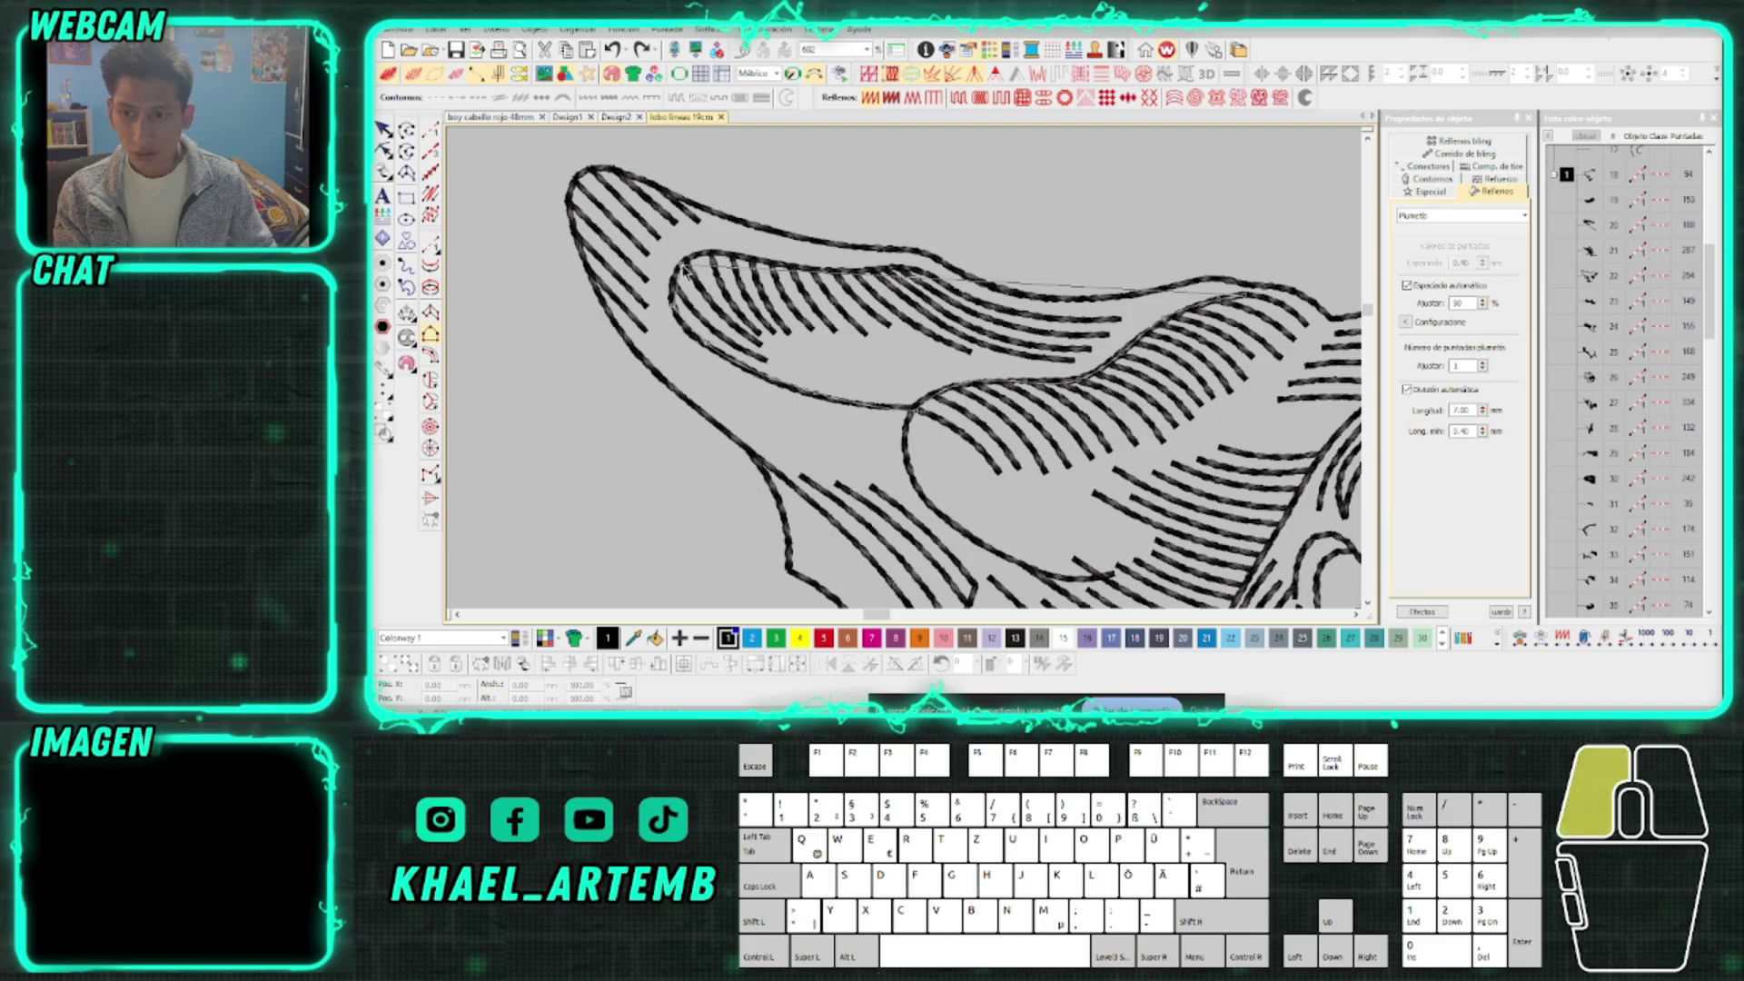
{"action": "right_click", "coordinate": [863, 272]}
{"action": "right_click", "coordinate": [1008, 279]}
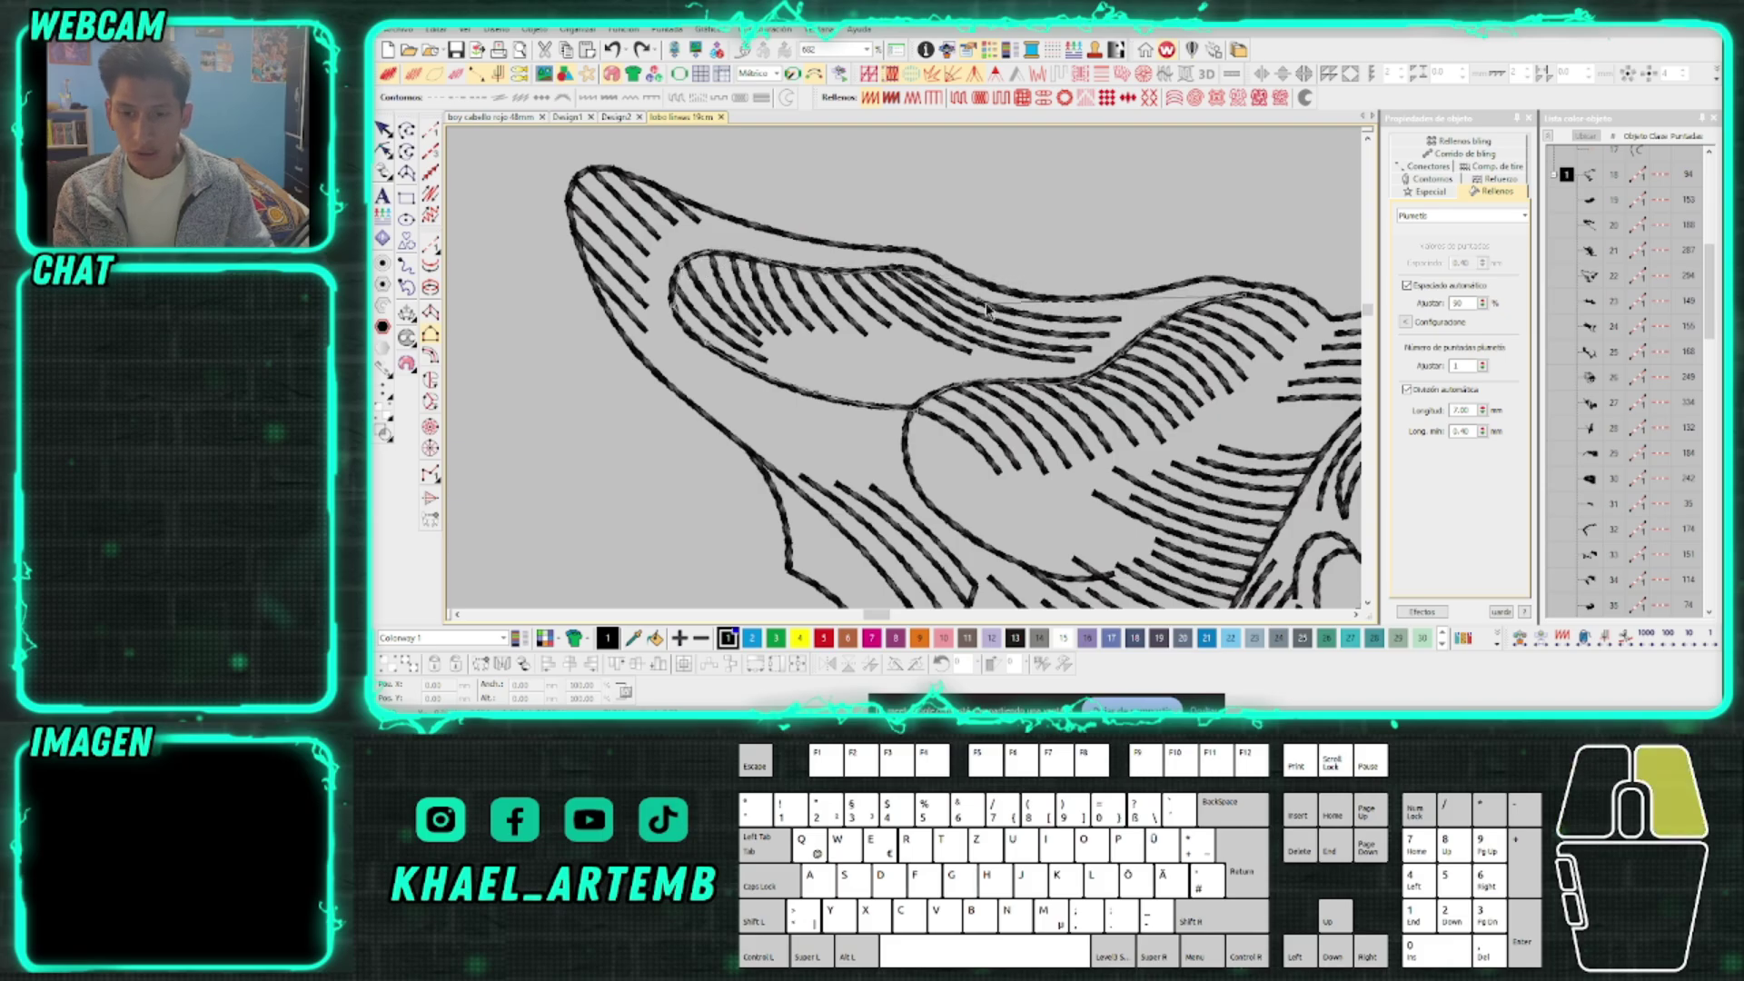
{"action": "right_click", "coordinate": [1117, 314]}
{"action": "left_click", "coordinate": [1097, 318]}
{"action": "key", "text": "Return"}
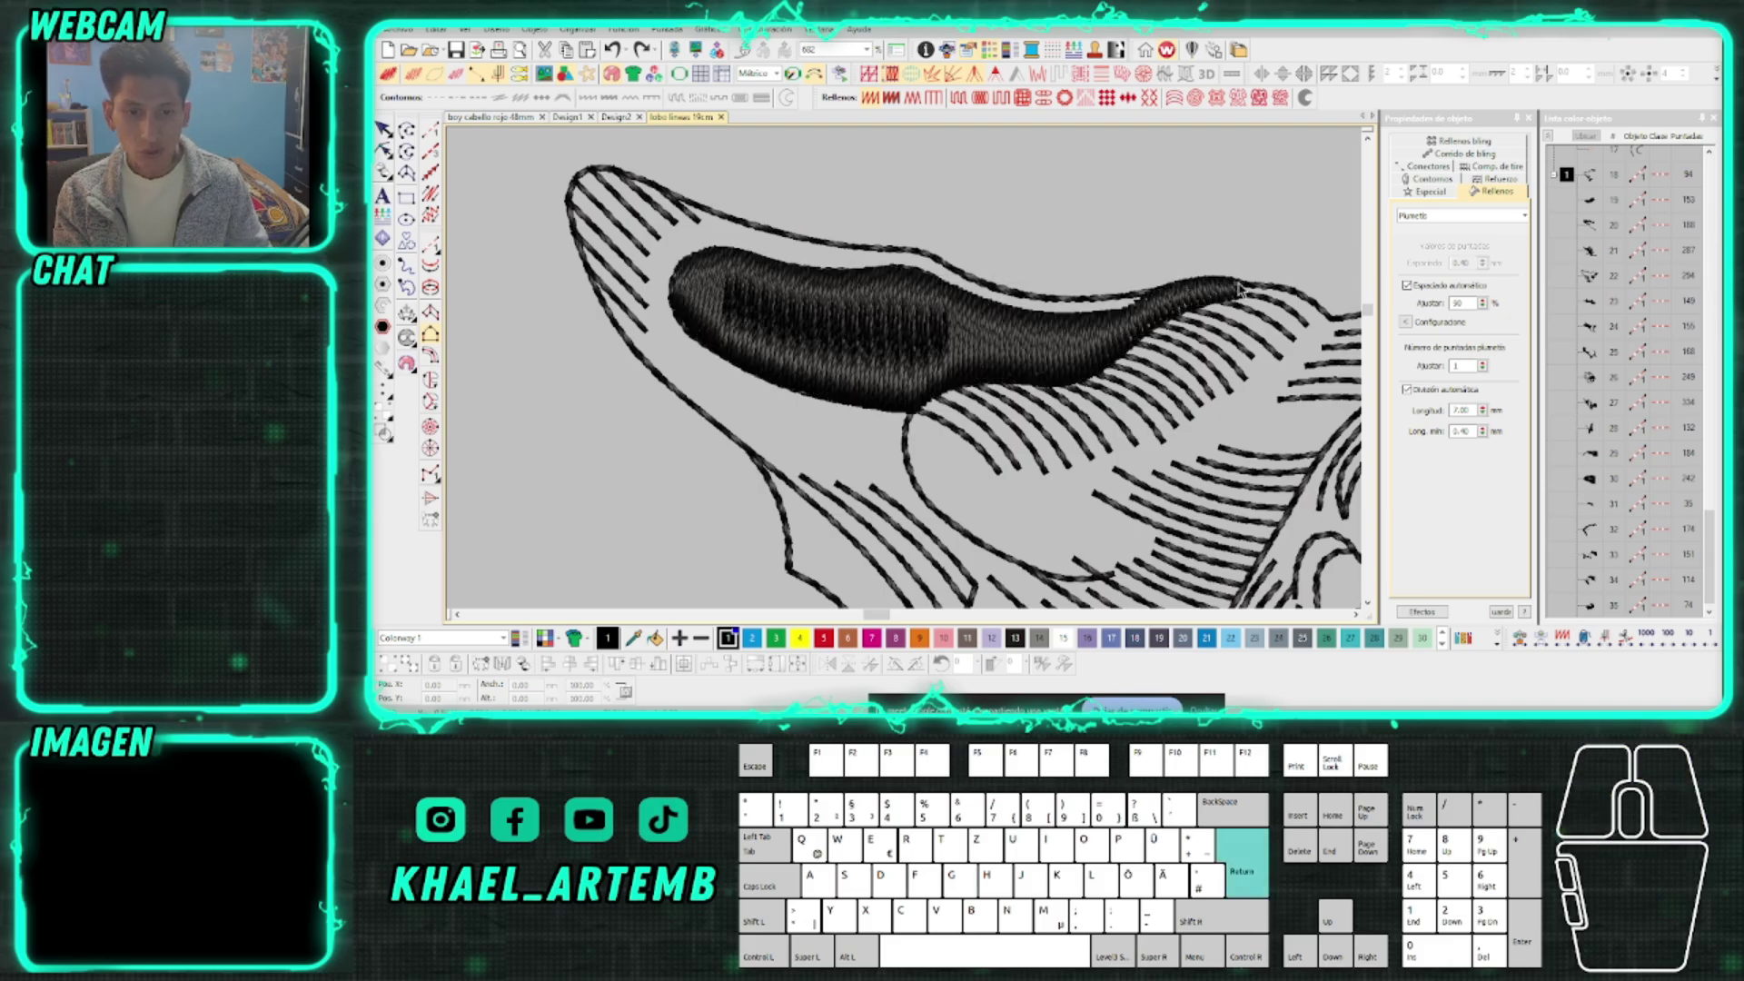
Move the ear fill ahead of the black line stitching in the sequence and recolour it with magenta colour 7
{"action": "scroll", "coordinate": [1095, 318], "scroll_direction": "down", "scroll_amount": 2}
{"action": "left_click", "coordinate": [383, 128]}
{"action": "key", "text": "ctrl+x"}
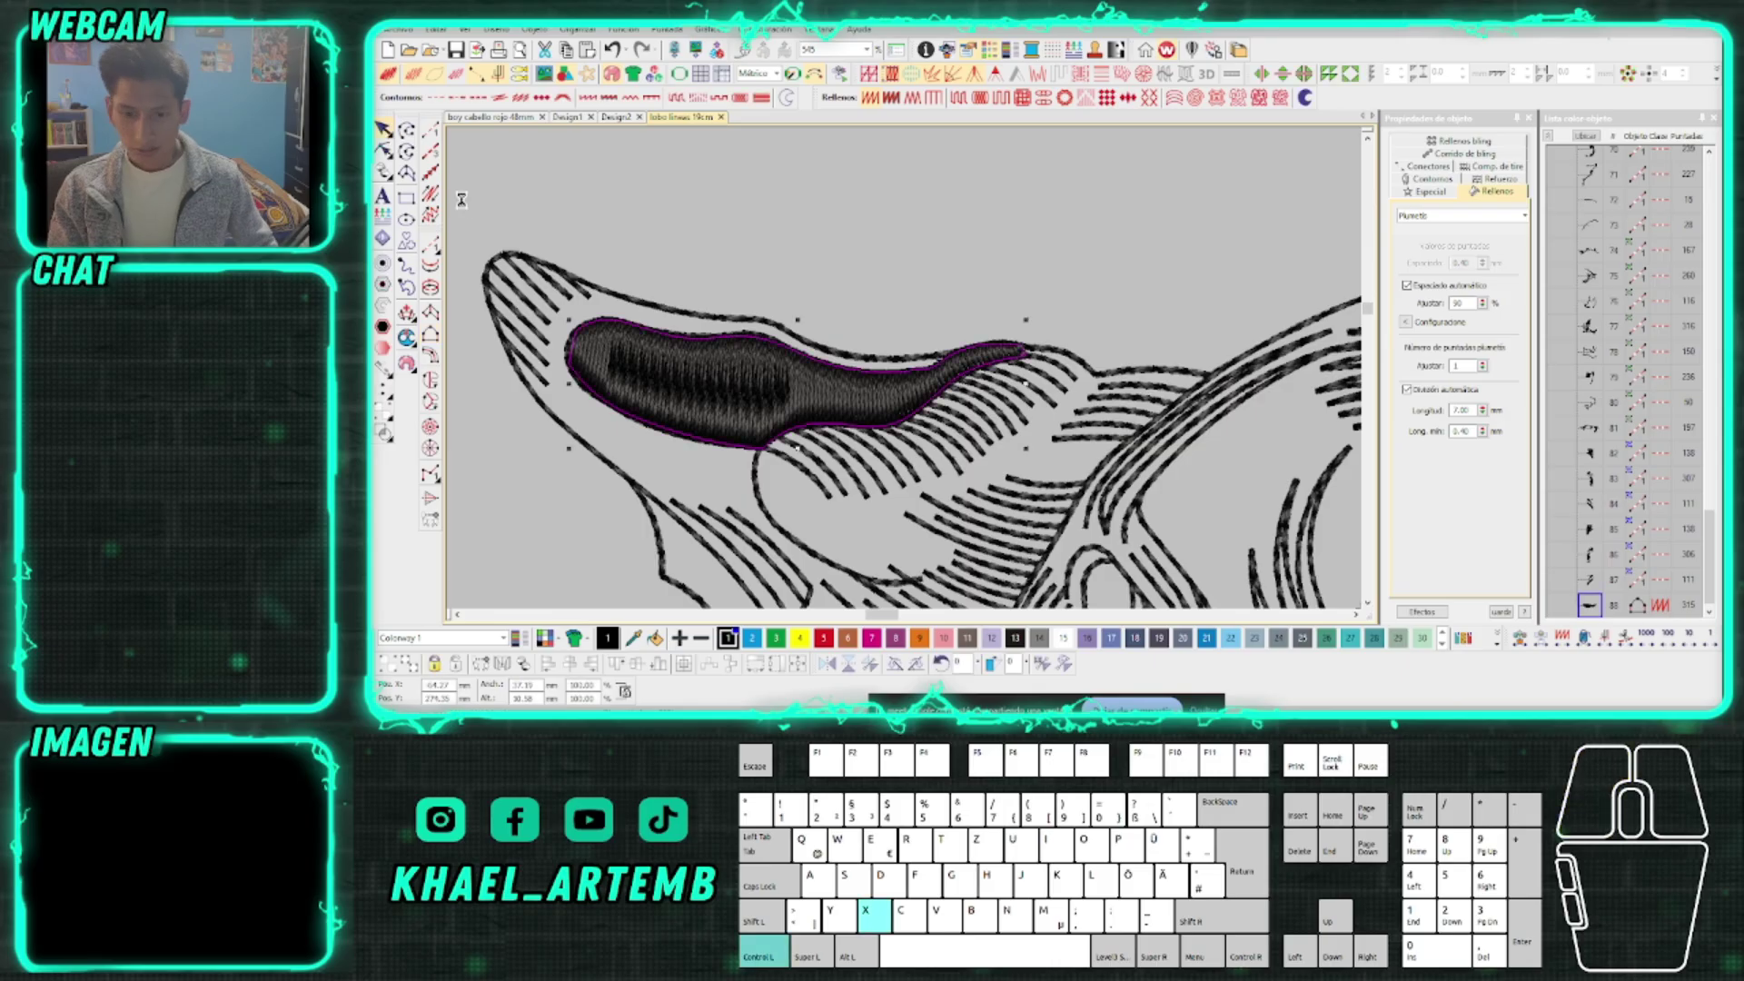
{"action": "key", "text": "ctrl+v"}
{"action": "left_click", "coordinate": [871, 638]}
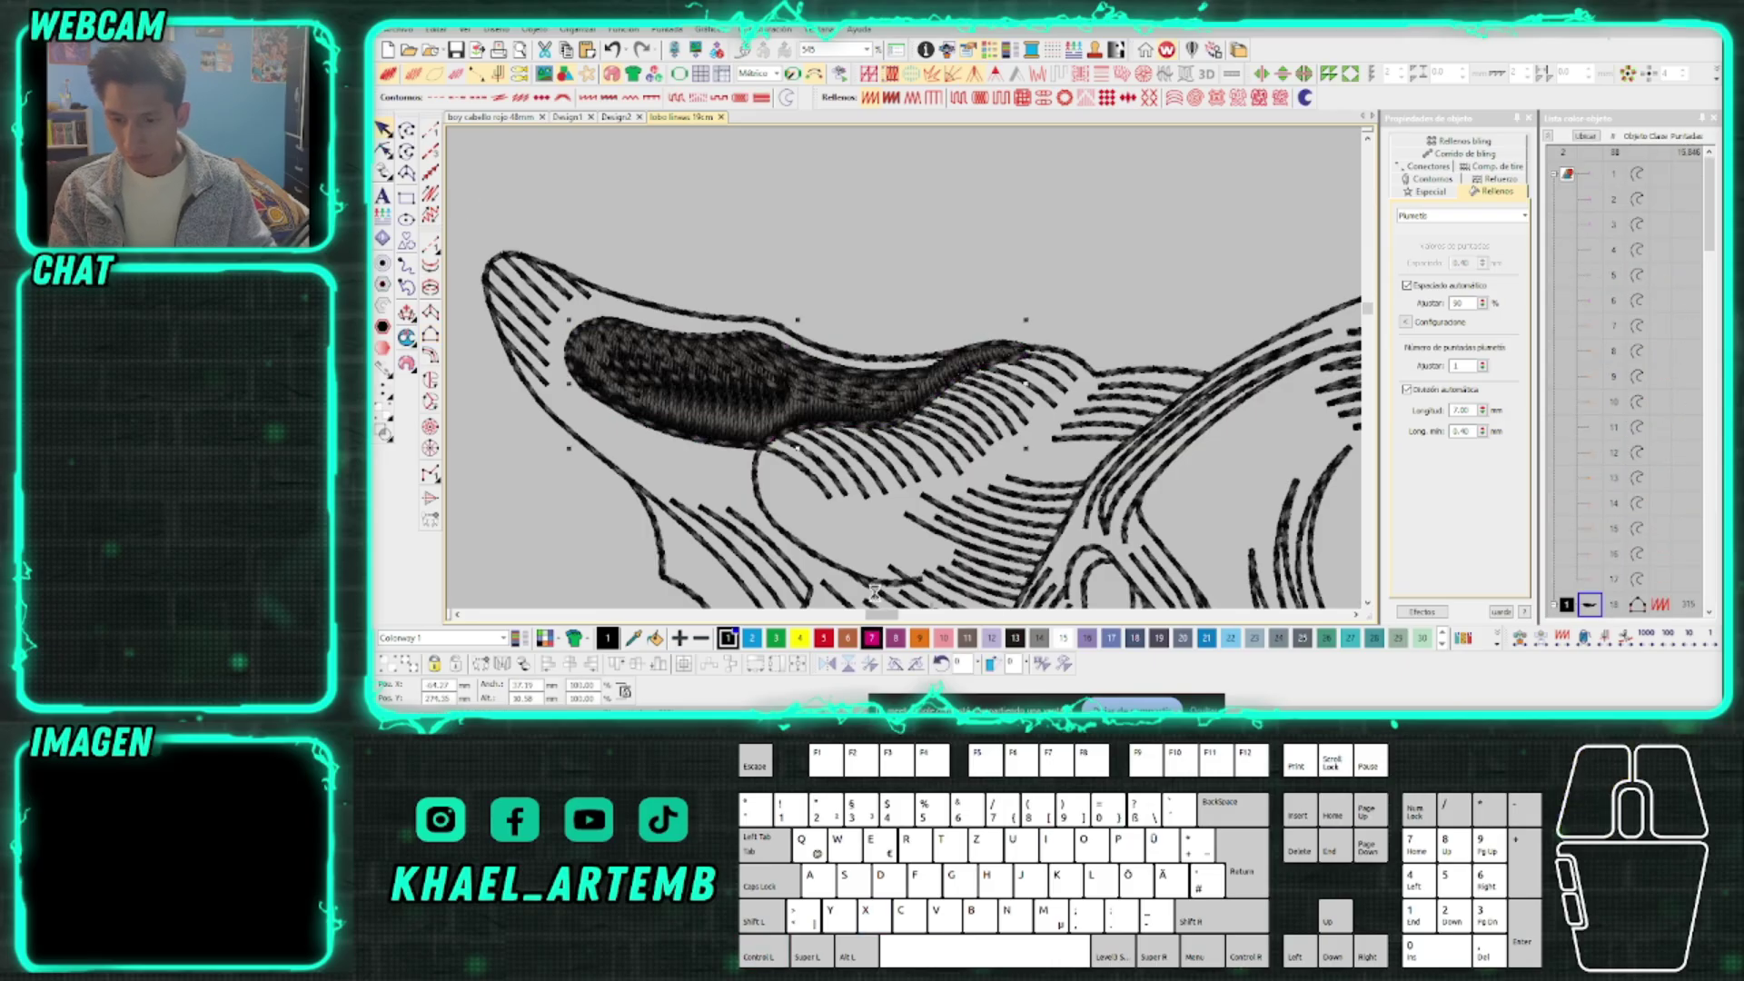
Change the magenta ear fill's stitch type to Tatami and select the fill to show its properties
{"action": "scroll", "coordinate": [903, 367], "scroll_direction": "up", "scroll_amount": 2}
{"action": "scroll", "coordinate": [905, 370], "scroll_direction": "up", "scroll_amount": 1}
{"action": "left_click", "coordinate": [956, 98]}
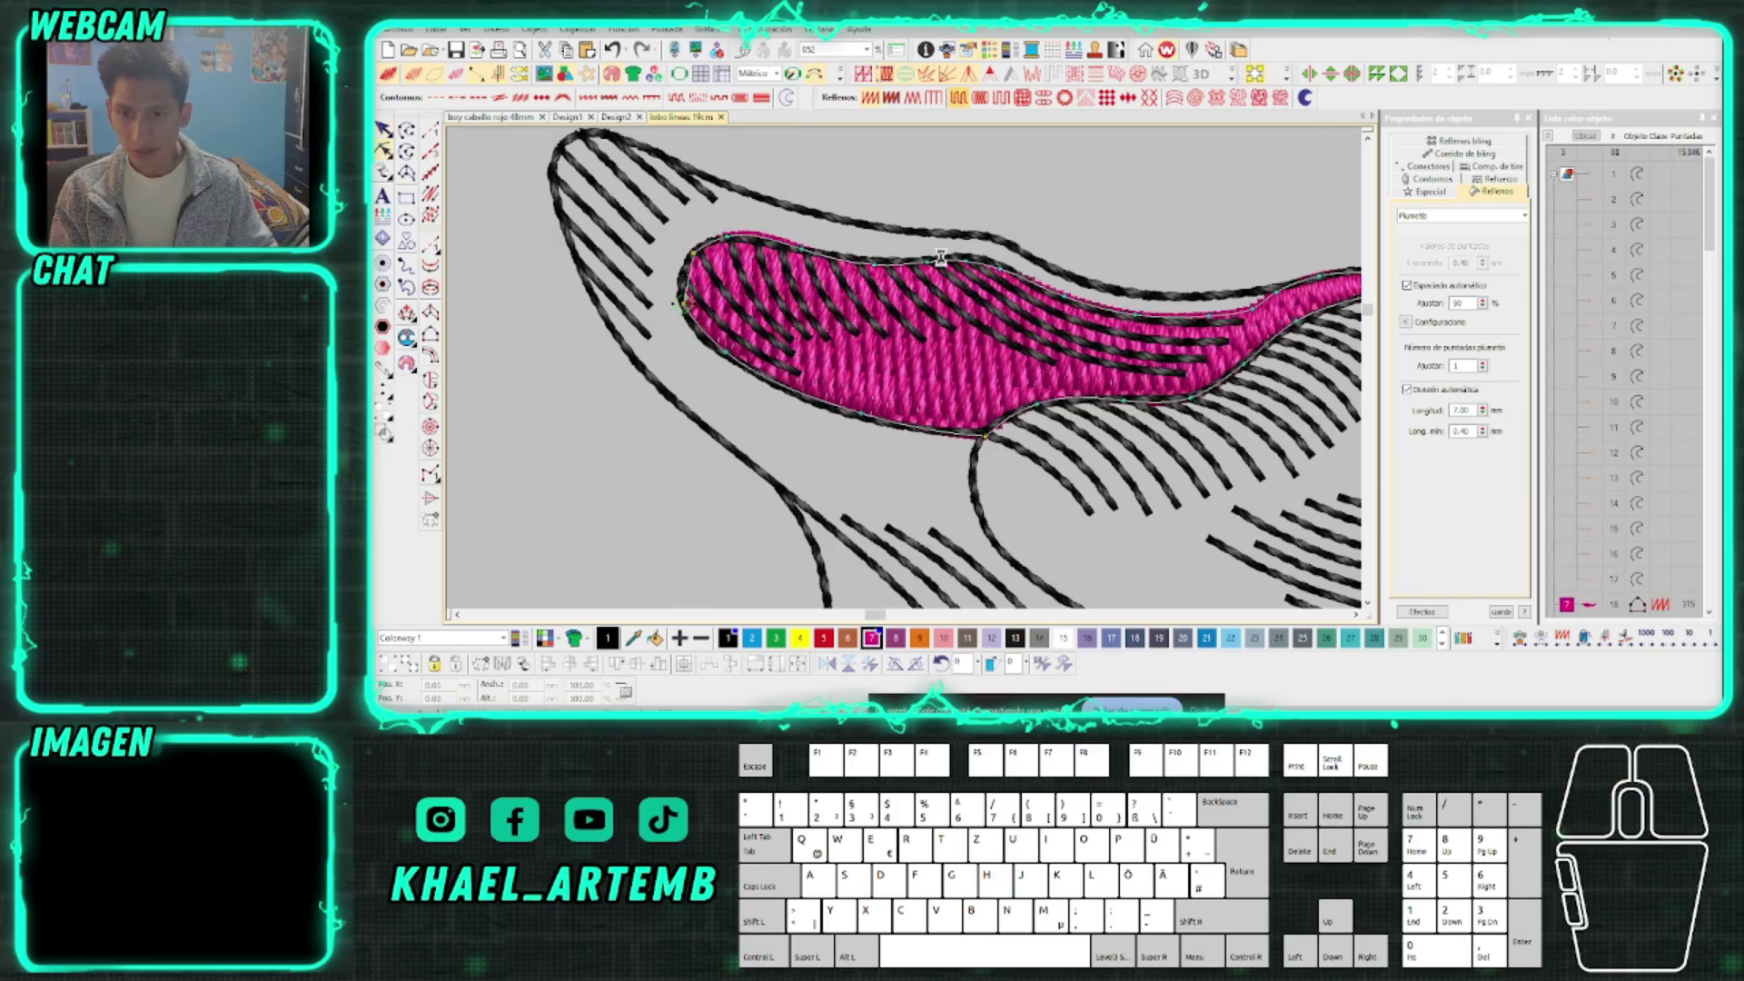
{"action": "left_click", "coordinate": [922, 356]}
{"action": "left_click", "coordinate": [918, 341]}
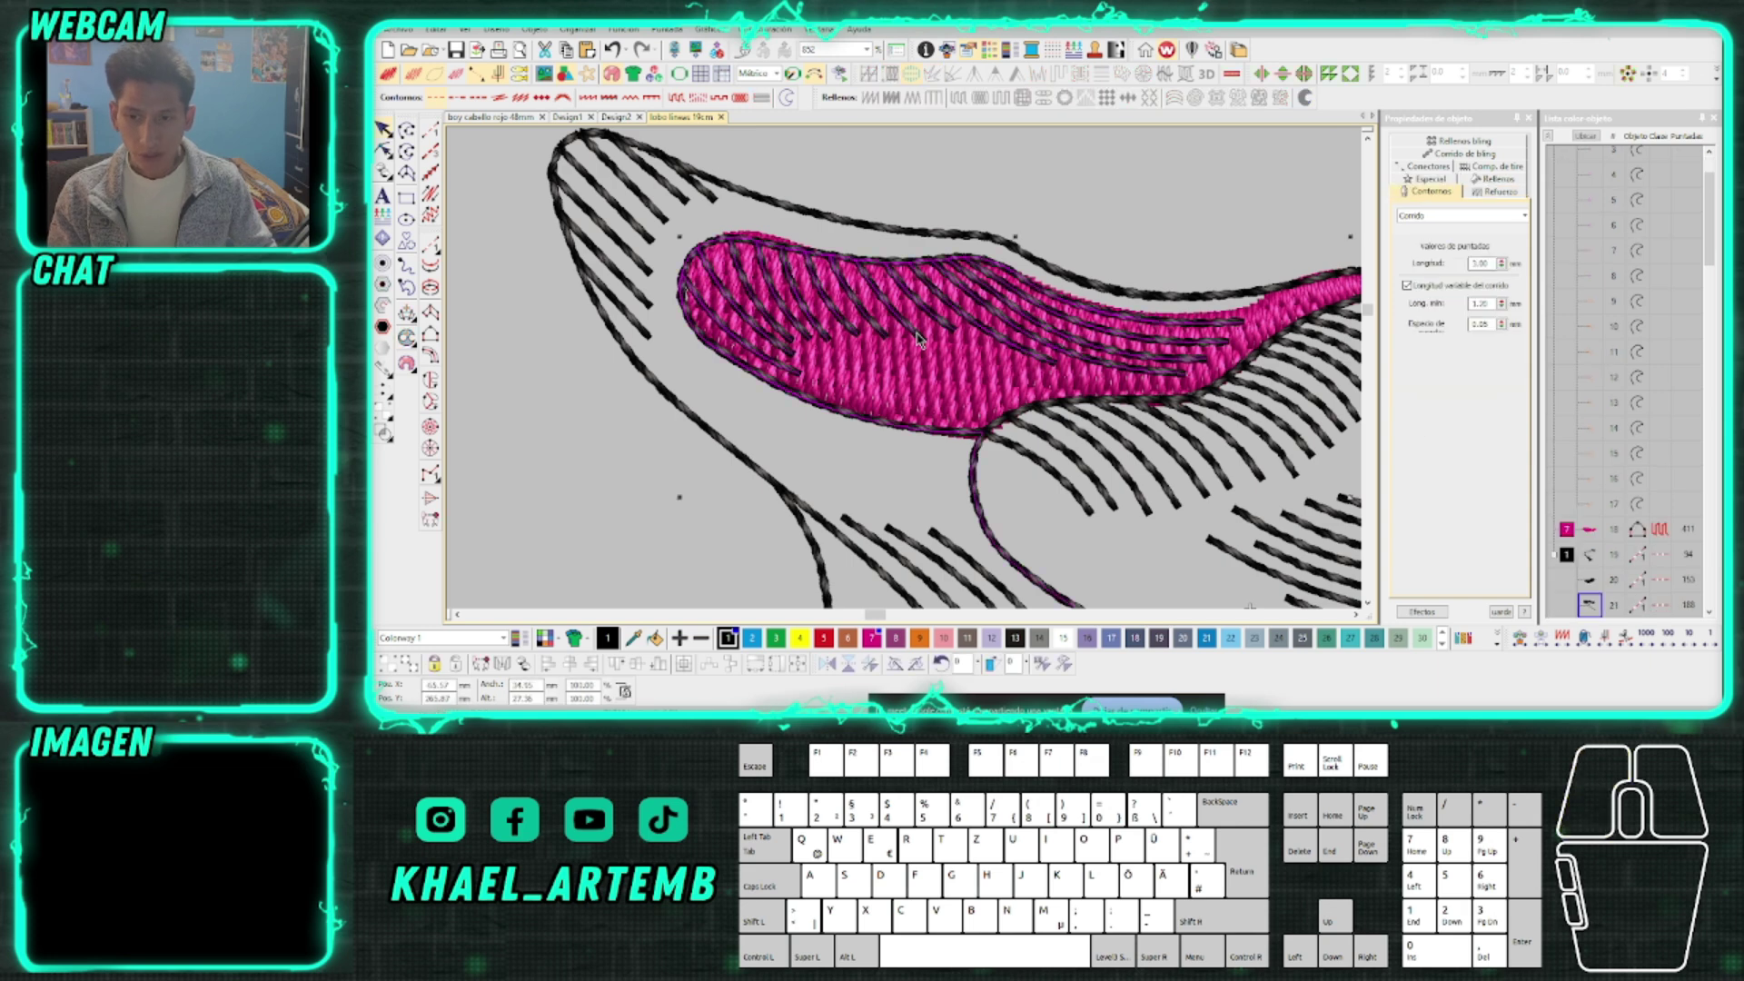
{"action": "left_click", "coordinate": [854, 317]}
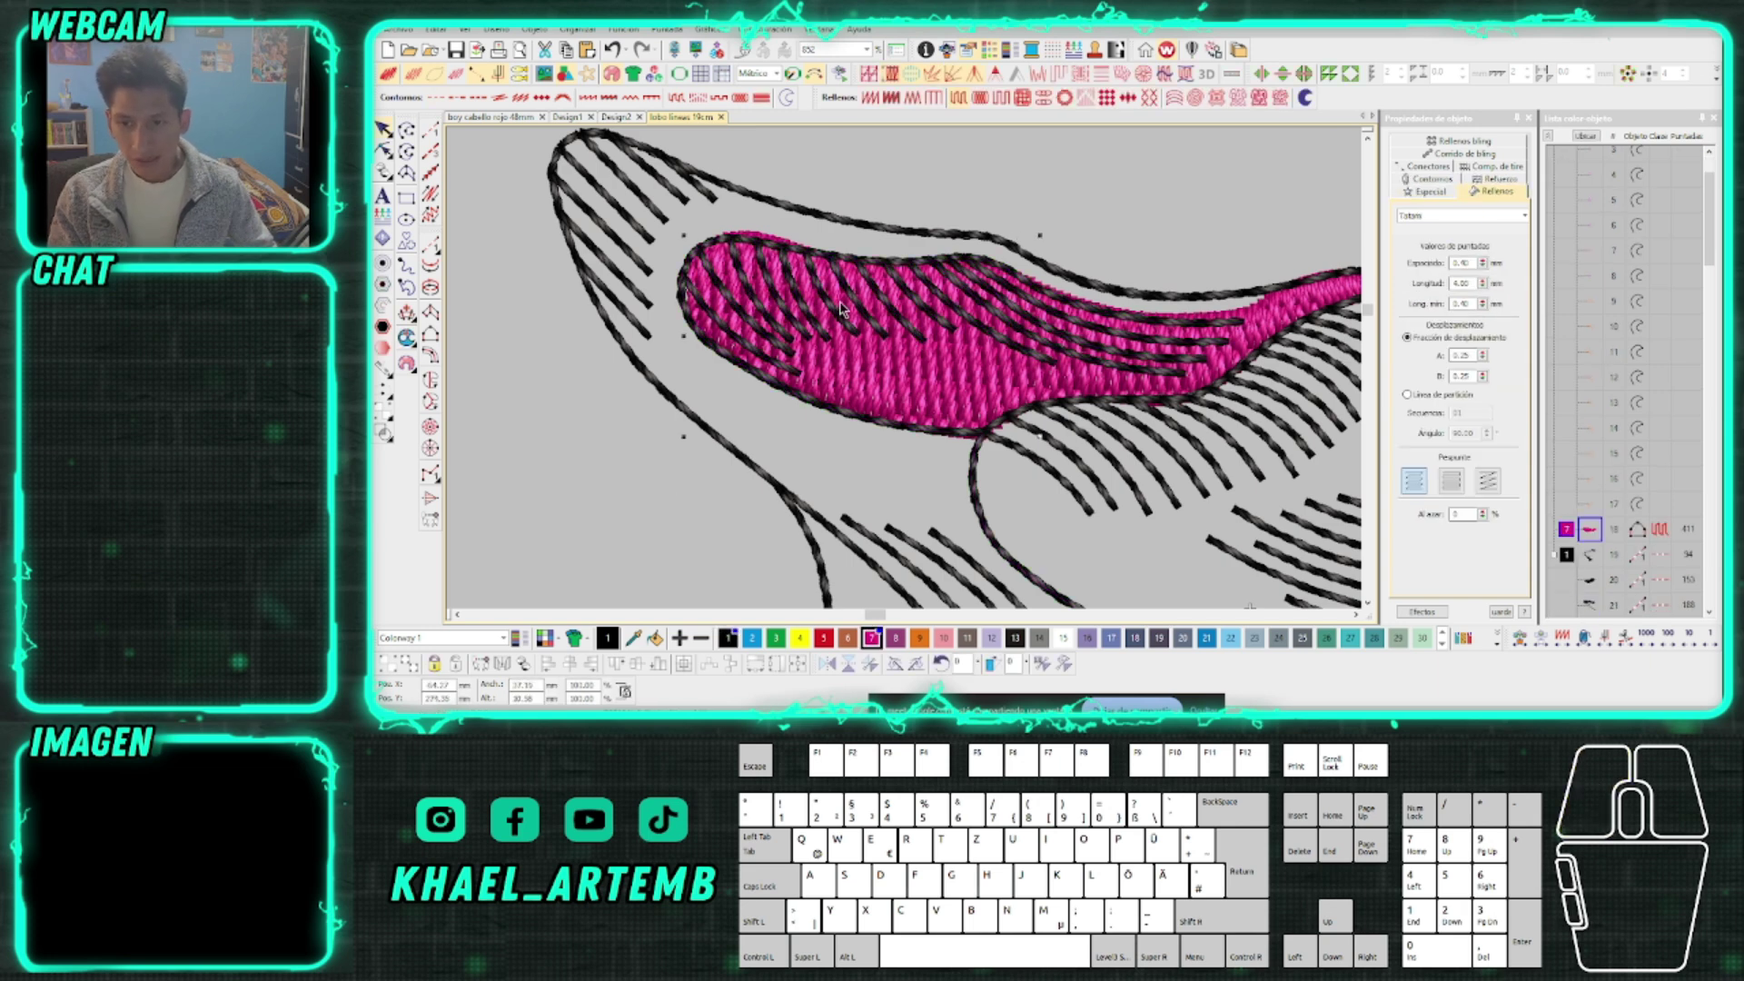
Reshape the black running-stitch outline above the magenta ear fill, raising a node on its upper edge into a peak
{"action": "left_click", "coordinate": [850, 286]}
{"action": "key", "text": "h"}
{"action": "scroll", "coordinate": [913, 359], "scroll_direction": "up", "scroll_amount": 2}
{"action": "left_click", "coordinate": [928, 353]}
{"action": "left_click_drag", "start_coordinate": [927, 352], "coordinate": [927, 313]}
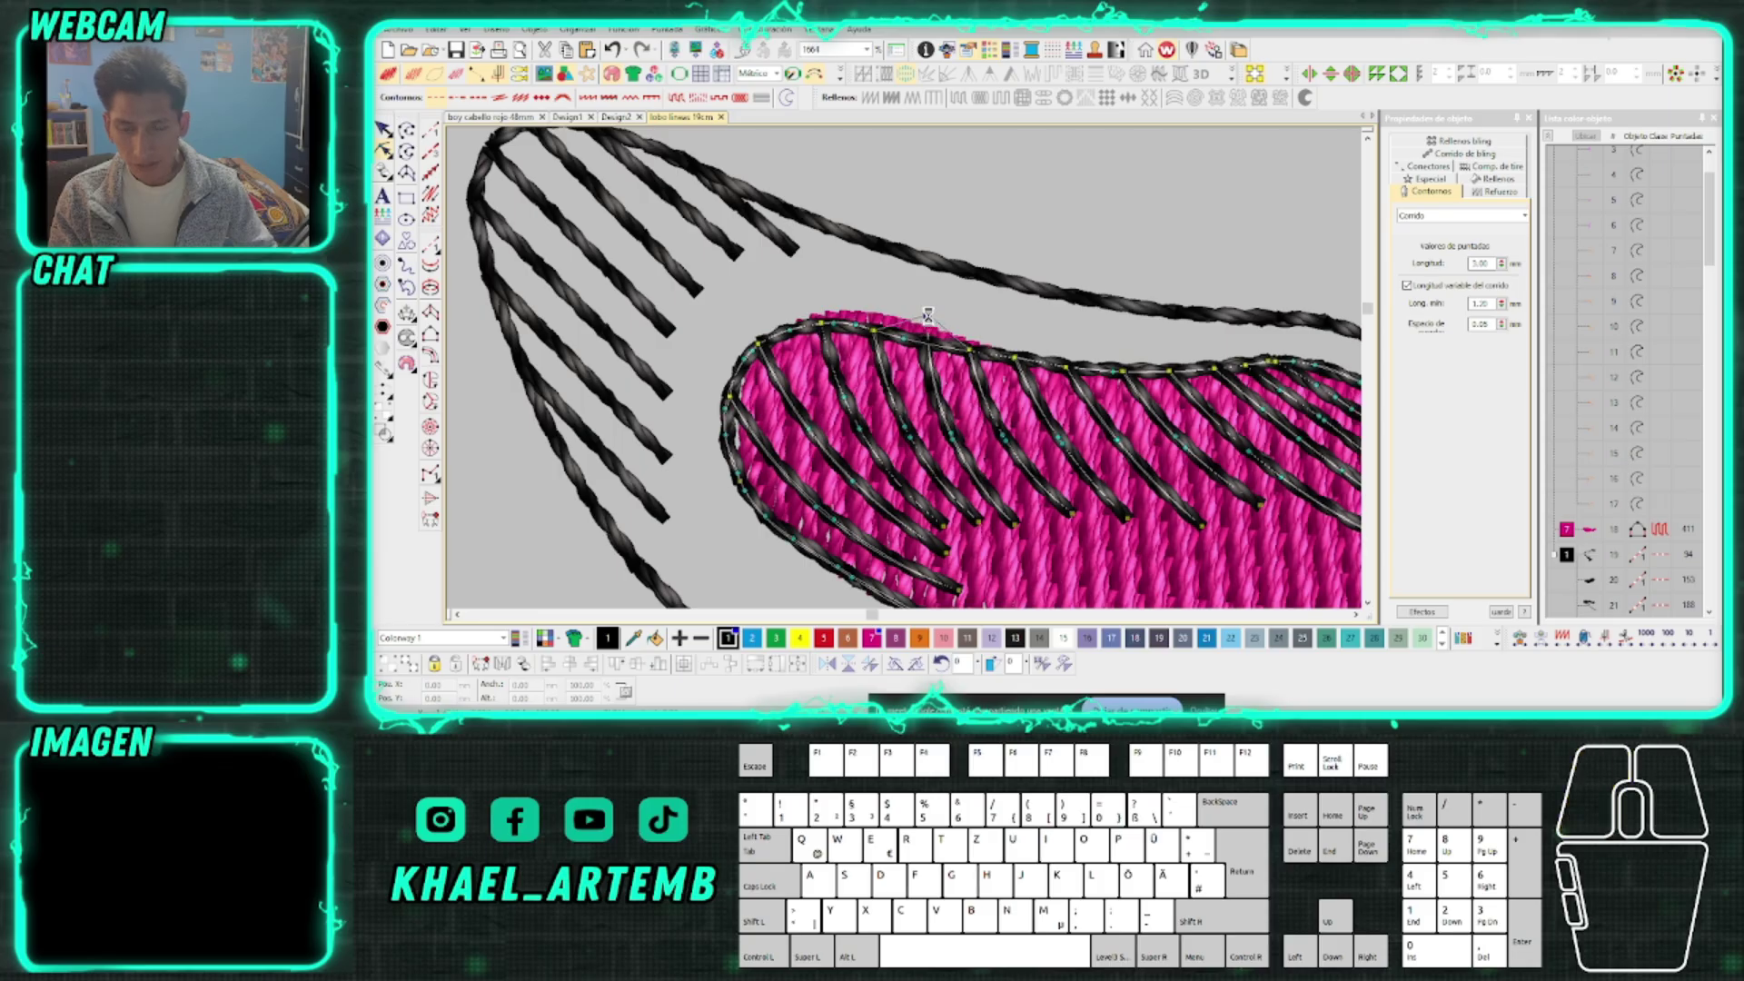
{"action": "left_click", "coordinate": [911, 342]}
{"action": "scroll", "coordinate": [899, 350], "scroll_direction": "up", "scroll_amount": 1}
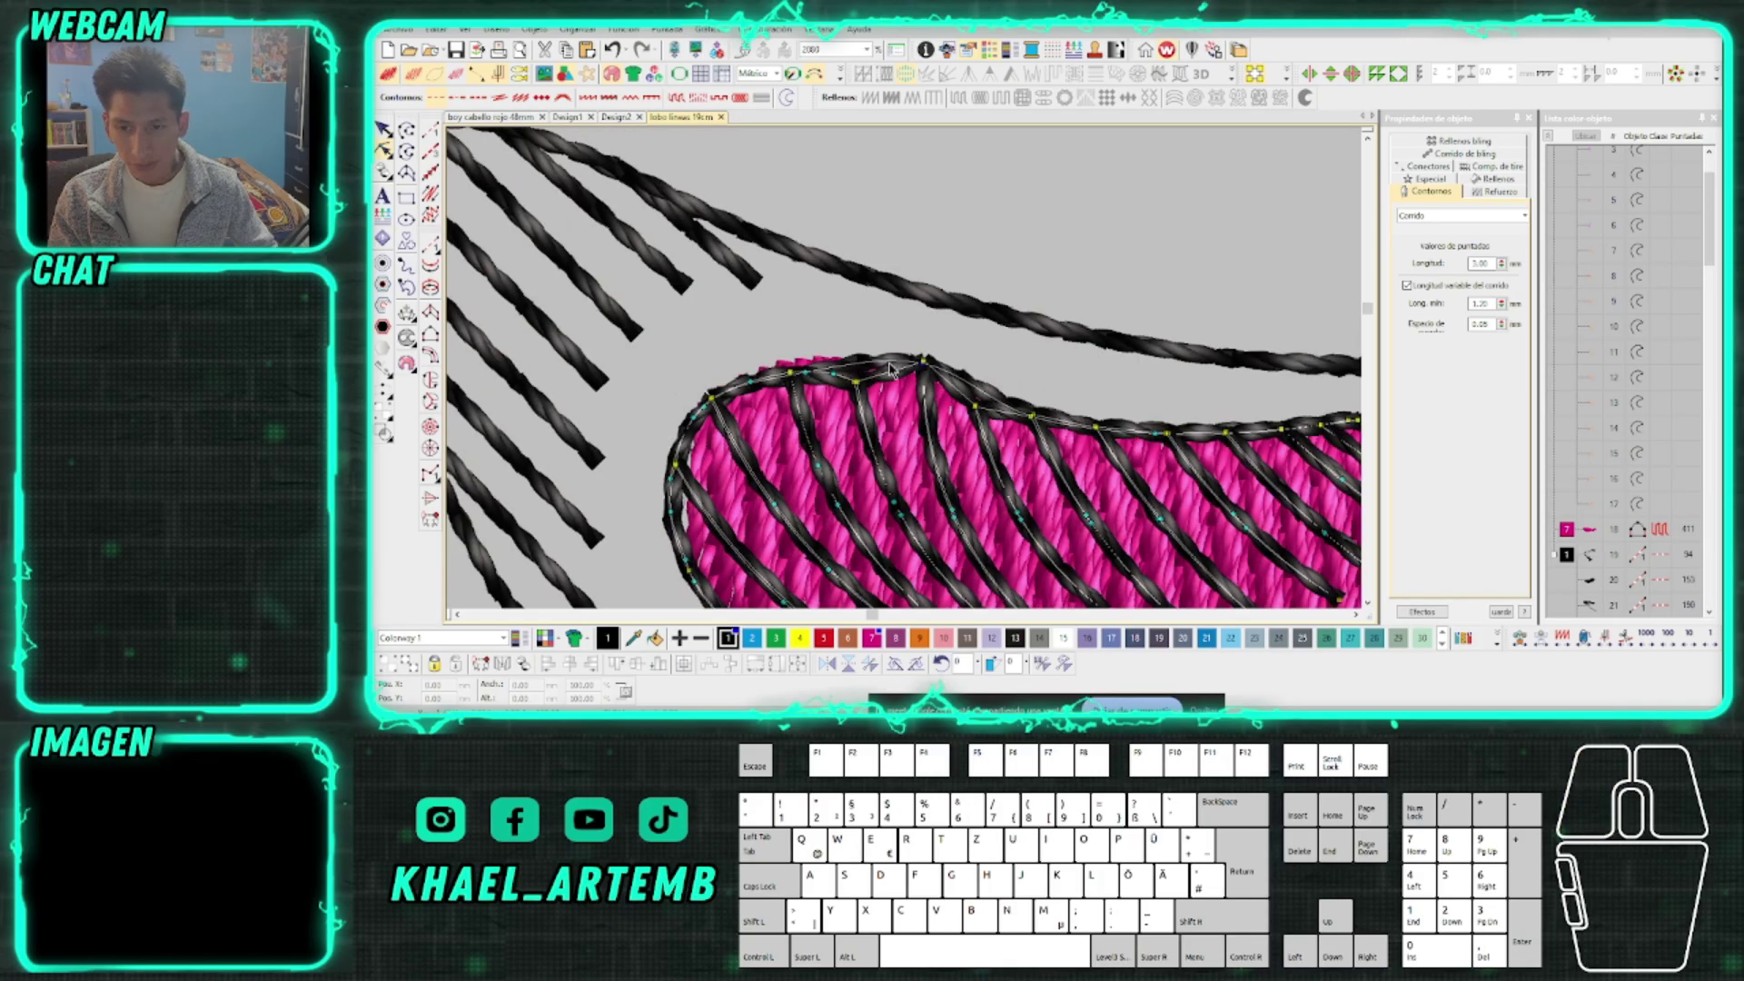
Adjust the overlapping outline nodes around the raised peak to separate the two running-stitch passes along the ear's upper edge
{"action": "left_click", "coordinate": [889, 361]}
{"action": "left_click", "coordinate": [888, 363]}
{"action": "left_click", "coordinate": [971, 389]}
{"action": "scroll", "coordinate": [945, 377], "scroll_direction": "up", "scroll_amount": 2}
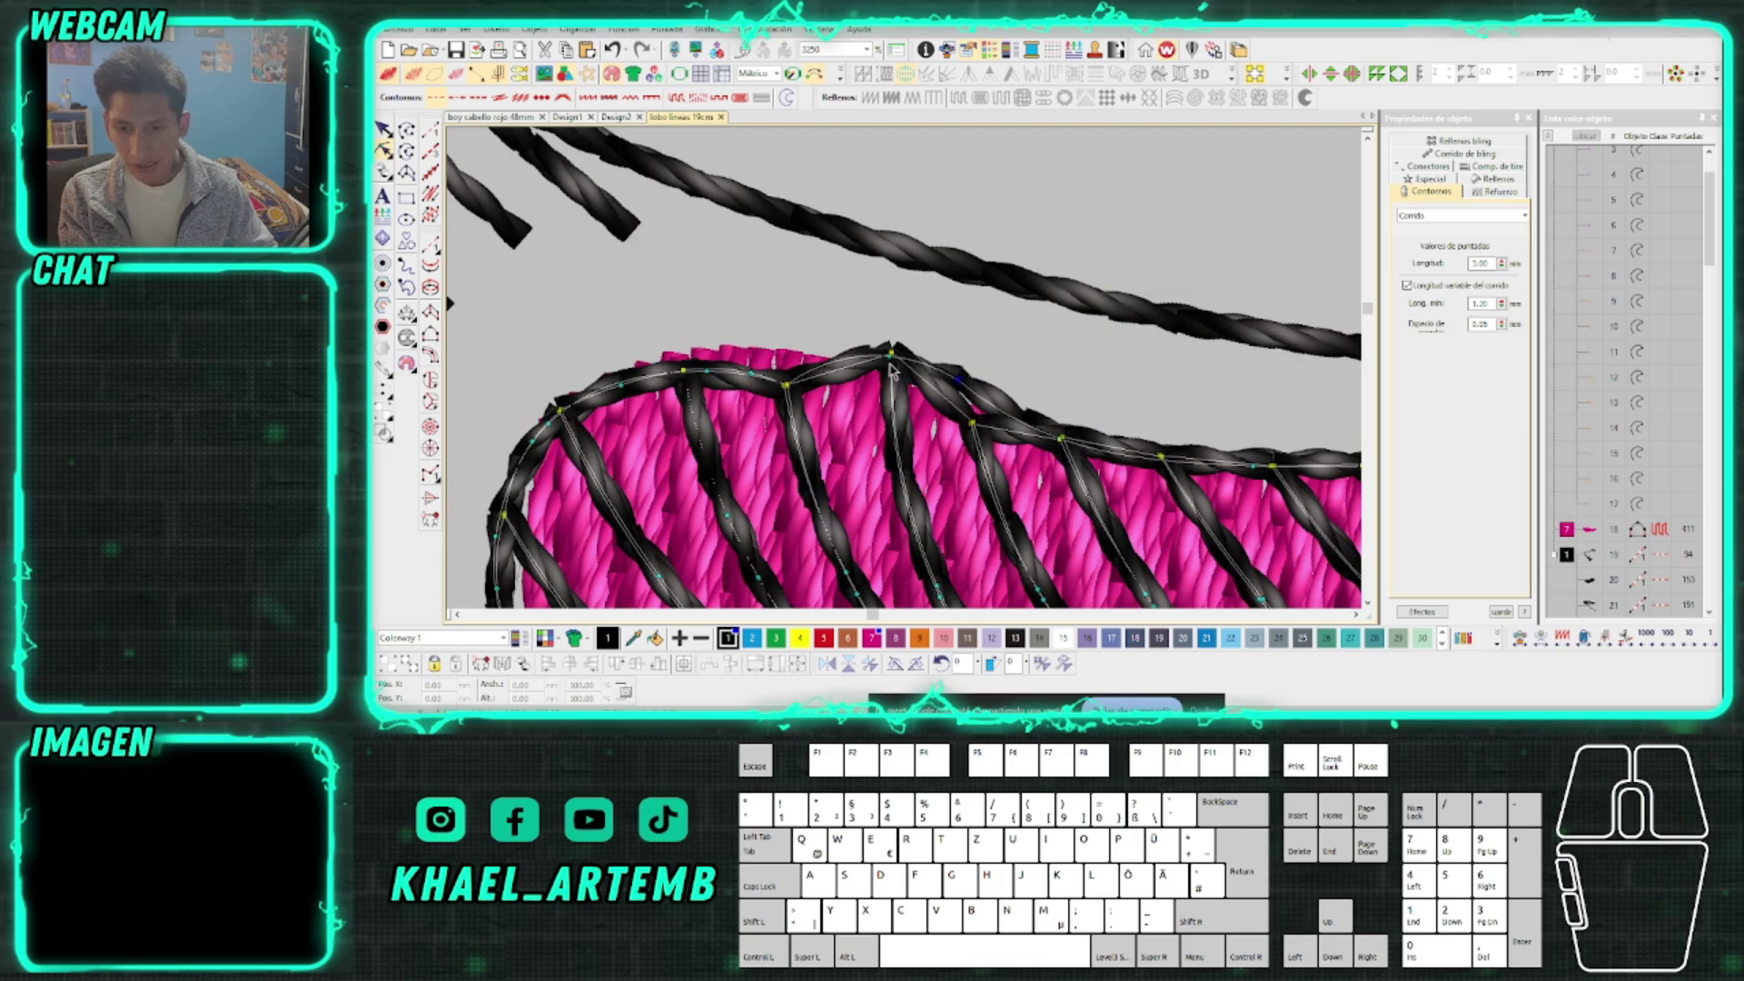
{"action": "left_click", "coordinate": [891, 361]}
{"action": "left_click", "coordinate": [970, 420]}
{"action": "left_click", "coordinate": [928, 413]}
{"action": "left_click", "coordinate": [859, 400]}
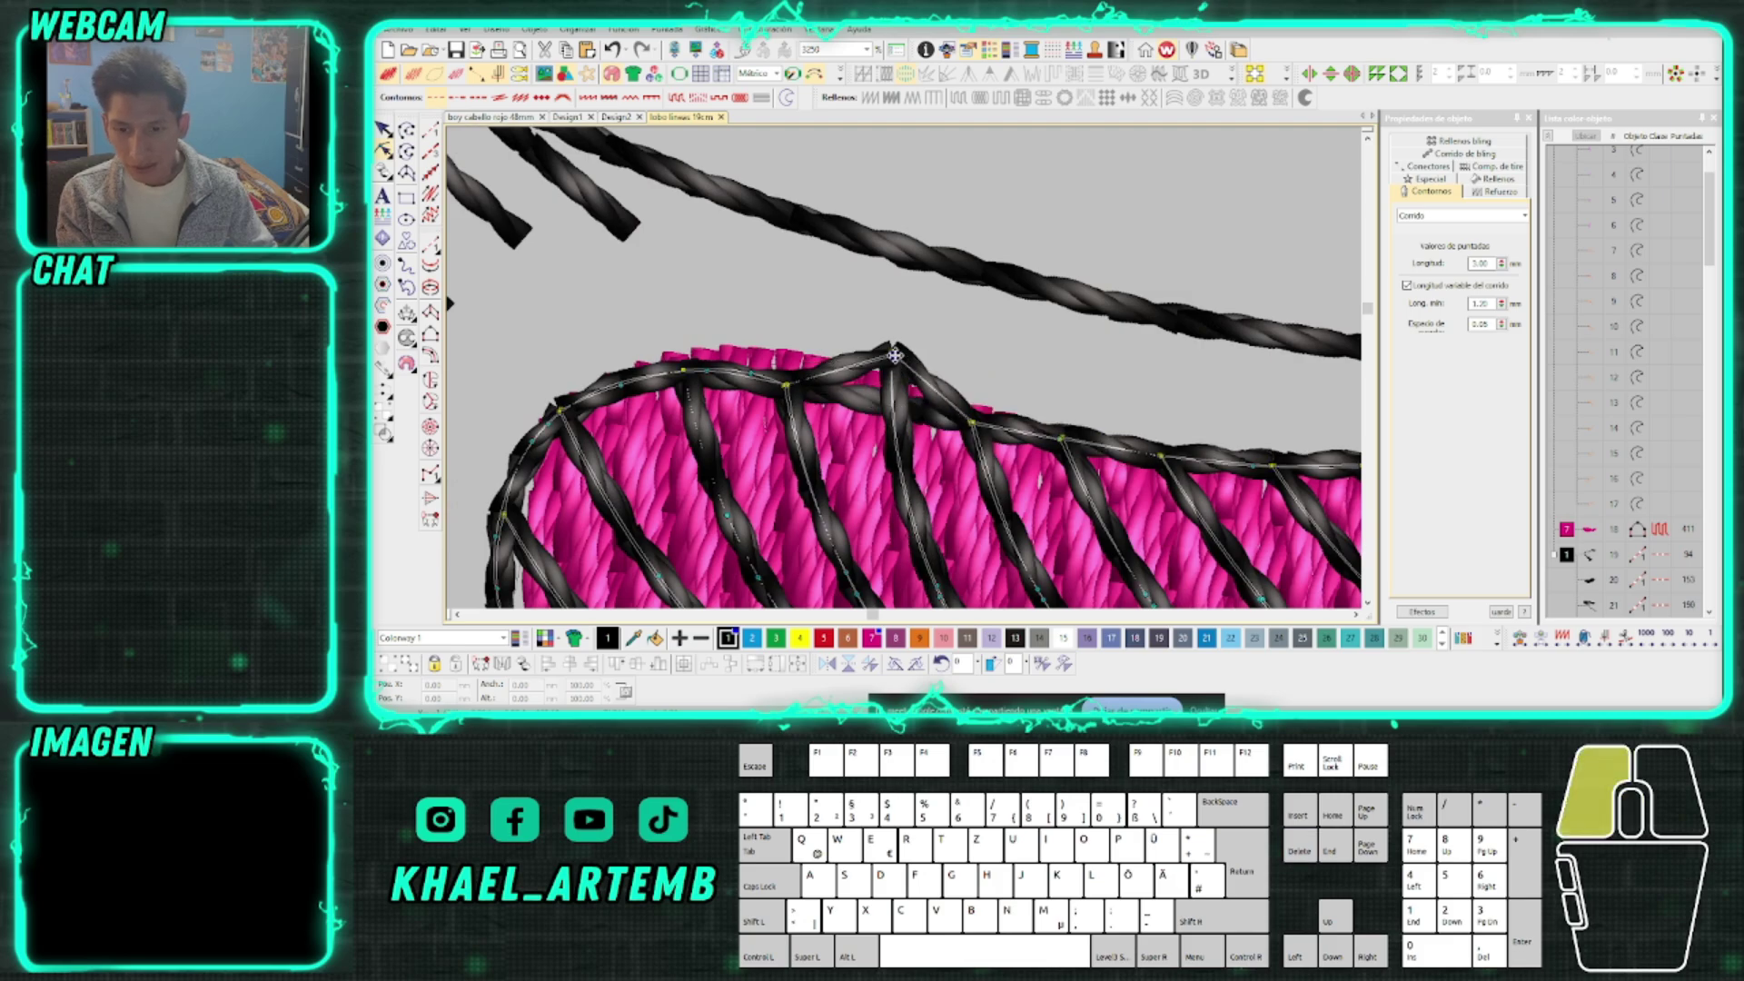
Reshape the upper edge of the magenta ear fill beneath the raised part of the black outline
{"action": "scroll", "coordinate": [906, 377], "scroll_direction": "down", "scroll_amount": 1}
{"action": "scroll", "coordinate": [905, 376], "scroll_direction": "down", "scroll_amount": 1}
{"action": "key", "text": "Escape"}
{"action": "left_click", "coordinate": [906, 375]}
{"action": "key", "text": "h"}
{"action": "left_click", "coordinate": [826, 328]}
{"action": "left_click", "coordinate": [827, 328]}
{"action": "left_click", "coordinate": [870, 343]}
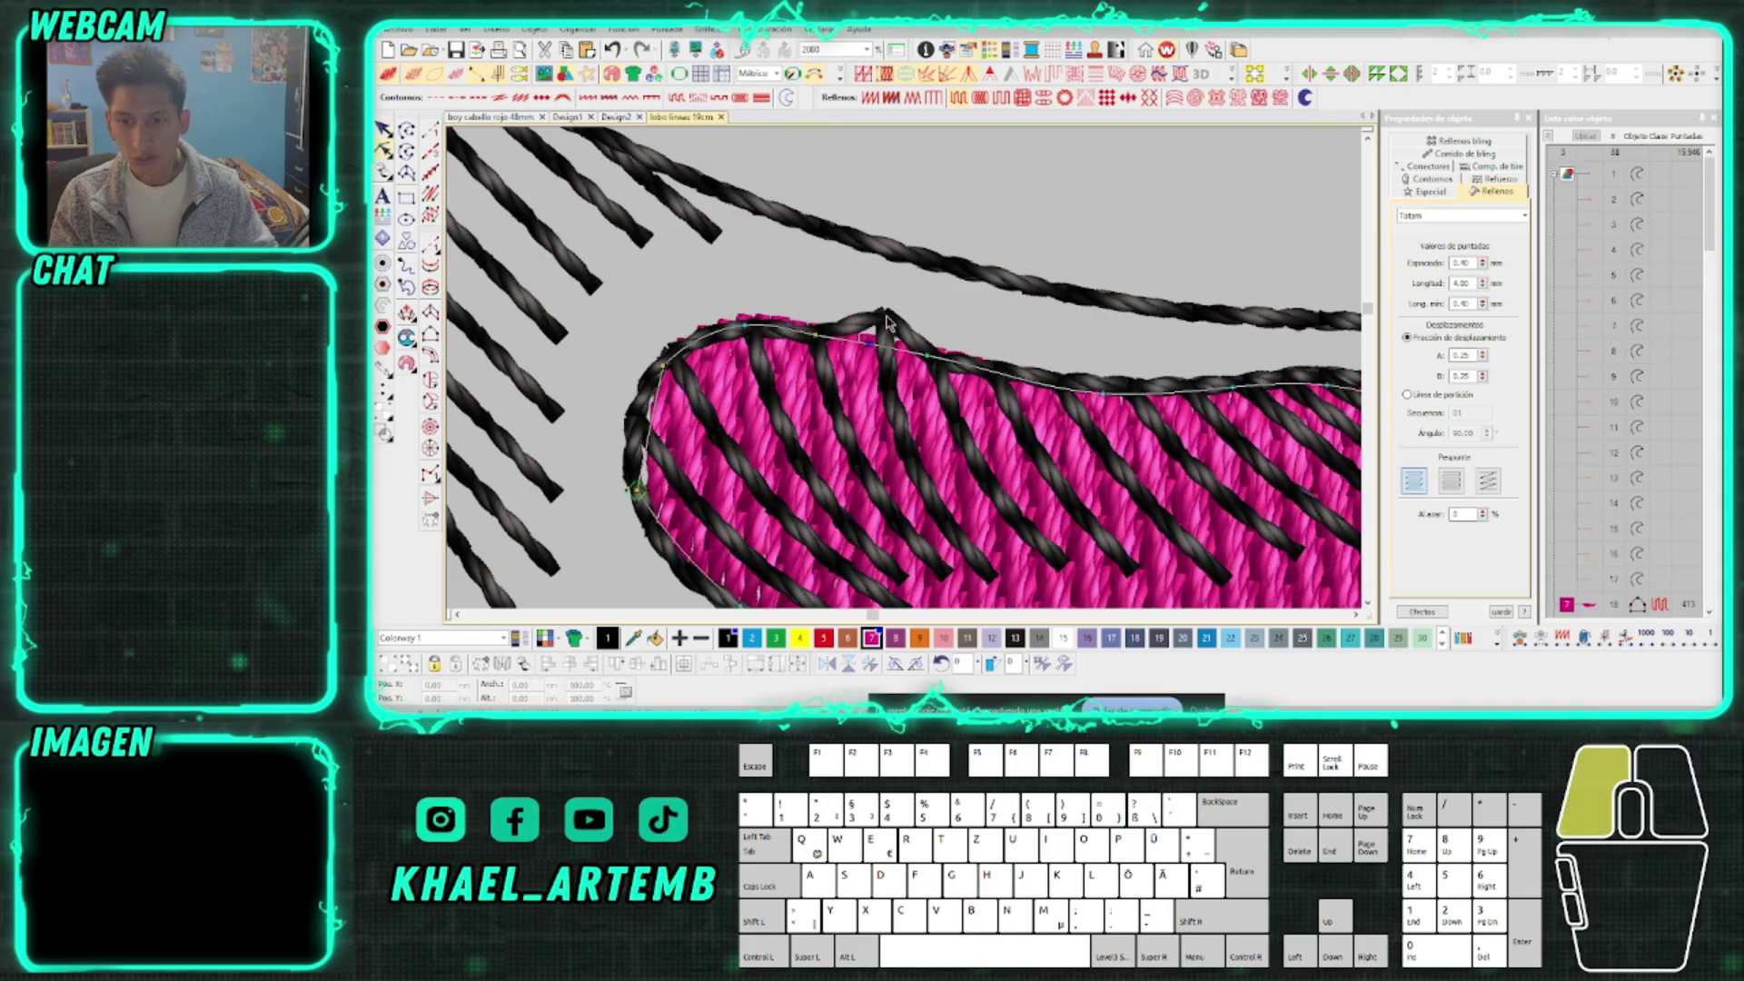
{"action": "left_click", "coordinate": [917, 359]}
{"action": "scroll", "coordinate": [905, 375], "scroll_direction": "down", "scroll_amount": 1}
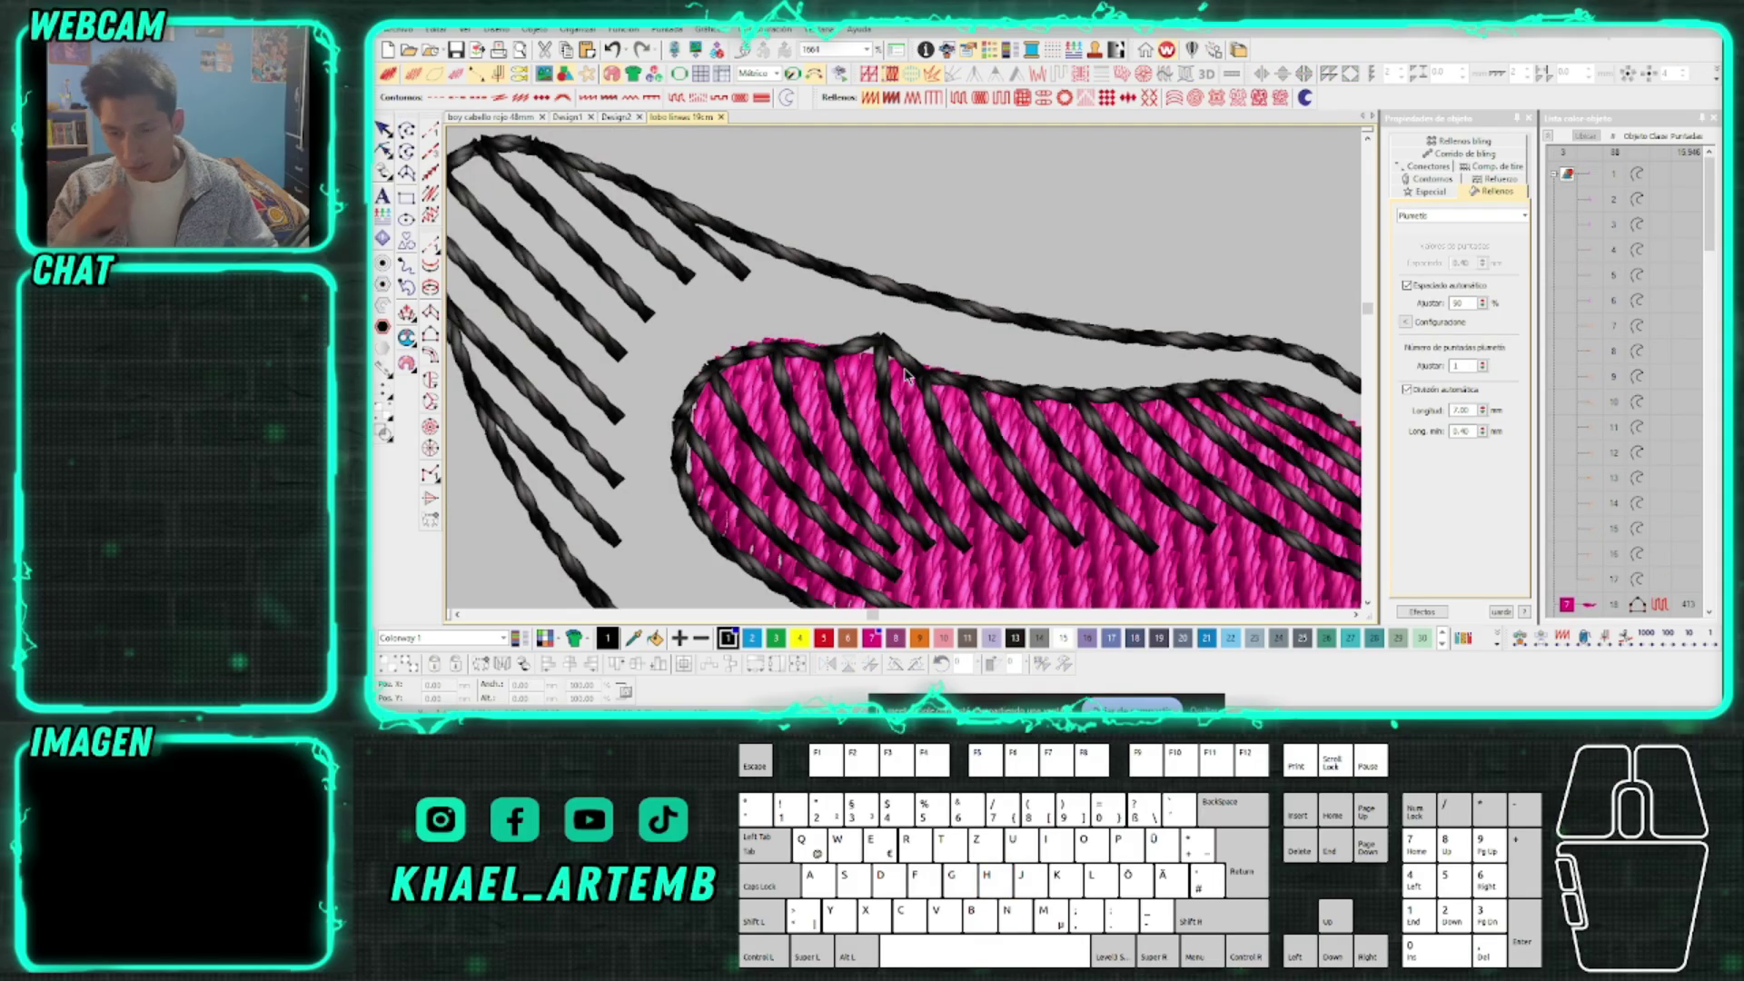
{"action": "key", "text": "0"}
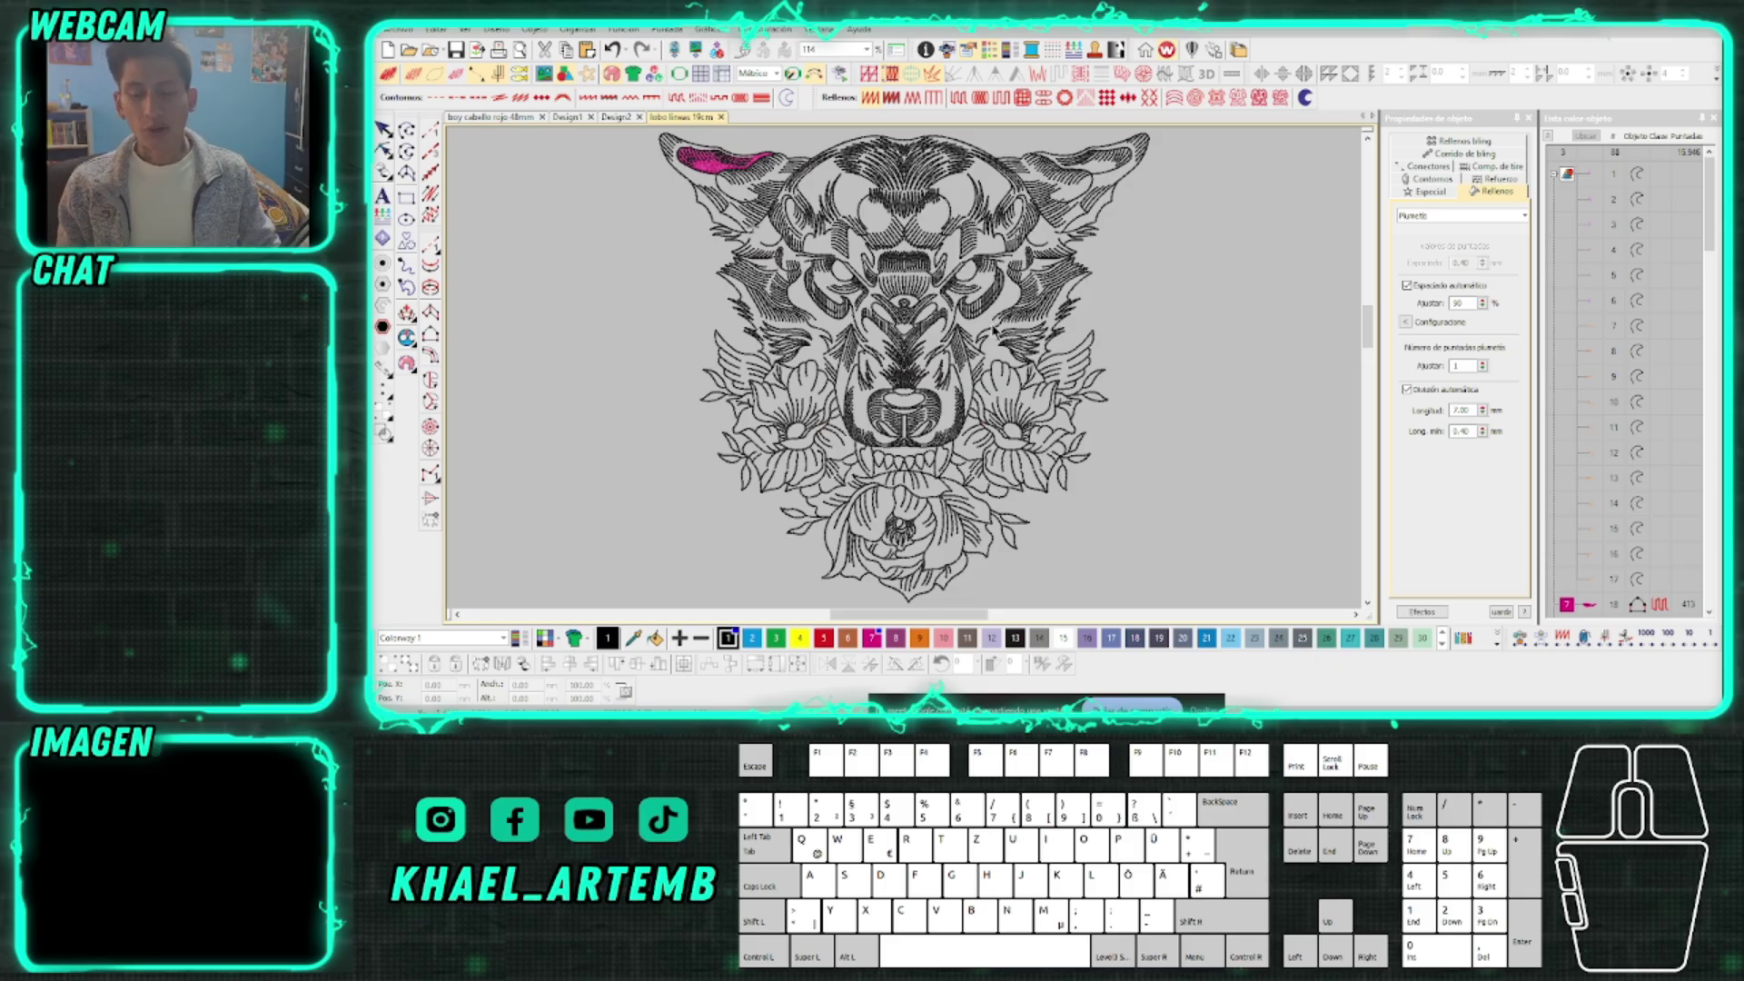
Switch to the file explorer and browse the design thumbnails in the AaDiseños Internet folder inside DISEÑOS WILCOM PC on Google Drive
{"action": "key", "text": "alt+Tab"}
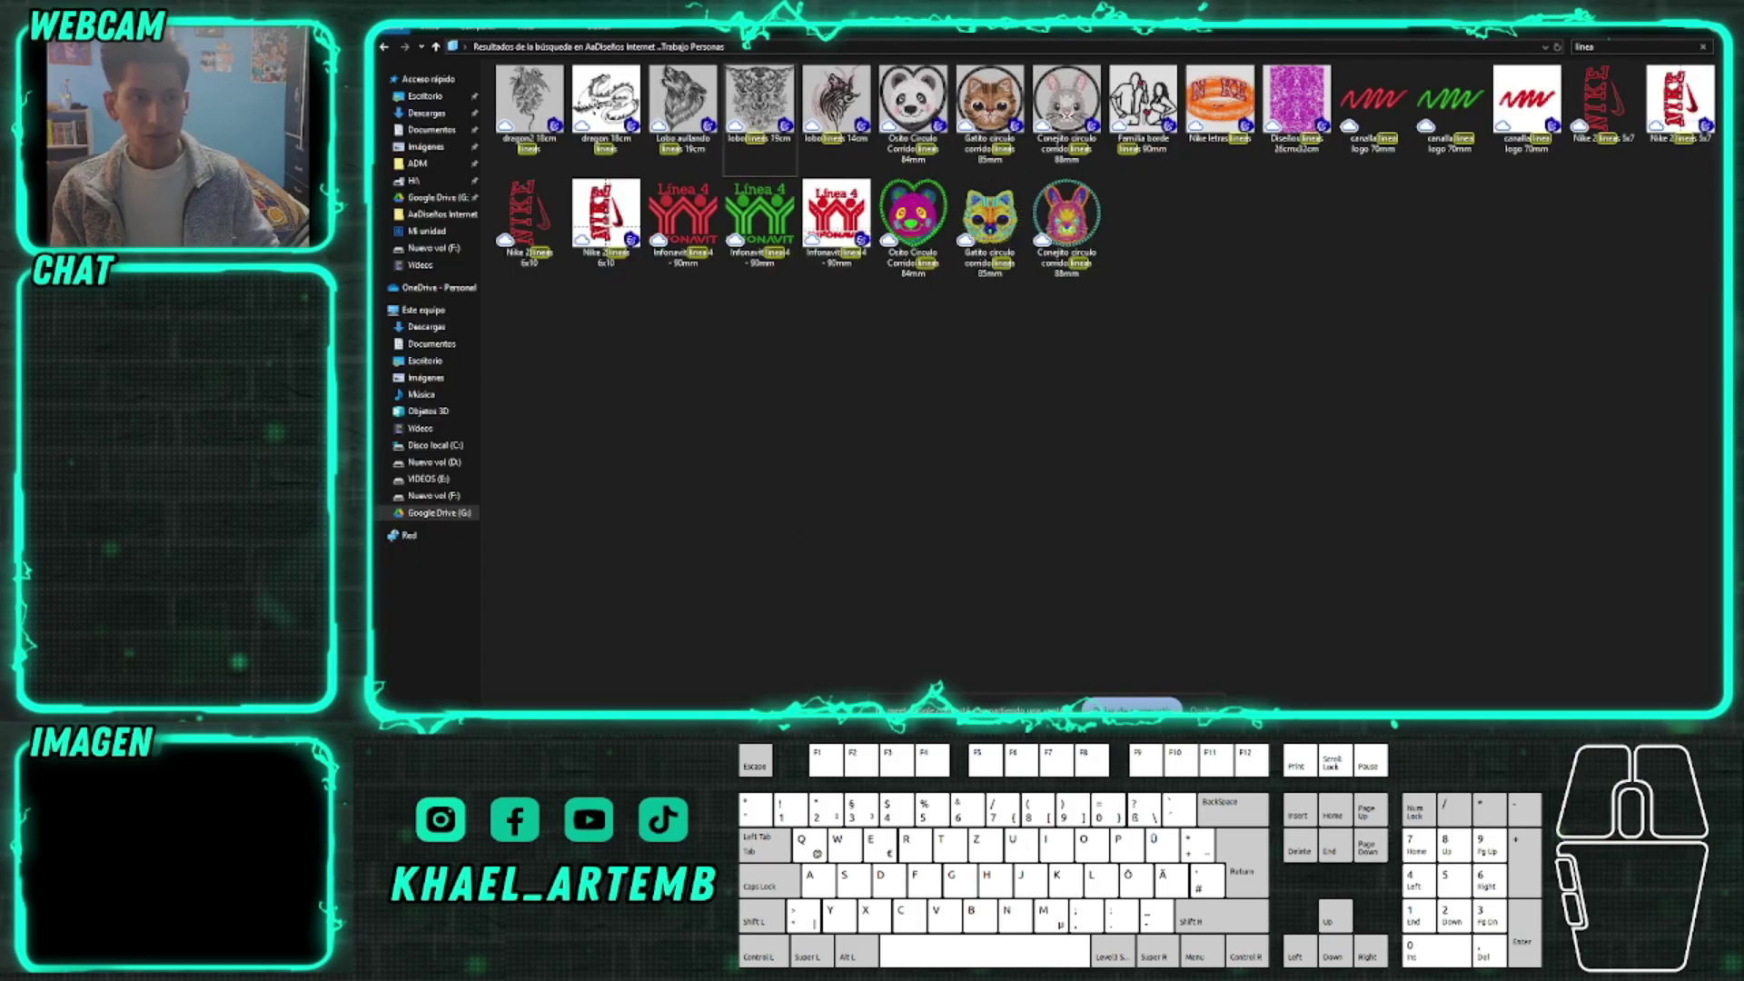
{"action": "left_click", "coordinate": [439, 513]}
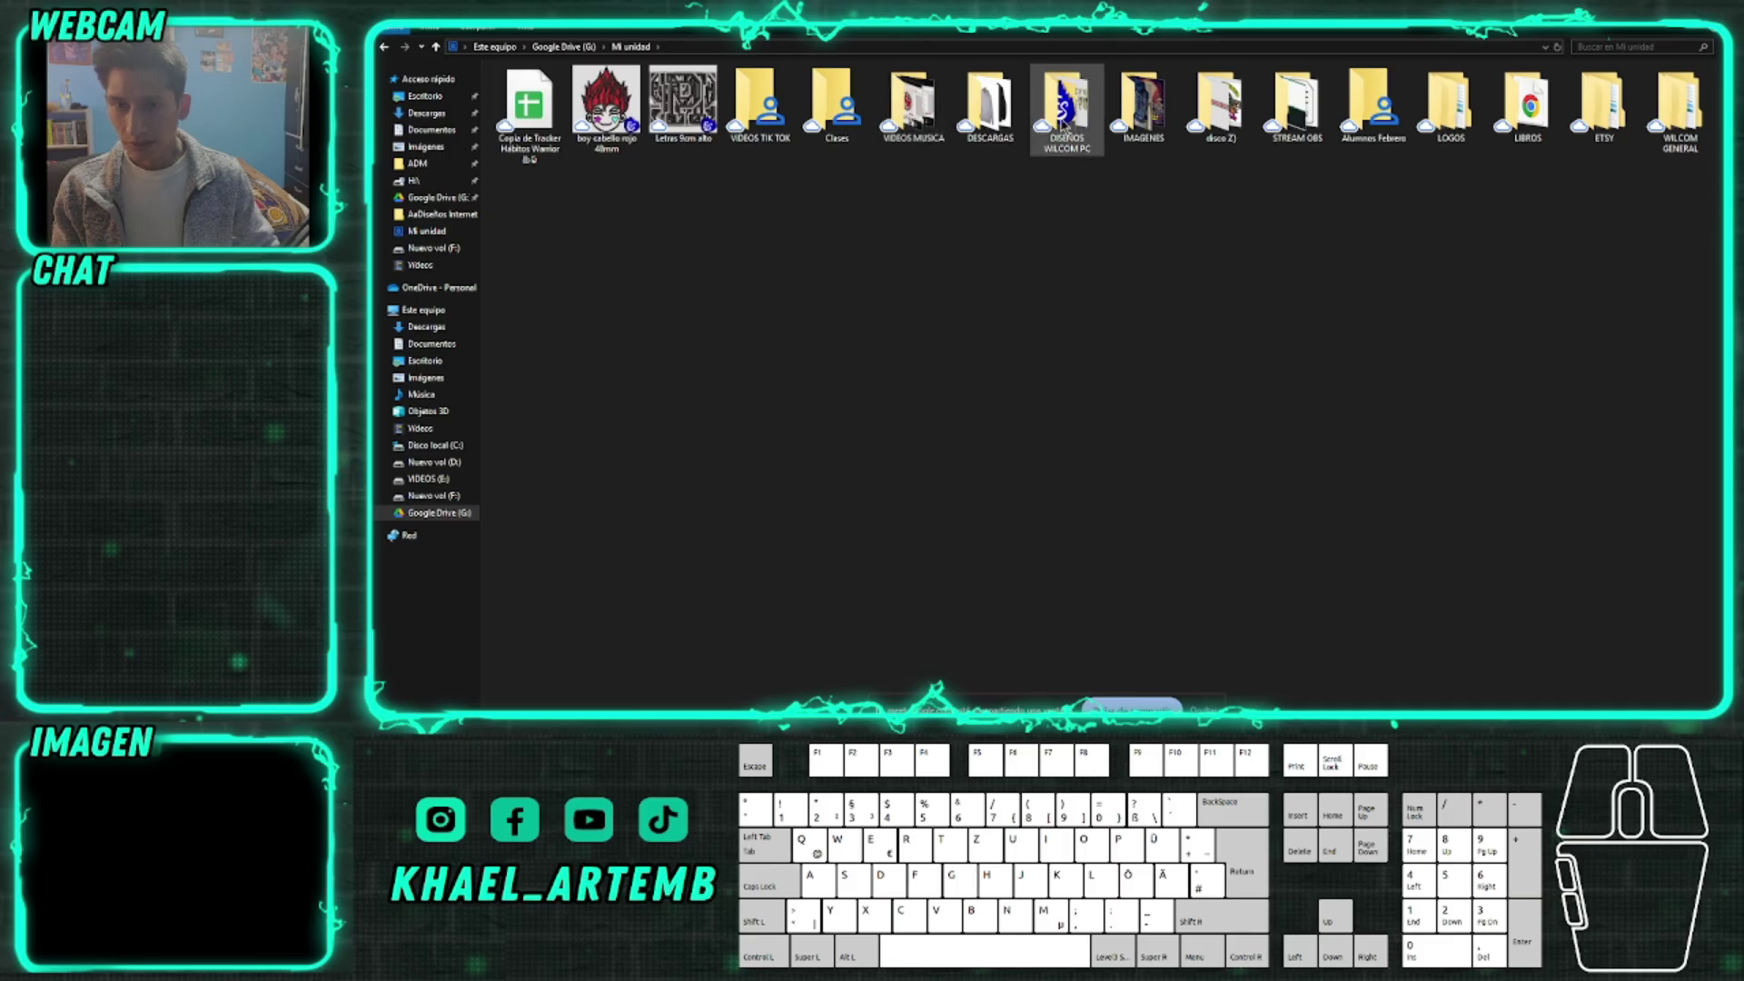
{"action": "double_click", "coordinate": [1067, 108]}
{"action": "double_click", "coordinate": [530, 107]}
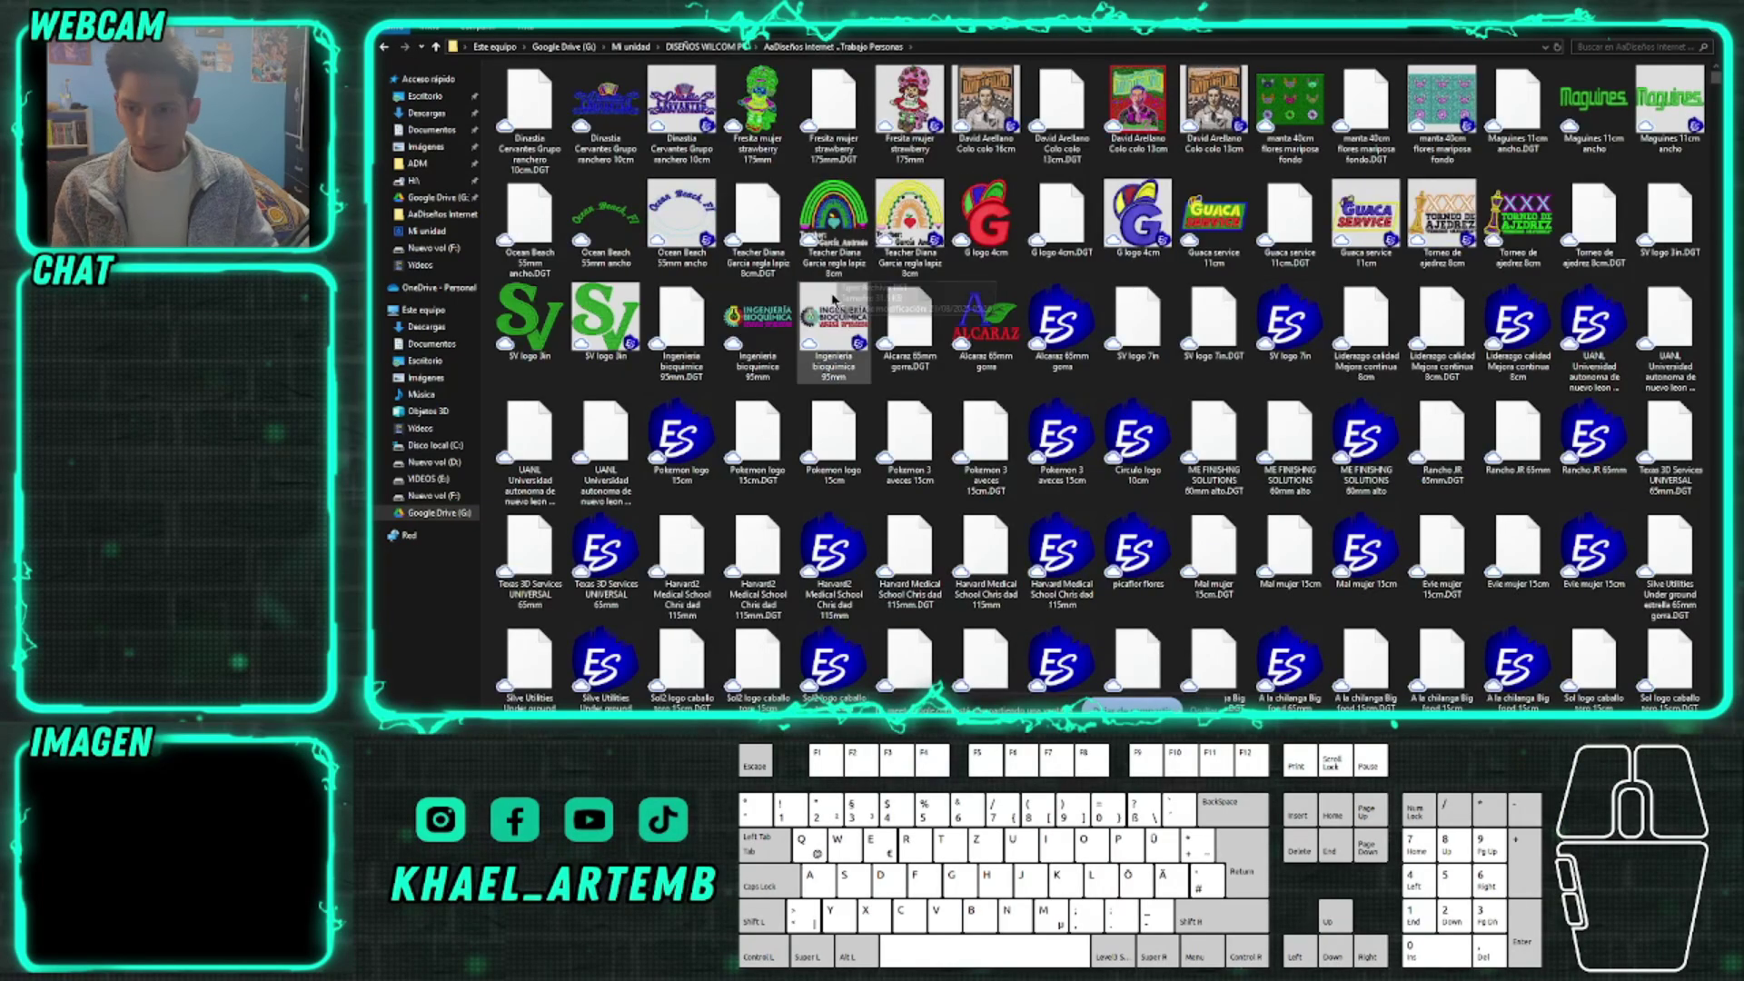
{"action": "scroll", "coordinate": [832, 311], "scroll_direction": "down", "scroll_amount": 2}
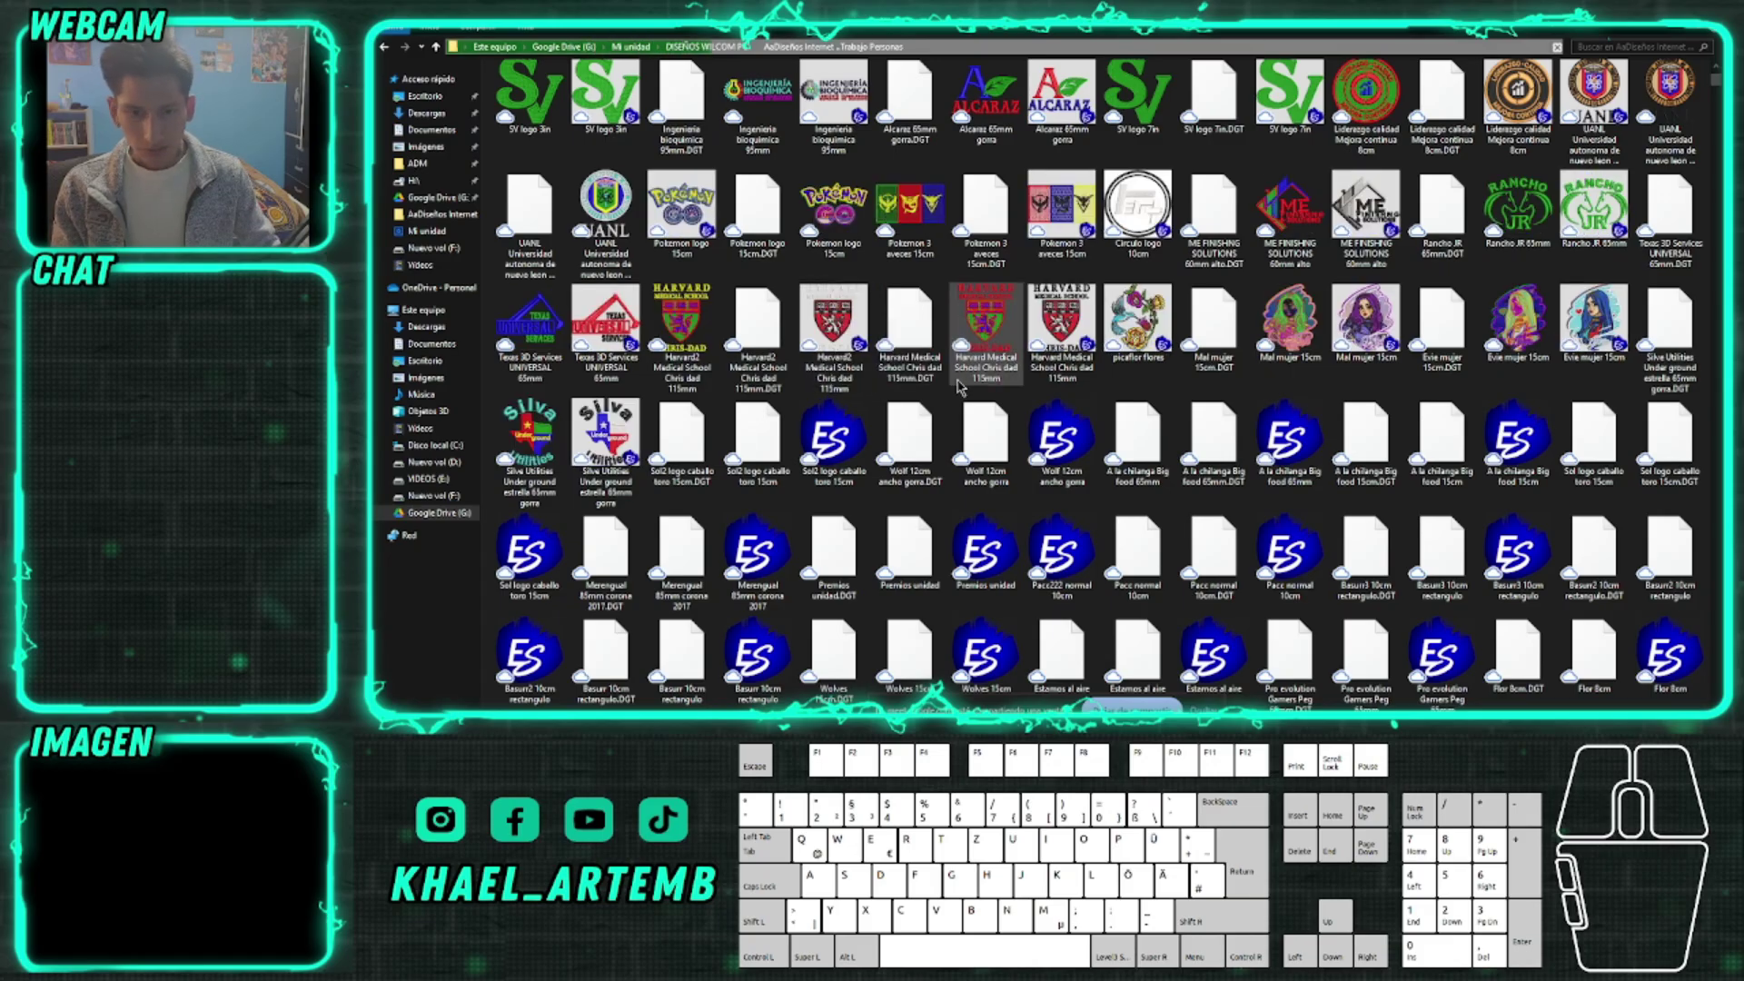
{"action": "scroll", "coordinate": [990, 395], "scroll_direction": "down", "scroll_amount": 3}
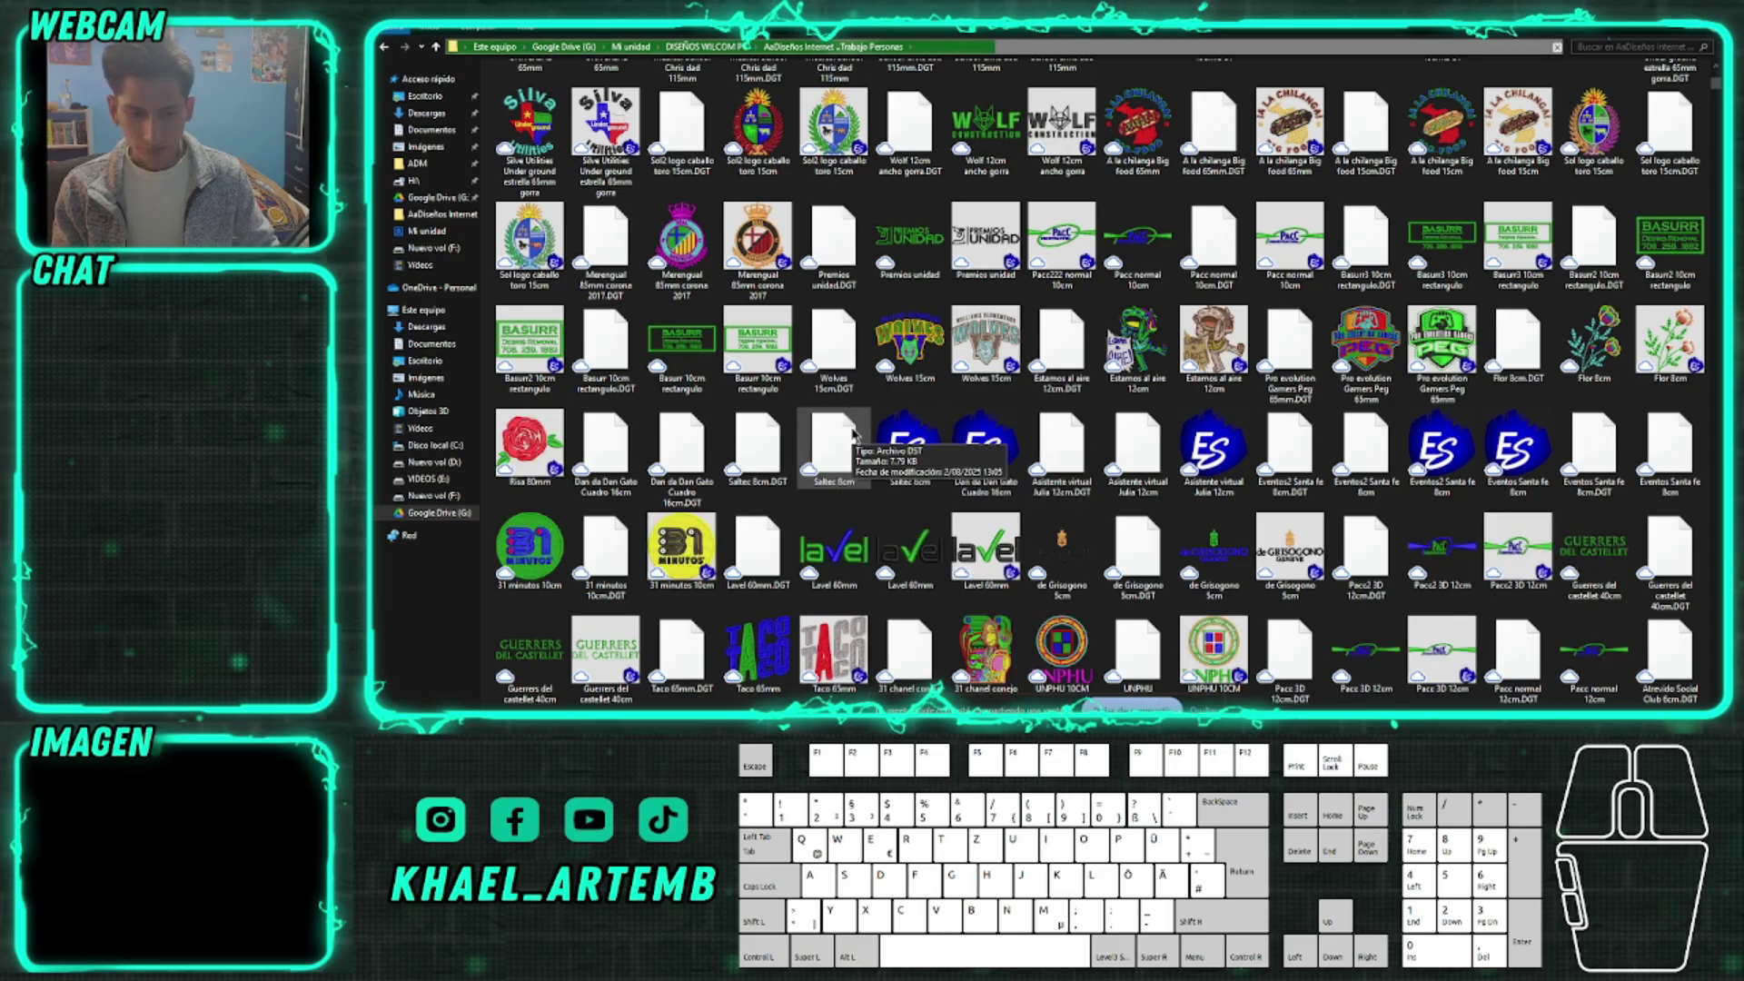
{"action": "scroll", "coordinate": [852, 434], "scroll_direction": "down", "scroll_amount": 3}
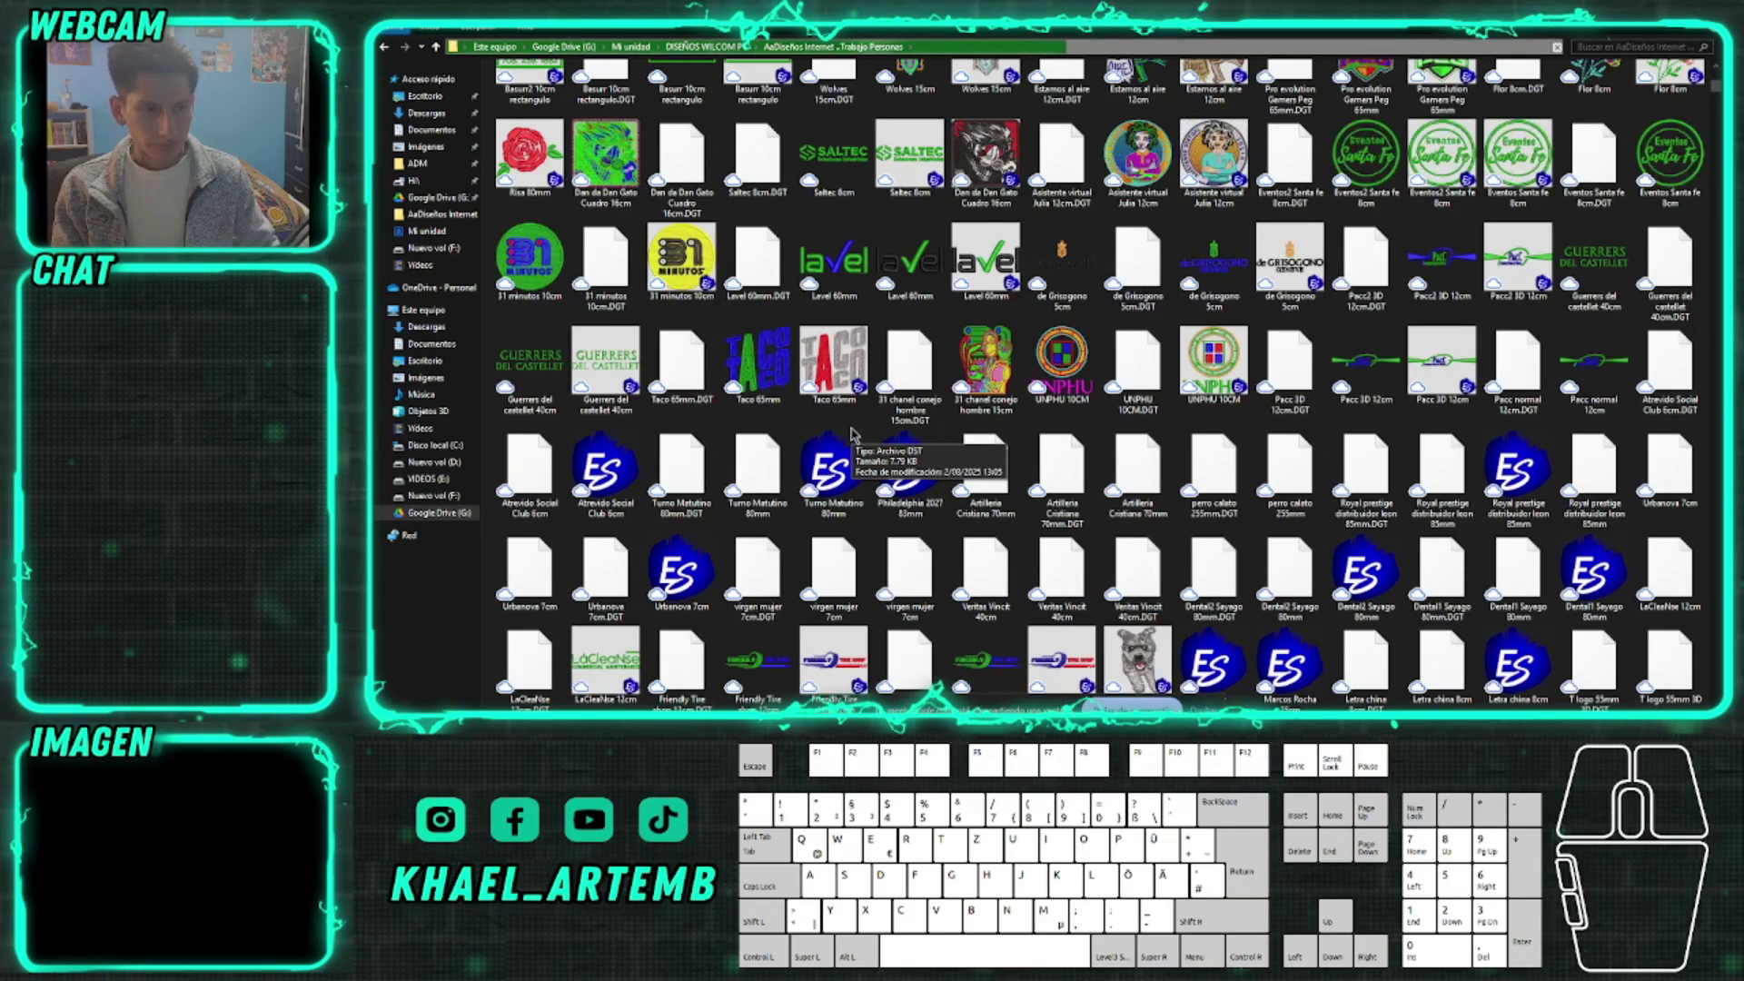
{"action": "scroll", "coordinate": [852, 434], "scroll_direction": "down", "scroll_amount": 3}
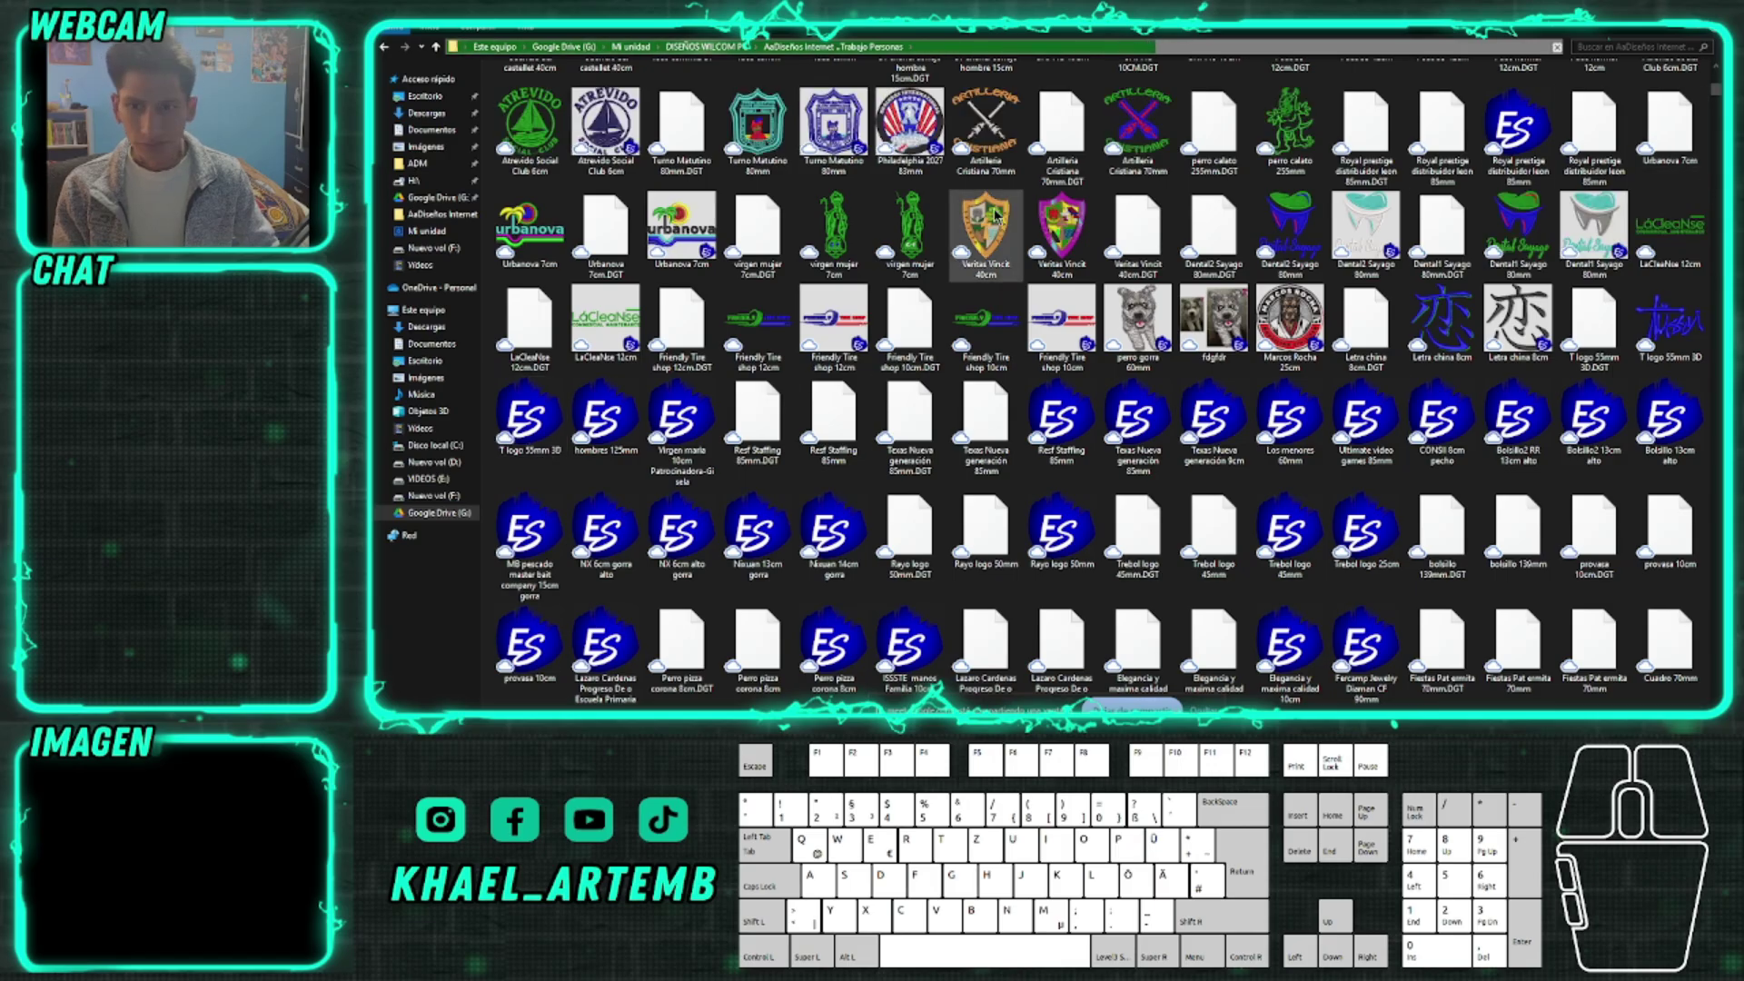
{"action": "scroll", "coordinate": [999, 227], "scroll_direction": "up", "scroll_amount": 3}
{"action": "scroll", "coordinate": [1000, 230], "scroll_direction": "up", "scroll_amount": 8}
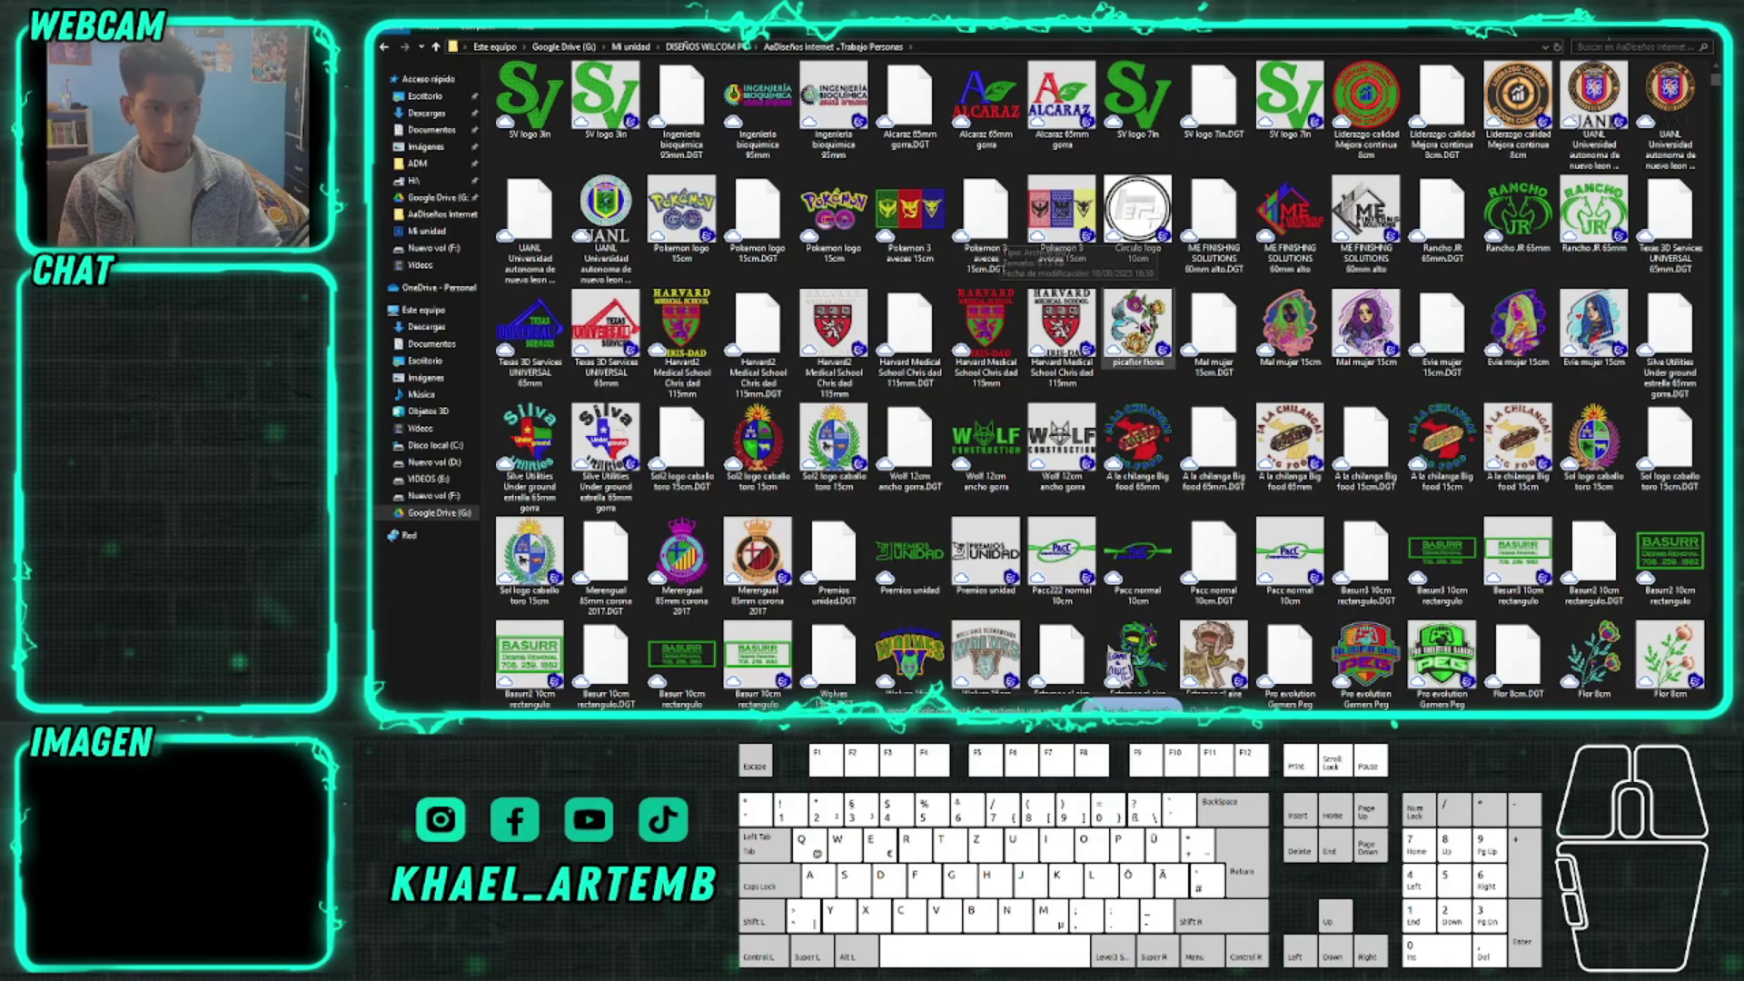
{"action": "key", "text": "alt+Tab"}
{"action": "scroll", "coordinate": [876, 382], "scroll_direction": "down", "scroll_amount": 2}
{"action": "scroll", "coordinate": [905, 445], "scroll_direction": "up", "scroll_amount": 4}
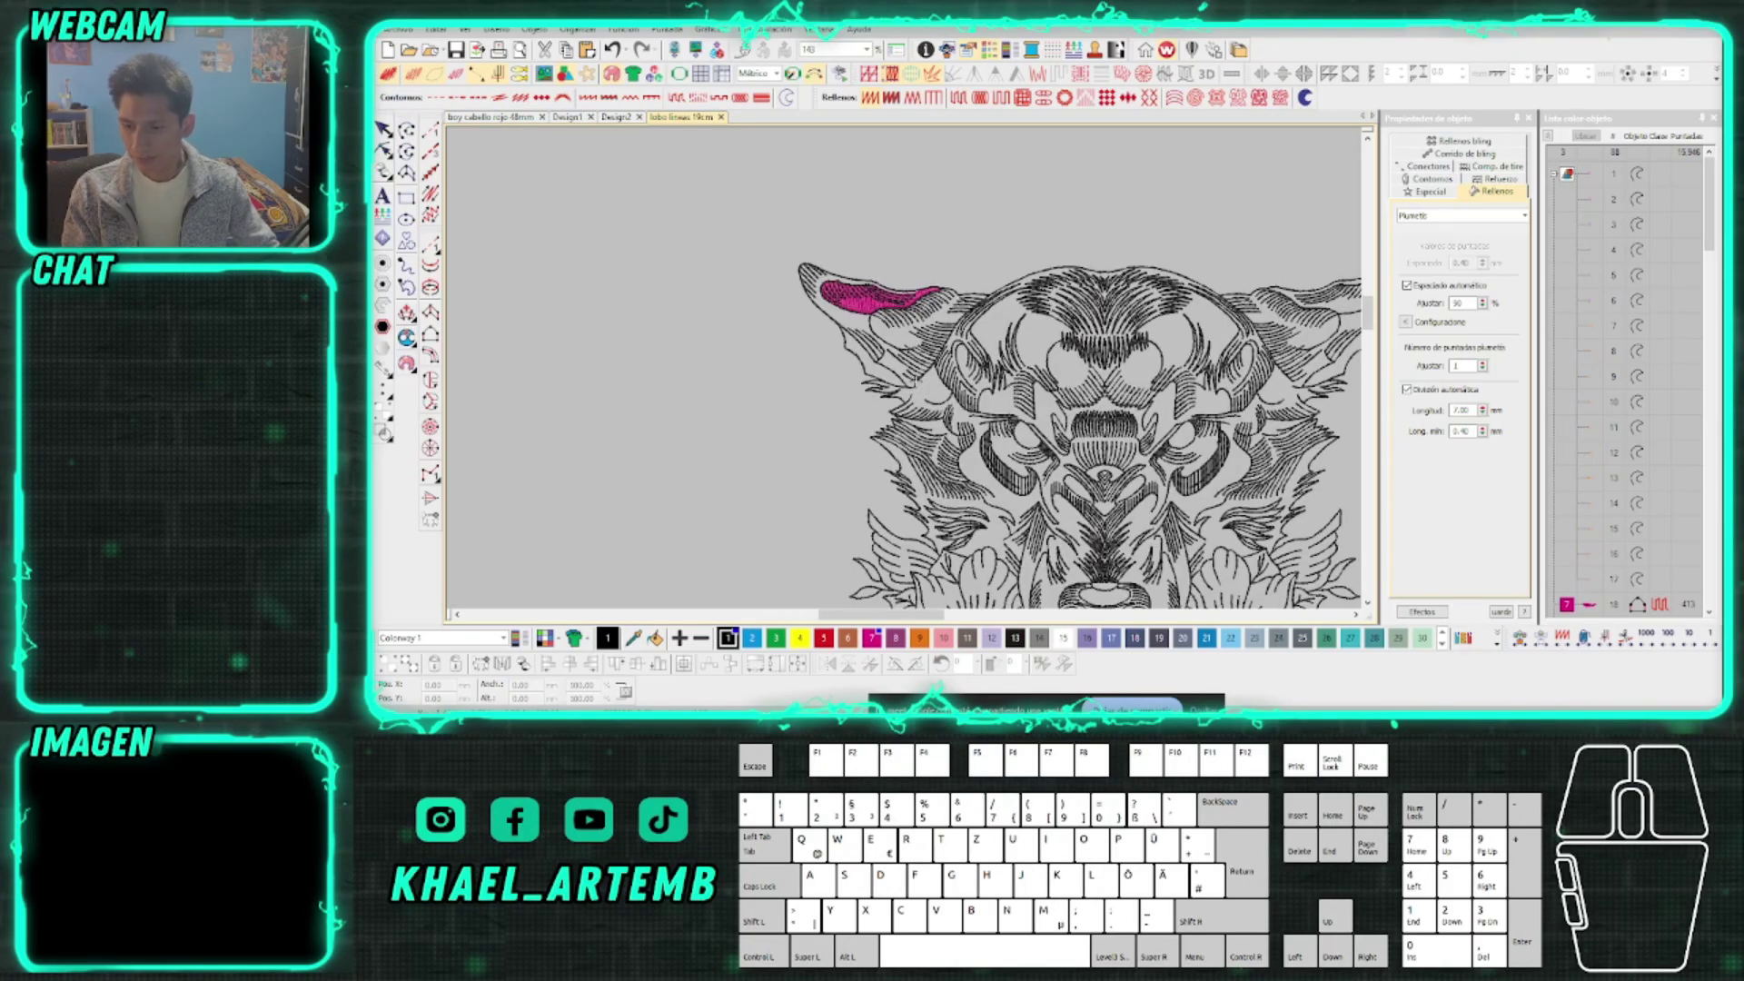
{"action": "scroll", "coordinate": [1048, 539], "scroll_direction": "down", "scroll_amount": 2}
Switch to the file explorer and open the Stich vaca 8cm design from the FAMILIA DISEÑOS folder in Wilcom
{"action": "key", "text": "alt+Tab"}
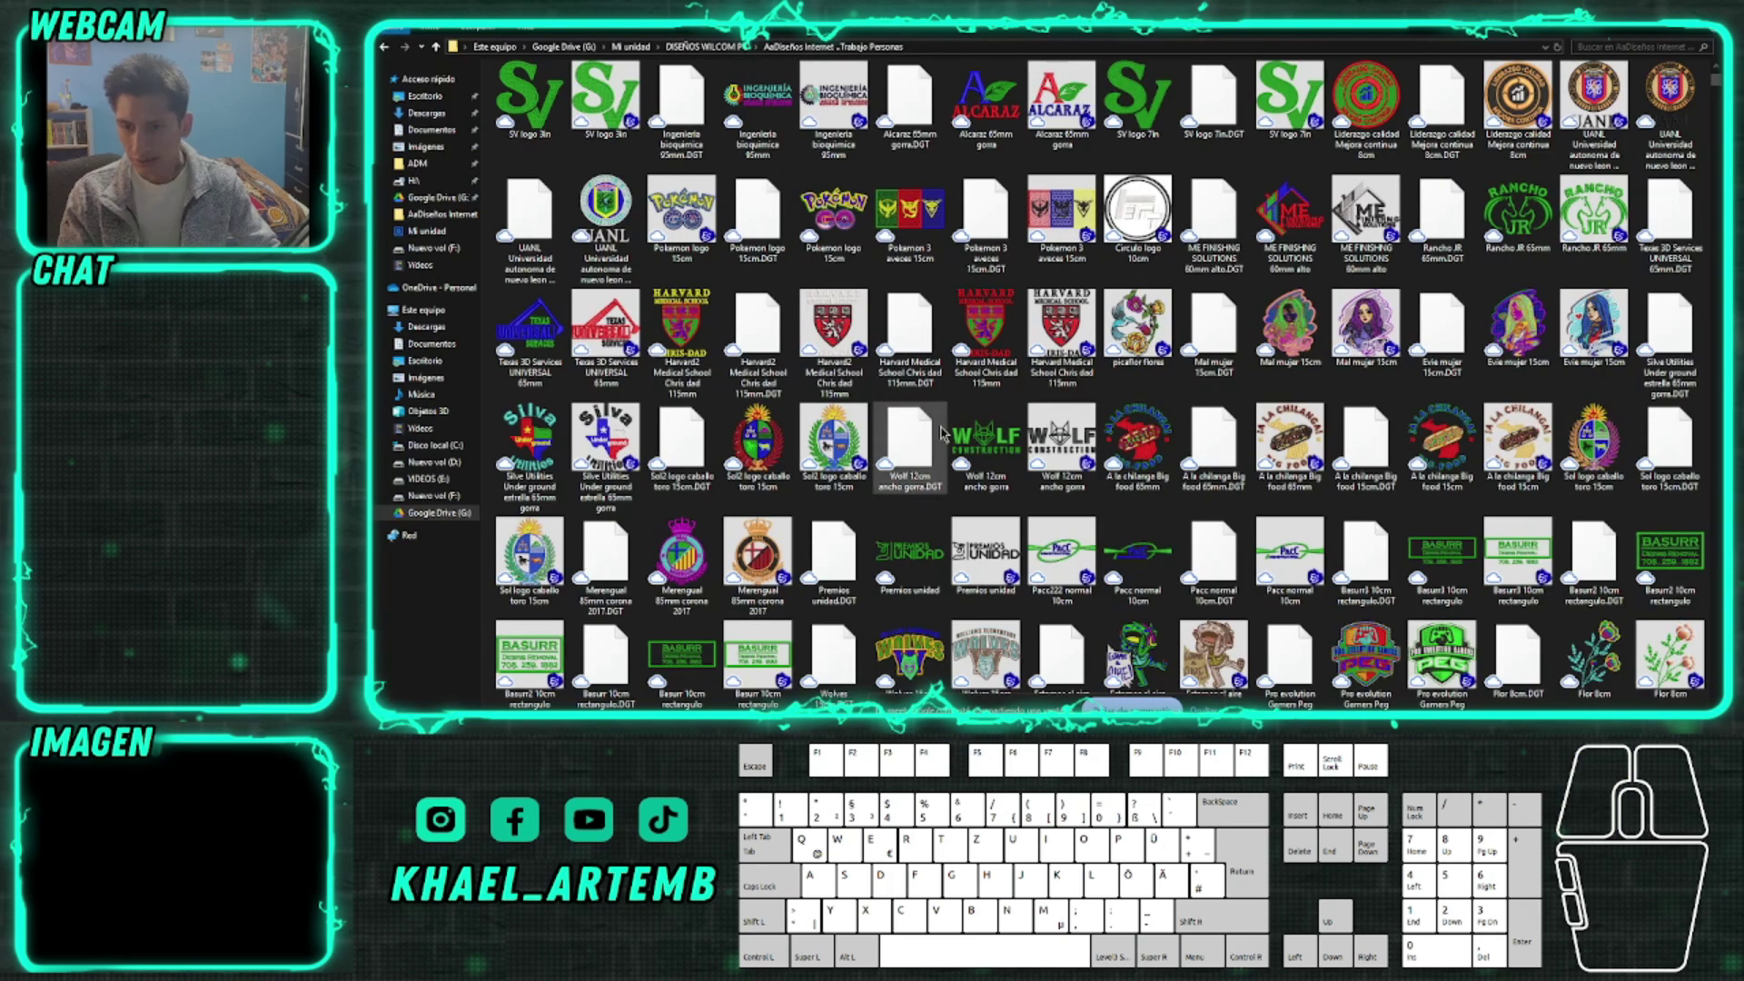
{"action": "scroll", "coordinate": [942, 434], "scroll_direction": "down", "scroll_amount": 8}
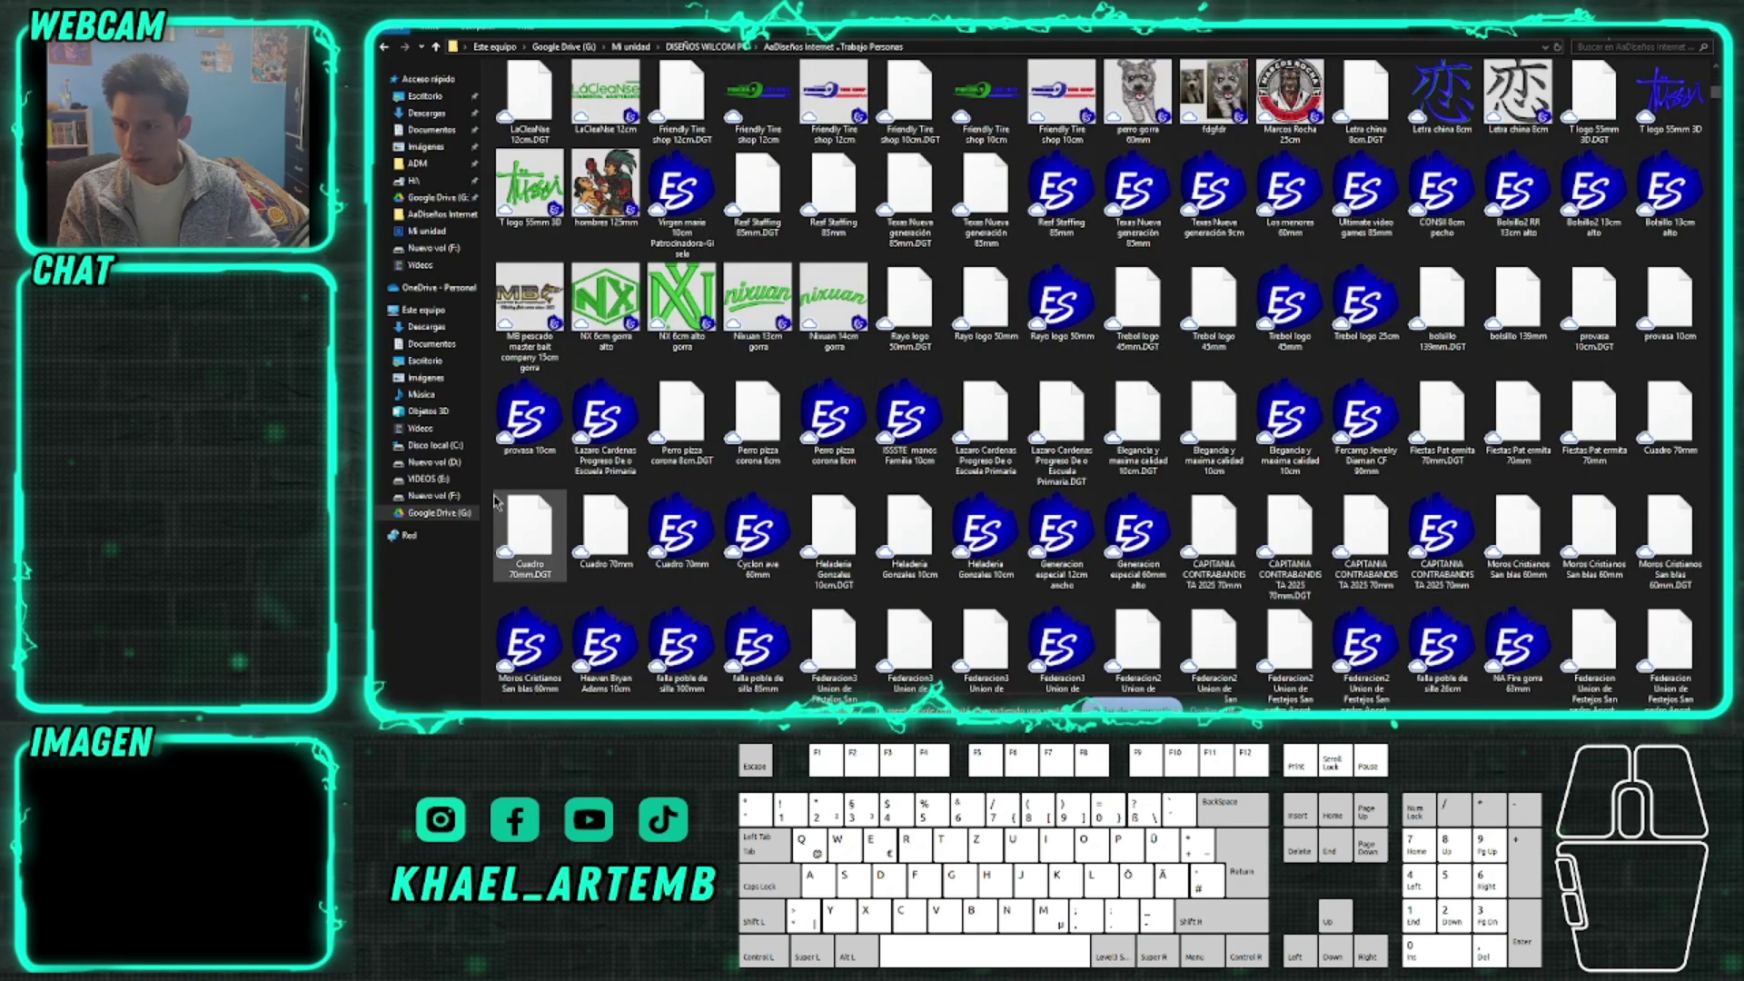
{"action": "key", "text": "alt+Left"}
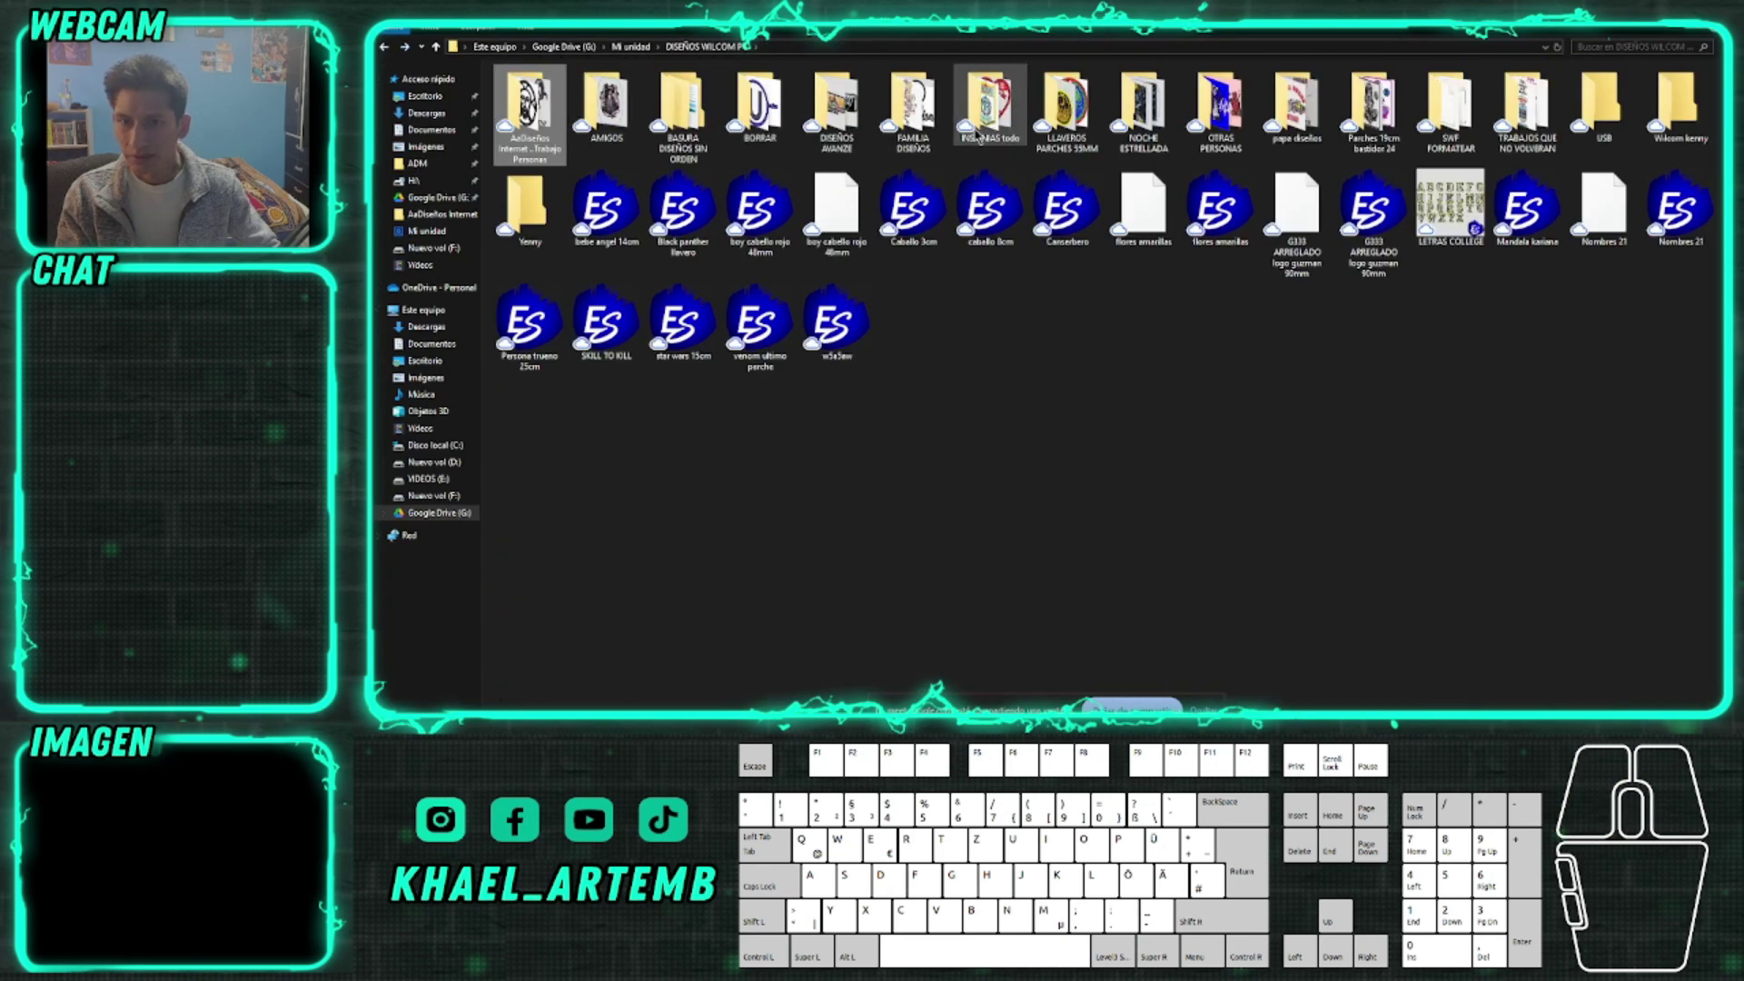
{"action": "double_click", "coordinate": [918, 121]}
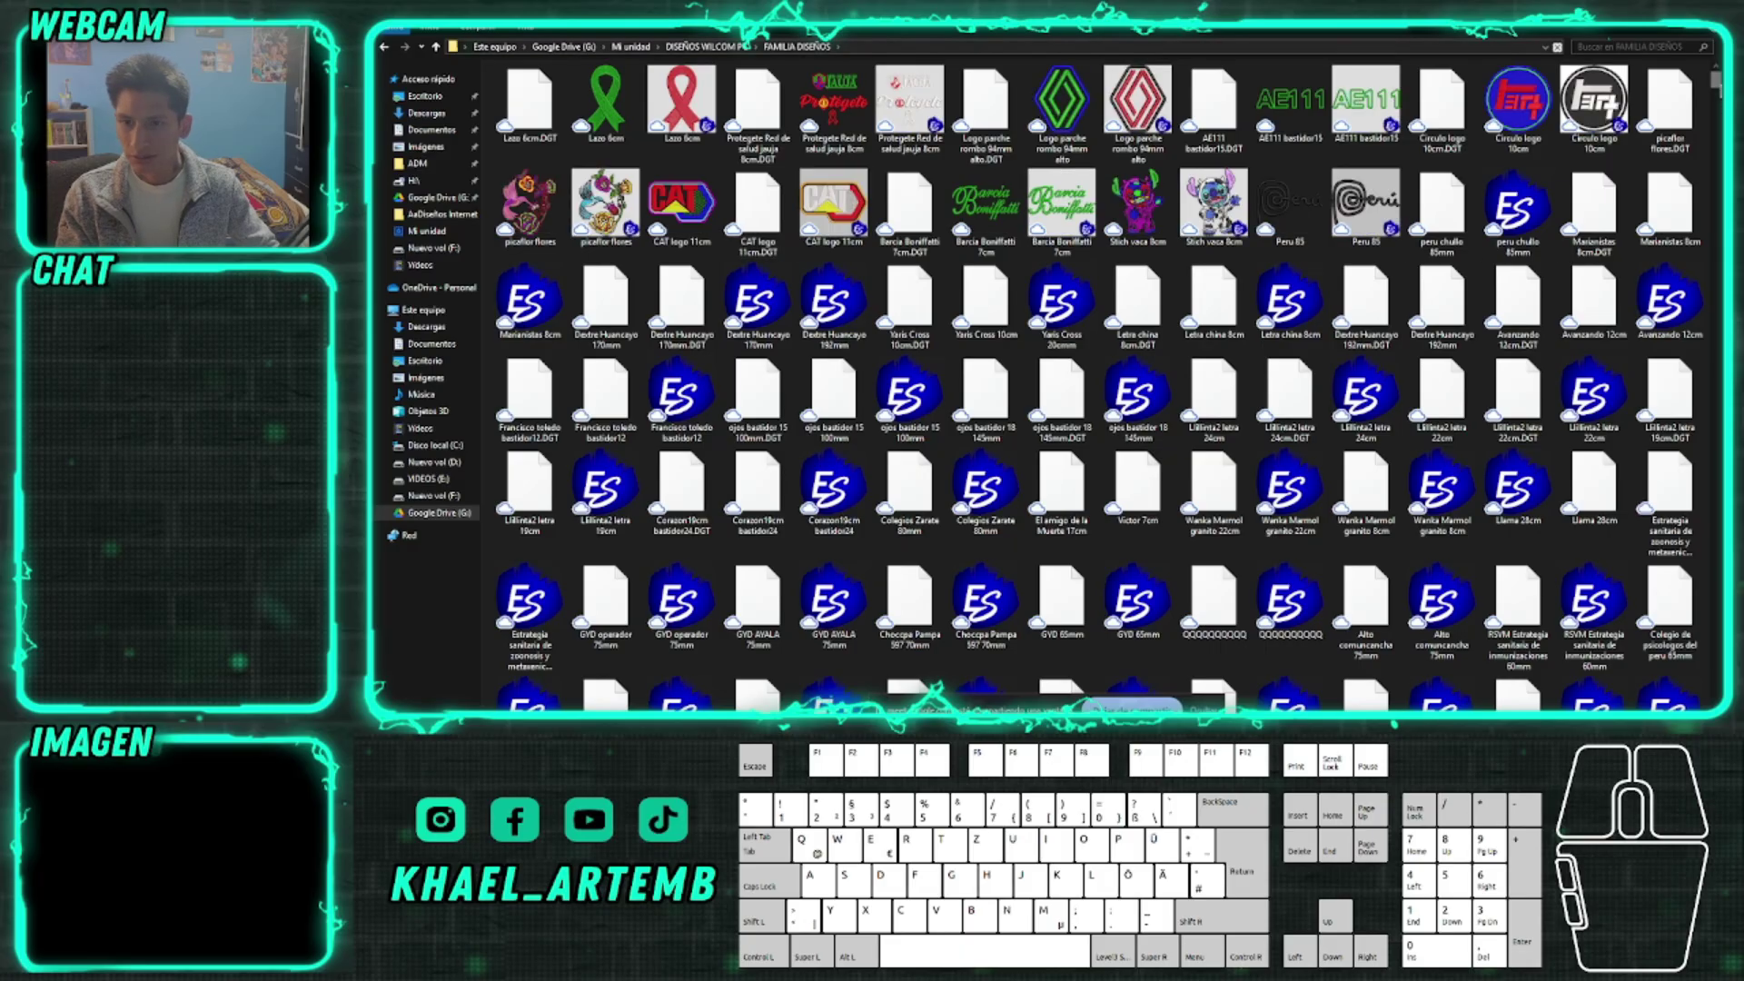
{"action": "key", "text": "alt+Tab"}
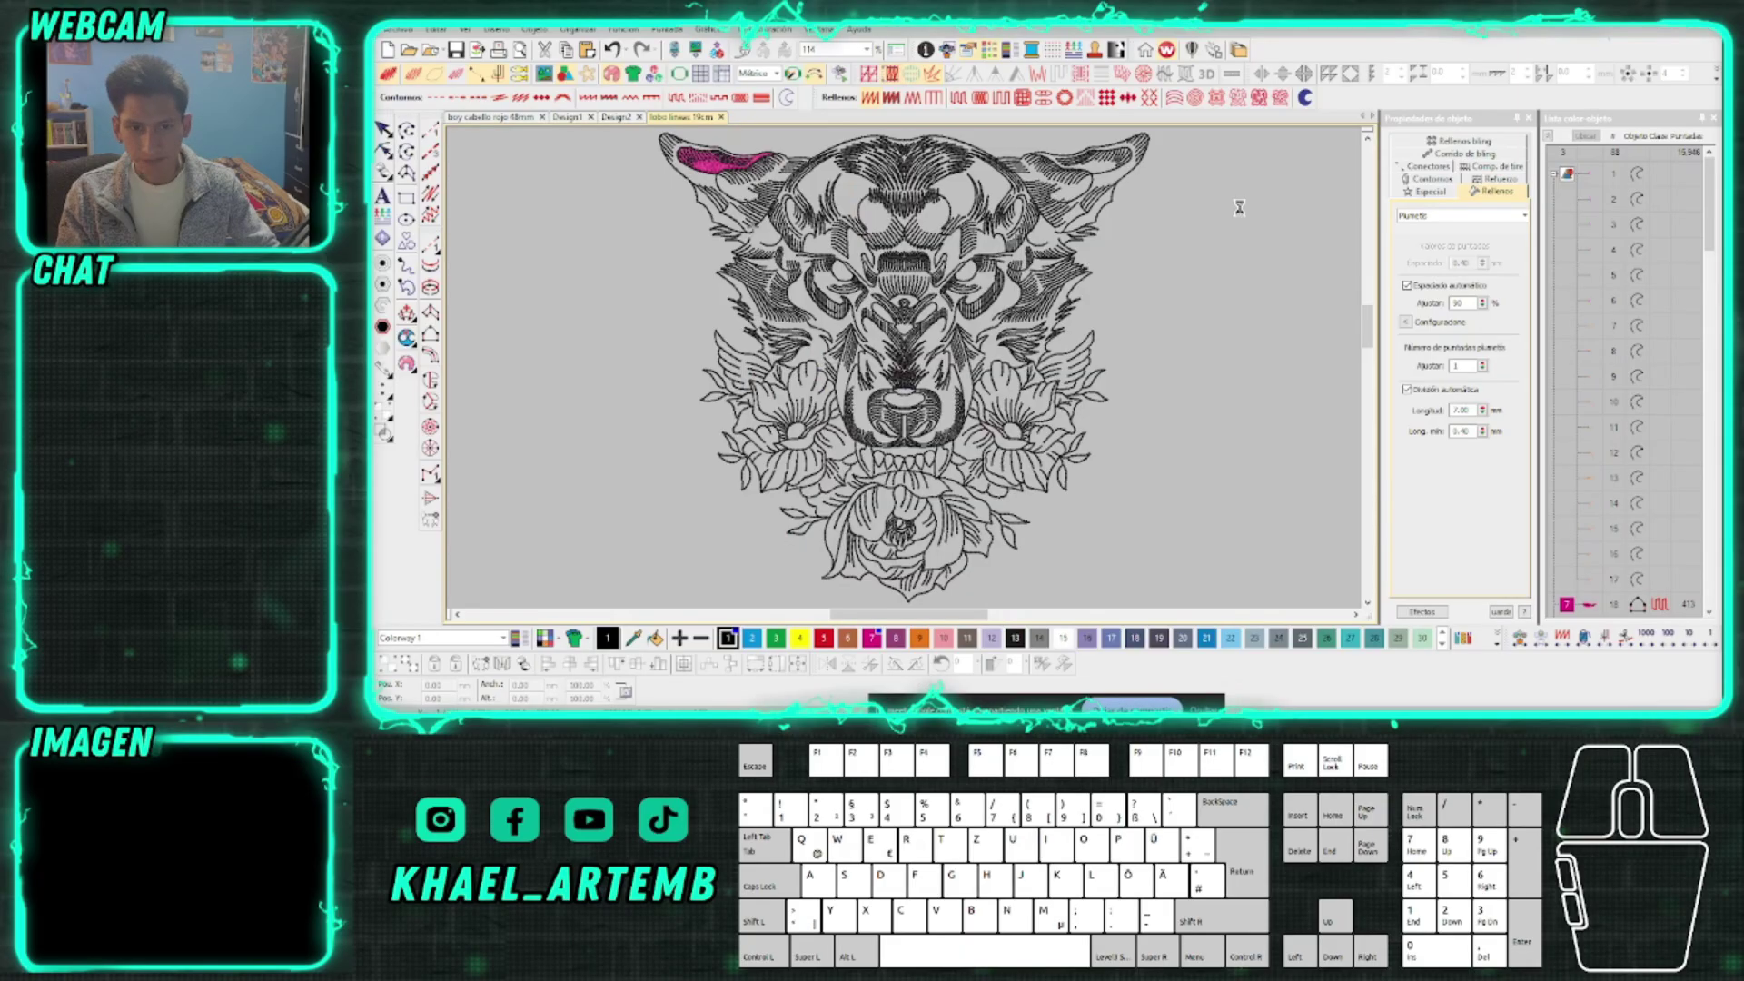
{"action": "scroll", "coordinate": [906, 372], "scroll_direction": "up", "scroll_amount": 3}
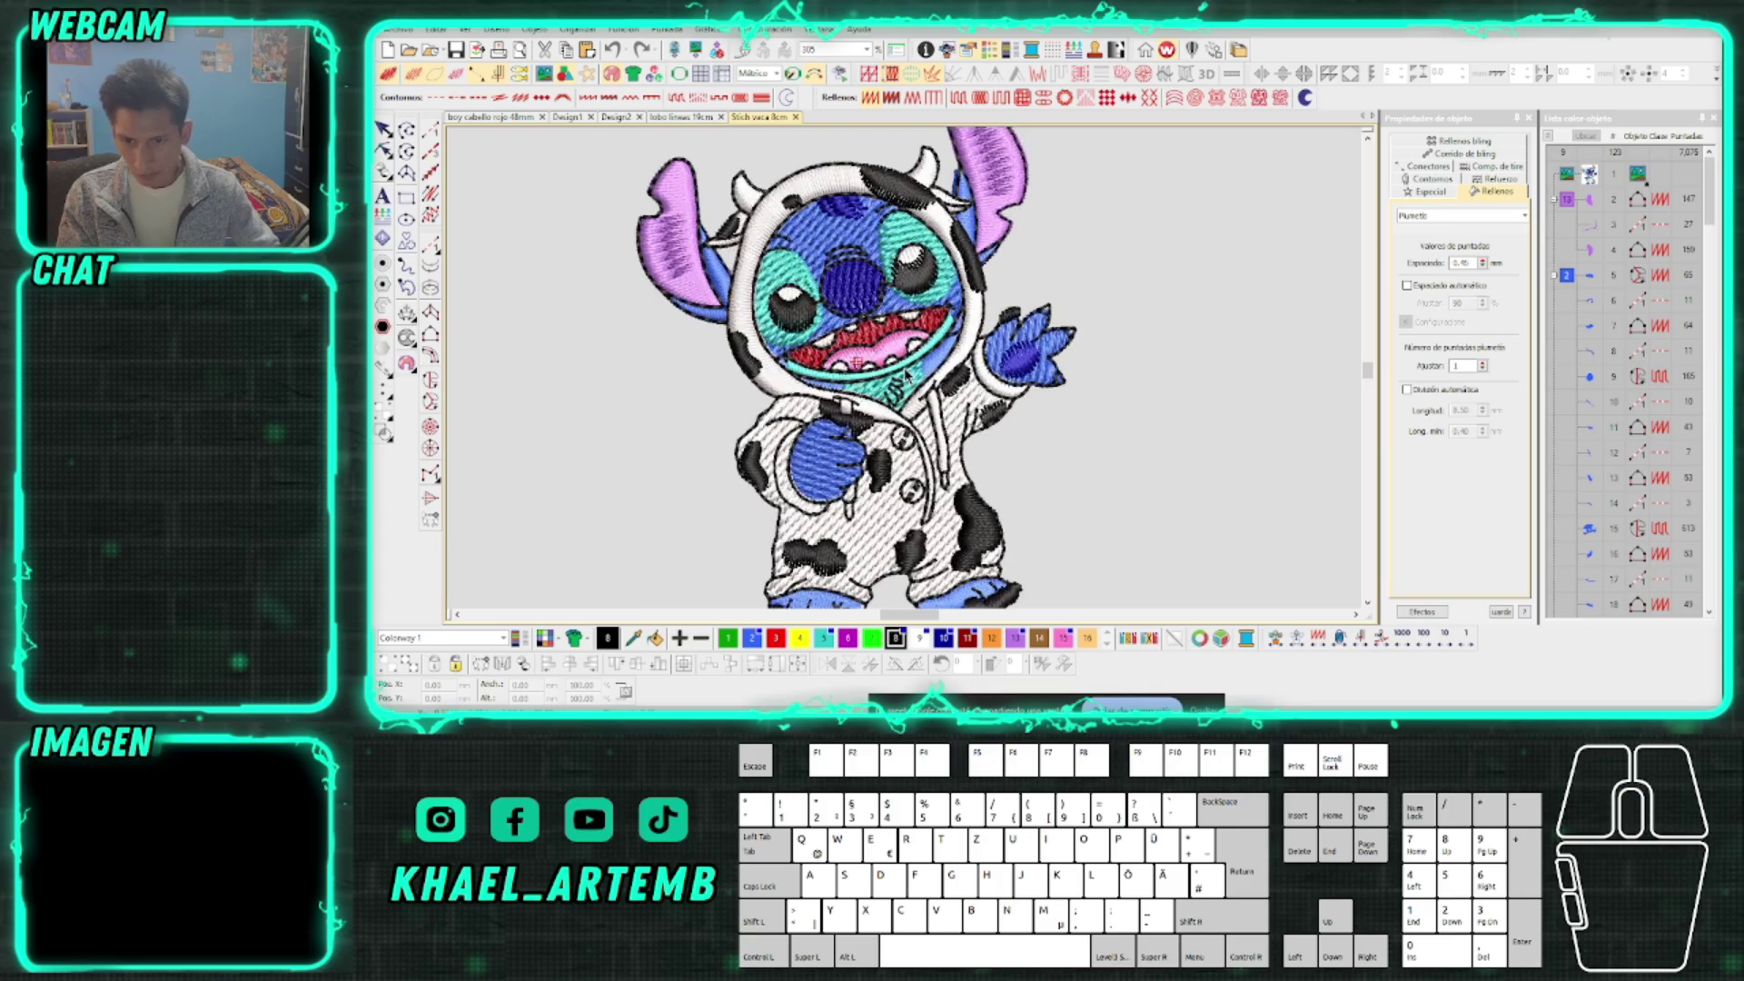
{"action": "scroll", "coordinate": [899, 380], "scroll_direction": "up", "scroll_amount": 1}
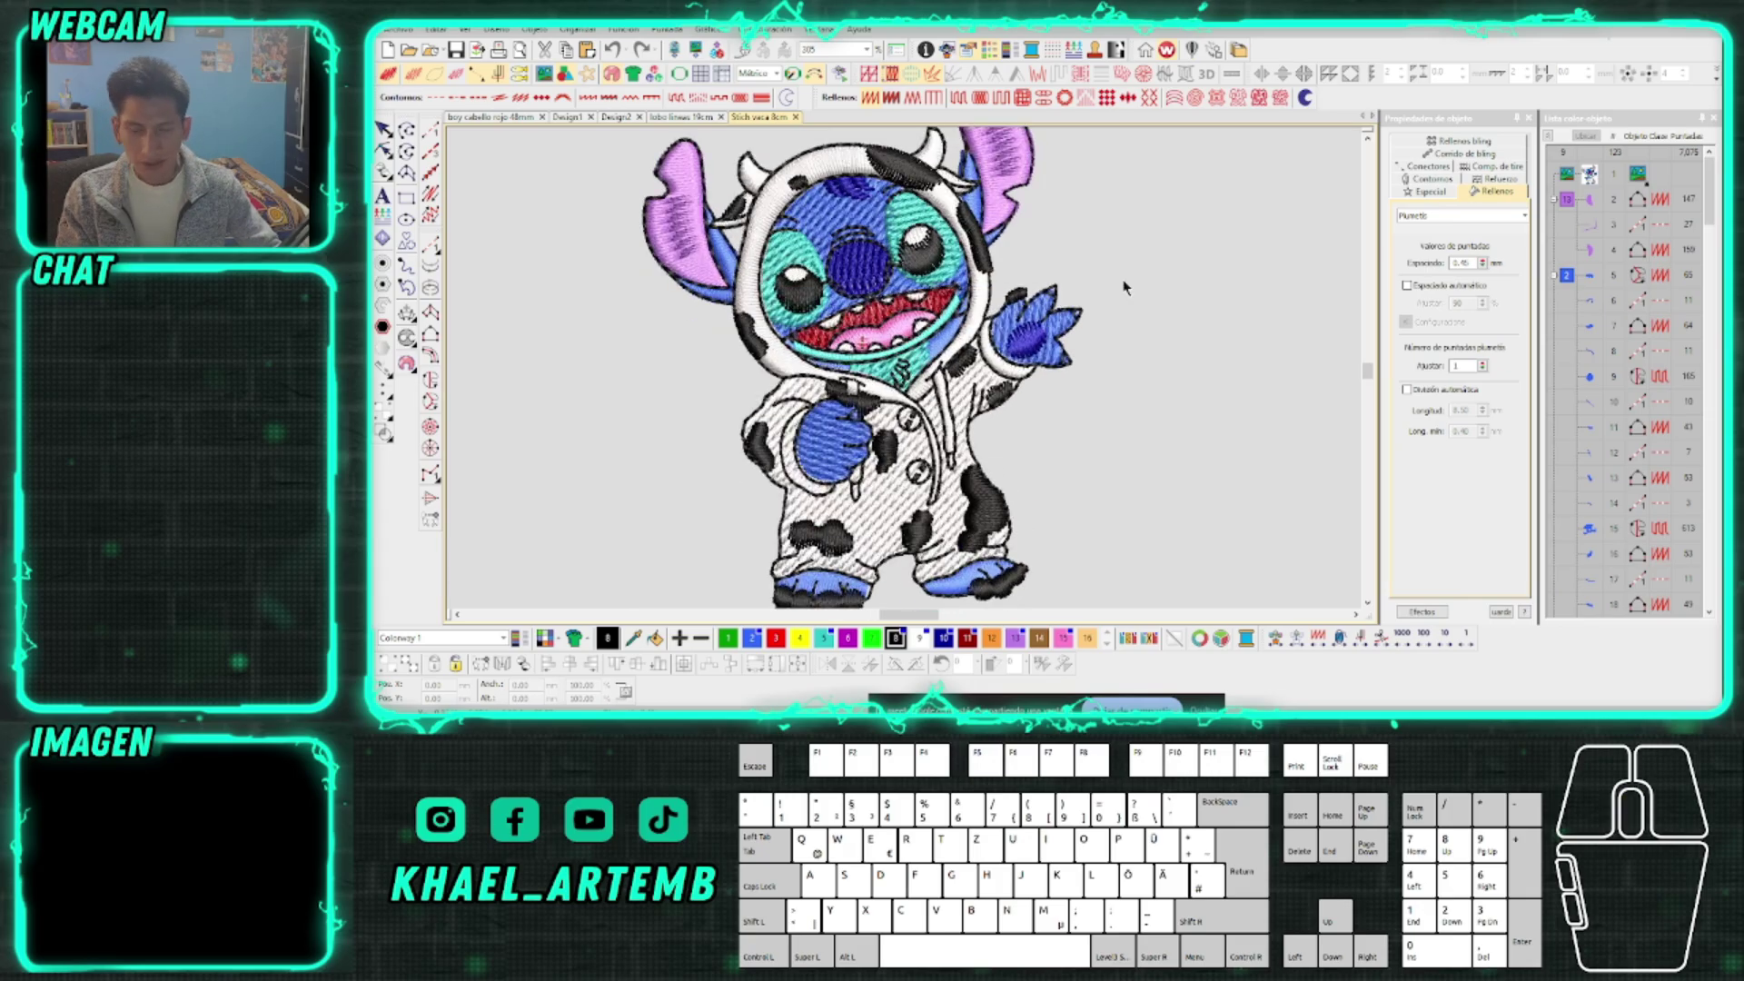
Move all black colour 8 objects of the Stitch design beside the coloured figure, and undo the move
{"action": "left_click", "coordinate": [1549, 138]}
{"action": "left_click", "coordinate": [1566, 377]}
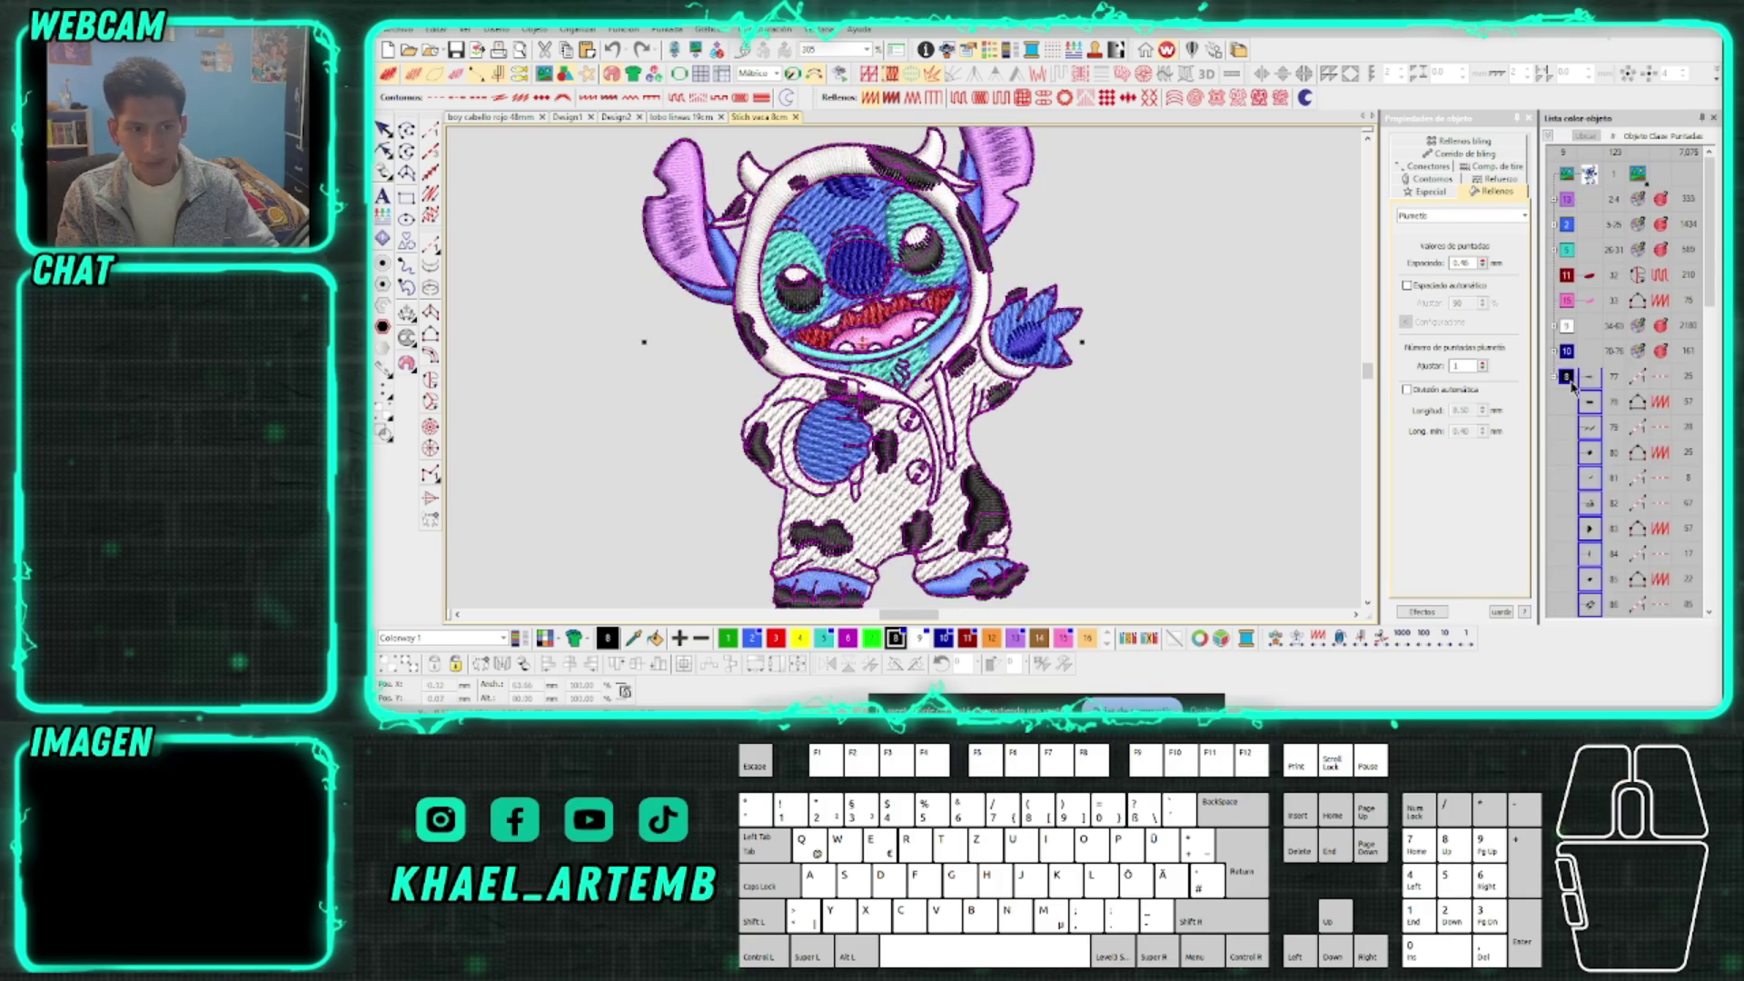
{"action": "scroll", "coordinate": [906, 372], "scroll_direction": "down", "scroll_amount": 2}
{"action": "left_click_drag", "start_coordinate": [906, 373], "coordinate": [1261, 355]}
{"action": "scroll", "coordinate": [907, 378], "scroll_direction": "down", "scroll_amount": 1}
{"action": "scroll", "coordinate": [906, 378], "scroll_direction": "up", "scroll_amount": 1}
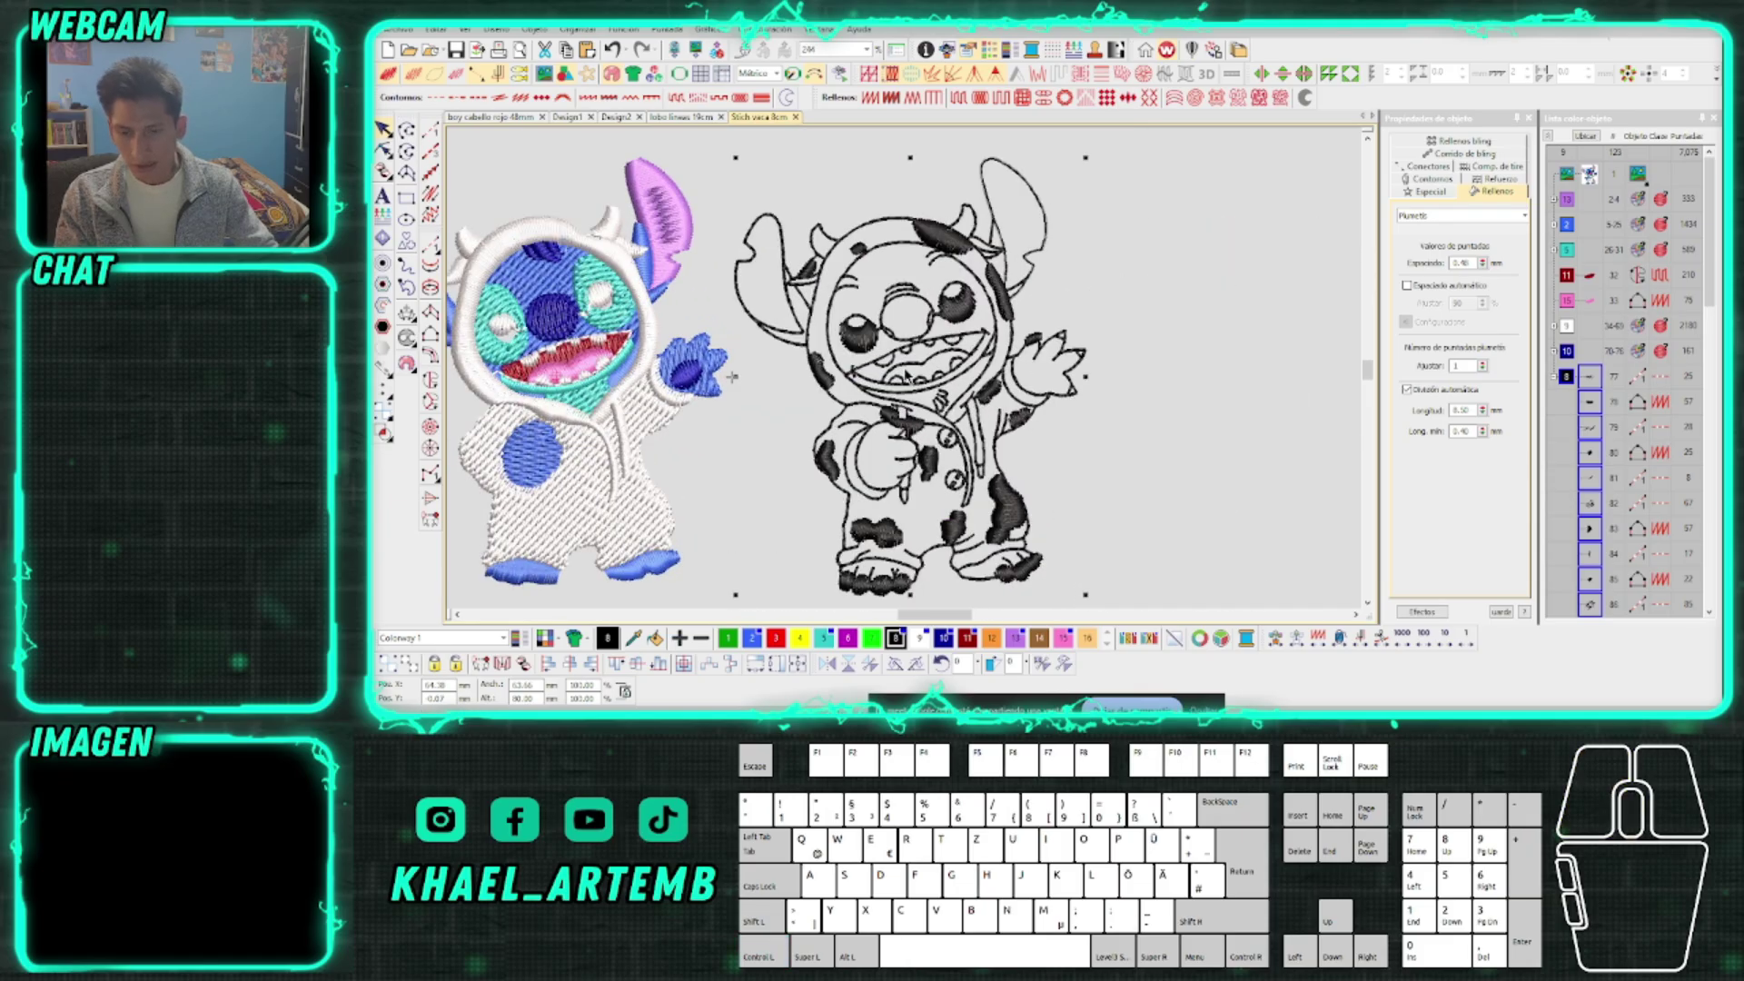
{"action": "left_click_drag", "start_coordinate": [732, 376], "coordinate": [908, 373]}
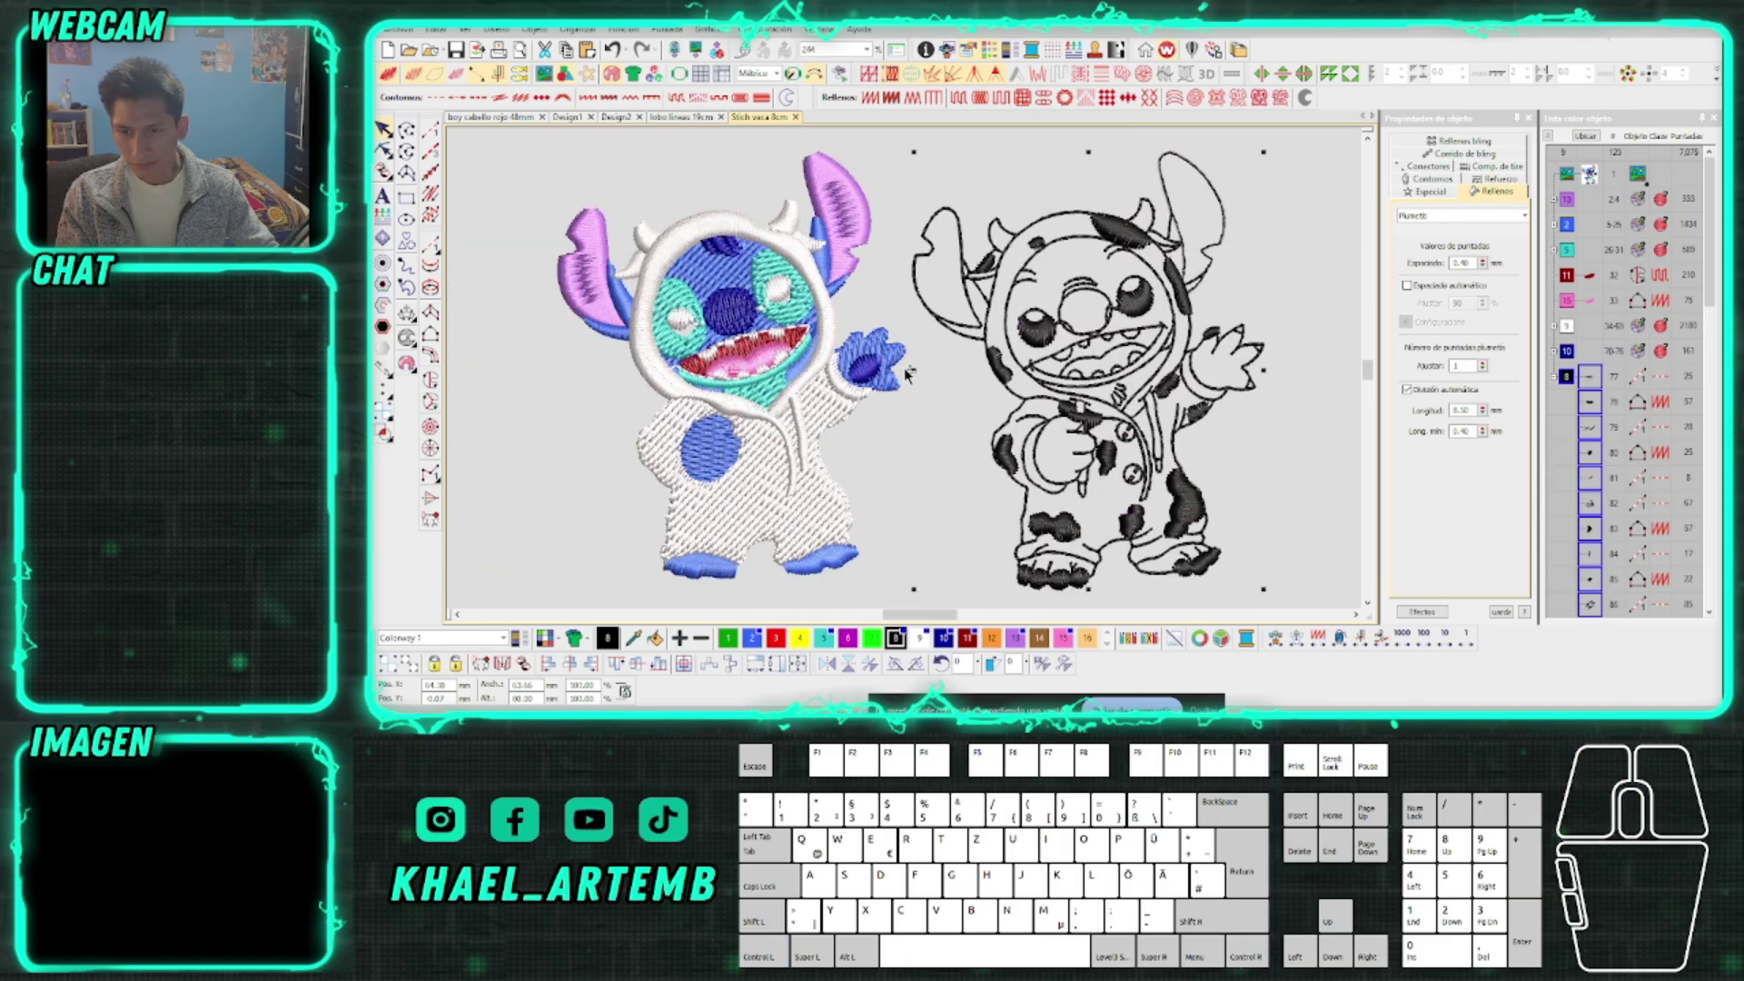
{"action": "left_click", "coordinate": [901, 437]}
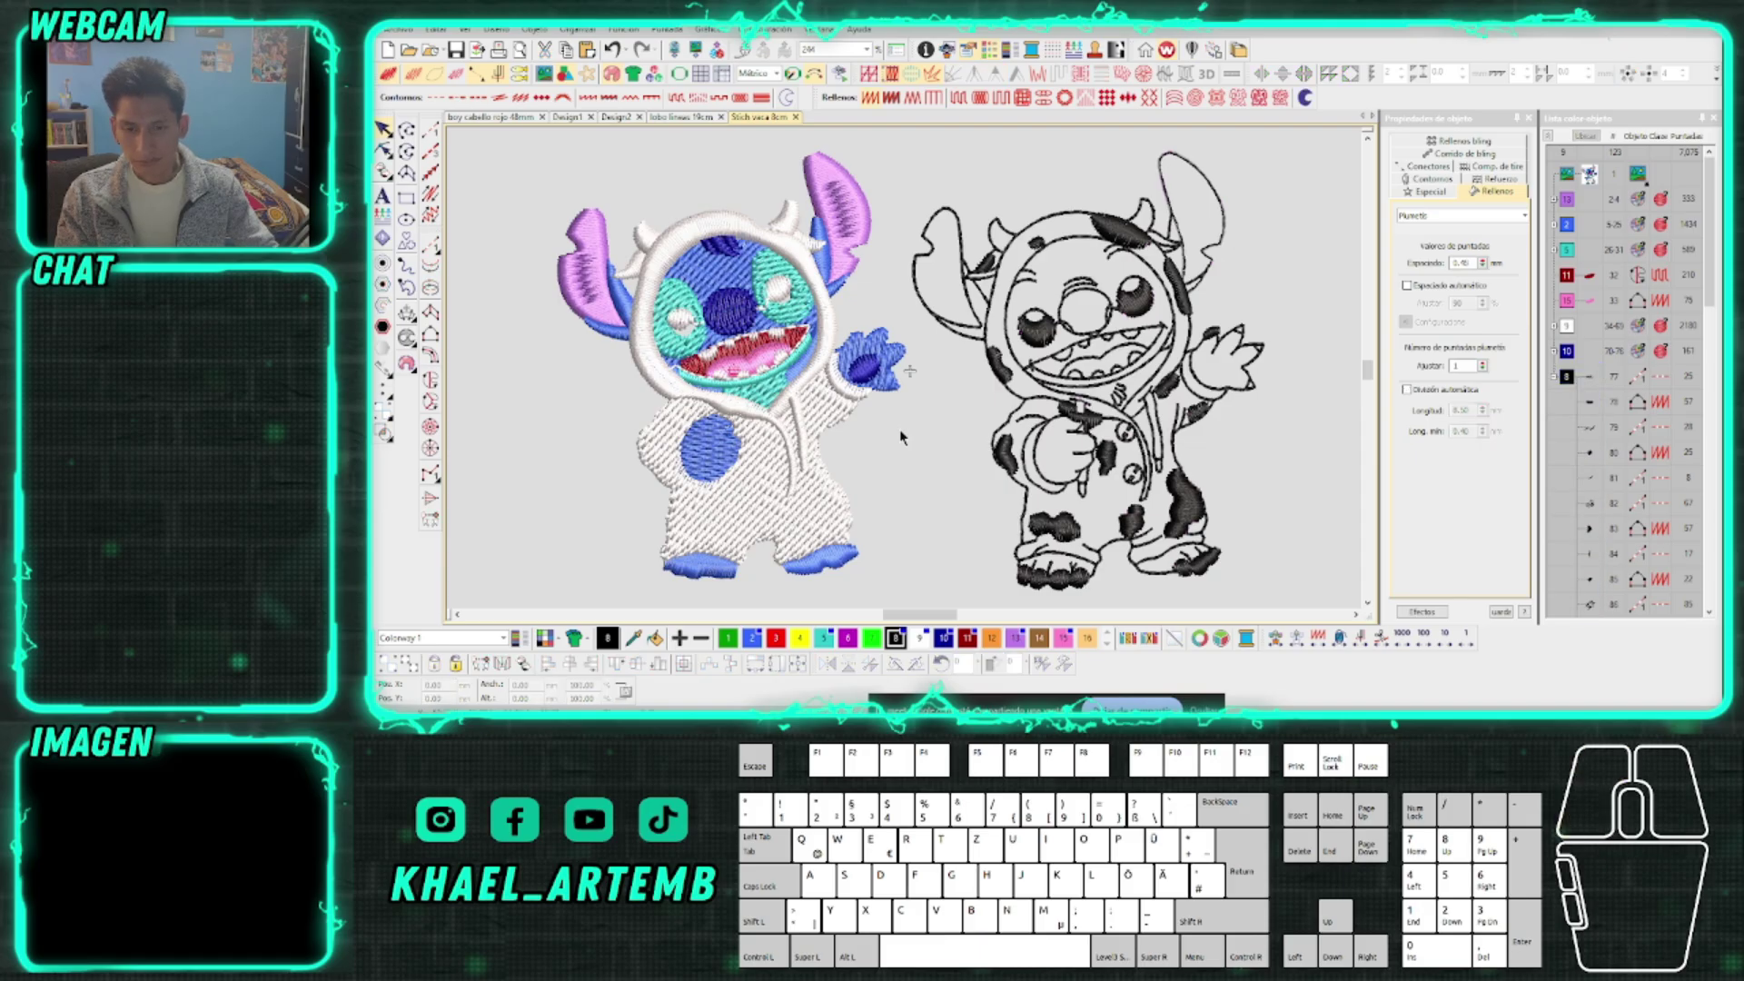
{"action": "key", "text": "ctrl+z"}
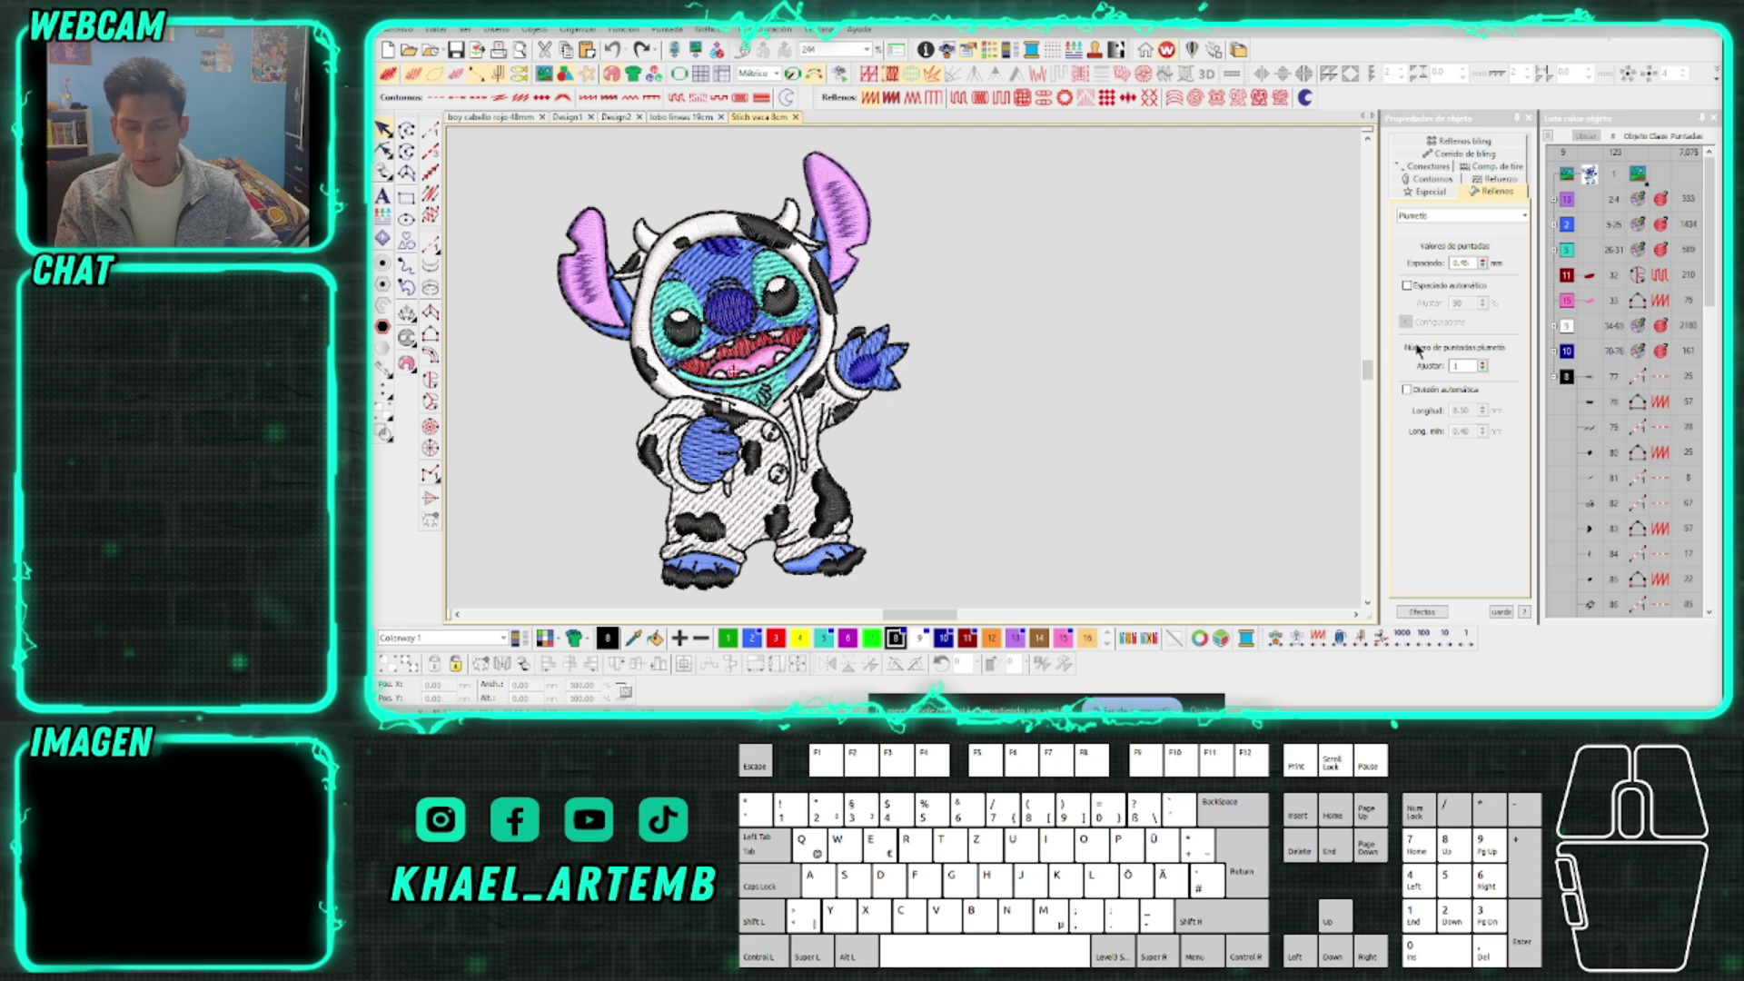
Hide the stitches to show the Stitch reference image and place a duplicate of the image beside the original
{"action": "key", "text": "d"}
{"action": "scroll", "coordinate": [943, 354], "scroll_direction": "down", "scroll_amount": 1}
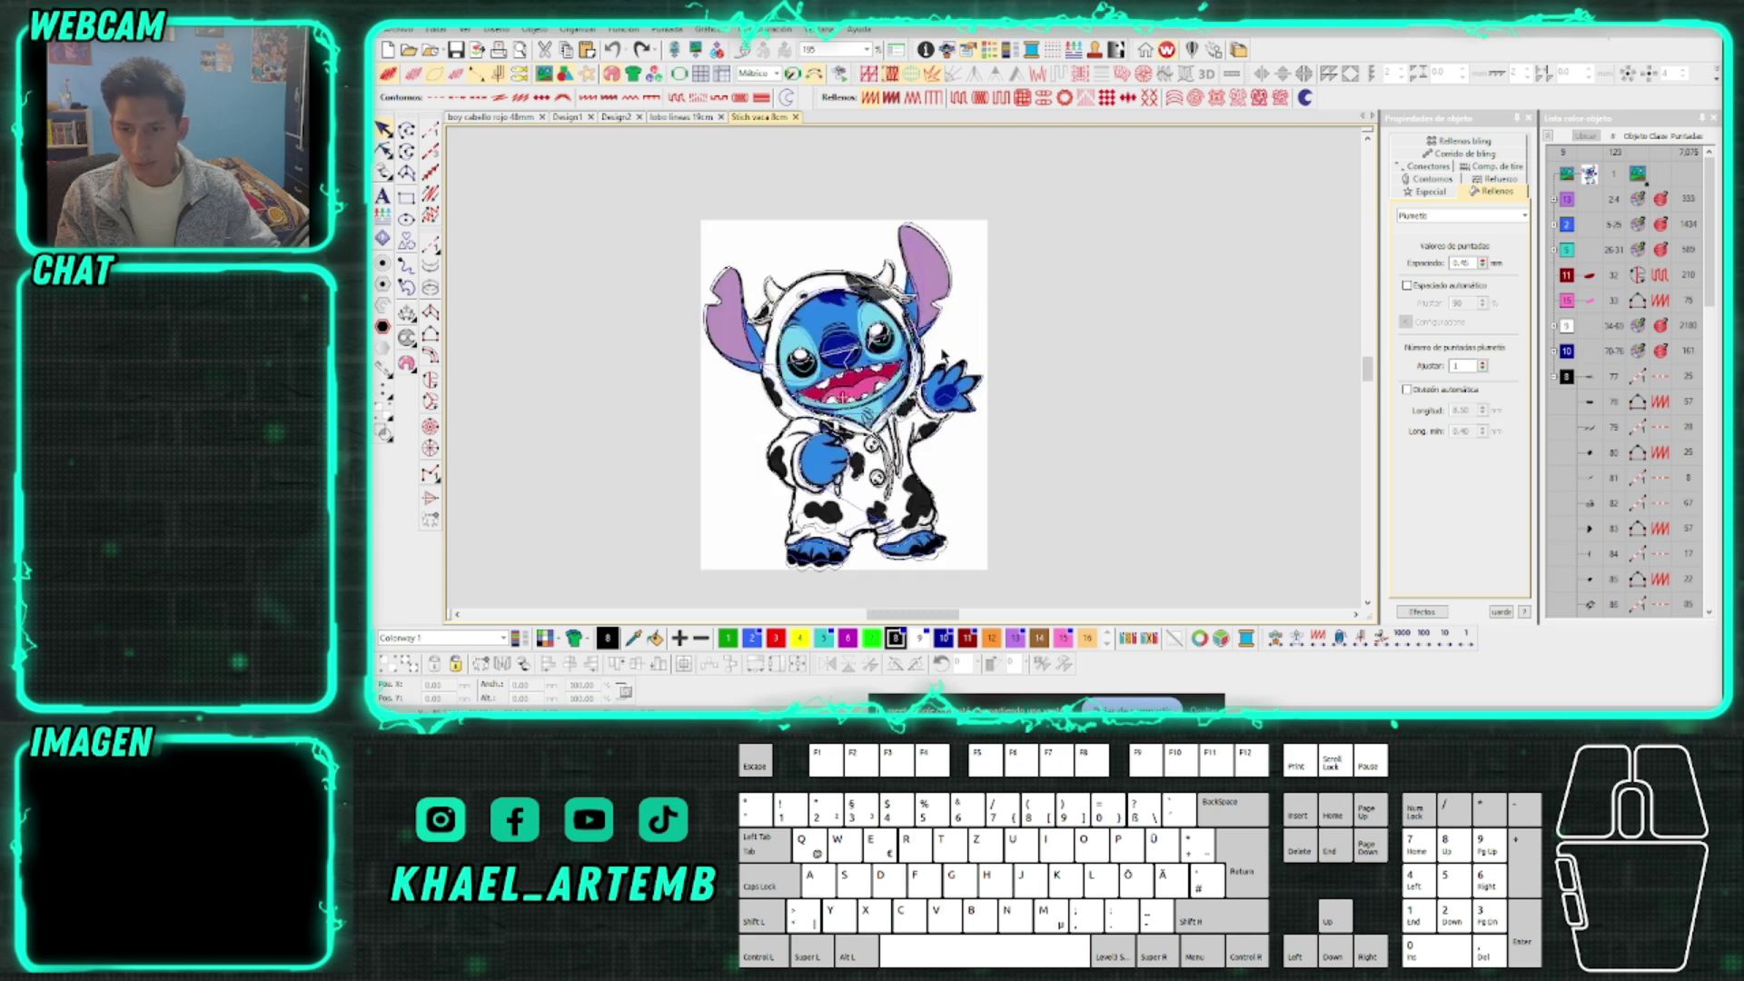
{"action": "left_click", "coordinate": [1592, 180]}
{"action": "left_click_drag", "start_coordinate": [974, 325], "coordinate": [961, 374]}
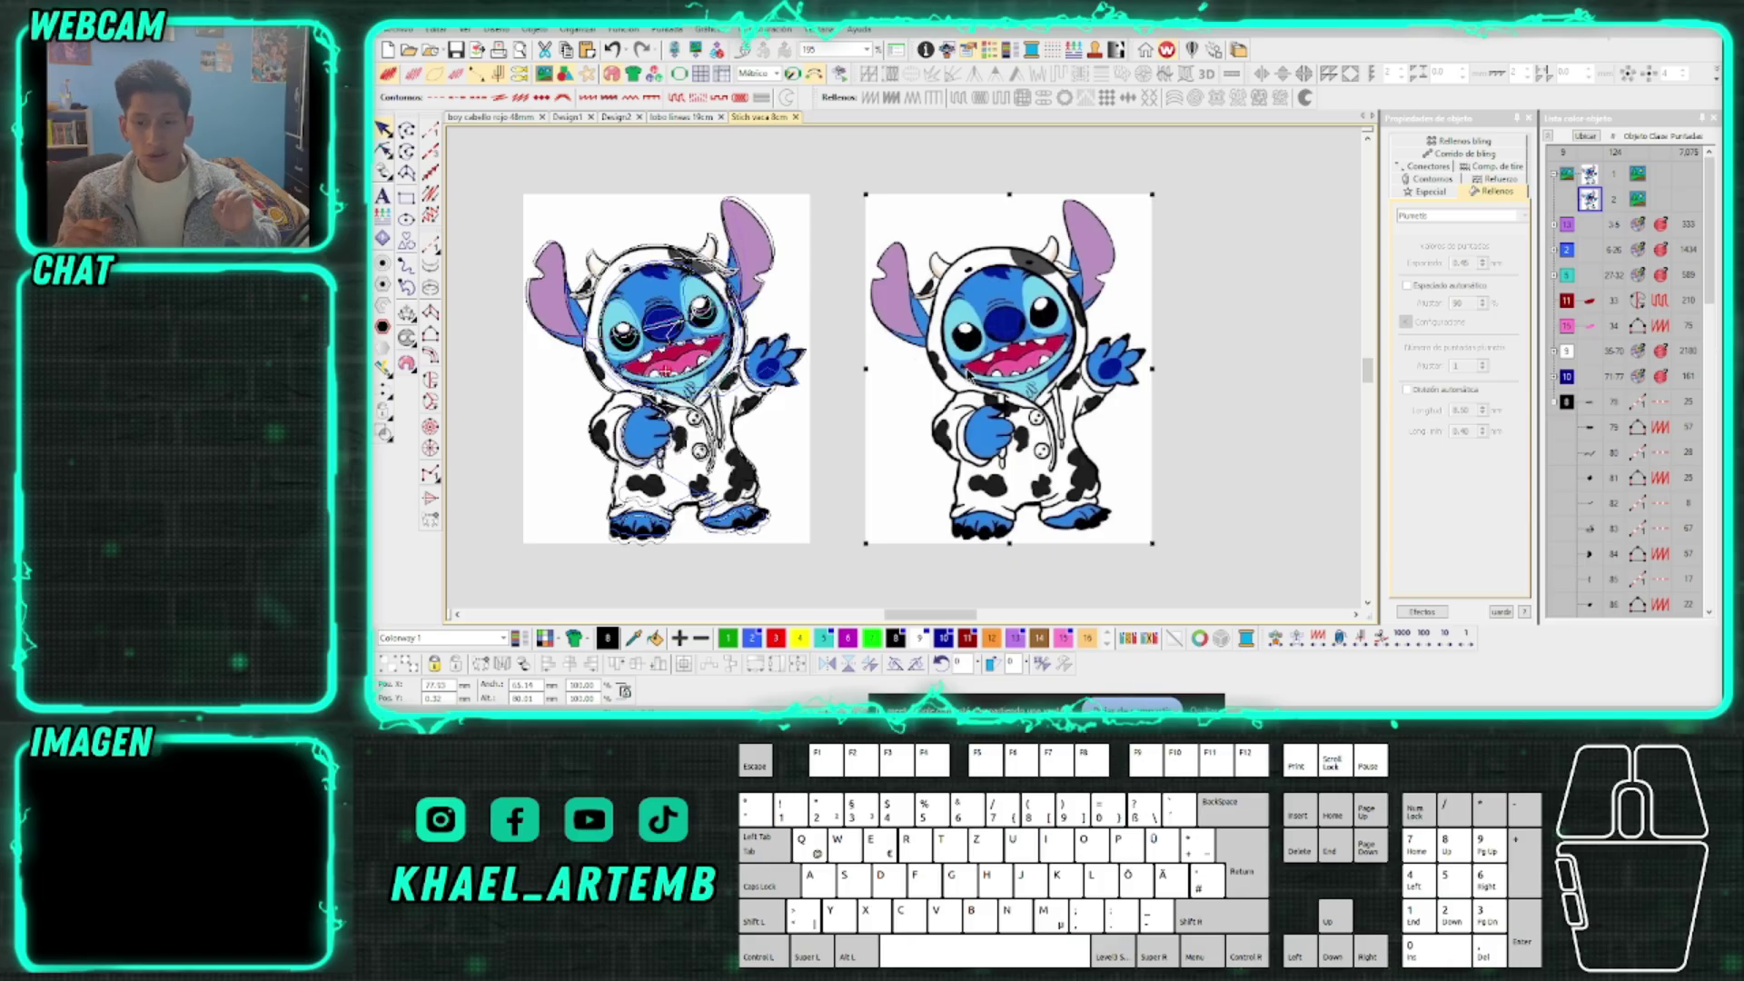
Try to trace a closed fill shape around the suit's upper button in the duplicated reference image
{"action": "scroll", "coordinate": [967, 373], "scroll_direction": "up", "scroll_amount": 5}
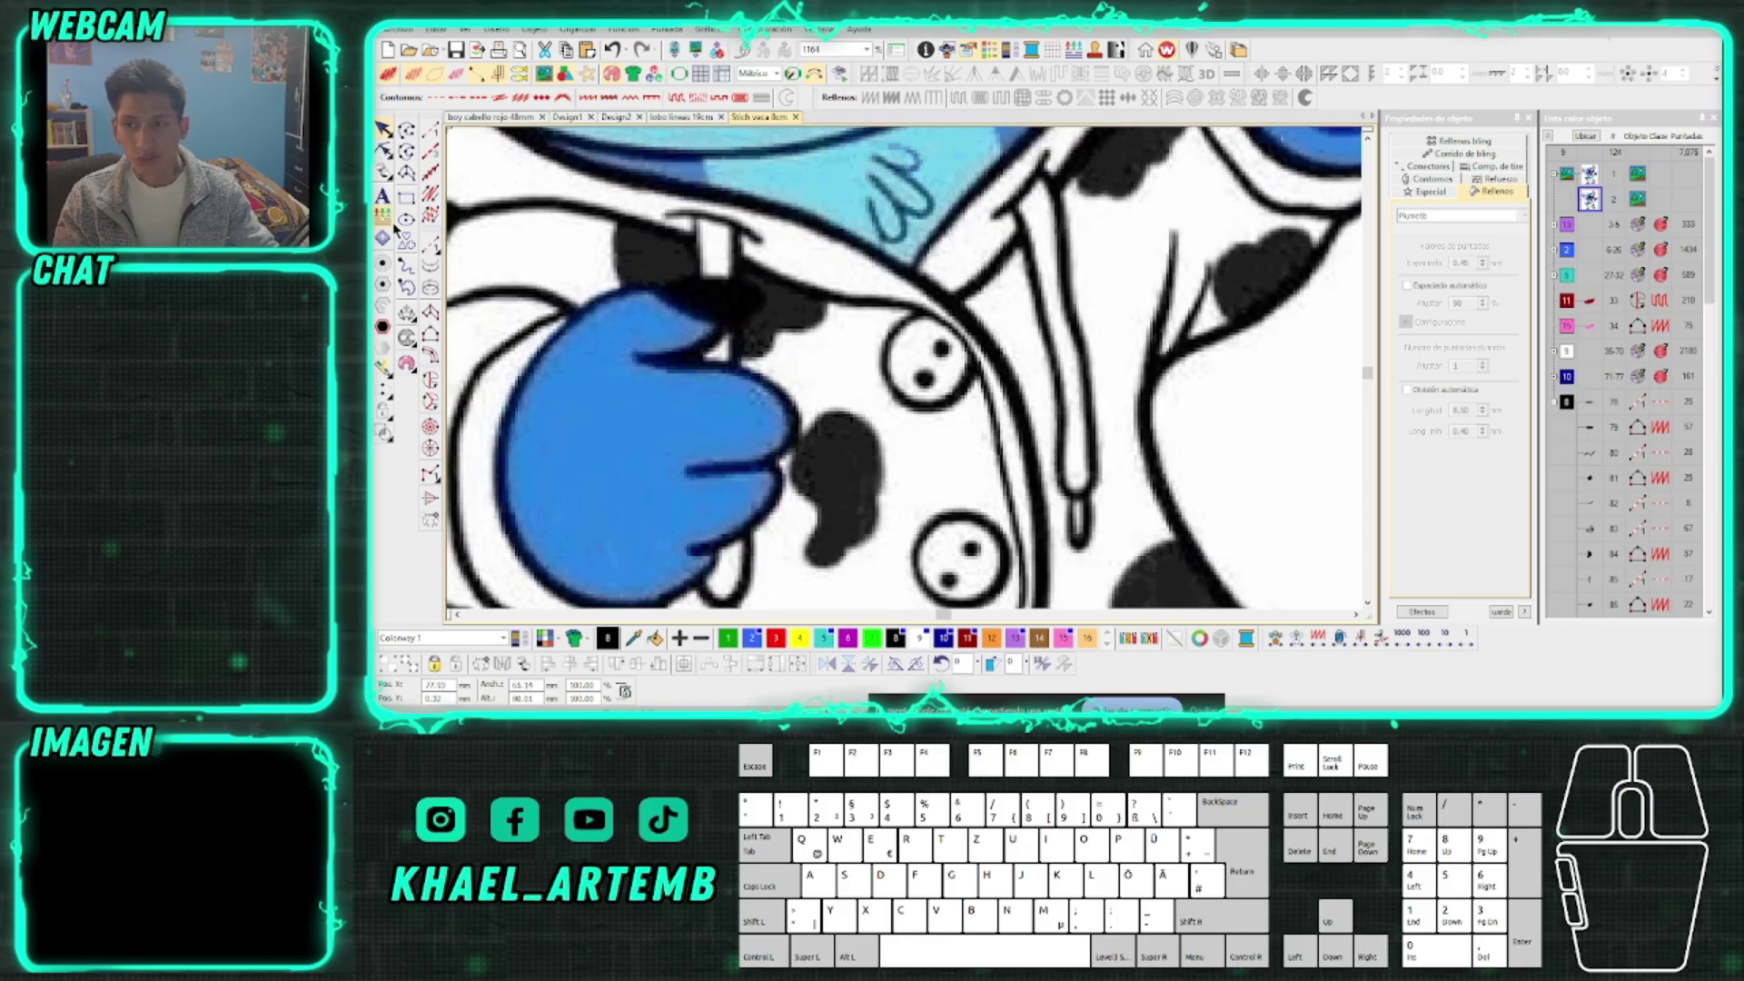
{"action": "left_click", "coordinate": [431, 334]}
{"action": "scroll", "coordinate": [1008, 383], "scroll_direction": "up", "scroll_amount": 2}
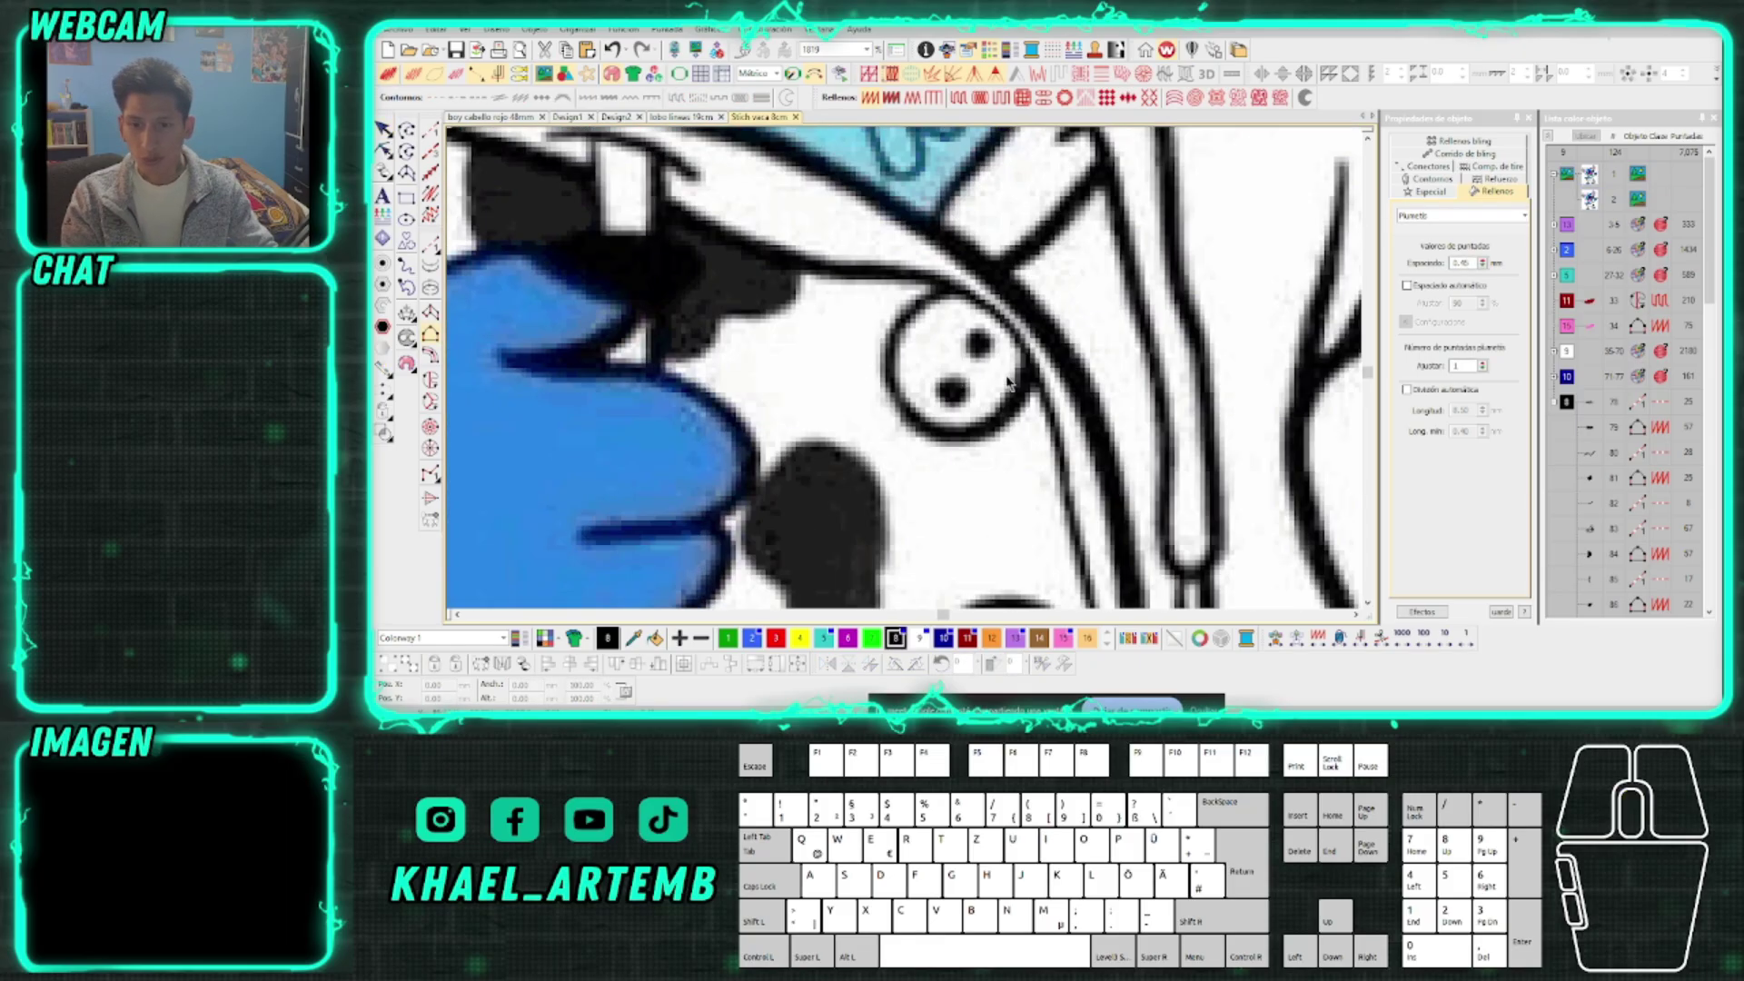
{"action": "key", "text": "Return"}
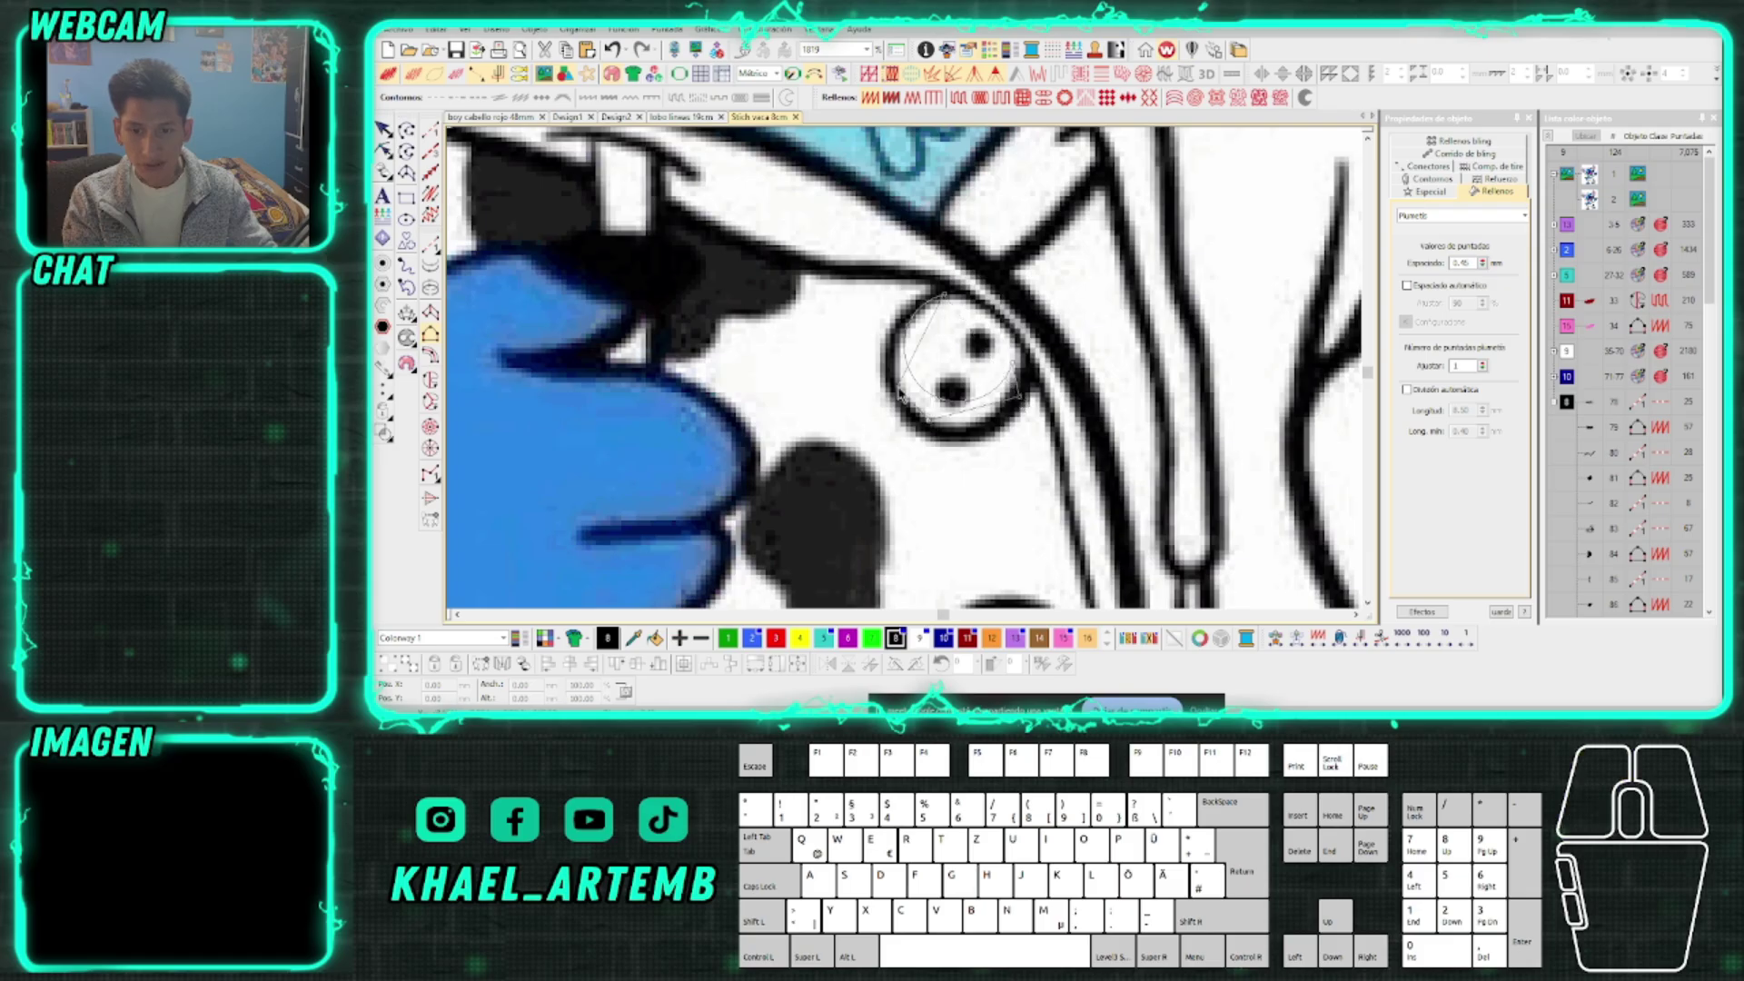
{"action": "key", "text": "Return"}
{"action": "scroll", "coordinate": [904, 386], "scroll_direction": "down", "scroll_amount": 2}
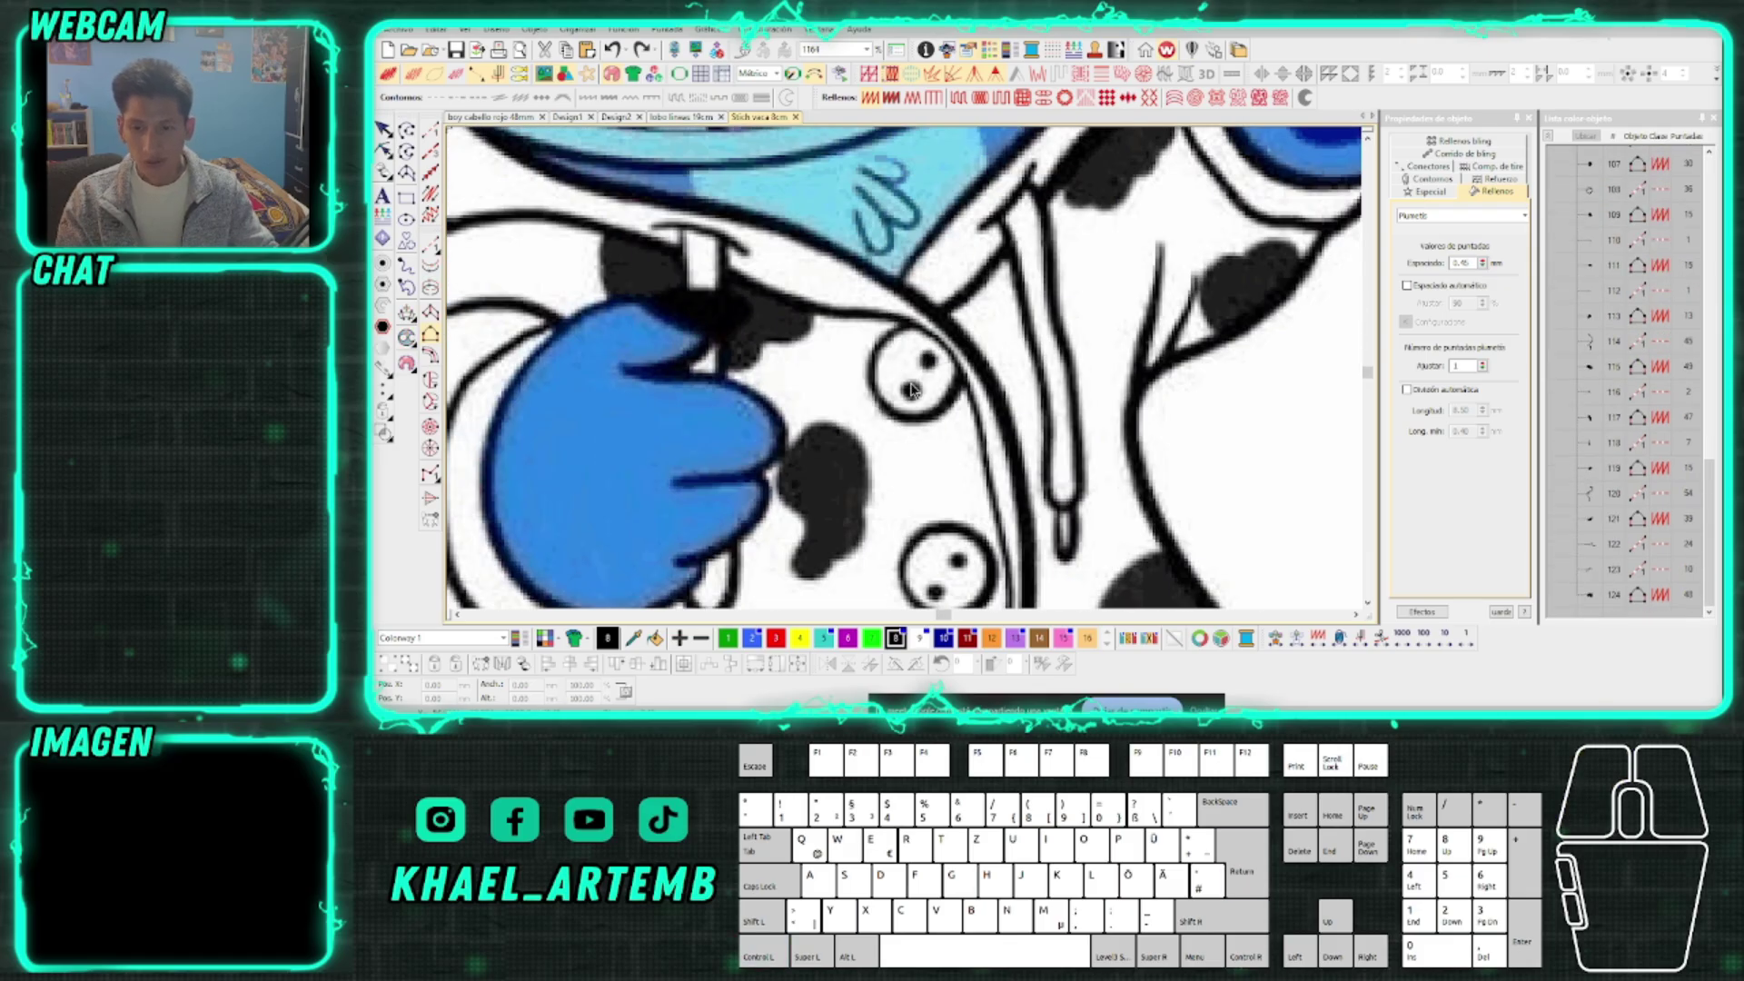
{"action": "scroll", "coordinate": [911, 389], "scroll_direction": "down", "scroll_amount": 8}
{"action": "scroll", "coordinate": [887, 377], "scroll_direction": "up", "scroll_amount": 3}
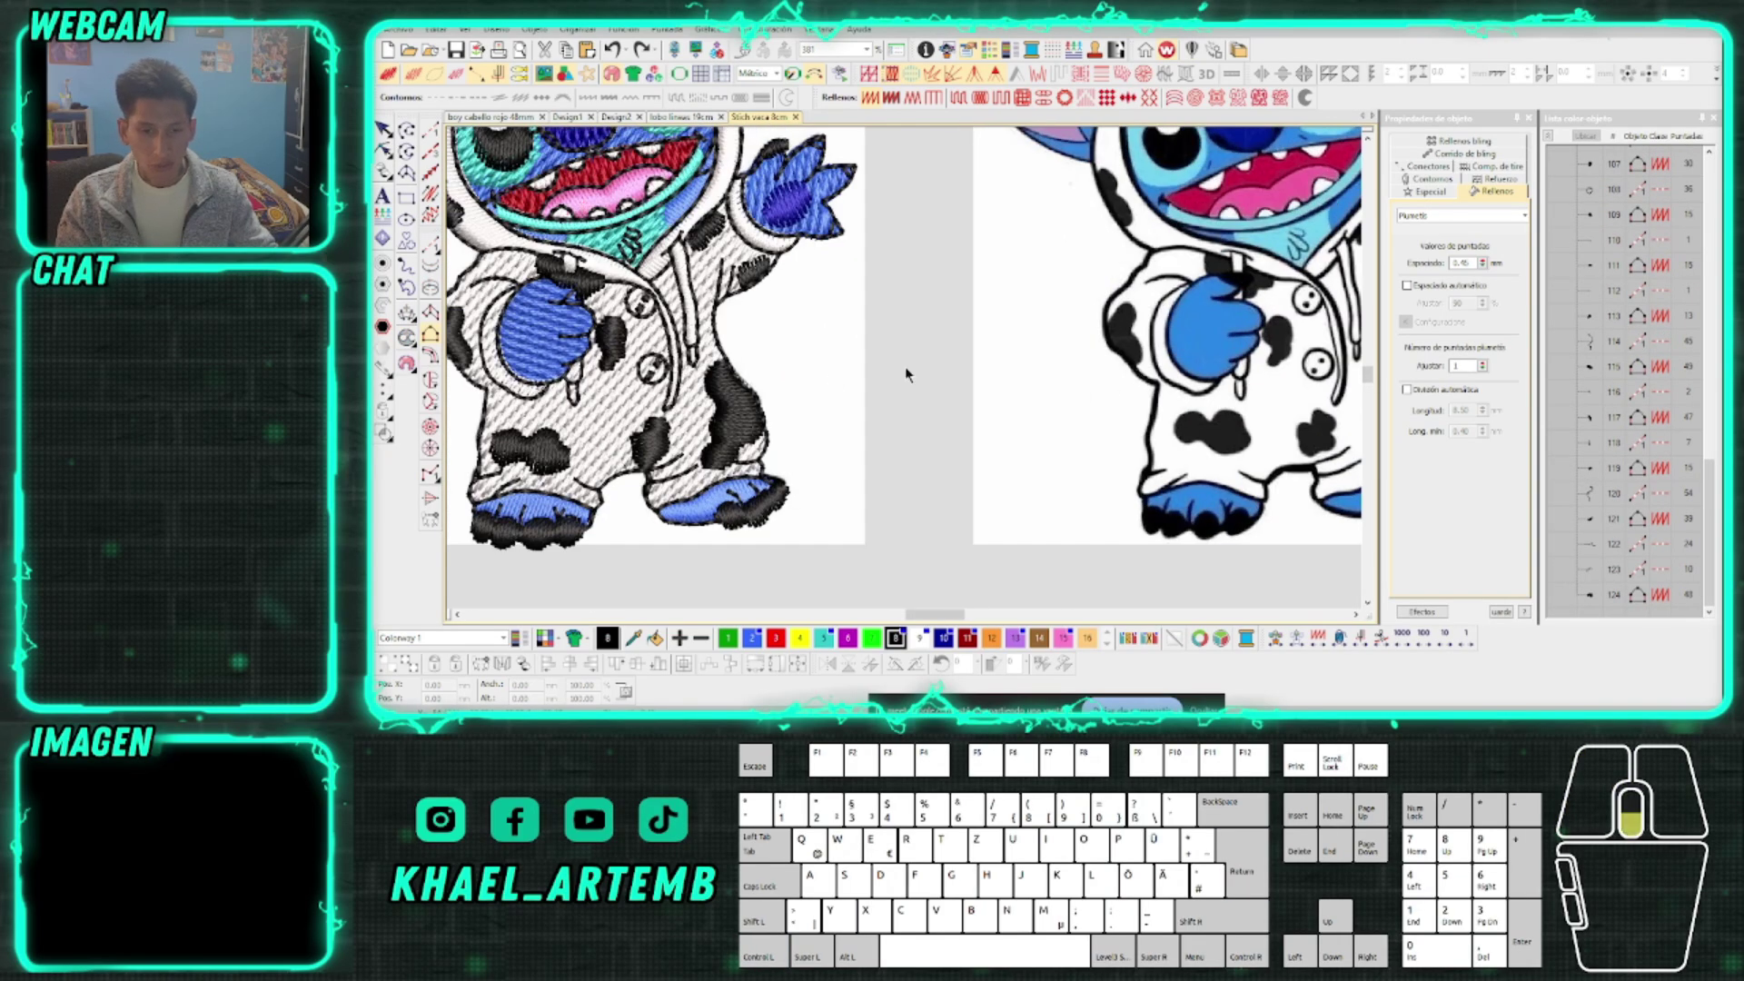
{"action": "scroll", "coordinate": [906, 373], "scroll_direction": "down", "scroll_amount": 2}
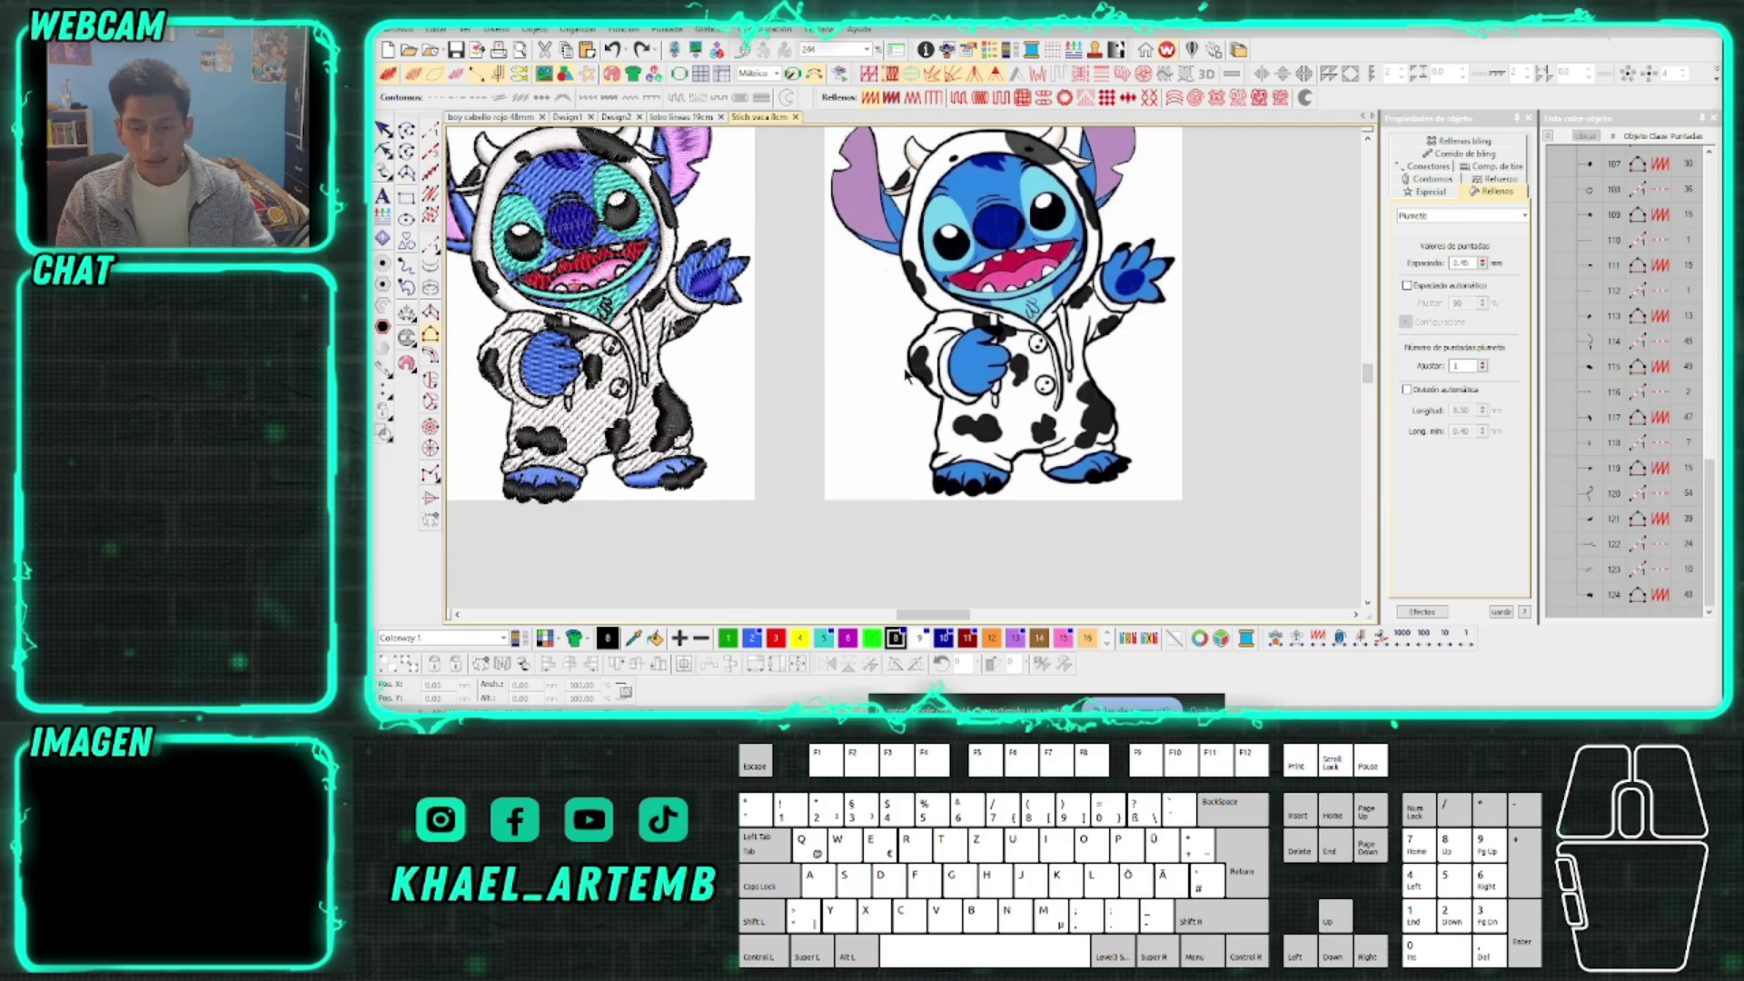
{"action": "scroll", "coordinate": [906, 373], "scroll_direction": "down", "scroll_amount": 1}
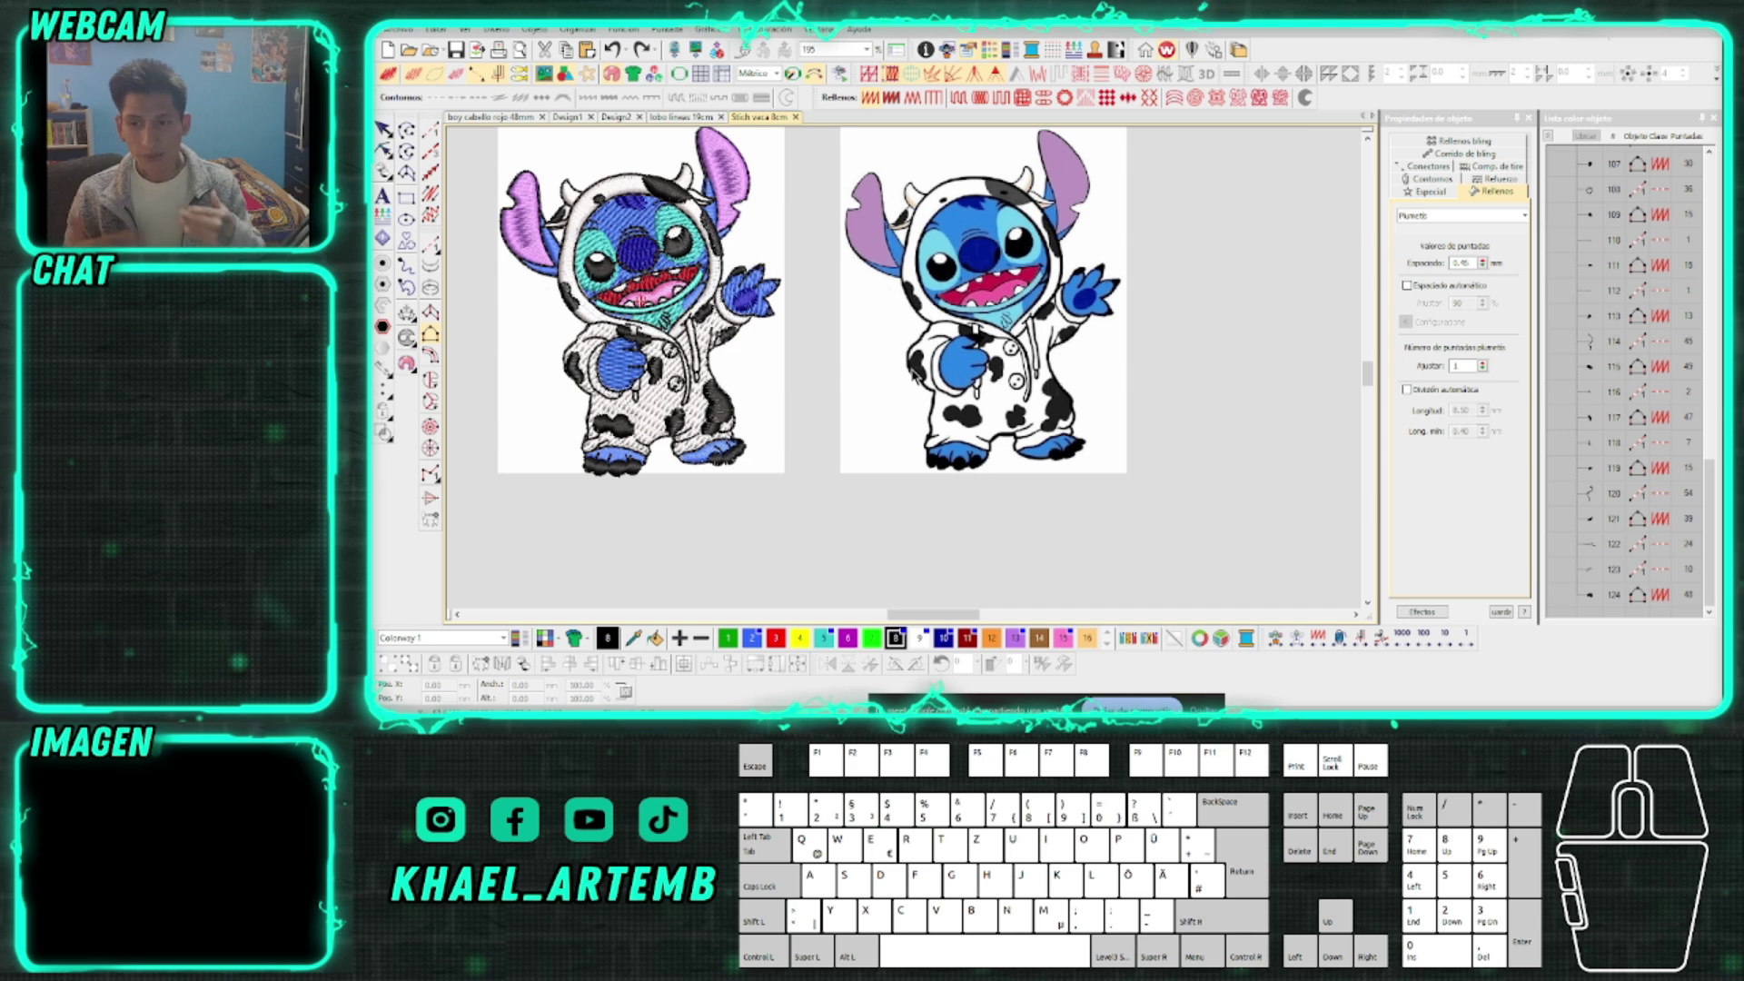
{"action": "scroll", "coordinate": [904, 376], "scroll_direction": "up", "scroll_amount": 6}
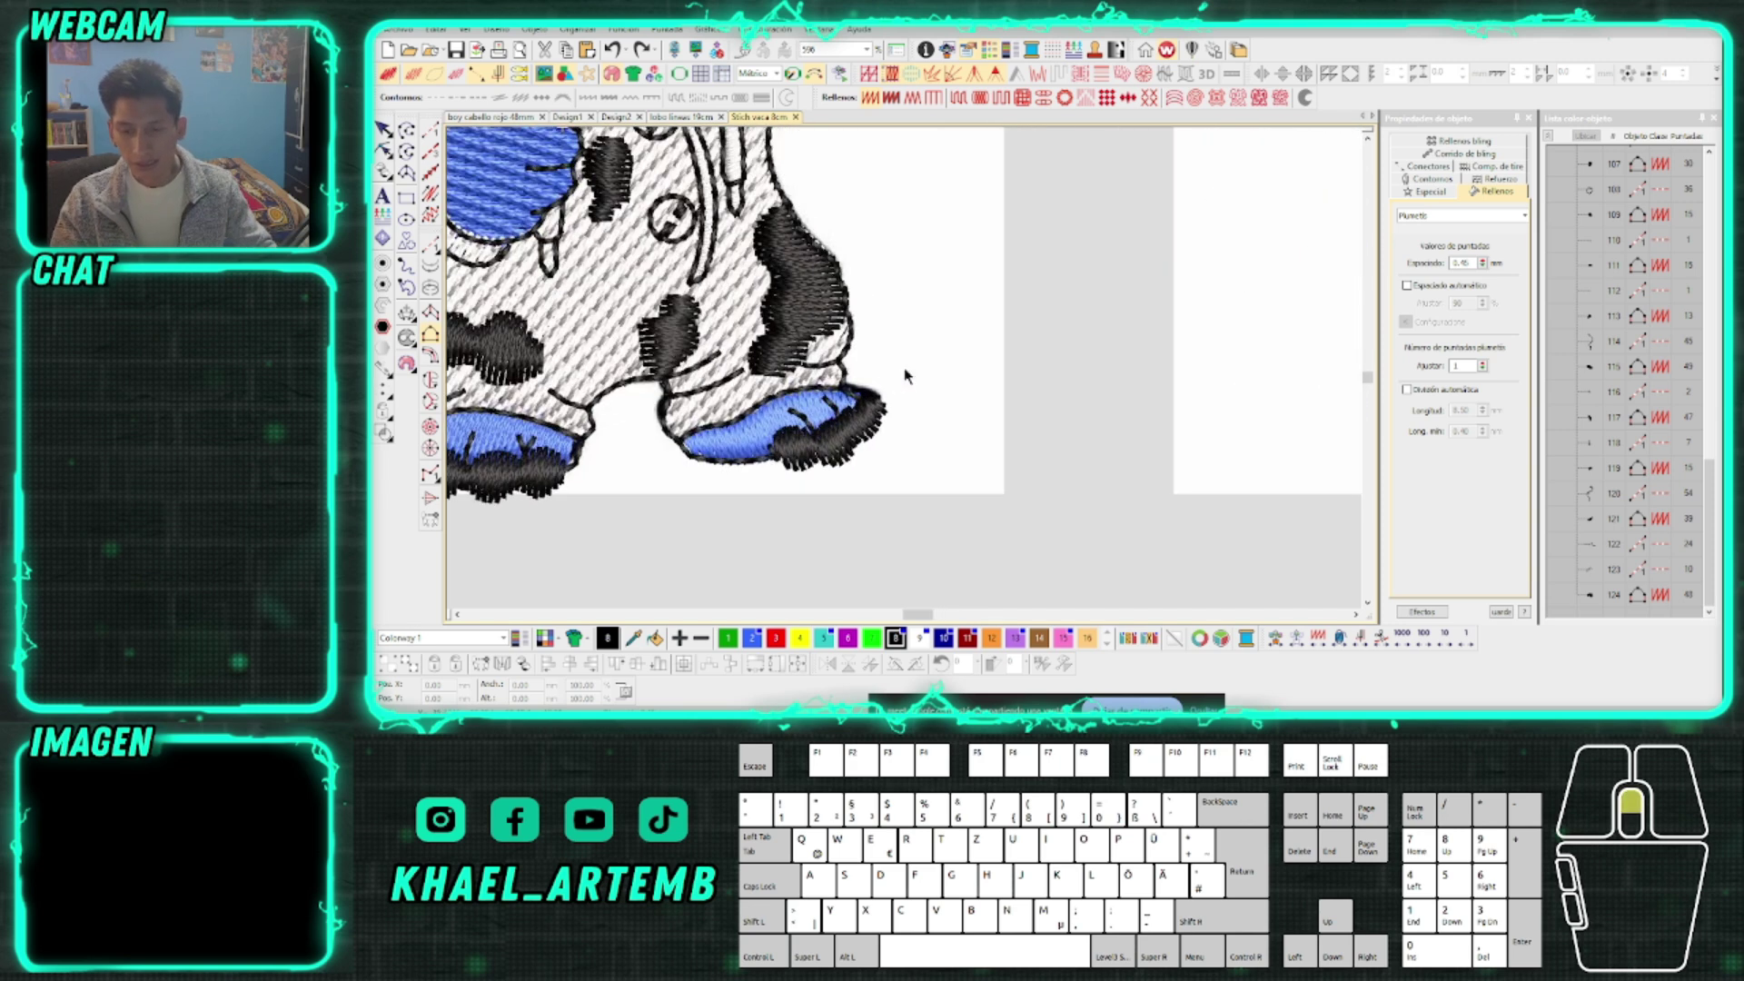
{"action": "scroll", "coordinate": [908, 373], "scroll_direction": "down", "scroll_amount": 5}
{"action": "scroll", "coordinate": [908, 372], "scroll_direction": "down", "scroll_amount": 2}
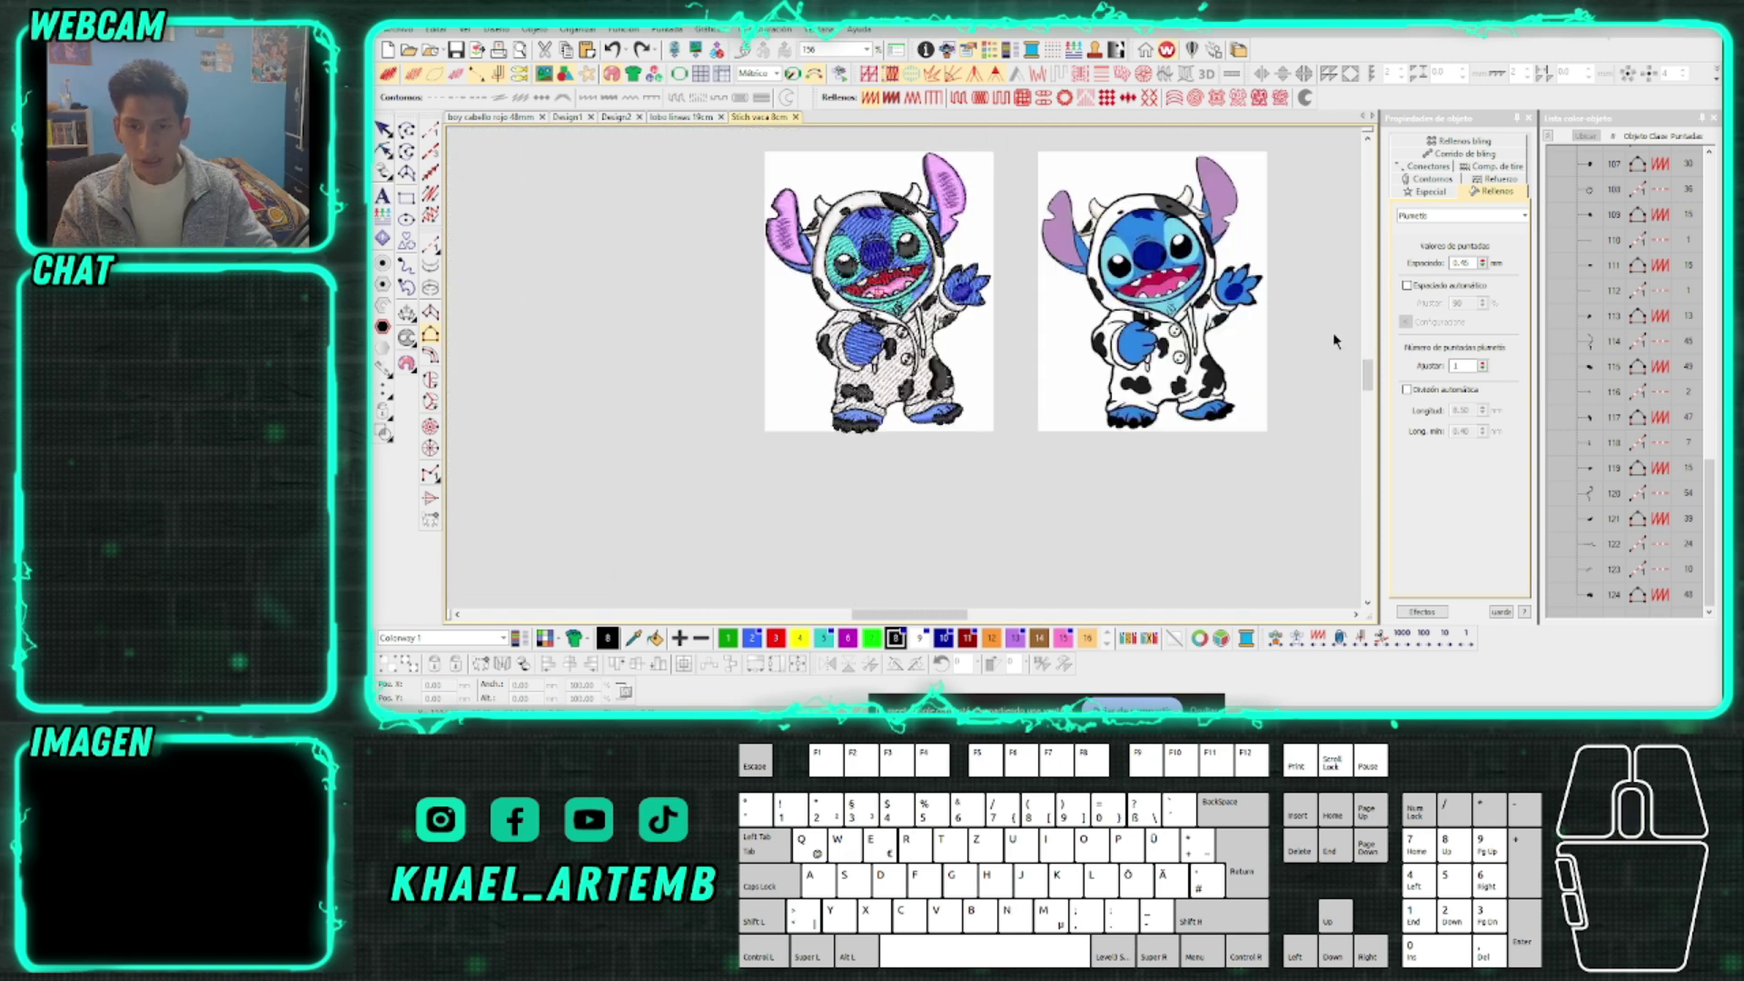
Hide the reference images and delete all coloured Stitch objects, keeping only the black line work and spots
{"action": "key", "text": "d"}
{"action": "left_click", "coordinate": [1550, 141]}
{"action": "left_click", "coordinate": [1567, 351], "text": "shift"}
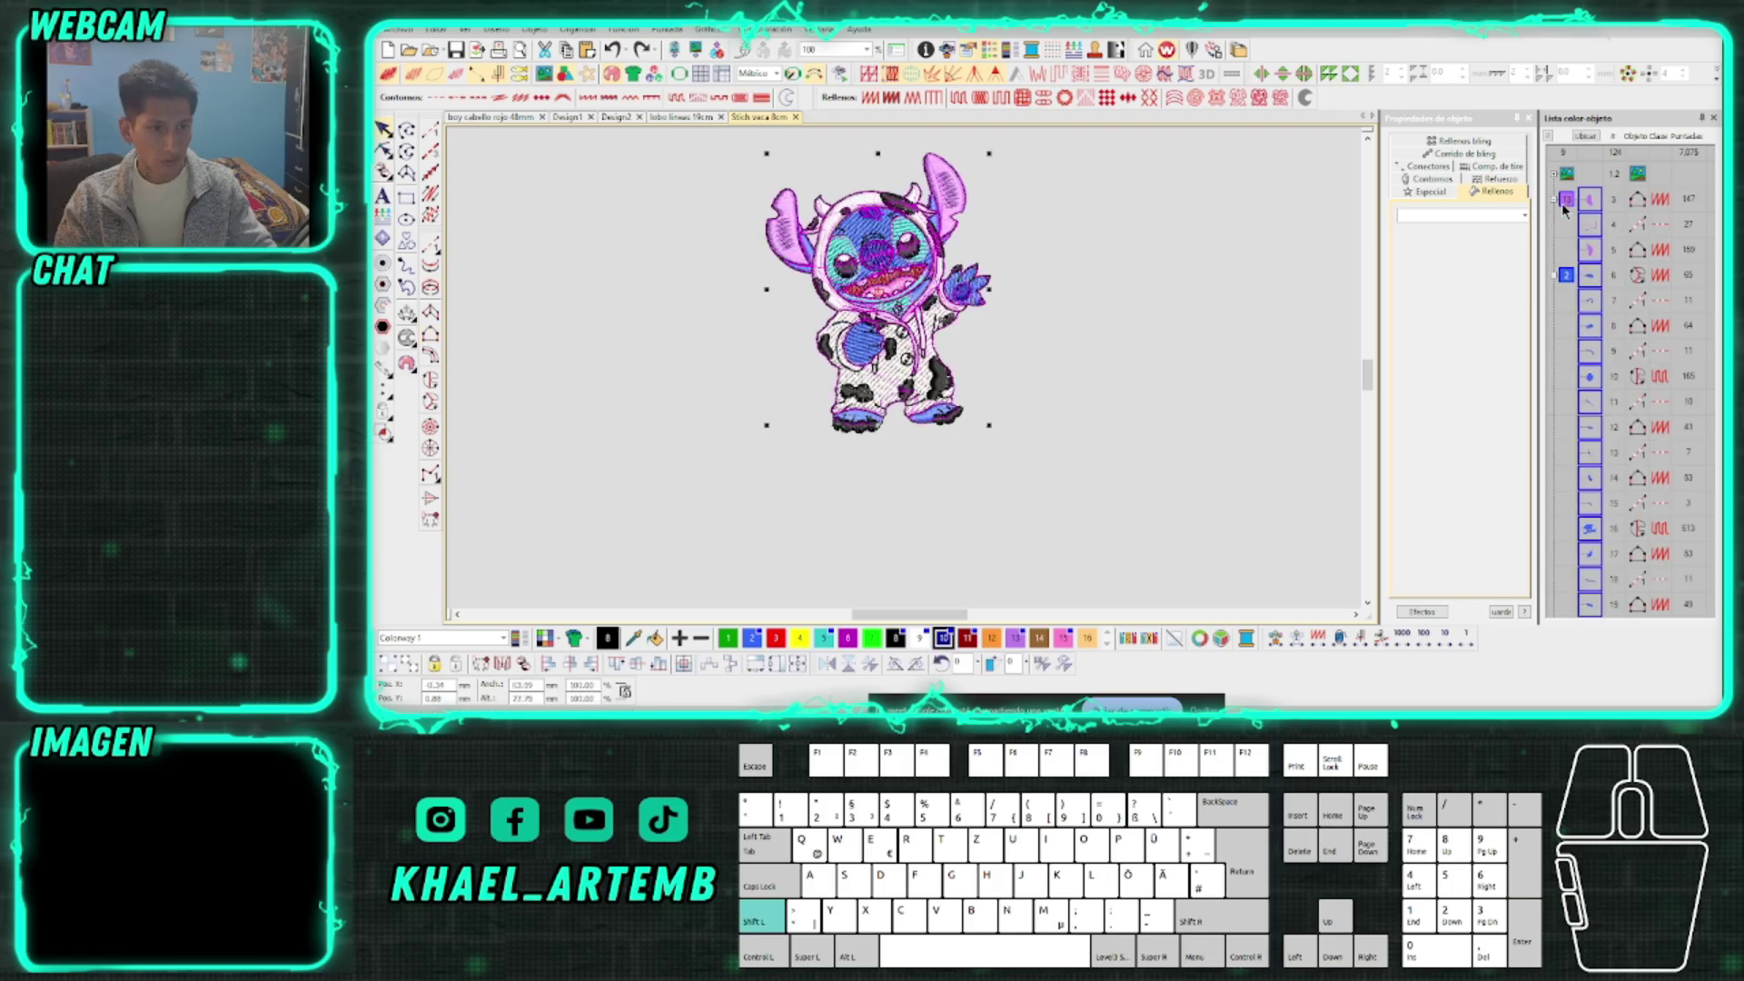
{"action": "left_click", "coordinate": [895, 638]}
Travel through the black stitching sequence from its start across both feet
{"action": "scroll", "coordinate": [900, 373], "scroll_direction": "up", "scroll_amount": 1}
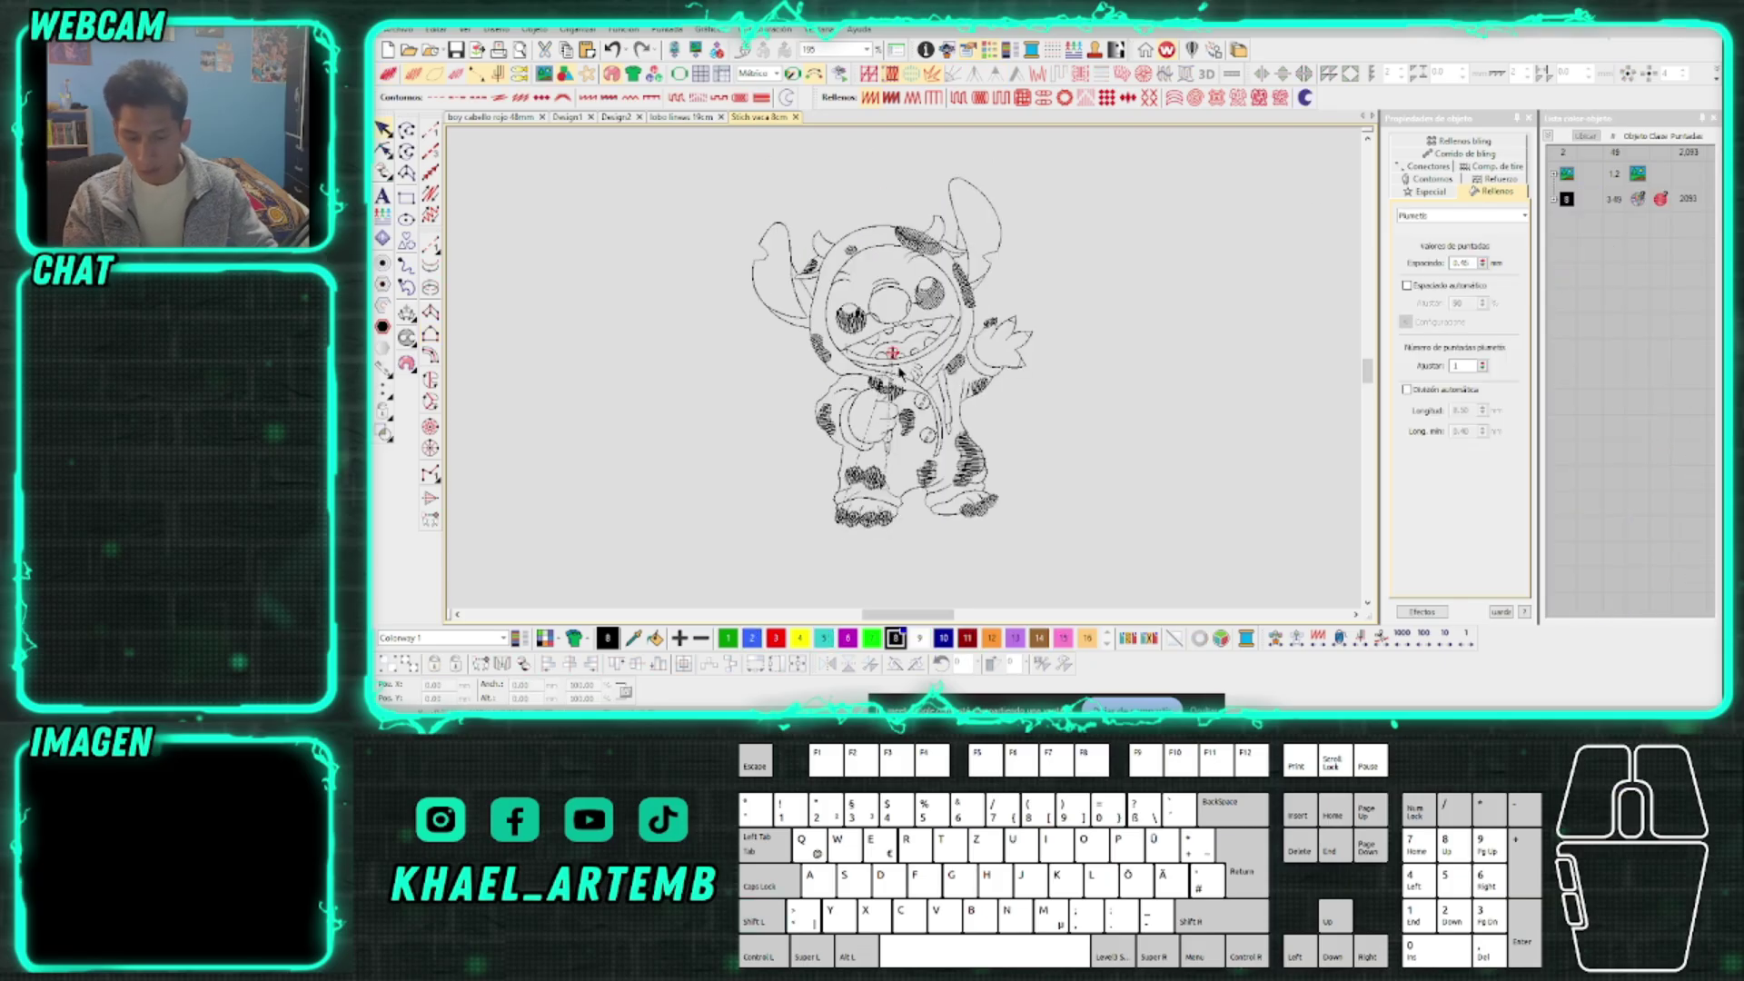
{"action": "scroll", "coordinate": [897, 363], "scroll_direction": "up", "scroll_amount": 1}
{"action": "key", "text": "Right"}
{"action": "key", "text": "Right"}
{"action": "key", "text": "Up"}
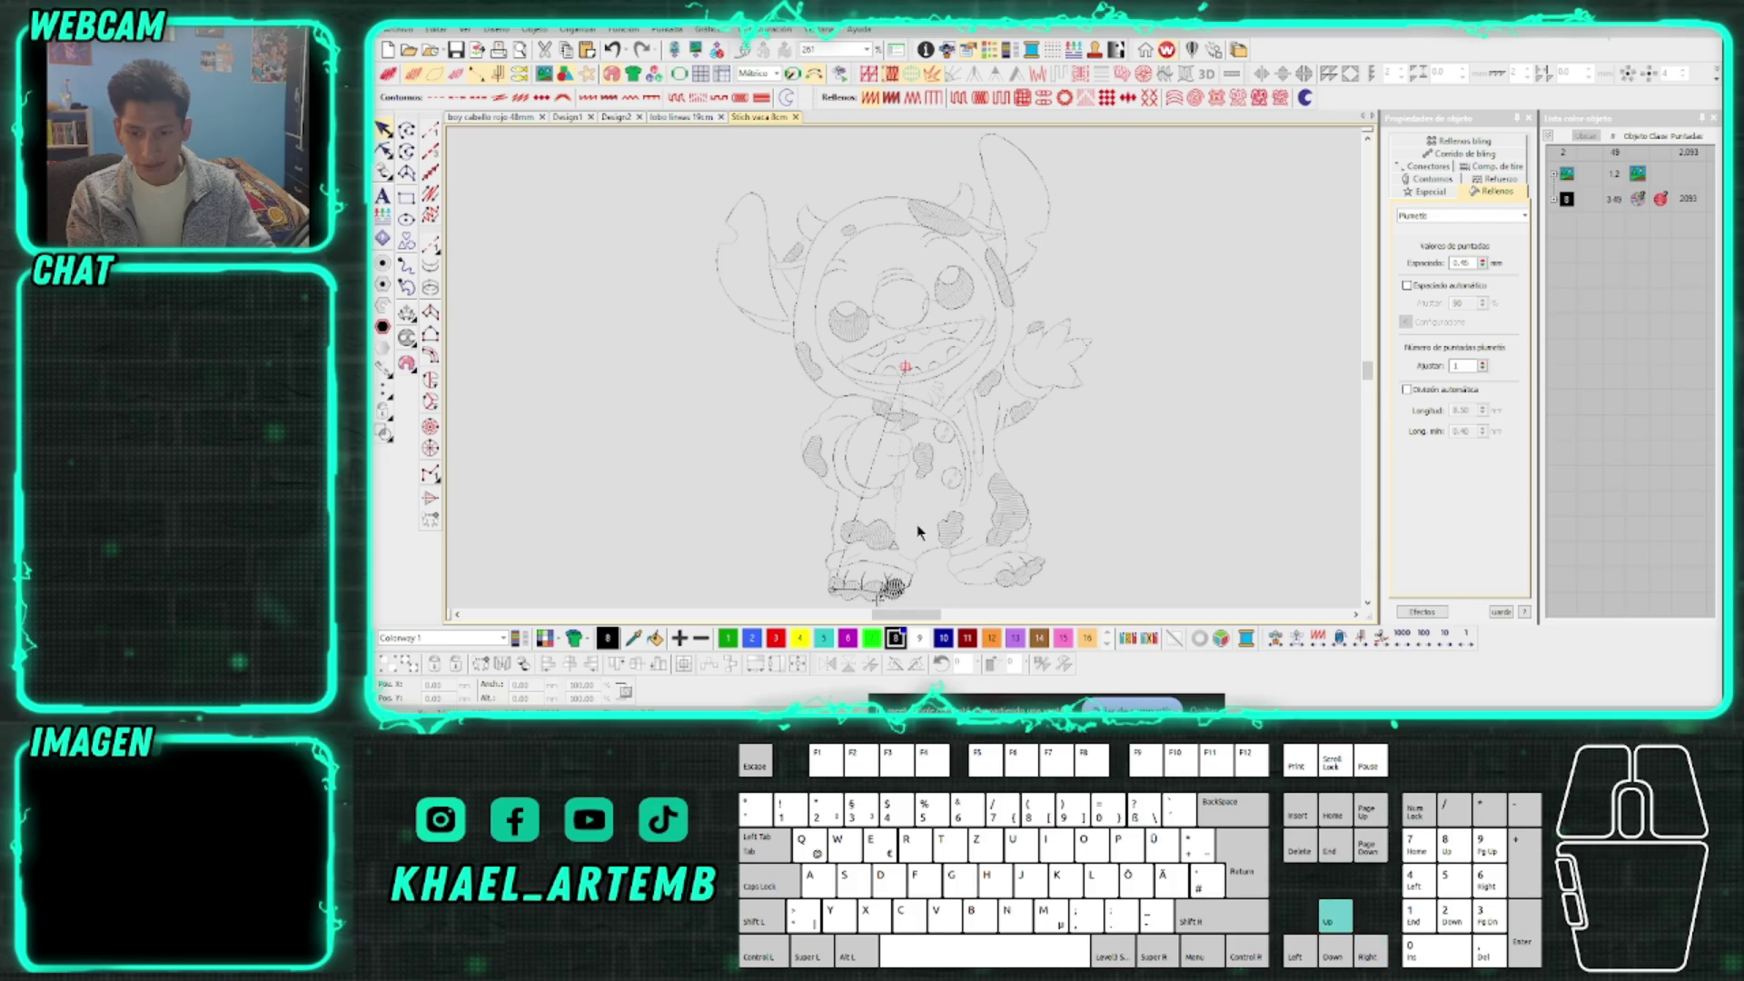
{"action": "scroll", "coordinate": [902, 374], "scroll_direction": "up", "scroll_amount": 5}
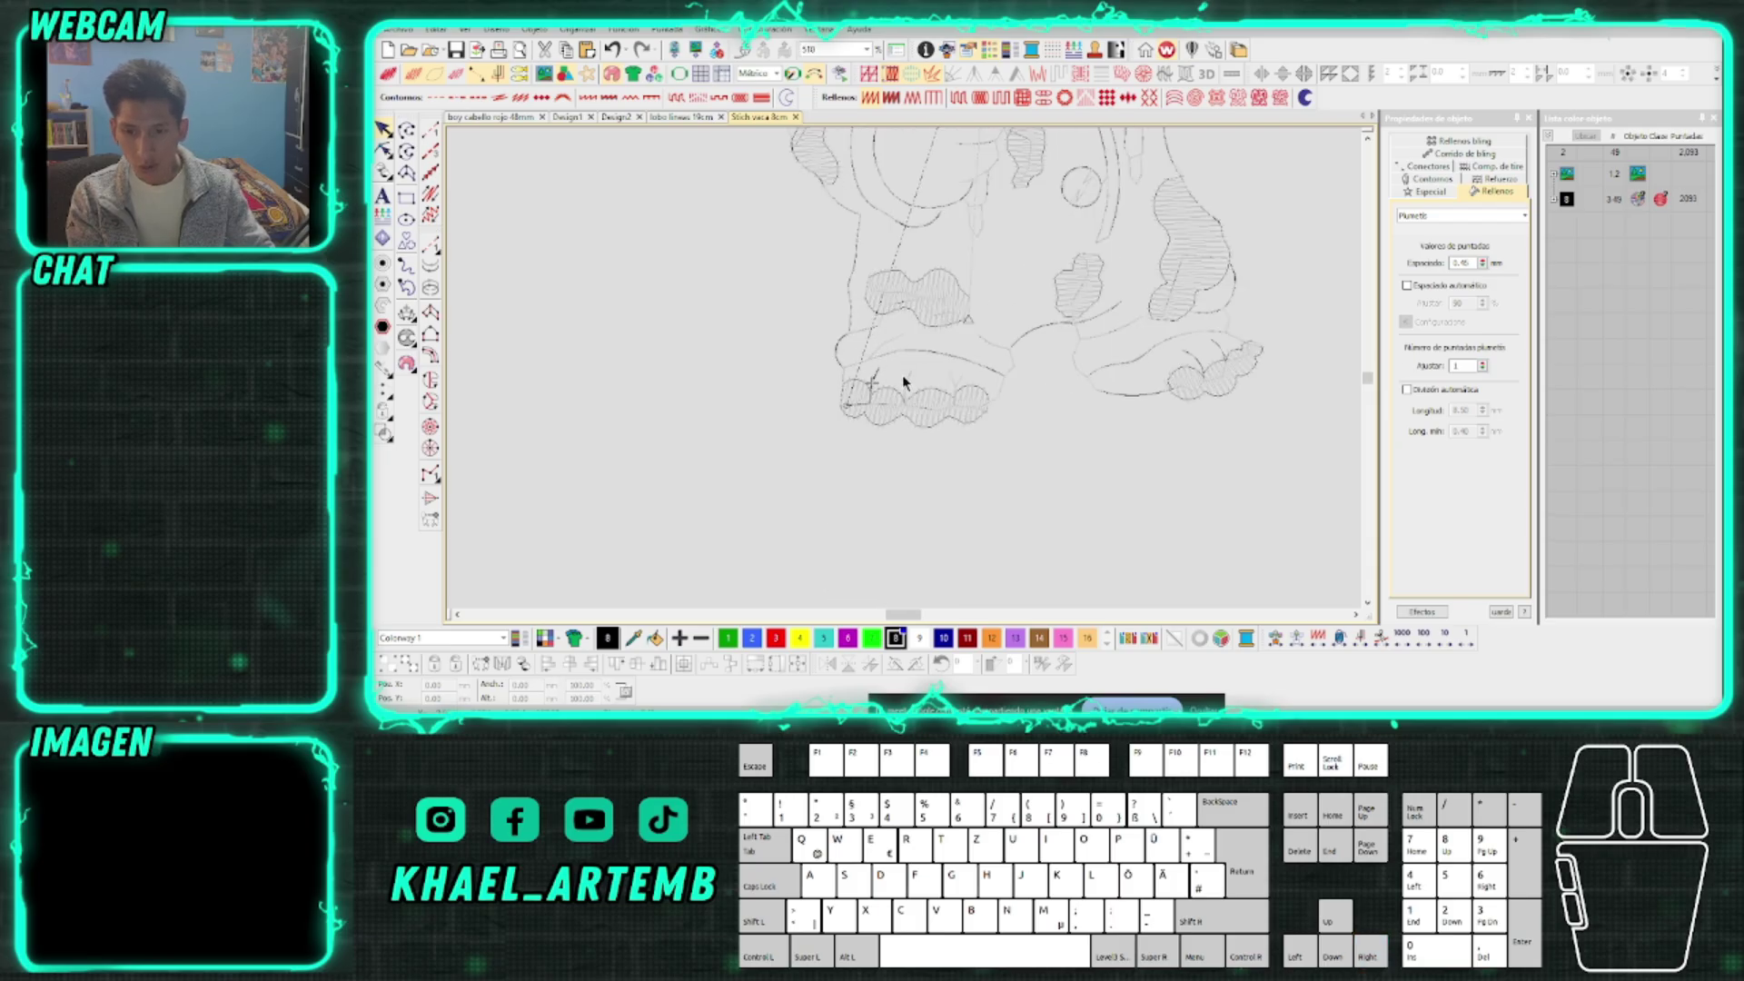
{"action": "key", "text": "Right"}
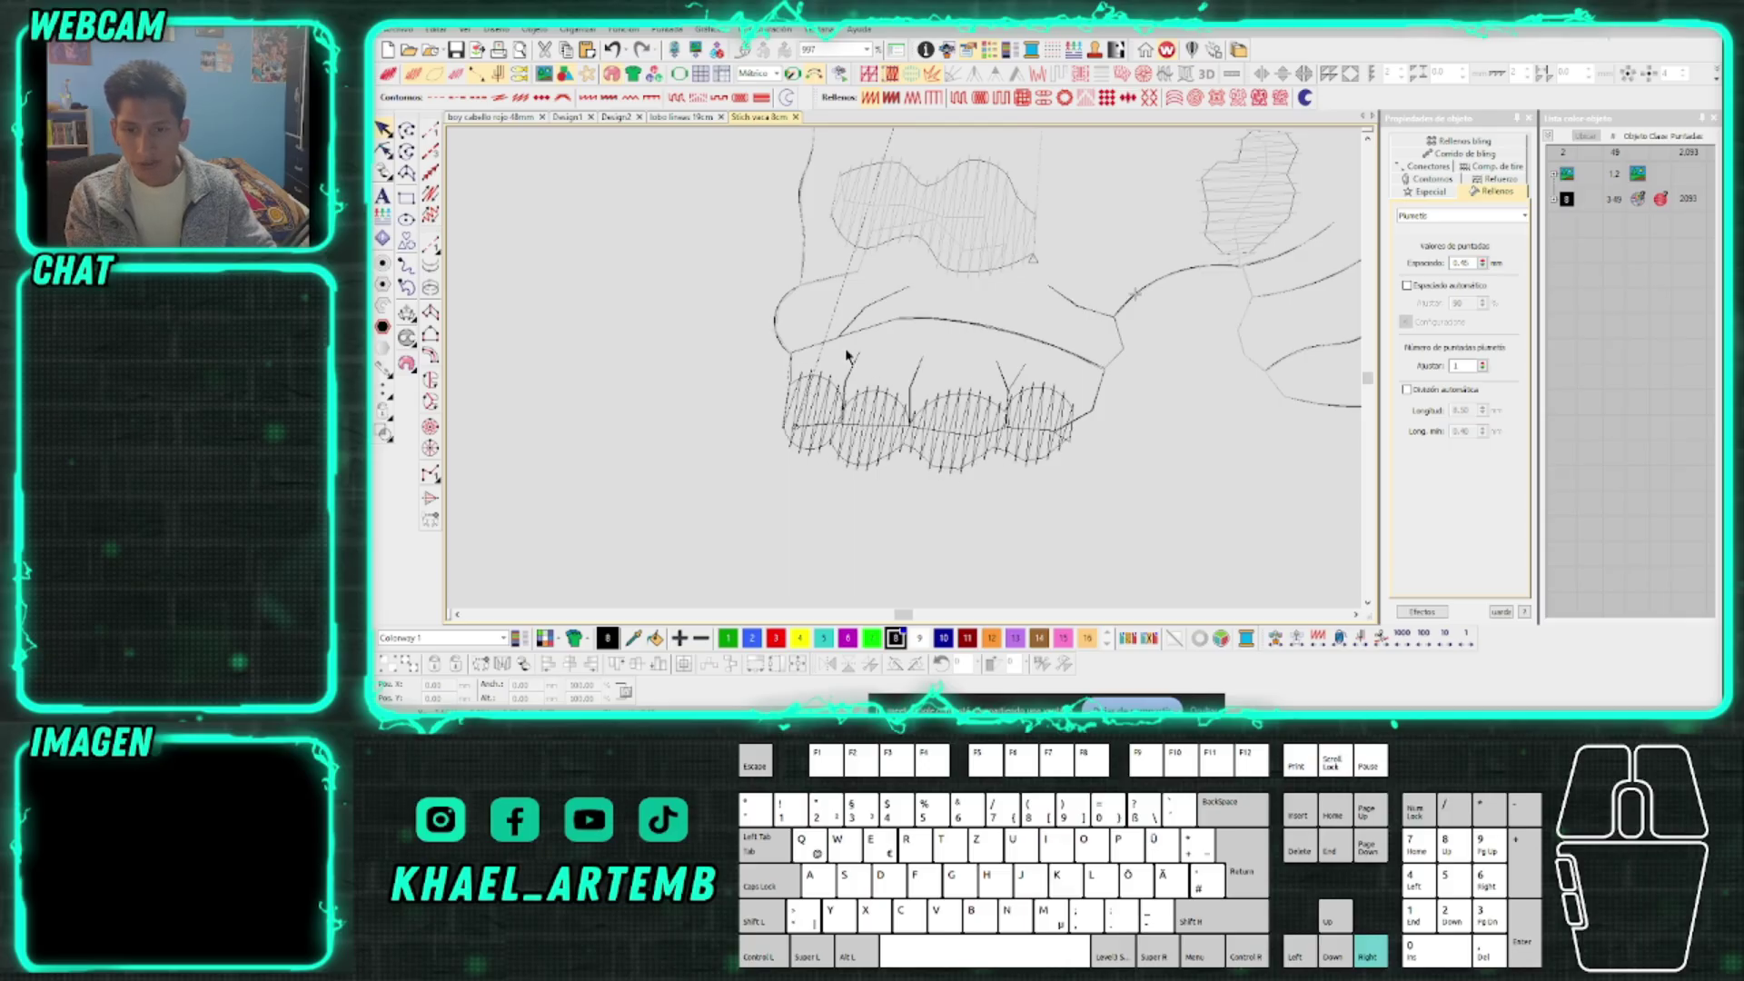
{"action": "scroll", "coordinate": [1081, 282], "scroll_direction": "down", "scroll_amount": 1}
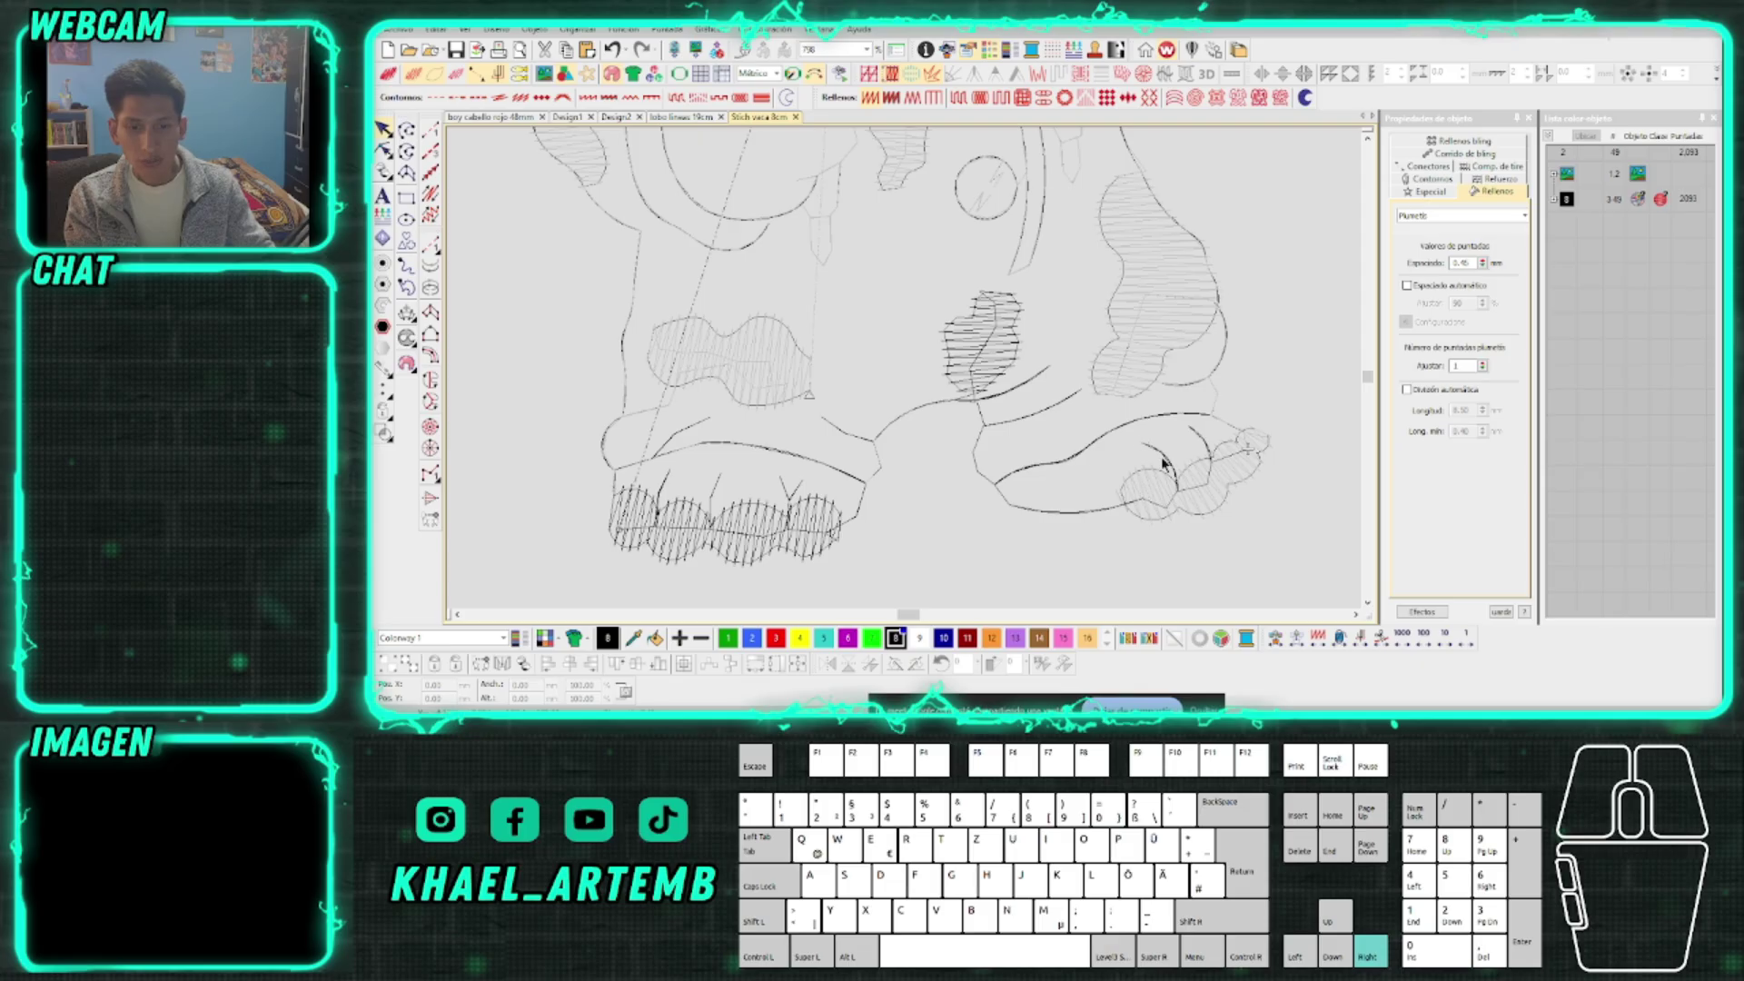
{"action": "scroll", "coordinate": [969, 272], "scroll_direction": "down", "scroll_amount": 3}
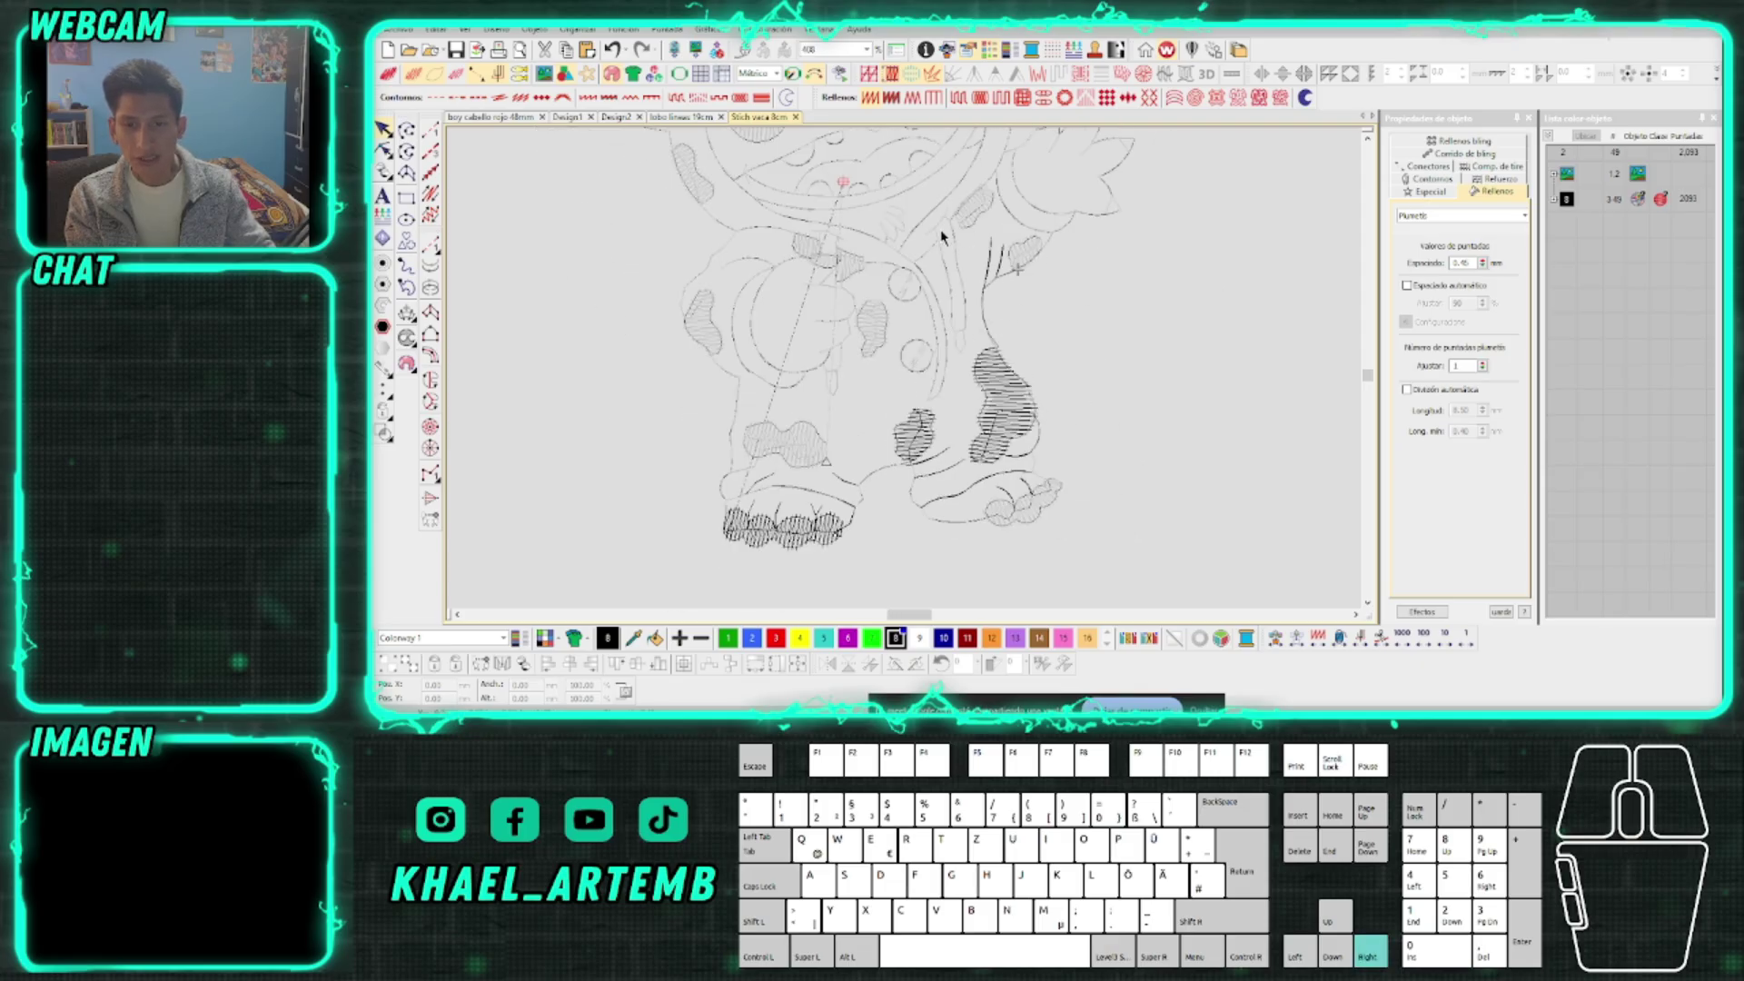
Examine the black spot on the raised arm's sleeve in both the realistic and wireframe stitch views
{"action": "scroll", "coordinate": [926, 381], "scroll_direction": "up", "scroll_amount": 4}
{"action": "left_click", "coordinate": [913, 390]}
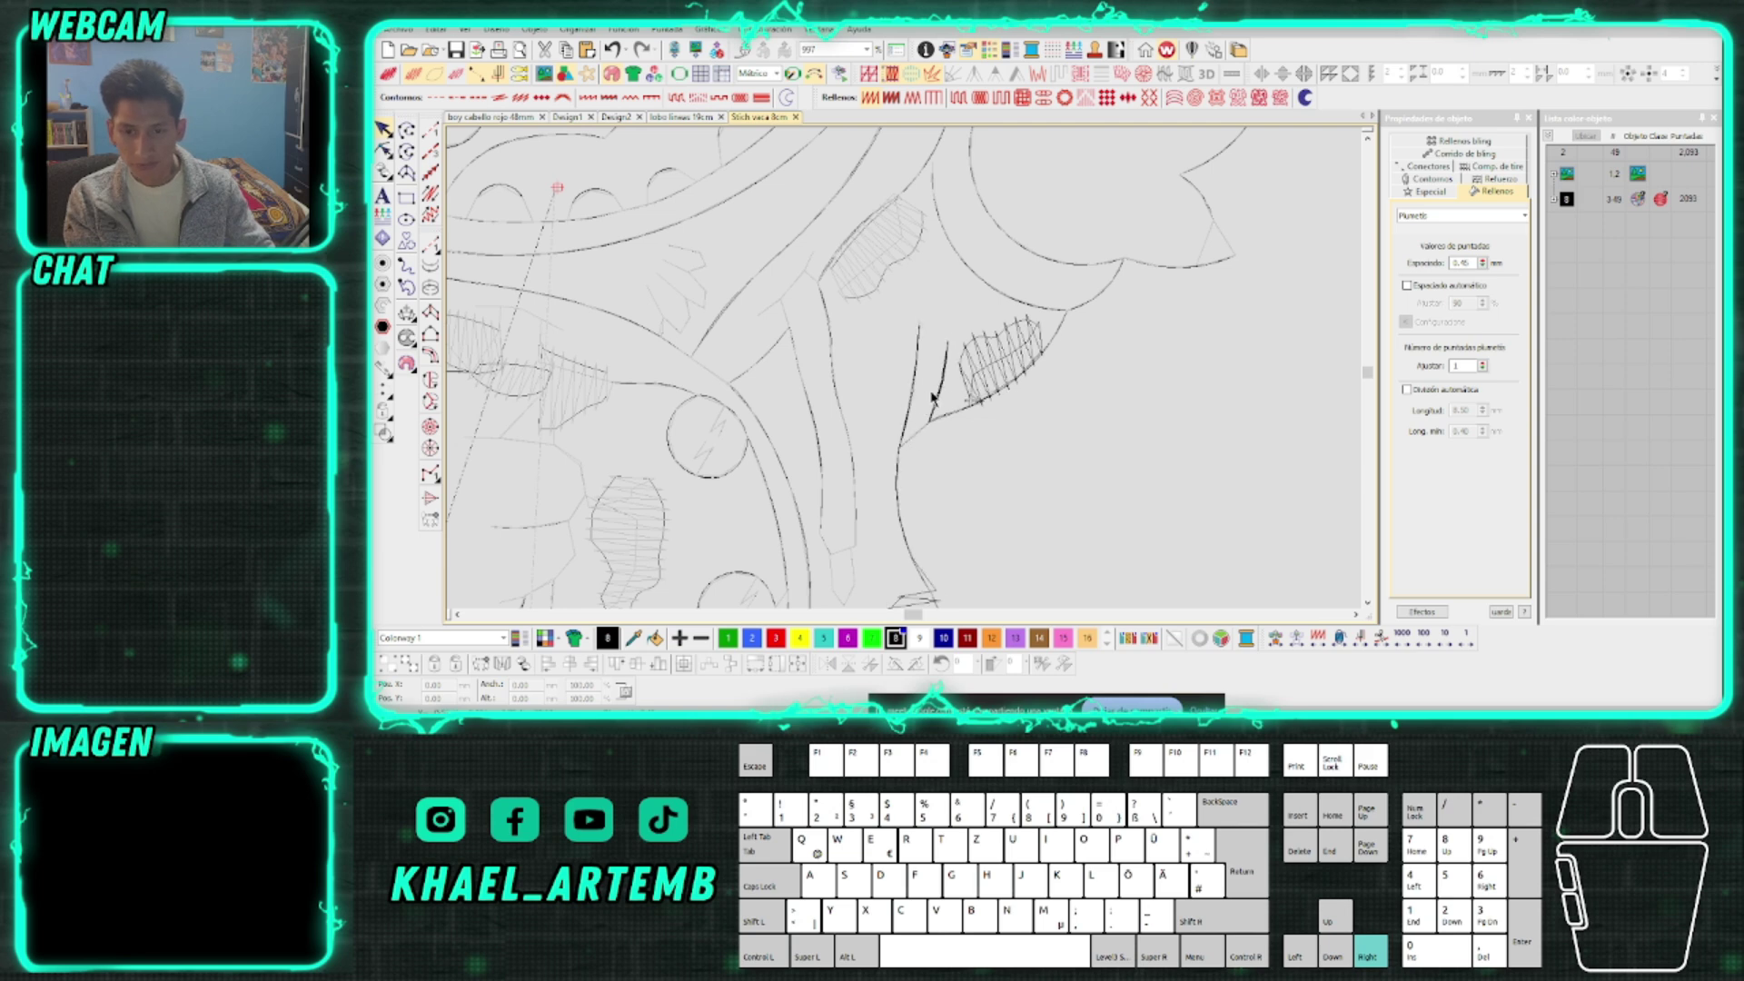
{"action": "scroll", "coordinate": [909, 381], "scroll_direction": "up", "scroll_amount": 2}
{"action": "key", "text": "t"}
{"action": "left_click", "coordinate": [915, 332]}
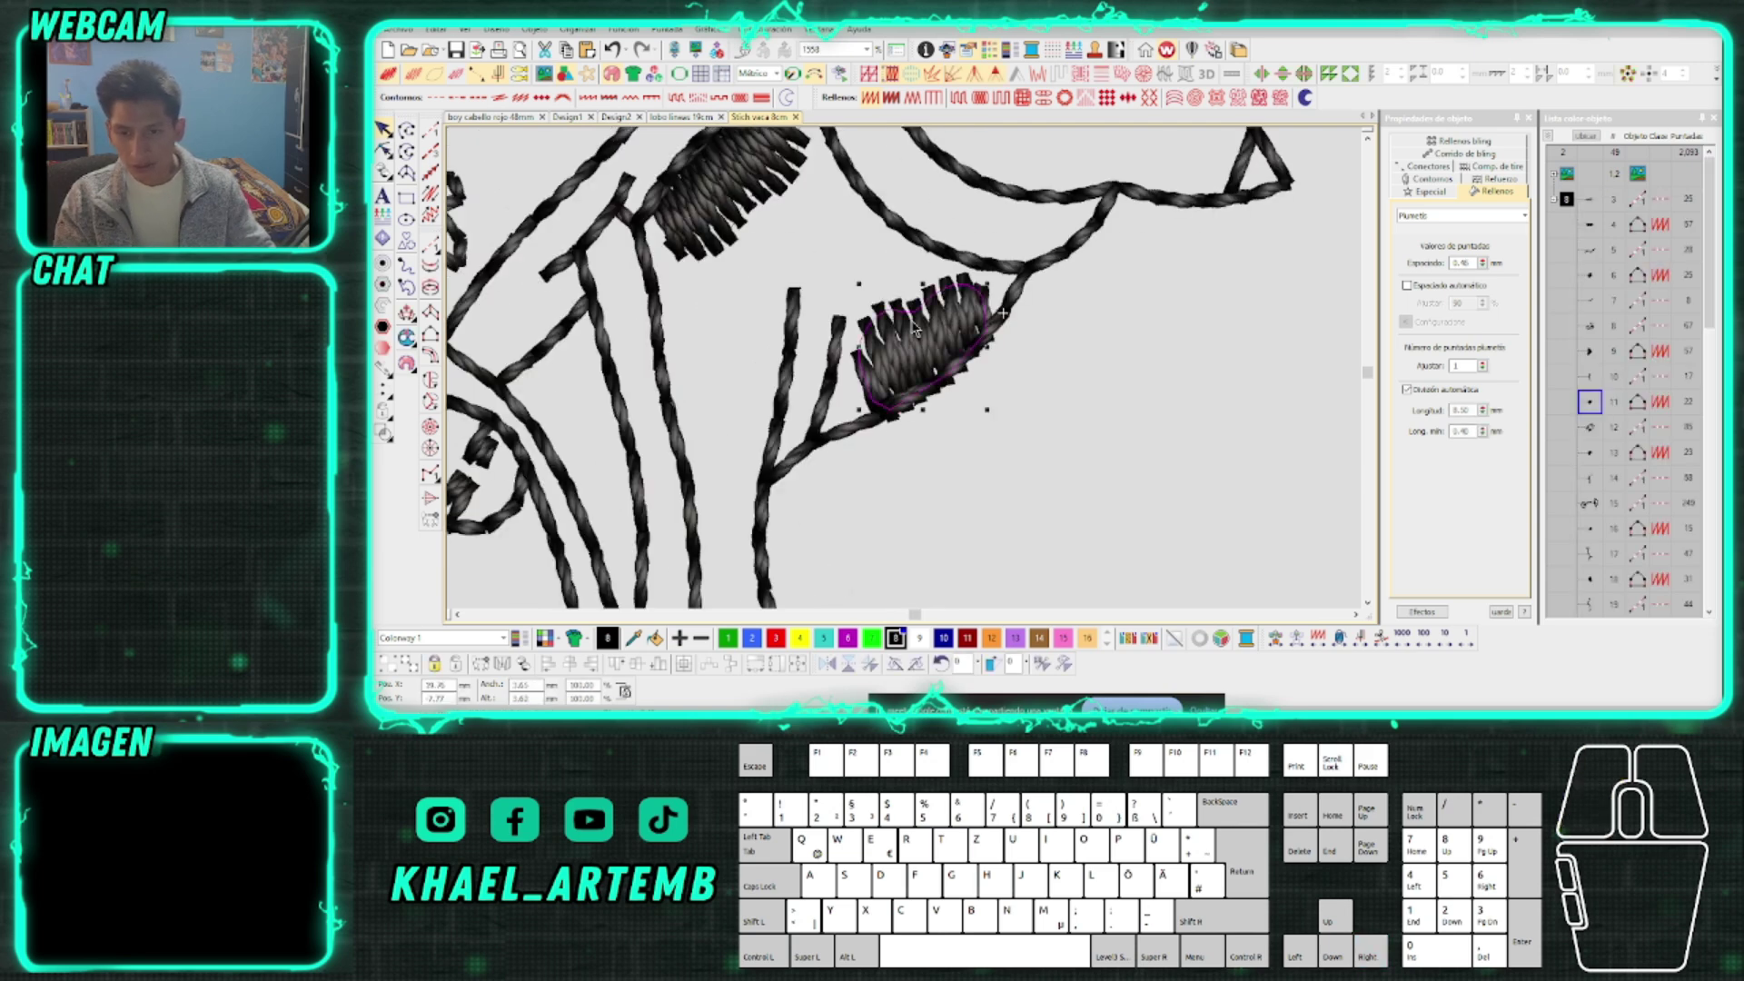
{"action": "scroll", "coordinate": [909, 363], "scroll_direction": "up", "scroll_amount": 1}
{"action": "key", "text": "Escape"}
{"action": "key", "text": "t"}
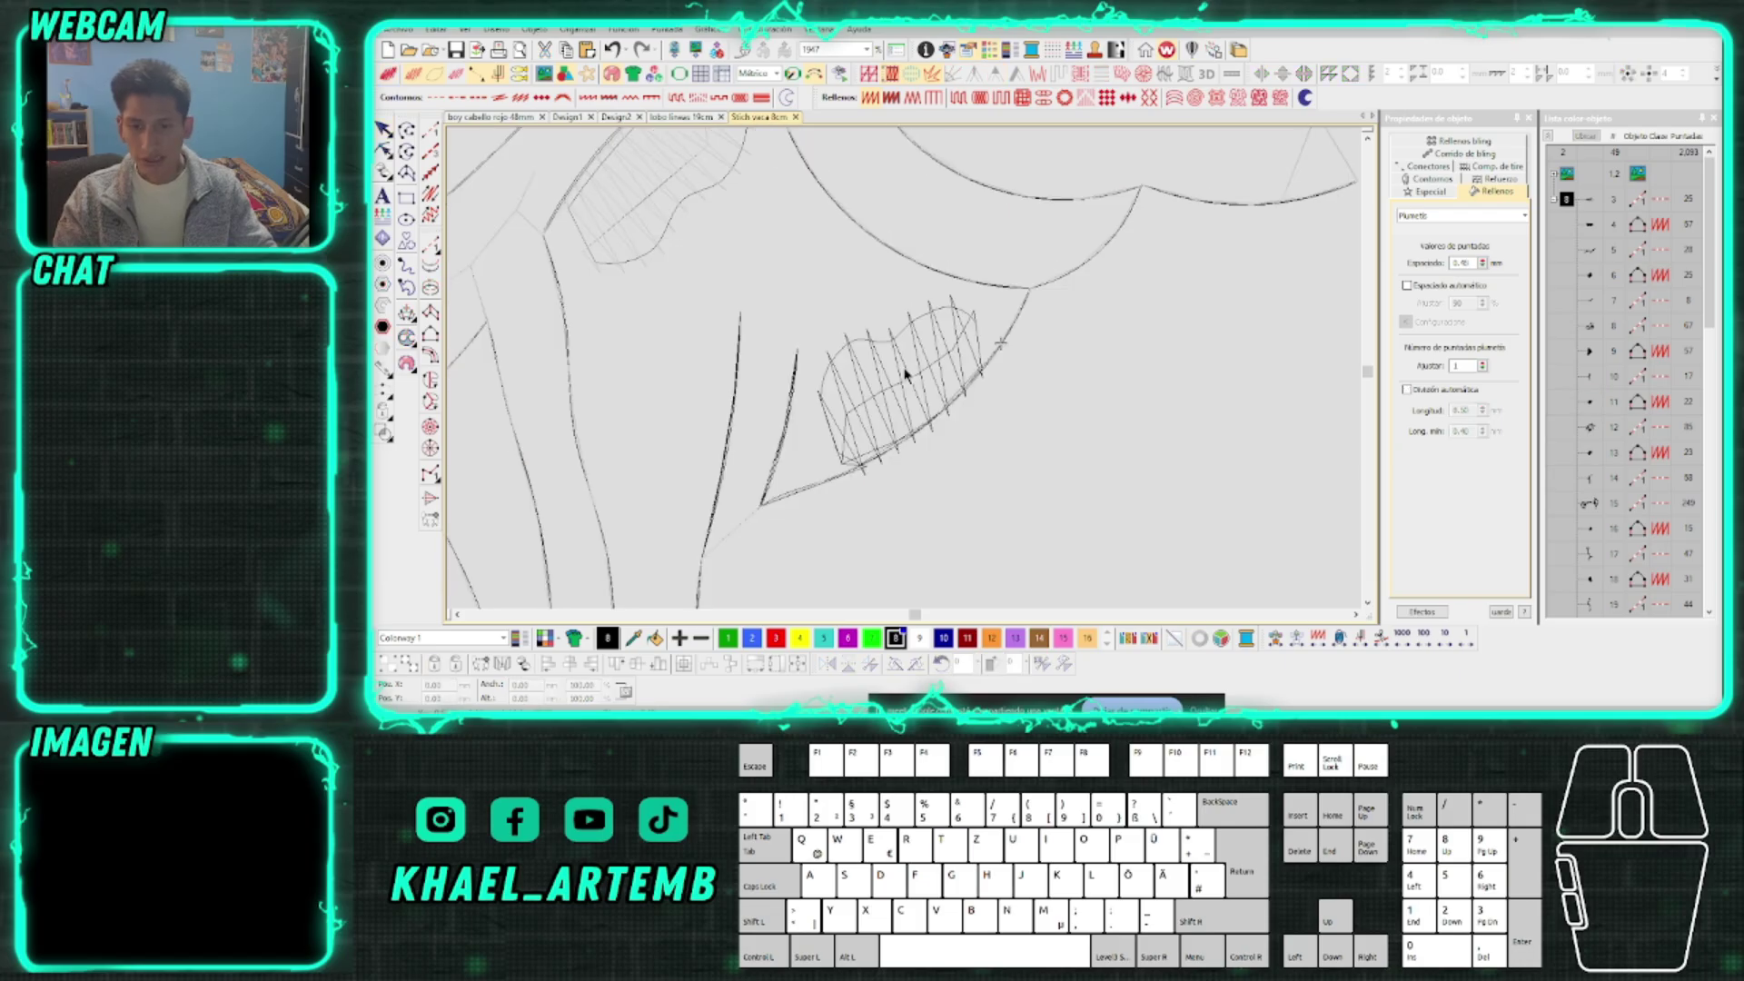
Travel through the black stitches around the raised arm's sleeve spot and on to the raised hand
{"action": "key", "text": "Right"}
{"action": "key", "text": "Right"}
{"action": "key", "text": "Right"}
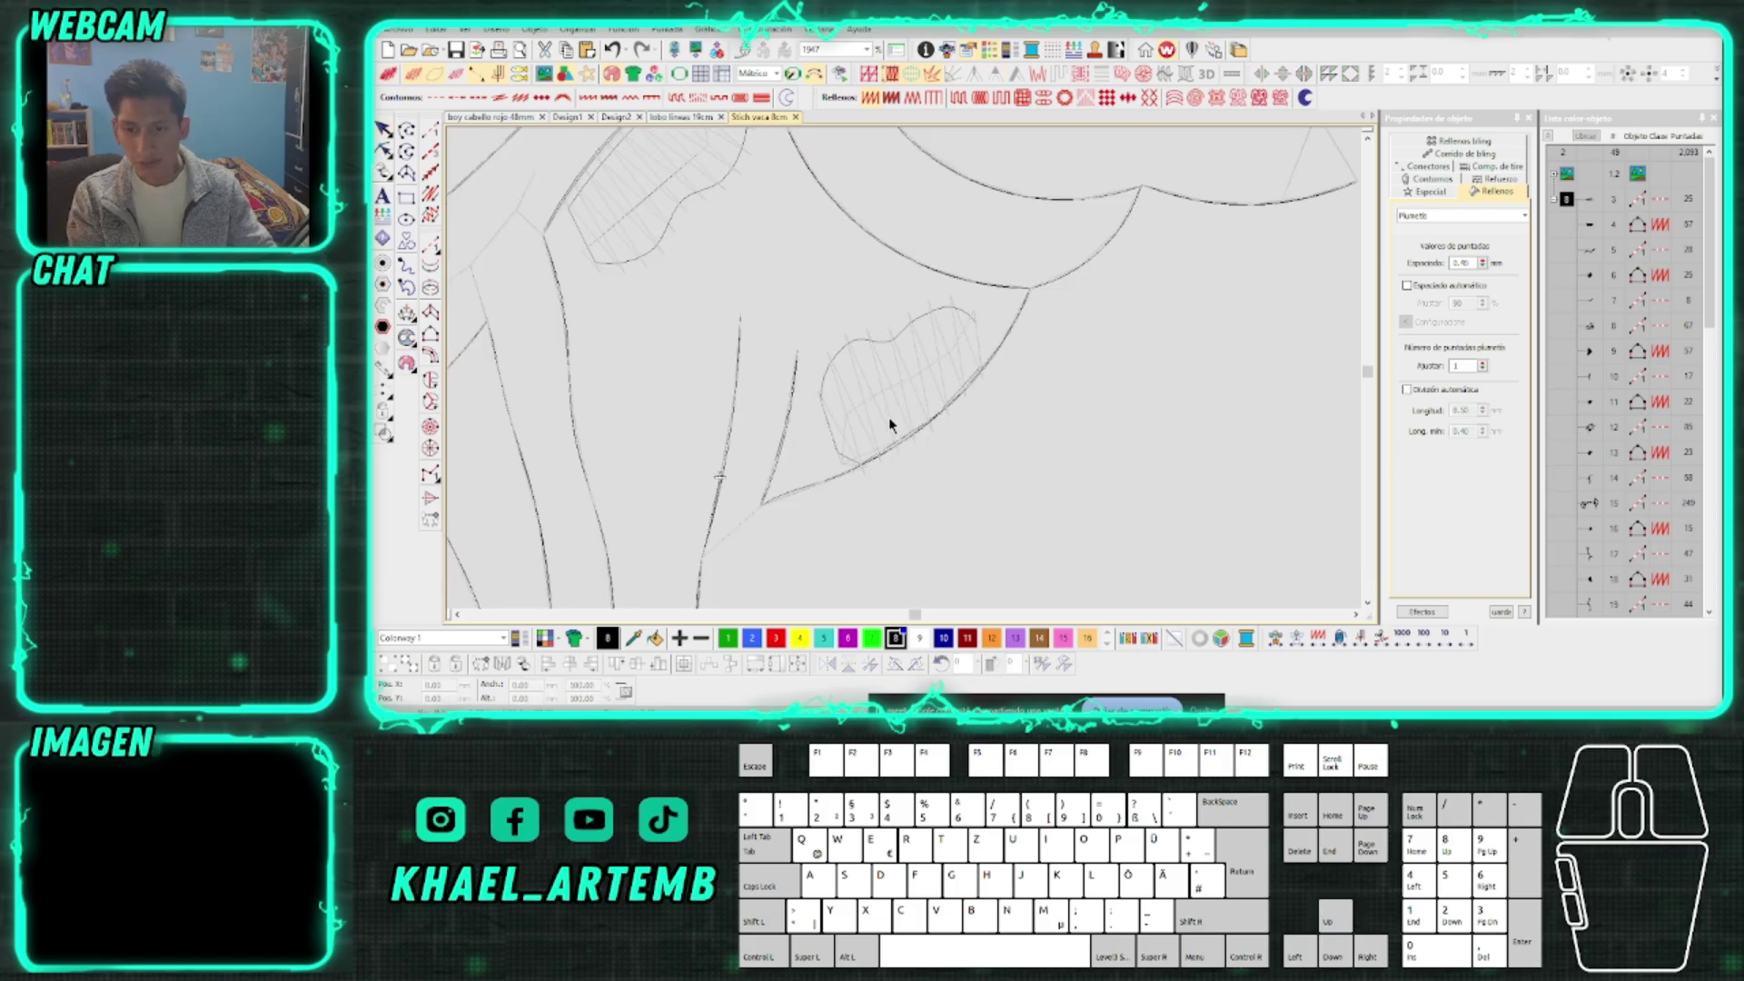
{"action": "key", "text": "Right"}
{"action": "key", "text": "Right"}
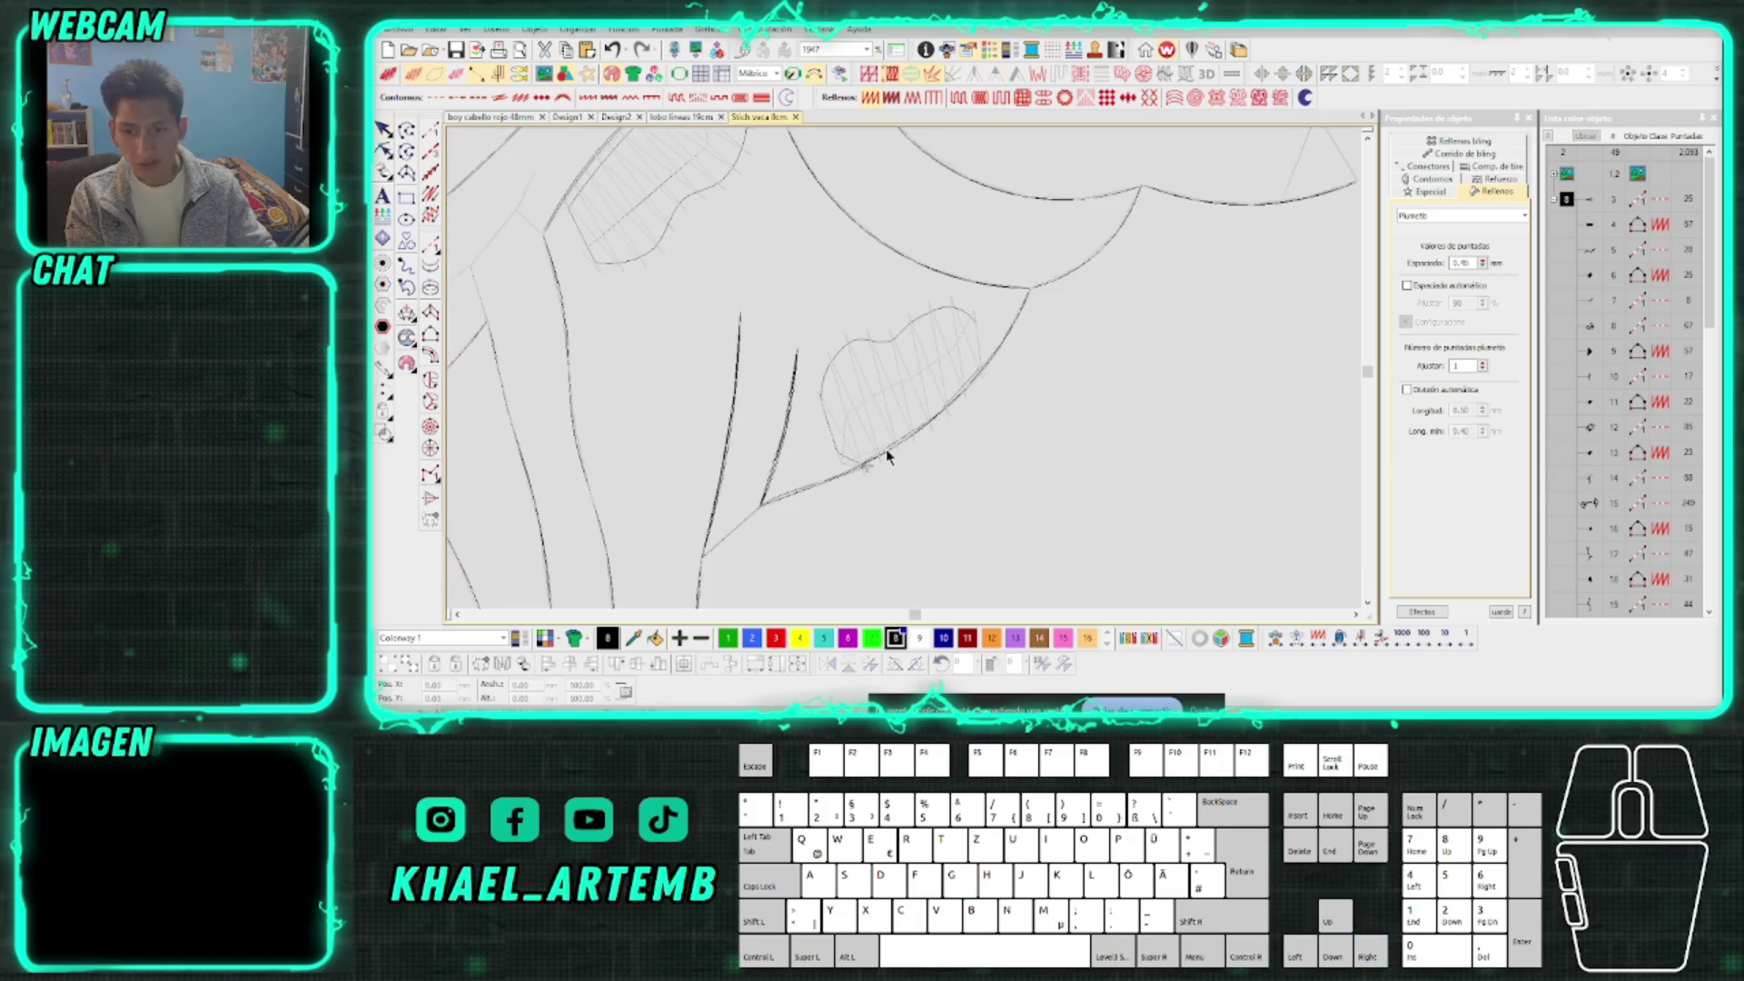
{"action": "key", "text": "Right"}
{"action": "key", "text": "Right"}
{"action": "key", "text": "Right"}
{"action": "key", "text": "Right"}
{"action": "key", "text": "Right"}
{"action": "key", "text": "Right"}
{"action": "key", "text": "Right"}
{"action": "key", "text": "Right"}
{"action": "key", "text": "Right"}
{"action": "key", "text": "Right"}
{"action": "scroll", "coordinate": [907, 366], "scroll_direction": "down", "scroll_amount": 4}
{"action": "key", "text": "Right"}
{"action": "key", "text": "Right"}
{"action": "key", "text": "Right"}
{"action": "key", "text": "Right"}
{"action": "key", "text": "Right"}
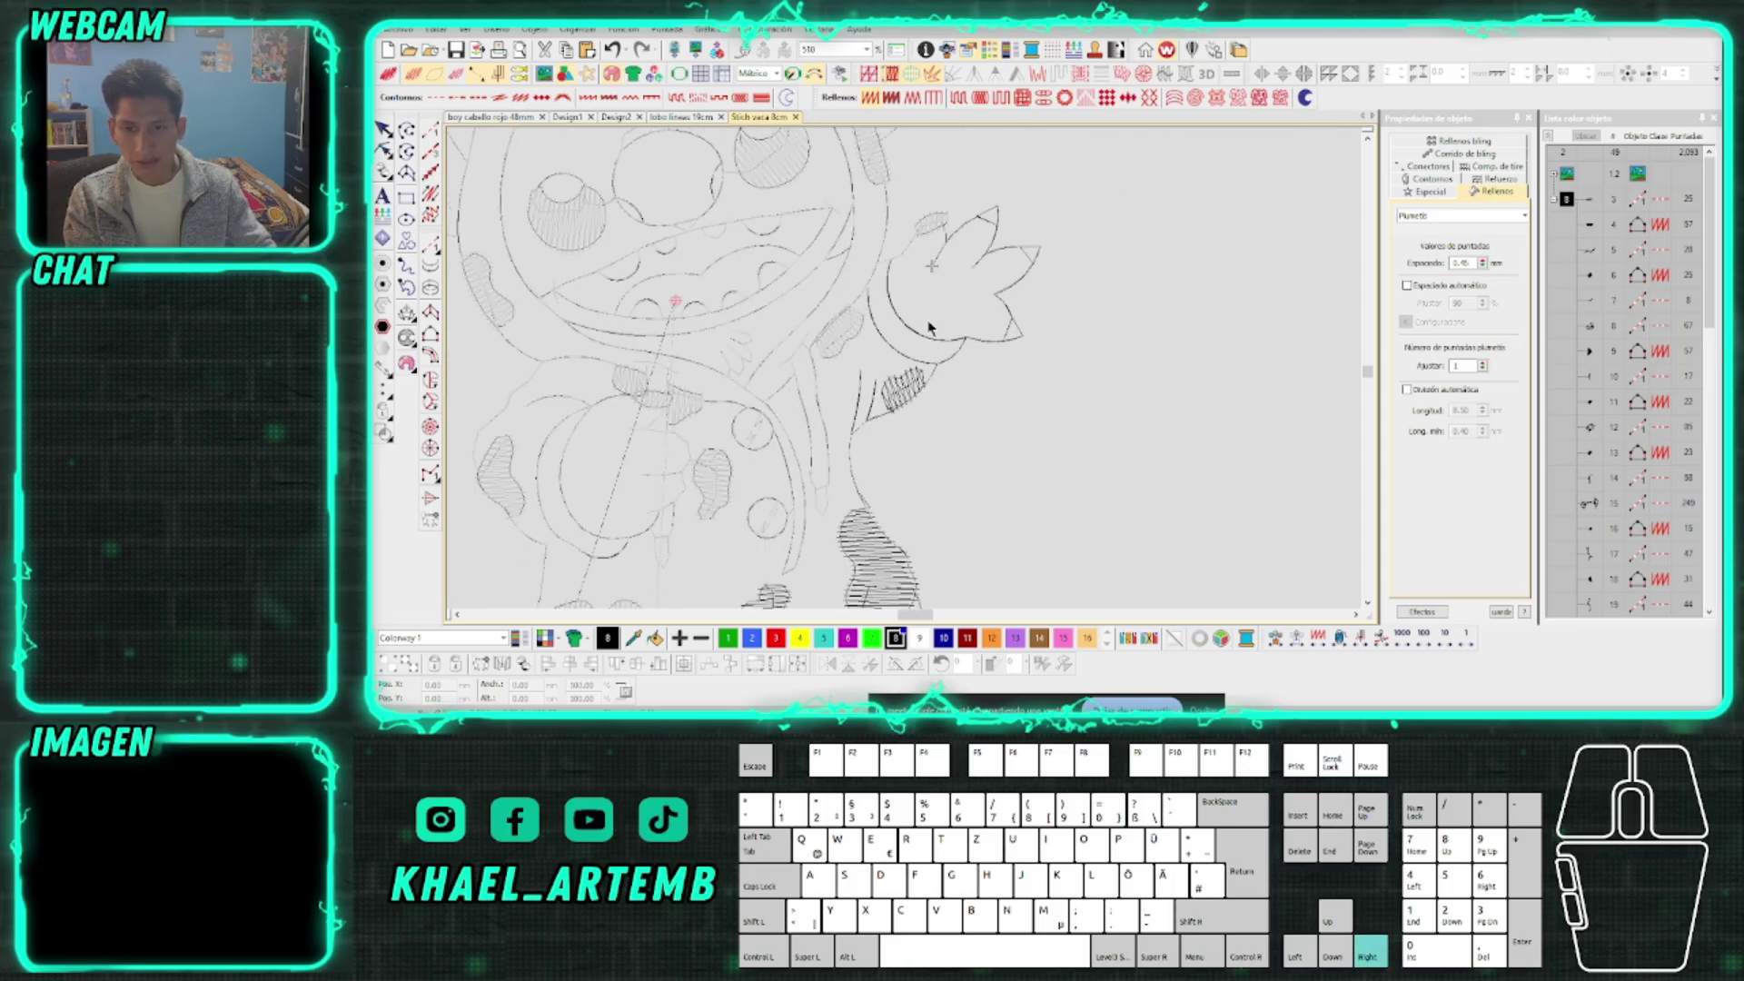
Travel through the black stitches from the raised hand past the hood's drawstring and up to the neighbouring ear
{"action": "key", "text": "Up"}
{"action": "key", "text": "Right"}
{"action": "key", "text": "Right"}
{"action": "key", "text": "Right"}
{"action": "key", "text": "Right"}
{"action": "key", "text": "Right"}
{"action": "key", "text": "Right"}
{"action": "key", "text": "Right"}
{"action": "key", "text": "Right"}
{"action": "key", "text": "Right"}
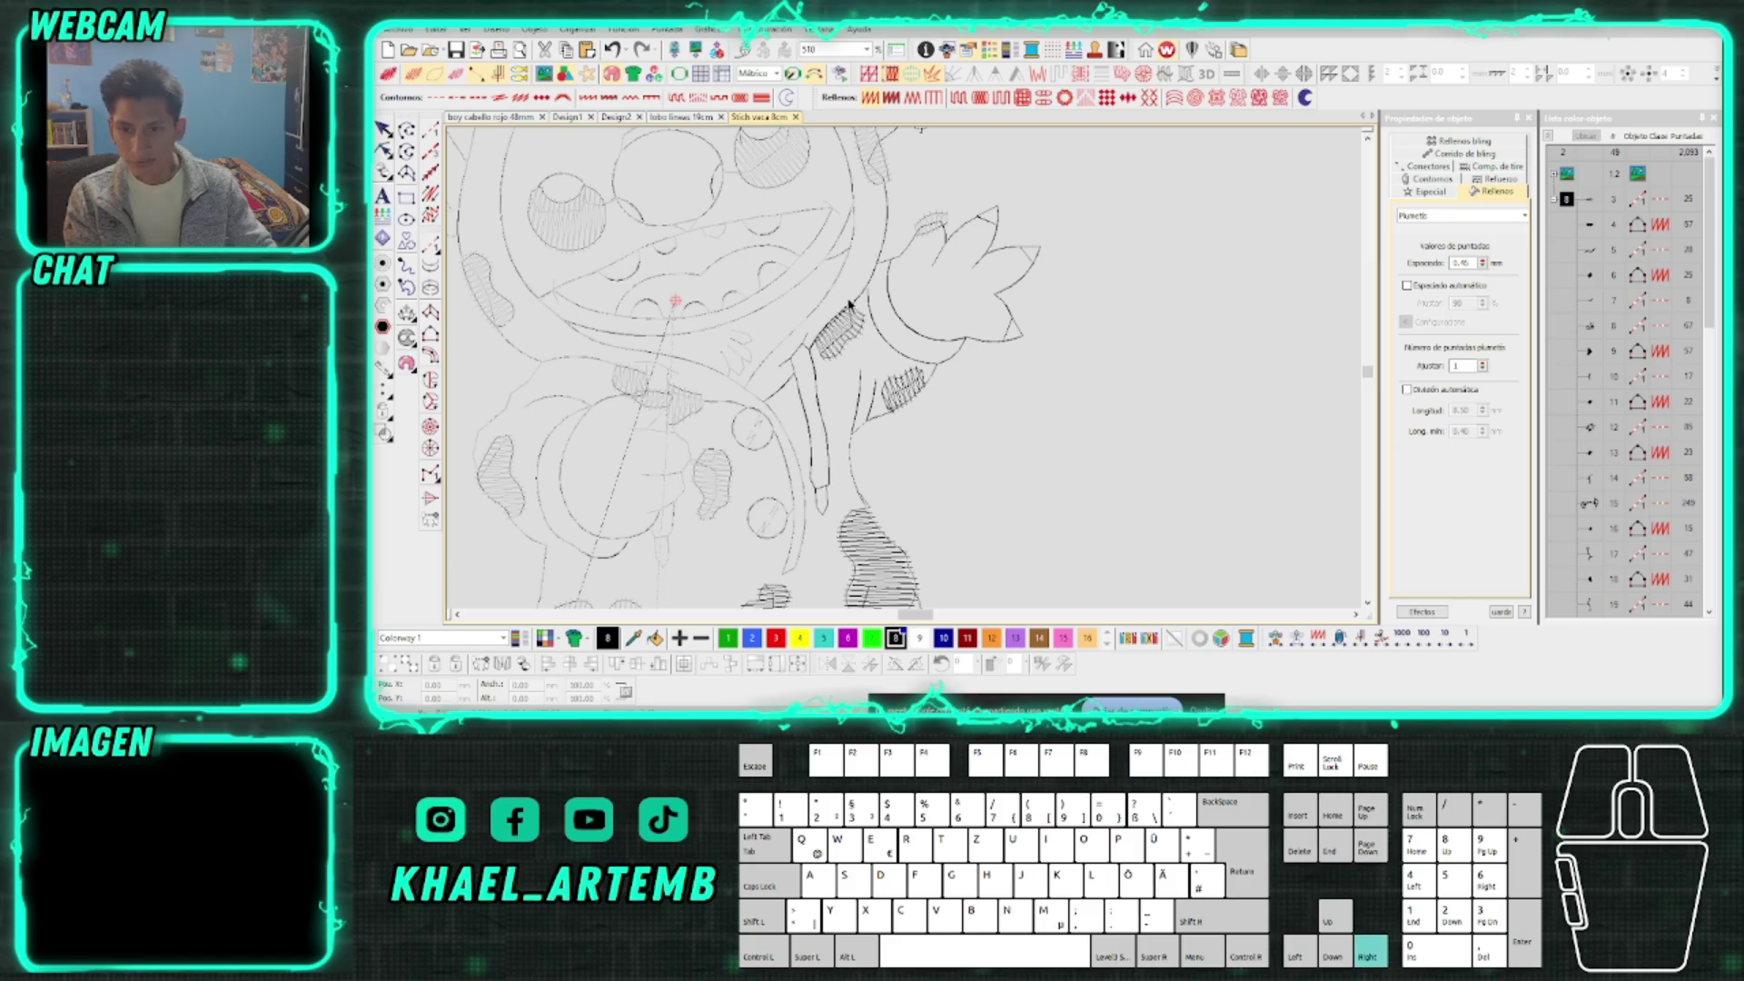
{"action": "scroll", "coordinate": [854, 326], "scroll_direction": "down", "scroll_amount": 3}
{"action": "scroll", "coordinate": [905, 368], "scroll_direction": "up", "scroll_amount": 2}
{"action": "key", "text": "Right"}
{"action": "key", "text": "Right"}
{"action": "key", "text": "Right"}
{"action": "key", "text": "Right"}
{"action": "scroll", "coordinate": [897, 346], "scroll_direction": "down", "scroll_amount": 3}
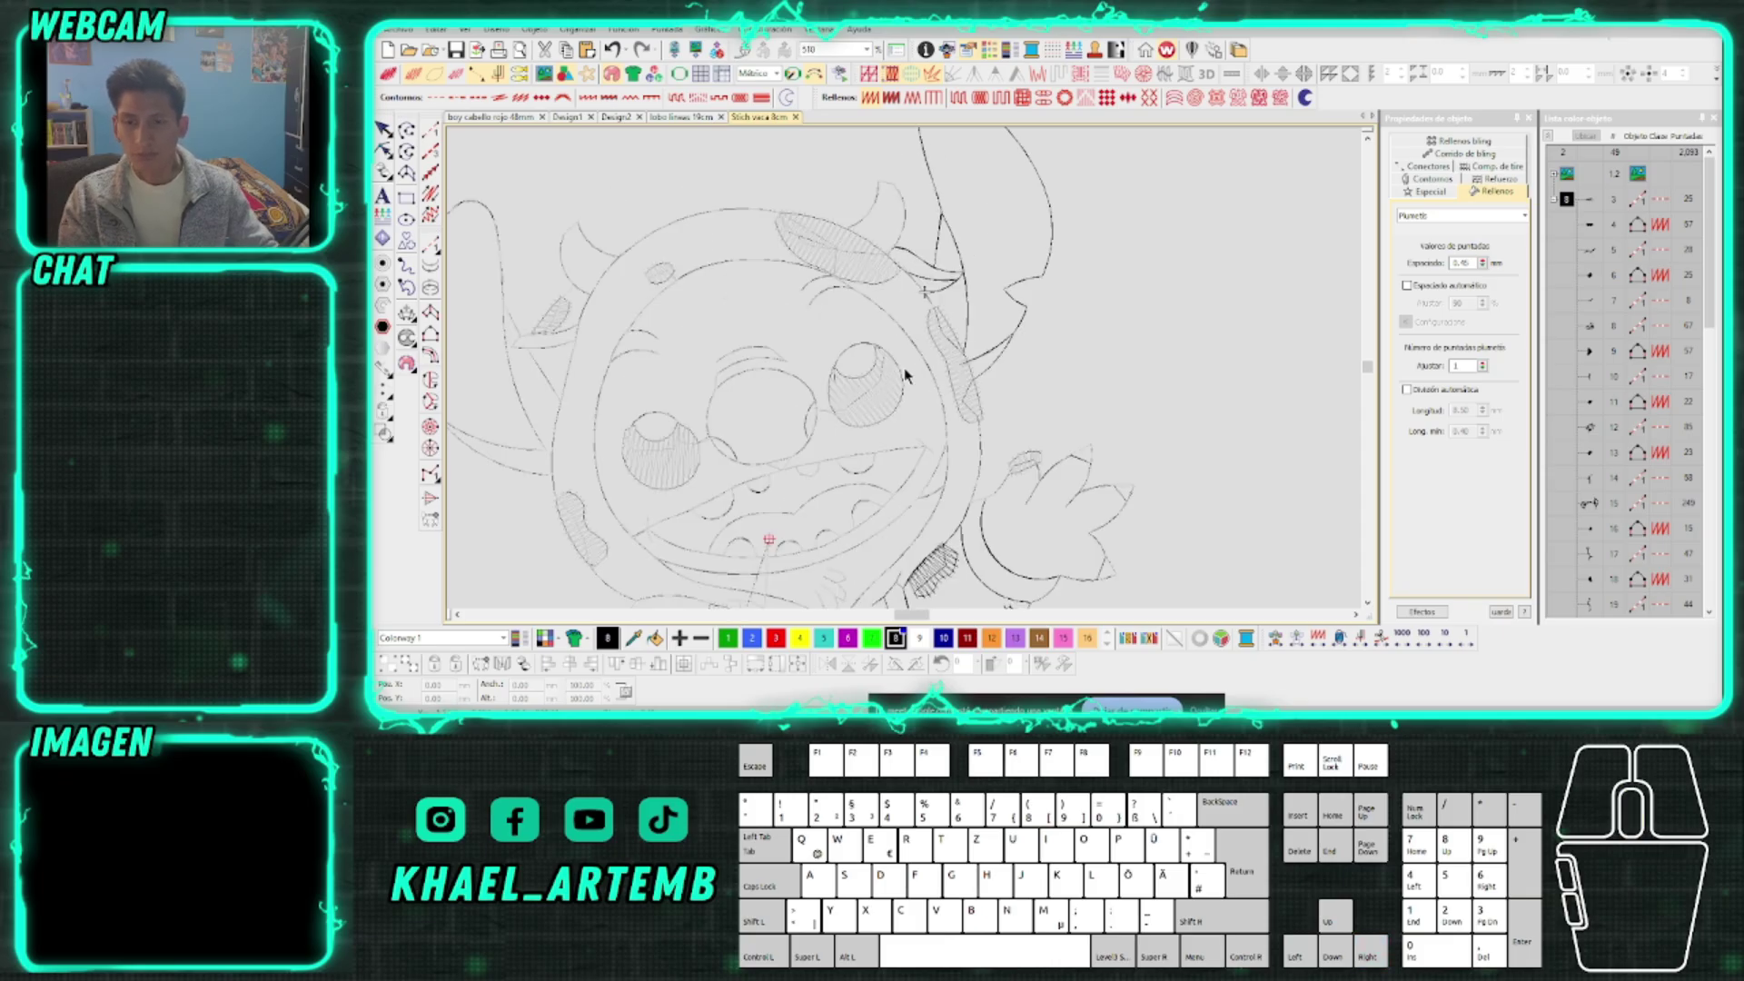
Compare the black stitching with the Stitch reference images by alternately showing and hiding images and stitches
{"action": "scroll", "coordinate": [906, 373], "scroll_direction": "up", "scroll_amount": 1}
{"action": "key", "text": "d"}
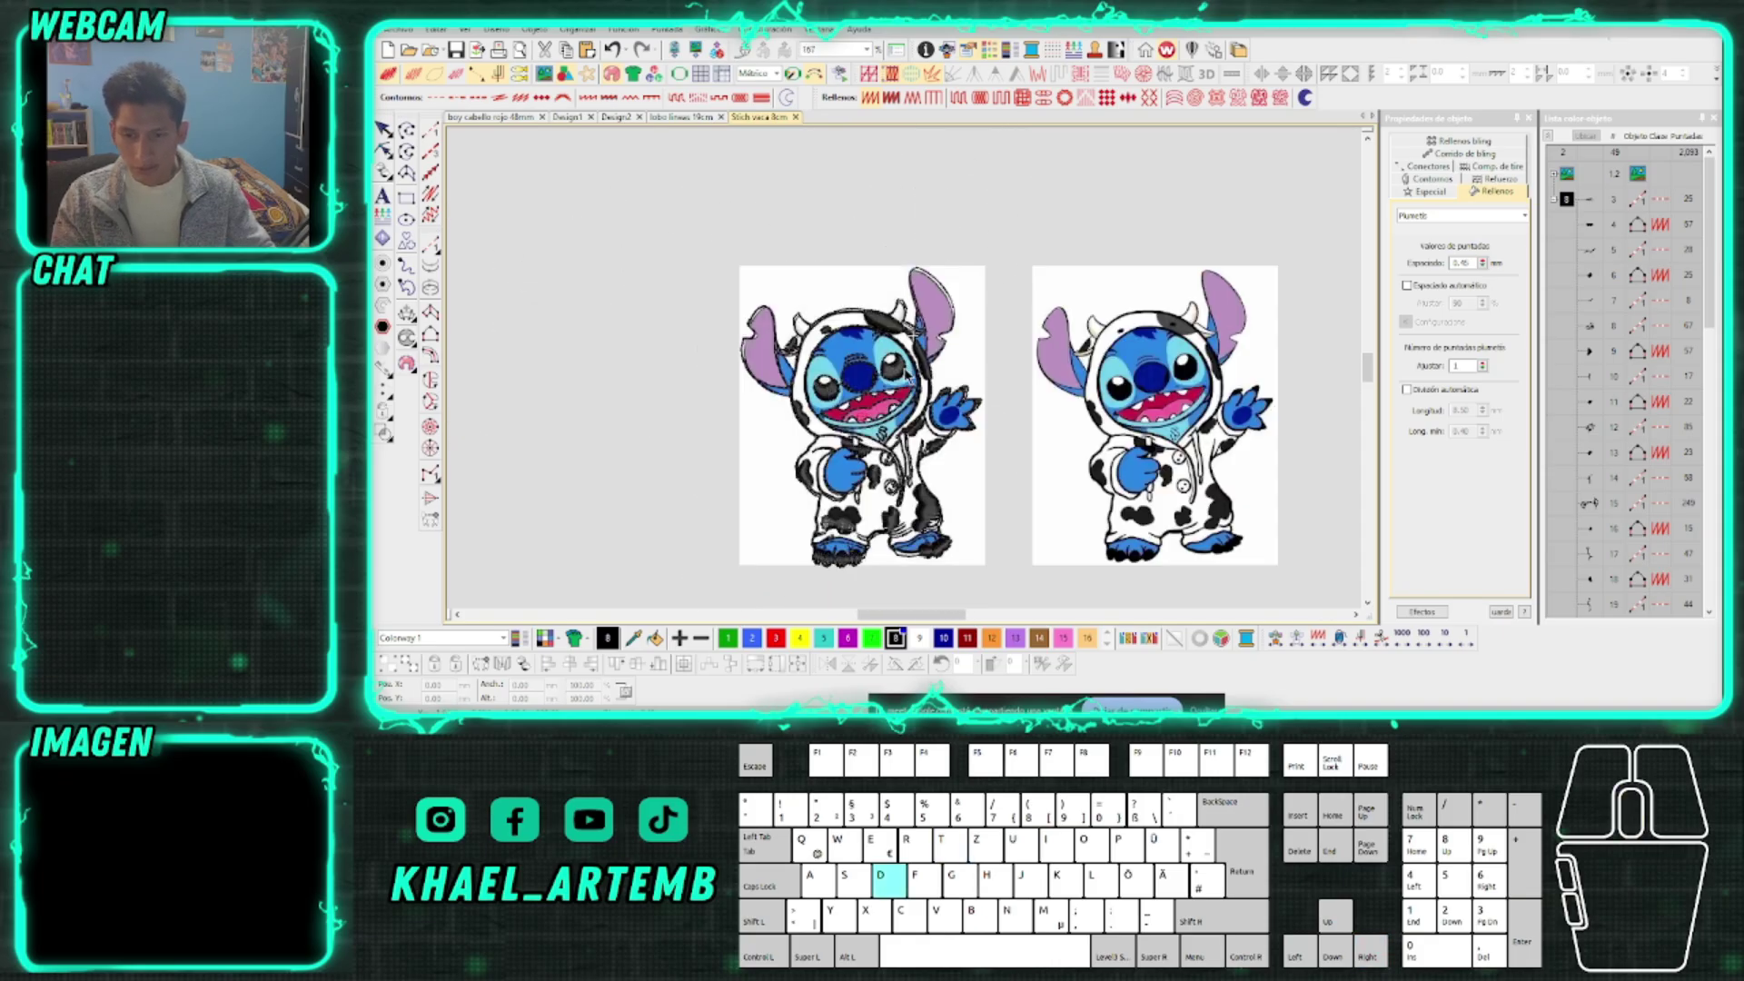
{"action": "key", "text": "d"}
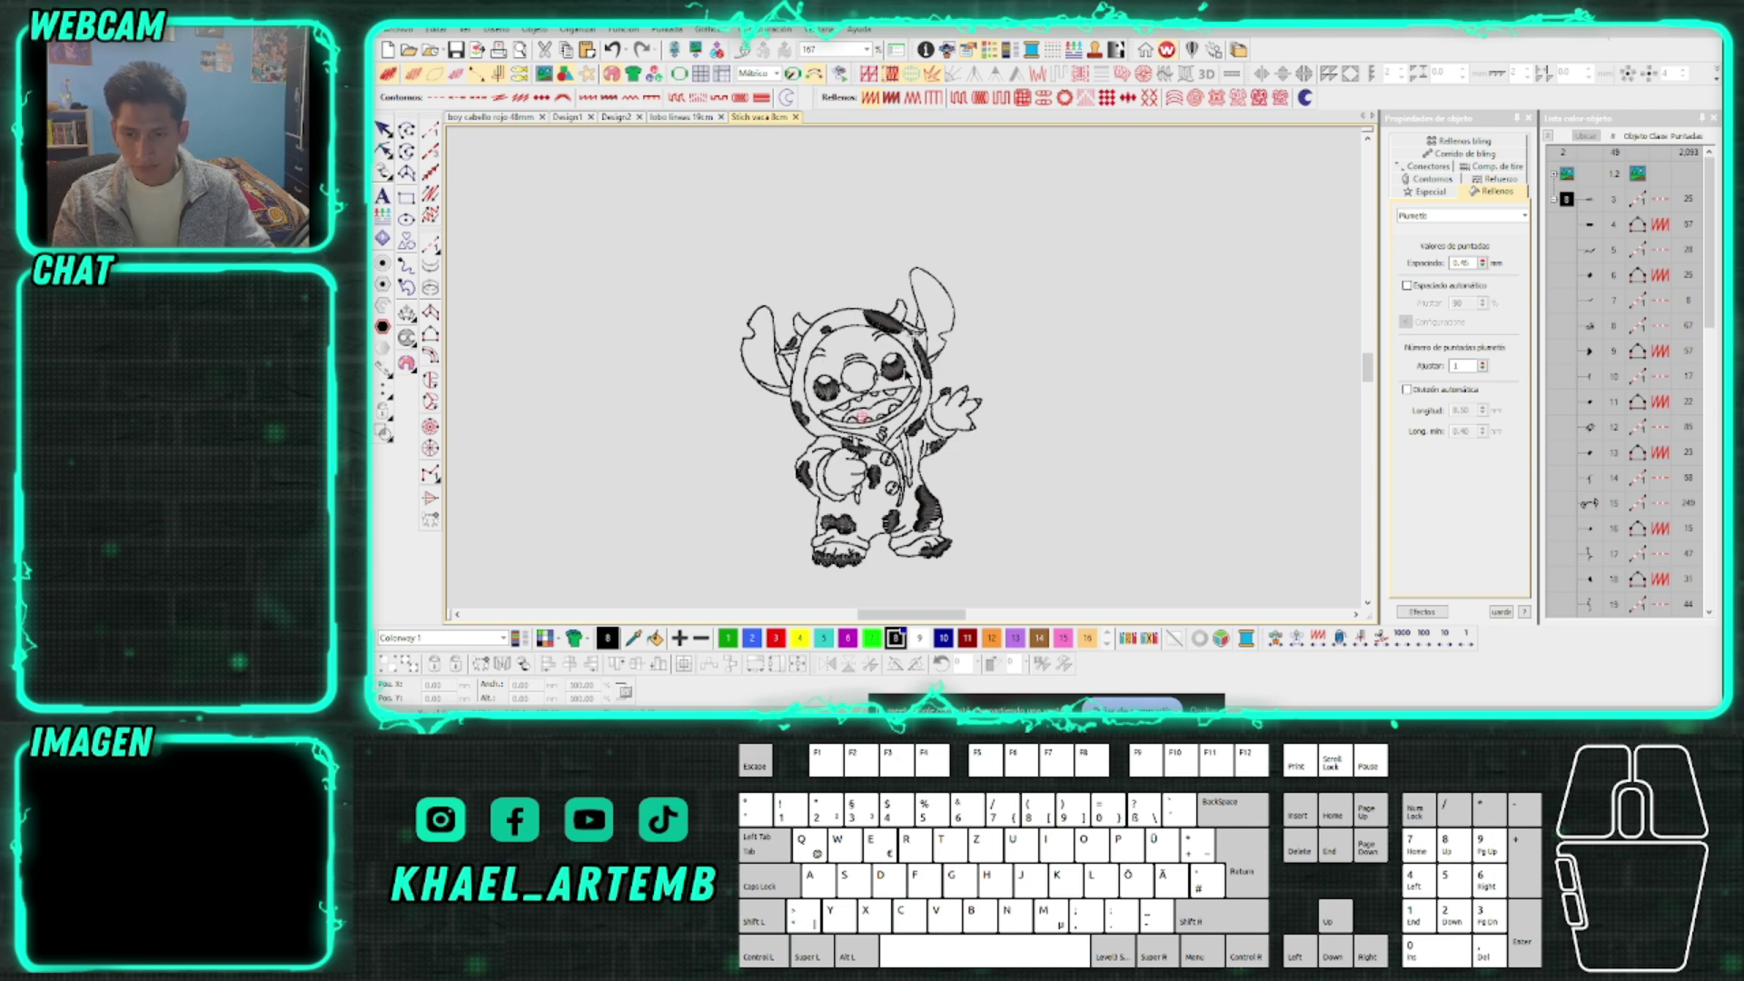
{"action": "scroll", "coordinate": [907, 374], "scroll_direction": "up", "scroll_amount": 2}
{"action": "key", "text": "s"}
{"action": "key", "text": "d"}
{"action": "scroll", "coordinate": [906, 374], "scroll_direction": "down", "scroll_amount": 2}
{"action": "key", "text": "s"}
{"action": "scroll", "coordinate": [988, 371], "scroll_direction": "up", "scroll_amount": 1}
{"action": "key", "text": "d"}
{"action": "key", "text": "s"}
{"action": "key", "text": "d"}
{"action": "key", "text": "s"}
{"action": "key", "text": "d"}
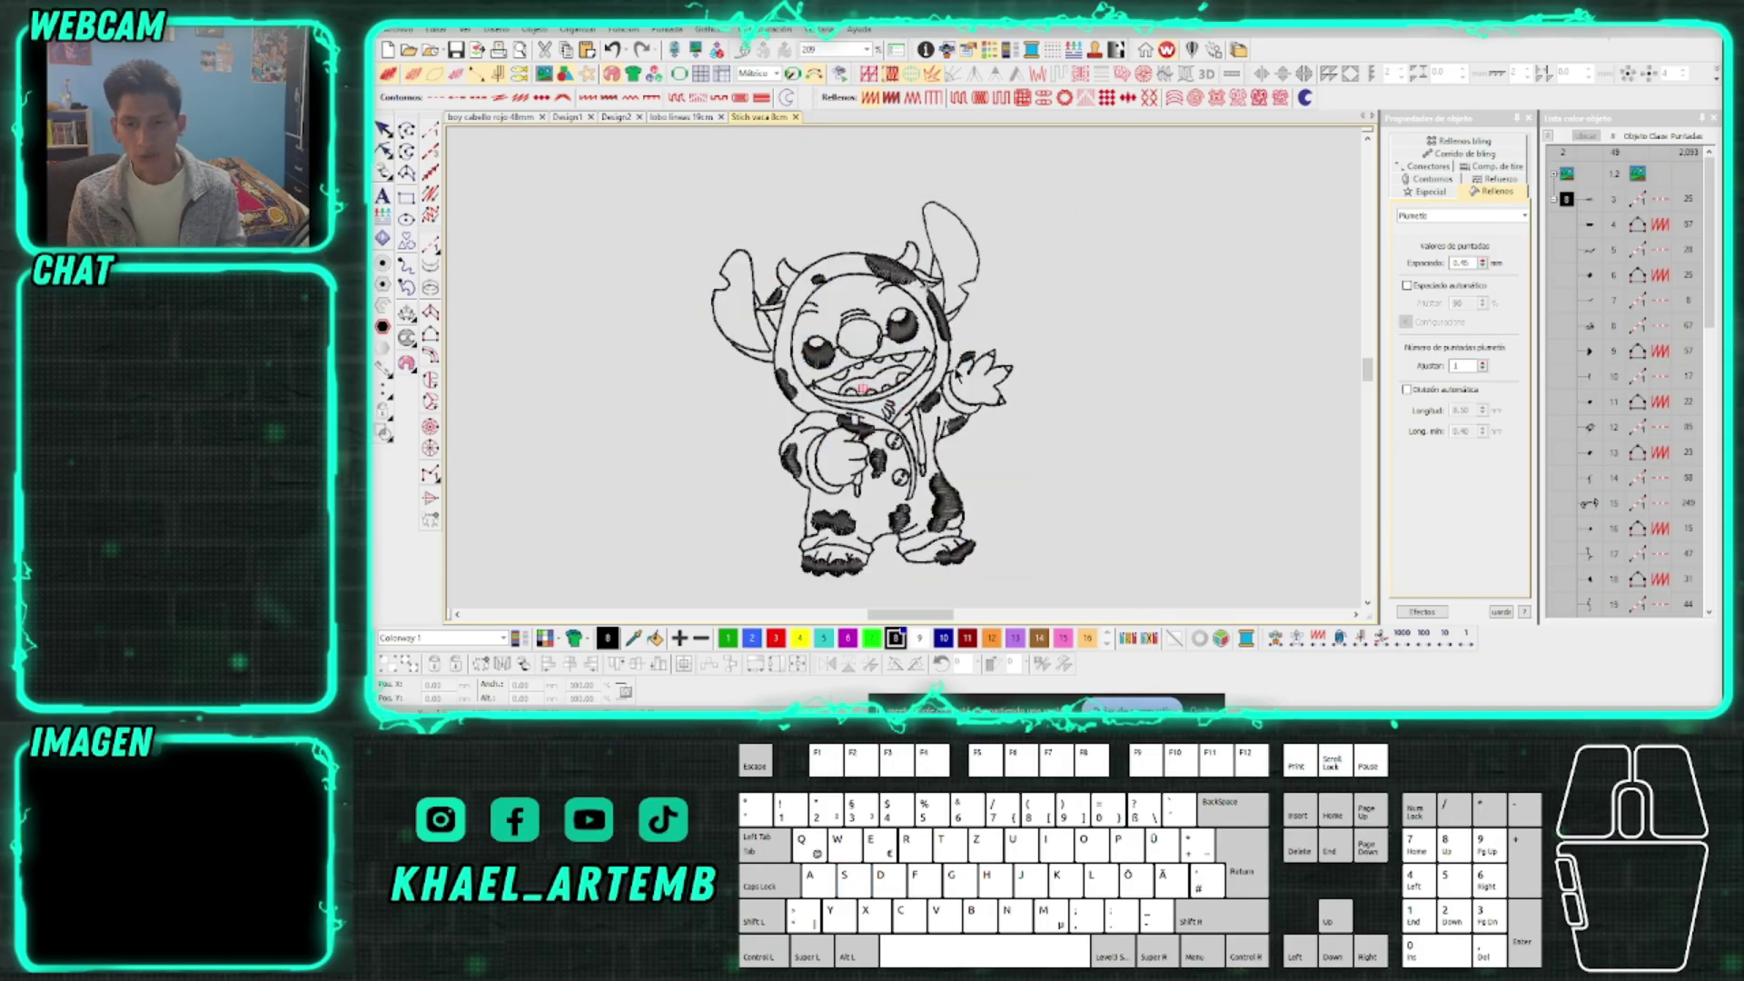
Move one black object of the Stitch line work aside, and undo the move
{"action": "scroll", "coordinate": [916, 318], "scroll_direction": "up", "scroll_amount": 4}
{"action": "left_click", "coordinate": [916, 318]}
{"action": "left_click_drag", "start_coordinate": [916, 318], "coordinate": [852, 345]}
{"action": "key", "text": "ctrl+z"}
{"action": "key", "text": "Escape"}
{"action": "scroll", "coordinate": [905, 371], "scroll_direction": "down", "scroll_amount": 5}
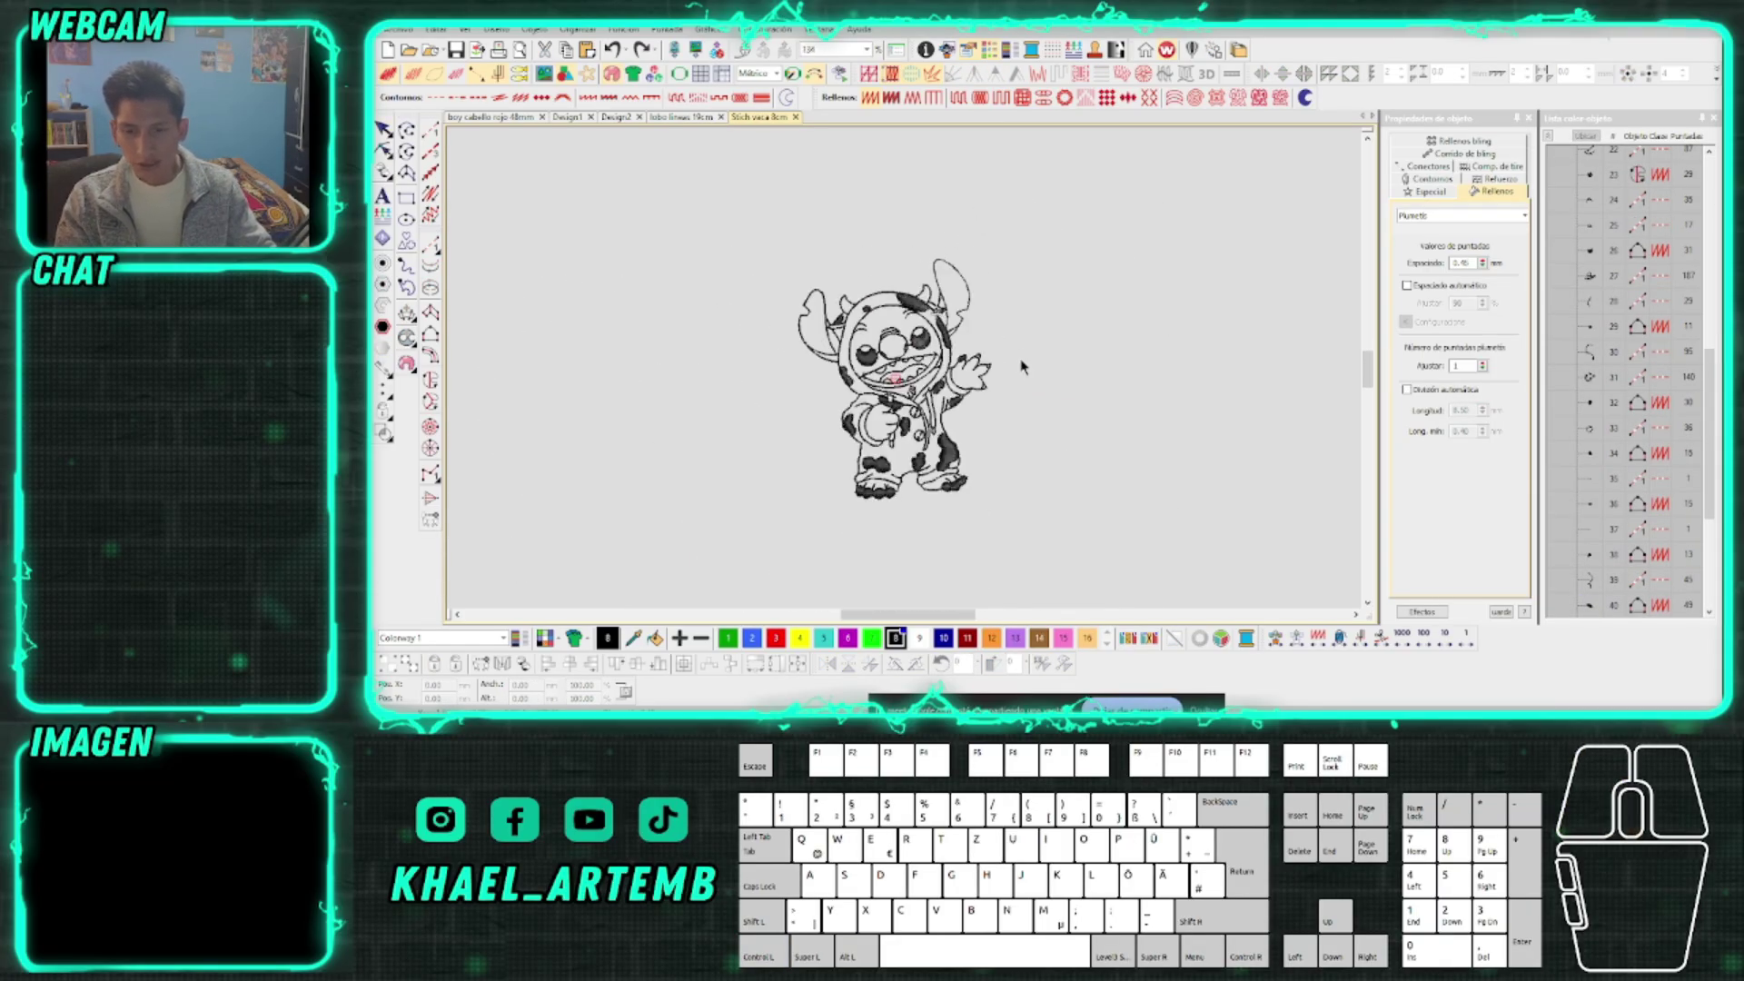
Draw a gently curved vector guide line in the empty area beside the Stitch figure
{"action": "scroll", "coordinate": [927, 373], "scroll_direction": "up", "scroll_amount": 1}
{"action": "scroll", "coordinate": [1024, 361], "scroll_direction": "up", "scroll_amount": 1}
{"action": "scroll", "coordinate": [935, 361], "scroll_direction": "up", "scroll_amount": 2}
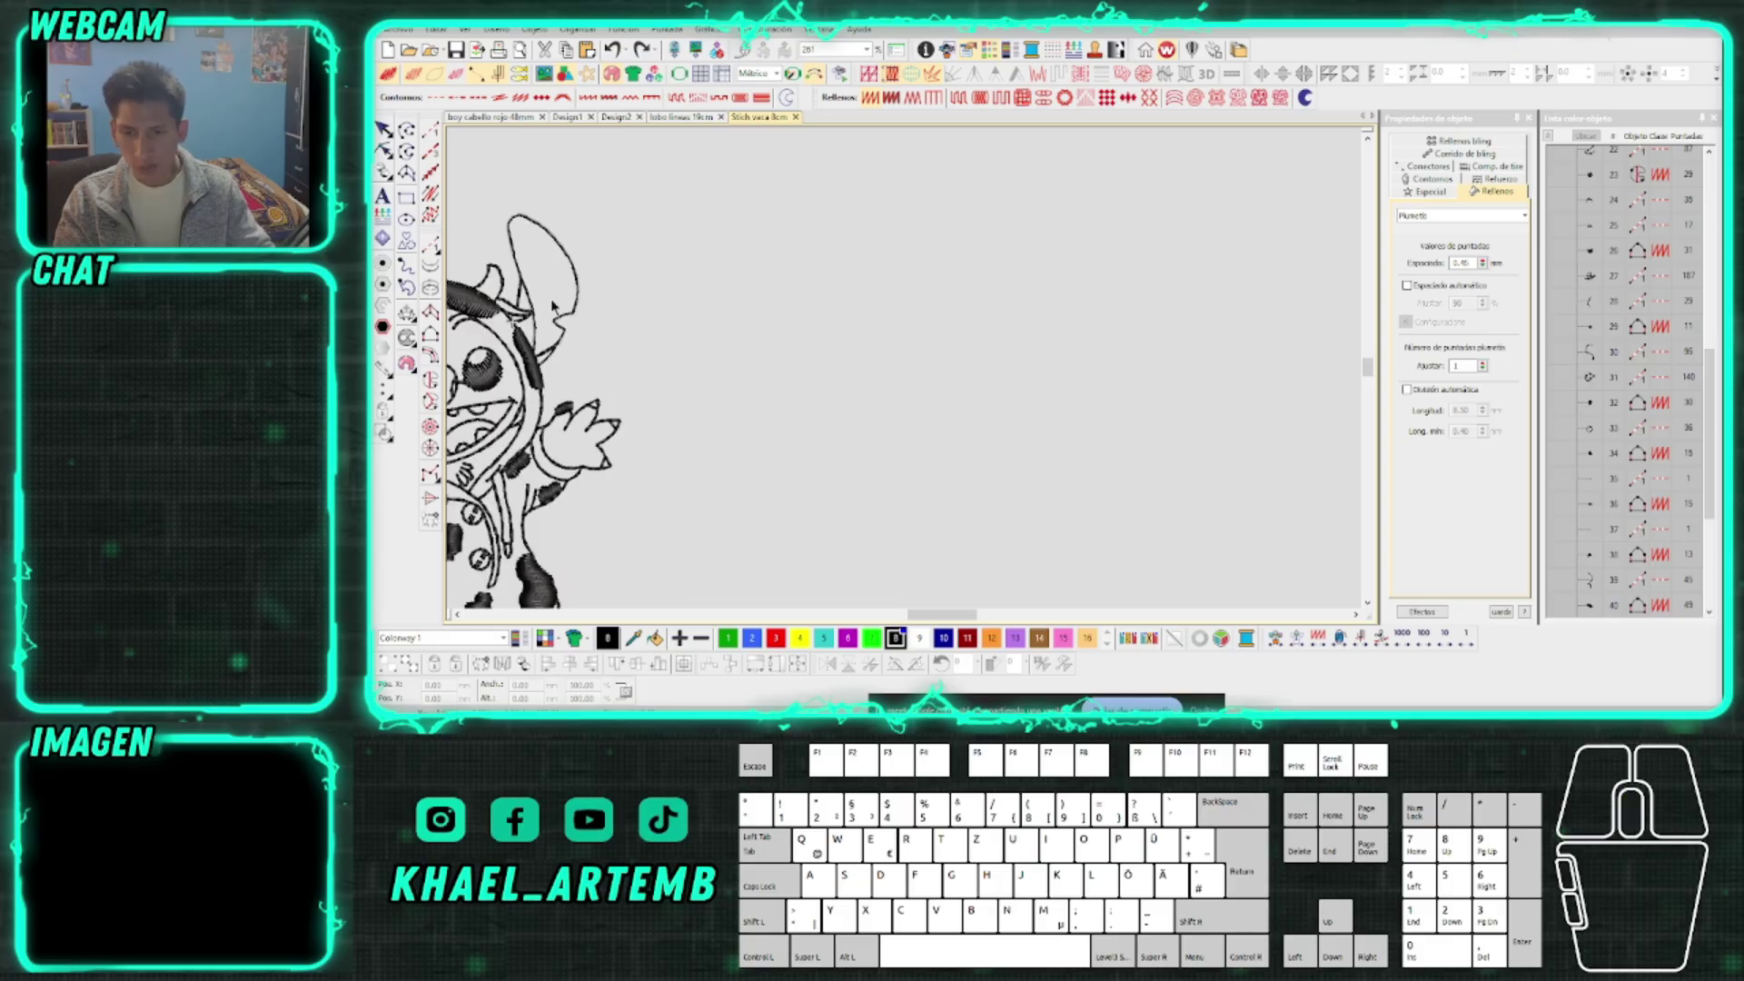
{"action": "left_click", "coordinate": [408, 132]}
{"action": "left_click", "coordinate": [877, 382]}
{"action": "right_click", "coordinate": [975, 349]}
{"action": "left_click", "coordinate": [1087, 343]}
{"action": "key", "text": "Return"}
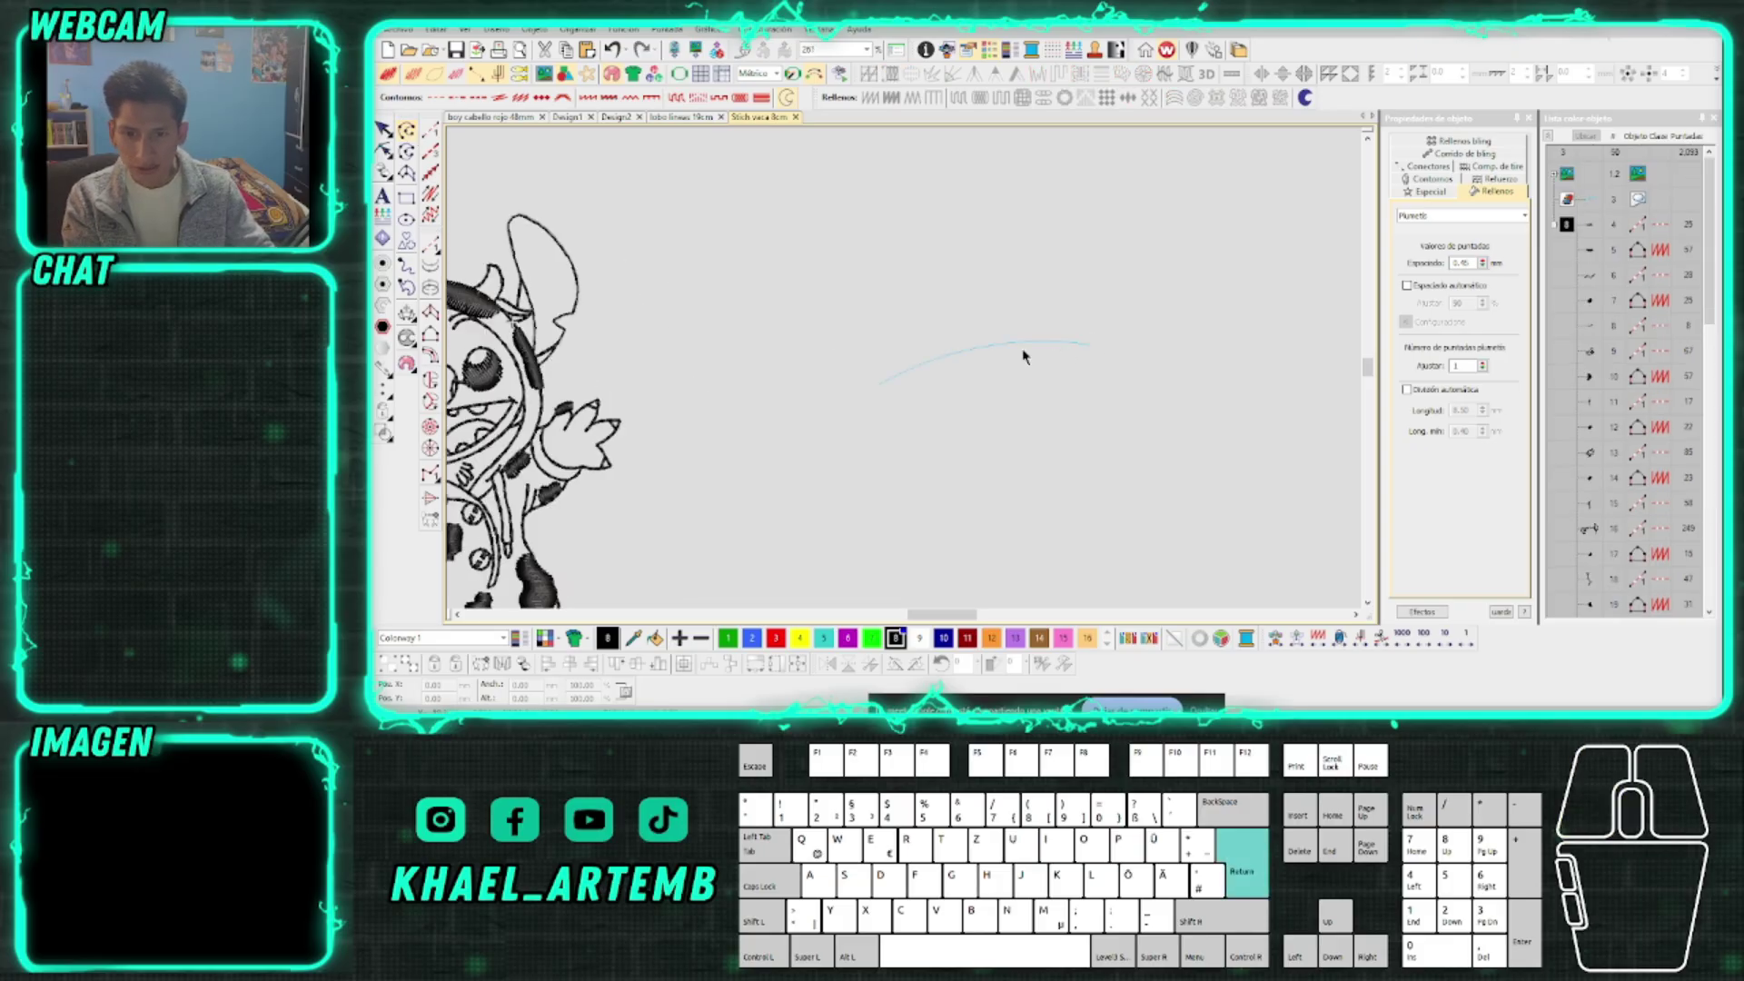
Add a short straight branch line rising from the curve and a closed bean-shaped outline crossing its other half
{"action": "scroll", "coordinate": [983, 357], "scroll_direction": "up", "scroll_amount": 3}
{"action": "scroll", "coordinate": [902, 367], "scroll_direction": "up", "scroll_amount": 2}
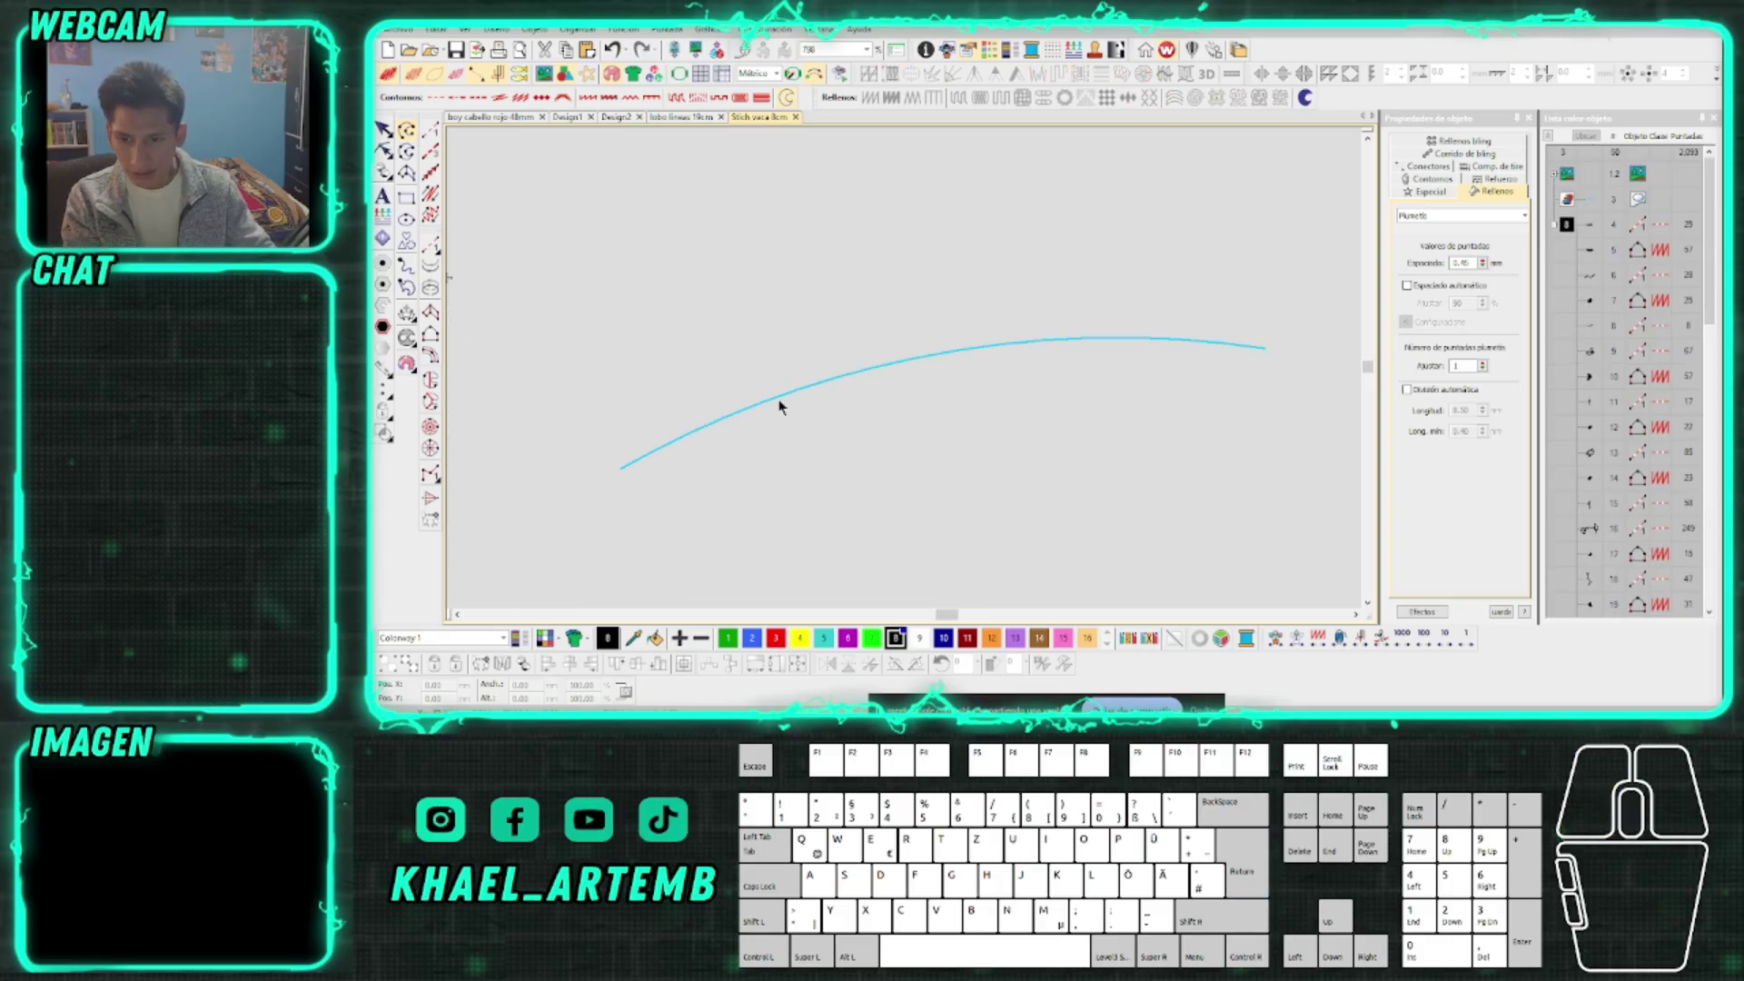
{"action": "left_click", "coordinate": [815, 311]}
{"action": "key", "text": "Return"}
{"action": "right_click", "coordinate": [928, 337]}
{"action": "right_click", "coordinate": [925, 351]}
{"action": "right_click", "coordinate": [940, 374]}
{"action": "right_click", "coordinate": [993, 373]}
{"action": "right_click", "coordinate": [1037, 365]}
{"action": "right_click", "coordinate": [1093, 366]}
{"action": "right_click", "coordinate": [1134, 340]}
{"action": "right_click", "coordinate": [1110, 308]}
{"action": "left_click", "coordinate": [925, 340]}
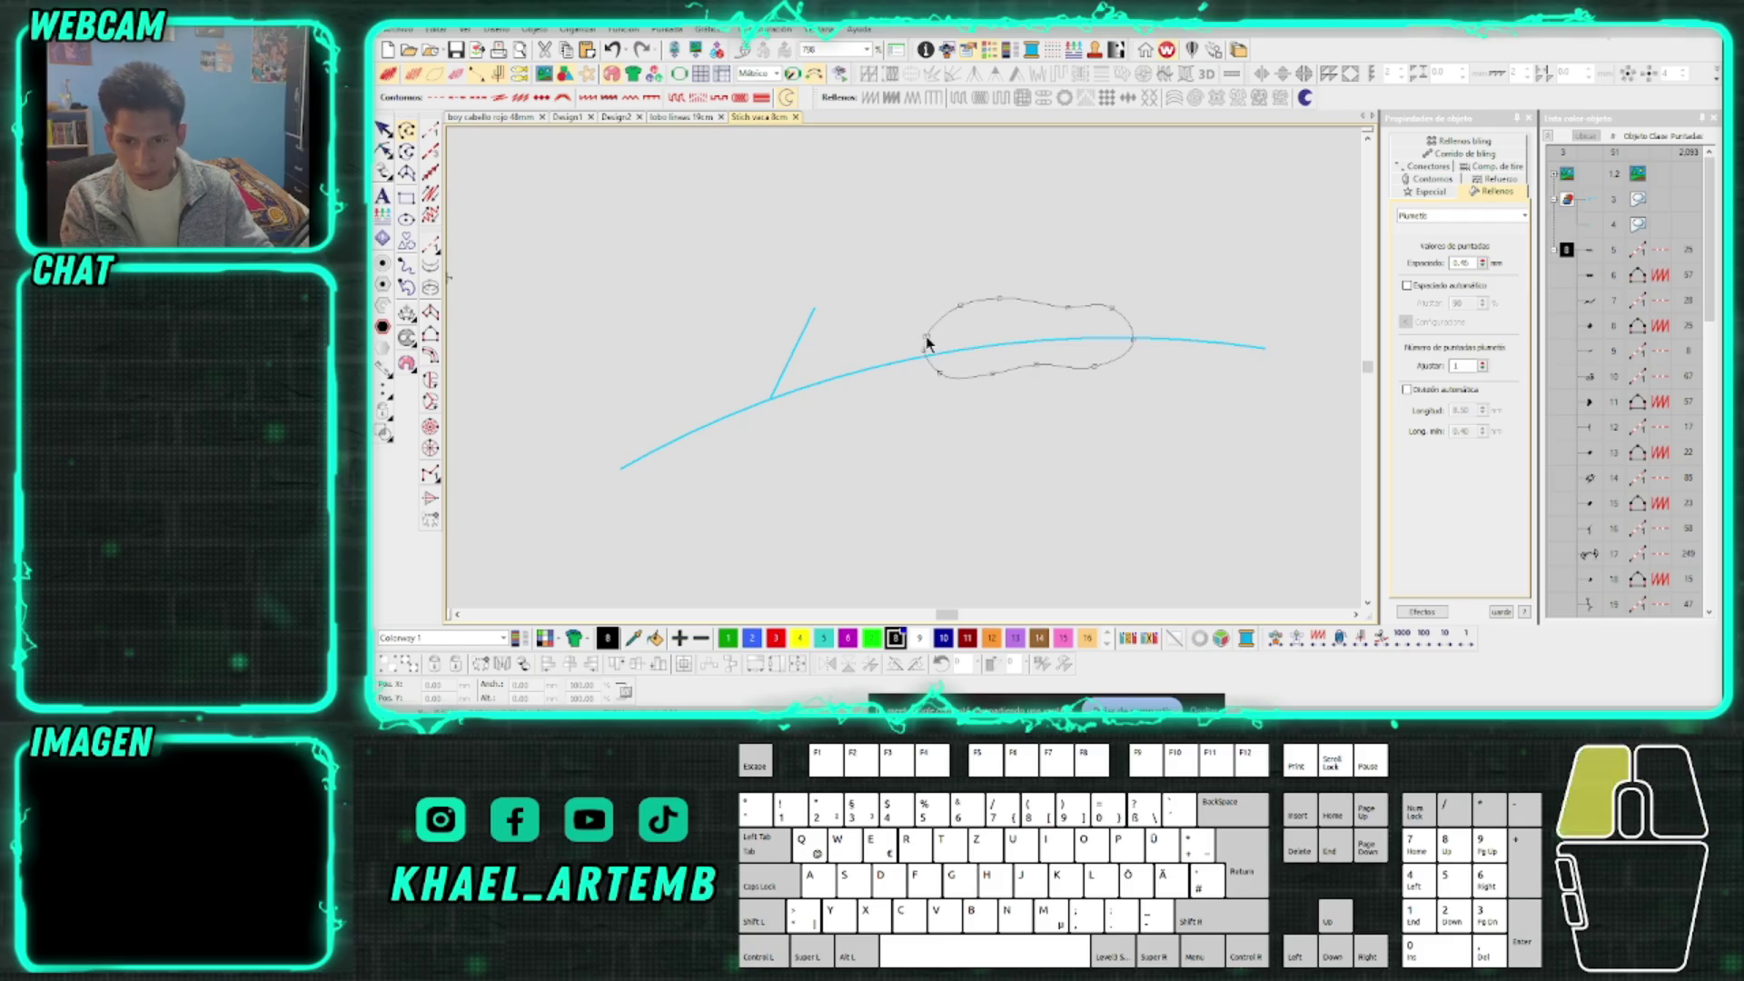
Trace the curved guide line and its branch with one black colour 8 run stitch line, continuing through the bean shape
{"action": "left_click", "coordinate": [432, 134]}
{"action": "left_click", "coordinate": [901, 642]}
{"action": "left_click", "coordinate": [666, 451]}
{"action": "left_click", "coordinate": [766, 413]}
{"action": "right_click", "coordinate": [849, 383]}
{"action": "scroll", "coordinate": [918, 371], "scroll_direction": "up", "scroll_amount": 1}
{"action": "left_click", "coordinate": [866, 372]}
{"action": "scroll", "coordinate": [901, 368], "scroll_direction": "down", "scroll_amount": 1}
{"action": "scroll", "coordinate": [903, 367], "scroll_direction": "up", "scroll_amount": 1}
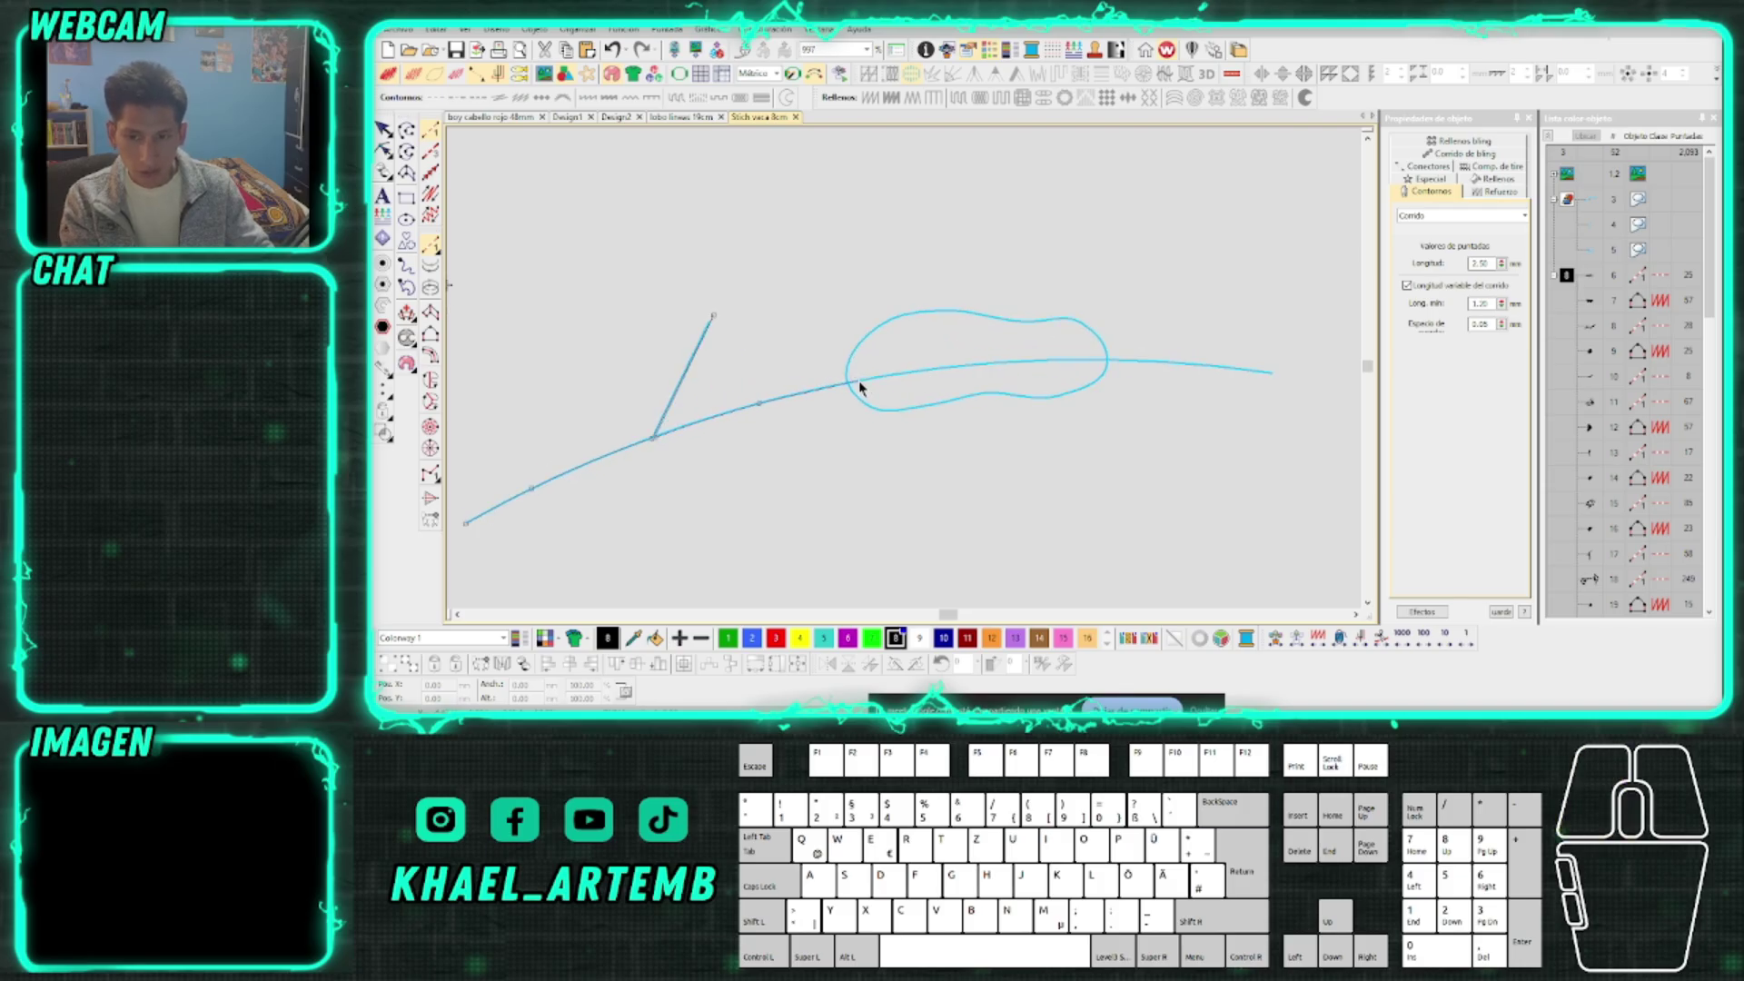
{"action": "left_click", "coordinate": [991, 363]}
{"action": "left_click", "coordinate": [1090, 360]}
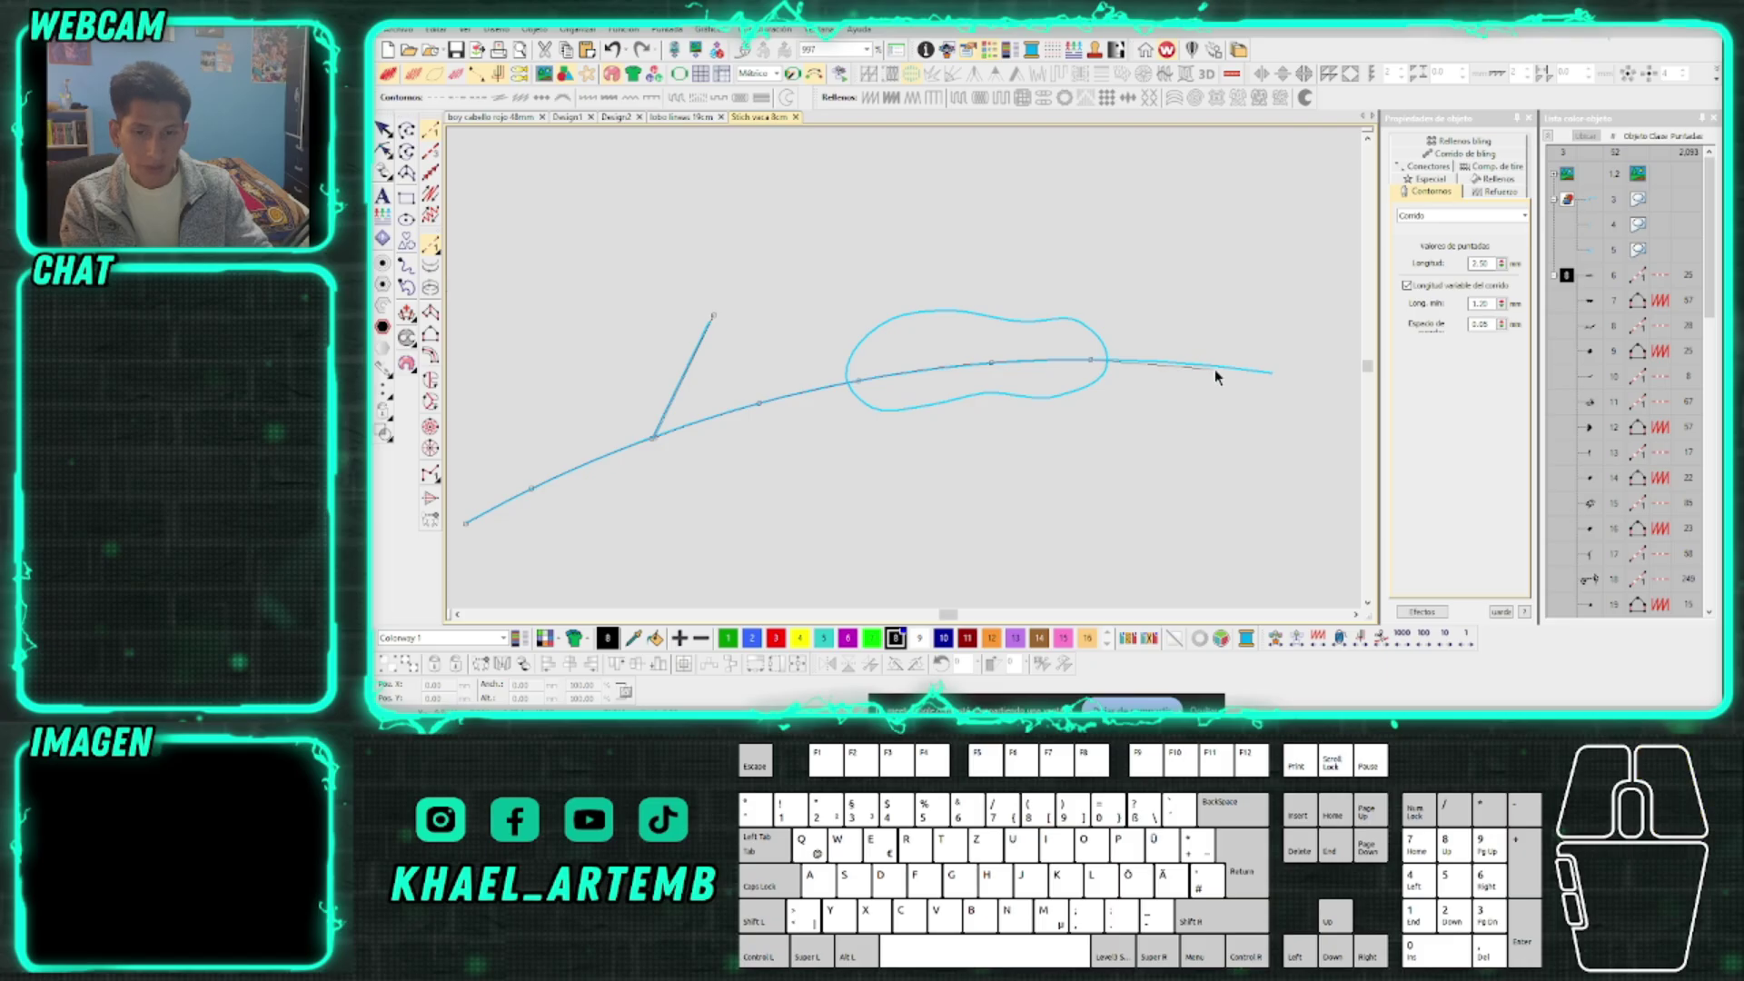
{"action": "left_click", "coordinate": [1272, 373]}
Trace the bean-shaped outline and generate a black fill over the run stitch line
{"action": "left_click", "coordinate": [1094, 364]}
{"action": "key", "text": "F5"}
{"action": "right_click", "coordinate": [956, 407]}
{"action": "left_click", "coordinate": [924, 406]}
{"action": "left_click", "coordinate": [892, 411]}
{"action": "left_click", "coordinate": [854, 392]}
{"action": "left_click", "coordinate": [1075, 319]}
{"action": "left_click", "coordinate": [1030, 322]}
{"action": "right_click", "coordinate": [977, 329]}
{"action": "key", "text": "Return"}
{"action": "key", "text": "F8"}
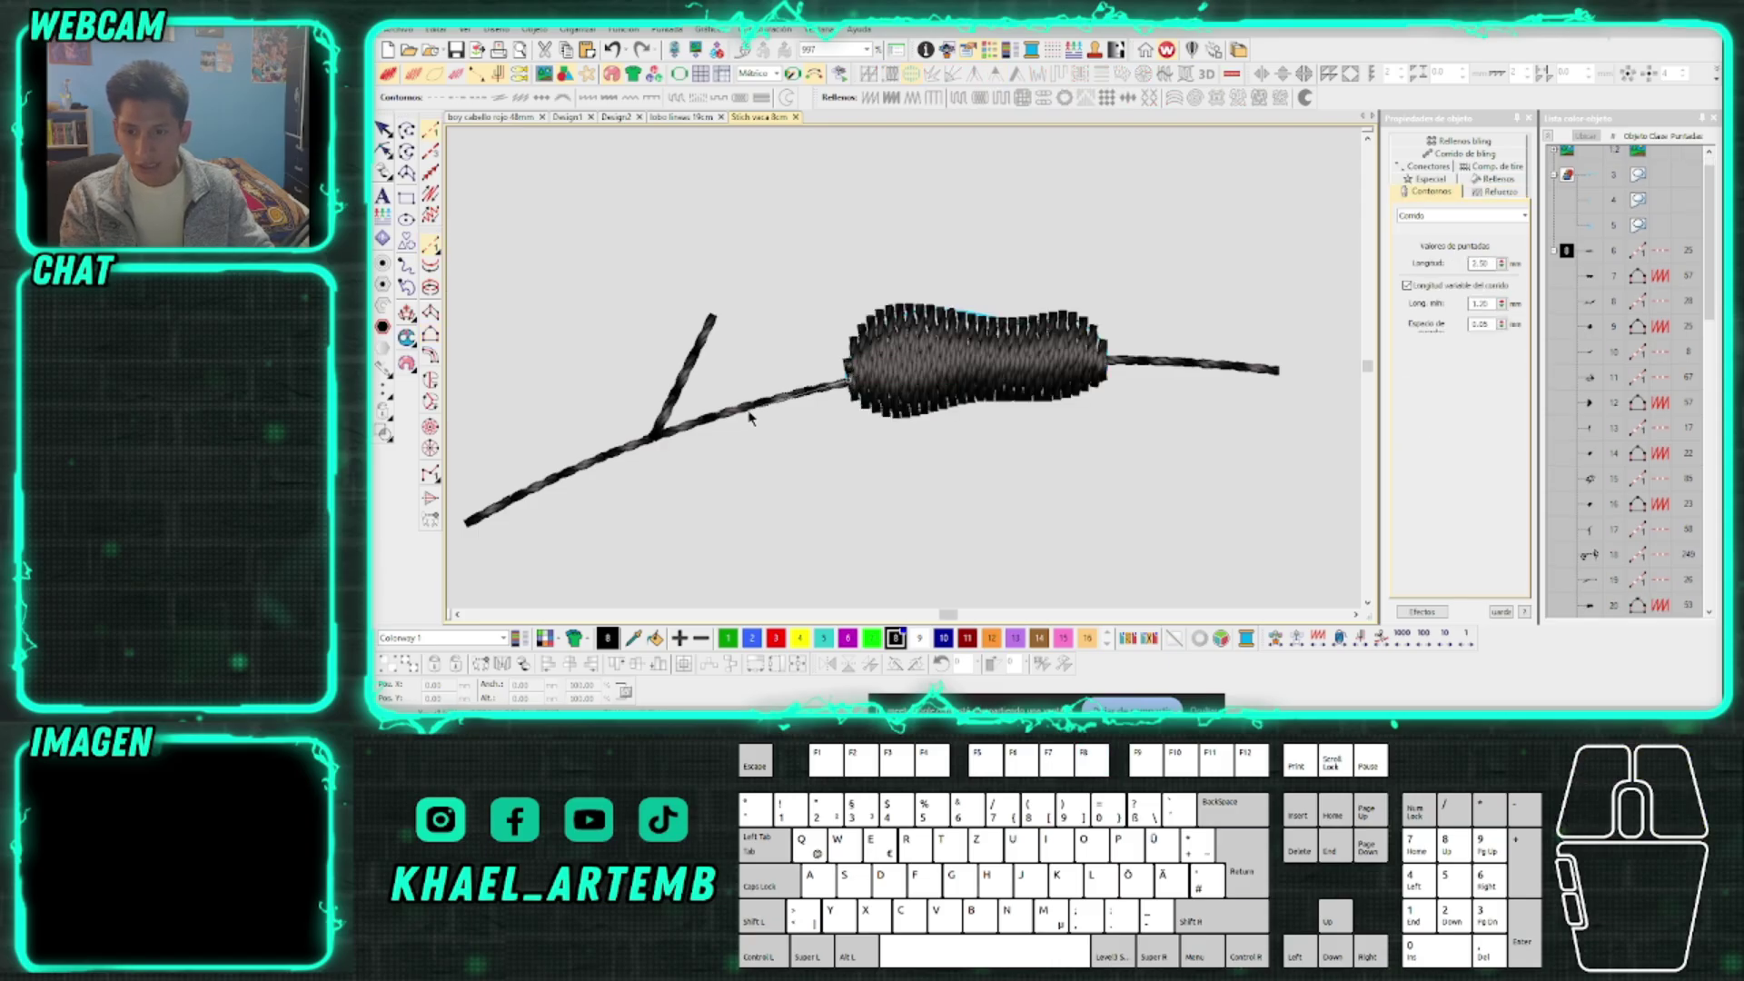
Undo the black fill over the bean-shaped outline
{"action": "left_click_drag", "start_coordinate": [509, 509], "coordinate": [733, 431]}
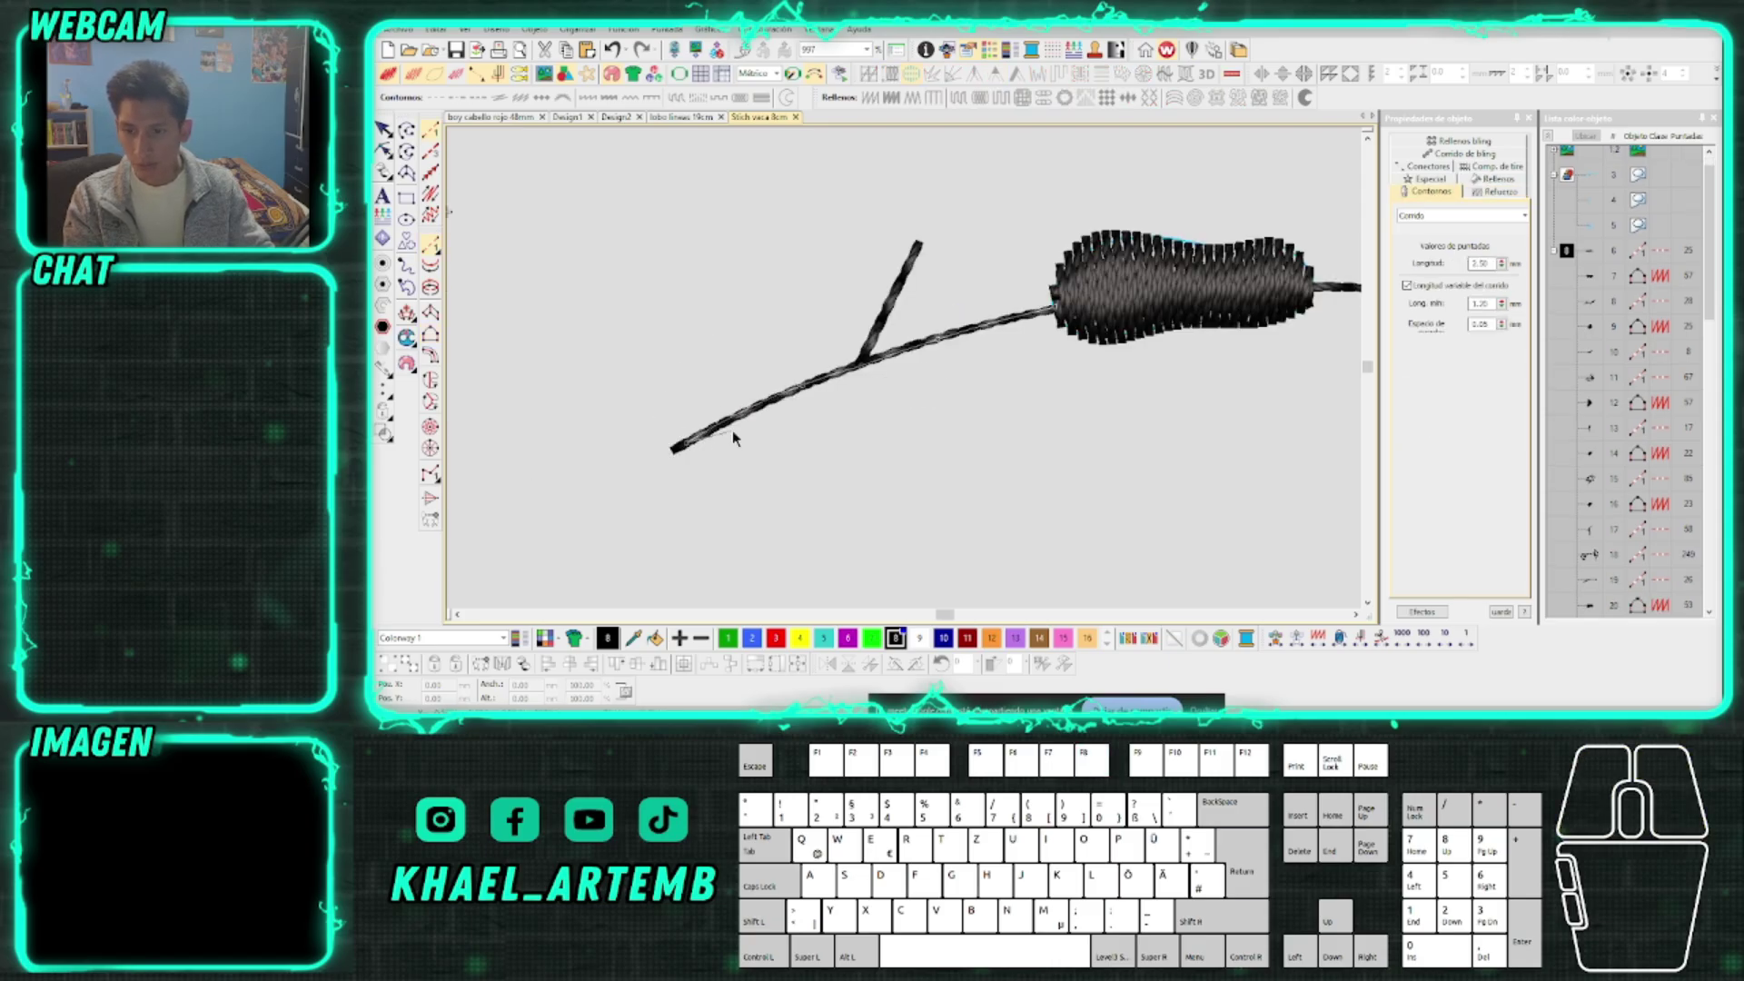
{"action": "scroll", "coordinate": [918, 367], "scroll_direction": "down", "scroll_amount": 1}
{"action": "key", "text": "ctrl+z"}
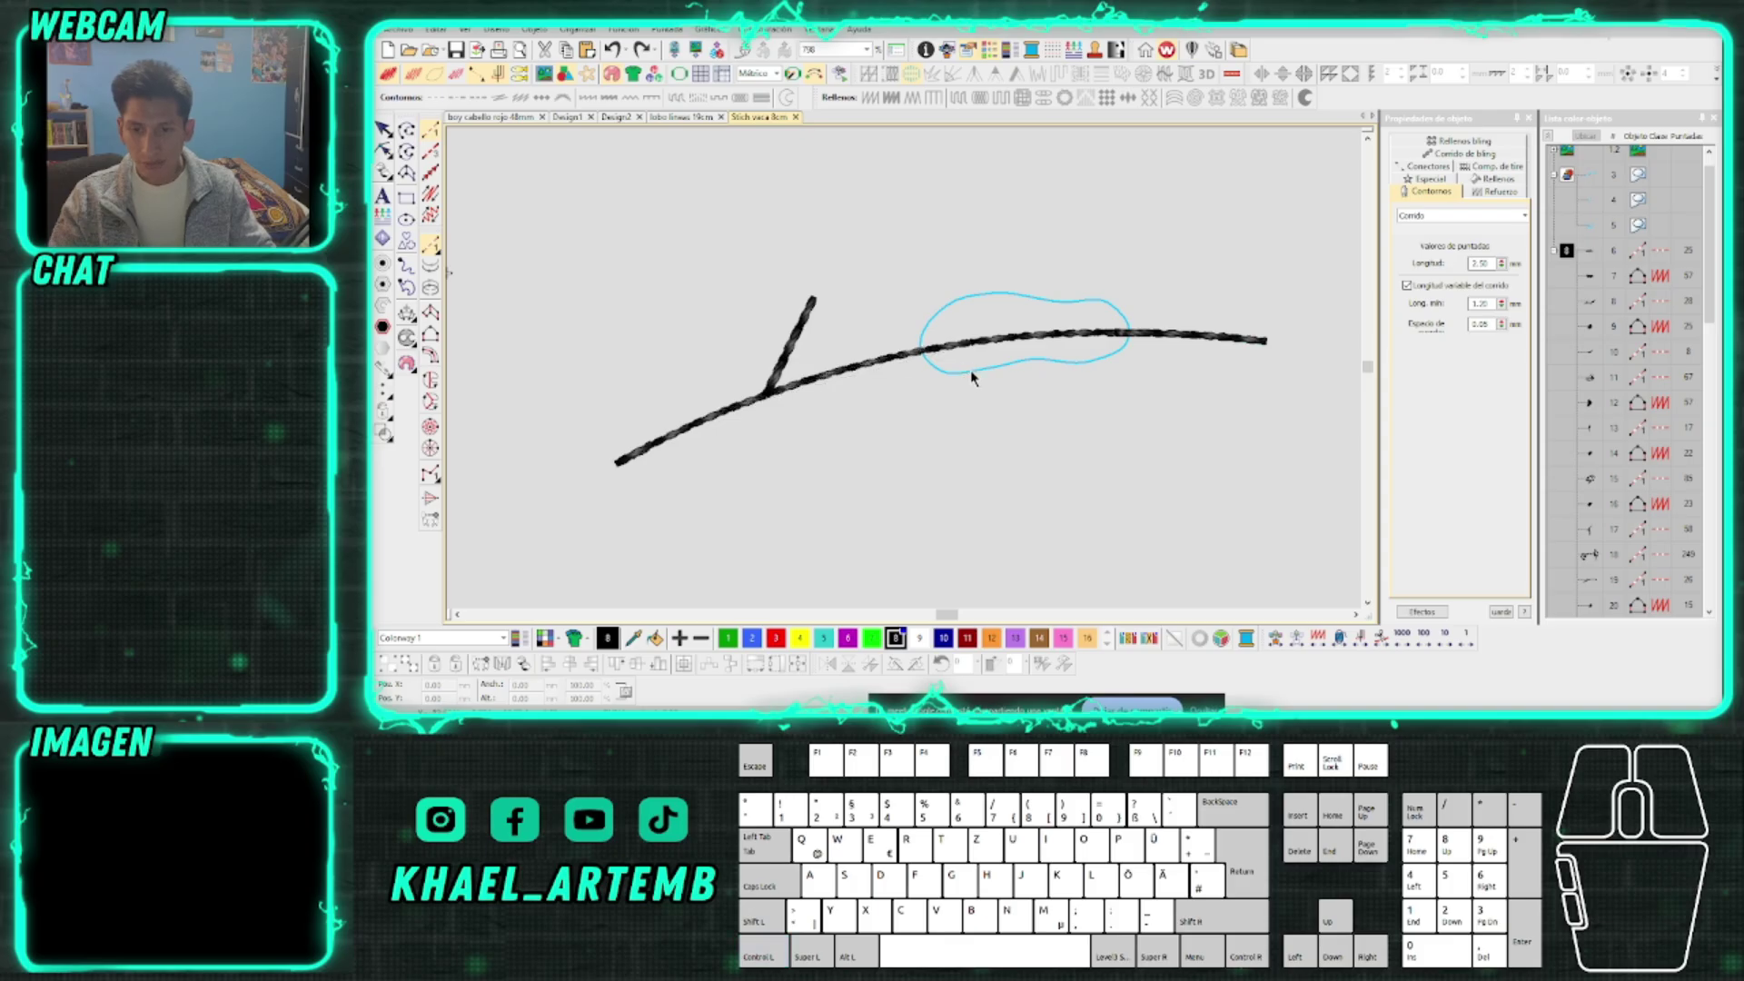
Reshape the black run stitch line by deleting its nodes beyond the bean shape's near edge
{"action": "left_click", "coordinate": [896, 365]}
{"action": "key", "text": "h"}
{"action": "left_click_drag", "start_coordinate": [1334, 291], "coordinate": [1054, 420]}
{"action": "key", "text": "Delete"}
{"action": "scroll", "coordinate": [947, 349], "scroll_direction": "up", "scroll_amount": 1}
{"action": "left_click_drag", "start_coordinate": [945, 312], "coordinate": [1096, 396]}
{"action": "key", "text": "Delete"}
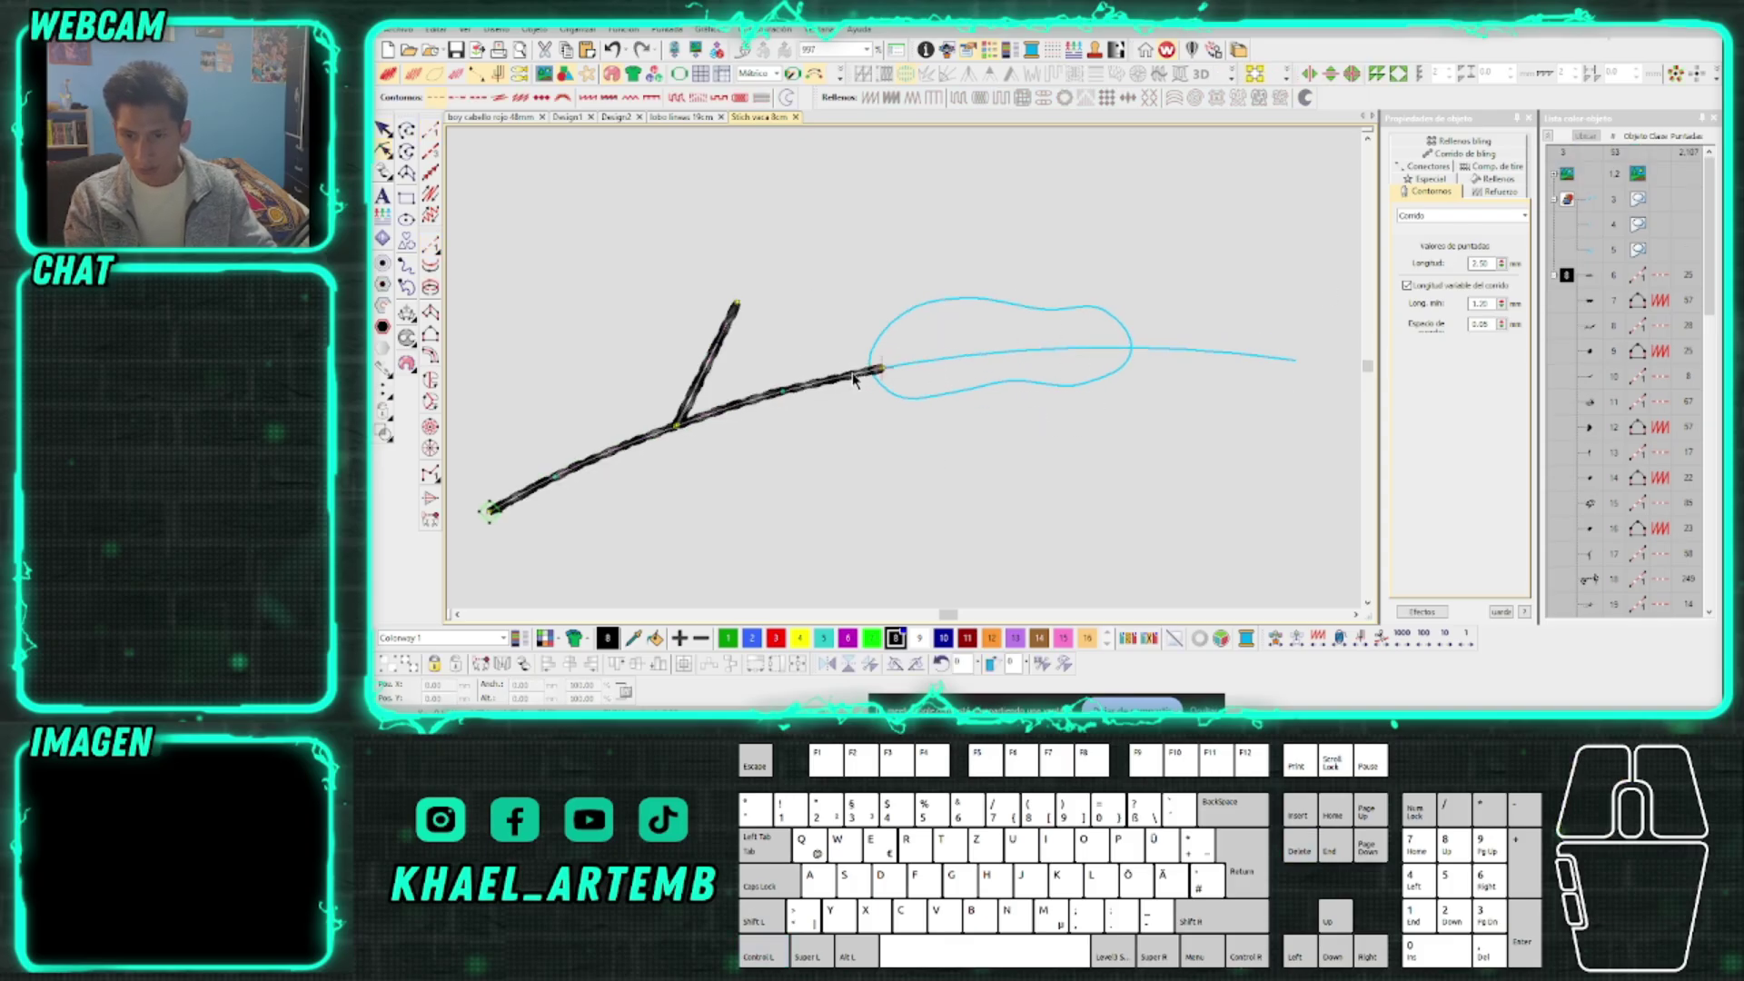
{"action": "key", "text": "Escape"}
{"action": "scroll", "coordinate": [852, 380], "scroll_direction": "down", "scroll_amount": 1}
{"action": "scroll", "coordinate": [850, 380], "scroll_direction": "up", "scroll_amount": 1}
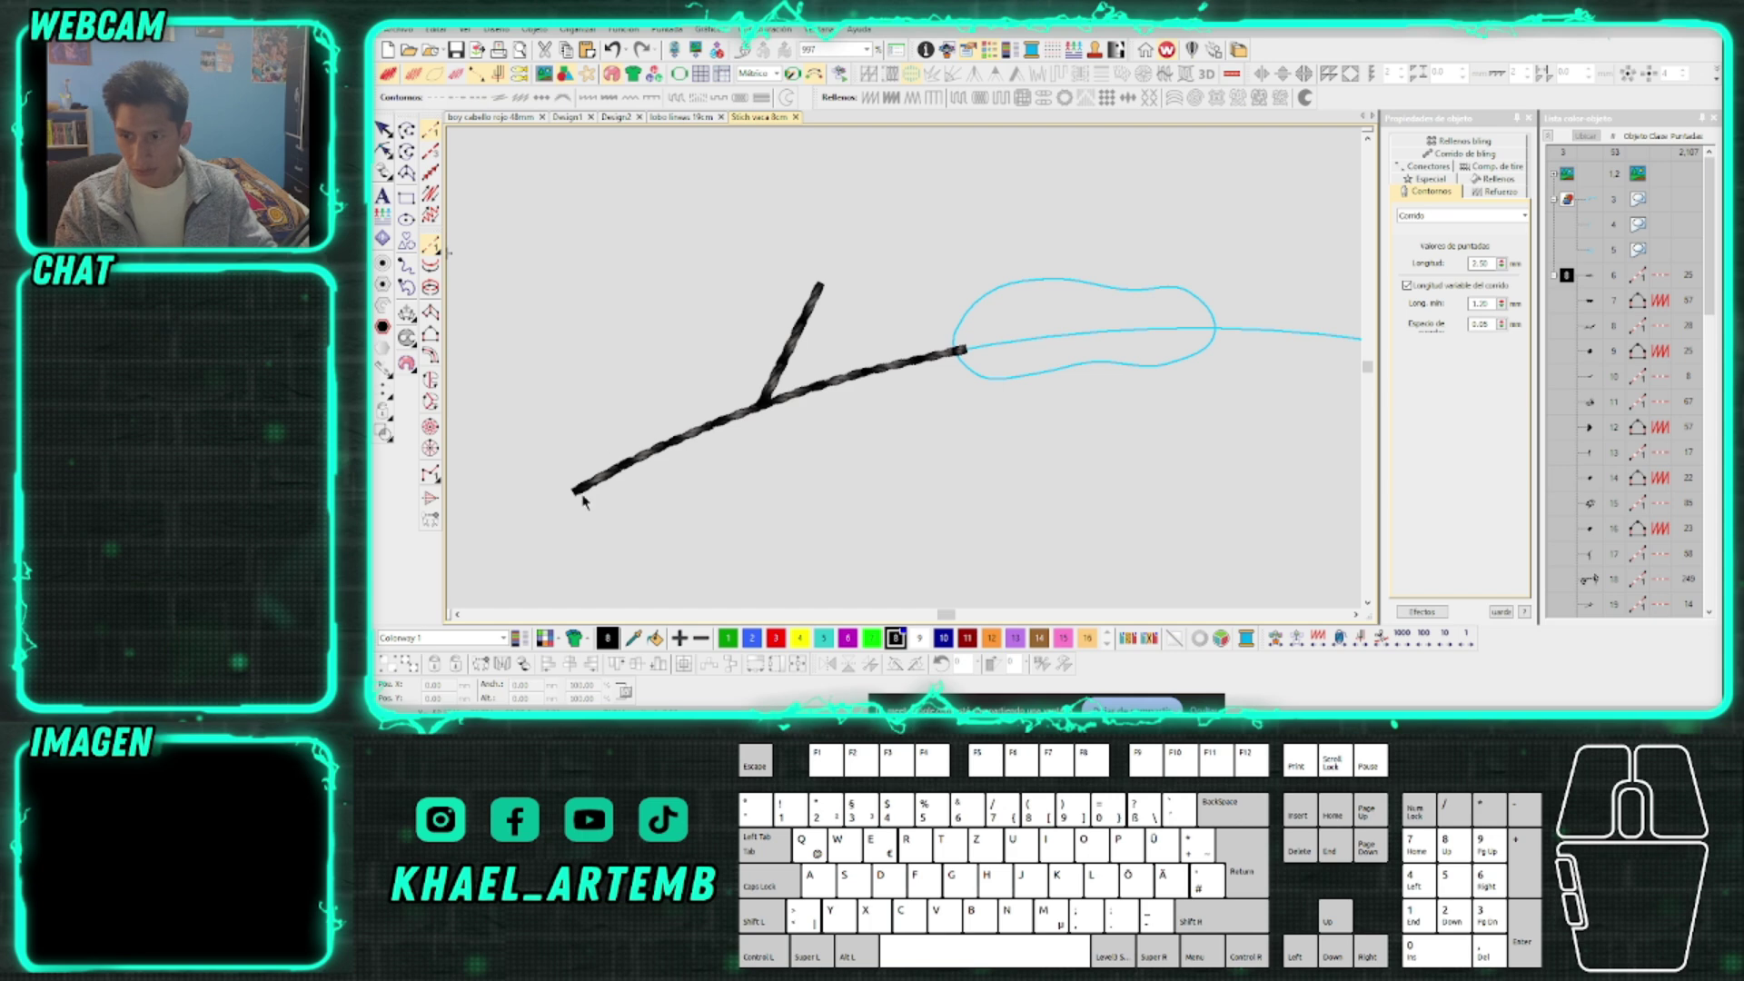
{"action": "scroll", "coordinate": [906, 375], "scroll_direction": "up", "scroll_amount": 1}
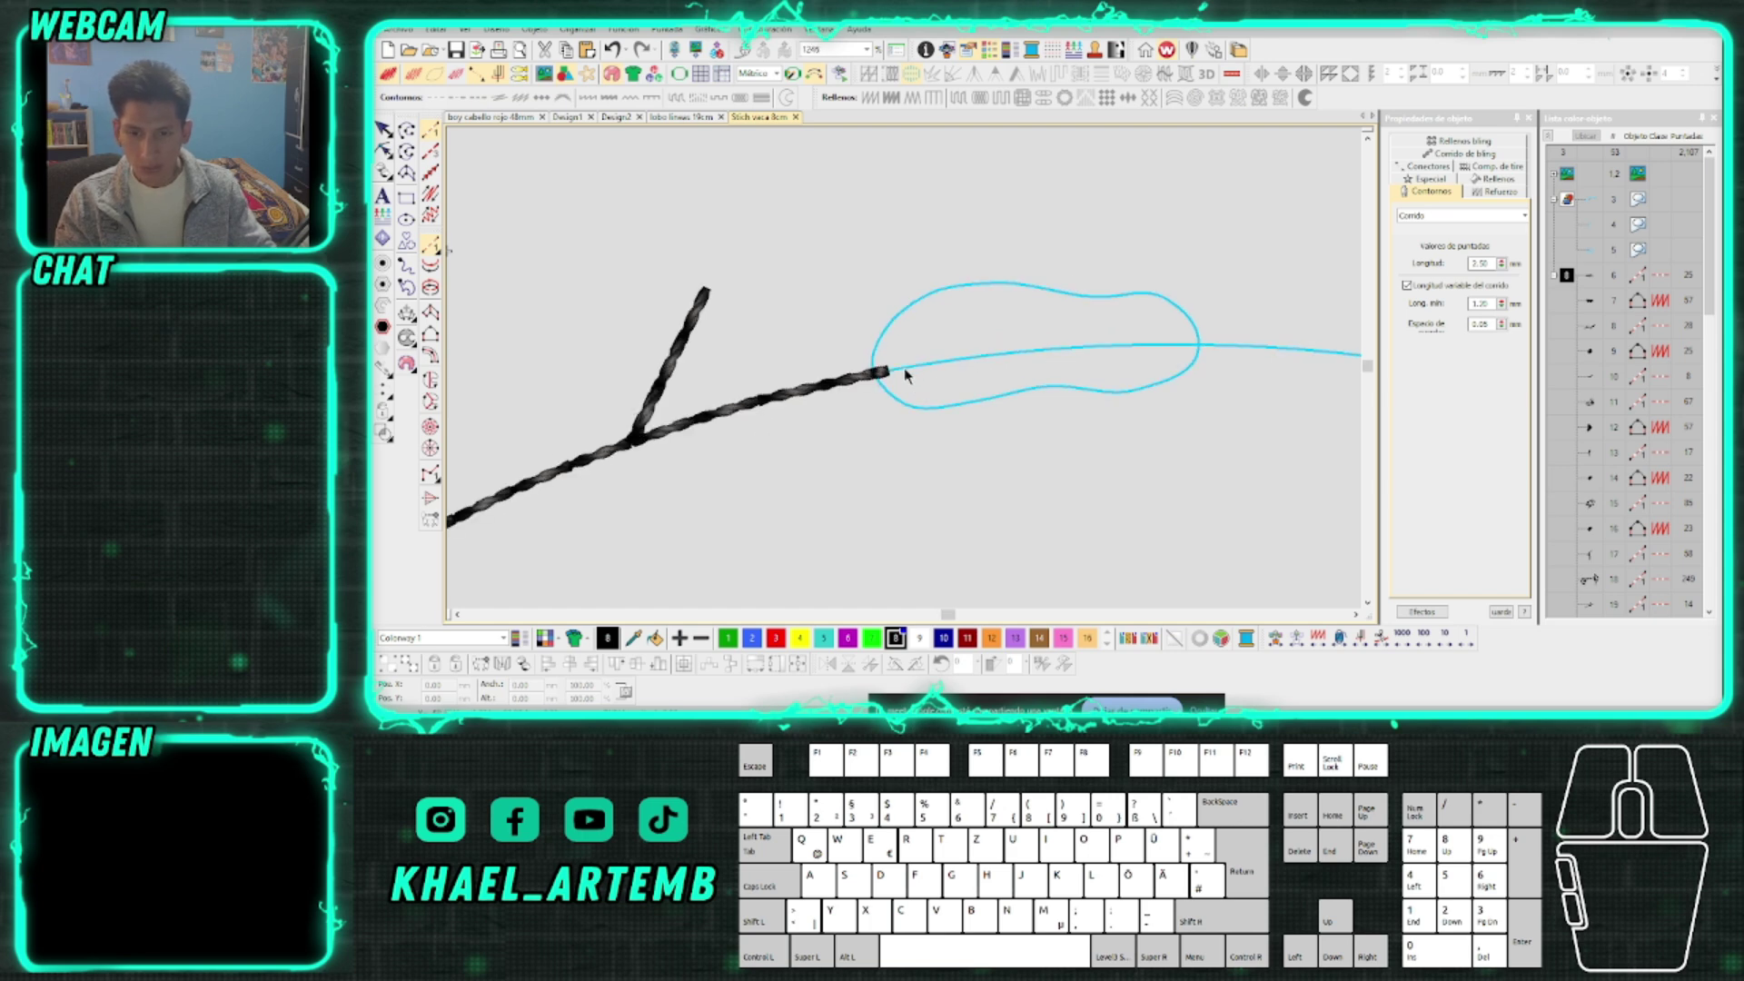
Trace the bean-shaped outline and generate a black satin fill joining the end of the shortened run stitch line
{"action": "left_click", "coordinate": [904, 318]}
{"action": "right_click", "coordinate": [996, 283]}
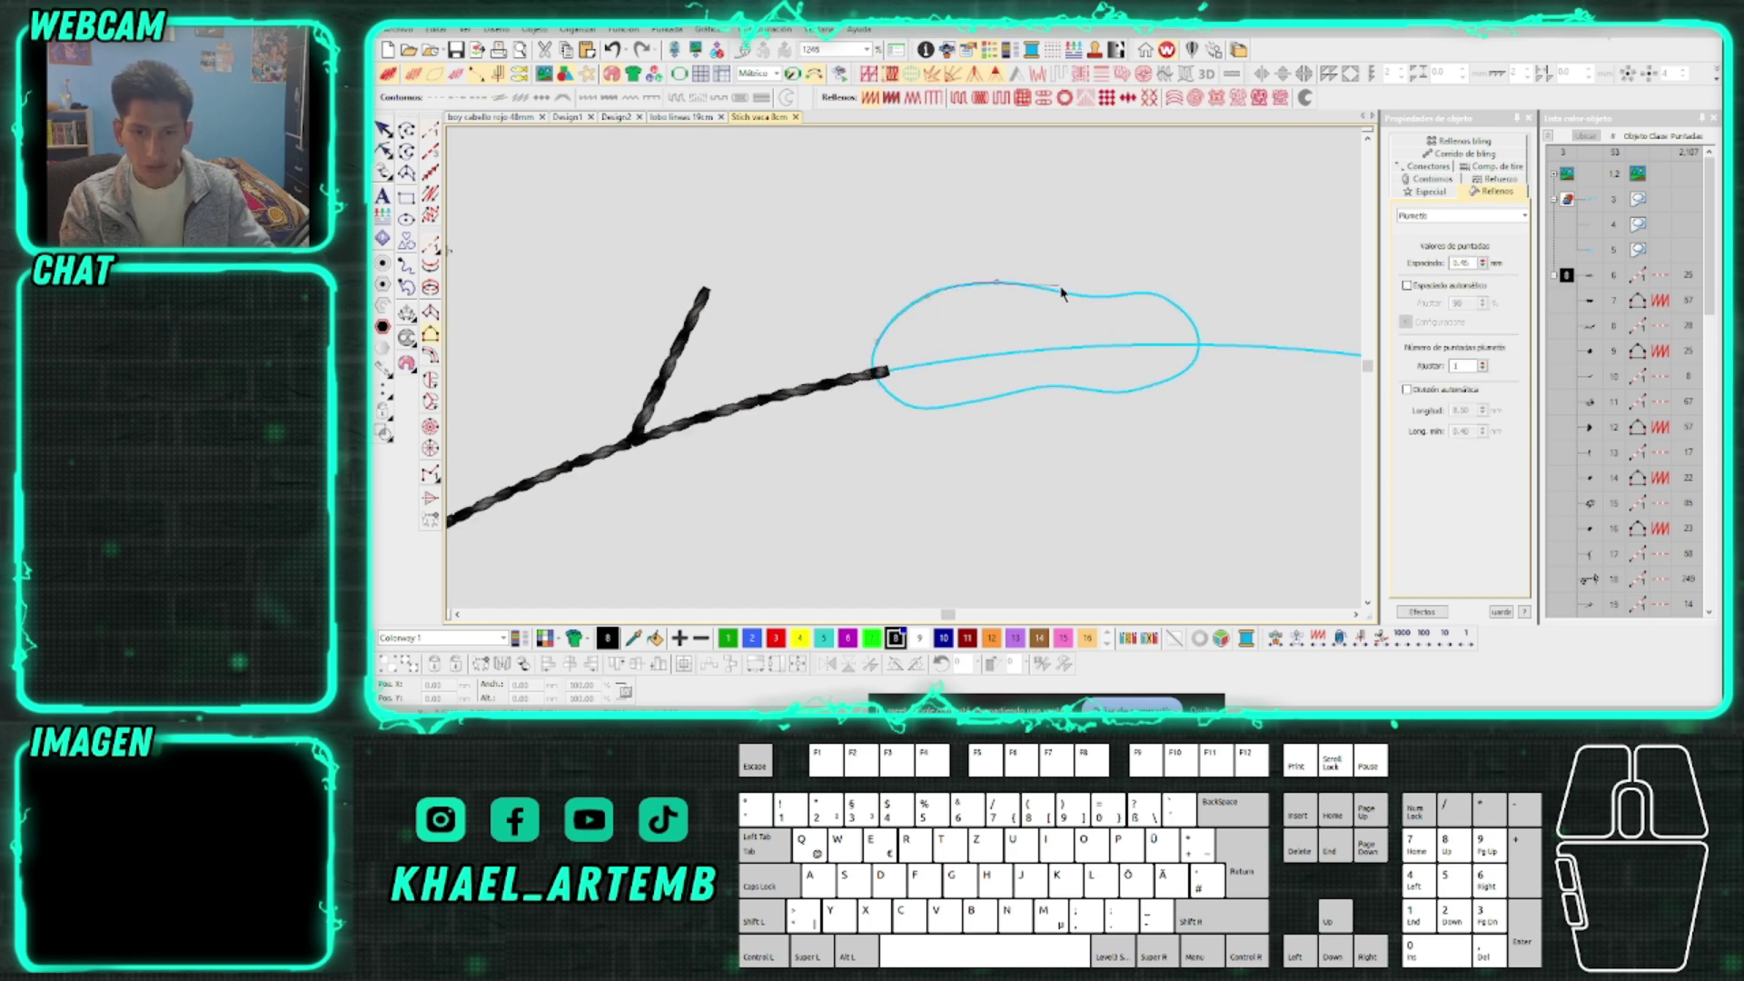
{"action": "right_click", "coordinate": [1163, 294]}
{"action": "key", "text": "Return"}
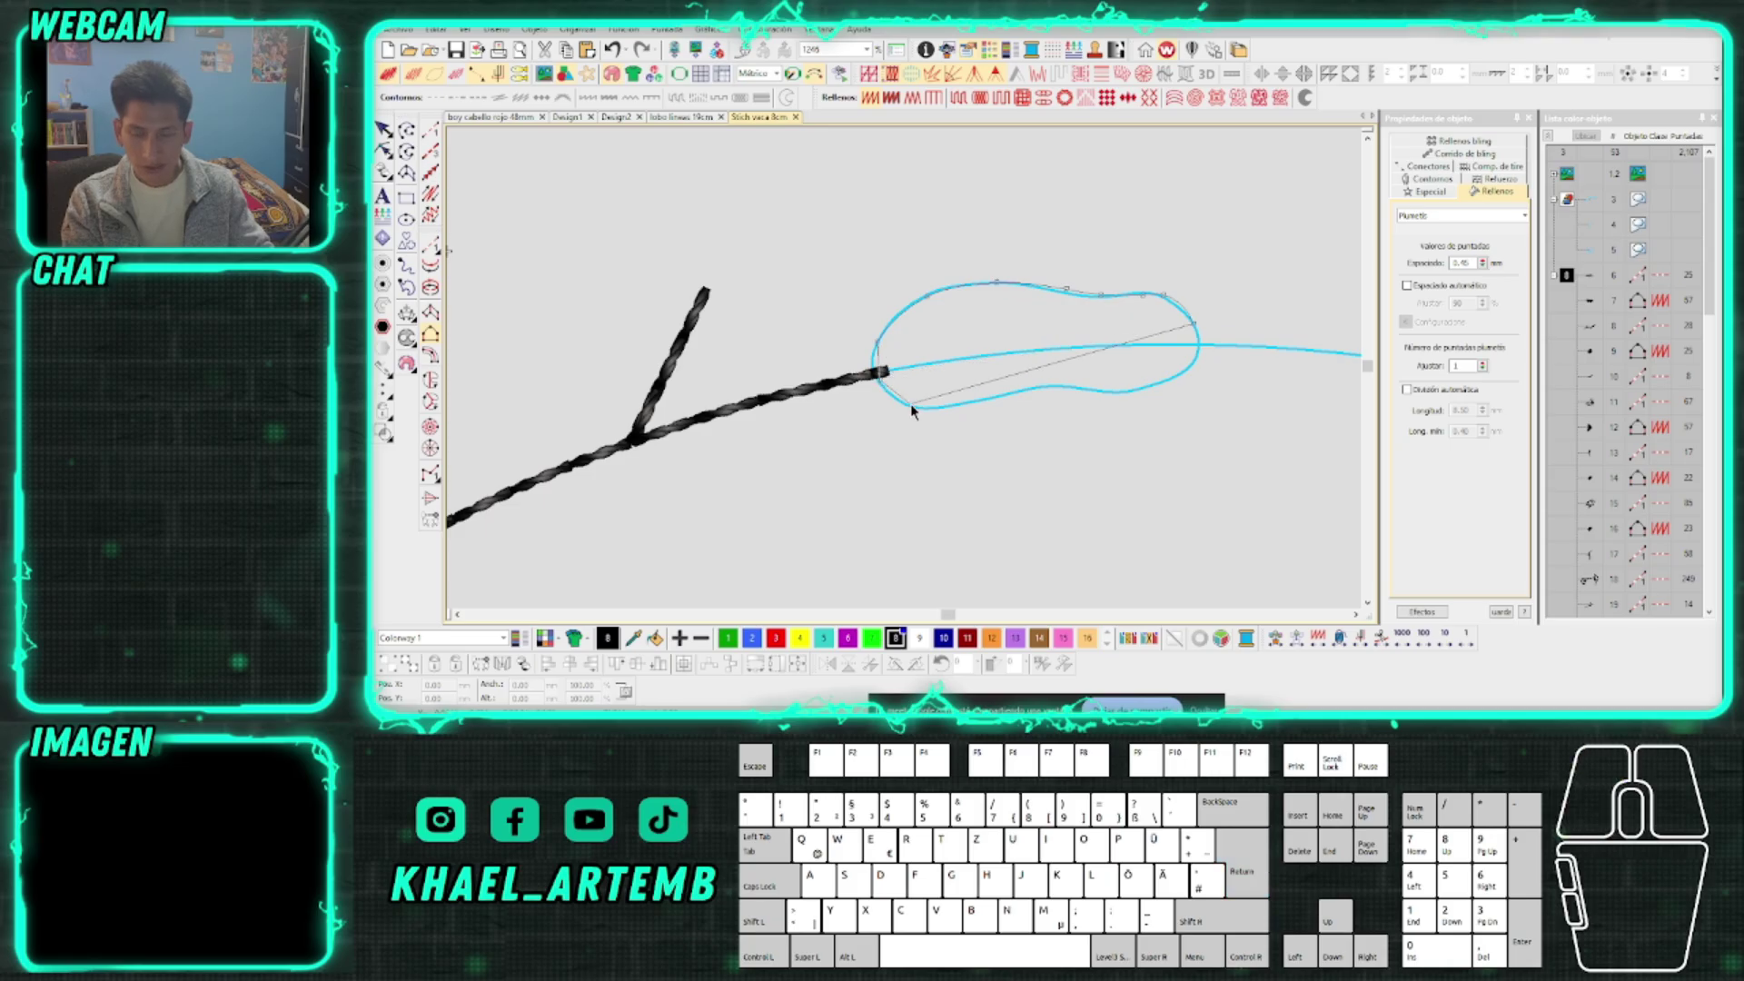
{"action": "right_click", "coordinate": [1127, 393]}
{"action": "key", "text": "Return"}
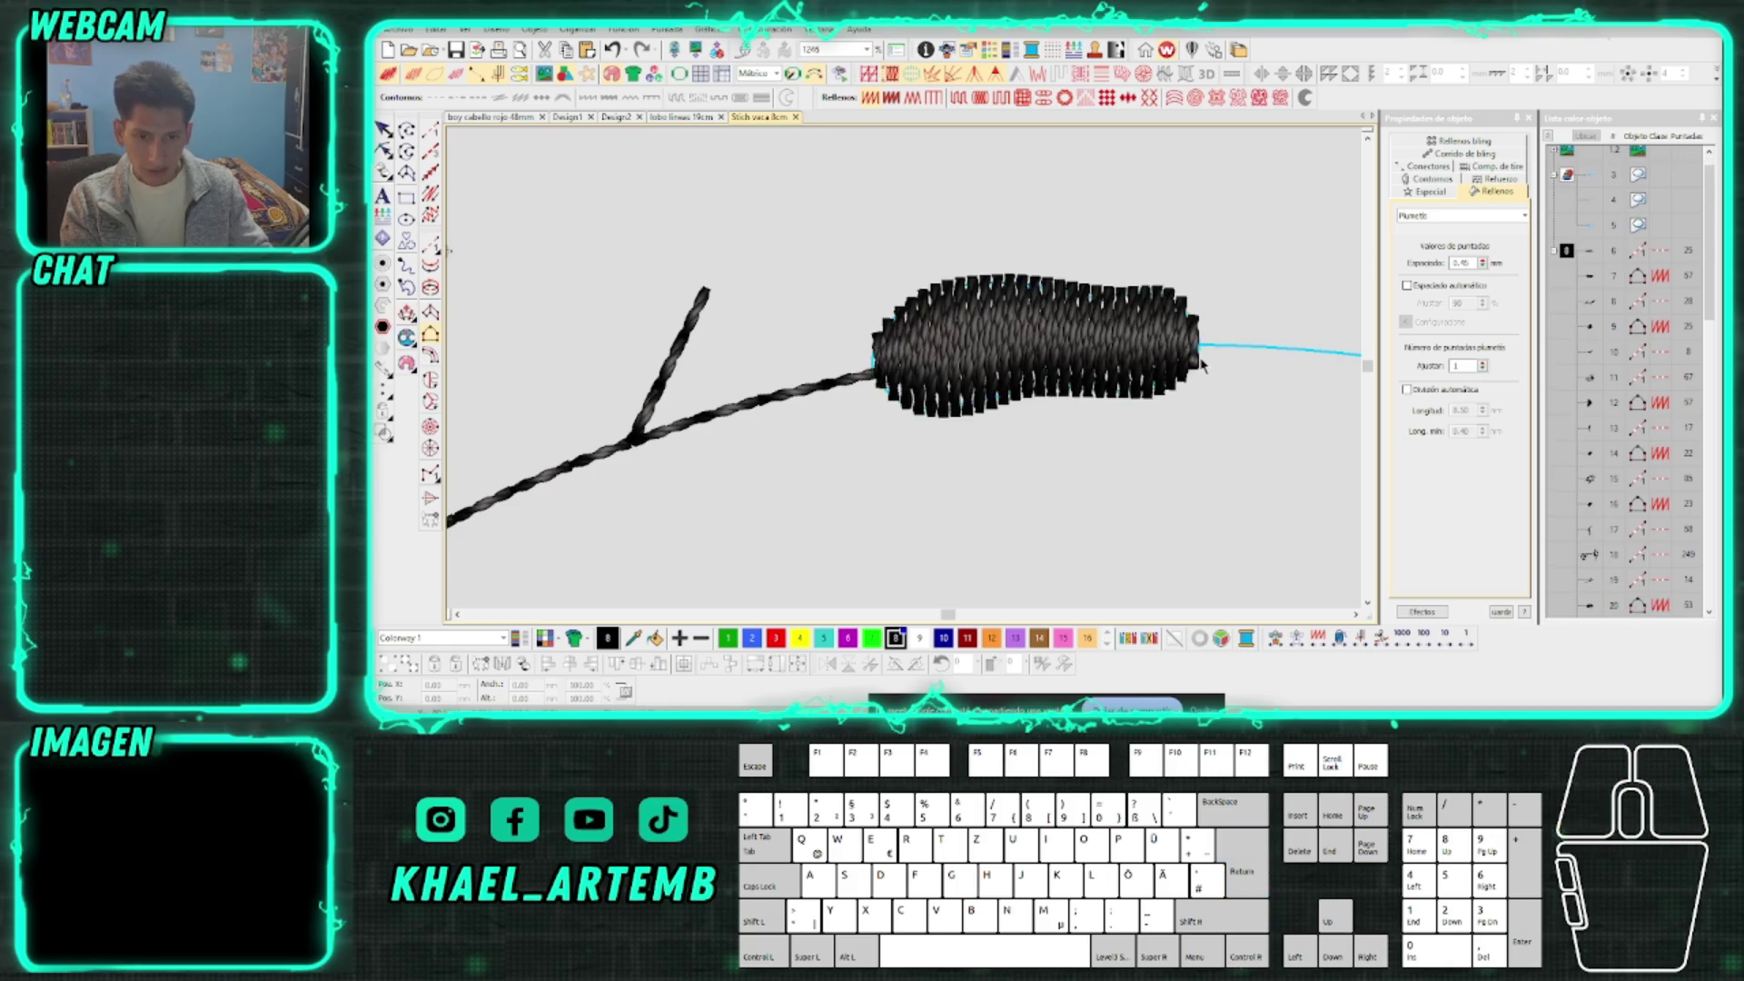
Try the bean fill's exit point at the end near the branched line, and return it to the far end
{"action": "scroll", "coordinate": [908, 363], "scroll_direction": "up", "scroll_amount": 2}
{"action": "key", "text": "F8"}
{"action": "scroll", "coordinate": [906, 376], "scroll_direction": "down", "scroll_amount": 2}
{"action": "left_click", "coordinate": [908, 375]}
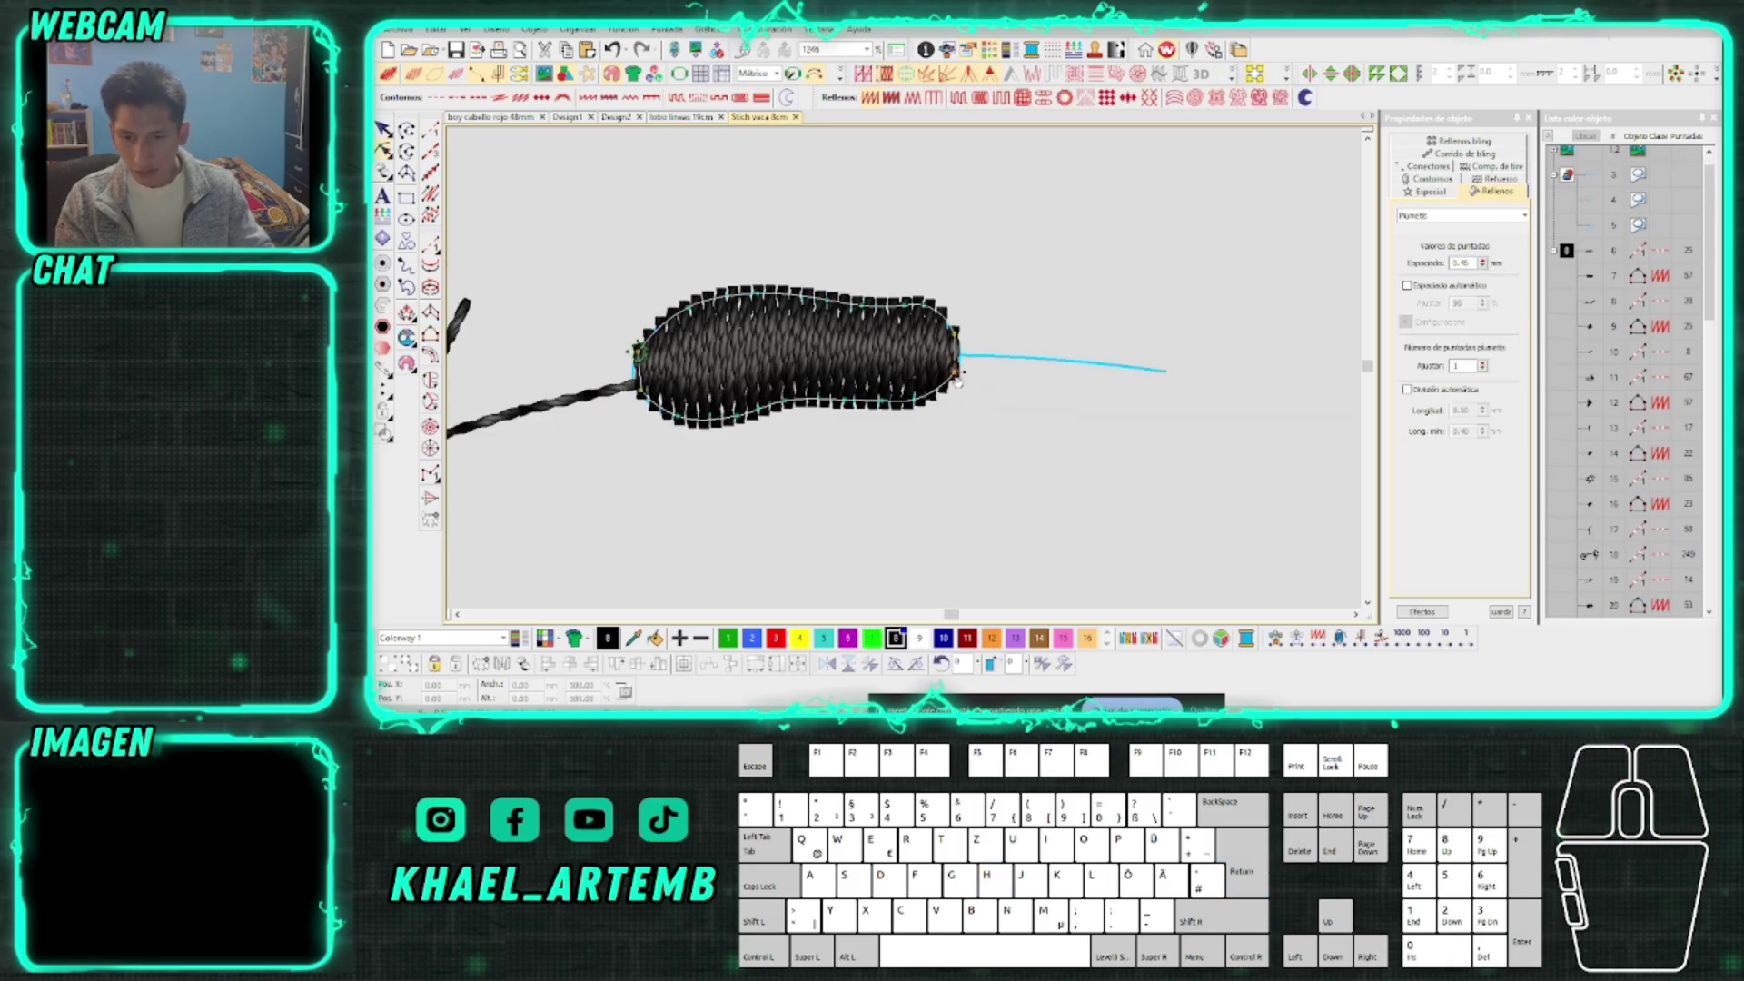
{"action": "left_click", "coordinate": [699, 376]}
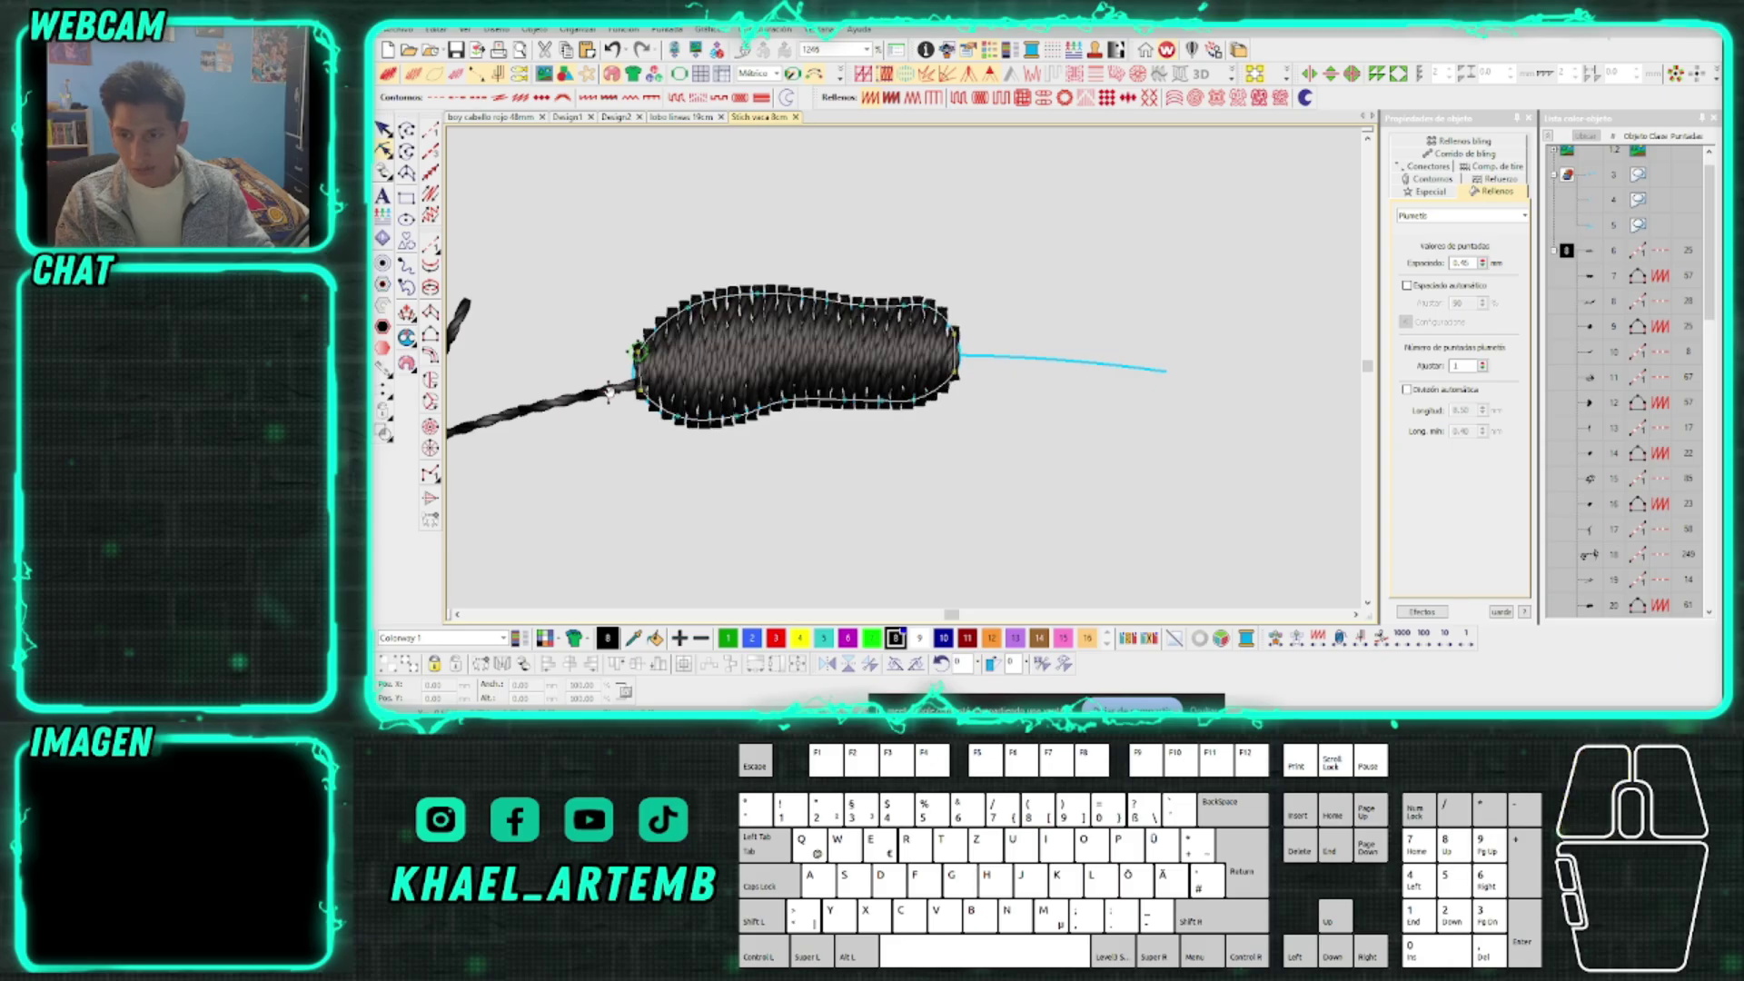
{"action": "left_click", "coordinate": [970, 381]}
Trace a run stitch line along the remaining guide line and back across the bean fill to the branched line's start
{"action": "scroll", "coordinate": [905, 376], "scroll_direction": "up", "scroll_amount": 1}
{"action": "left_click", "coordinate": [905, 375]}
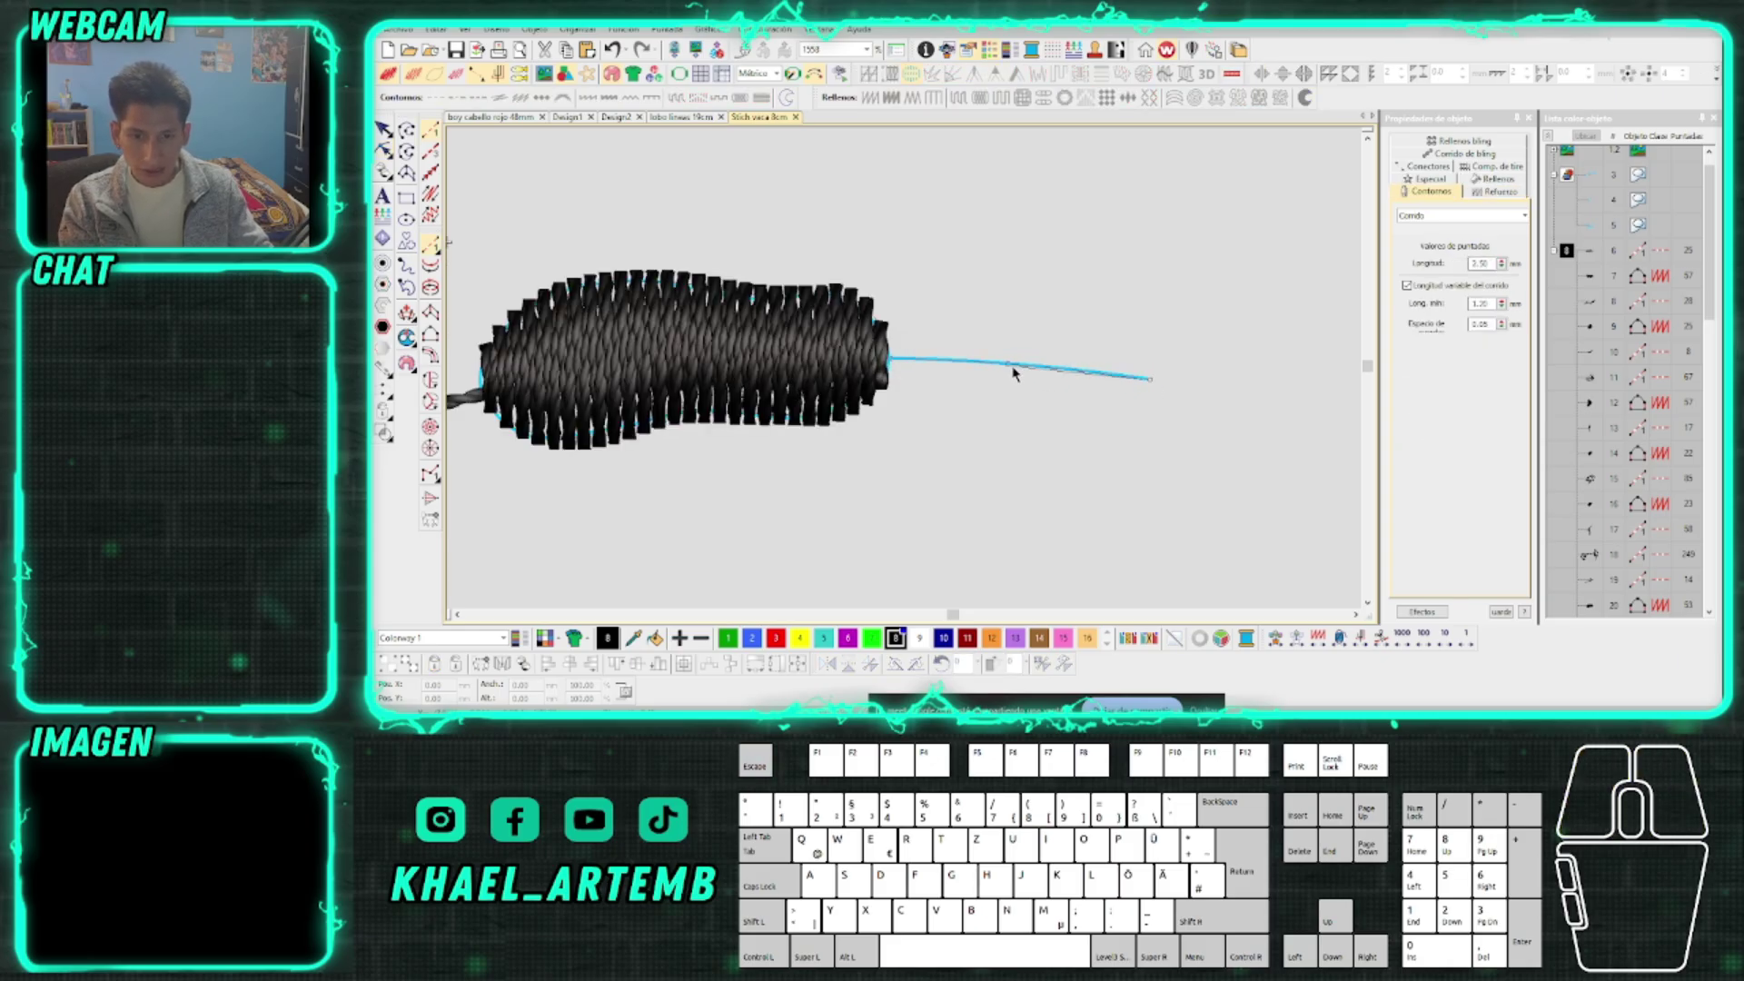
{"action": "scroll", "coordinate": [906, 375], "scroll_direction": "down", "scroll_amount": 1}
{"action": "scroll", "coordinate": [905, 375], "scroll_direction": "up", "scroll_amount": 1}
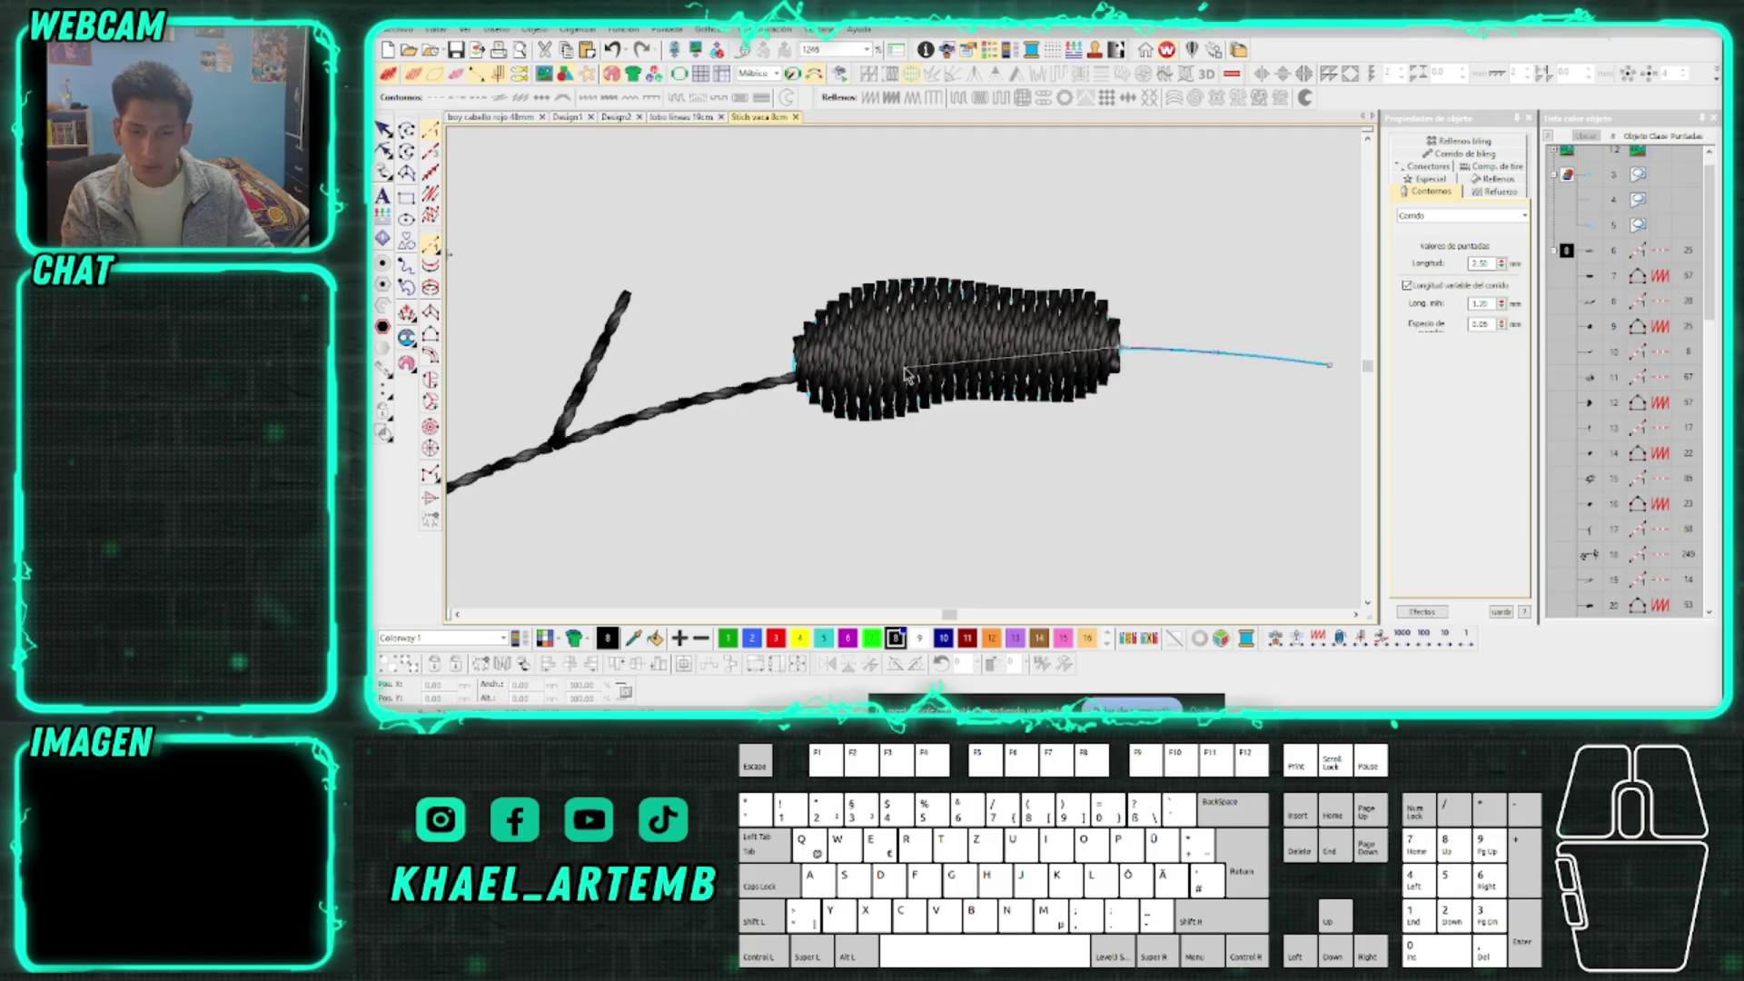
{"action": "left_click", "coordinate": [973, 351]}
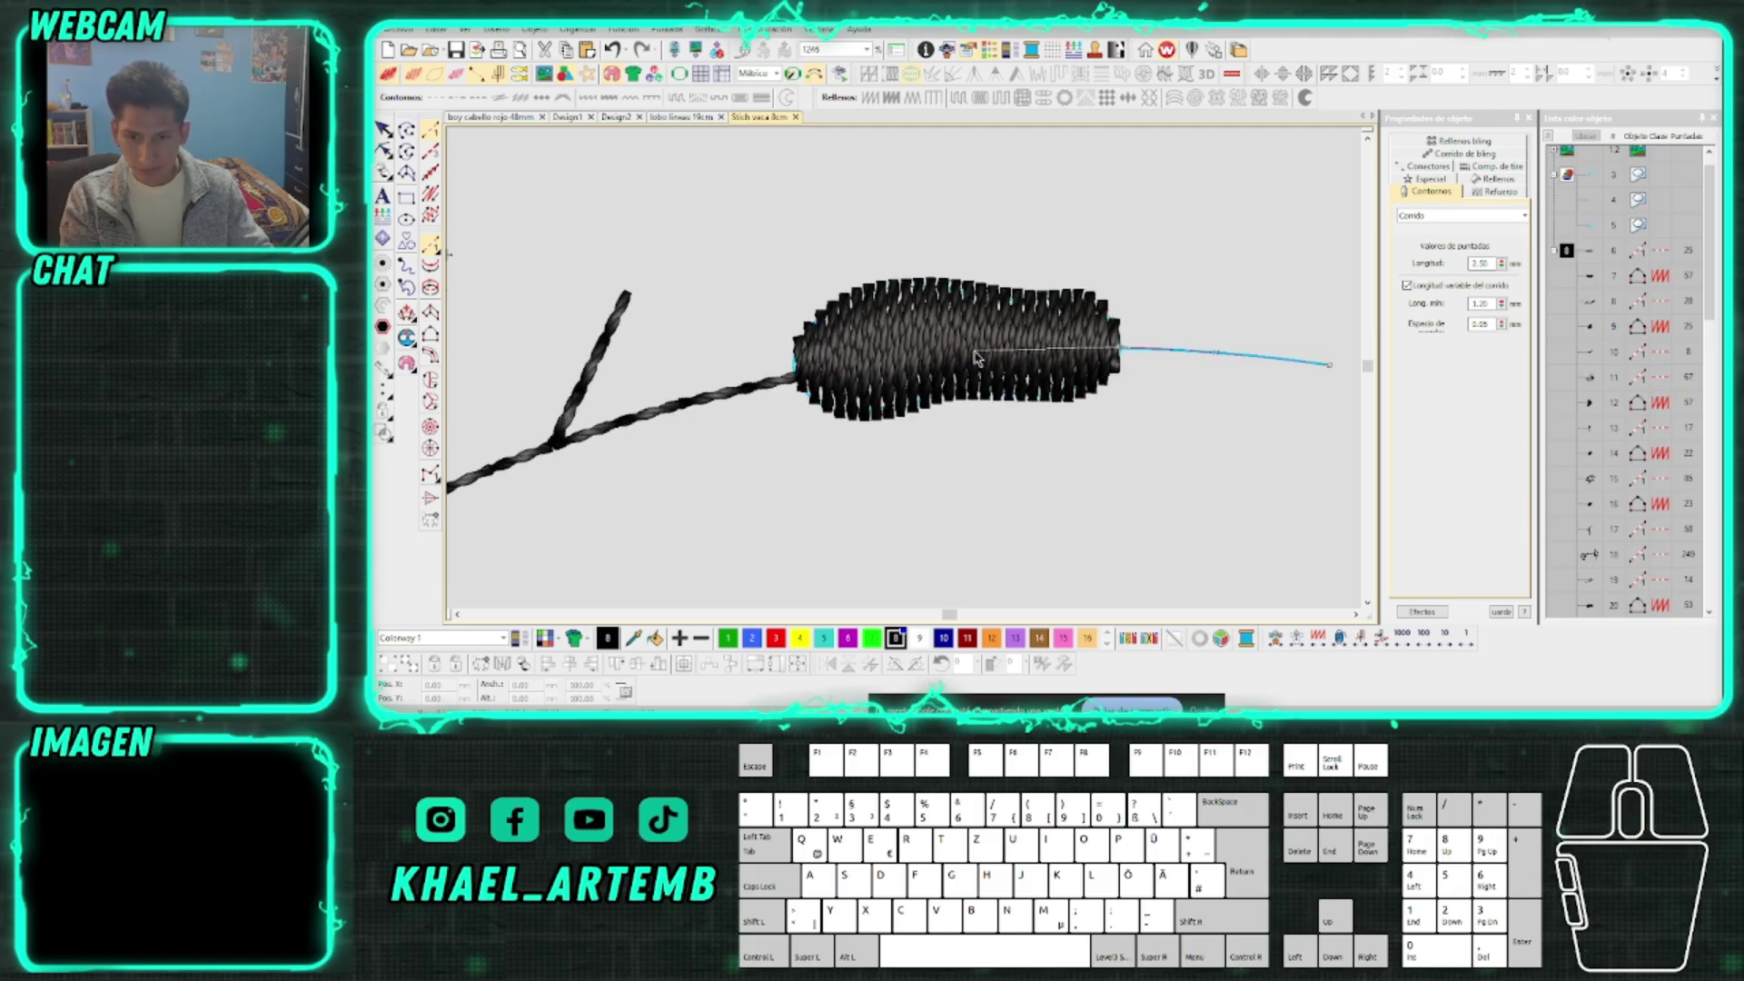
{"action": "scroll", "coordinate": [900, 372], "scroll_direction": "down", "scroll_amount": 1}
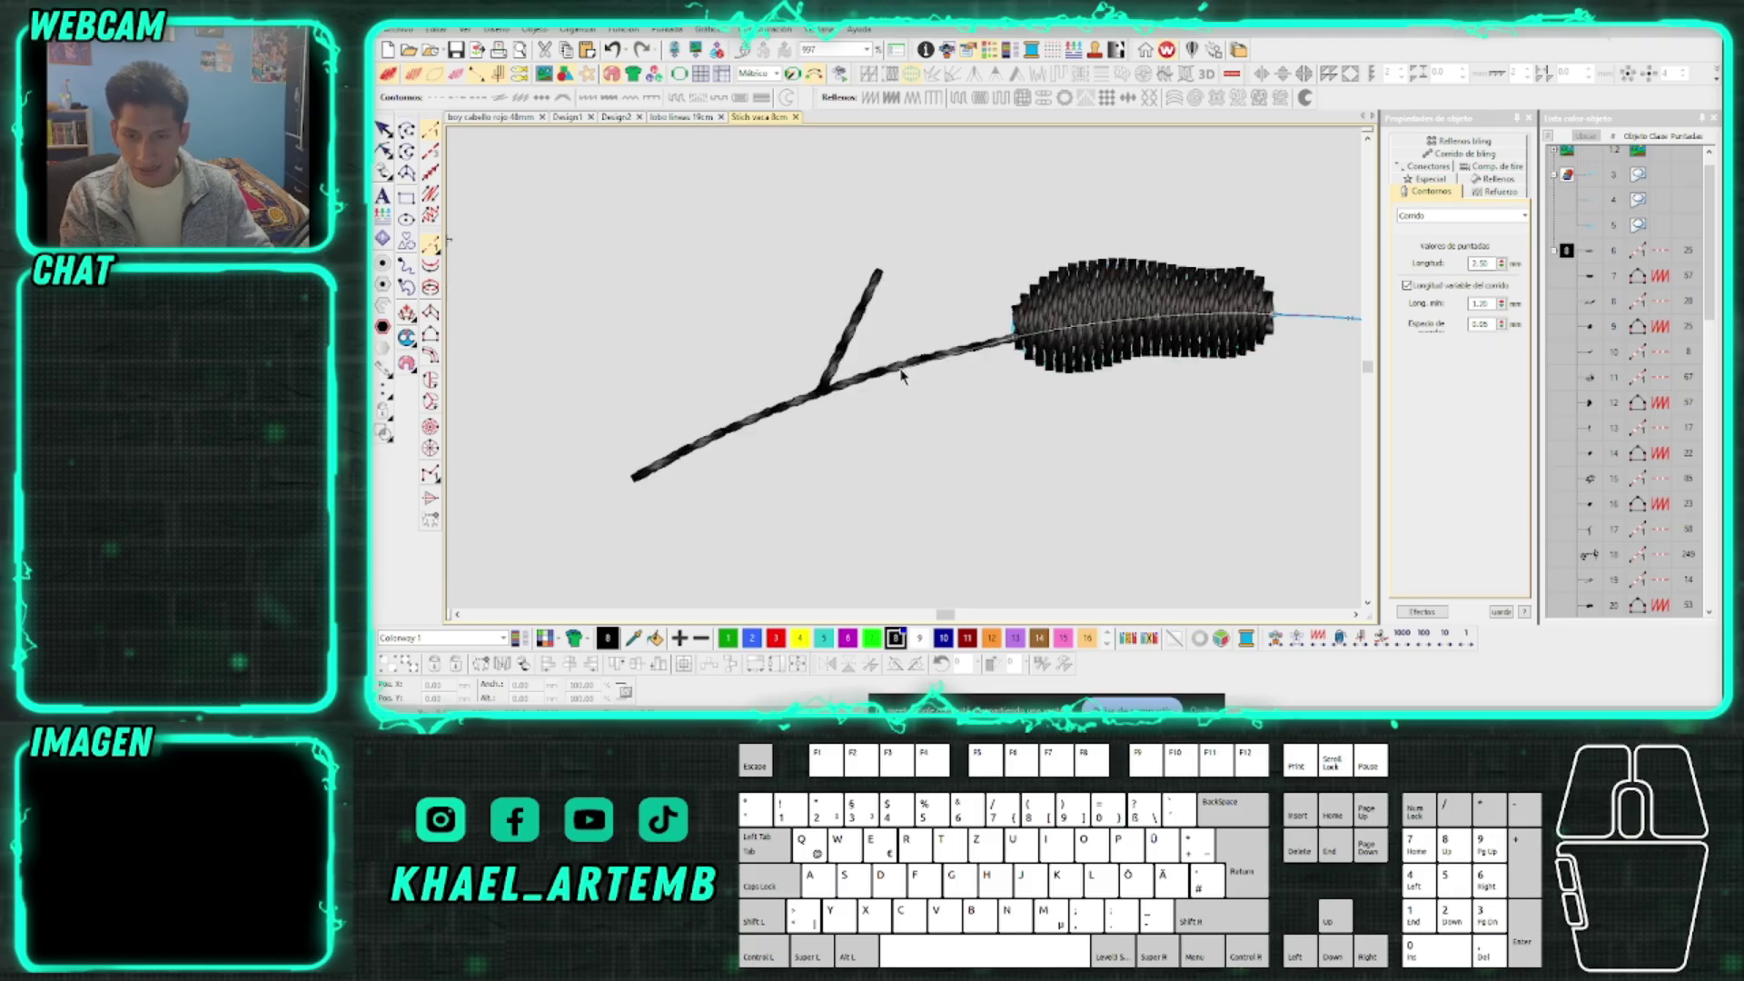
{"action": "left_click", "coordinate": [635, 474]}
{"action": "key", "text": "Return"}
Examine where the returning run stitch line crosses the bean fill
{"action": "scroll", "coordinate": [908, 373], "scroll_direction": "down", "scroll_amount": 2}
{"action": "scroll", "coordinate": [909, 373], "scroll_direction": "up", "scroll_amount": 2}
{"action": "left_click", "coordinate": [907, 373]}
{"action": "scroll", "coordinate": [906, 374], "scroll_direction": "down", "scroll_amount": 1}
{"action": "key", "text": "Escape"}
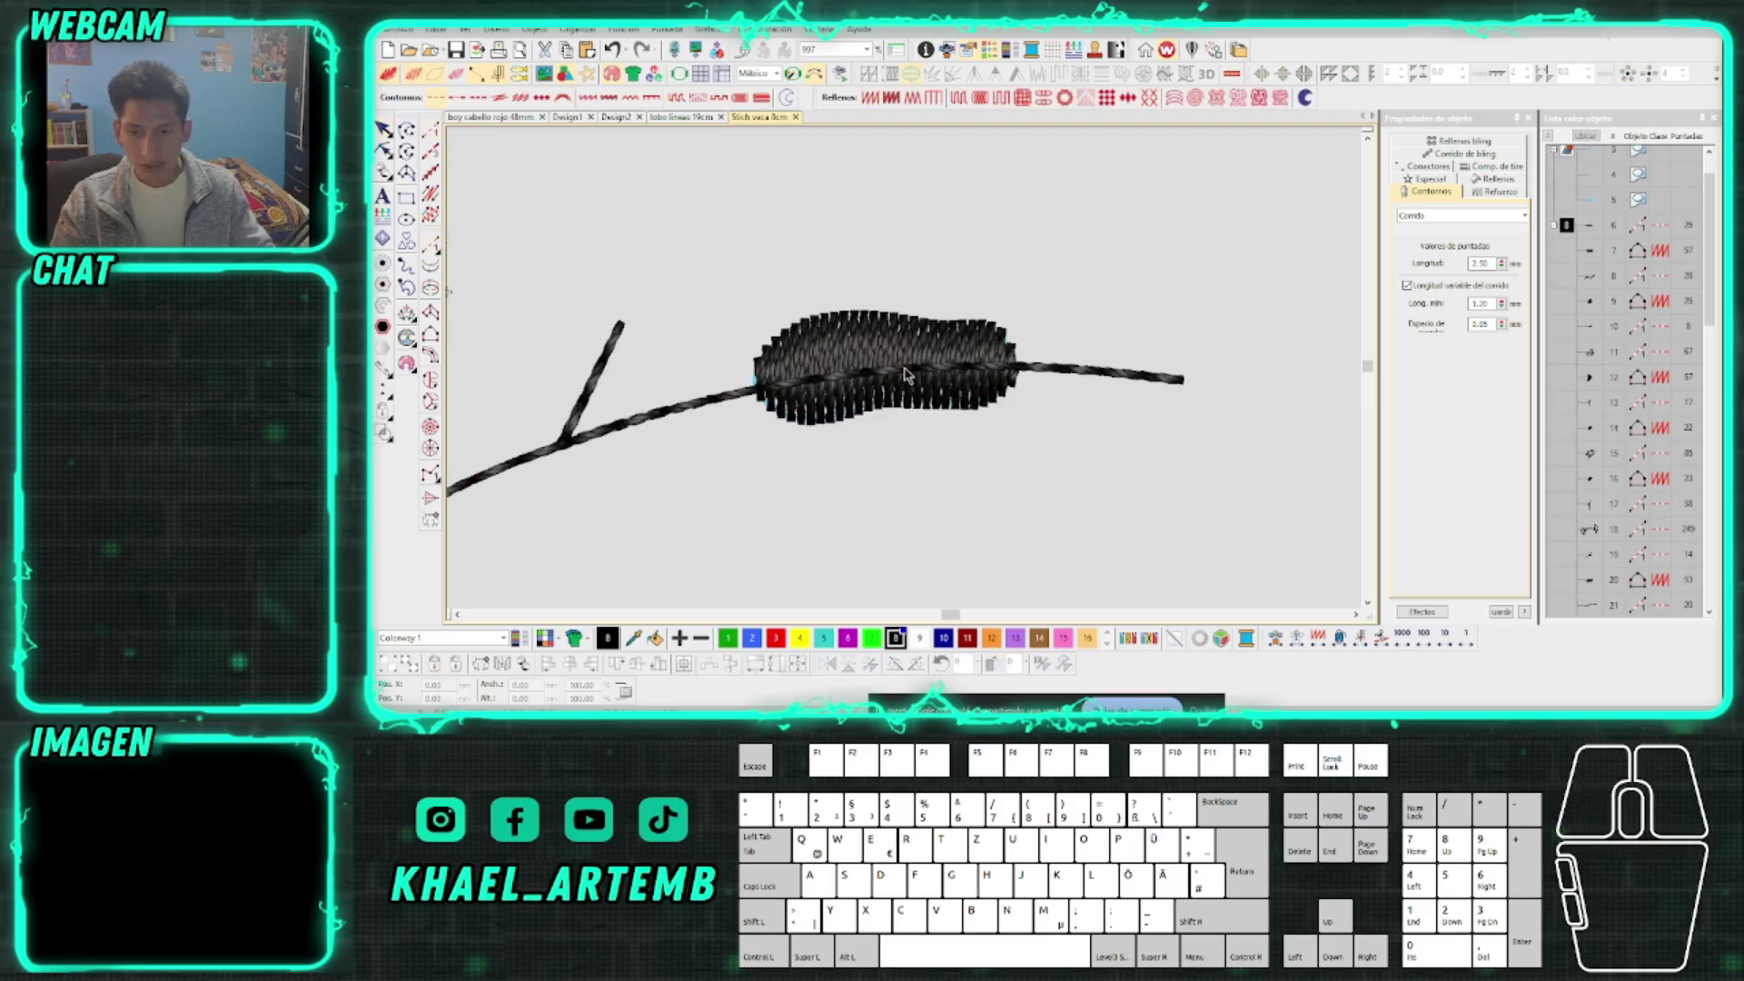
{"action": "left_click", "coordinate": [911, 367]}
{"action": "key", "text": "Escape"}
Try to move the bean fill away from the crossing run stitch line, and undo the move
{"action": "left_click", "coordinate": [914, 359]}
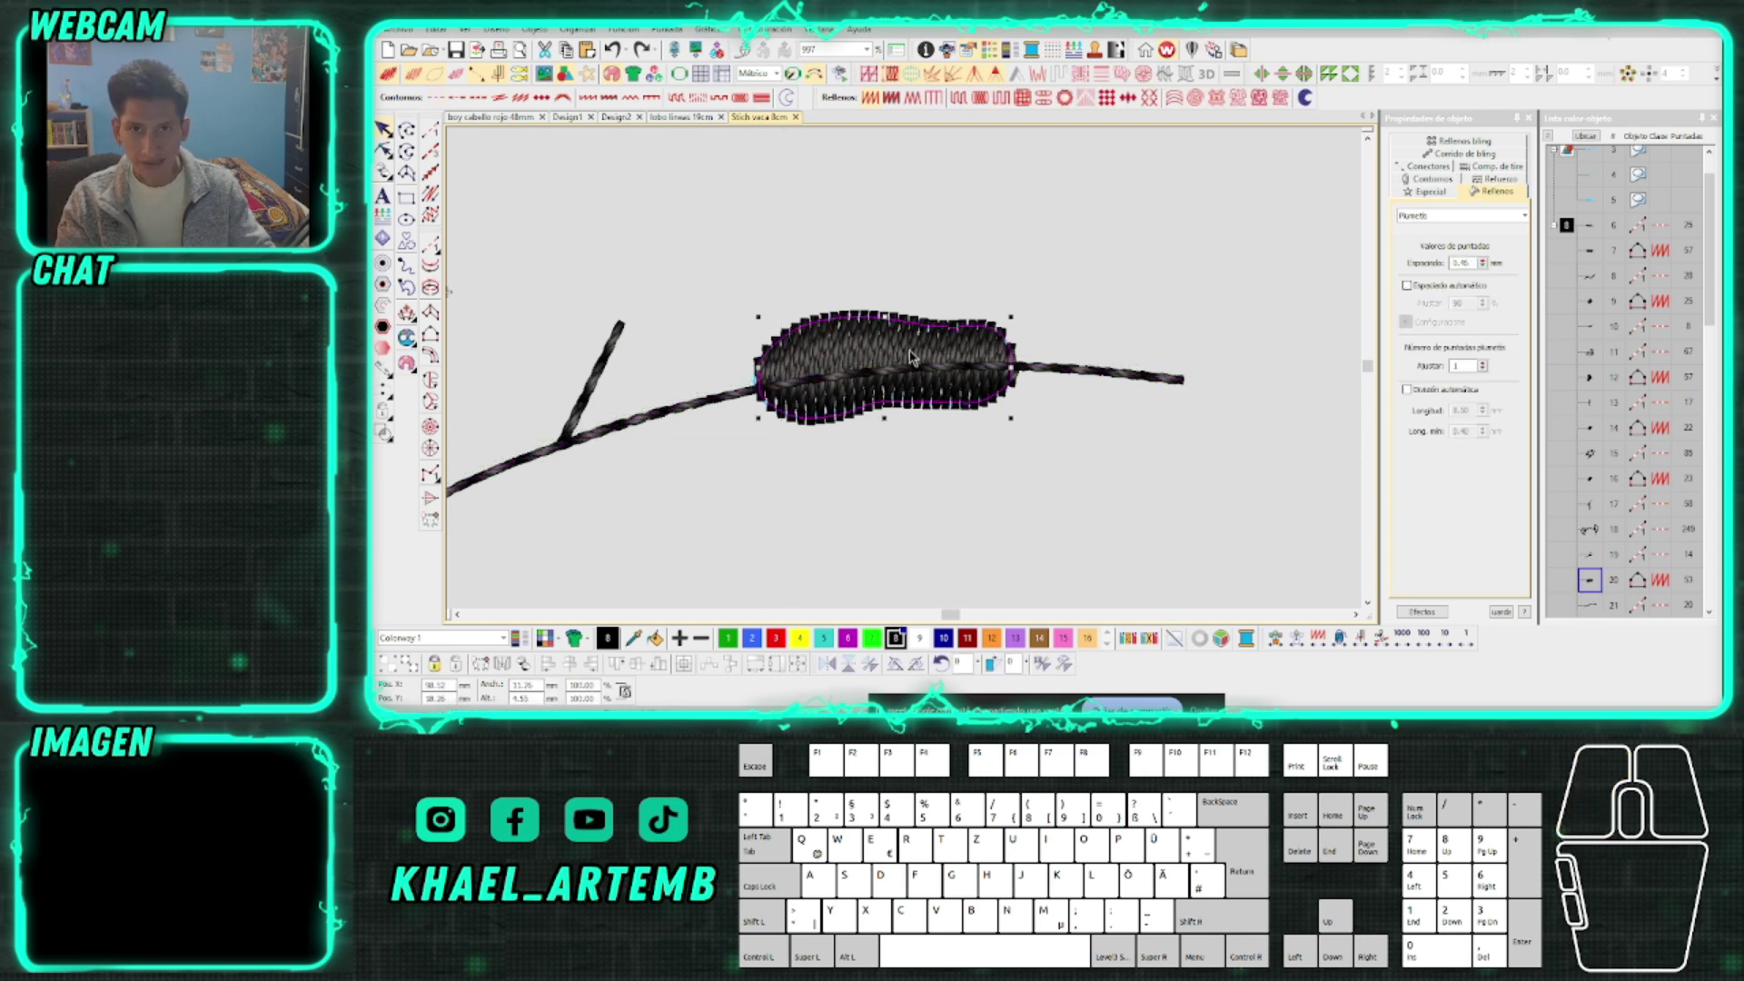
{"action": "scroll", "coordinate": [909, 368], "scroll_direction": "up", "scroll_amount": 1}
{"action": "key", "text": "Escape"}
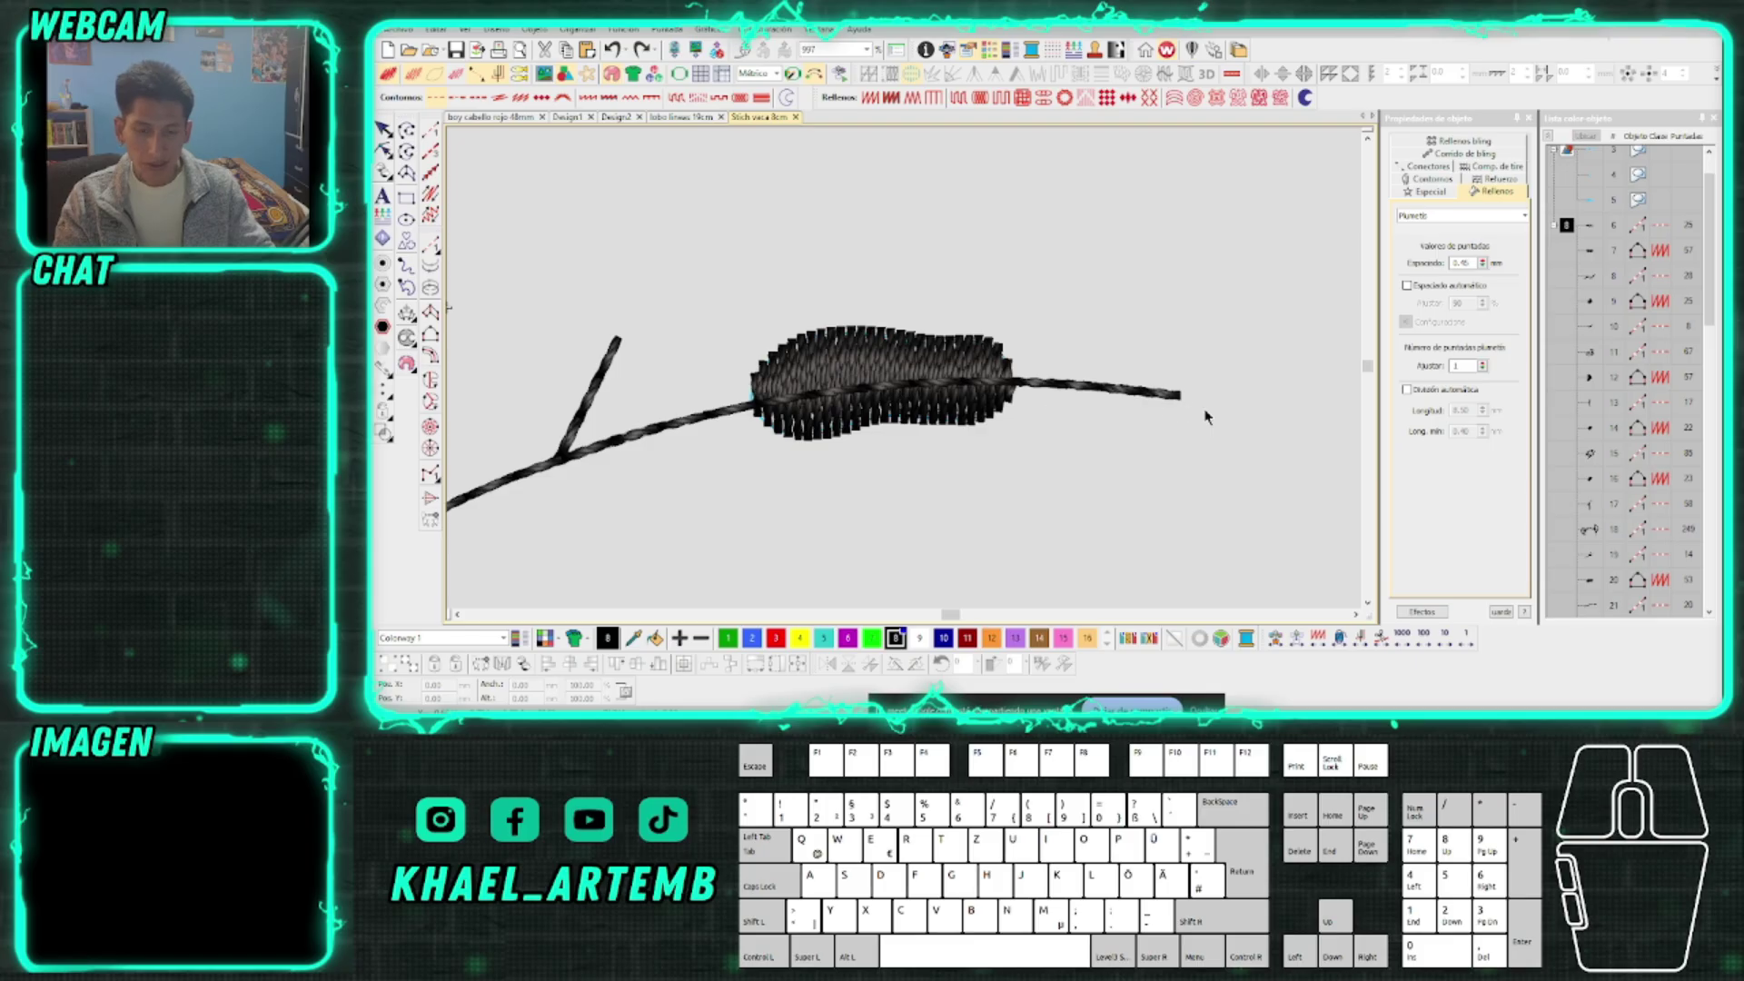
{"action": "left_click_drag", "start_coordinate": [959, 355], "coordinate": [952, 301]}
{"action": "key", "text": "ctrl+z"}
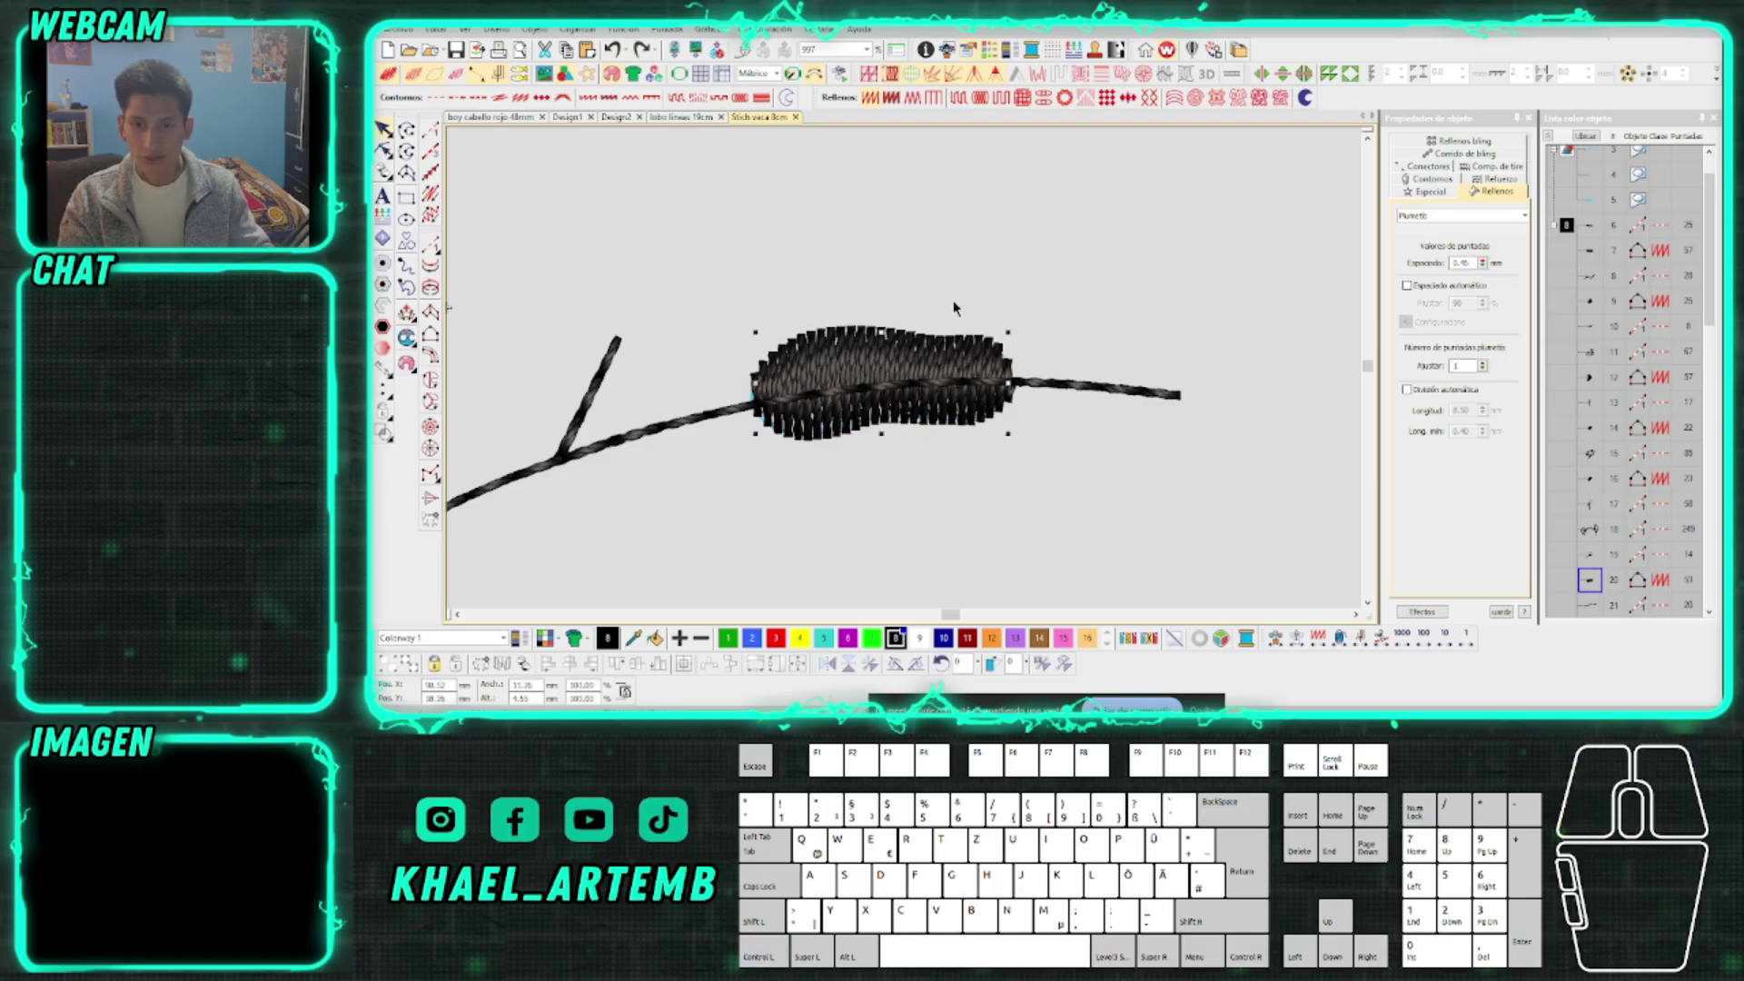
Delete the run stitch line that crosses over the bean fill
{"action": "scroll", "coordinate": [945, 320], "scroll_direction": "down", "scroll_amount": 3}
{"action": "scroll", "coordinate": [918, 354], "scroll_direction": "up", "scroll_amount": 1}
{"action": "scroll", "coordinate": [904, 375], "scroll_direction": "down", "scroll_amount": 2}
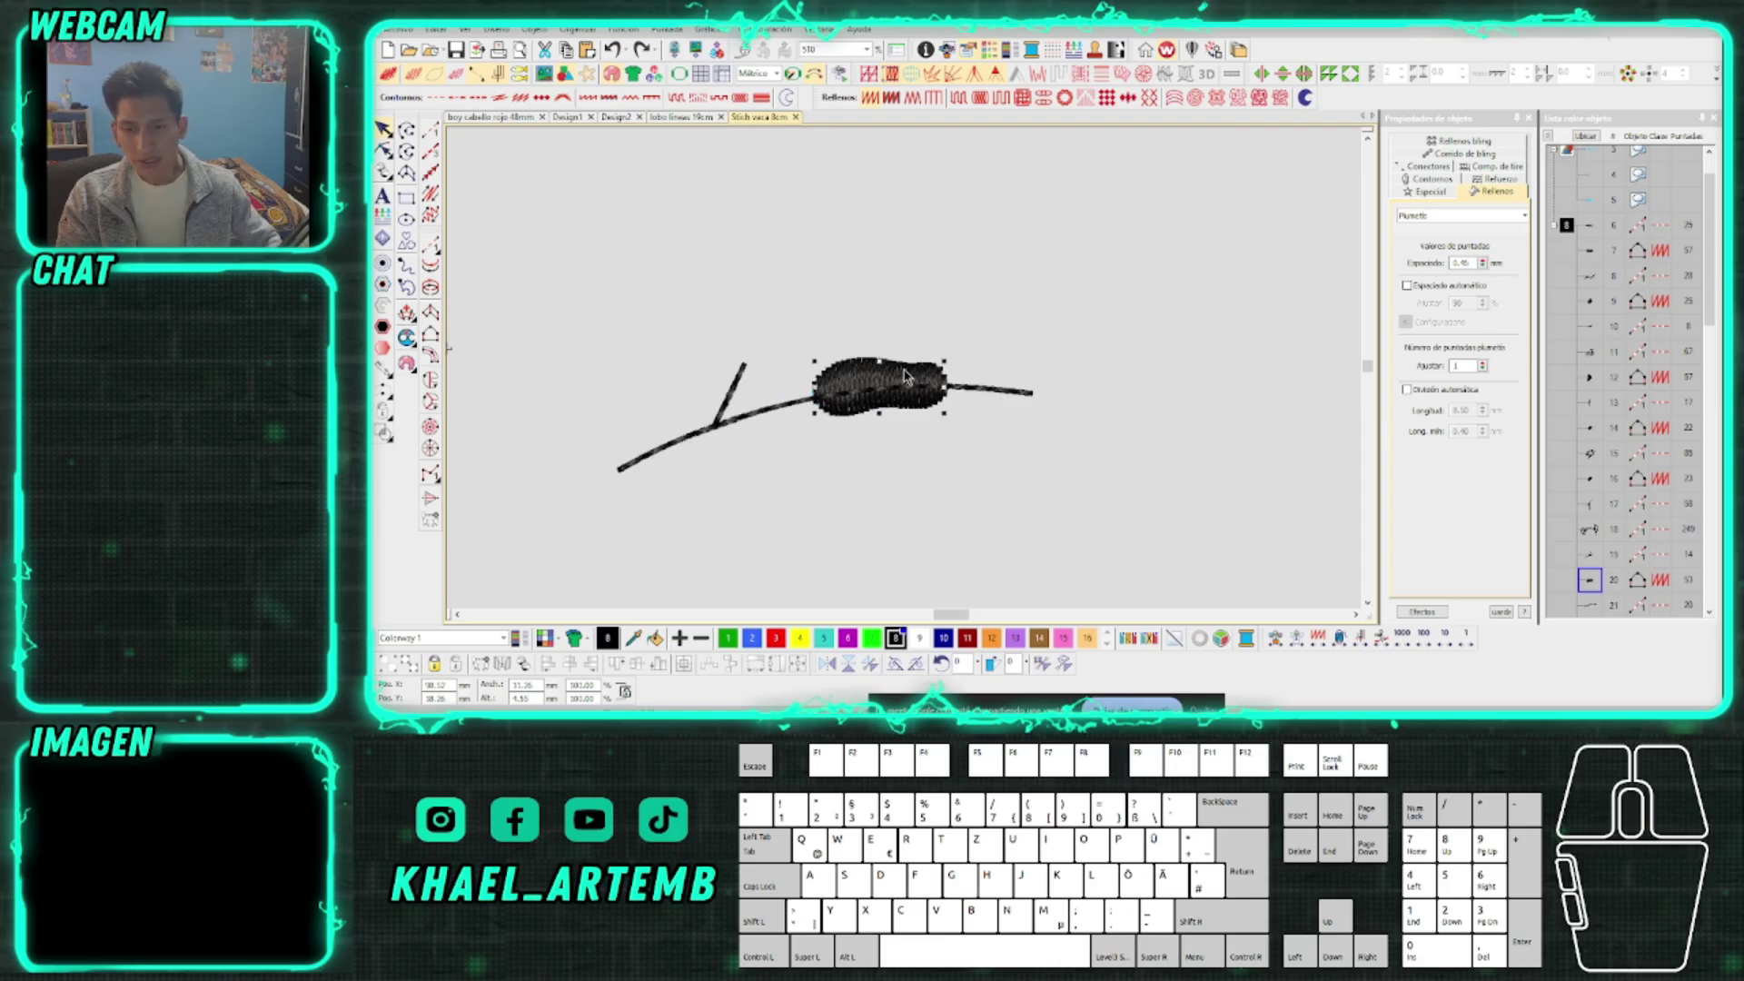
{"action": "scroll", "coordinate": [896, 393], "scroll_direction": "up", "scroll_amount": 2}
{"action": "left_click", "coordinate": [902, 384]}
{"action": "scroll", "coordinate": [906, 377], "scroll_direction": "down", "scroll_amount": 1}
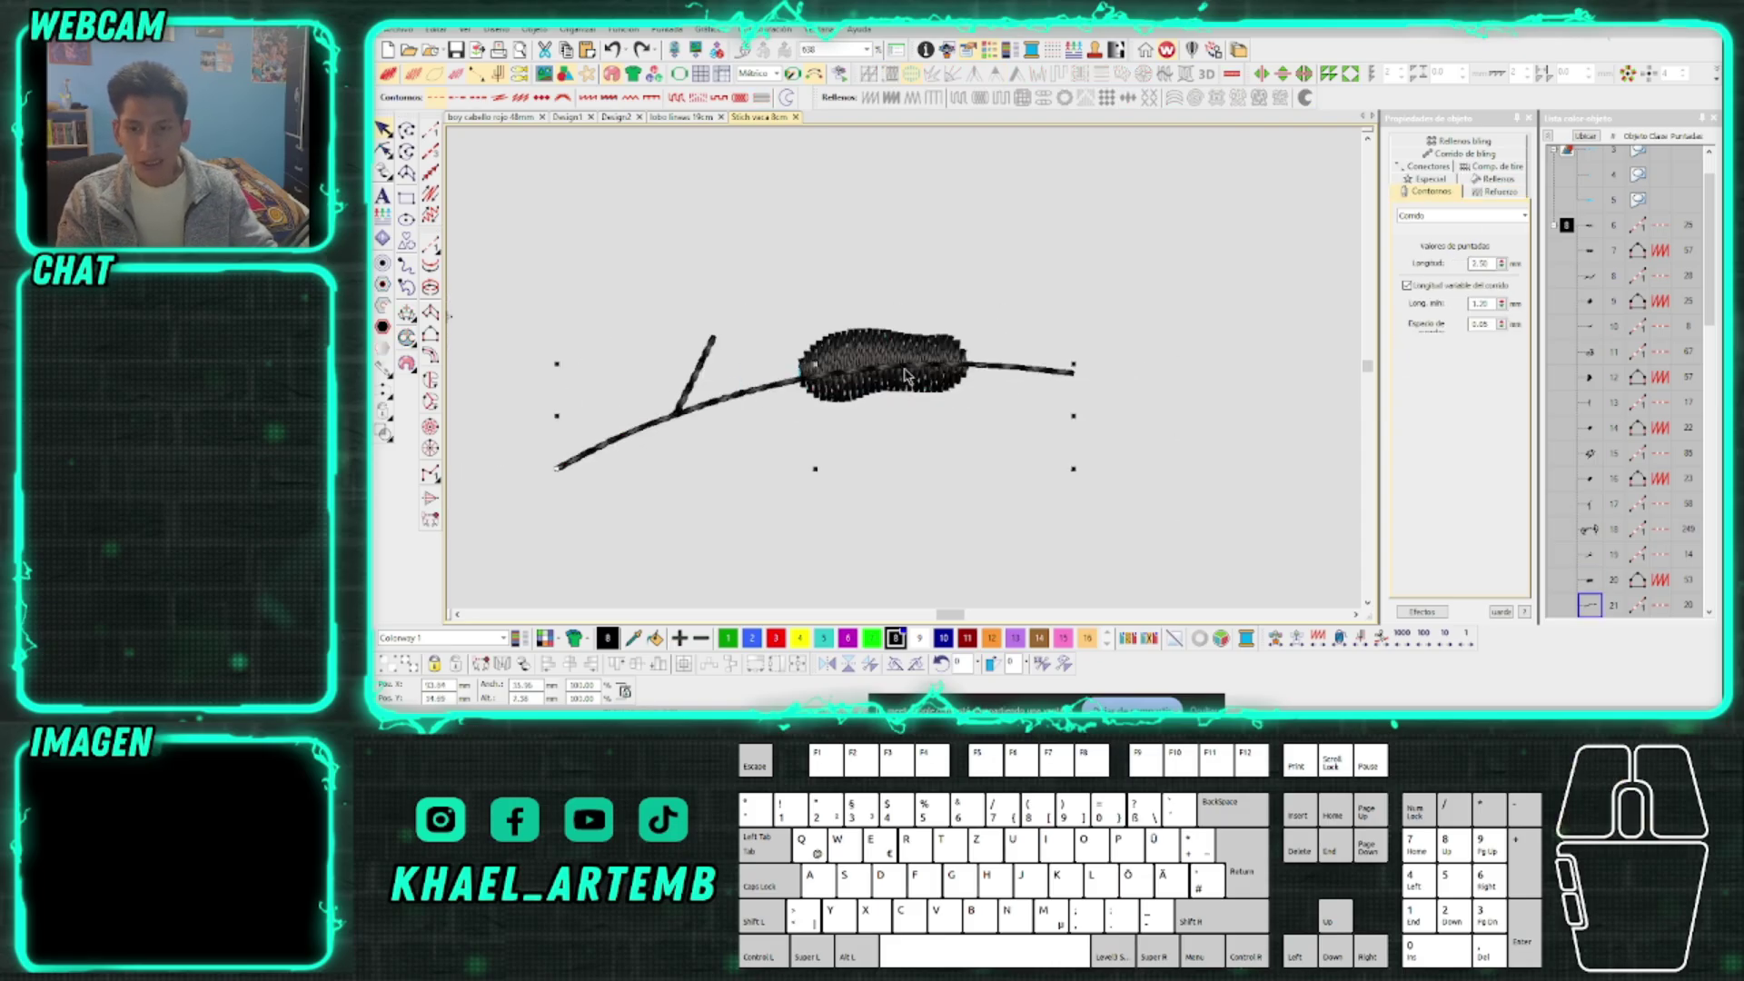
{"action": "key", "text": "Escape"}
Trace a short black run stitch line from the bean fill's far edge to the guide line's tip and back
{"action": "scroll", "coordinate": [906, 375], "scroll_direction": "up", "scroll_amount": 1}
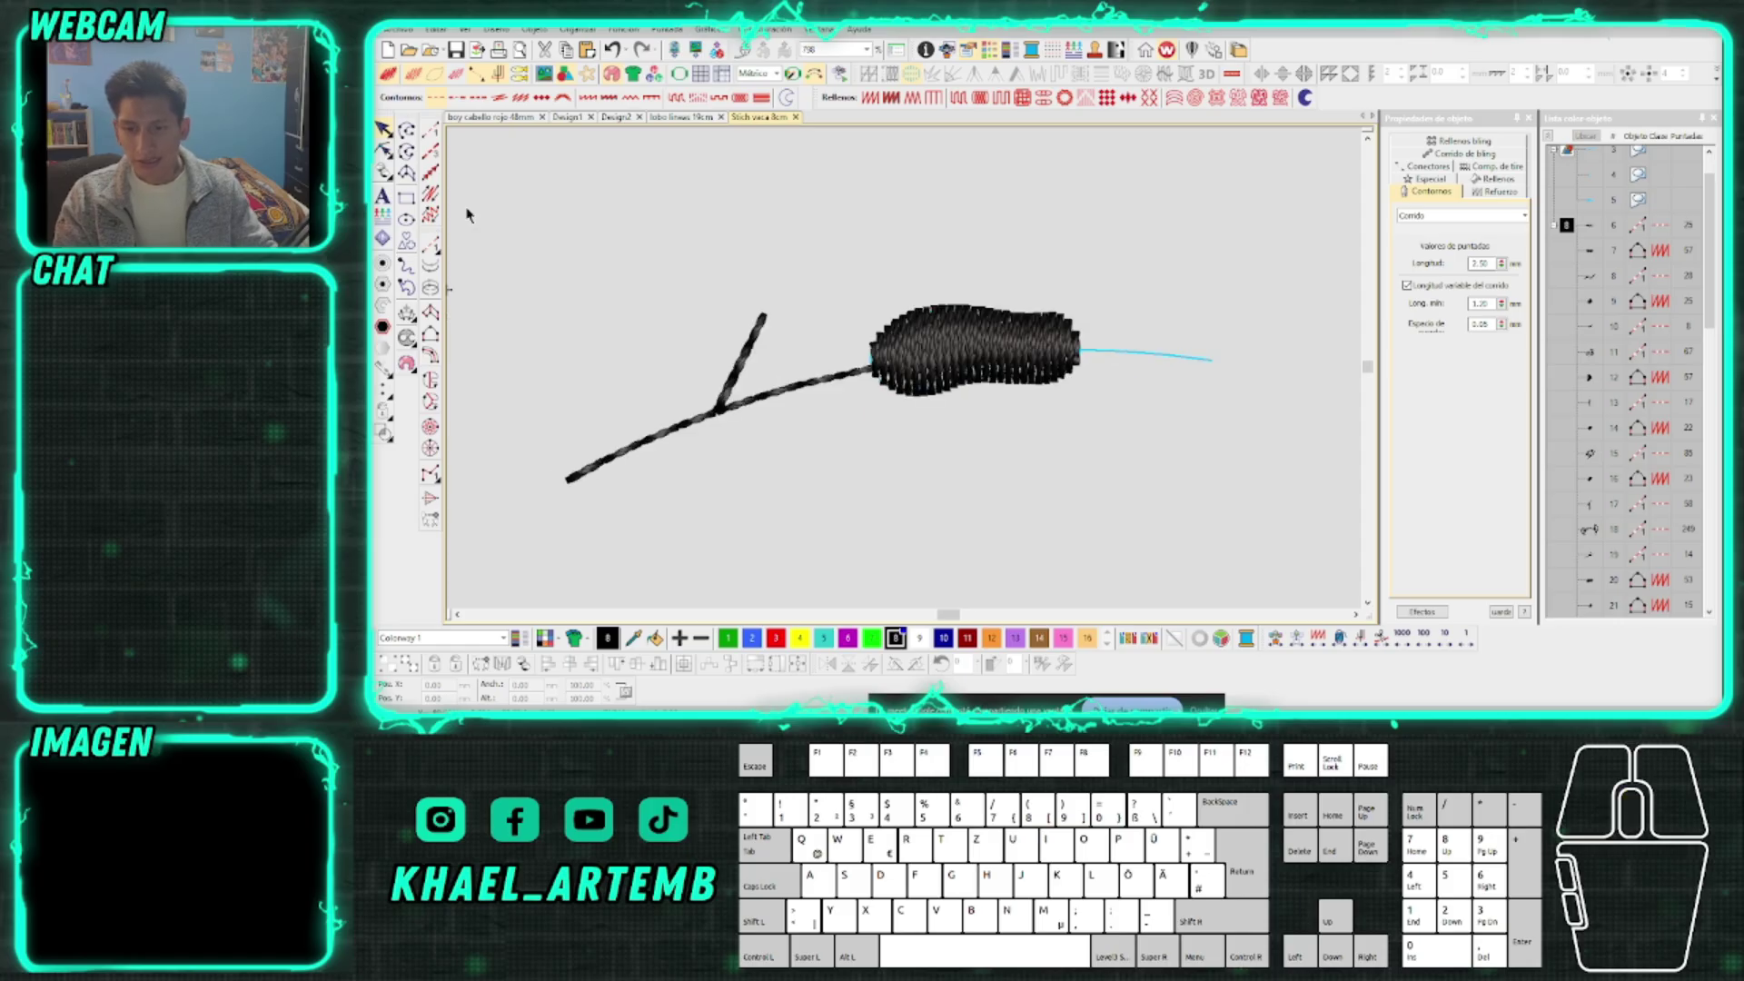
{"action": "scroll", "coordinate": [920, 371], "scroll_direction": "up", "scroll_amount": 1}
{"action": "left_click", "coordinate": [918, 371]}
{"action": "left_click", "coordinate": [911, 368]}
{"action": "key", "text": "h"}
{"action": "scroll", "coordinate": [906, 373], "scroll_direction": "up", "scroll_amount": 2}
{"action": "scroll", "coordinate": [905, 371], "scroll_direction": "up", "scroll_amount": 2}
{"action": "left_click", "coordinate": [870, 361]}
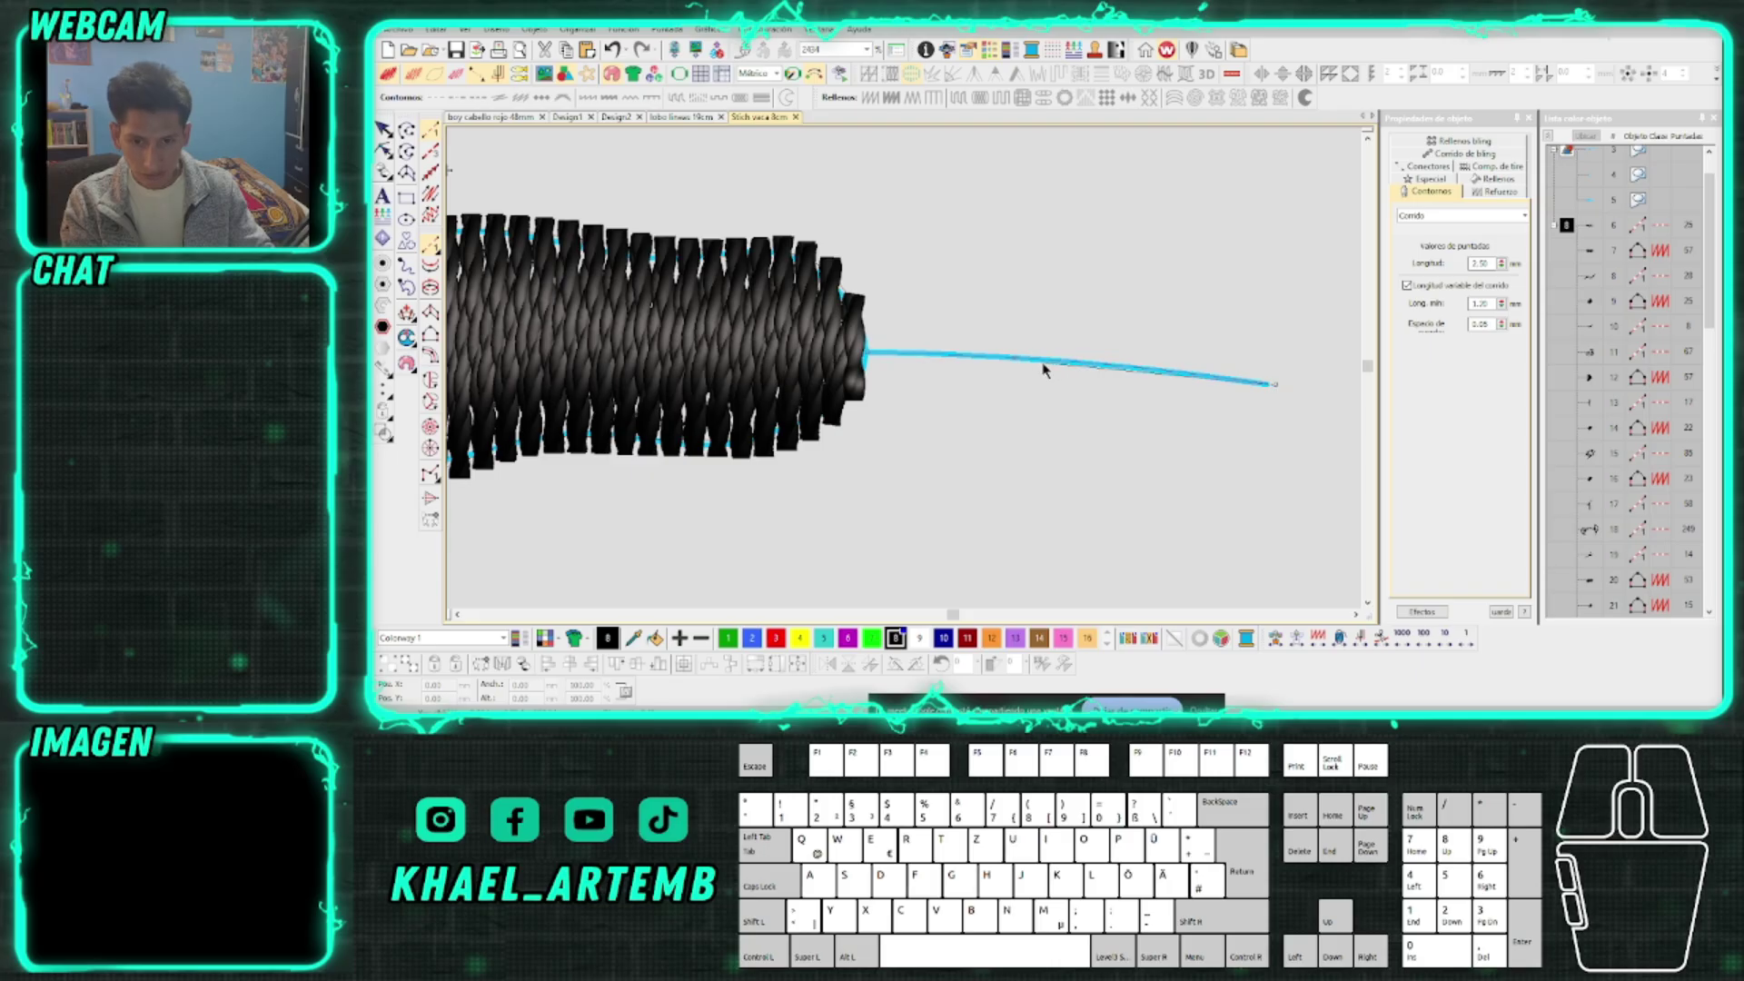
{"action": "left_click", "coordinate": [872, 358]}
Check the short run line's connection to the bean fill with the realistic stitch view switched off and on
{"action": "scroll", "coordinate": [905, 375], "scroll_direction": "down", "scroll_amount": 1}
{"action": "scroll", "coordinate": [904, 375], "scroll_direction": "down", "scroll_amount": 3}
{"action": "scroll", "coordinate": [905, 375], "scroll_direction": "up", "scroll_amount": 3}
{"action": "scroll", "coordinate": [905, 375], "scroll_direction": "up", "scroll_amount": 2}
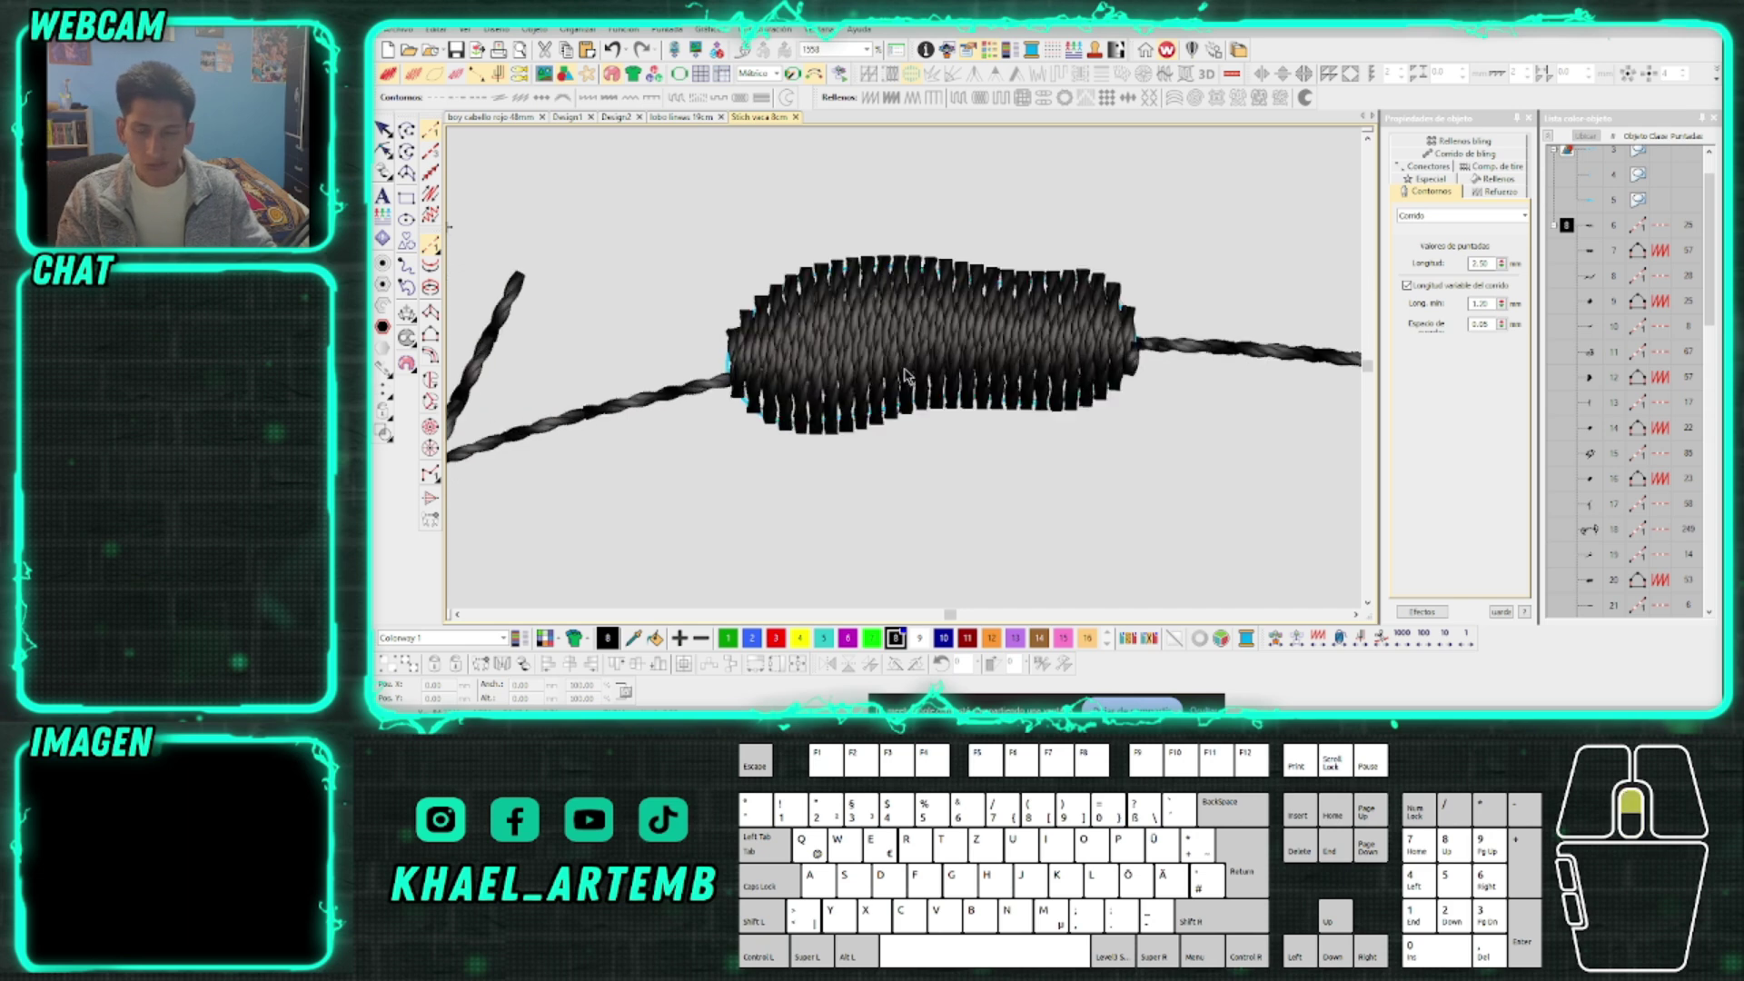
{"action": "key", "text": "shift+t"}
{"action": "scroll", "coordinate": [905, 373], "scroll_direction": "down", "scroll_amount": 2}
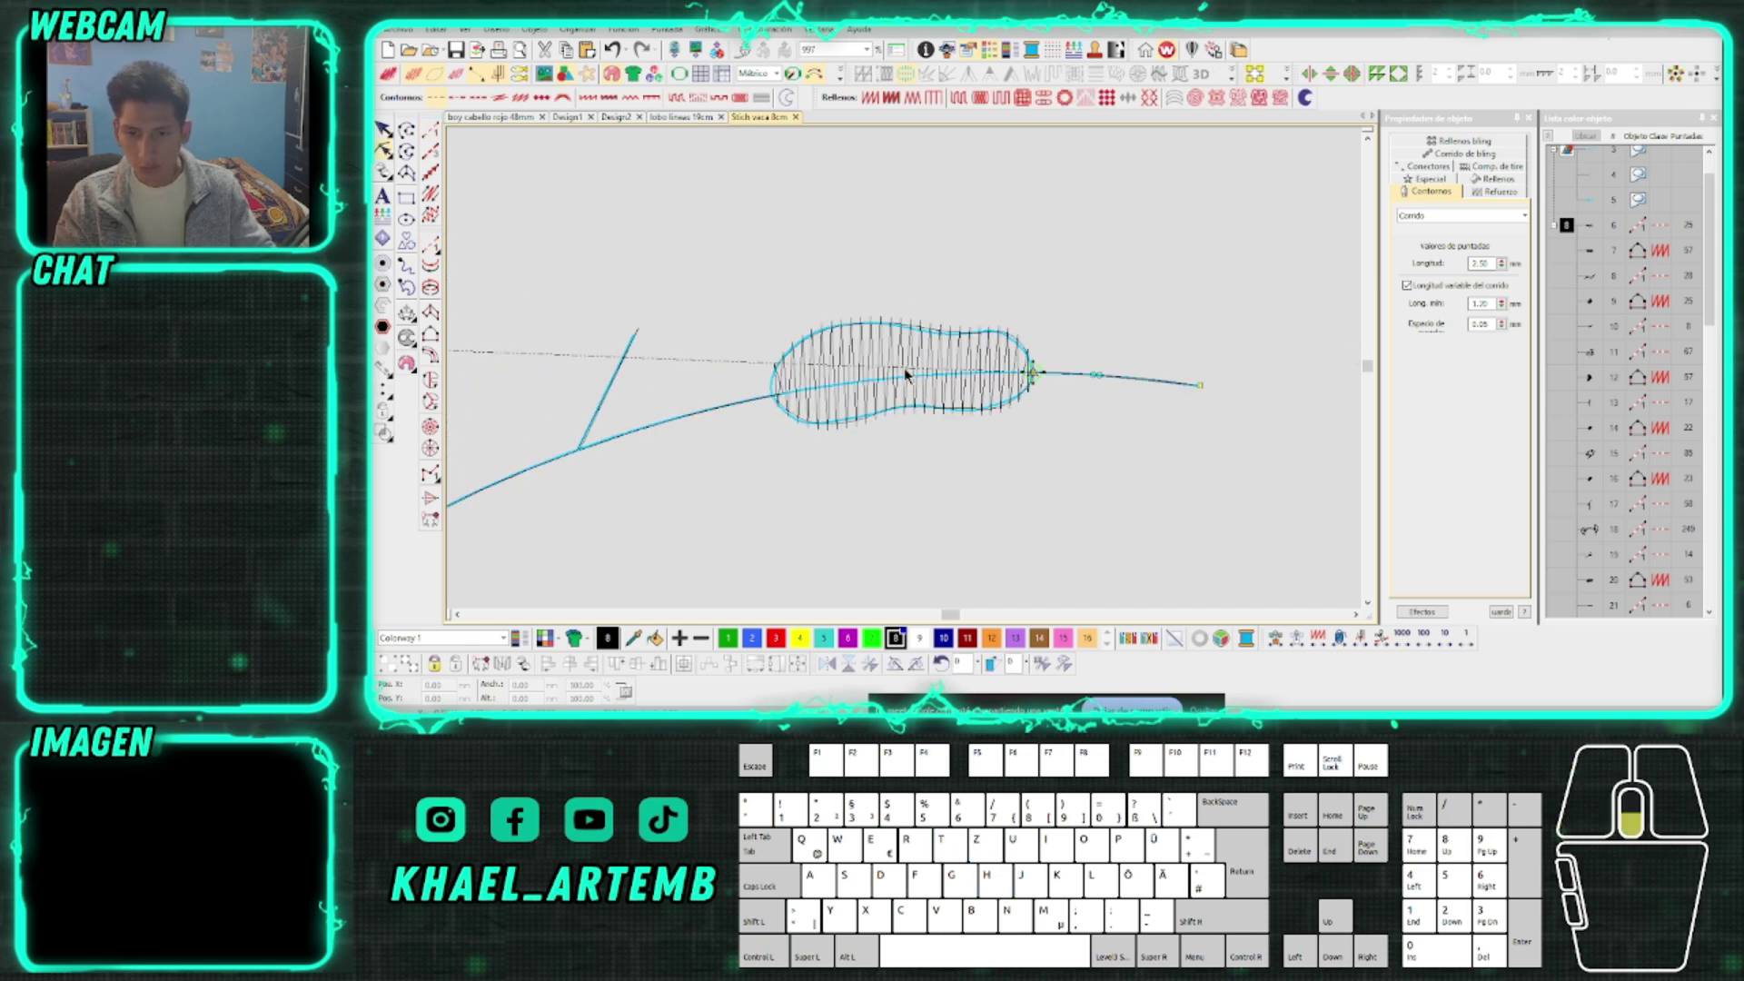
{"action": "key", "text": "shift+t"}
Move the bean fill after the short run stitch line in the stitching sequence
{"action": "left_click", "coordinate": [905, 372]}
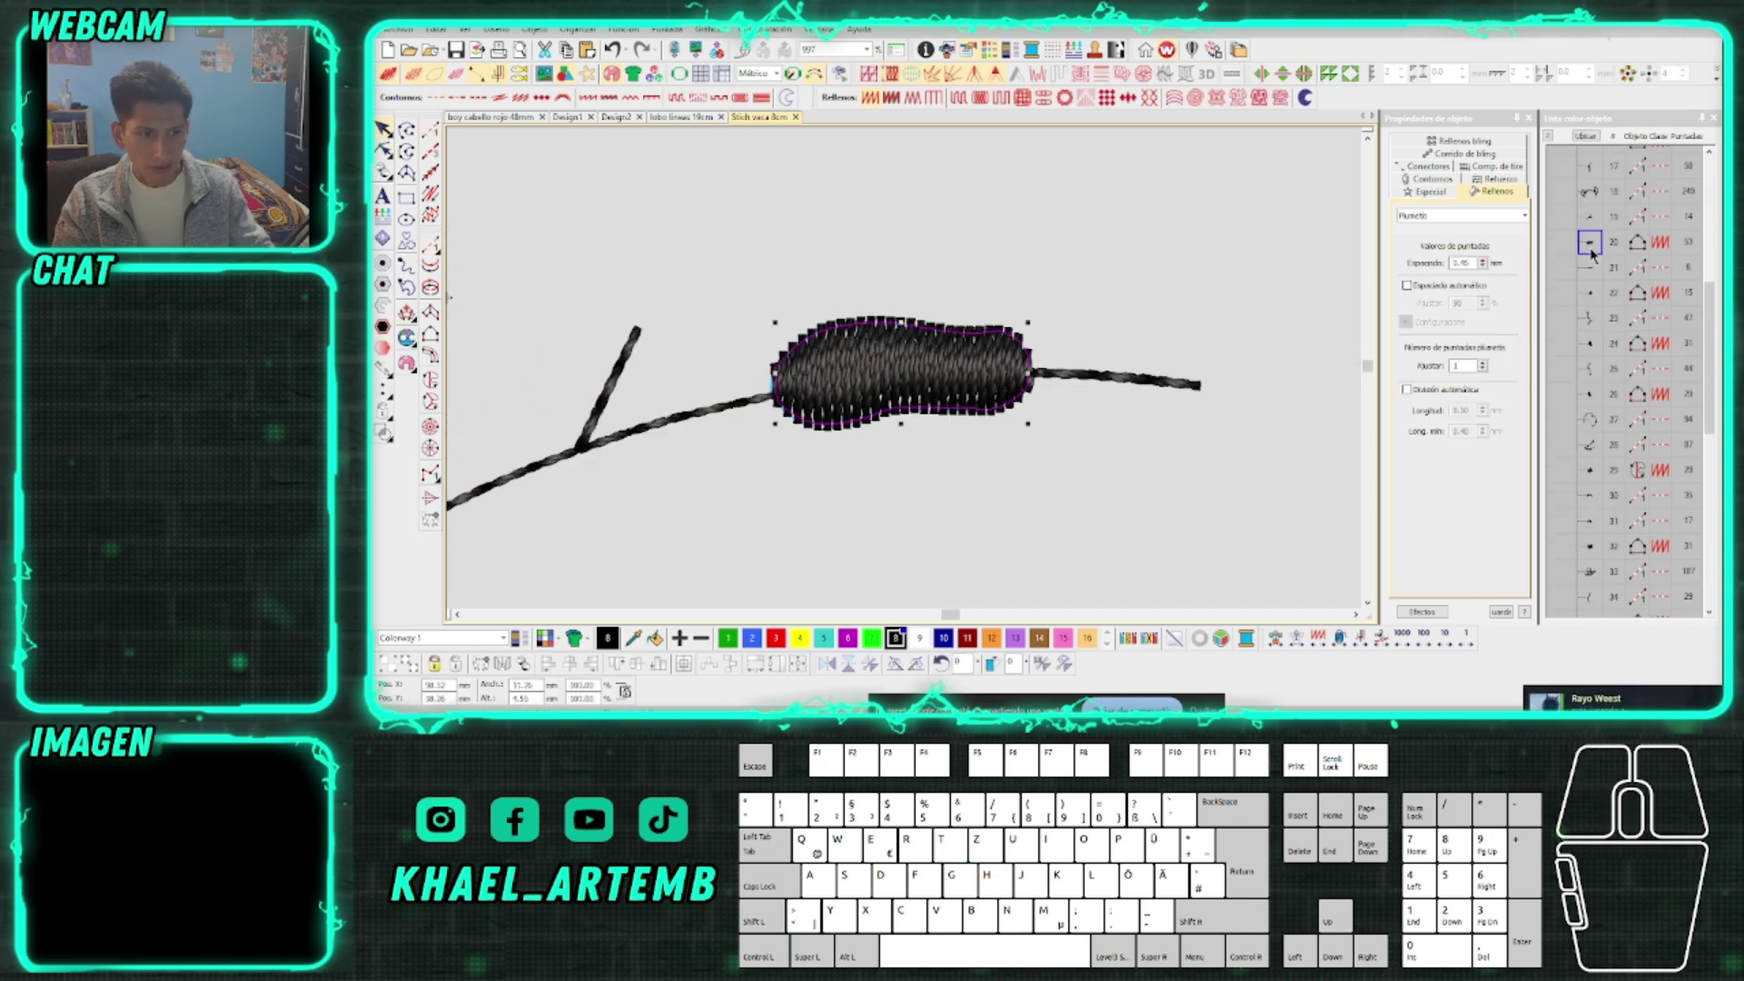
{"action": "left_click", "coordinate": [1570, 298]}
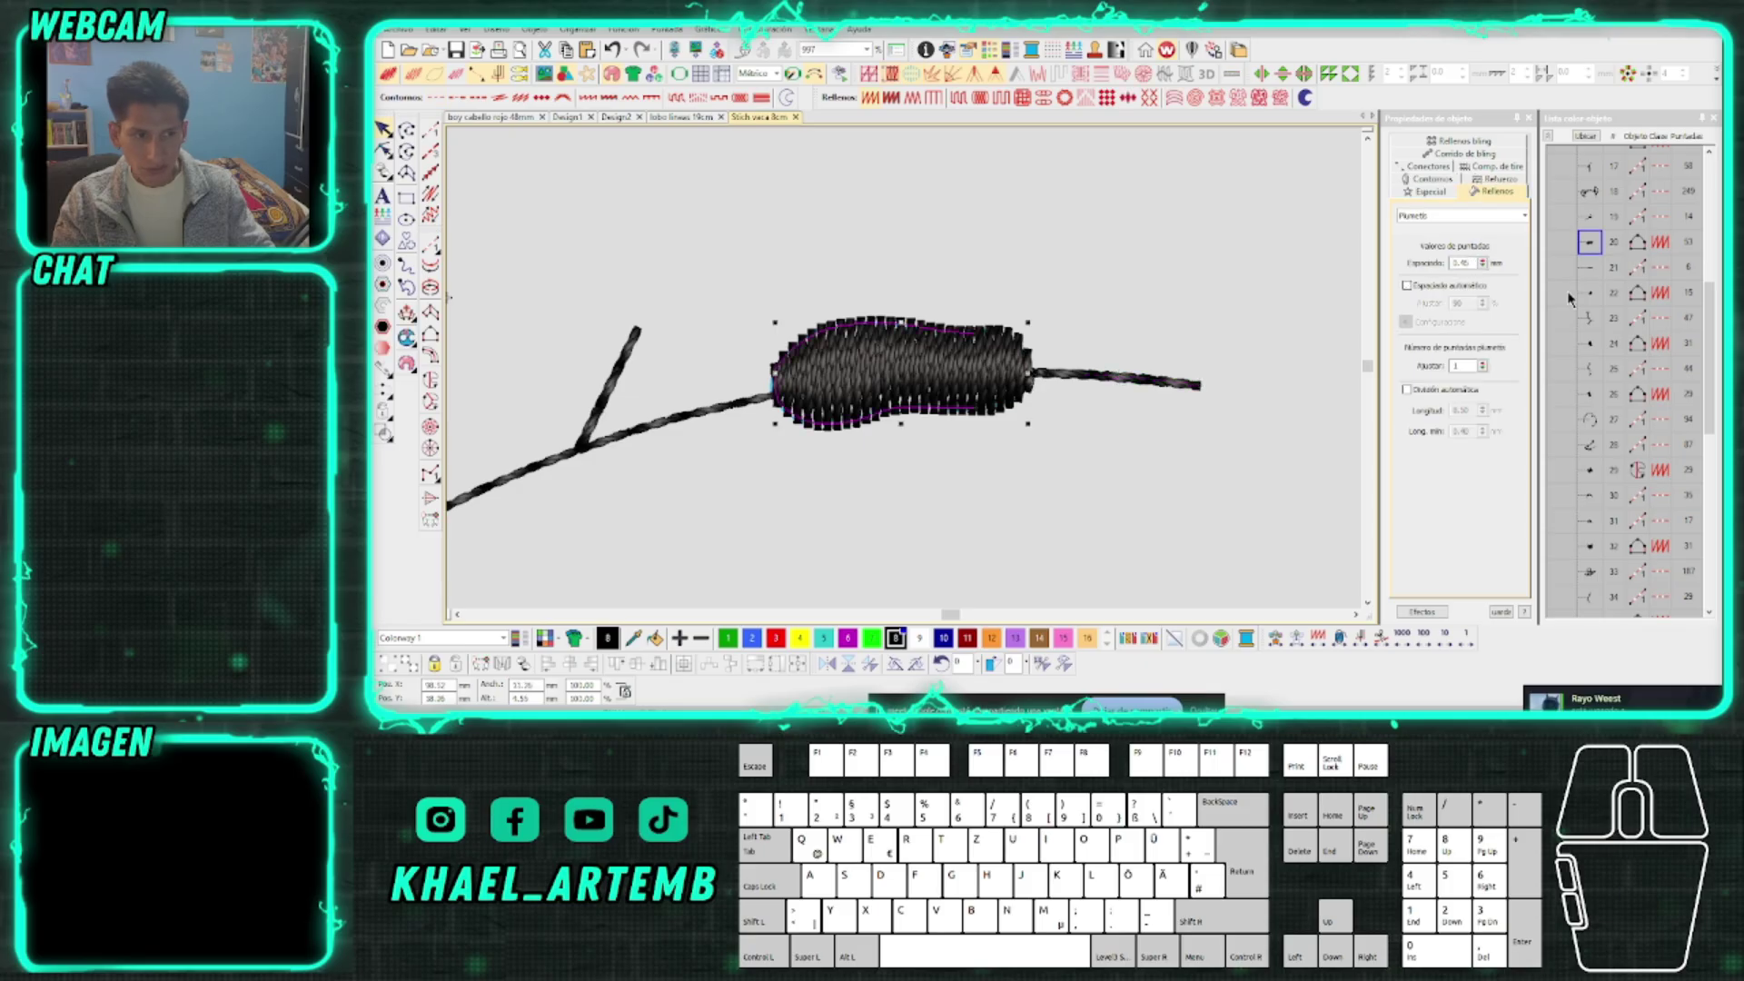
{"action": "left_click_drag", "start_coordinate": [1594, 253], "coordinate": [1596, 289]}
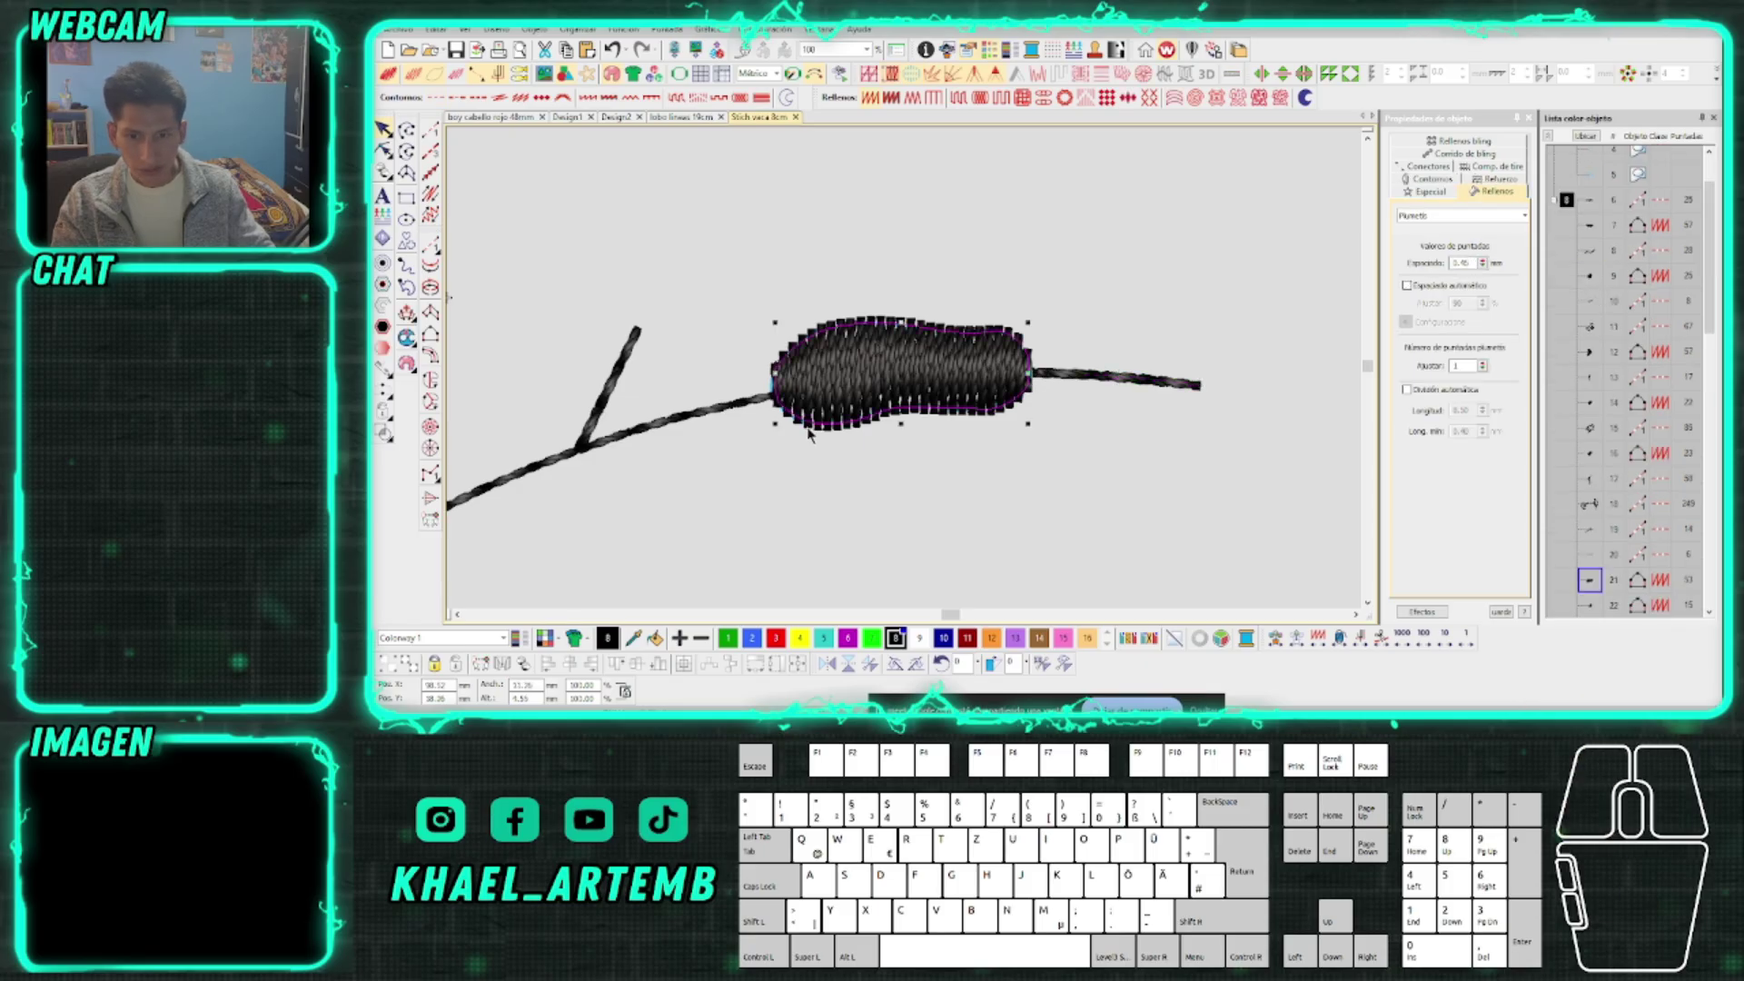
{"action": "scroll", "coordinate": [1107, 439], "scroll_direction": "down", "scroll_amount": 2}
{"action": "left_click_drag", "start_coordinate": [1226, 596], "coordinate": [567, 256]}
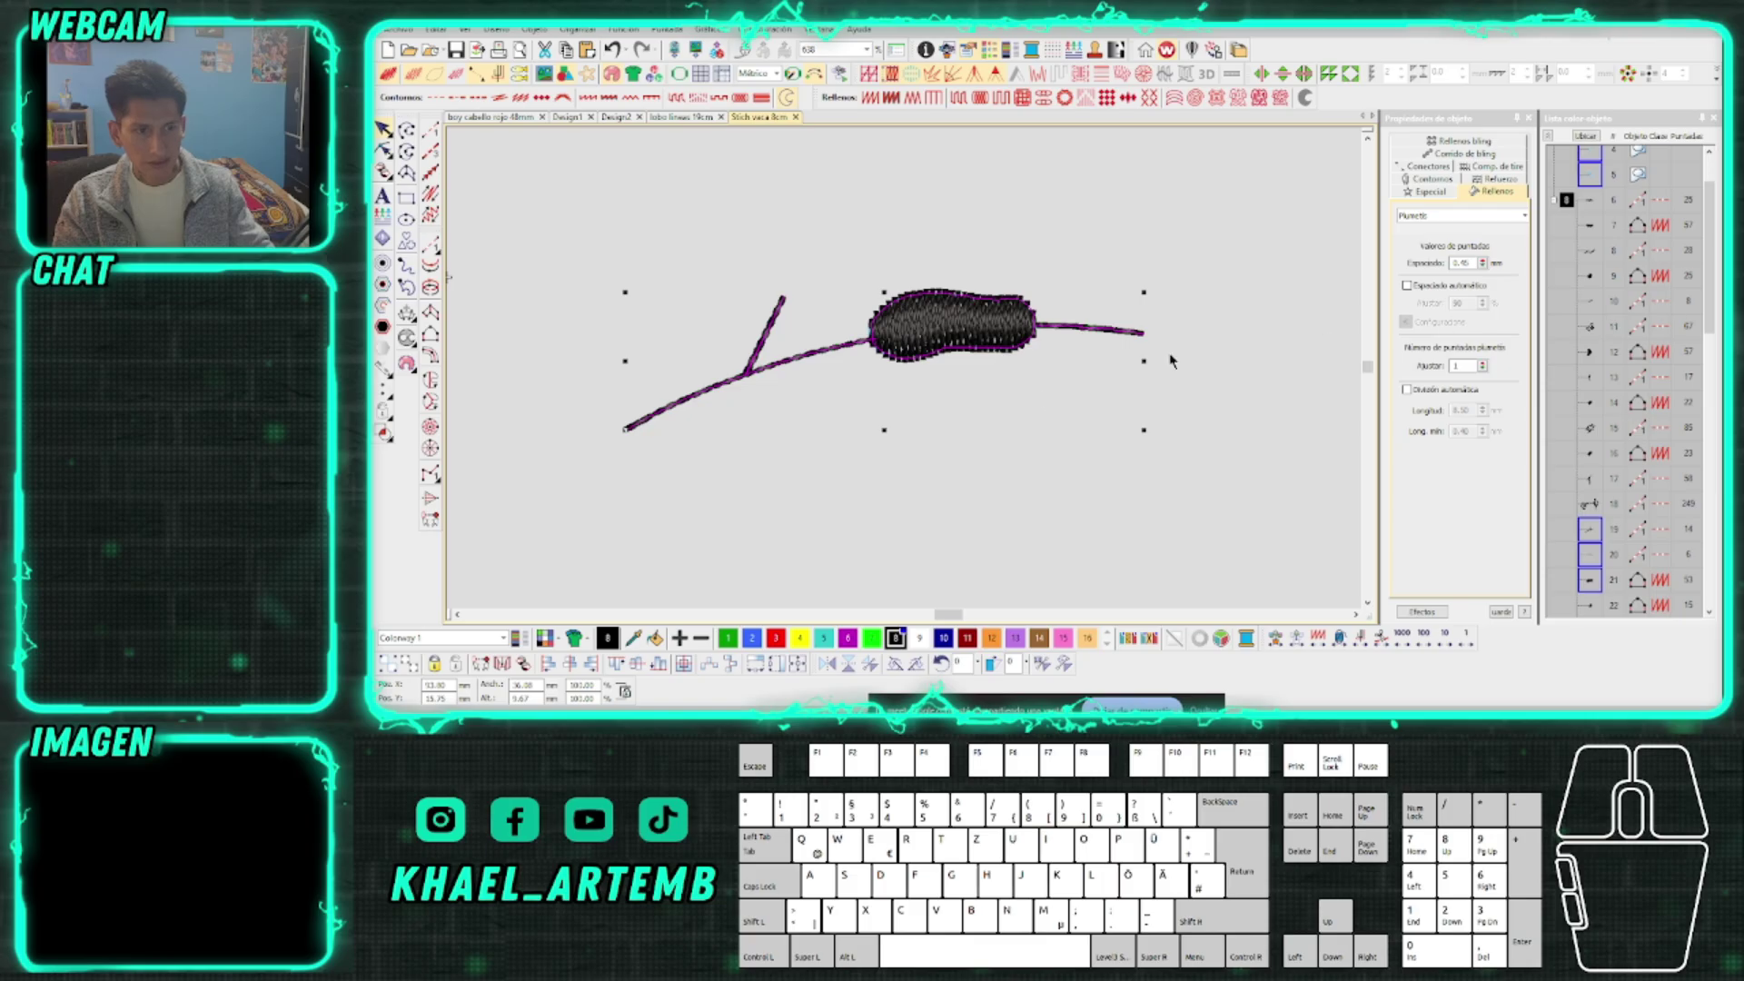
{"action": "left_click", "coordinate": [1192, 418]}
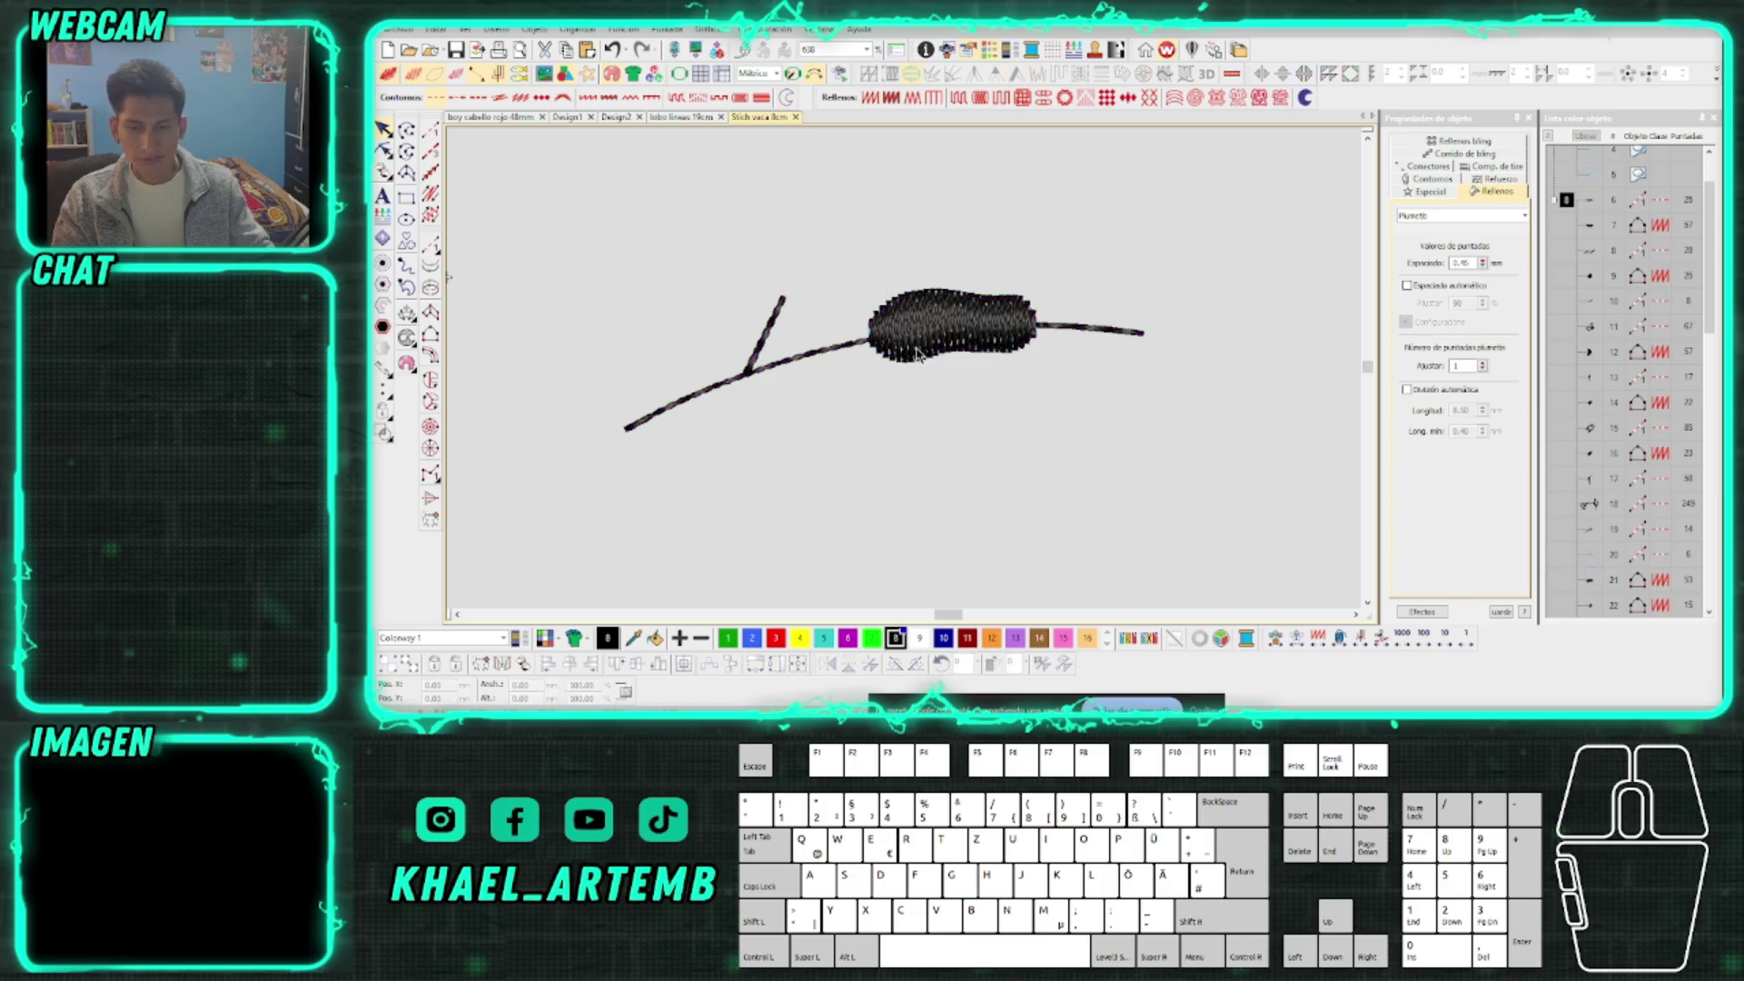
Swap the bean fill's entry point to the end beside the short run line and its exit point to the branched-line end
{"action": "left_click", "coordinate": [919, 355]}
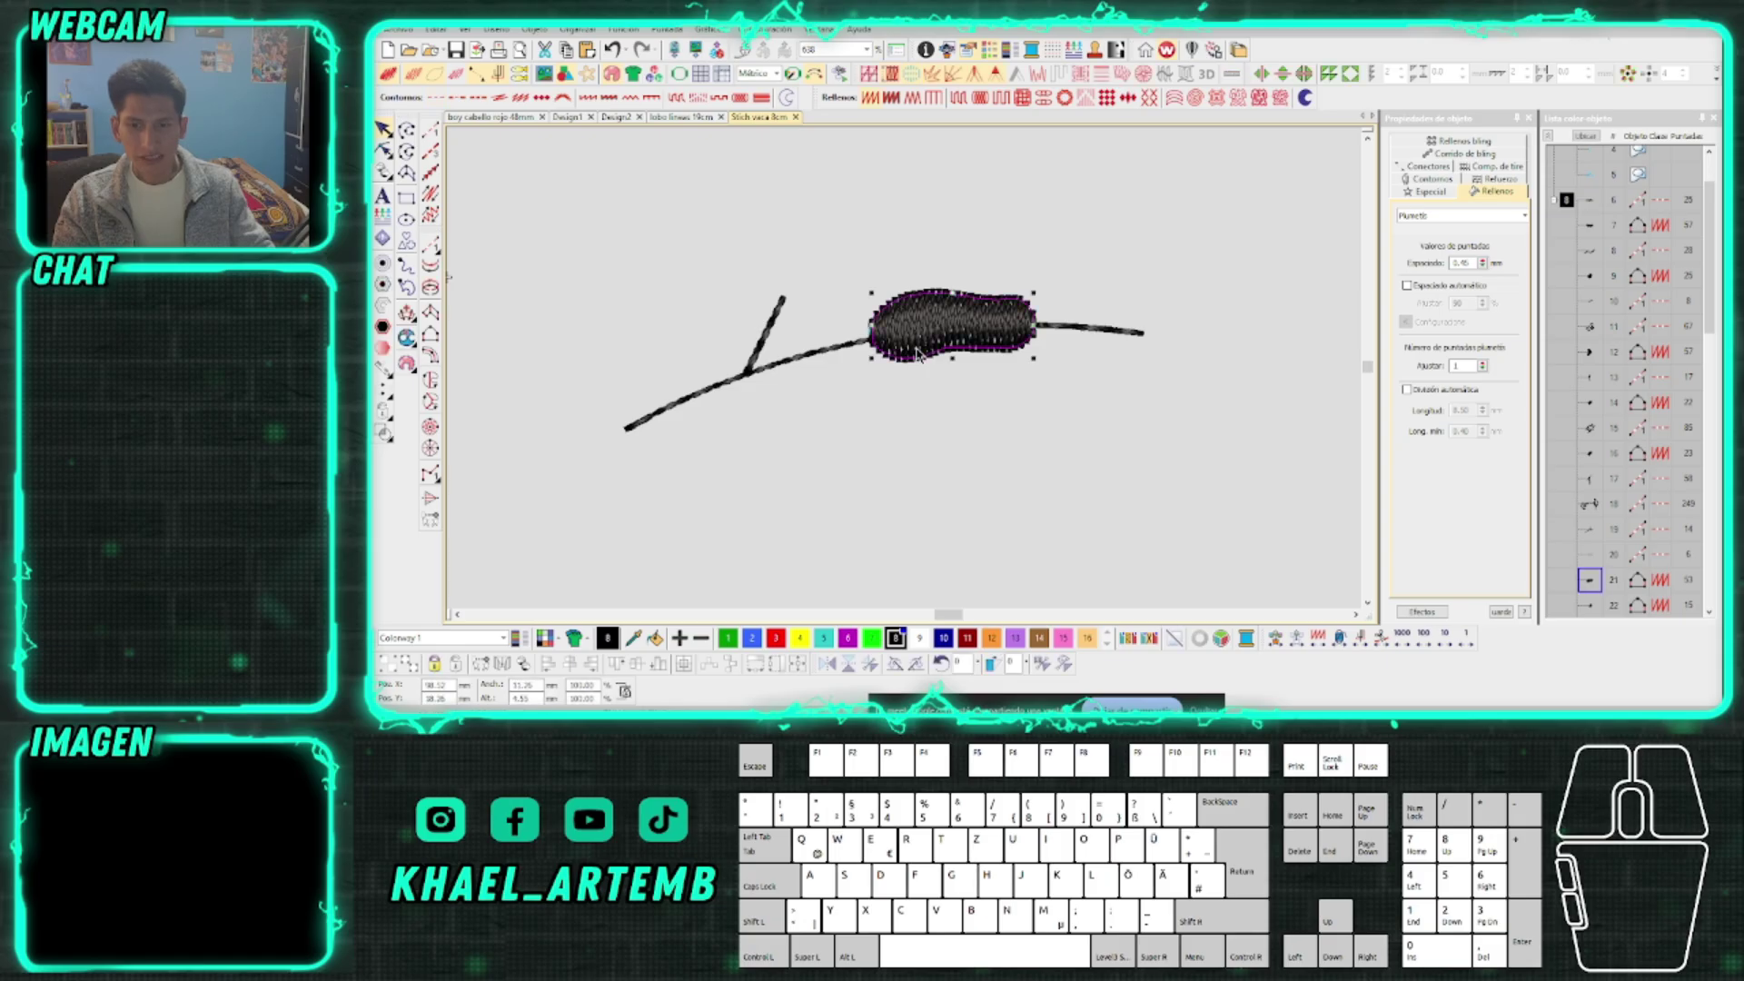
{"action": "scroll", "coordinate": [948, 302], "scroll_direction": "up", "scroll_amount": 2}
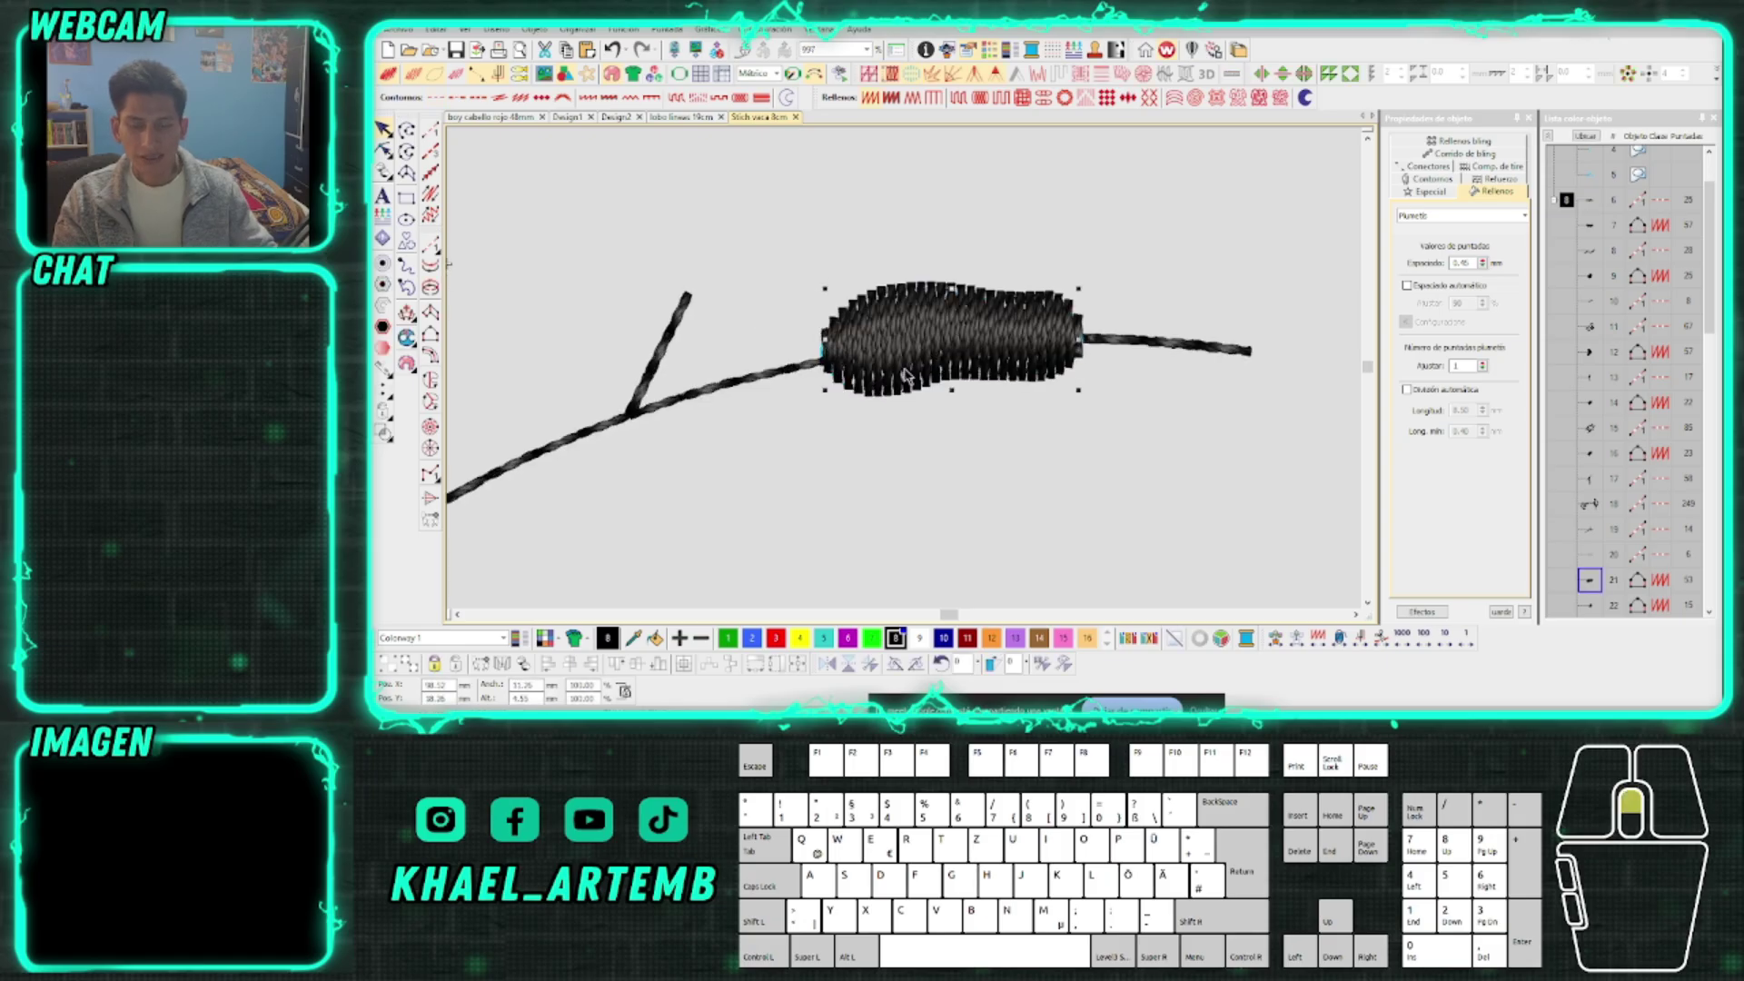
{"action": "left_click", "coordinate": [1112, 349]}
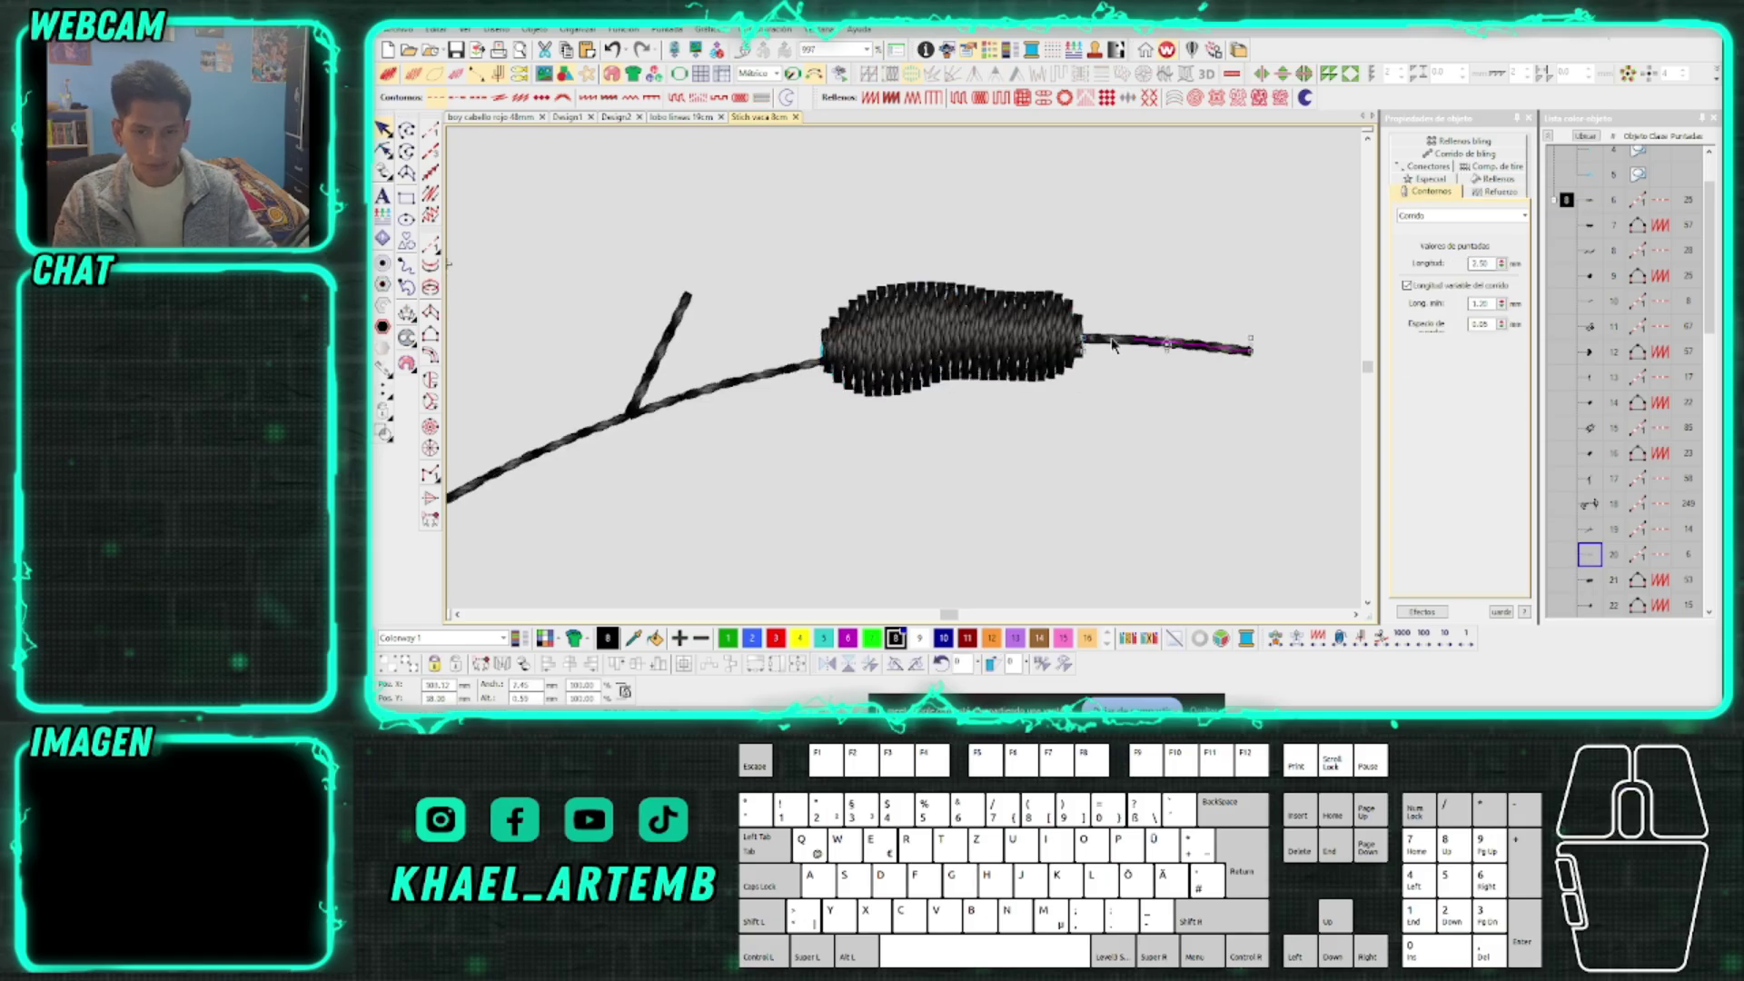
{"action": "left_click", "coordinate": [1067, 352]}
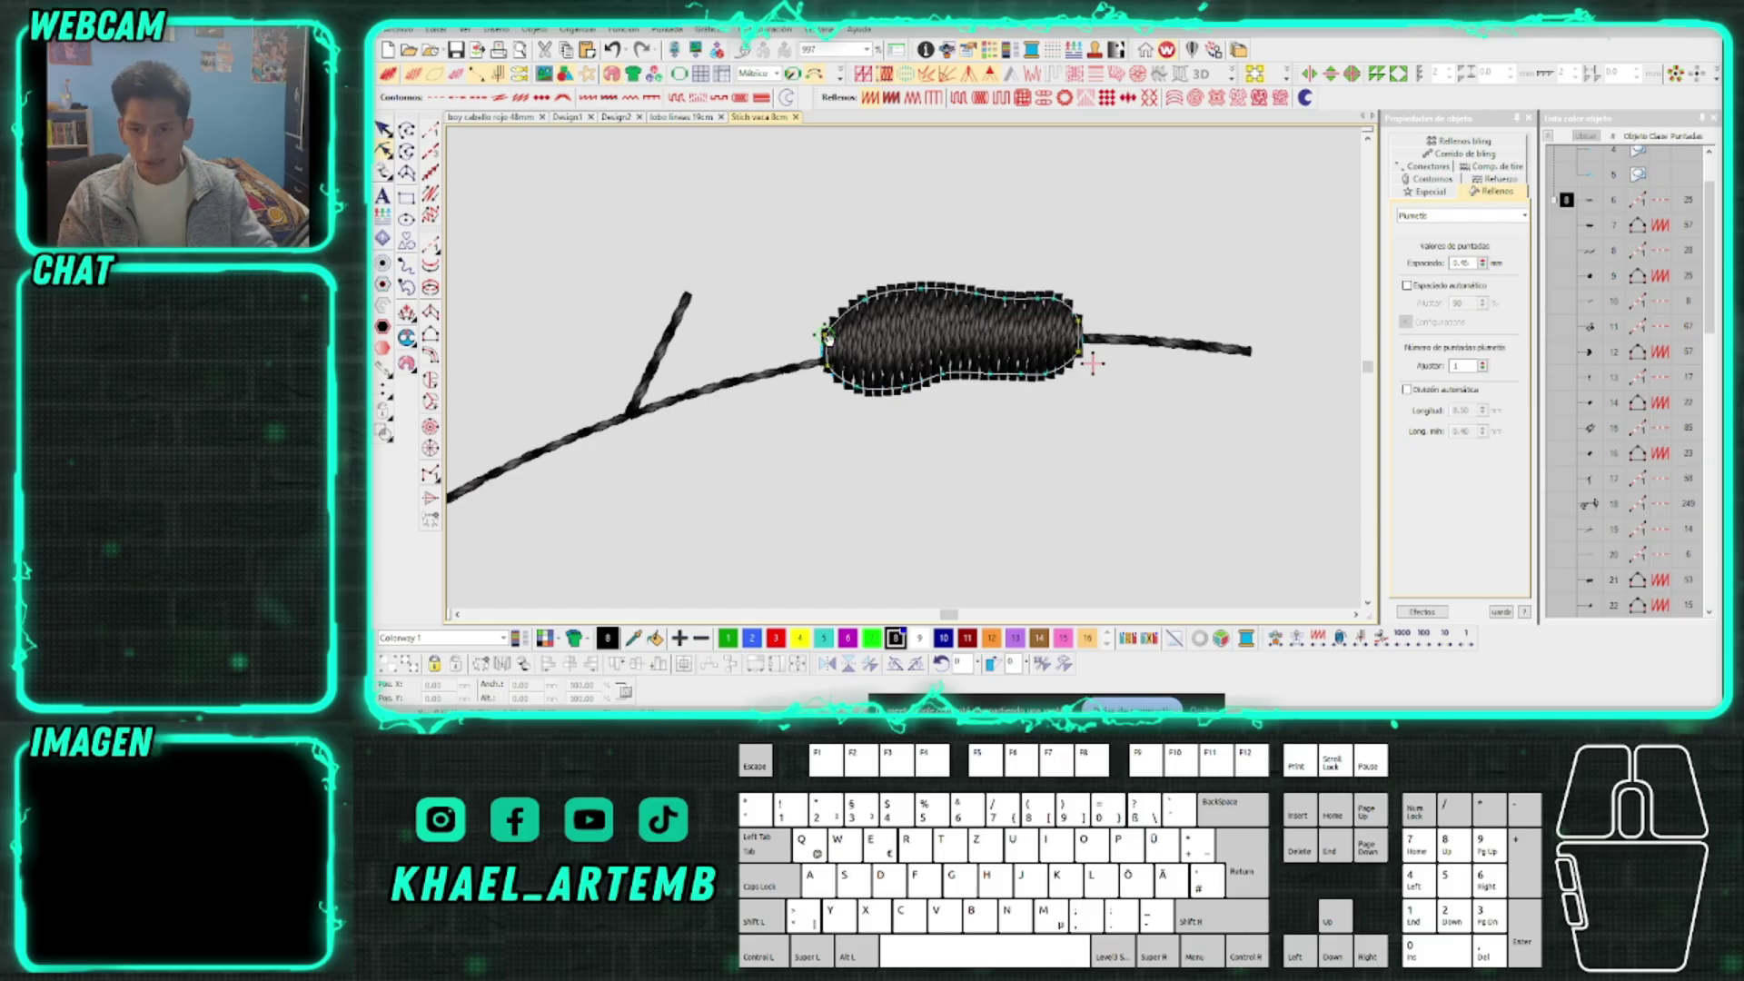
{"action": "left_click", "coordinate": [1094, 361]}
{"action": "left_click", "coordinate": [908, 374]}
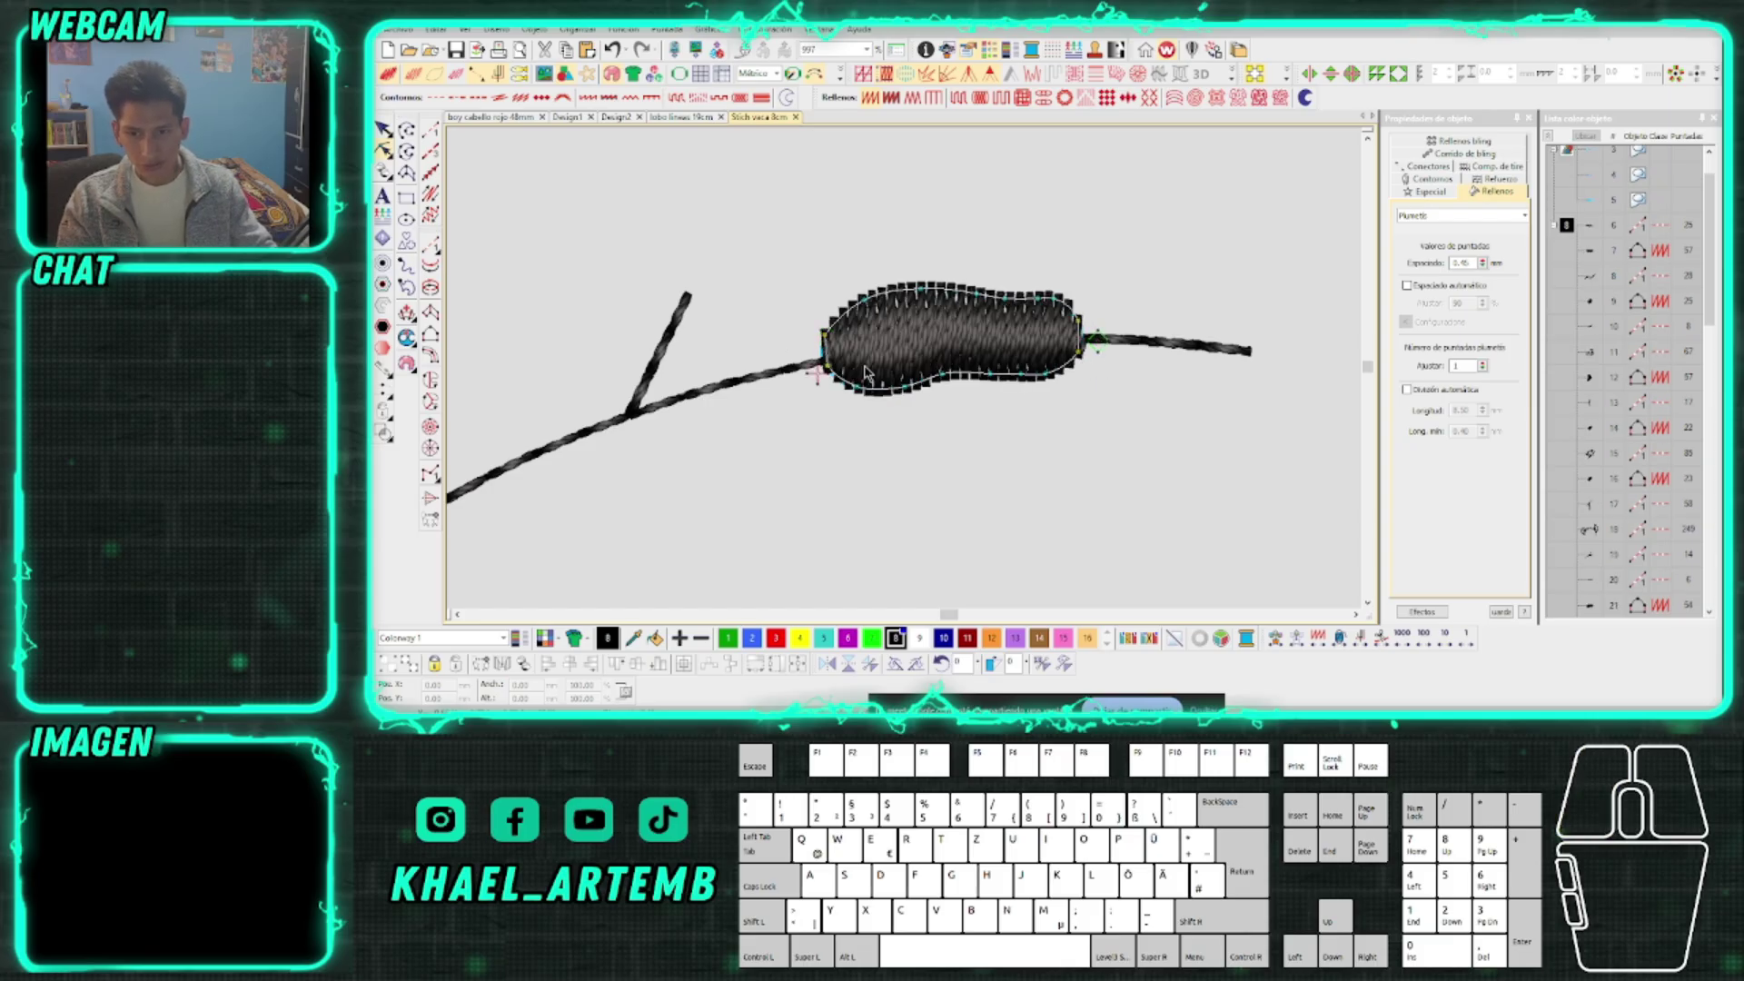
Nudge the bean fill's entry and exit points closer to its edges, and finish reshaping
{"action": "scroll", "coordinate": [906, 372], "scroll_direction": "up", "scroll_amount": 1}
{"action": "scroll", "coordinate": [905, 373], "scroll_direction": "up", "scroll_amount": 1}
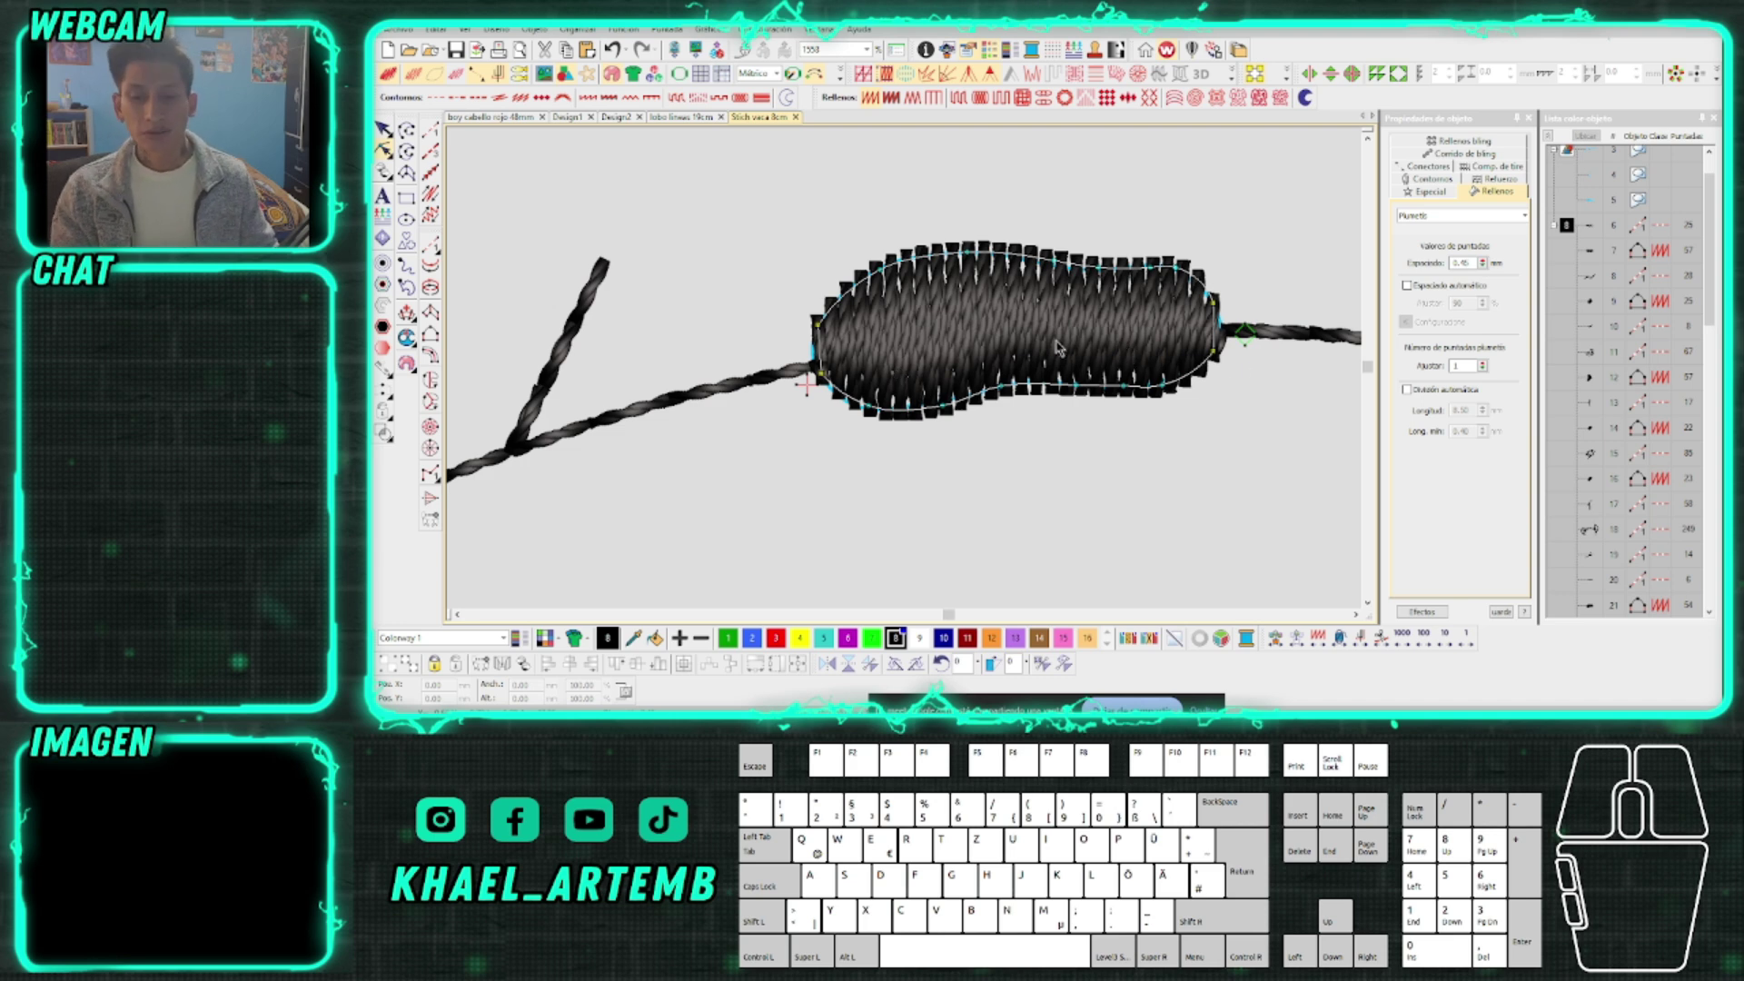
{"action": "left_click_drag", "start_coordinate": [1245, 335], "coordinate": [1238, 330]}
{"action": "left_click_drag", "start_coordinate": [807, 386], "coordinate": [811, 385]}
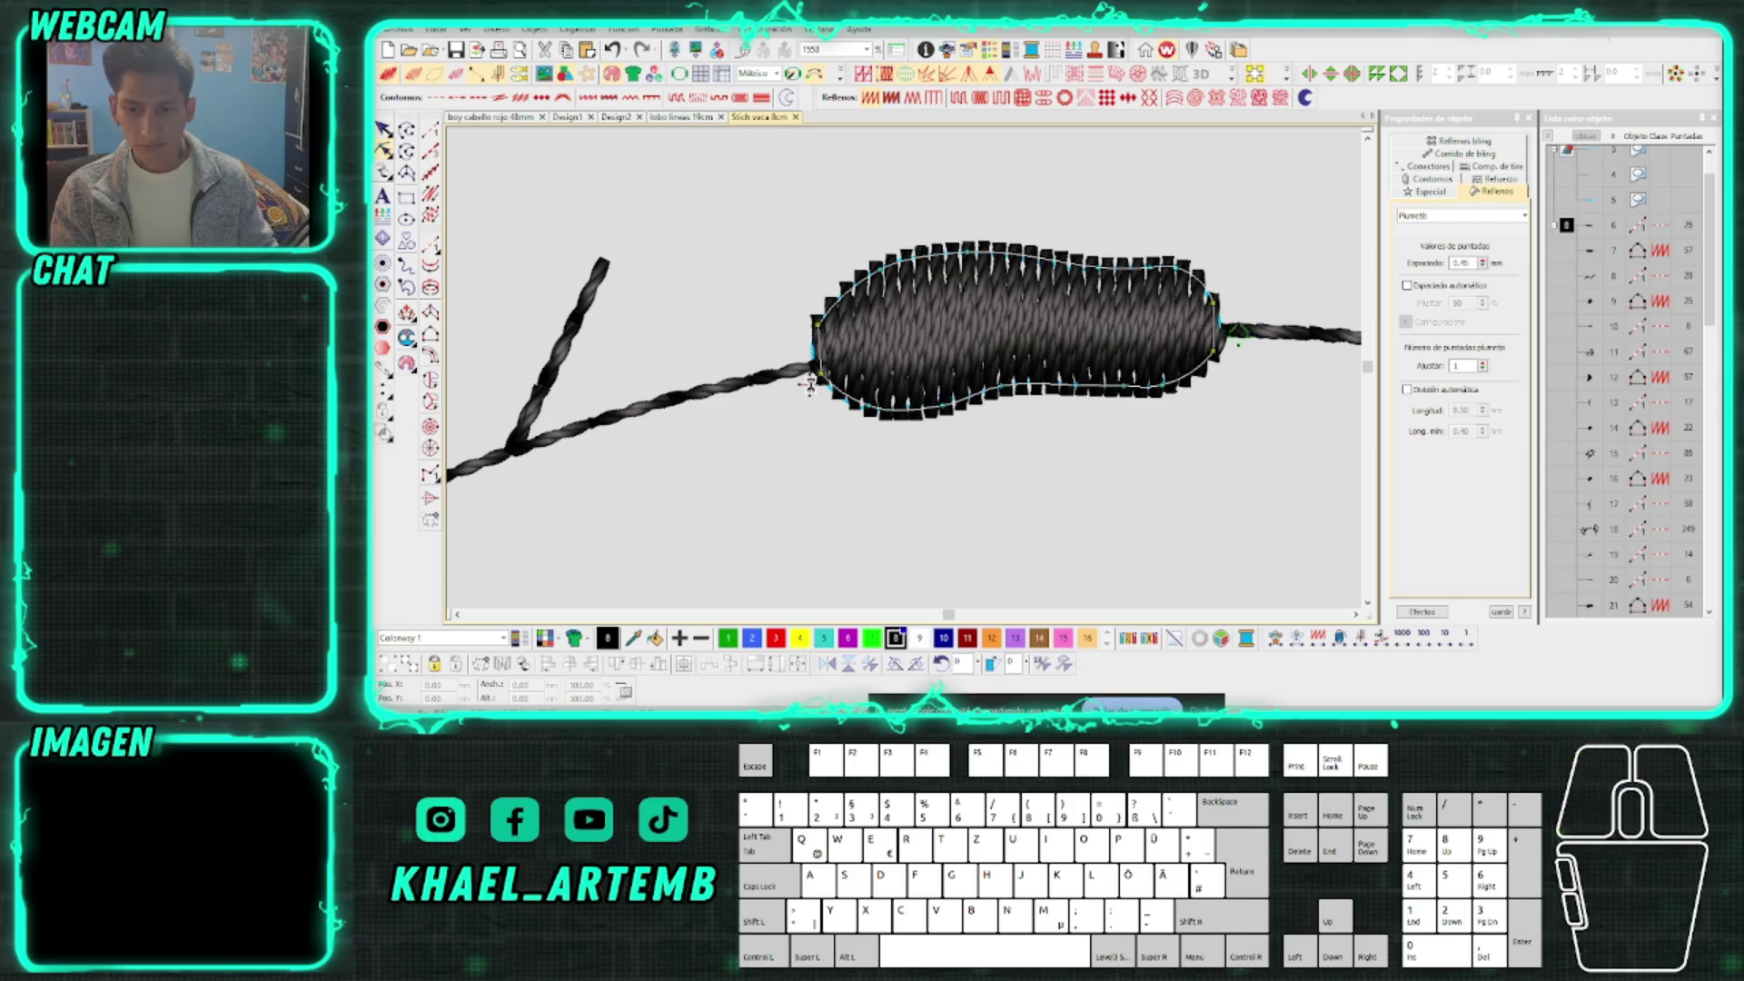
{"action": "scroll", "coordinate": [809, 384], "scroll_direction": "down", "scroll_amount": 3}
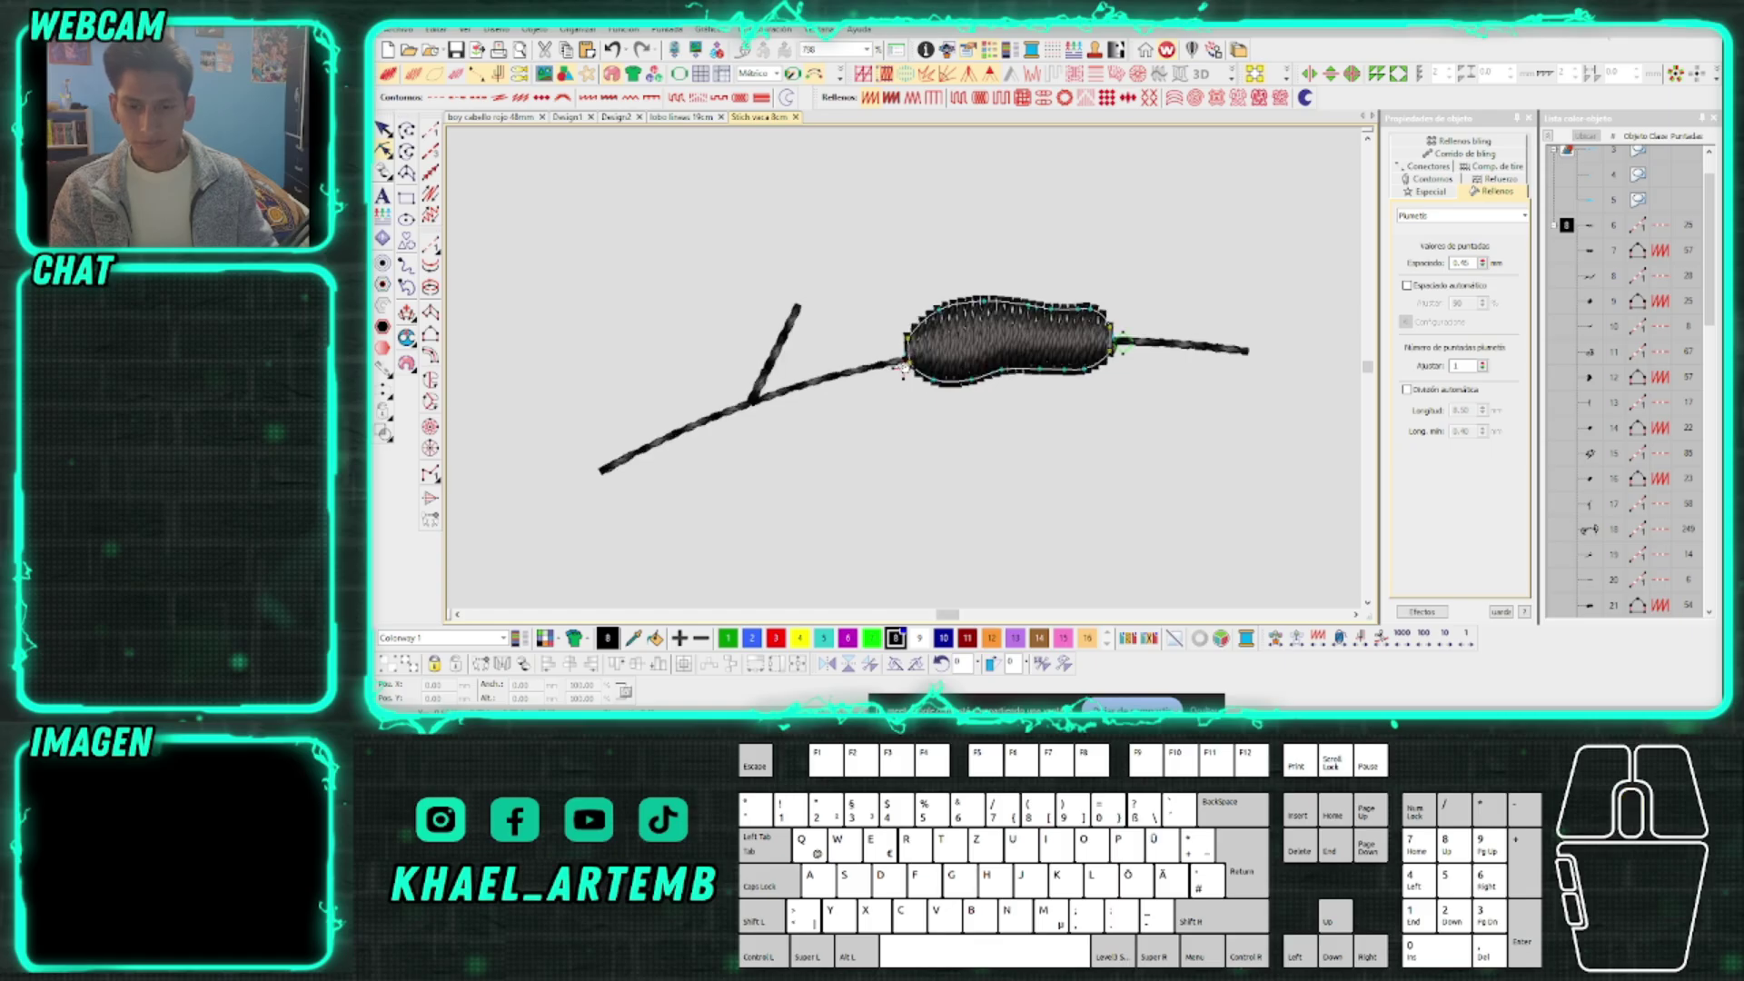
{"action": "key", "text": "Escape"}
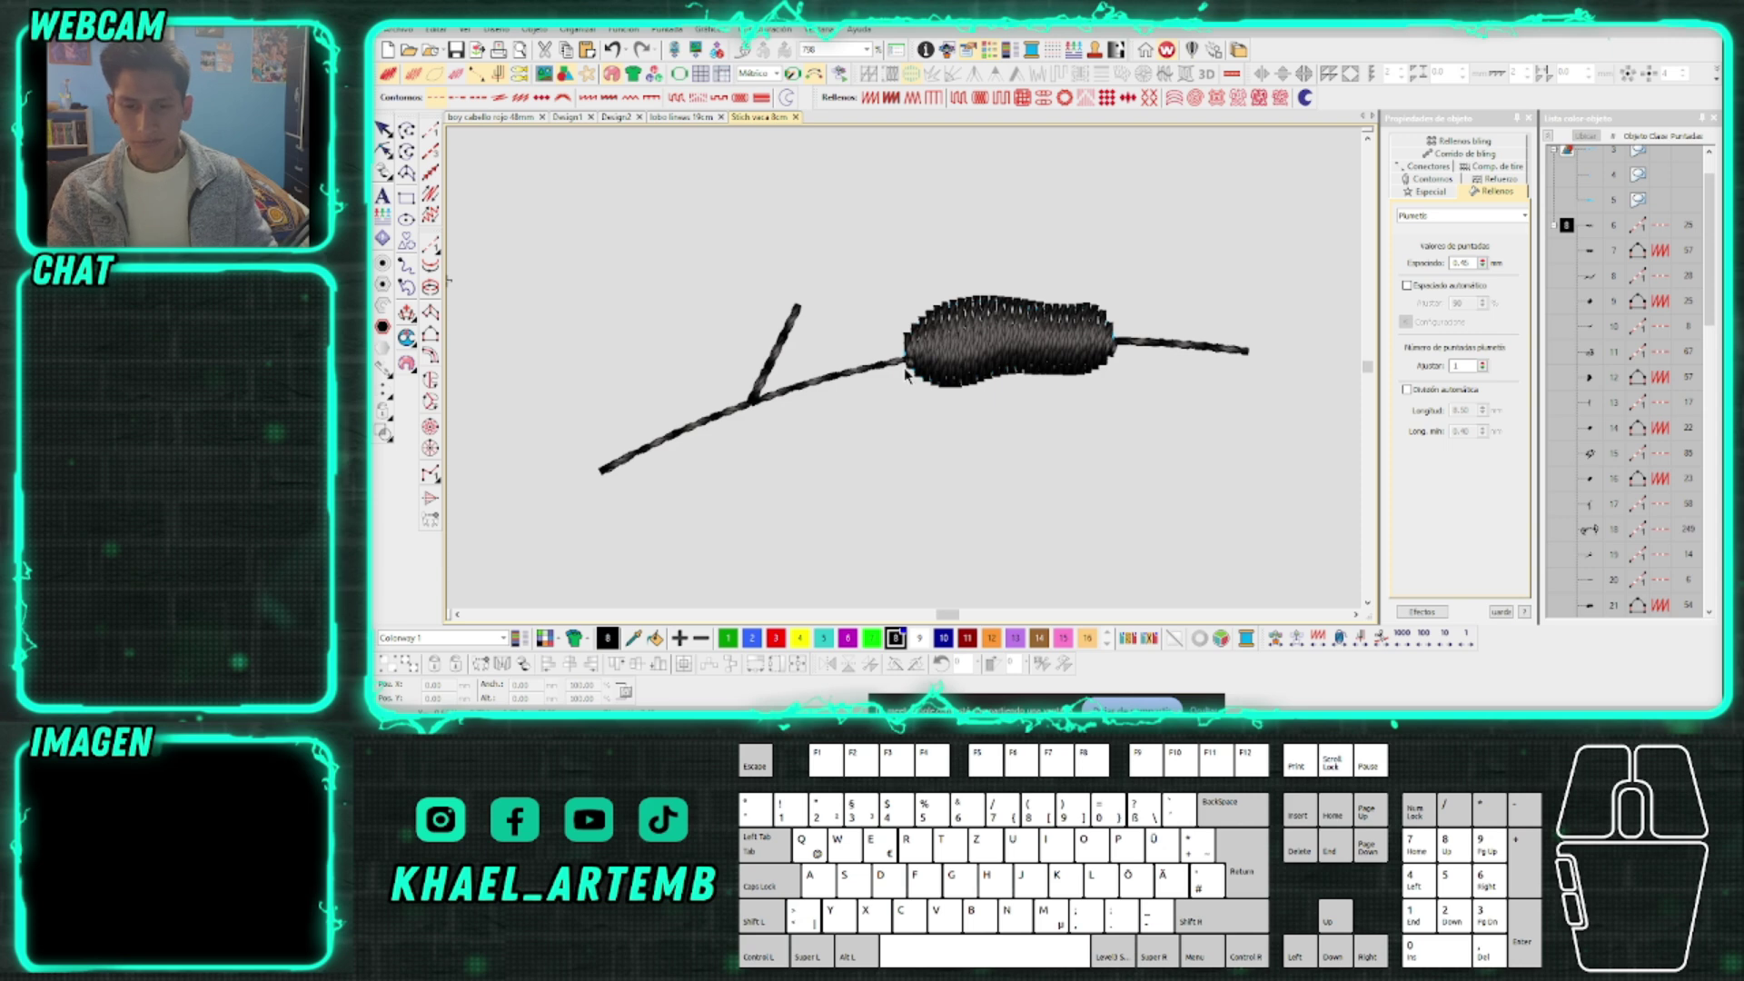
{"action": "scroll", "coordinate": [906, 371], "scroll_direction": "down", "scroll_amount": 3}
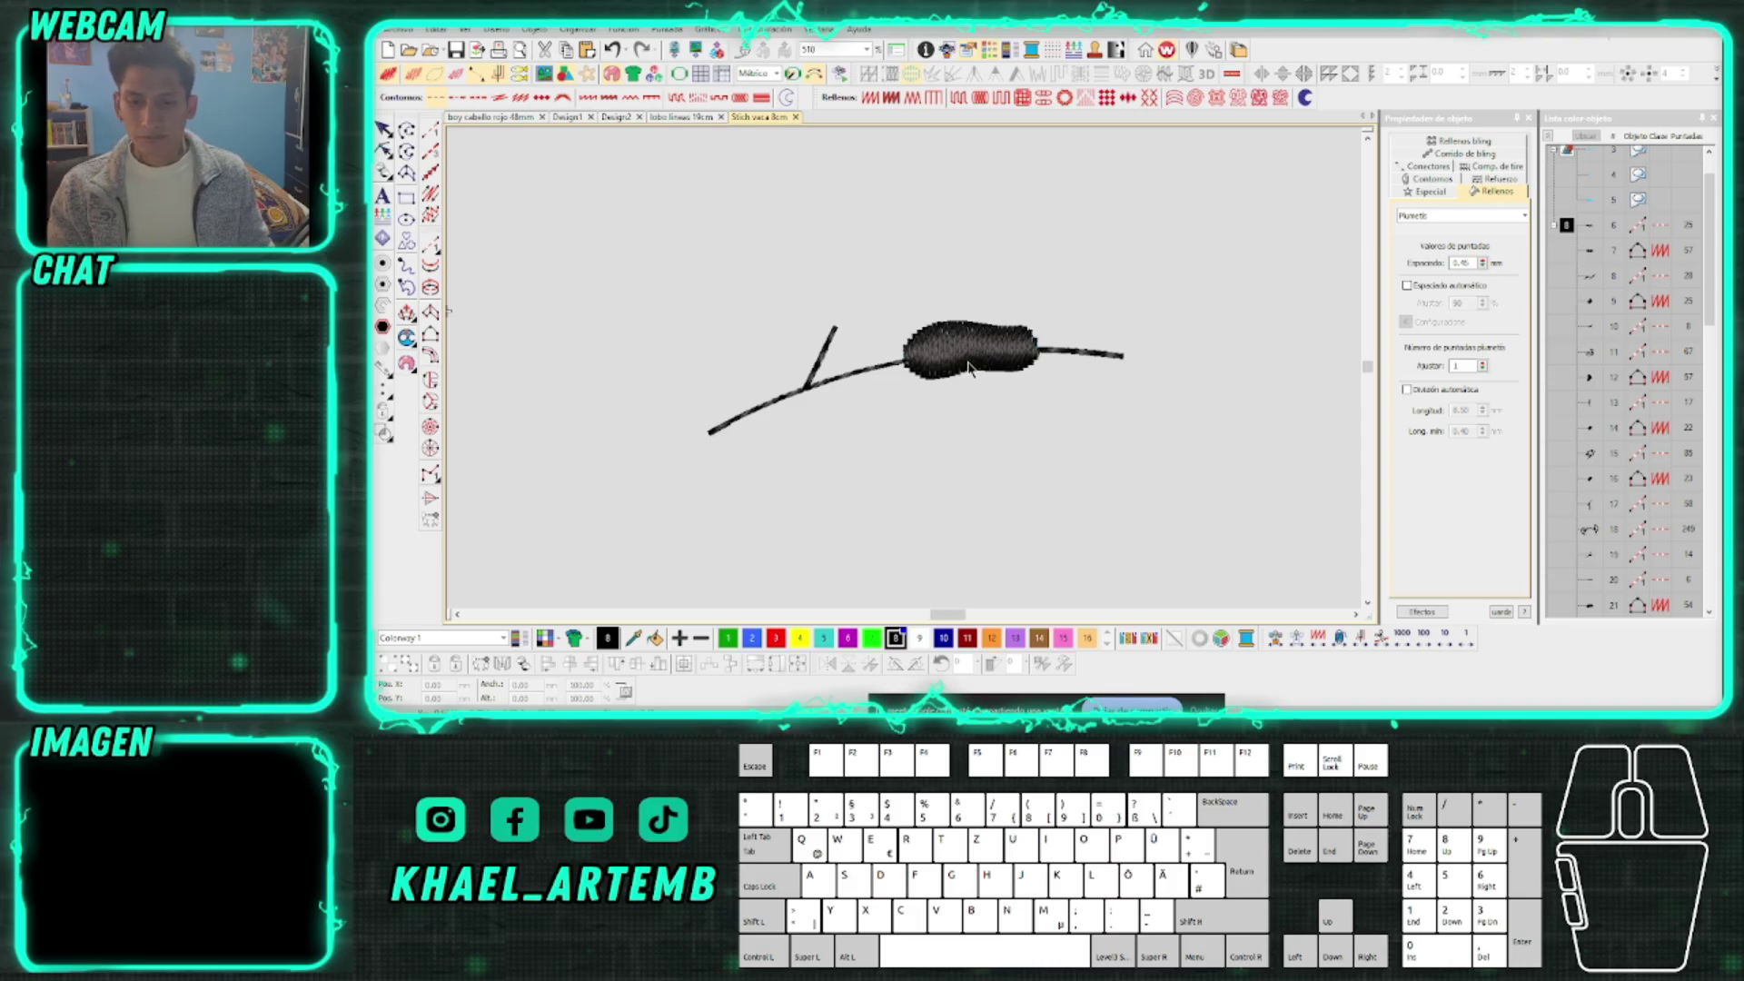
{"action": "scroll", "coordinate": [970, 367], "scroll_direction": "up", "scroll_amount": 1}
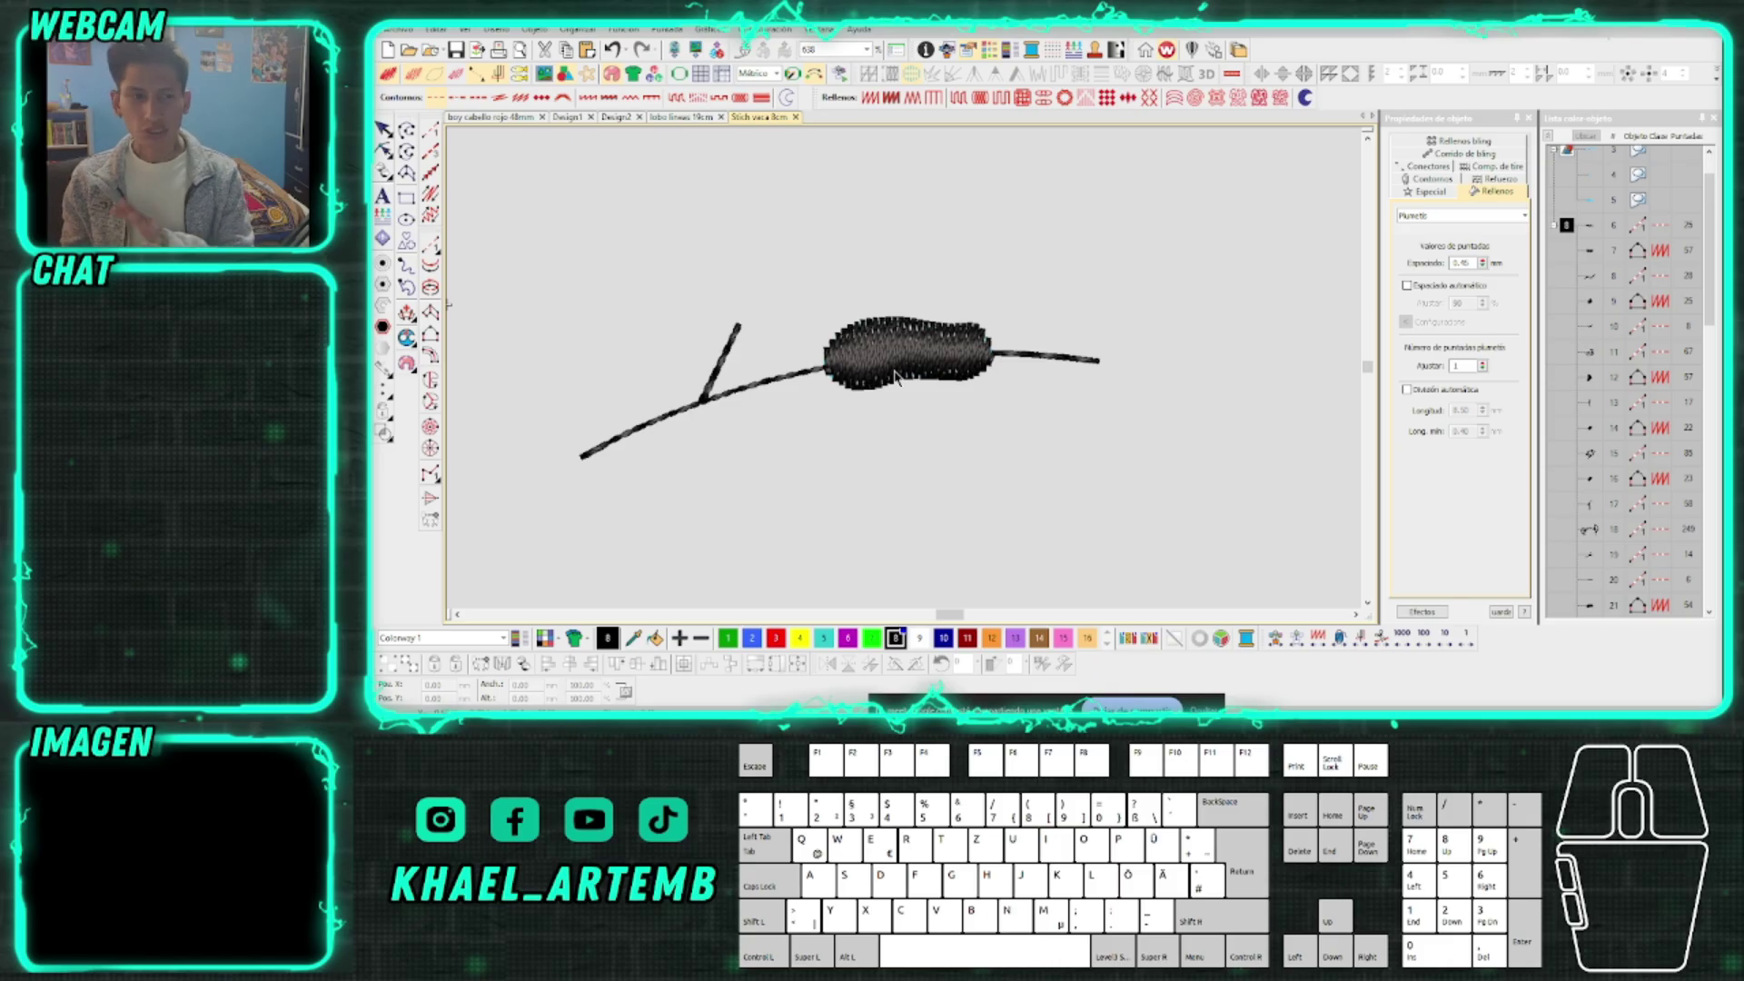
{"action": "left_click", "coordinate": [1556, 165]}
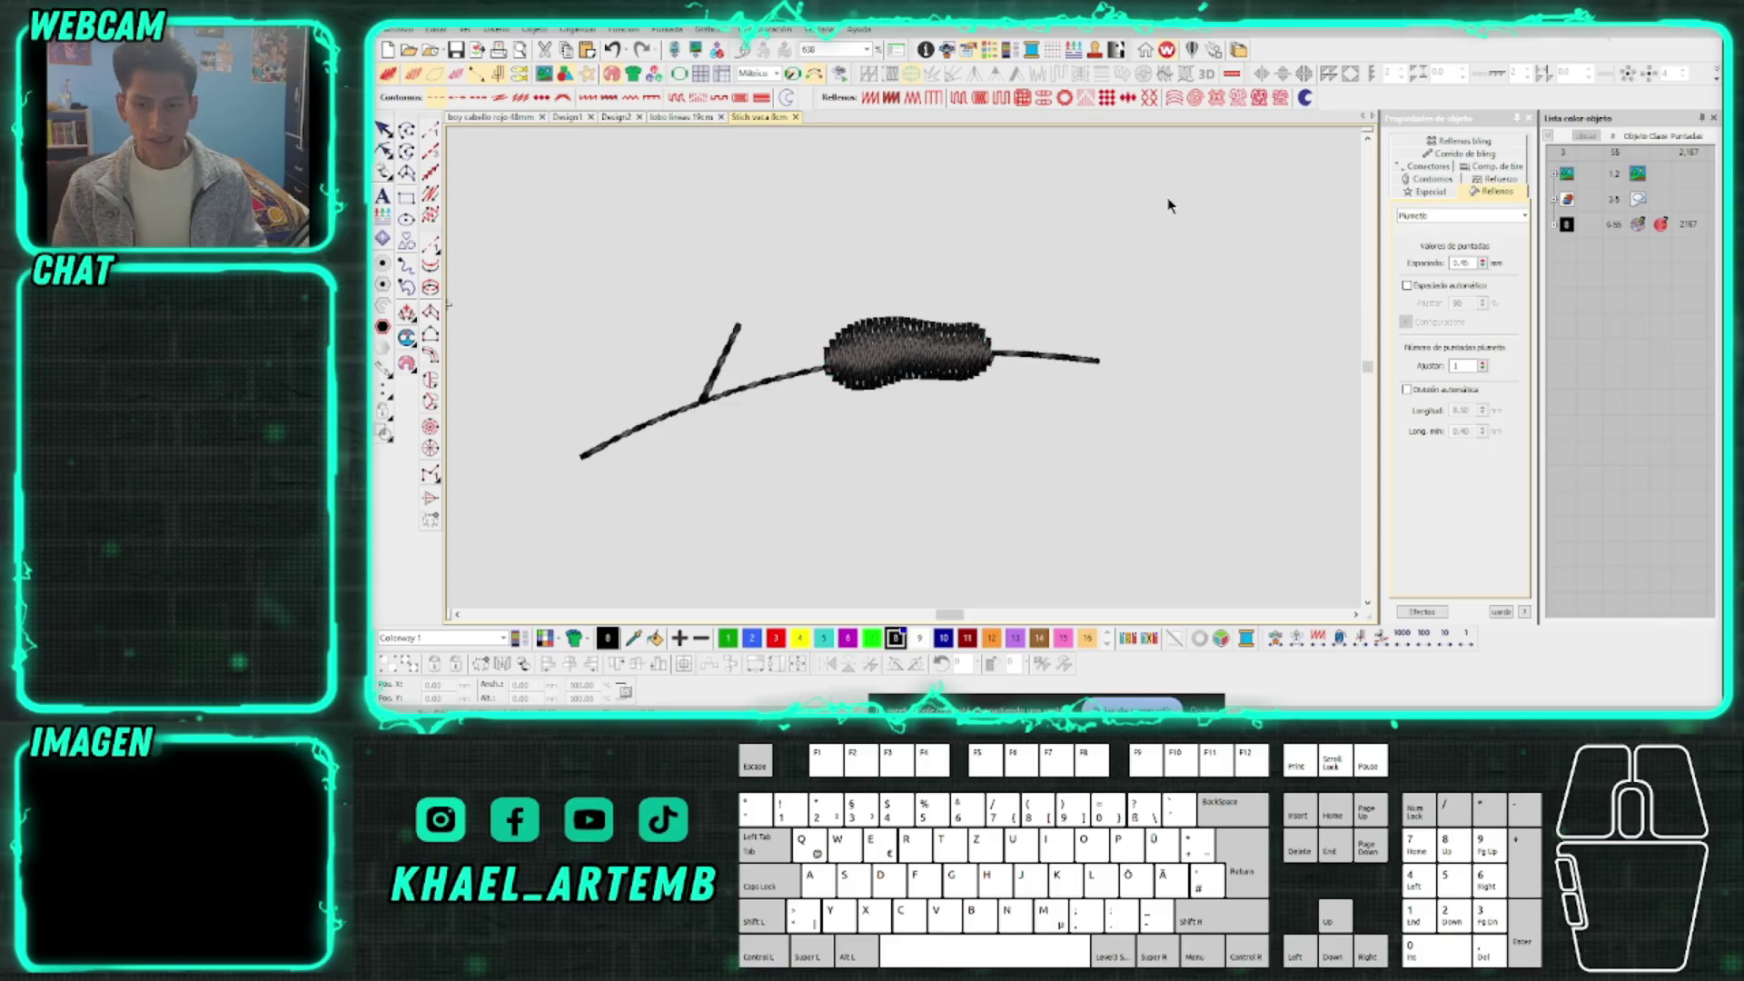
{"action": "left_click_drag", "start_coordinate": [1230, 196], "coordinate": [507, 513]}
{"action": "left_click", "coordinate": [636, 277]}
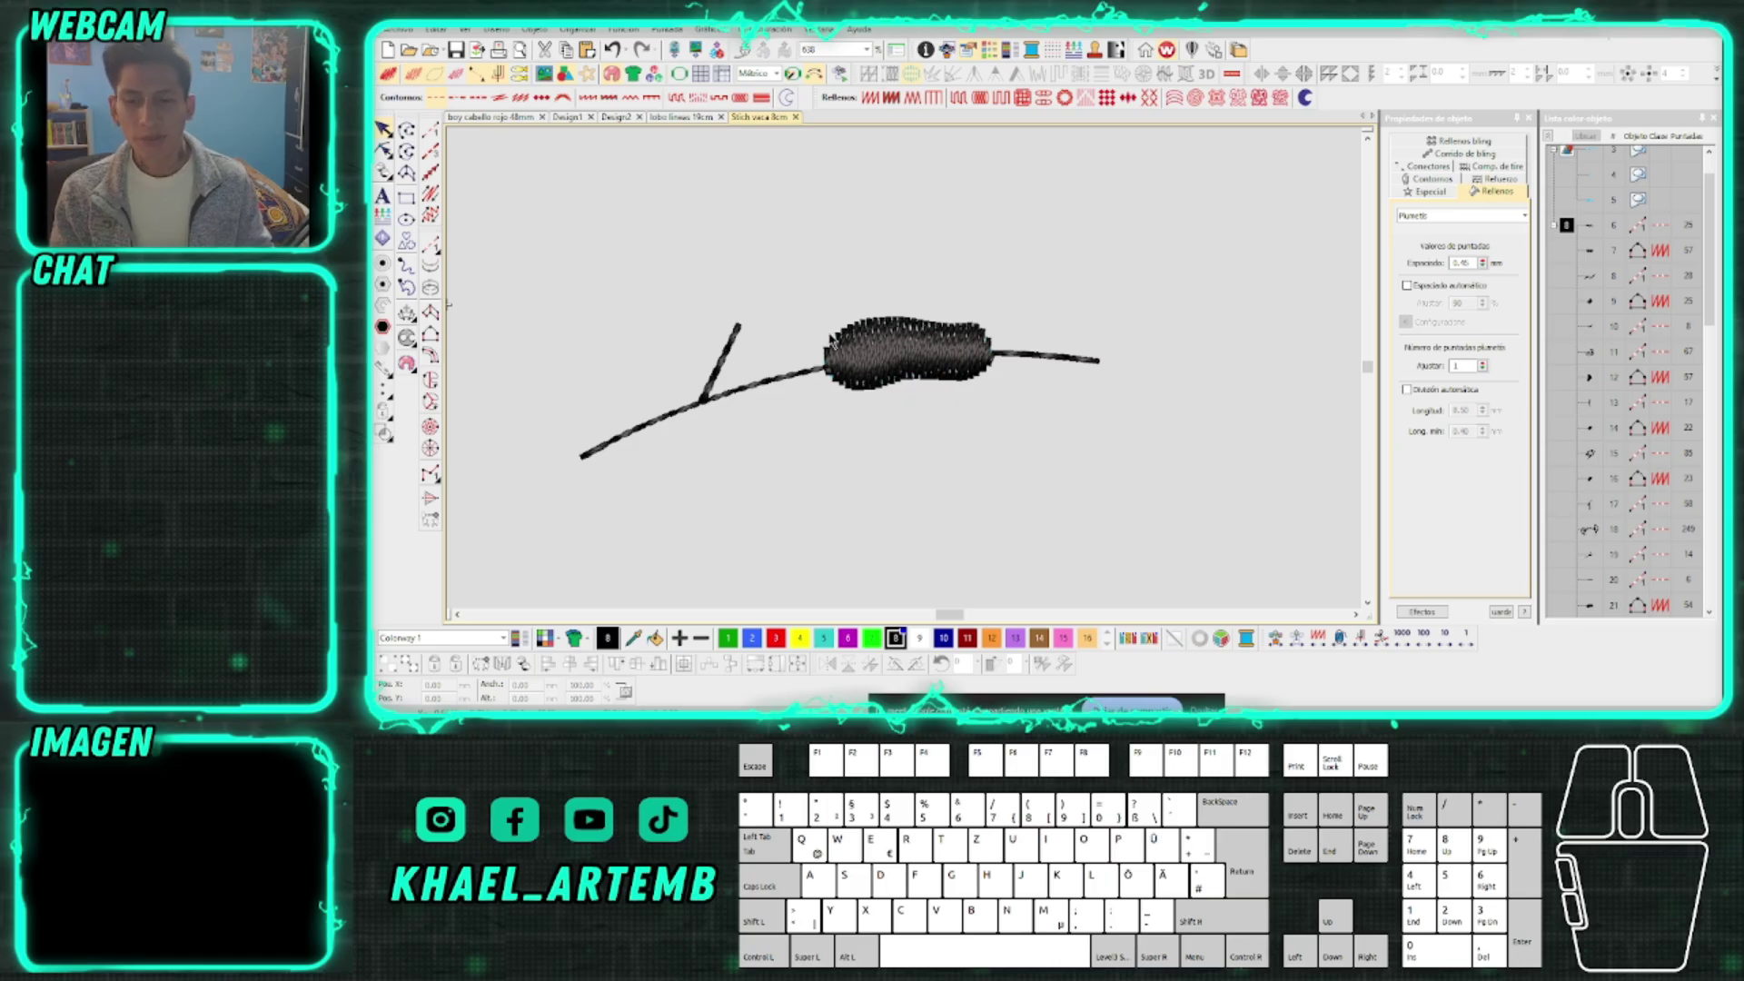
Digitize a straight two-point run stitch line in the empty area above and beyond the short run line beside the bean fill
{"action": "scroll", "coordinate": [906, 375], "scroll_direction": "down", "scroll_amount": 2}
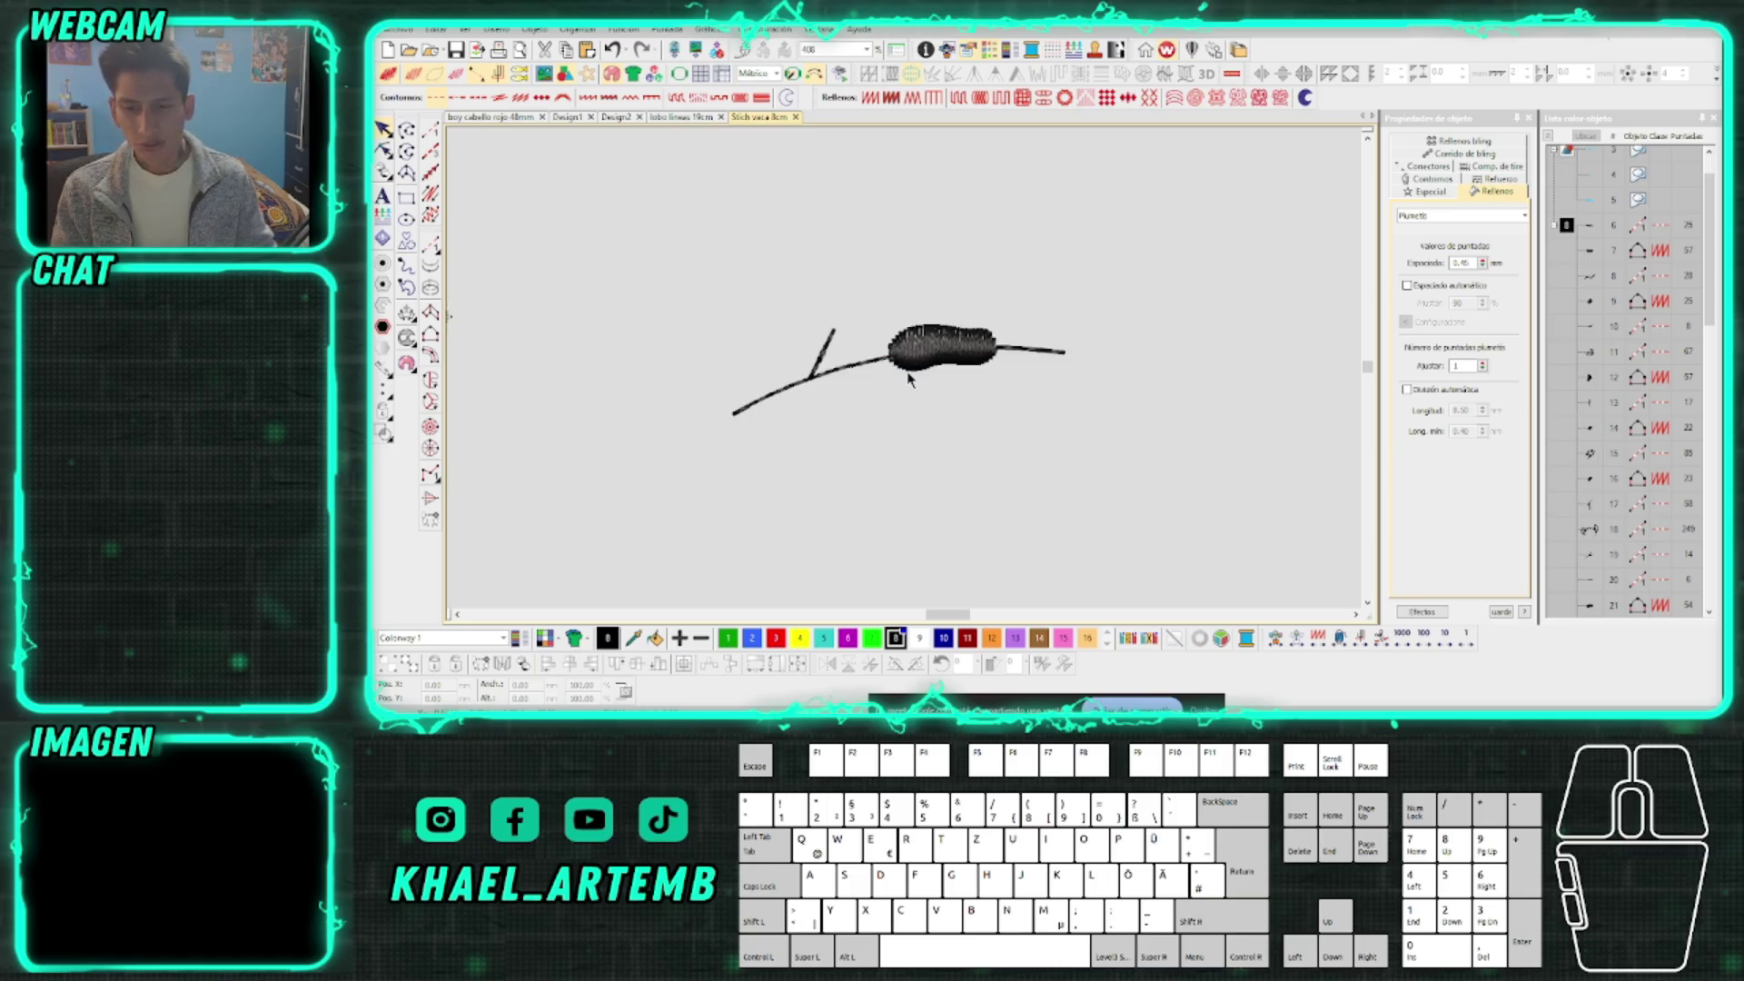
{"action": "scroll", "coordinate": [913, 381], "scroll_direction": "up", "scroll_amount": 1}
{"action": "left_click", "coordinate": [1050, 297]}
{"action": "scroll", "coordinate": [907, 367], "scroll_direction": "up", "scroll_amount": 2}
{"action": "left_click", "coordinate": [907, 367]}
{"action": "left_click", "coordinate": [1024, 264]}
{"action": "key", "text": "Return"}
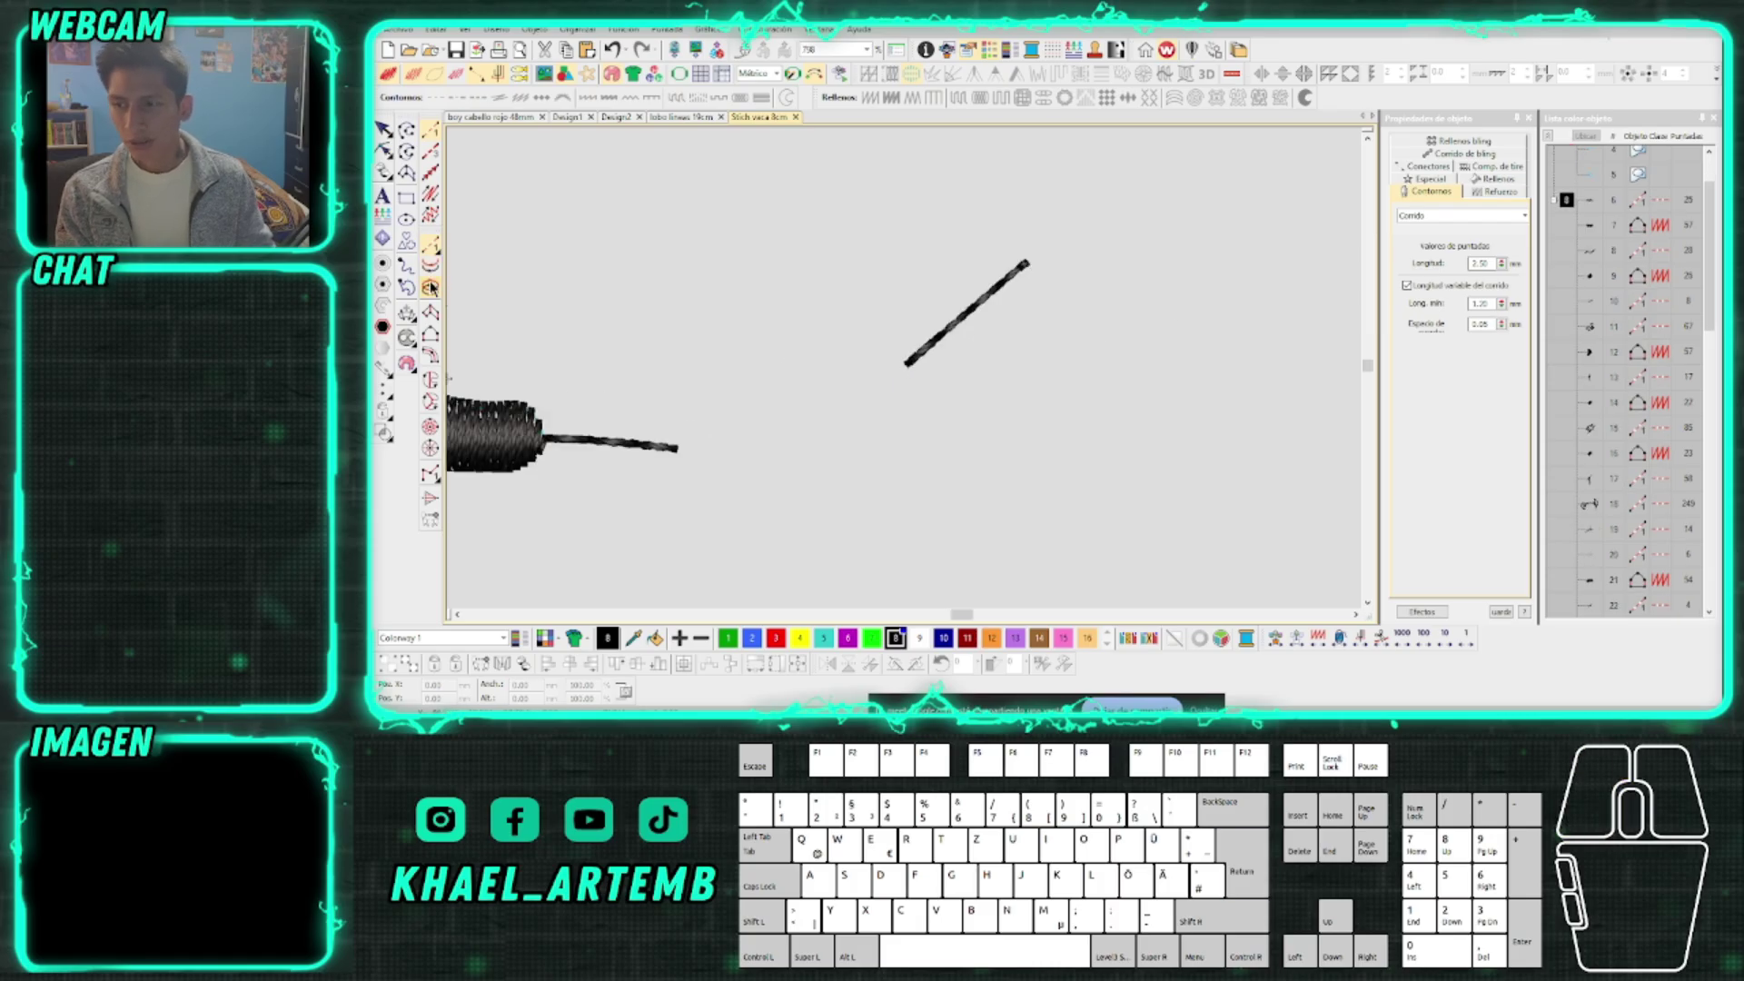
{"action": "left_click", "coordinate": [433, 338]}
{"action": "left_click", "coordinate": [433, 380]}
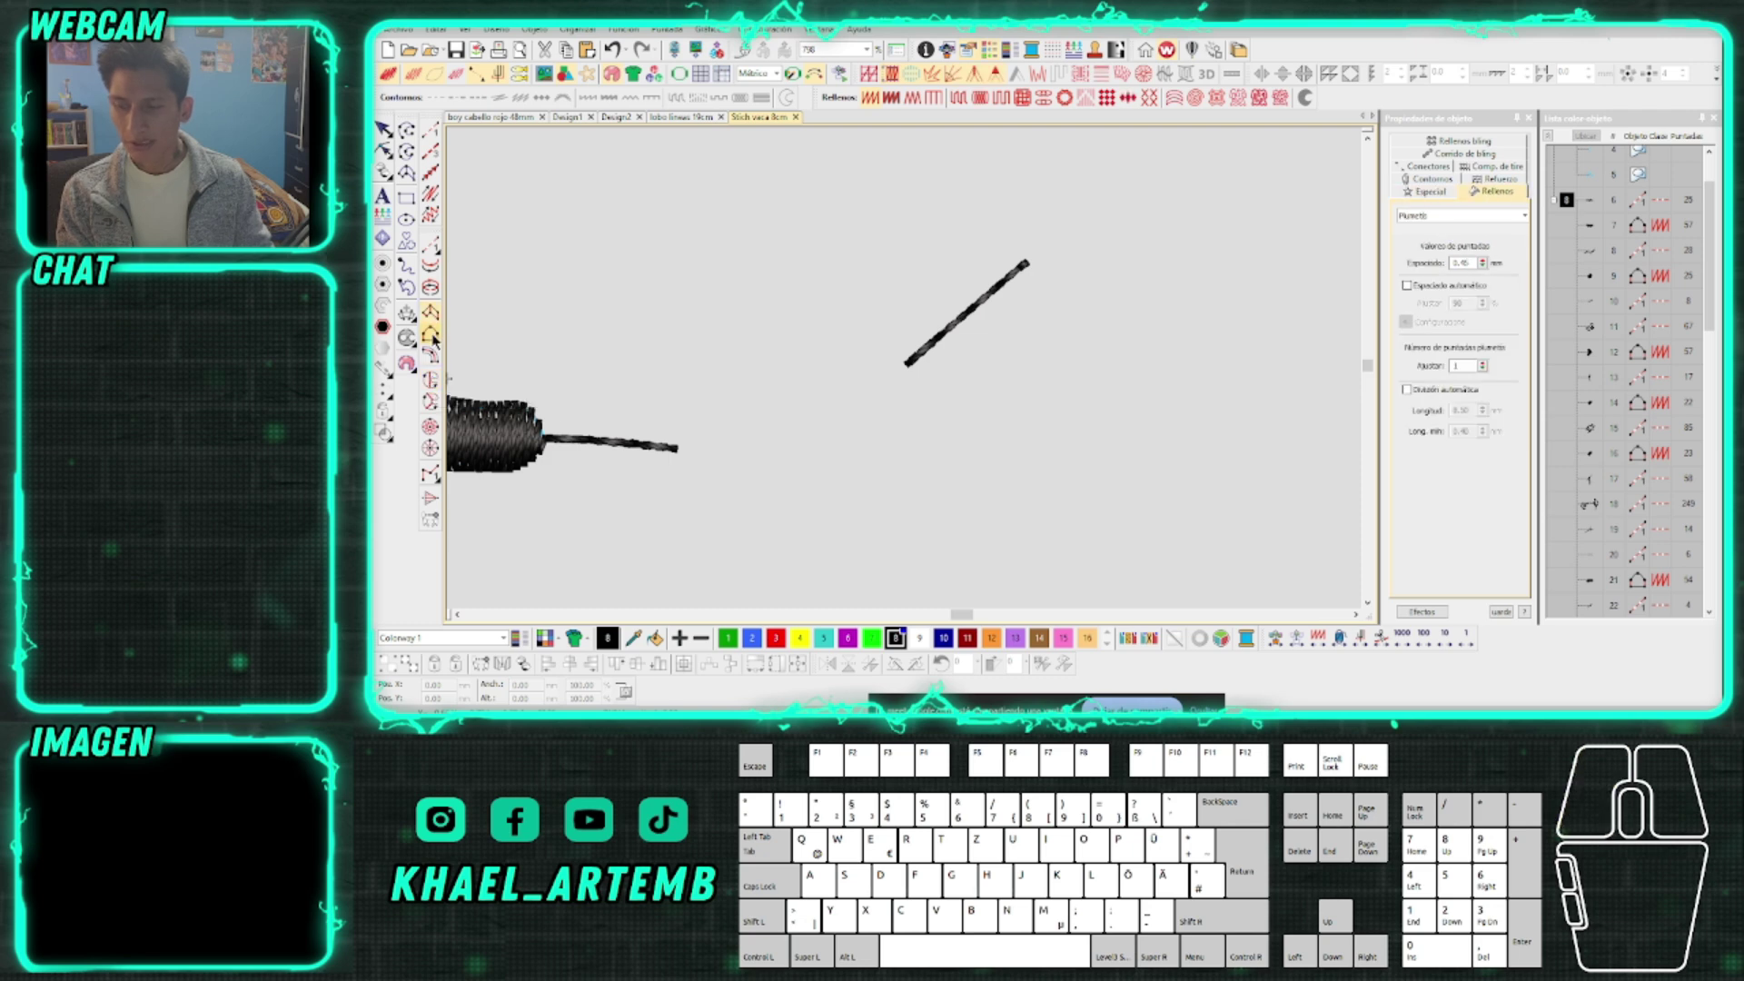
{"action": "left_click", "coordinate": [434, 337]}
{"action": "left_click", "coordinate": [433, 337]}
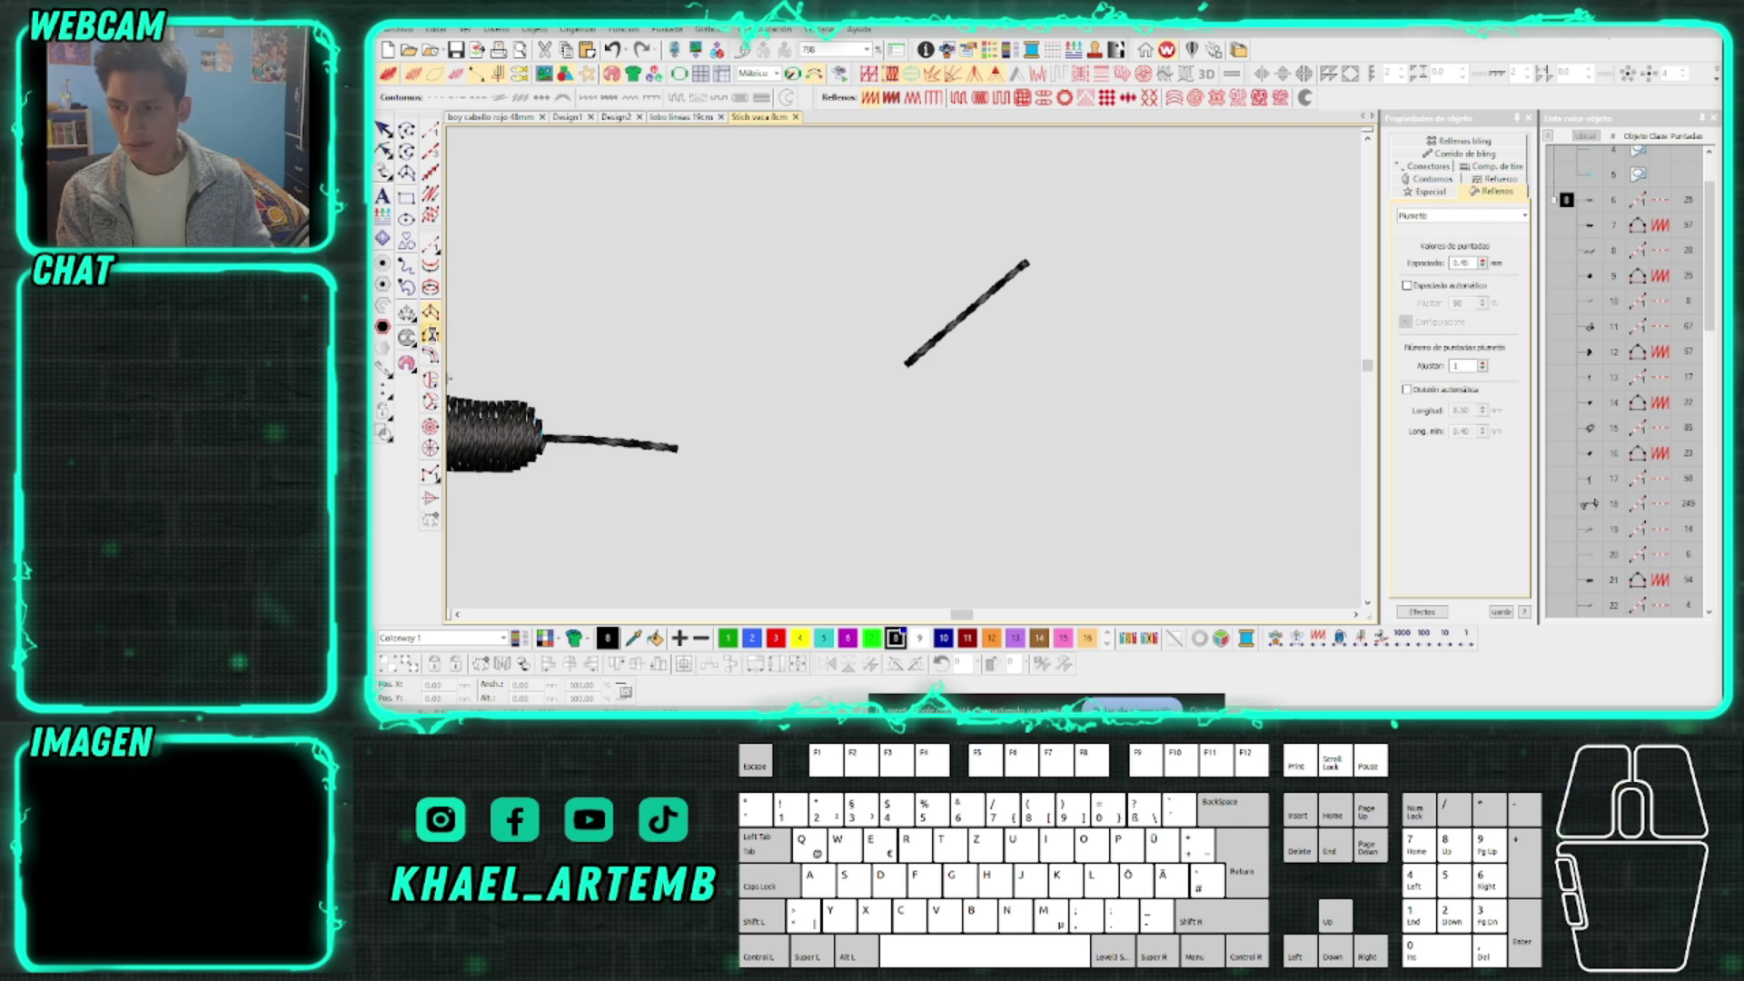
{"action": "left_click", "coordinate": [434, 337]}
{"action": "left_click", "coordinate": [433, 337]}
{"action": "left_click", "coordinate": [433, 380]}
{"action": "left_click_drag", "start_coordinate": [472, 400], "coordinate": [852, 357]}
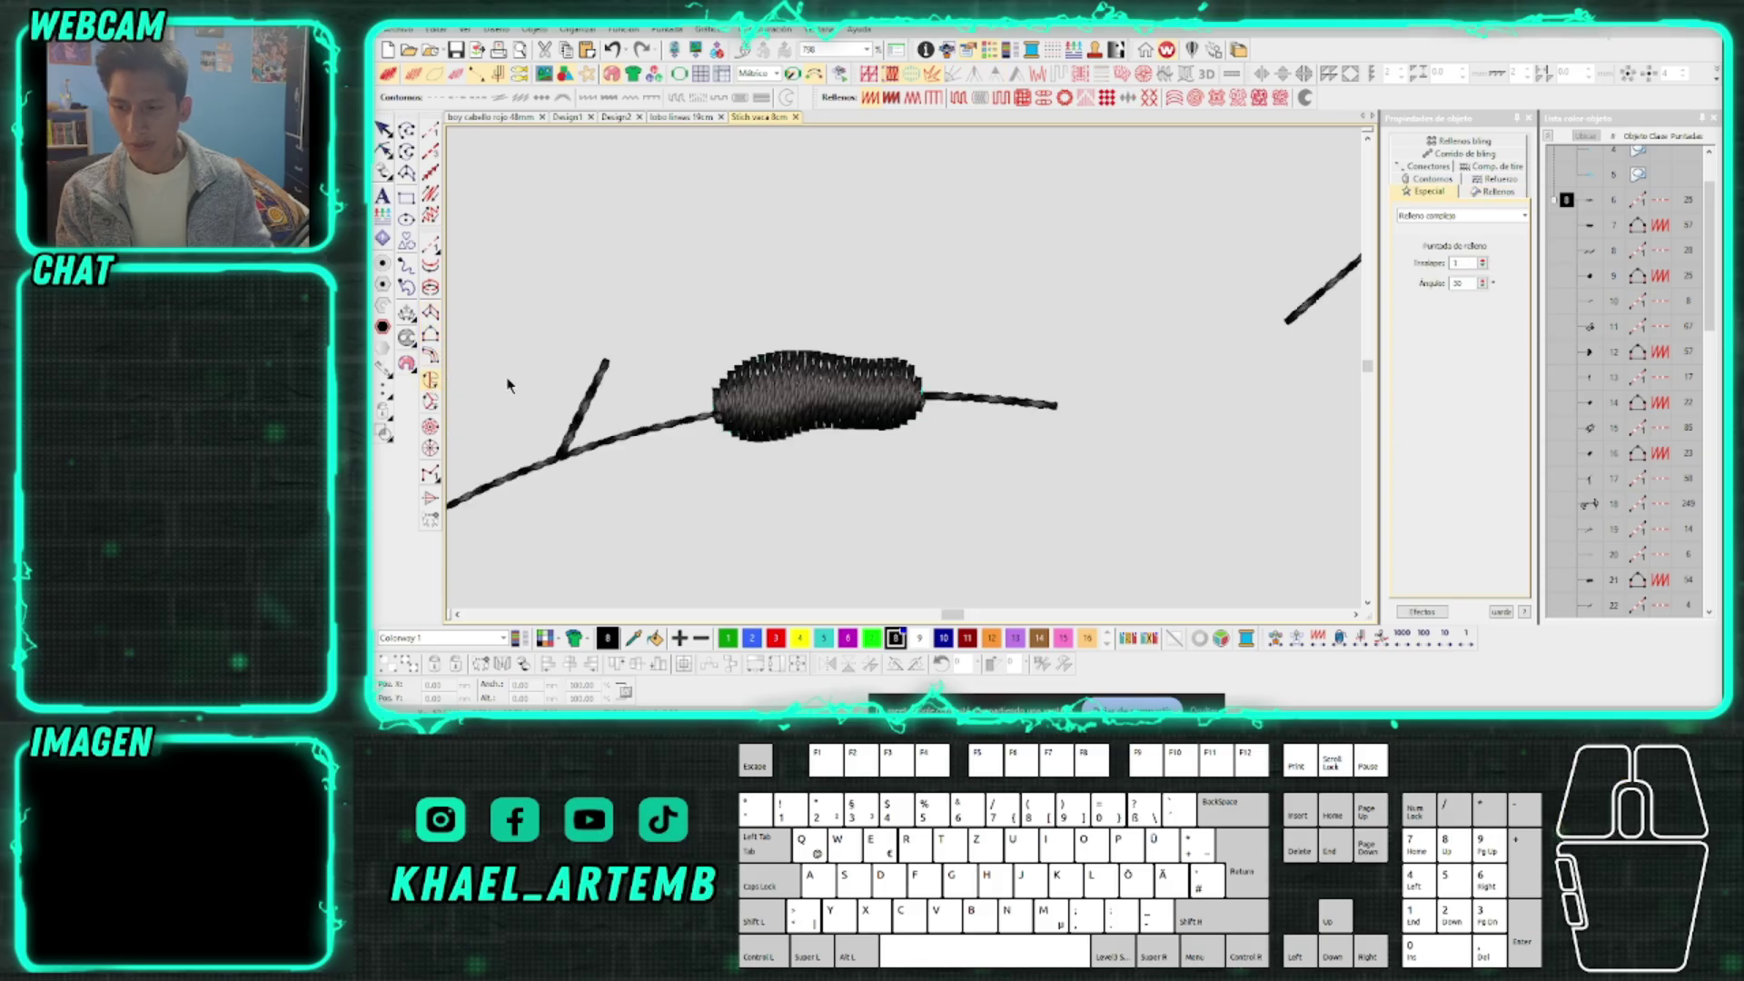
{"action": "left_click", "coordinate": [434, 337]}
{"action": "left_click", "coordinate": [433, 337]}
{"action": "left_click", "coordinate": [434, 337]}
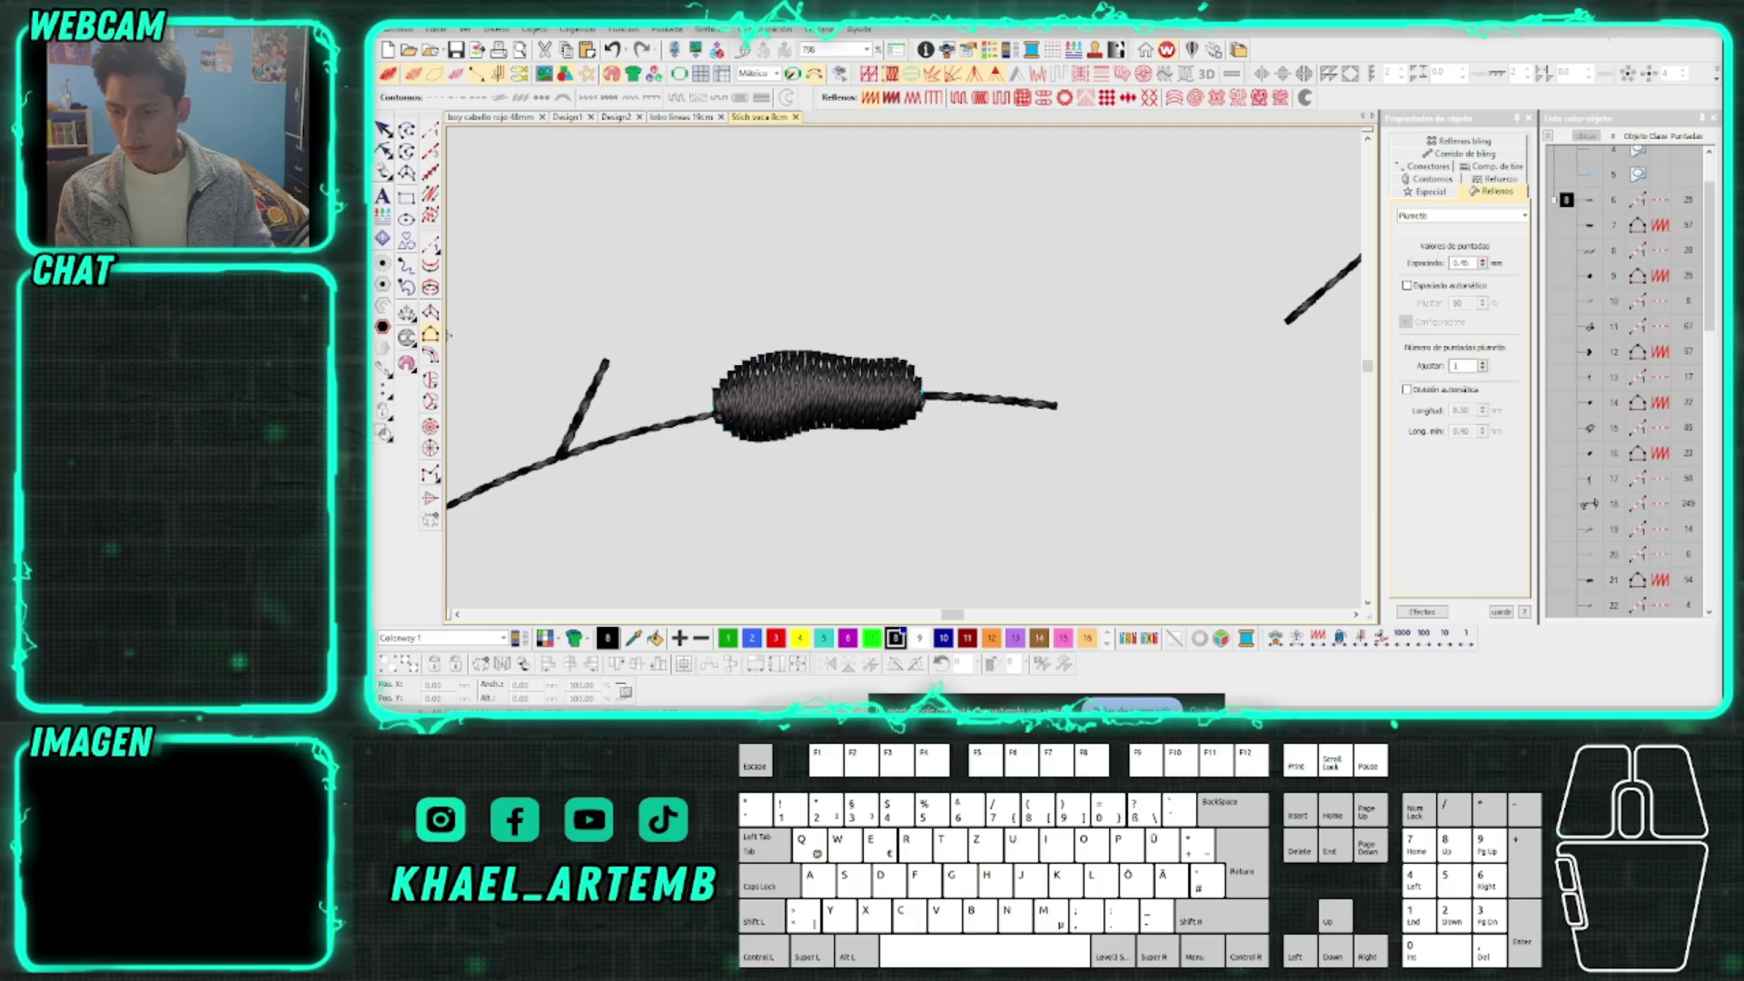
Switch to the file explorer, run PointerFocus.exe from the pointerfocus archive in Documents, and return to Wilcom
{"action": "left_click", "coordinate": [561, 673]}
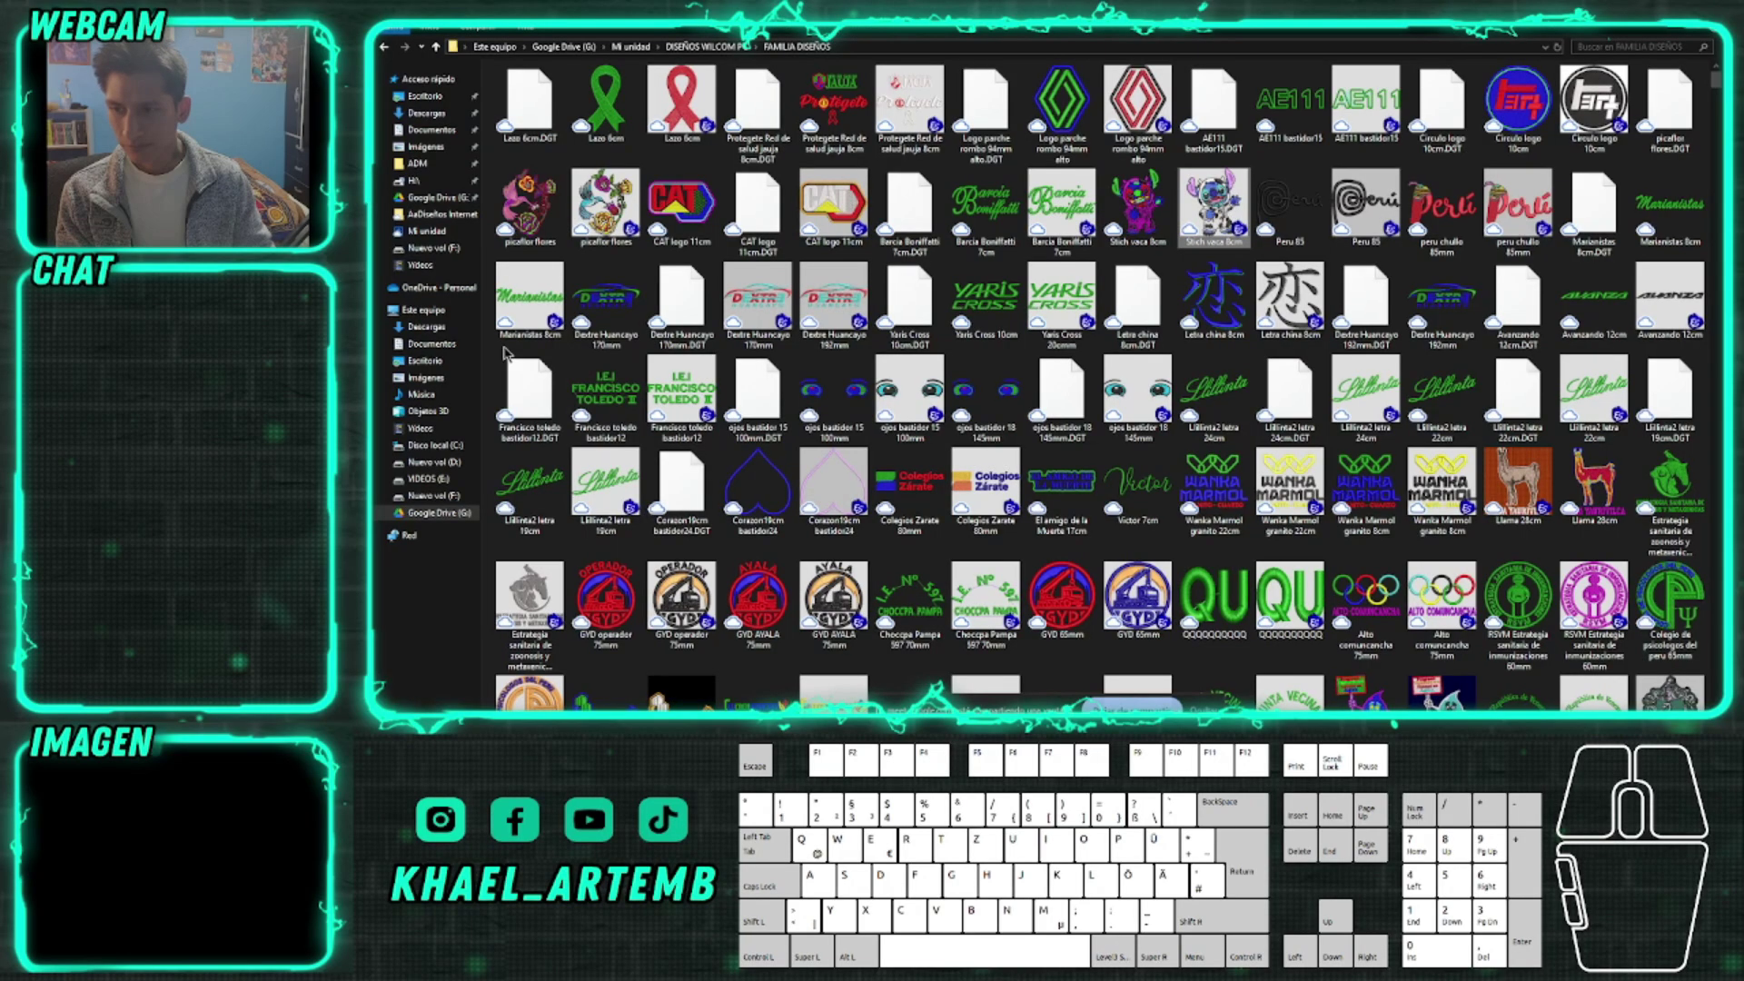
{"action": "left_click", "coordinate": [441, 345]}
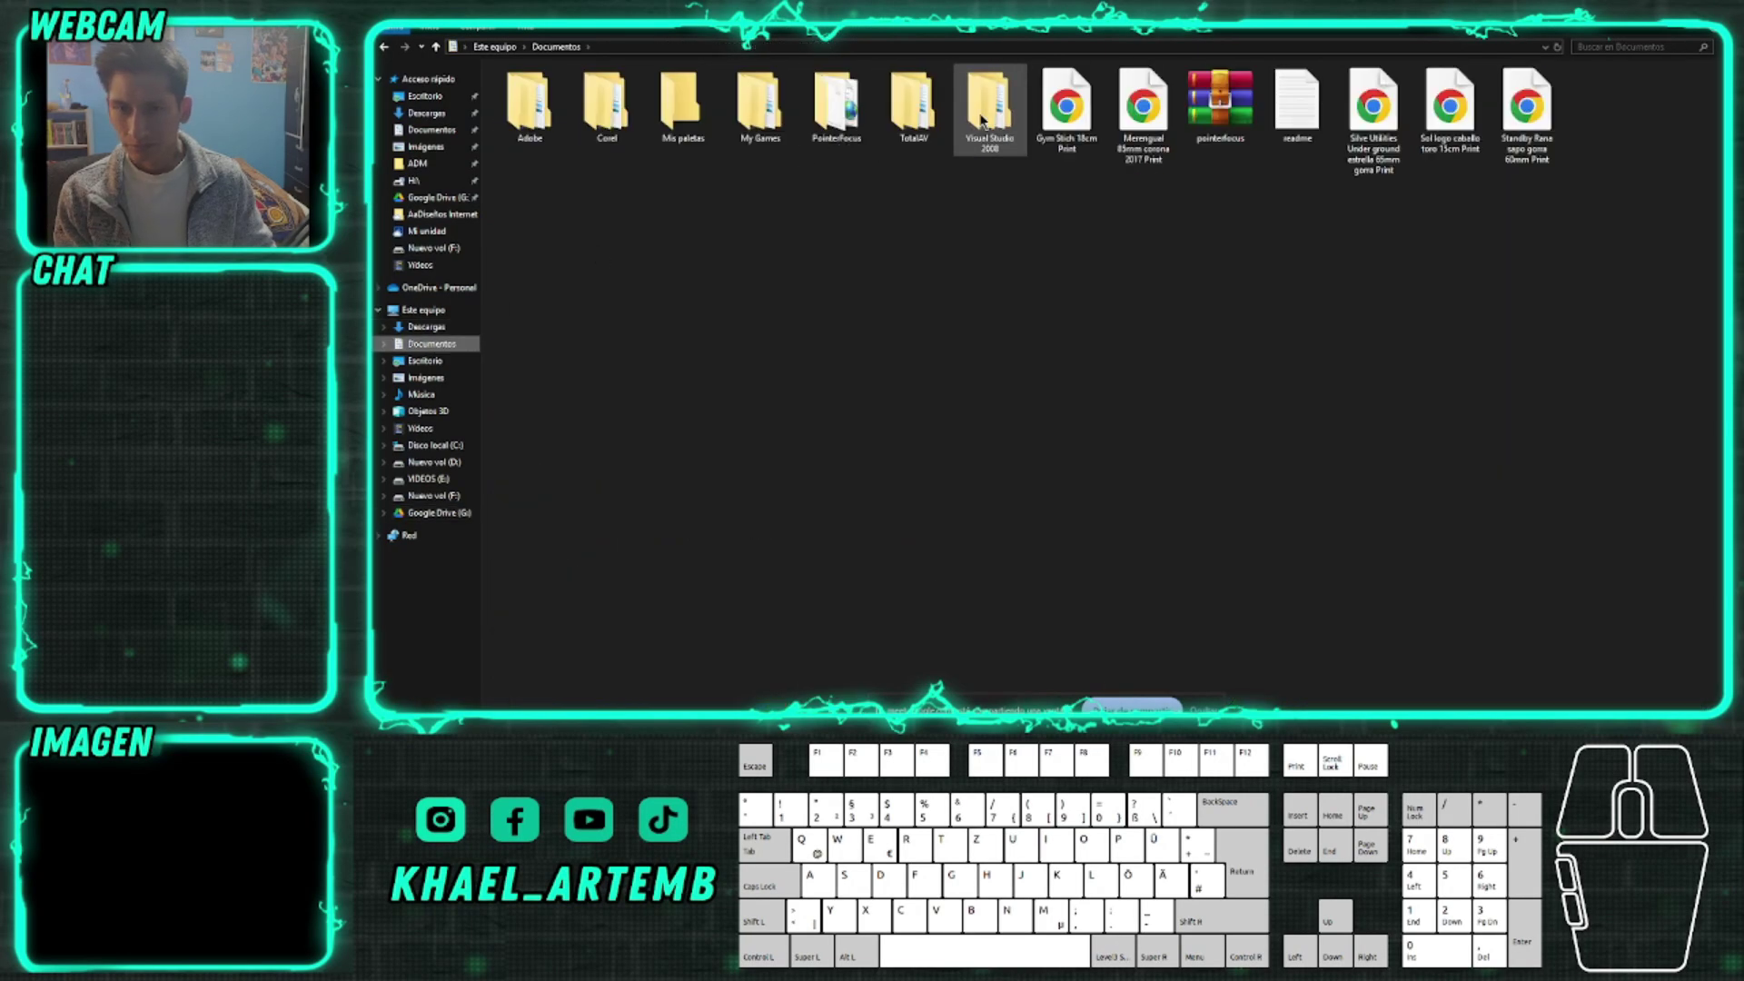
{"action": "double_click", "coordinate": [836, 102]}
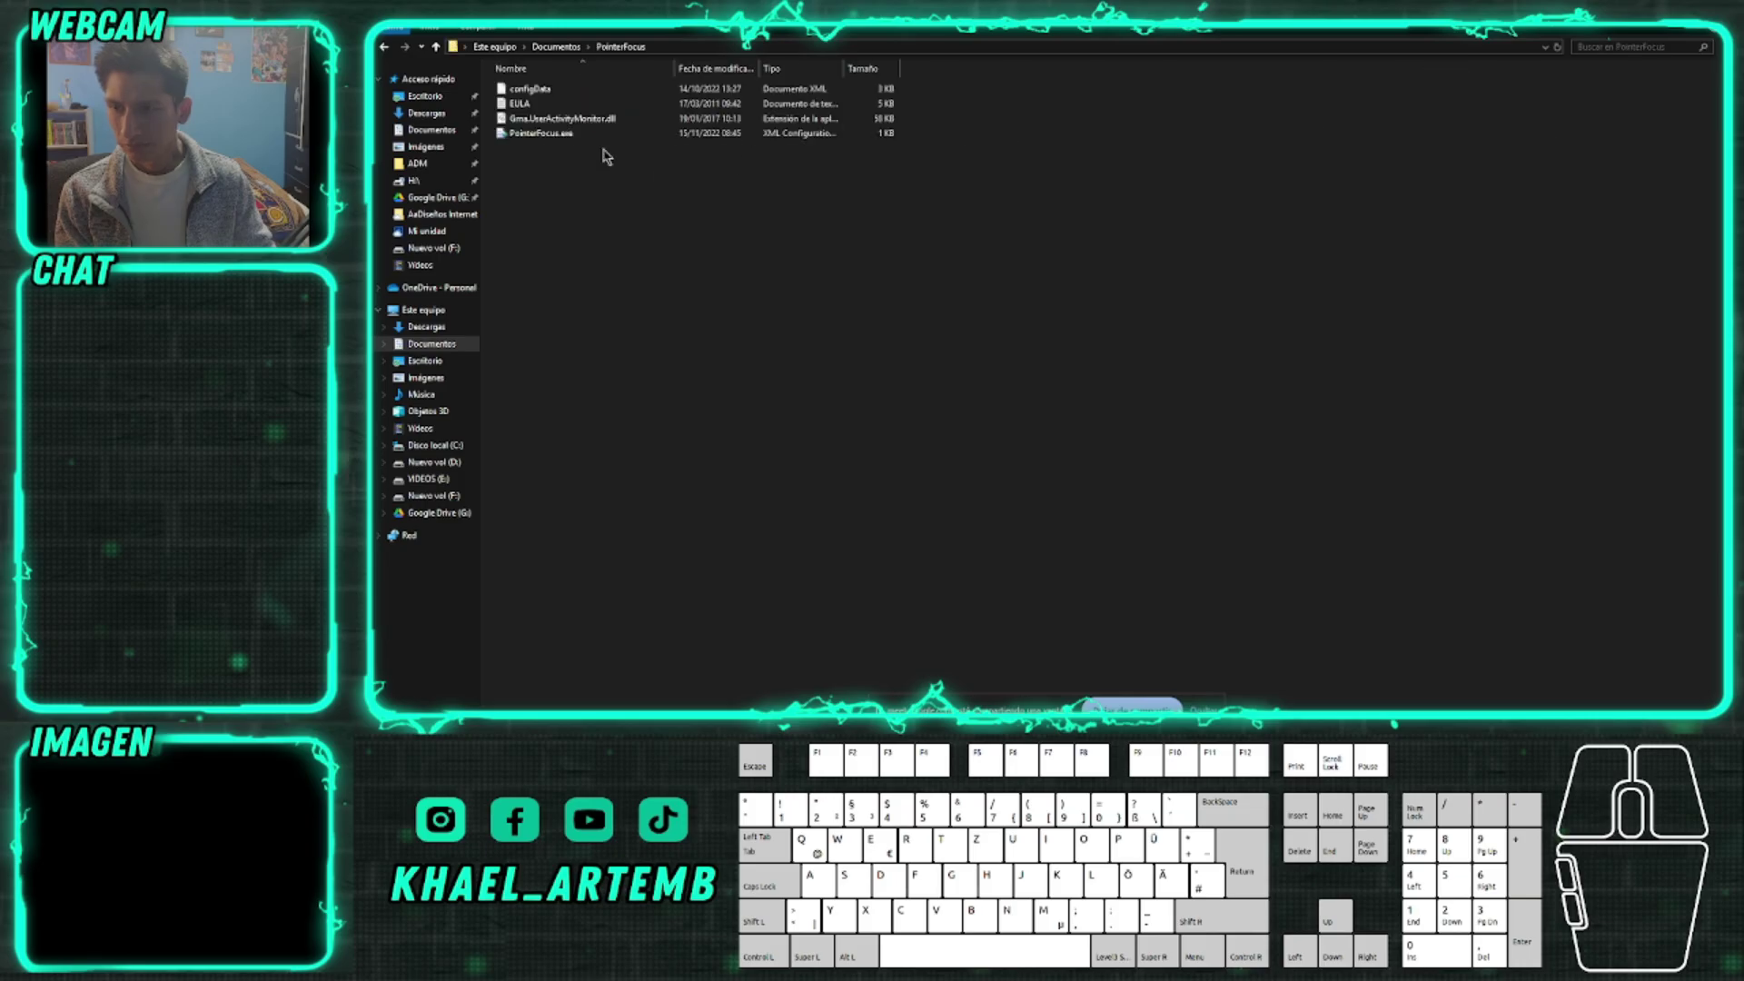
{"action": "left_click", "coordinate": [385, 47]}
{"action": "double_click", "coordinate": [1219, 100]}
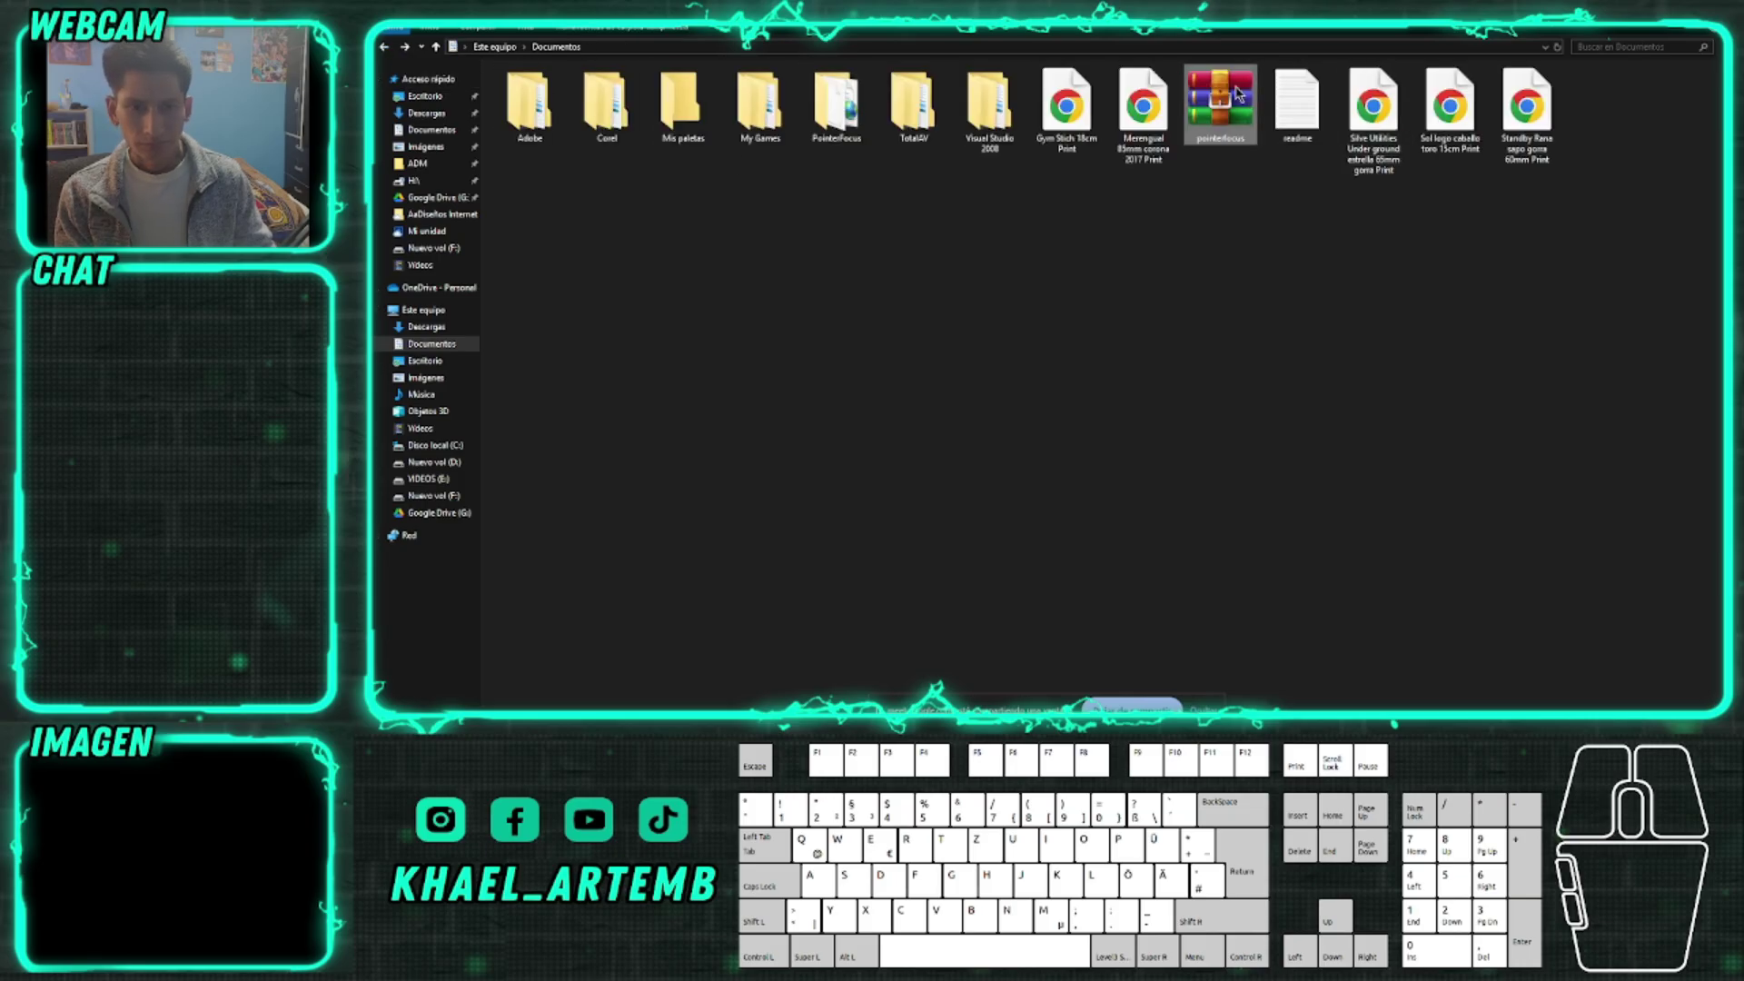
{"action": "double_click", "coordinate": [563, 195]}
{"action": "left_click", "coordinate": [627, 235]}
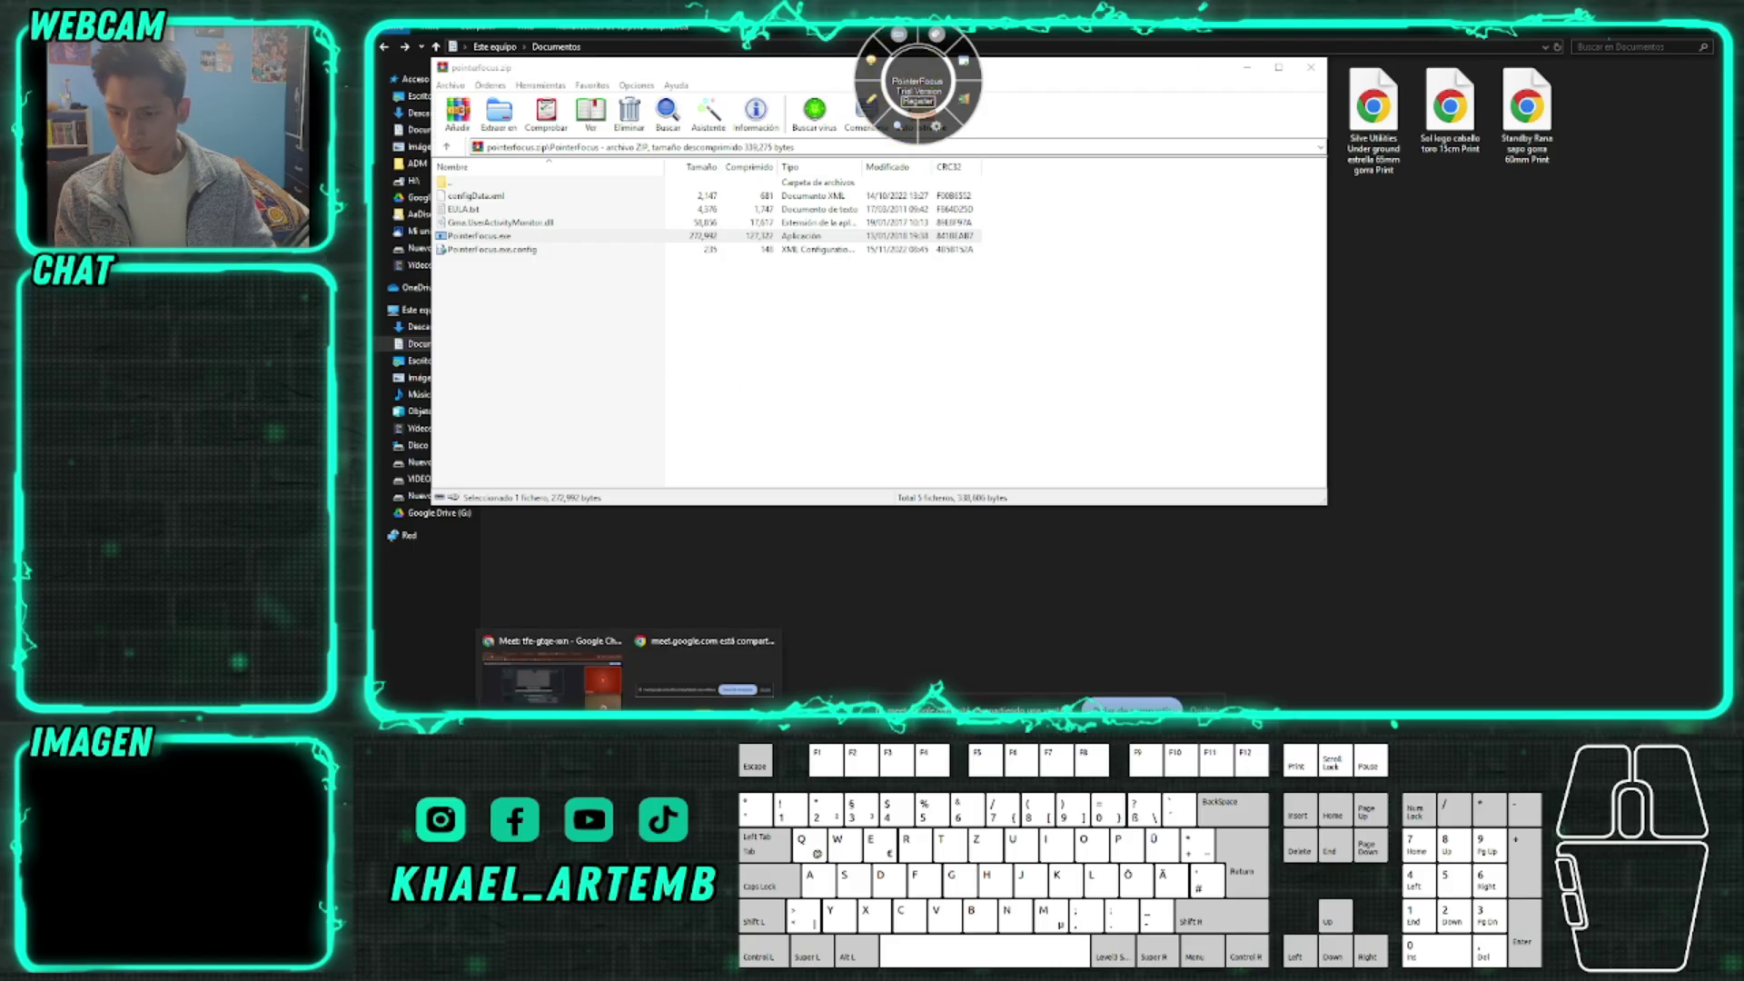
{"action": "left_click", "coordinate": [687, 714]}
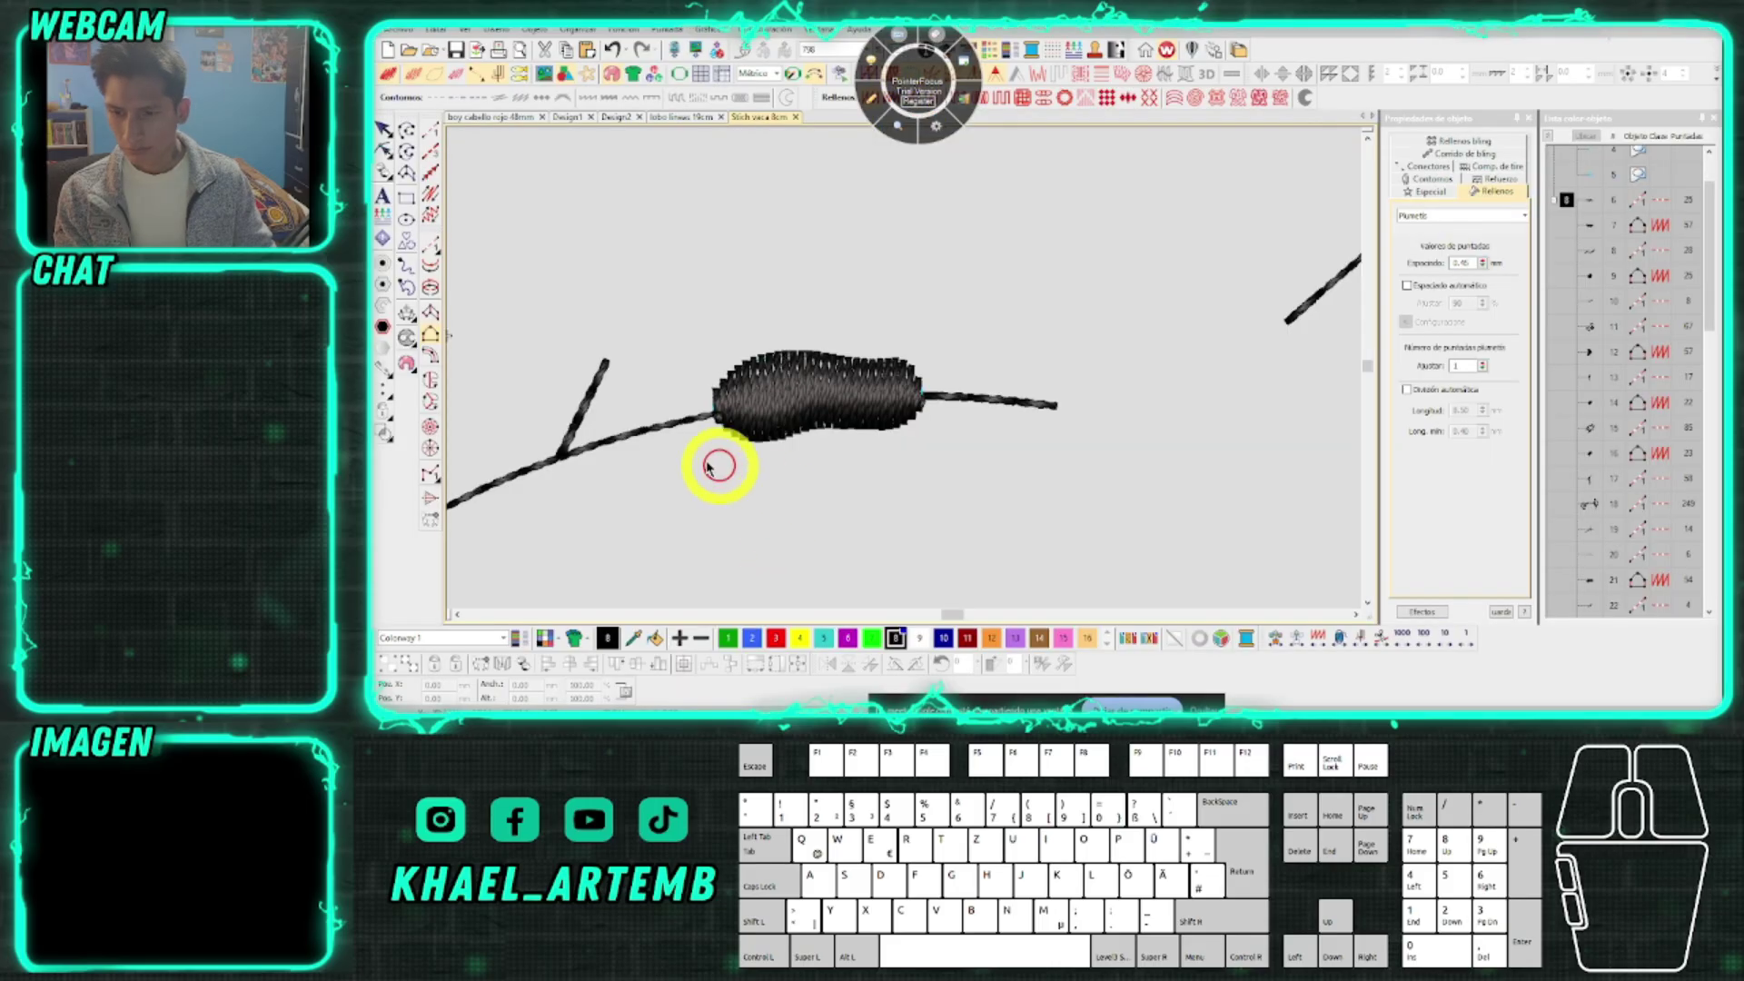
Open the PointerFocus options, edit the cursor highlight's size and circle width, and turn off Show Highlight Circle
{"action": "left_click", "coordinate": [432, 384]}
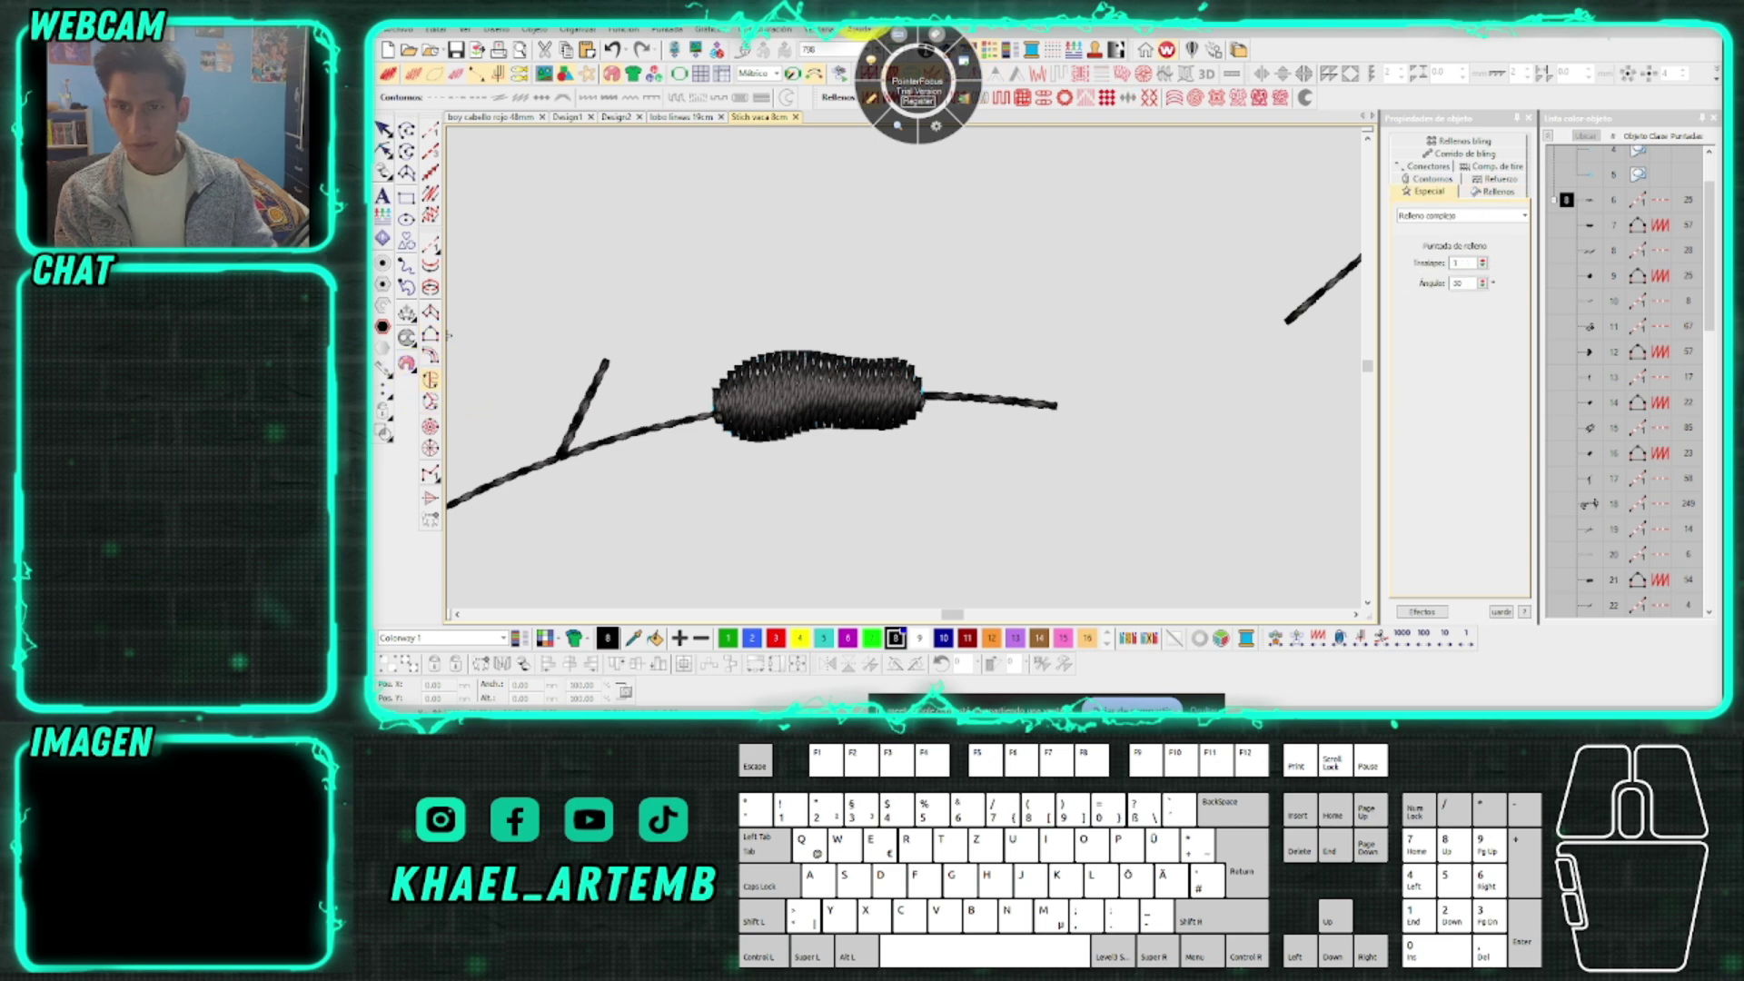
{"action": "left_click", "coordinate": [936, 126]}
{"action": "double_click", "coordinate": [950, 300]}
{"action": "type", "text": "50"}
{"action": "double_click", "coordinate": [1101, 297]}
{"action": "type", "text": "50"}
{"action": "left_click", "coordinate": [1033, 358]}
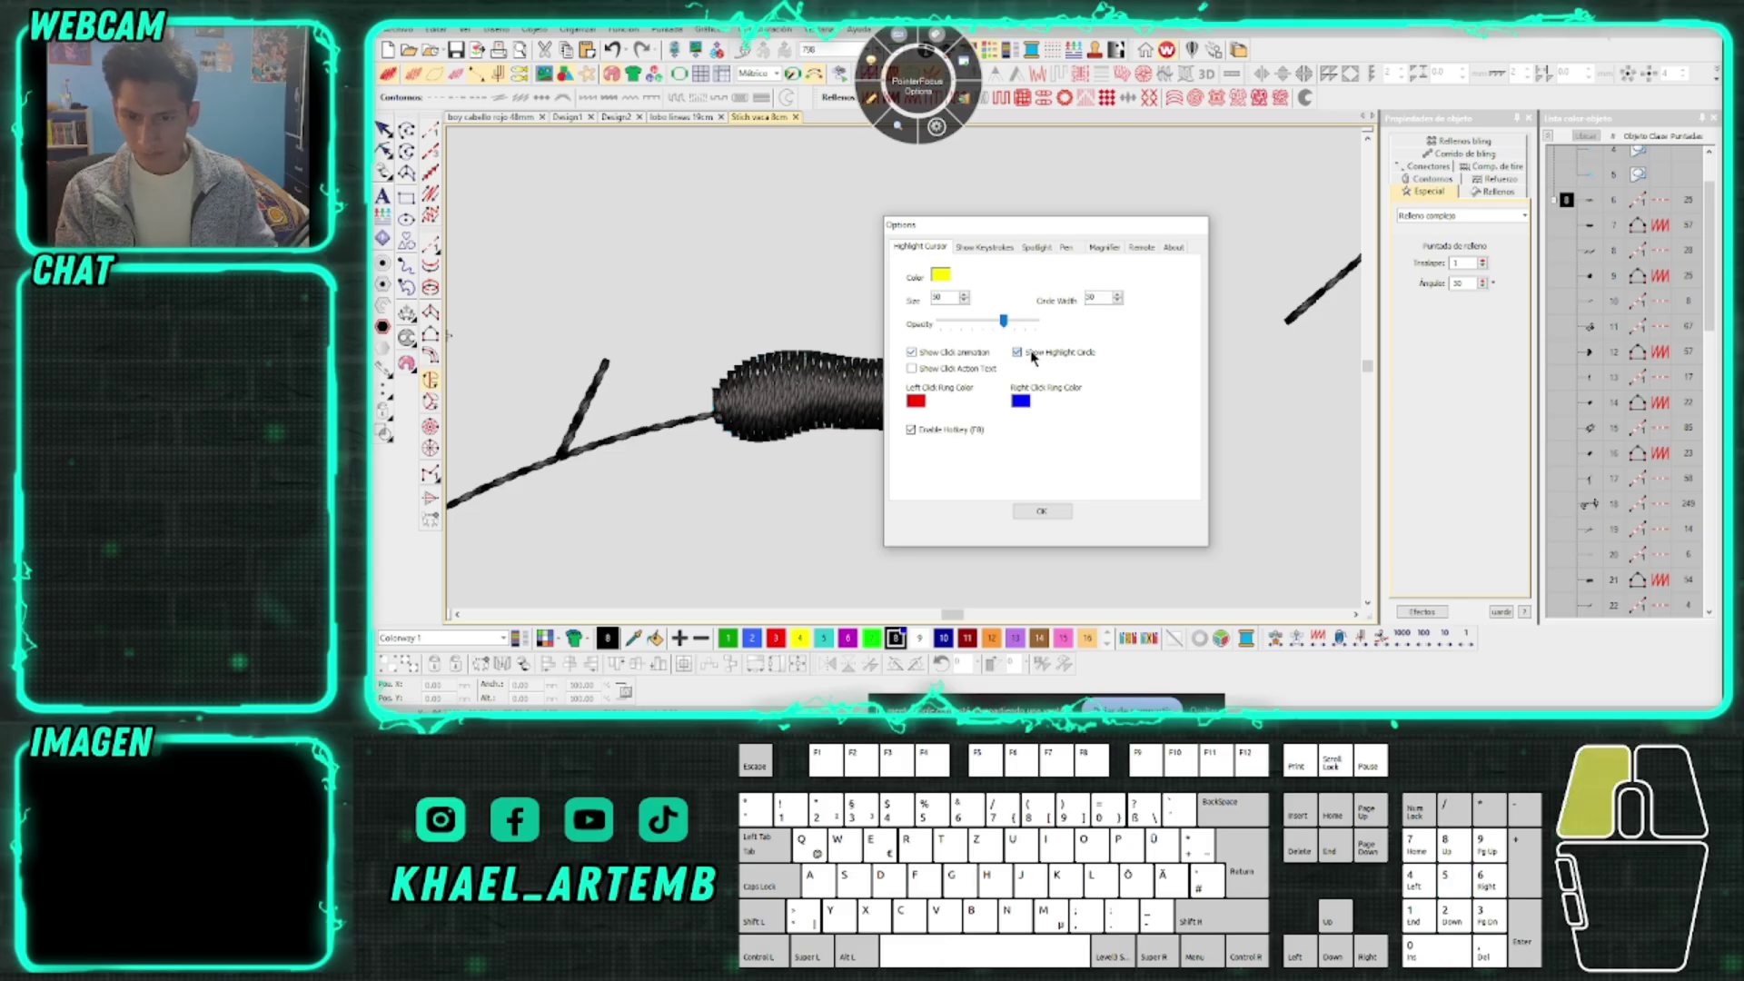
{"action": "left_click", "coordinate": [810, 292]}
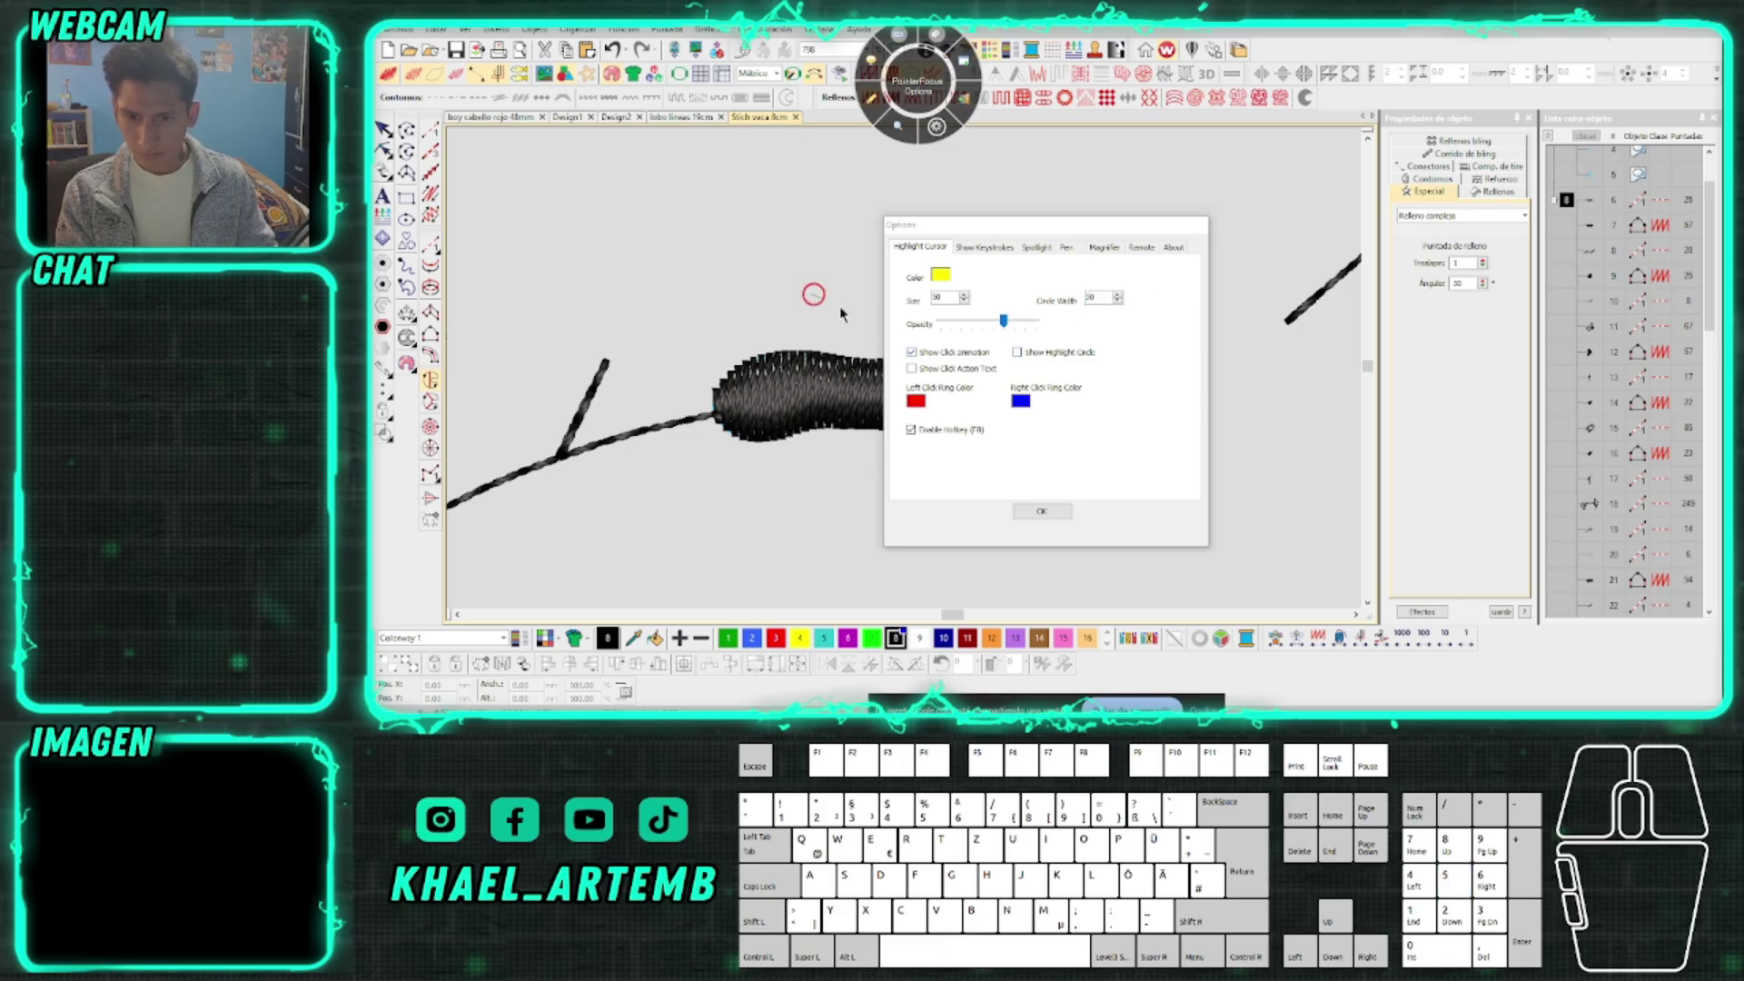
Set the left click ring colour to yellow and the right click ring colour to cyan, and accept the PointerFocus options
{"action": "left_click", "coordinate": [920, 403]}
{"action": "left_click", "coordinate": [1003, 229]}
{"action": "left_click", "coordinate": [1011, 386]}
{"action": "left_click", "coordinate": [1020, 401]}
{"action": "left_click", "coordinate": [1055, 225]}
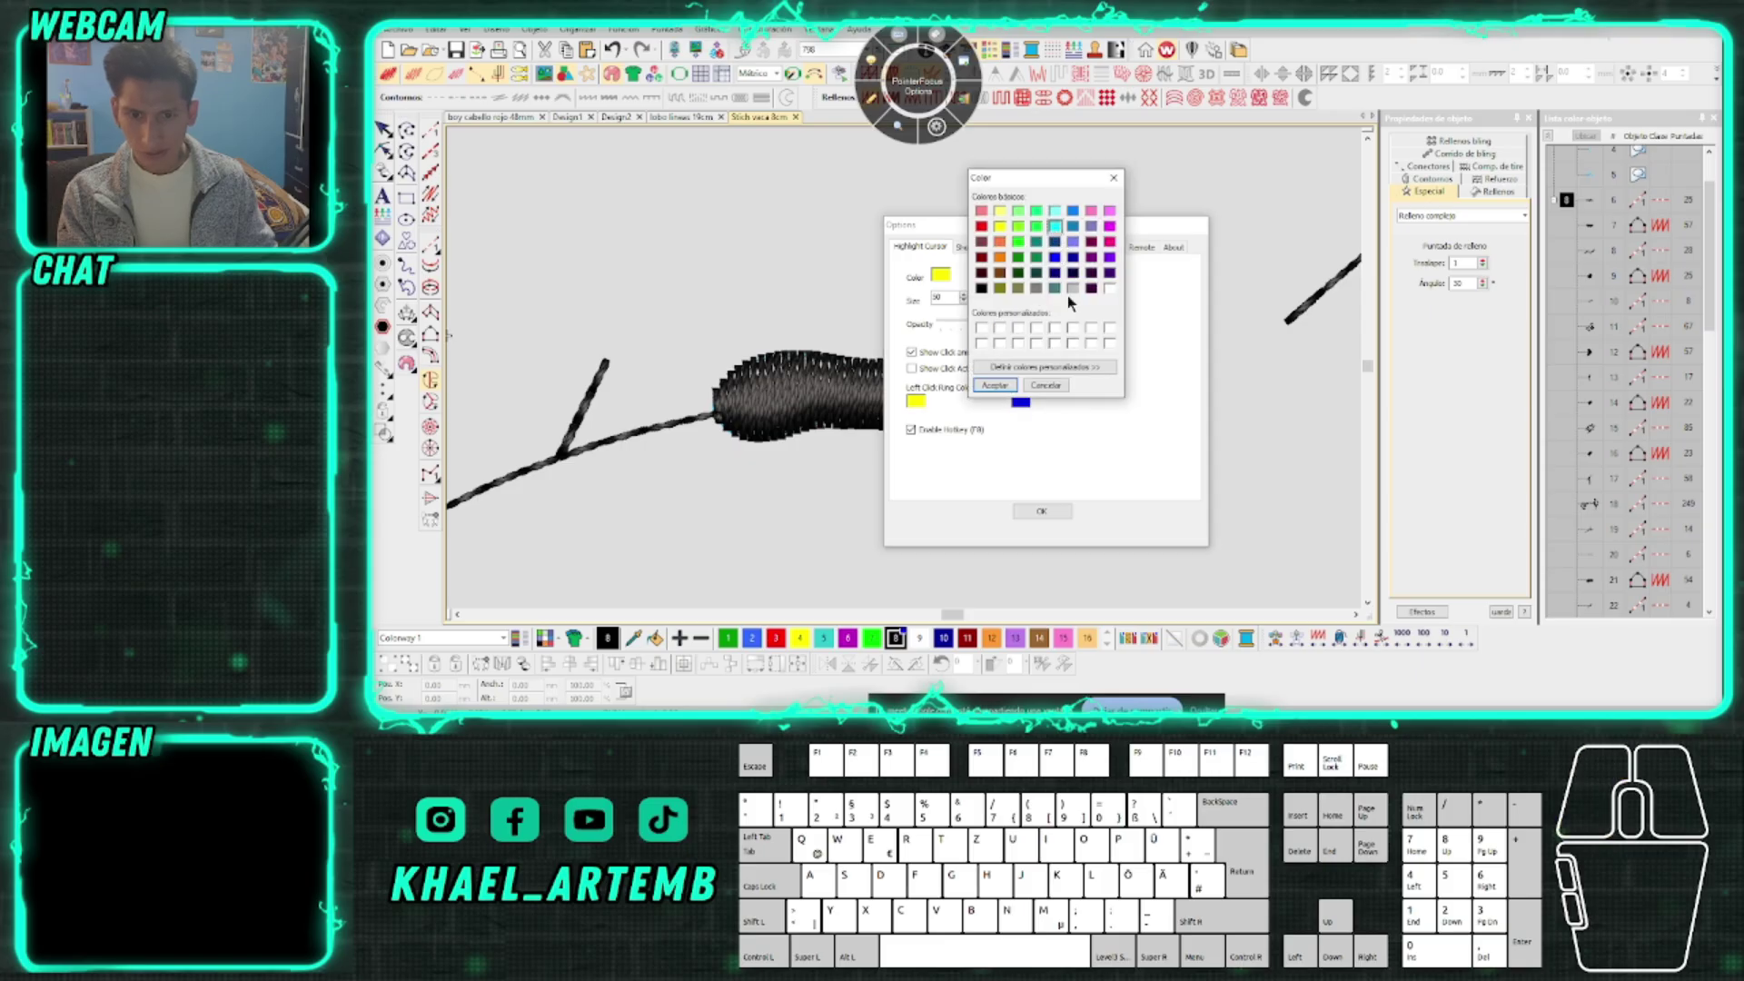
{"action": "left_click", "coordinate": [1010, 389]}
{"action": "left_click", "coordinate": [1042, 510]}
Try digitizing a run line with straight zigzag points continuing into a winding row of curve points in the empty area below
{"action": "scroll", "coordinate": [914, 370], "scroll_direction": "down", "scroll_amount": 2}
{"action": "left_click_drag", "start_coordinate": [1048, 400], "coordinate": [907, 373]}
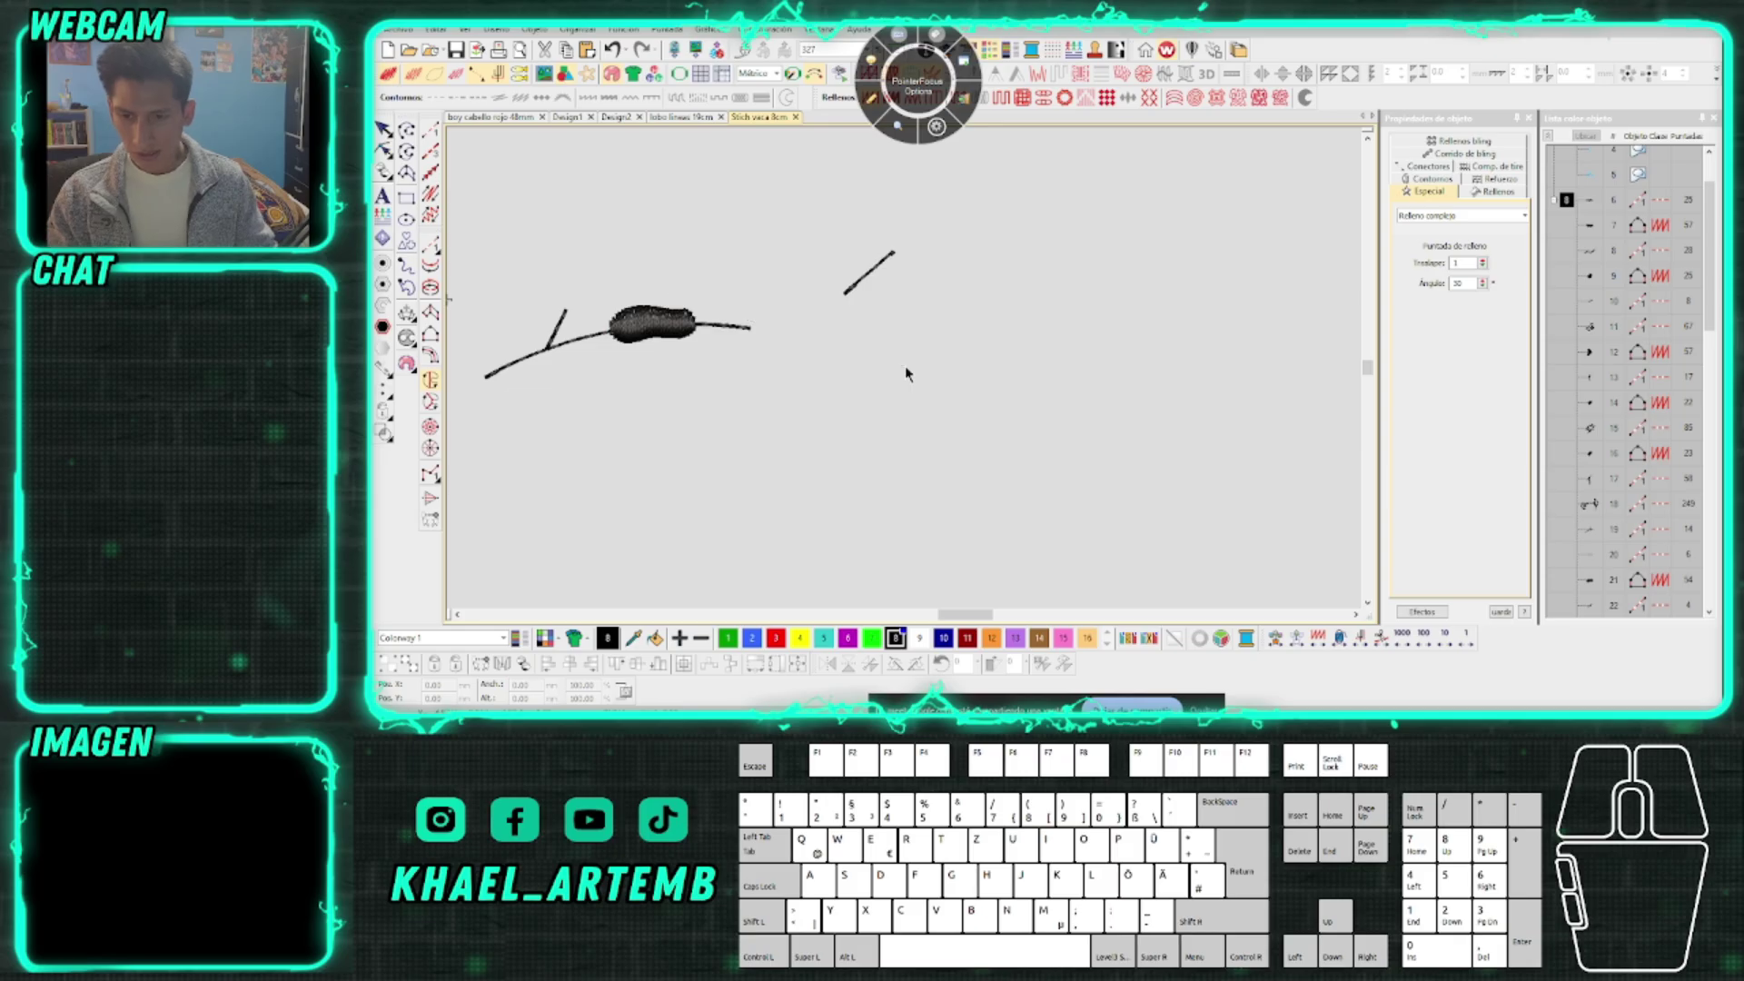
{"action": "left_click", "coordinate": [430, 134]}
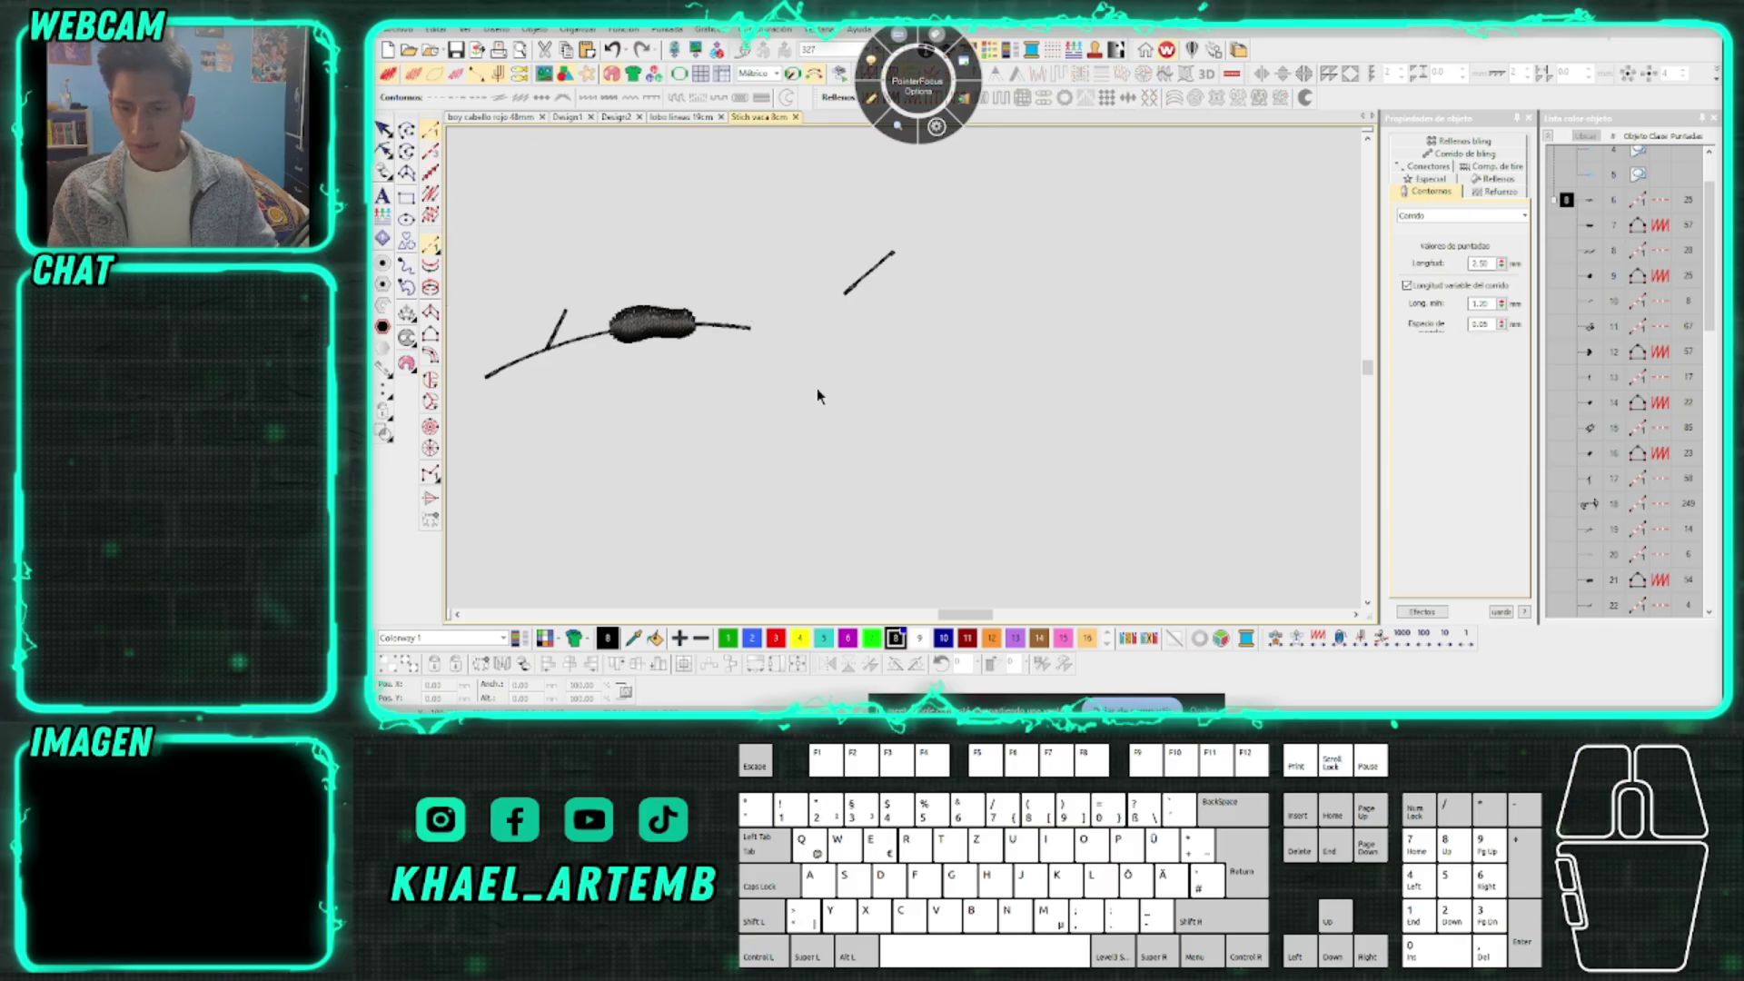
{"action": "left_click", "coordinate": [791, 414]}
{"action": "left_click", "coordinate": [877, 360]}
{"action": "left_click", "coordinate": [760, 456]}
{"action": "left_click", "coordinate": [874, 394]}
{"action": "right_click", "coordinate": [917, 390]}
{"action": "right_click", "coordinate": [976, 404]}
{"action": "right_click", "coordinate": [932, 431]}
{"action": "right_click", "coordinate": [890, 457]}
{"action": "right_click", "coordinate": [901, 484]}
{"action": "right_click", "coordinate": [936, 468]}
{"action": "right_click", "coordinate": [979, 446]}
{"action": "right_click", "coordinate": [1016, 464]}
{"action": "right_click", "coordinate": [958, 484]}
{"action": "right_click", "coordinate": [952, 509]}
{"action": "right_click", "coordinate": [977, 532]}
{"action": "right_click", "coordinate": [1000, 507]}
{"action": "right_click", "coordinate": [1032, 498]}
{"action": "right_click", "coordinate": [1051, 527]}
{"action": "right_click", "coordinate": [1009, 549]}
{"action": "right_click", "coordinate": [1034, 572]}
{"action": "scroll", "coordinate": [994, 474], "scroll_direction": "up", "scroll_amount": 2}
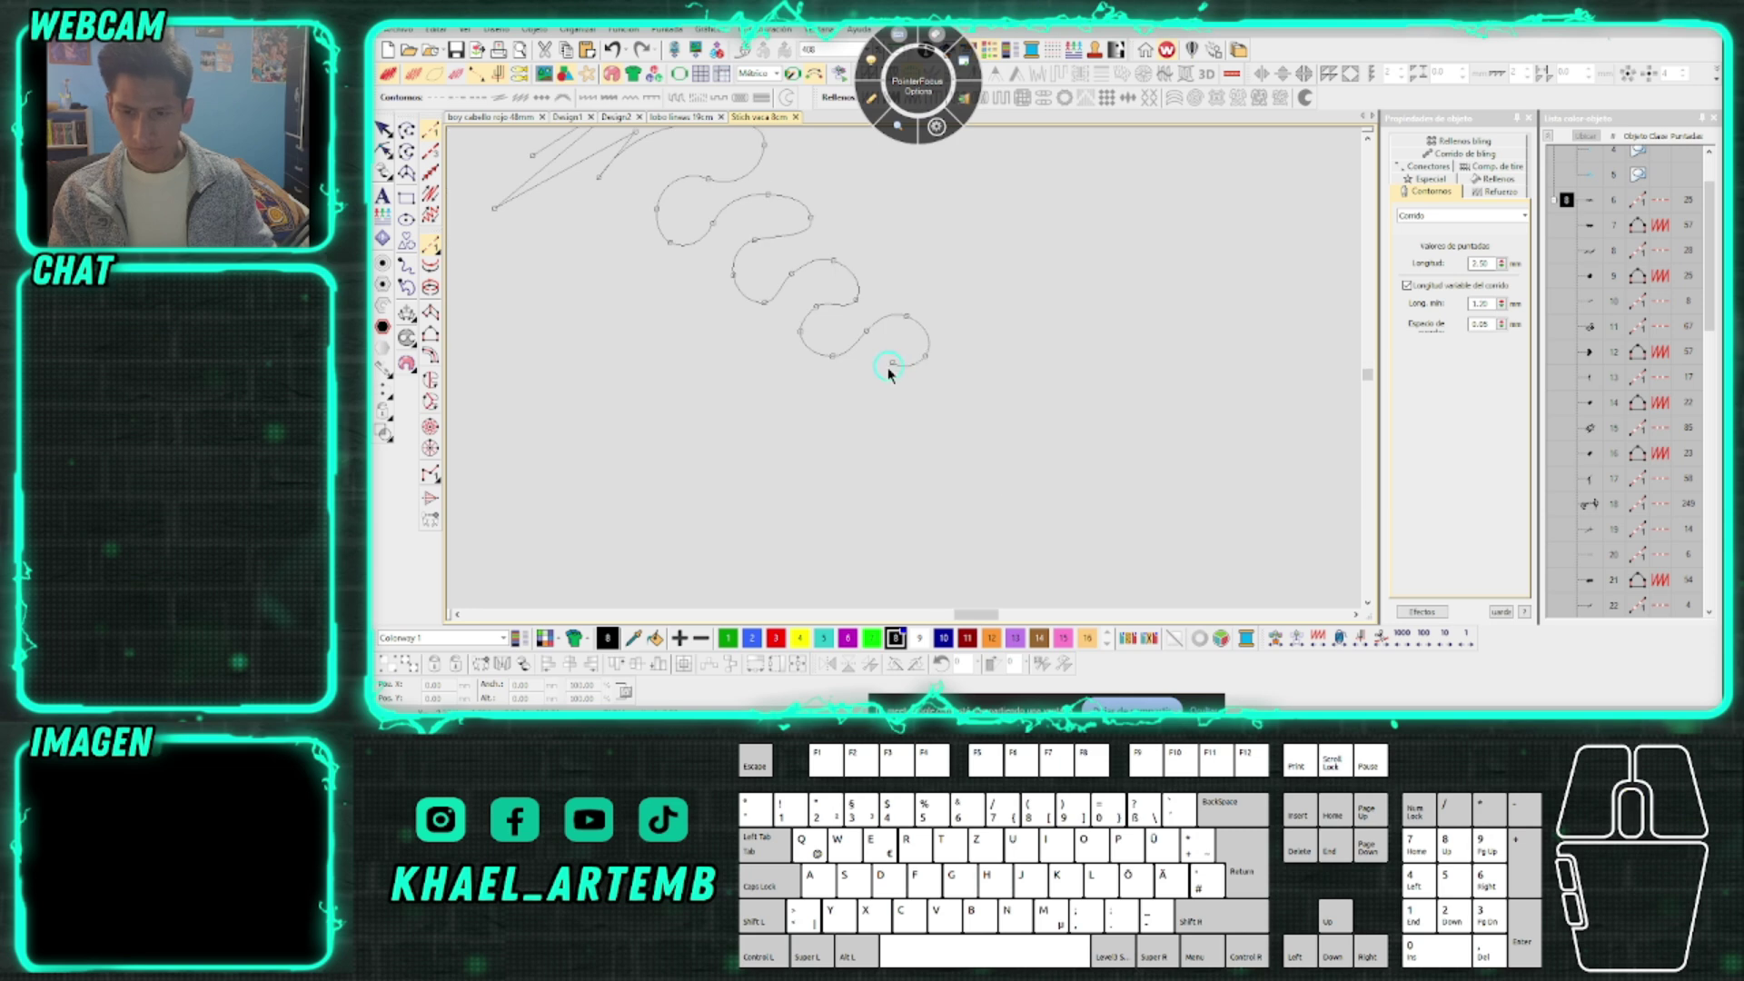
{"action": "right_click", "coordinate": [963, 398]}
{"action": "right_click", "coordinate": [942, 413]}
{"action": "right_click", "coordinate": [935, 455]}
{"action": "right_click", "coordinate": [985, 439]}
{"action": "right_click", "coordinate": [968, 447]}
{"action": "right_click", "coordinate": [957, 428]}
{"action": "scroll", "coordinate": [897, 366], "scroll_direction": "down", "scroll_amount": 3}
{"action": "scroll", "coordinate": [897, 366], "scroll_direction": "up", "scroll_amount": 1}
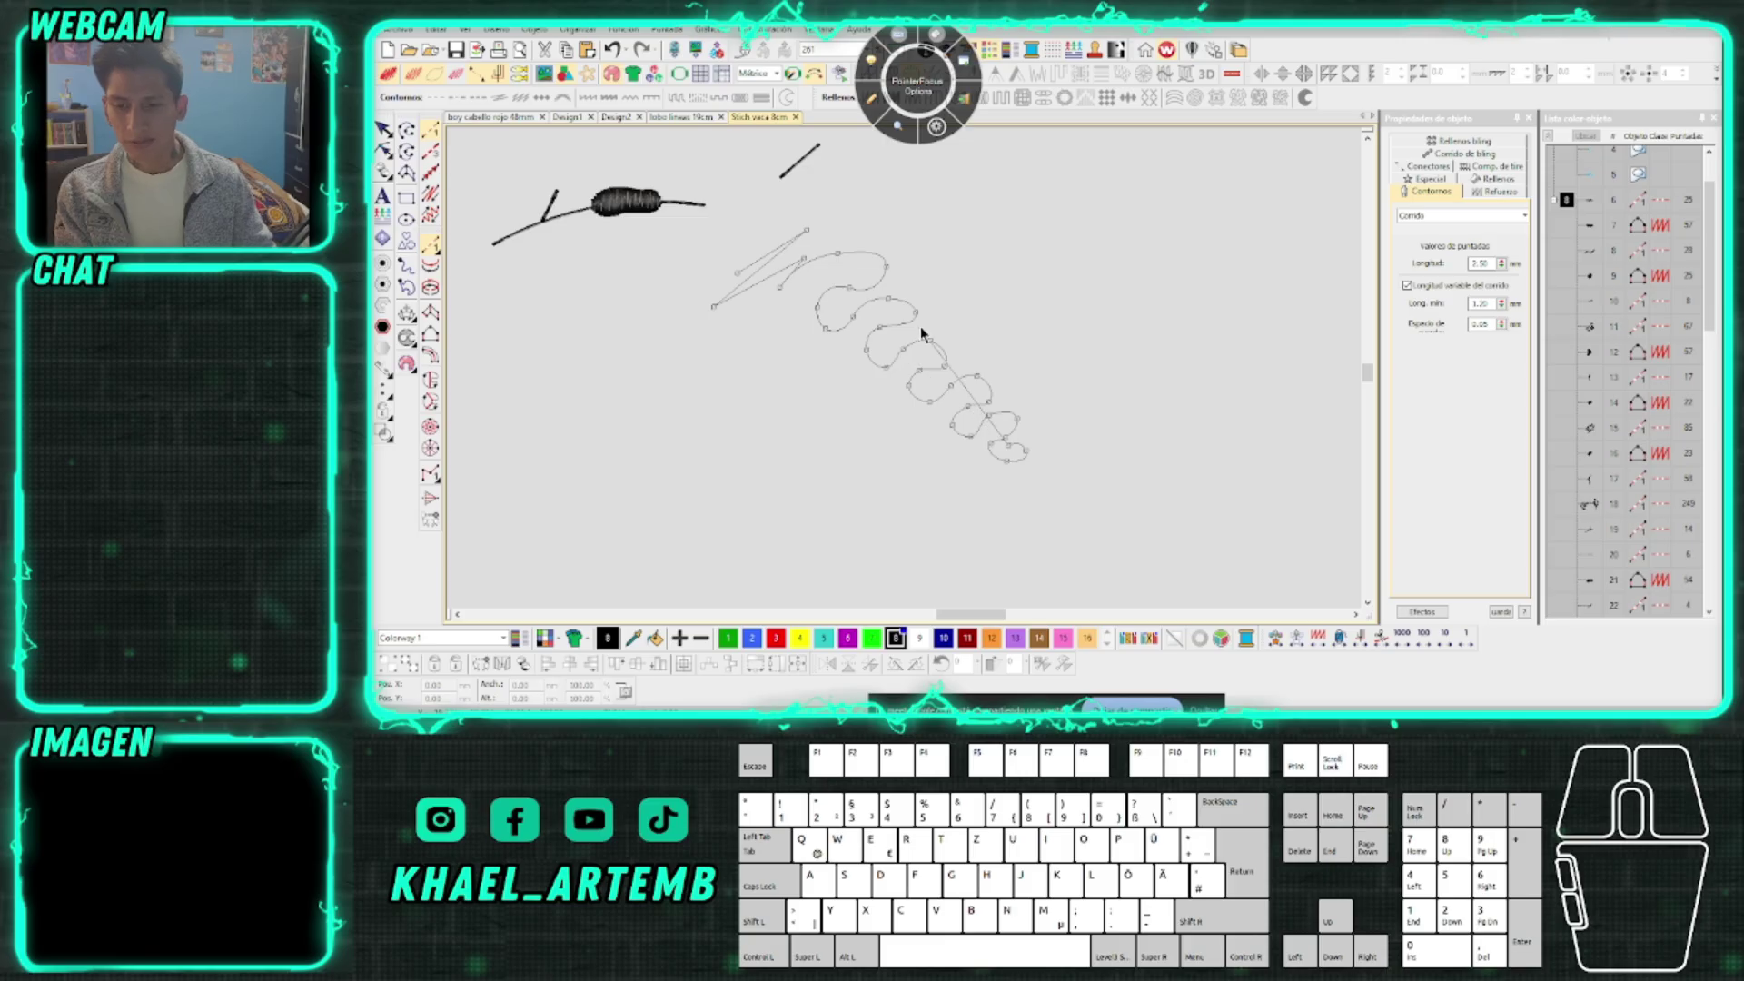
Remove all the points placed for the unfinished zigzag and curved run line
{"action": "key", "text": "BackSpace"}
{"action": "key", "text": "BackSpace"}
{"action": "key", "text": "BackSpace"}
{"action": "key", "text": "BackSpace"}
{"action": "key", "text": "BackSpace"}
{"action": "key", "text": "BackSpace"}
{"action": "key", "text": "BackSpace"}
{"action": "key", "text": "BackSpace"}
{"action": "key", "text": "BackSpace"}
{"action": "key", "text": "BackSpace"}
{"action": "key", "text": "BackSpace"}
{"action": "key", "text": "BackSpace"}
{"action": "key", "text": "BackSpace"}
{"action": "key", "text": "BackSpace"}
{"action": "key", "text": "BackSpace"}
{"action": "key", "text": "BackSpace"}
{"action": "key", "text": "BackSpace"}
{"action": "key", "text": "BackSpace"}
{"action": "key", "text": "BackSpace"}
{"action": "key", "text": "BackSpace"}
{"action": "key", "text": "BackSpace"}
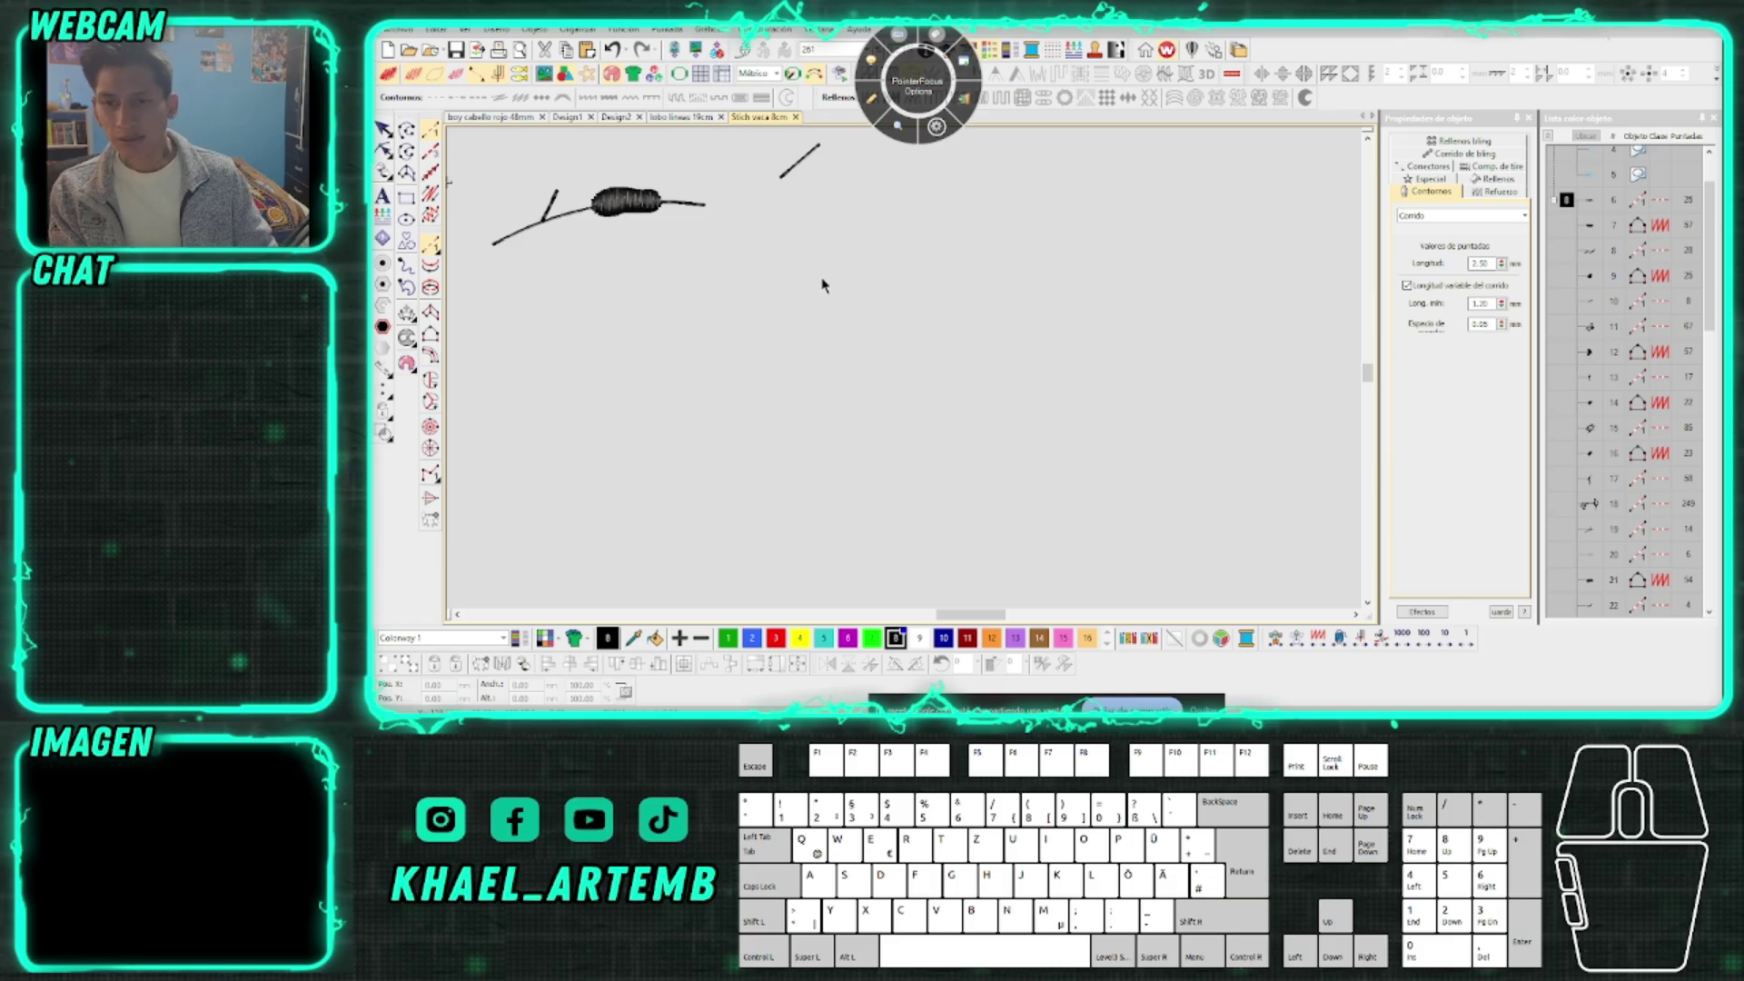
Start a run stitch line below the existing objects with a zigzag of straight corner points
{"action": "scroll", "coordinate": [906, 376], "scroll_direction": "up", "scroll_amount": 1}
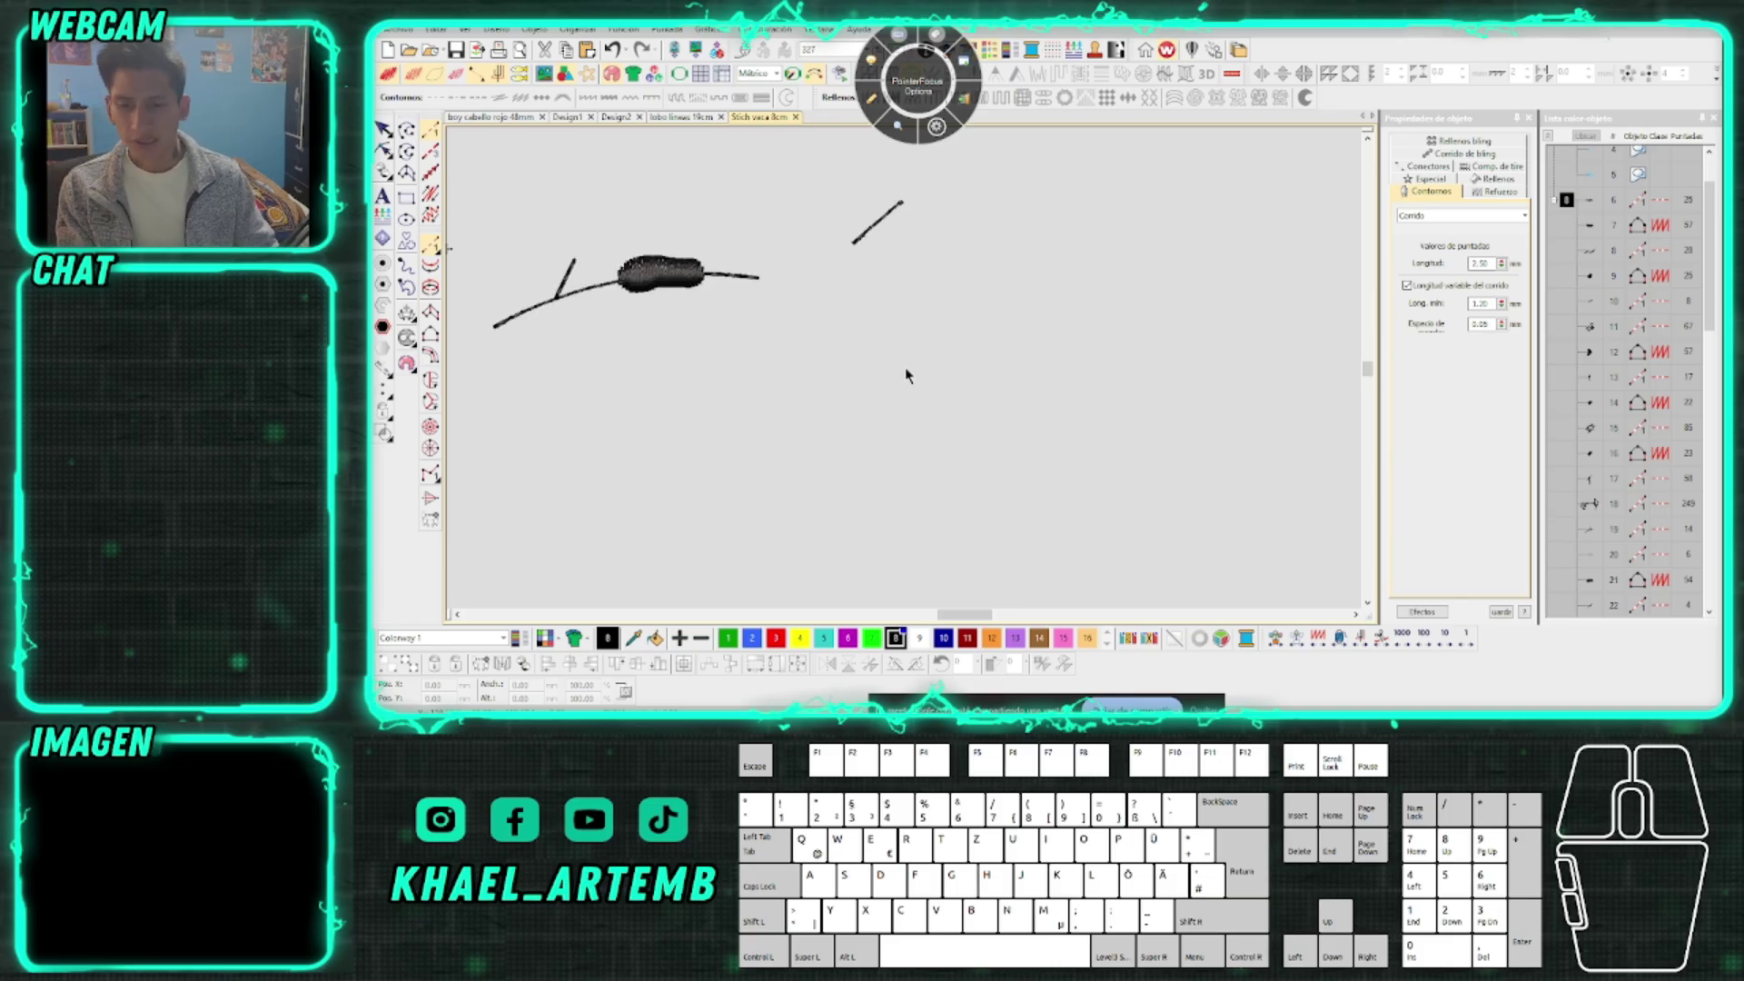
{"action": "left_click", "coordinate": [886, 407]}
{"action": "left_click", "coordinate": [909, 358]}
{"action": "left_click", "coordinate": [884, 478]}
{"action": "left_click", "coordinate": [944, 337]}
{"action": "left_click", "coordinate": [939, 398]}
{"action": "left_click", "coordinate": [960, 331]}
{"action": "left_click", "coordinate": [947, 436]}
{"action": "left_click", "coordinate": [998, 332]}
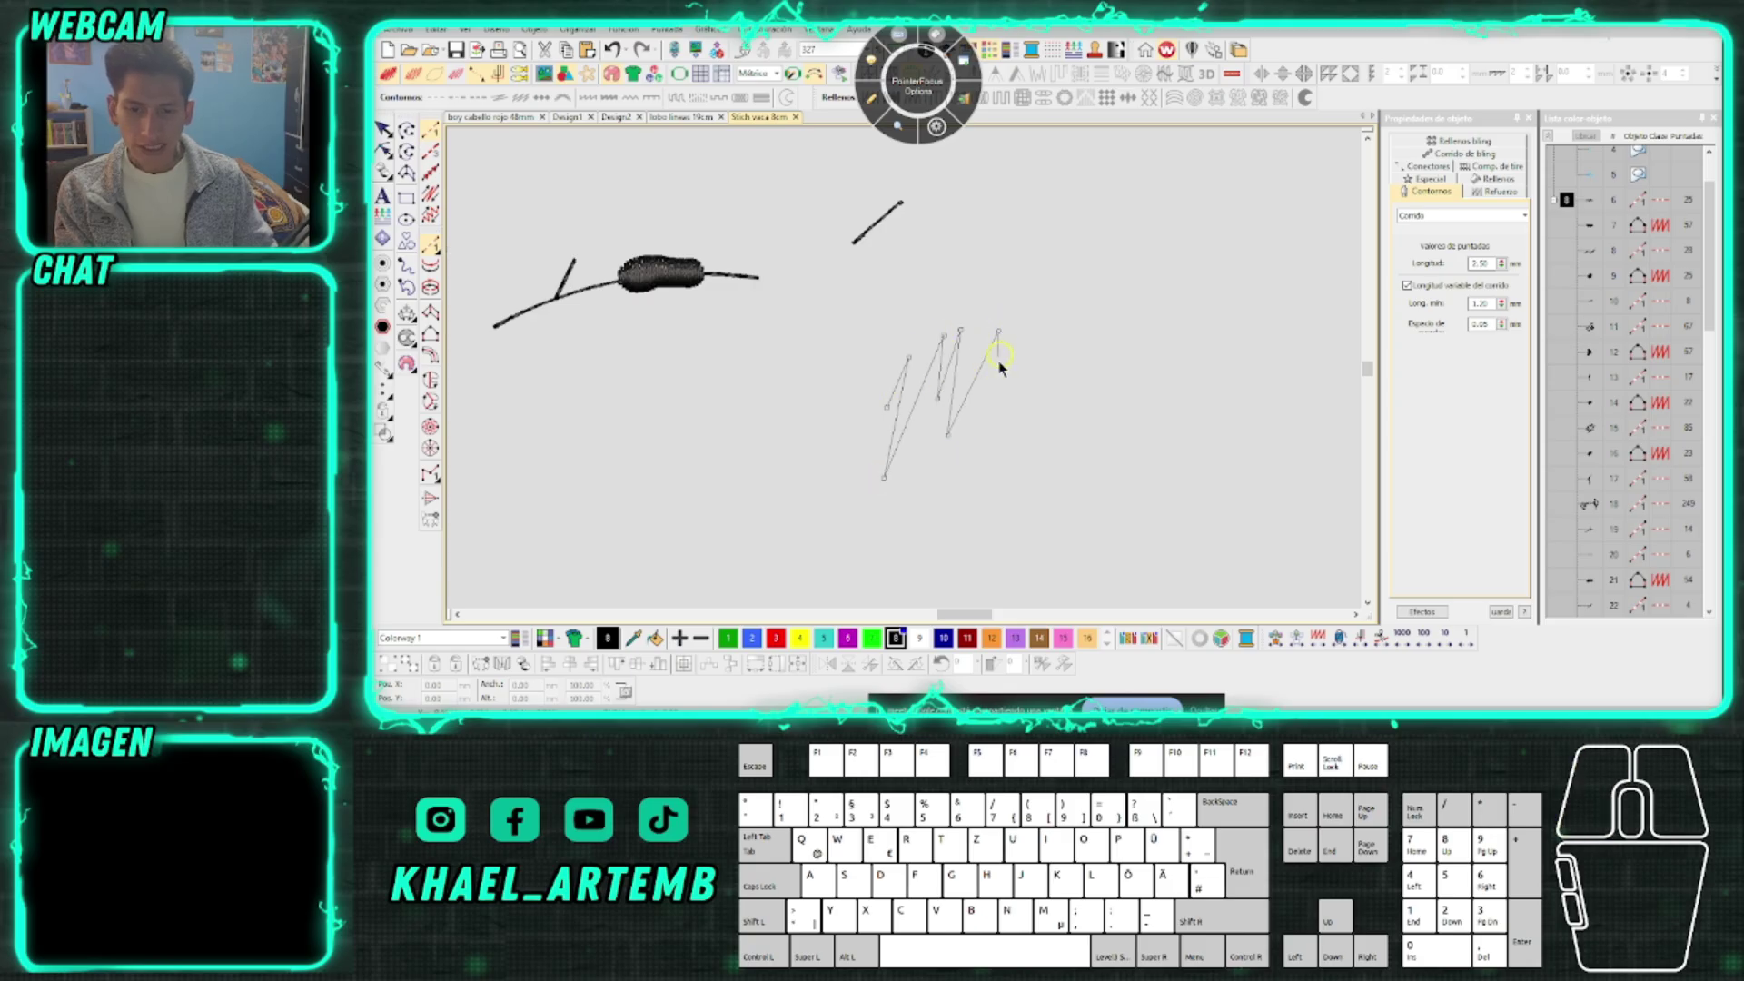
{"action": "left_click", "coordinate": [989, 393]}
{"action": "left_click", "coordinate": [1021, 341]}
{"action": "left_click", "coordinate": [1038, 406]}
{"action": "left_click", "coordinate": [1040, 452]}
{"action": "left_click", "coordinate": [1077, 327]}
{"action": "left_click", "coordinate": [1105, 332]}
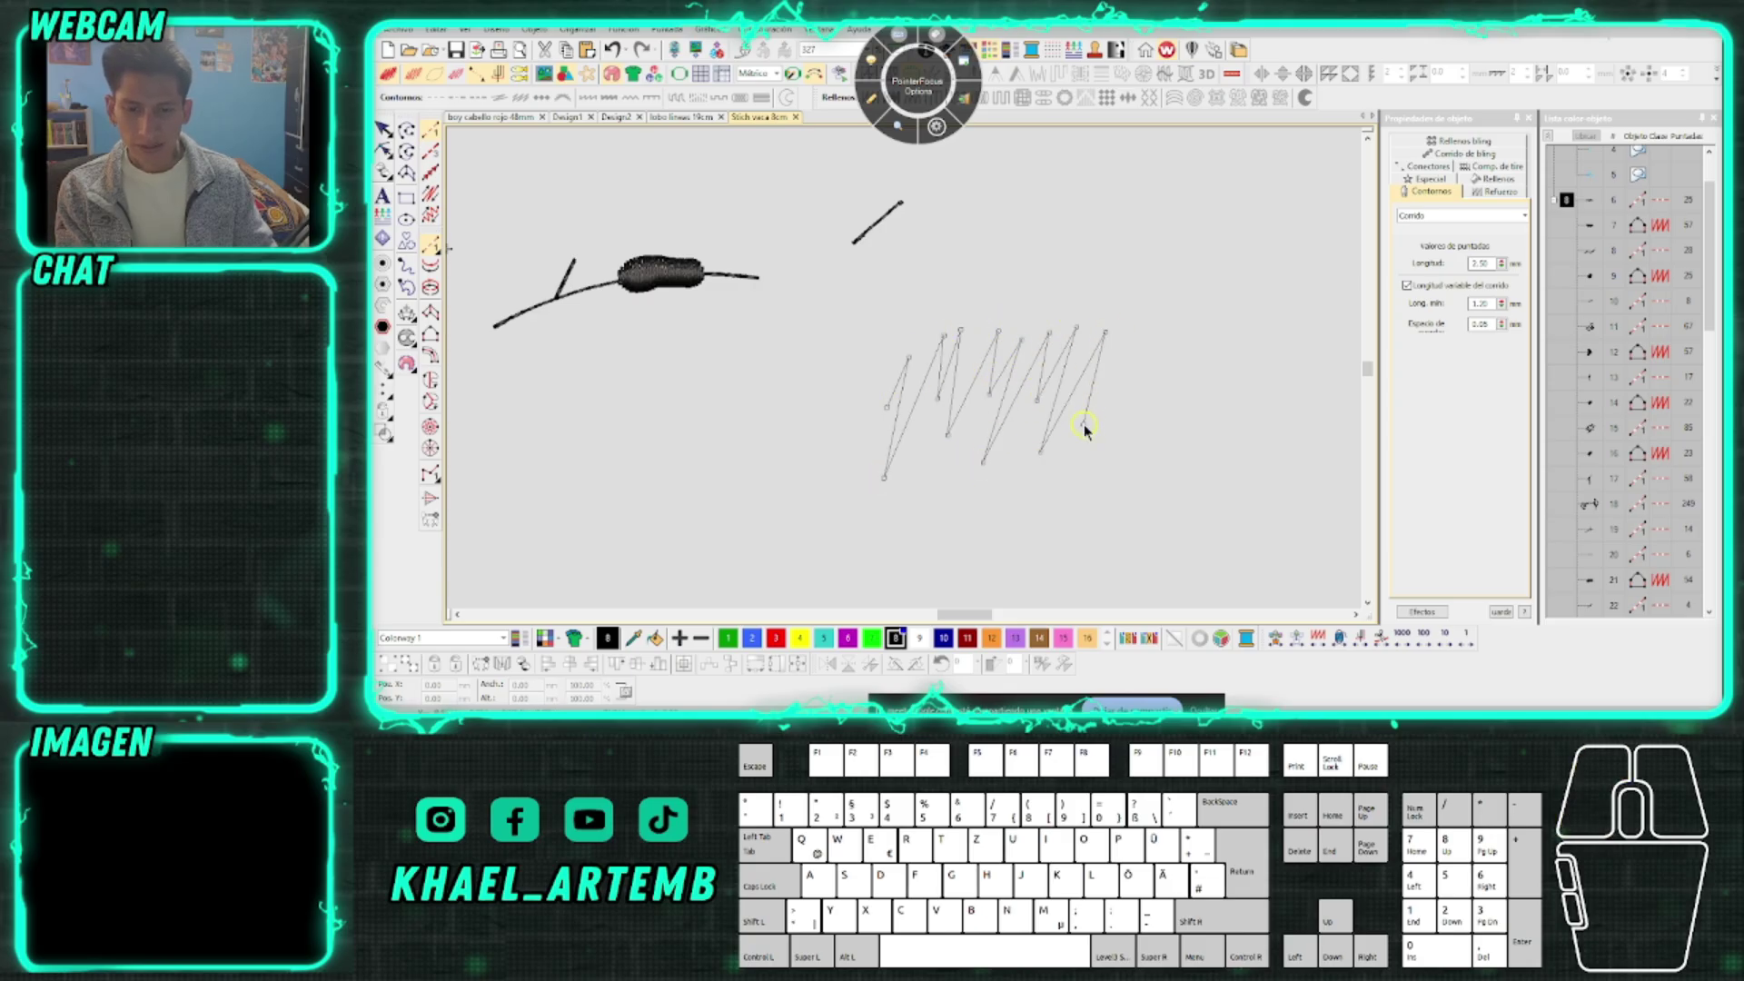
Continue the zigzag run line with curve points forming successively smaller waves, and finish the line
{"action": "right_click", "coordinate": [1127, 353]}
{"action": "right_click", "coordinate": [1164, 336]}
{"action": "right_click", "coordinate": [1131, 429]}
{"action": "right_click", "coordinate": [1172, 486]}
{"action": "right_click", "coordinate": [1193, 419]}
{"action": "right_click", "coordinate": [1231, 380]}
{"action": "right_click", "coordinate": [1275, 404]}
{"action": "right_click", "coordinate": [1238, 473]}
{"action": "scroll", "coordinate": [1290, 481], "scroll_direction": "up", "scroll_amount": 1}
{"action": "right_click", "coordinate": [895, 434]}
{"action": "right_click", "coordinate": [928, 350]}
{"action": "right_click", "coordinate": [977, 361]}
{"action": "right_click", "coordinate": [947, 443]}
{"action": "right_click", "coordinate": [1006, 410]}
{"action": "right_click", "coordinate": [1024, 384]}
{"action": "right_click", "coordinate": [1061, 416]}
{"action": "key", "text": "Return"}
{"action": "scroll", "coordinate": [1032, 400], "scroll_direction": "down", "scroll_amount": 1}
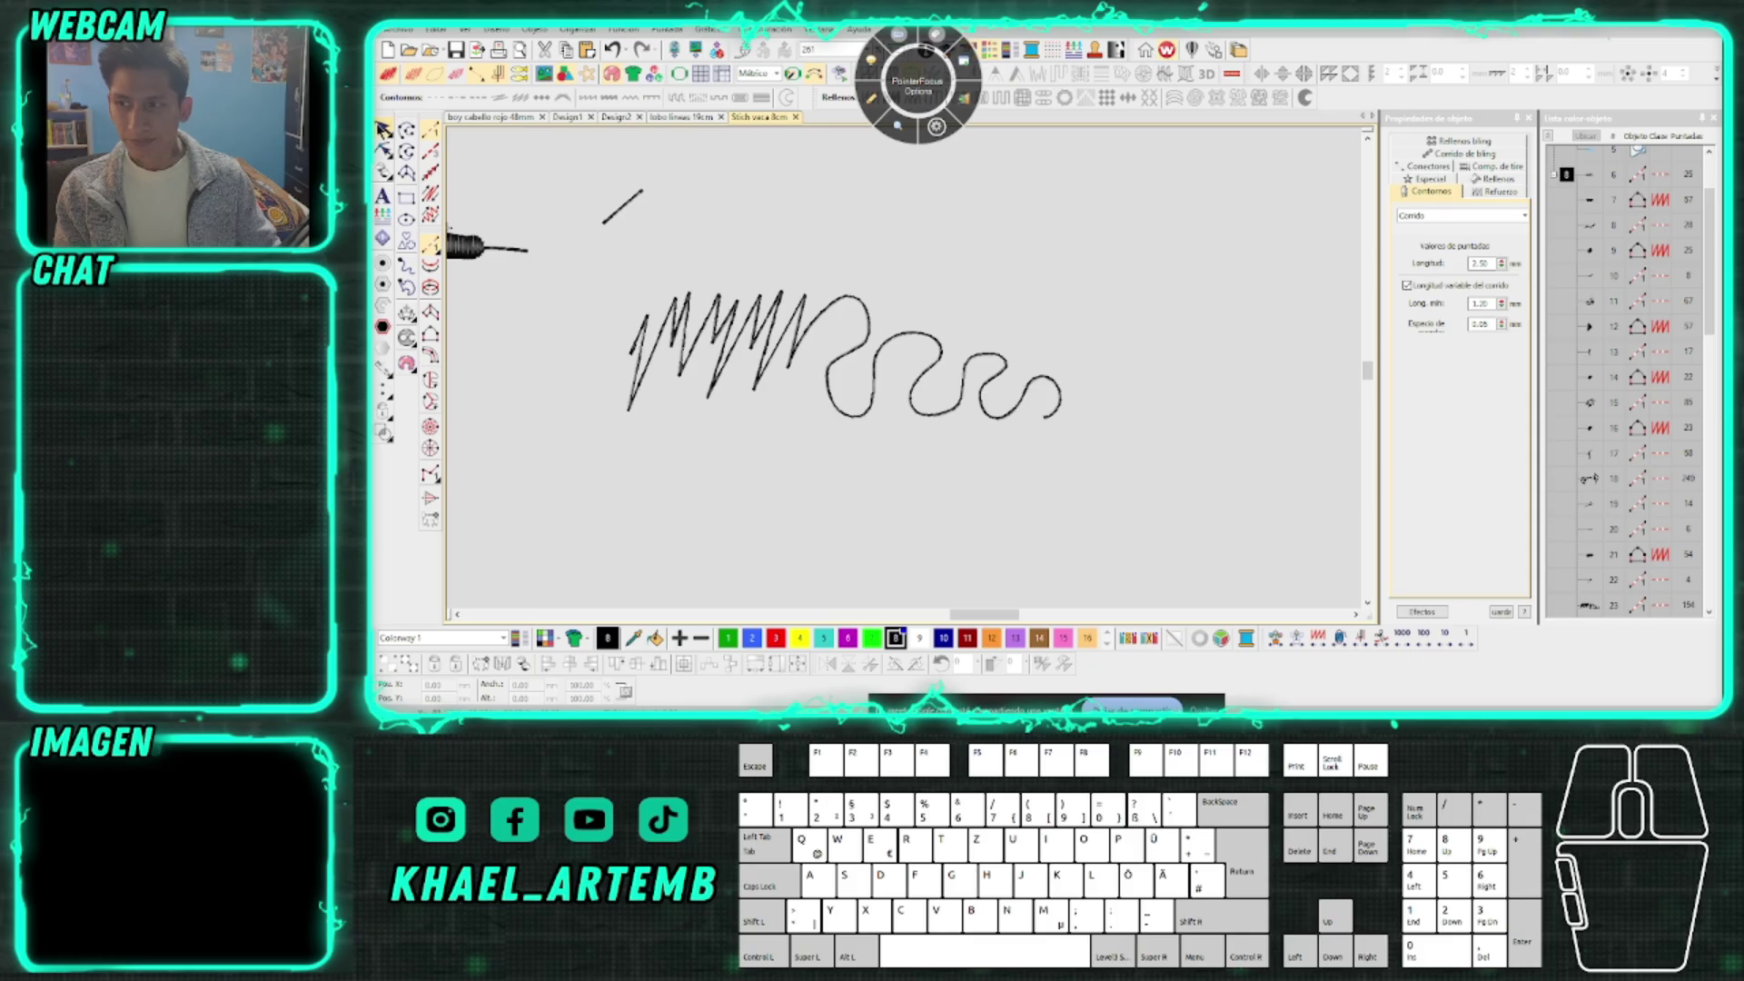
Select the zigzag and wave run line and reshape it by moving corner points at its first peaks and valley
{"action": "left_click", "coordinate": [383, 131]}
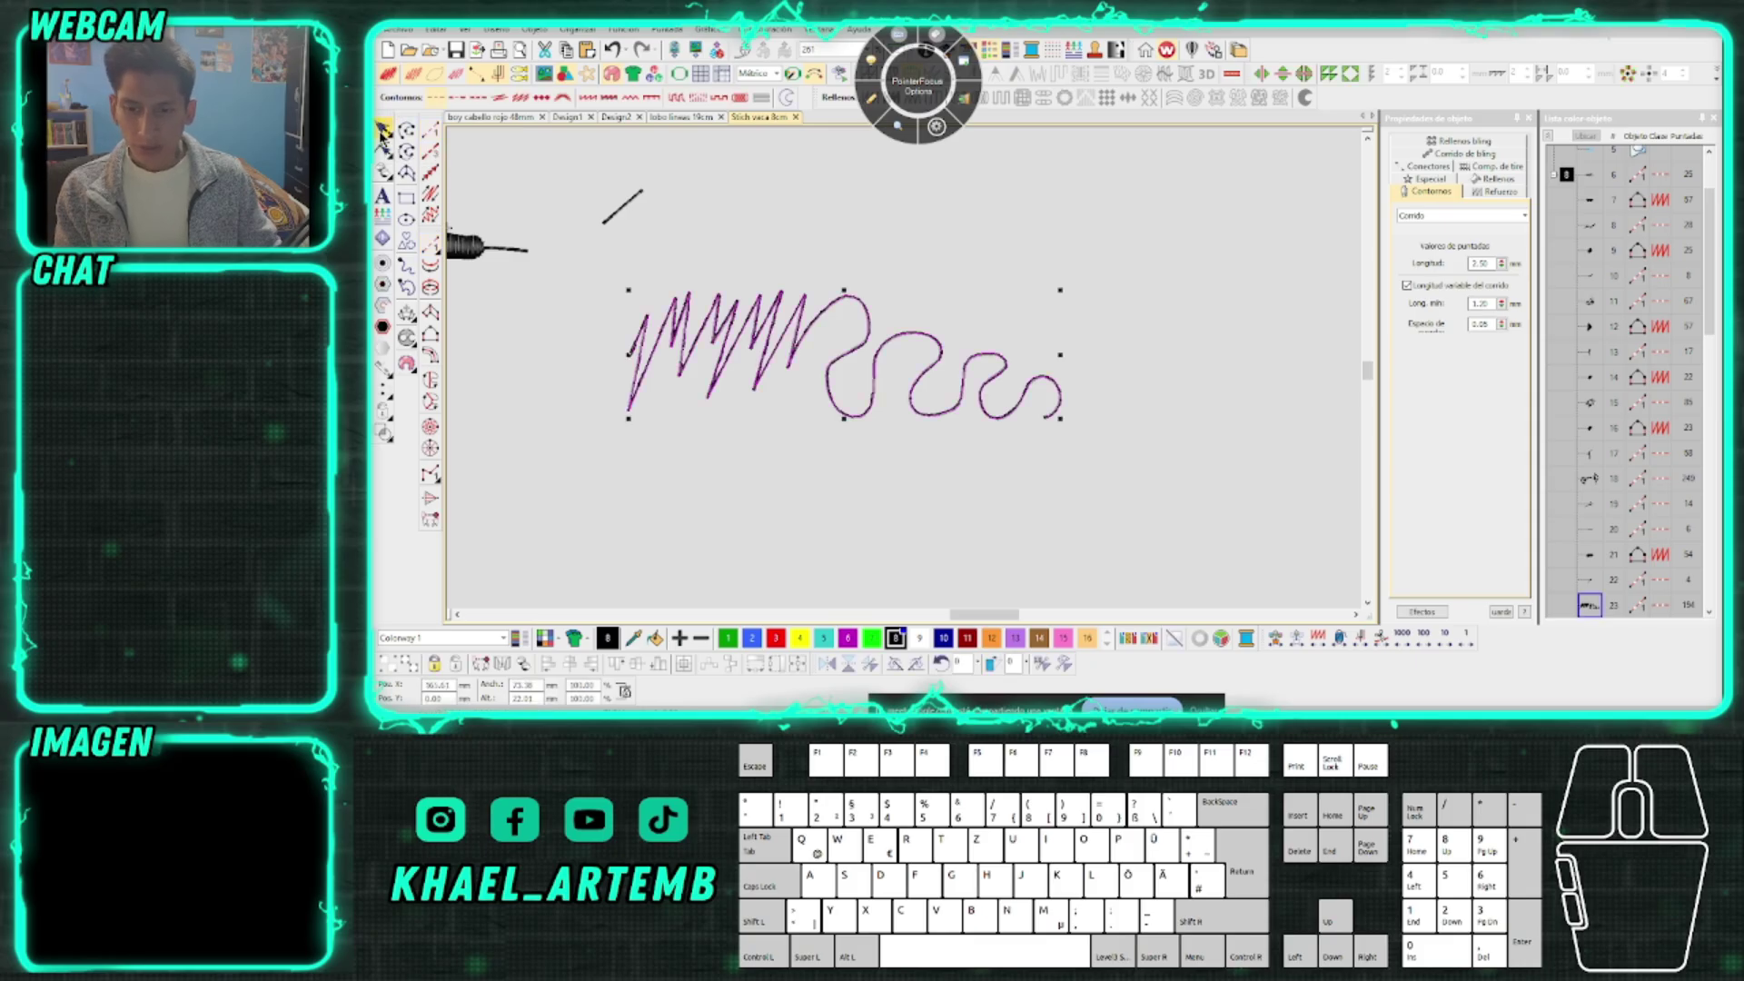
{"action": "scroll", "coordinate": [878, 349], "scroll_direction": "up", "scroll_amount": 3}
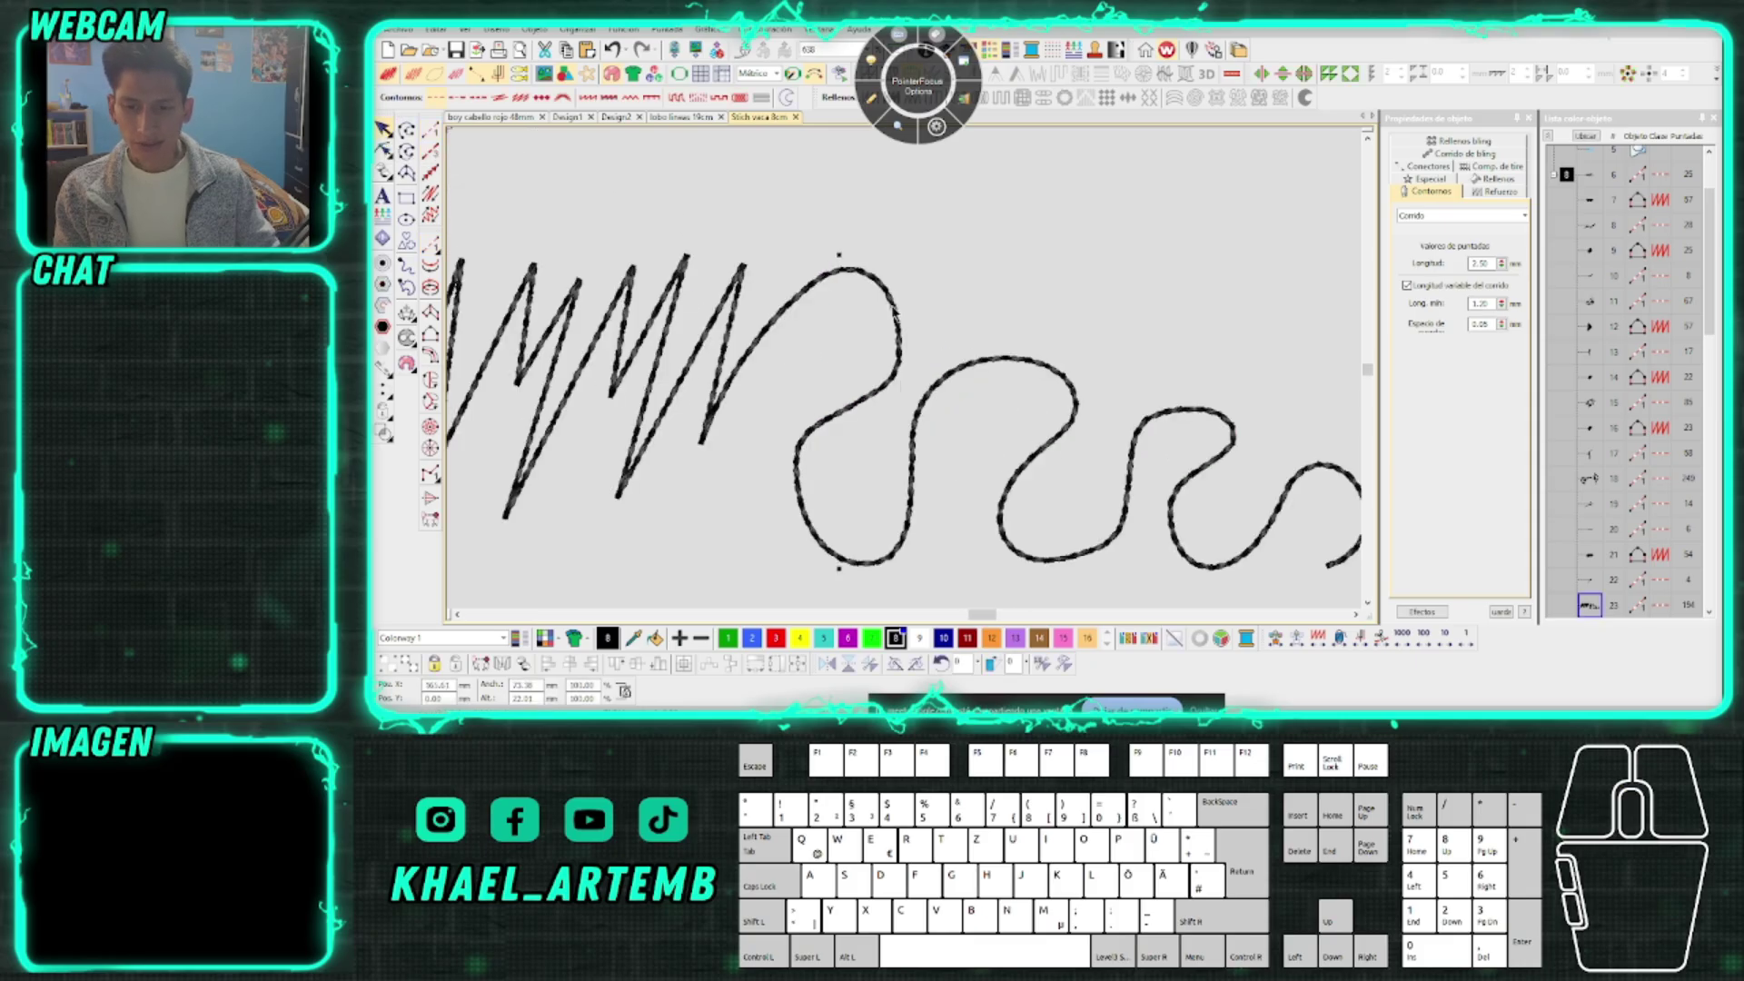
{"action": "scroll", "coordinate": [895, 313], "scroll_direction": "down", "scroll_amount": 3}
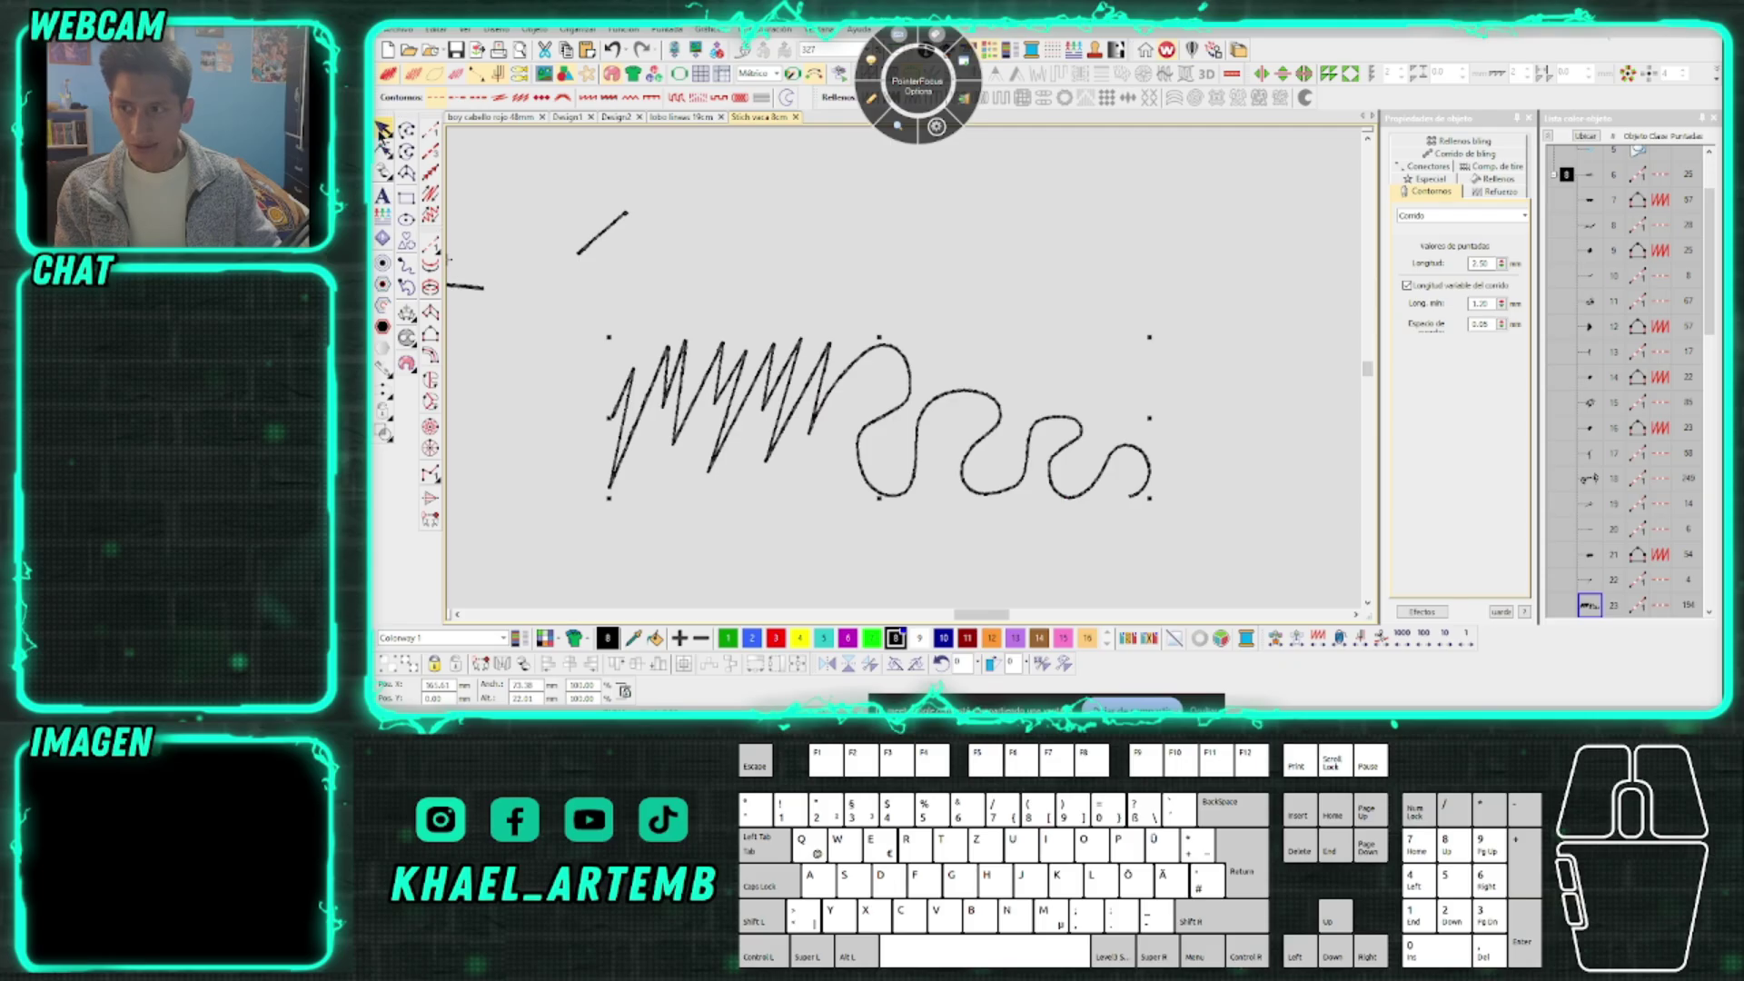
{"action": "key", "text": "h"}
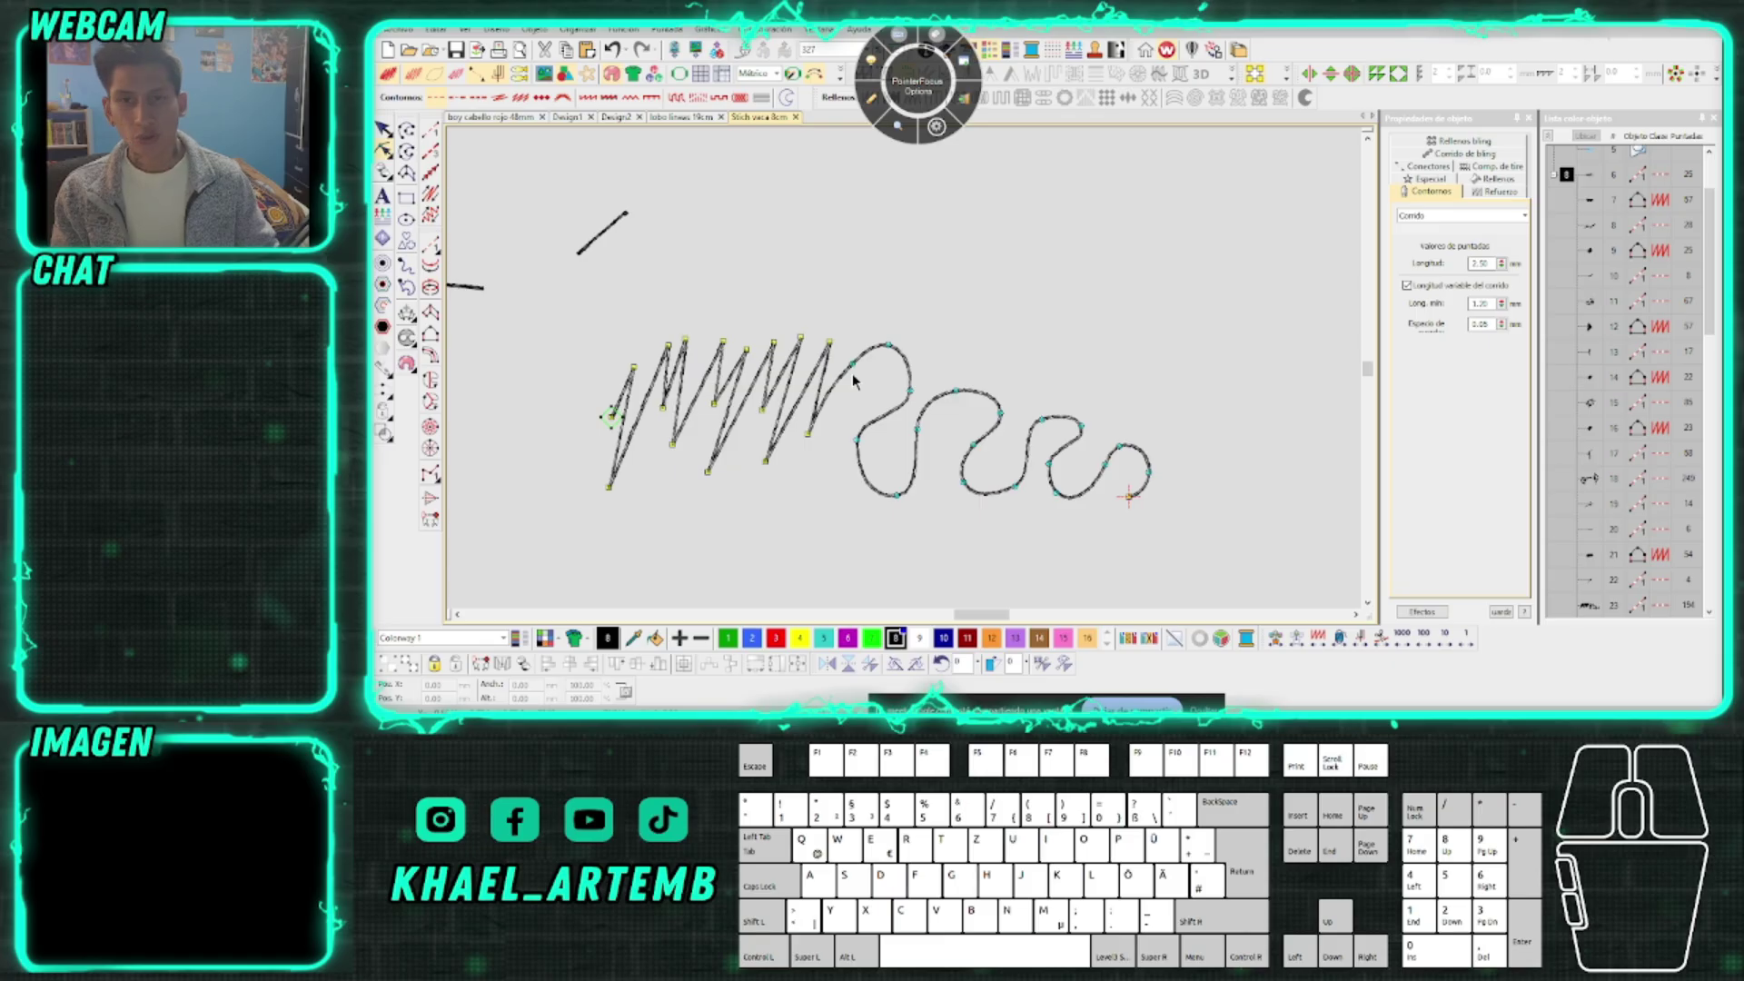
{"action": "left_click", "coordinate": [637, 367]}
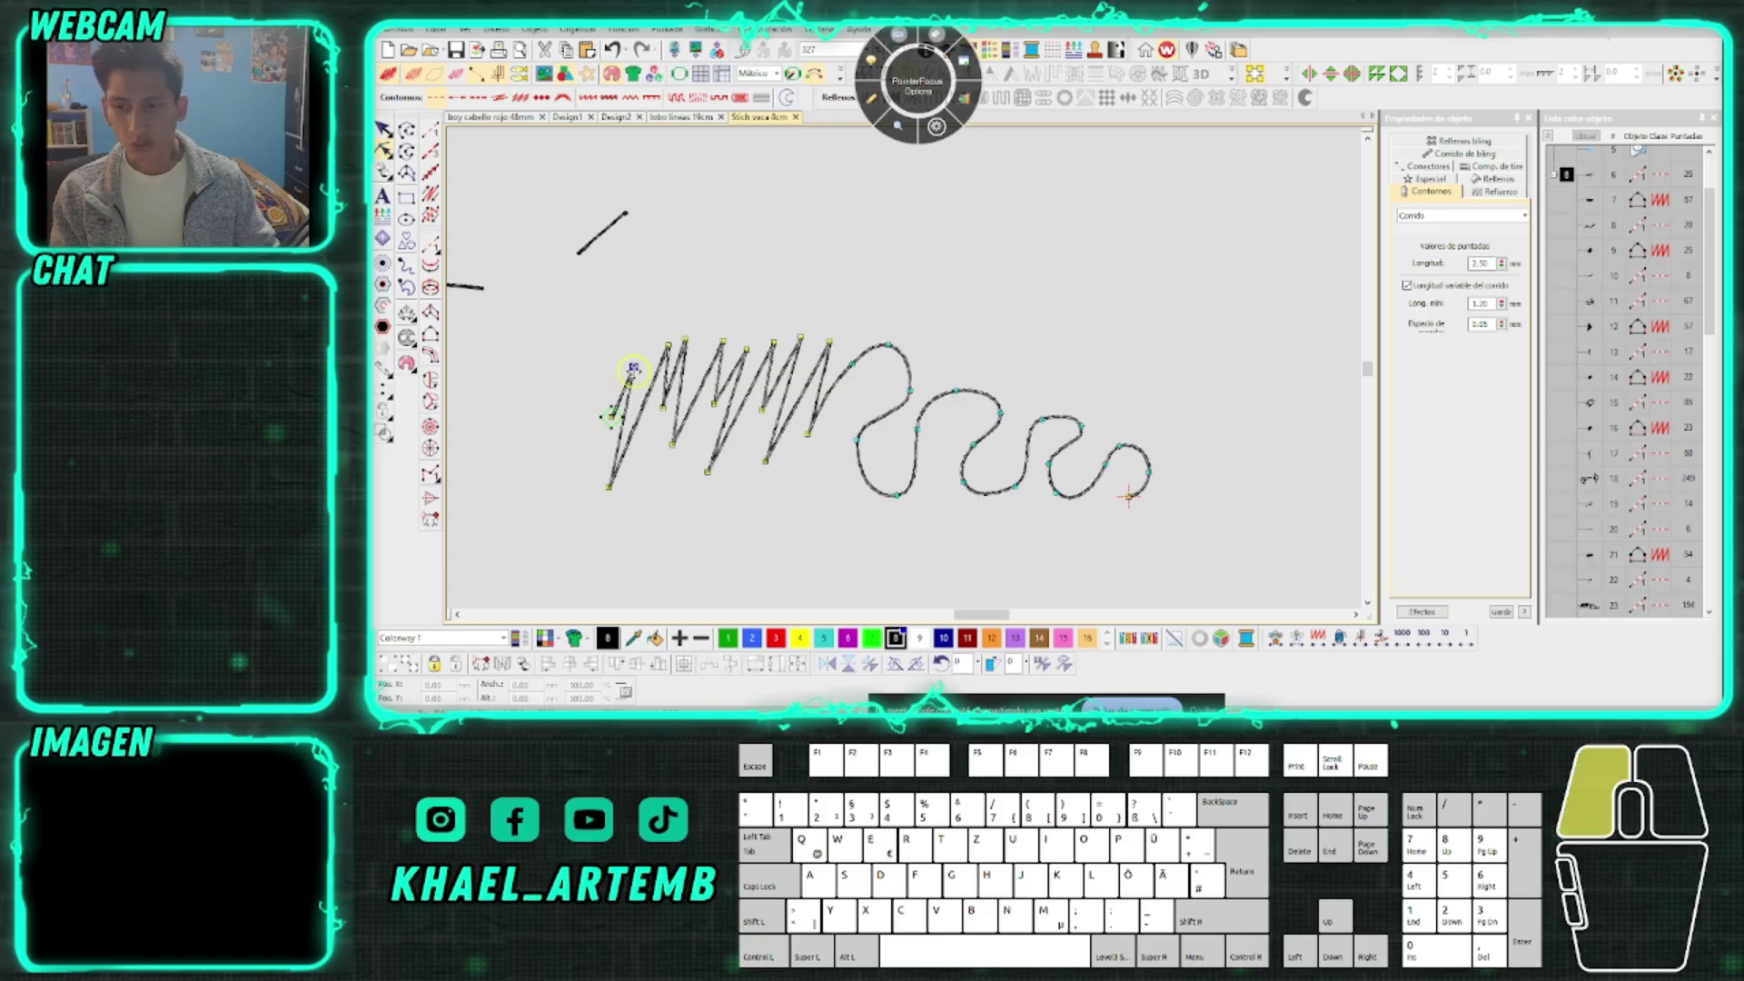
{"action": "left_click_drag", "start_coordinate": [639, 366], "coordinate": [657, 423]}
{"action": "left_click", "coordinate": [691, 350]}
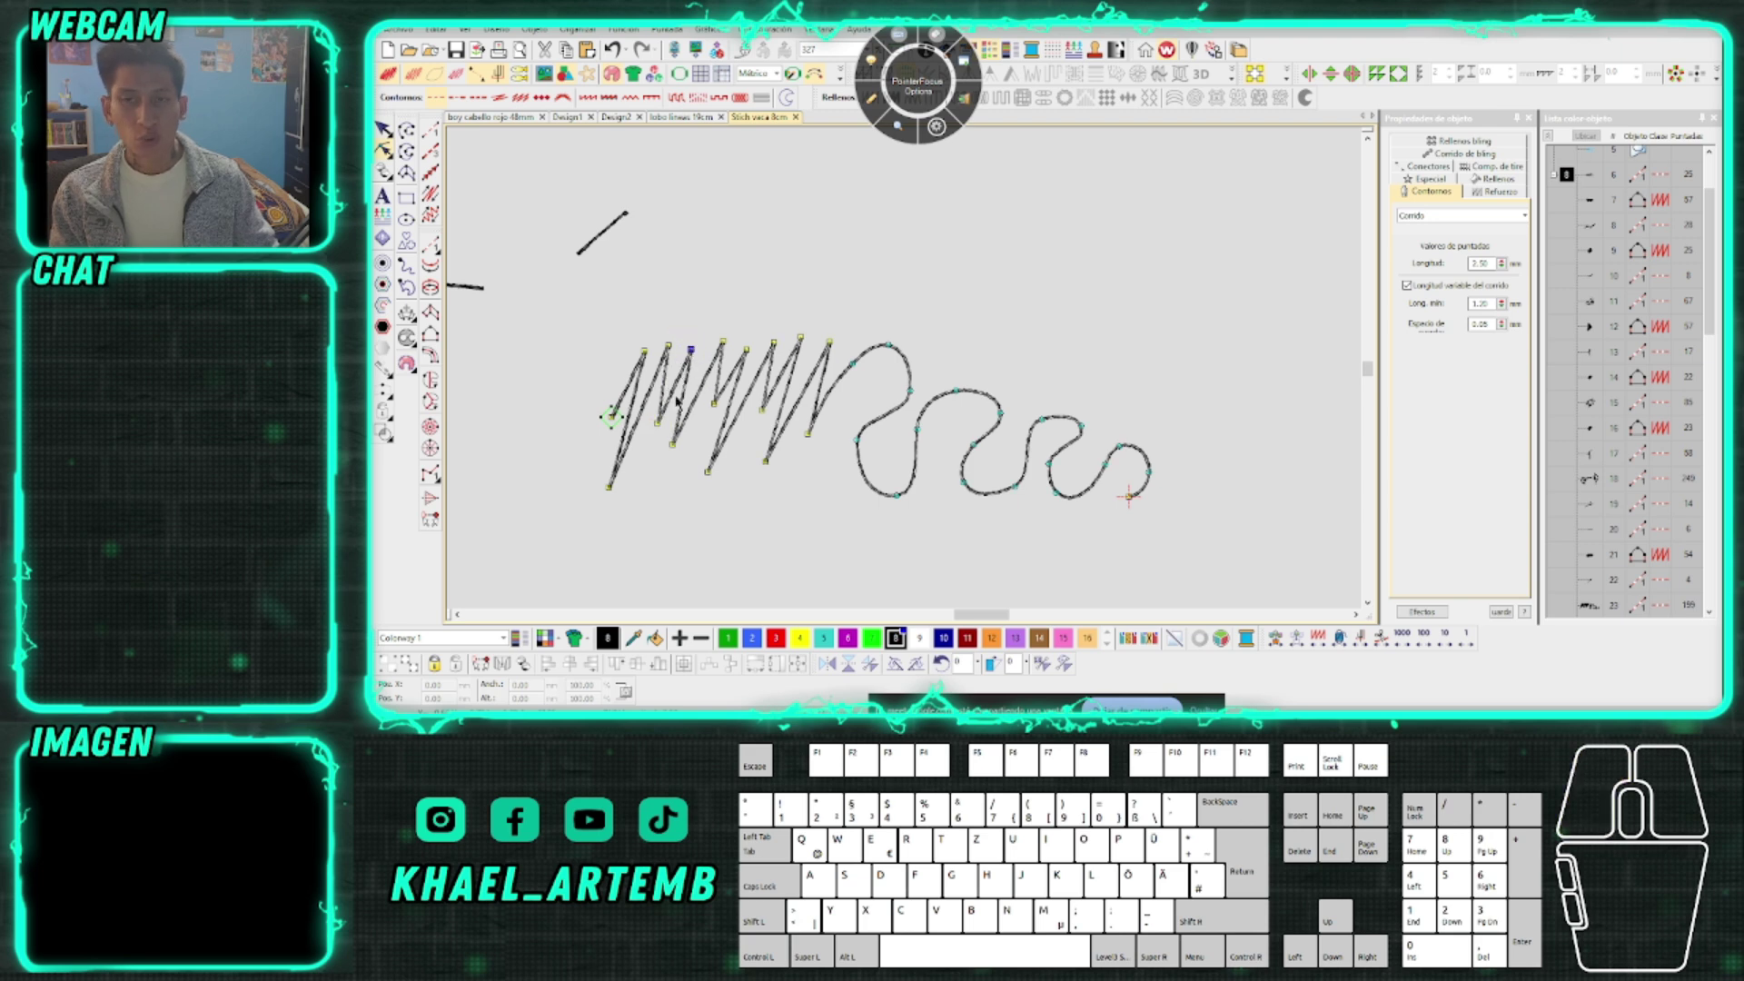
{"action": "left_click", "coordinate": [783, 315]}
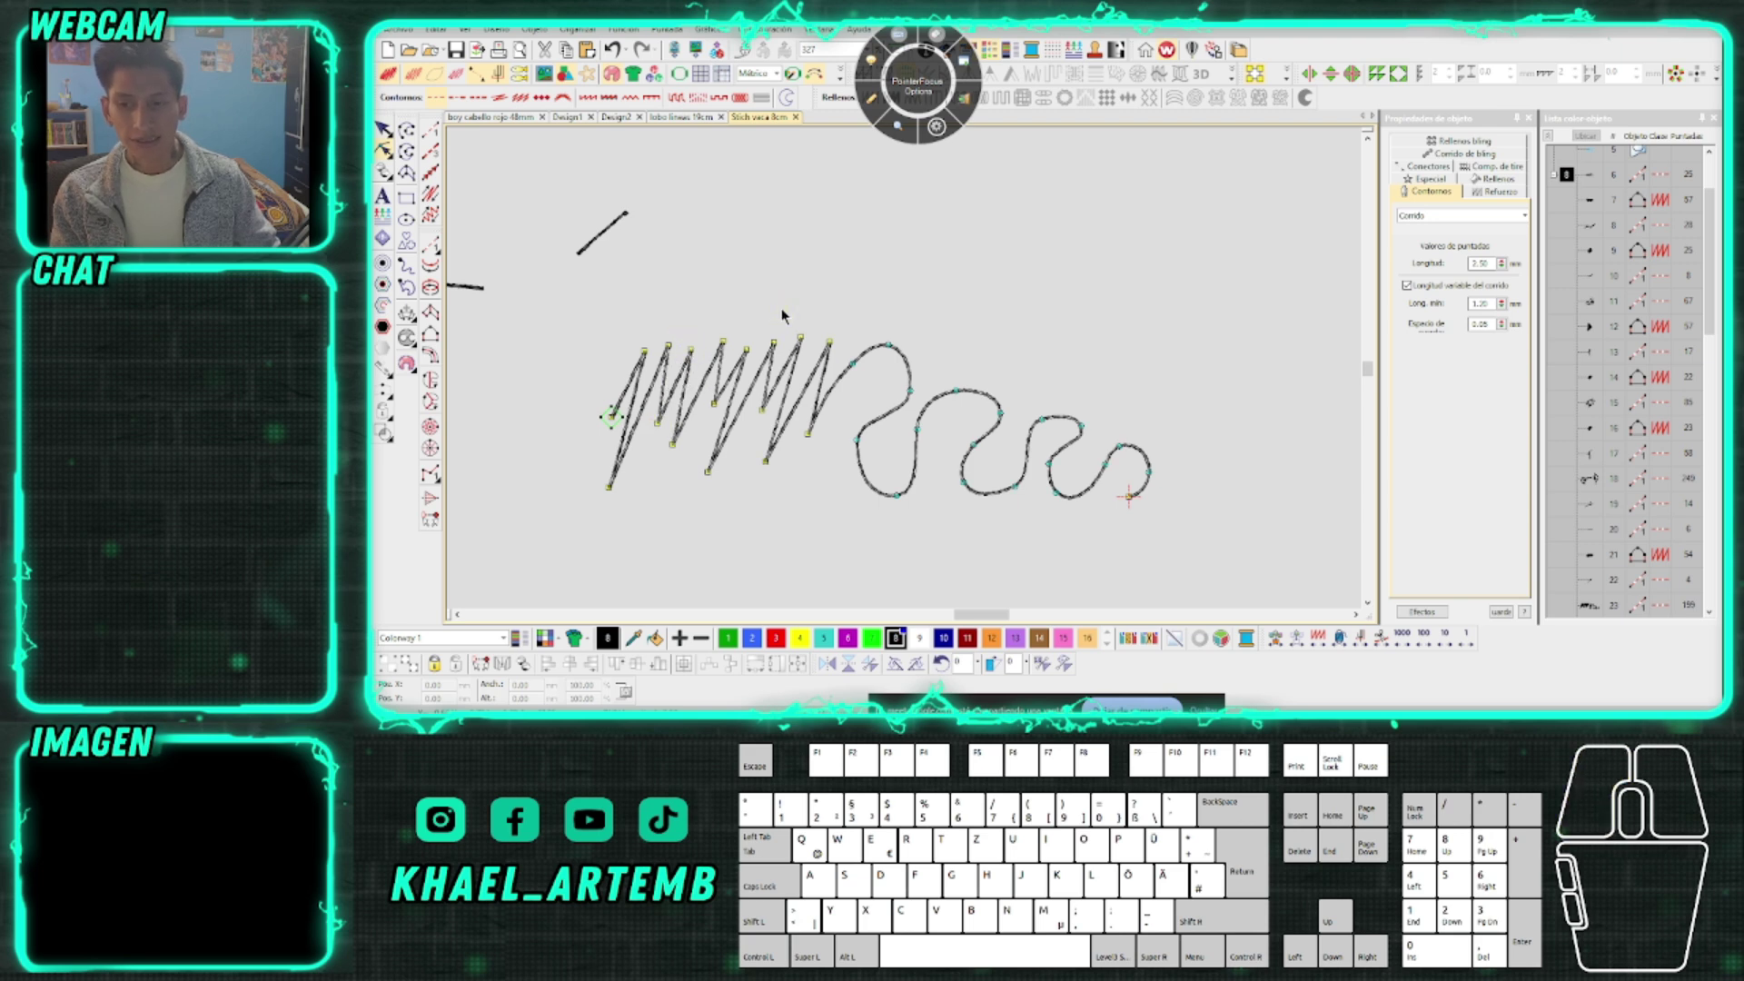
{"action": "scroll", "coordinate": [908, 375], "scroll_direction": "up", "scroll_amount": 1}
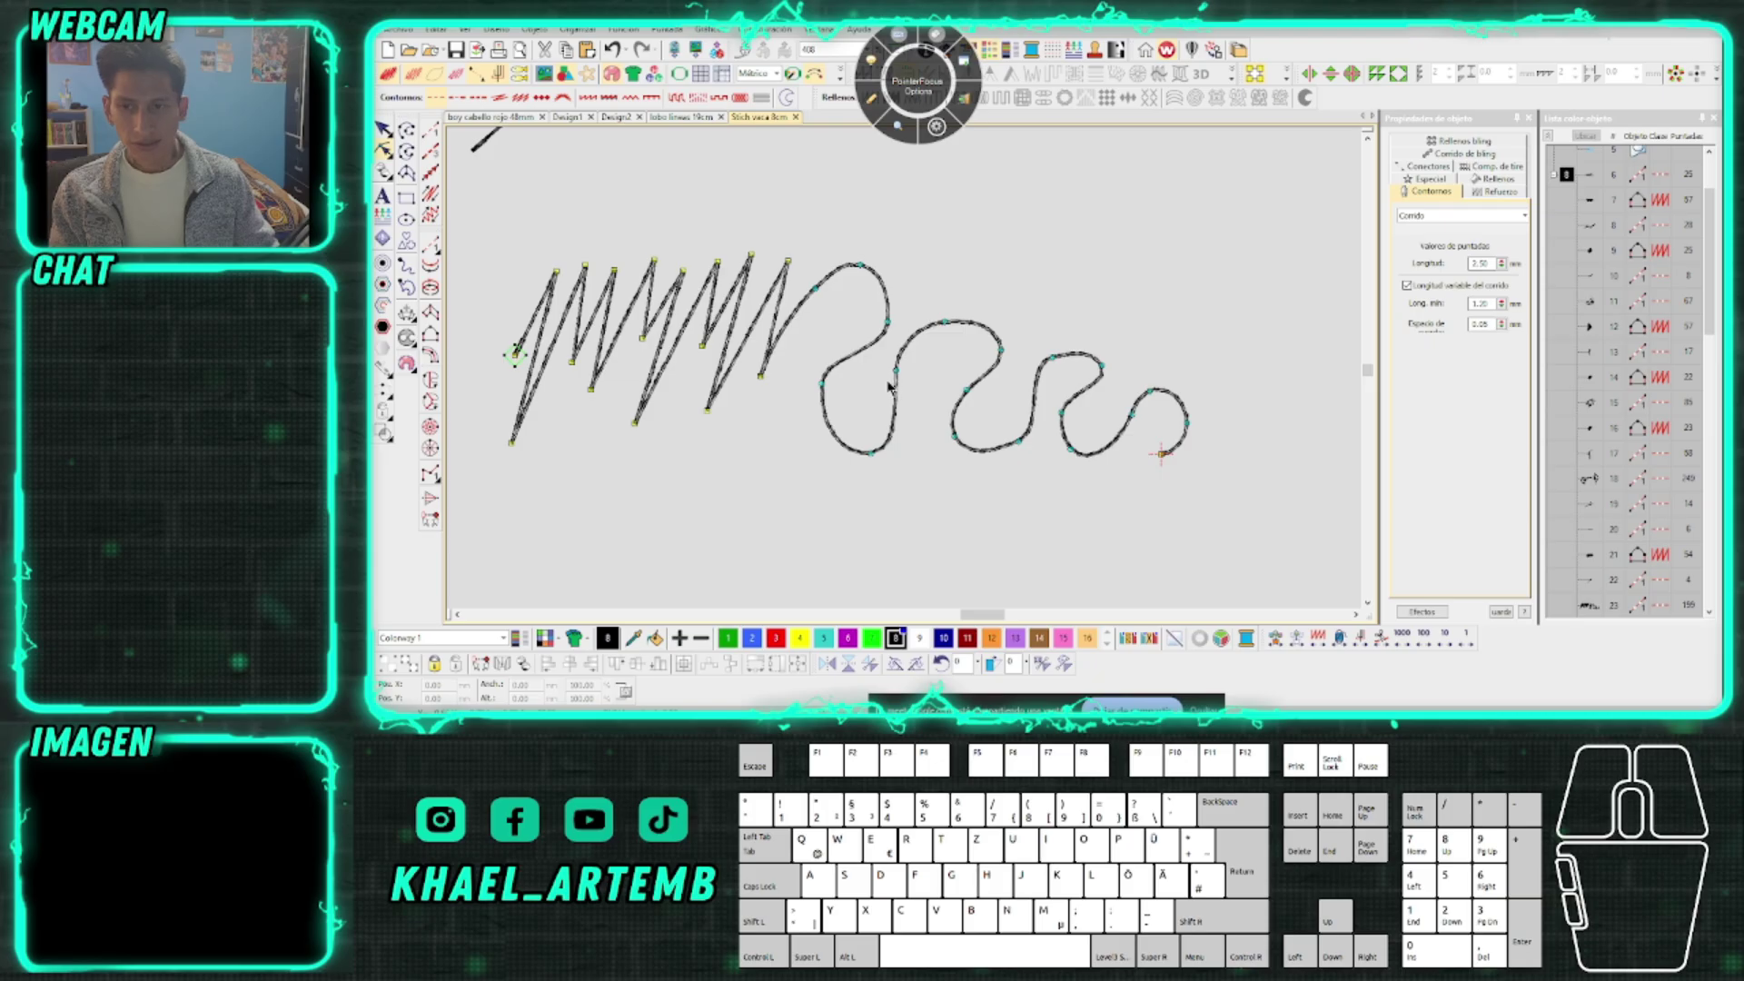
Draw a closed outline beside the wavy run line, combining straight-sided points with a rounded lobe made from curve points
{"action": "scroll", "coordinate": [875, 379], "scroll_direction": "down", "scroll_amount": 1}
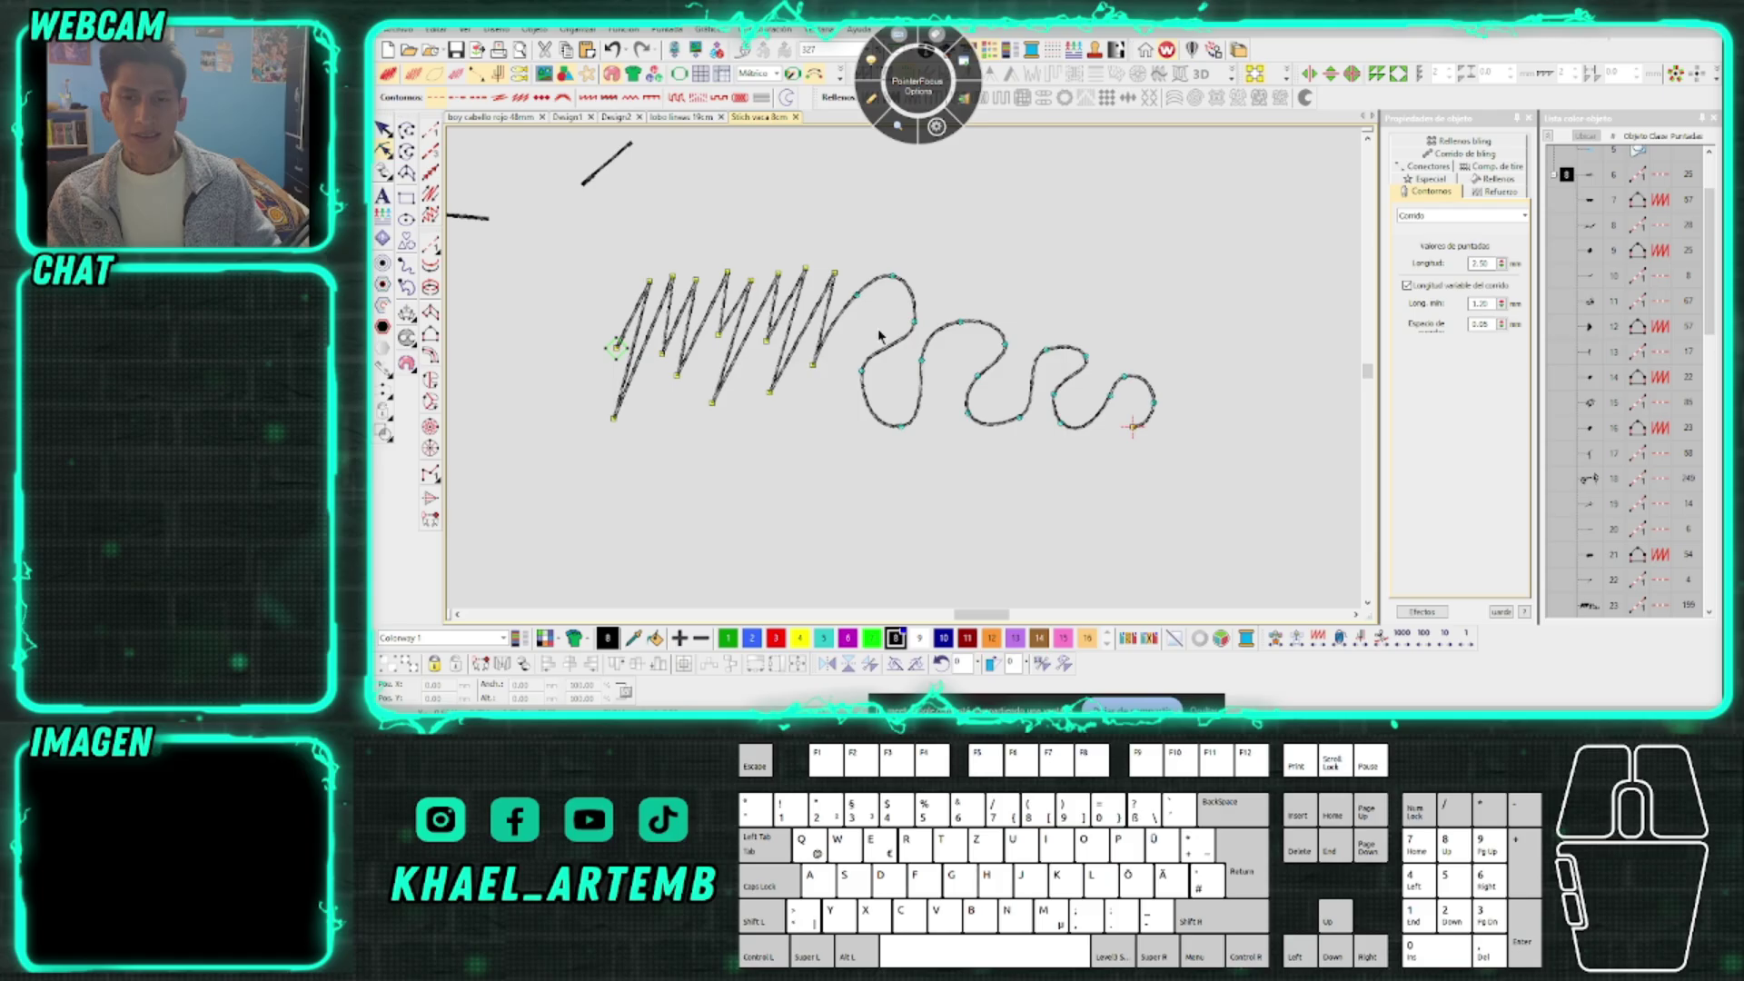
{"action": "key", "text": "Escape"}
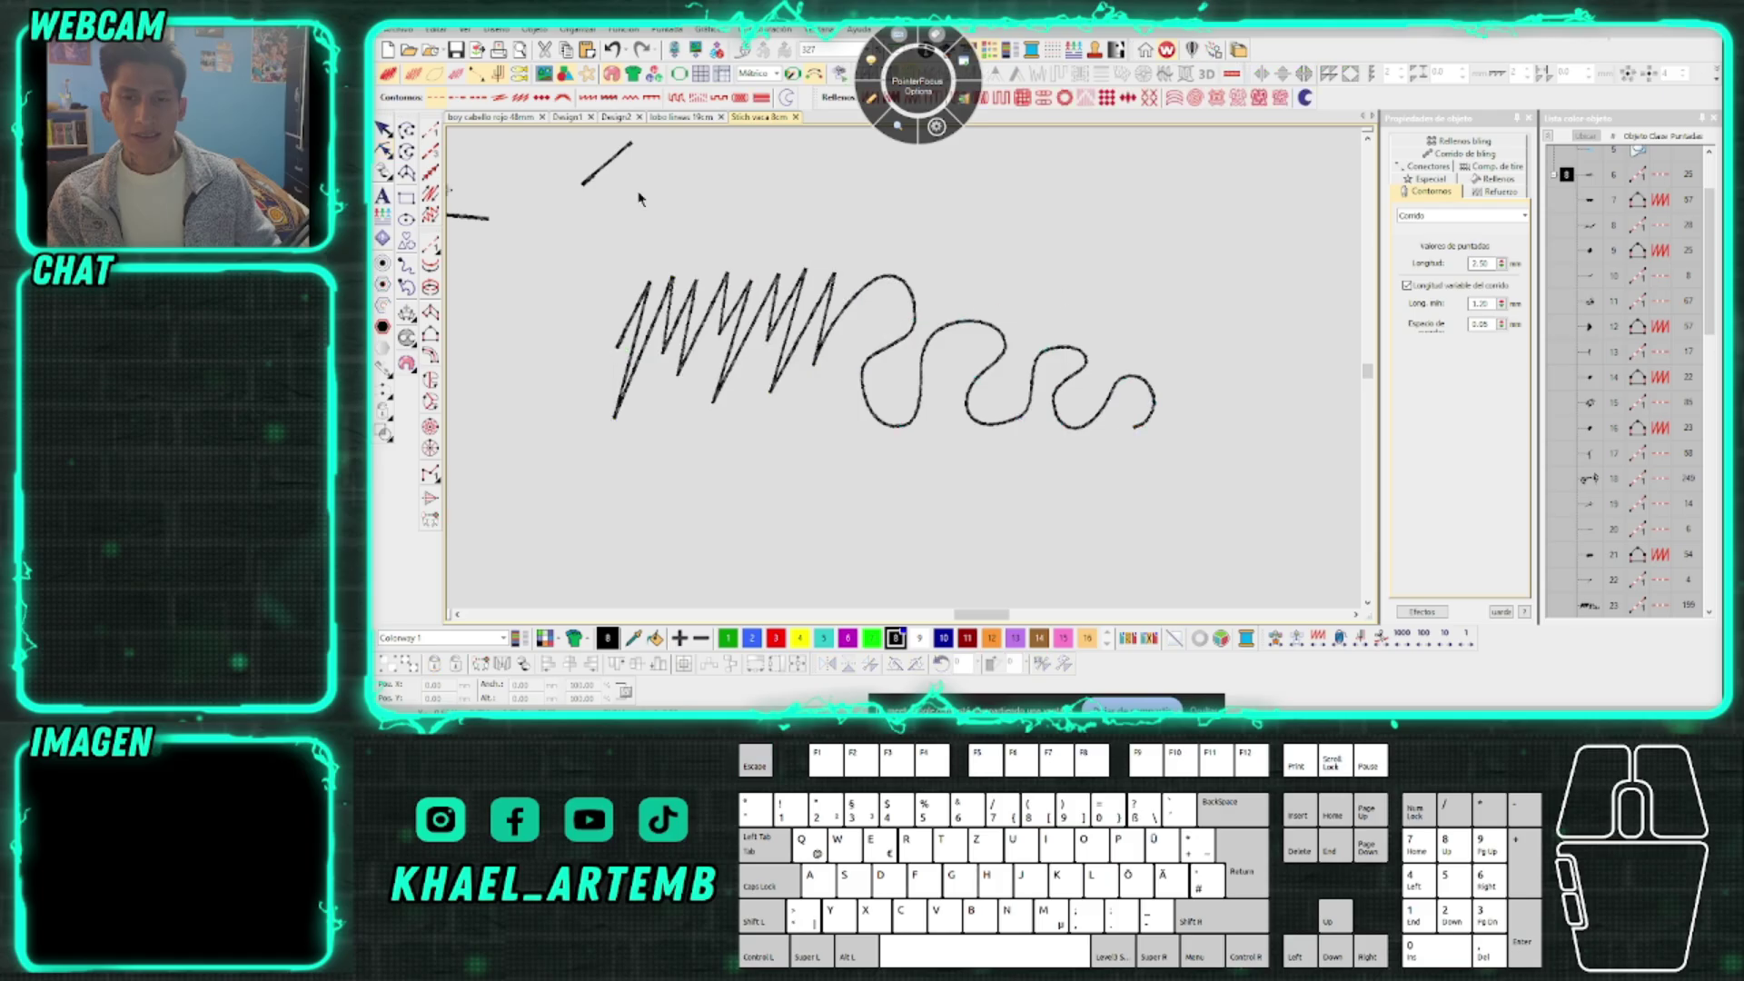
{"action": "left_click", "coordinate": [406, 133]}
{"action": "scroll", "coordinate": [1251, 283], "scroll_direction": "up", "scroll_amount": 1}
{"action": "scroll", "coordinate": [907, 372], "scroll_direction": "up", "scroll_amount": 1}
{"action": "left_click", "coordinate": [918, 373]}
{"action": "left_click", "coordinate": [861, 358]}
{"action": "left_click", "coordinate": [906, 356]}
{"action": "left_click", "coordinate": [897, 285]}
{"action": "left_click", "coordinate": [921, 342]}
{"action": "left_click", "coordinate": [942, 373]}
{"action": "scroll", "coordinate": [935, 391], "scroll_direction": "up", "scroll_amount": 1}
{"action": "left_click", "coordinate": [916, 425]}
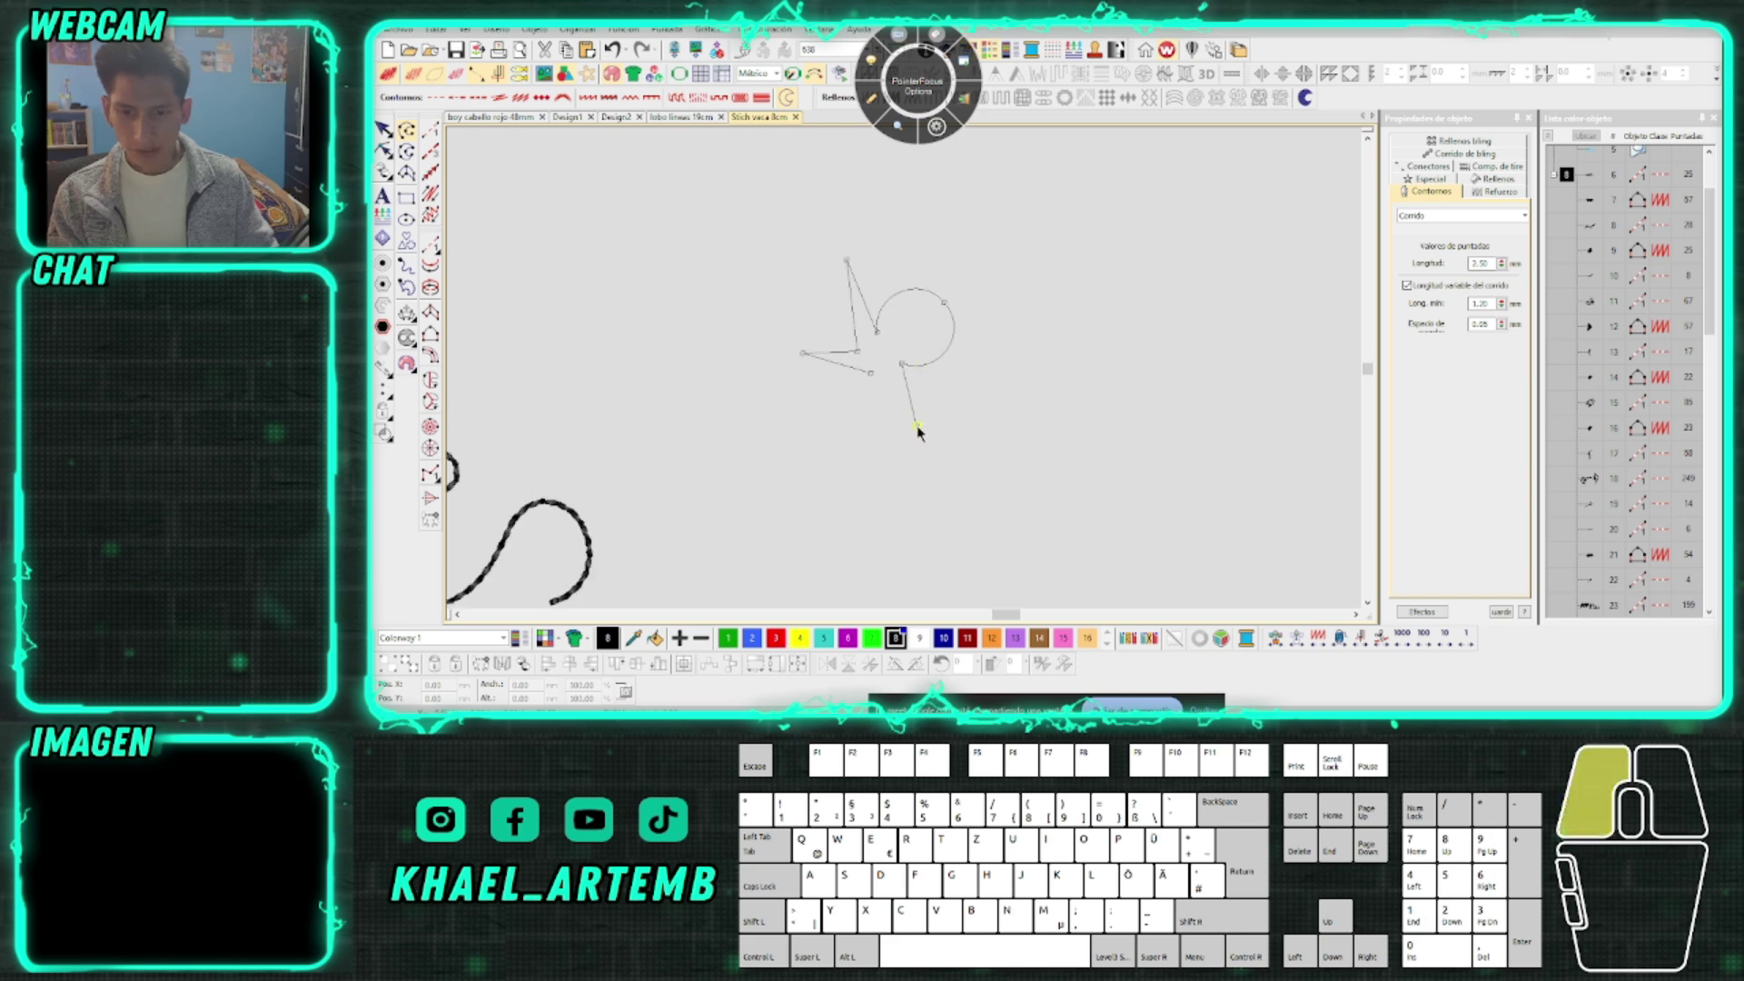
{"action": "left_click", "coordinate": [874, 371]}
{"action": "key", "text": "Return"}
Trace the outline with a run line, using corner points at the tips and curve points around the lobe, and show its reshape nodes
{"action": "scroll", "coordinate": [885, 358], "scroll_direction": "up", "scroll_amount": 2}
{"action": "left_click", "coordinate": [430, 130]}
{"action": "left_click", "coordinate": [876, 400]}
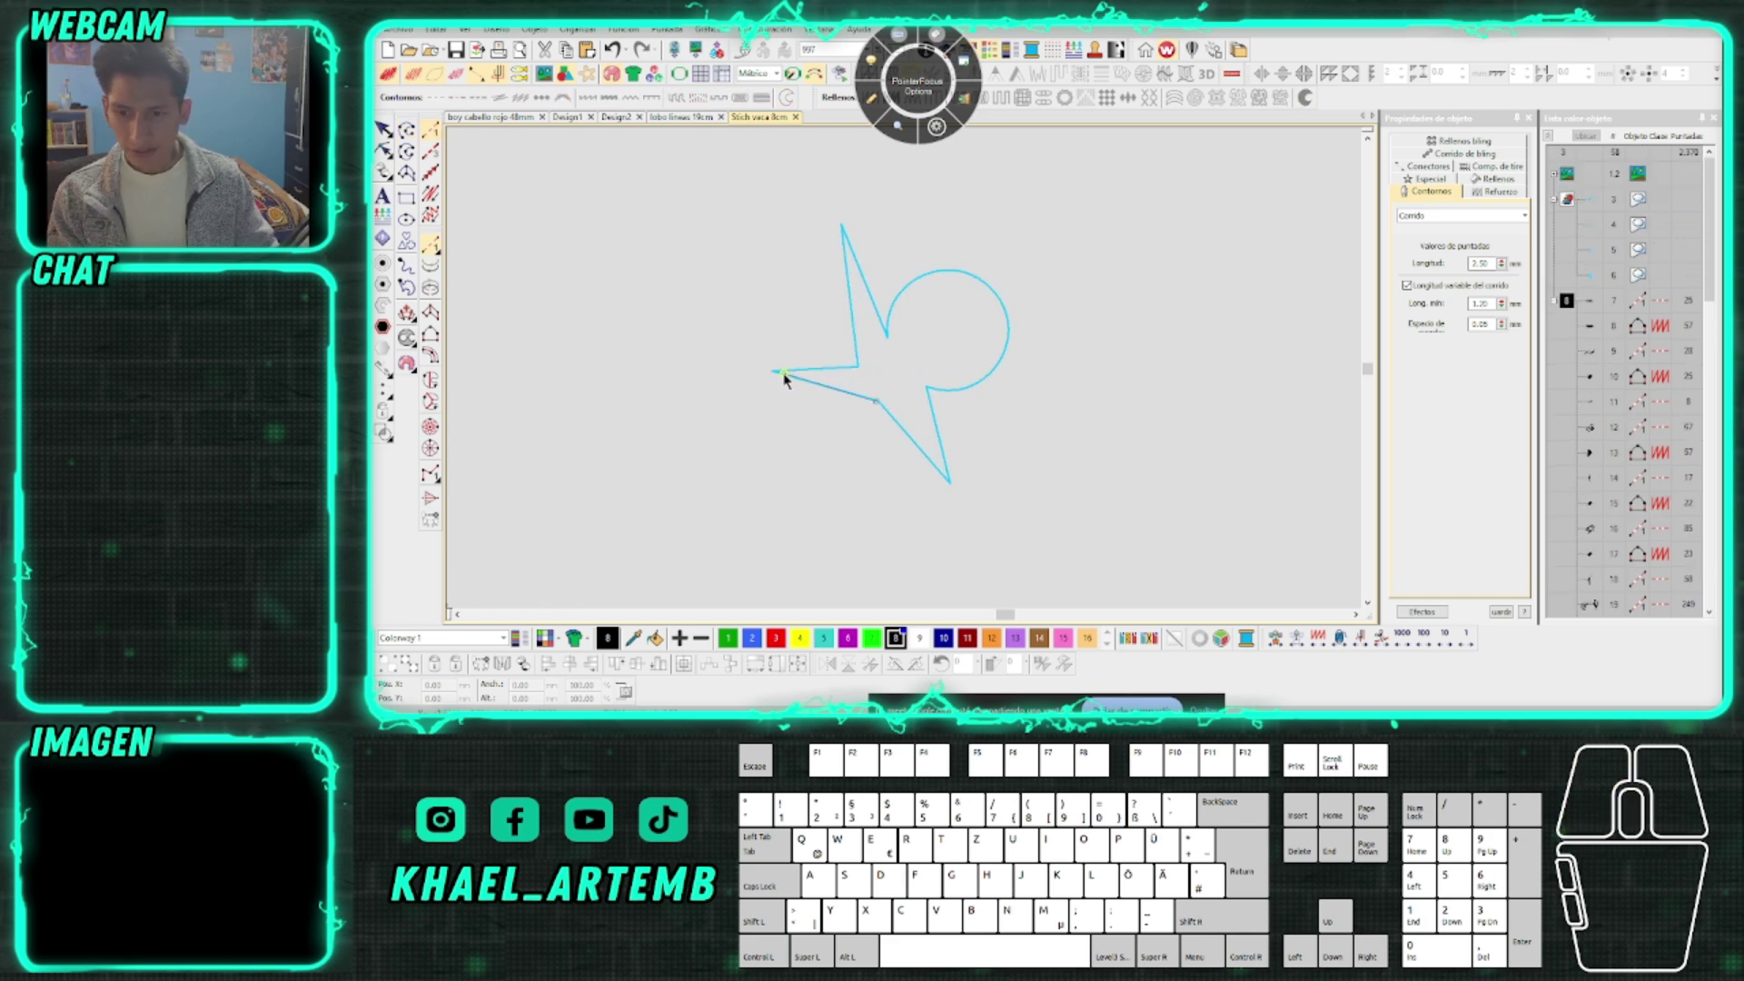
{"action": "left_click", "coordinate": [856, 369]}
{"action": "left_click", "coordinate": [844, 234]}
{"action": "left_click", "coordinate": [904, 302]}
{"action": "right_click", "coordinate": [912, 283]}
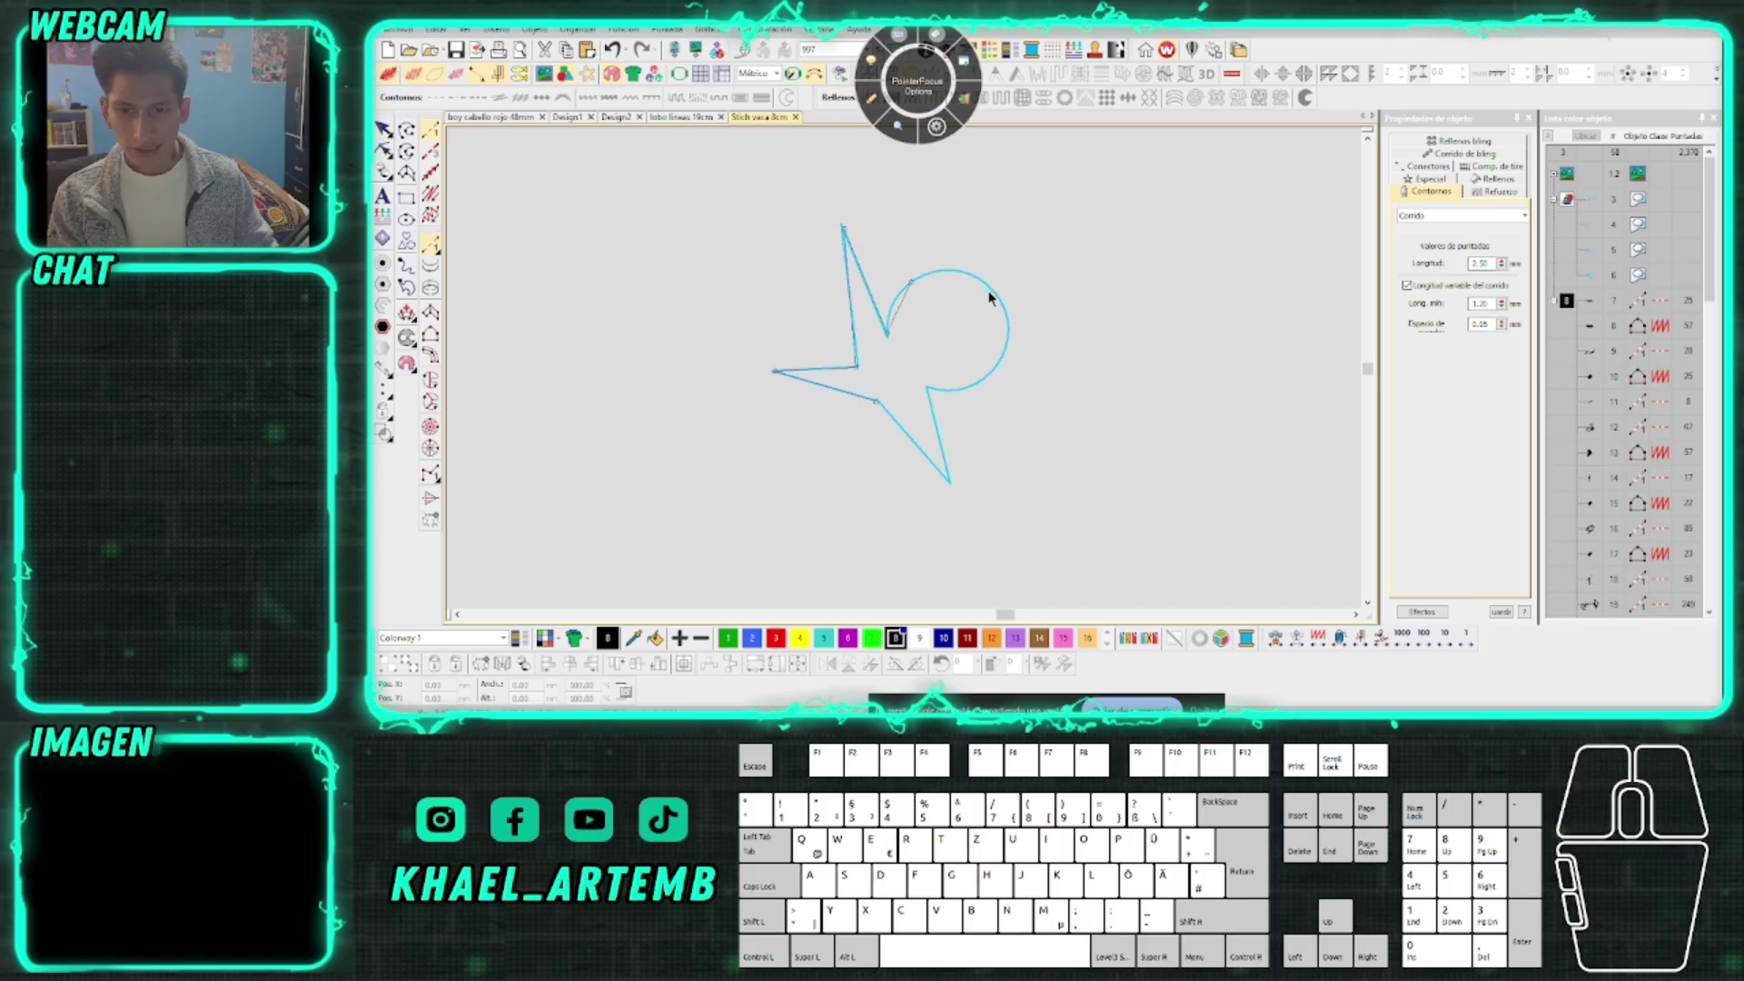
{"action": "right_click", "coordinate": [1002, 367]}
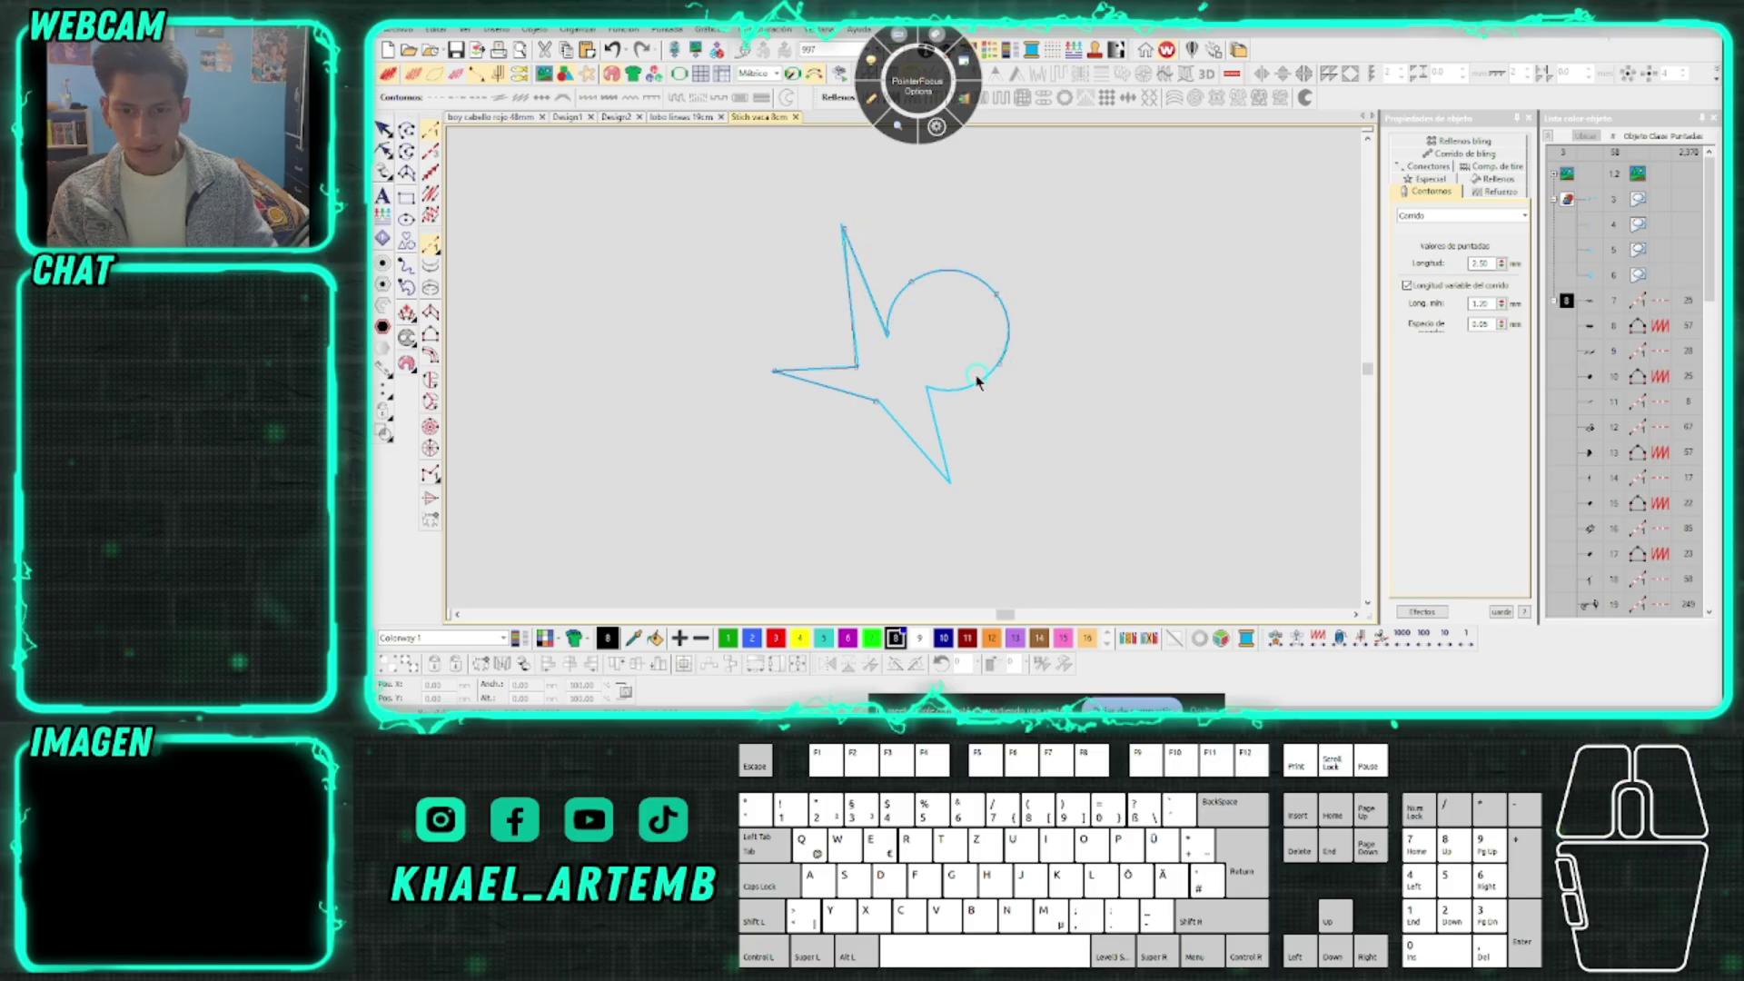
{"action": "left_click", "coordinate": [927, 391]}
{"action": "left_click", "coordinate": [949, 481]}
{"action": "key", "text": "Return"}
{"action": "key", "text": "h"}
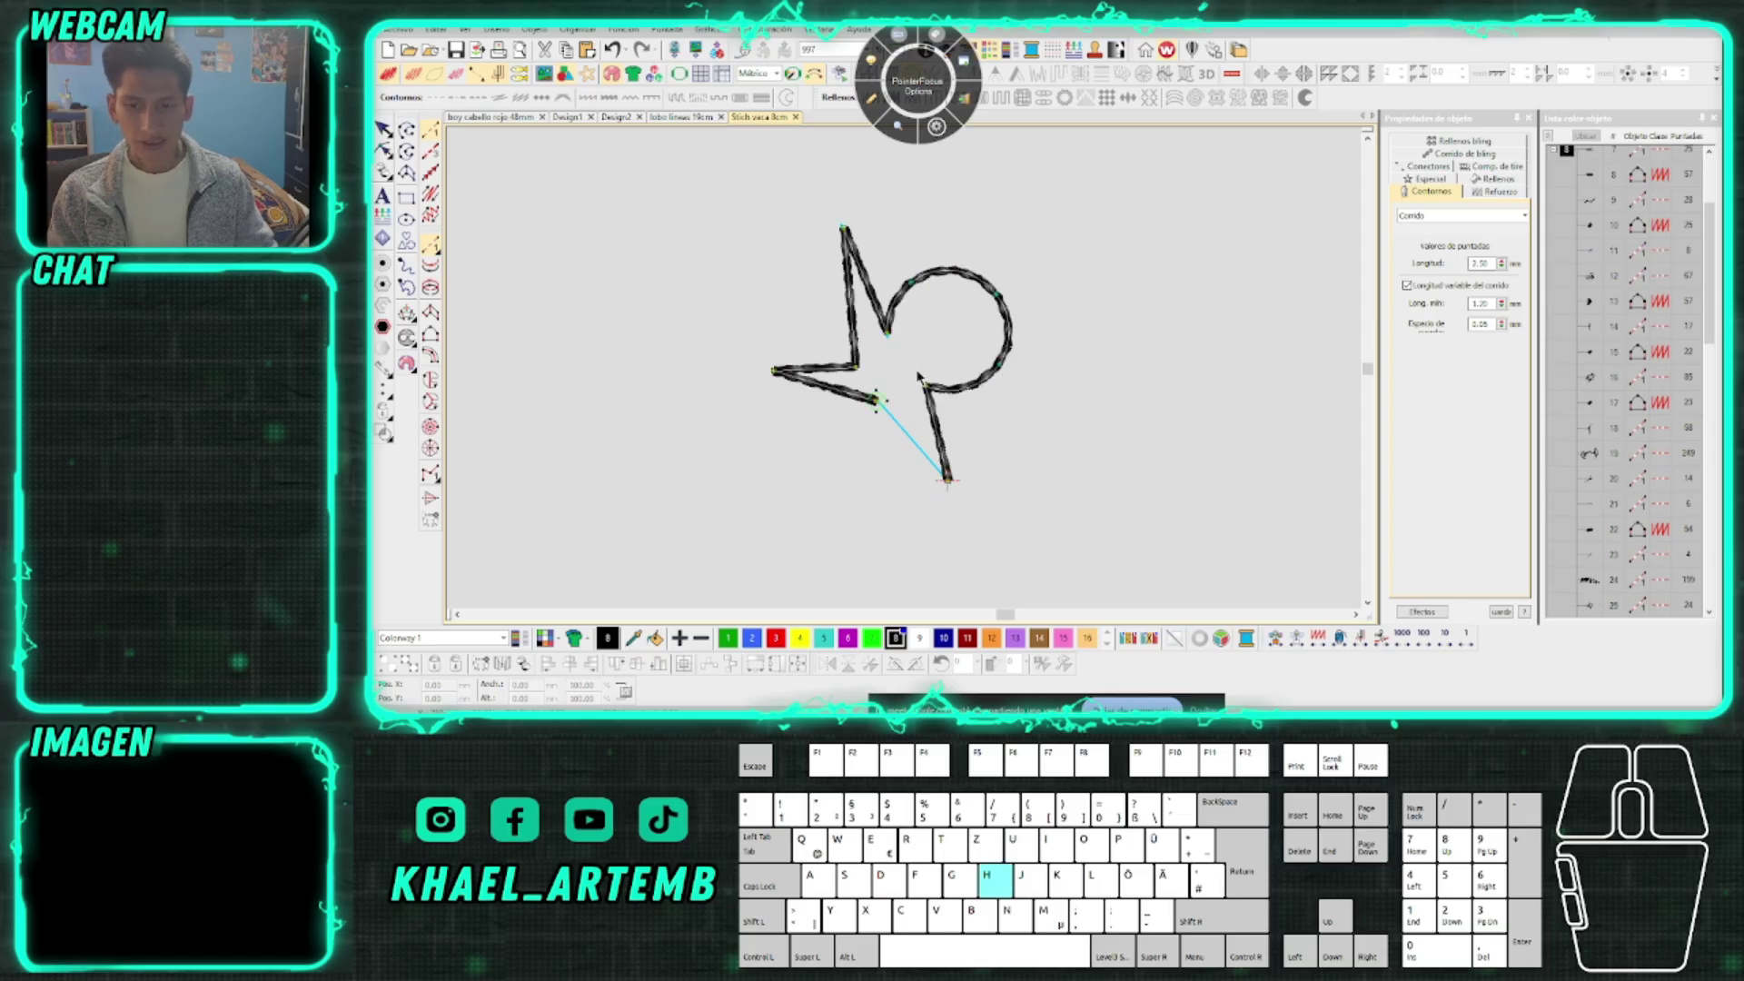
Leave reshaping and examine how the run line follows the outline's corners and rounded lobe
{"action": "scroll", "coordinate": [922, 377], "scroll_direction": "down", "scroll_amount": 3}
{"action": "scroll", "coordinate": [909, 373], "scroll_direction": "up", "scroll_amount": 1}
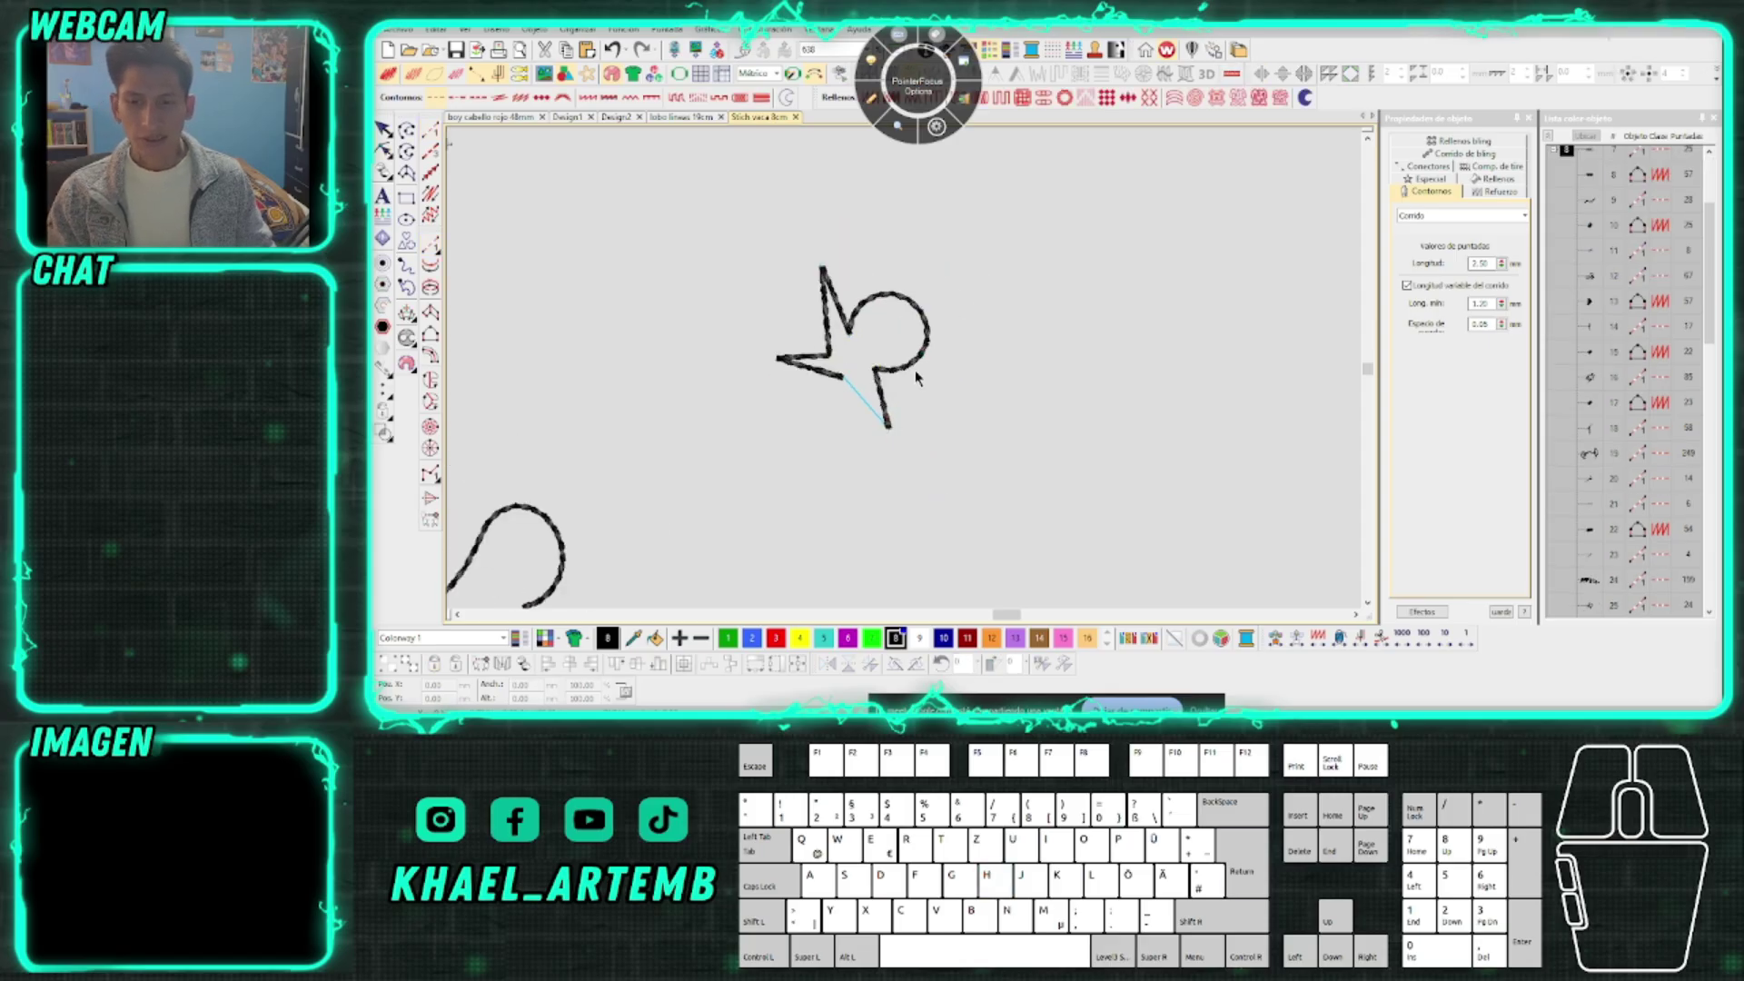
{"action": "left_click", "coordinate": [905, 371]}
{"action": "scroll", "coordinate": [905, 371], "scroll_direction": "down", "scroll_amount": 2}
{"action": "scroll", "coordinate": [907, 373], "scroll_direction": "up", "scroll_amount": 2}
{"action": "scroll", "coordinate": [909, 375], "scroll_direction": "up", "scroll_amount": 2}
{"action": "key", "text": "Escape"}
{"action": "scroll", "coordinate": [908, 375], "scroll_direction": "up", "scroll_amount": 1}
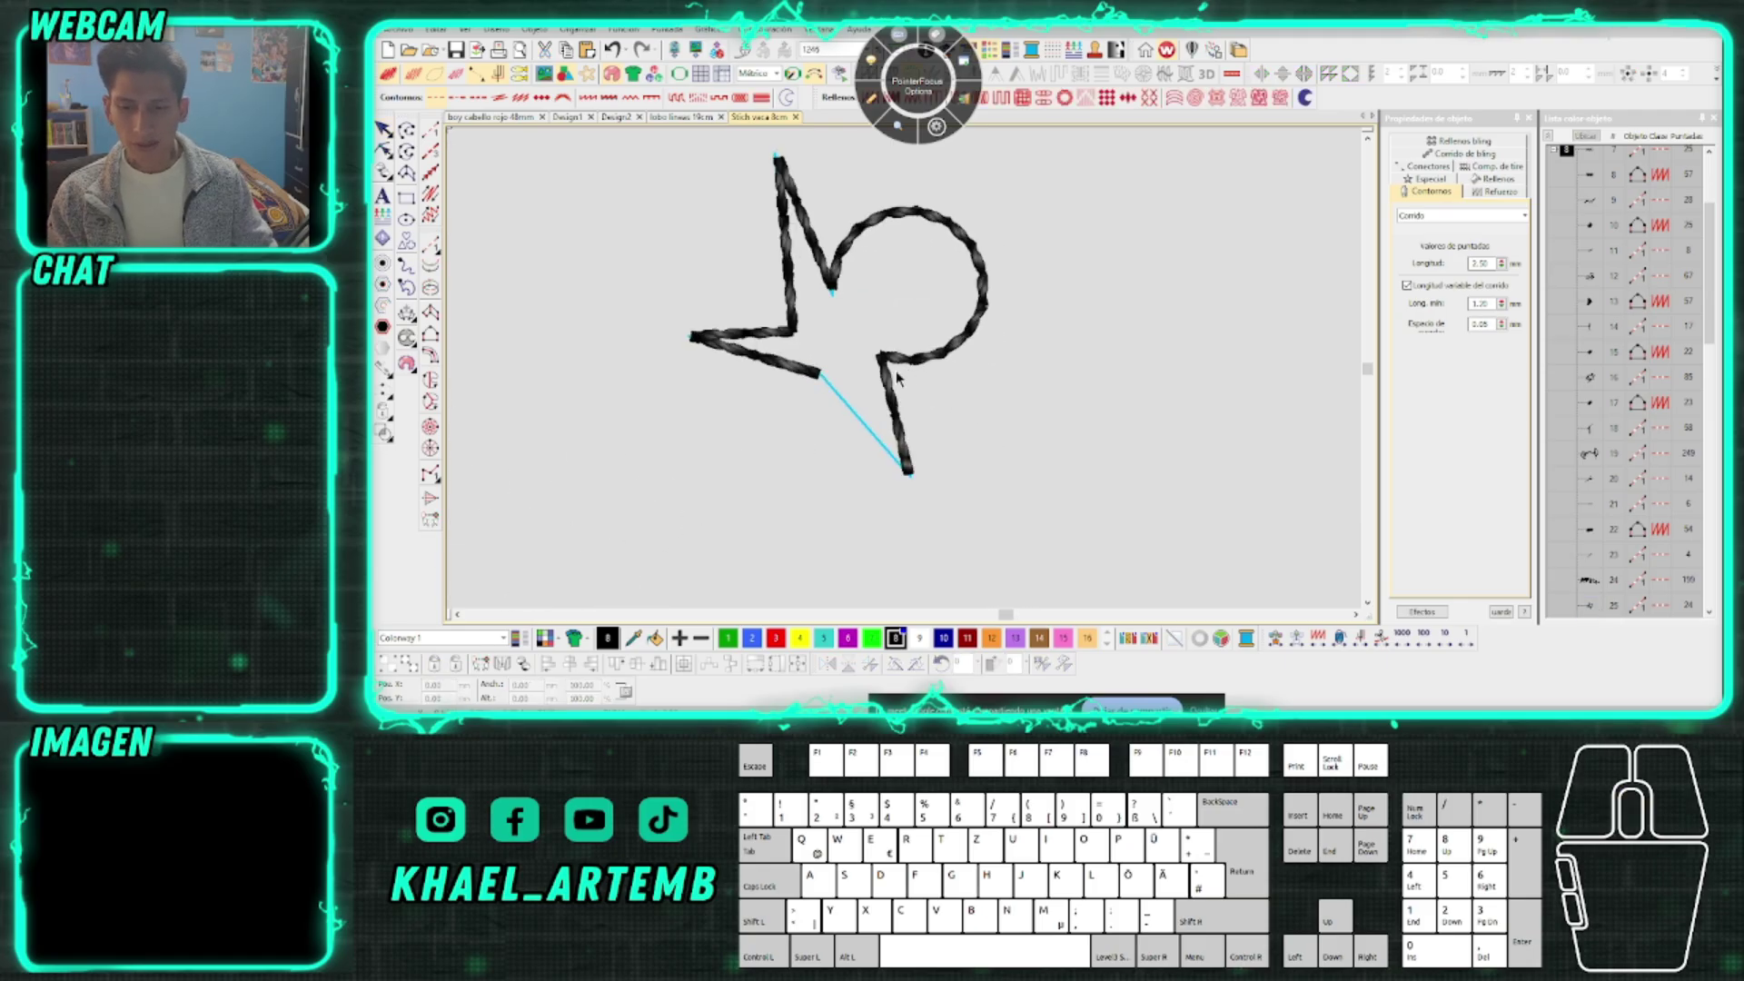
{"action": "scroll", "coordinate": [906, 375], "scroll_direction": "down", "scroll_amount": 2}
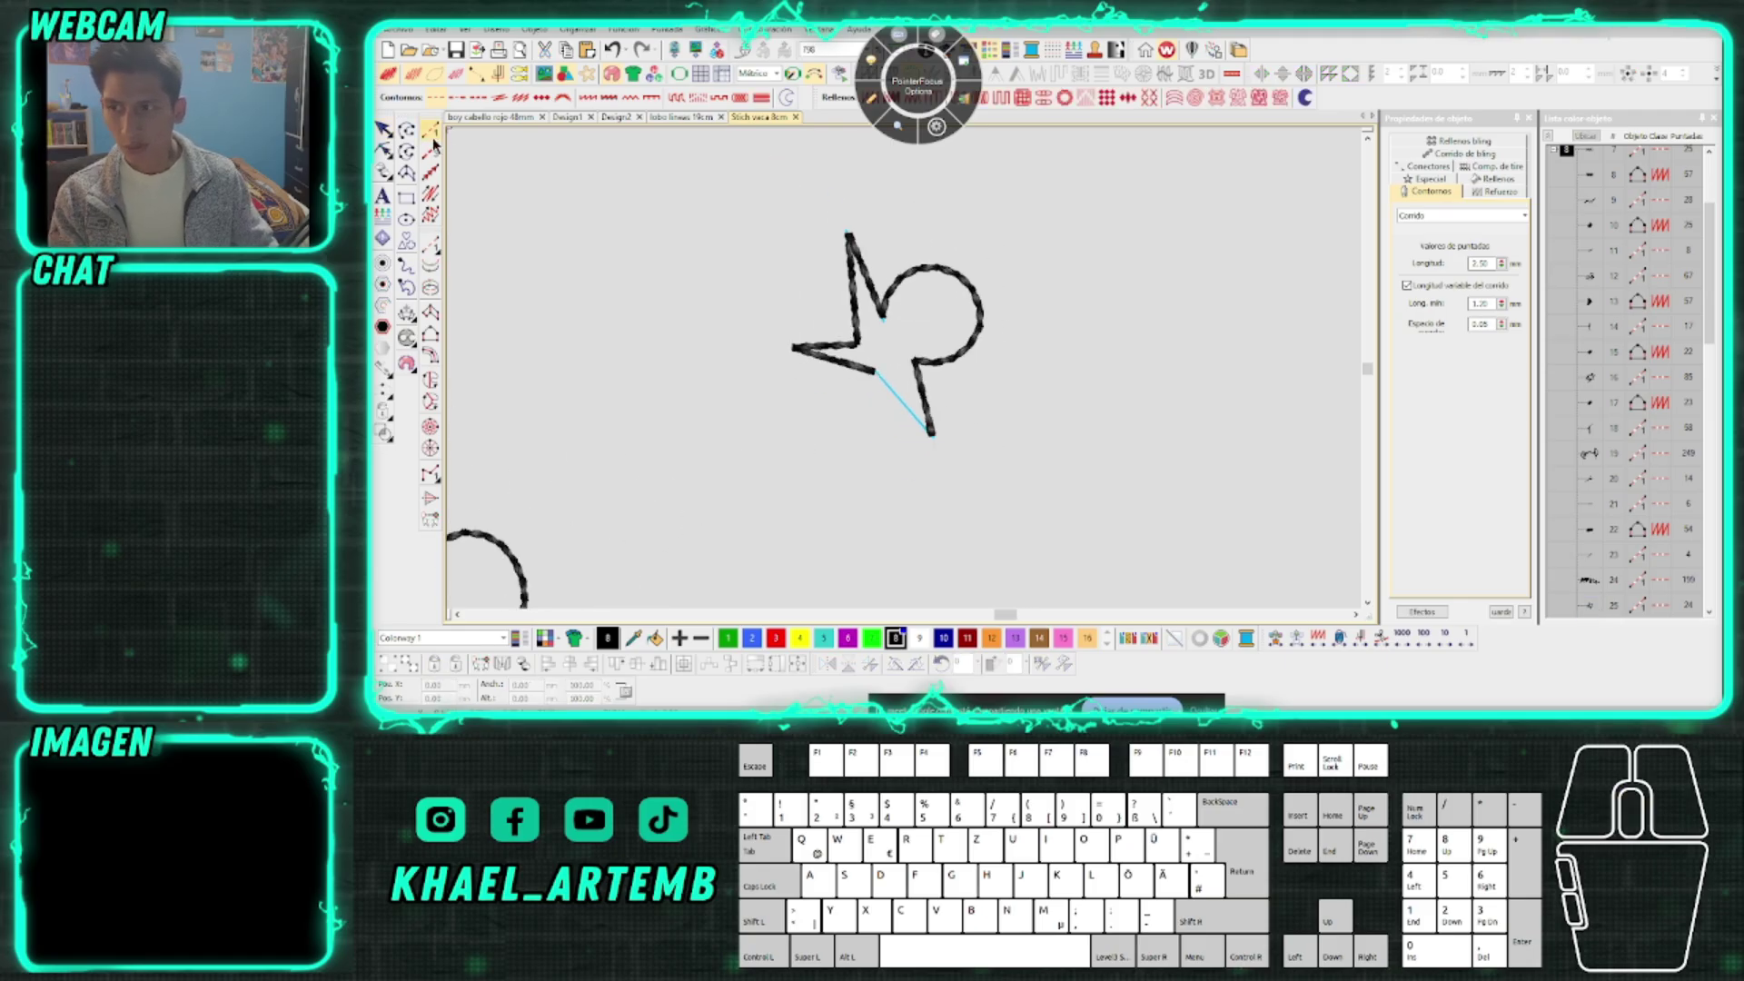
Try tracing the outline again with a run line whose corner and curve points are placed loosely off the shape
{"action": "scroll", "coordinate": [900, 354], "scroll_direction": "down", "scroll_amount": 1}
{"action": "scroll", "coordinate": [900, 355], "scroll_direction": "up", "scroll_amount": 2}
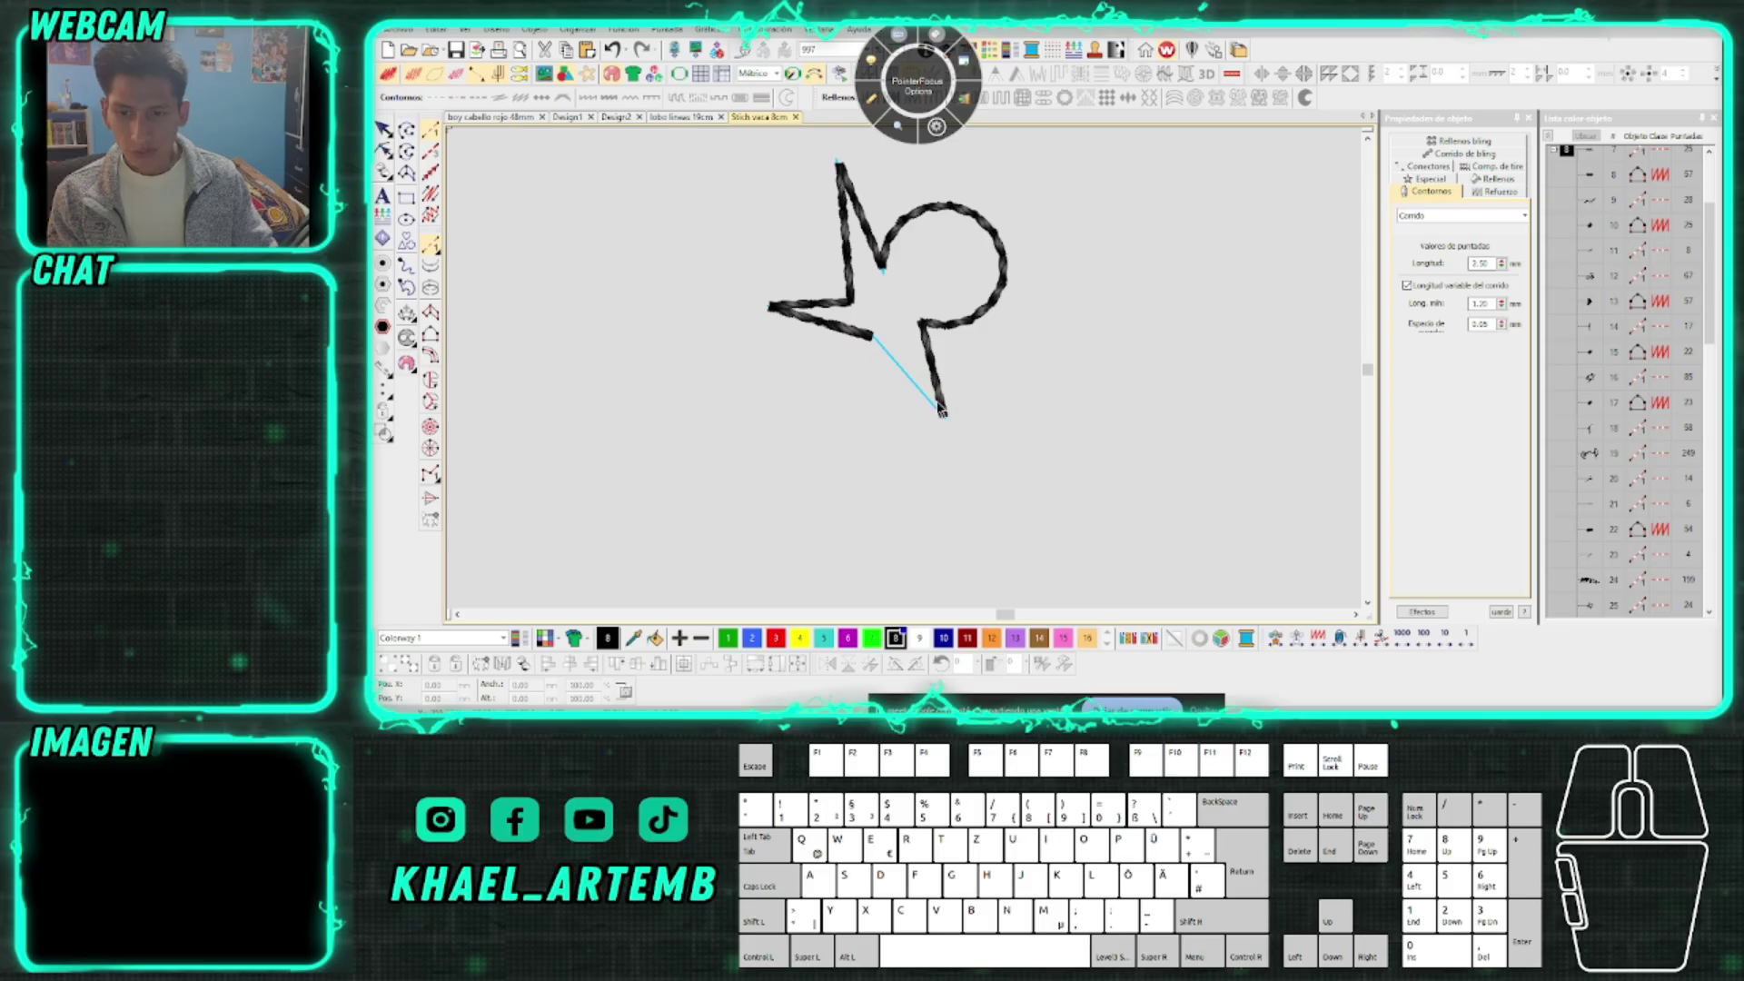
{"action": "left_click", "coordinate": [872, 338]}
{"action": "left_click", "coordinate": [770, 307]}
{"action": "left_click", "coordinate": [852, 300]}
{"action": "key", "text": "c"}
{"action": "left_click", "coordinate": [870, 264]}
{"action": "left_click", "coordinate": [916, 380]}
{"action": "right_click", "coordinate": [971, 318]}
{"action": "right_click", "coordinate": [1039, 377]}
{"action": "scroll", "coordinate": [909, 371], "scroll_direction": "up", "scroll_amount": 1}
{"action": "right_click", "coordinate": [879, 388]}
{"action": "scroll", "coordinate": [822, 400], "scroll_direction": "up", "scroll_amount": 1}
{"action": "right_click", "coordinate": [896, 370]}
{"action": "left_click", "coordinate": [923, 498]}
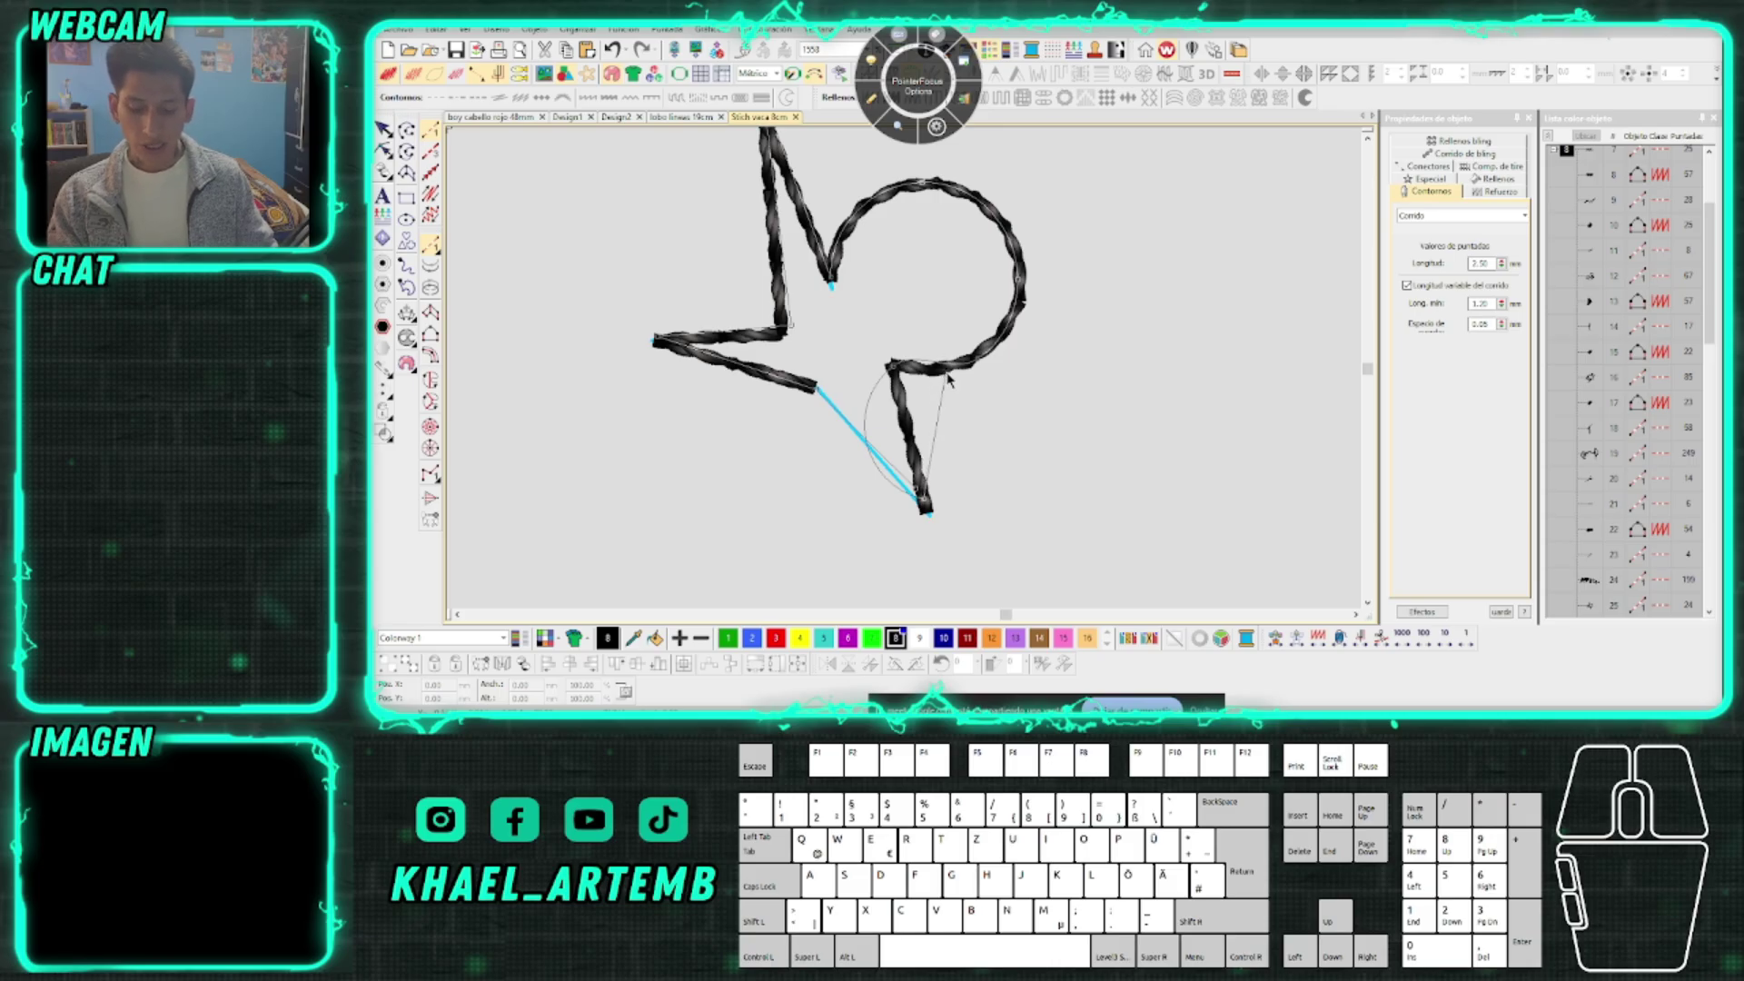
Remove the misplaced points from the unfinished run line back to the inner corner between the two spikes
{"action": "key", "text": "BackSpace"}
{"action": "key", "text": "BackSpace"}
{"action": "key", "text": "BackSpace"}
{"action": "key", "text": "BackSpace"}
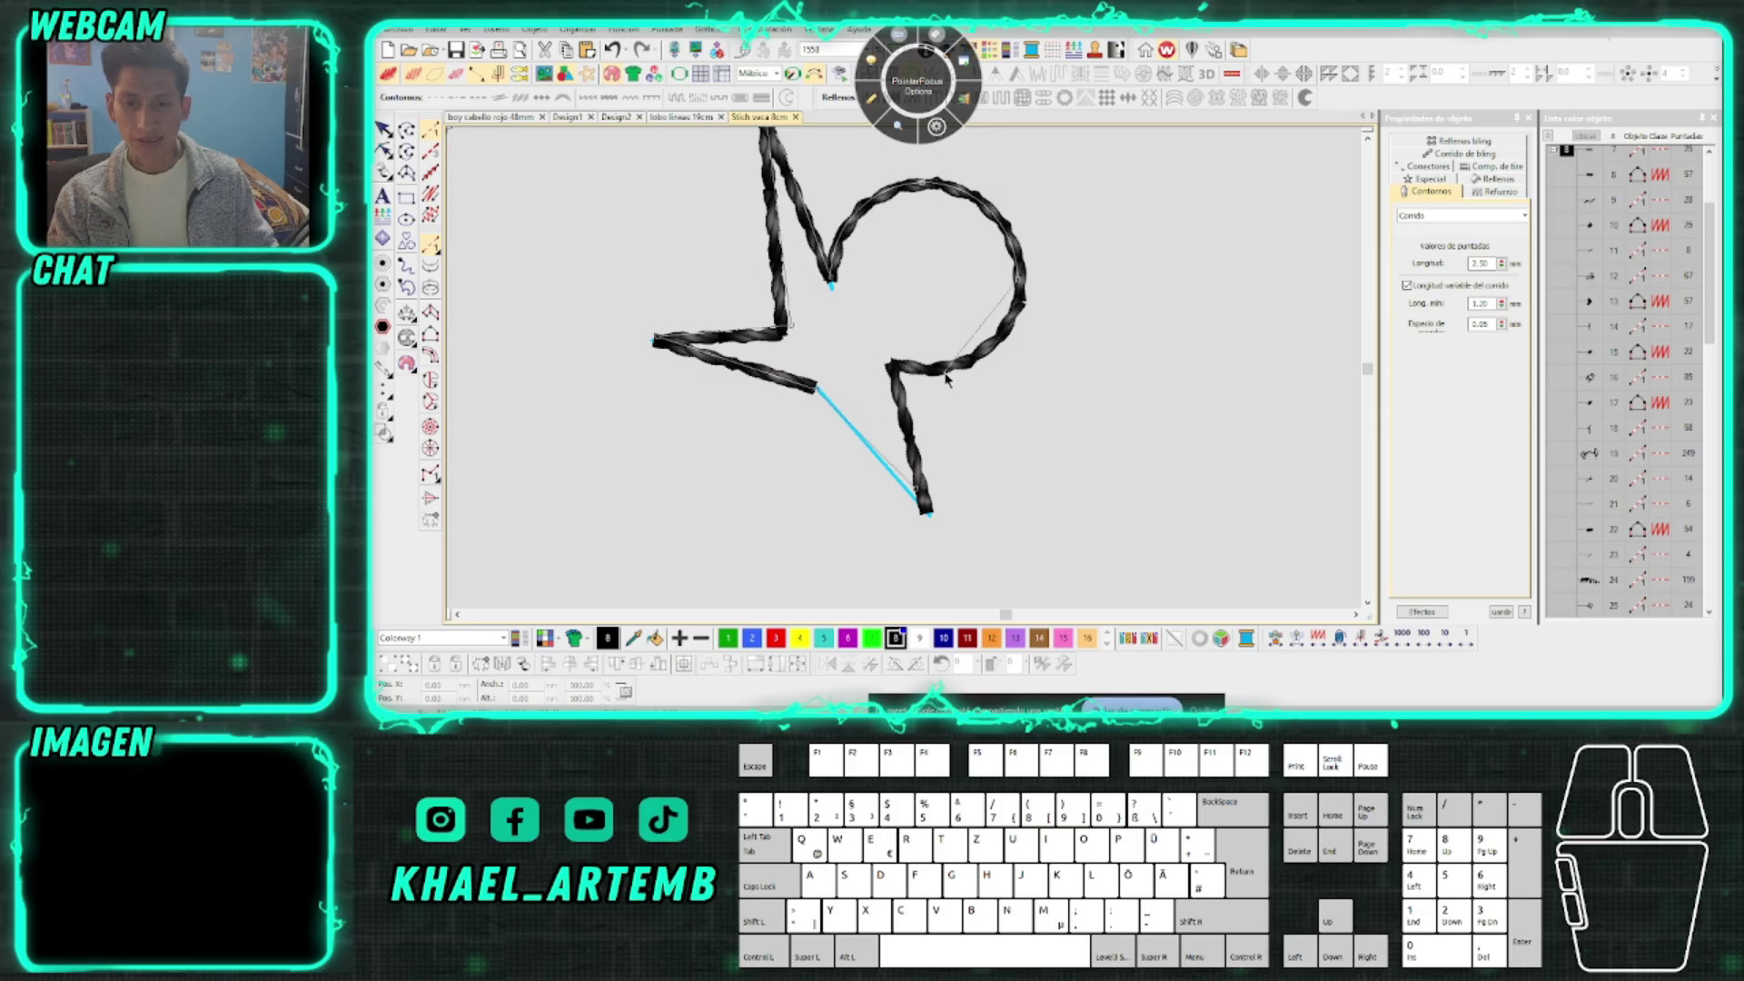
{"action": "key", "text": "BackSpace"}
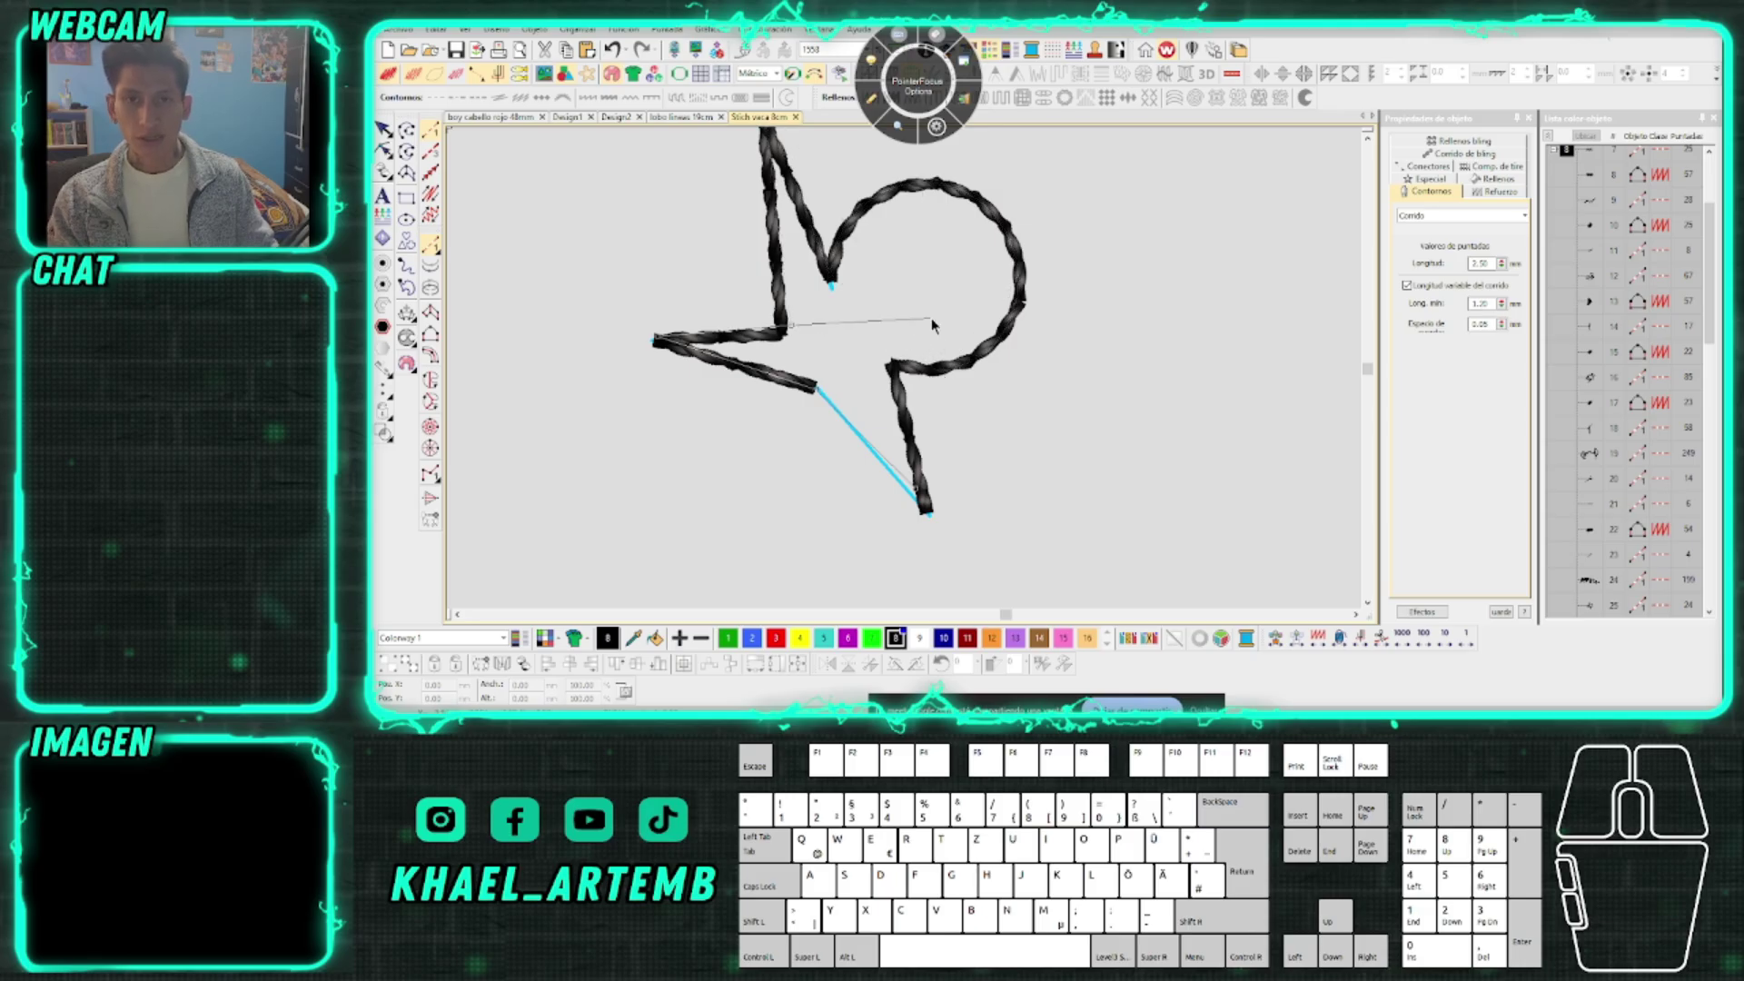
Try continuing the unfinished run line with corner and curve points placed away from the outline
{"action": "left_click", "coordinate": [826, 236]}
{"action": "left_click", "coordinate": [890, 383]}
{"action": "right_click", "coordinate": [963, 303]}
{"action": "right_click", "coordinate": [1080, 388]}
{"action": "left_click", "coordinate": [953, 474]}
Discard the unfinished trace and undo the run line stitched over the outline, leaving only the vector shape
{"action": "scroll", "coordinate": [974, 561], "scroll_direction": "down", "scroll_amount": 1}
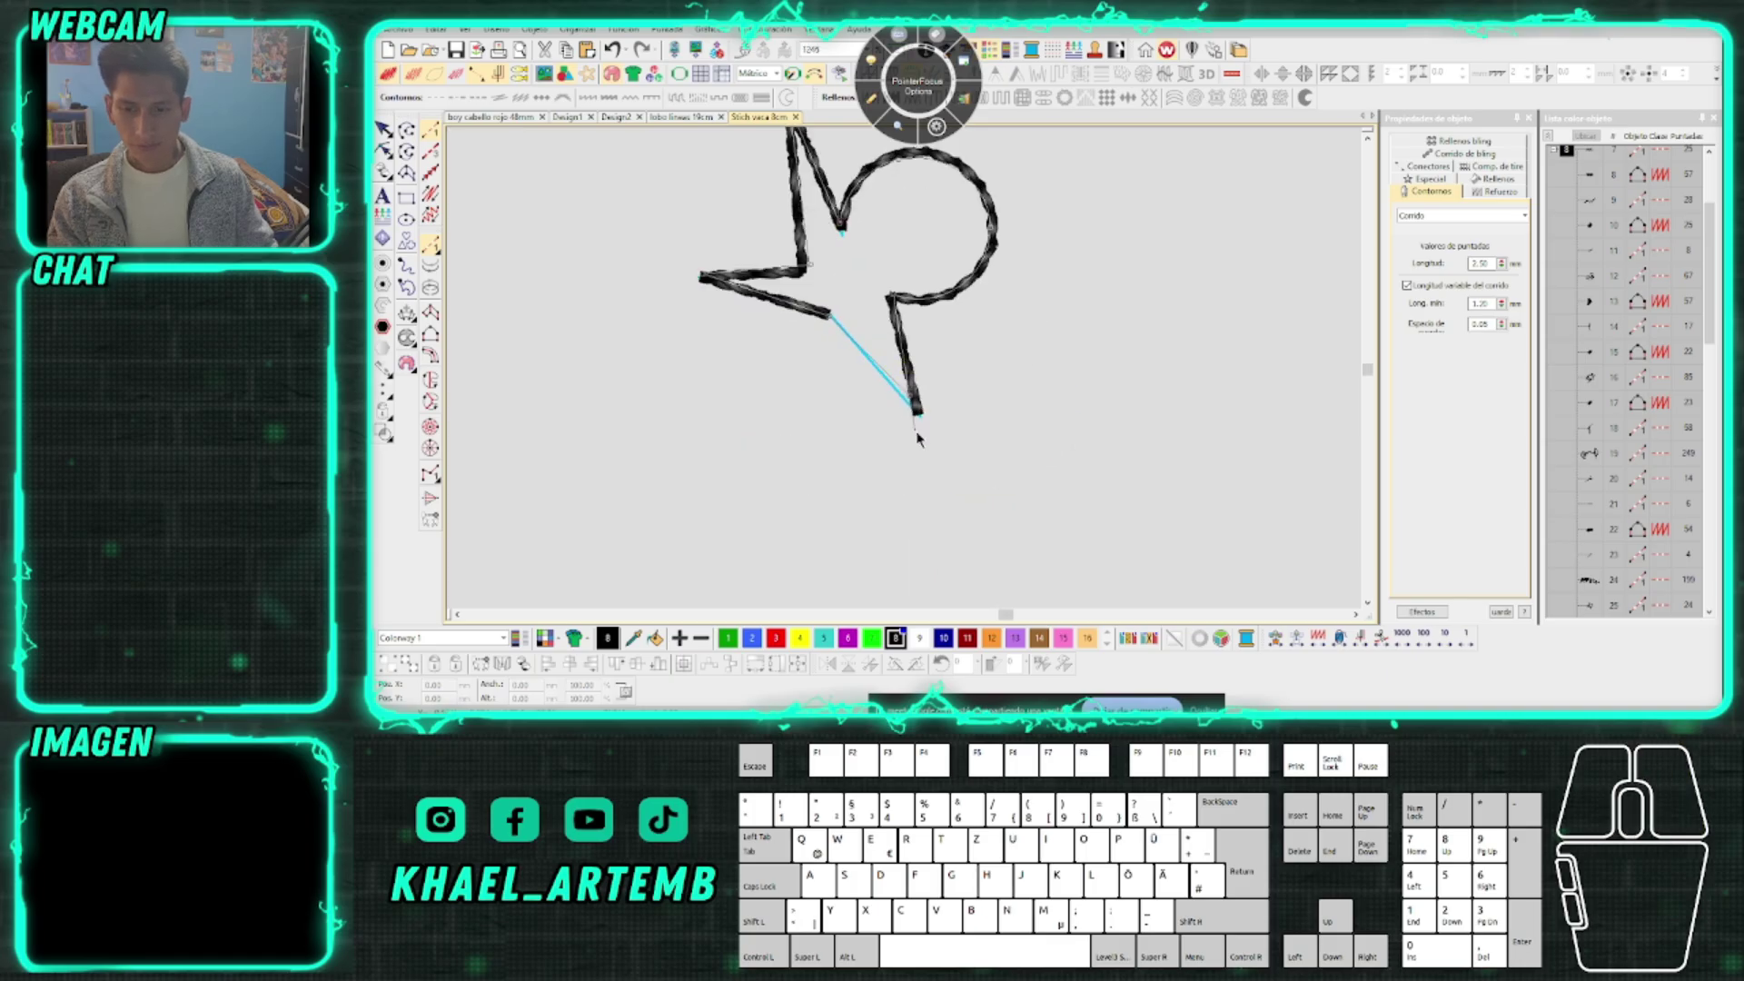
{"action": "scroll", "coordinate": [913, 441], "scroll_direction": "down", "scroll_amount": 1}
{"action": "key", "text": "ctrl+z"}
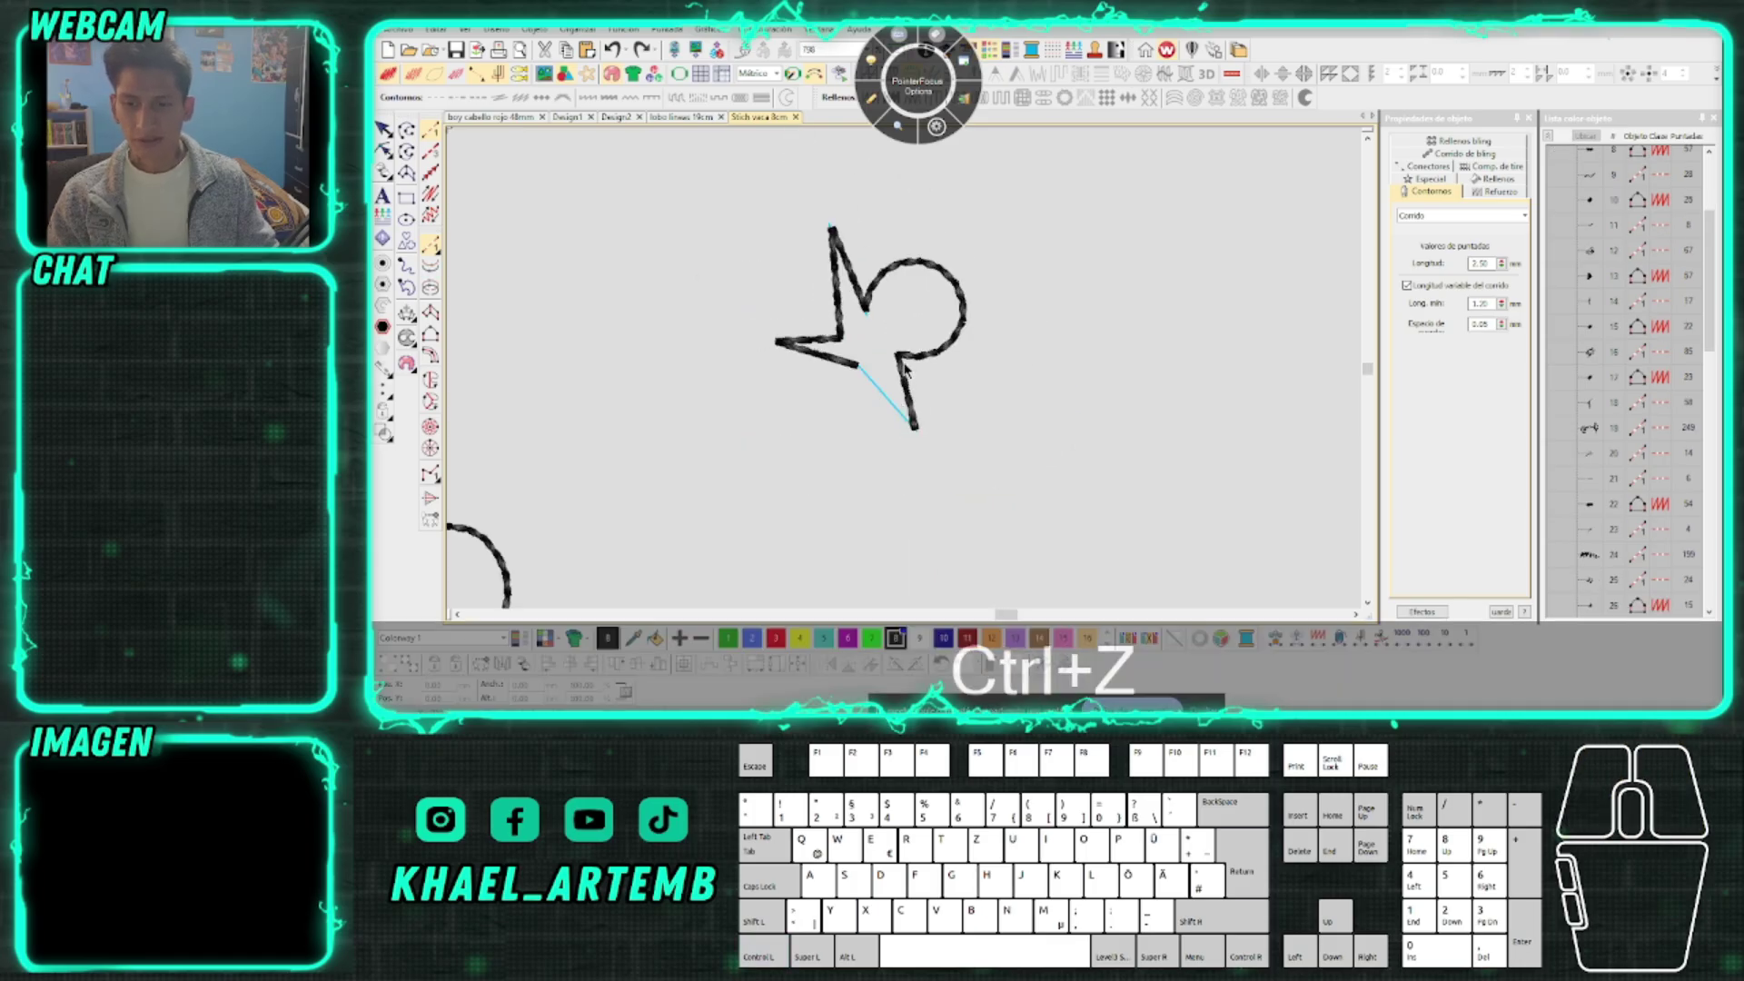
{"action": "key", "text": "Escape"}
{"action": "scroll", "coordinate": [906, 368], "scroll_direction": "down", "scroll_amount": 1}
{"action": "scroll", "coordinate": [903, 375], "scroll_direction": "up", "scroll_amount": 1}
{"action": "scroll", "coordinate": [903, 375], "scroll_direction": "down", "scroll_amount": 2}
{"action": "scroll", "coordinate": [779, 382], "scroll_direction": "up", "scroll_amount": 1}
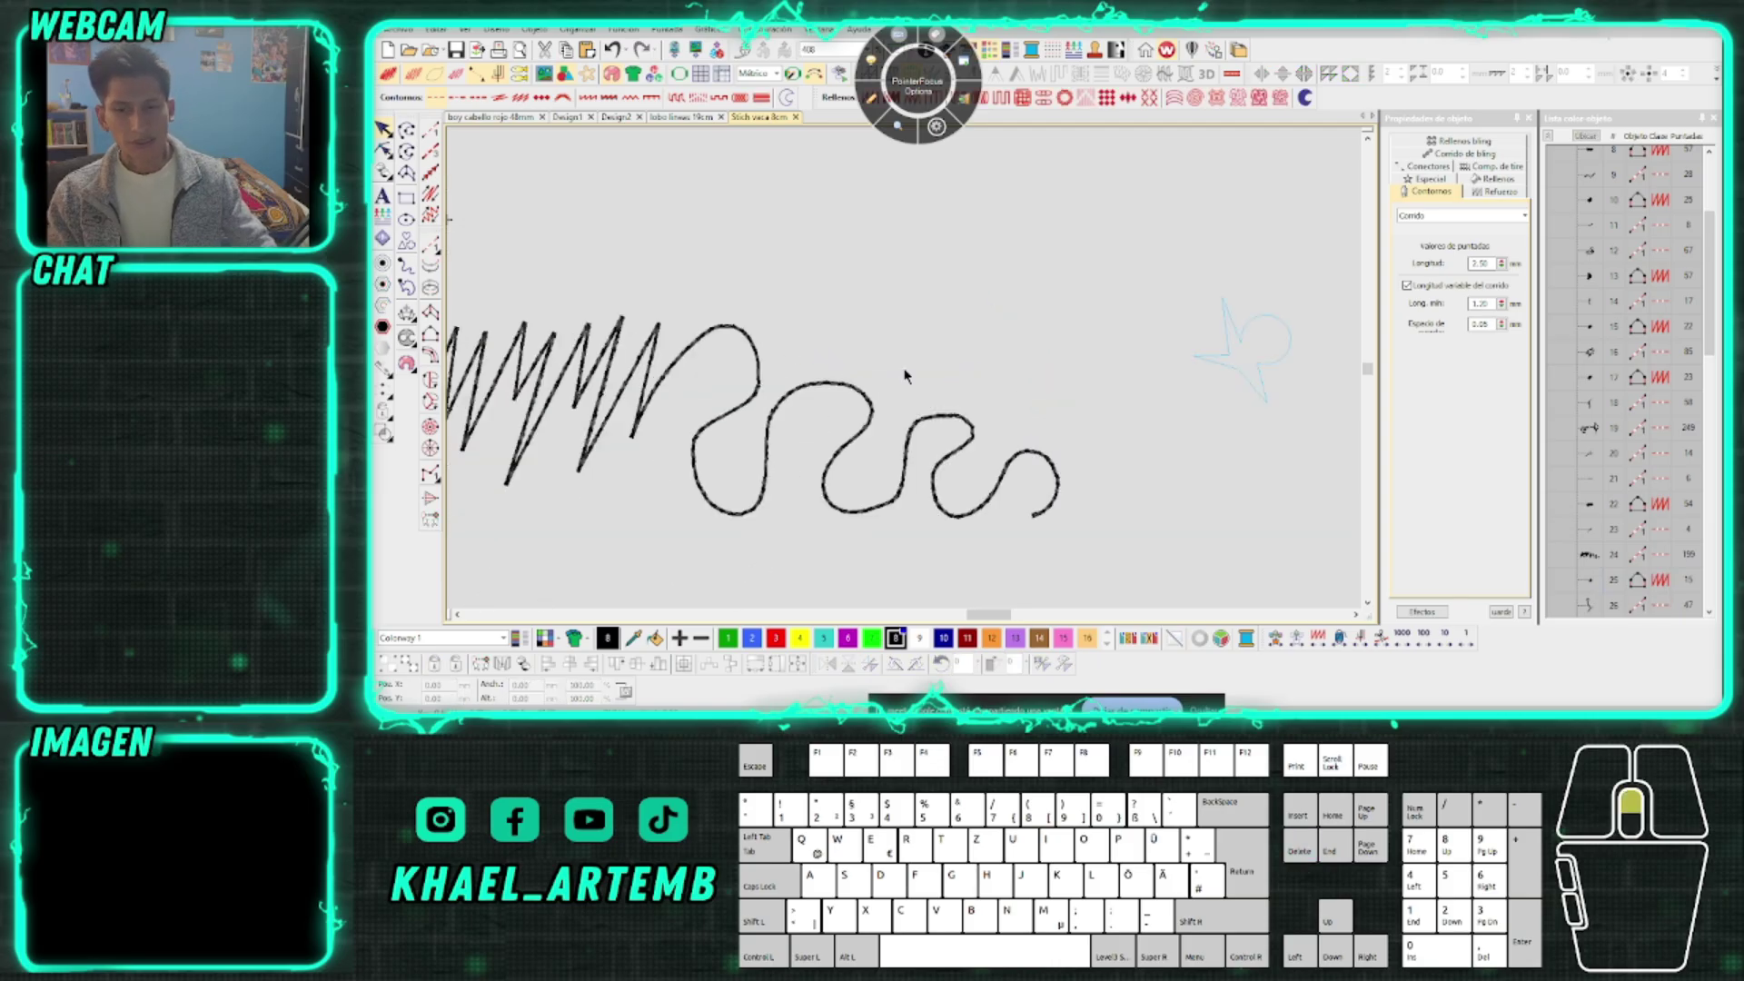
Select the zigzag and wave run line and display its reshape nodes to compare corner and curve points
{"action": "scroll", "coordinate": [939, 325], "scroll_direction": "down", "scroll_amount": 1}
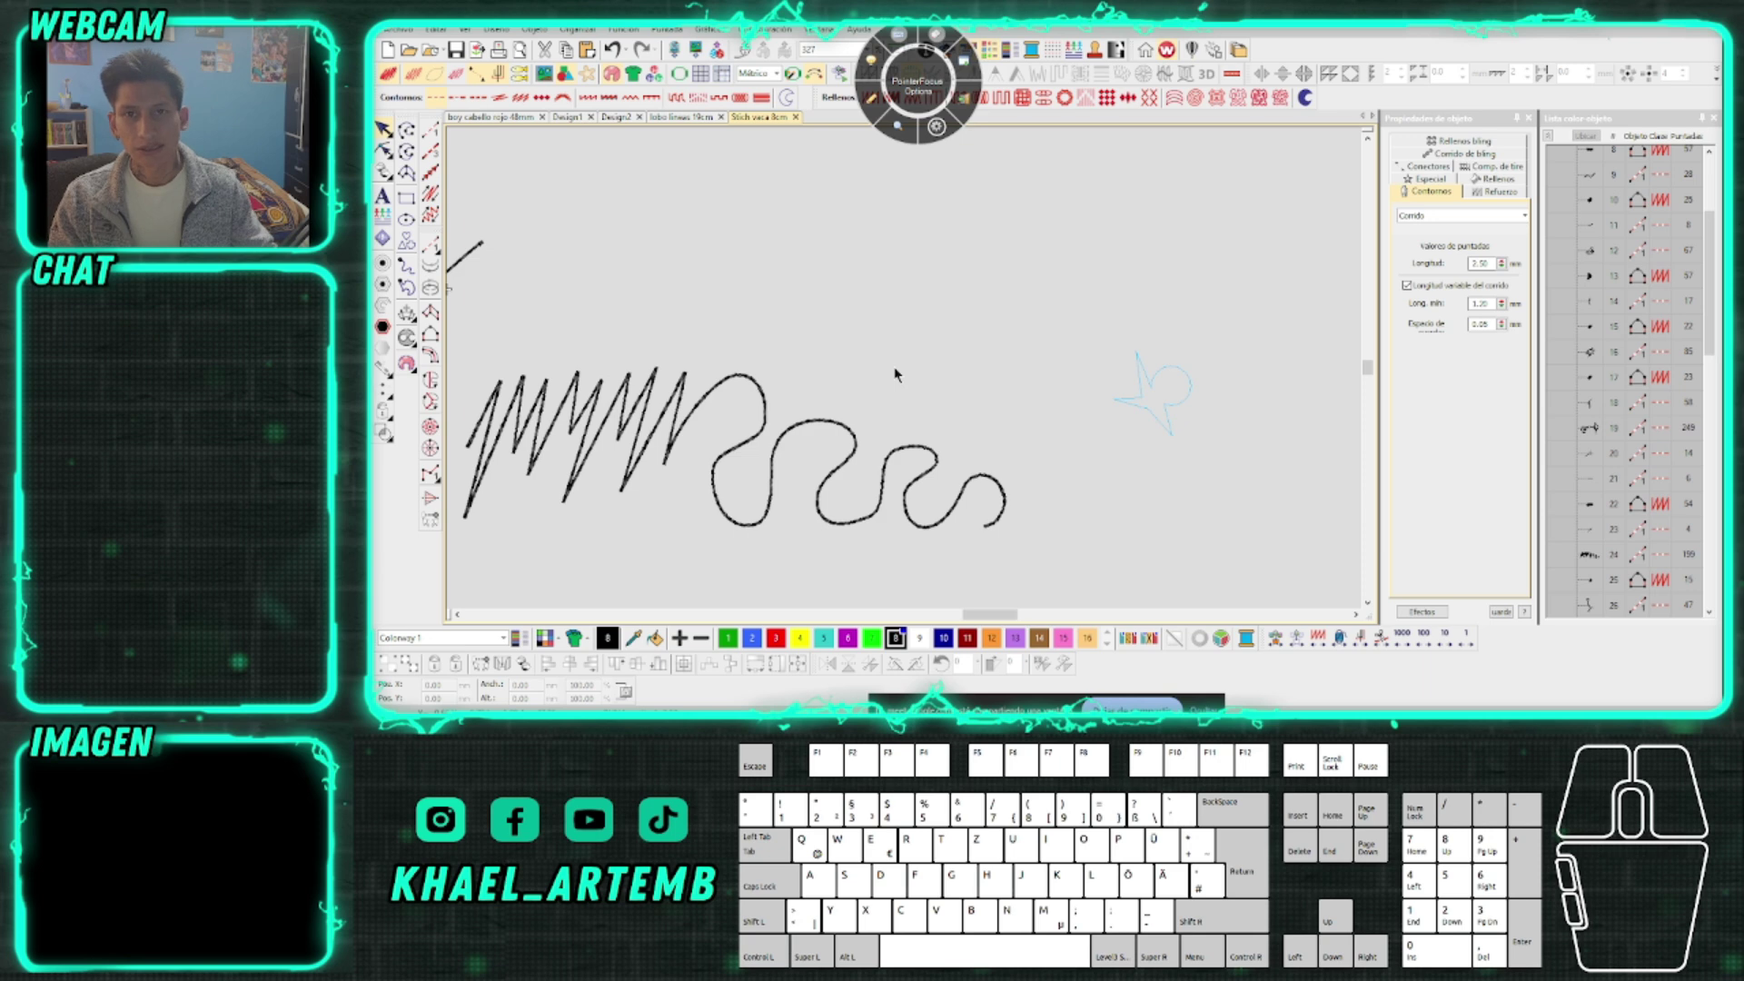
{"action": "scroll", "coordinate": [896, 373], "scroll_direction": "down", "scroll_amount": 2}
{"action": "scroll", "coordinate": [905, 371], "scroll_direction": "up", "scroll_amount": 1}
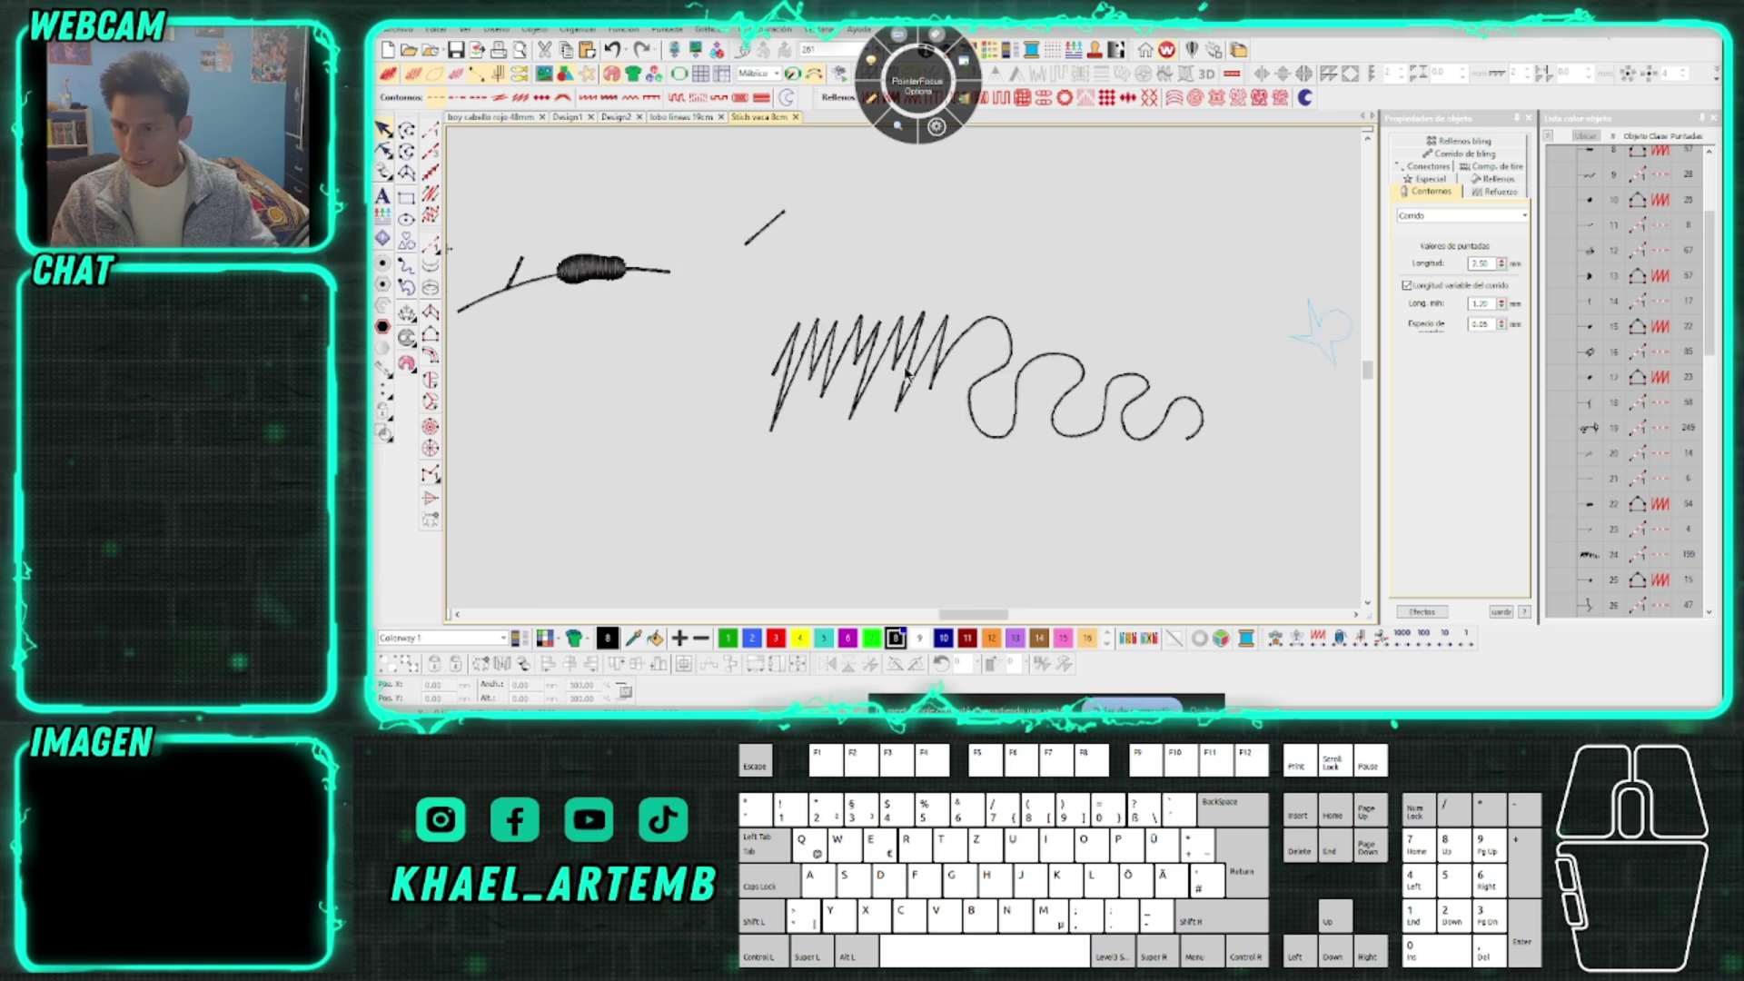
{"action": "scroll", "coordinate": [906, 373], "scroll_direction": "down", "scroll_amount": 1}
{"action": "scroll", "coordinate": [905, 372], "scroll_direction": "up", "scroll_amount": 1}
{"action": "left_click", "coordinate": [905, 373]}
{"action": "key", "text": "h"}
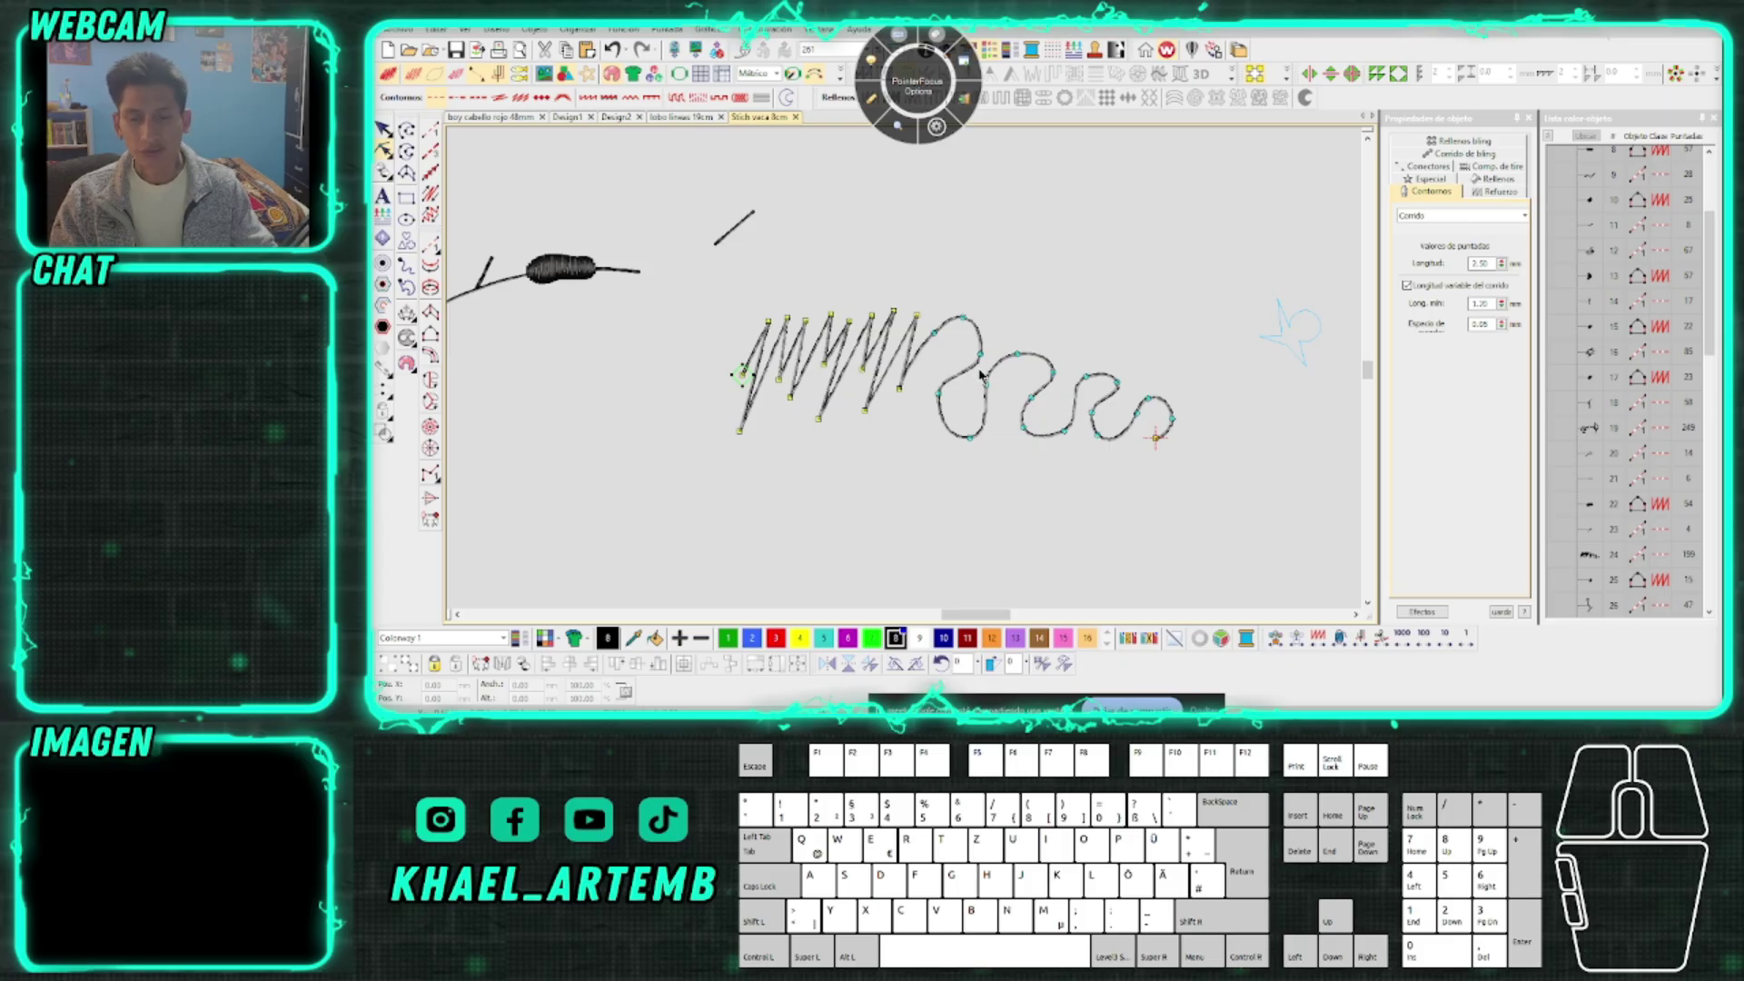
{"action": "scroll", "coordinate": [981, 374], "scroll_direction": "up", "scroll_amount": 1}
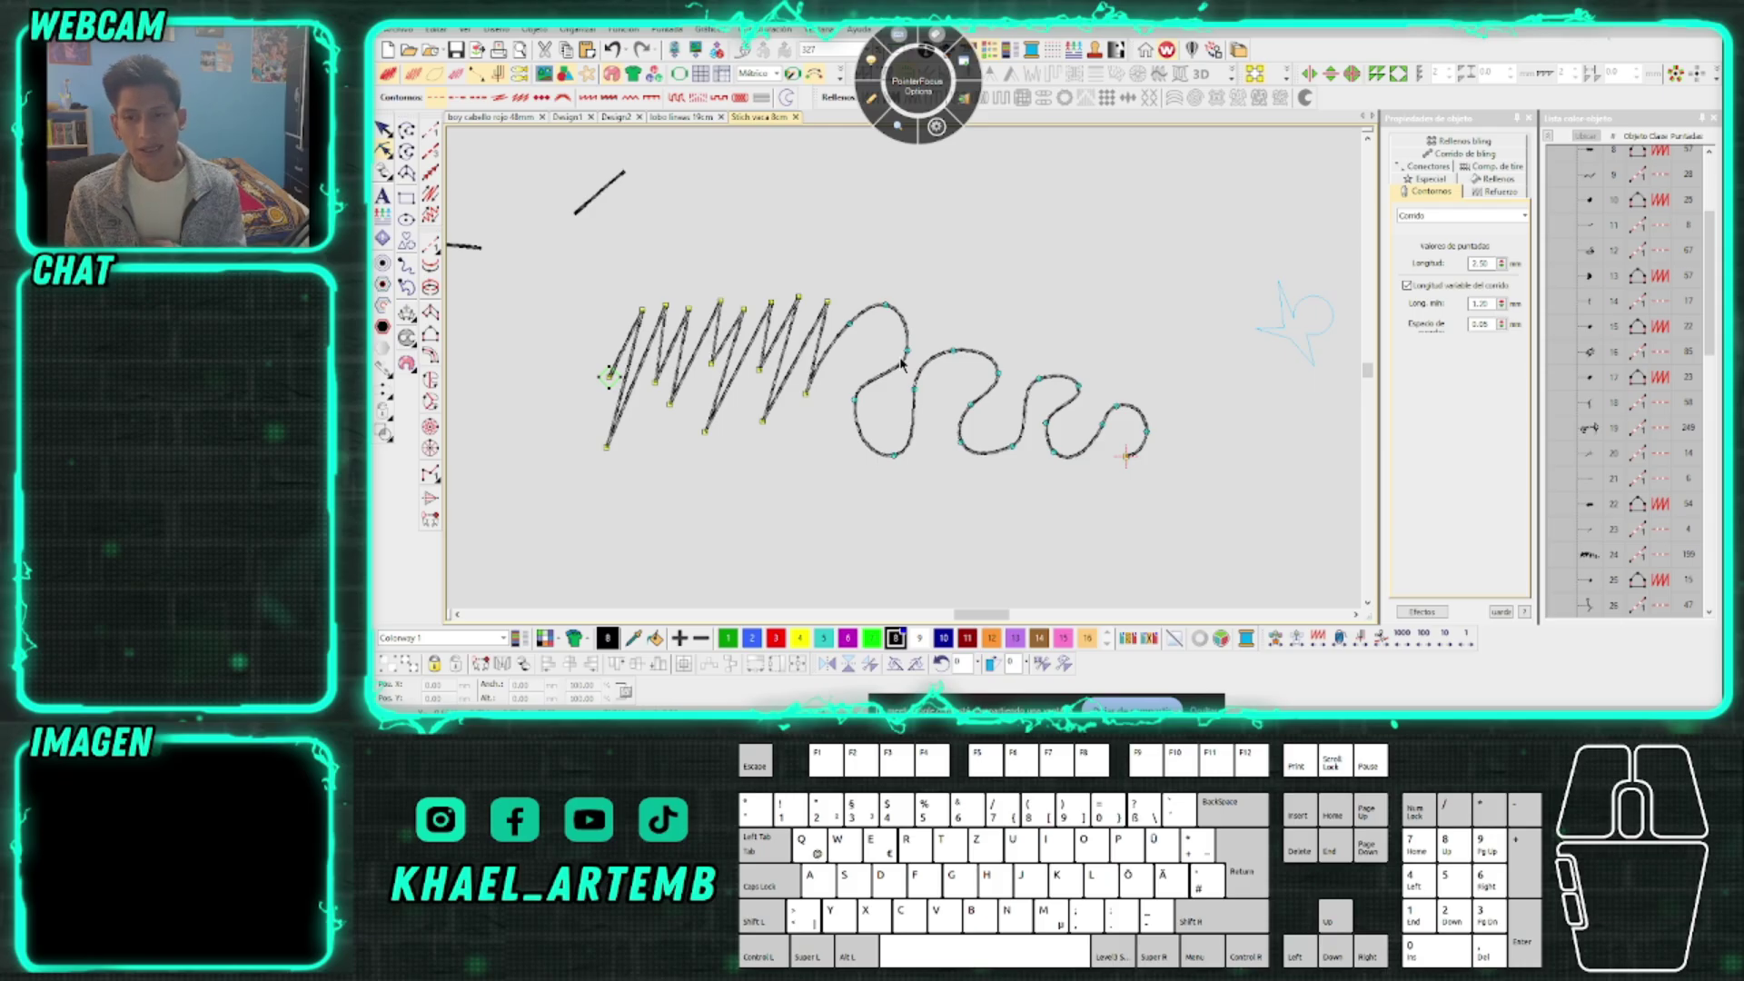
Return from the wolf design to the Stitch design and delete the practice objects beside the figure
{"action": "left_click", "coordinate": [738, 246]}
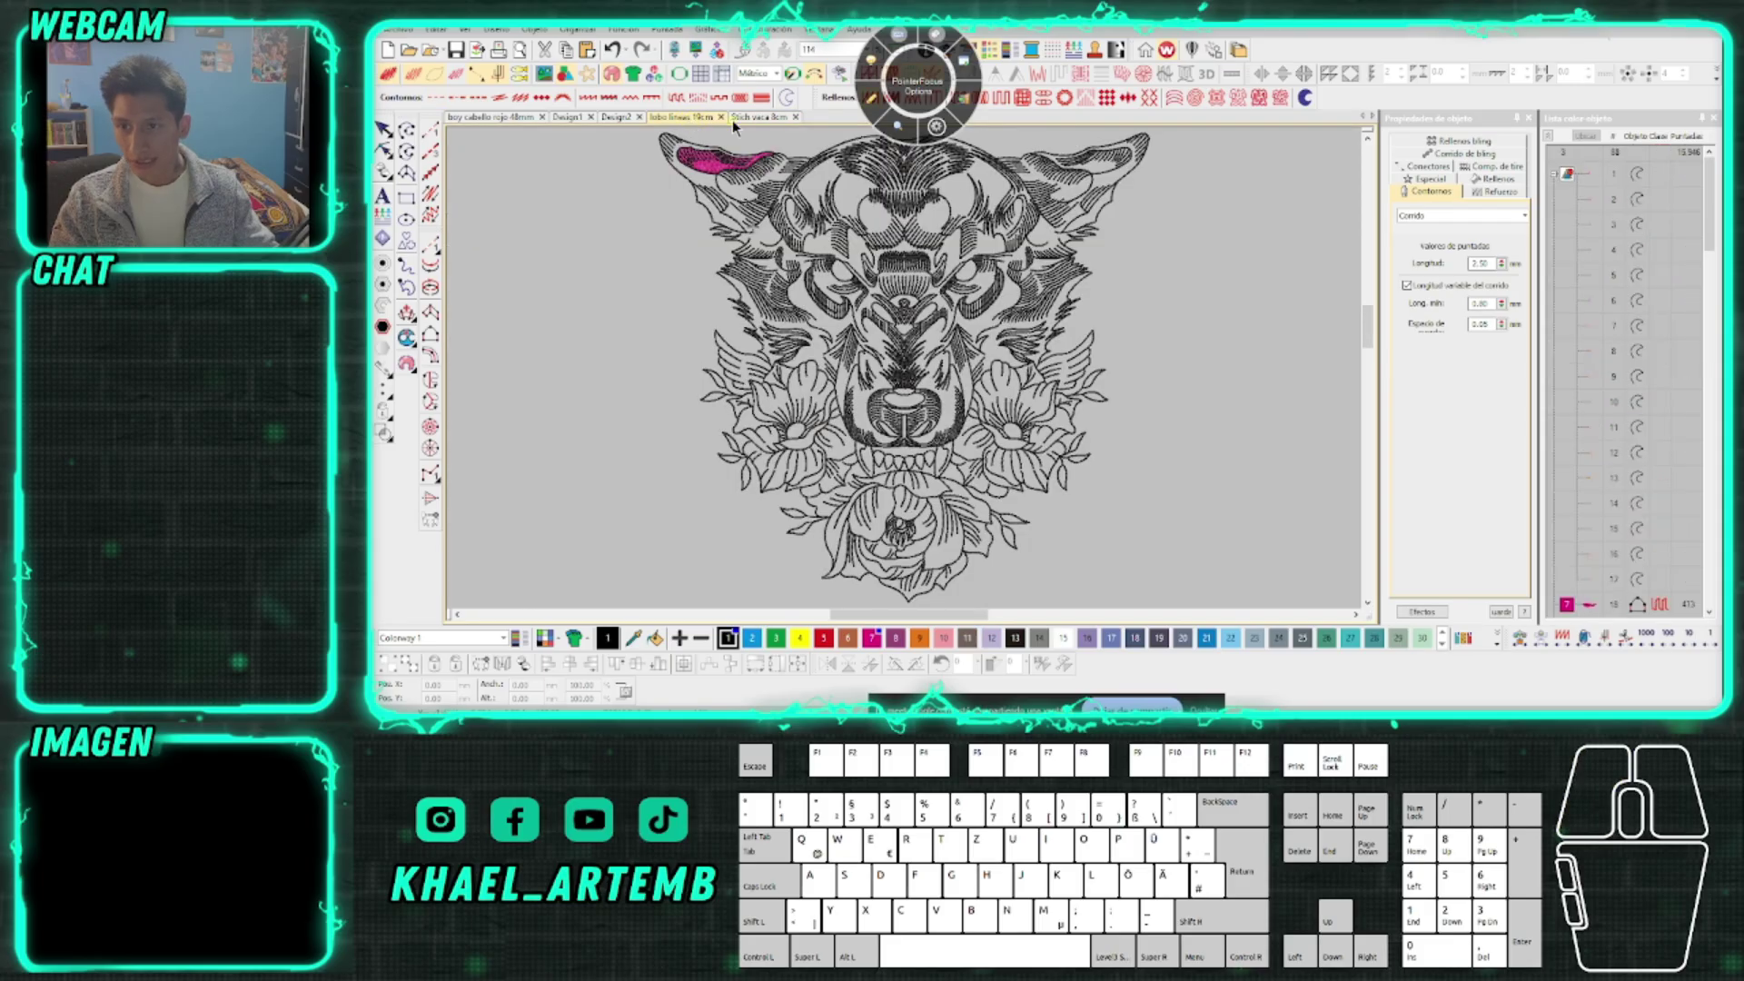
{"action": "scroll", "coordinate": [852, 313], "scroll_direction": "down", "scroll_amount": 2}
{"action": "left_click_drag", "start_coordinate": [1131, 438], "coordinate": [848, 335]}
{"action": "key", "text": "Delete"}
Travel through the Stitch figure's stitches 100 and 10 at a time in plain stitch view, and restore the realistic view
{"action": "scroll", "coordinate": [903, 367], "scroll_direction": "up", "scroll_amount": 3}
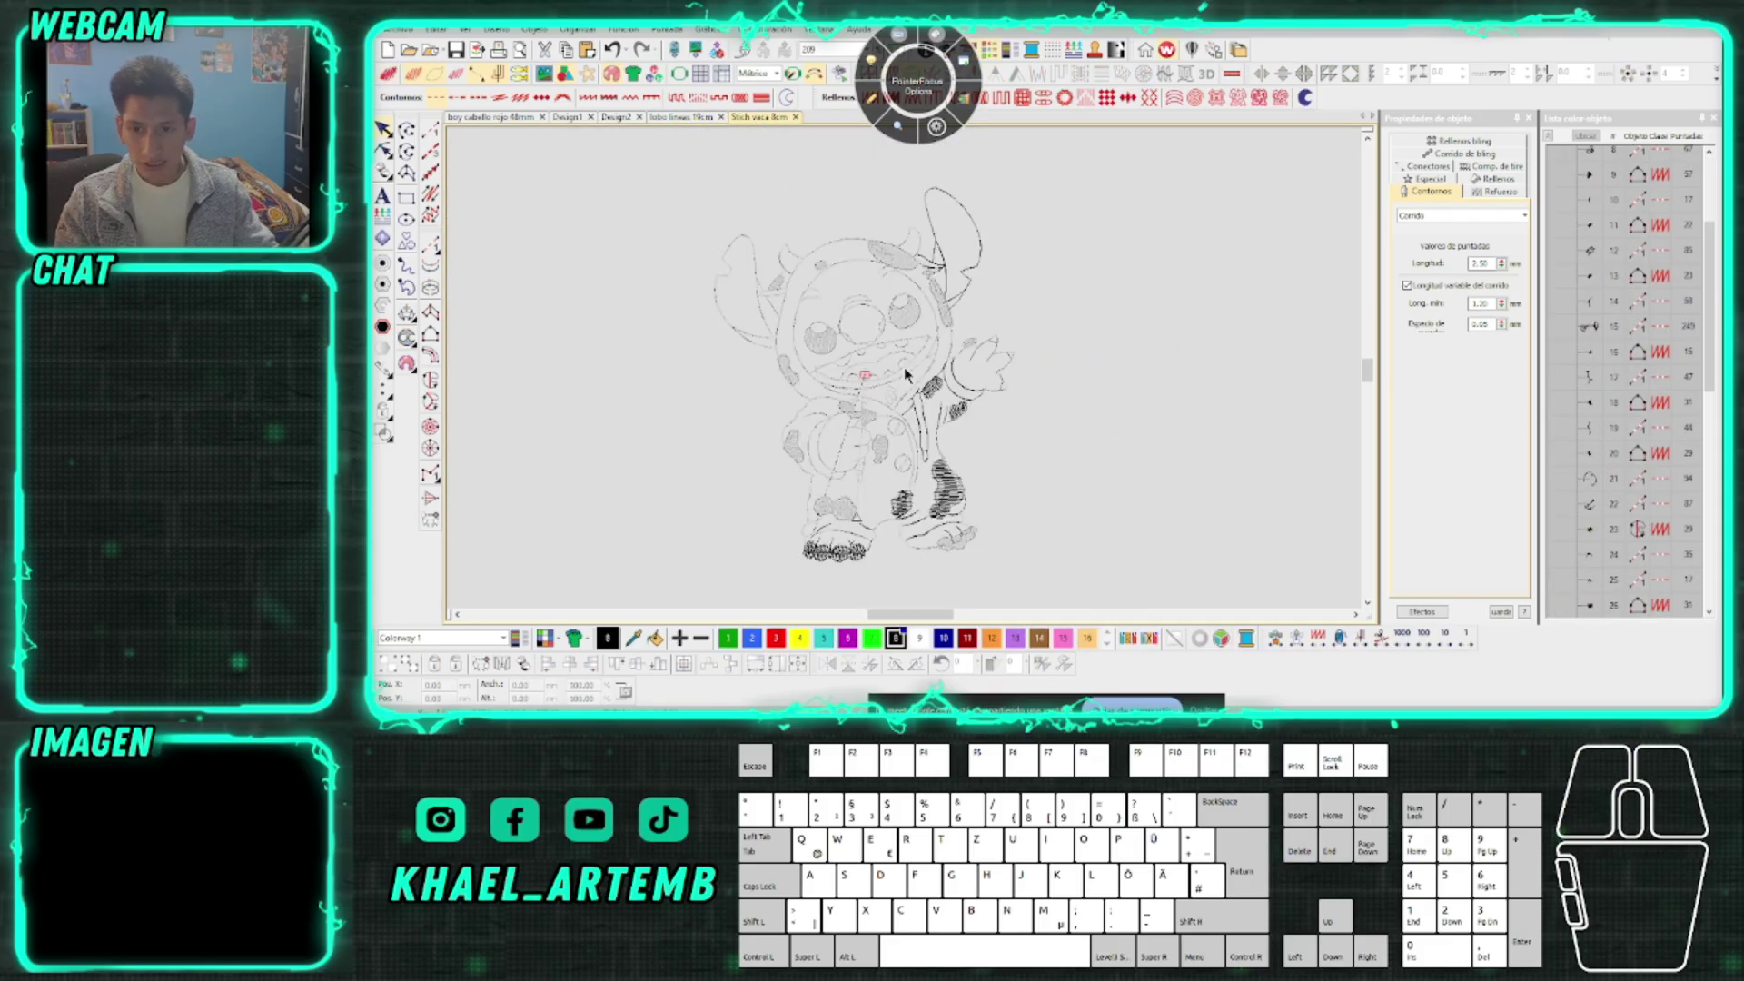
{"action": "key", "text": "t"}
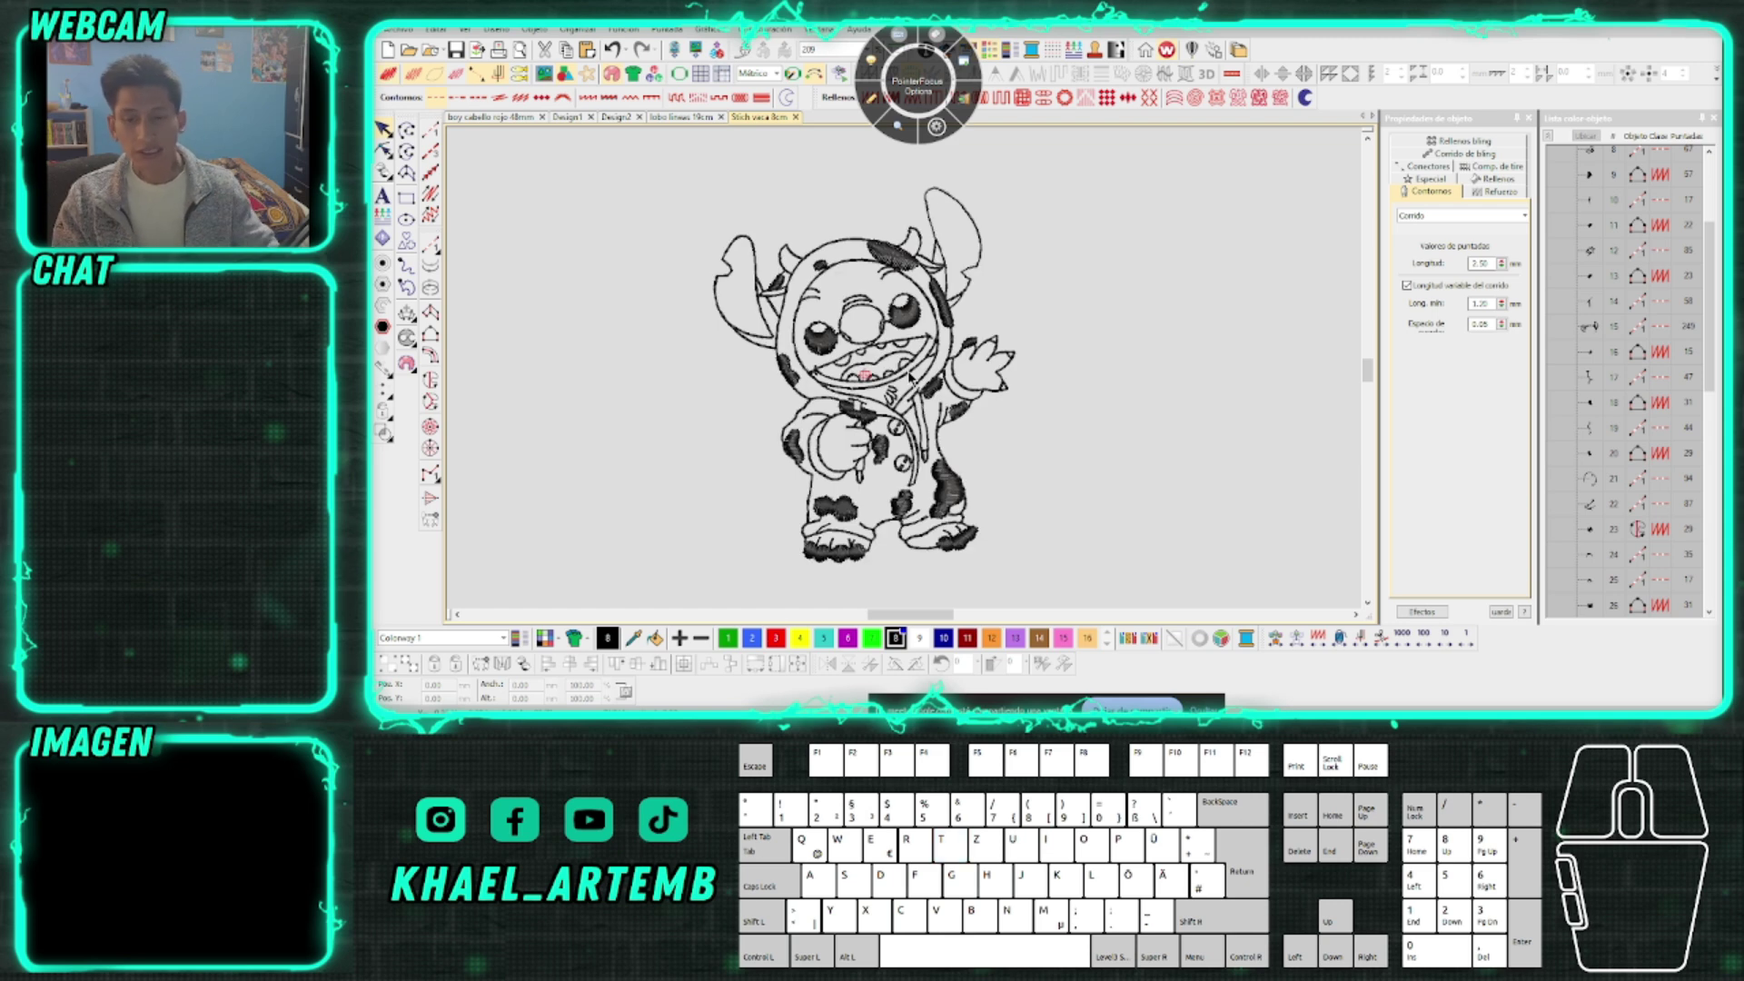
{"action": "key", "text": "t"}
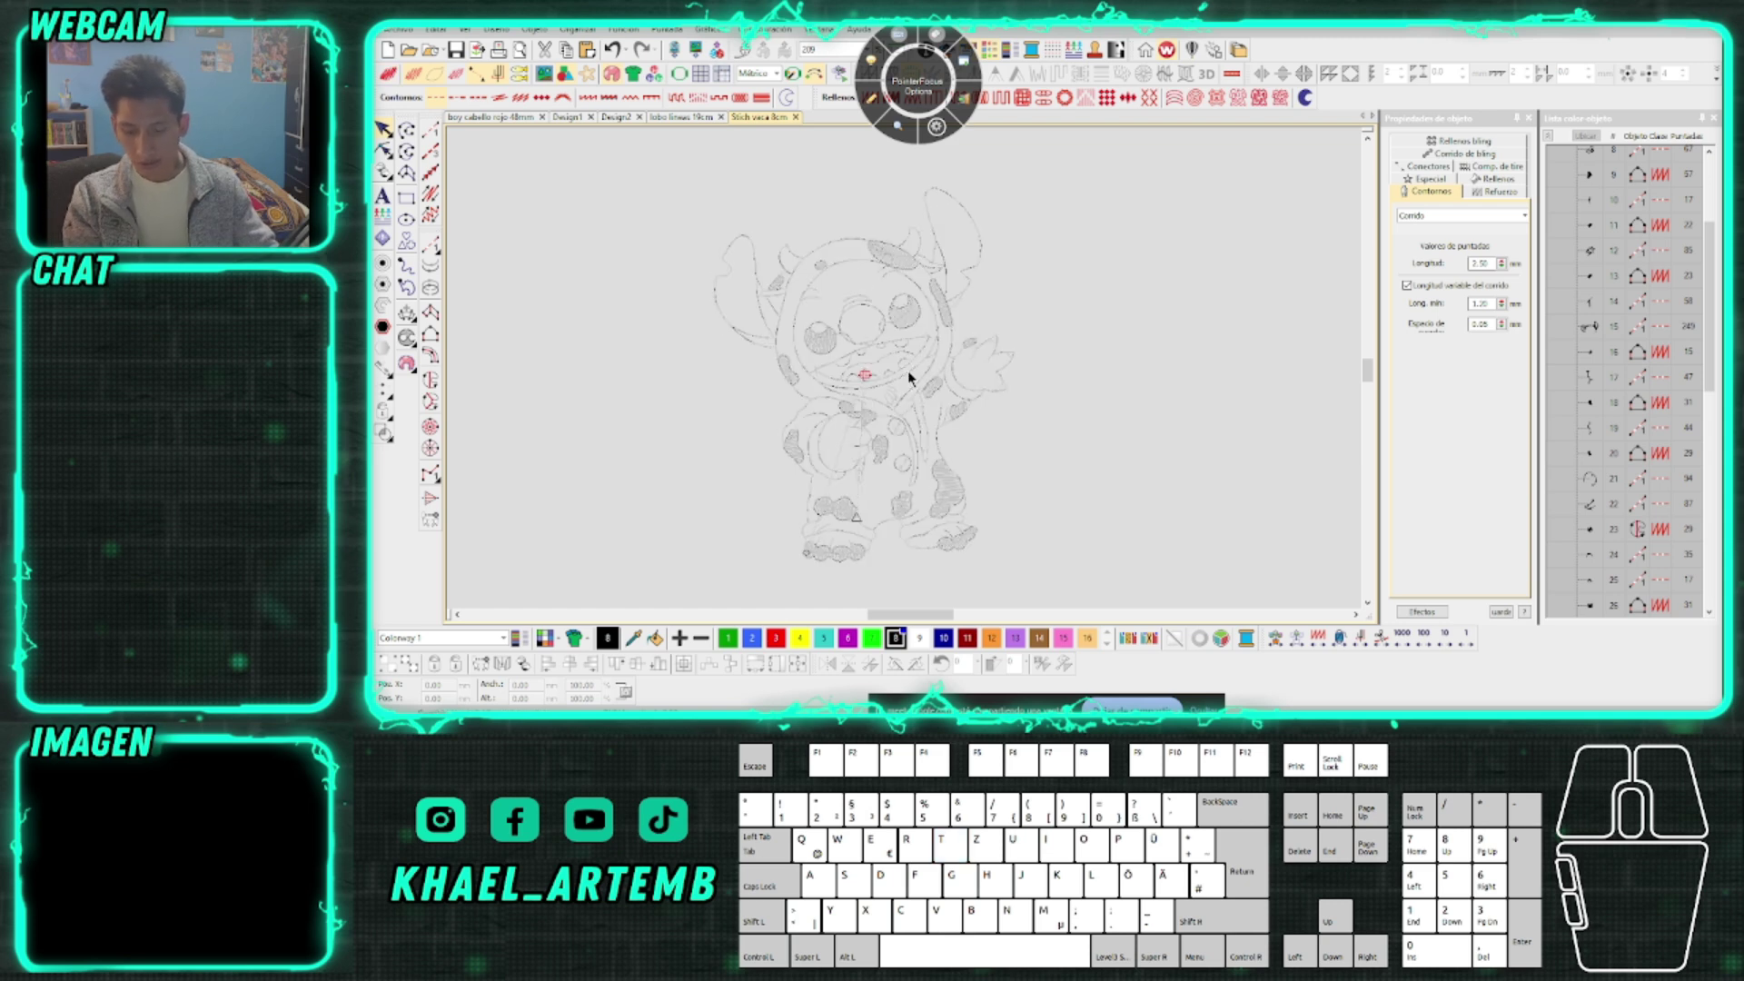
{"action": "scroll", "coordinate": [911, 378], "scroll_direction": "up", "scroll_amount": 1}
{"action": "right_click", "coordinate": [1423, 641]}
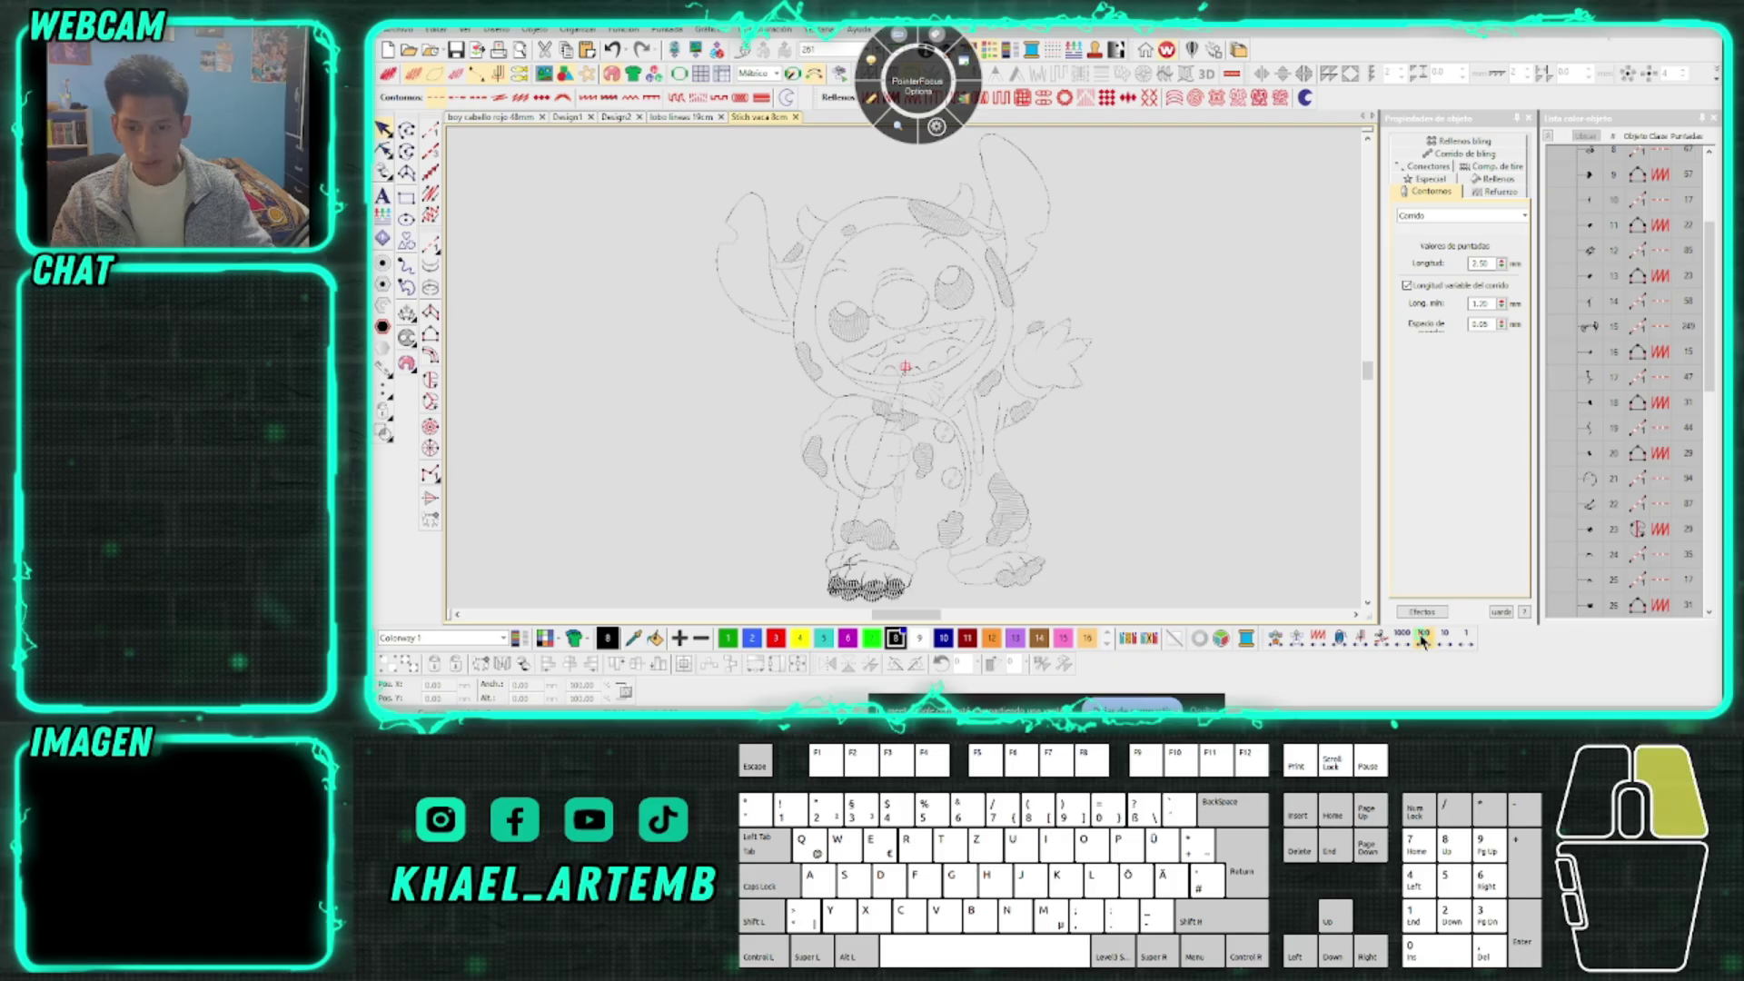
{"action": "right_click", "coordinate": [1423, 641]}
{"action": "right_click", "coordinate": [1437, 637]}
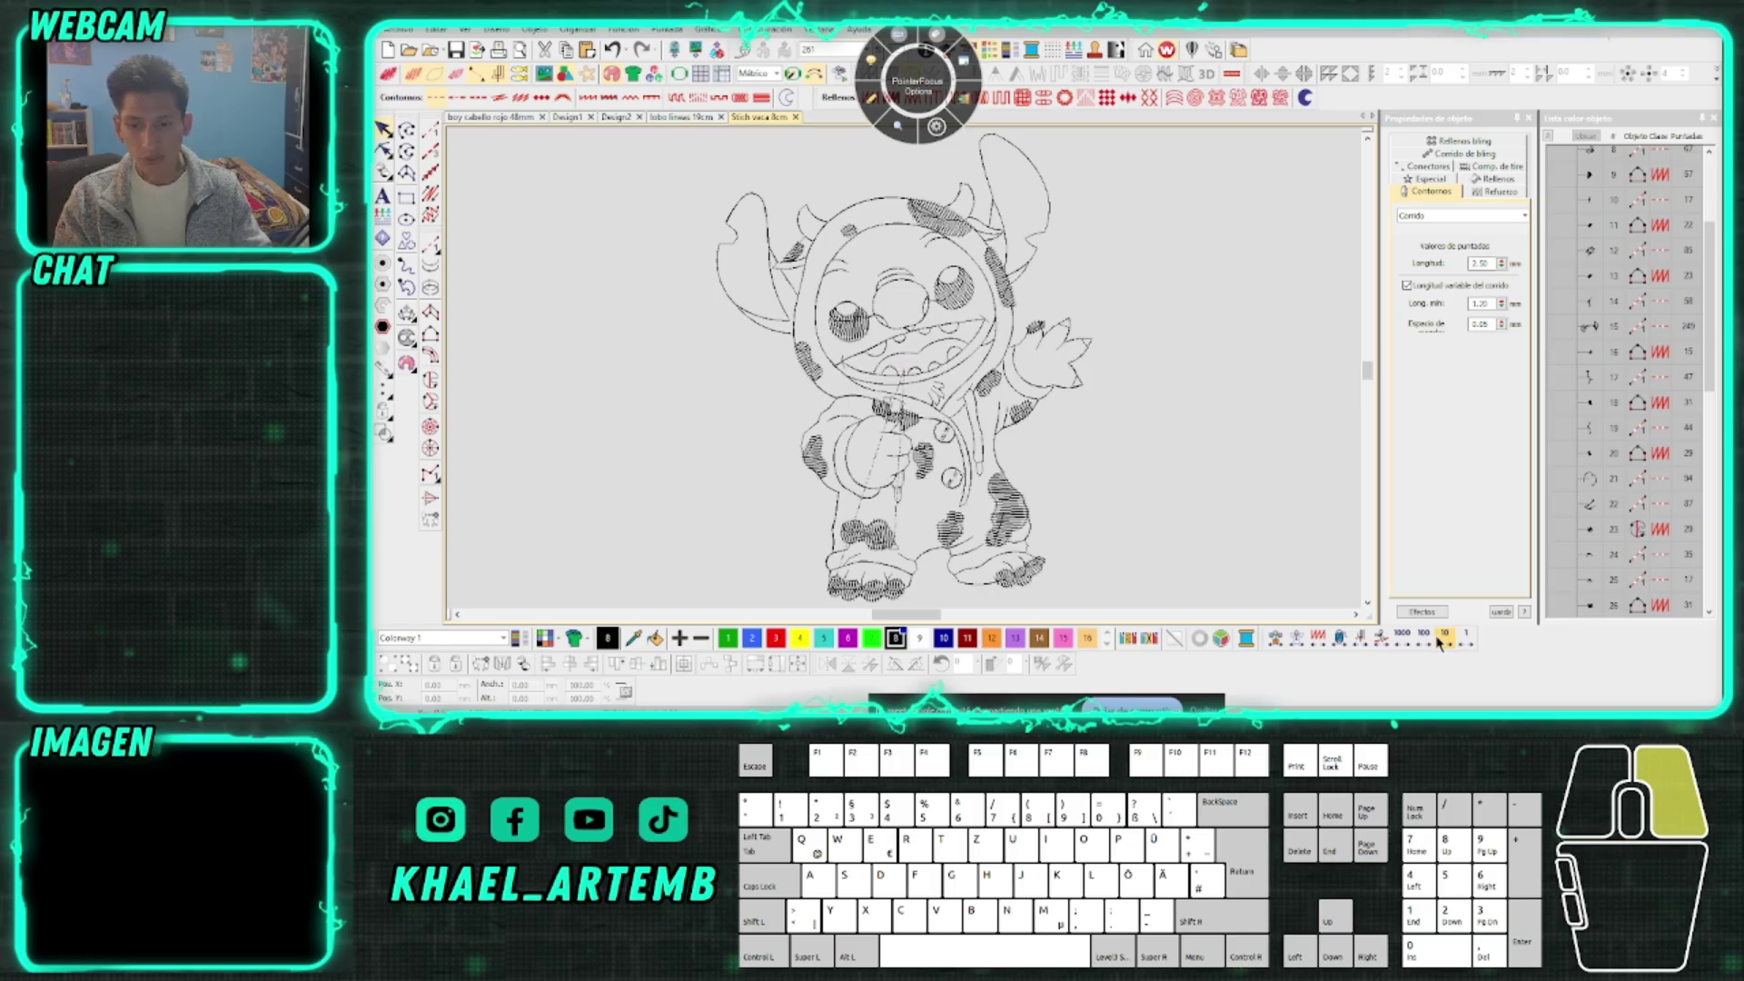
{"action": "key", "text": "t"}
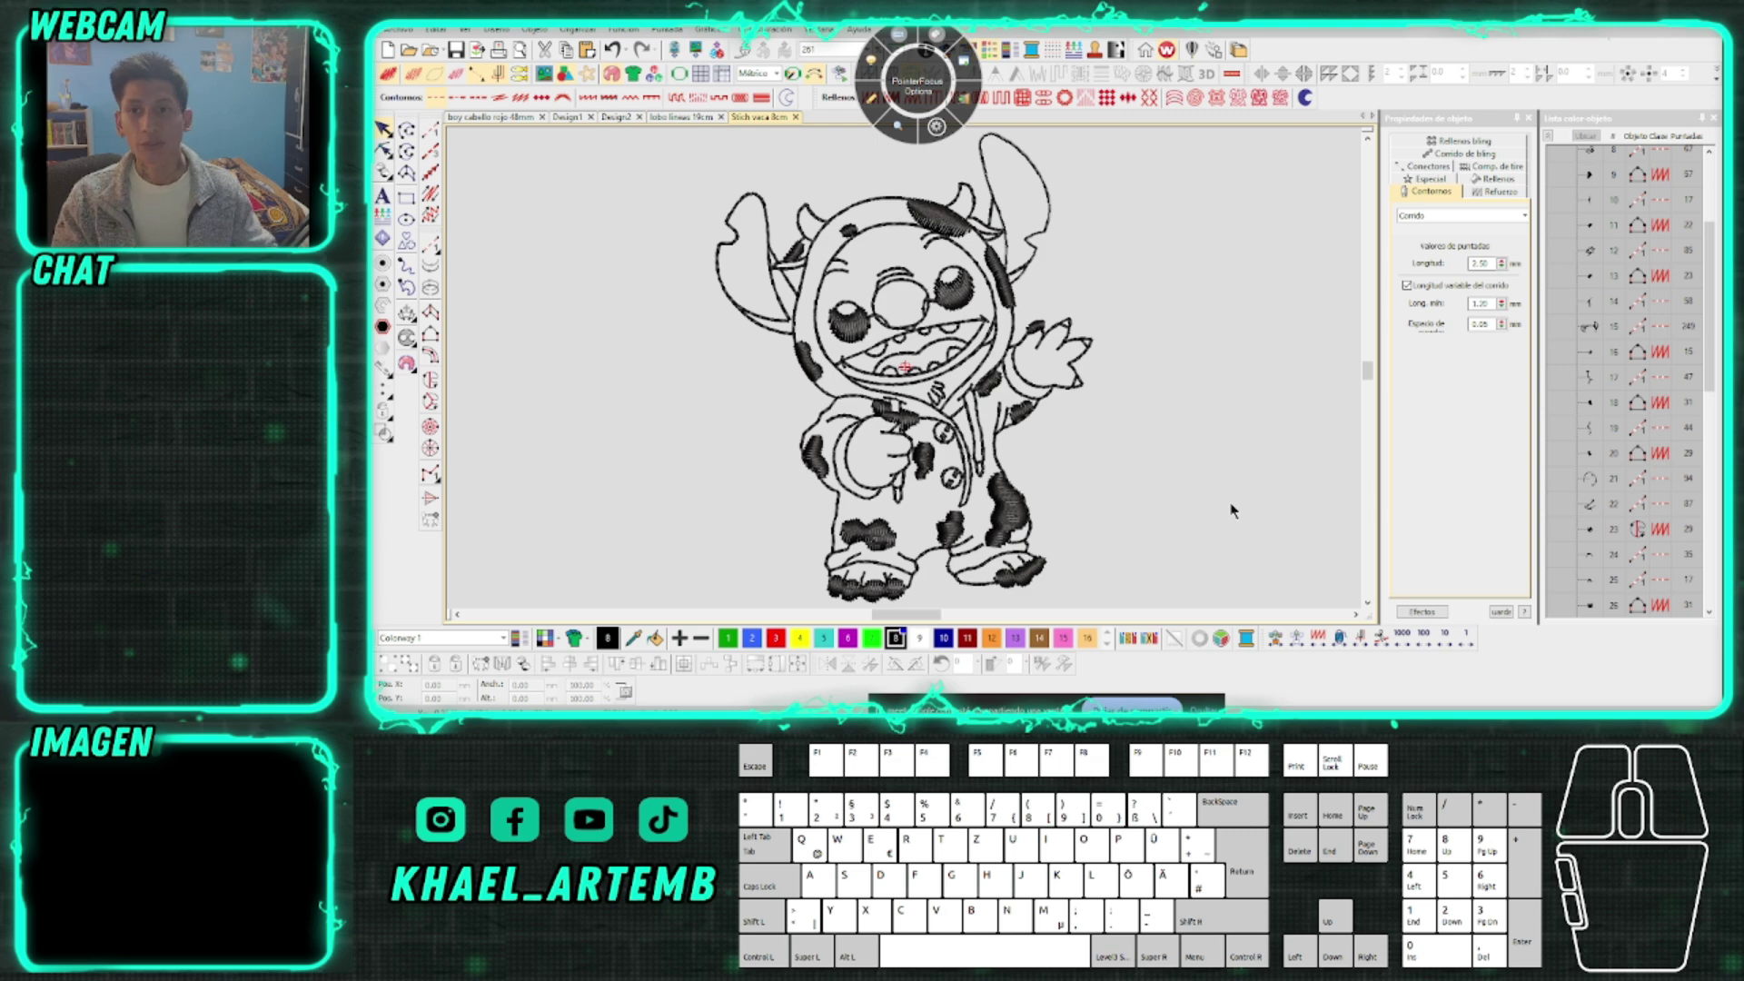
Draw a sample run line beside the figure with two clusters of closely spaced points joined by longer straight segments
{"action": "left_click", "coordinate": [430, 129]}
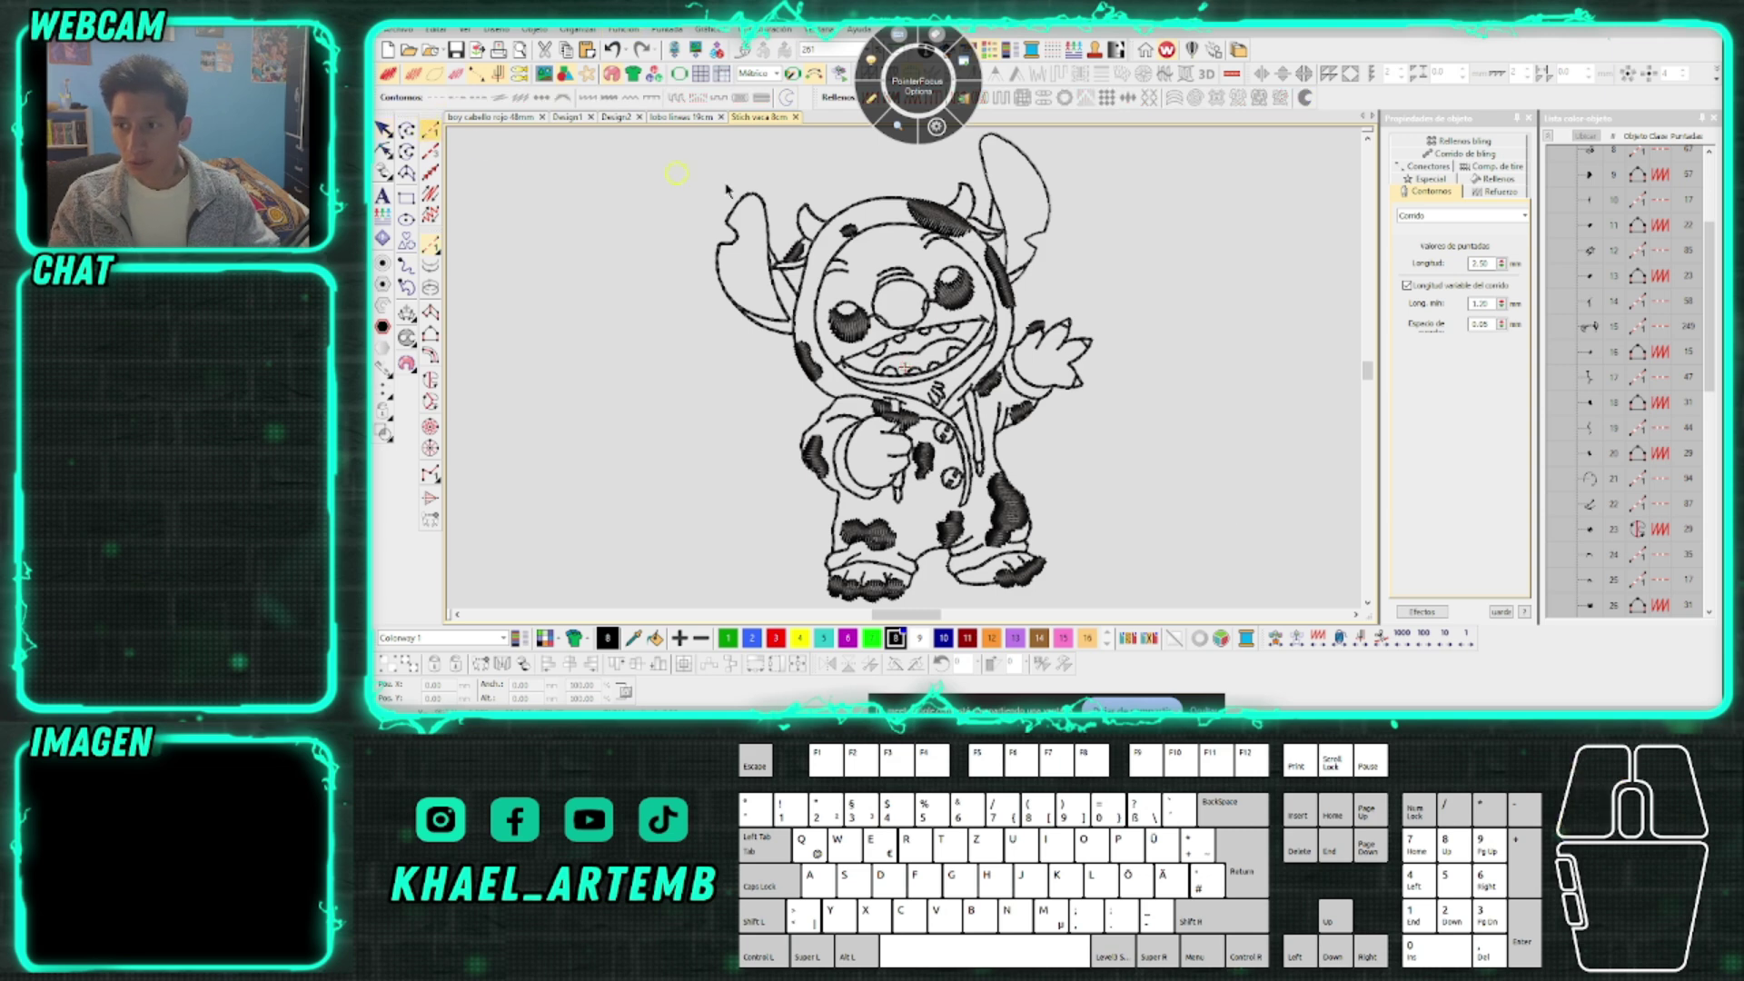
{"action": "scroll", "coordinate": [903, 368], "scroll_direction": "up", "scroll_amount": 6}
{"action": "scroll", "coordinate": [907, 368], "scroll_direction": "down", "scroll_amount": 2}
{"action": "left_click", "coordinate": [916, 367]}
{"action": "left_click", "coordinate": [921, 365]}
{"action": "left_click", "coordinate": [1049, 403]}
{"action": "left_click", "coordinate": [1049, 408]}
{"action": "left_click", "coordinate": [1119, 386]}
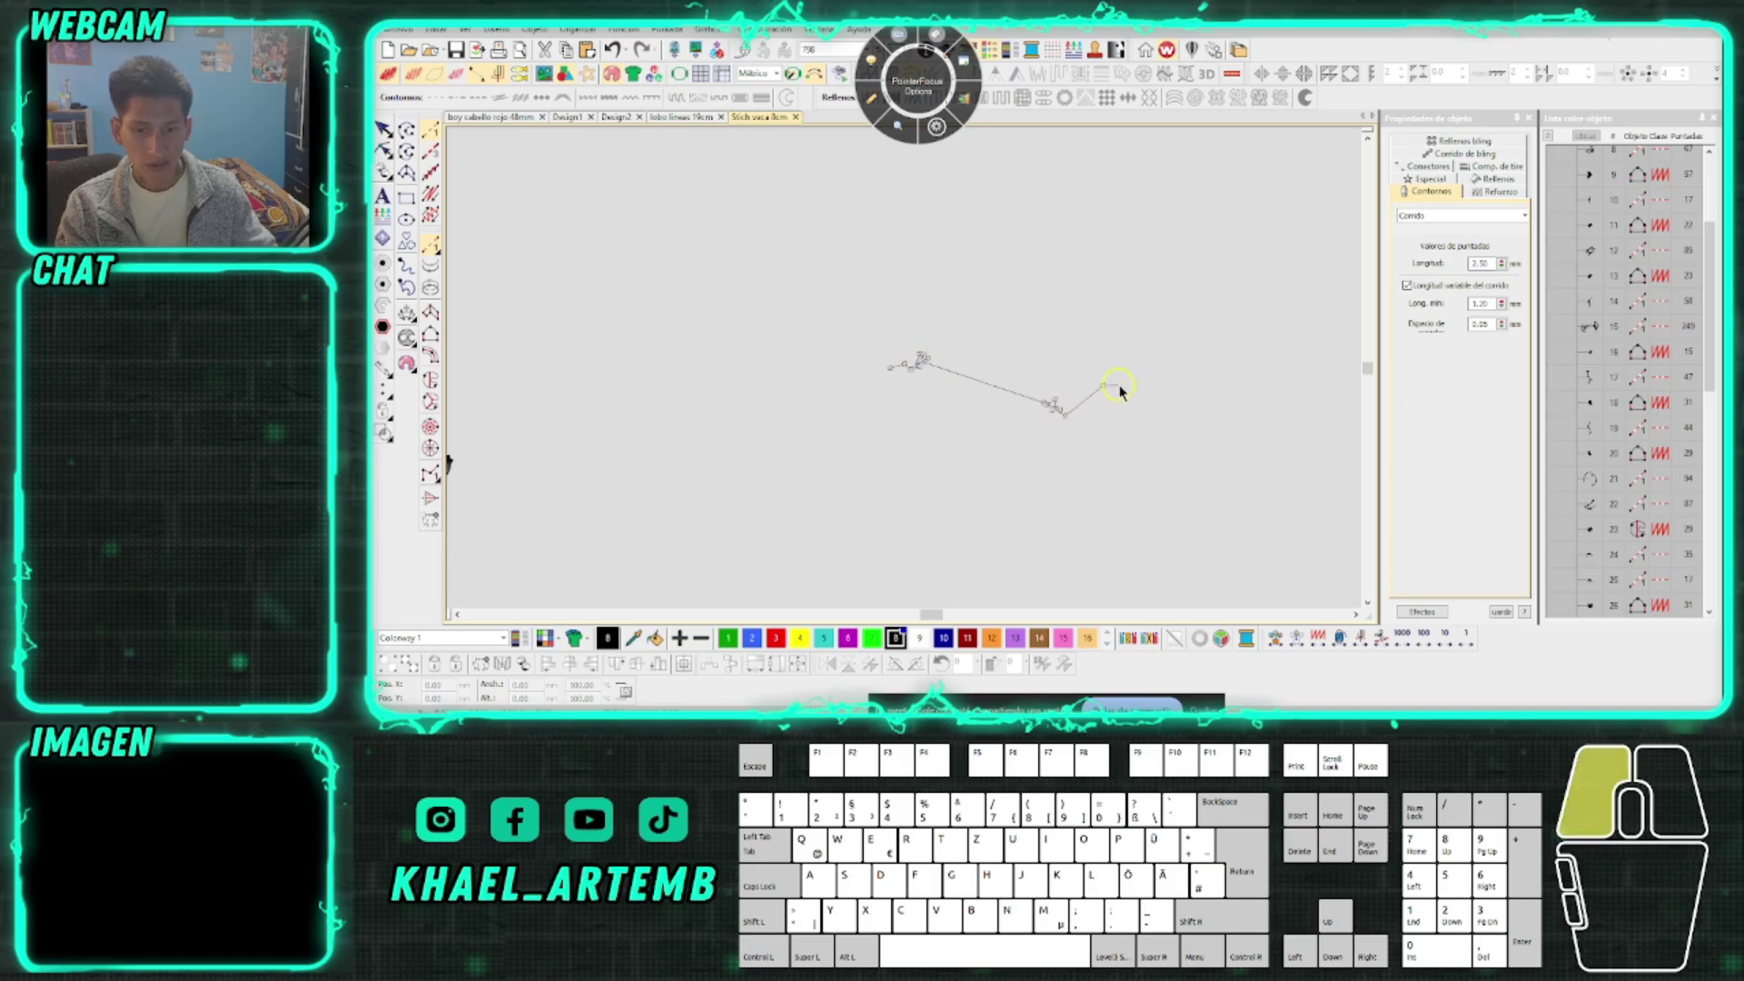
{"action": "key", "text": "Return"}
{"action": "scroll", "coordinate": [906, 374], "scroll_direction": "down", "scroll_amount": 1}
{"action": "scroll", "coordinate": [906, 375], "scroll_direction": "down", "scroll_amount": 1}
Select and delete the sample run line with the clustered points
{"action": "left_click_drag", "start_coordinate": [1043, 420], "coordinate": [760, 291]}
{"action": "scroll", "coordinate": [905, 375], "scroll_direction": "up", "scroll_amount": 2}
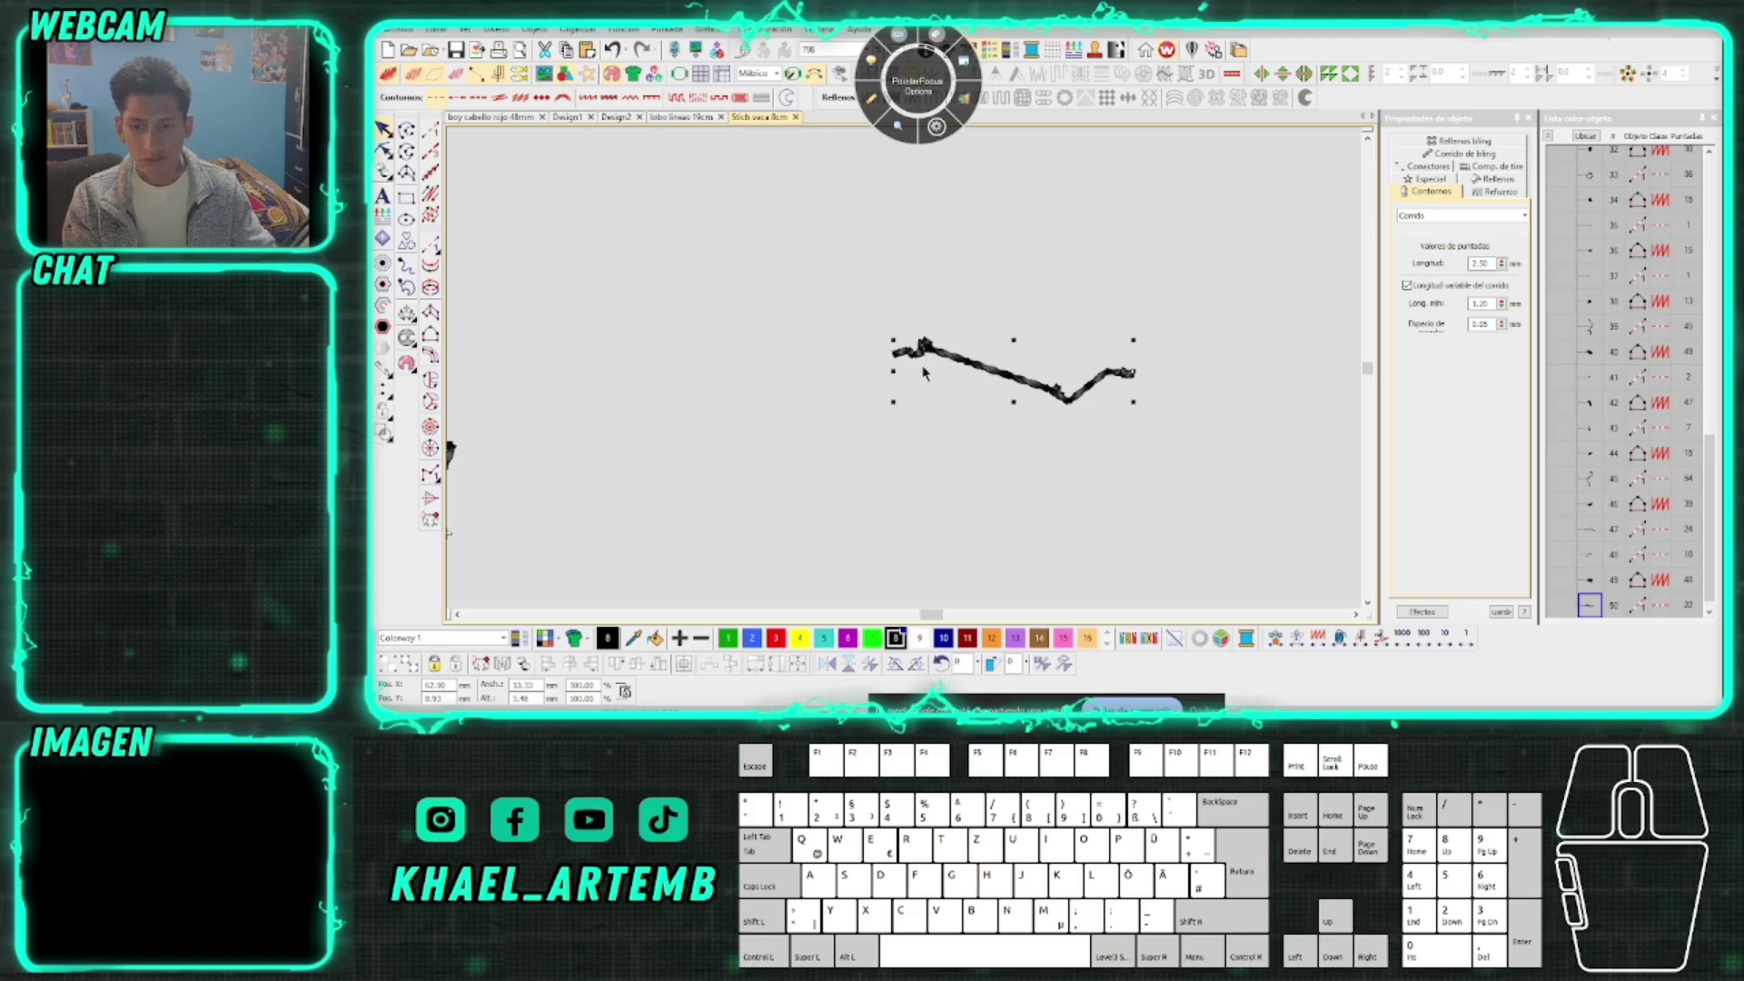
{"action": "scroll", "coordinate": [903, 374], "scroll_direction": "down", "scroll_amount": 3}
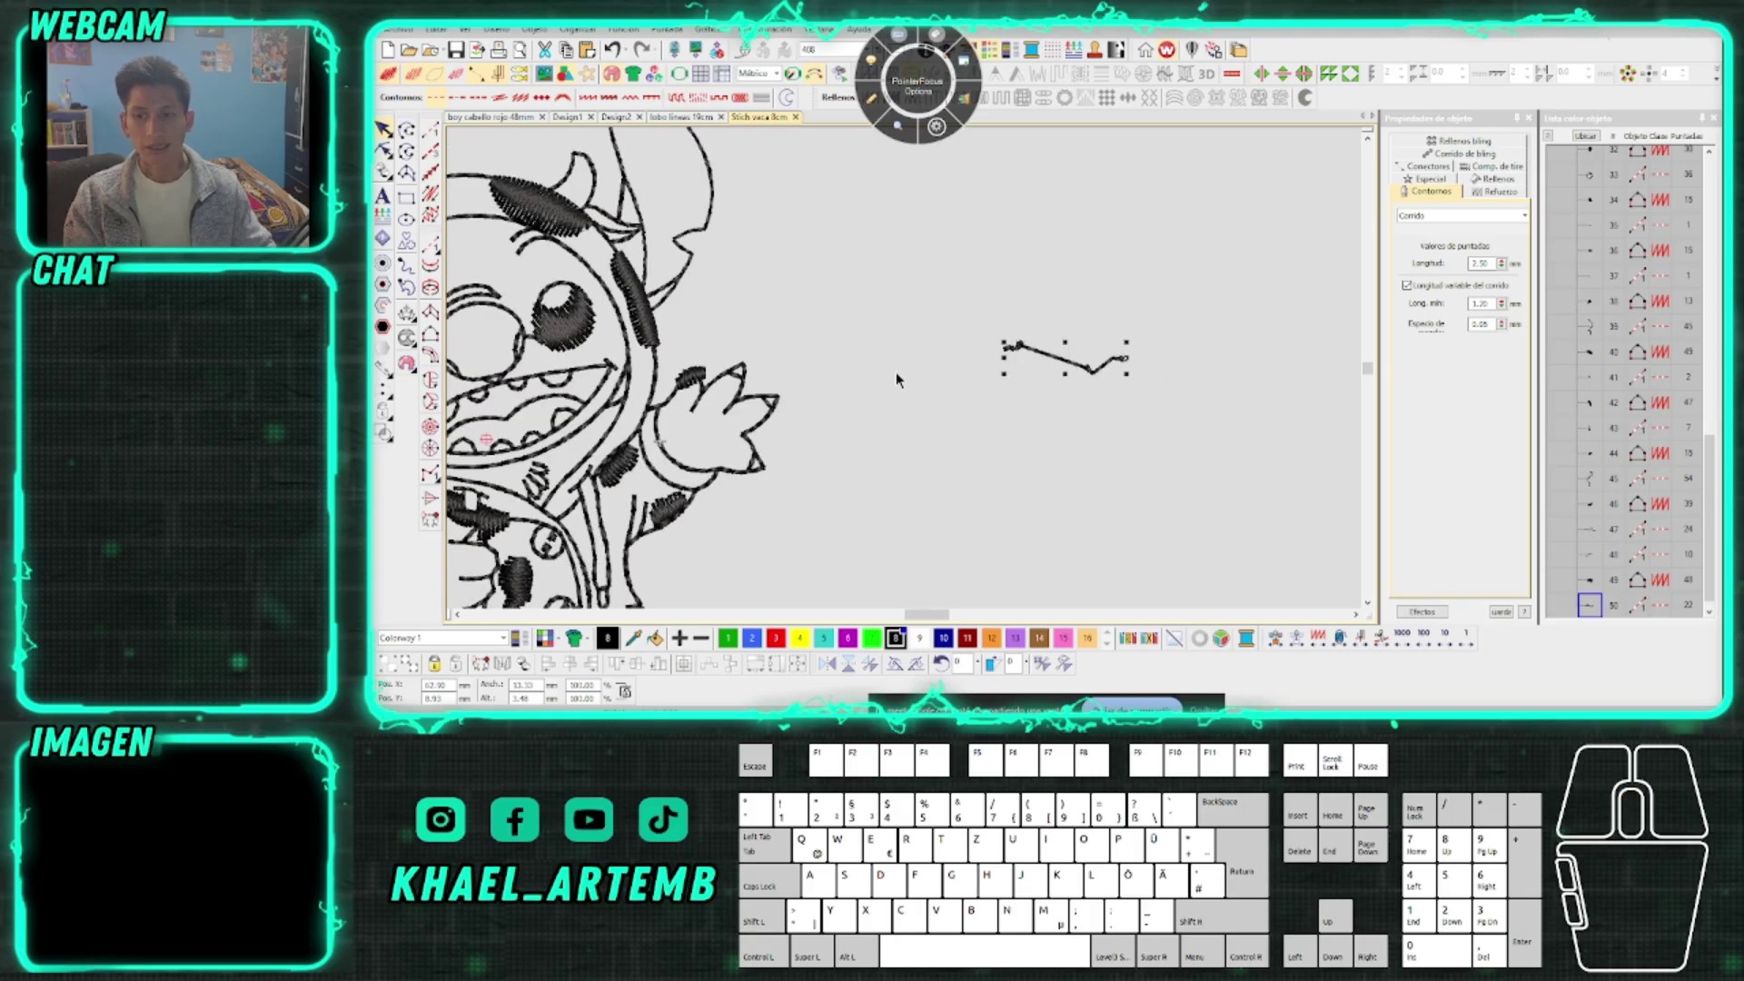
{"action": "key", "text": "Delete"}
Draw two very short run lines in the empty area beside the figure
{"action": "left_click", "coordinate": [903, 368]}
{"action": "scroll", "coordinate": [903, 368], "scroll_direction": "up", "scroll_amount": 3}
{"action": "left_click", "coordinate": [908, 377]}
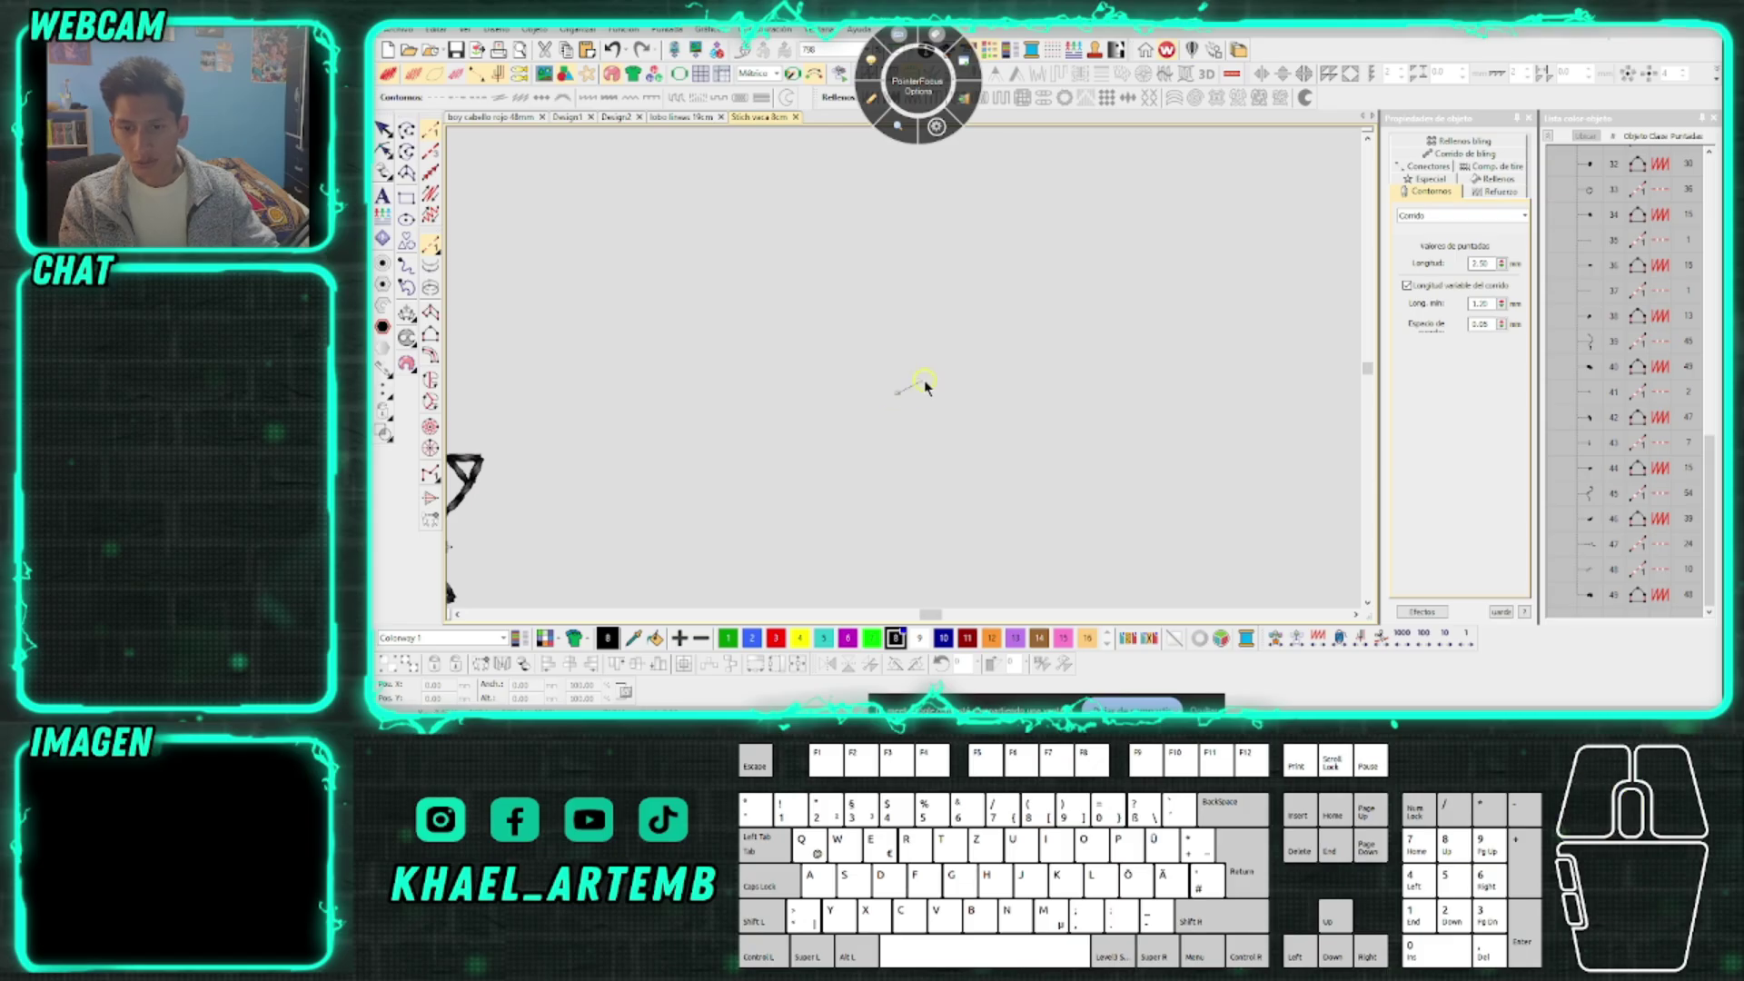
{"action": "key", "text": "Return"}
{"action": "scroll", "coordinate": [906, 375], "scroll_direction": "up", "scroll_amount": 2}
{"action": "scroll", "coordinate": [907, 372], "scroll_direction": "up", "scroll_amount": 3}
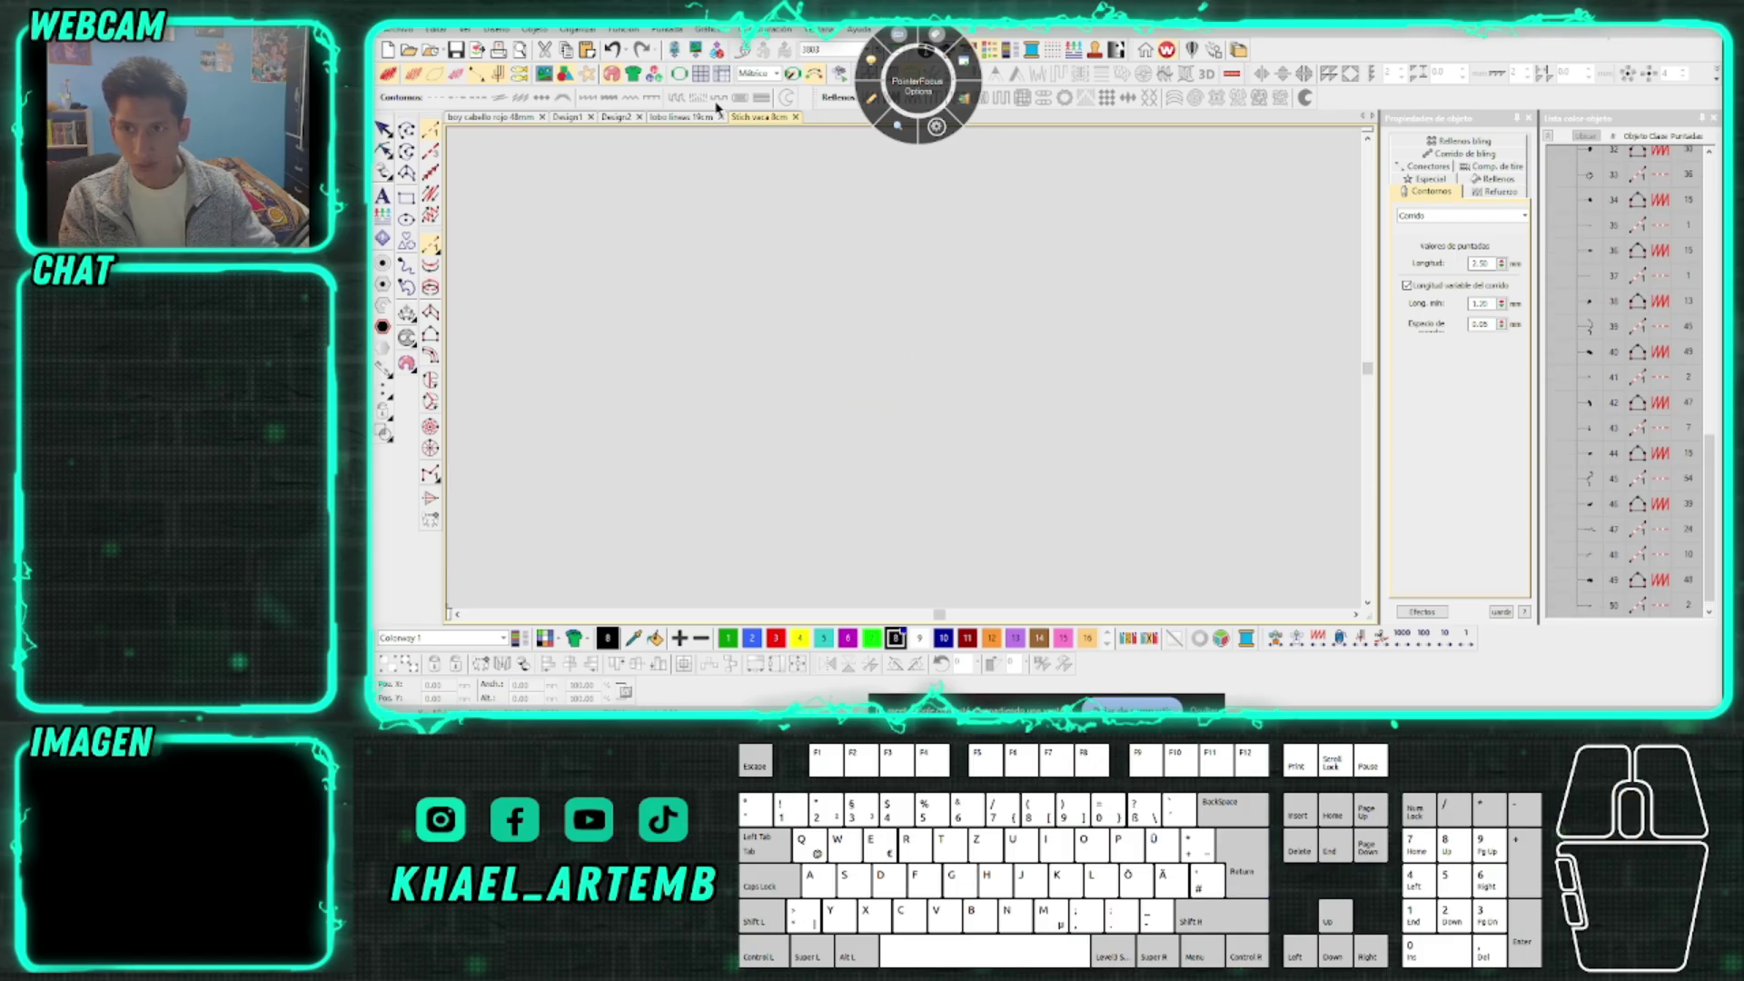
{"action": "left_click", "coordinate": [919, 339]}
{"action": "key", "text": "Return"}
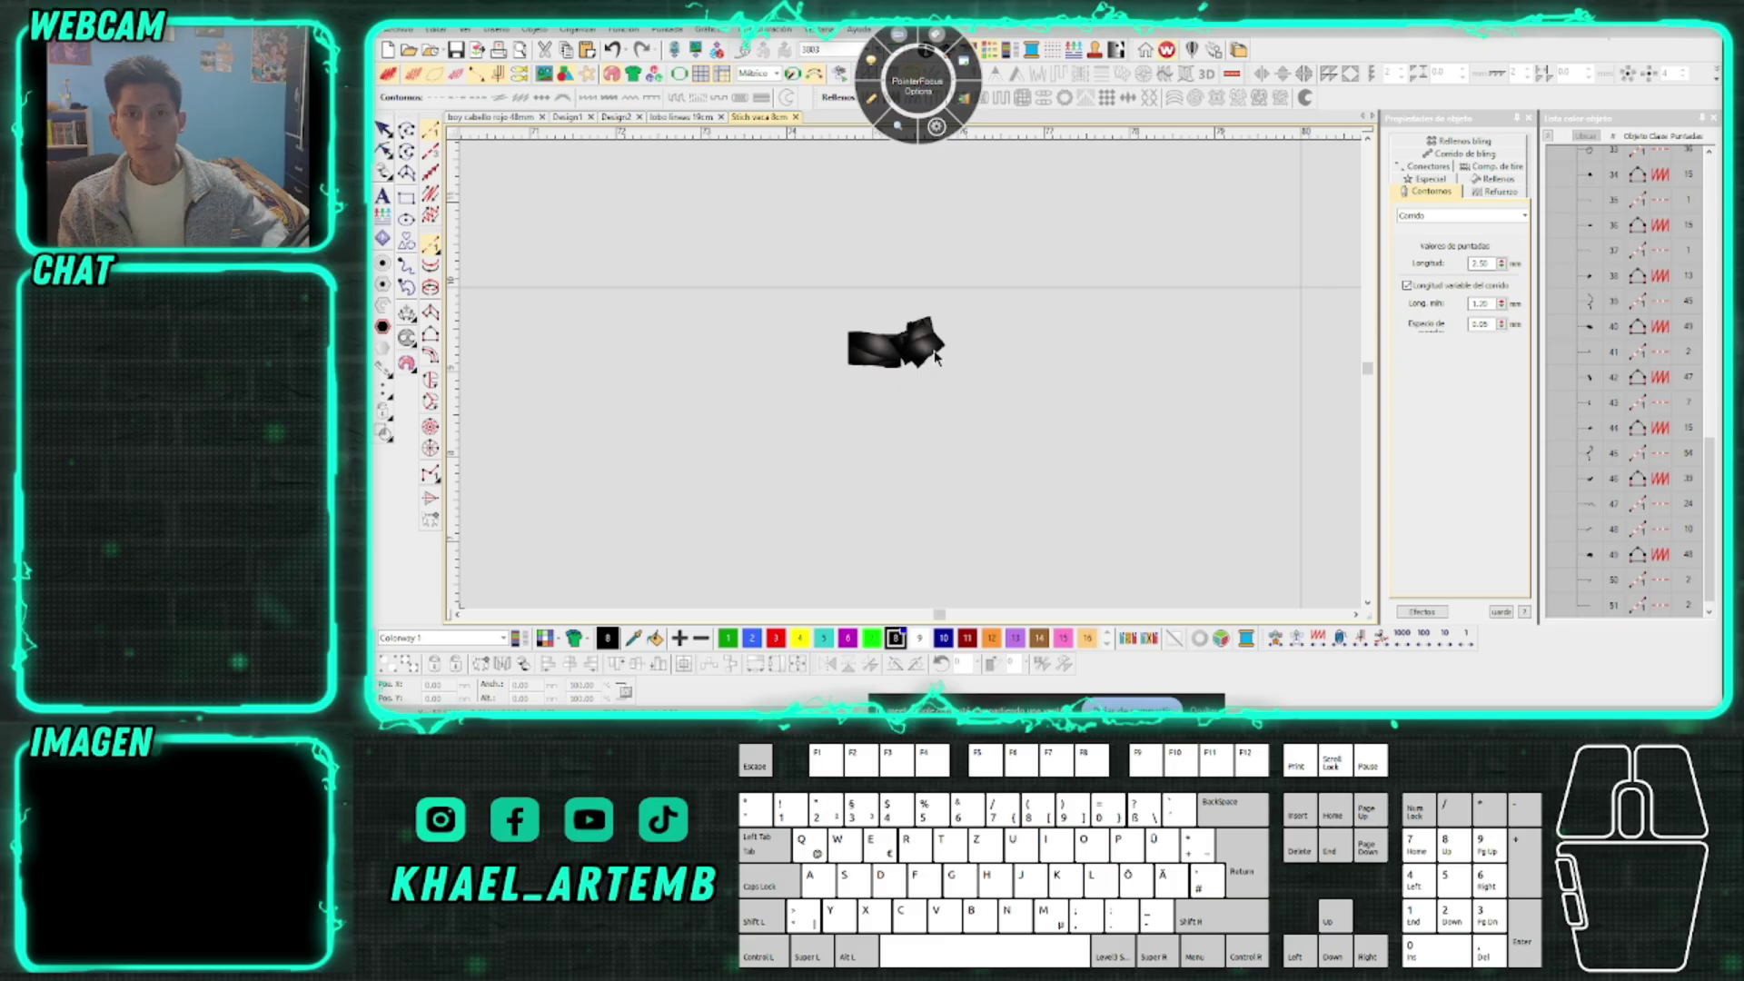
Select and delete the two very short run lines beside the figure, and show the whole design
{"action": "scroll", "coordinate": [936, 356], "scroll_direction": "down", "scroll_amount": 5}
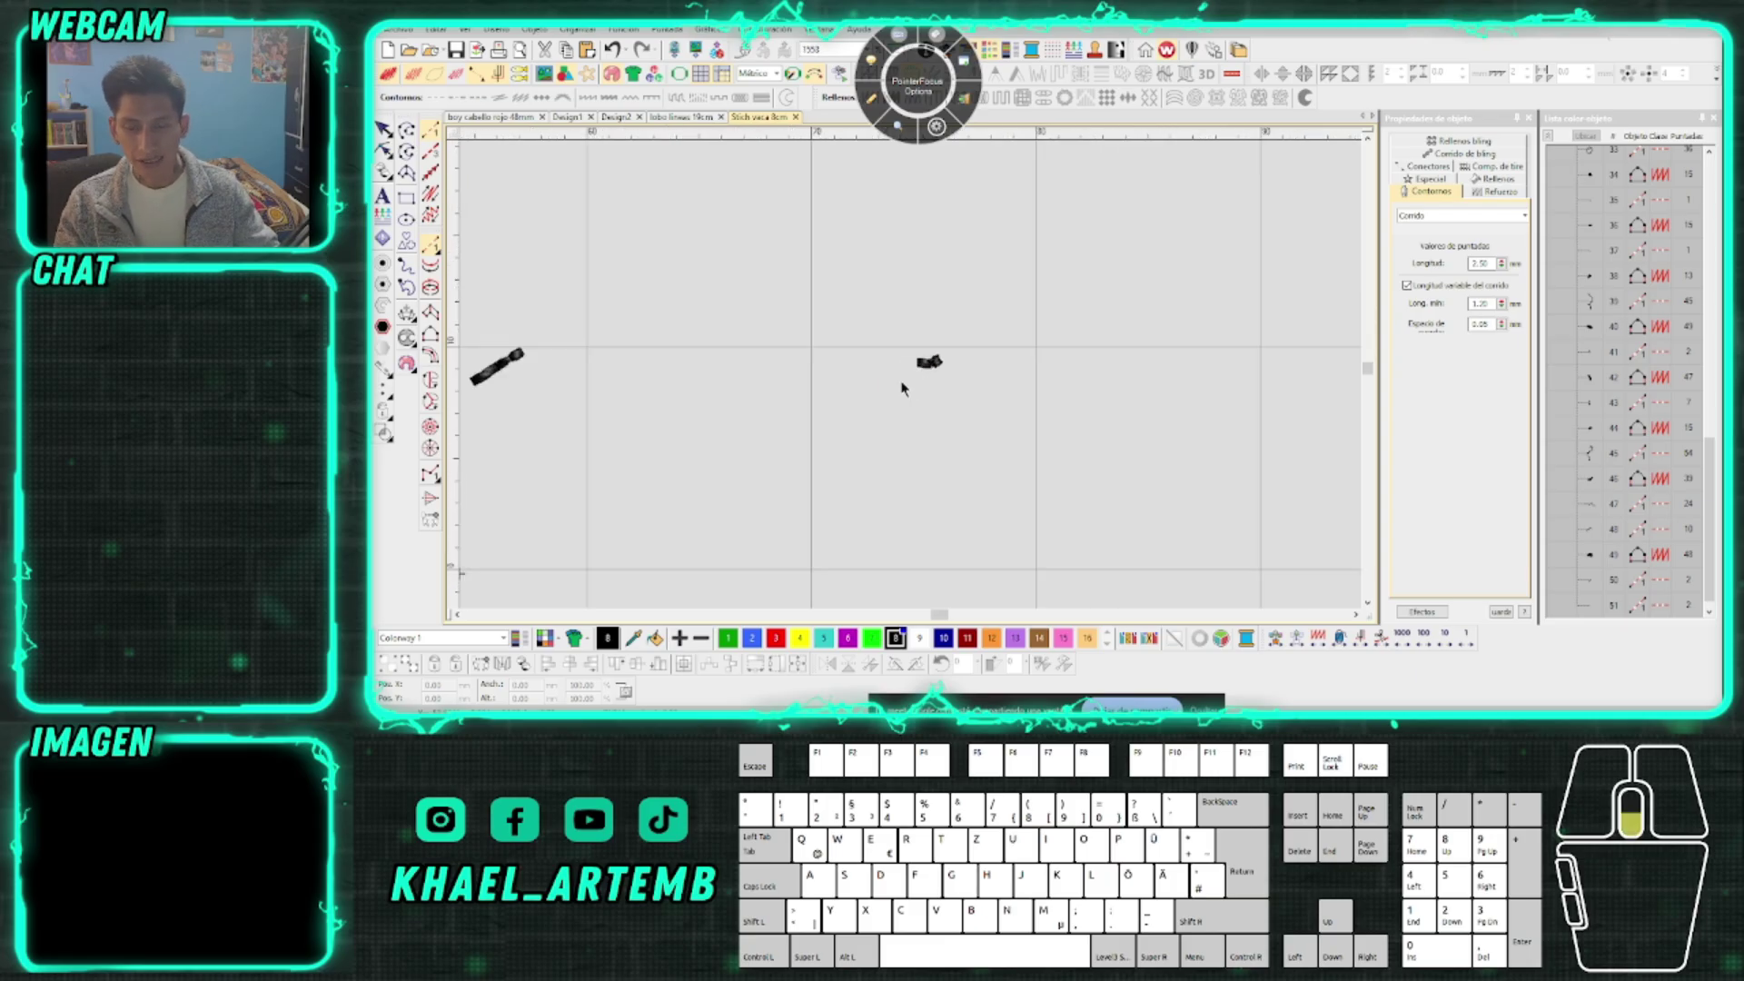
{"action": "left_click_drag", "start_coordinate": [1054, 421], "coordinate": [759, 302]}
{"action": "key", "text": "Delete"}
{"action": "scroll", "coordinate": [912, 381], "scroll_direction": "down", "scroll_amount": 1}
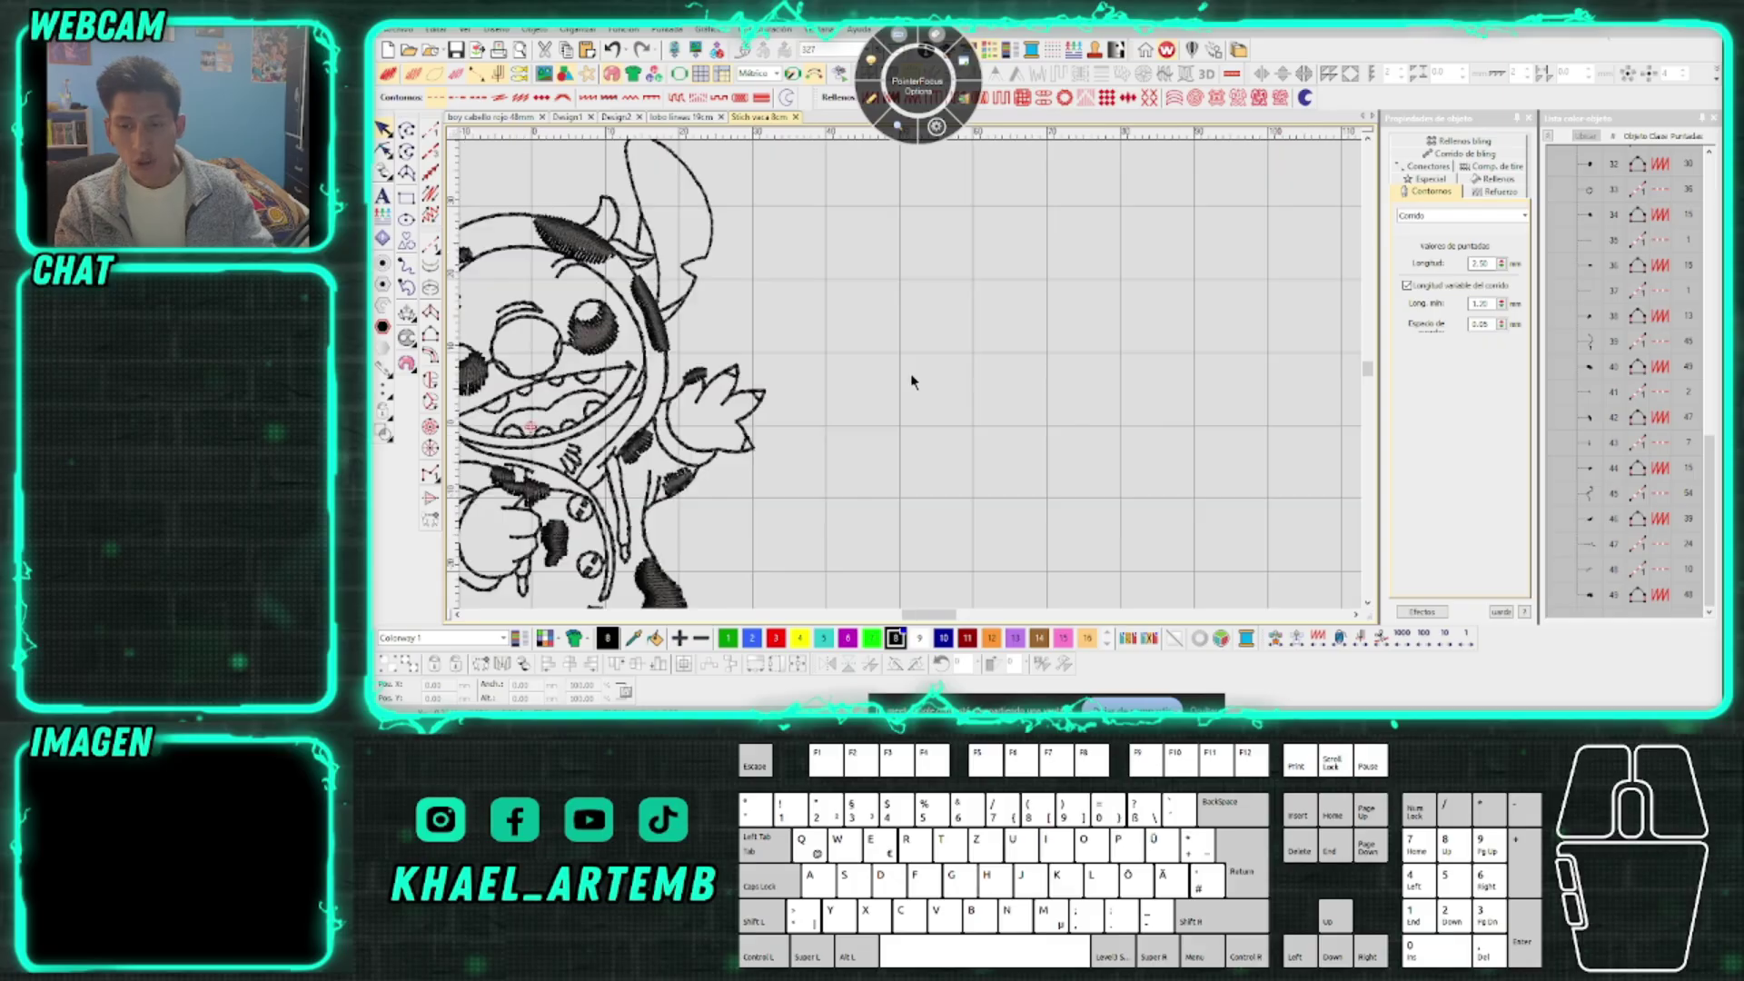
{"action": "key", "text": "0"}
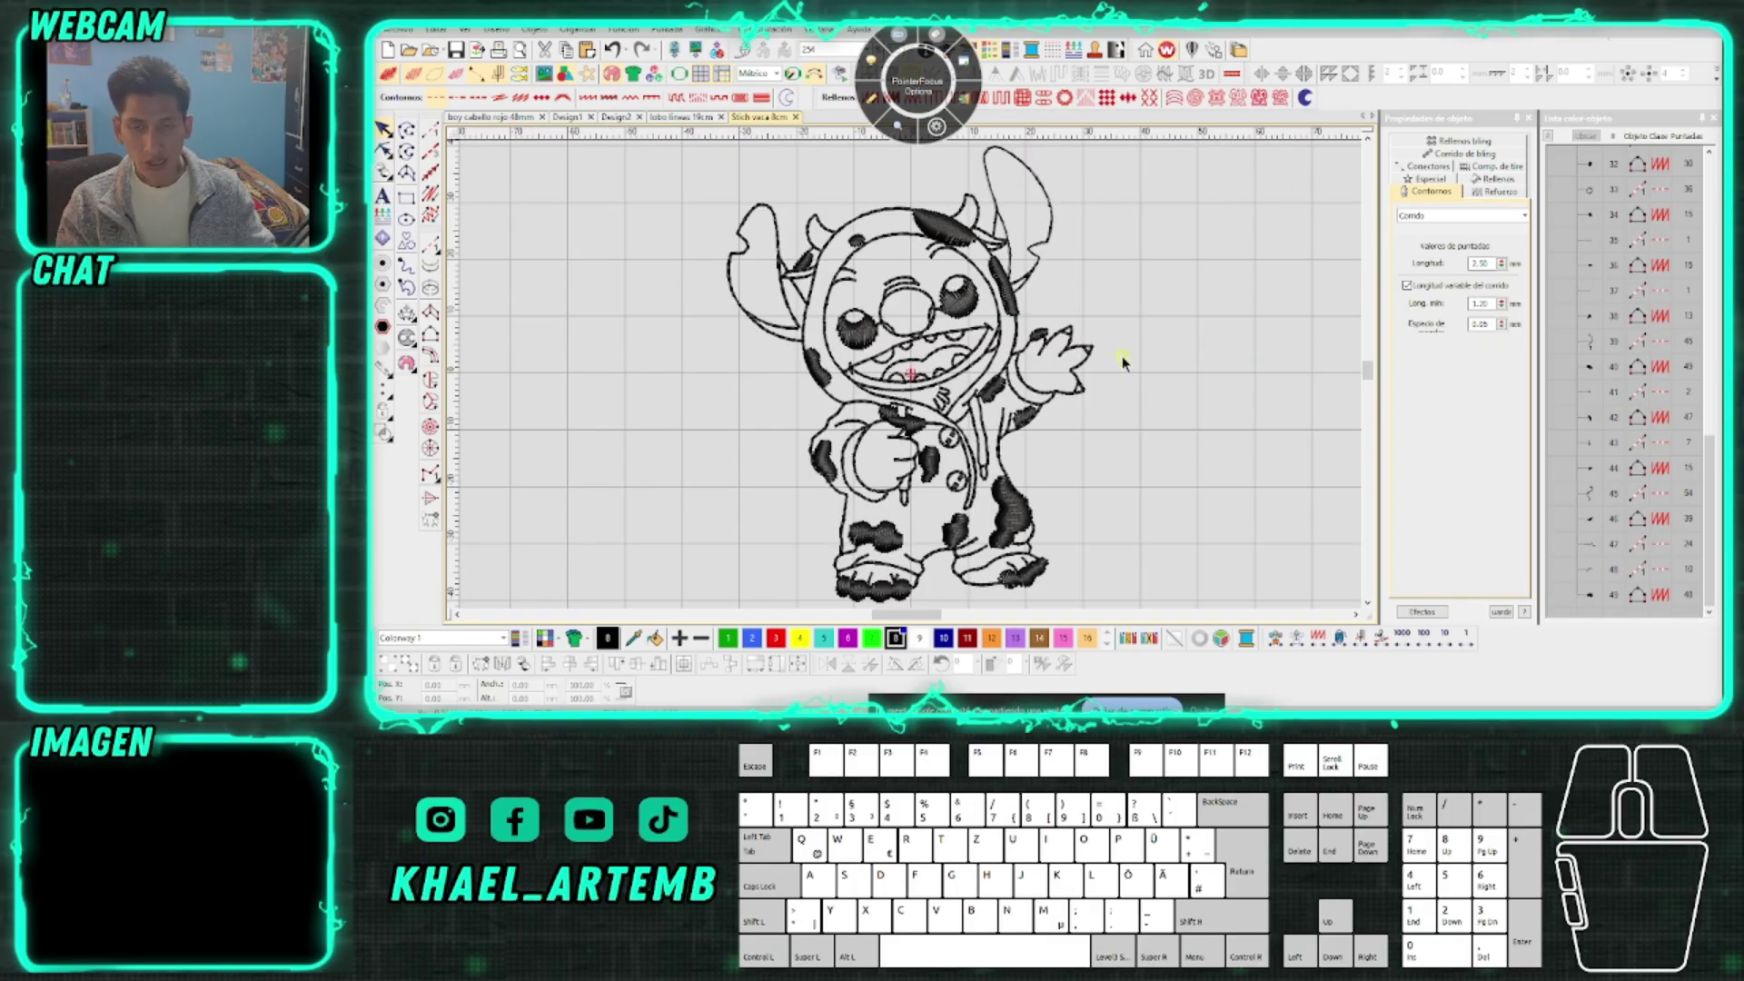
Configure the removal of small stitches to always apply with a minimum stitch length of 0.5 mm
{"action": "left_click_drag", "start_coordinate": [922, 42], "coordinate": [1647, 640]}
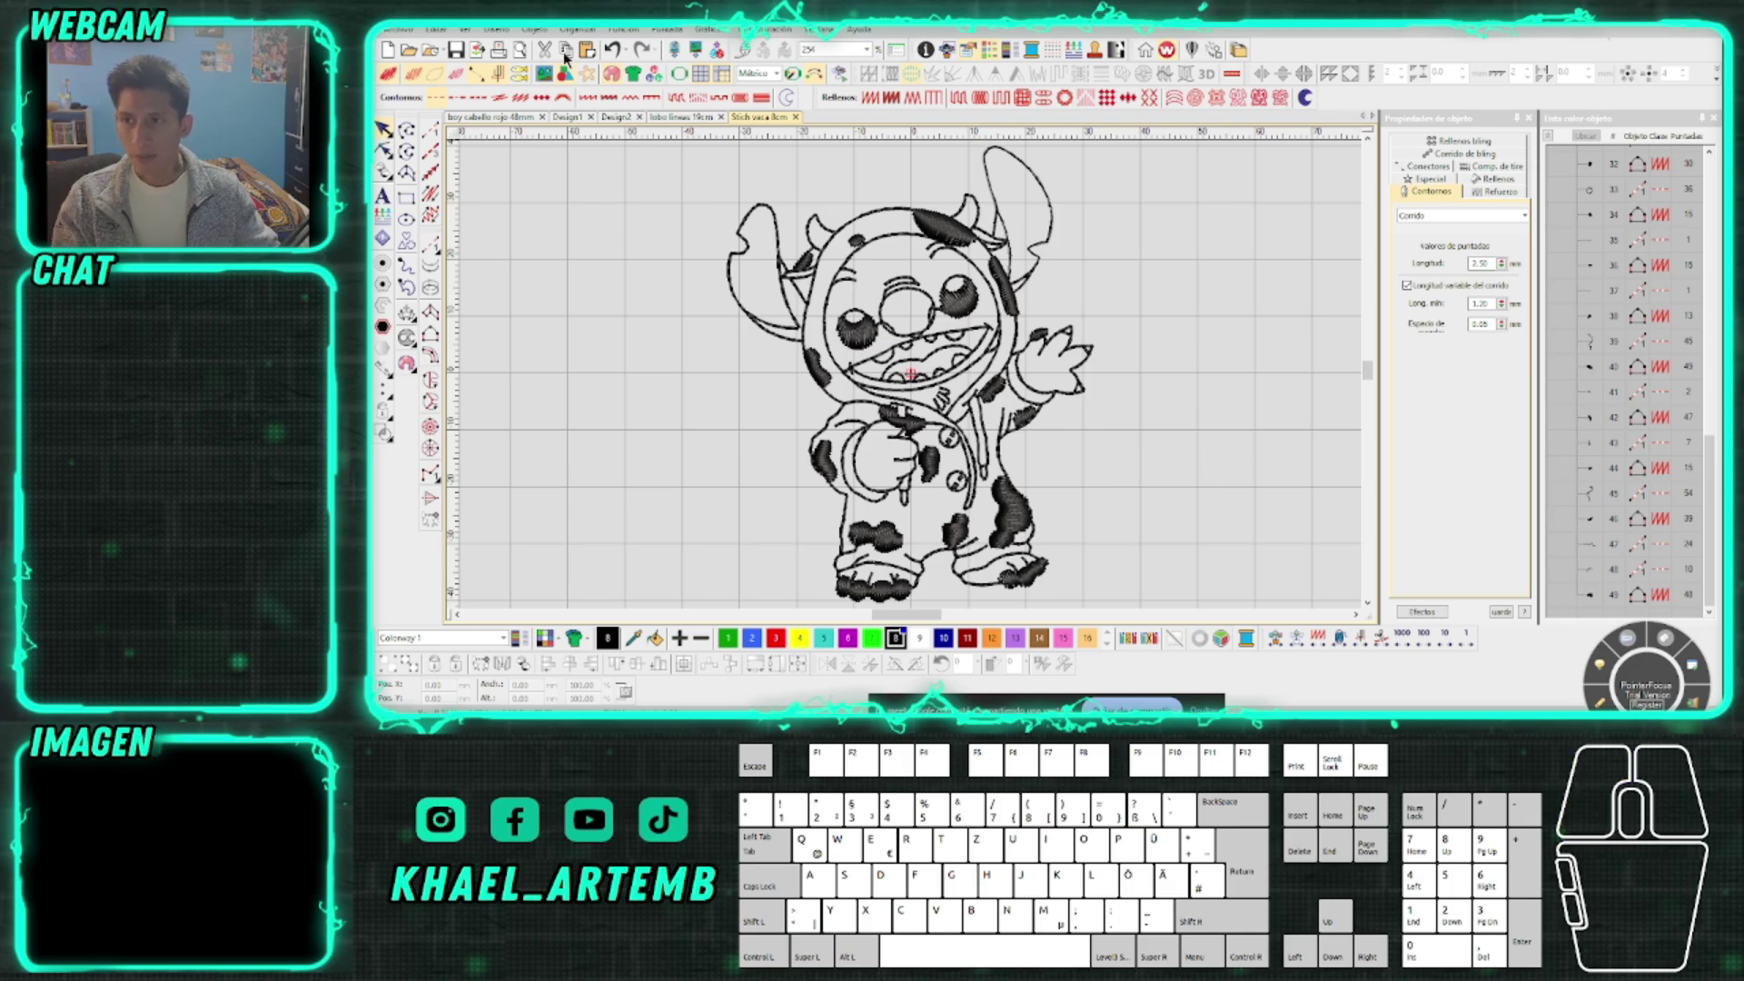
{"action": "left_click", "coordinate": [502, 31]}
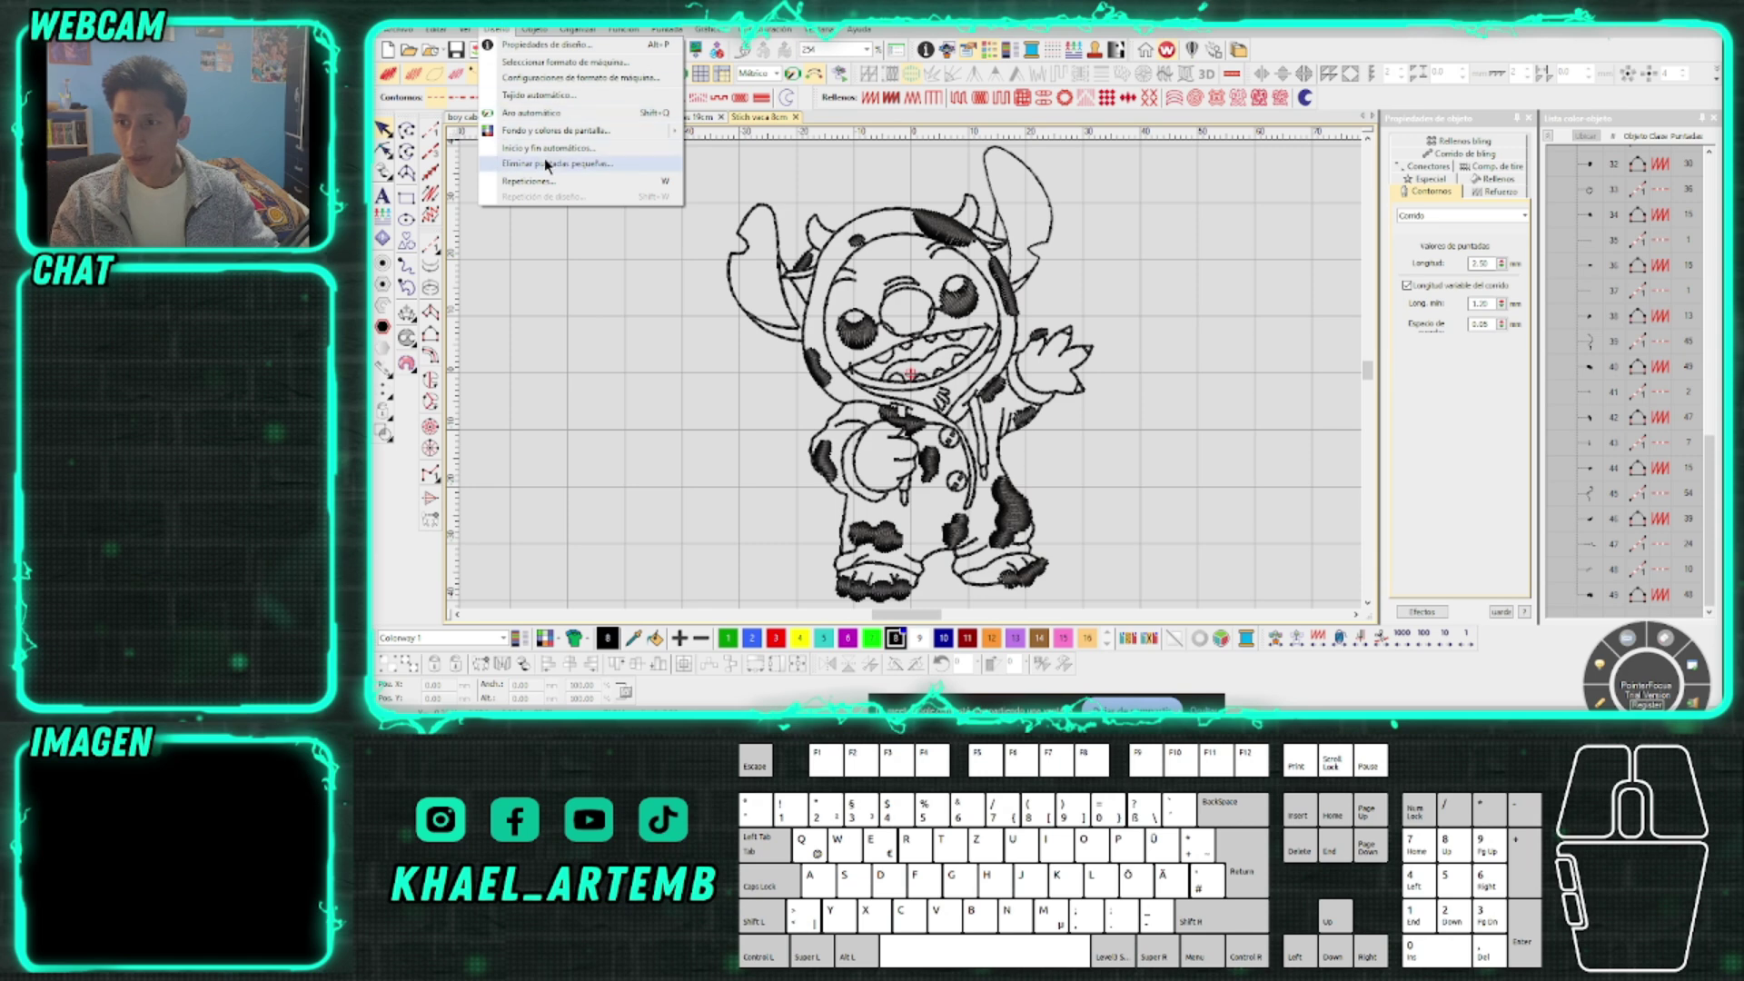
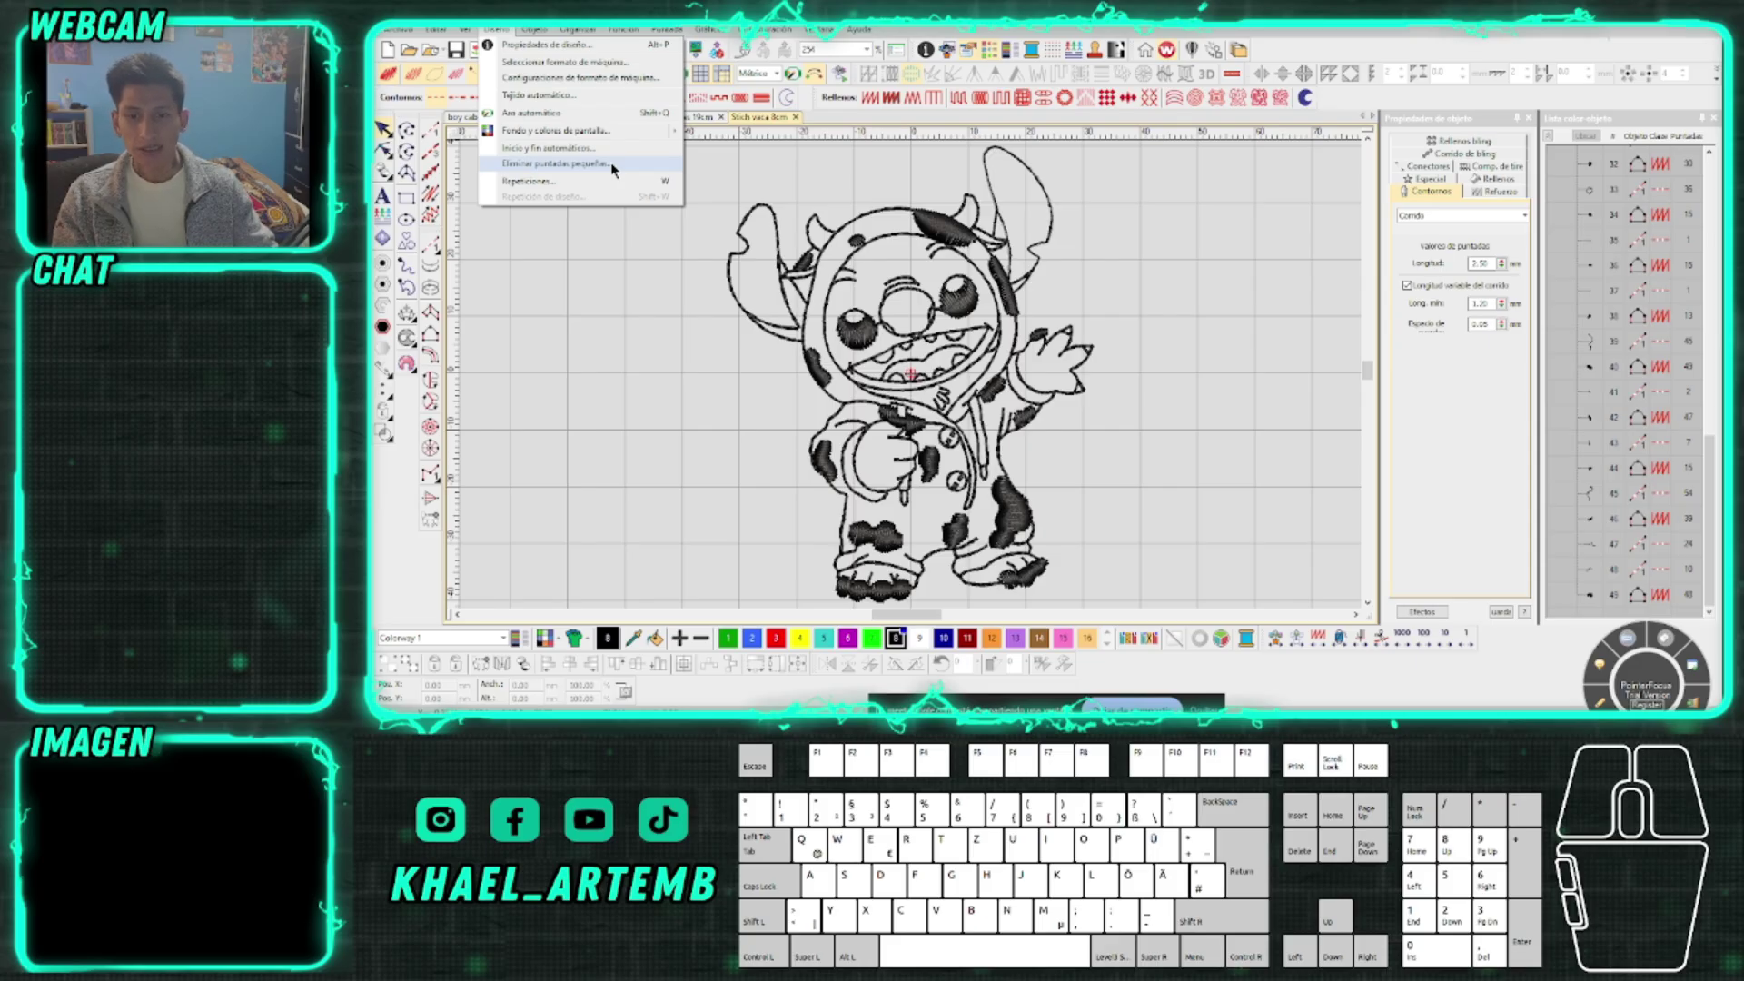
{"action": "left_click", "coordinate": [610, 162]}
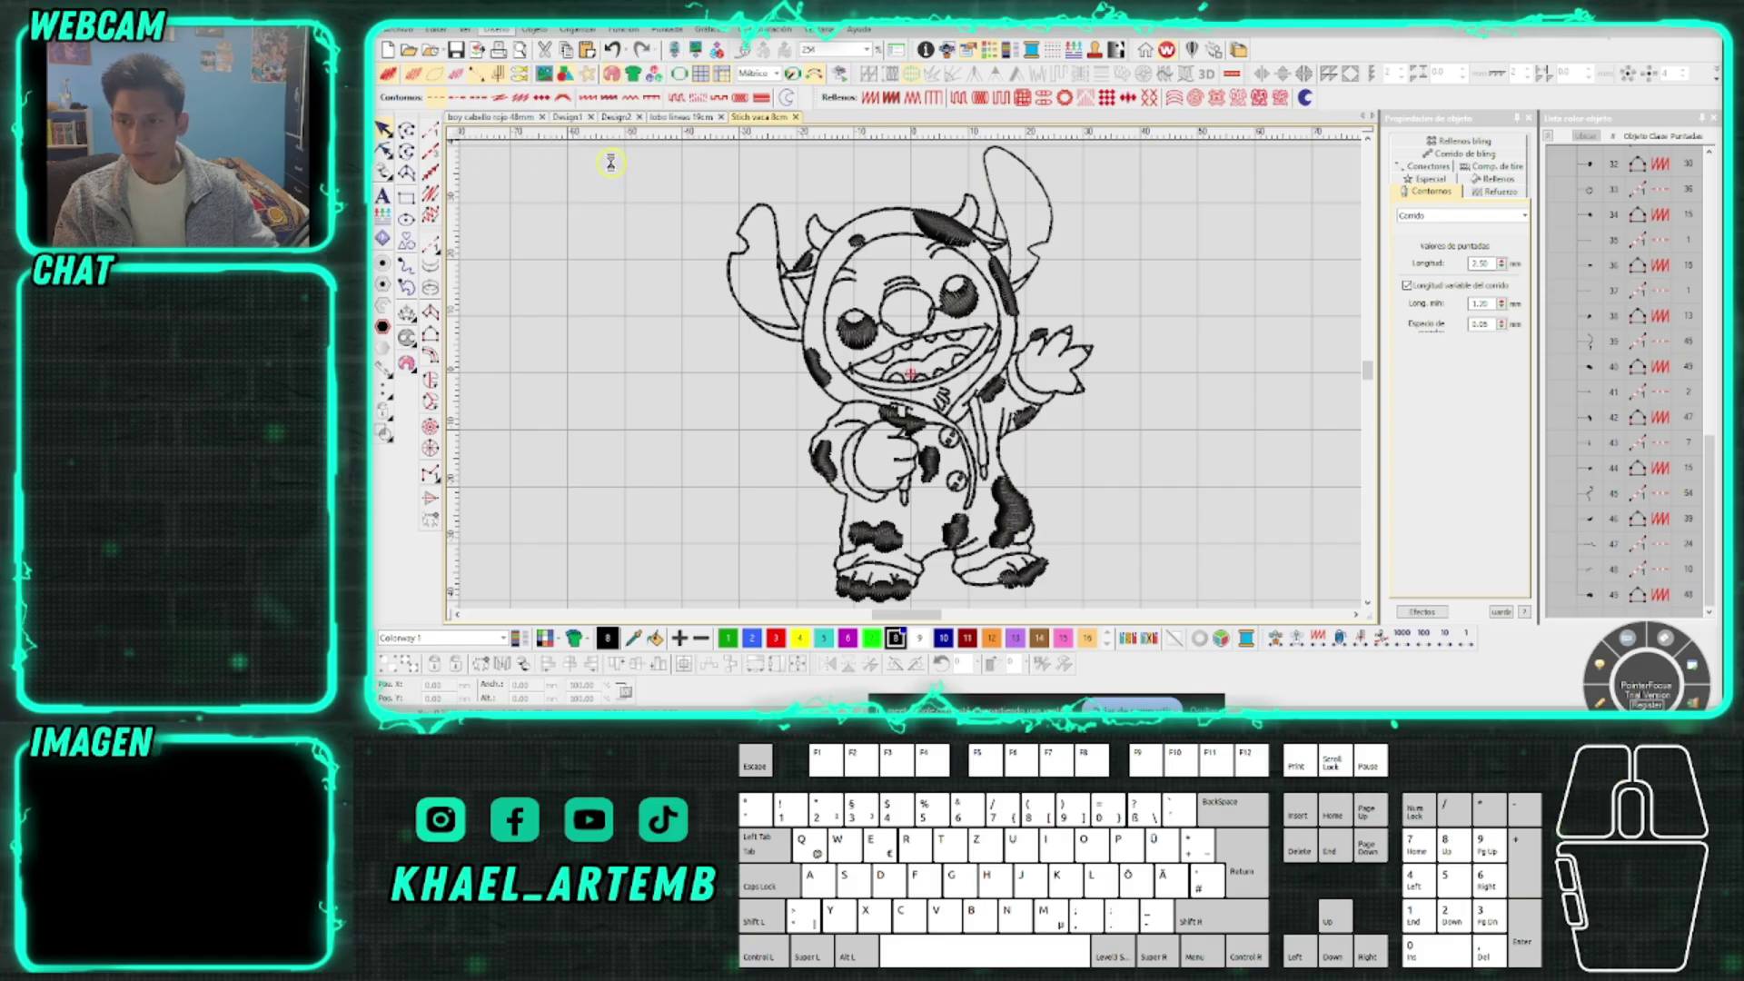
{"action": "left_click_drag", "start_coordinate": [1043, 320], "coordinate": [1137, 288]}
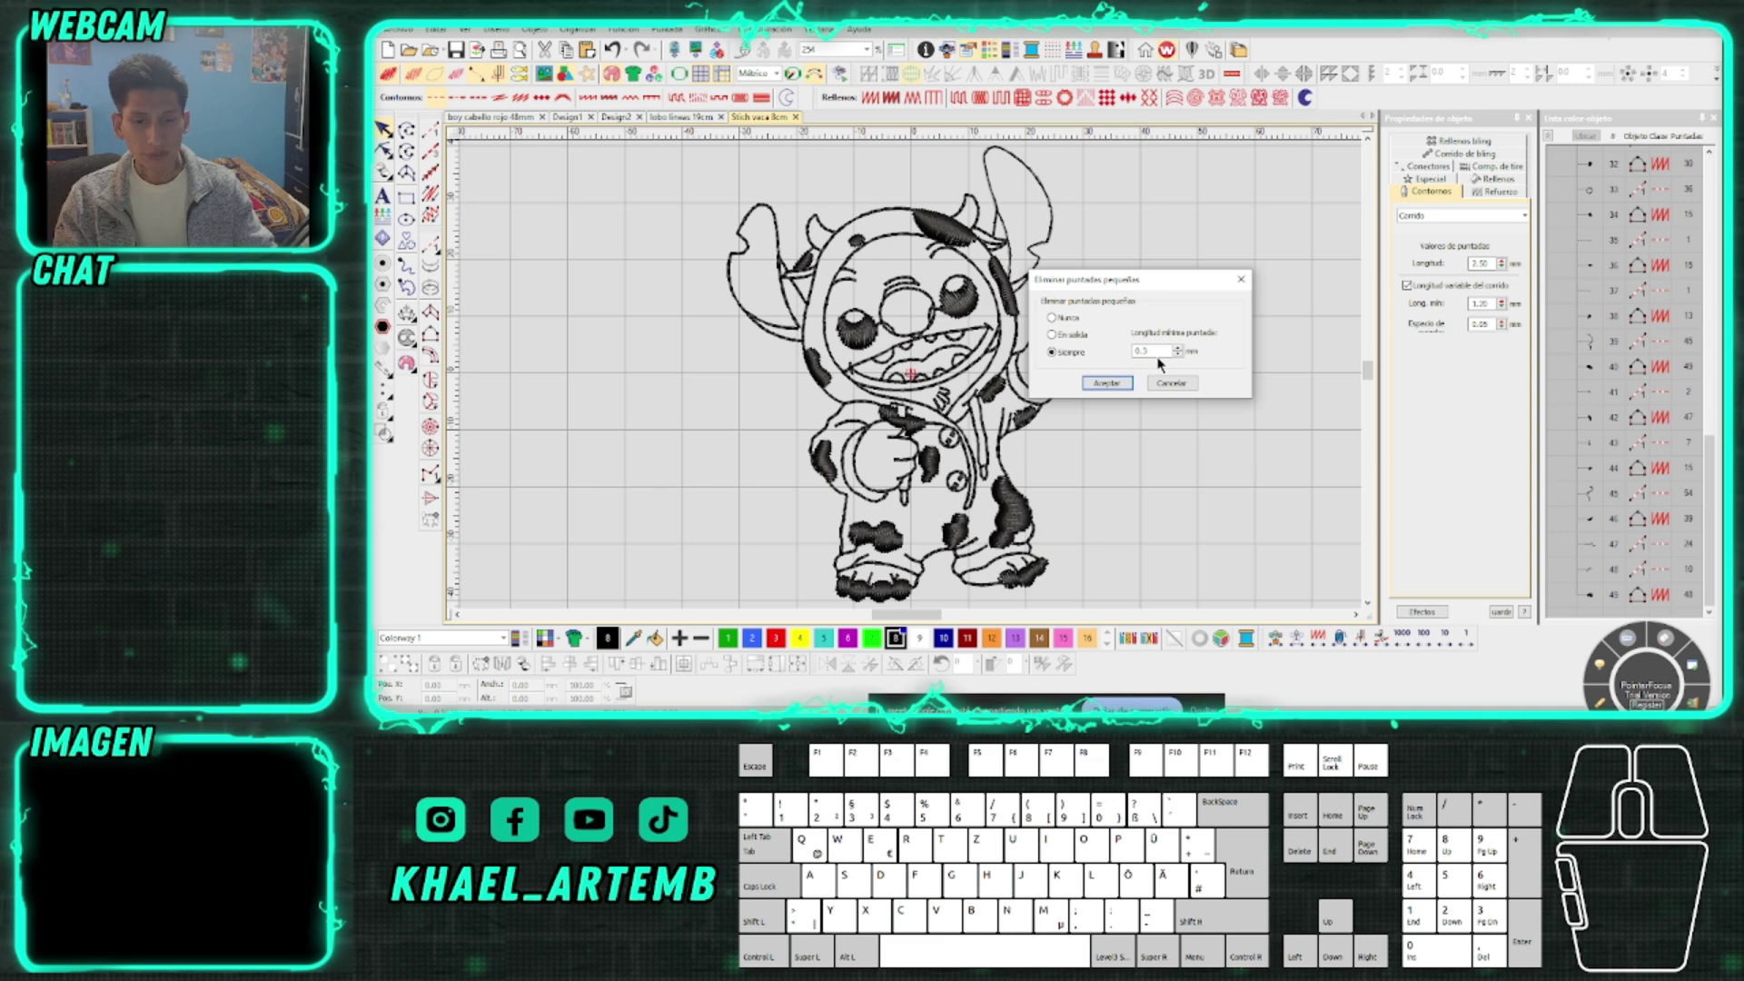
{"action": "key", "text": "BackSpace"}
{"action": "type", "text": "5"}
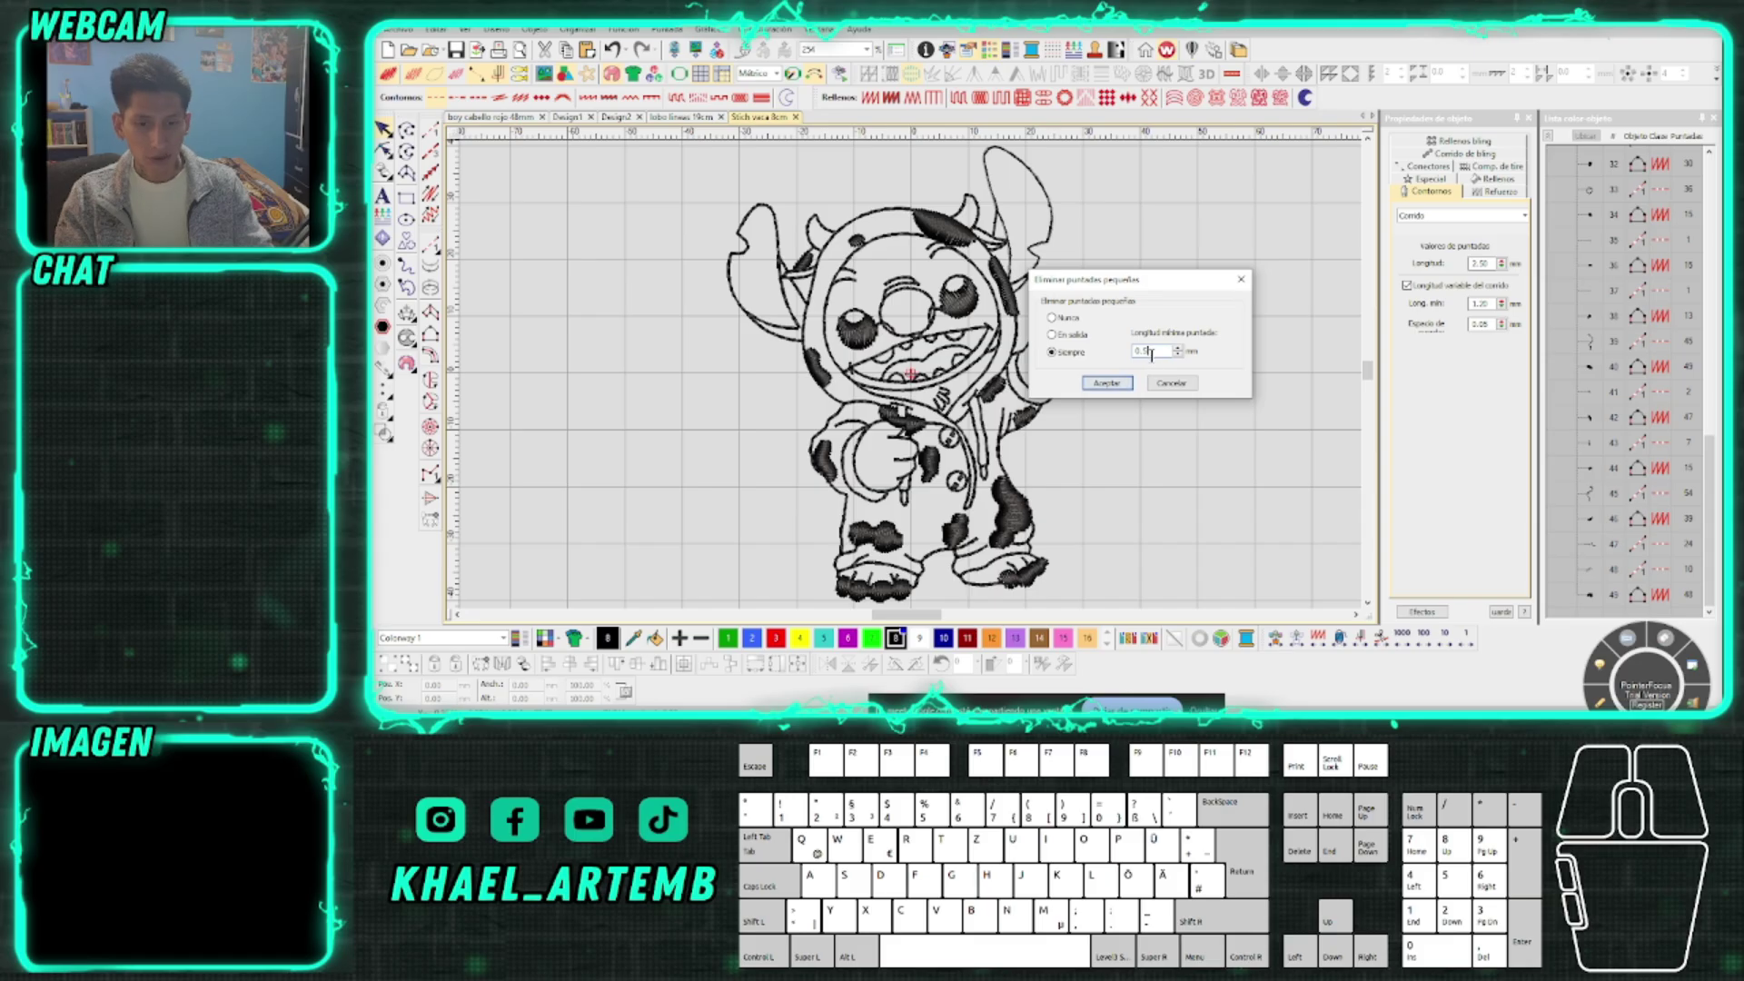
{"action": "left_click", "coordinate": [1116, 383]}
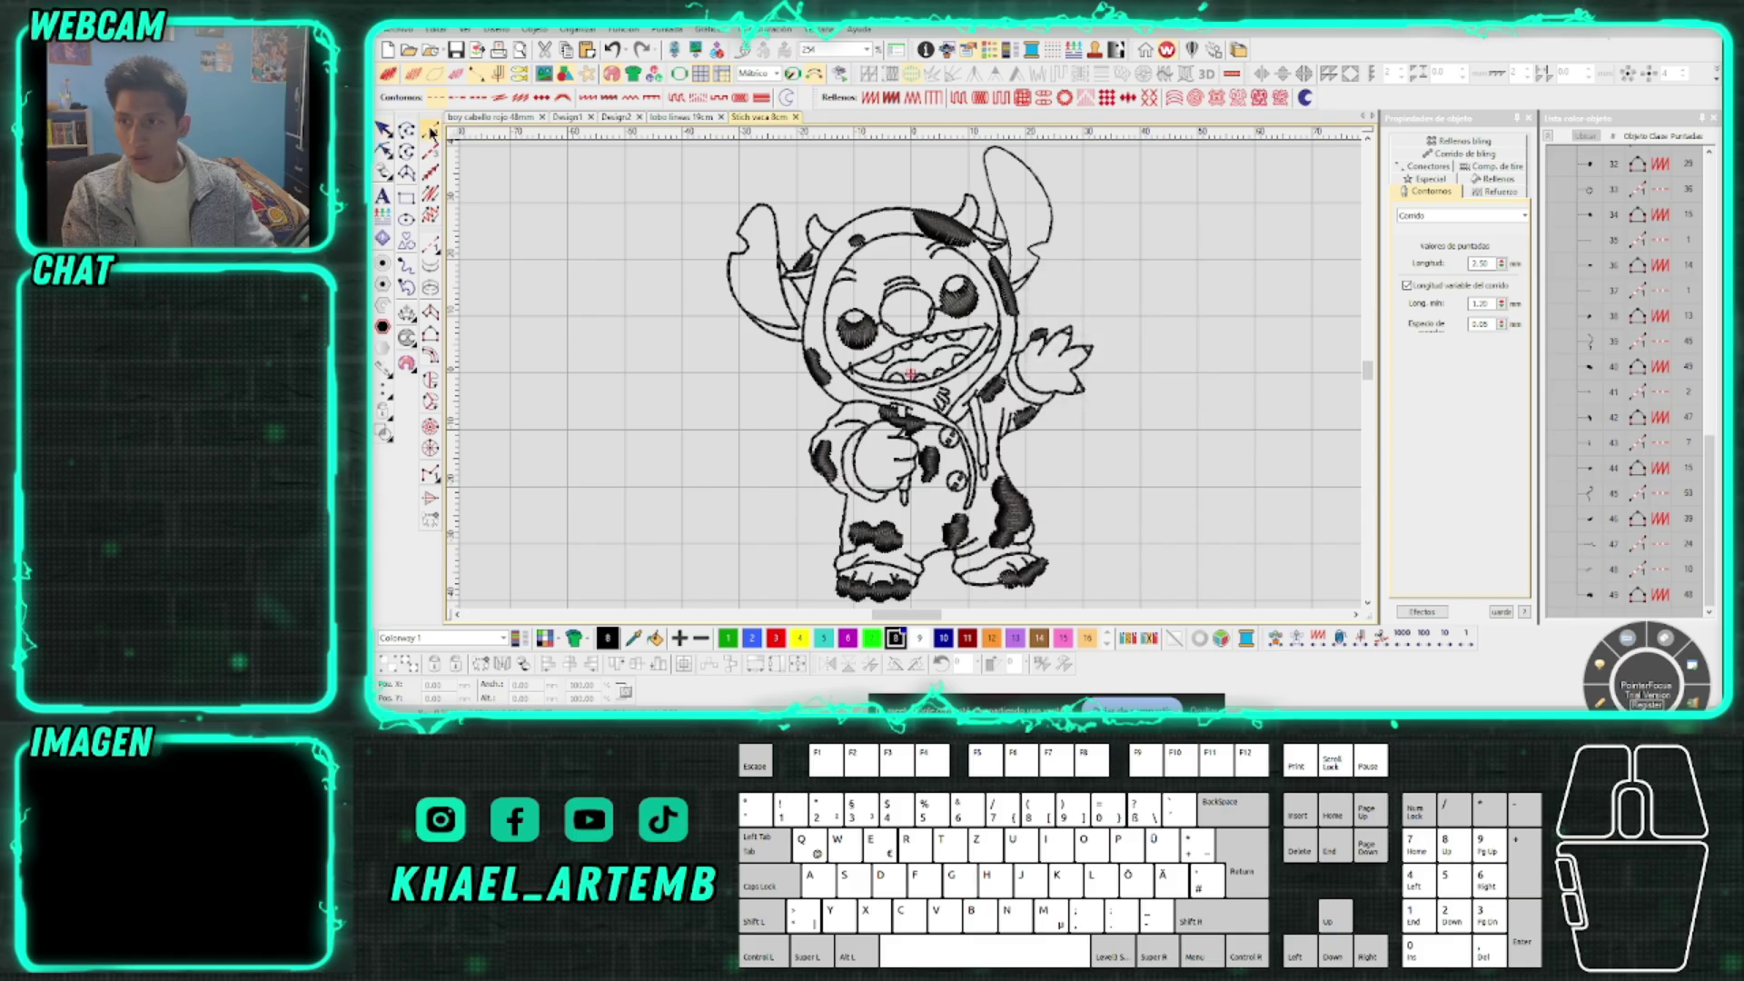
Draw a sample run line beside the figure with several clusters of closely spaced points and a zigzag end
{"action": "scroll", "coordinate": [910, 372], "scroll_direction": "up", "scroll_amount": 3}
{"action": "left_click_drag", "start_coordinate": [911, 370], "coordinate": [946, 347]}
{"action": "scroll", "coordinate": [935, 359], "scroll_direction": "up", "scroll_amount": 2}
{"action": "left_click", "coordinate": [966, 365]}
{"action": "left_click", "coordinate": [1176, 354]}
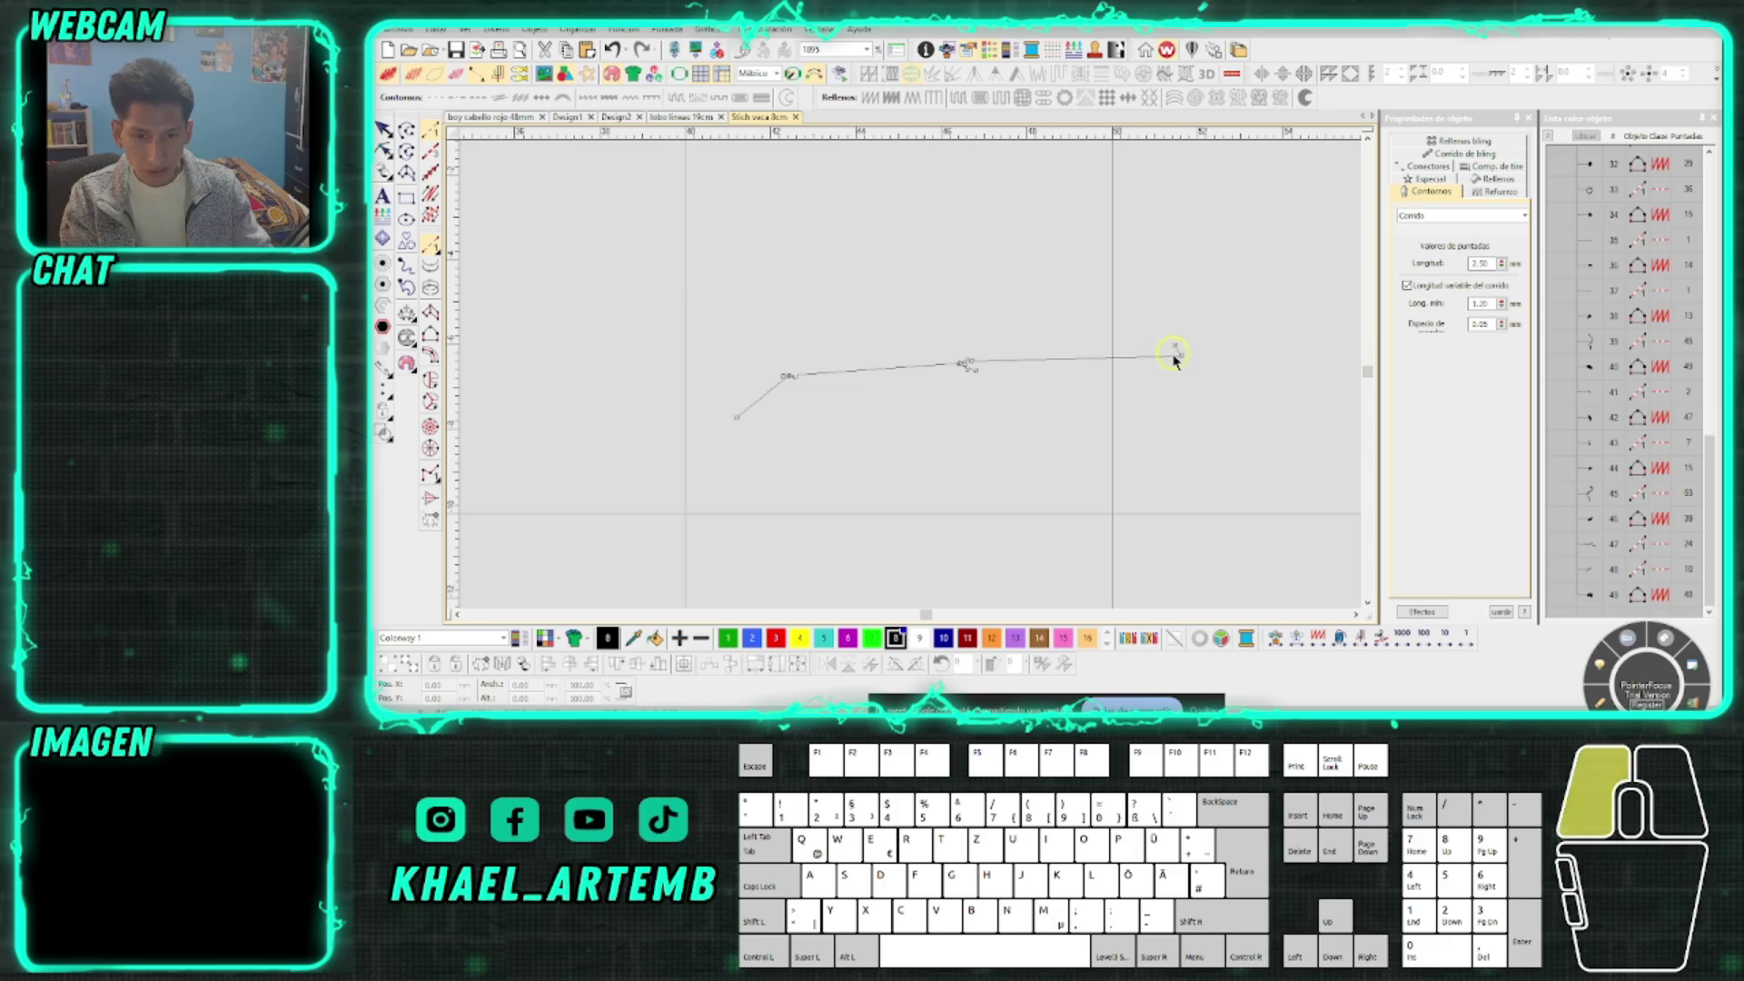
{"action": "left_click", "coordinate": [1176, 355]}
{"action": "scroll", "coordinate": [941, 366], "scroll_direction": "right", "scroll_amount": 3}
{"action": "left_click", "coordinate": [941, 361]}
{"action": "left_click", "coordinate": [947, 376]}
{"action": "left_click", "coordinate": [954, 365]}
{"action": "left_click", "coordinate": [1043, 362]}
{"action": "left_click", "coordinate": [1073, 367]}
{"action": "left_click", "coordinate": [1047, 387]}
{"action": "left_click", "coordinate": [1040, 409]}
{"action": "left_click", "coordinate": [1089, 417]}
{"action": "left_click", "coordinate": [1295, 425]}
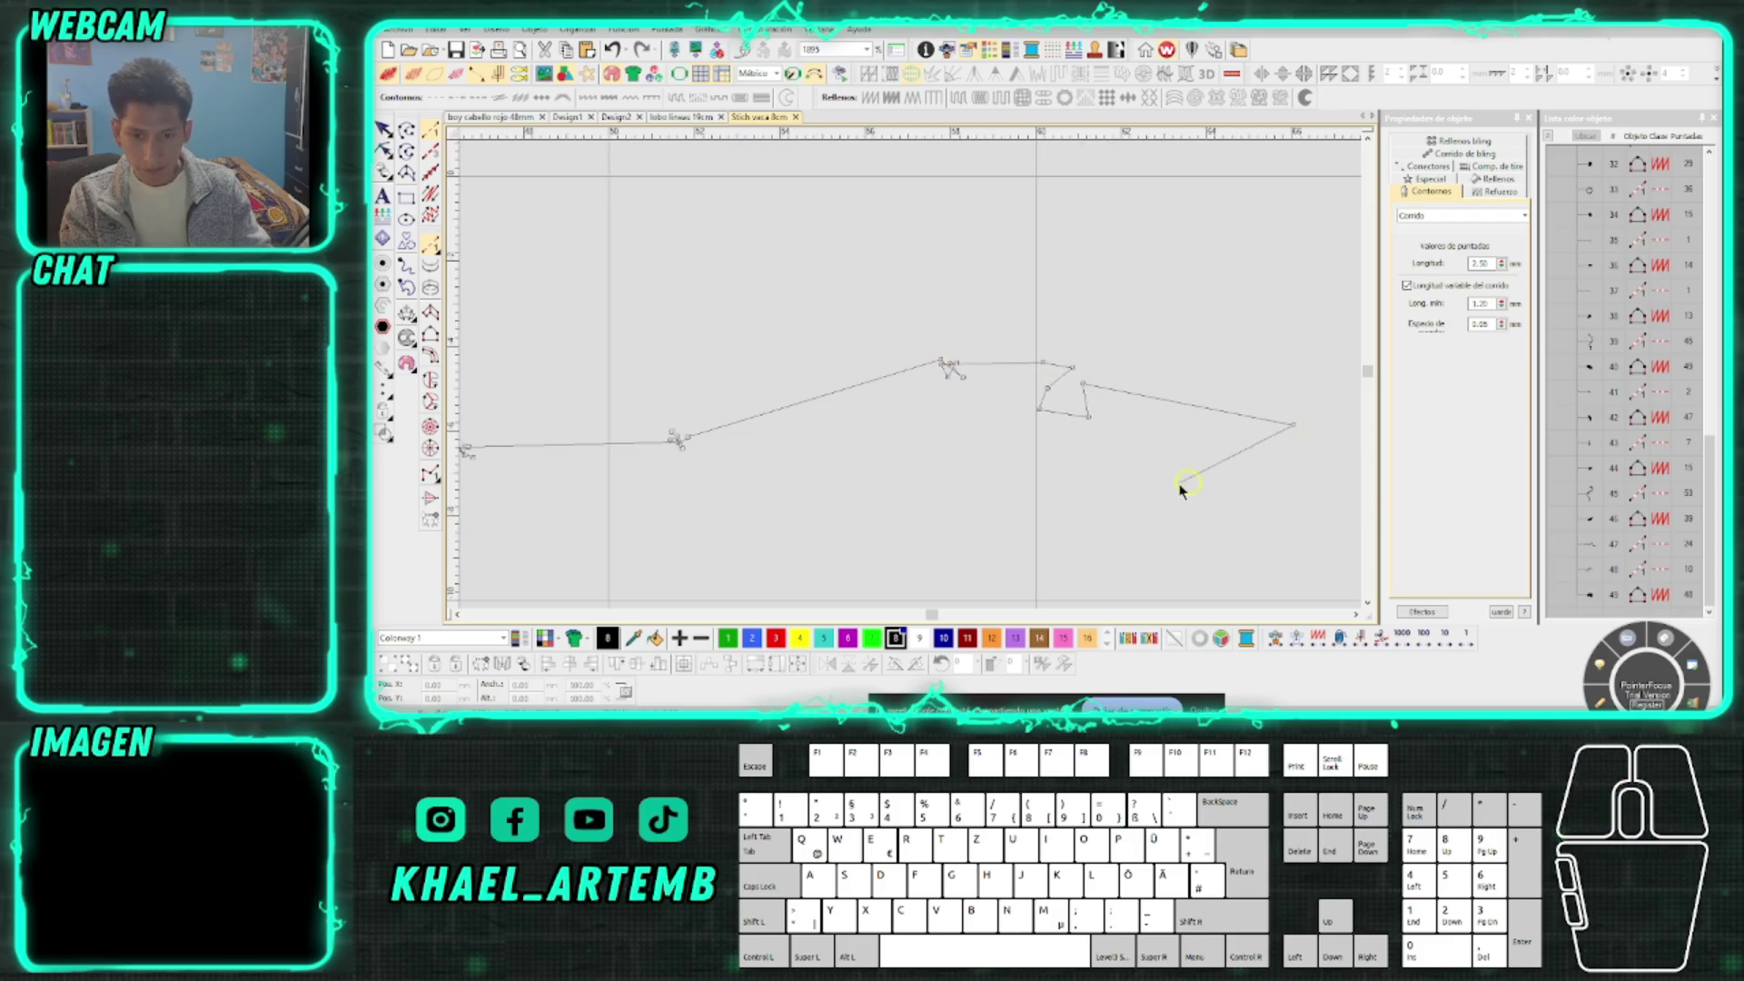
{"action": "left_click", "coordinate": [1153, 486]}
{"action": "left_click", "coordinate": [1150, 453]}
{"action": "key", "text": "Return"}
Examine the stitches generated at the clustered points of the sample run line, and compare them with the whole line
{"action": "scroll", "coordinate": [905, 375], "scroll_direction": "down", "scroll_amount": 2}
{"action": "scroll", "coordinate": [890, 384], "scroll_direction": "up", "scroll_amount": 1}
{"action": "scroll", "coordinate": [895, 377], "scroll_direction": "up", "scroll_amount": 10}
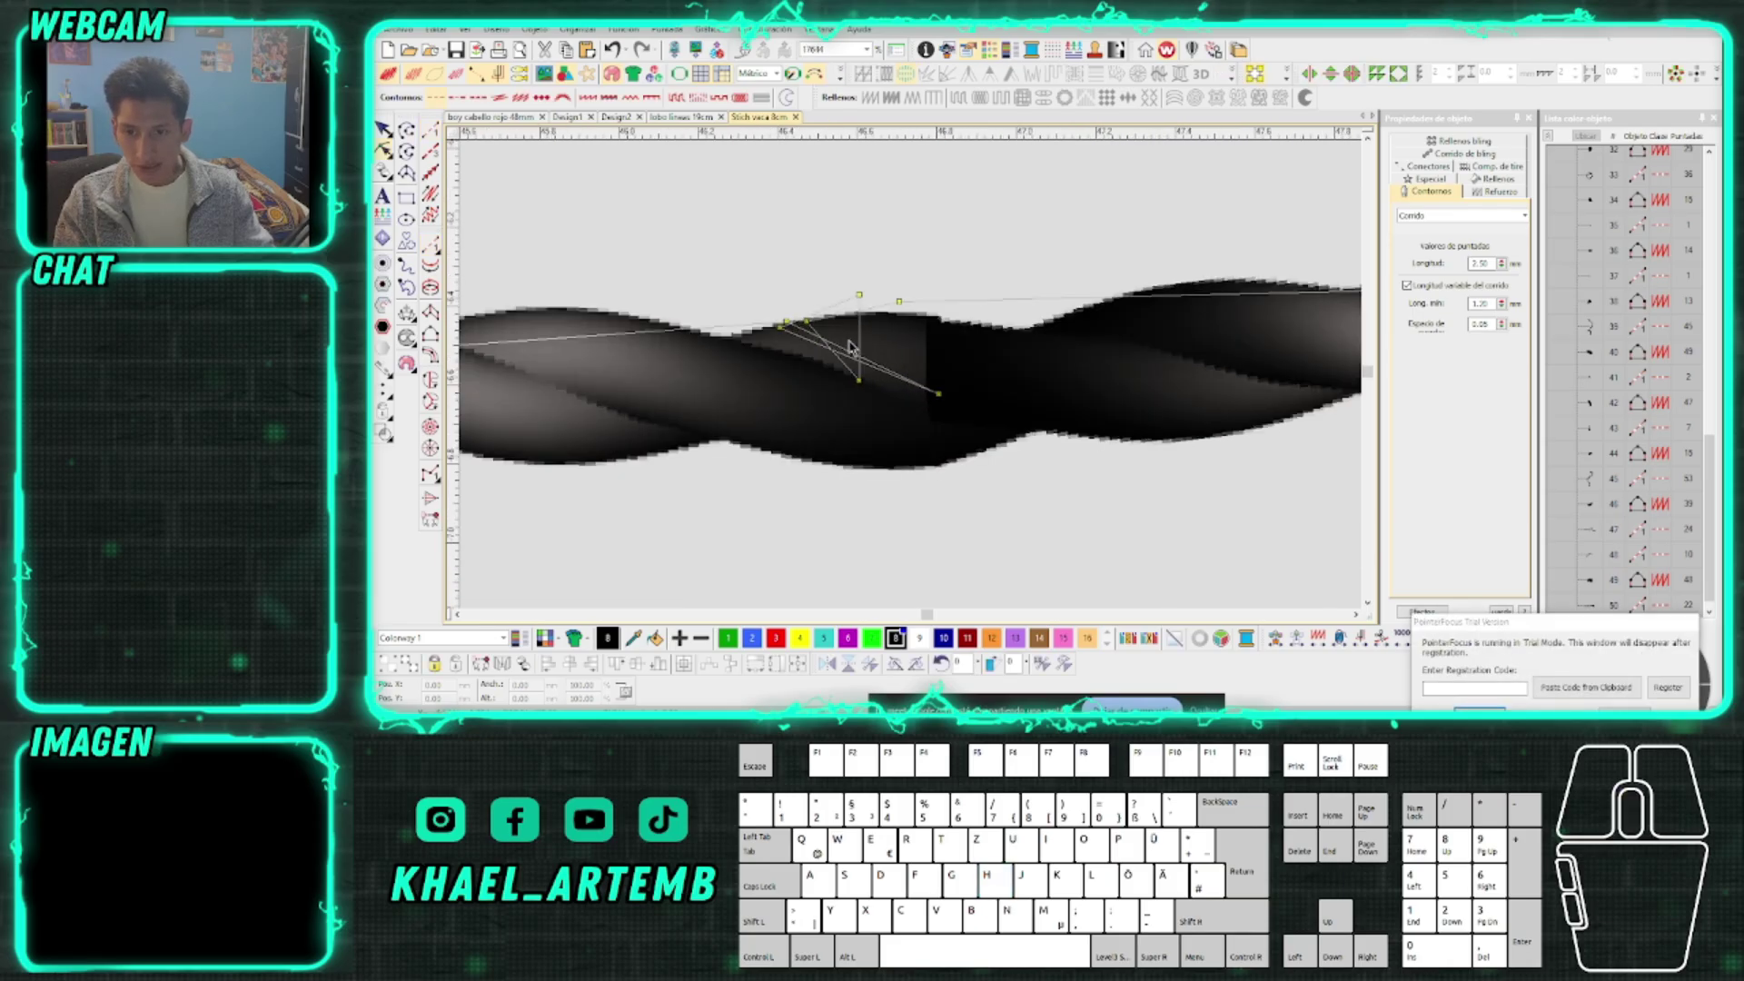
{"action": "scroll", "coordinate": [876, 359], "scroll_direction": "down", "scroll_amount": 3}
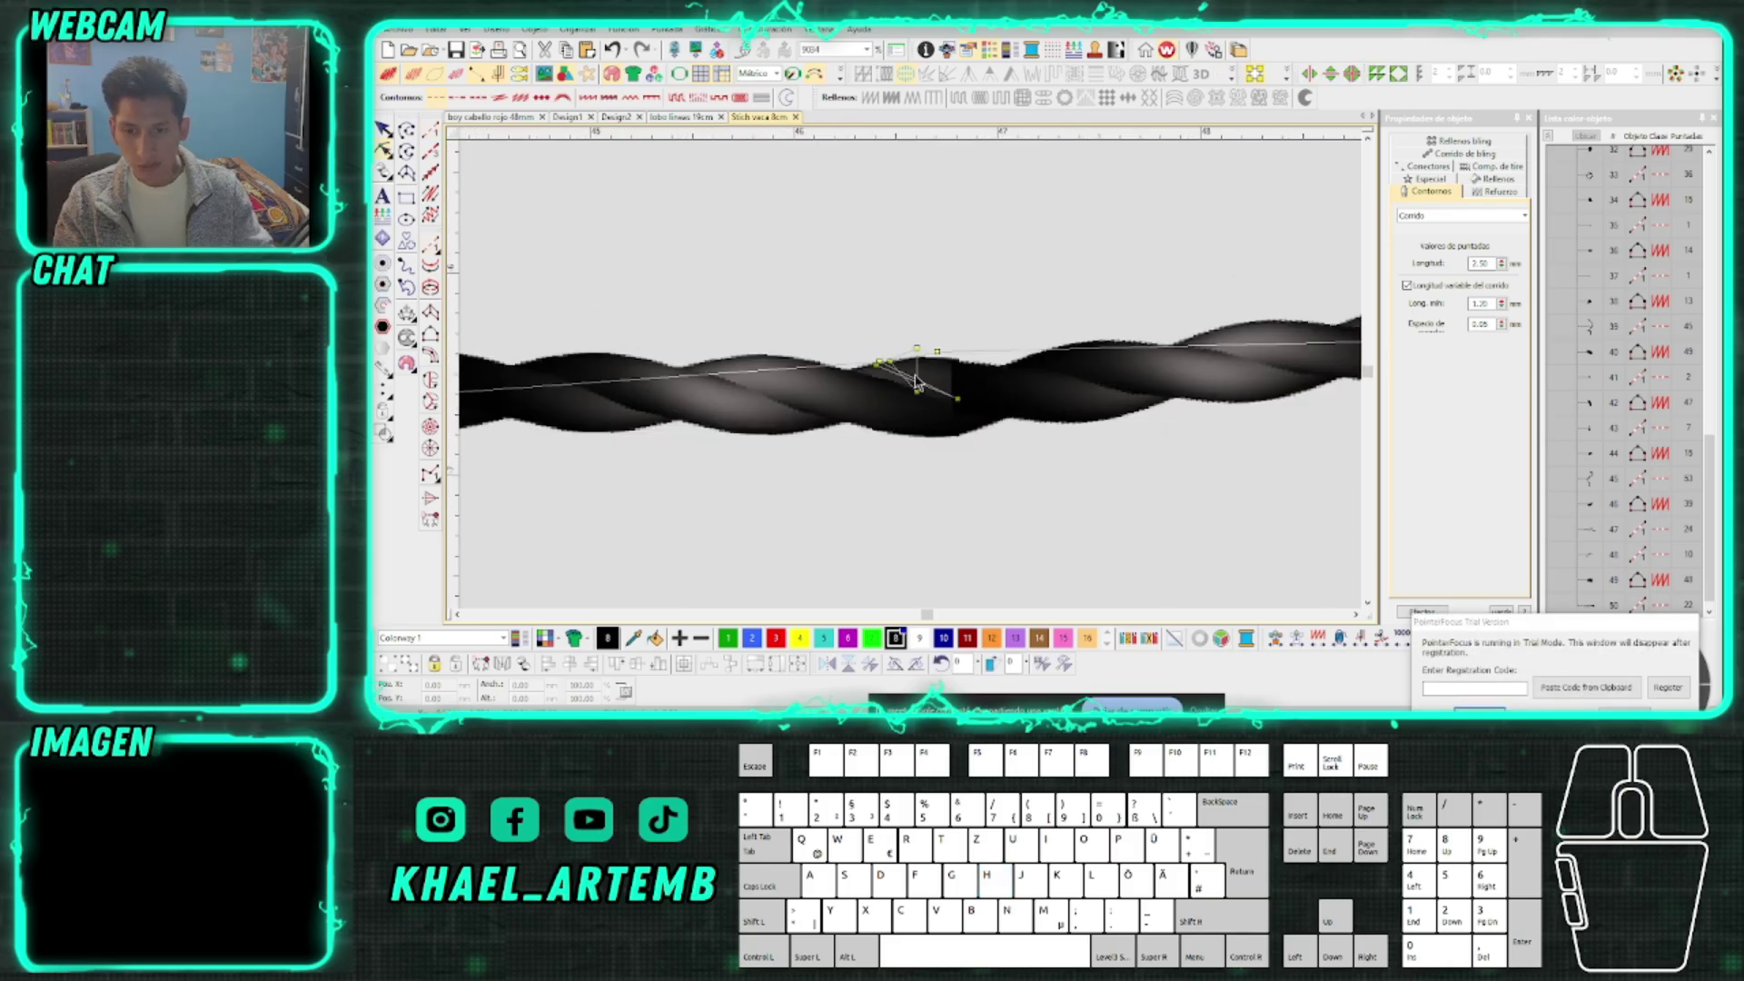
{"action": "key", "text": "Escape"}
{"action": "scroll", "coordinate": [913, 381], "scroll_direction": "down", "scroll_amount": 3}
{"action": "scroll", "coordinate": [912, 381], "scroll_direction": "down", "scroll_amount": 4}
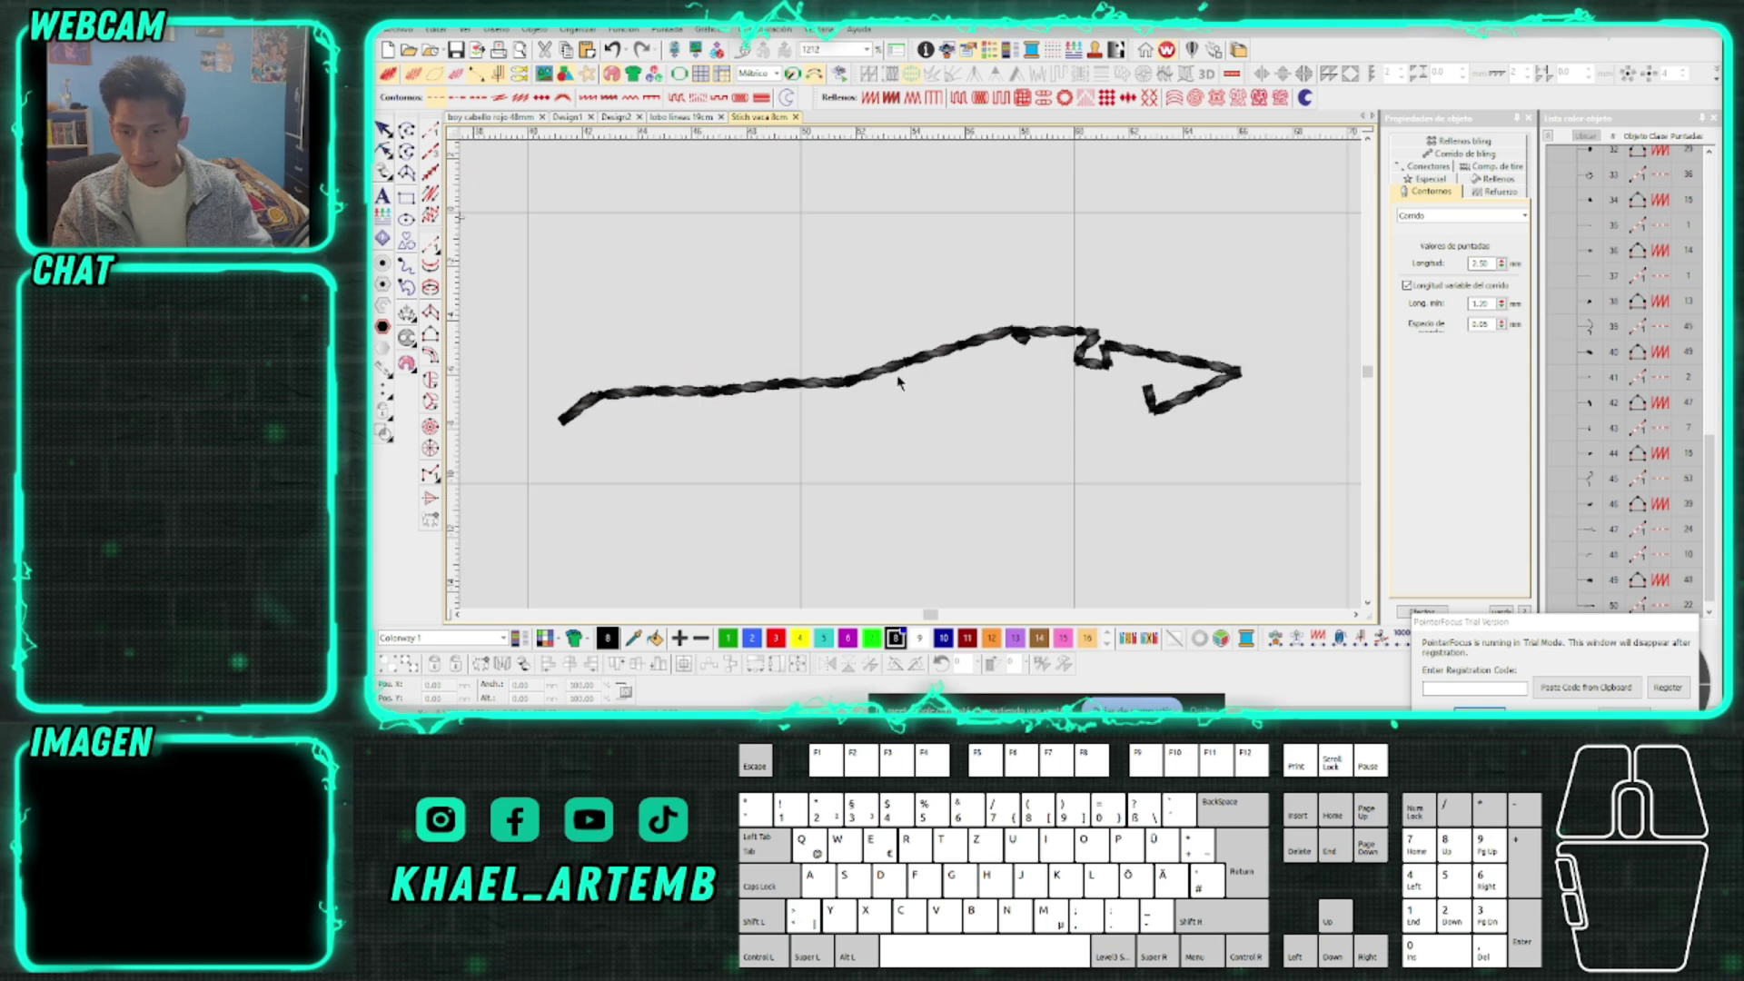
{"action": "left_click", "coordinate": [897, 376]}
{"action": "scroll", "coordinate": [911, 383], "scroll_direction": "down", "scroll_amount": 2}
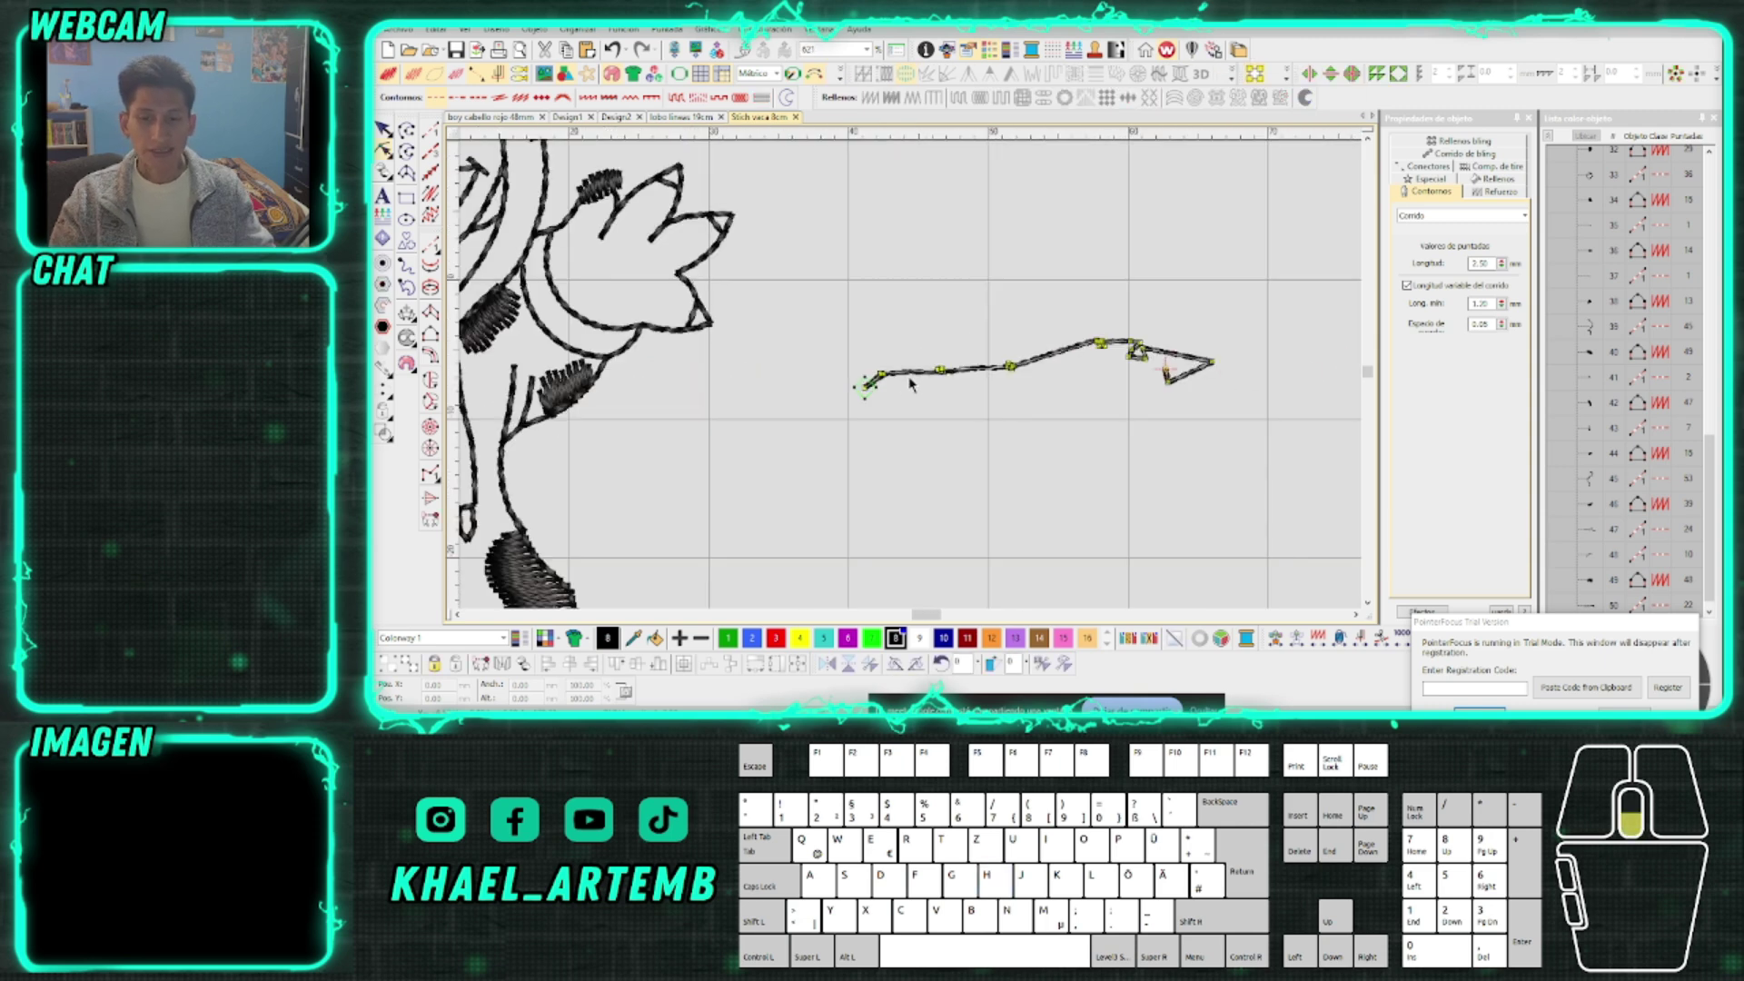
{"action": "scroll", "coordinate": [910, 382], "scroll_direction": "down", "scroll_amount": 2}
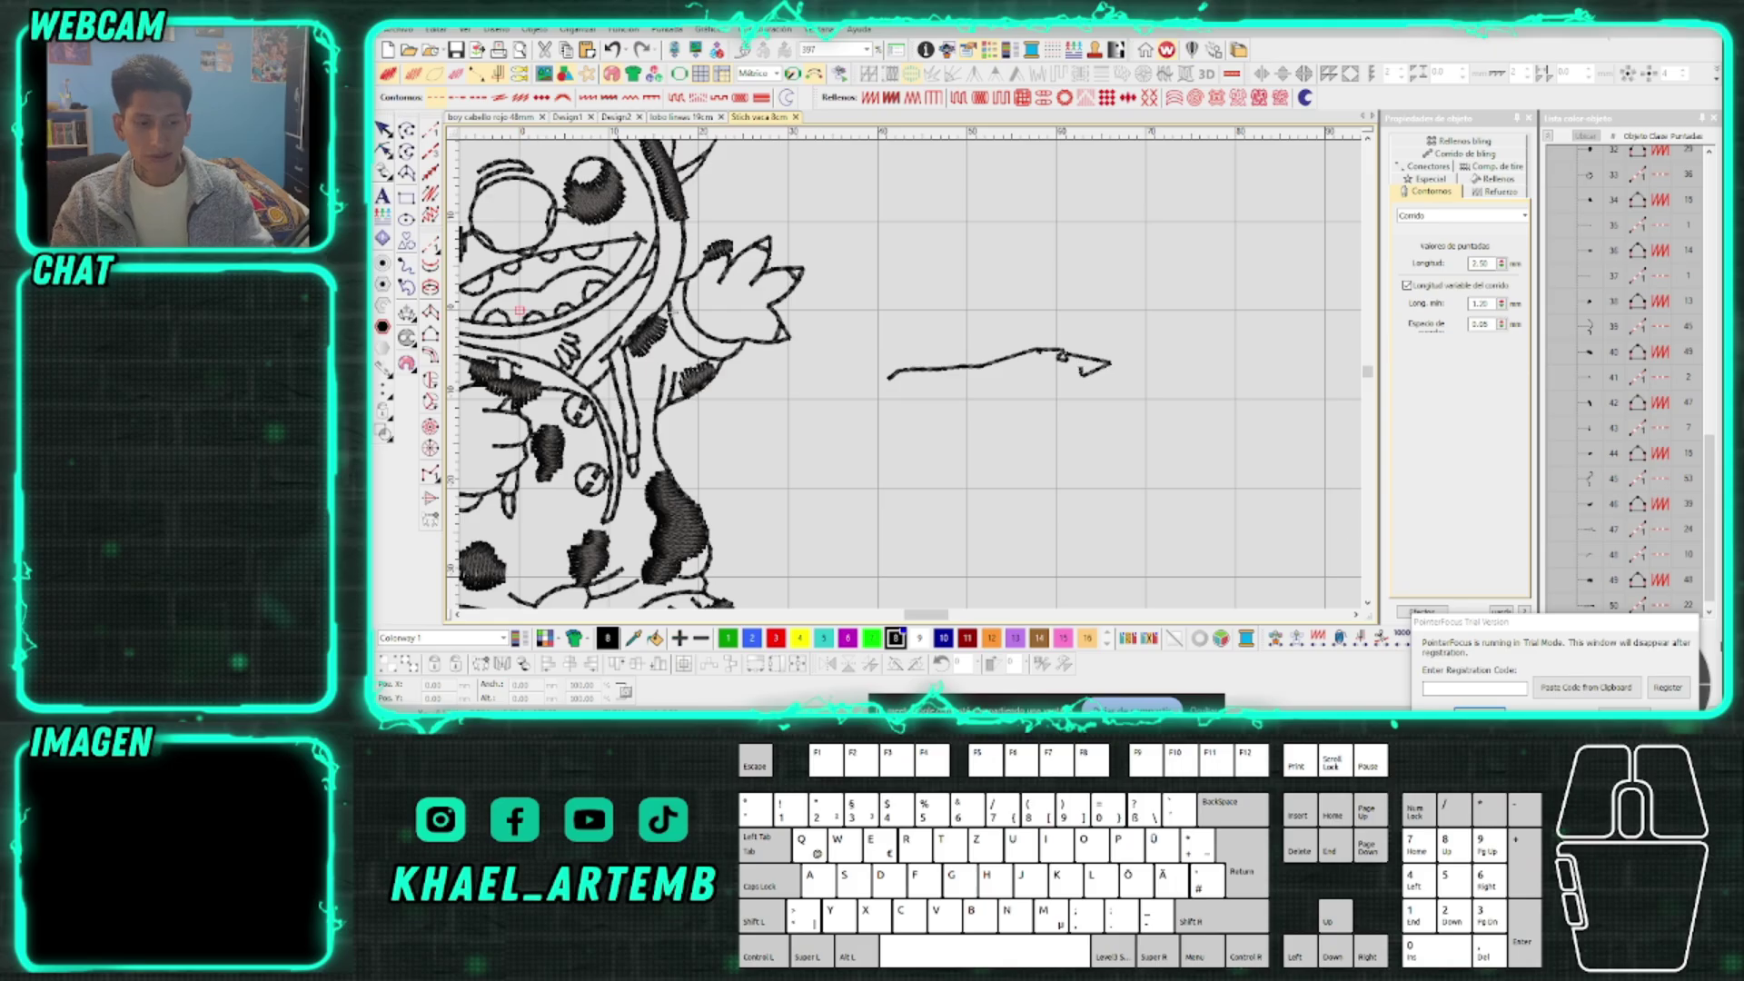
{"action": "left_click", "coordinate": [1597, 706]}
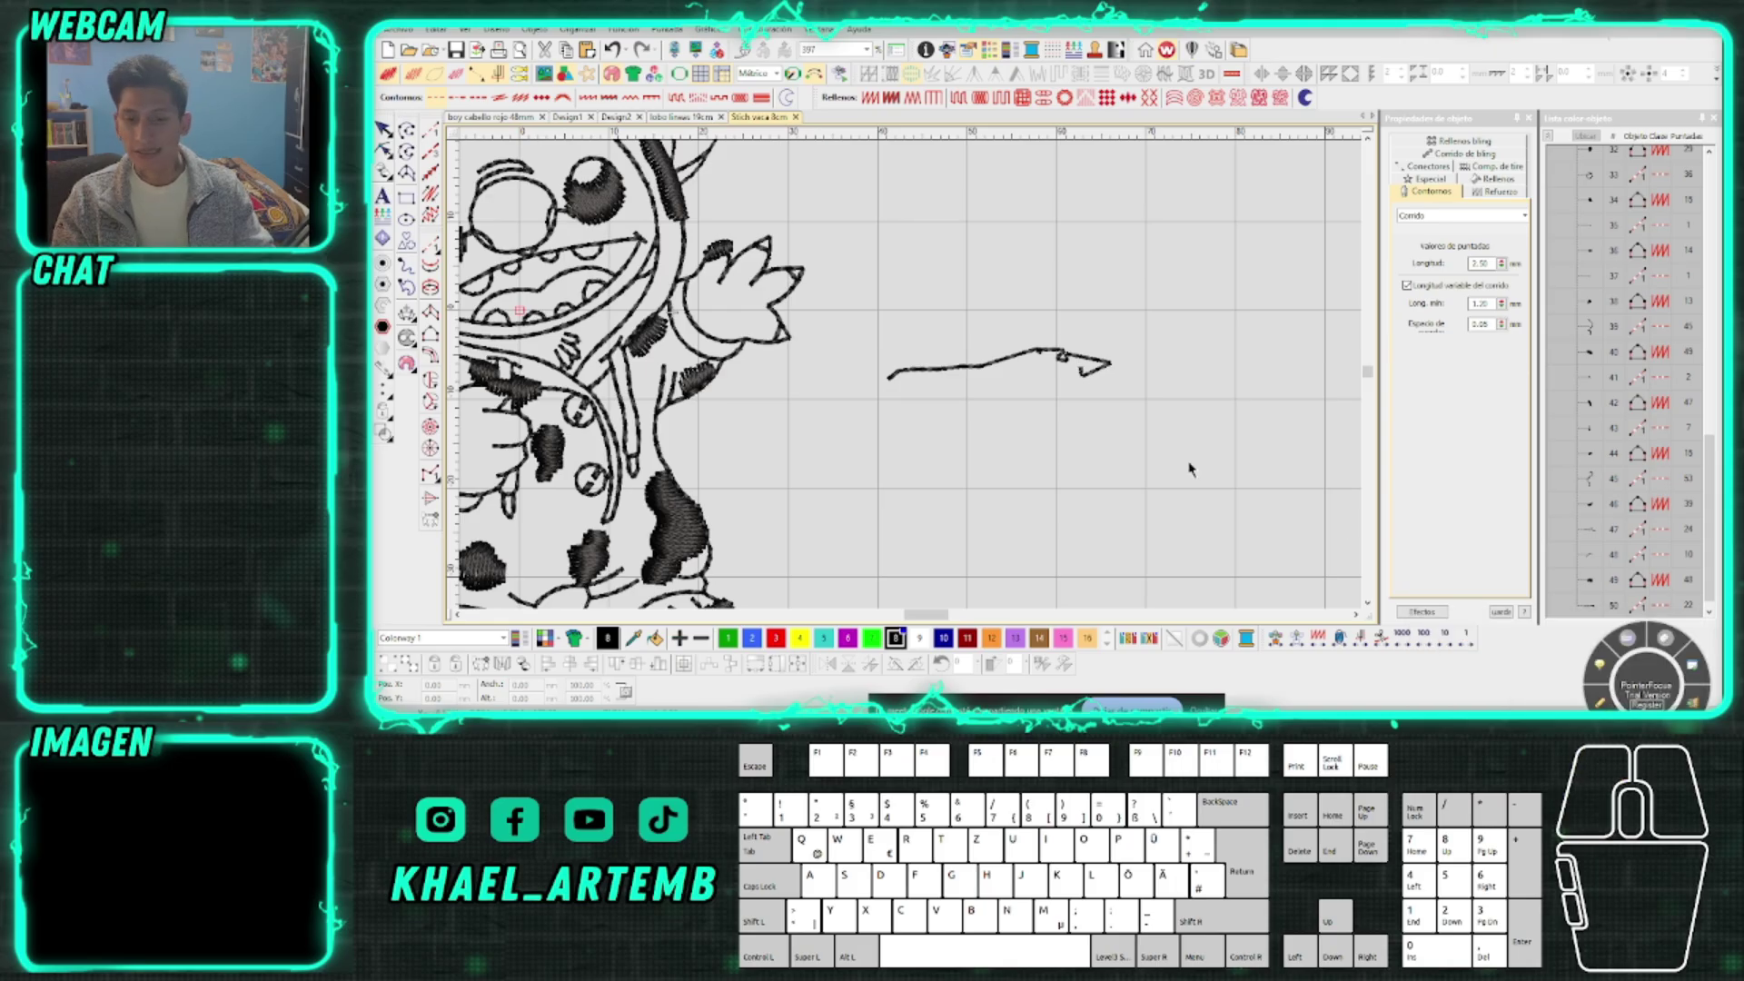
{"action": "scroll", "coordinate": [893, 351], "scroll_direction": "down", "scroll_amount": 2}
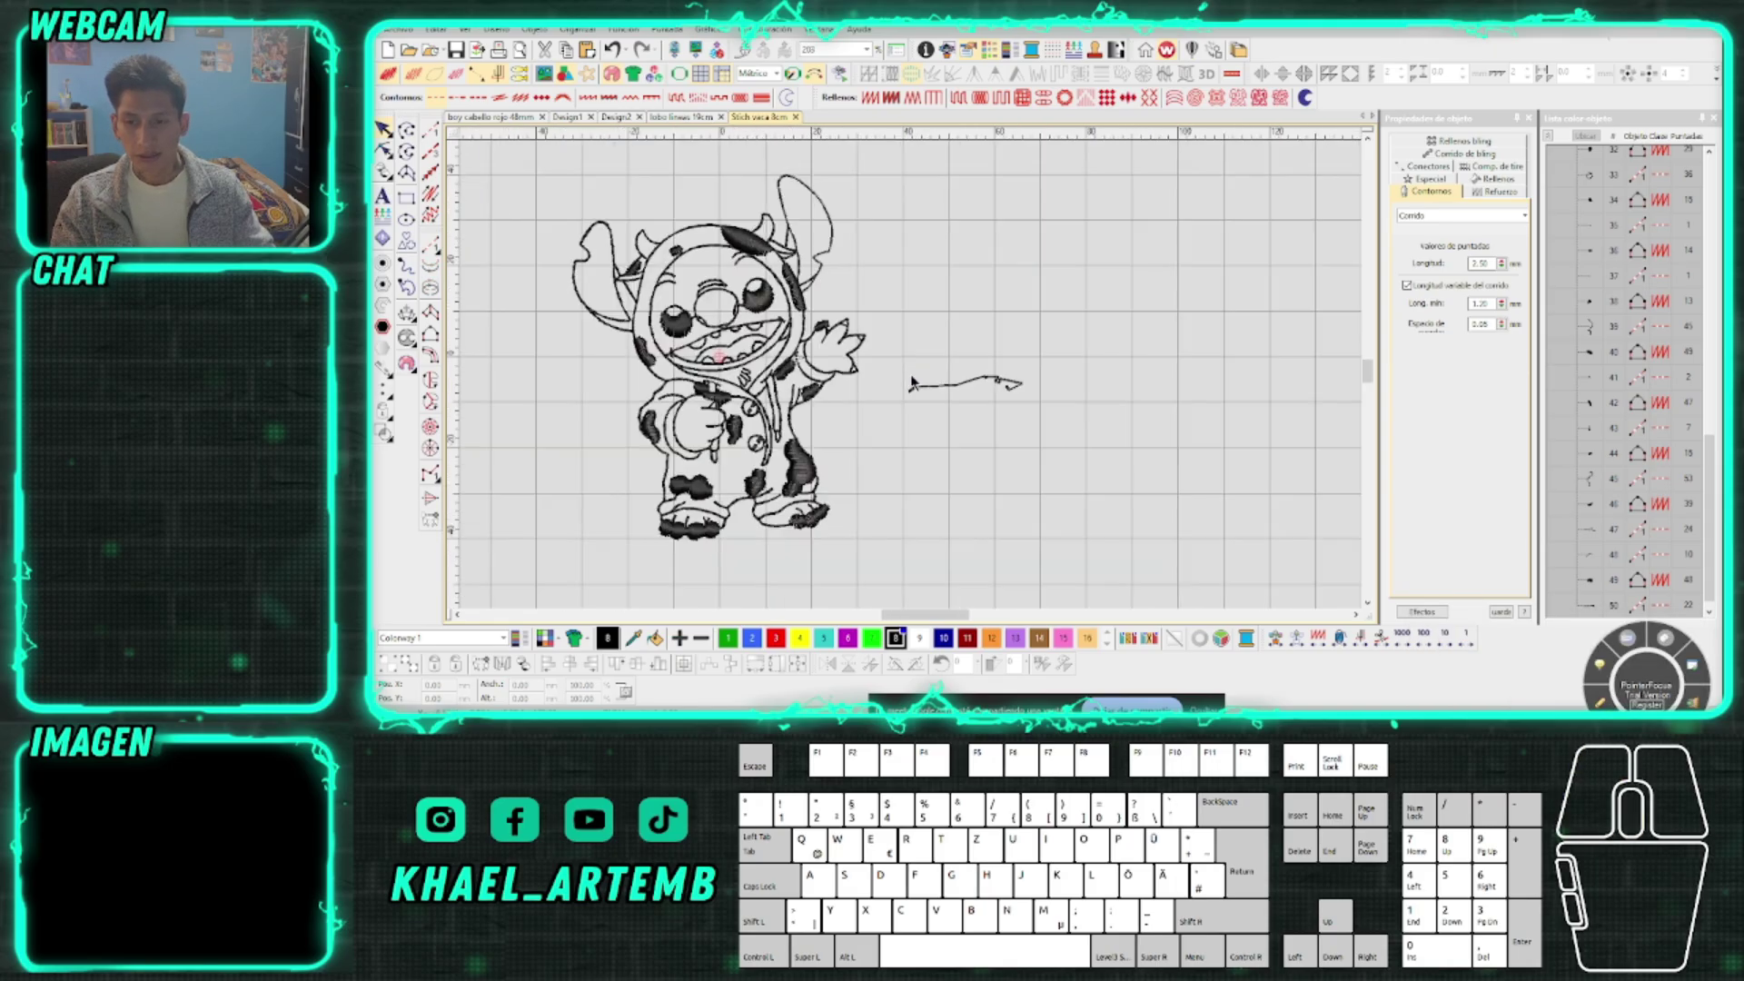
{"action": "scroll", "coordinate": [913, 382], "scroll_direction": "down", "scroll_amount": 1}
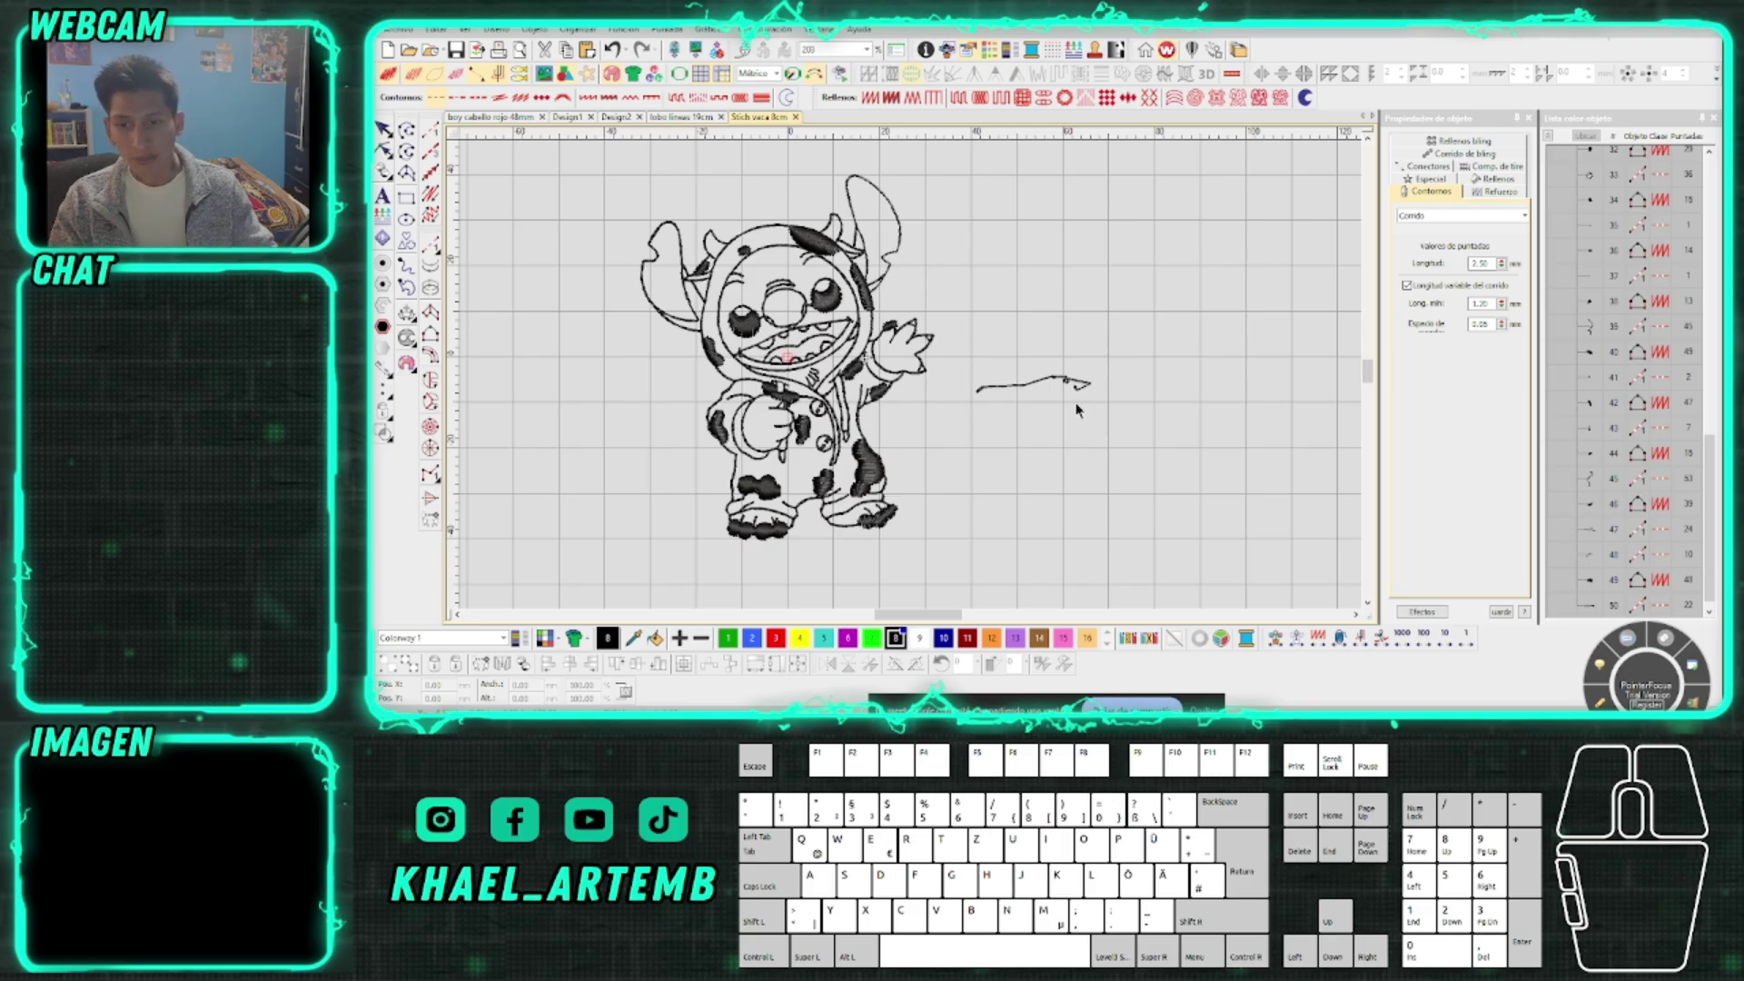
Select and delete the sample run line with the zigzag end, and show the whole Stitch figure
{"action": "left_click_drag", "start_coordinate": [1140, 419], "coordinate": [985, 369]}
{"action": "key", "text": "Delete"}
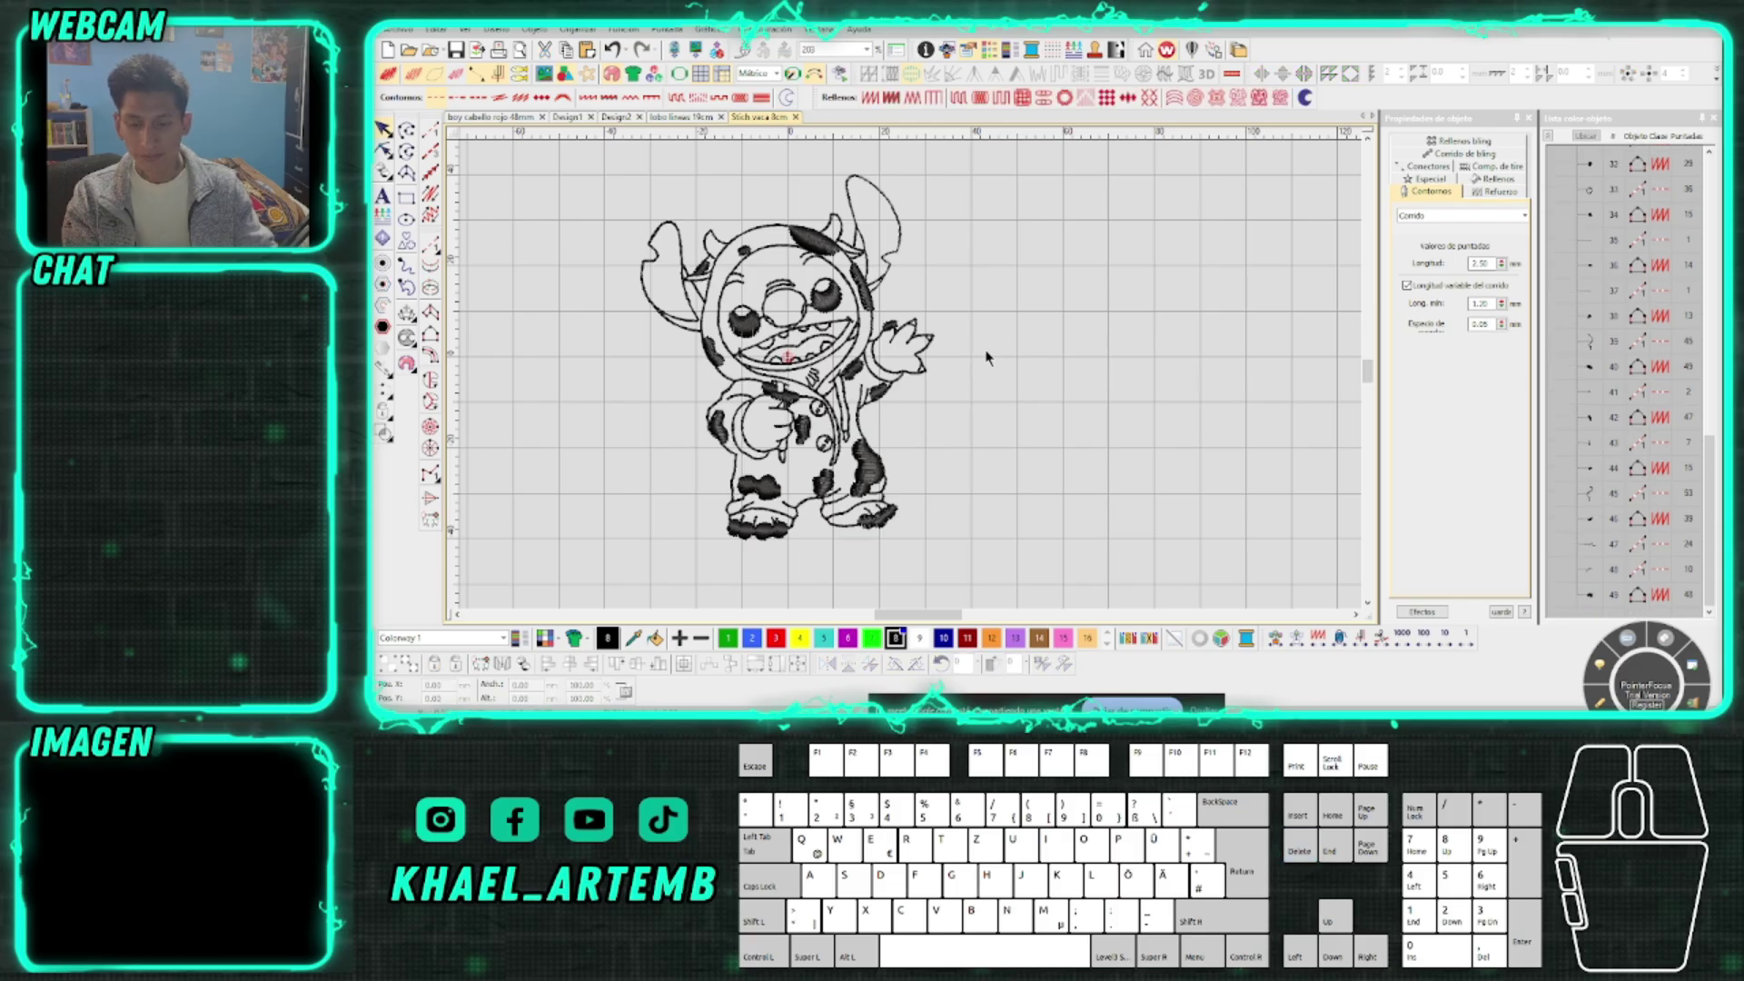
{"action": "key", "text": "0"}
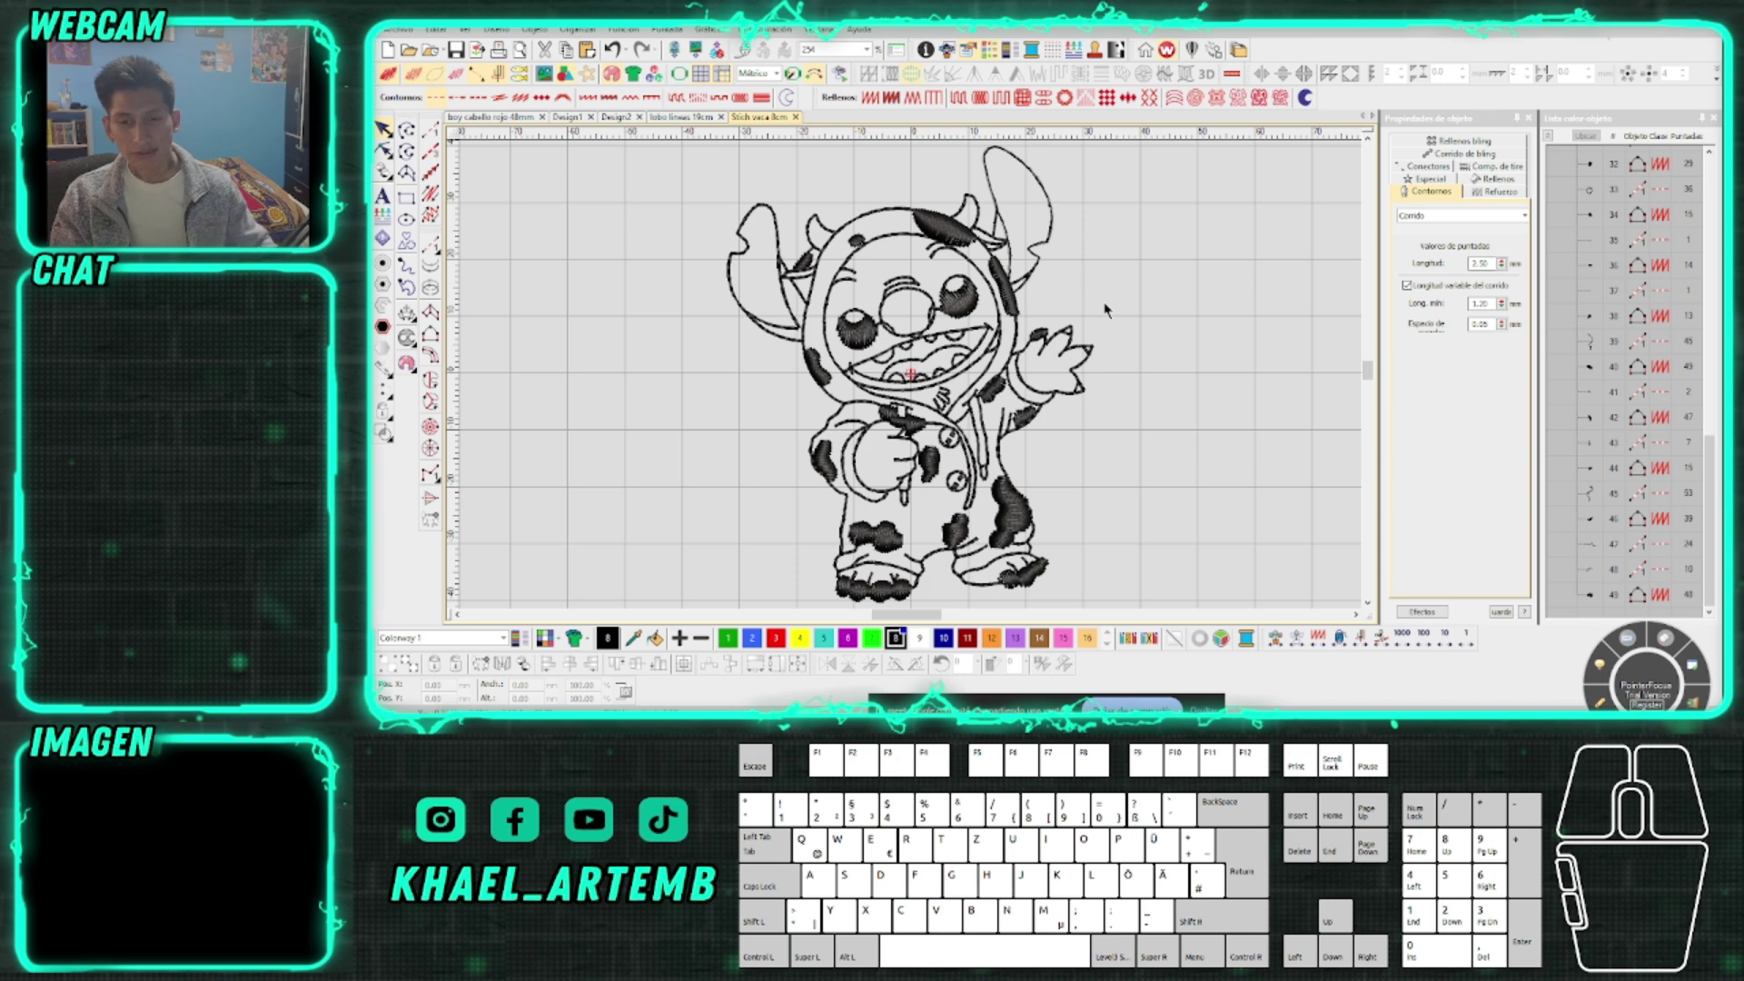
Open the 1048 Santa rosa de sangareni Pangoa 60mm badge from the INSIGNIAS todo folder in DISEÑOS WILCOM PC on Google Drive
{"action": "left_click", "coordinate": [636, 729]}
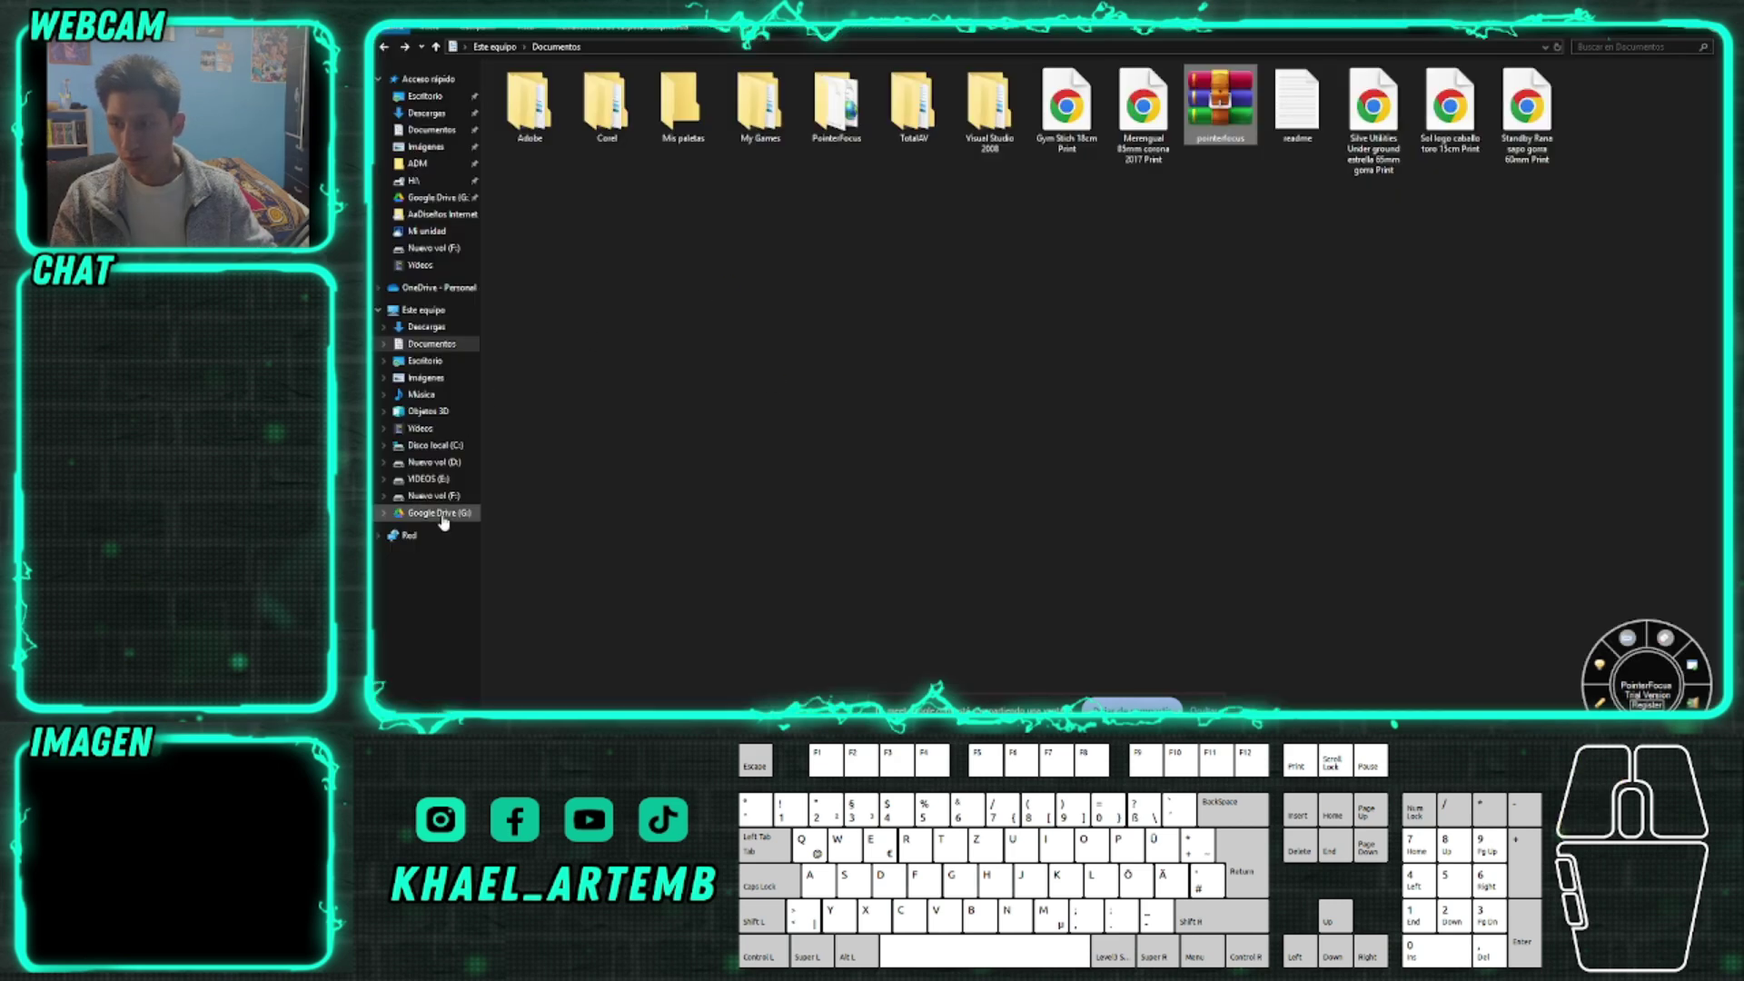
{"action": "left_click", "coordinate": [443, 518]}
{"action": "double_click", "coordinate": [529, 107]}
{"action": "left_click", "coordinate": [1070, 113]}
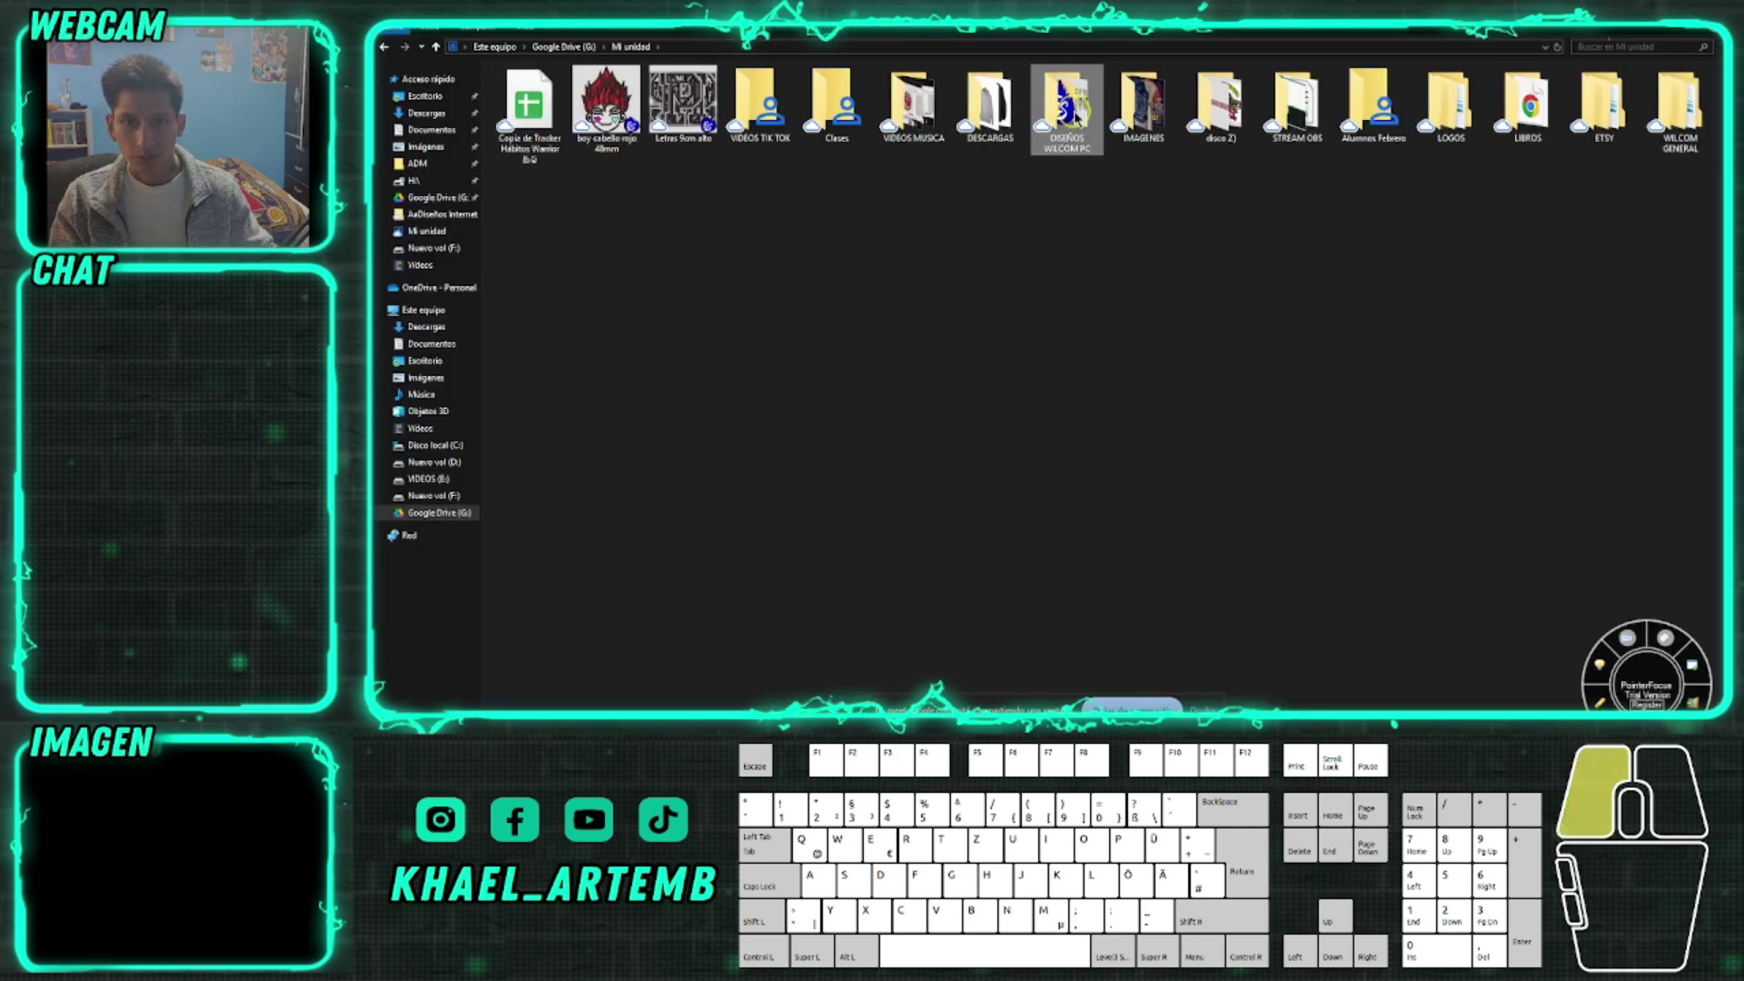
{"action": "double_click", "coordinate": [1070, 108]}
{"action": "double_click", "coordinate": [990, 109]}
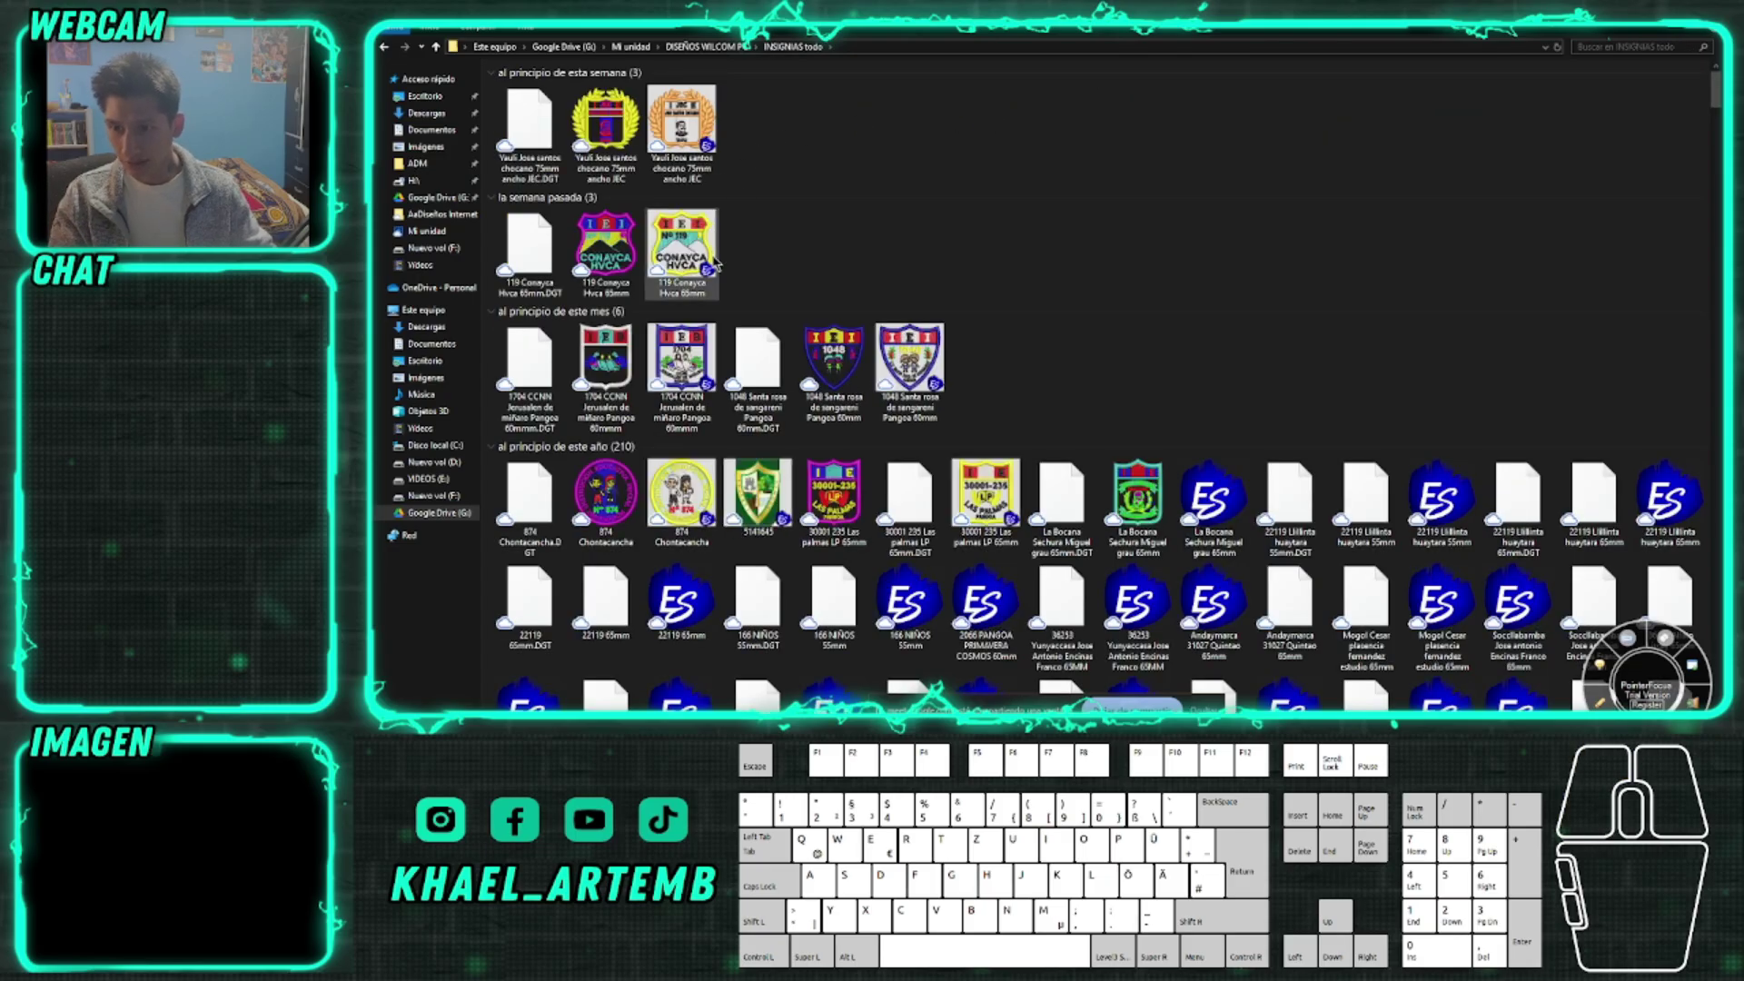
{"action": "double_click", "coordinate": [910, 359]}
Select the whole badge to check its overall size, and examine the outlines of the two children
{"action": "scroll", "coordinate": [924, 368], "scroll_direction": "up", "scroll_amount": 8}
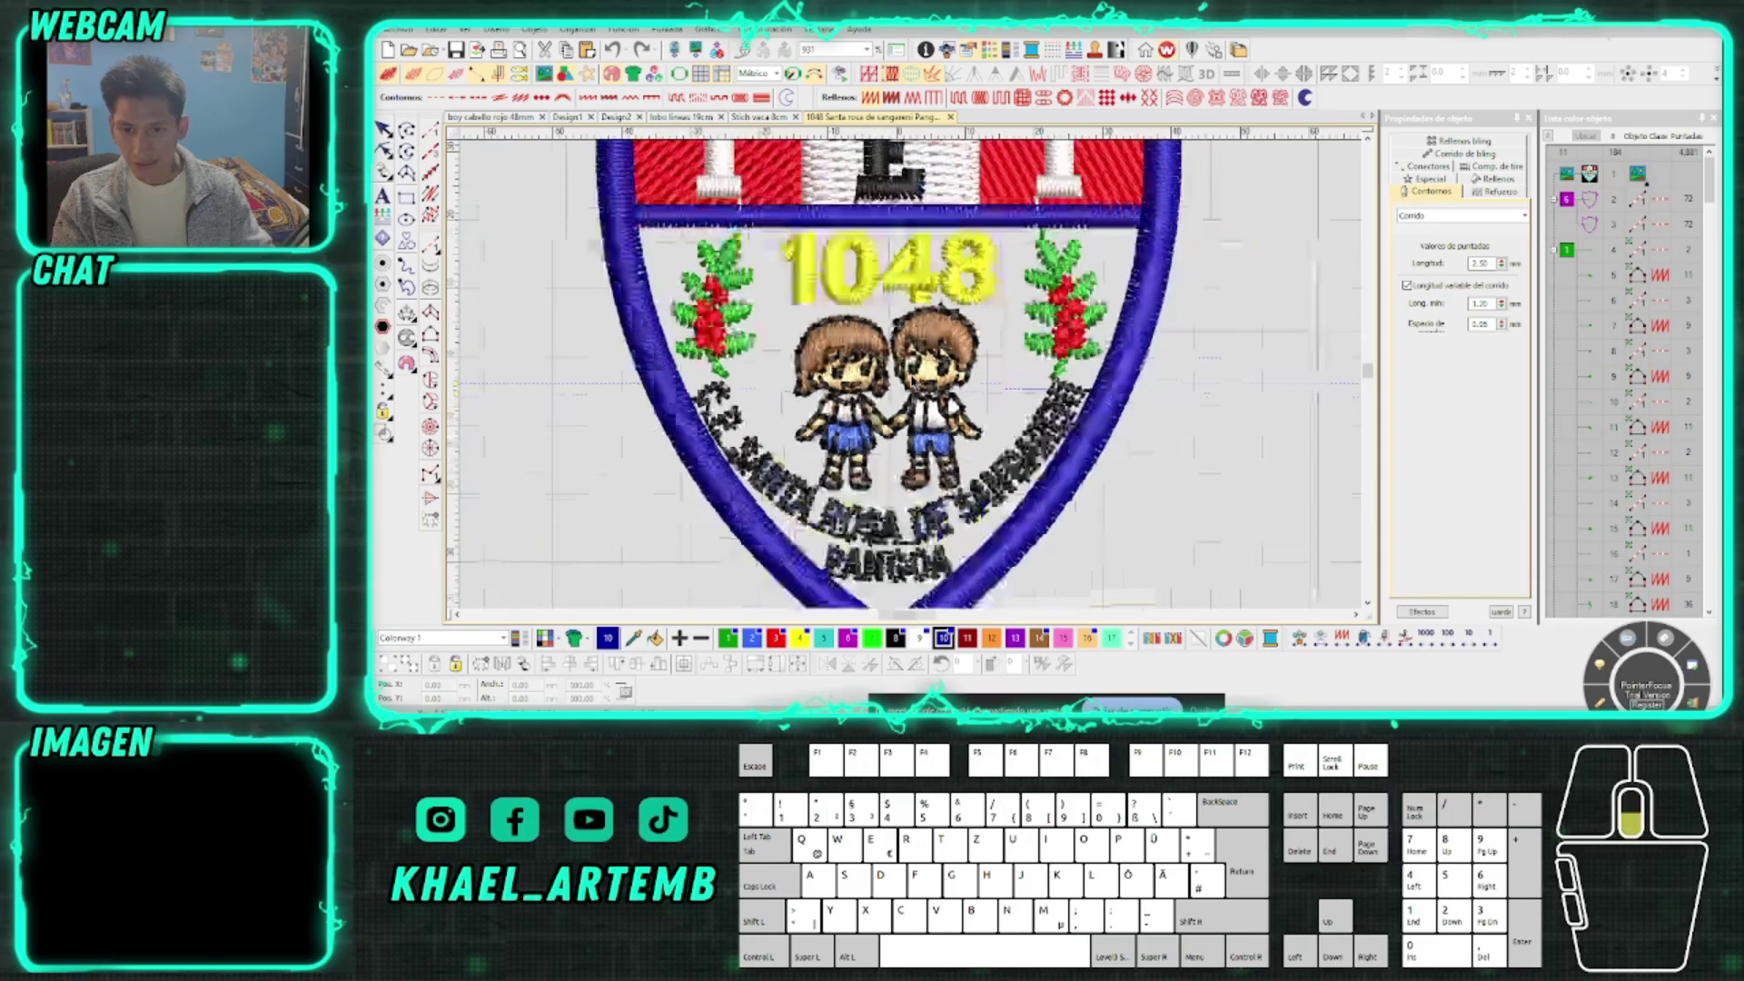
{"action": "scroll", "coordinate": [914, 368], "scroll_direction": "down", "scroll_amount": 4}
{"action": "left_click_drag", "start_coordinate": [1034, 495], "coordinate": [702, 184]}
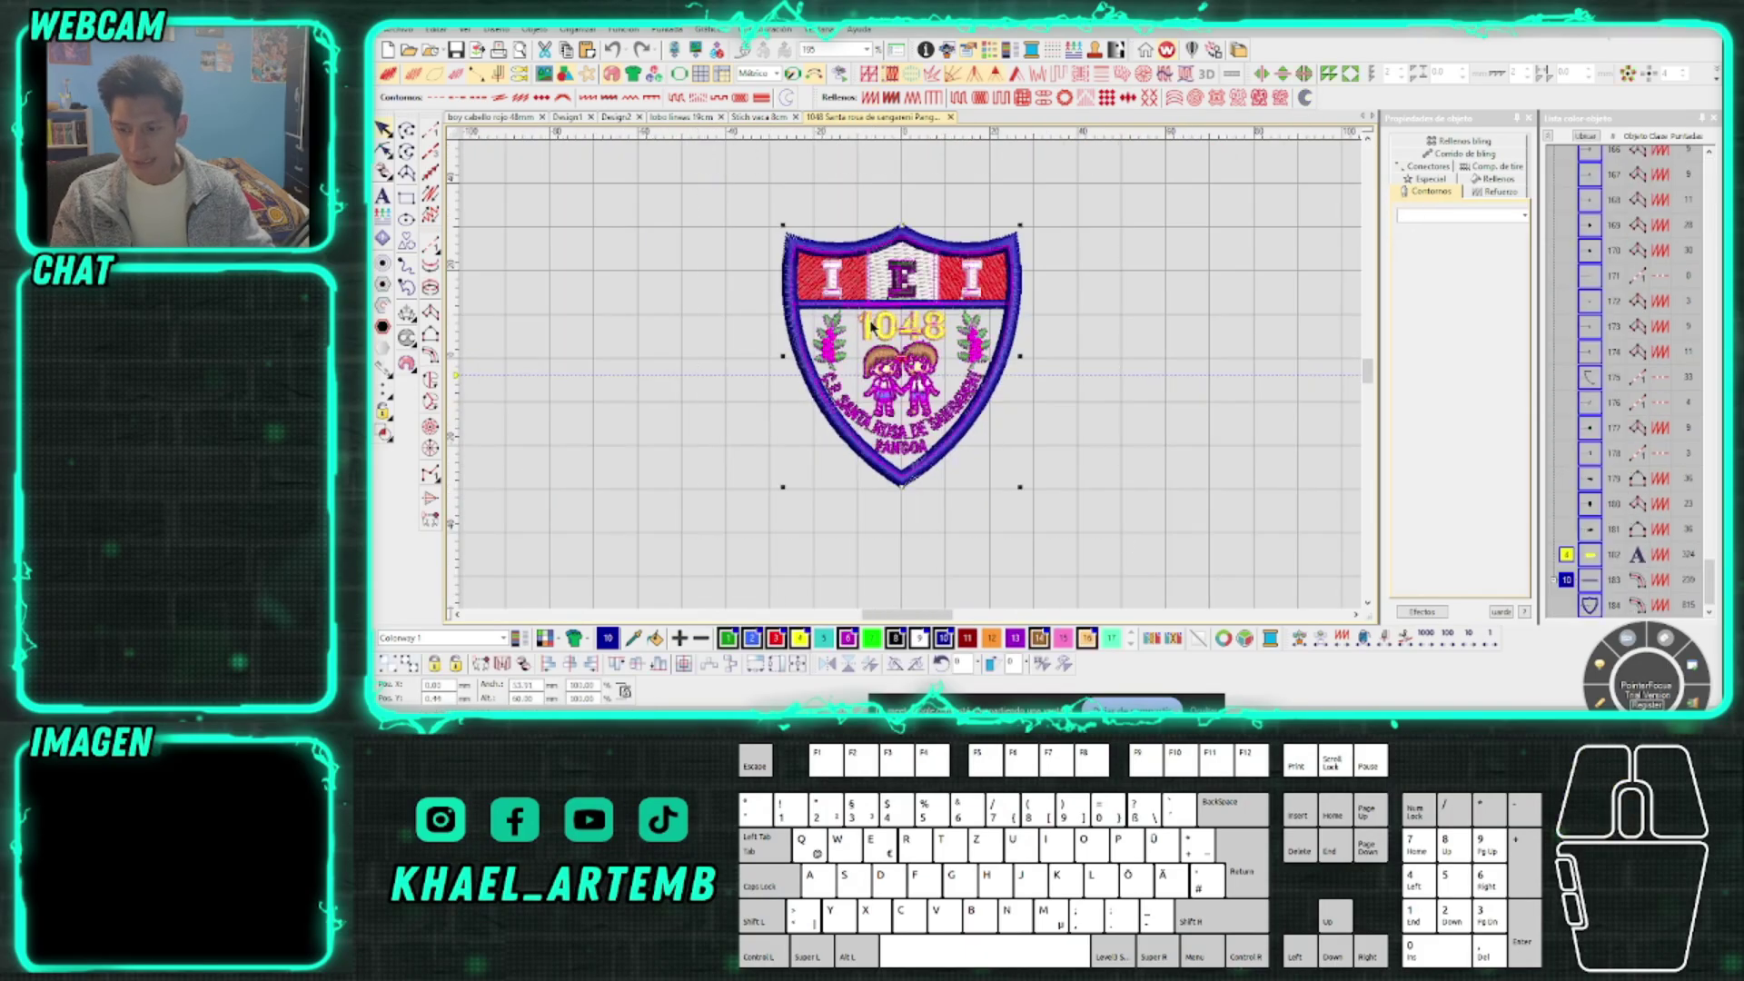
{"action": "left_click", "coordinate": [1079, 352]}
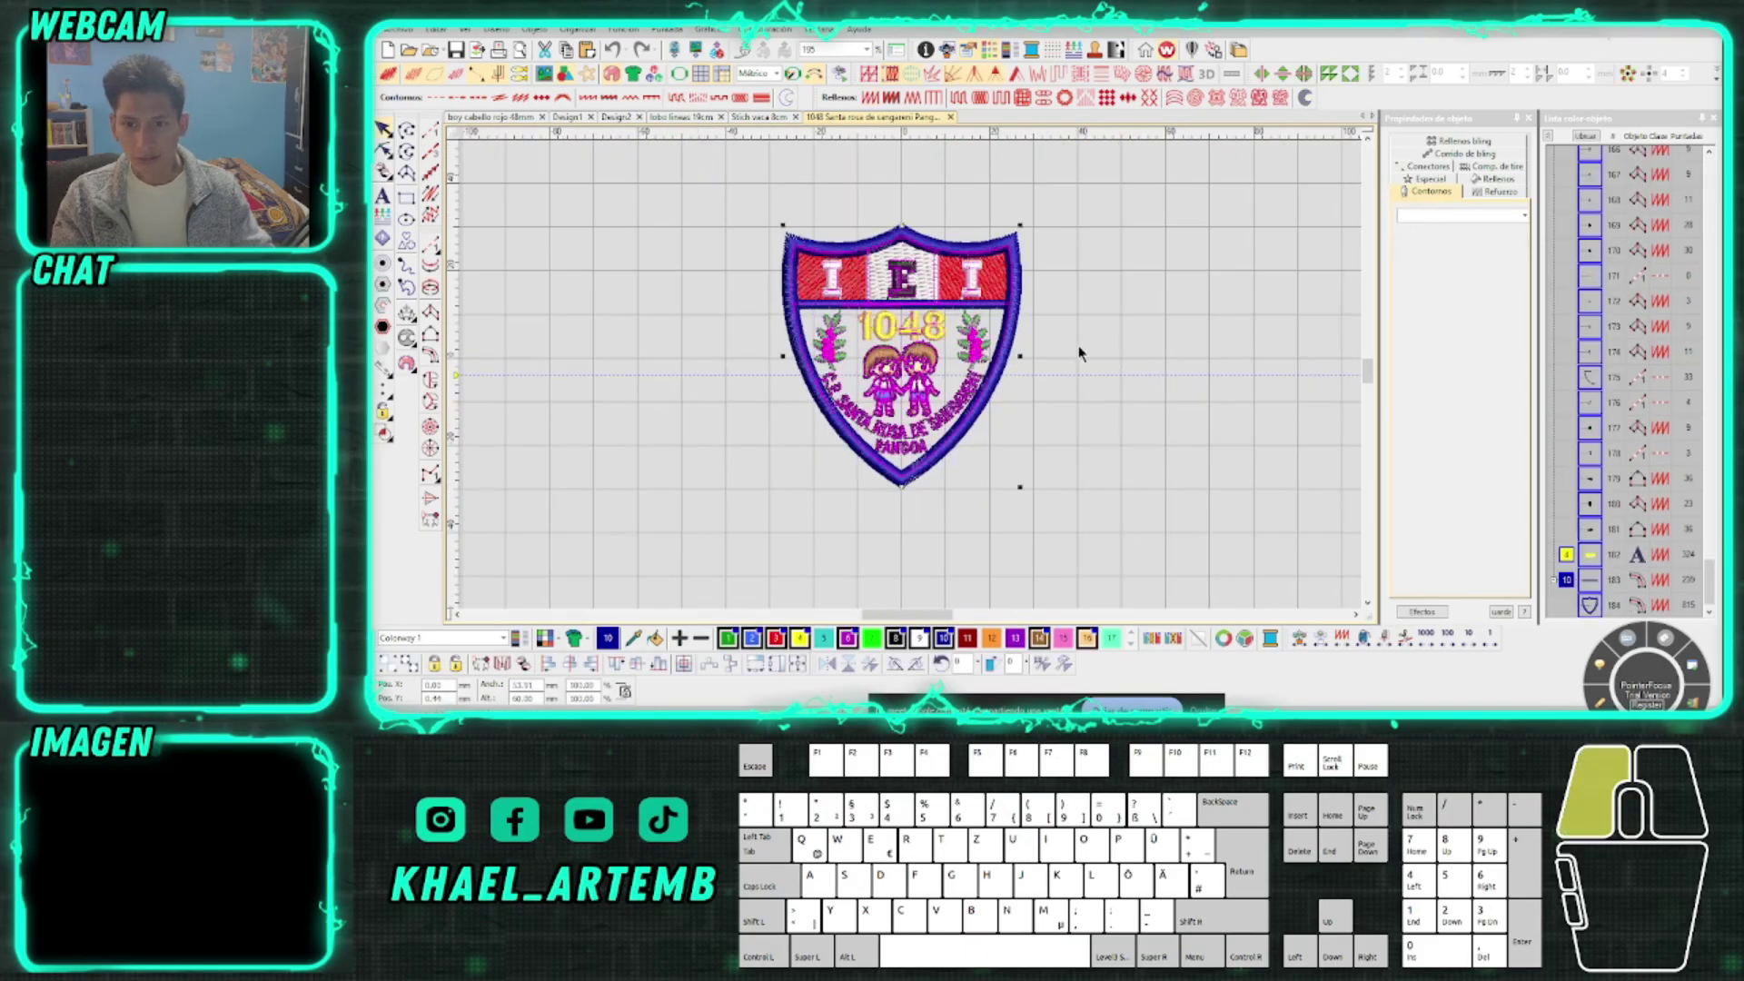
{"action": "scroll", "coordinate": [919, 388], "scroll_direction": "up", "scroll_amount": 4}
{"action": "scroll", "coordinate": [912, 380], "scroll_direction": "up", "scroll_amount": 4}
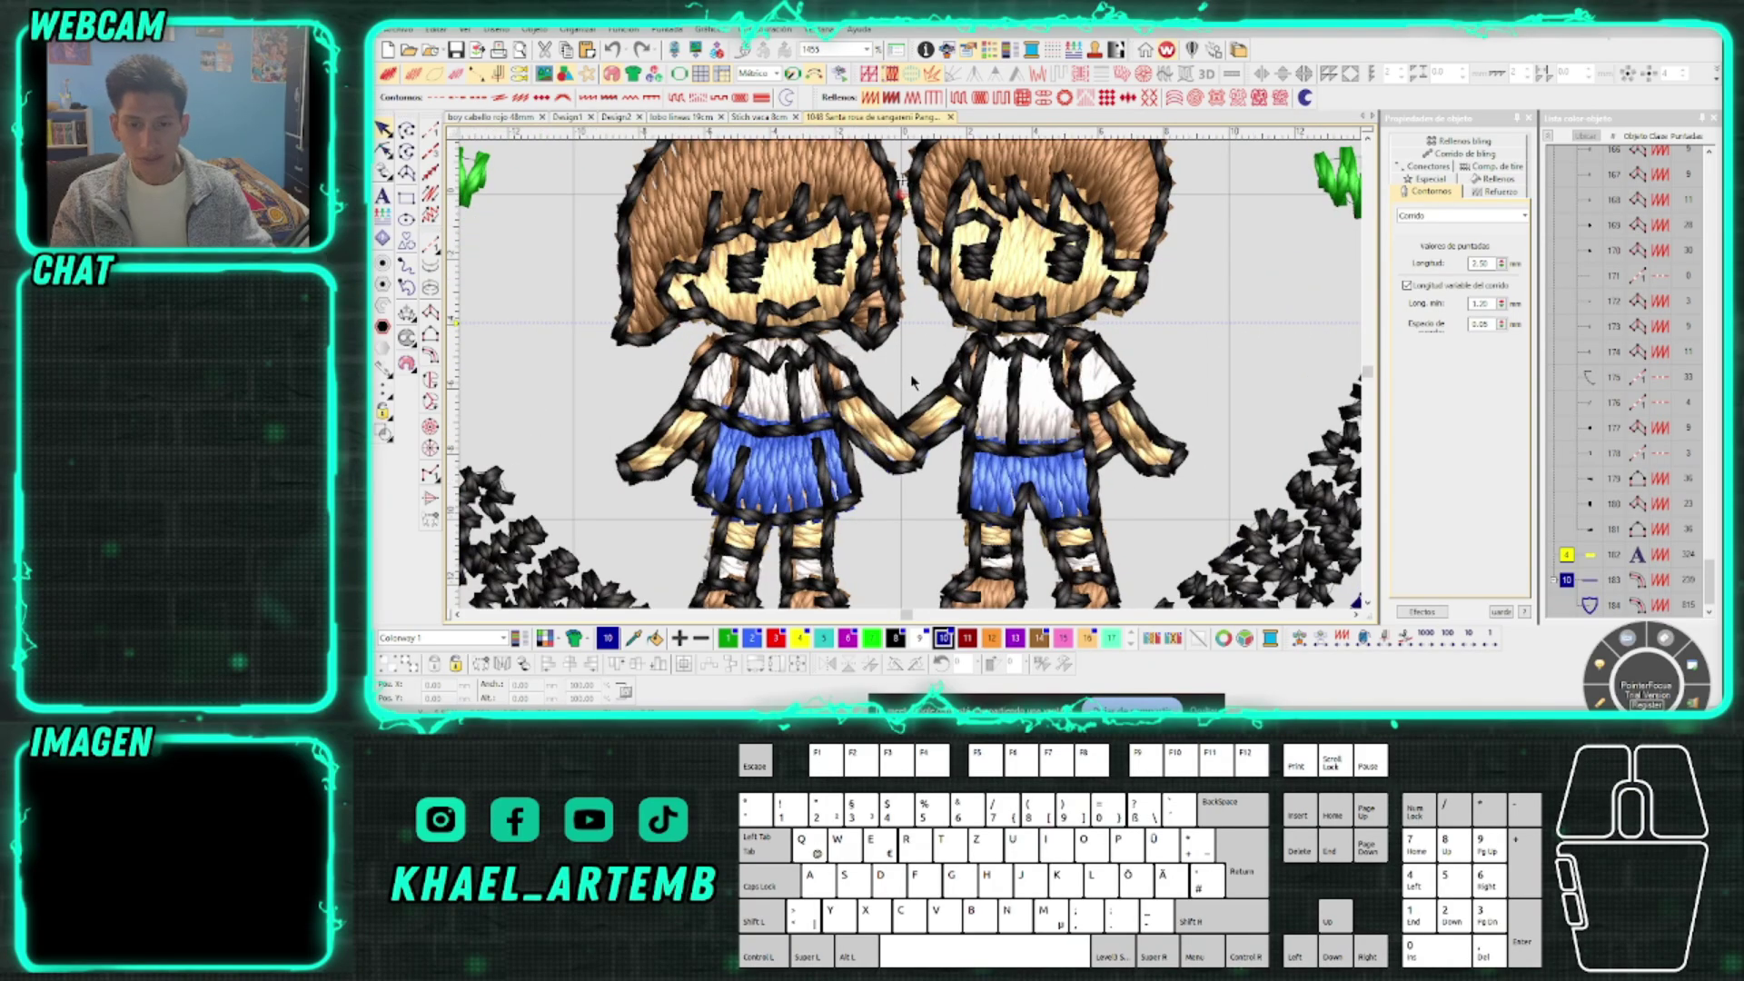
{"action": "scroll", "coordinate": [912, 381], "scroll_direction": "down", "scroll_amount": 1}
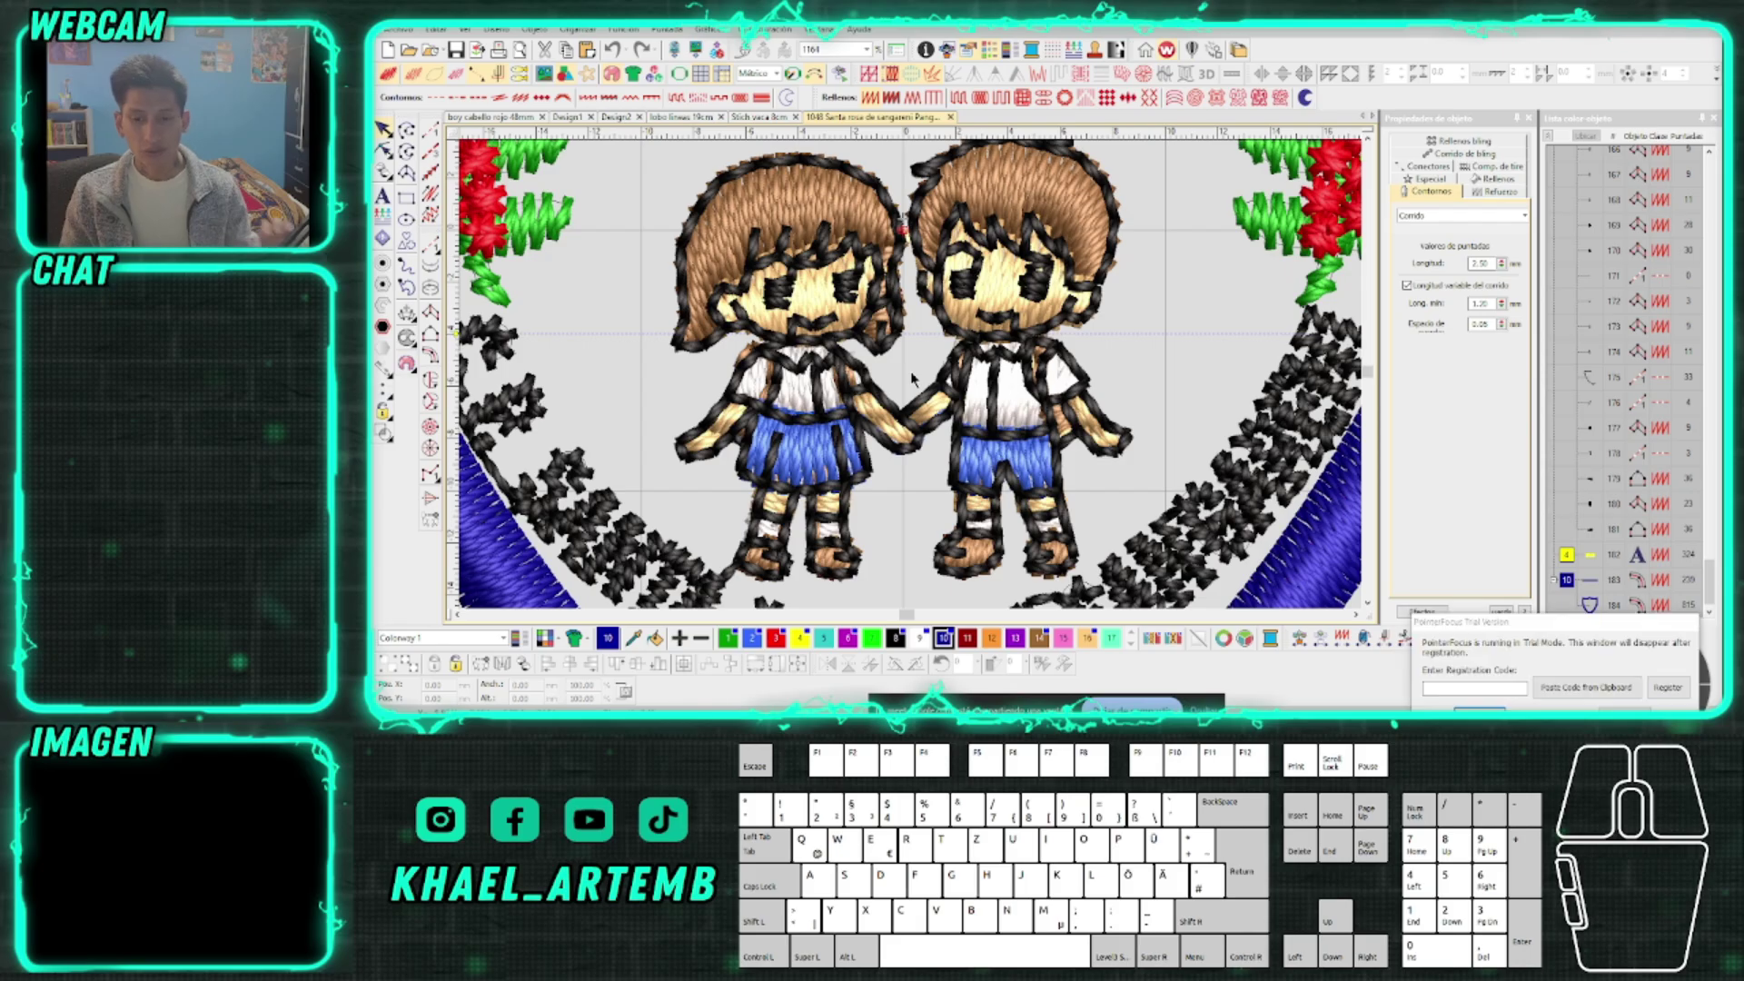
{"action": "left_click", "coordinate": [1439, 636]}
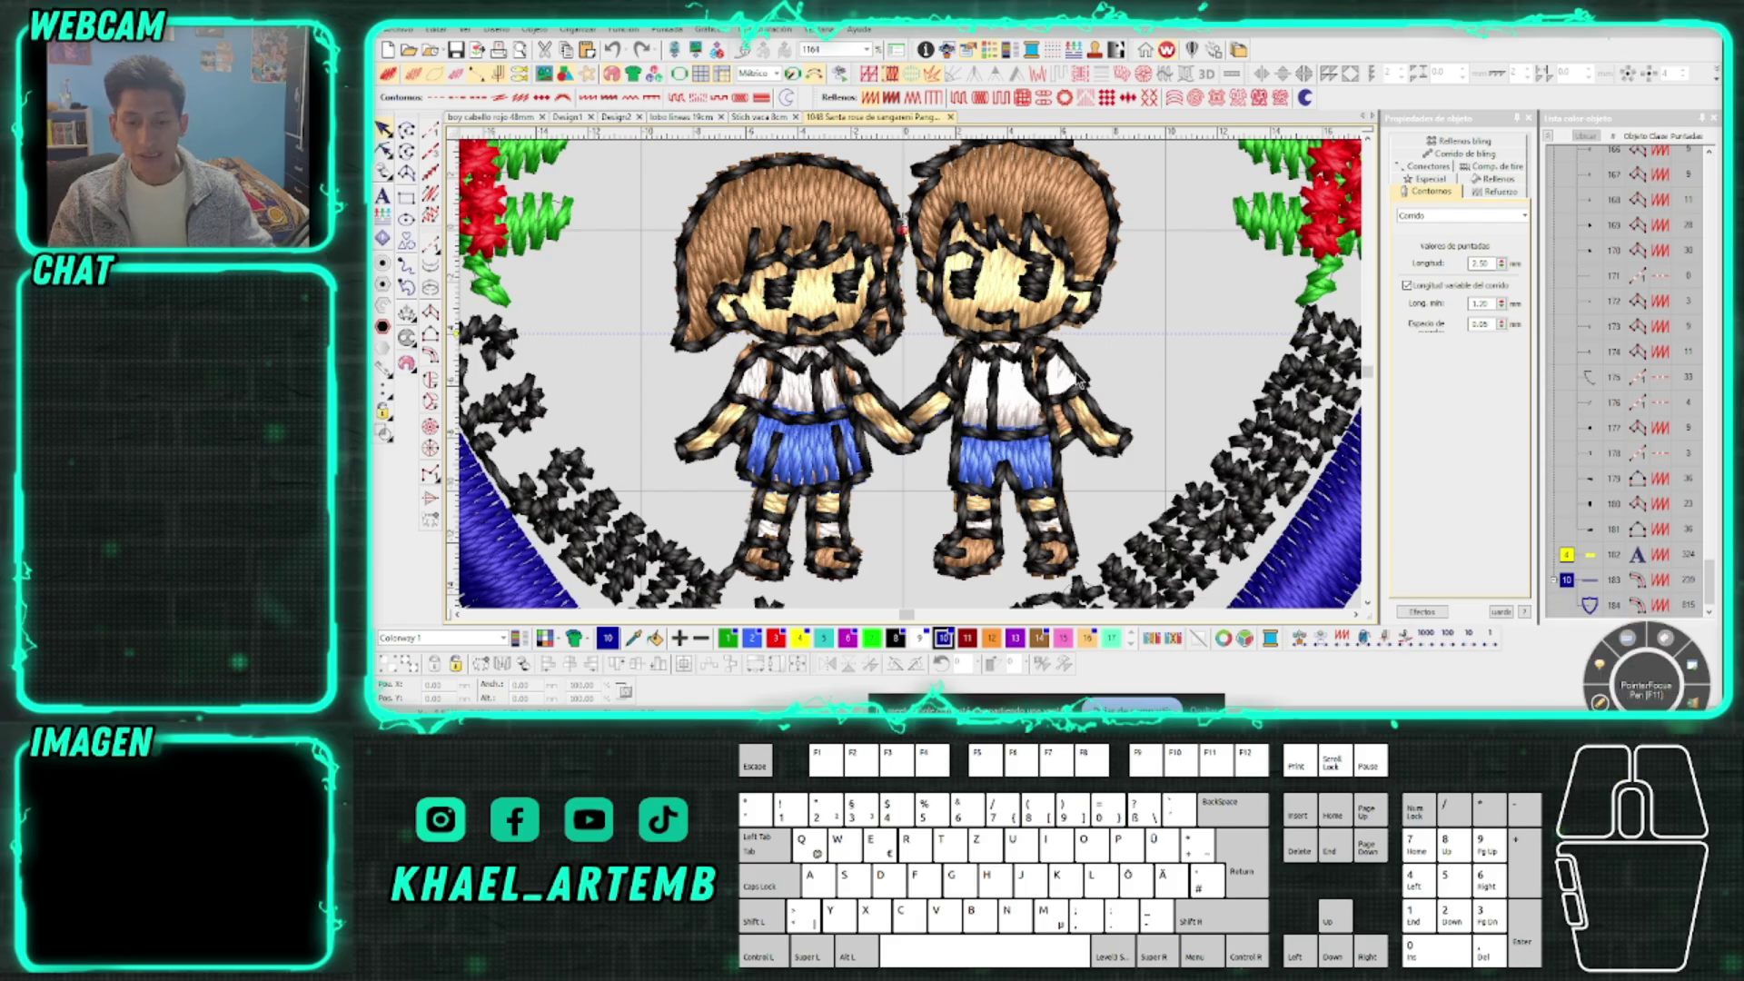
Display the Reshape points of the boy's black outline and examine how they are placed
{"action": "key", "text": "h"}
{"action": "scroll", "coordinate": [1072, 332], "scroll_direction": "up", "scroll_amount": 3}
{"action": "left_click", "coordinate": [913, 381]}
{"action": "scroll", "coordinate": [913, 381], "scroll_direction": "down", "scroll_amount": 1}
{"action": "scroll", "coordinate": [913, 381], "scroll_direction": "down", "scroll_amount": 1}
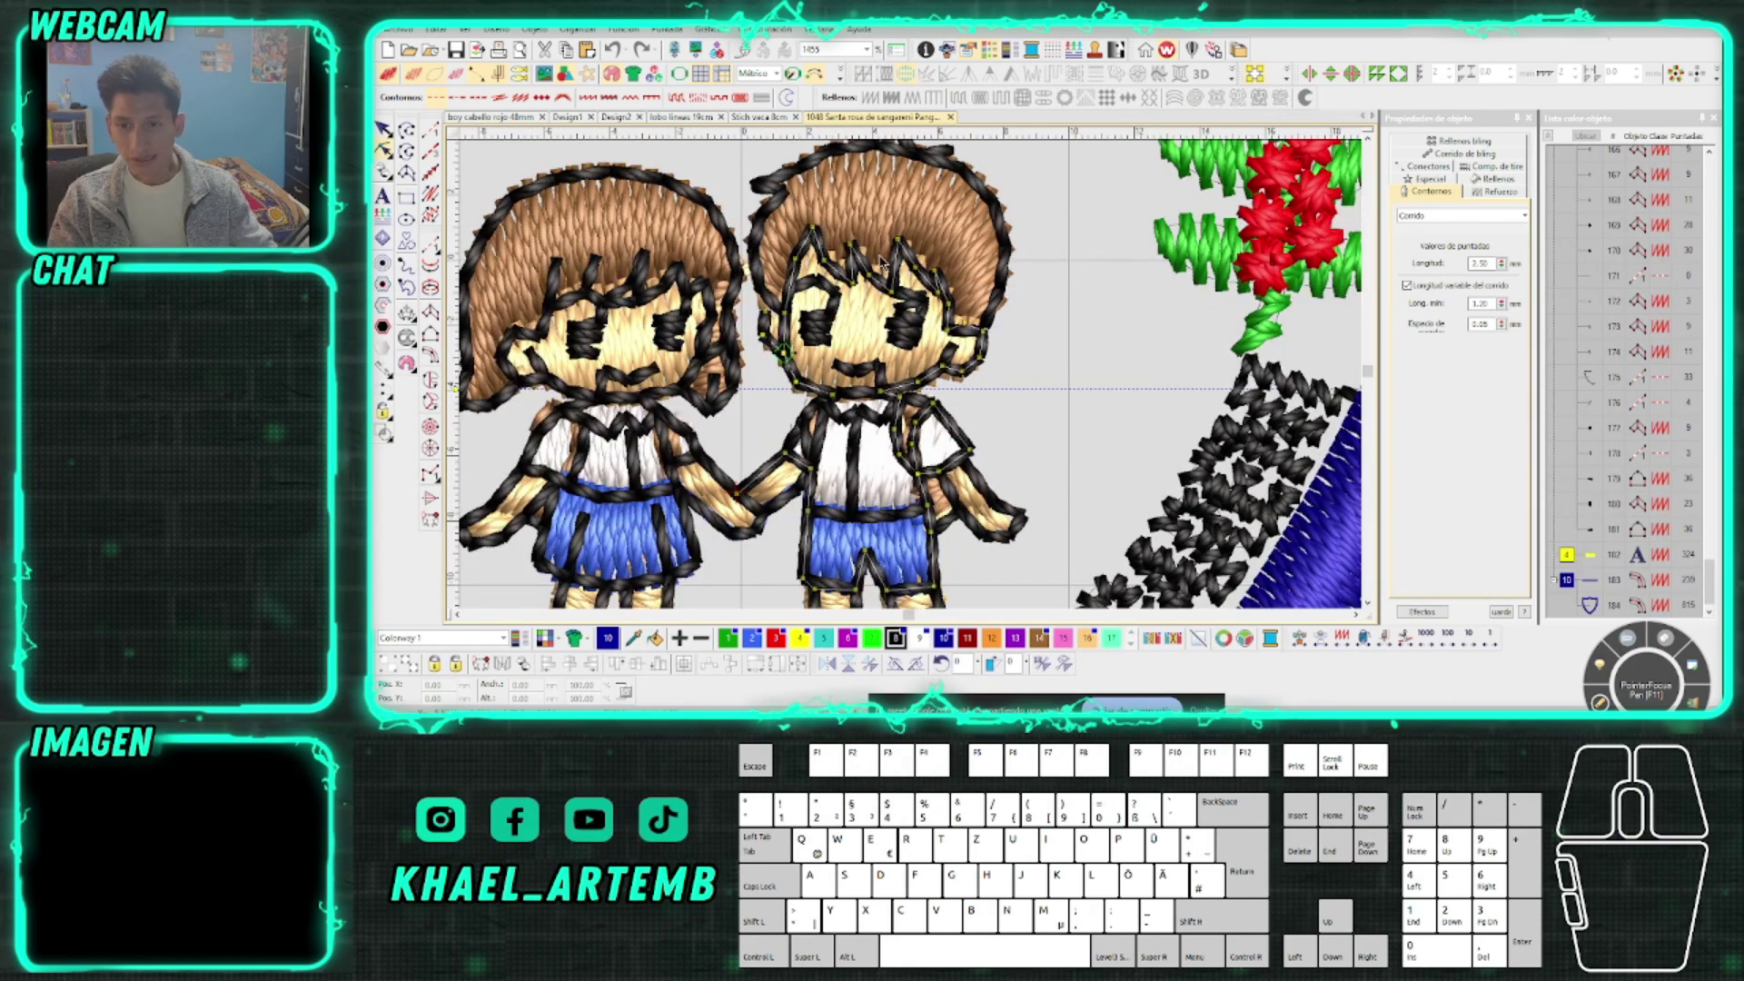
{"action": "scroll", "coordinate": [918, 381], "scroll_direction": "down", "scroll_amount": 1}
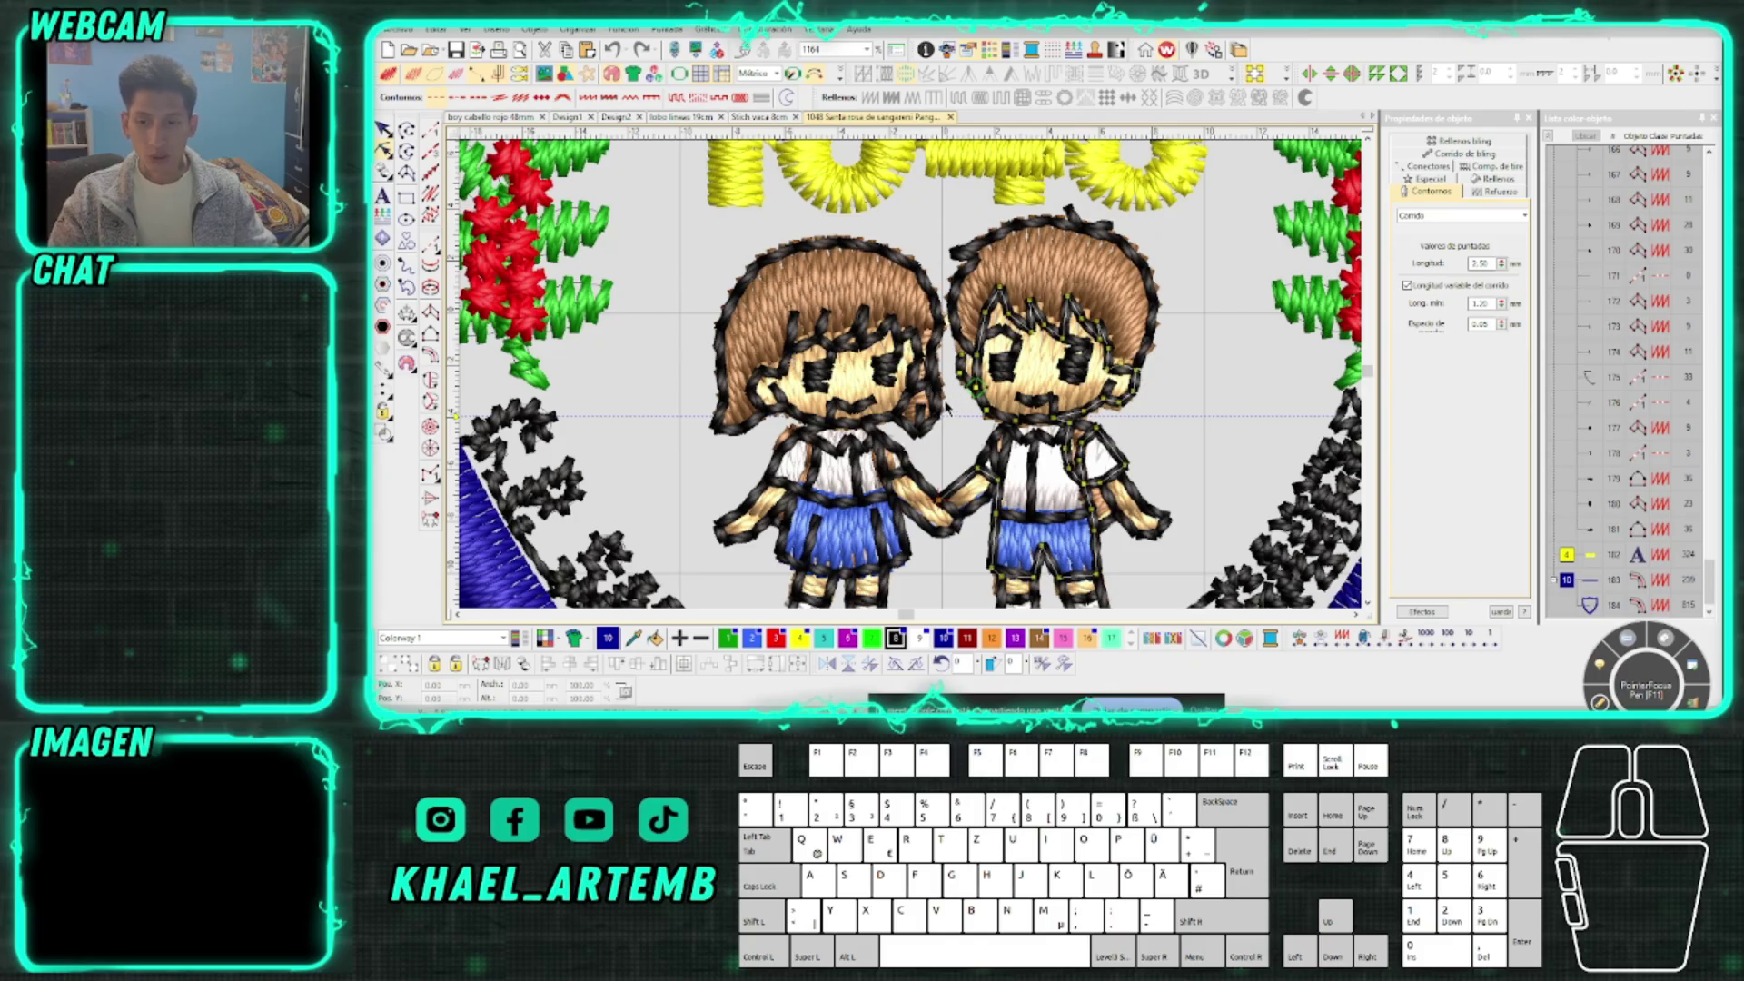
{"action": "scroll", "coordinate": [913, 386], "scroll_direction": "down", "scroll_amount": 1}
Display the Reshape points of the girl's black outline around her arm and clothes
{"action": "scroll", "coordinate": [908, 381], "scroll_direction": "up", "scroll_amount": 4}
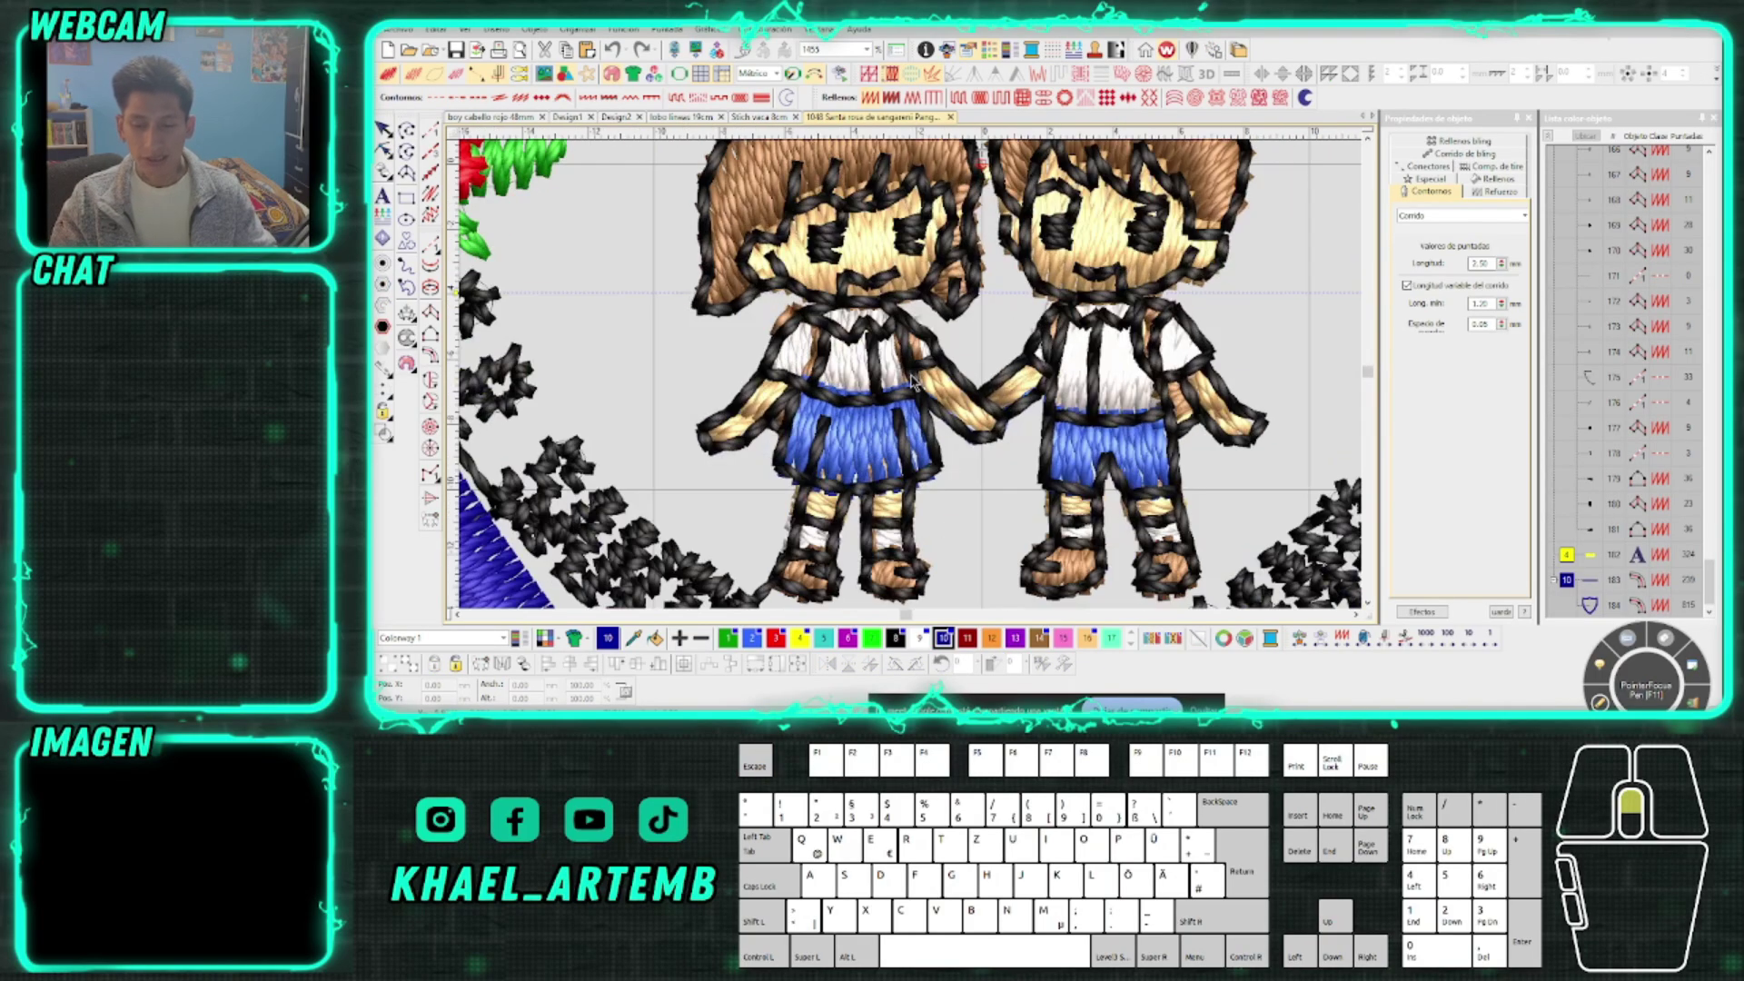
{"action": "scroll", "coordinate": [886, 380], "scroll_direction": "up", "scroll_amount": 1}
{"action": "left_click", "coordinate": [779, 410]}
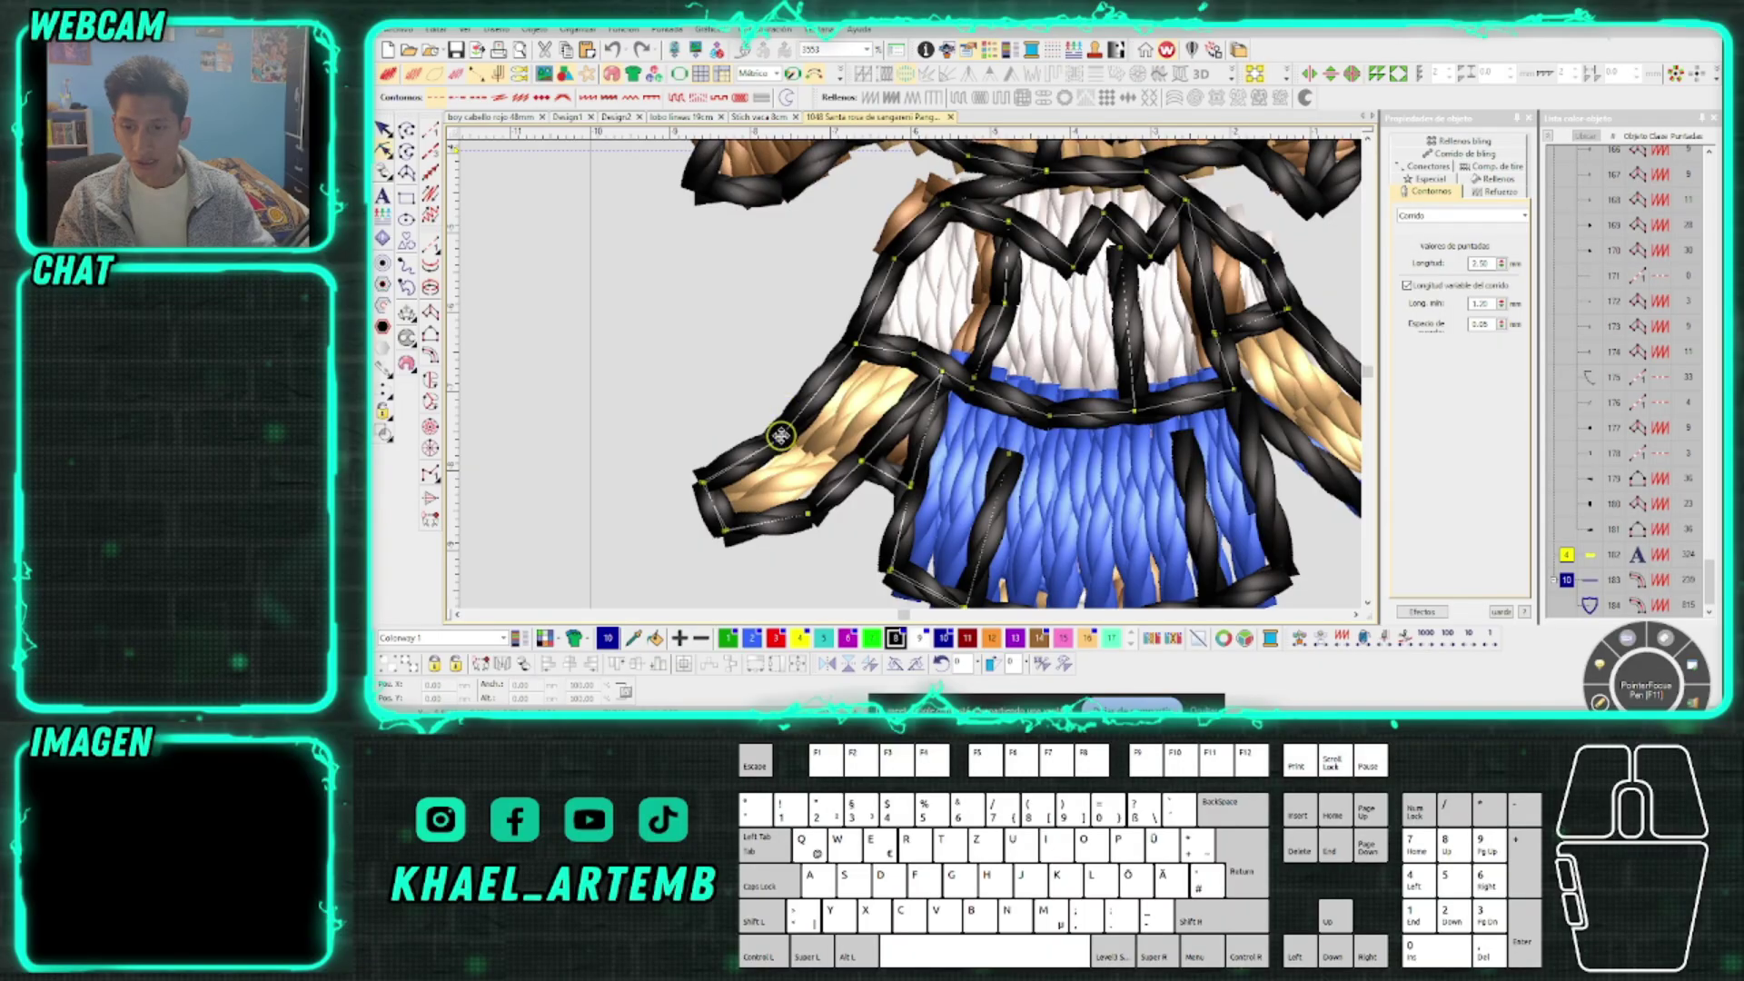
Undo the last Reshape changes around the girl's outline and face, and leave Reshape
{"action": "key", "text": "ctrl+z"}
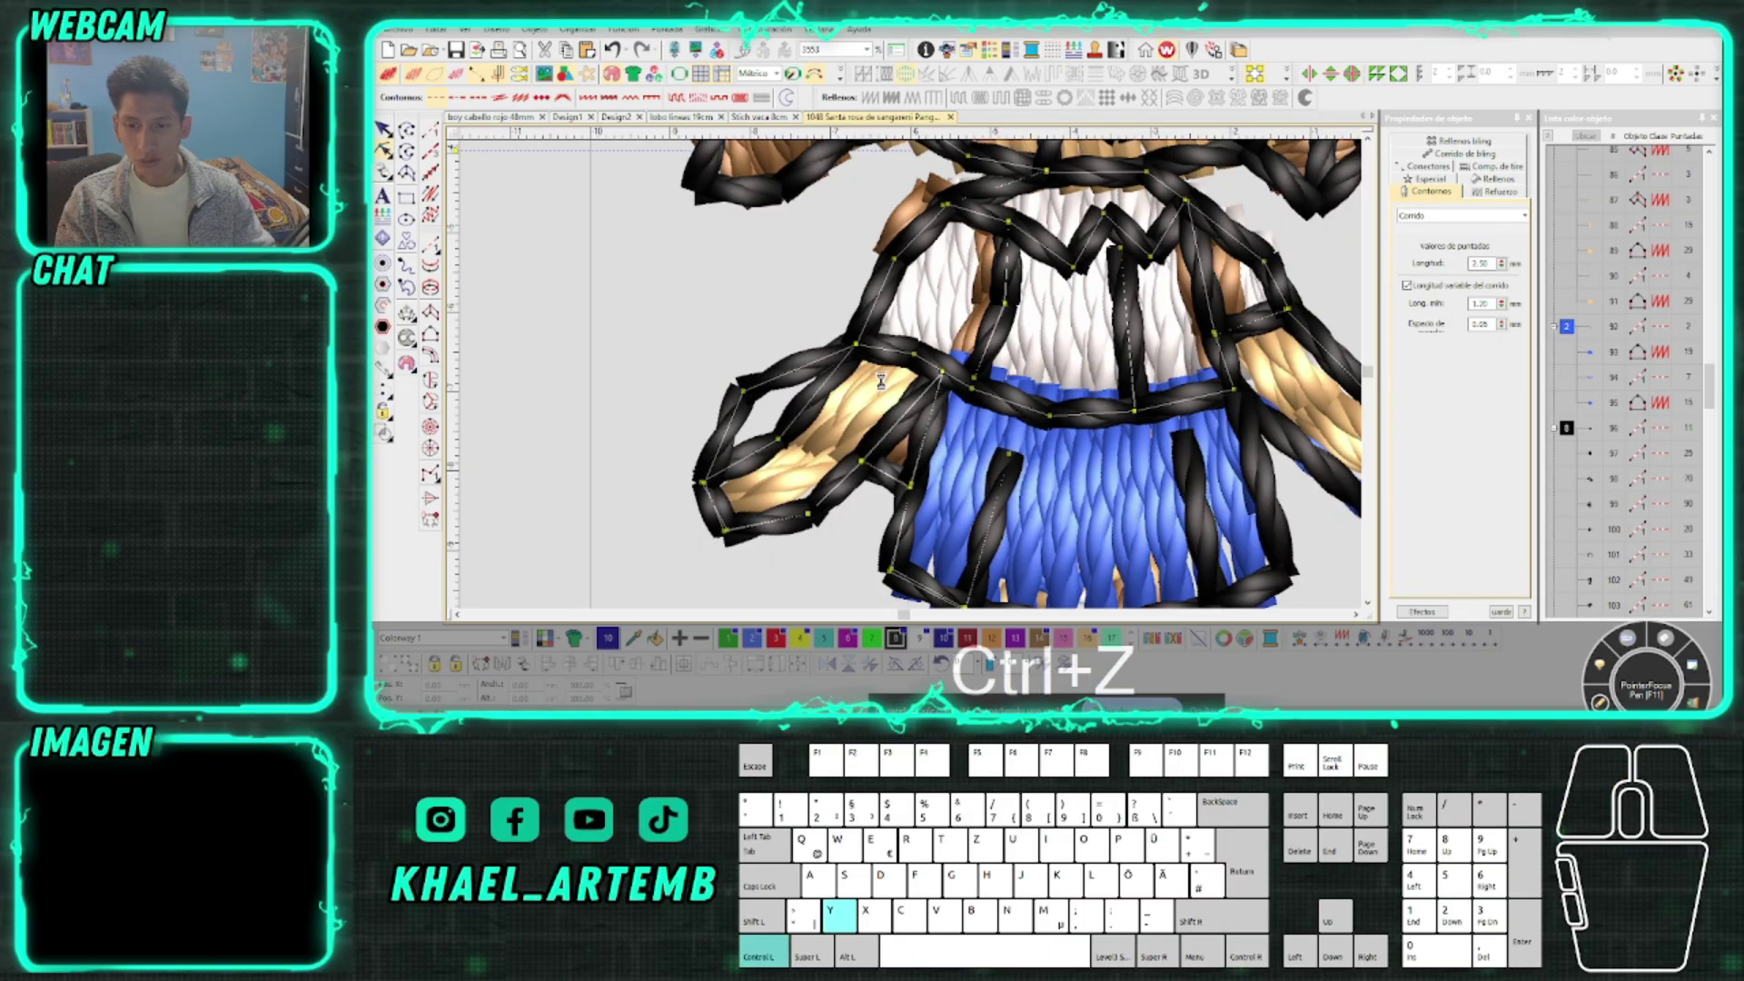
{"action": "scroll", "coordinate": [917, 382], "scroll_direction": "down", "scroll_amount": 3}
{"action": "scroll", "coordinate": [913, 318], "scroll_direction": "up", "scroll_amount": 3}
{"action": "scroll", "coordinate": [912, 313], "scroll_direction": "down", "scroll_amount": 1}
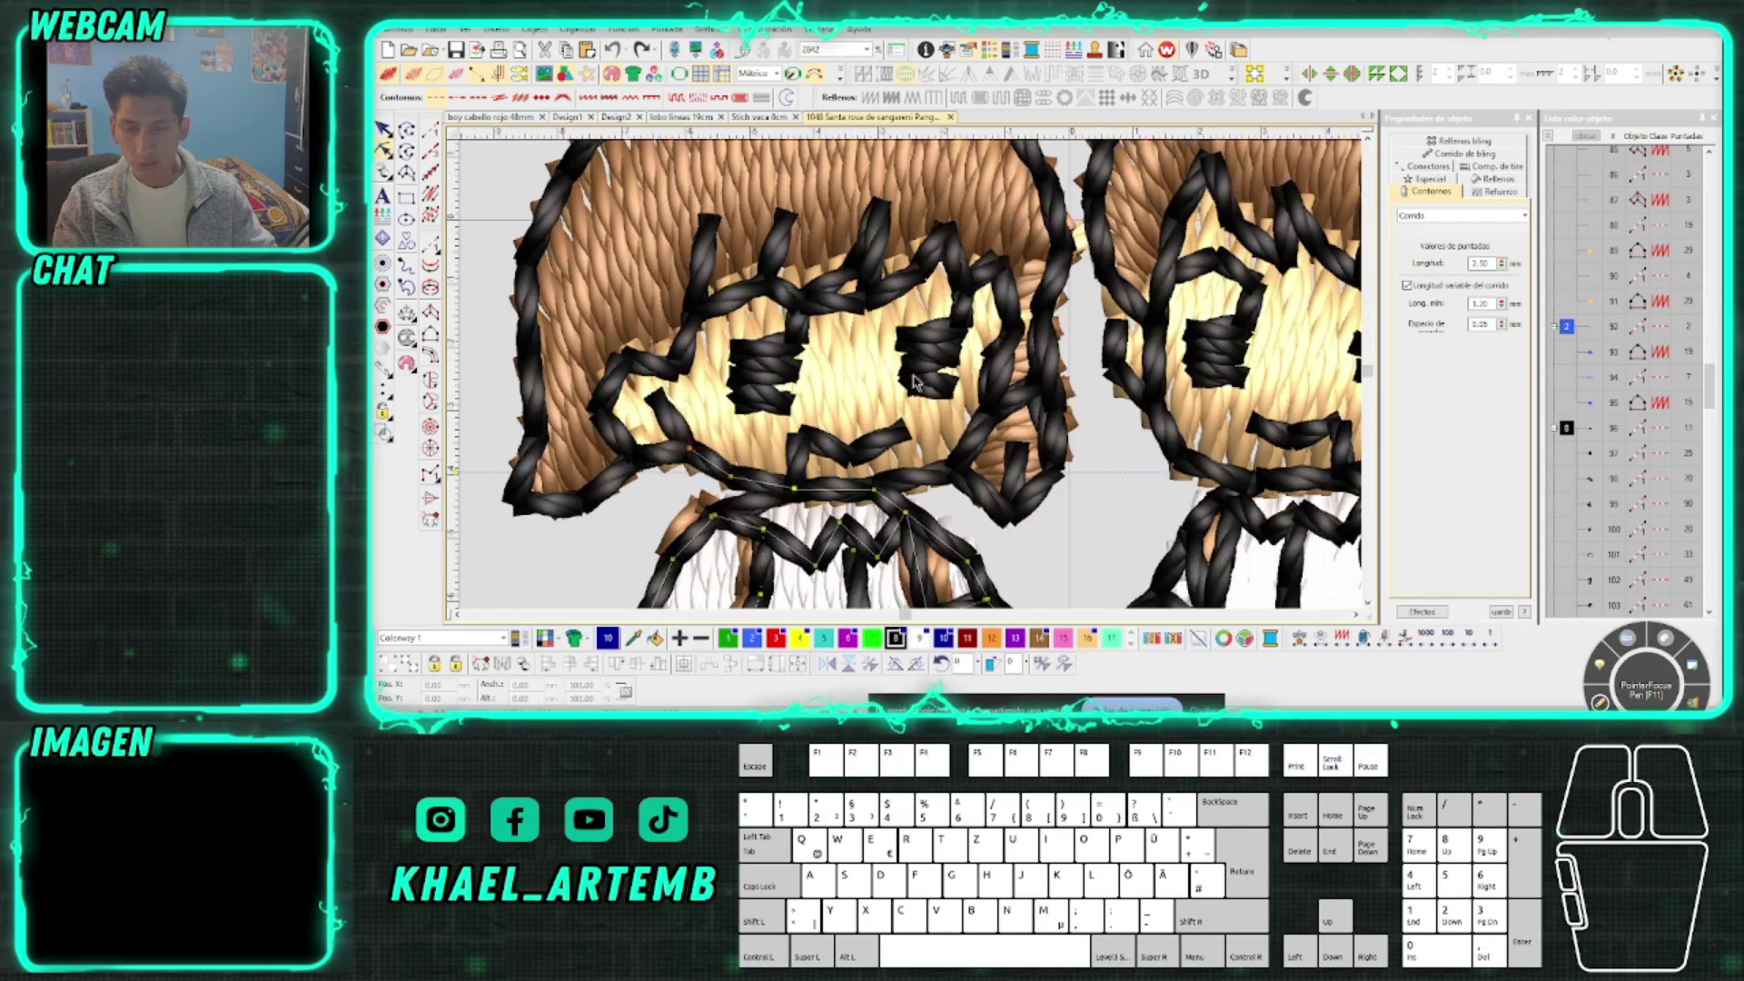
{"action": "scroll", "coordinate": [911, 309], "scroll_direction": "up", "scroll_amount": 2}
{"action": "left_click", "coordinate": [840, 341]}
{"action": "left_click", "coordinate": [854, 371]}
{"action": "key", "text": "ctrl+z"}
{"action": "key", "text": "Escape"}
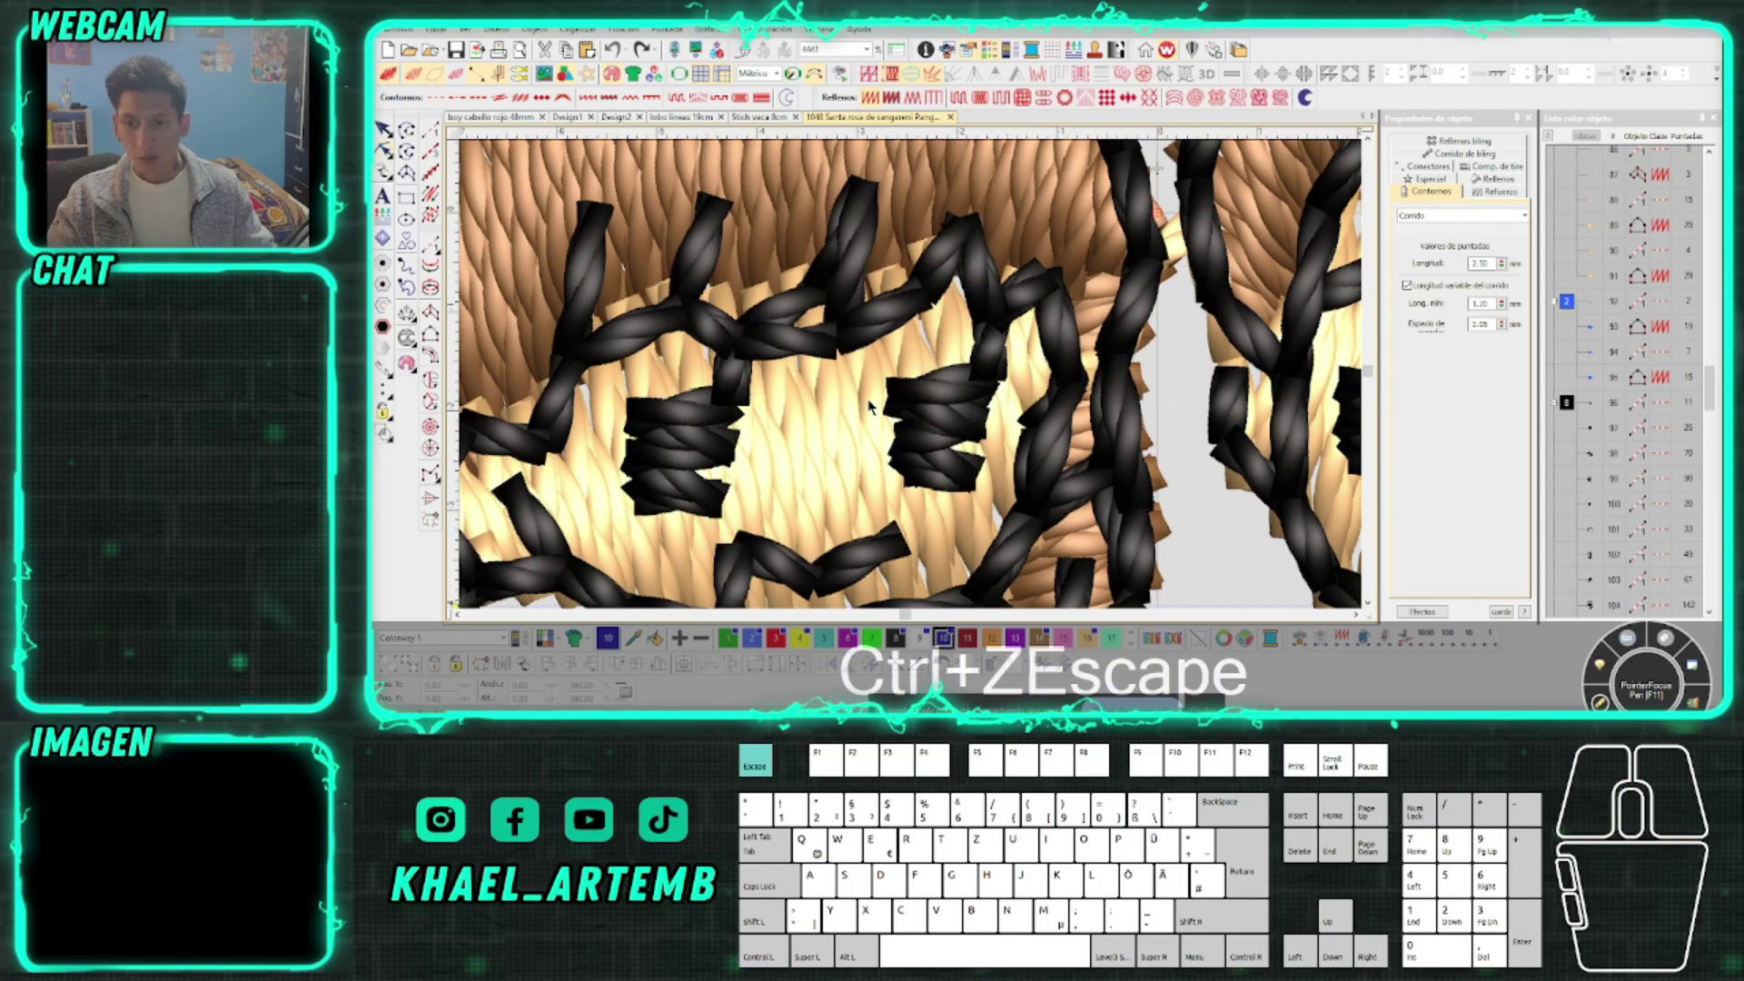
Set small-stitch removal for the badge to always, with a minimum stitch length of 0.7 mm
{"action": "scroll", "coordinate": [913, 381], "scroll_direction": "down", "scroll_amount": 2}
{"action": "scroll", "coordinate": [913, 381], "scroll_direction": "down", "scroll_amount": 3}
{"action": "scroll", "coordinate": [913, 382], "scroll_direction": "up", "scroll_amount": 2}
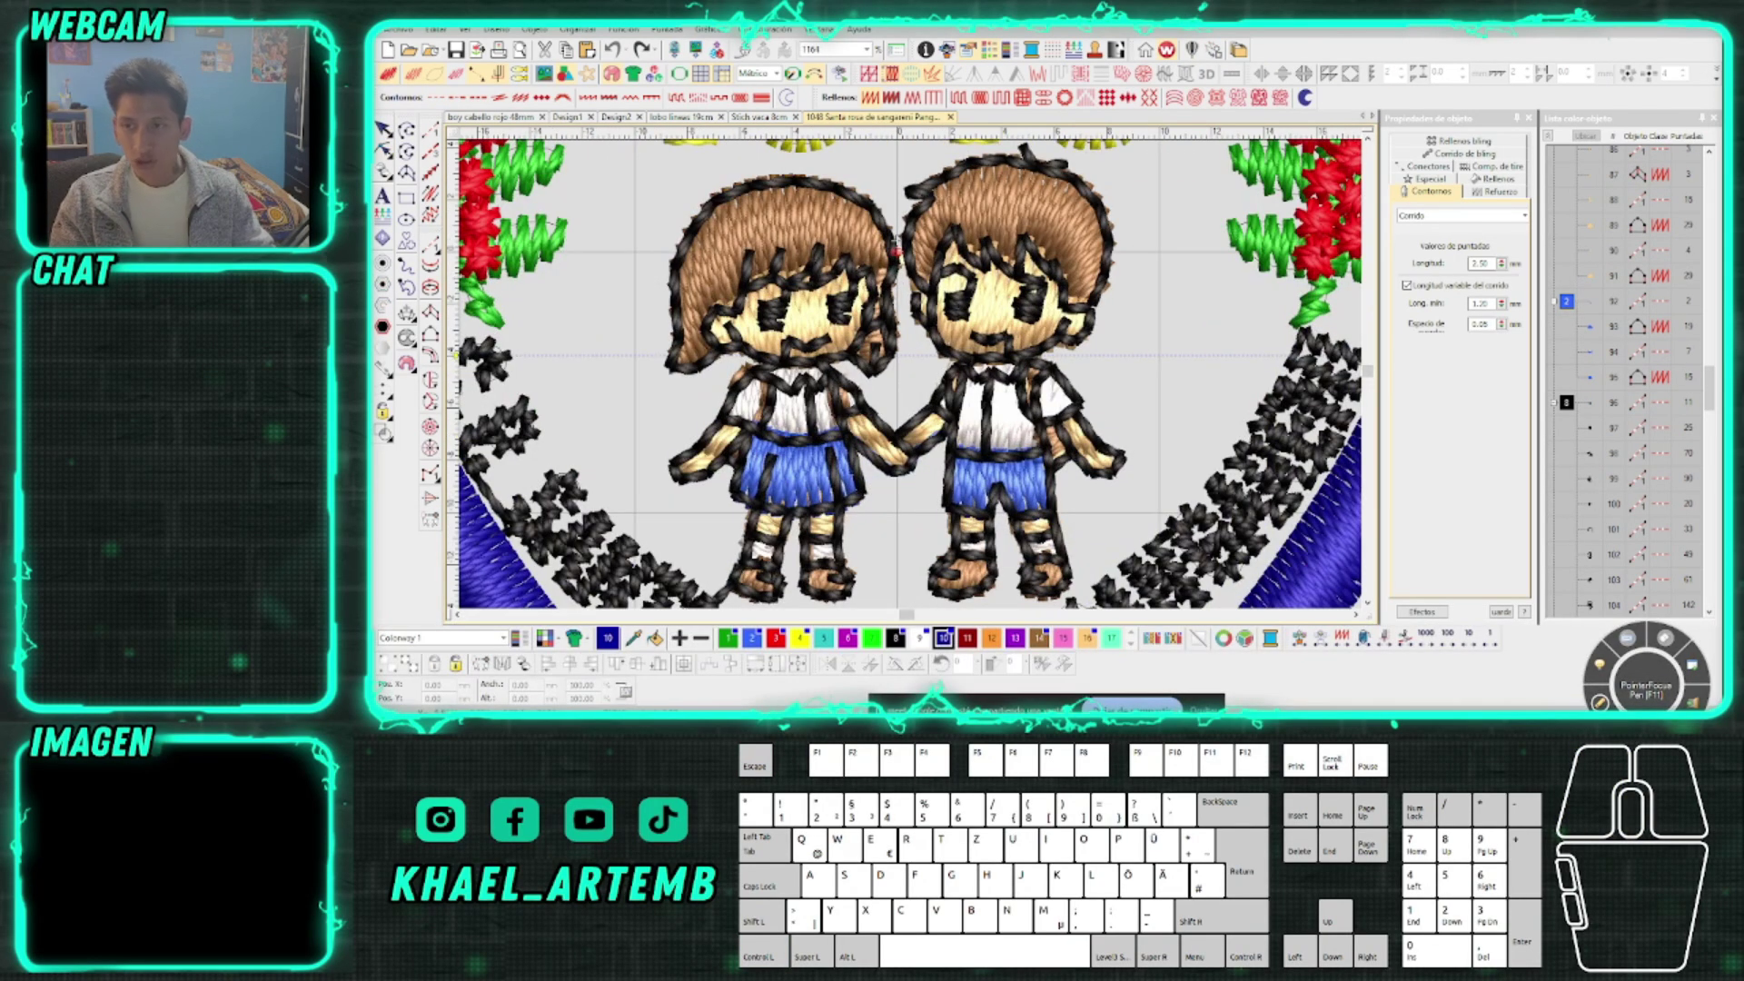
{"action": "left_click", "coordinate": [499, 34]}
{"action": "left_click", "coordinate": [592, 161]}
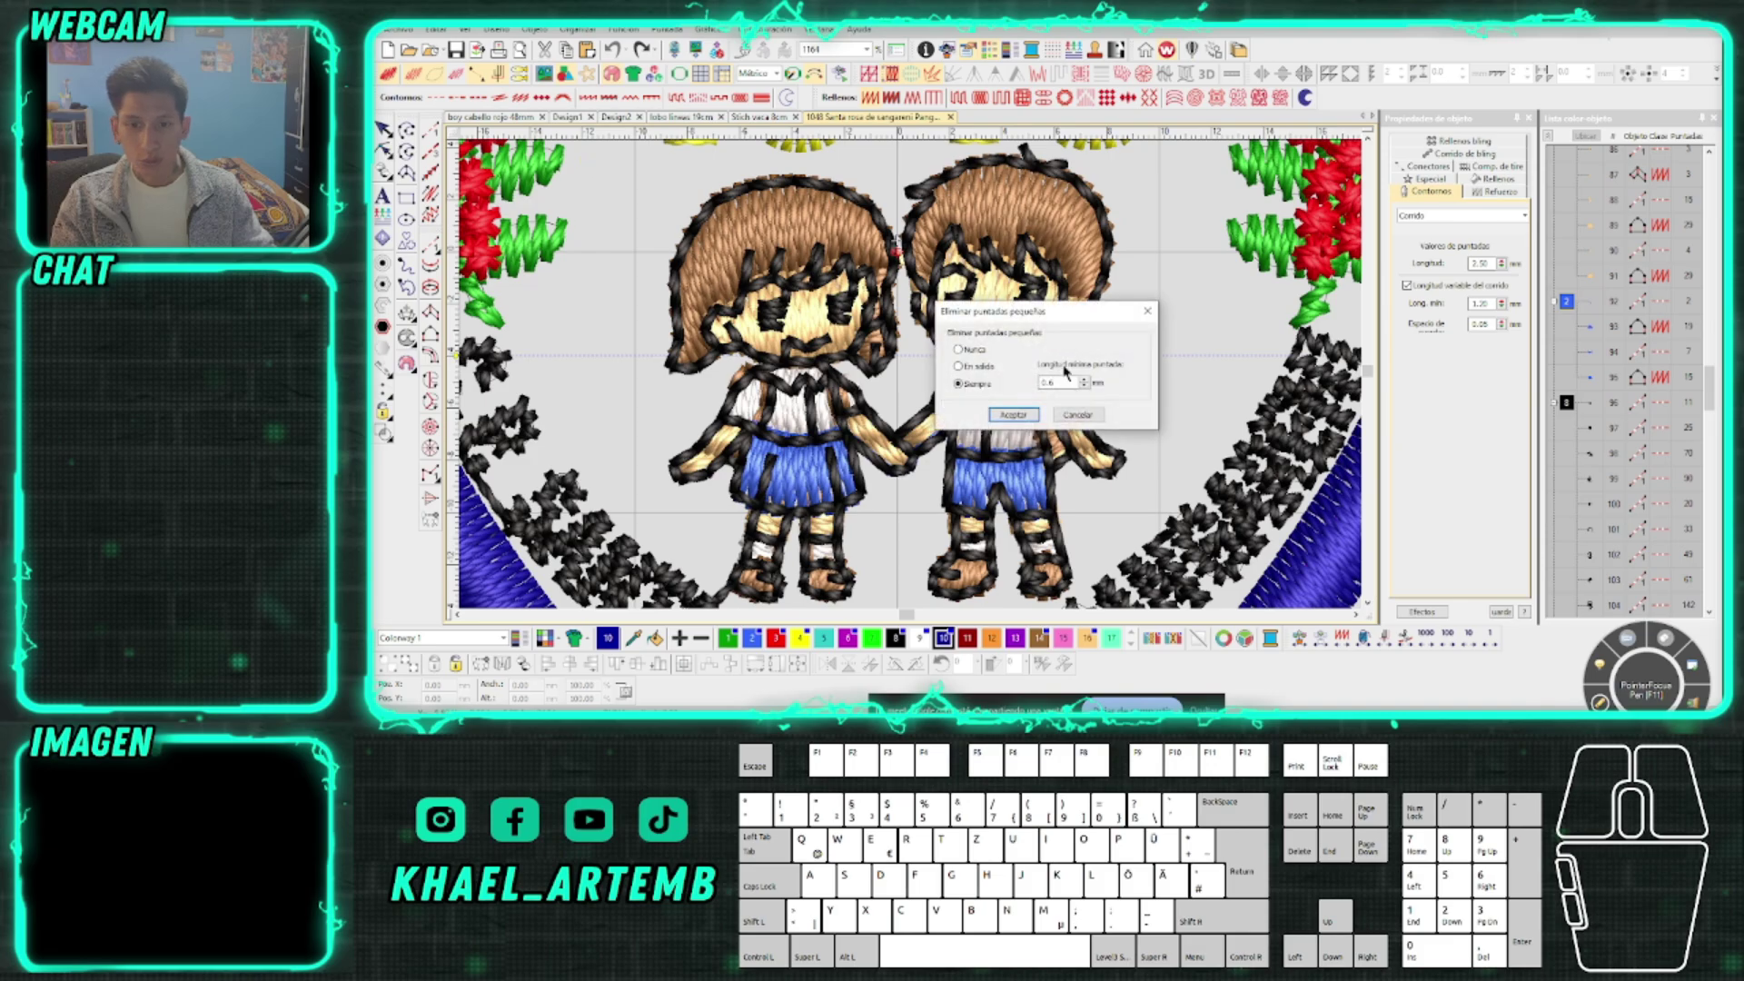
{"action": "left_click_drag", "start_coordinate": [1083, 383], "coordinate": [1247, 370]}
{"action": "left_click", "coordinate": [1238, 376]}
{"action": "left_click", "coordinate": [1170, 403]}
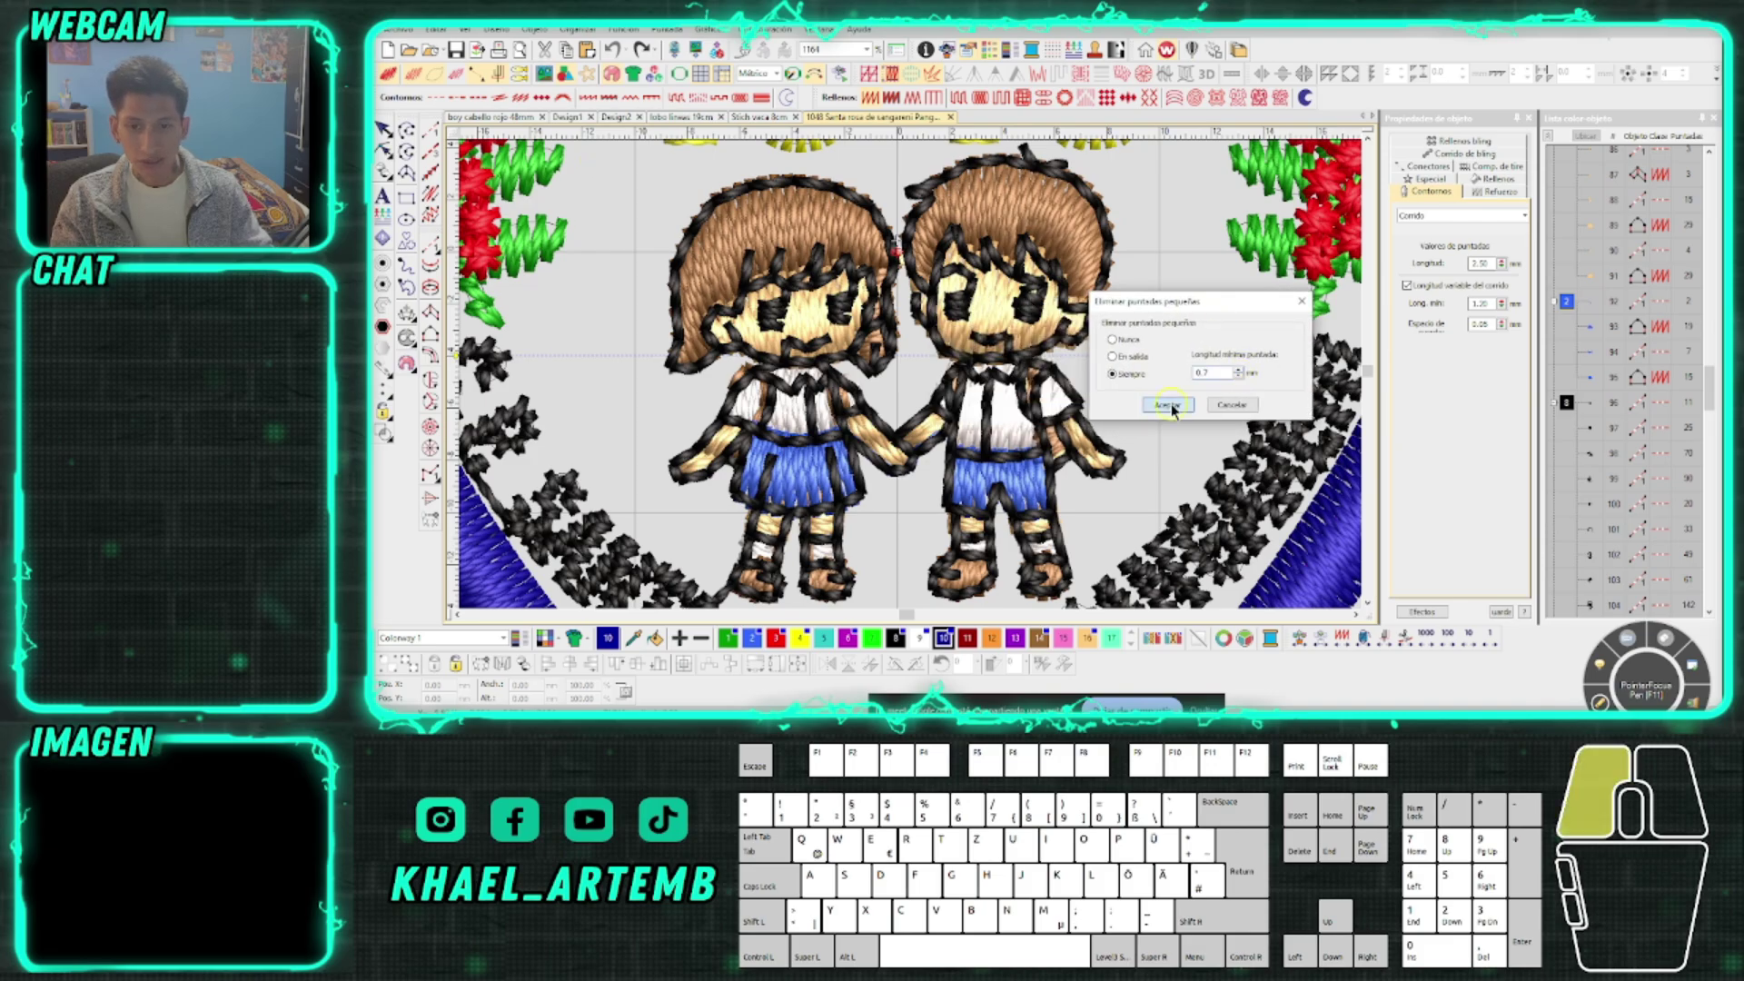
Compare the stitches around the girl's hand with and without small-stitch removal by undoing and redoing it
{"action": "scroll", "coordinate": [847, 400], "scroll_direction": "up", "scroll_amount": 1}
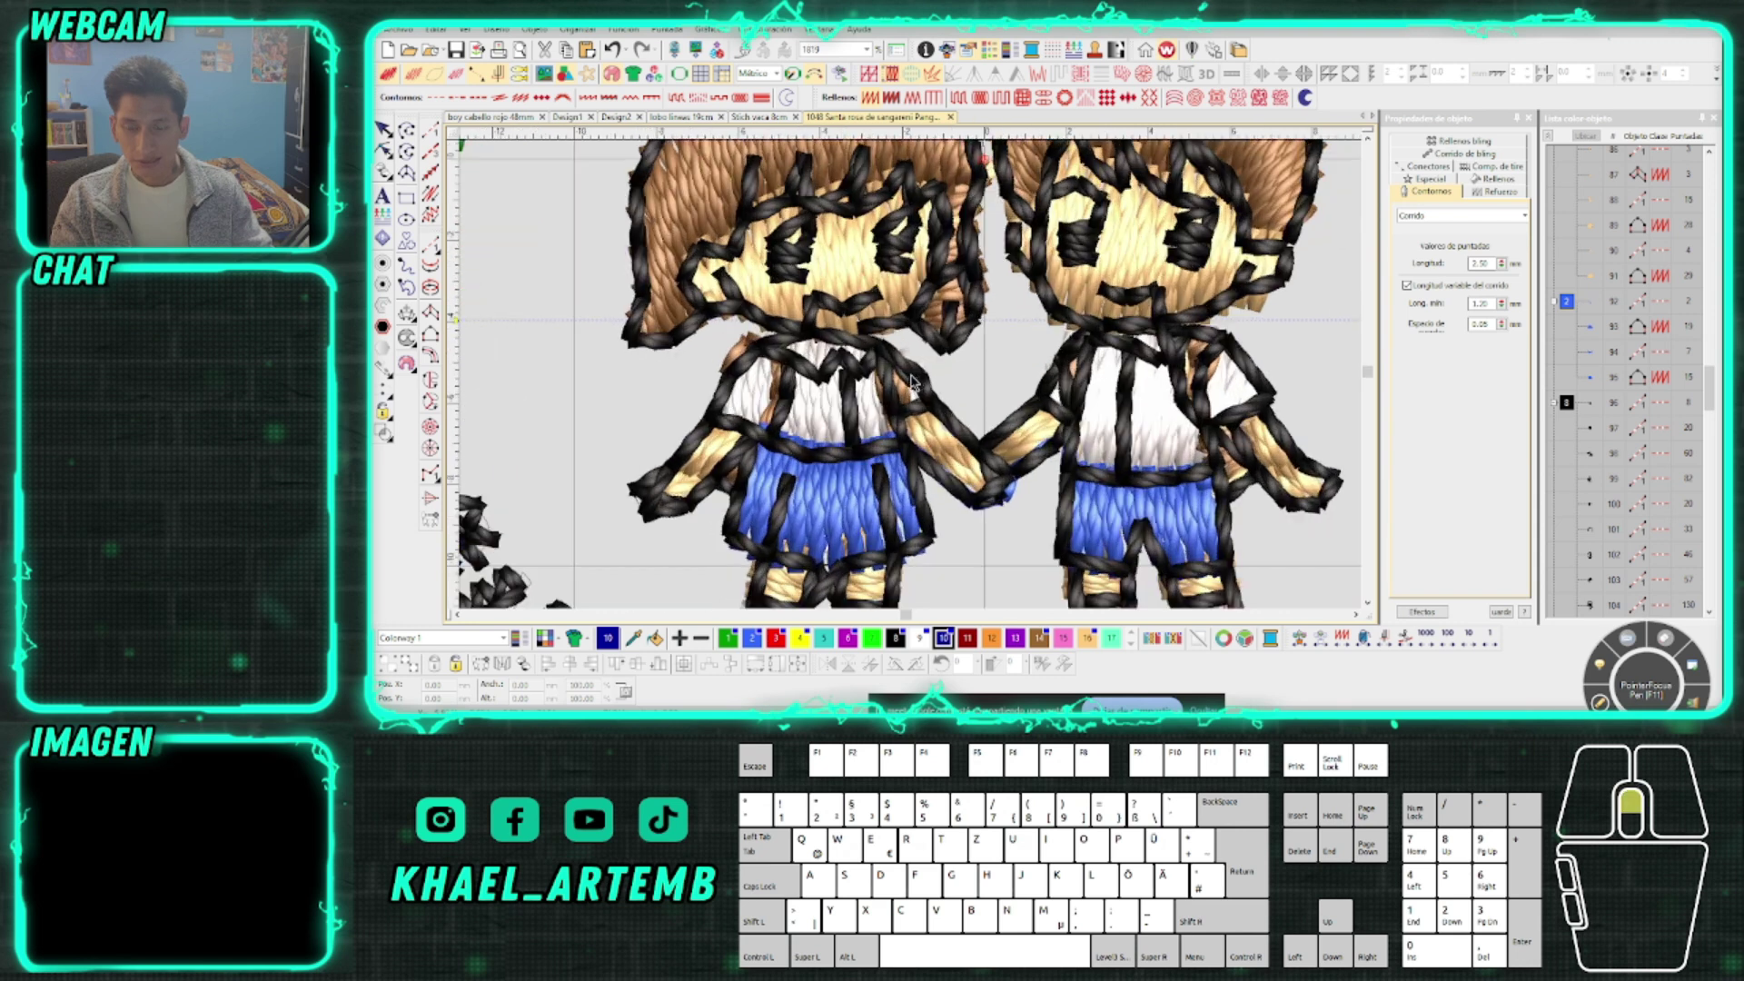
{"action": "scroll", "coordinate": [914, 383], "scroll_direction": "up", "scroll_amount": 1}
{"action": "scroll", "coordinate": [899, 391], "scroll_direction": "up", "scroll_amount": 1}
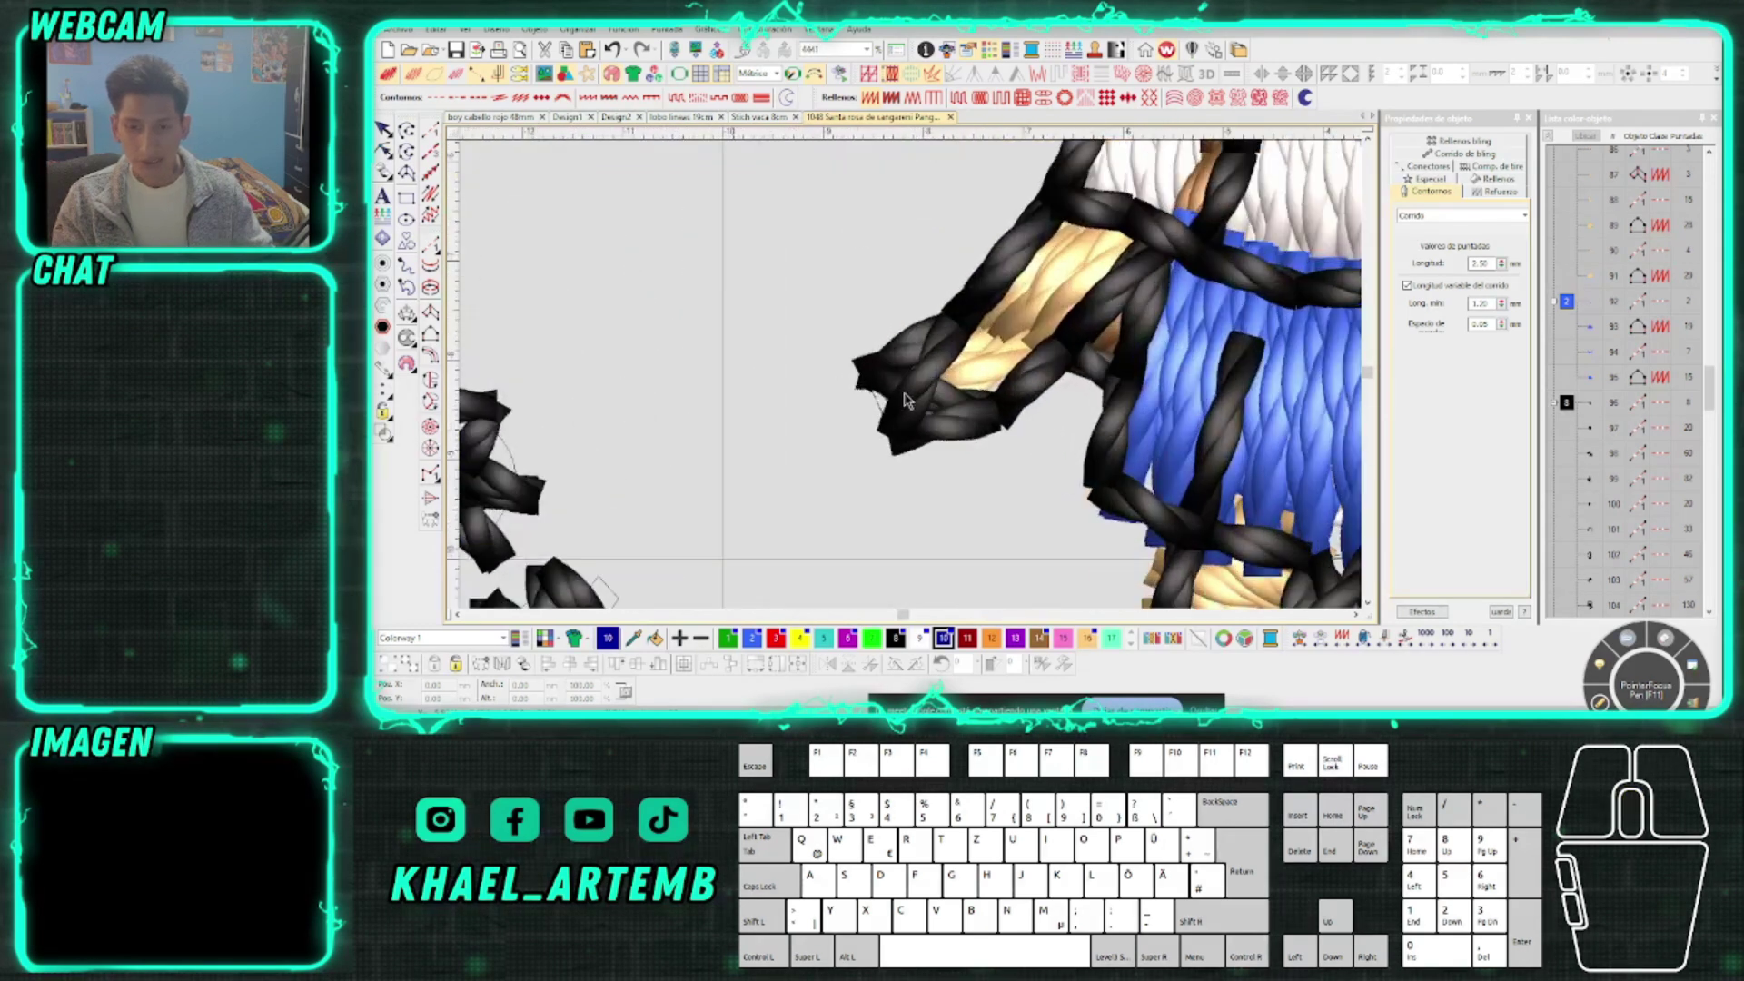
{"action": "key", "text": "ctrl+z"}
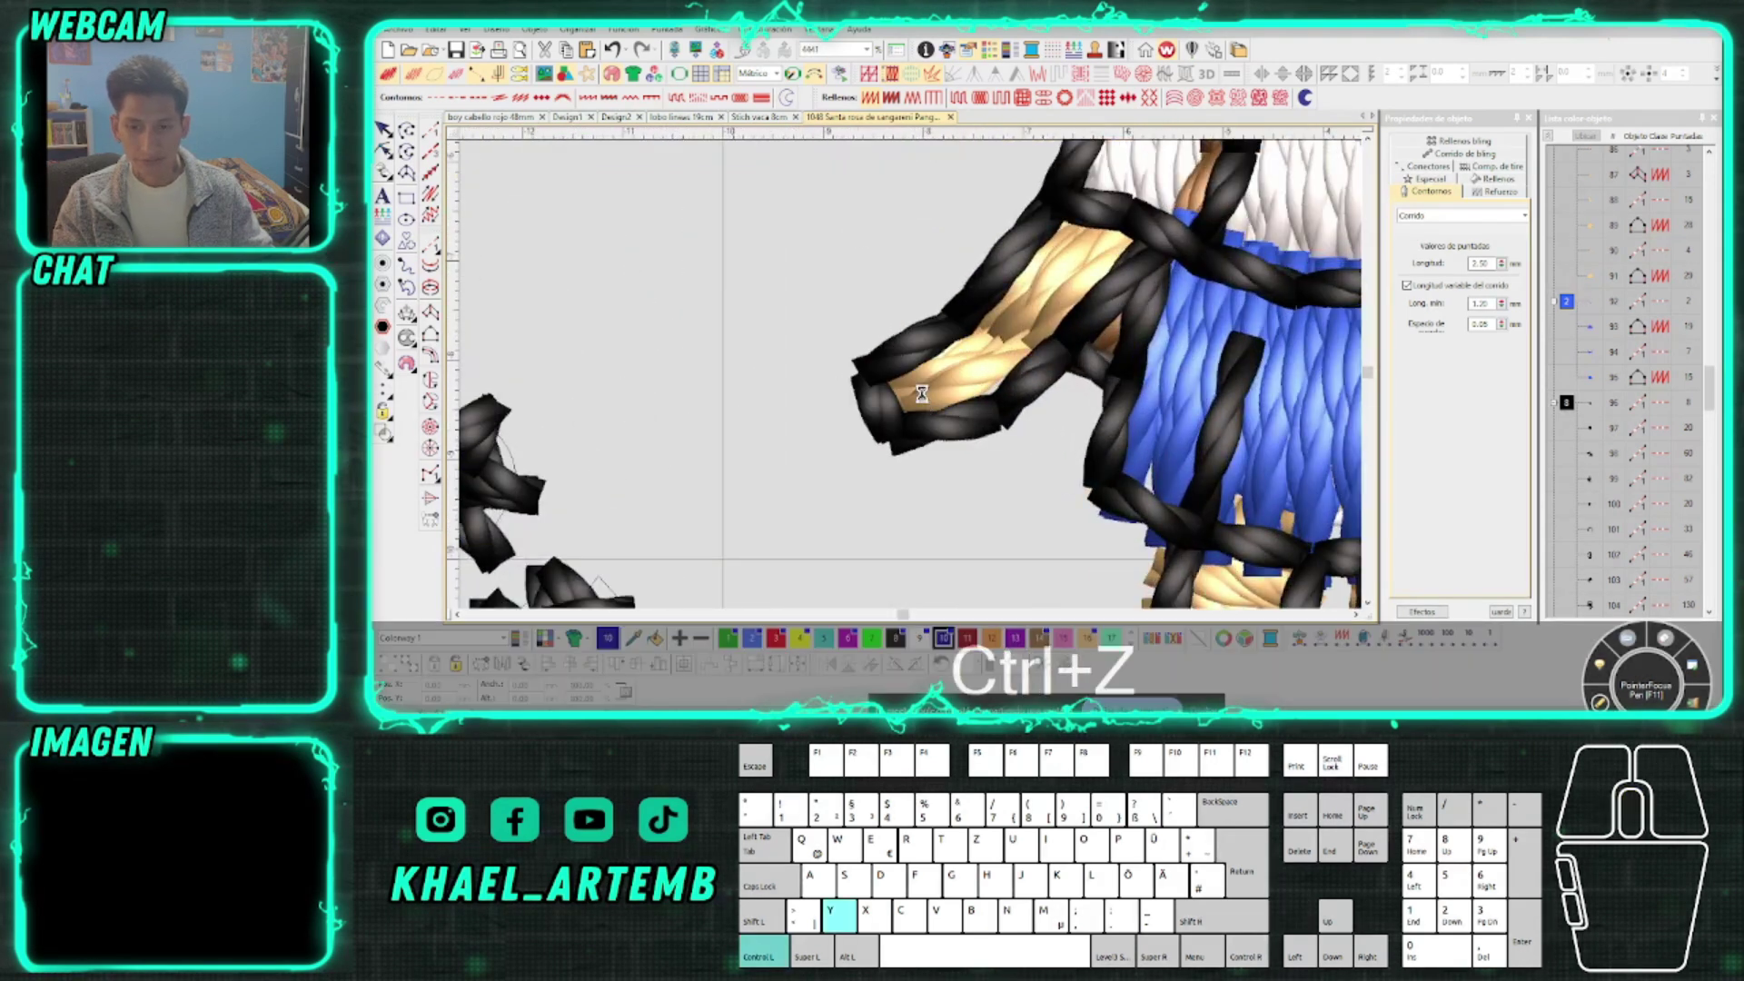
{"action": "key", "text": "ctrl+y"}
{"action": "scroll", "coordinate": [899, 375], "scroll_direction": "up", "scroll_amount": 1}
{"action": "key", "text": "t"}
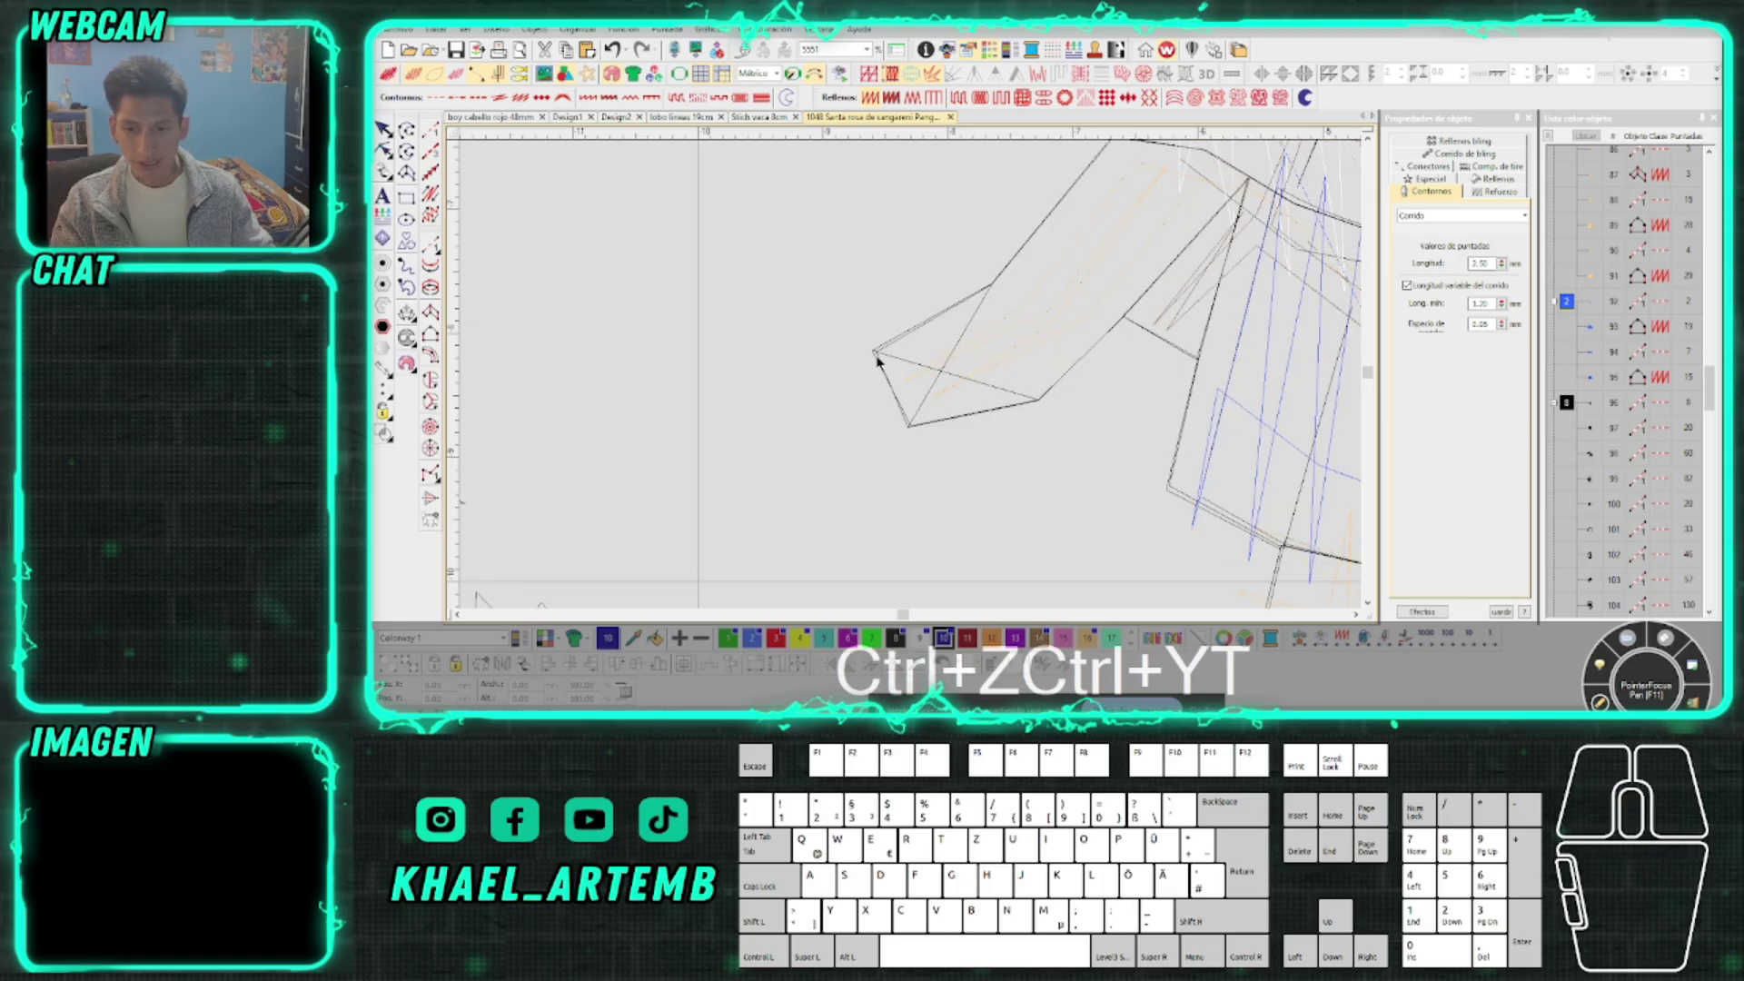
{"action": "key", "text": "ctrl+z"}
{"action": "key", "text": "ctrl+y"}
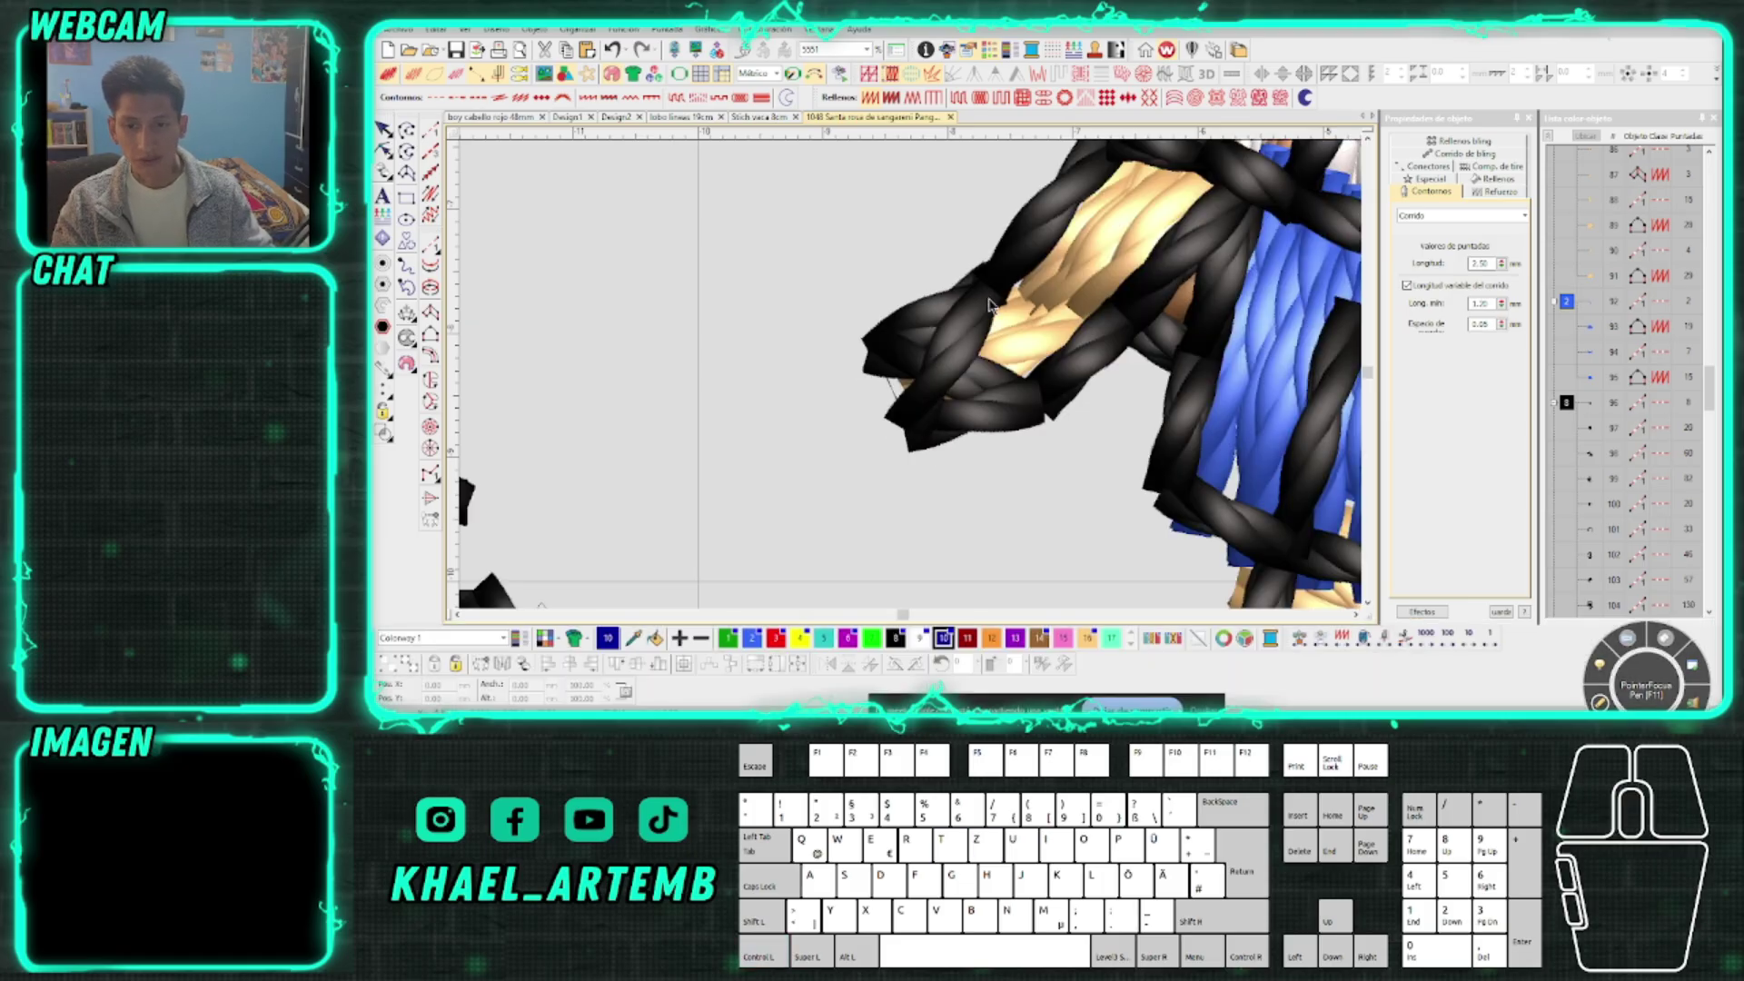
Change the minimum stitch length for small-stitch removal after checking the black PANGOA lettering
{"action": "scroll", "coordinate": [989, 304], "scroll_direction": "down", "scroll_amount": 5}
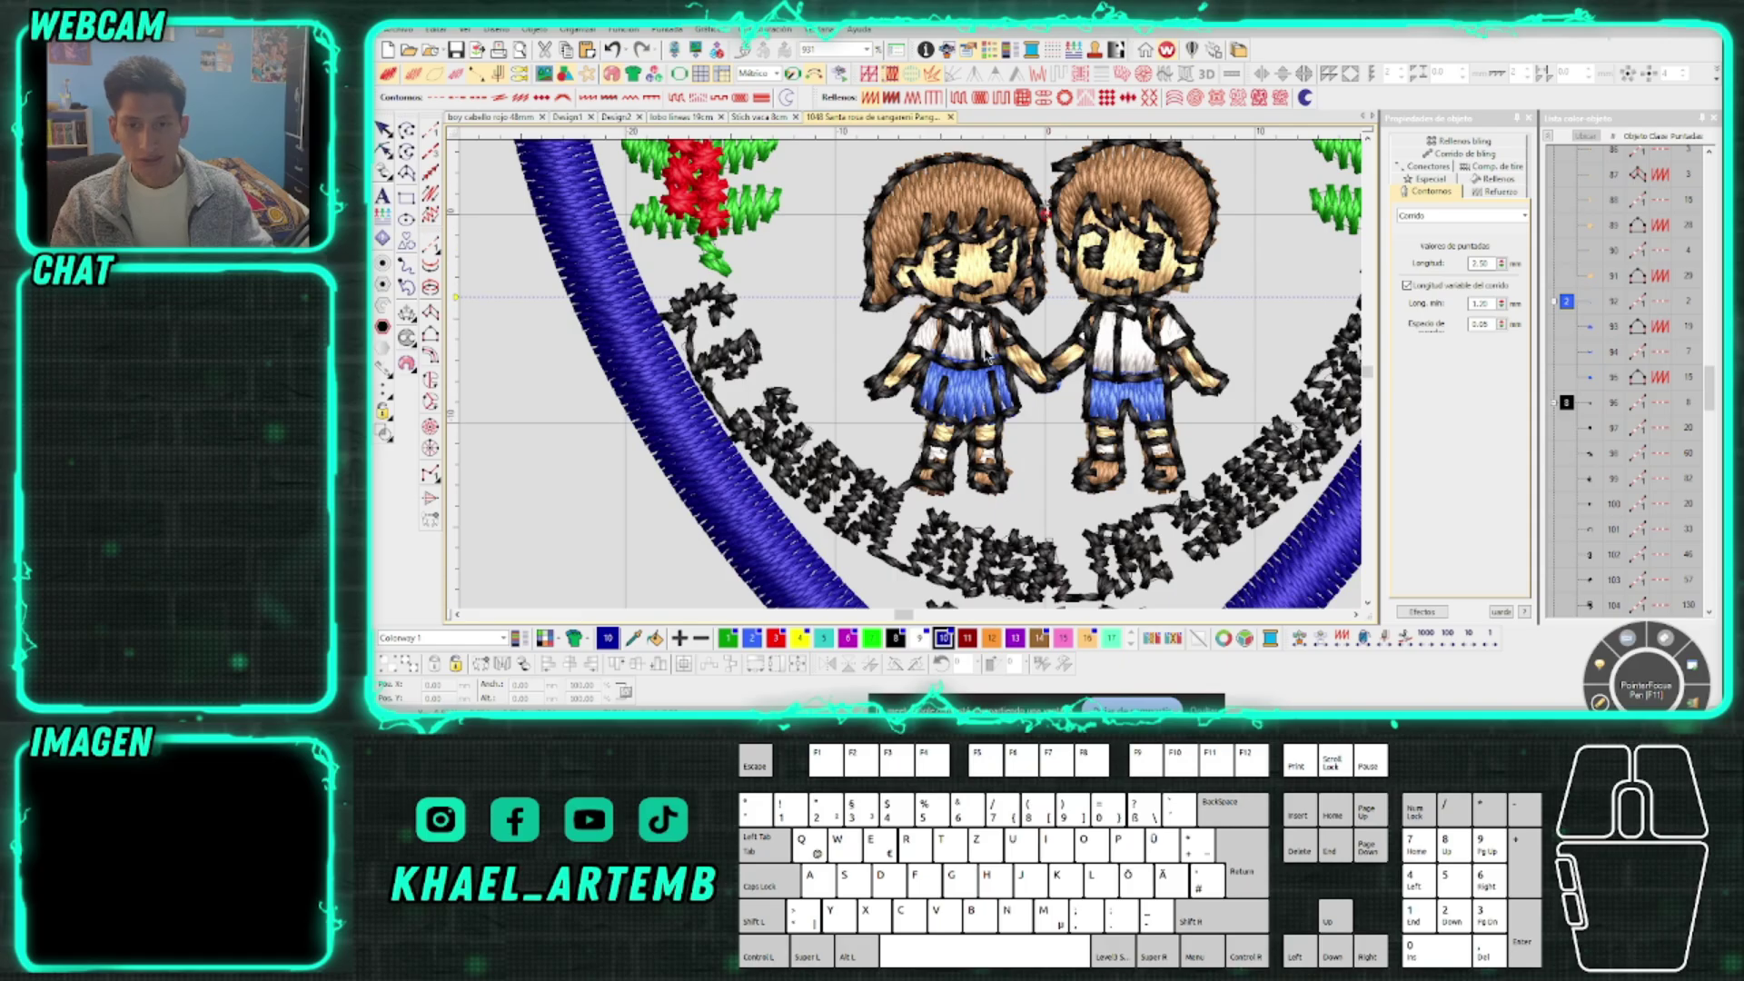
{"action": "scroll", "coordinate": [988, 356], "scroll_direction": "up", "scroll_amount": 1}
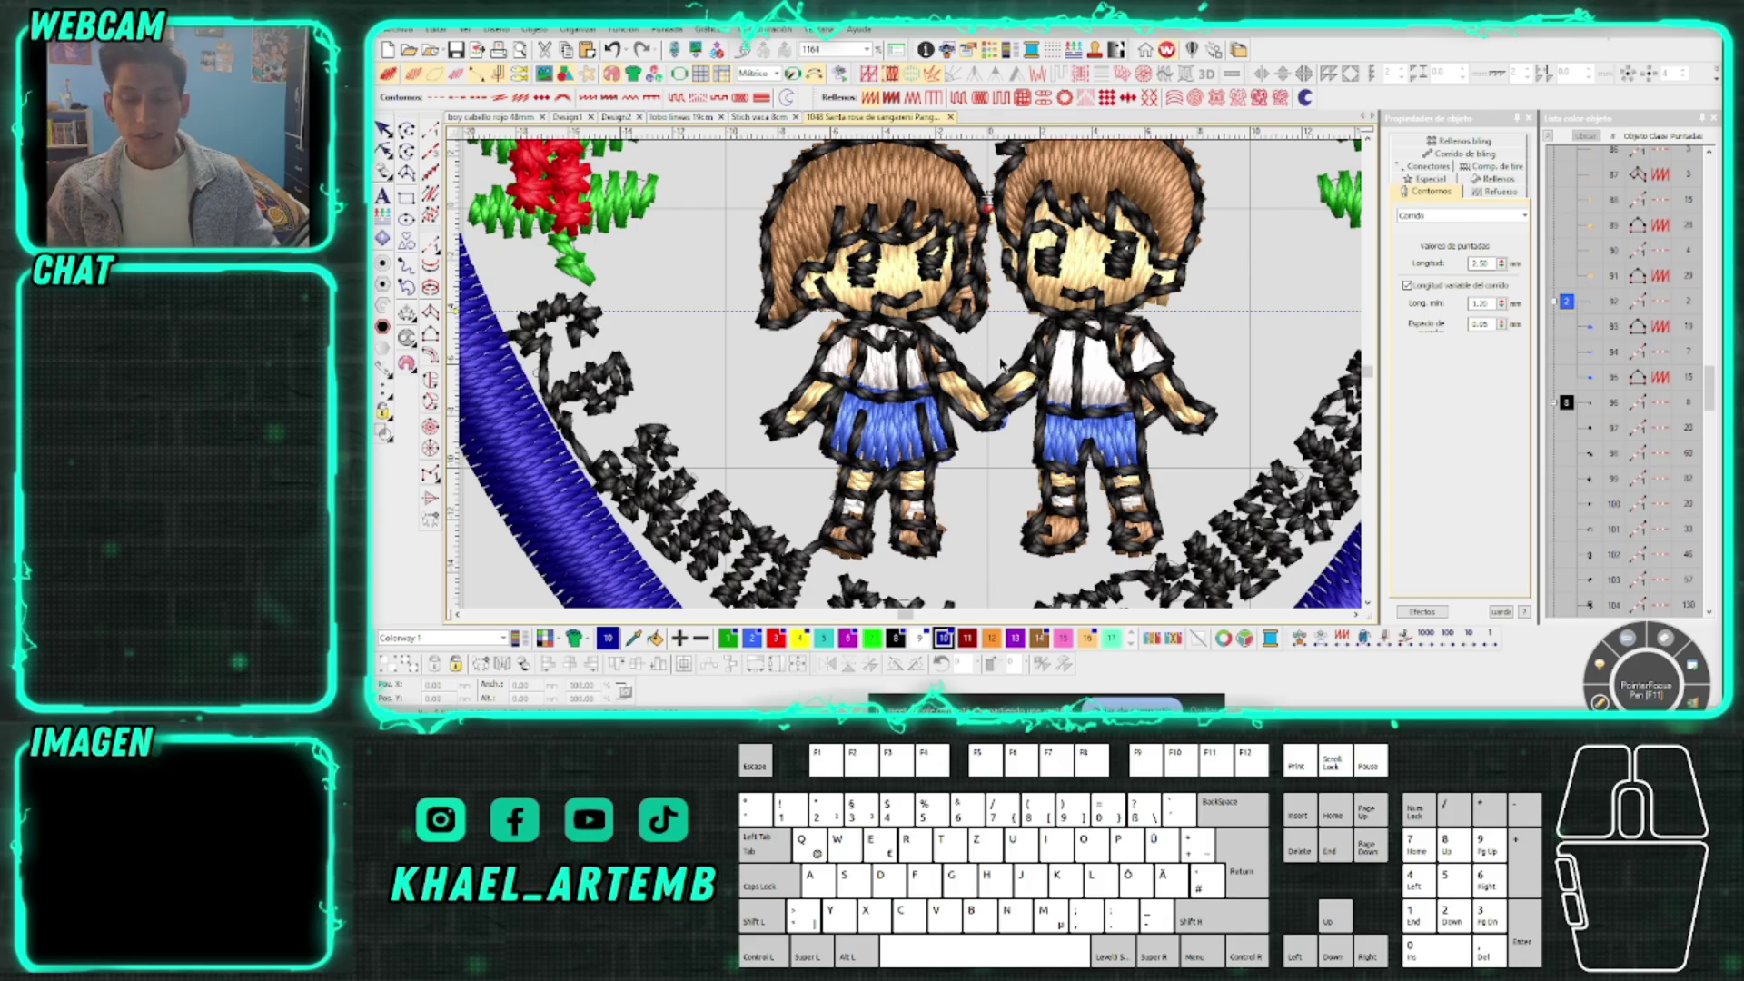
{"action": "scroll", "coordinate": [974, 354], "scroll_direction": "down", "scroll_amount": 2}
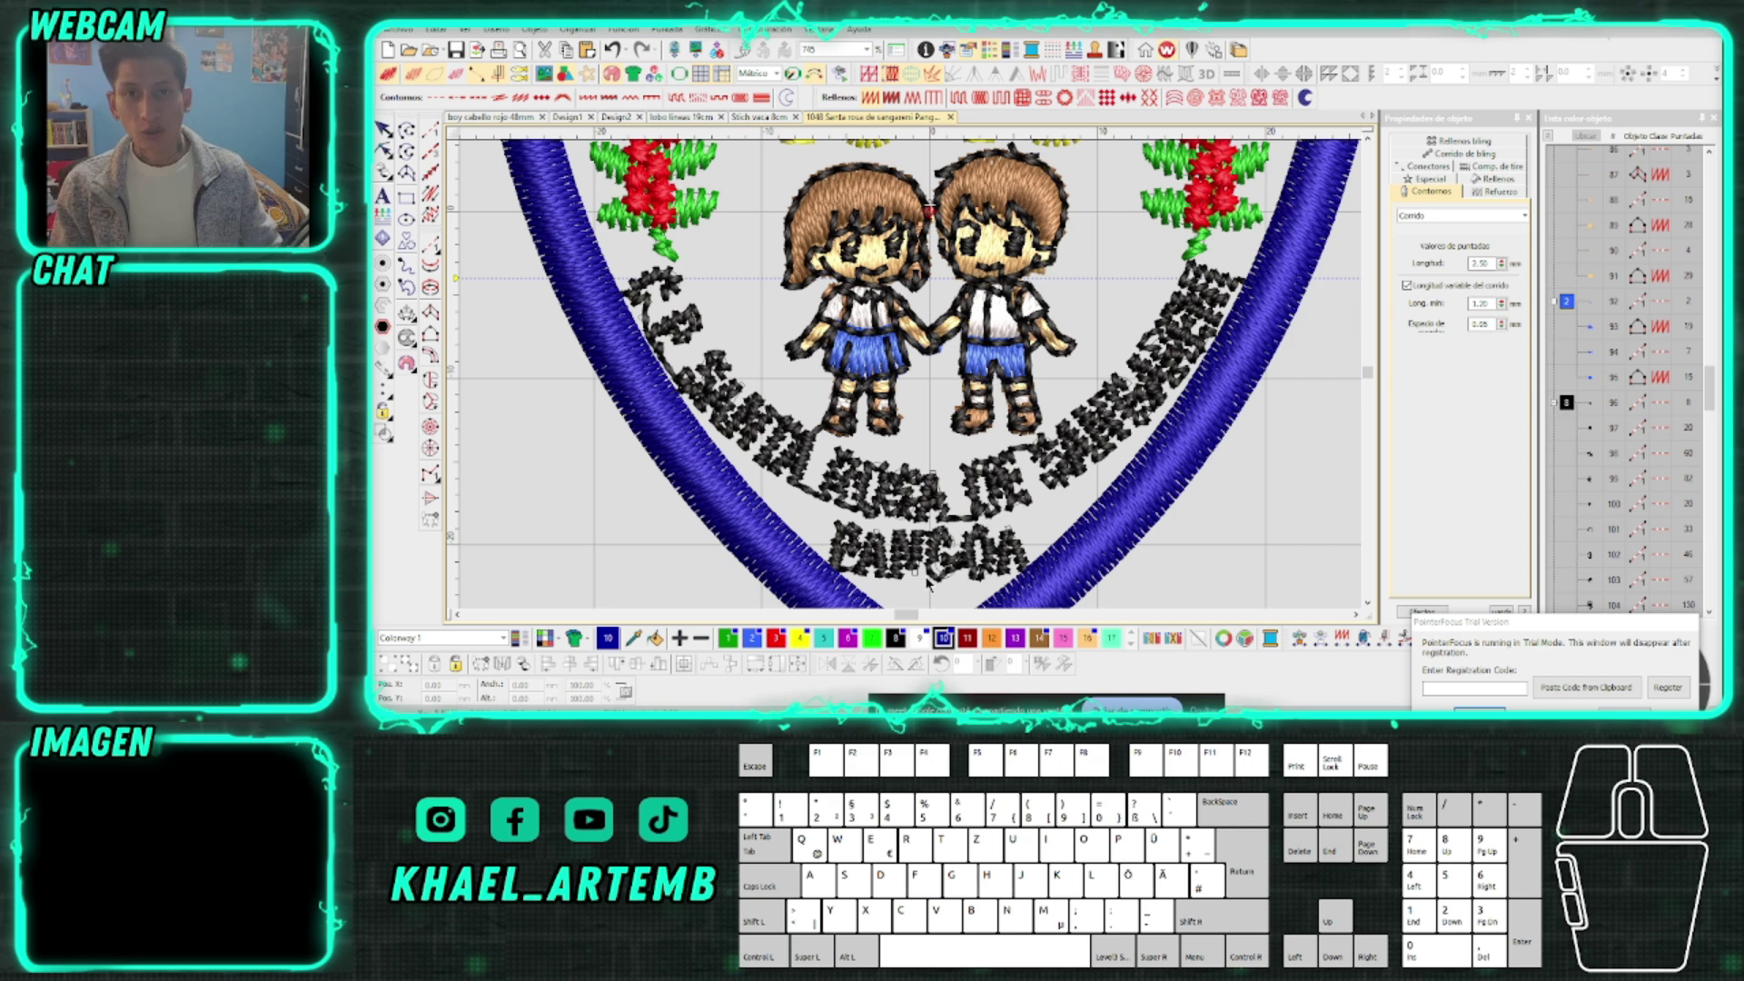
{"action": "scroll", "coordinate": [929, 583], "scroll_direction": "up", "scroll_amount": 3}
{"action": "scroll", "coordinate": [936, 364], "scroll_direction": "down", "scroll_amount": 1}
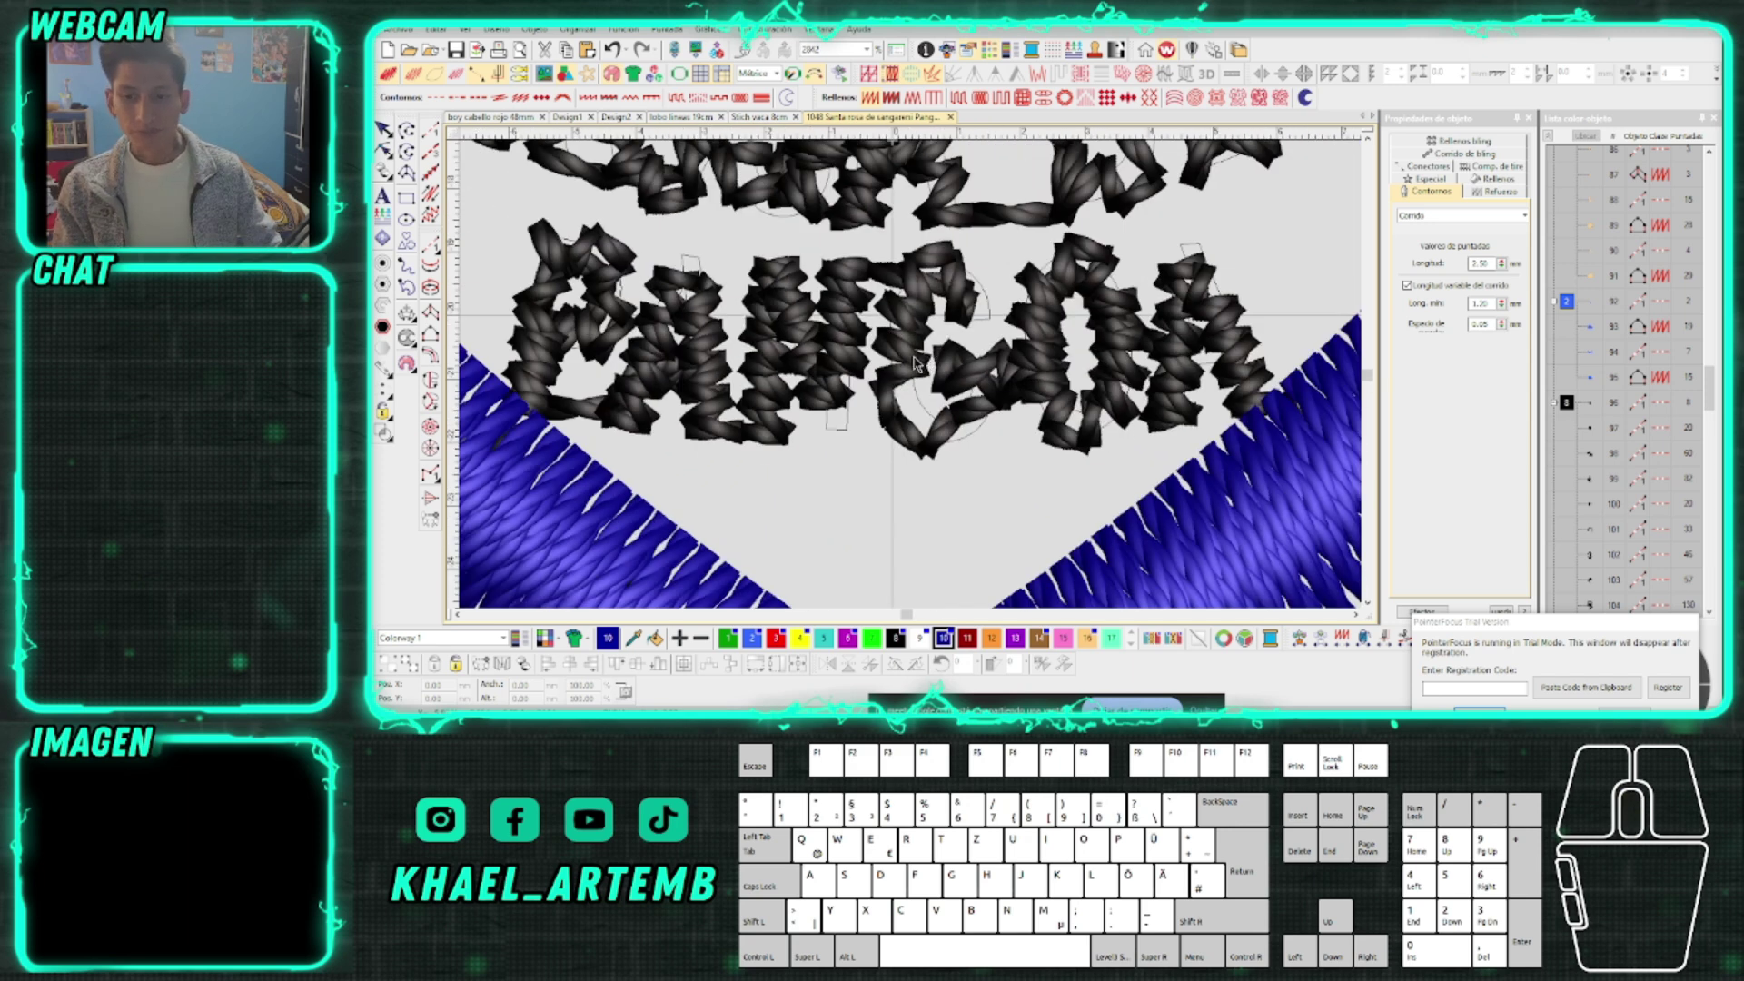
{"action": "left_click", "coordinate": [915, 363]}
{"action": "left_click", "coordinate": [496, 29]}
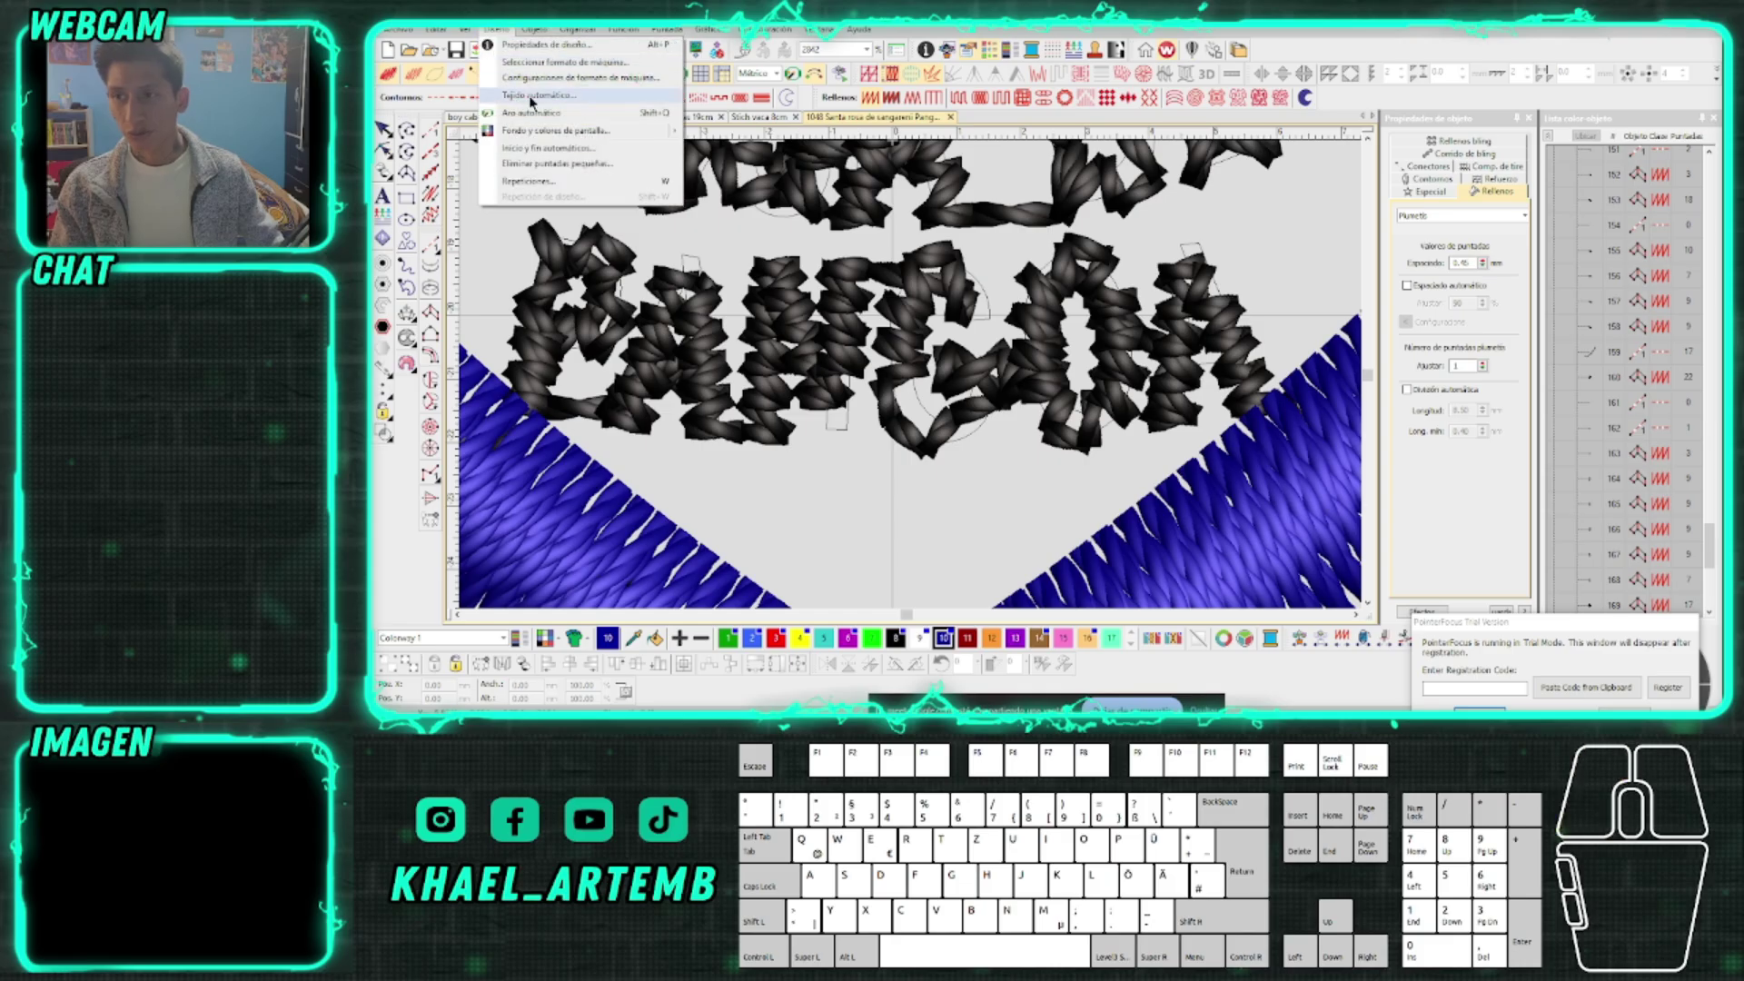
{"action": "left_click", "coordinate": [568, 164]}
{"action": "left_click", "coordinate": [1085, 387]}
{"action": "left_click", "coordinate": [1013, 414]}
Select the PANGOA lettering, regenerate its stitches and clear the selection
{"action": "left_click", "coordinate": [955, 307]}
{"action": "scroll", "coordinate": [789, 346], "scroll_direction": "down", "scroll_amount": 1}
{"action": "left_click", "coordinate": [621, 302]}
{"action": "left_click_drag", "start_coordinate": [621, 301], "coordinate": [1182, 545]}
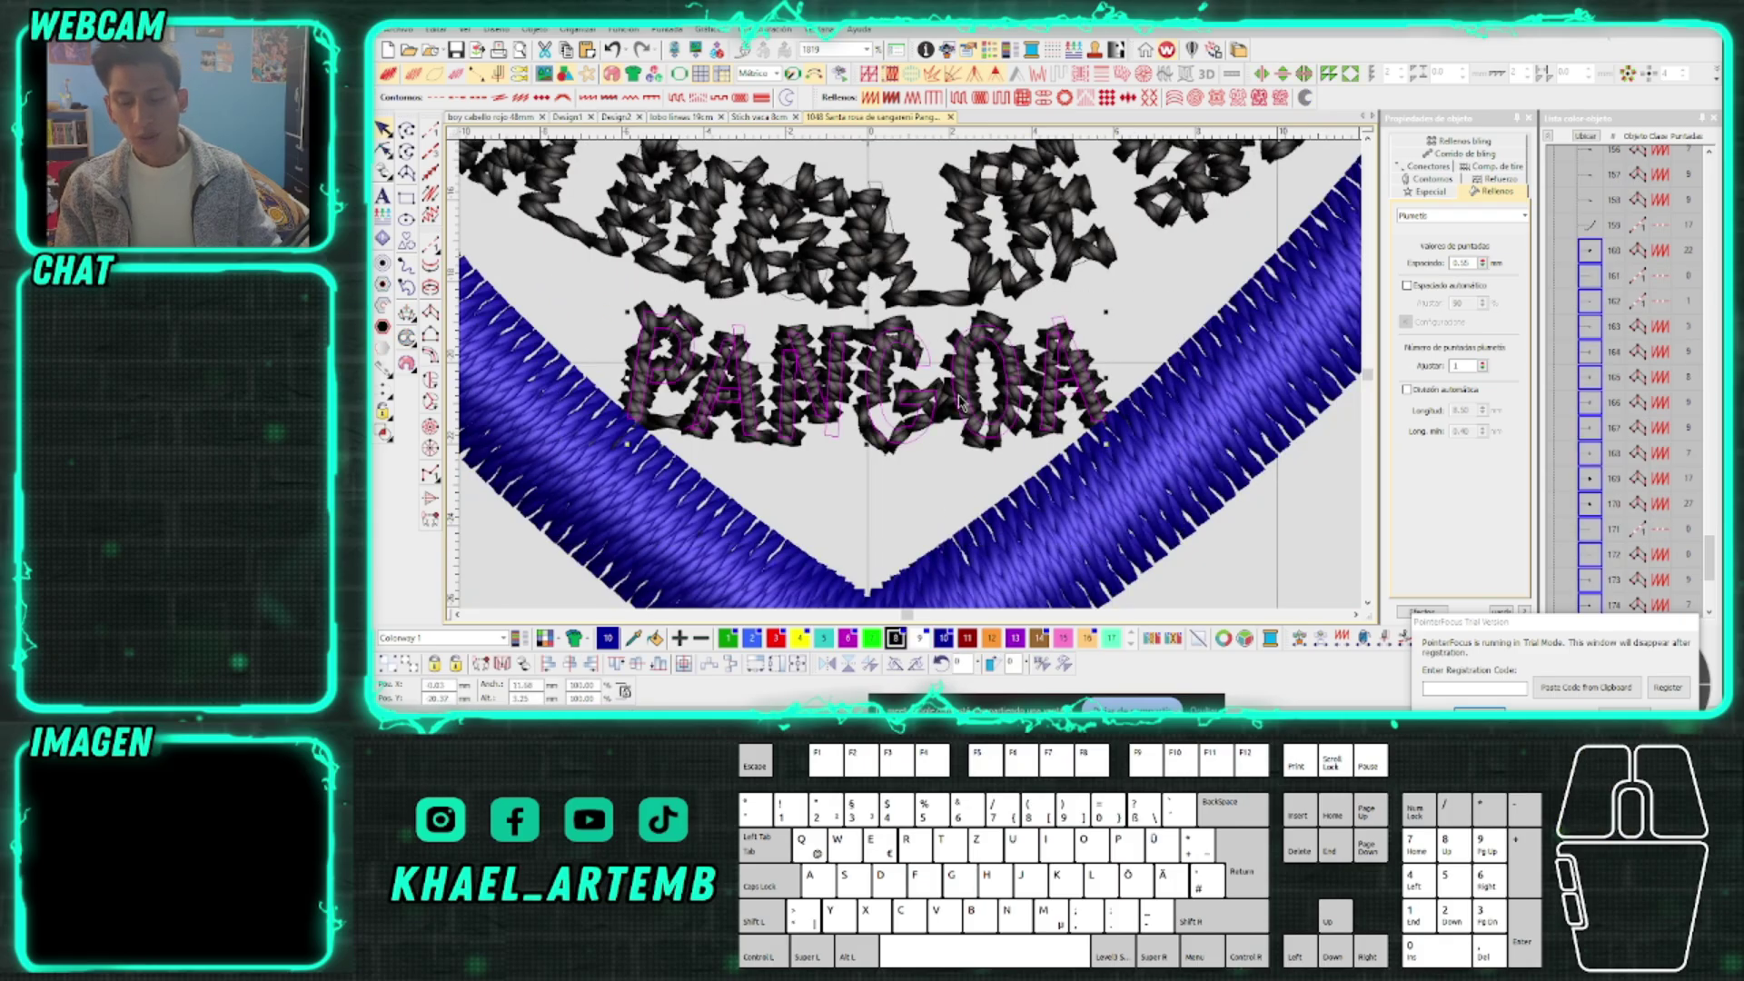
{"action": "key", "text": "g"}
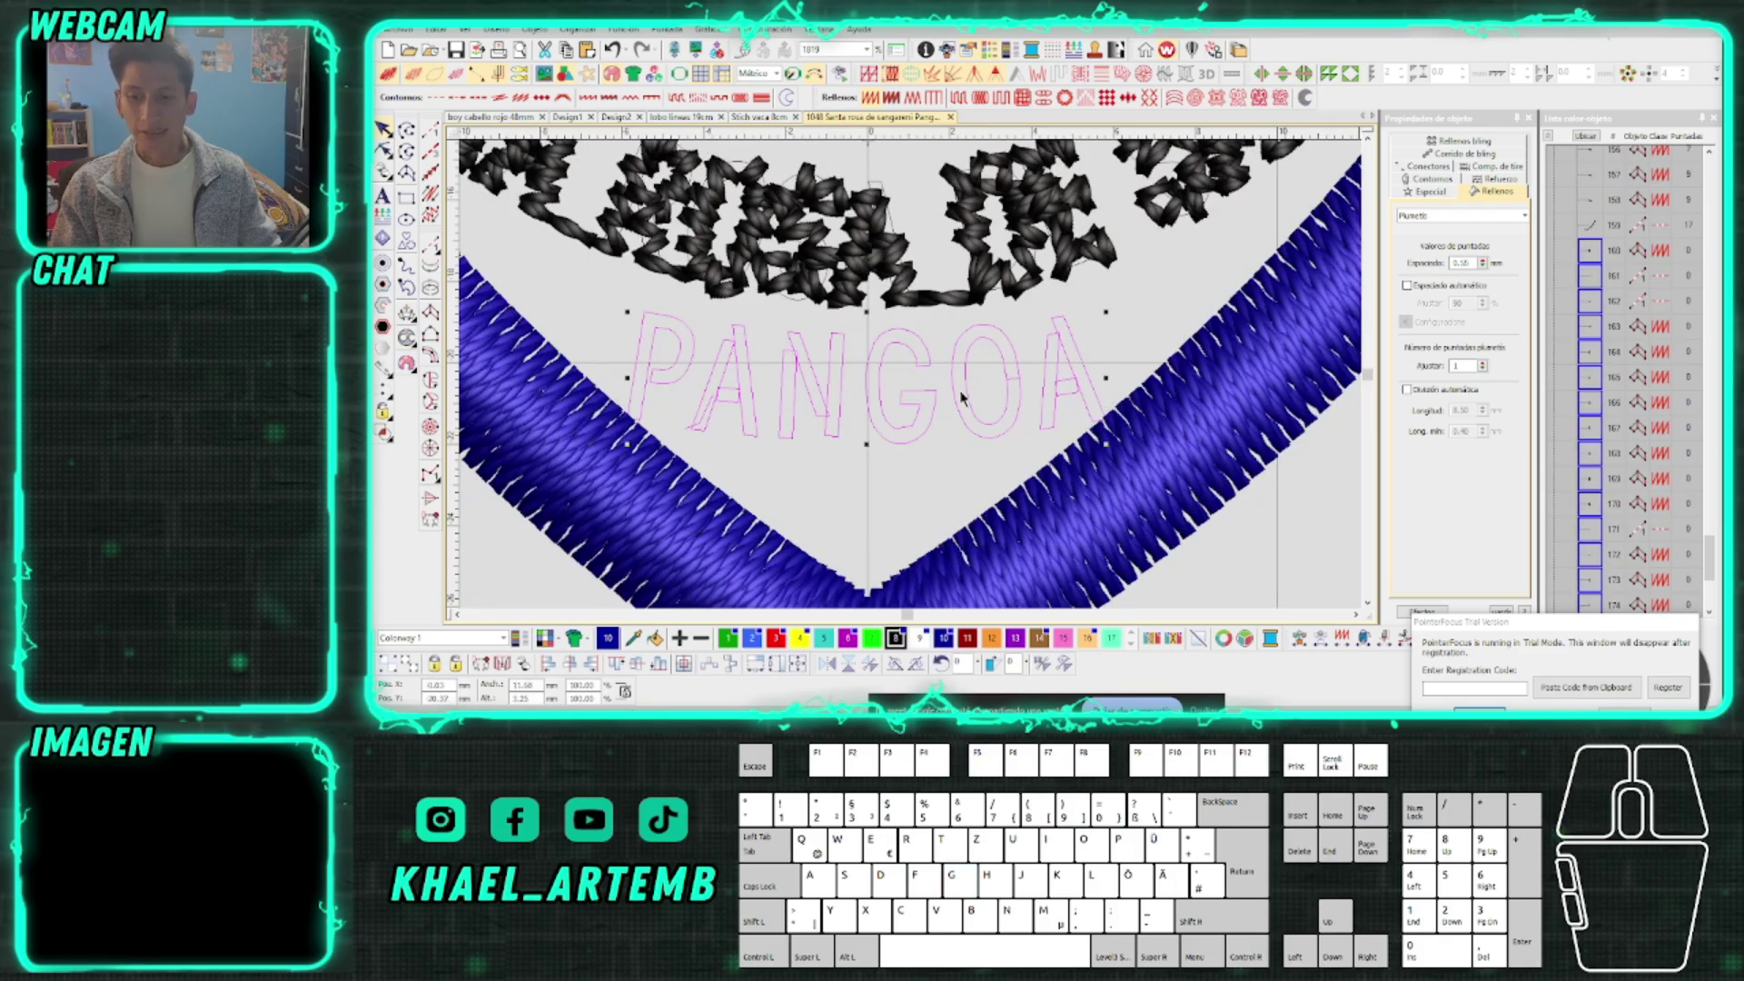
{"action": "key", "text": "g"}
{"action": "key", "text": "Escape"}
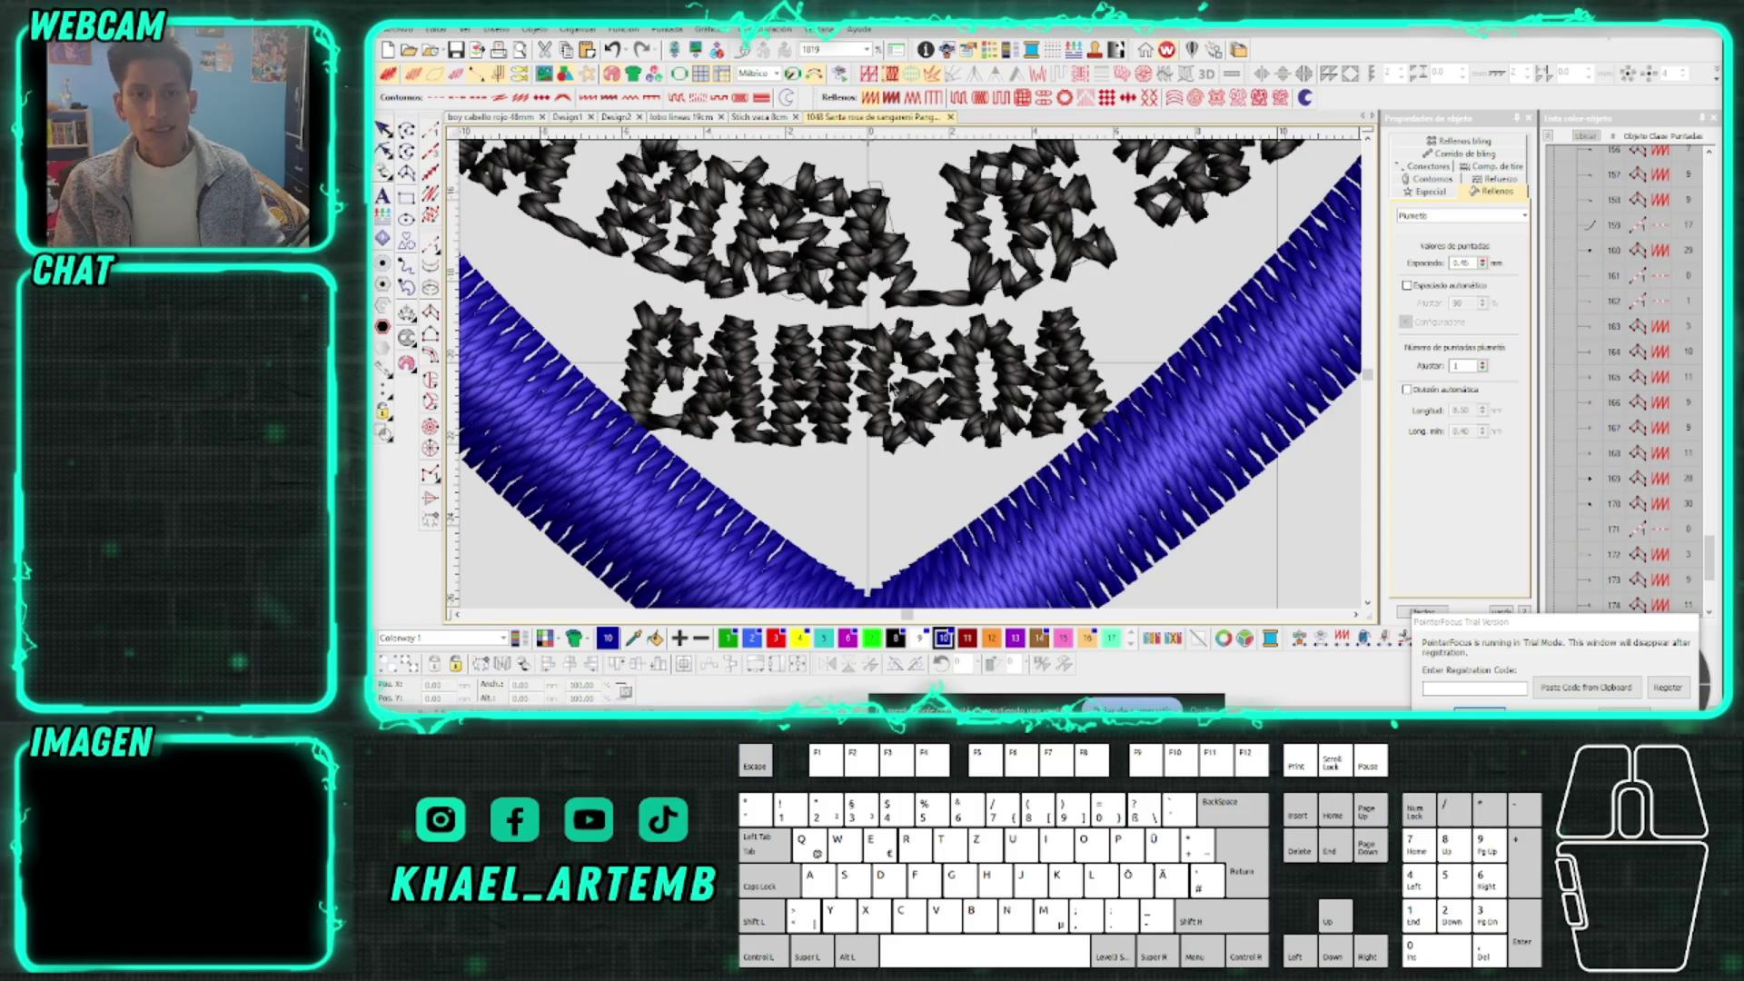
Dismiss the PointerFocus trial window and examine the lettering and overall look of the badge
{"action": "left_click", "coordinate": [1428, 627]}
{"action": "left_click", "coordinate": [1264, 536]}
{"action": "scroll", "coordinate": [1026, 395], "scroll_direction": "down", "scroll_amount": 2}
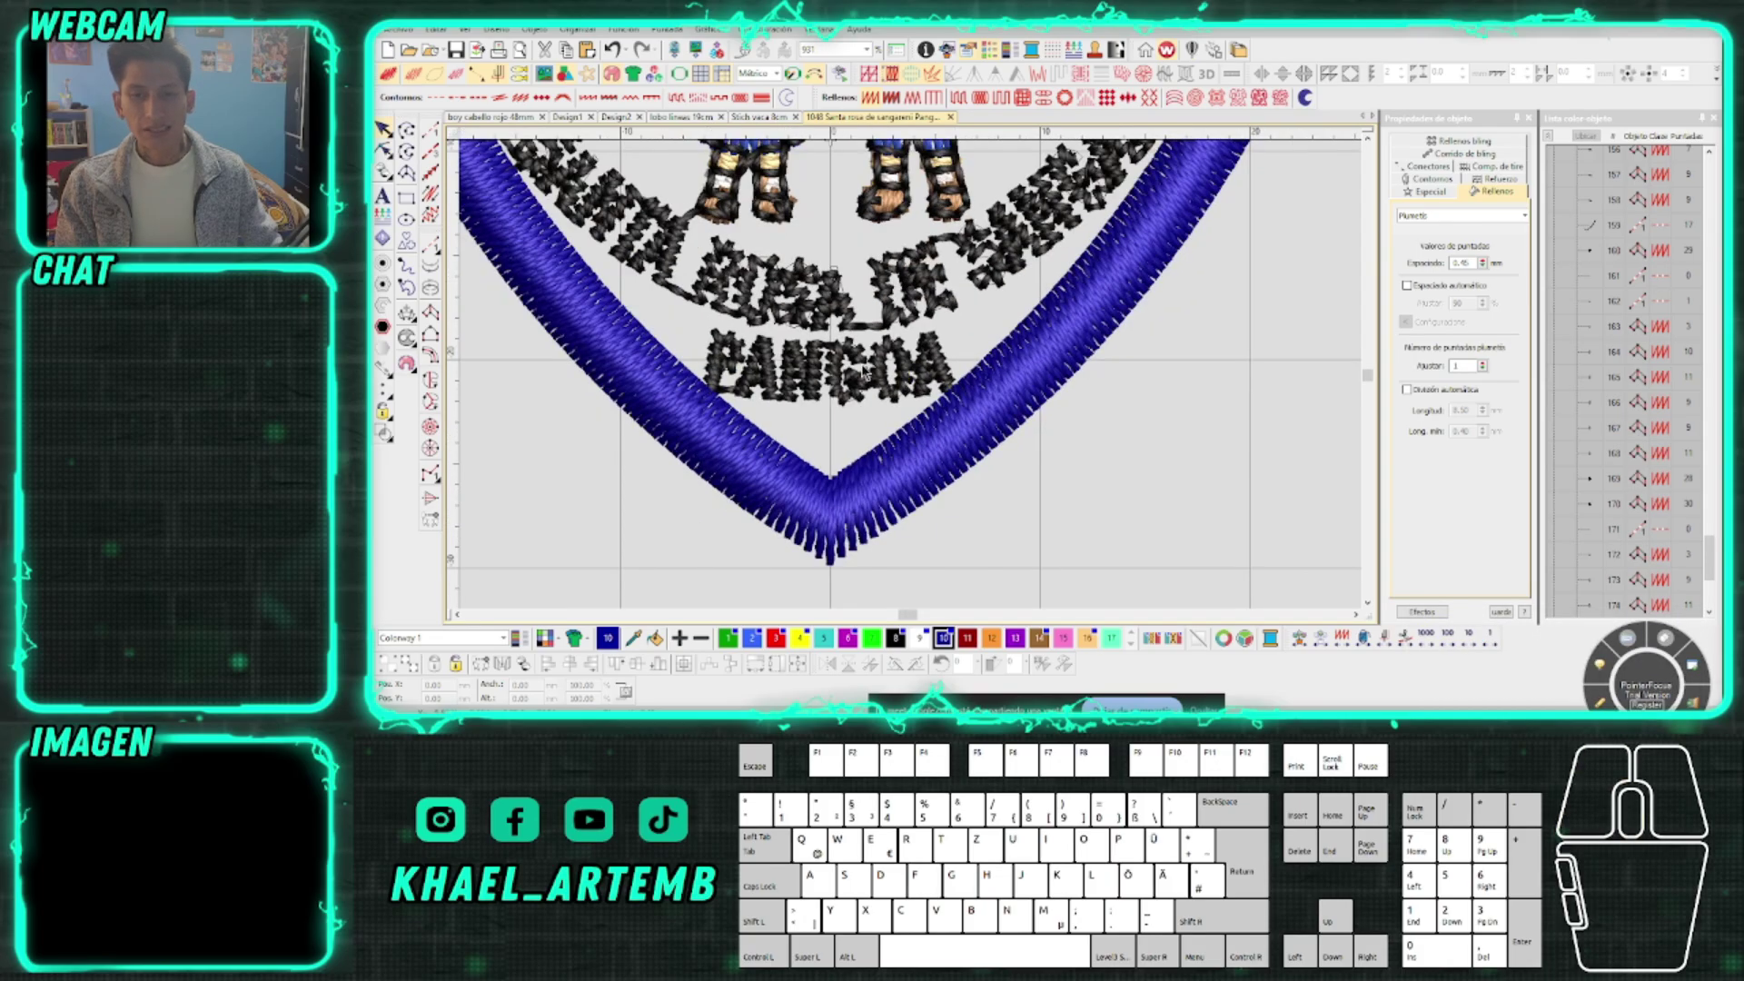
{"action": "scroll", "coordinate": [910, 375], "scroll_direction": "down", "scroll_amount": 1}
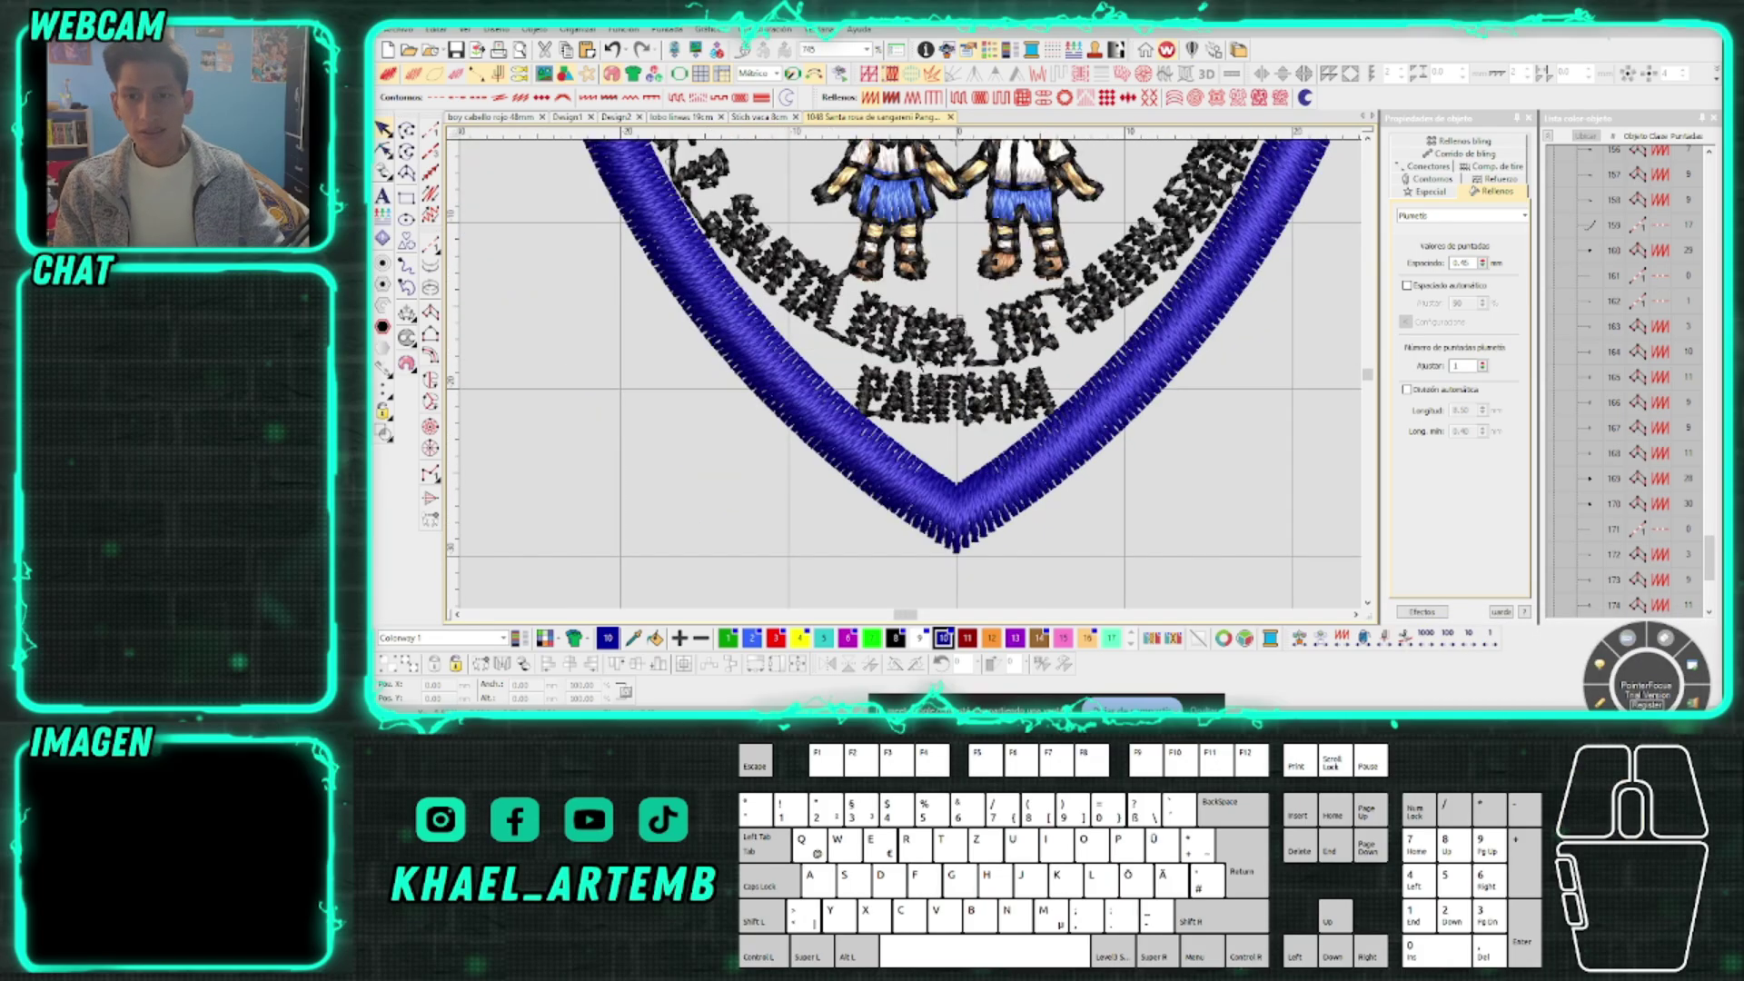
{"action": "scroll", "coordinate": [948, 314], "scroll_direction": "up", "scroll_amount": 2}
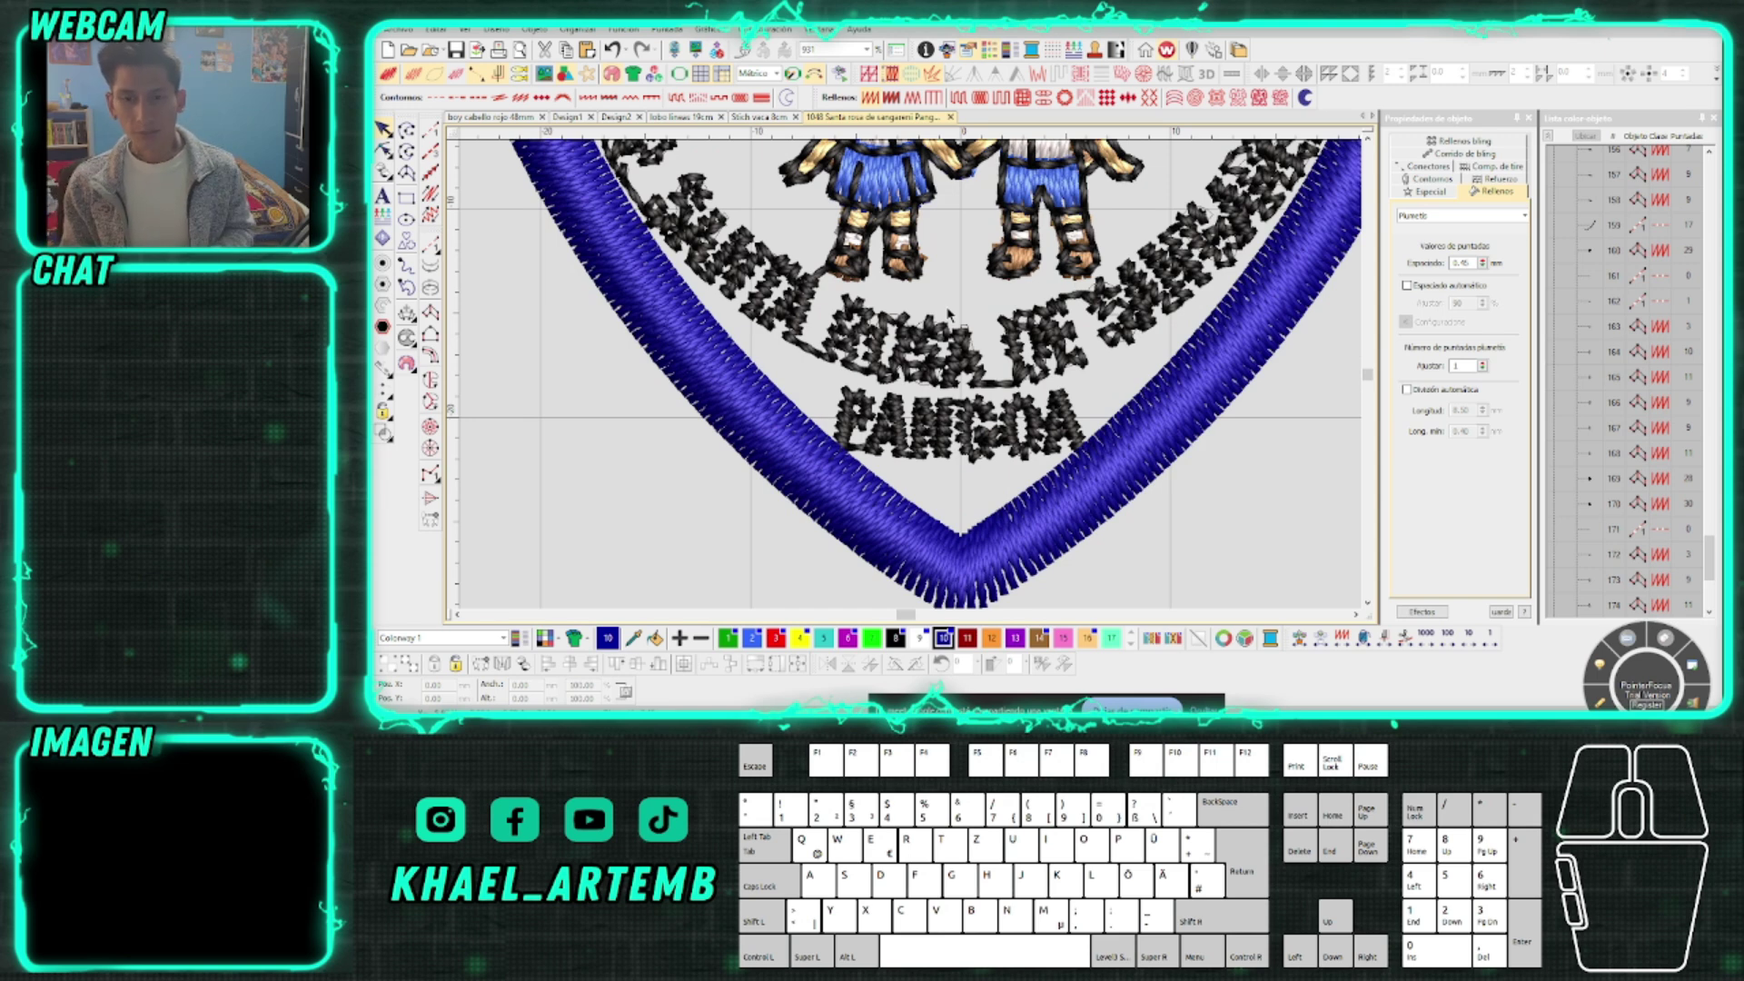
{"action": "scroll", "coordinate": [949, 313], "scroll_direction": "down", "scroll_amount": 4}
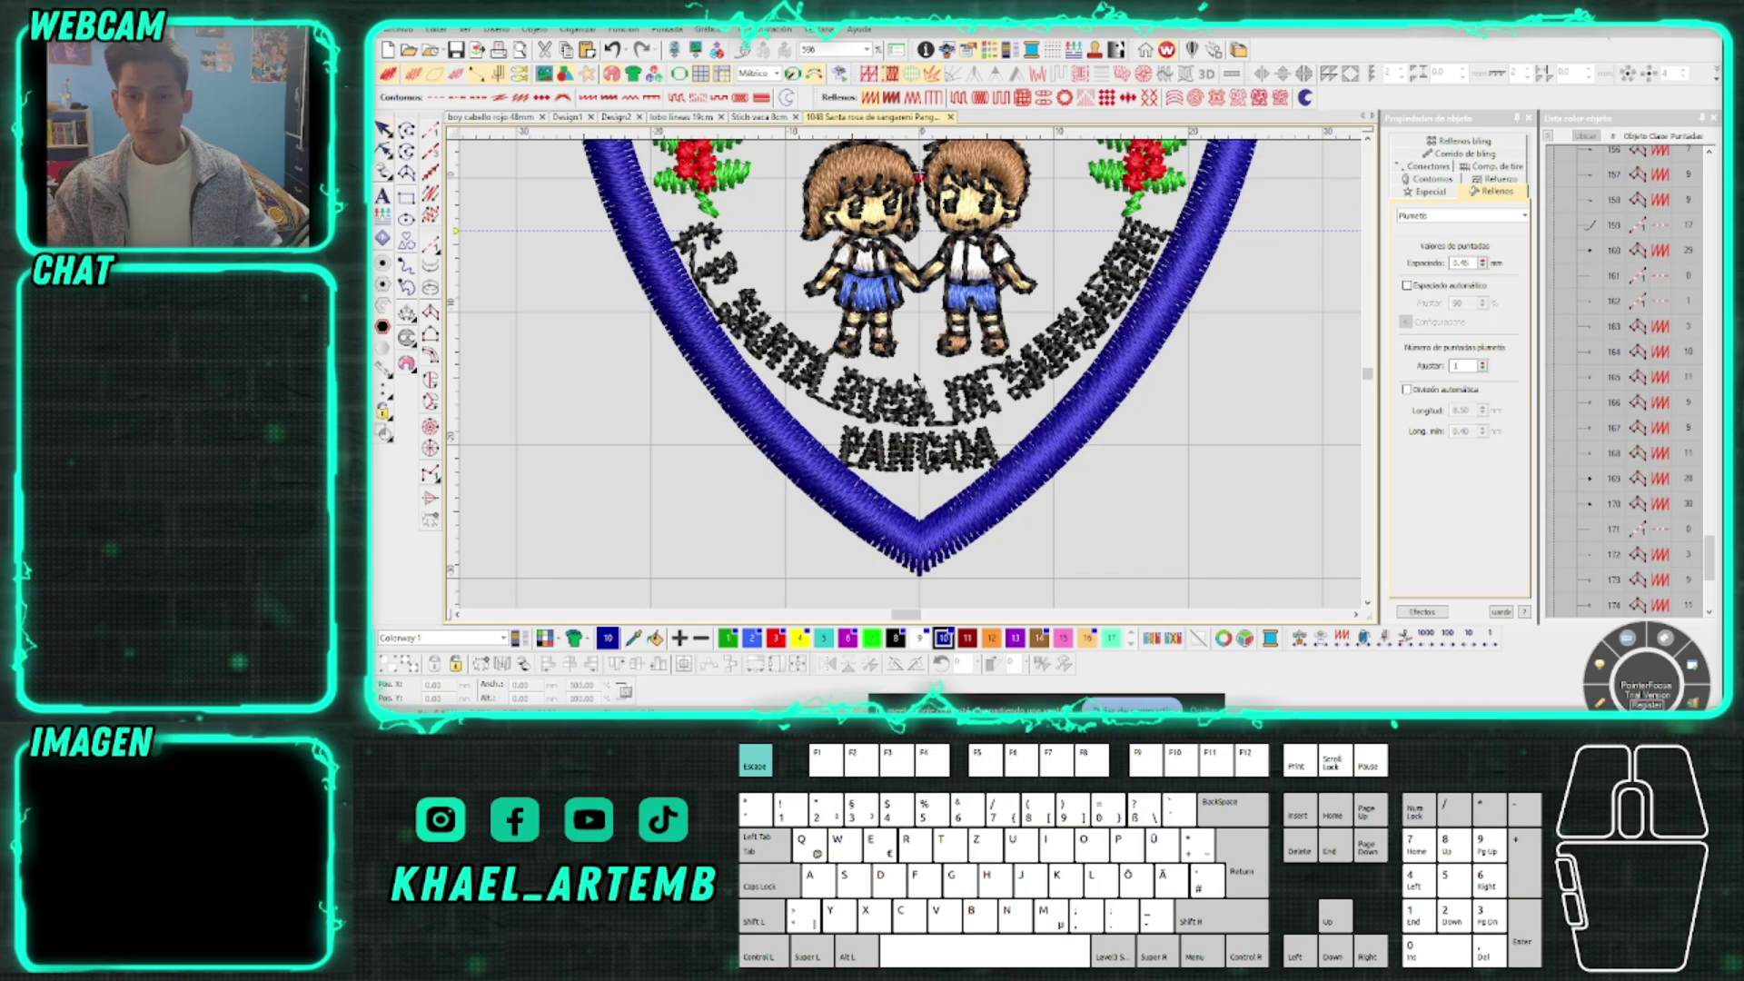
{"action": "scroll", "coordinate": [954, 414], "scroll_direction": "down", "scroll_amount": 1}
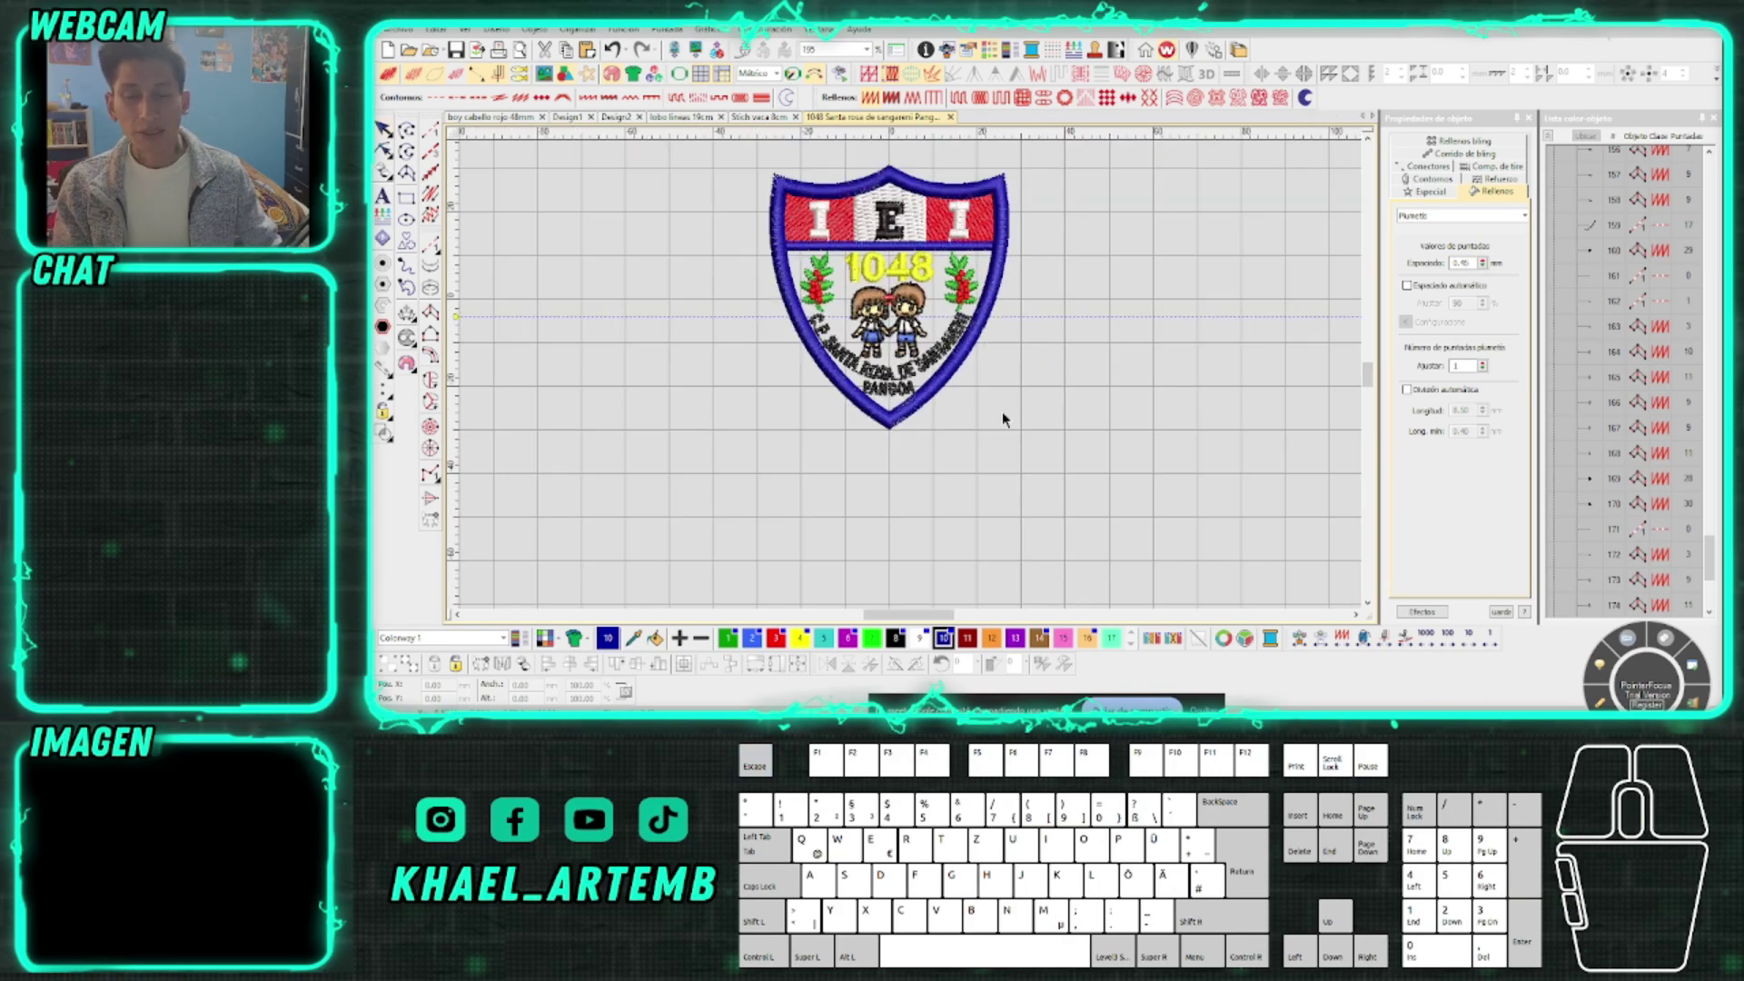
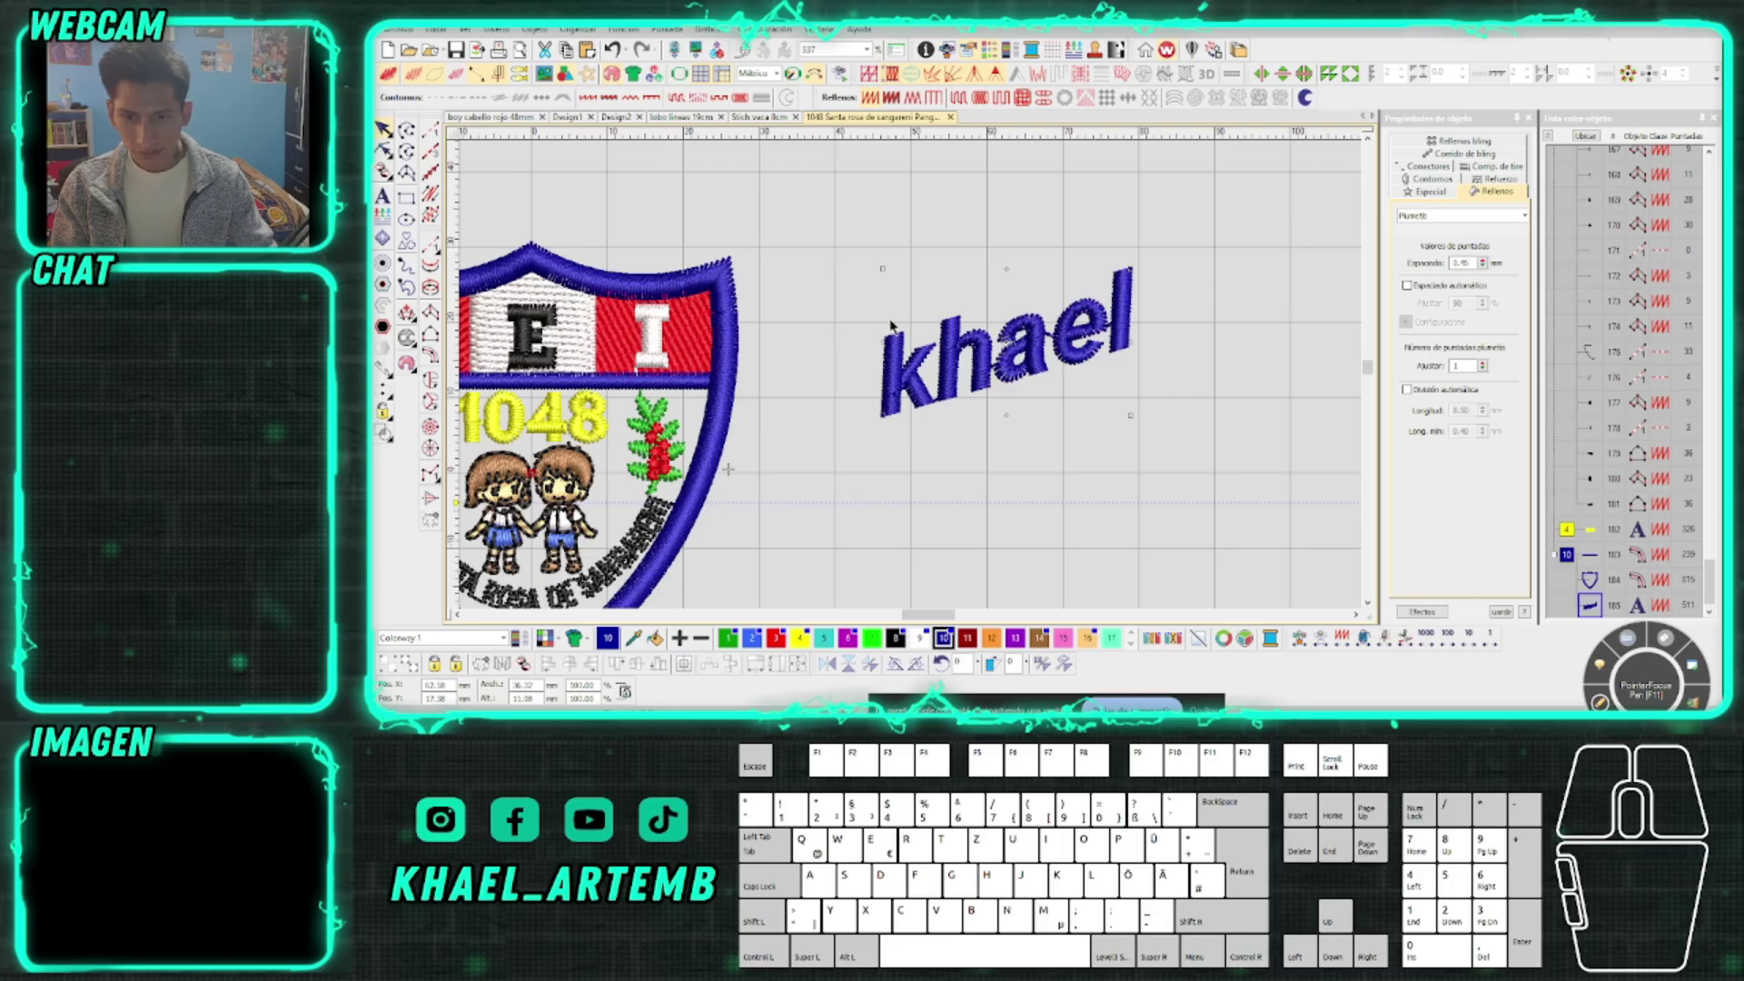
Rotate the blue name lettering beside the badge to a steep upward diagonal and shift it in Reshape
{"action": "left_click_drag", "start_coordinate": [880, 268], "coordinate": [832, 350]}
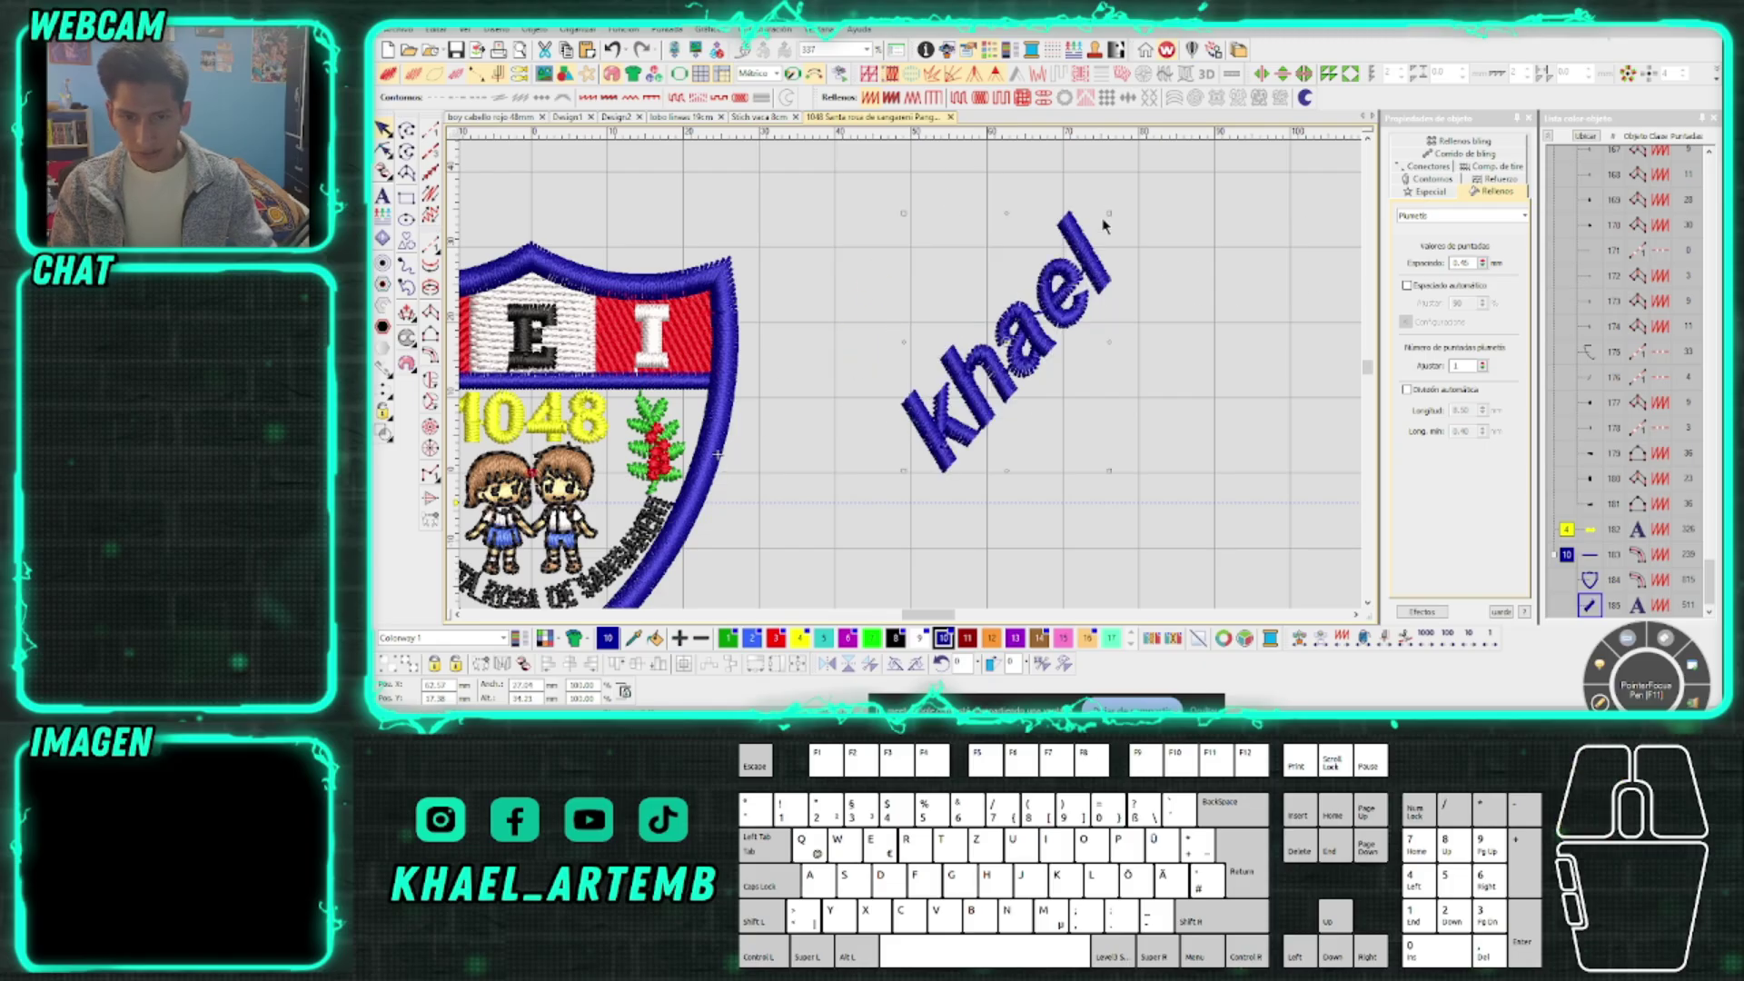
{"action": "left_click_drag", "start_coordinate": [1085, 313], "coordinate": [1029, 263]}
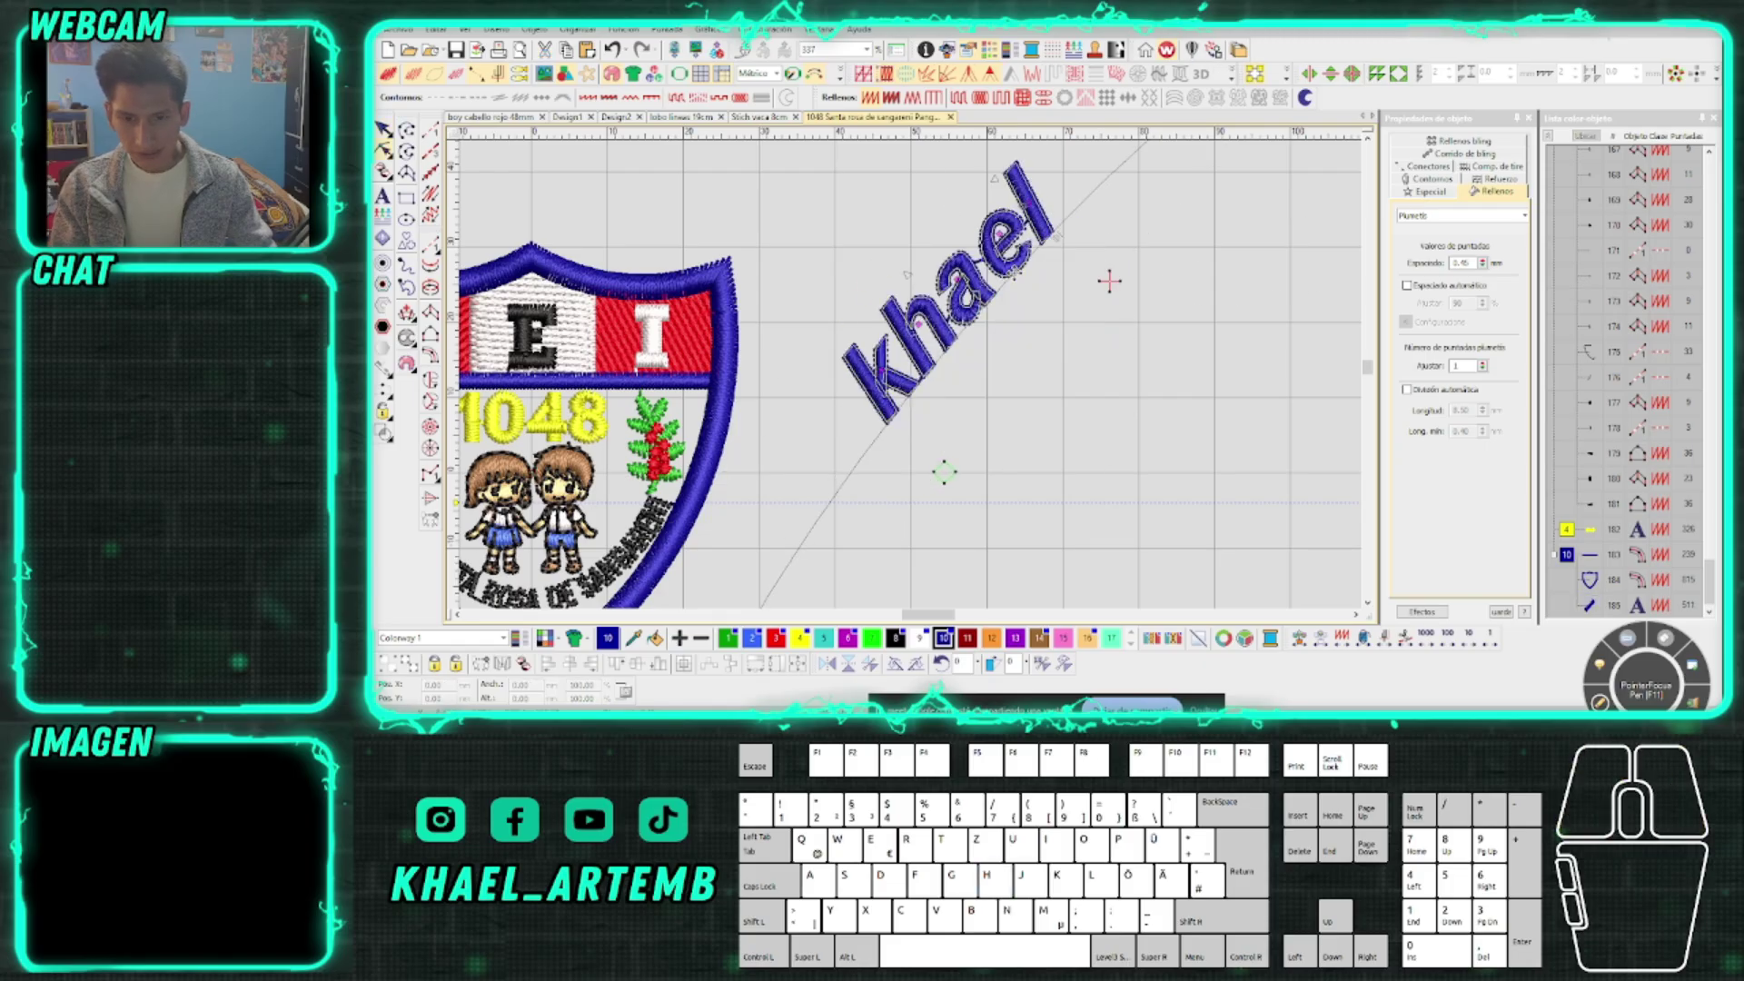
{"action": "scroll", "coordinate": [1027, 266], "scroll_direction": "up", "scroll_amount": 6}
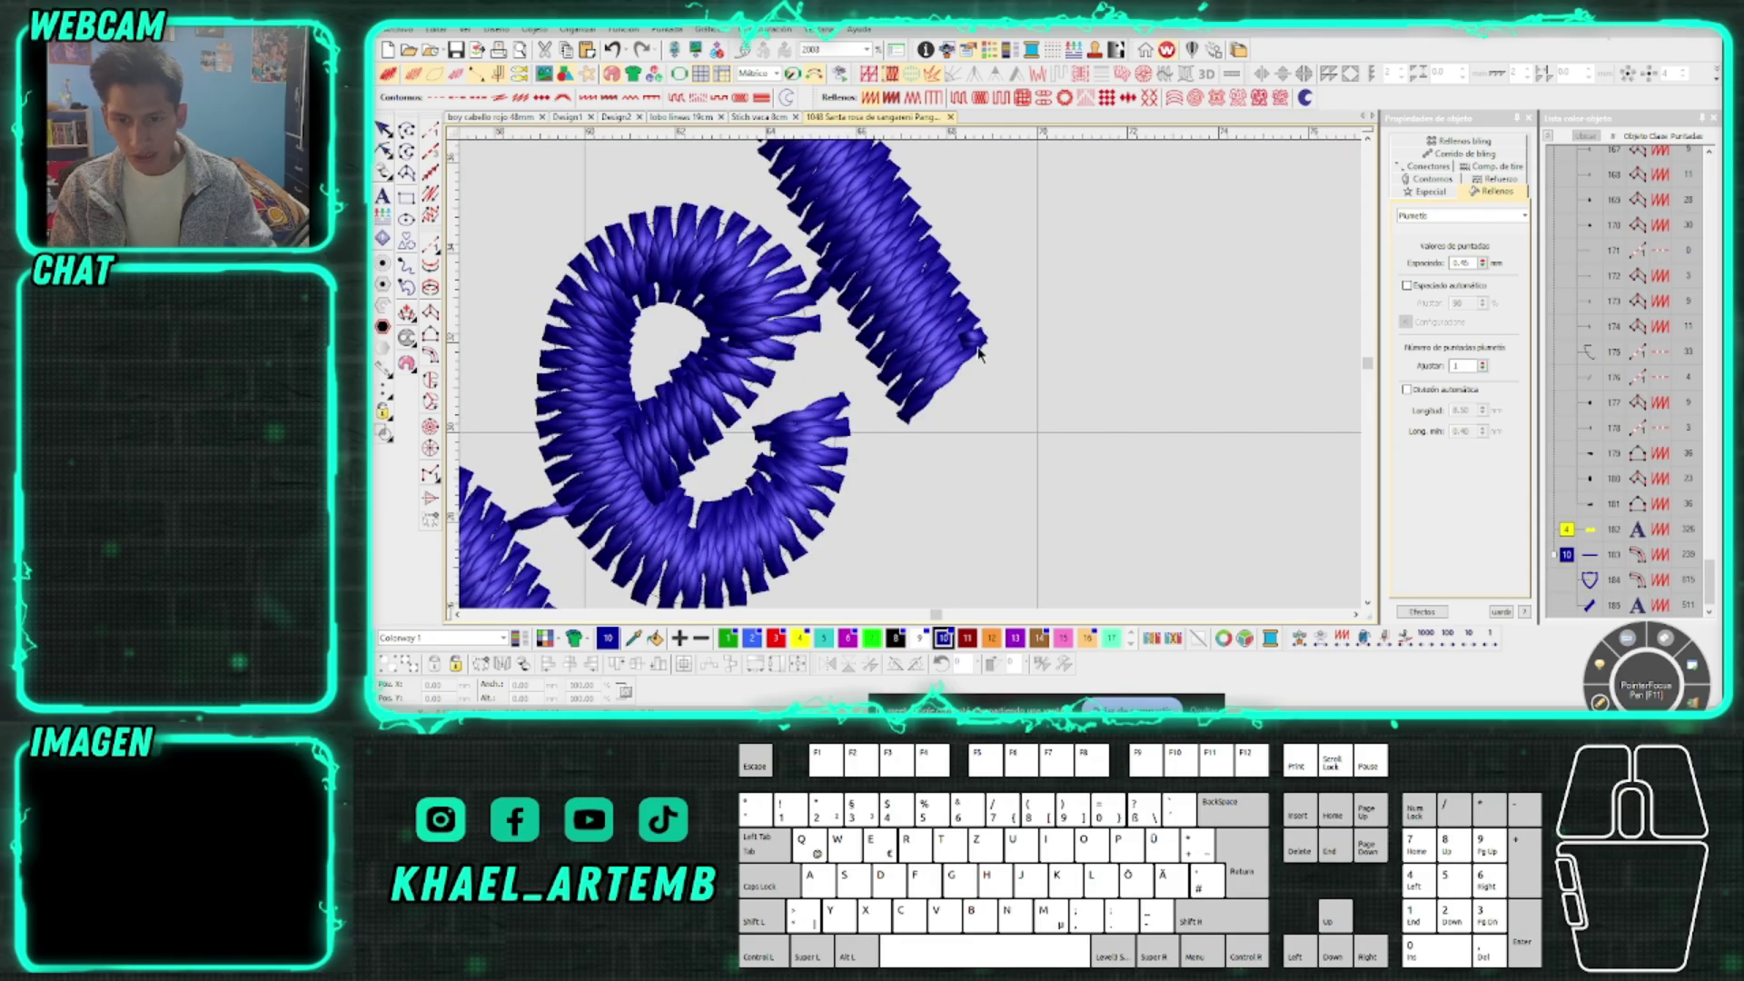
{"action": "scroll", "coordinate": [989, 343], "scroll_direction": "down", "scroll_amount": 8}
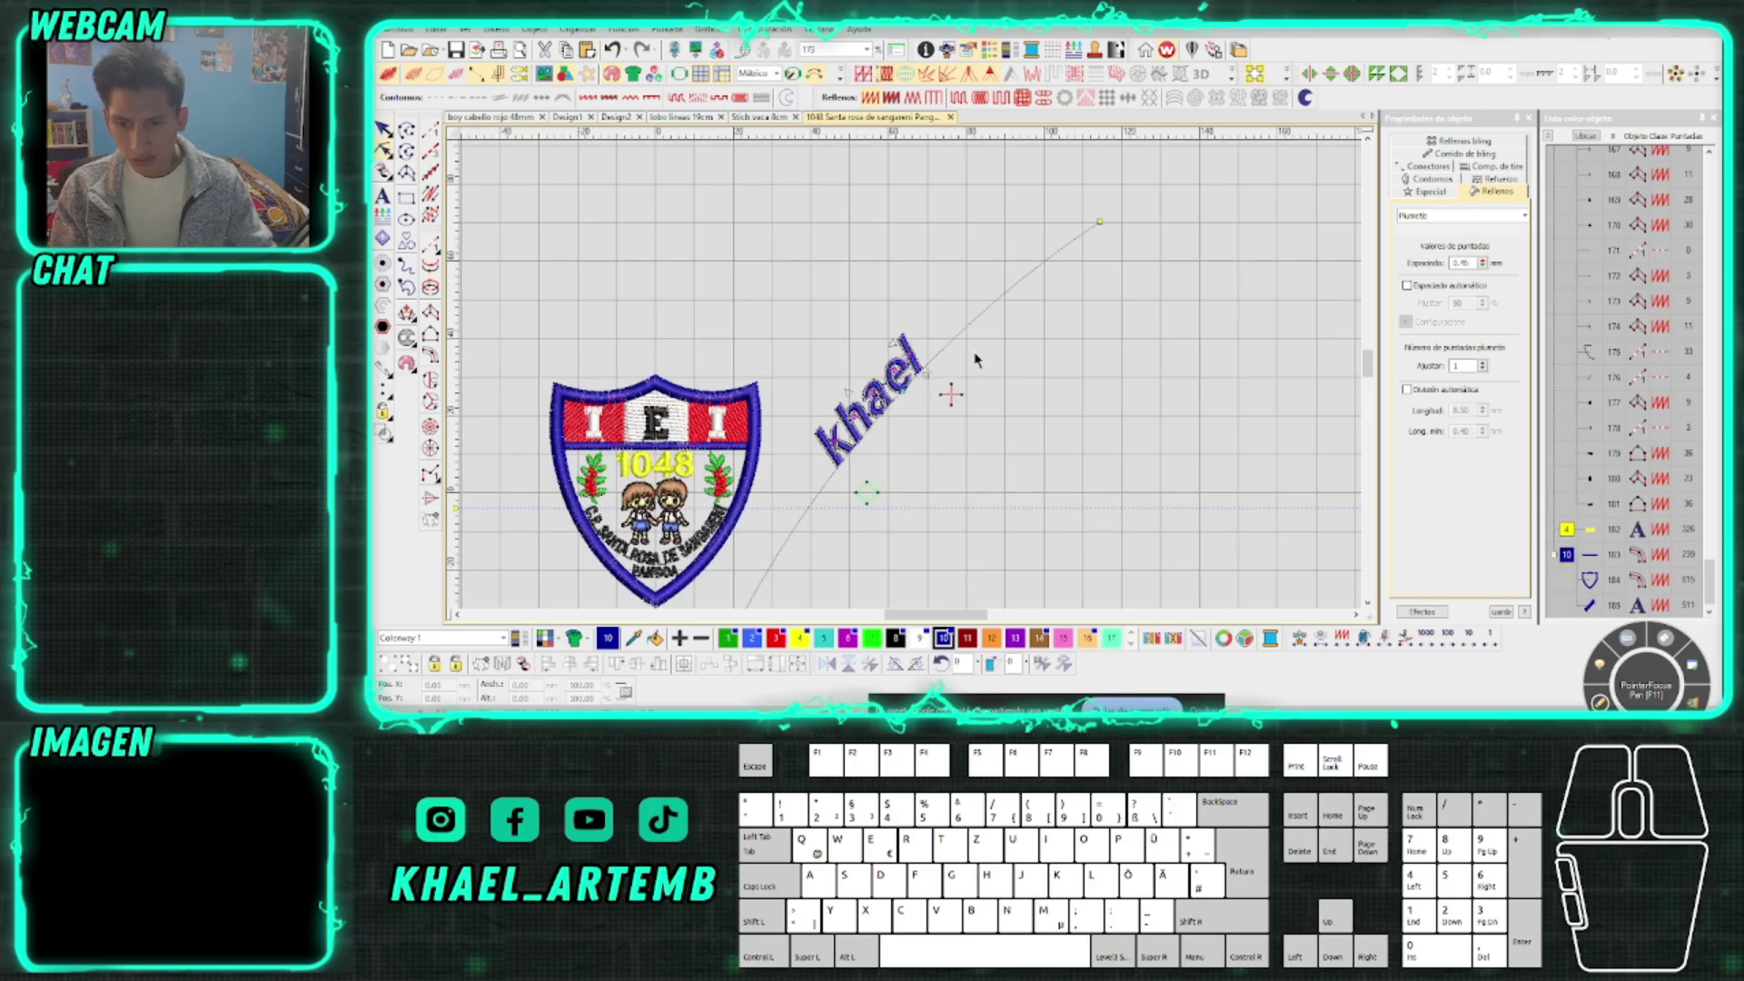
Reposition both ends of the lettering's curved baseline to form a level arch with the text along its crest
{"action": "left_click_drag", "start_coordinate": [1100, 224], "coordinate": [1105, 435]}
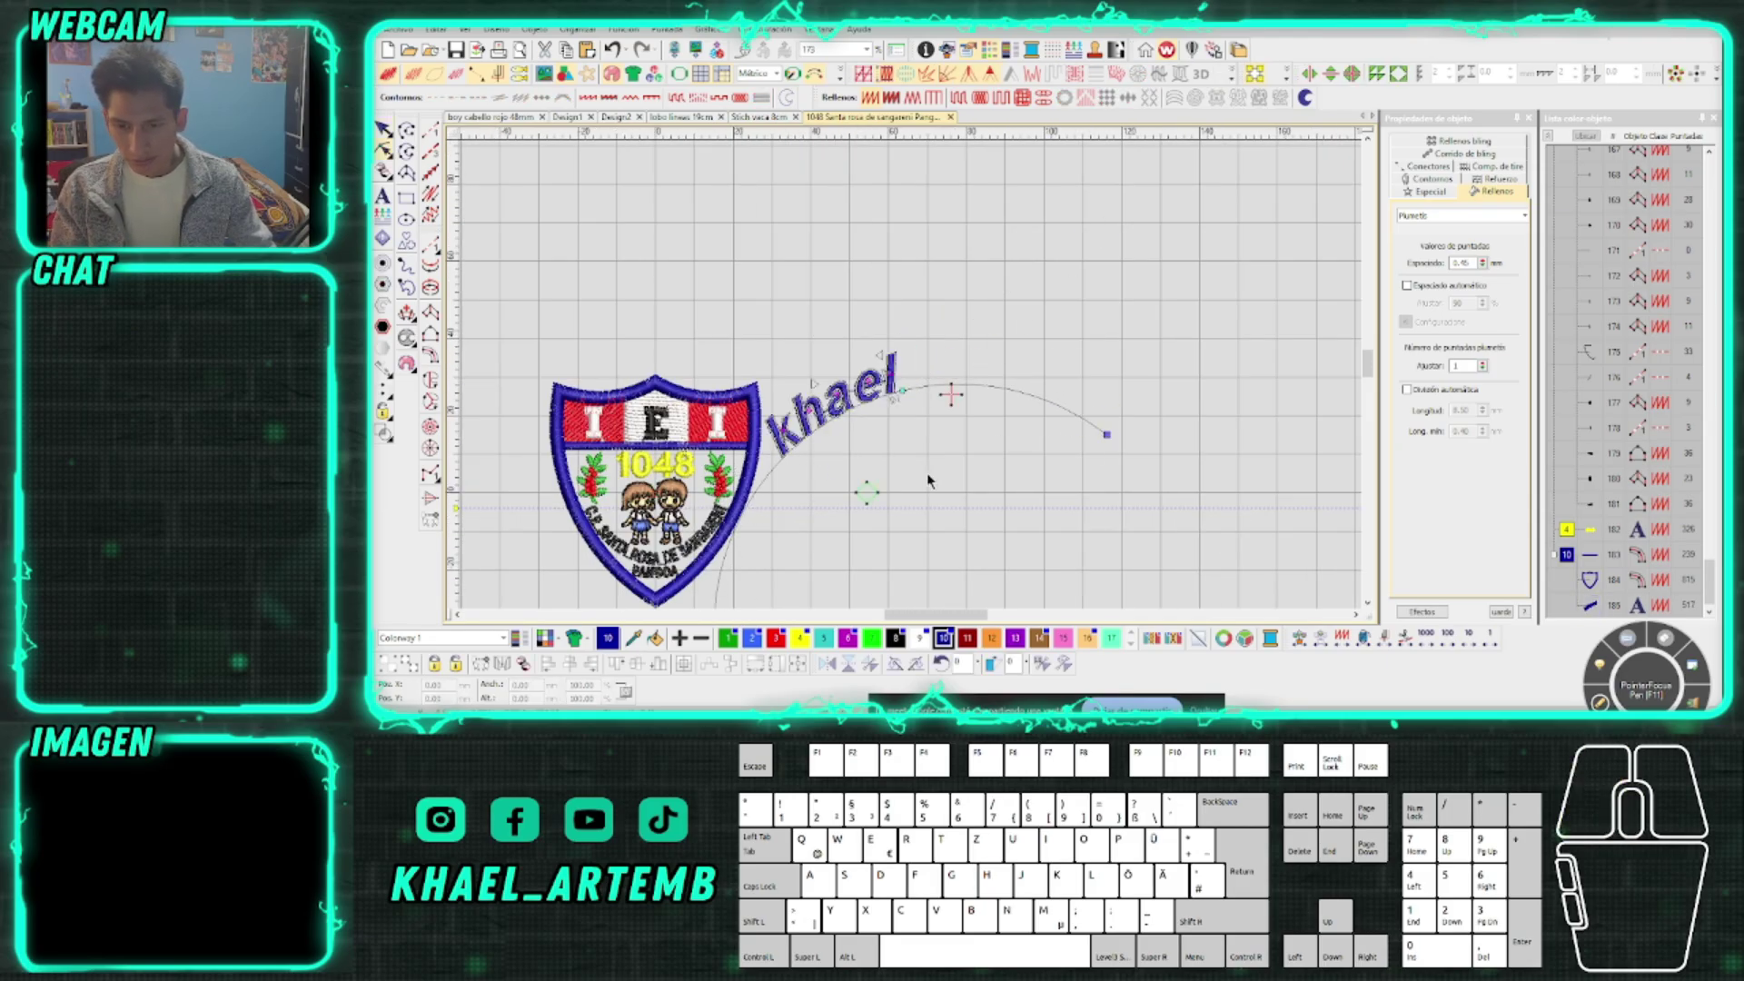
{"action": "scroll", "coordinate": [929, 480], "scroll_direction": "down", "scroll_amount": 2}
{"action": "left_click", "coordinate": [821, 512]}
{"action": "left_click_drag", "start_coordinate": [820, 512], "coordinate": [872, 280]}
{"action": "scroll", "coordinate": [913, 381], "scroll_direction": "up", "scroll_amount": 2}
{"action": "scroll", "coordinate": [913, 381], "scroll_direction": "up", "scroll_amount": 5}
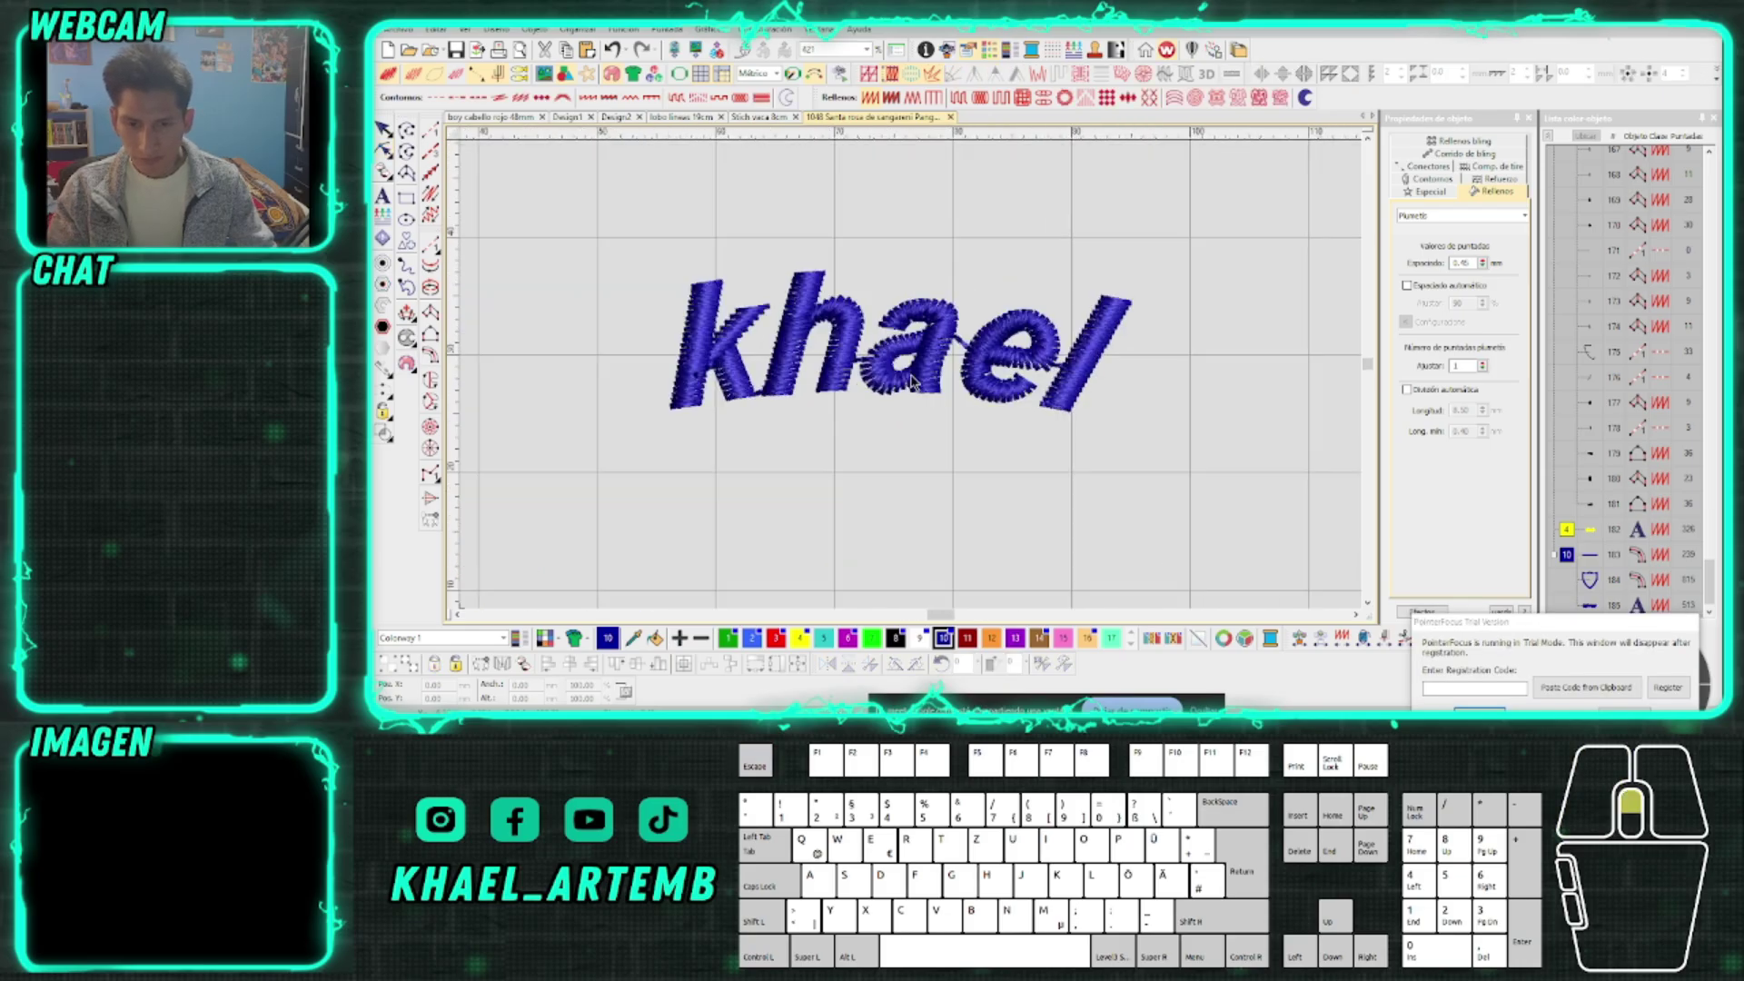
Display the Reshape points of the lettering's arched baseline, examine them and leave Reshape
{"action": "left_click", "coordinate": [905, 417]}
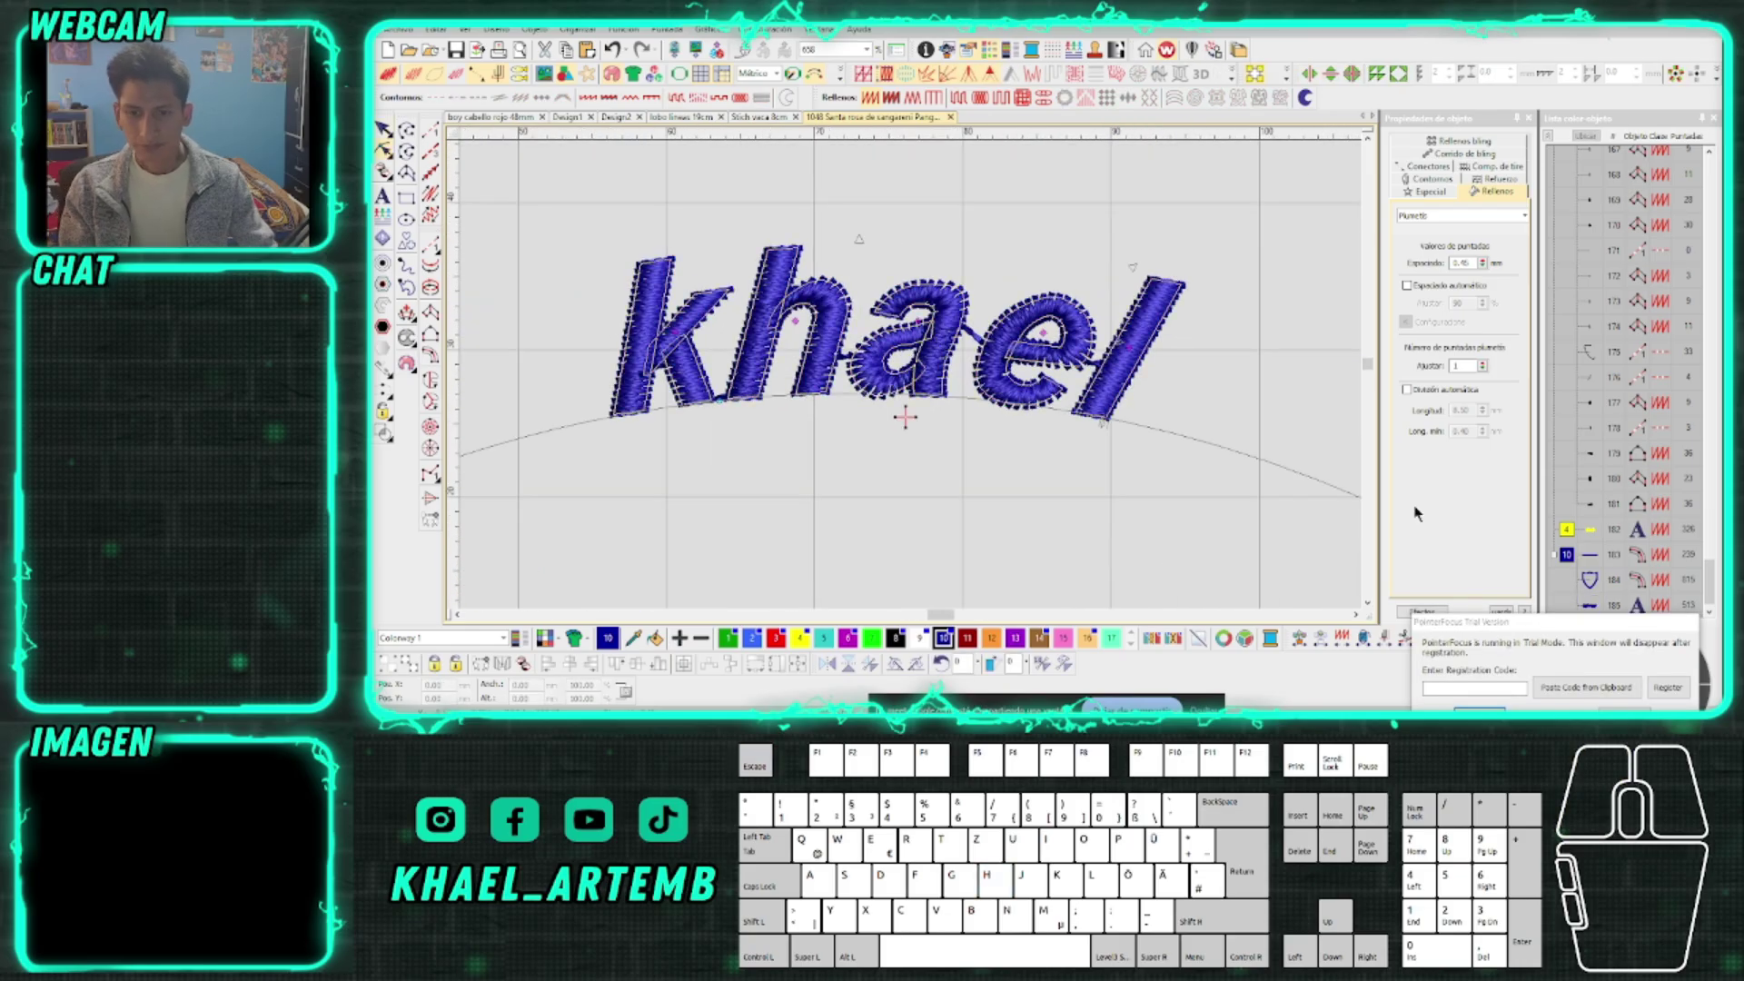
{"action": "left_click", "coordinate": [1413, 626]}
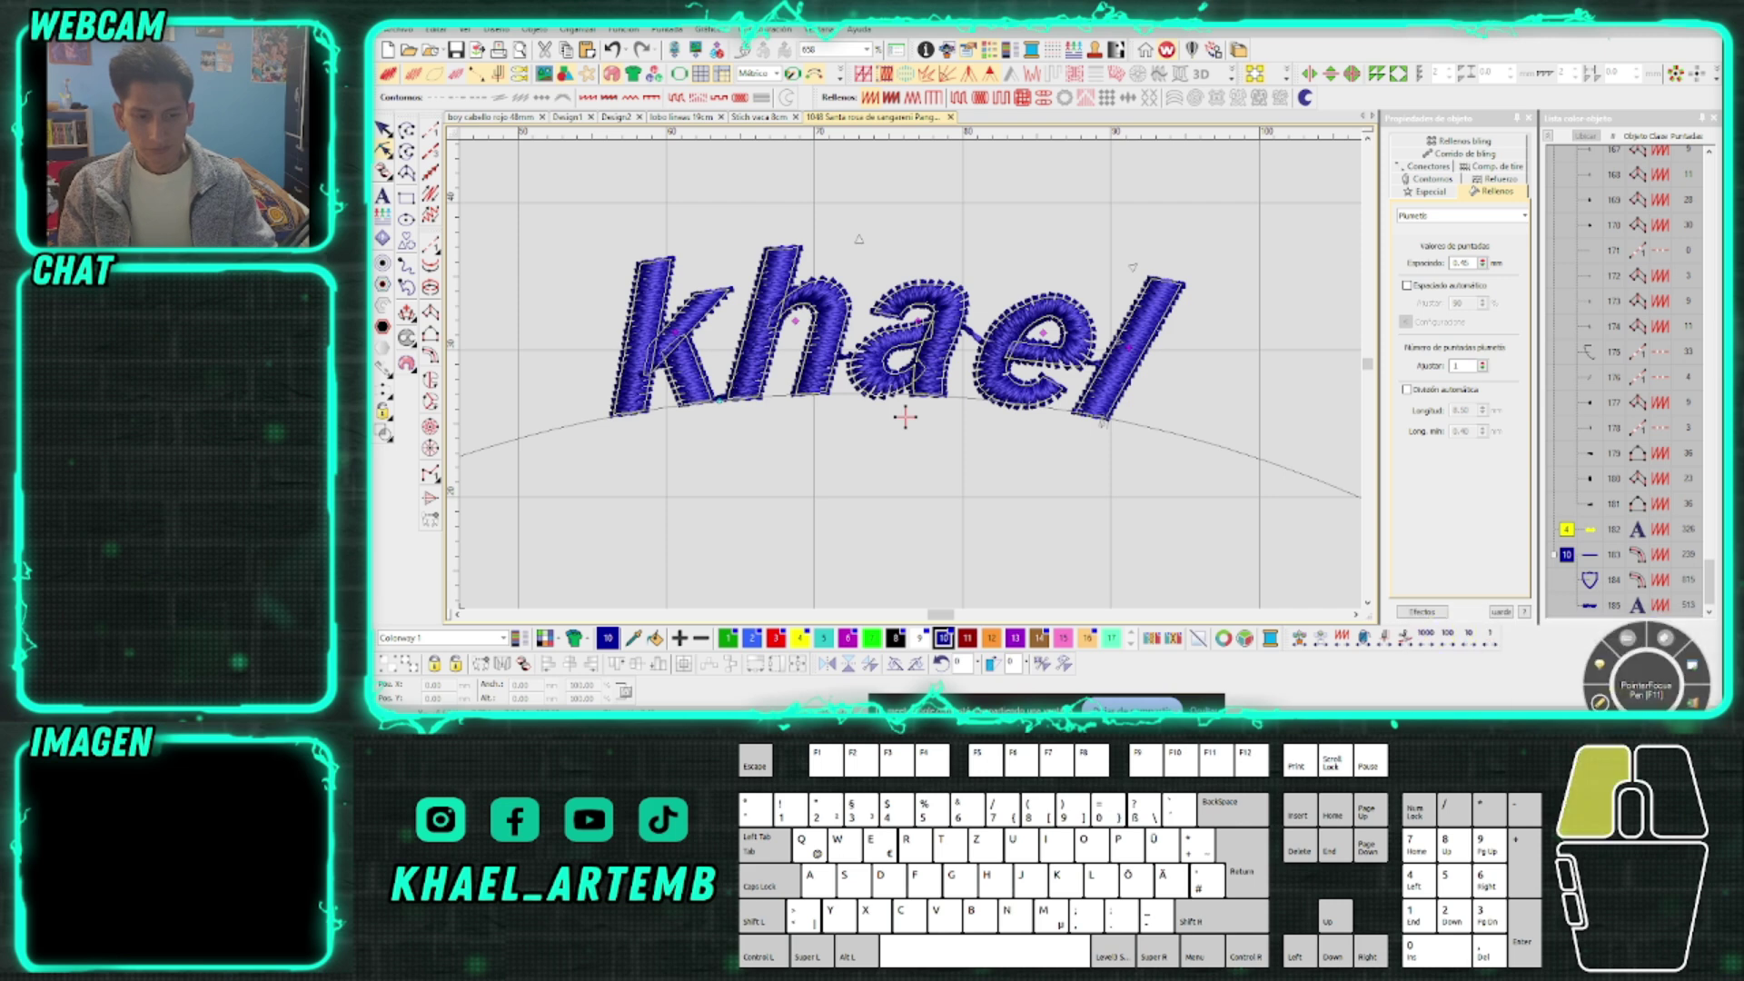
{"action": "scroll", "coordinate": [913, 381], "scroll_direction": "down", "scroll_amount": 2}
{"action": "scroll", "coordinate": [913, 382], "scroll_direction": "up", "scroll_amount": 1}
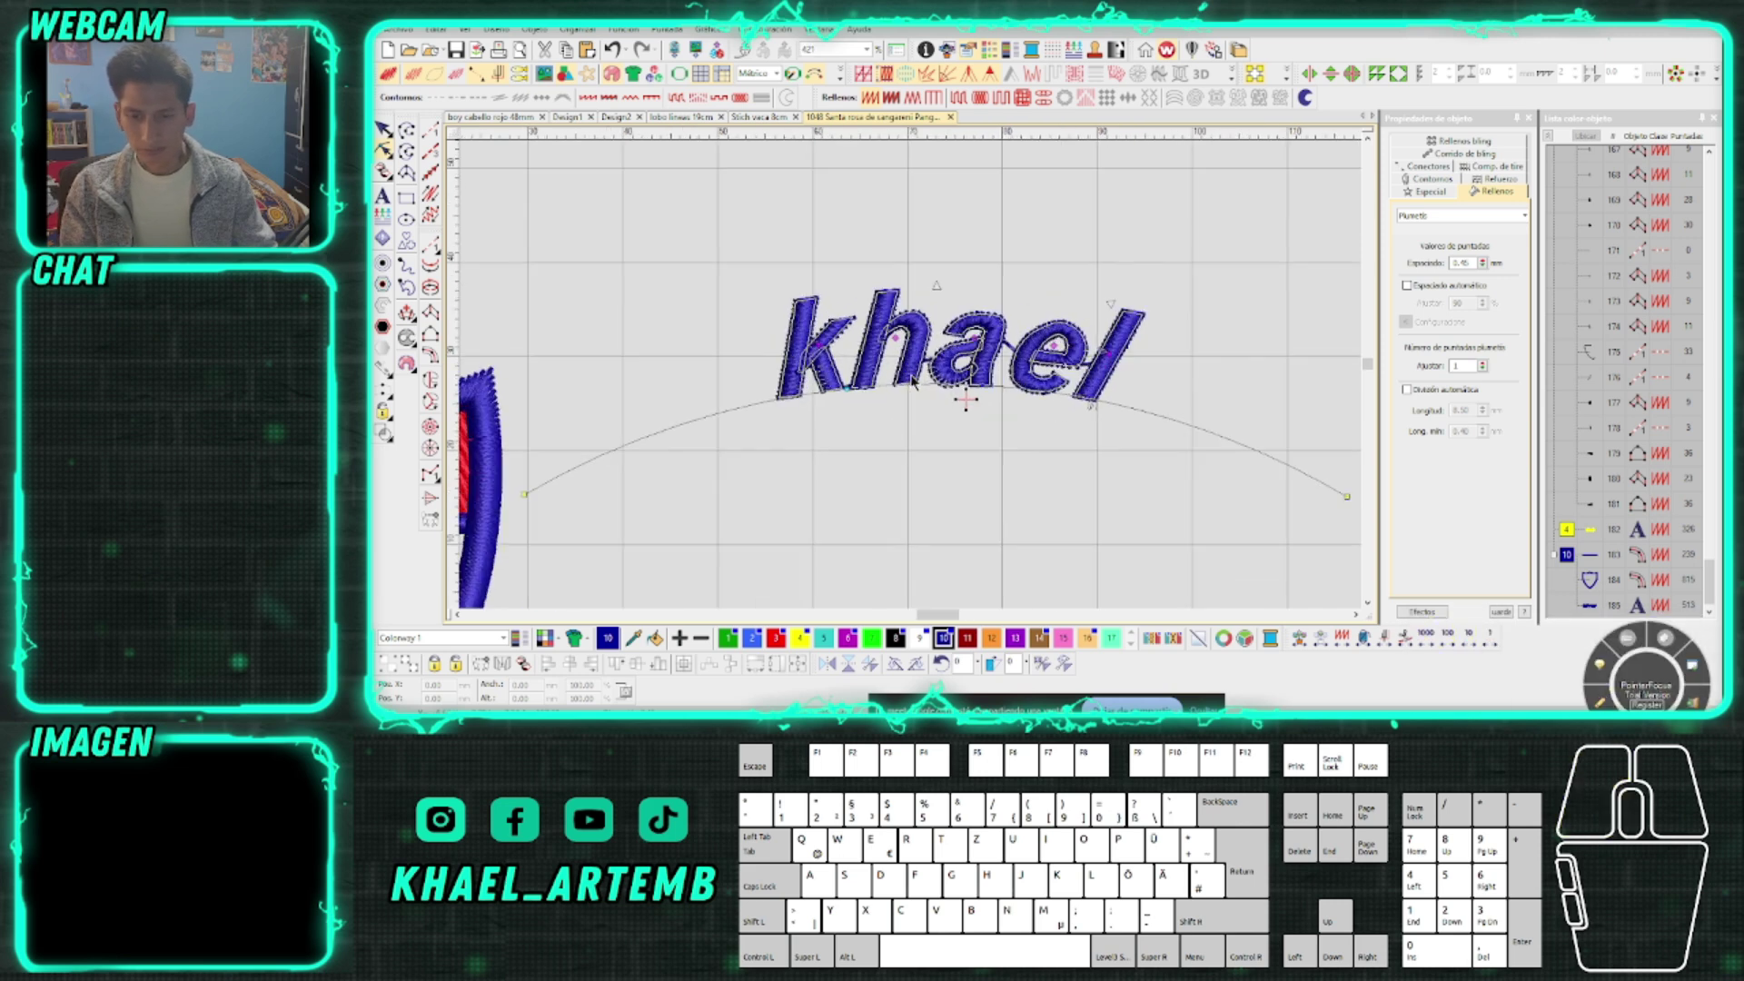
{"action": "key", "text": "Escape"}
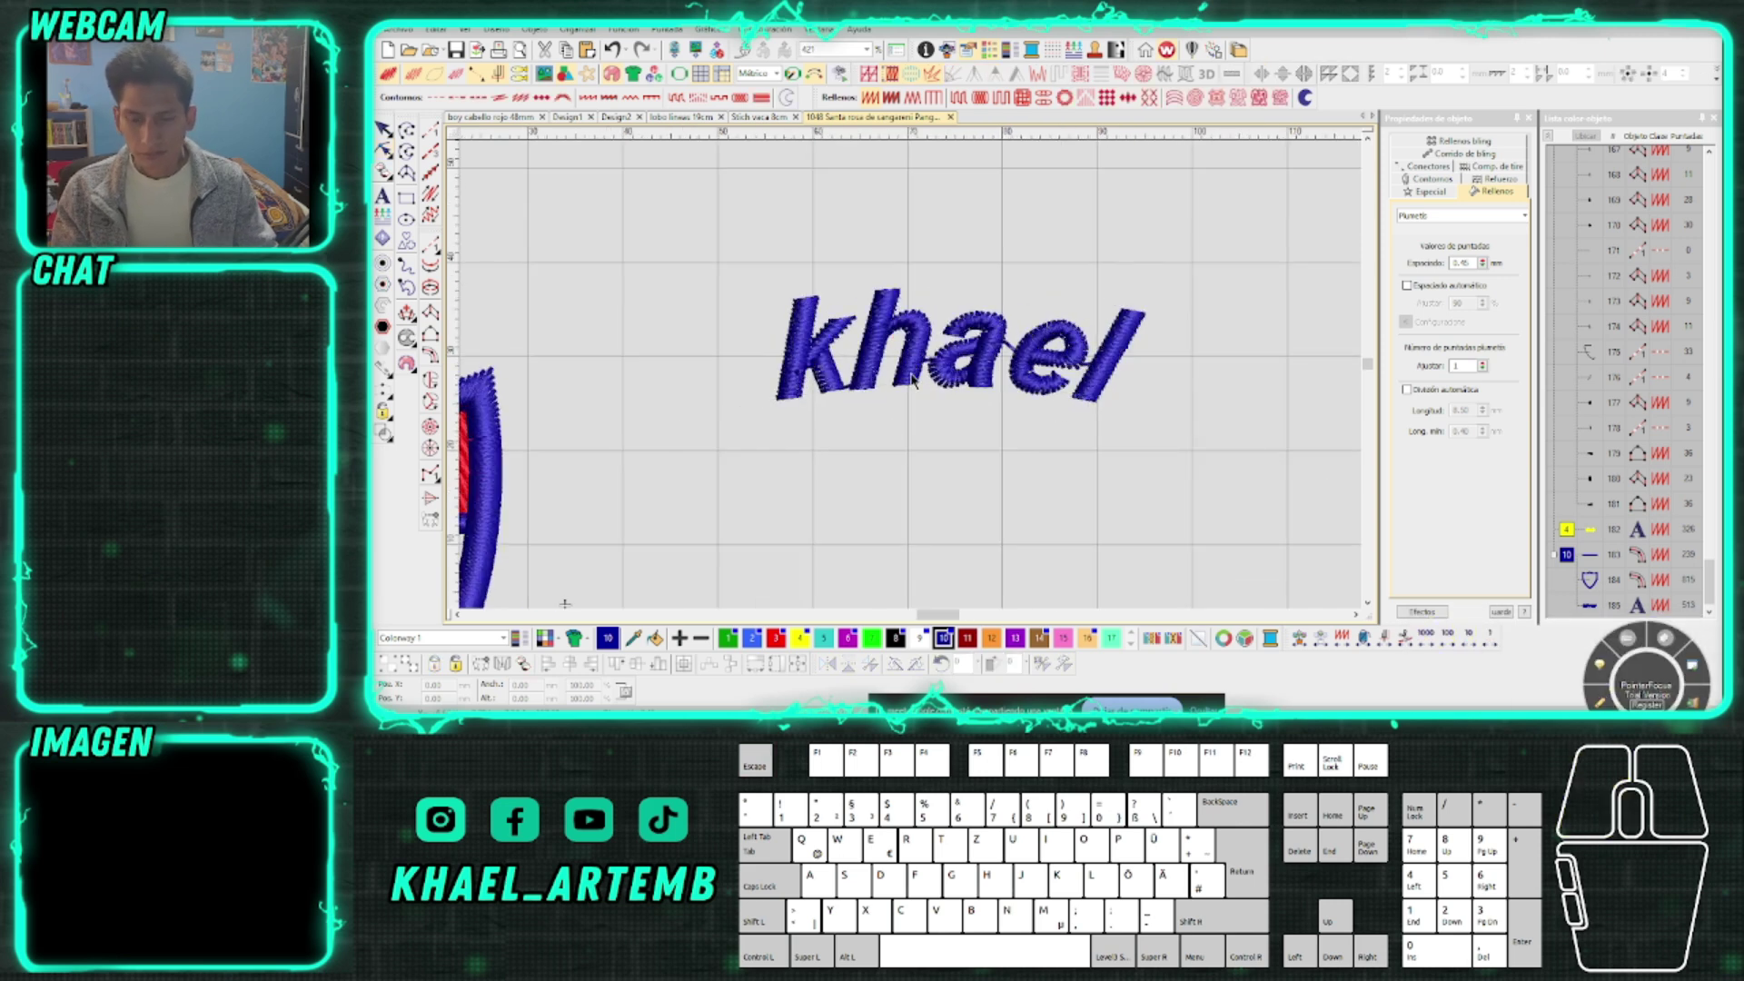
Delete the arched name lettering beside the badge
{"action": "scroll", "coordinate": [913, 381], "scroll_direction": "up", "scroll_amount": 1}
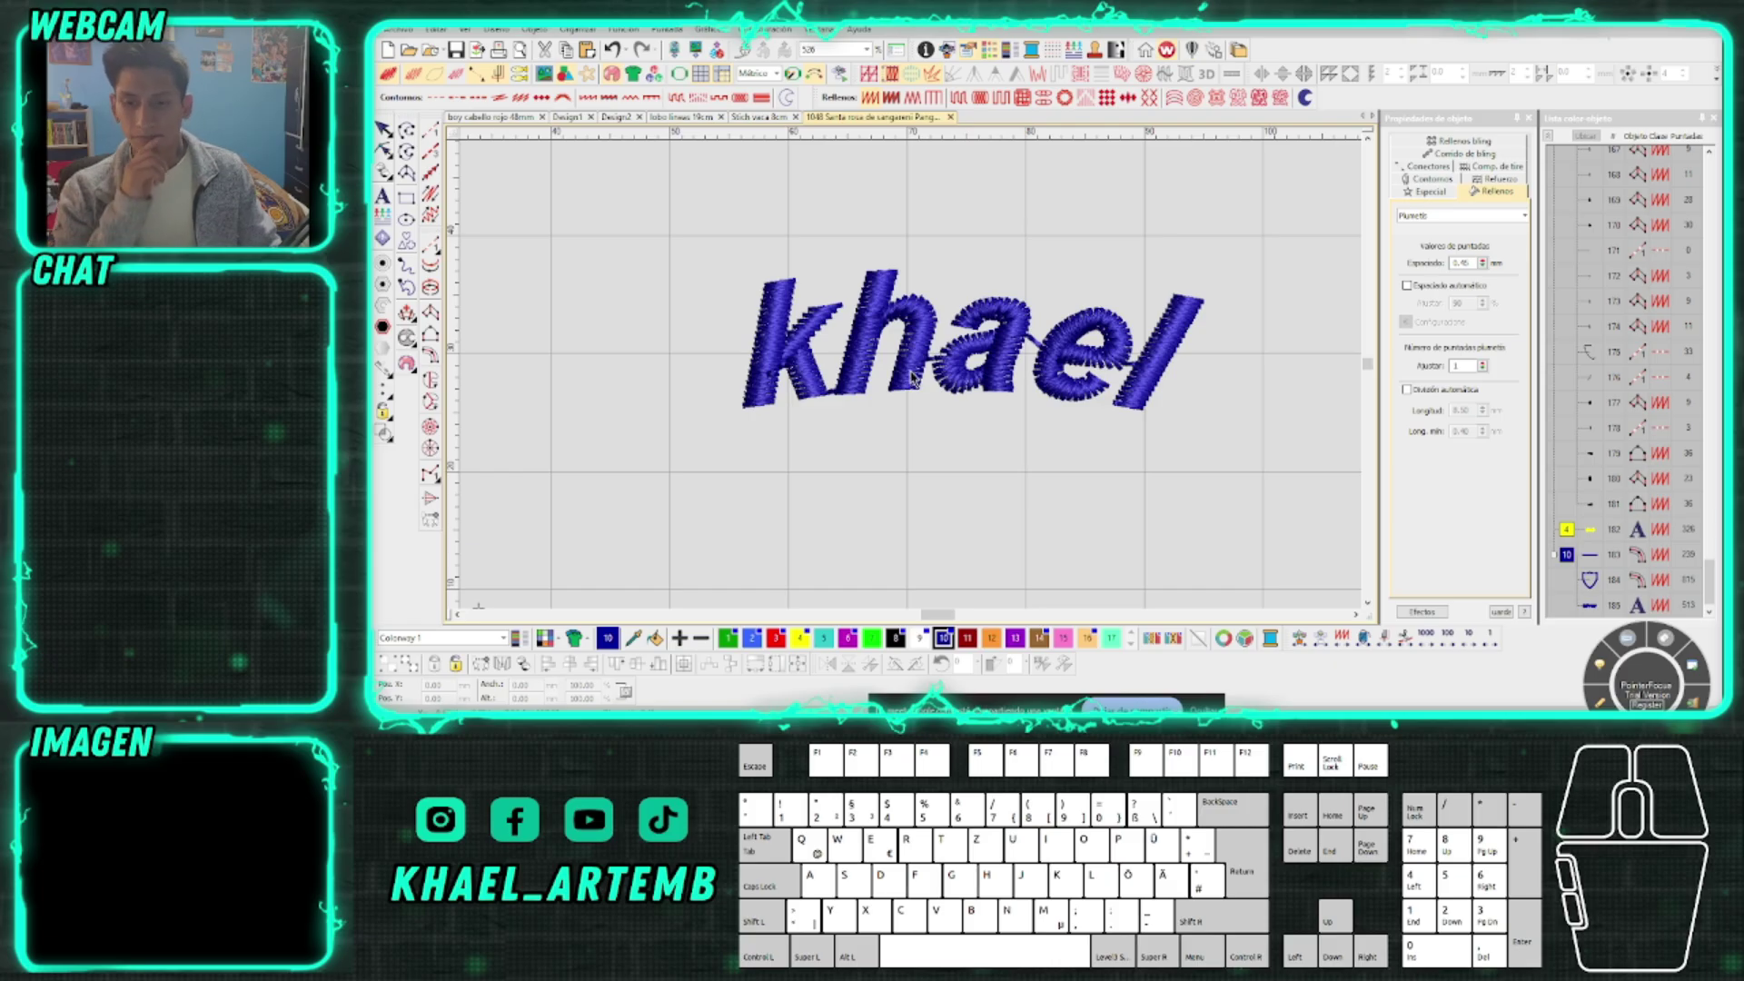
{"action": "scroll", "coordinate": [911, 378], "scroll_direction": "down", "scroll_amount": 3}
{"action": "left_click", "coordinate": [912, 377]}
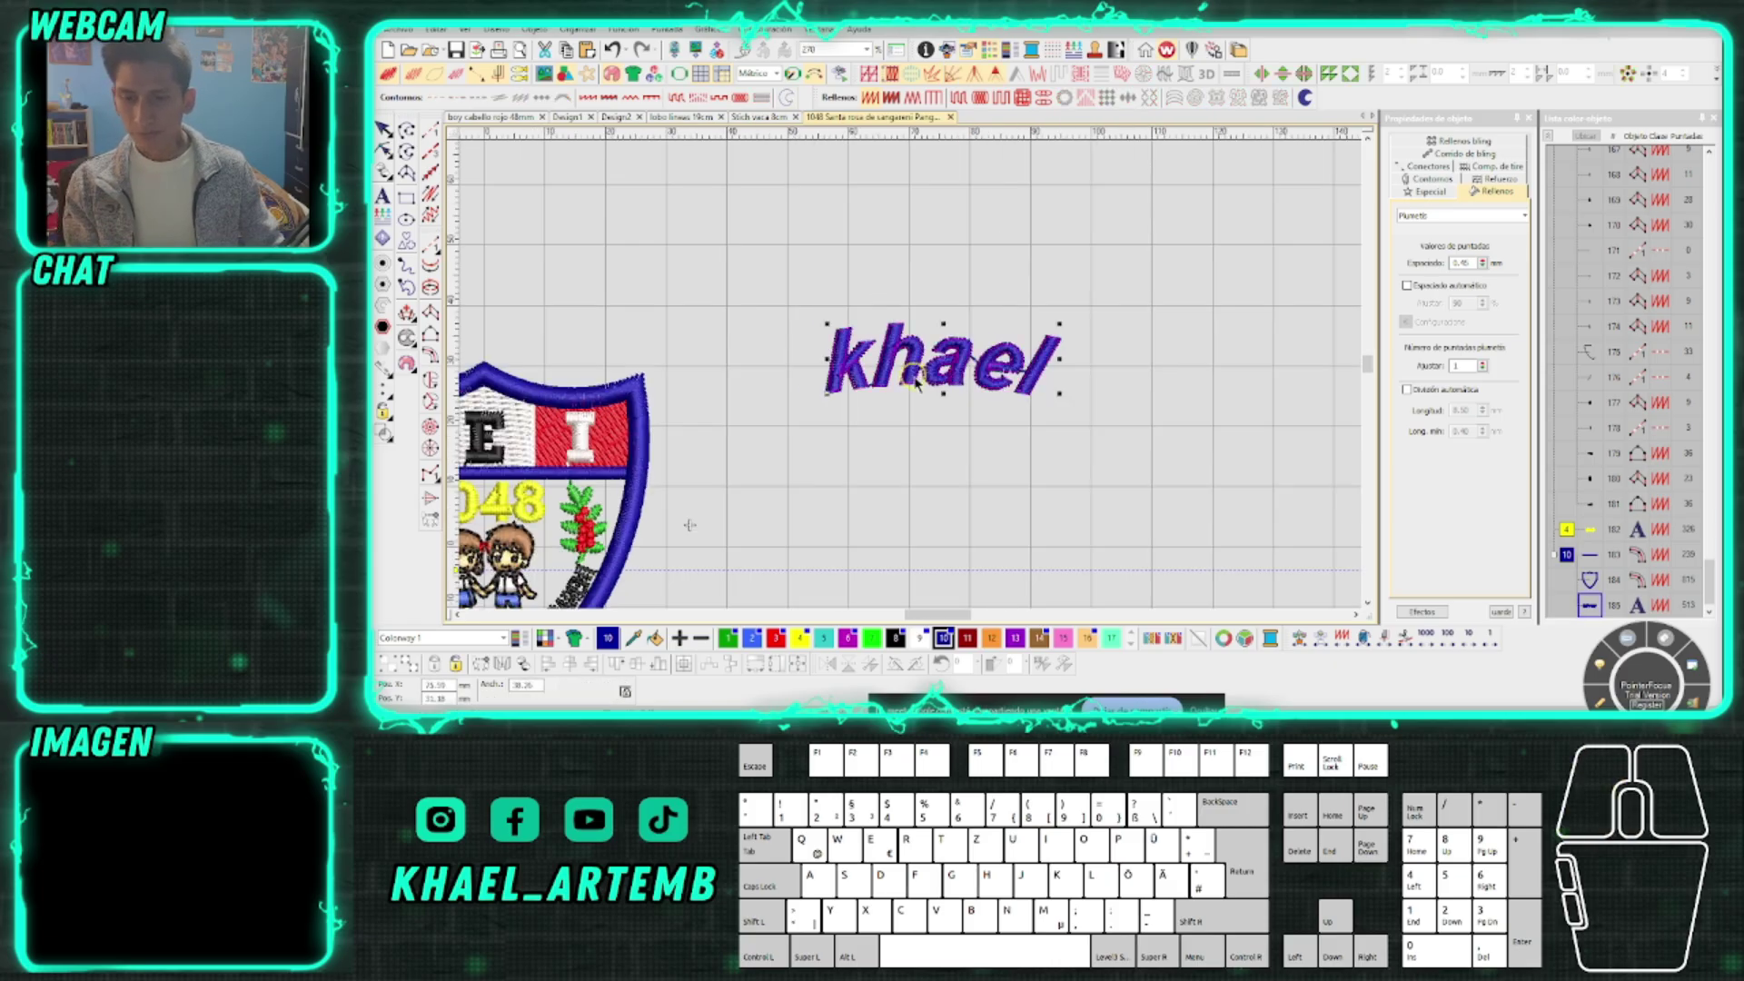
{"action": "scroll", "coordinate": [911, 377], "scroll_direction": "up", "scroll_amount": 1}
{"action": "key", "text": "Delete"}
Create straight blue name lettering beside the badge and scale it down to about 13 mm wide
{"action": "left_click", "coordinate": [383, 194]}
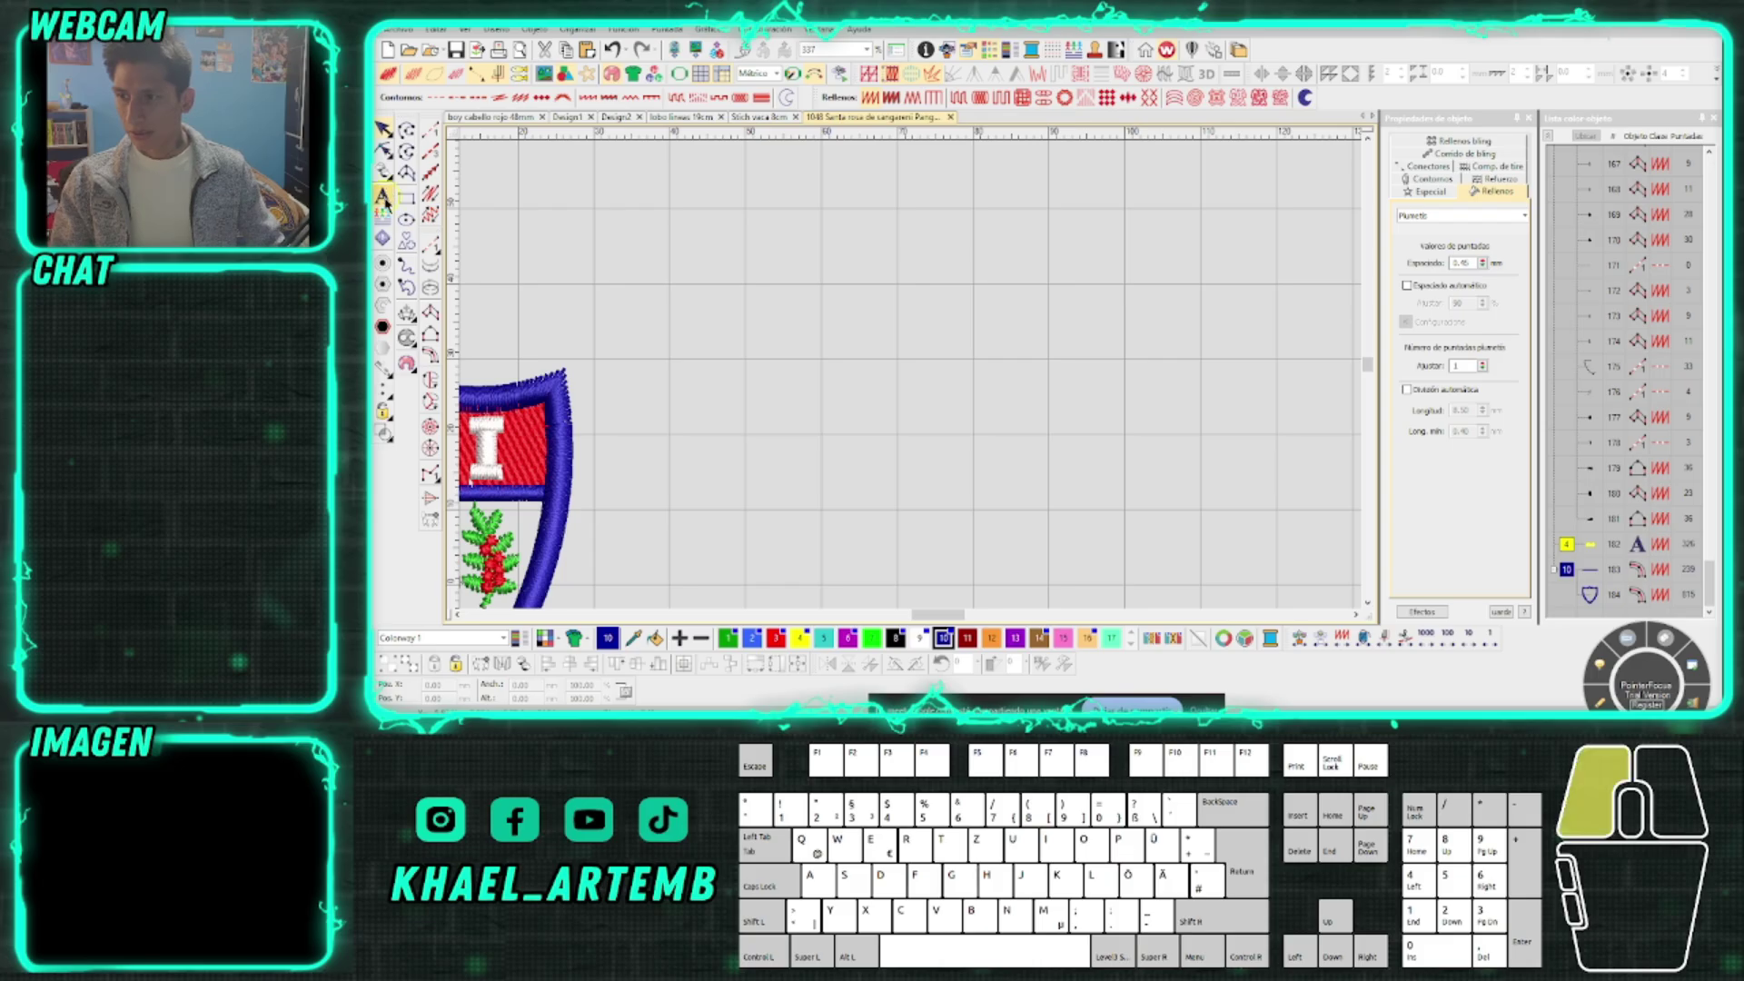
{"action": "left_click", "coordinate": [1016, 433]}
{"action": "type", "text": "khae"}
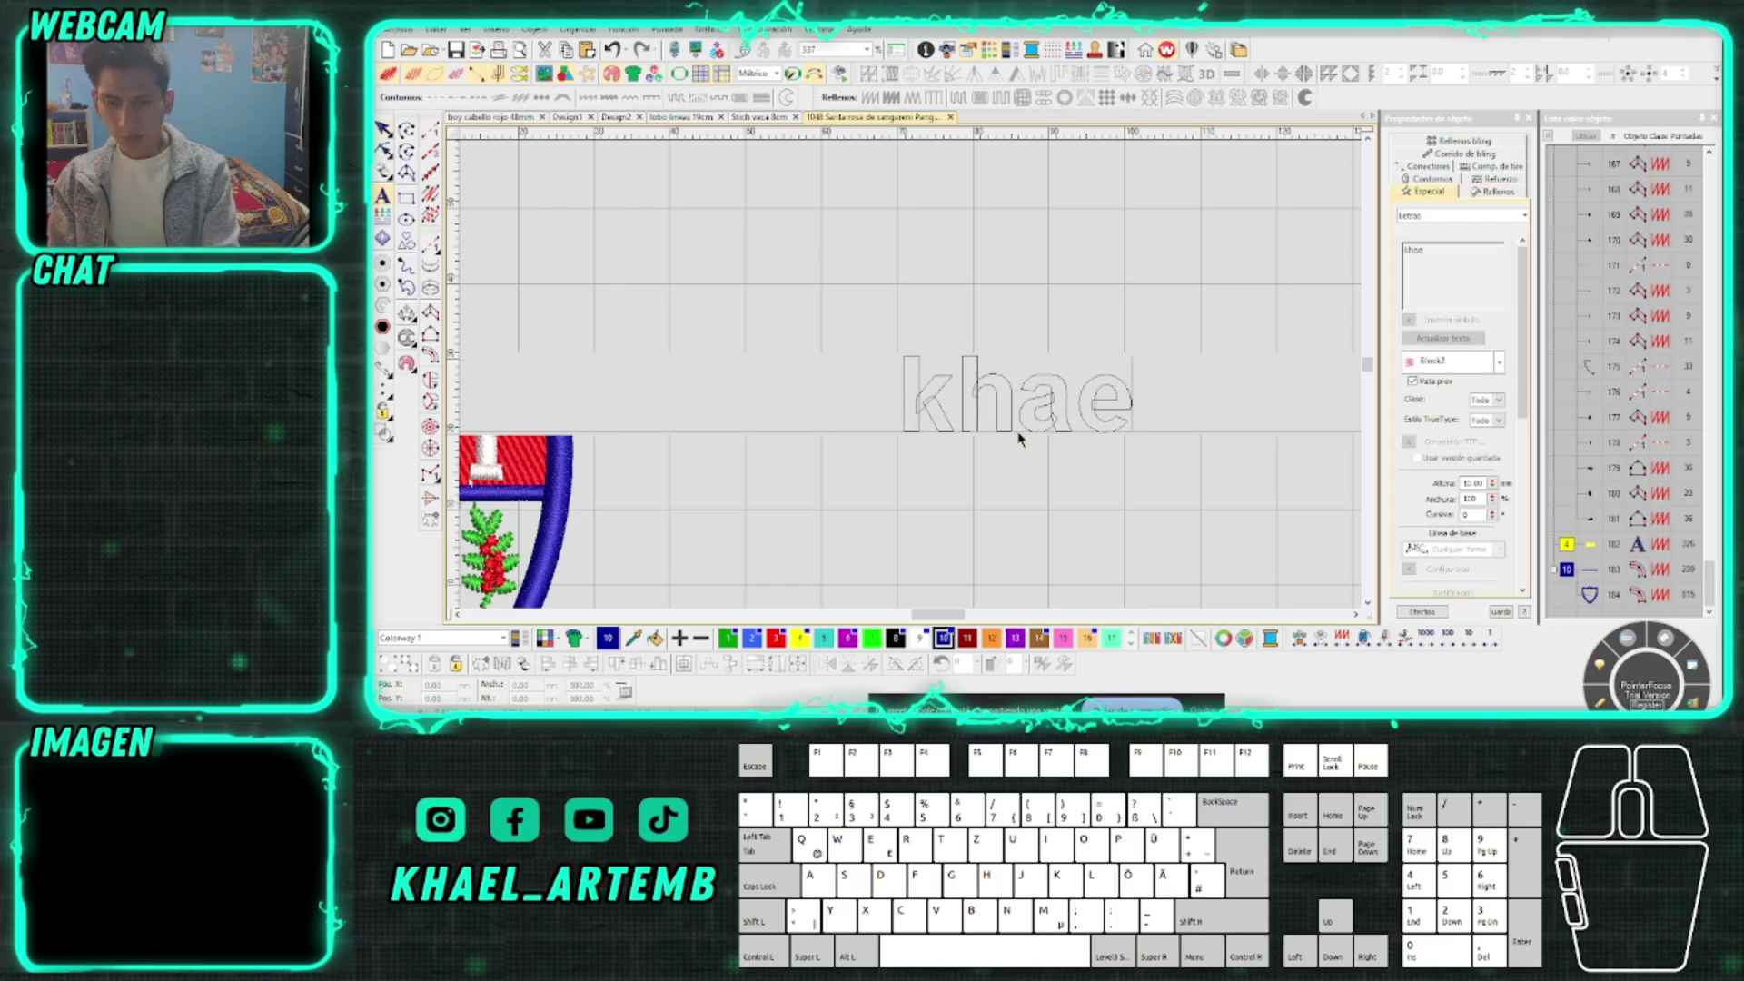
{"action": "type", "text": "l"}
{"action": "key", "text": "Return"}
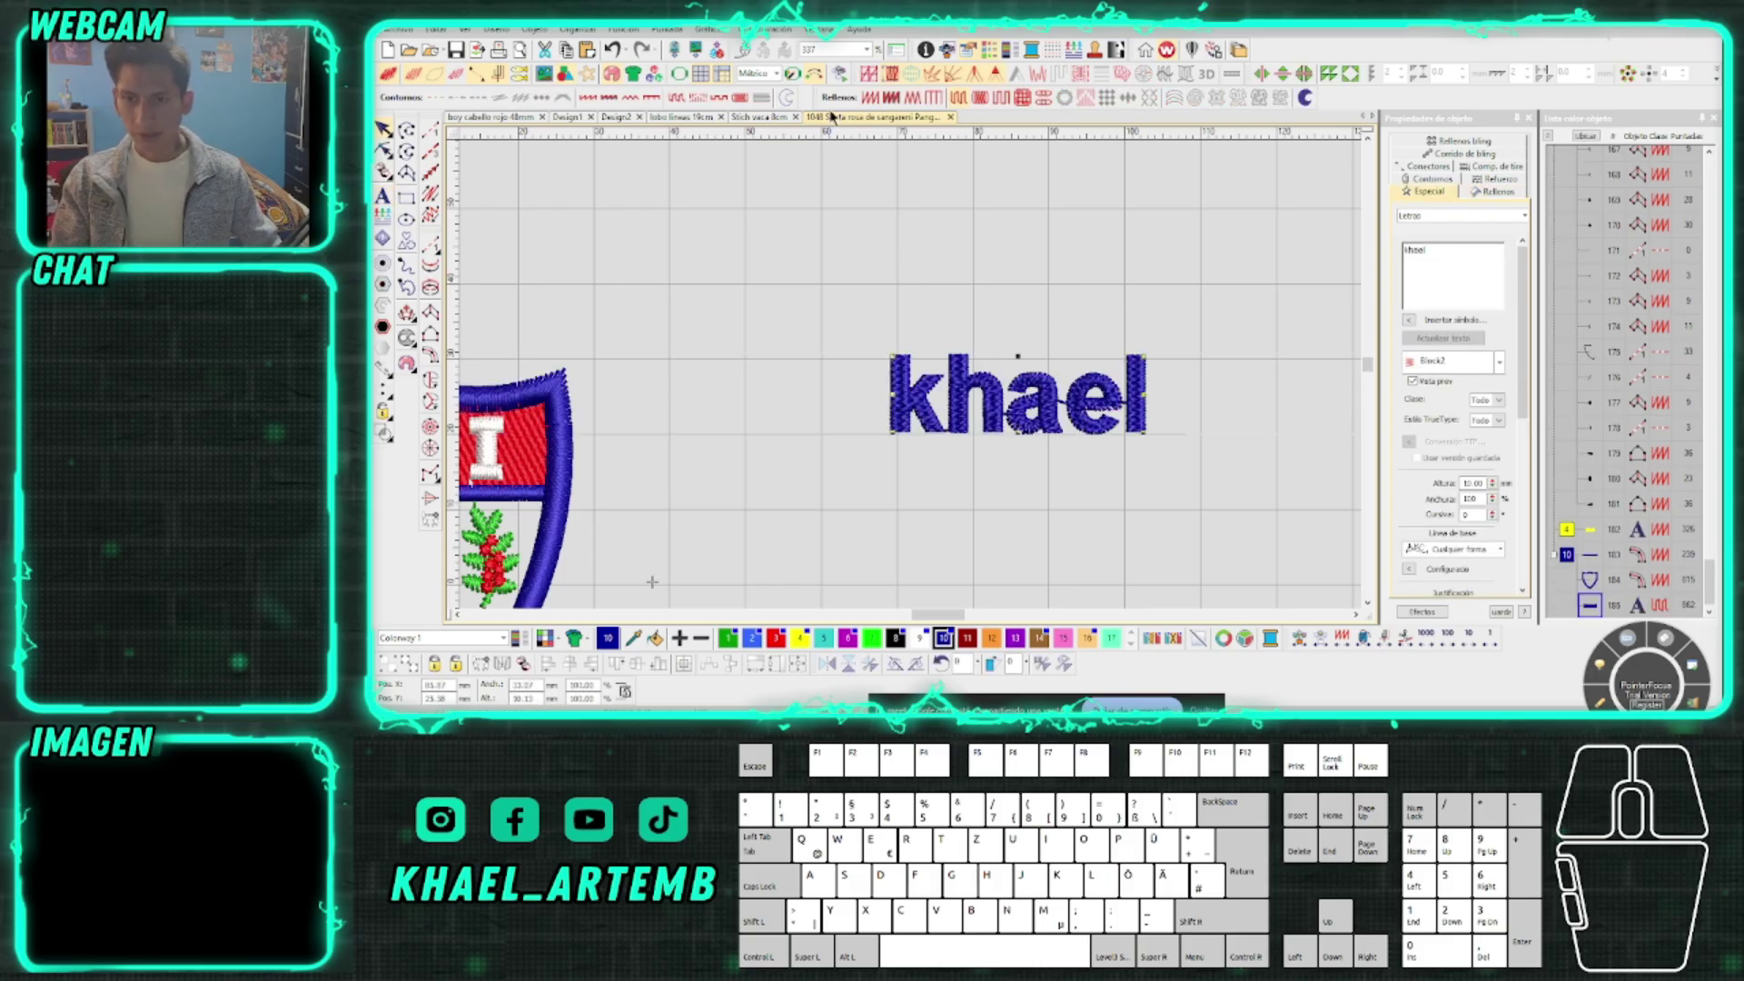
{"action": "left_click_drag", "start_coordinate": [1145, 356], "coordinate": [993, 401]}
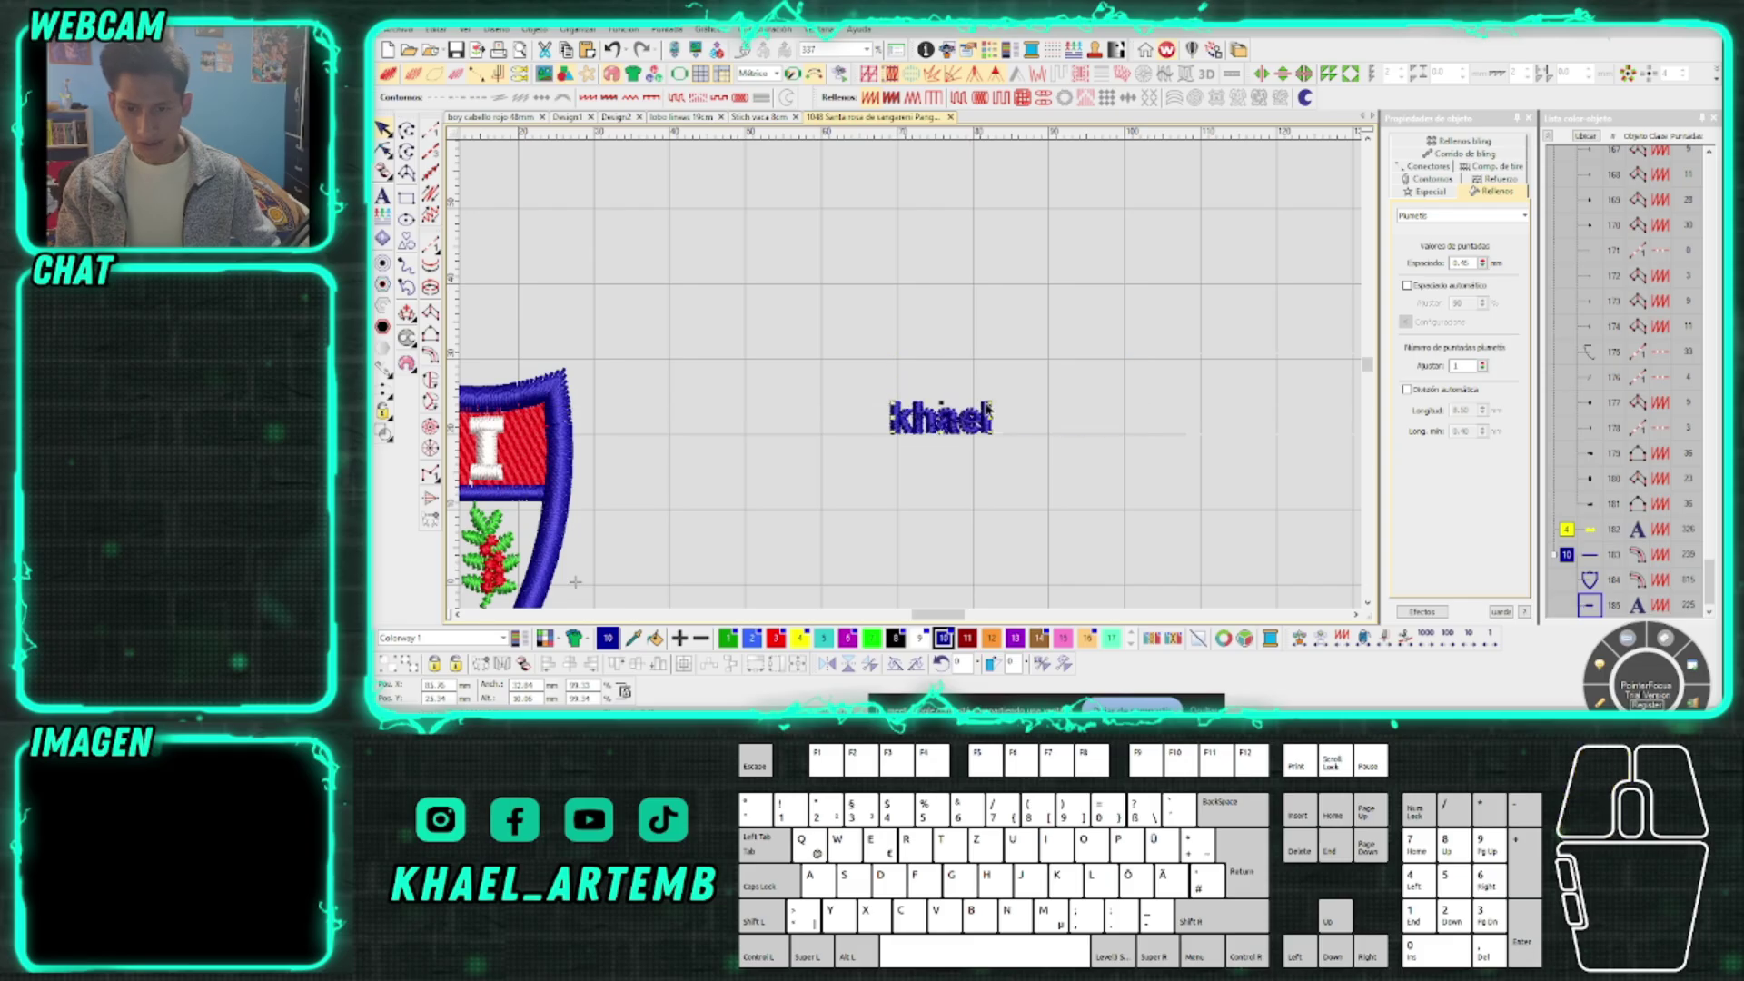
{"action": "scroll", "coordinate": [913, 382], "scroll_direction": "up", "scroll_amount": 2}
{"action": "scroll", "coordinate": [913, 382], "scroll_direction": "up", "scroll_amount": 1}
Lower the small lettering's pull compensation well below zero
{"action": "left_click", "coordinate": [1493, 167]}
{"action": "left_click", "coordinate": [1483, 240]}
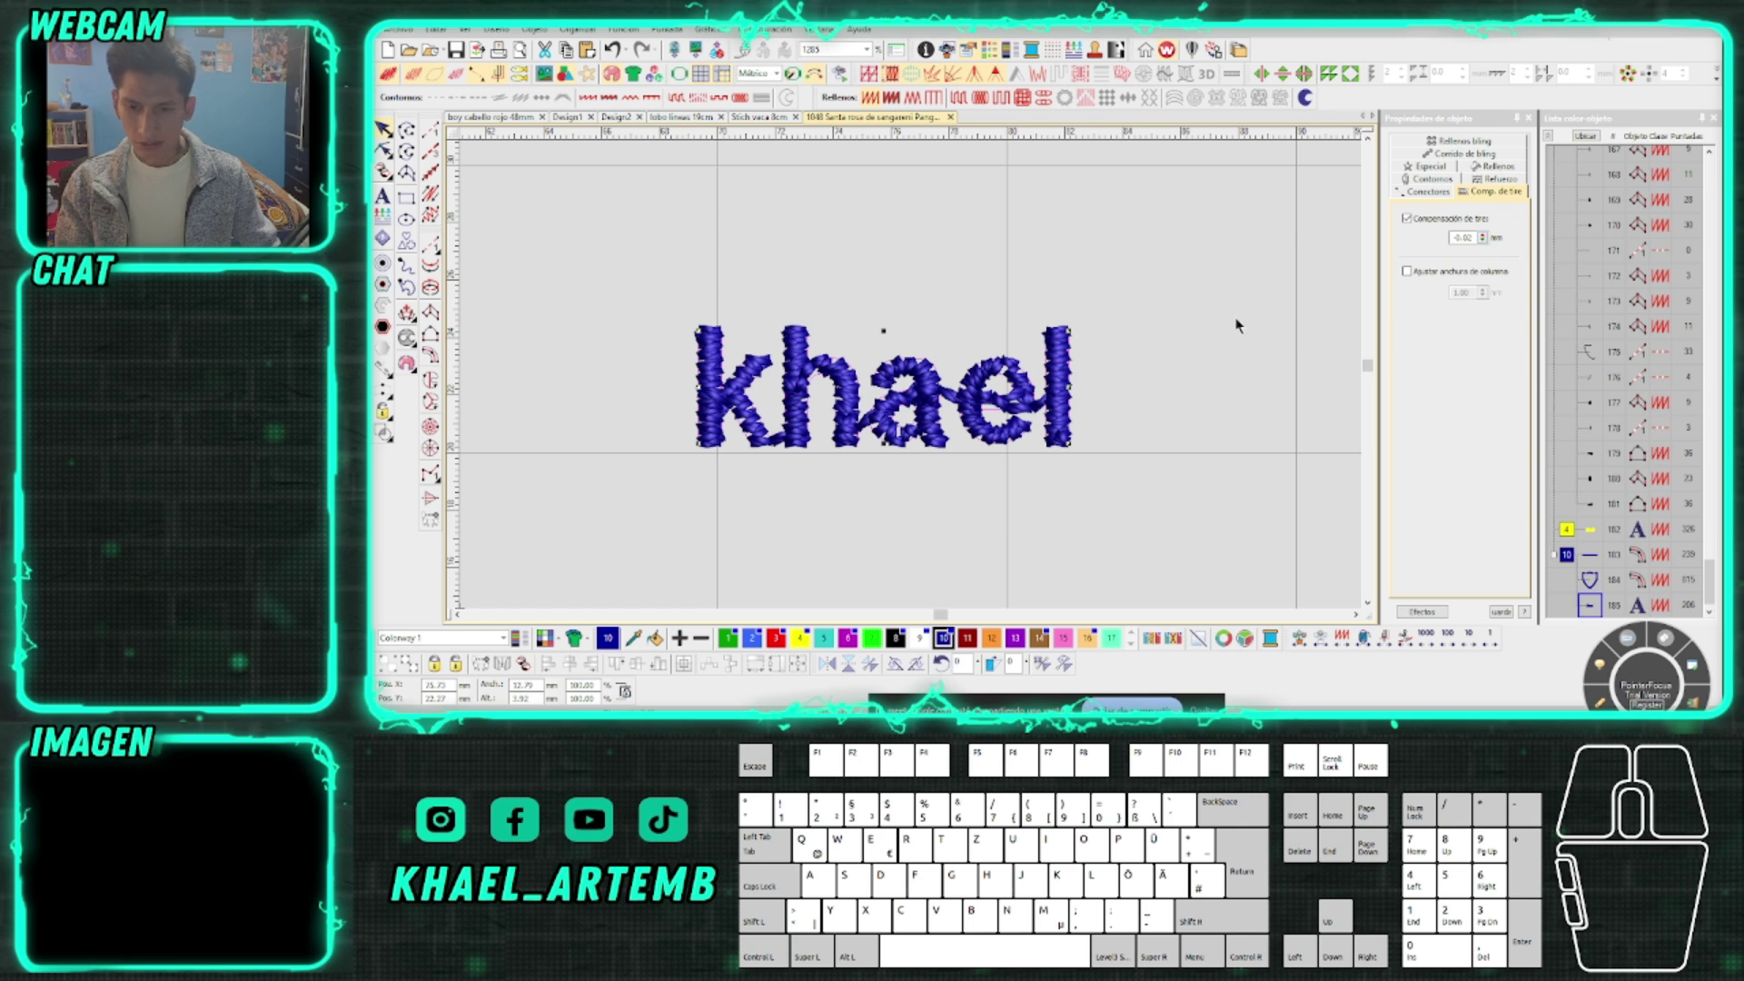
{"action": "left_click", "coordinate": [1483, 241]}
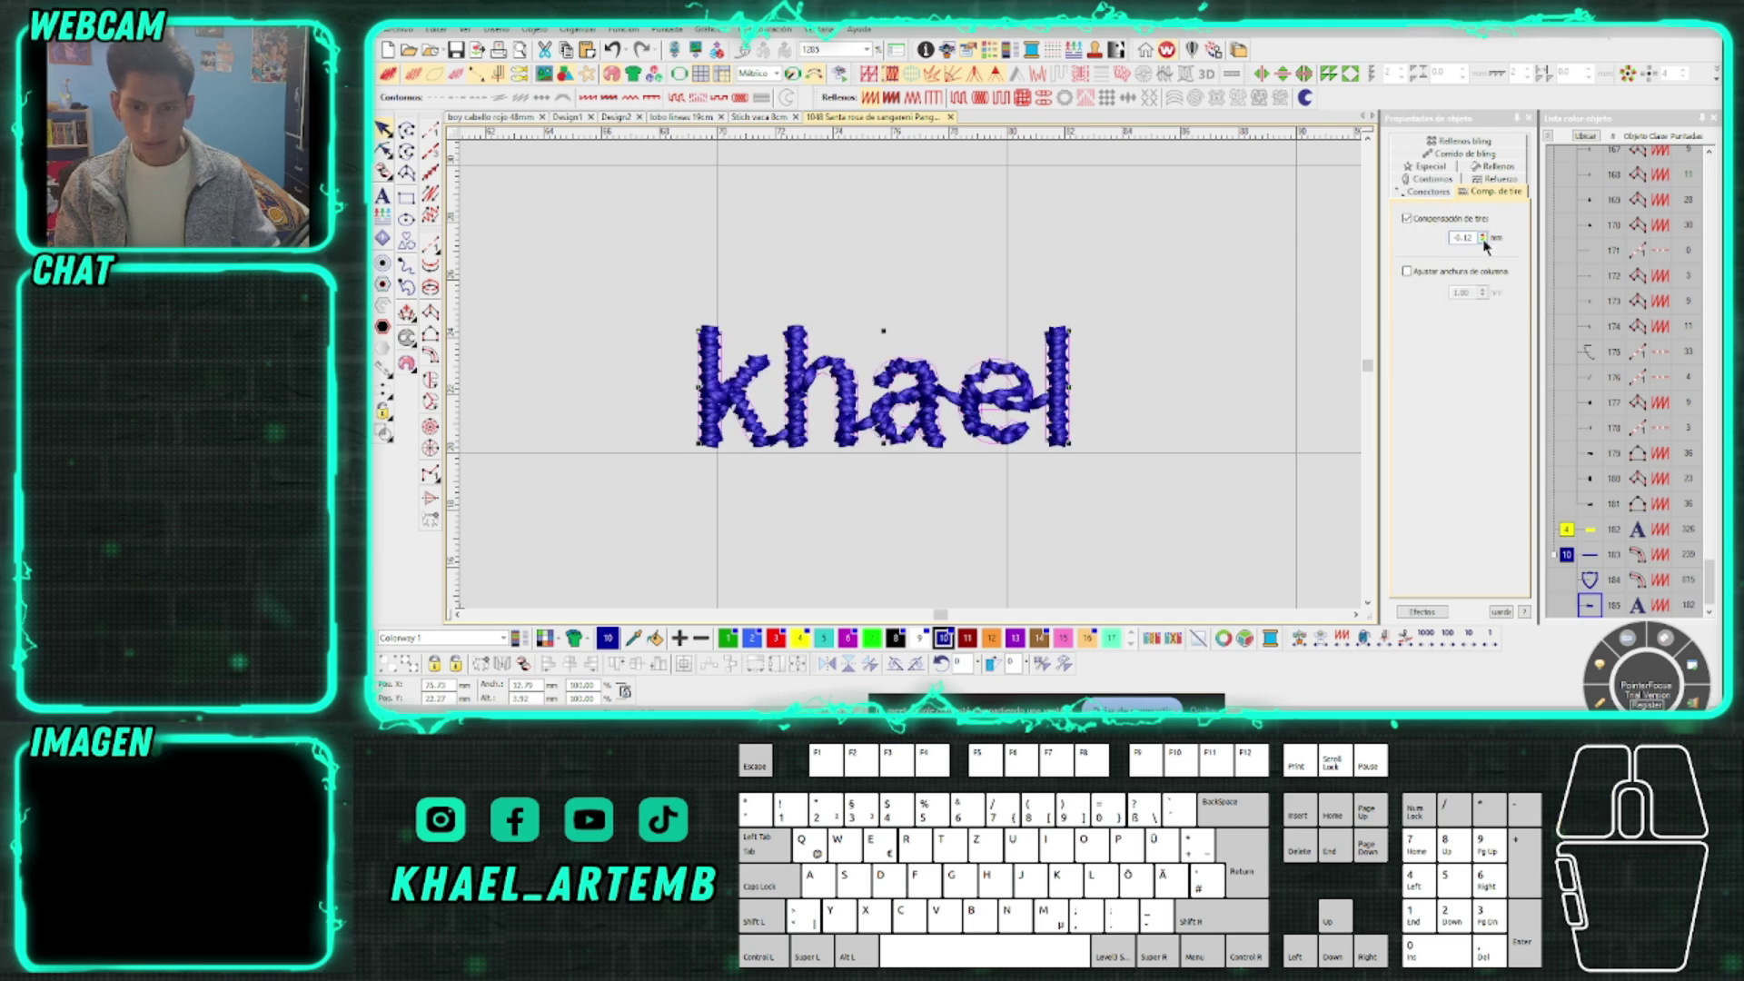
{"action": "left_click", "coordinate": [1482, 241]}
{"action": "left_click", "coordinate": [1483, 241]}
{"action": "left_click", "coordinate": [1483, 241]}
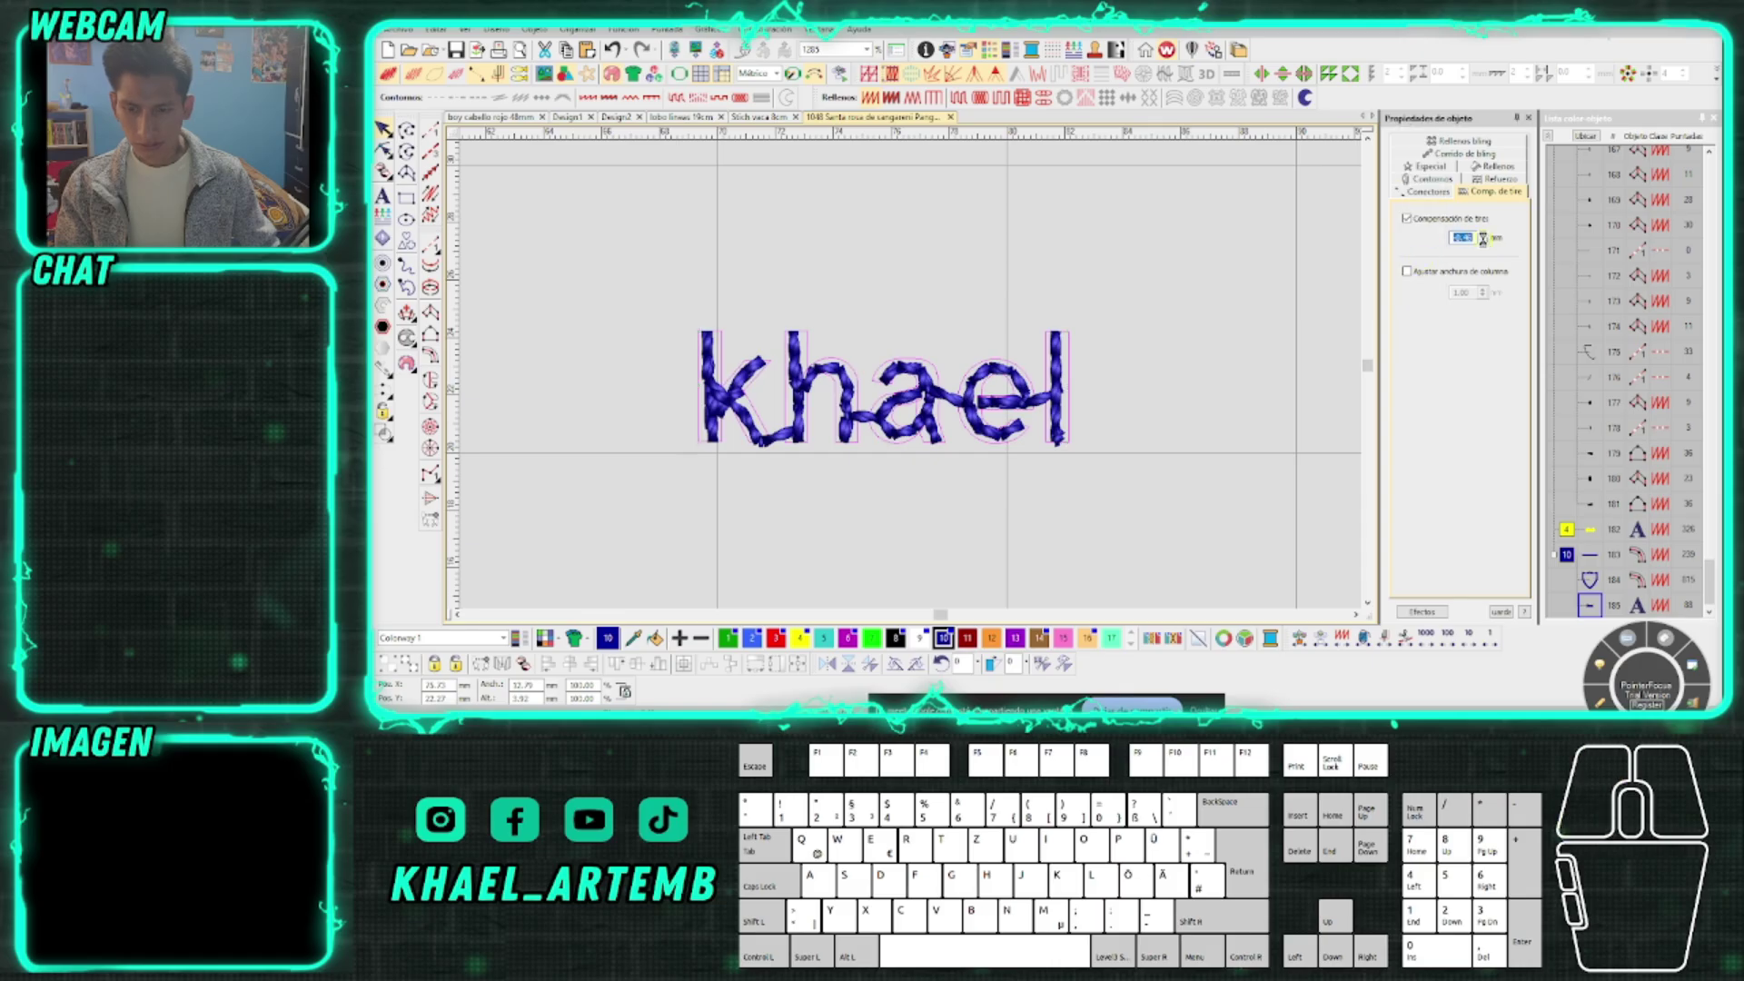
{"action": "left_click", "coordinate": [1483, 241]}
Examine the thinned lettering's stitches and accept the small-stitch removal settings with removal set to Always
{"action": "left_click", "coordinate": [1179, 319]}
{"action": "key", "text": "t"}
{"action": "key", "text": "t"}
{"action": "scroll", "coordinate": [937, 391], "scroll_direction": "up", "scroll_amount": 2}
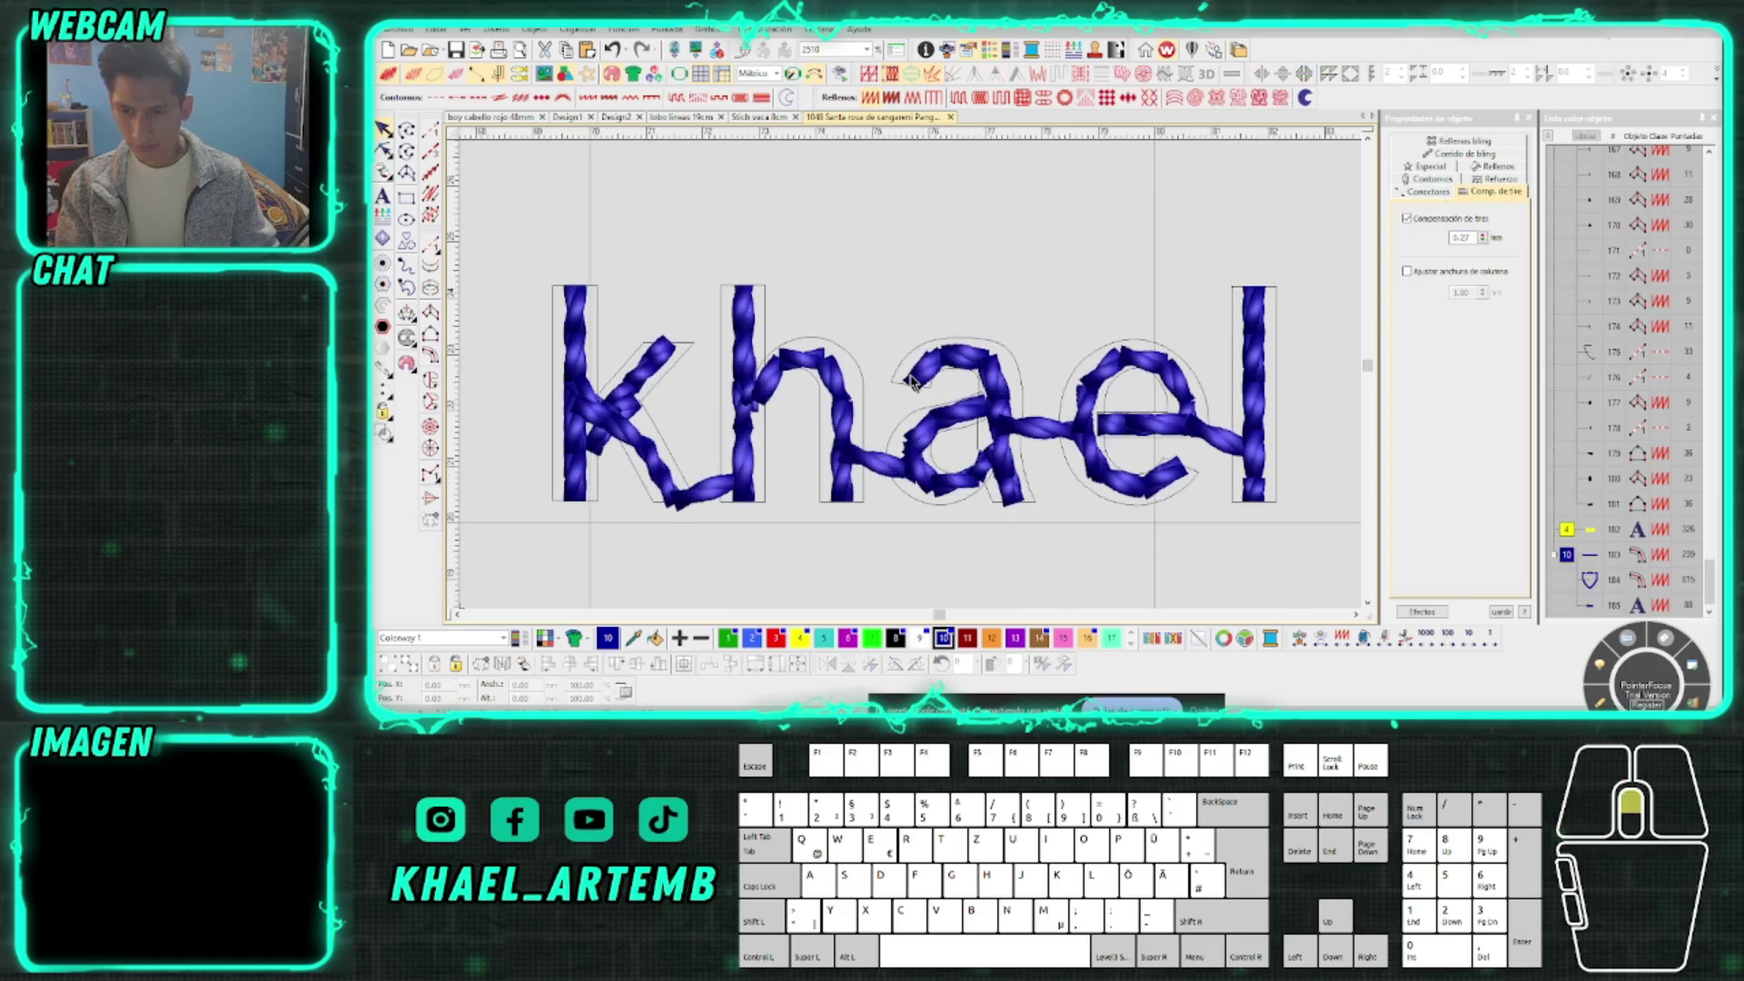
{"action": "left_click", "coordinate": [497, 30]}
{"action": "left_click", "coordinate": [563, 164]}
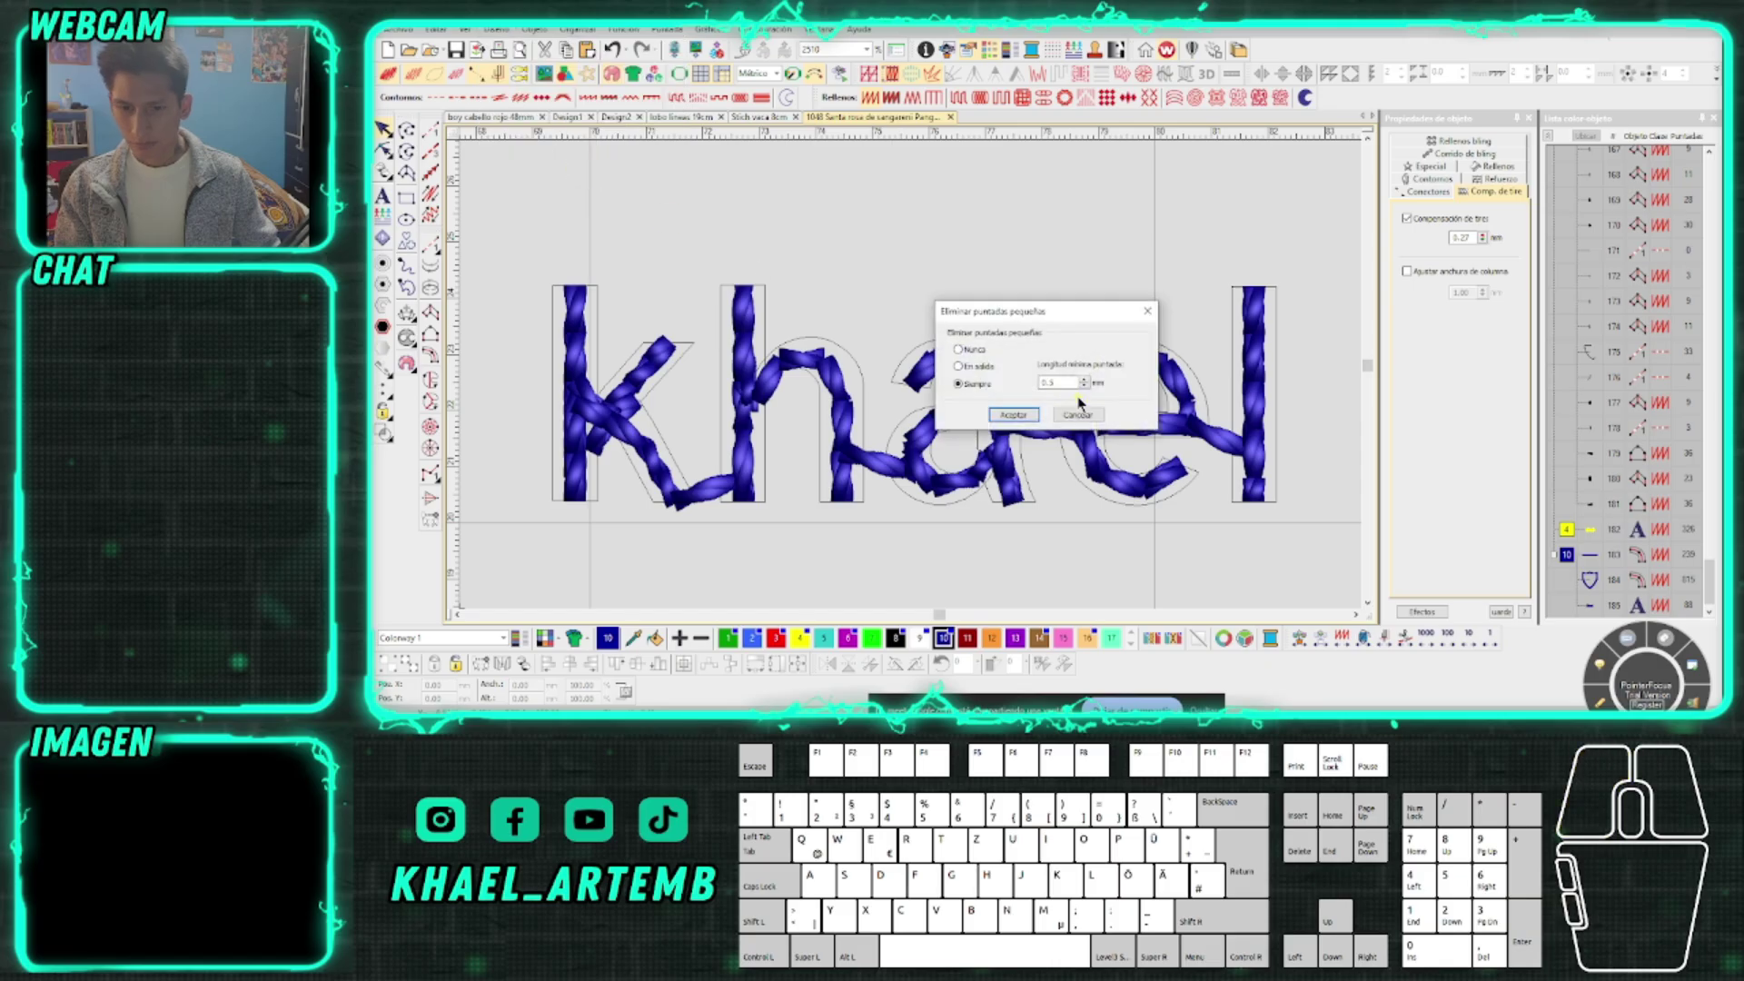
{"action": "left_click", "coordinate": [1014, 410]}
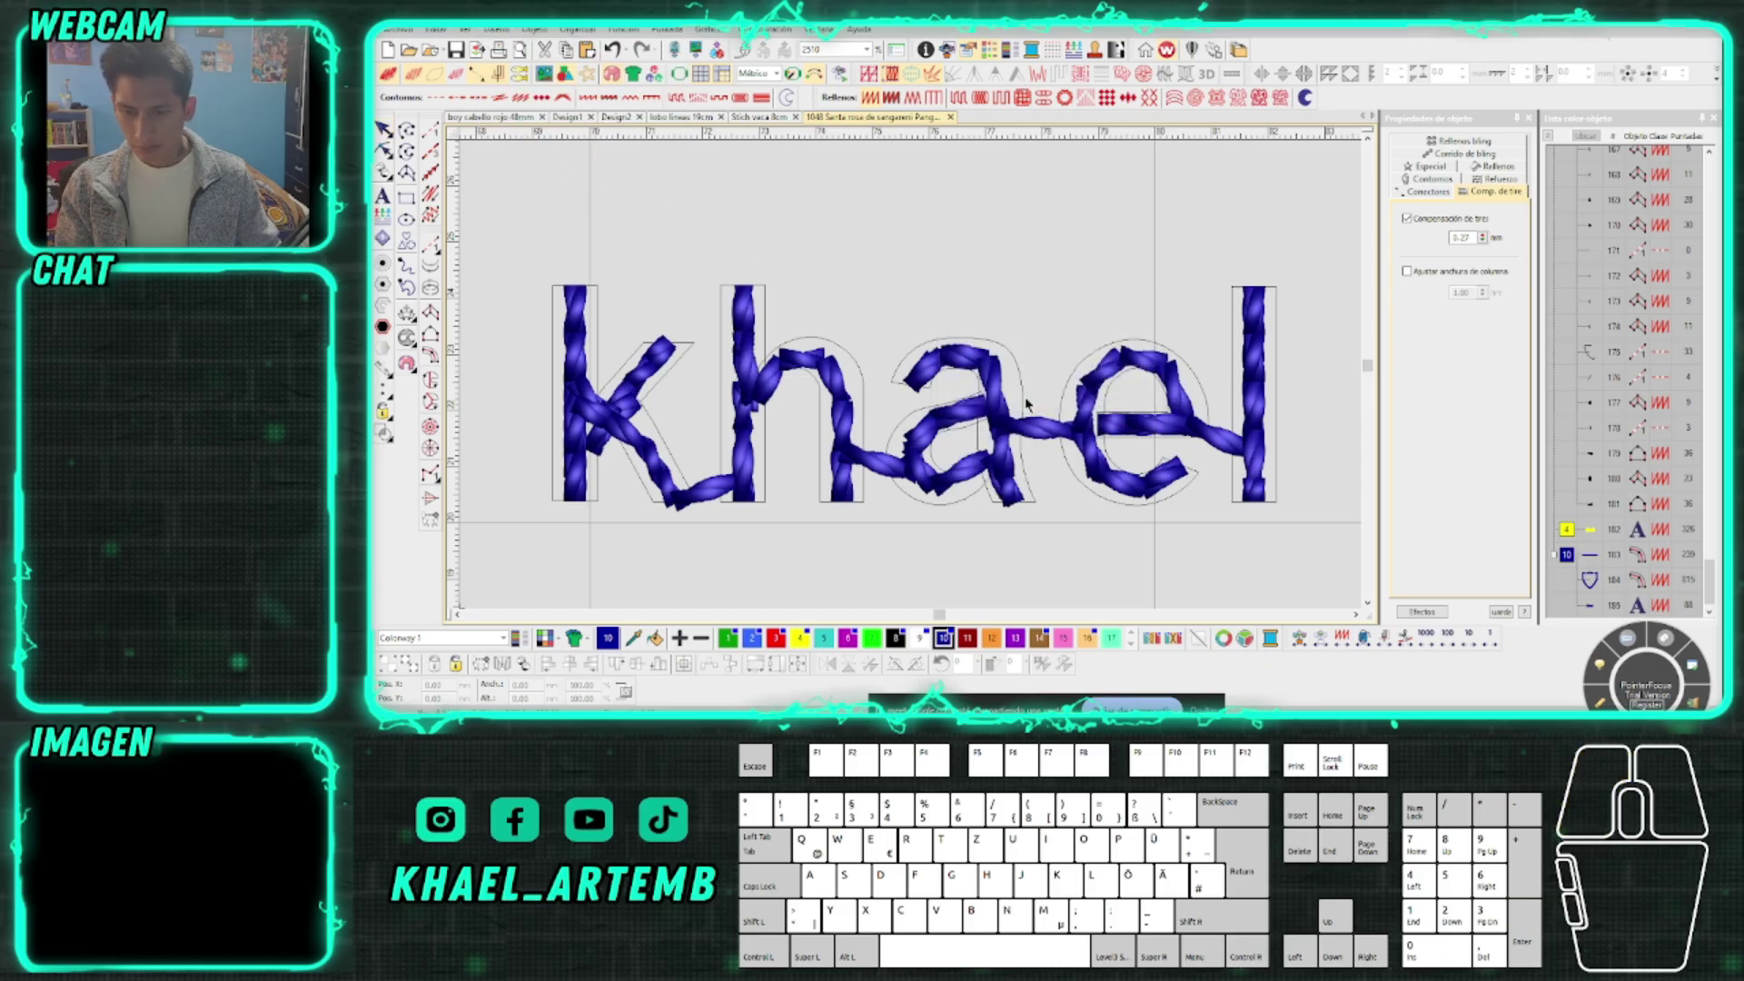
Turn off pull compensation for the small lettering
{"action": "scroll", "coordinate": [1025, 402], "scroll_direction": "down", "scroll_amount": 3}
{"action": "left_click", "coordinate": [908, 377]}
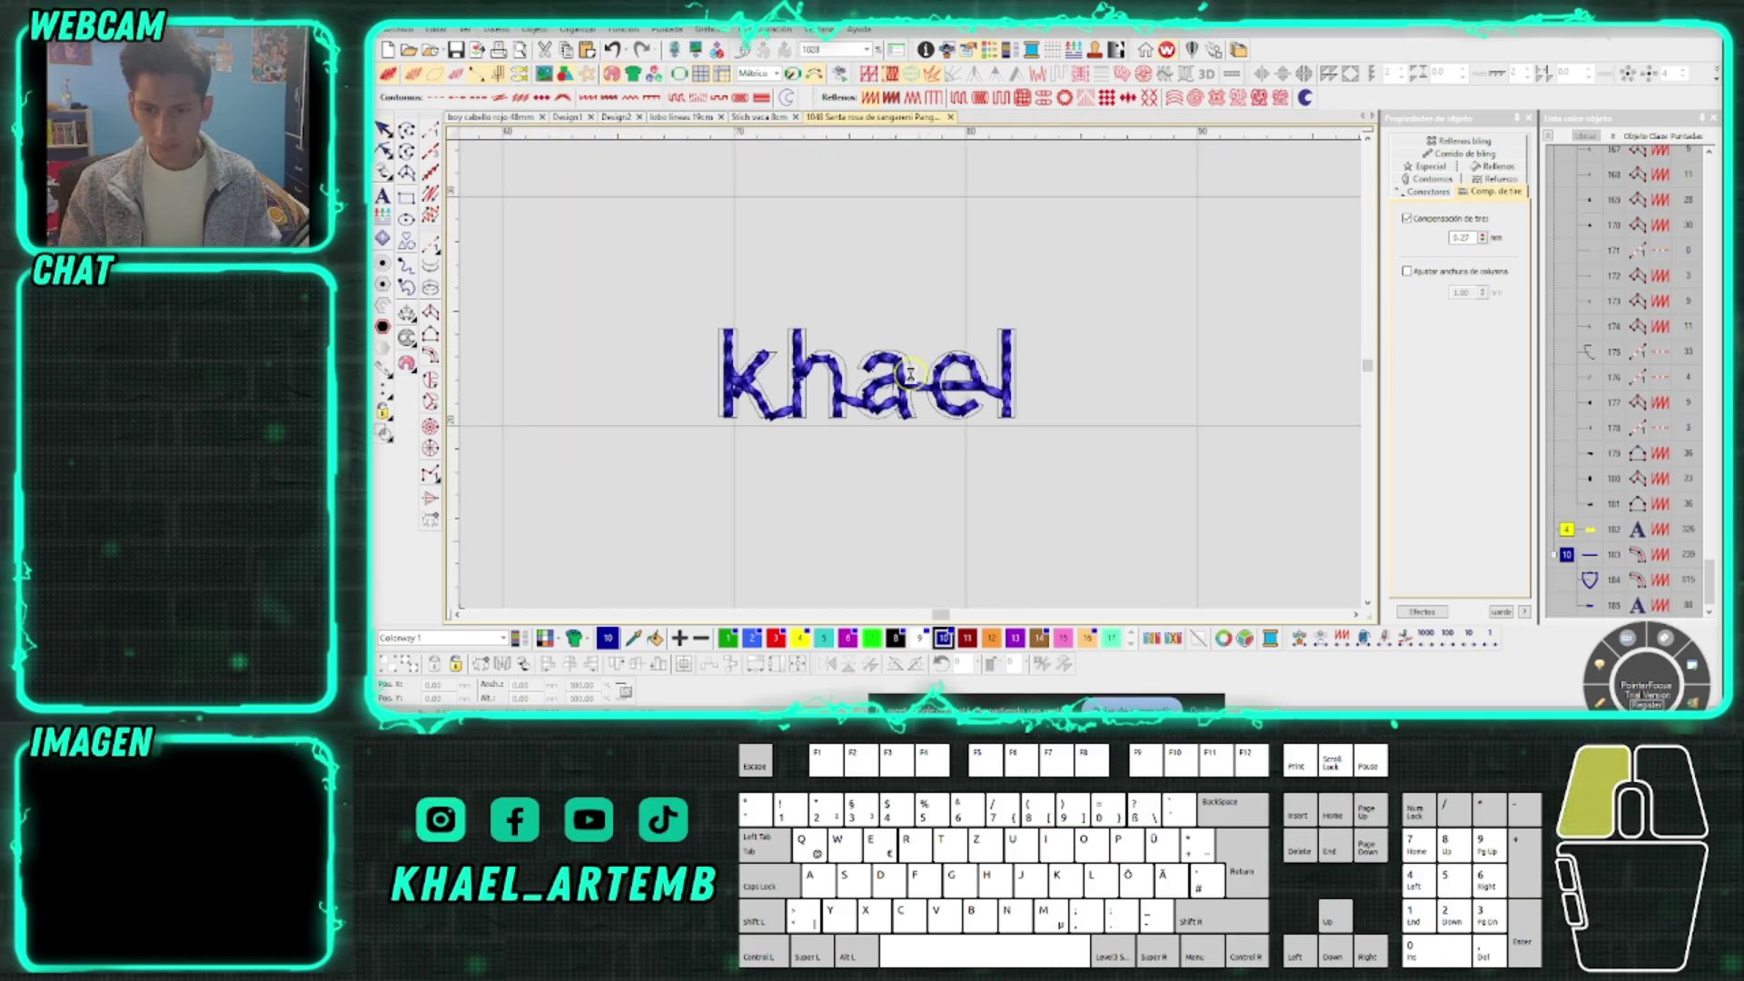
{"action": "left_click", "coordinate": [1439, 221]}
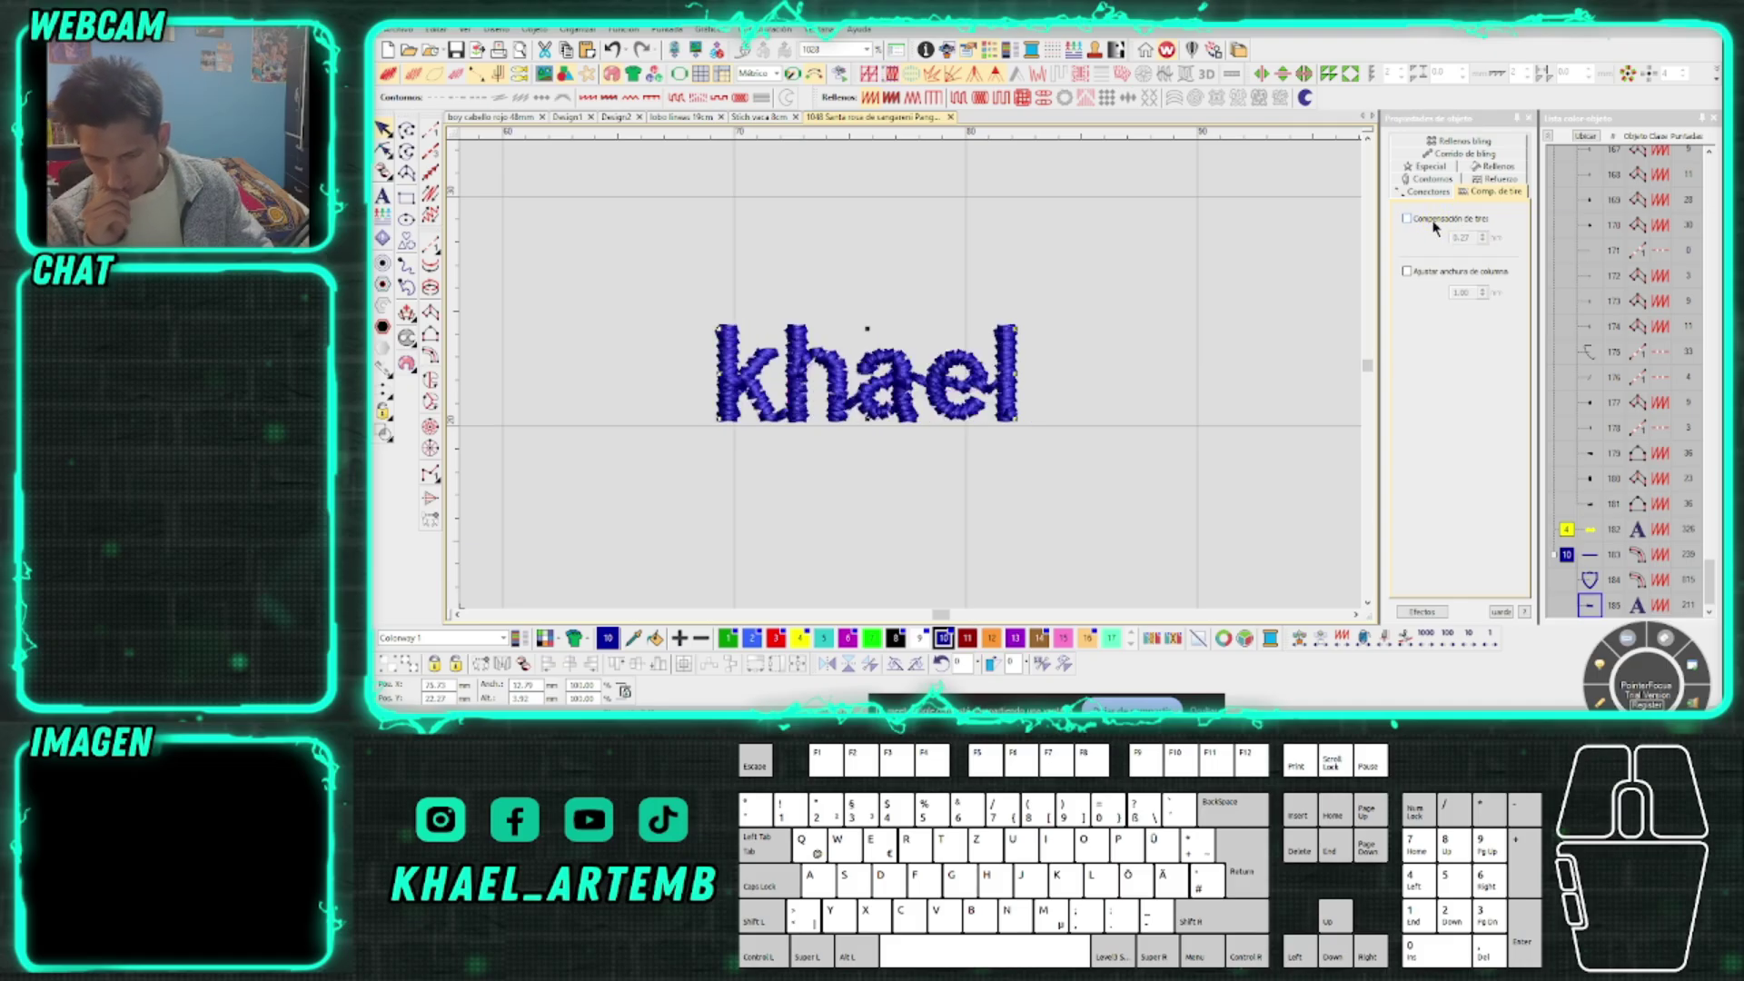
Undo the last changes around the small name lettering, select it and delete it
{"action": "scroll", "coordinate": [895, 392], "scroll_direction": "down", "scroll_amount": 2}
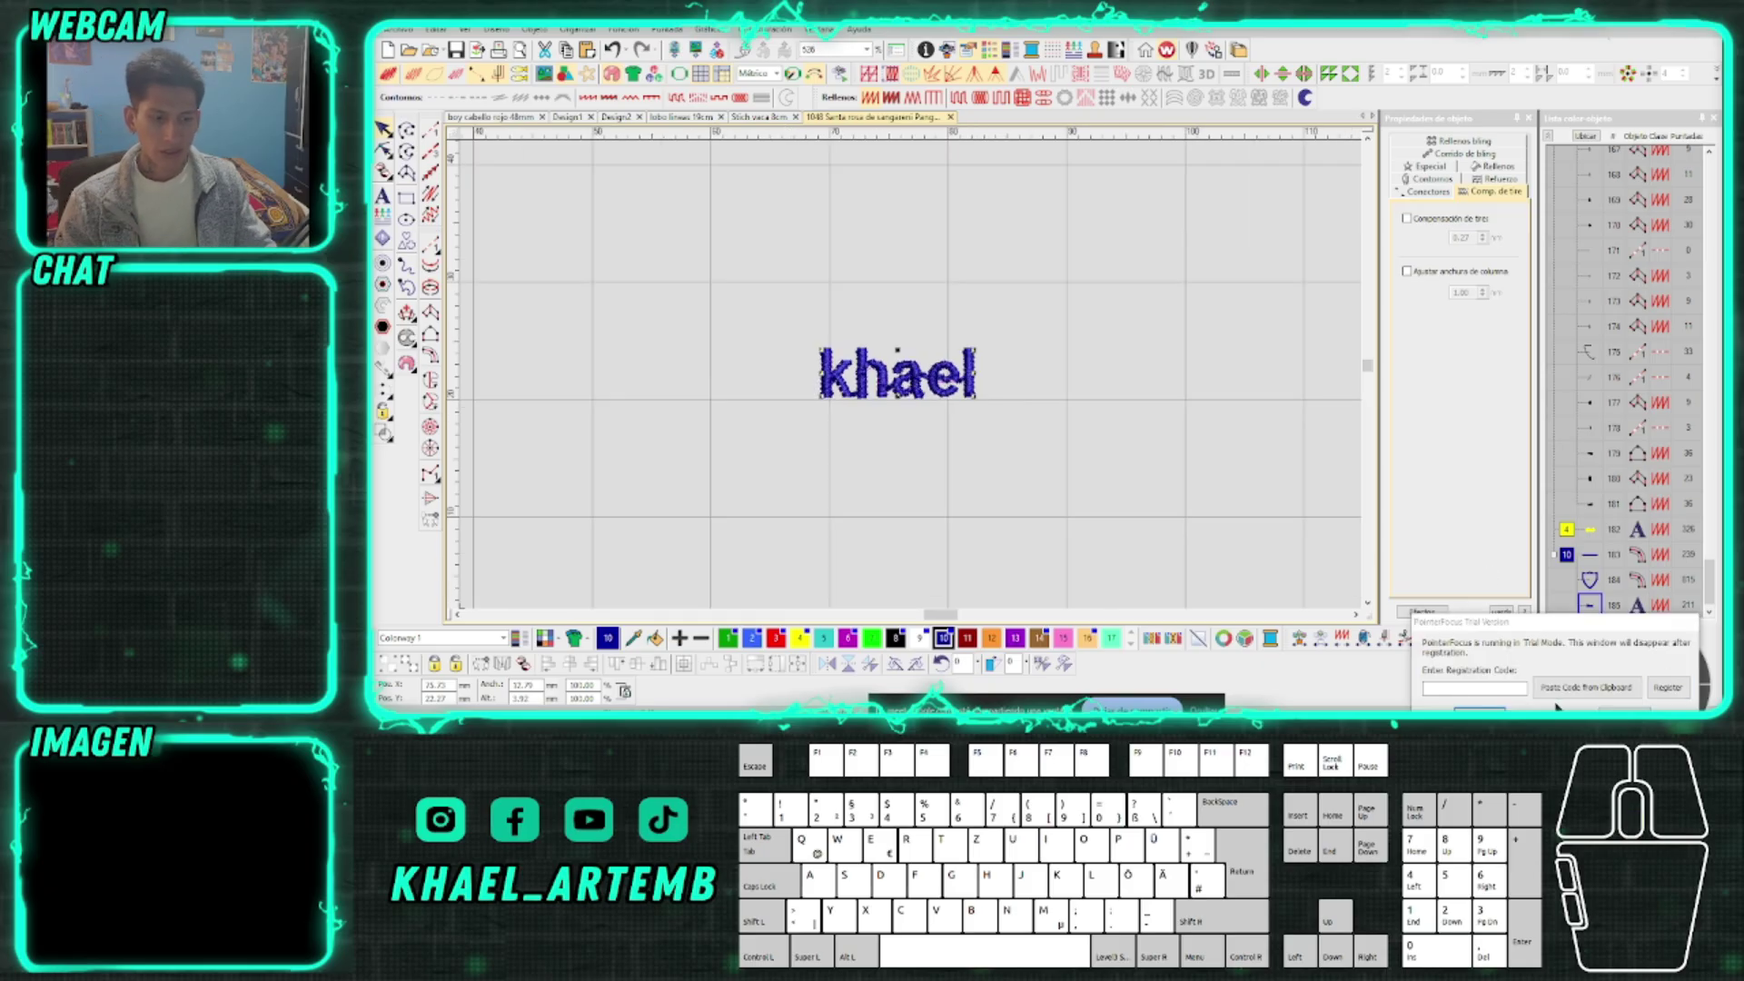
{"action": "left_click", "coordinate": [782, 319]}
{"action": "key", "text": "ctrl+z"}
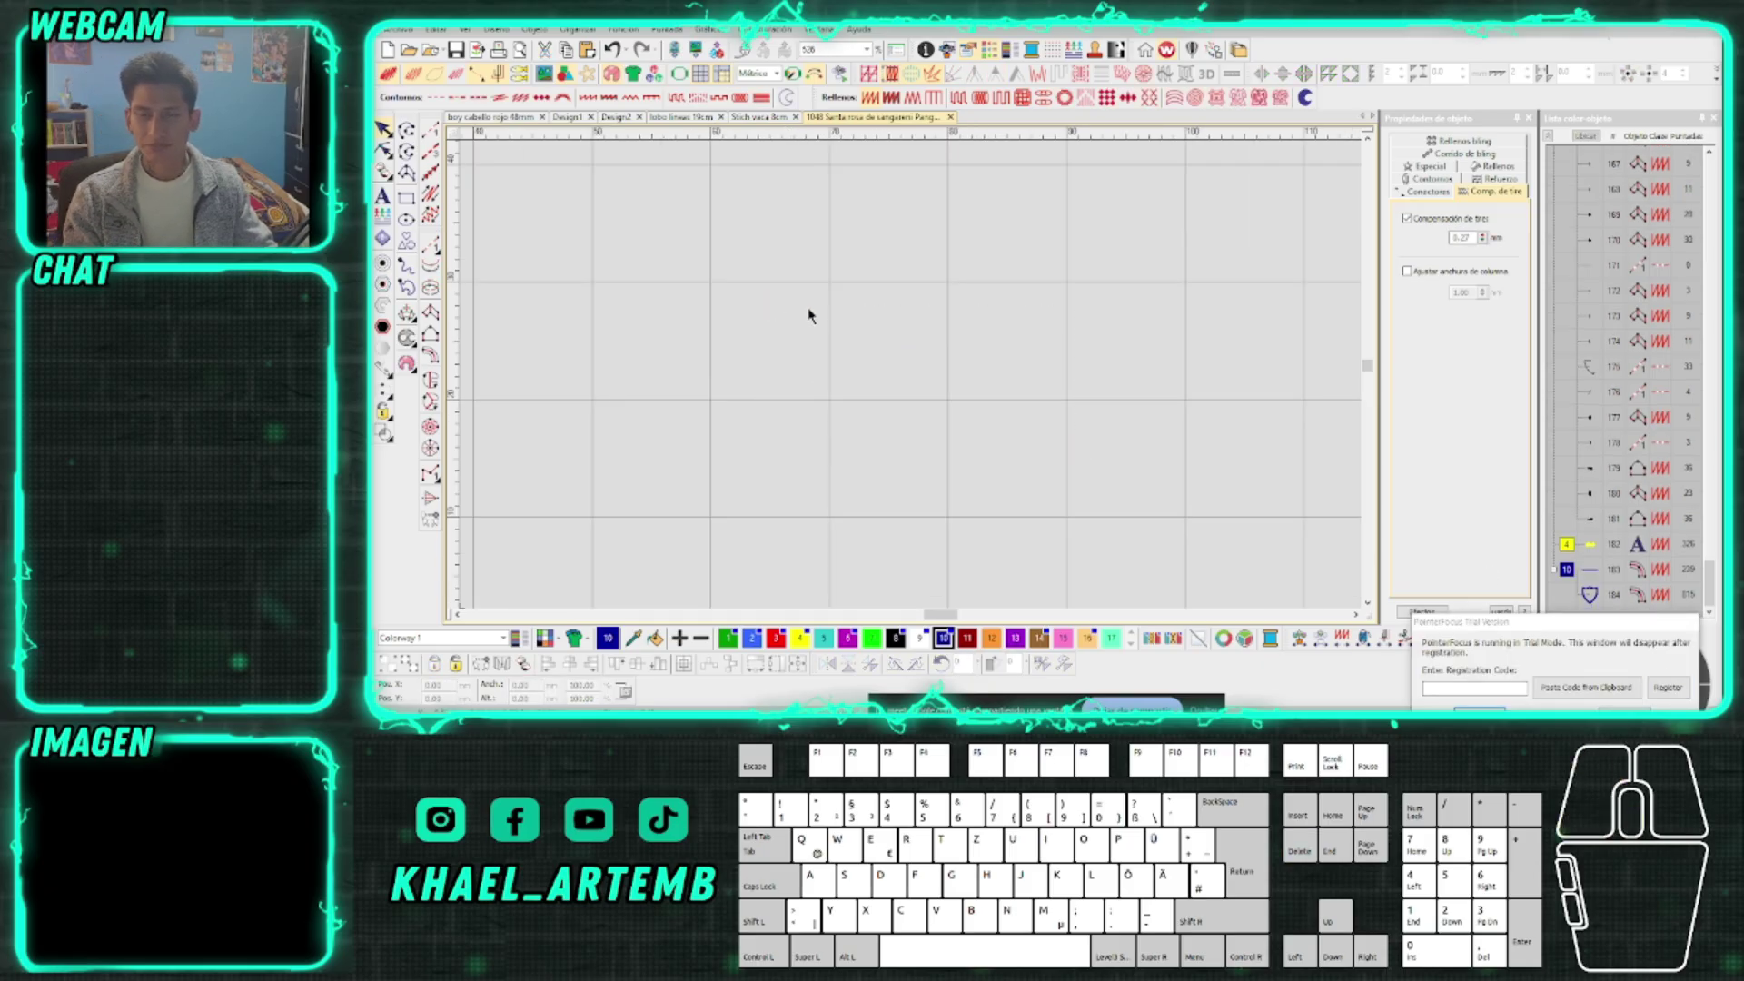
{"action": "key", "text": "ctrl+z"}
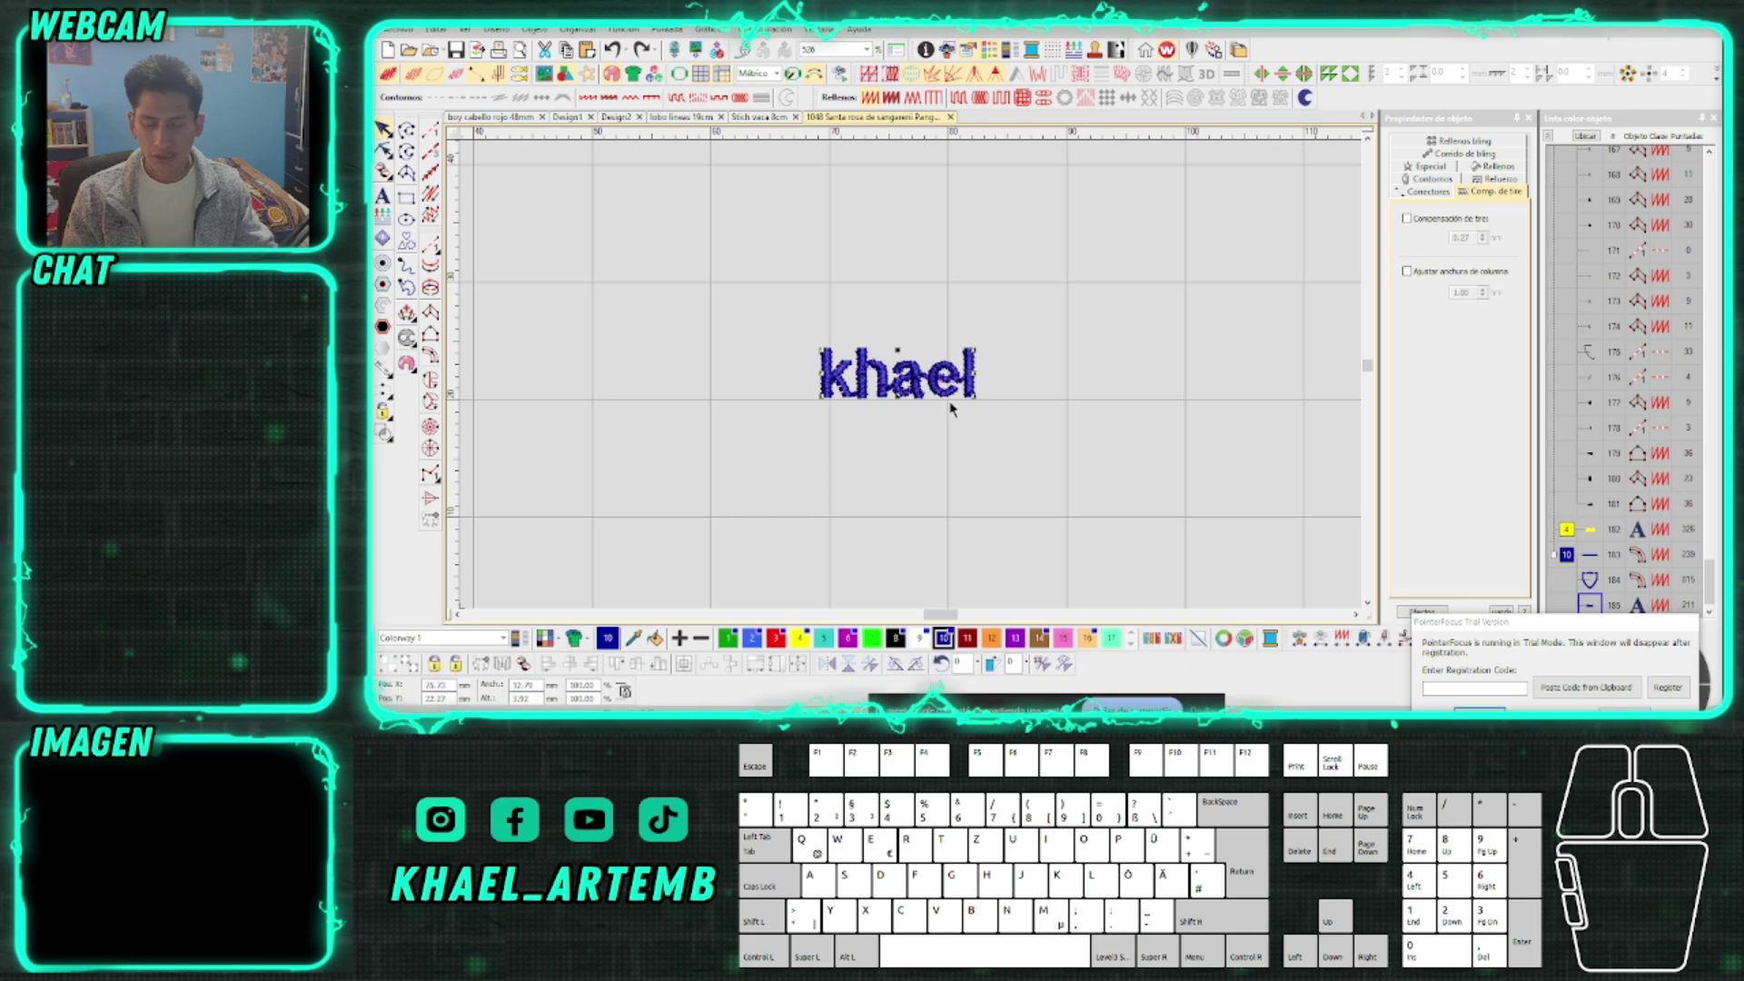
{"action": "left_click_drag", "start_coordinate": [1044, 445], "coordinate": [772, 312]}
{"action": "key", "text": "Delete"}
Create the name lettering again in blue and scale it down to about 12 mm wide
{"action": "left_click", "coordinate": [383, 198]}
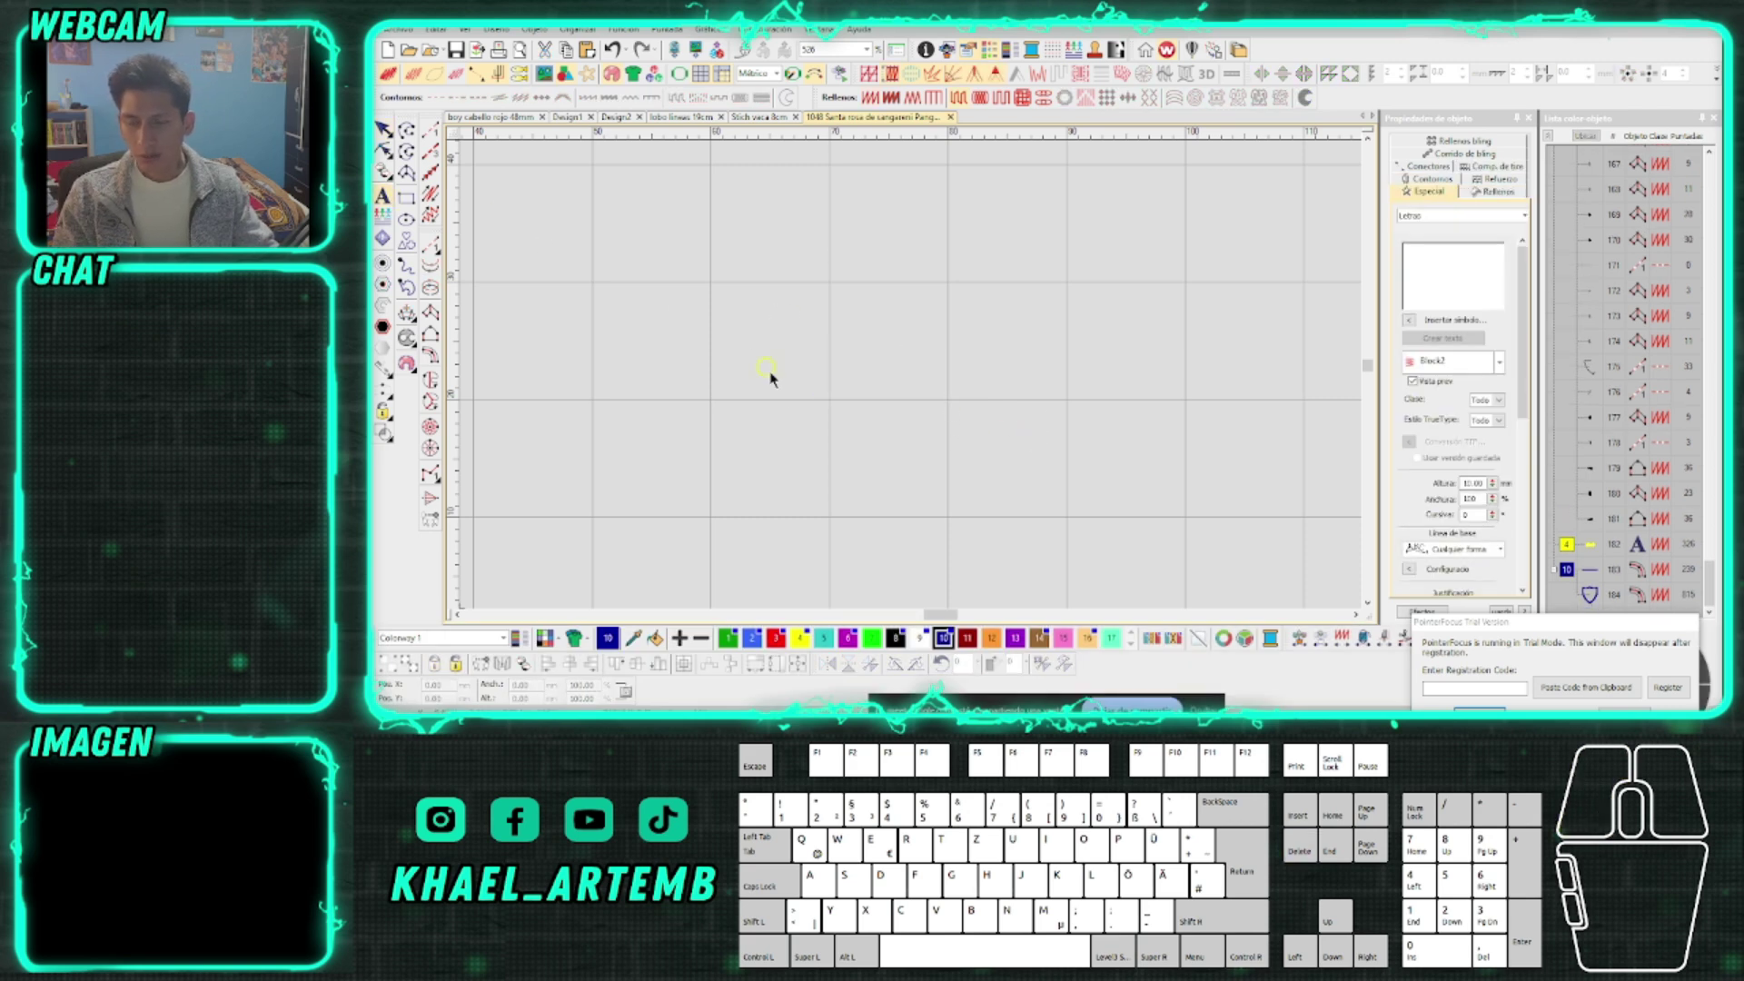
{"action": "left_click", "coordinate": [785, 392]}
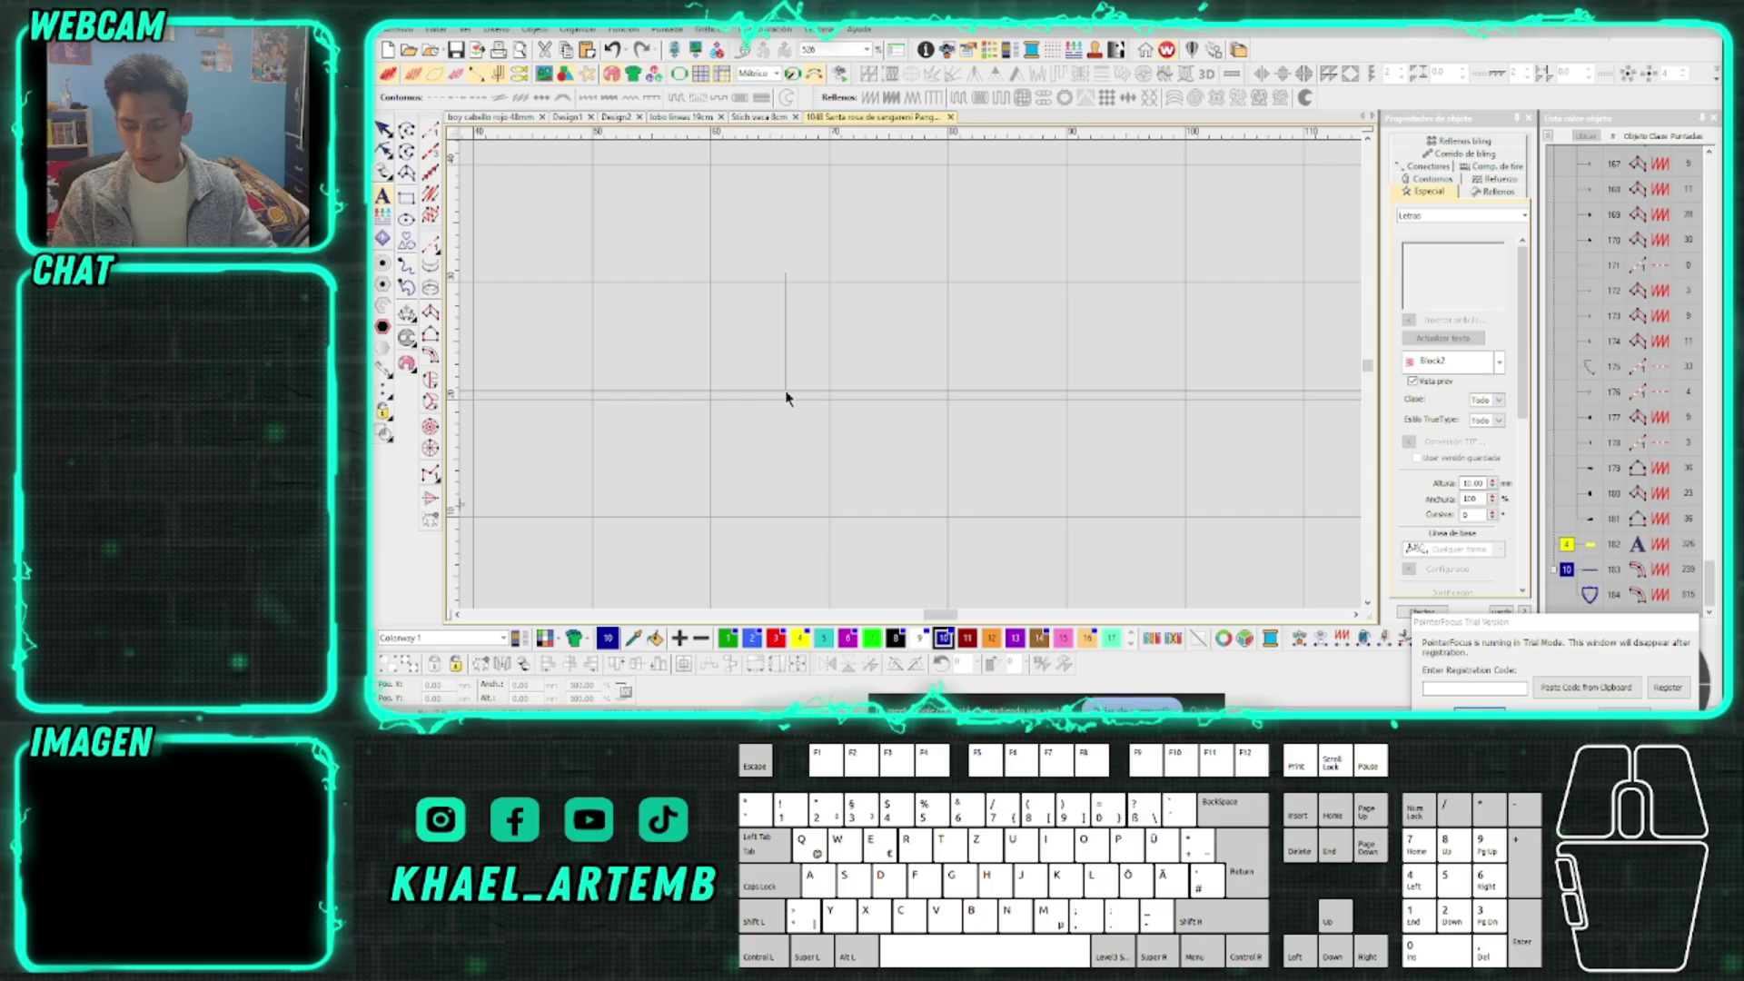
{"action": "type", "text": "khael"}
{"action": "key", "text": "Return"}
{"action": "left_click_drag", "start_coordinate": [982, 281], "coordinate": [734, 348]}
{"action": "scroll", "coordinate": [913, 382], "scroll_direction": "up", "scroll_amount": 2}
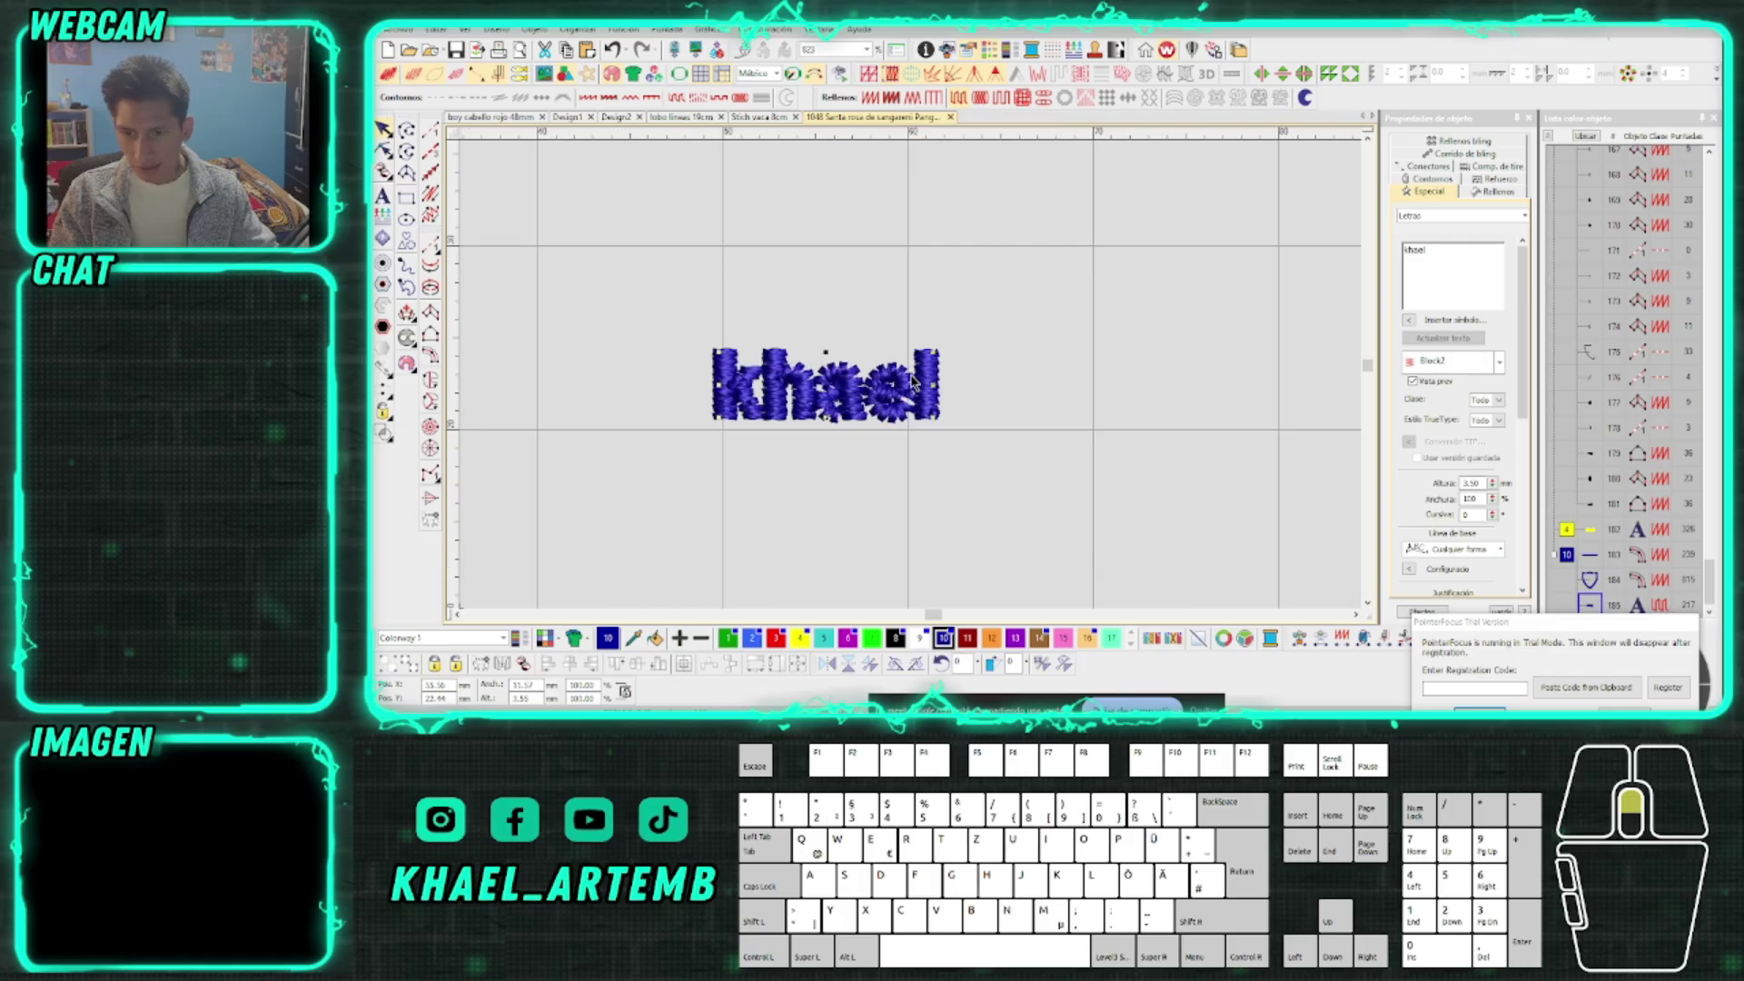
Duplicate the small blue name lettering just below the original and set the copy's font to Folio Condensed
{"action": "scroll", "coordinate": [913, 382], "scroll_direction": "up", "scroll_amount": 1}
{"action": "left_click_drag", "start_coordinate": [905, 411], "coordinate": [906, 535]}
{"action": "left_click", "coordinate": [1502, 365]}
{"action": "type", "text": "folio"}
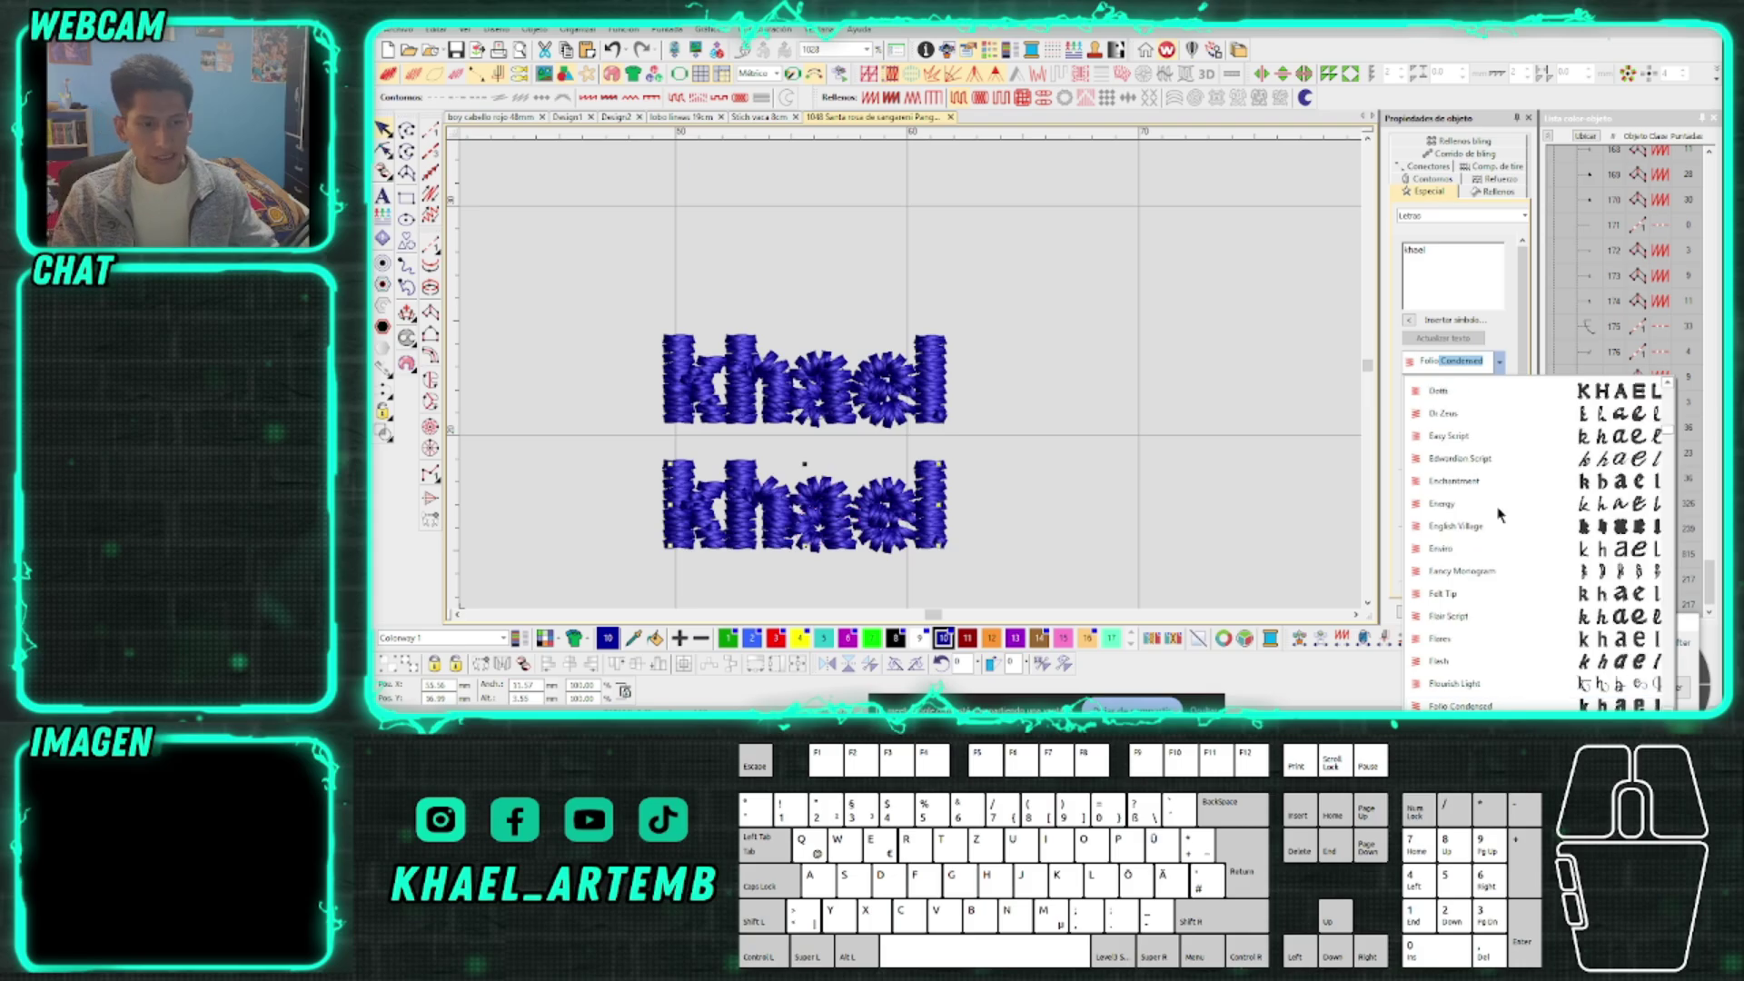
{"action": "left_click", "coordinate": [1488, 661]}
{"action": "left_click", "coordinate": [1488, 661]}
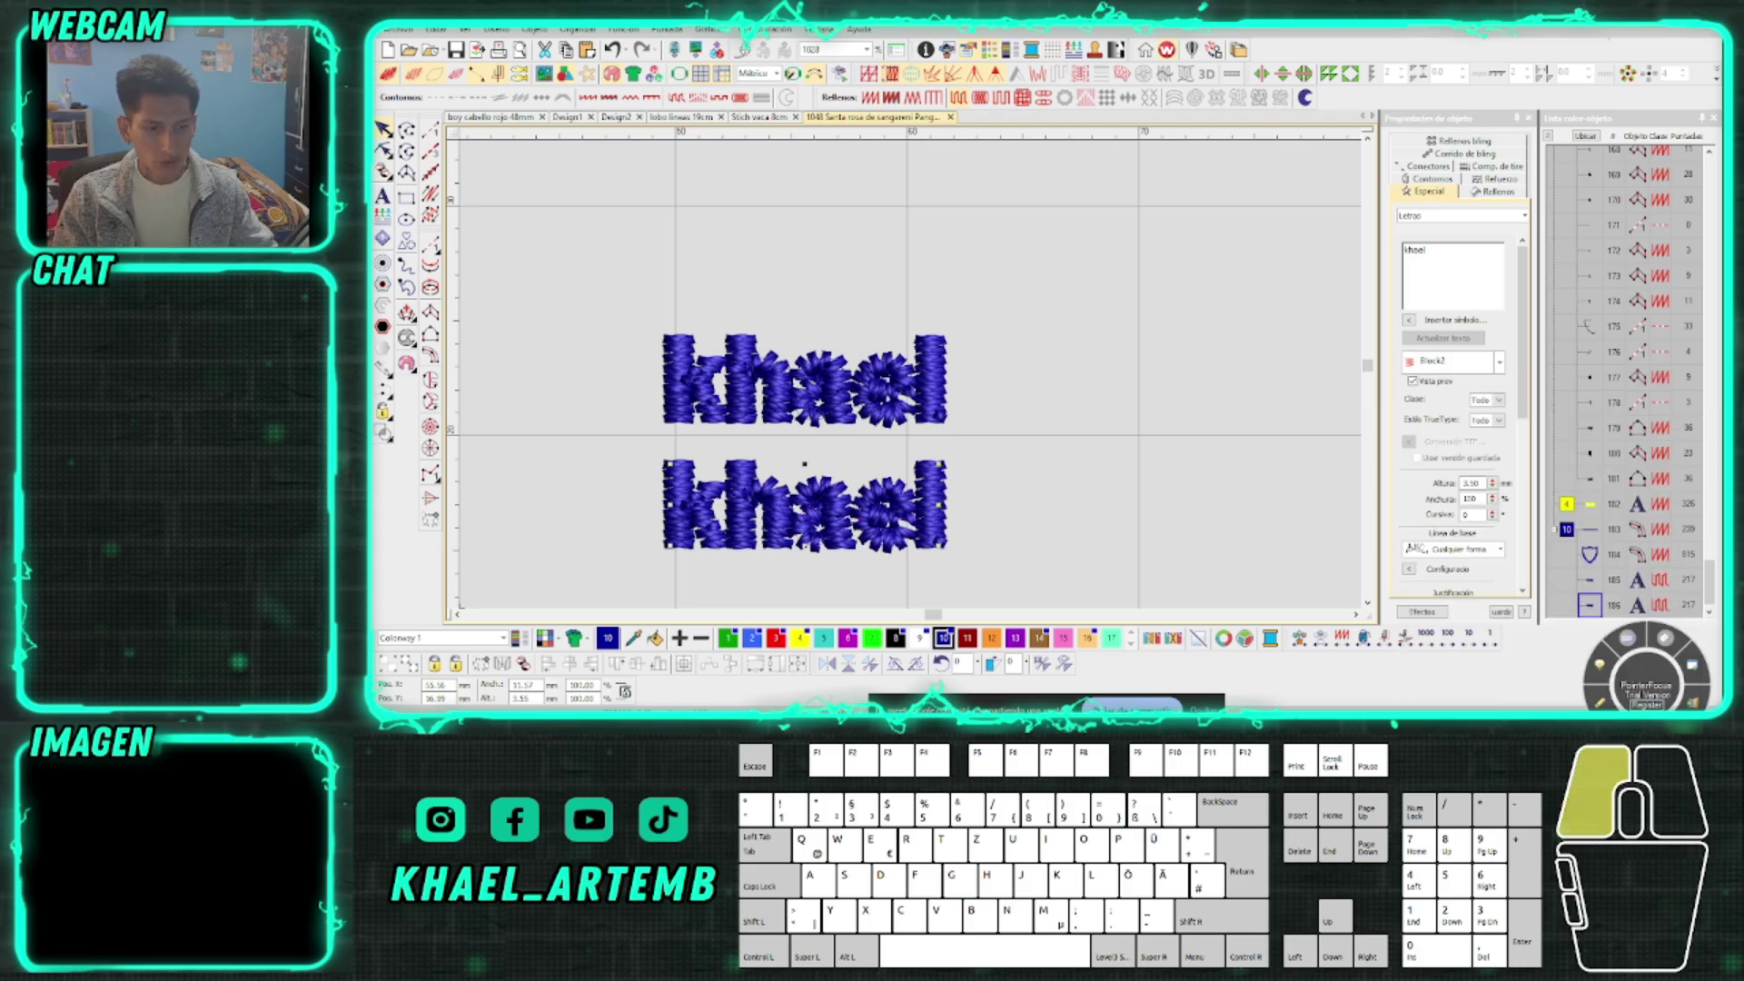
{"action": "left_click", "coordinate": [1500, 361]}
{"action": "type", "text": "fo"}
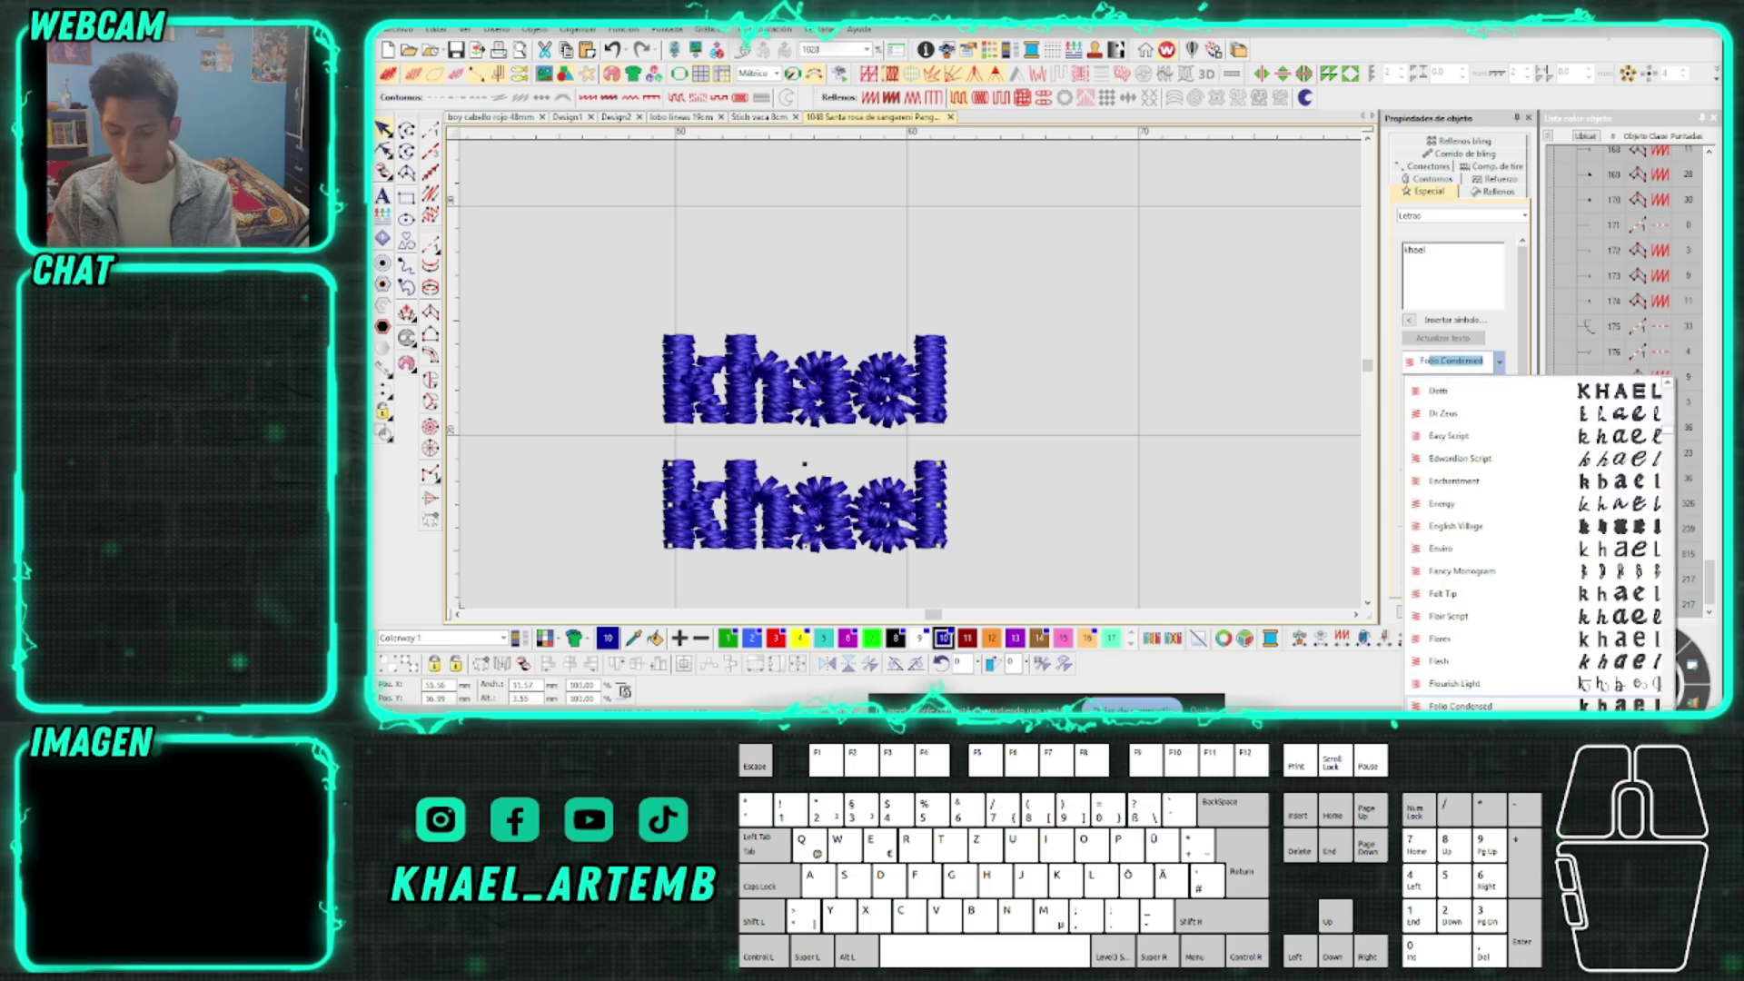
{"action": "key", "text": "Return"}
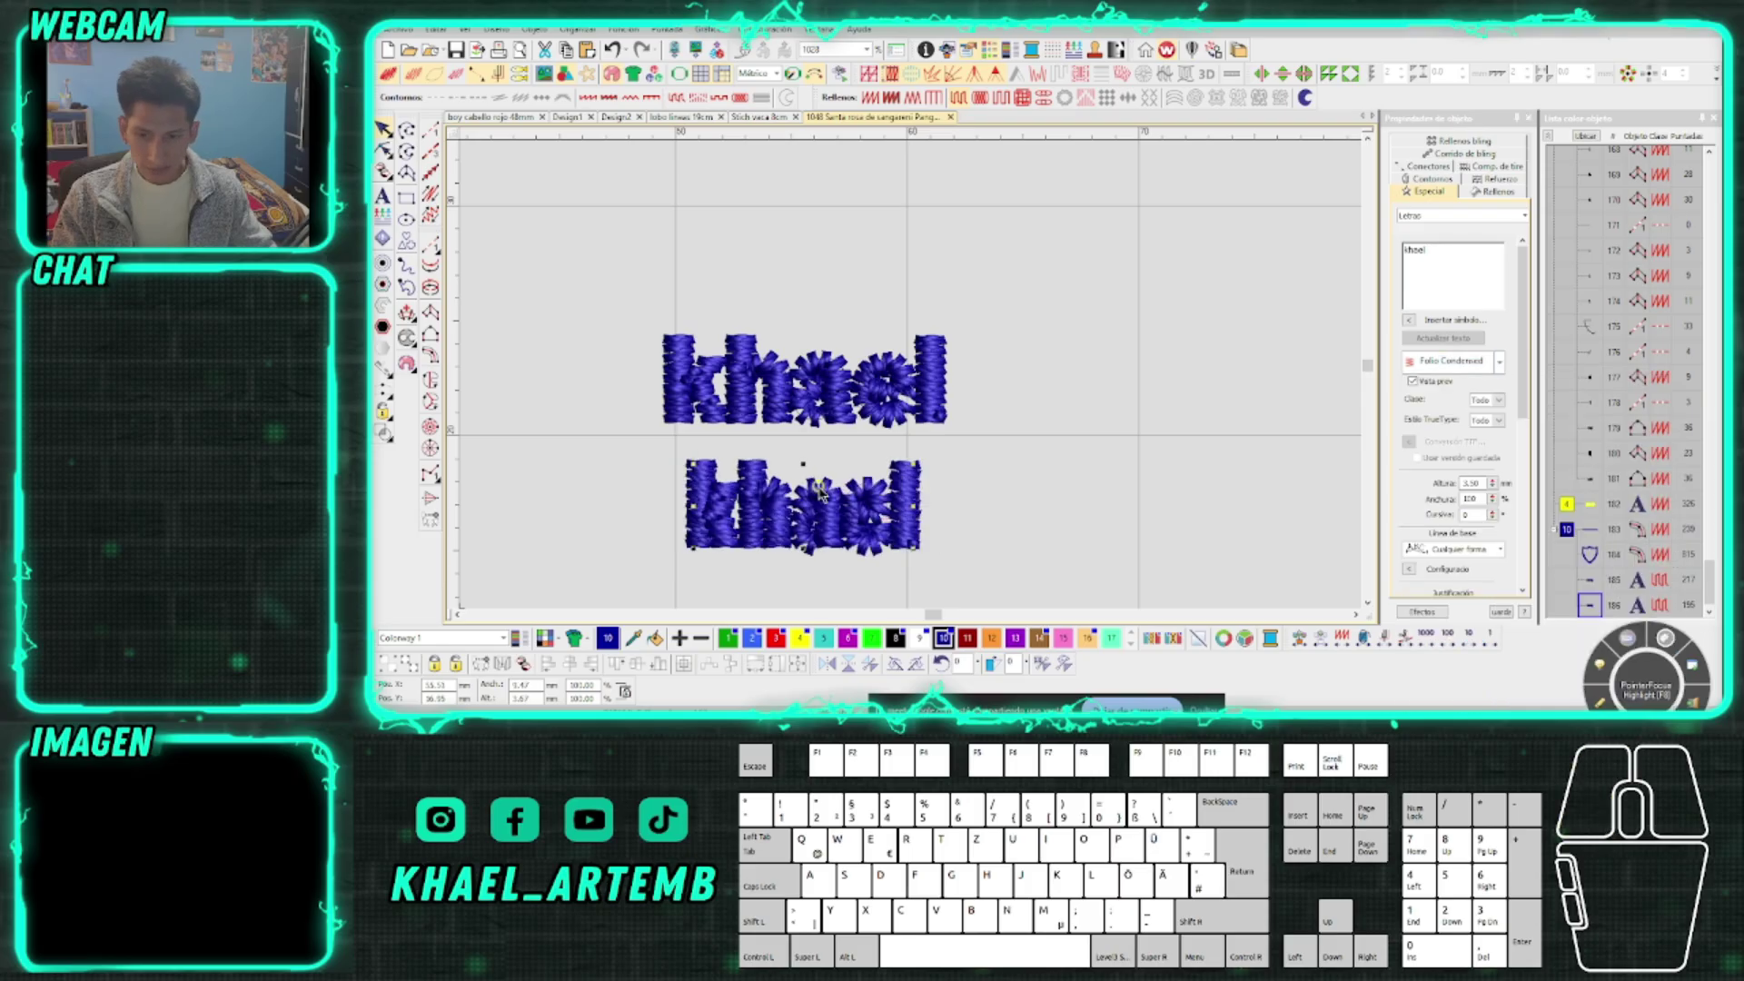
Set the lower lettering copy's pull compensation to 0.00 mm
{"action": "scroll", "coordinate": [913, 382], "scroll_direction": "up", "scroll_amount": 1}
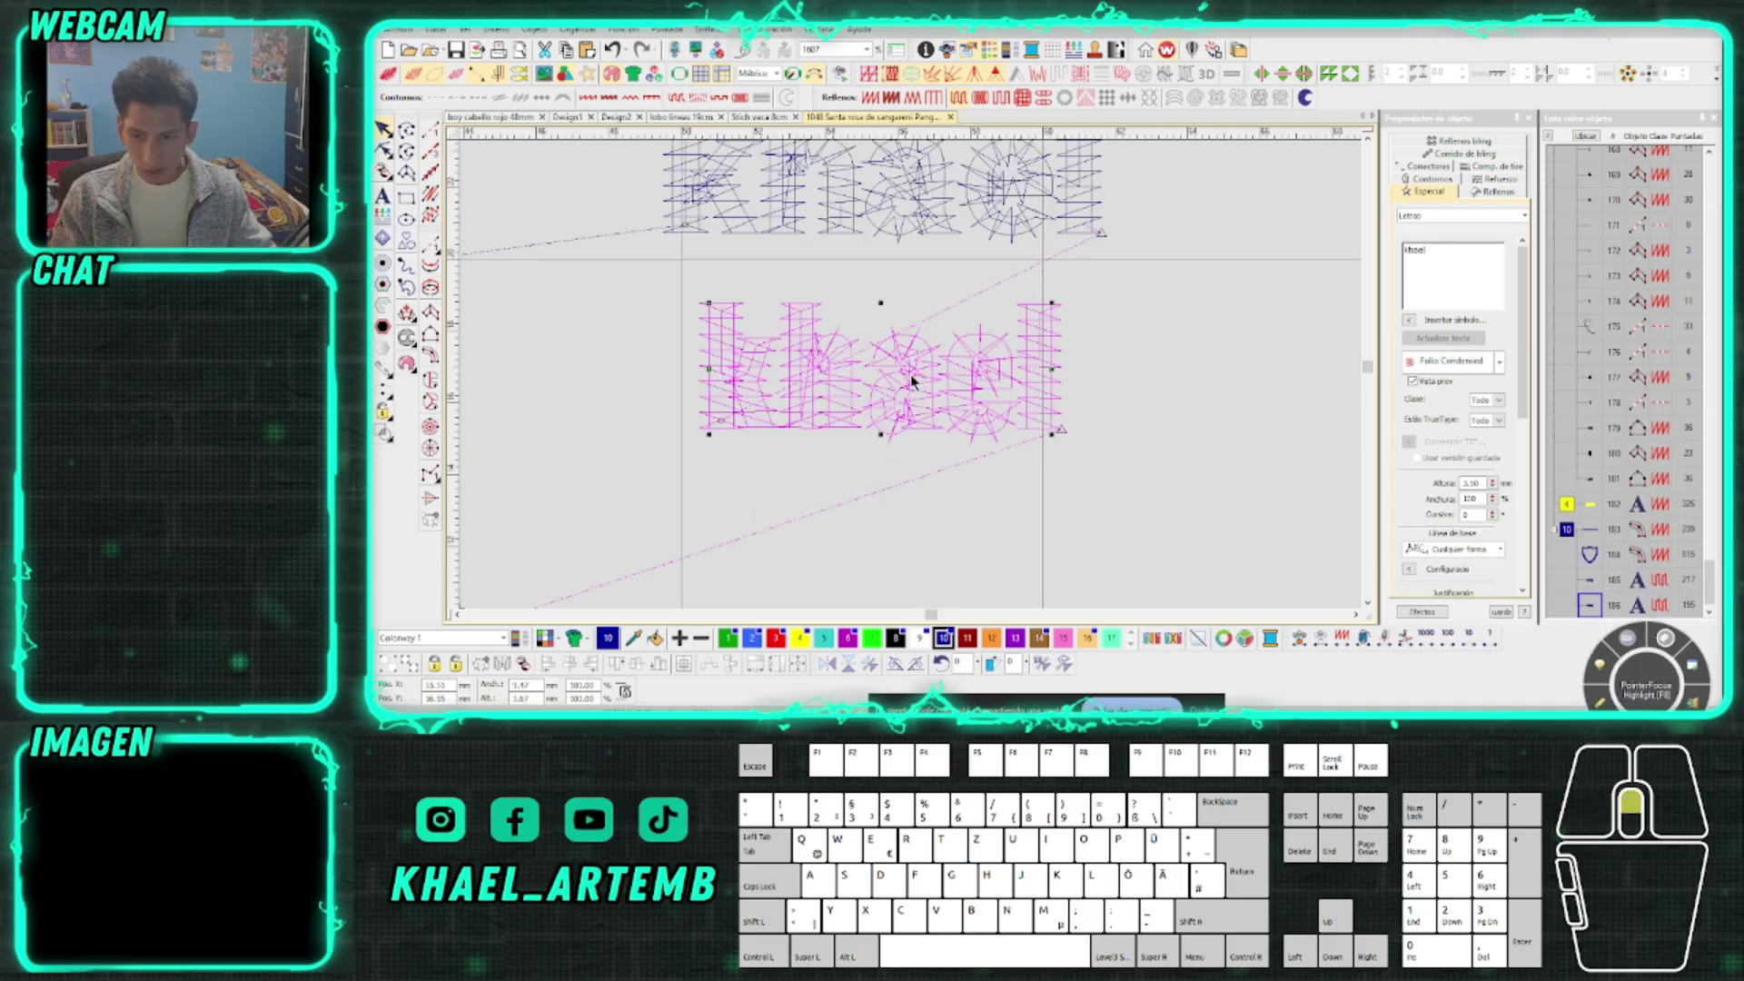
{"action": "left_click", "coordinate": [1499, 166]}
{"action": "left_click", "coordinate": [1483, 241]}
{"action": "left_click", "coordinate": [1483, 241]}
{"action": "left_click", "coordinate": [1483, 241]}
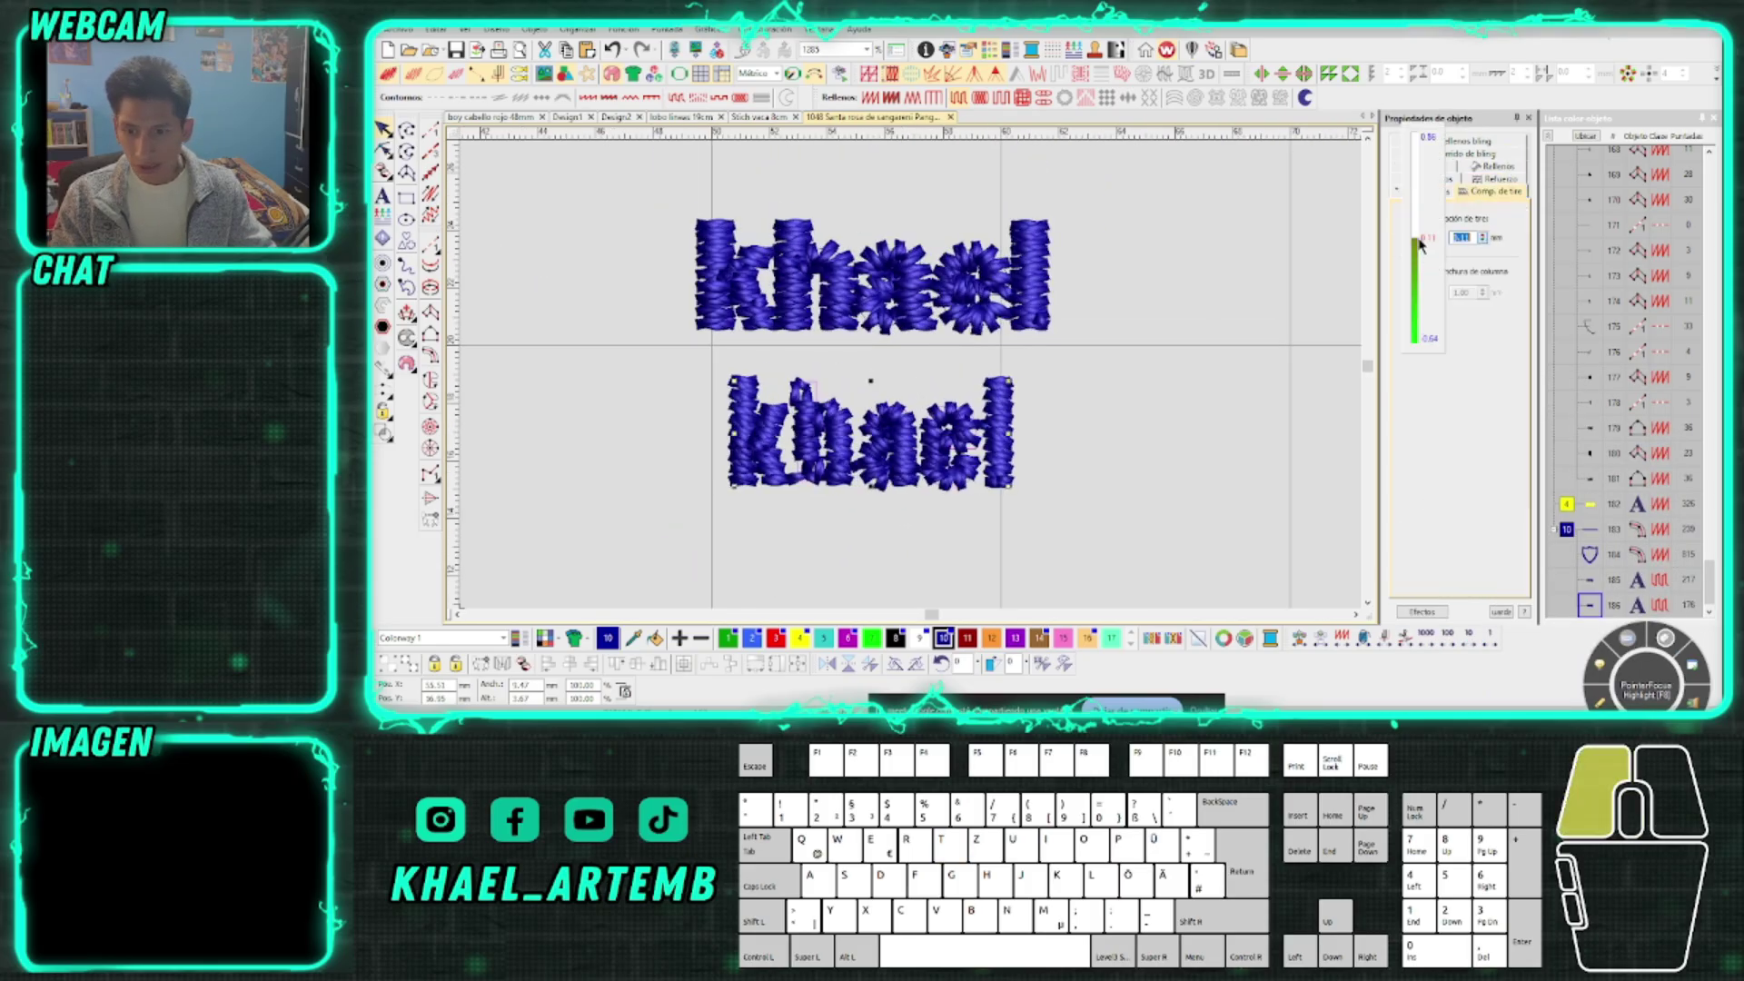
{"action": "left_click_drag", "start_coordinate": [1422, 246], "coordinate": [1423, 240]}
{"action": "left_click", "coordinate": [1487, 240]}
{"action": "scroll", "coordinate": [848, 414], "scroll_direction": "up", "scroll_amount": 2}
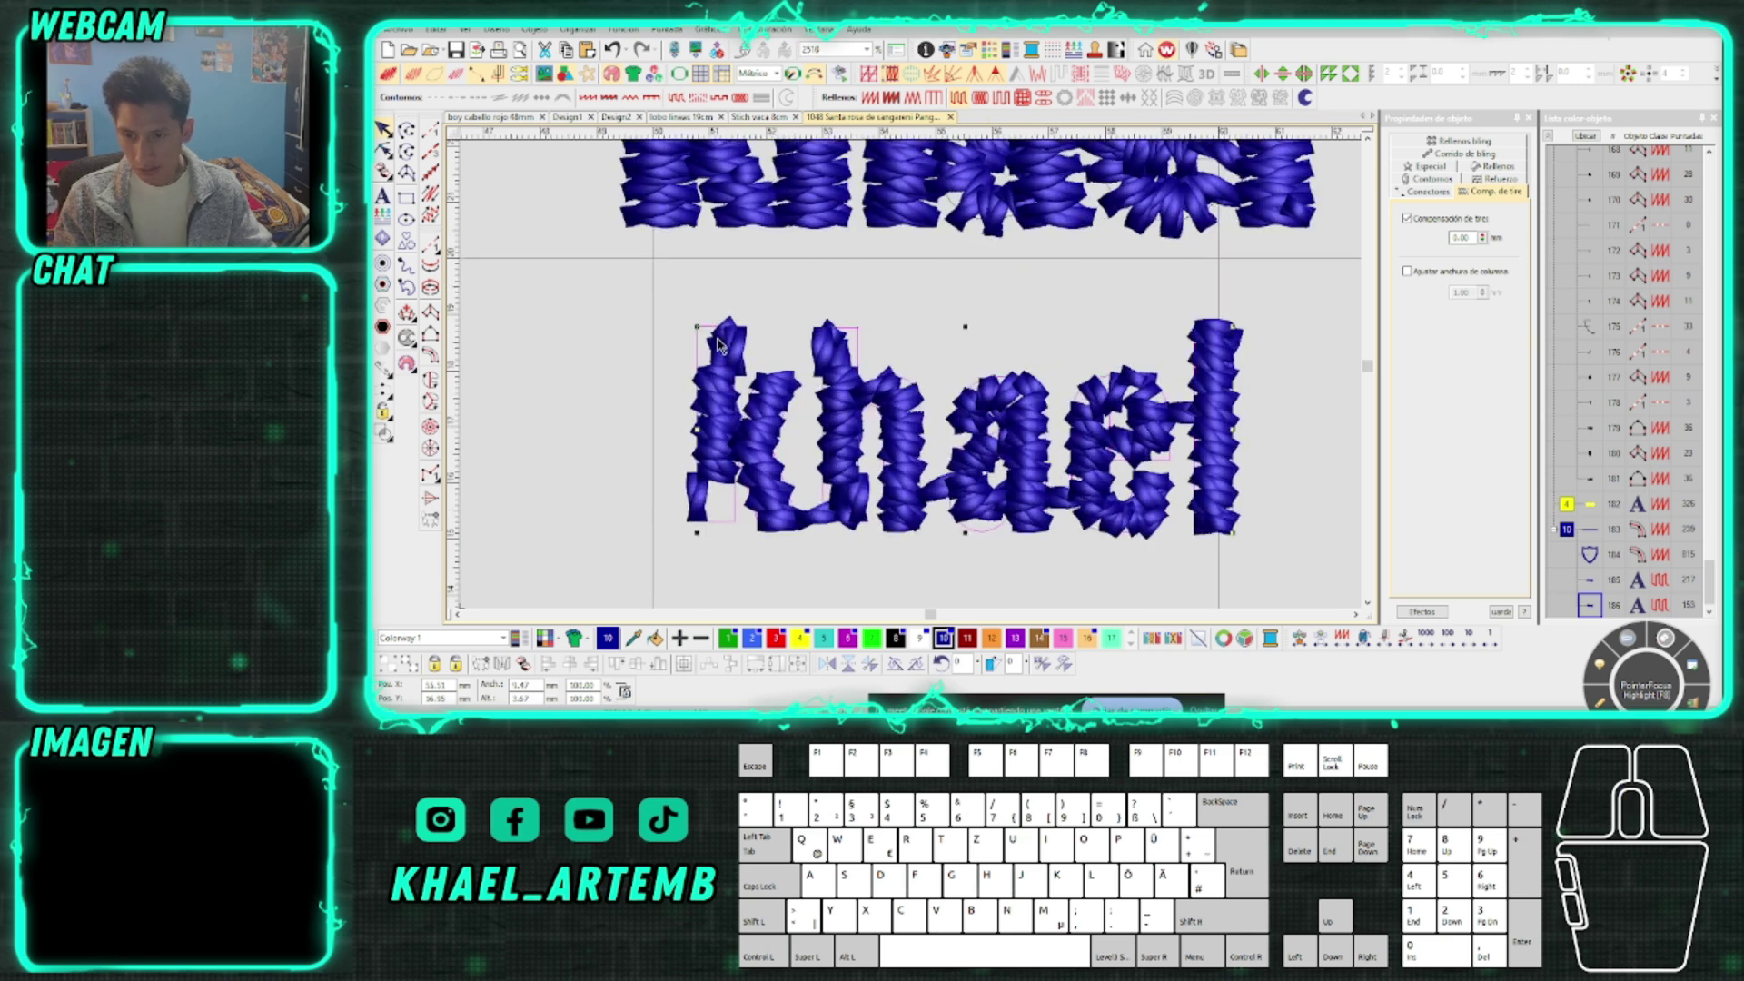
{"action": "scroll", "coordinate": [916, 400], "scroll_direction": "down", "scroll_amount": 1}
{"action": "left_click", "coordinate": [496, 29]}
{"action": "left_click", "coordinate": [565, 168]}
{"action": "left_click", "coordinate": [1069, 382]}
{"action": "left_click", "coordinate": [1063, 381]}
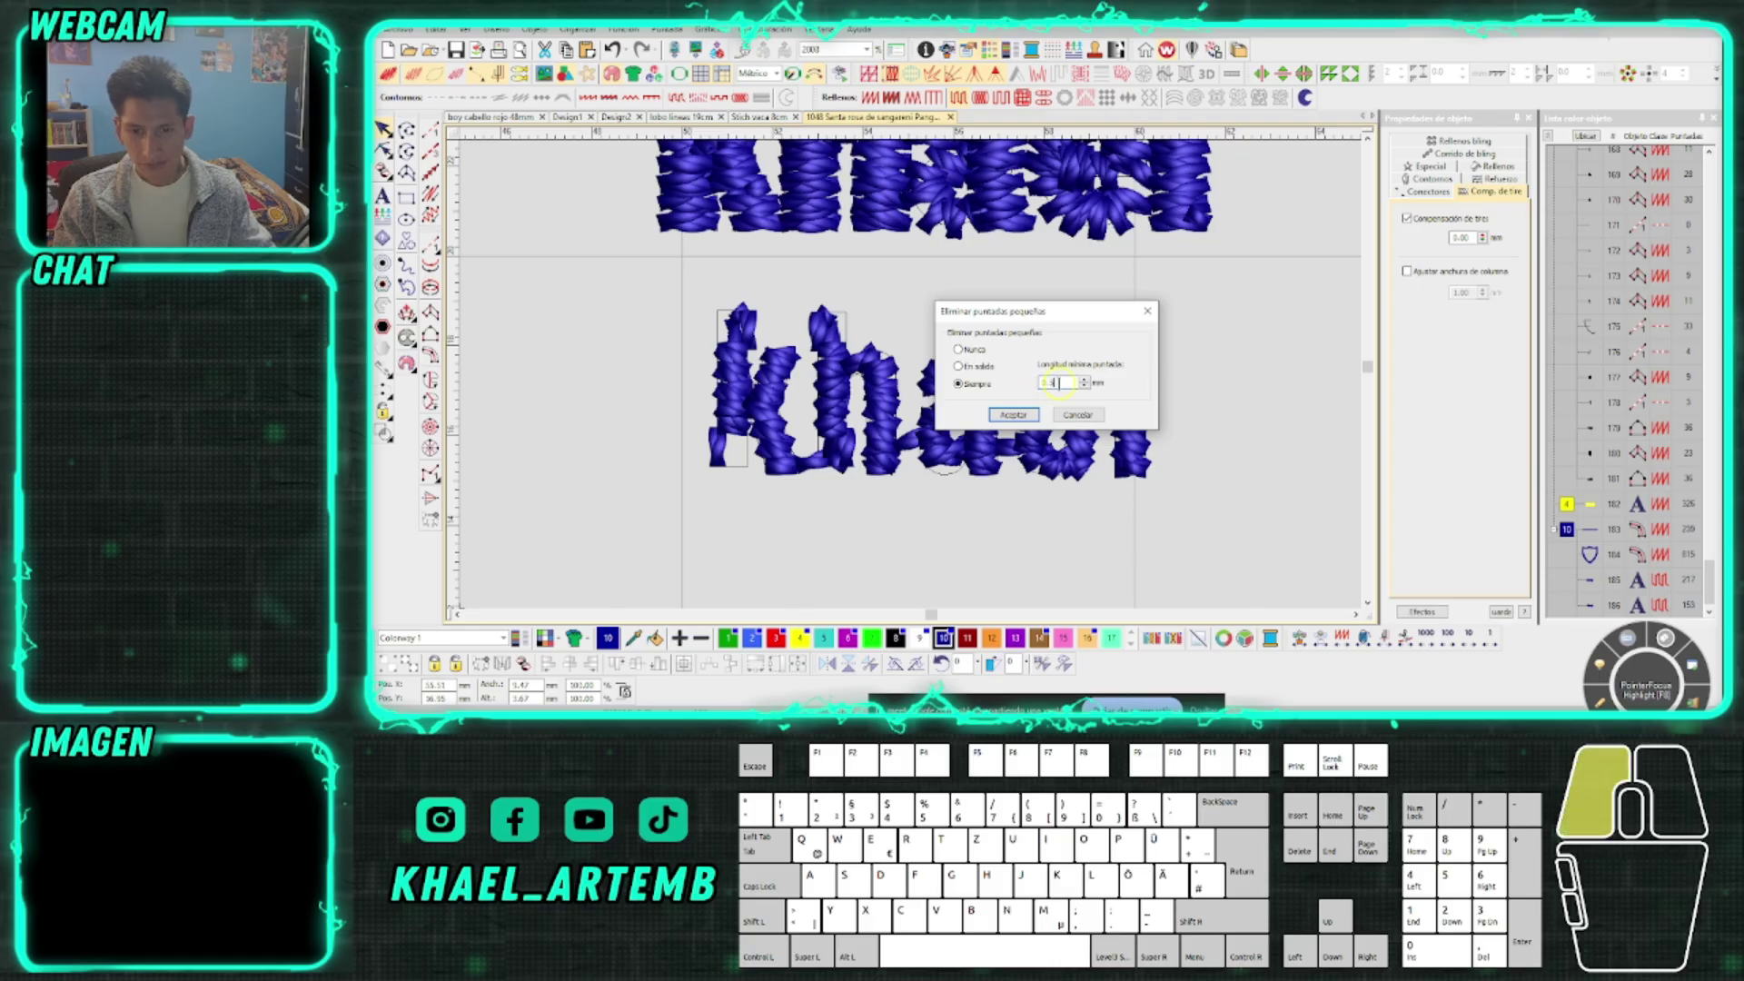
{"action": "left_click", "coordinate": [1144, 313]}
Enlarge the lower lettering copy to about 10.7 mm wide and set its pull compensation to 0.10 mm
{"action": "left_click", "coordinate": [774, 388]}
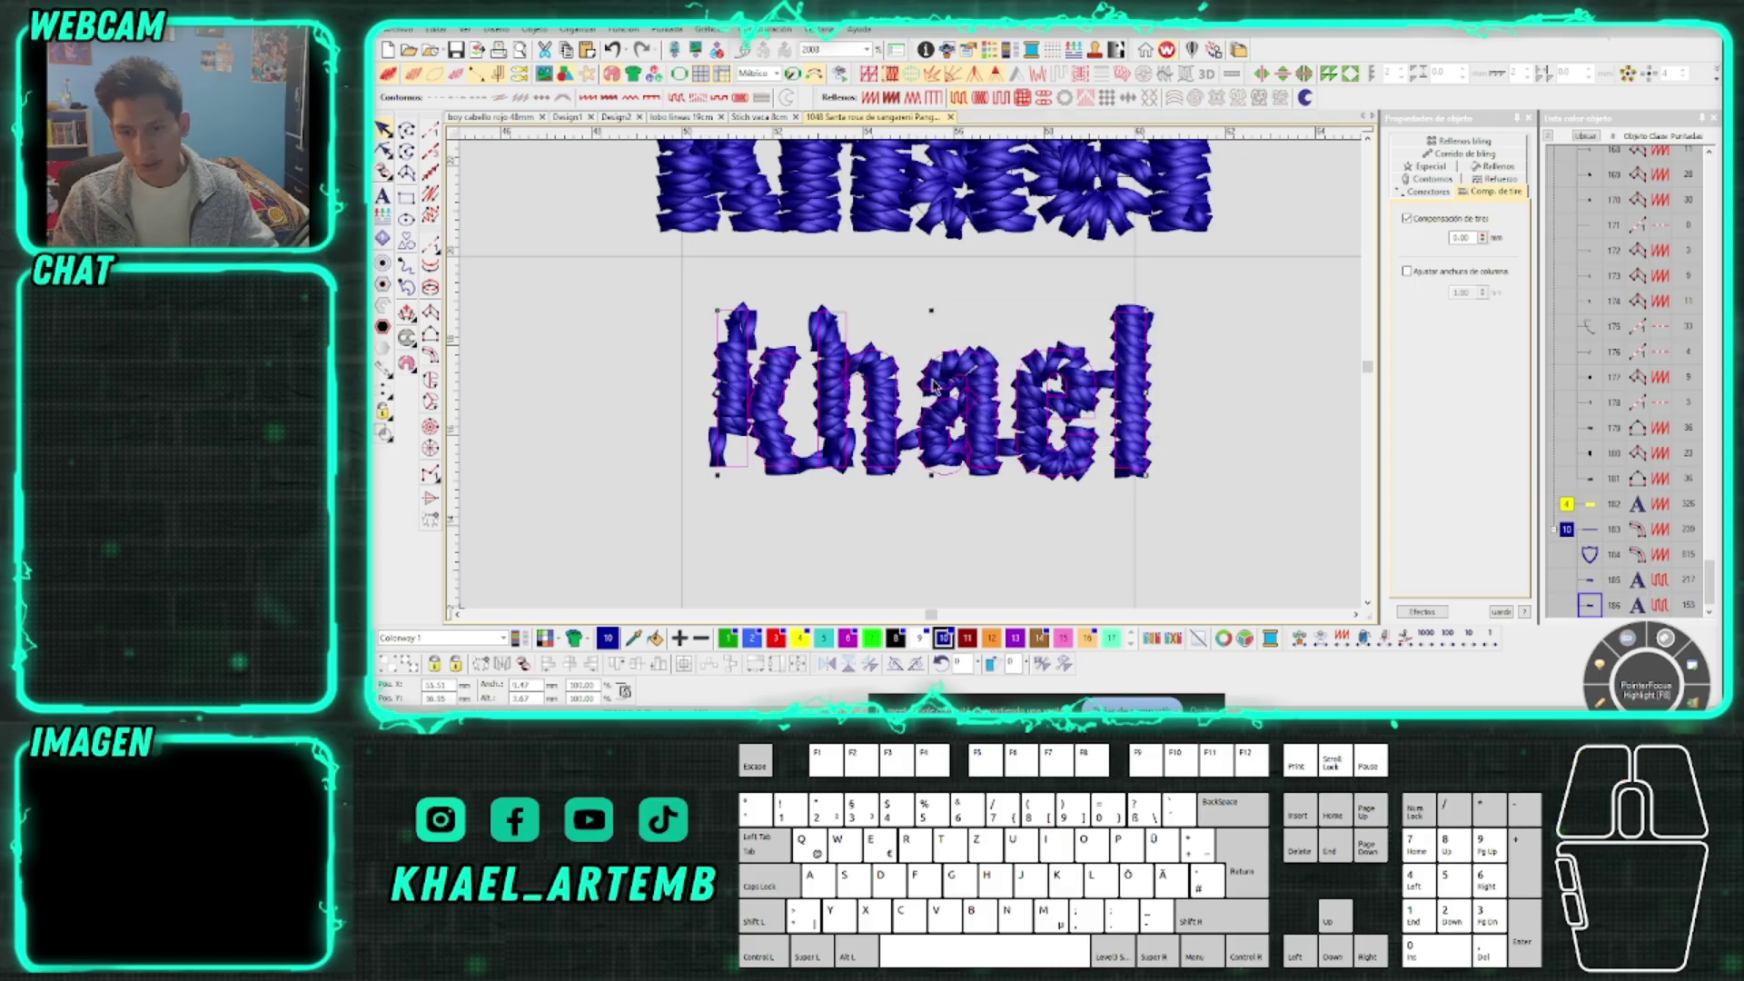
{"action": "scroll", "coordinate": [936, 384], "scroll_direction": "down", "scroll_amount": 1}
{"action": "scroll", "coordinate": [915, 382], "scroll_direction": "up", "scroll_amount": 1}
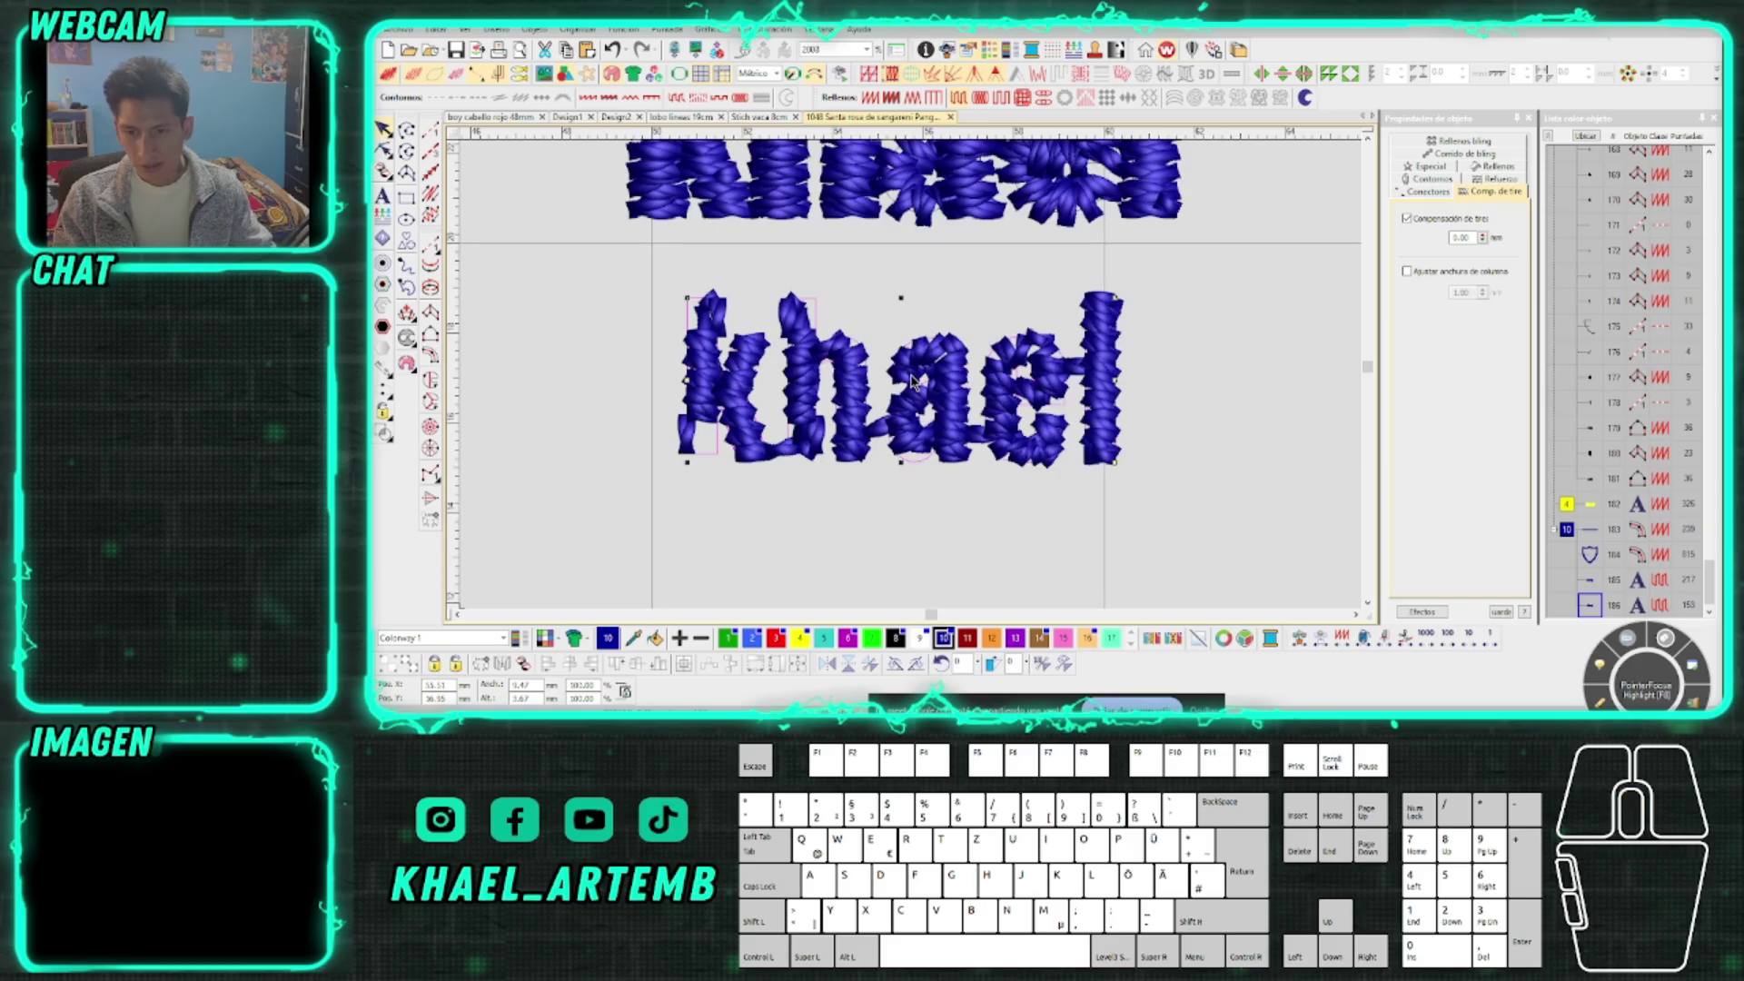
{"action": "scroll", "coordinate": [915, 381], "scroll_direction": "up", "scroll_amount": 1}
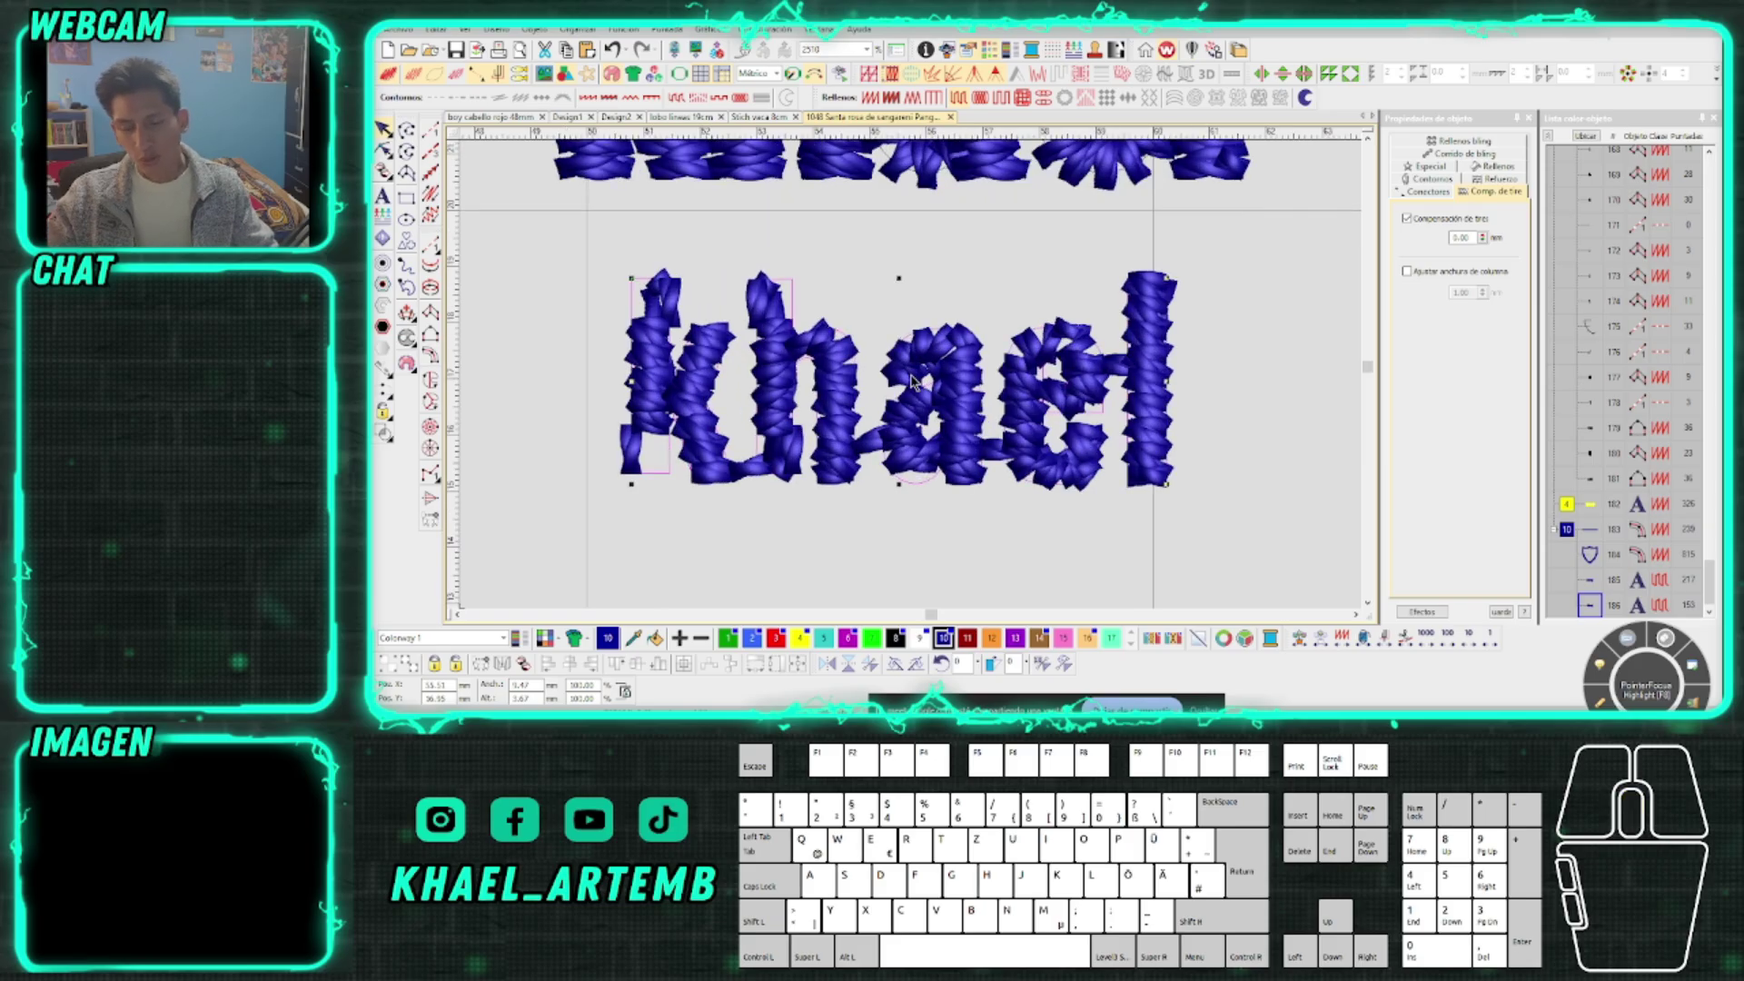
{"action": "scroll", "coordinate": [915, 382], "scroll_direction": "down", "scroll_amount": 2}
{"action": "left_click_drag", "start_coordinate": [1073, 329], "coordinate": [1098, 309]}
{"action": "left_click", "coordinate": [1483, 235]}
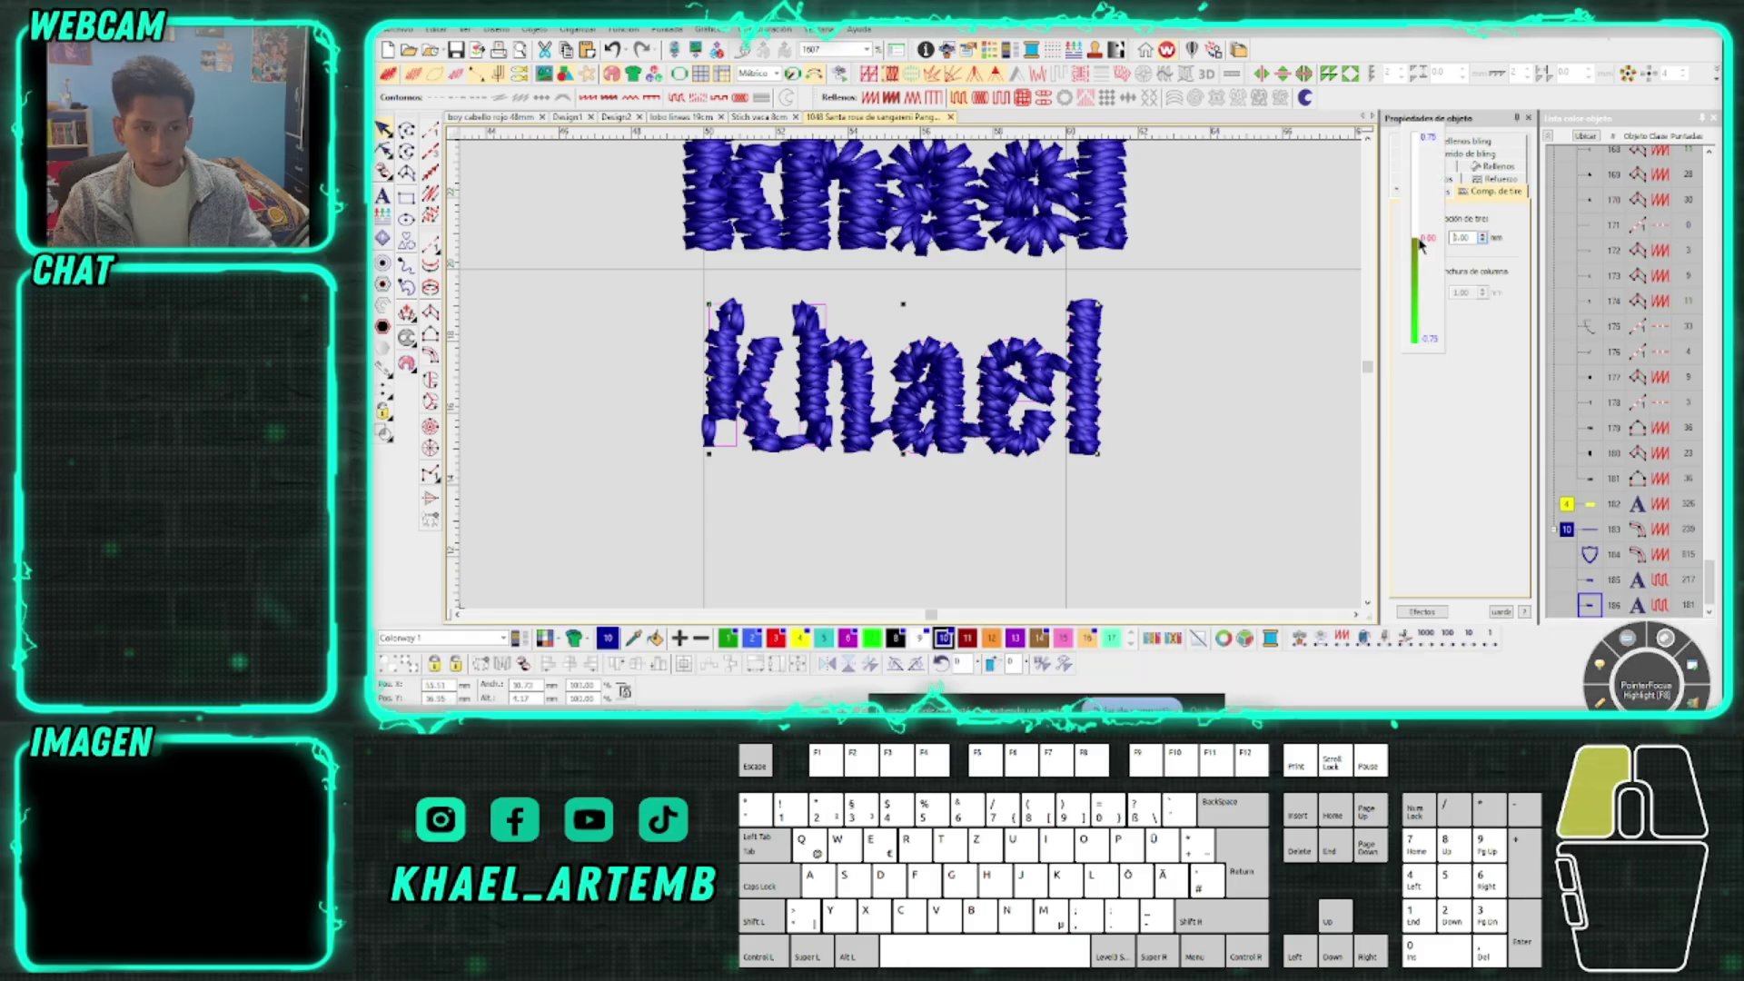
{"action": "left_click", "coordinate": [1483, 234]}
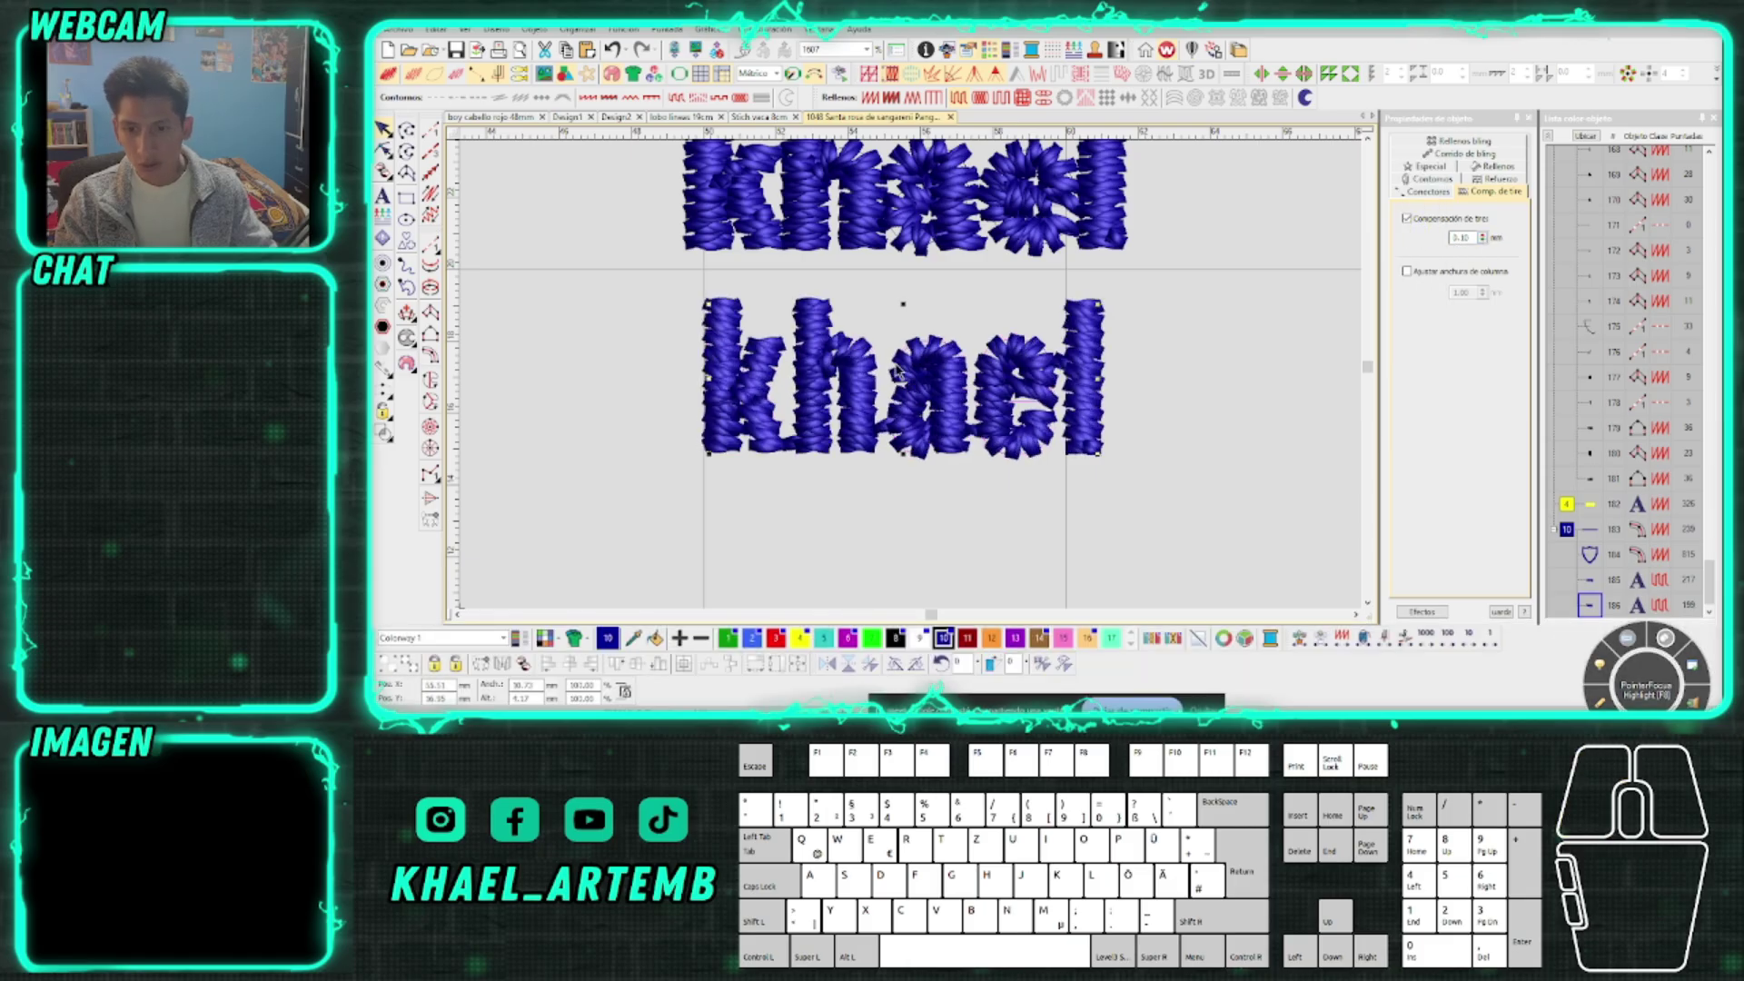
{"action": "key", "text": "Escape"}
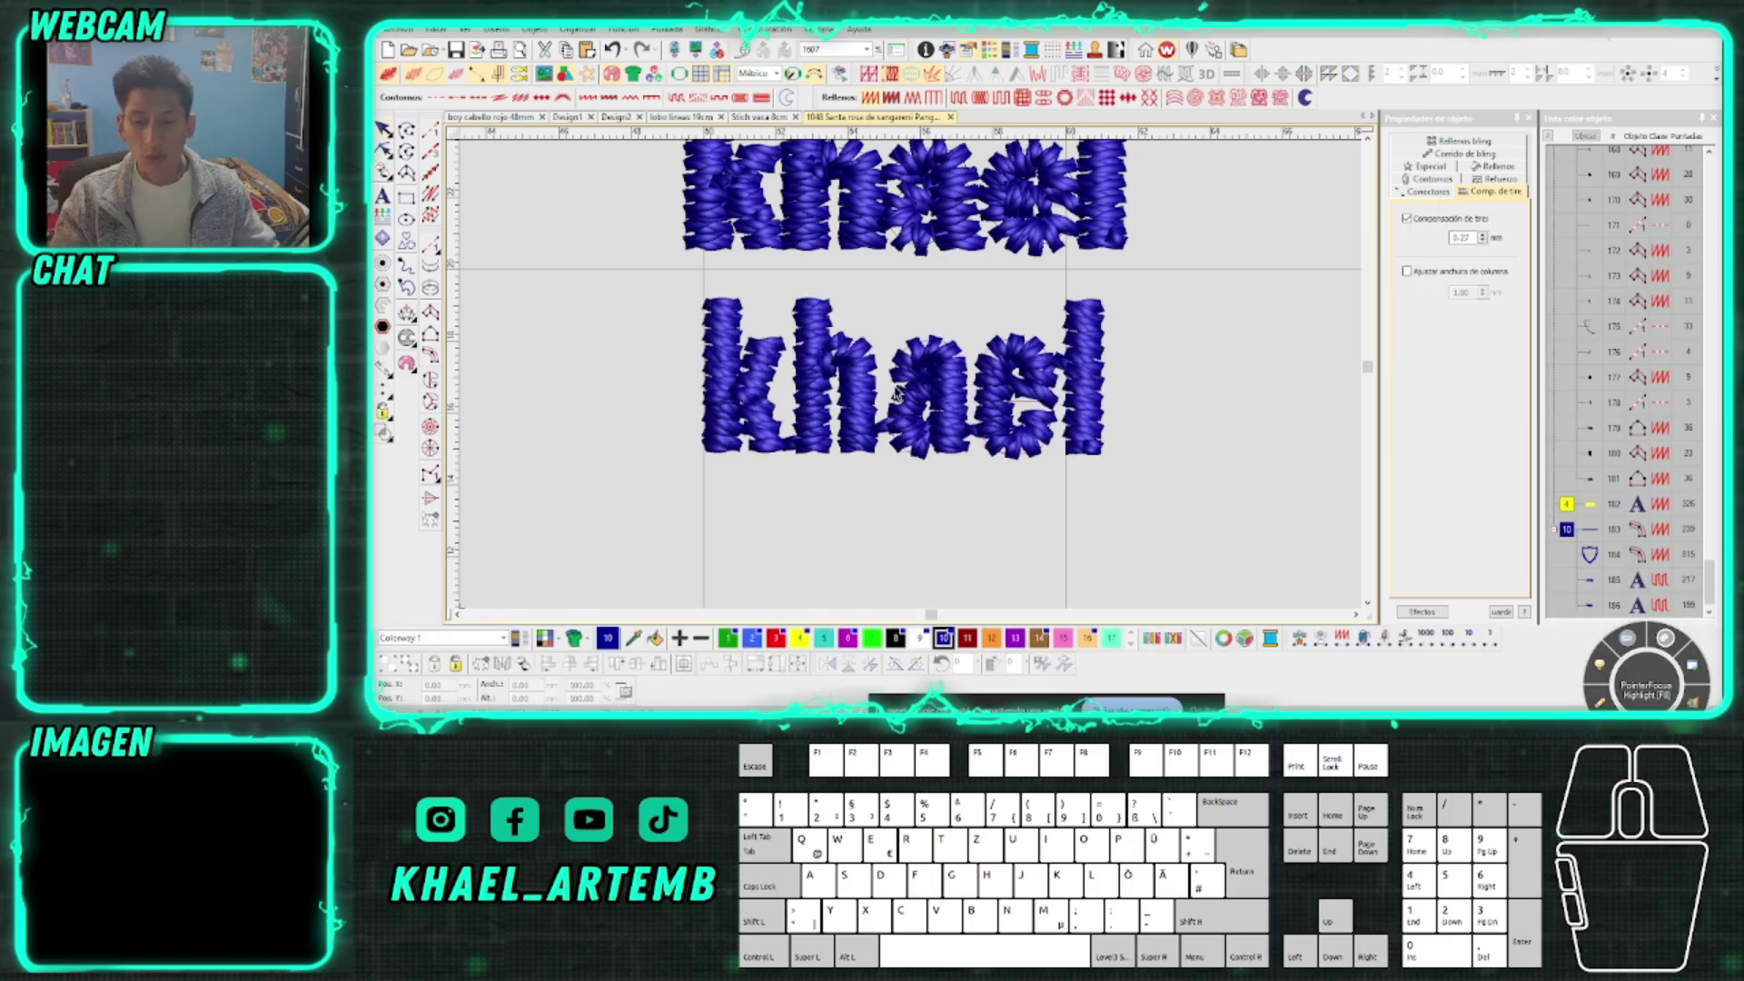
Start a run-stitch line over the lower lettering, tracing the stem, arm and leg of the letter k
{"action": "left_click", "coordinate": [804, 409]}
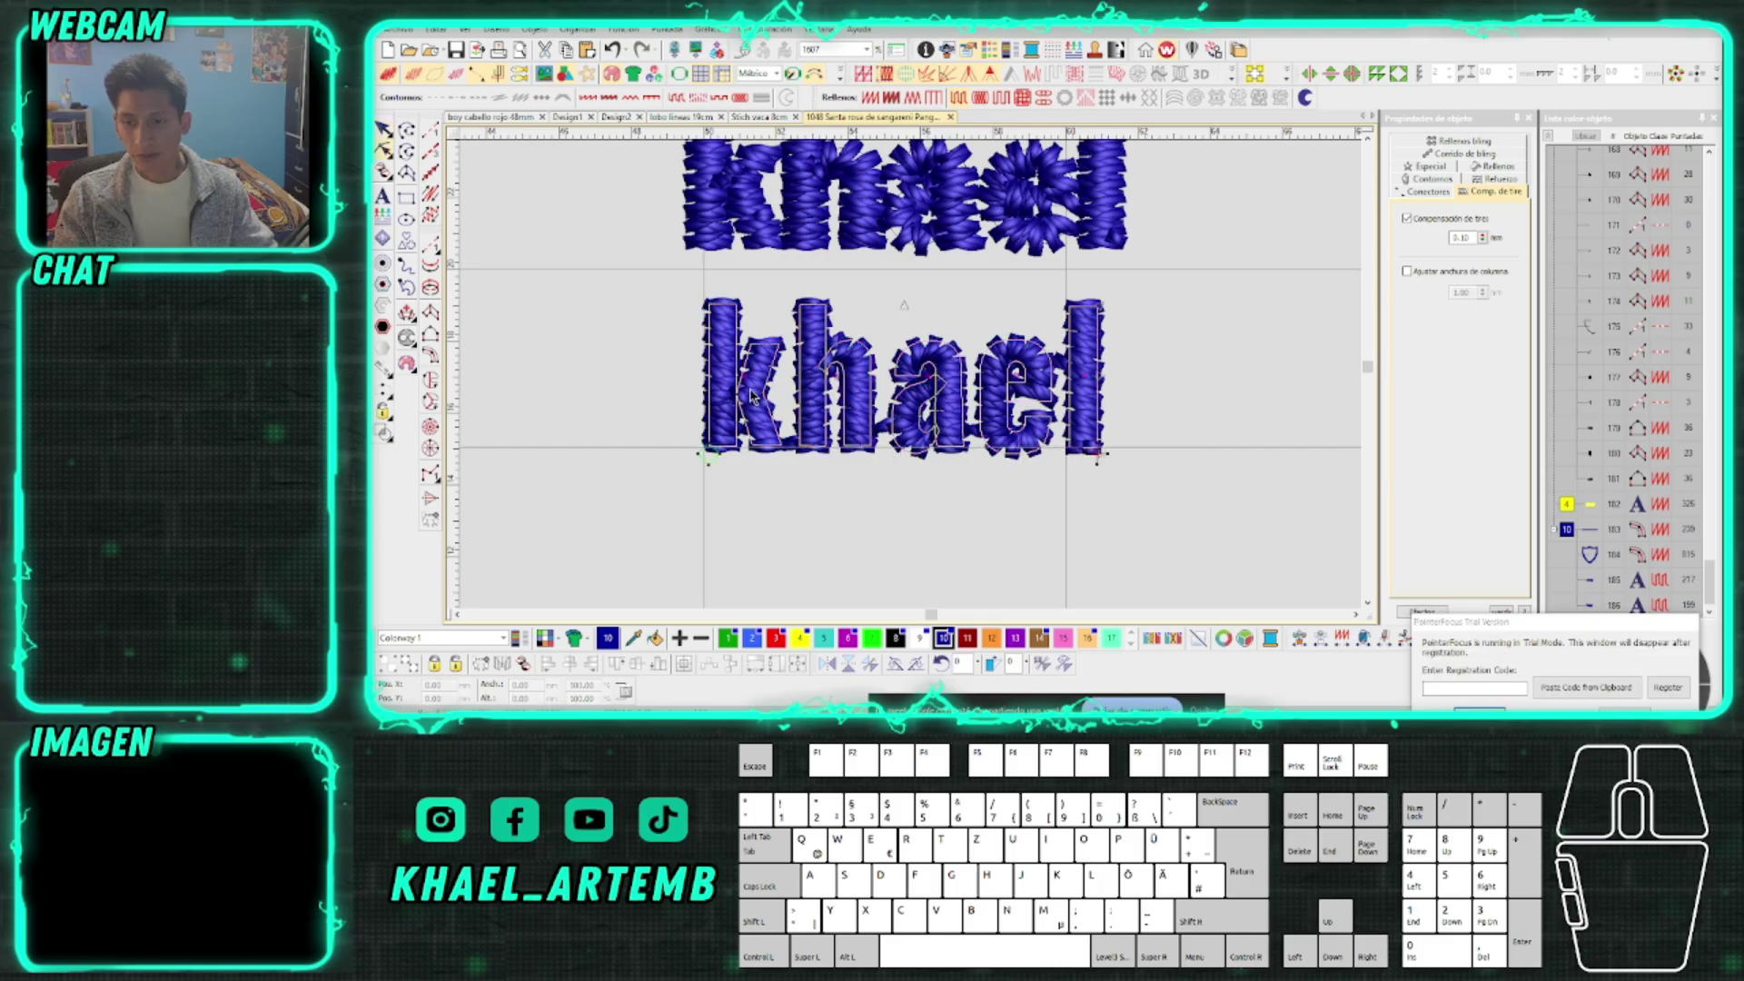
{"action": "scroll", "coordinate": [858, 382], "scroll_direction": "up", "scroll_amount": 3}
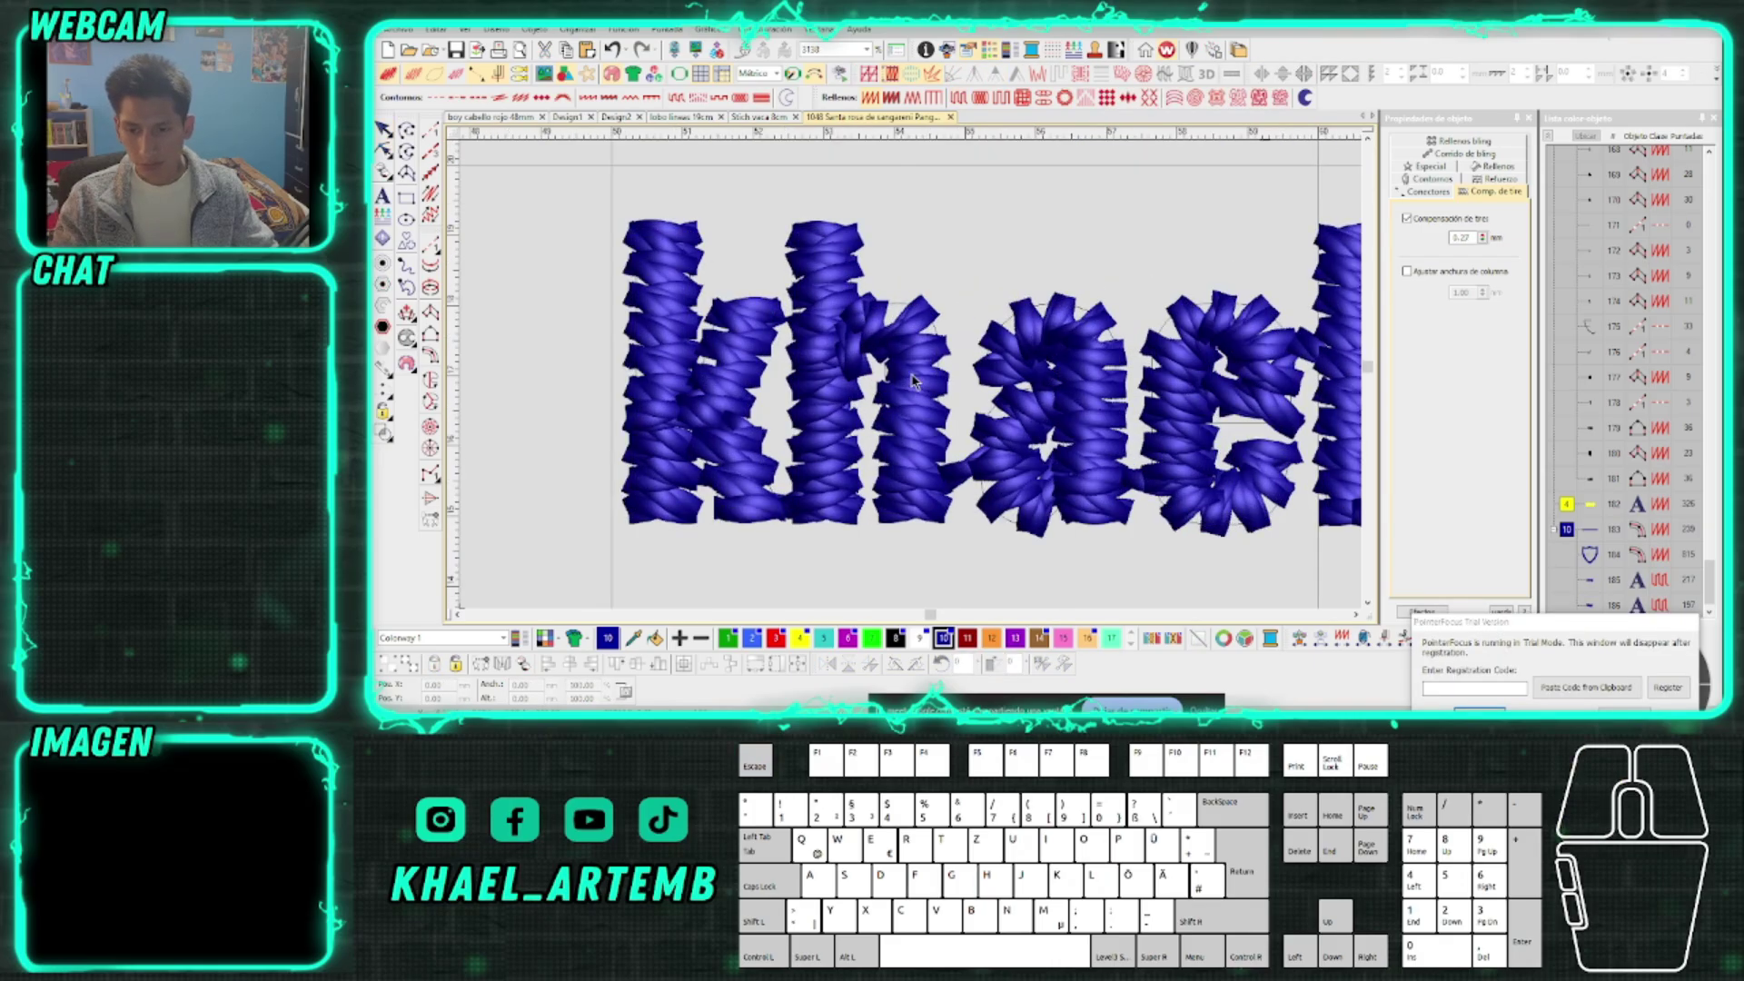
{"action": "left_click", "coordinate": [868, 372]}
{"action": "scroll", "coordinate": [874, 350], "scroll_direction": "down", "scroll_amount": 1}
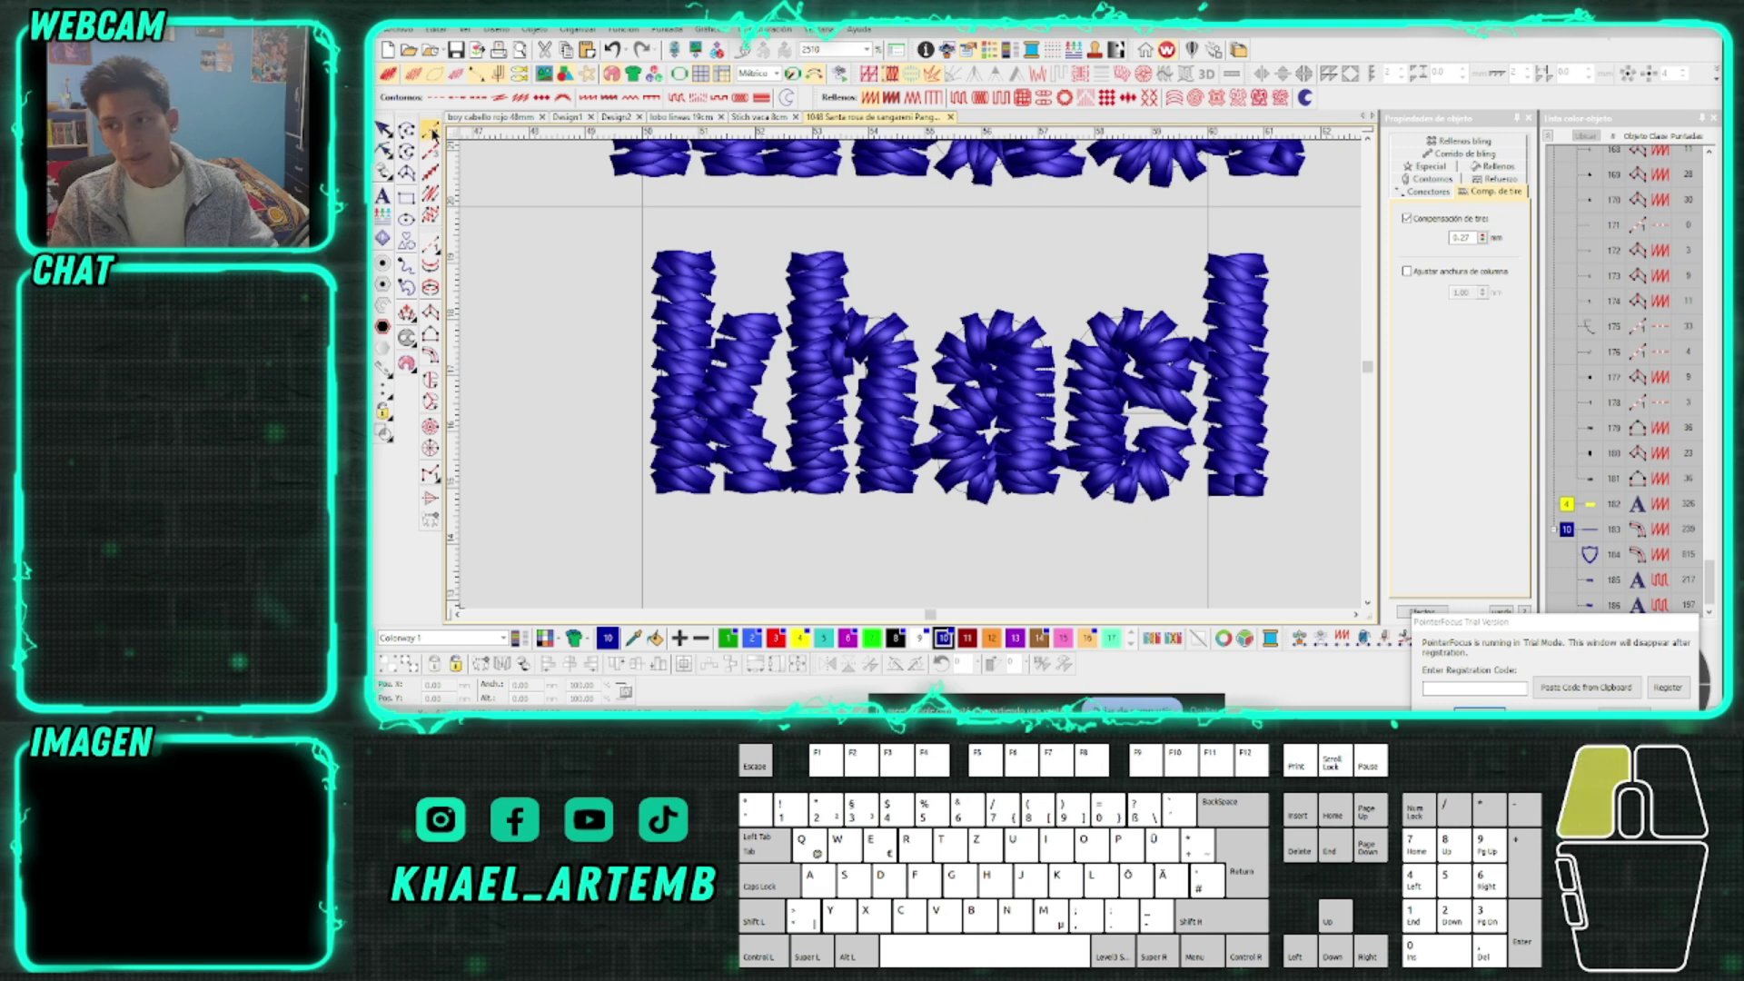
{"action": "scroll", "coordinate": [862, 495], "scroll_direction": "up", "scroll_amount": 1}
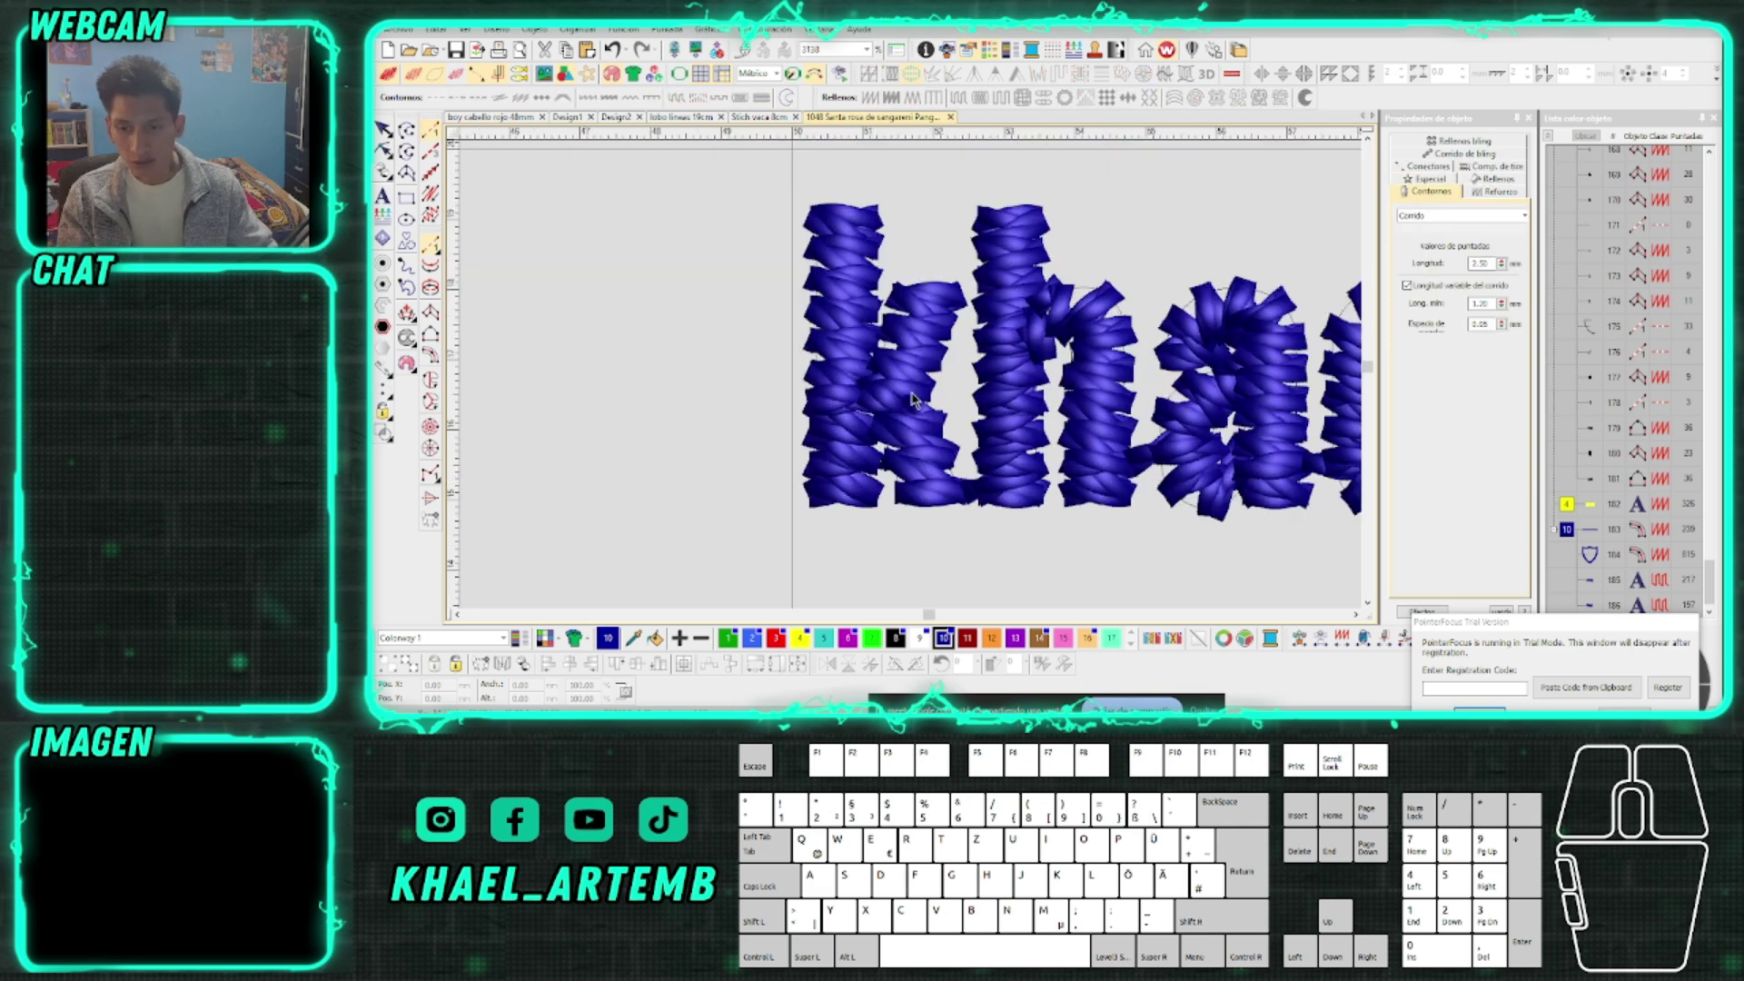
{"action": "left_click", "coordinate": [838, 500]}
{"action": "left_click", "coordinate": [837, 396], "text": "ctrl"}
{"action": "left_click", "coordinate": [837, 219], "text": "ctrl"}
{"action": "left_click", "coordinate": [935, 300]}
{"action": "left_click", "coordinate": [839, 398]}
{"action": "left_click", "coordinate": [923, 497], "text": "ctrl"}
Continue the run-stitch line along the baseline and trace the stem, arch and right leg of the letter h
{"action": "left_click", "coordinate": [1013, 497], "text": "ctrl"}
{"action": "left_click", "coordinate": [1013, 227], "text": "ctrl"}
{"action": "left_click", "coordinate": [1013, 354], "text": "ctrl"}
{"action": "left_click", "coordinate": [1068, 306]}
{"action": "left_click", "coordinate": [1107, 355]}
{"action": "left_click", "coordinate": [1108, 491], "text": "ctrl"}
Continue the run-stitch line through the letter a, following the centre of its bowl and stem
{"action": "scroll", "coordinate": [1170, 476], "scroll_direction": "up", "scroll_amount": 1}
{"action": "left_click", "coordinate": [914, 348]}
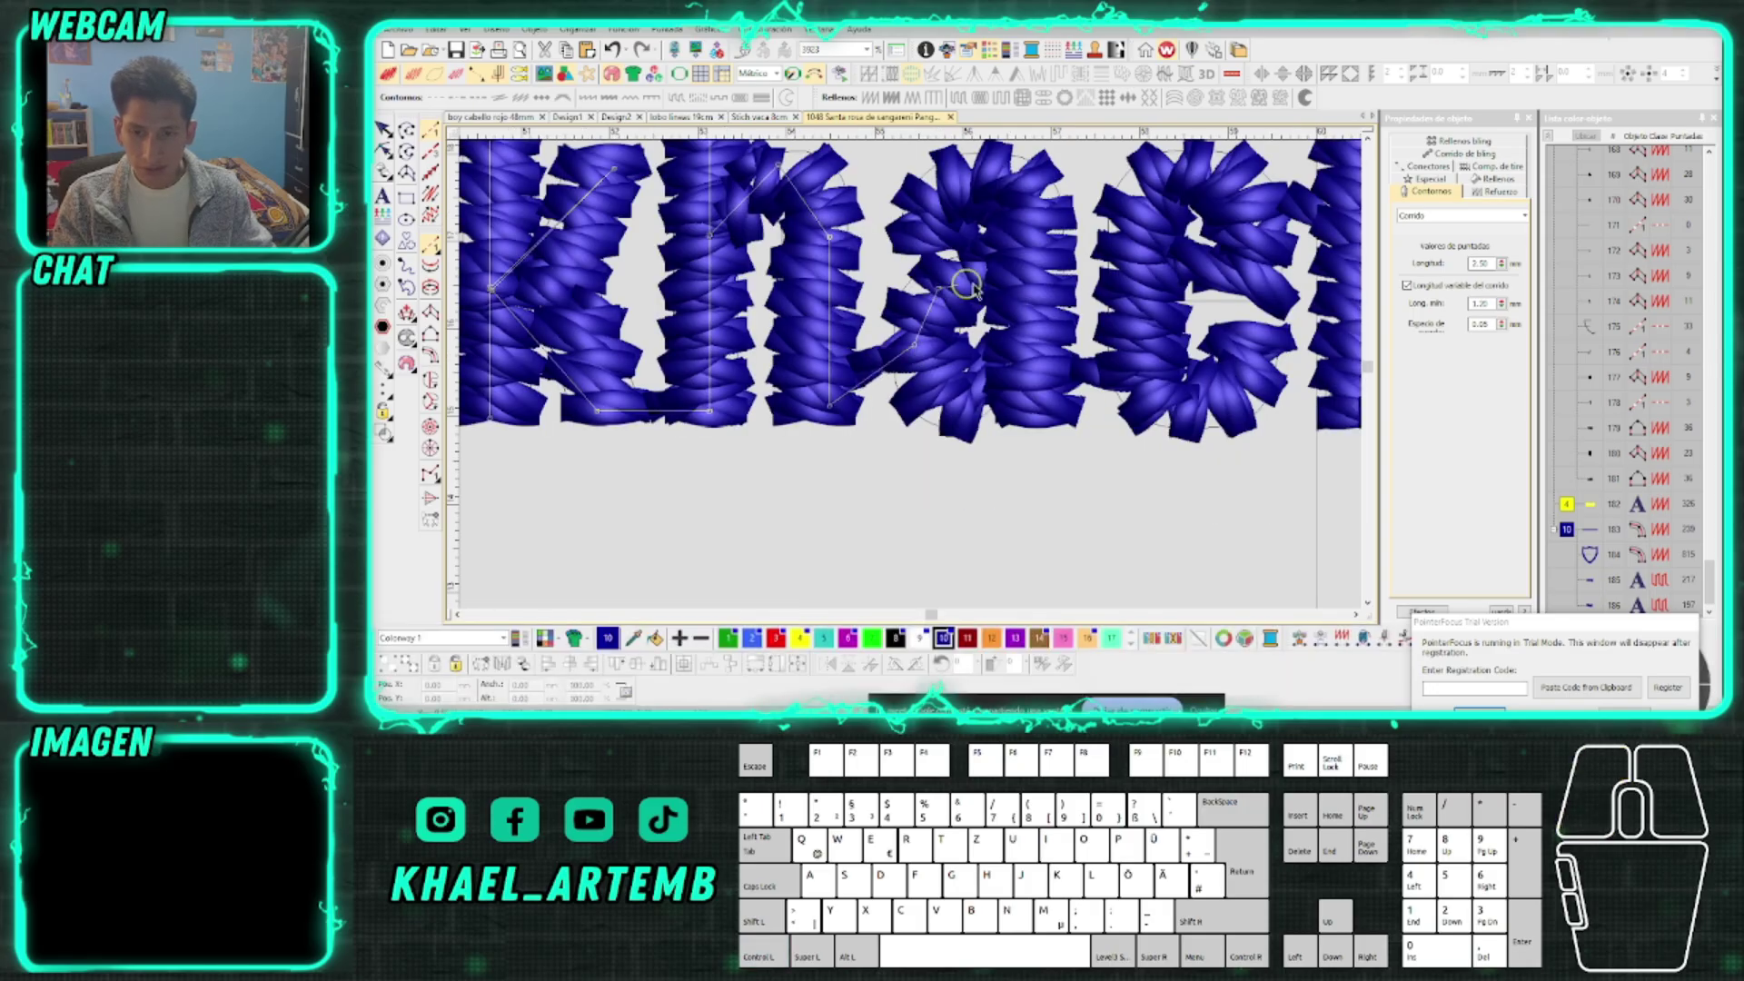
{"action": "left_click", "coordinate": [981, 178]}
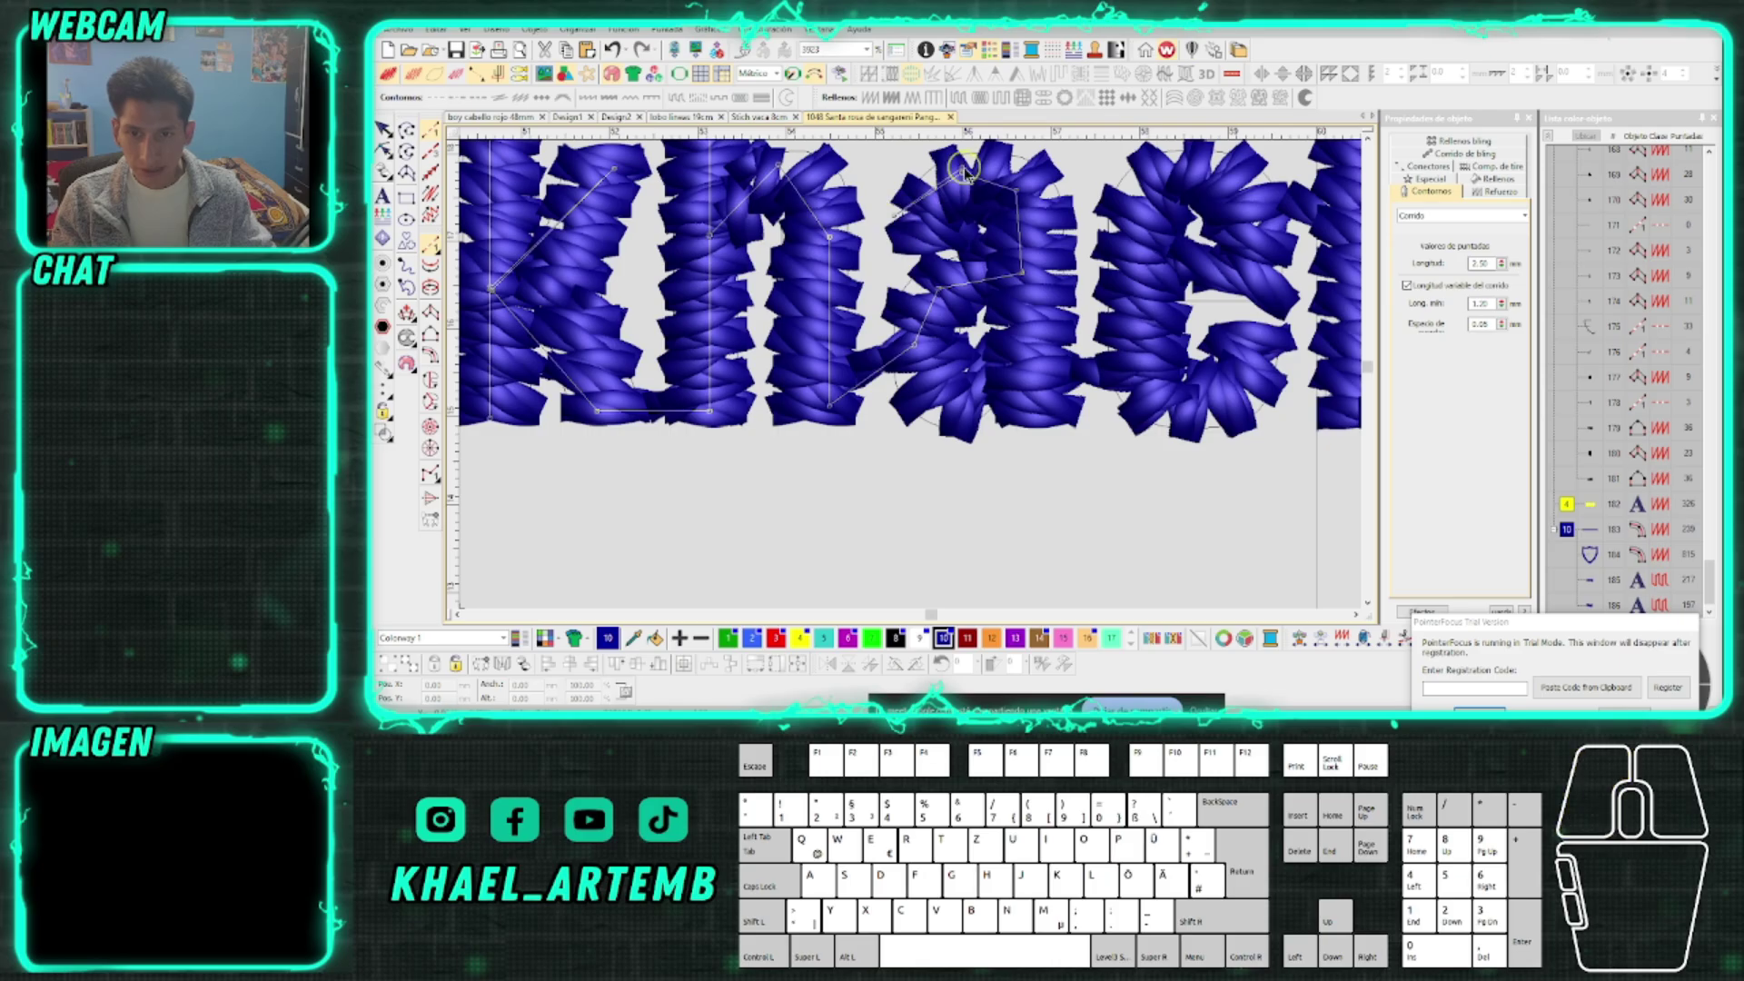
{"action": "left_click", "coordinate": [1022, 268]}
{"action": "left_click", "coordinate": [1022, 390]}
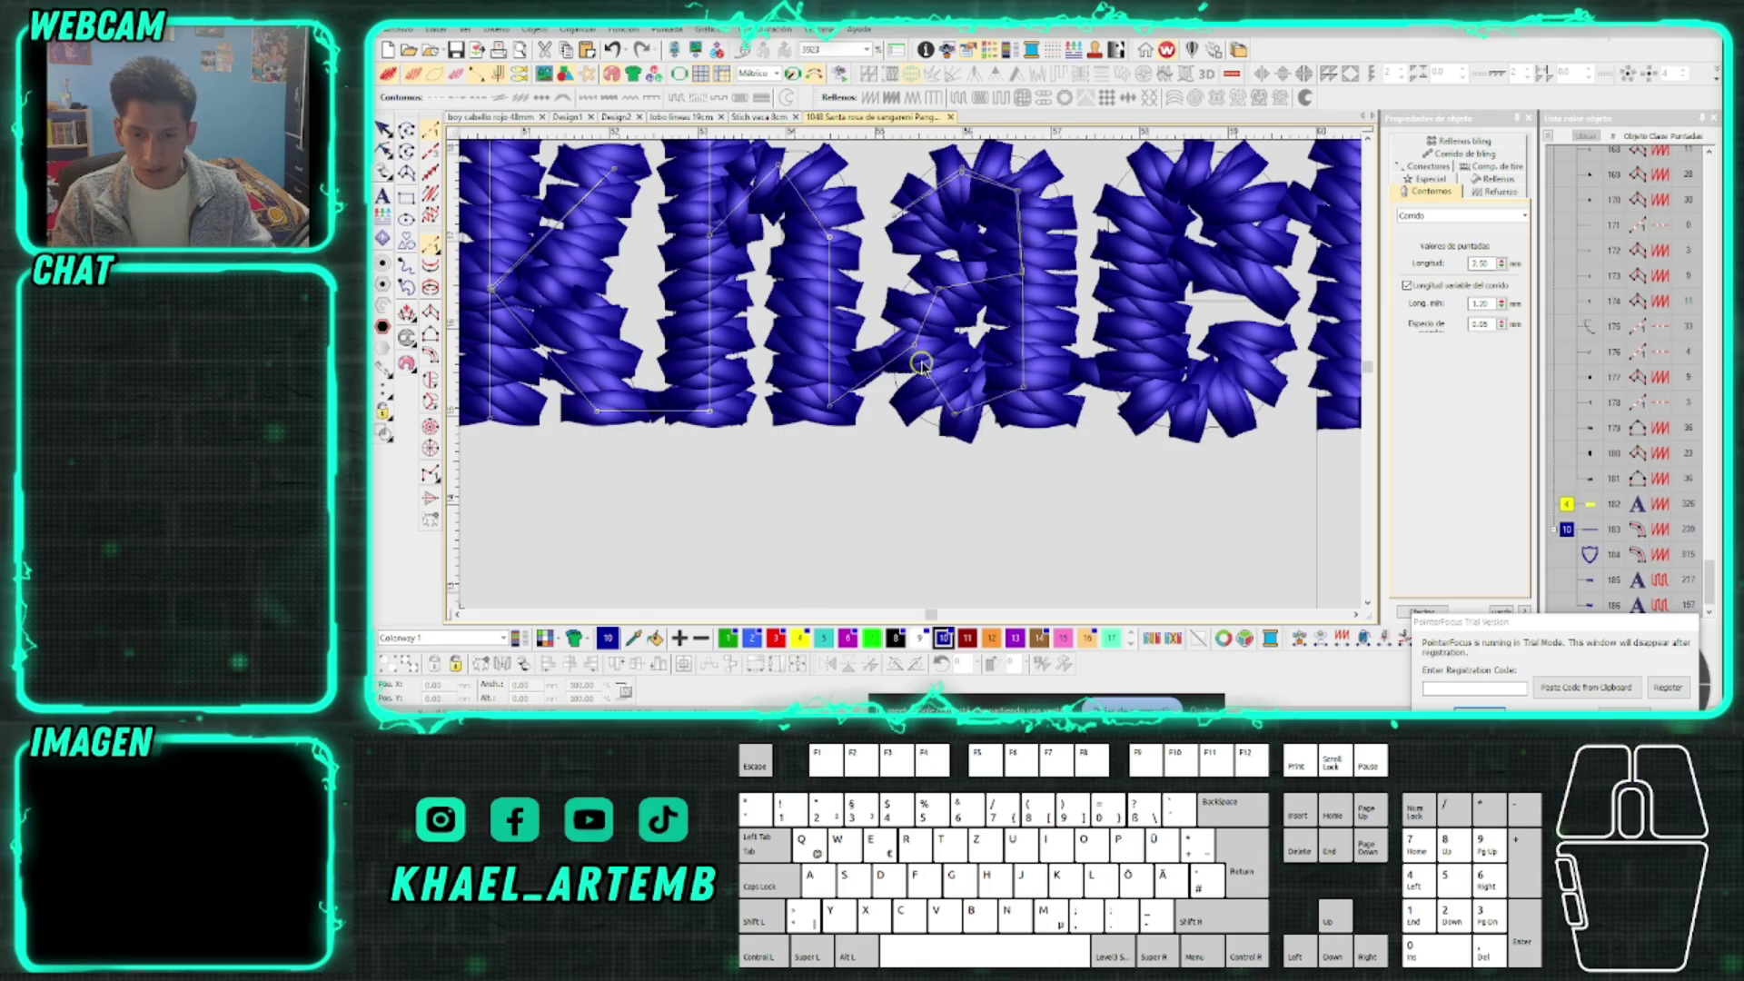
Continue the run-stitch line from the base of the a and trace the crossbar and curves of the e
{"action": "left_click", "coordinate": [1113, 422]}
{"action": "left_click", "coordinate": [909, 301]}
{"action": "left_click", "coordinate": [1038, 295]}
{"action": "left_click", "coordinate": [1039, 216]}
{"action": "left_click", "coordinate": [970, 172]}
{"action": "left_click", "coordinate": [895, 193]}
{"action": "left_click", "coordinate": [886, 423]}
{"action": "left_click", "coordinate": [945, 477]}
{"action": "left_click", "coordinate": [1048, 422]}
Extend the run-stitch line up and down the final letter l and finish the traced object
{"action": "left_click", "coordinate": [1168, 495]}
{"action": "scroll", "coordinate": [1168, 495], "scroll_direction": "down", "scroll_amount": 2}
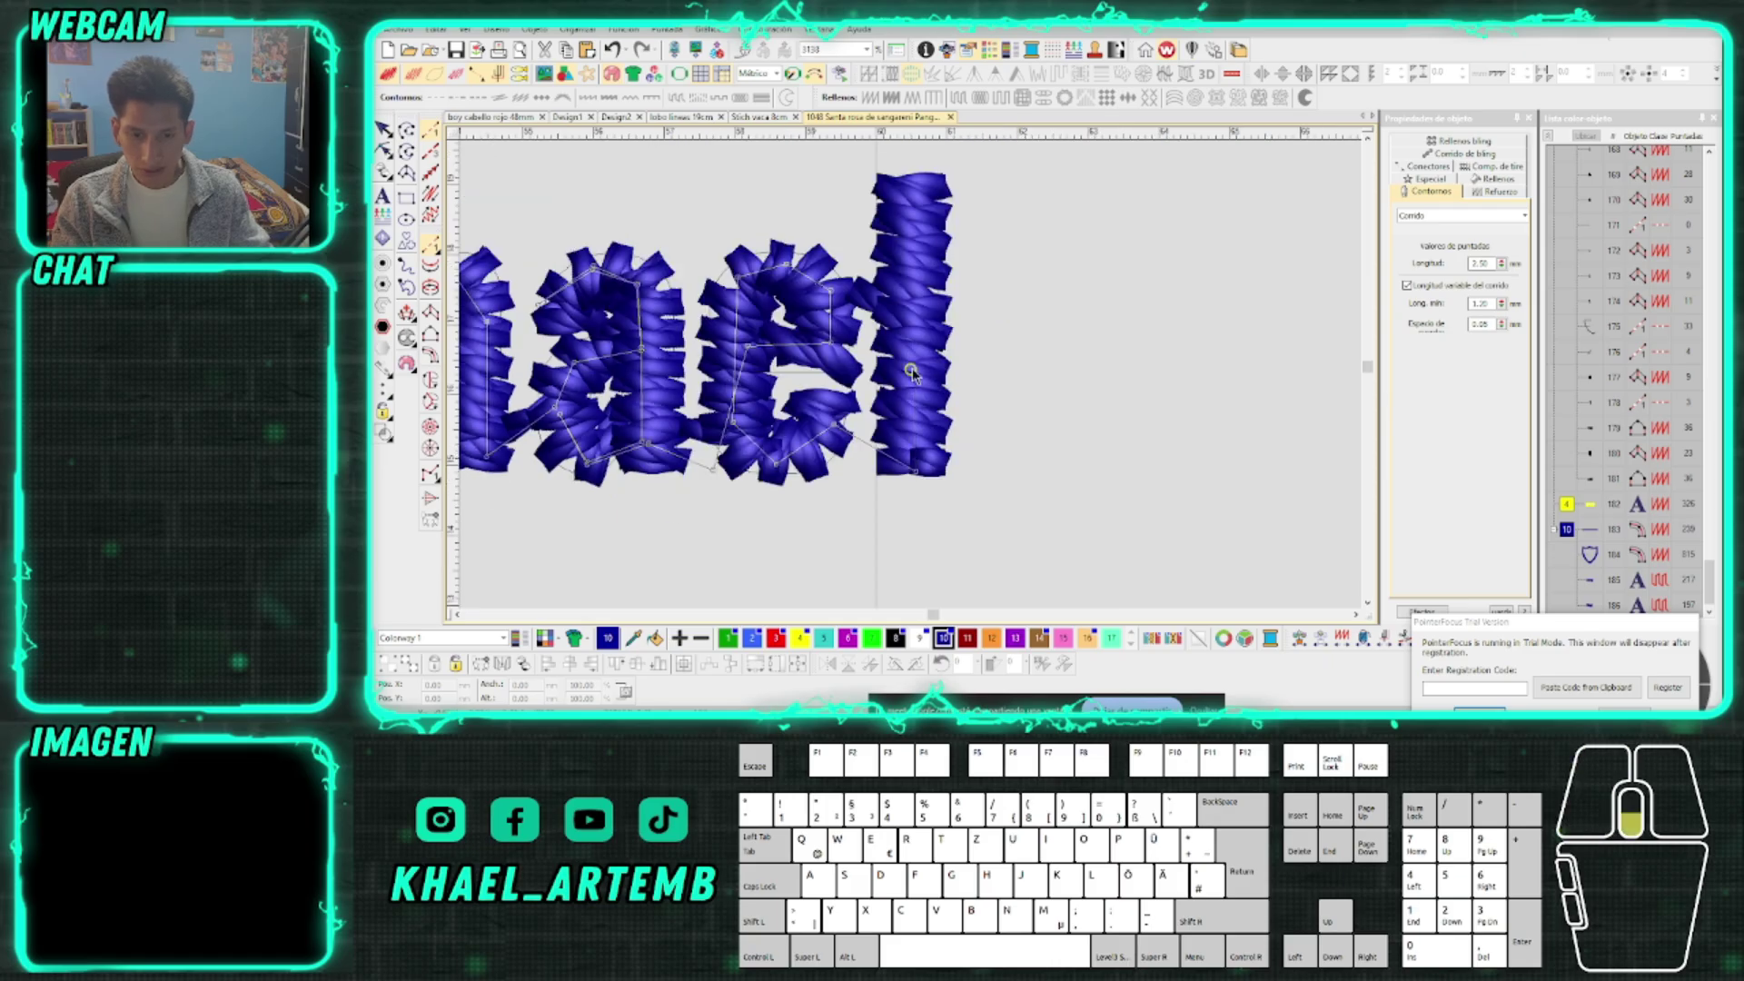
{"action": "left_click", "coordinate": [918, 193]}
{"action": "left_click", "coordinate": [905, 314]}
{"action": "key", "text": "Return"}
Move the traced run-stitch word below the satin lettering and shrink it to about 7 mm wide
{"action": "scroll", "coordinate": [906, 327], "scroll_direction": "up", "scroll_amount": 2}
{"action": "key", "text": "h"}
{"action": "left_click_drag", "start_coordinate": [921, 341], "coordinate": [910, 353]}
{"action": "scroll", "coordinate": [909, 352], "scroll_direction": "down", "scroll_amount": 5}
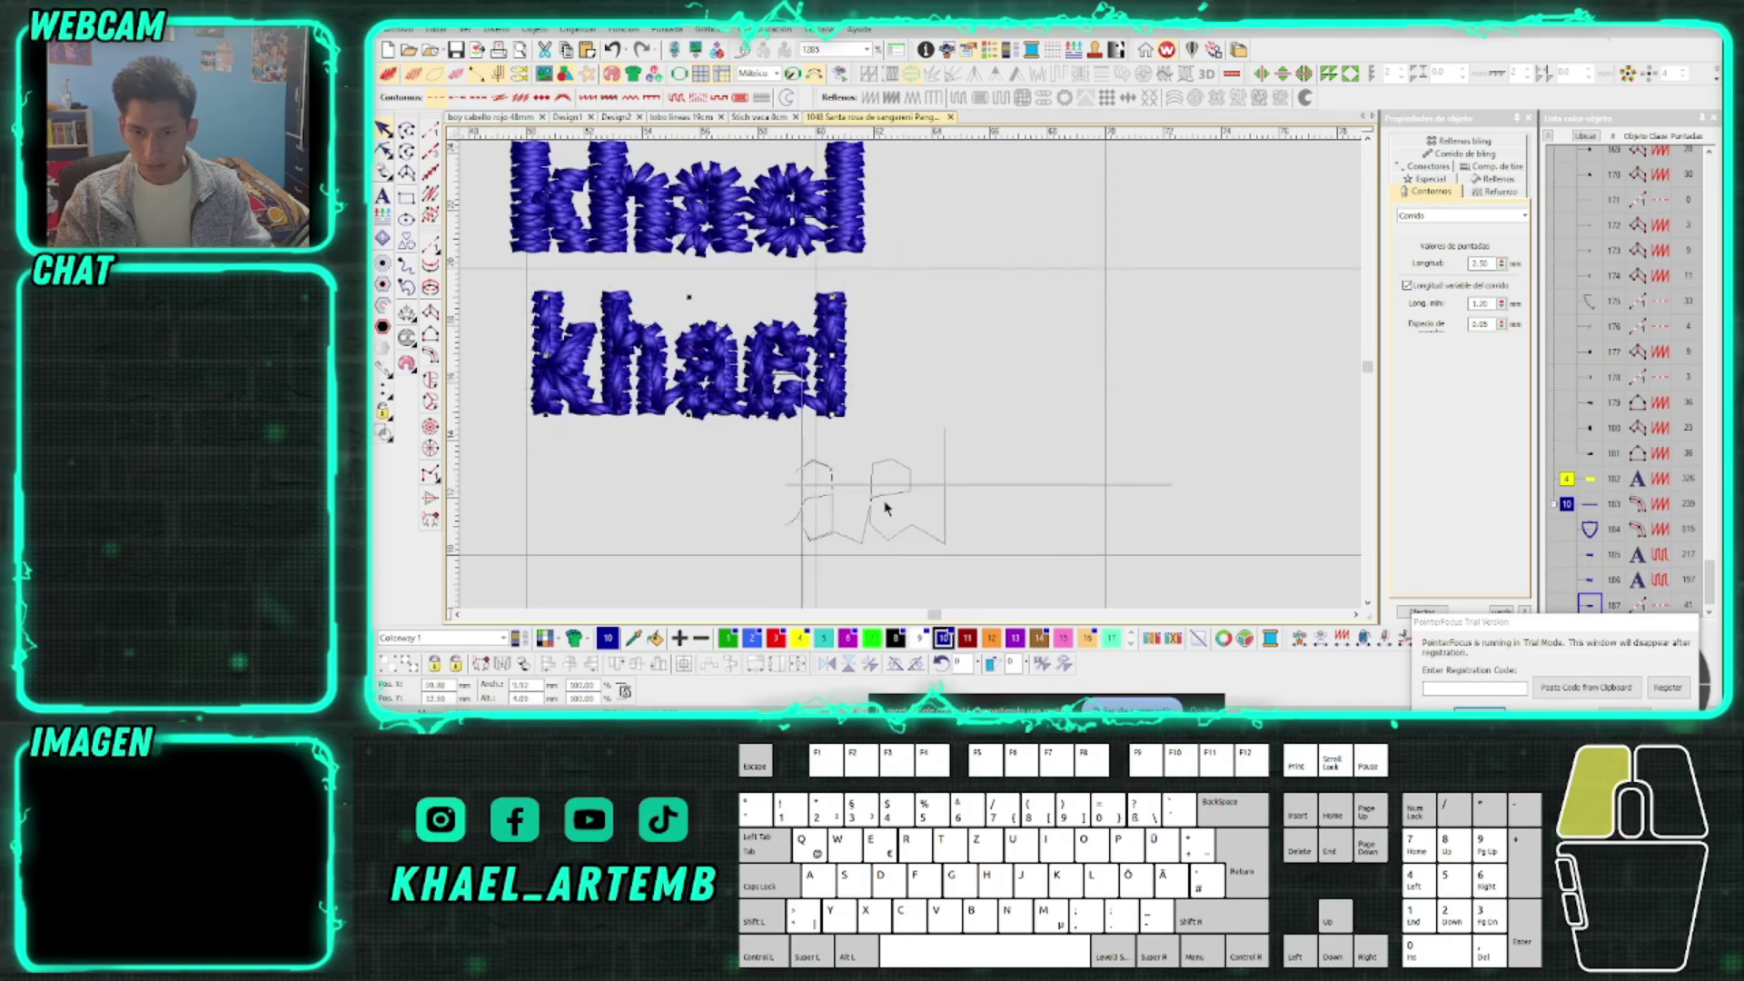
{"action": "scroll", "coordinate": [913, 382], "scroll_direction": "up", "scroll_amount": 2}
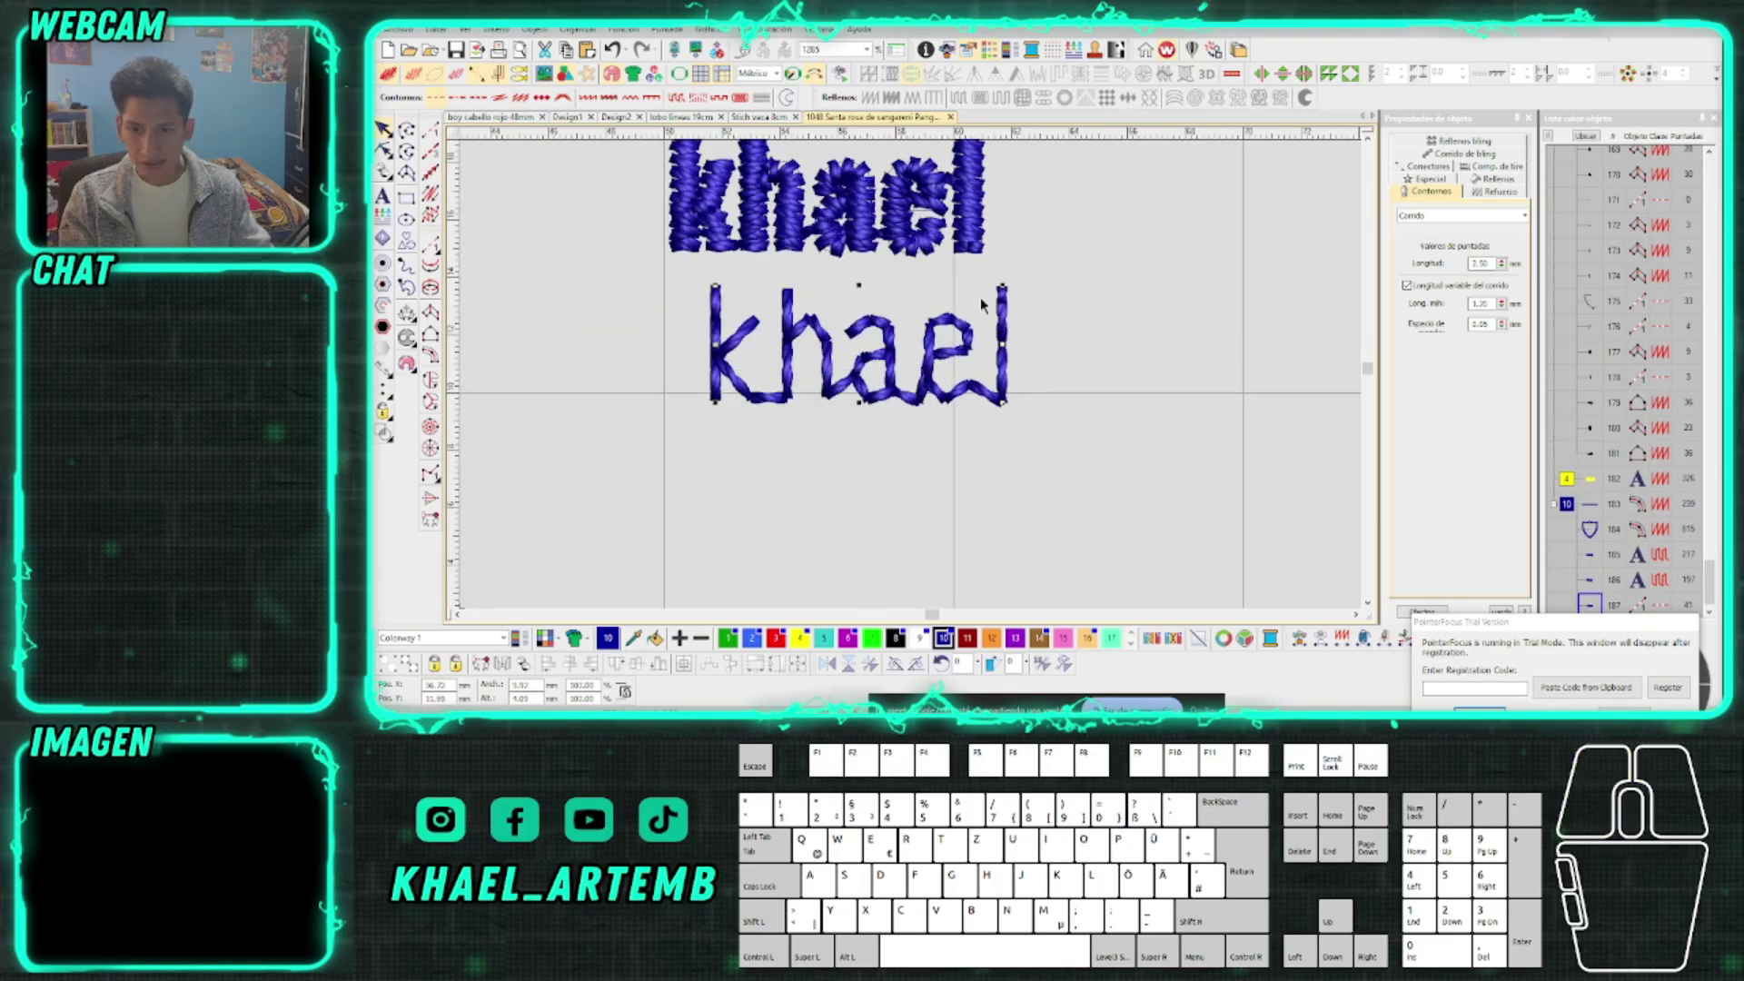
{"action": "left_click_drag", "start_coordinate": [1007, 289], "coordinate": [1063, 293]}
{"action": "scroll", "coordinate": [881, 352], "scroll_direction": "up", "scroll_amount": 3}
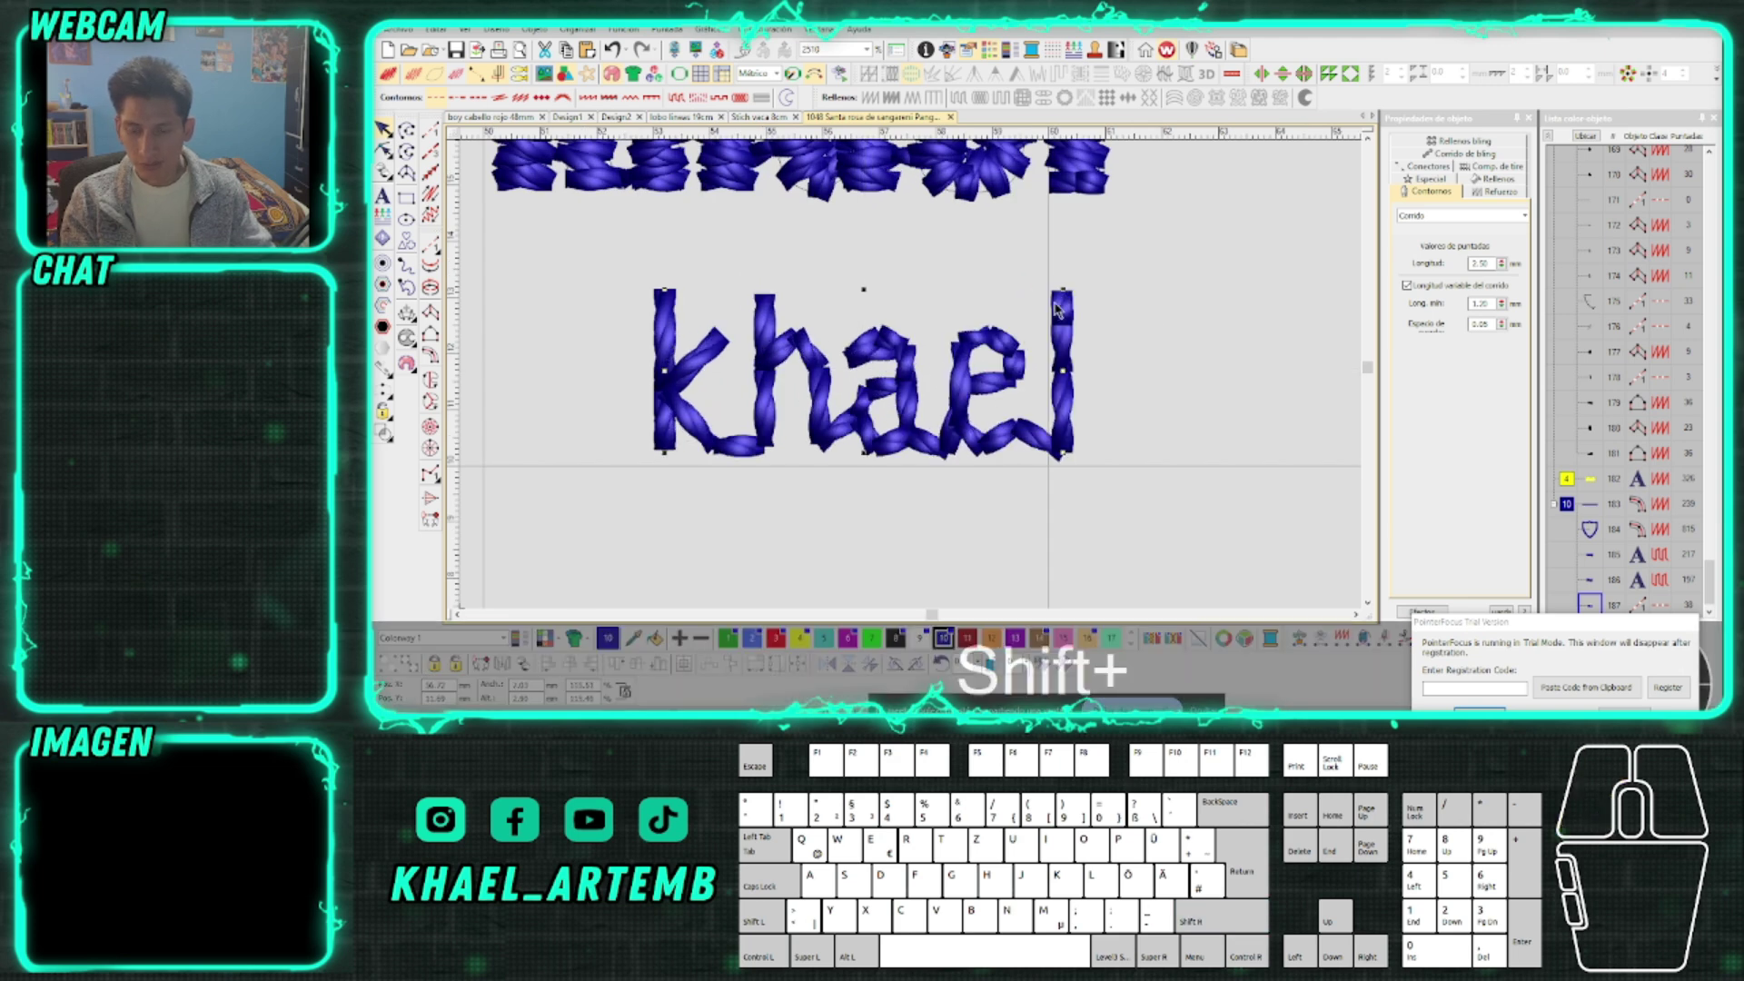
Reshape the traced run-stitch word by repositioning the node at the upper-right shoulder of the letter a
{"action": "key", "text": "shift+g"}
{"action": "scroll", "coordinate": [1041, 316], "scroll_direction": "up", "scroll_amount": 2}
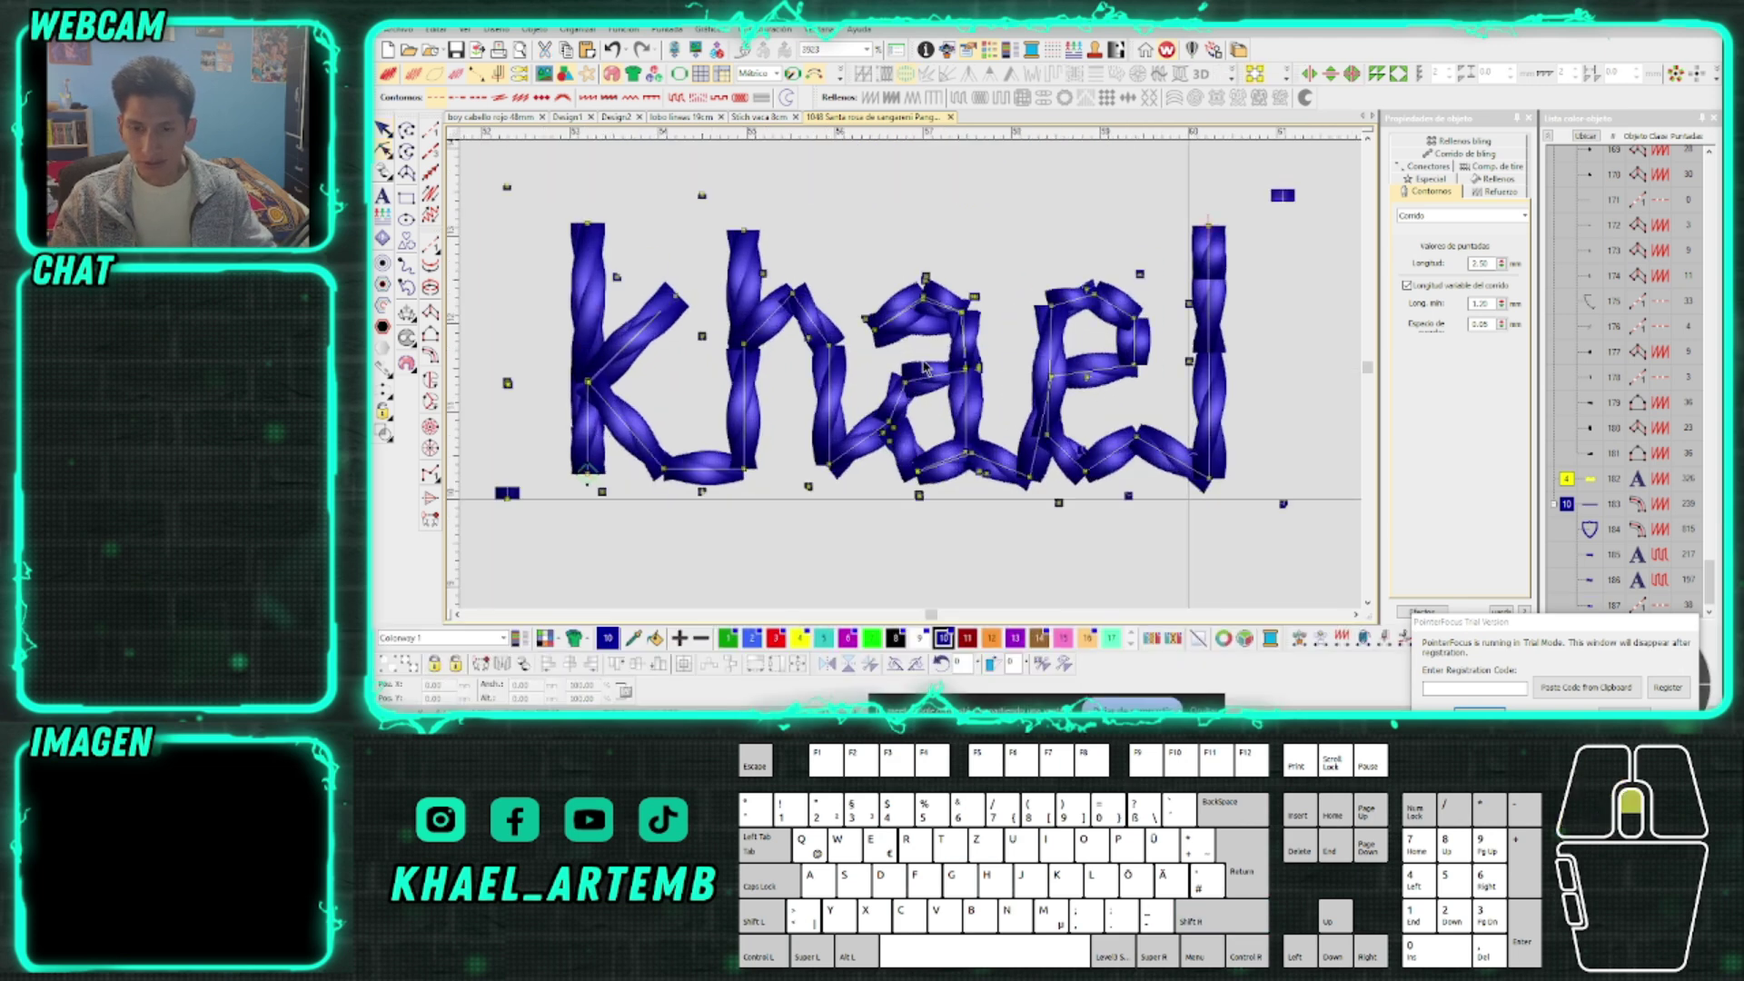
{"action": "scroll", "coordinate": [999, 332], "scroll_direction": "up", "scroll_amount": 2}
{"action": "left_click", "coordinate": [977, 343]}
{"action": "scroll", "coordinate": [922, 348], "scroll_direction": "up", "scroll_amount": 1}
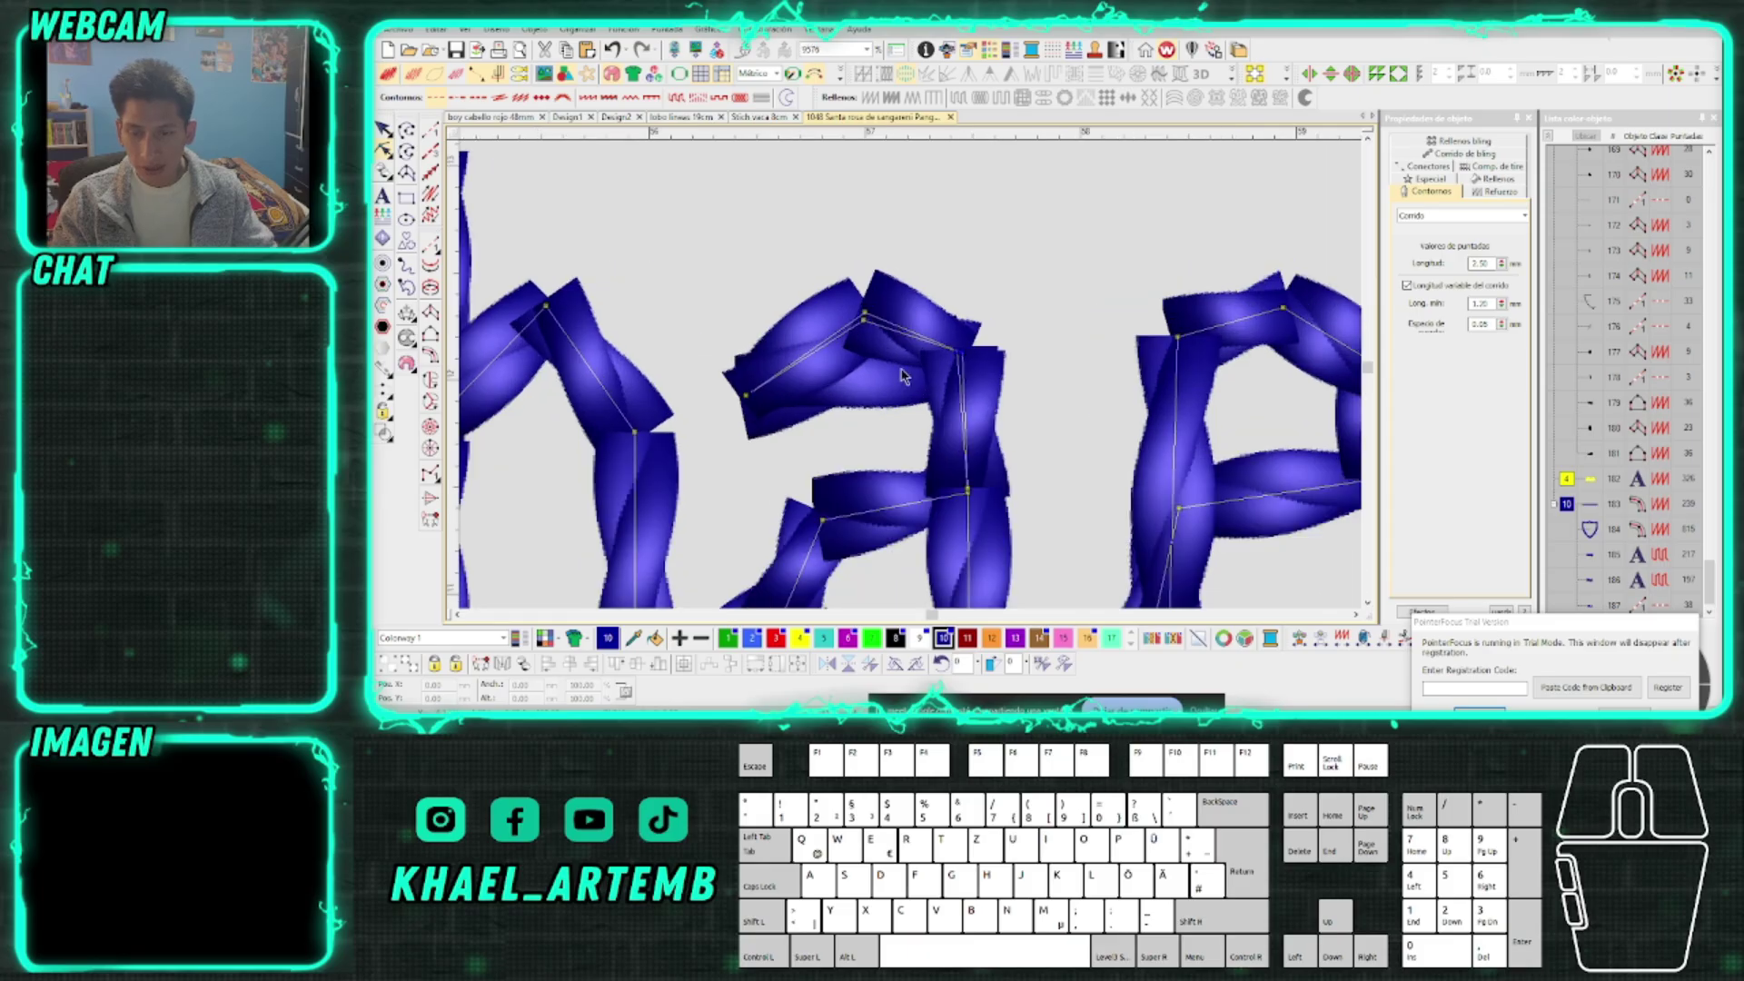
{"action": "left_click", "coordinate": [957, 348]}
{"action": "left_click_drag", "start_coordinate": [965, 351], "coordinate": [988, 374]}
{"action": "scroll", "coordinate": [913, 381], "scroll_direction": "down", "scroll_amount": 9}
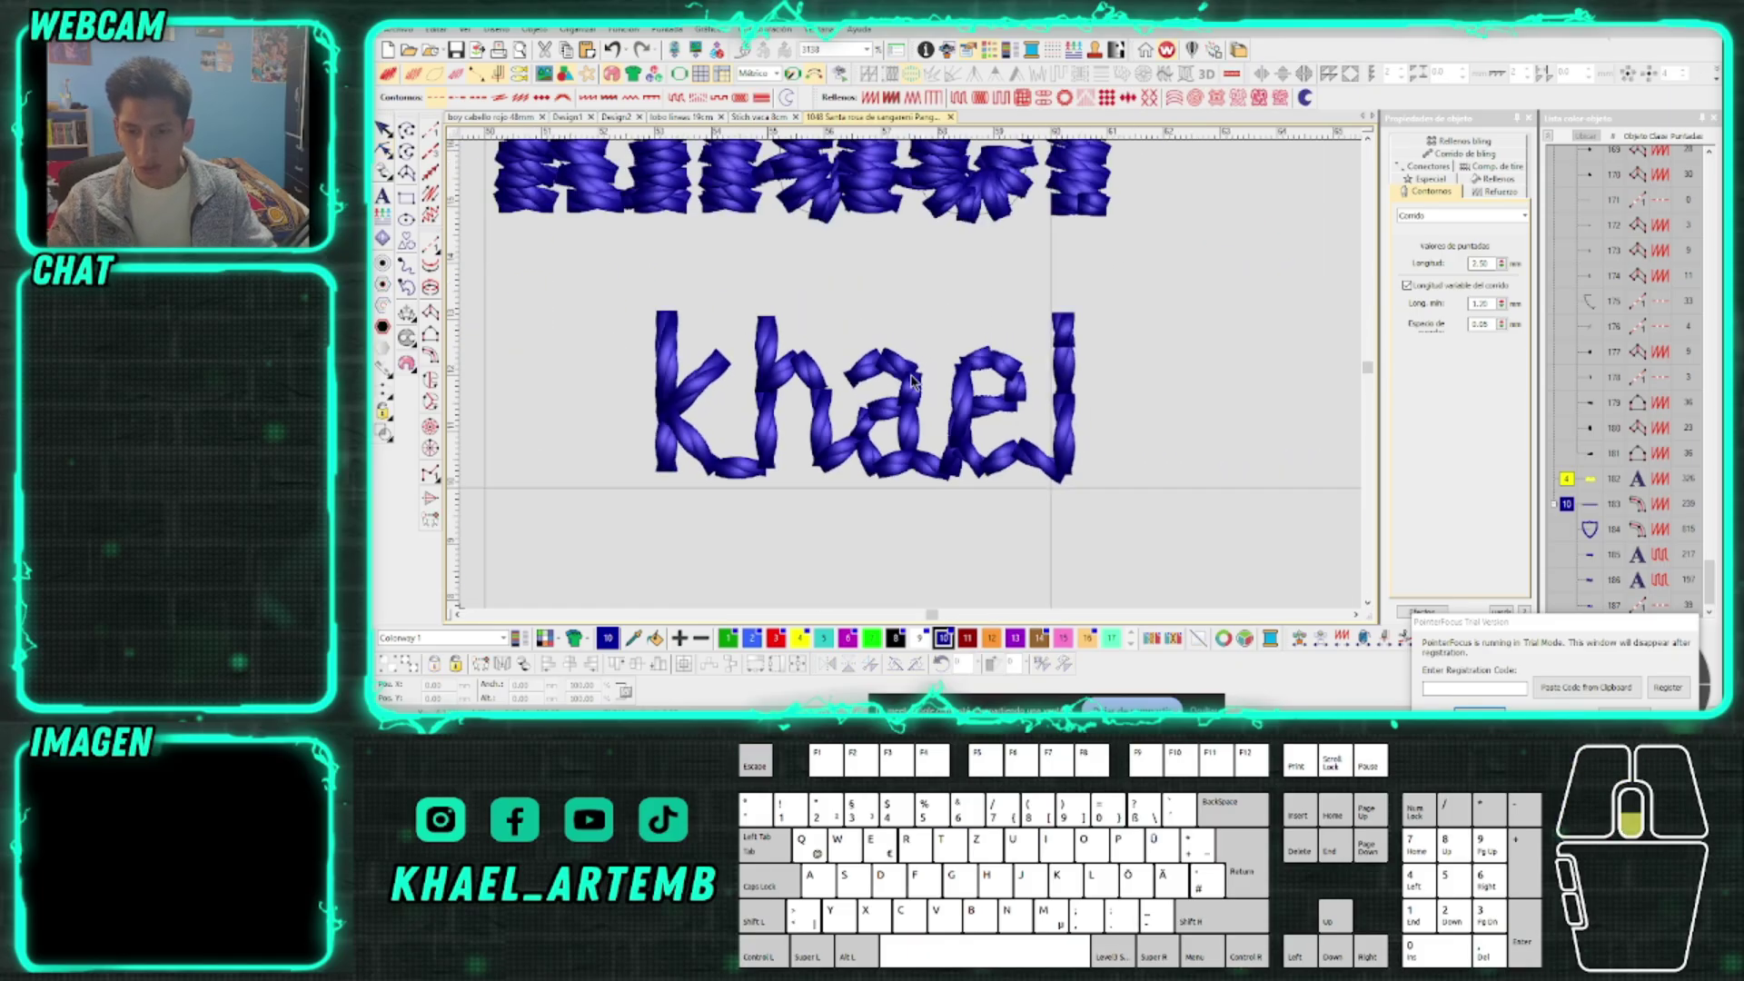
{"action": "scroll", "coordinate": [913, 382], "scroll_direction": "down", "scroll_amount": 1}
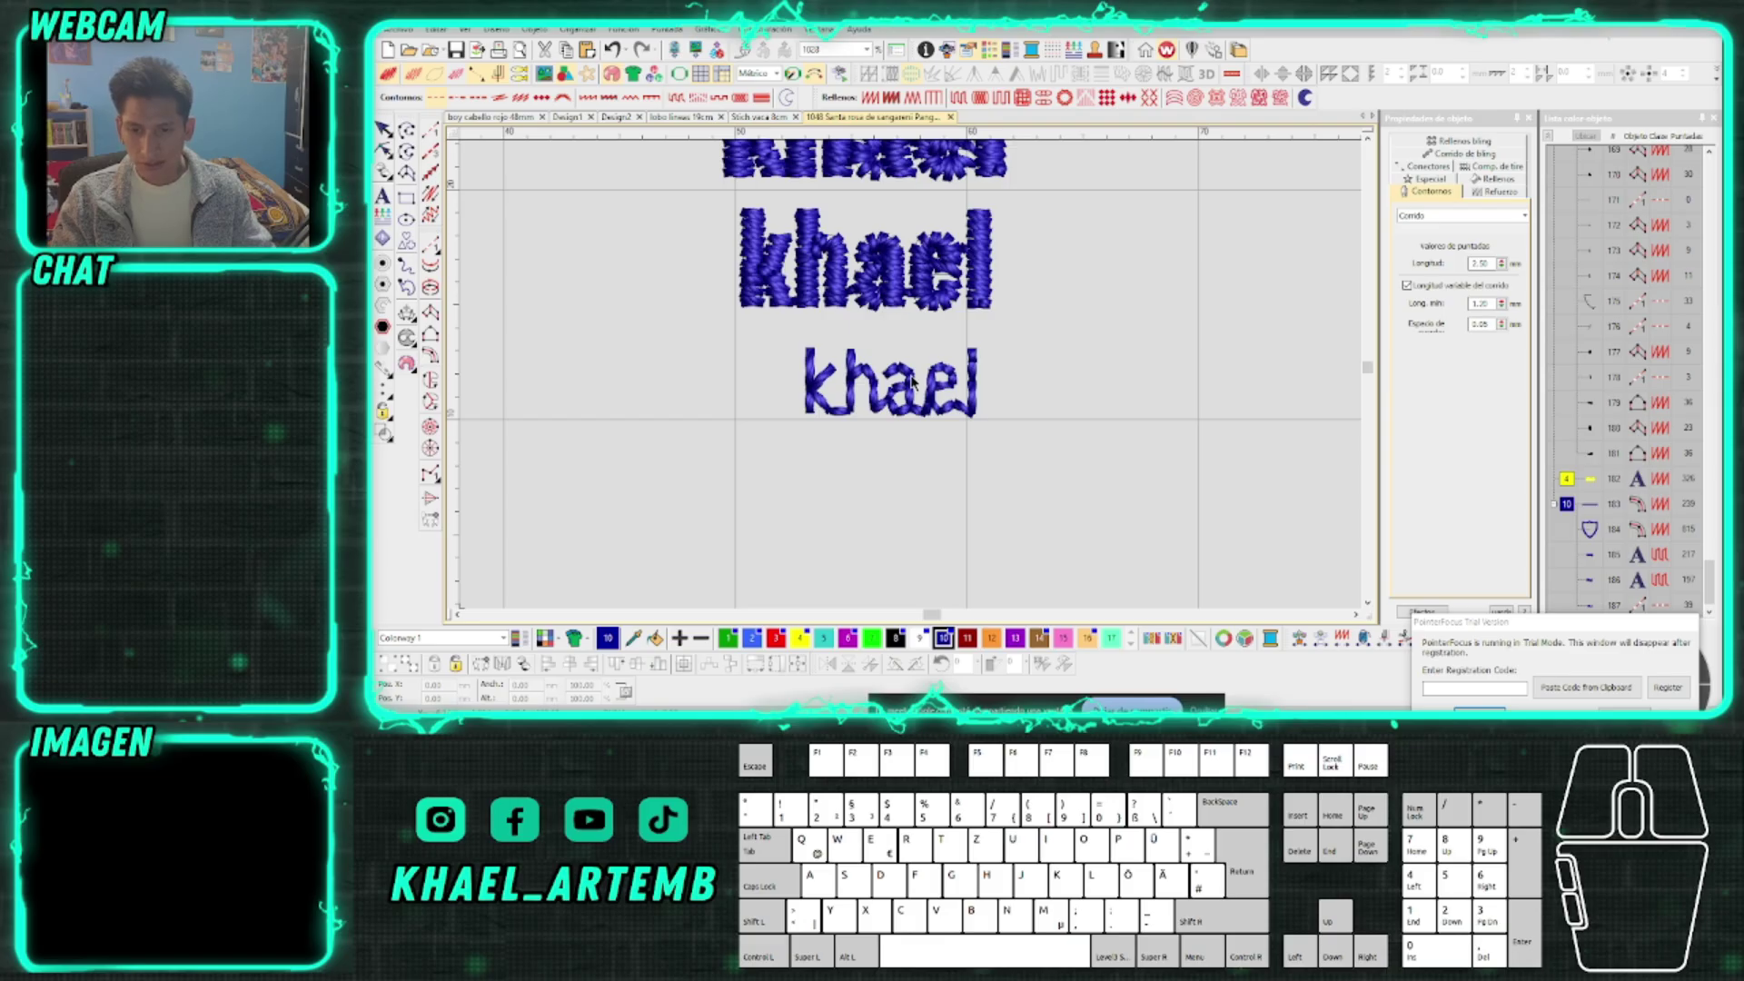
Duplicate the traced run-stitch word directly below and scale the copy down to about 6.3 mm wide
{"action": "scroll", "coordinate": [896, 395], "scroll_direction": "up", "scroll_amount": 2}
{"action": "left_click_drag", "start_coordinate": [915, 366], "coordinate": [916, 508]}
{"action": "left_click_drag", "start_coordinate": [1037, 443], "coordinate": [996, 454]}
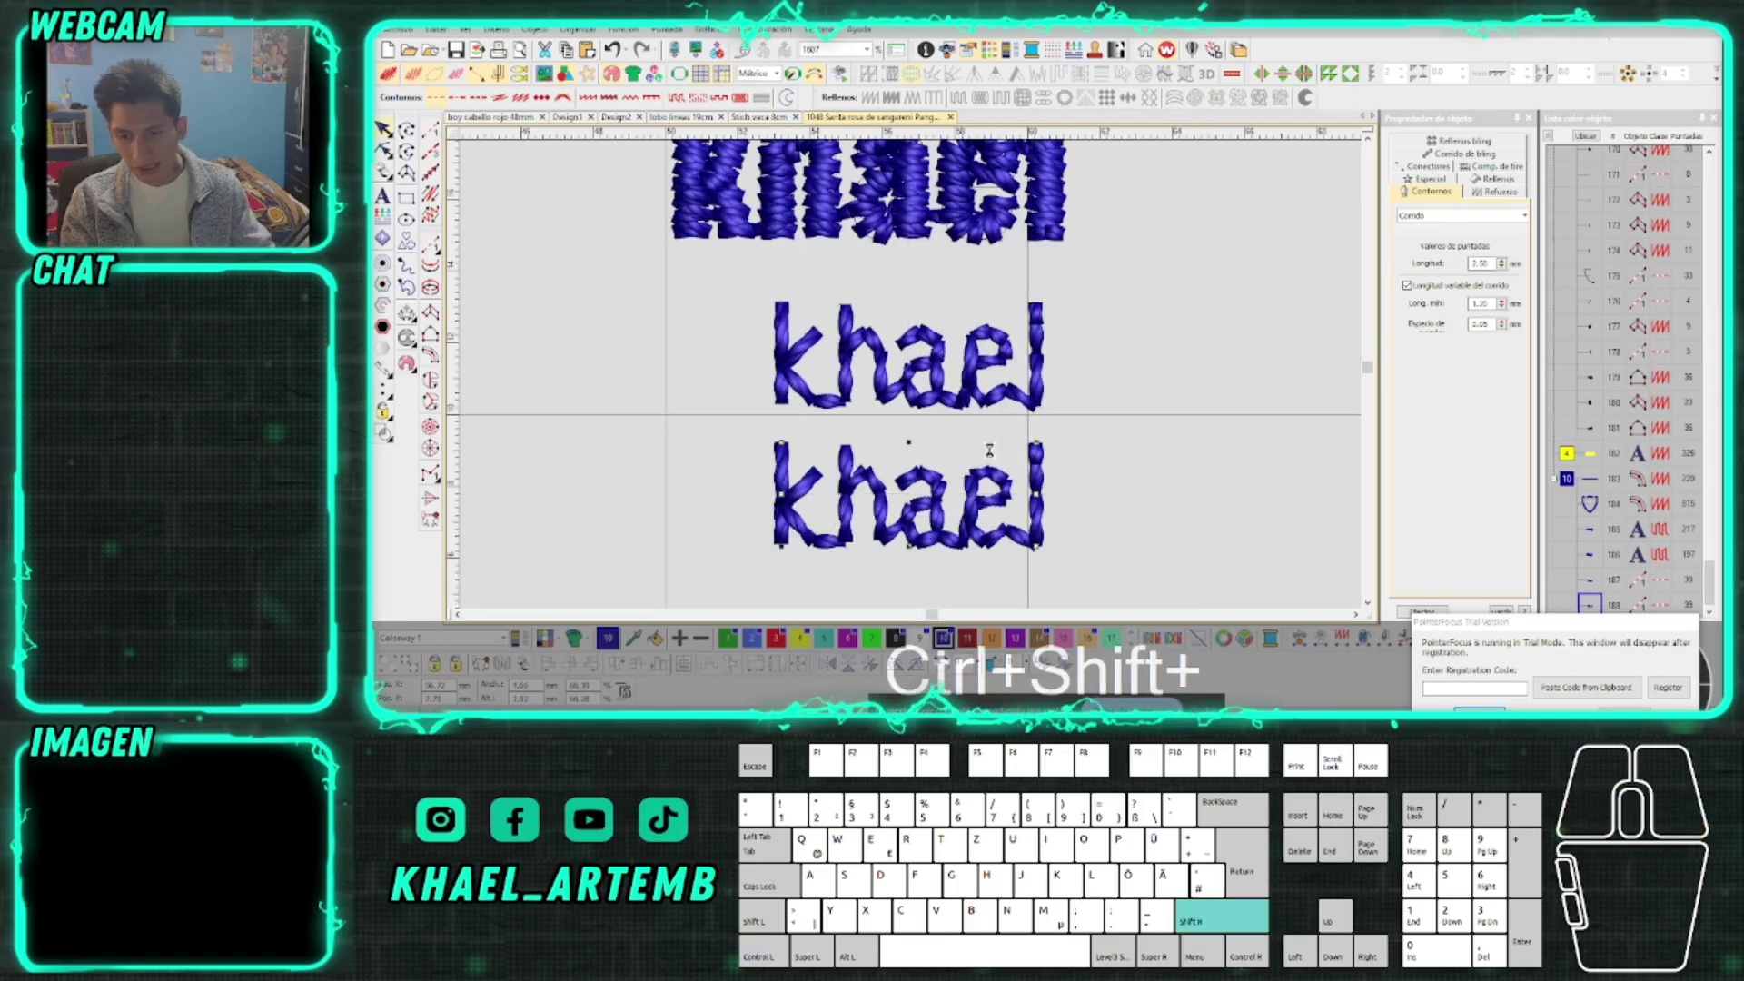
{"action": "key", "text": "Escape"}
Draw a slanted zigzag run-stitch line with eight points across the smallest traced word
{"action": "scroll", "coordinate": [913, 381], "scroll_direction": "up", "scroll_amount": 3}
{"action": "left_click", "coordinate": [430, 137]}
{"action": "left_click", "coordinate": [643, 424]}
{"action": "left_click", "coordinate": [744, 270]}
{"action": "left_click", "coordinate": [707, 420]}
{"action": "left_click", "coordinate": [783, 336]}
{"action": "left_click", "coordinate": [754, 423]}
{"action": "left_click", "coordinate": [850, 324]}
{"action": "left_click", "coordinate": [818, 425]}
{"action": "left_click", "coordinate": [919, 343]}
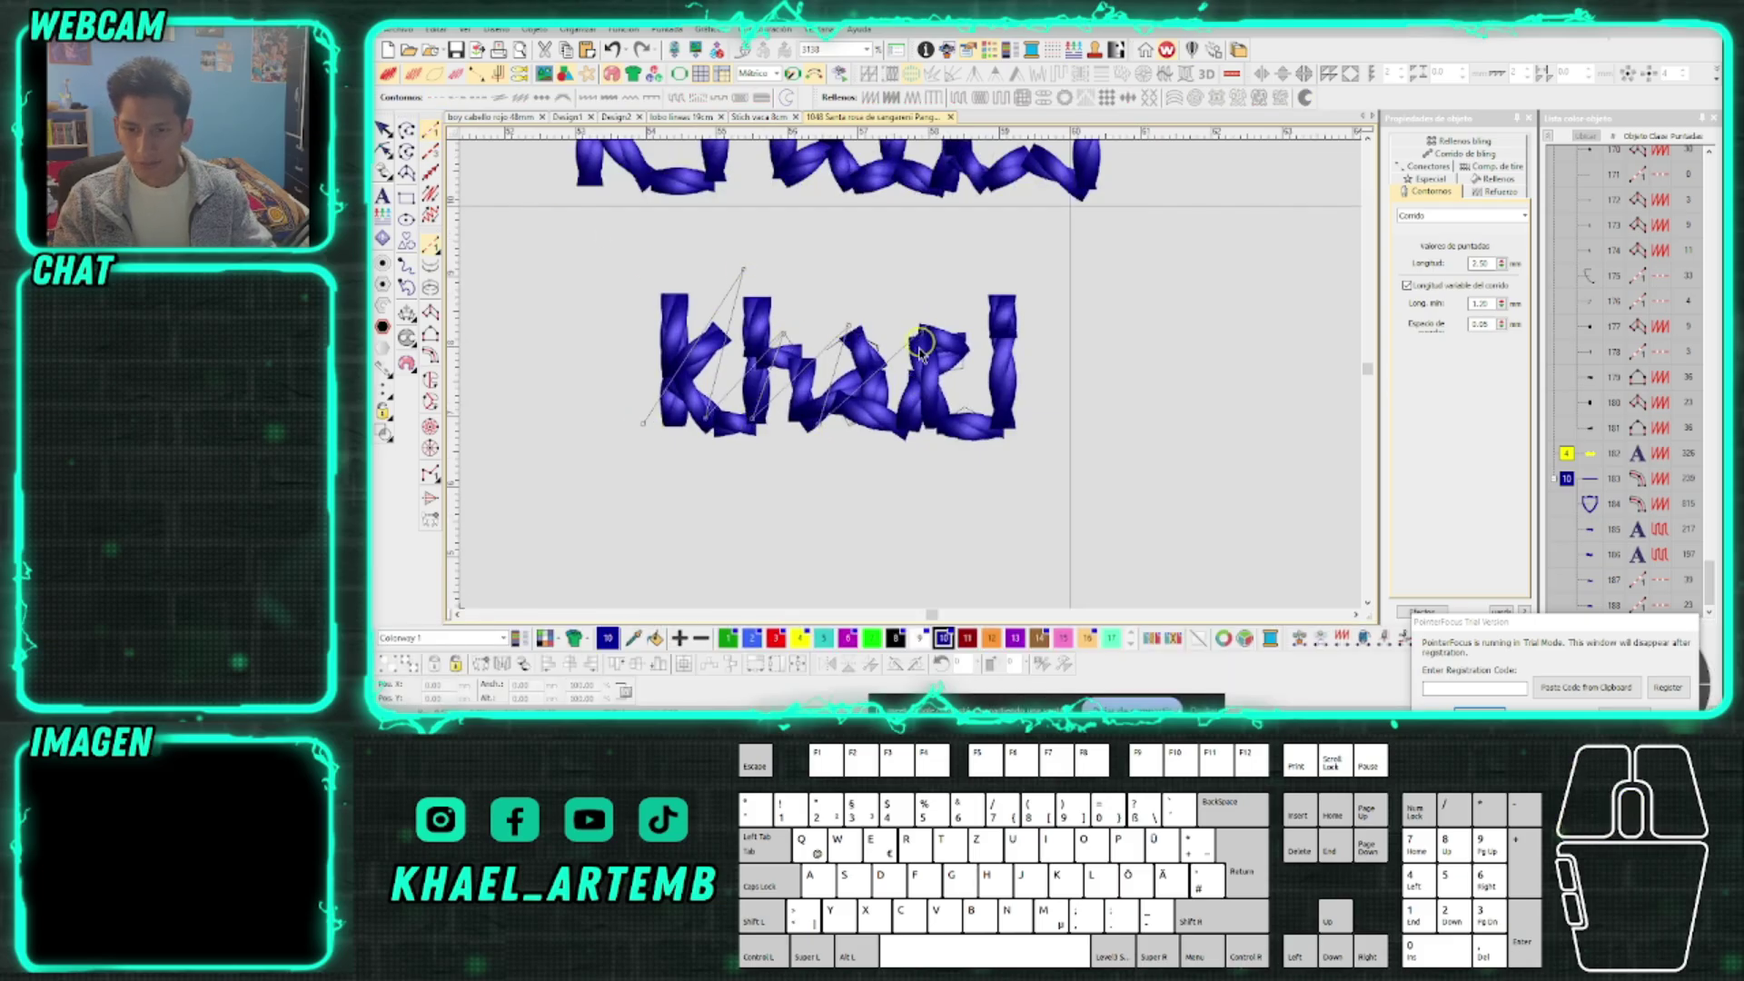
{"action": "key", "text": "Return"}
Delete the smallest traced word and keep the zigzag run-stitch line
{"action": "key", "text": "Escape"}
{"action": "scroll", "coordinate": [1000, 352], "scroll_direction": "down", "scroll_amount": 2}
{"action": "left_click_drag", "start_coordinate": [916, 340], "coordinate": [869, 390]}
{"action": "left_click", "coordinate": [876, 378]}
{"action": "key", "text": "Delete"}
View the lettering versions beside the school badge and switch to File Explorer's INSIGNIAS todo folder
{"action": "scroll", "coordinate": [912, 382], "scroll_direction": "down", "scroll_amount": 3}
{"action": "left_click", "coordinate": [912, 382]}
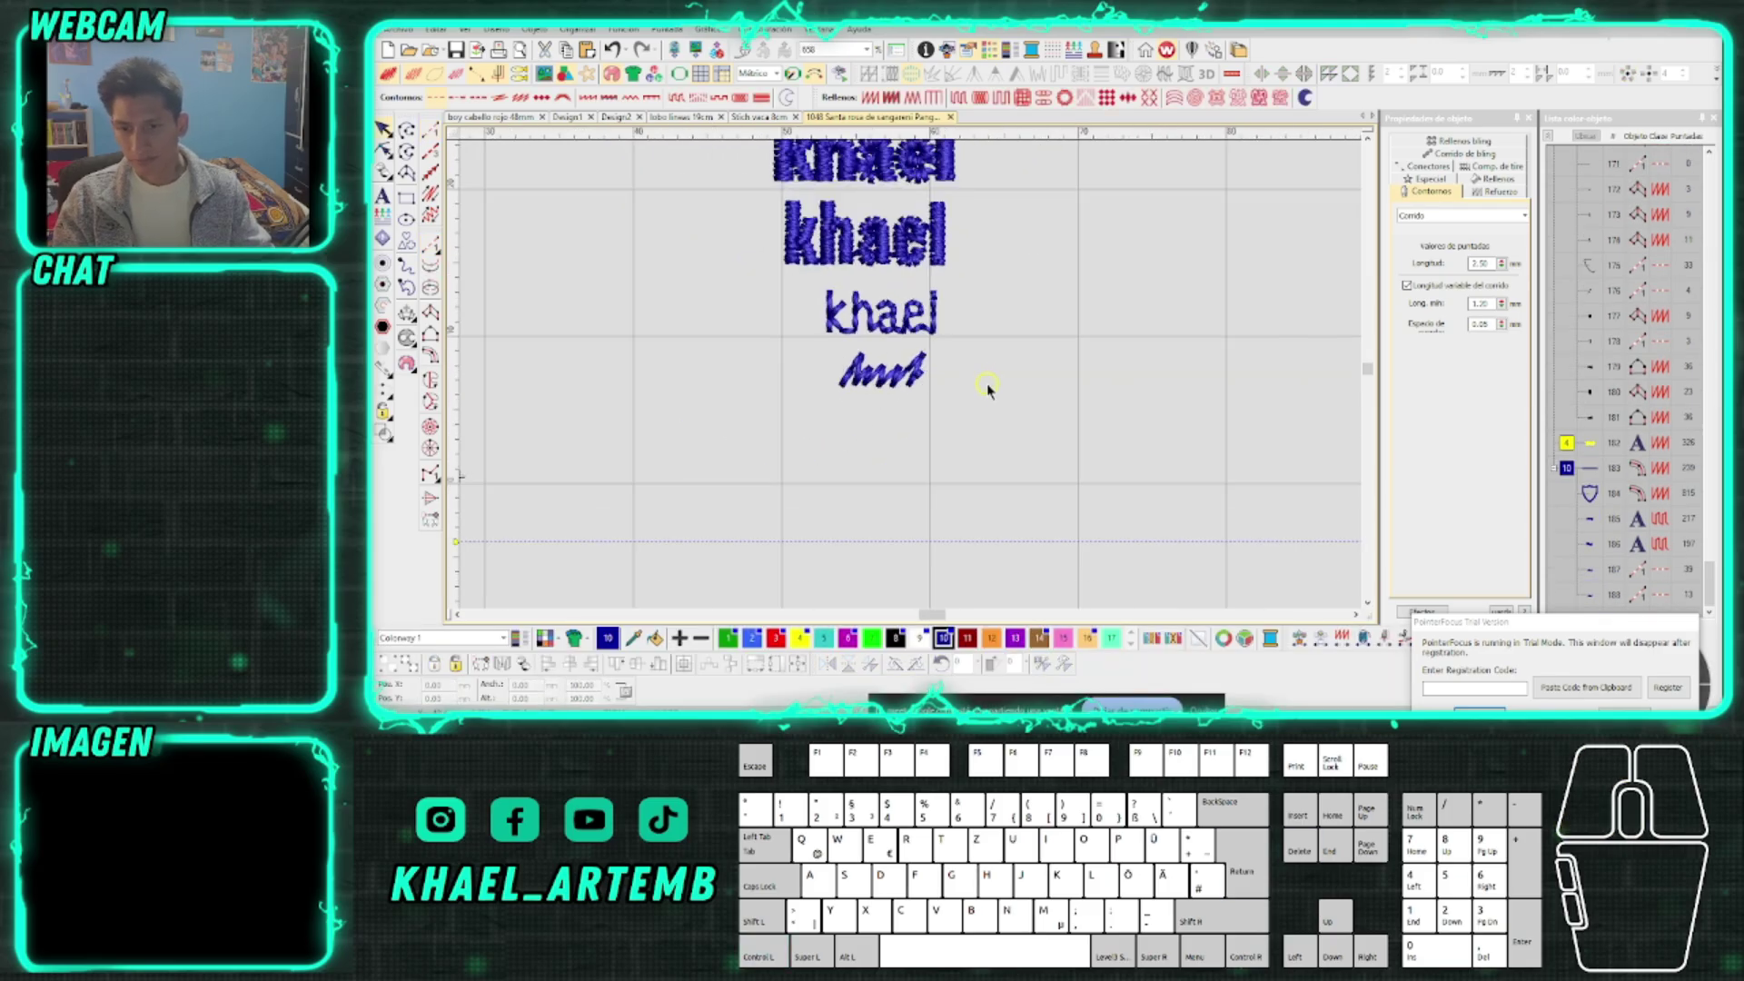
{"action": "scroll", "coordinate": [913, 383], "scroll_direction": "down", "scroll_amount": 2}
{"action": "scroll", "coordinate": [912, 382], "scroll_direction": "up", "scroll_amount": 1}
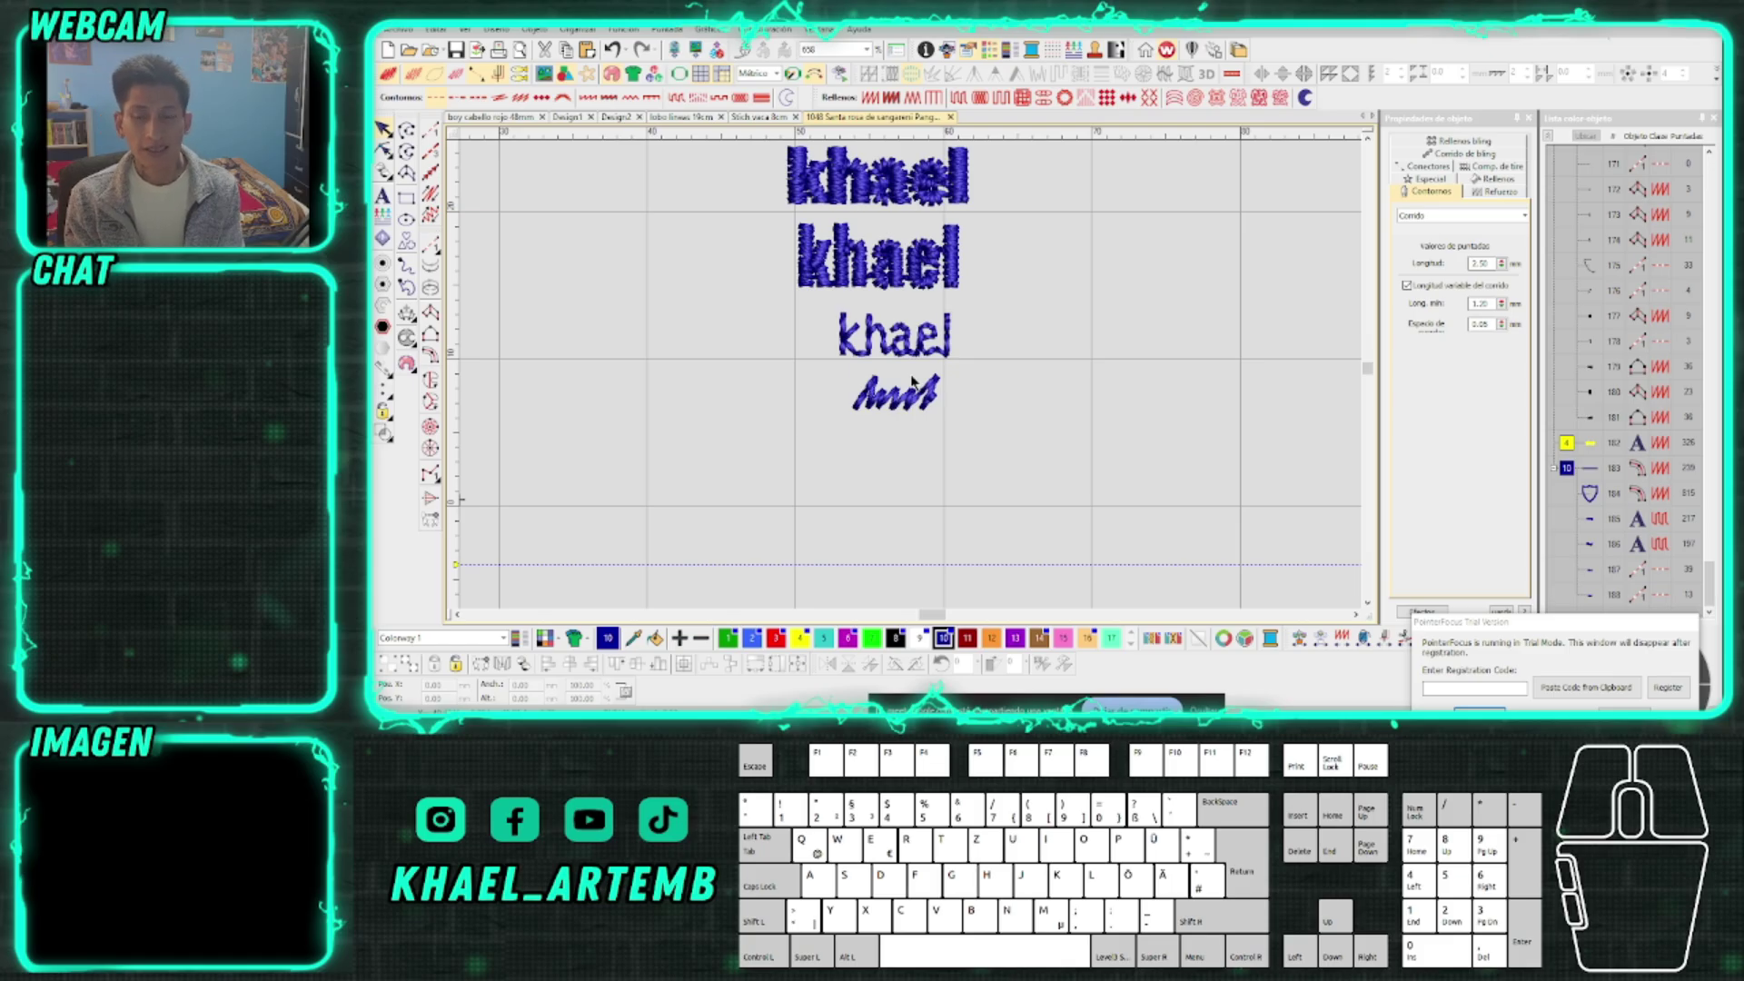
{"action": "scroll", "coordinate": [870, 368], "scroll_direction": "down", "scroll_amount": 2}
{"action": "scroll", "coordinate": [870, 368], "scroll_direction": "down", "scroll_amount": 1}
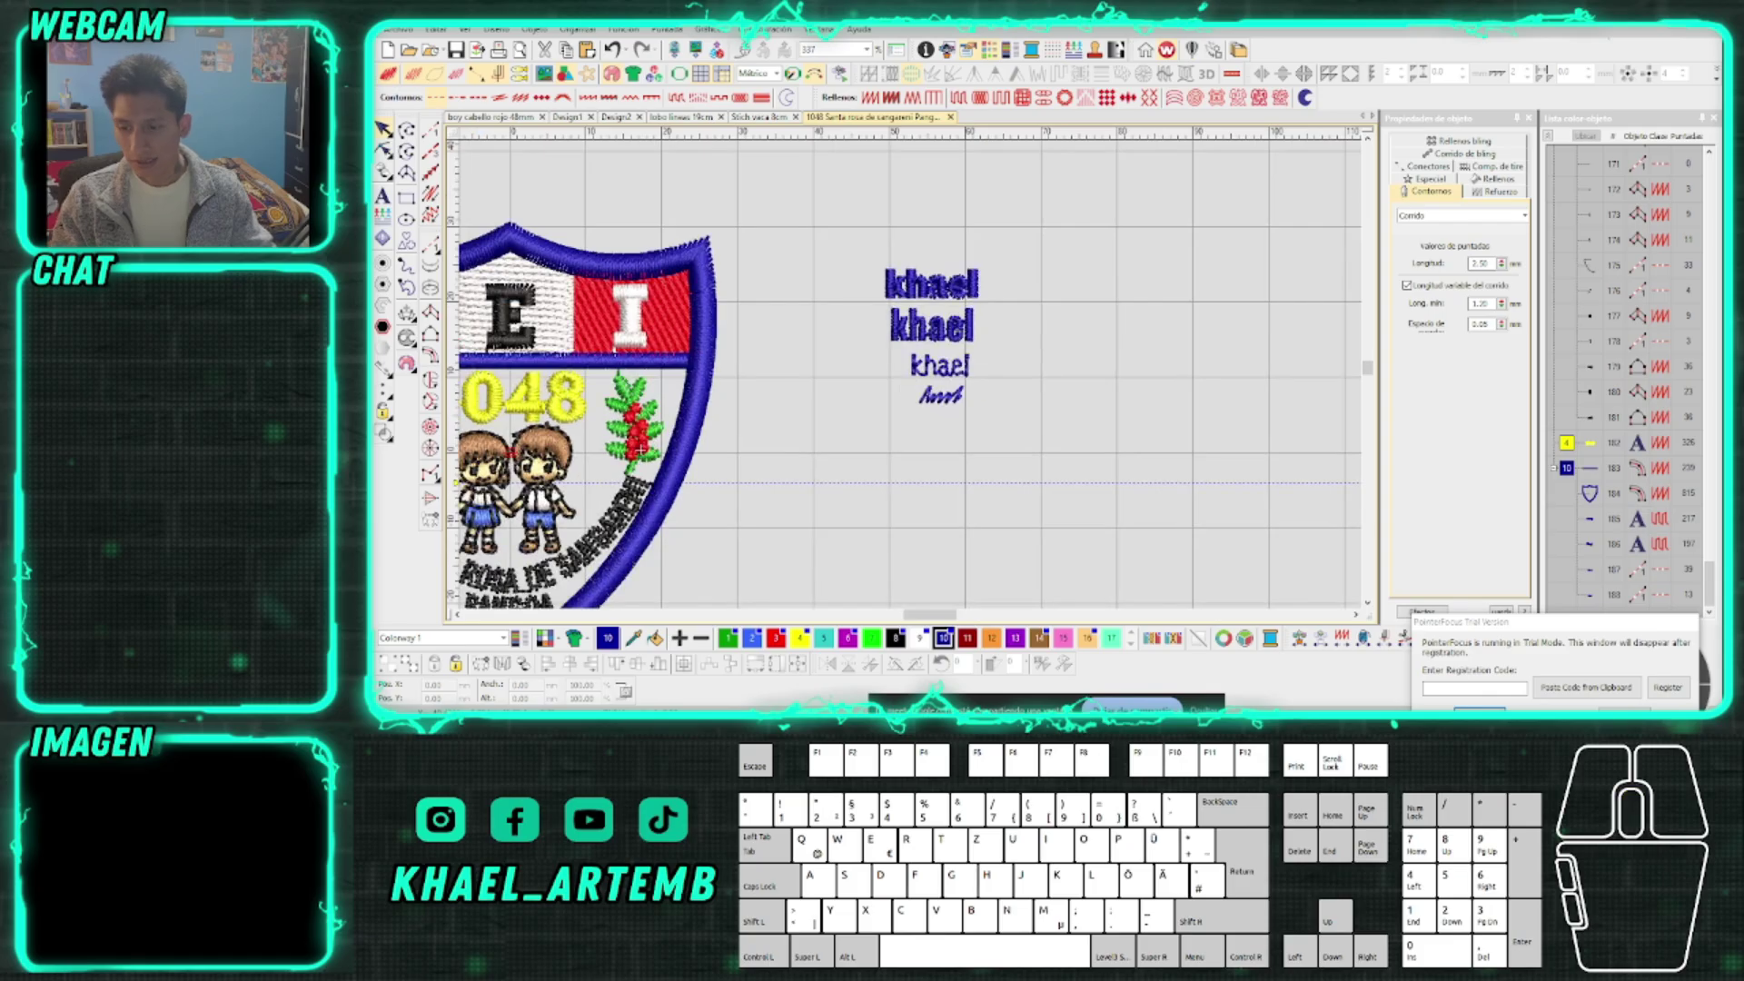
{"action": "key", "text": "alt+Tab"}
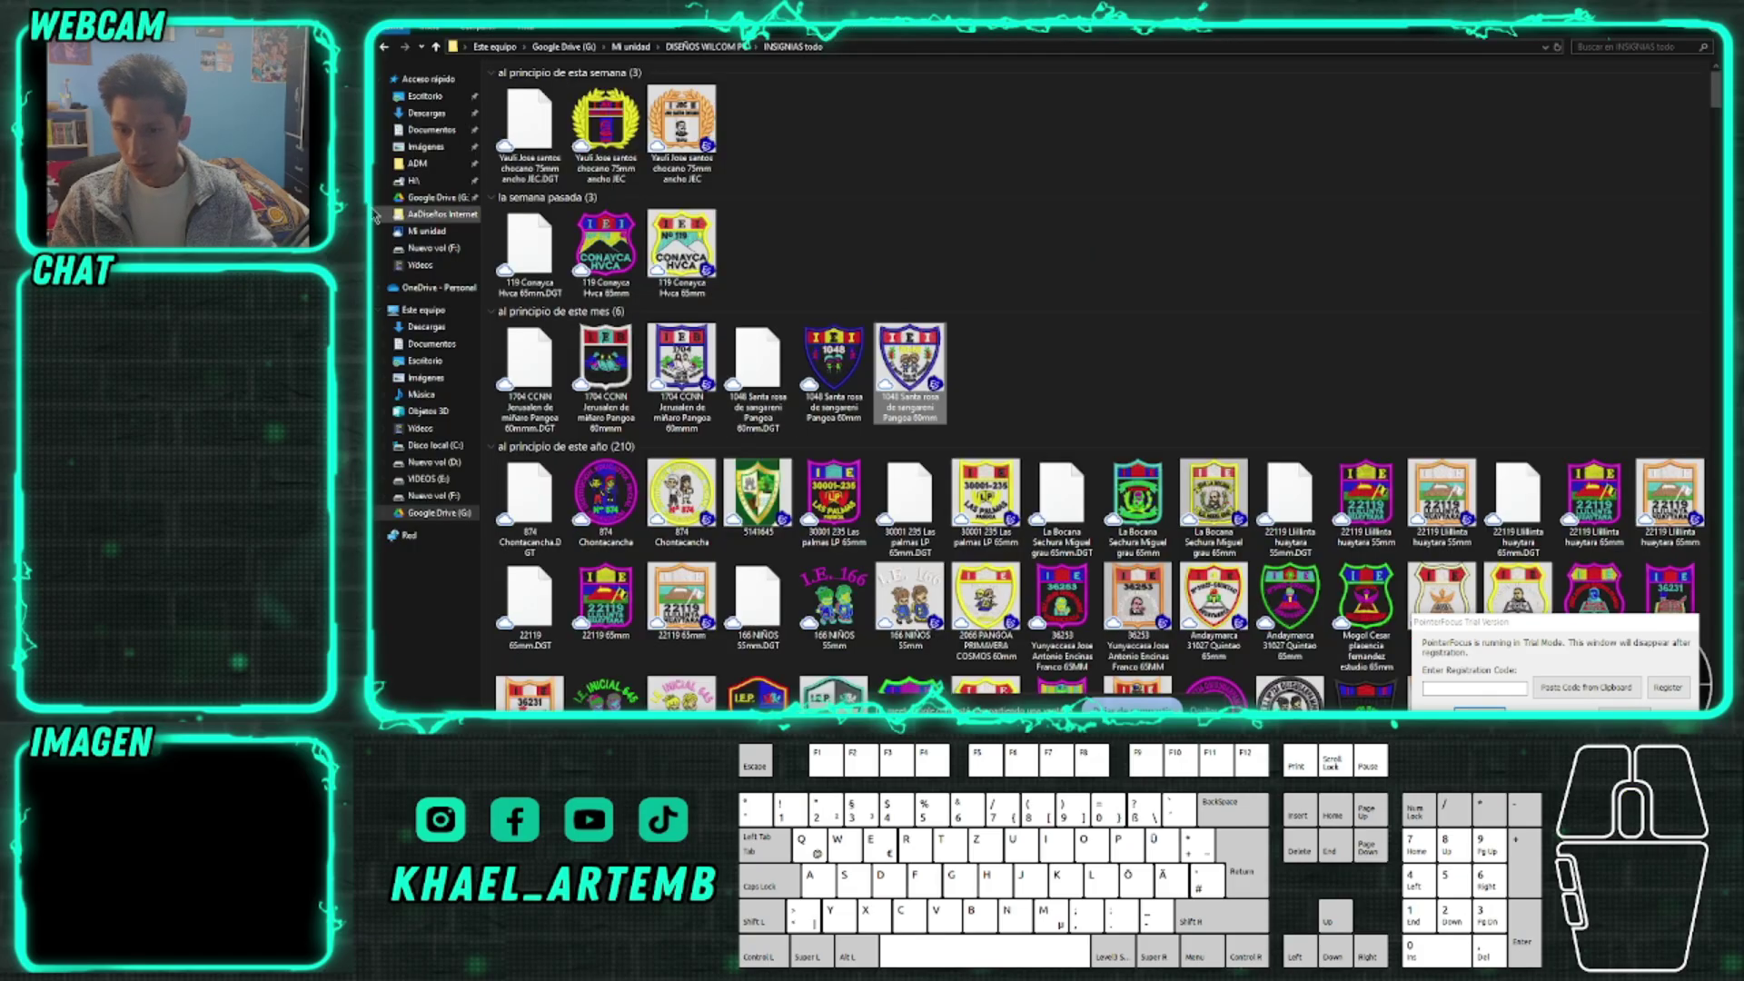
Open the Ingenieria bioquimica 95mm design from the AaDiseños Internet folder and show its background picture
{"action": "left_click", "coordinate": [440, 214]}
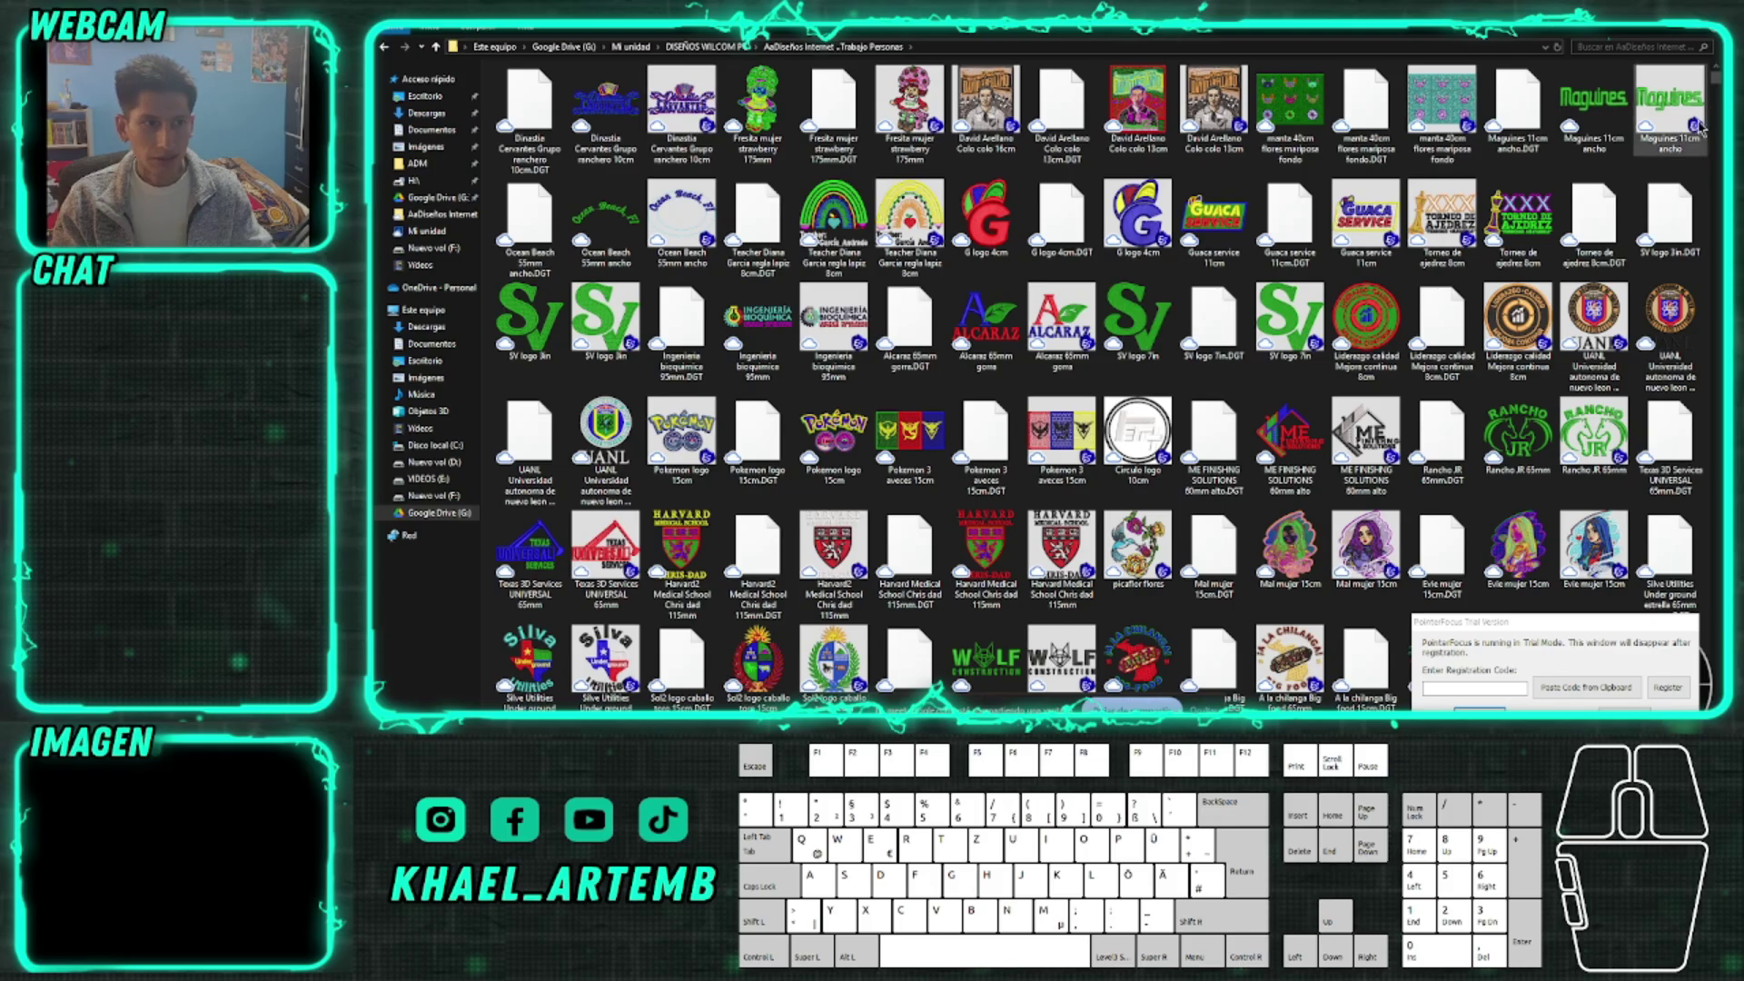
{"action": "double_click", "coordinate": [828, 332]}
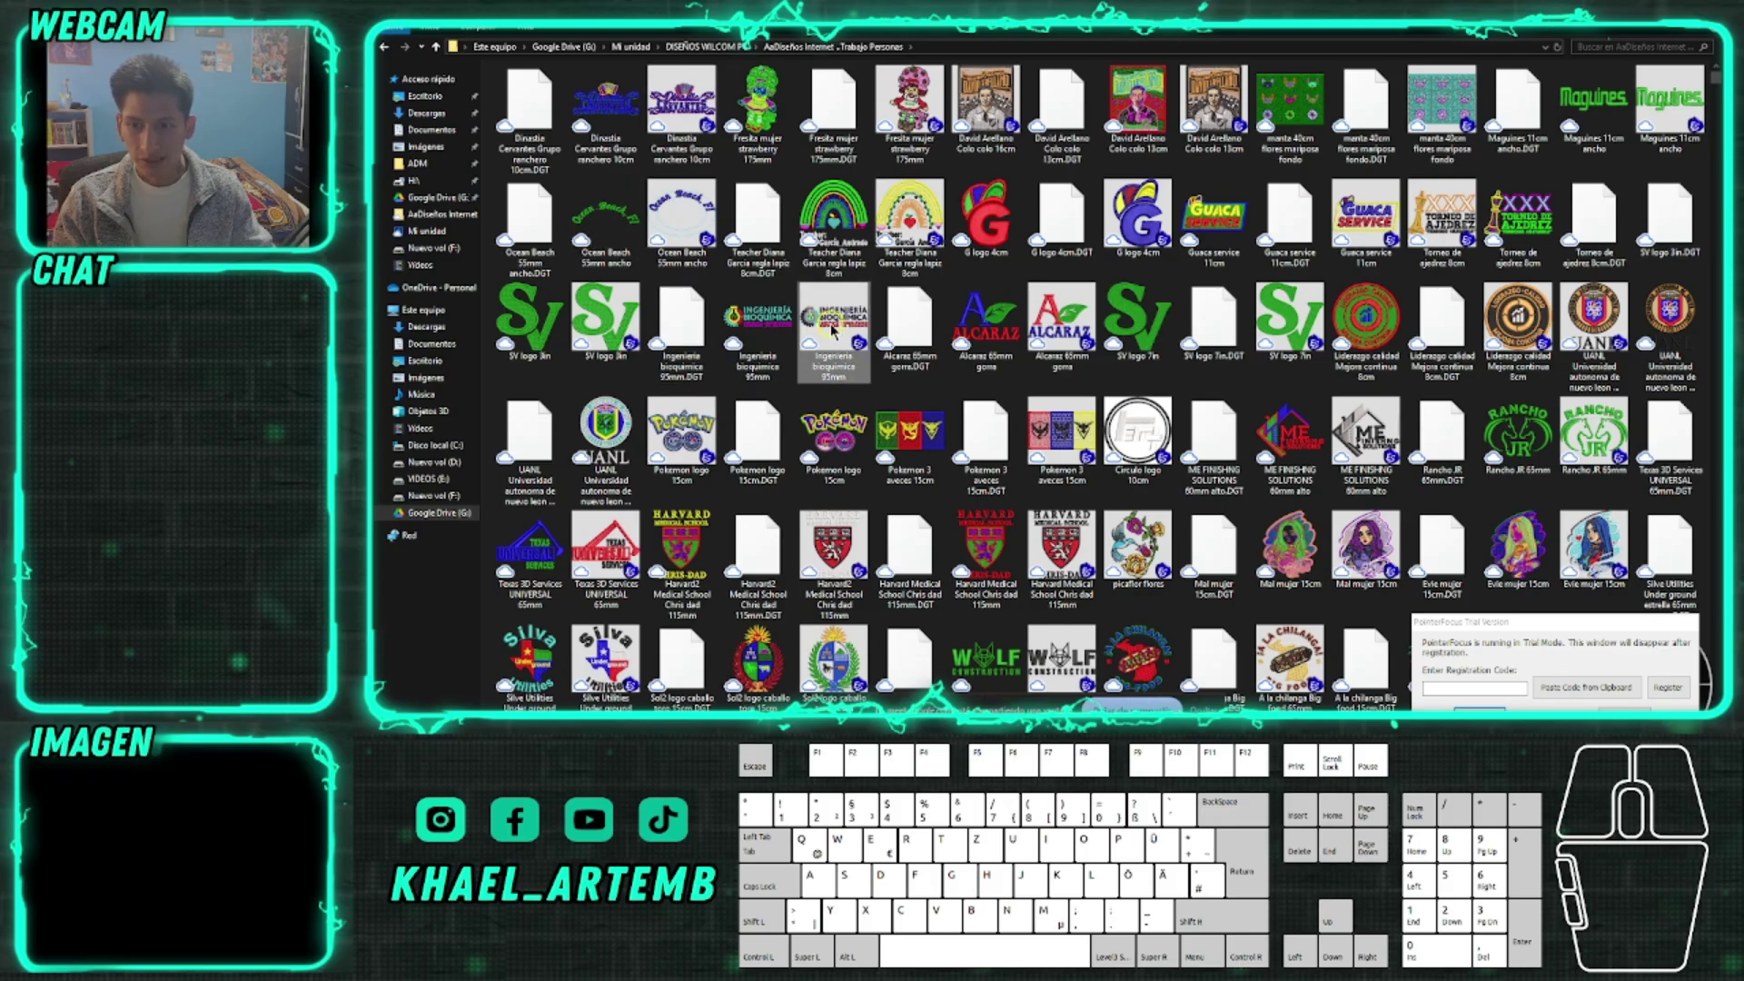
{"action": "scroll", "coordinate": [941, 393], "scroll_direction": "up", "scroll_amount": 3}
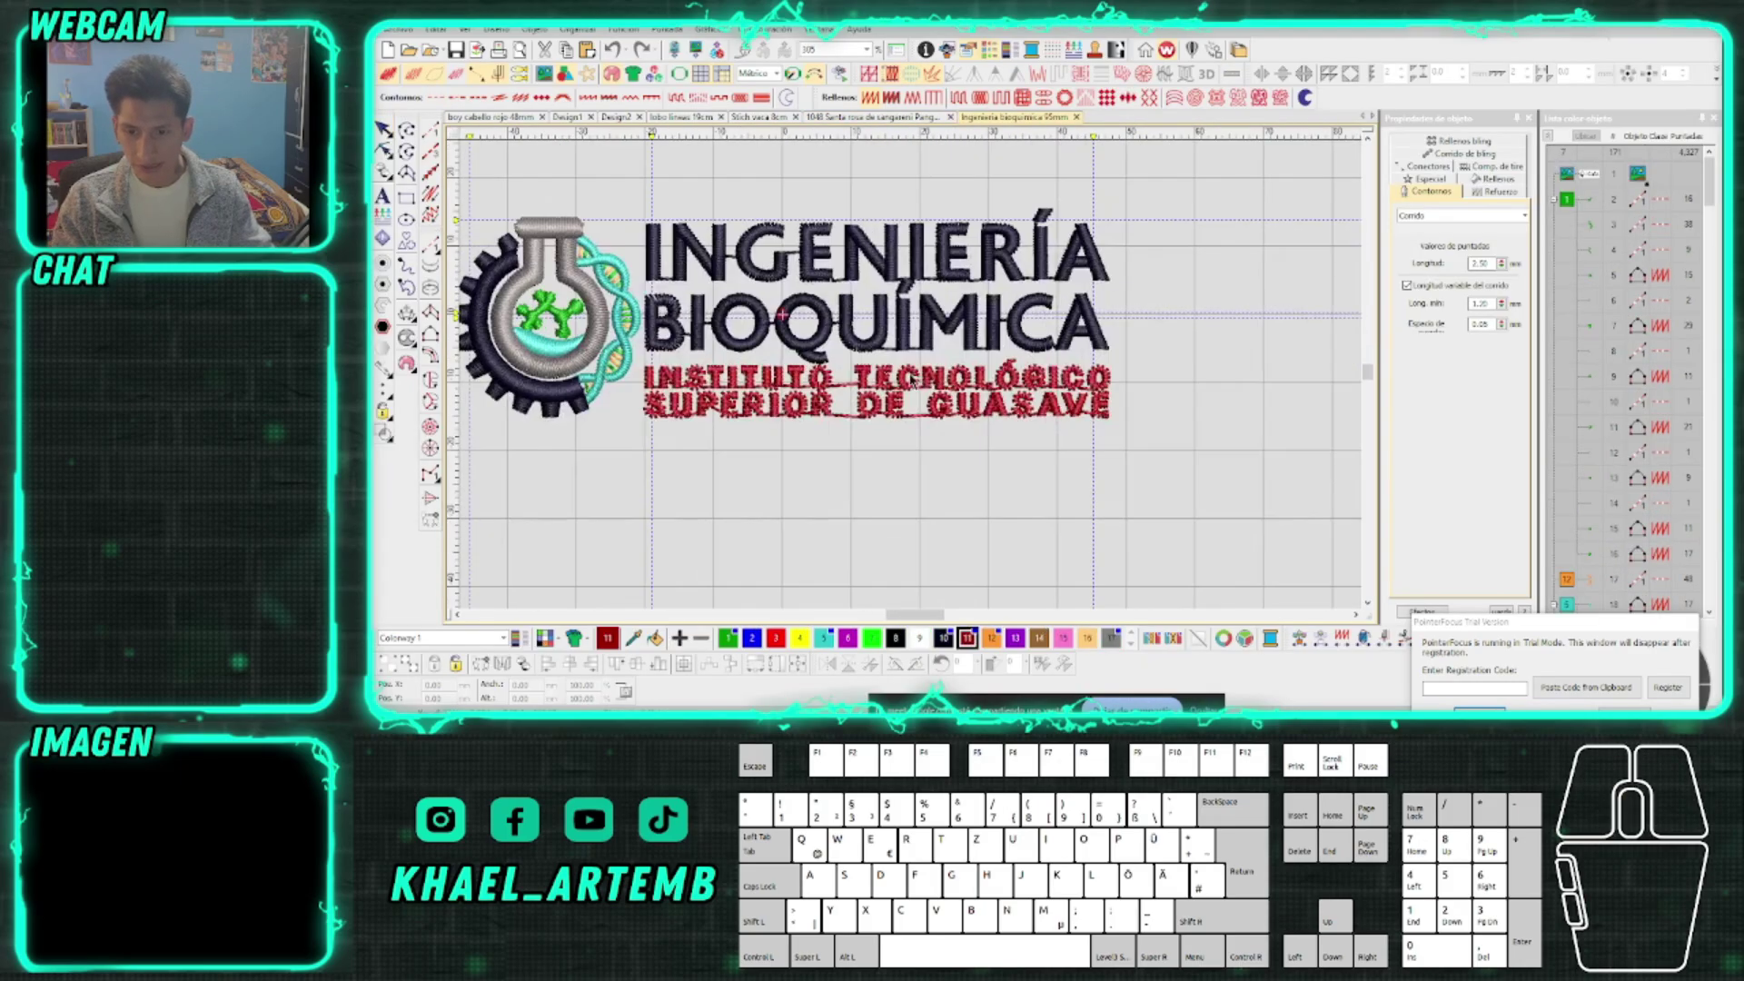
{"action": "scroll", "coordinate": [913, 381], "scroll_direction": "down", "scroll_amount": 1}
{"action": "scroll", "coordinate": [908, 454], "scroll_direction": "down", "scroll_amount": 2}
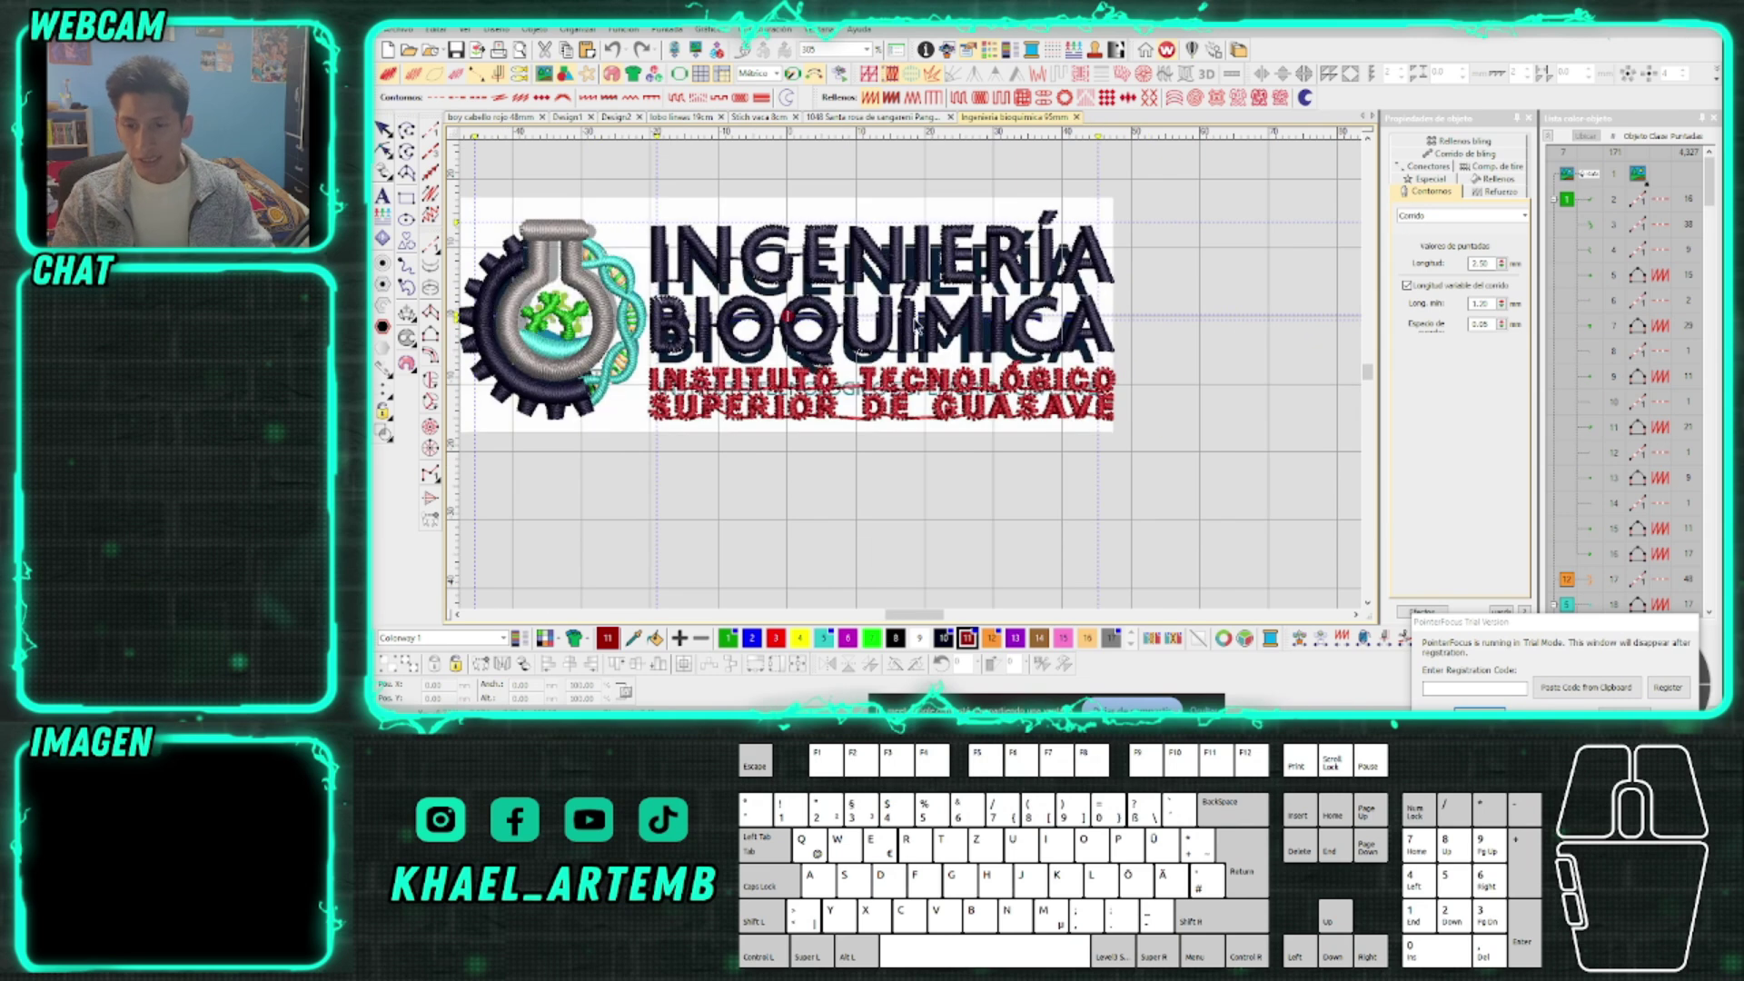
Unlock the background logo picture and place a copy of it directly above the stitched design
{"action": "right_click", "coordinate": [1589, 175]}
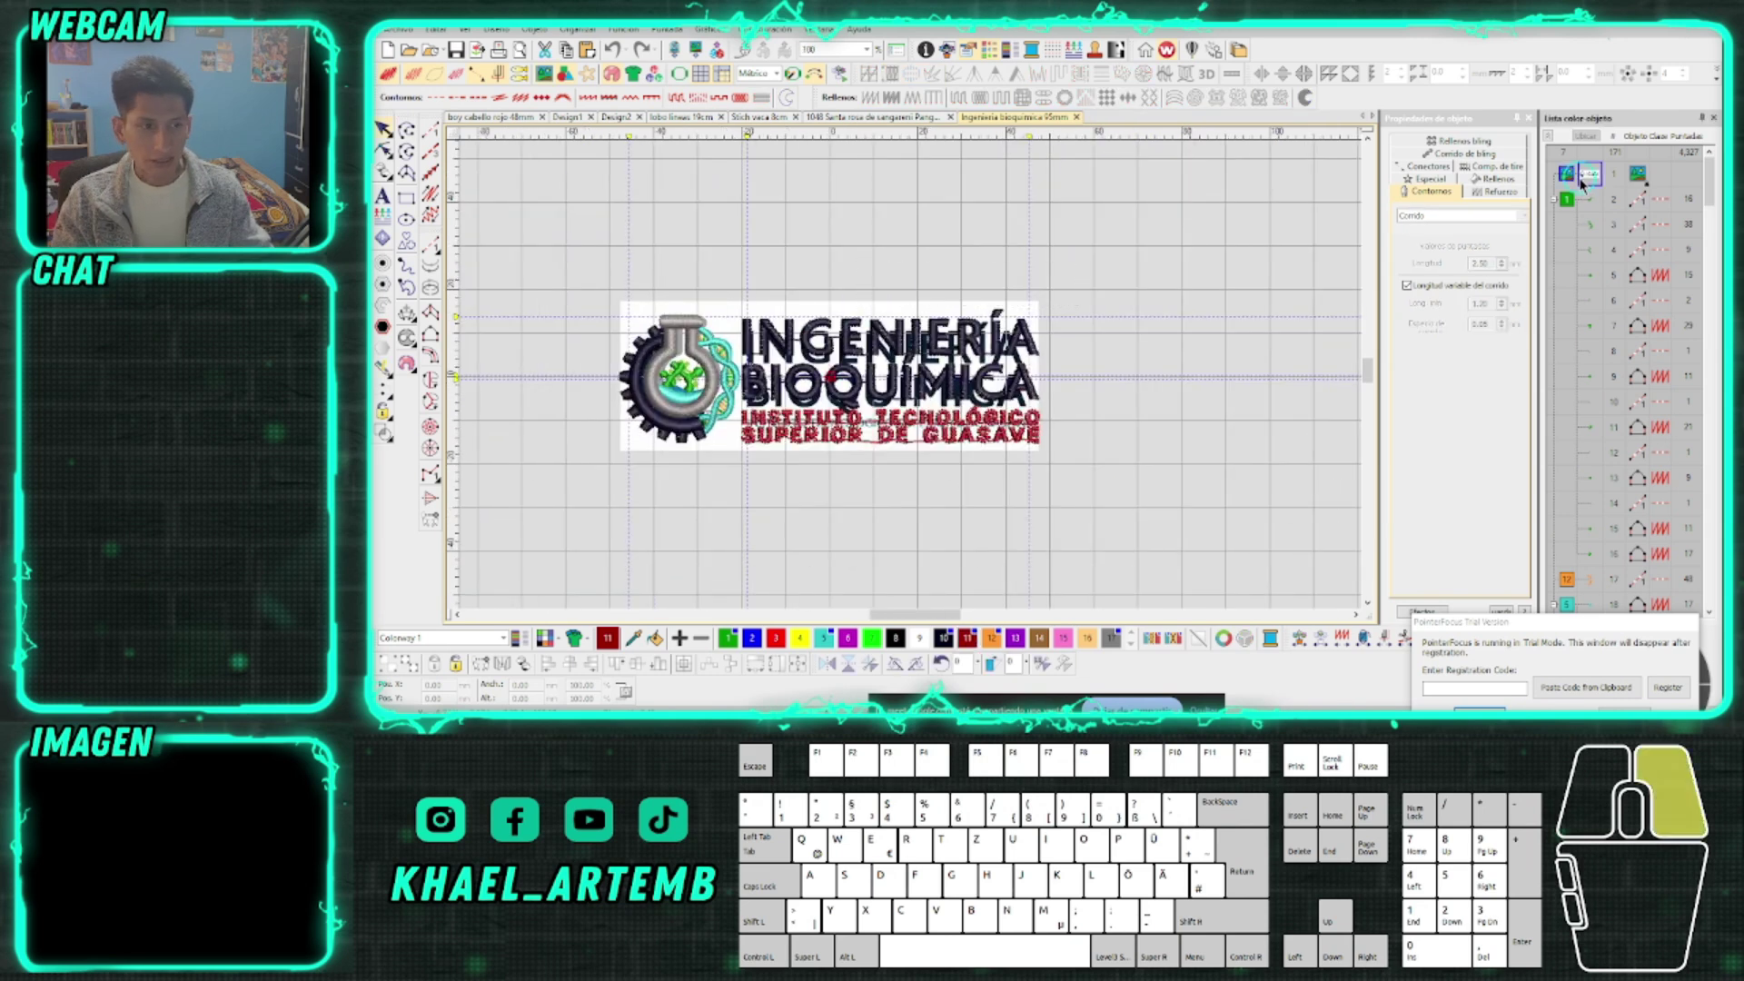
{"action": "left_click", "coordinate": [1589, 340]}
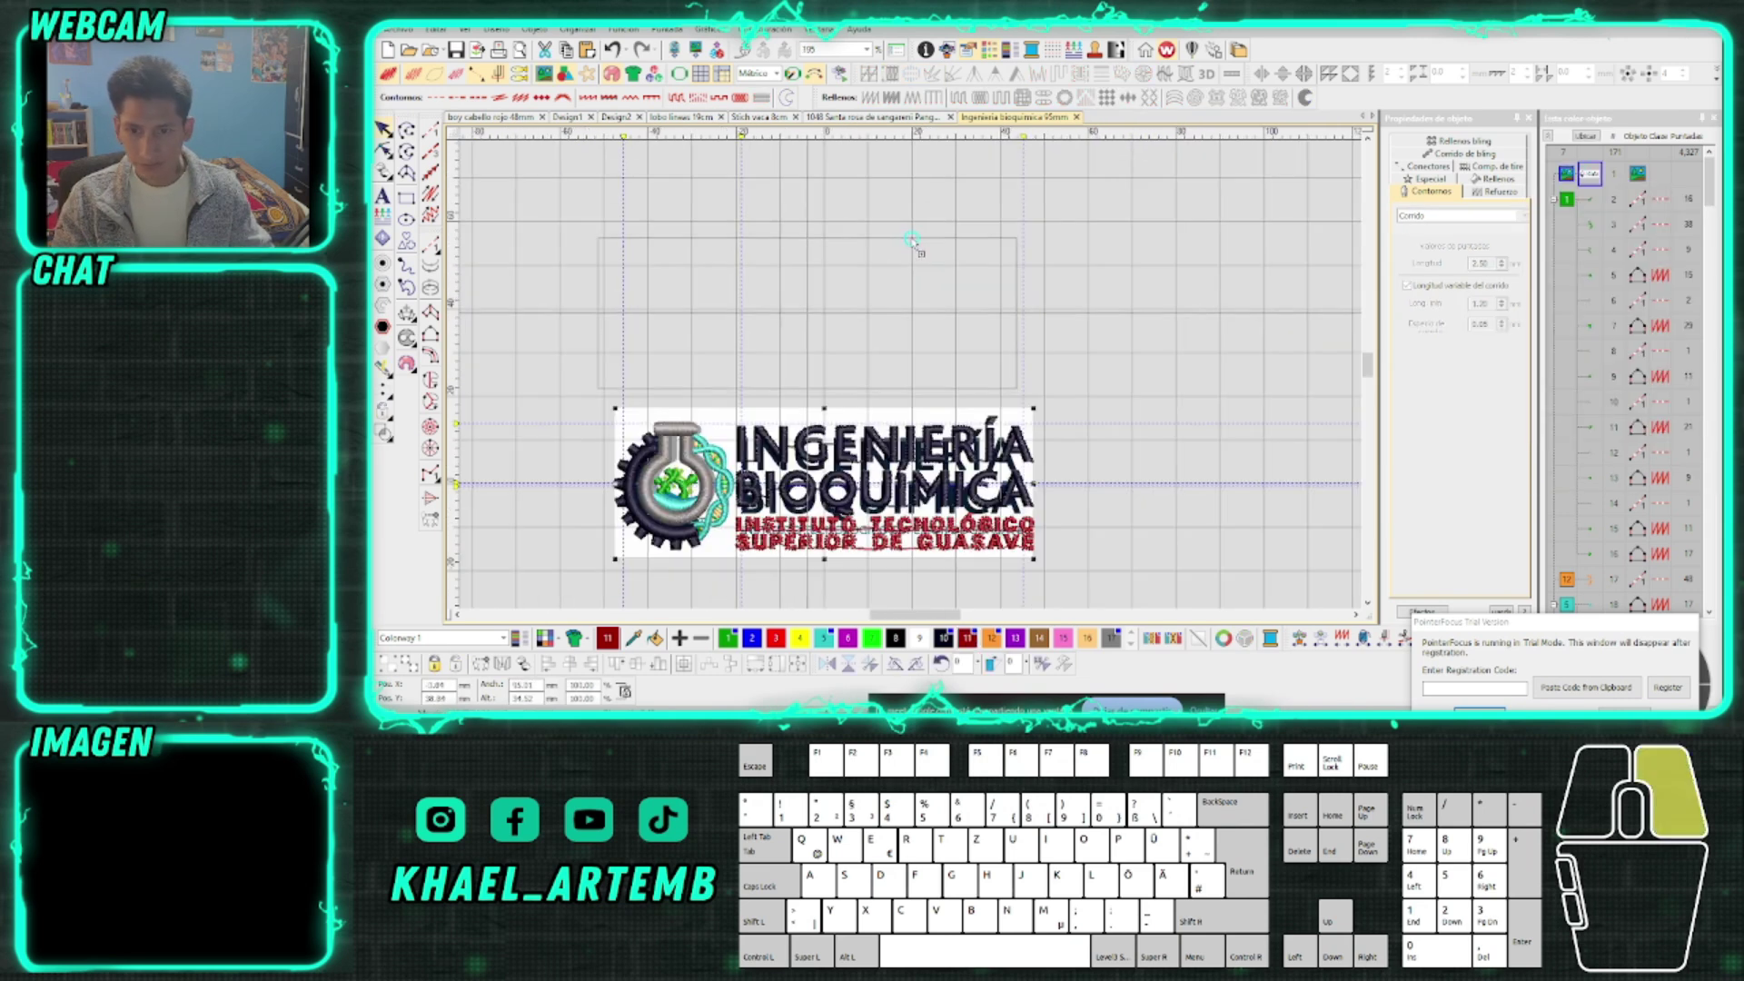
{"action": "left_click_drag", "start_coordinate": [939, 308], "coordinate": [936, 182]}
{"action": "scroll", "coordinate": [829, 422], "scroll_direction": "up", "scroll_amount": 2}
{"action": "scroll", "coordinate": [747, 359], "scroll_direction": "up", "scroll_amount": 2}
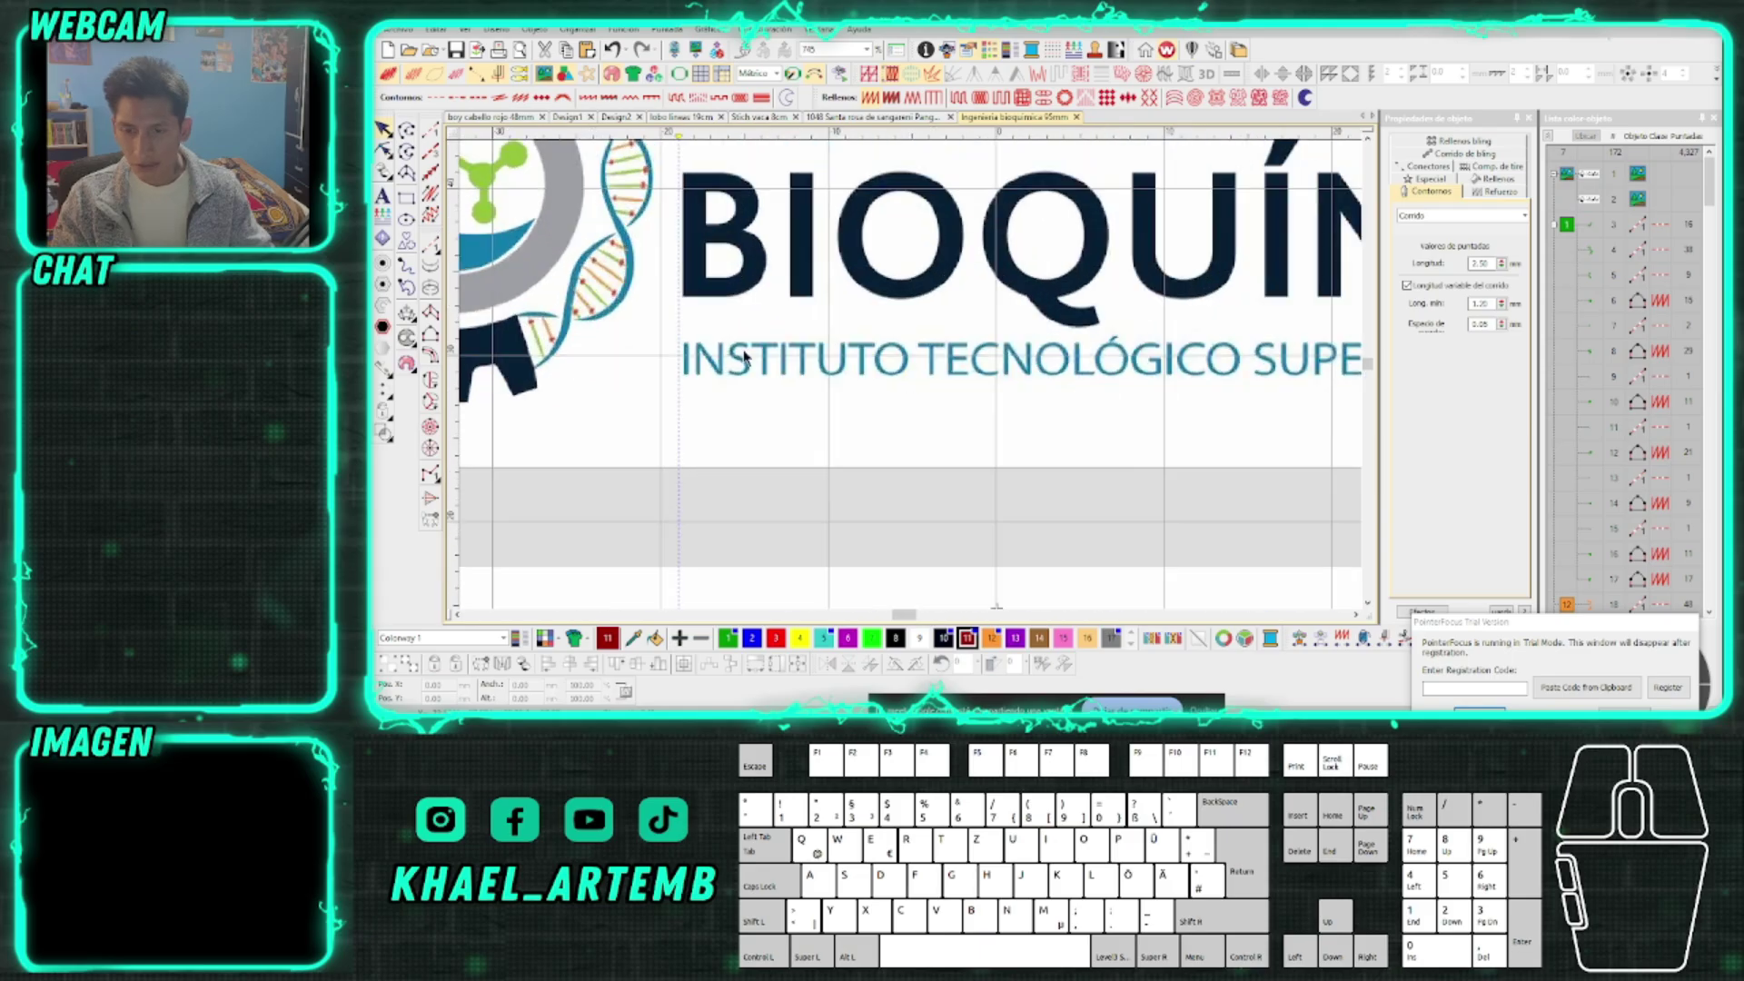
{"action": "scroll", "coordinate": [913, 384], "scroll_direction": "down", "scroll_amount": 1}
{"action": "scroll", "coordinate": [1102, 387], "scroll_direction": "up", "scroll_amount": 2}
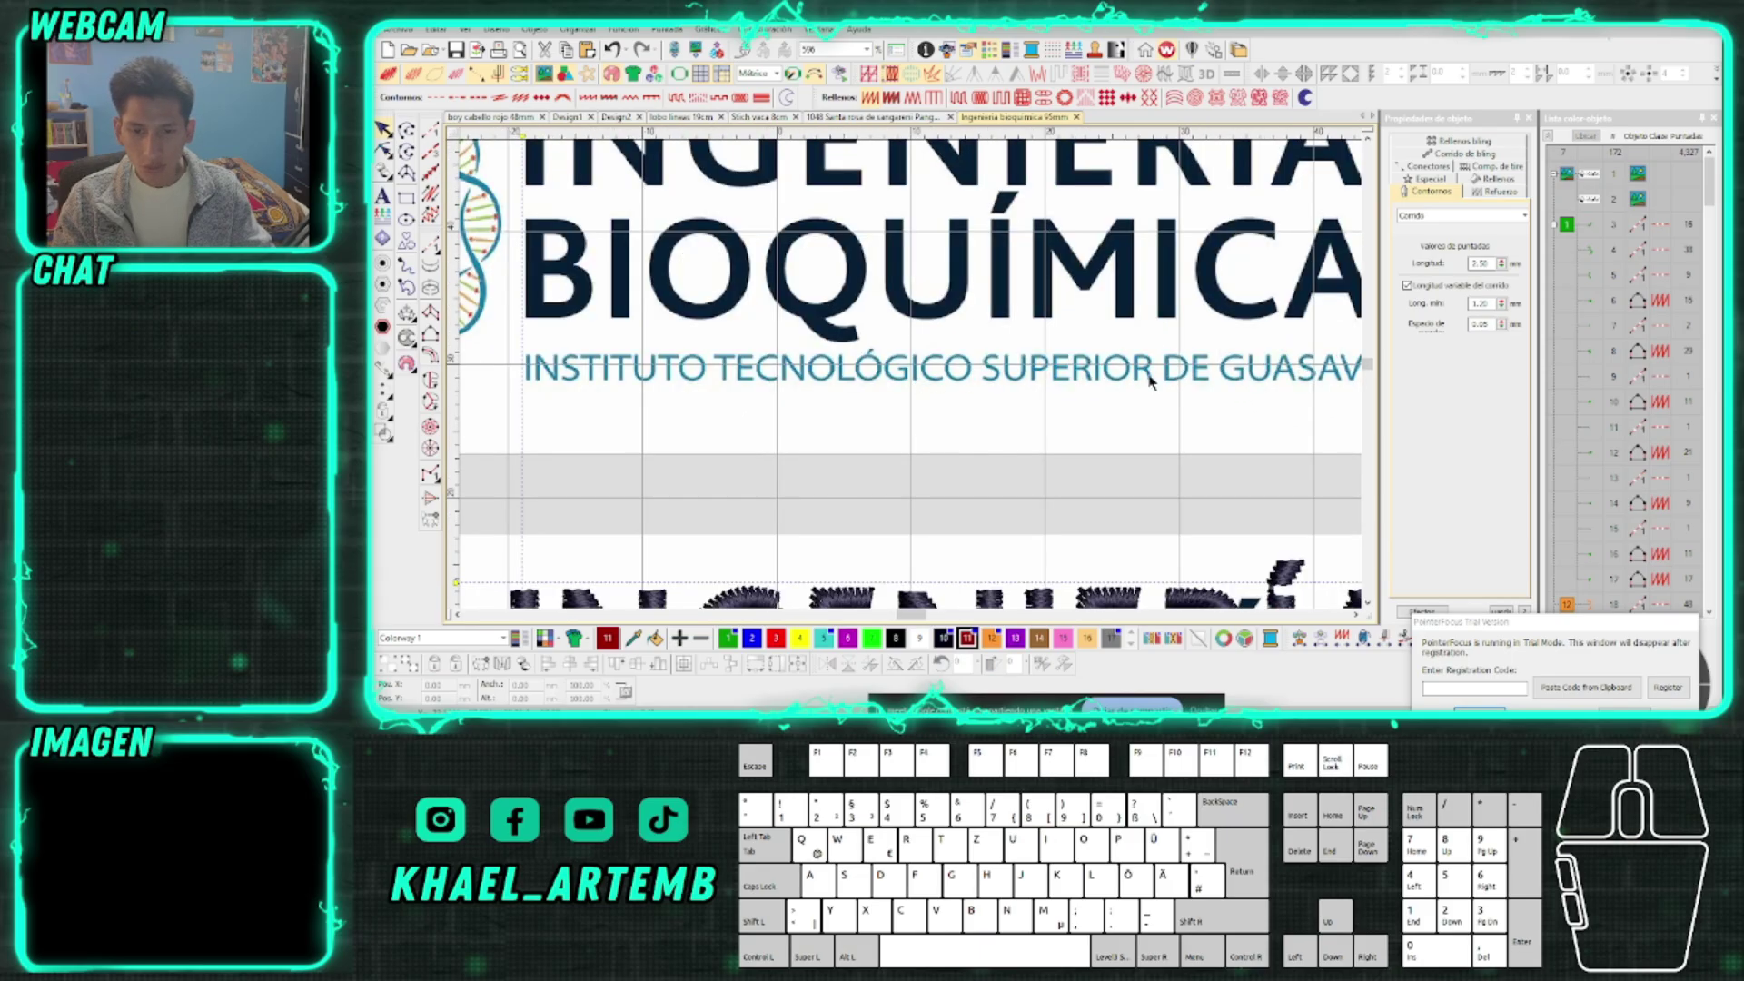
{"action": "scroll", "coordinate": [883, 381], "scroll_direction": "down", "scroll_amount": 2}
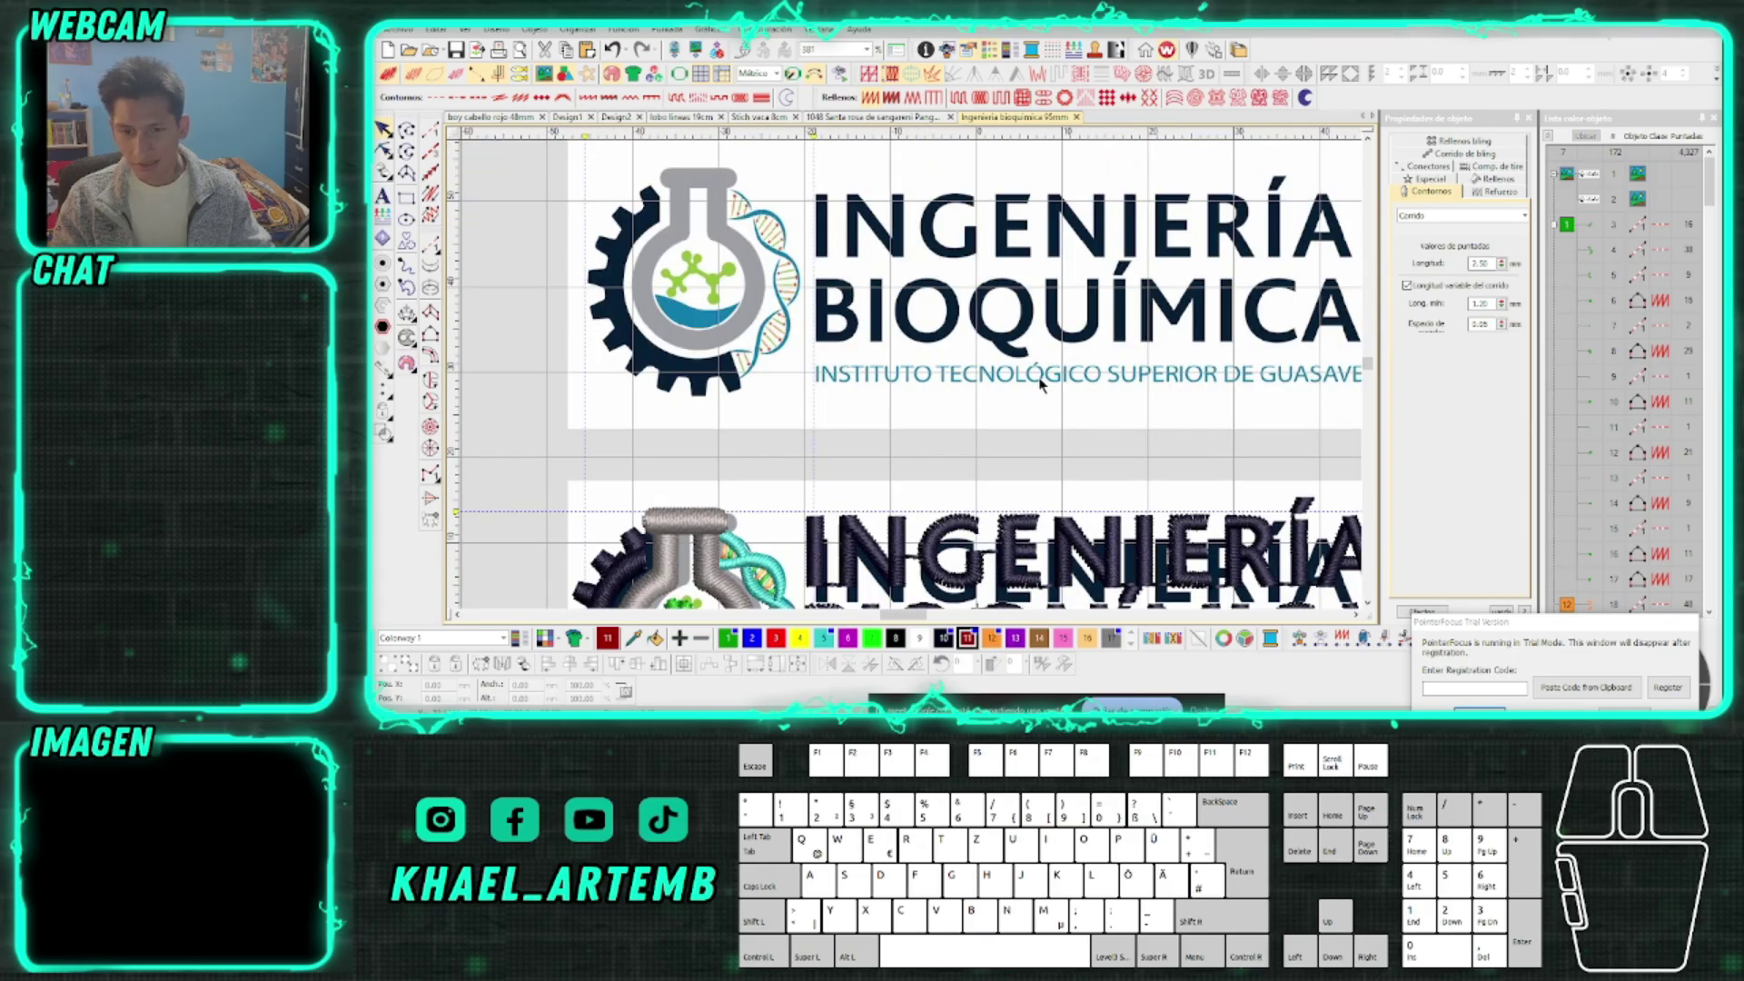
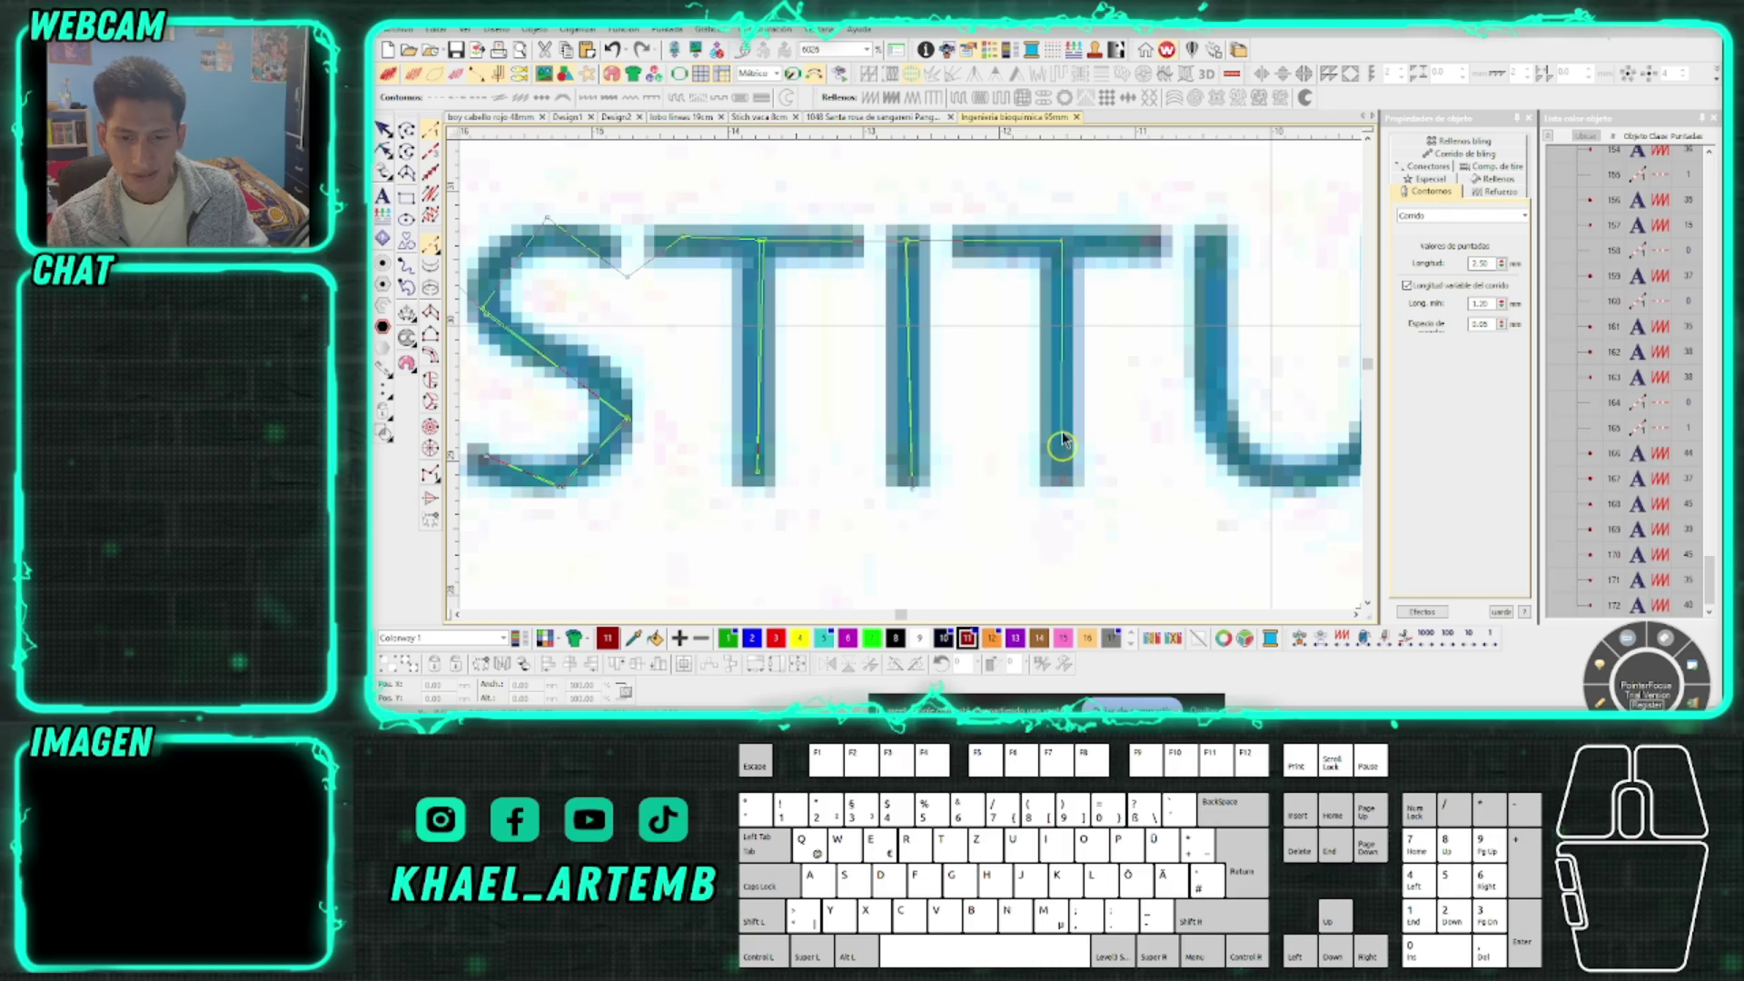
Continue the run-stitch line over the U and the third T of INSTITUTO in the copied logo picture
{"action": "left_click", "coordinate": [1214, 238]}
{"action": "scroll", "coordinate": [1210, 331], "scroll_direction": "down", "scroll_amount": 1}
{"action": "left_click", "coordinate": [905, 357]}
{"action": "left_click", "coordinate": [981, 416]}
{"action": "left_click", "coordinate": [1044, 363]}
{"action": "left_click", "coordinate": [1045, 223]}
{"action": "left_click", "coordinate": [1157, 221]}
{"action": "left_click", "coordinate": [1161, 413]}
{"action": "left_click", "coordinate": [1159, 223]}
{"action": "key", "text": "c"}
{"action": "left_click", "coordinate": [945, 377]}
Trace the final O of INSTITUTO with run stitch, doubling back along its lower half to the far side
{"action": "left_click", "coordinate": [981, 434]}
{"action": "left_click", "coordinate": [1029, 377]}
{"action": "left_click", "coordinate": [1106, 378]}
{"action": "left_click", "coordinate": [1157, 442]}
{"action": "left_click", "coordinate": [1150, 521]}
{"action": "left_click", "coordinate": [1056, 568]}
{"action": "left_click", "coordinate": [977, 520]}
{"action": "left_click", "coordinate": [982, 434]}
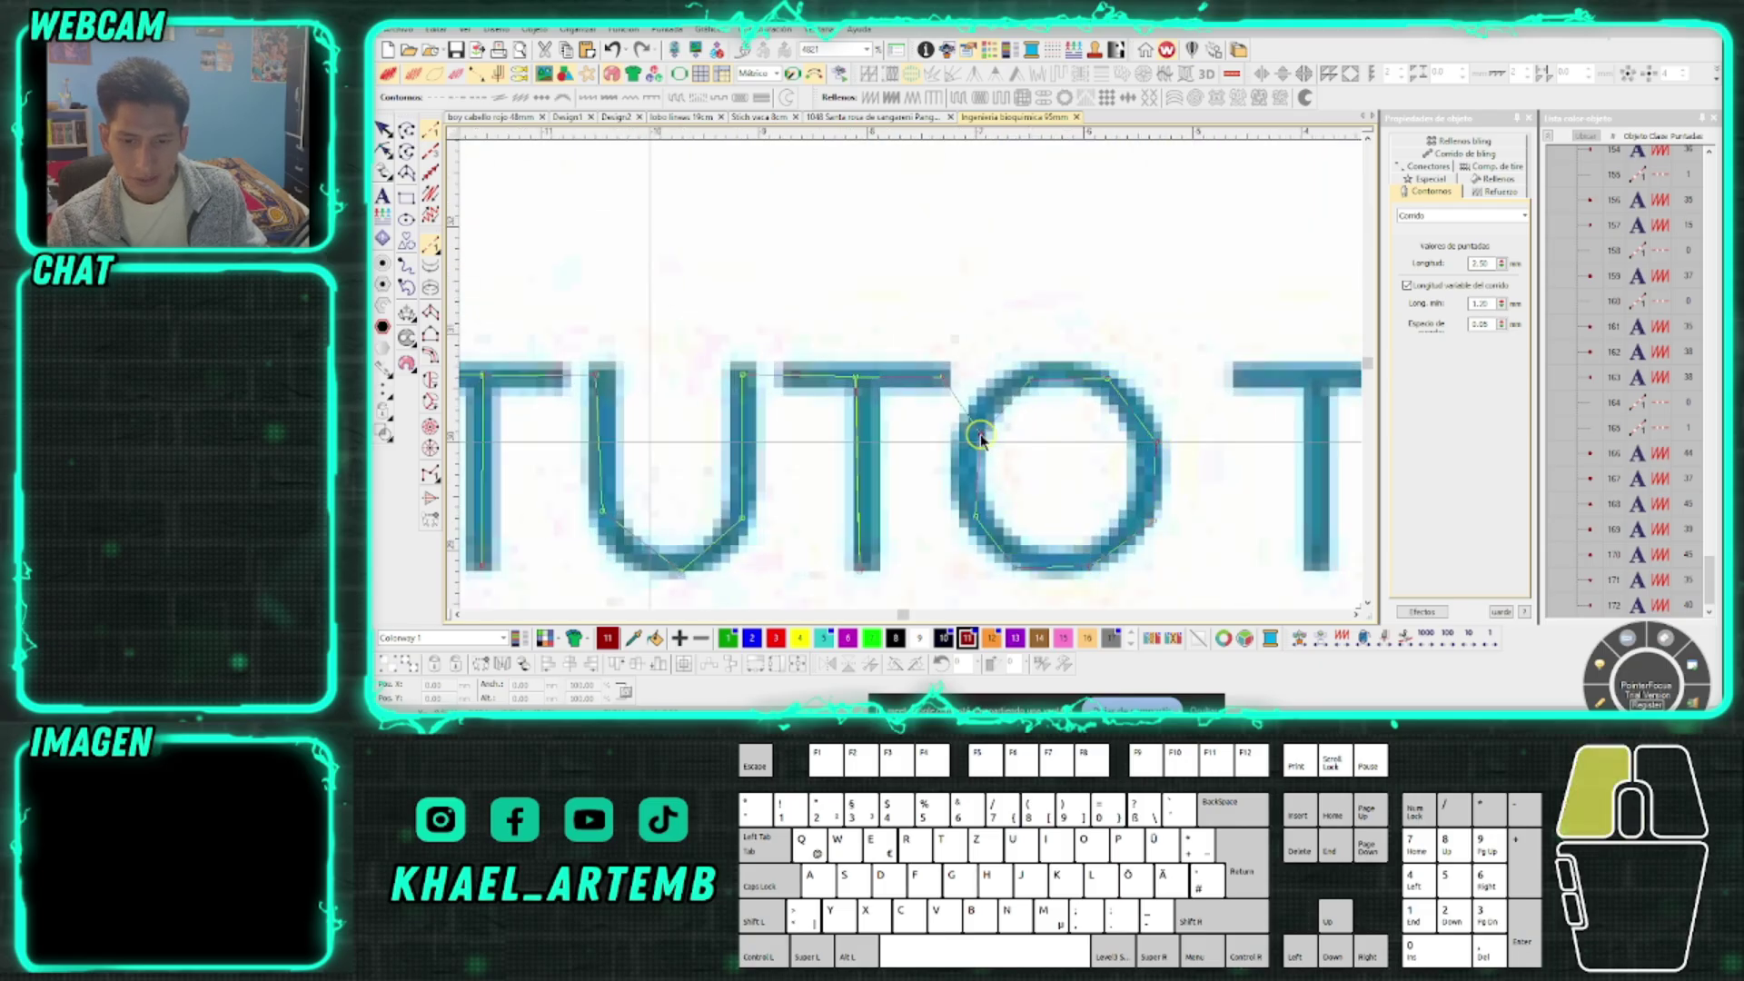
{"action": "left_click", "coordinate": [980, 521]}
{"action": "left_click", "coordinate": [1086, 565]}
{"action": "left_click", "coordinate": [1154, 529]}
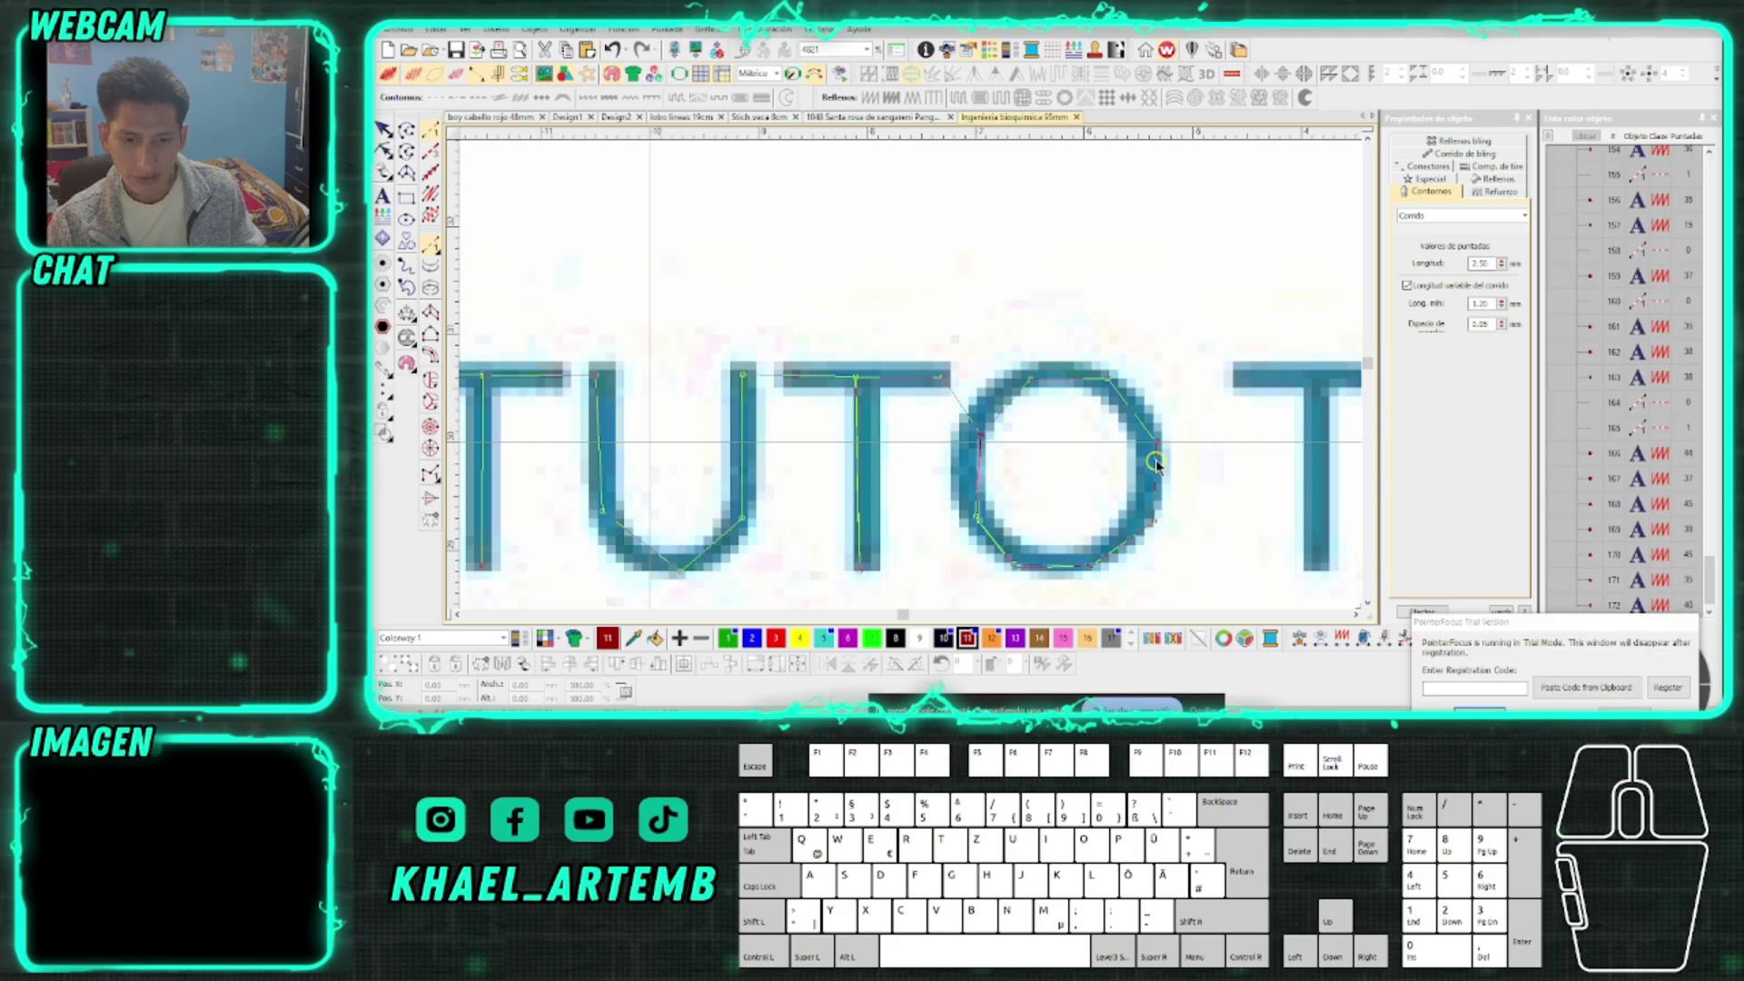
{"action": "left_click", "coordinate": [1156, 446]}
Continue the run-stitch line into TECNOLÓGICO and trace the T's crossbar and stem
{"action": "key", "text": "c"}
{"action": "left_click", "coordinate": [941, 328]}
{"action": "left_click", "coordinate": [1016, 330]}
{"action": "left_click", "coordinate": [1022, 516]}
{"action": "left_click", "coordinate": [1020, 332]}
{"action": "left_click", "coordinate": [1138, 327]}
Trace the E of TECNOLÓGICO in run stitch, doubling back along its middle arm
{"action": "left_click", "coordinate": [1219, 327]}
{"action": "key", "text": "c"}
{"action": "left_click", "coordinate": [978, 365]}
{"action": "left_click", "coordinate": [865, 367]}
{"action": "left_click", "coordinate": [869, 454]}
{"action": "left_click", "coordinate": [969, 456]}
{"action": "left_click", "coordinate": [869, 455]}
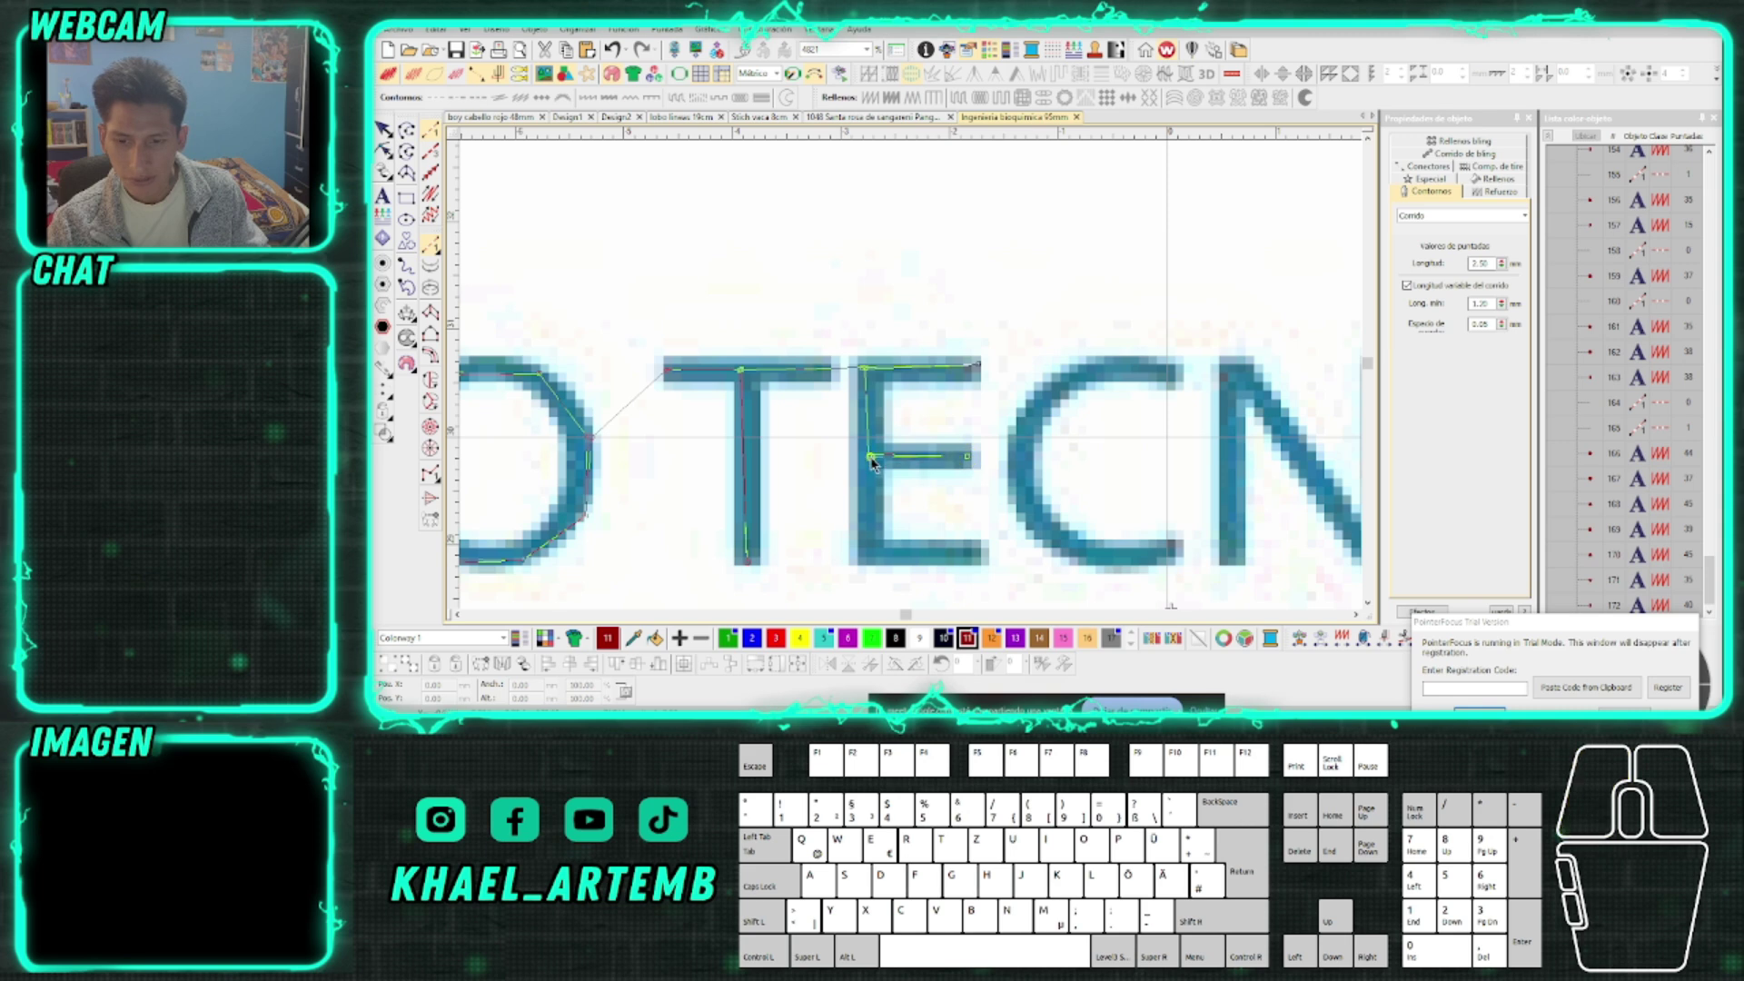
{"action": "left_click", "coordinate": [869, 560]}
{"action": "left_click", "coordinate": [987, 560]}
Trace the C of TECNOLÓGICO in run stitch, doubling back over its upper curve before following the lower one
{"action": "left_click", "coordinate": [1029, 438]}
{"action": "left_click", "coordinate": [1099, 358]}
{"action": "left_click", "coordinate": [1168, 380]}
{"action": "left_click", "coordinate": [1099, 360]}
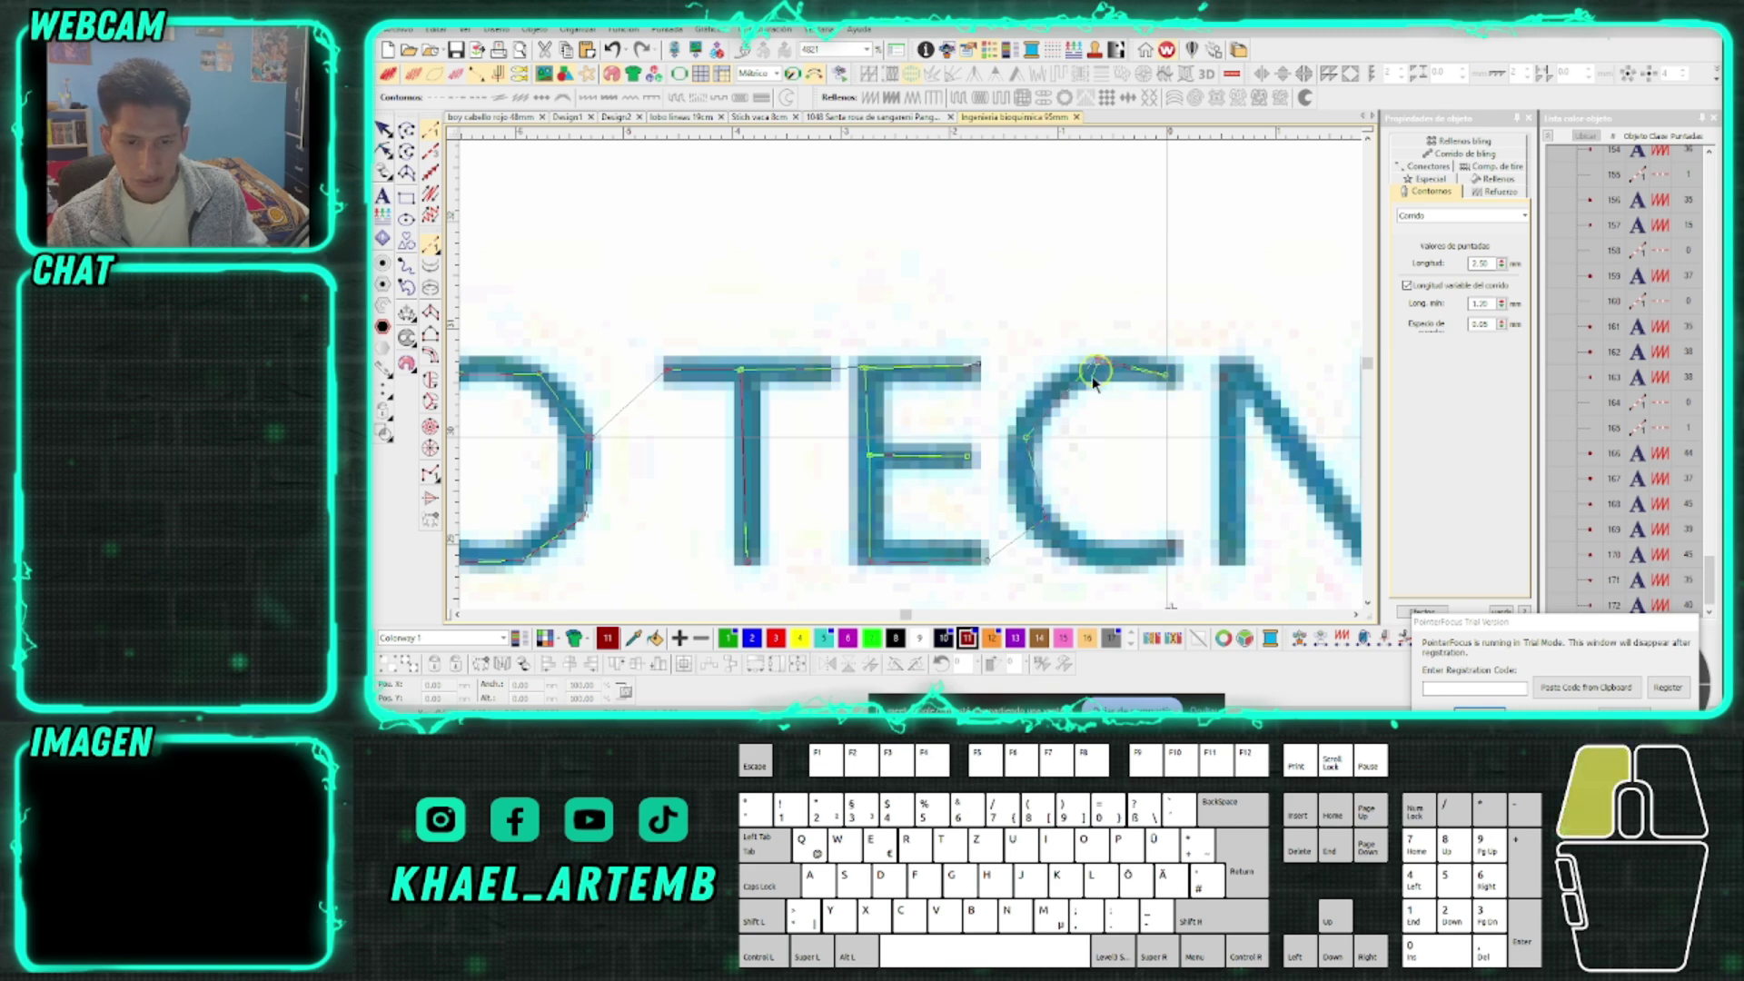
{"action": "left_click", "coordinate": [1028, 438]}
{"action": "left_click", "coordinate": [1047, 516]}
{"action": "left_click", "coordinate": [1126, 559]}
{"action": "left_click", "coordinate": [1187, 534]}
Trace the N of TECNOLÓGICO in run stitch, ending halfway down its second stem
{"action": "left_click_drag", "start_coordinate": [1233, 514], "coordinate": [917, 380]}
{"action": "left_click", "coordinate": [922, 346]}
{"action": "left_click", "coordinate": [919, 444]}
{"action": "left_click", "coordinate": [921, 244]}
{"action": "left_click", "coordinate": [1063, 426]}
{"action": "left_click", "coordinate": [1063, 221]}
{"action": "left_click", "coordinate": [1064, 324]}
{"action": "scroll", "coordinate": [1064, 324], "scroll_direction": "down", "scroll_amount": 2}
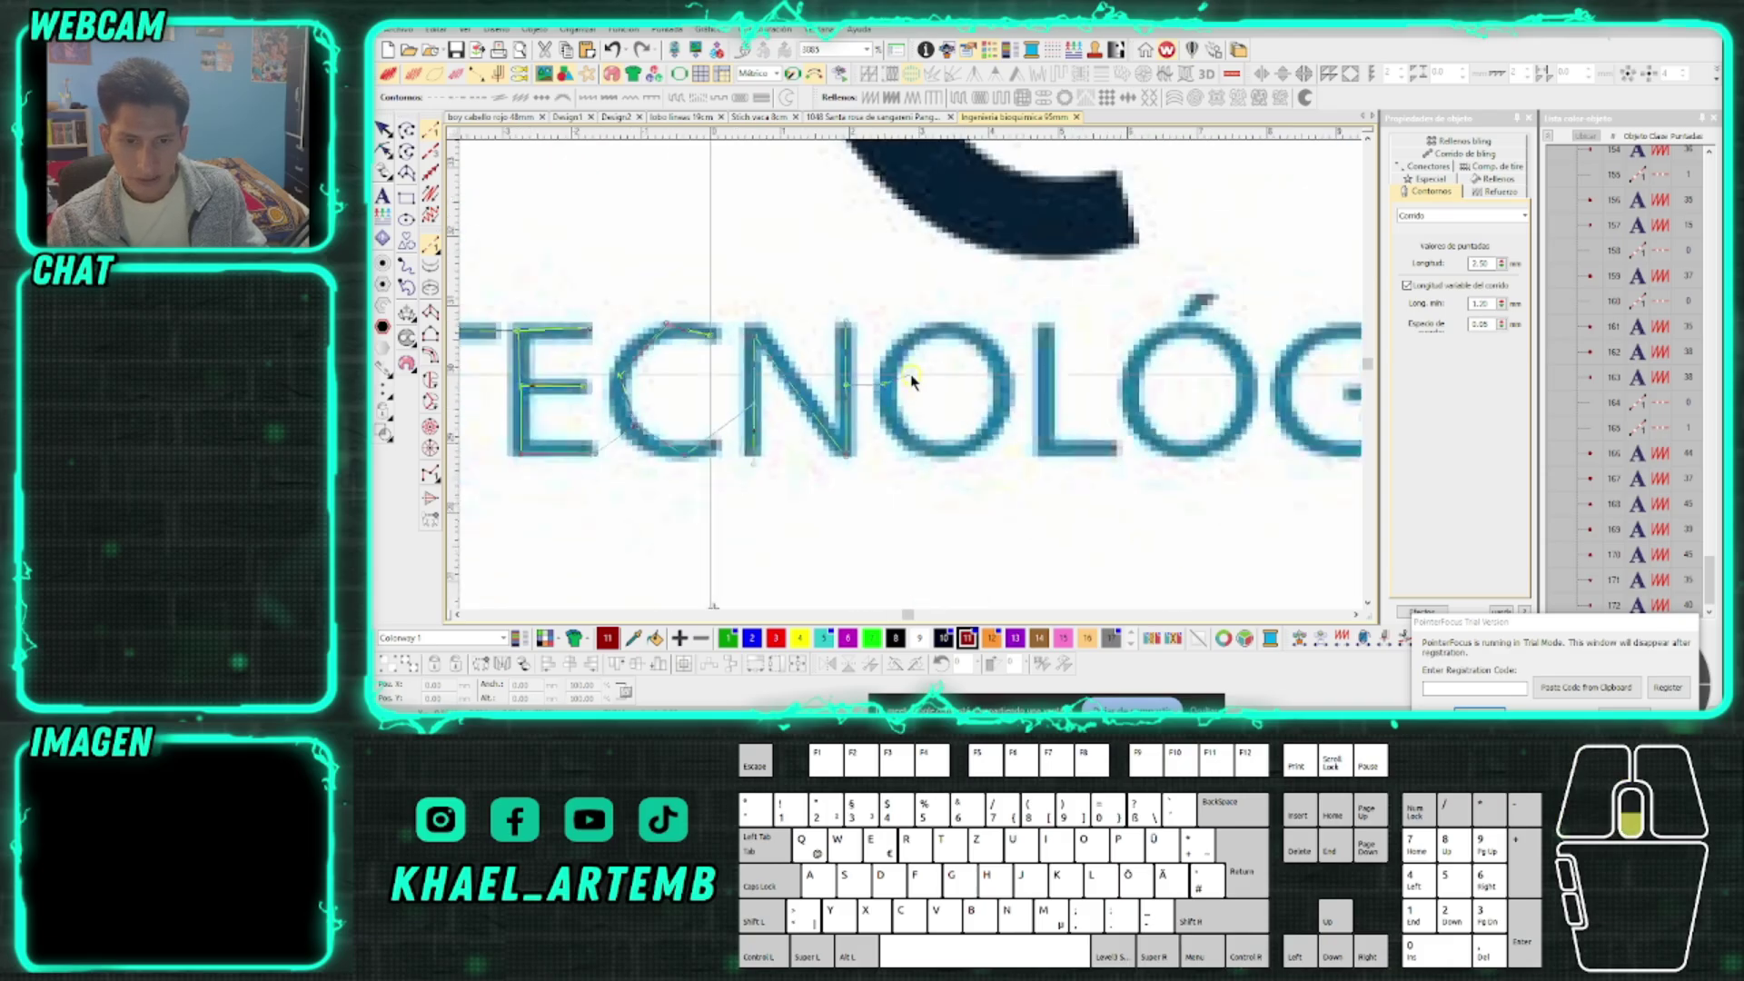
Trace the first O of TECNOLÓGICO as a closed loop, correct its lower points, and finish the run-stitch object
{"action": "scroll", "coordinate": [918, 378], "scroll_direction": "up", "scroll_amount": 2}
{"action": "left_click", "coordinate": [857, 414]}
{"action": "left_click", "coordinate": [909, 331]}
{"action": "left_click", "coordinate": [999, 331]}
{"action": "left_click", "coordinate": [1049, 380]}
{"action": "left_click", "coordinate": [1049, 467]}
{"action": "left_click", "coordinate": [980, 524]}
{"action": "left_click", "coordinate": [899, 519]}
{"action": "key", "text": "BackSpace"}
{"action": "key", "text": "BackSpace"}
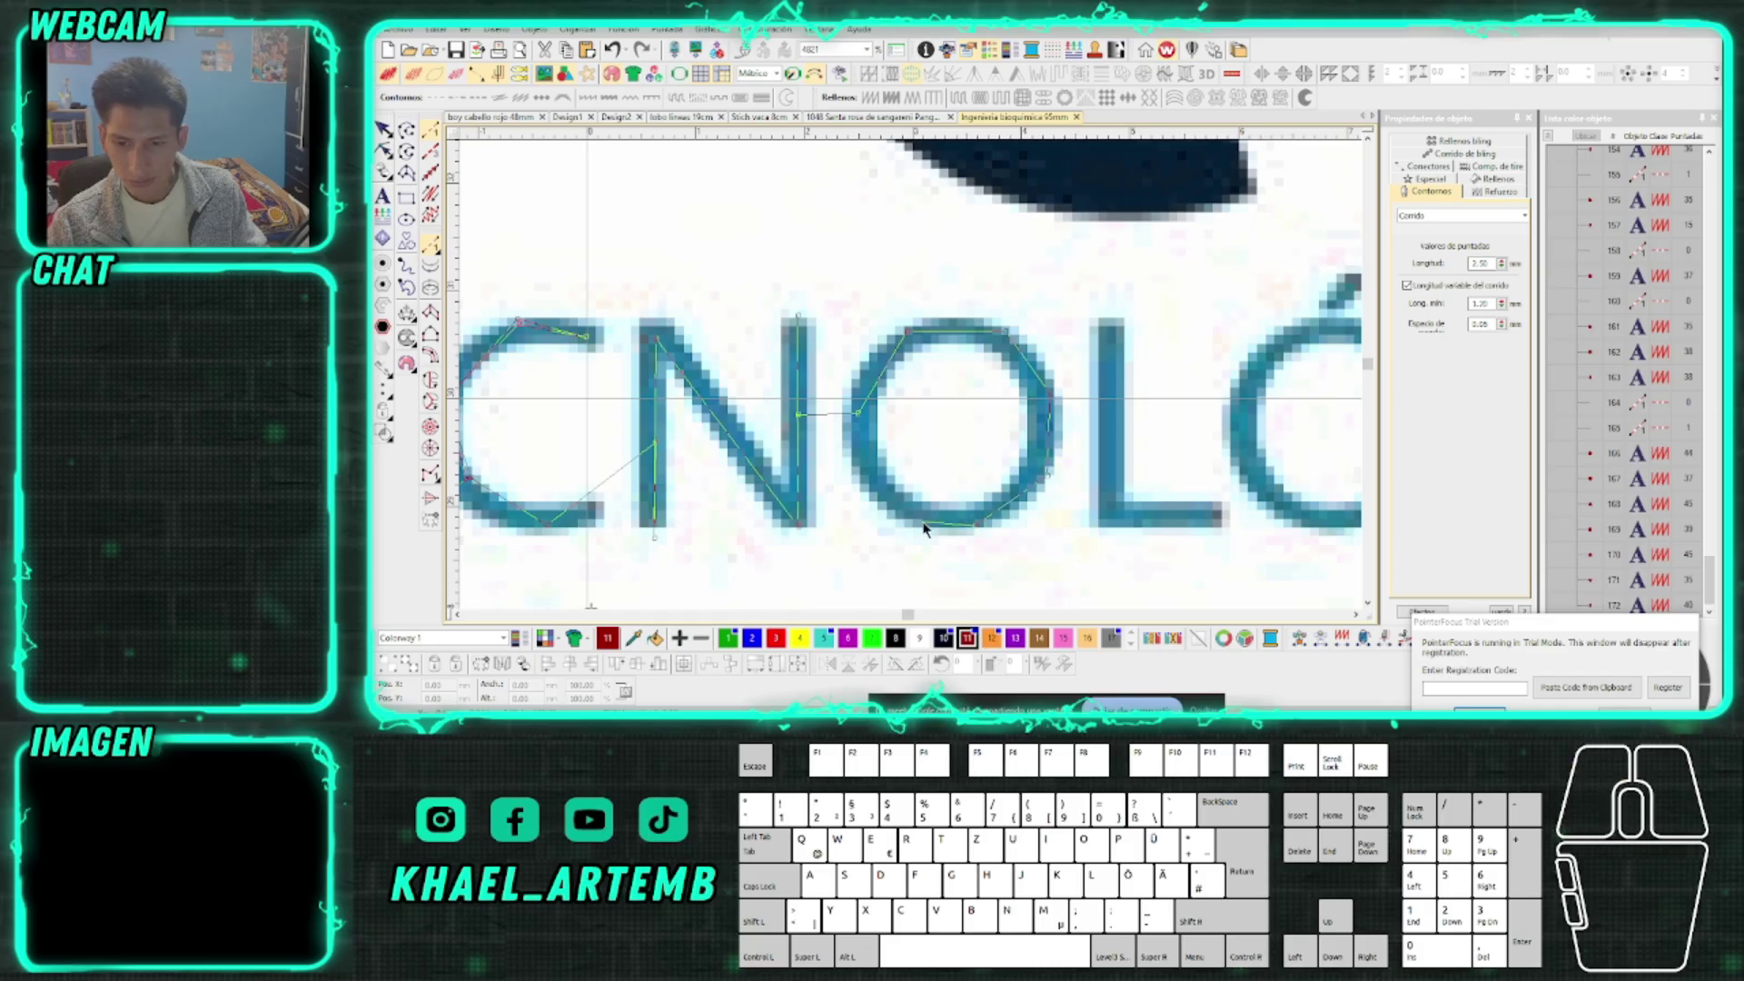
{"action": "left_click", "coordinate": [951, 528]}
{"action": "left_click", "coordinate": [867, 465]}
{"action": "left_click", "coordinate": [857, 416]}
{"action": "key", "text": "Return"}
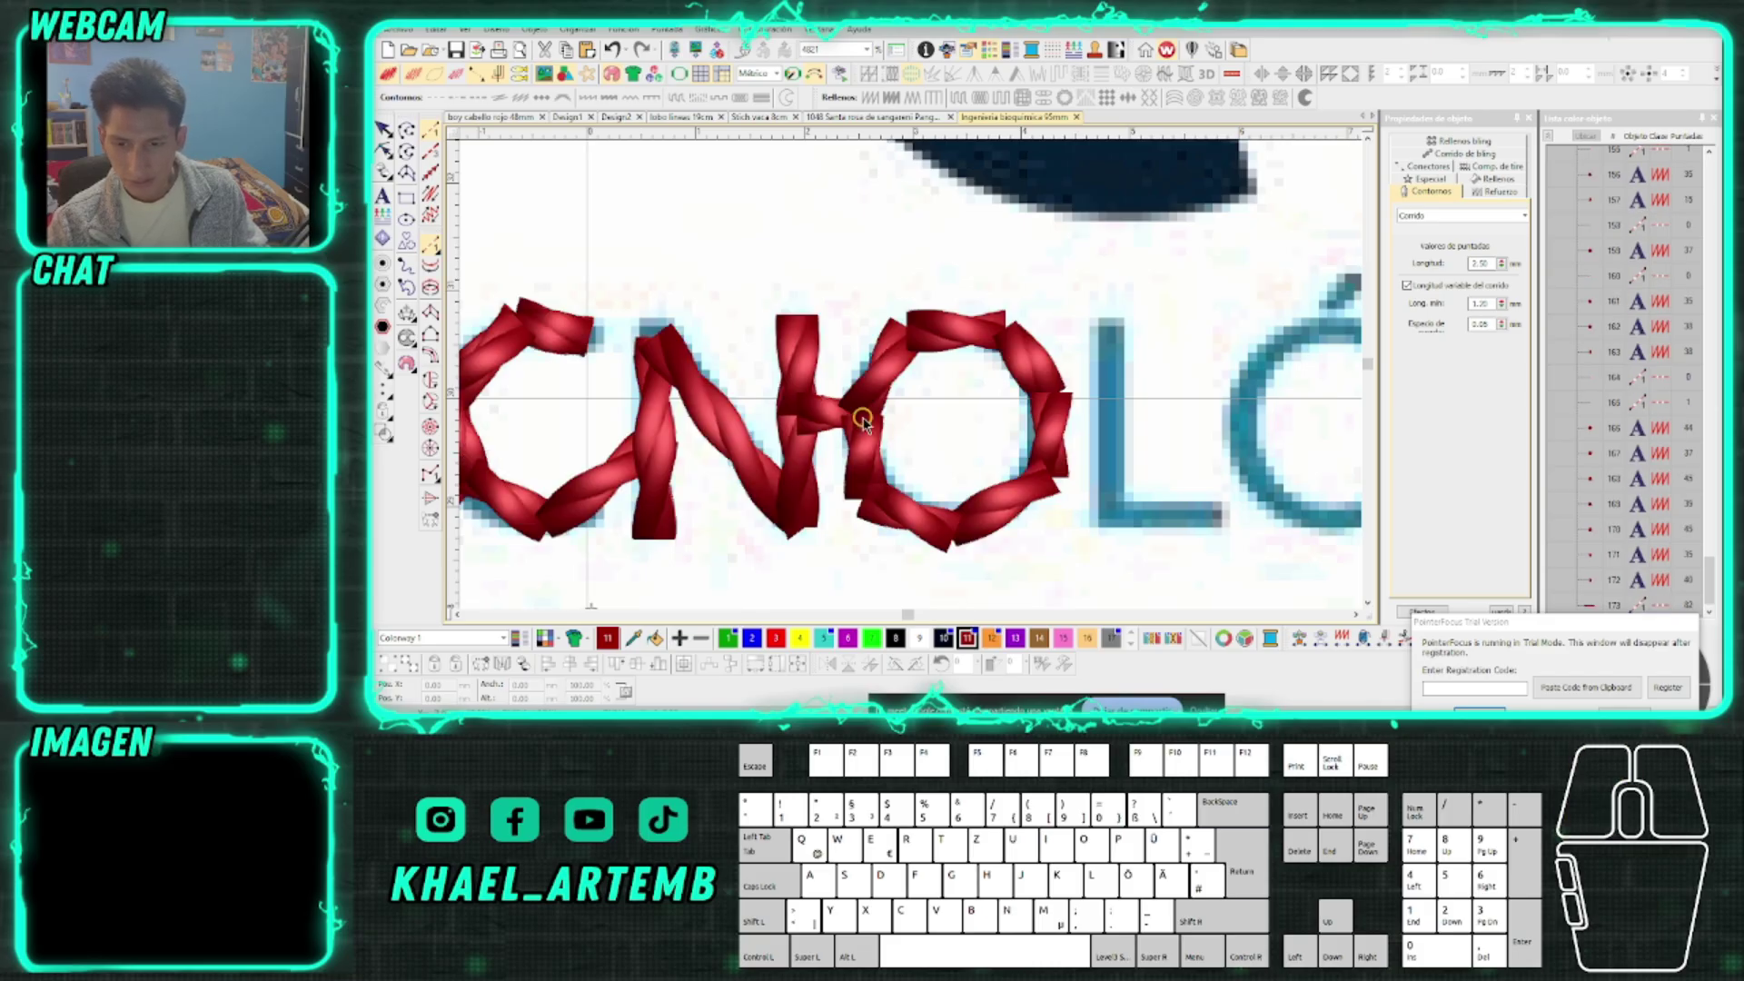
Examine the traced INSTITUTO TECNO lettering against the logo and with the background picture hidden
{"action": "scroll", "coordinate": [849, 382], "scroll_direction": "down", "scroll_amount": 4}
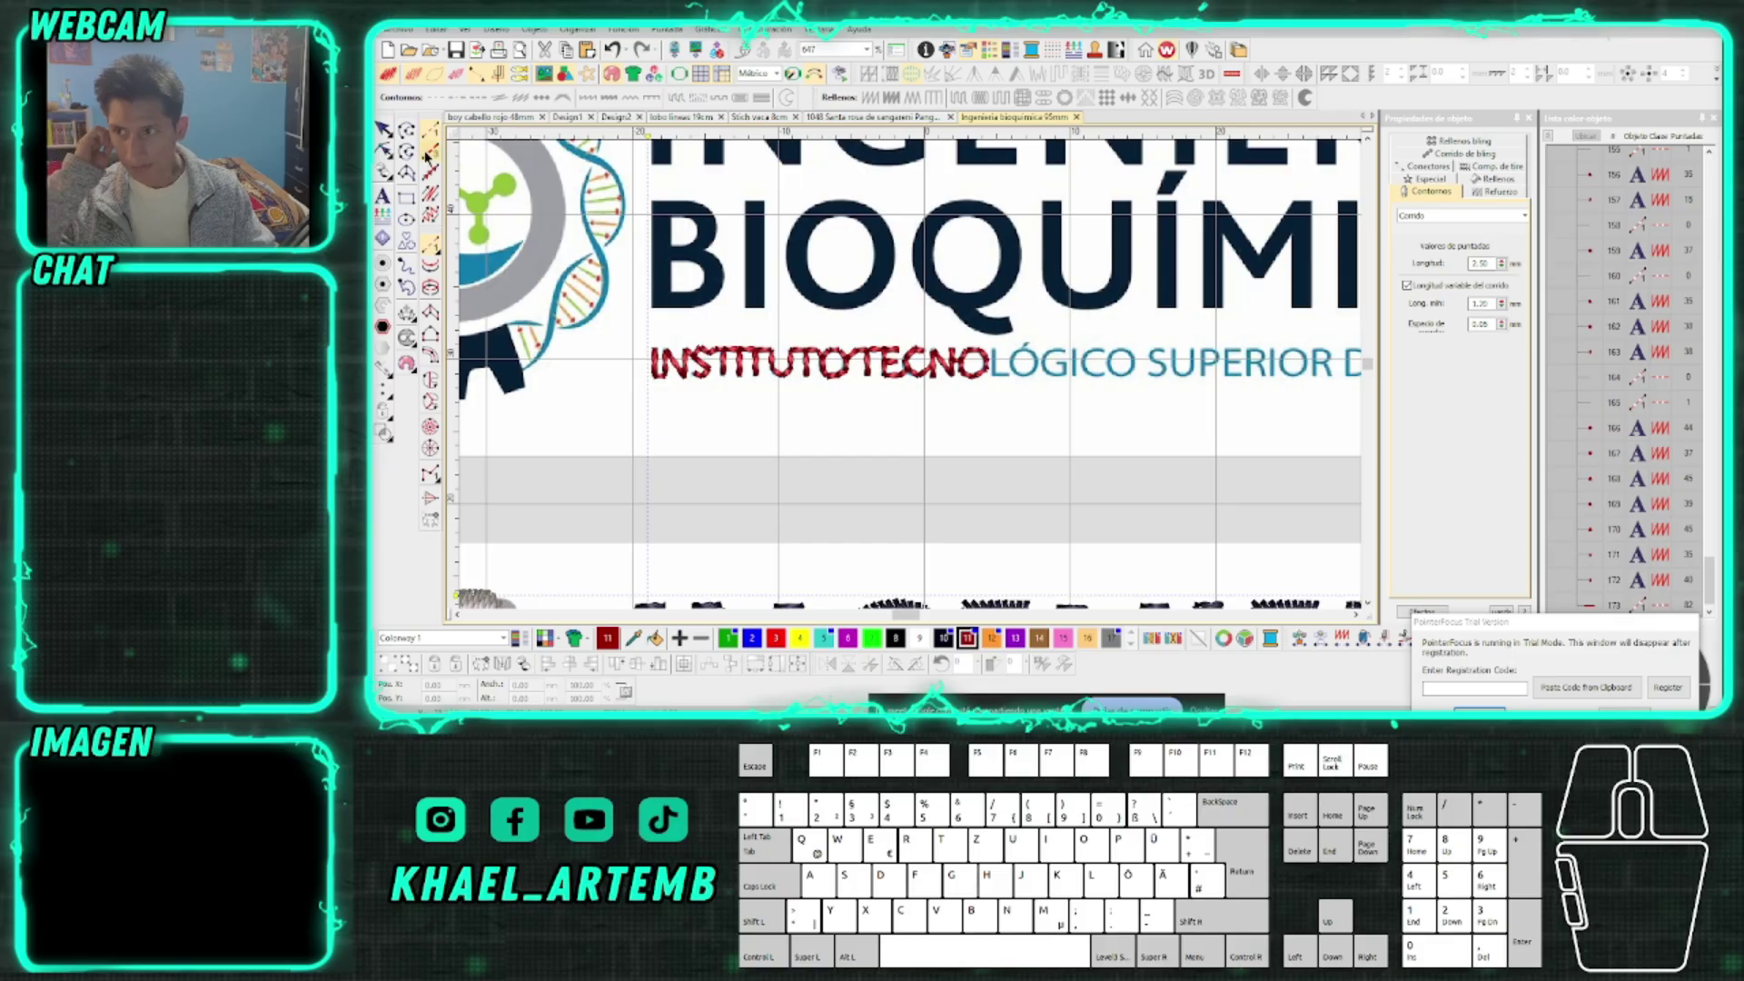
{"action": "scroll", "coordinate": [922, 375], "scroll_direction": "down", "scroll_amount": 2}
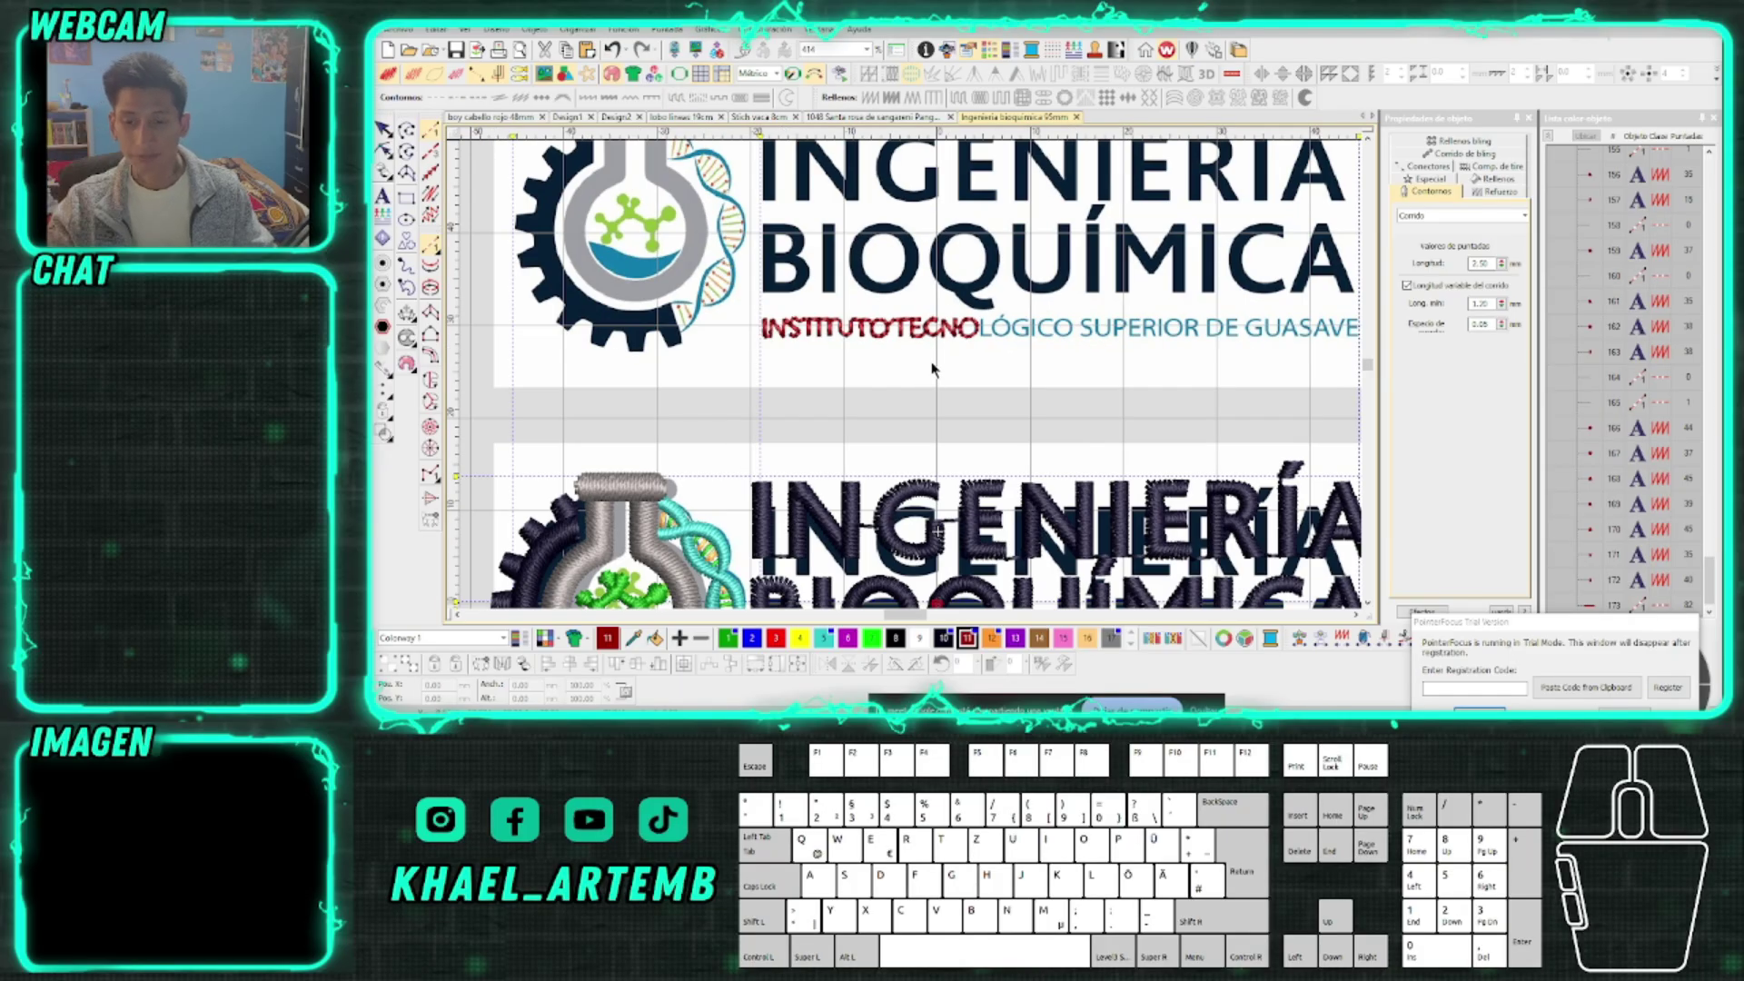
{"action": "key", "text": "d"}
{"action": "scroll", "coordinate": [912, 381], "scroll_direction": "down", "scroll_amount": 2}
{"action": "scroll", "coordinate": [912, 380], "scroll_direction": "up", "scroll_amount": 3}
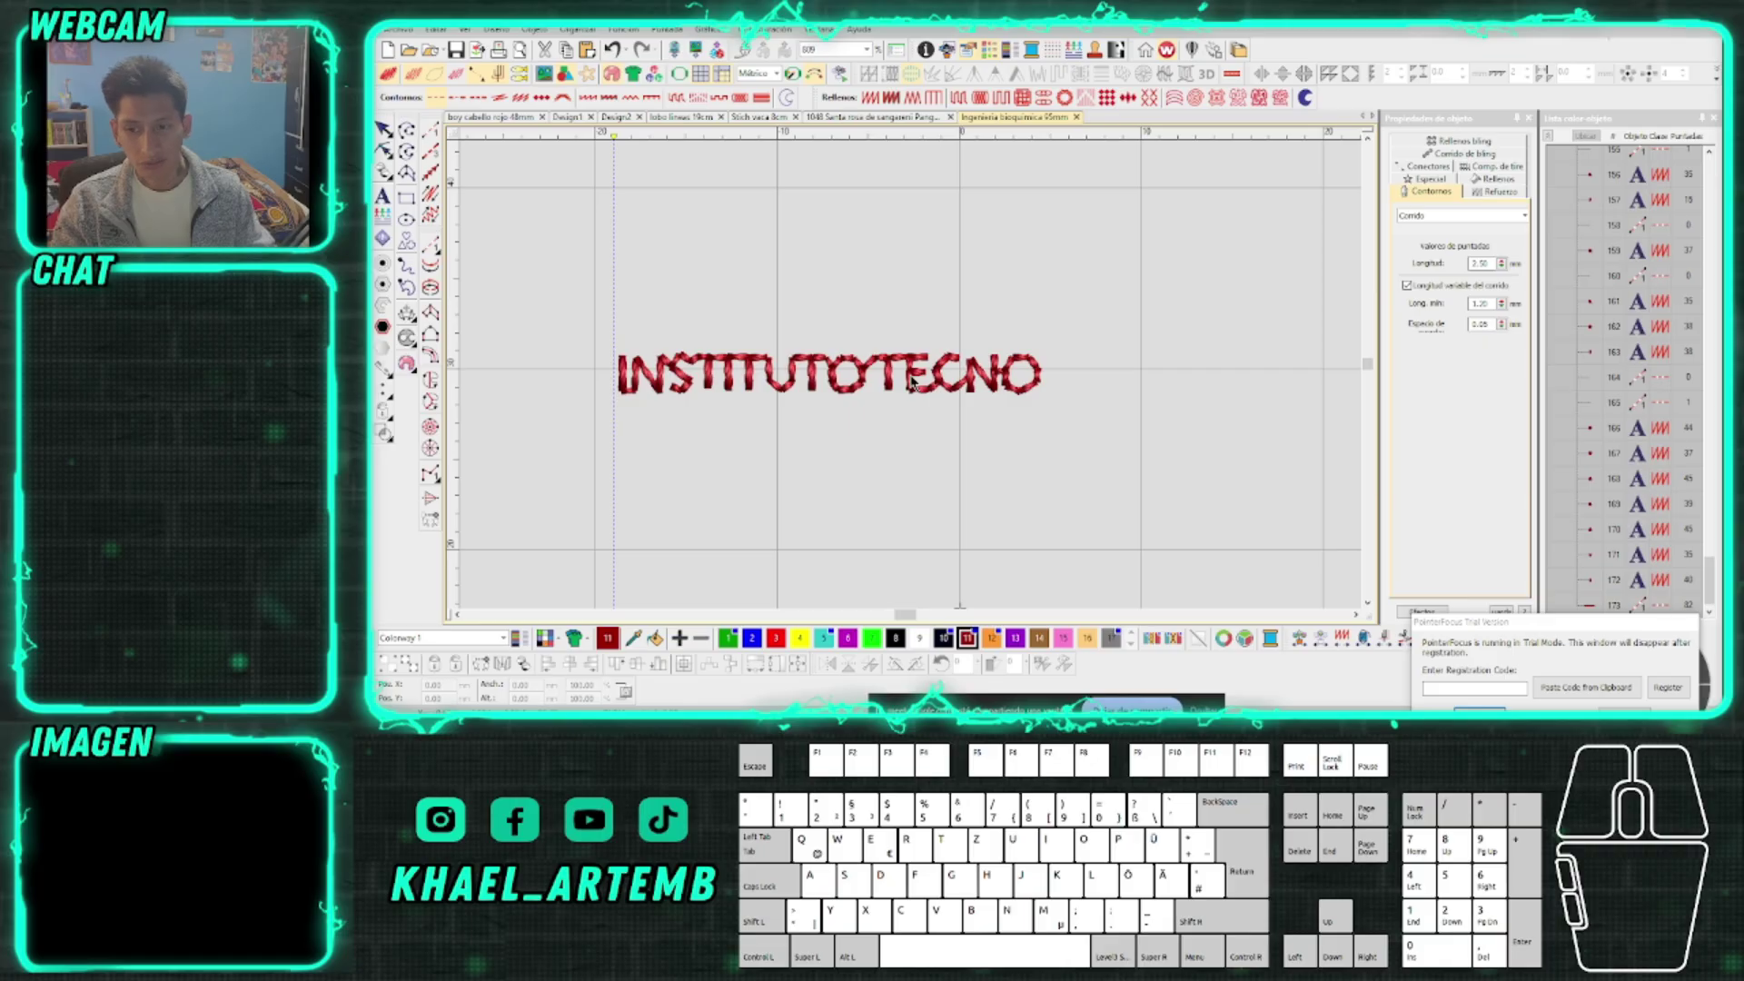
{"action": "scroll", "coordinate": [912, 381], "scroll_direction": "down", "scroll_amount": 3}
{"action": "key", "text": "d"}
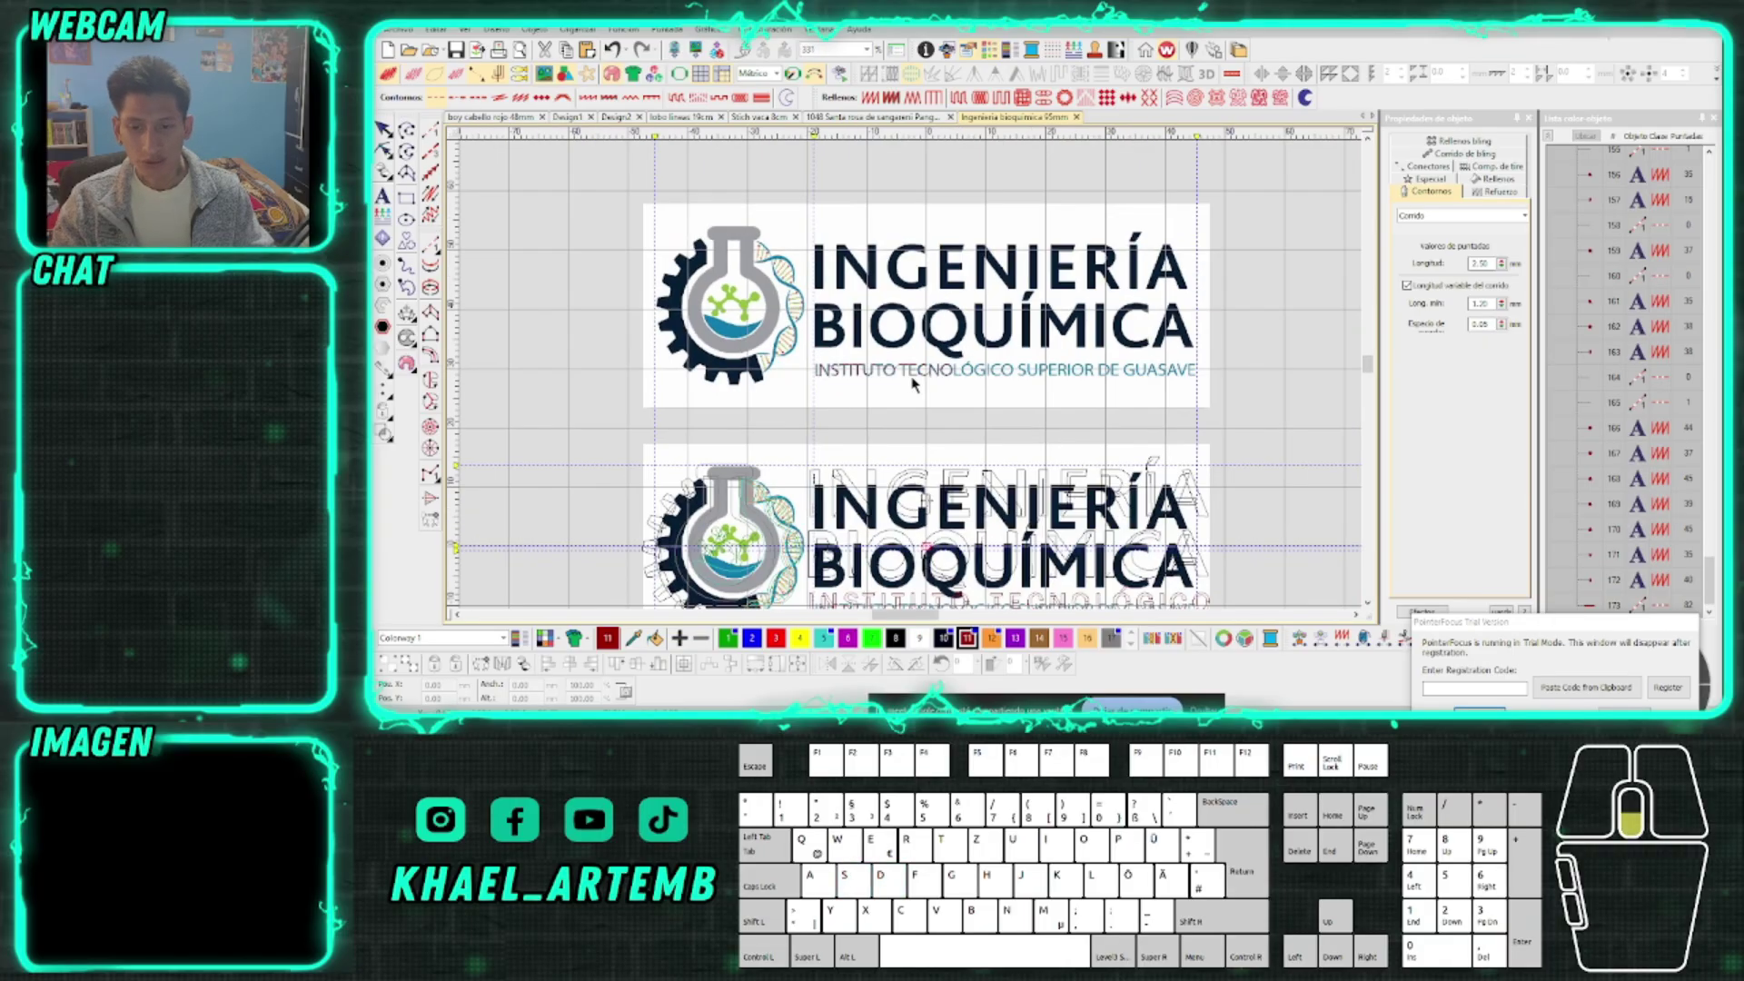
Delete the traced INSTITUTO TECNO run-stitch lettering from the copied logo
{"action": "left_click_drag", "start_coordinate": [1016, 425], "coordinate": [804, 344]}
{"action": "scroll", "coordinate": [863, 374], "scroll_direction": "up", "scroll_amount": 2}
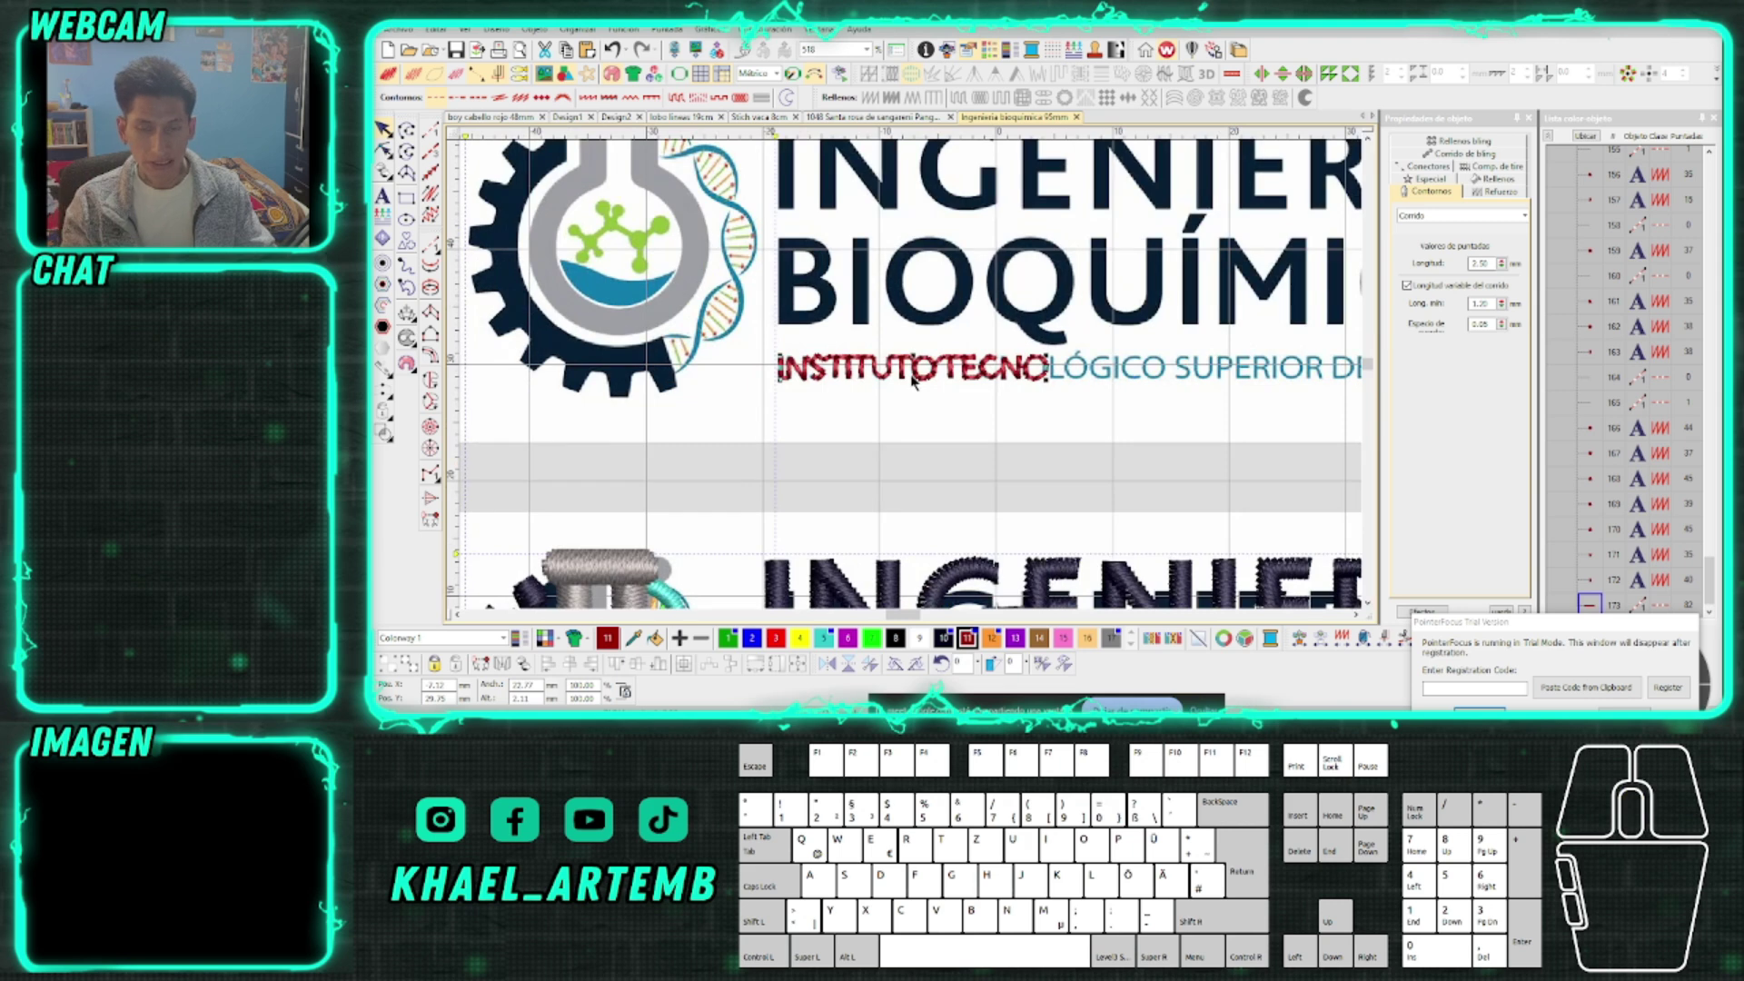
{"action": "key", "text": "Delete"}
{"action": "key", "text": "0"}
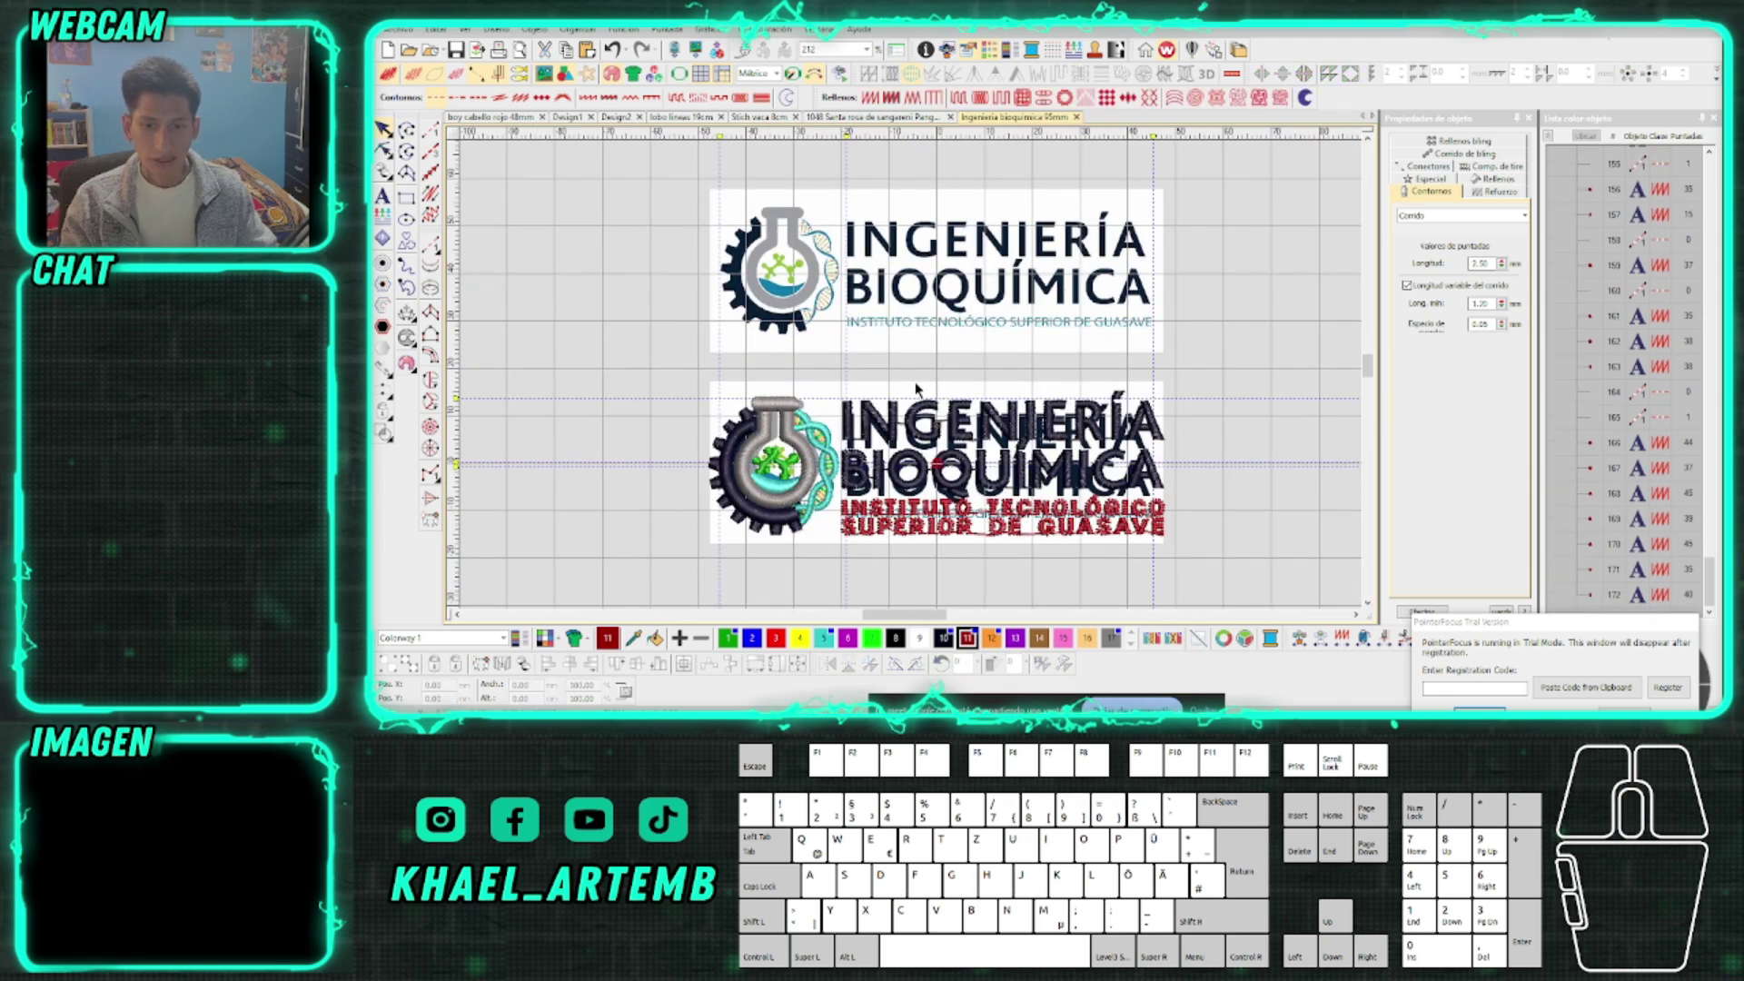
{"action": "scroll", "coordinate": [922, 386], "scroll_direction": "up", "scroll_amount": 1}
{"action": "scroll", "coordinate": [916, 385], "scroll_direction": "down", "scroll_amount": 1}
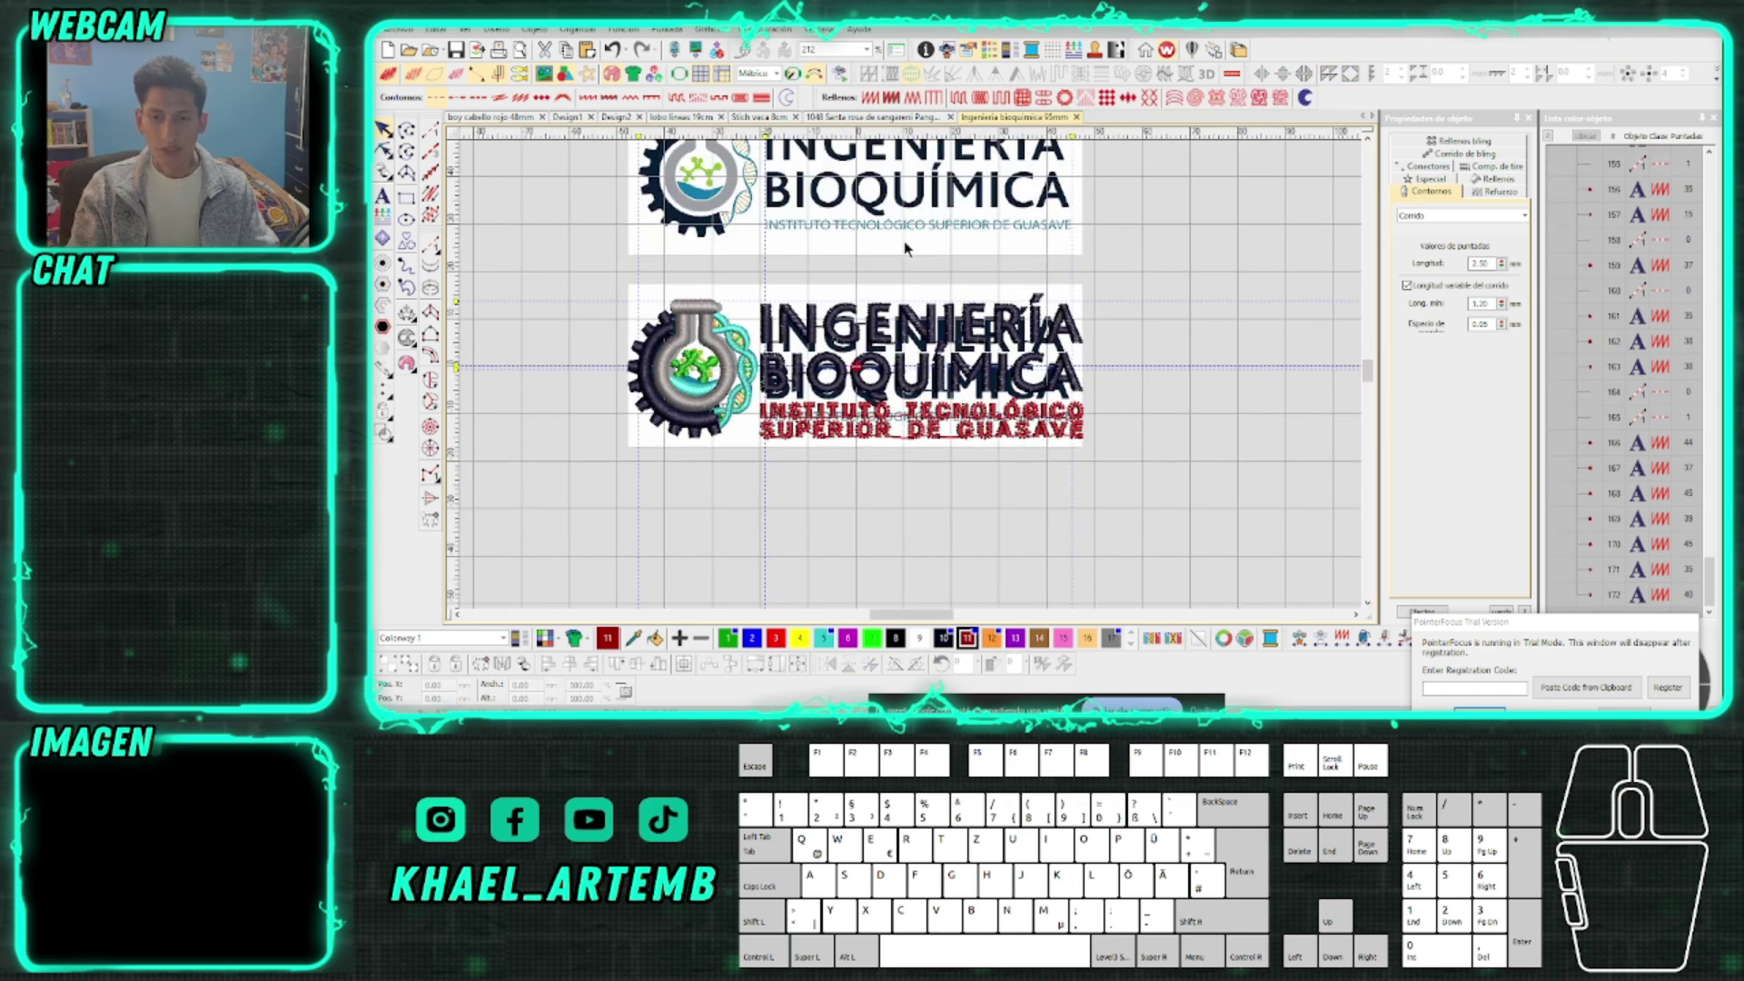
Switch to the Stitch vaca design and view its black outline stitching with the reference pictures displayed
{"action": "left_click", "coordinate": [898, 119]}
{"action": "left_click", "coordinate": [738, 118]}
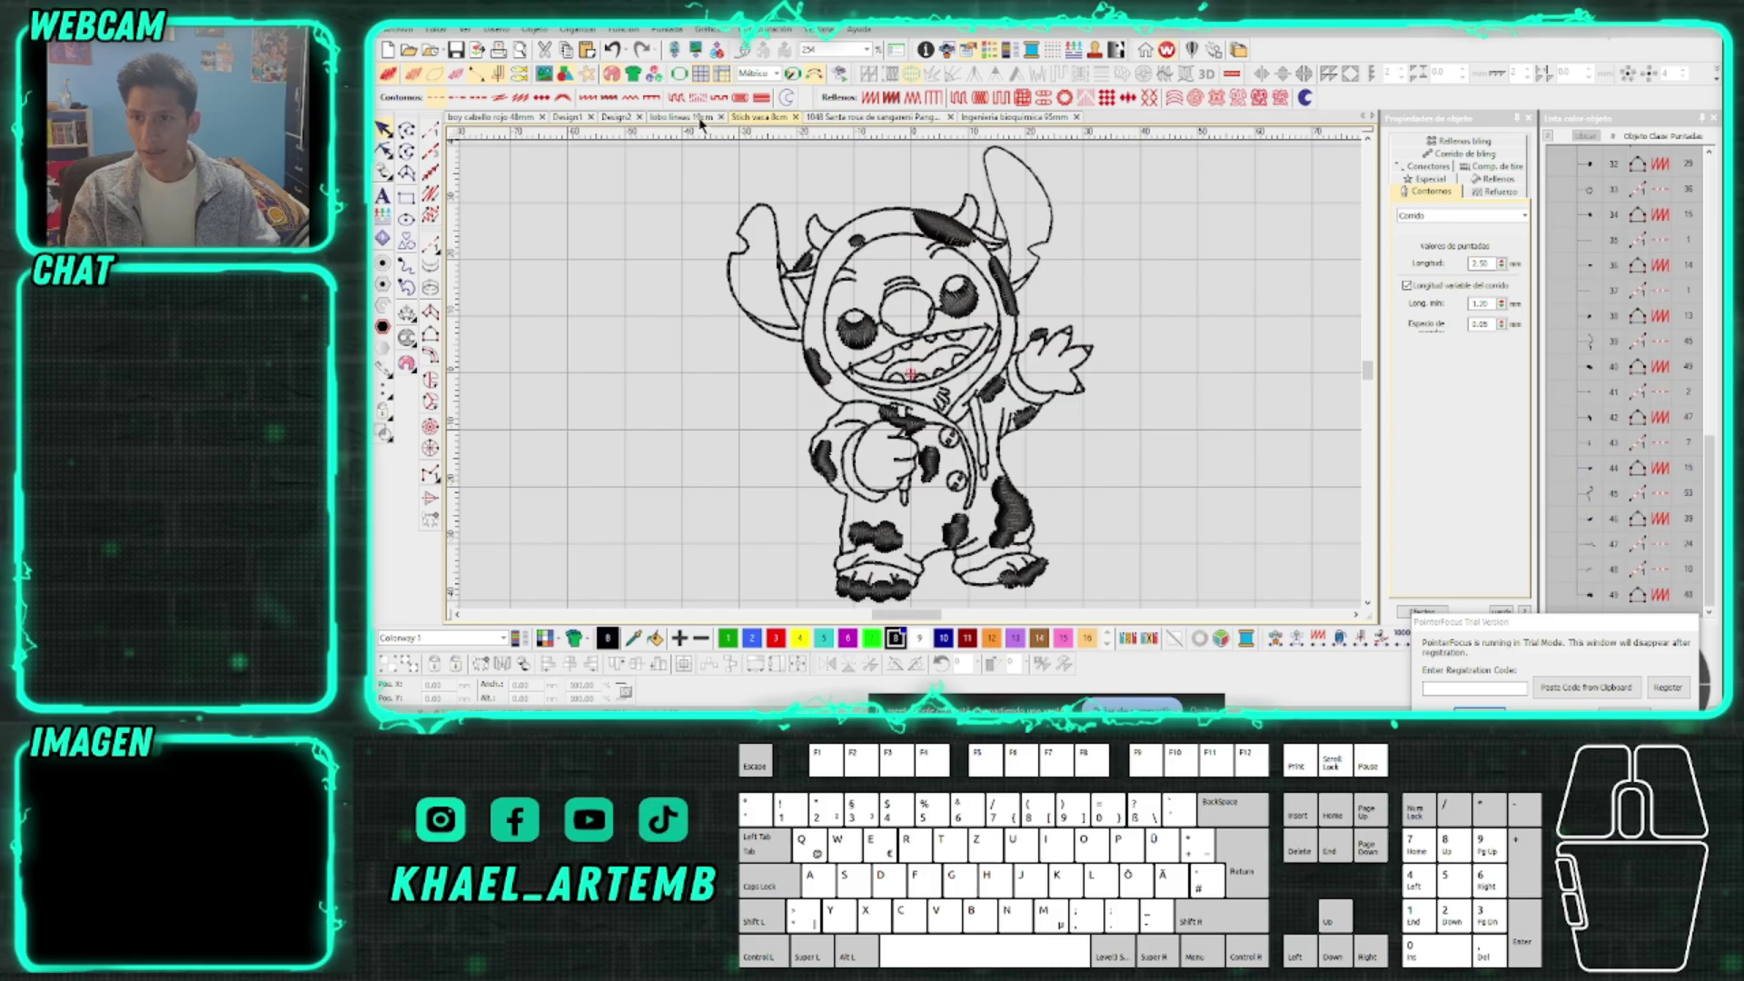
{"action": "key", "text": "d"}
{"action": "key", "text": "d"}
{"action": "scroll", "coordinate": [989, 363], "scroll_direction": "up", "scroll_amount": 2}
{"action": "scroll", "coordinate": [990, 362], "scroll_direction": "down", "scroll_amount": 1}
{"action": "scroll", "coordinate": [989, 363], "scroll_direction": "up", "scroll_amount": 1}
{"action": "key", "text": "d"}
{"action": "left_click", "coordinate": [916, 383]}
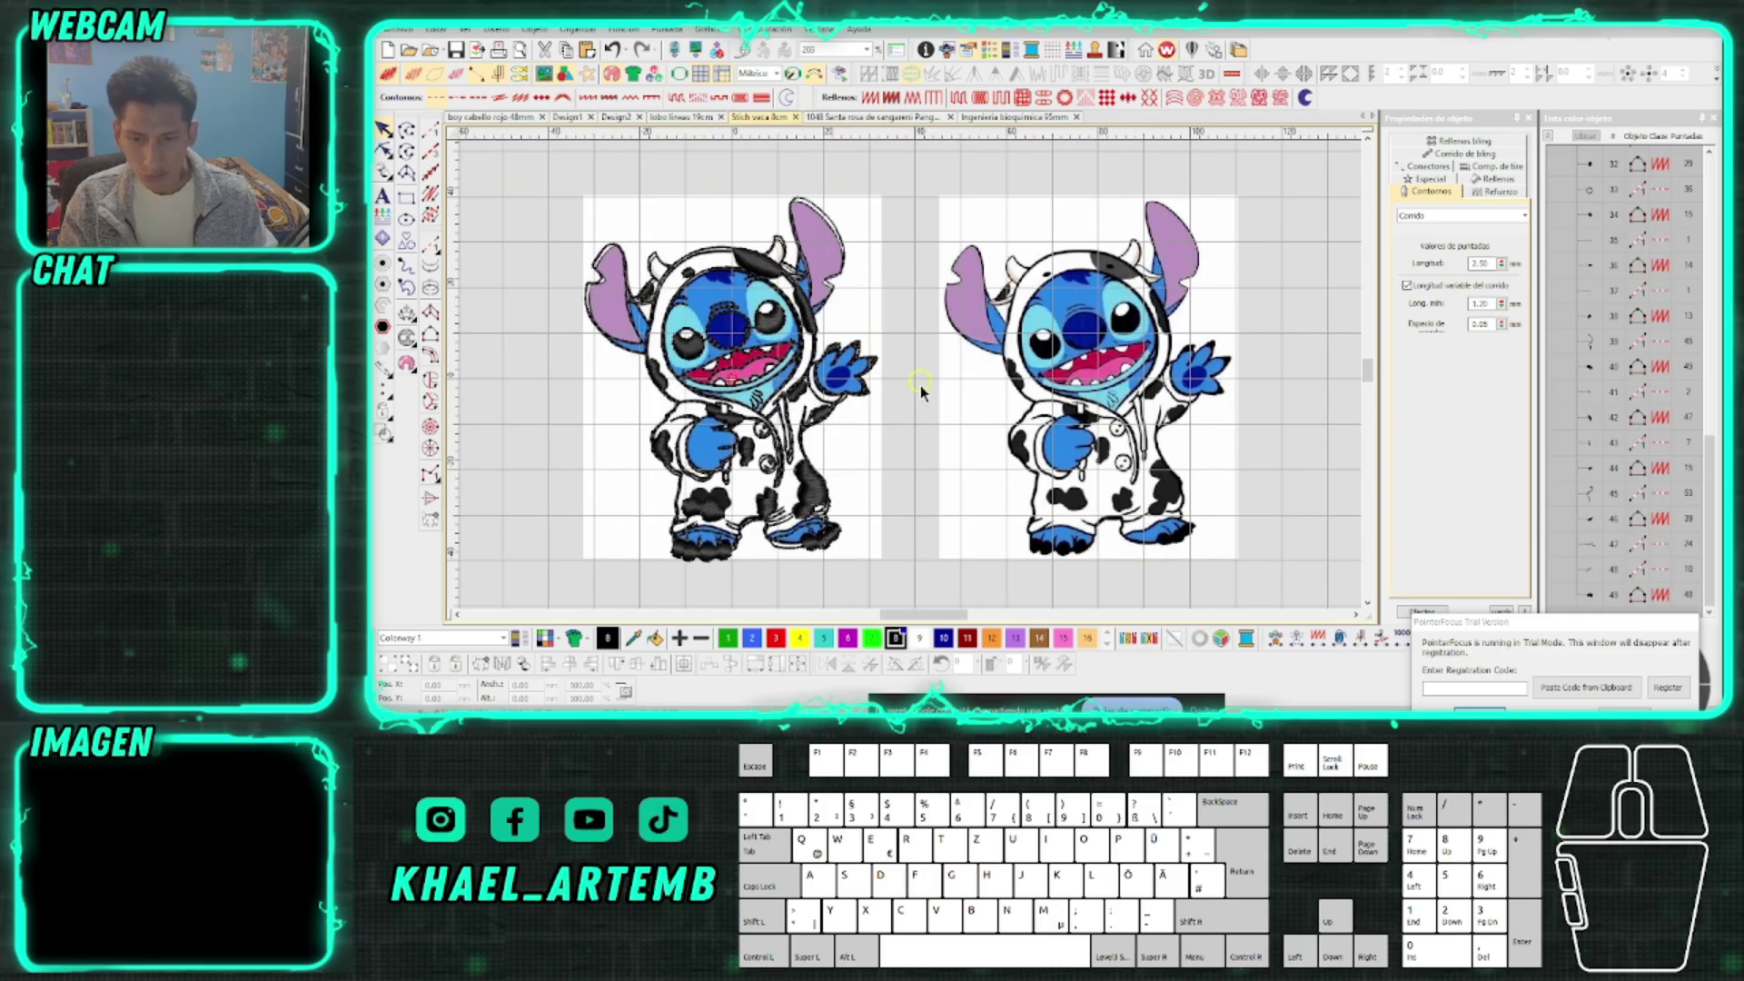
Box-select around the outlined Stitch, clear the selection, and collapse the colour-object list into colour groups
{"action": "left_click_drag", "start_coordinate": [931, 575], "coordinate": [536, 175]}
{"action": "left_click", "coordinate": [909, 178]}
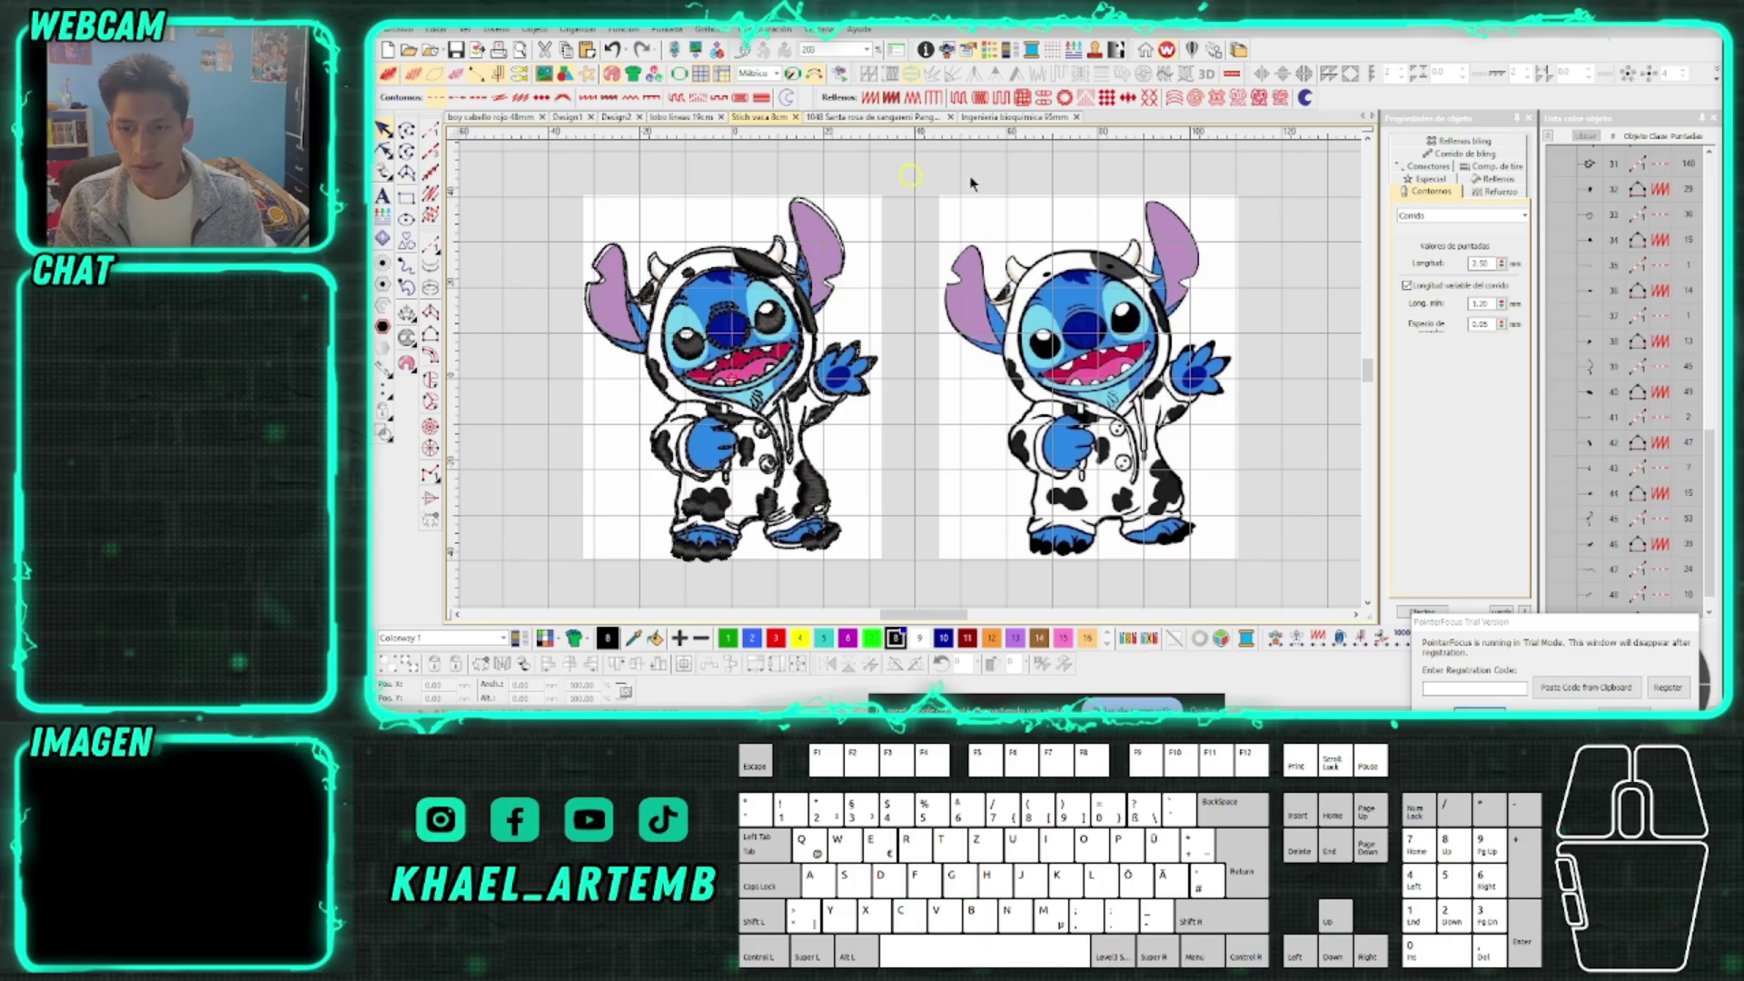
{"action": "left_click", "coordinate": [1549, 136]}
{"action": "scroll", "coordinate": [1237, 200], "scroll_direction": "down", "scroll_amount": 2}
{"action": "scroll", "coordinate": [914, 382], "scroll_direction": "up", "scroll_amount": 2}
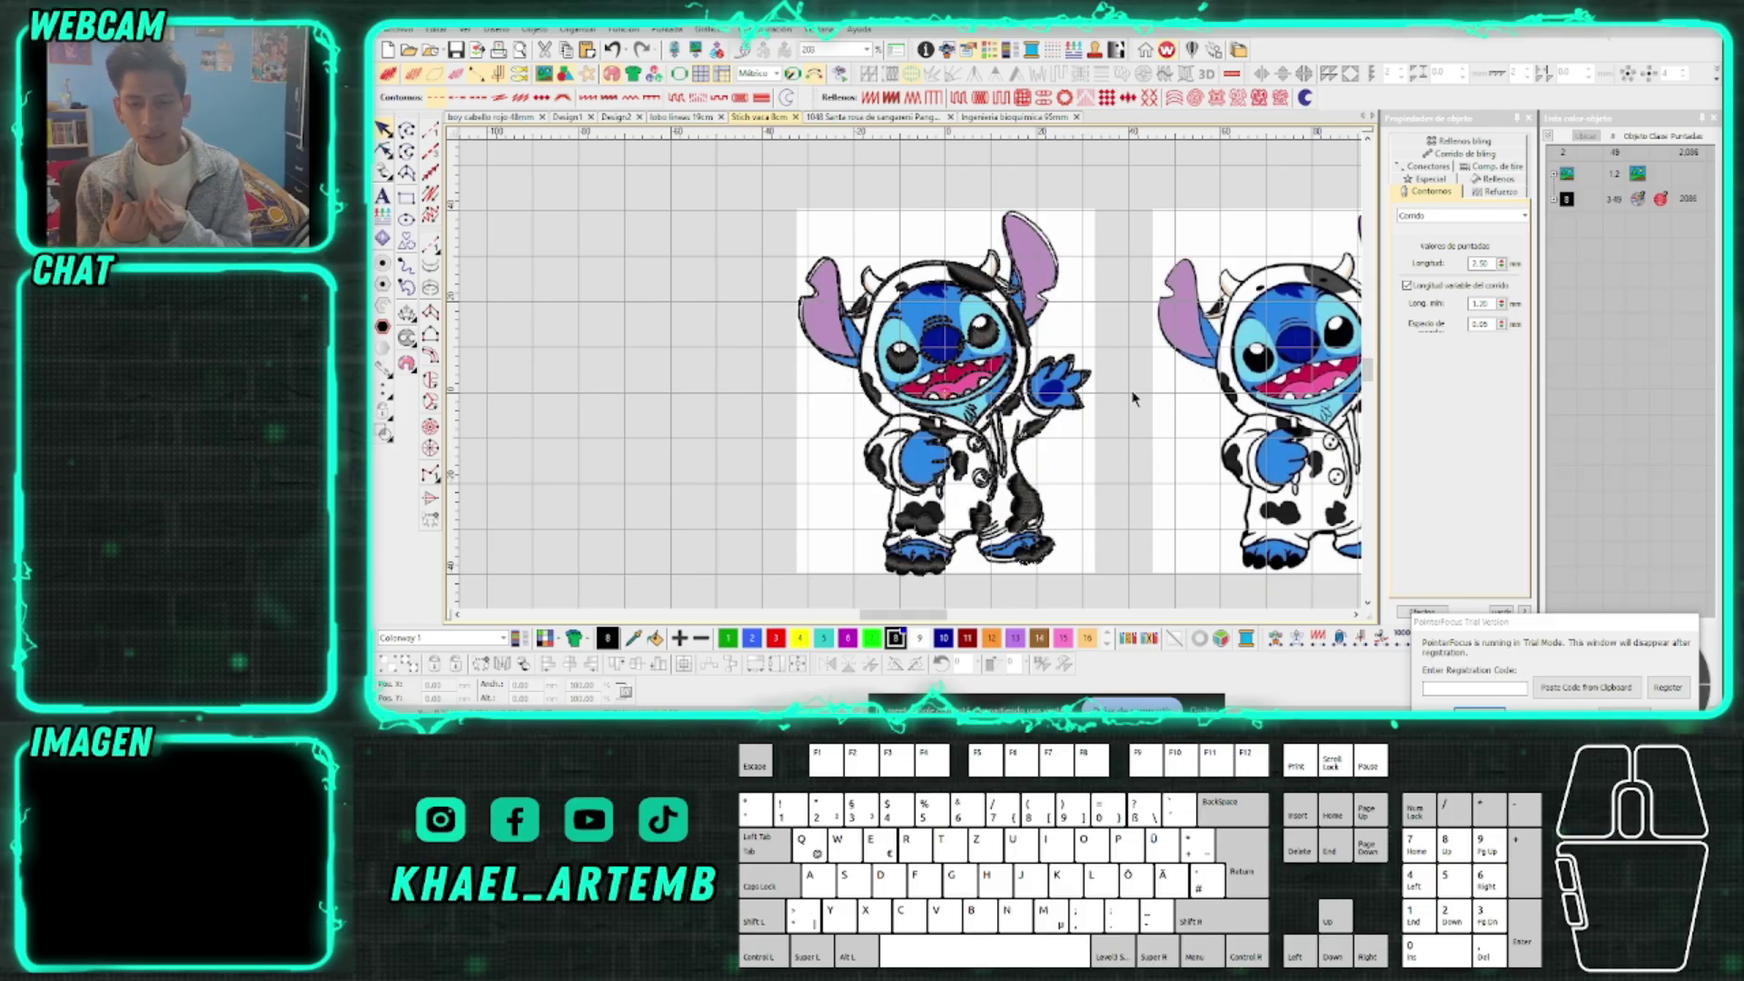
Undo the earlier edits to the Stitch design back to its full-colour stitching
{"action": "key", "text": "ctrl+z"}
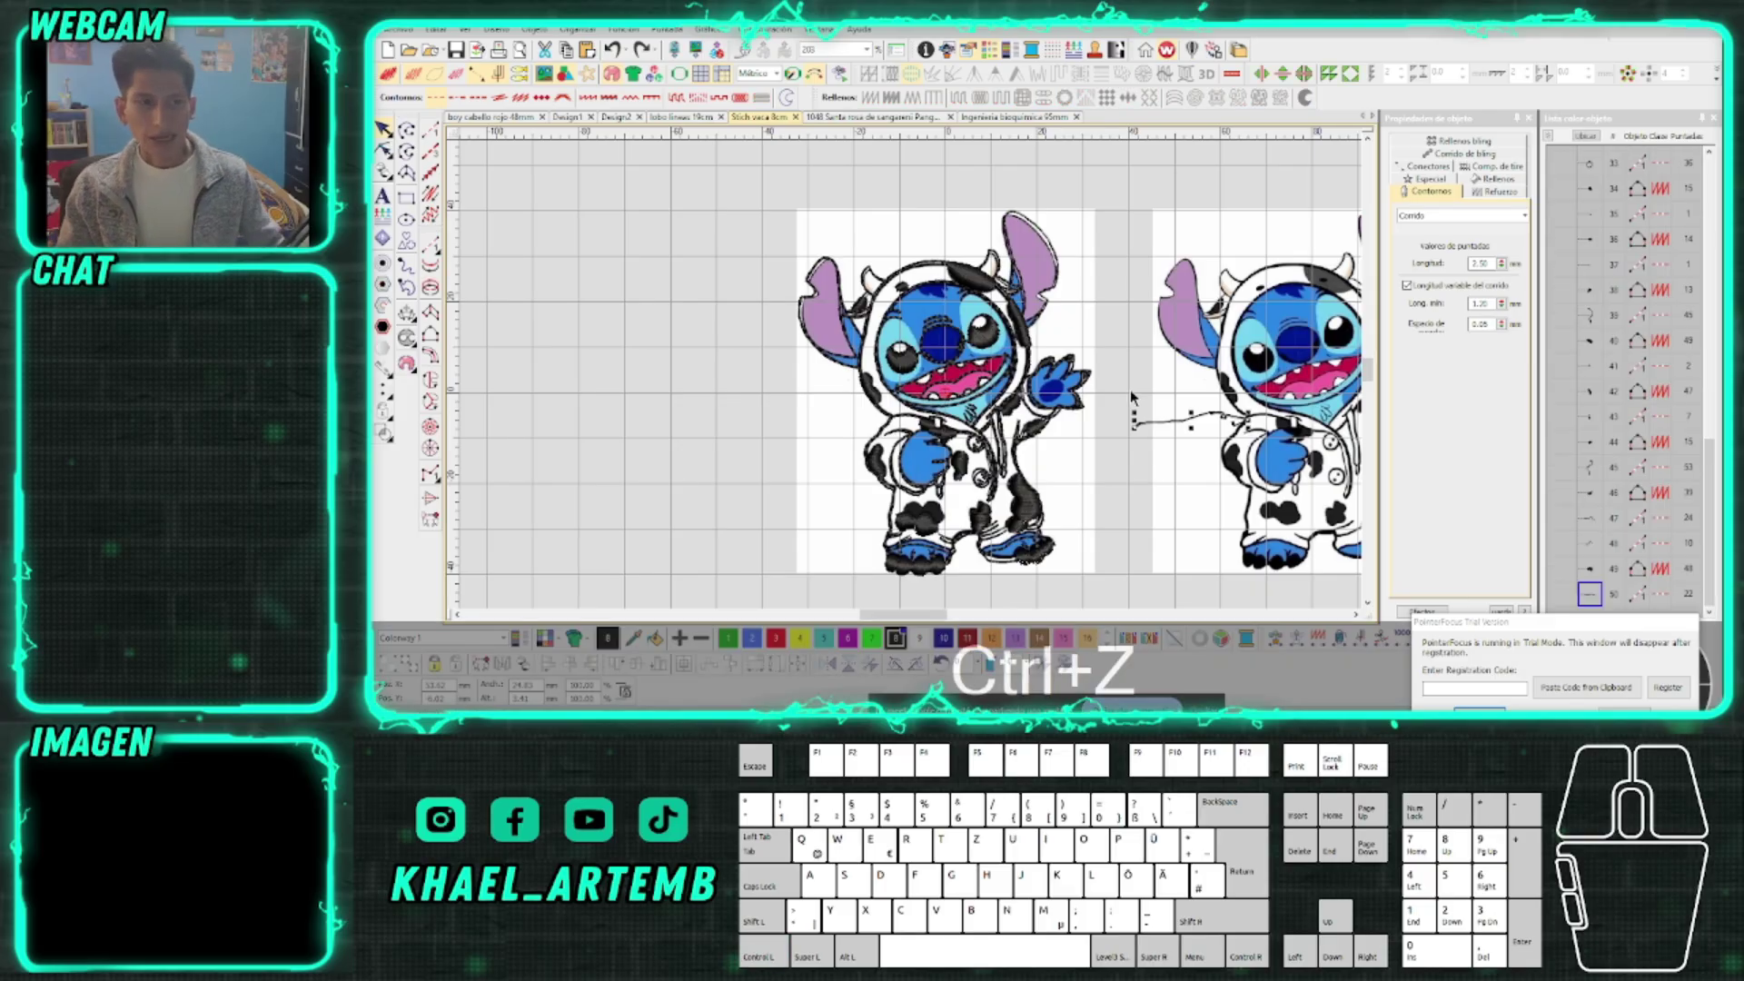
{"action": "key", "text": "ctrl+z"}
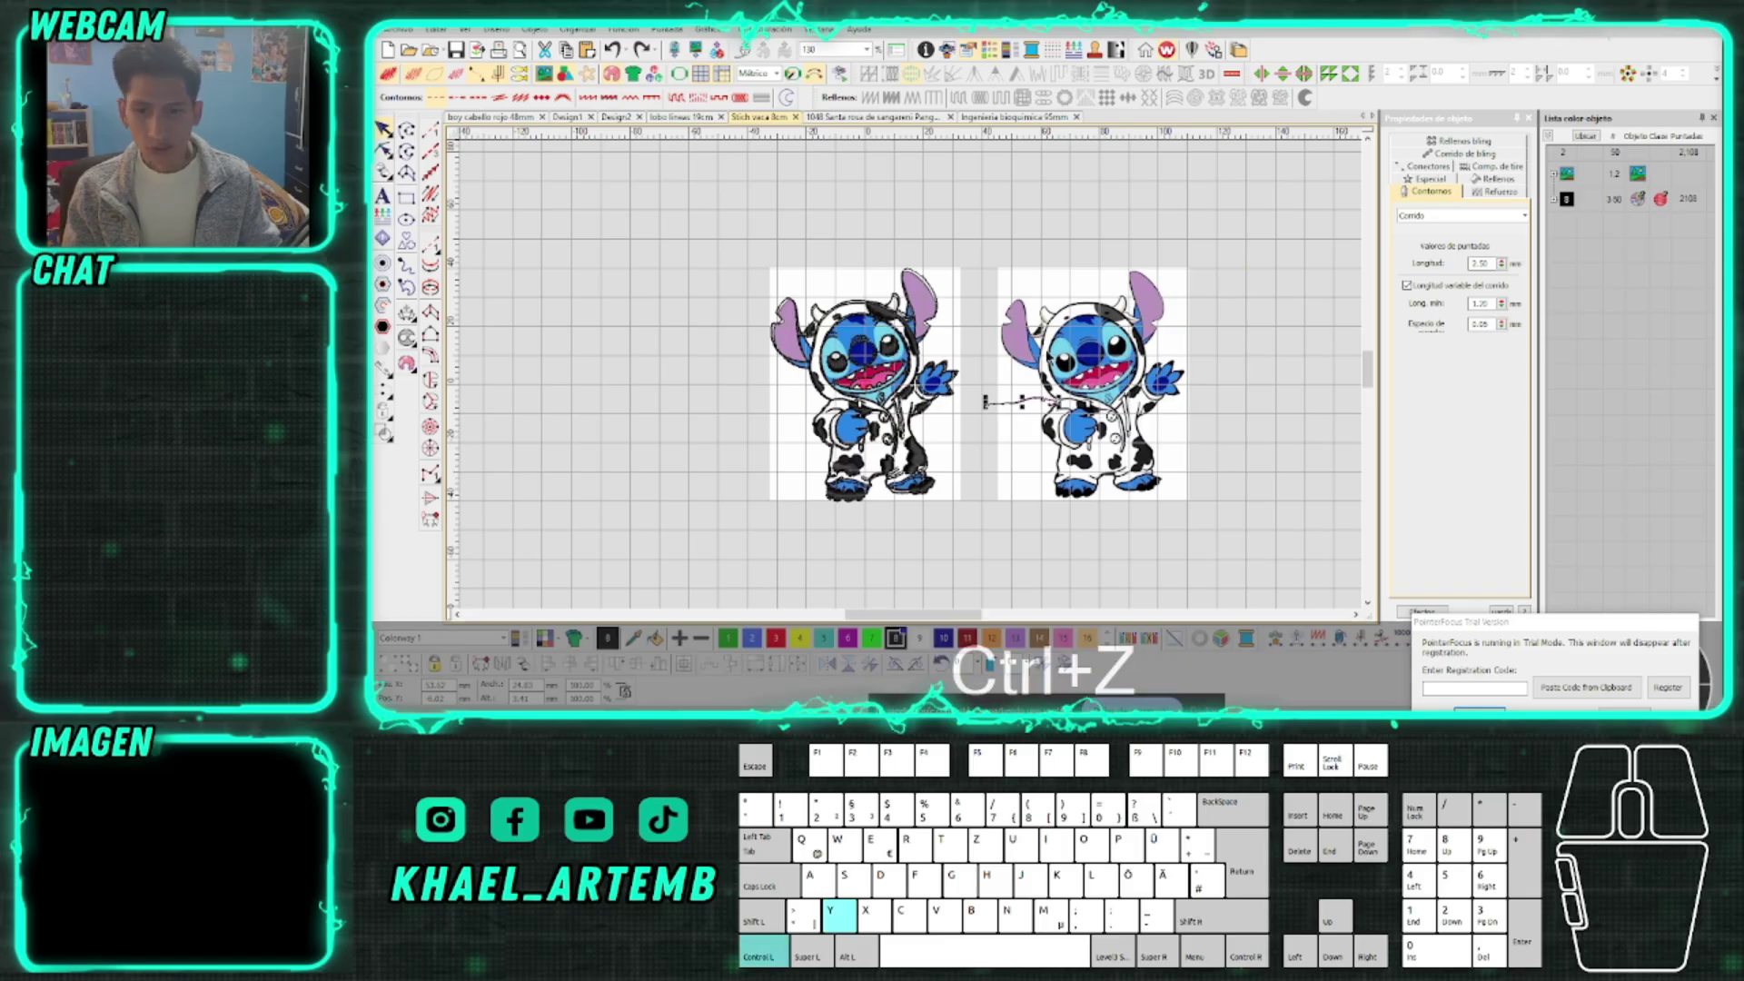
{"action": "key", "text": "ctrl+z"}
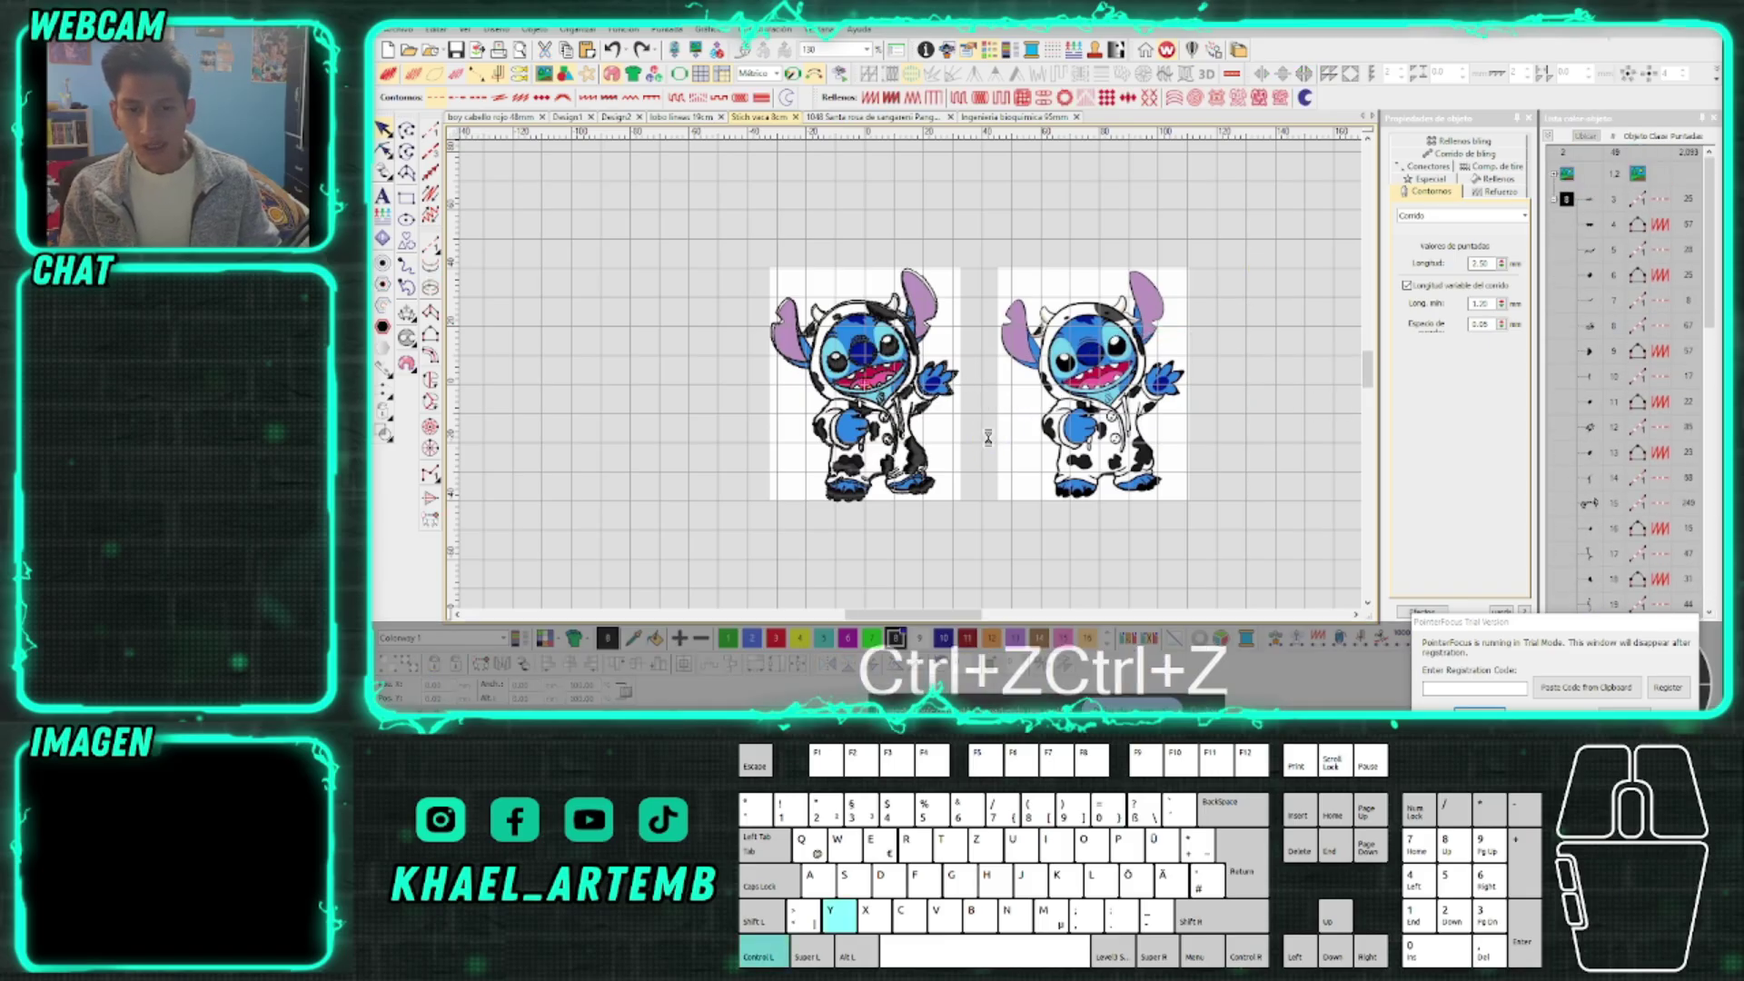
{"action": "key", "text": "Escape"}
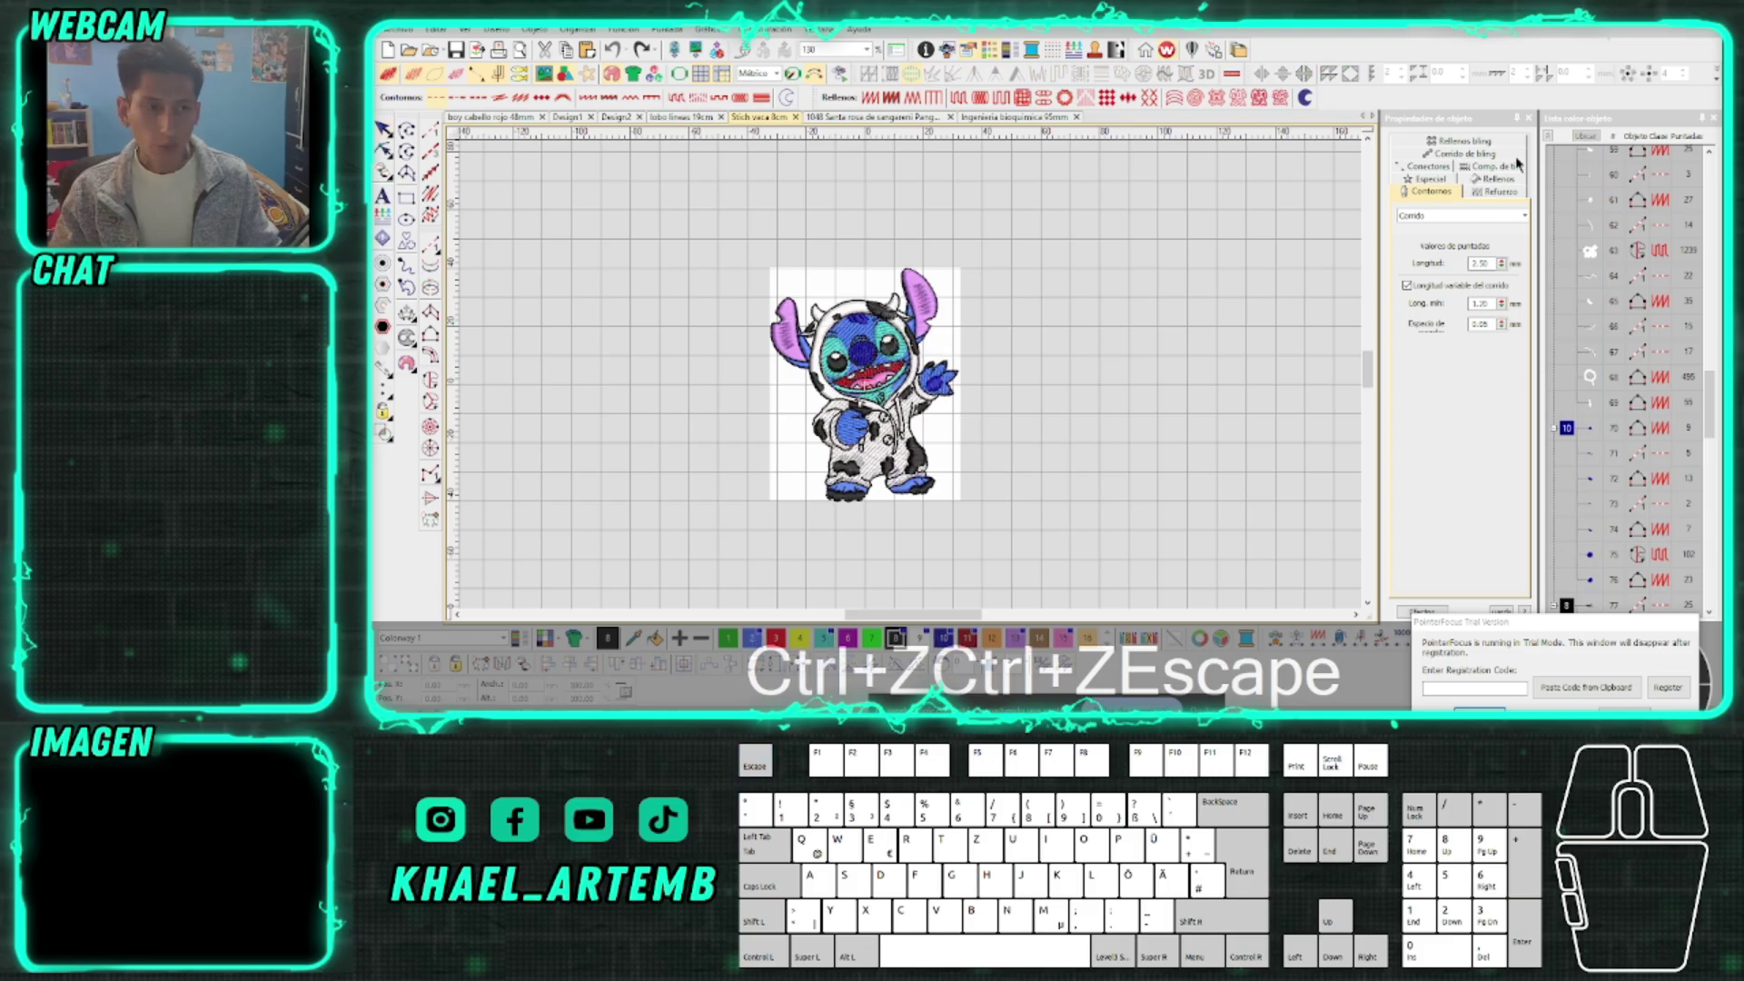
Collapse the object list into colour groups and select all objects of the blue colour 2
{"action": "left_click", "coordinate": [1567, 202]}
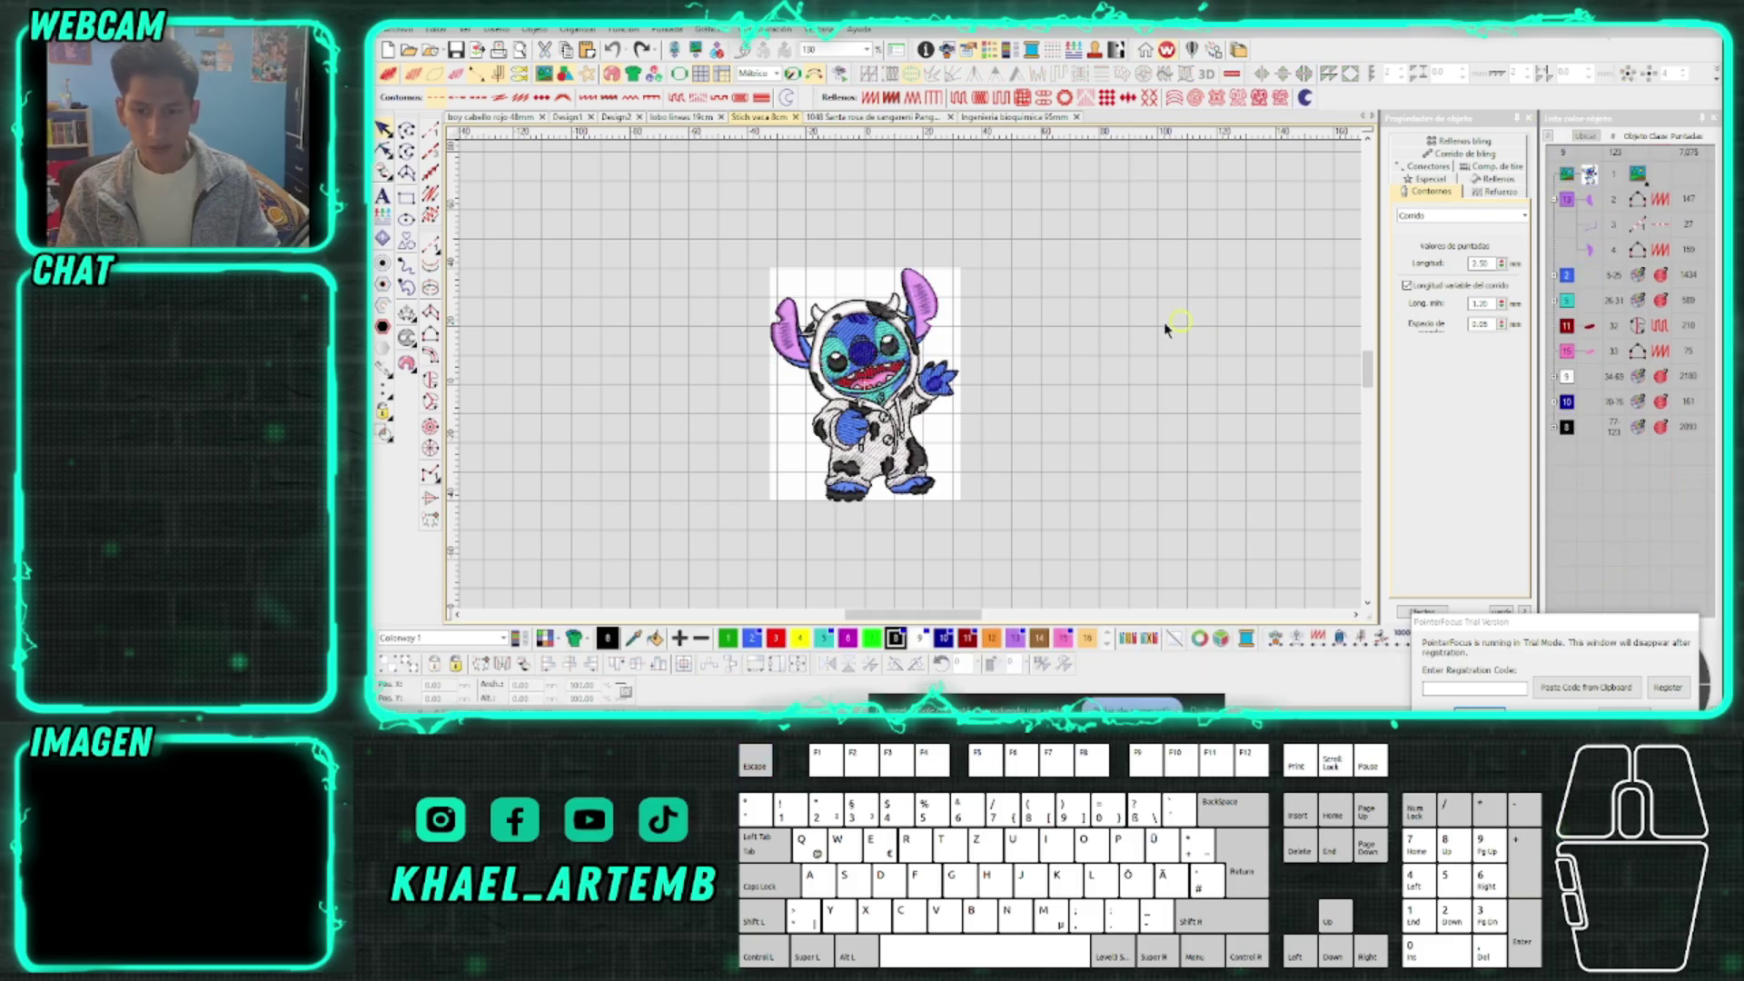
{"action": "scroll", "coordinate": [915, 381], "scroll_direction": "up", "scroll_amount": 1}
{"action": "scroll", "coordinate": [914, 381], "scroll_direction": "up", "scroll_amount": 1}
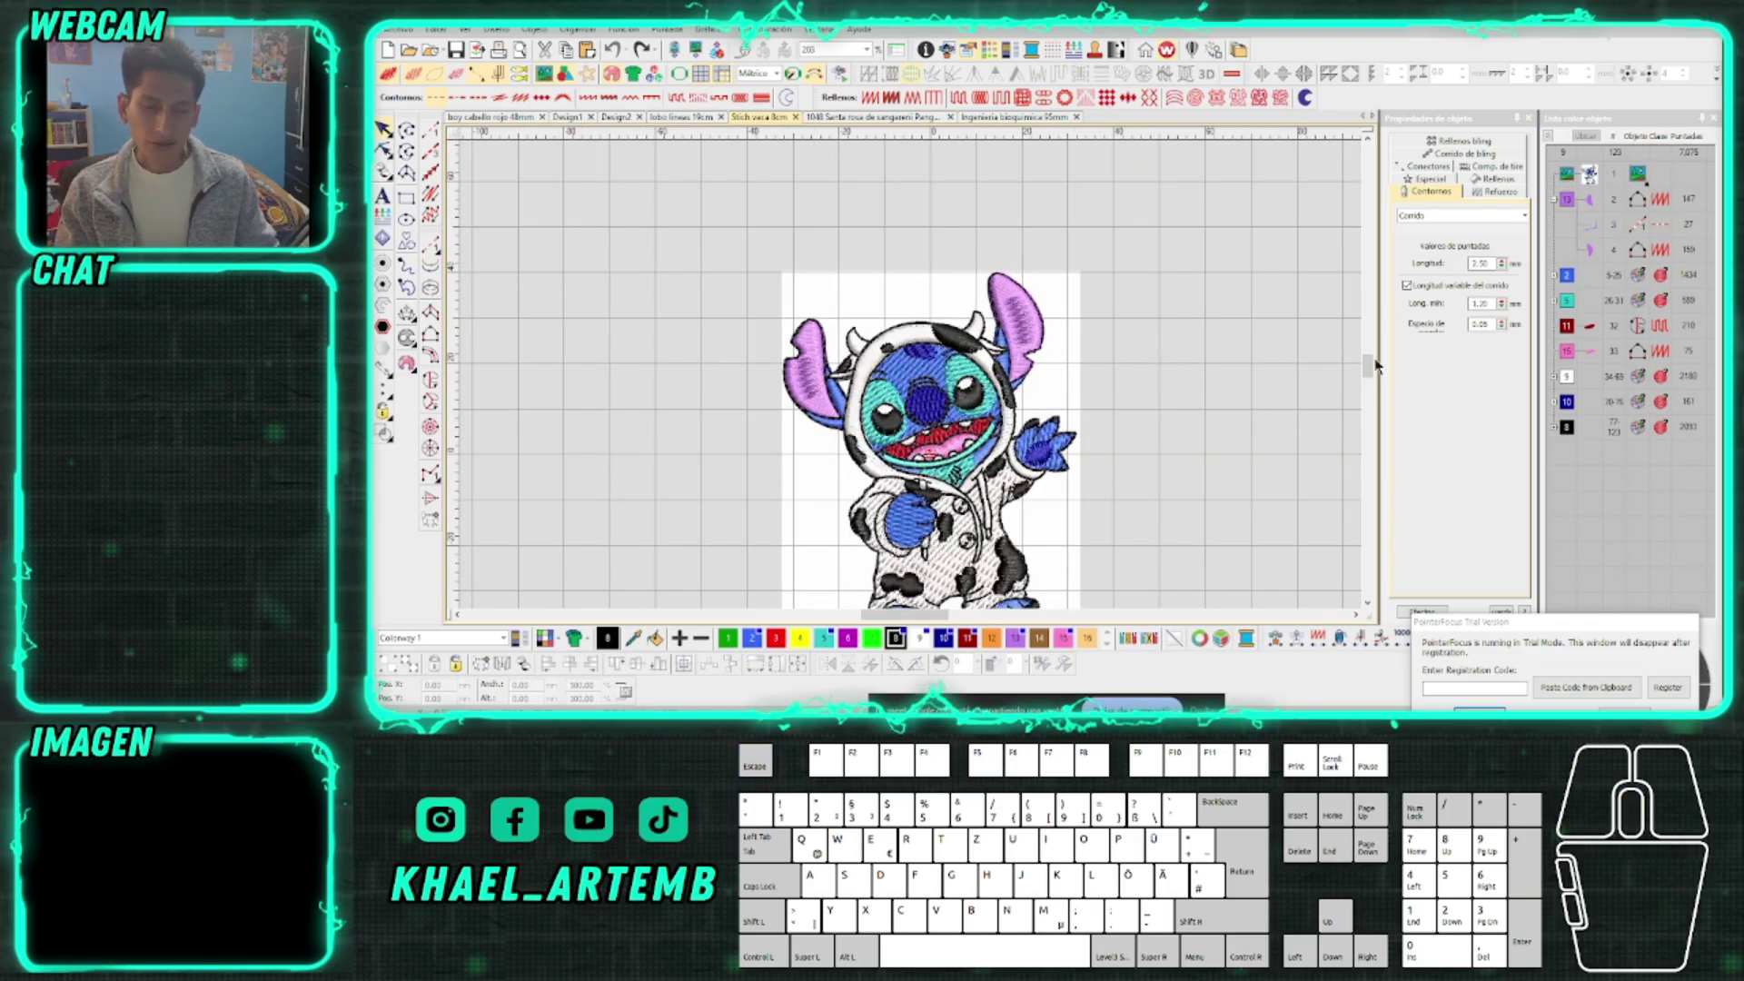
{"action": "left_click", "coordinate": [1566, 275]}
{"action": "scroll", "coordinate": [915, 381], "scroll_direction": "down", "scroll_amount": 1}
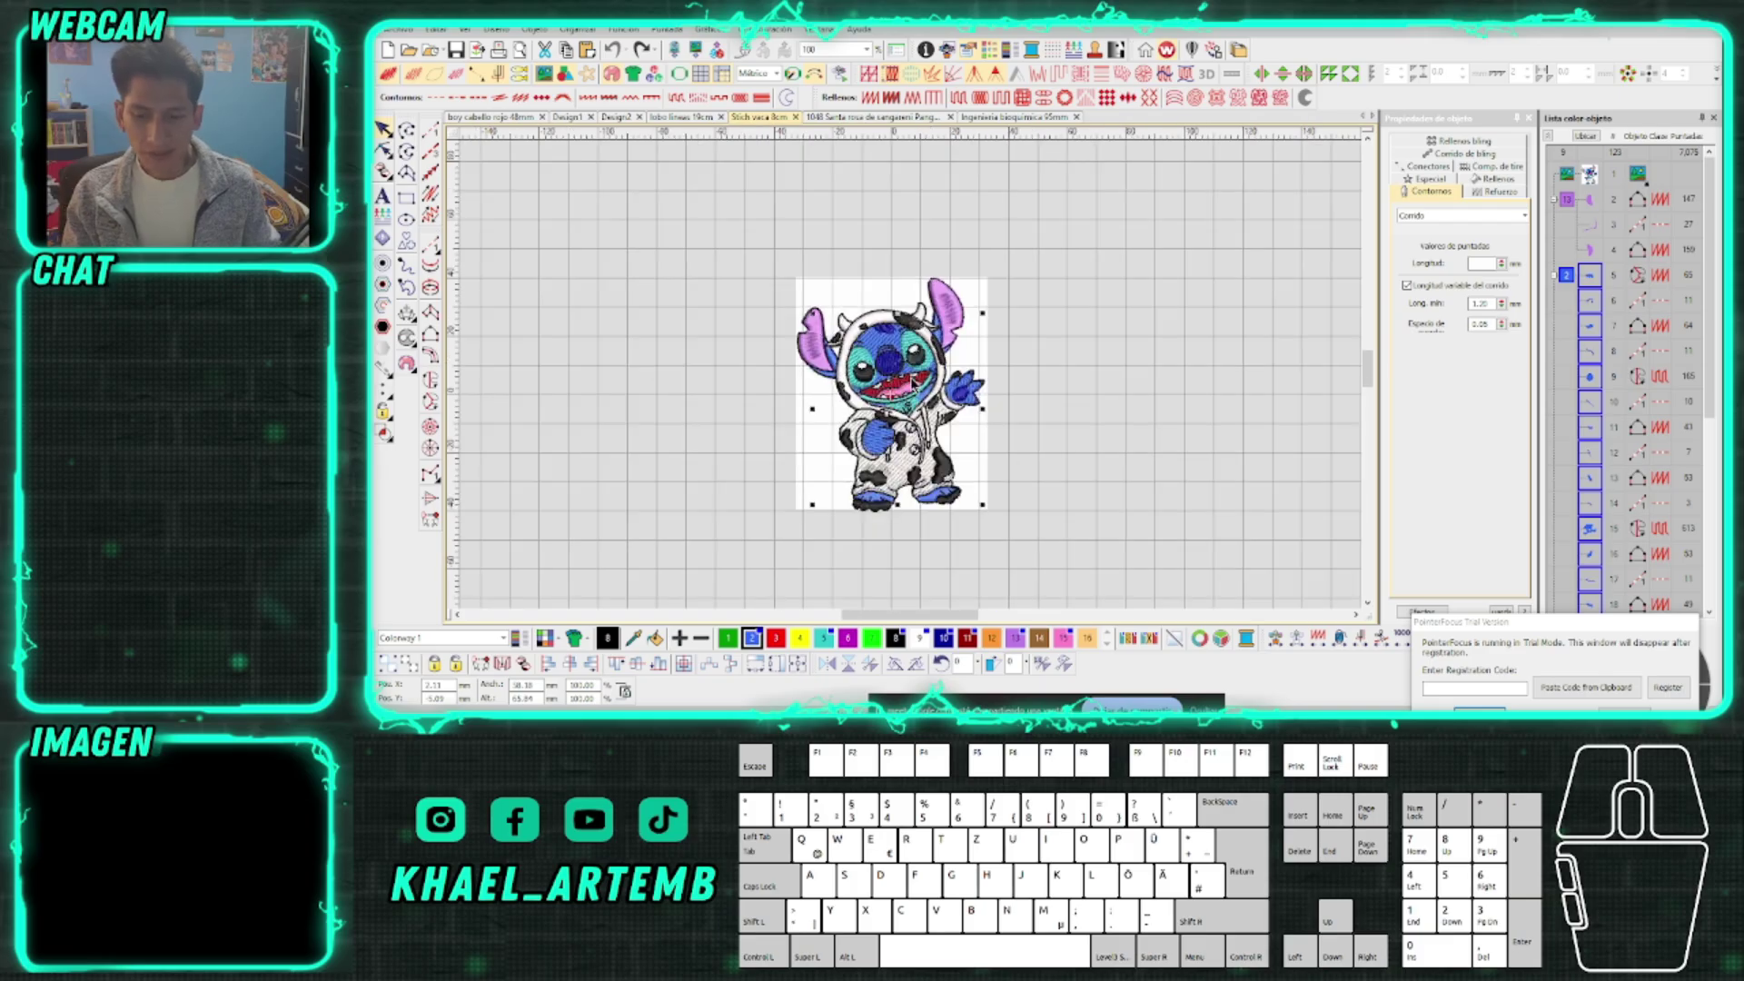
Clear the selection and examine the stitching on Stitch's face, ears and hood up close
{"action": "scroll", "coordinate": [915, 381], "scroll_direction": "up", "scroll_amount": 1}
{"action": "left_click", "coordinate": [1114, 318]}
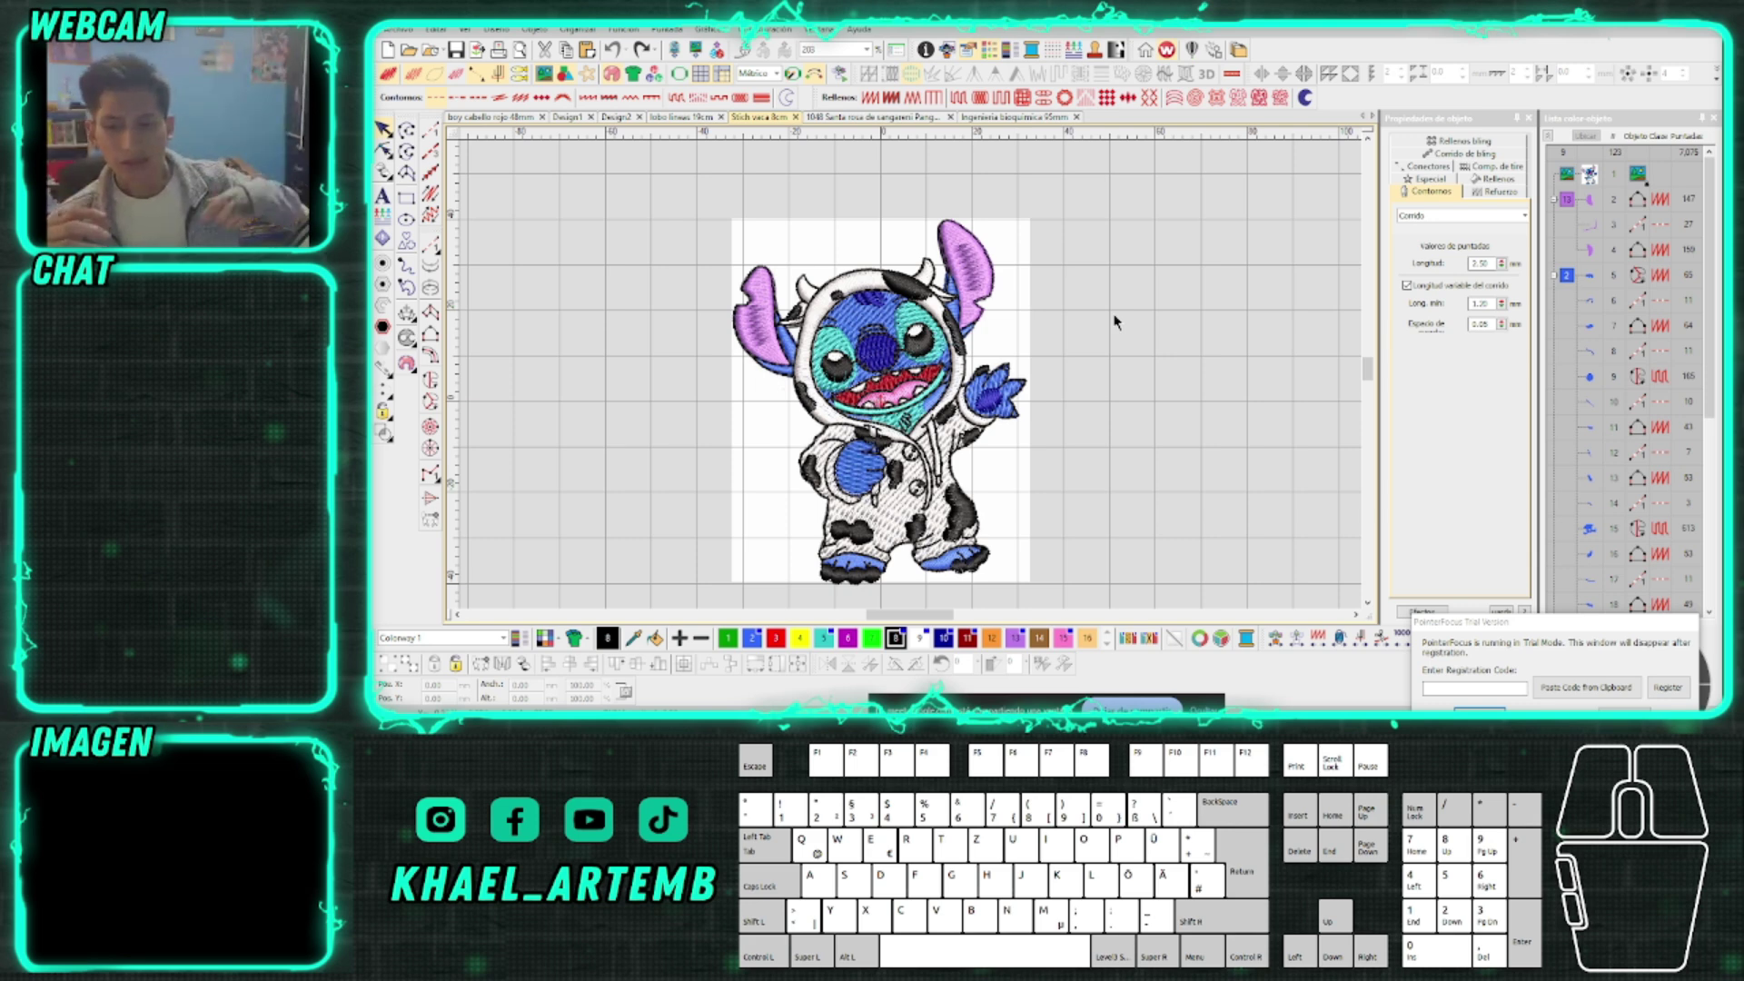
{"action": "scroll", "coordinate": [858, 308], "scroll_direction": "up", "scroll_amount": 4}
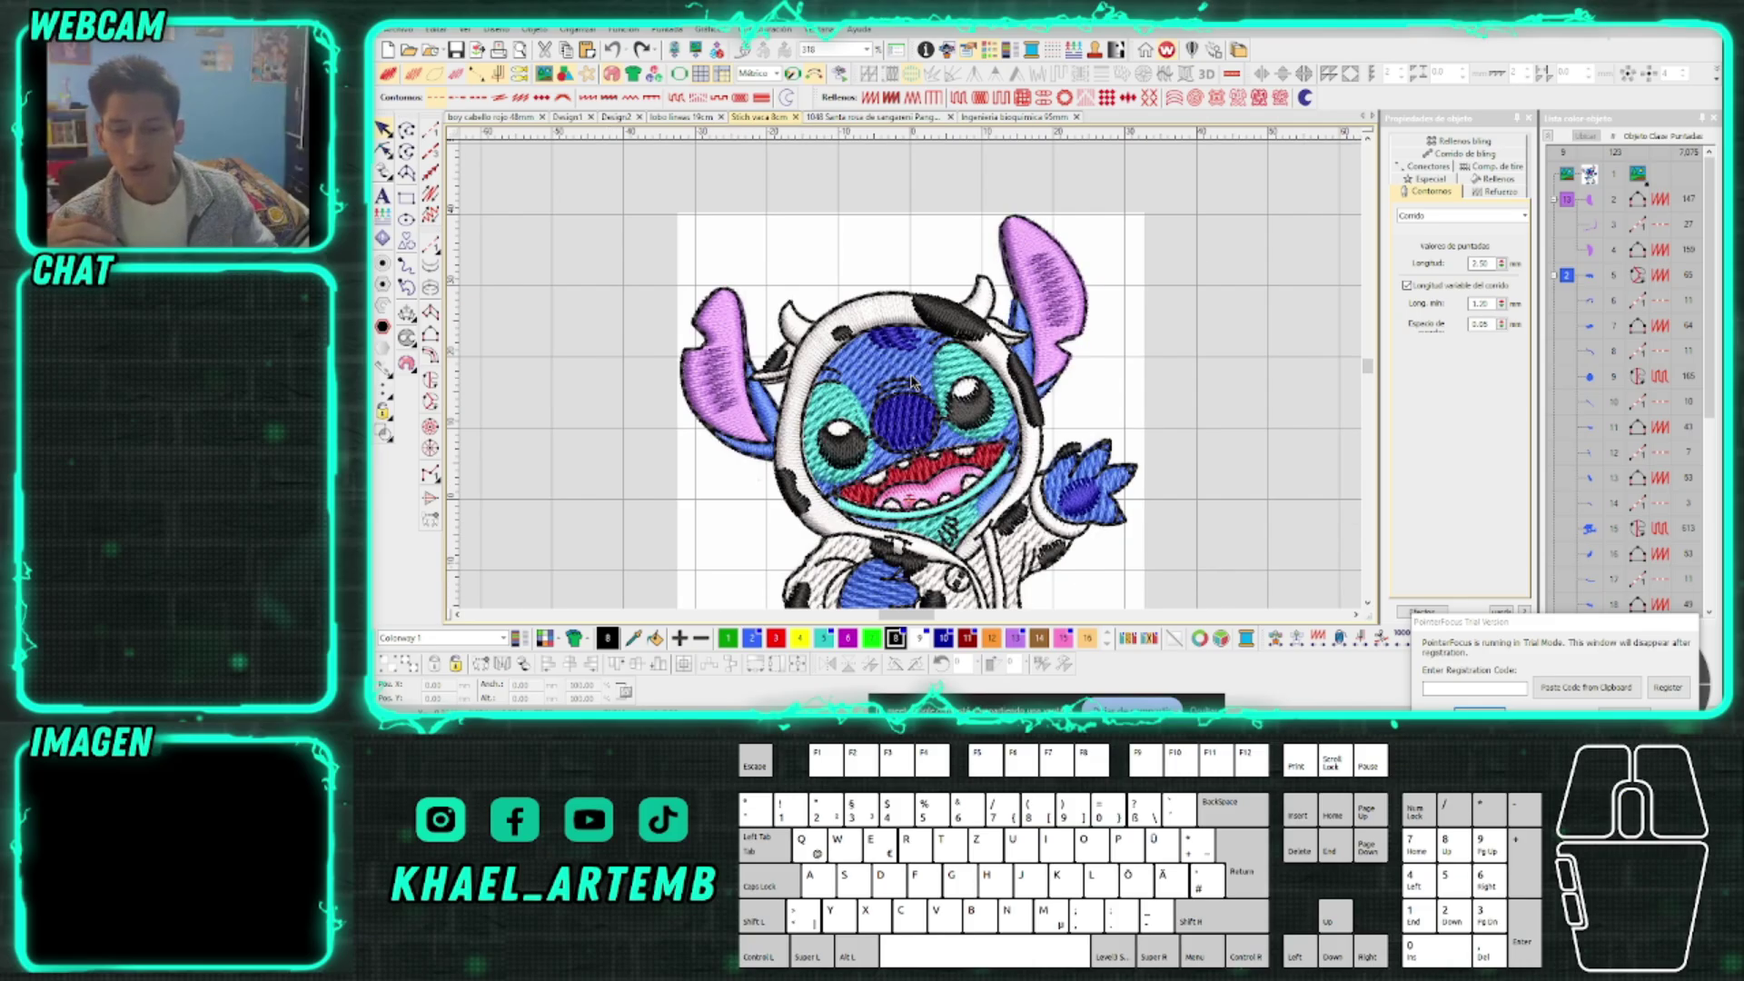
{"action": "left_click", "coordinate": [887, 363]}
{"action": "scroll", "coordinate": [887, 363], "scroll_direction": "down", "scroll_amount": 4}
{"action": "left_click", "coordinate": [1276, 355]}
{"action": "left_click", "coordinate": [1568, 202]}
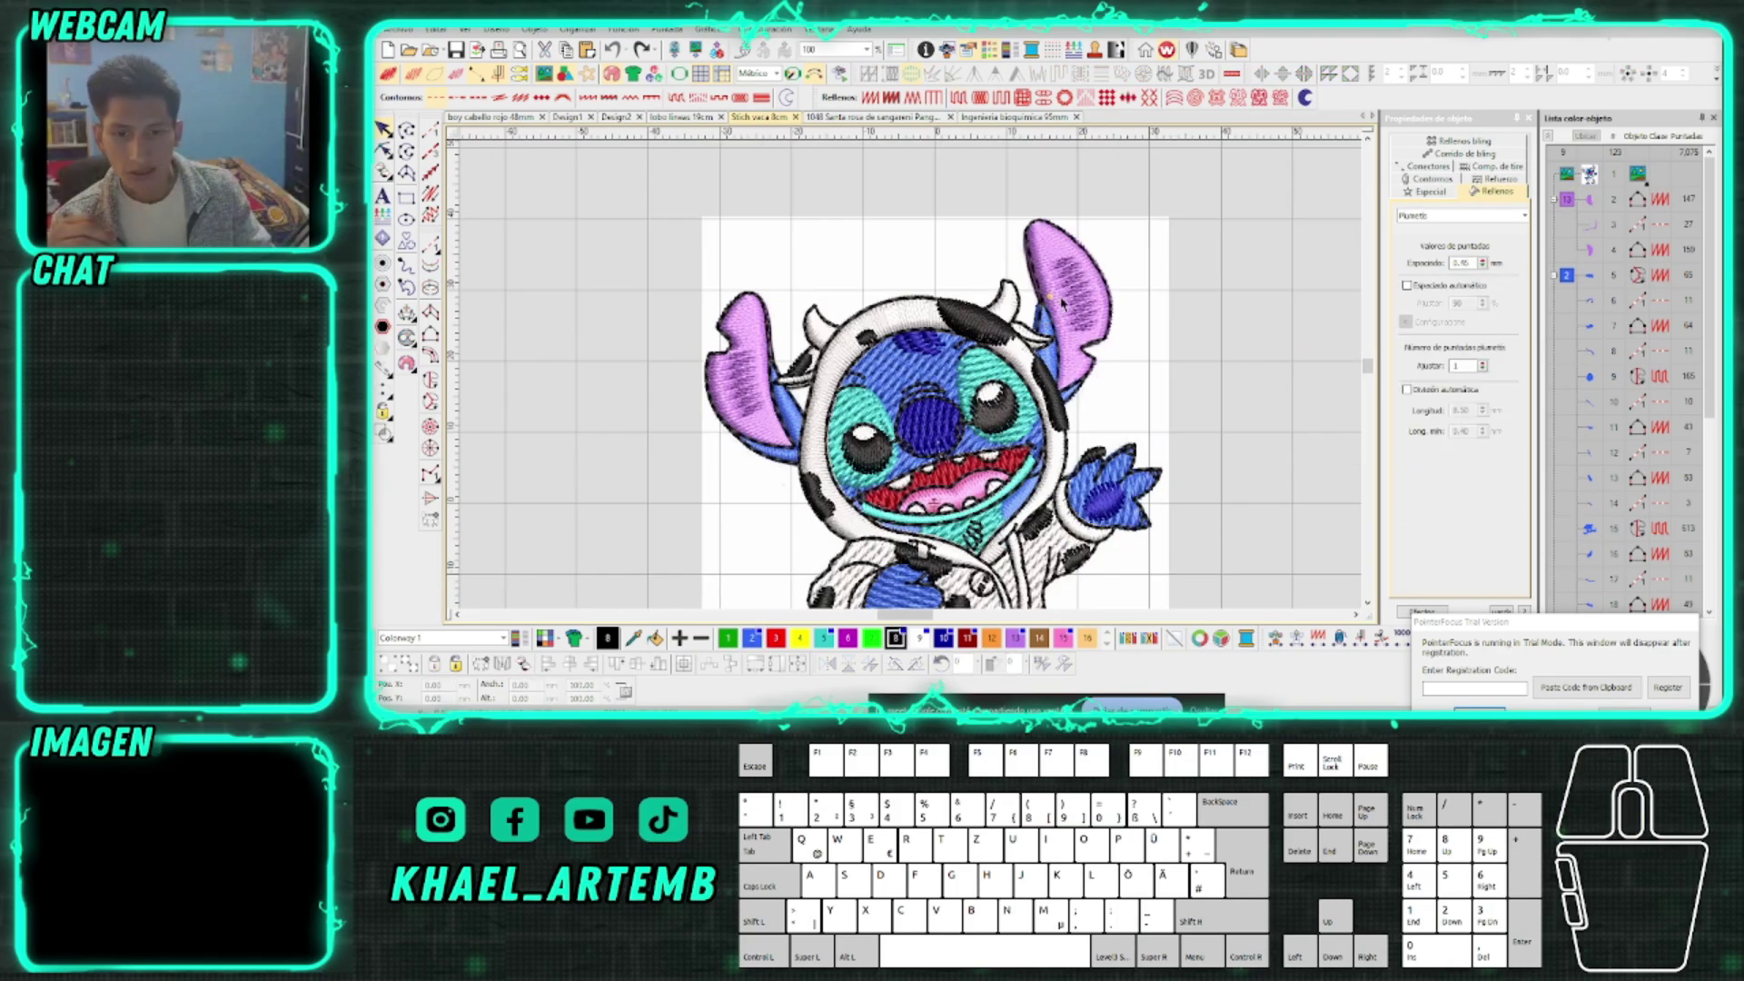
Fit the whole Stitch design in view and hide the reference picture behind it
{"action": "key", "text": "0"}
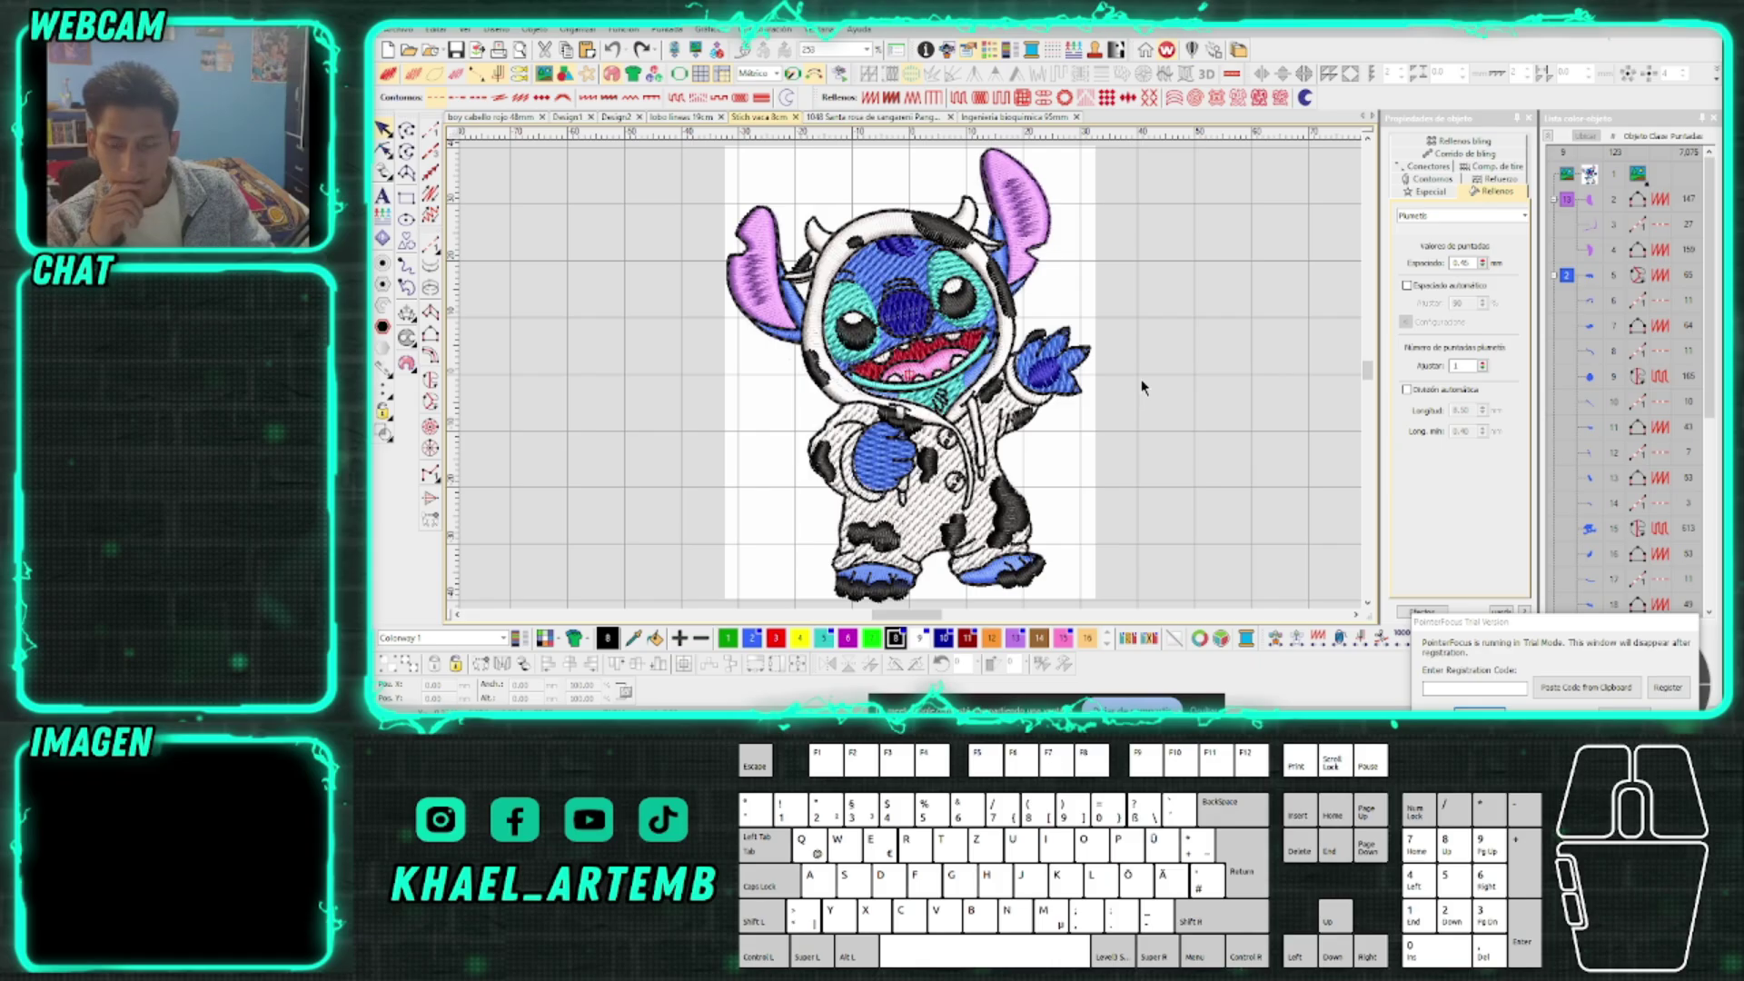
{"action": "key", "text": "d"}
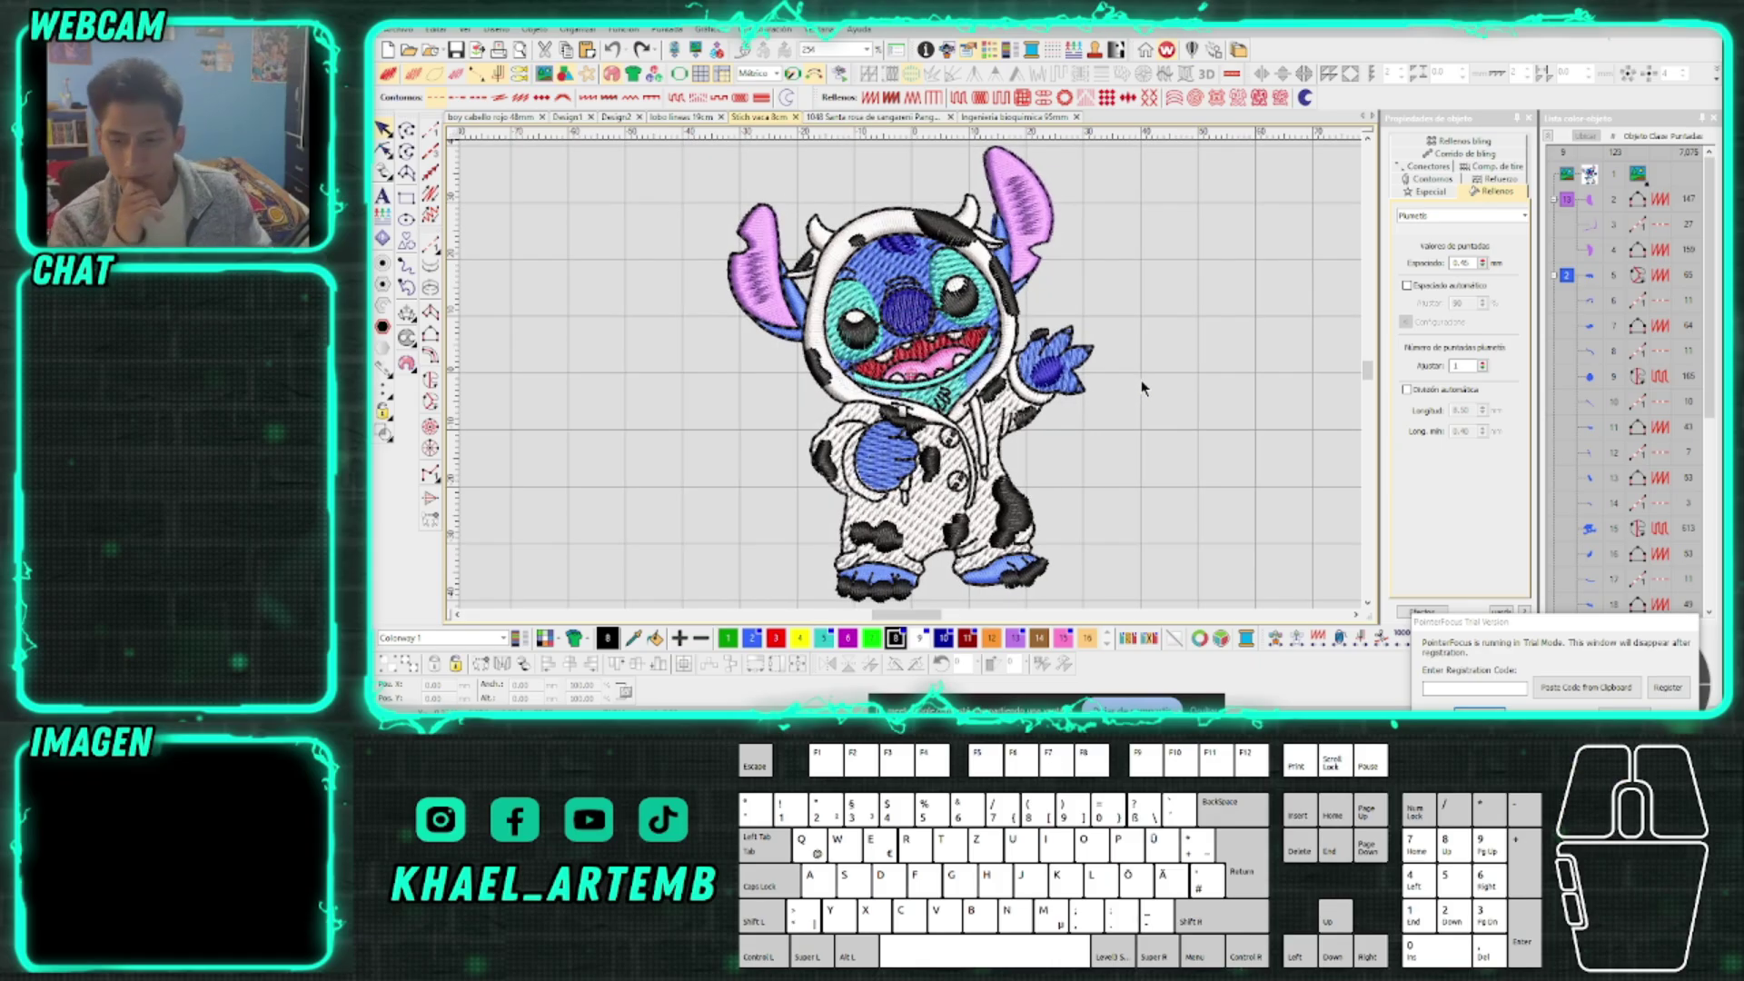
{"action": "left_click", "coordinate": [1142, 382]}
{"action": "left_click", "coordinate": [1141, 381]}
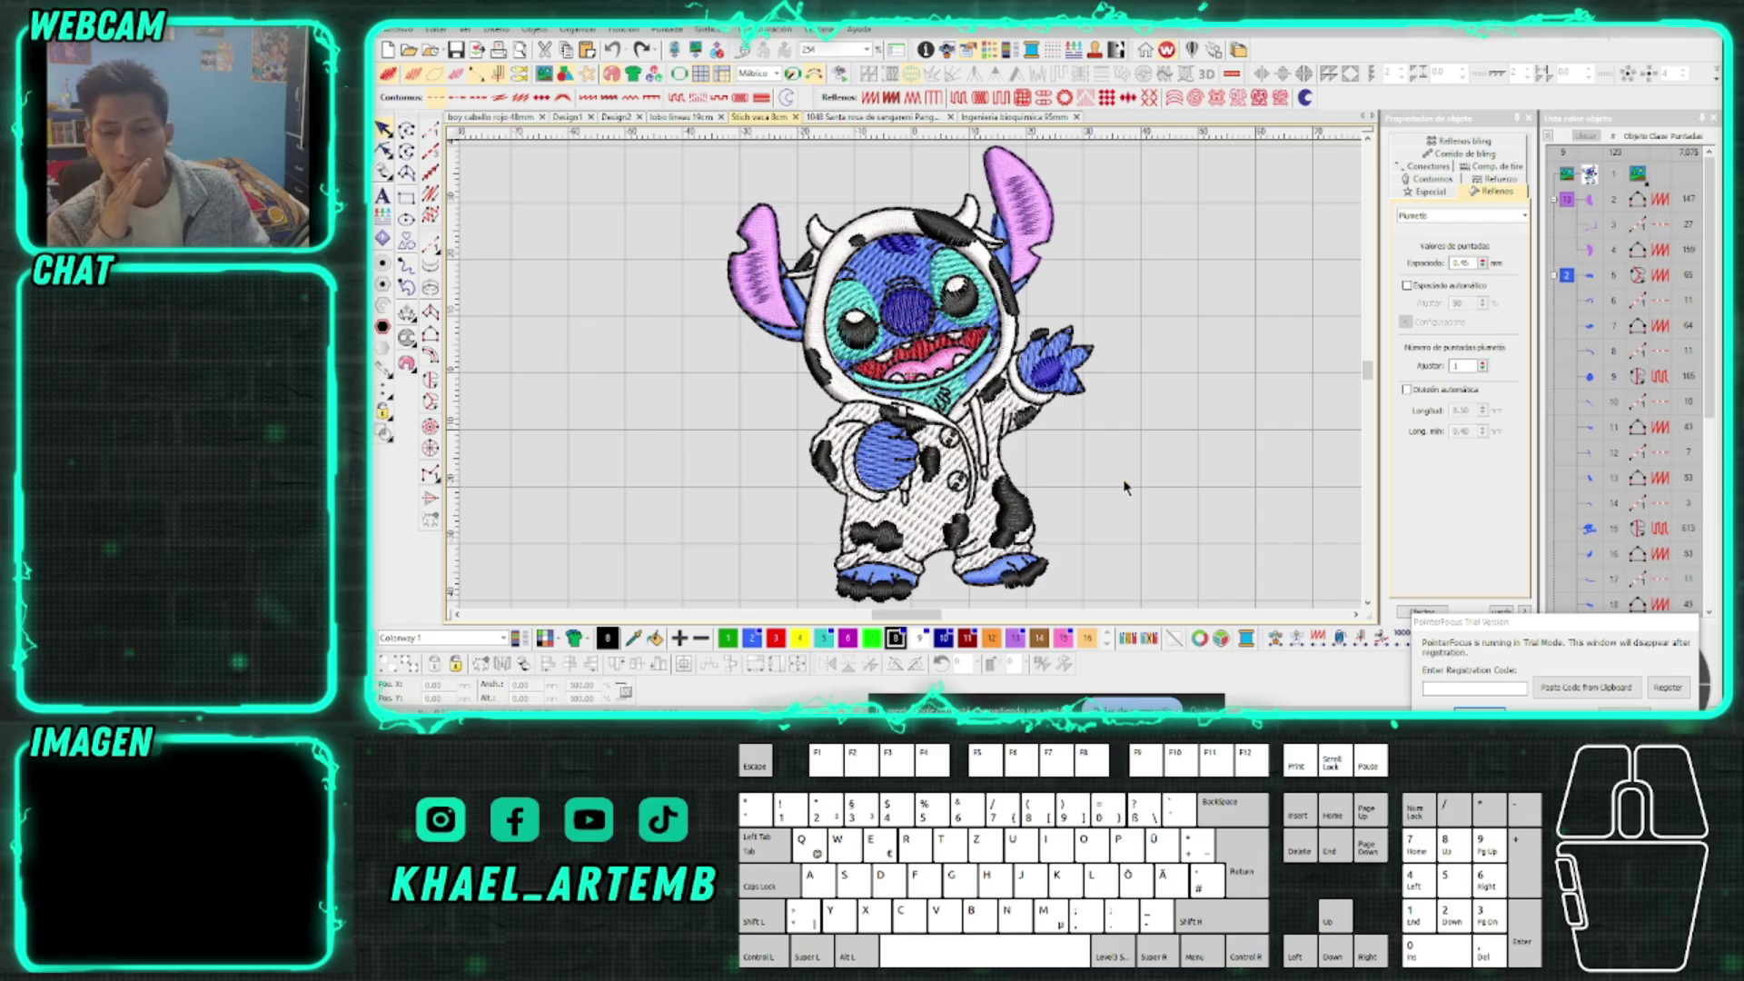
Collapse the object list into colour groups and review the whole Stitch design
{"action": "left_click", "coordinate": [1549, 136]}
{"action": "left_click", "coordinate": [1217, 285]}
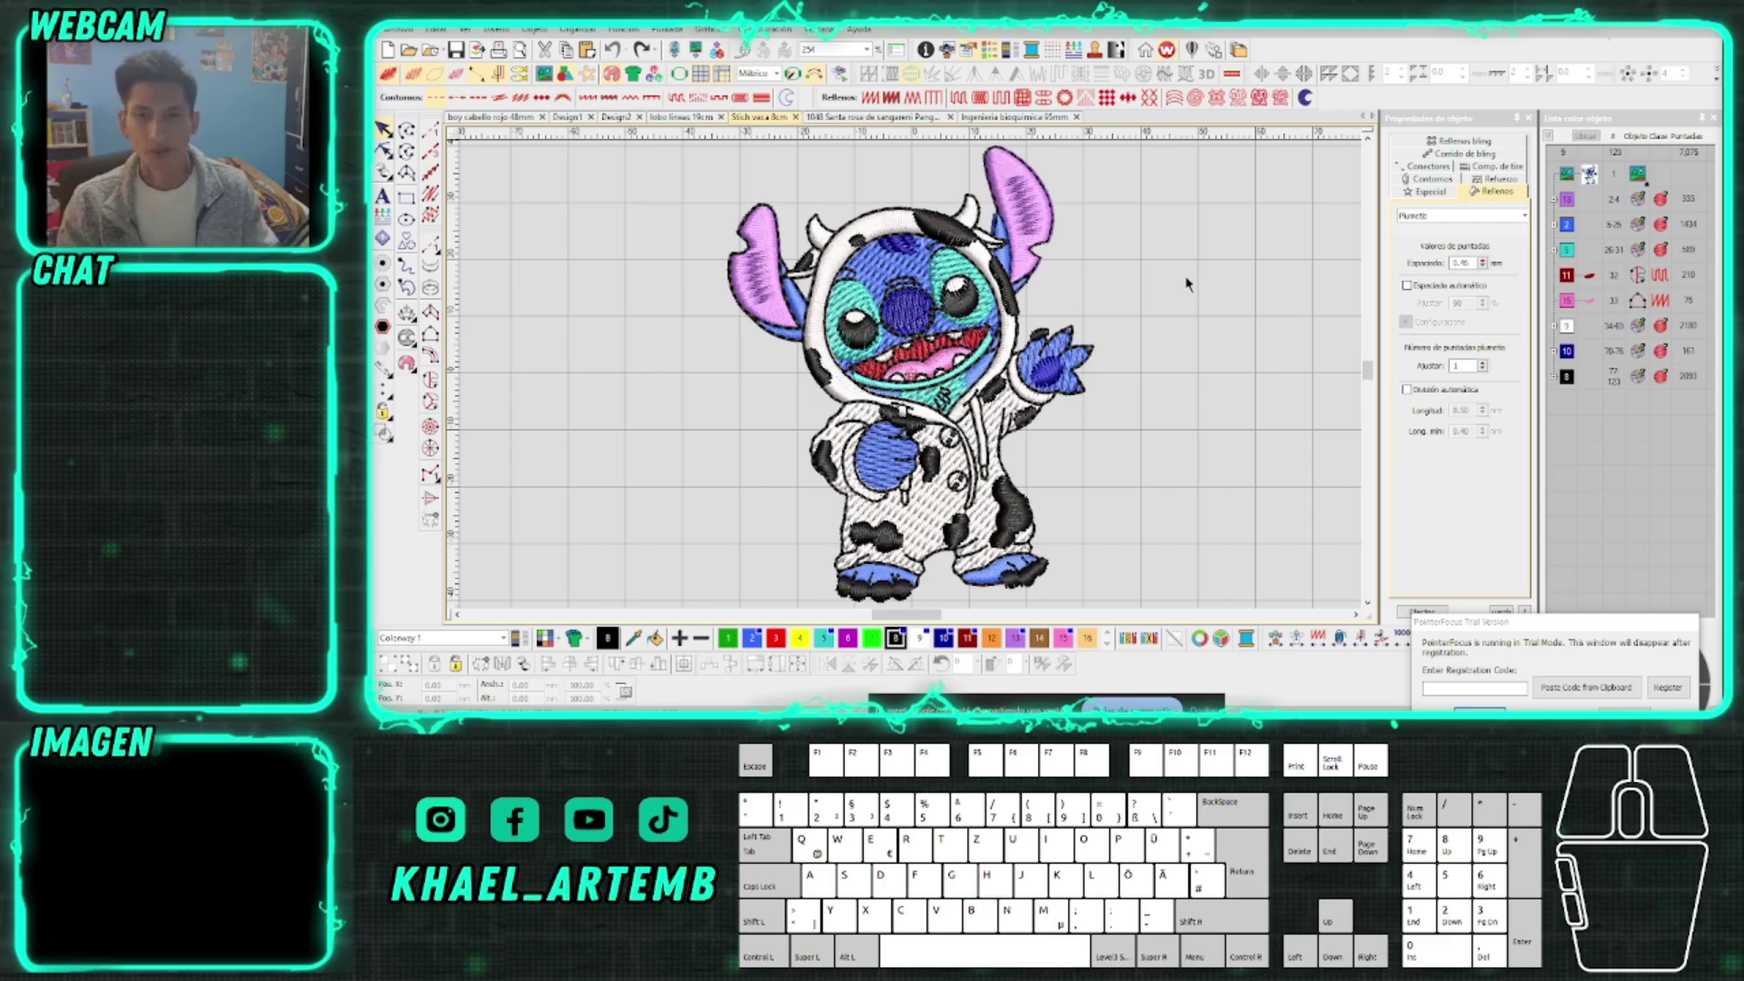
{"action": "left_click", "coordinate": [1125, 305]}
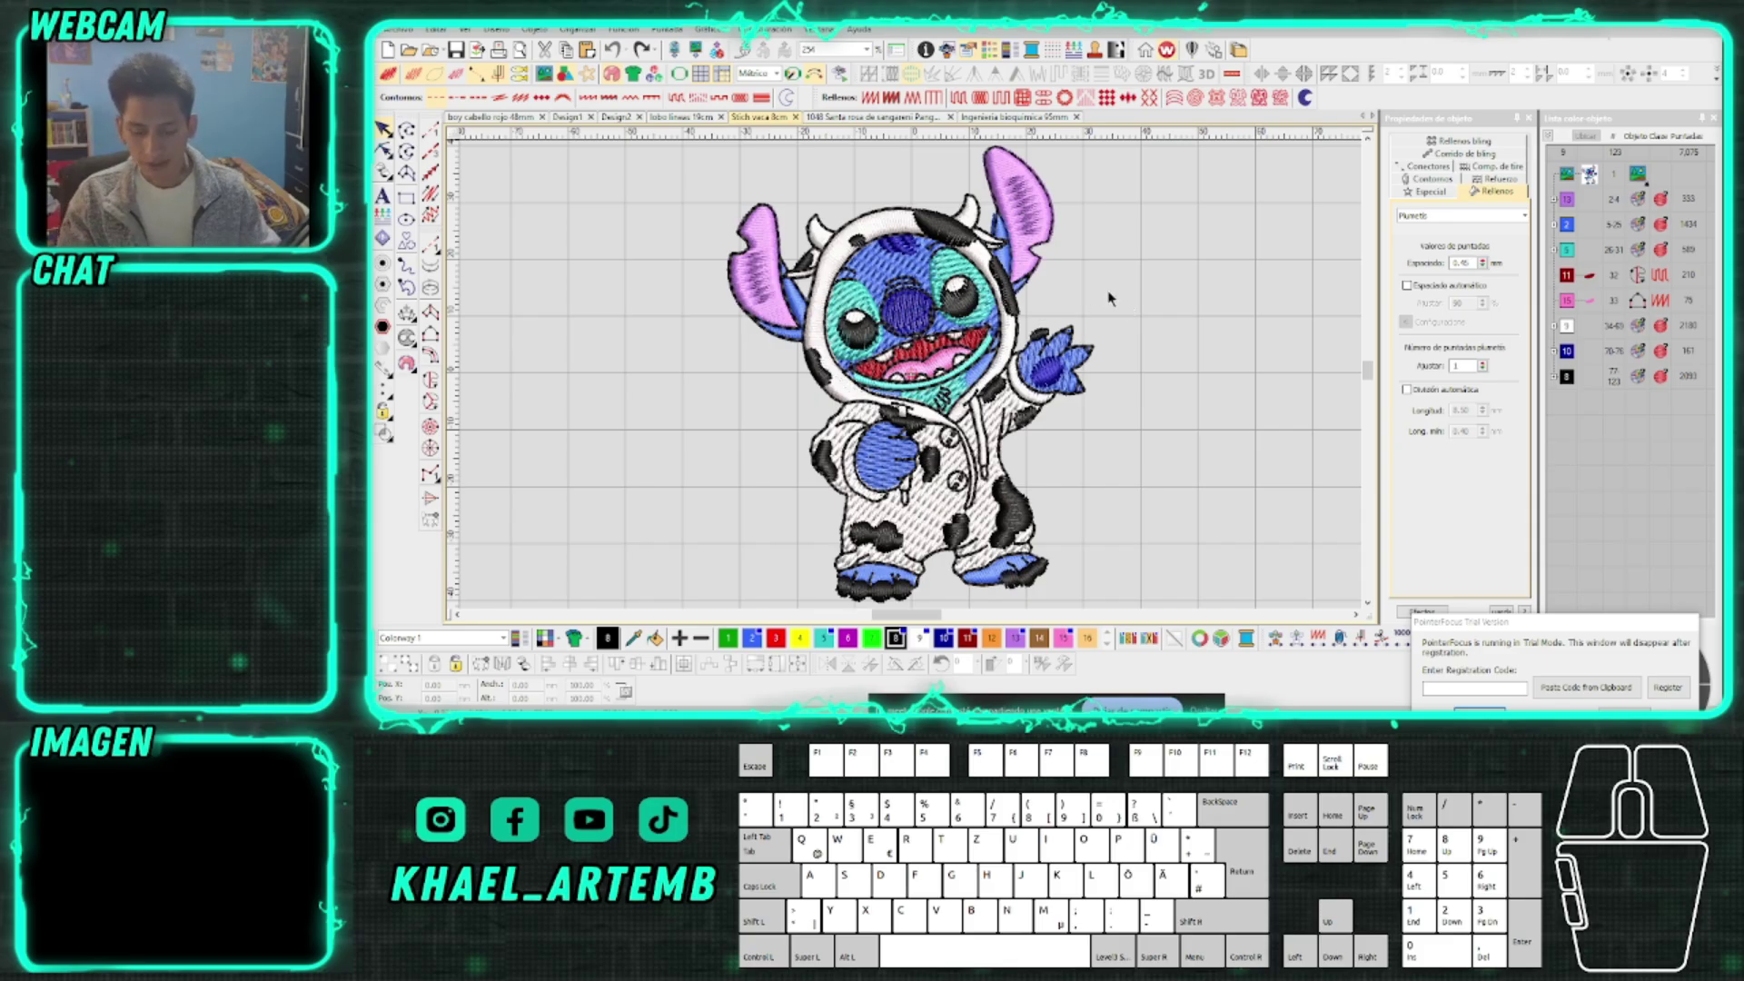
{"action": "scroll", "coordinate": [919, 379], "scroll_direction": "down", "scroll_amount": 2}
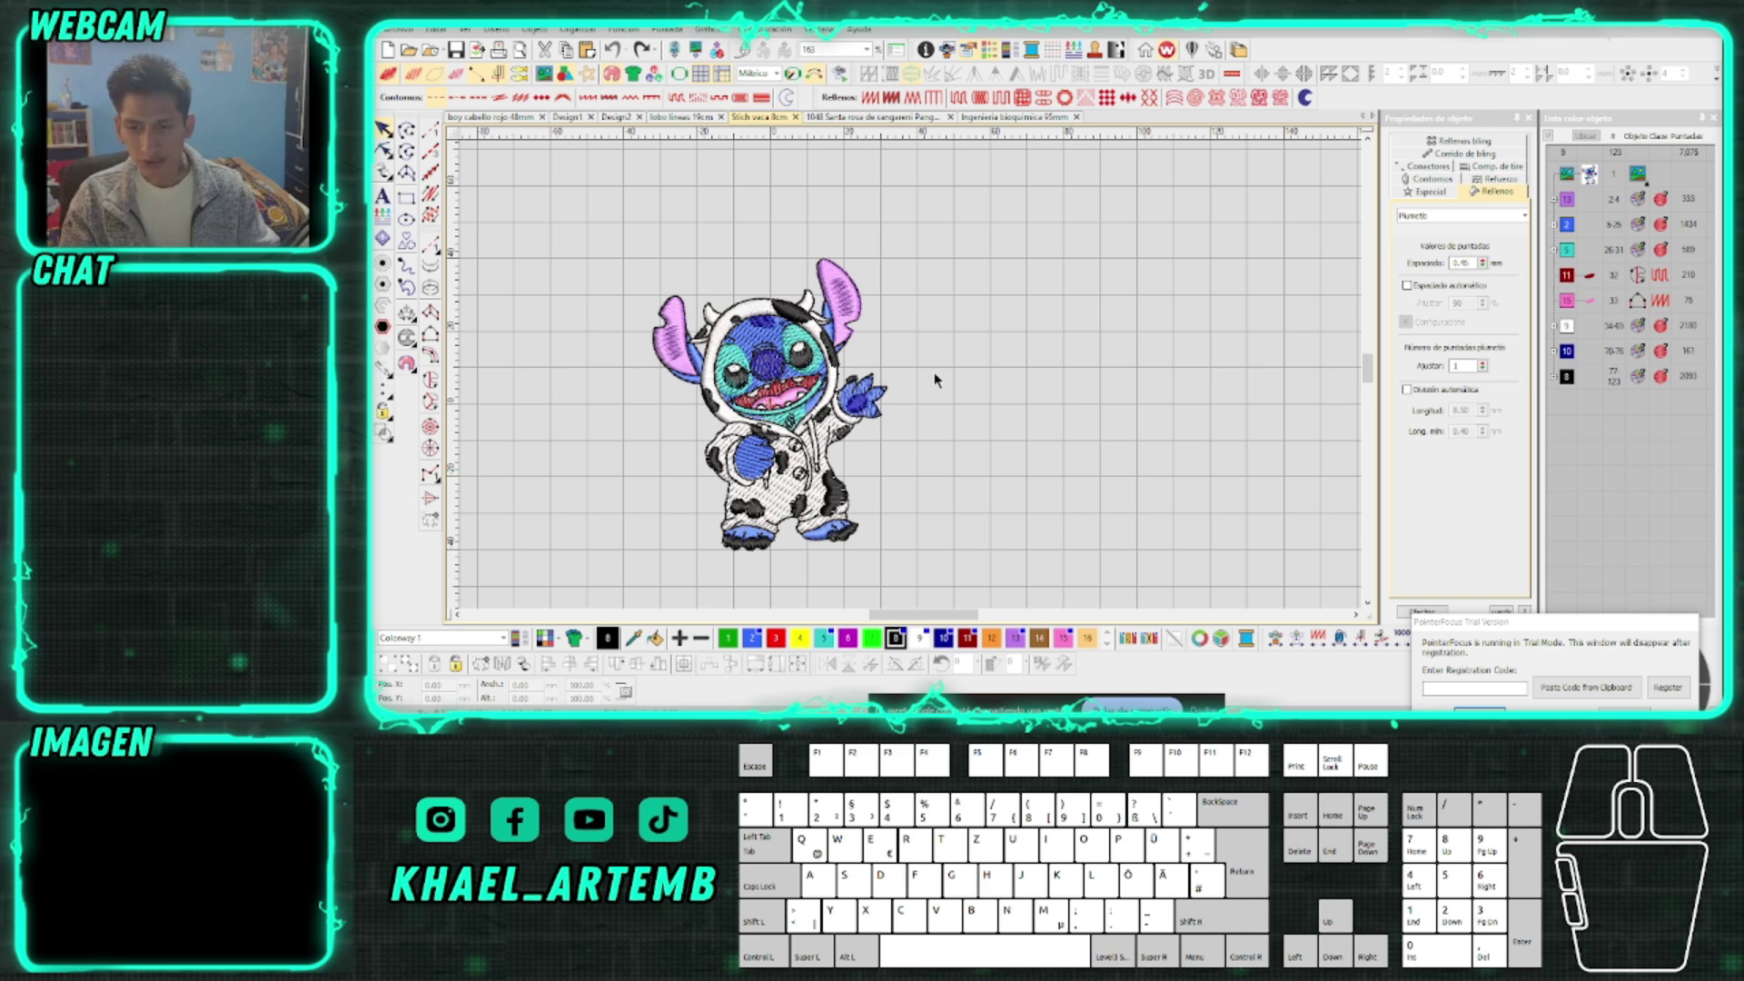
{"action": "key", "text": "0"}
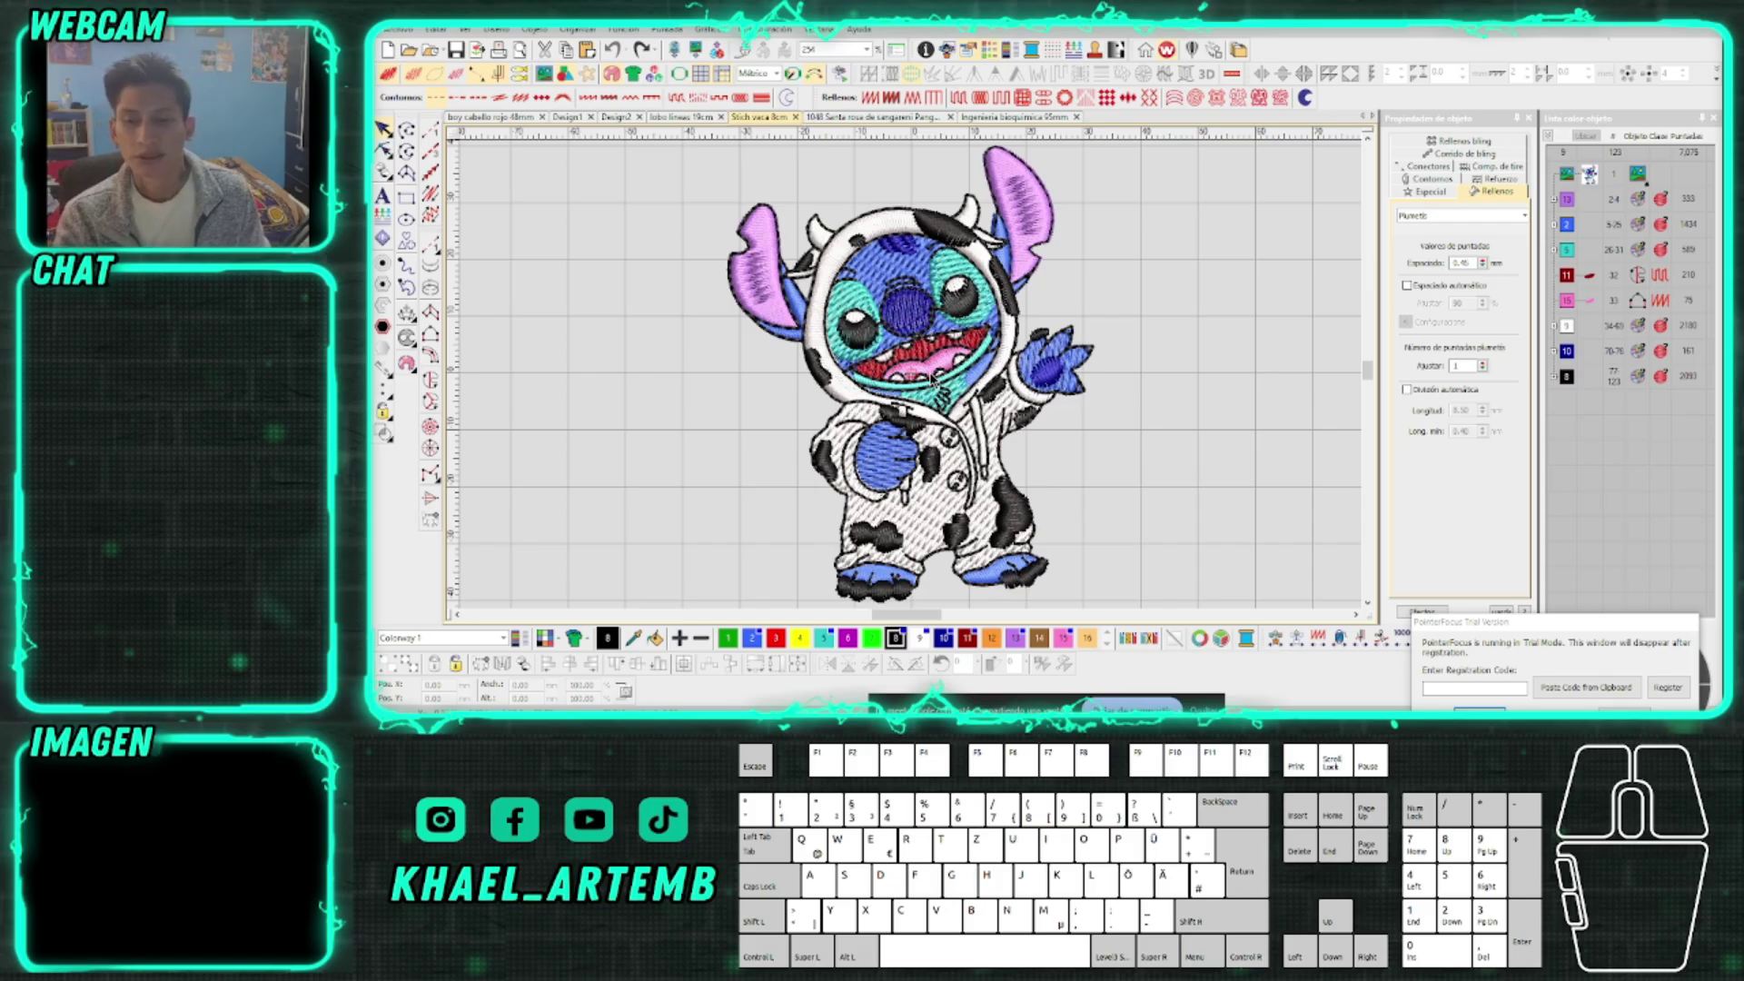
Draw a black filled circle in the empty area beside Stitch's raised hand and change its fill to Tatami
{"action": "left_click", "coordinate": [431, 380]}
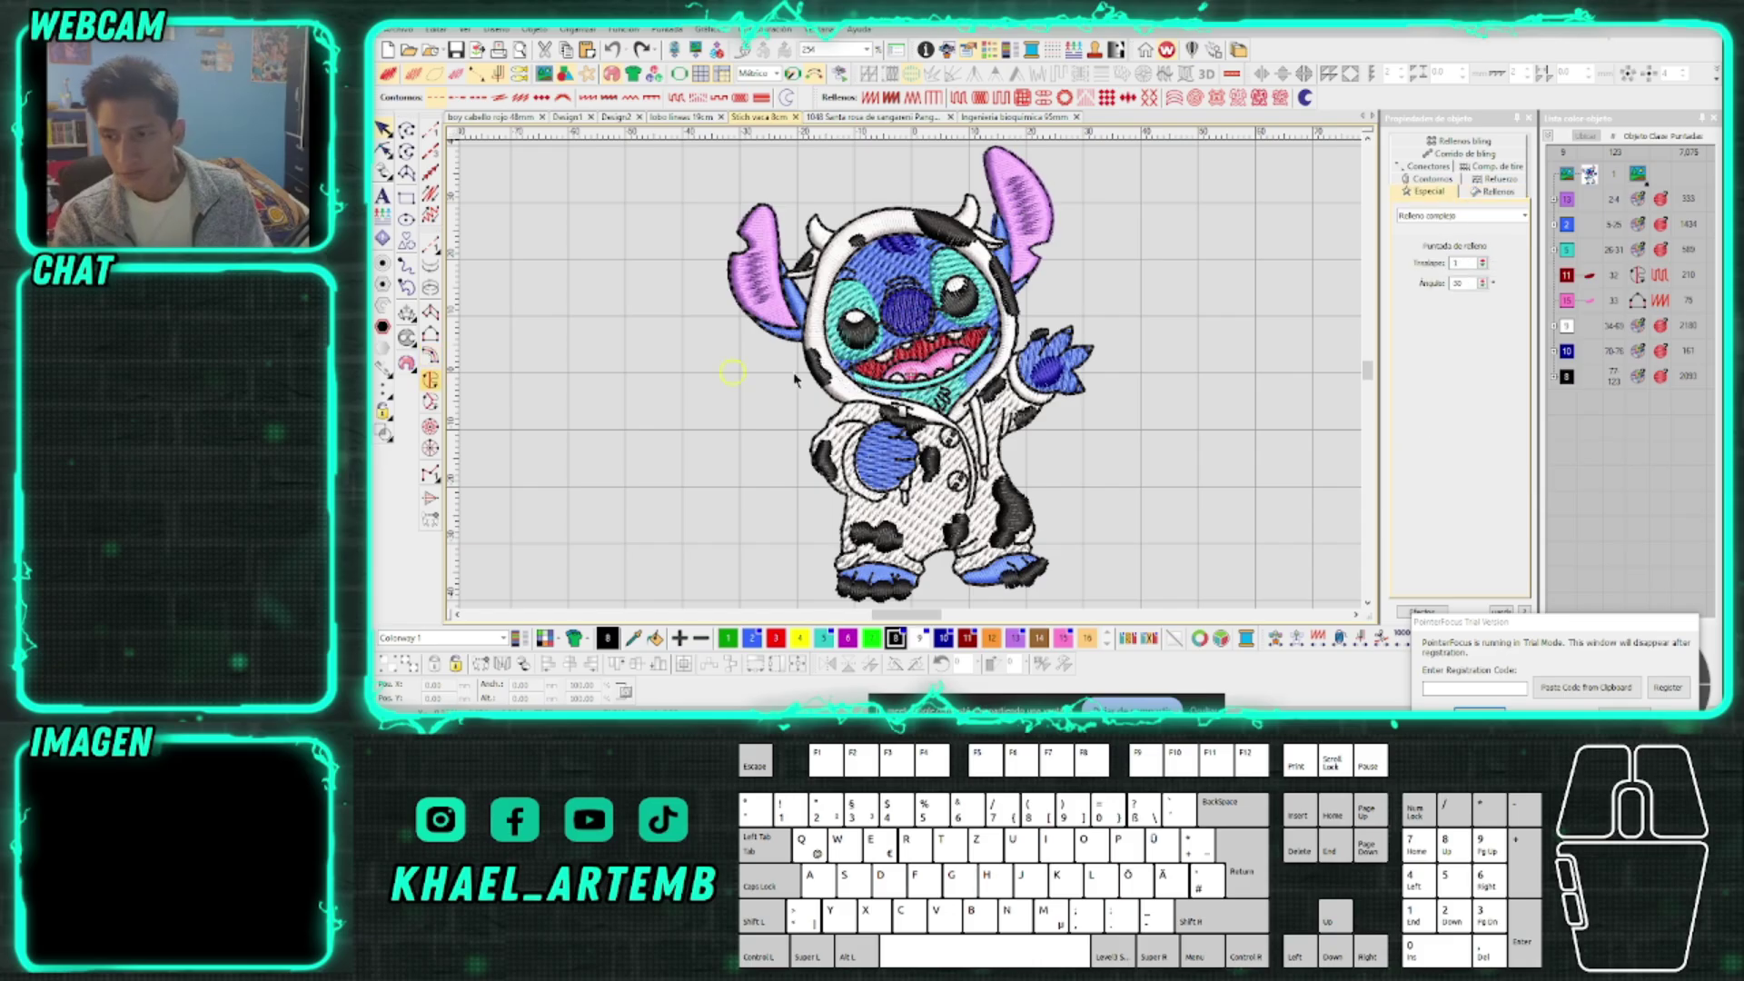
{"action": "right_click", "coordinate": [1227, 270]}
{"action": "right_click", "coordinate": [1290, 307]}
{"action": "key", "text": "Return"}
{"action": "scroll", "coordinate": [1244, 334], "scroll_direction": "up", "scroll_amount": 2}
{"action": "key", "text": "Escape"}
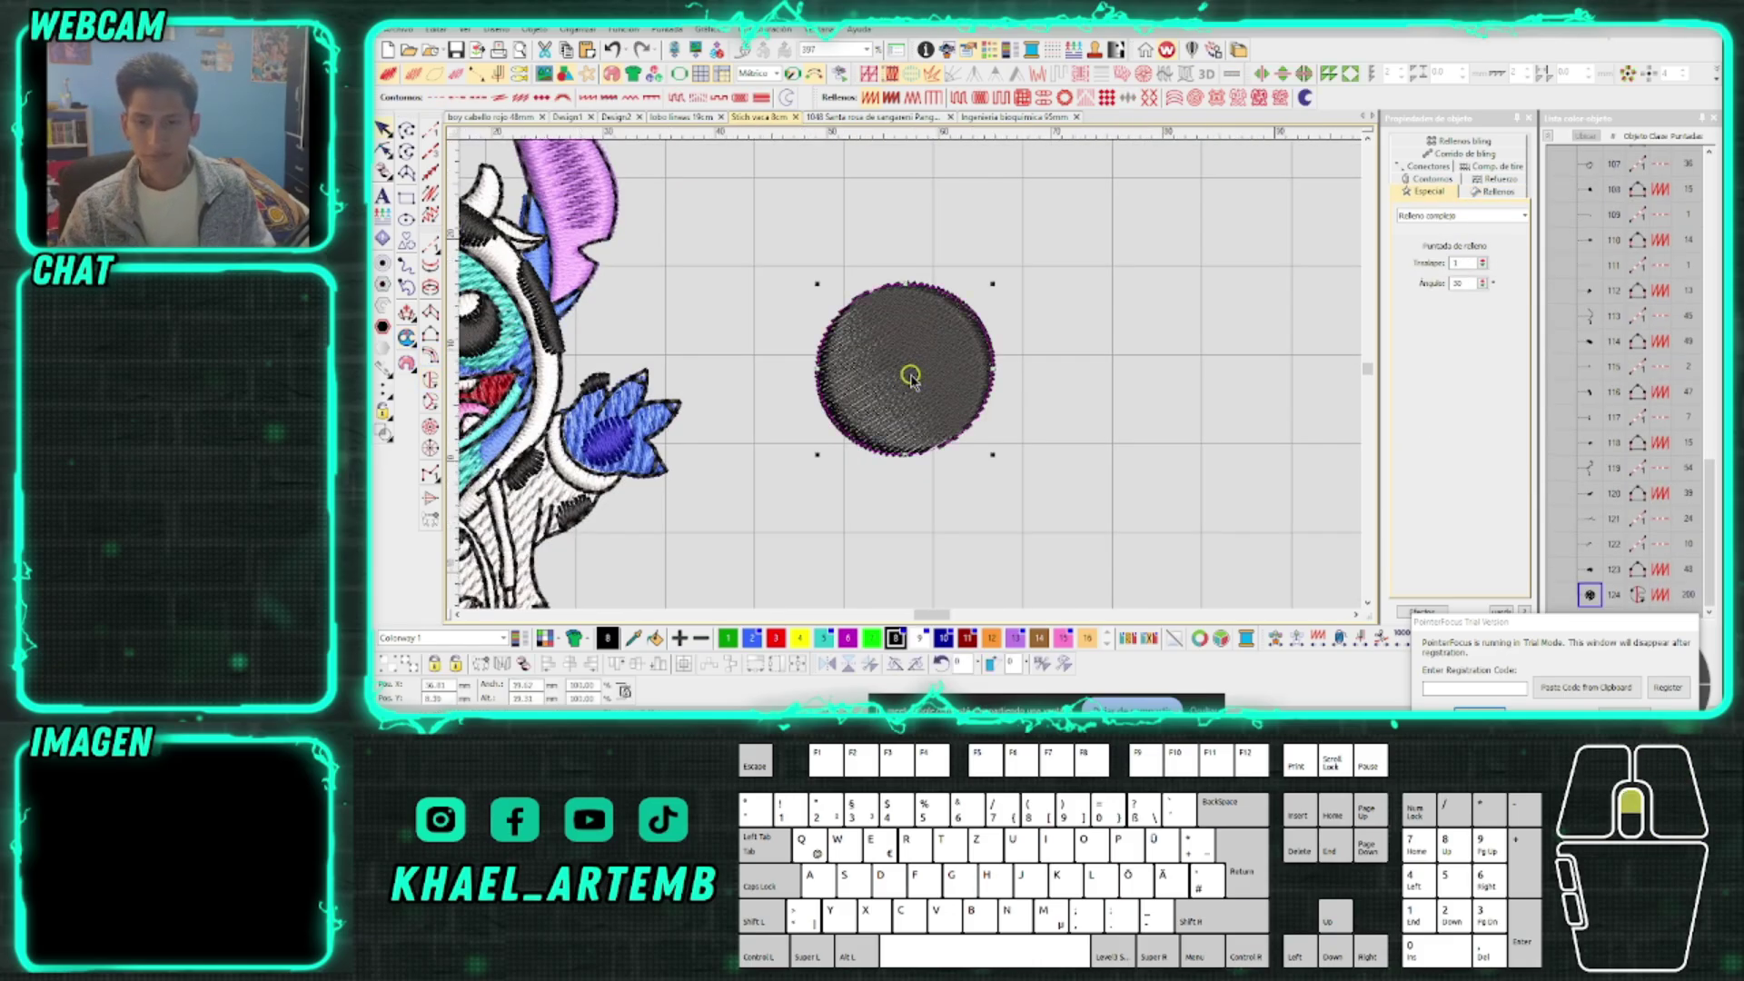
{"action": "scroll", "coordinate": [912, 377], "scroll_direction": "up", "scroll_amount": 1}
{"action": "left_click", "coordinate": [961, 97]}
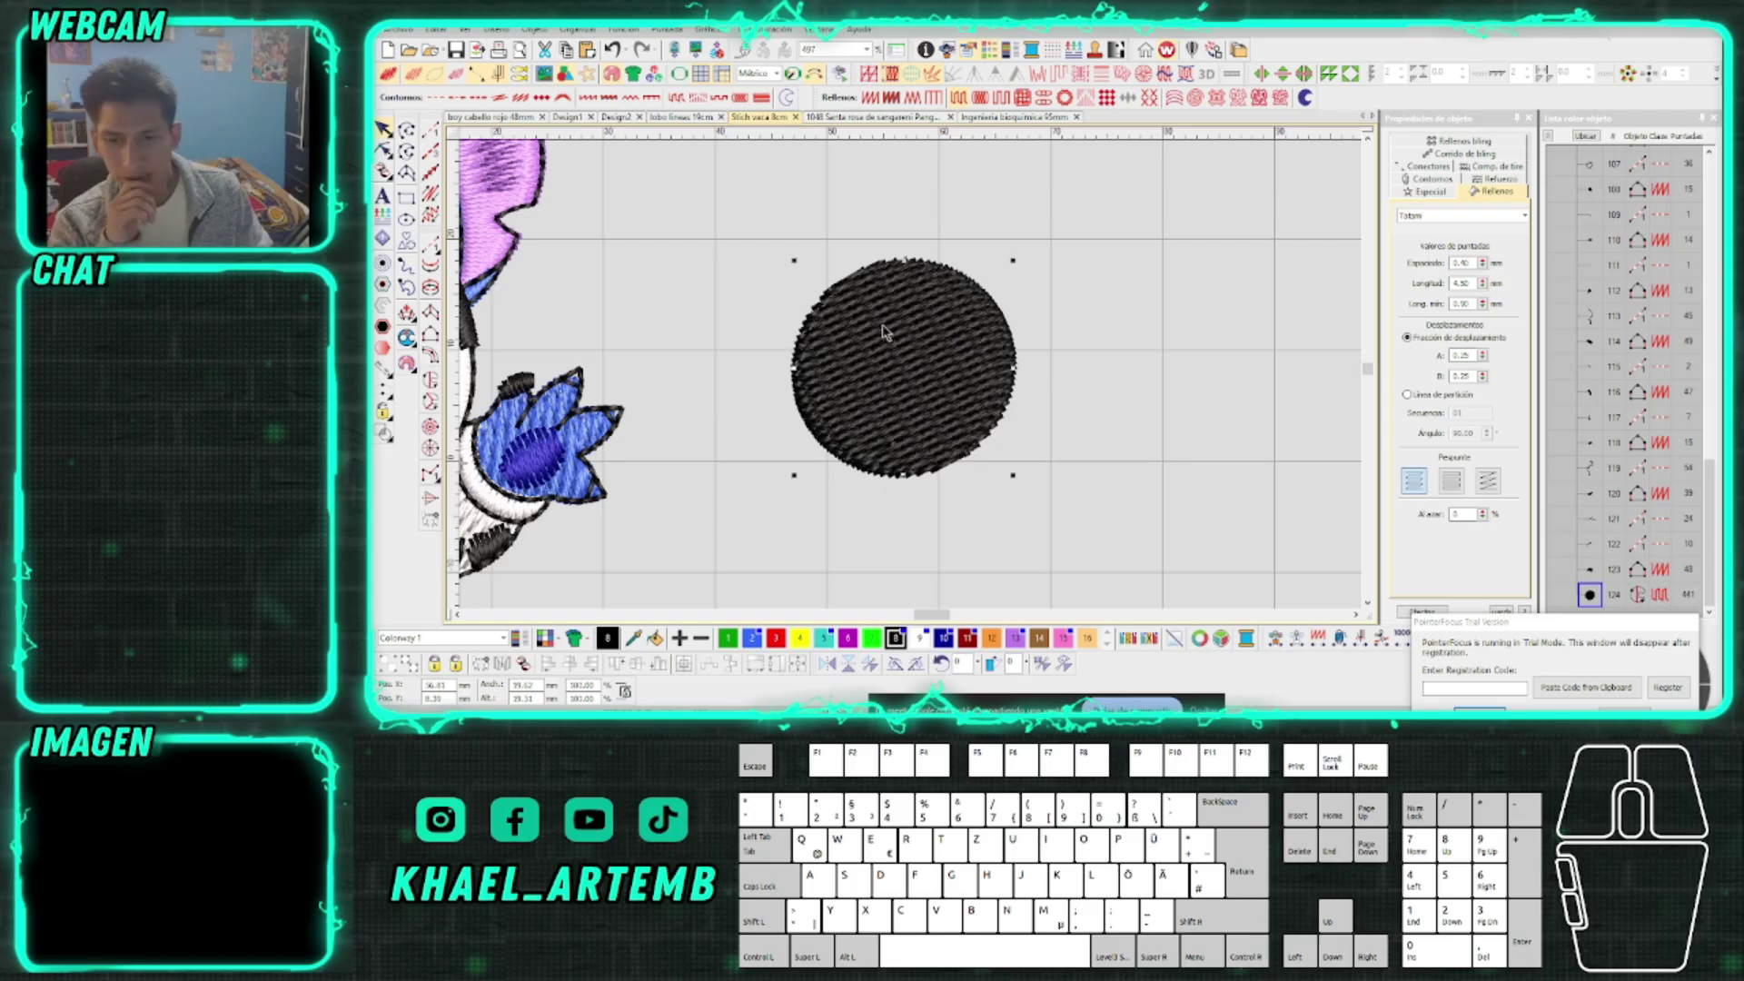
Duplicate the black Tatami circle alongside the original and compare the fills with the Stitch design
{"action": "scroll", "coordinate": [916, 380], "scroll_direction": "down", "scroll_amount": 1}
{"action": "left_click_drag", "start_coordinate": [916, 377], "coordinate": [1130, 372]}
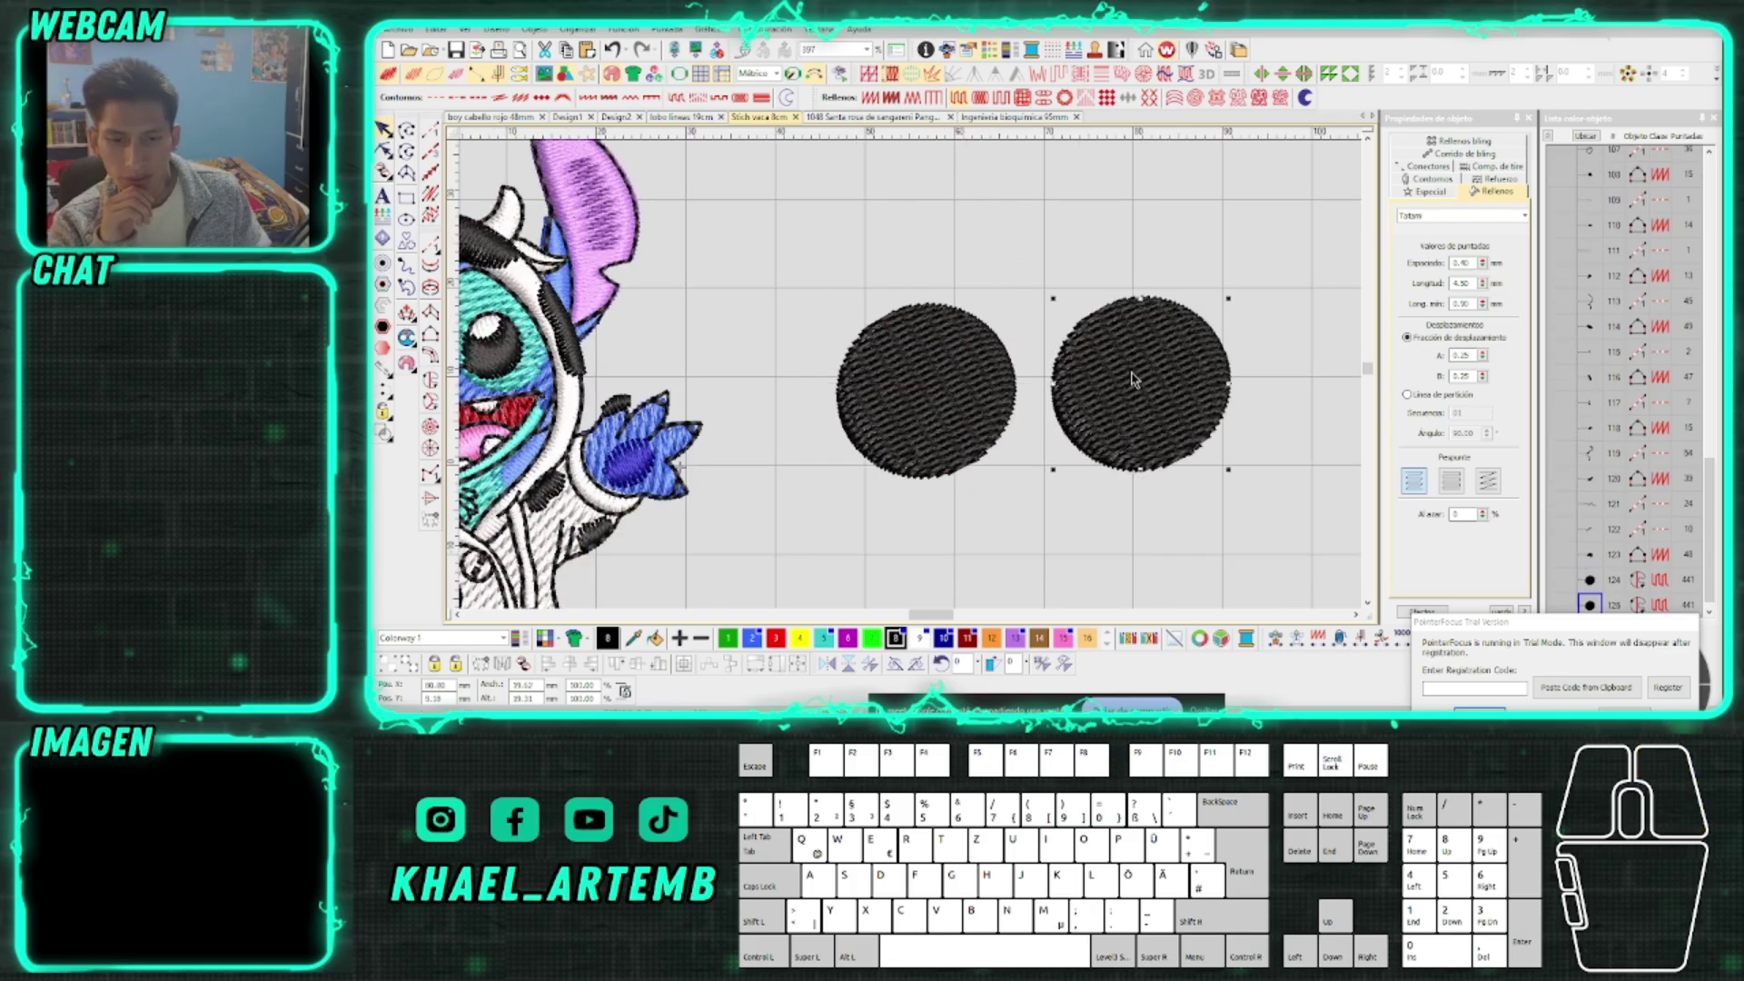
{"action": "scroll", "coordinate": [1130, 371], "scroll_direction": "up", "scroll_amount": 1}
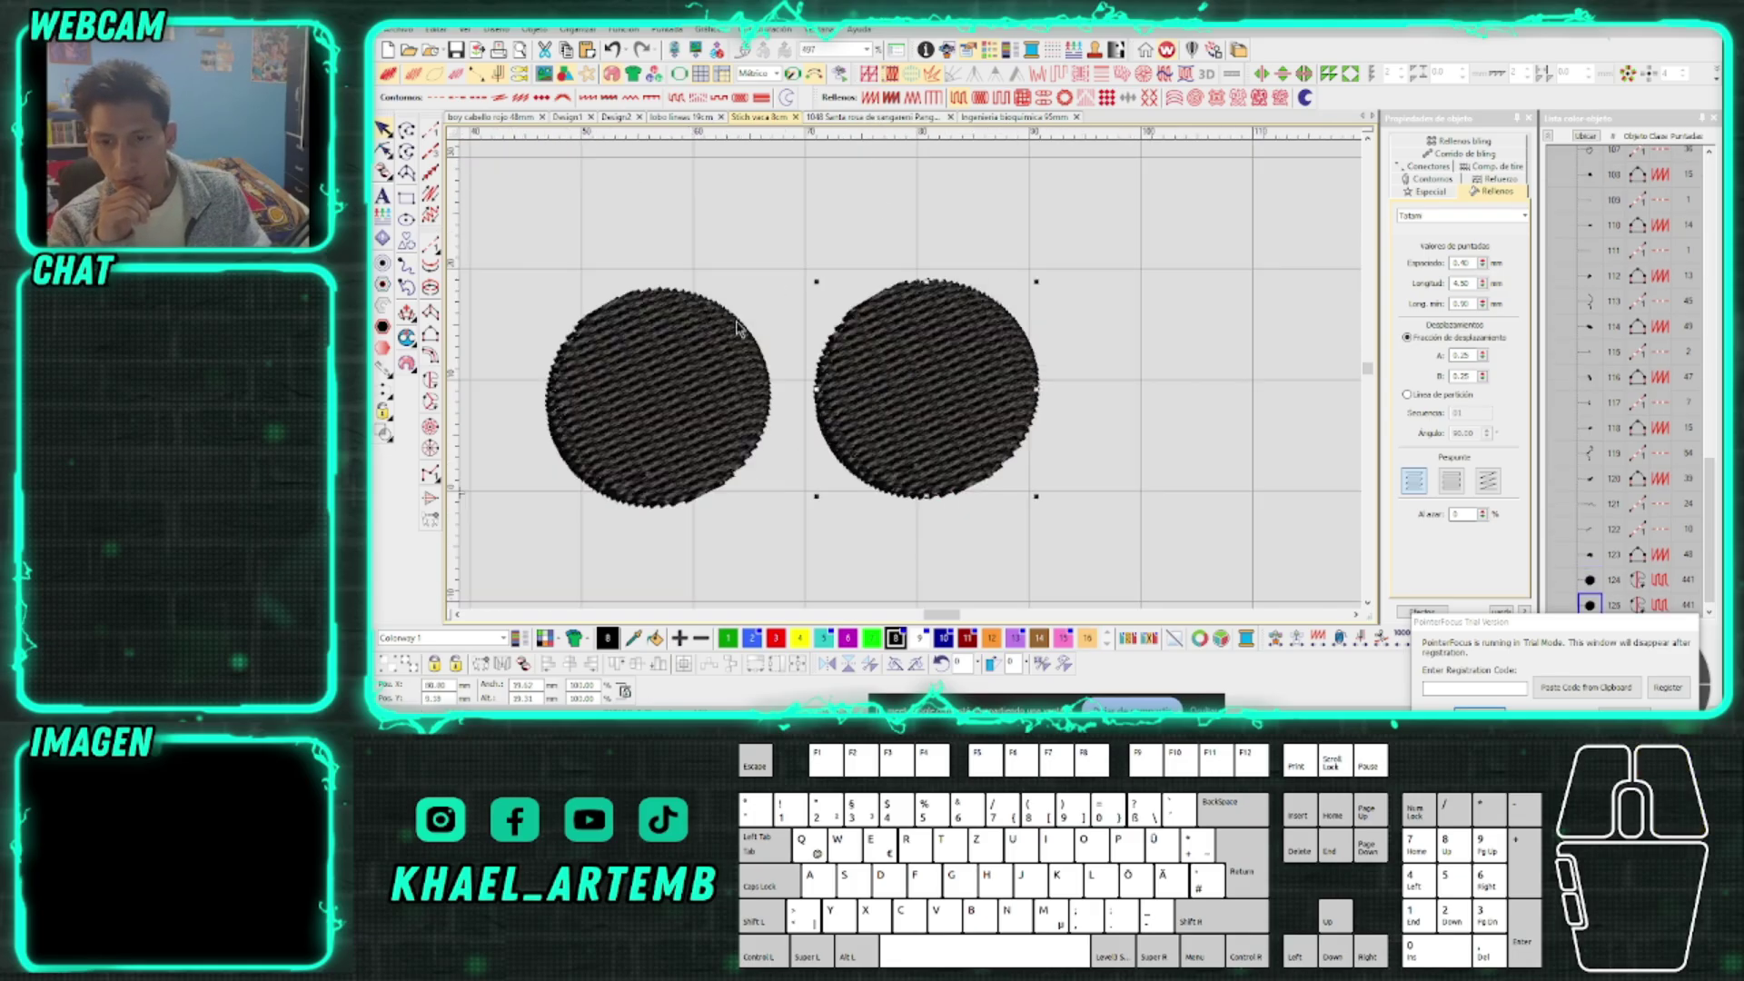
{"action": "scroll", "coordinate": [912, 382], "scroll_direction": "down", "scroll_amount": 2}
{"action": "scroll", "coordinate": [845, 343], "scroll_direction": "up", "scroll_amount": 1}
{"action": "scroll", "coordinate": [845, 343], "scroll_direction": "up", "scroll_amount": 1}
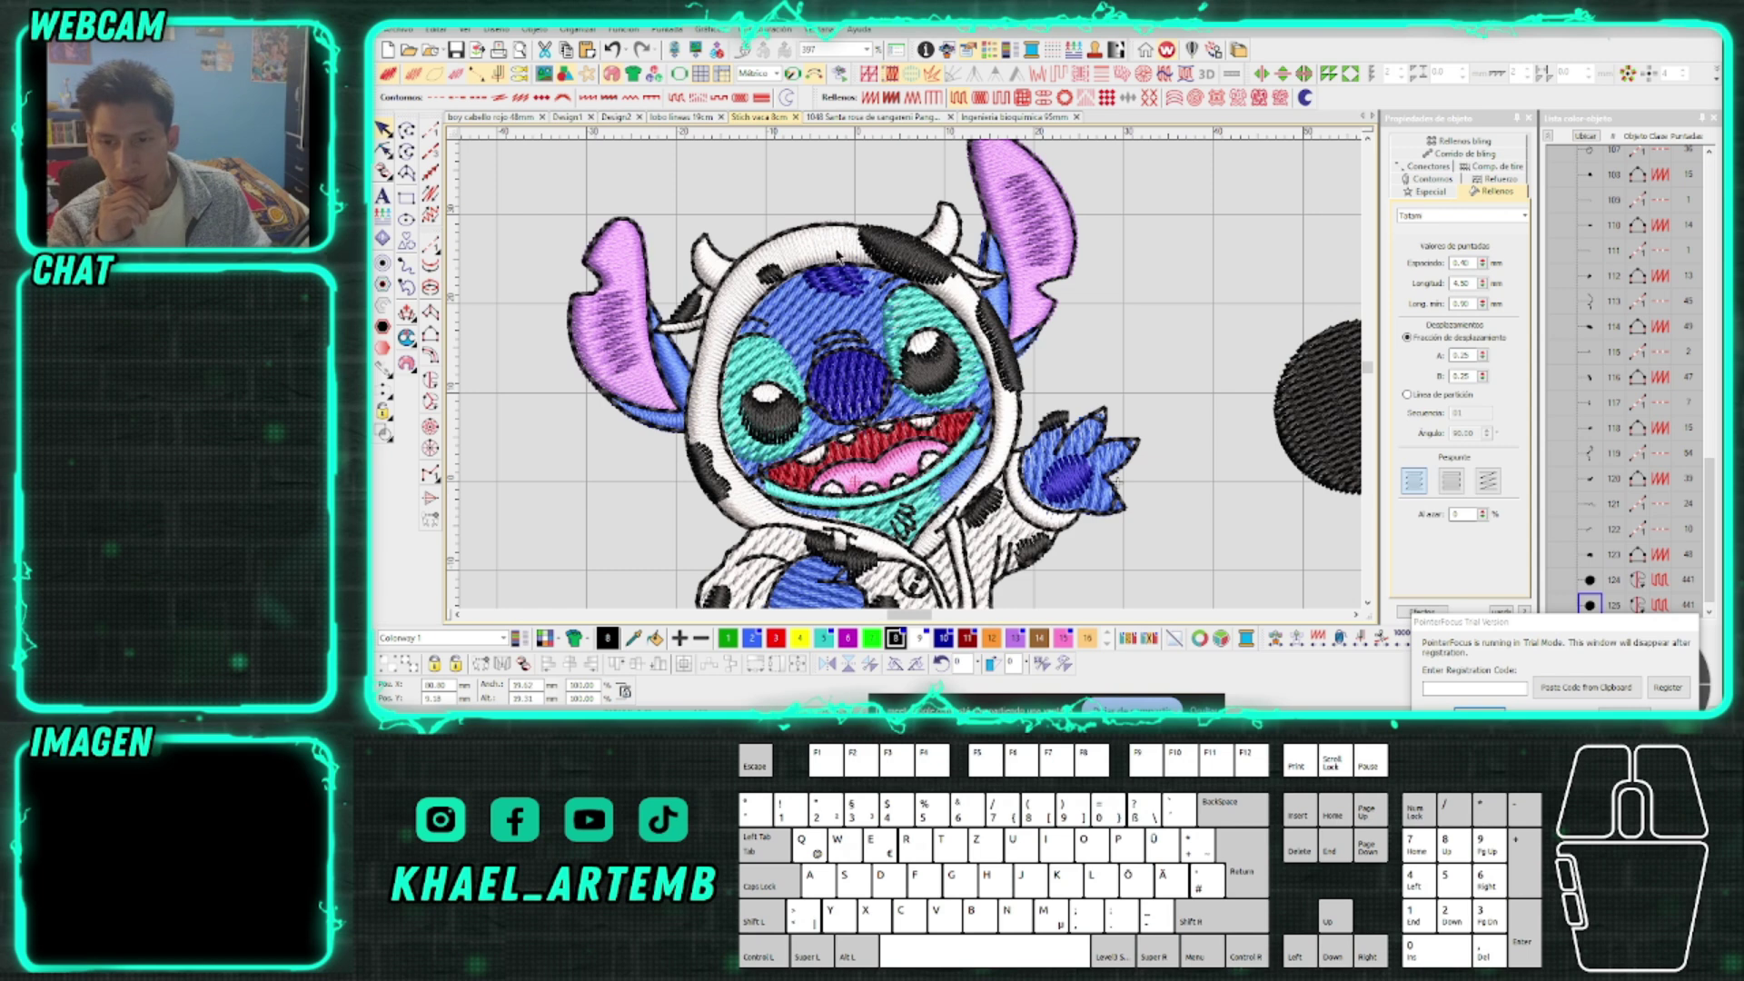
{"action": "scroll", "coordinate": [1222, 218], "scroll_direction": "down", "scroll_amount": 1}
Place a copy of the white hood outline beside Stitch and delete both black sample circles
{"action": "right_click", "coordinate": [1222, 218]}
{"action": "scroll", "coordinate": [1246, 315], "scroll_direction": "down", "scroll_amount": 3}
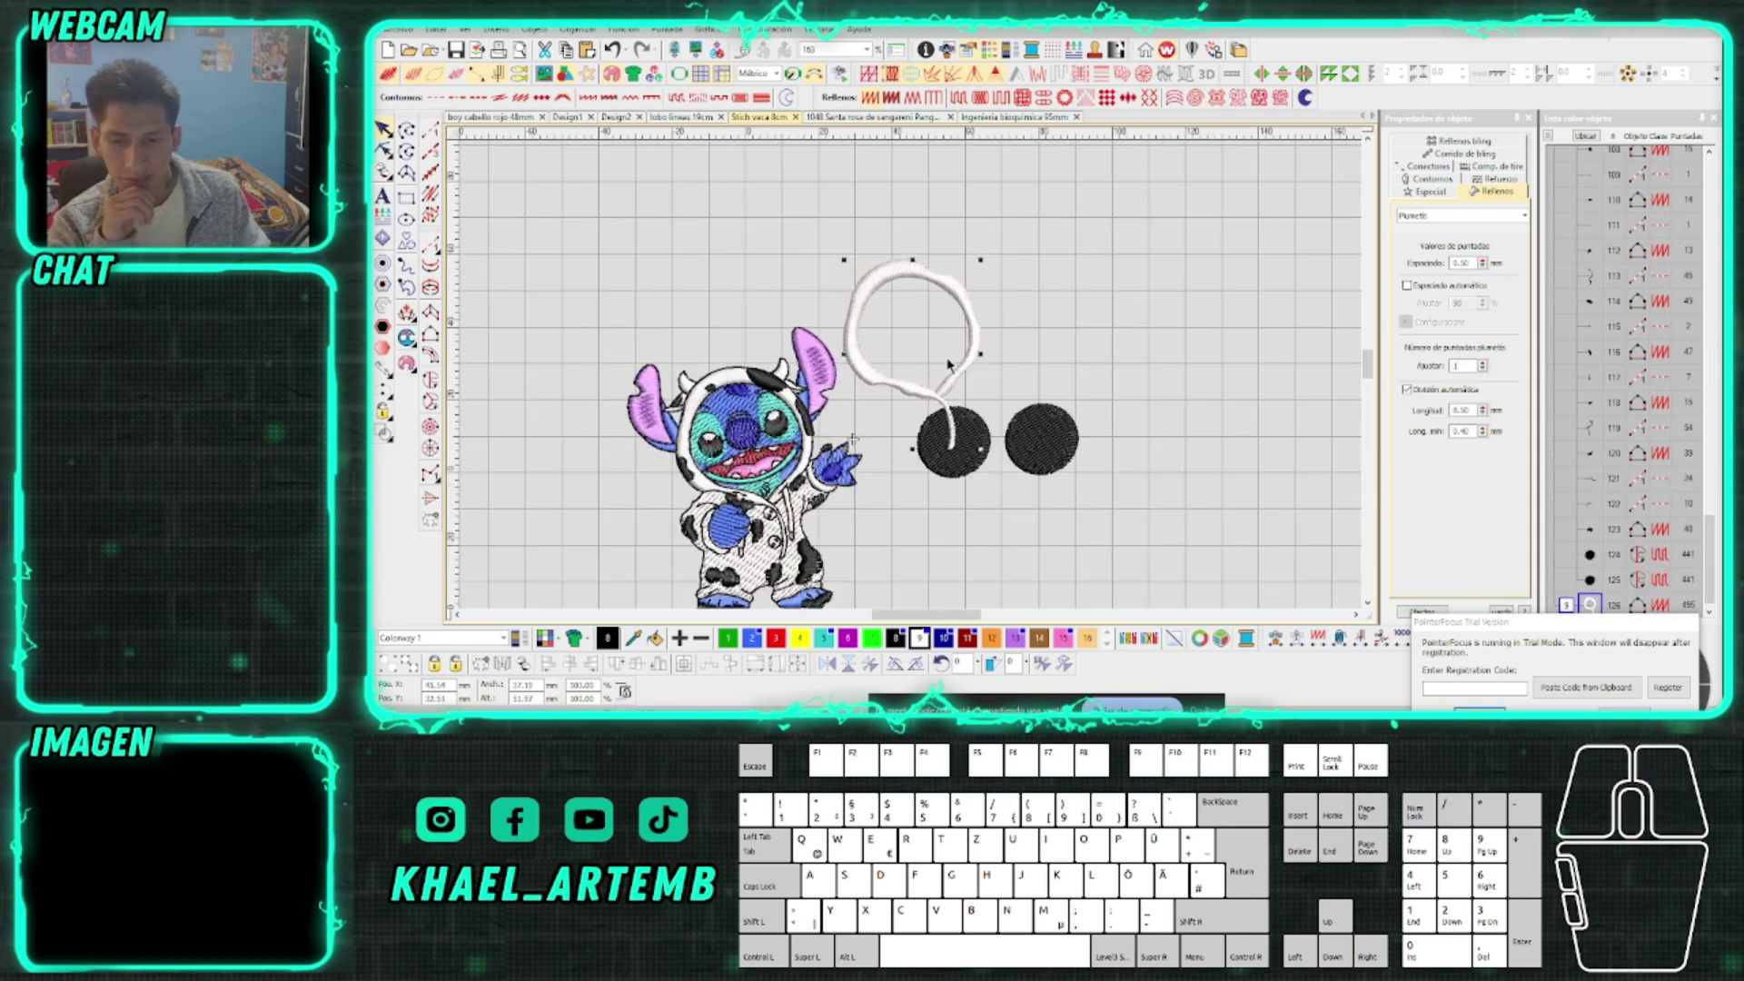
{"action": "left_click", "coordinate": [1045, 450]}
{"action": "key", "text": "Delete"}
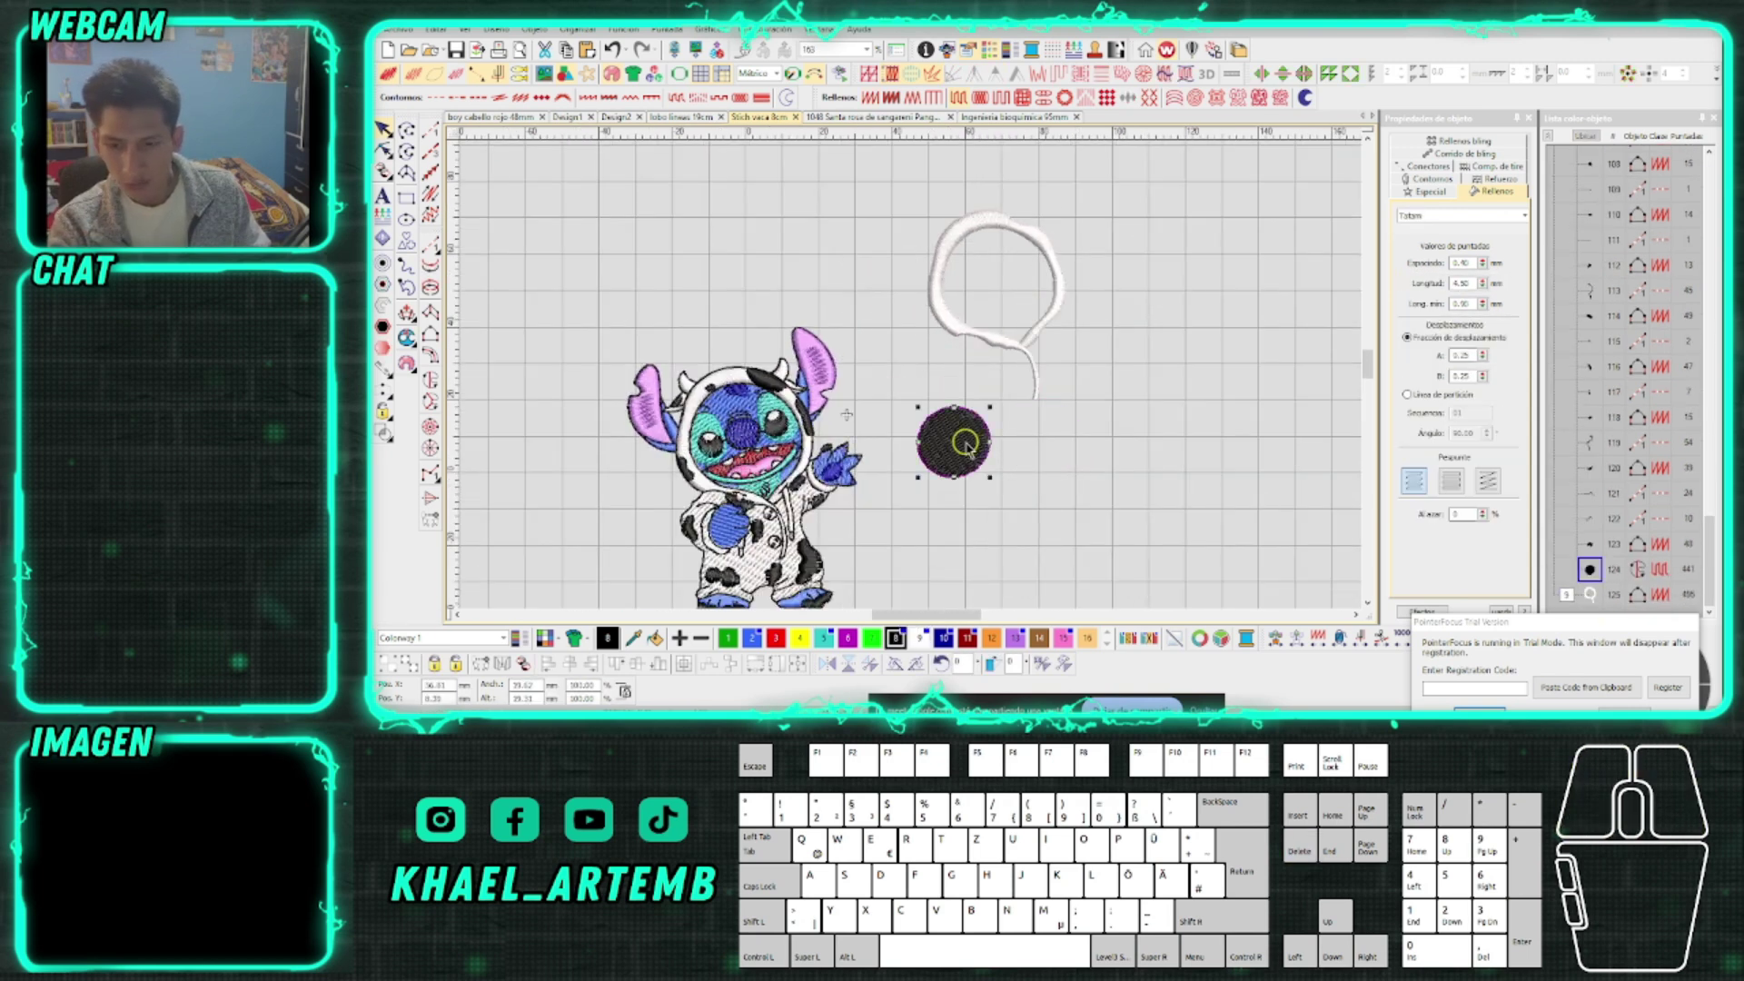
{"action": "key", "text": "Delete"}
Place a copy of Stitch's blue face fill beside the design, then turn on its second underlay and choose the underlay type
{"action": "left_click_drag", "start_coordinate": [734, 415], "coordinate": [933, 406]}
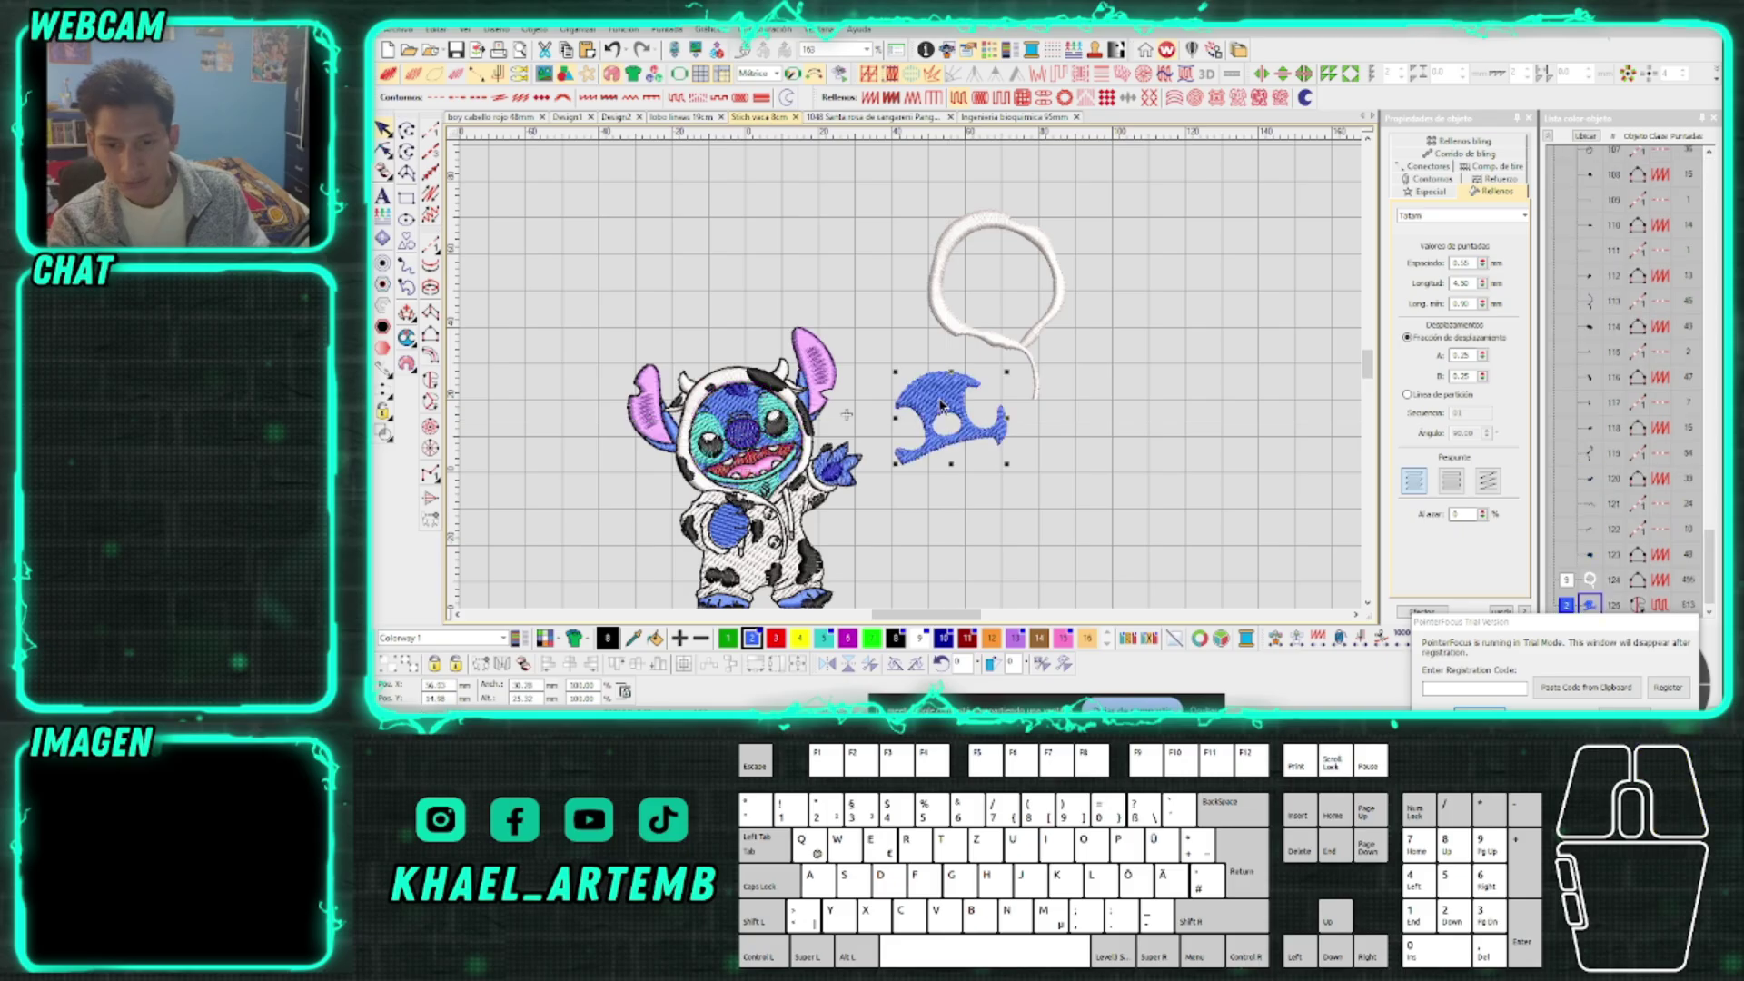
{"action": "scroll", "coordinate": [936, 381], "scroll_direction": "up", "scroll_amount": 3}
{"action": "scroll", "coordinate": [944, 340], "scroll_direction": "up", "scroll_amount": 3}
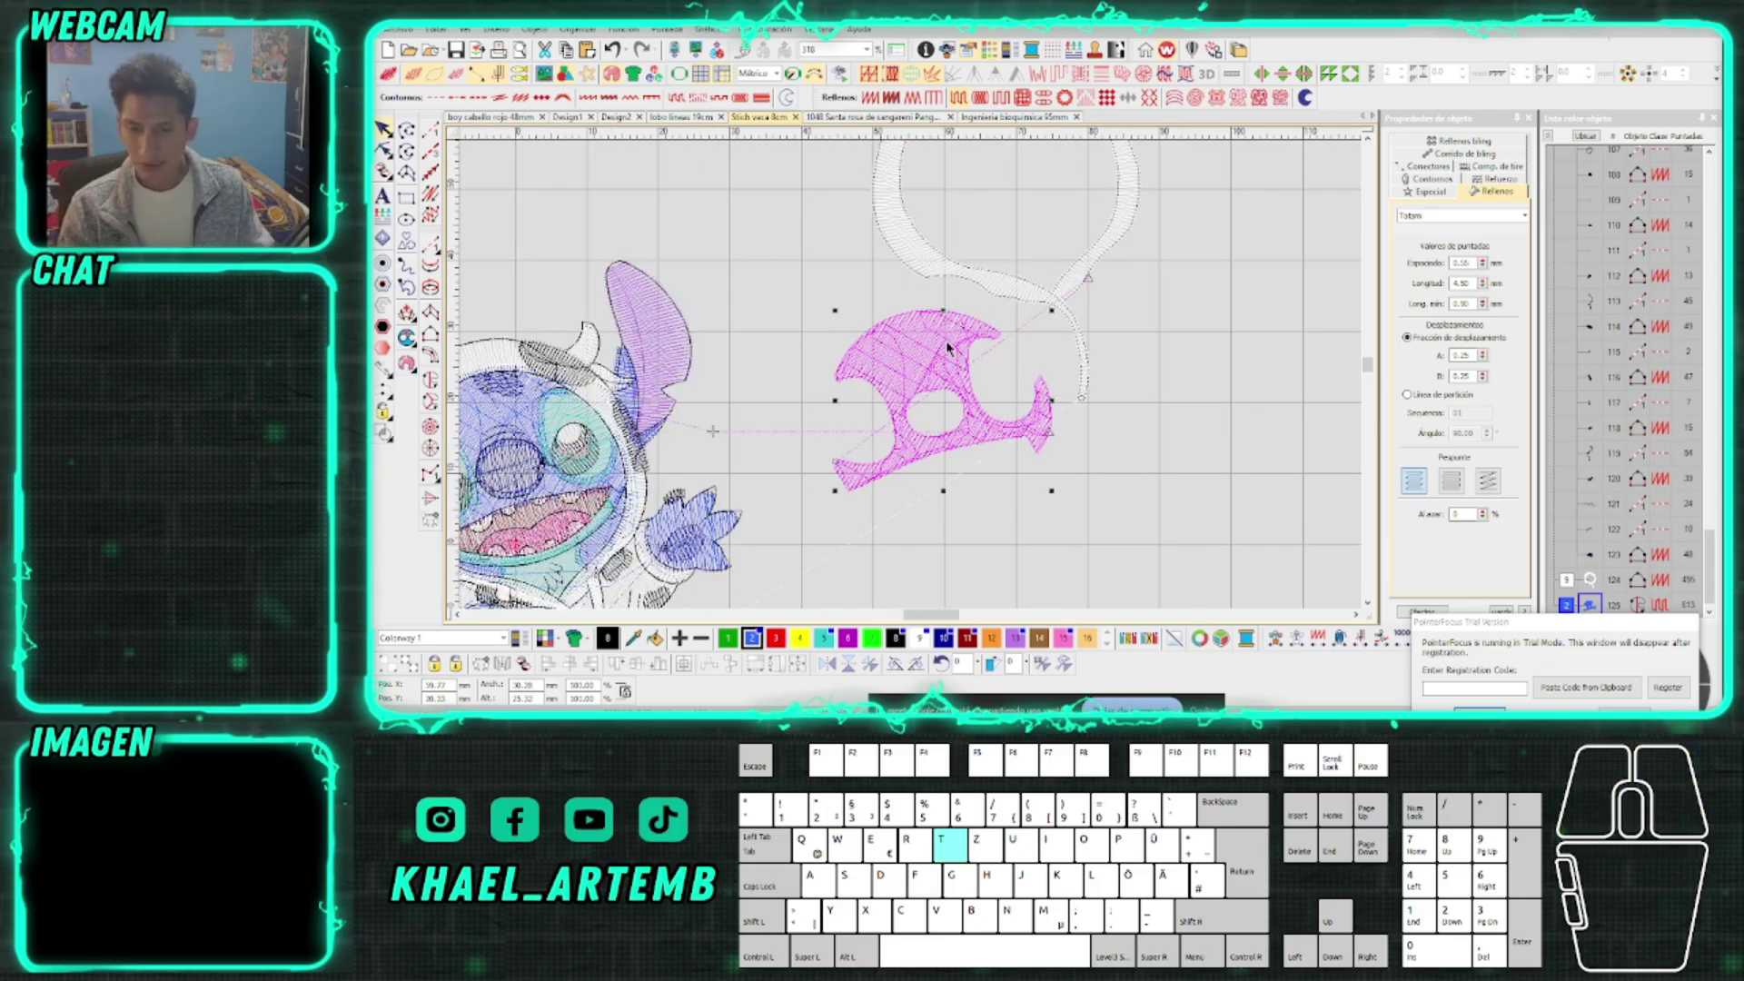
{"action": "left_click", "coordinate": [1475, 185]}
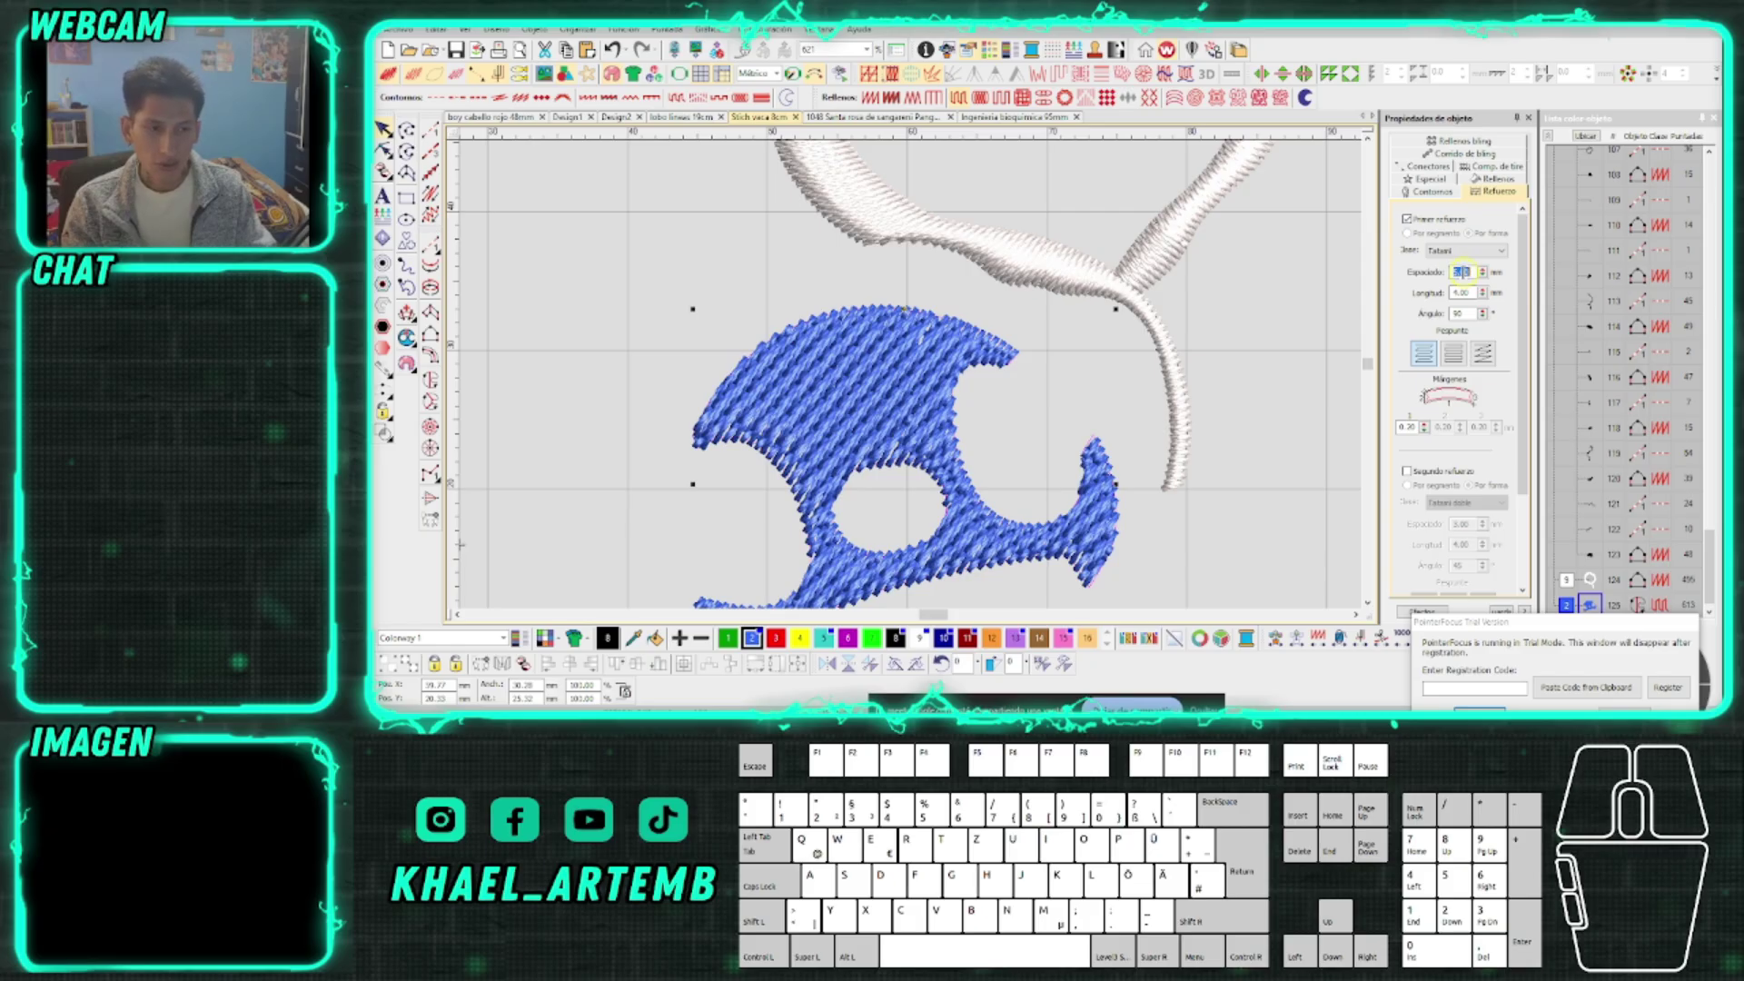
{"action": "scroll", "coordinate": [1463, 273], "scroll_direction": "down", "scroll_amount": 3}
{"action": "left_click", "coordinate": [1451, 347]}
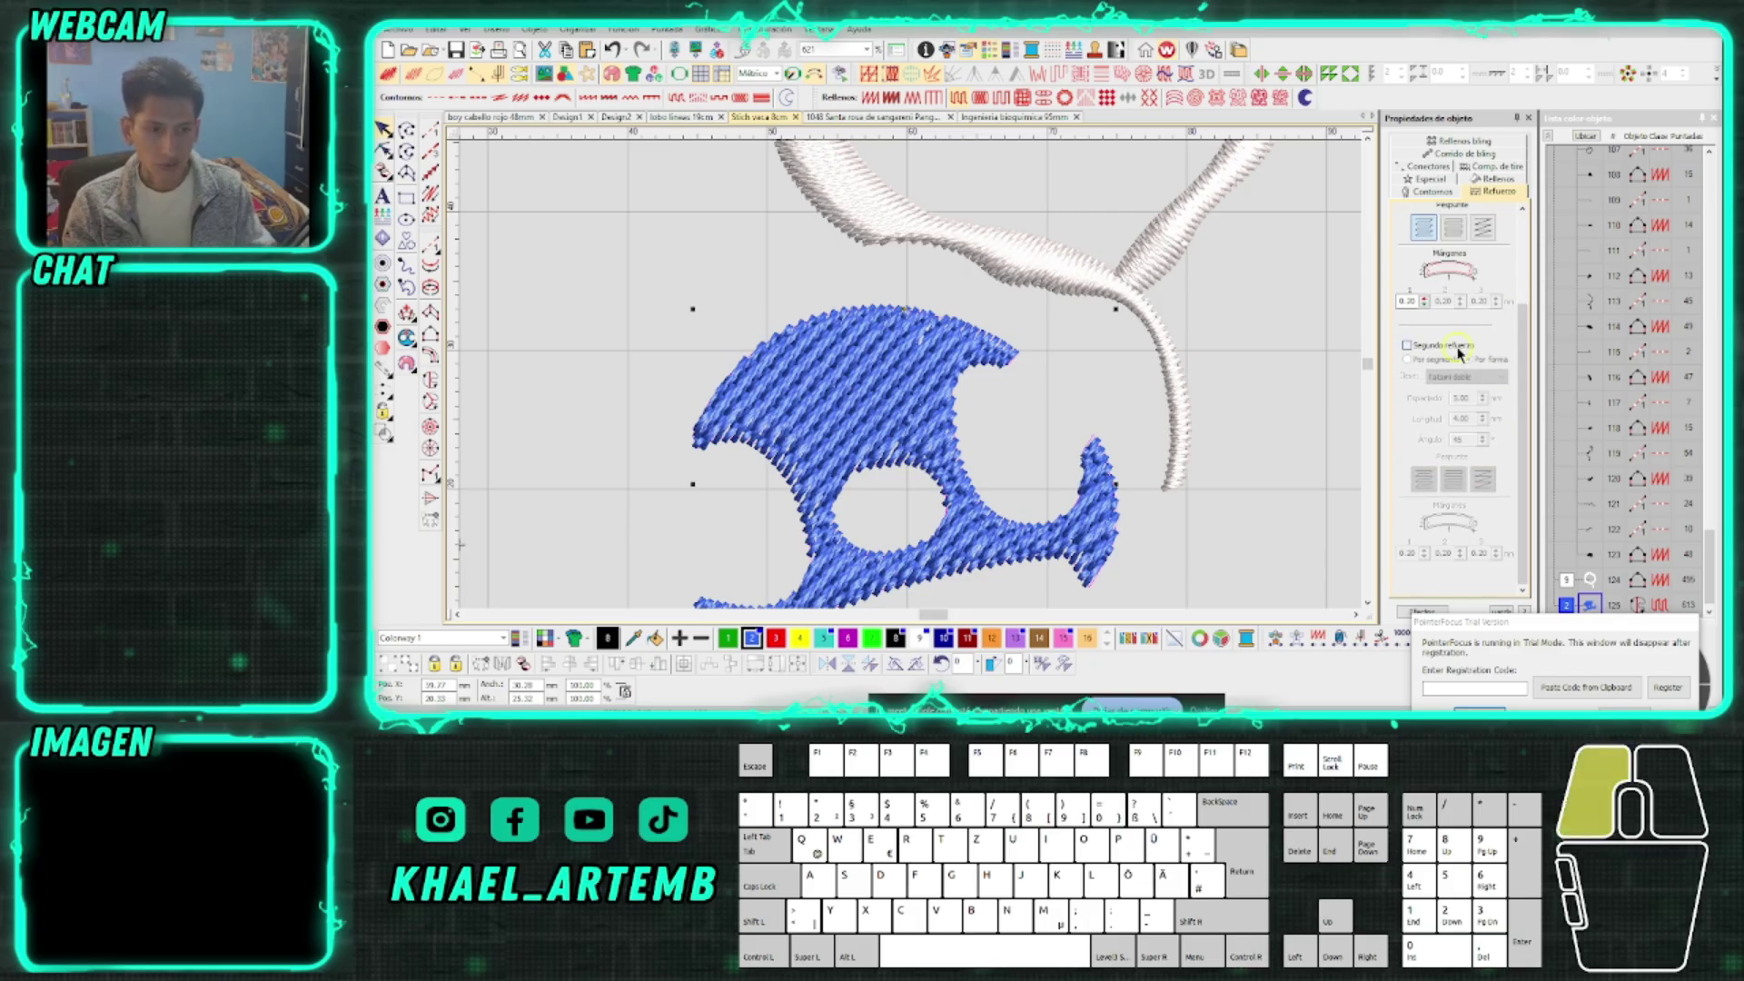
{"action": "left_click", "coordinate": [1466, 376]}
{"action": "left_click", "coordinate": [1488, 404]}
{"action": "scroll", "coordinate": [1013, 421], "scroll_direction": "down", "scroll_amount": 3}
{"action": "left_click", "coordinate": [816, 329]}
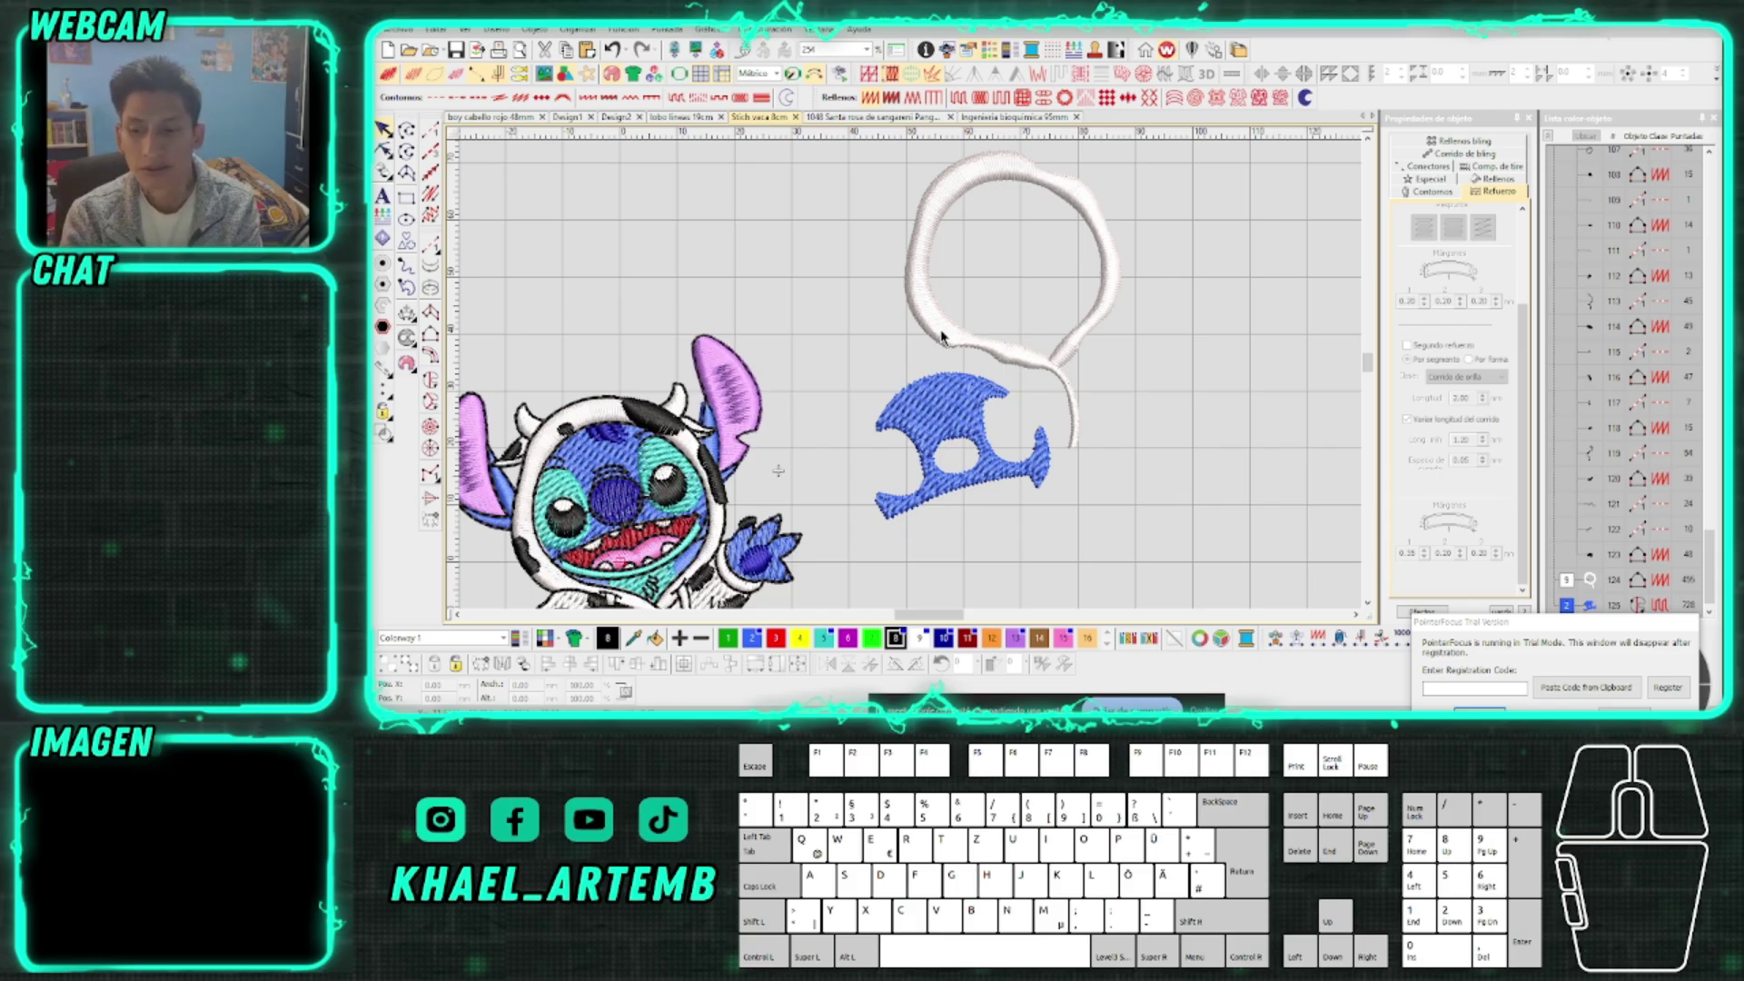
Open the copied white hood outline in Reshape, work on its stitch angles, regenerate its stitches, and clear the selection
{"action": "left_click", "coordinate": [965, 375]}
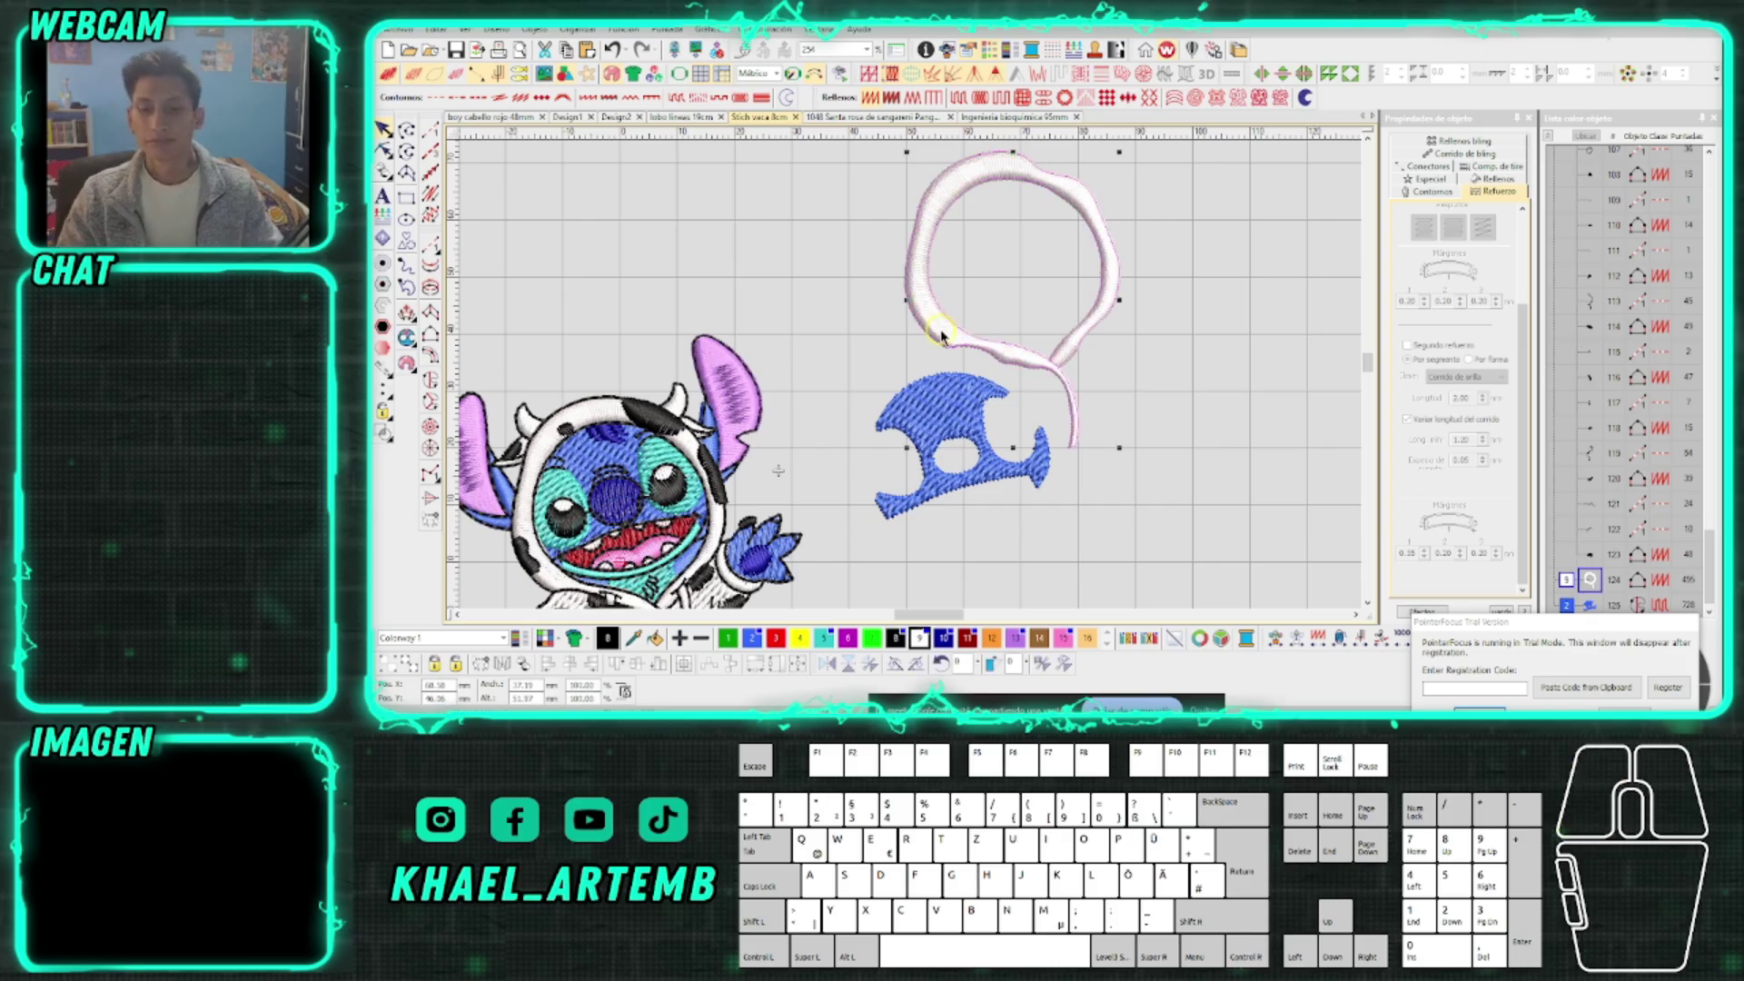
{"action": "key", "text": "ctrl+g"}
{"action": "left_click", "coordinate": [963, 354]}
{"action": "key", "text": "ctrl+h"}
{"action": "key", "text": "Return"}
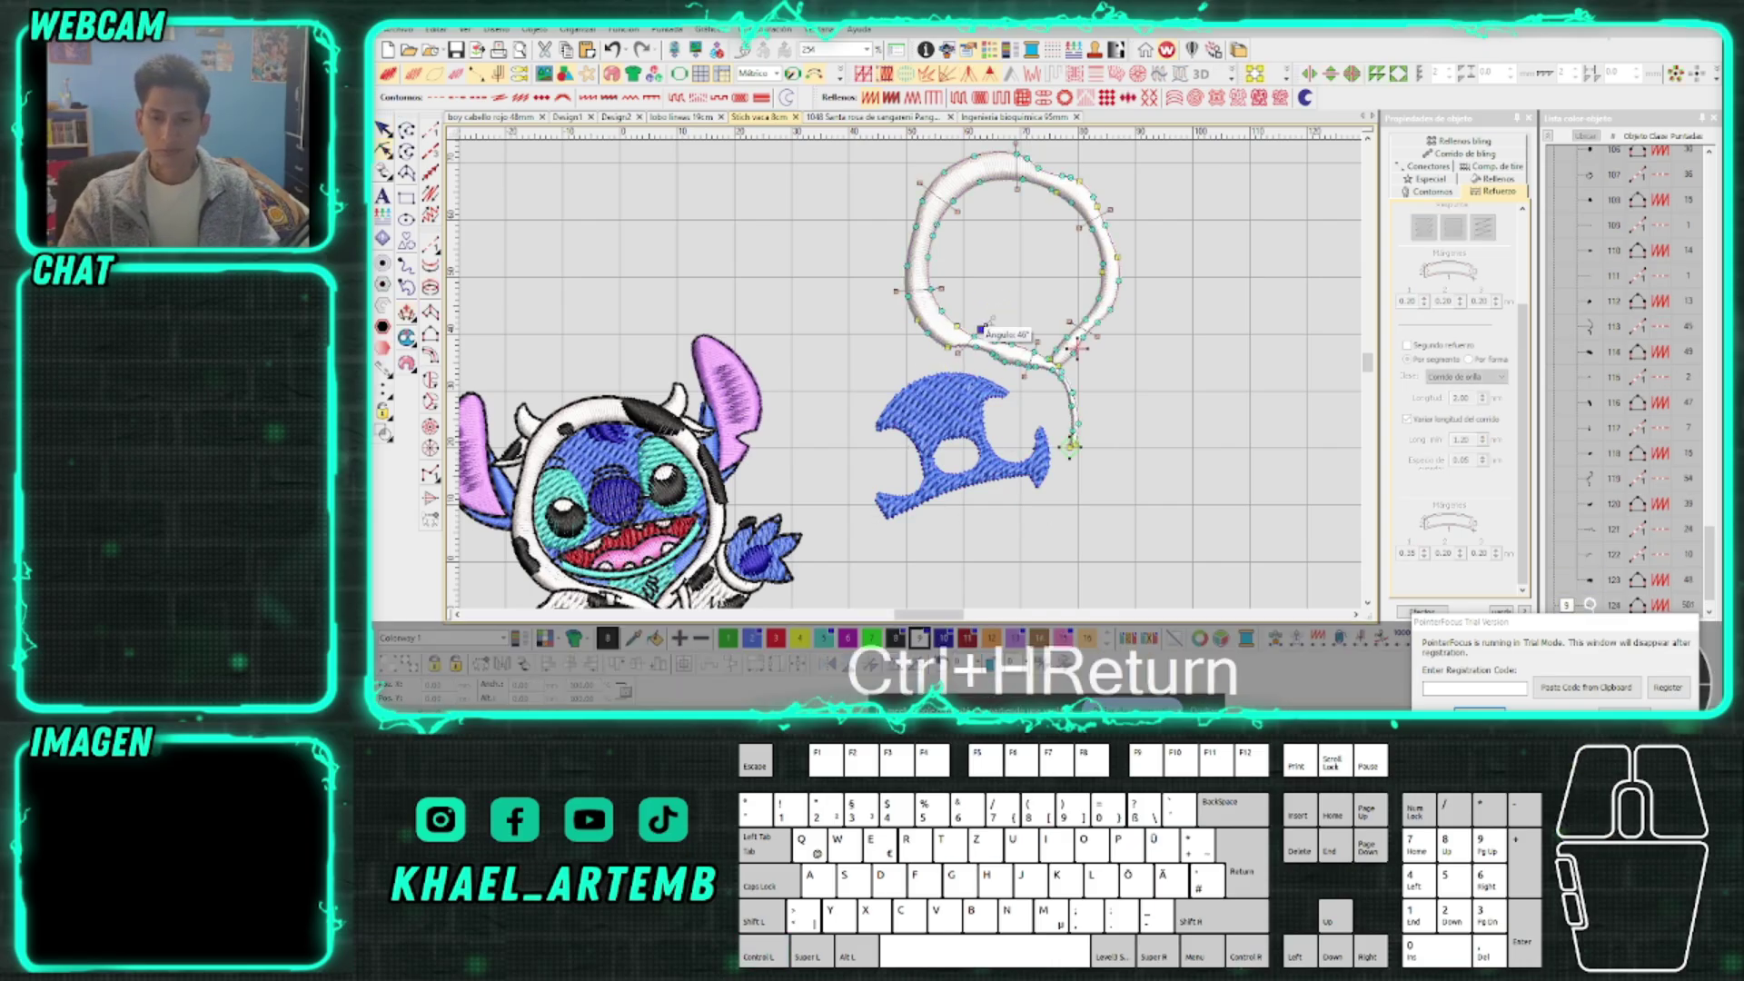
{"action": "left_click", "coordinate": [984, 322]}
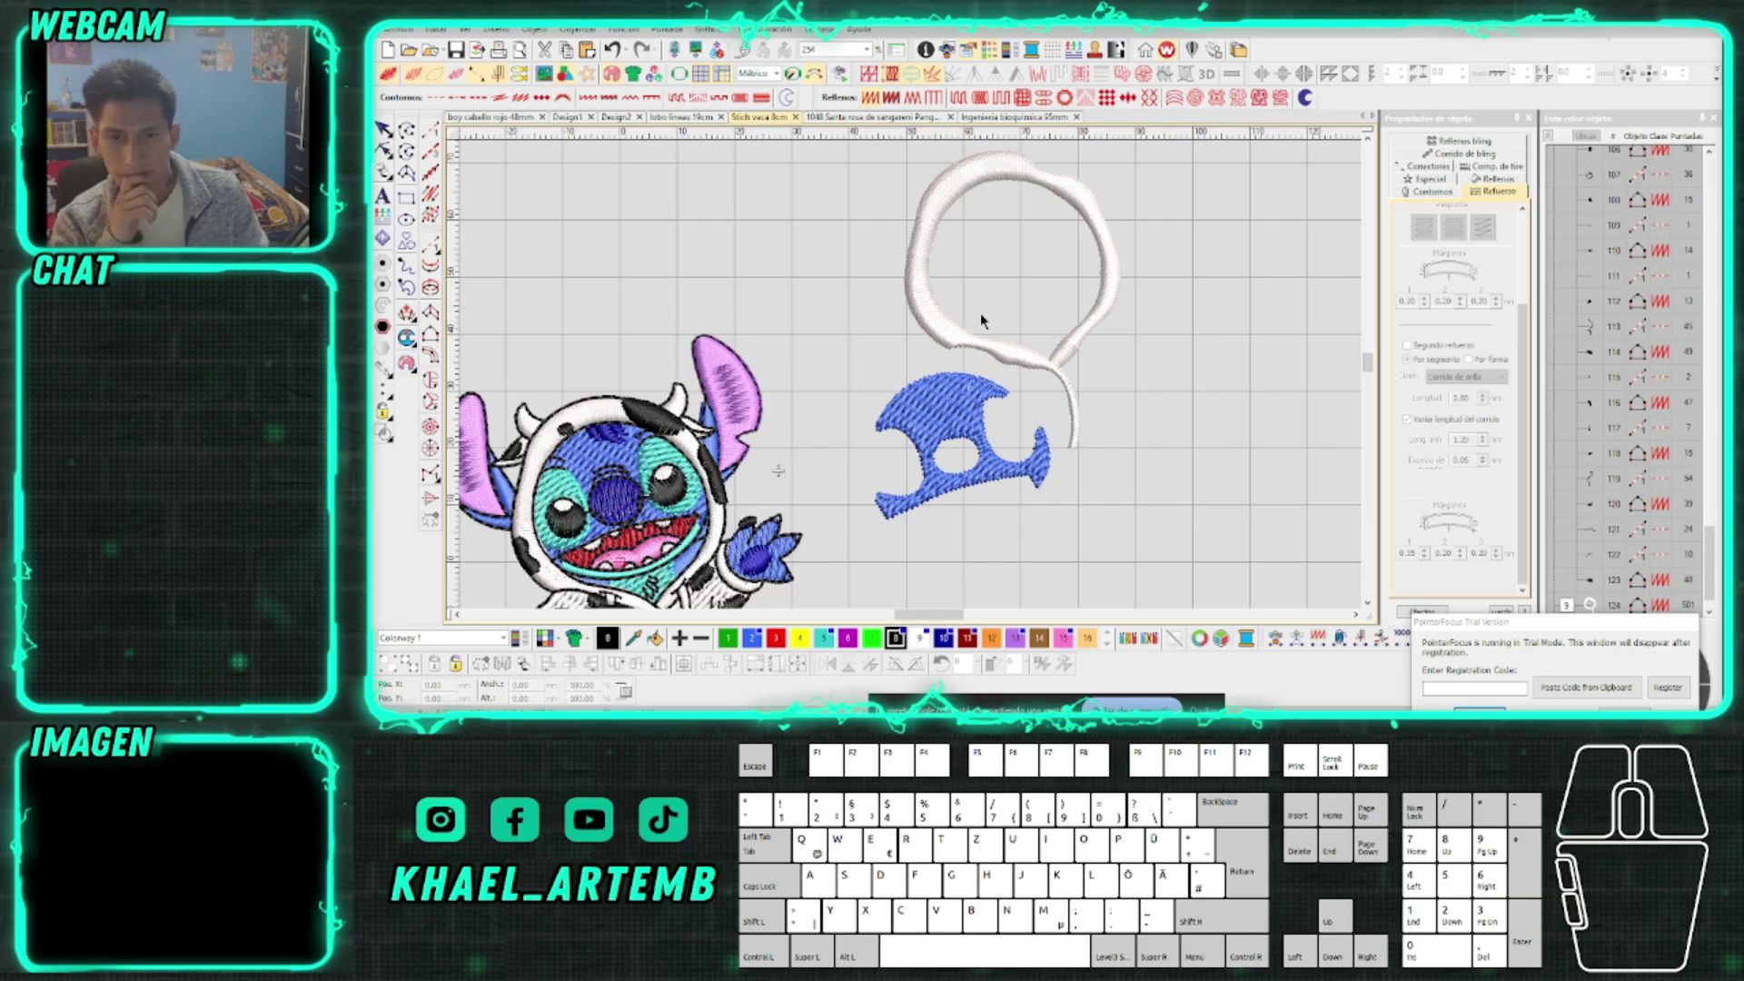
{"action": "left_click", "coordinate": [1007, 289]}
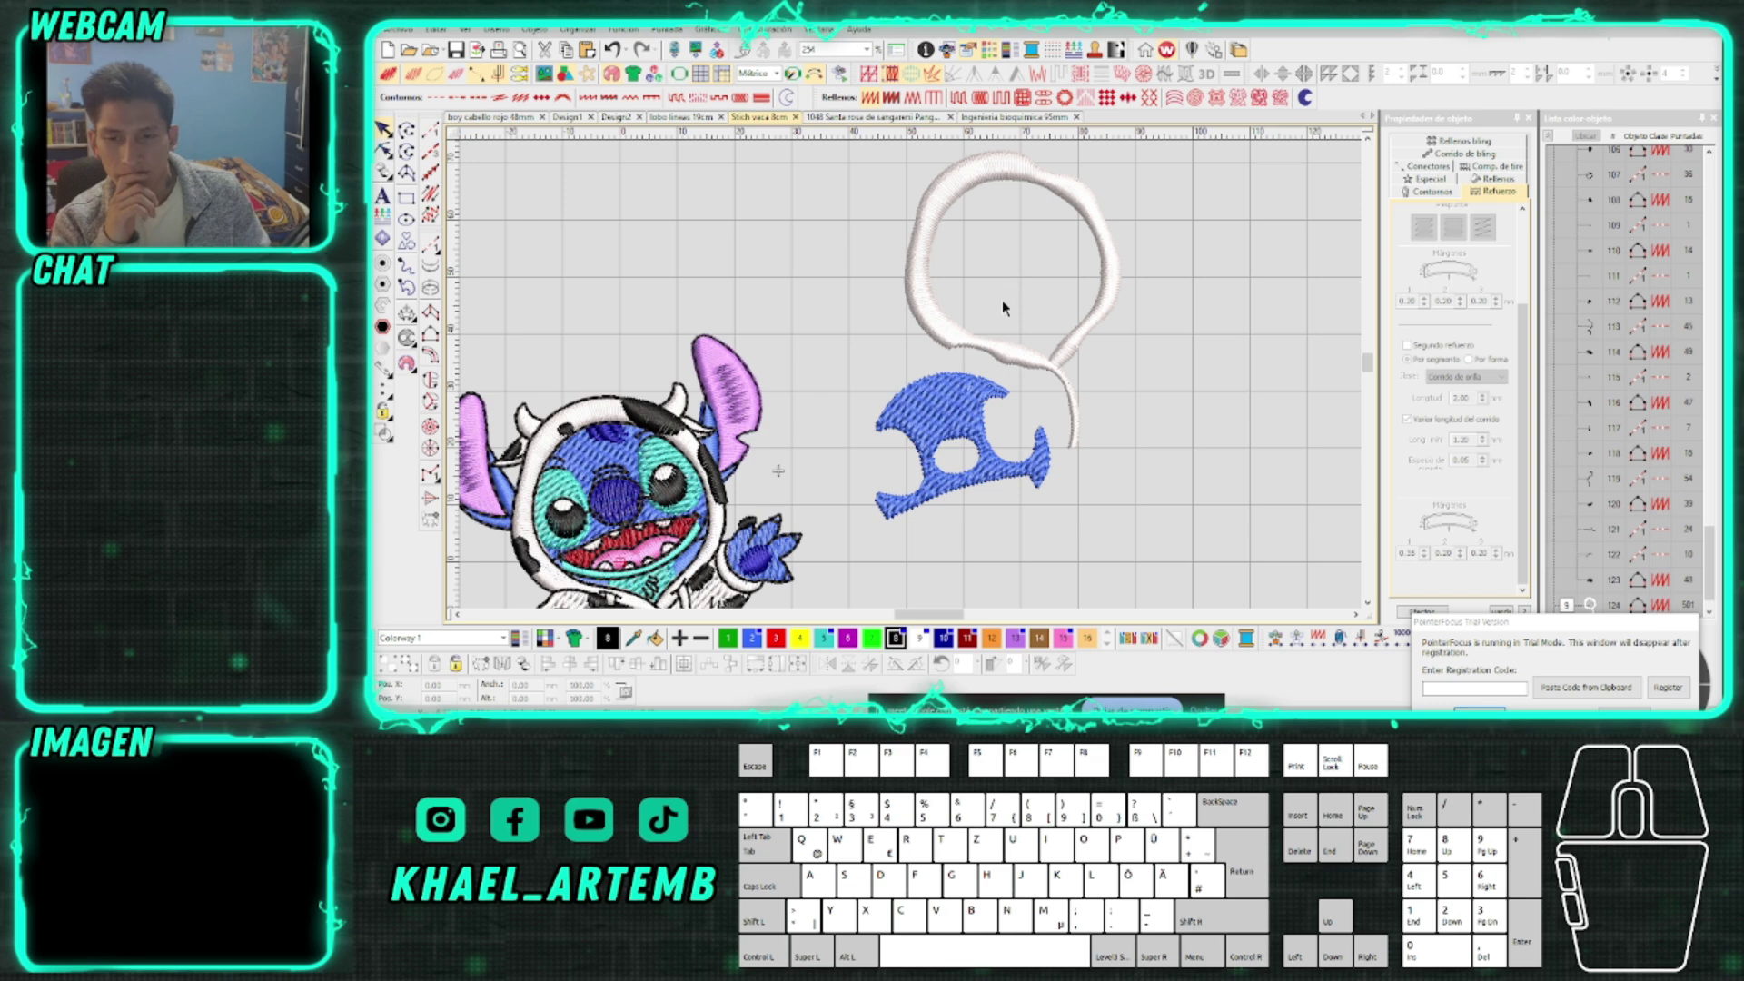
Delete the copied white hood outline and blue face fill beside Stitch, then fit the design in view
{"action": "scroll", "coordinate": [976, 351], "scroll_direction": "down", "scroll_amount": 5}
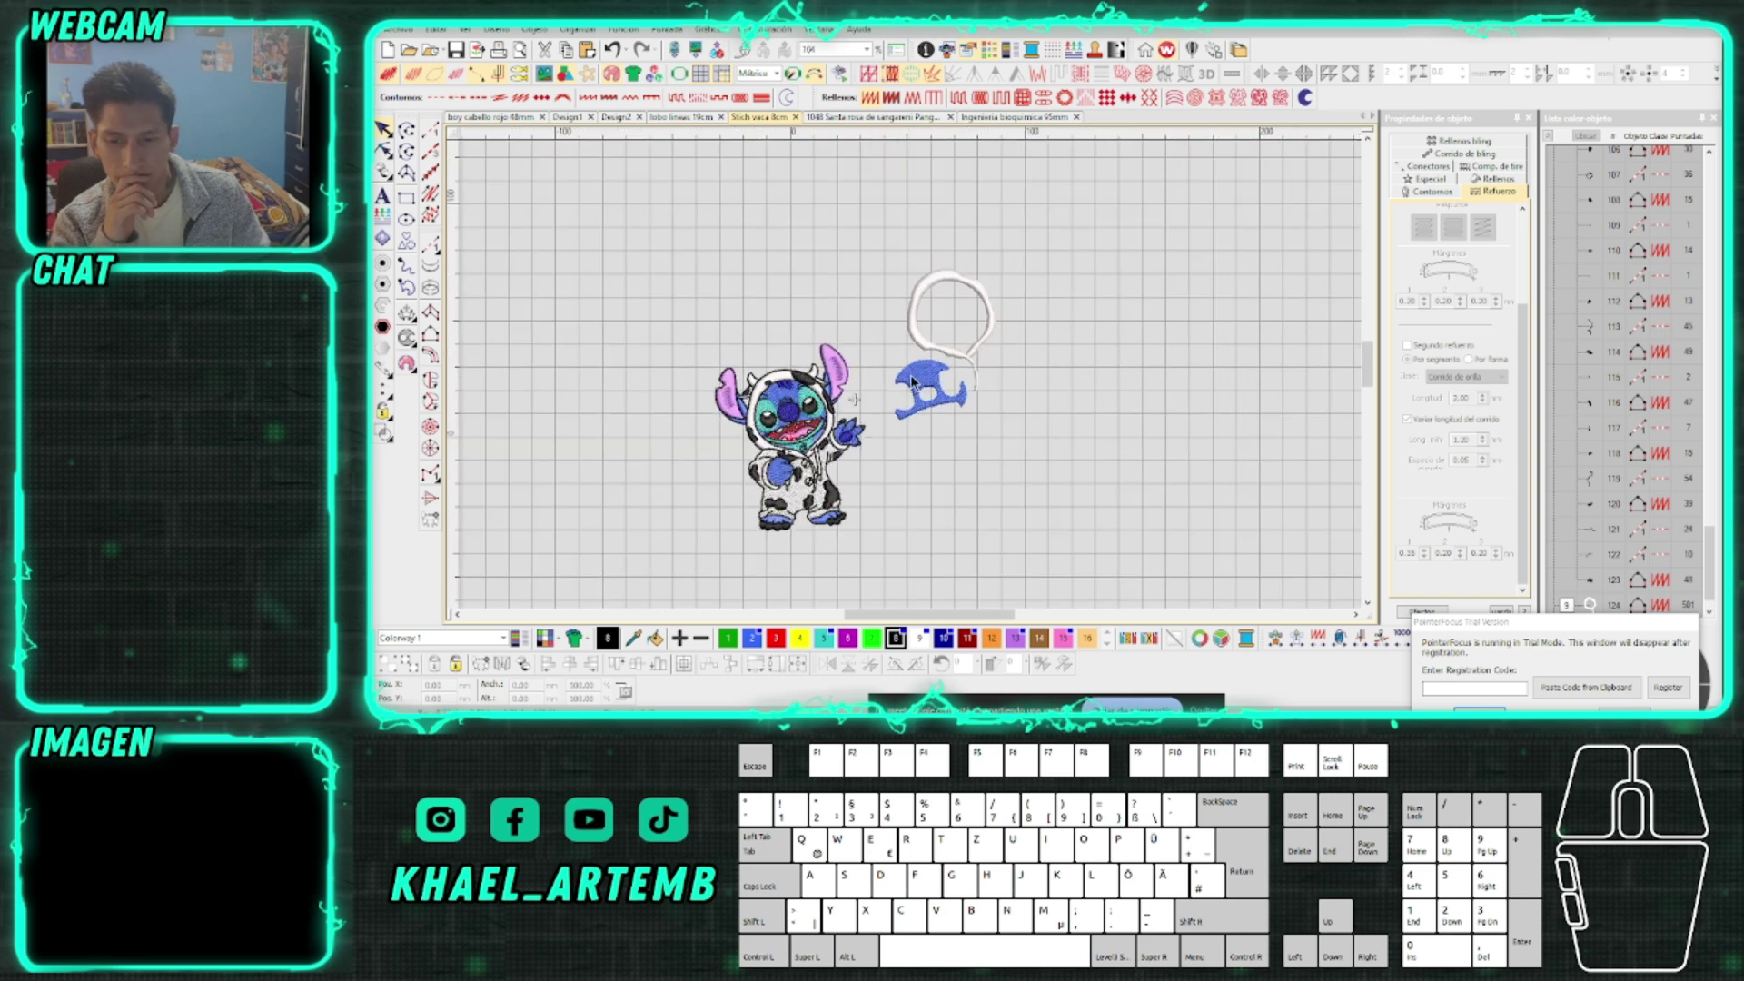
{"action": "left_click", "coordinate": [902, 361]}
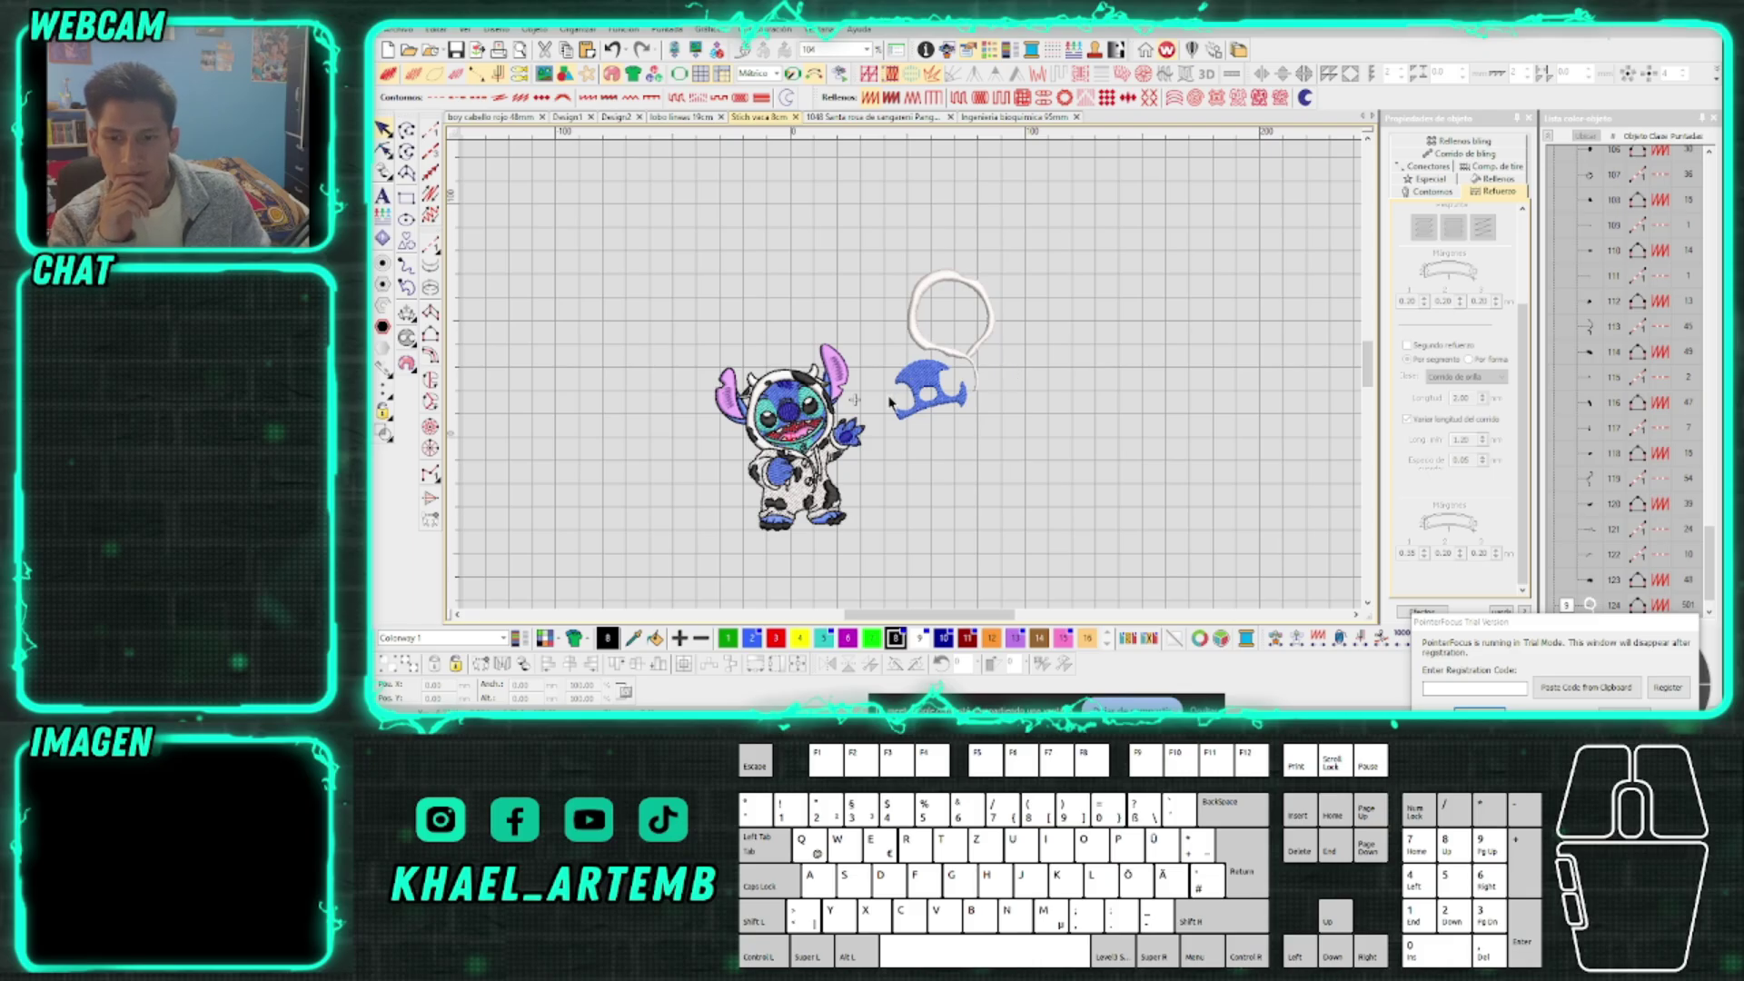
{"action": "scroll", "coordinate": [895, 399], "scroll_direction": "up", "scroll_amount": 1}
{"action": "scroll", "coordinate": [913, 382], "scroll_direction": "down", "scroll_amount": 1}
{"action": "left_click_drag", "start_coordinate": [1072, 211], "coordinate": [645, 515]}
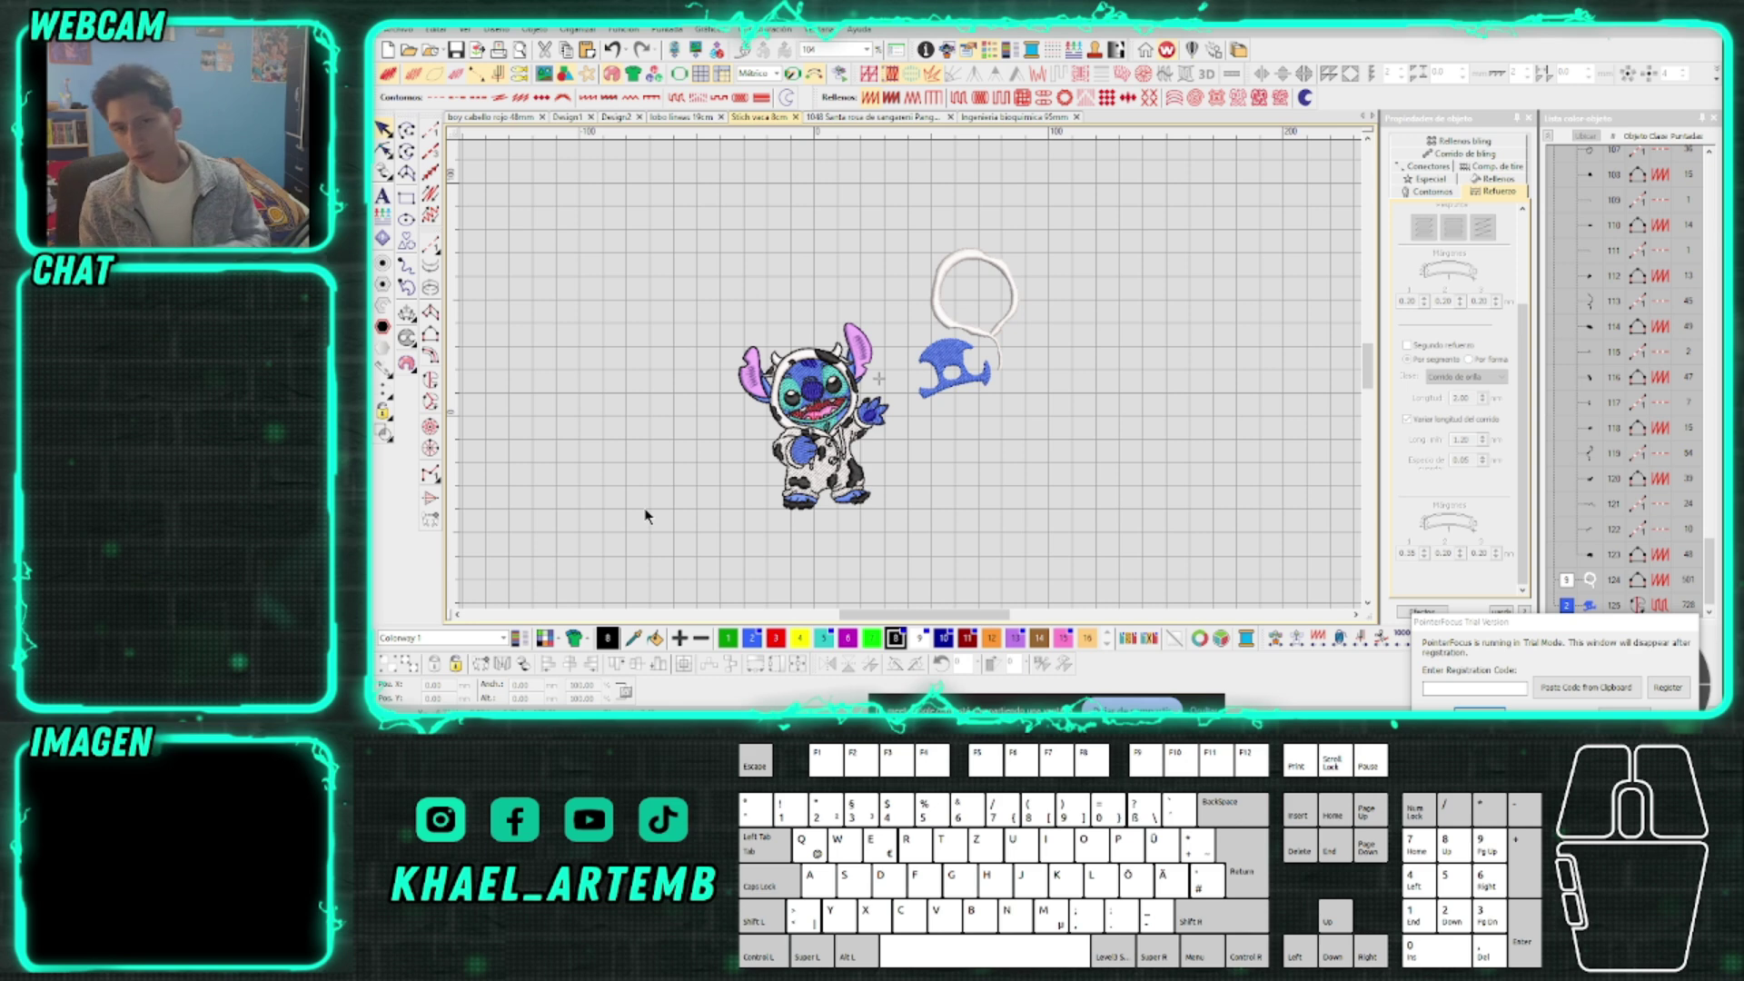
{"action": "left_click_drag", "start_coordinate": [1116, 187], "coordinate": [909, 423]}
{"action": "key", "text": "Delete"}
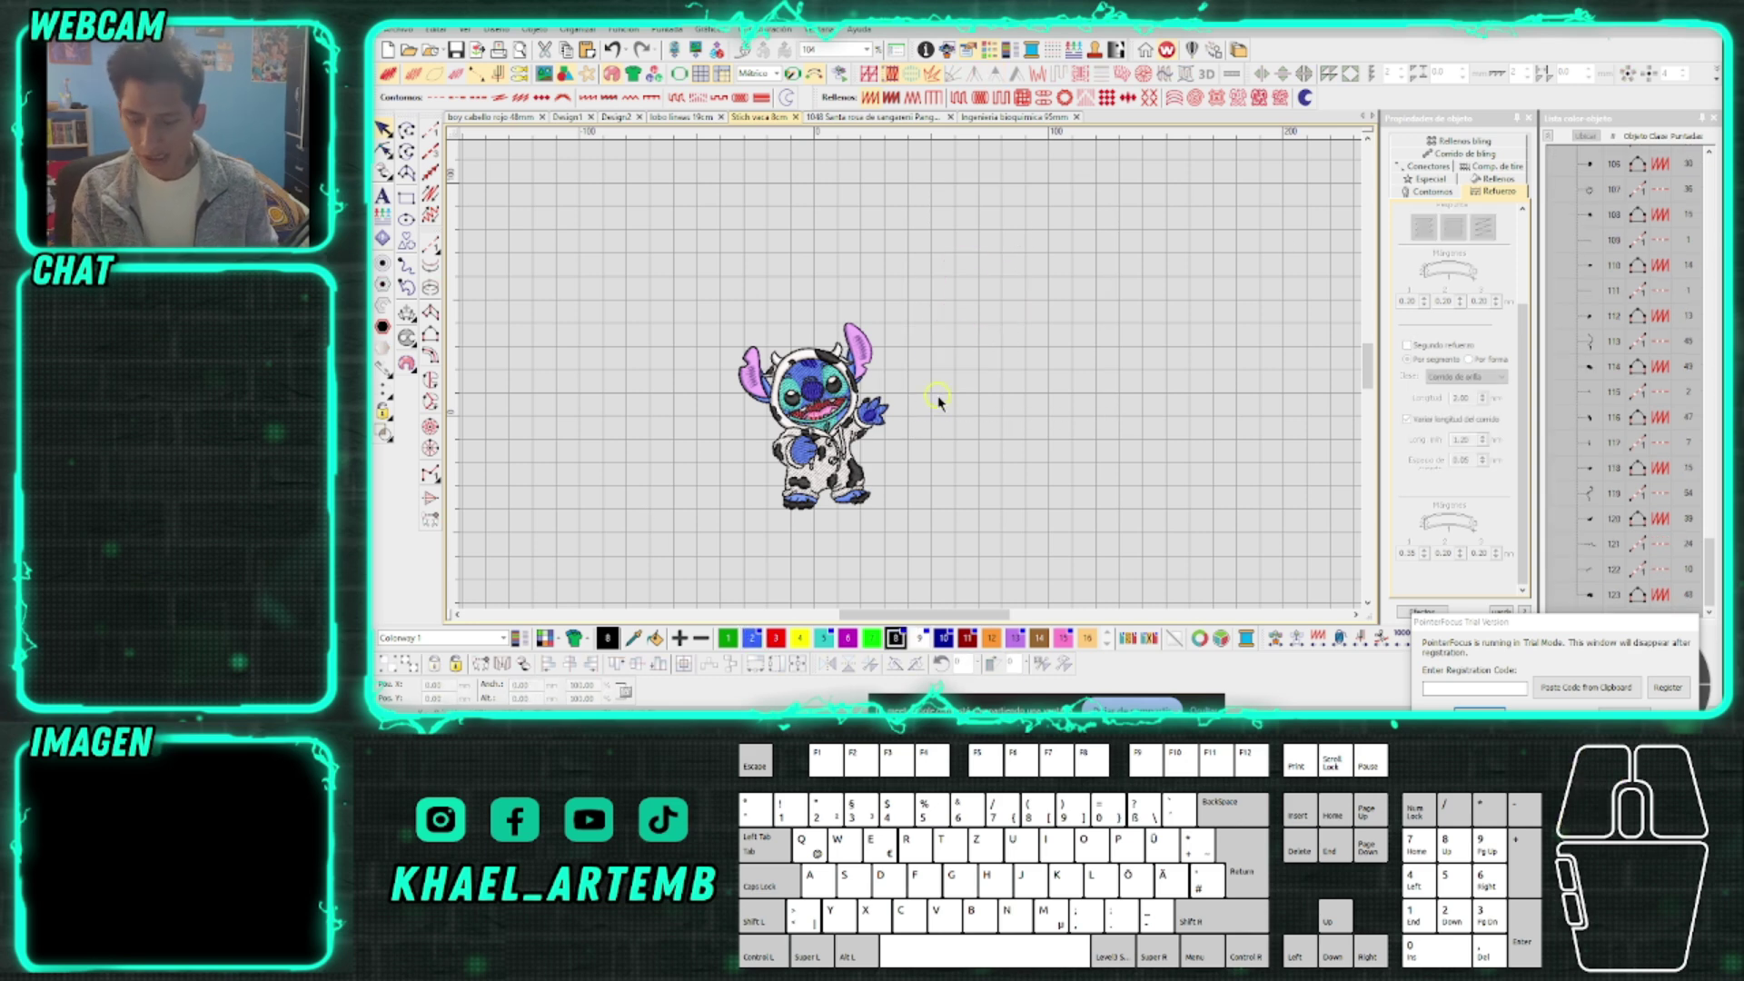
{"action": "key", "text": "0"}
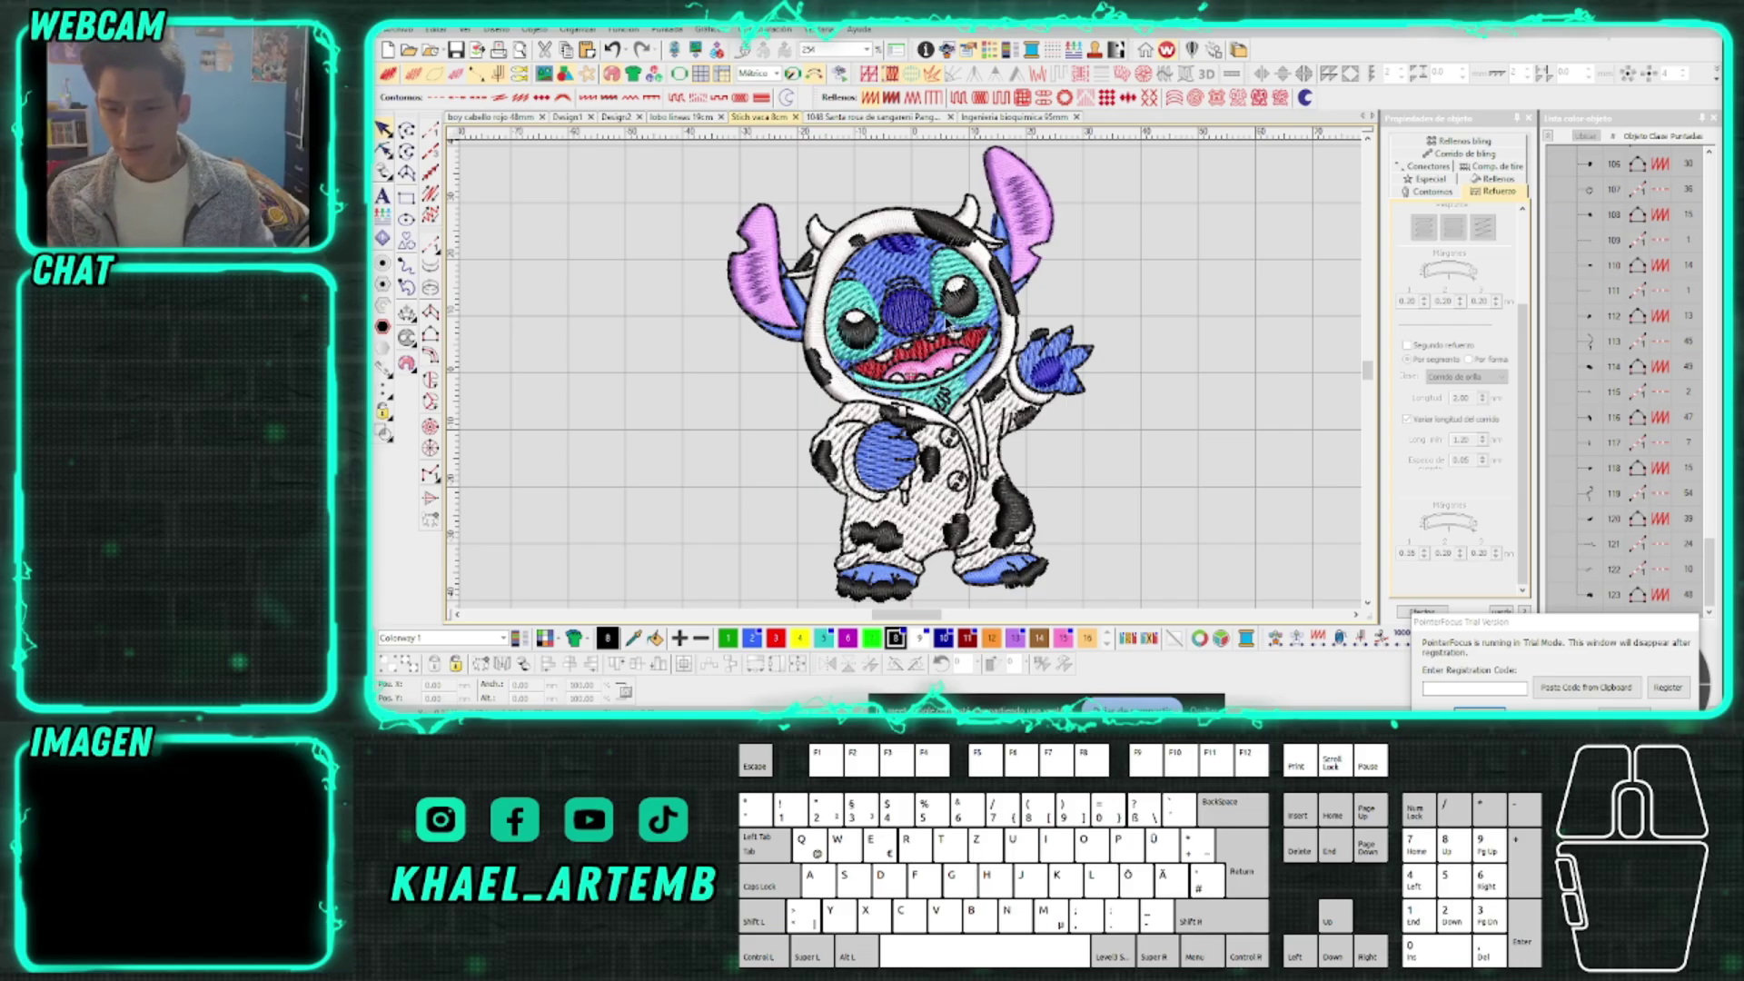
Collapse the object list into colour groups and select all black objects of the Stitch design
{"action": "left_click", "coordinate": [914, 314]}
{"action": "left_click", "coordinate": [1103, 305]}
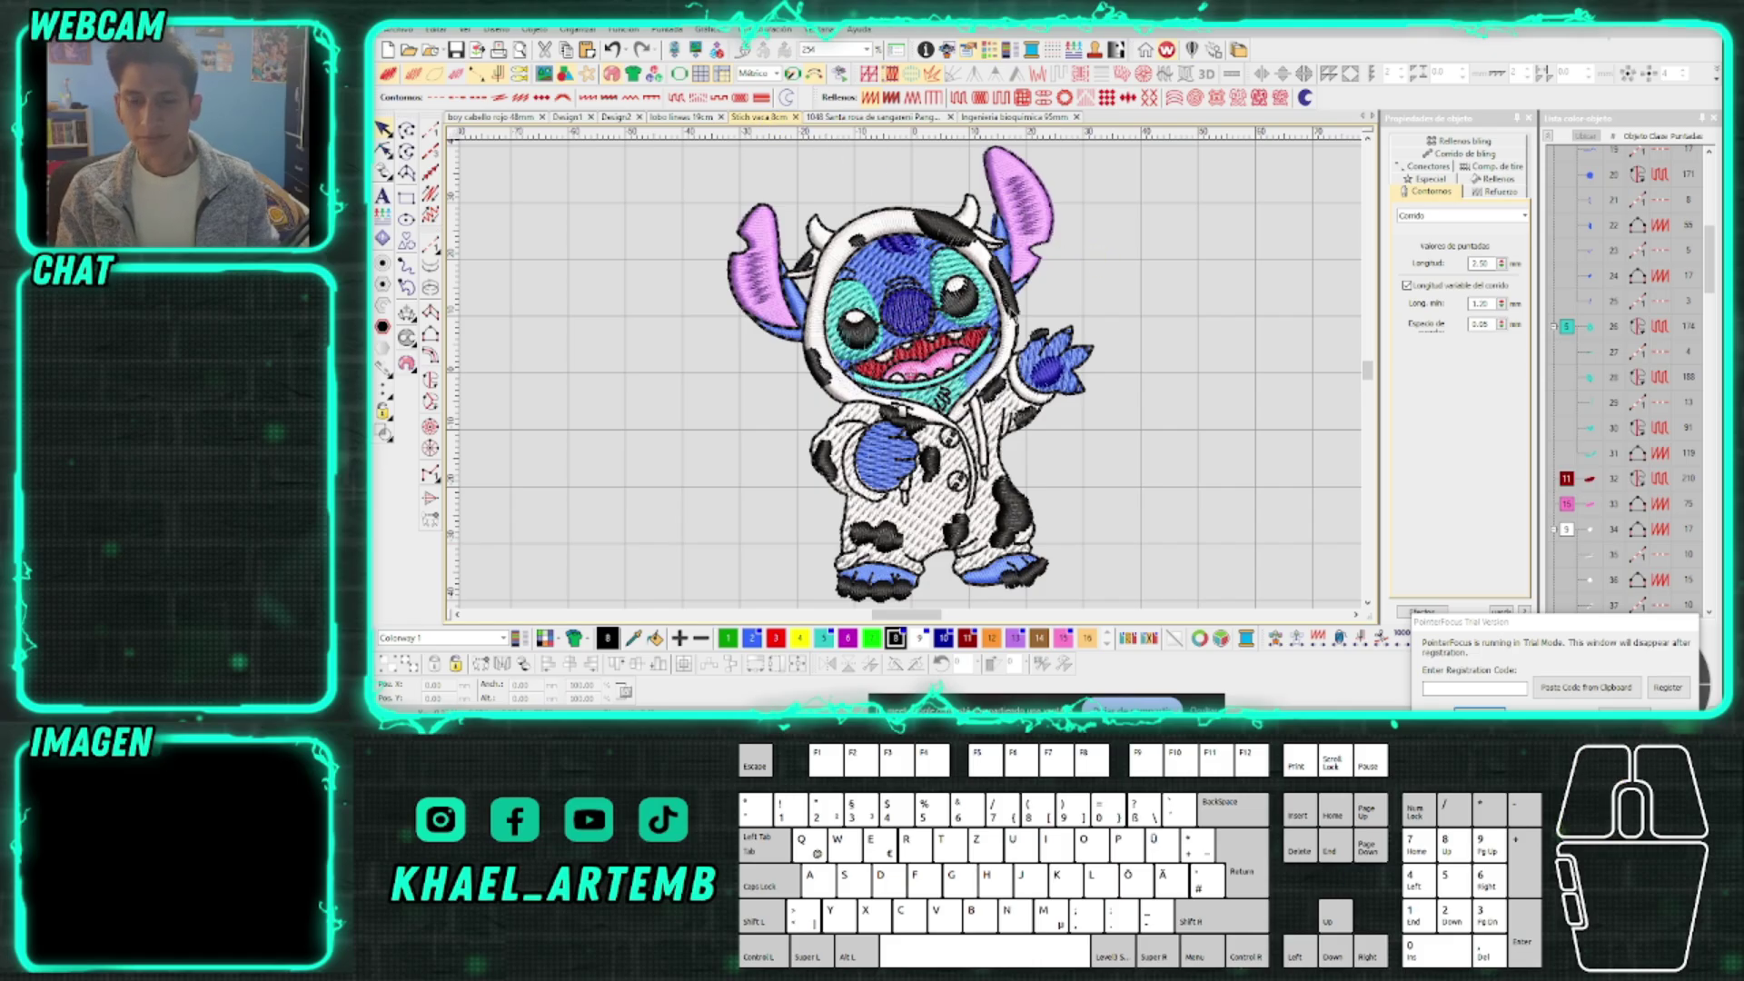
{"action": "left_click", "coordinate": [832, 427]}
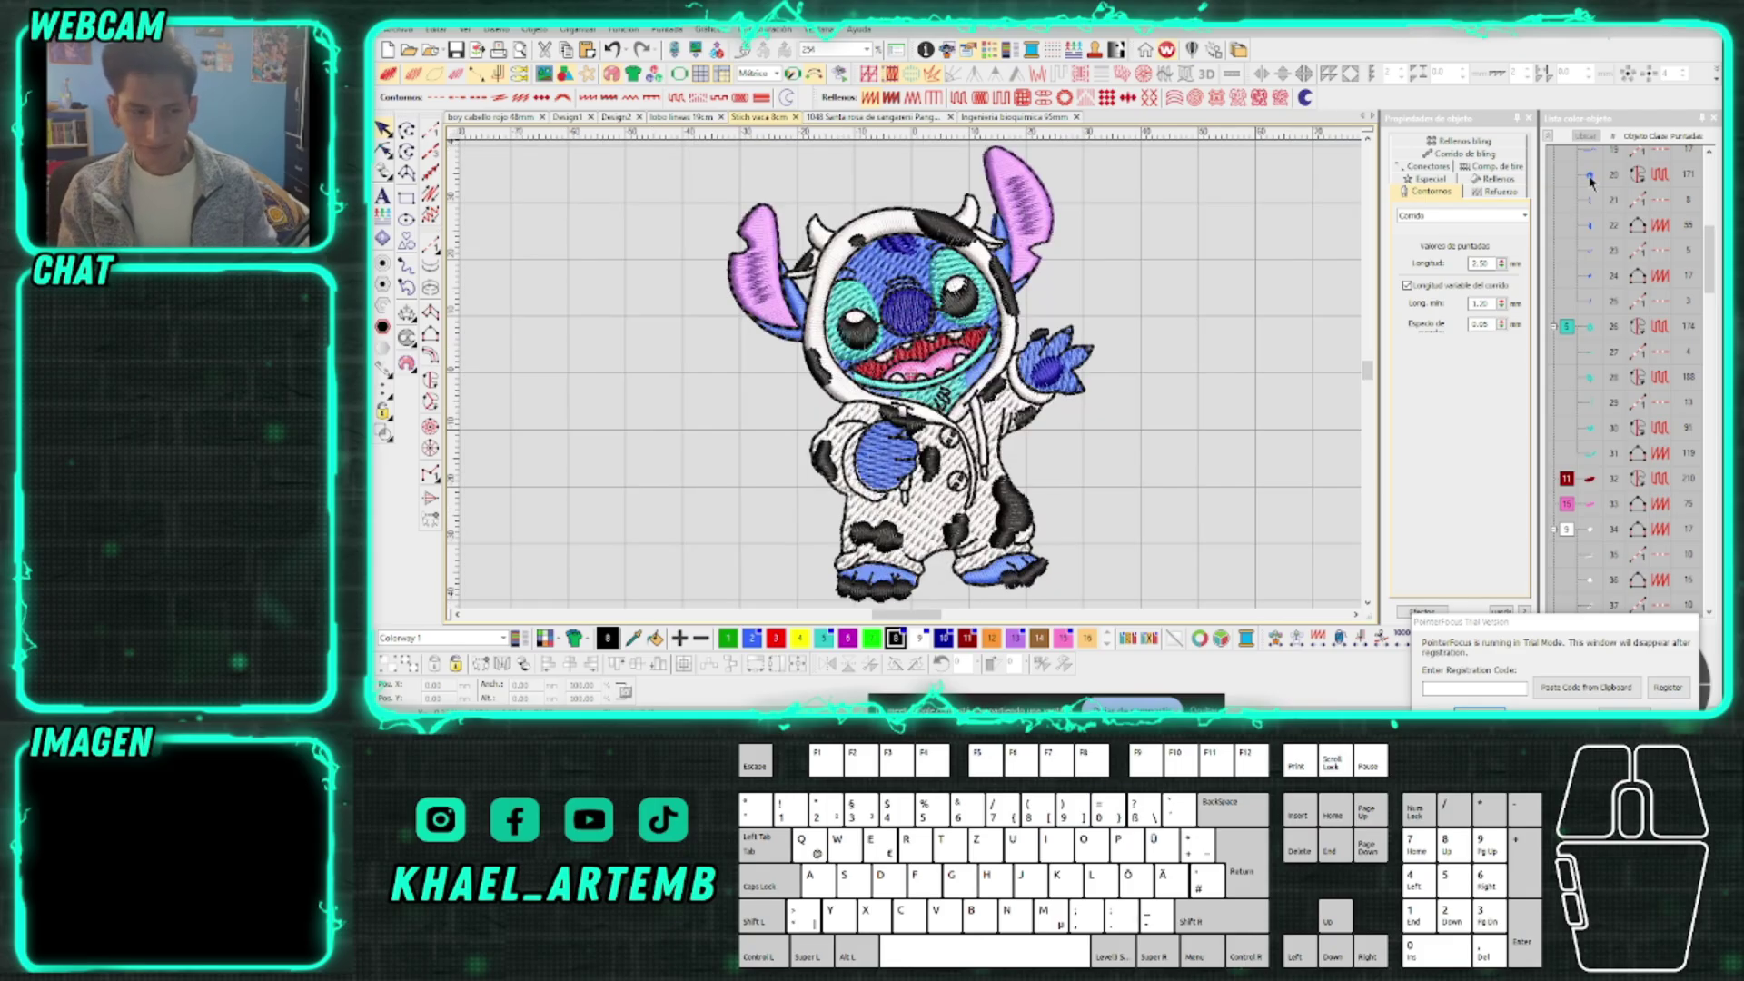
{"action": "left_click", "coordinate": [1549, 139]}
{"action": "left_click", "coordinate": [1567, 378]}
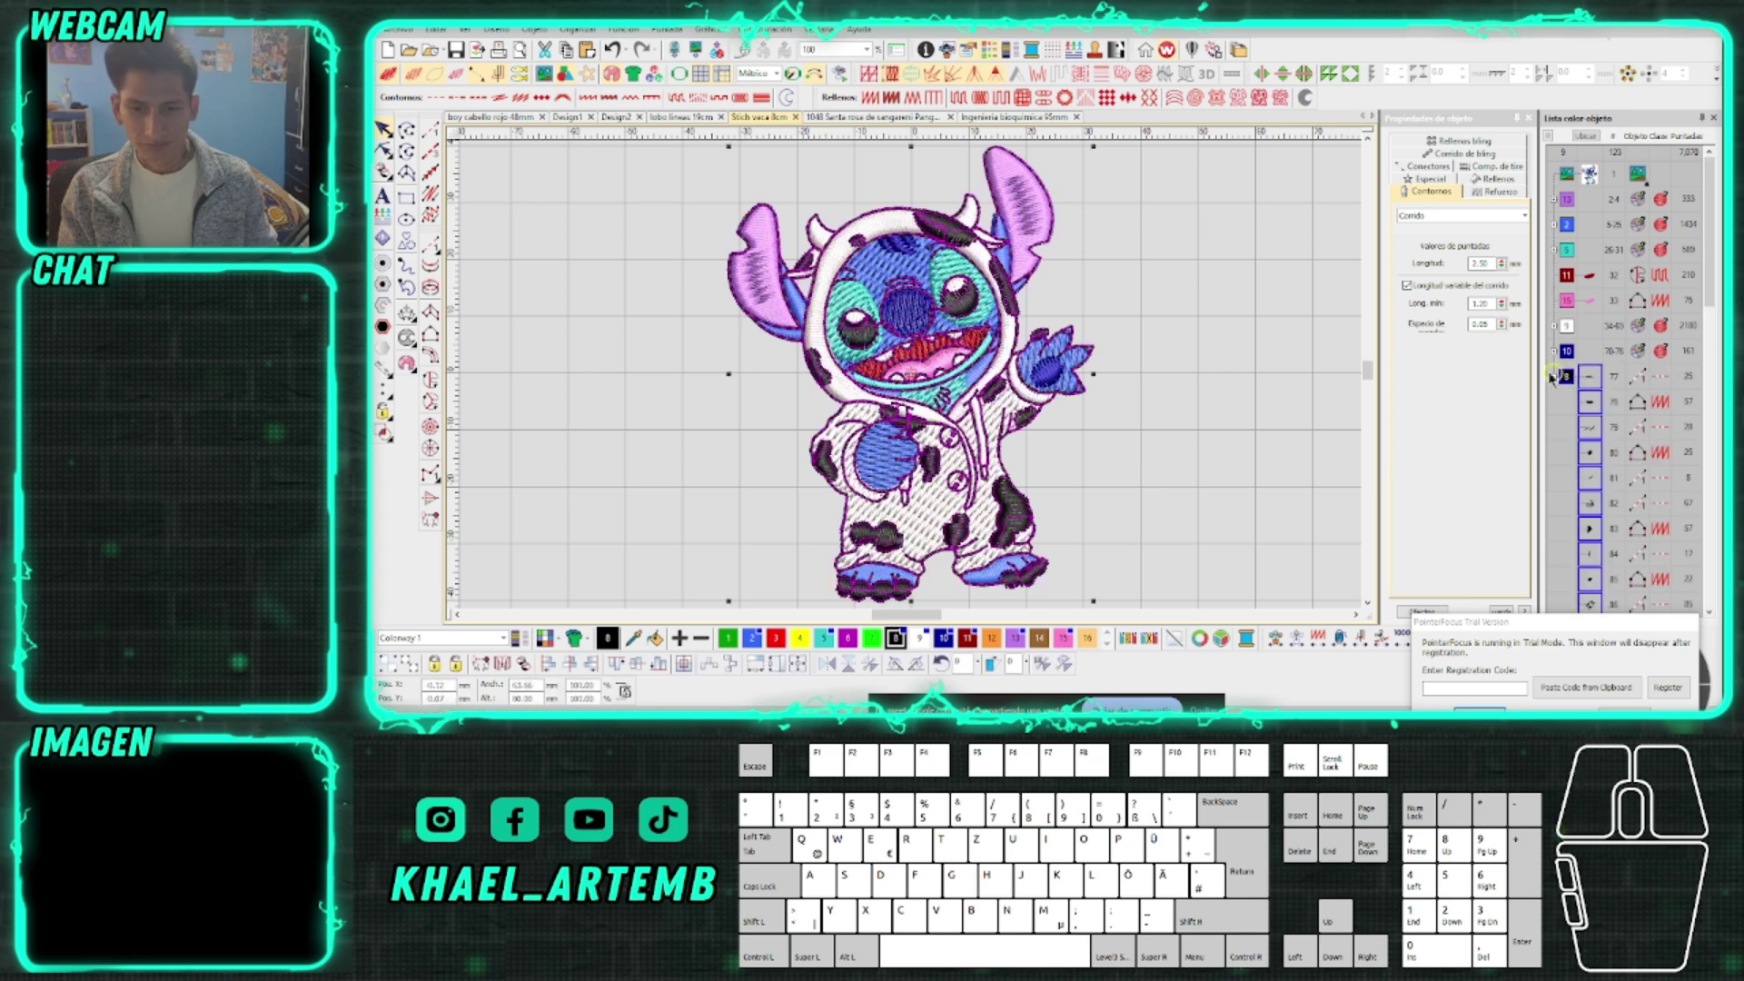
Clear the selection of black objects and look over the design files in the embroidery work folder
{"action": "left_click", "coordinate": [1158, 309]}
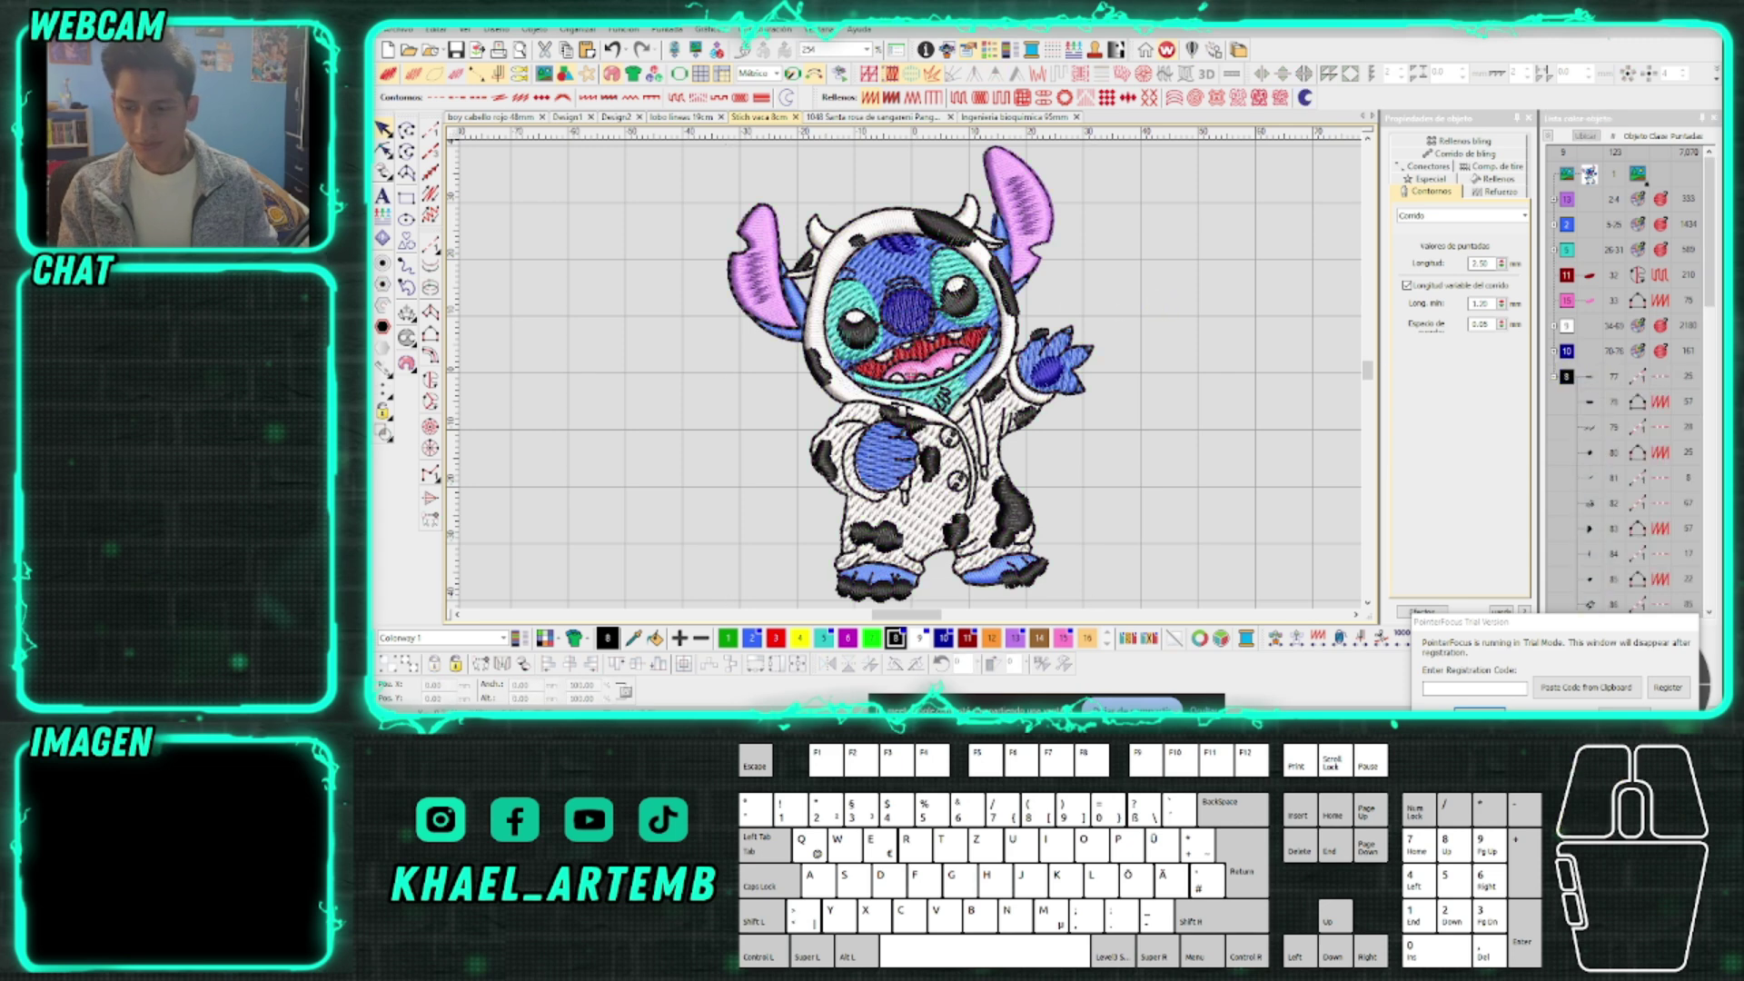
{"action": "key", "text": "alt+Tab"}
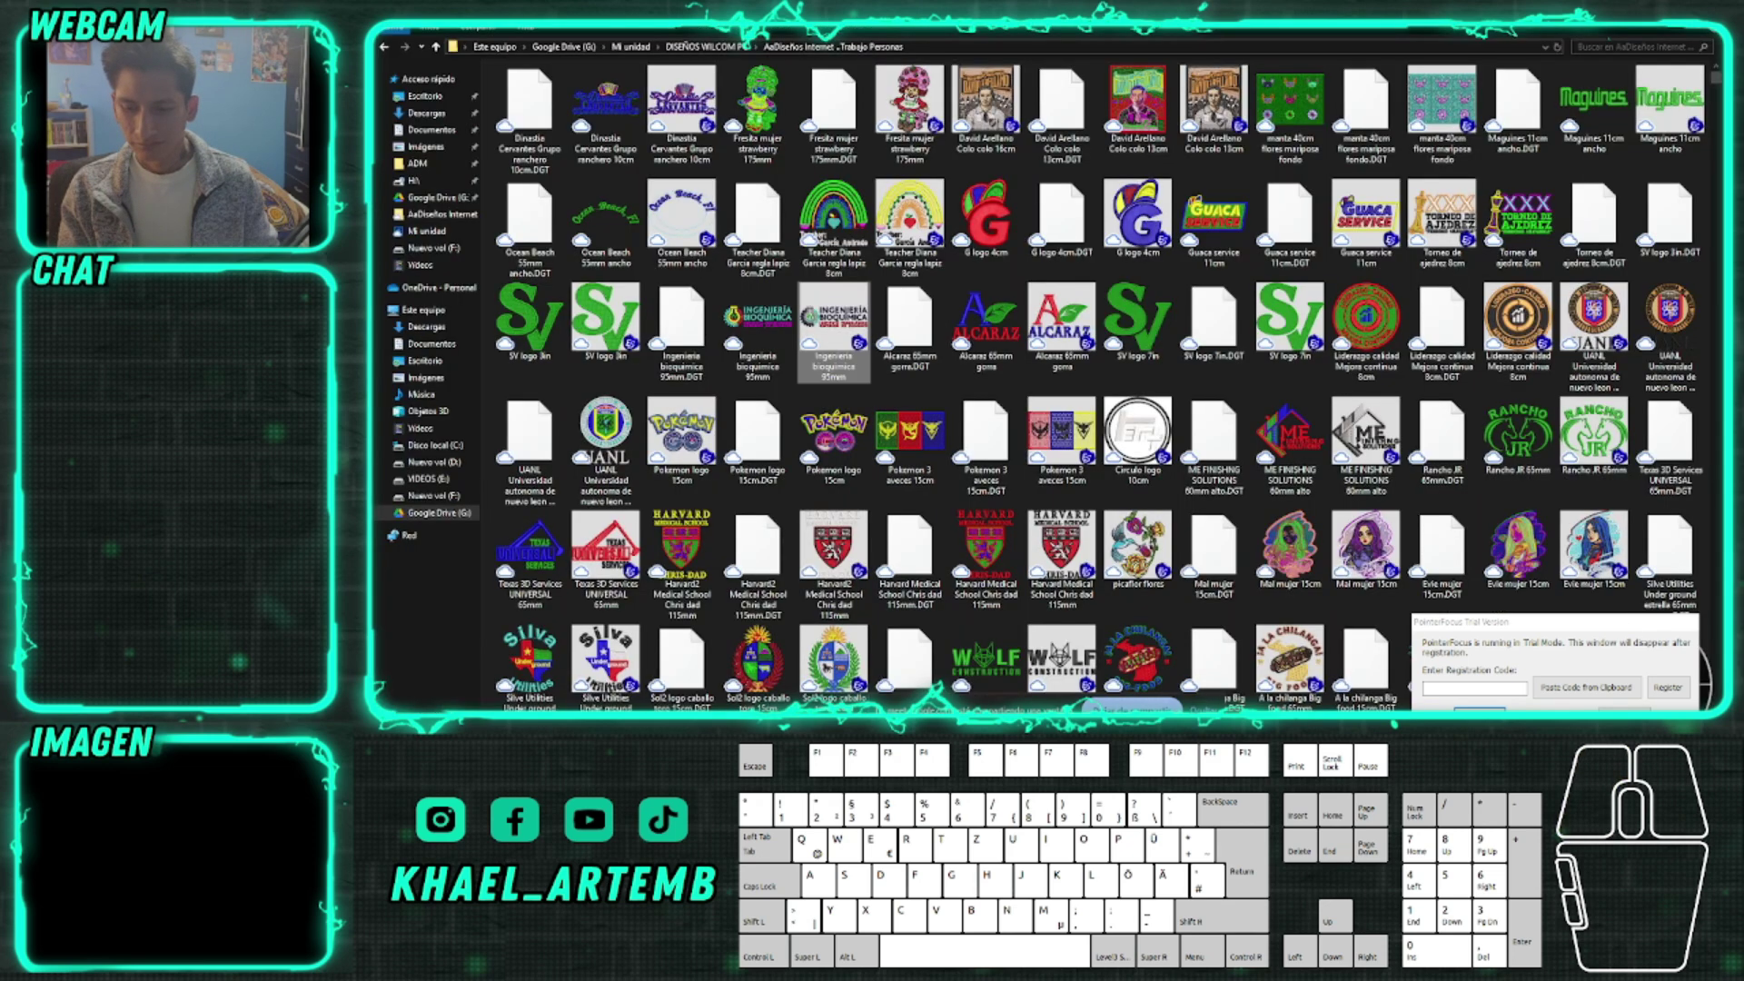
{"action": "double_click", "coordinate": [833, 327]}
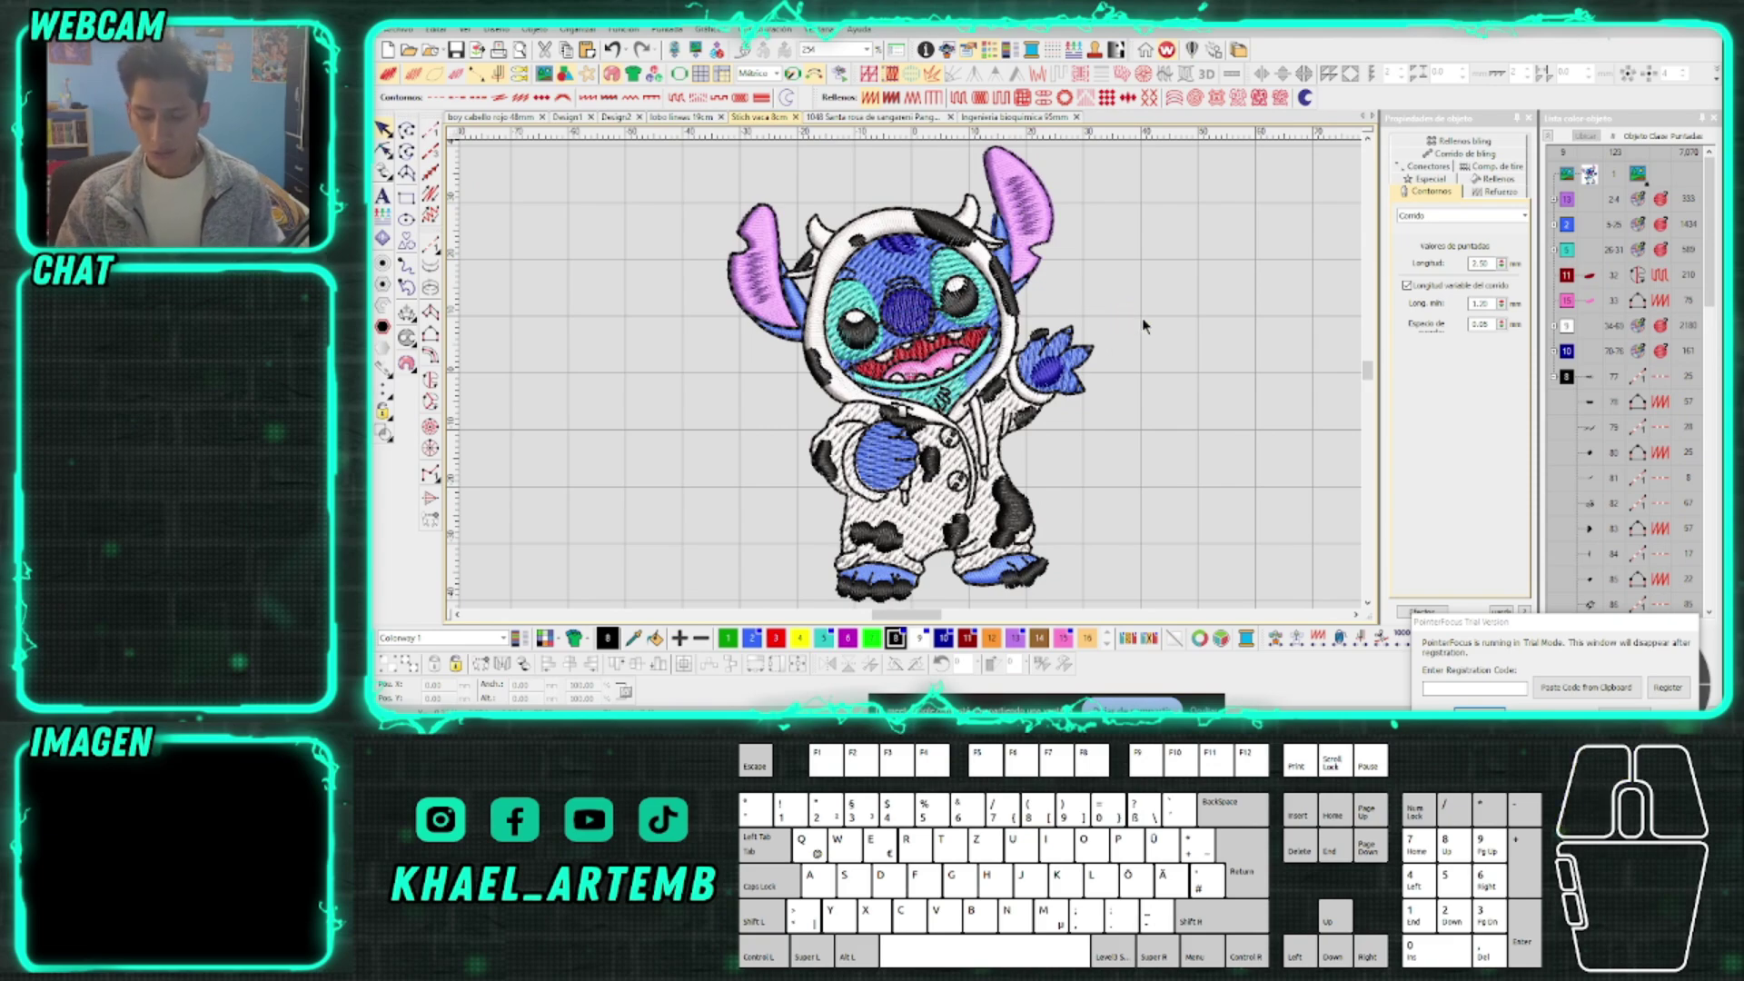
Digitize a curved black running-stitch line about 21 mm long in the empty area beside Stitch
{"action": "left_click", "coordinate": [429, 133]}
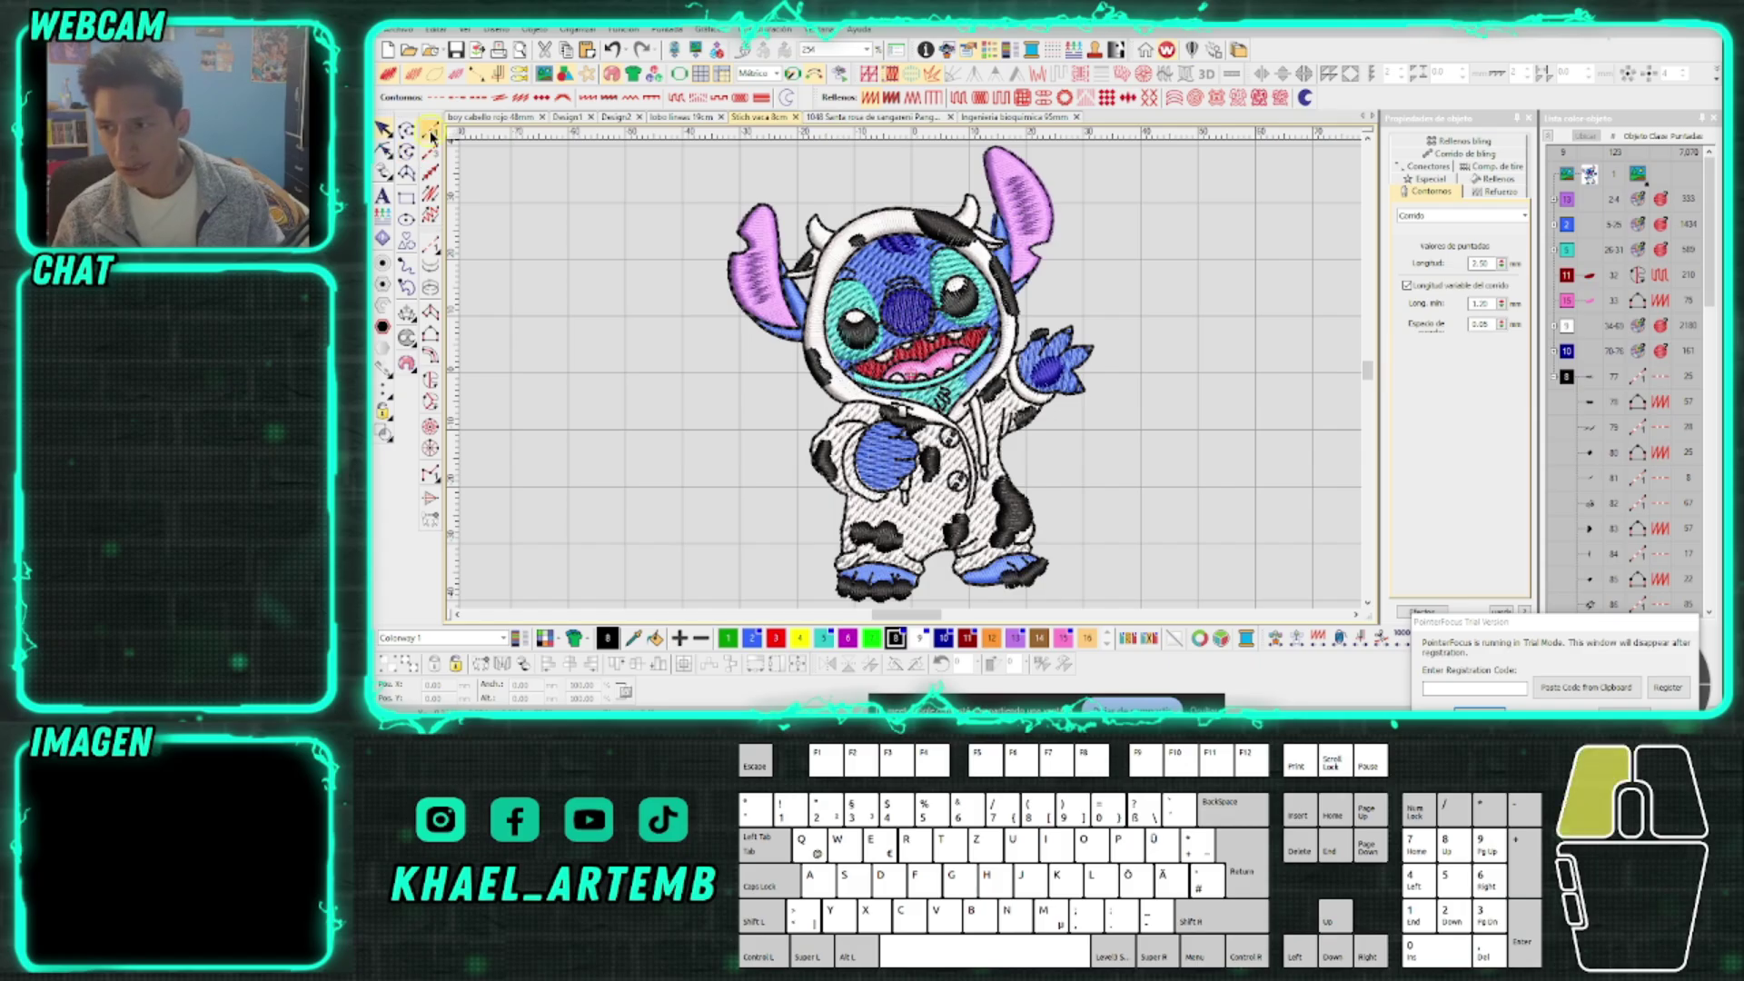
{"action": "scroll", "coordinate": [912, 378], "scroll_direction": "down", "scroll_amount": 2}
{"action": "scroll", "coordinate": [912, 378], "scroll_direction": "up", "scroll_amount": 3}
{"action": "left_click", "coordinate": [807, 316]}
{"action": "left_click", "coordinate": [956, 314]}
{"action": "key", "text": "Return"}
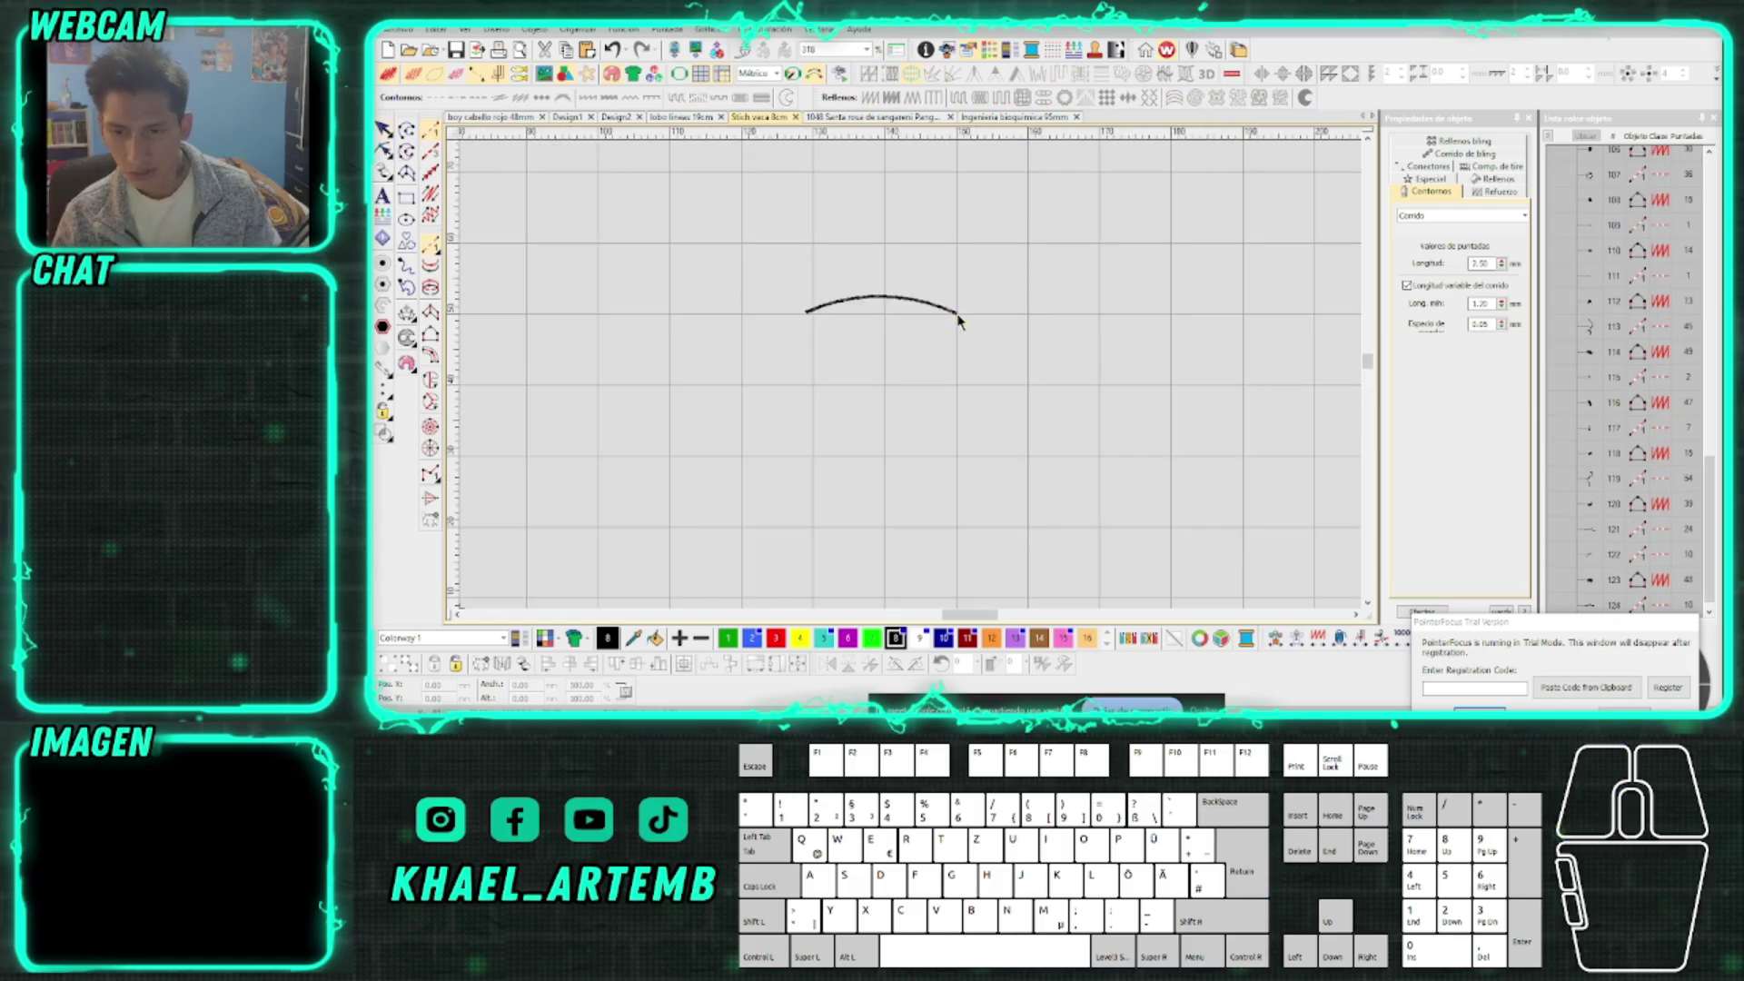
Digitize an irregular, rounded black patch about 24 mm wide just below the curved line as a Complex Fill object
{"action": "left_click", "coordinate": [429, 380]}
{"action": "scroll", "coordinate": [908, 378], "scroll_direction": "down", "scroll_amount": 3}
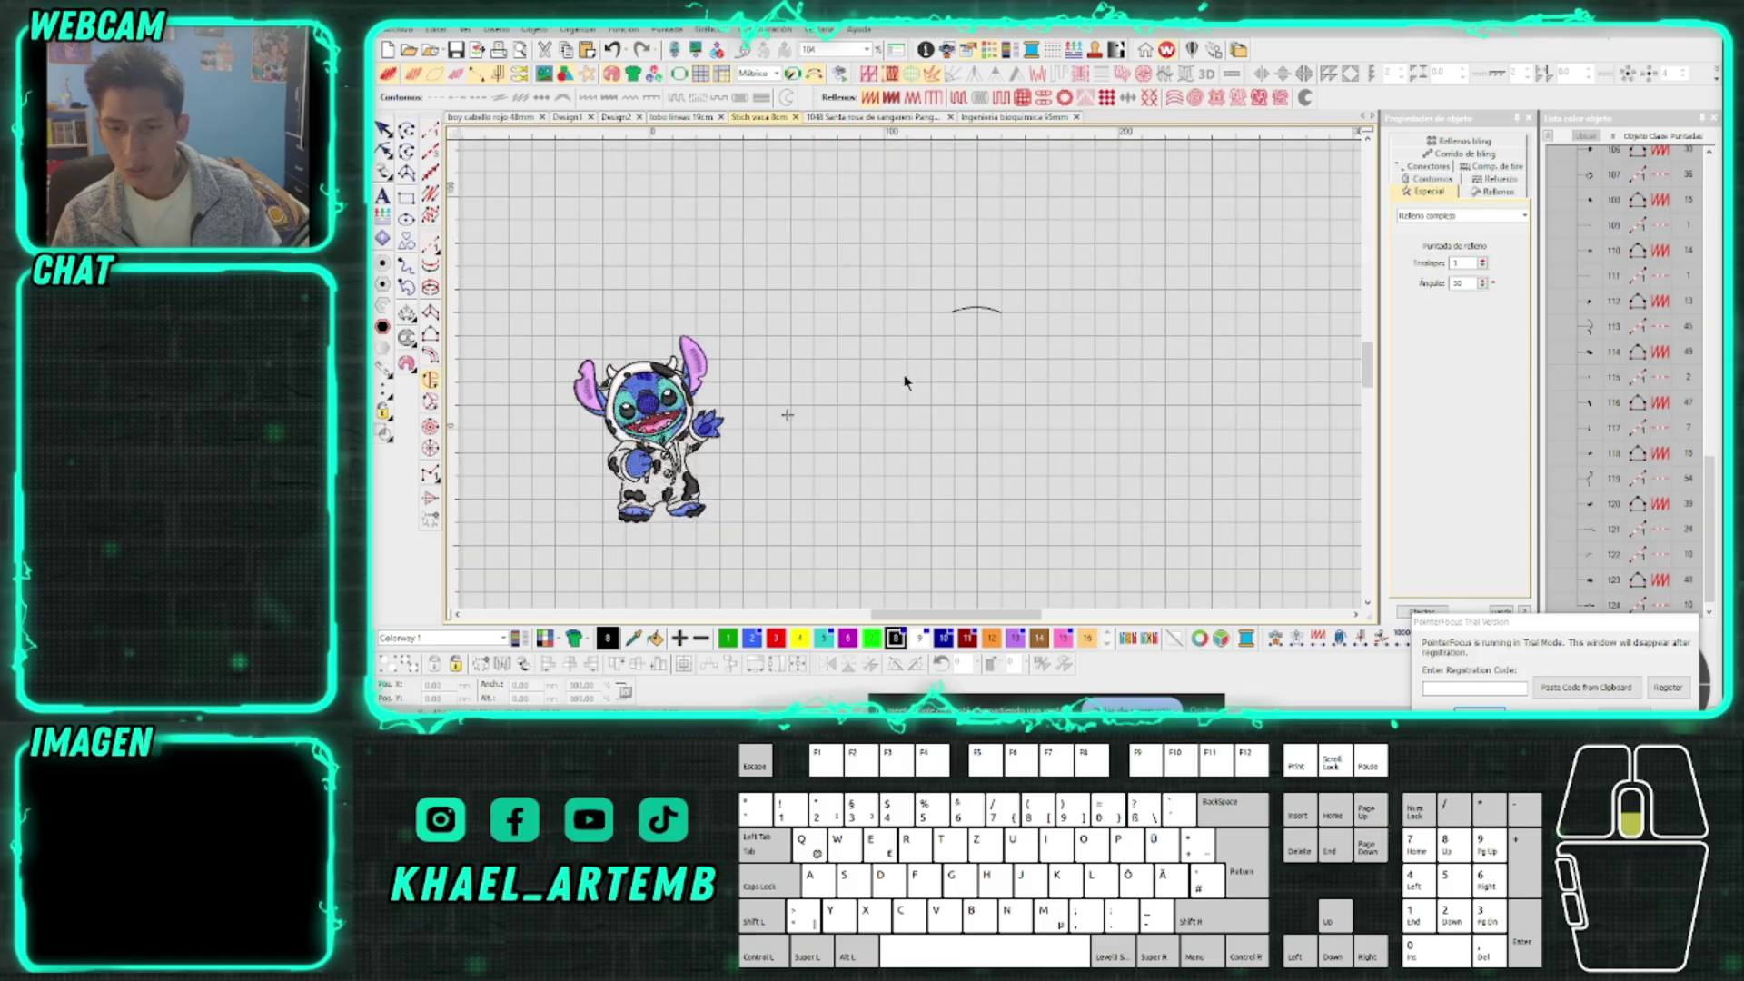
{"action": "scroll", "coordinate": [903, 372], "scroll_direction": "up", "scroll_amount": 3}
{"action": "left_click", "coordinate": [984, 355]}
{"action": "left_click", "coordinate": [862, 342]}
{"action": "left_click", "coordinate": [820, 375]}
{"action": "left_click", "coordinate": [781, 365]}
{"action": "left_click", "coordinate": [748, 413]}
{"action": "left_click", "coordinate": [790, 427]}
{"action": "left_click", "coordinate": [771, 486]}
{"action": "left_click", "coordinate": [812, 515]}
{"action": "left_click", "coordinate": [849, 464]}
{"action": "right_click", "coordinate": [927, 489]}
{"action": "right_click", "coordinate": [993, 428]}
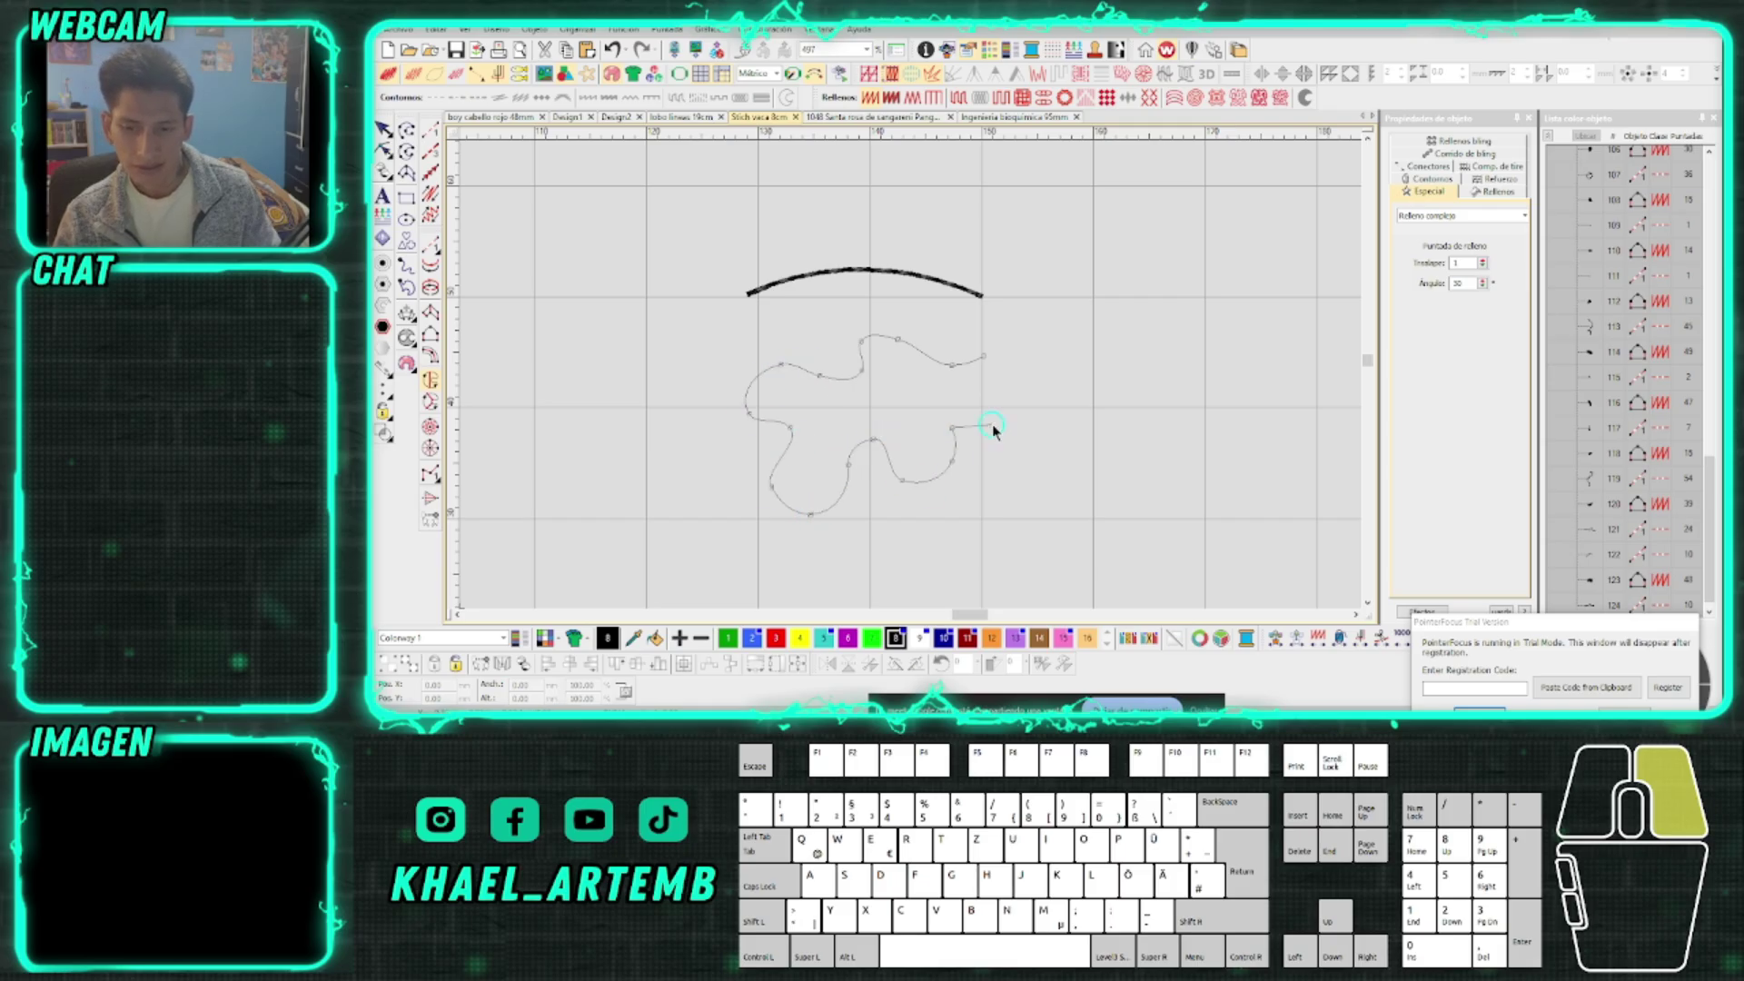
{"action": "key", "text": "Return"}
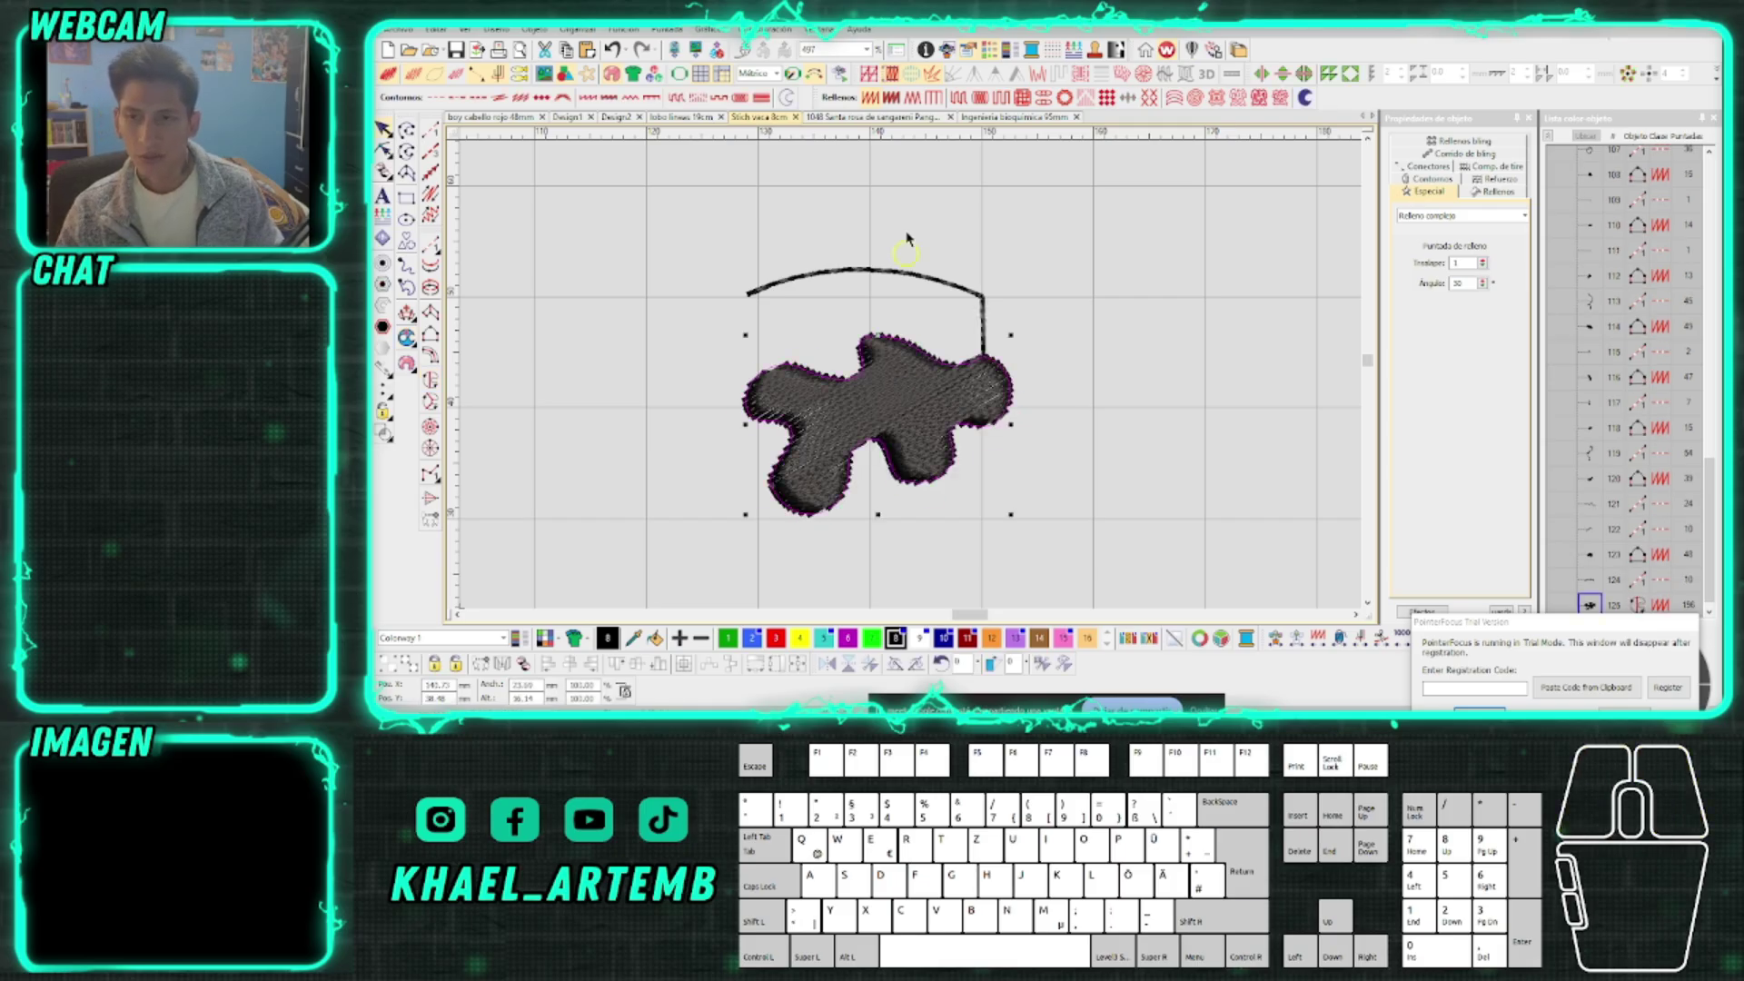
Change the black patch's fill to Tatami, and select the patch together with the curved line above it
{"action": "left_click", "coordinate": [906, 298]}
{"action": "left_click", "coordinate": [903, 378]}
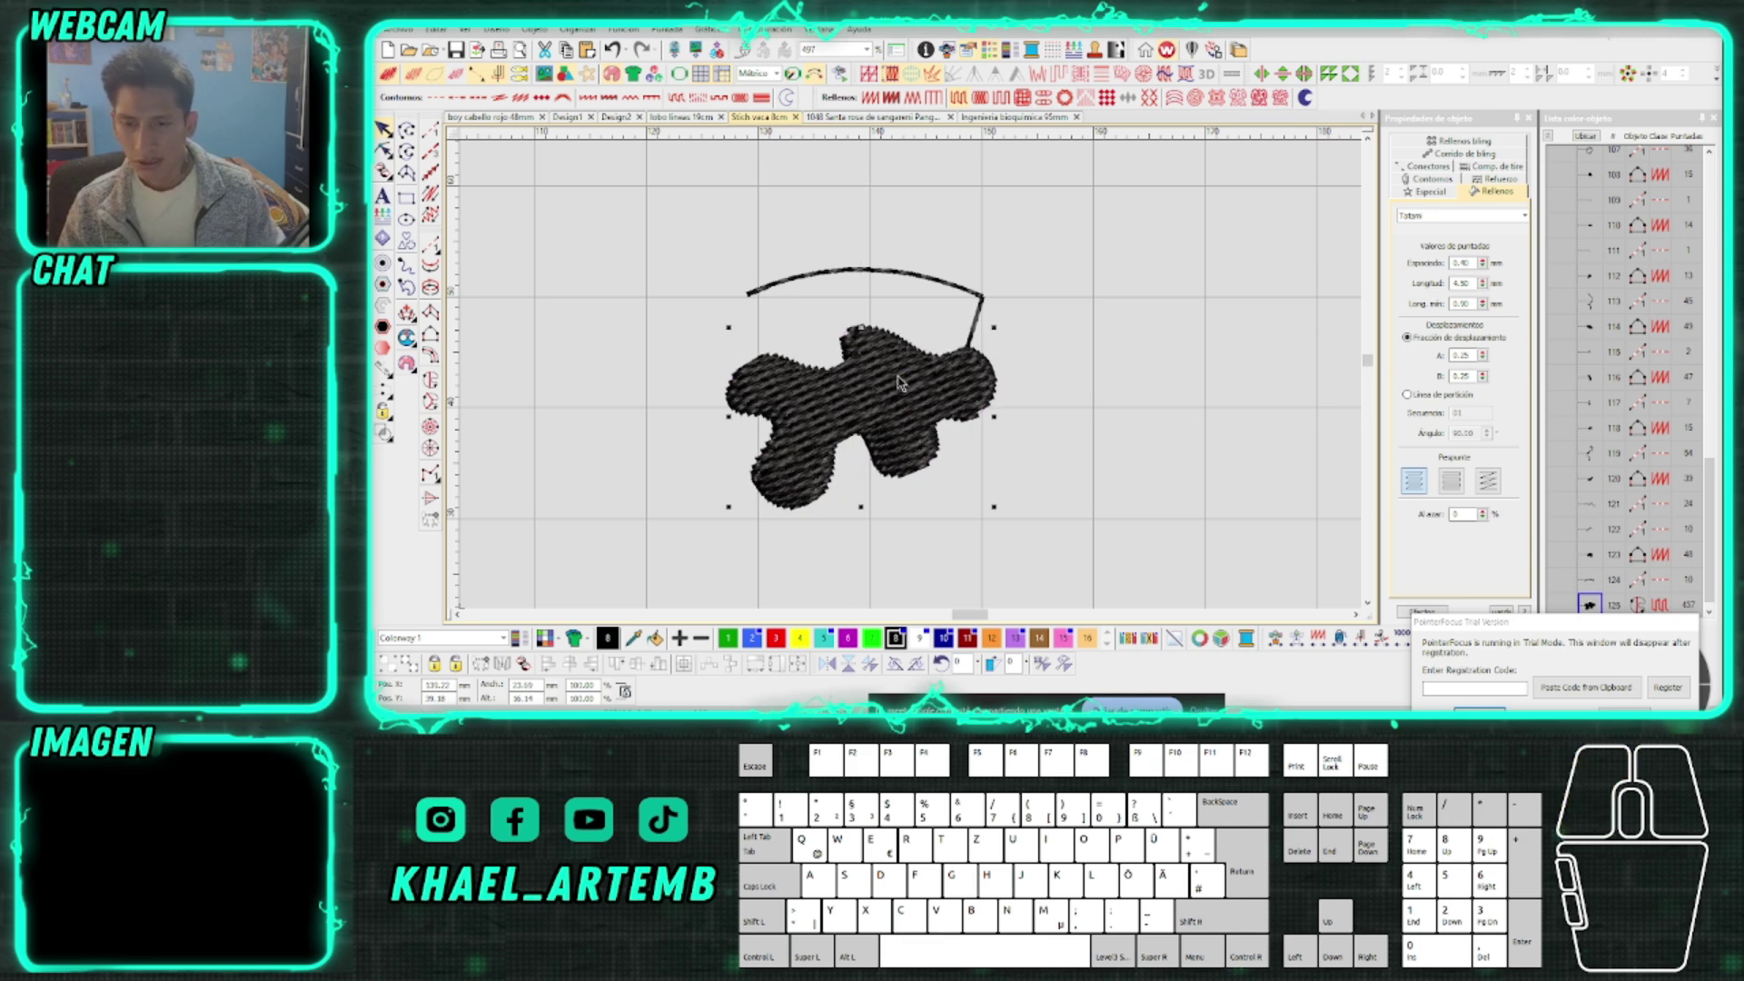
{"action": "scroll", "coordinate": [909, 377], "scroll_direction": "down", "scroll_amount": 2}
{"action": "left_click_drag", "start_coordinate": [744, 285], "coordinate": [1119, 548]}
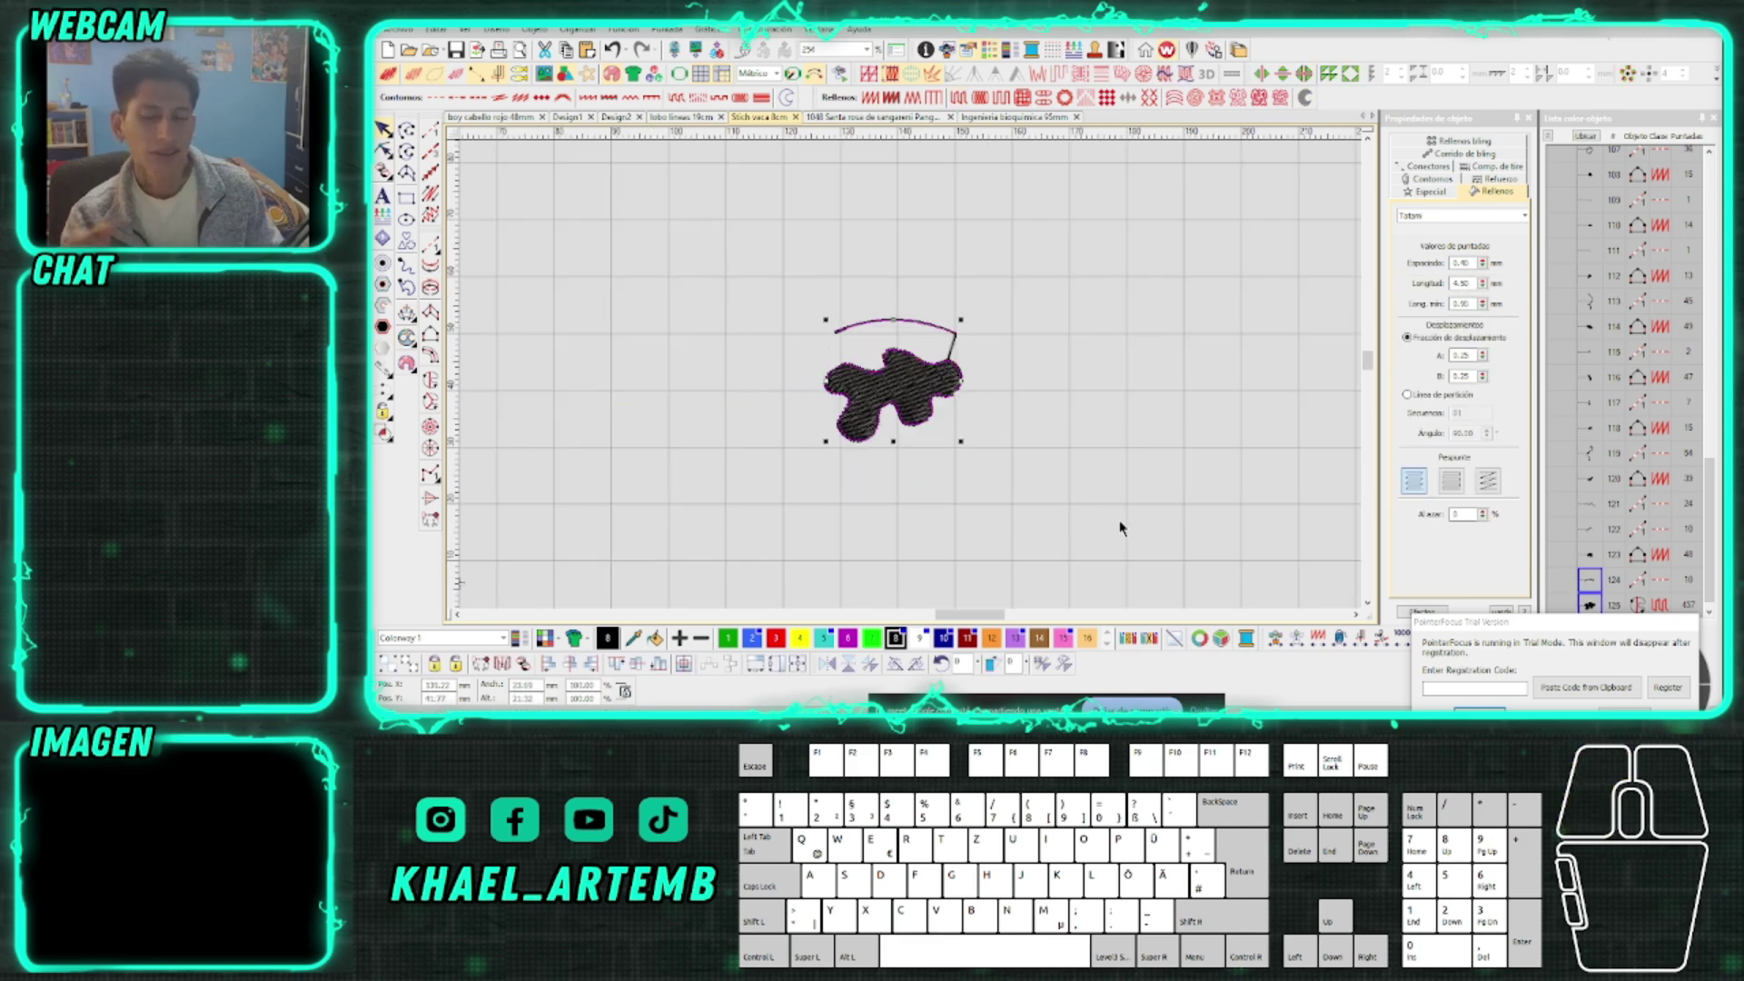
Compare the test objects with the whole Stitch design by selecting the character, and clear the selection
{"action": "scroll", "coordinate": [754, 531], "scroll_direction": "down", "scroll_amount": 2}
{"action": "scroll", "coordinate": [623, 428], "scroll_direction": "up", "scroll_amount": 2}
{"action": "scroll", "coordinate": [912, 375], "scroll_direction": "down", "scroll_amount": 2}
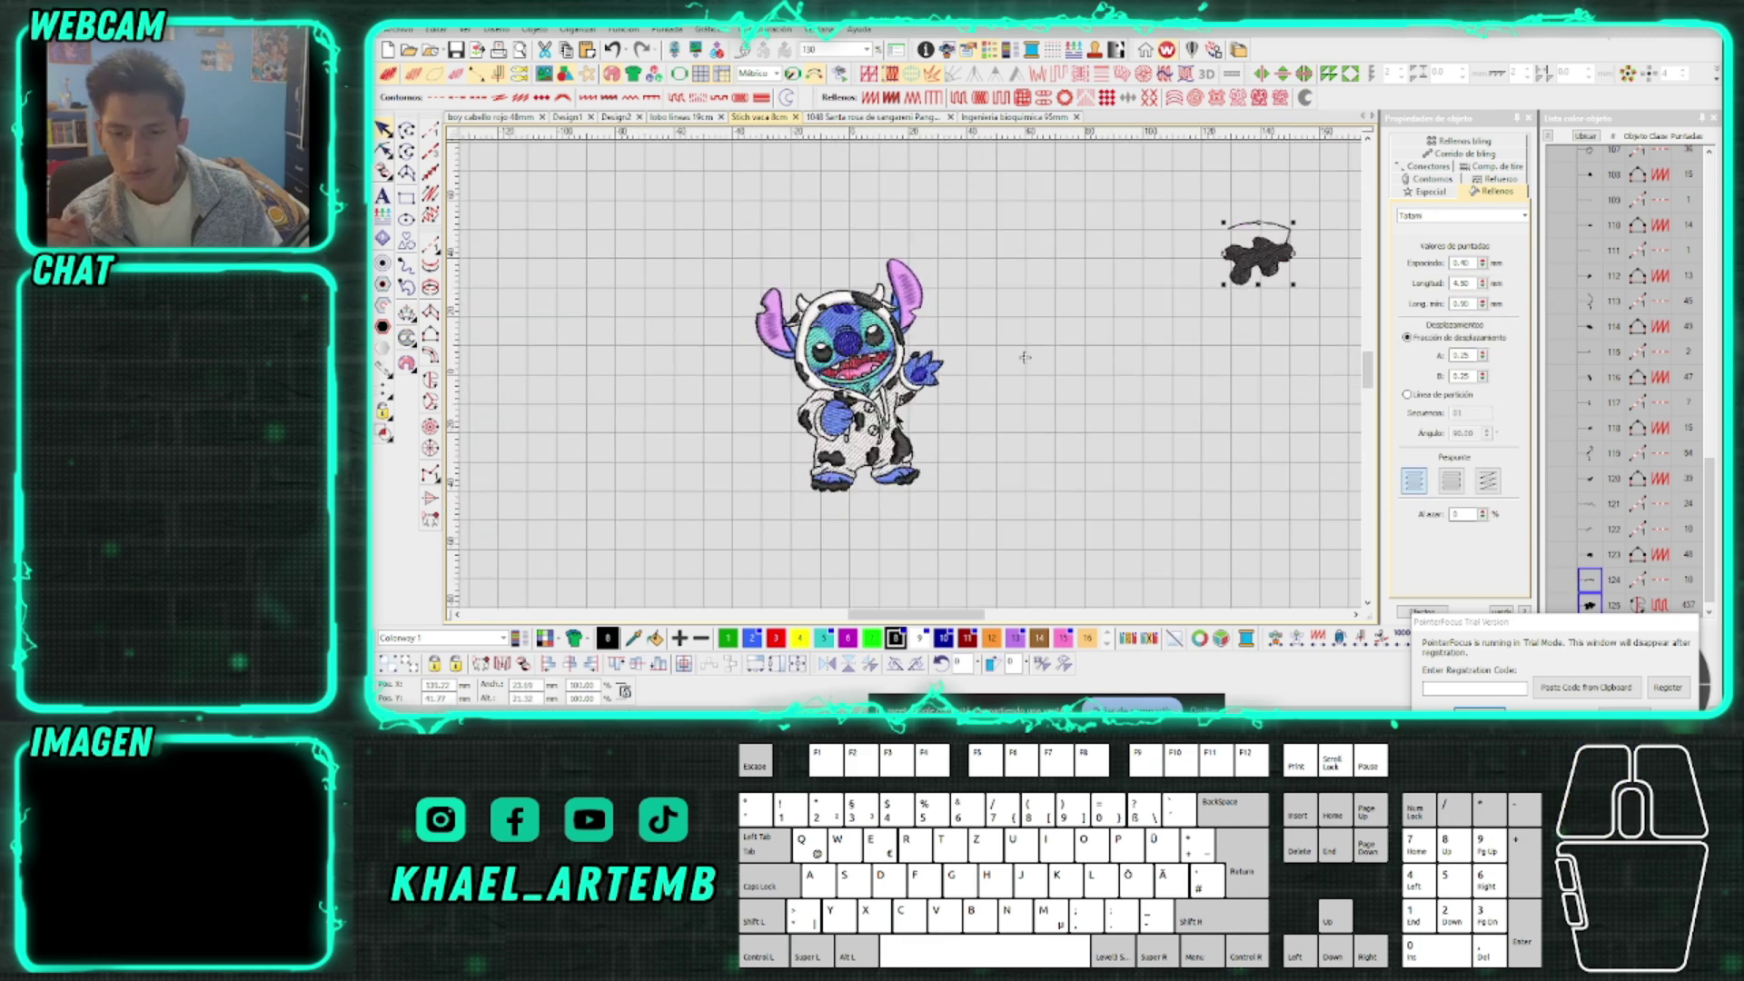
{"action": "left_click_drag", "start_coordinate": [1018, 532], "coordinate": [689, 206]}
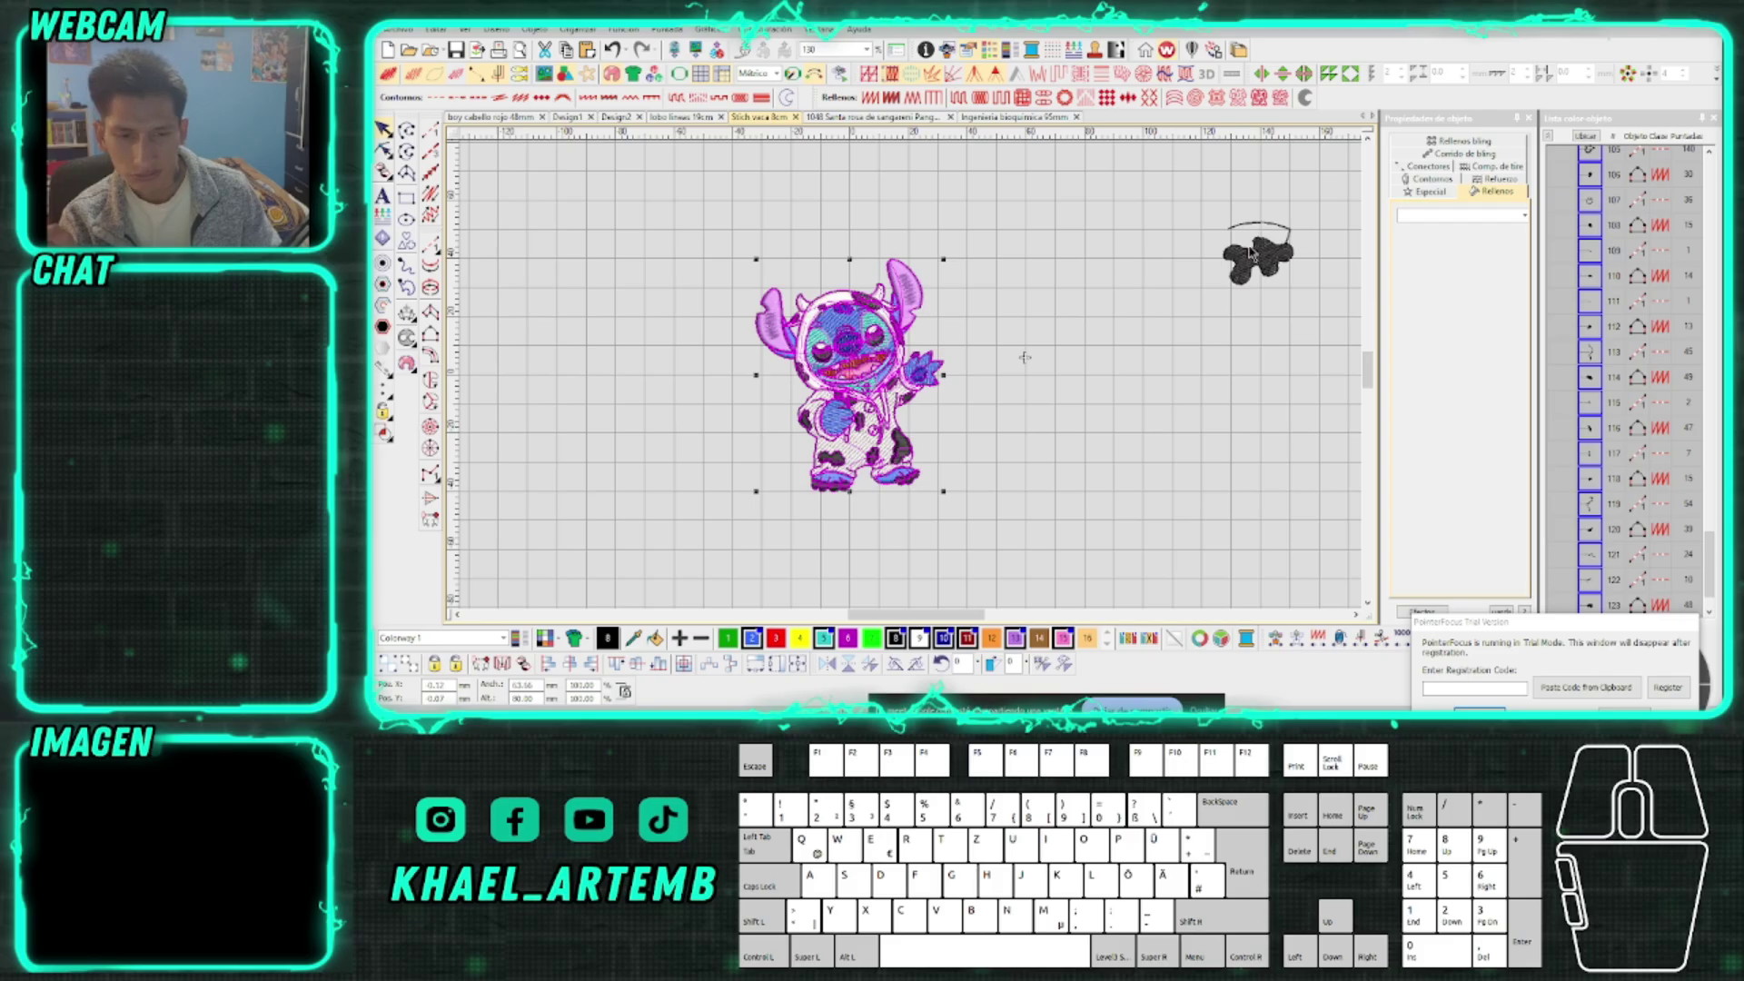
{"action": "left_click", "coordinate": [1082, 308]}
Place a copy of the black patch below the original and give it a satin fill with automatic split turned on
{"action": "scroll", "coordinate": [911, 382], "scroll_direction": "up", "scroll_amount": 1}
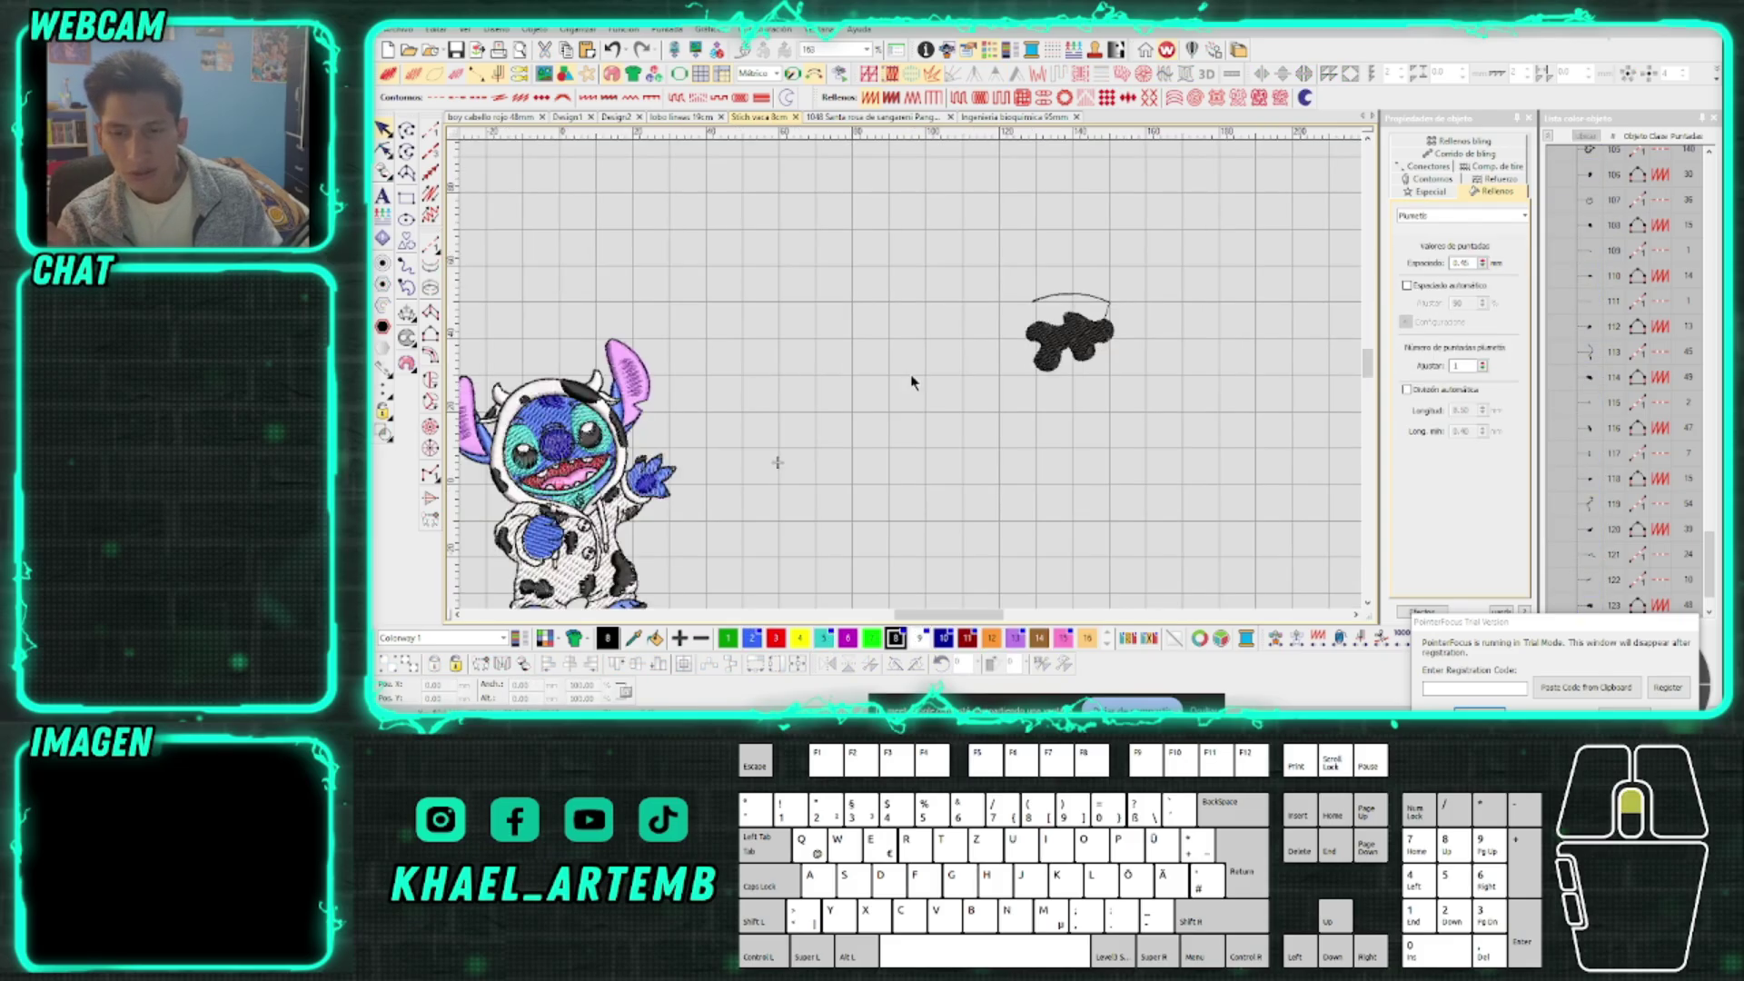
{"action": "scroll", "coordinate": [913, 381], "scroll_direction": "up", "scroll_amount": 1}
{"action": "scroll", "coordinate": [913, 382], "scroll_direction": "up", "scroll_amount": 2}
{"action": "left_click_drag", "start_coordinate": [884, 340], "coordinate": [860, 499]}
{"action": "left_click", "coordinate": [869, 99]}
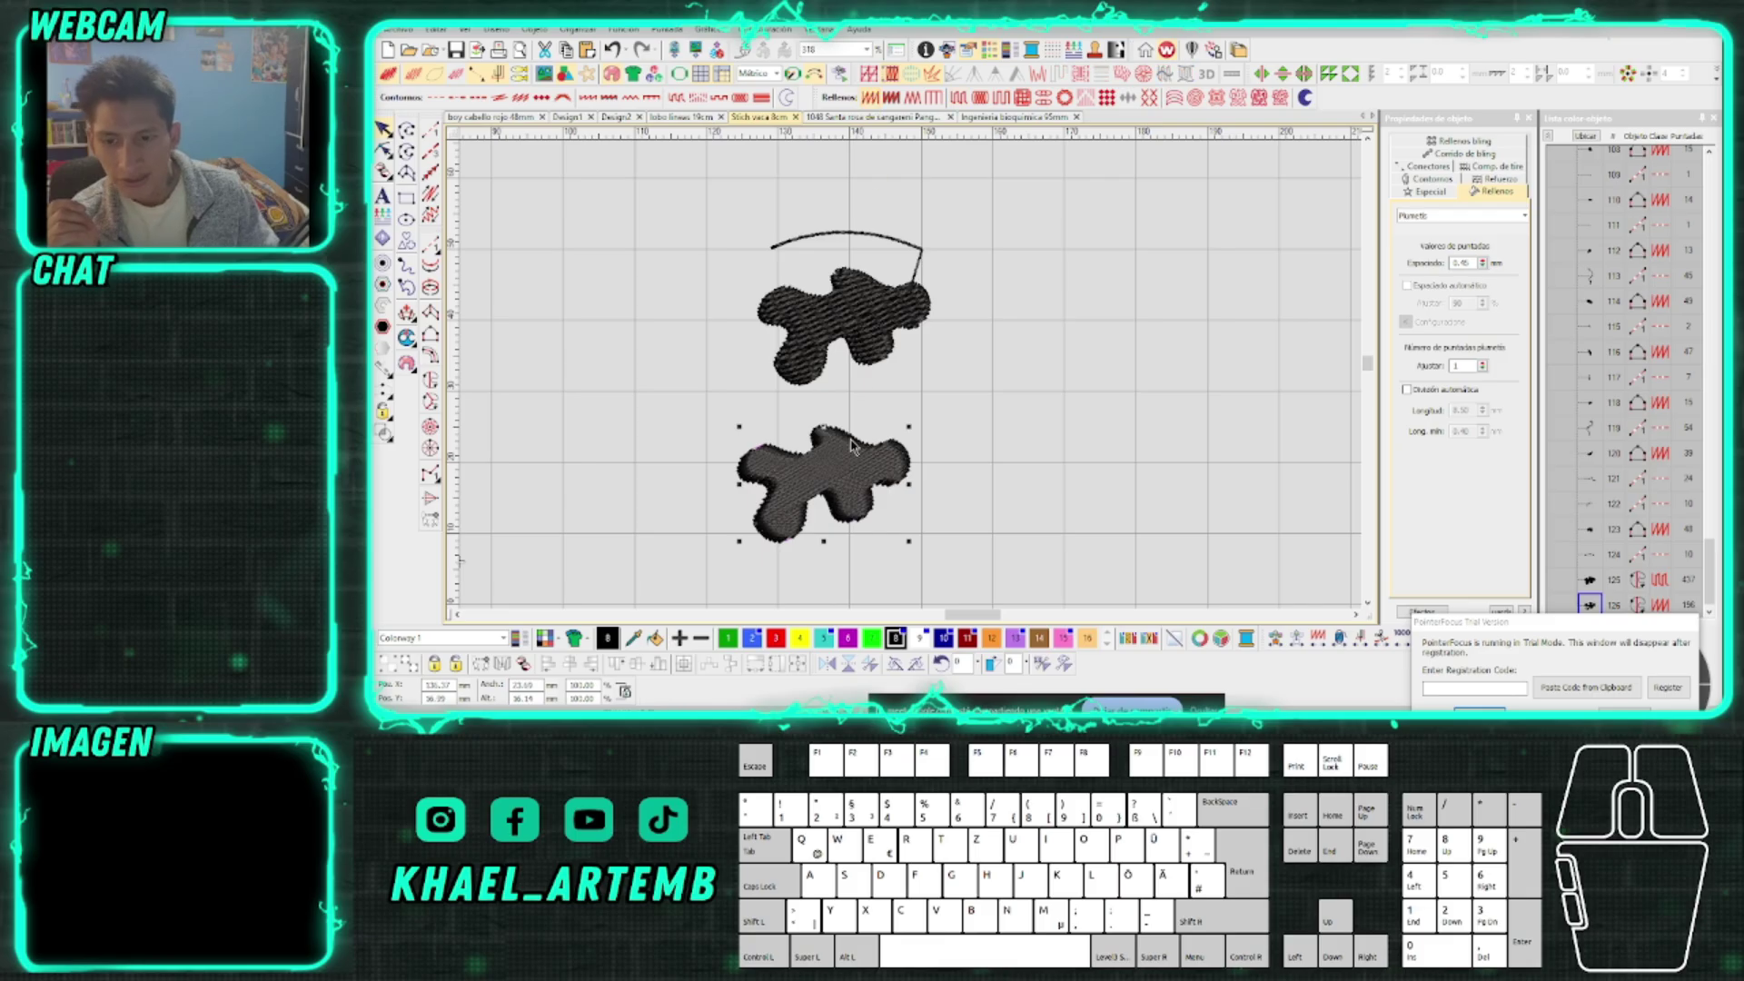
{"action": "left_click", "coordinate": [868, 475]}
{"action": "left_click", "coordinate": [1423, 389]}
{"action": "left_click", "coordinate": [1131, 425]}
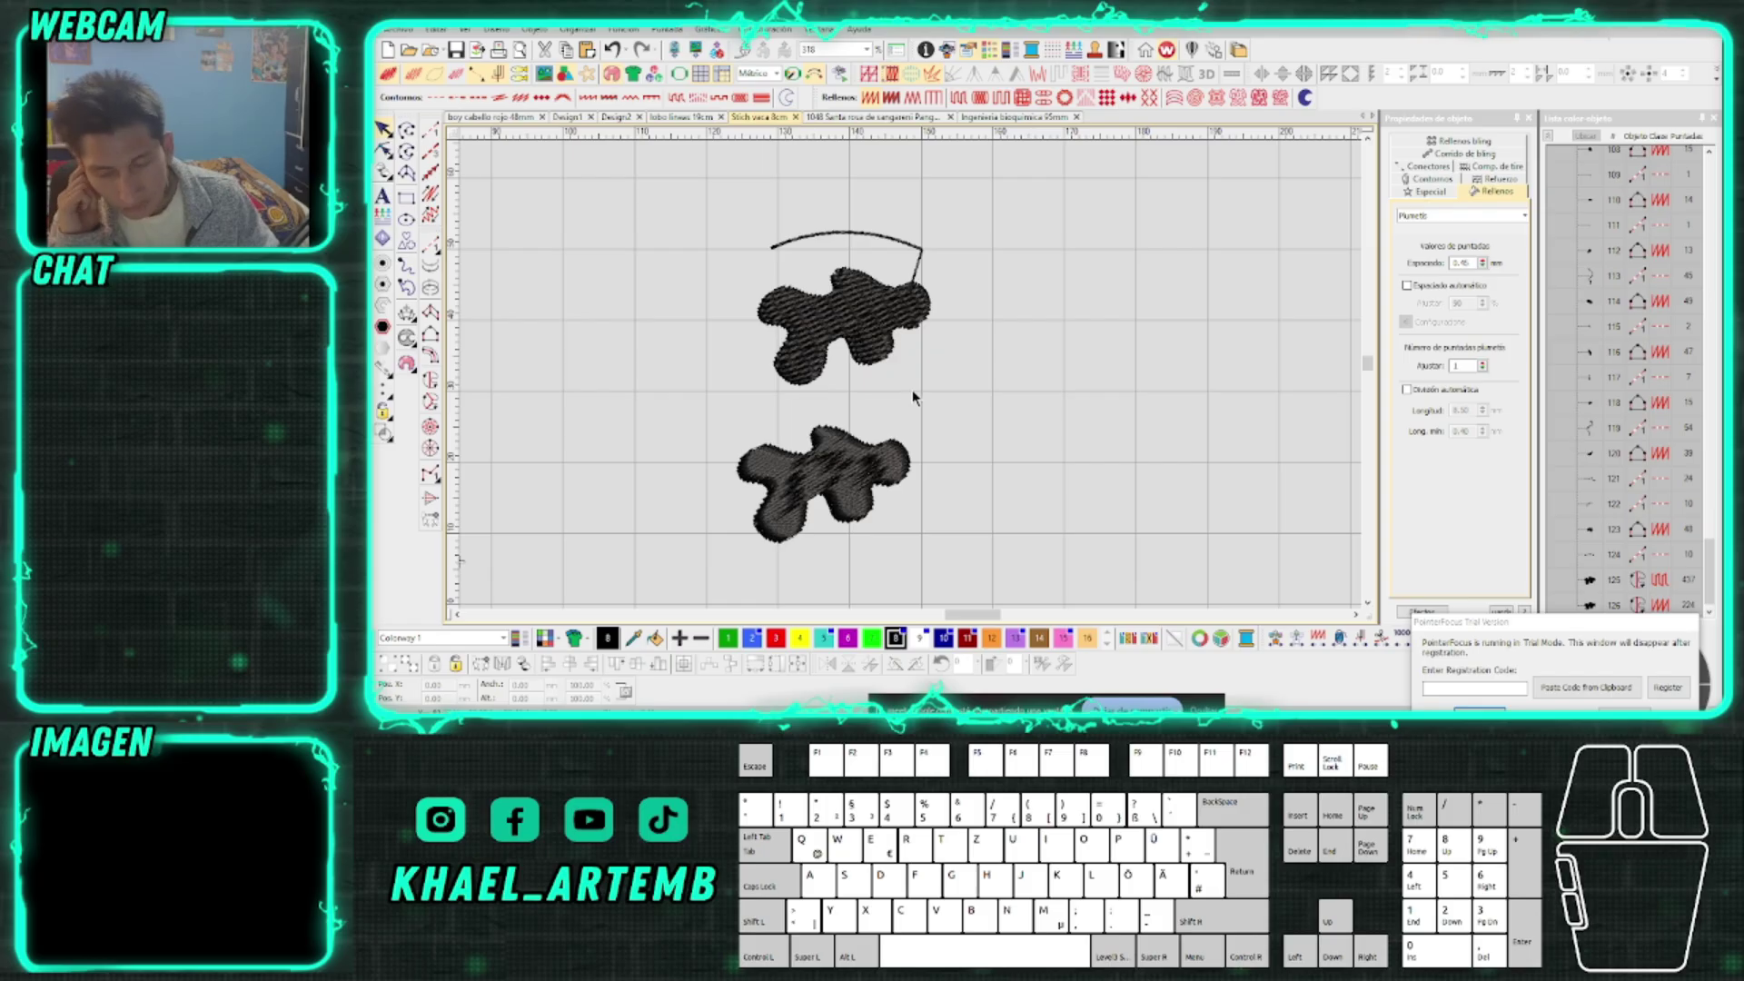
Place a copy of Stitch's white hood outline in the empty area beside the character
{"action": "scroll", "coordinate": [911, 397], "scroll_direction": "down", "scroll_amount": 3}
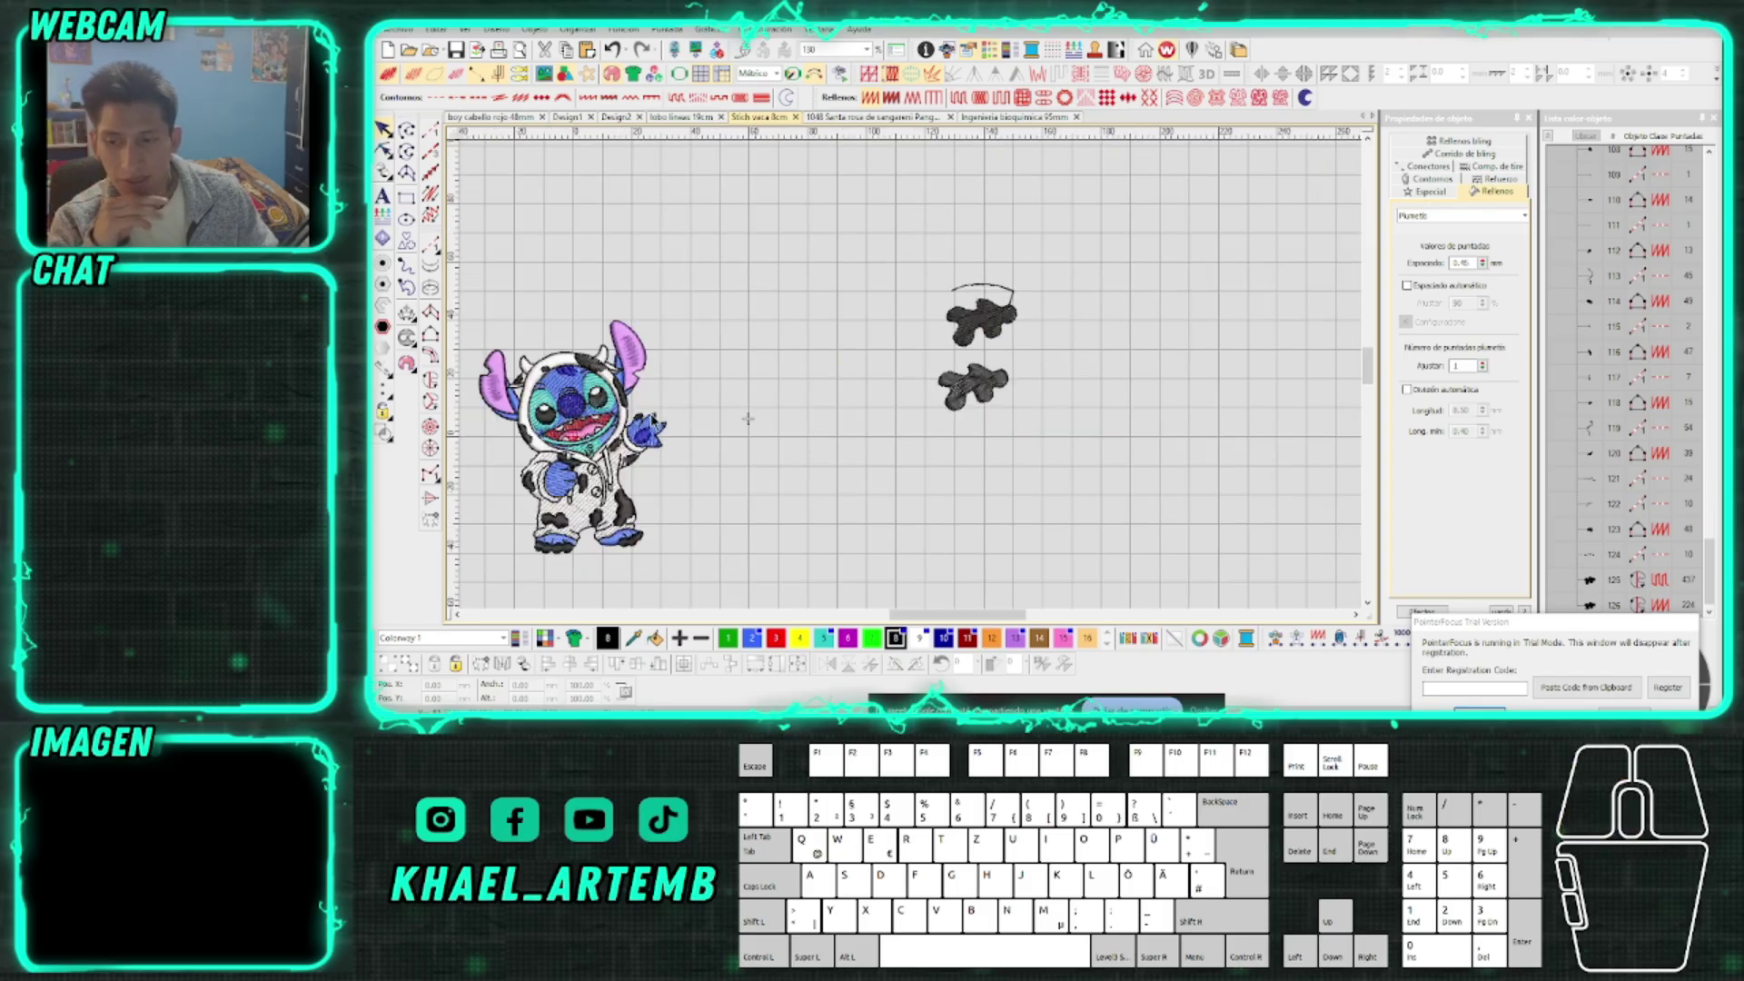
{"action": "scroll", "coordinate": [913, 382], "scroll_direction": "up", "scroll_amount": 1}
{"action": "scroll", "coordinate": [913, 382], "scroll_direction": "up", "scroll_amount": 3}
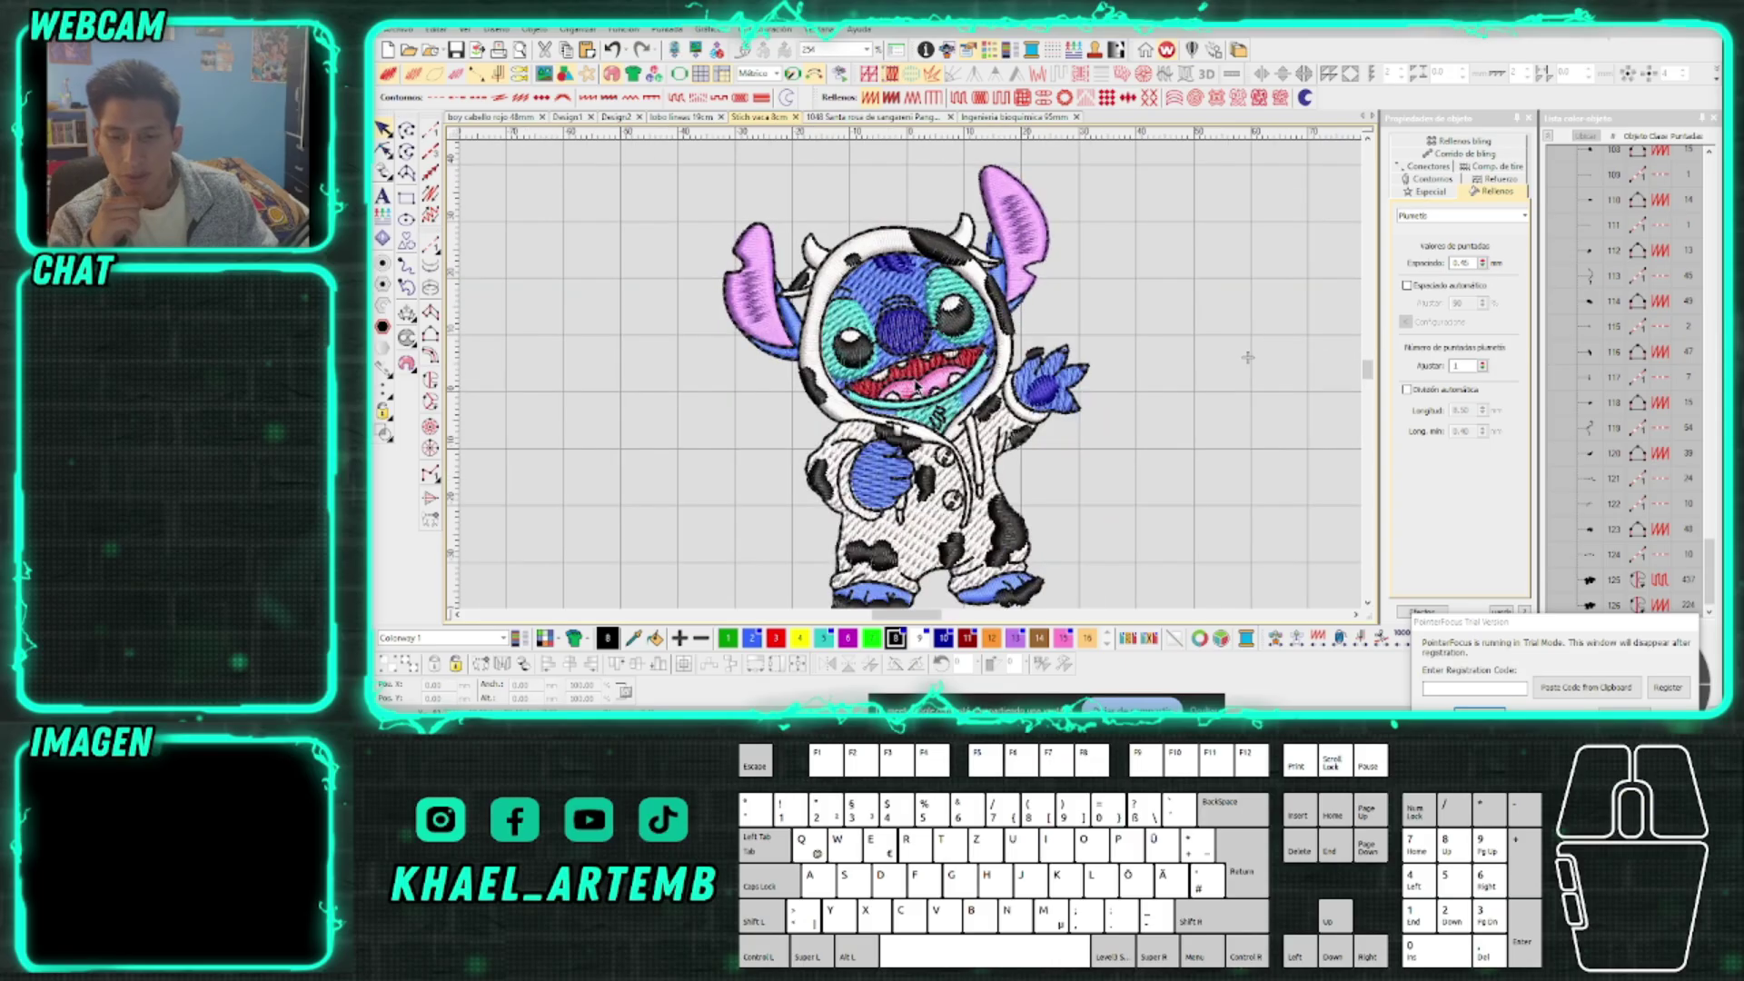
{"action": "scroll", "coordinate": [919, 354], "scroll_direction": "up", "scroll_amount": 2}
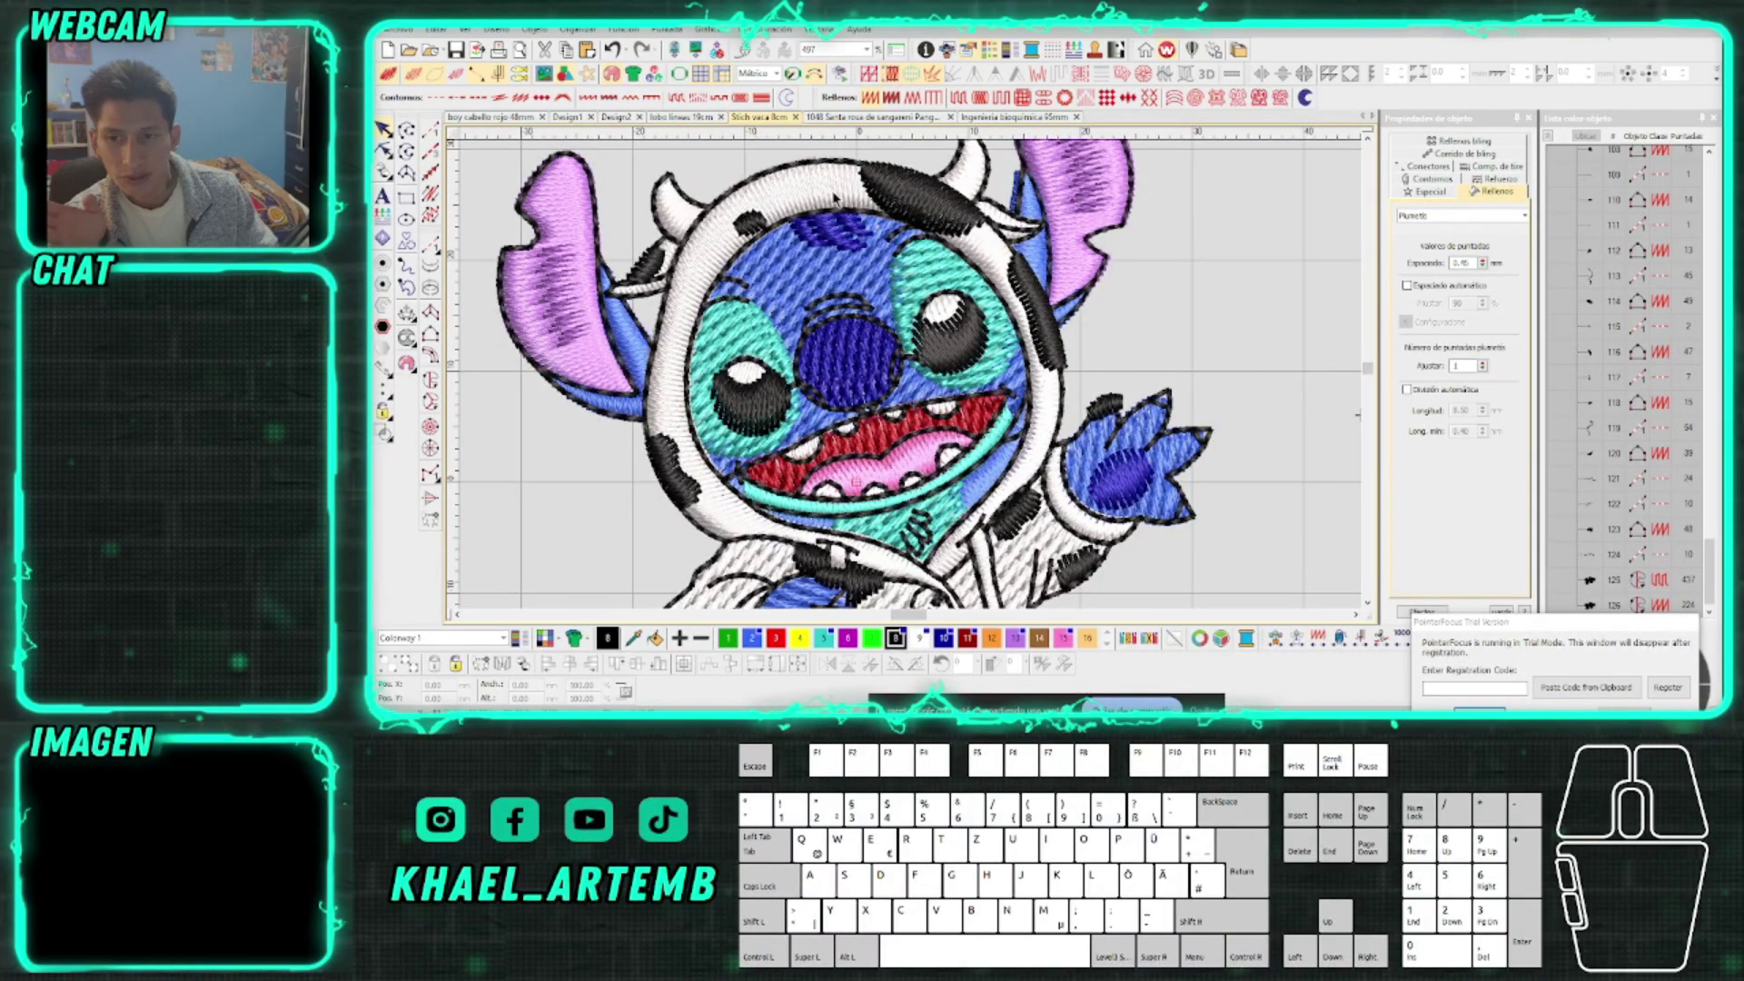
{"action": "scroll", "coordinate": [1029, 339], "scroll_direction": "down", "scroll_amount": 1}
{"action": "right_click", "coordinate": [1030, 339]}
{"action": "left_click_drag", "start_coordinate": [1037, 342], "coordinate": [1283, 258]}
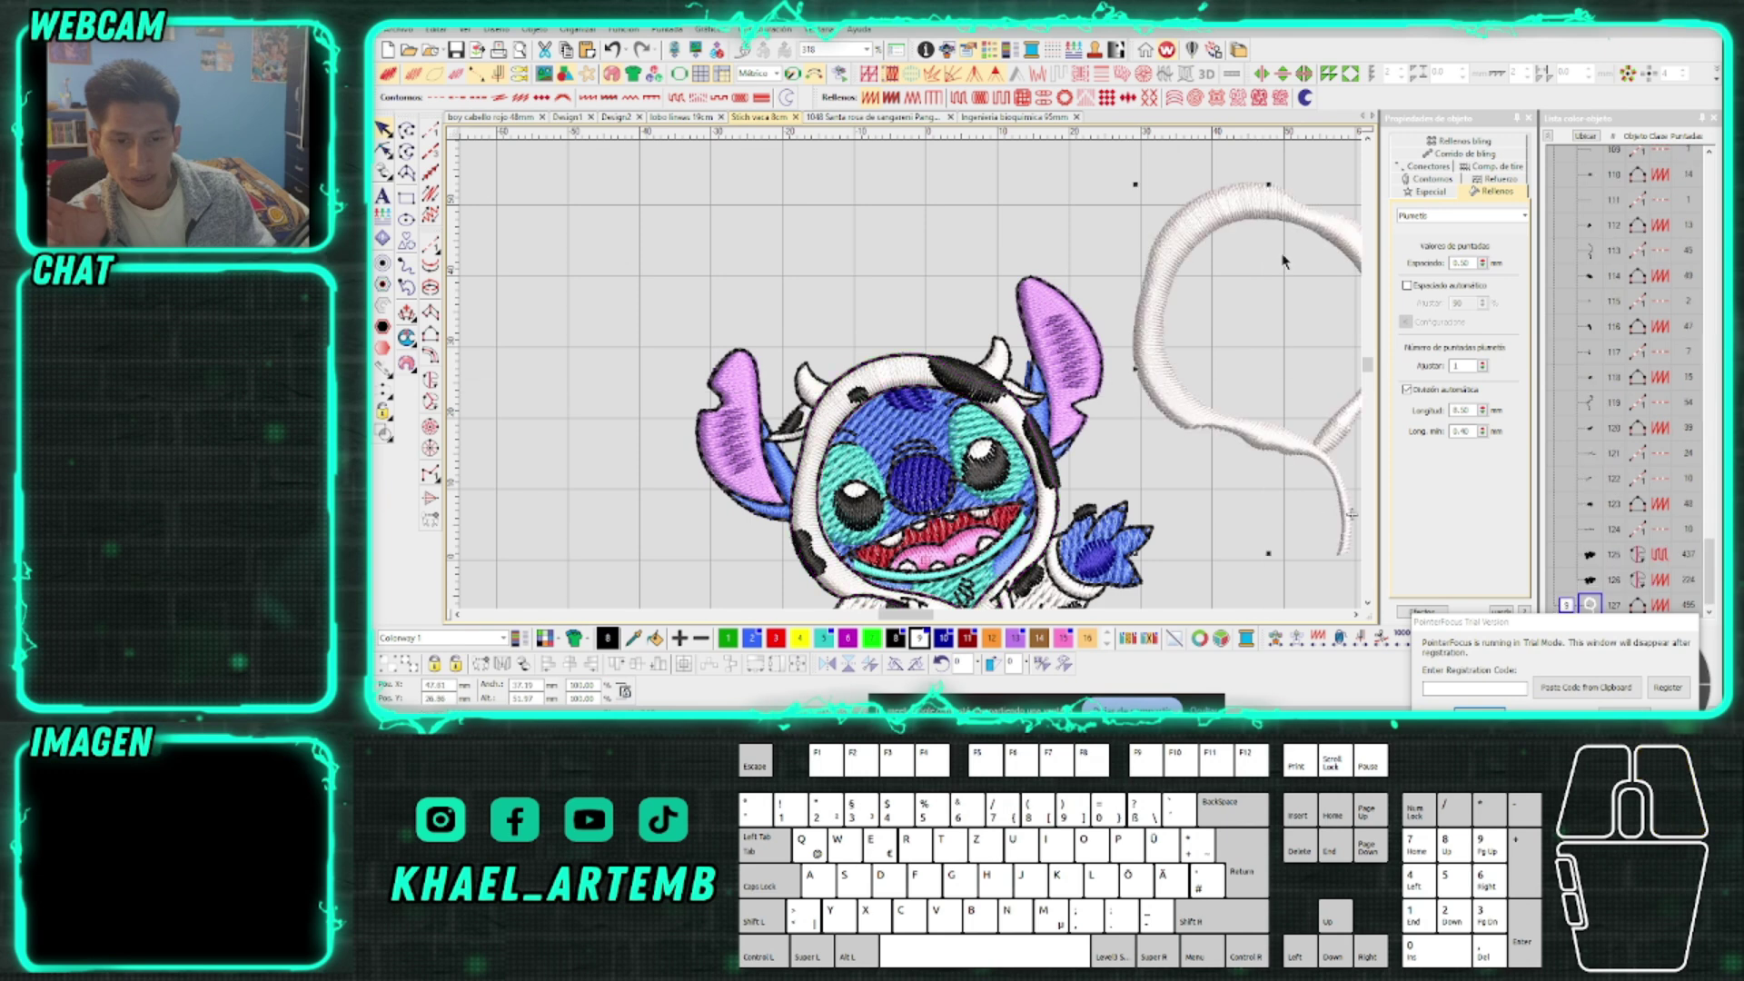
{"action": "scroll", "coordinate": [1283, 258], "scroll_direction": "down", "scroll_amount": 1}
{"action": "scroll", "coordinate": [914, 378], "scroll_direction": "up", "scroll_amount": 1}
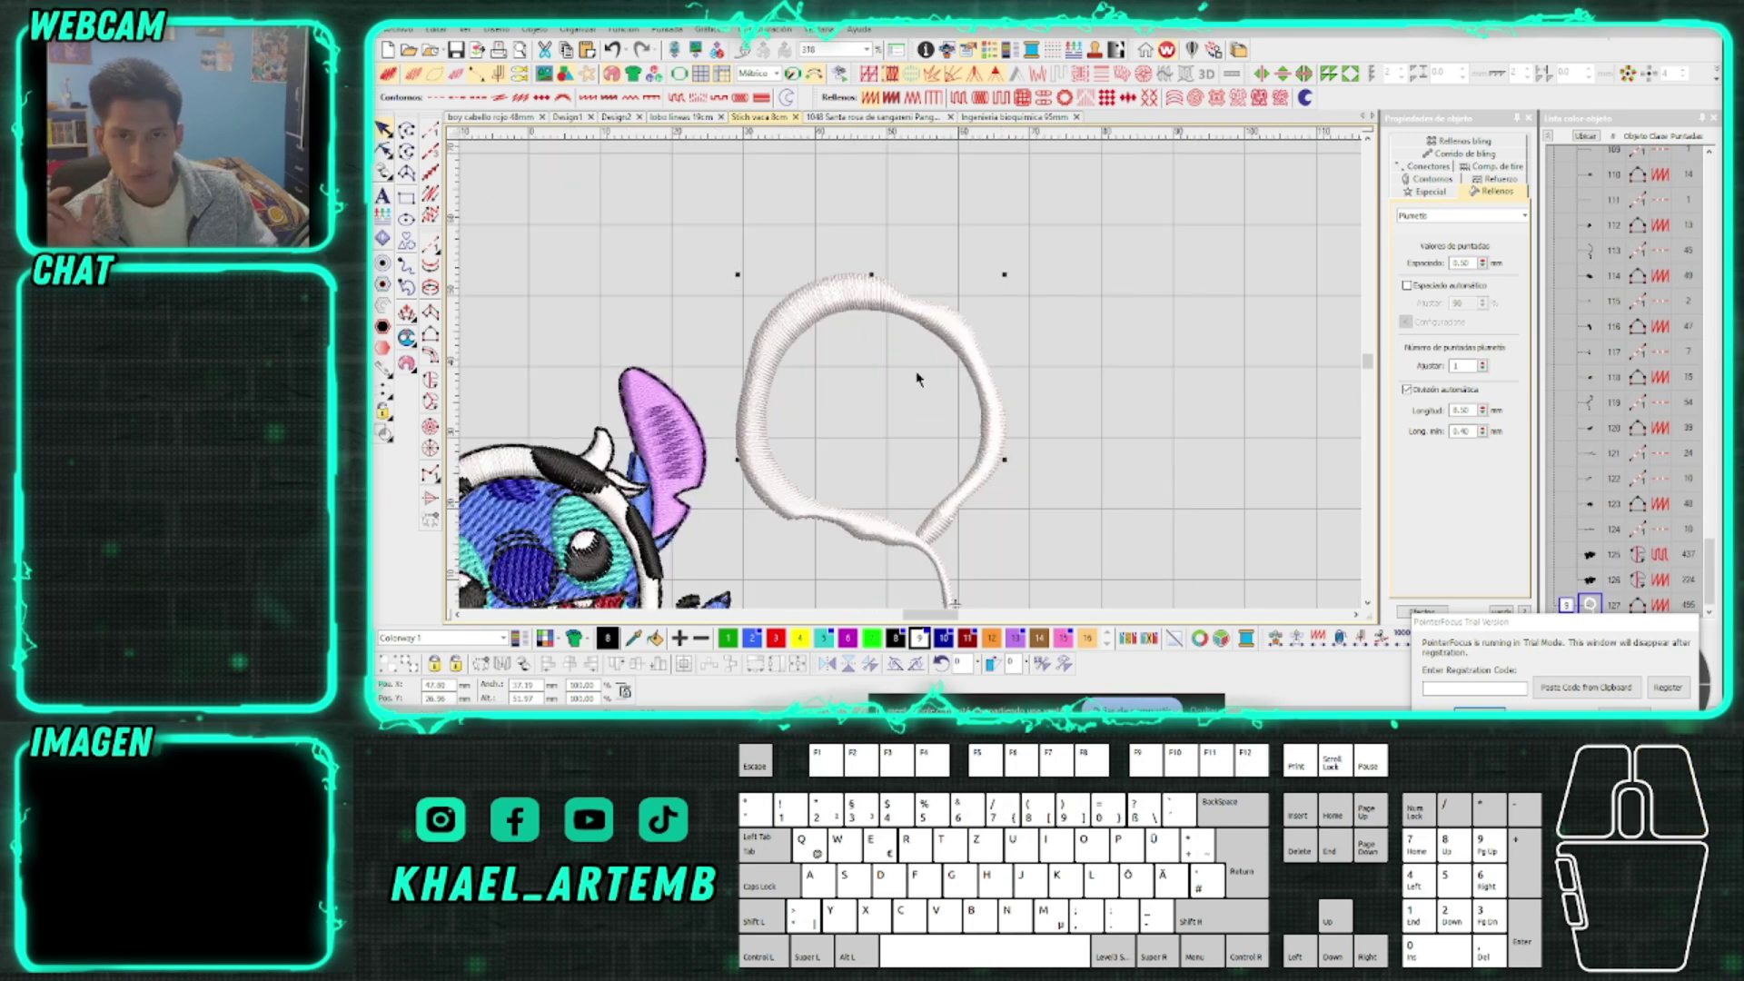
Place a copy of Stitch's blue face fill below the copied white hood outline
{"action": "scroll", "coordinate": [915, 378], "scroll_direction": "down", "scroll_amount": 1}
{"action": "scroll", "coordinate": [912, 379], "scroll_direction": "down", "scroll_amount": 1}
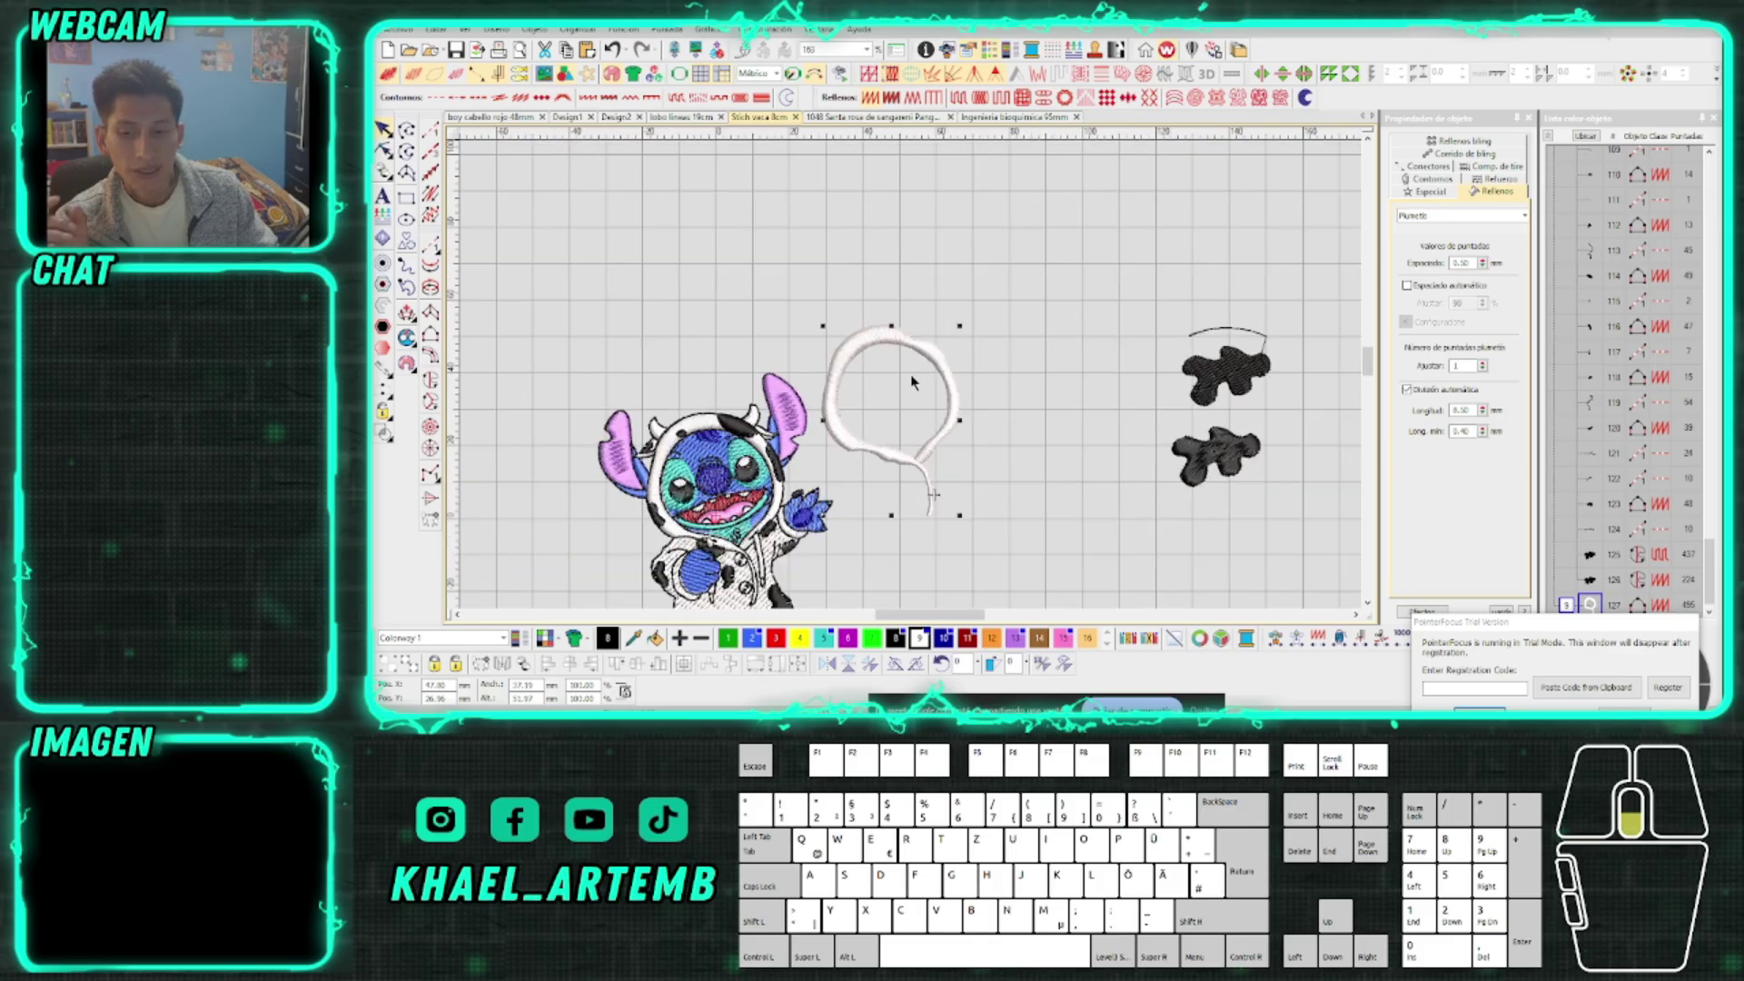
{"action": "scroll", "coordinate": [740, 488], "scroll_direction": "up", "scroll_amount": 1}
{"action": "left_click_drag", "start_coordinate": [852, 312], "coordinate": [1186, 379]}
{"action": "scroll", "coordinate": [1242, 406], "scroll_direction": "up", "scroll_amount": 1}
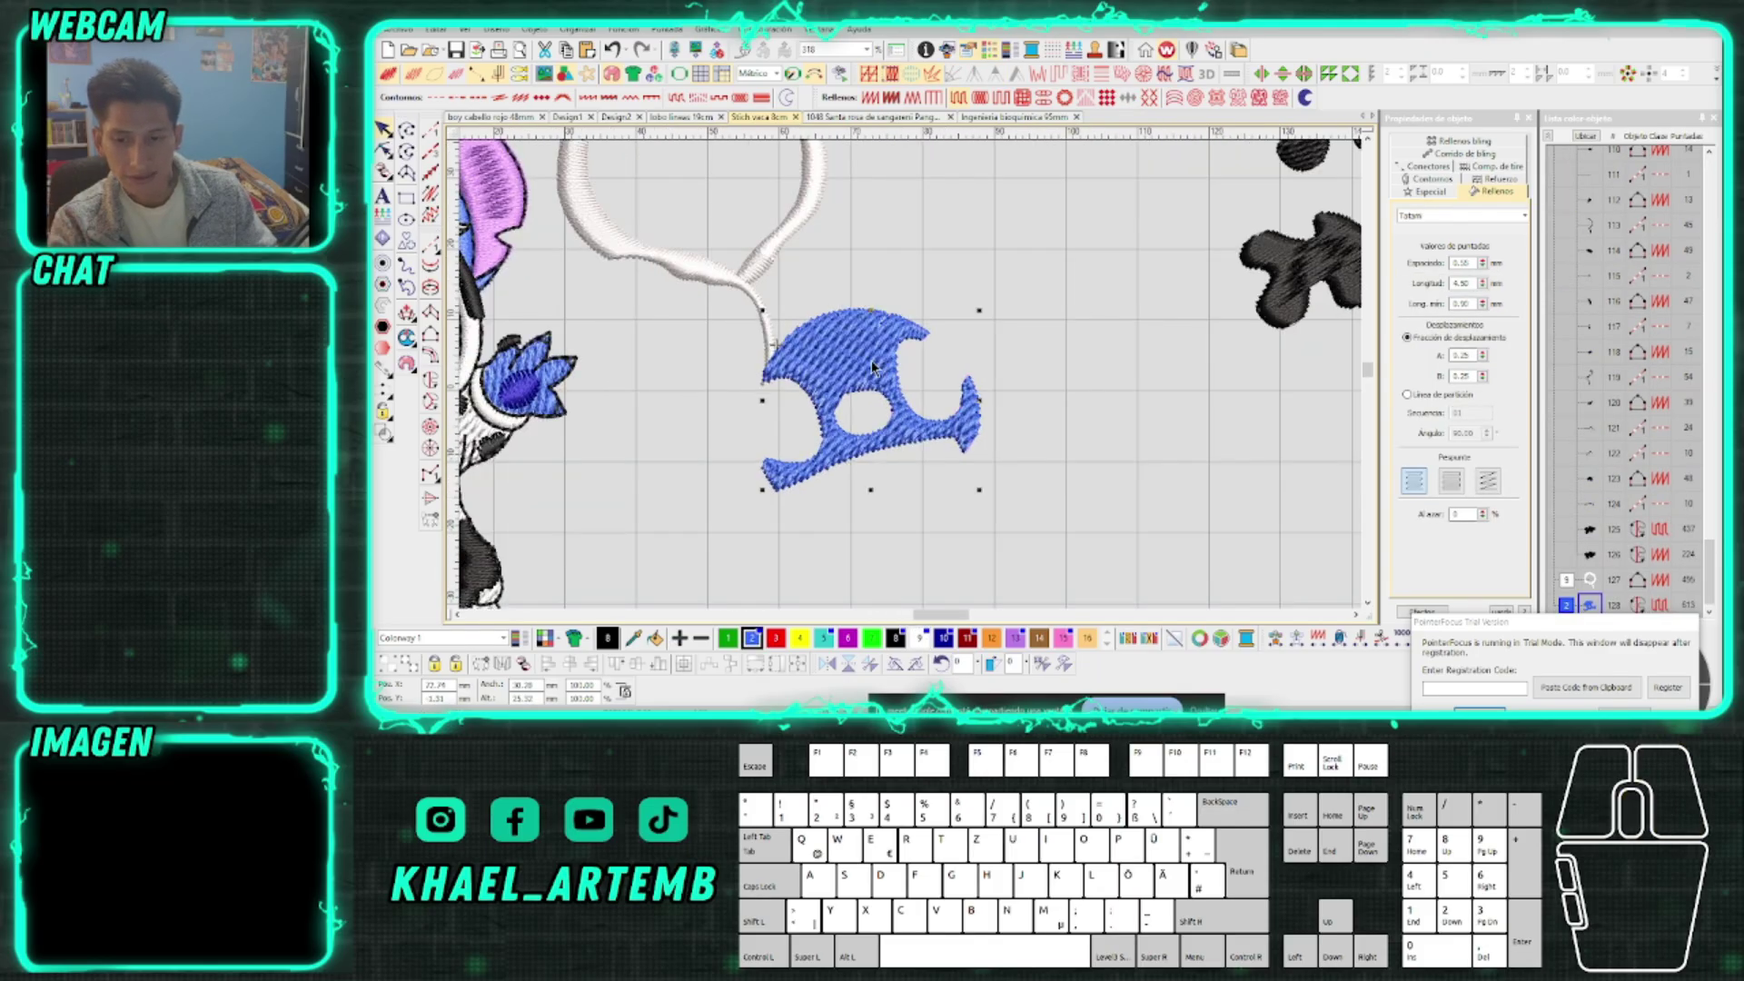
{"action": "scroll", "coordinate": [960, 356], "scroll_direction": "up", "scroll_amount": 1}
{"action": "scroll", "coordinate": [923, 368], "scroll_direction": "down", "scroll_amount": 2}
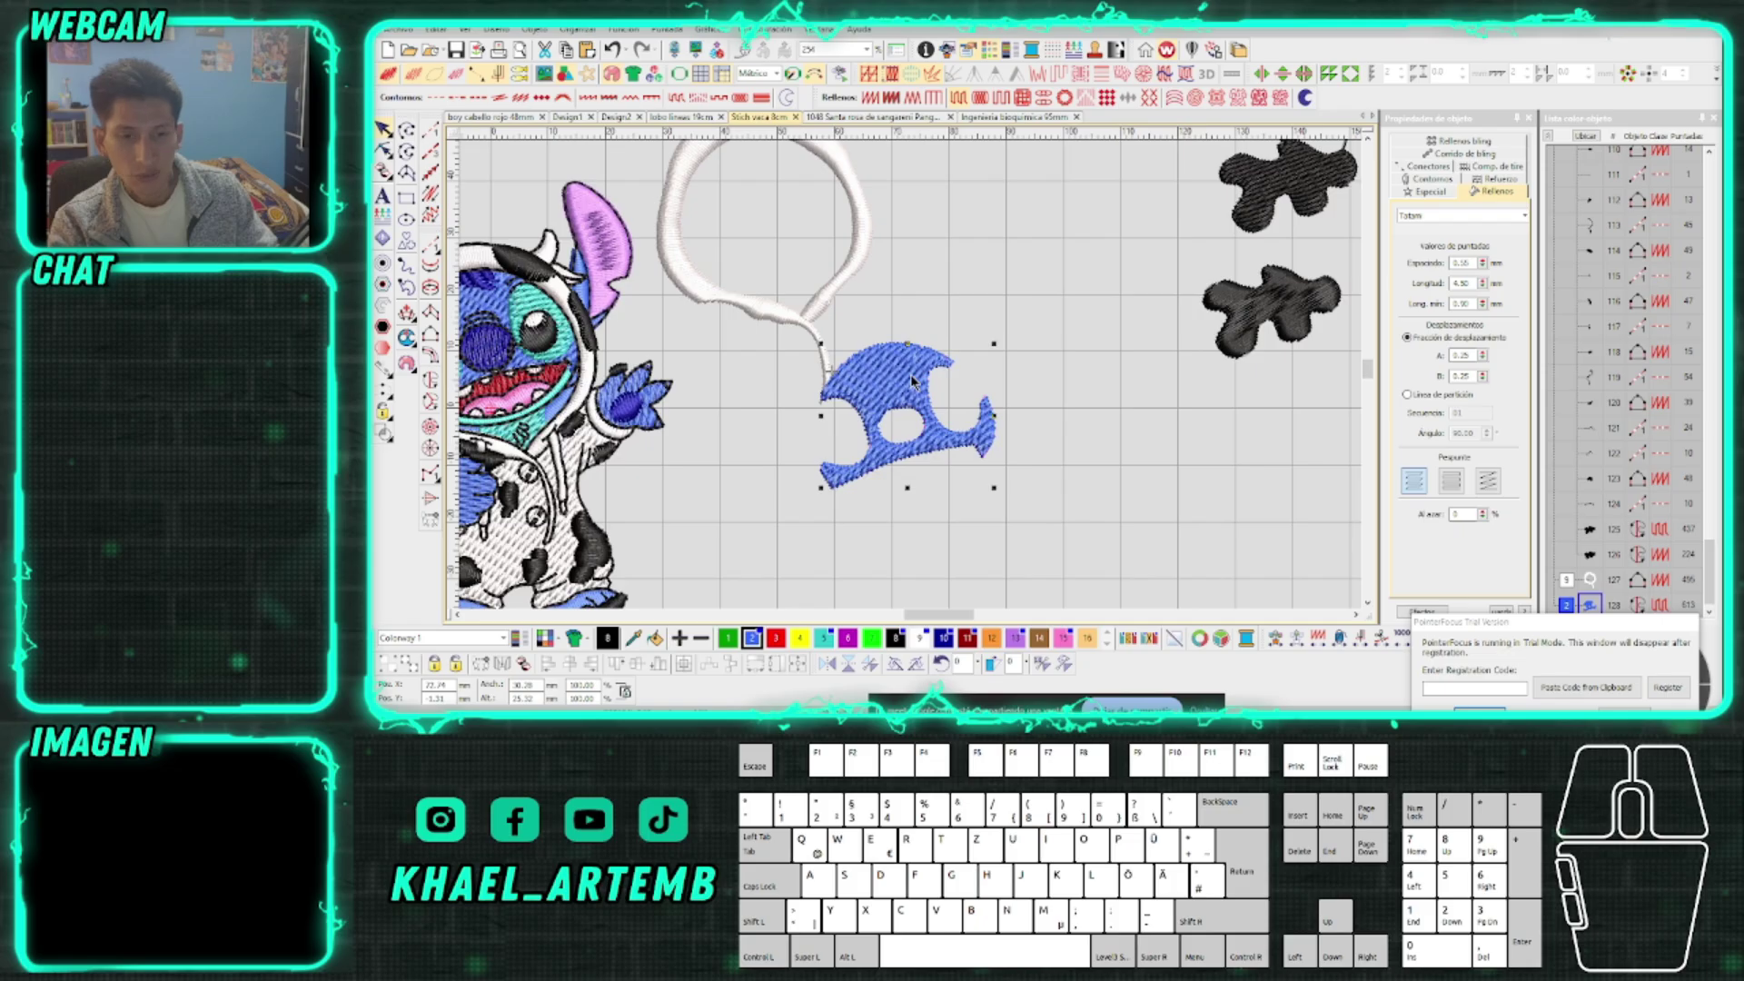
{"action": "scroll", "coordinate": [909, 382], "scroll_direction": "up", "scroll_amount": 1}
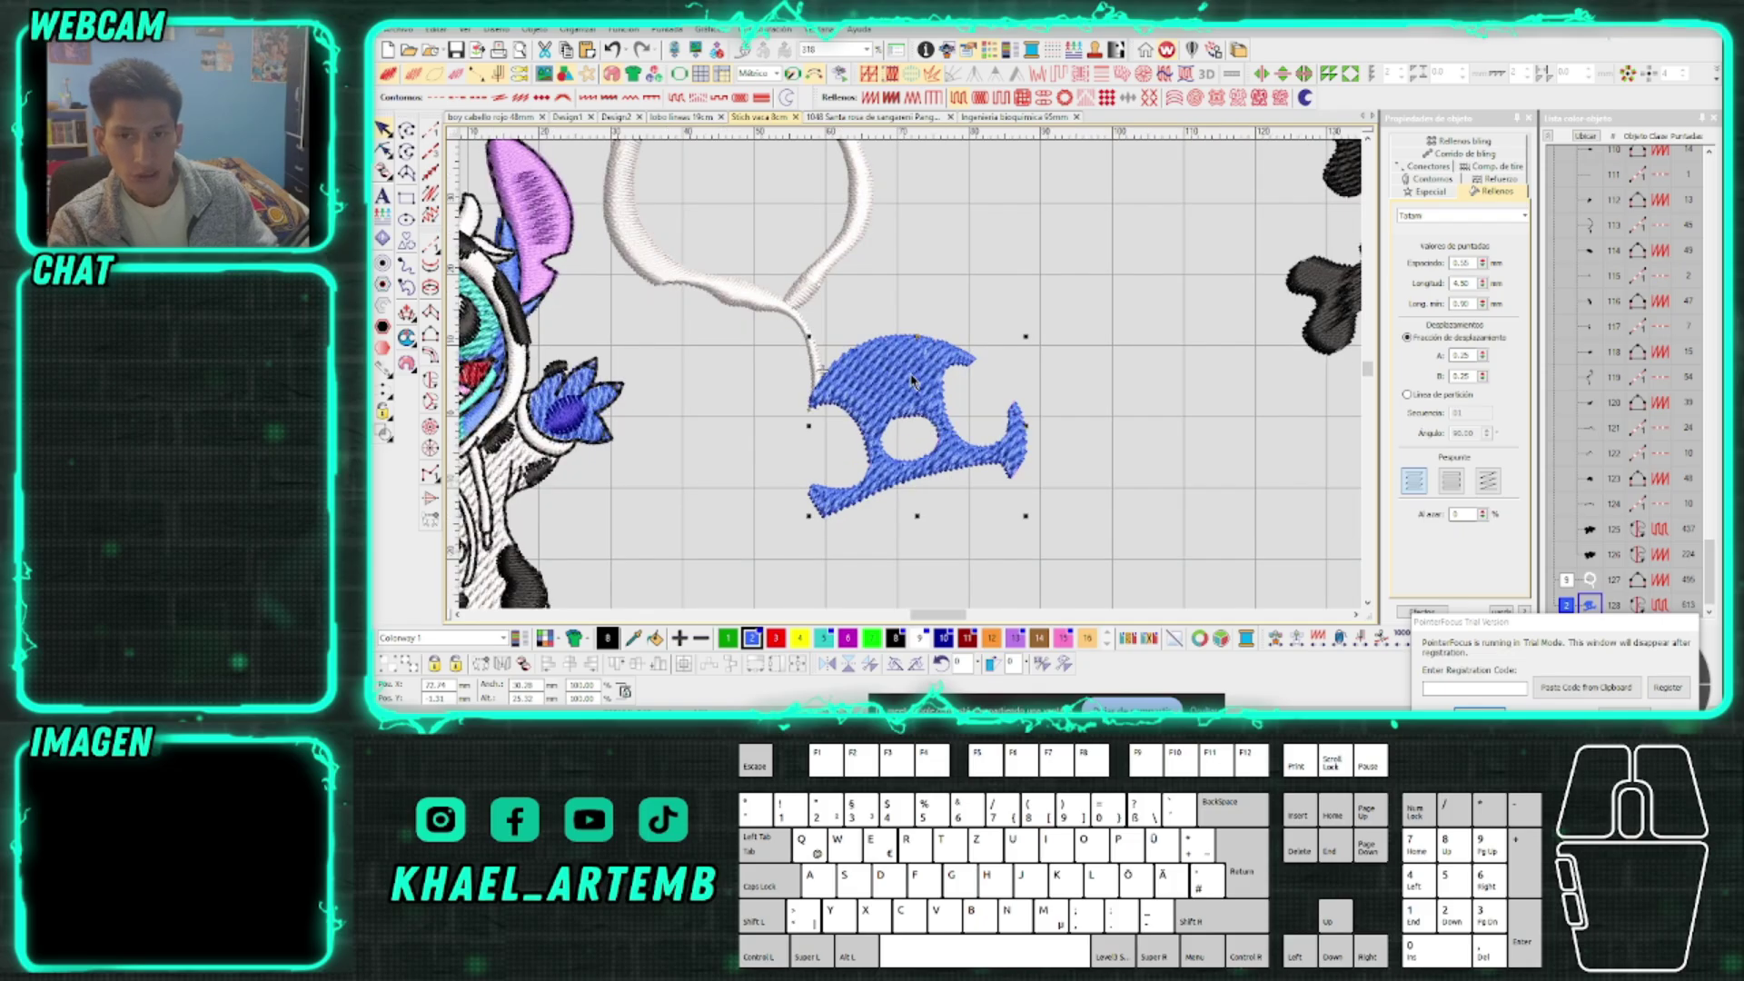
Change the copied blue face fill to satin, turn on automatic split, and examine the split stitches
{"action": "left_click", "coordinate": [891, 98]}
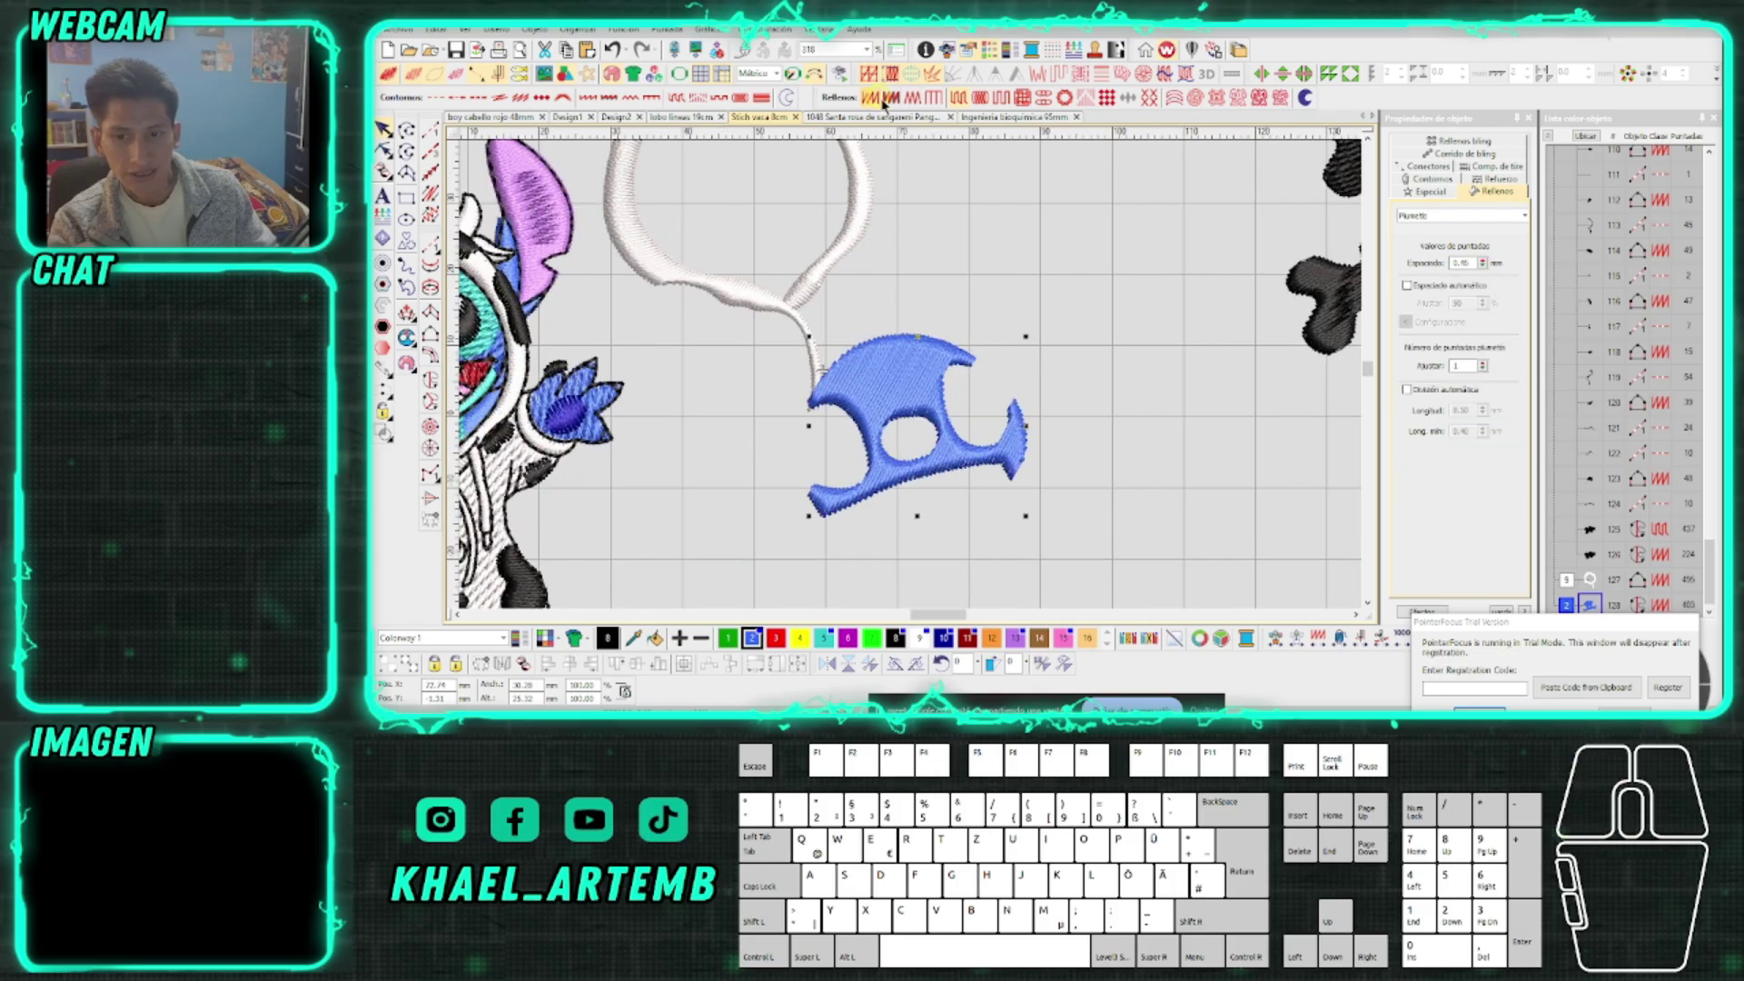
{"action": "scroll", "coordinate": [920, 387], "scroll_direction": "up", "scroll_amount": 1}
{"action": "left_click", "coordinate": [1423, 389]}
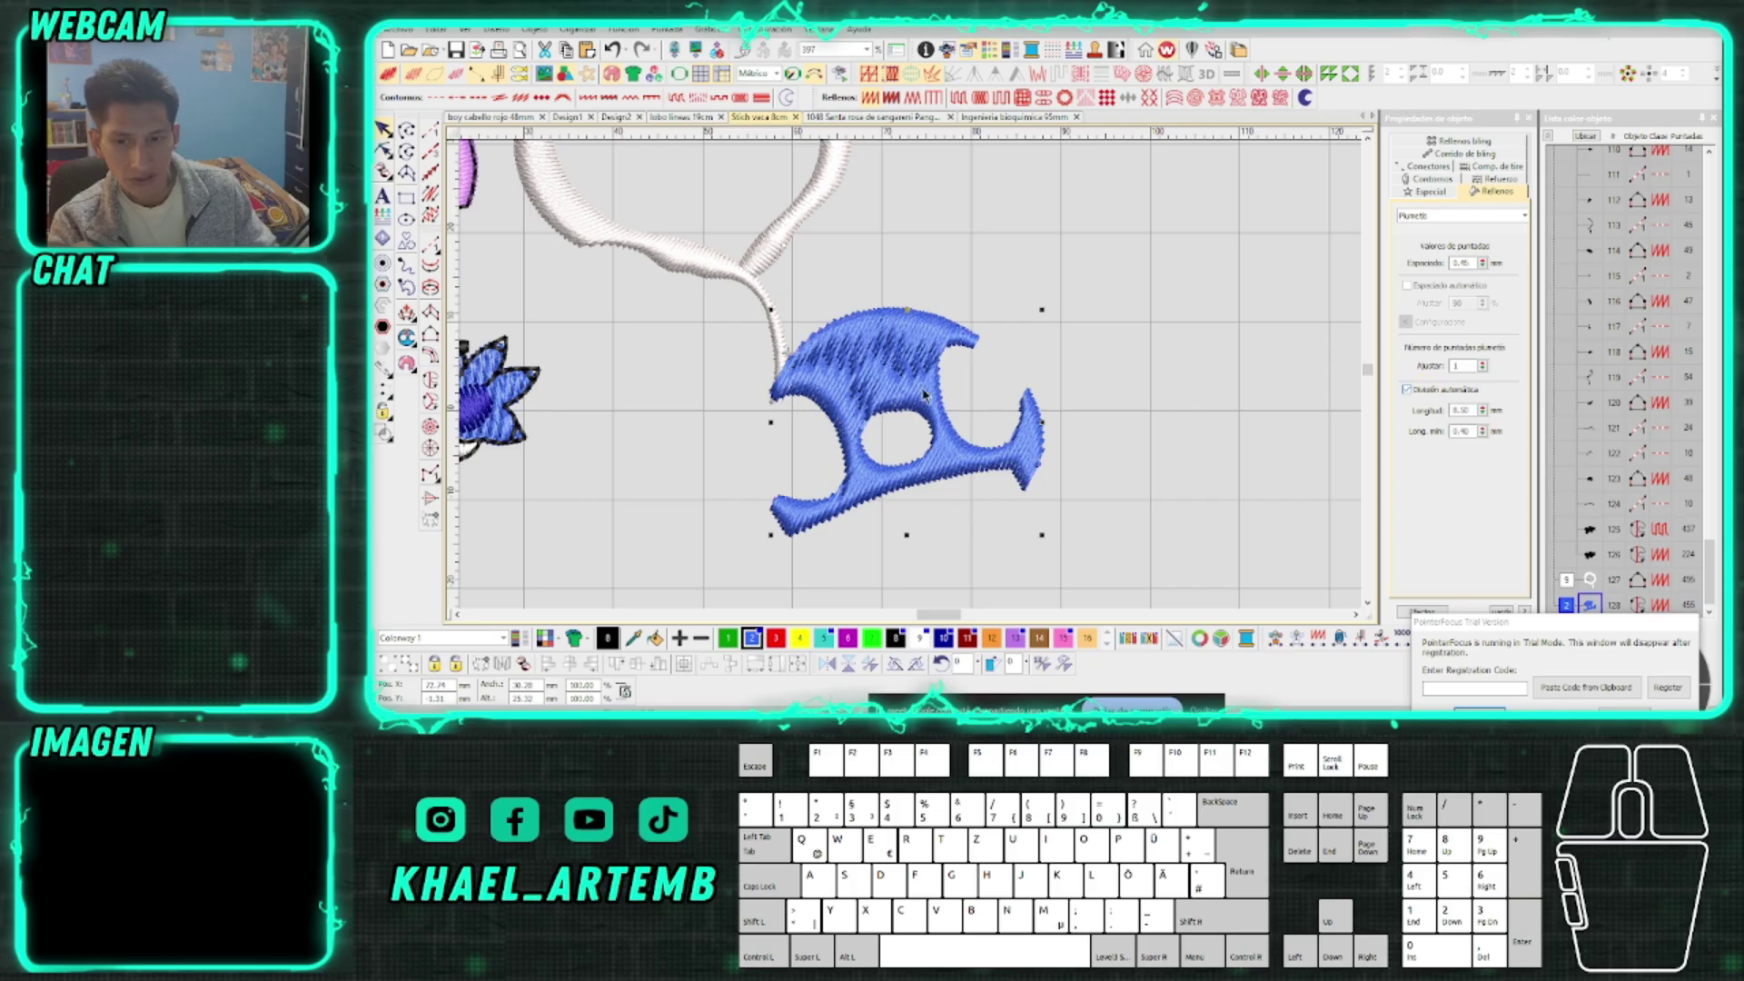
{"action": "scroll", "coordinate": [968, 377], "scroll_direction": "up", "scroll_amount": 1}
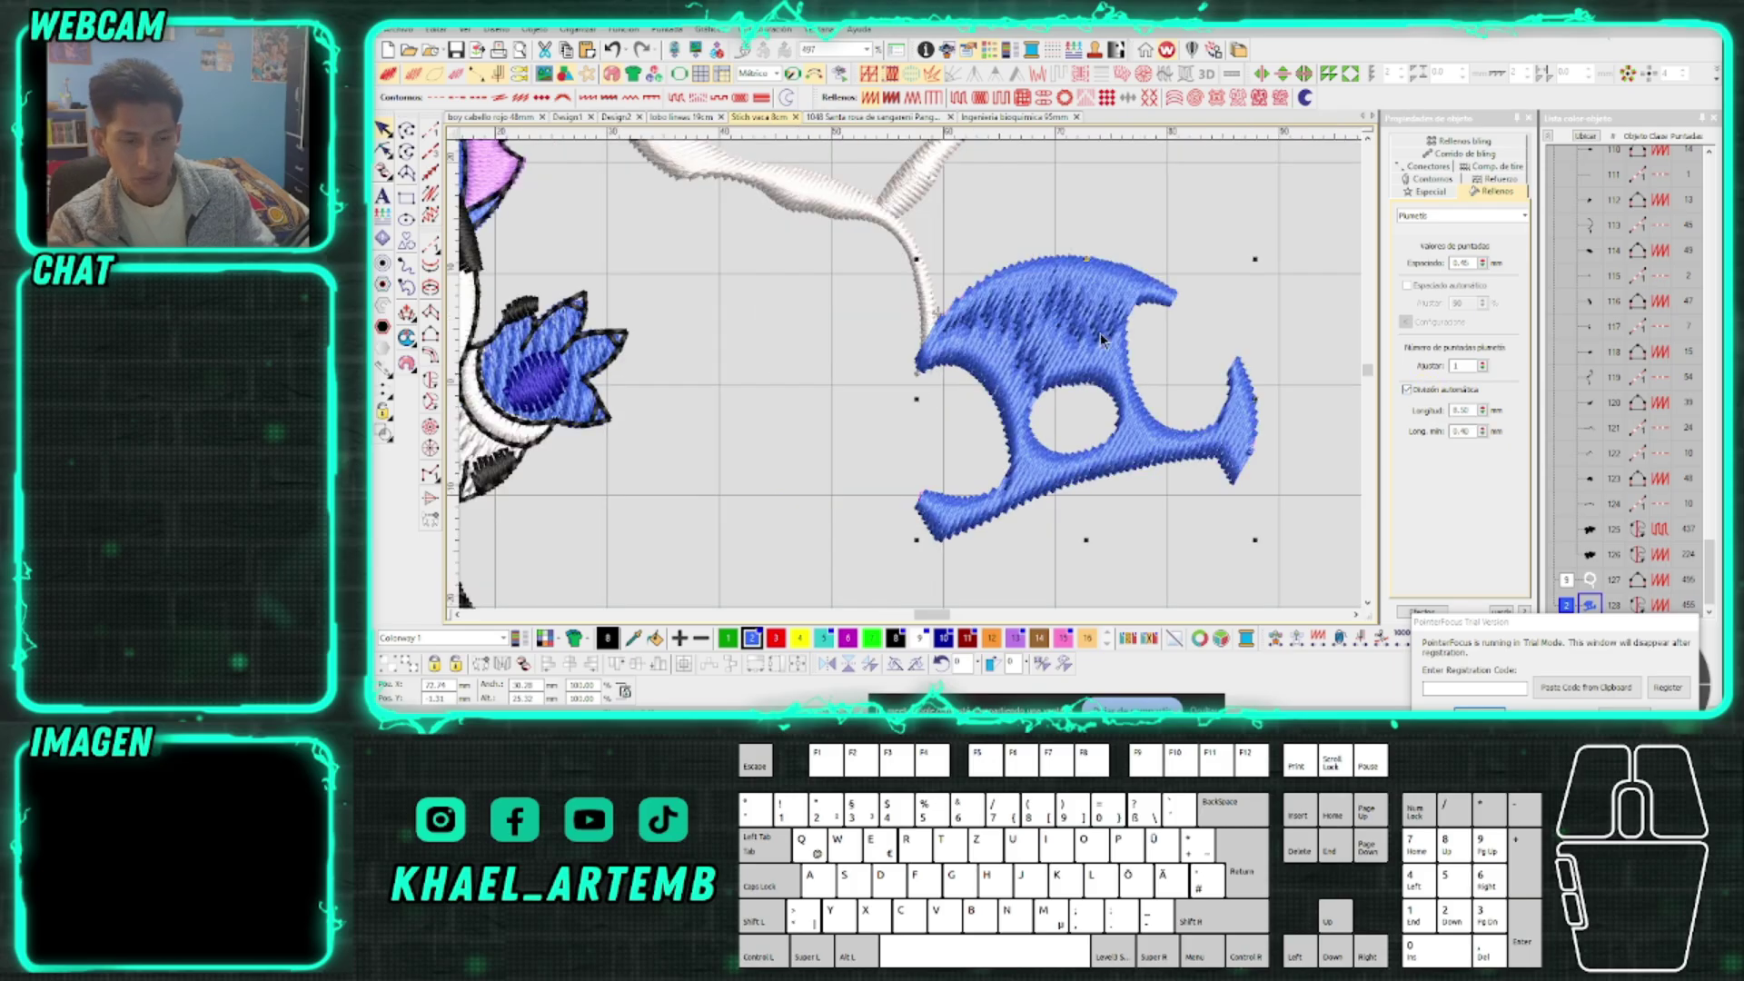
{"action": "scroll", "coordinate": [911, 377], "scroll_direction": "up", "scroll_amount": 2}
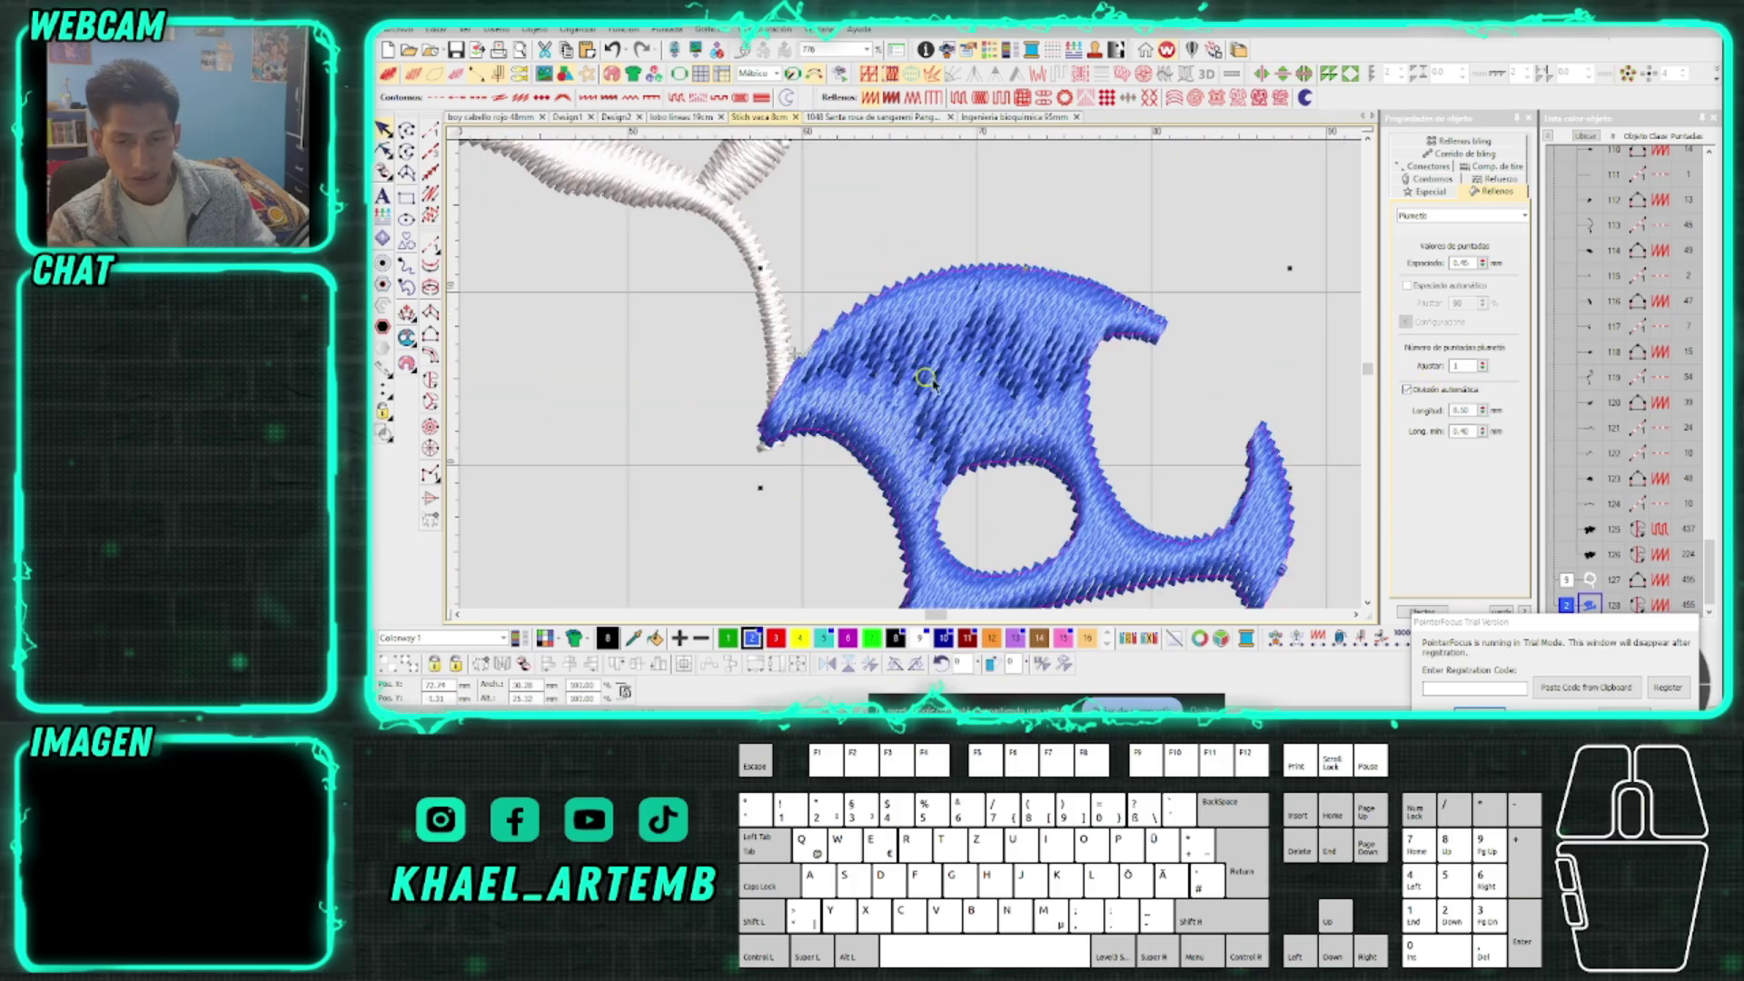
Turn off automatic split on the copied blue satin fill and examine its long stitches
{"action": "left_click", "coordinate": [1429, 391]}
{"action": "left_click", "coordinate": [1431, 392]}
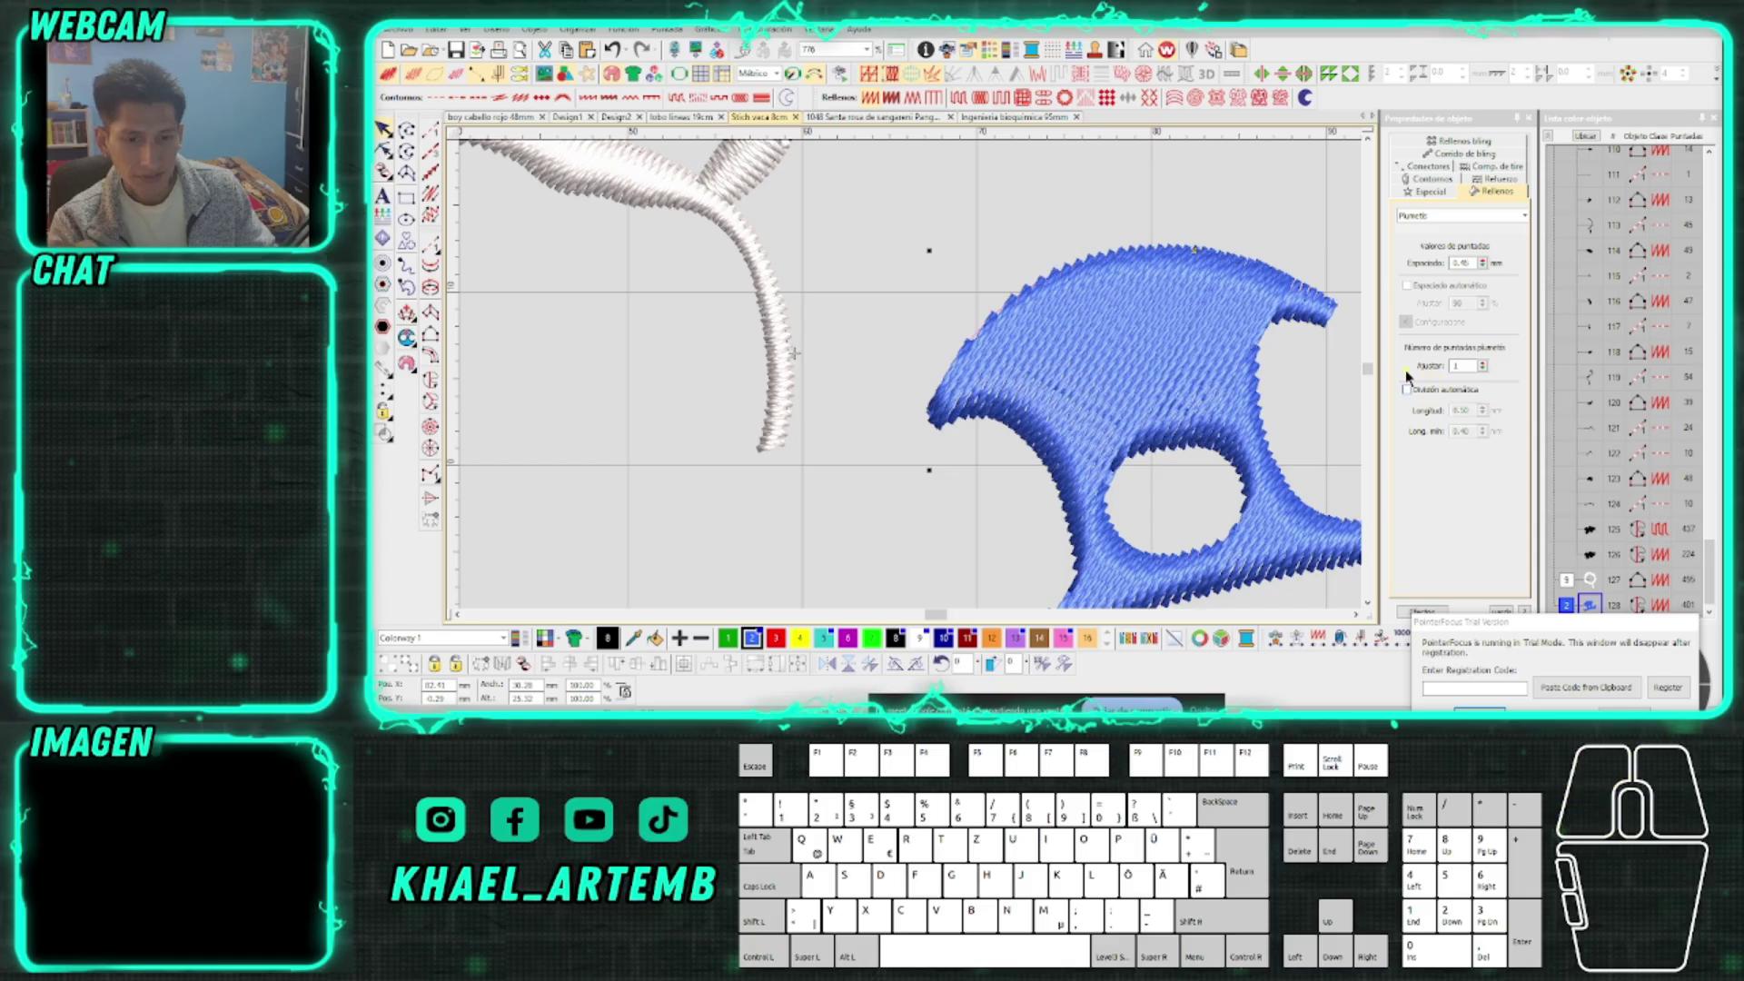
{"action": "scroll", "coordinate": [910, 375], "scroll_direction": "down", "scroll_amount": 1}
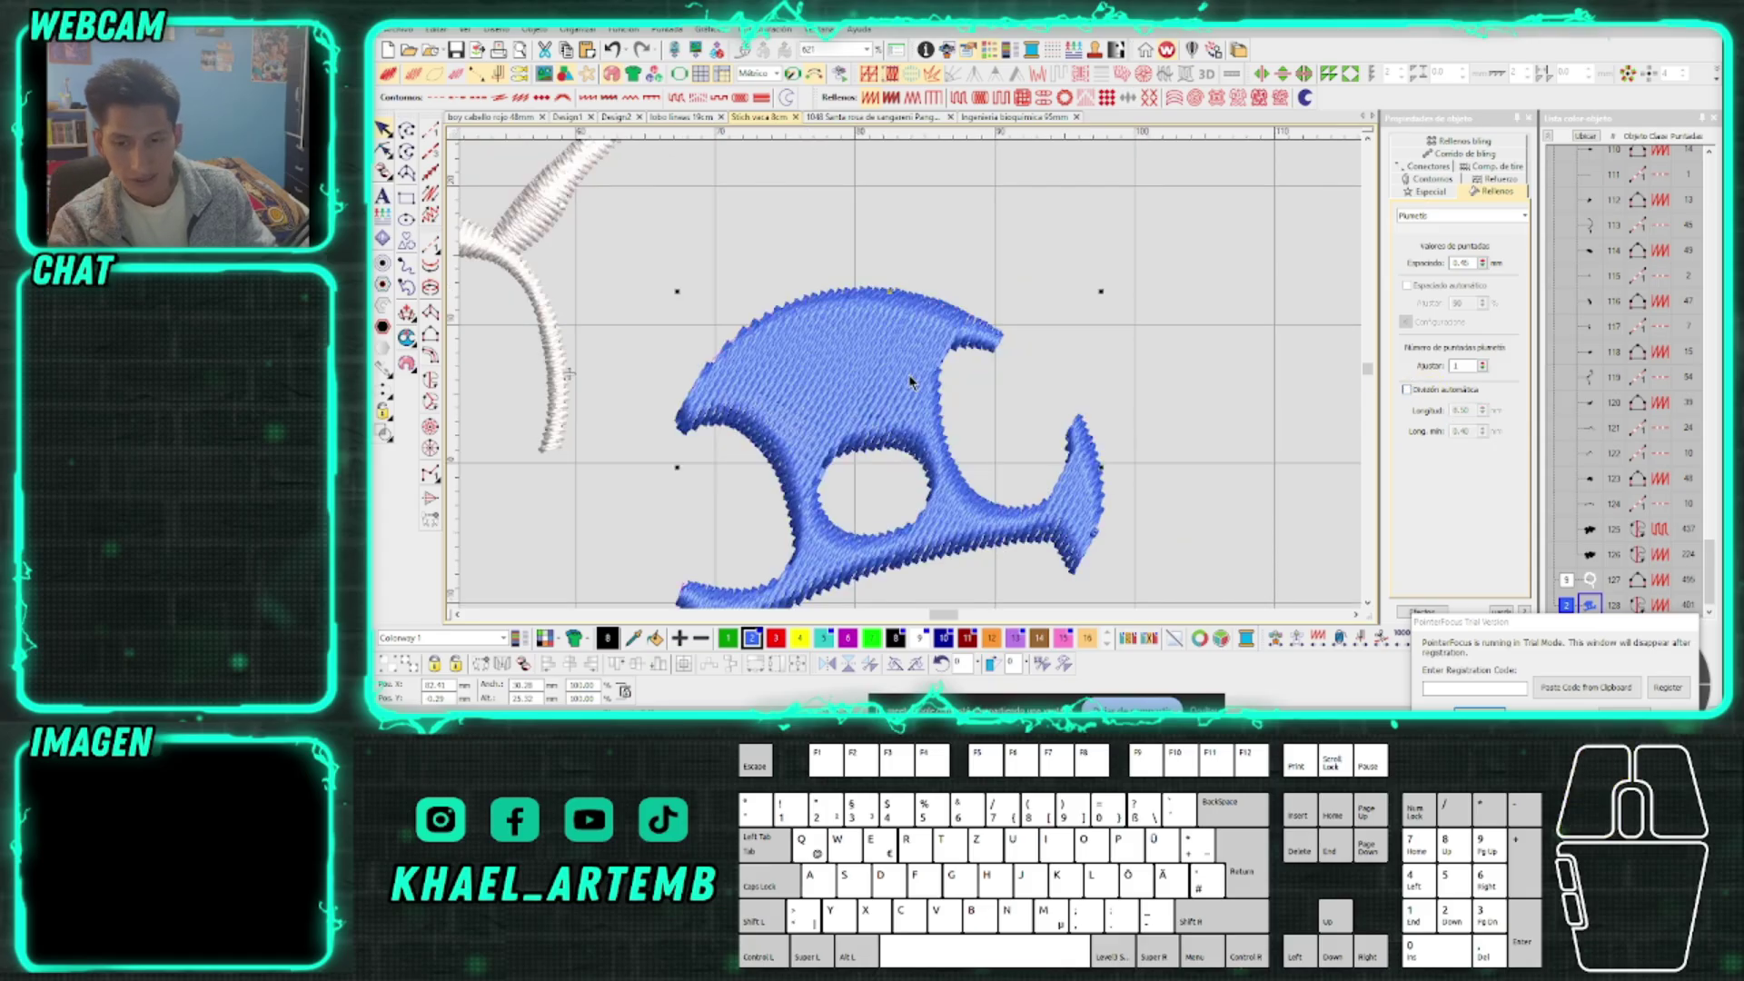
{"action": "left_click", "coordinate": [1429, 633]}
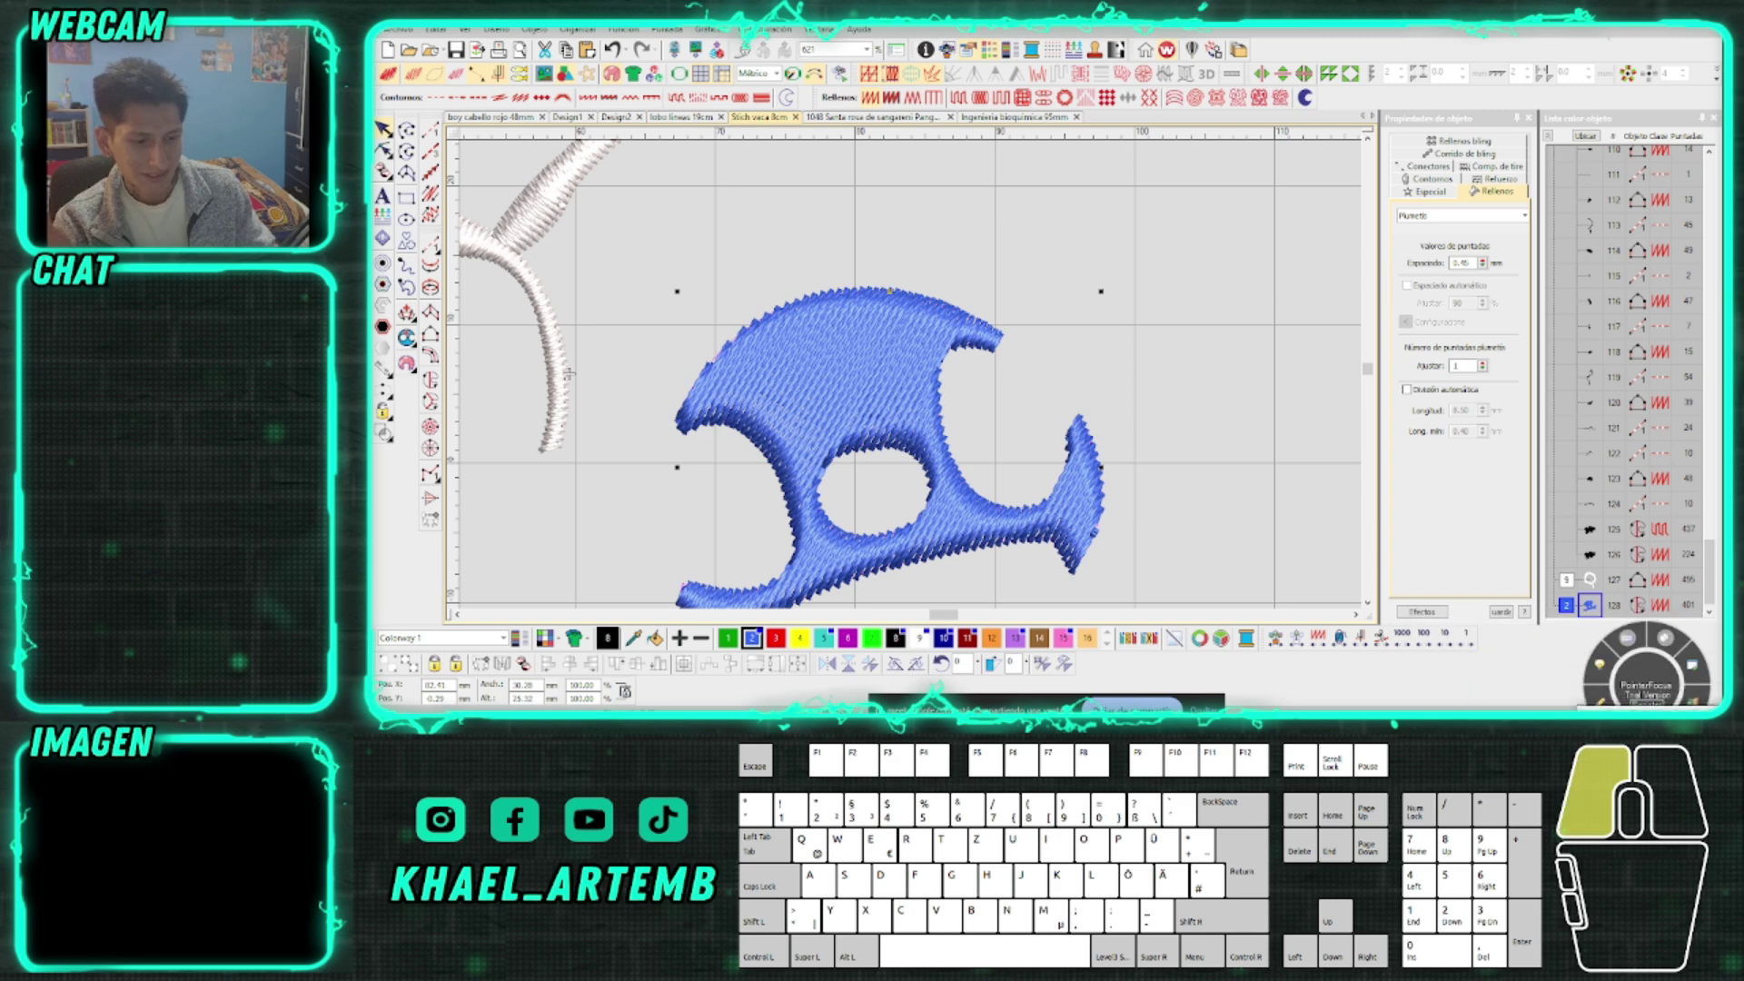
{"action": "scroll", "coordinate": [913, 382], "scroll_direction": "down", "scroll_amount": 3}
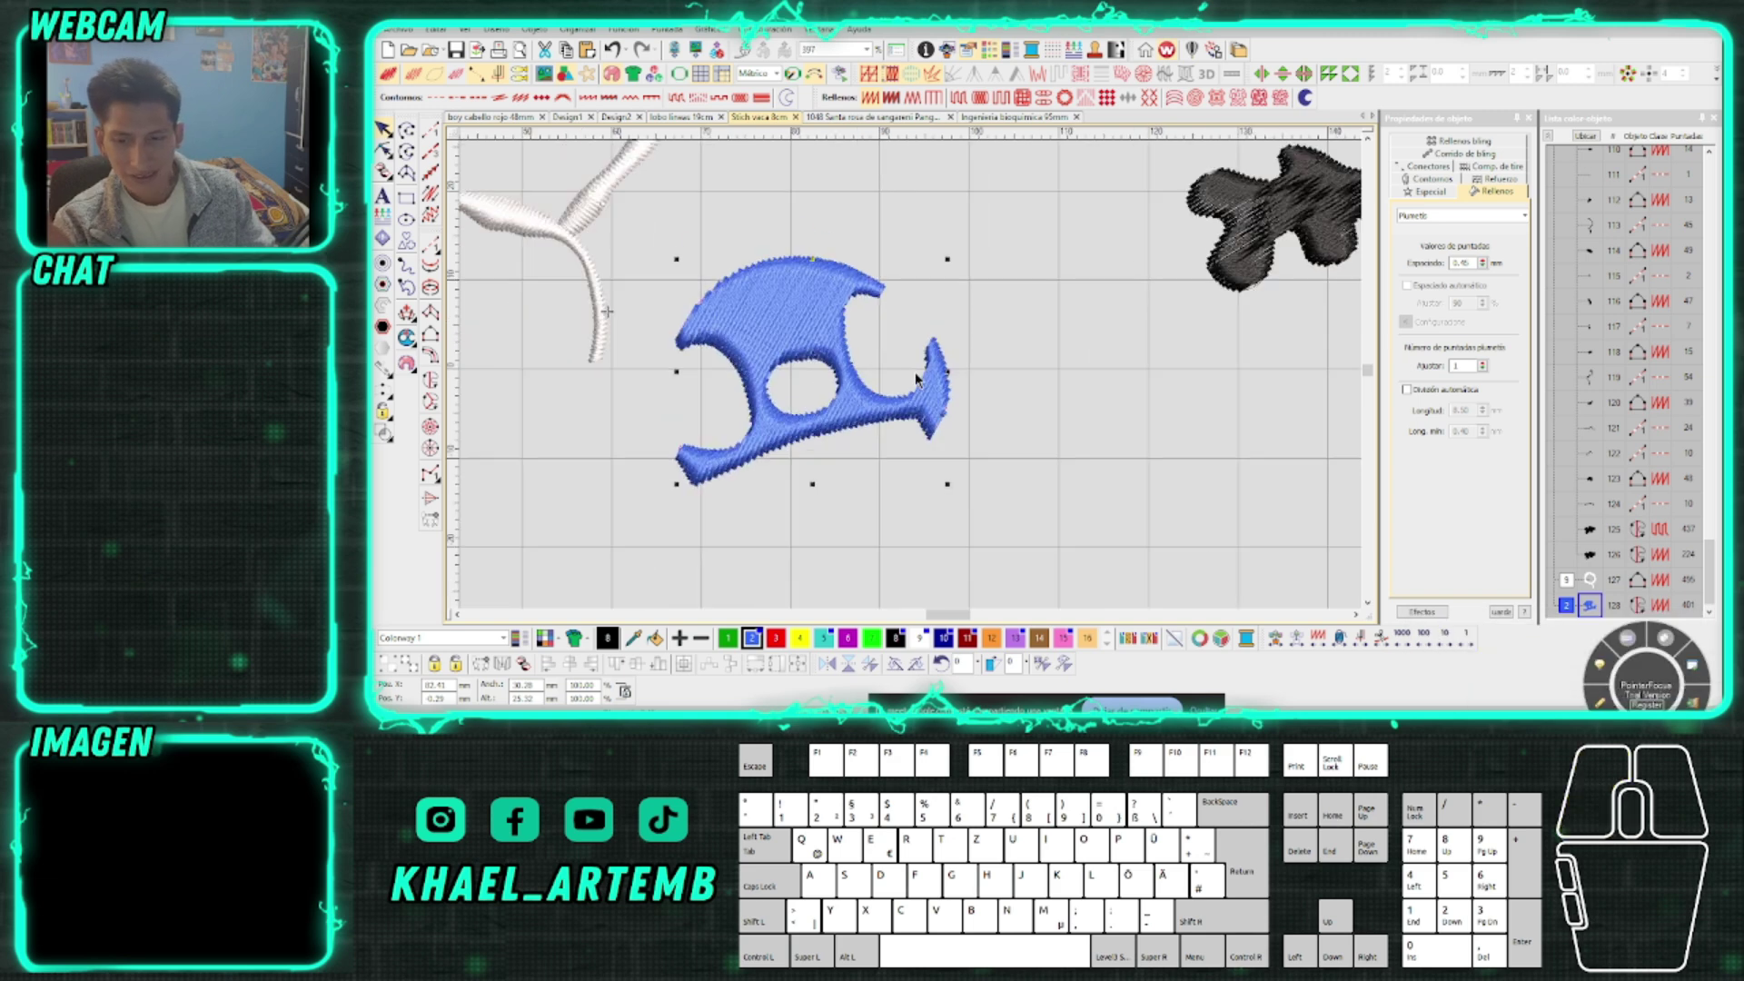
{"action": "scroll", "coordinate": [913, 382], "scroll_direction": "up", "scroll_amount": 2}
{"action": "scroll", "coordinate": [912, 380], "scroll_direction": "up", "scroll_amount": 1}
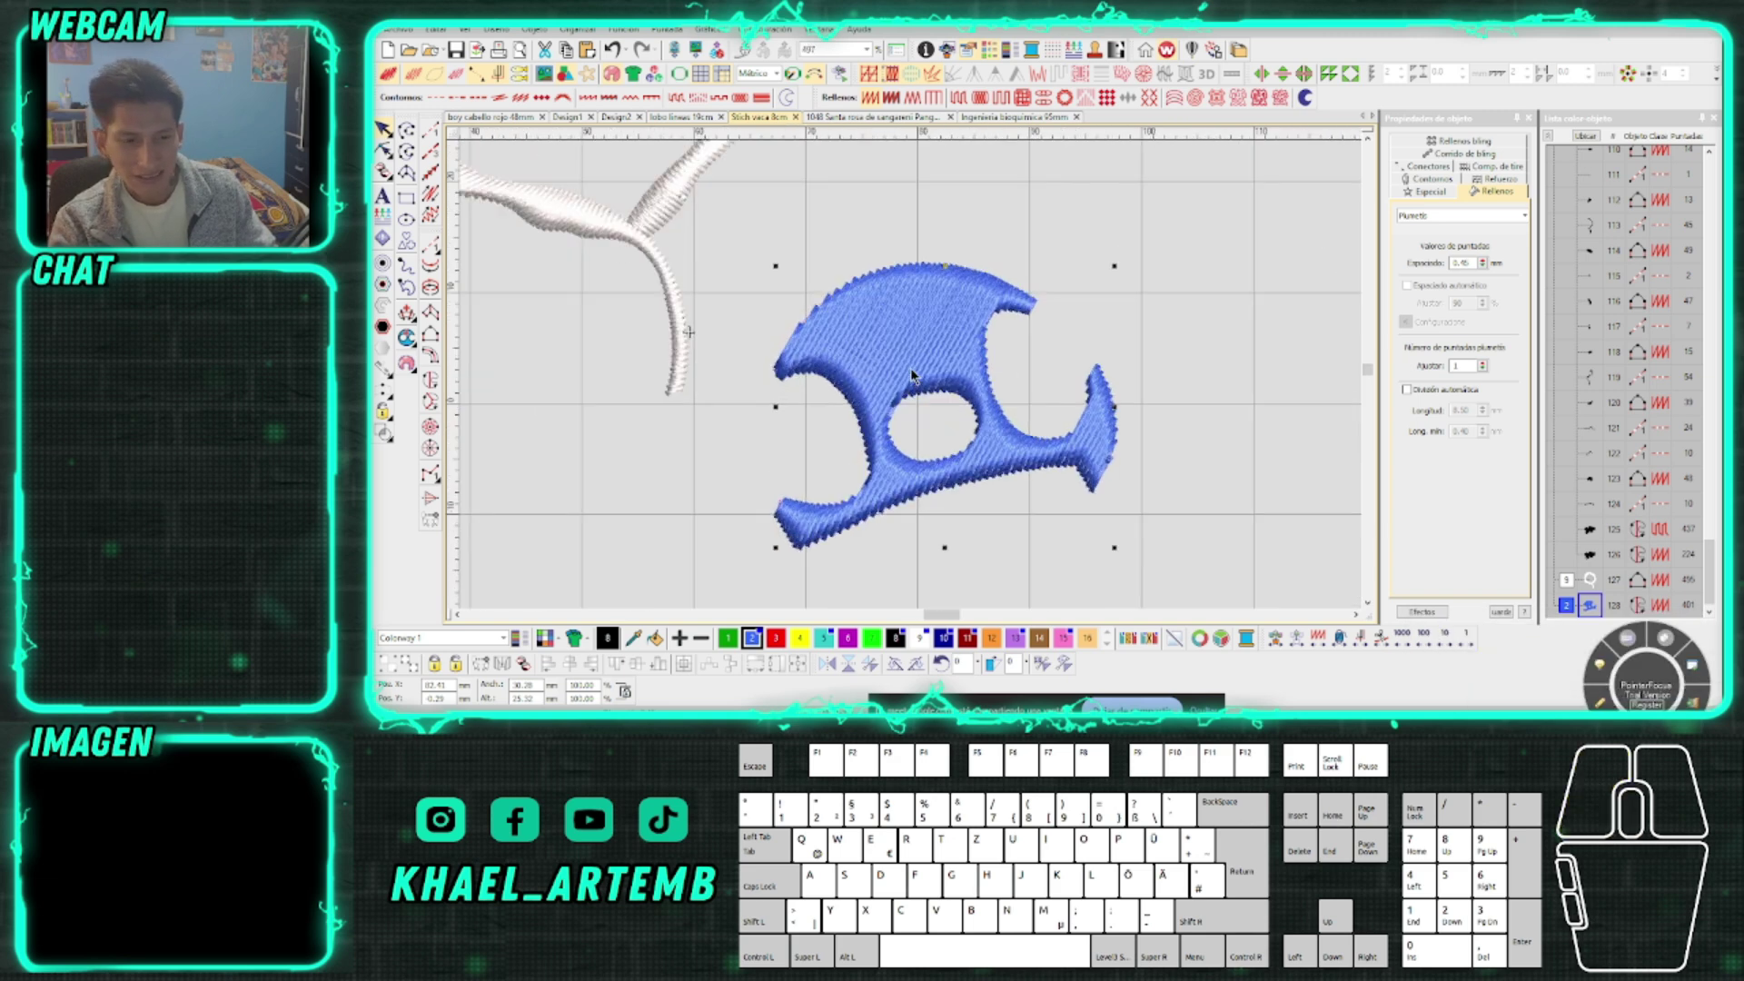
Clear the selection and measure the length of a satin stitch across the wide part of the blue copy
{"action": "left_click", "coordinate": [1249, 346]}
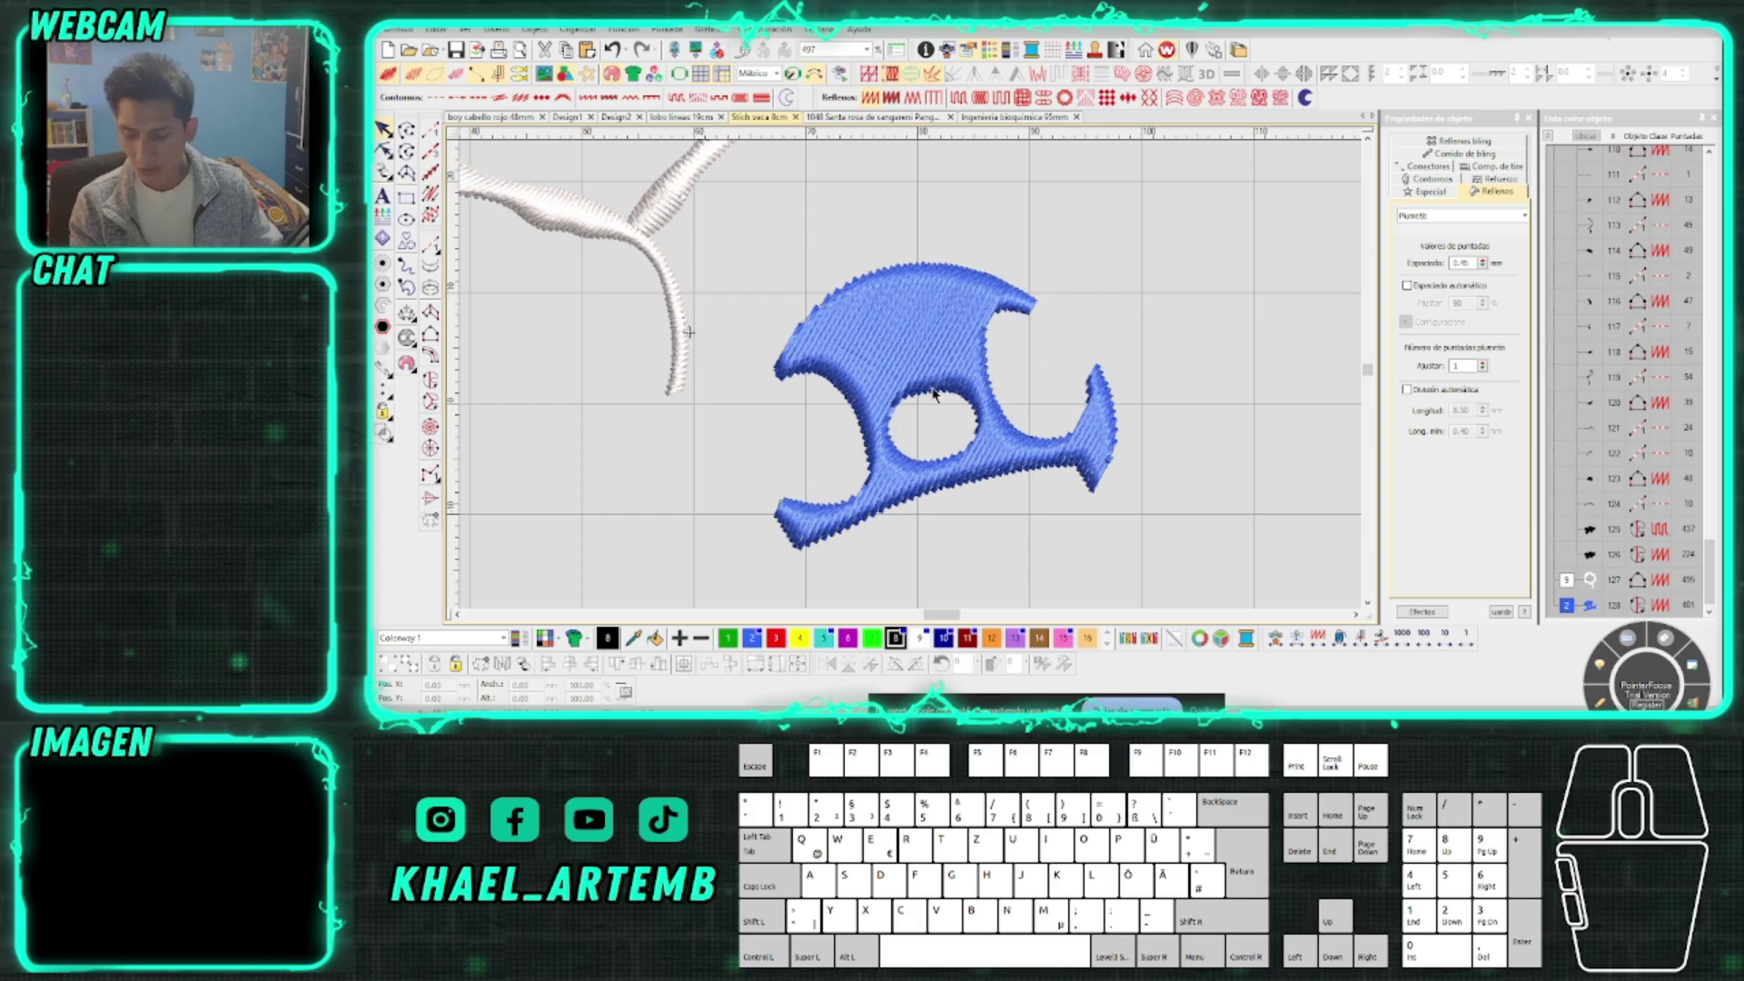
{"action": "key", "text": "m"}
{"action": "left_click", "coordinate": [868, 440]}
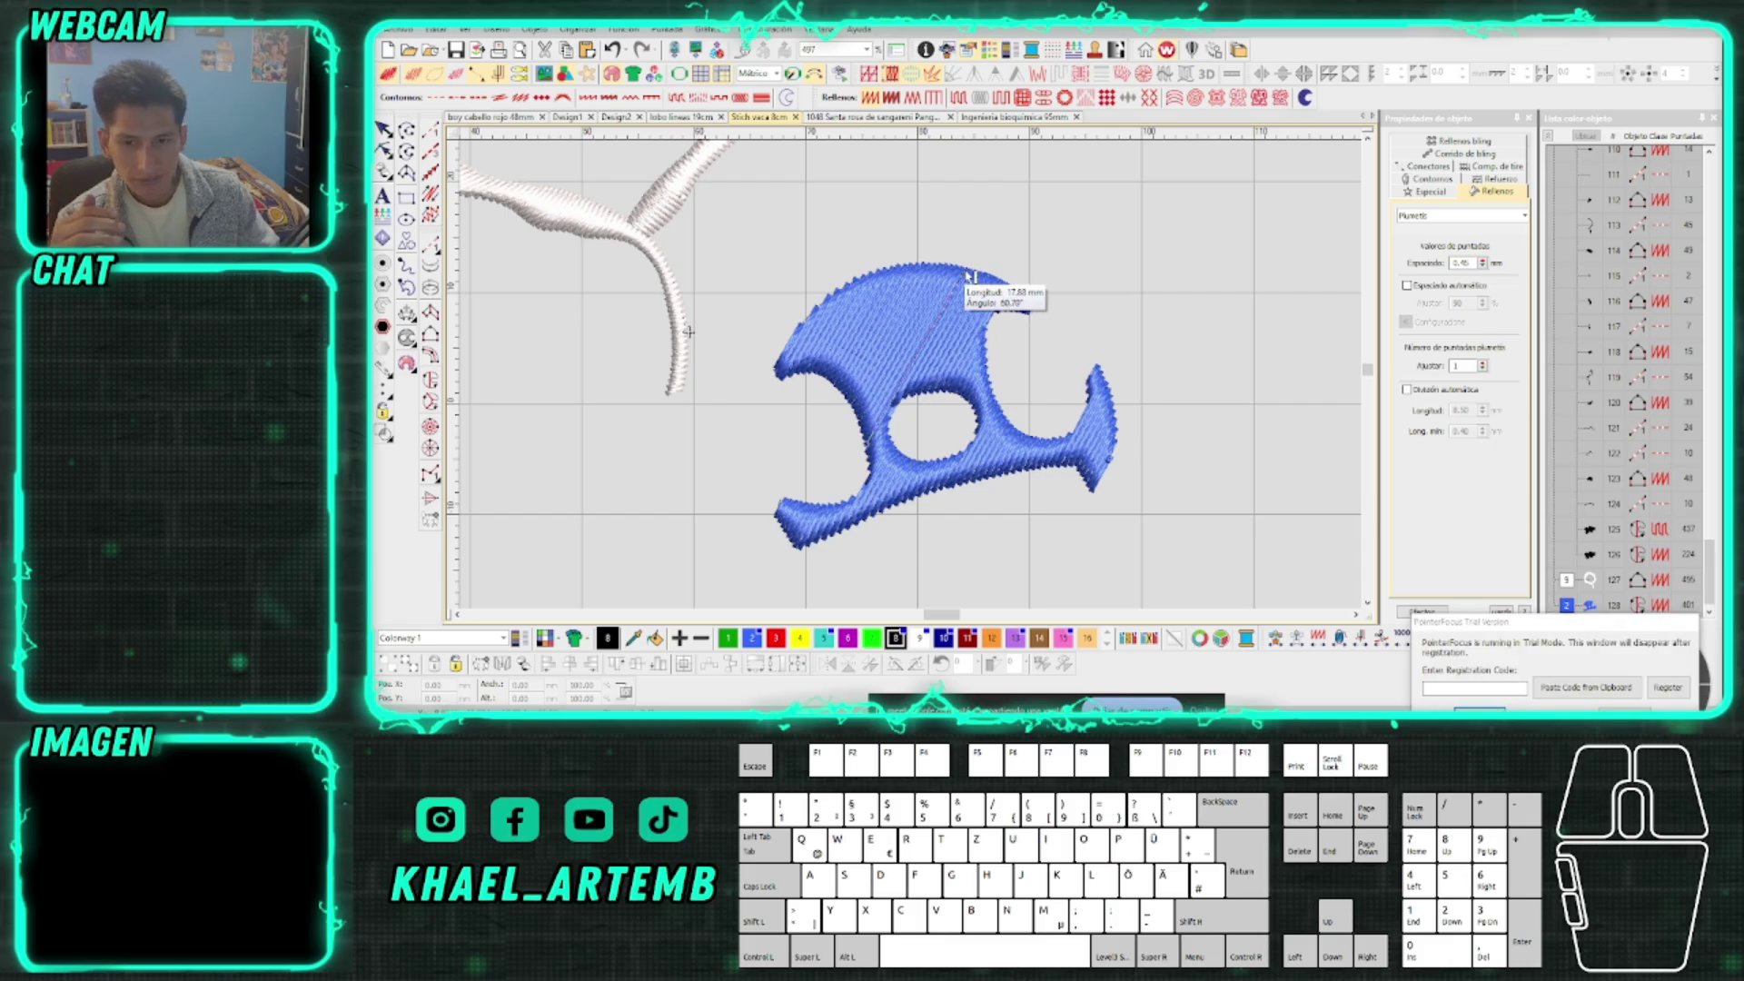
Finish measuring and examine the long unsplit satin stitches on the blue face copy
{"action": "key", "text": "Escape"}
{"action": "left_click", "coordinate": [928, 316]}
{"action": "scroll", "coordinate": [930, 359], "scroll_direction": "up", "scroll_amount": 1}
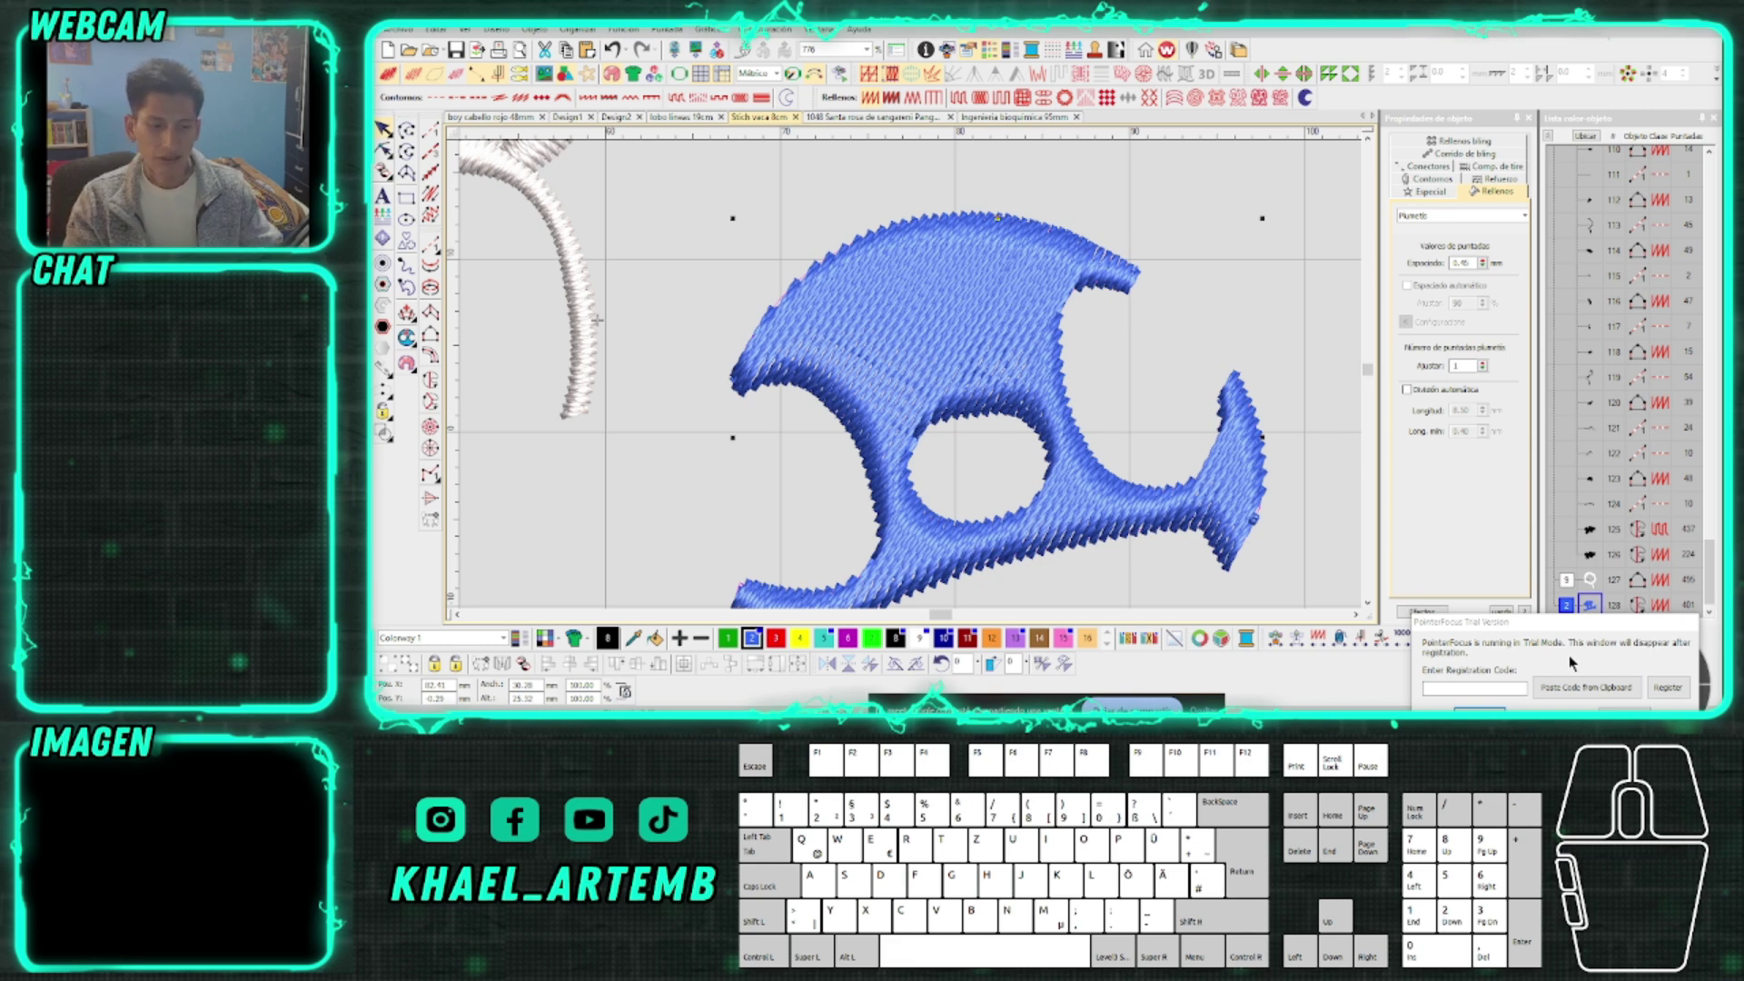
{"action": "left_click", "coordinate": [1534, 636]}
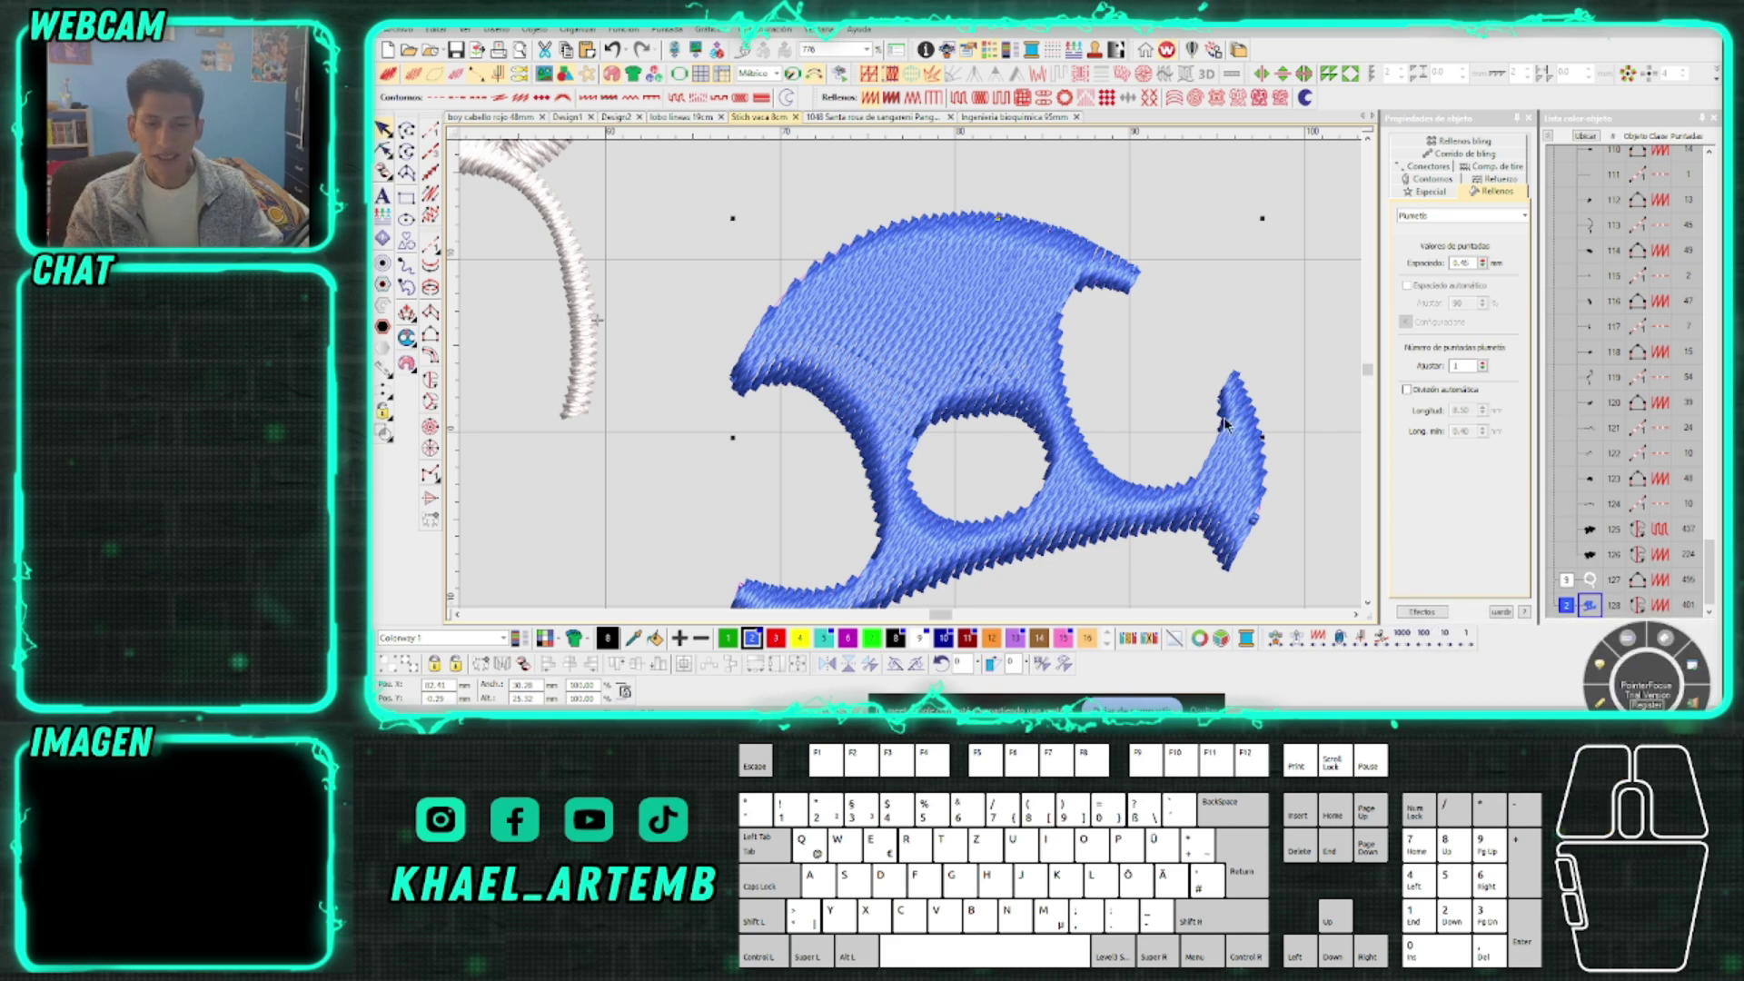
{"action": "left_click", "coordinate": [1300, 325]}
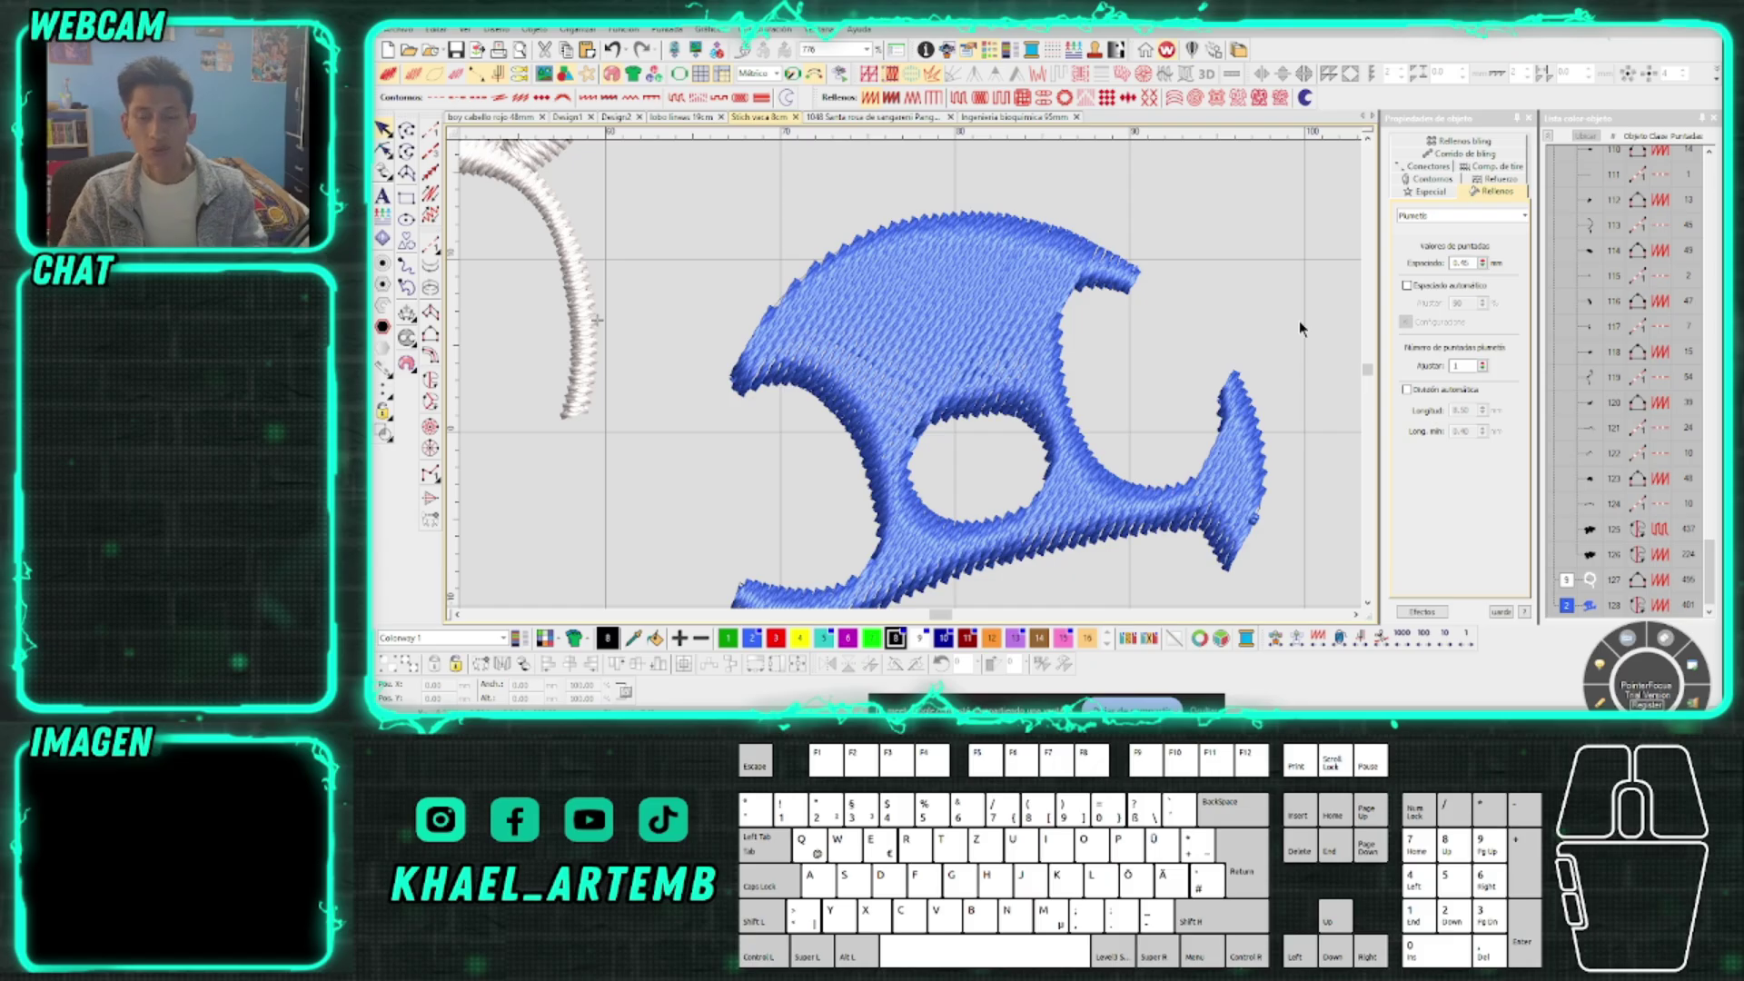
{"action": "left_click", "coordinate": [1044, 305]}
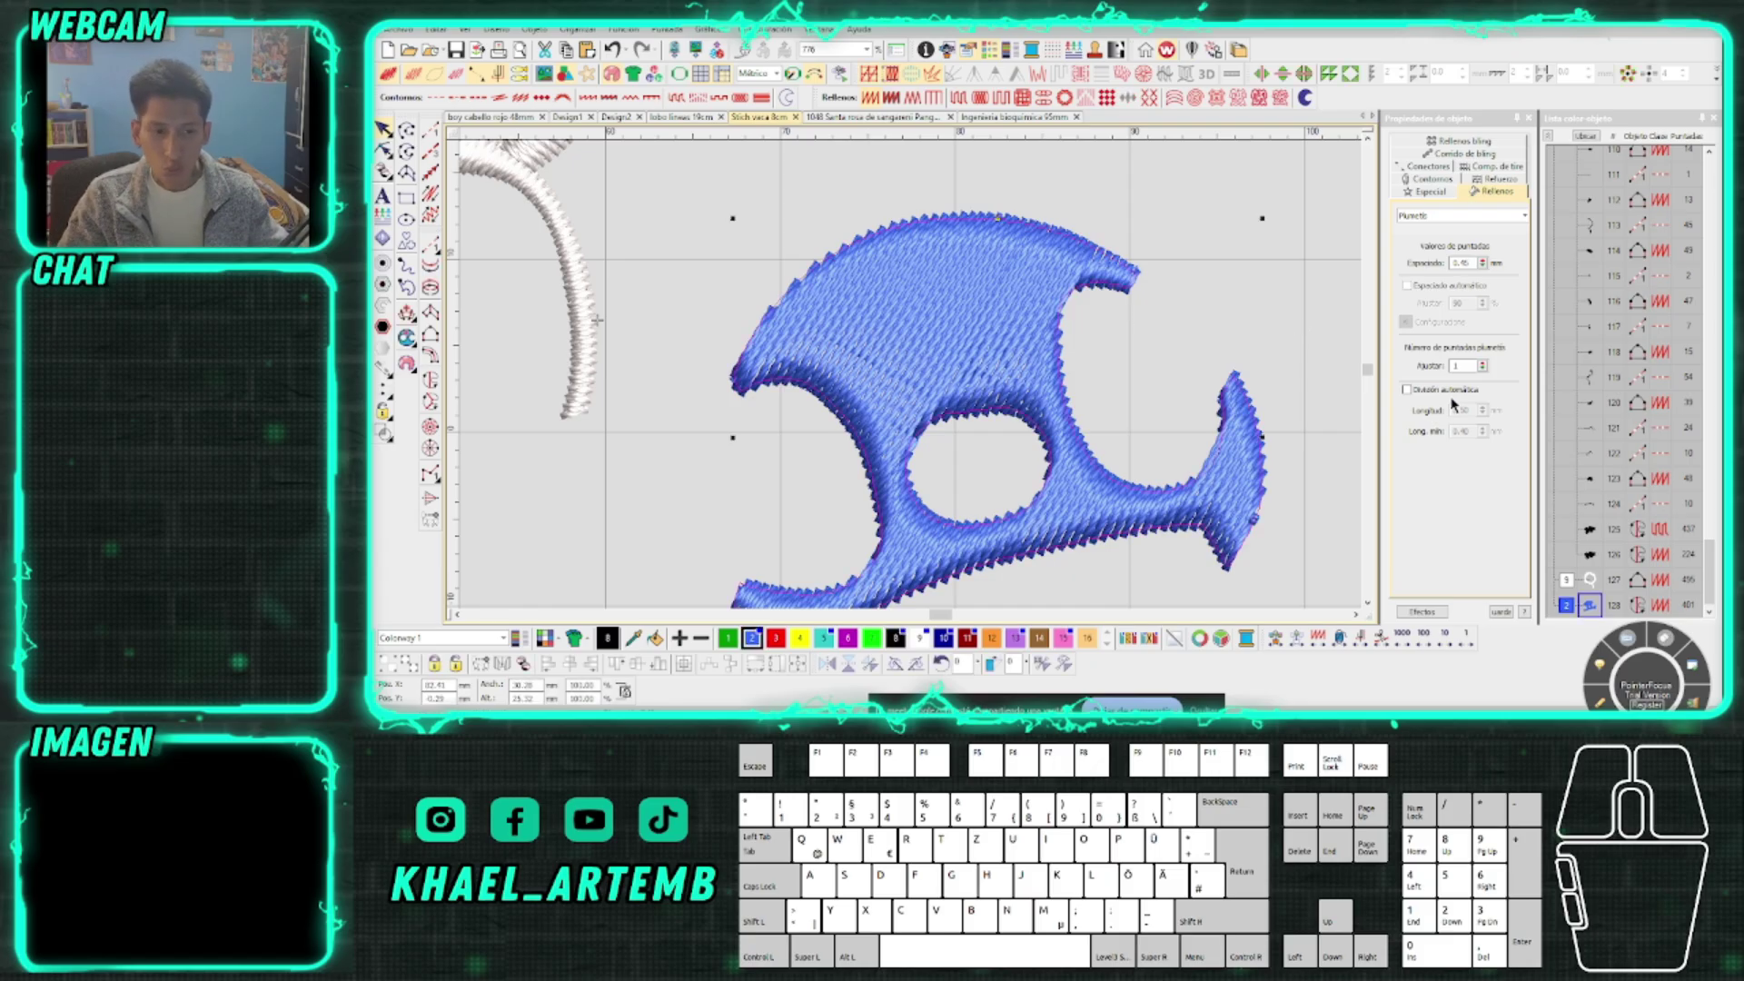
{"action": "left_click", "coordinate": [1285, 312]}
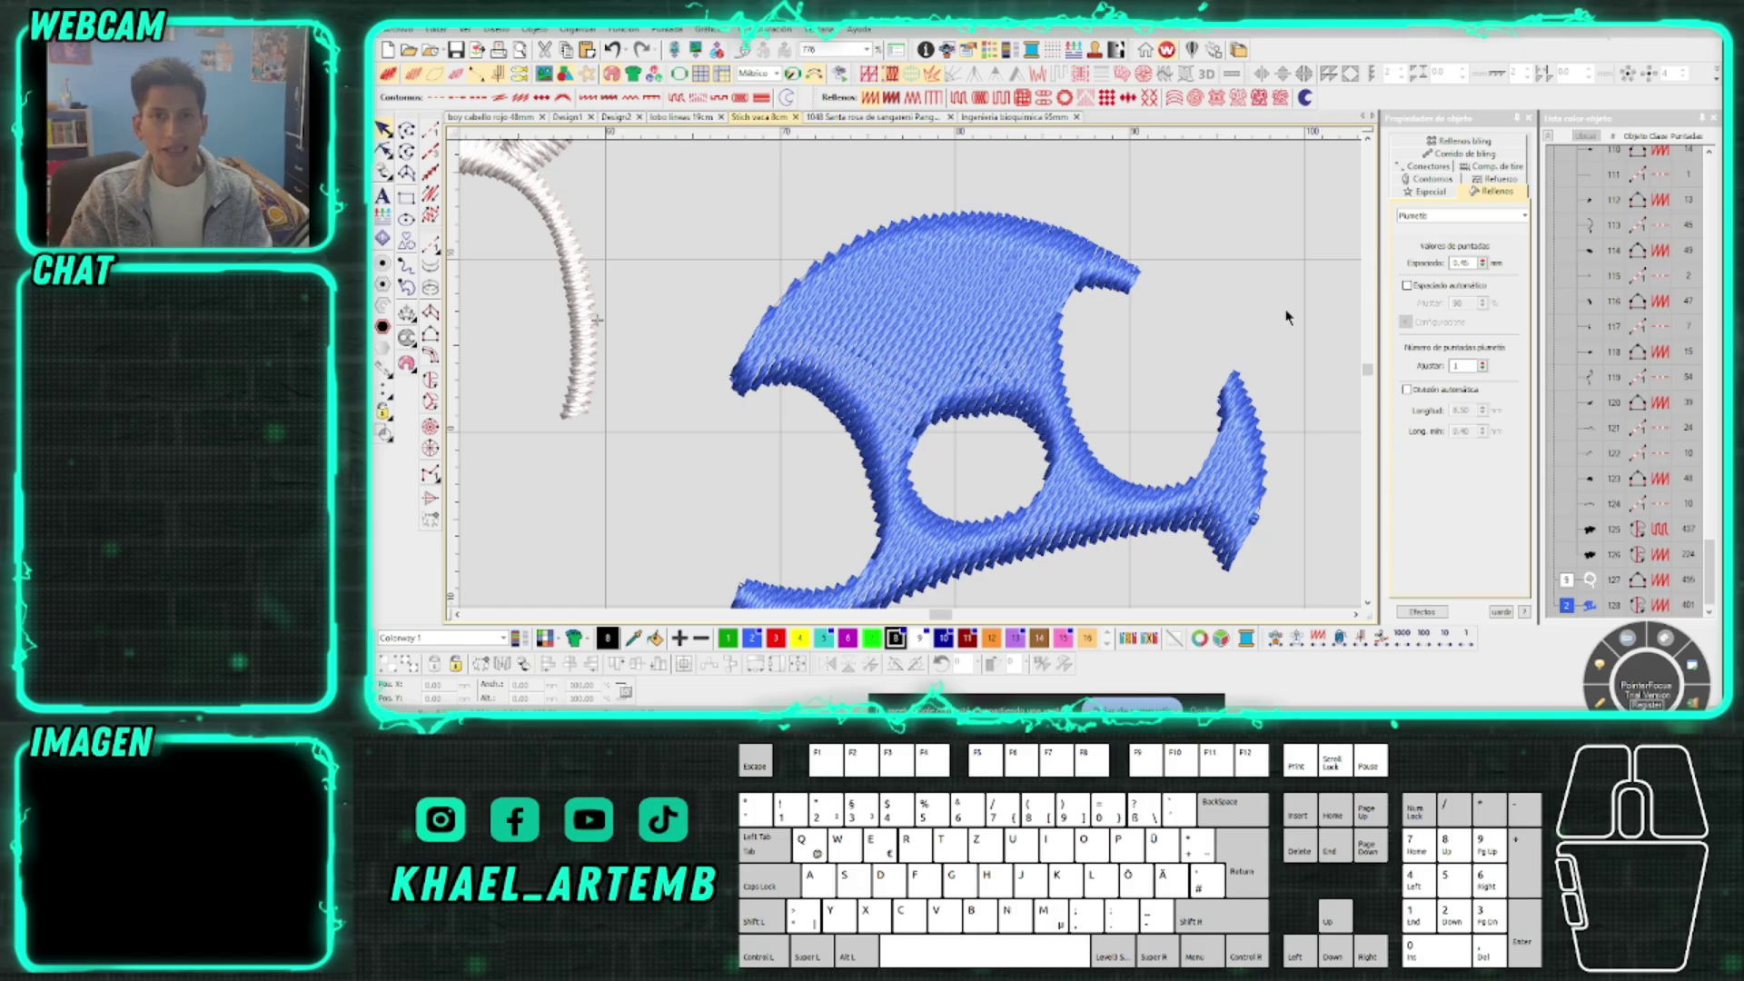
{"action": "left_click", "coordinate": [1040, 320]}
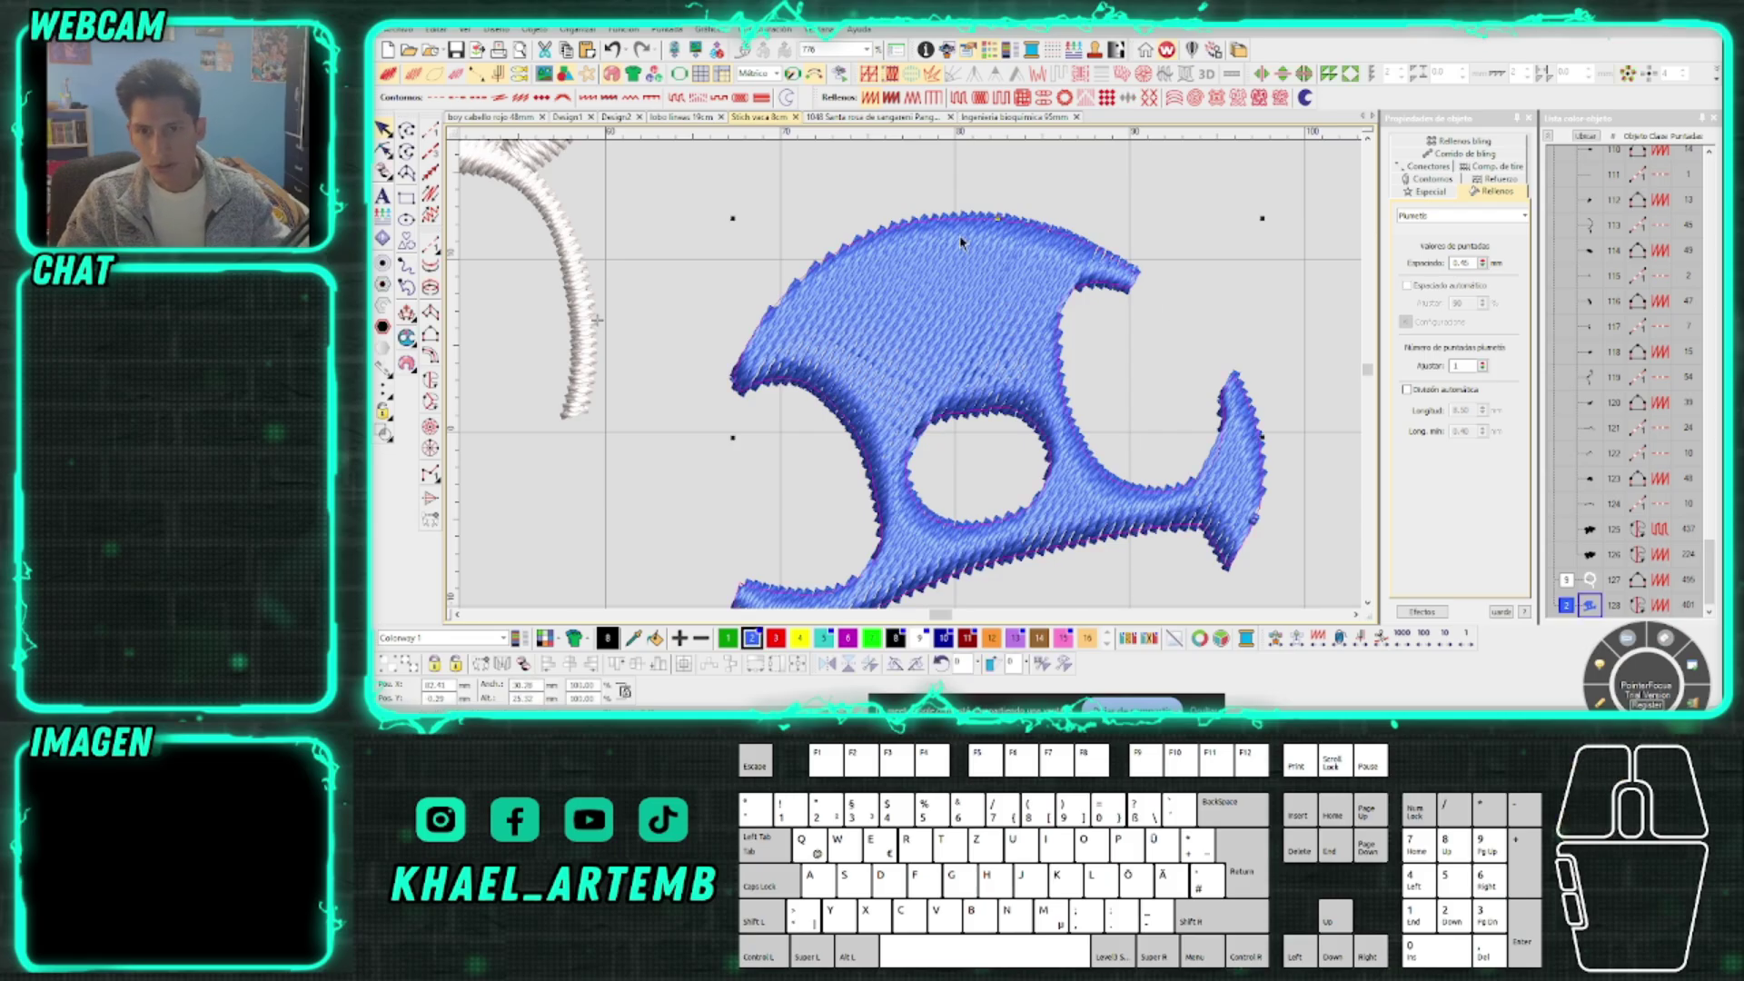
Turn on automatic split for the blue satin copy and try a tatami fill on it for comparison
{"action": "left_click", "coordinate": [1426, 396]}
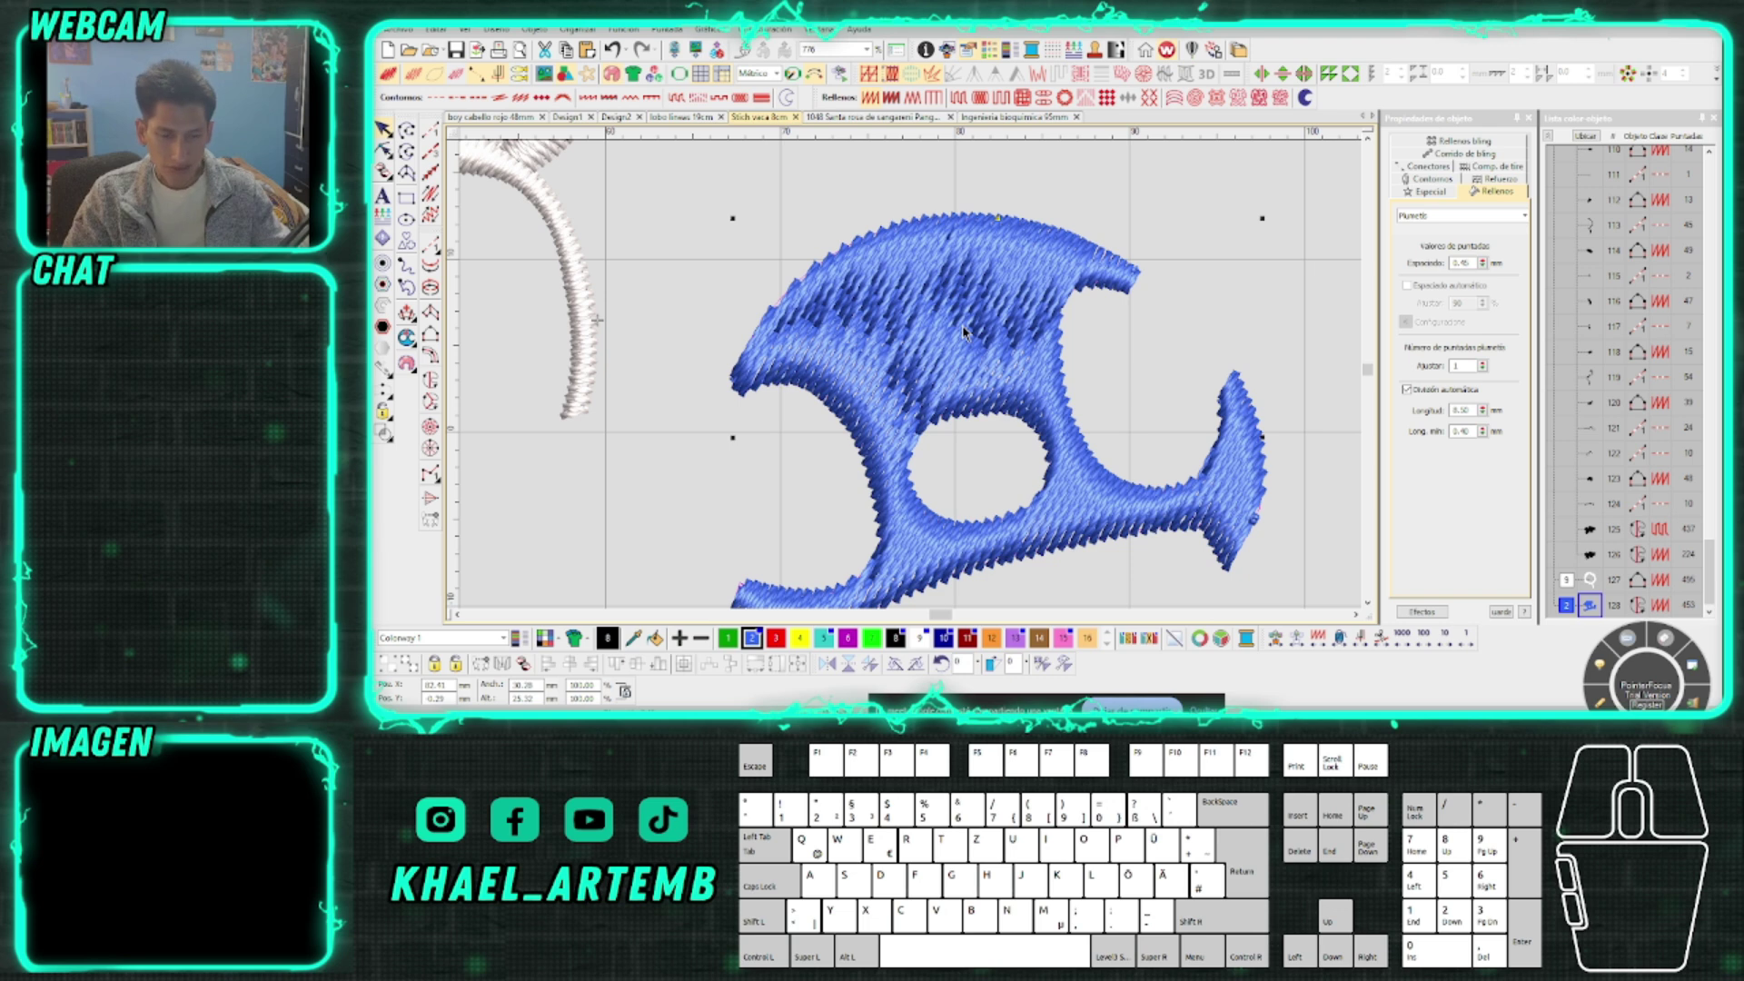
{"action": "left_click", "coordinate": [960, 96]}
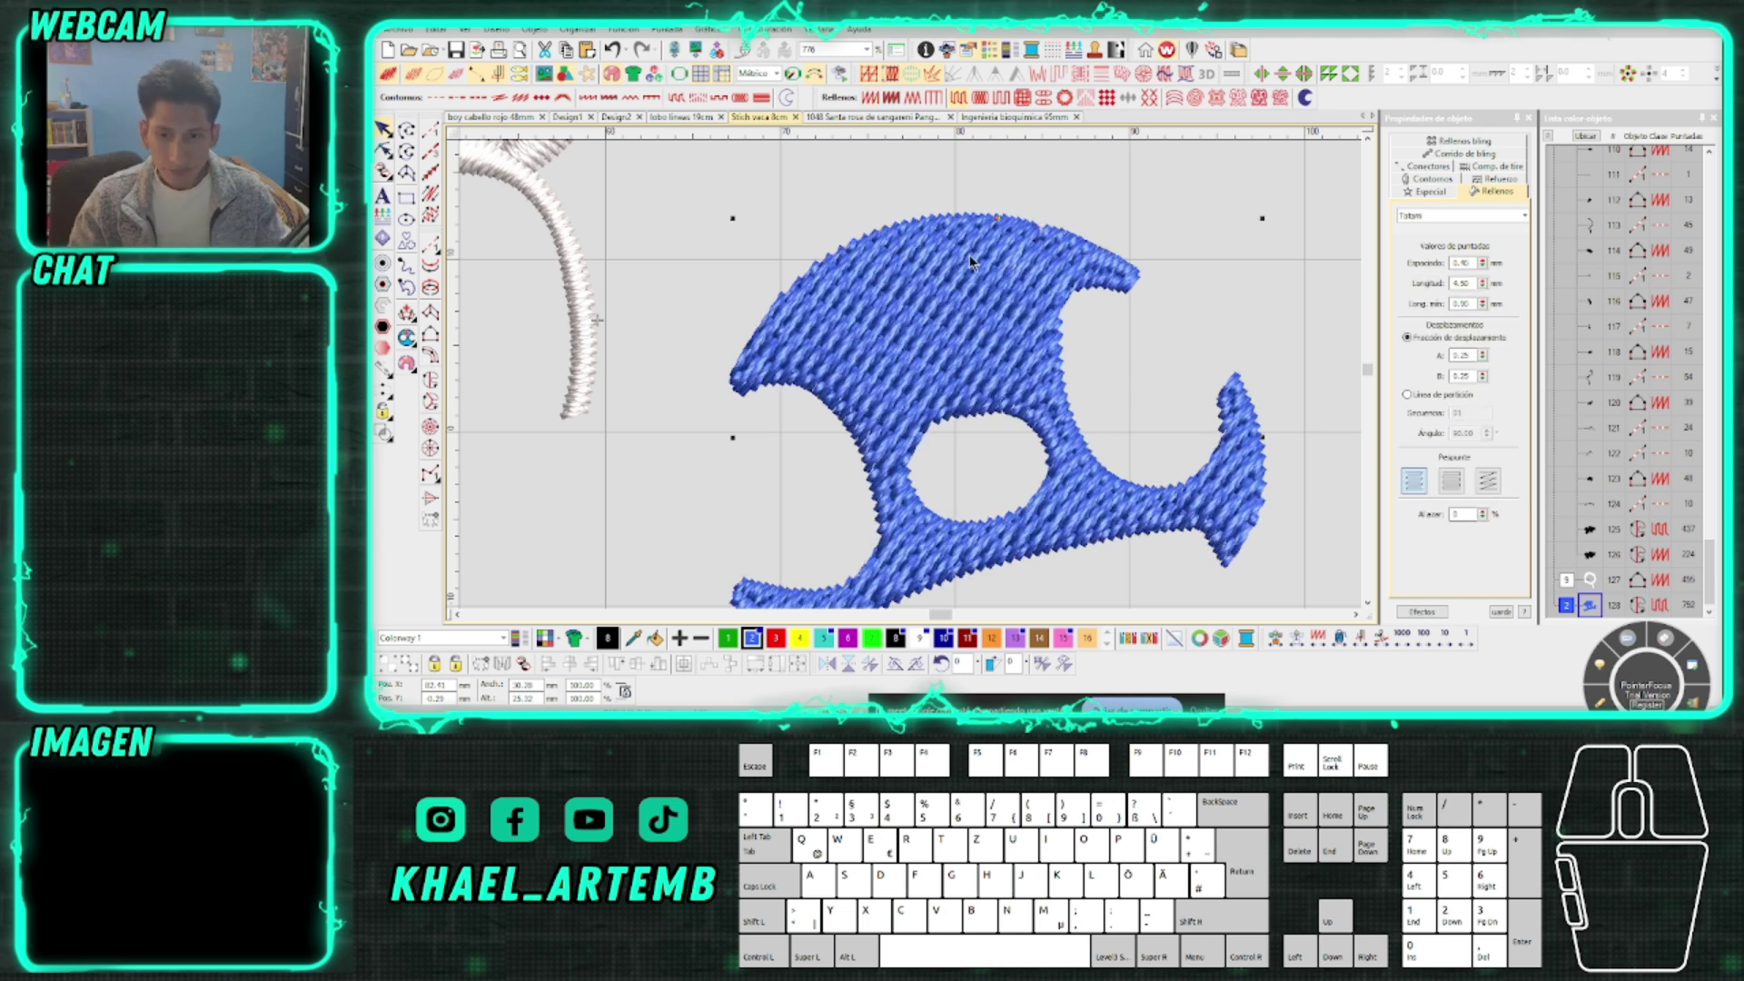
{"action": "key", "text": "ctrl+z"}
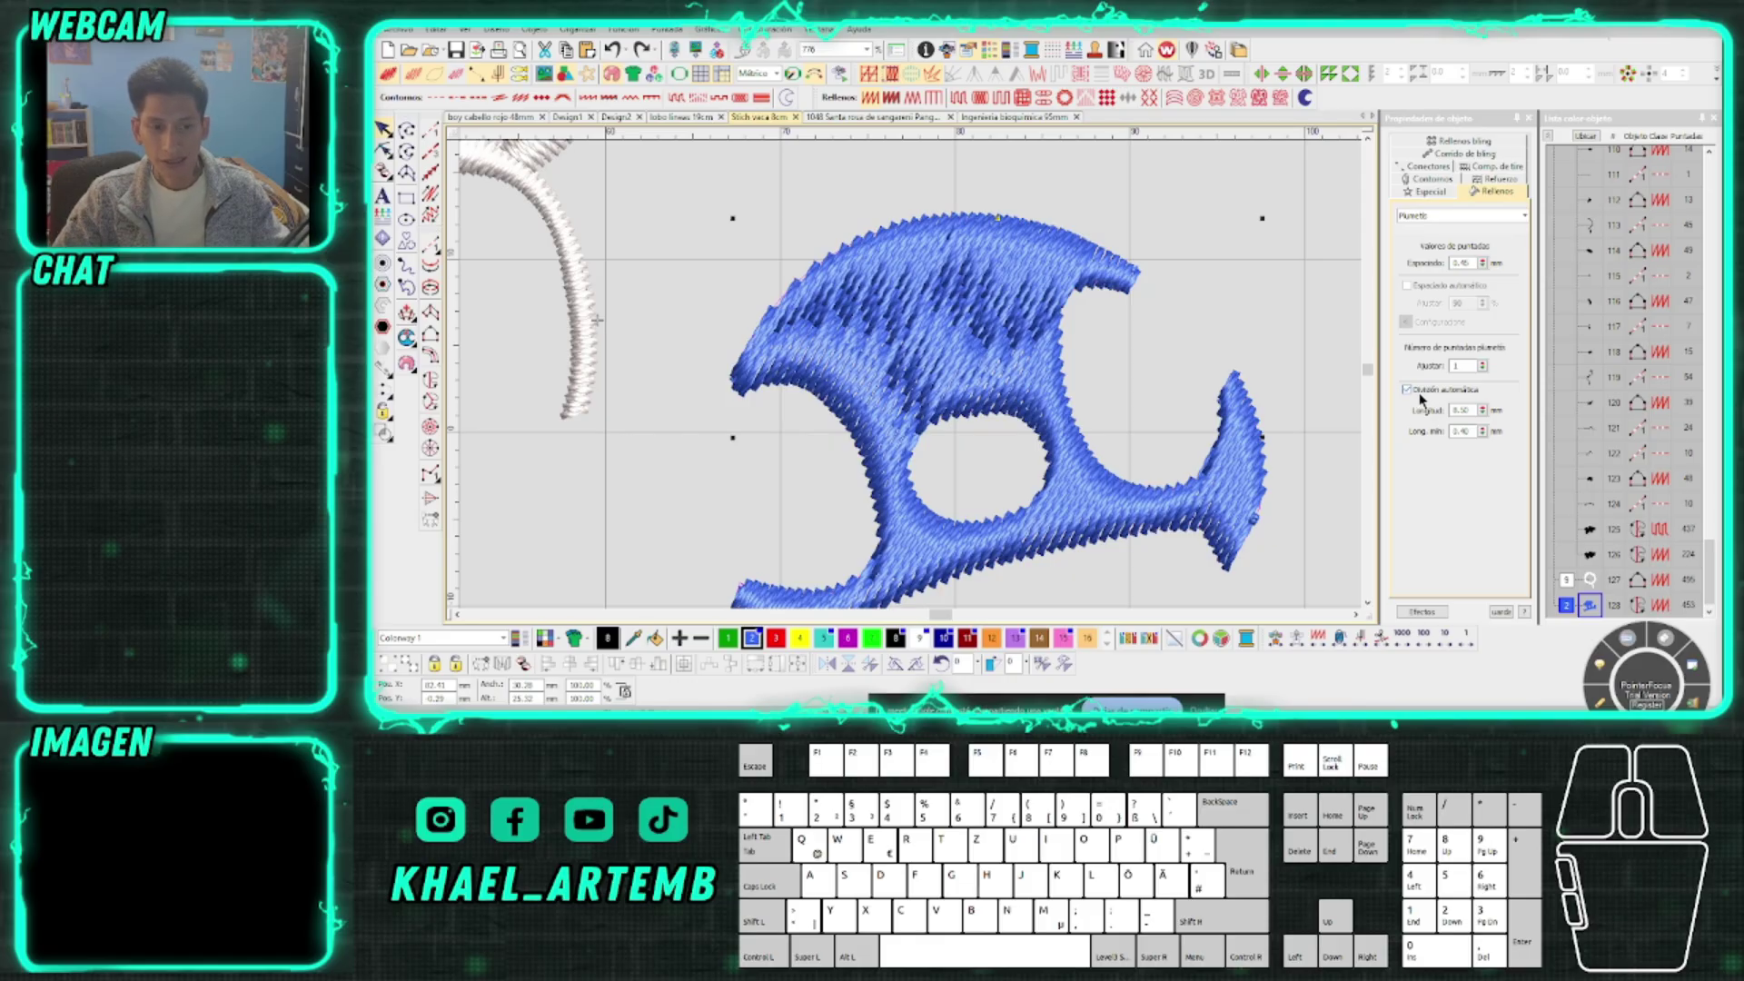
Set the blue satin copy's automatic split length to 9 mm and examine the split stitches
{"action": "left_click", "coordinate": [1407, 390]}
{"action": "scroll", "coordinate": [795, 346], "scroll_direction": "down", "scroll_amount": 2}
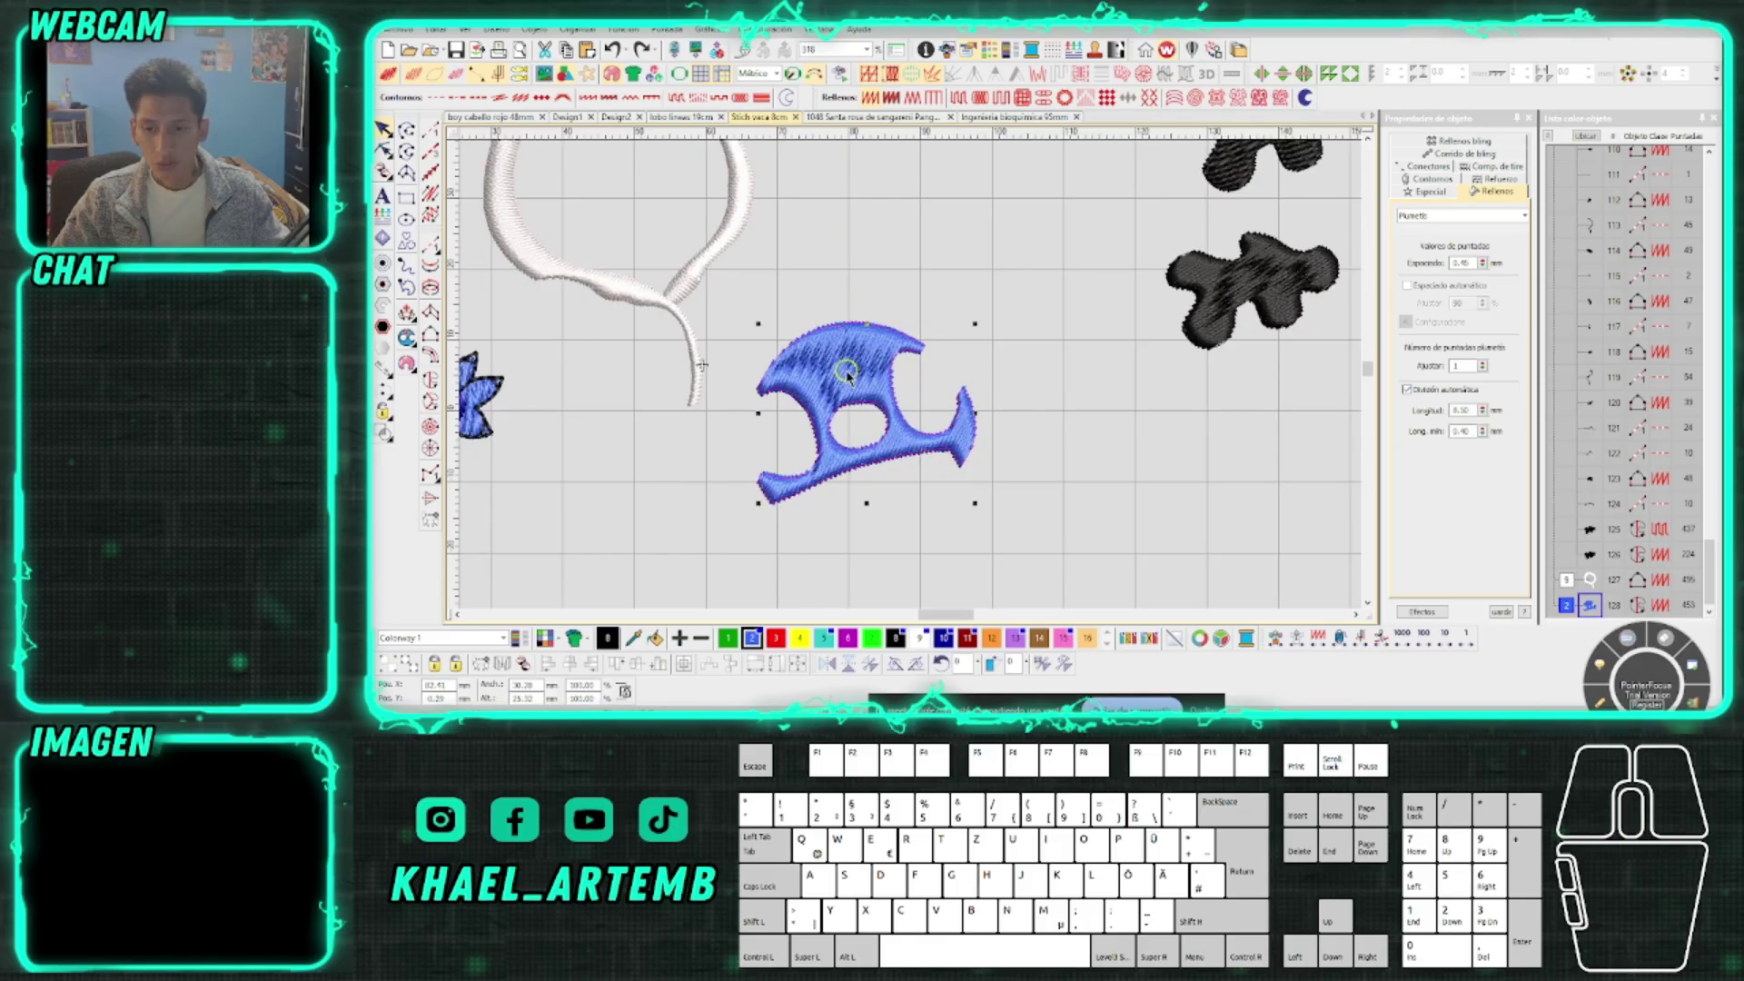
{"action": "left_click", "coordinate": [1479, 196]}
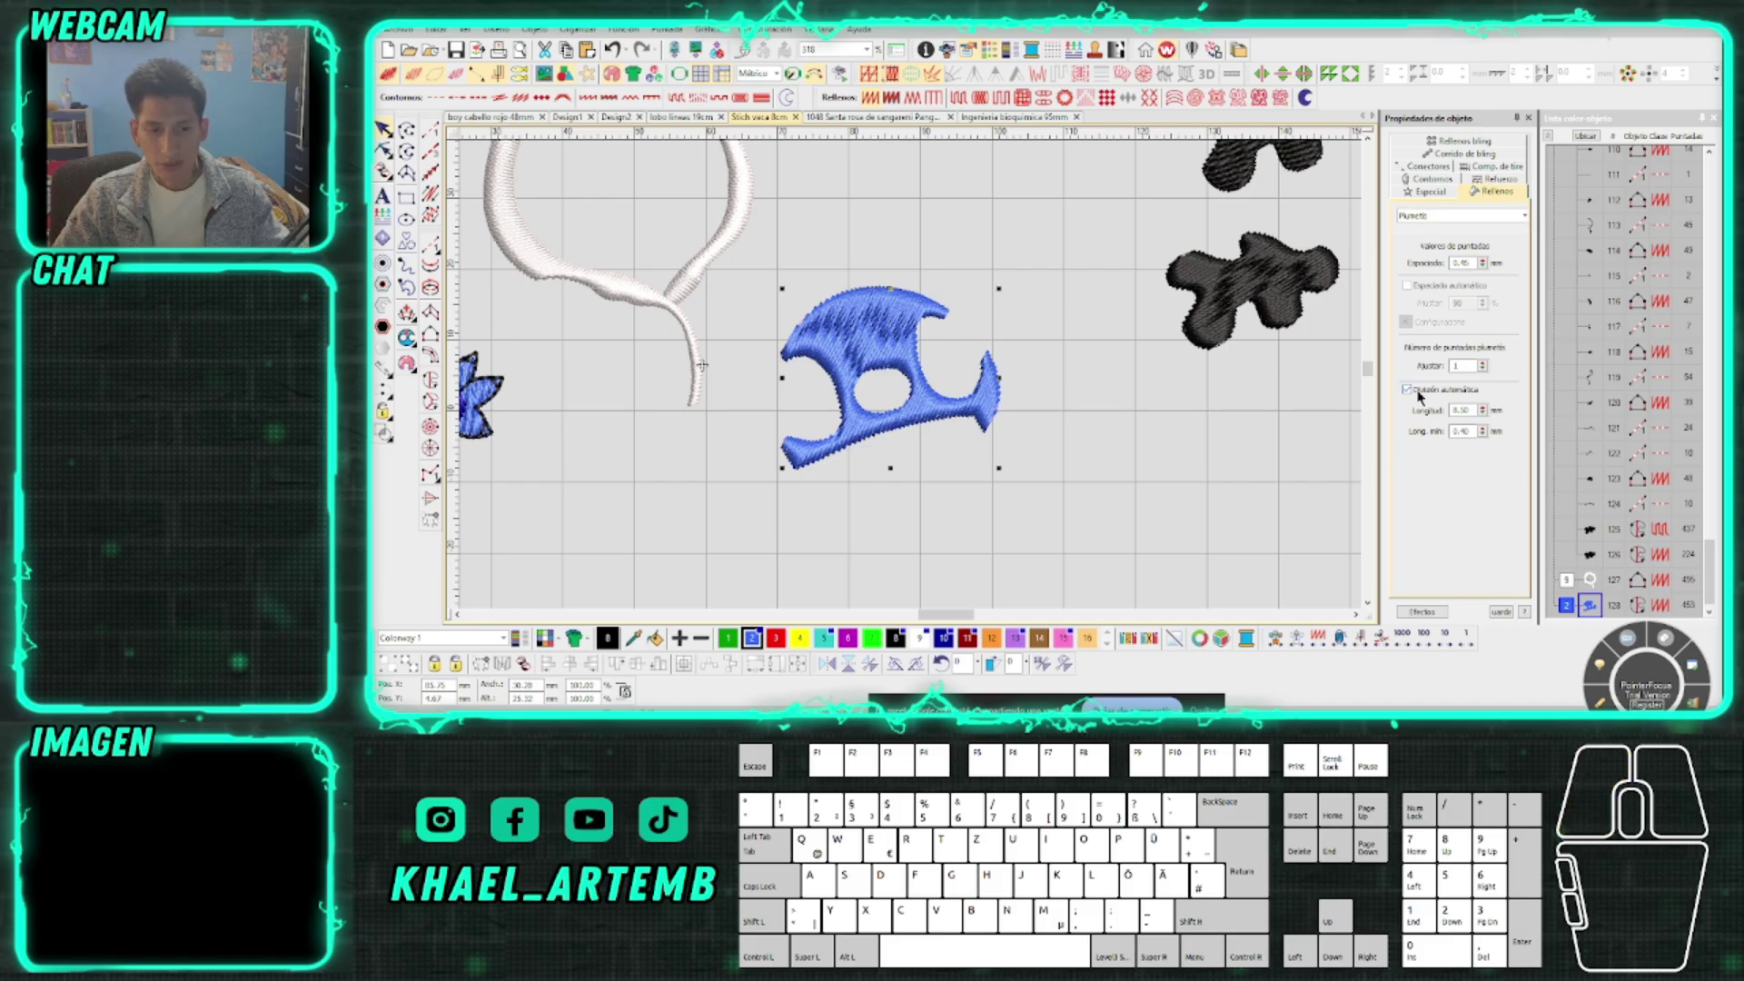
{"action": "double_click", "coordinate": [1472, 410]}
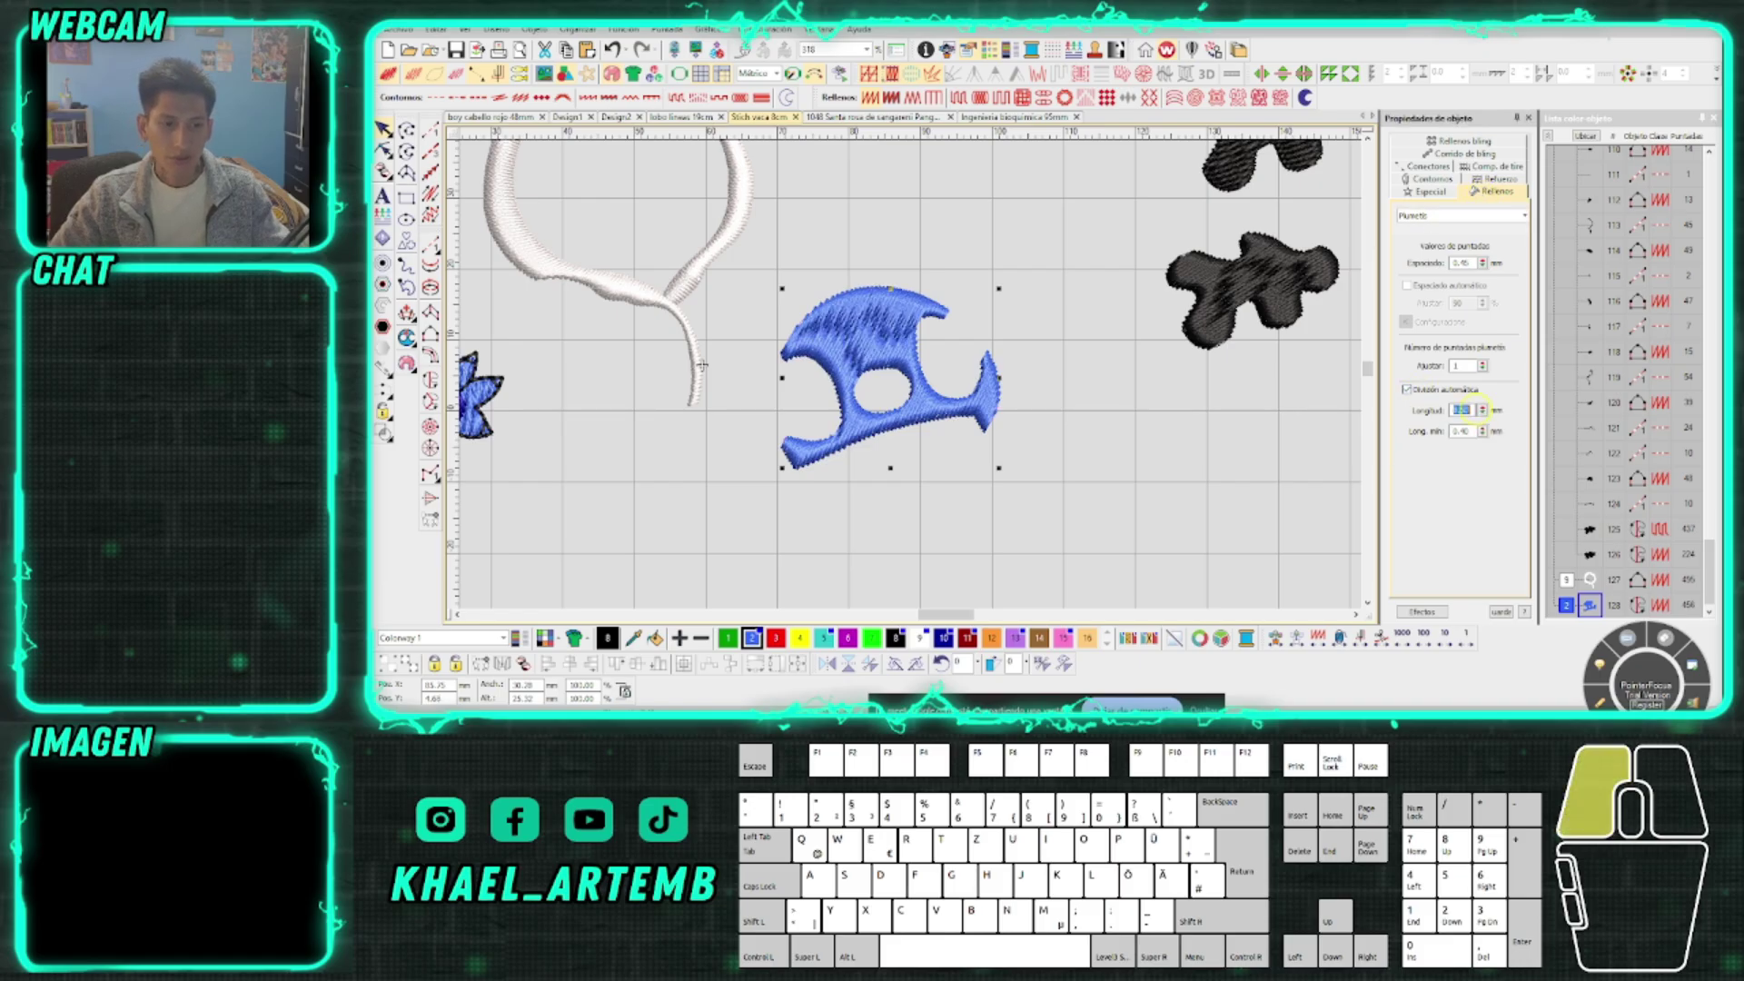
{"action": "type", "text": "9"}
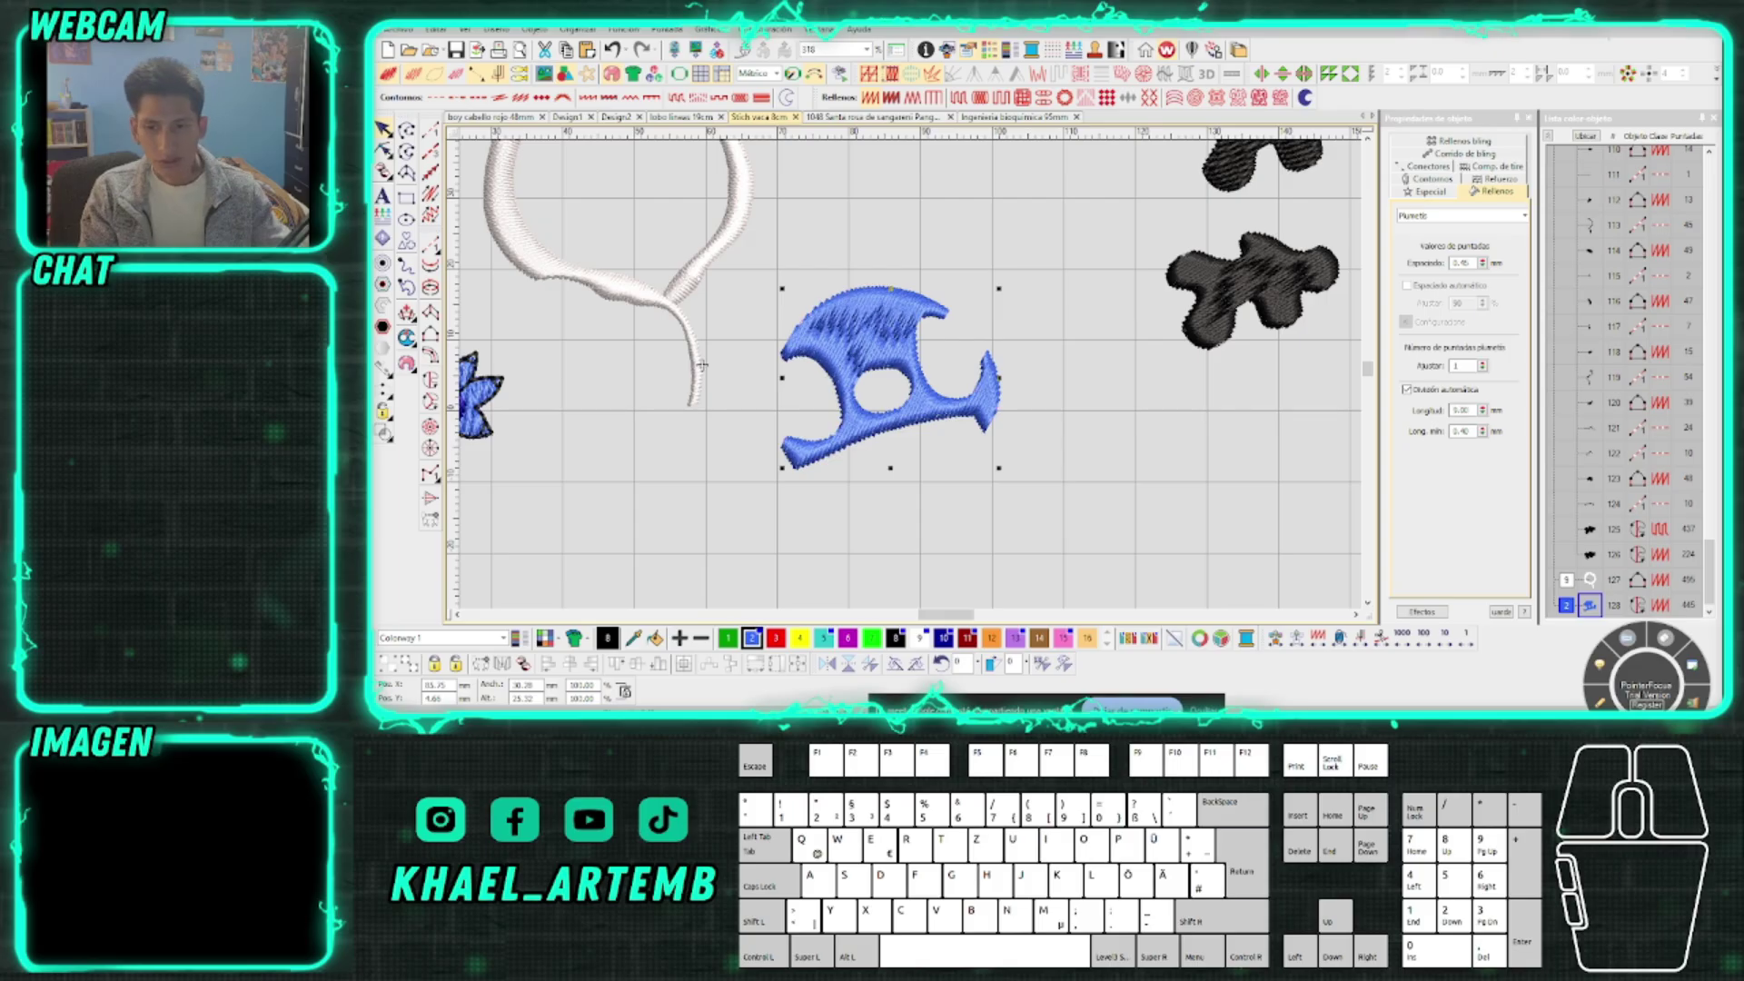
{"action": "scroll", "coordinate": [912, 374], "scroll_direction": "up", "scroll_amount": 3}
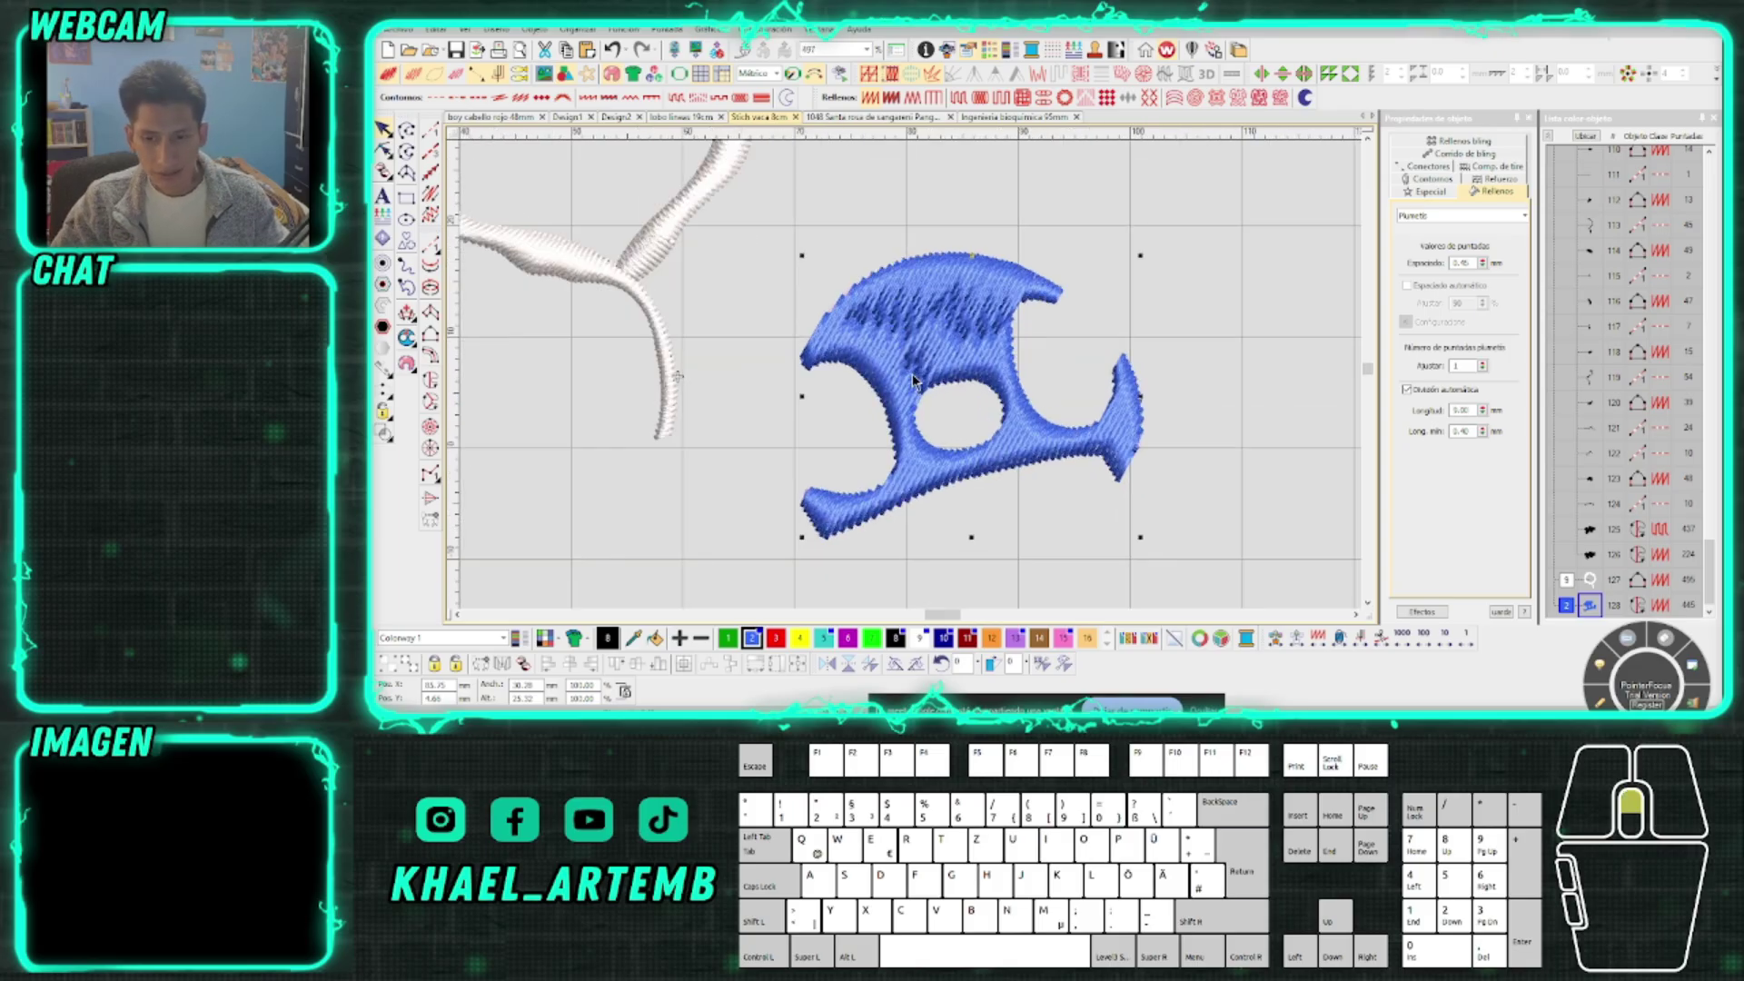
Change the blue face copy to a tatami fill and view it next to the full design
{"action": "left_click", "coordinate": [958, 97]}
{"action": "scroll", "coordinate": [916, 376], "scroll_direction": "down", "scroll_amount": 3}
{"action": "scroll", "coordinate": [916, 376], "scroll_direction": "down", "scroll_amount": 2}
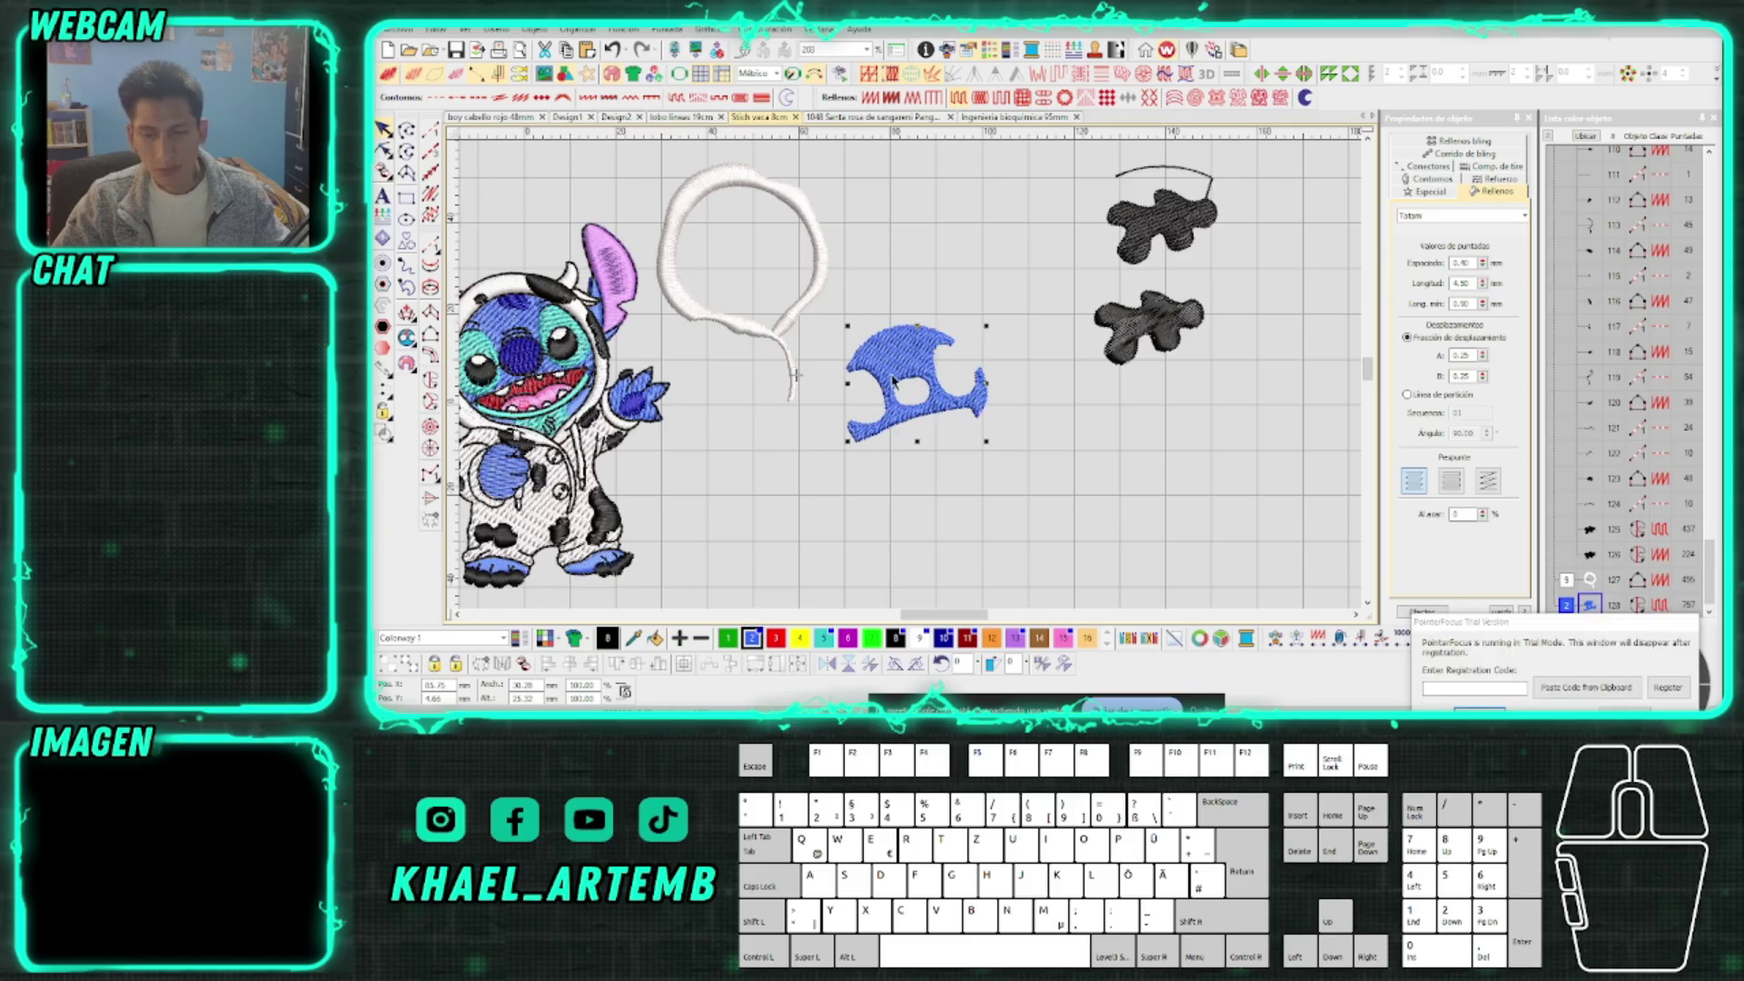
Change the blue face fill of the original Stitch design to satin with automatic split
{"action": "scroll", "coordinate": [896, 382], "scroll_direction": "up", "scroll_amount": 2}
{"action": "scroll", "coordinate": [897, 381], "scroll_direction": "up", "scroll_amount": 1}
{"action": "left_click", "coordinate": [805, 325]}
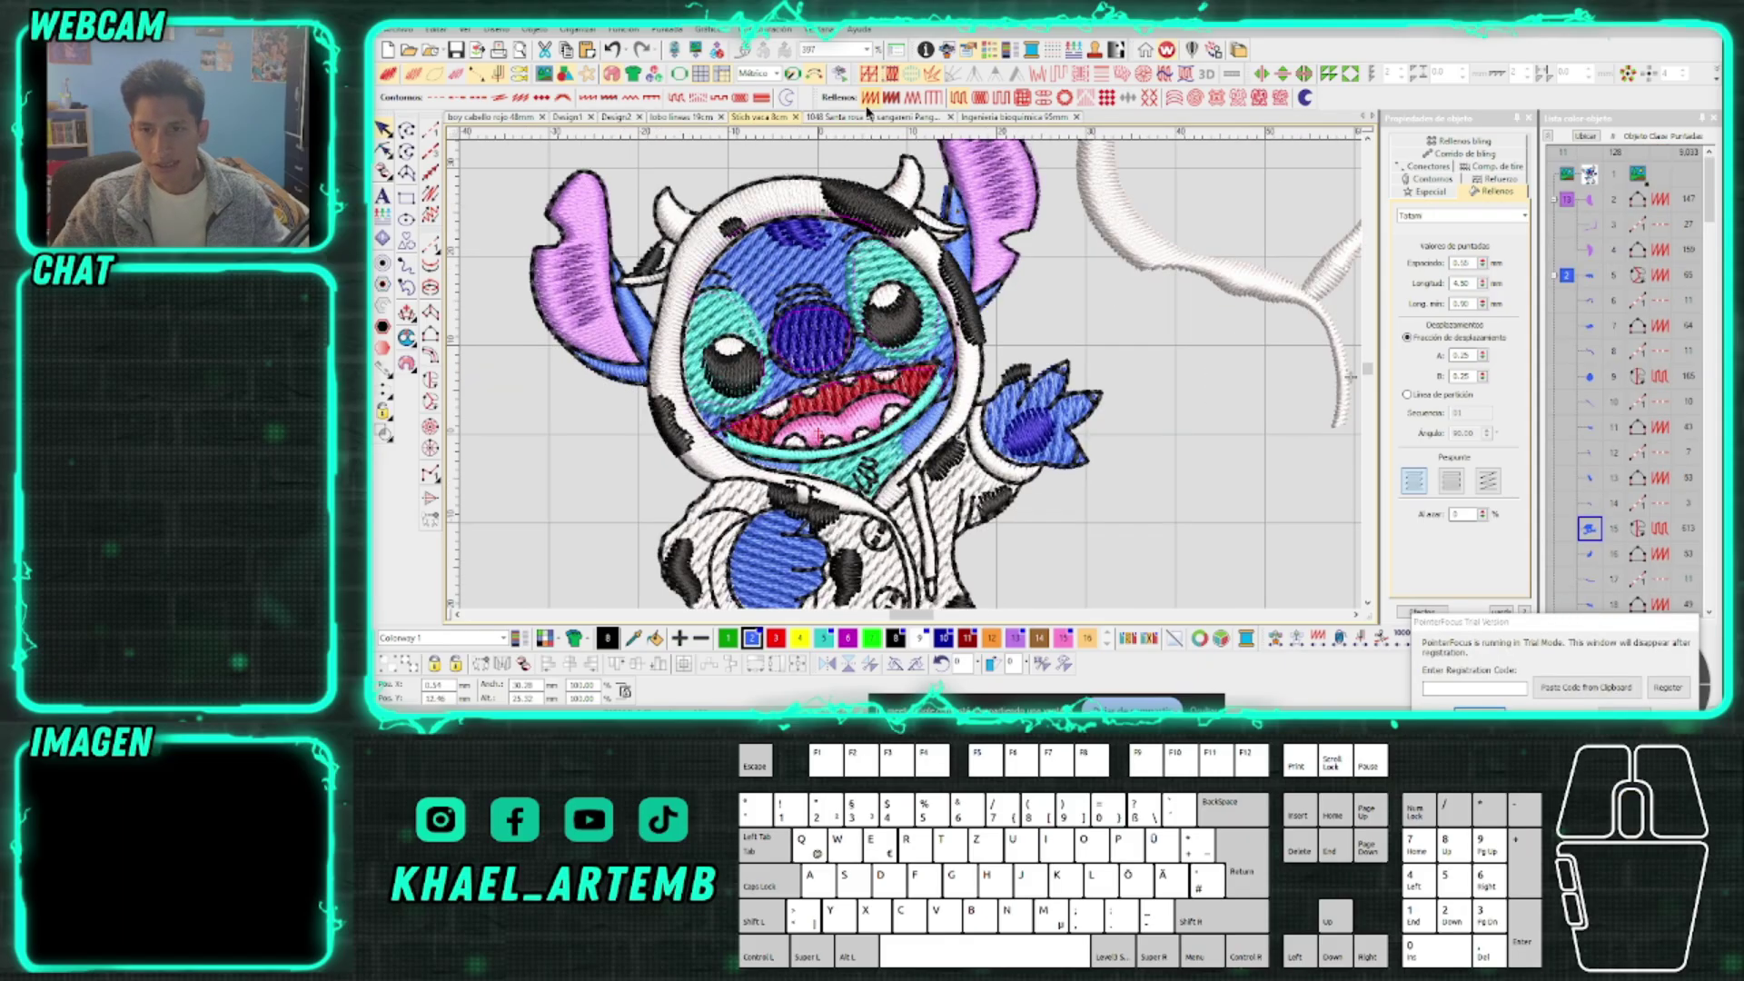
{"action": "scroll", "coordinate": [806, 325], "scroll_direction": "down", "scroll_amount": 1}
{"action": "scroll", "coordinate": [914, 386], "scroll_direction": "up", "scroll_amount": 1}
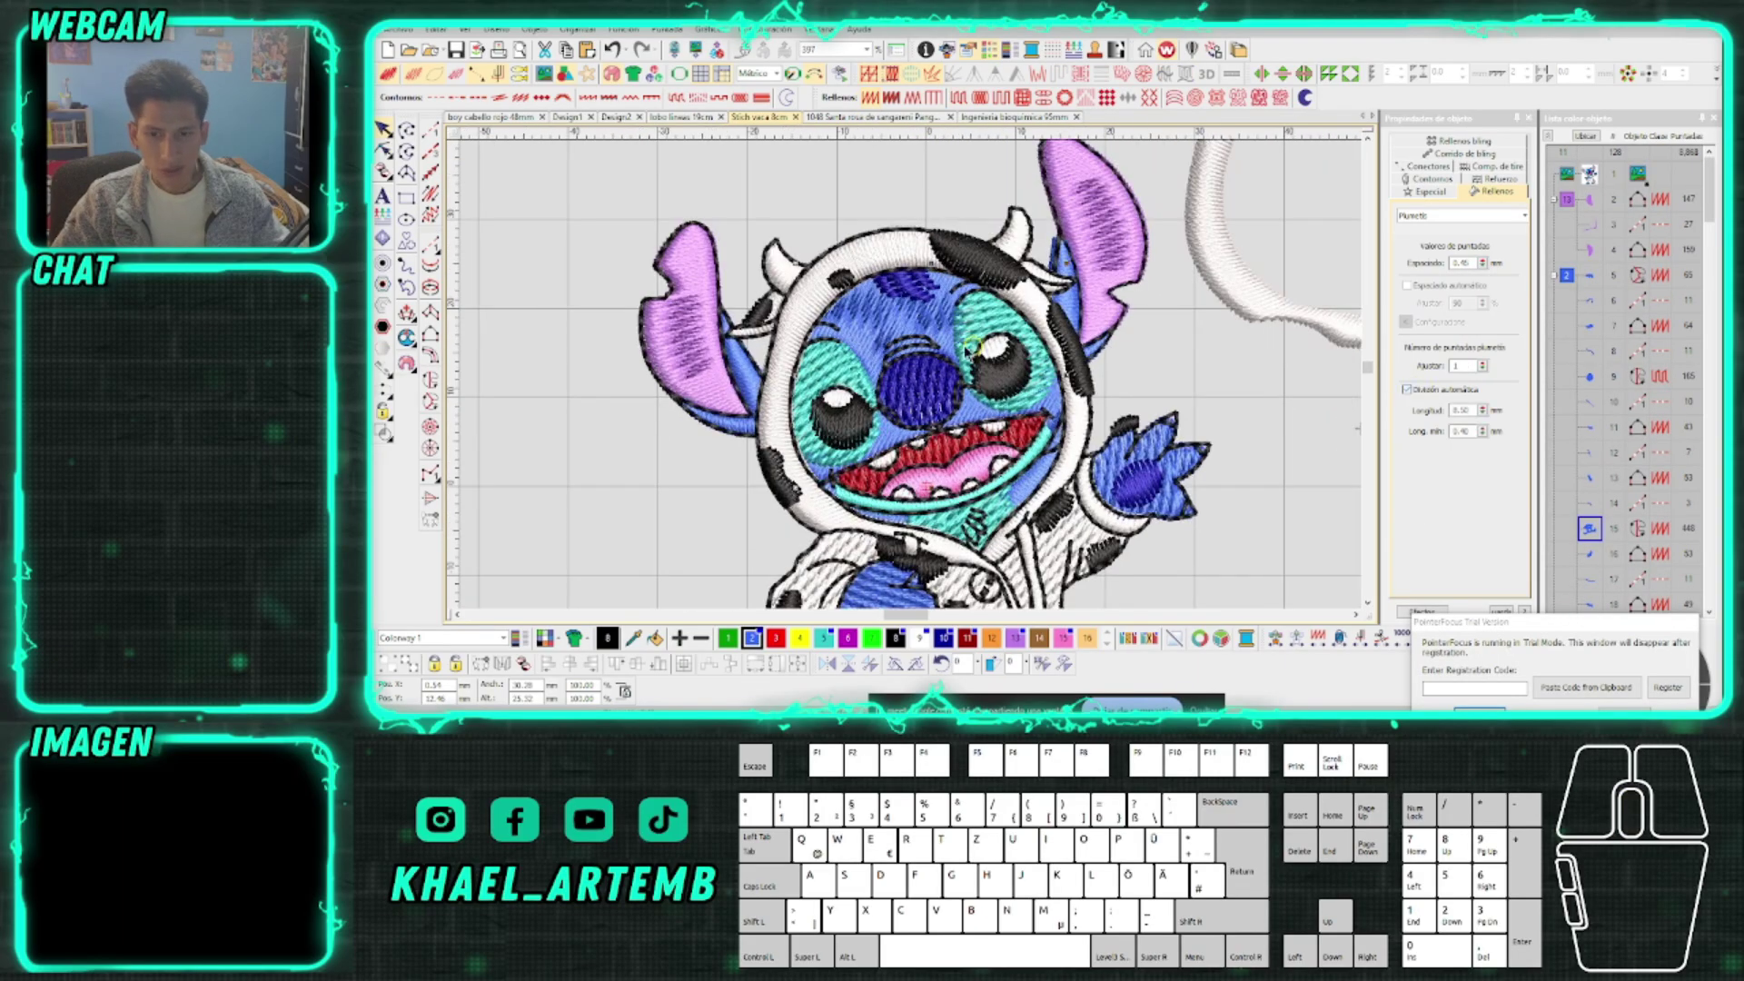
Delete the blue face copy and the white hood outline copy beside Stitch
{"action": "scroll", "coordinate": [914, 386], "scroll_direction": "down", "scroll_amount": 3}
{"action": "scroll", "coordinate": [1031, 404], "scroll_direction": "down", "scroll_amount": 1}
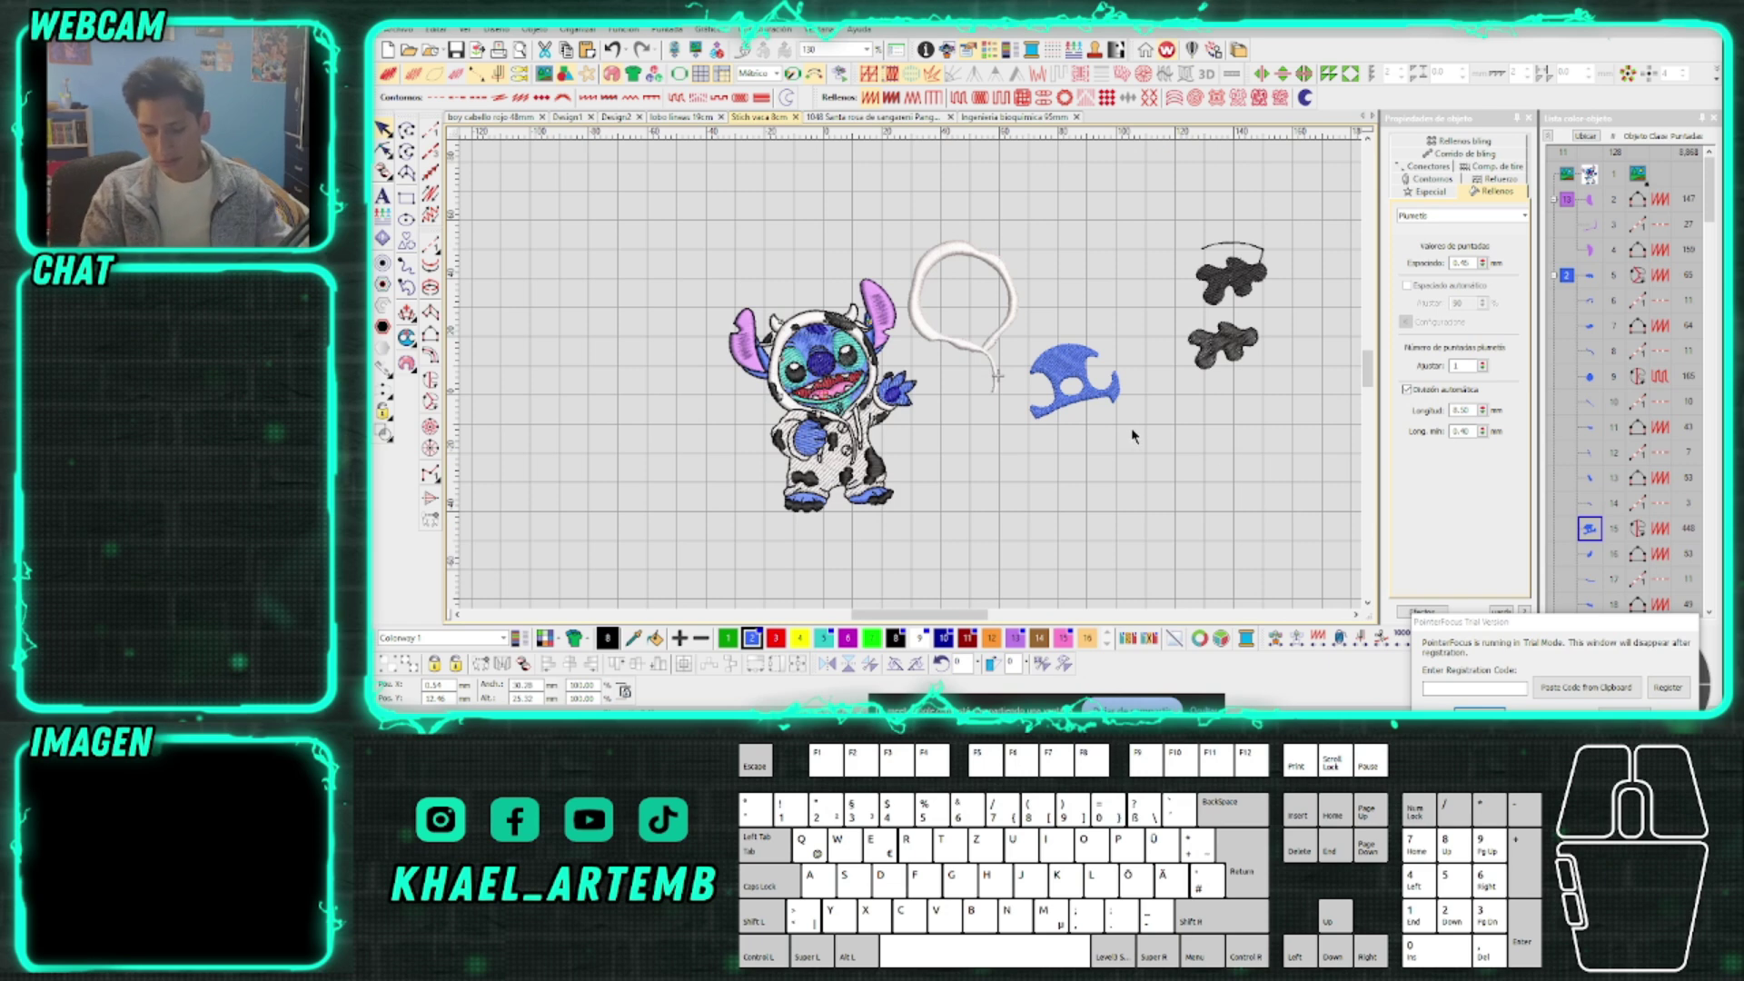
{"action": "left_click_drag", "start_coordinate": [1193, 452], "coordinate": [1017, 327]}
{"action": "key", "text": "Delete"}
{"action": "key", "text": "Delete"}
Move the curved running-stitch line farther above the two black cow spots
{"action": "scroll", "coordinate": [1221, 308], "scroll_direction": "up", "scroll_amount": 4}
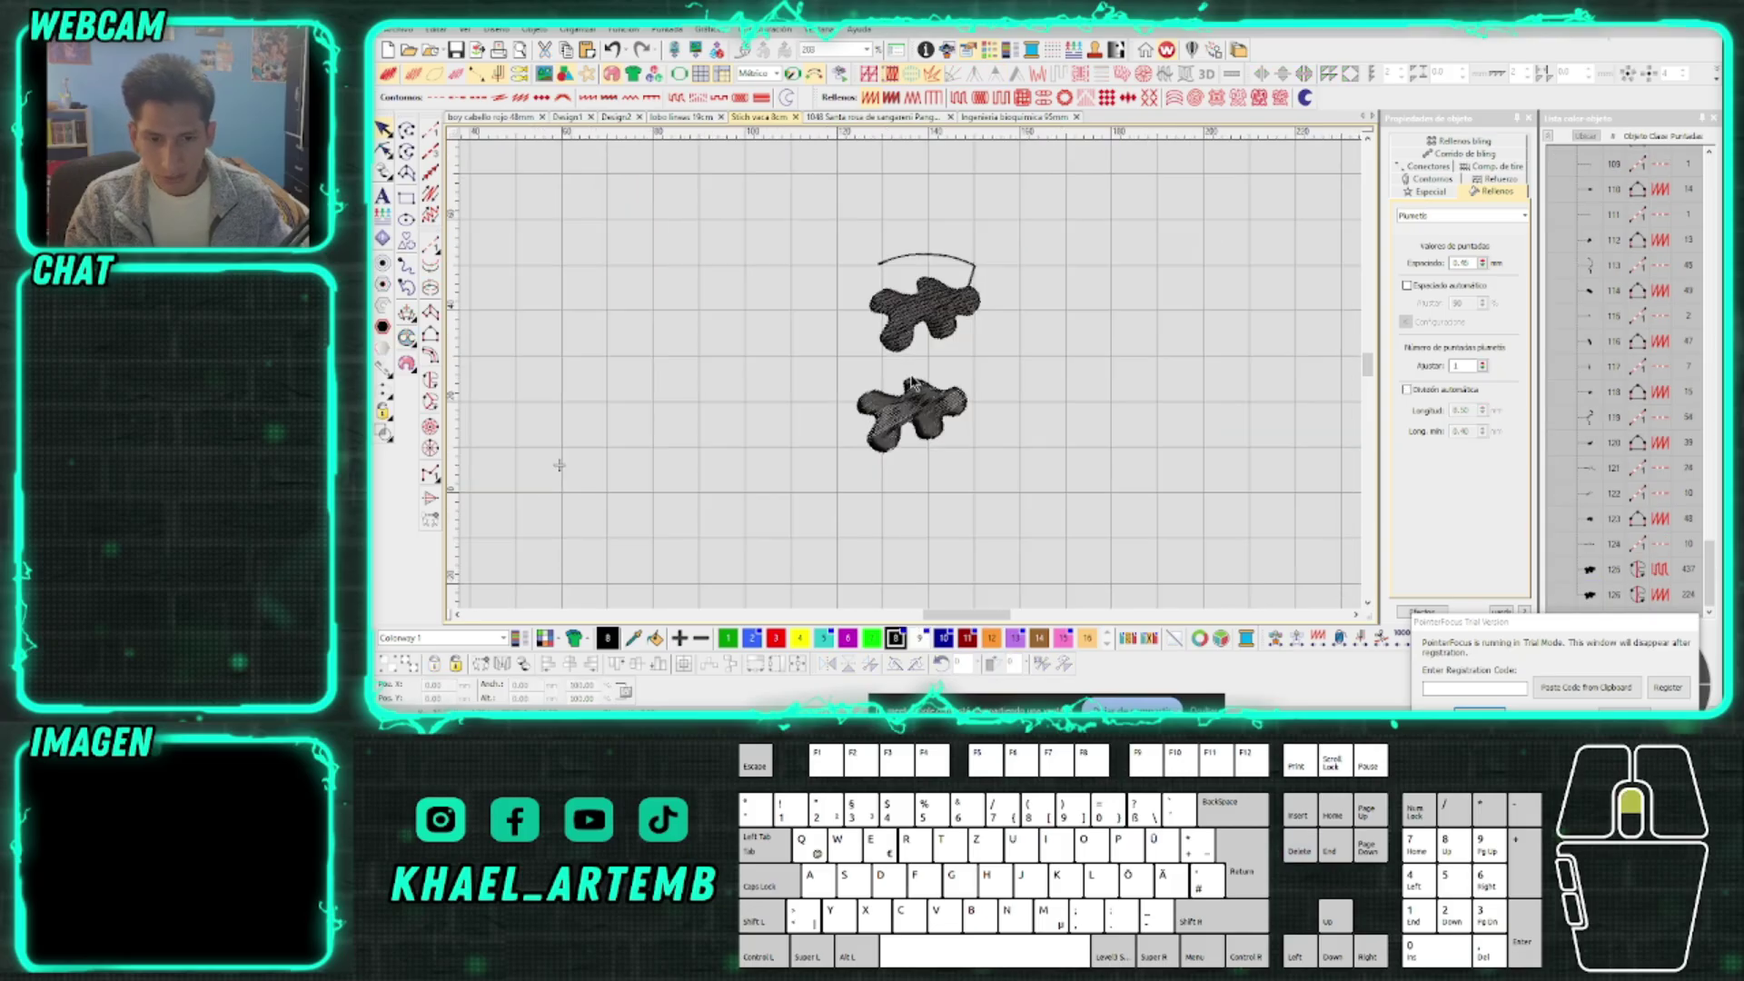
{"action": "scroll", "coordinate": [913, 382], "scroll_direction": "up", "scroll_amount": 1}
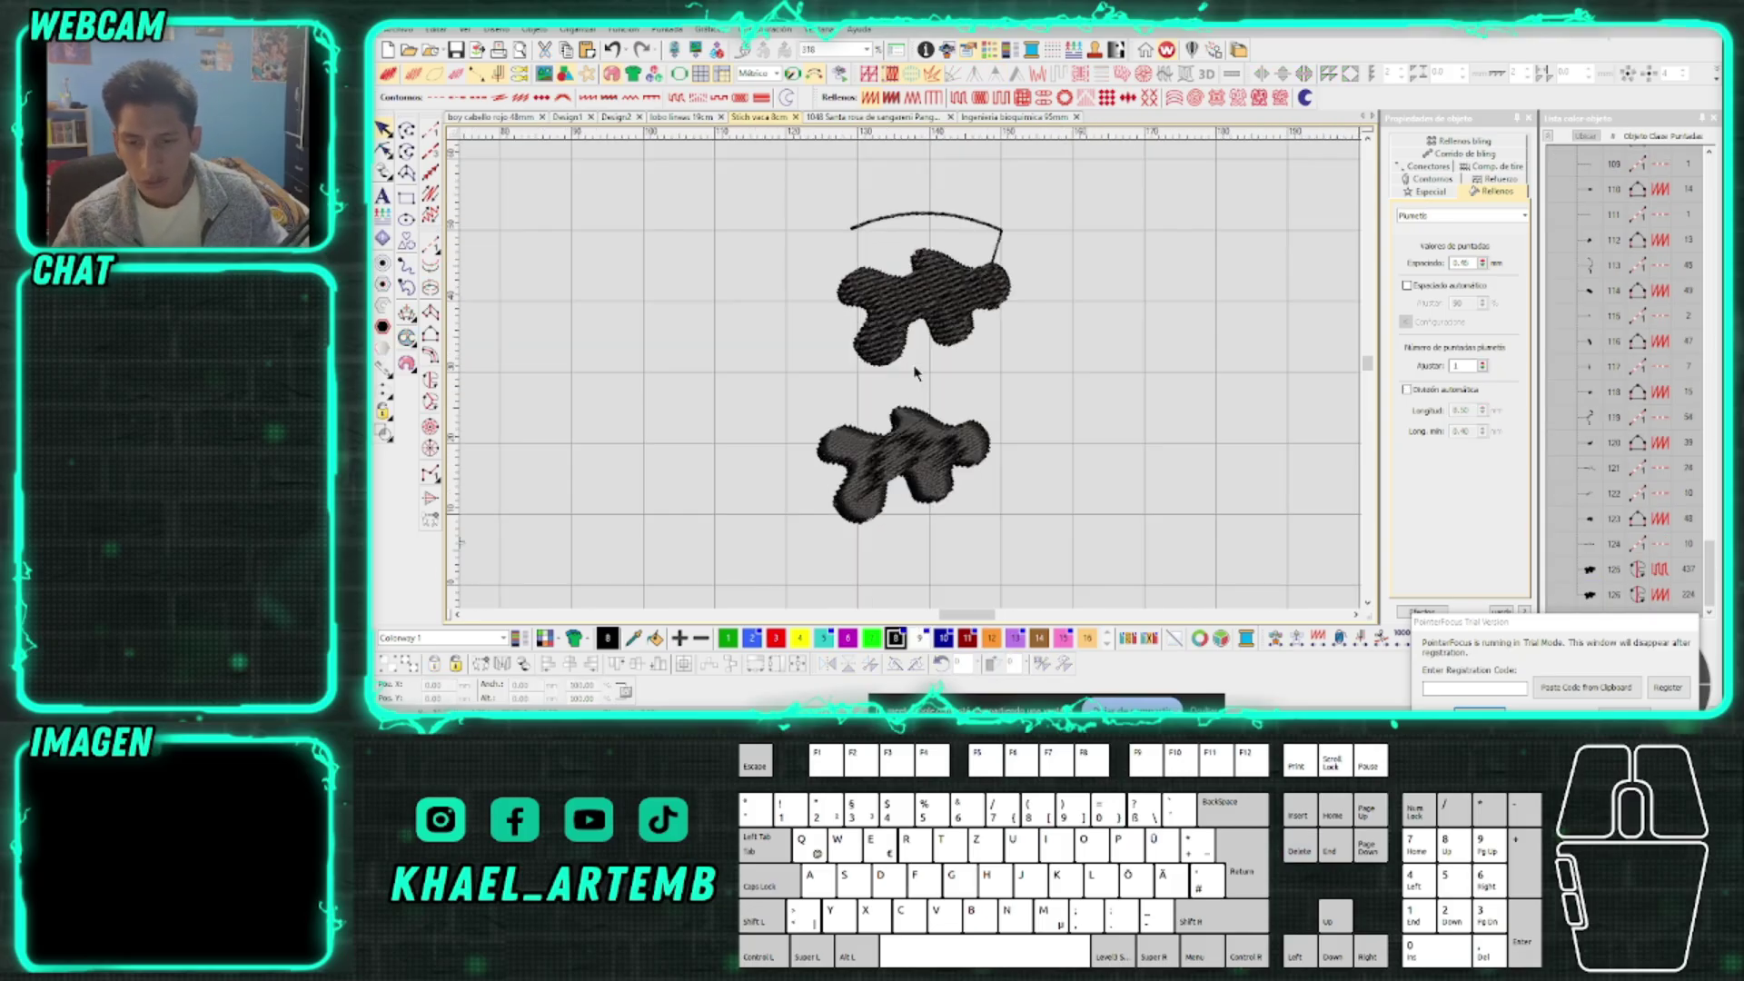
{"action": "left_click", "coordinate": [954, 223]}
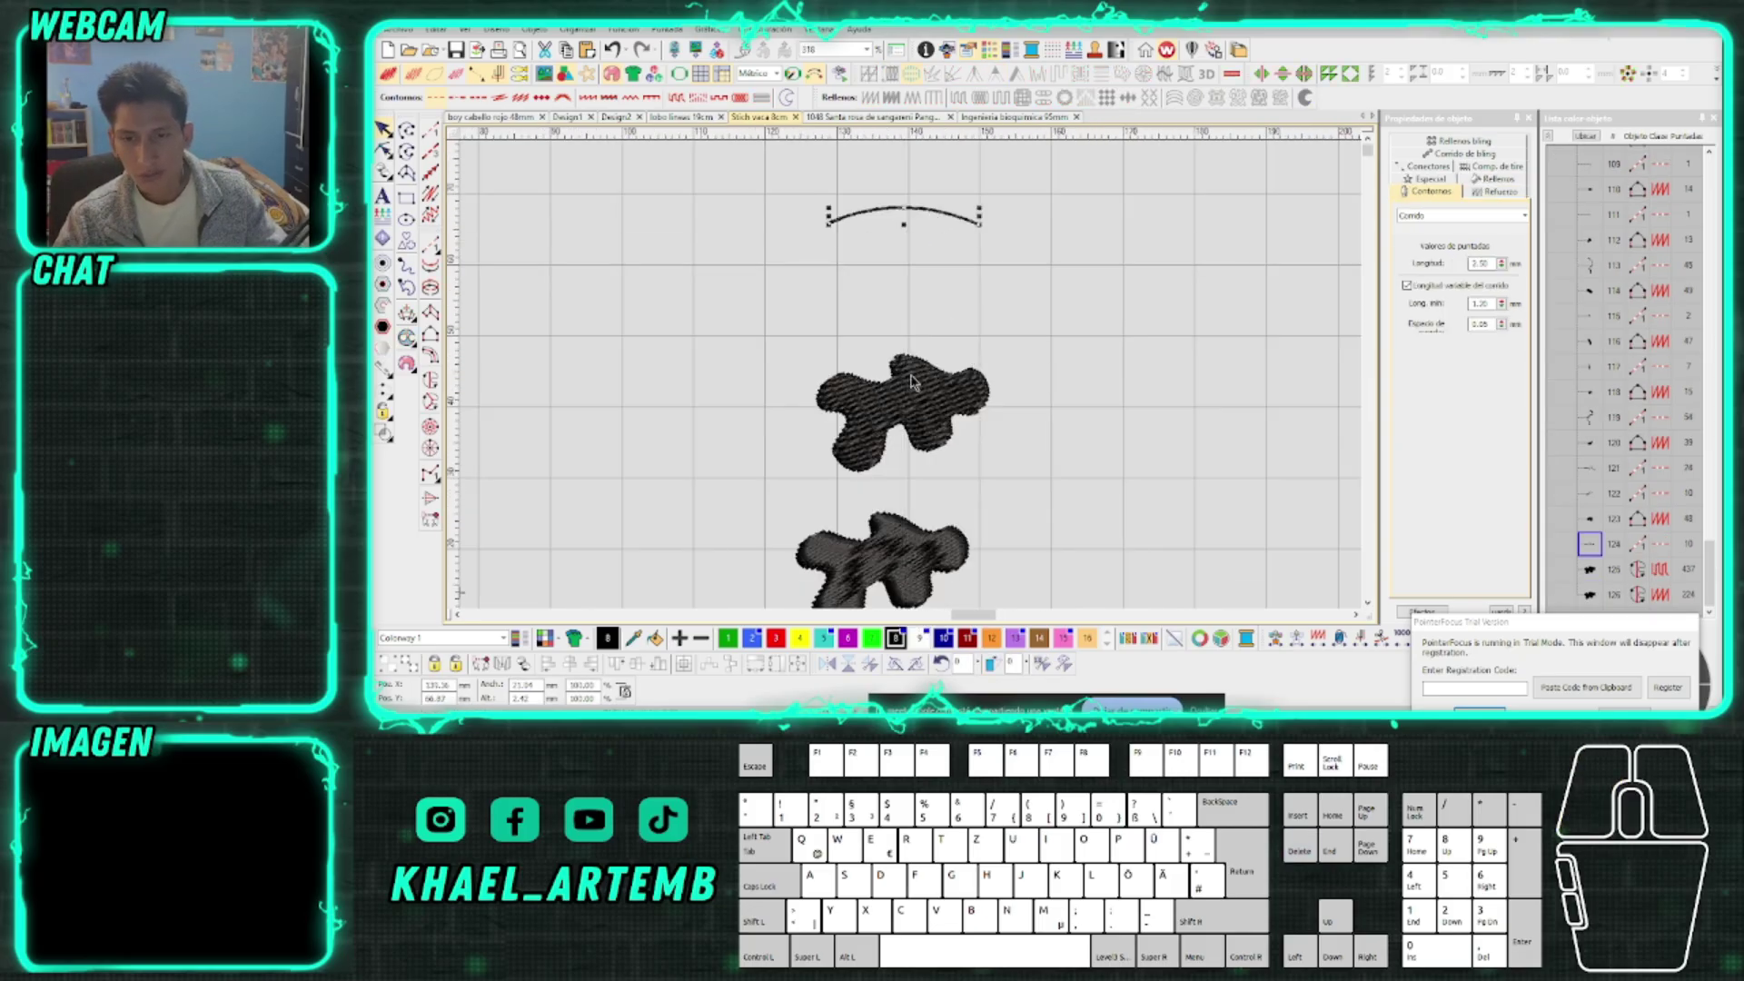
{"action": "scroll", "coordinate": [941, 409], "scroll_direction": "up", "scroll_amount": 1}
{"action": "left_click", "coordinate": [837, 325]}
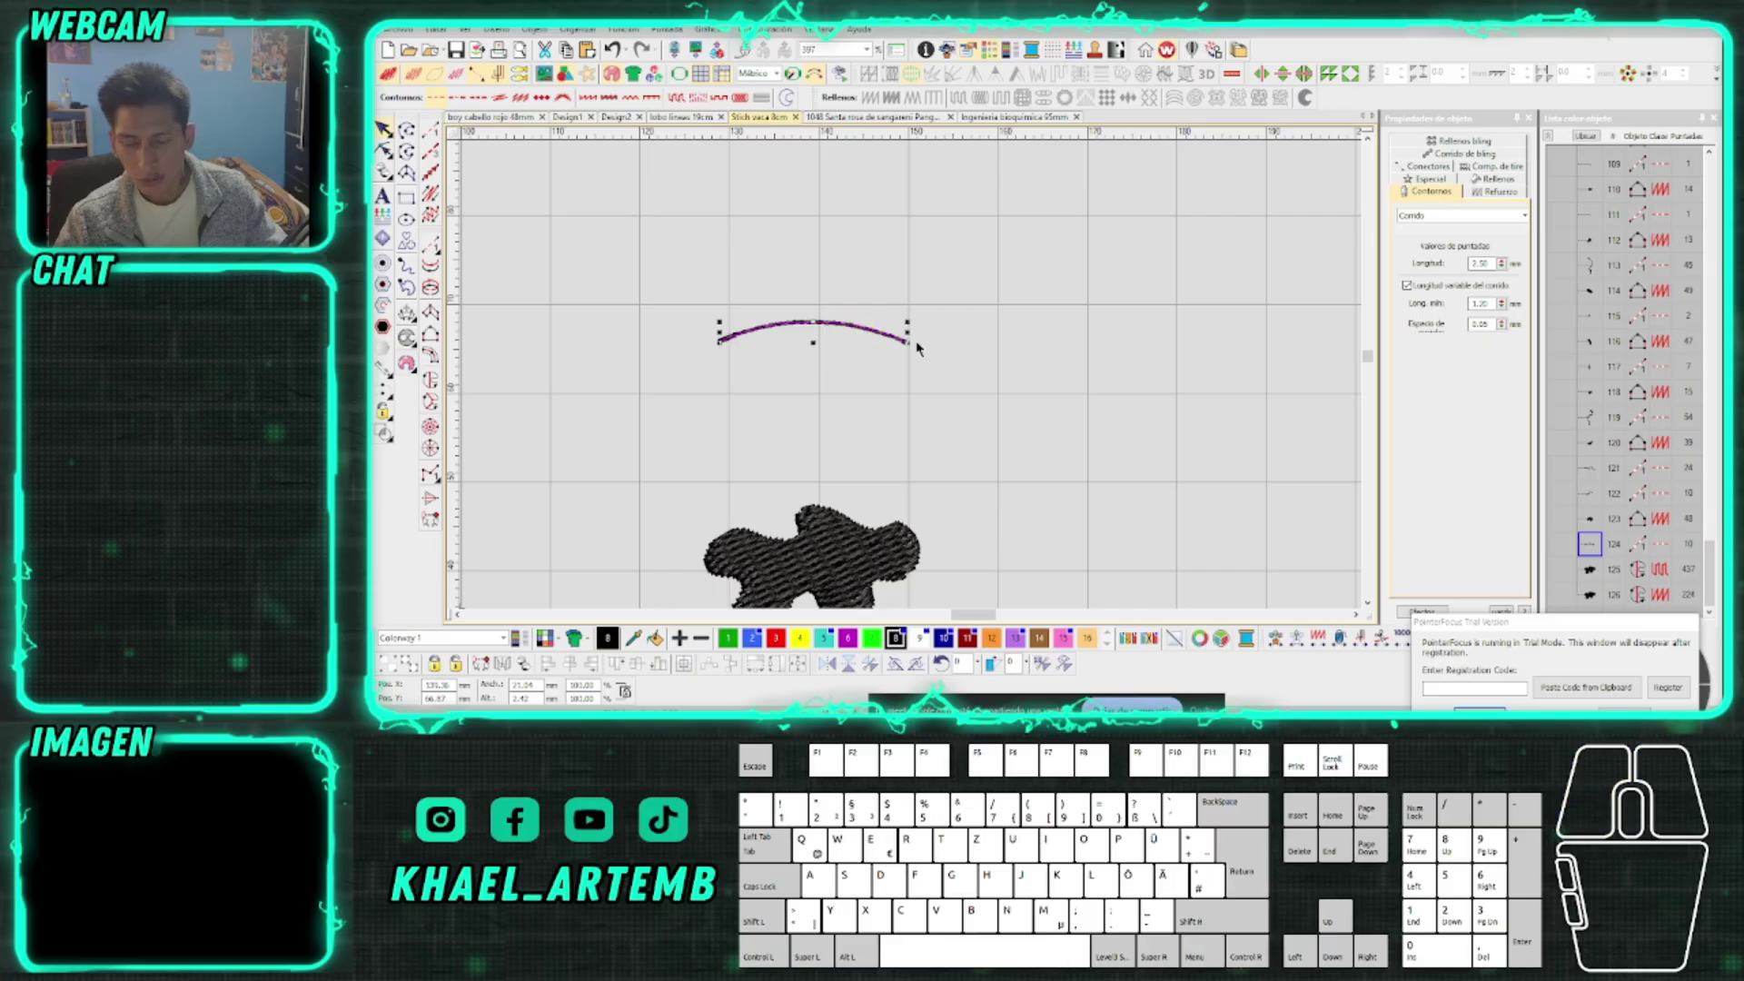
{"action": "left_click", "coordinate": [945, 345]}
Place a copy of all the black objects away from the design and delete the duplicated cow spots
{"action": "scroll", "coordinate": [887, 393], "scroll_direction": "down", "scroll_amount": 6}
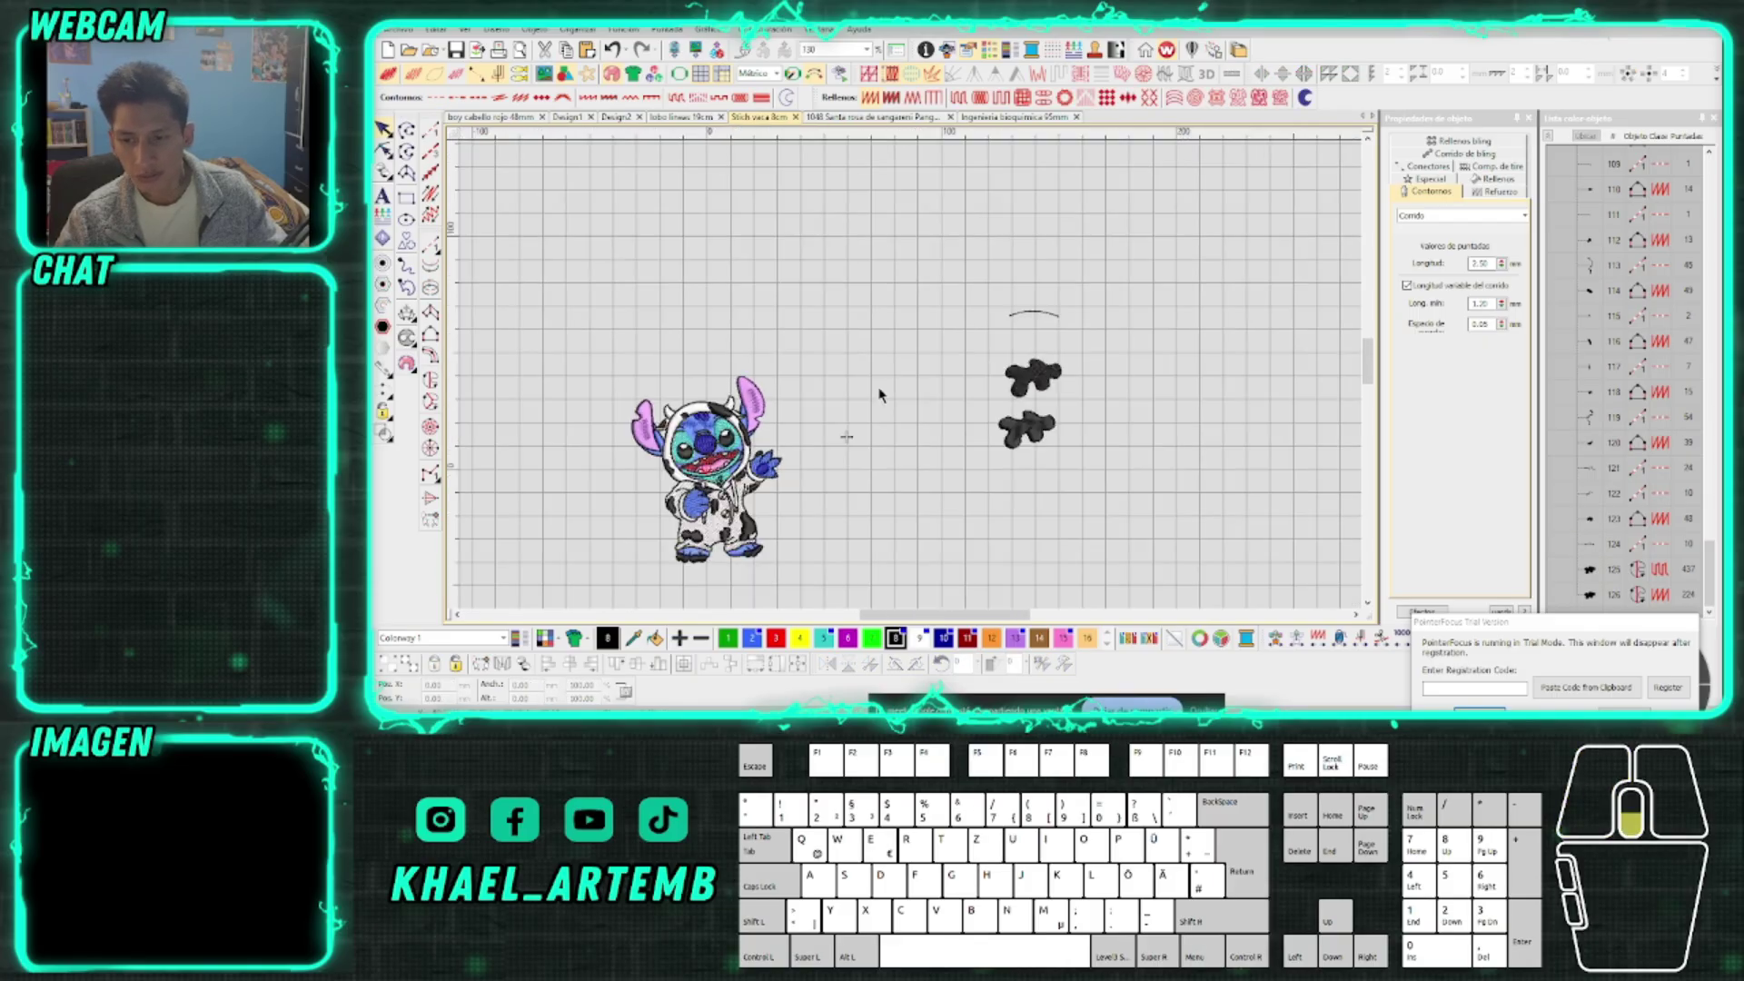
{"action": "left_click", "coordinate": [1551, 137]}
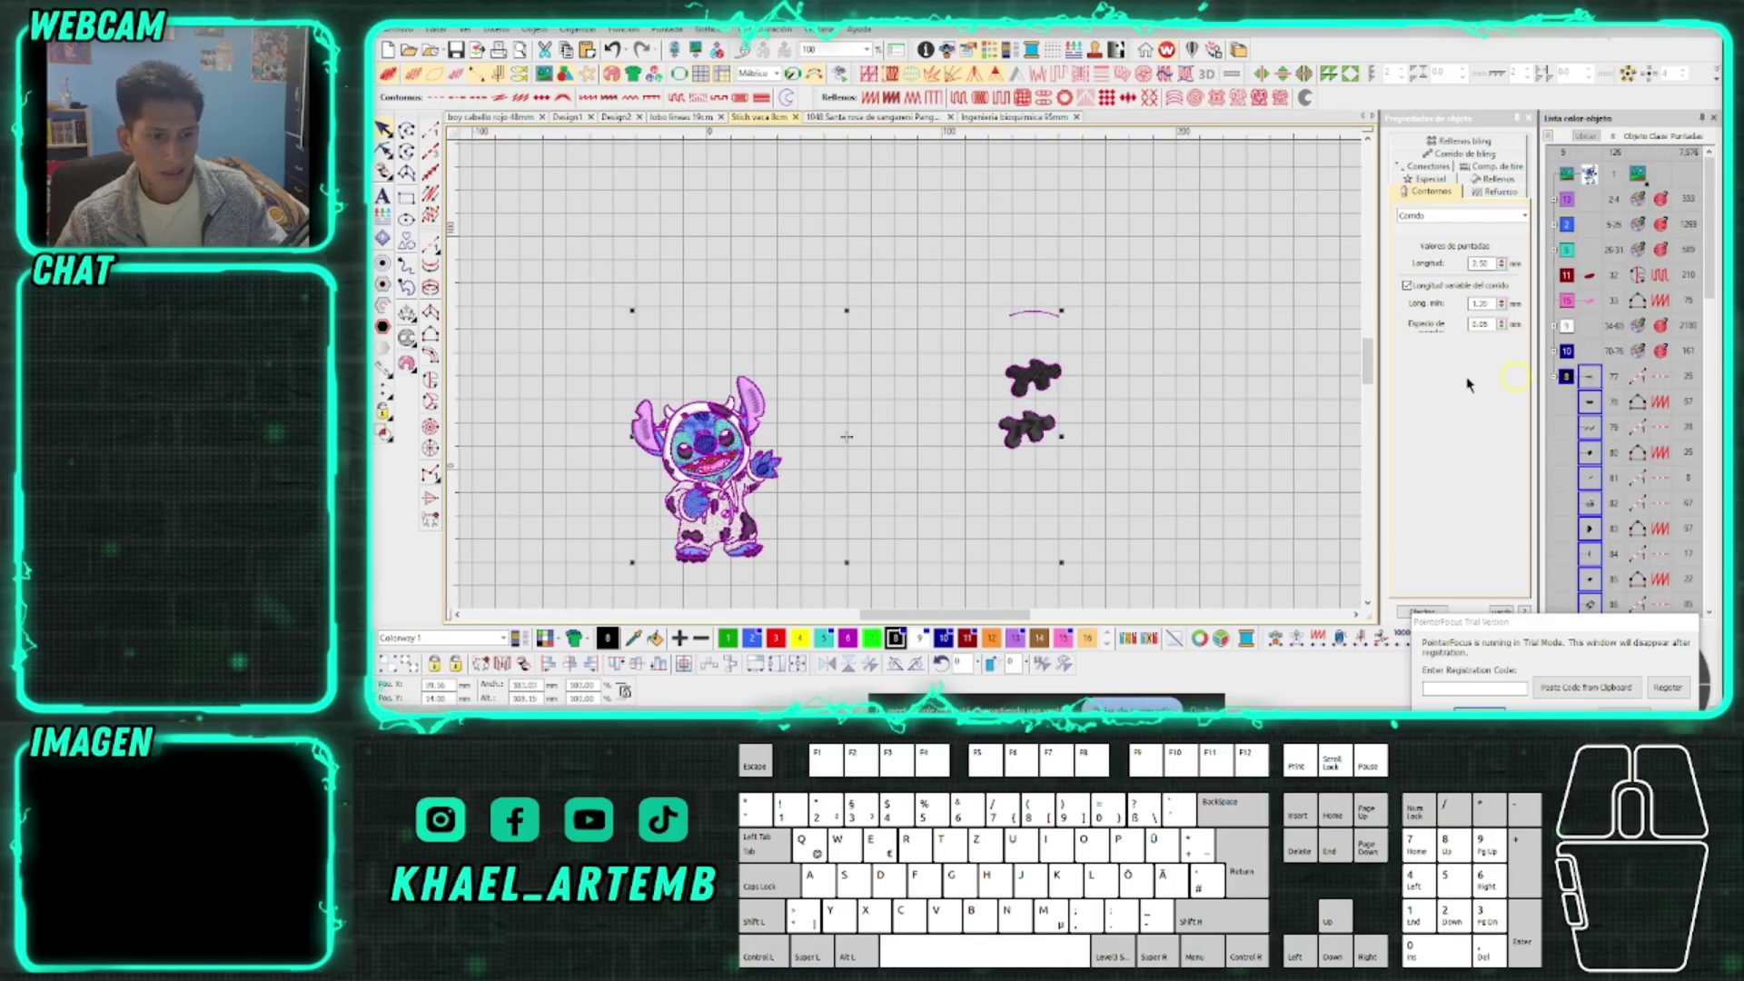
{"action": "left_click_drag", "start_coordinate": [798, 432], "coordinate": [1218, 262]}
{"action": "scroll", "coordinate": [1218, 262], "scroll_direction": "down", "scroll_amount": 2}
{"action": "left_click", "coordinate": [1222, 463]}
{"action": "left_click_drag", "start_coordinate": [1222, 463], "coordinate": [993, 324]}
{"action": "key", "text": "Delete"}
Group the copied black Stitch outline and place the curved running-stitch line above it
{"action": "left_click_drag", "start_coordinate": [913, 495], "coordinate": [774, 327]}
{"action": "key", "text": "ctrl+g"}
{"action": "left_click_drag", "start_coordinate": [886, 329], "coordinate": [895, 356]}
{"action": "left_click_drag", "start_coordinate": [766, 432], "coordinate": [936, 264]}
{"action": "left_click", "coordinate": [726, 209]}
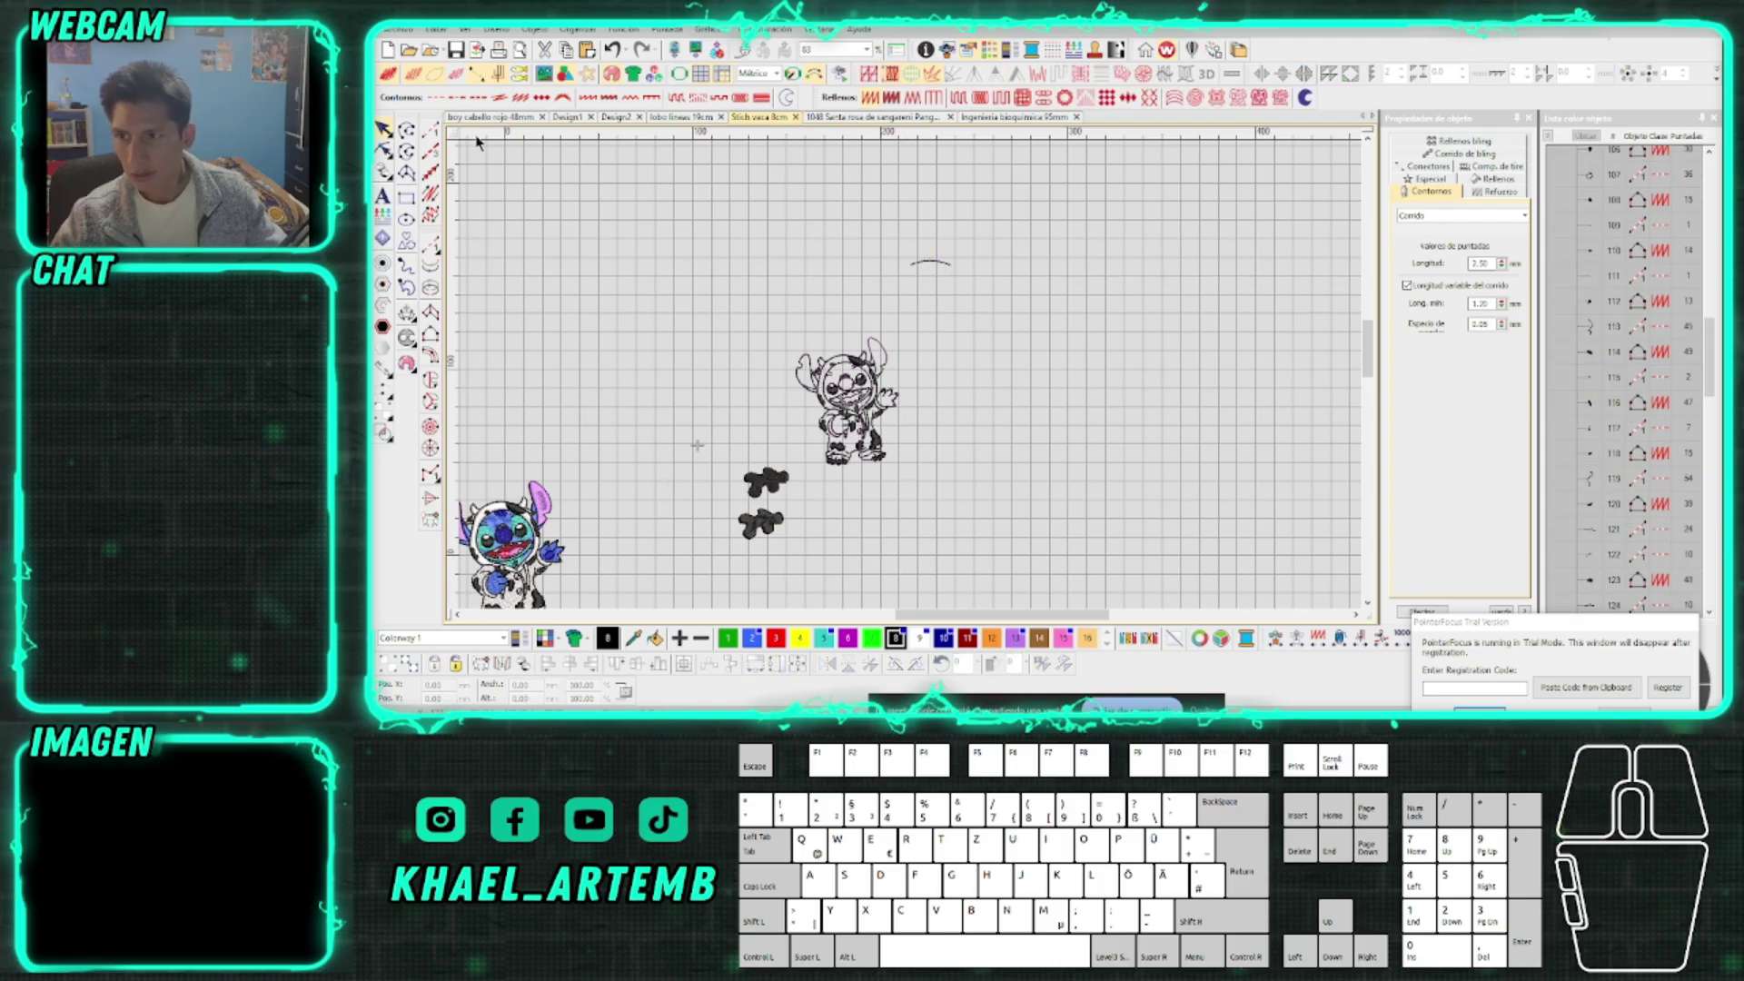
Try drawing a thin vector arrow from the curved line toward the black Stitch outline
{"action": "scroll", "coordinate": [892, 364], "scroll_direction": "up", "scroll_amount": 2}
{"action": "left_click", "coordinate": [881, 344]}
{"action": "left_click", "coordinate": [796, 427]}
{"action": "key", "text": "Return"}
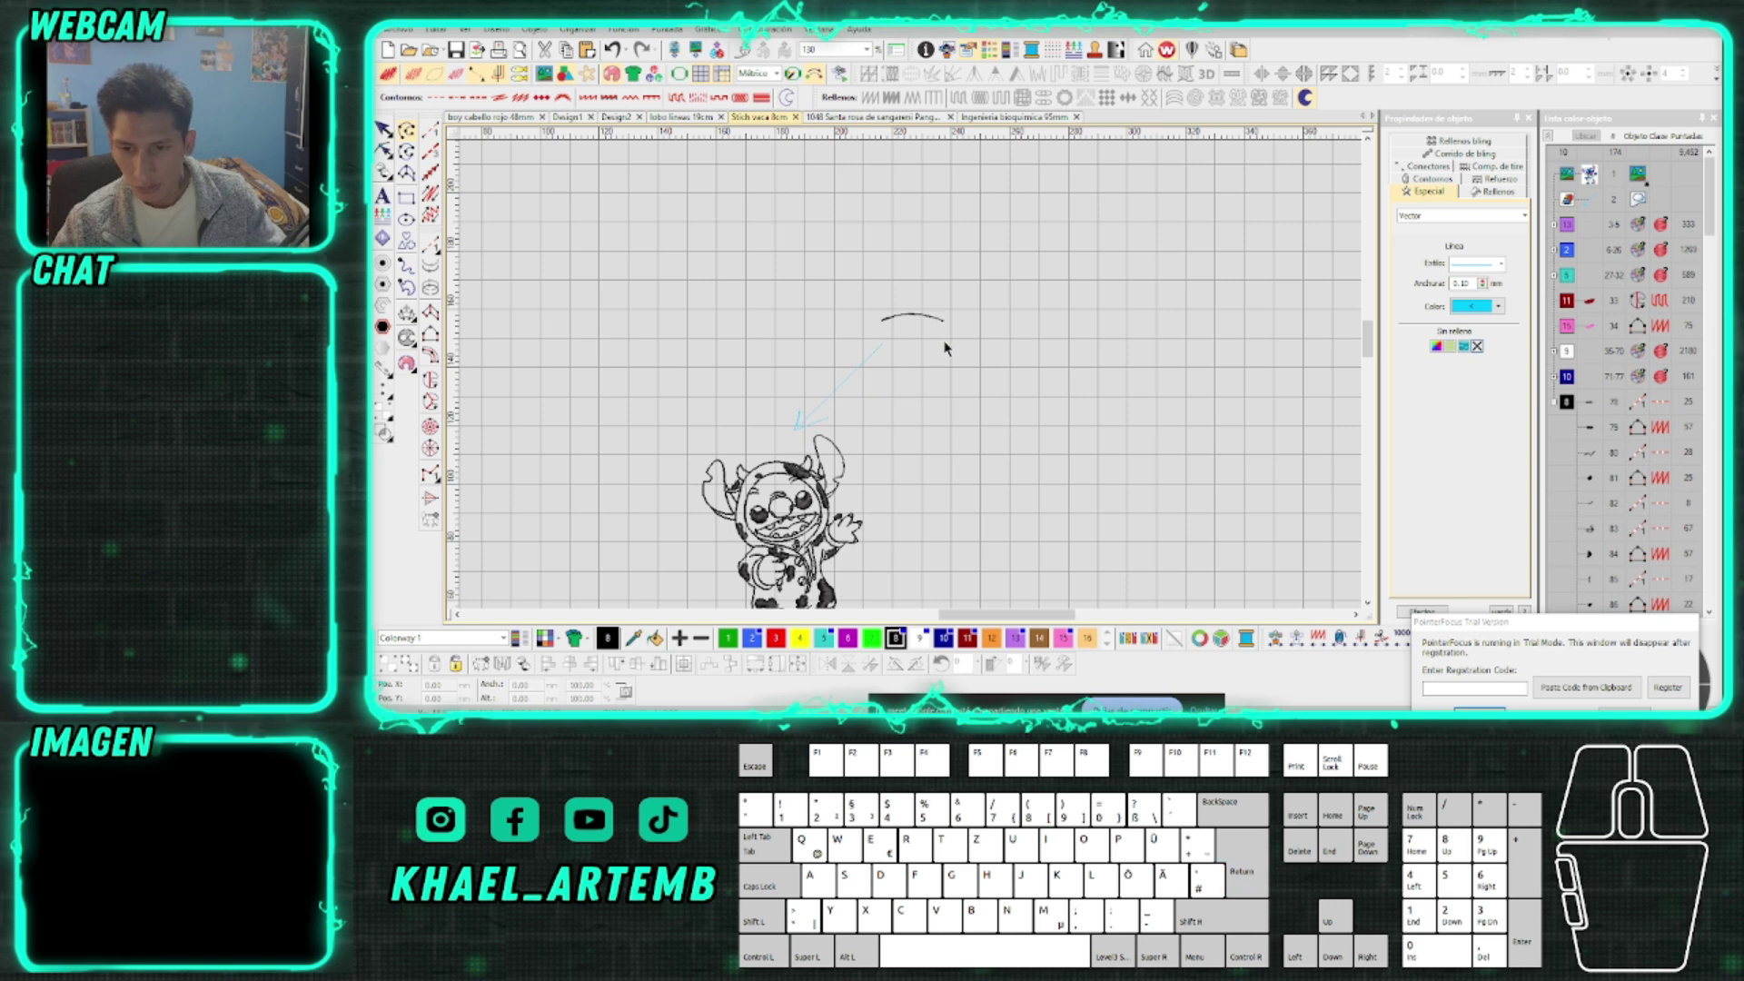
{"action": "key", "text": "ctrl+z"}
Increase the vector line width and draw two arrows from the curved line, one toward the Stitch outline and one toward the empty area beside it
{"action": "left_click", "coordinate": [1470, 289]}
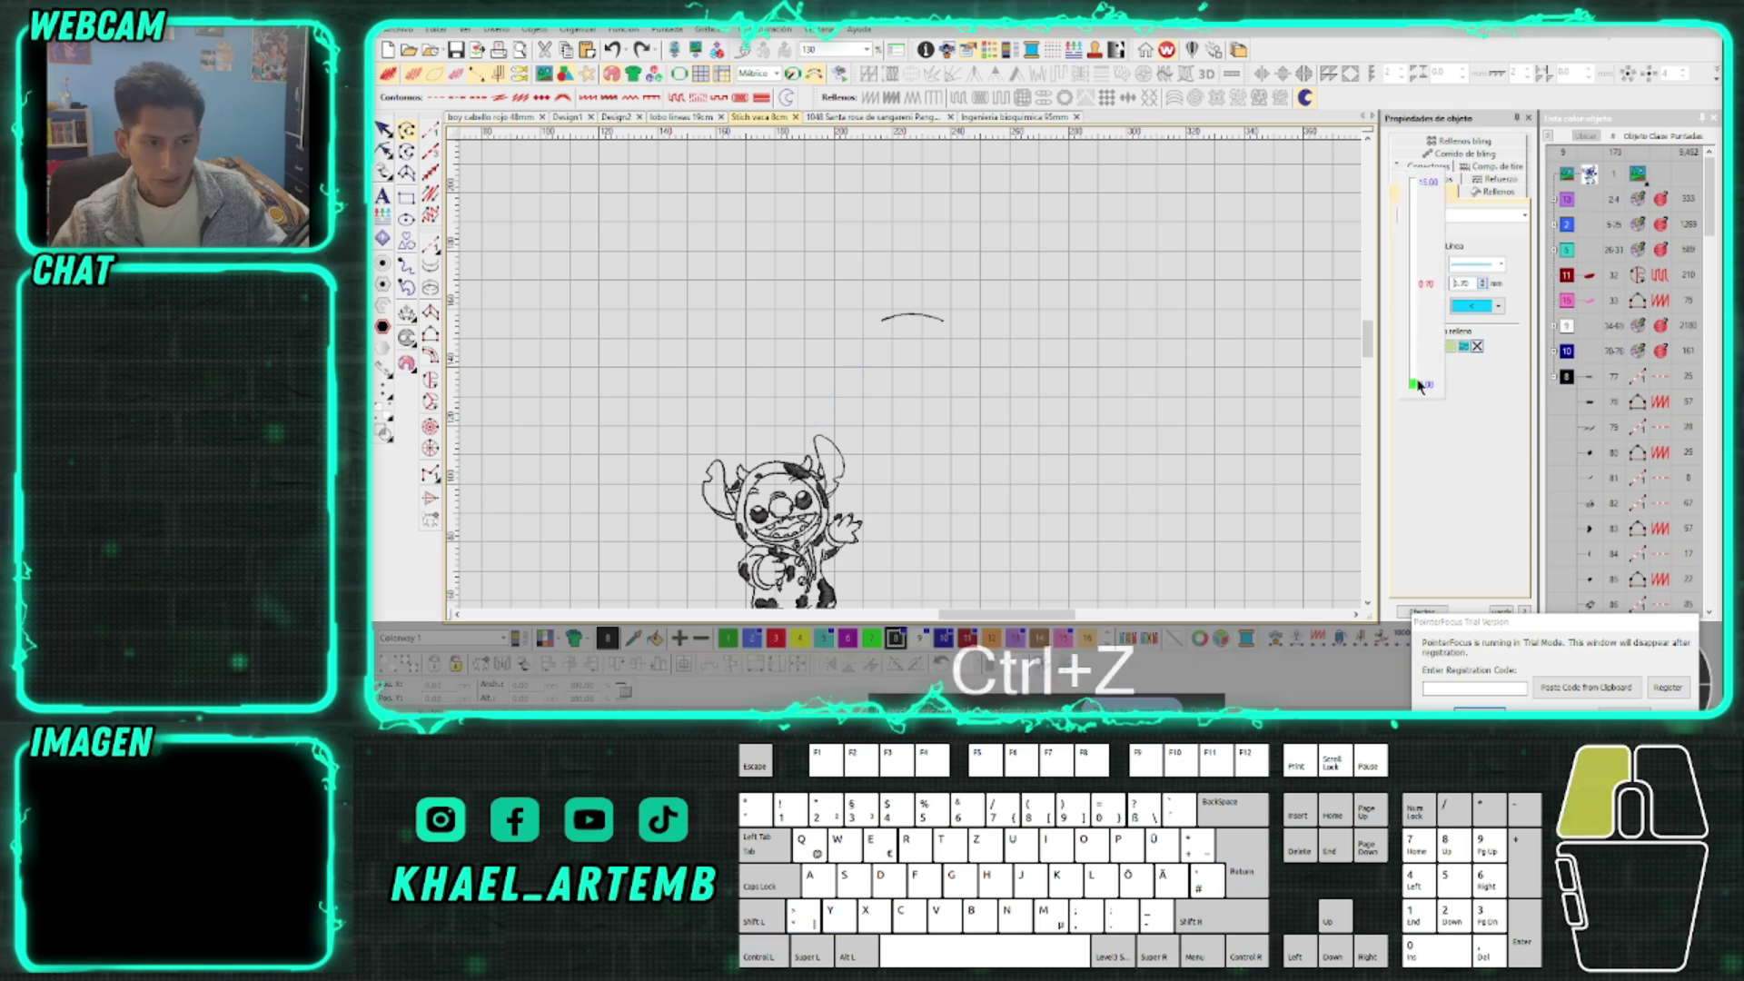
{"action": "left_click_drag", "start_coordinate": [821, 397], "coordinate": [797, 420]}
{"action": "left_click", "coordinate": [983, 423]}
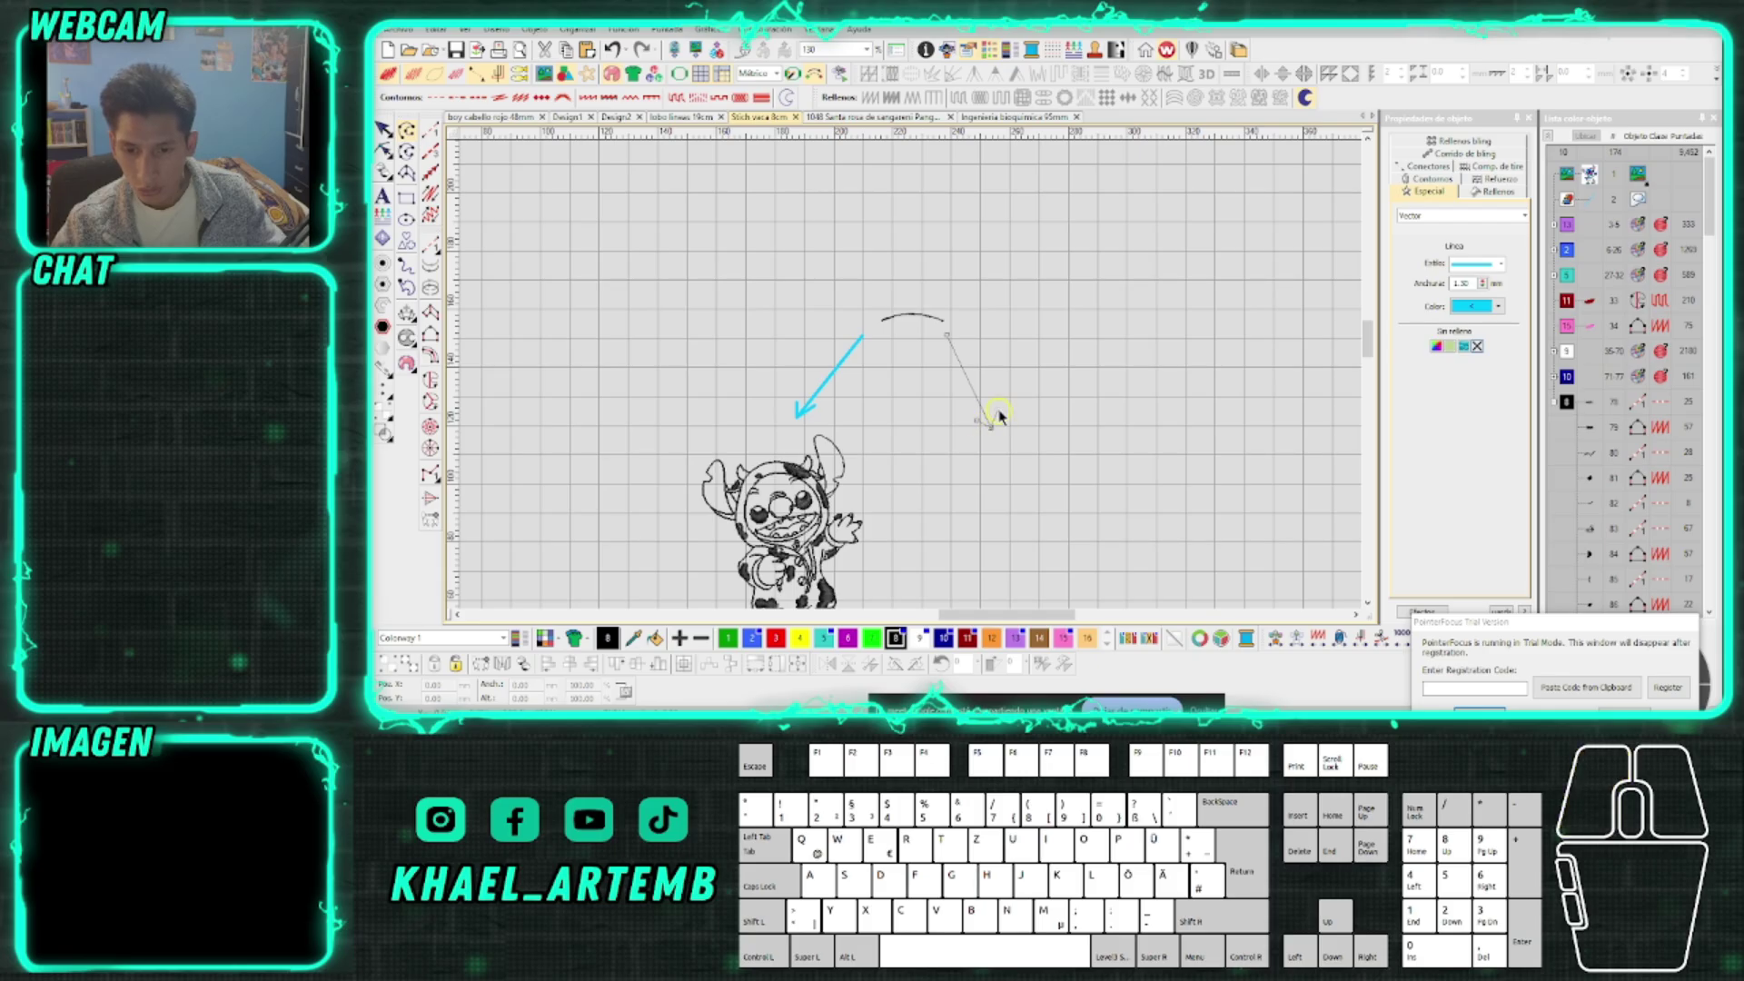
{"action": "key", "text": "Return"}
{"action": "scroll", "coordinate": [909, 385], "scroll_direction": "down", "scroll_amount": 3}
{"action": "scroll", "coordinate": [910, 375], "scroll_direction": "up", "scroll_amount": 3}
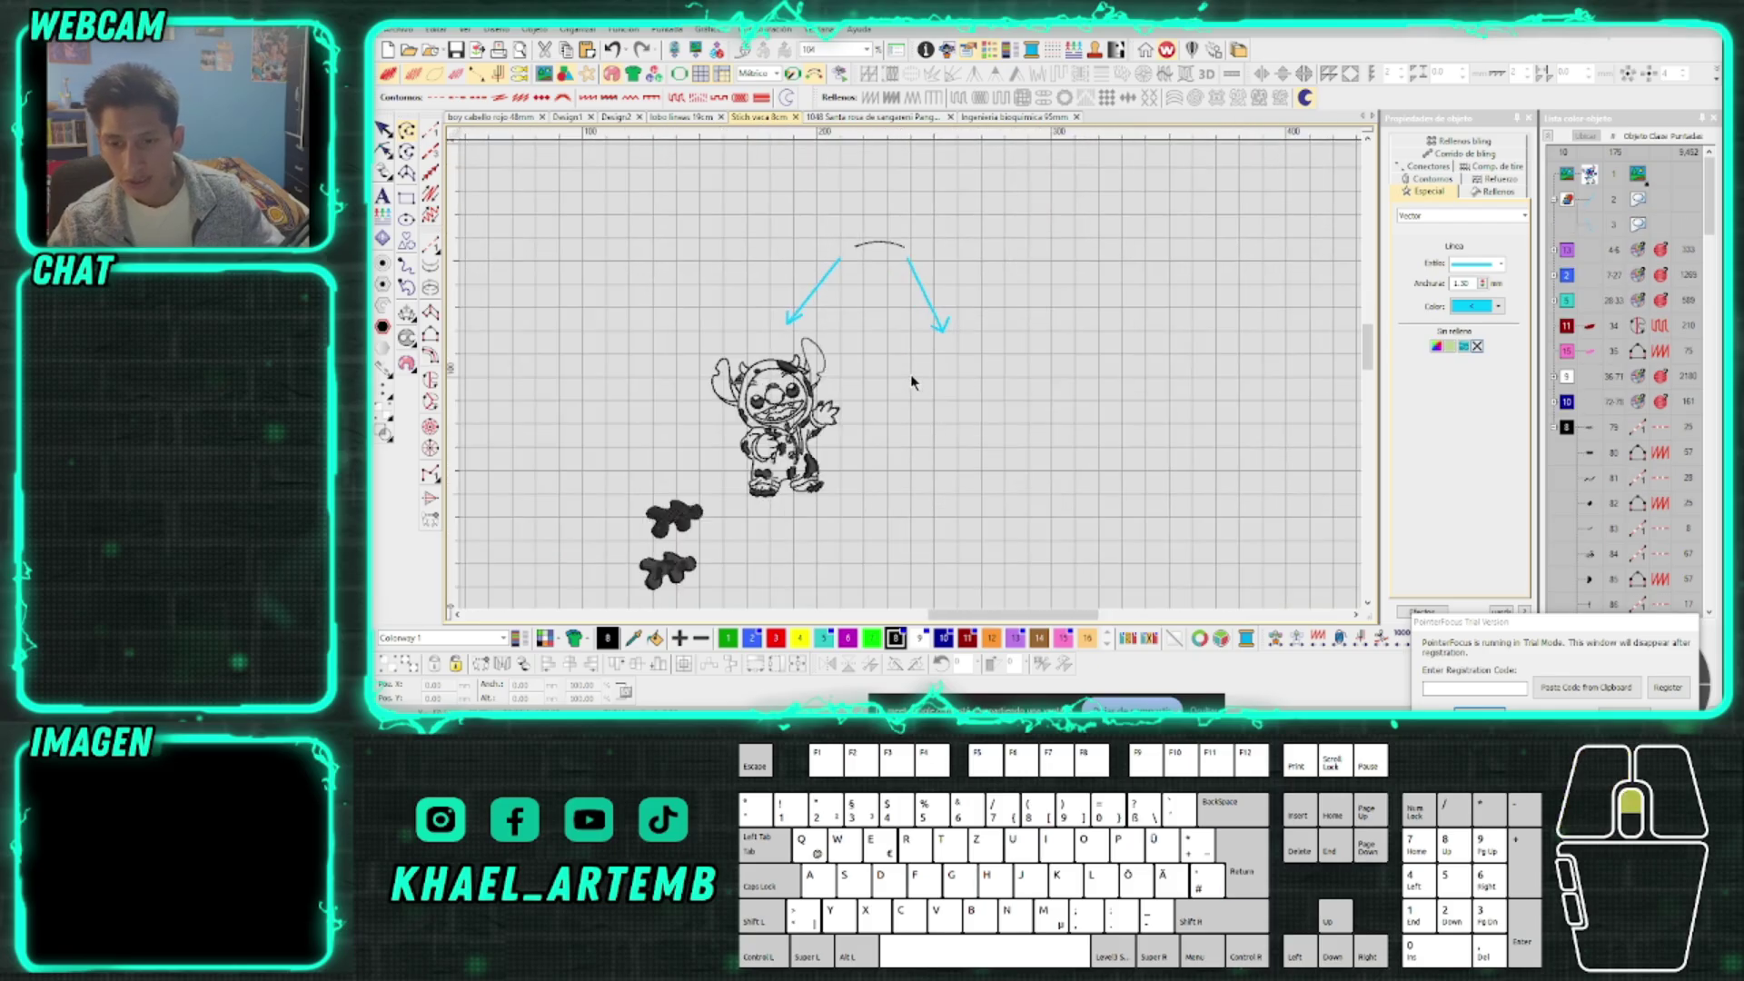
Open the G logo 4cm design from the design folder and copy all its navy blue objects
{"action": "left_click", "coordinate": [595, 738]}
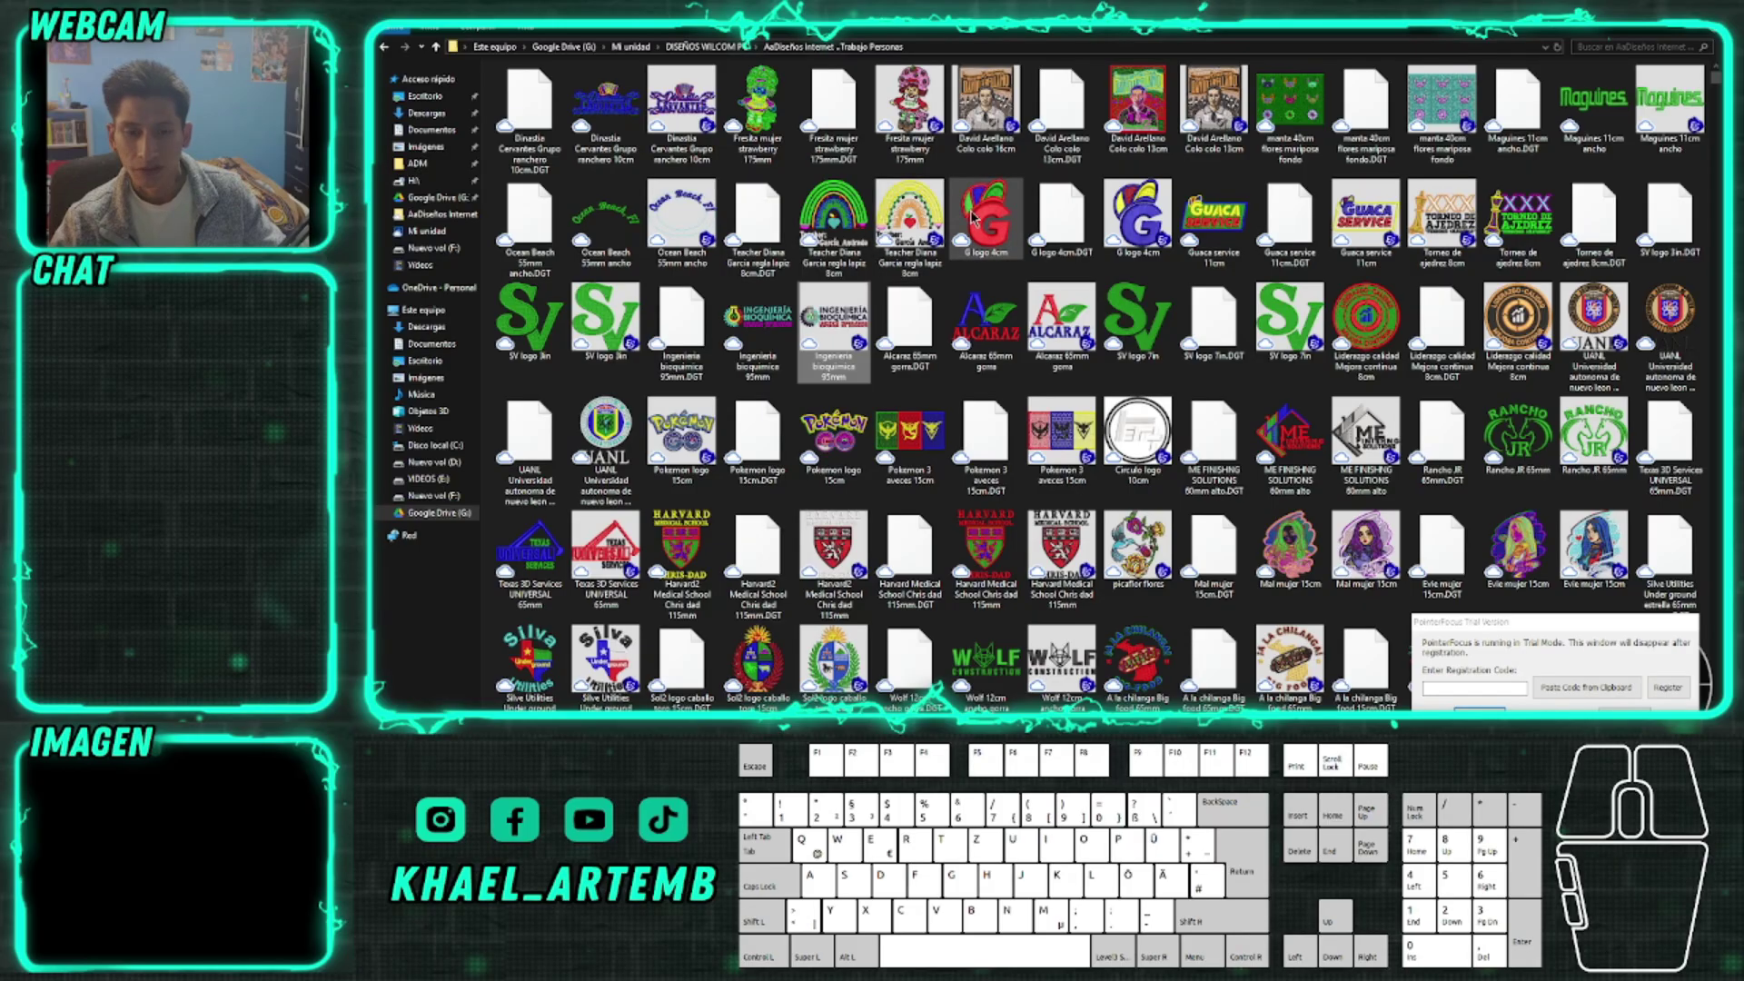
{"action": "double_click", "coordinate": [1152, 238]}
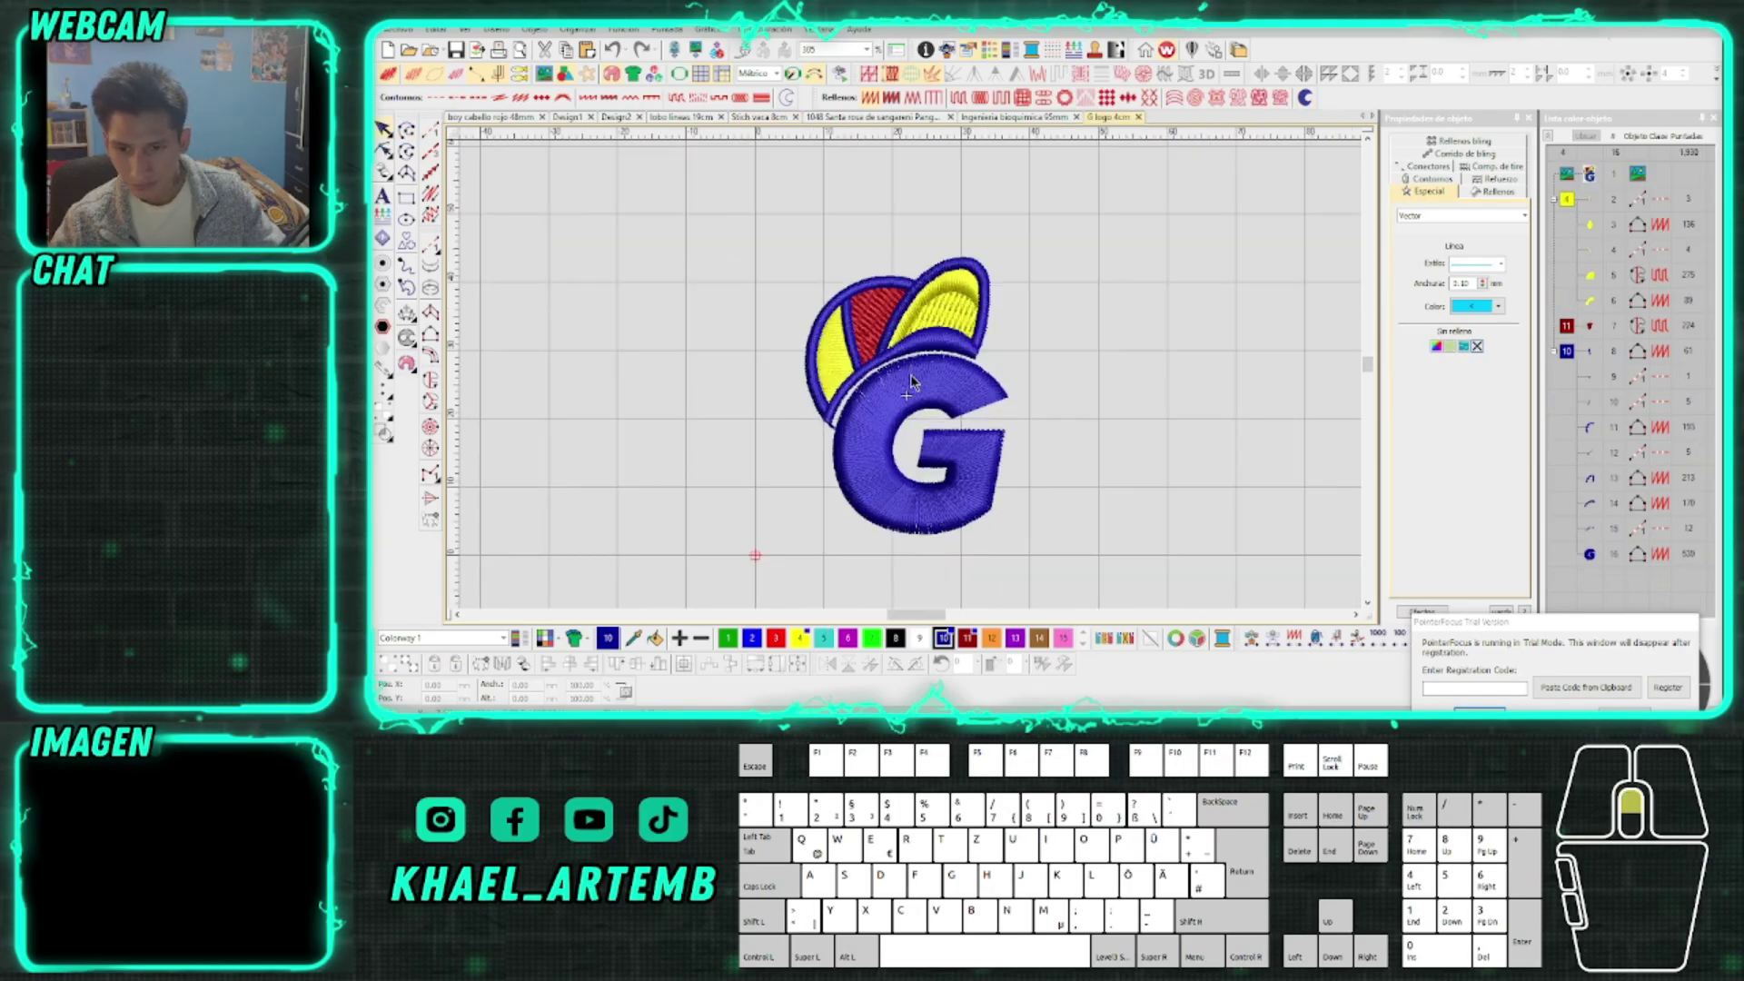
{"action": "left_click", "coordinate": [1568, 353]}
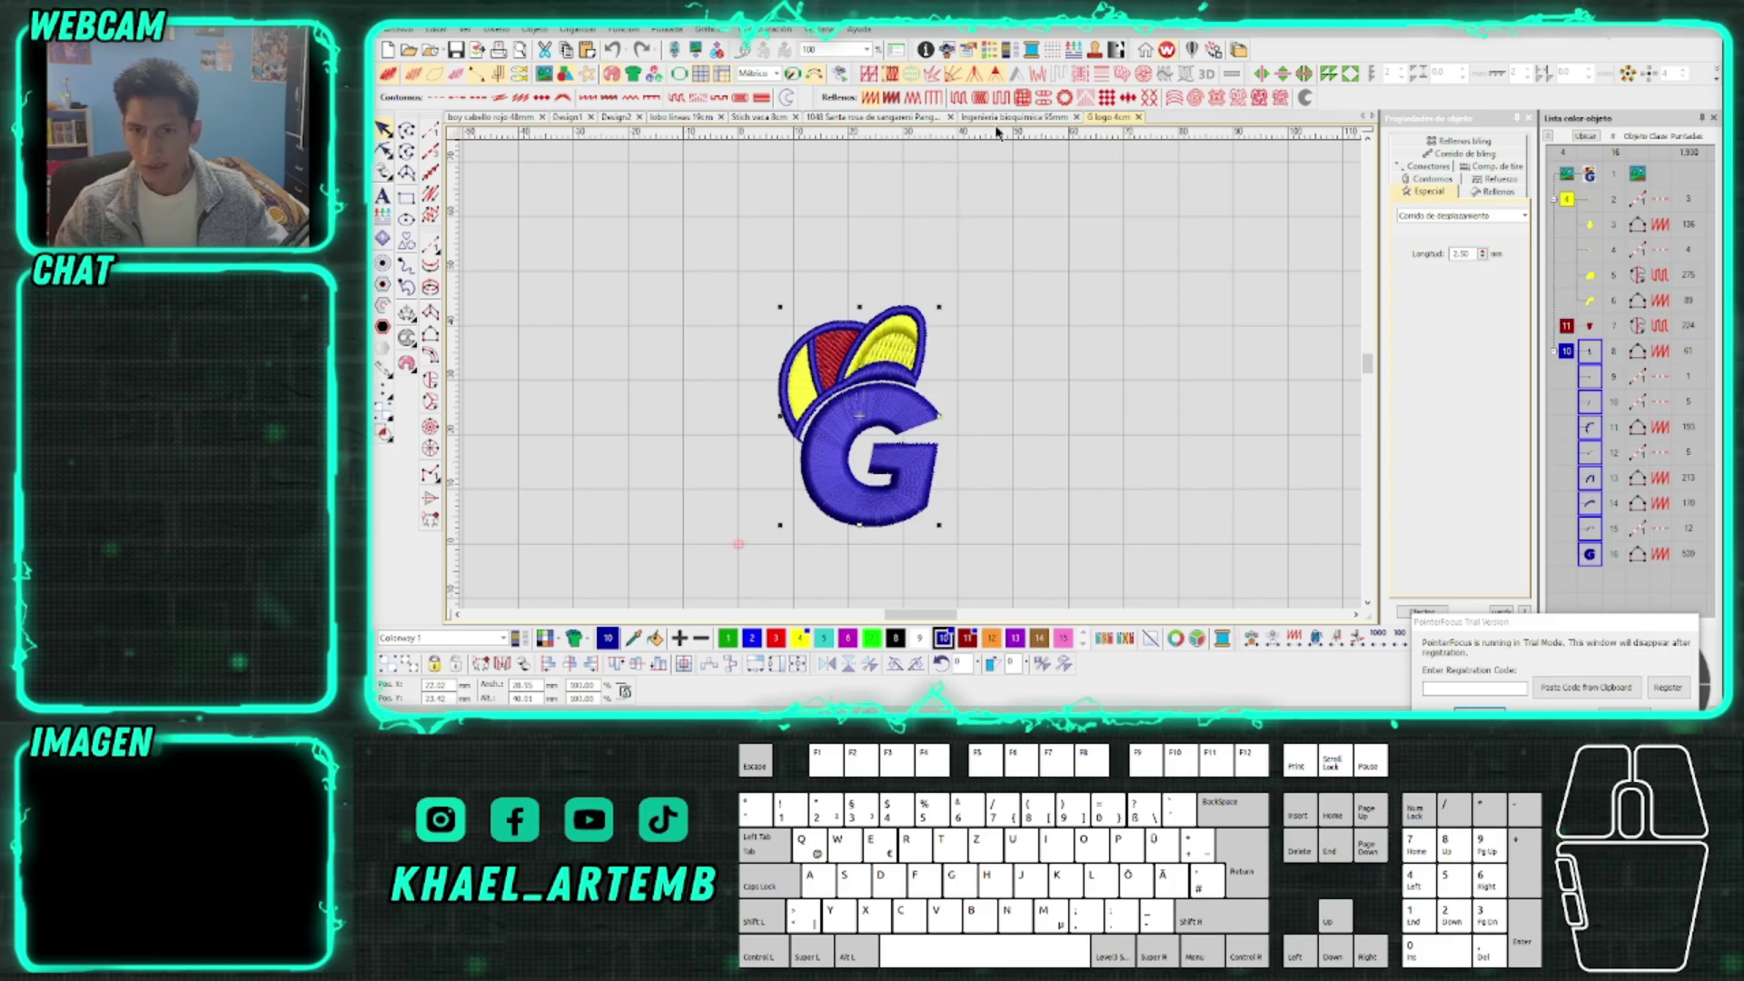
{"action": "left_click", "coordinate": [1004, 118]}
Paste the G logo's blue objects into the Stitch design beneath the right-hand arrow and recolor them black
{"action": "left_click", "coordinate": [761, 118]}
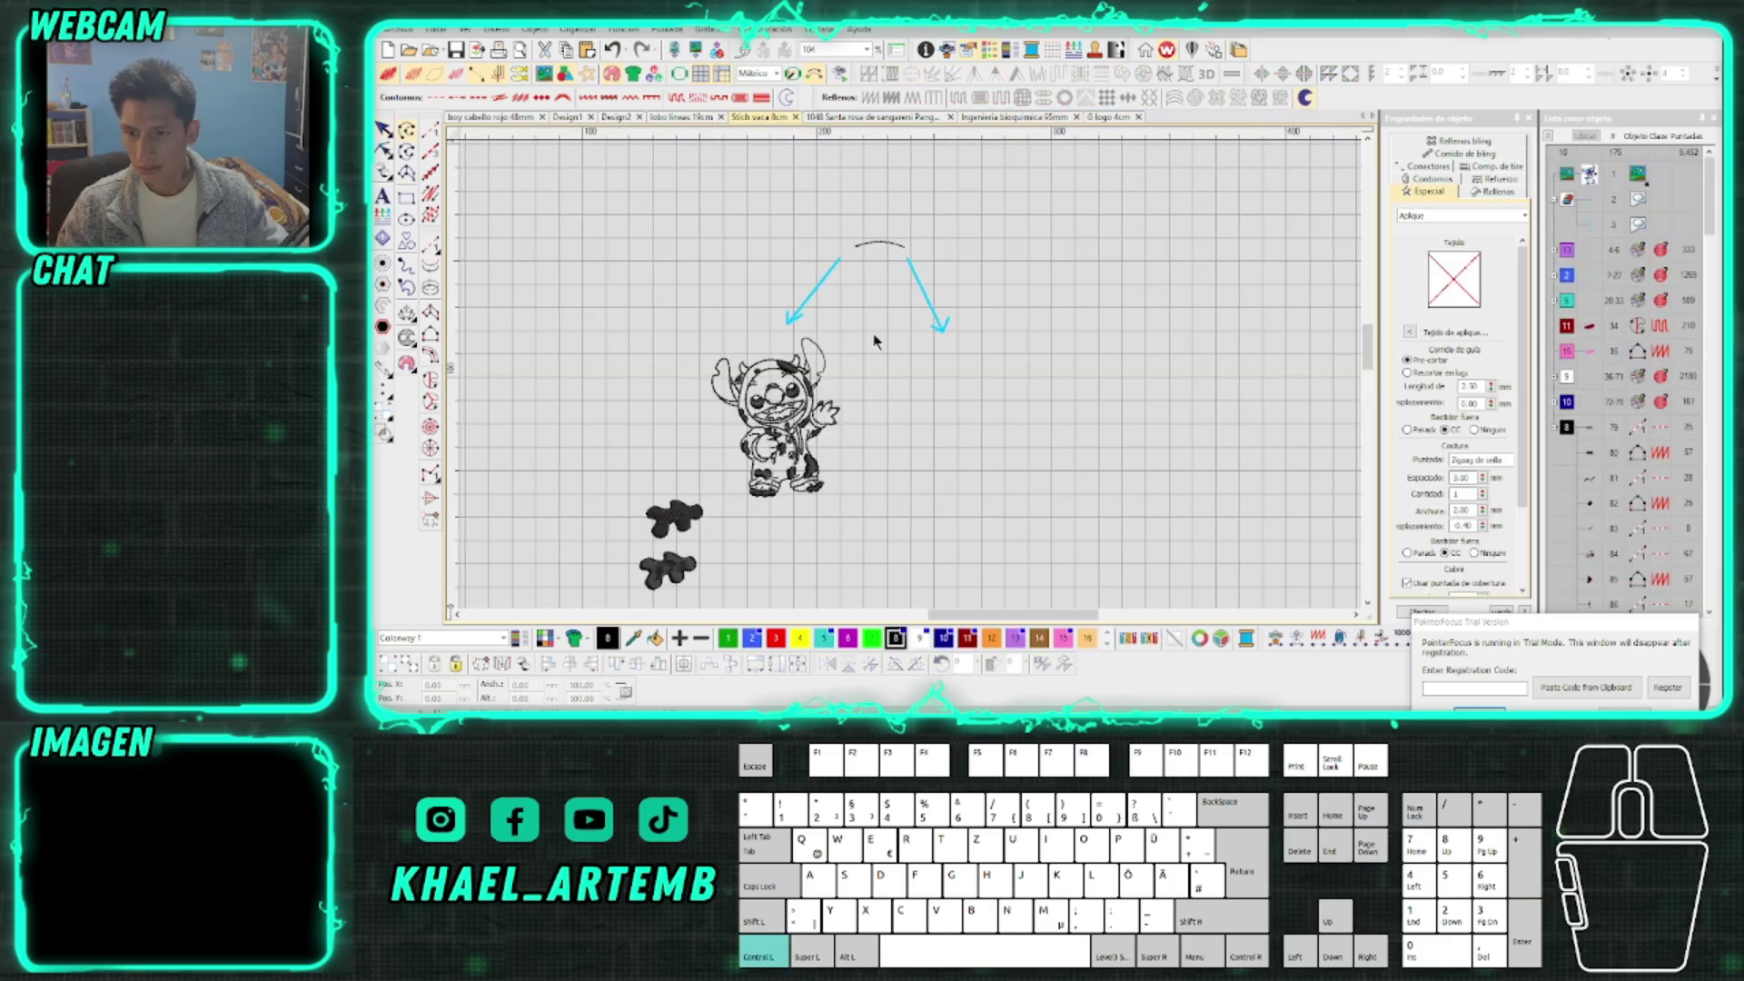
{"action": "key", "text": "ctrl+v"}
{"action": "scroll", "coordinate": [912, 384], "scroll_direction": "up", "scroll_amount": 2}
{"action": "left_click_drag", "start_coordinate": [720, 444], "coordinate": [1237, 297]}
{"action": "scroll", "coordinate": [1237, 298], "scroll_direction": "up", "scroll_amount": 2}
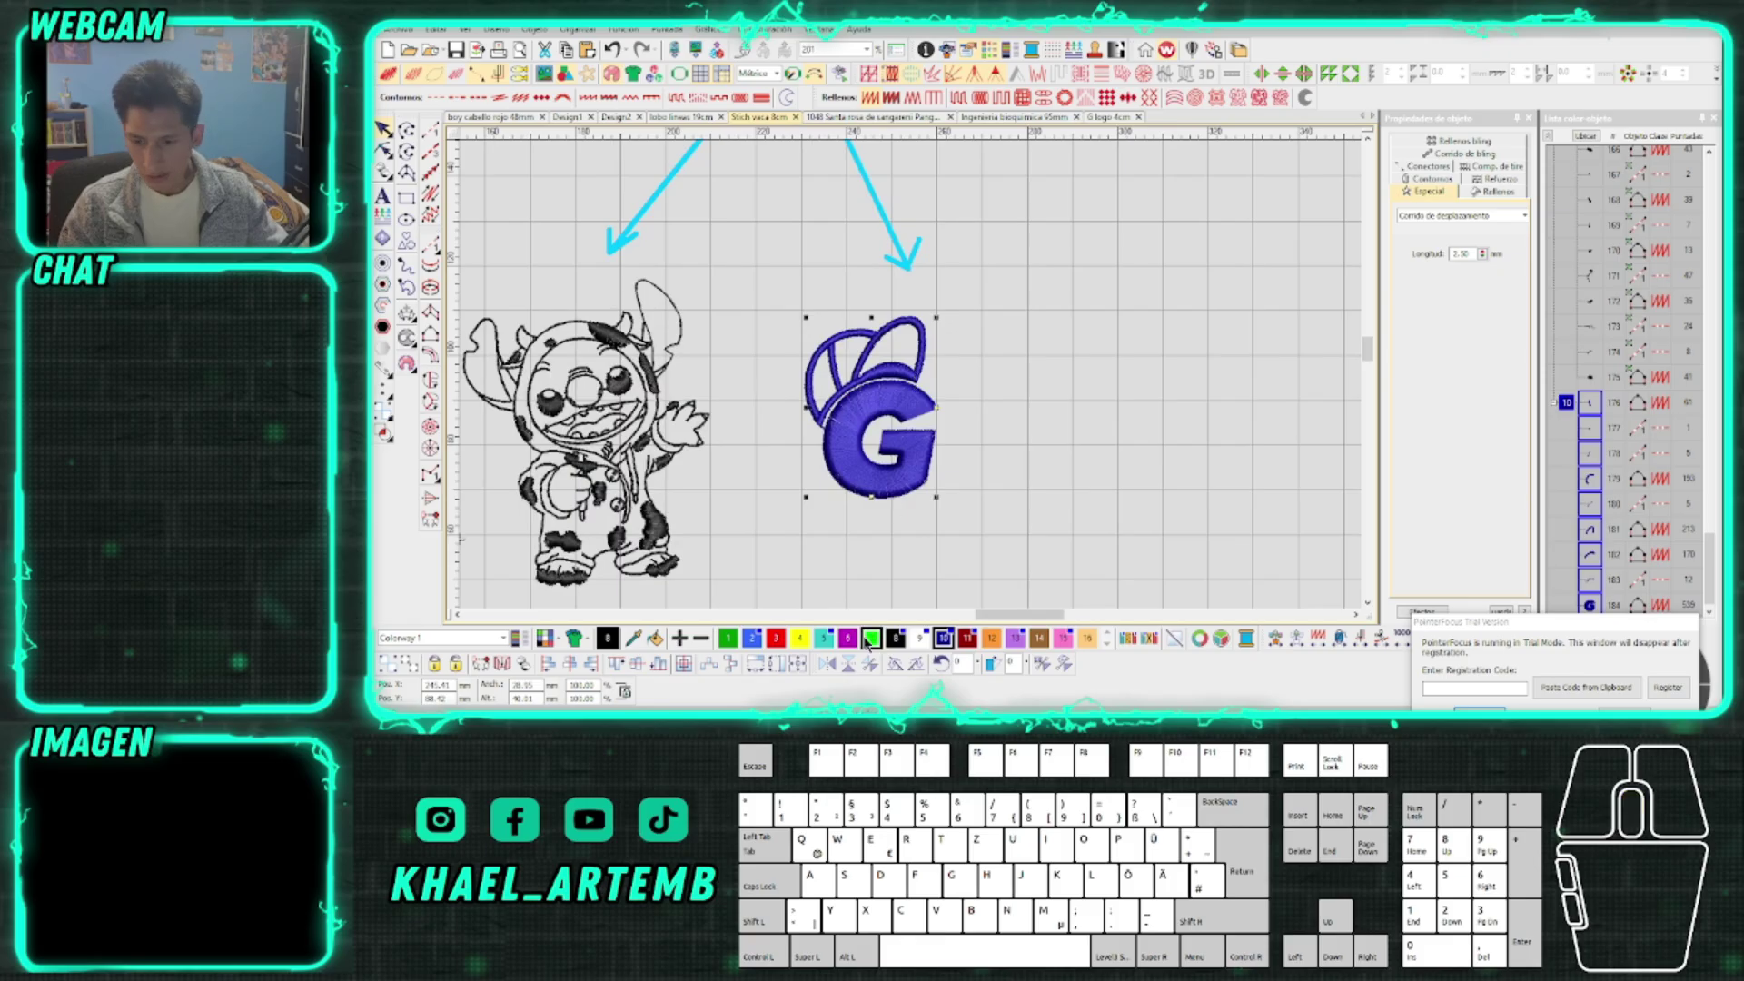
{"action": "left_click", "coordinate": [1034, 425]}
{"action": "scroll", "coordinate": [913, 382], "scroll_direction": "up", "scroll_amount": 1}
{"action": "scroll", "coordinate": [913, 382], "scroll_direction": "down", "scroll_amount": 1}
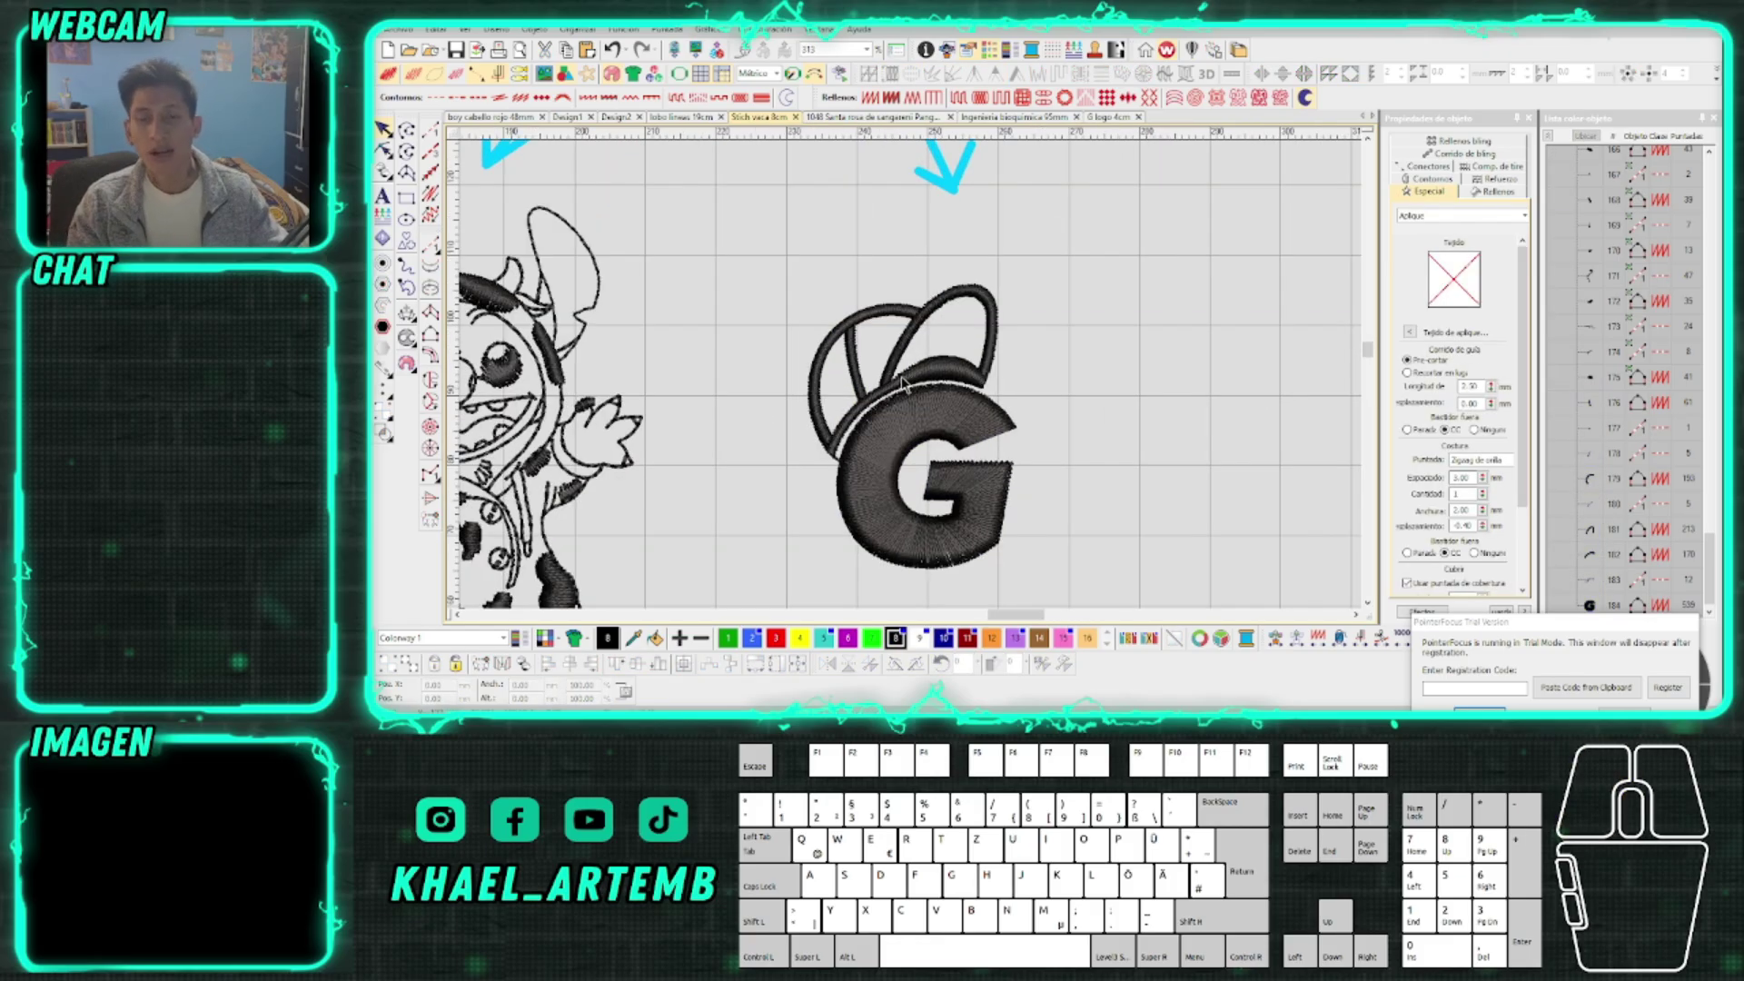
Examine the satin outlines and the places where they overlap on the black G logo
{"action": "key", "text": "t"}
{"action": "key", "text": "Up"}
{"action": "scroll", "coordinate": [904, 373], "scroll_direction": "up", "scroll_amount": 2}
{"action": "key", "text": "t"}
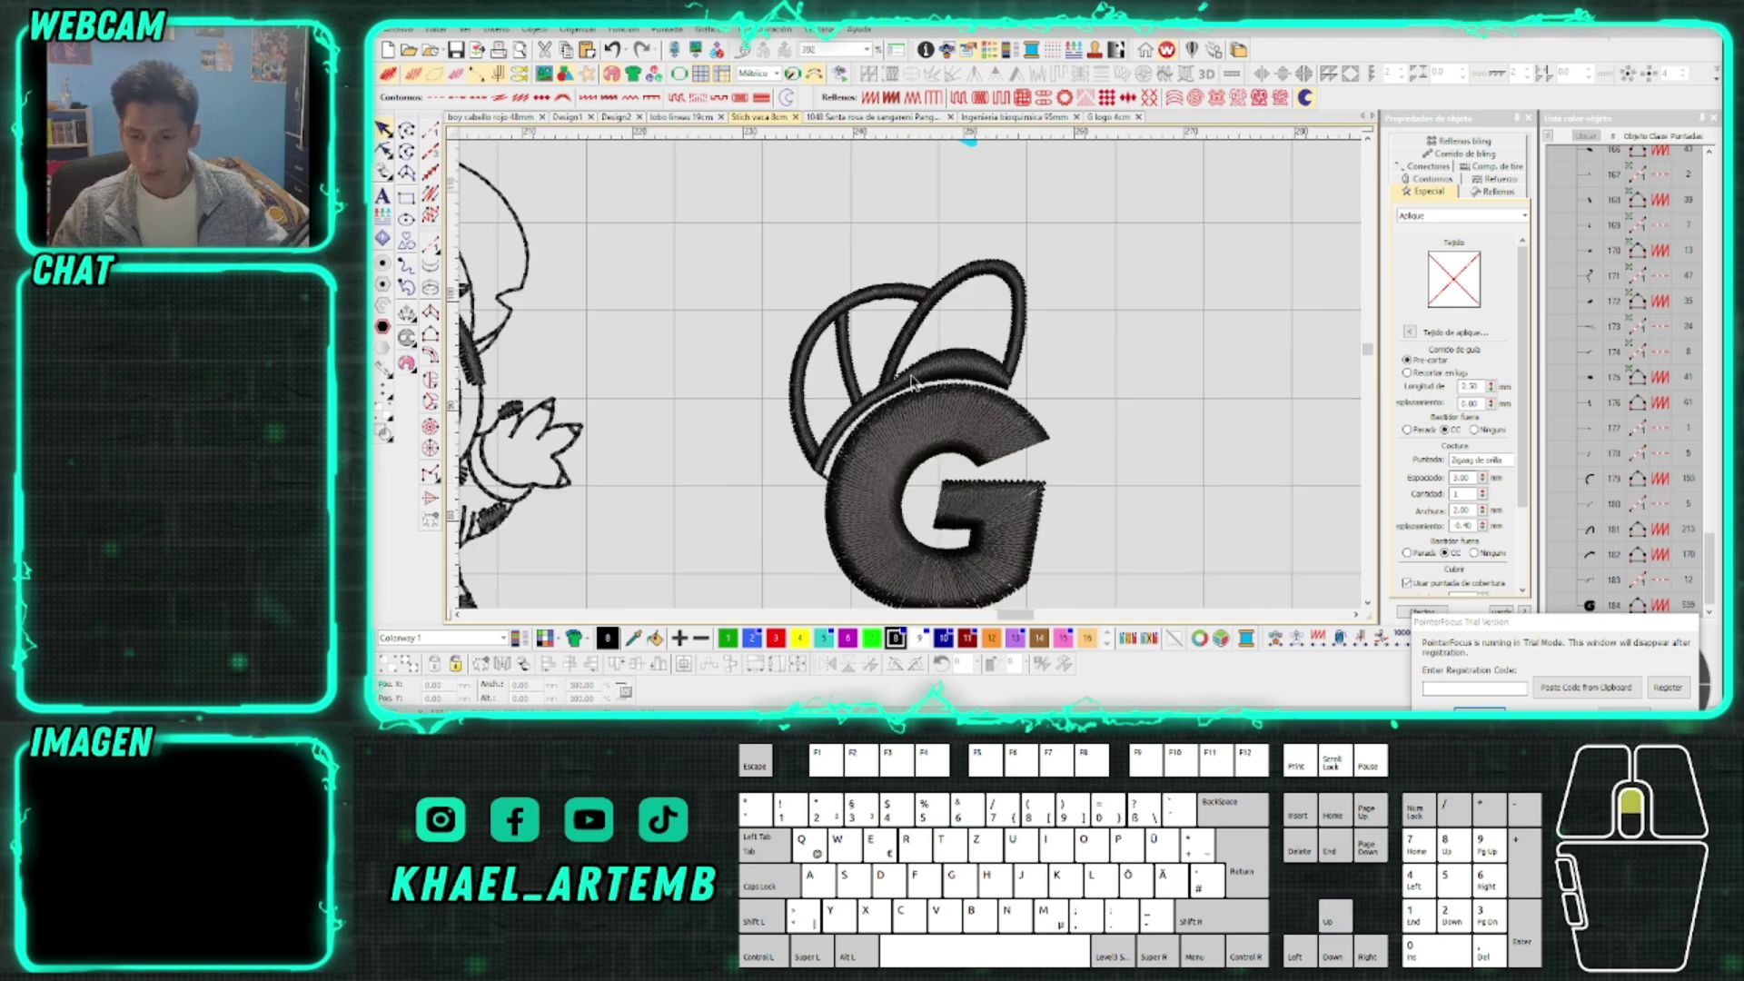
{"action": "scroll", "coordinate": [904, 373], "scroll_direction": "up", "scroll_amount": 3}
{"action": "scroll", "coordinate": [899, 364], "scroll_direction": "down", "scroll_amount": 2}
{"action": "scroll", "coordinate": [908, 374], "scroll_direction": "up", "scroll_amount": 1}
{"action": "scroll", "coordinate": [913, 380], "scroll_direction": "up", "scroll_amount": 2}
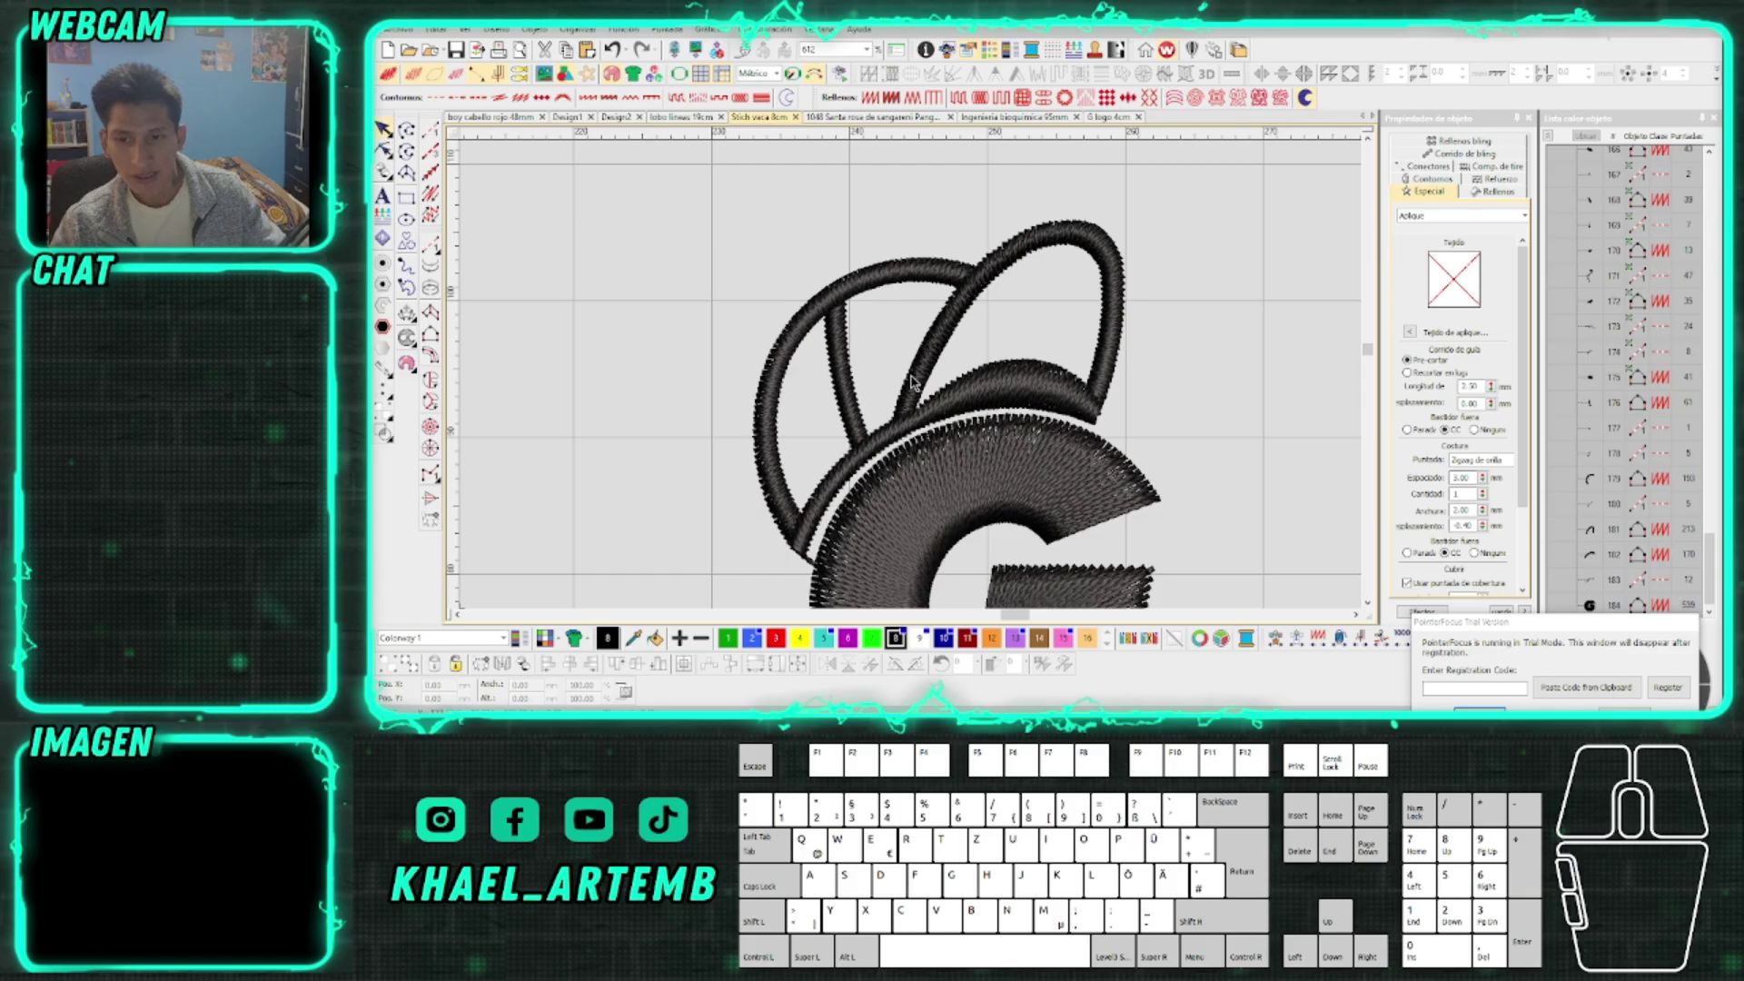
{"action": "scroll", "coordinate": [919, 391], "scroll_direction": "down", "scroll_amount": 3}
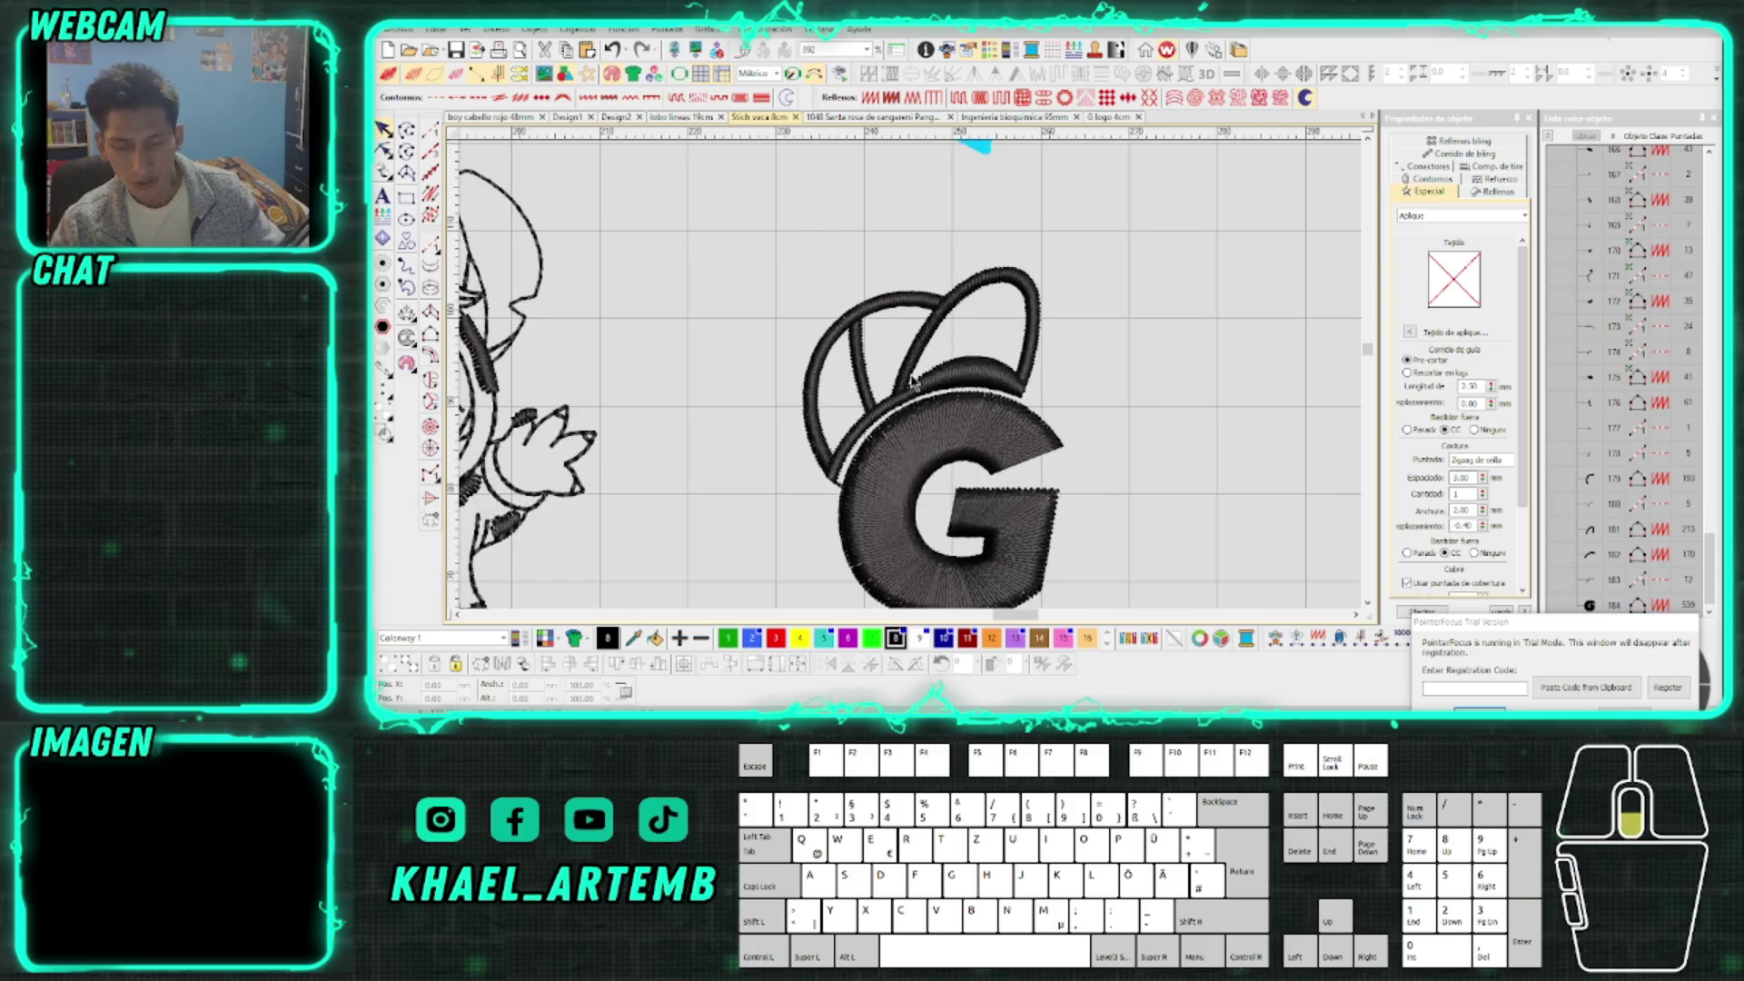
{"action": "scroll", "coordinate": [913, 380], "scroll_direction": "up", "scroll_amount": 1}
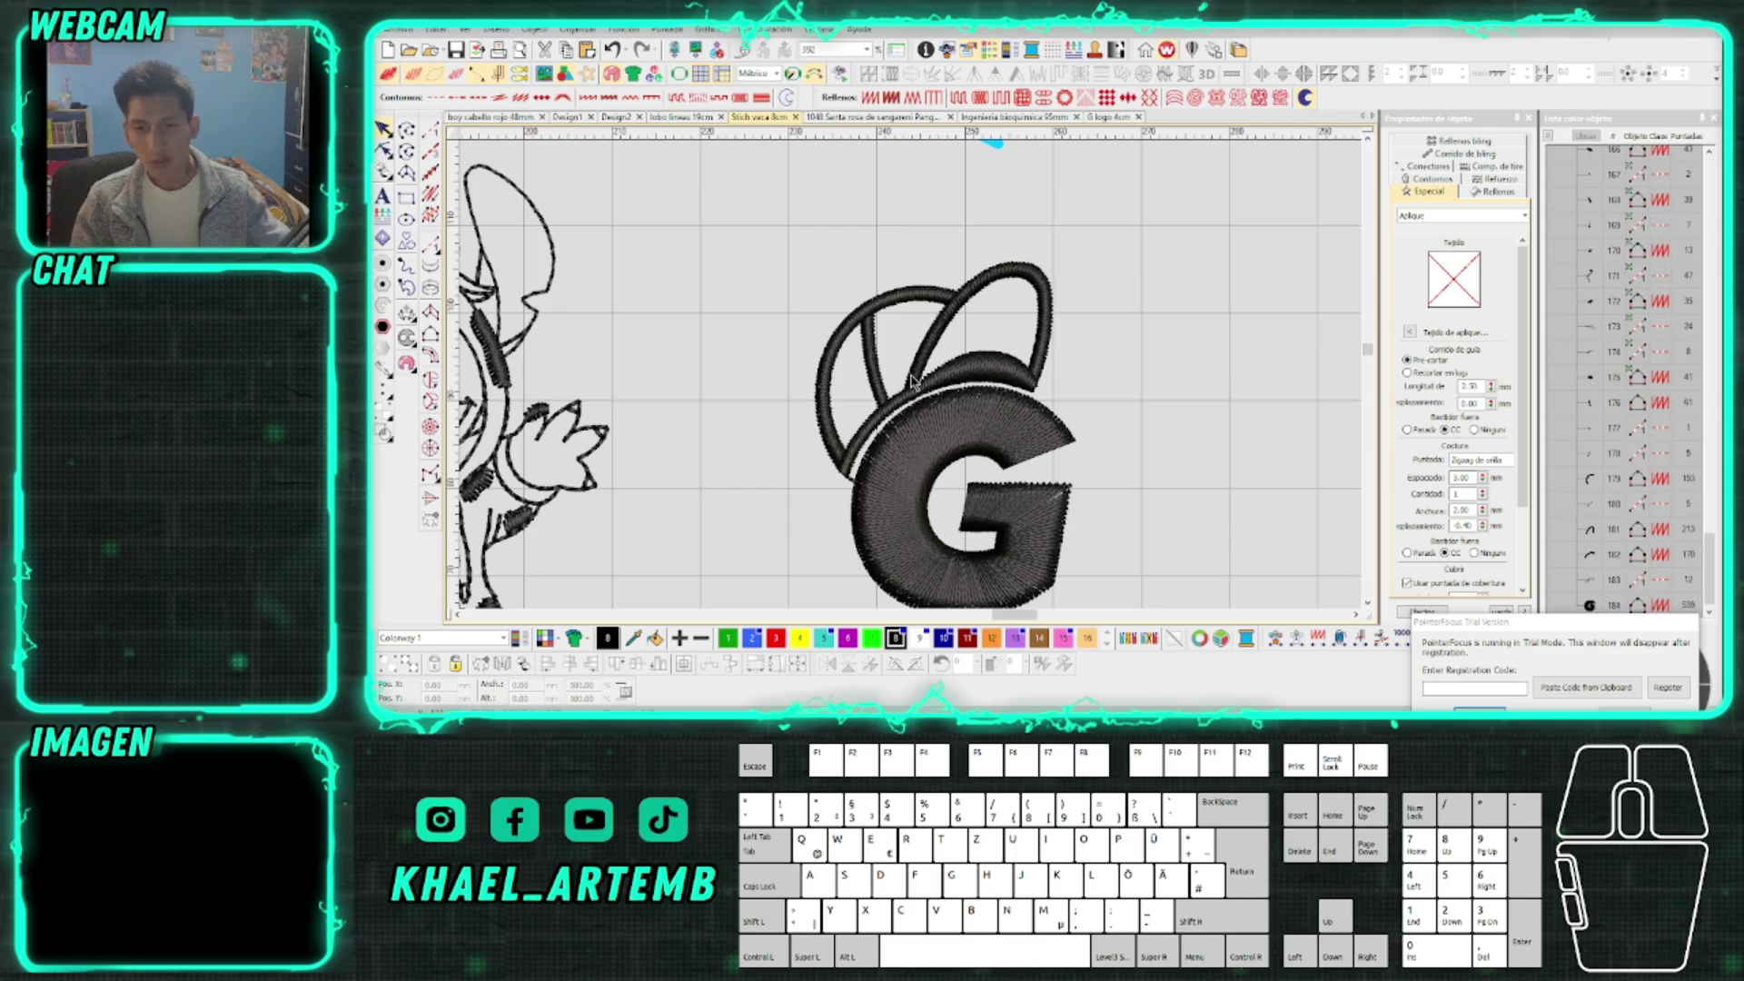
Try moving the G logo's outer left curved outline to the end of the stitching sequence by cutting and pasting it
{"action": "left_click", "coordinate": [910, 301]}
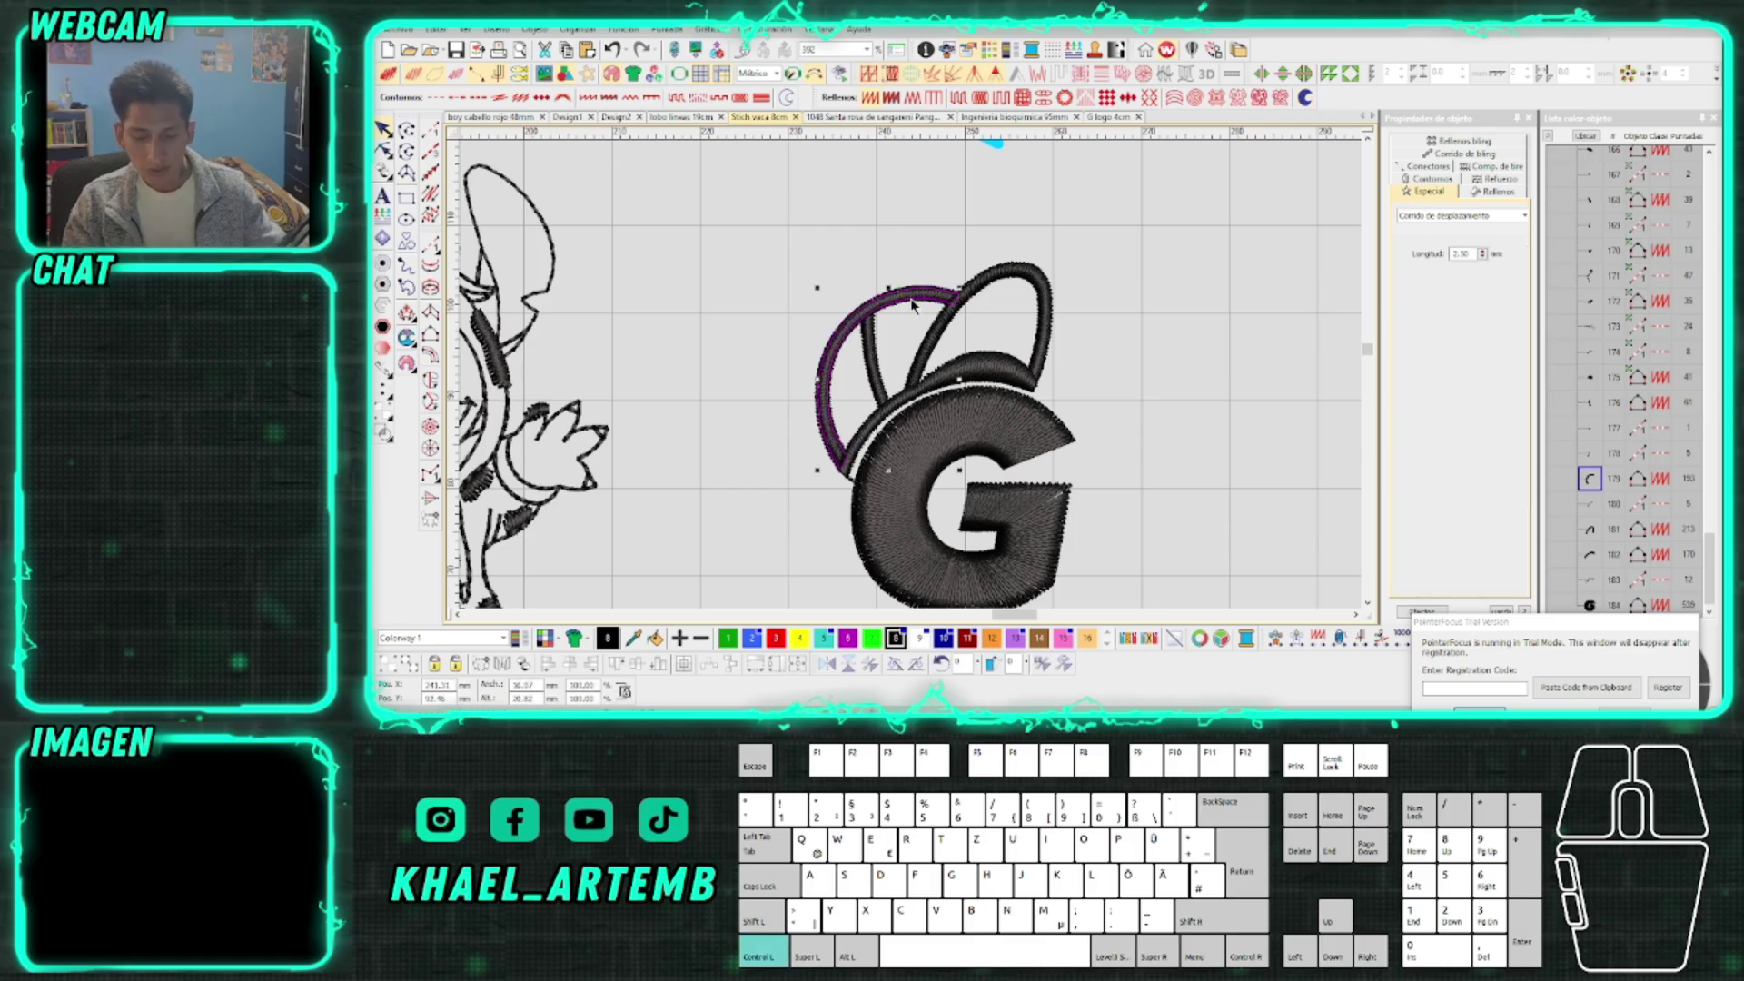
{"action": "key", "text": "ctrl+x"}
{"action": "key", "text": "End"}
{"action": "key", "text": "ctrl+v"}
{"action": "key", "text": "Escape"}
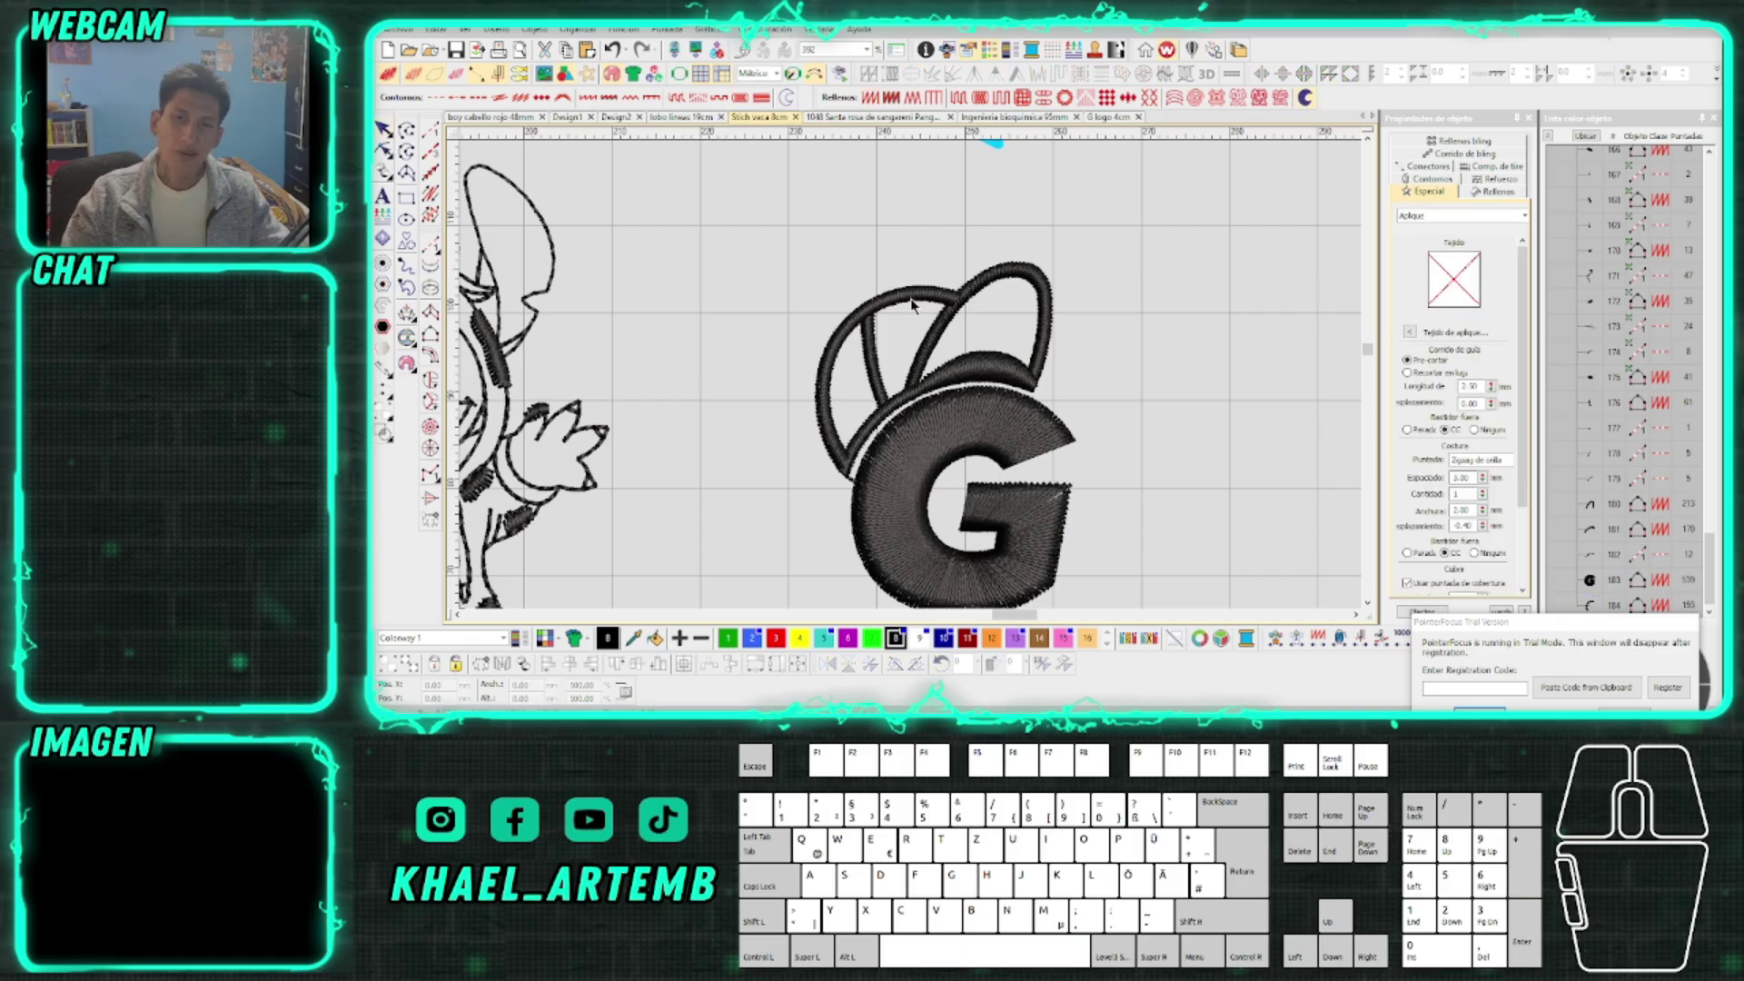
Examine how the outer left outline meets the neighbouring outlines at its upper and lower junctions
{"action": "scroll", "coordinate": [913, 307], "scroll_direction": "up", "scroll_amount": 4}
{"action": "left_click", "coordinate": [911, 380]}
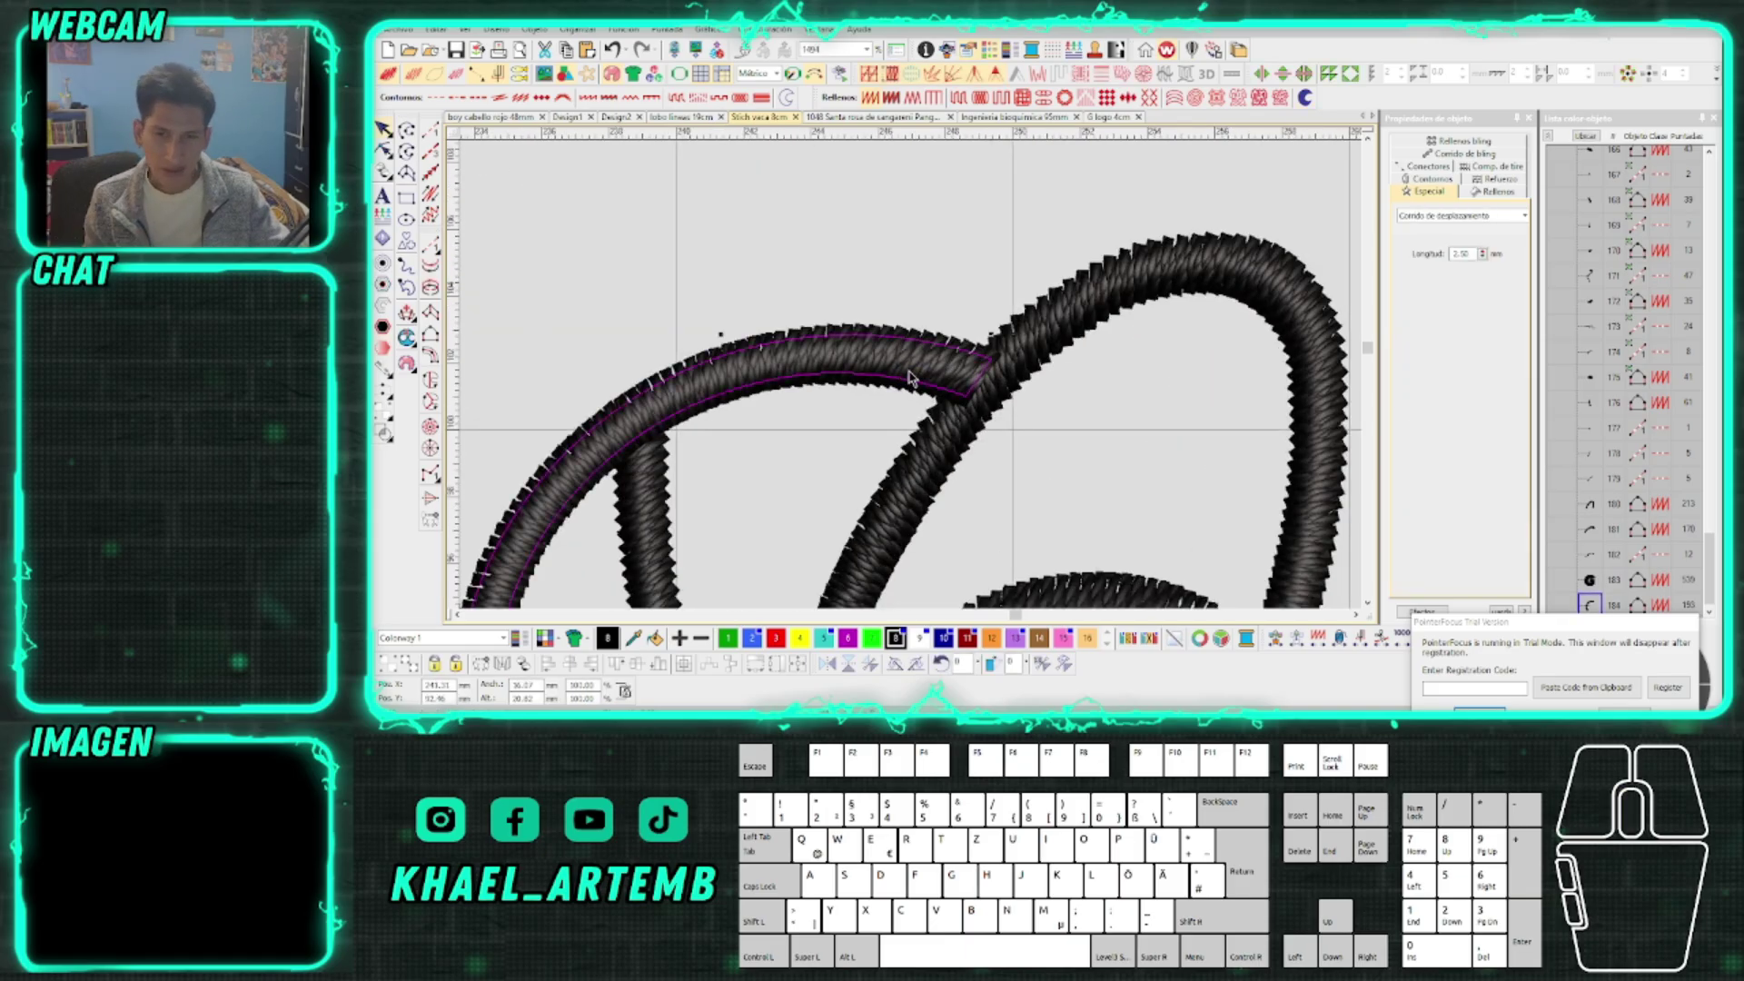
{"action": "scroll", "coordinate": [913, 380], "scroll_direction": "up", "scroll_amount": 1}
{"action": "key", "text": "Escape"}
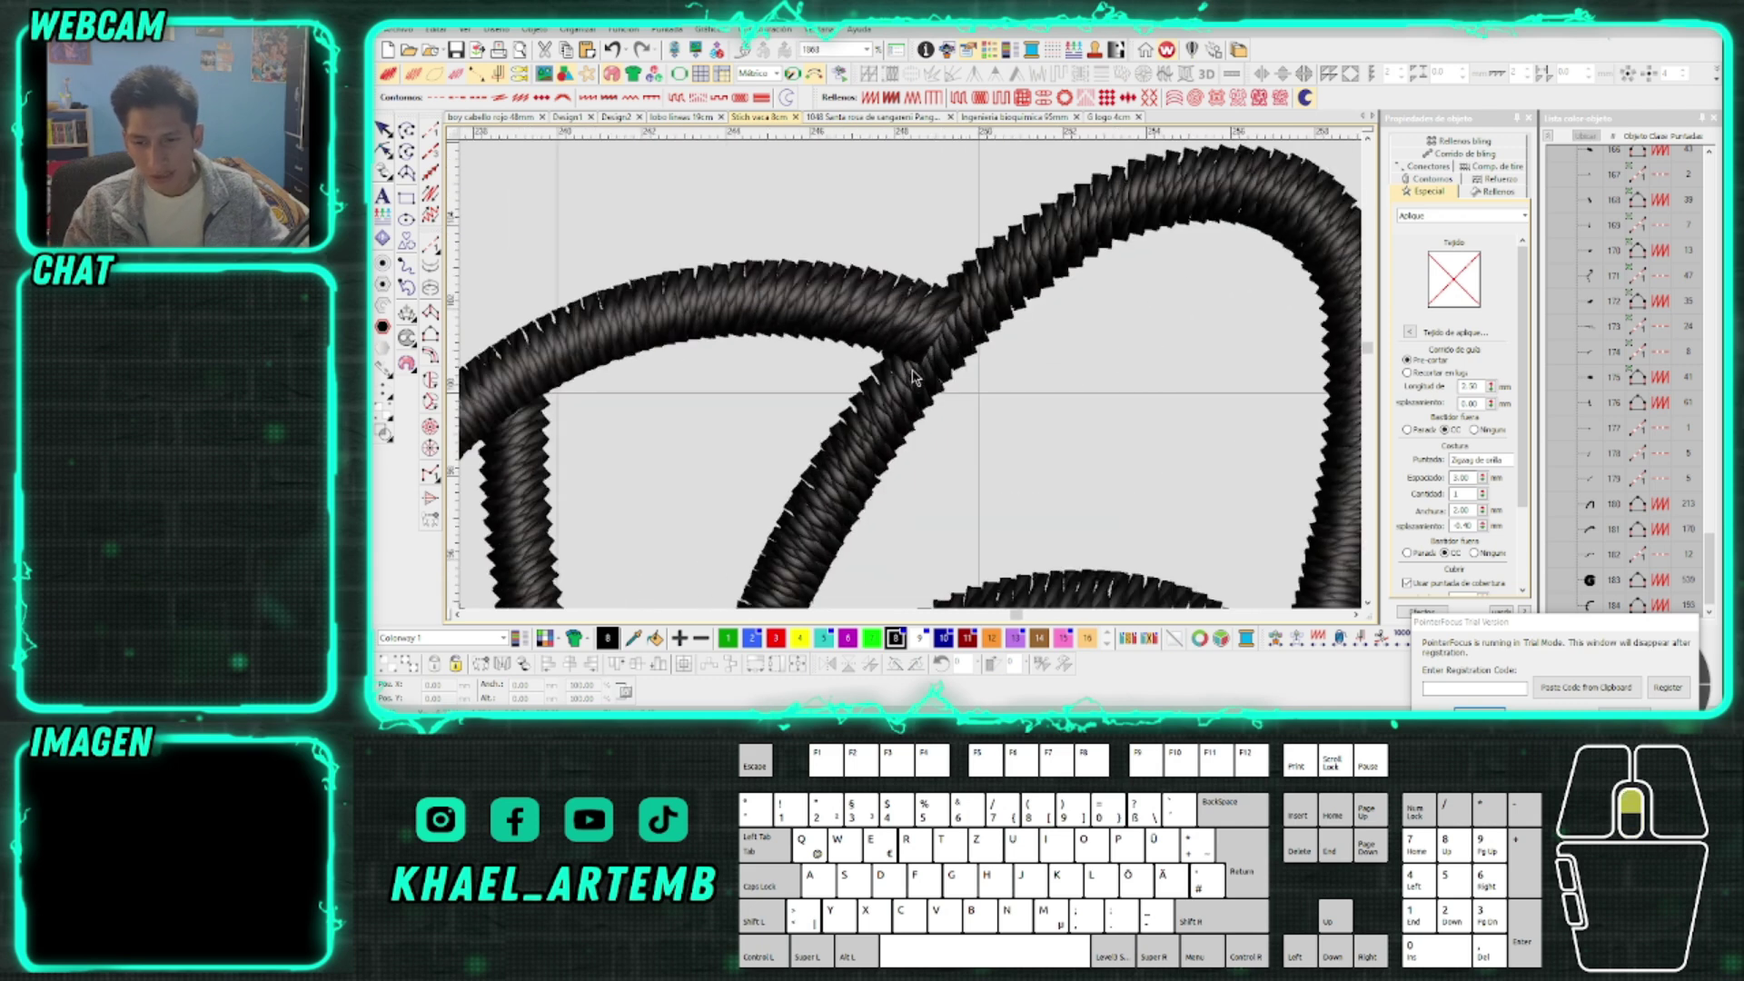
{"action": "scroll", "coordinate": [886, 409], "scroll_direction": "down", "scroll_amount": 3}
{"action": "scroll", "coordinate": [858, 454], "scroll_direction": "up", "scroll_amount": 3}
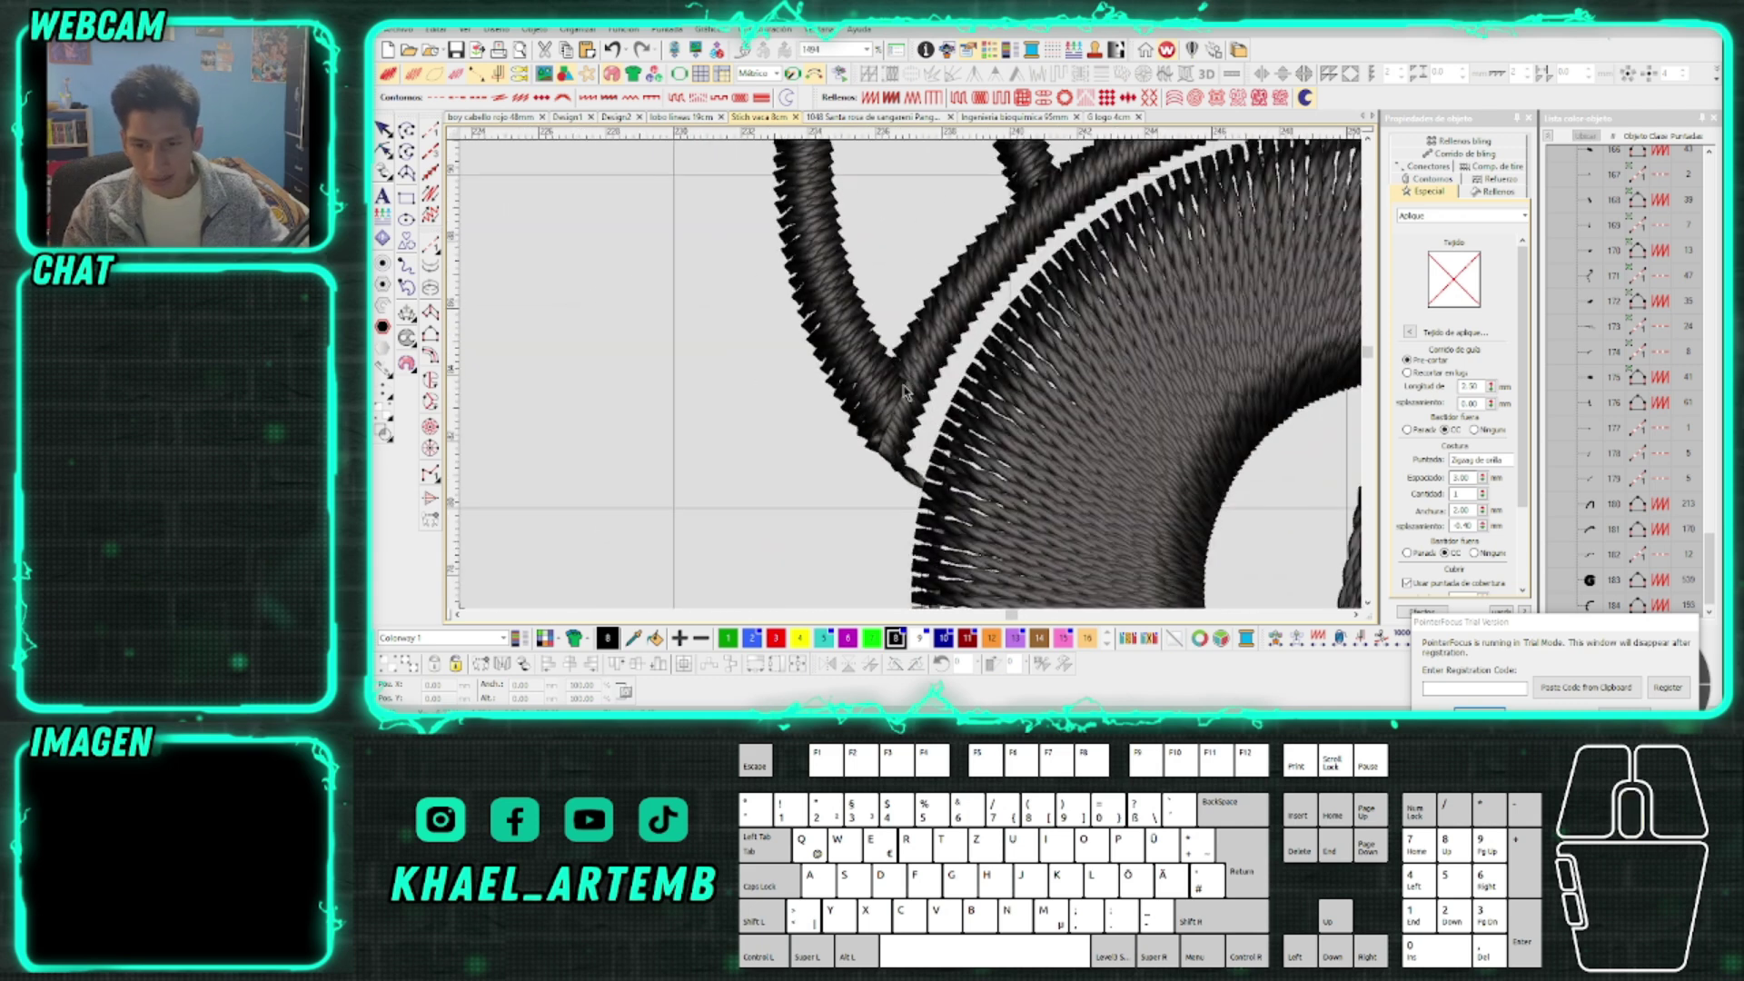
{"action": "scroll", "coordinate": [904, 387], "scroll_direction": "down", "scroll_amount": 3}
{"action": "scroll", "coordinate": [913, 377], "scroll_direction": "up", "scroll_amount": 2}
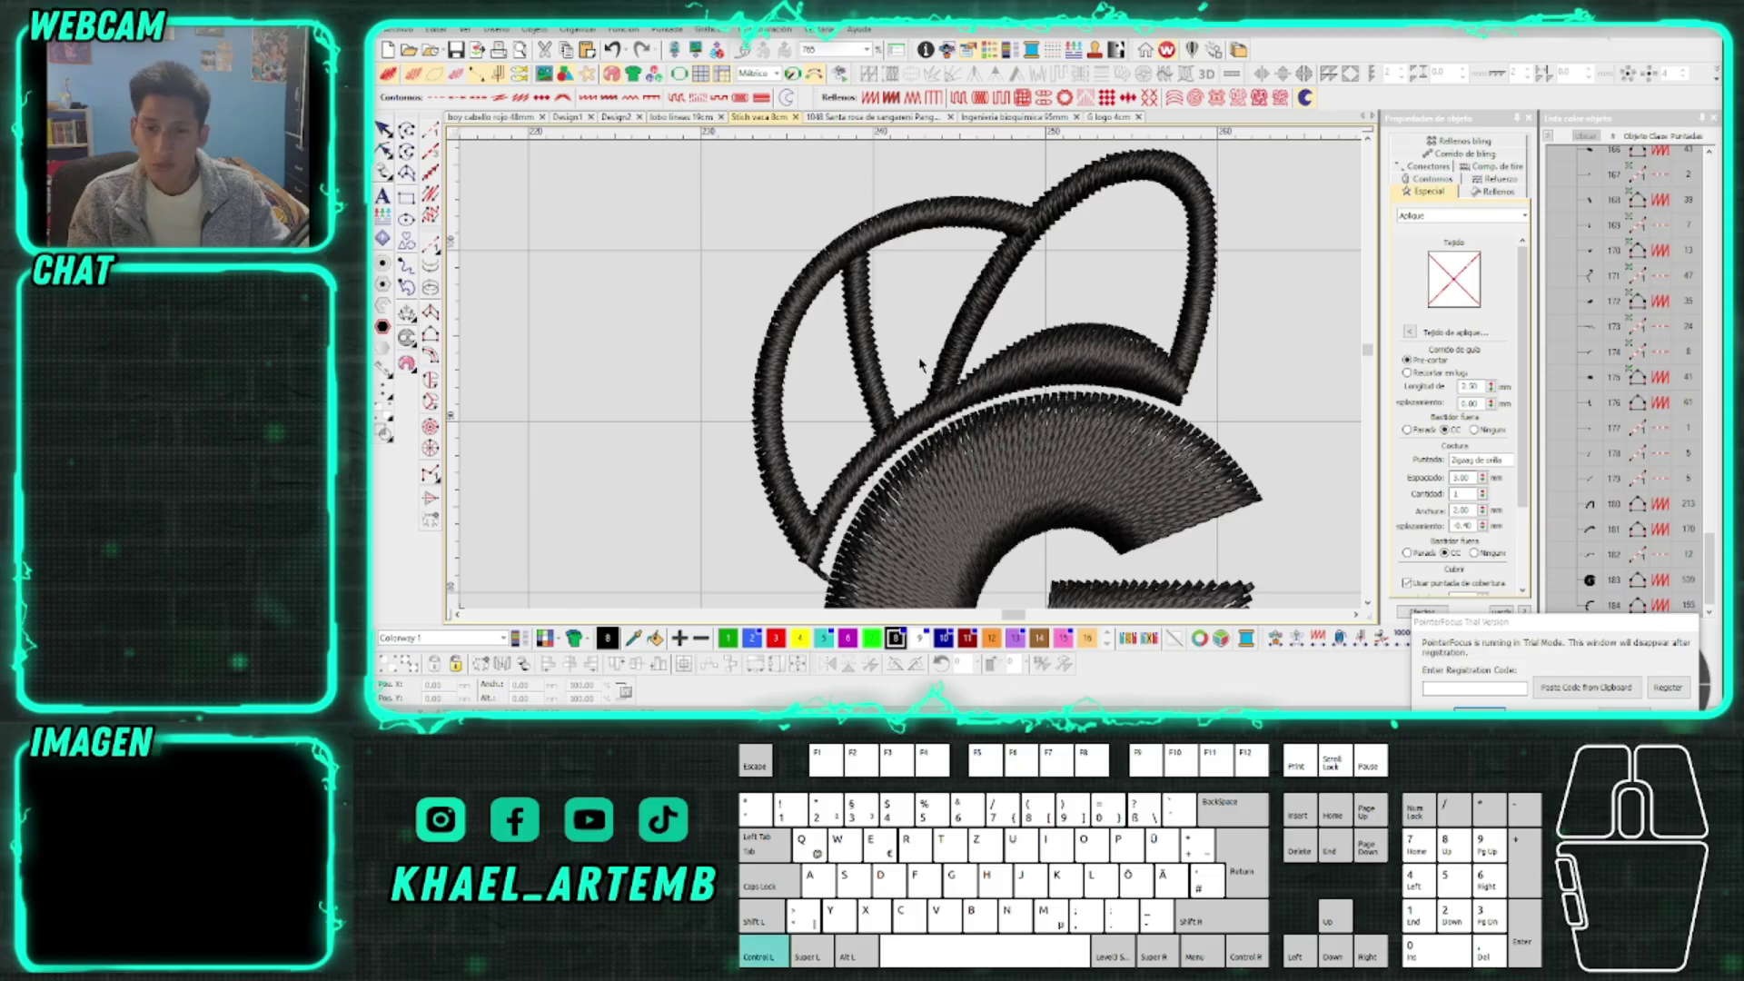
Undo the last reordering of the G logo's outer left outline
{"action": "key", "text": "ctrl+z"}
{"action": "key", "text": "Escape"}
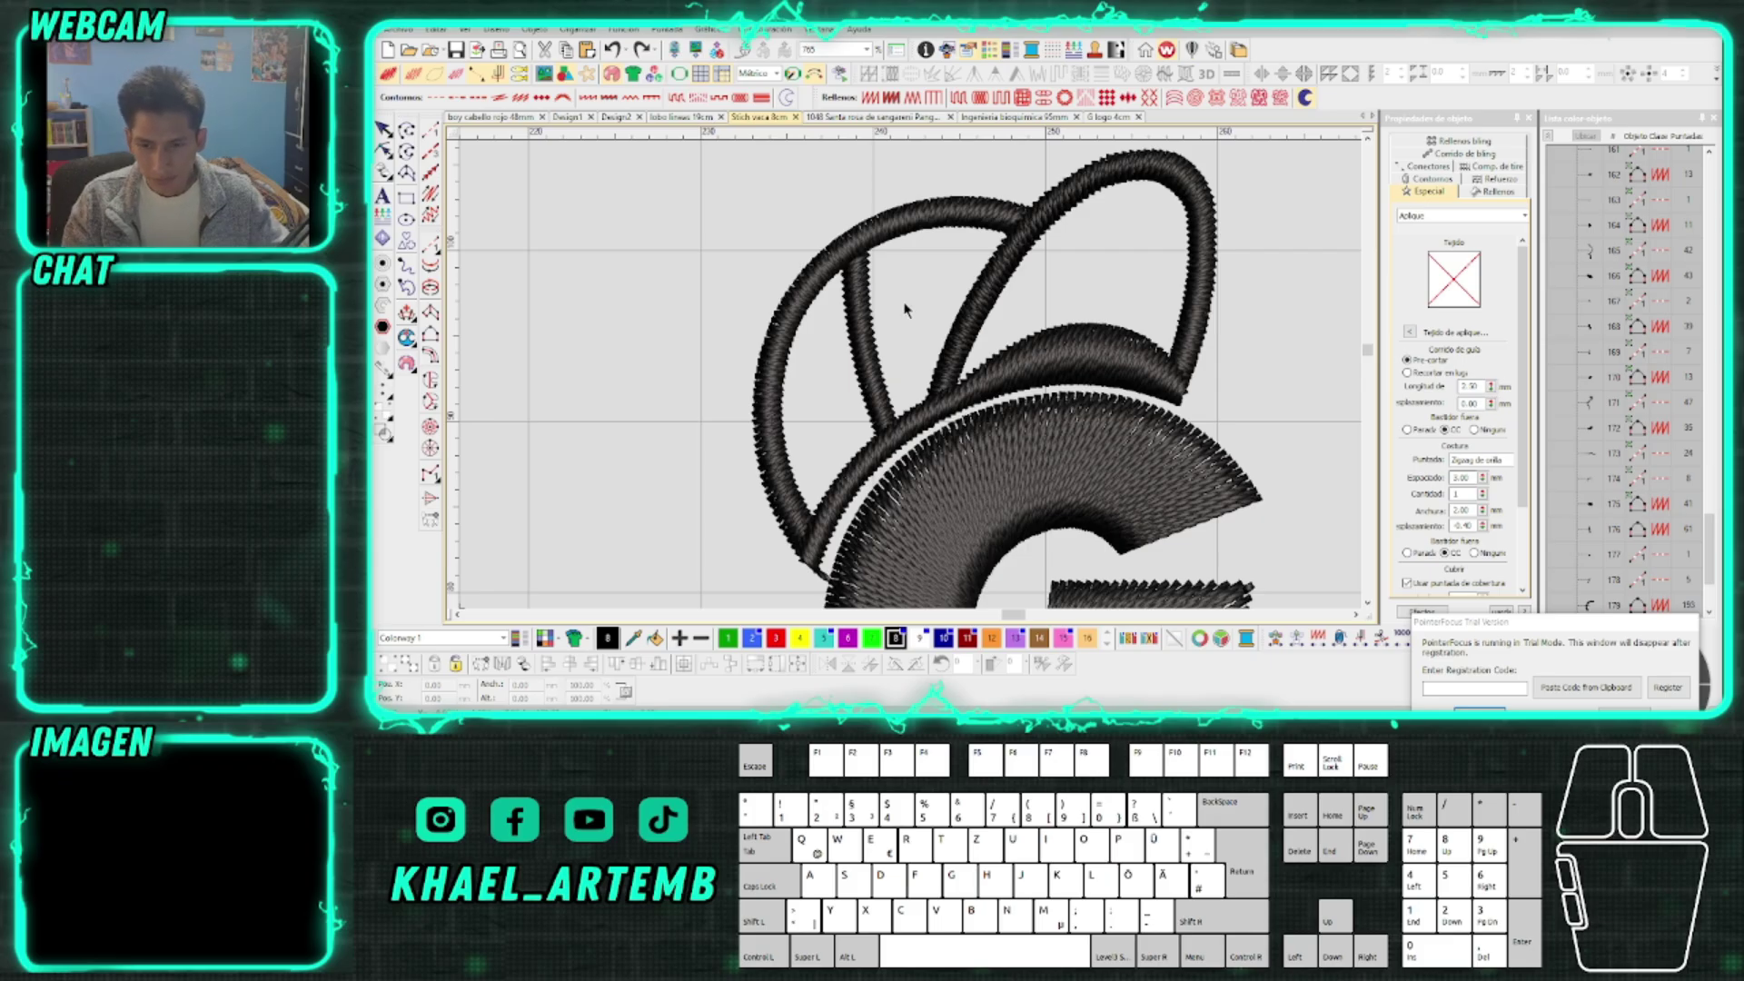
{"action": "scroll", "coordinate": [905, 309], "scroll_direction": "down", "scroll_amount": 3}
{"action": "scroll", "coordinate": [913, 382], "scroll_direction": "down", "scroll_amount": 1}
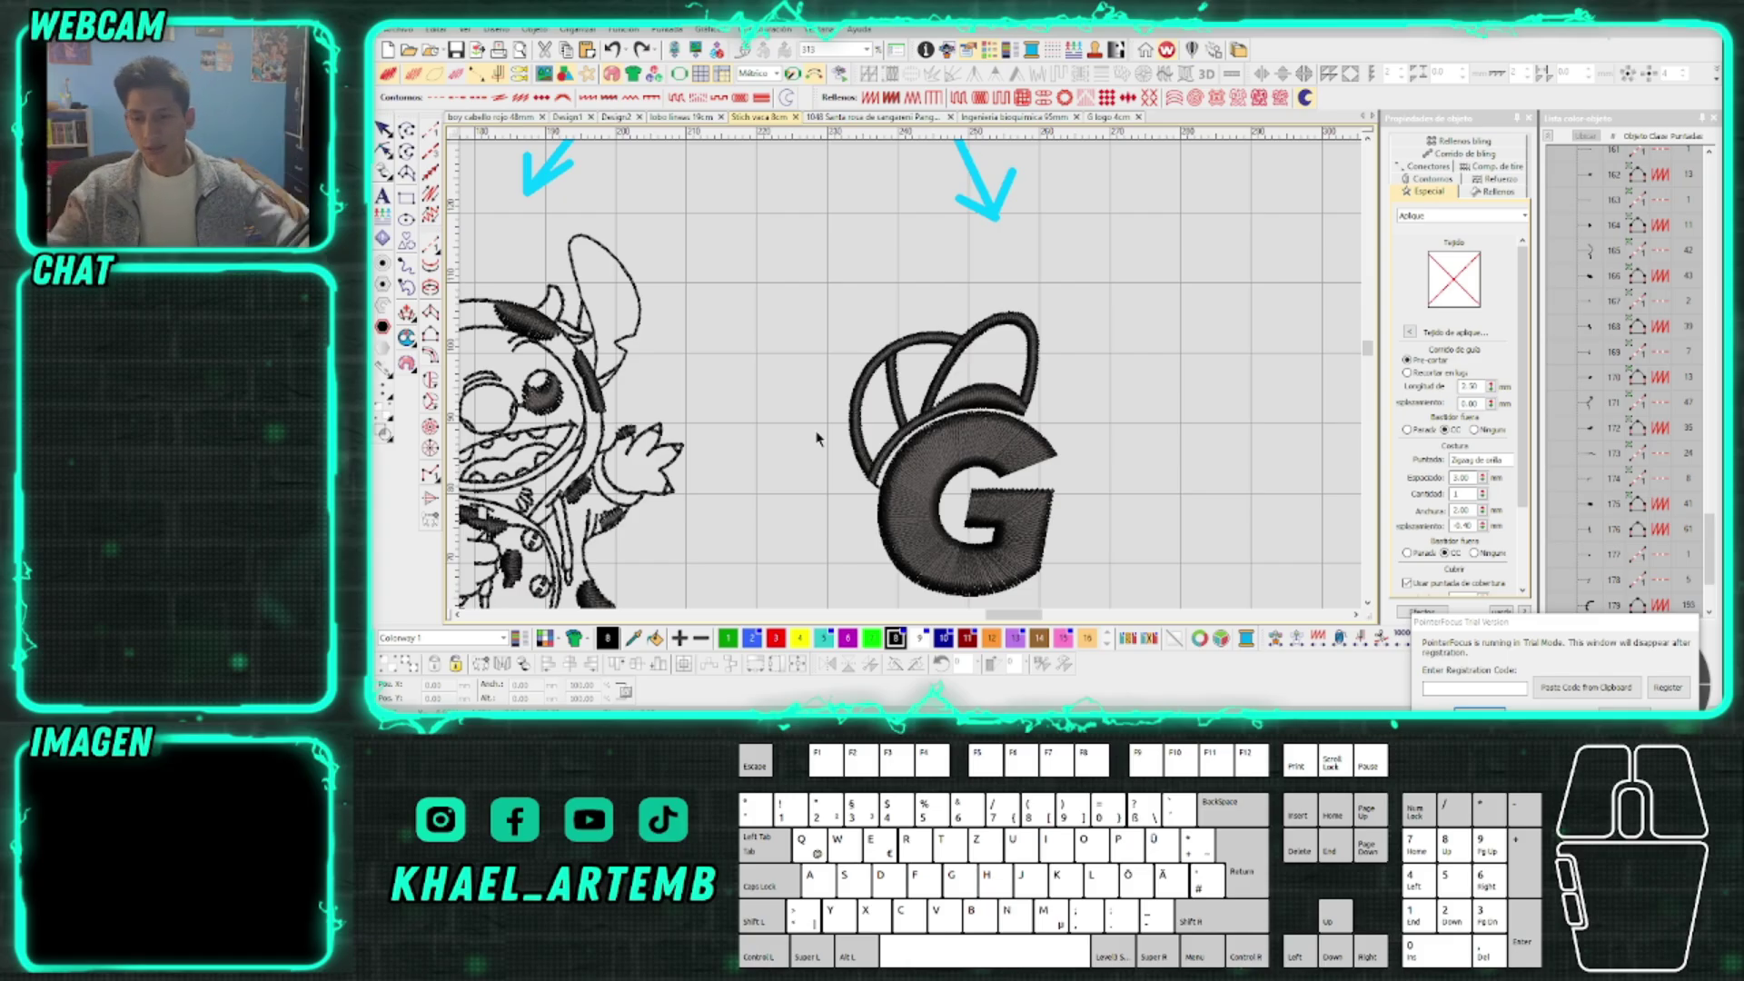
Digitize a short curved satin column as a base in the empty area beside the G logo
{"action": "scroll", "coordinate": [931, 374], "scroll_direction": "up", "scroll_amount": 2}
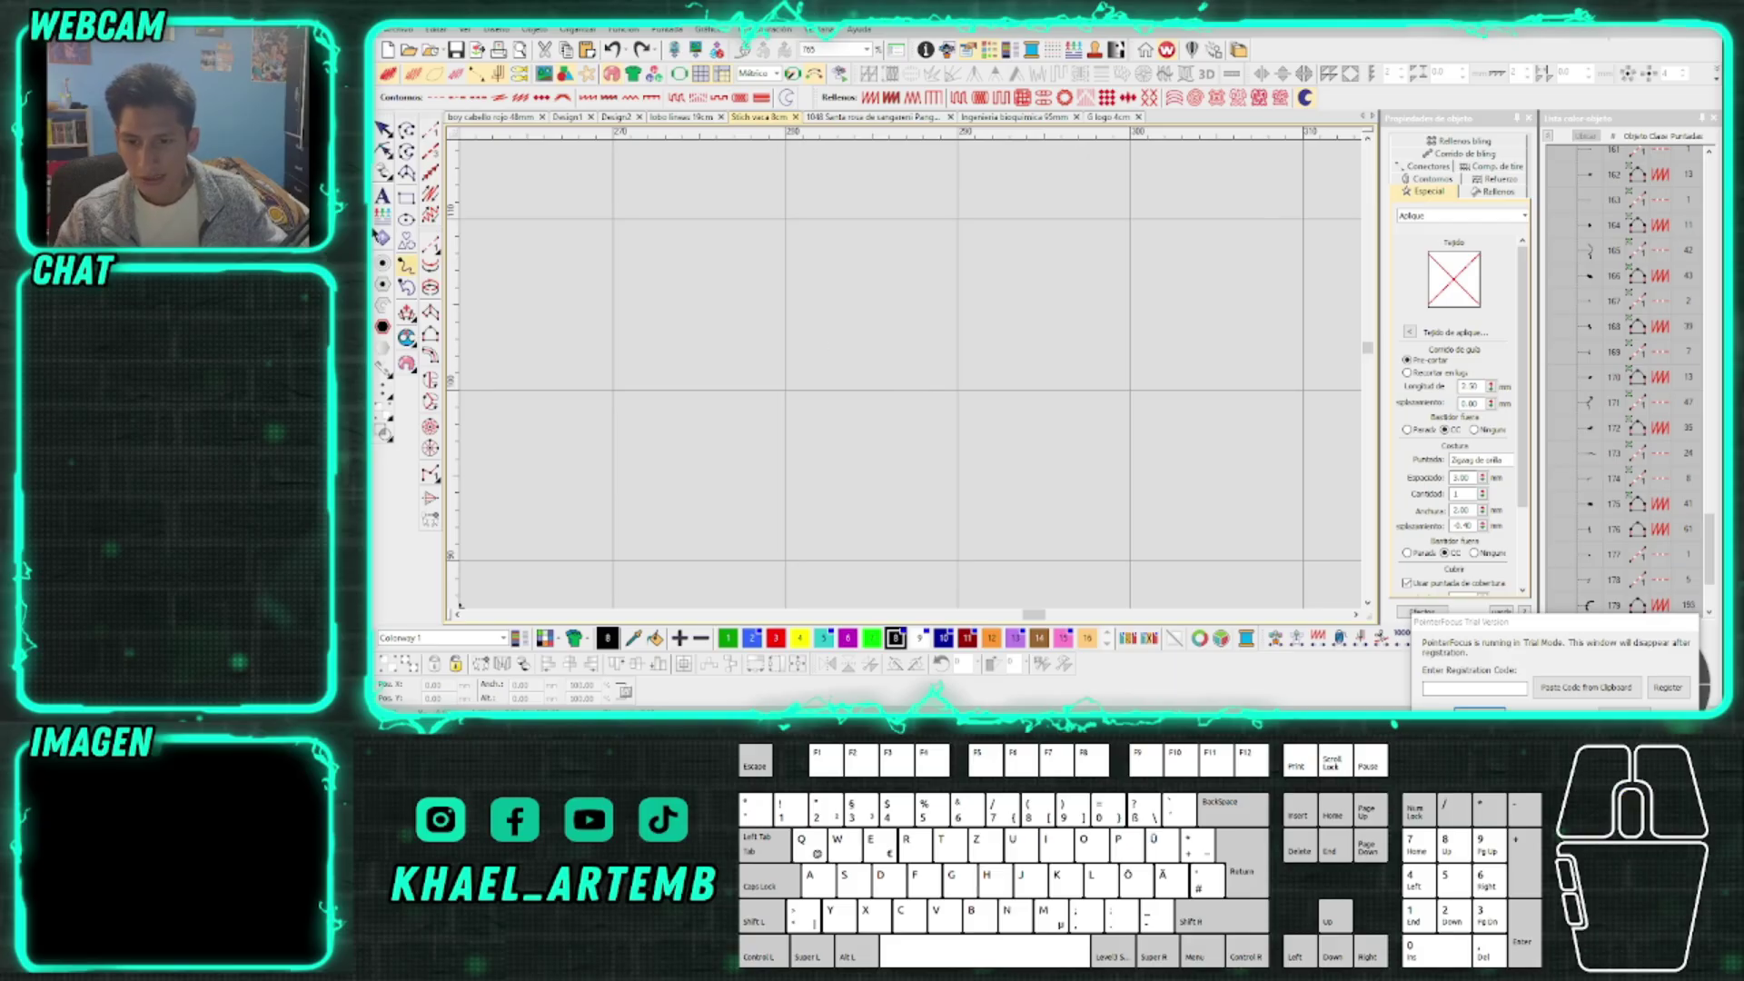
{"action": "key", "text": "F5"}
{"action": "left_click", "coordinate": [931, 526]}
{"action": "right_click", "coordinate": [988, 484]}
{"action": "left_click", "coordinate": [1105, 462]}
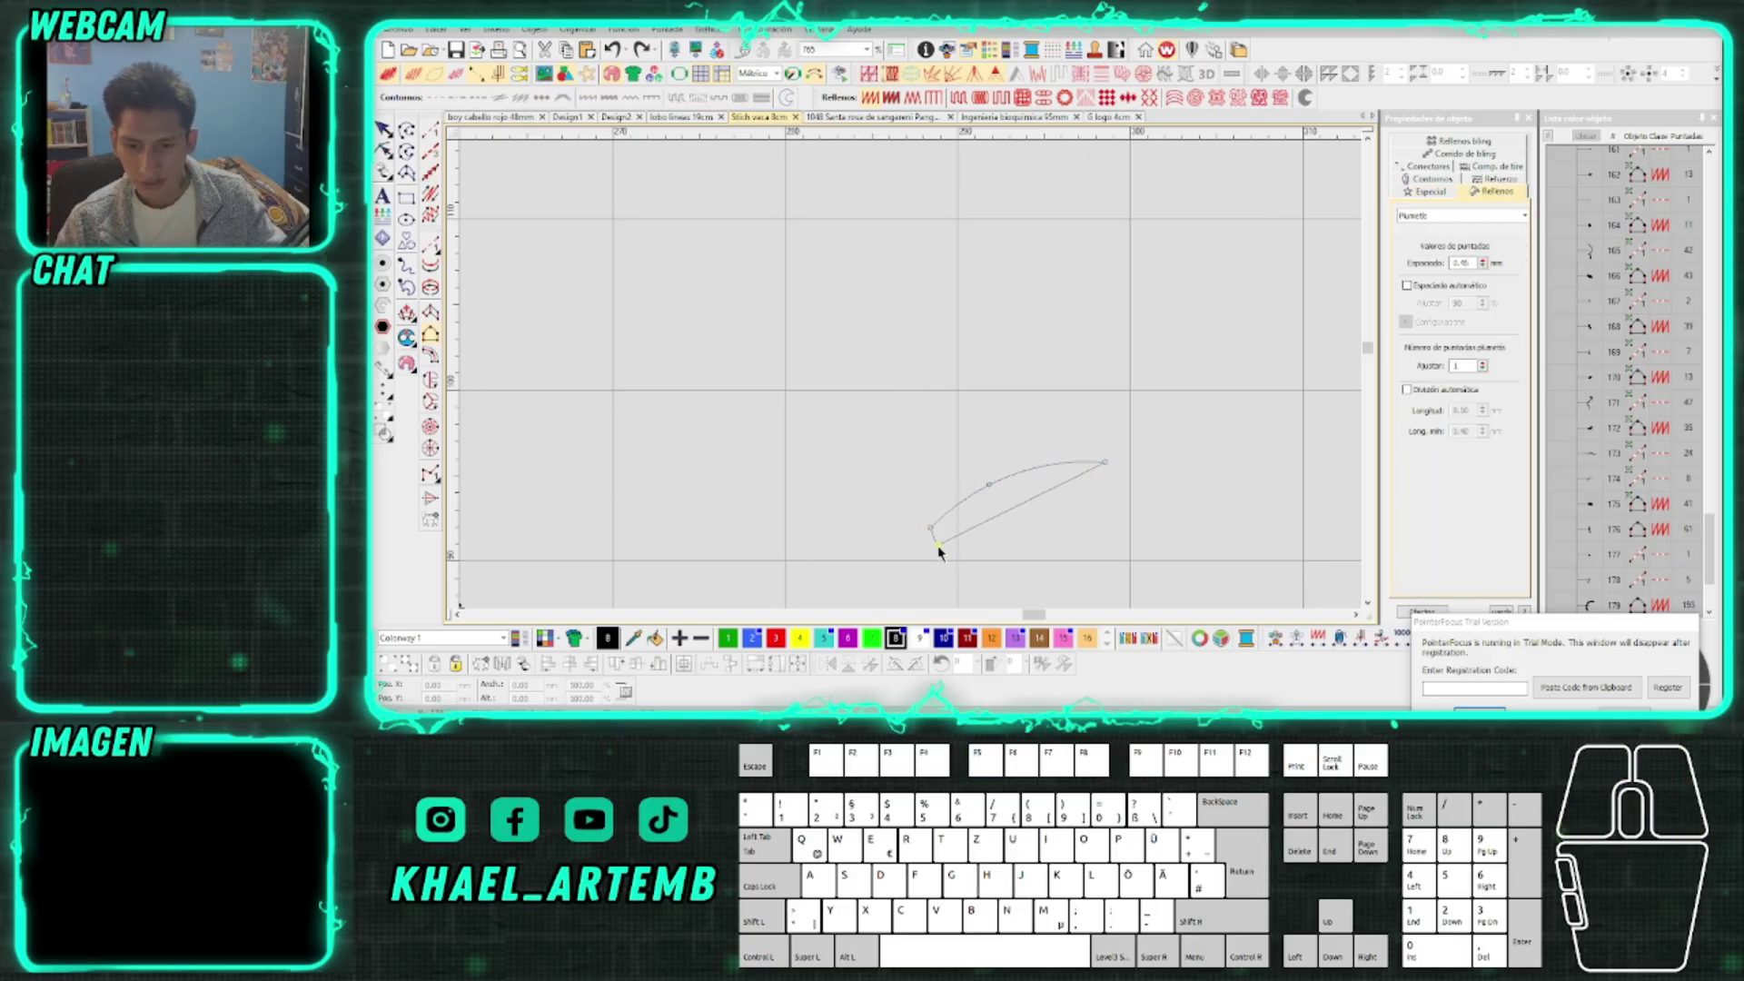
{"action": "left_click", "coordinate": [1114, 489]}
{"action": "key", "text": "Return"}
{"action": "scroll", "coordinate": [895, 386], "scroll_direction": "up", "scroll_amount": 1}
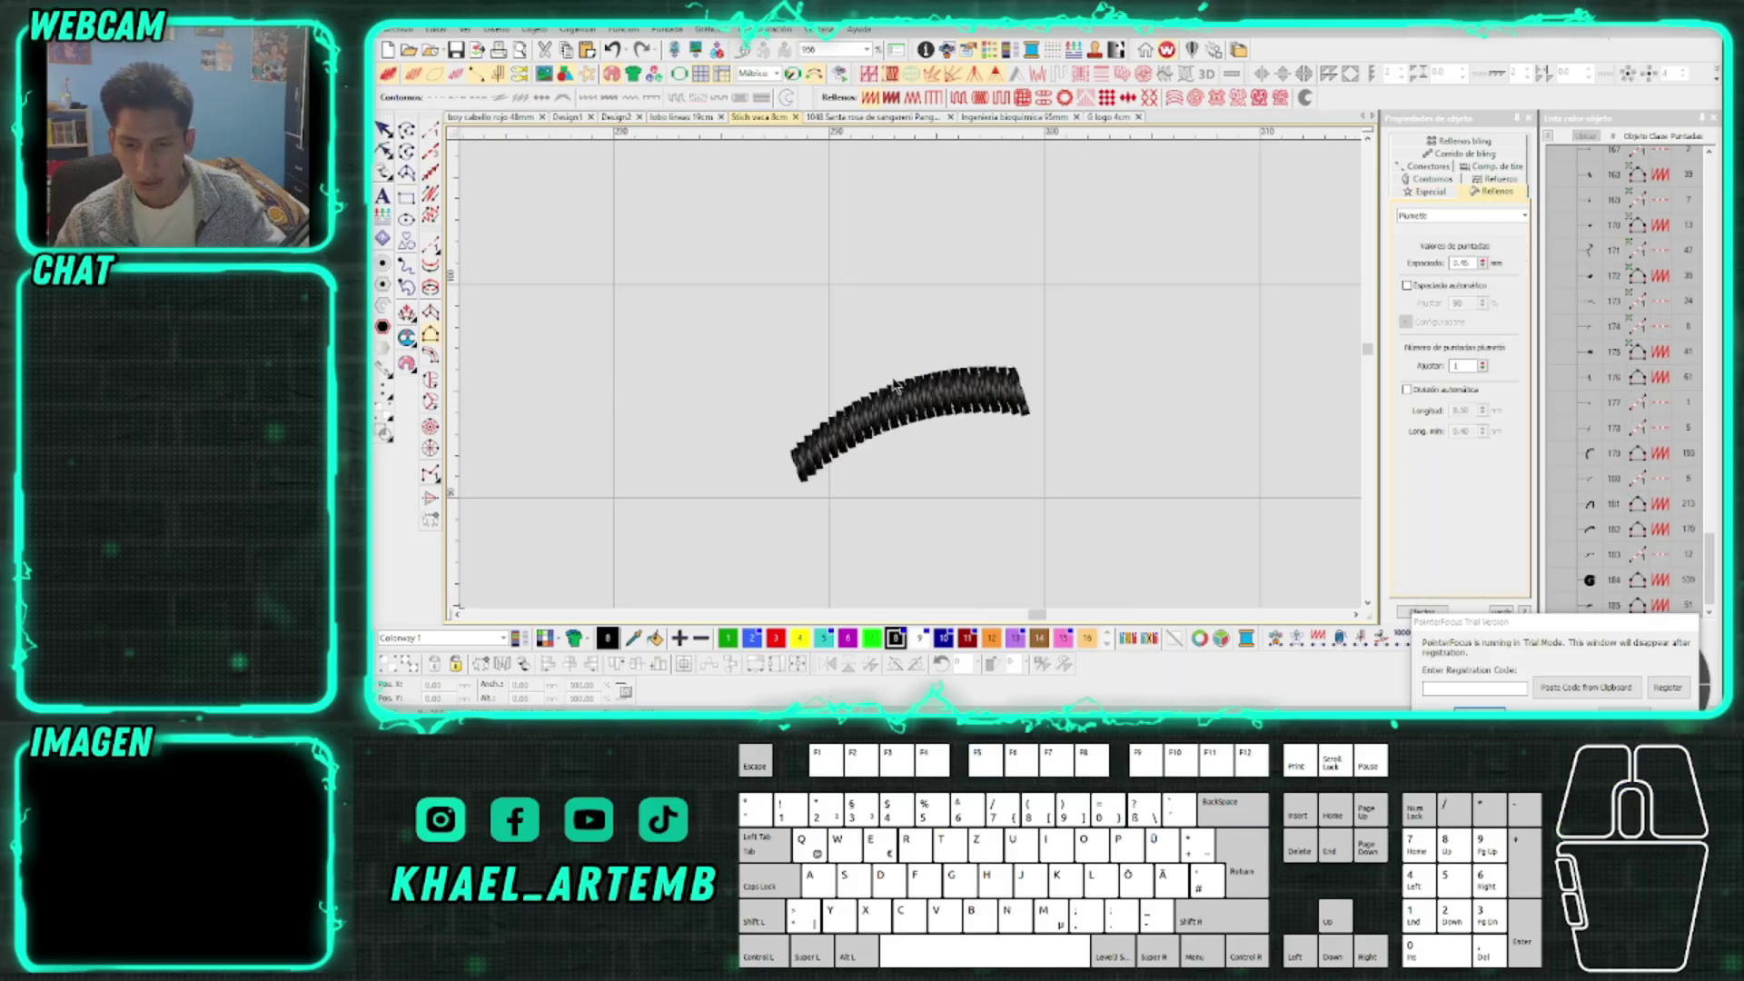
Digitize a narrow satin stem rising from the middle of the curved base column
{"action": "left_click", "coordinate": [895, 386]}
{"action": "left_click", "coordinate": [860, 229]}
{"action": "left_click", "coordinate": [917, 383]}
{"action": "right_click", "coordinate": [894, 314]}
{"action": "left_click", "coordinate": [864, 228]}
{"action": "key", "text": "Return"}
{"action": "left_click_drag", "start_coordinate": [884, 223], "coordinate": [936, 375]}
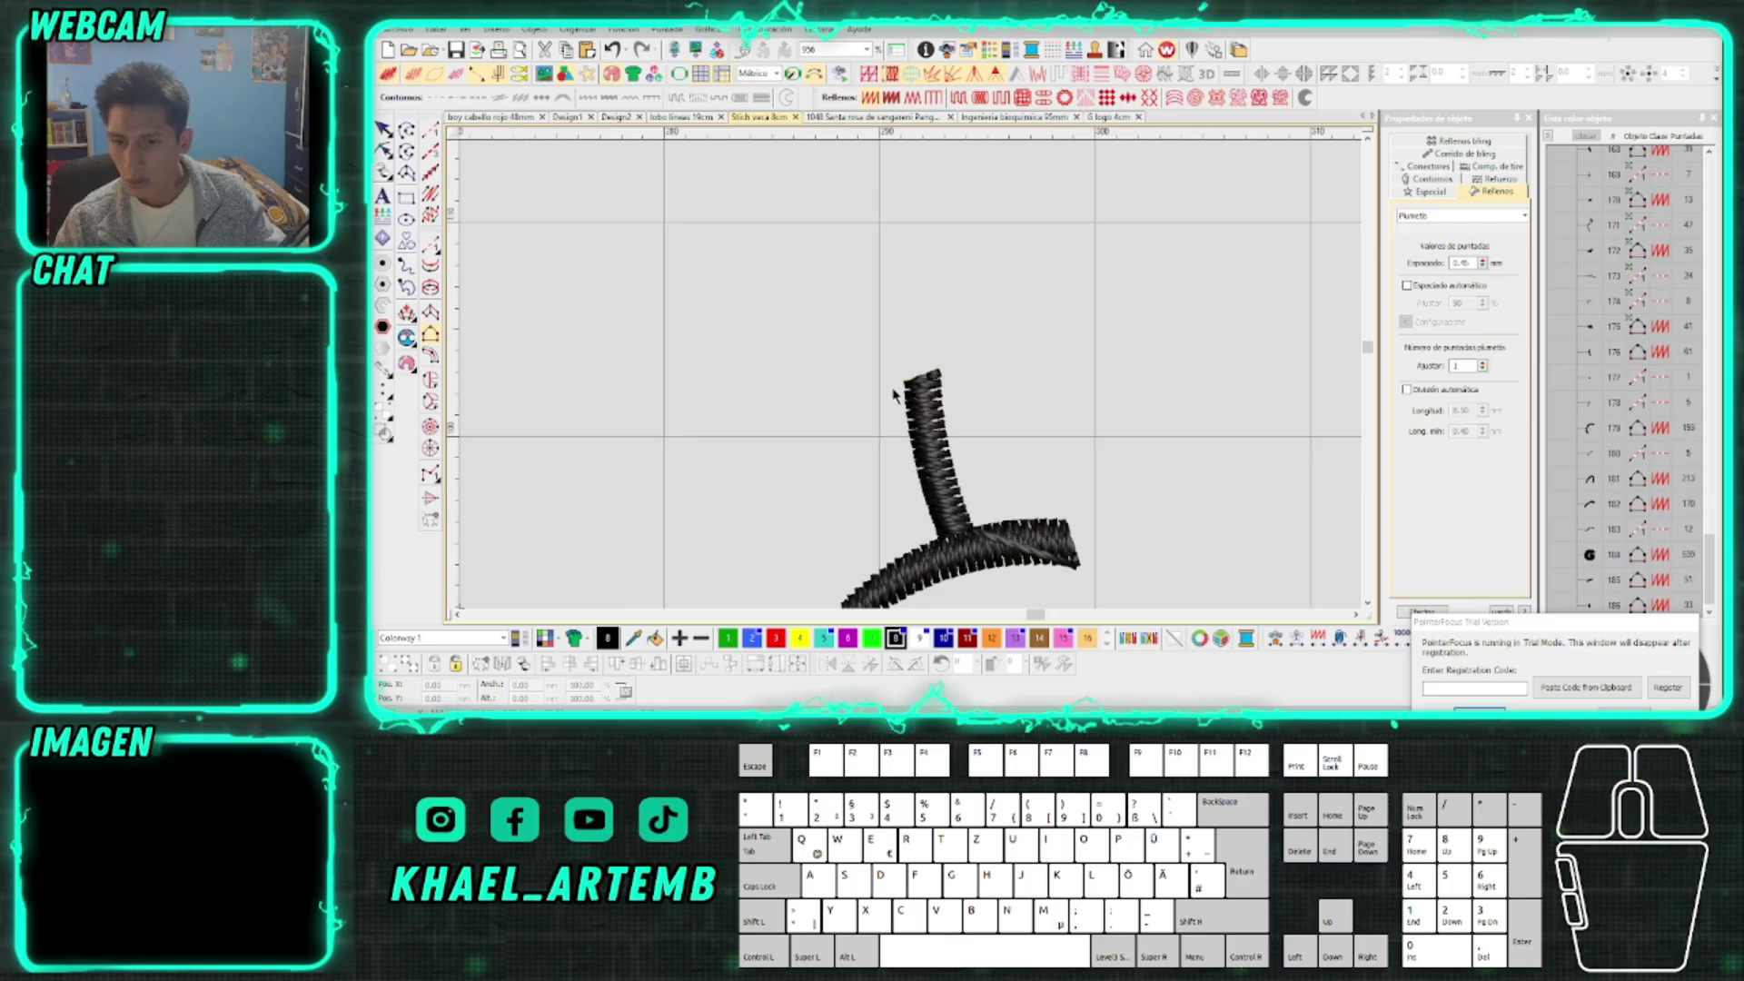
Digitize a small round satin shape on the upper end of the stem
{"action": "left_click", "coordinate": [970, 372]}
{"action": "right_click", "coordinate": [949, 363]}
{"action": "left_click", "coordinate": [876, 343]}
{"action": "left_click", "coordinate": [985, 335]}
{"action": "right_click", "coordinate": [903, 292]}
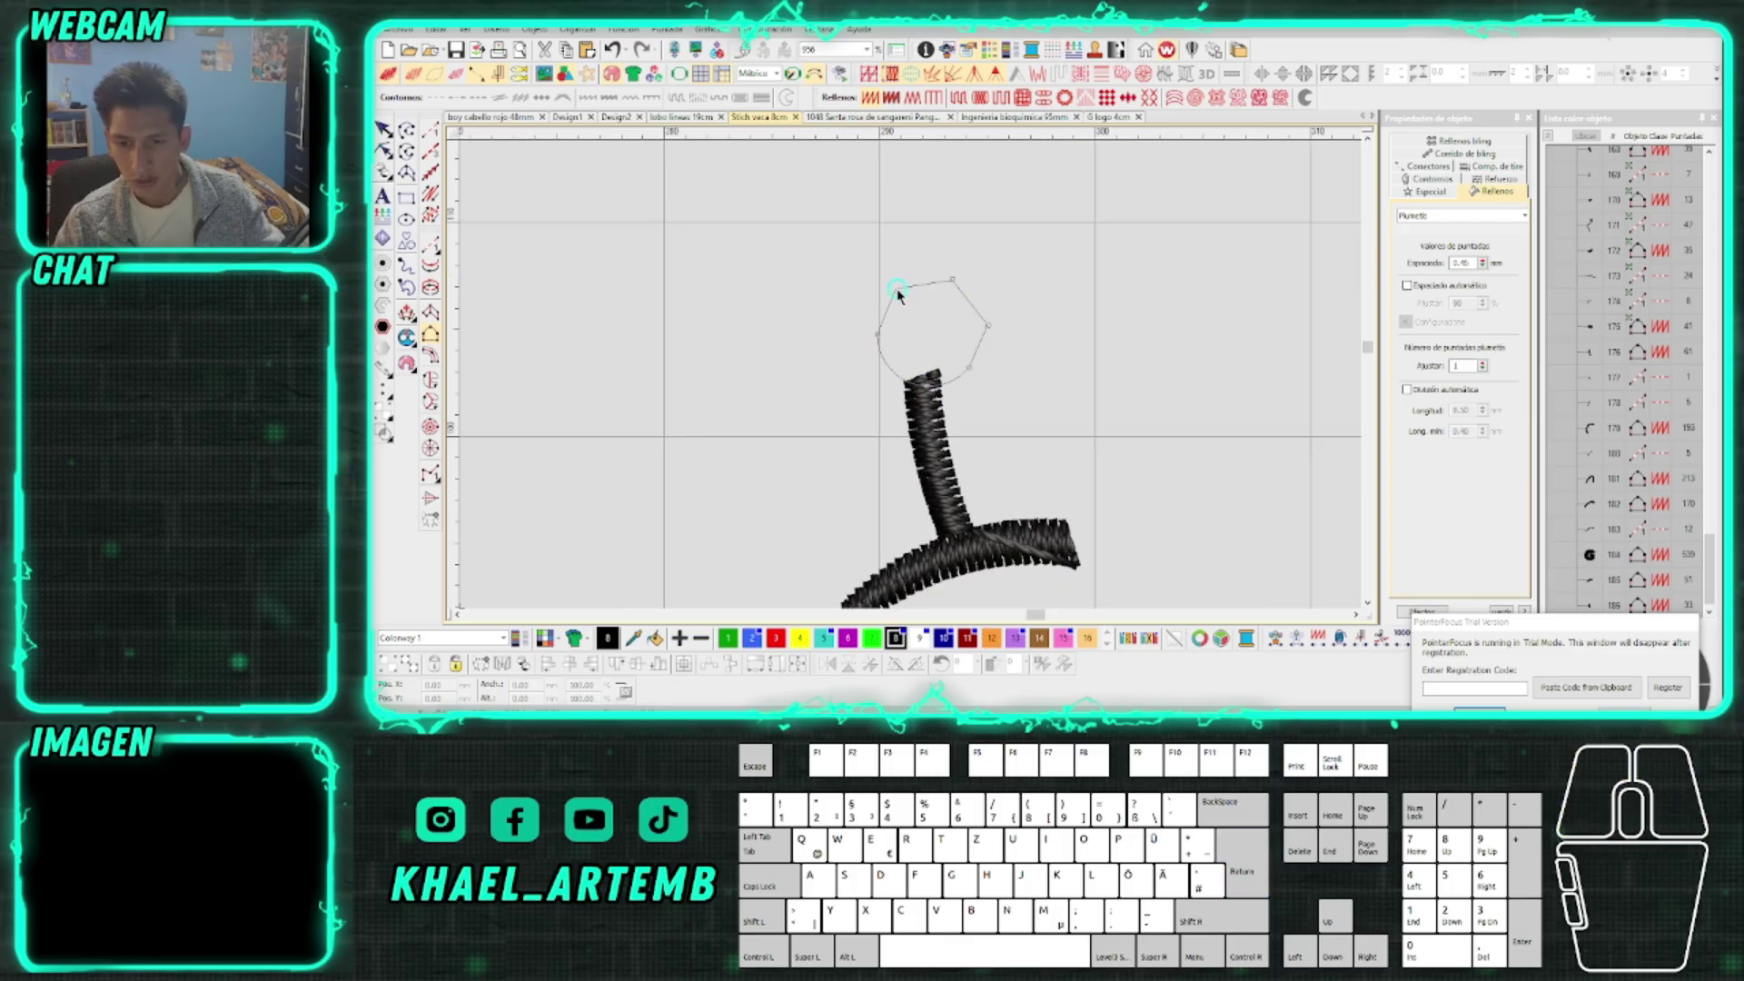
{"action": "key", "text": "Return"}
Draw a light-blue vector arrow from the left end of the base up to the round shape
{"action": "scroll", "coordinate": [911, 377], "scroll_direction": "down", "scroll_amount": 1}
{"action": "key", "text": "Escape"}
{"action": "key", "text": "Escape"}
{"action": "left_click", "coordinate": [406, 132]}
{"action": "left_click", "coordinate": [1305, 98]}
{"action": "left_click_drag", "start_coordinate": [852, 551], "coordinate": [858, 391]}
{"action": "left_click", "coordinate": [851, 420]}
{"action": "left_click", "coordinate": [820, 320]}
{"action": "left_click", "coordinate": [876, 178]}
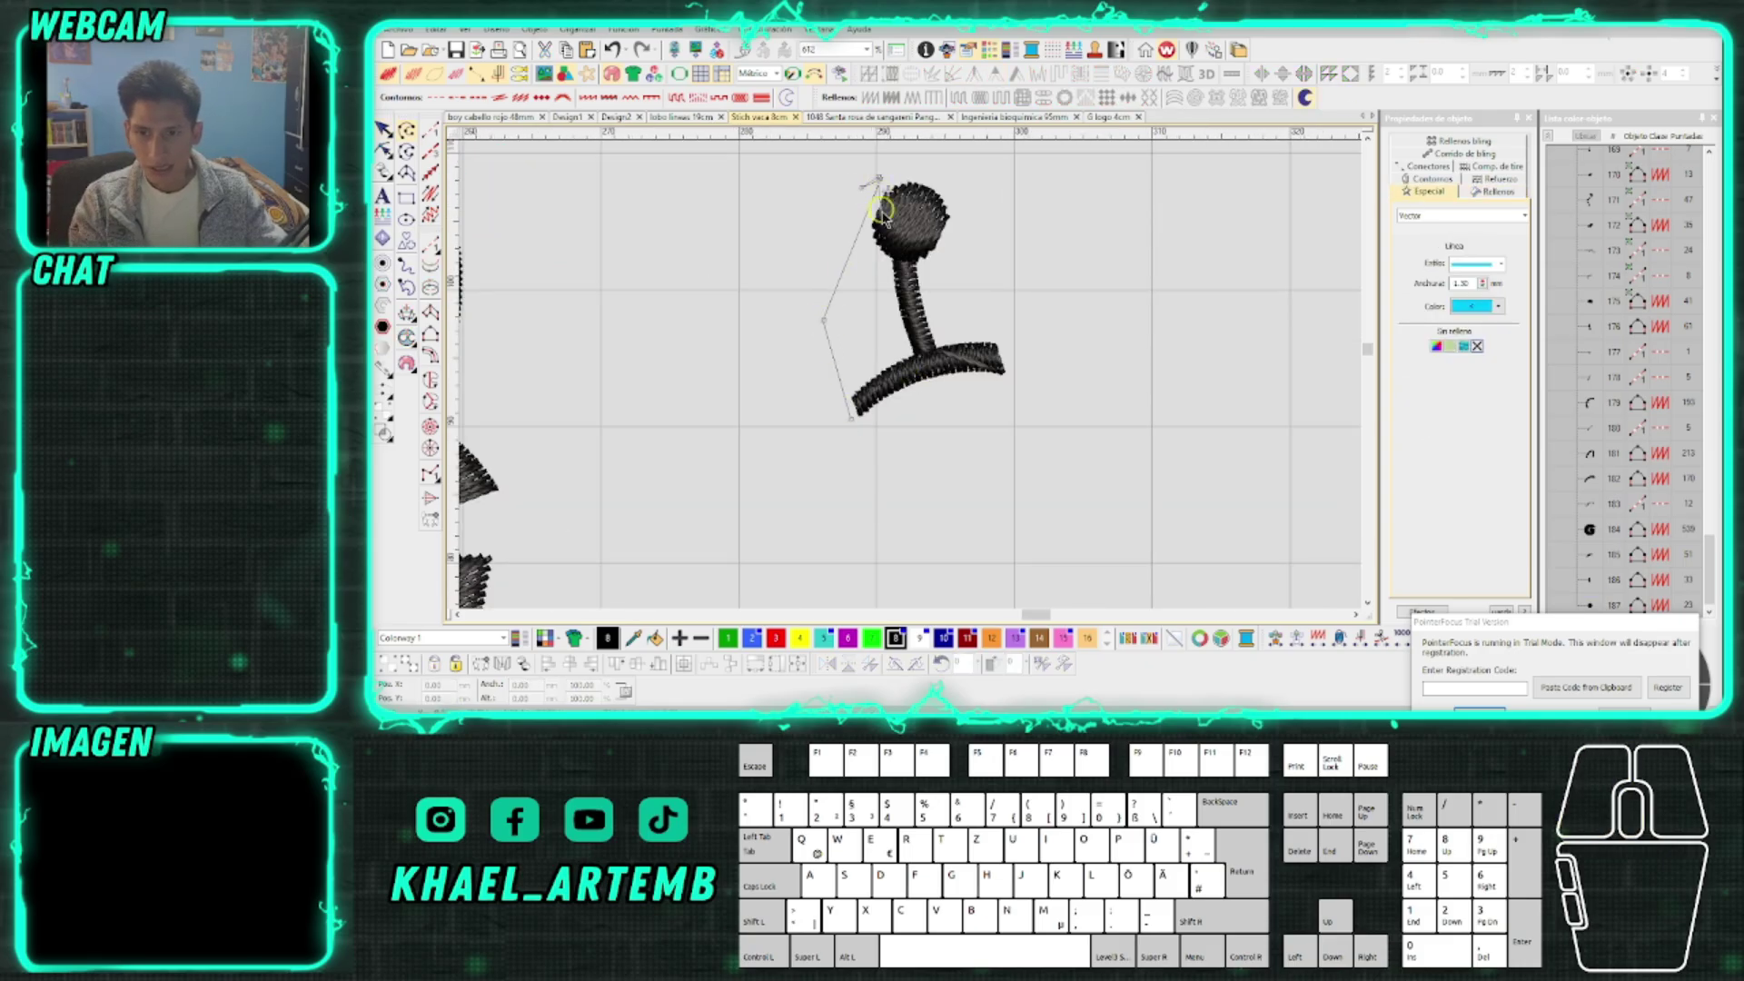
{"action": "key", "text": "Return"}
Draw two crossing light-blue vector lines as an X above the round shape
{"action": "left_click_drag", "start_coordinate": [919, 161], "coordinate": [907, 390]}
{"action": "left_click", "coordinate": [914, 348]}
{"action": "left_click", "coordinate": [946, 398]}
{"action": "key", "text": "Return"}
{"action": "left_click", "coordinate": [913, 376]}
{"action": "left_click", "coordinate": [975, 341]}
{"action": "key", "text": "Return"}
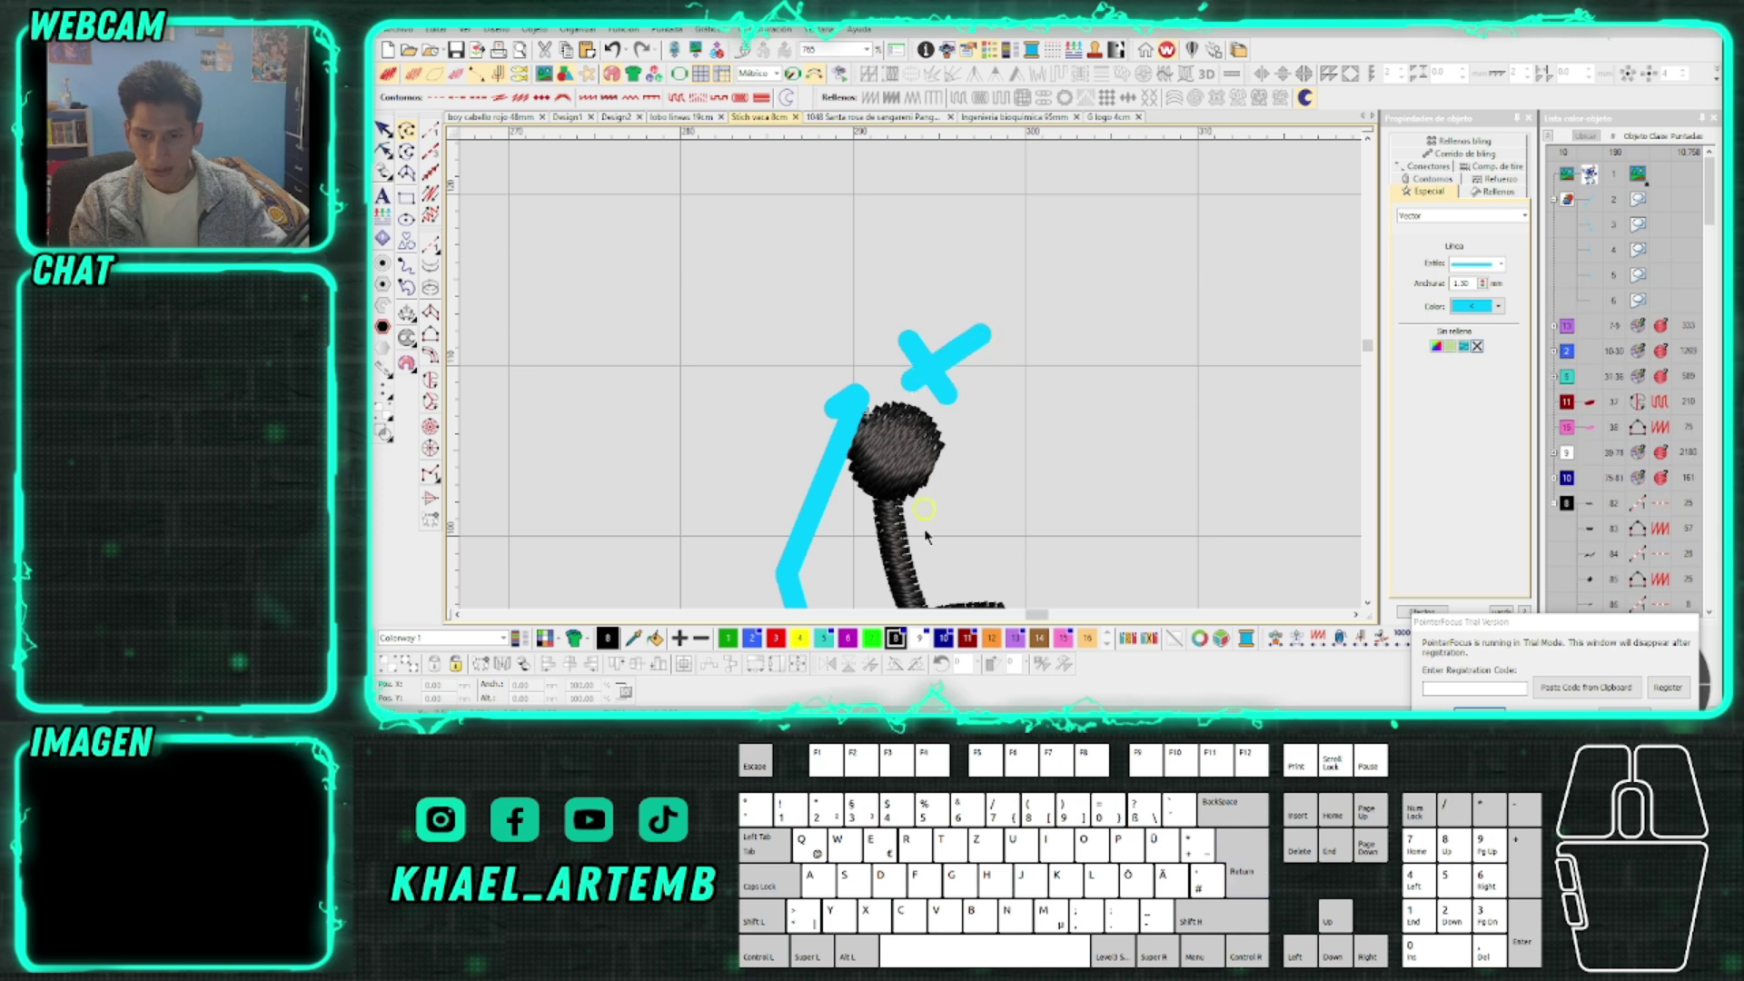
Reorder the stem and curved base by cutting and pasting so they stitch after the round shape
{"action": "scroll", "coordinate": [917, 400], "scroll_direction": "down", "scroll_amount": 2}
{"action": "scroll", "coordinate": [913, 381], "scroll_direction": "up", "scroll_amount": 4}
{"action": "left_click", "coordinate": [915, 385]}
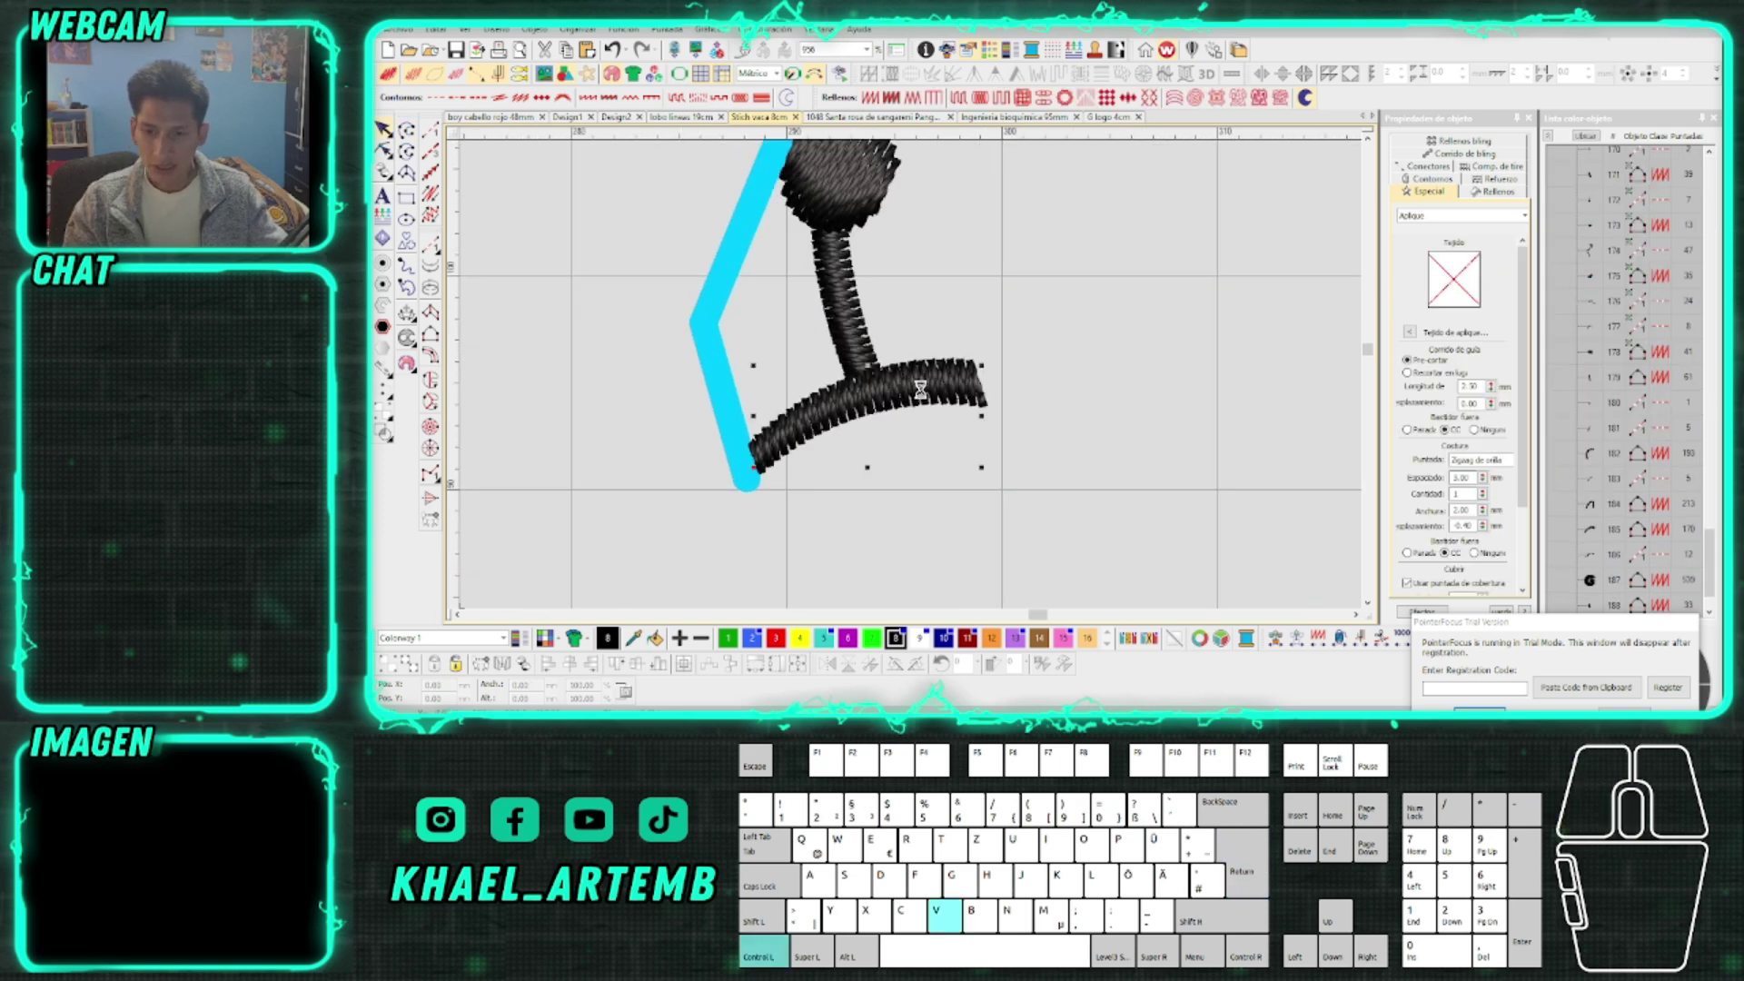
{"action": "left_click", "coordinate": [886, 392]}
{"action": "scroll", "coordinate": [900, 387], "scroll_direction": "down", "scroll_amount": 2}
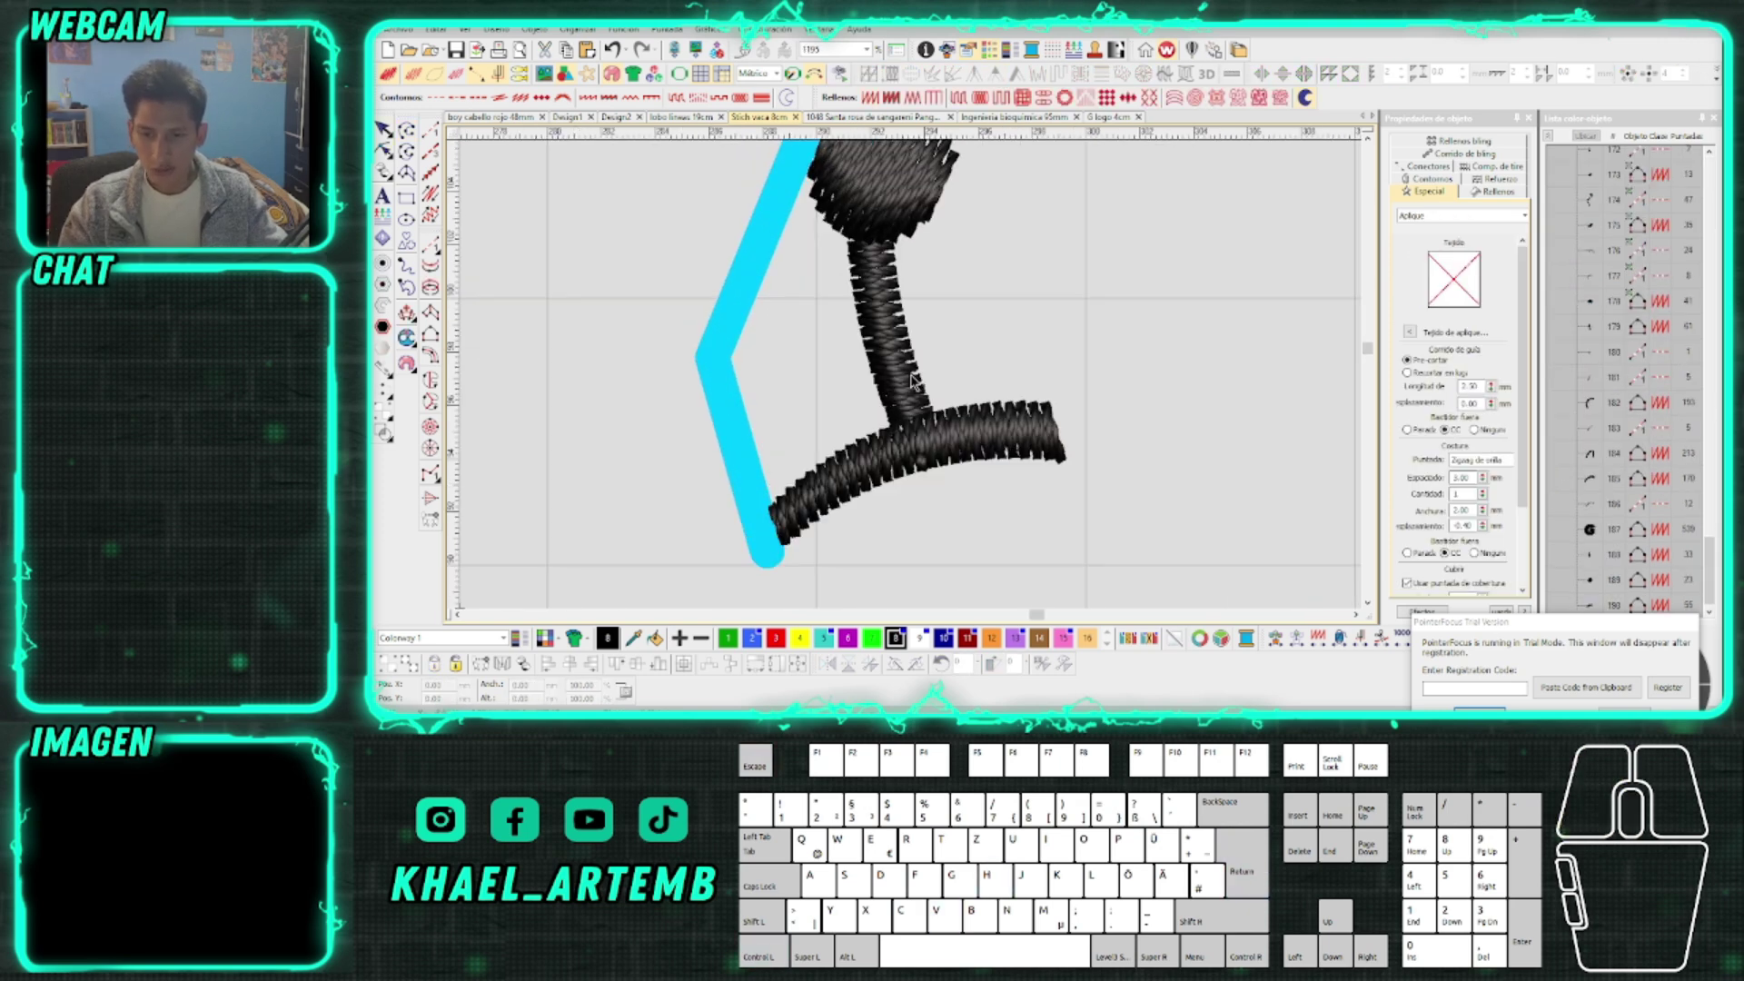
Reshape the curved base by moving its entry point from the left end to the junction with the stem
{"action": "key", "text": "ctrl+h"}
{"action": "left_click", "coordinate": [926, 397]}
{"action": "left_click", "coordinate": [966, 412]}
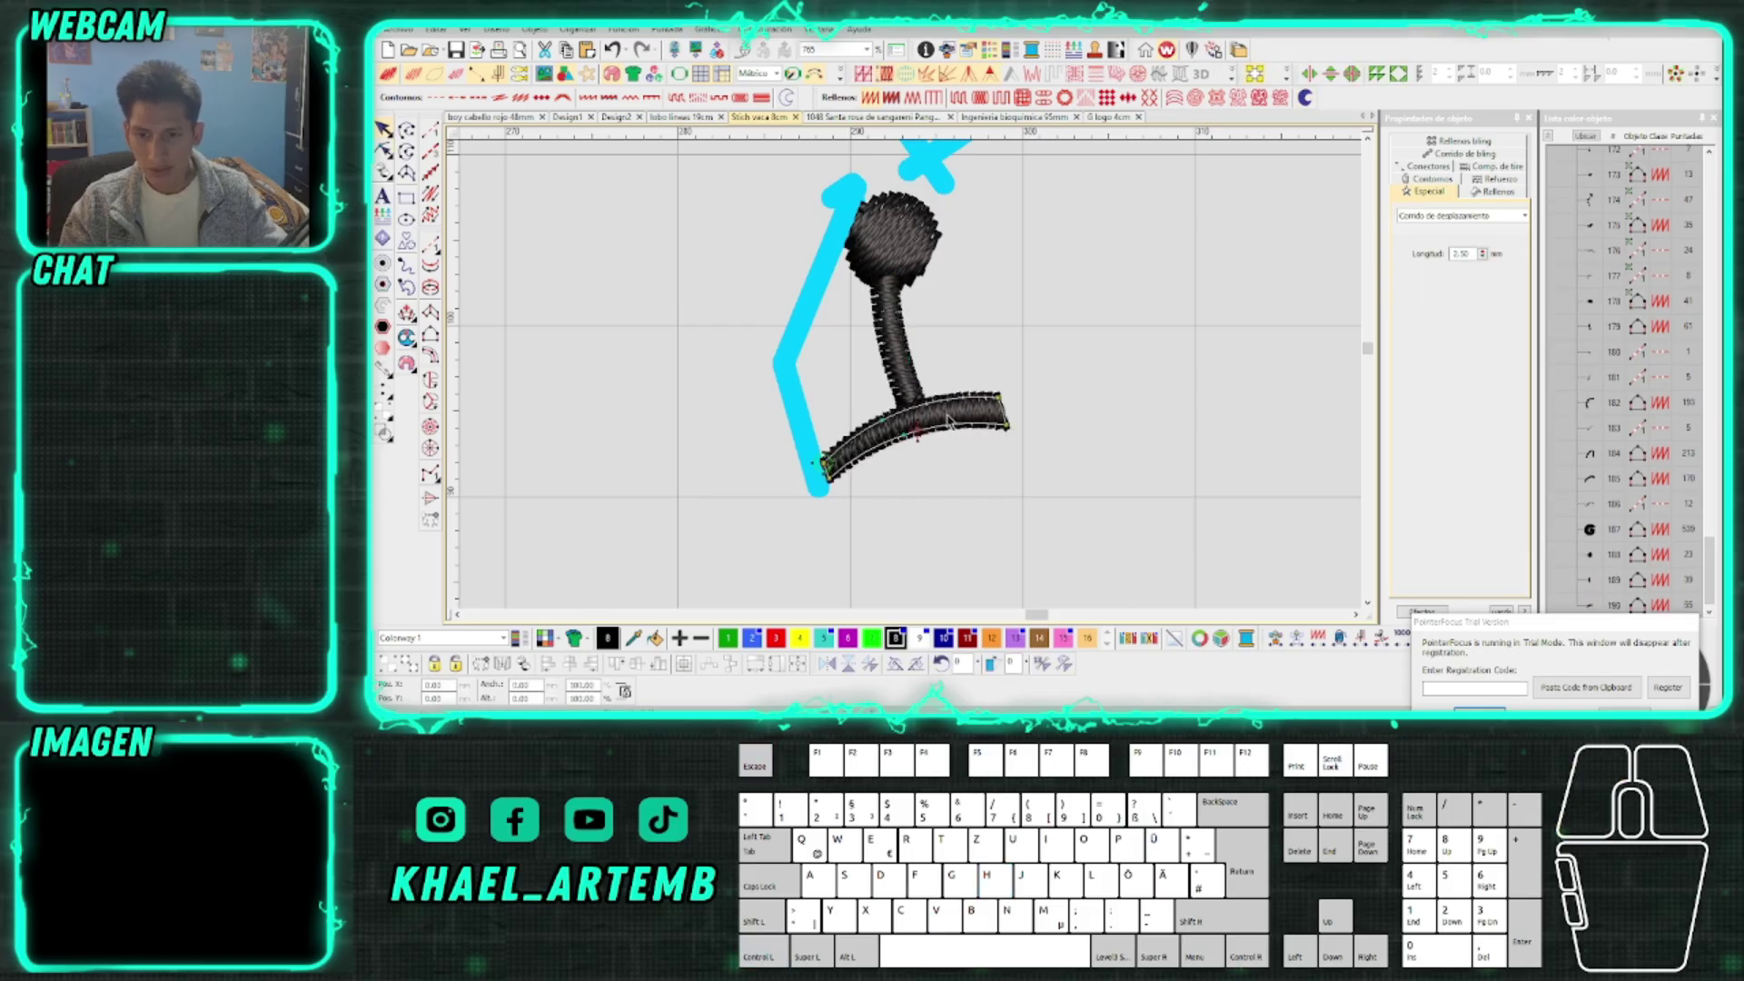
{"action": "left_click", "coordinate": [898, 403]}
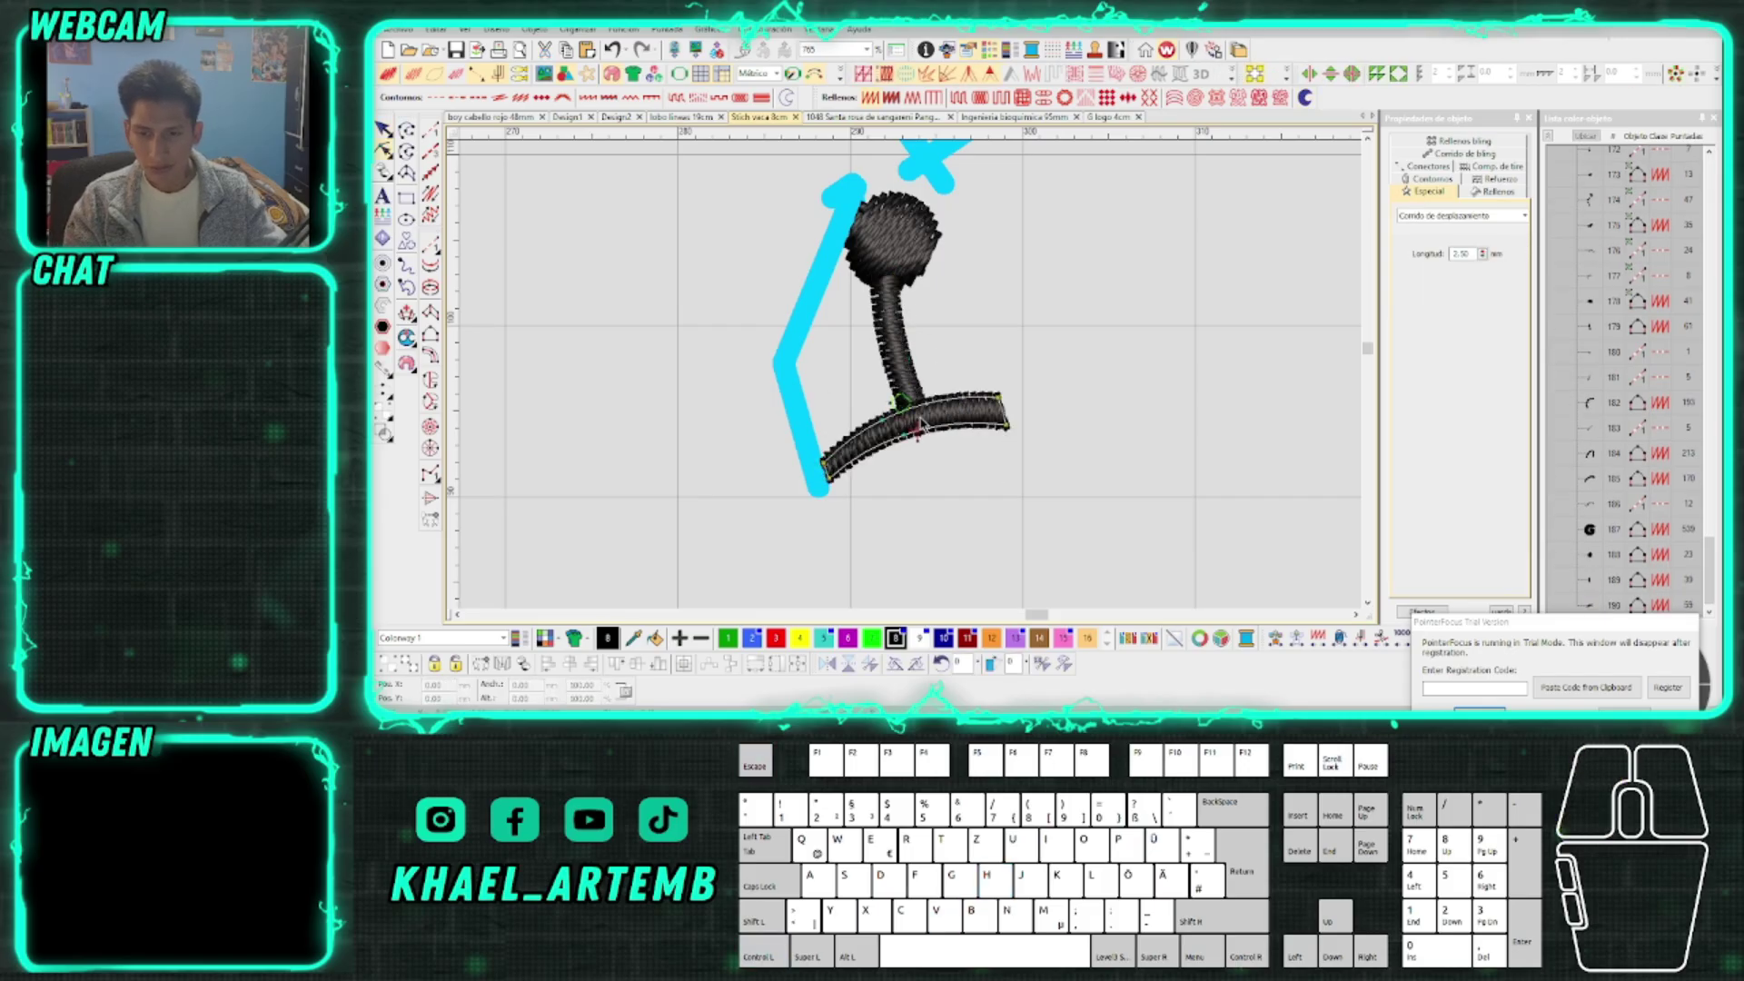
Check the places of the round shape and the stem in the stitching sequence
{"action": "scroll", "coordinate": [913, 390], "scroll_direction": "down", "scroll_amount": 1}
{"action": "left_click", "coordinate": [914, 382]}
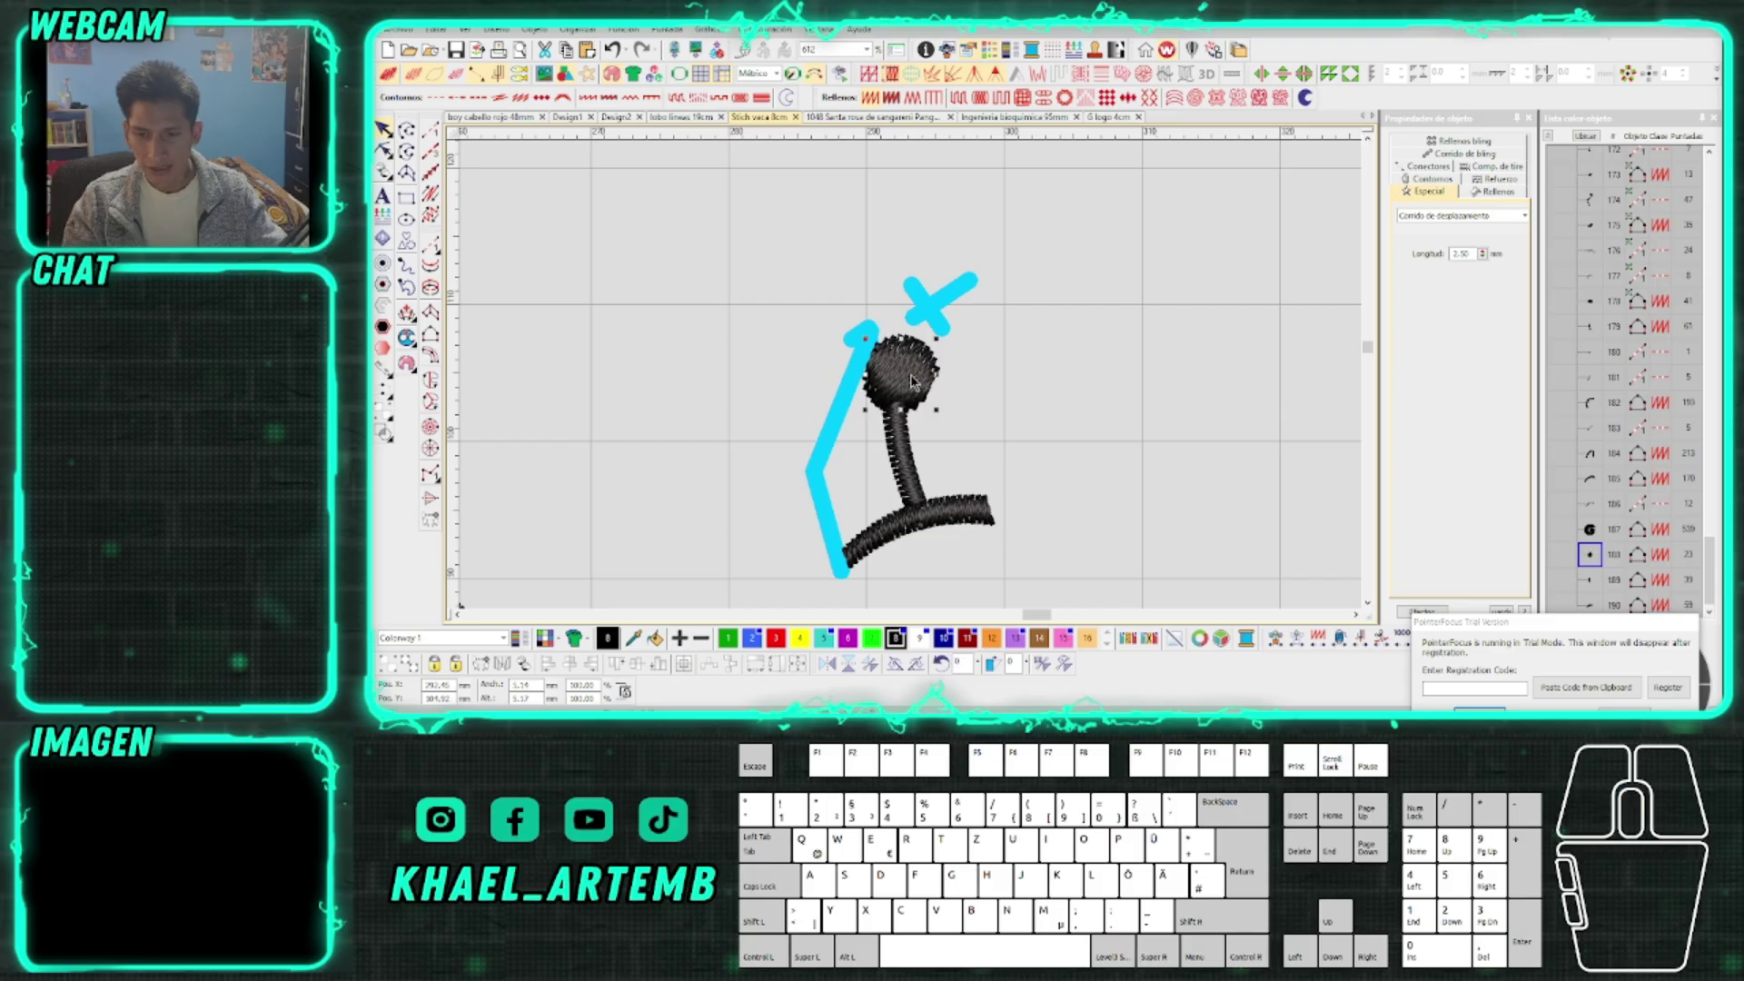
{"action": "scroll", "coordinate": [913, 392], "scroll_direction": "up", "scroll_amount": 1}
{"action": "left_click", "coordinate": [913, 386]}
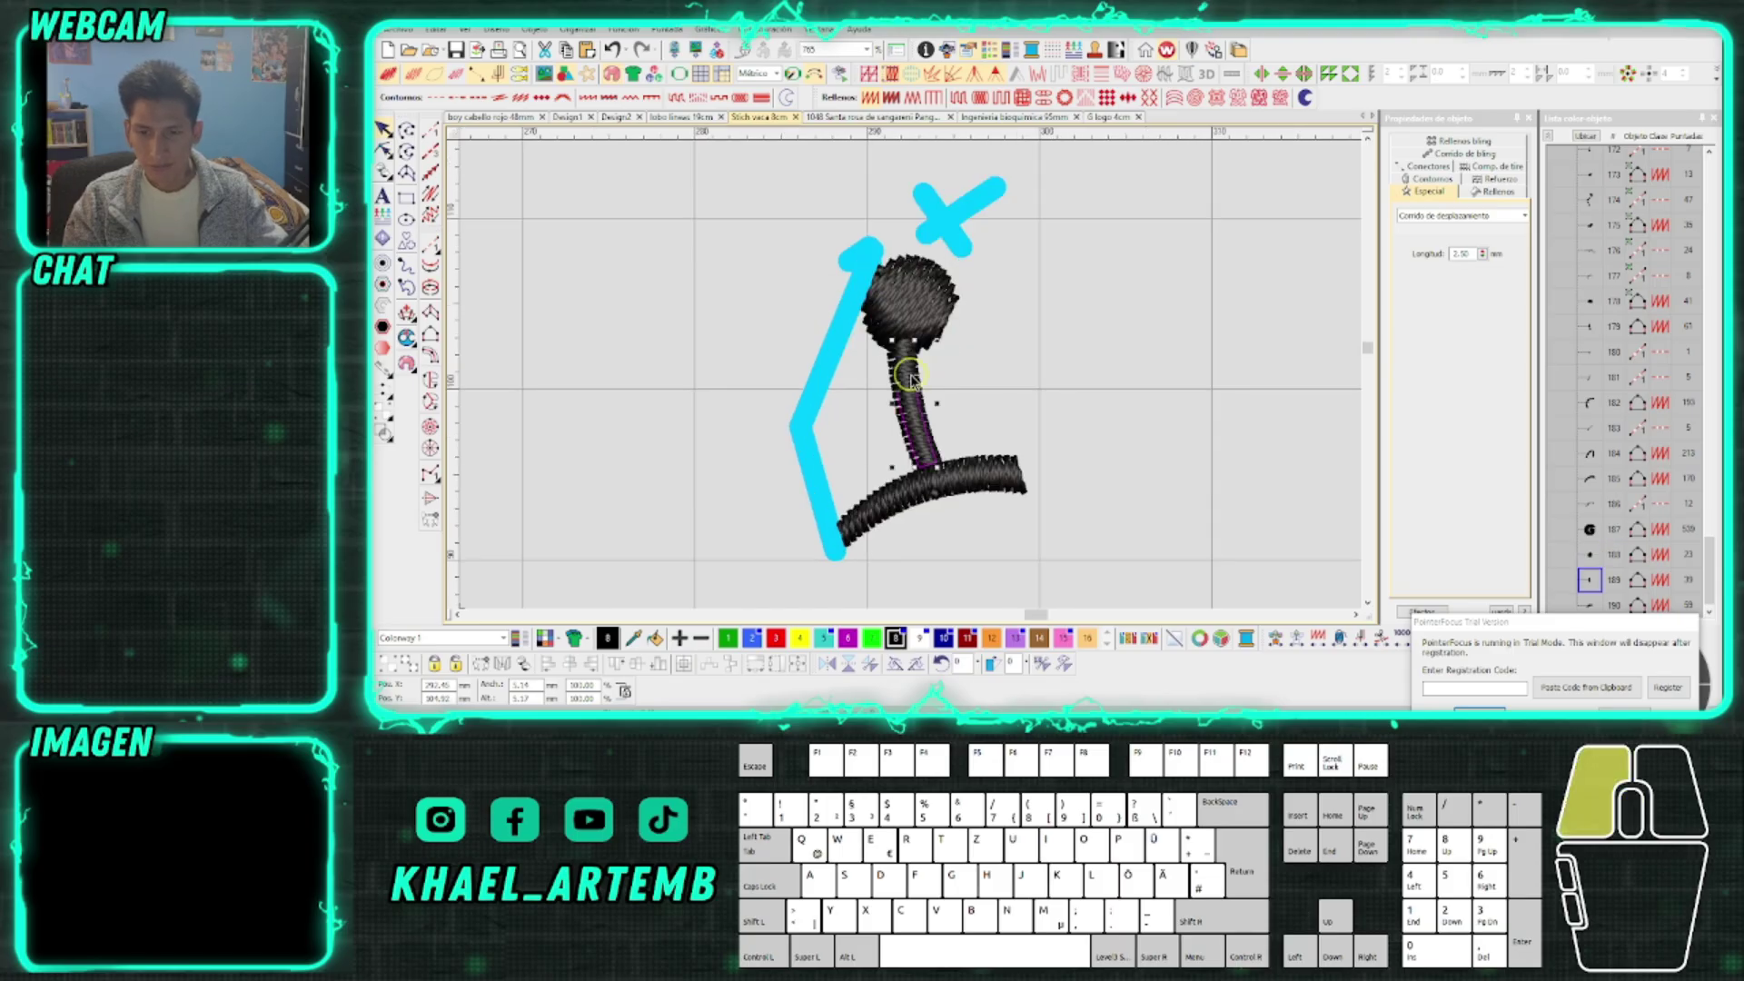
{"action": "scroll", "coordinate": [913, 382], "scroll_direction": "up", "scroll_amount": 1}
{"action": "key", "text": "Escape"}
Try a running stitch connection from the base's right side to the round shape, then undo it
{"action": "left_click", "coordinate": [430, 132]}
{"action": "left_click", "coordinate": [1009, 427]}
{"action": "left_click", "coordinate": [1030, 344]}
{"action": "left_click", "coordinate": [922, 241]}
{"action": "key", "text": "Return"}
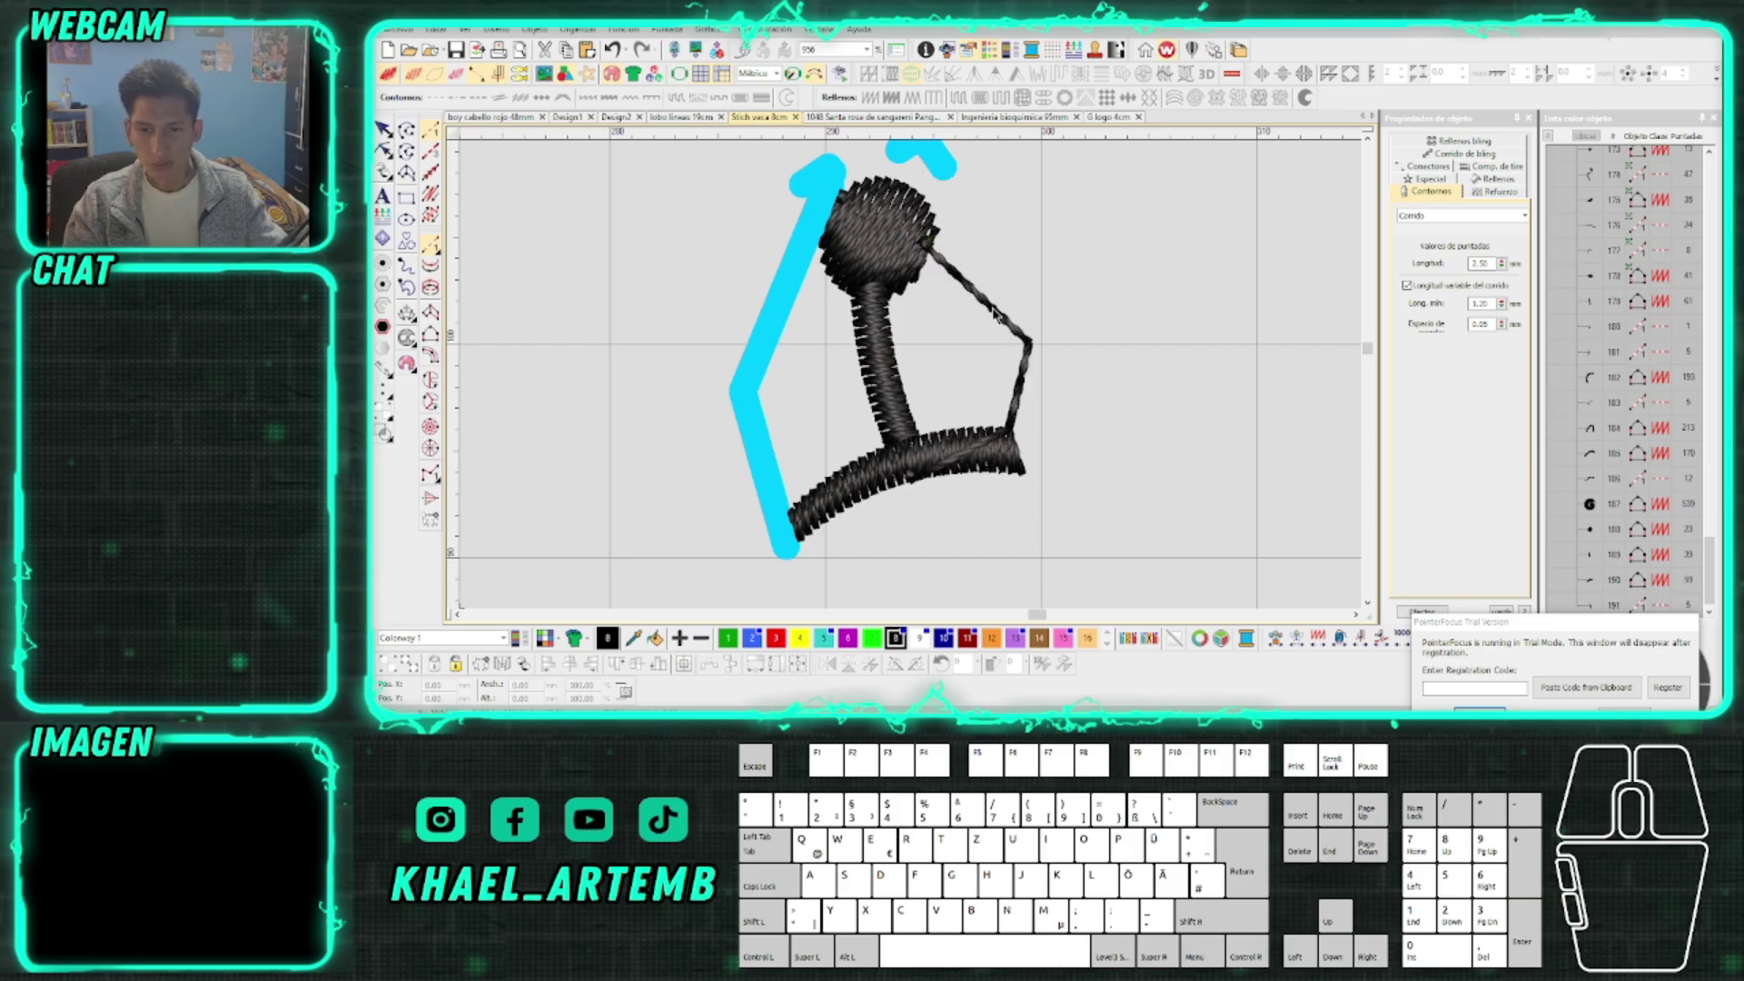
{"action": "key", "text": "ctrl+z"}
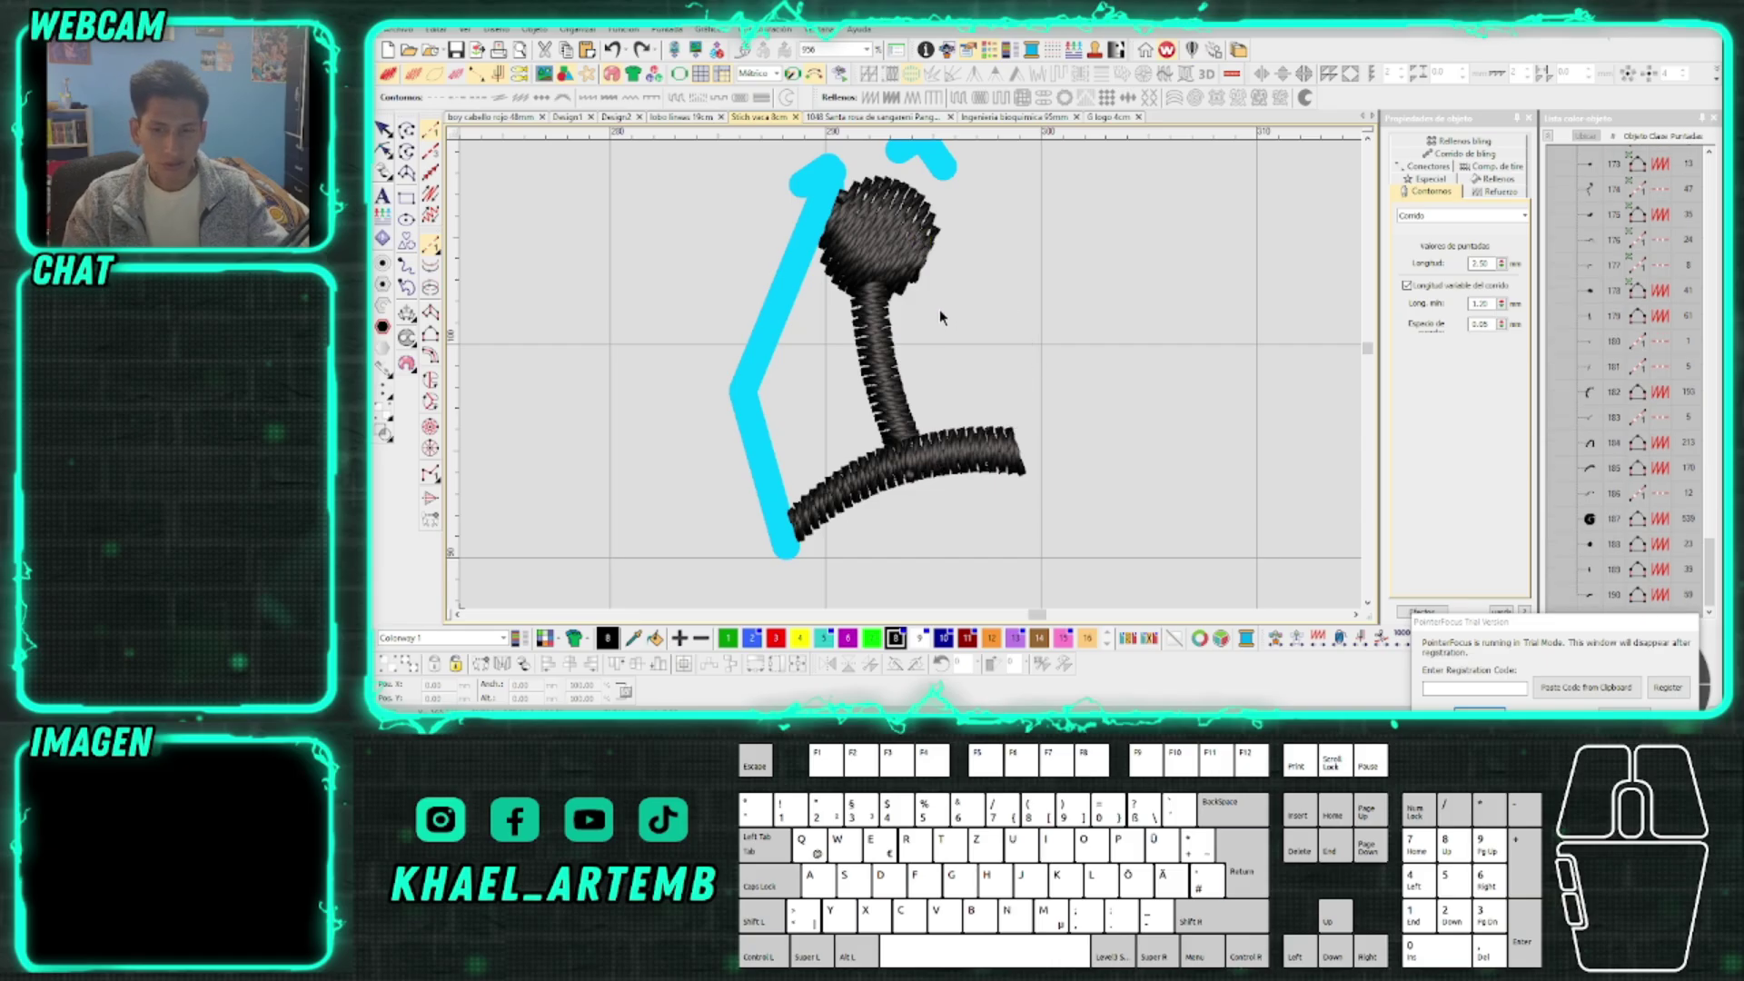
Move the stem after the curved base in the stitching sequence and adjust the base's connection point at their junction
{"action": "scroll", "coordinate": [940, 309], "scroll_direction": "down", "scroll_amount": 2}
{"action": "scroll", "coordinate": [910, 380], "scroll_direction": "up", "scroll_amount": 2}
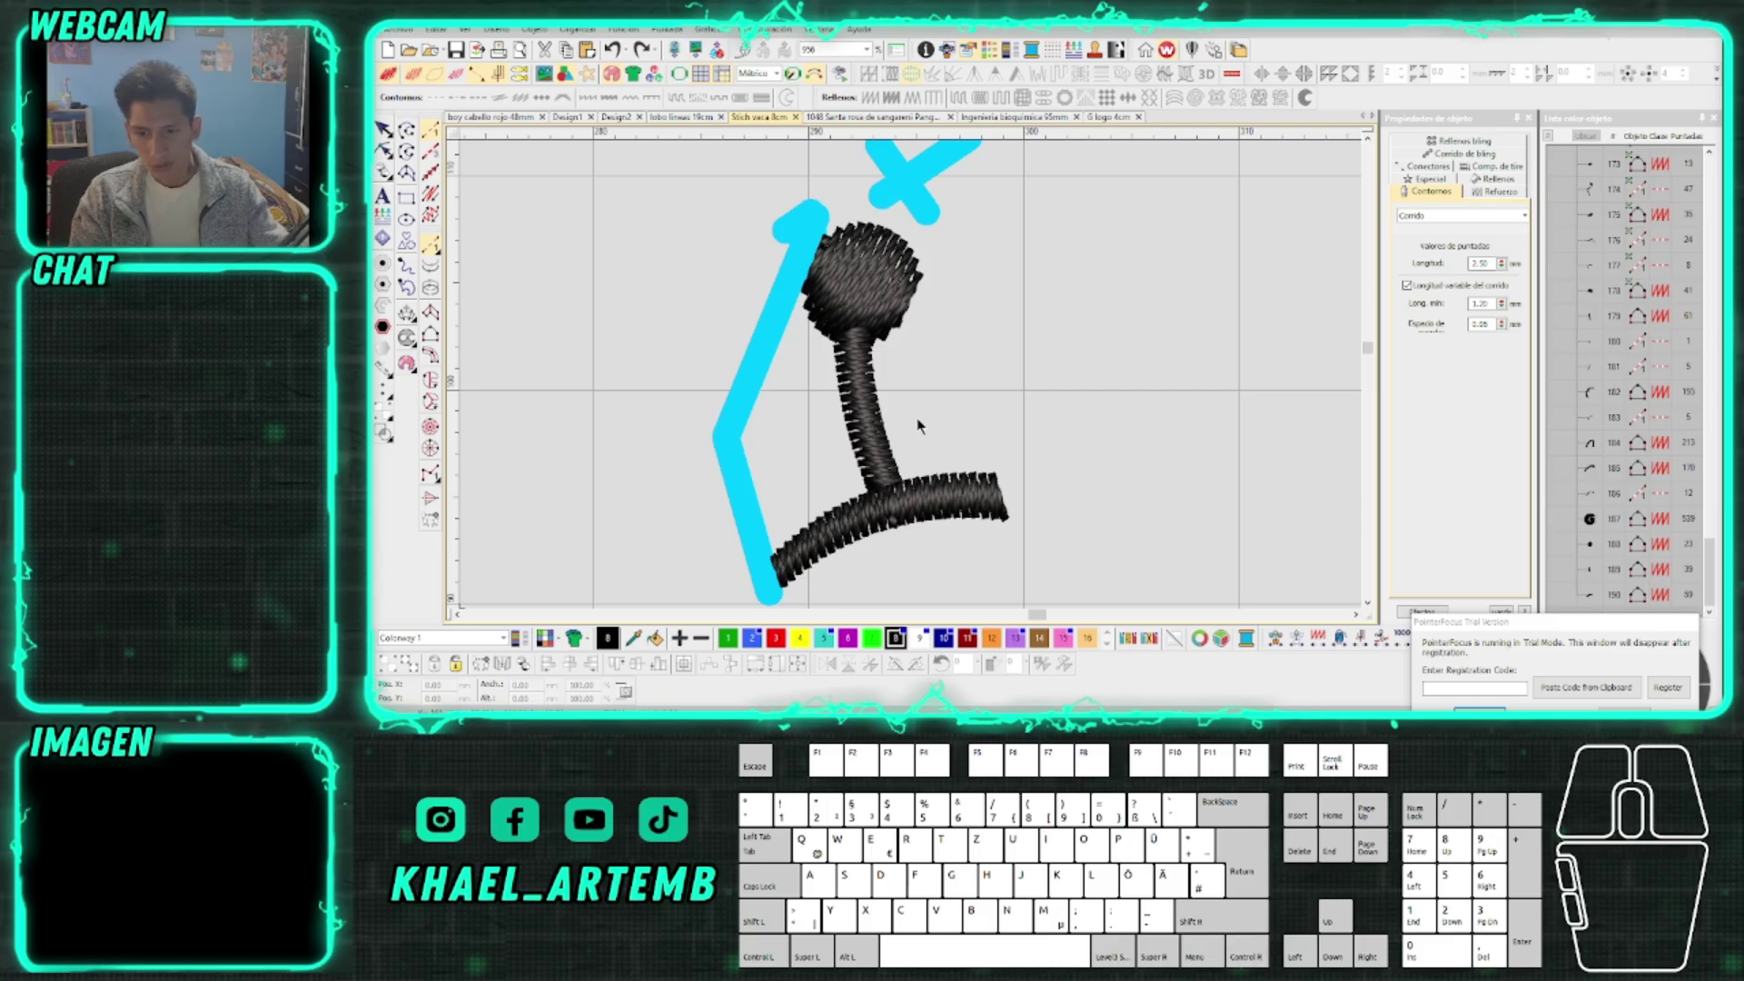
{"action": "left_click", "coordinate": [924, 499]}
{"action": "scroll", "coordinate": [905, 483], "scroll_direction": "up", "scroll_amount": 1}
{"action": "key", "text": "Escape"}
{"action": "left_click", "coordinate": [926, 390]}
{"action": "key", "text": "ctrl+x"}
{"action": "key", "text": "ctrl+v"}
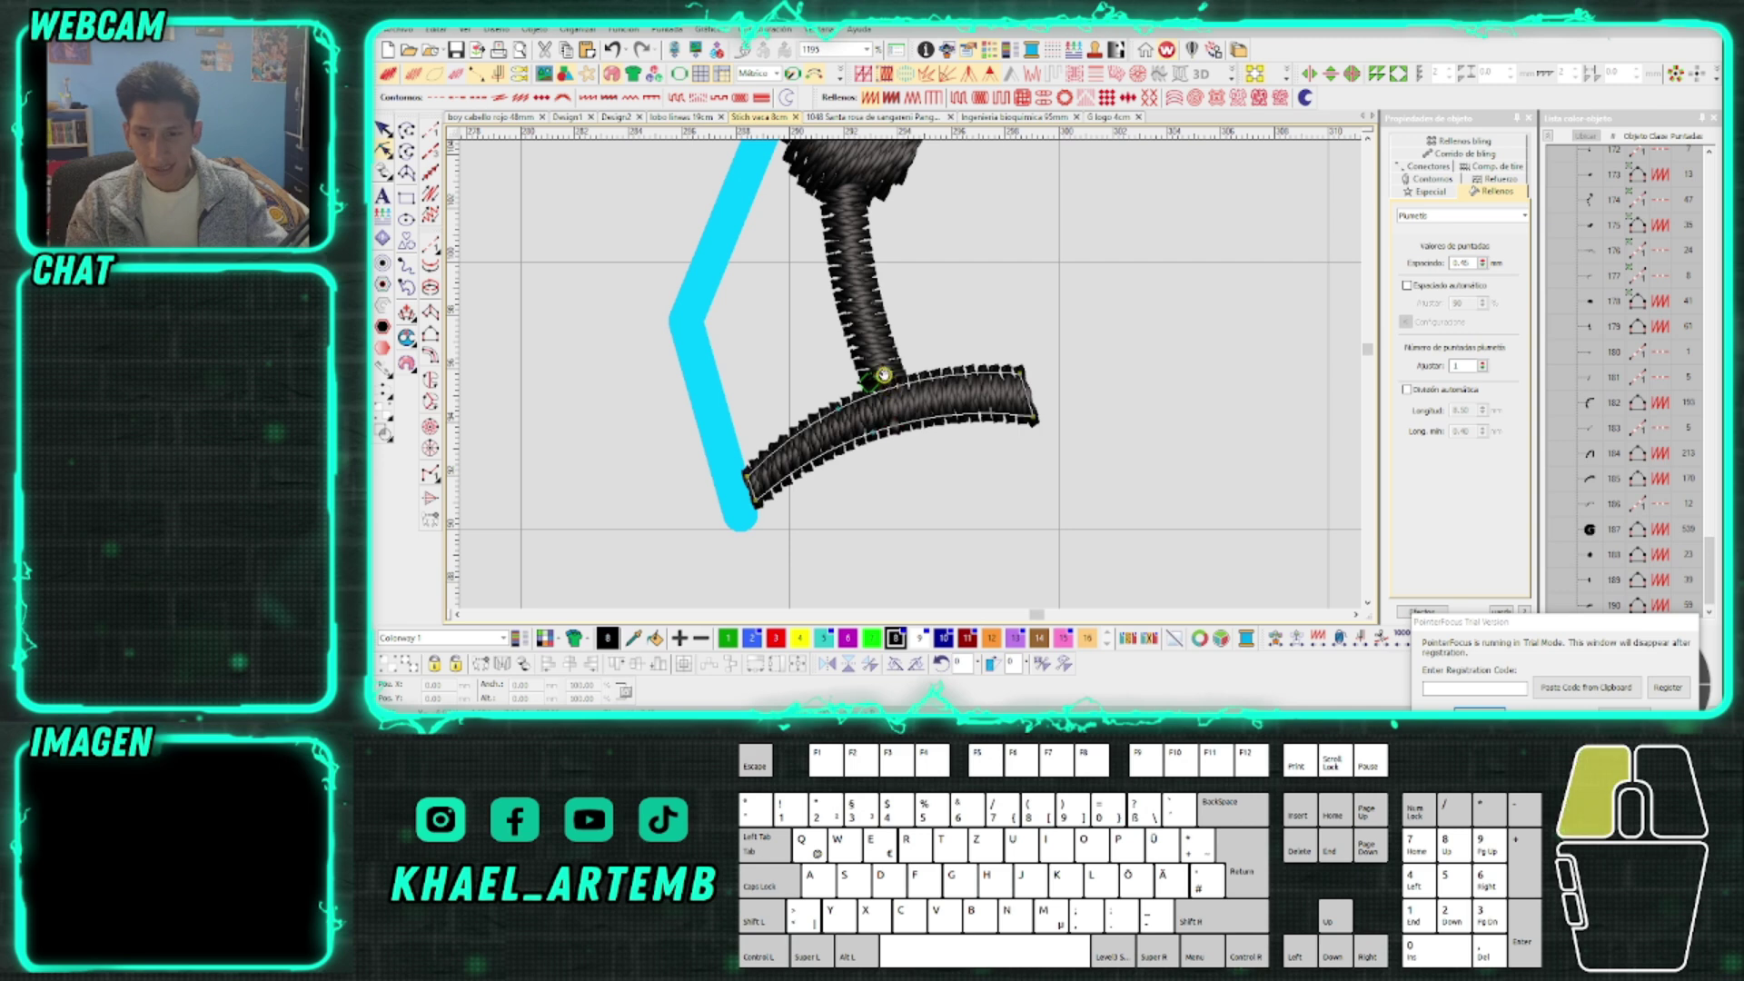
Reshape the stem by extending its lower end slightly into the curved base
{"action": "left_click", "coordinate": [879, 315]}
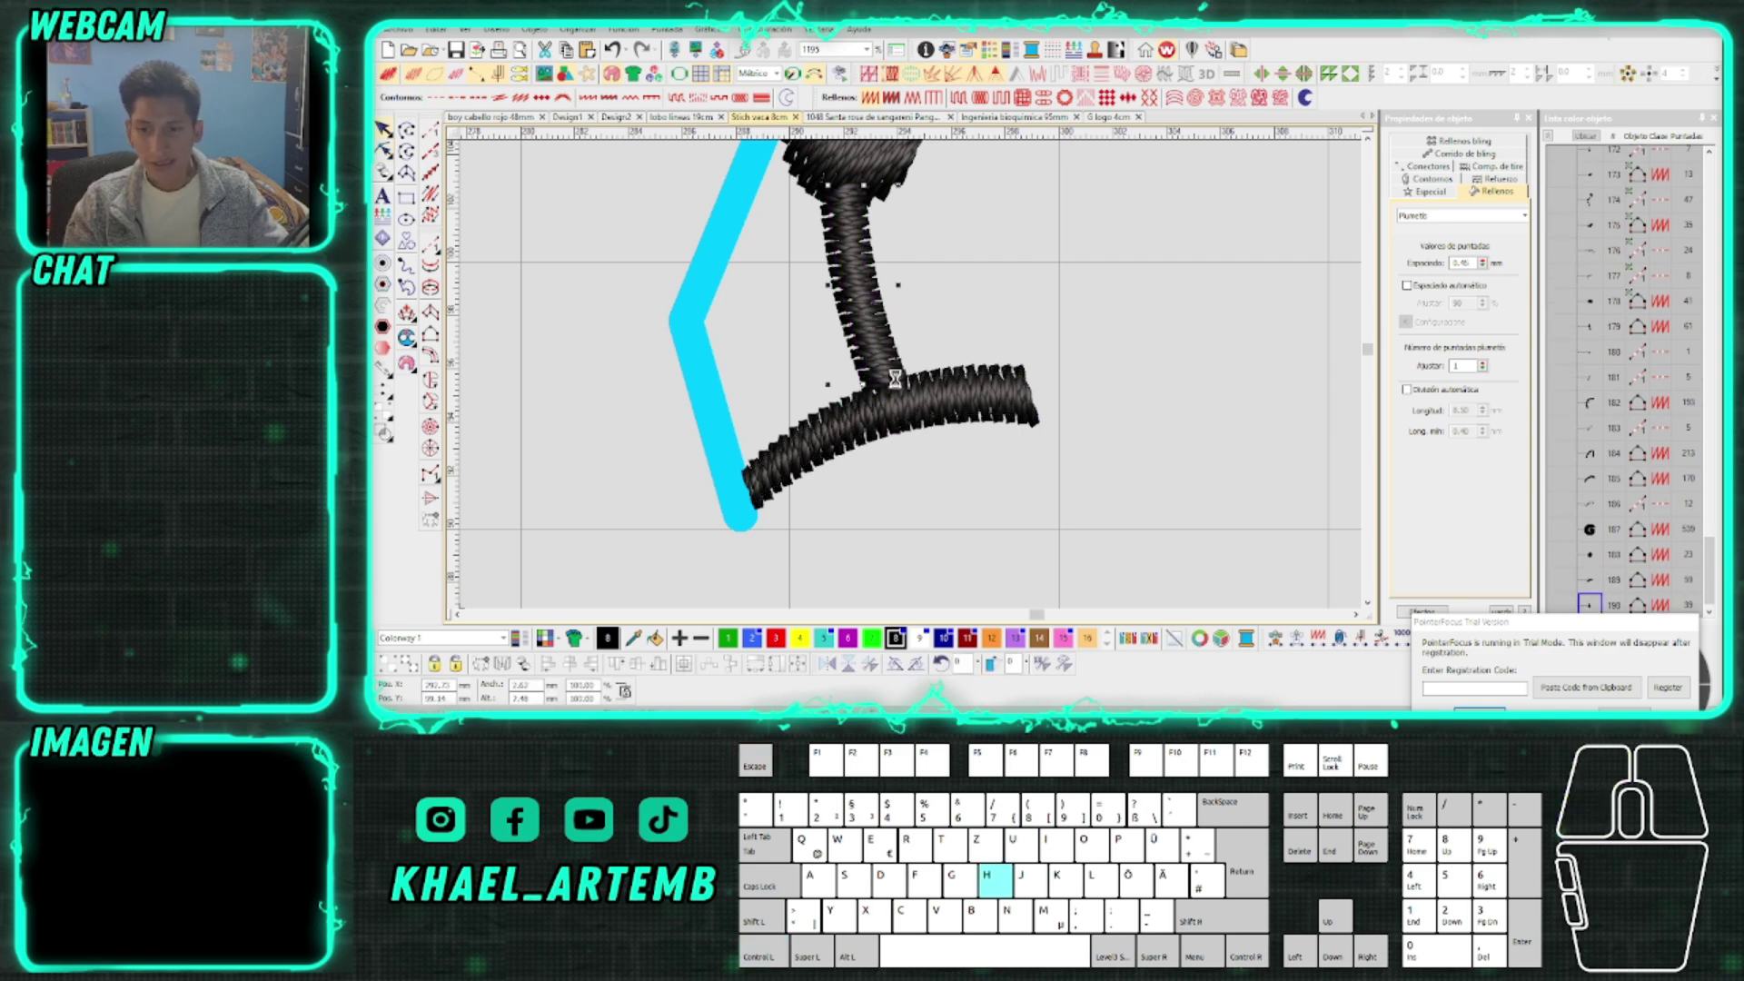
{"action": "scroll", "coordinate": [908, 377], "scroll_direction": "up", "scroll_amount": 1}
{"action": "scroll", "coordinate": [914, 382], "scroll_direction": "up", "scroll_amount": 1}
{"action": "left_click", "coordinate": [956, 423]}
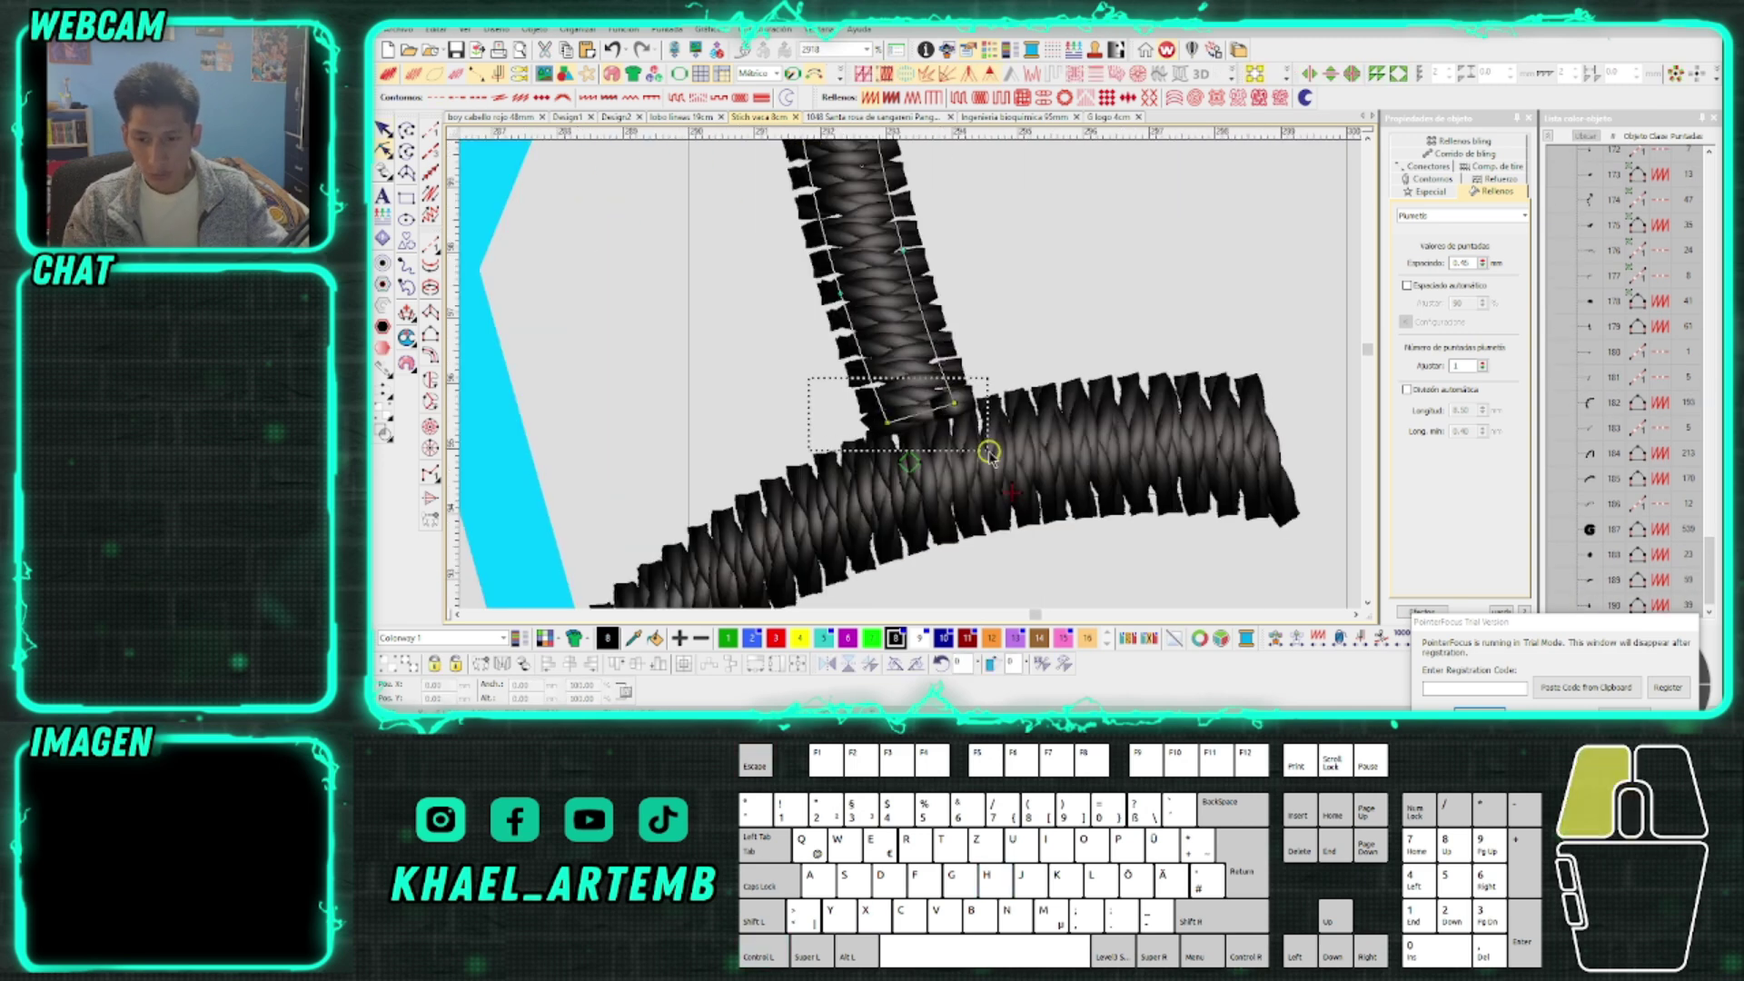
{"action": "left_click_drag", "start_coordinate": [956, 423], "coordinate": [941, 439]}
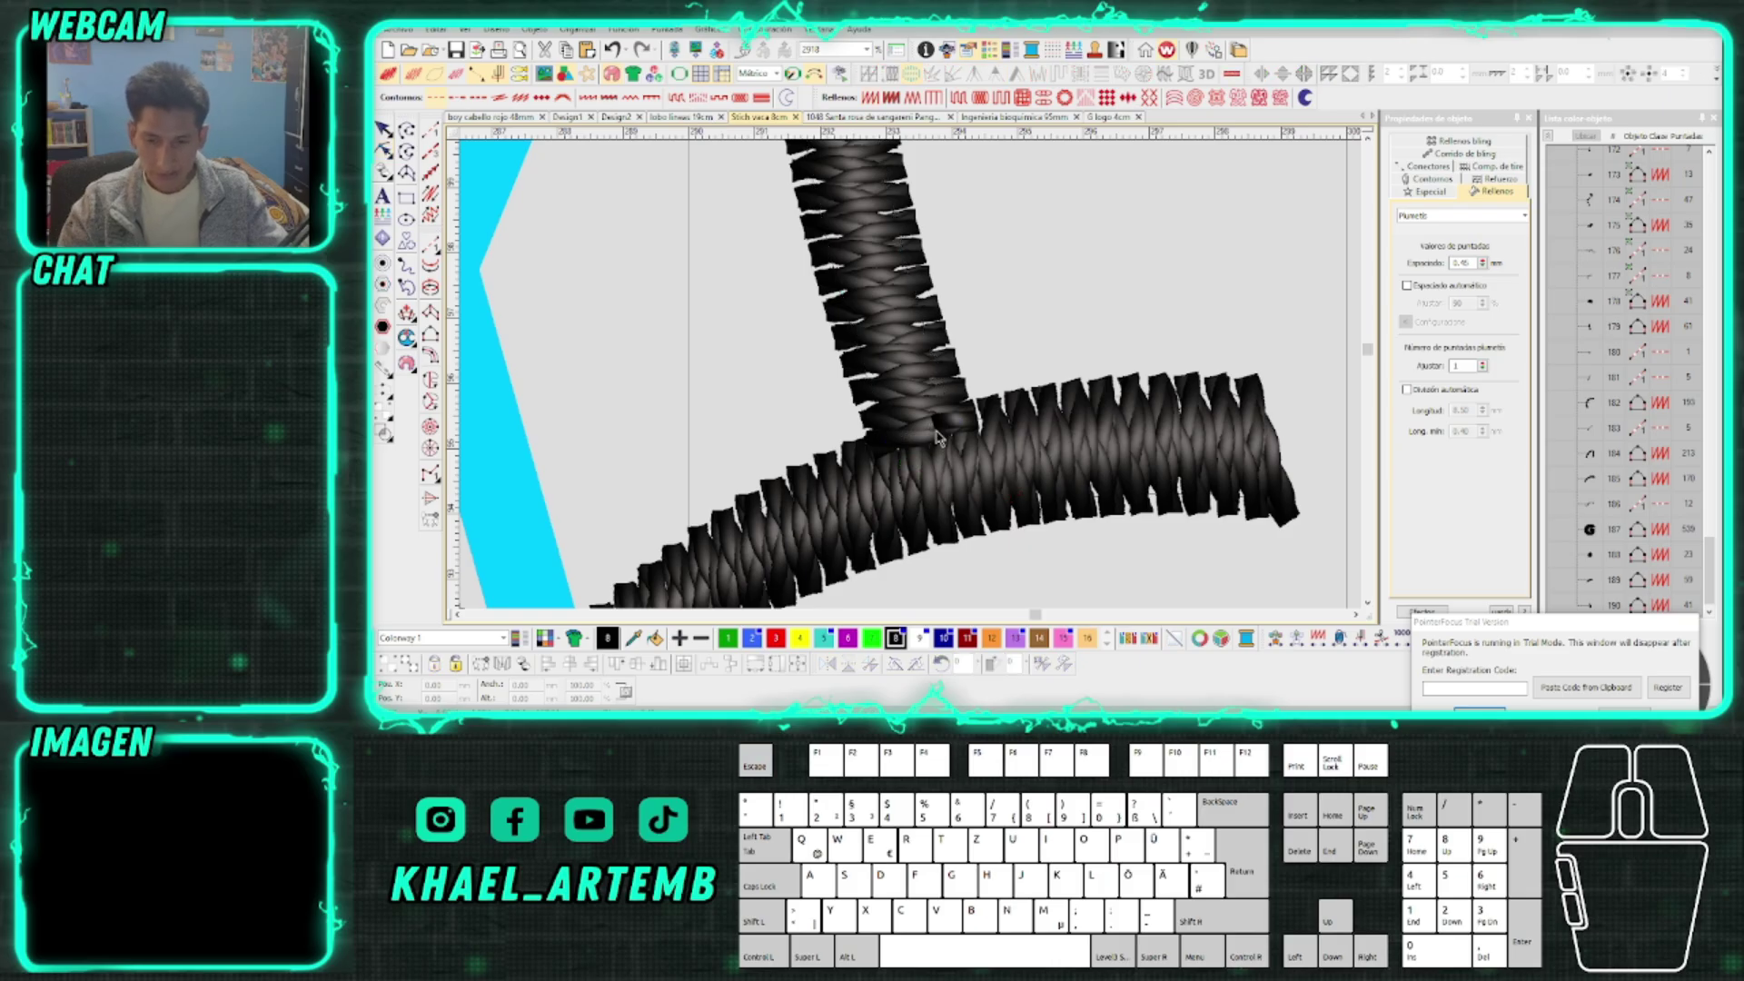
Move the round shape to the end of the stitching sequence by cutting and pasting it
{"action": "scroll", "coordinate": [927, 405], "scroll_direction": "down", "scroll_amount": 2}
{"action": "scroll", "coordinate": [908, 350], "scroll_direction": "down", "scroll_amount": 2}
{"action": "scroll", "coordinate": [901, 339], "scroll_direction": "up", "scroll_amount": 2}
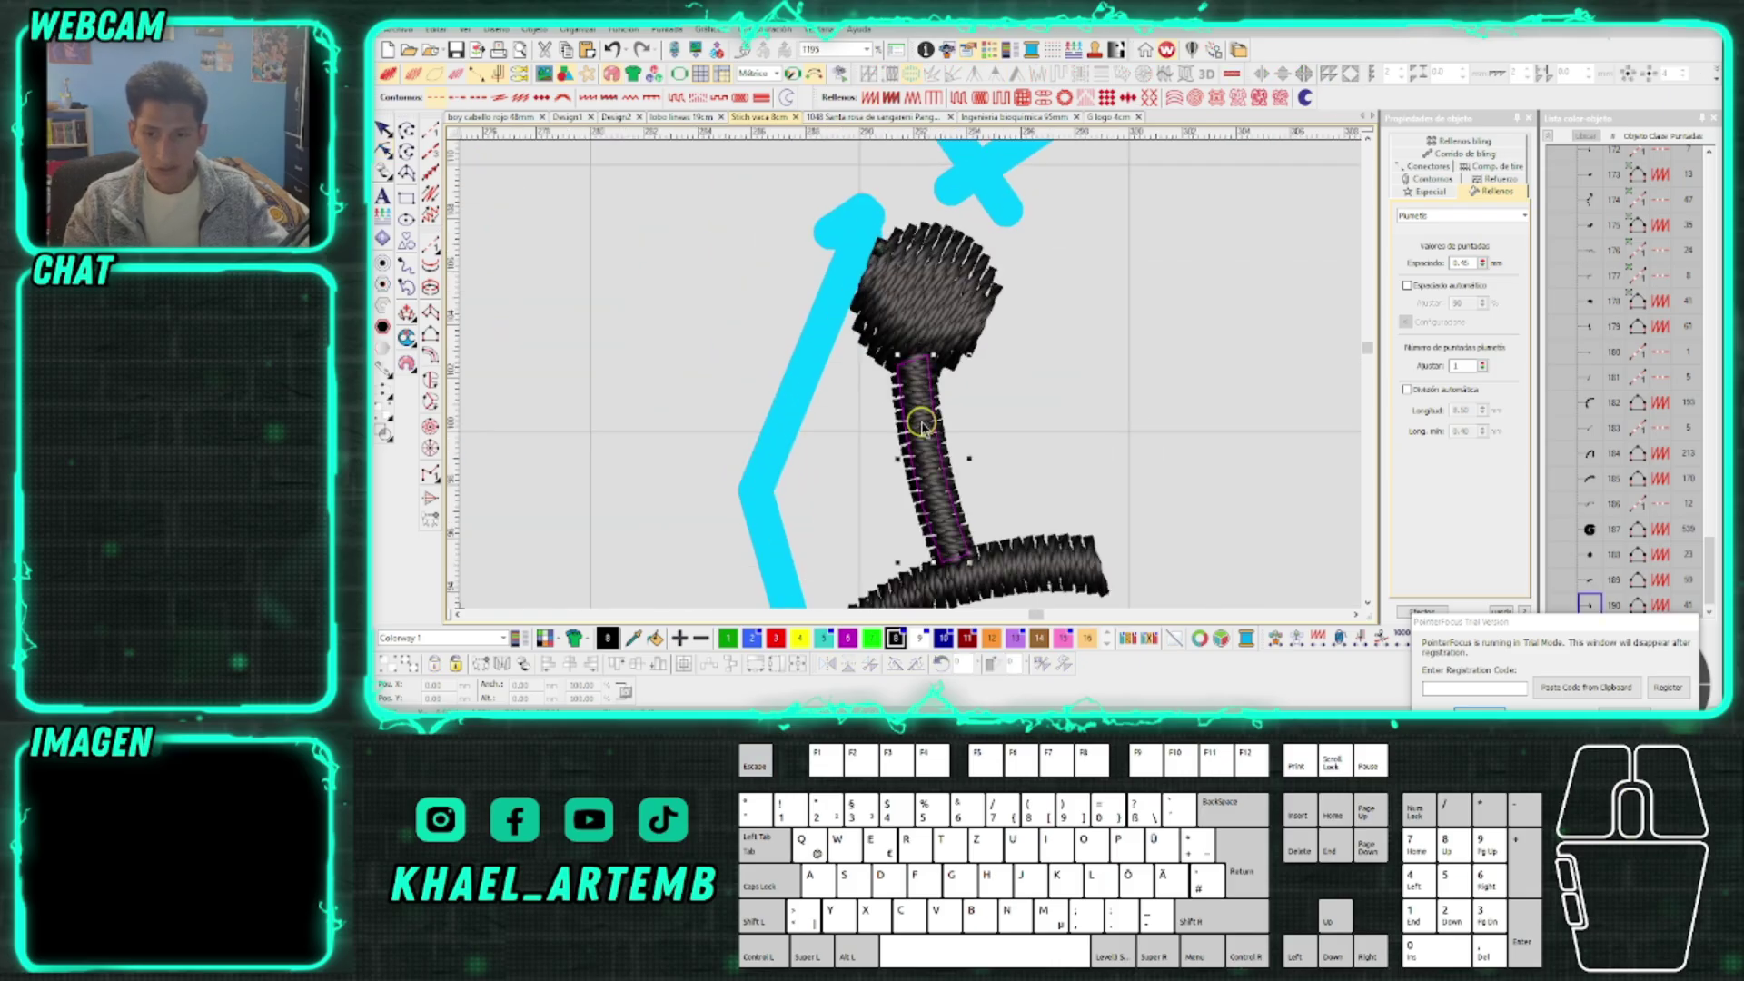
{"action": "left_click", "coordinate": [938, 324]}
{"action": "left_click", "coordinate": [958, 288]}
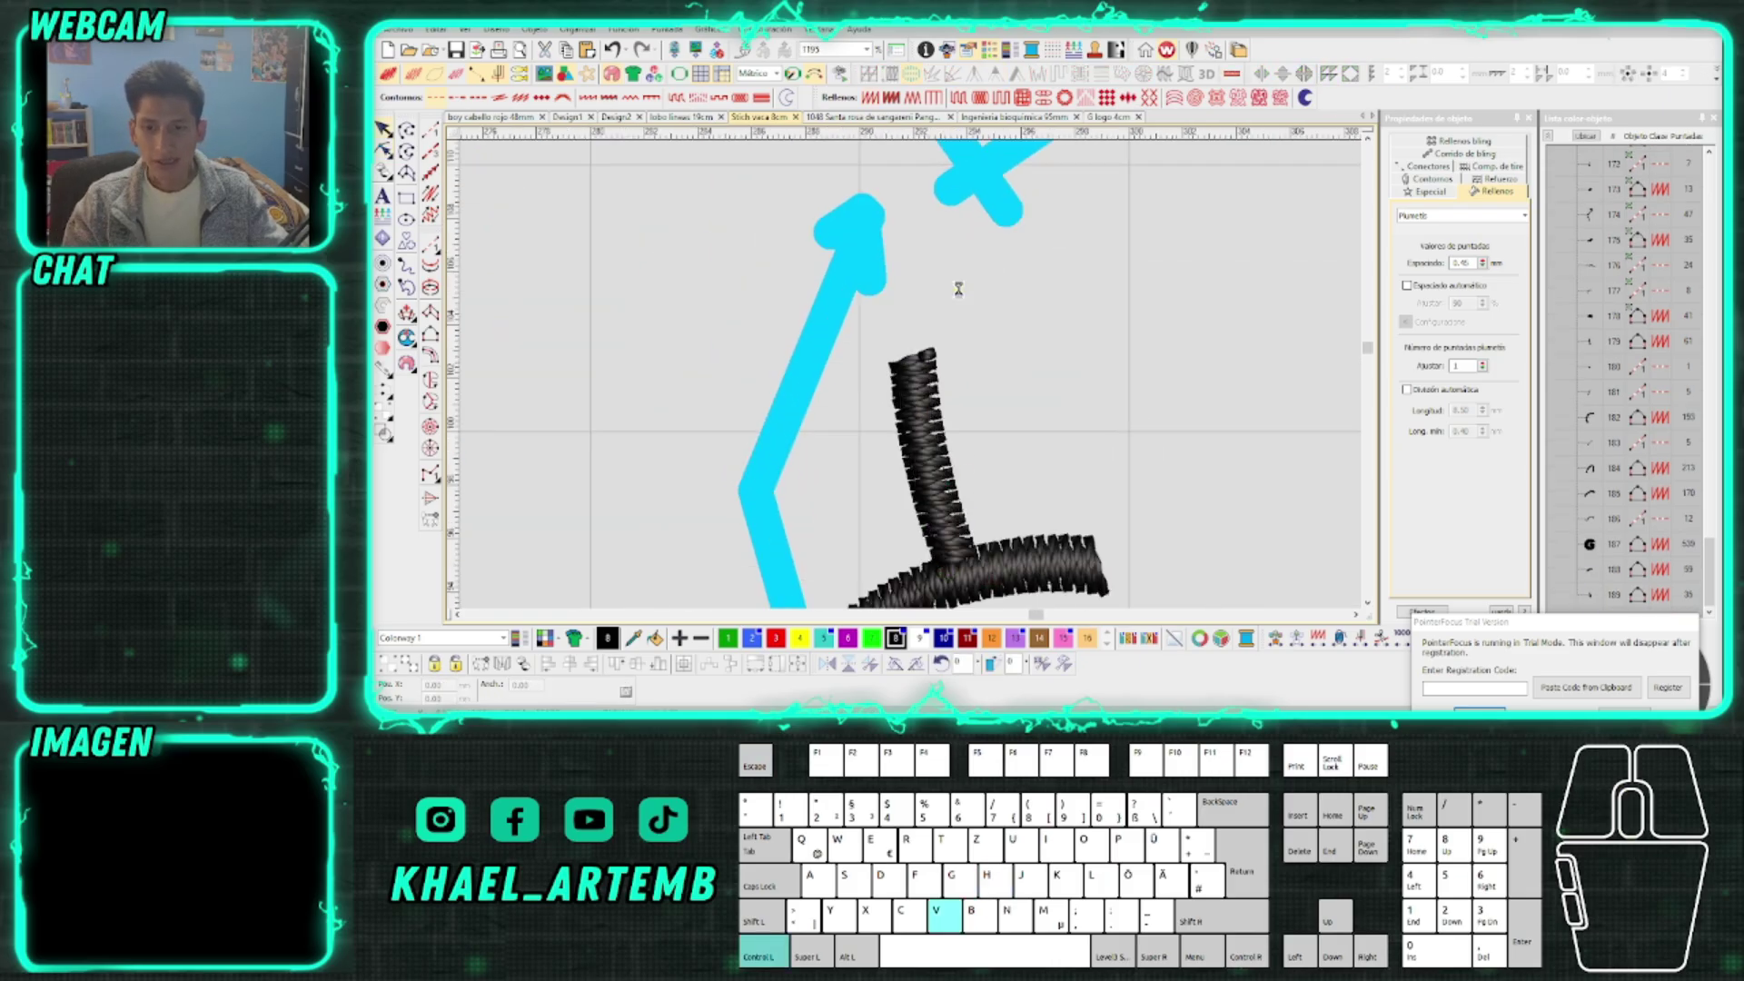
{"action": "left_click", "coordinate": [939, 368]}
{"action": "key", "text": "Escape"}
{"action": "scroll", "coordinate": [913, 384], "scroll_direction": "down", "scroll_amount": 2}
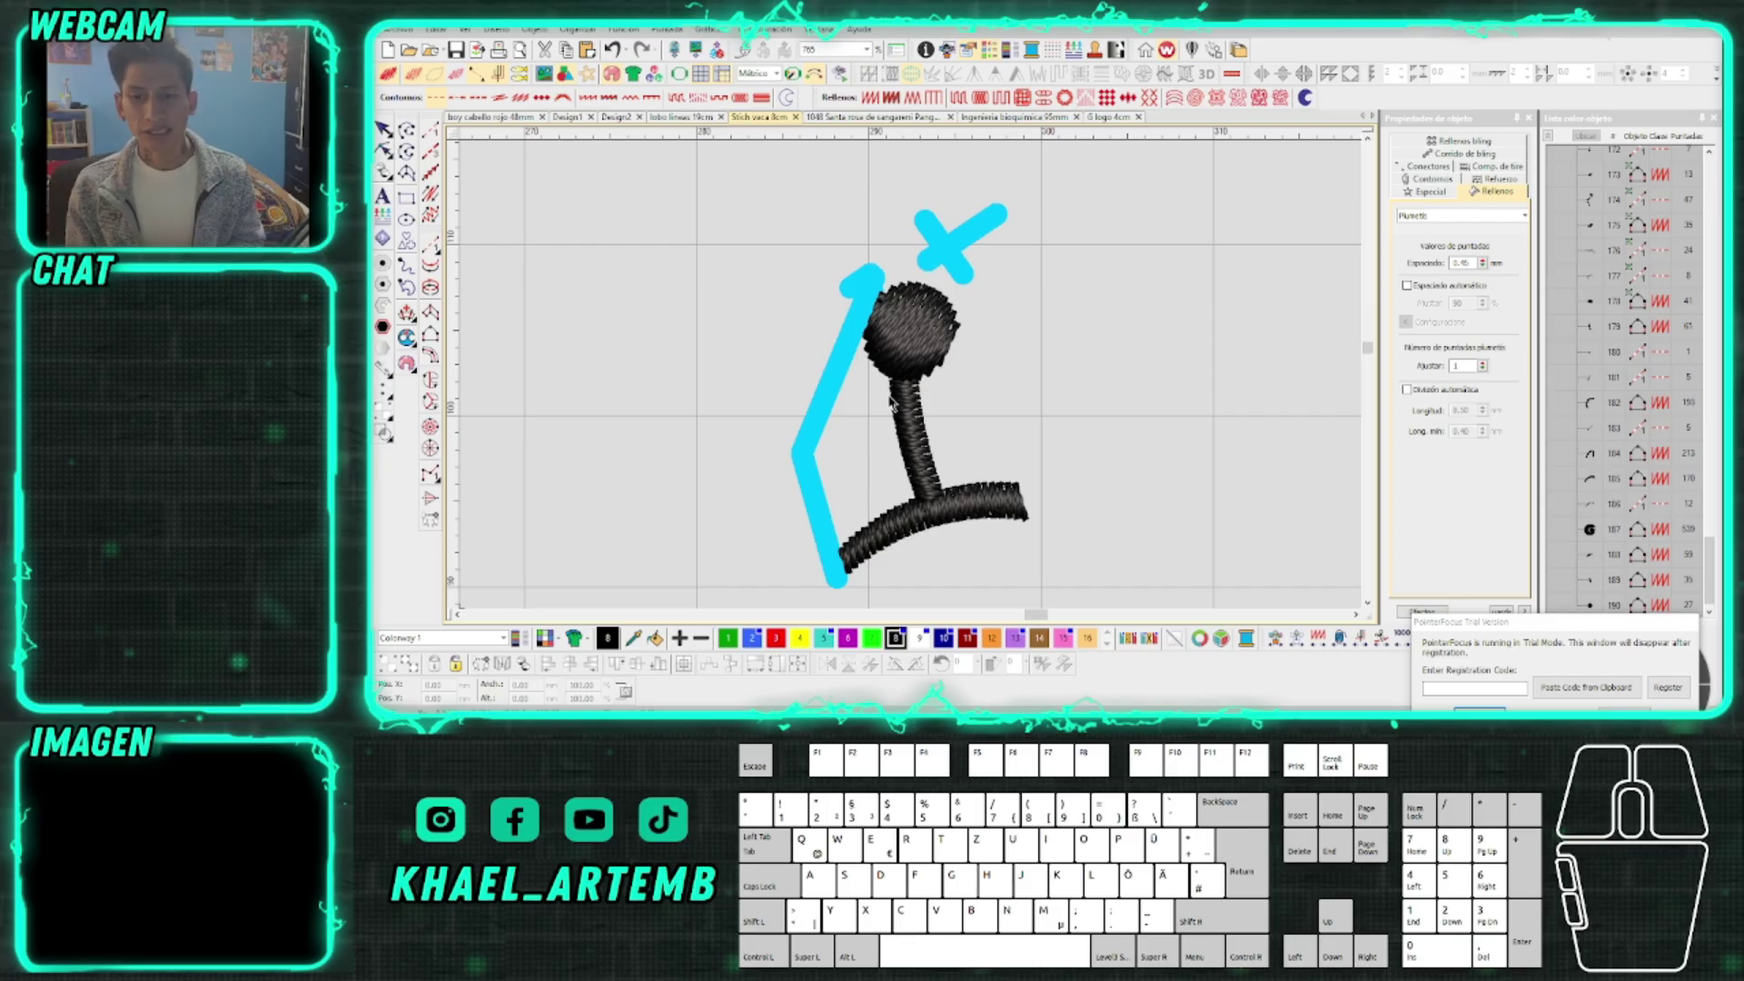
Delete the stem, round shape and curved base example together with its blue annotation lines
{"action": "scroll", "coordinate": [892, 403], "scroll_direction": "down", "scroll_amount": 3}
{"action": "left_click_drag", "start_coordinate": [1040, 495], "coordinate": [794, 248]}
{"action": "scroll", "coordinate": [905, 400], "scroll_direction": "up", "scroll_amount": 2}
{"action": "key", "text": "Delete"}
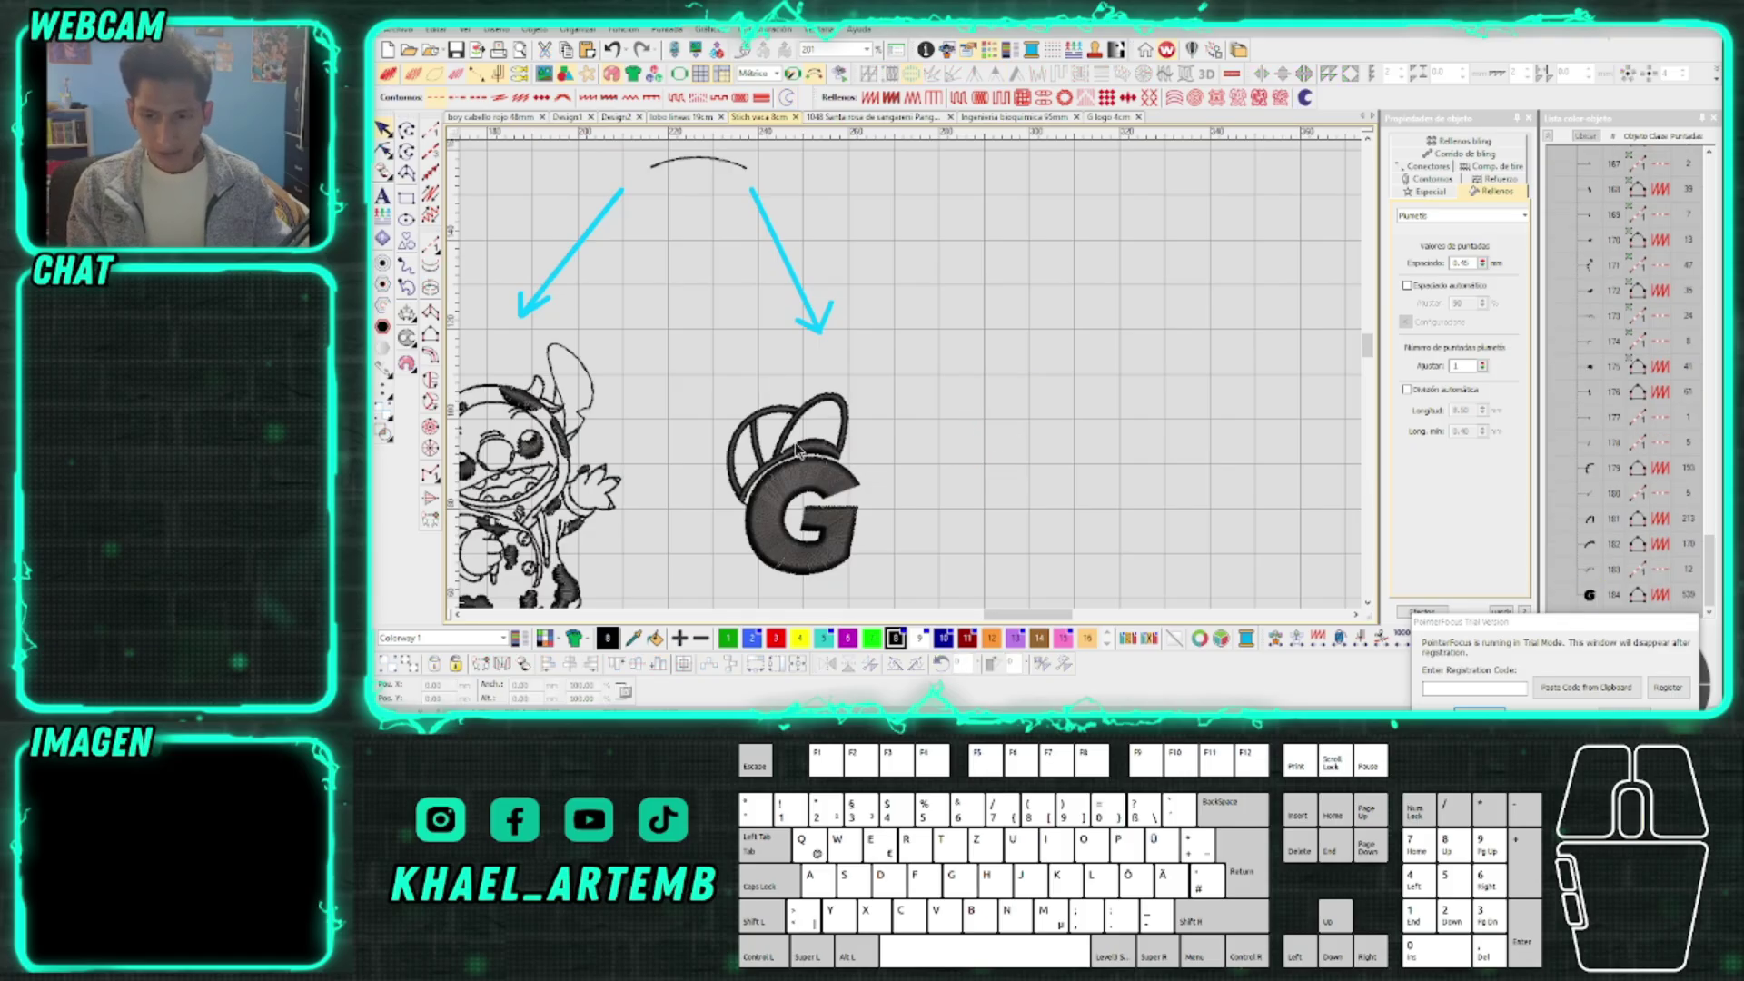
Examine the satin outlines of the cap above the letter G and find the Column B tool used for such shapes
{"action": "scroll", "coordinate": [916, 379], "scroll_direction": "up", "scroll_amount": 4}
{"action": "scroll", "coordinate": [912, 382], "scroll_direction": "down", "scroll_amount": 3}
{"action": "scroll", "coordinate": [912, 381], "scroll_direction": "up", "scroll_amount": 5}
{"action": "left_click", "coordinate": [433, 333]}
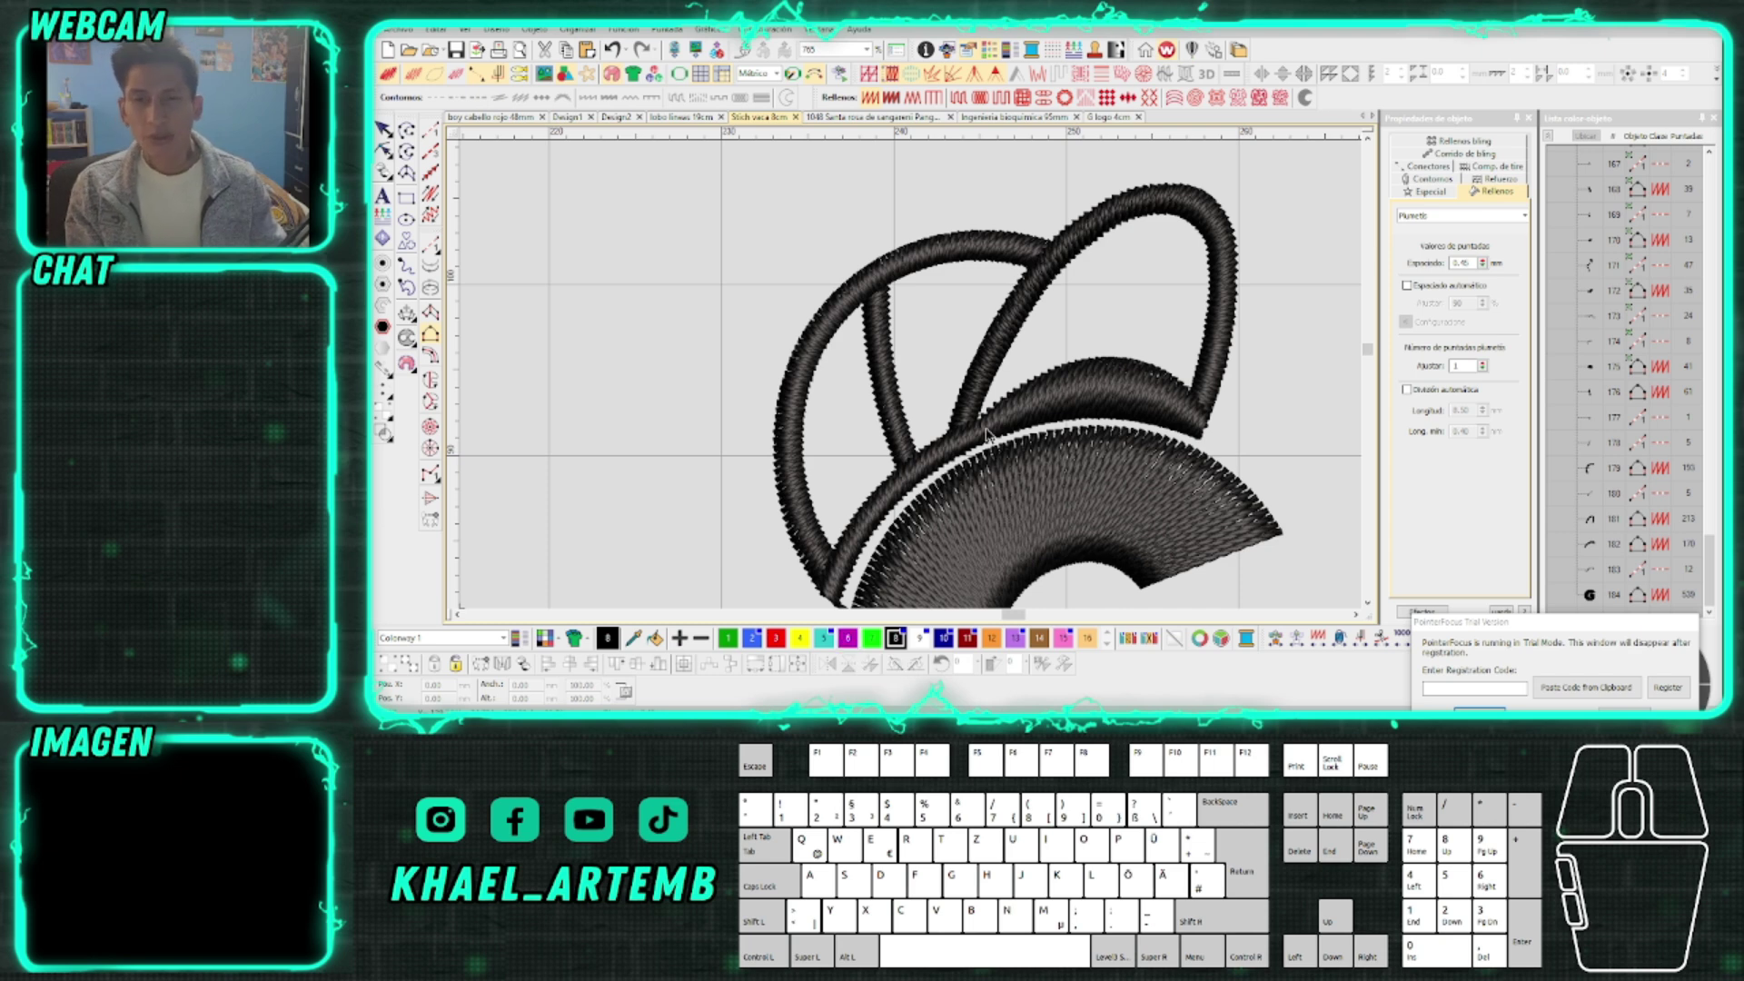
{"action": "left_click", "coordinate": [437, 315]}
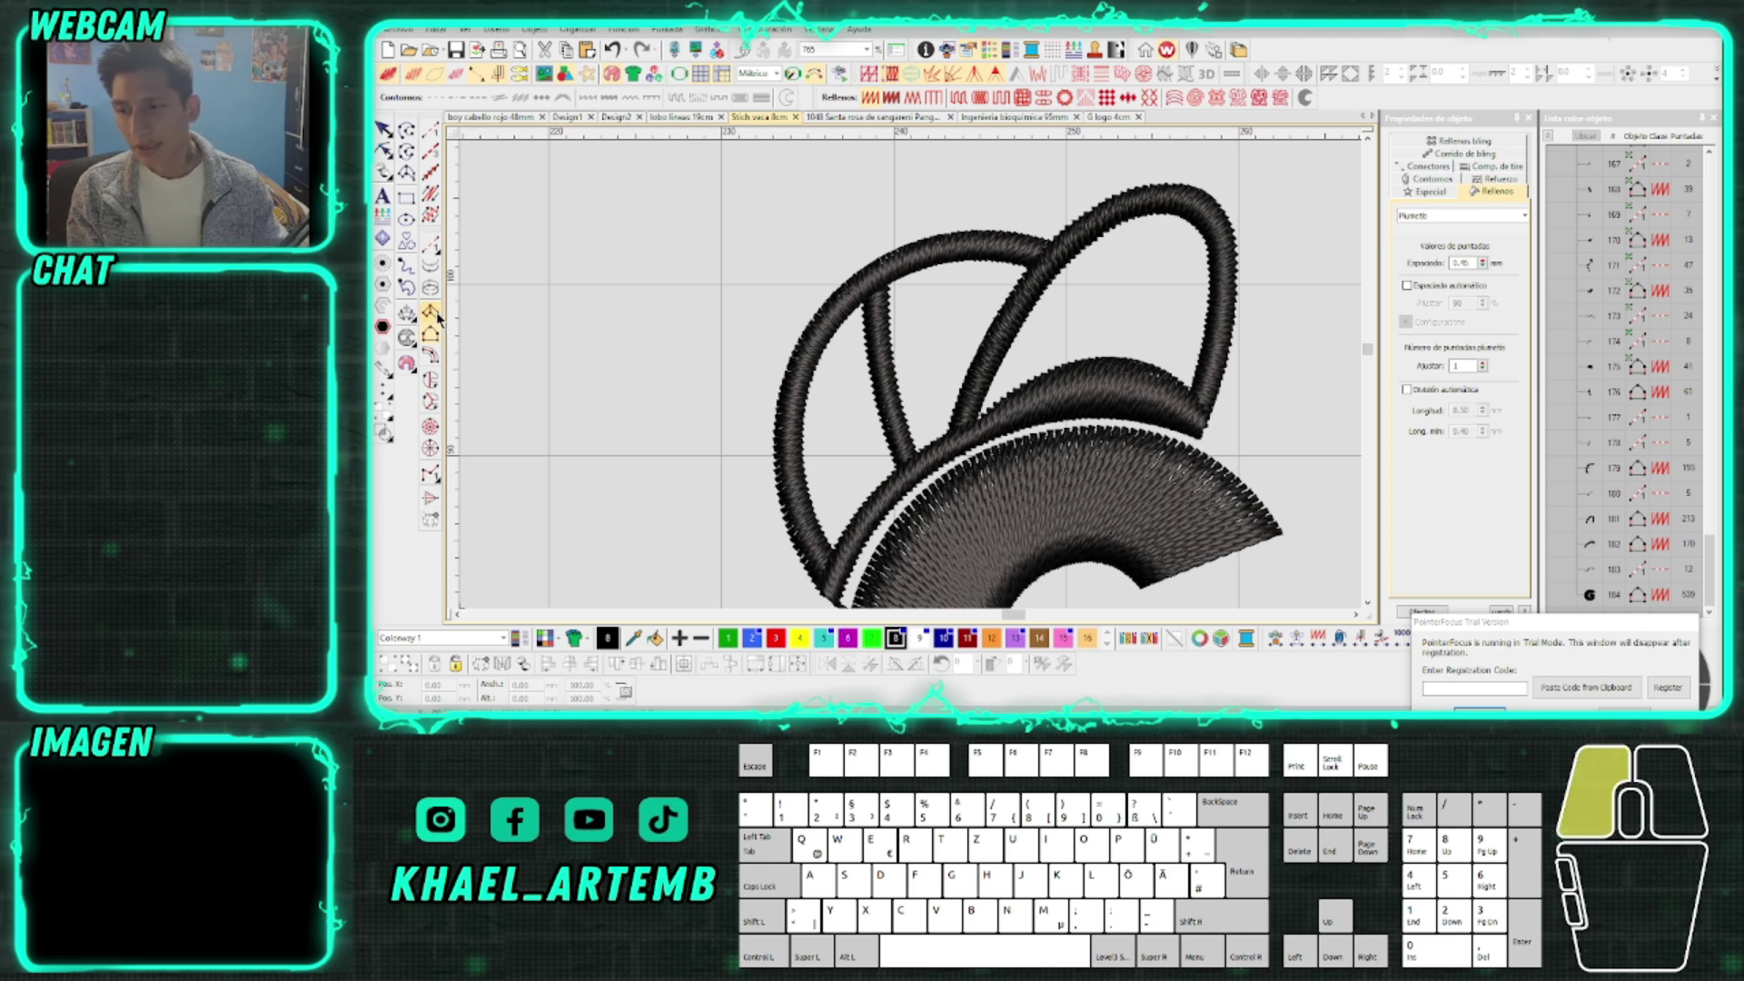
{"action": "left_click", "coordinate": [437, 334]}
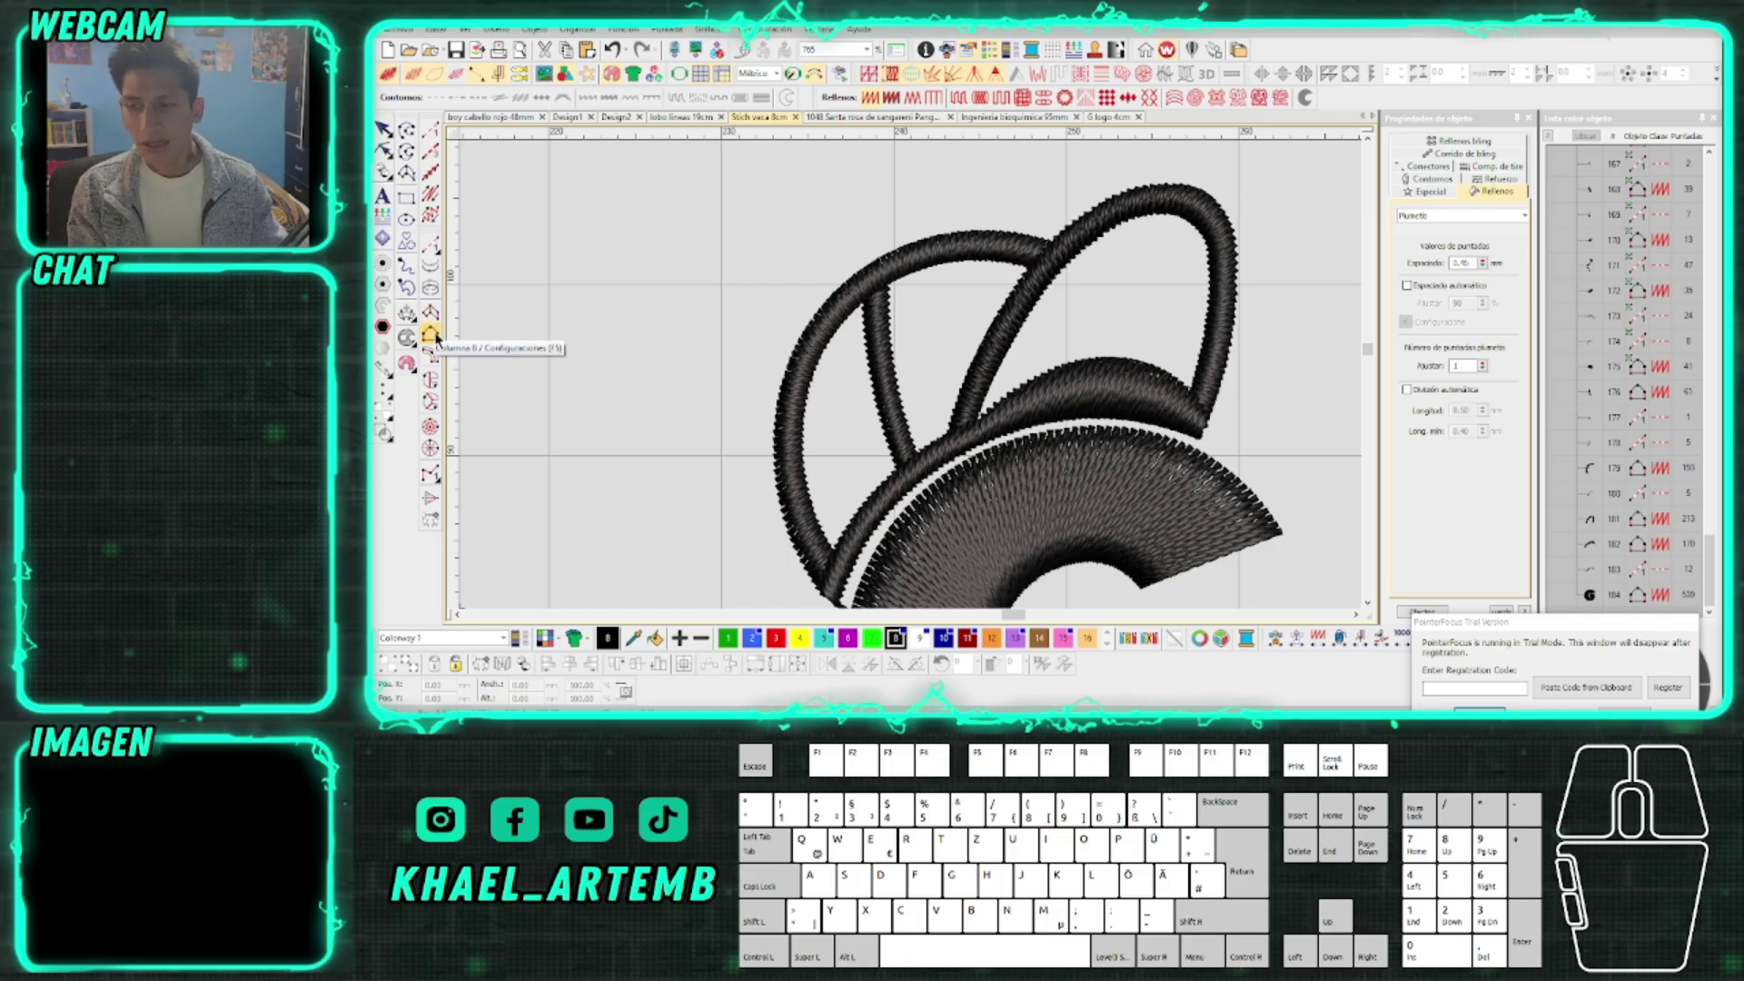
{"action": "left_click", "coordinate": [433, 335]}
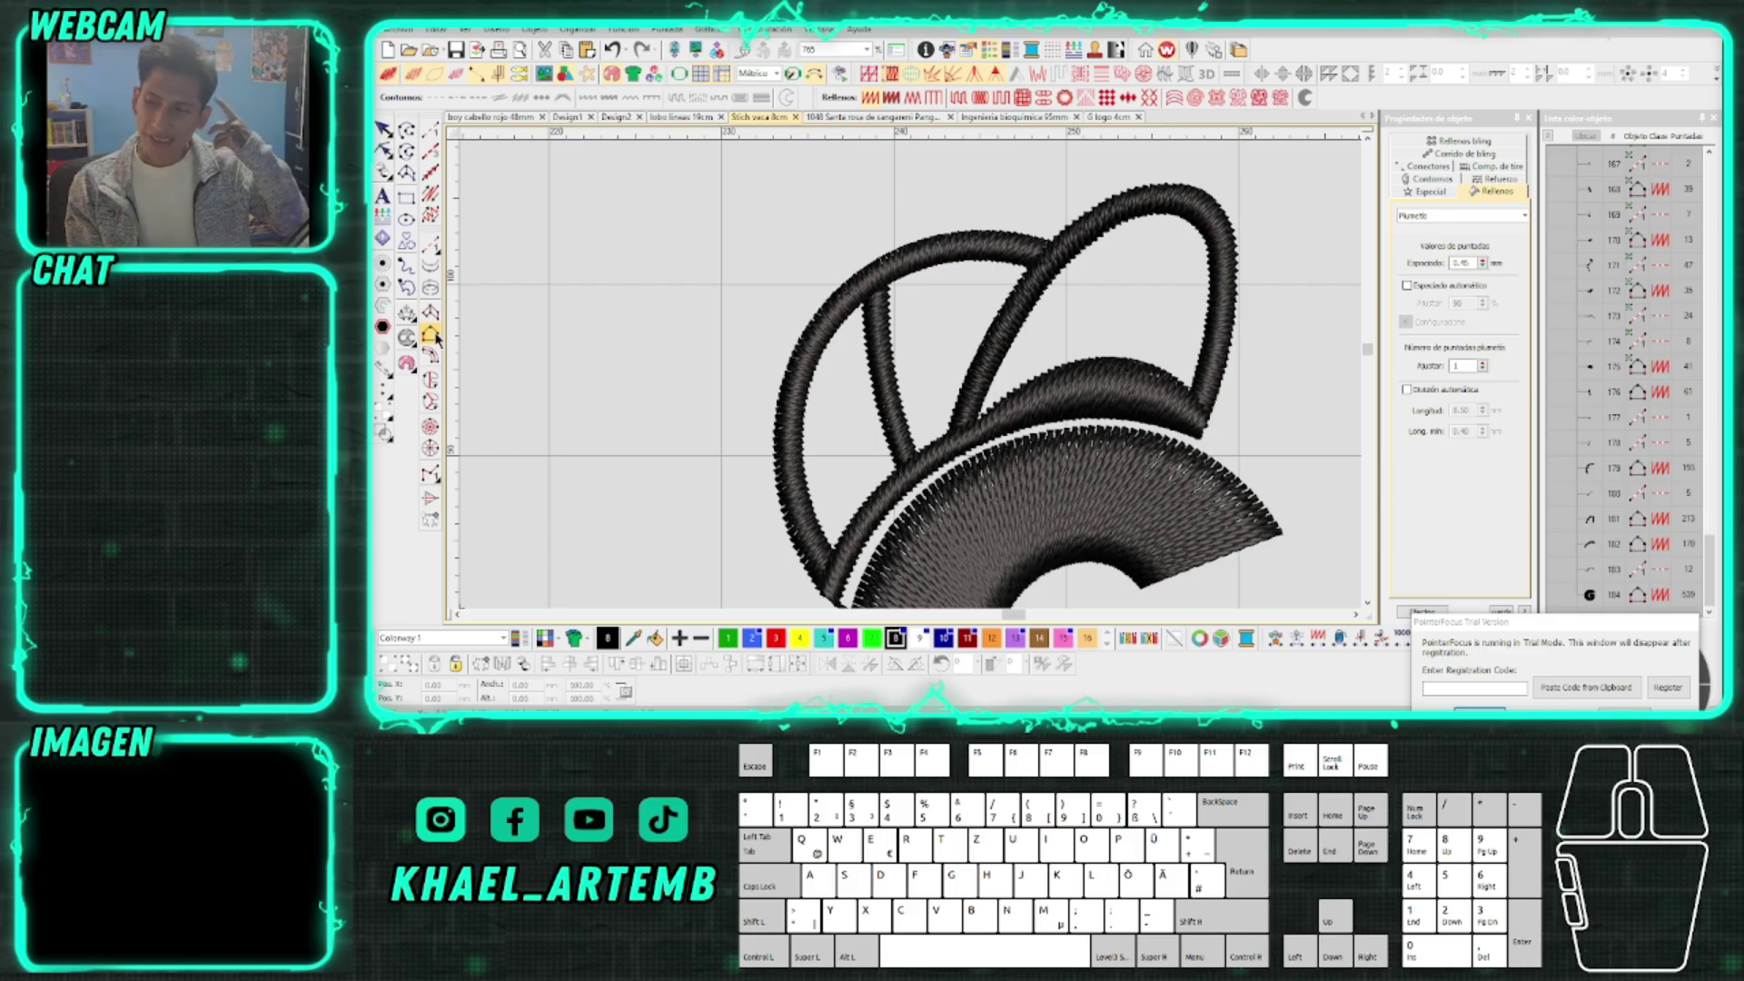
{"action": "left_click", "coordinate": [434, 335]}
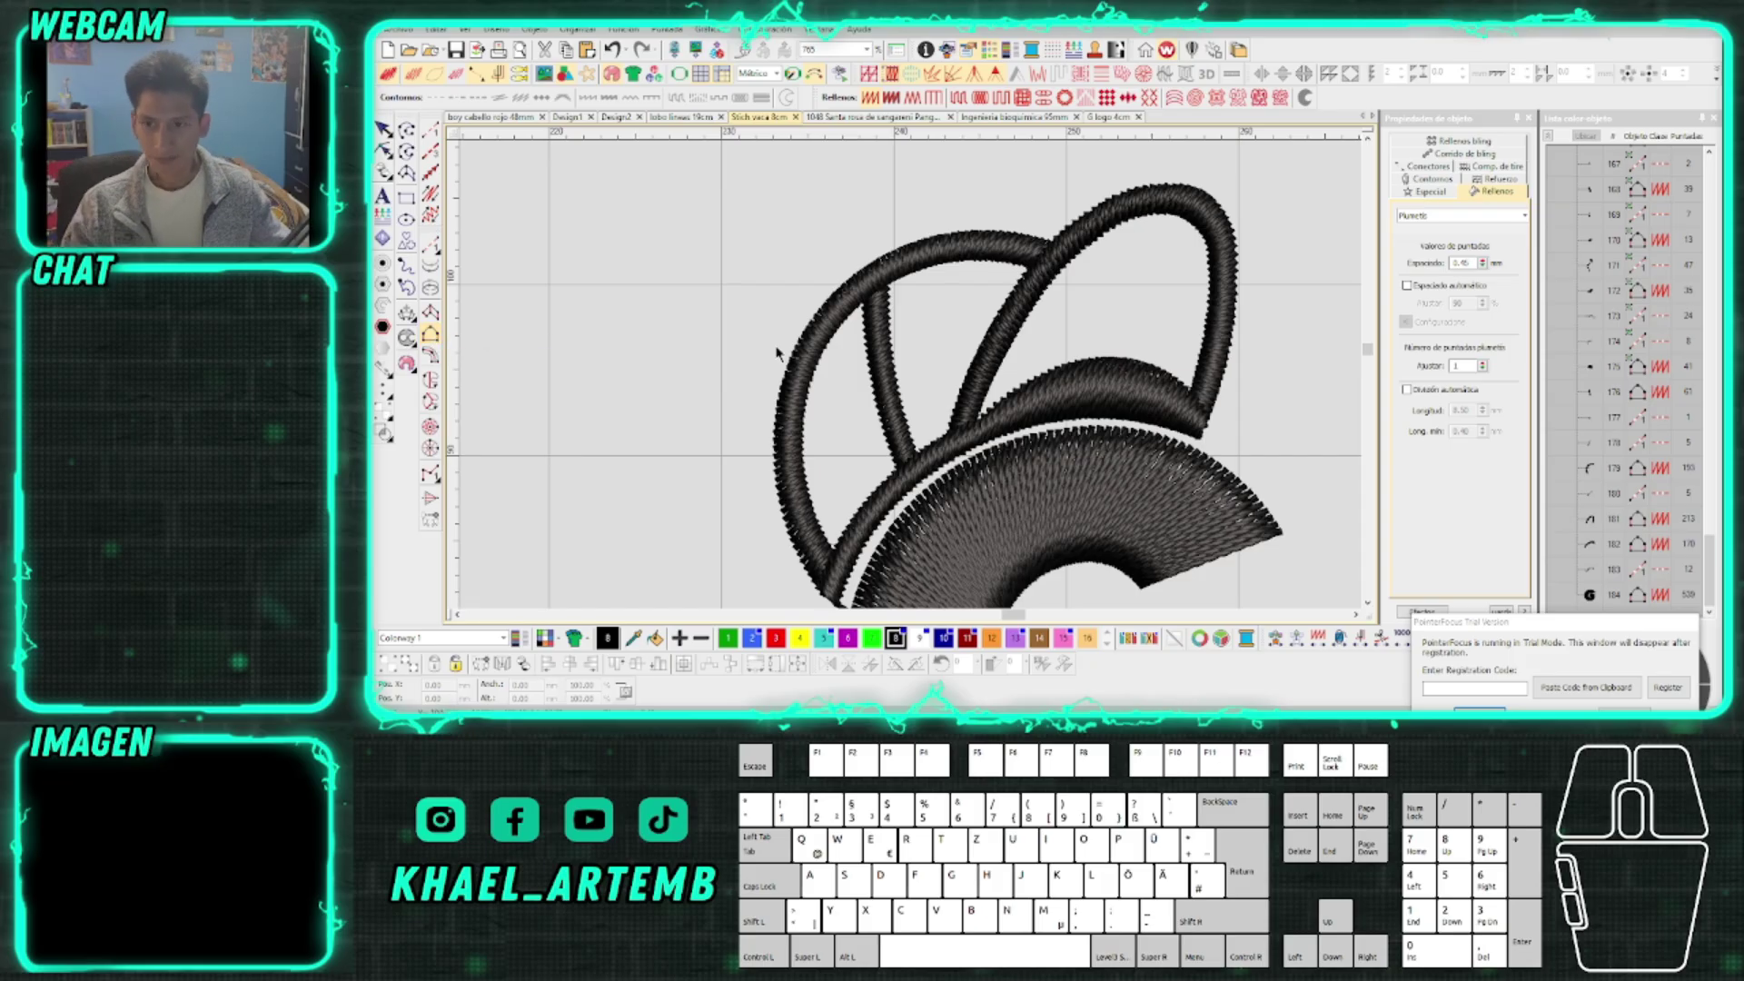
Draw a ladder shape in the empty area beside the G using two near-vertical vector lines and two crossbars
{"action": "scroll", "coordinate": [778, 351], "scroll_direction": "down", "scroll_amount": 3}
{"action": "scroll", "coordinate": [939, 378], "scroll_direction": "right", "scroll_amount": 3}
{"action": "scroll", "coordinate": [939, 378], "scroll_direction": "up", "scroll_amount": 2}
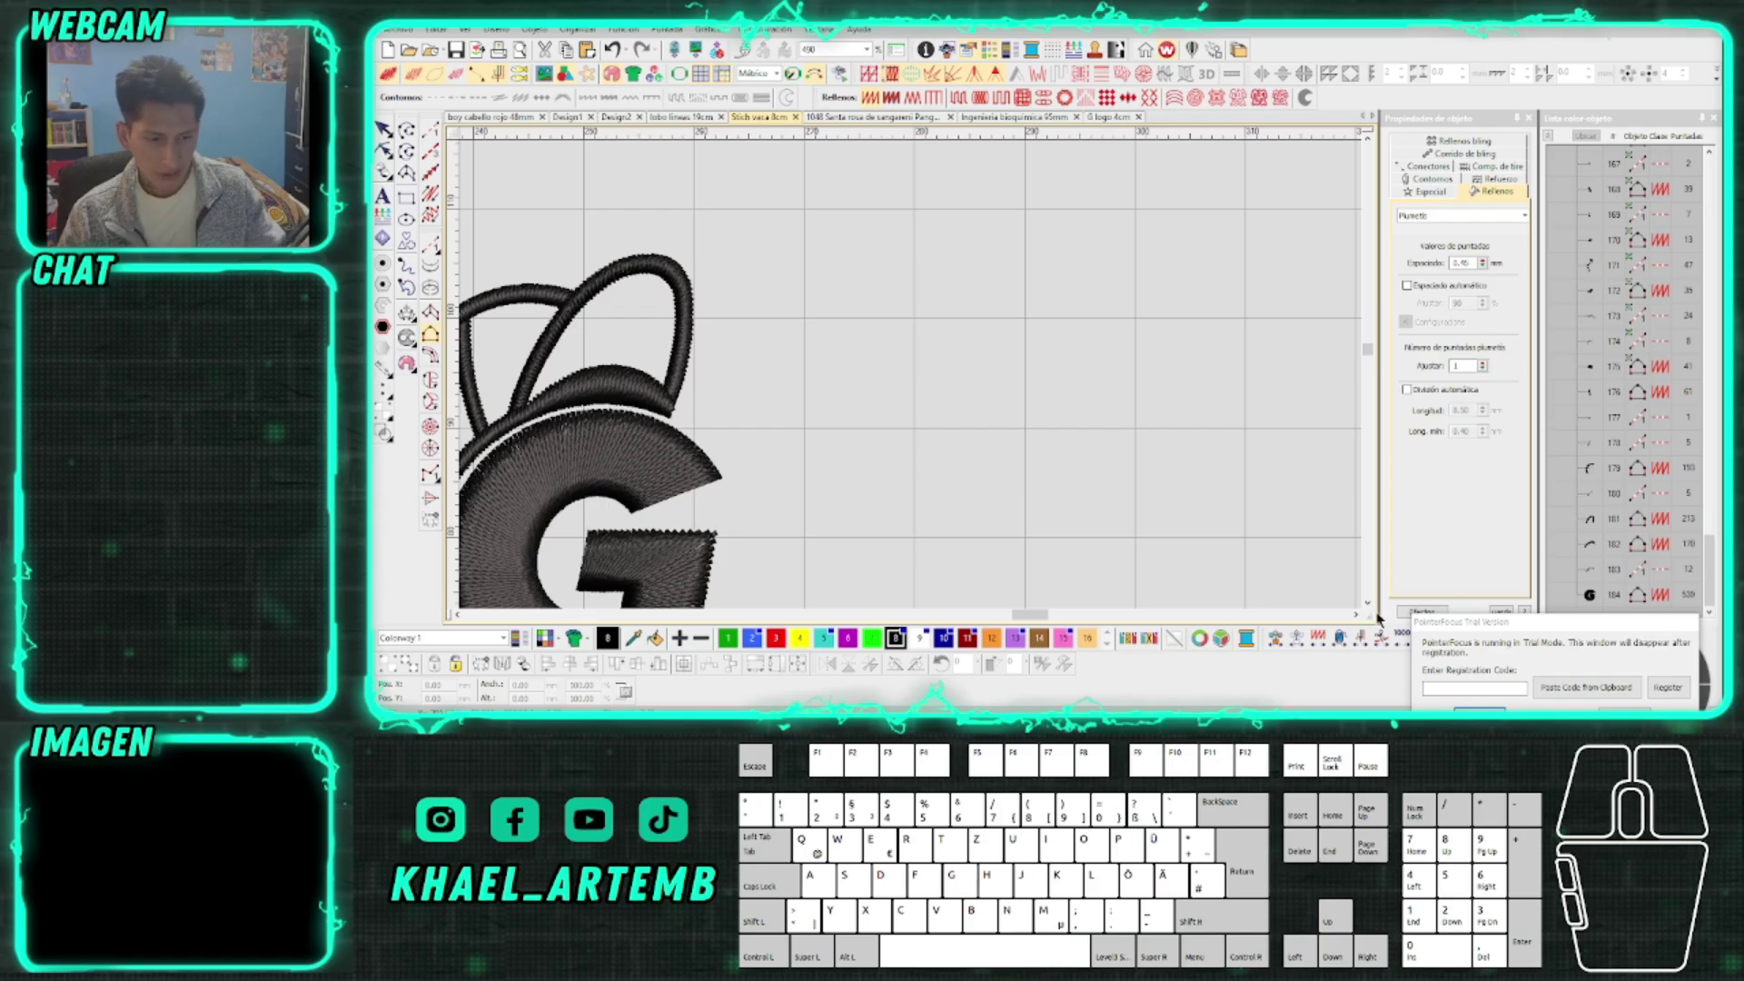
{"action": "left_click", "coordinate": [1477, 670]}
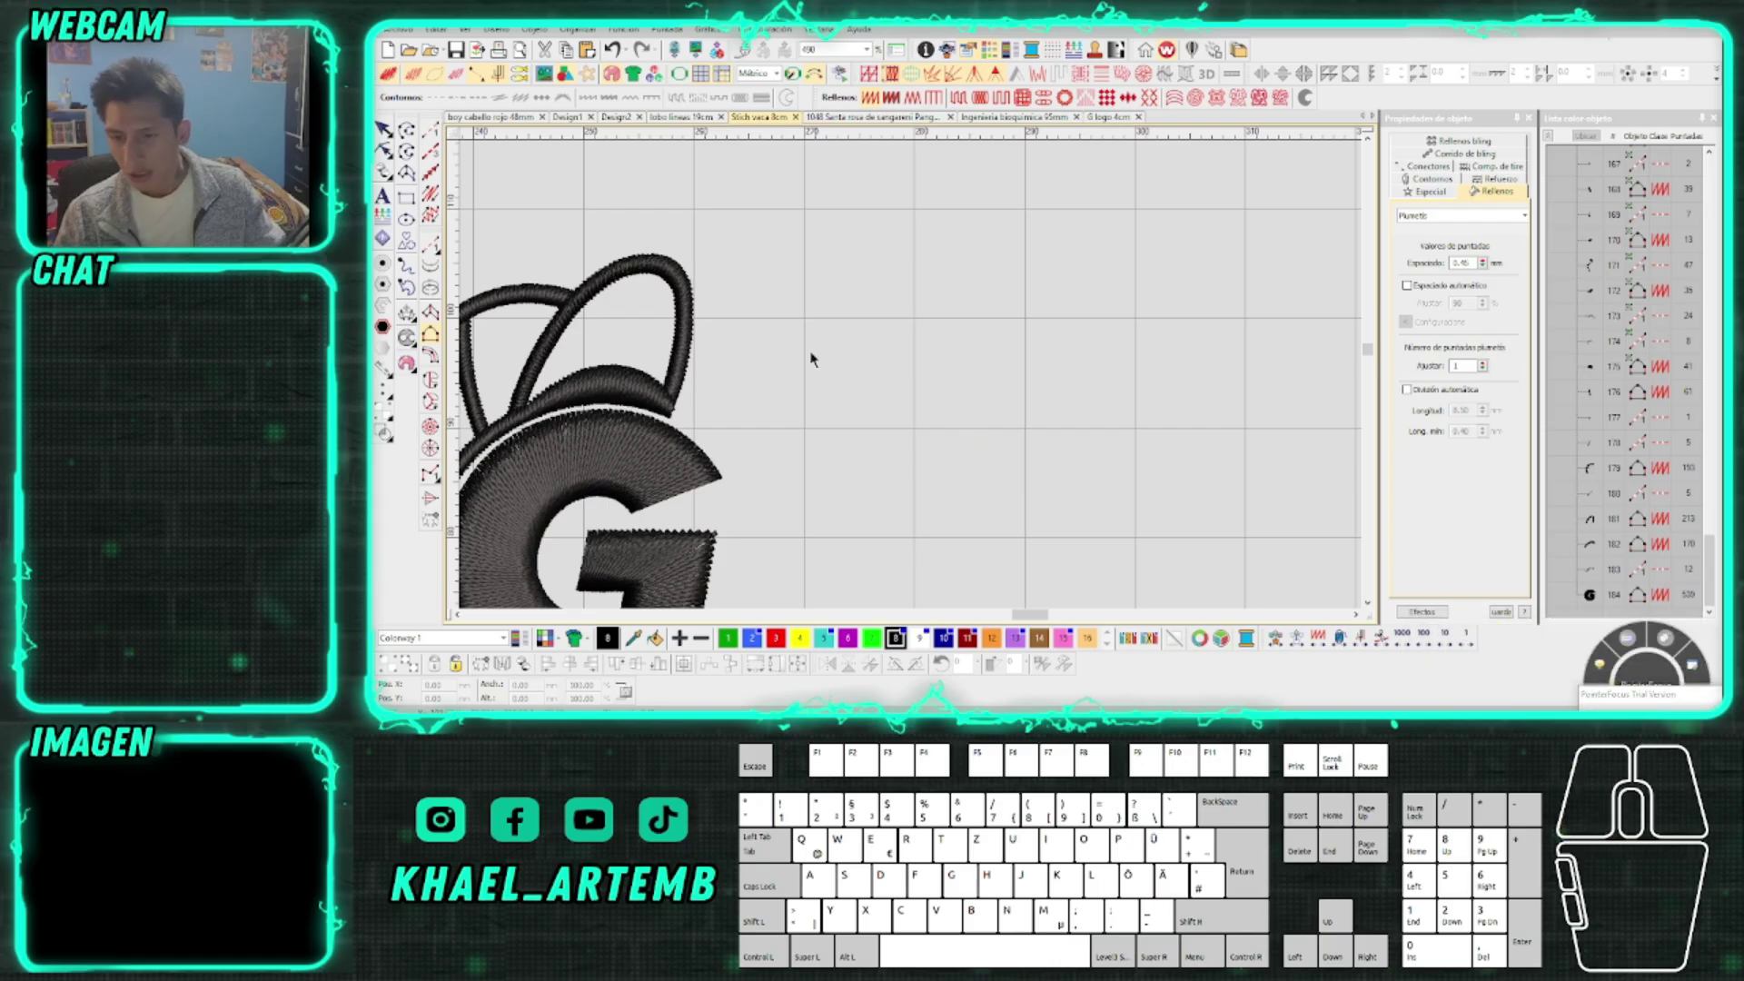
{"action": "left_click", "coordinate": [407, 131]}
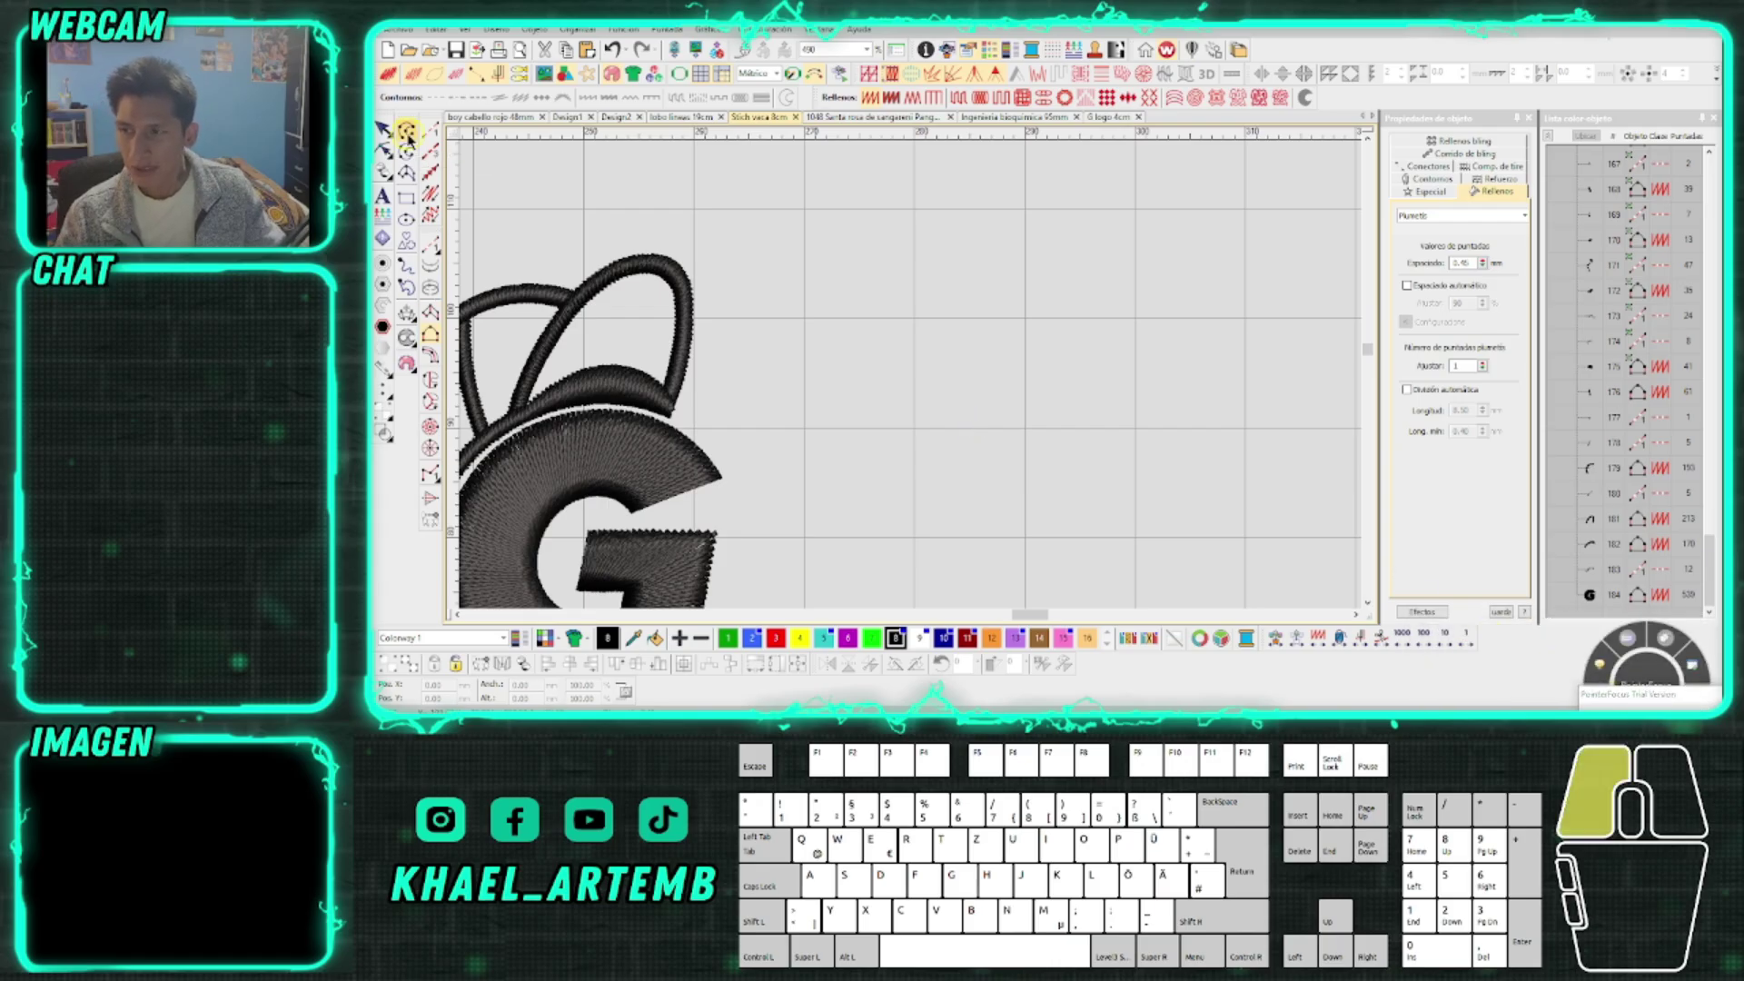
{"action": "key", "text": "Return"}
{"action": "left_click", "coordinate": [1114, 516]}
{"action": "left_click", "coordinate": [1126, 223]}
{"action": "key", "text": "Return"}
{"action": "left_click", "coordinate": [1059, 436]}
{"action": "left_click", "coordinate": [1116, 433]}
{"action": "key", "text": "Return"}
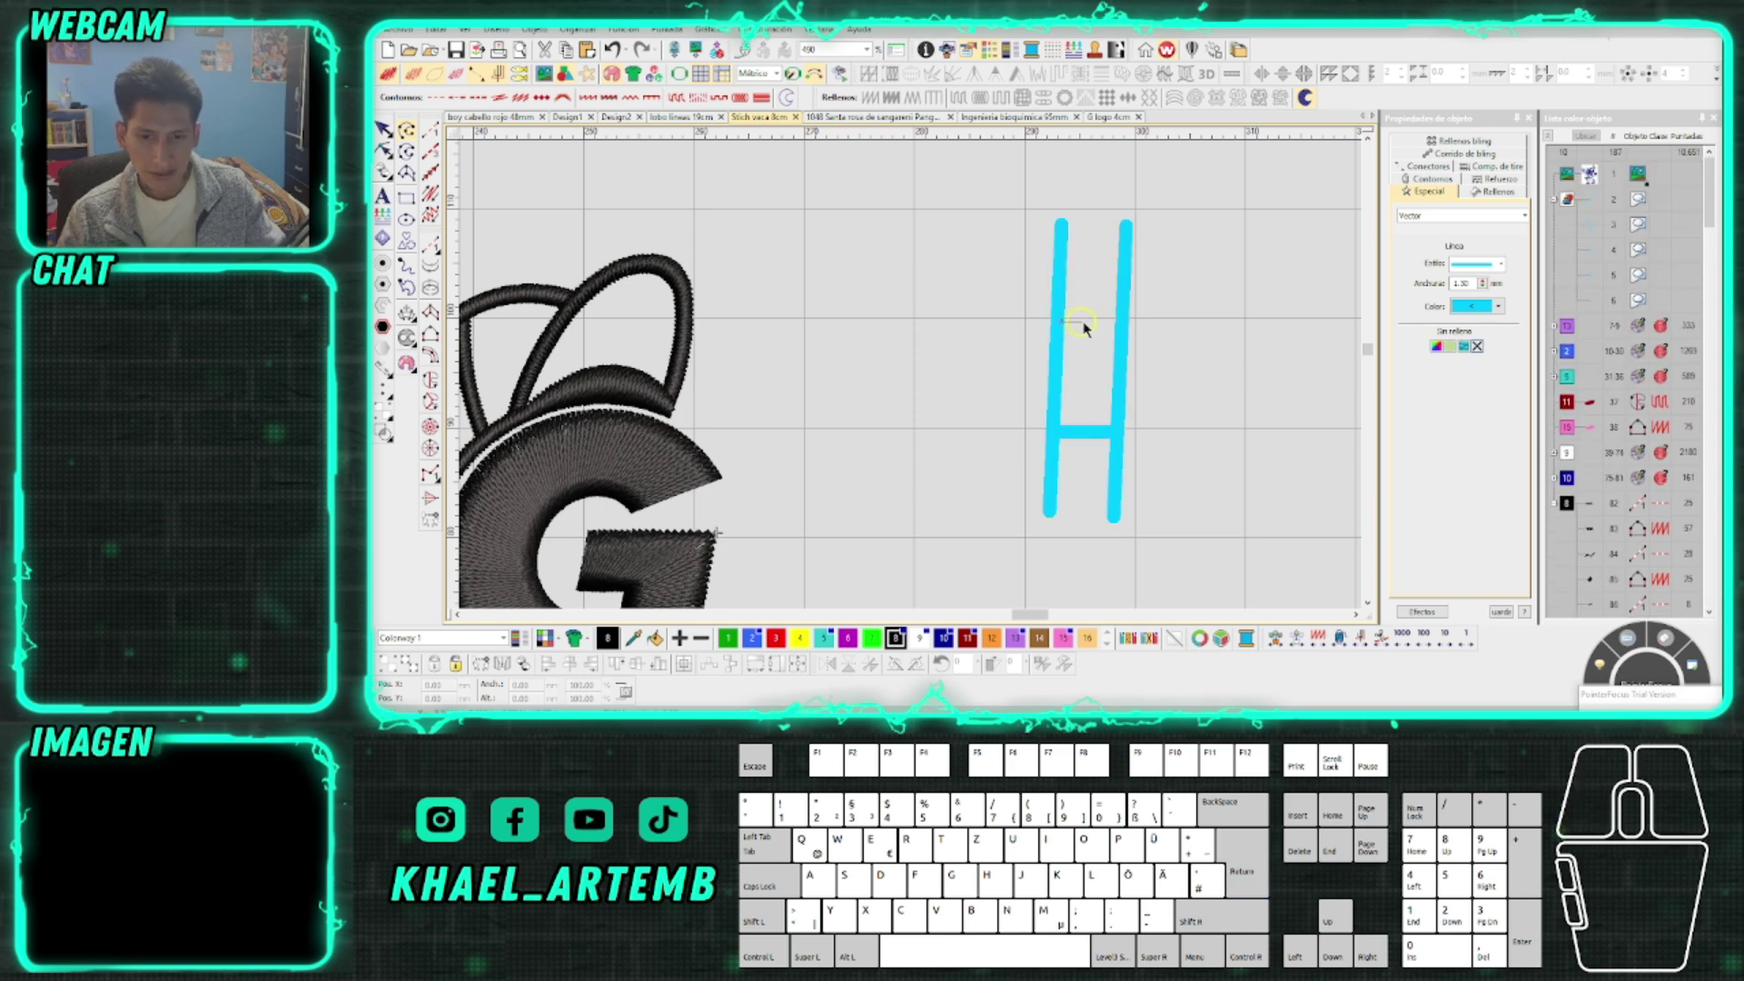
{"action": "left_click", "coordinate": [1119, 328]}
{"action": "key", "text": "Return"}
{"action": "key", "text": "c"}
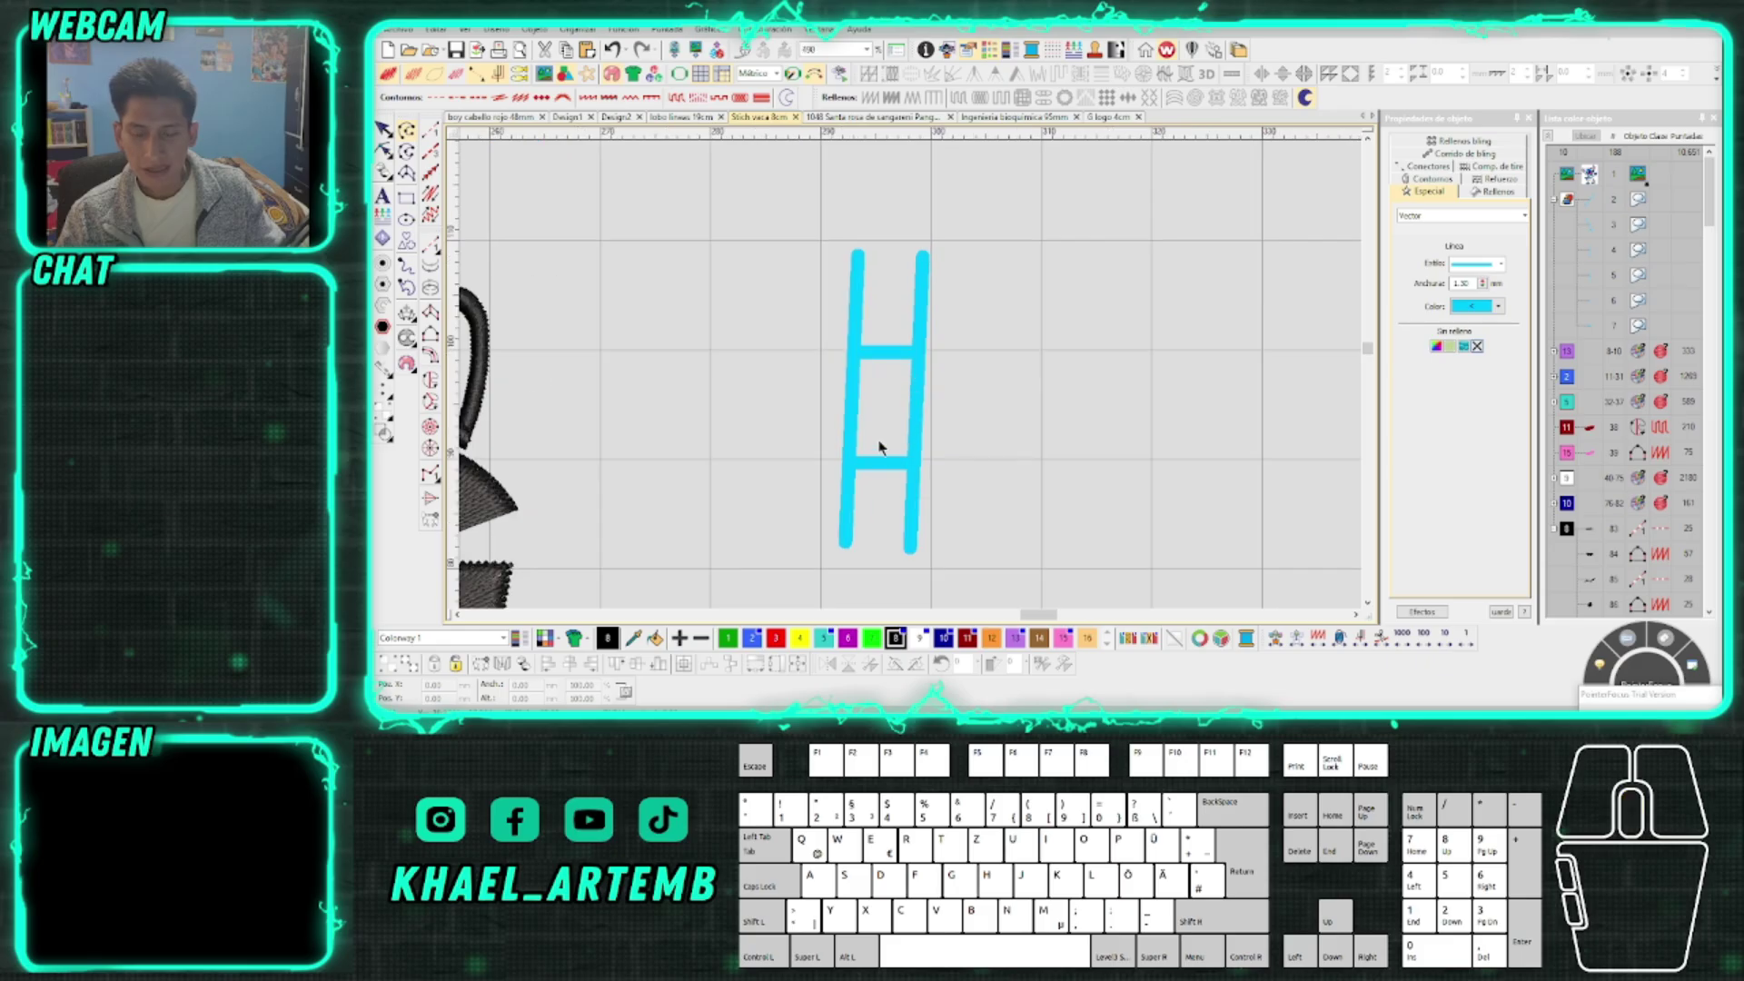
Draw an open vector curve beside the ladder that arches over and ends in a reversed bend
{"action": "scroll", "coordinate": [915, 378], "scroll_direction": "down", "scroll_amount": 2}
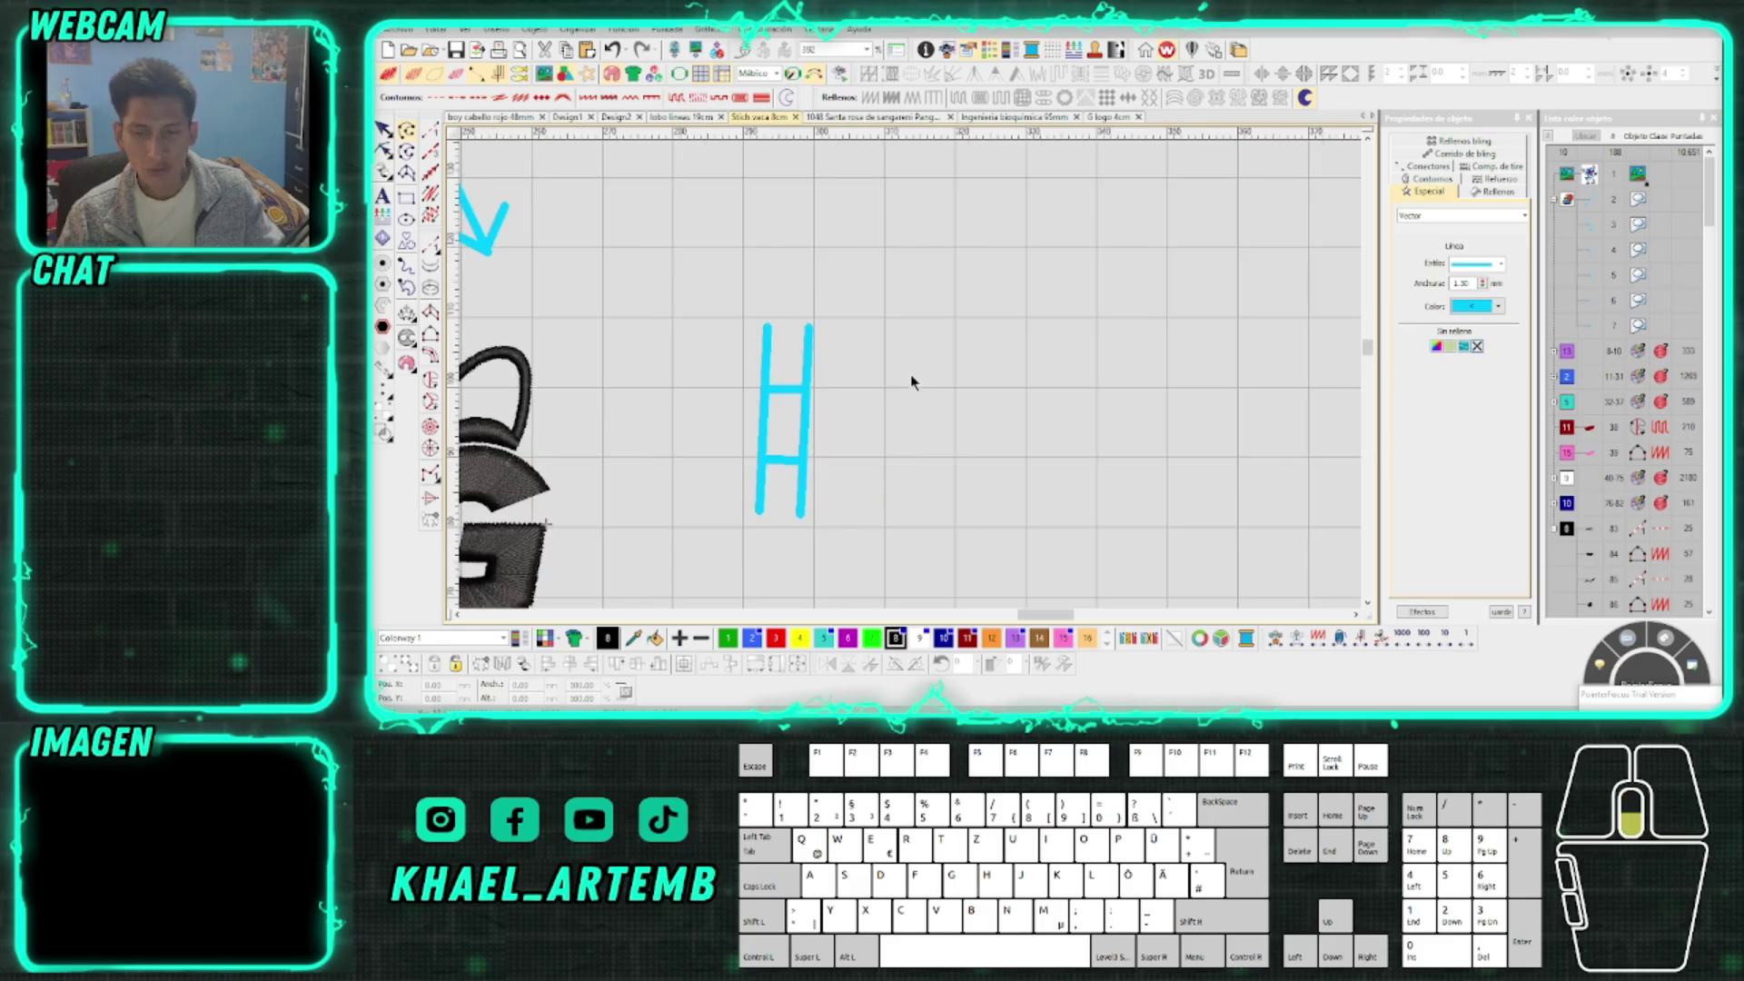
{"action": "scroll", "coordinate": [913, 404], "scroll_direction": "up", "scroll_amount": 1}
{"action": "left_click", "coordinate": [915, 393]}
{"action": "right_click", "coordinate": [953, 320]}
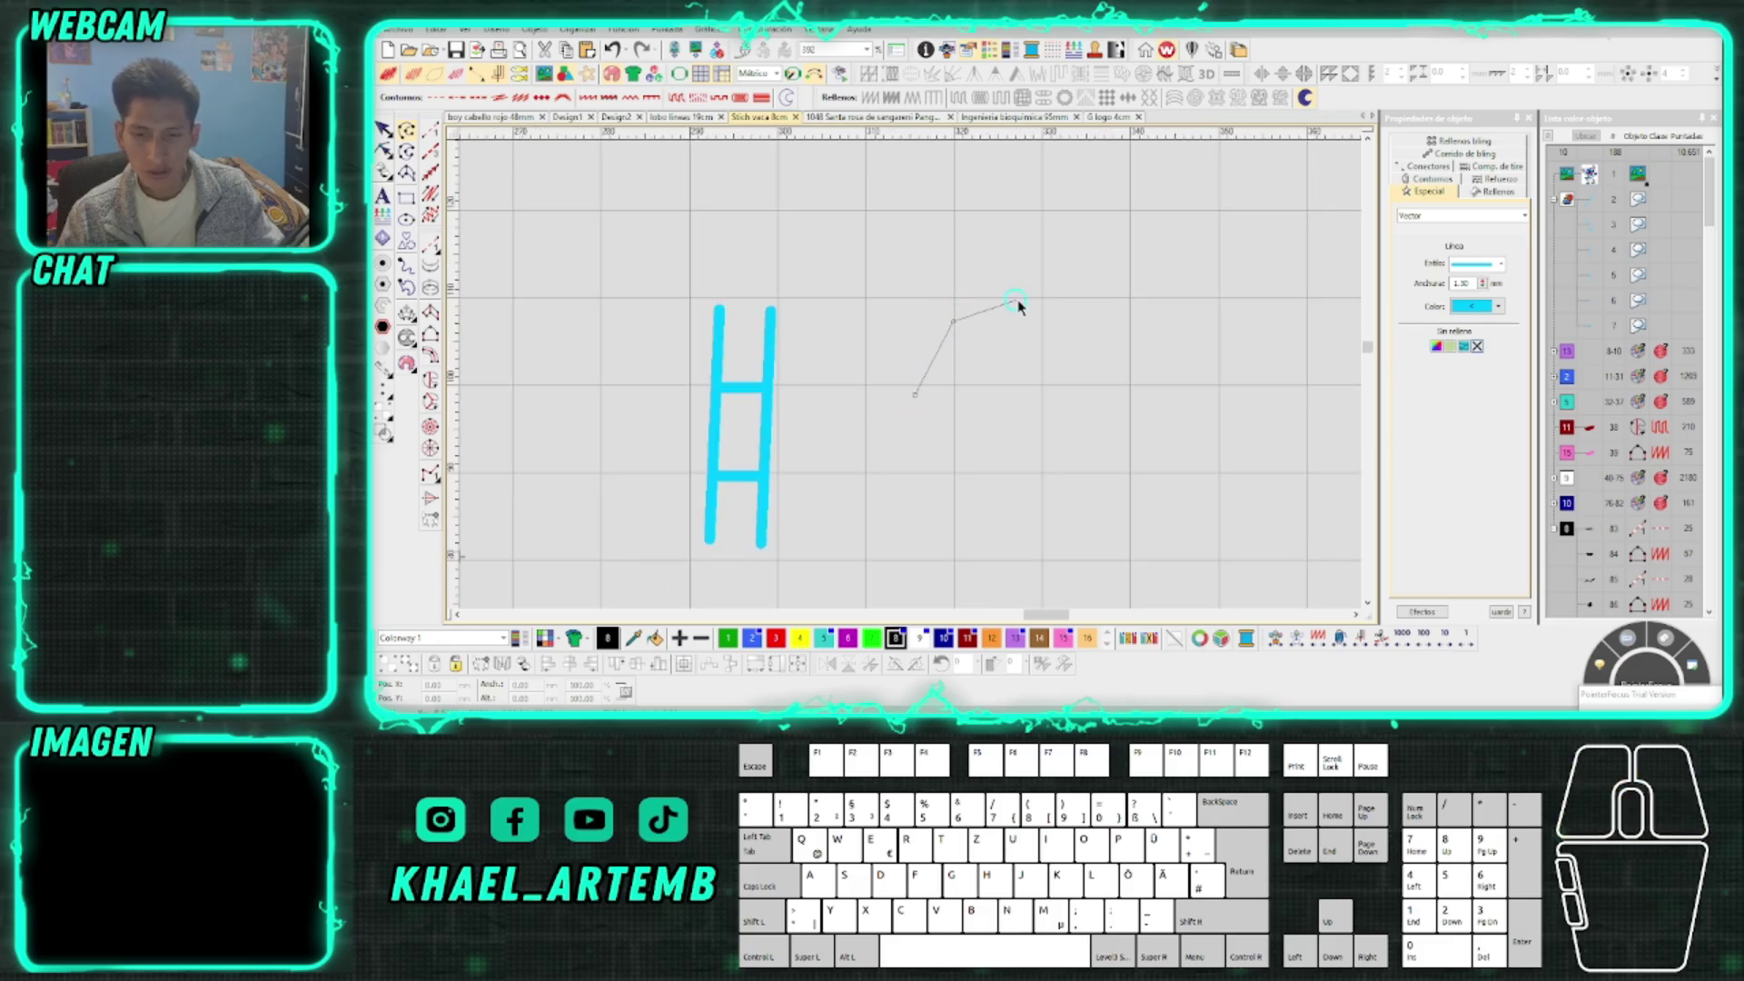
{"action": "right_click", "coordinate": [1024, 300]}
{"action": "right_click", "coordinate": [1060, 320]}
{"action": "right_click", "coordinate": [1075, 369]}
{"action": "right_click", "coordinate": [1043, 453]}
{"action": "right_click", "coordinate": [1106, 522]}
{"action": "key", "text": "Return"}
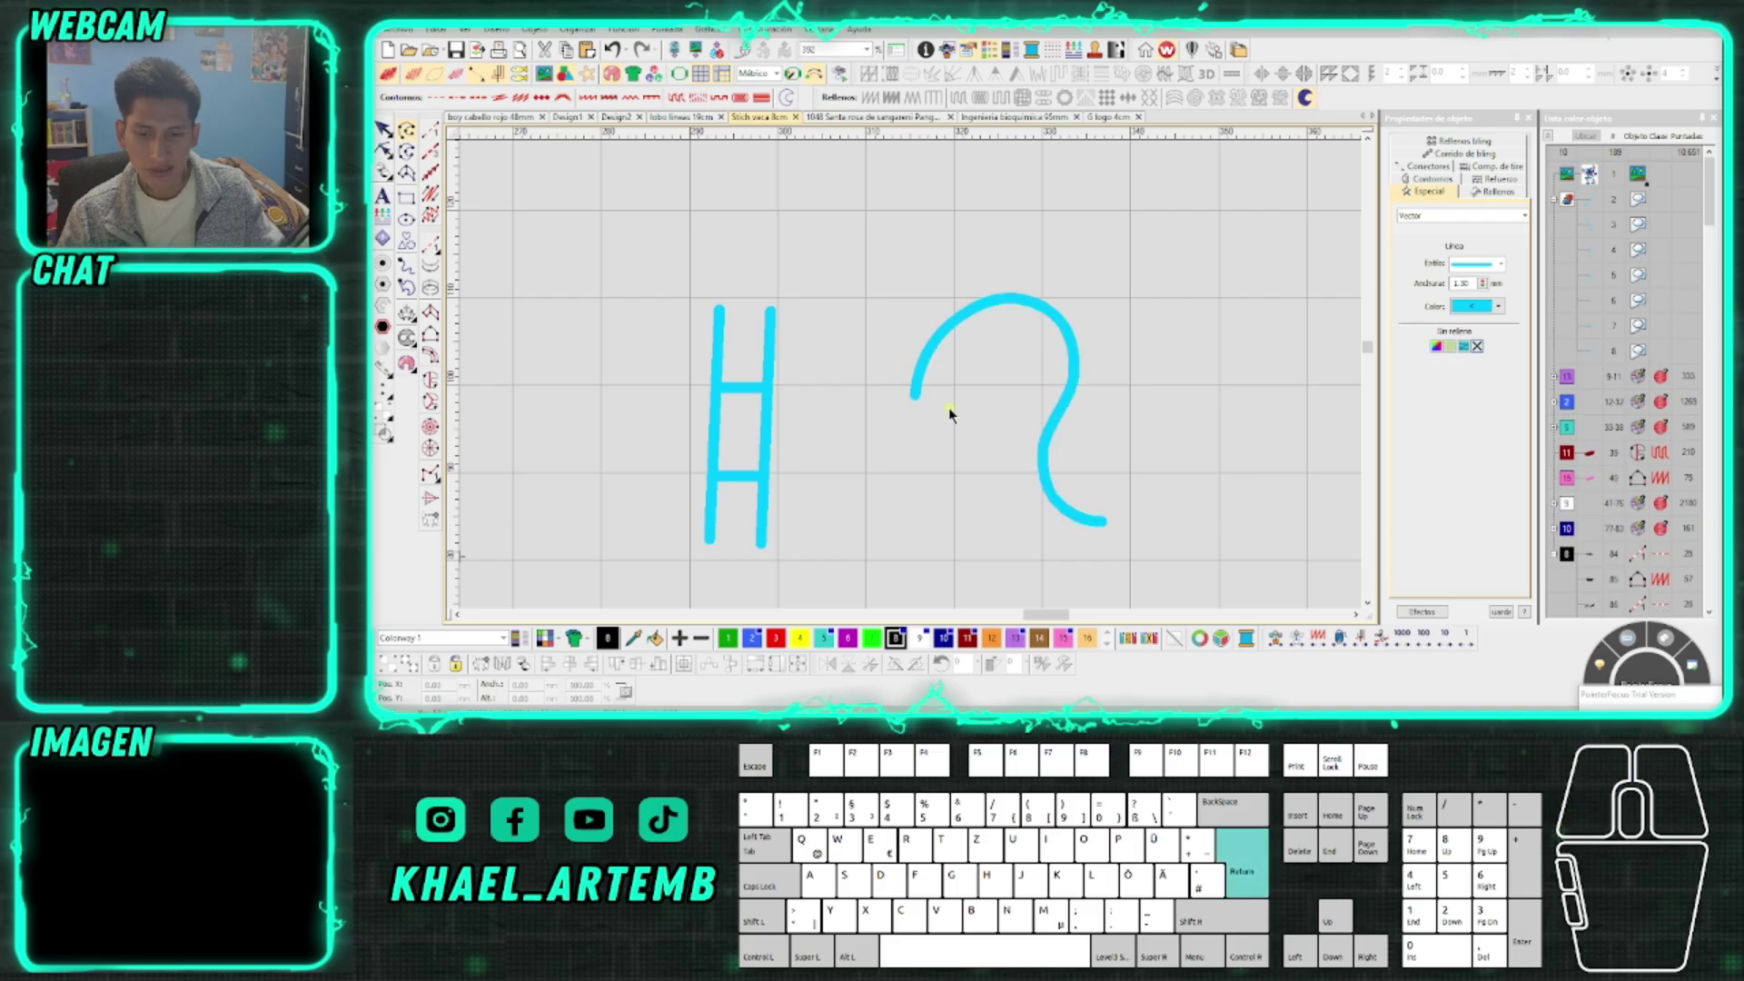
Draw a second vector curve parallel to and outside the first one to outline a curved column
{"action": "left_click", "coordinate": [882, 389]}
{"action": "right_click", "coordinate": [988, 258]}
{"action": "right_click", "coordinate": [1055, 265]}
{"action": "right_click", "coordinate": [1089, 293]}
{"action": "right_click", "coordinate": [1100, 326]}
{"action": "right_click", "coordinate": [1098, 382]}
{"action": "right_click", "coordinate": [1084, 420]}
{"action": "right_click", "coordinate": [1082, 445]}
{"action": "right_click", "coordinate": [1095, 468]}
{"action": "right_click", "coordinate": [1150, 473]}
{"action": "key", "text": "Return"}
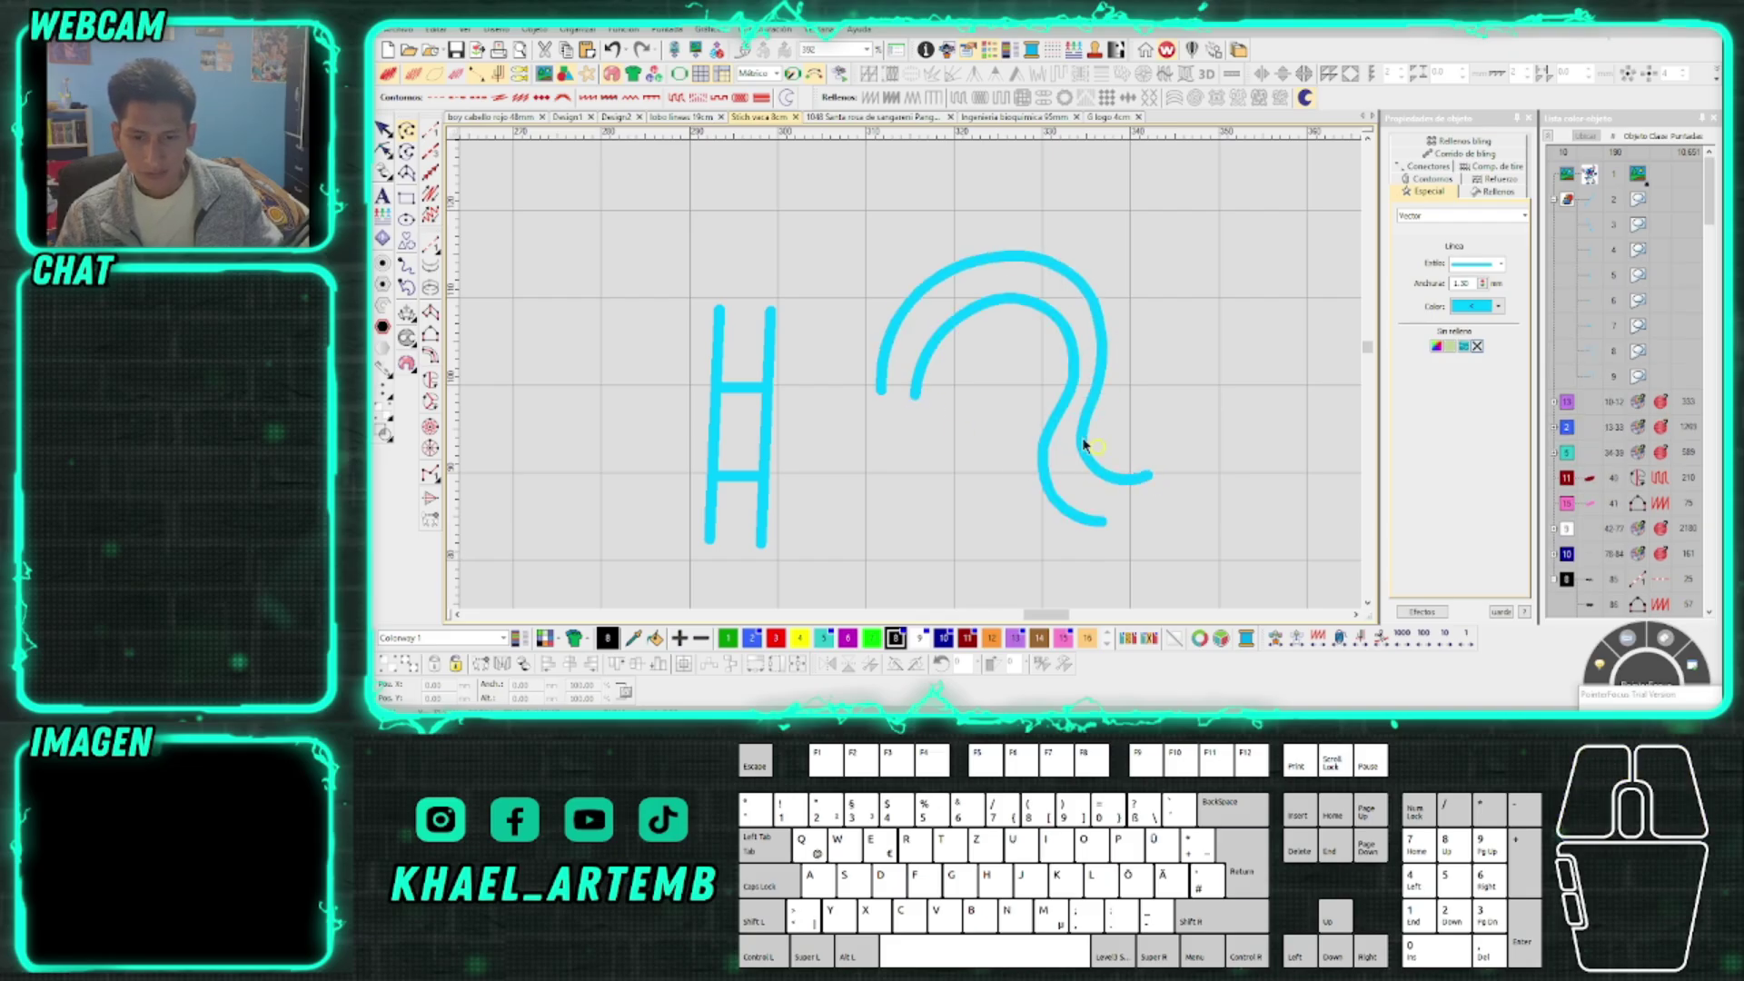
Draw a check mark above the ladder and another above the curved column
{"action": "scroll", "coordinate": [914, 378], "scroll_direction": "down", "scroll_amount": 5}
{"action": "scroll", "coordinate": [912, 382], "scroll_direction": "up", "scroll_amount": 2}
{"action": "scroll", "coordinate": [879, 307], "scroll_direction": "up", "scroll_amount": 1}
{"action": "left_click", "coordinate": [836, 333]}
{"action": "left_click", "coordinate": [847, 360]}
{"action": "left_click", "coordinate": [922, 298]}
{"action": "key", "text": "Return"}
{"action": "left_click", "coordinate": [1031, 324]}
{"action": "left_click", "coordinate": [1036, 340]}
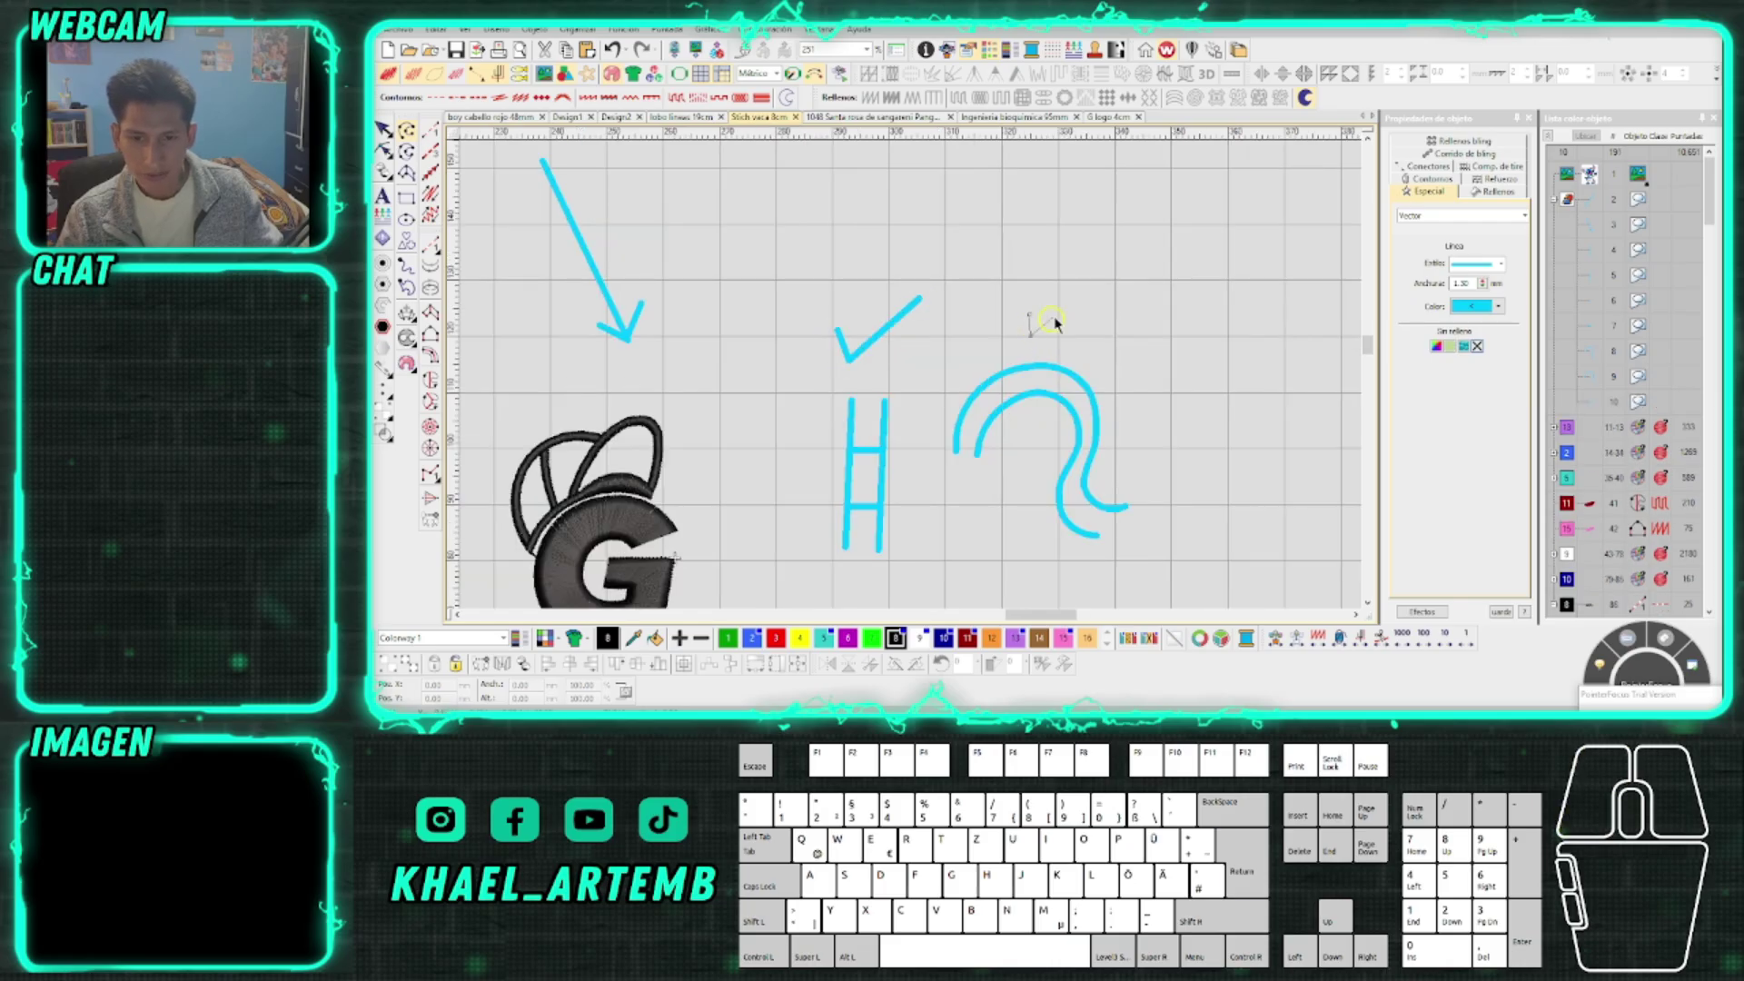
{"action": "left_click", "coordinate": [1118, 294]}
{"action": "key", "text": "Return"}
{"action": "scroll", "coordinate": [914, 382], "scroll_direction": "down", "scroll_amount": 2}
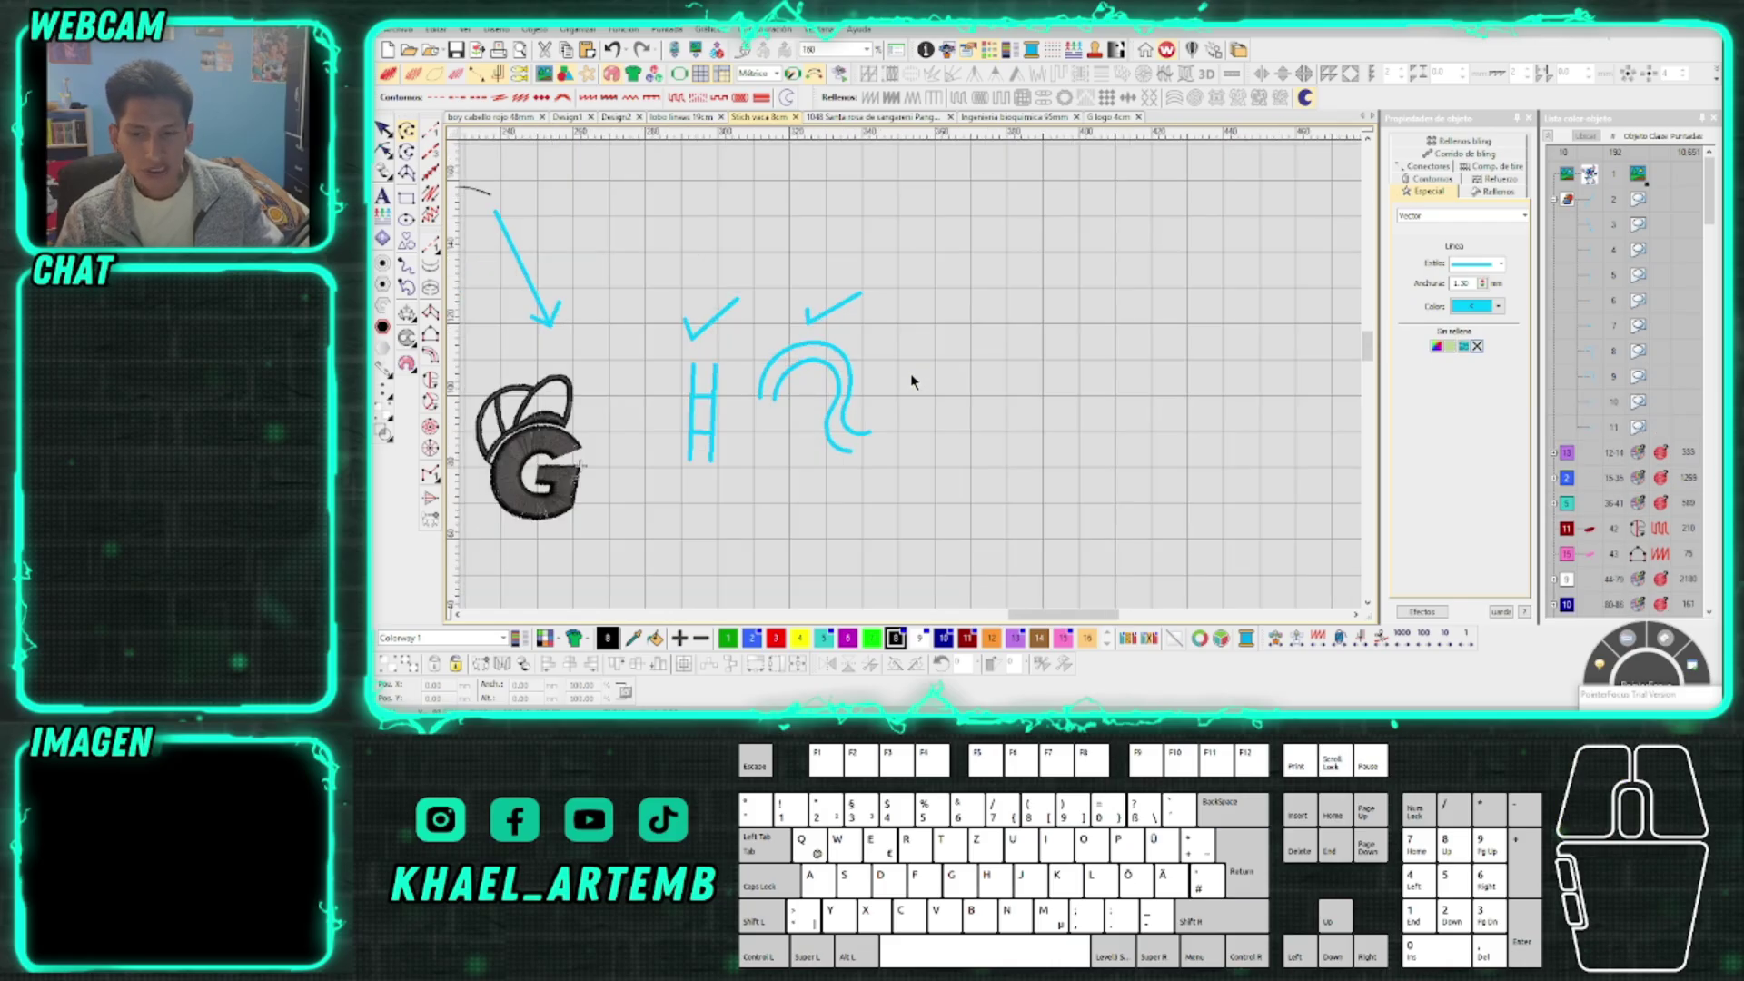
Draw the left S-shaped edge of a branching shape in the empty area beside the curved column
{"action": "scroll", "coordinate": [912, 382], "scroll_direction": "up", "scroll_amount": 3}
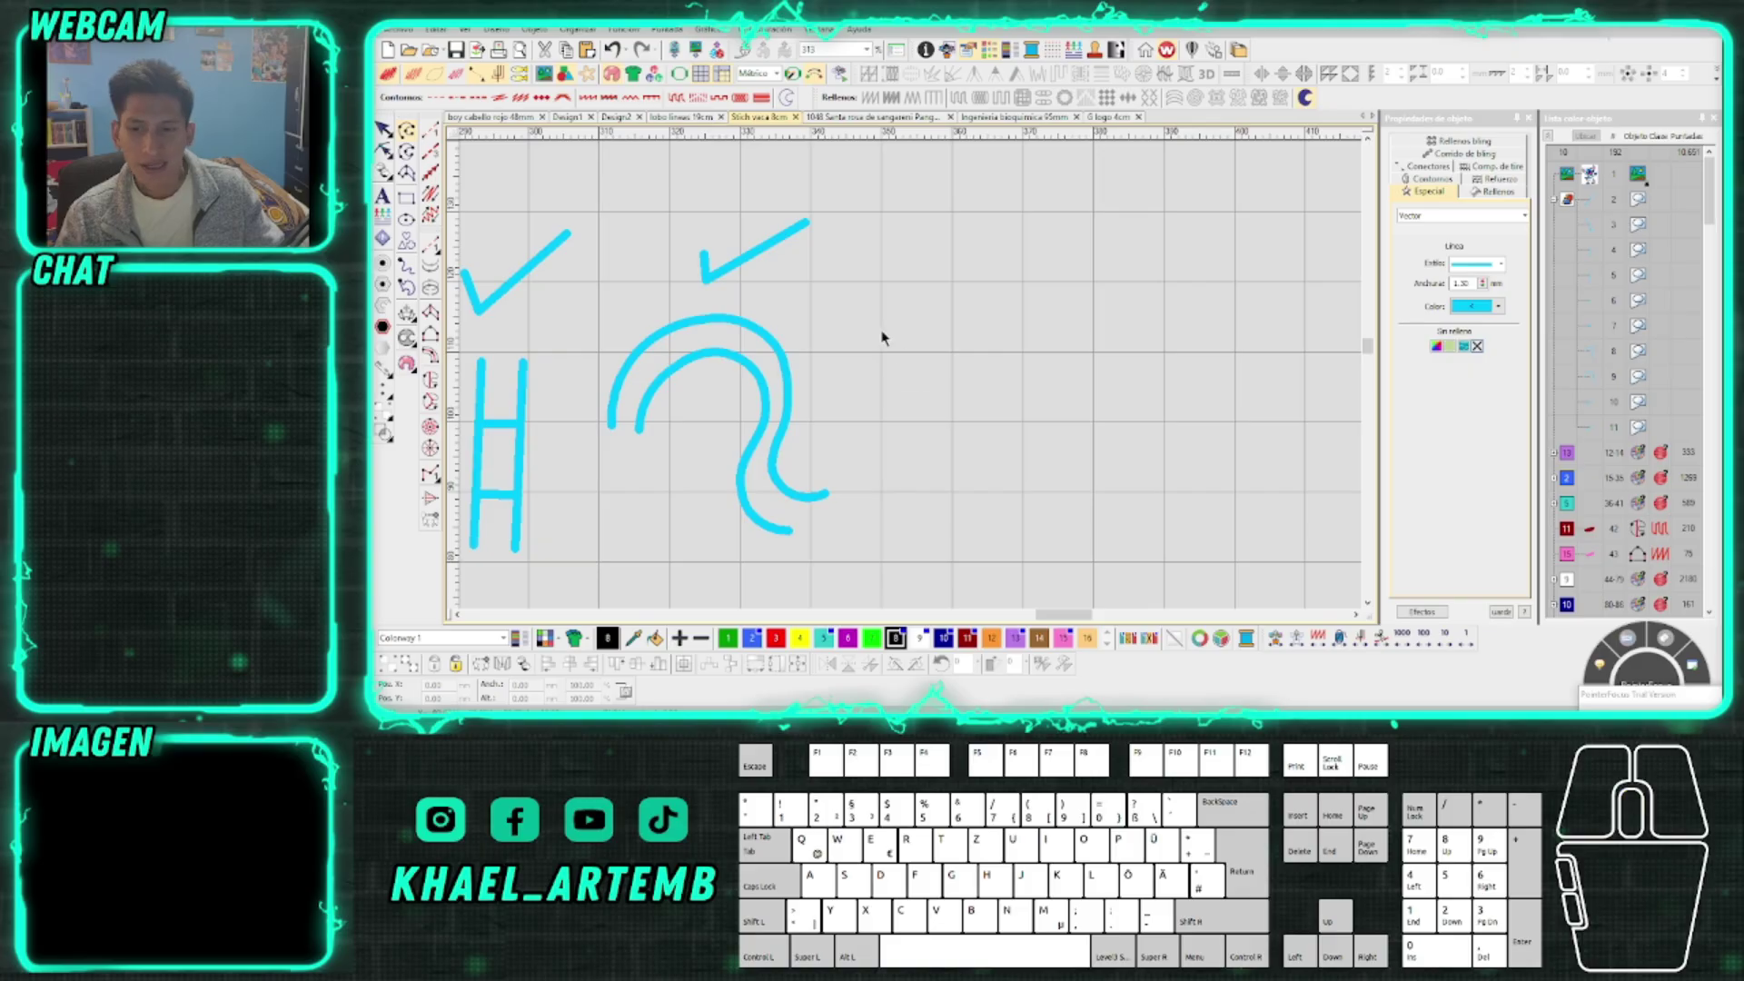
{"action": "left_click", "coordinate": [867, 312]}
{"action": "right_click", "coordinate": [906, 316]}
{"action": "right_click", "coordinate": [935, 347]}
{"action": "right_click", "coordinate": [940, 415]}
{"action": "right_click", "coordinate": [939, 459]}
{"action": "left_click", "coordinate": [1013, 517]}
{"action": "key", "text": "Return"}
Draw the inner forked line of the branching shape, meeting at a sharp point between the two branches
{"action": "left_click", "coordinate": [1038, 499]}
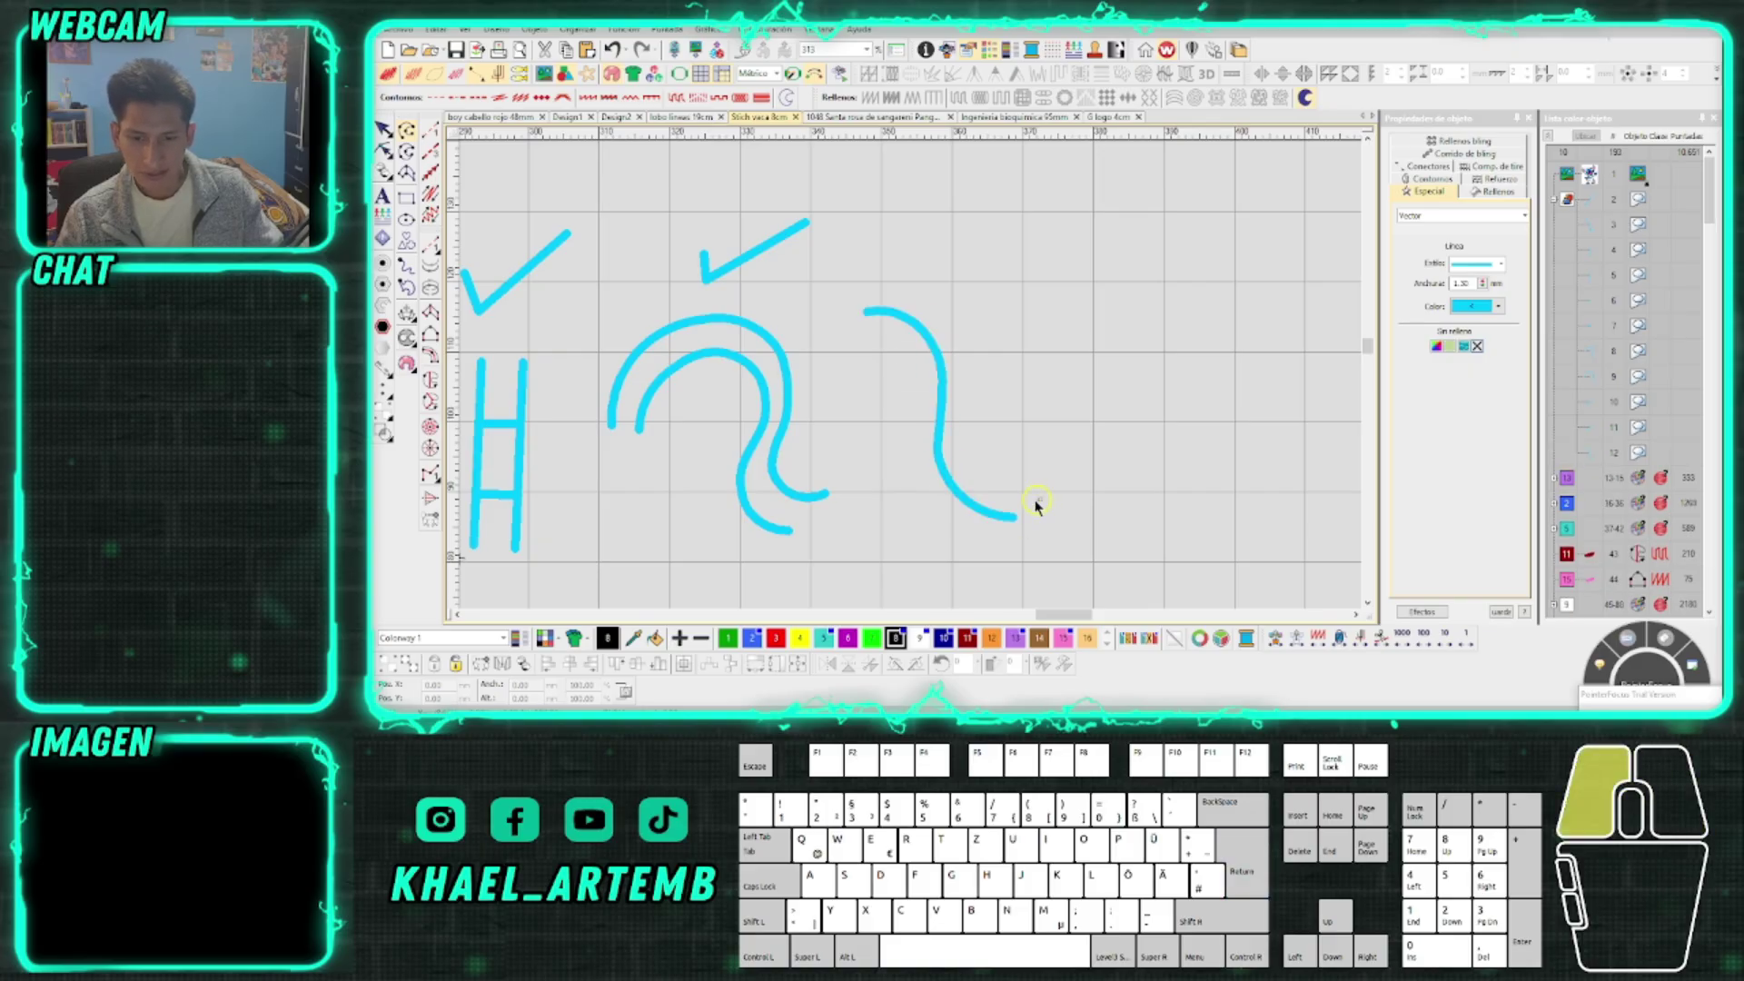
{"action": "right_click", "coordinate": [1002, 479]}
{"action": "right_click", "coordinate": [982, 446]}
{"action": "left_click", "coordinate": [989, 379]}
{"action": "right_click", "coordinate": [1015, 403]}
{"action": "right_click", "coordinate": [1059, 417]}
{"action": "right_click", "coordinate": [1073, 428]}
{"action": "left_click", "coordinate": [1090, 463]}
{"action": "key", "text": "Return"}
Draw the outer upper edge of the branching shape and put an X mark above it
{"action": "left_click", "coordinate": [1119, 448]}
{"action": "right_click", "coordinate": [1078, 388]}
{"action": "right_click", "coordinate": [1031, 369]}
{"action": "right_click", "coordinate": [973, 310]}
{"action": "right_click", "coordinate": [950, 286]}
{"action": "left_click", "coordinate": [879, 272]}
{"action": "left_click", "coordinate": [954, 209]}
{"action": "key", "text": "Return"}
{"action": "scroll", "coordinate": [913, 381], "scroll_direction": "down", "scroll_amount": 2}
{"action": "scroll", "coordinate": [913, 381], "scroll_direction": "up", "scroll_amount": 1}
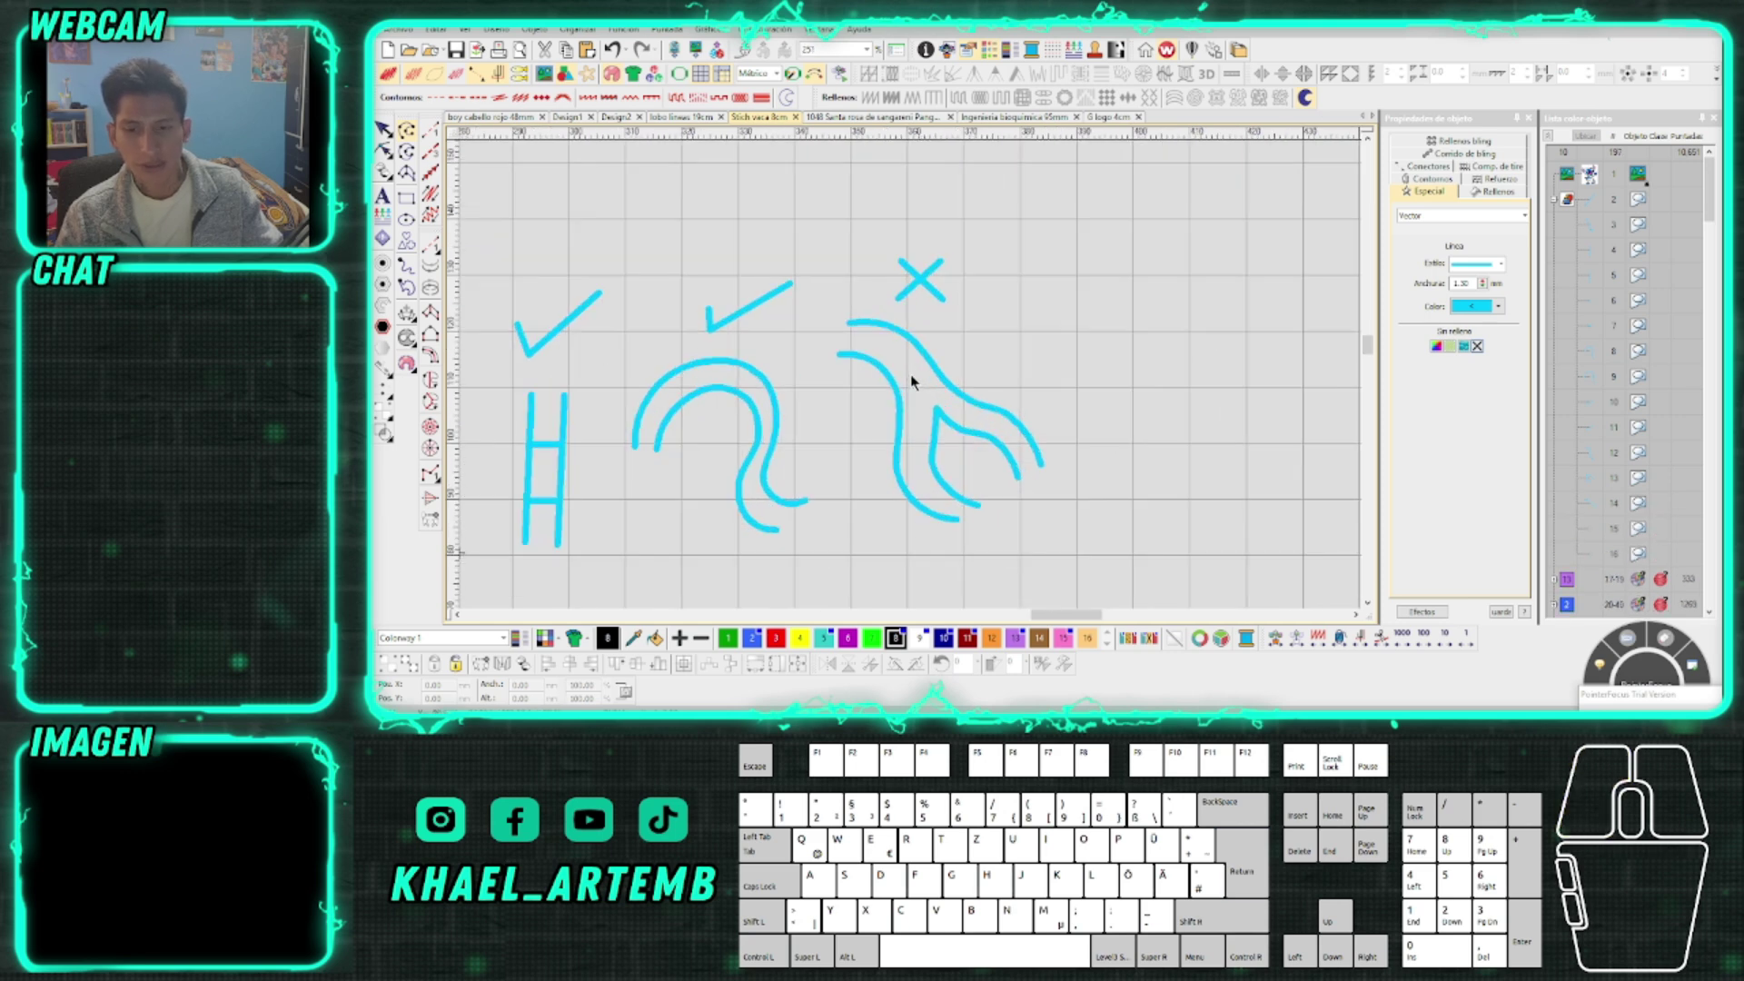
Activate the column digitizing tool and examine the end points of the ladder sketch
{"action": "scroll", "coordinate": [913, 382], "scroll_direction": "down", "scroll_amount": 2}
{"action": "scroll", "coordinate": [913, 382], "scroll_direction": "up", "scroll_amount": 2}
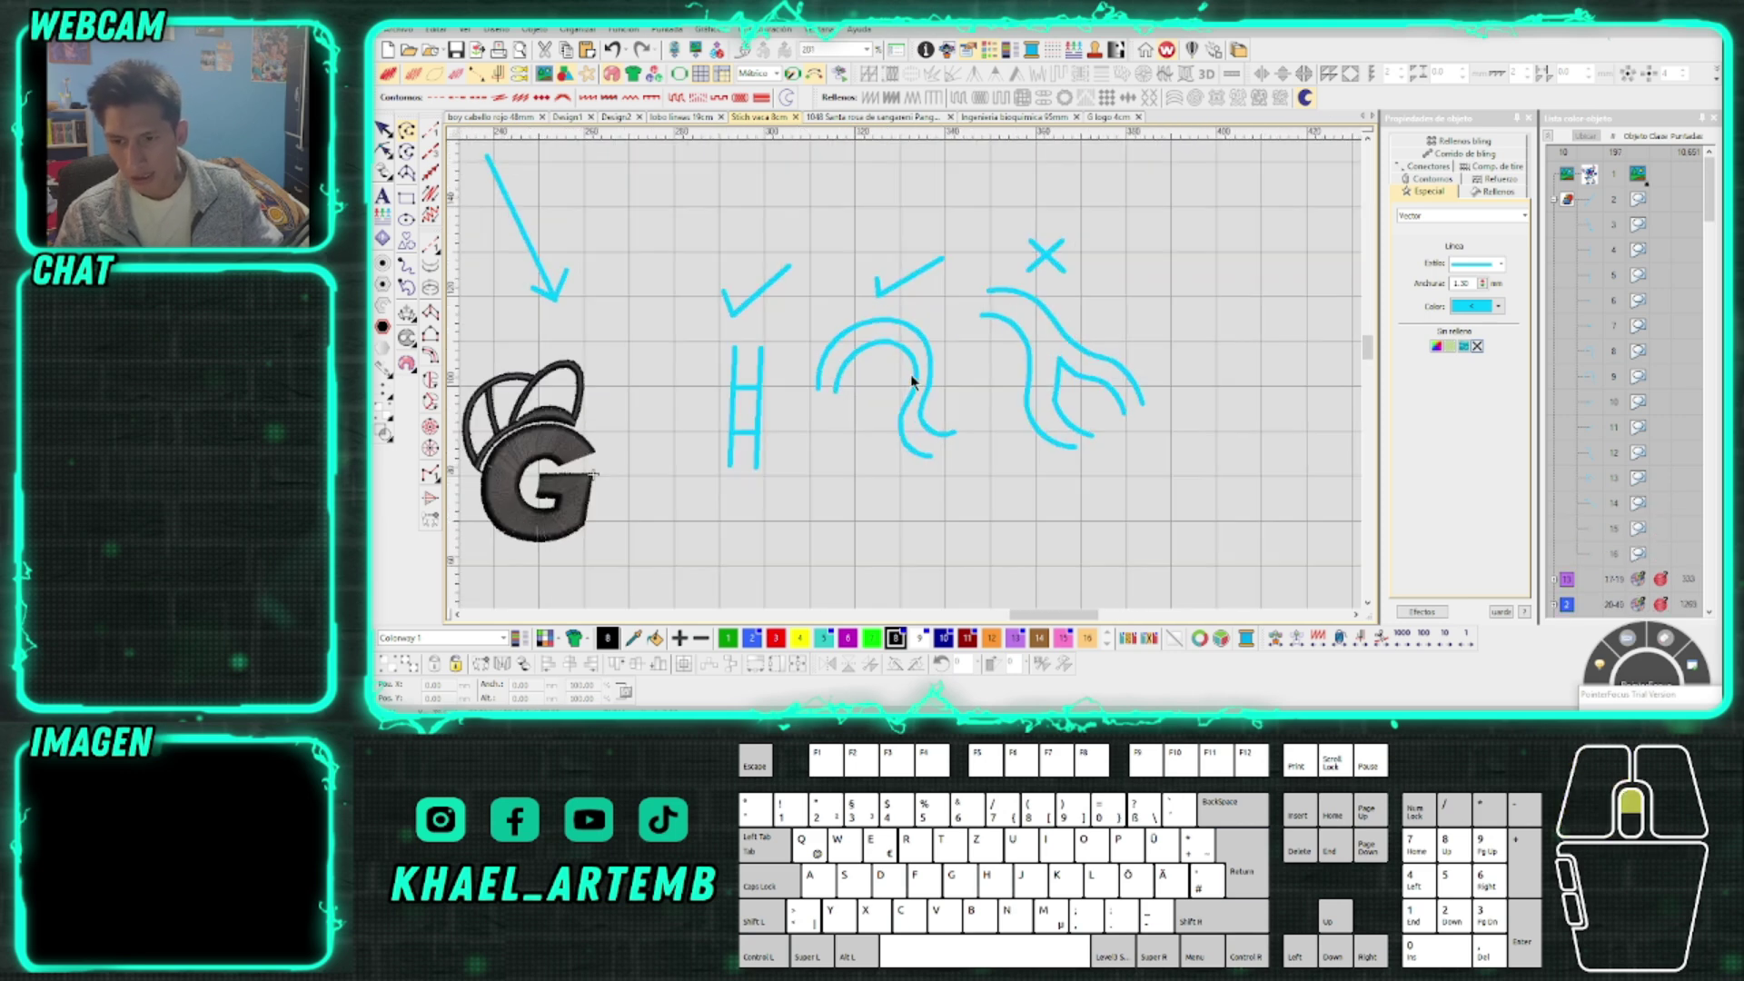
{"action": "scroll", "coordinate": [913, 379], "scroll_direction": "up", "scroll_amount": 2}
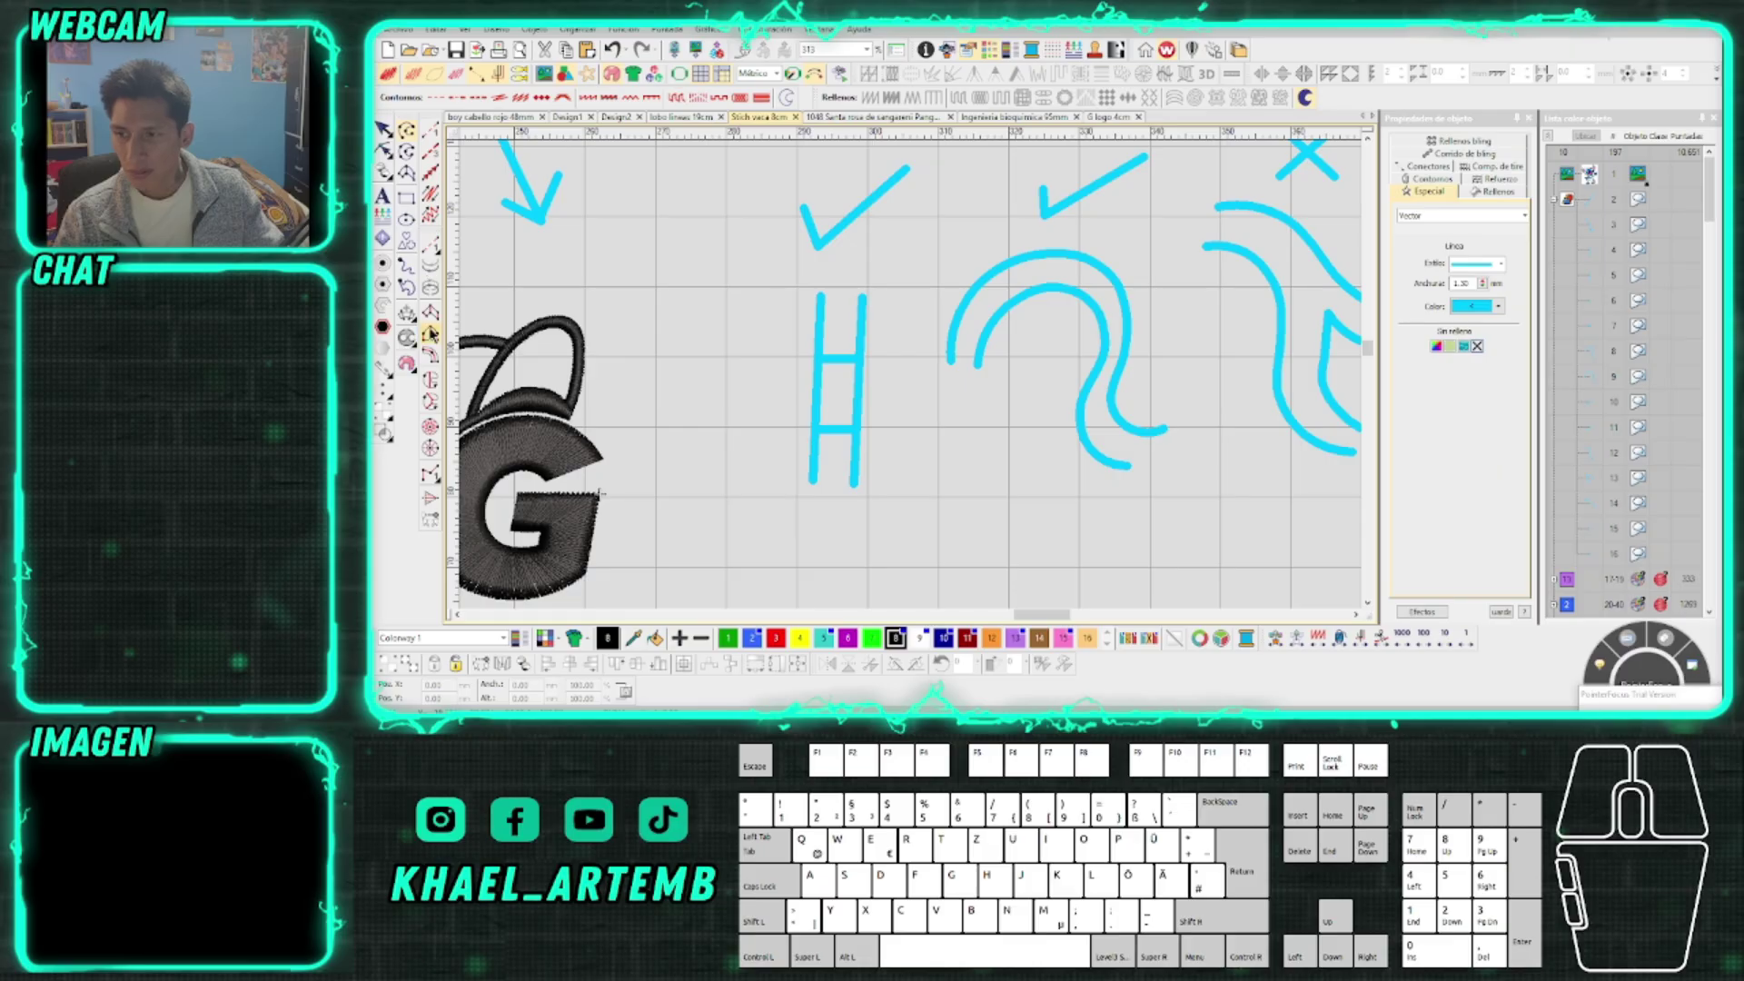
{"action": "left_click", "coordinate": [431, 337]}
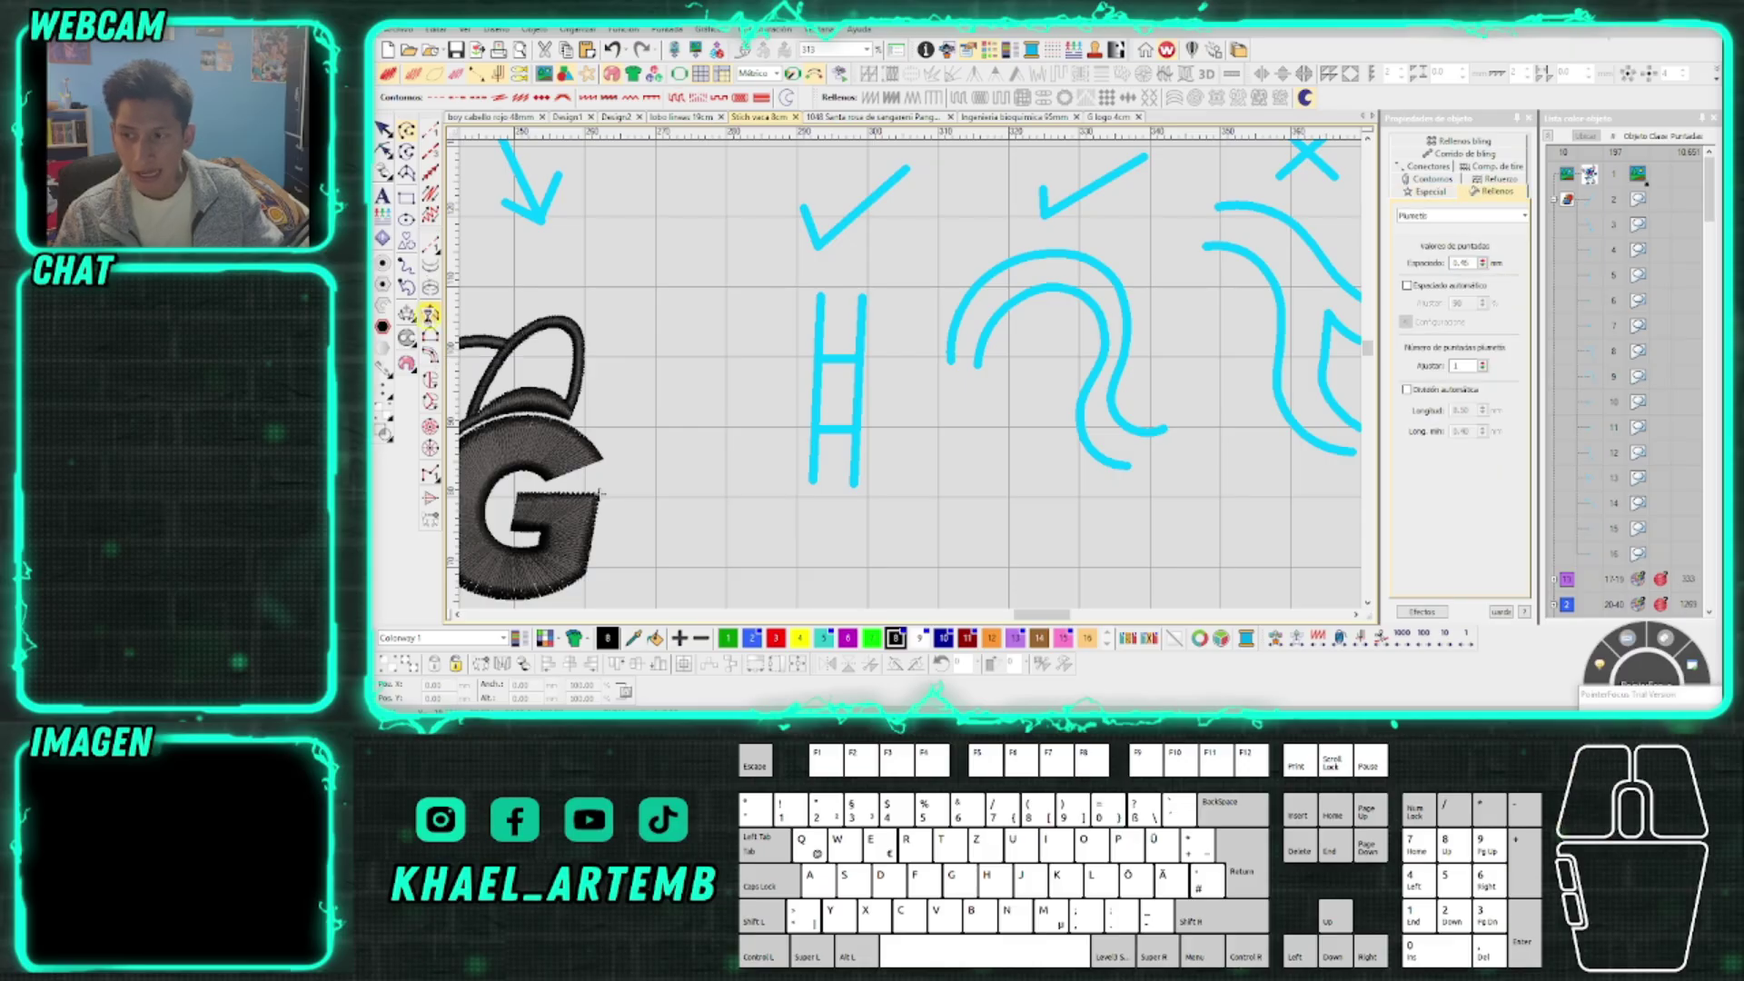
{"action": "left_click_drag", "start_coordinate": [866, 392], "coordinate": [910, 374]}
{"action": "scroll", "coordinate": [911, 374], "scroll_direction": "up", "scroll_amount": 1}
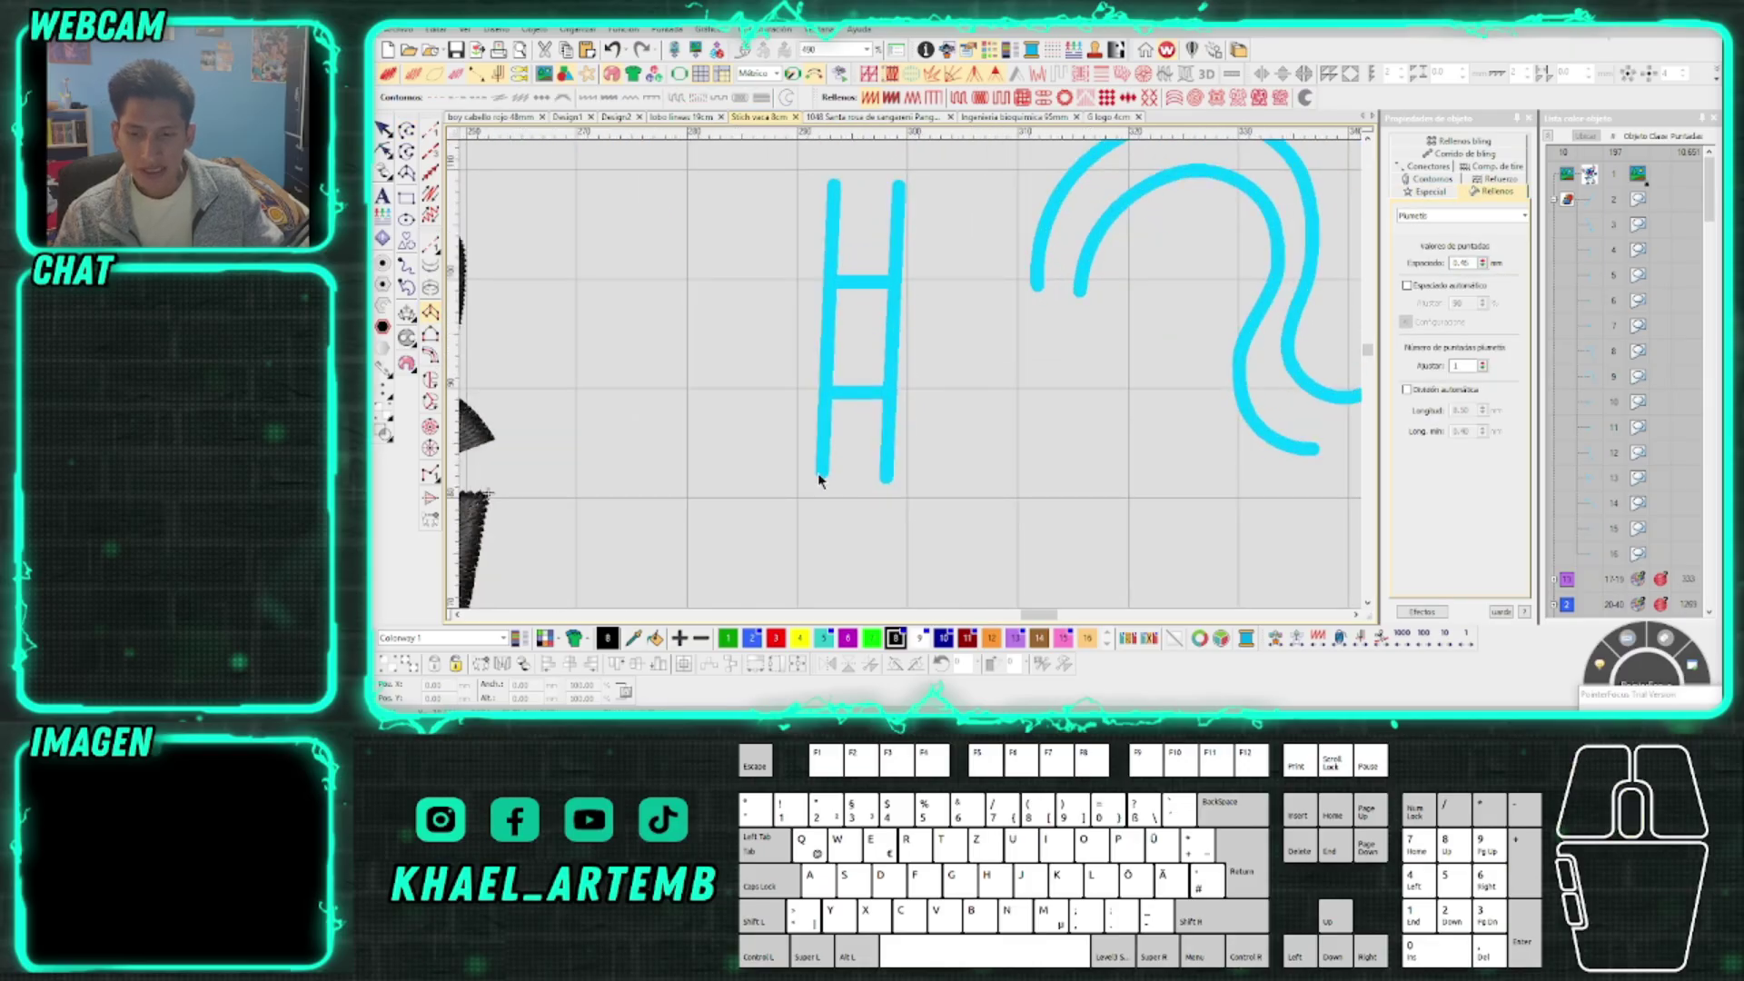
{"action": "scroll", "coordinate": [816, 255], "scroll_direction": "down", "scroll_amount": 1}
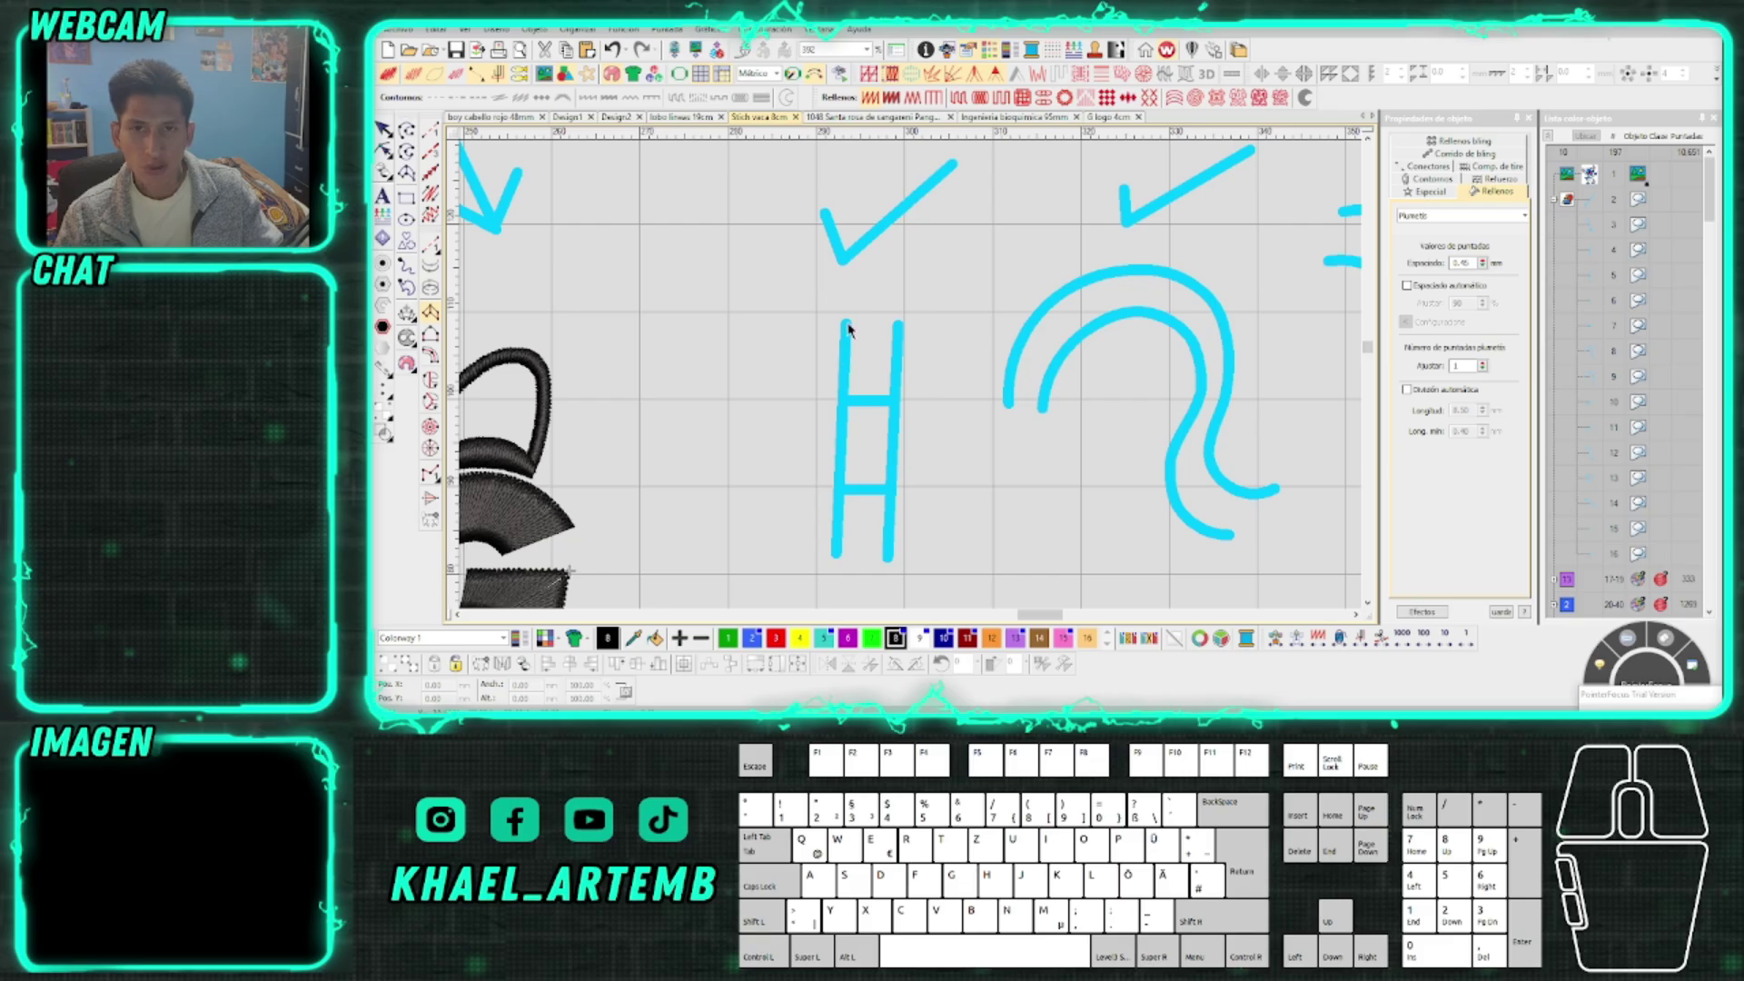
{"action": "scroll", "coordinate": [841, 458], "scroll_direction": "up", "scroll_amount": 2}
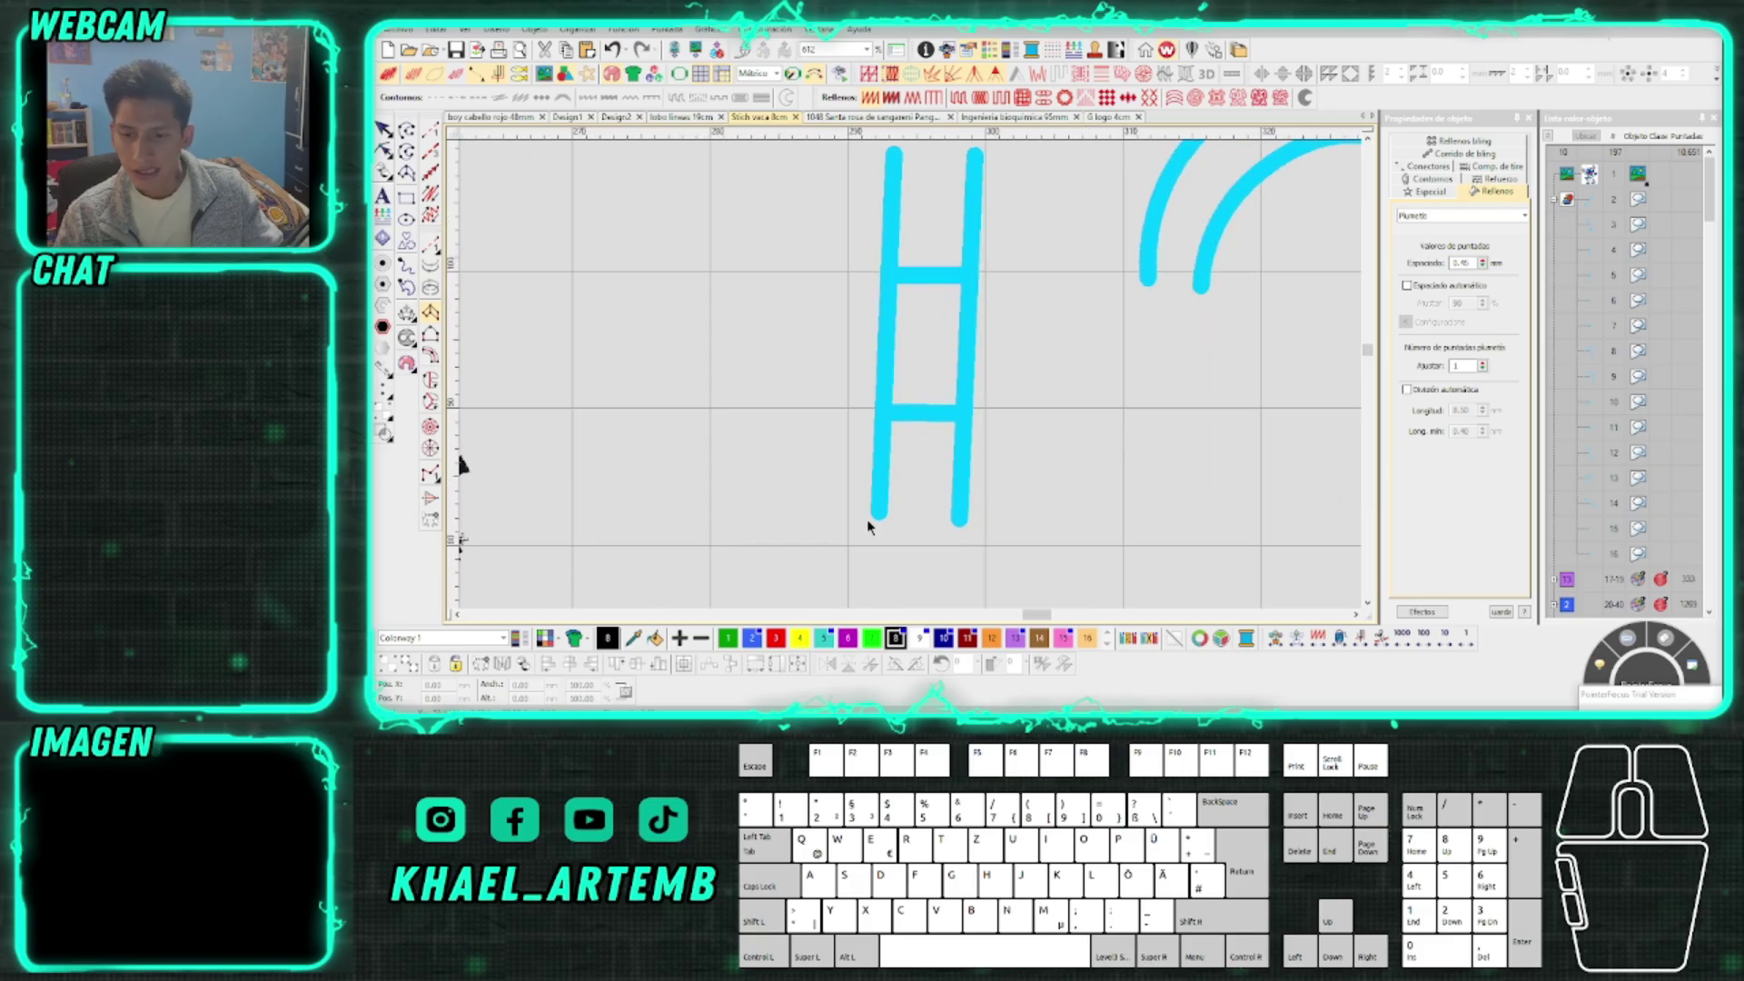
Try to mark the ladder's lower-left end with a small vector square
{"action": "left_click", "coordinate": [406, 150]}
{"action": "left_click", "coordinate": [872, 638]}
{"action": "left_click", "coordinate": [836, 538]}
{"action": "left_click", "coordinate": [837, 546]}
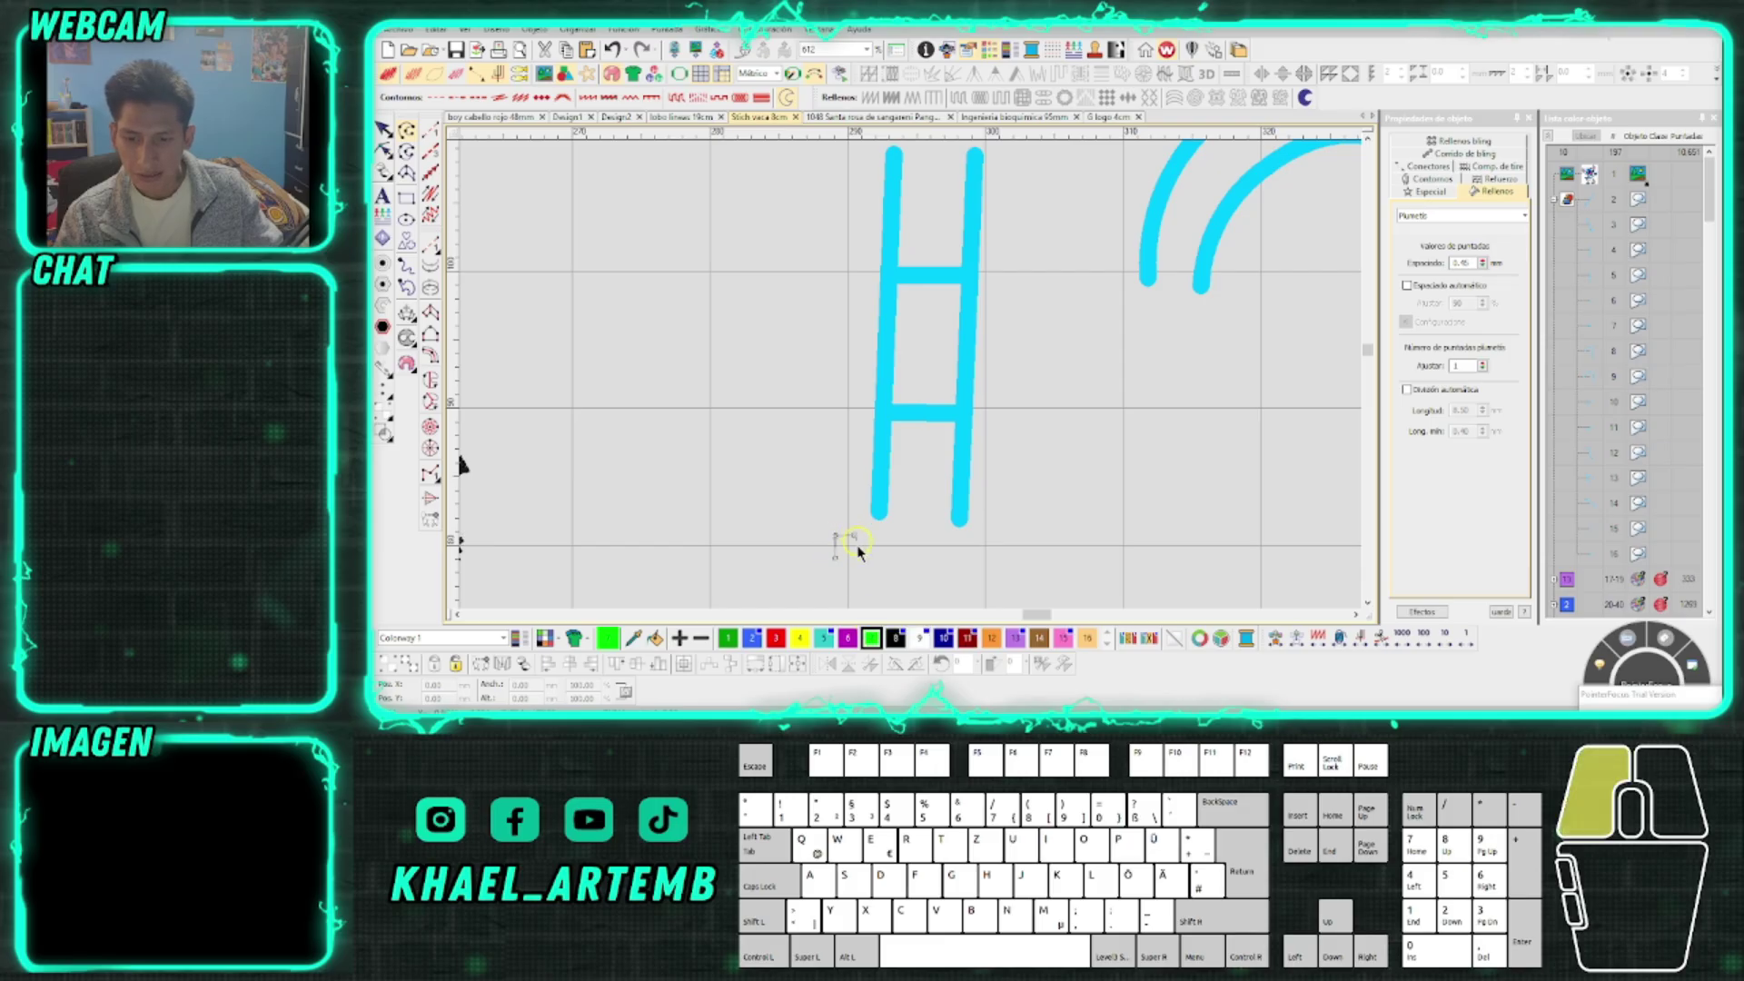
{"action": "scroll", "coordinate": [837, 556], "scroll_direction": "down", "scroll_amount": 3}
{"action": "scroll", "coordinate": [920, 436], "scroll_direction": "up", "scroll_amount": 2}
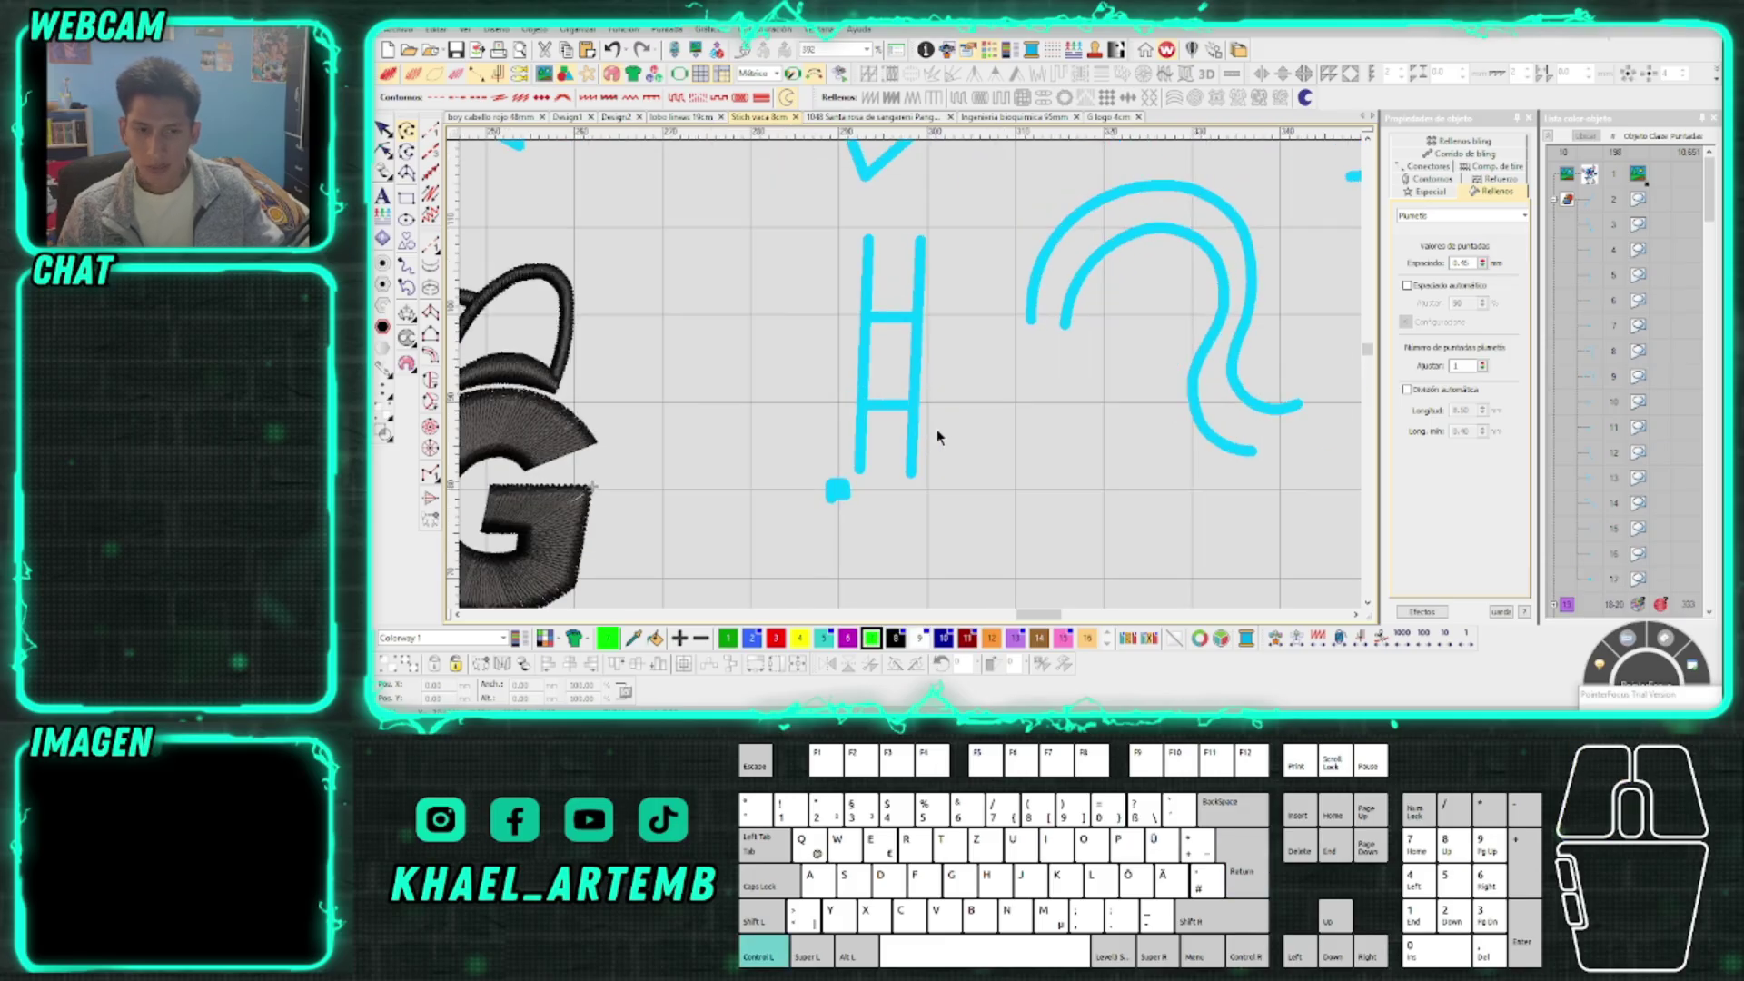
Set the vector line colour to orange
{"action": "left_click", "coordinate": [944, 638]}
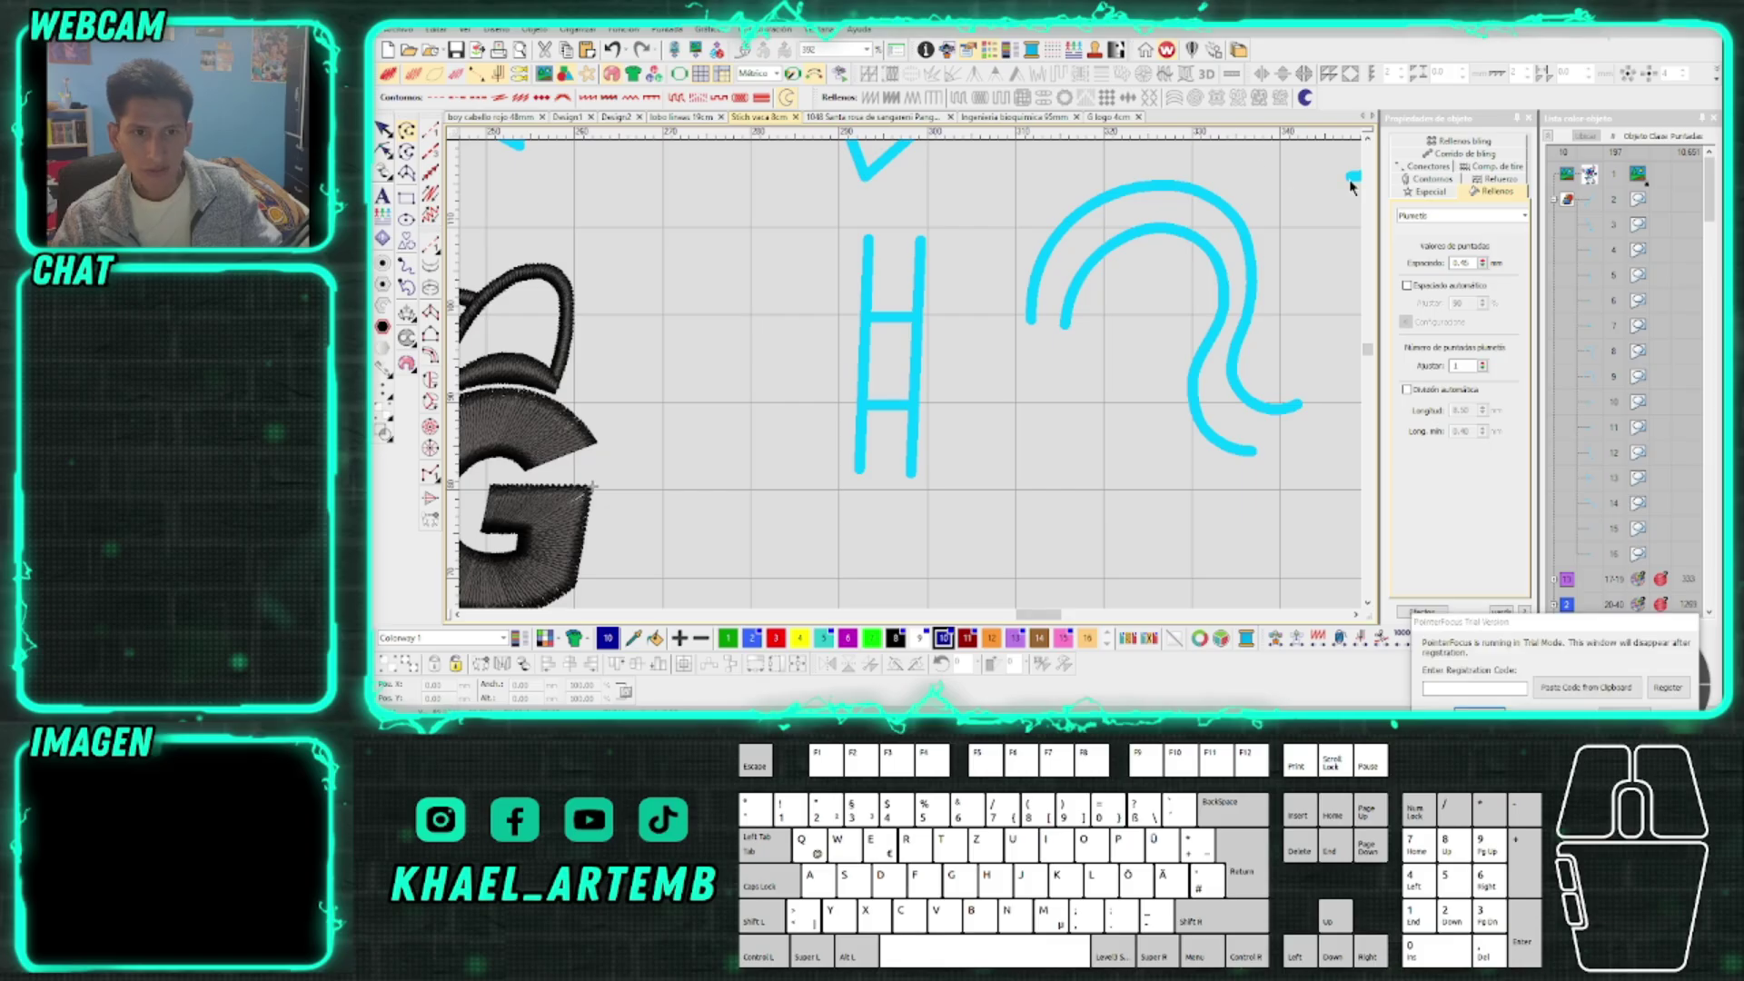
{"action": "left_click", "coordinate": [1429, 192]}
{"action": "left_click", "coordinate": [1480, 308]}
{"action": "left_click", "coordinate": [1473, 352]}
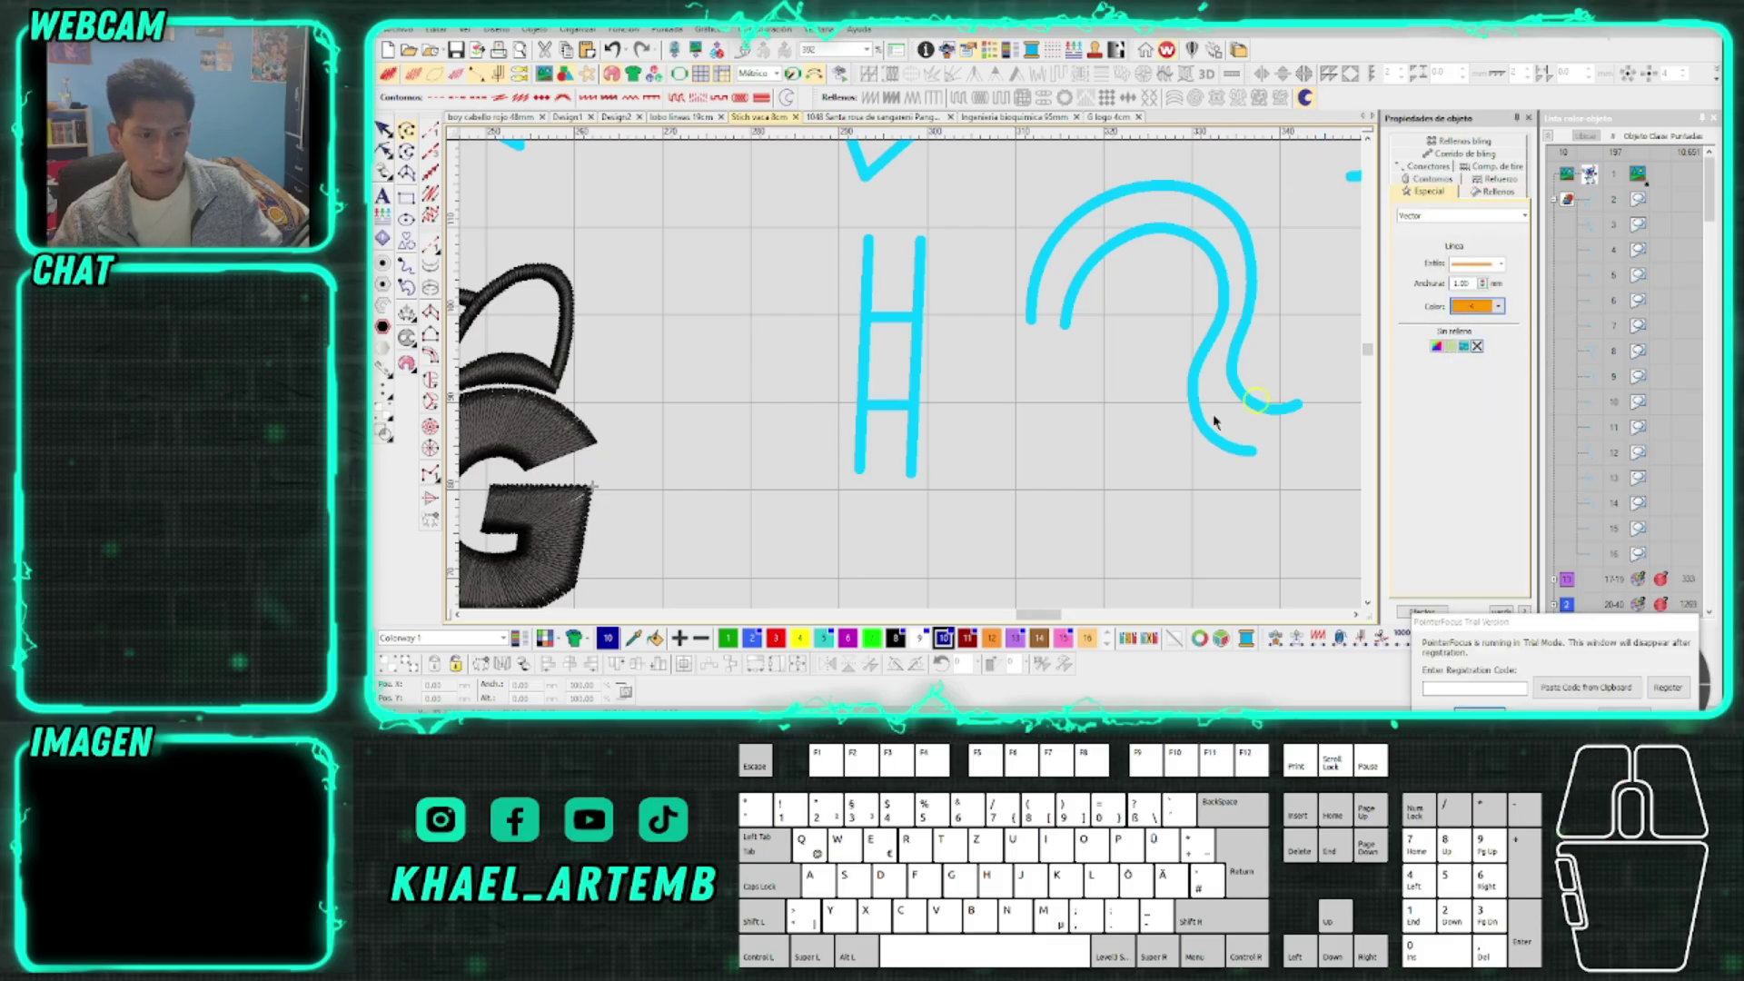
Try to mark the ladder's lower-left end with an orange X
{"action": "left_click", "coordinate": [824, 492]}
{"action": "left_click", "coordinate": [851, 518]}
{"action": "key", "text": "Return"}
{"action": "left_click", "coordinate": [820, 519]}
{"action": "left_click", "coordinate": [851, 488]}
{"action": "key", "text": "Return"}
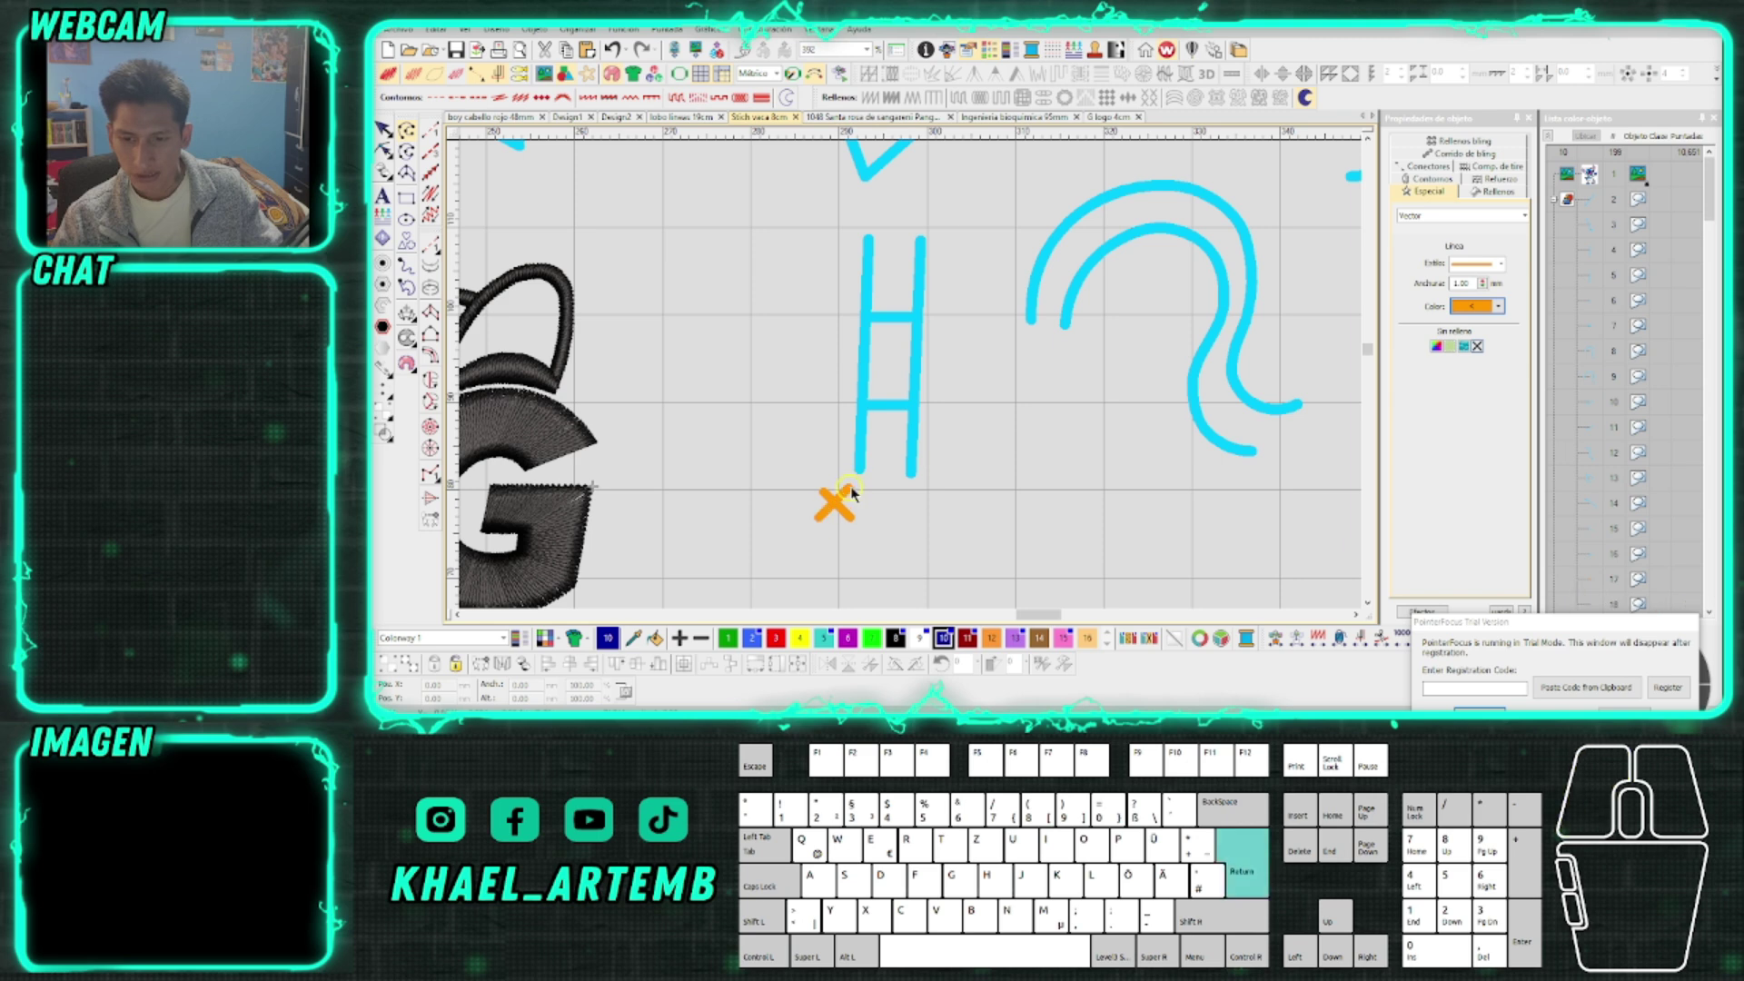
Mark the ladder's lower-left end with an orange four-sided outline and its upper-right end with an orange X
{"action": "left_click", "coordinate": [825, 486]}
{"action": "left_click", "coordinate": [830, 504]}
{"action": "left_click", "coordinate": [864, 499]}
{"action": "left_click", "coordinate": [852, 476]}
{"action": "key", "text": "Return"}
{"action": "left_click", "coordinate": [943, 243]}
{"action": "left_click", "coordinate": [951, 222]}
{"action": "key", "text": "Return"}
{"action": "left_click", "coordinate": [921, 222]}
{"action": "left_click", "coordinate": [960, 190]}
{"action": "key", "text": "Return"}
Draw an orange X at the left end of the curved column's inner line
{"action": "scroll", "coordinate": [945, 209], "scroll_direction": "down", "scroll_amount": 3}
{"action": "scroll", "coordinate": [922, 382], "scroll_direction": "up", "scroll_amount": 3}
{"action": "scroll", "coordinate": [922, 381], "scroll_direction": "up", "scroll_amount": 2}
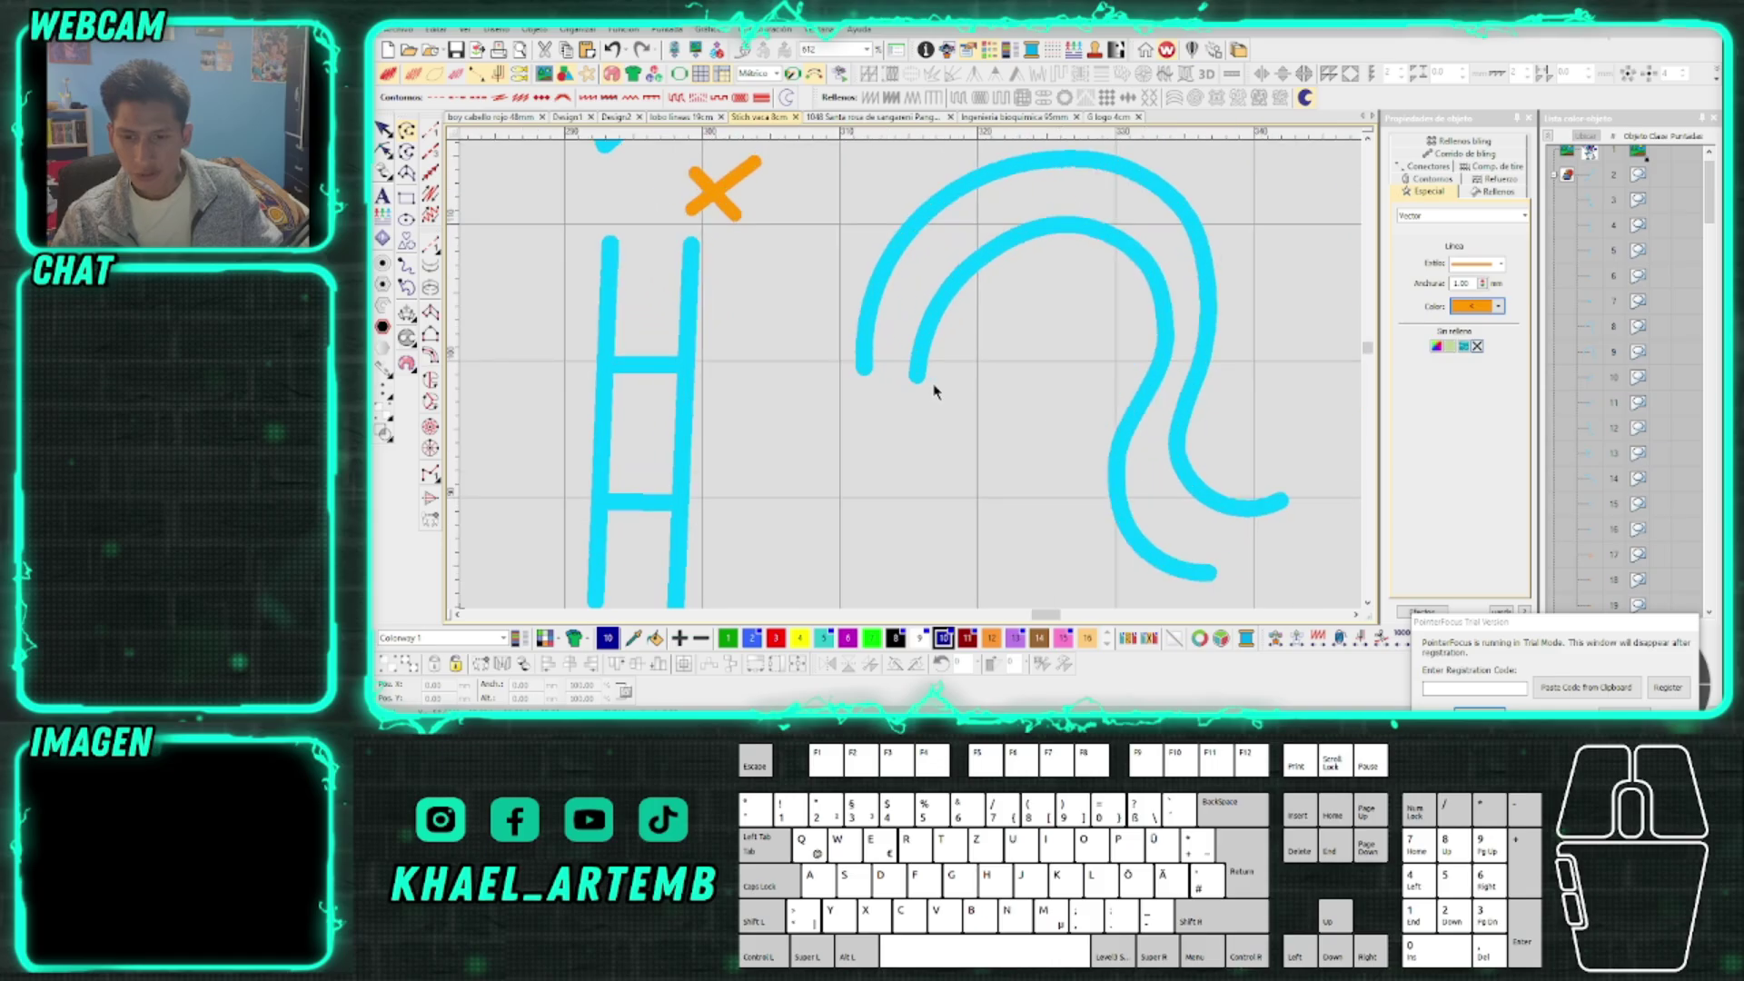
{"action": "left_click", "coordinate": [948, 423]}
{"action": "key", "text": "Return"}
{"action": "left_click", "coordinate": [912, 410]}
{"action": "left_click", "coordinate": [969, 388]}
{"action": "key", "text": "Return"}
{"action": "scroll", "coordinate": [918, 386], "scroll_direction": "down", "scroll_amount": 3}
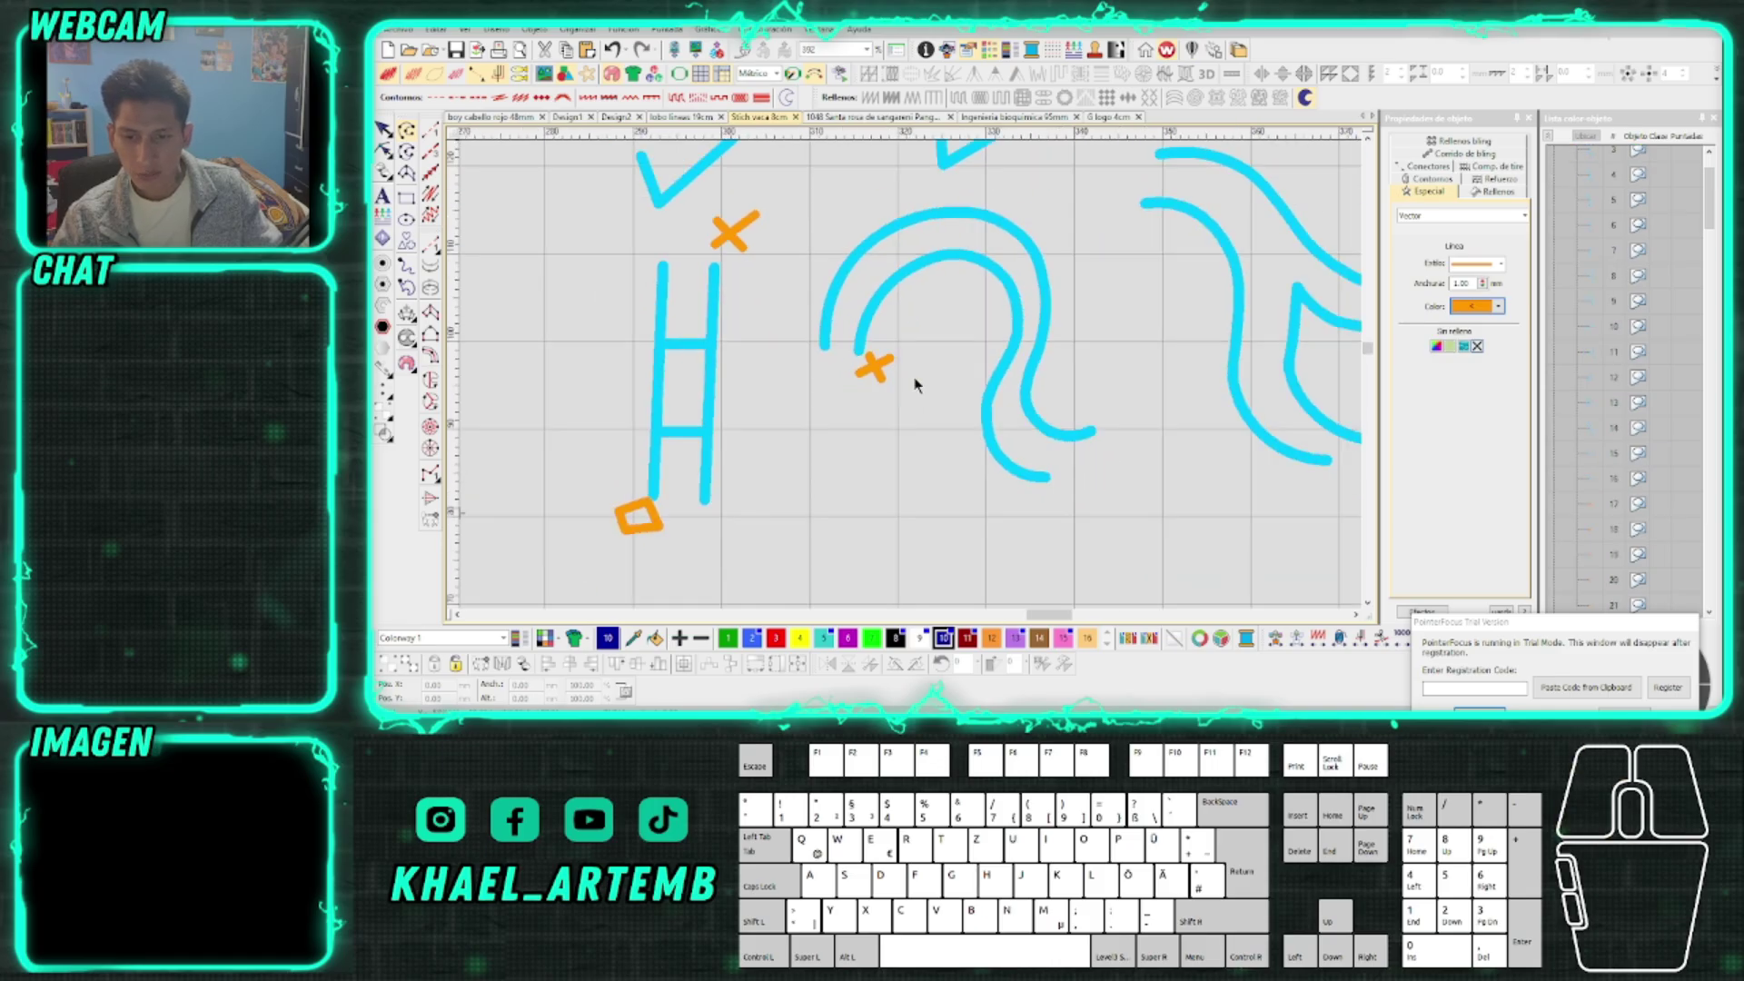
Draw an orange X at the right end of the curved column's outer line
{"action": "scroll", "coordinate": [1063, 503], "scroll_direction": "up", "scroll_amount": 2}
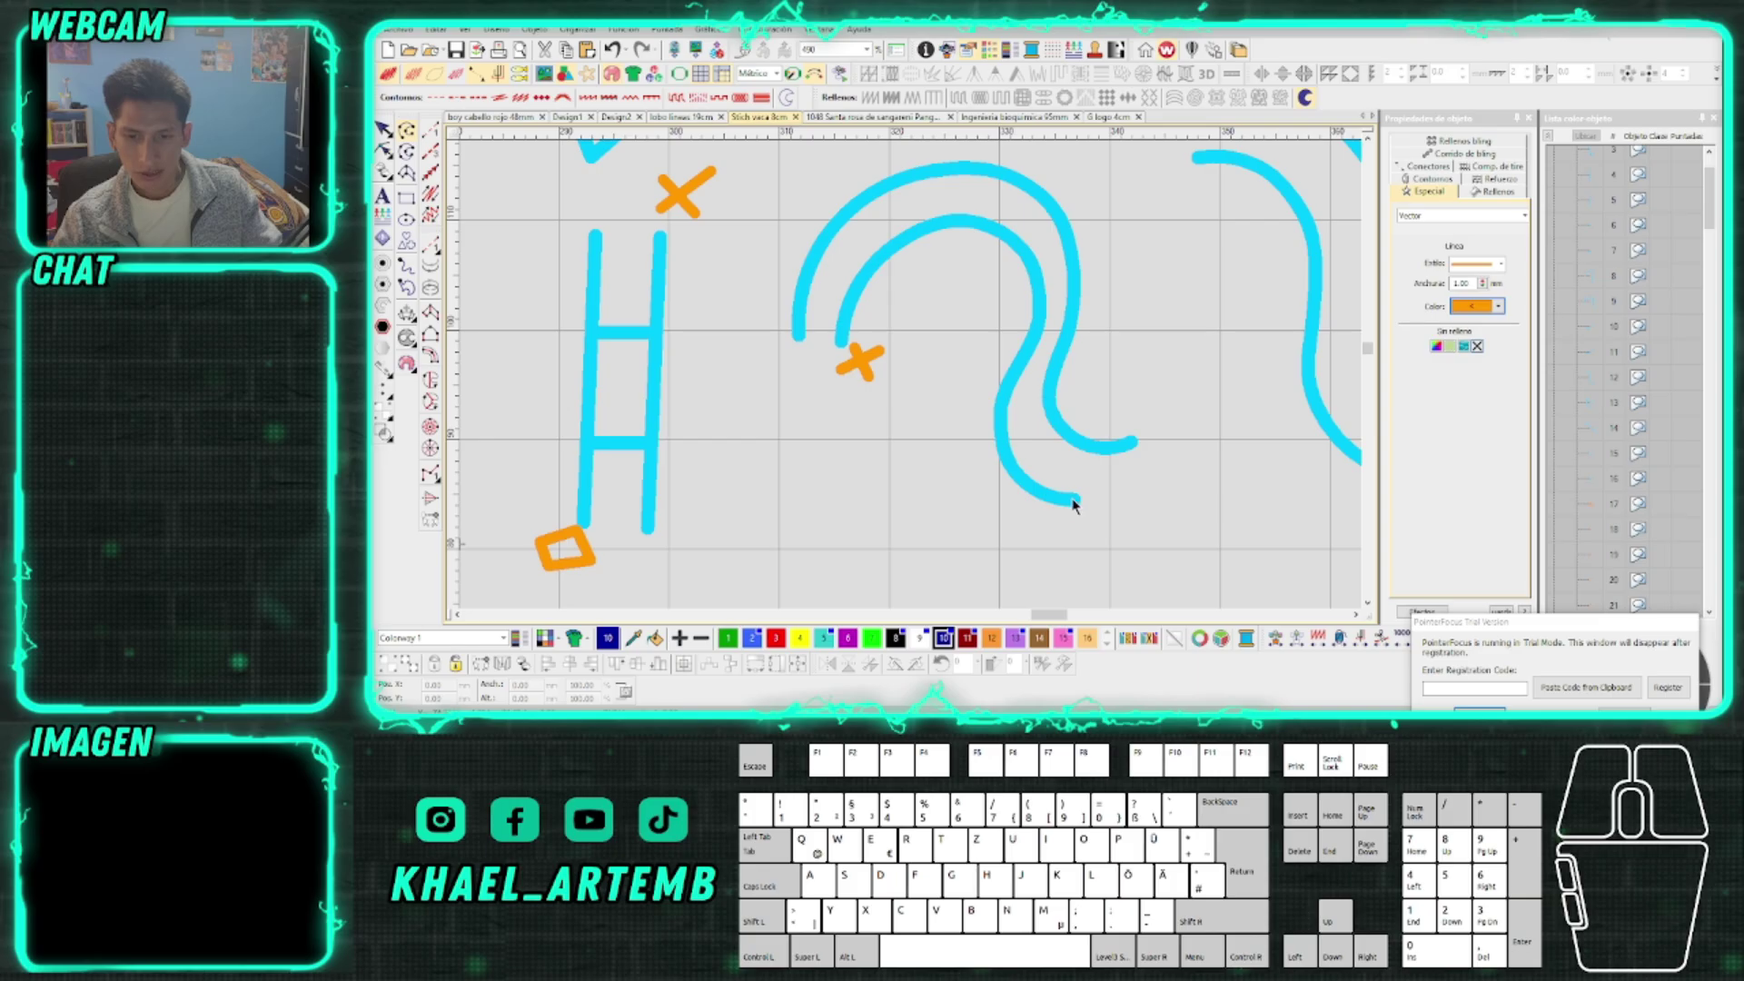
{"action": "left_click", "coordinate": [1141, 410]}
{"action": "left_click", "coordinate": [1175, 445]}
{"action": "key", "text": "Return"}
{"action": "left_click", "coordinate": [1172, 408]}
{"action": "left_click", "coordinate": [1147, 439]}
{"action": "key", "text": "Escape"}
Delete the orange X at the left end of the curved column's inner line
{"action": "left_click_drag", "start_coordinate": [913, 333], "coordinate": [814, 401]}
{"action": "key", "text": "Delete"}
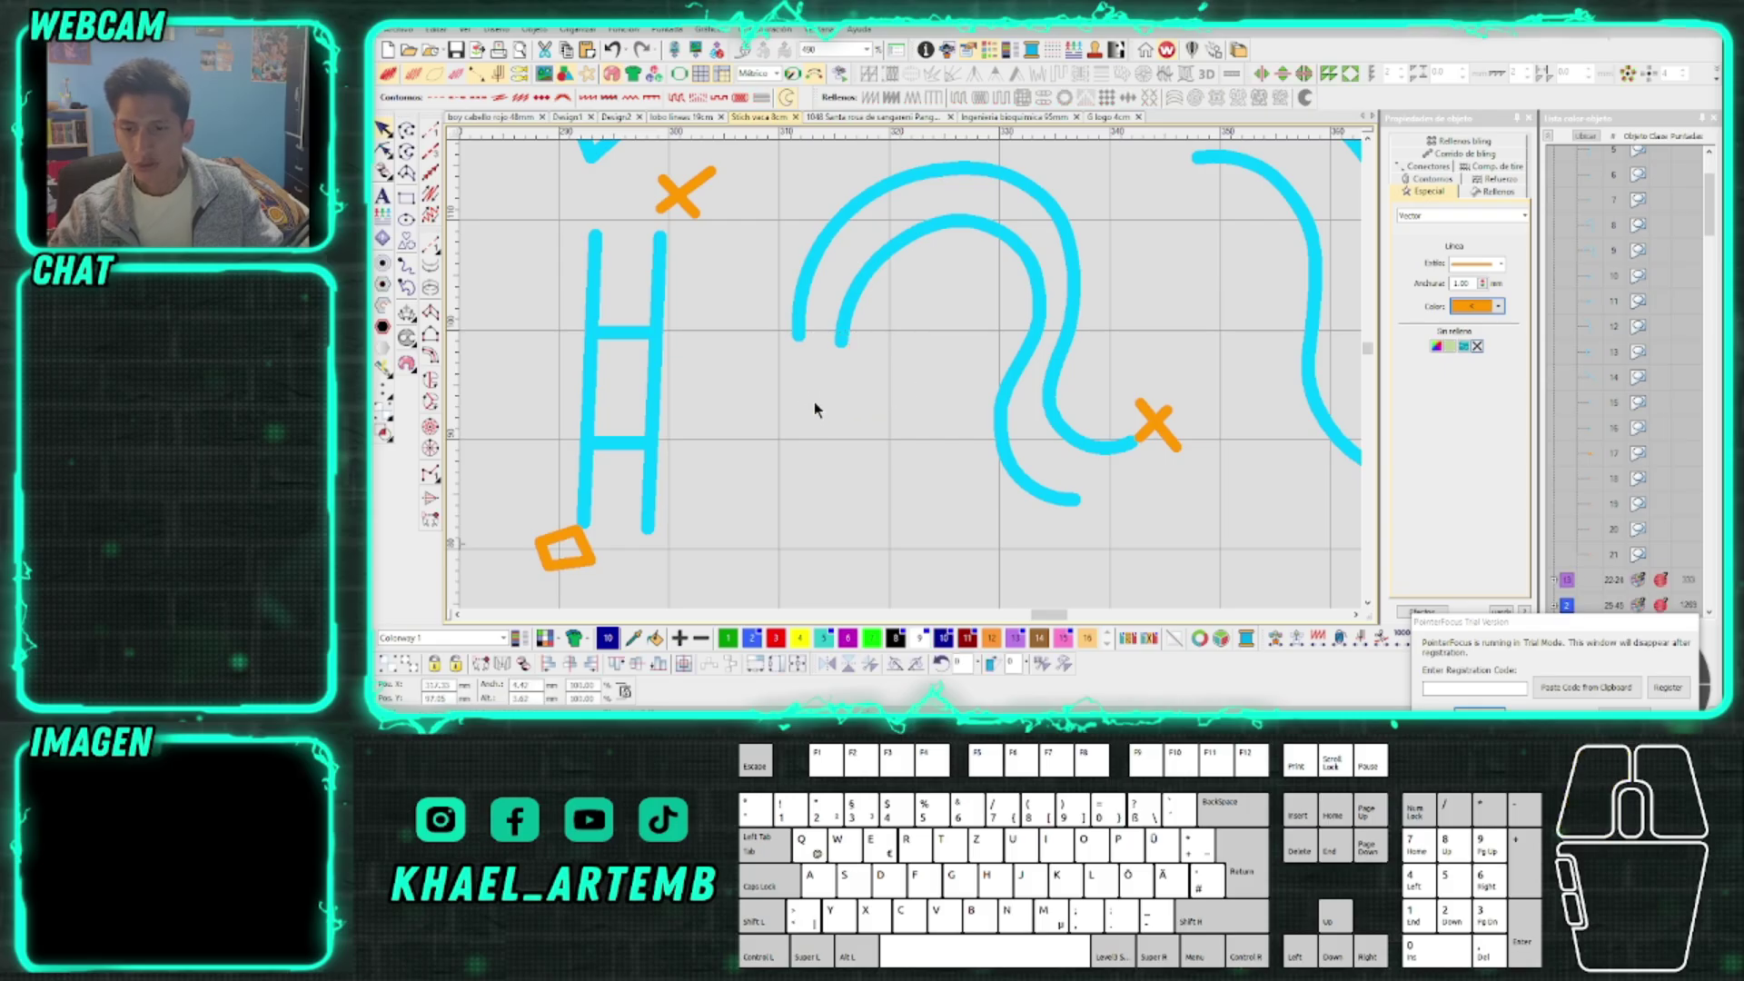
Draw an orange square marker at the left end of the curved column's inner line
{"action": "left_click", "coordinate": [406, 130]}
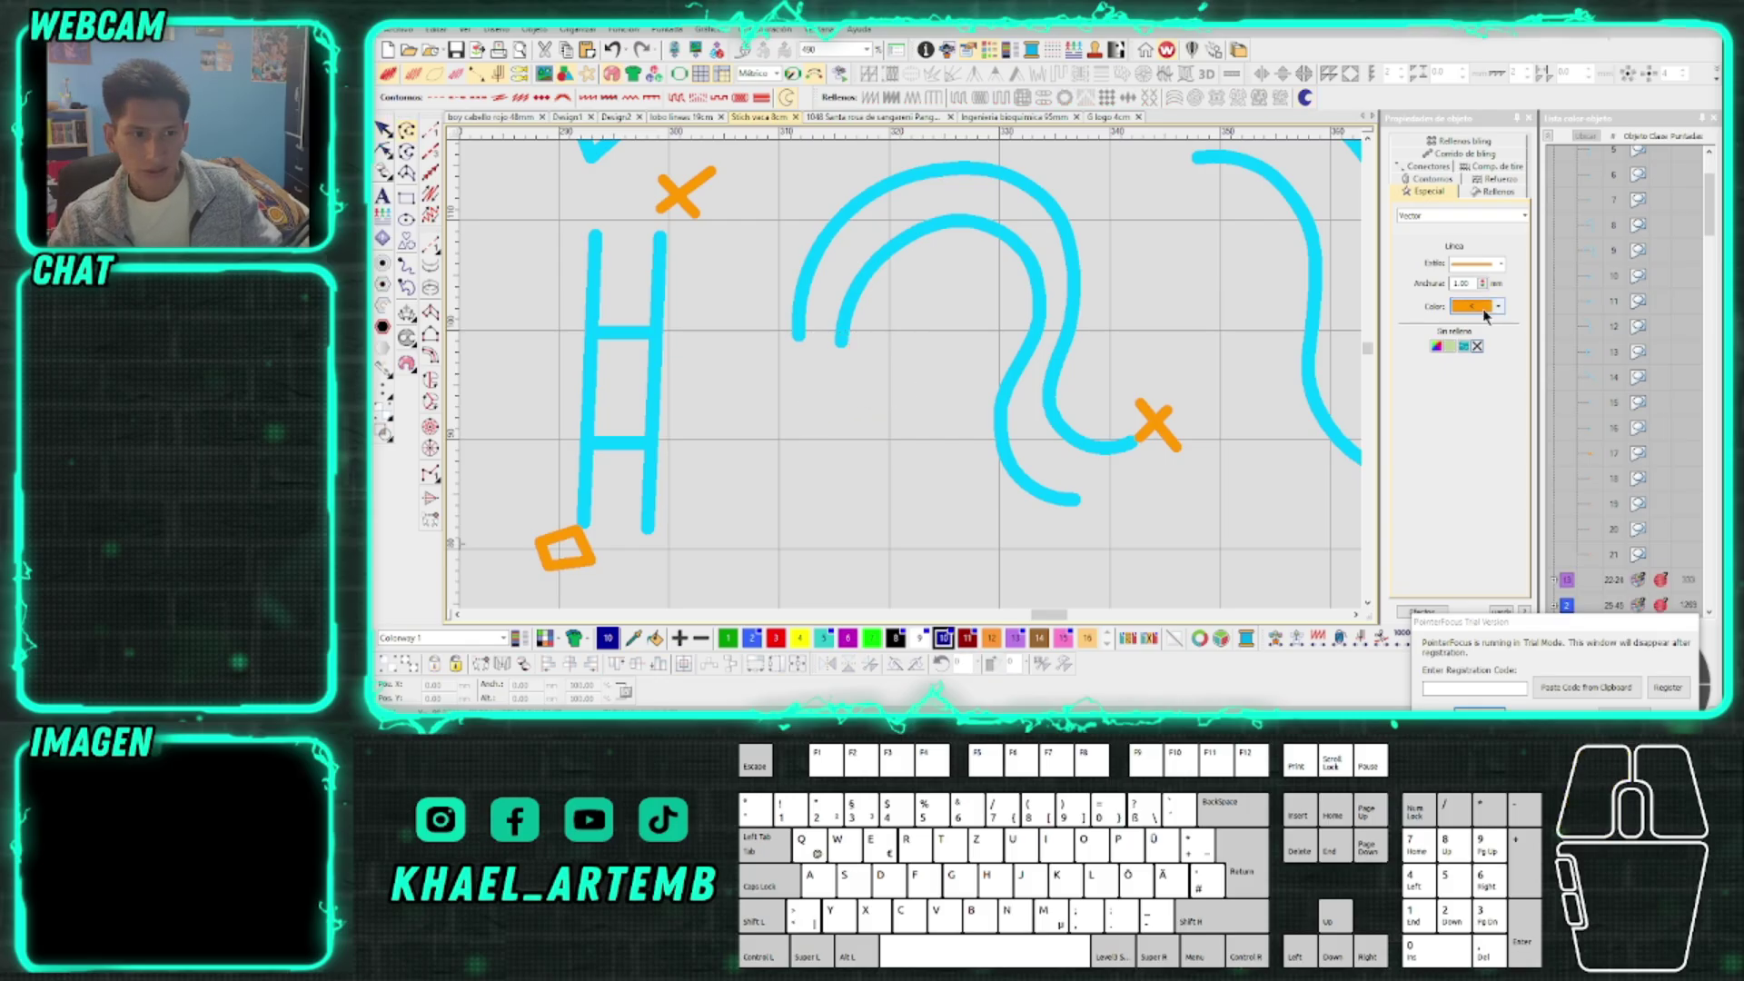
{"action": "mouse_move", "coordinate": [851, 357]}
{"action": "left_mouse_down"}
{"action": "mouse_move", "coordinate": [852, 386]}
{"action": "mouse_move", "coordinate": [863, 361]}
{"action": "left_mouse_up"}
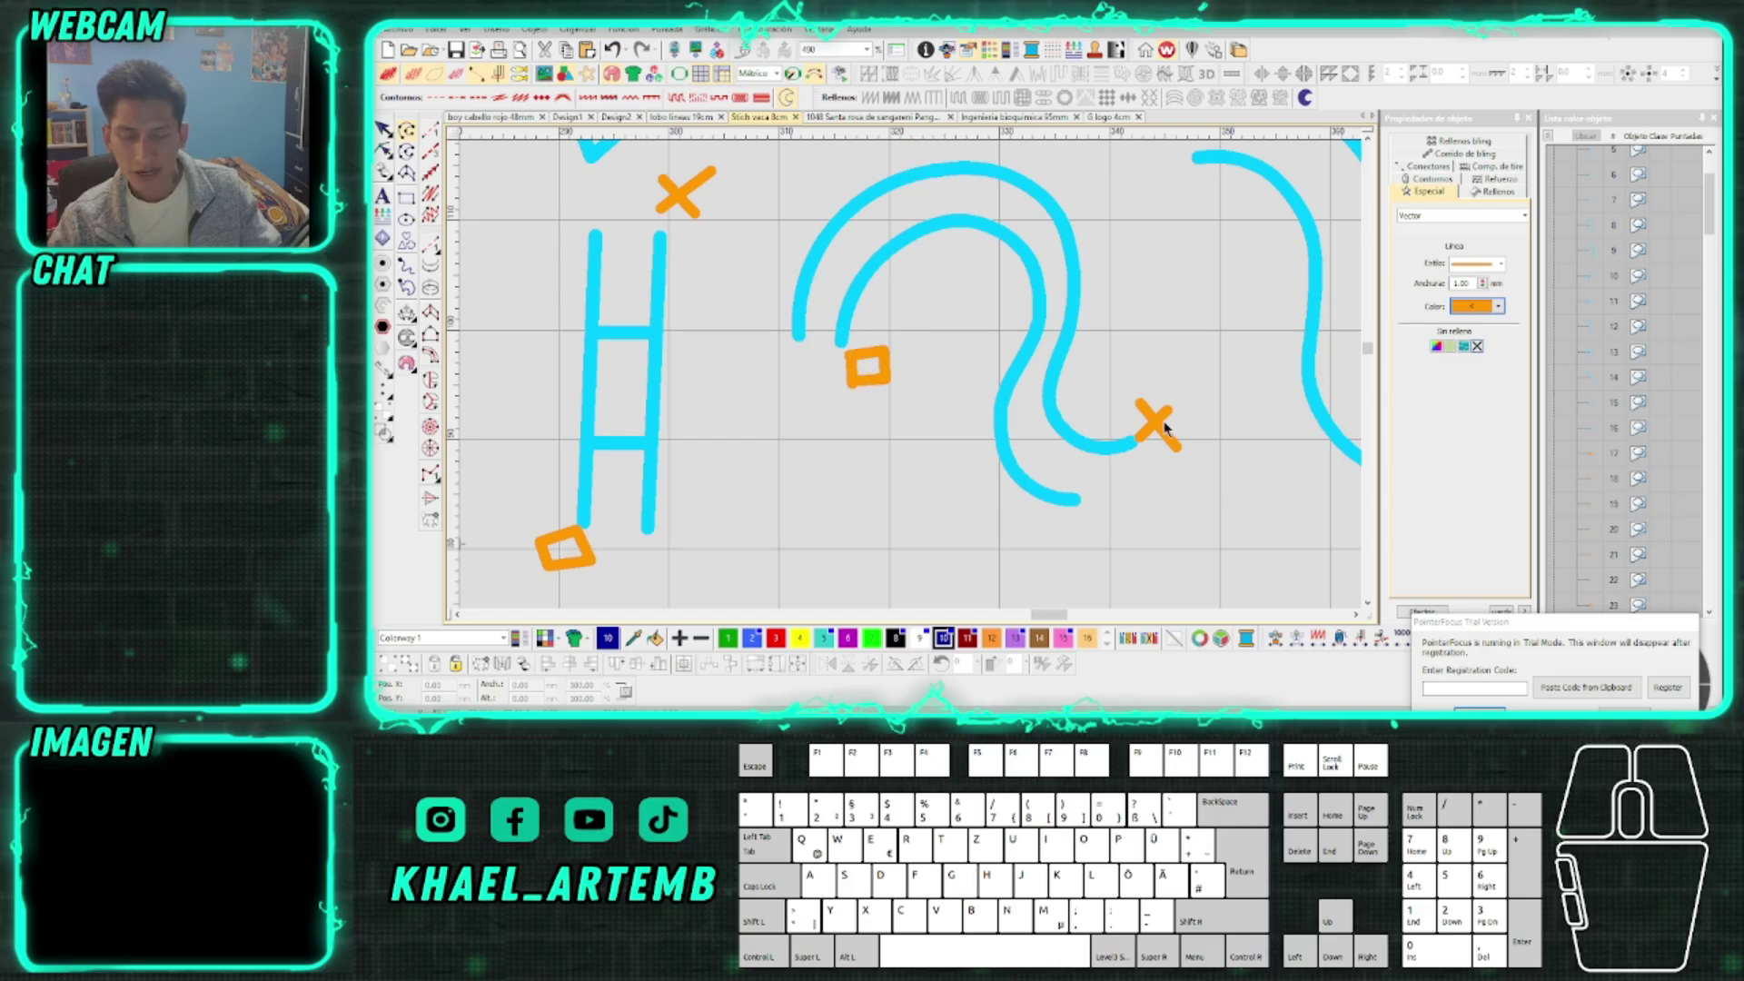
{"action": "scroll", "coordinate": [1166, 423], "scroll_direction": "down", "scroll_amount": 2}
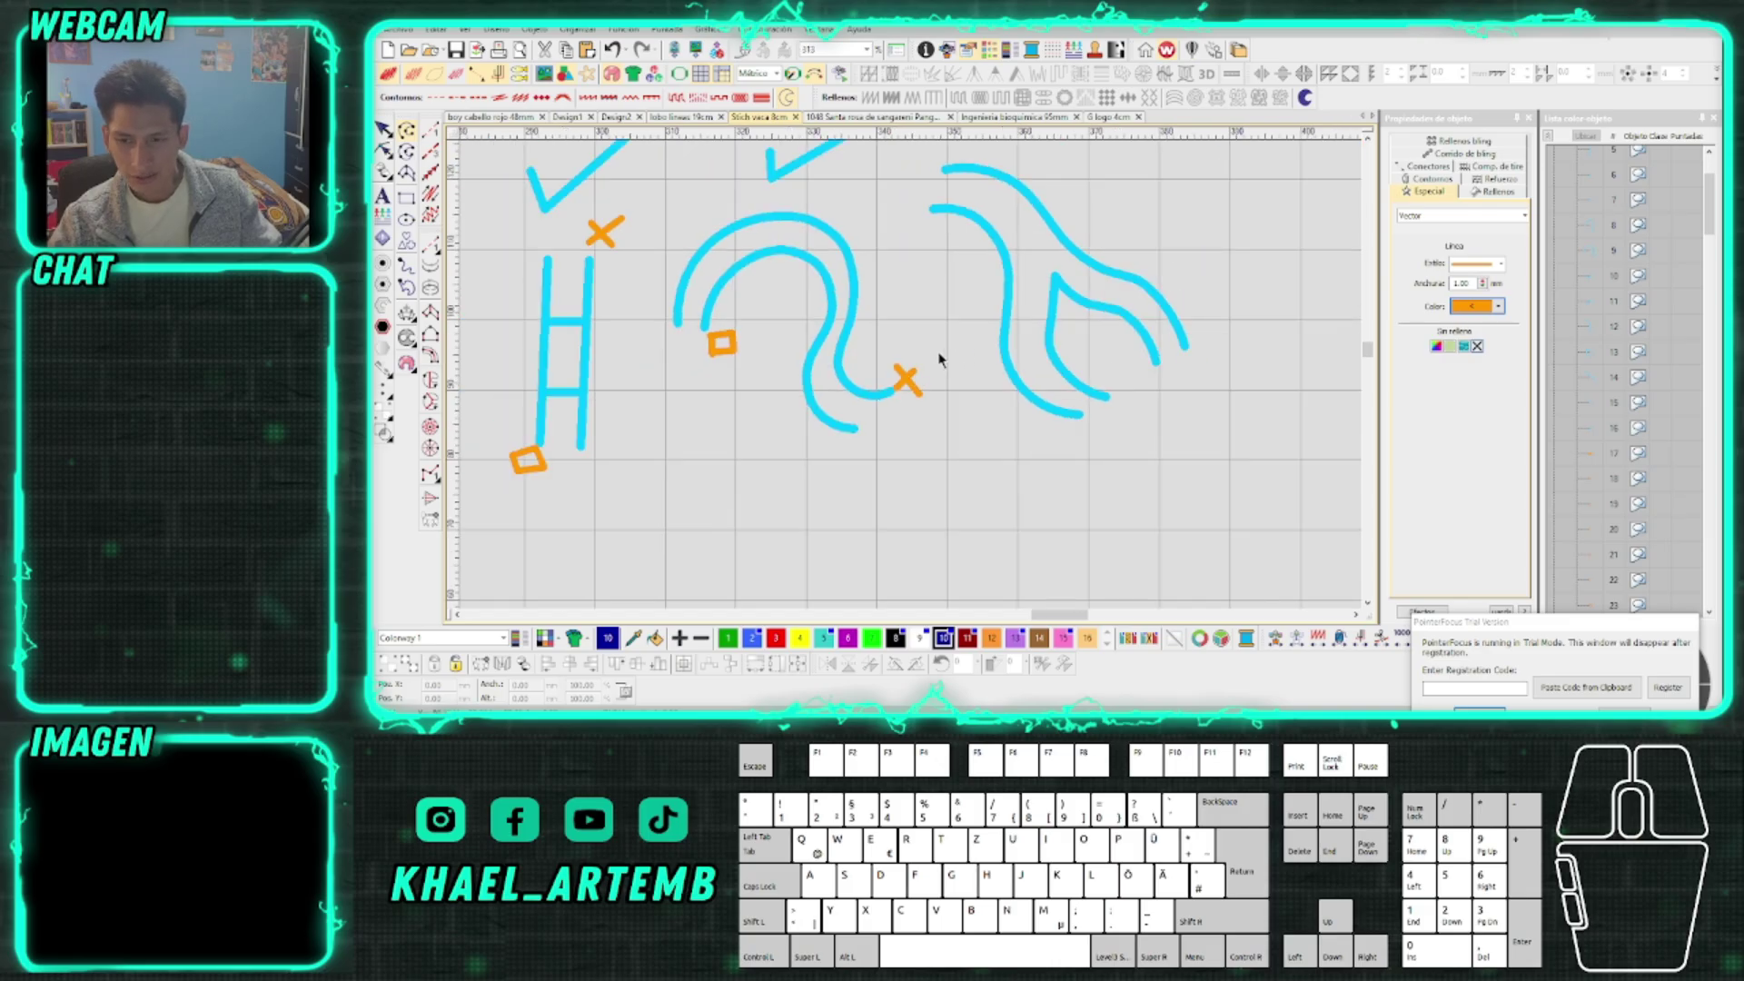
Delete the ladder's orange X and orange four-sided marker
{"action": "scroll", "coordinate": [817, 373], "scroll_direction": "down", "scroll_amount": 1}
{"action": "scroll", "coordinate": [912, 378], "scroll_direction": "up", "scroll_amount": 2}
{"action": "left_click_drag", "start_coordinate": [951, 280], "coordinate": [864, 195]}
{"action": "key", "text": "Delete"}
{"action": "key", "text": "Delete"}
Mark the ladder's lower-right end with an orange square and its upper-left end with an orange X
{"action": "mouse_move", "coordinate": [739, 455]}
{"action": "left_mouse_down"}
{"action": "mouse_move", "coordinate": [864, 557]}
{"action": "mouse_move", "coordinate": [873, 516]}
{"action": "mouse_move", "coordinate": [874, 530]}
{"action": "left_mouse_up"}
{"action": "left_click", "coordinate": [409, 133]}
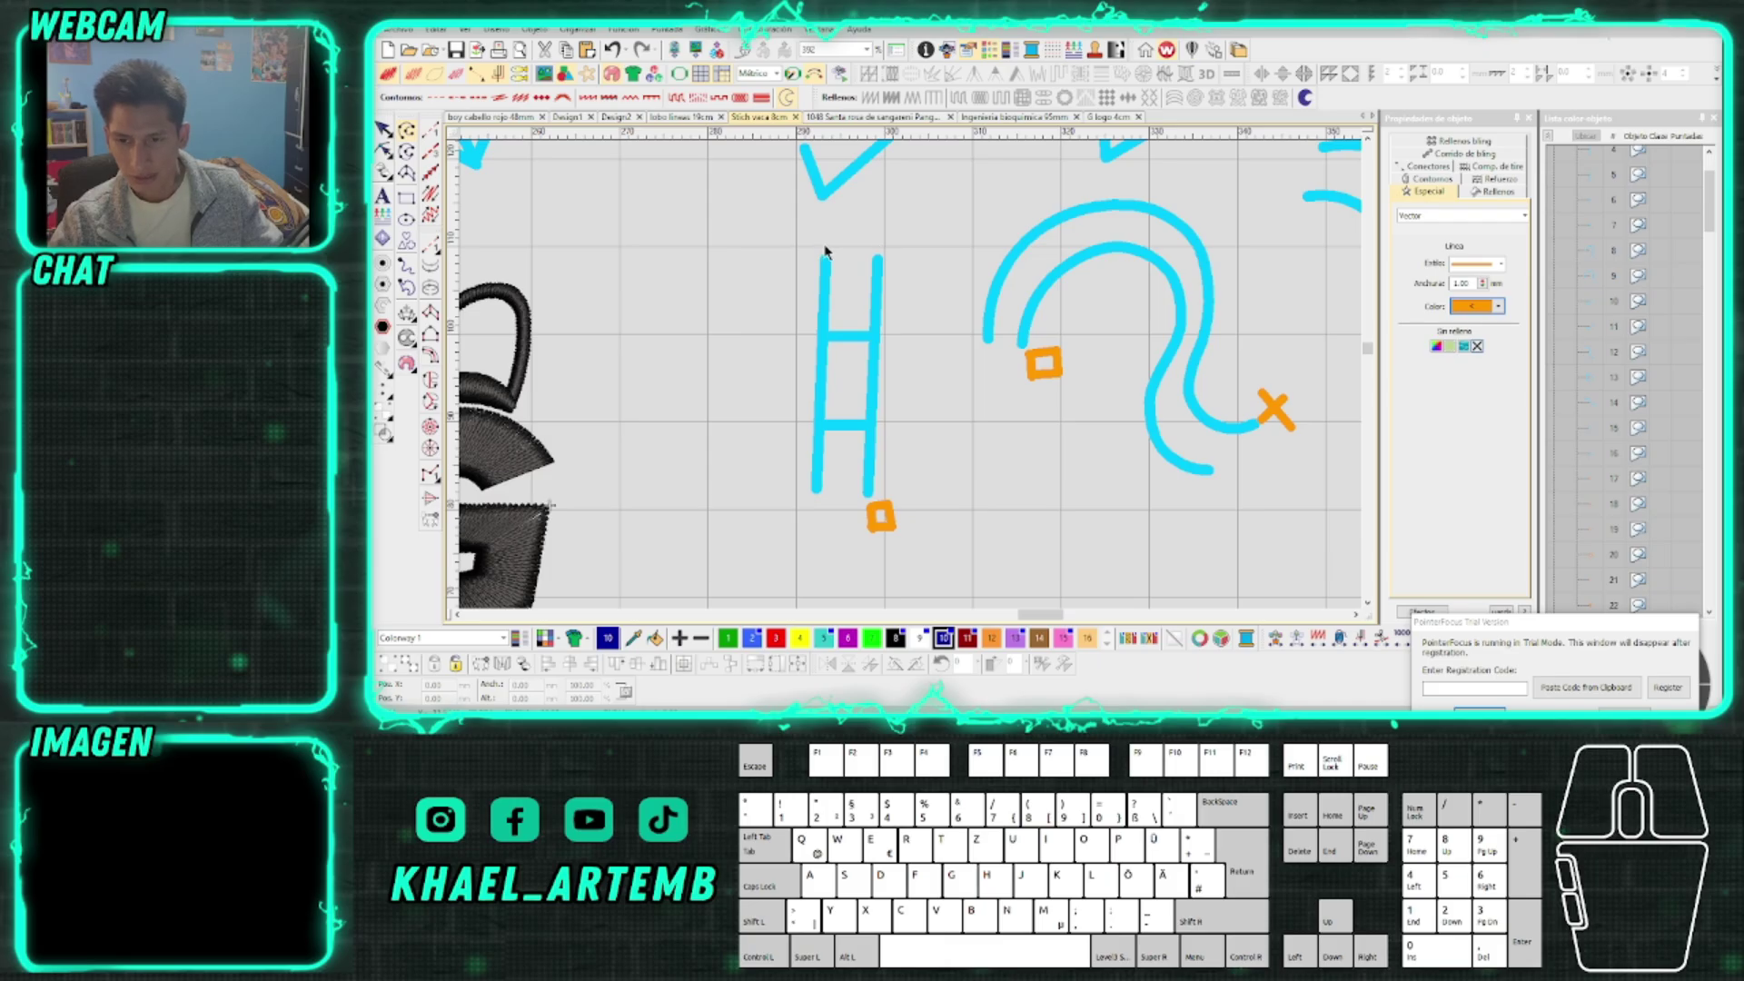
{"action": "mouse_move", "coordinate": [806, 226]}
{"action": "left_mouse_down"}
{"action": "mouse_move", "coordinate": [830, 249]}
{"action": "mouse_move", "coordinate": [796, 255]}
{"action": "left_mouse_up"}
{"action": "left_click", "coordinate": [832, 218]}
Delete the ladder's two new orange markers and undo both deletions
{"action": "scroll", "coordinate": [895, 350], "scroll_direction": "down", "scroll_amount": 3}
{"action": "scroll", "coordinate": [909, 363], "scroll_direction": "up", "scroll_amount": 4}
{"action": "scroll", "coordinate": [918, 386], "scroll_direction": "down", "scroll_amount": 2}
{"action": "scroll", "coordinate": [923, 401], "scroll_direction": "up", "scroll_amount": 1}
{"action": "left_click", "coordinate": [927, 535]}
{"action": "key", "text": "Delete"}
{"action": "left_click_drag", "start_coordinate": [829, 292], "coordinate": [913, 345]}
{"action": "key", "text": "Delete"}
{"action": "scroll", "coordinate": [909, 400], "scroll_direction": "up", "scroll_amount": 1}
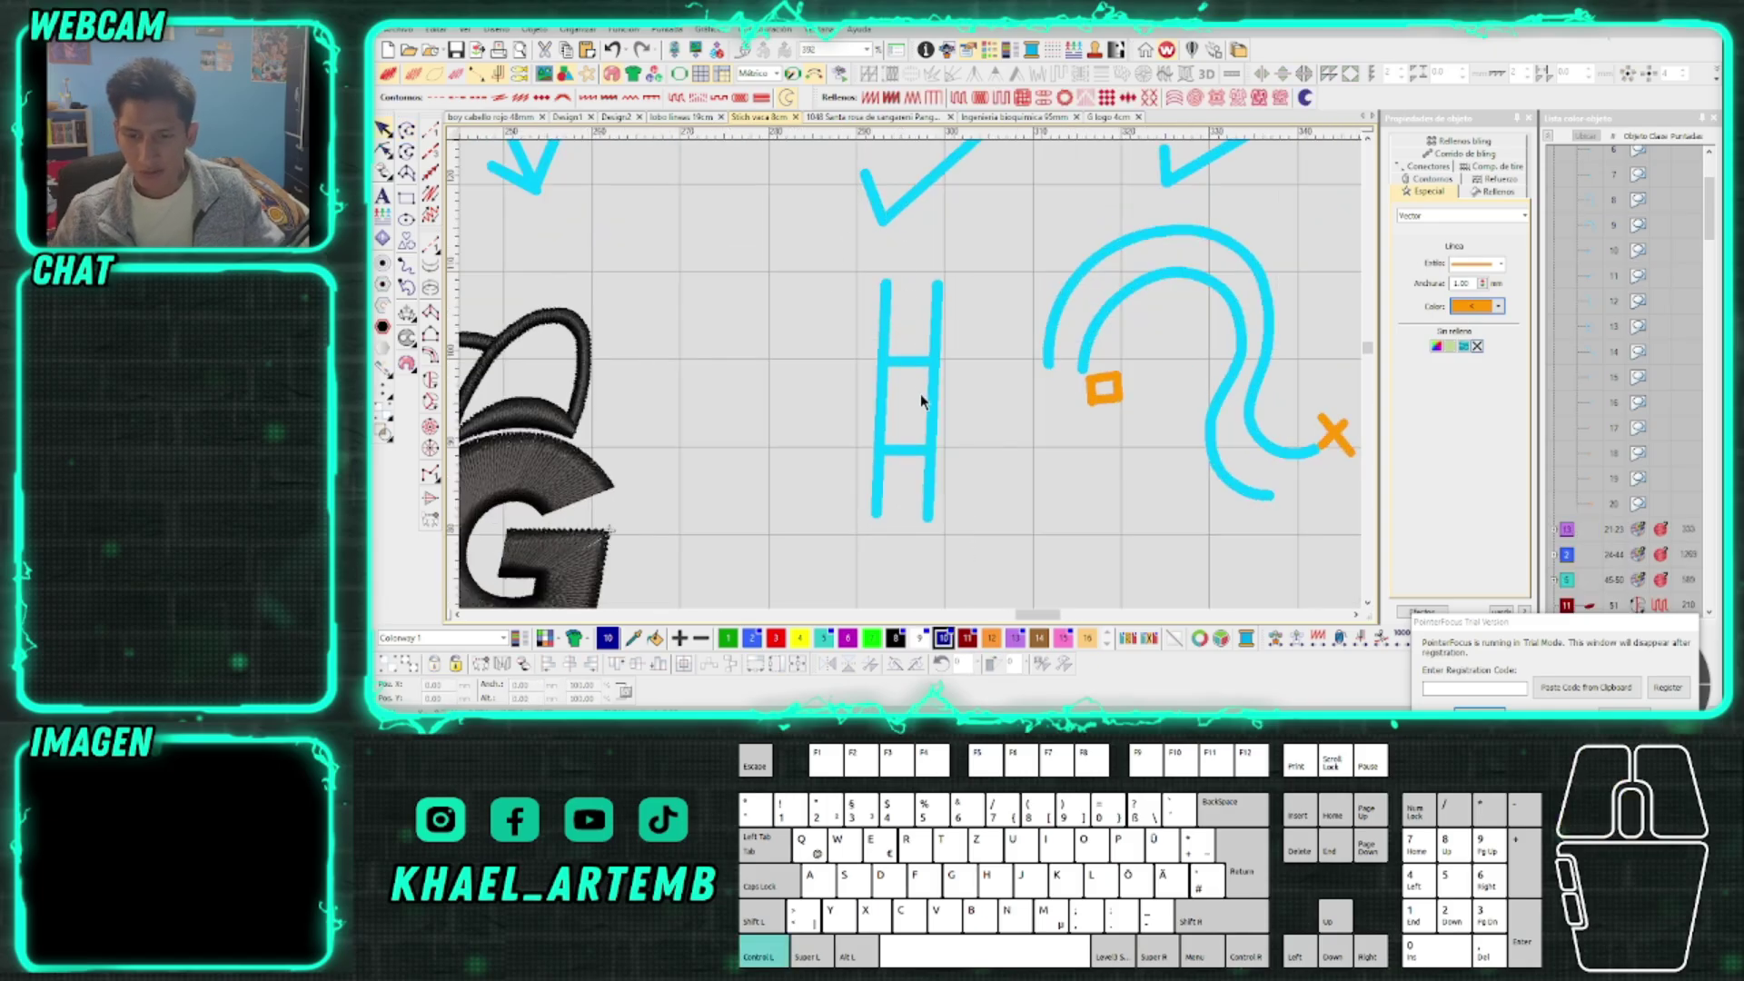
{"action": "key", "text": "ctrl+z"}
{"action": "key", "text": "ctrl+z"}
{"action": "scroll", "coordinate": [921, 400], "scroll_direction": "up", "scroll_amount": 1}
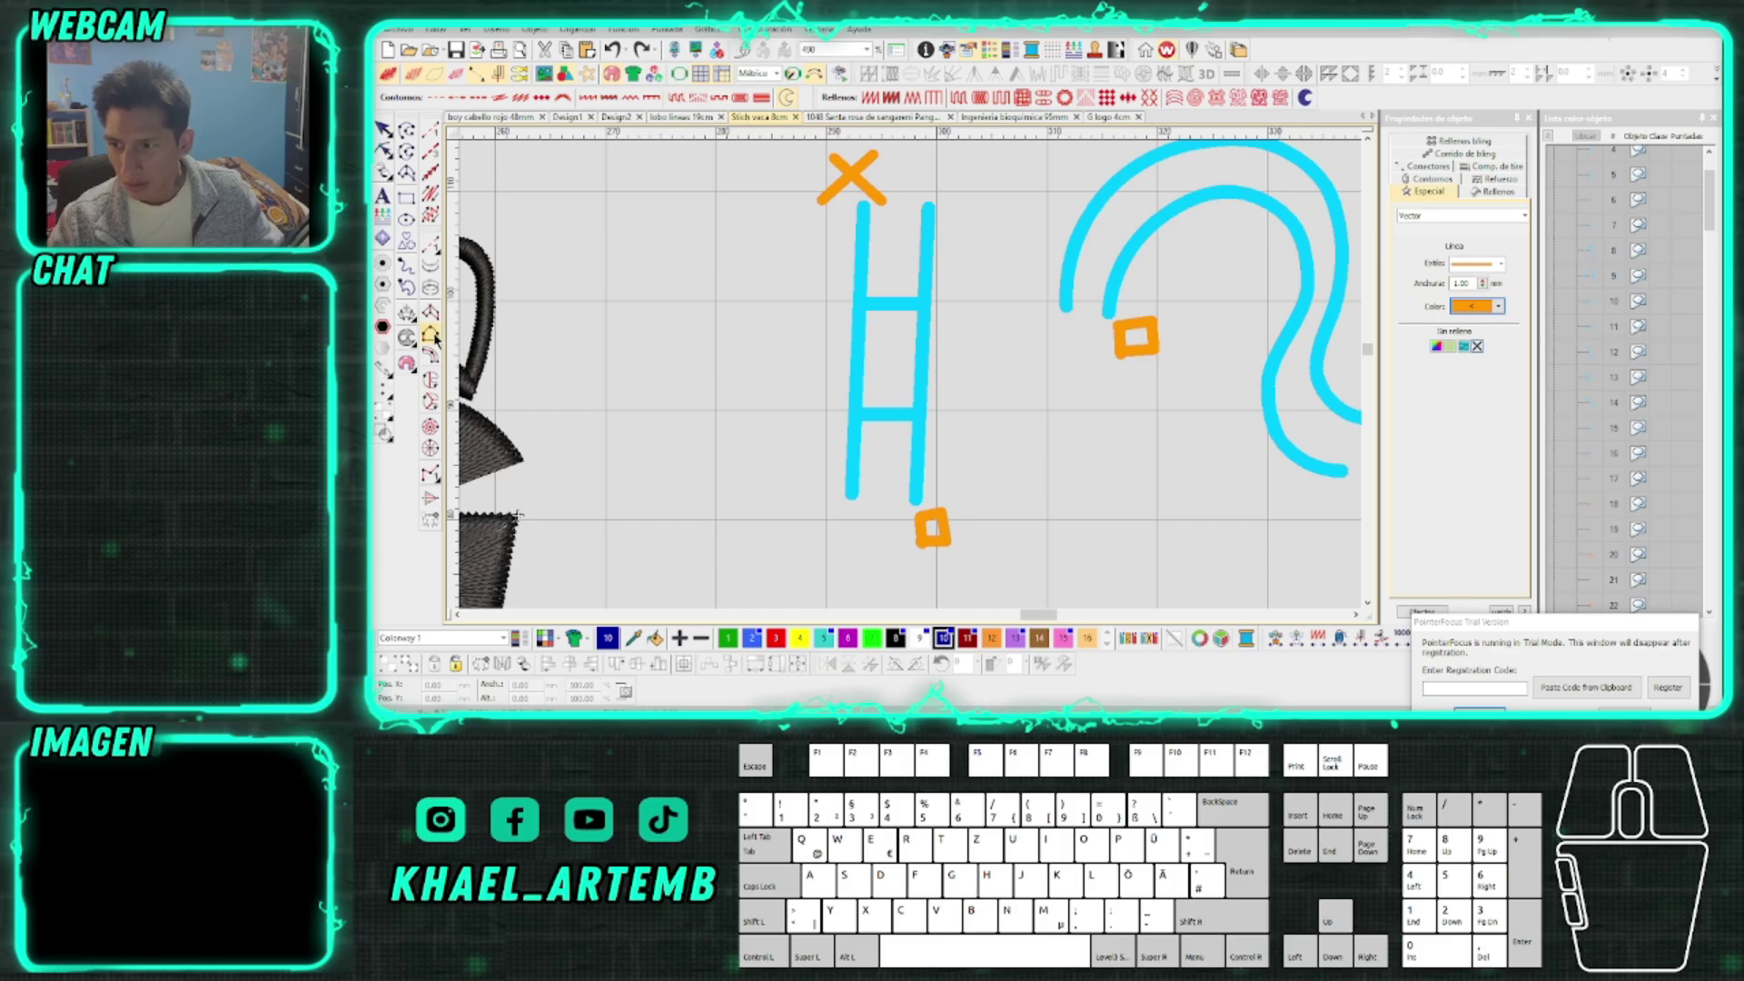
Begin a paired-point column over the ladder, placing point pairs across its lower end and lower rung
{"action": "left_click", "coordinate": [431, 311]}
{"action": "scroll", "coordinate": [926, 445], "scroll_direction": "up", "scroll_amount": 1}
{"action": "left_click", "coordinate": [939, 405]}
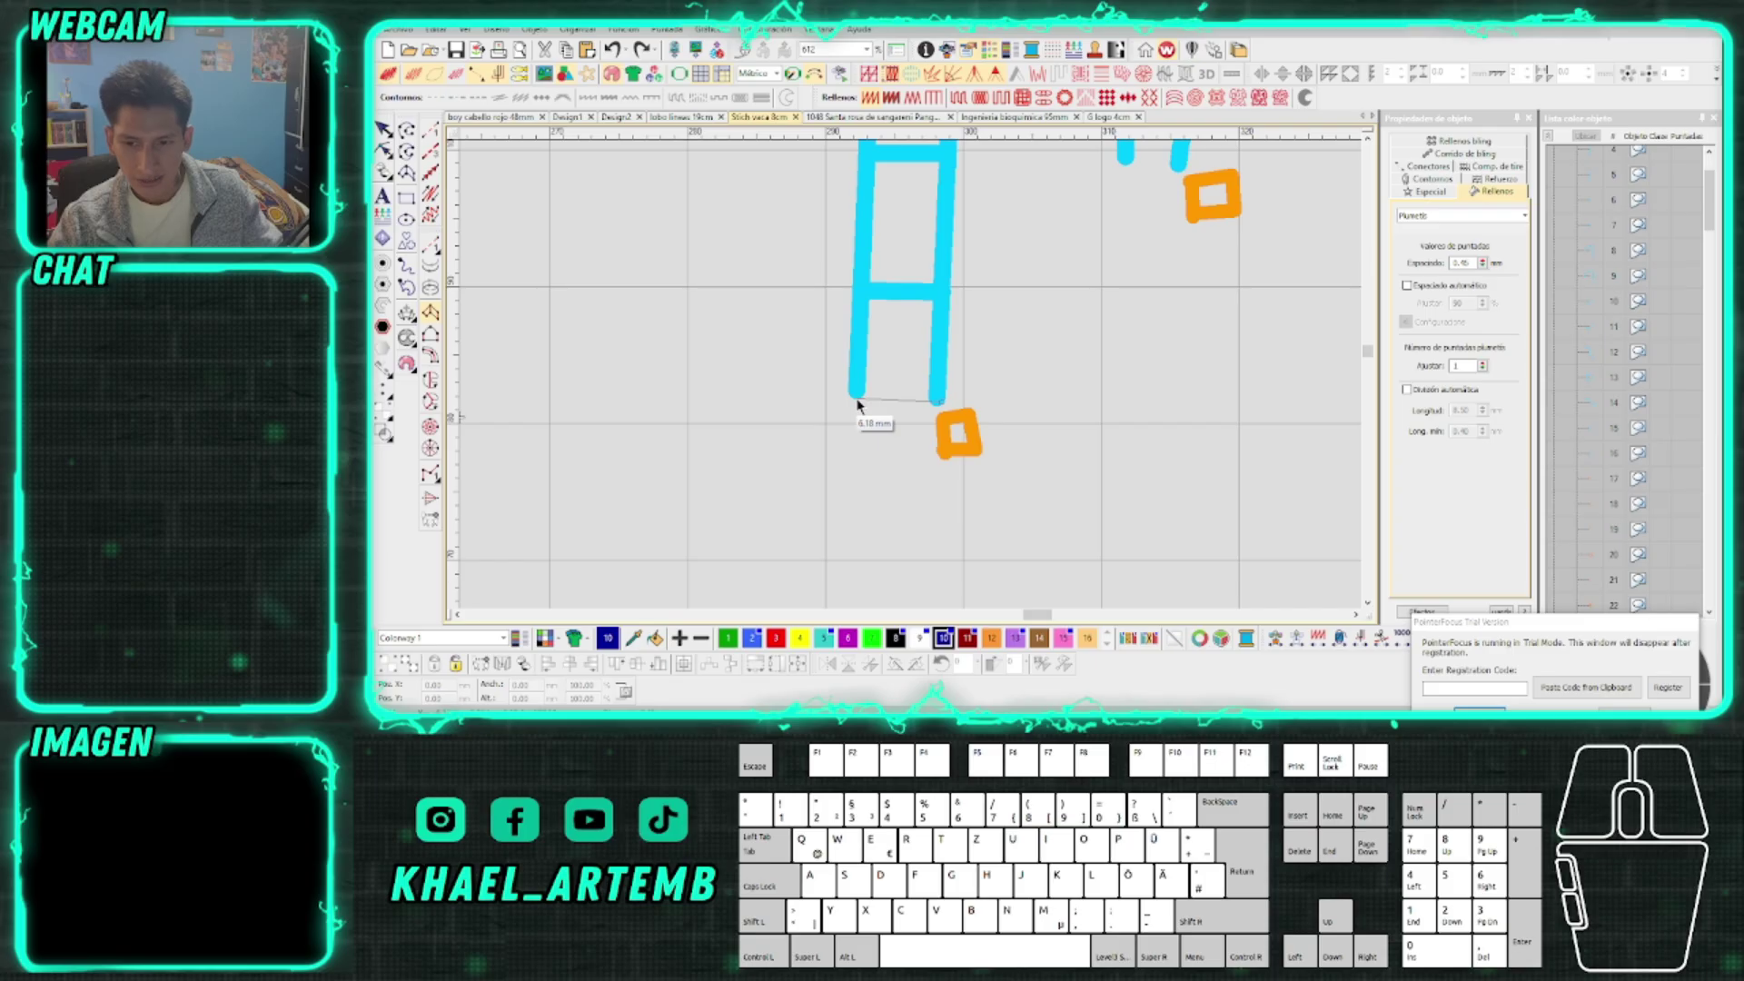
{"action": "left_click", "coordinate": [859, 403]}
{"action": "left_click", "coordinate": [938, 401]}
{"action": "left_click", "coordinate": [945, 298]}
{"action": "left_click", "coordinate": [859, 289]}
Add point pairs across the ladder's upper rung and upper end, and generate the column's stitches
{"action": "scroll", "coordinate": [916, 329], "scroll_direction": "up", "scroll_amount": 3}
{"action": "left_click", "coordinate": [916, 329]}
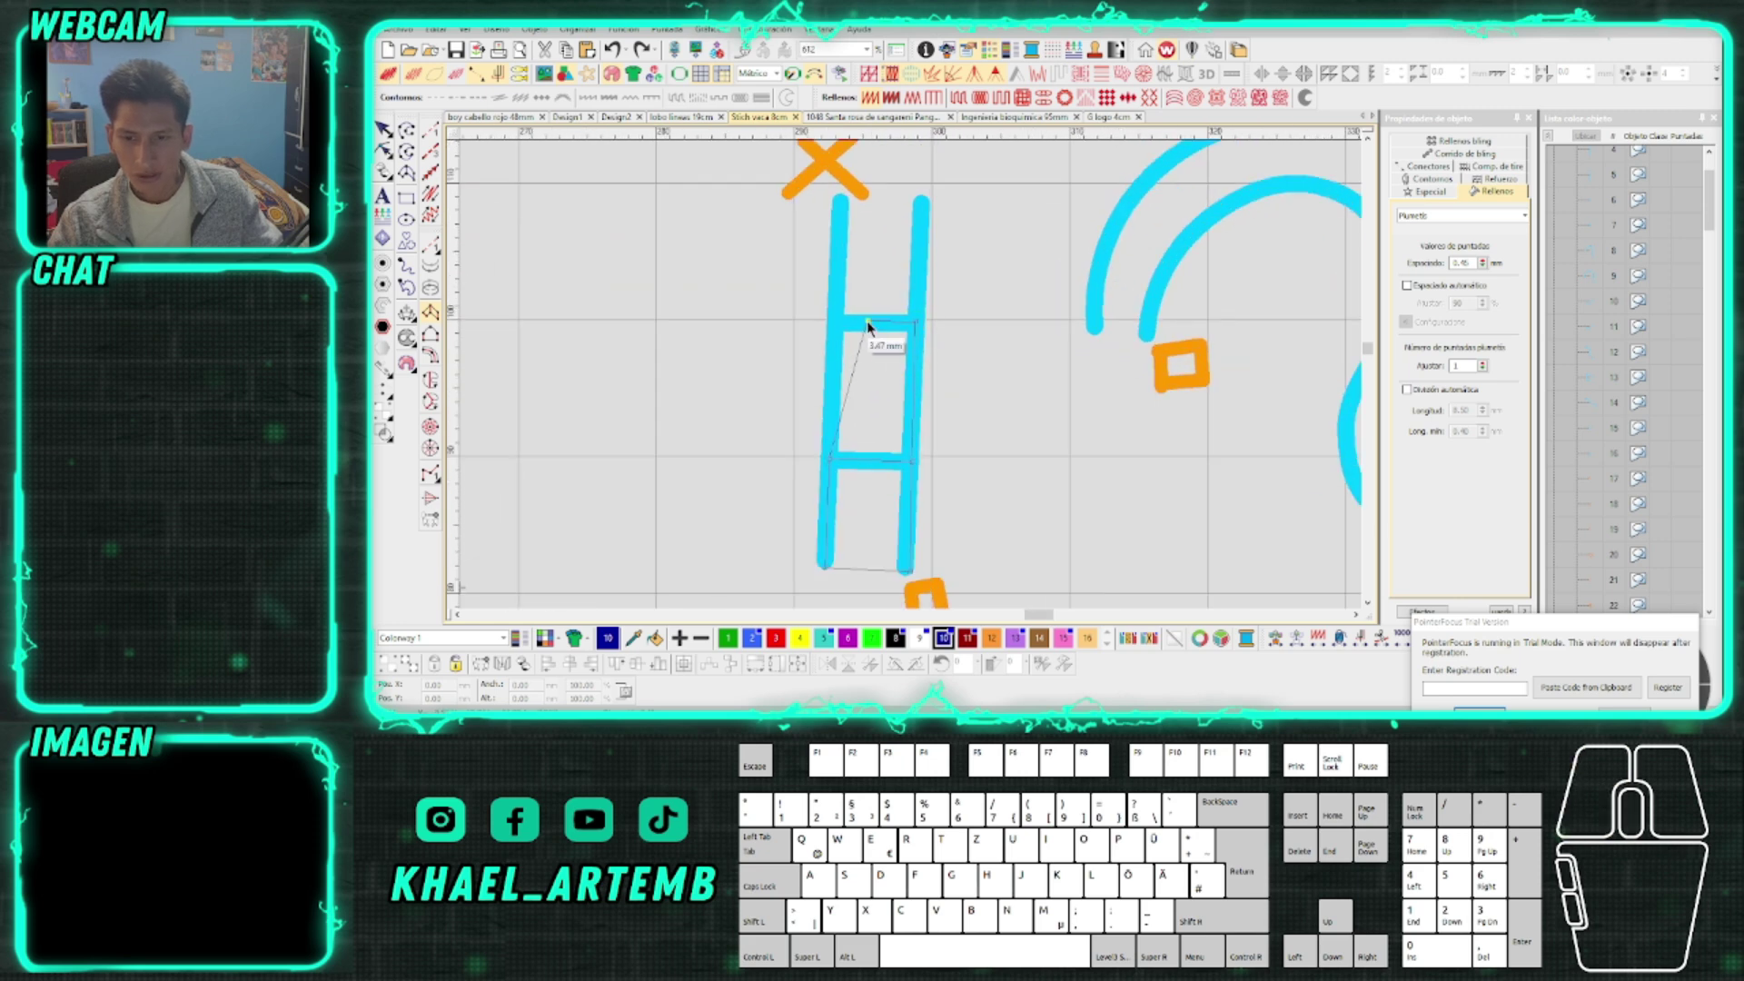
{"action": "left_click", "coordinate": [834, 321]}
{"action": "left_click", "coordinate": [923, 204]}
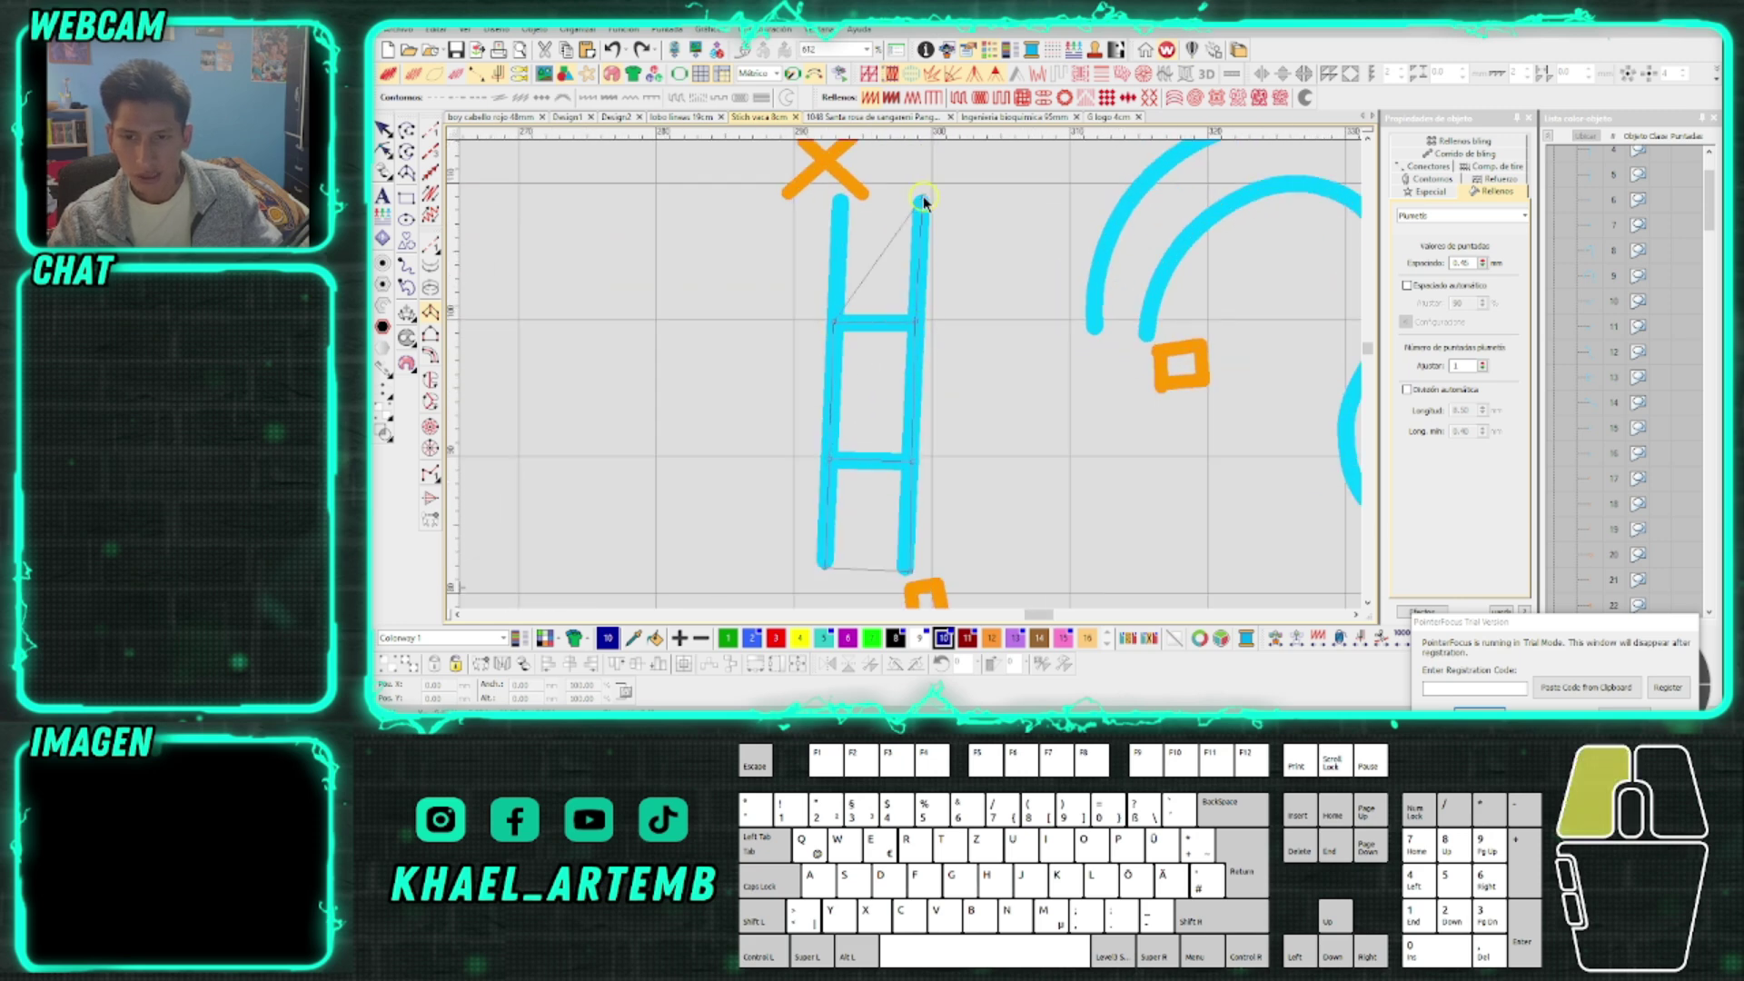
{"action": "left_click", "coordinate": [841, 202]}
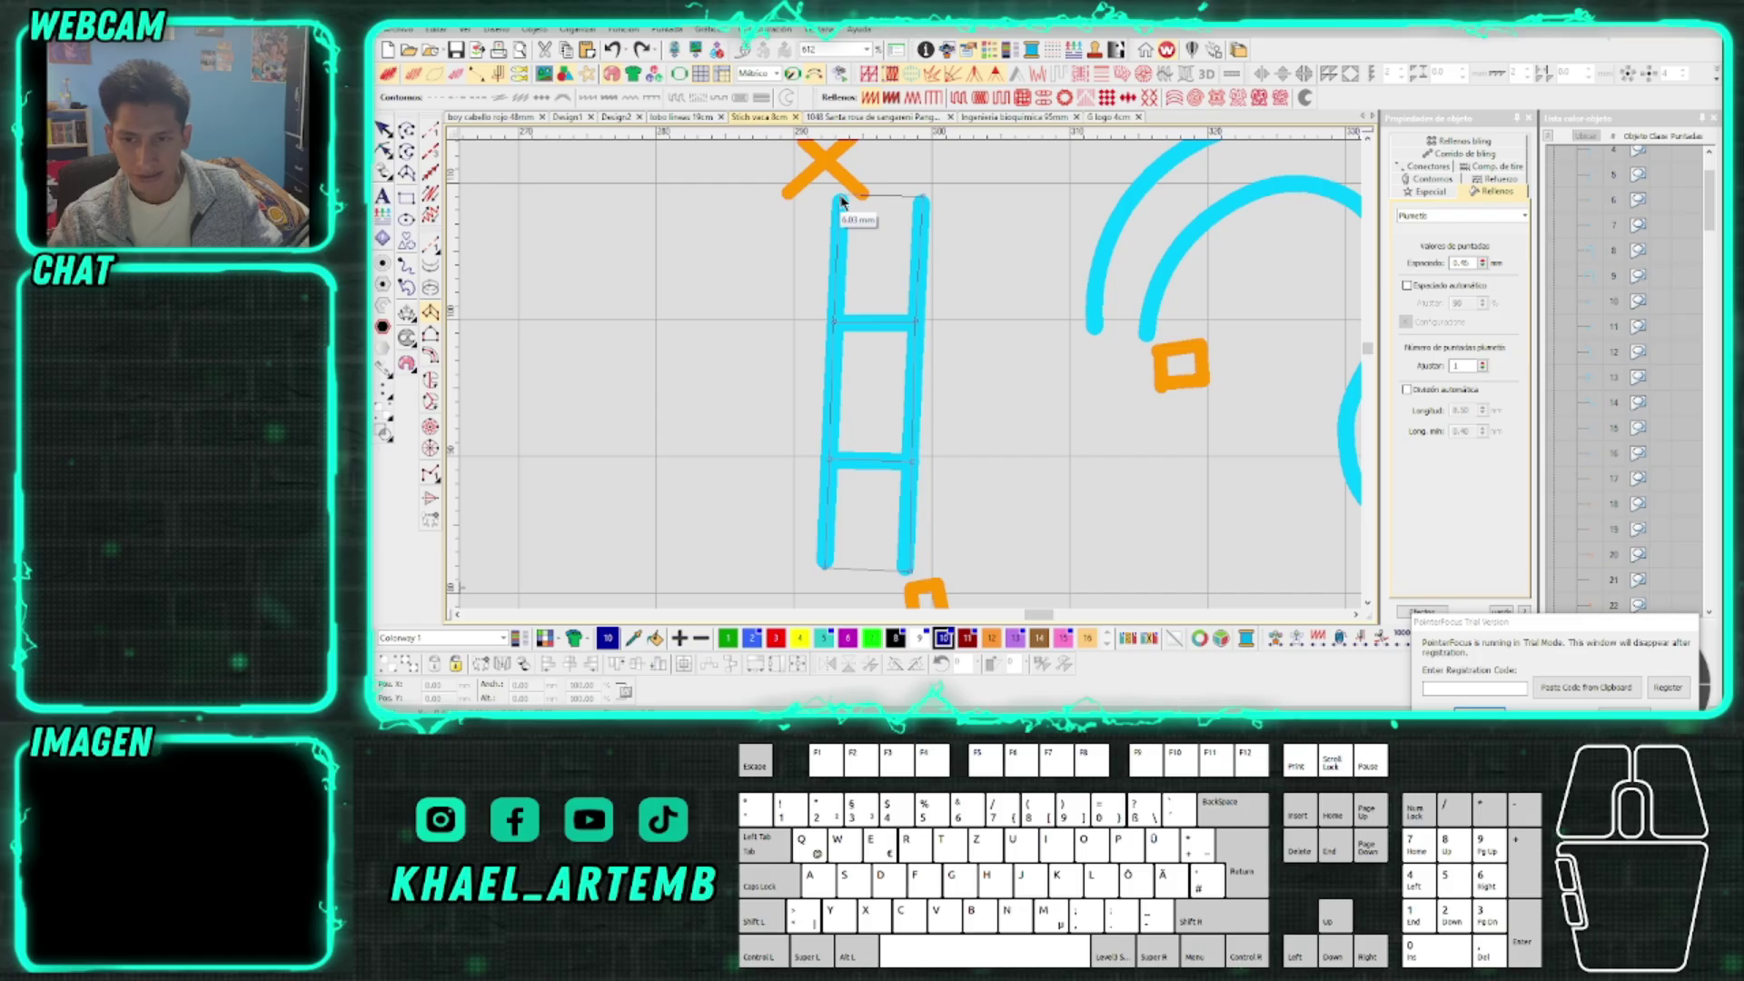
{"action": "scroll", "coordinate": [927, 436], "scroll_direction": "down", "scroll_amount": 3}
{"action": "scroll", "coordinate": [919, 382], "scroll_direction": "up", "scroll_amount": 2}
{"action": "scroll", "coordinate": [904, 388], "scroll_direction": "down", "scroll_amount": 1}
{"action": "scroll", "coordinate": [856, 318], "scroll_direction": "up", "scroll_amount": 1}
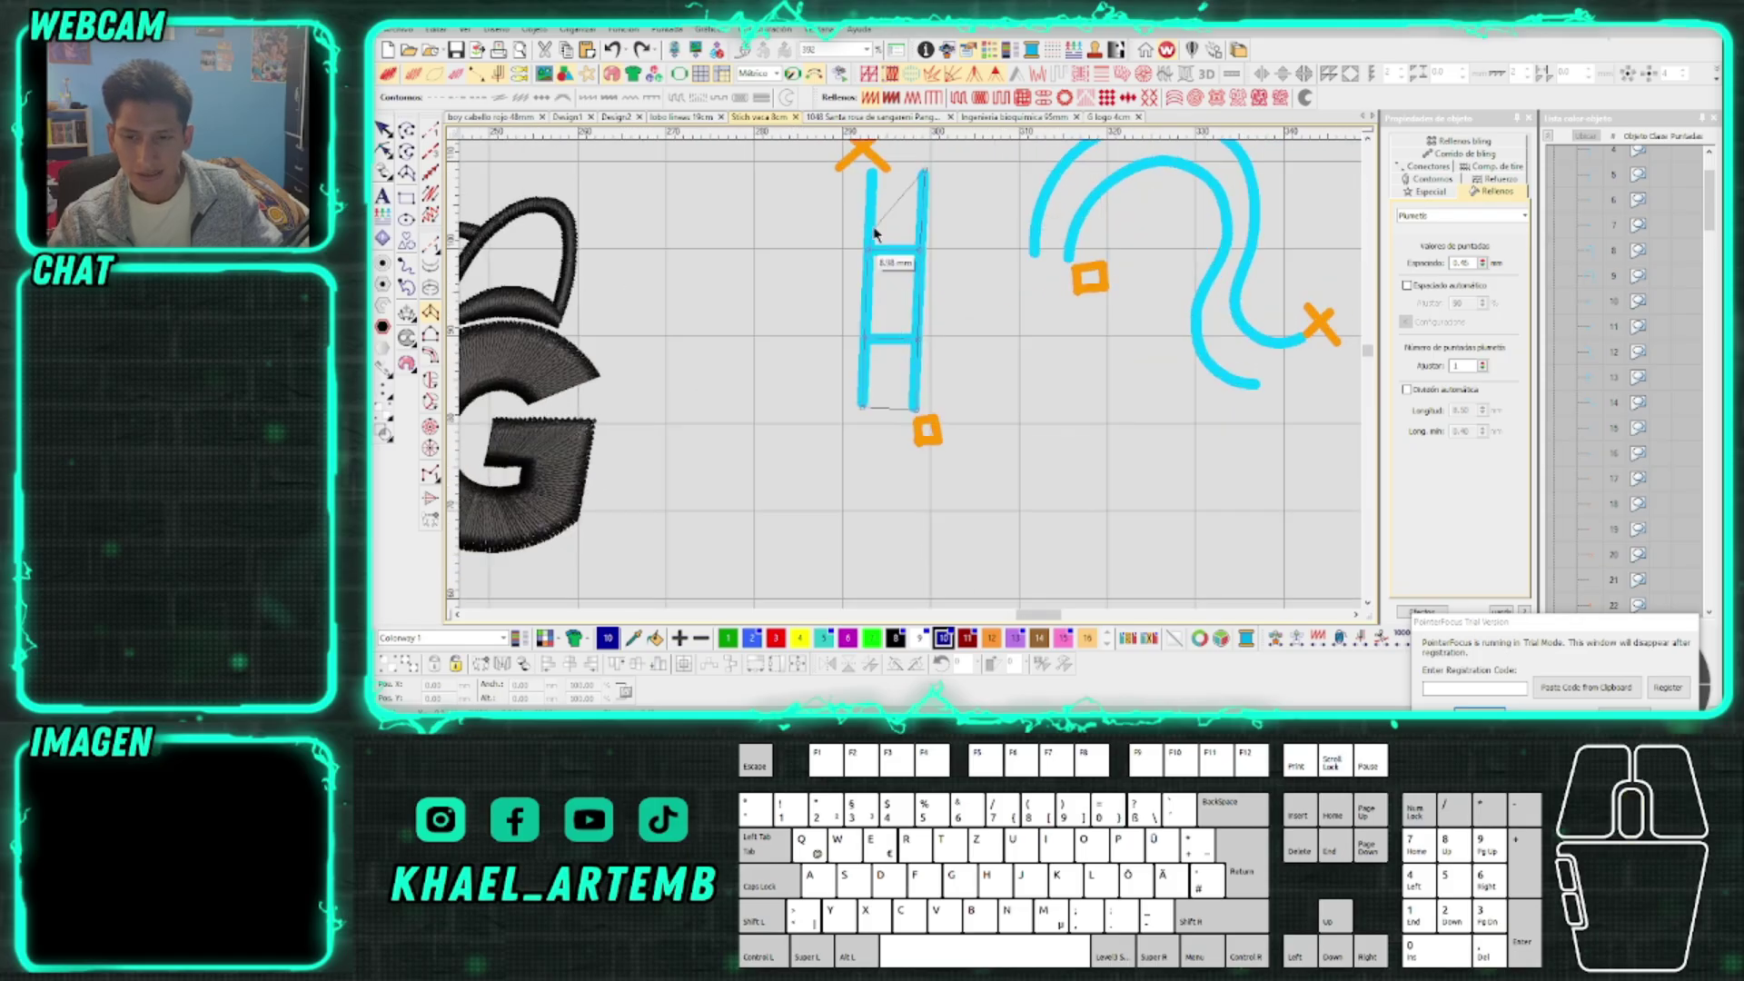
{"action": "left_click", "coordinate": [871, 172]}
{"action": "key", "text": "Return"}
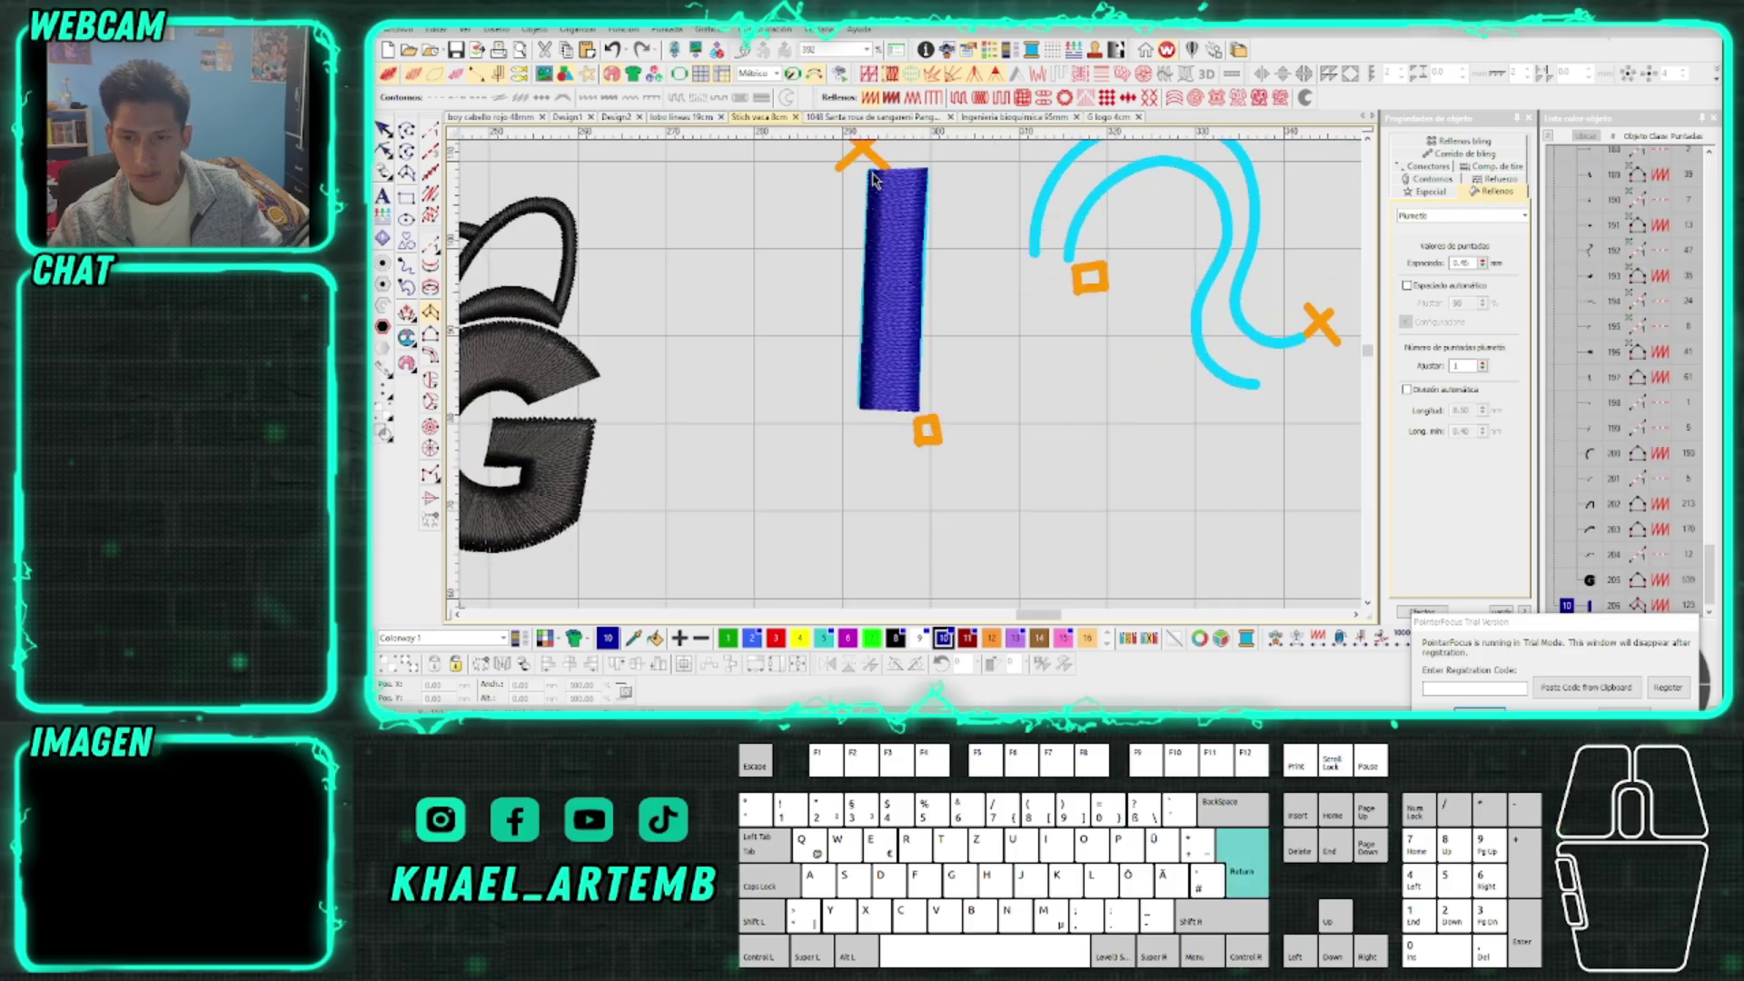
Examine the stitched column's angle lines and its start and end points in reshape mode
{"action": "scroll", "coordinate": [912, 383], "scroll_direction": "down", "scroll_amount": 1}
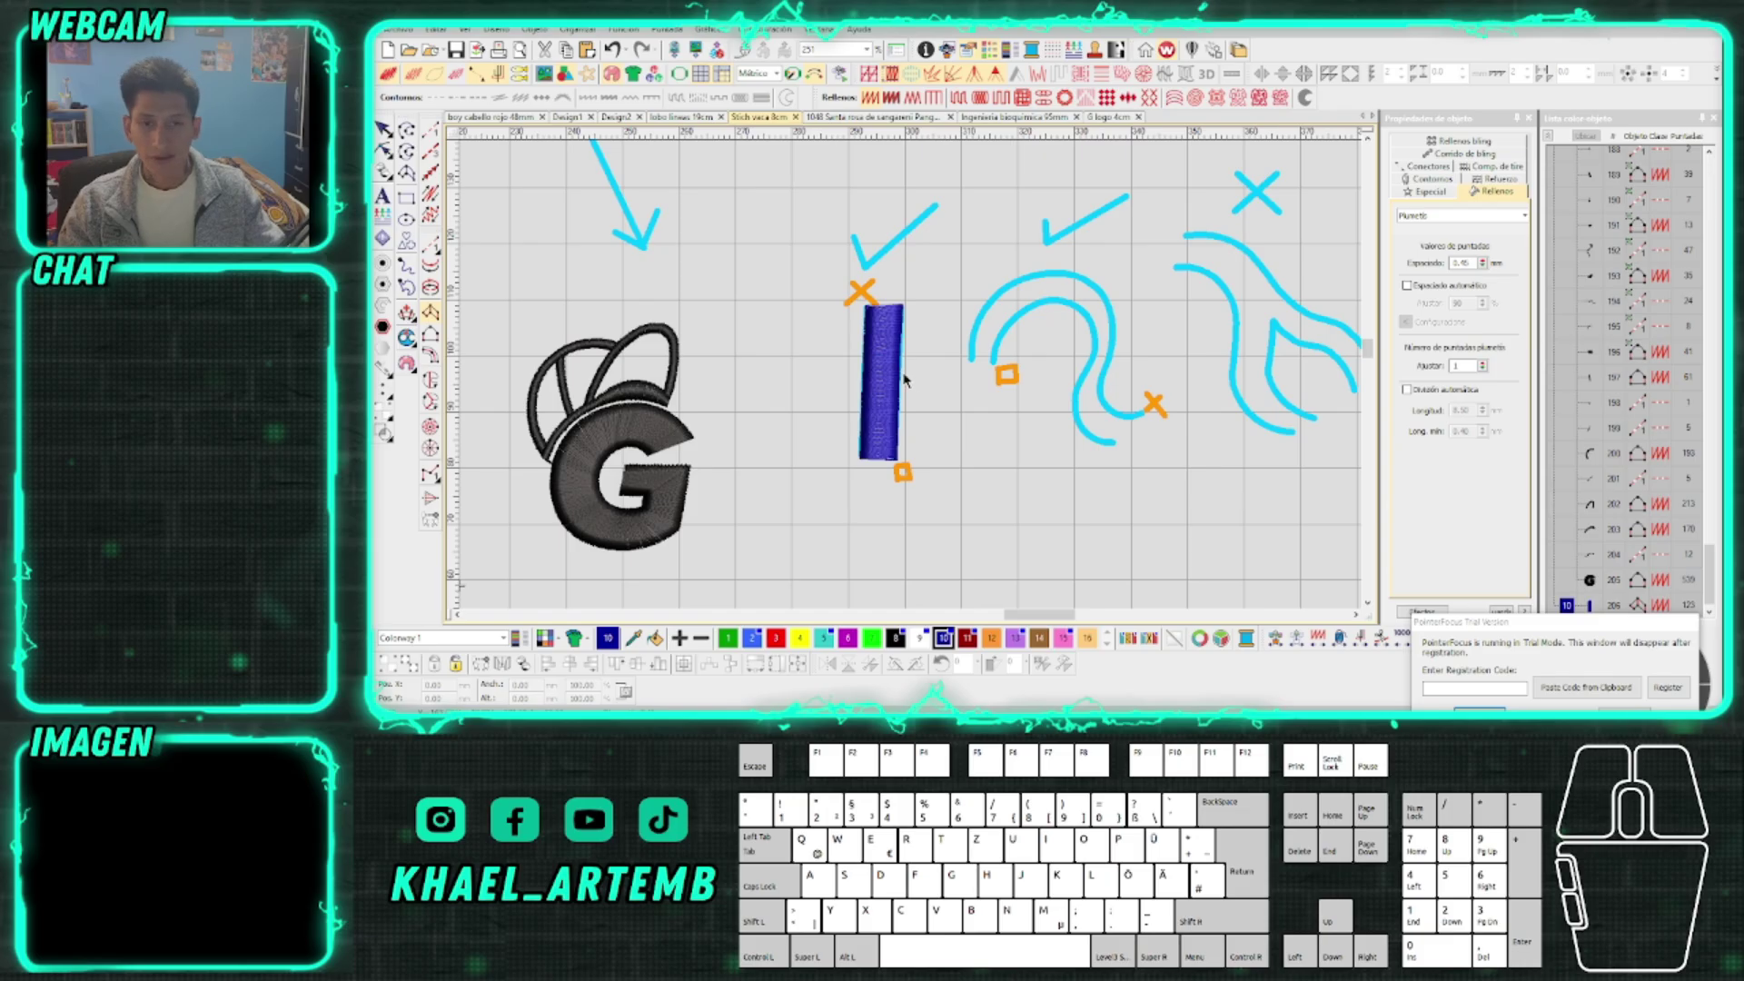
{"action": "scroll", "coordinate": [904, 380], "scroll_direction": "up", "scroll_amount": 2}
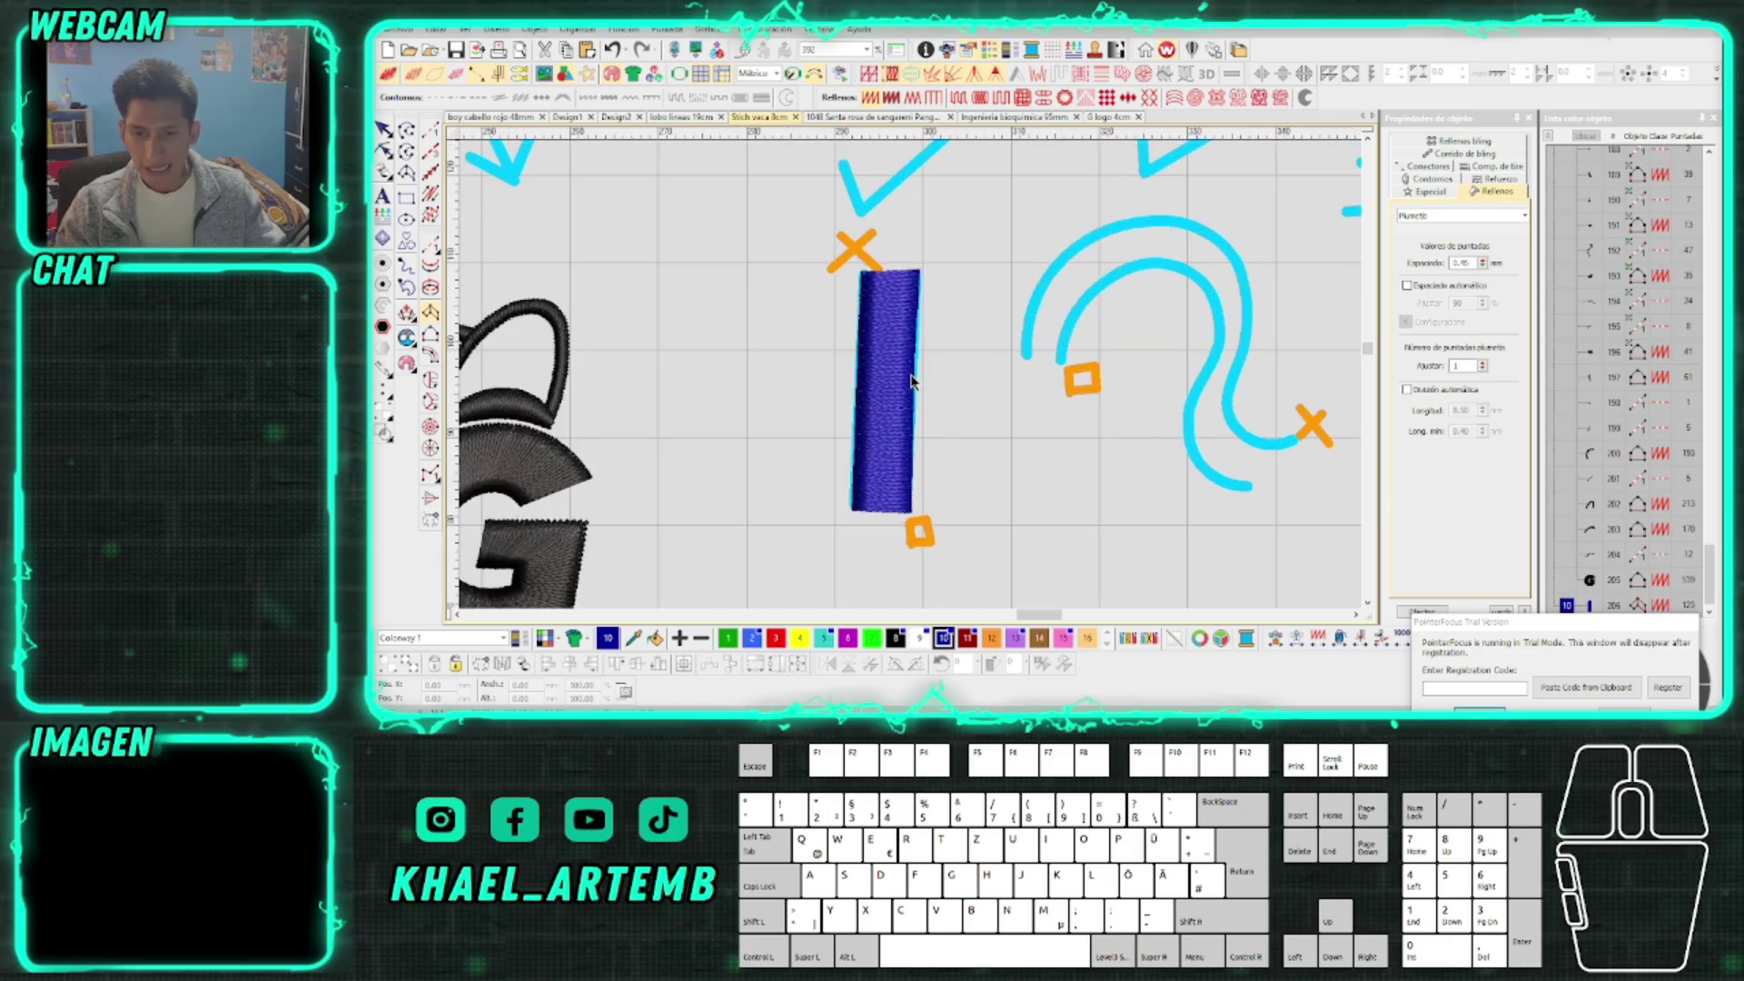
{"action": "left_click", "coordinate": [912, 382]}
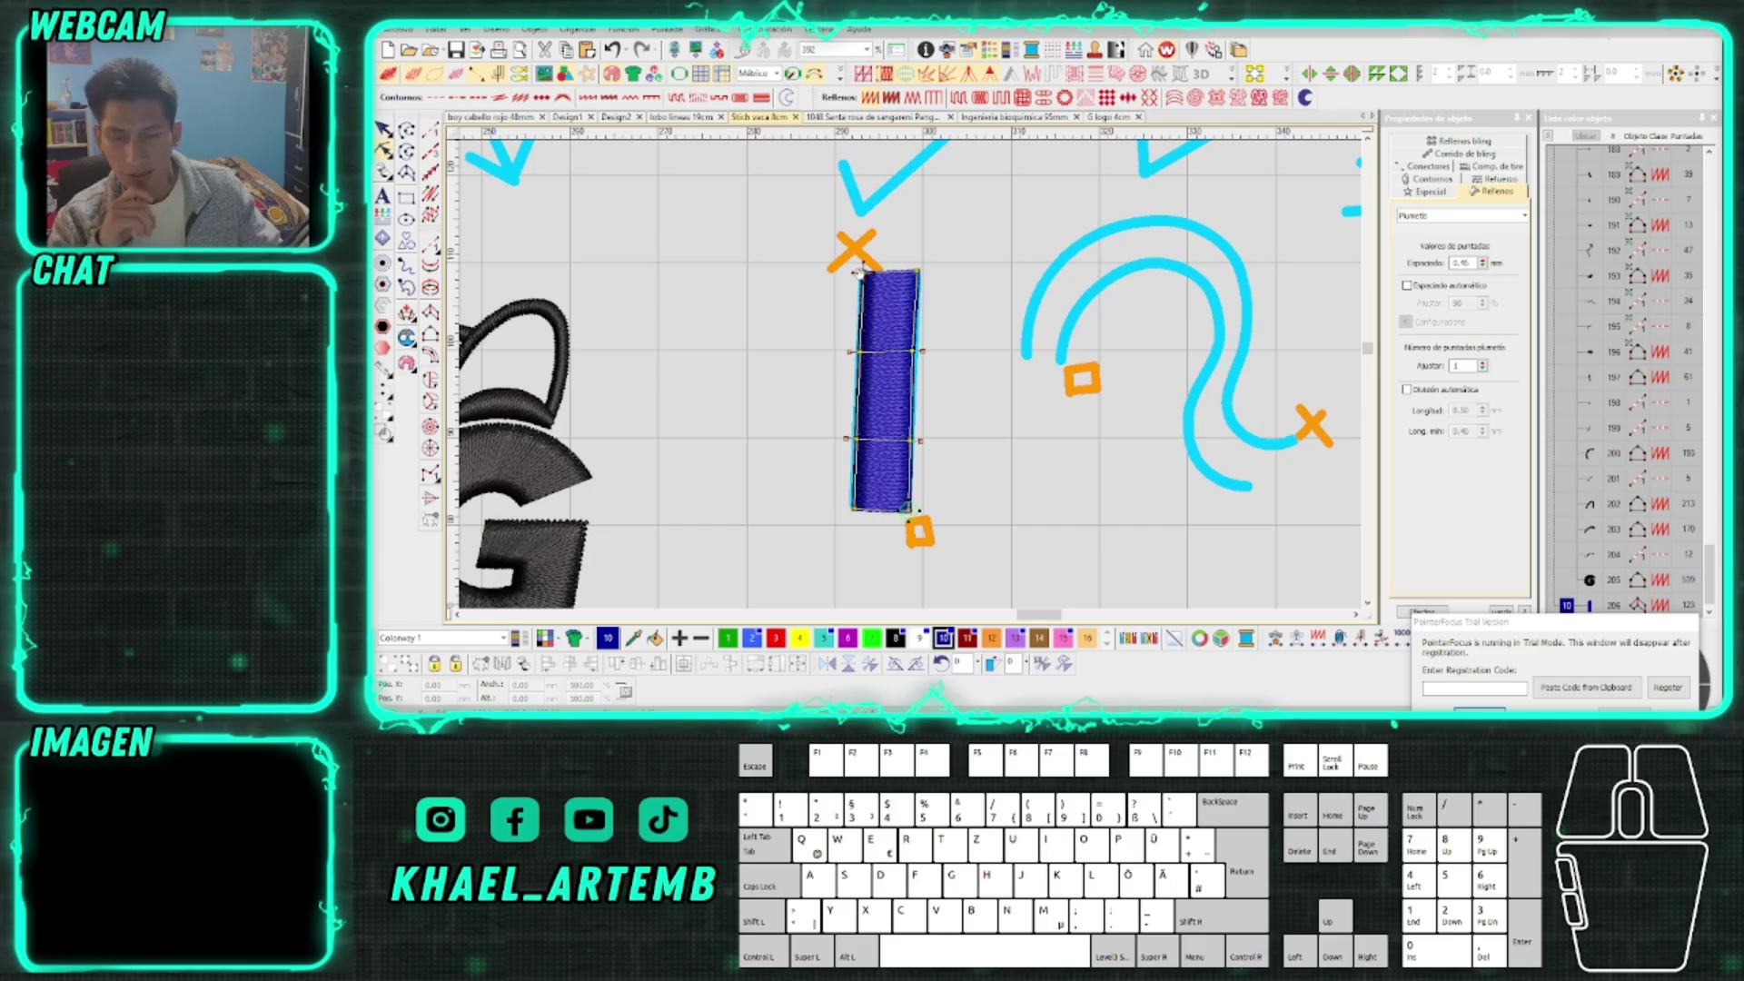
{"action": "scroll", "coordinate": [912, 380], "scroll_direction": "up", "scroll_amount": 2}
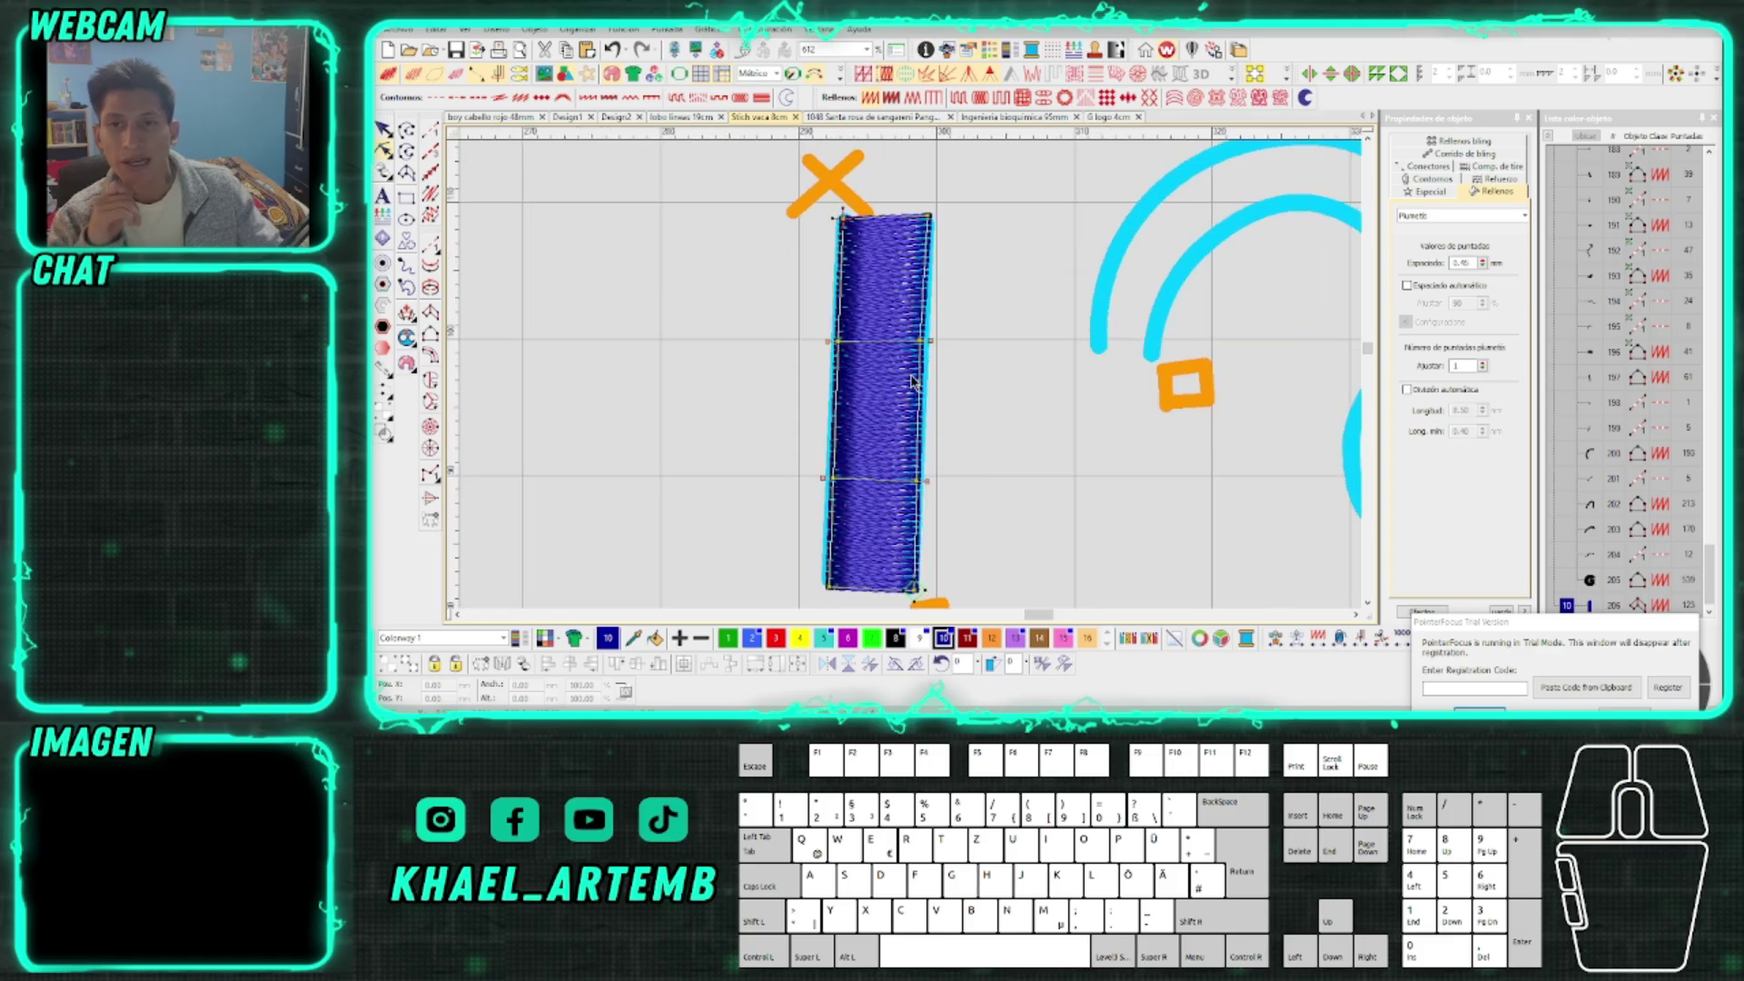
{"action": "scroll", "coordinate": [912, 381], "scroll_direction": "down", "scroll_amount": 1}
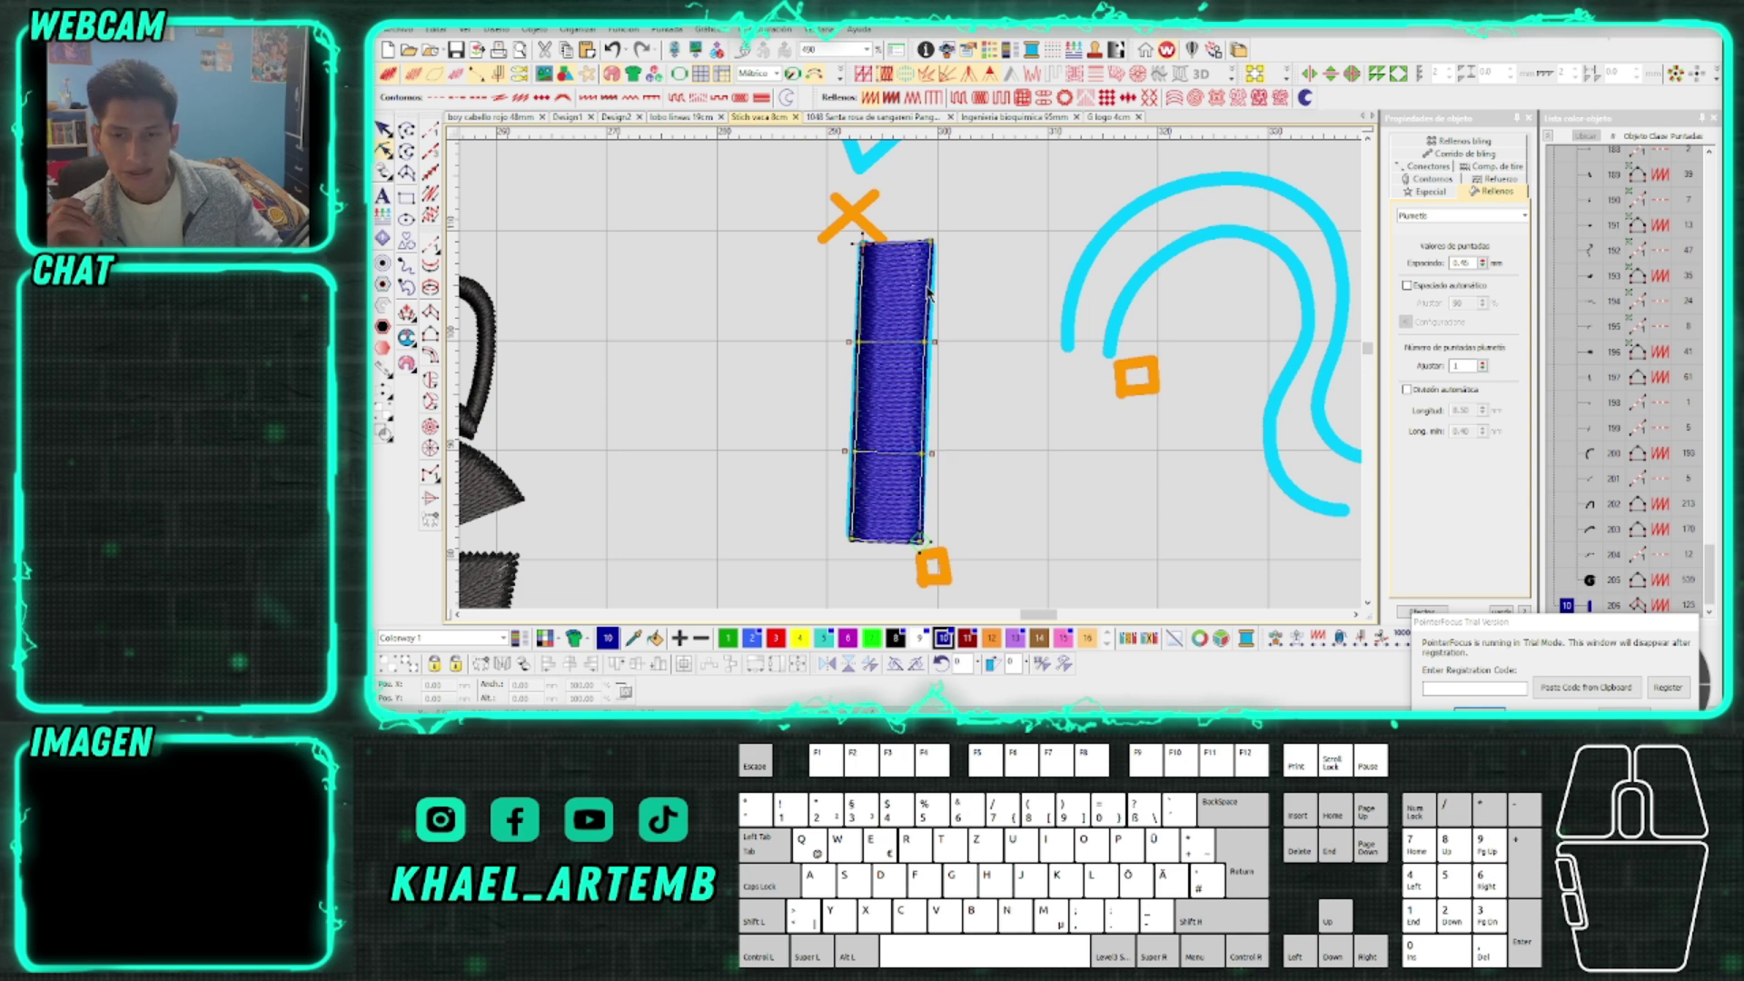
{"action": "scroll", "coordinate": [926, 299], "scroll_direction": "down", "scroll_amount": 3}
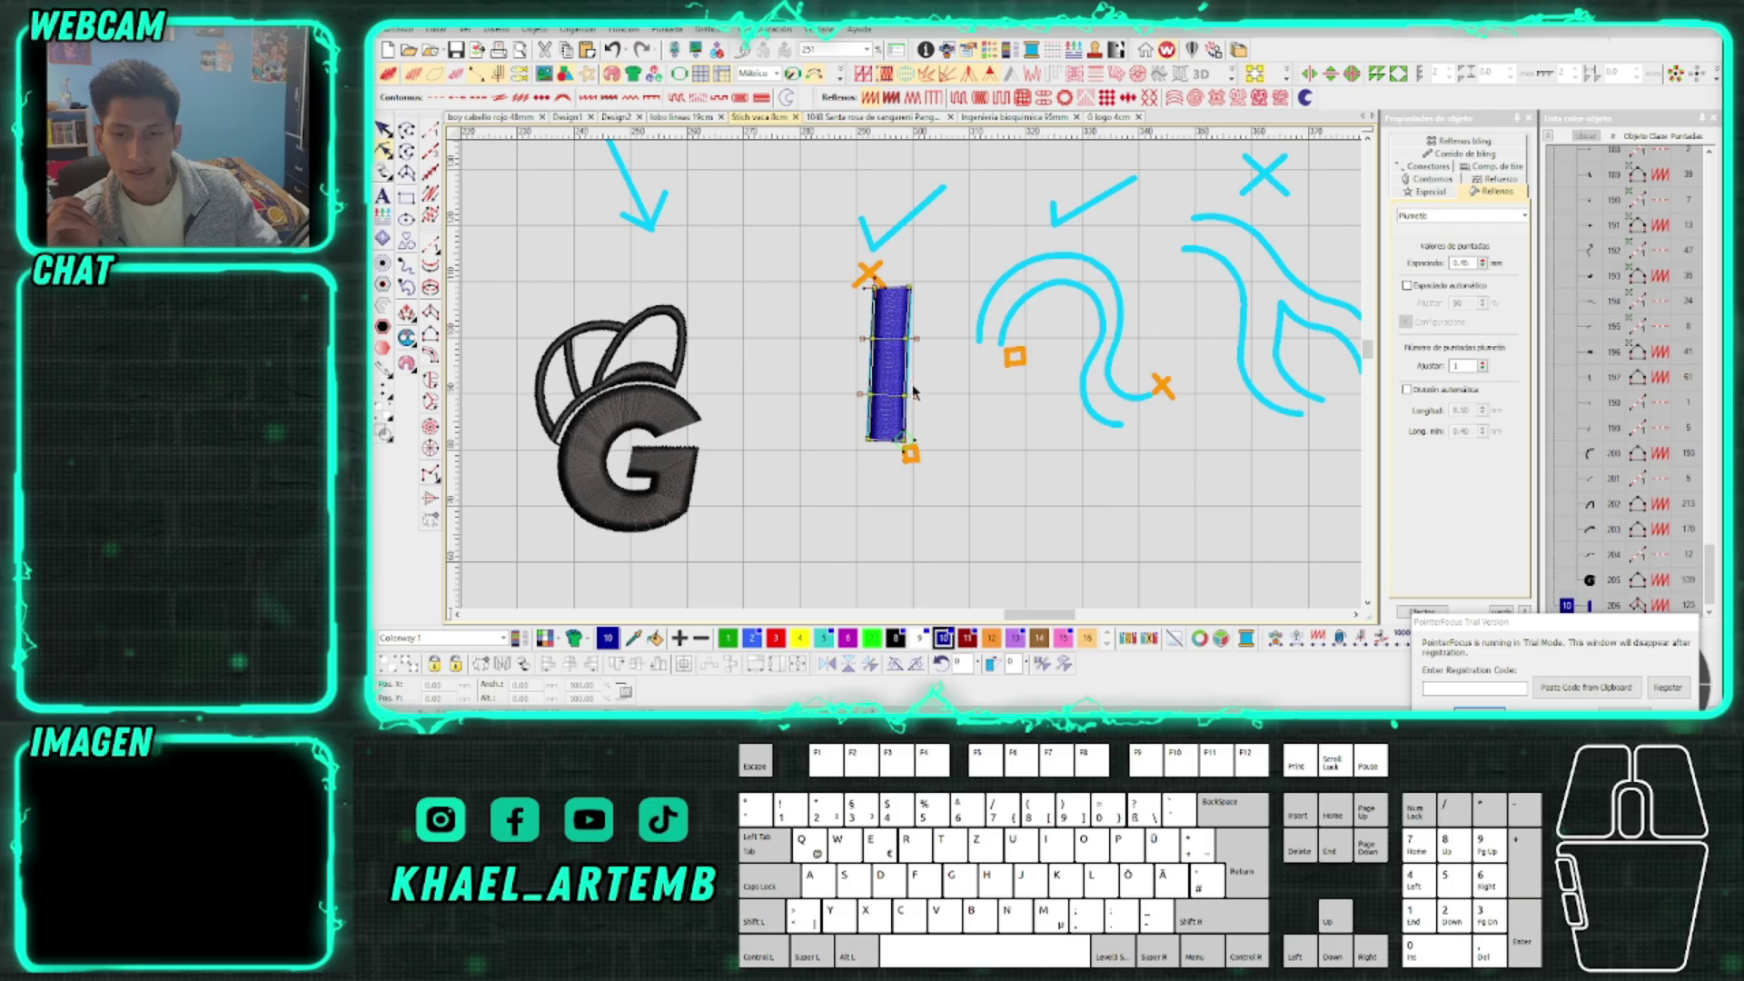
{"action": "scroll", "coordinate": [913, 390], "scroll_direction": "up", "scroll_amount": 1}
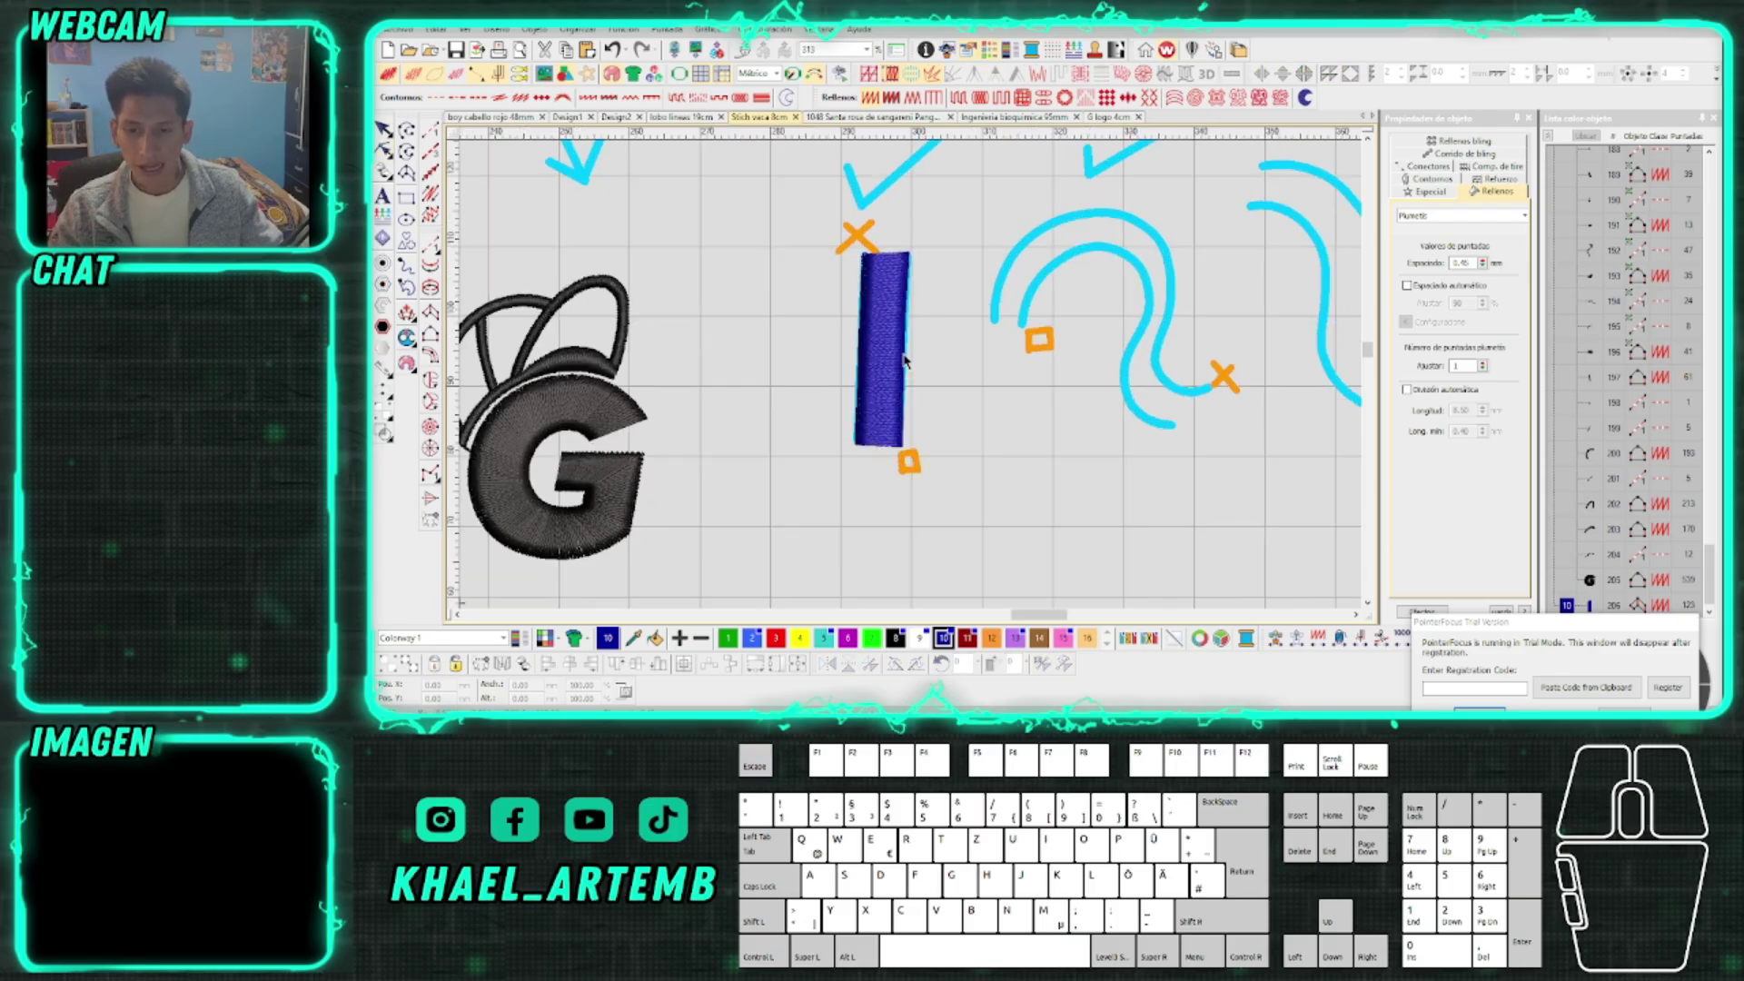
In flat stitch view, move the column aside to expose the ladder outline, and undo the move
{"action": "key", "text": "t"}
{"action": "left_click", "coordinate": [908, 341]}
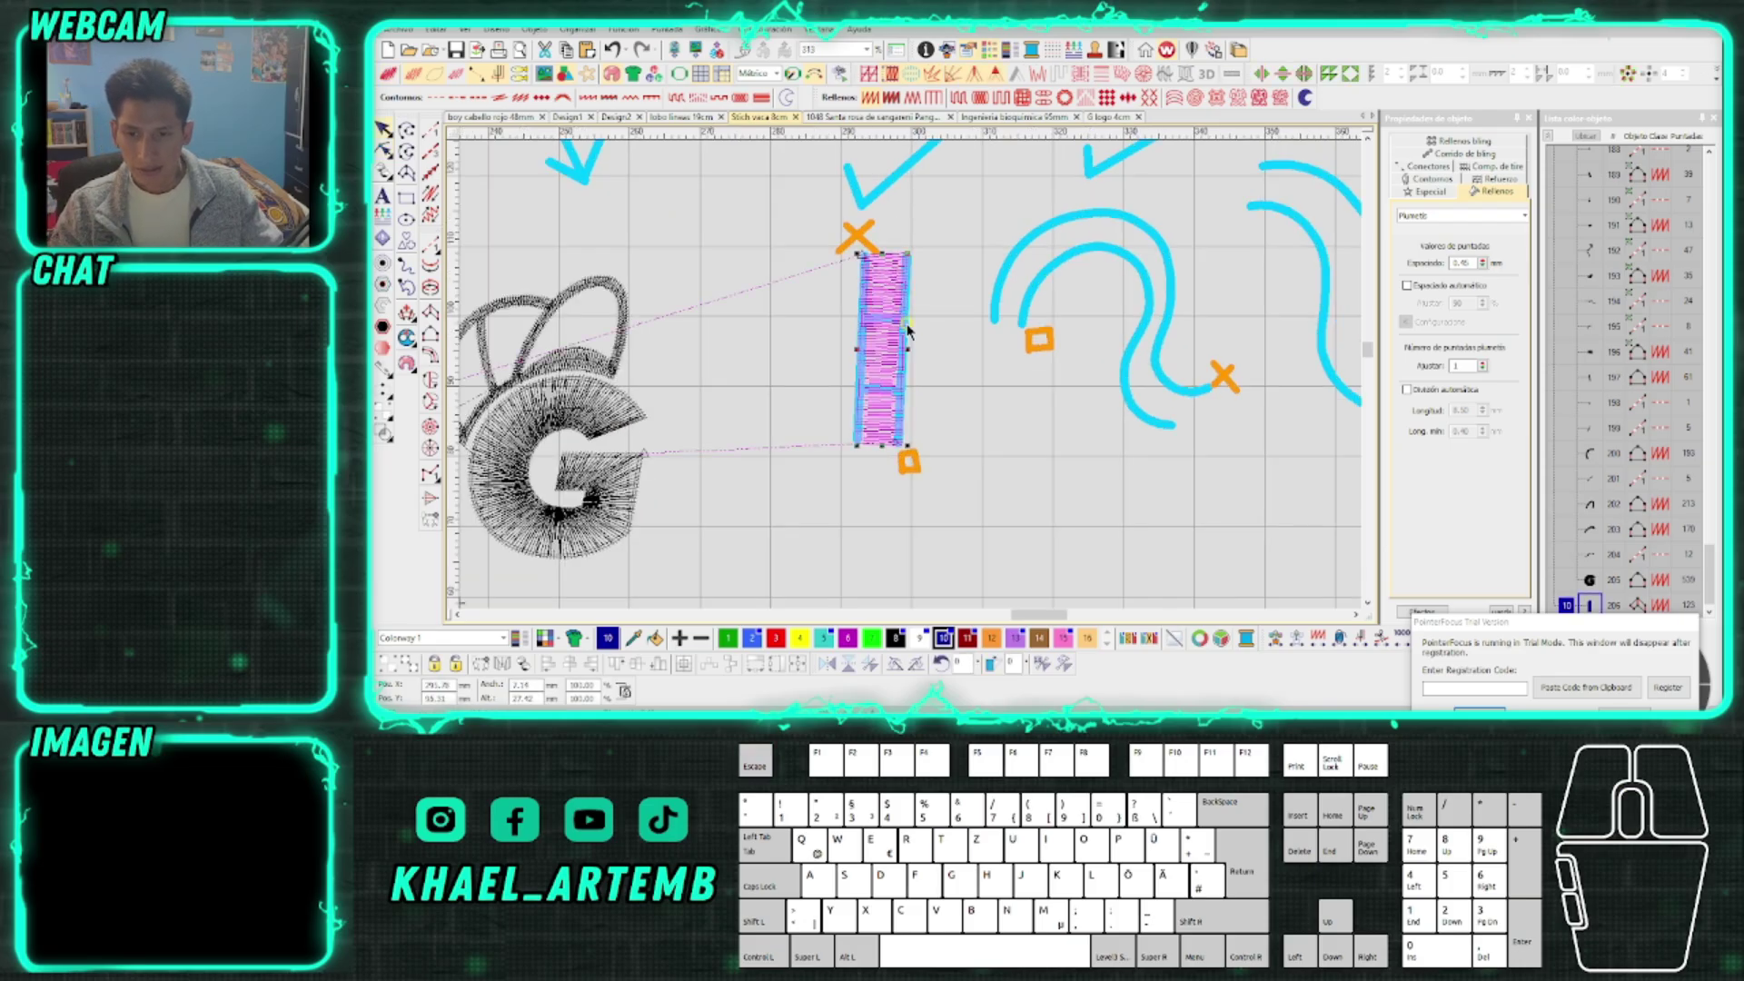
{"action": "scroll", "coordinate": [910, 342], "scroll_direction": "up", "scroll_amount": 1}
{"action": "scroll", "coordinate": [906, 377], "scroll_direction": "down", "scroll_amount": 2}
{"action": "left_click_drag", "start_coordinate": [906, 377], "coordinate": [757, 377]}
{"action": "left_click_drag", "start_coordinate": [980, 511], "coordinate": [832, 269]}
{"action": "left_click", "coordinate": [872, 318], "text": "ctrl"}
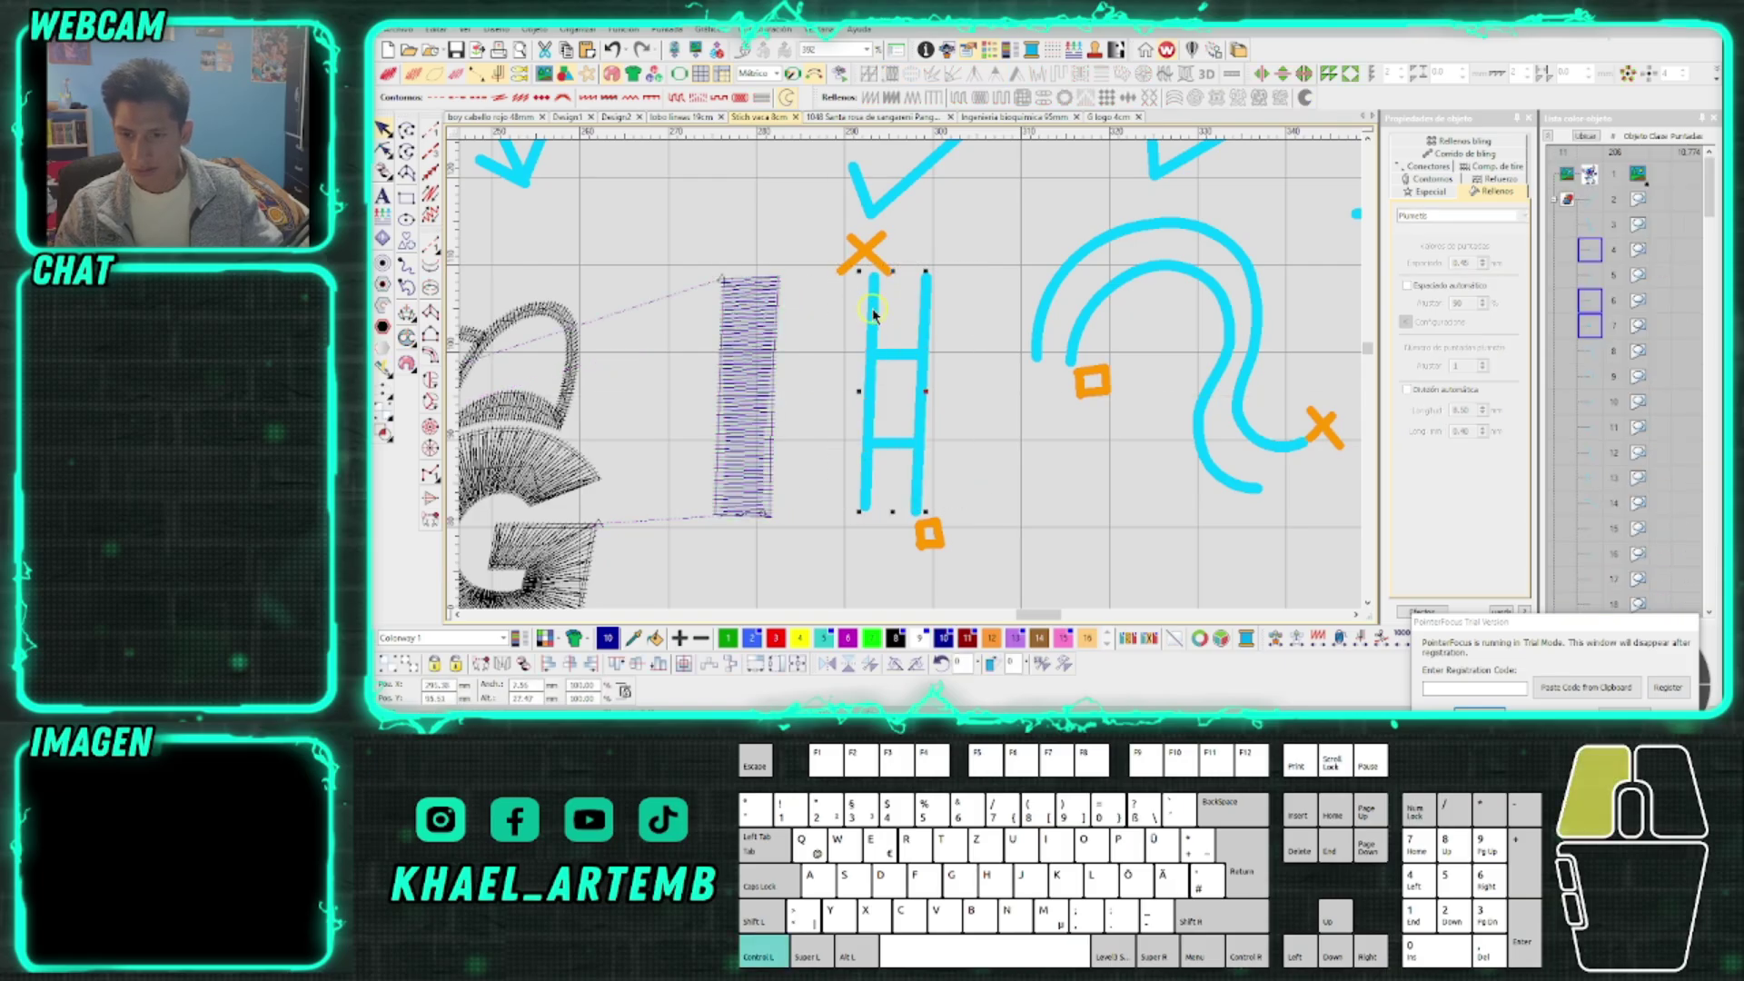
{"action": "key", "text": "ctrl+z"}
Hide the stitches and place copies of the ladder's side lines and rungs below the original
{"action": "key", "text": "s"}
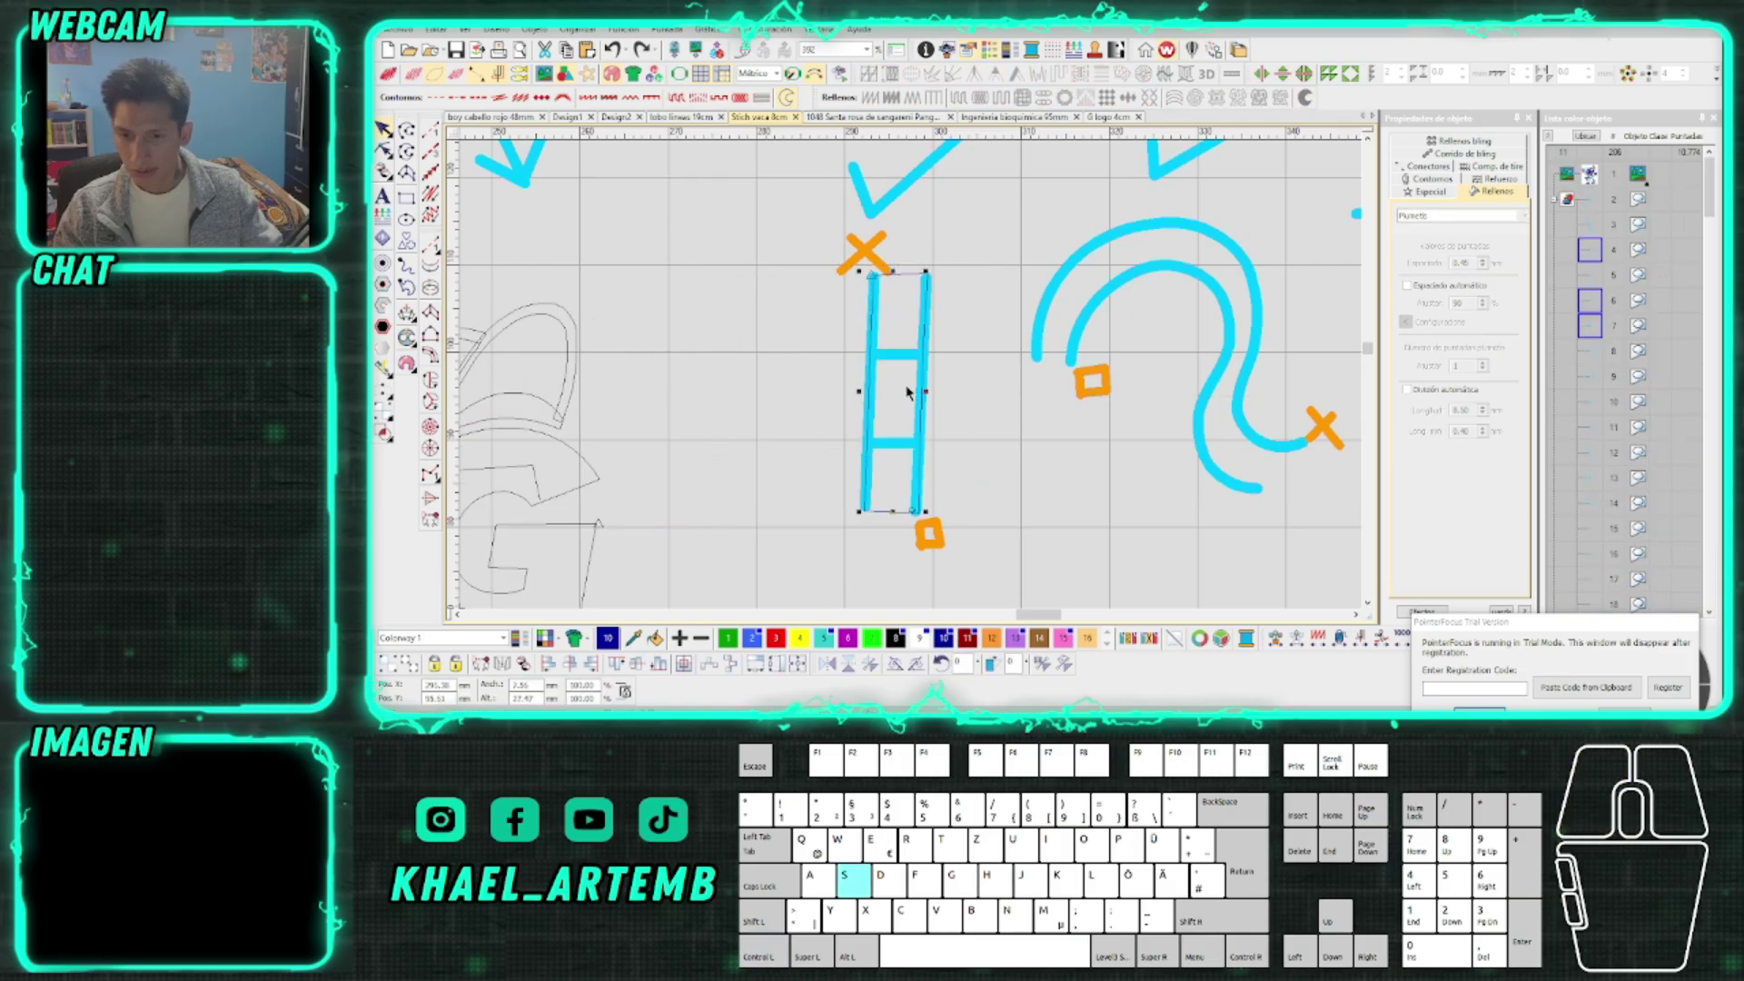
{"action": "scroll", "coordinate": [911, 427], "scroll_direction": "down", "scroll_amount": 2}
{"action": "scroll", "coordinate": [911, 449], "scroll_direction": "down", "scroll_amount": 1}
{"action": "left_click_drag", "start_coordinate": [911, 374], "coordinate": [908, 436]}
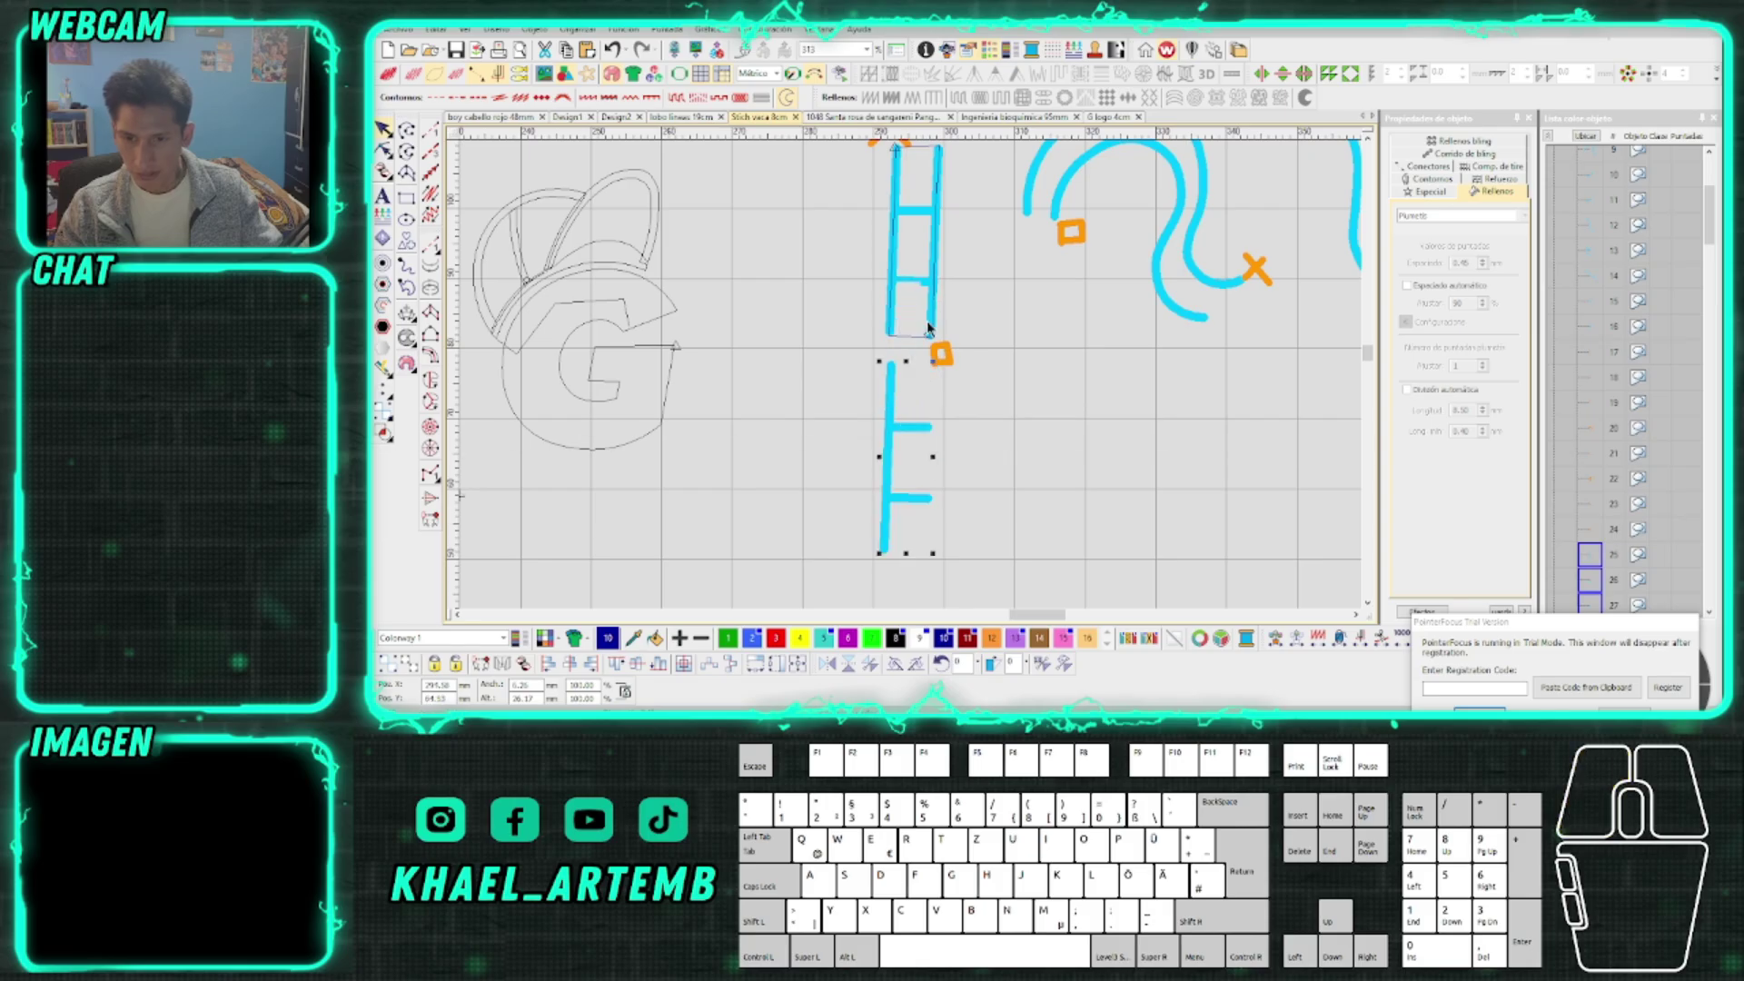
{"action": "scroll", "coordinate": [927, 310], "scroll_direction": "up", "scroll_amount": 2}
{"action": "left_click_drag", "start_coordinate": [904, 370], "coordinate": [922, 526]}
{"action": "scroll", "coordinate": [922, 526], "scroll_direction": "down", "scroll_amount": 1}
{"action": "left_click_drag", "start_coordinate": [903, 408], "coordinate": [911, 556]}
{"action": "scroll", "coordinate": [911, 556], "scroll_direction": "down", "scroll_amount": 3}
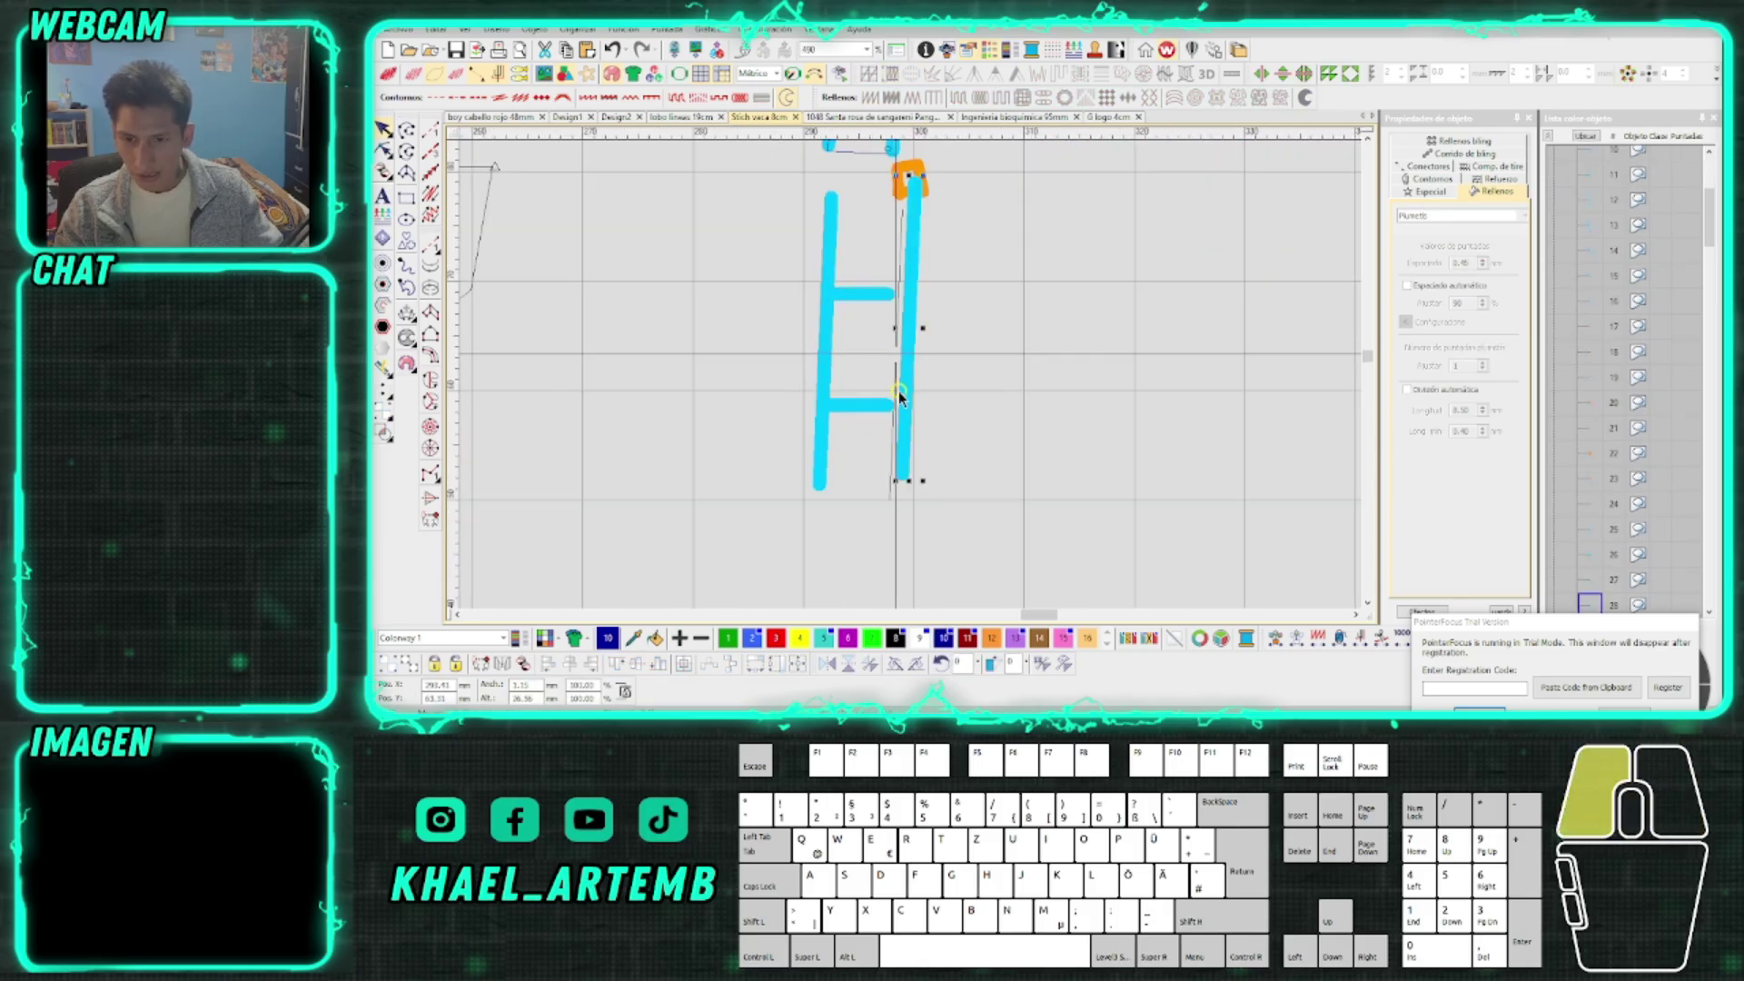
{"action": "left_click_drag", "start_coordinate": [917, 357], "coordinate": [911, 331]}
Move the whole copied ladder further below the original and show the realistic stitches again
{"action": "left_click_drag", "start_coordinate": [983, 479], "coordinate": [780, 189]}
{"action": "scroll", "coordinate": [818, 273], "scroll_direction": "down", "scroll_amount": 2}
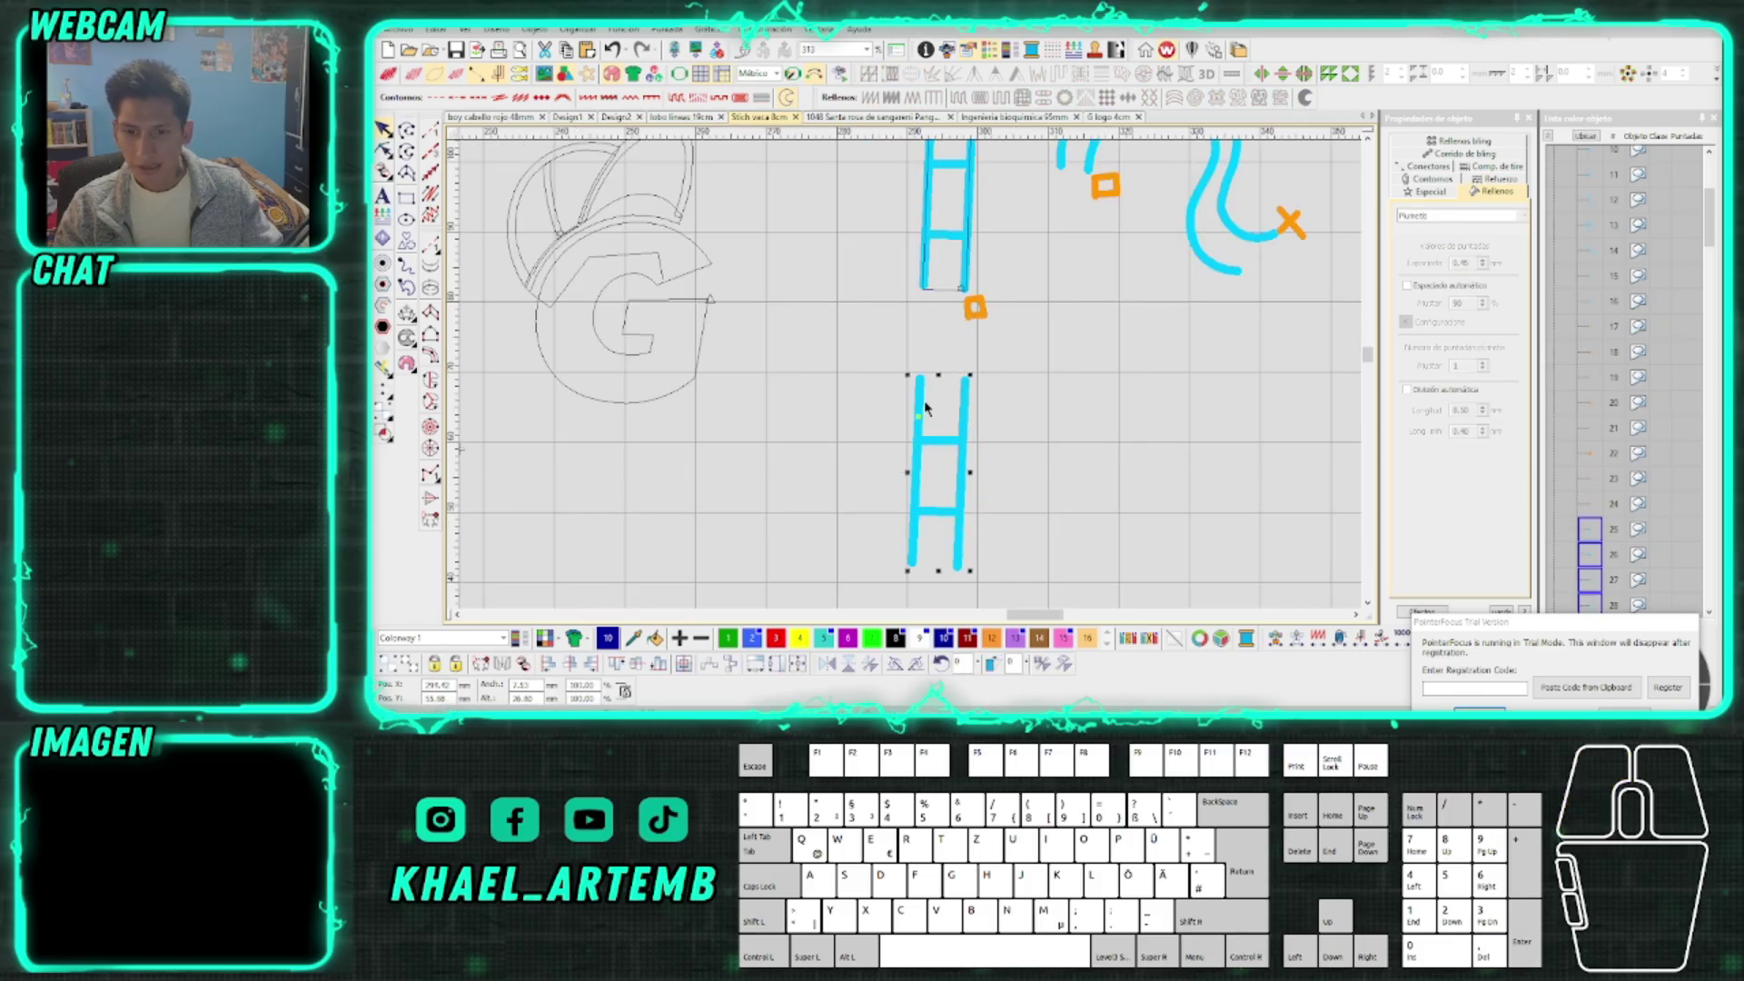
{"action": "scroll", "coordinate": [1023, 356], "scroll_direction": "down", "scroll_amount": 2}
{"action": "scroll", "coordinate": [935, 327], "scroll_direction": "up", "scroll_amount": 3}
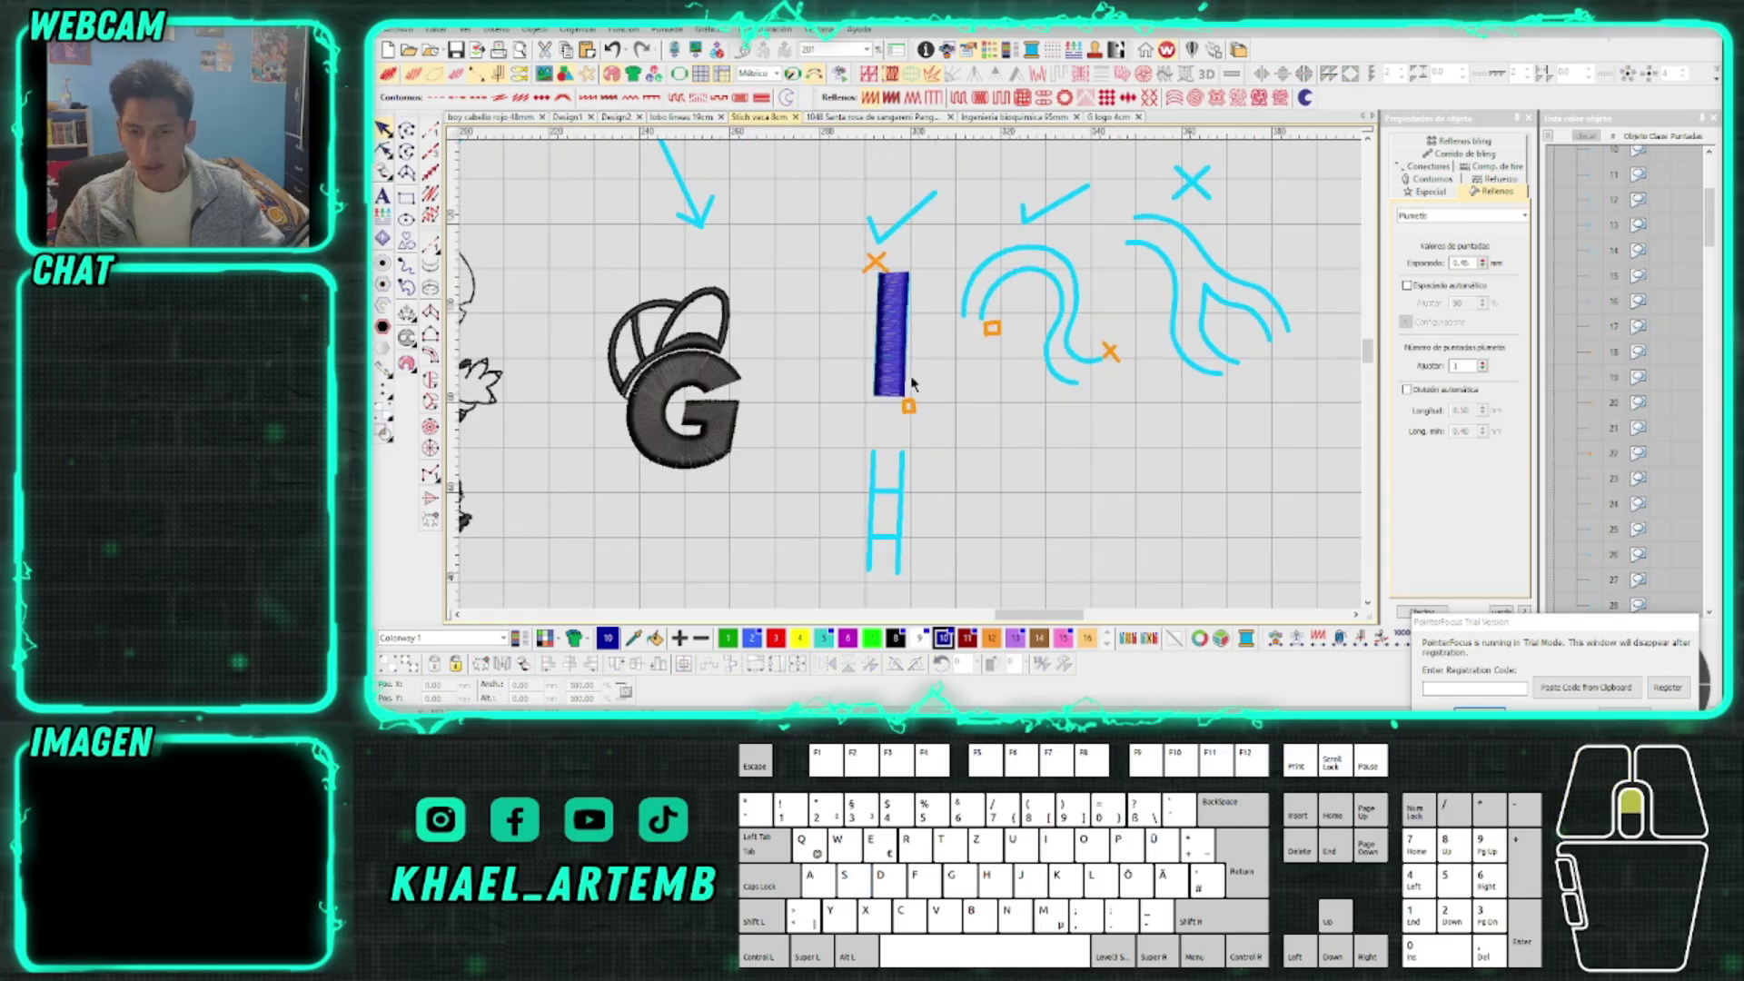
Digitize the copied ladder as a column defined side by side, with two points up the right line and two up the left
{"action": "left_click", "coordinate": [407, 129]}
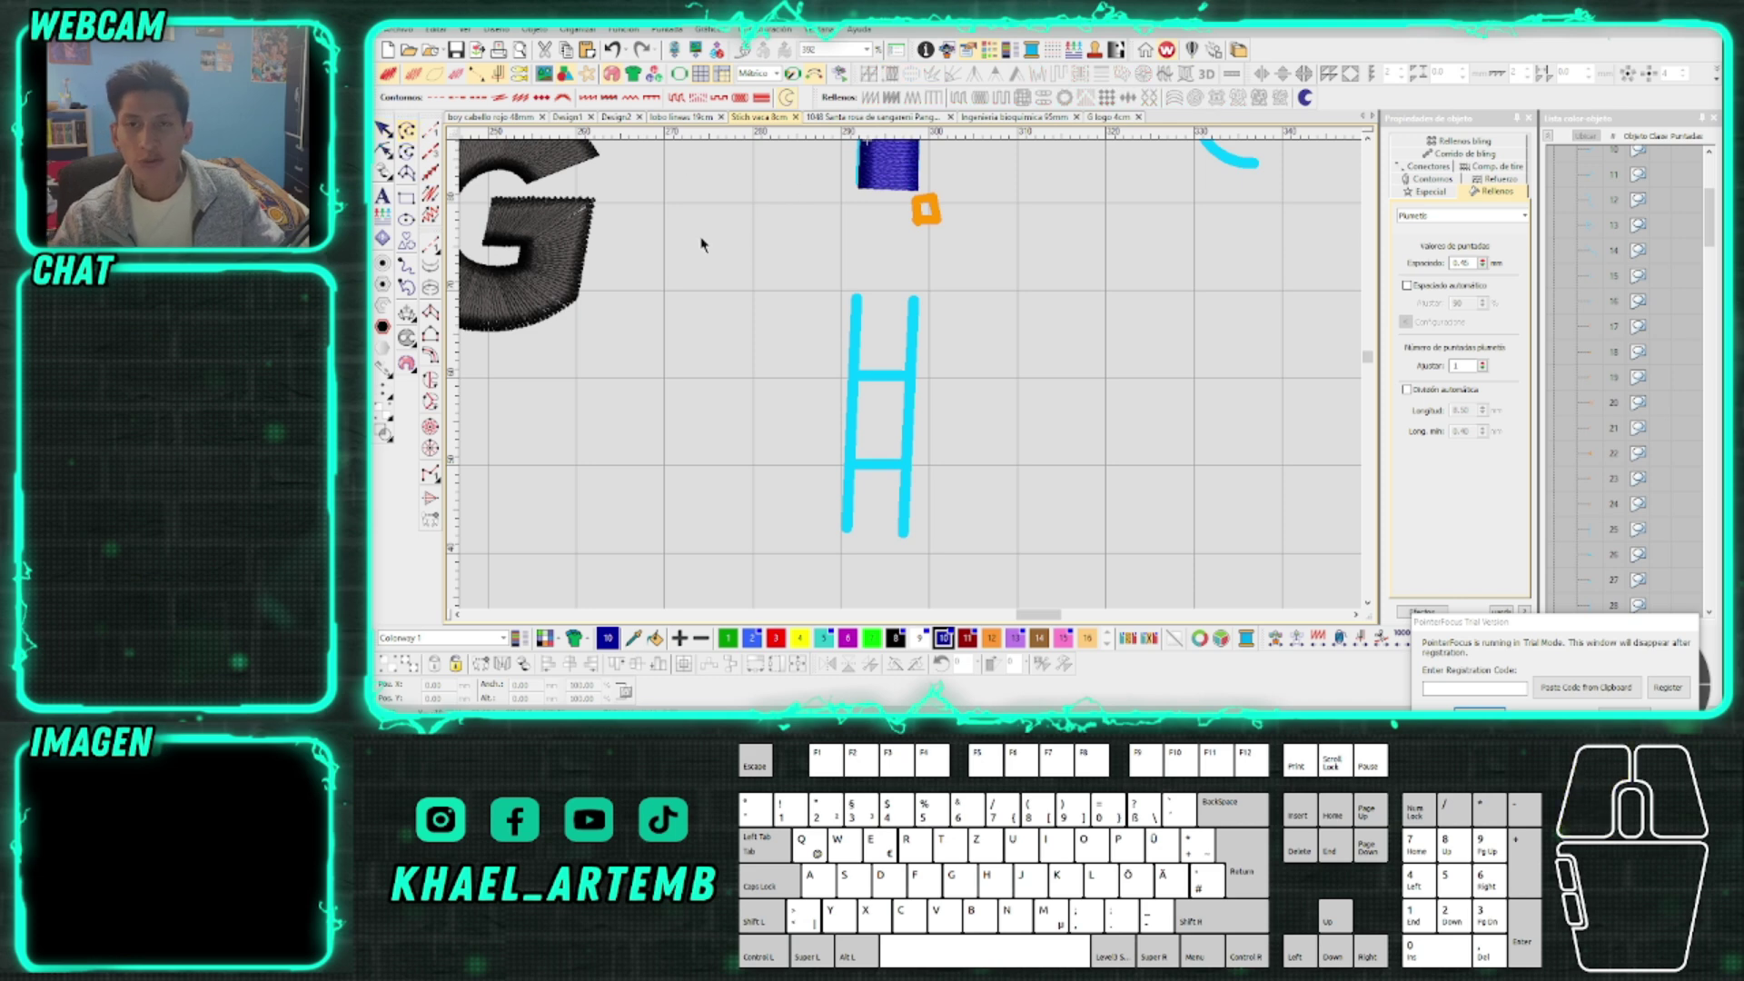
{"action": "left_click", "coordinate": [431, 335]}
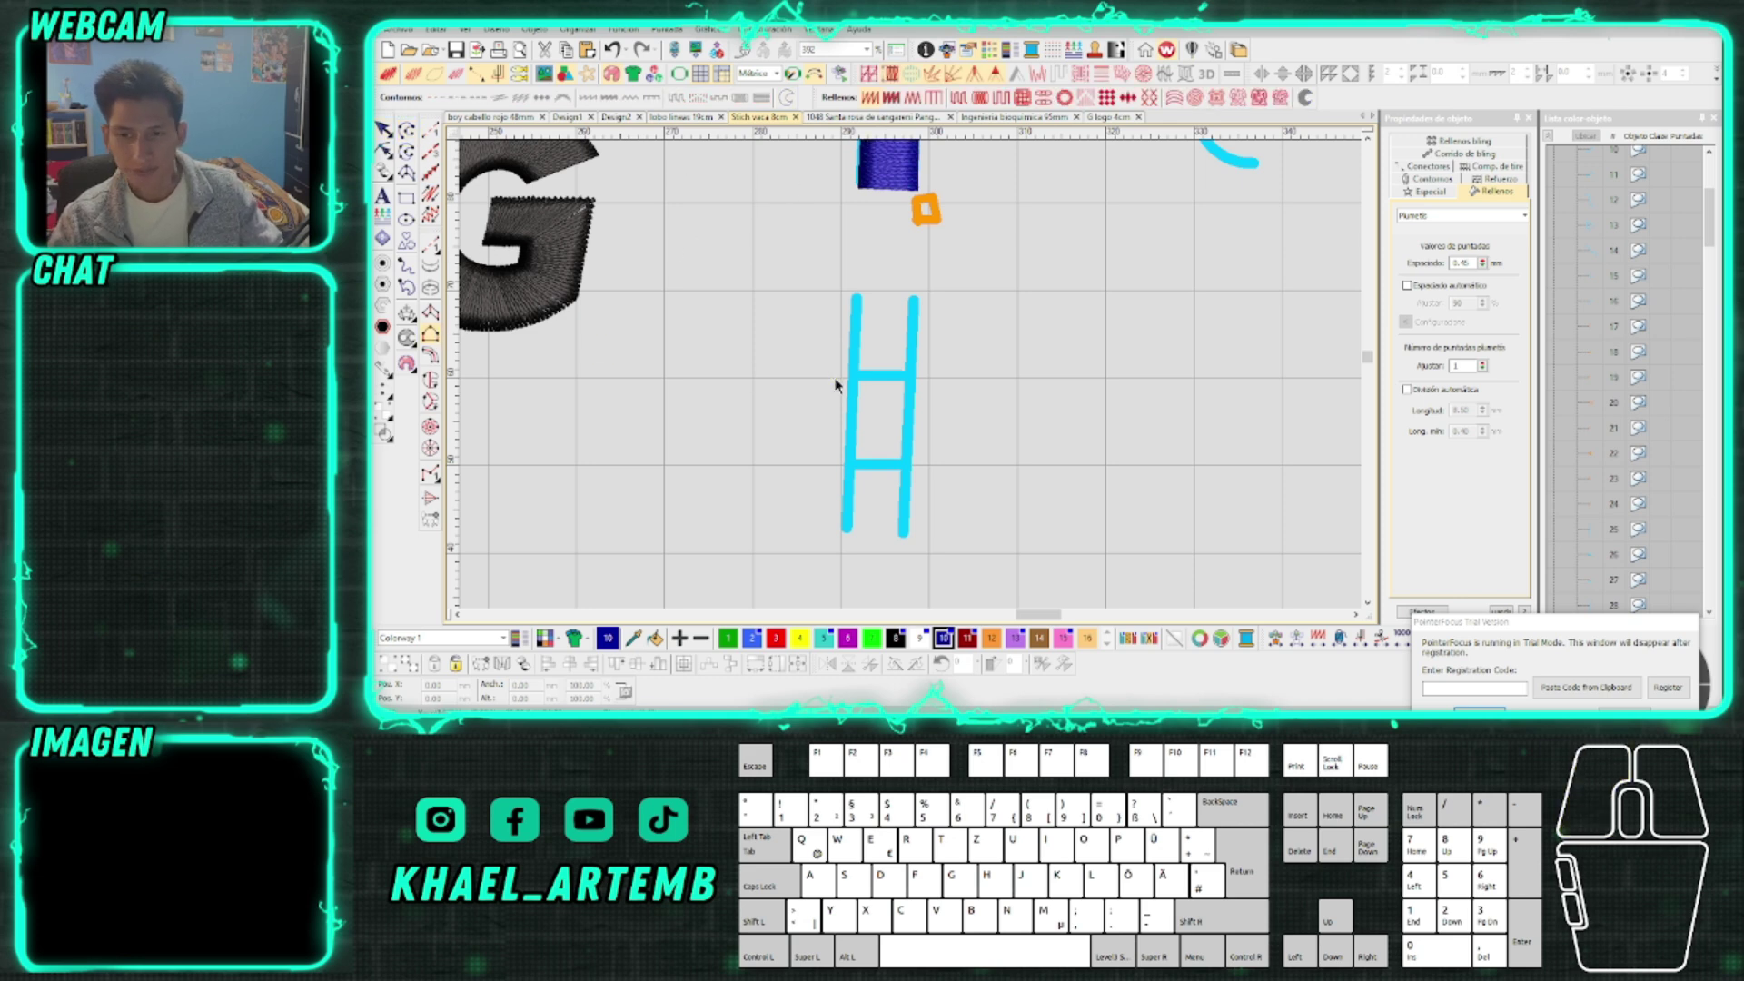
{"action": "scroll", "coordinate": [908, 386], "scroll_direction": "down", "scroll_amount": 2}
{"action": "scroll", "coordinate": [921, 409], "scroll_direction": "up", "scroll_amount": 3}
{"action": "left_click", "coordinate": [919, 499]}
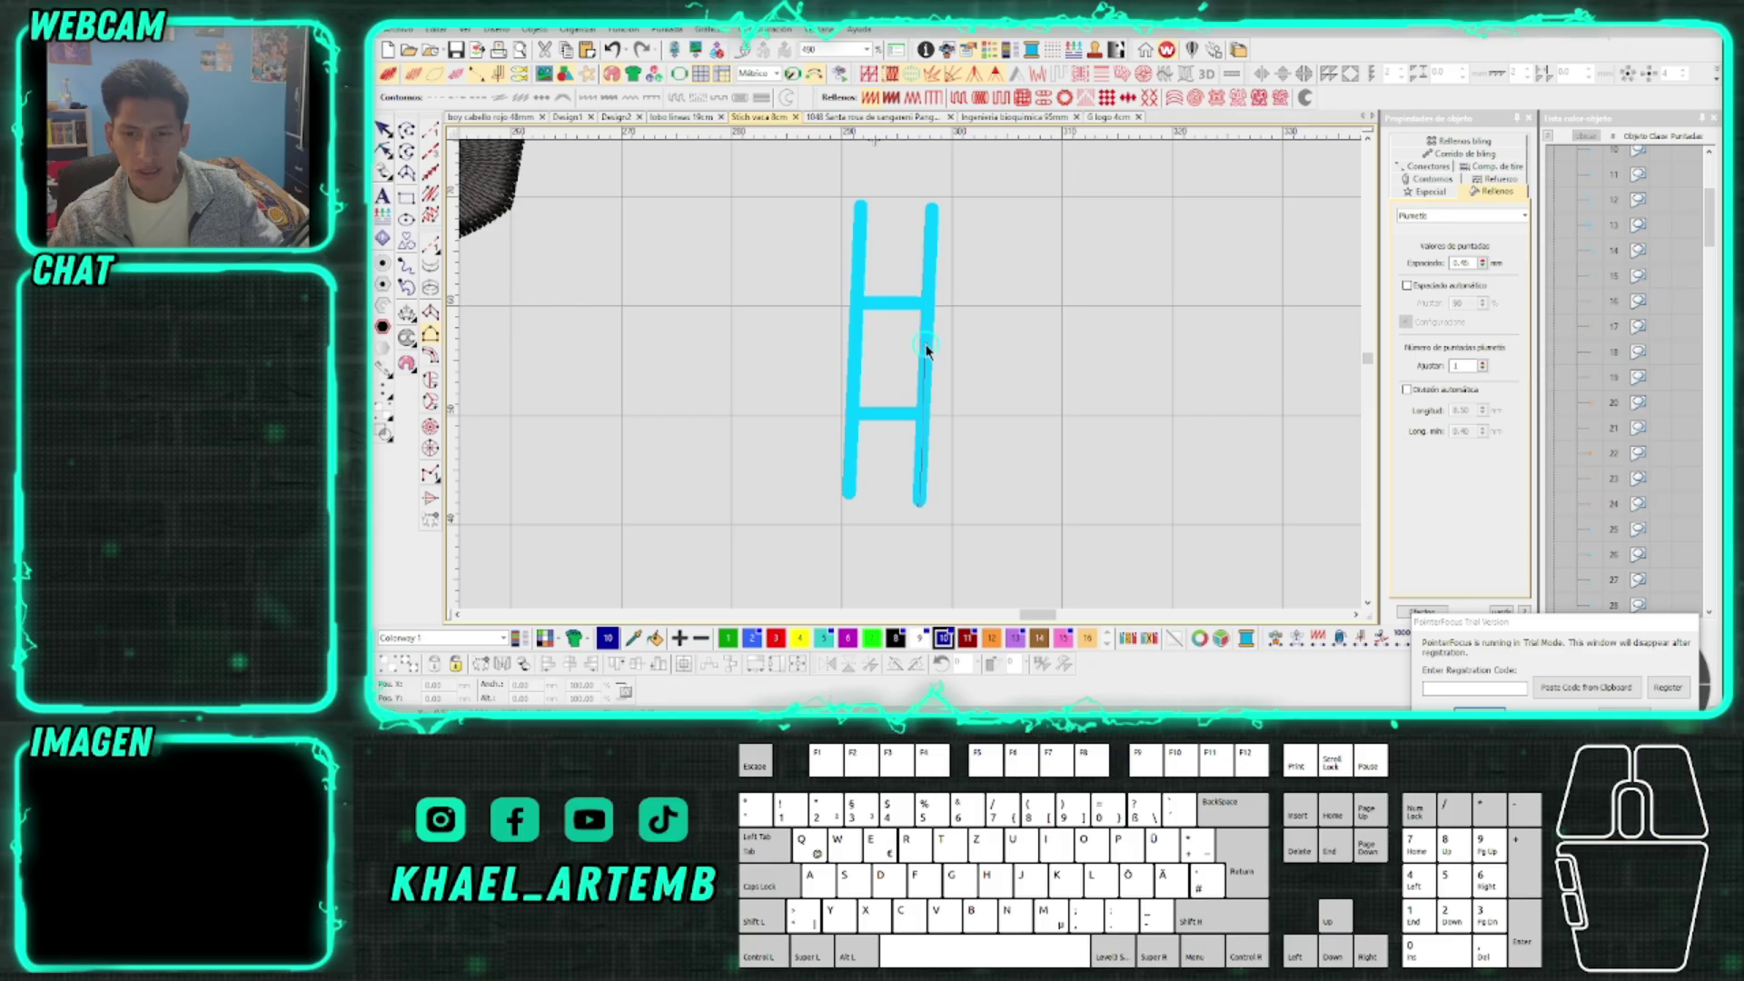
{"action": "left_click", "coordinate": [932, 212]}
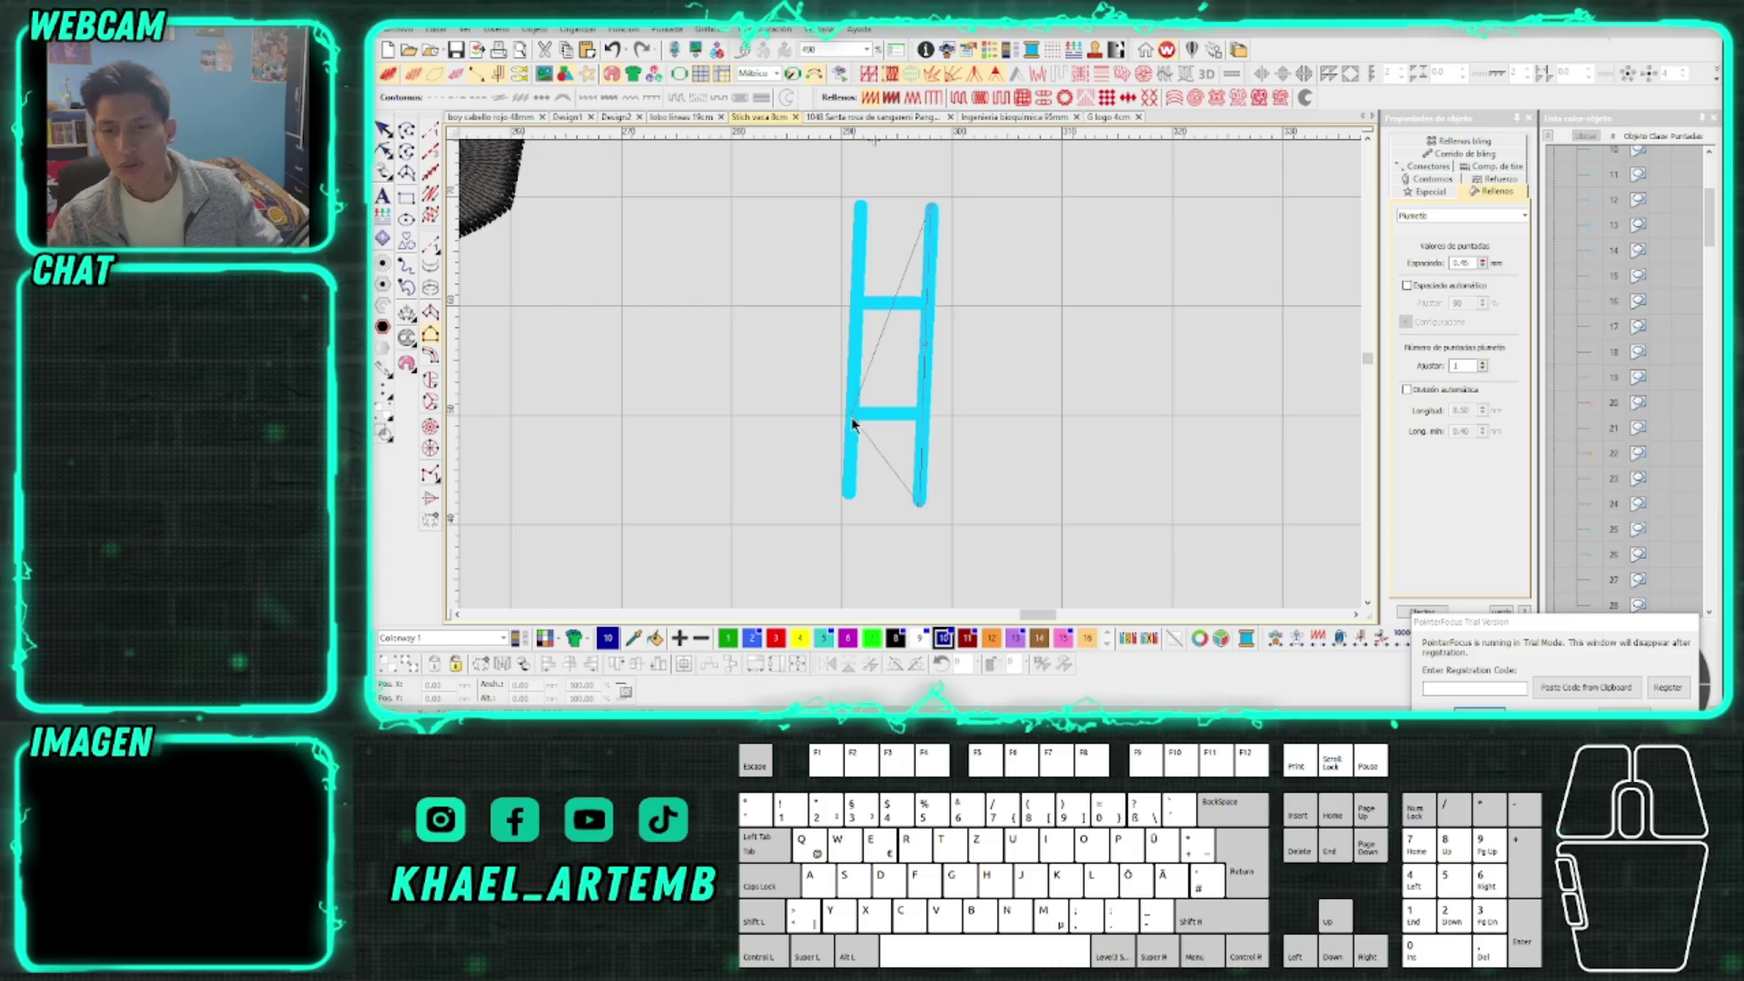
{"action": "left_click", "coordinate": [847, 500]}
{"action": "right_click", "coordinate": [854, 371]}
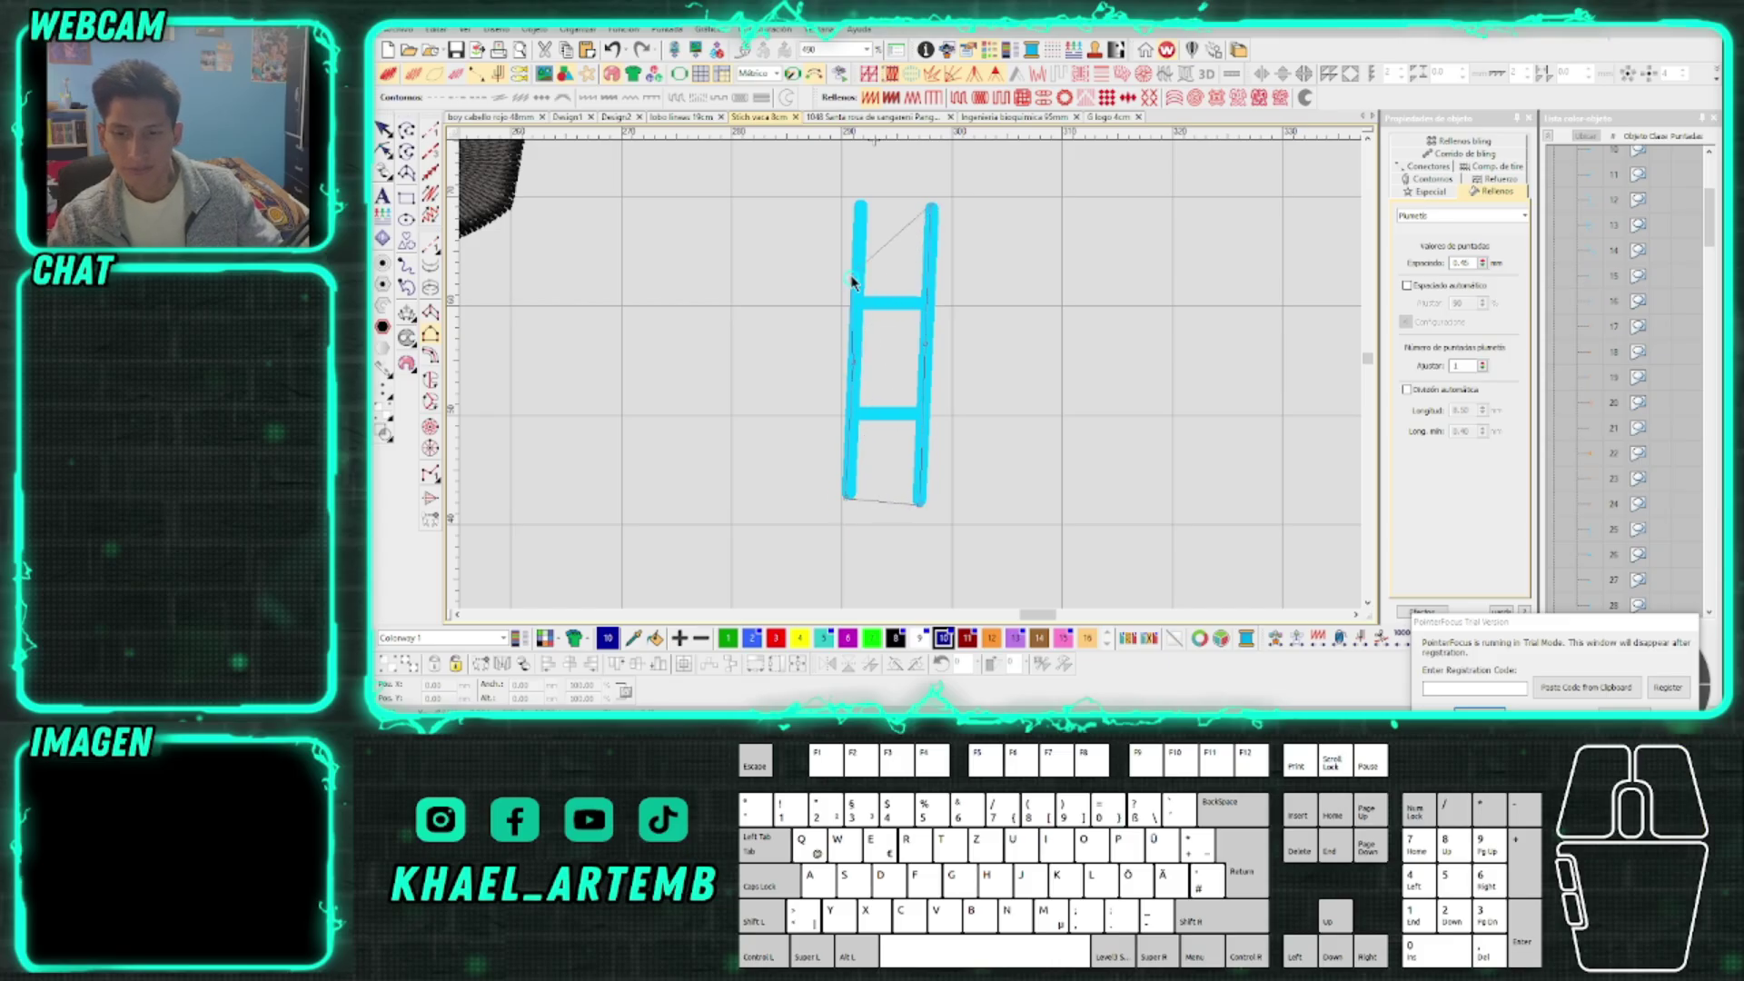
{"action": "left_click", "coordinate": [861, 202]}
{"action": "key", "text": "Return"}
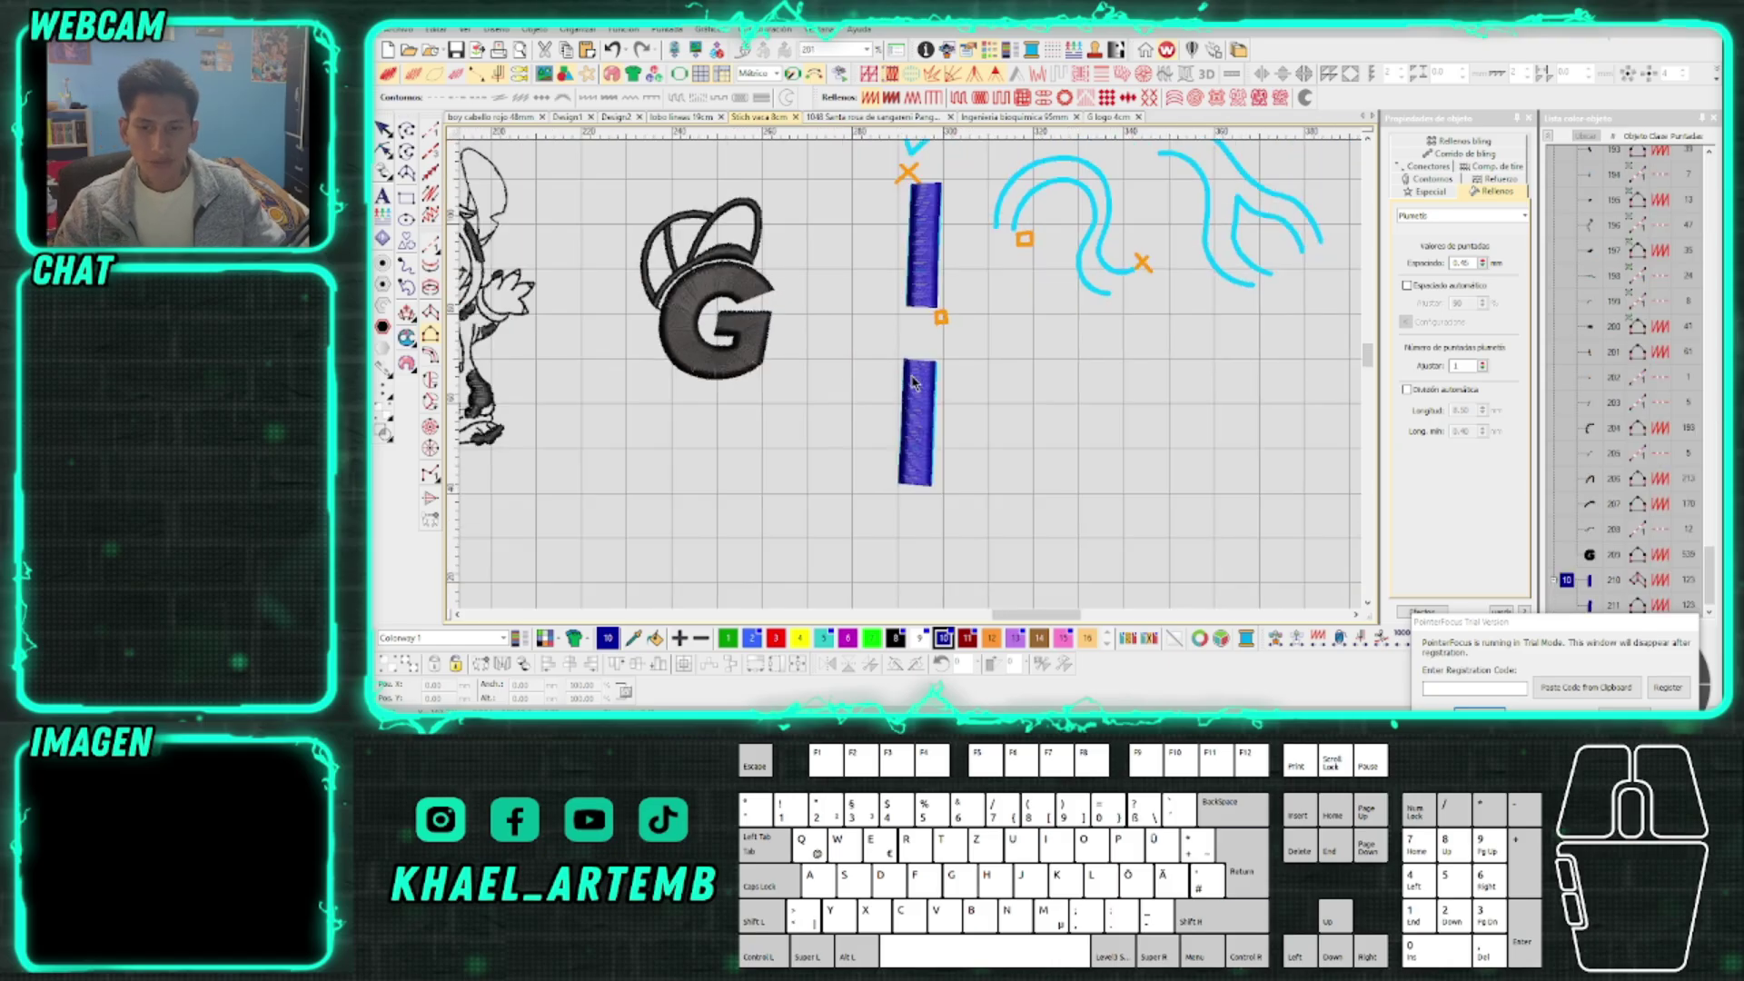
Examine the control points of the lower column, digitized side by side, in reshape mode
{"action": "scroll", "coordinate": [913, 382], "scroll_direction": "up", "scroll_amount": 2}
{"action": "left_click", "coordinate": [939, 524]}
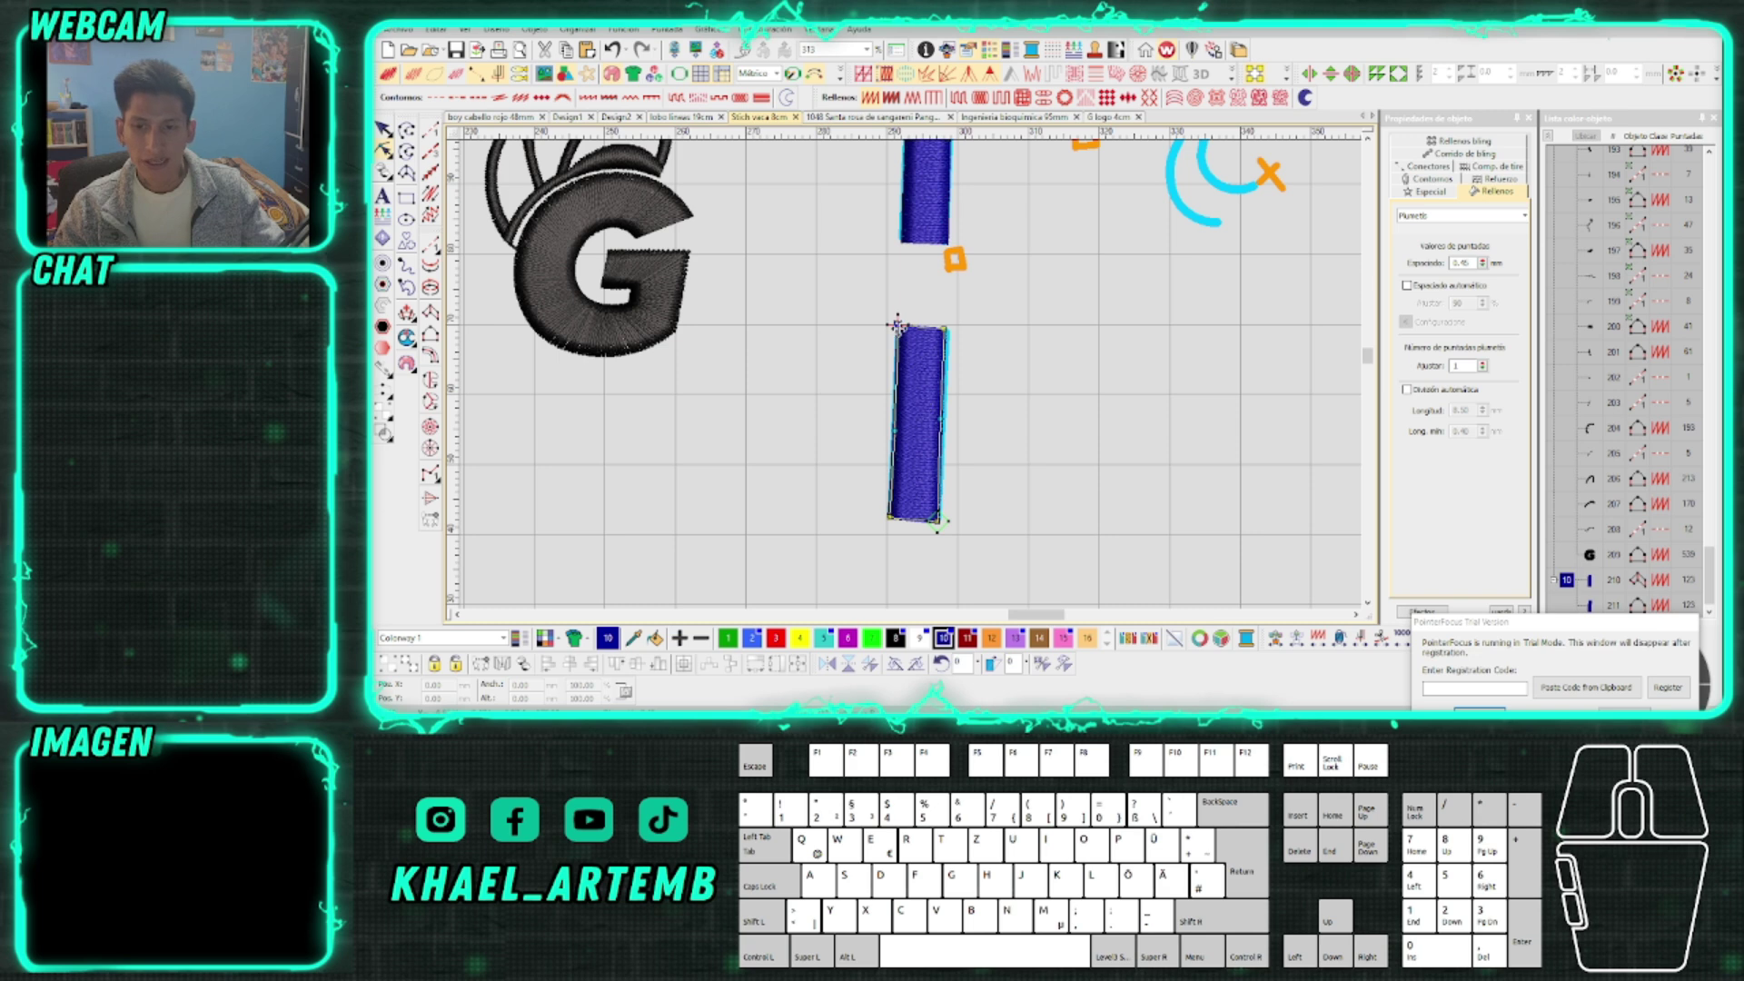
{"action": "scroll", "coordinate": [922, 395], "scroll_direction": "up", "scroll_amount": 2}
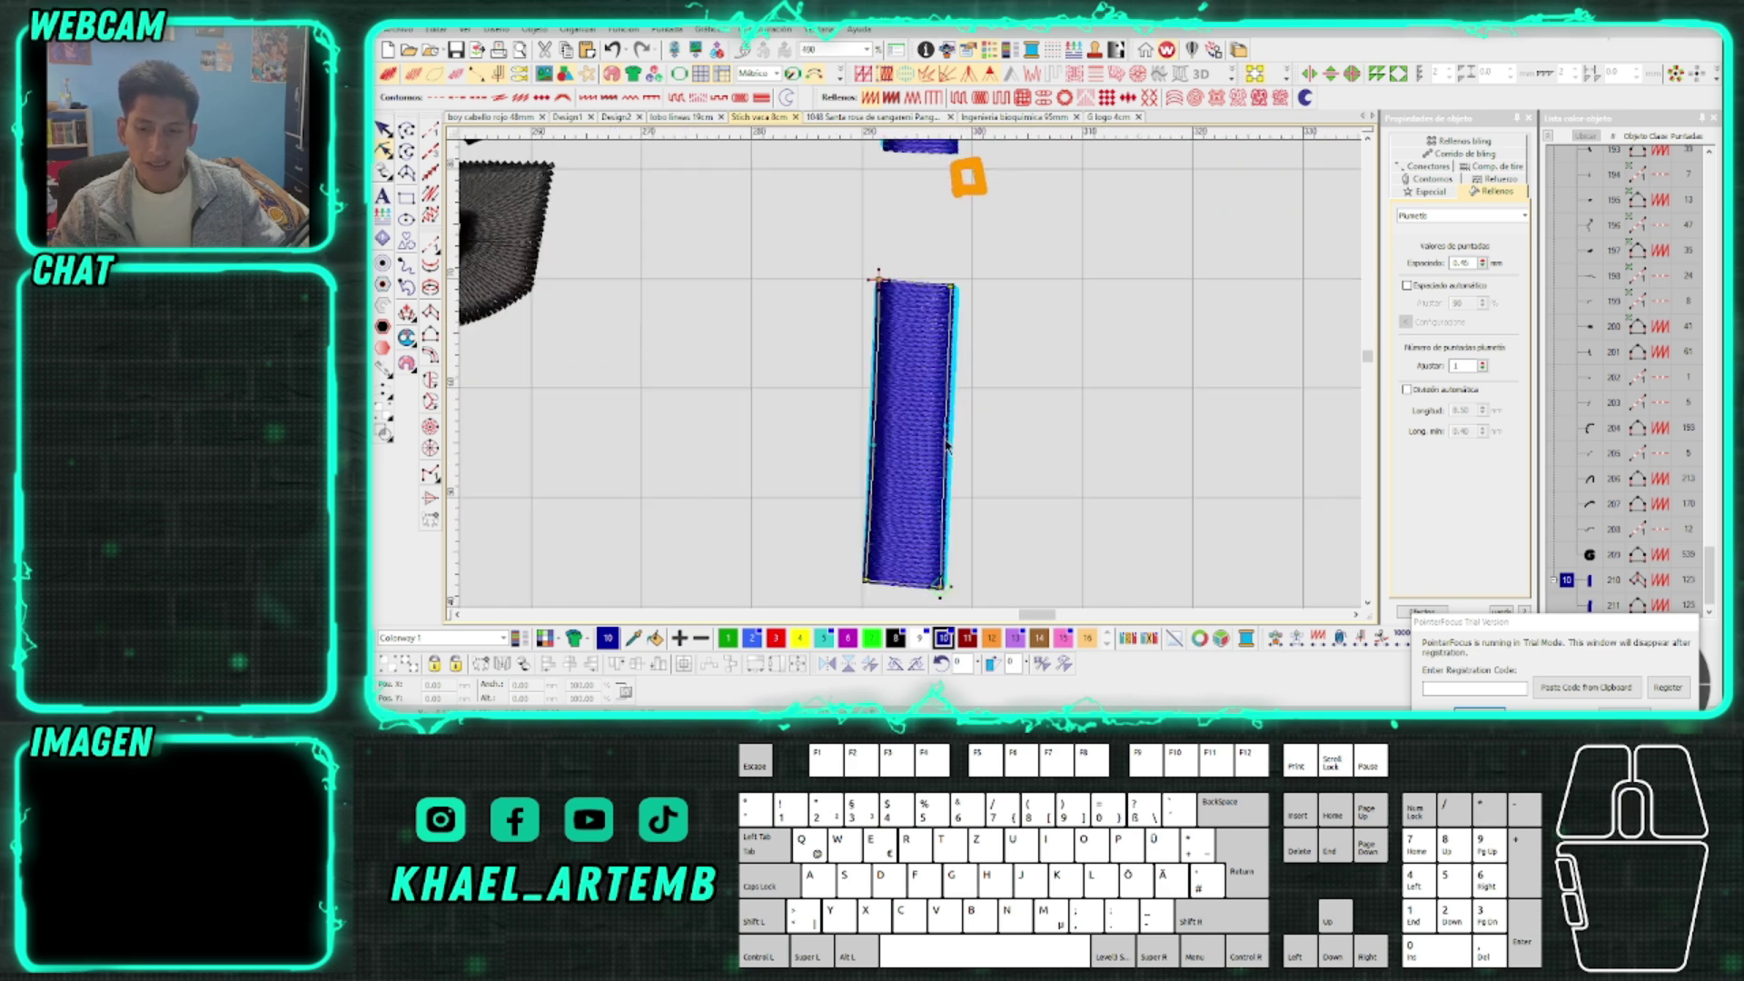
{"action": "left_click", "coordinate": [895, 451]}
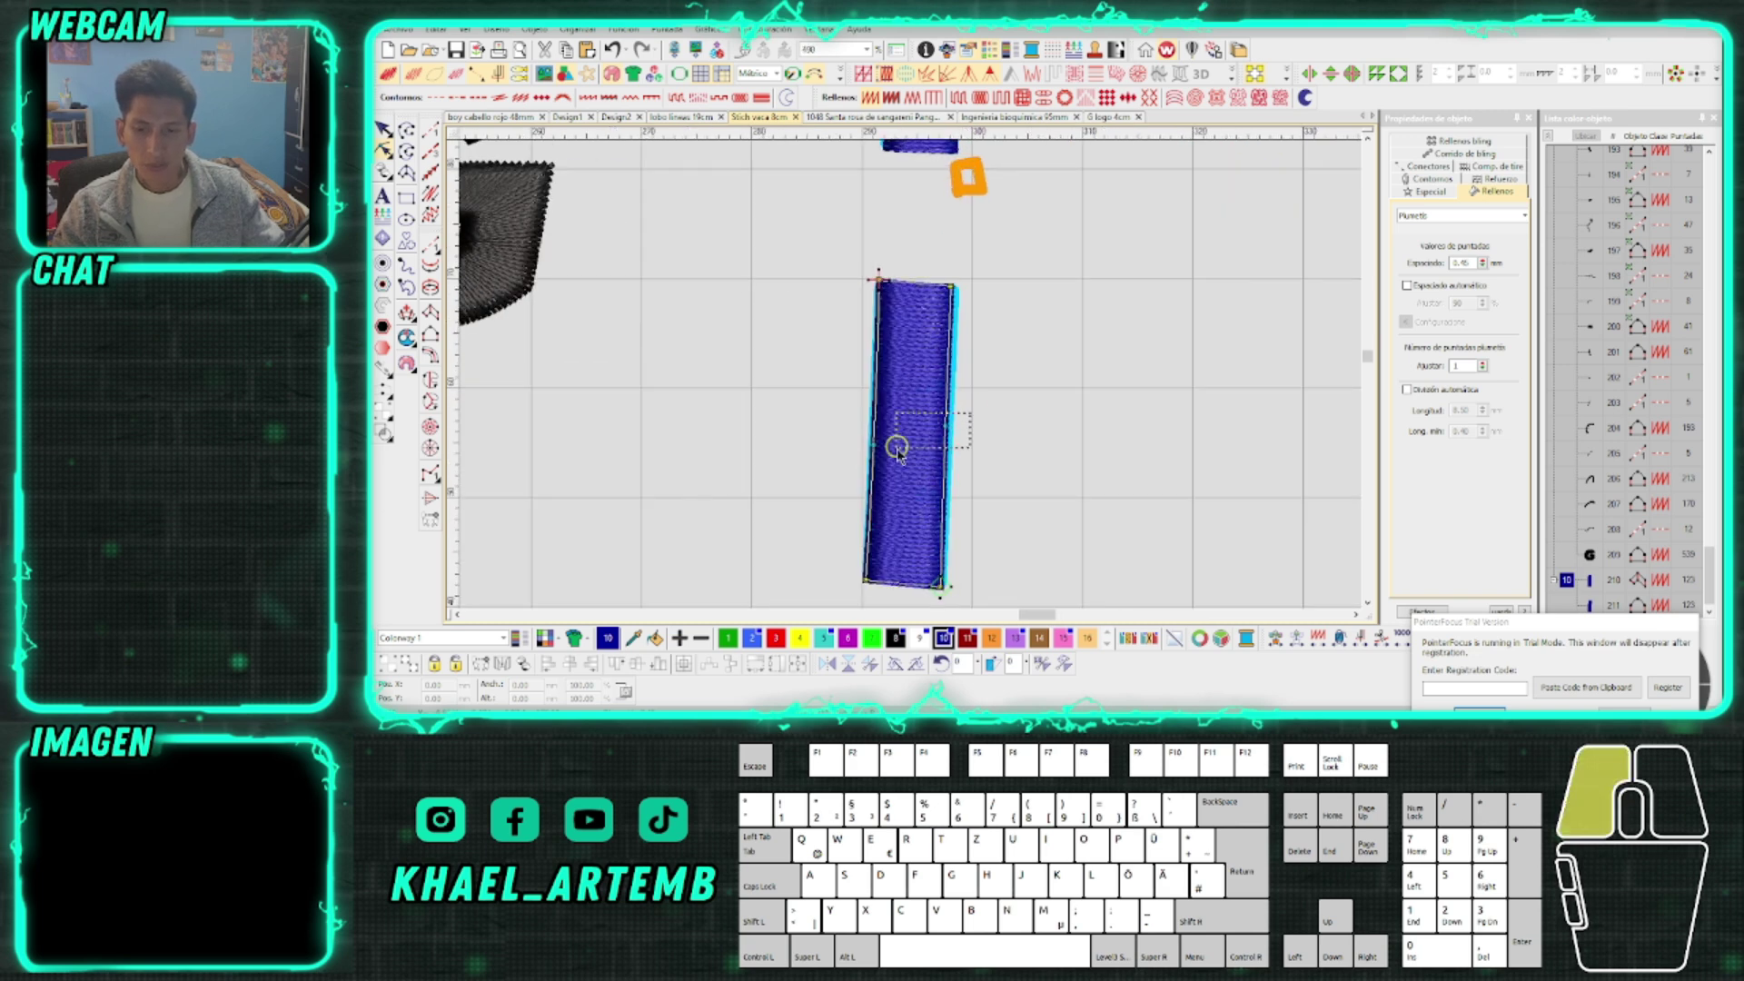
{"action": "scroll", "coordinate": [913, 382], "scroll_direction": "up", "scroll_amount": 1}
{"action": "scroll", "coordinate": [913, 382], "scroll_direction": "down", "scroll_amount": 2}
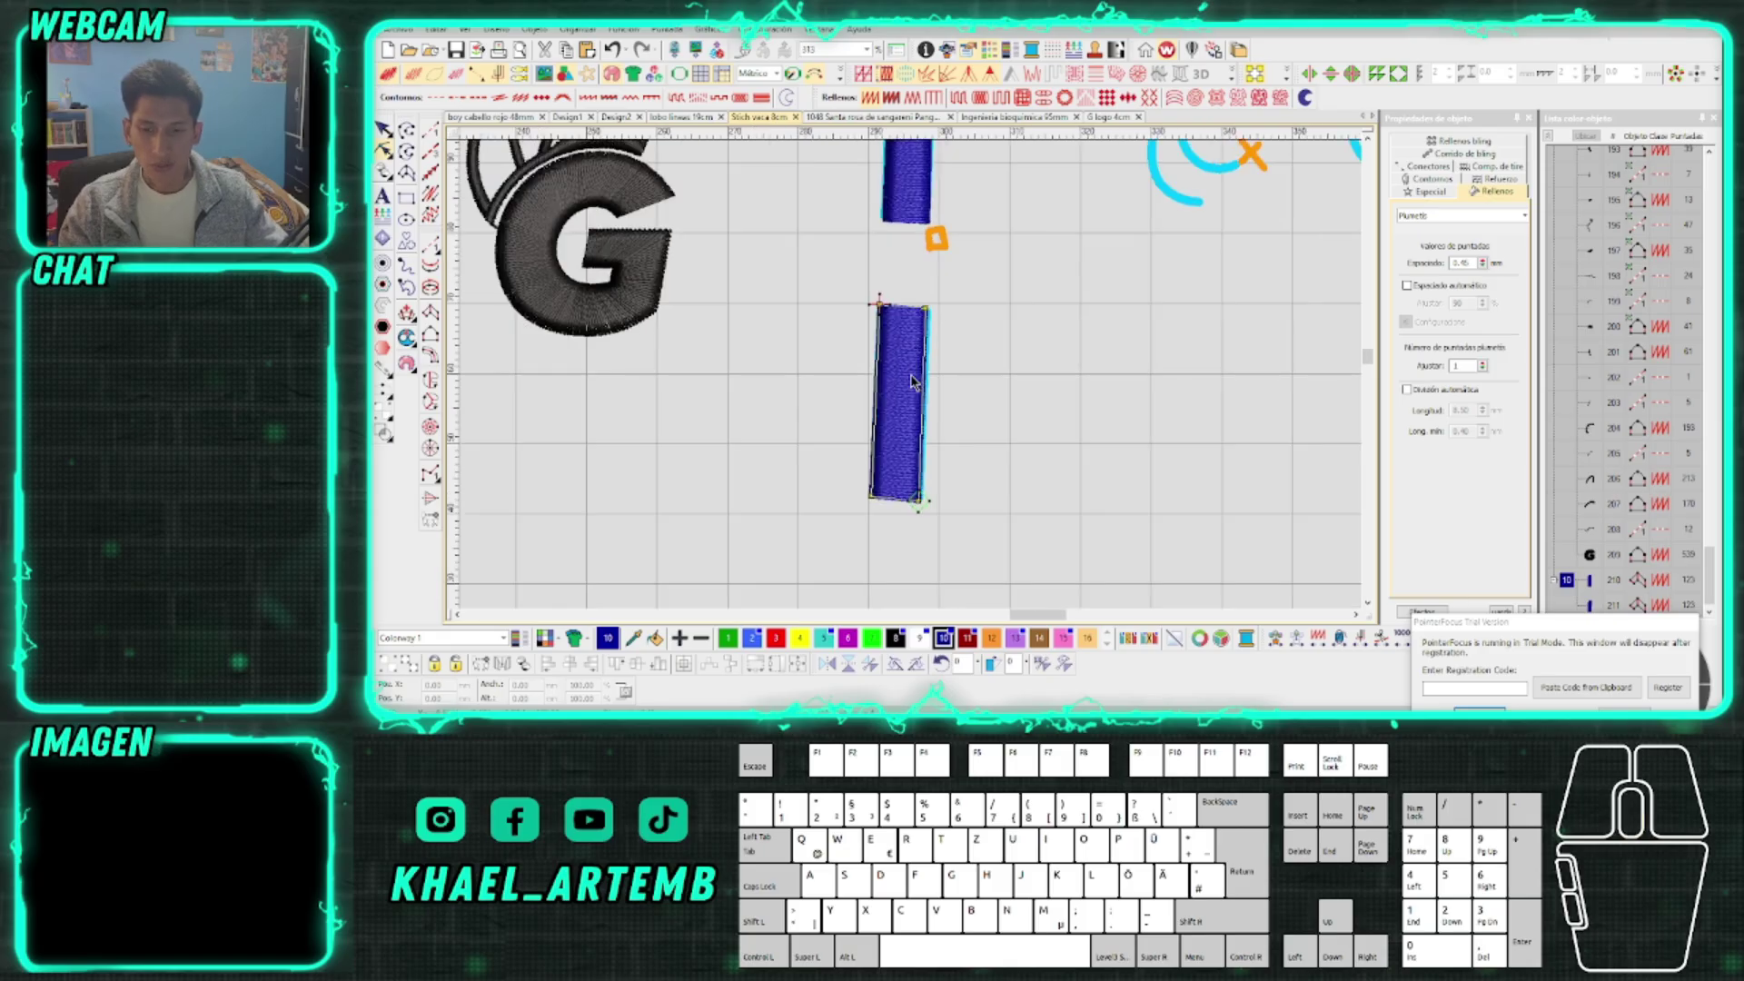
{"action": "scroll", "coordinate": [913, 381], "scroll_direction": "down", "scroll_amount": 1}
{"action": "key", "text": "Escape"}
Examine the upper column's control points and its paired angle lines in reshape mode
{"action": "scroll", "coordinate": [913, 381], "scroll_direction": "up", "scroll_amount": 2}
{"action": "key", "text": "t"}
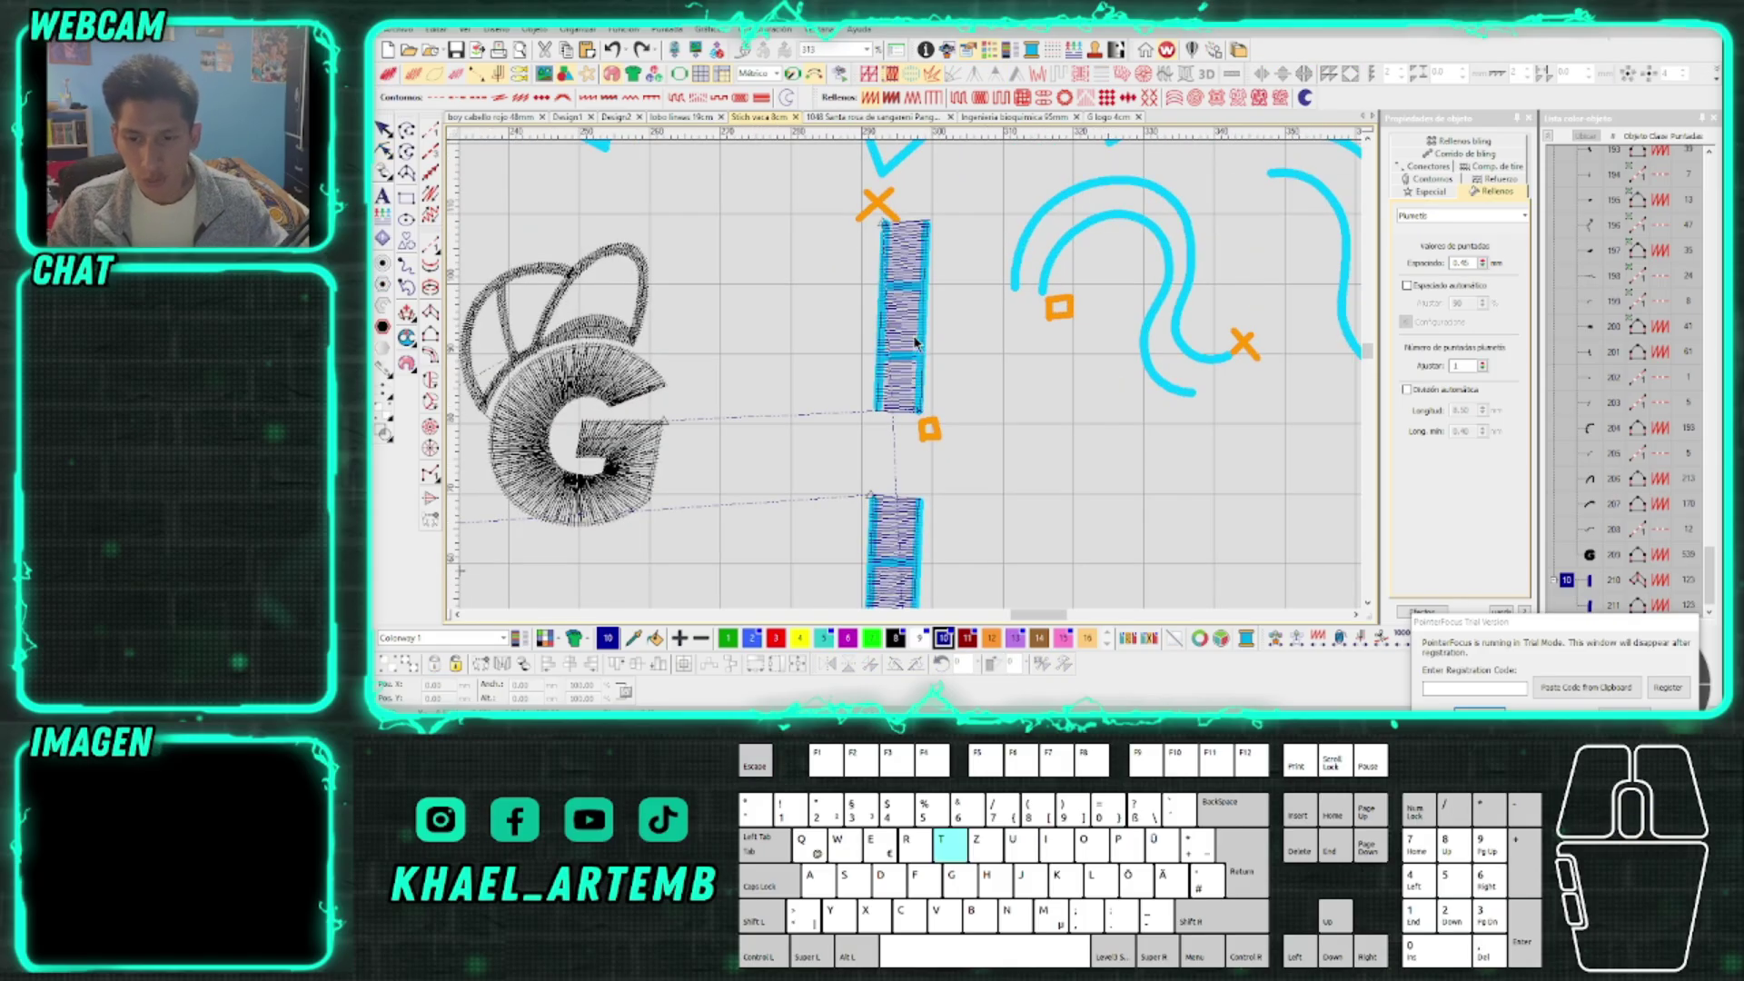
{"action": "left_click", "coordinate": [912, 378]}
{"action": "key", "text": "h"}
{"action": "scroll", "coordinate": [916, 382], "scroll_direction": "up", "scroll_amount": 2}
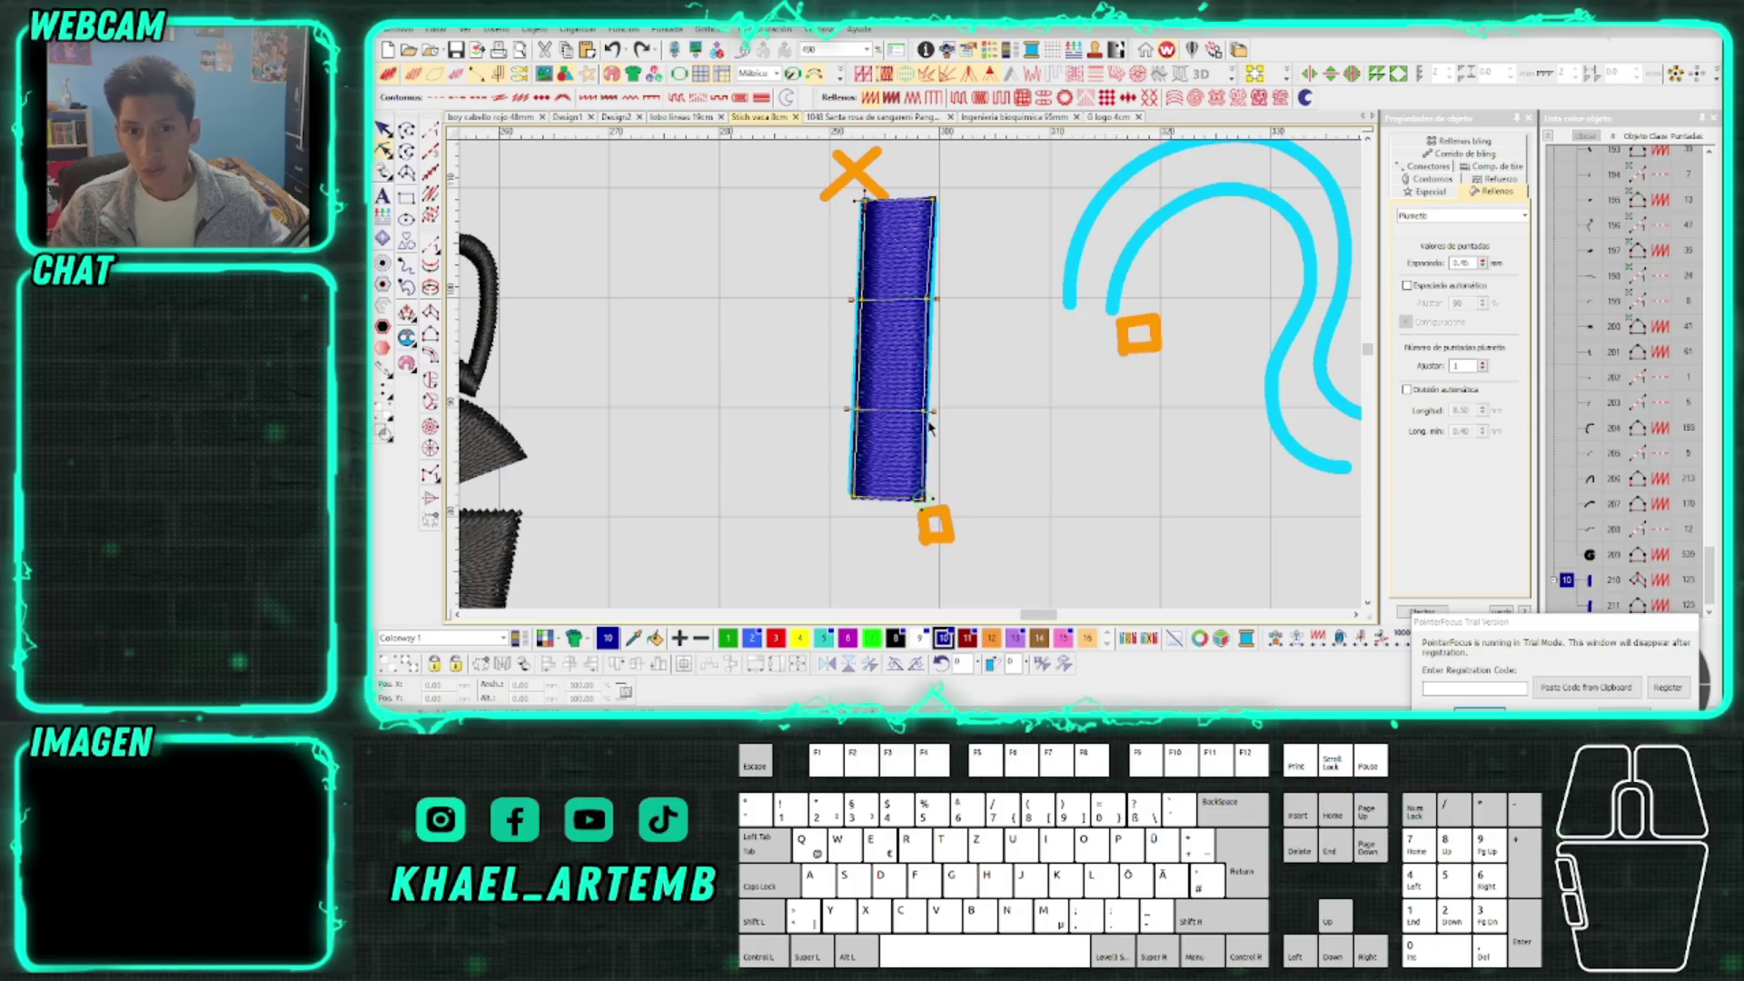
Return to the lower column and examine its corner control points in reshape mode again
{"action": "scroll", "coordinate": [929, 427], "scroll_direction": "down", "scroll_amount": 4}
{"action": "scroll", "coordinate": [913, 381], "scroll_direction": "up", "scroll_amount": 3}
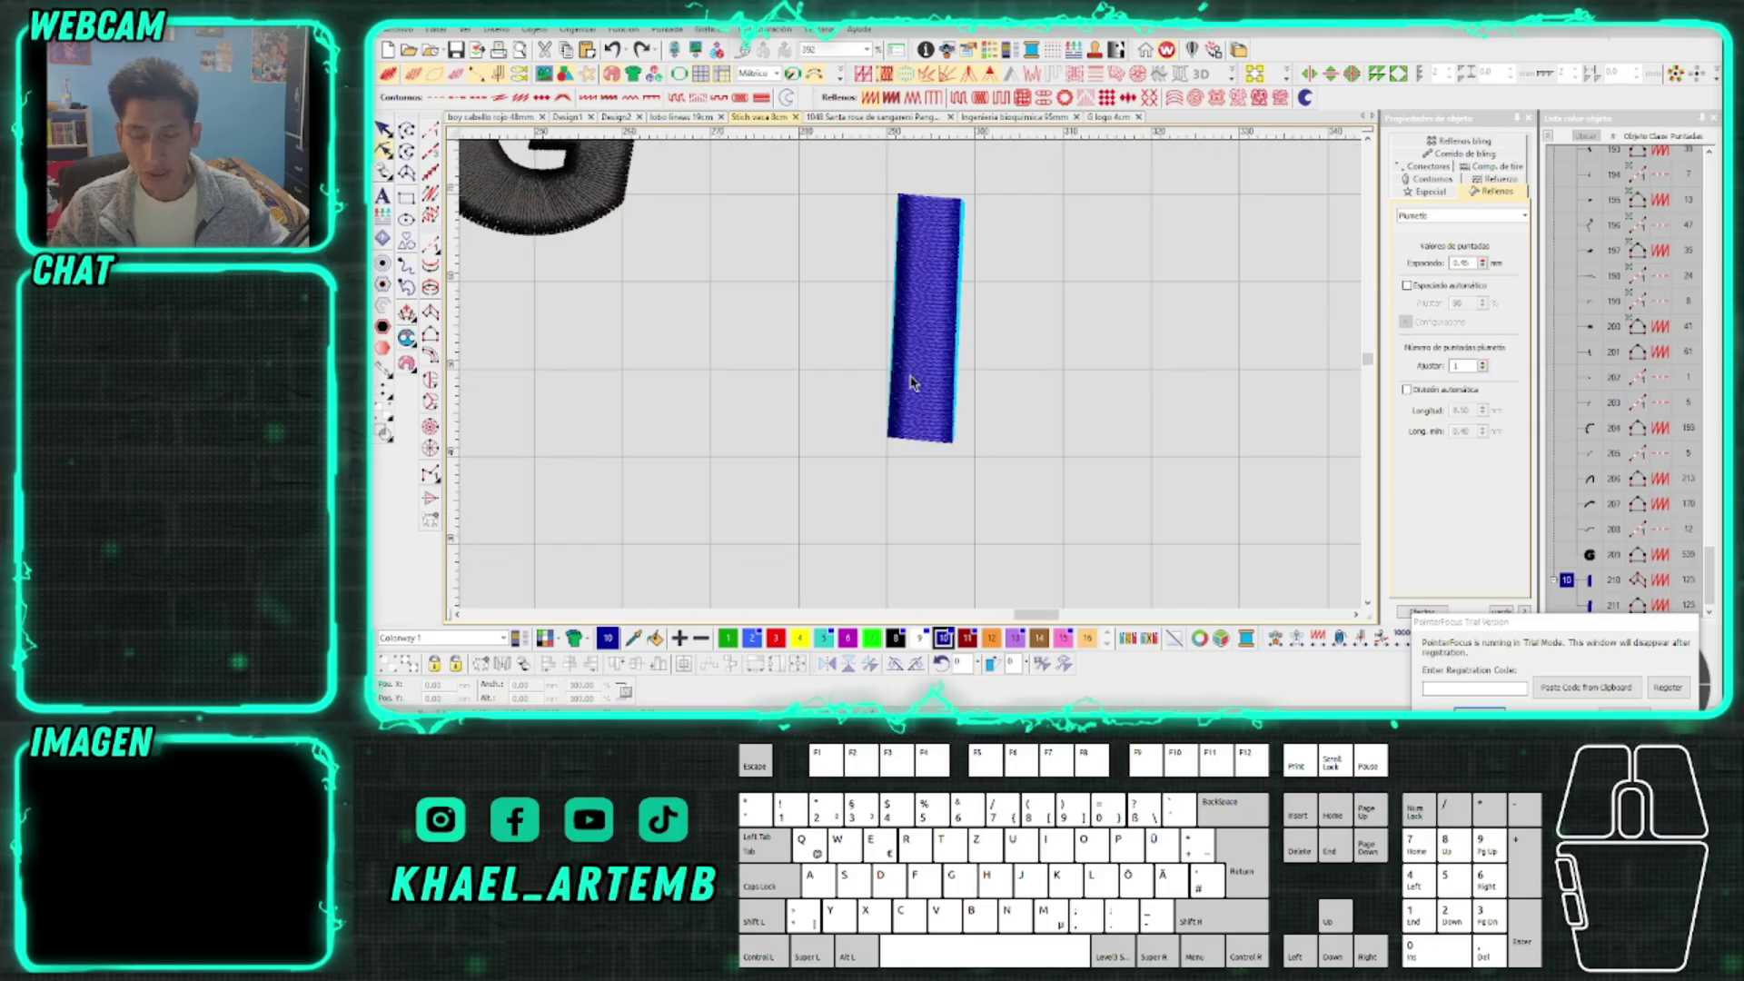
{"action": "key", "text": "Escape"}
{"action": "key", "text": "h"}
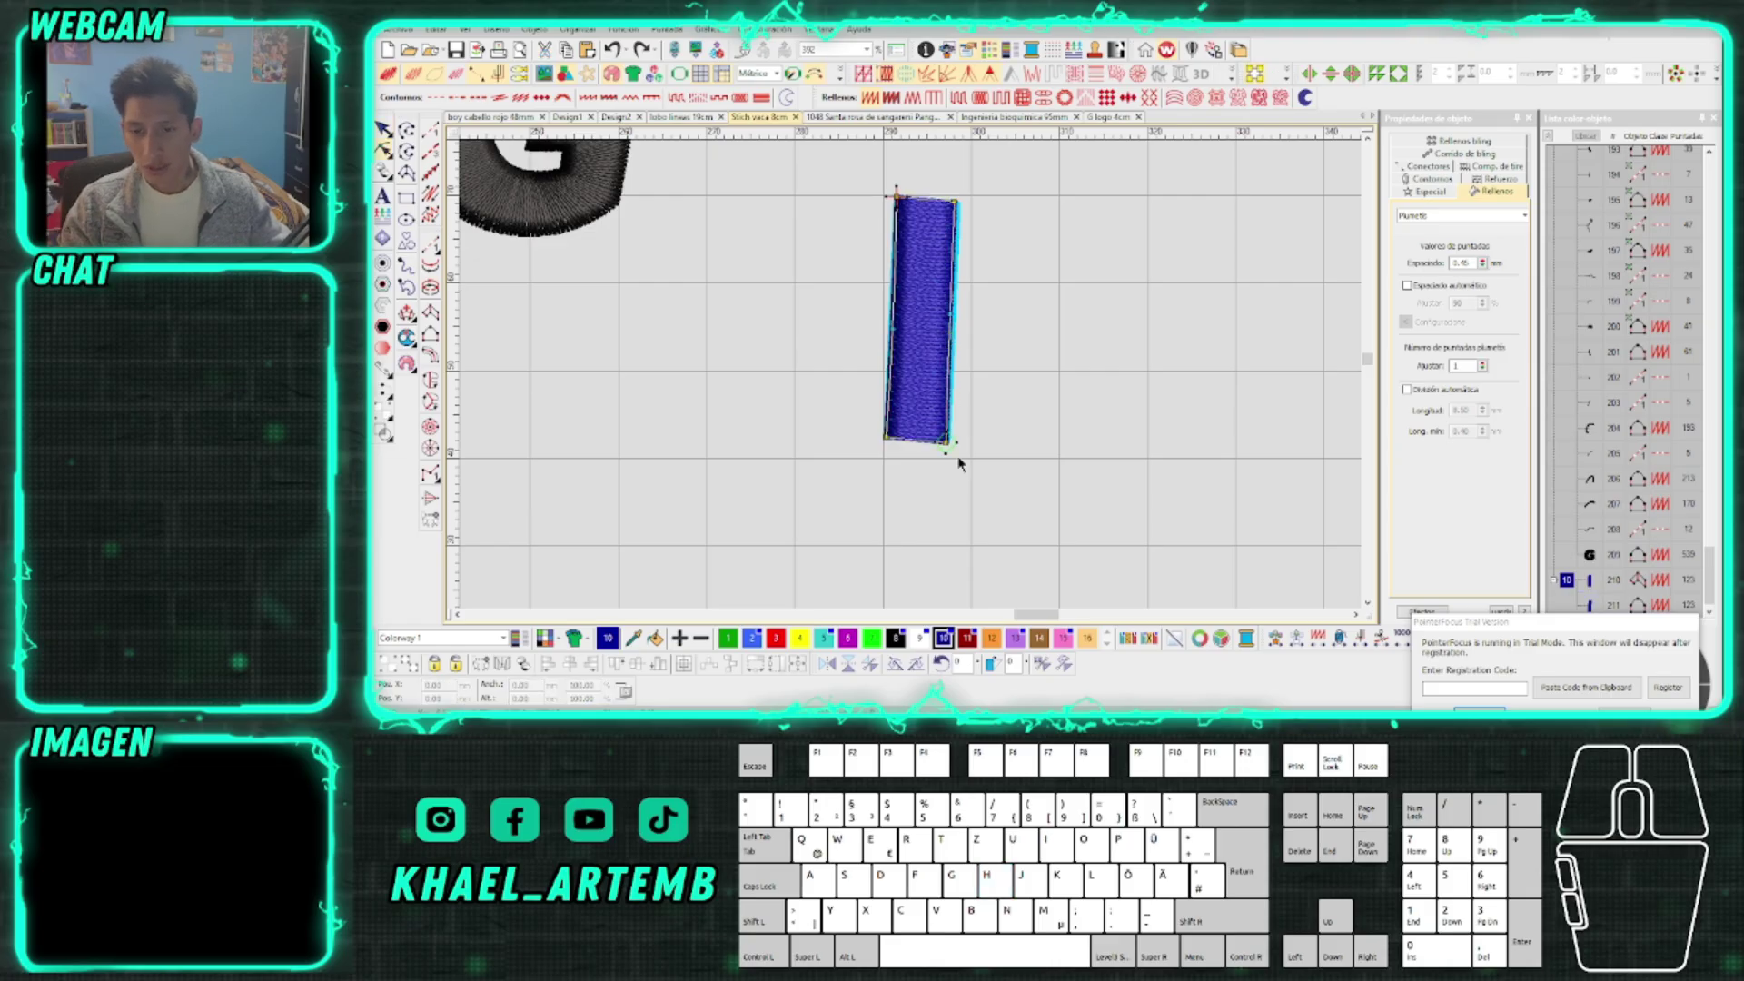
{"action": "scroll", "coordinate": [945, 418], "scroll_direction": "up", "scroll_amount": 3}
{"action": "scroll", "coordinate": [909, 367], "scroll_direction": "down", "scroll_amount": 3}
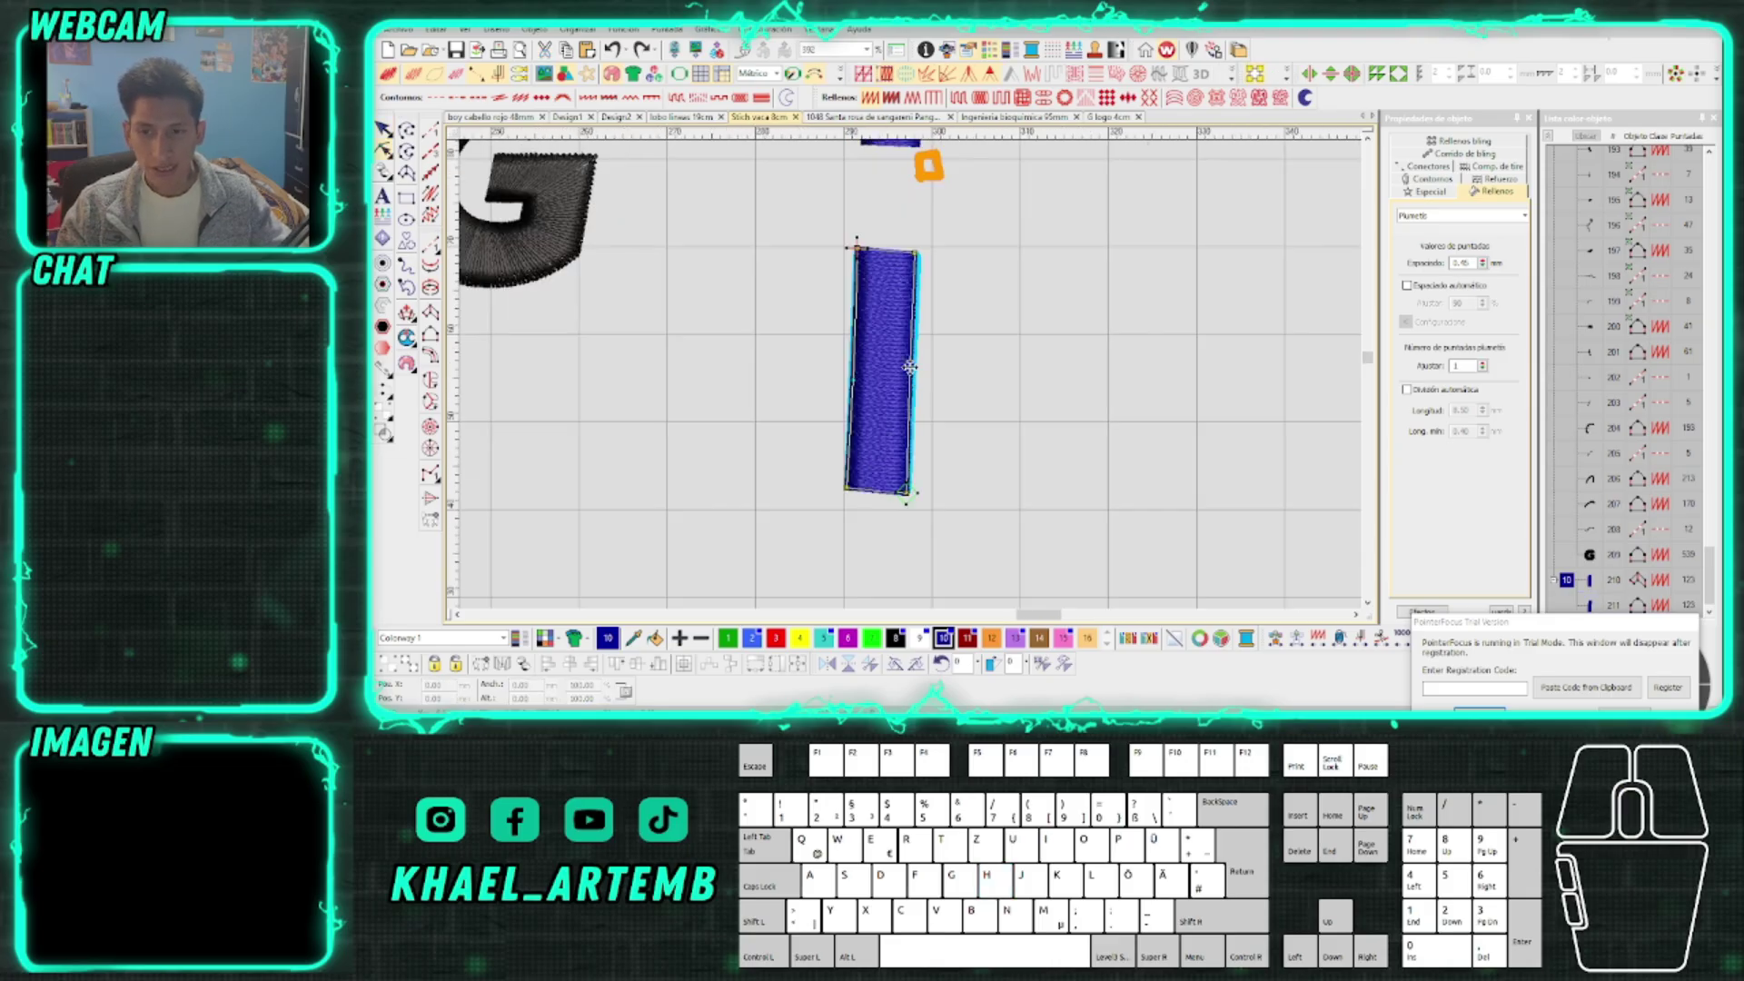
{"action": "scroll", "coordinate": [913, 382], "scroll_direction": "up", "scroll_amount": 1}
{"action": "key", "text": "Escape"}
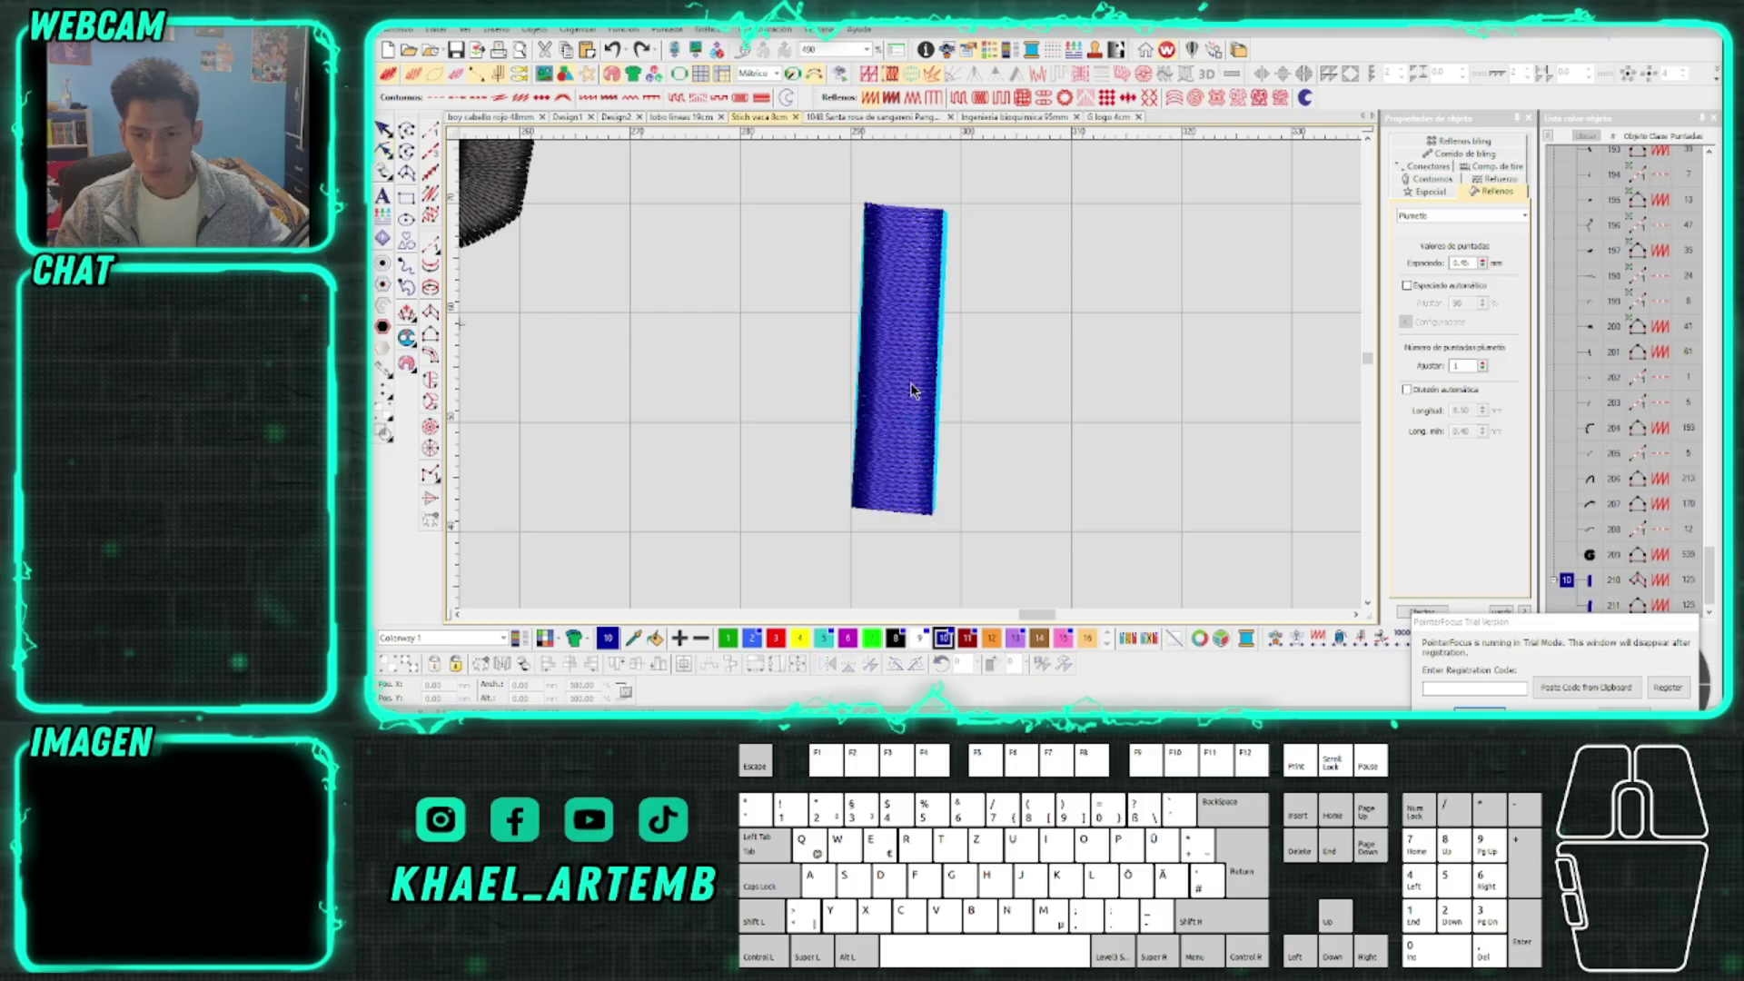
Draw orange guide lines across the bottom and top ends of the lower column, extending past both sides
{"action": "left_click", "coordinate": [1307, 99]}
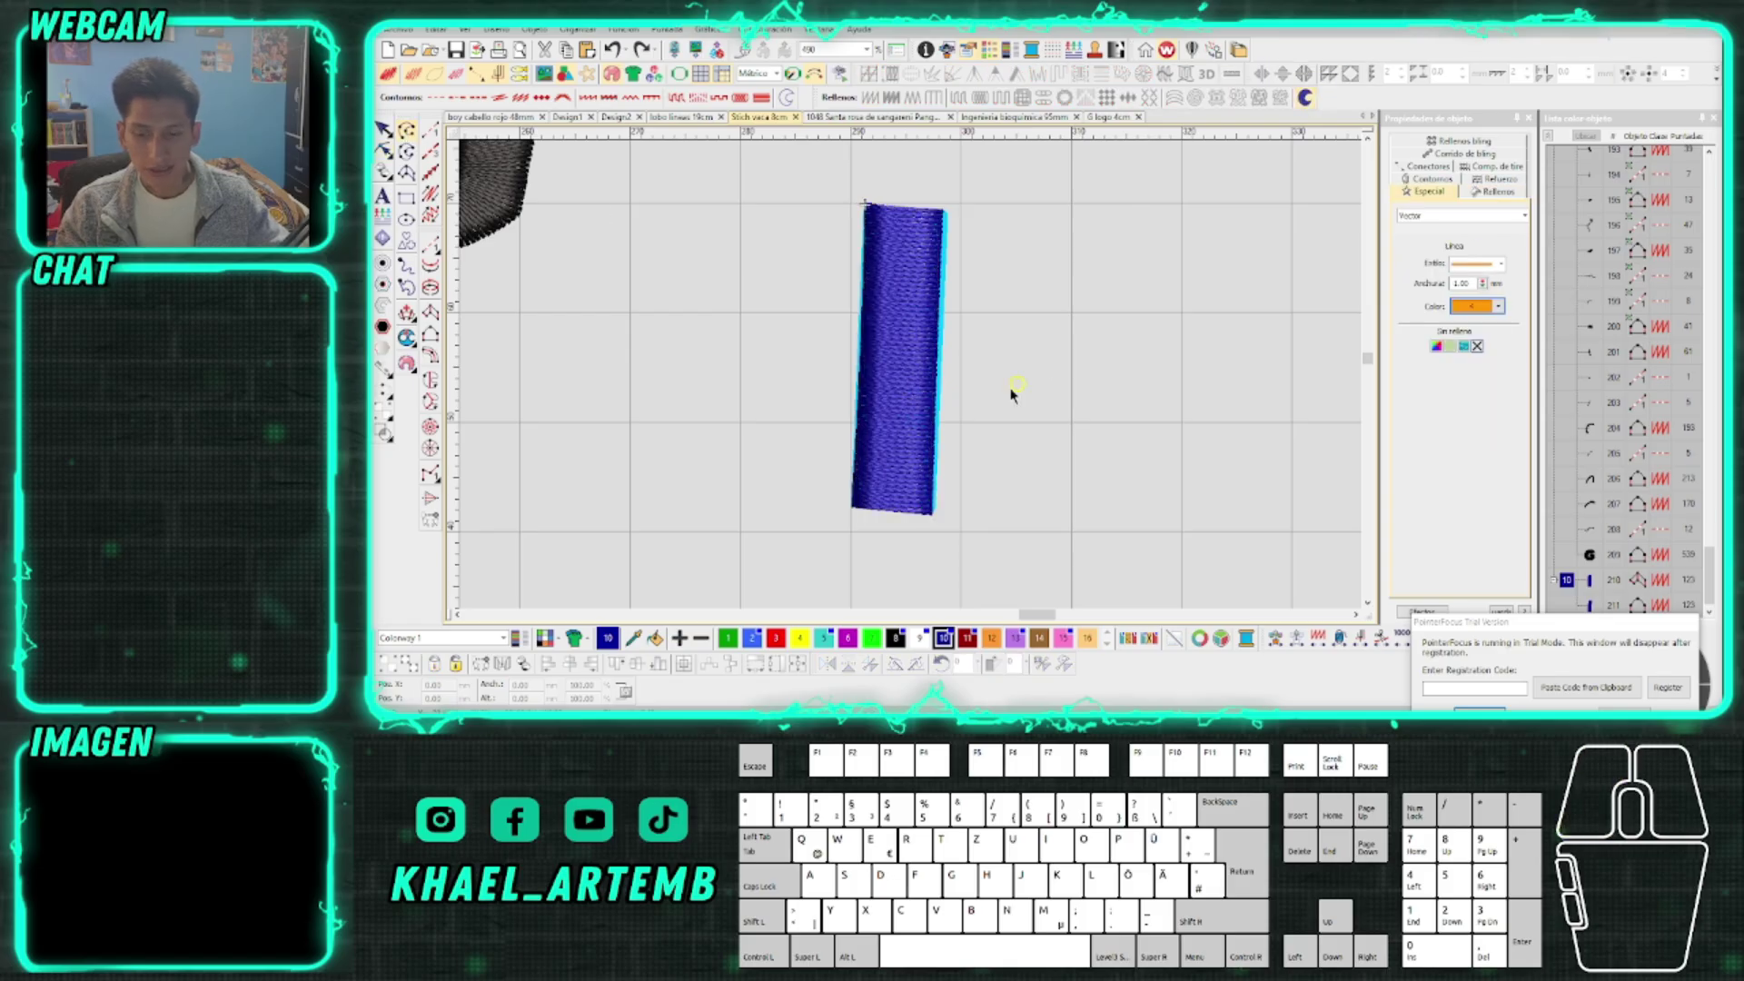
{"action": "scroll", "coordinate": [904, 477], "scroll_direction": "up", "scroll_amount": 2}
{"action": "key", "text": "t"}
{"action": "key", "text": "t"}
{"action": "left_click", "coordinate": [779, 425]}
{"action": "left_click", "coordinate": [996, 443]}
{"action": "key", "text": "Return"}
{"action": "scroll", "coordinate": [977, 286], "scroll_direction": "down", "scroll_amount": 2}
{"action": "scroll", "coordinate": [910, 177], "scroll_direction": "up", "scroll_amount": 1}
{"action": "left_click", "coordinate": [814, 355]}
{"action": "left_click", "coordinate": [983, 361]}
{"action": "key", "text": "Return"}
{"action": "scroll", "coordinate": [912, 382], "scroll_direction": "down", "scroll_amount": 2}
{"action": "scroll", "coordinate": [913, 382], "scroll_direction": "up", "scroll_amount": 1}
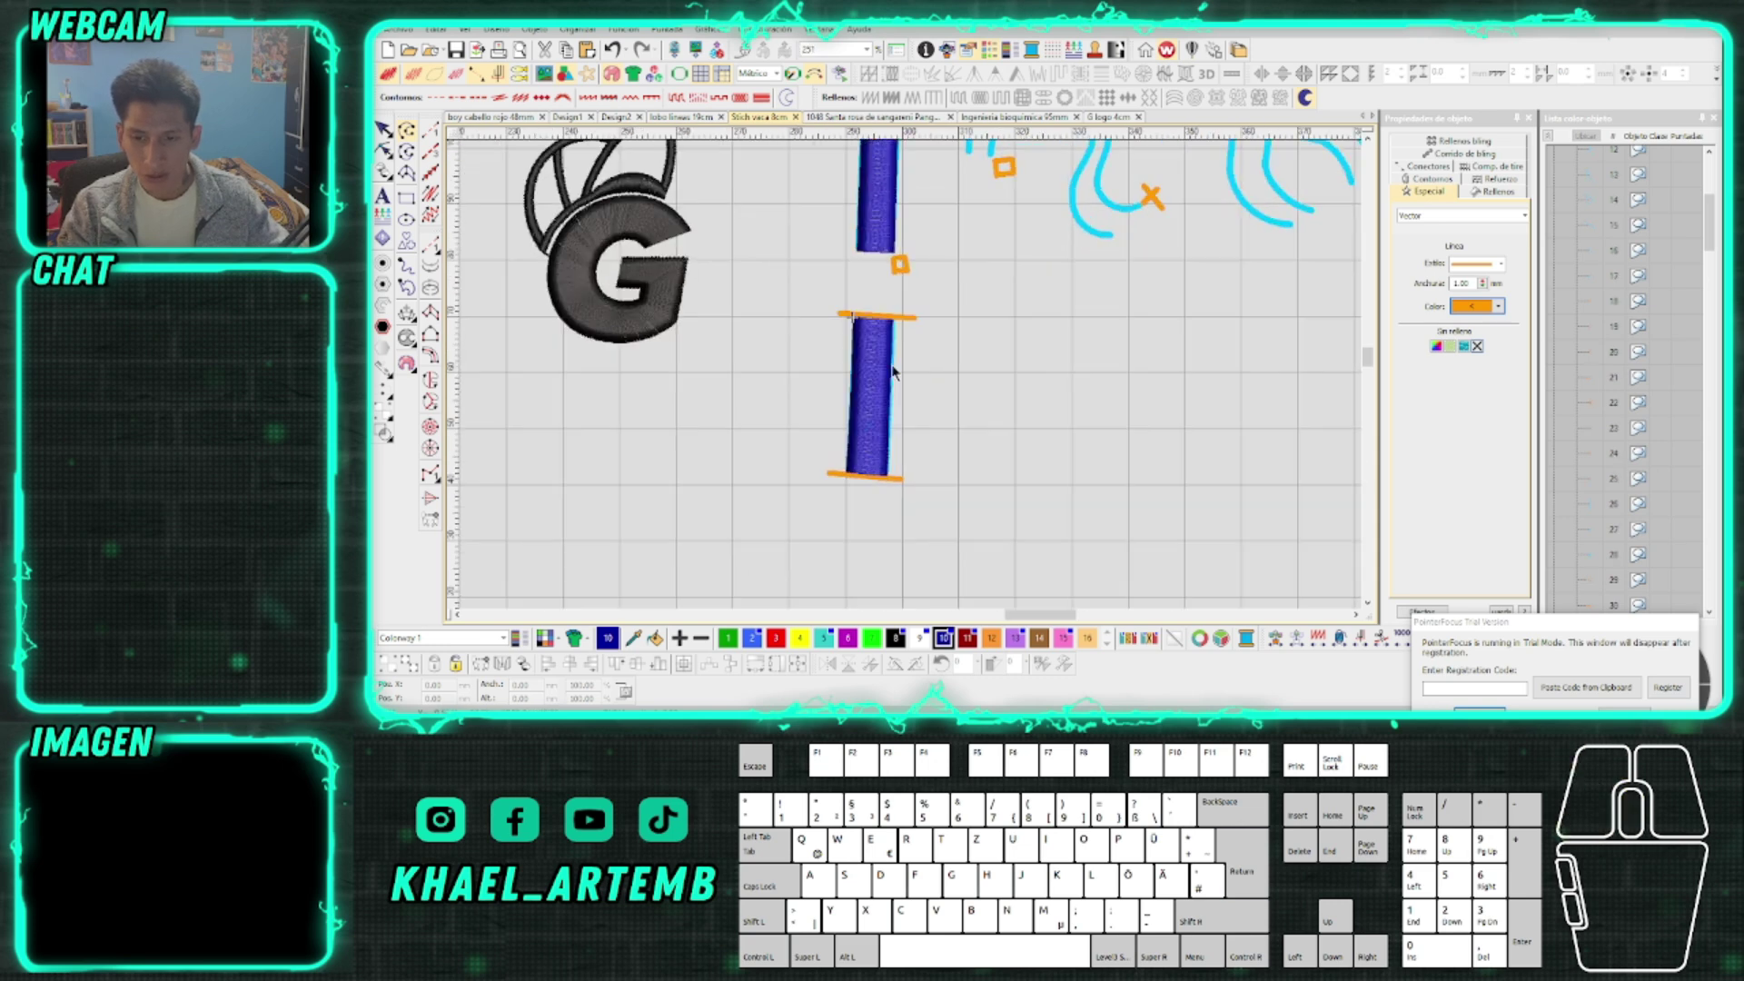
Draw matching orange guide lines across the bottom and top ends of the upper column
{"action": "scroll", "coordinate": [854, 363], "scroll_direction": "down", "scroll_amount": 2}
{"action": "scroll", "coordinate": [913, 411], "scroll_direction": "up", "scroll_amount": 3}
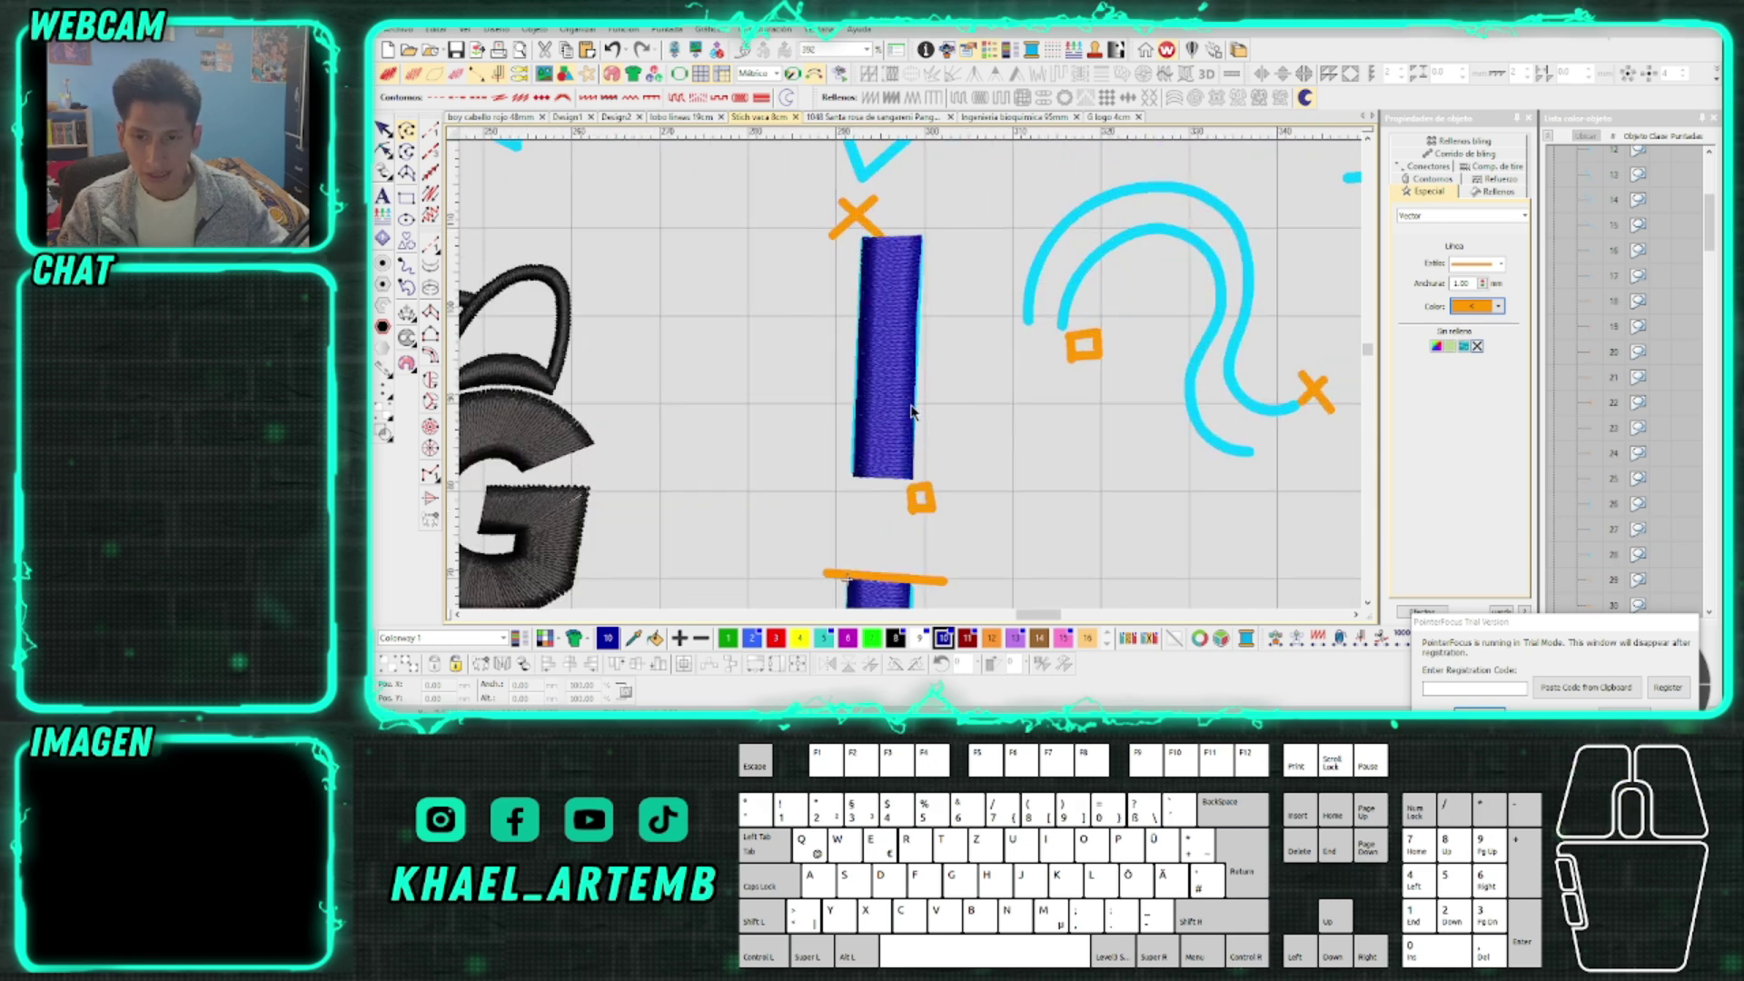
{"action": "left_click", "coordinate": [832, 475]}
{"action": "left_click", "coordinate": [951, 483]}
{"action": "key", "text": "Return"}
{"action": "left_click", "coordinate": [832, 234]}
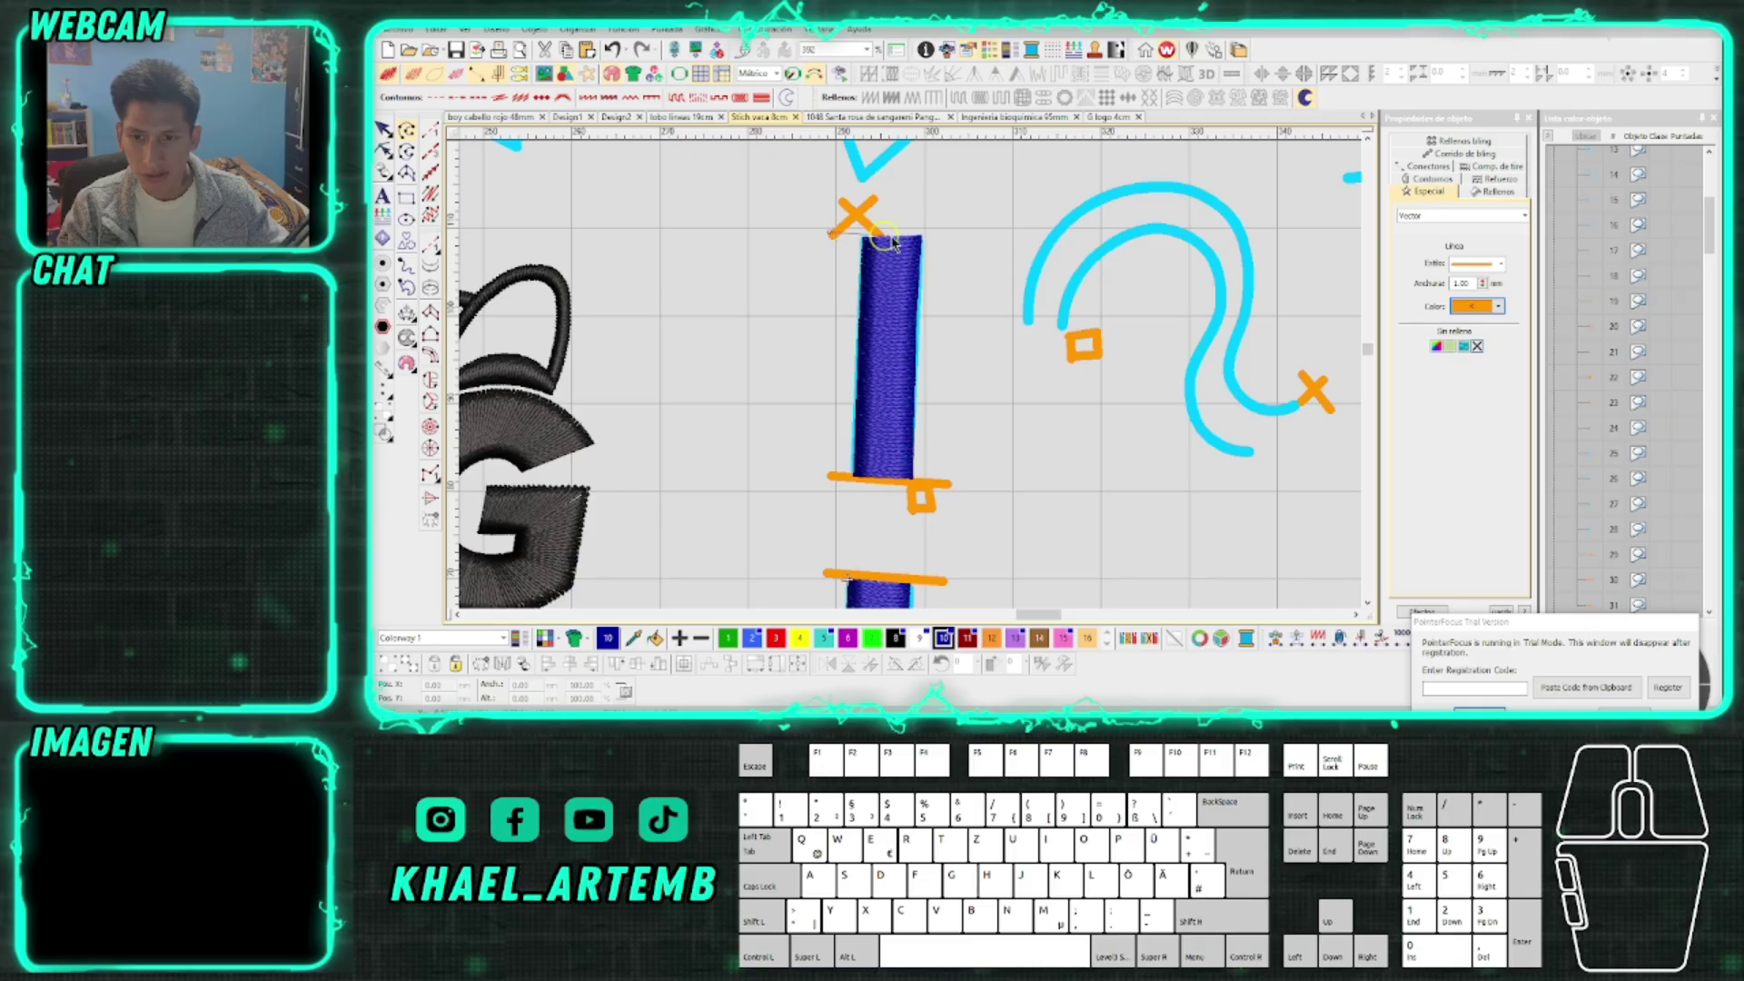
{"action": "left_click", "coordinate": [963, 241]}
{"action": "key", "text": "Return"}
Select the upper column and examine its angle lines against the new end guides
{"action": "scroll", "coordinate": [904, 332], "scroll_direction": "up", "scroll_amount": 1}
{"action": "left_click", "coordinate": [915, 380]}
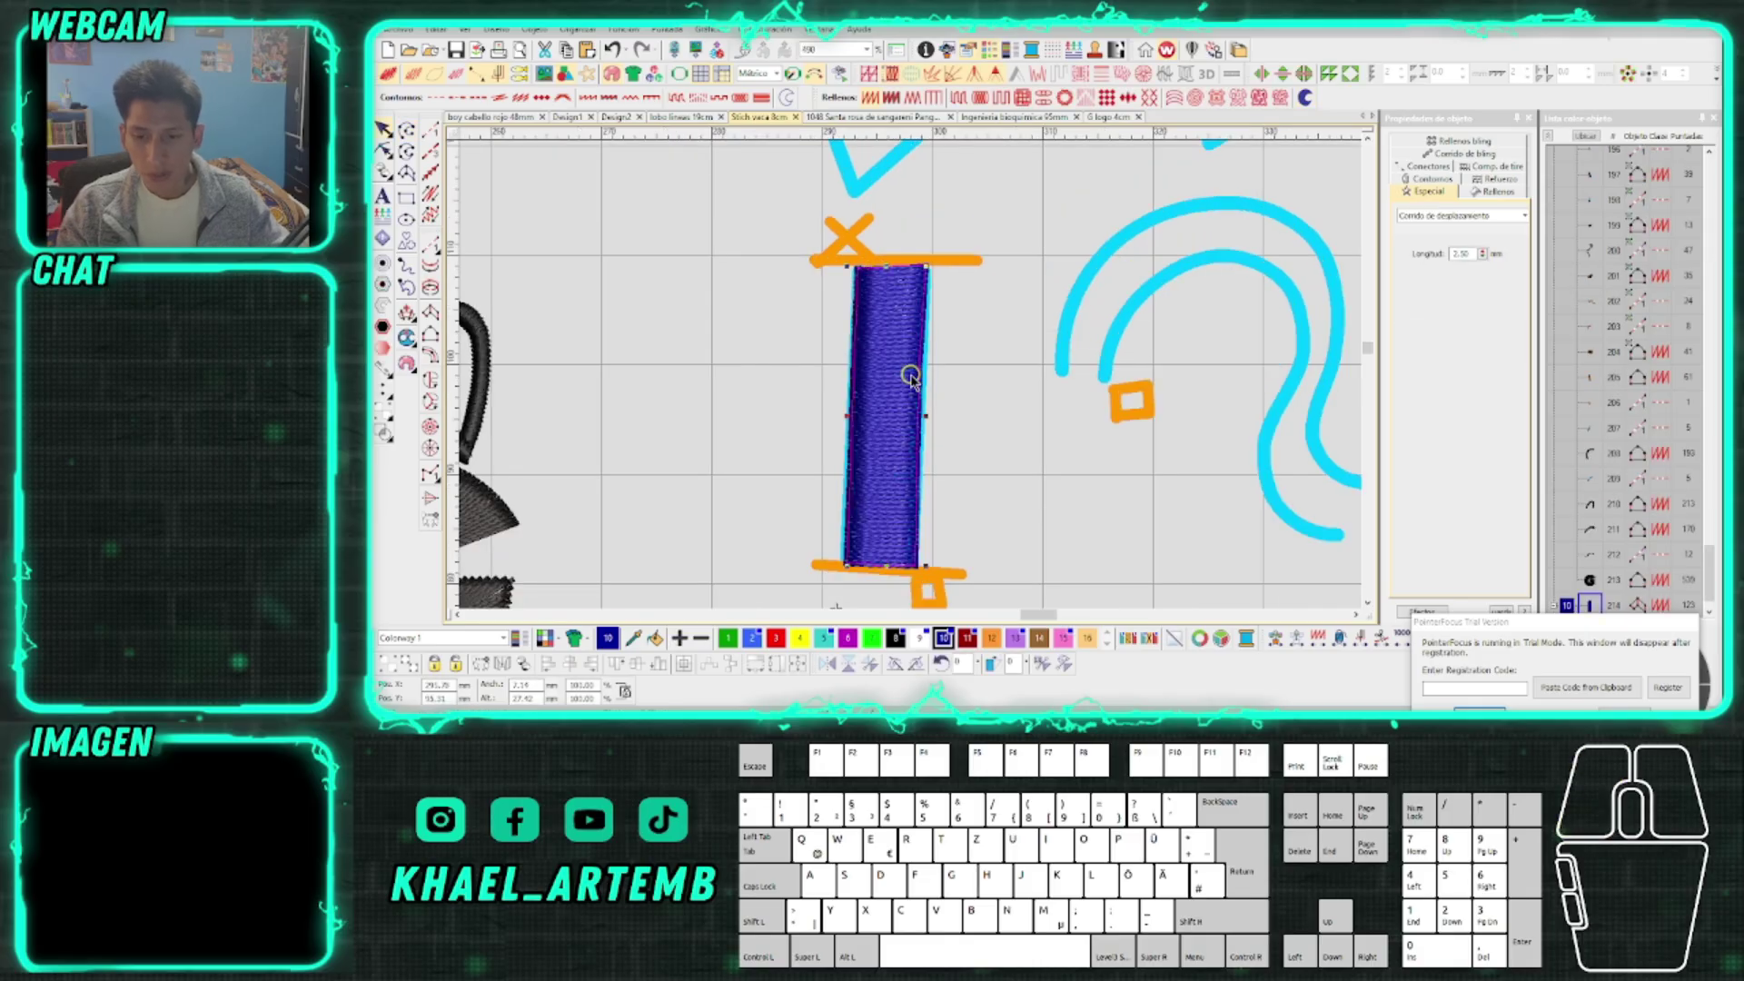
{"action": "key", "text": "h"}
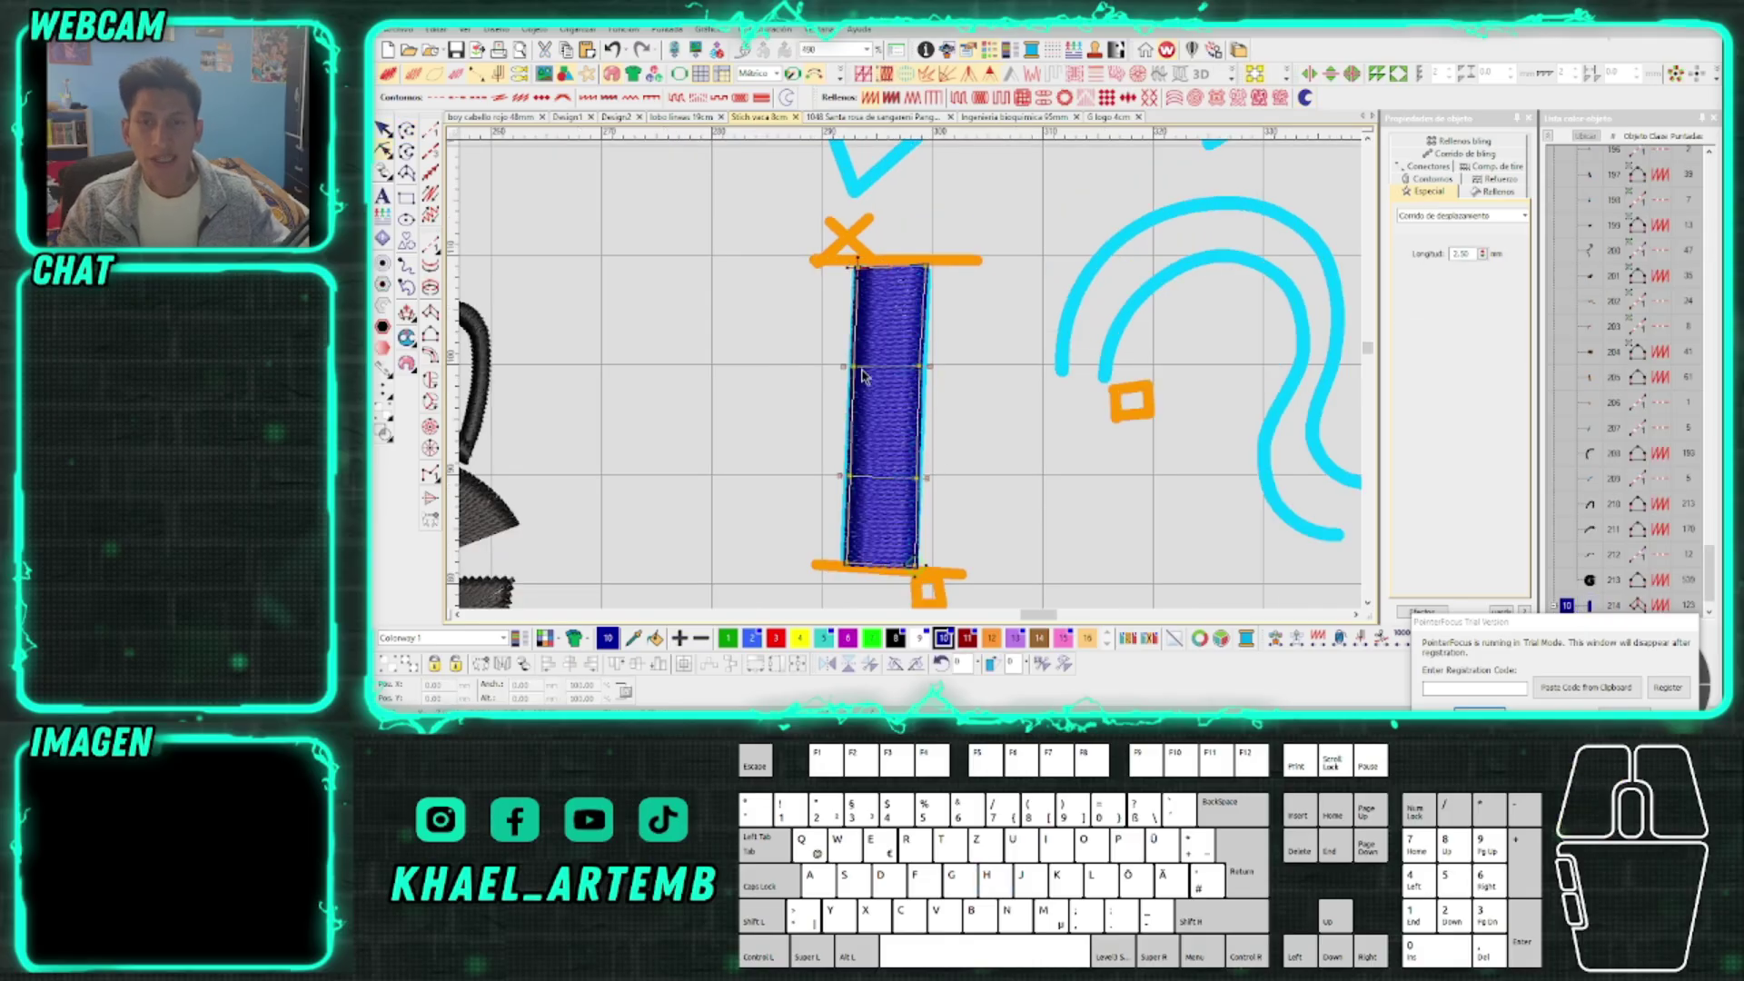
{"action": "scroll", "coordinate": [909, 384], "scroll_direction": "down", "scroll_amount": 3}
{"action": "key", "text": "Escape"}
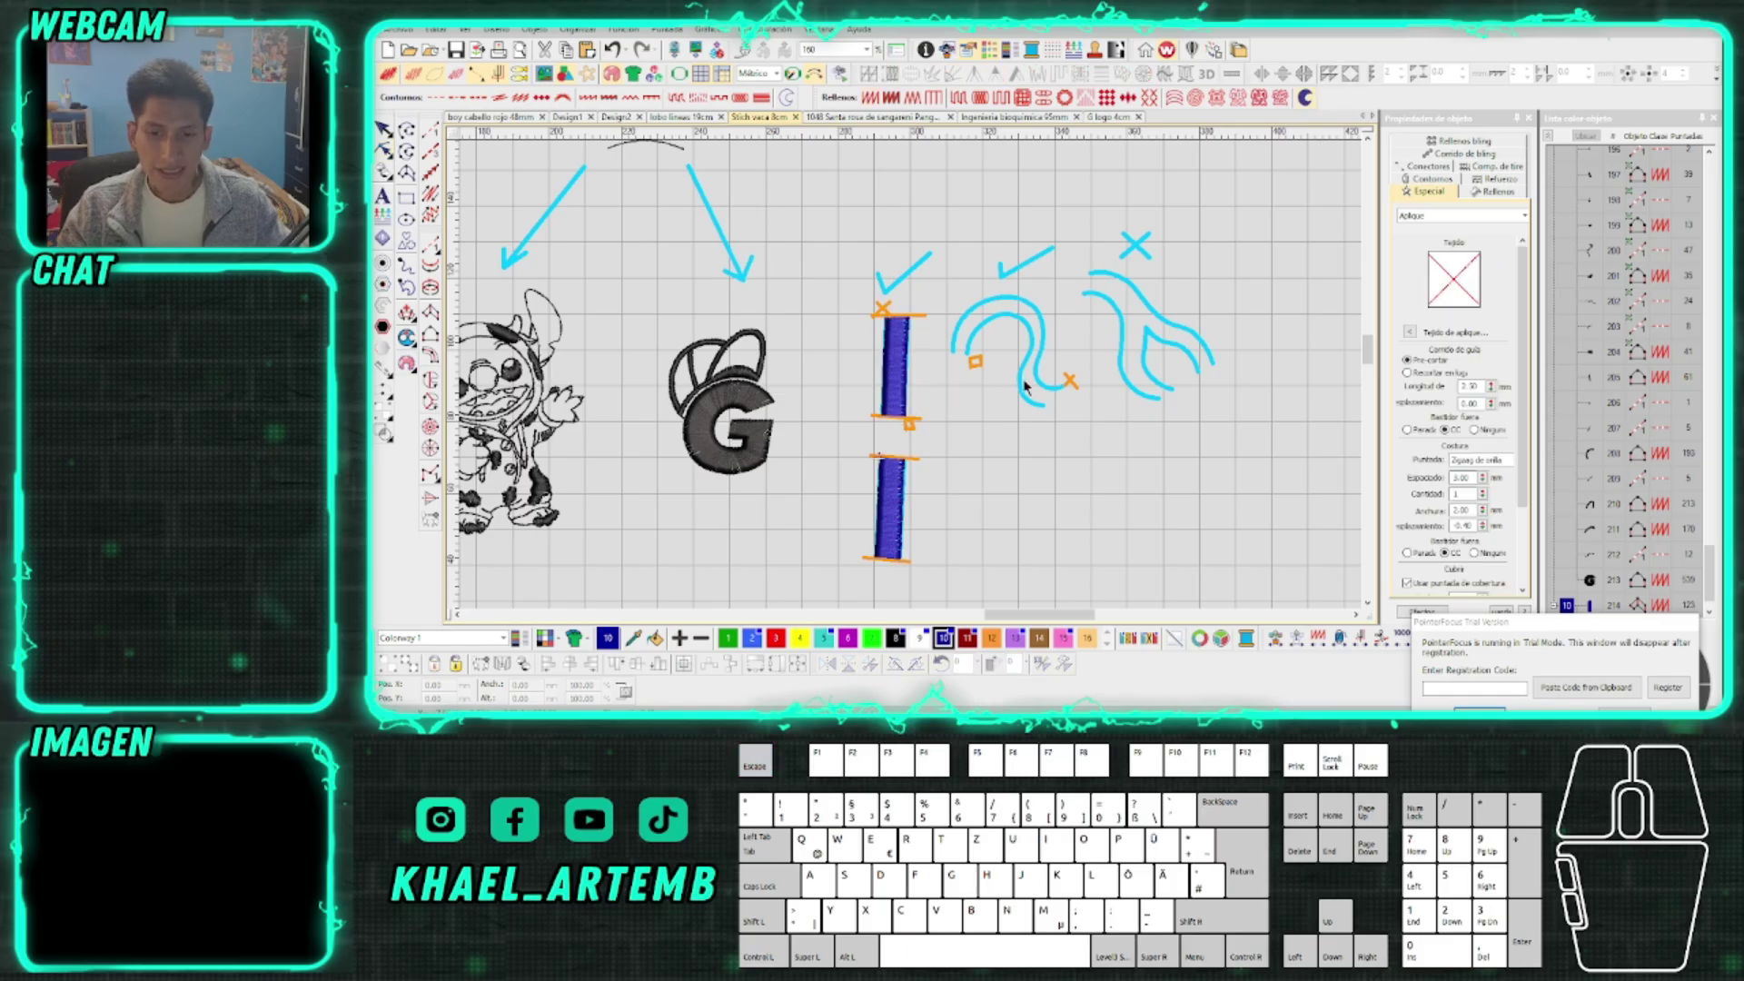
Place a copy of the curved outline and its start and end marks directly below the original
{"action": "scroll", "coordinate": [949, 400], "scroll_direction": "up", "scroll_amount": 1}
{"action": "left_click_drag", "start_coordinate": [978, 244], "coordinate": [808, 418]}
{"action": "scroll", "coordinate": [925, 393], "scroll_direction": "down", "scroll_amount": 2}
{"action": "right_click", "coordinate": [925, 393]}
{"action": "left_click_drag", "start_coordinate": [925, 393], "coordinate": [930, 460]}
{"action": "scroll", "coordinate": [916, 359], "scroll_direction": "up", "scroll_amount": 2}
{"action": "key", "text": "Escape"}
Start a paired-point column on the upper curved outline, placing point pairs from the square-marked end around the arch
{"action": "scroll", "coordinate": [913, 363], "scroll_direction": "up", "scroll_amount": 2}
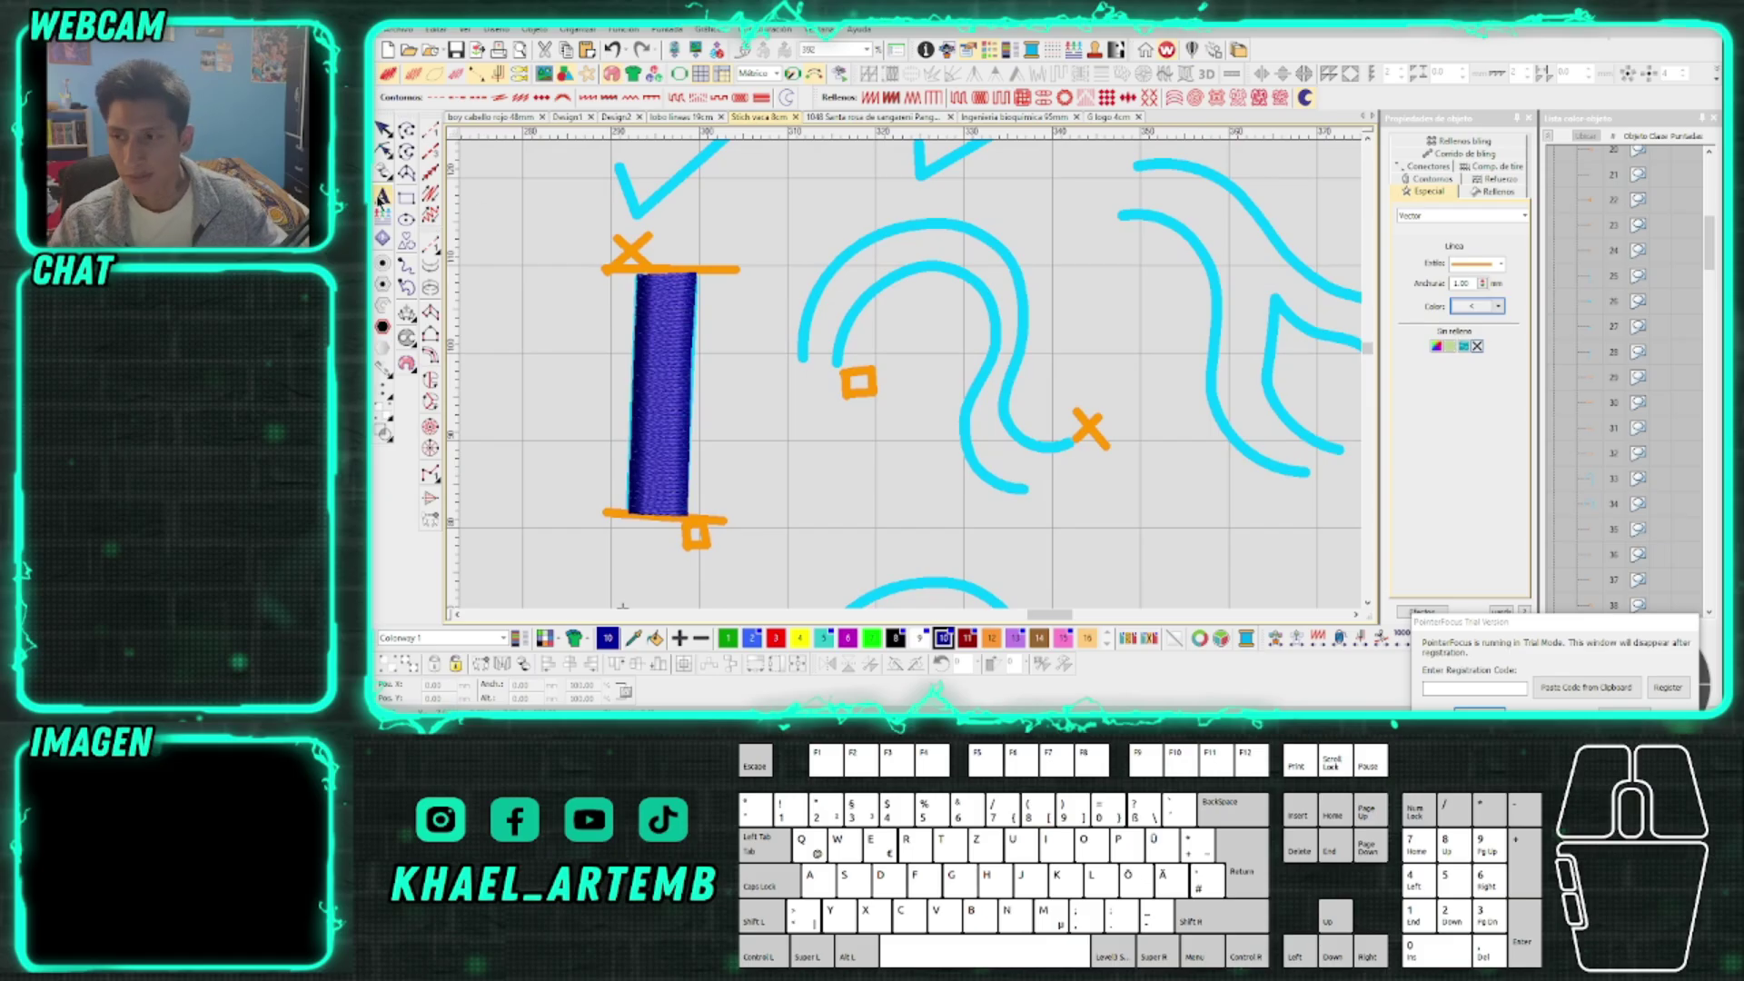
{"action": "scroll", "coordinate": [858, 330], "scroll_direction": "up", "scroll_amount": 2}
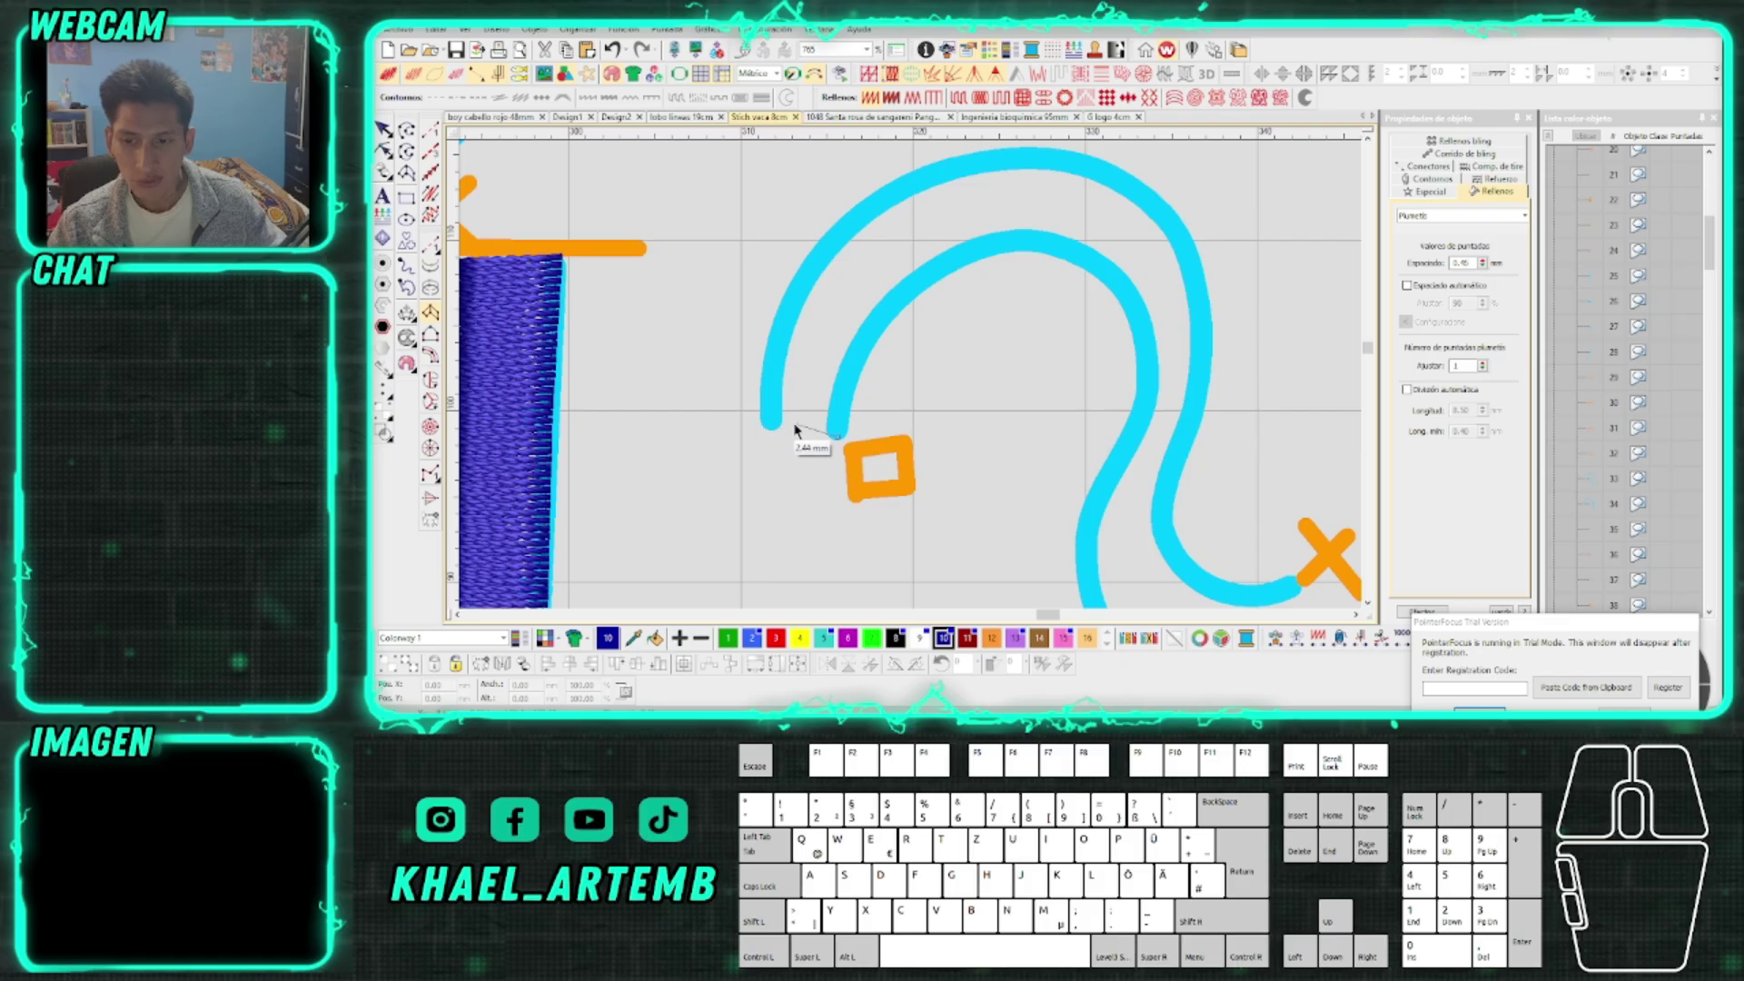
{"action": "left_click", "coordinate": [765, 424]}
{"action": "right_click", "coordinate": [891, 310]}
{"action": "right_click", "coordinate": [818, 257]}
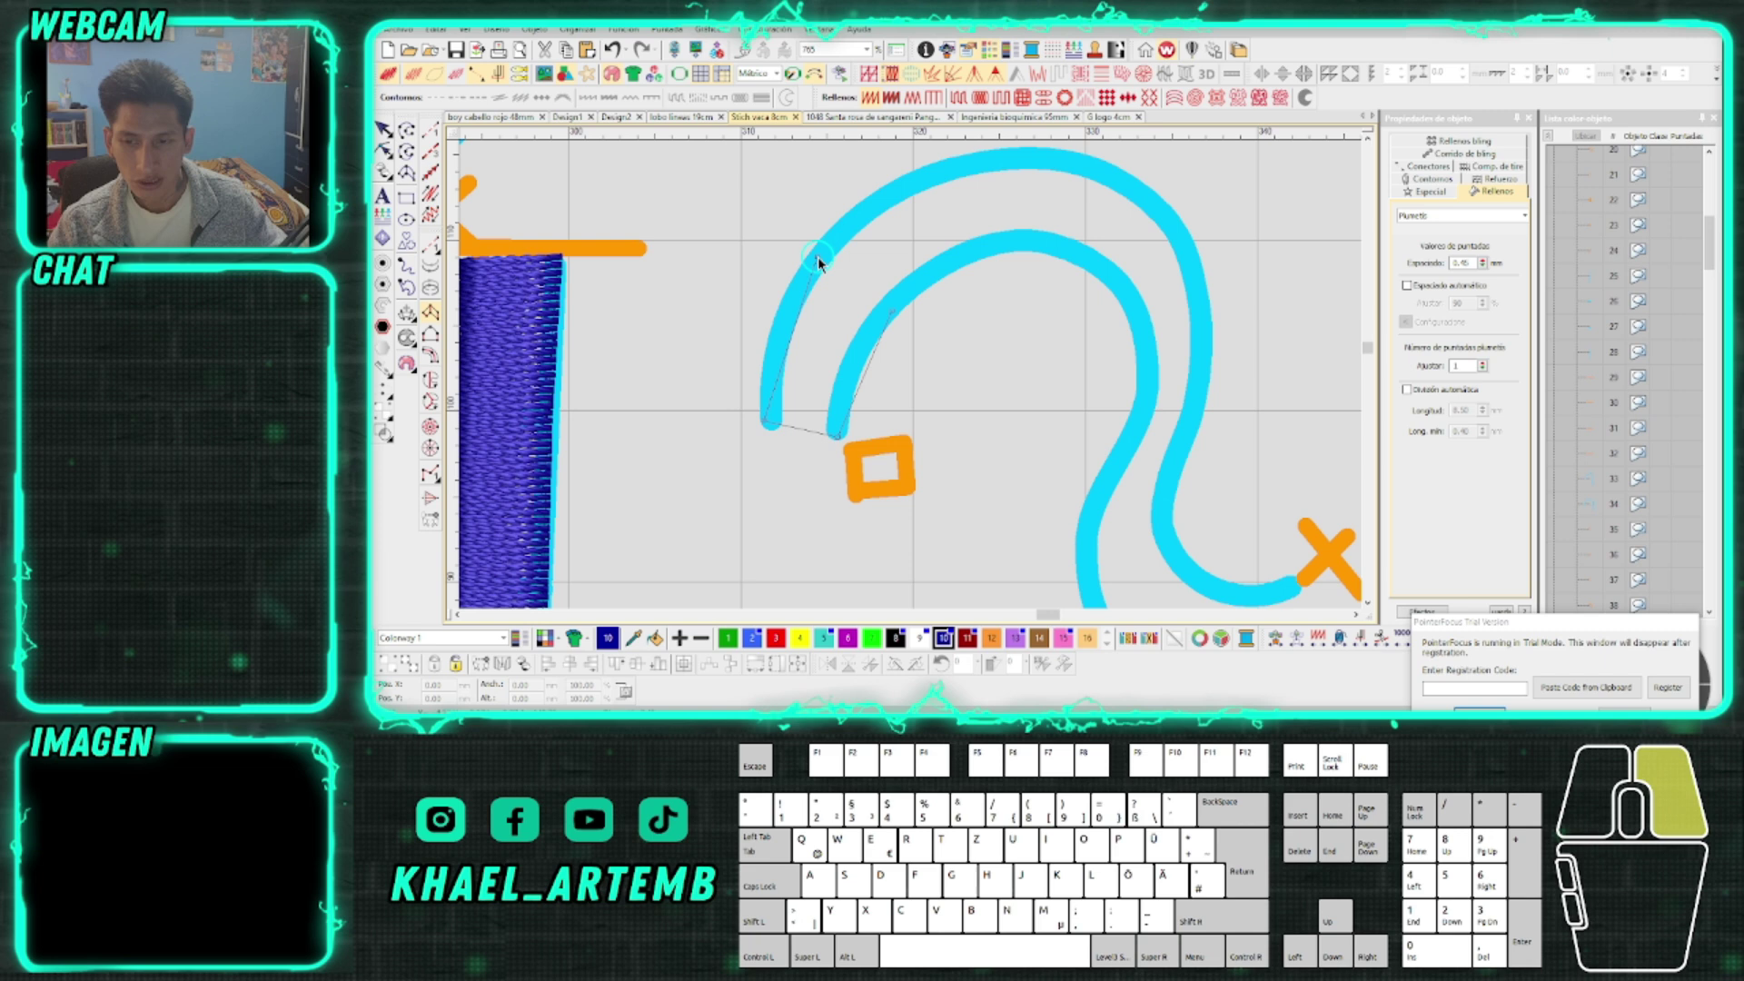
{"action": "right_click", "coordinate": [1021, 241]}
{"action": "right_click", "coordinate": [1038, 164]}
{"action": "right_click", "coordinate": [1064, 398]}
{"action": "right_click", "coordinate": [1138, 389]}
Continue the point pairs through the lower bend to the X-marked end and generate the curved column's stitches
{"action": "scroll", "coordinate": [911, 382], "scroll_direction": "down", "scroll_amount": 1}
{"action": "scroll", "coordinate": [910, 377], "scroll_direction": "up", "scroll_amount": 1}
{"action": "right_click", "coordinate": [887, 400]}
{"action": "middle_click", "coordinate": [878, 468]}
{"action": "right_click", "coordinate": [952, 268]}
{"action": "right_click", "coordinate": [1020, 263]}
{"action": "right_click", "coordinate": [945, 371]}
{"action": "right_click", "coordinate": [1025, 323]}
{"action": "left_click", "coordinate": [1062, 442]}
{"action": "left_click", "coordinate": [1148, 355]}
{"action": "scroll", "coordinate": [1061, 296], "scroll_direction": "down", "scroll_amount": 3}
{"action": "scroll", "coordinate": [911, 375], "scroll_direction": "up", "scroll_amount": 1}
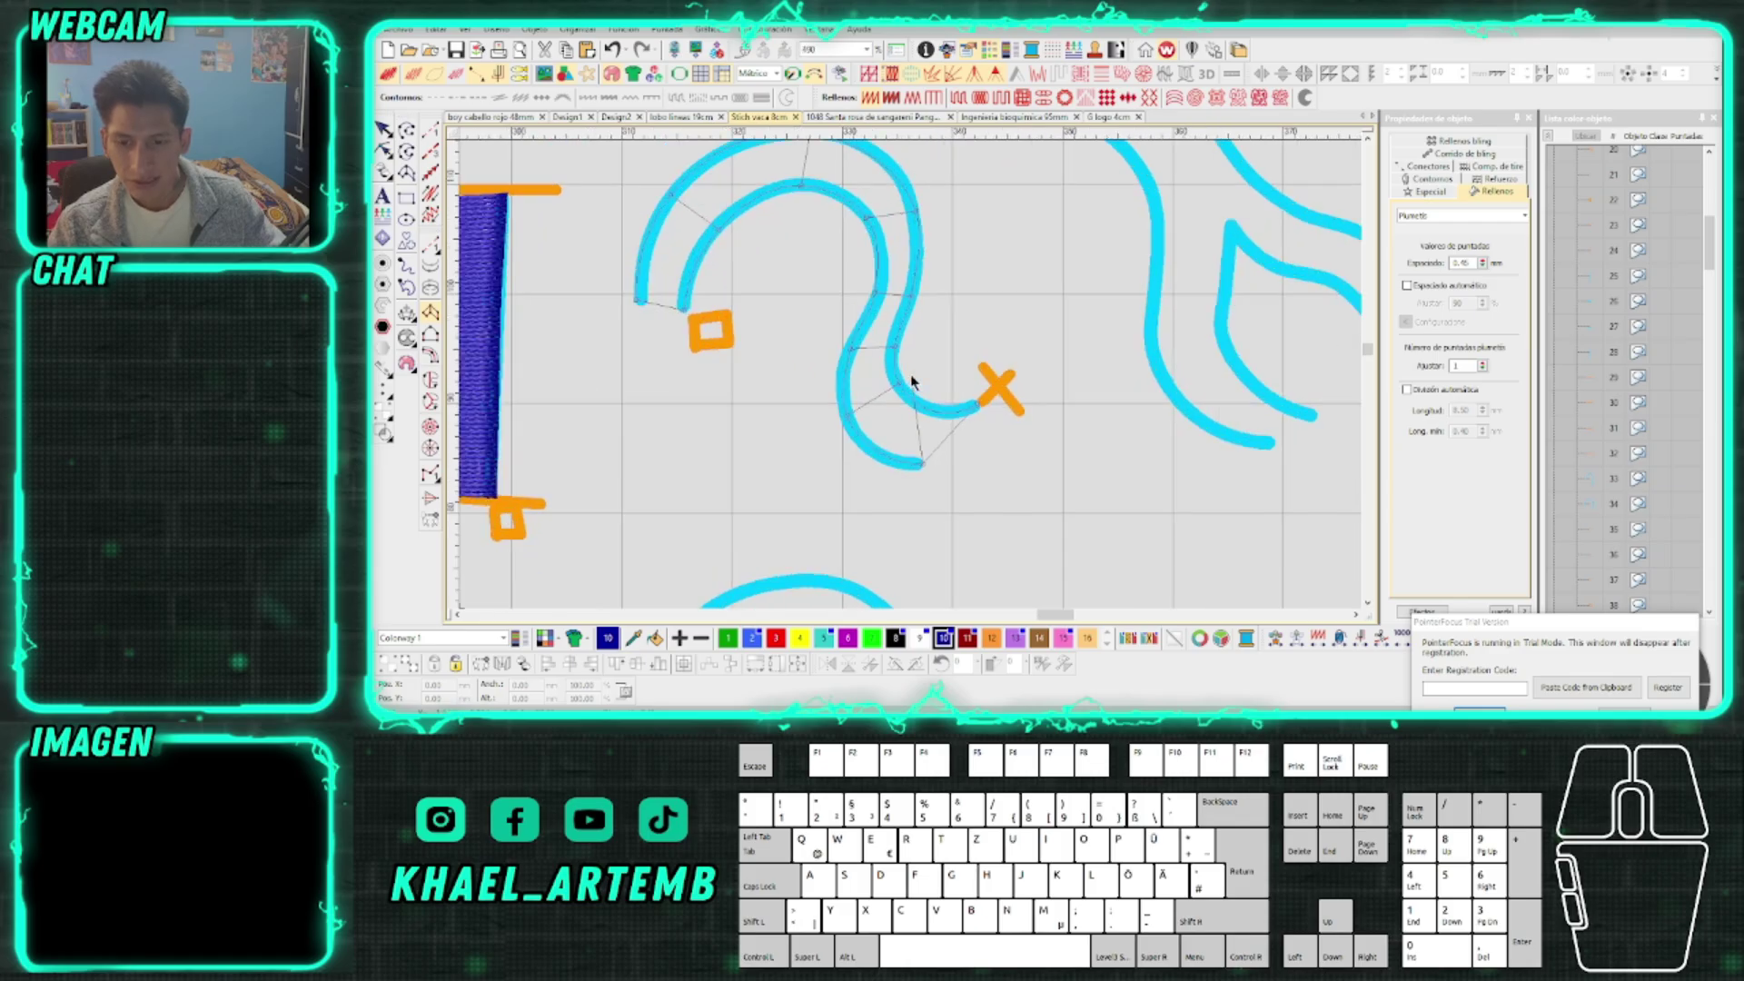
{"action": "scroll", "coordinate": [912, 381], "scroll_direction": "down", "scroll_amount": 1}
{"action": "scroll", "coordinate": [913, 380], "scroll_direction": "up", "scroll_amount": 1}
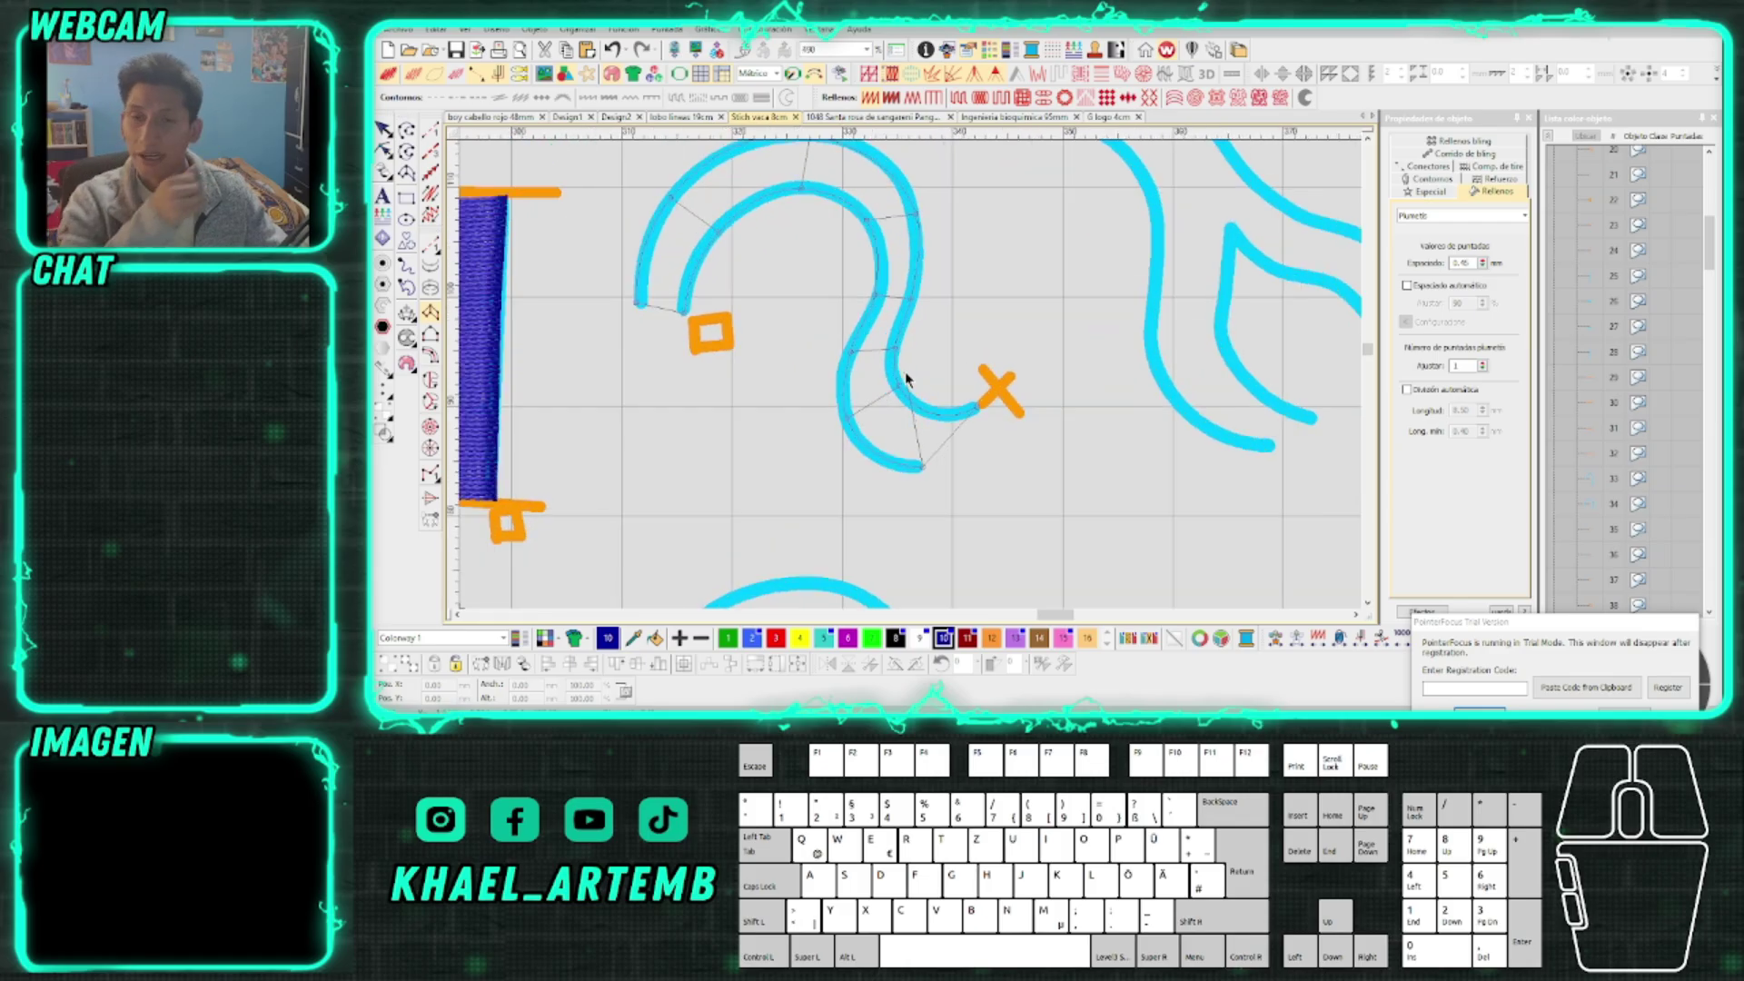
{"action": "scroll", "coordinate": [910, 375], "scroll_direction": "down", "scroll_amount": 1}
{"action": "scroll", "coordinate": [910, 375], "scroll_direction": "up", "scroll_amount": 1}
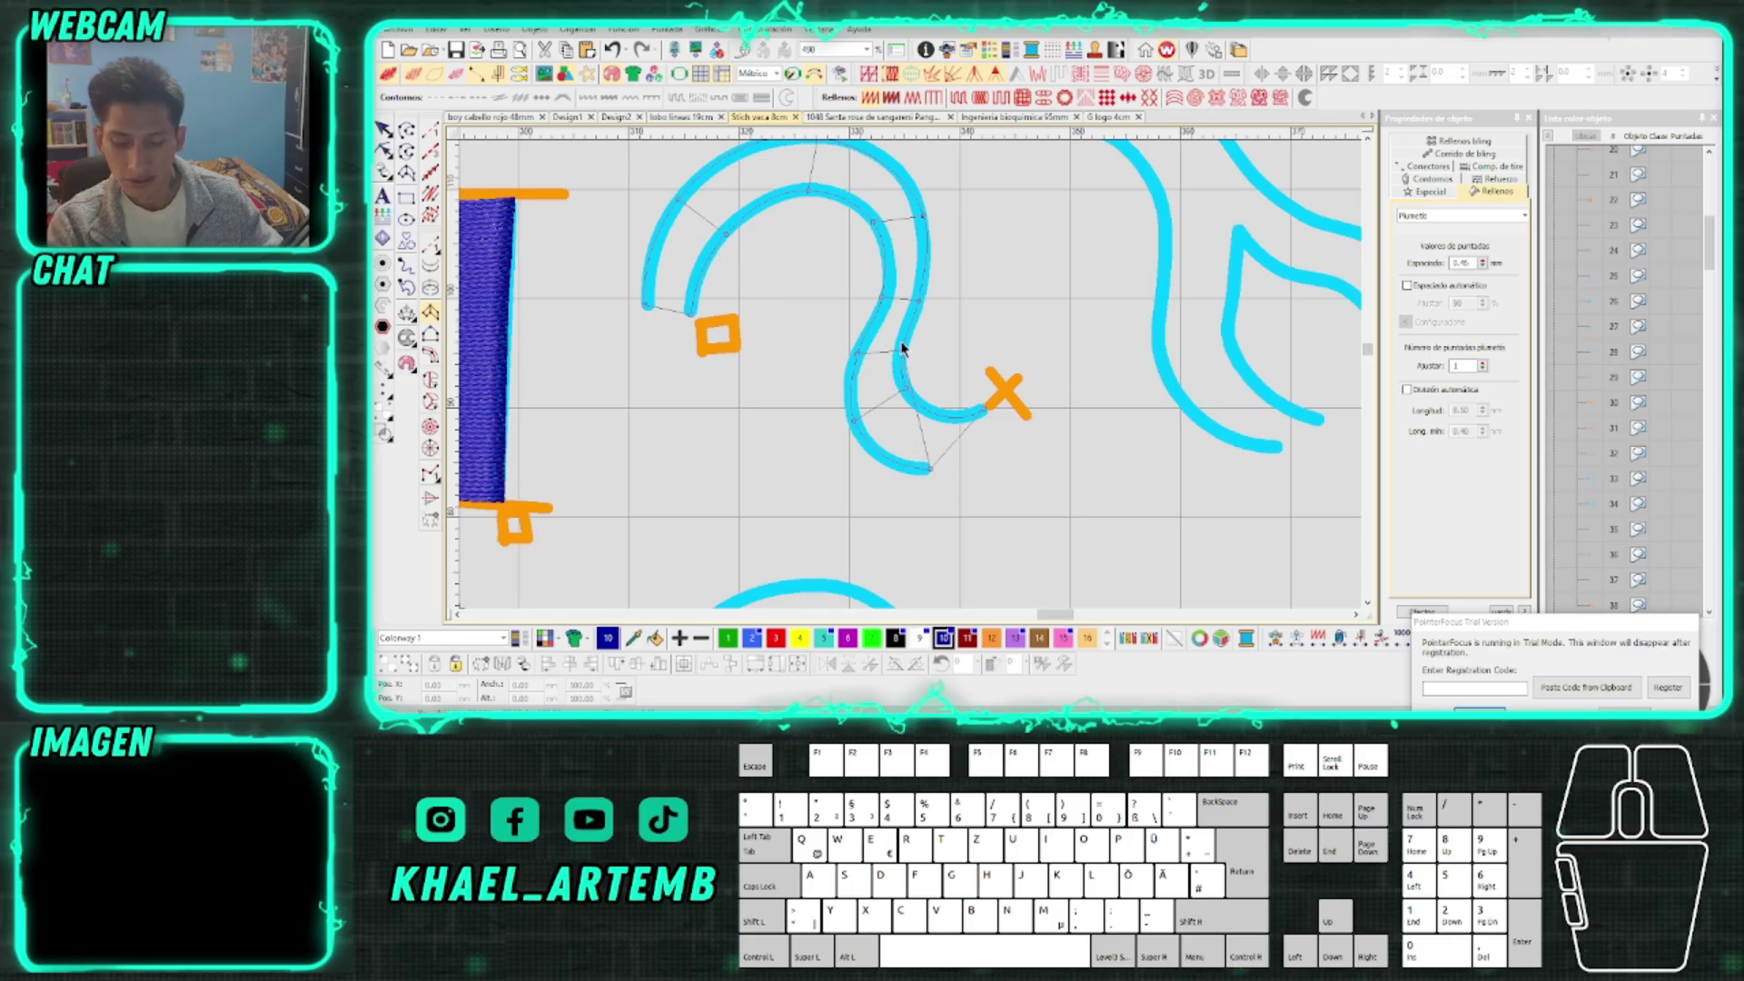
{"action": "key", "text": "Return"}
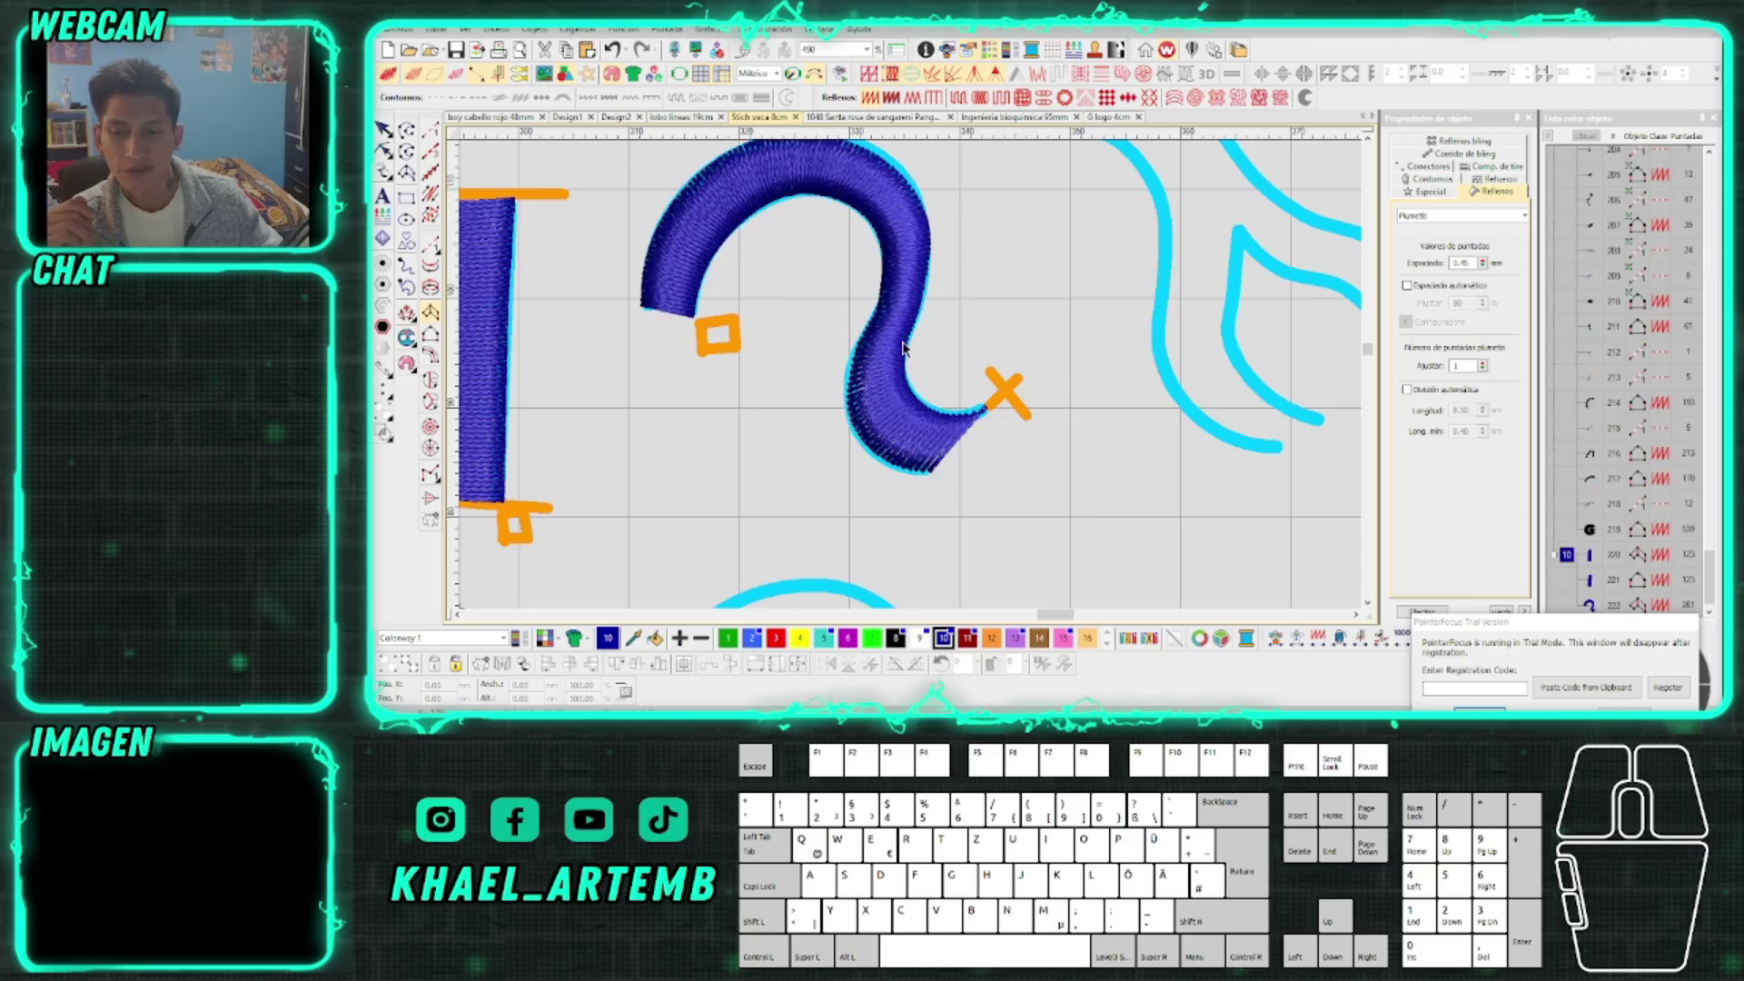
Examine the curved column's control points and the stitch angles along its bends in reshape mode
{"action": "key", "text": "h"}
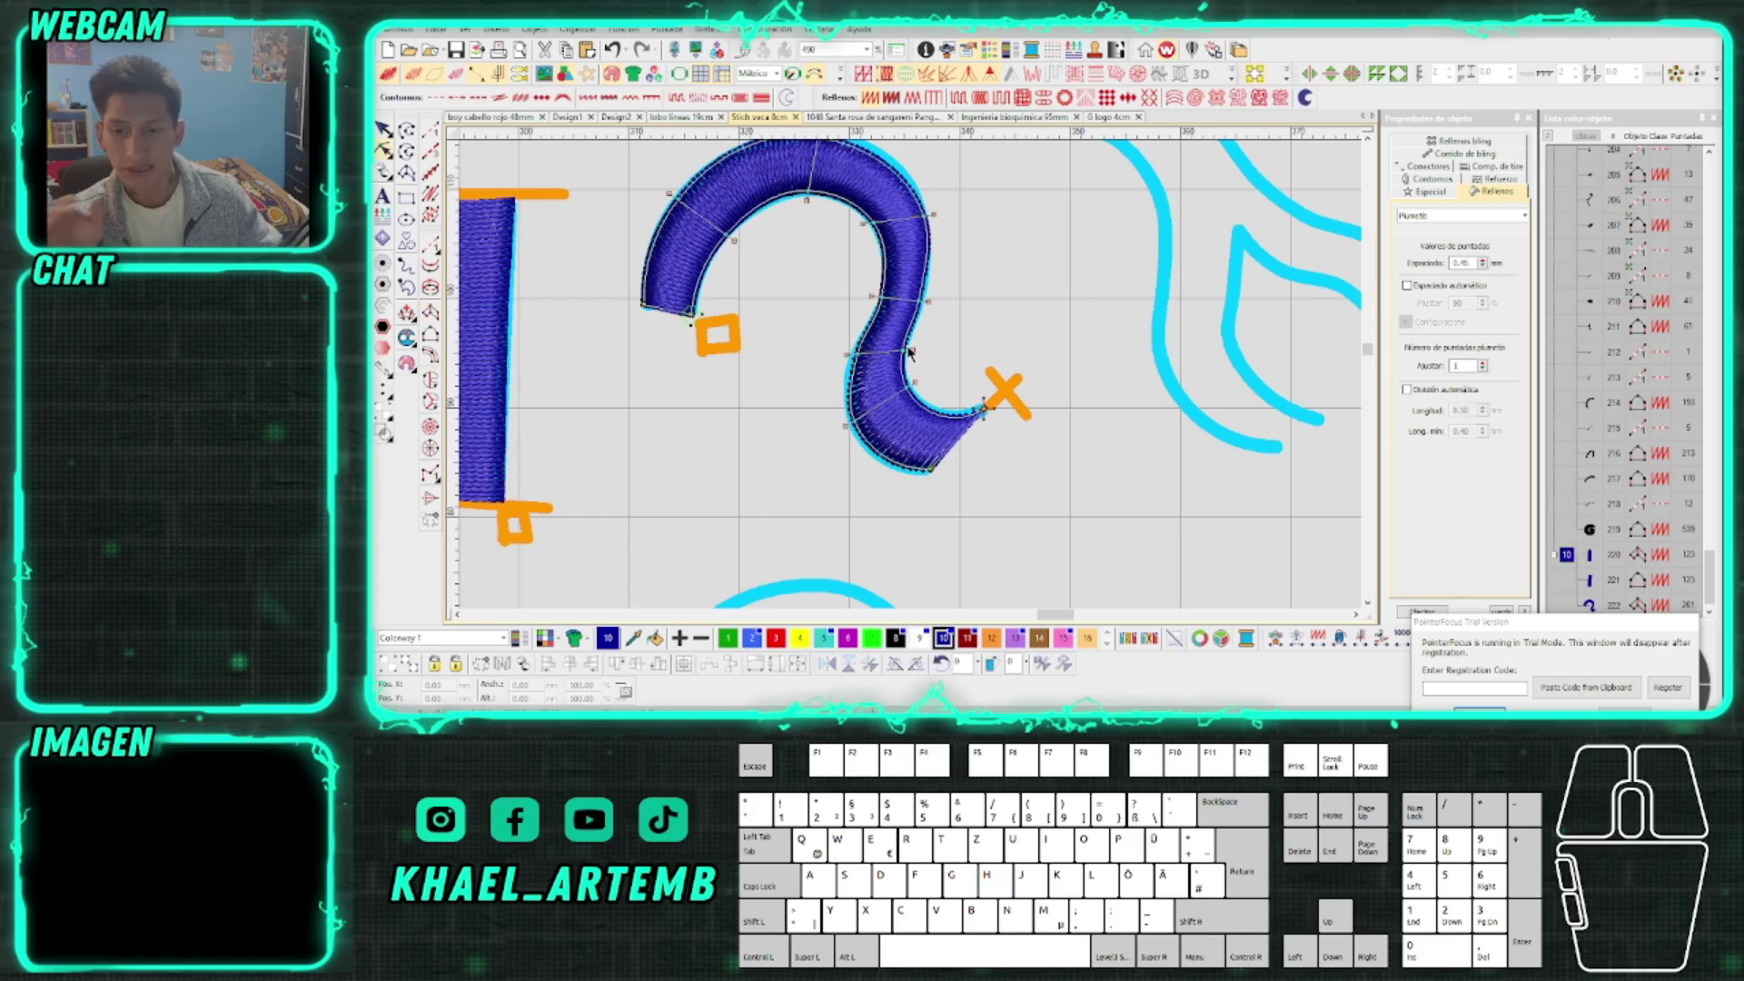
{"action": "scroll", "coordinate": [911, 353], "scroll_direction": "down", "scroll_amount": 1}
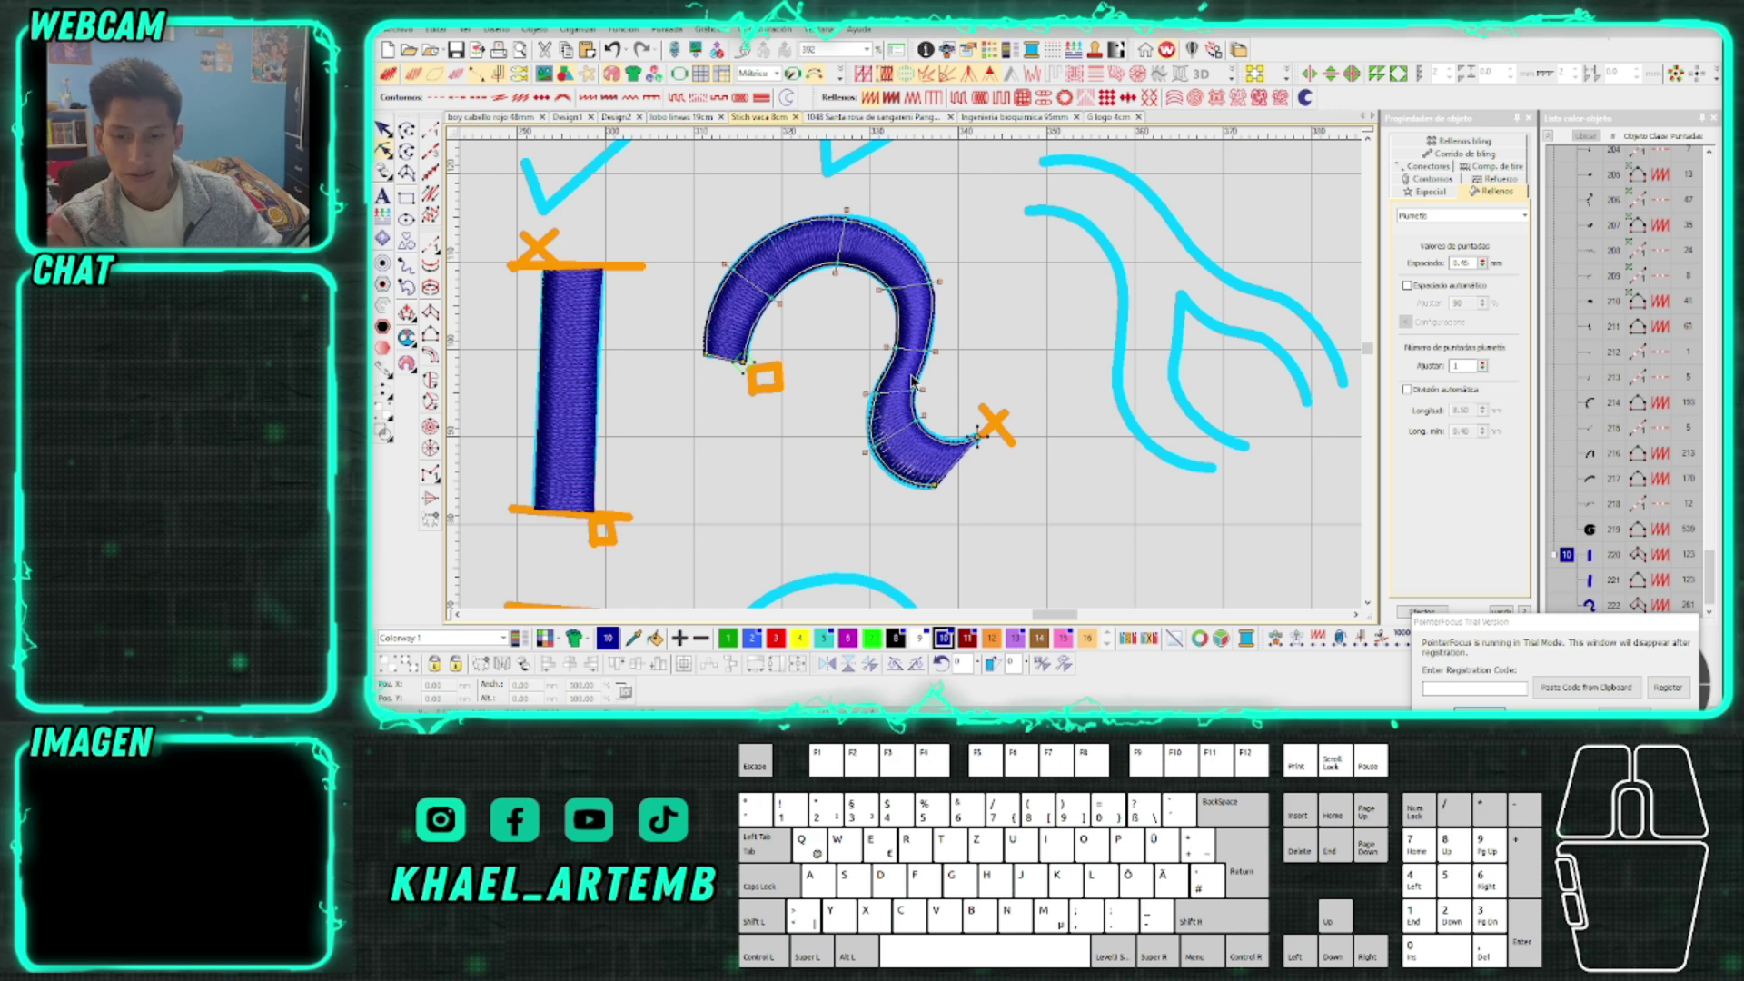
{"action": "scroll", "coordinate": [912, 380], "scroll_direction": "up", "scroll_amount": 3}
{"action": "scroll", "coordinate": [912, 380], "scroll_direction": "down", "scroll_amount": 2}
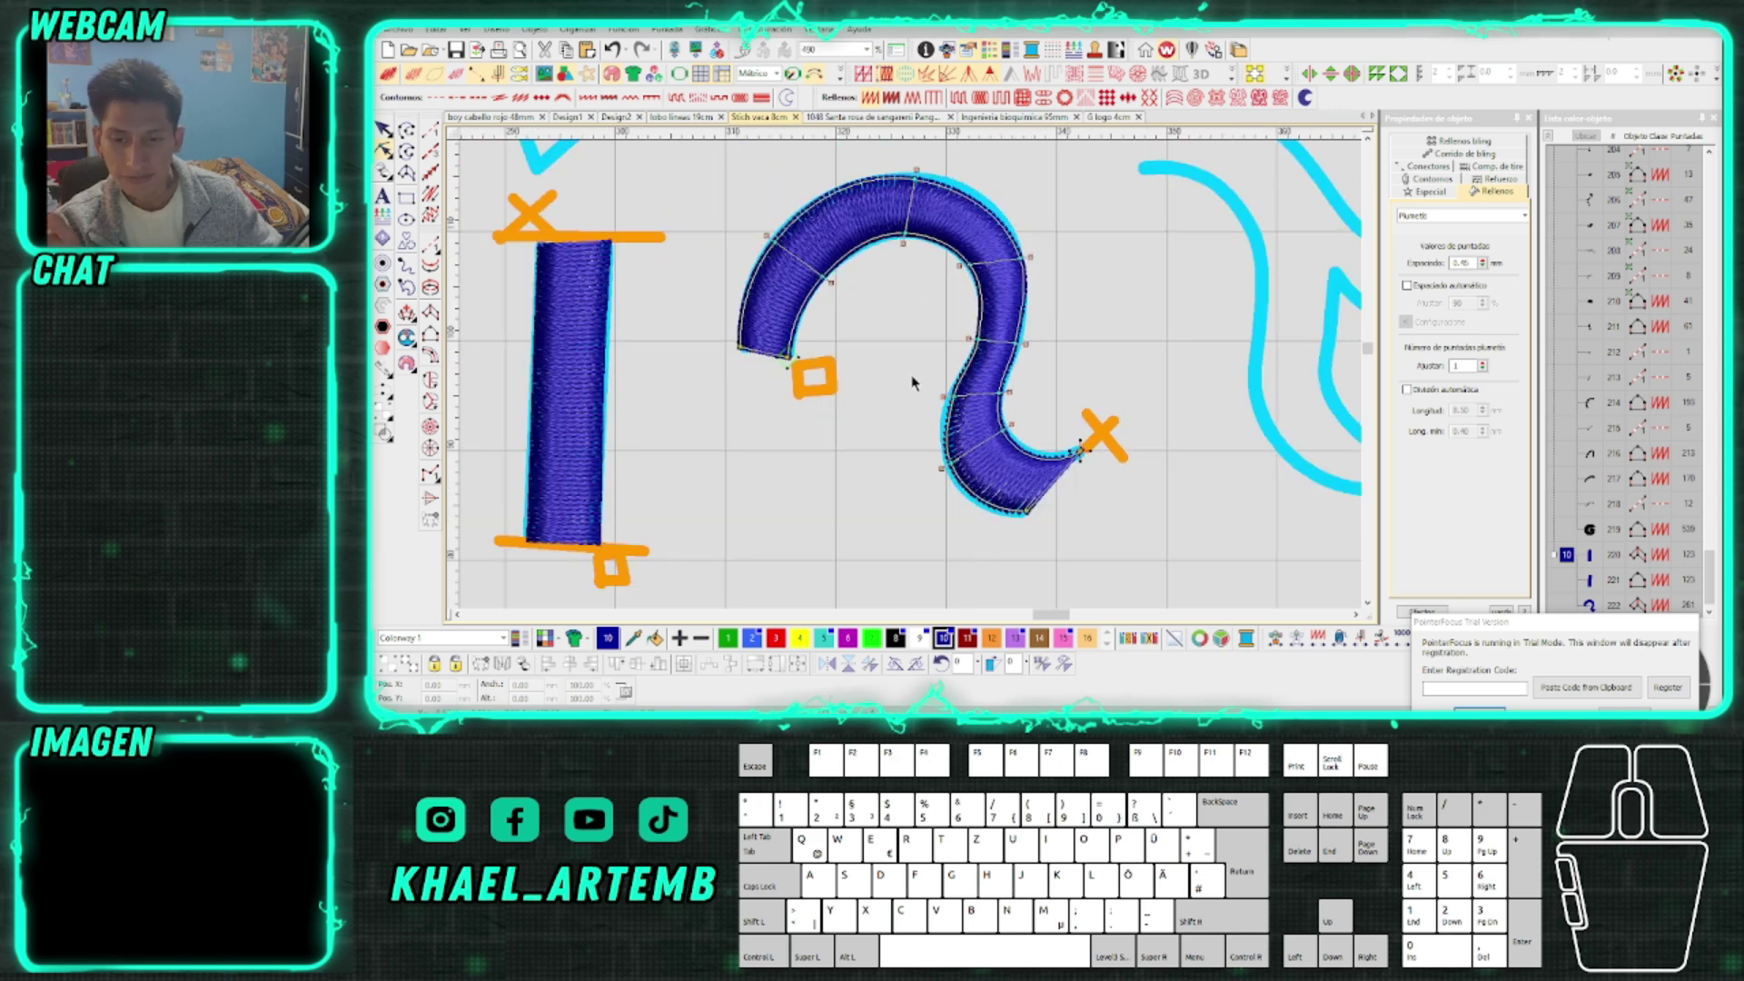
{"action": "scroll", "coordinate": [912, 382], "scroll_direction": "down", "scroll_amount": 1}
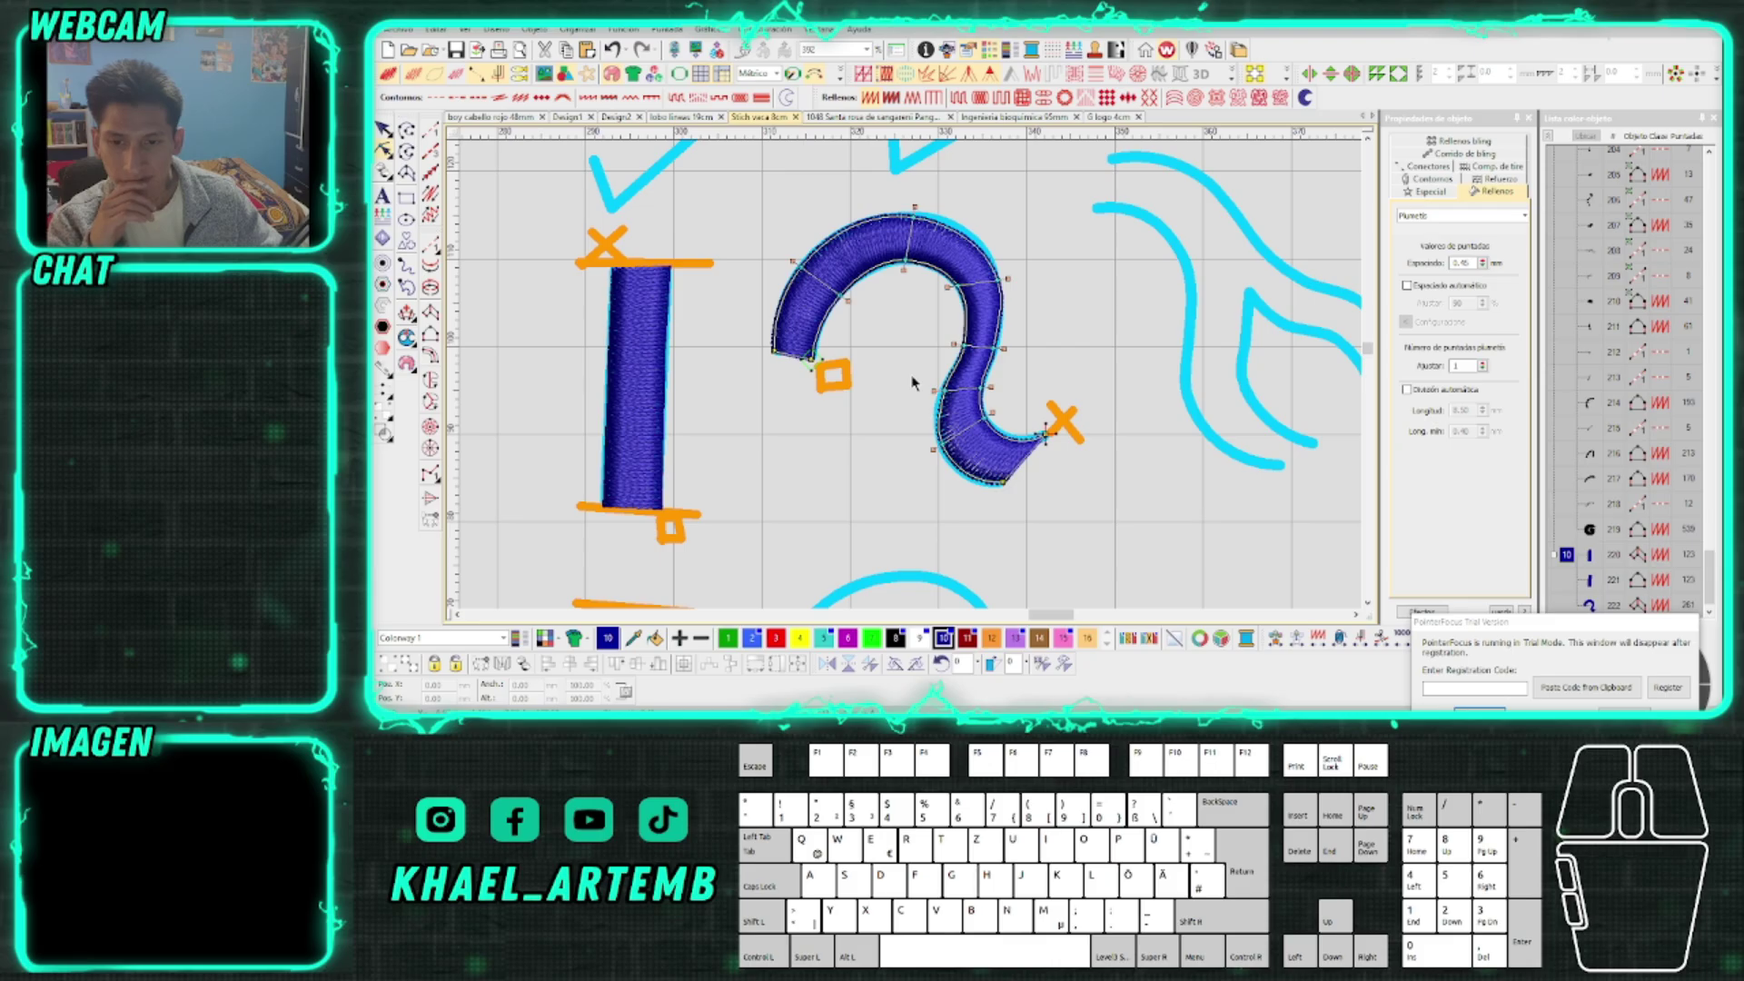
{"action": "scroll", "coordinate": [913, 381], "scroll_direction": "down", "scroll_amount": 2}
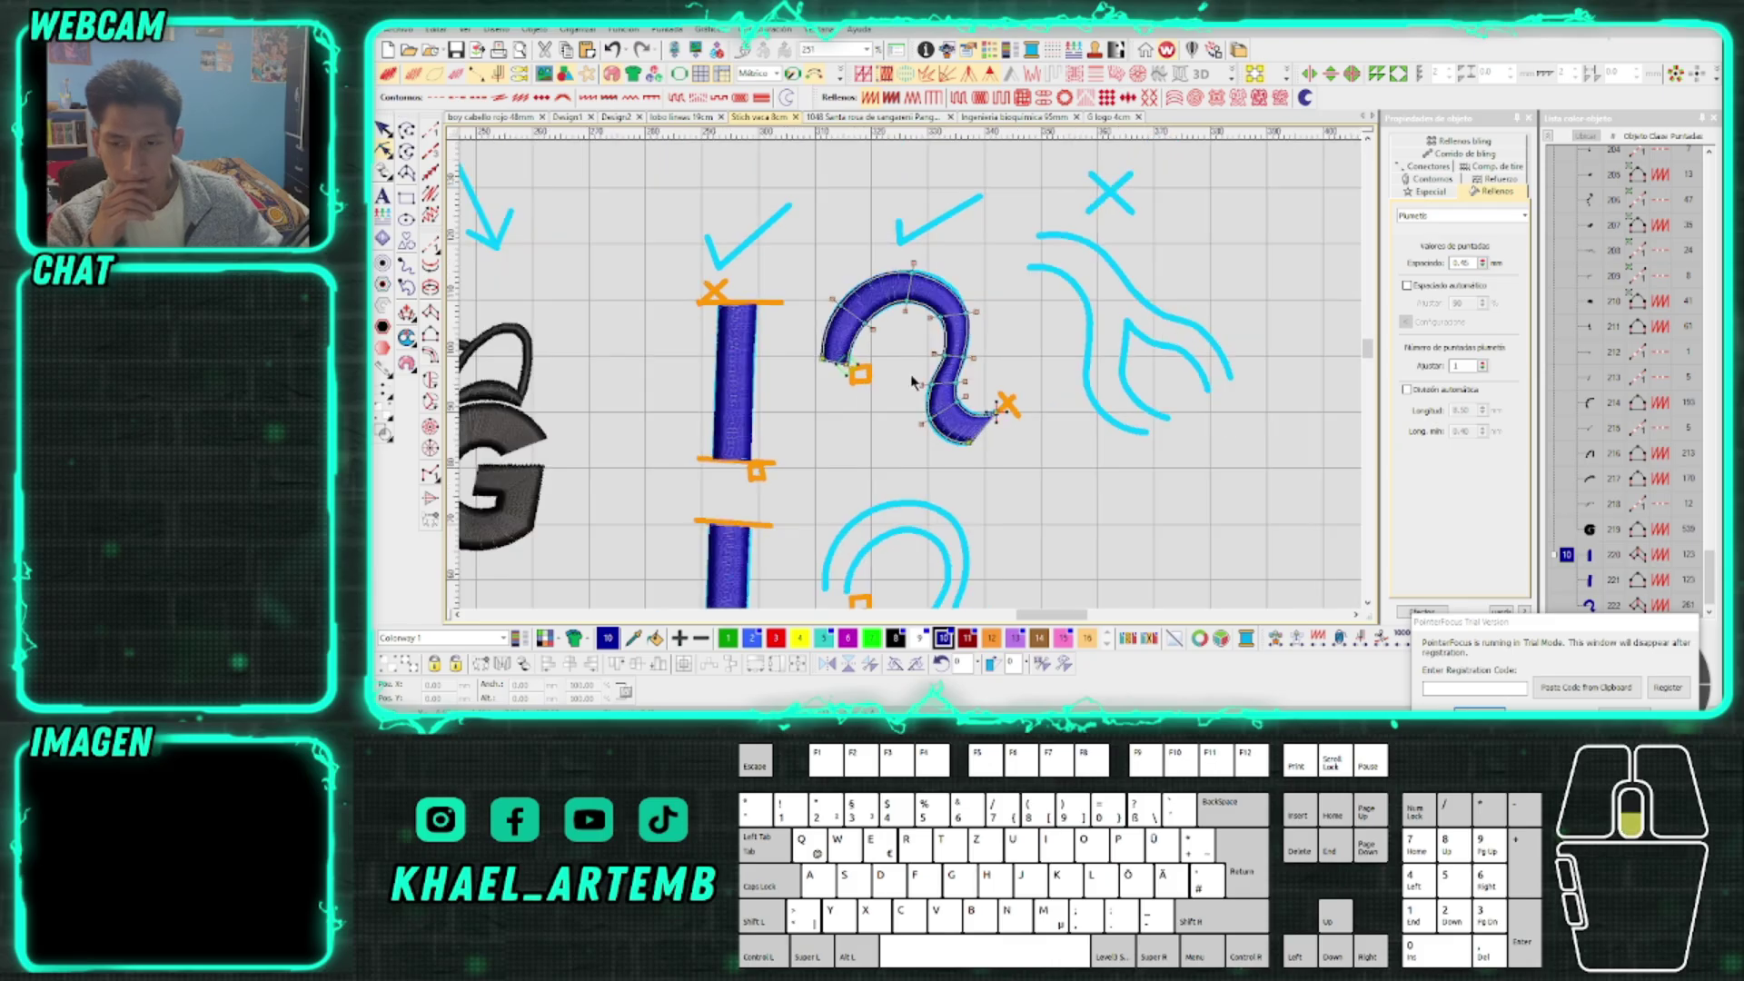
{"action": "scroll", "coordinate": [913, 381], "scroll_direction": "up", "scroll_amount": 1}
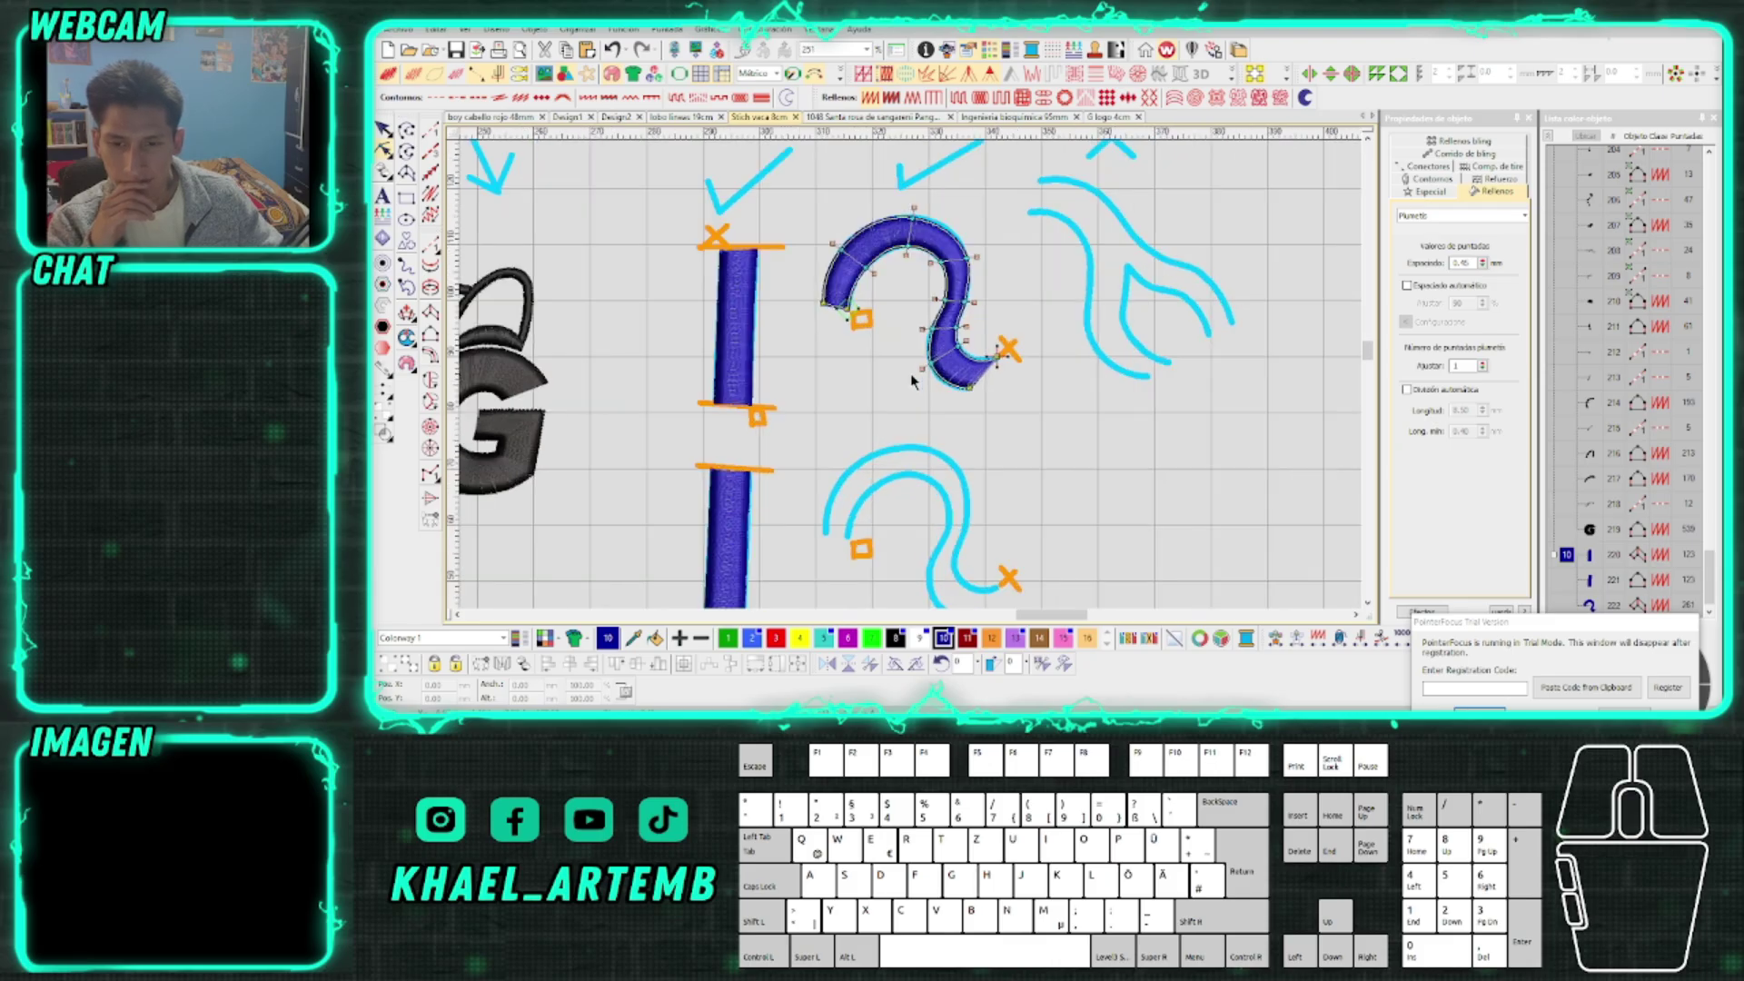
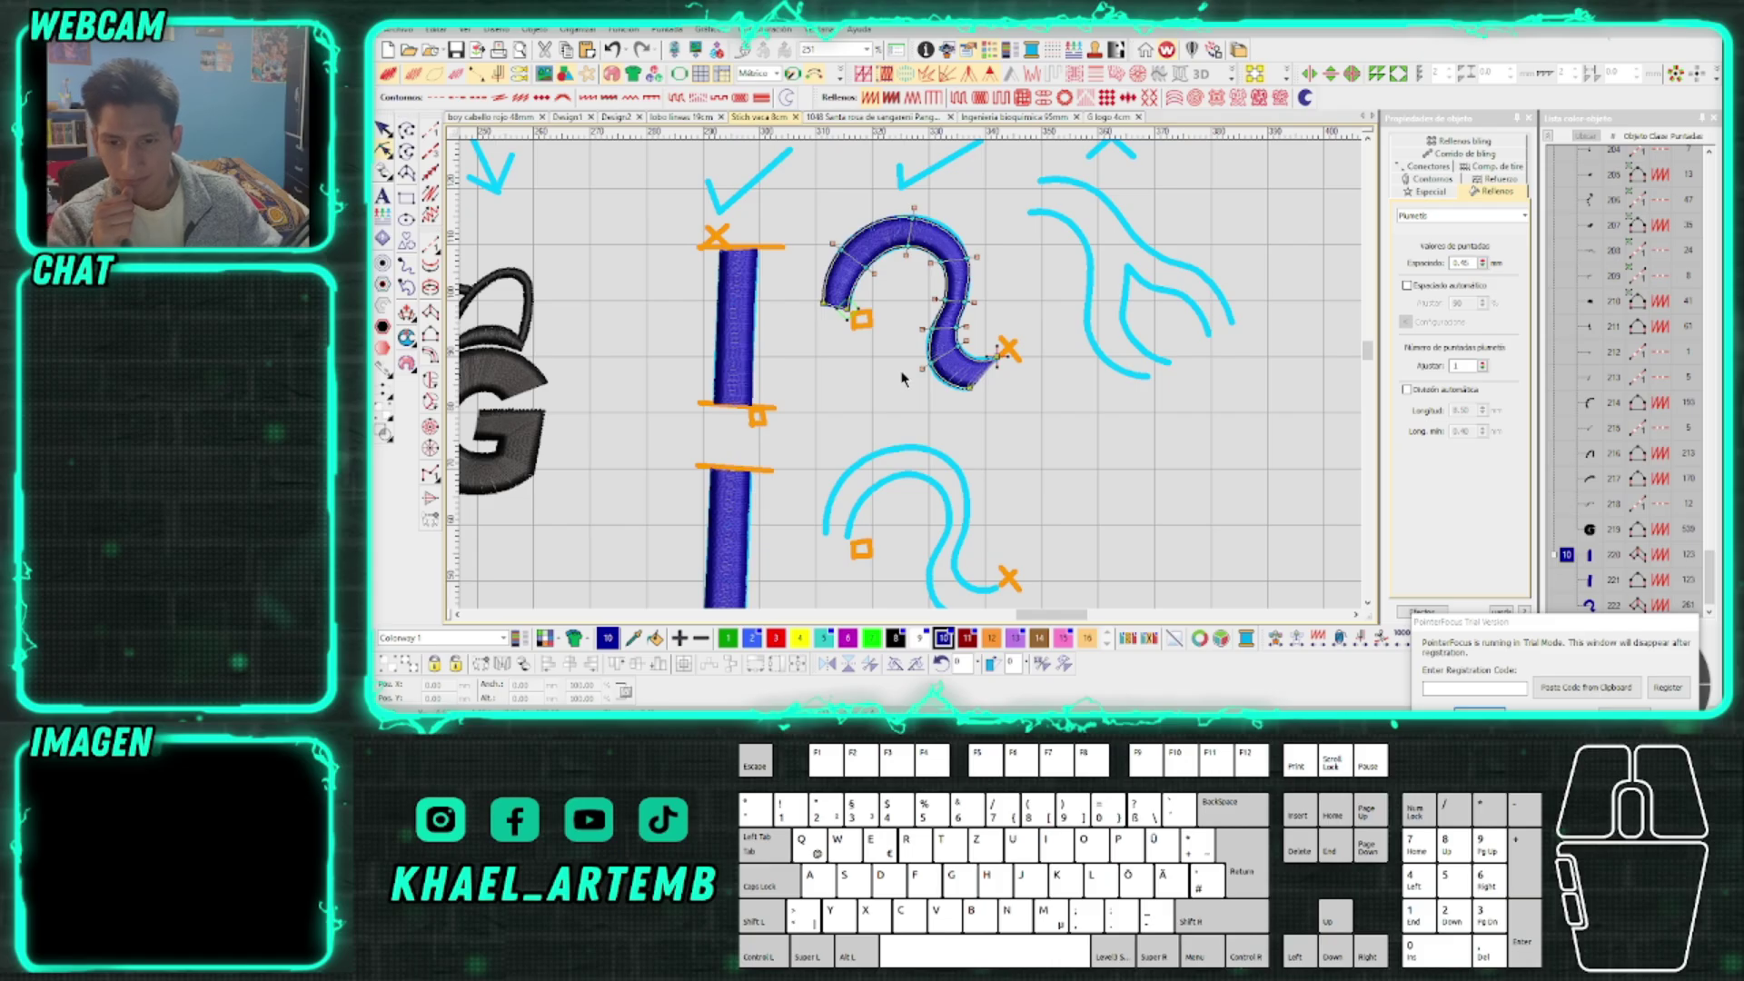
{"action": "scroll", "coordinate": [903, 379], "scroll_direction": "down", "scroll_amount": 2}
{"action": "key", "text": "Escape"}
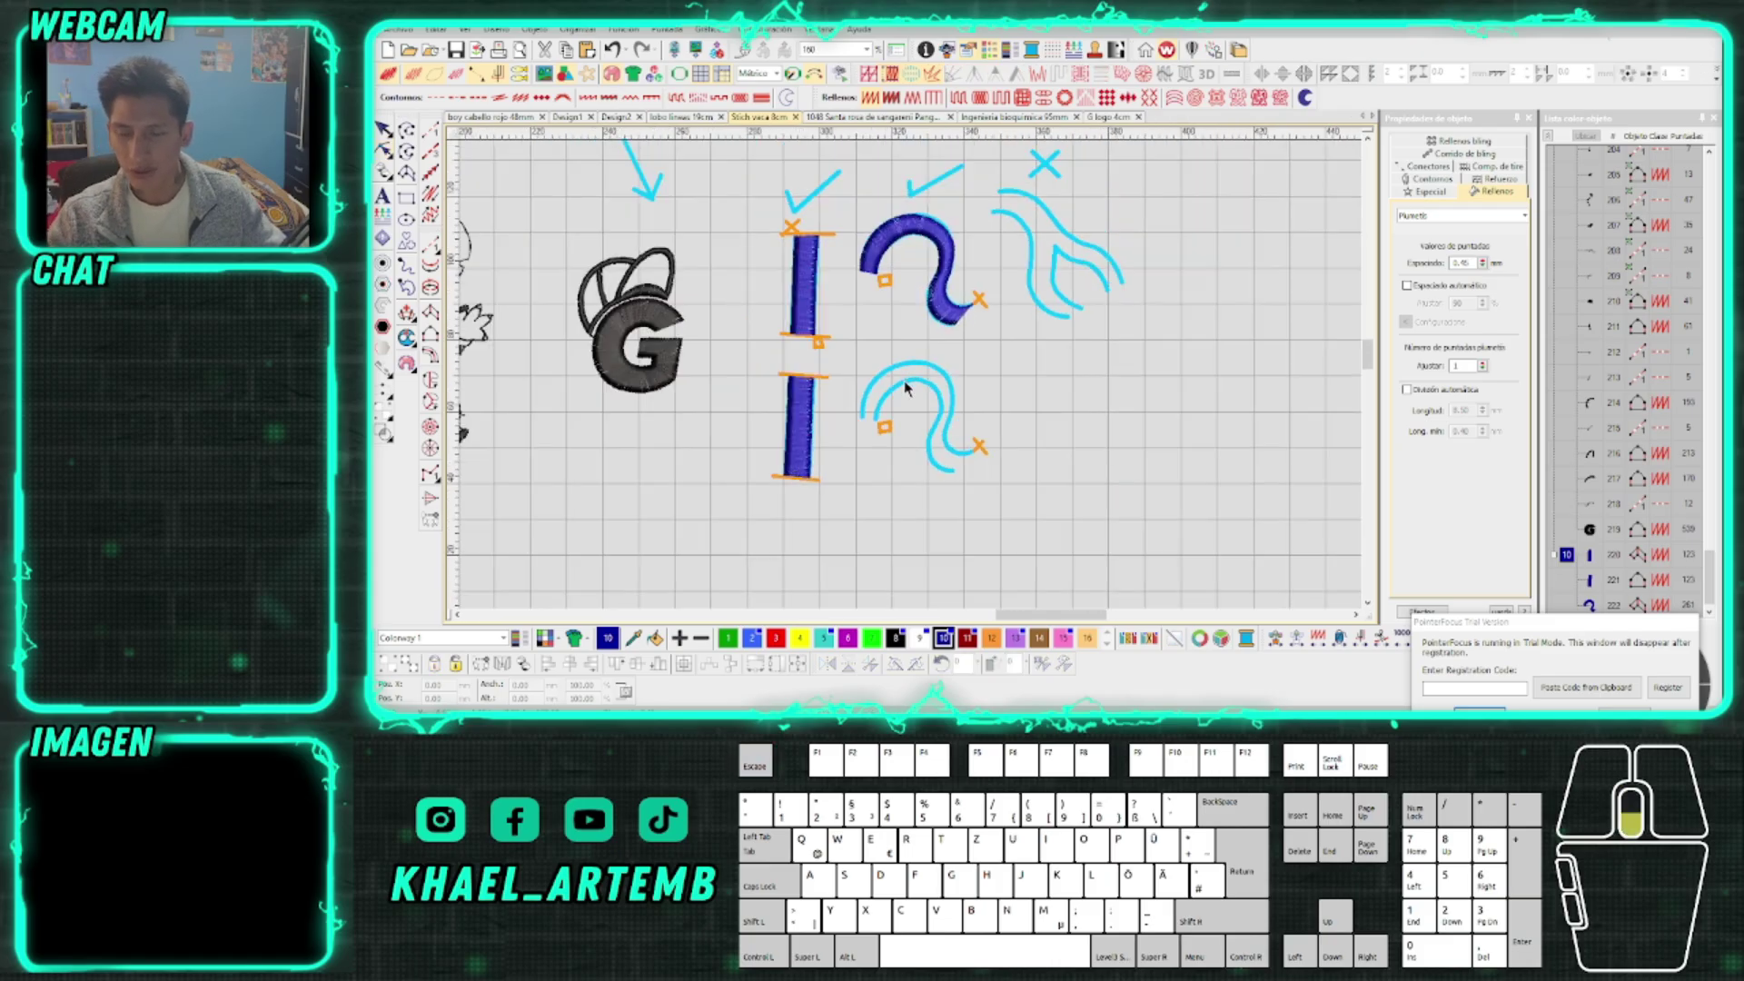
Try a Giro complejo shape on the lower curved outline, tracing from the square-marked end along the inner arch to the outer lower end
{"action": "scroll", "coordinate": [904, 388], "scroll_direction": "down", "scroll_amount": 1}
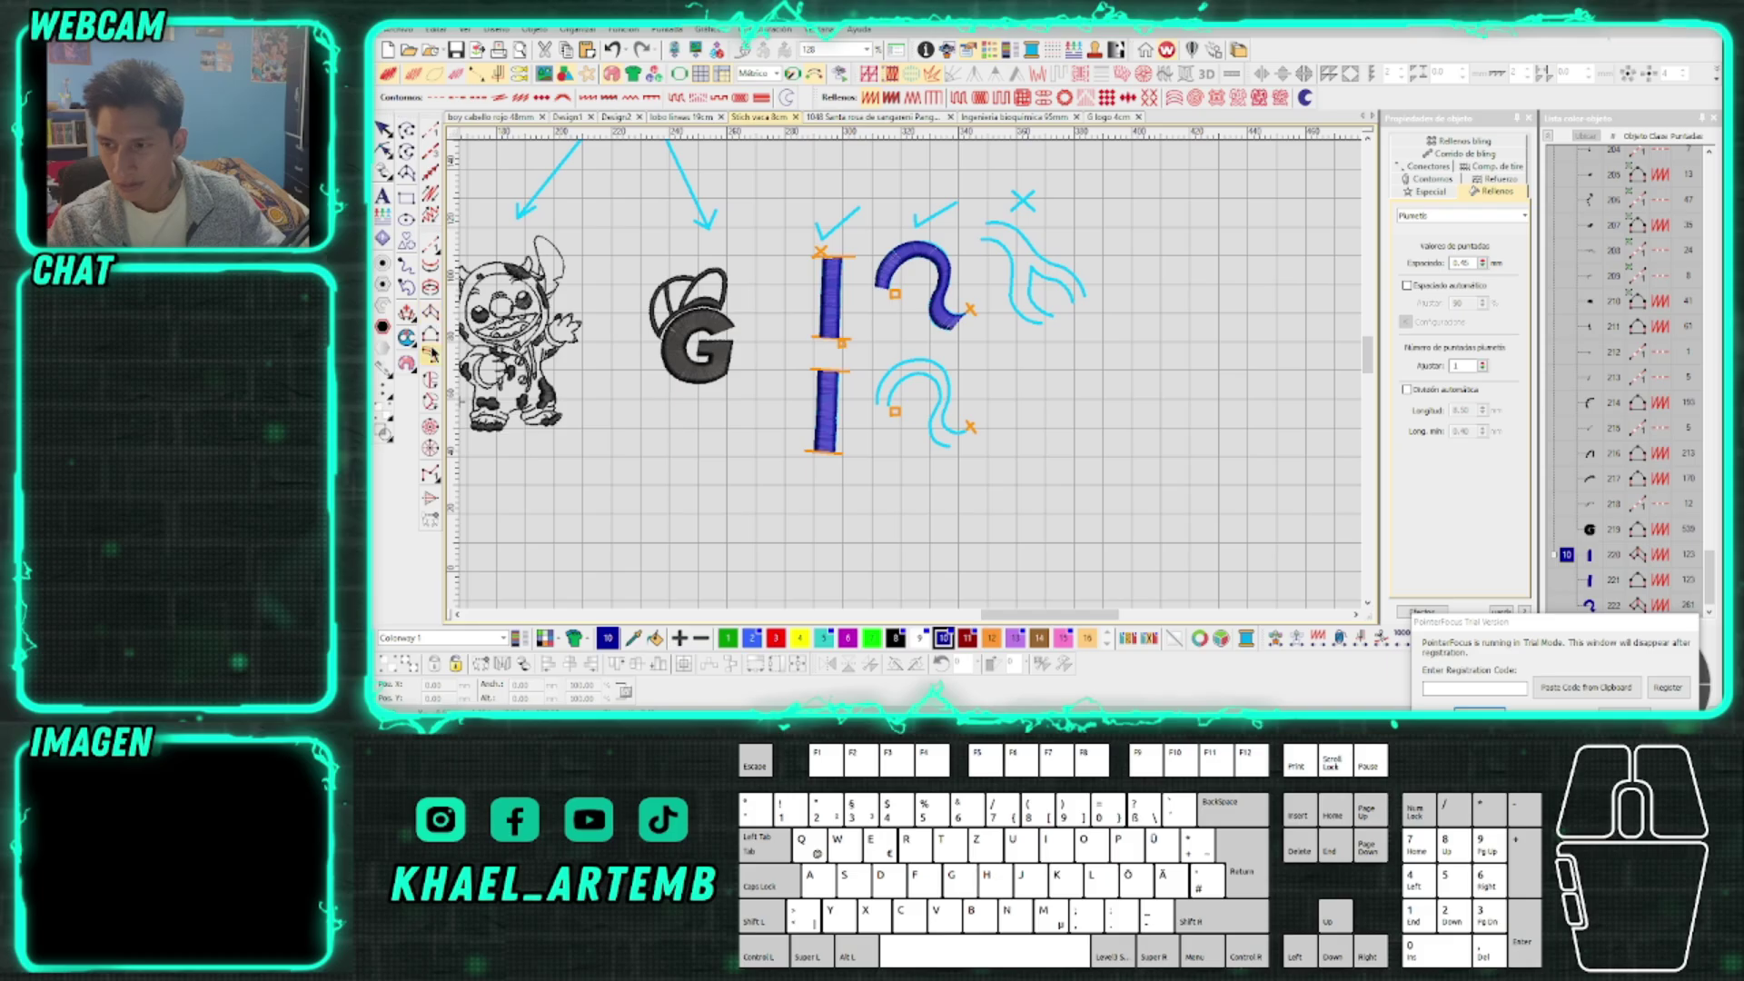
{"action": "left_click", "coordinate": [431, 379]}
{"action": "scroll", "coordinate": [911, 377], "scroll_direction": "up", "scroll_amount": 4}
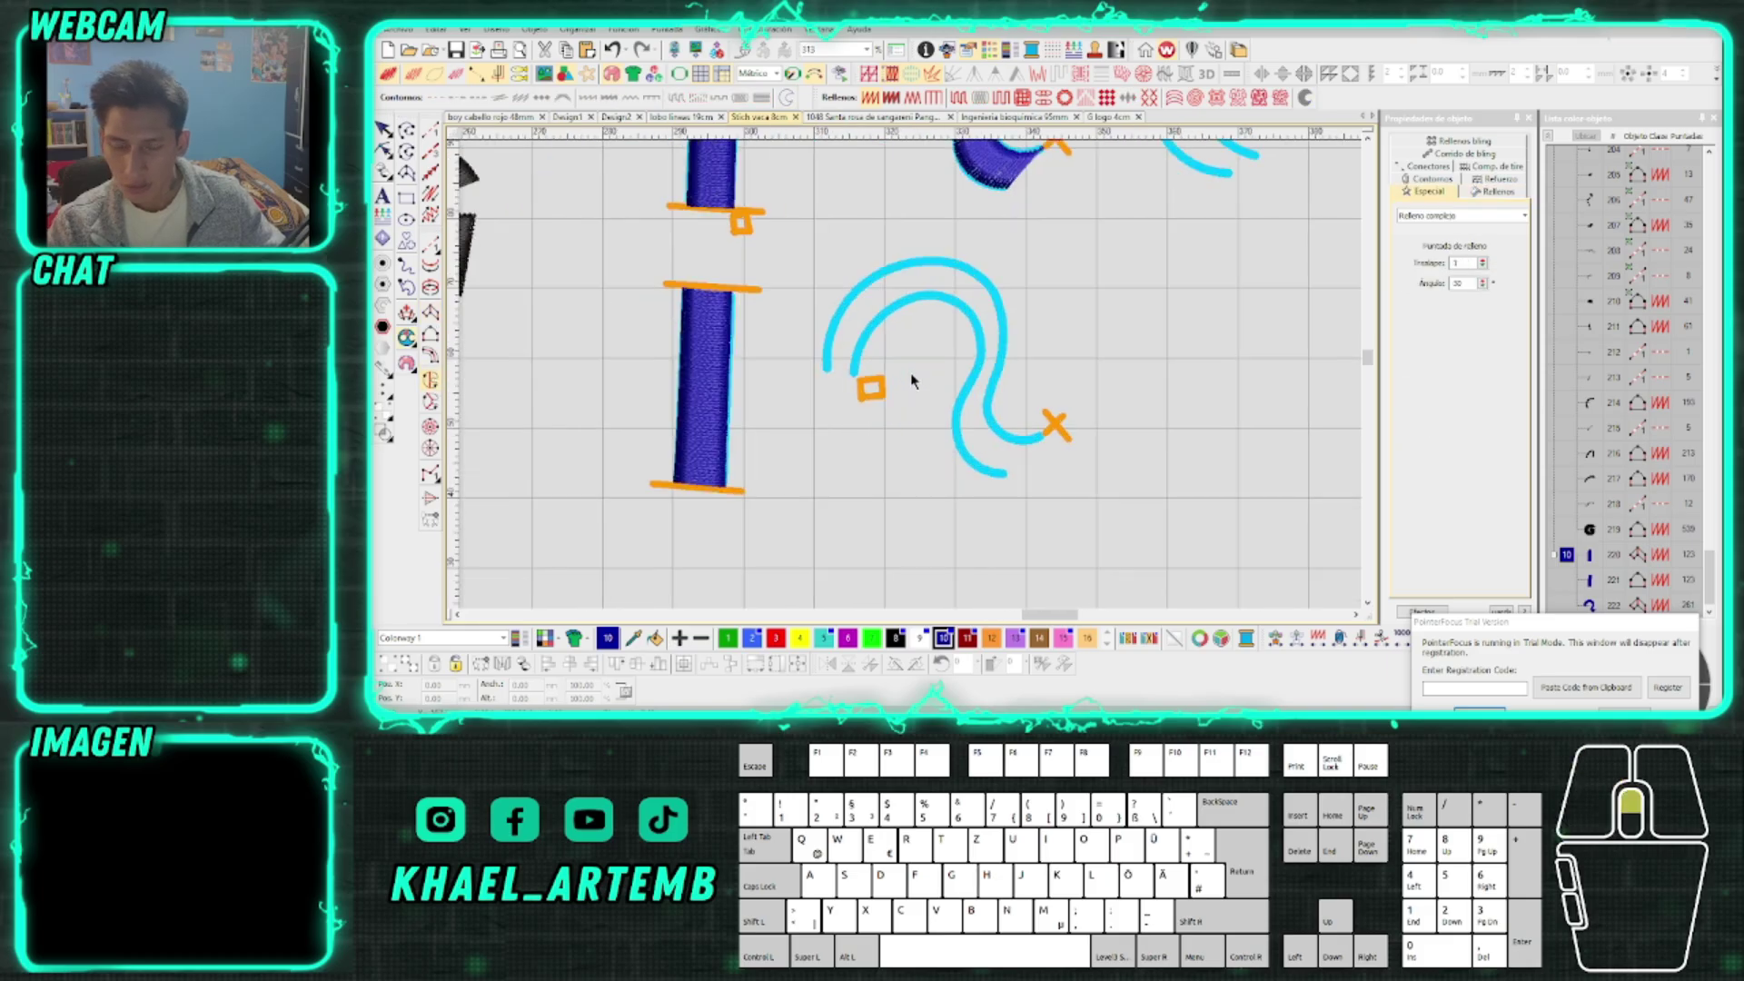
{"action": "scroll", "coordinate": [912, 379], "scroll_direction": "up", "scroll_amount": 3}
{"action": "left_click", "coordinate": [769, 438]}
{"action": "left_click", "coordinate": [817, 445]}
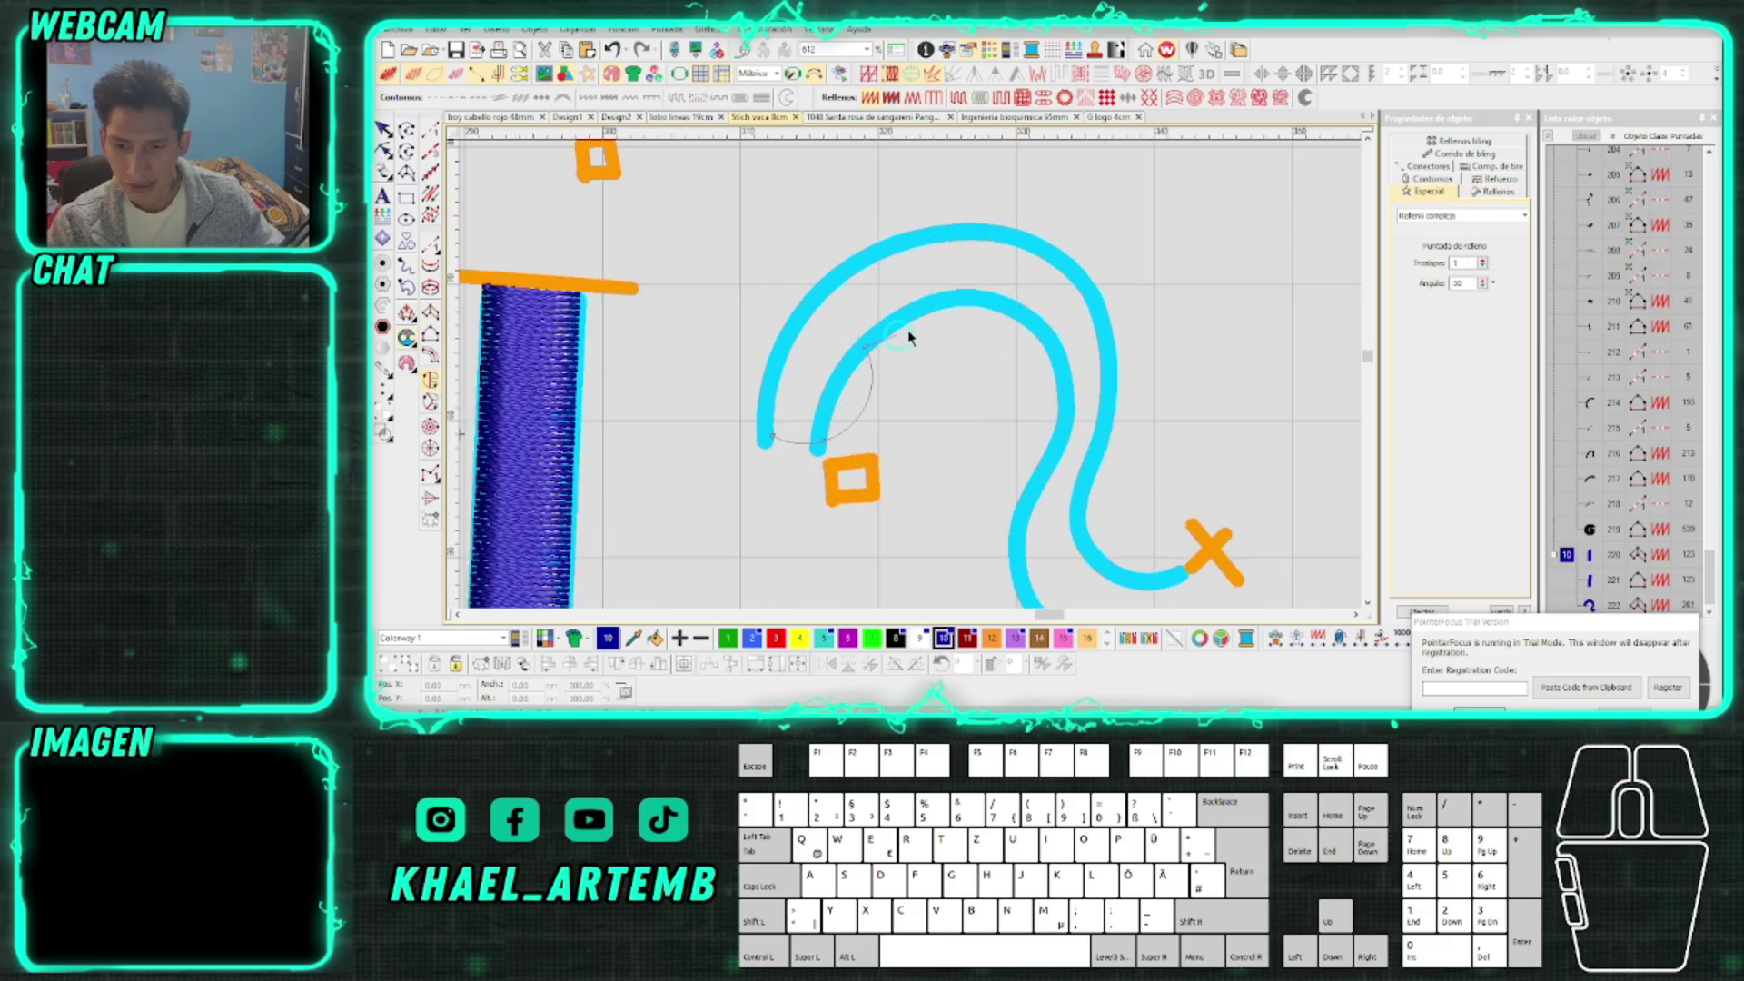
{"action": "left_click", "coordinate": [845, 373]}
{"action": "right_click", "coordinate": [1066, 408]}
{"action": "right_click", "coordinate": [895, 357]}
{"action": "right_click", "coordinate": [882, 422]}
{"action": "right_click", "coordinate": [895, 466]}
{"action": "left_click", "coordinate": [979, 511]}
Trace back along the opposite edge of the lower curve, close the shape and generate its turning stitches
{"action": "left_click", "coordinate": [1033, 442]}
{"action": "right_click", "coordinate": [956, 424]}
{"action": "right_click", "coordinate": [942, 368]}
{"action": "right_click", "coordinate": [961, 289]}
{"action": "right_click", "coordinate": [966, 211]}
{"action": "scroll", "coordinate": [953, 152], "scroll_direction": "down", "scroll_amount": 1}
{"action": "scroll", "coordinate": [912, 374], "scroll_direction": "up", "scroll_amount": 1}
{"action": "right_click", "coordinate": [893, 354]}
{"action": "right_click", "coordinate": [590, 491]}
{"action": "scroll", "coordinate": [913, 382], "scroll_direction": "down", "scroll_amount": 1}
{"action": "key", "text": "Return"}
{"action": "left_click", "coordinate": [804, 417]}
{"action": "left_click", "coordinate": [1186, 497]}
{"action": "key", "text": "Return"}
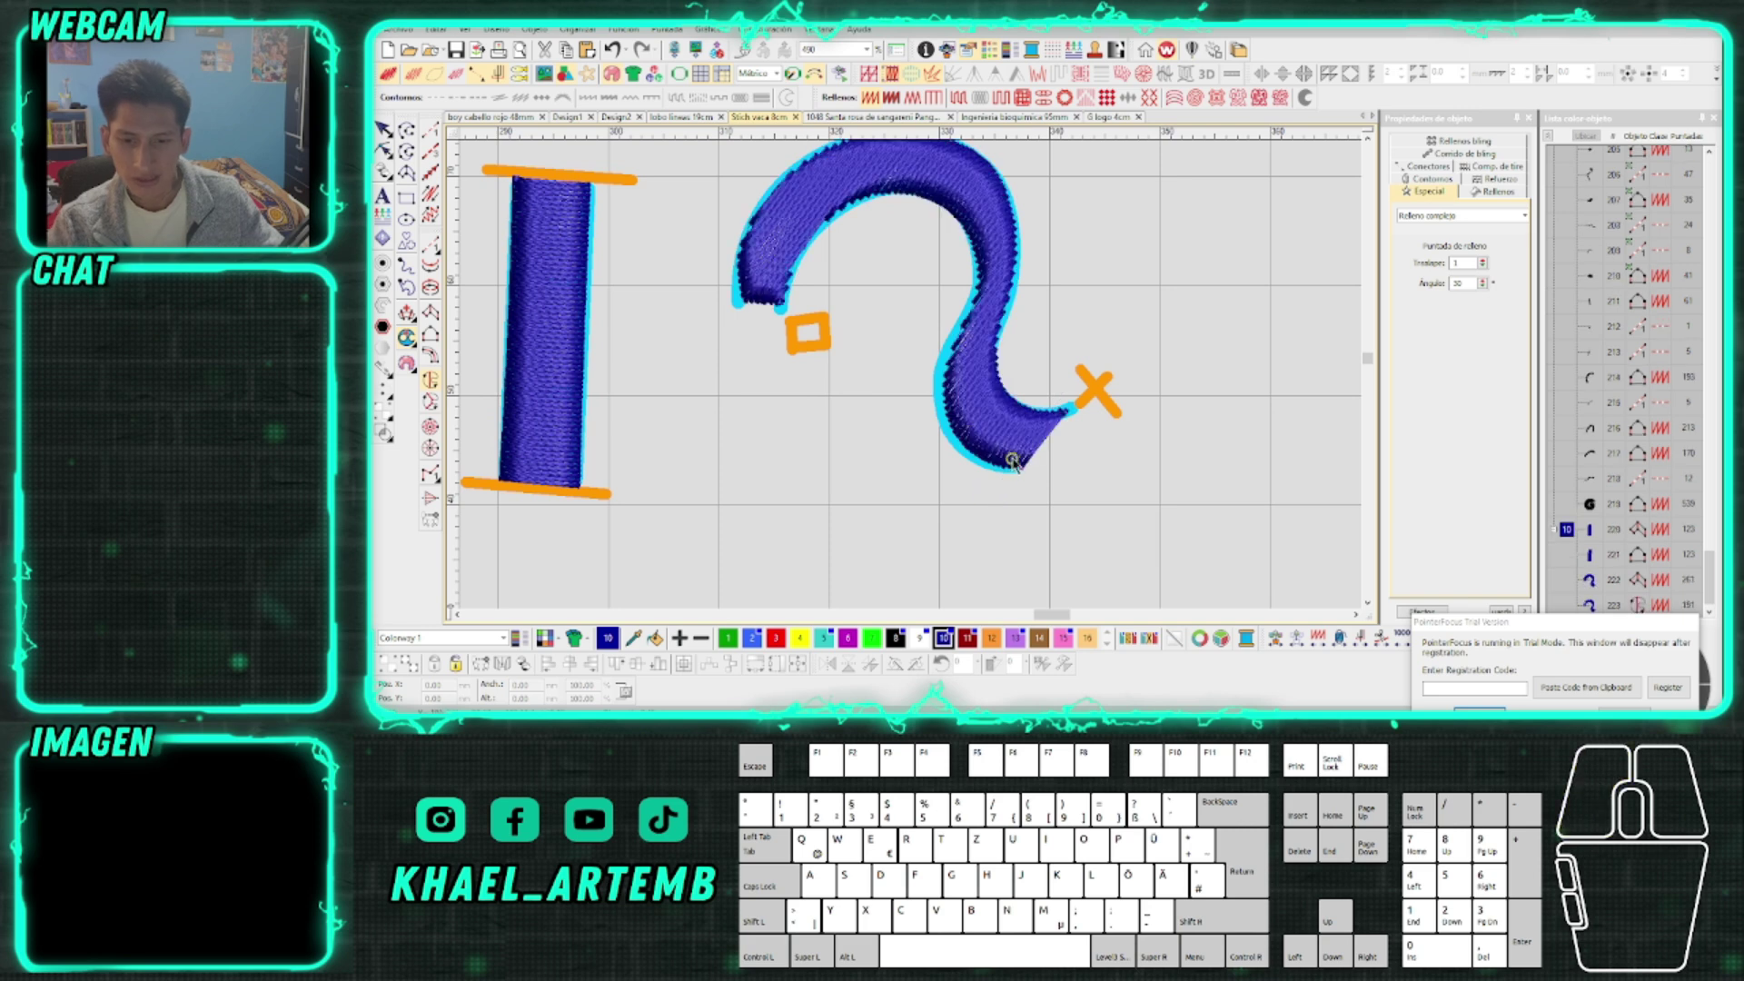
Select the Giro complejo shape filling the lower curve and delete it
{"action": "scroll", "coordinate": [954, 397], "scroll_direction": "up", "scroll_amount": 1}
{"action": "scroll", "coordinate": [954, 397], "scroll_direction": "down", "scroll_amount": 2}
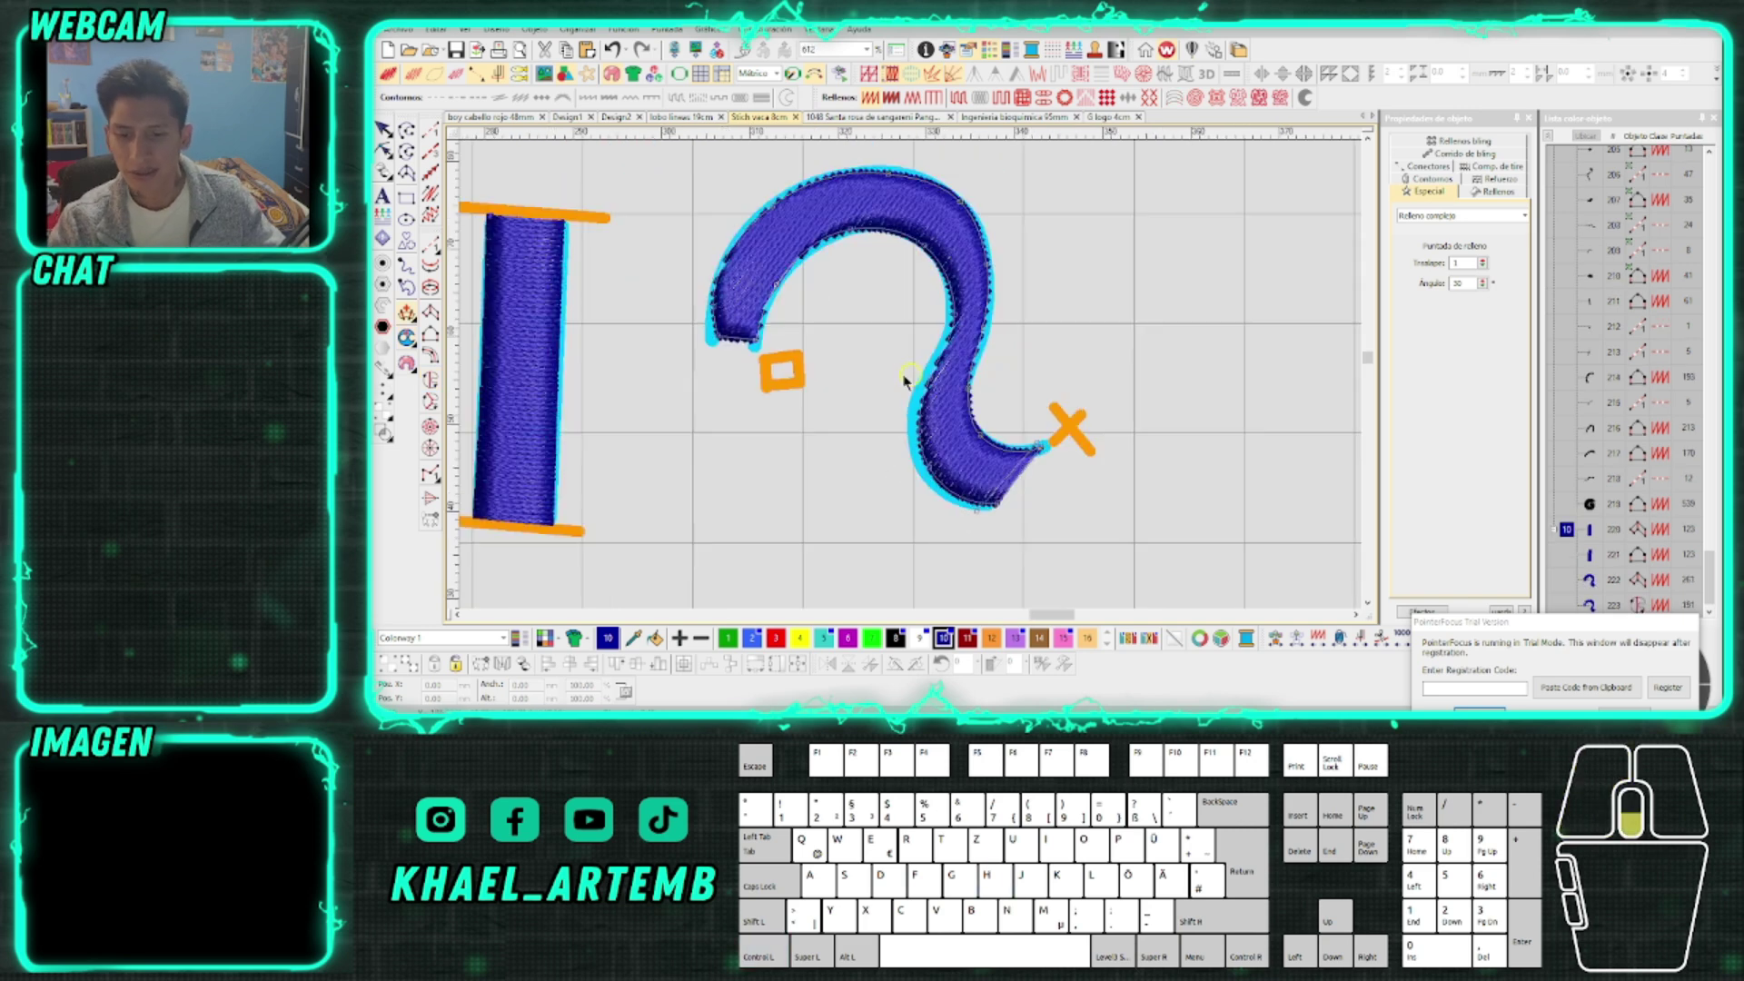
{"action": "left_click", "coordinate": [880, 270]}
{"action": "scroll", "coordinate": [909, 281], "scroll_direction": "up", "scroll_amount": 2}
{"action": "left_click", "coordinate": [1135, 459]}
{"action": "left_click", "coordinate": [986, 356]}
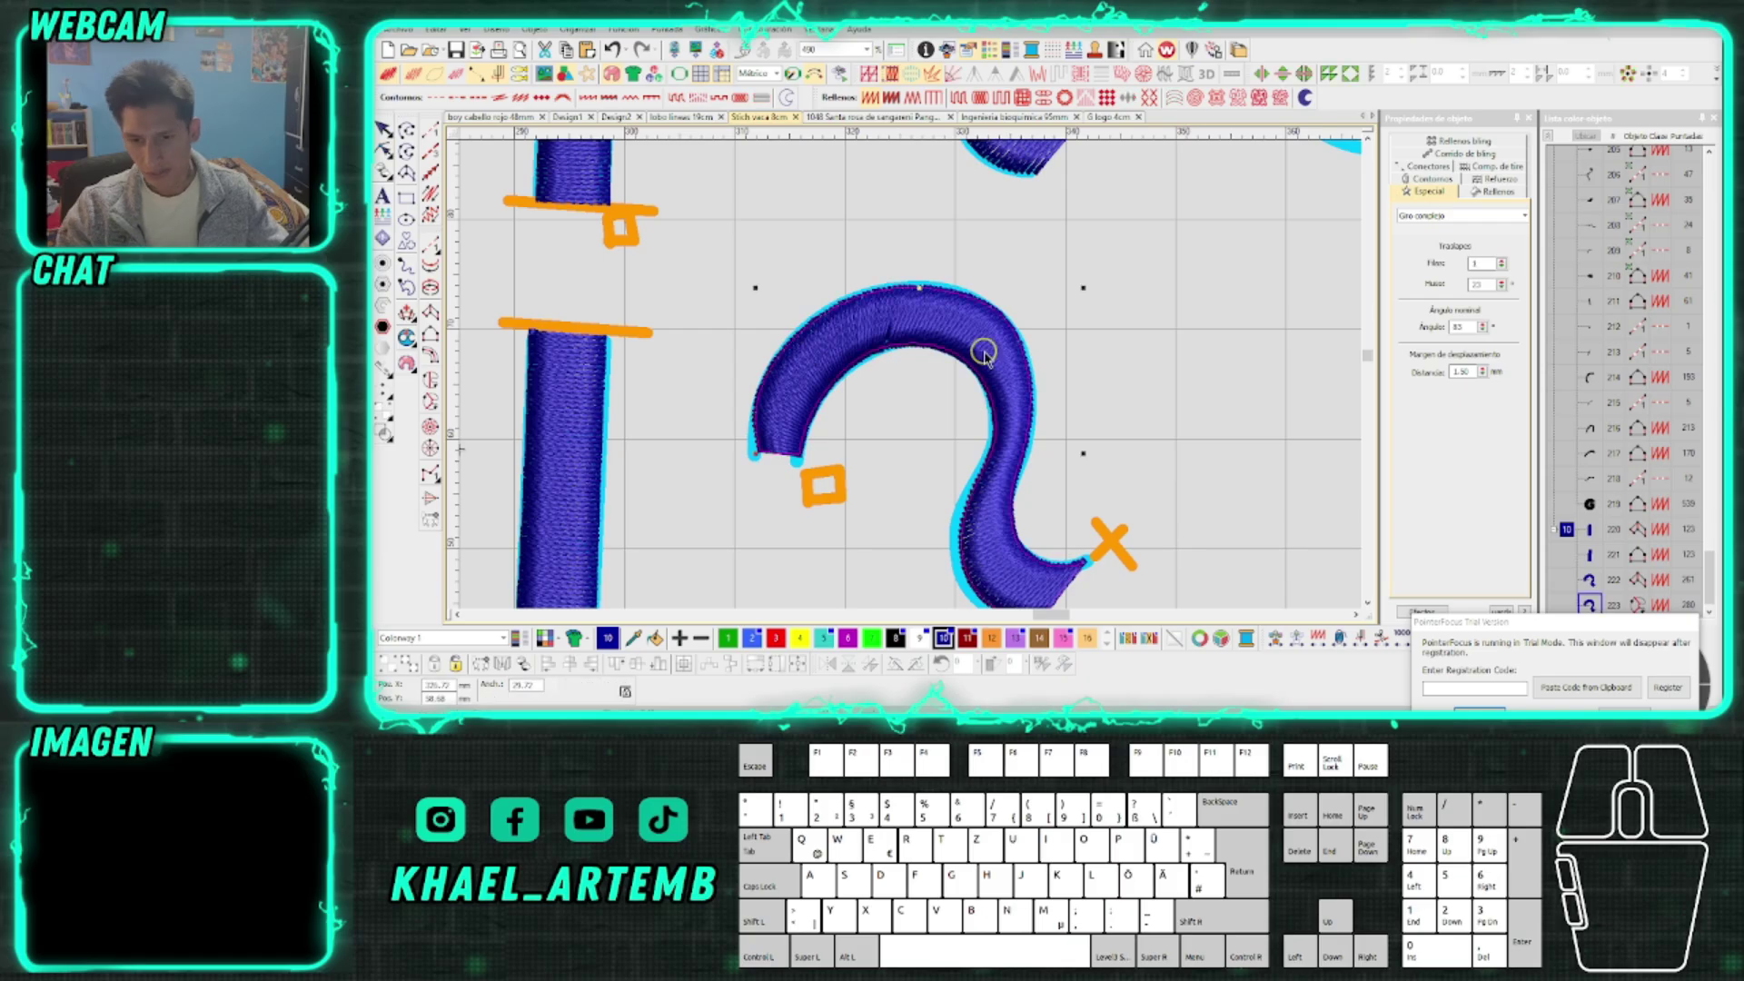
{"action": "scroll", "coordinate": [913, 381], "scroll_direction": "down", "scroll_amount": 4}
{"action": "scroll", "coordinate": [913, 382], "scroll_direction": "up", "scroll_amount": 1}
{"action": "key", "text": "Delete"}
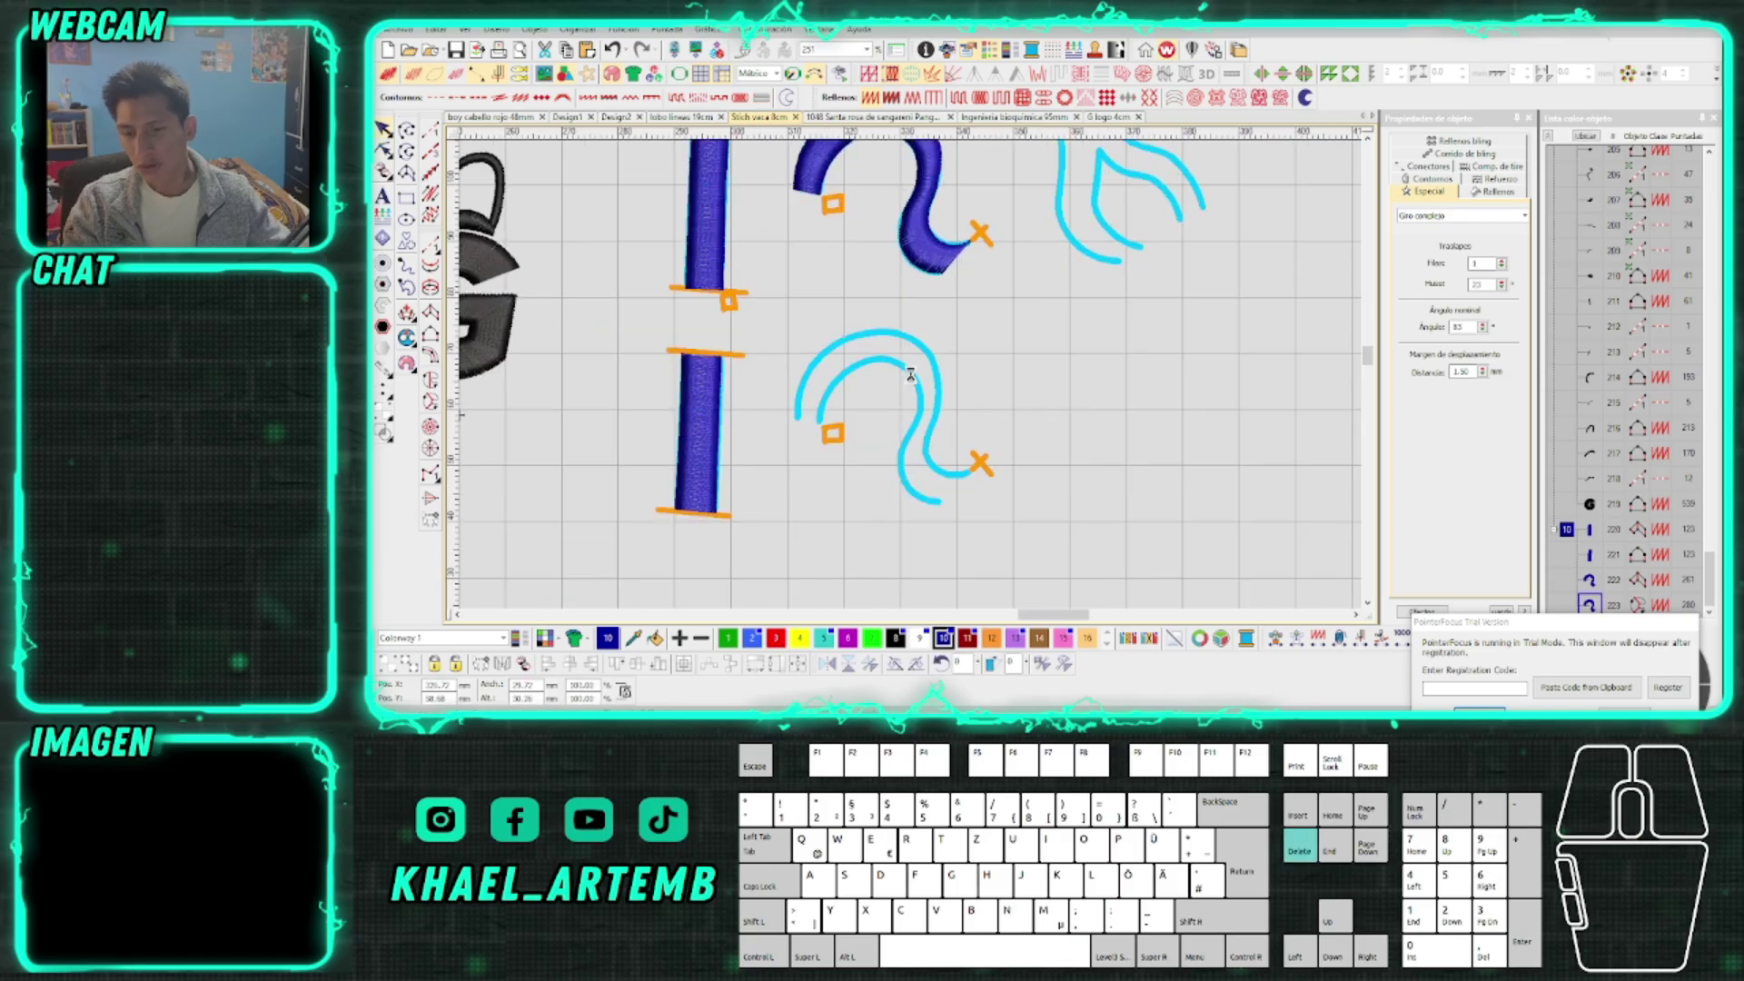
Start a side-by-side column on the lower curved outline, tracing its first edge from the square-marked end along the inner arch to the lower end
{"action": "scroll", "coordinate": [912, 380], "scroll_direction": "down", "scroll_amount": 1}
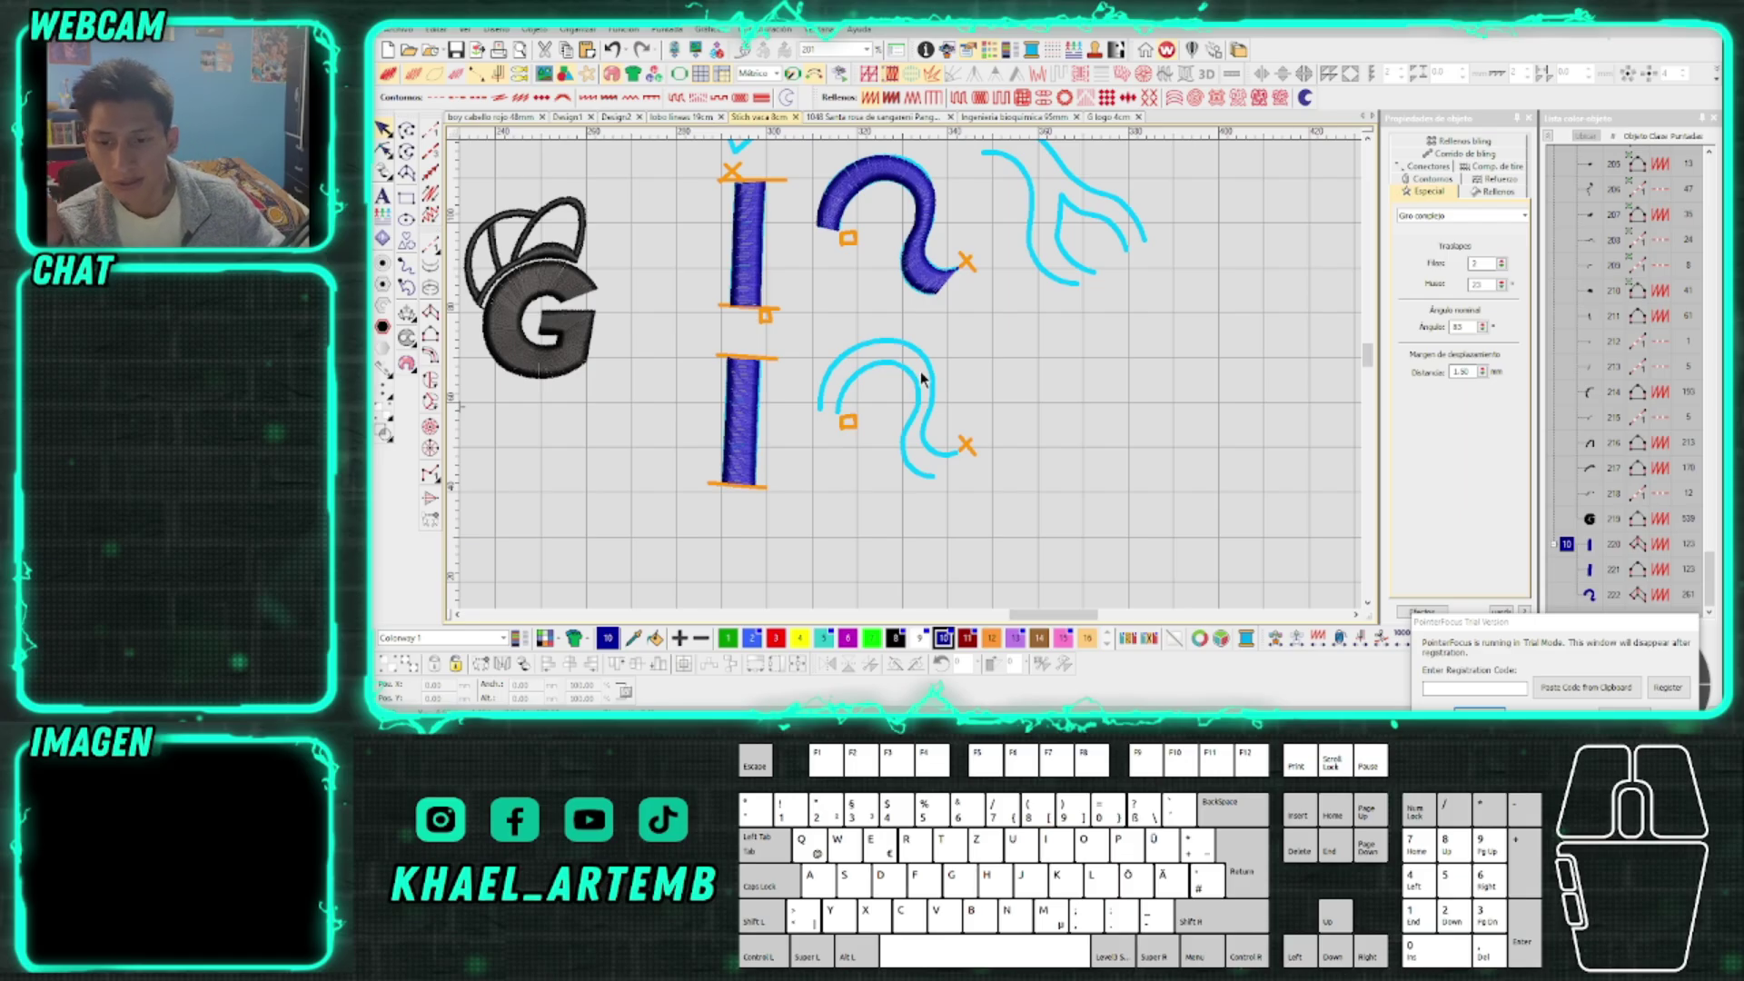
{"action": "scroll", "coordinate": [921, 378], "scroll_direction": "up", "scroll_amount": 1}
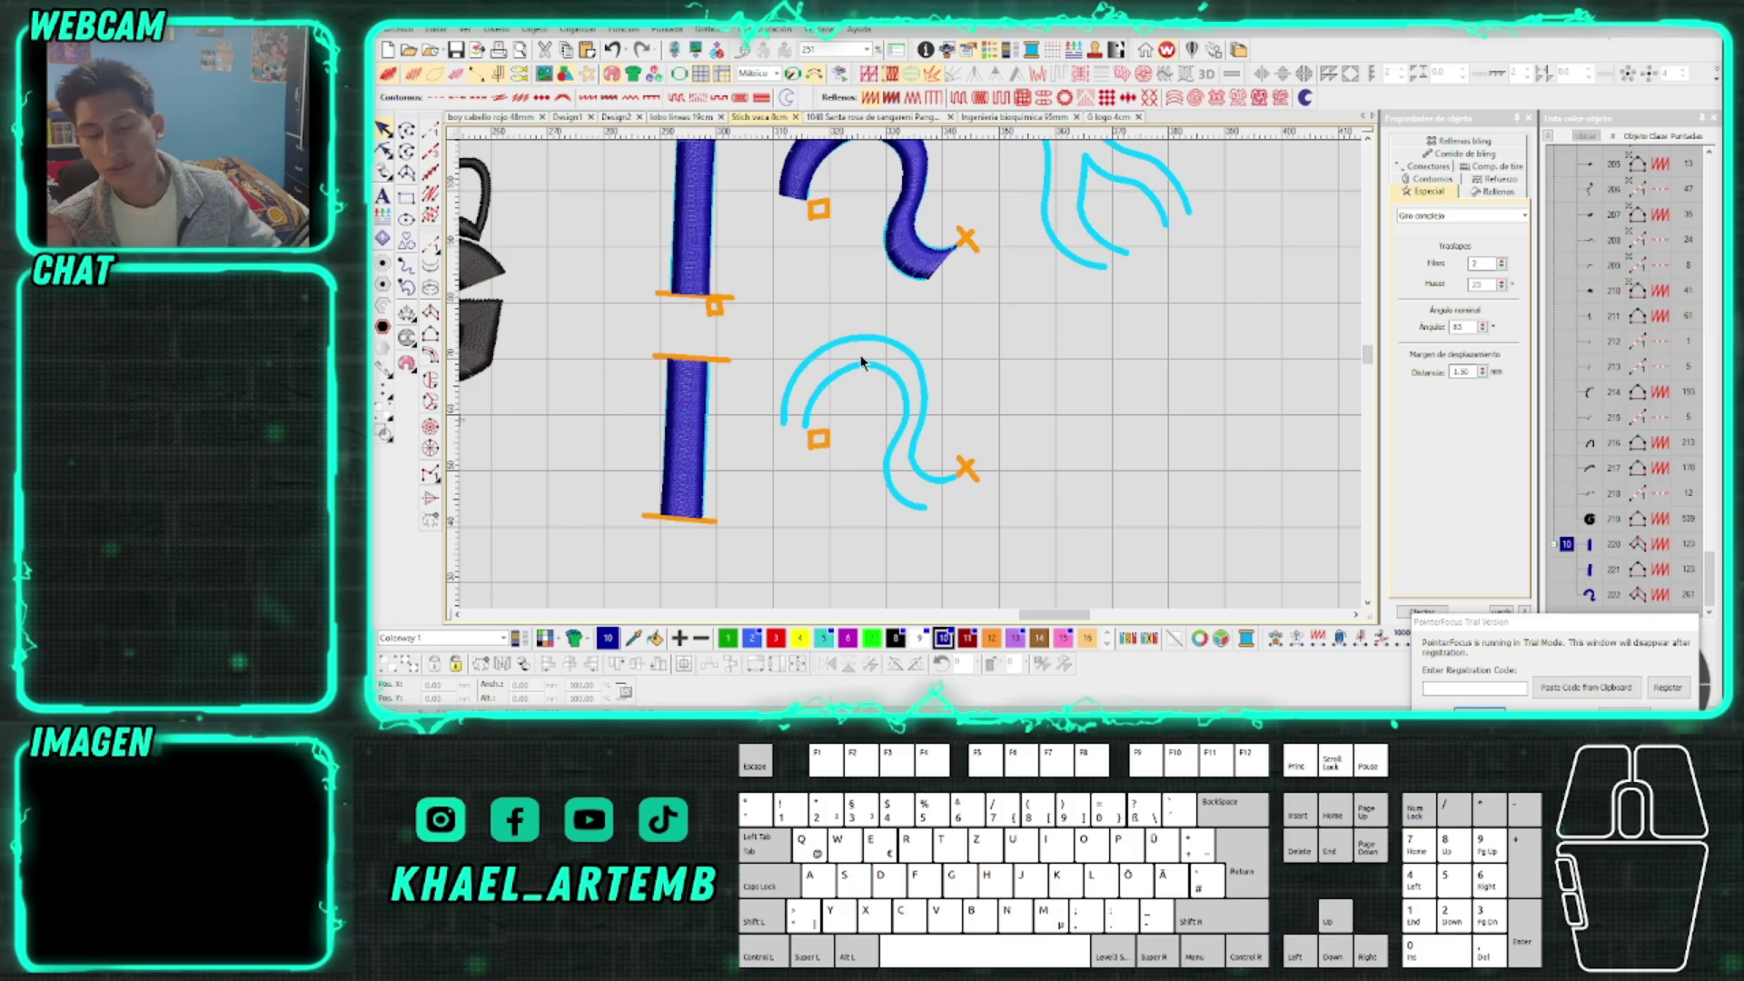
{"action": "scroll", "coordinate": [911, 380], "scroll_direction": "down", "scroll_amount": 1}
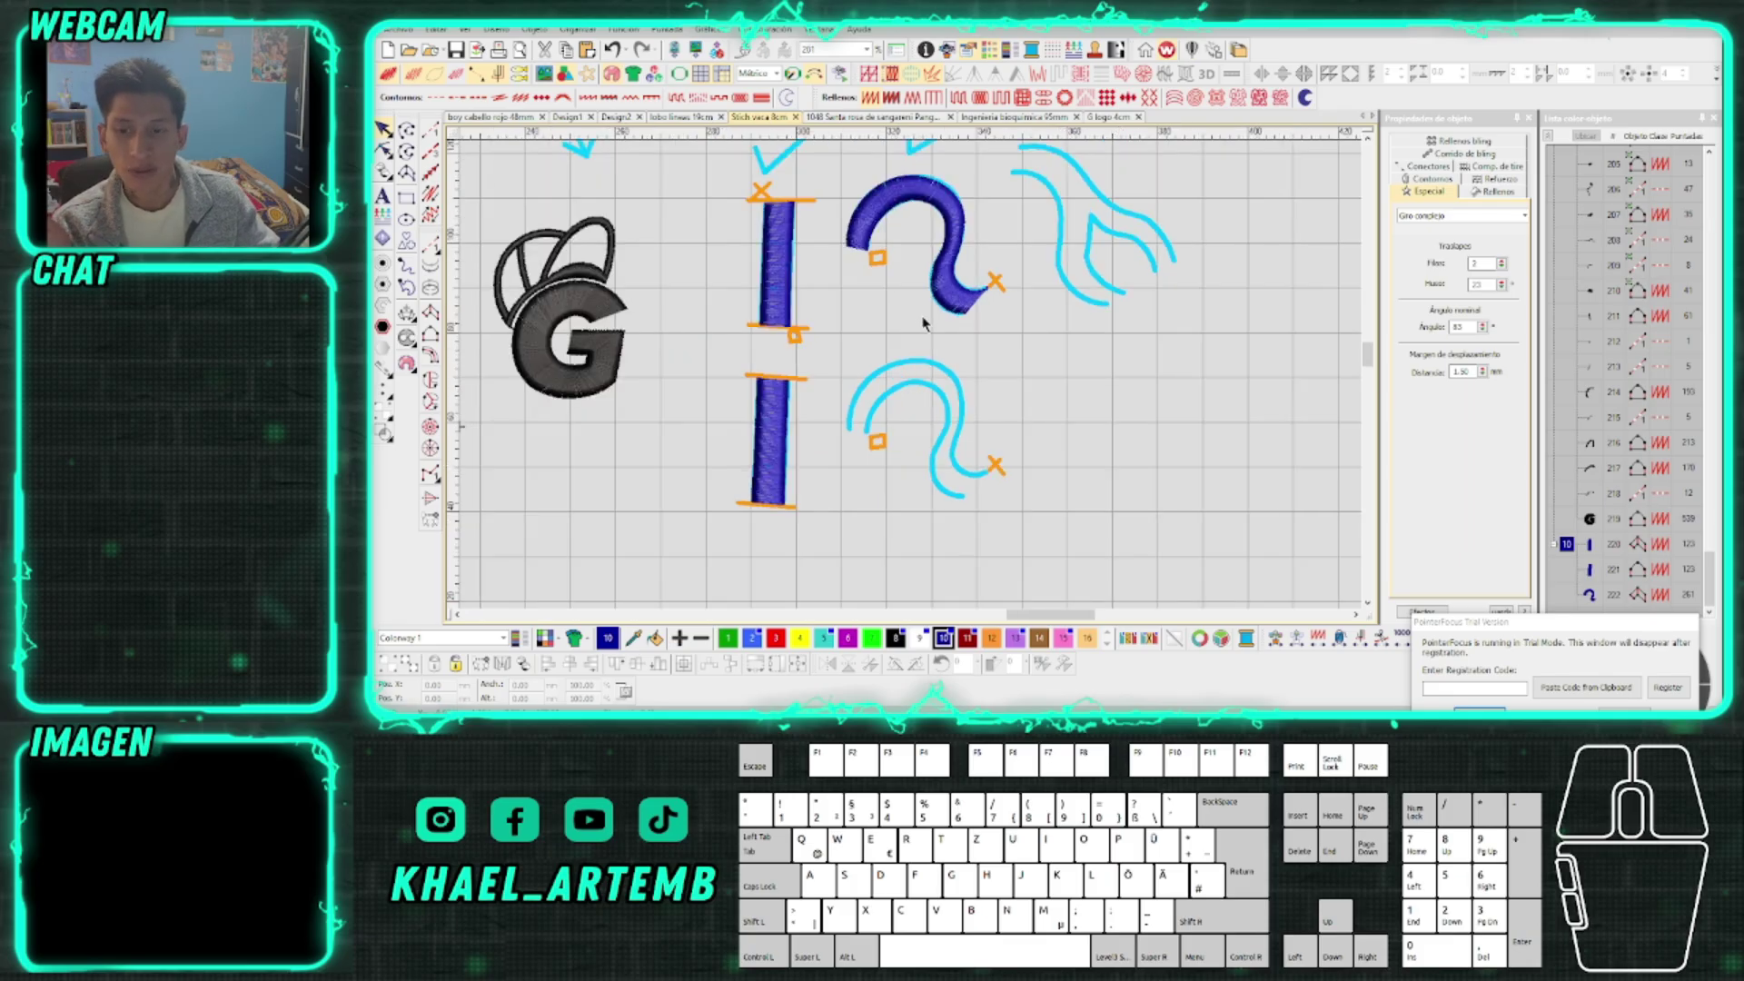
{"action": "scroll", "coordinate": [912, 376], "scroll_direction": "up", "scroll_amount": 2}
{"action": "scroll", "coordinate": [919, 386], "scroll_direction": "down", "scroll_amount": 1}
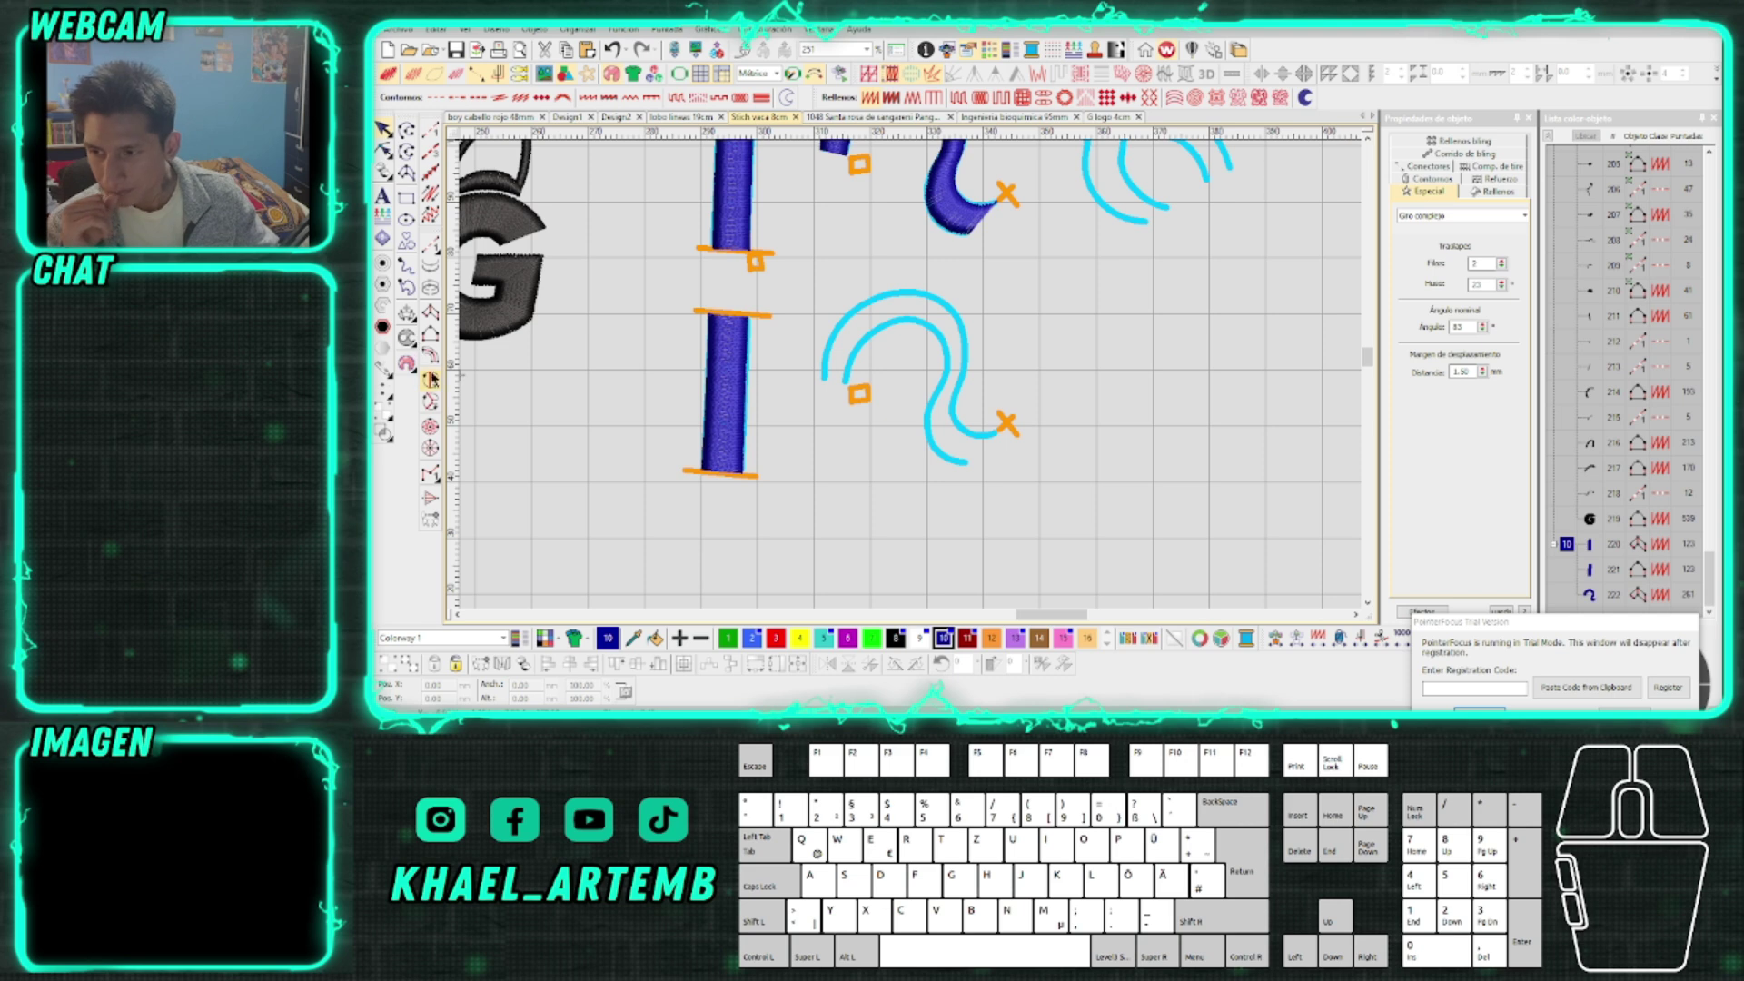
{"action": "left_click", "coordinate": [431, 334]}
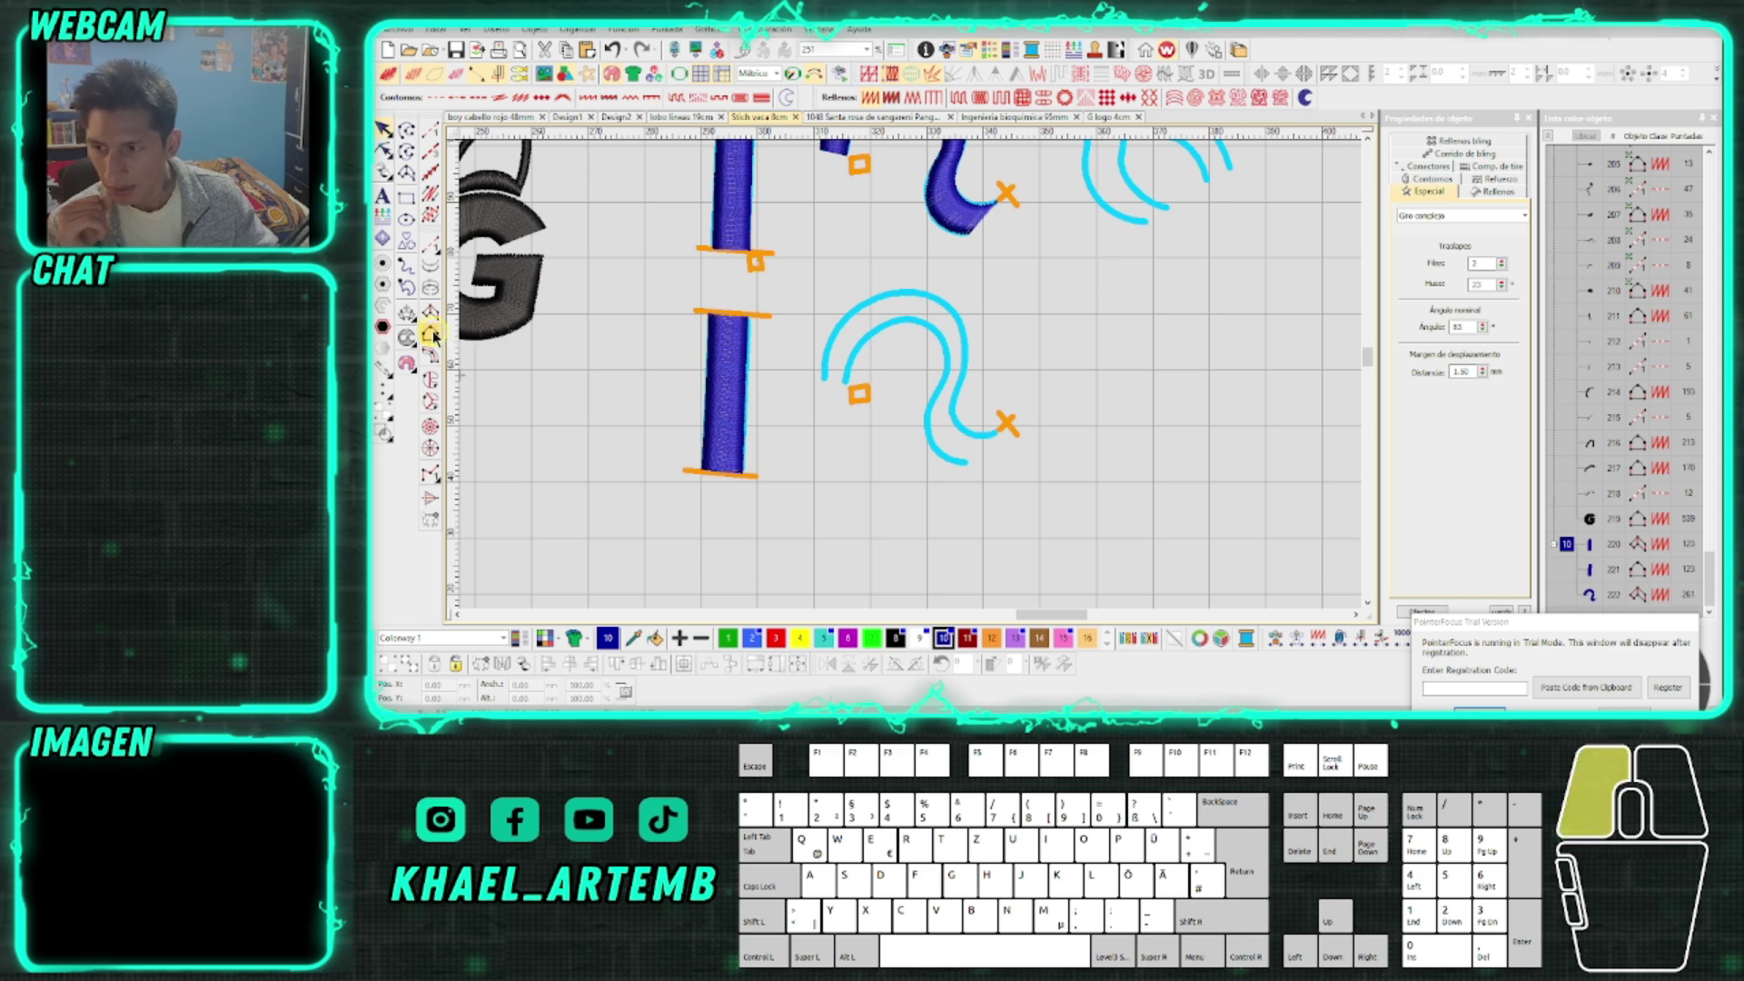
{"action": "scroll", "coordinate": [915, 381], "scroll_direction": "up", "scroll_amount": 2}
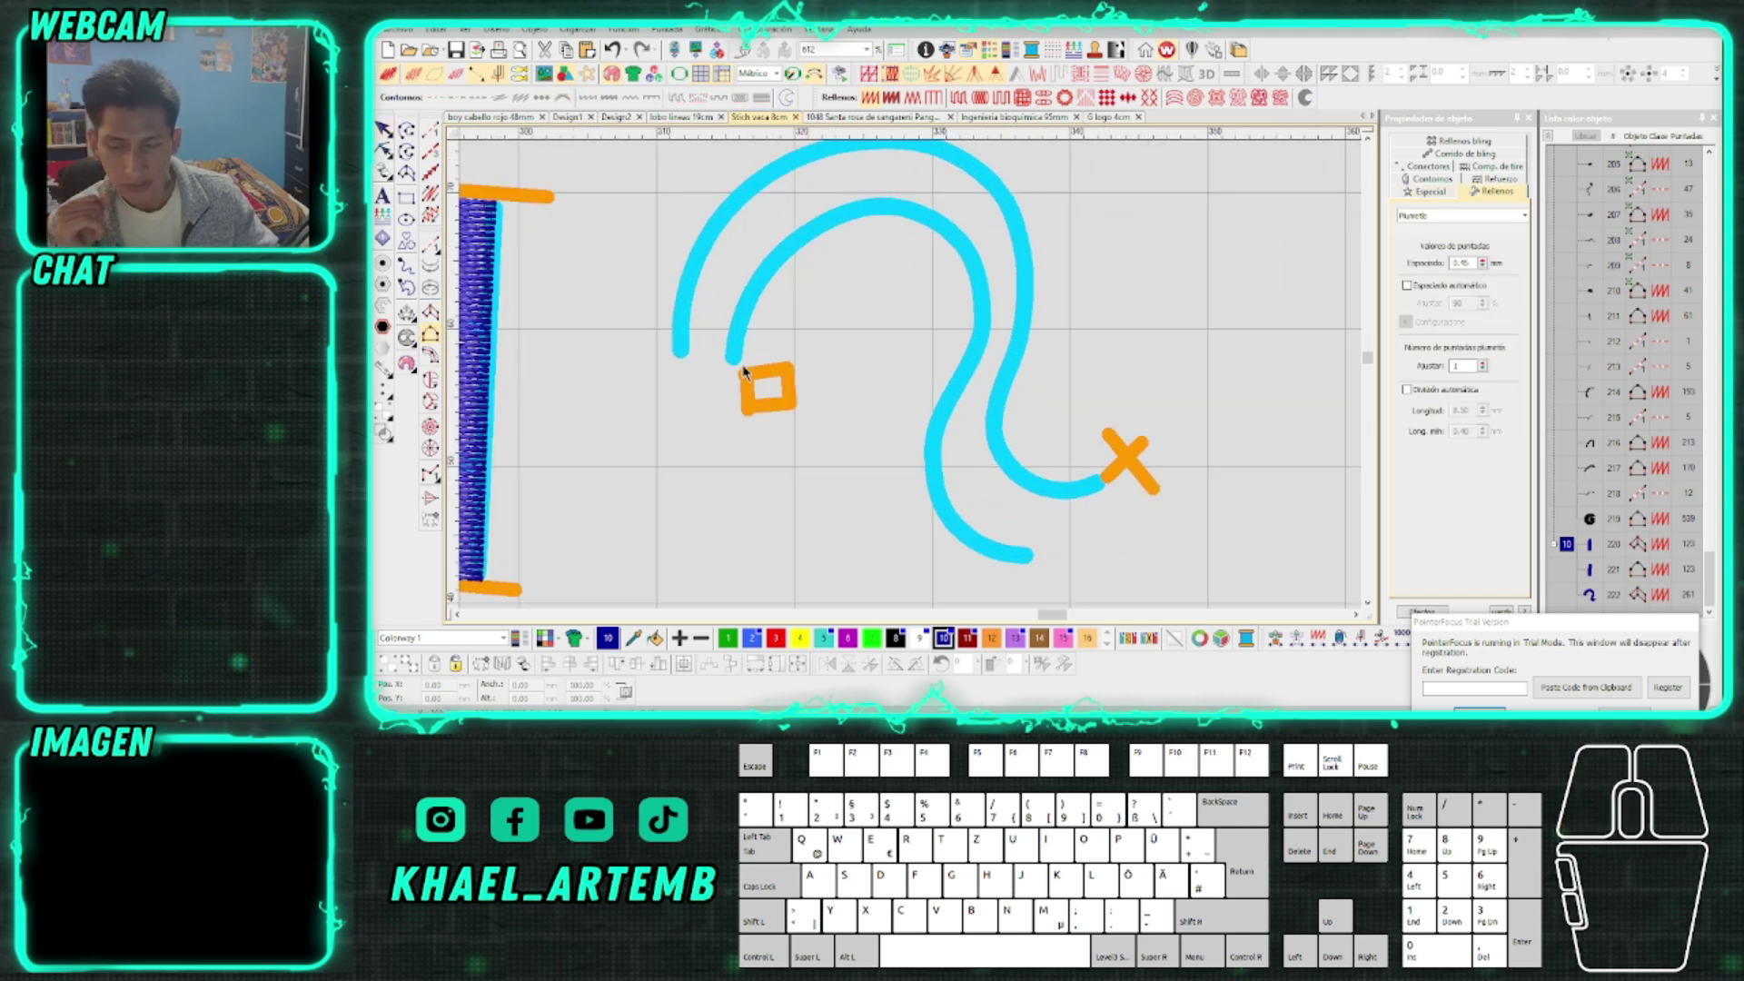
{"action": "left_click", "coordinate": [754, 298]}
{"action": "left_click", "coordinate": [969, 264]}
{"action": "left_click", "coordinate": [942, 437]}
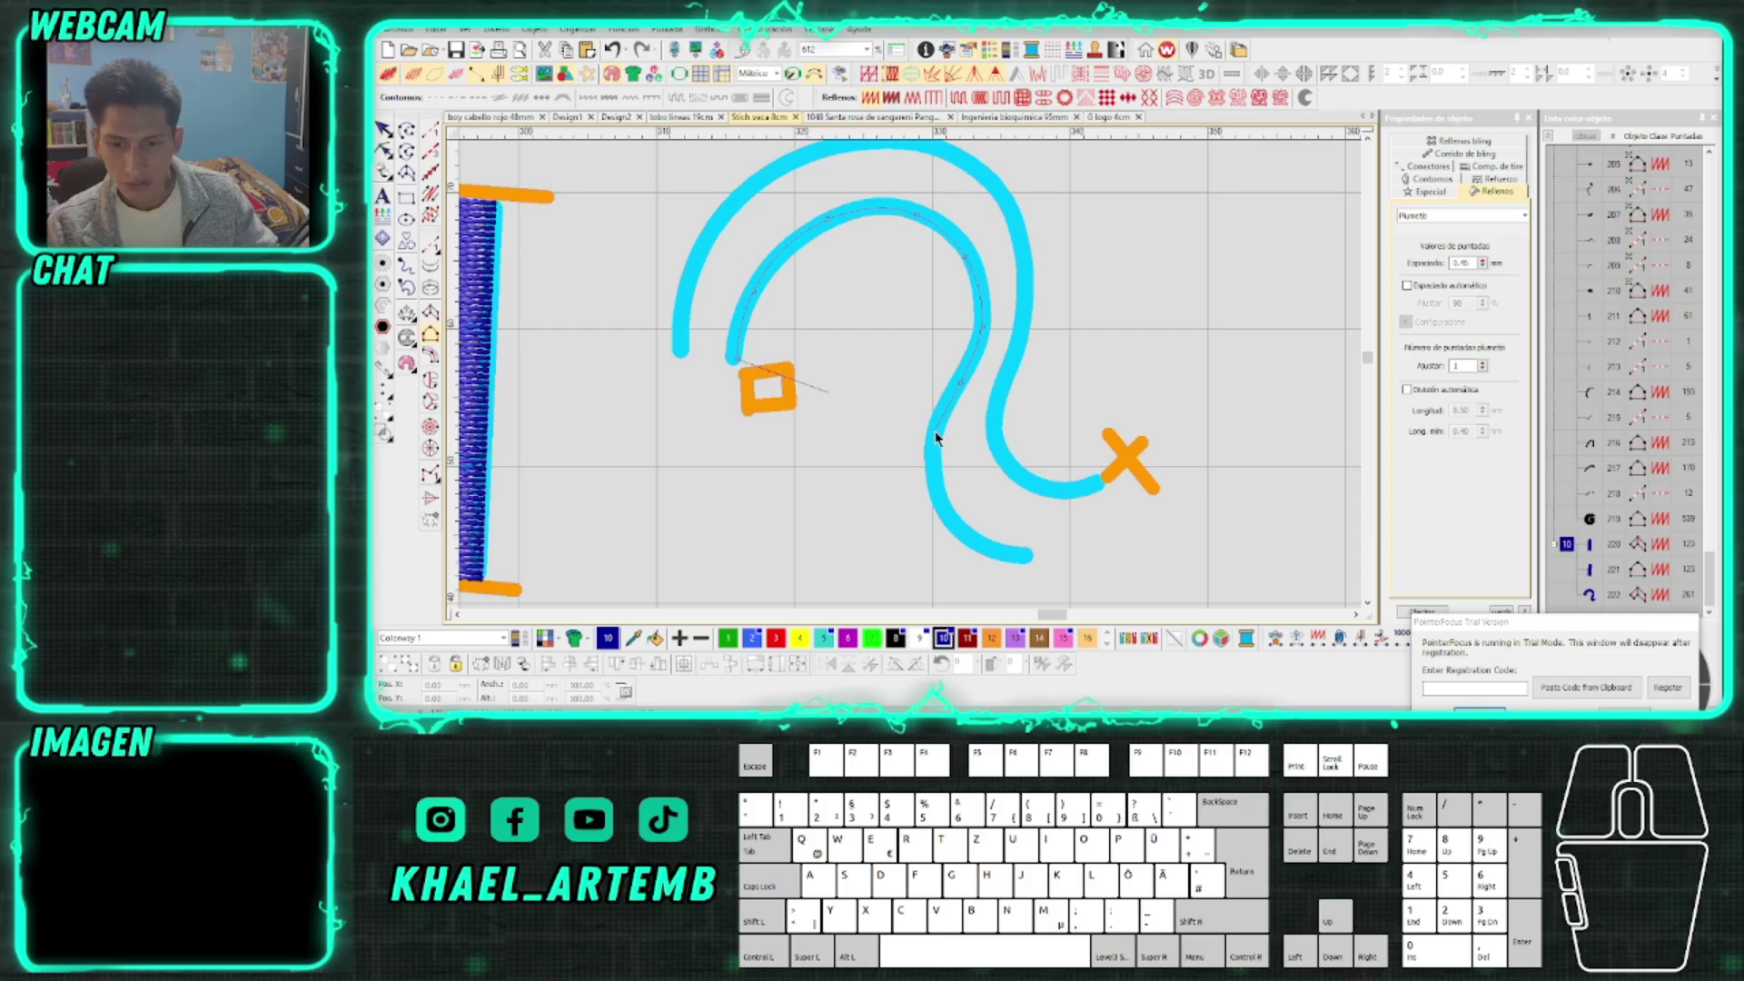
{"action": "key", "text": "BackSpace"}
{"action": "right_click", "coordinate": [938, 433]}
{"action": "right_click", "coordinate": [939, 450]}
{"action": "right_click", "coordinate": [939, 498]}
{"action": "right_click", "coordinate": [1017, 556]}
{"action": "key", "text": "Return"}
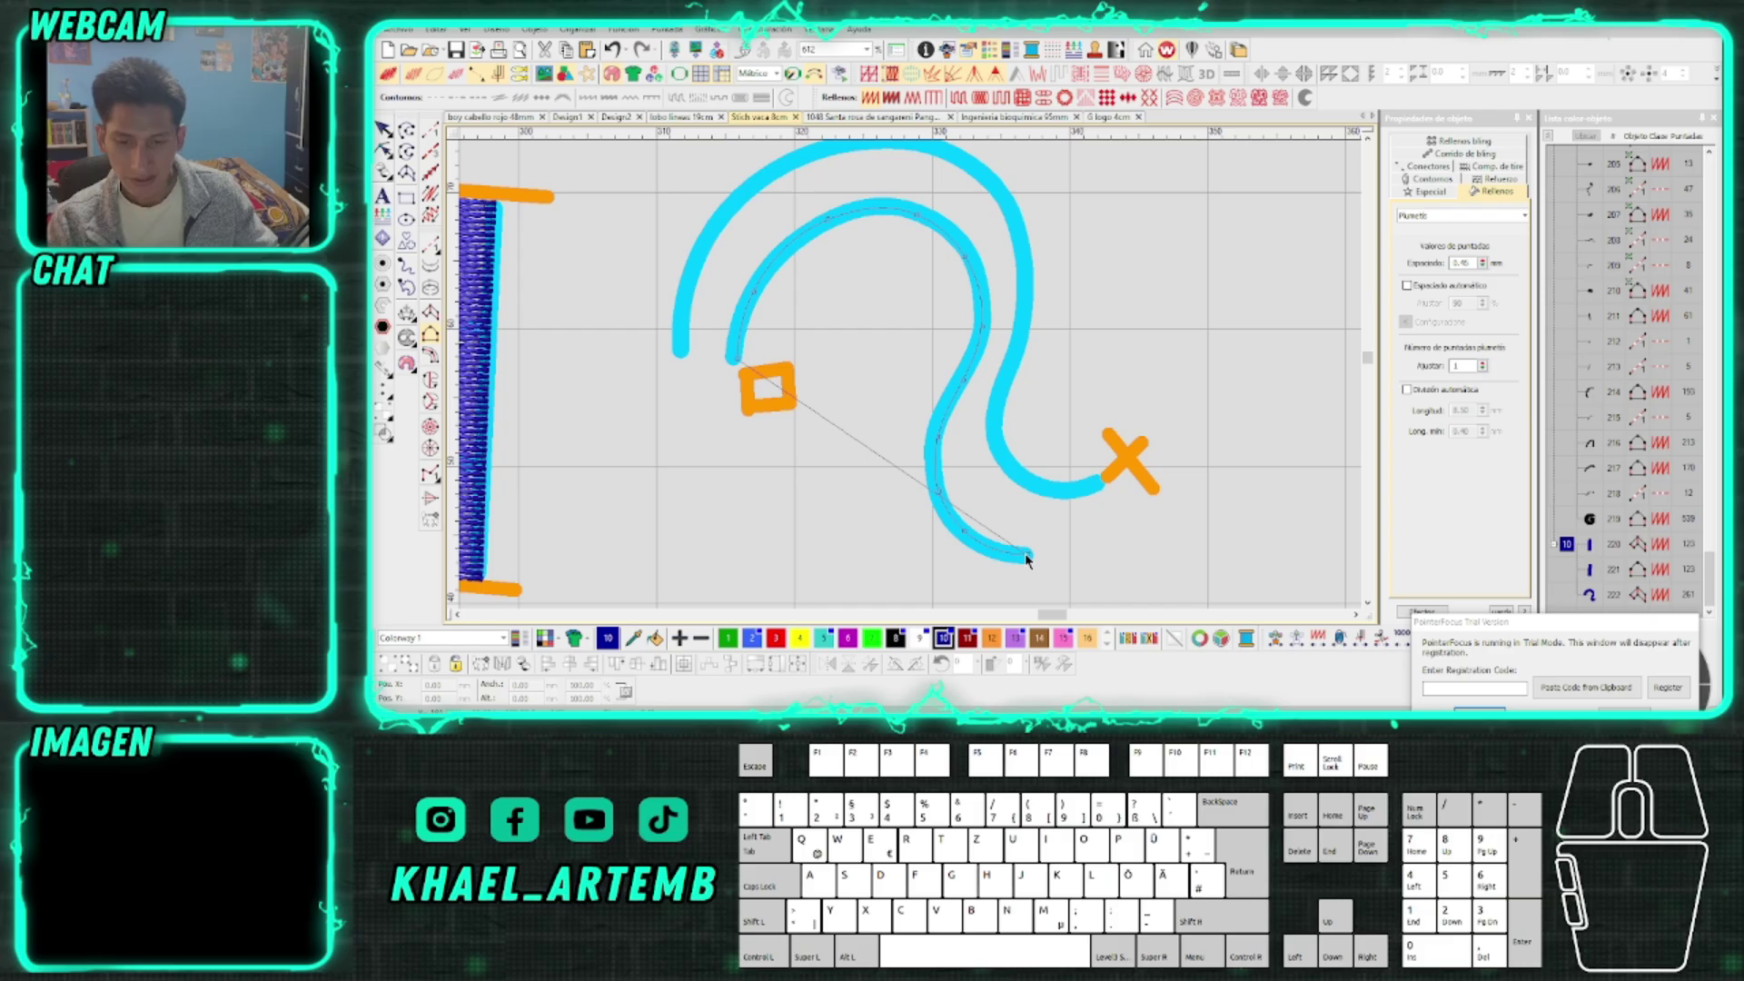
Trace the column's second edge over the outer arch to the X-marked end and generate its stitches
{"action": "left_click", "coordinate": [684, 356]}
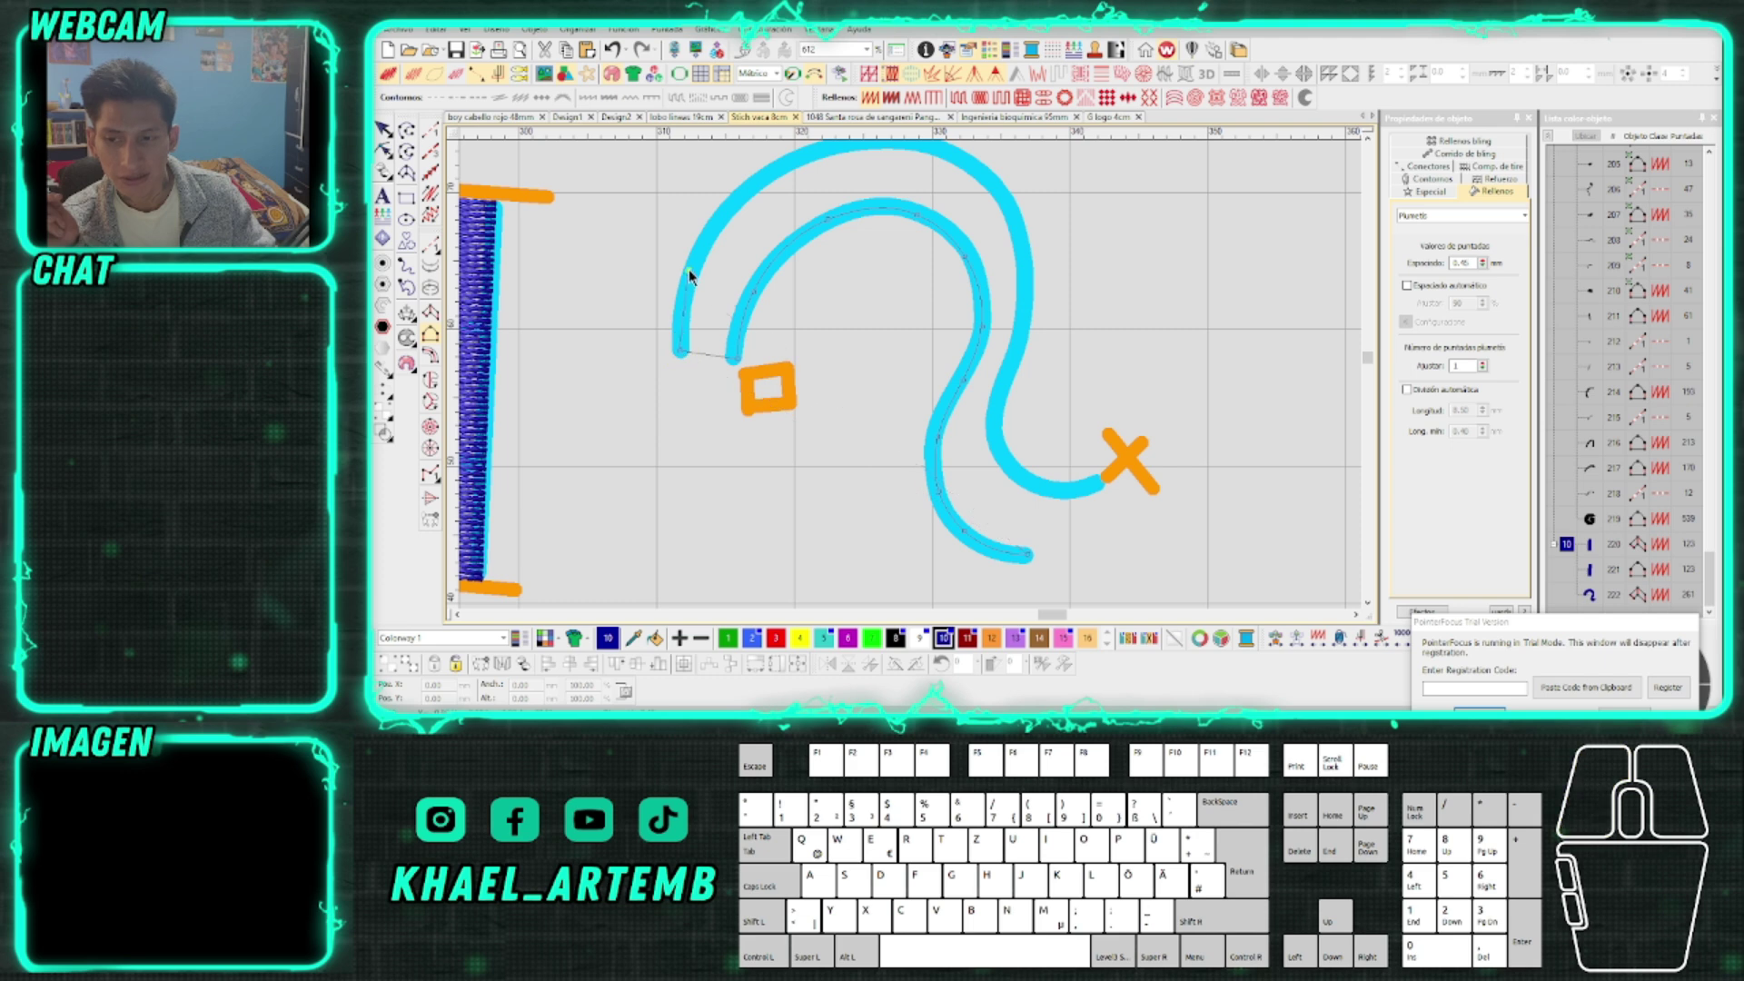
{"action": "right_click", "coordinate": [759, 175]}
{"action": "right_click", "coordinate": [957, 252]}
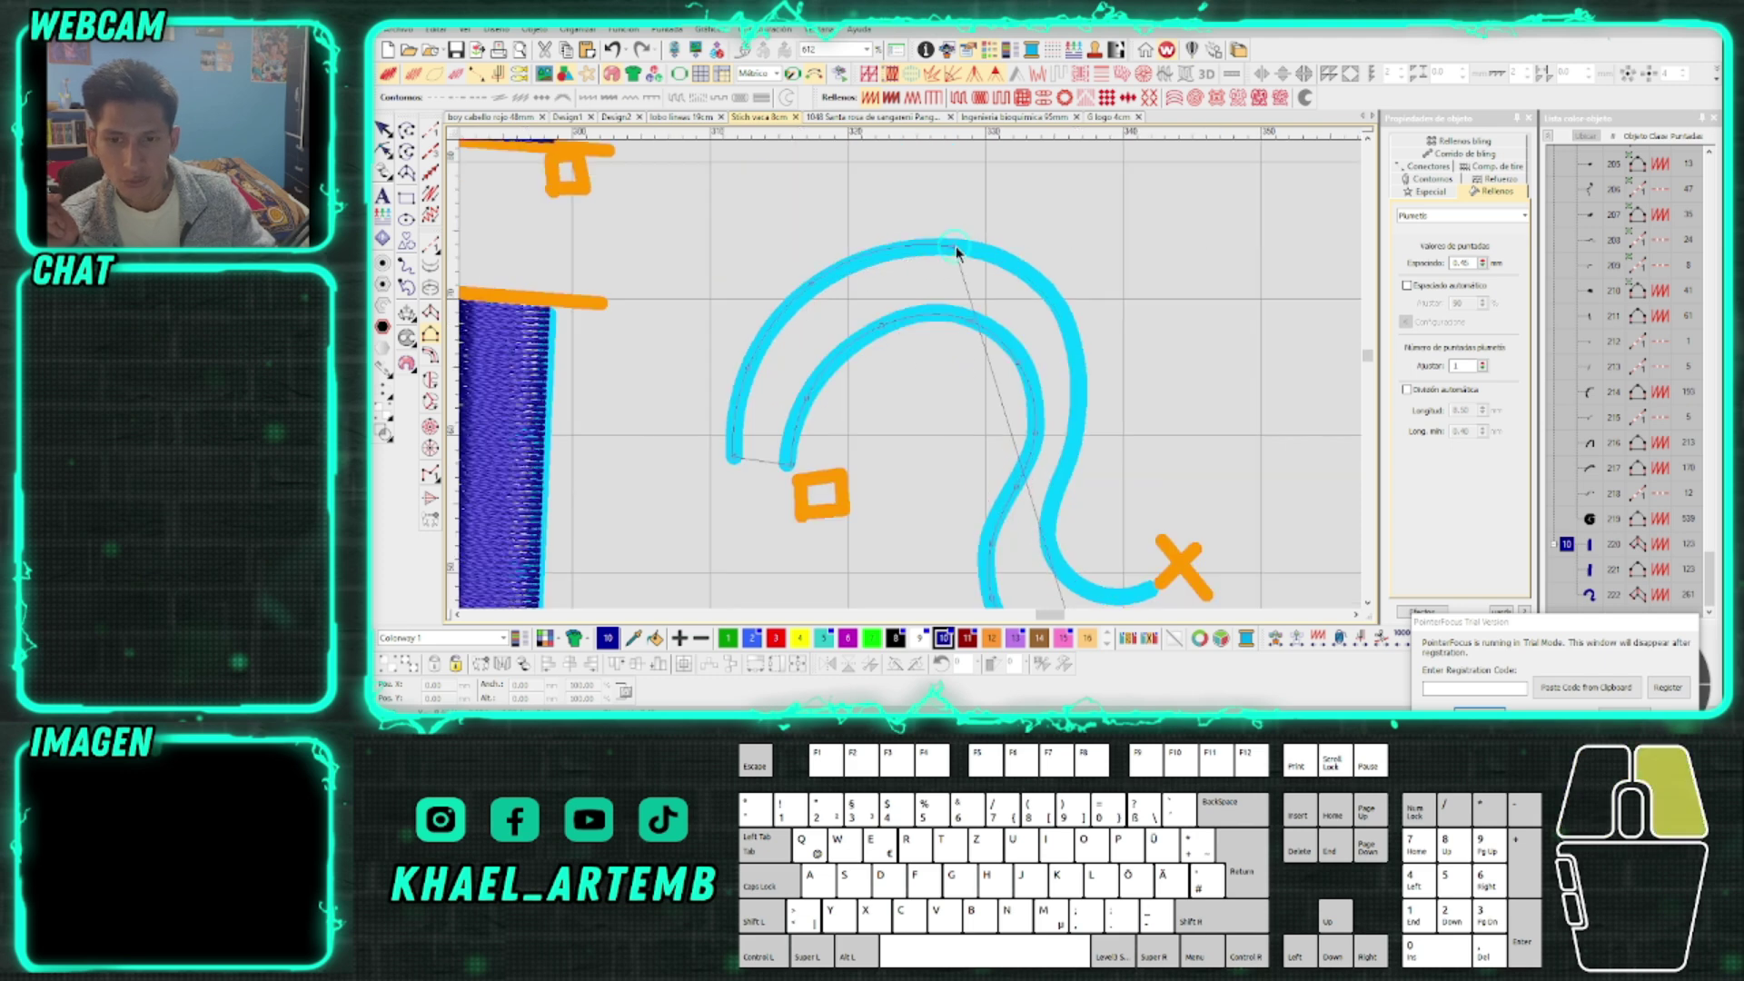
{"action": "right_click", "coordinate": [1077, 380]}
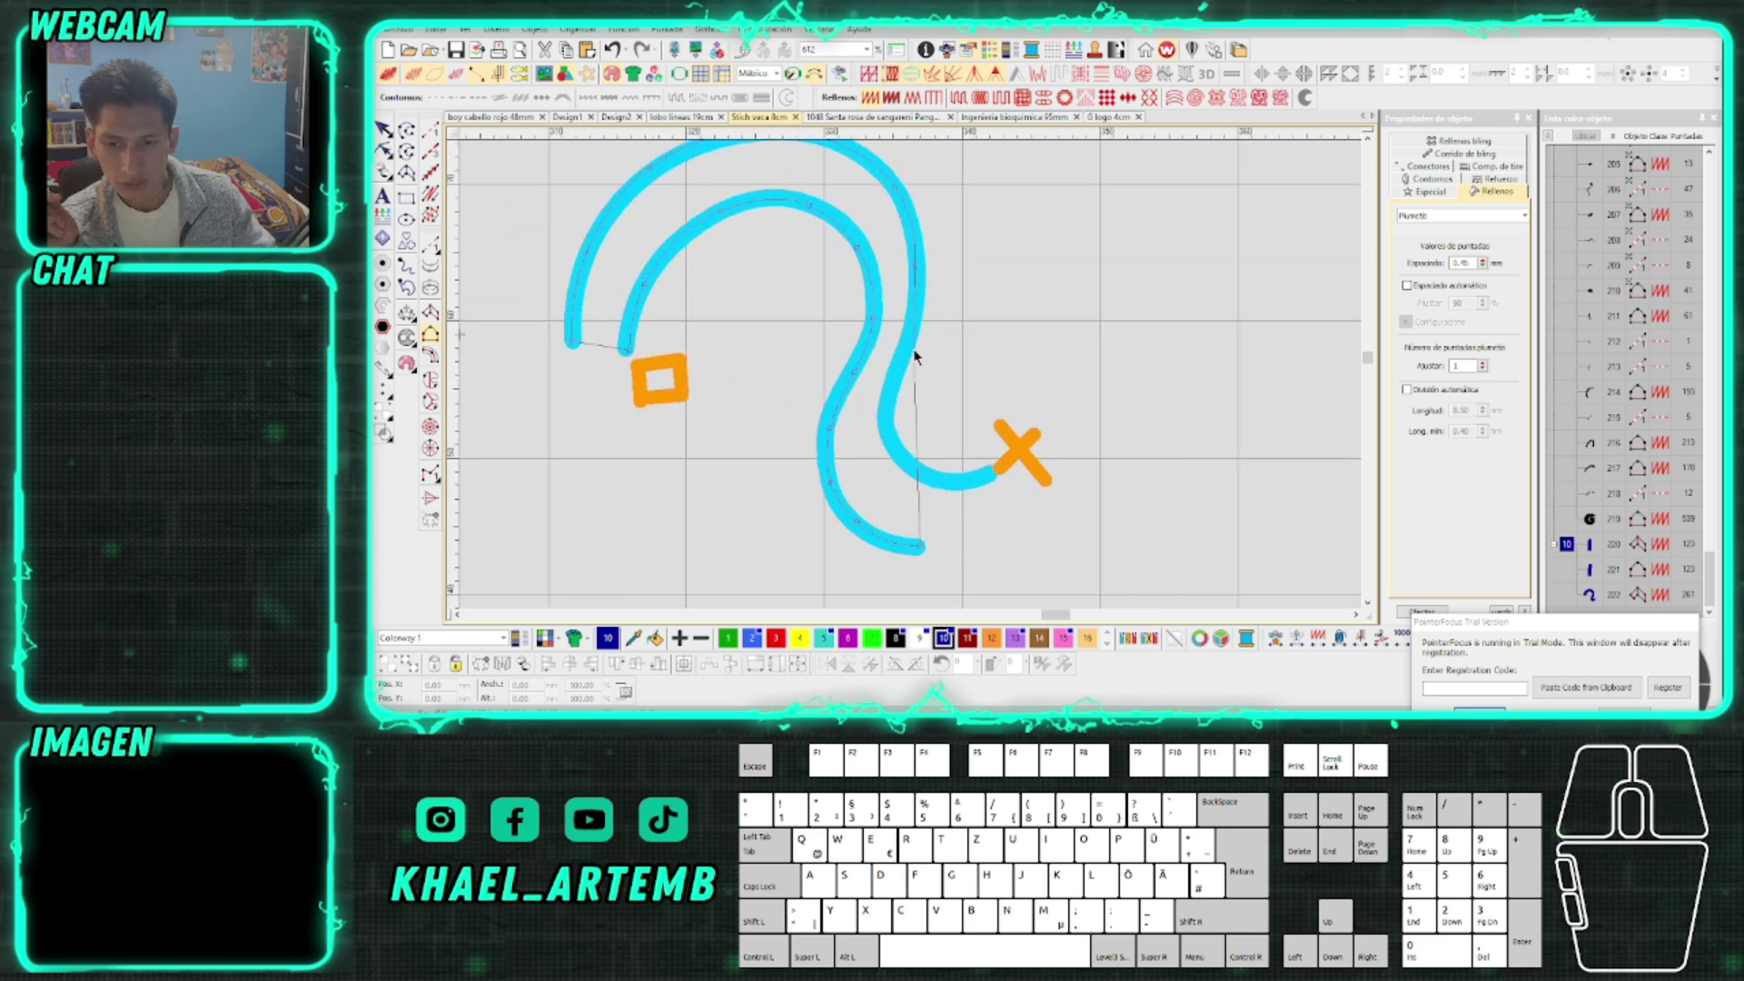
{"action": "right_click", "coordinate": [888, 401]}
{"action": "right_click", "coordinate": [898, 446]}
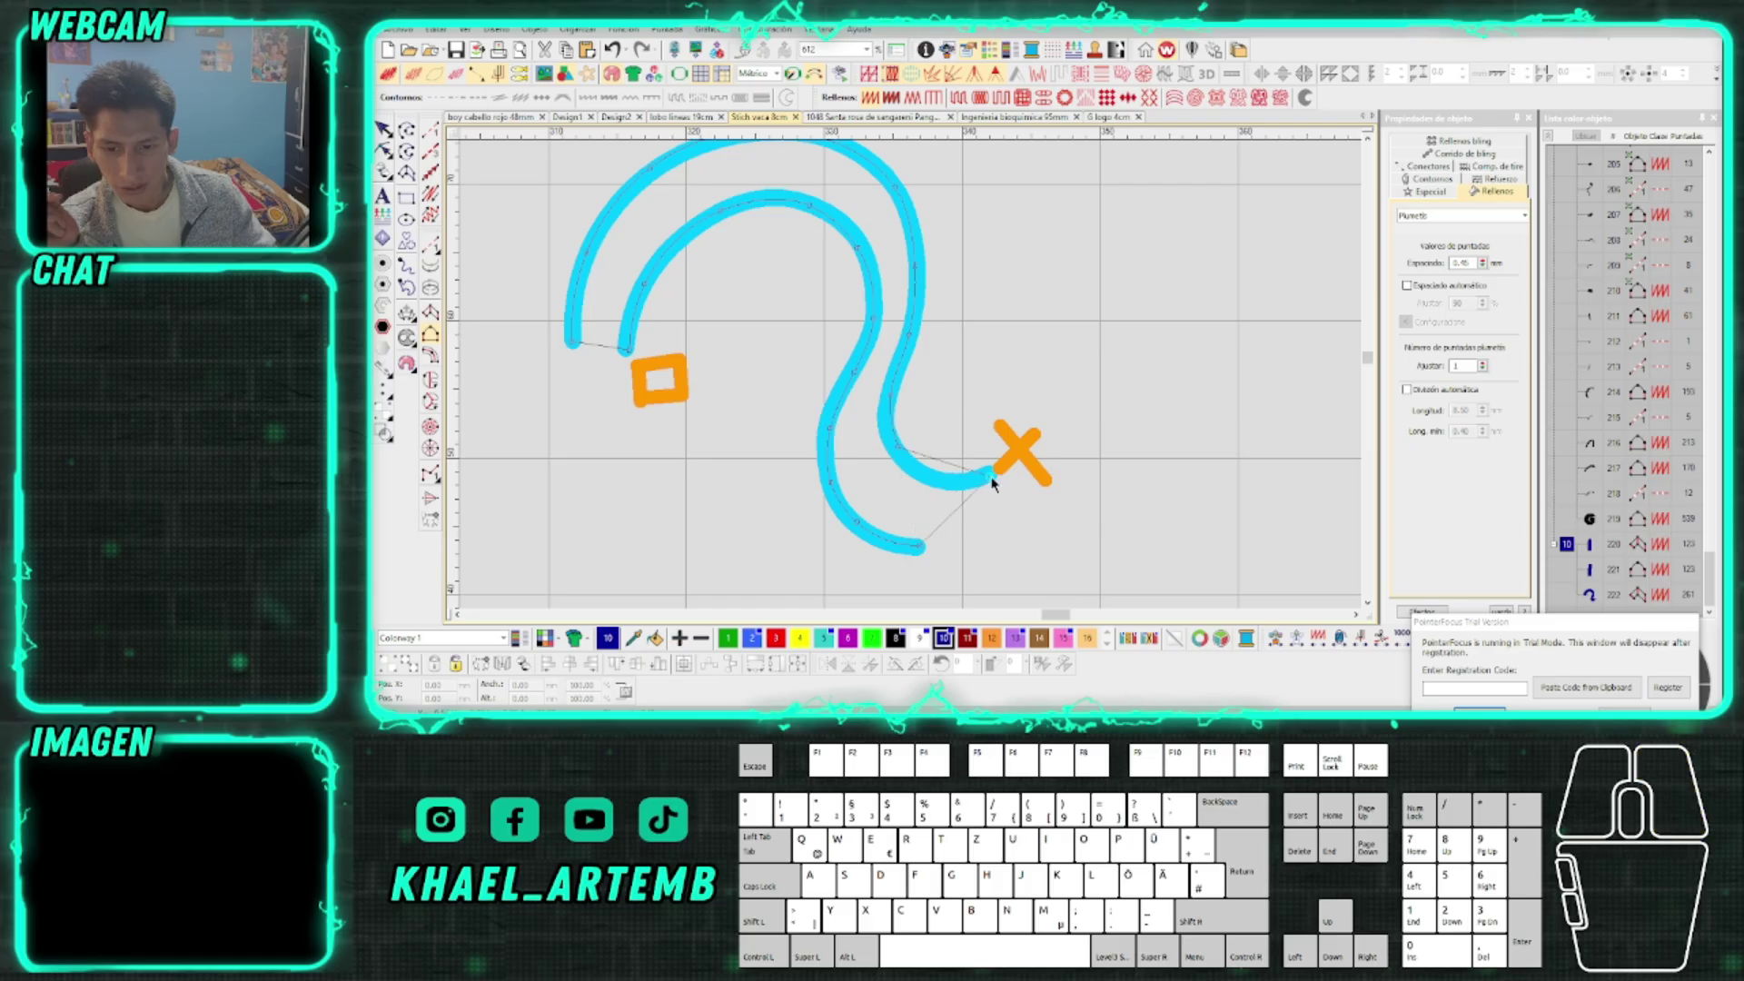
{"action": "scroll", "coordinate": [887, 366], "scroll_direction": "down", "scroll_amount": 2}
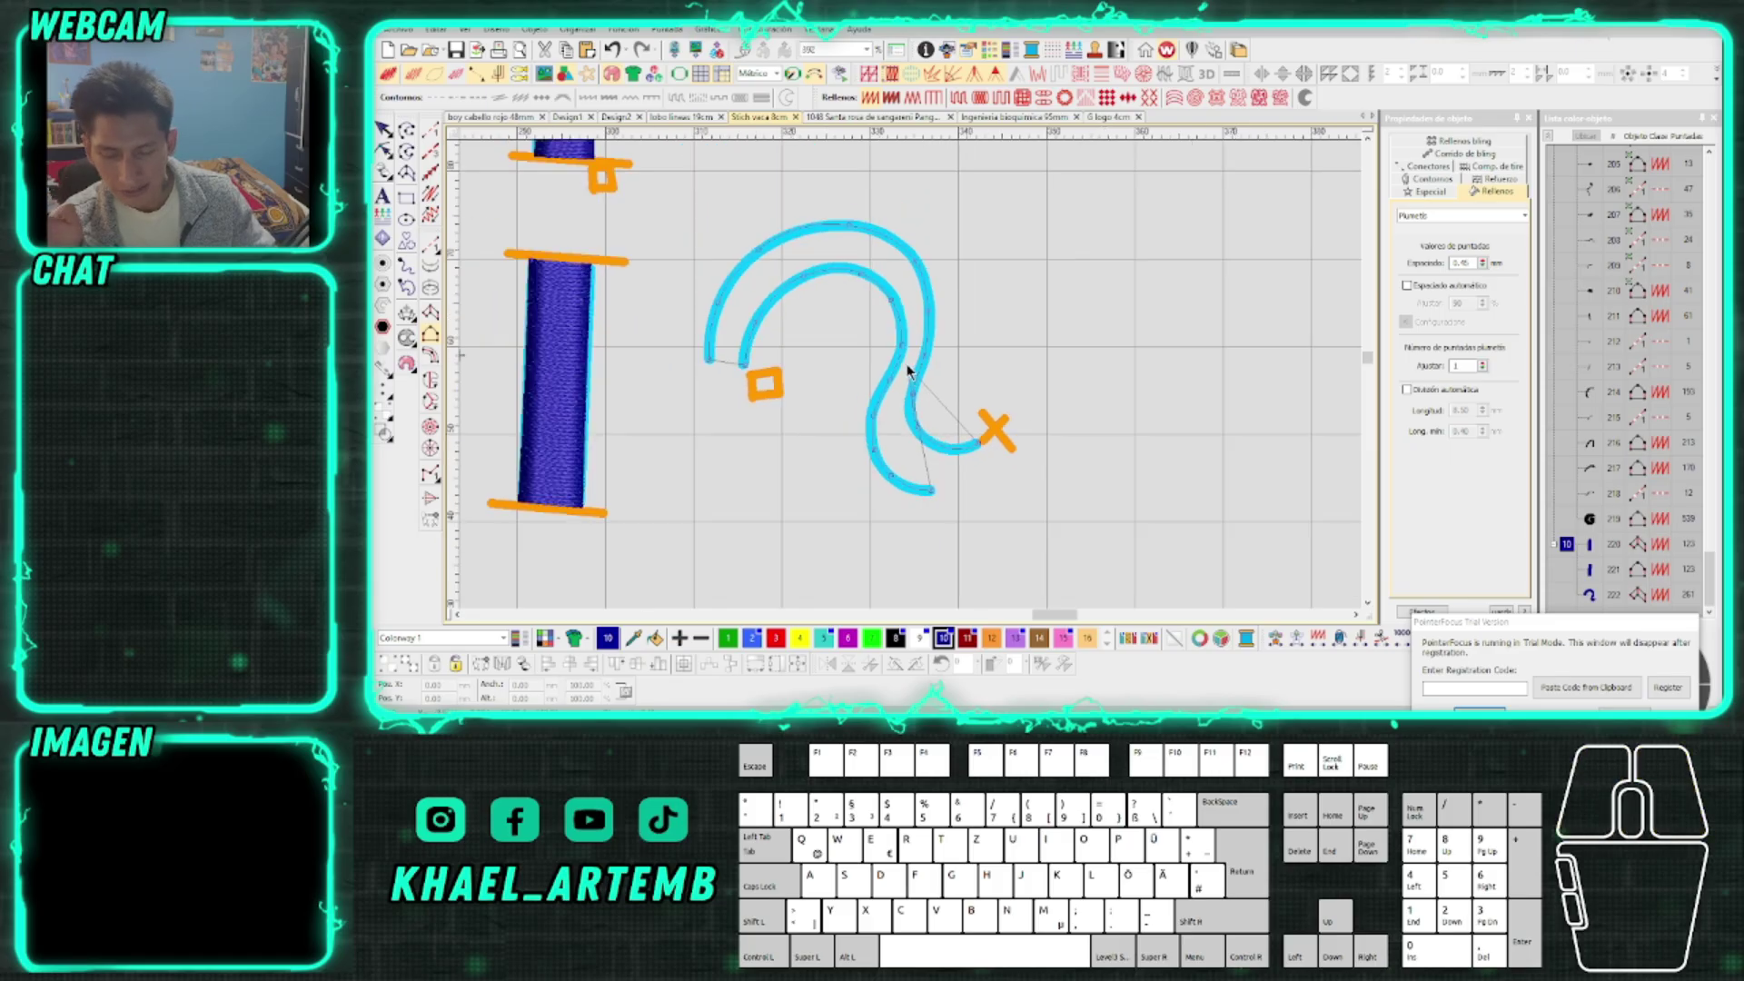
{"action": "scroll", "coordinate": [910, 373], "scroll_direction": "down", "scroll_amount": 2}
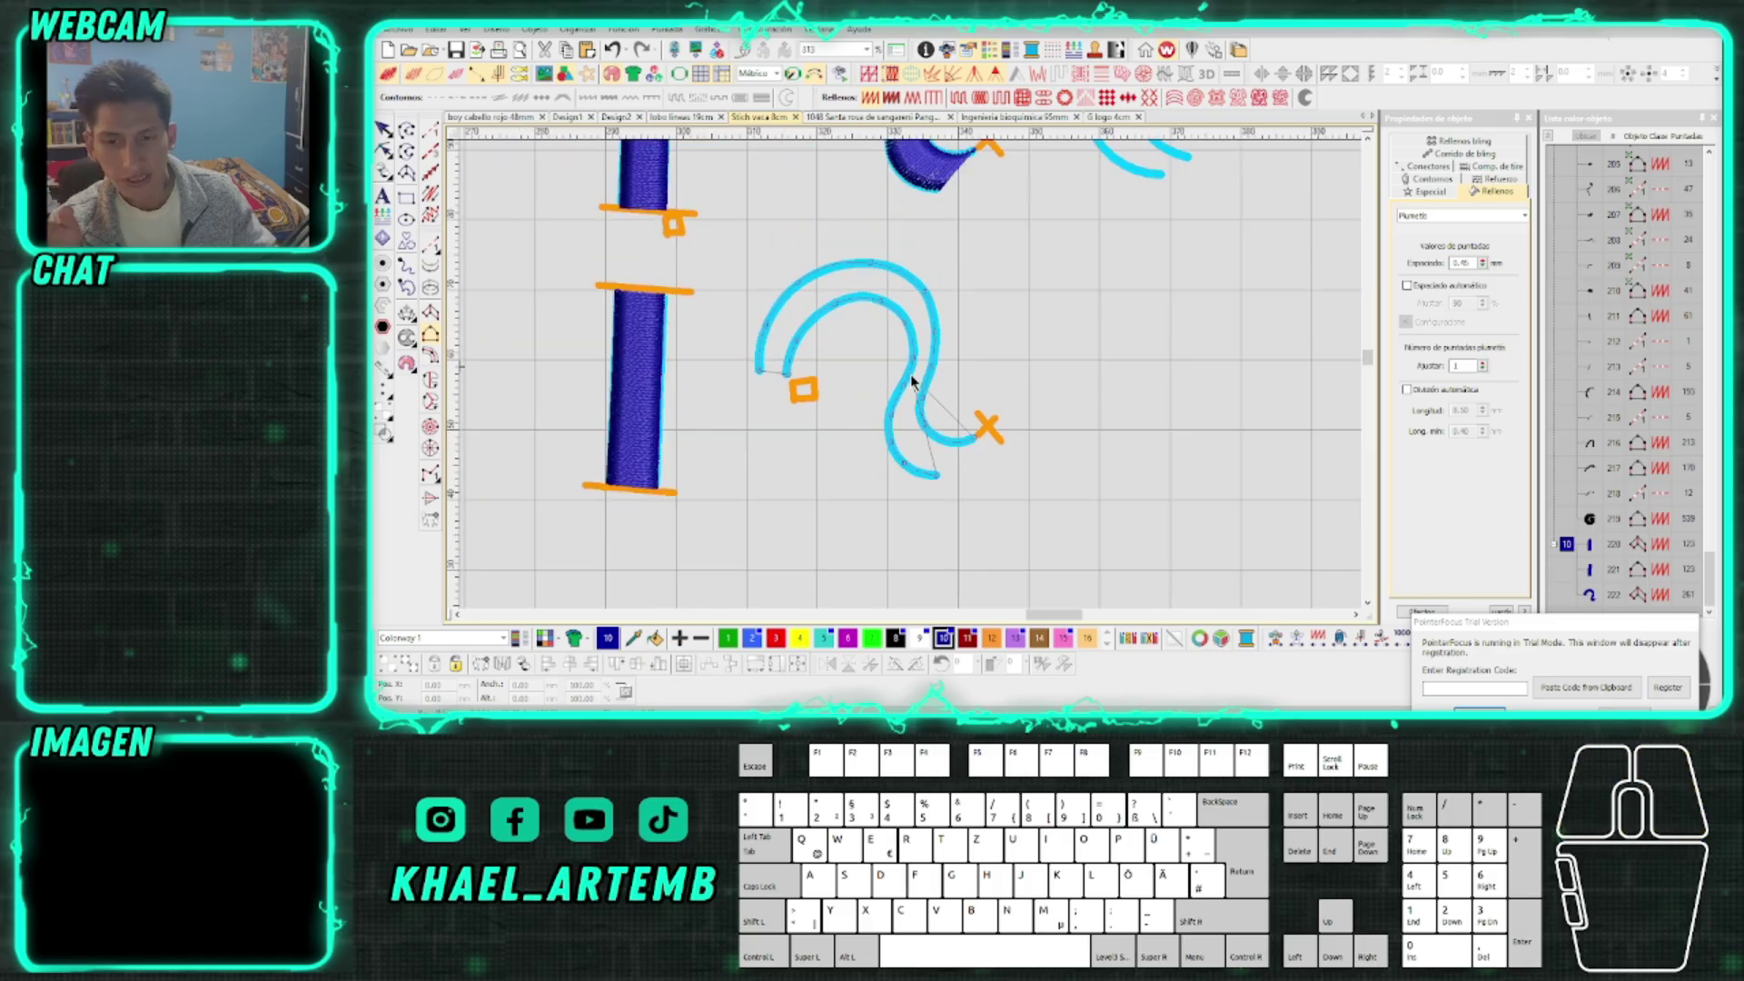
{"action": "key", "text": "Return"}
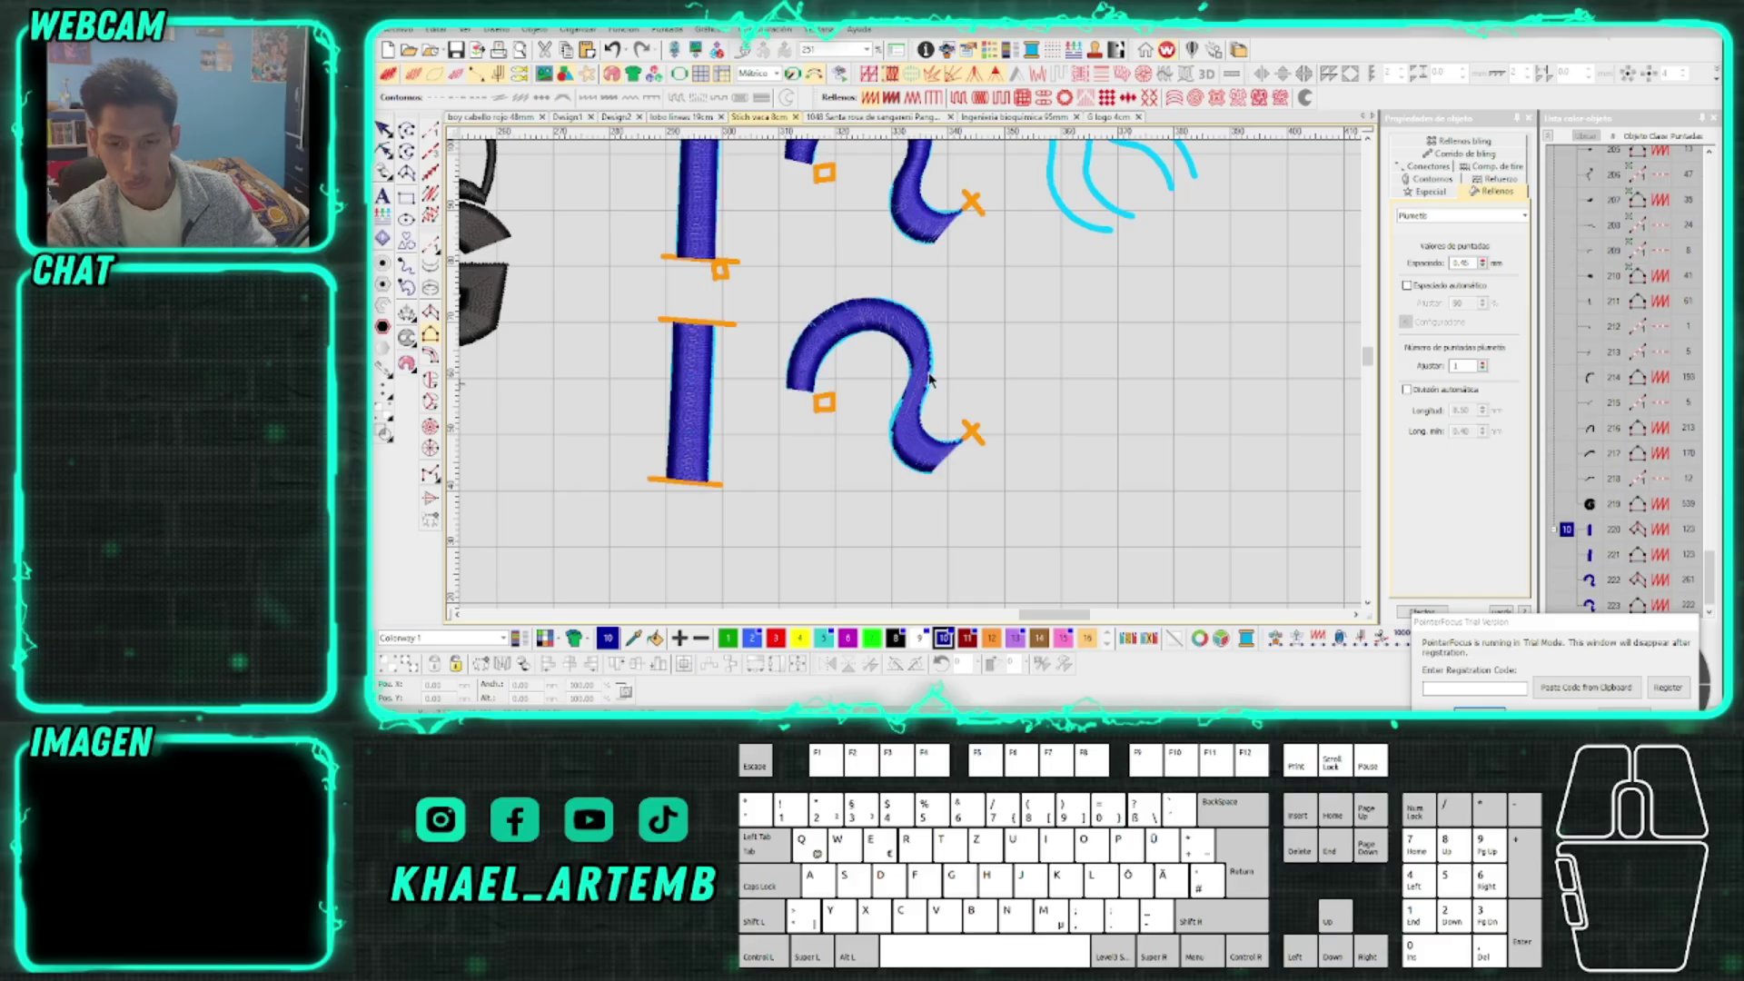
Examine the lower curved column's stitch angles and edge coverage around the arch, the narrow bend and the X-marked end
{"action": "scroll", "coordinate": [928, 375], "scroll_direction": "up", "scroll_amount": 1}
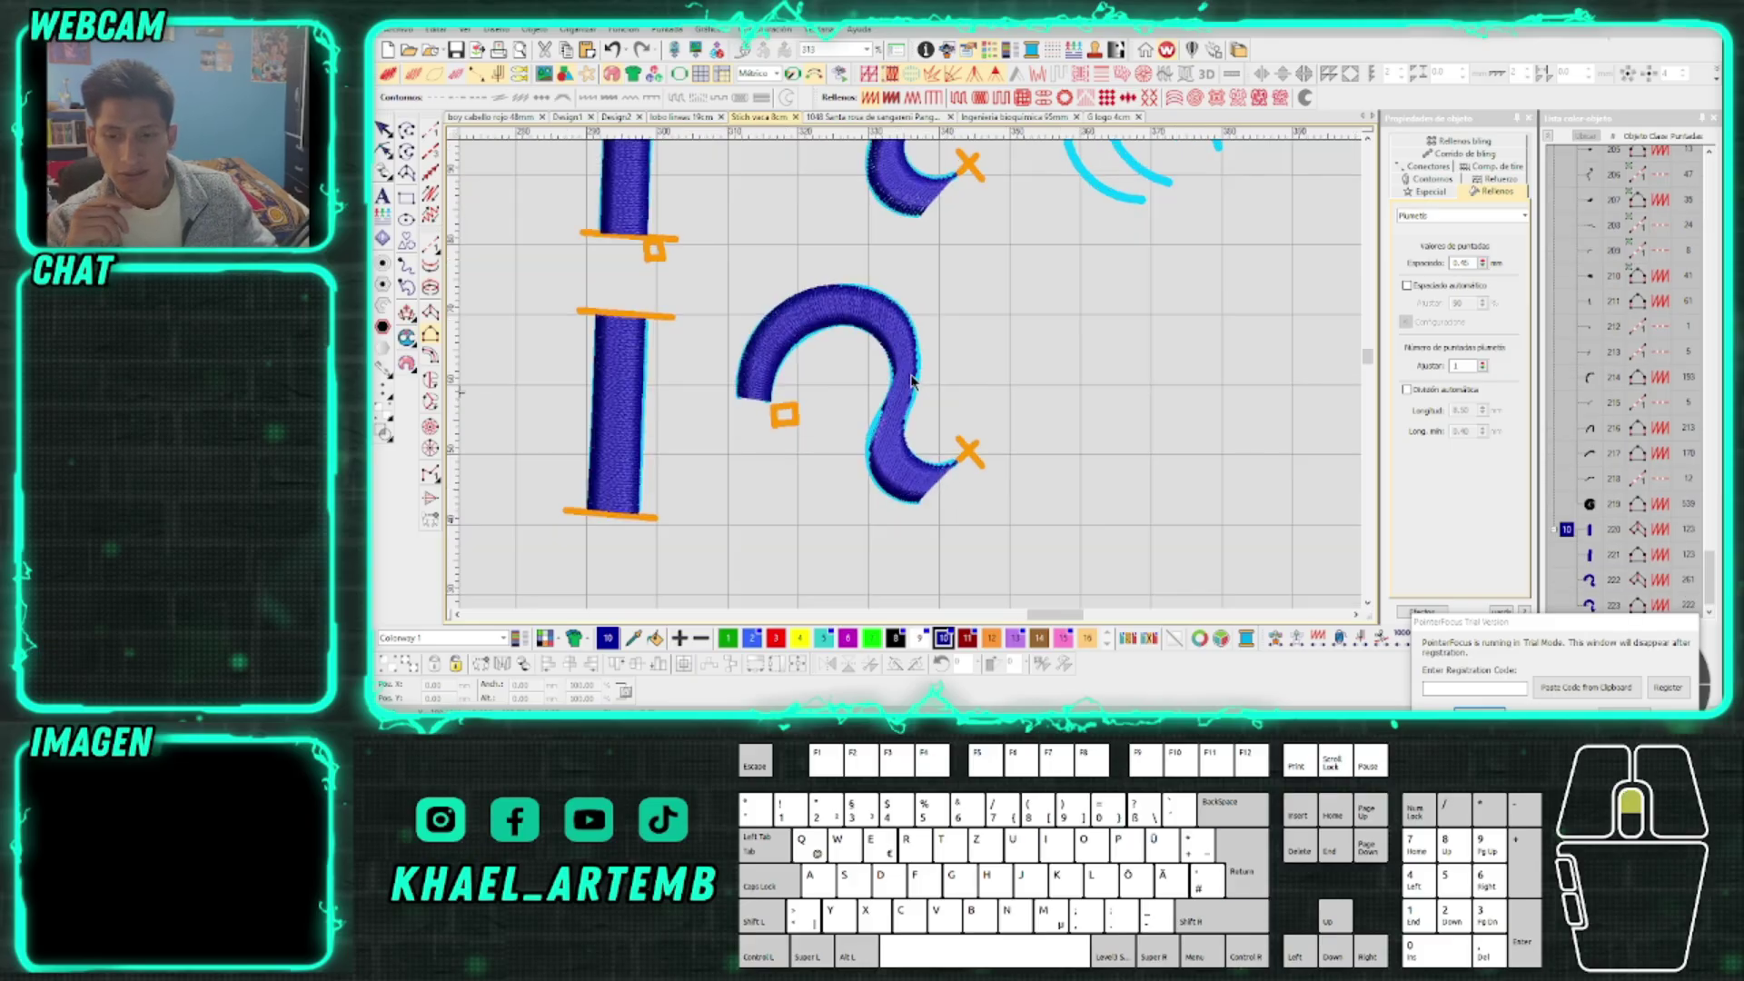
{"action": "scroll", "coordinate": [917, 378], "scroll_direction": "up", "scroll_amount": 2}
{"action": "scroll", "coordinate": [908, 388], "scroll_direction": "down", "scroll_amount": 1}
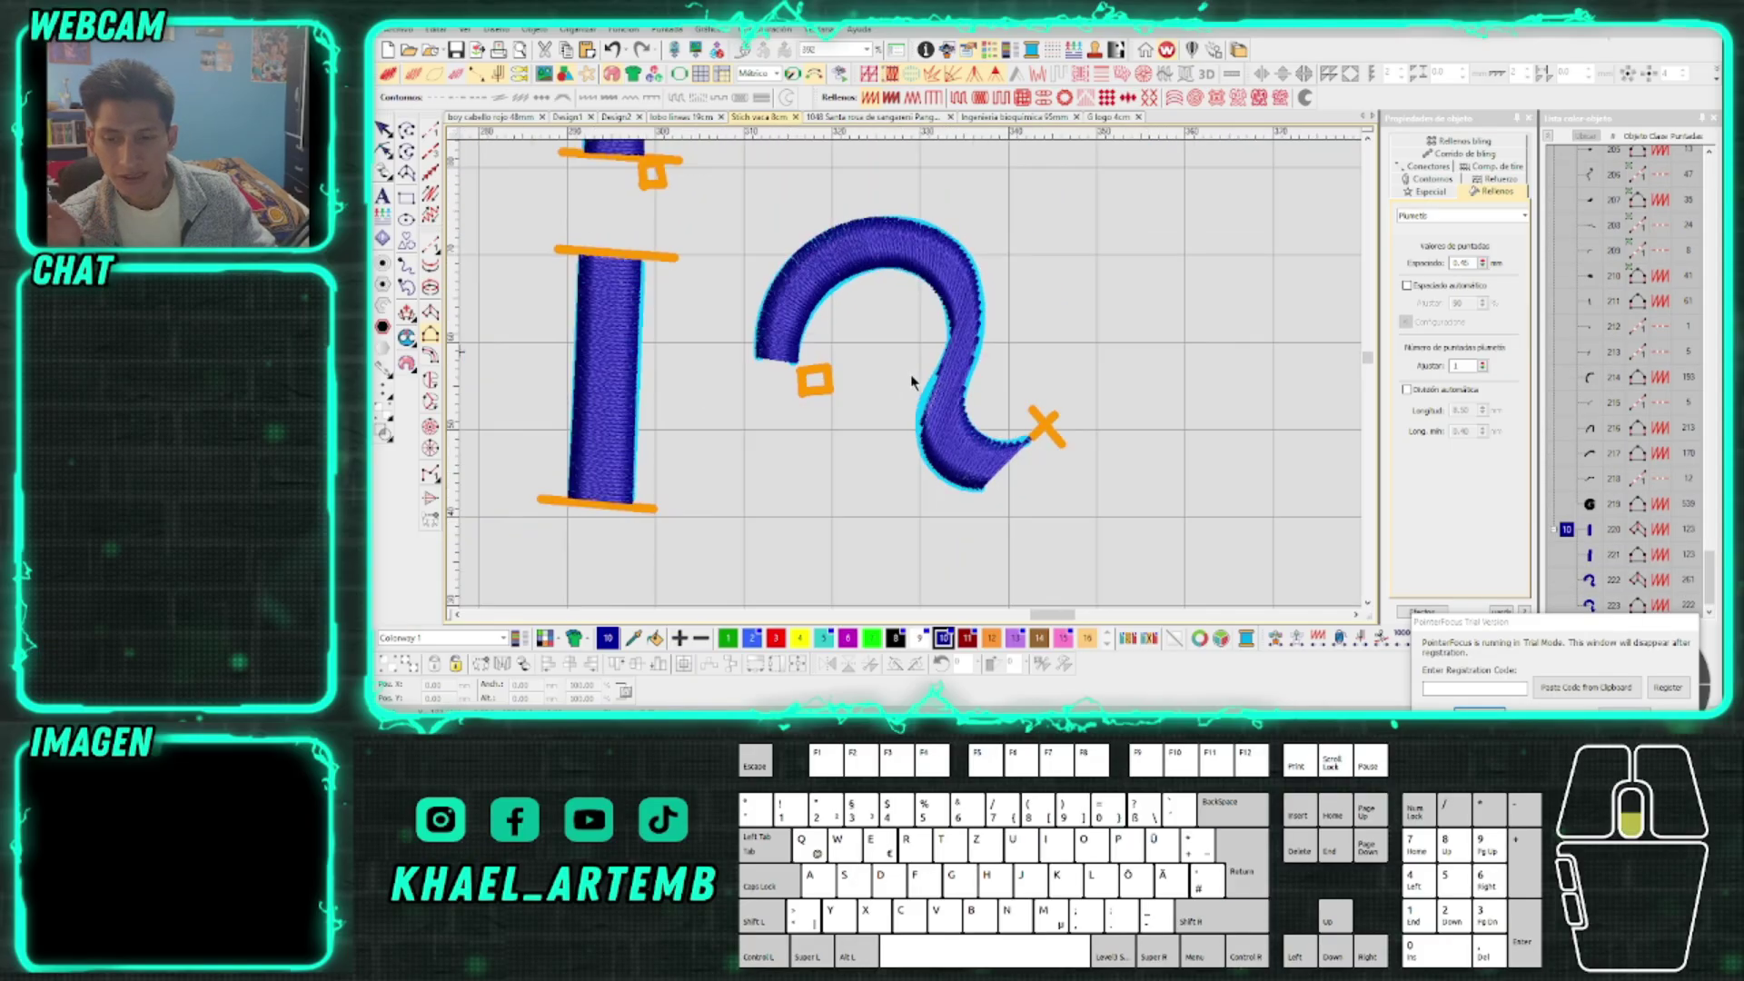
{"action": "scroll", "coordinate": [734, 355], "scroll_direction": "up", "scroll_amount": 1}
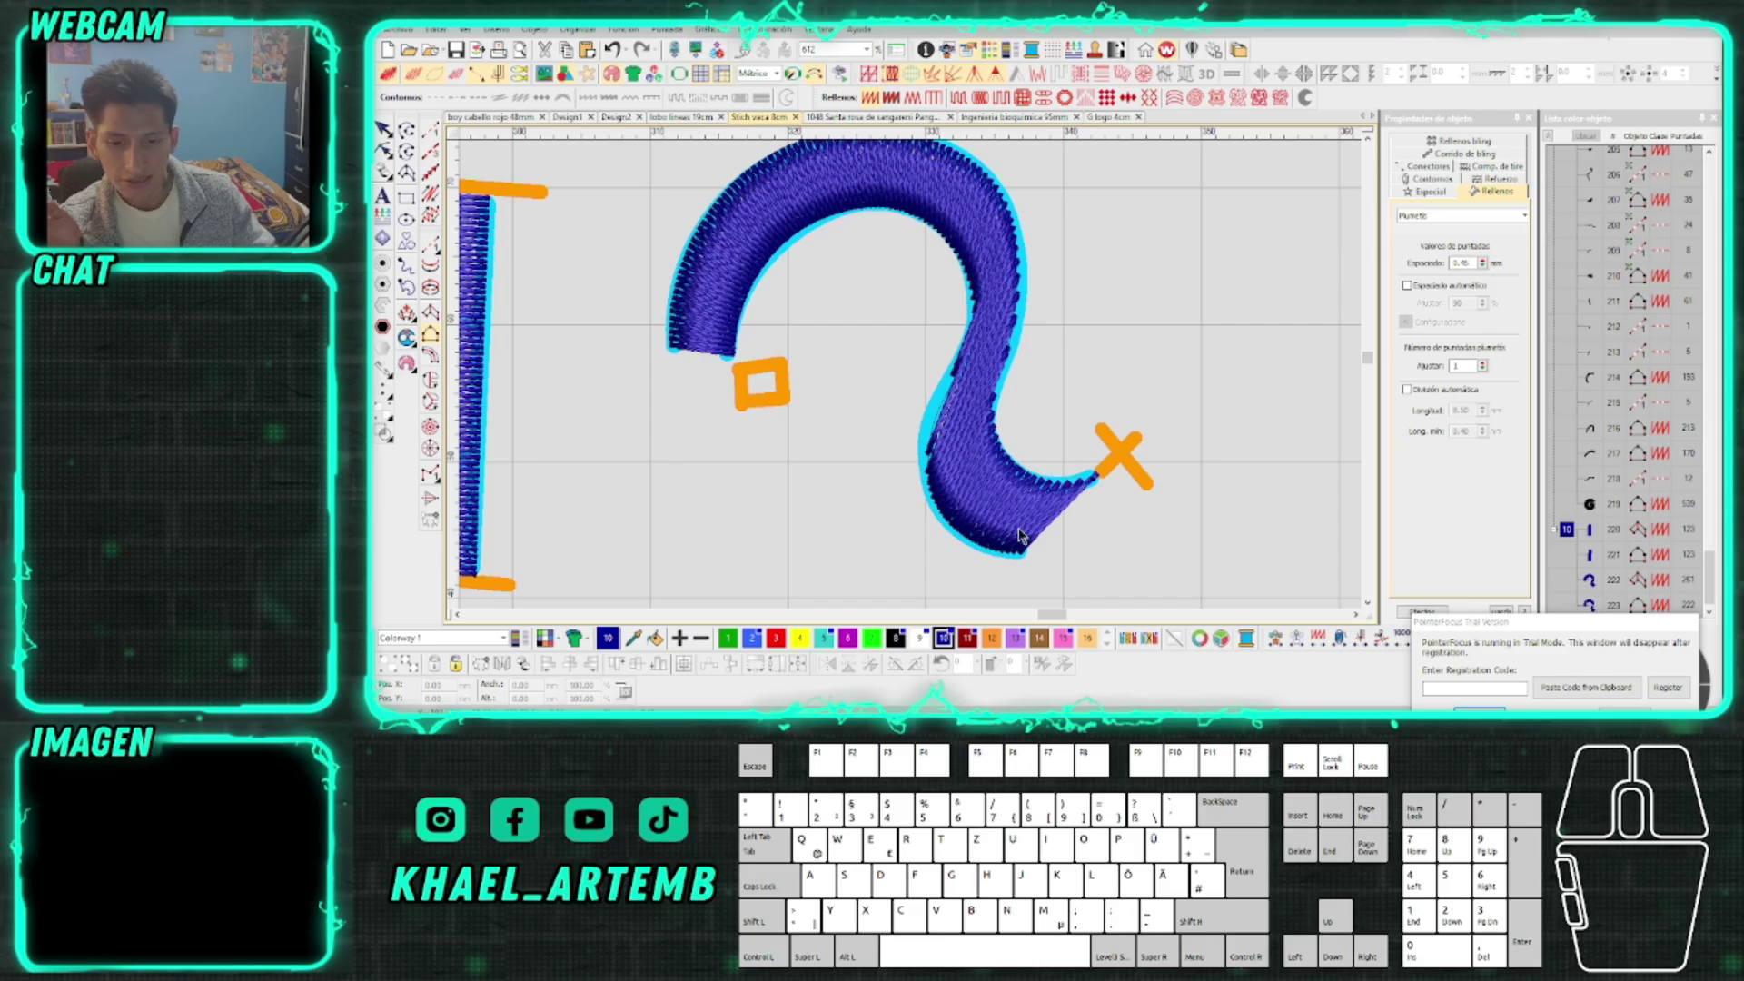
{"action": "scroll", "coordinate": [1045, 481], "scroll_direction": "up", "scroll_amount": 1}
{"action": "scroll", "coordinate": [909, 377], "scroll_direction": "down", "scroll_amount": 2}
{"action": "scroll", "coordinate": [902, 377], "scroll_direction": "up", "scroll_amount": 1}
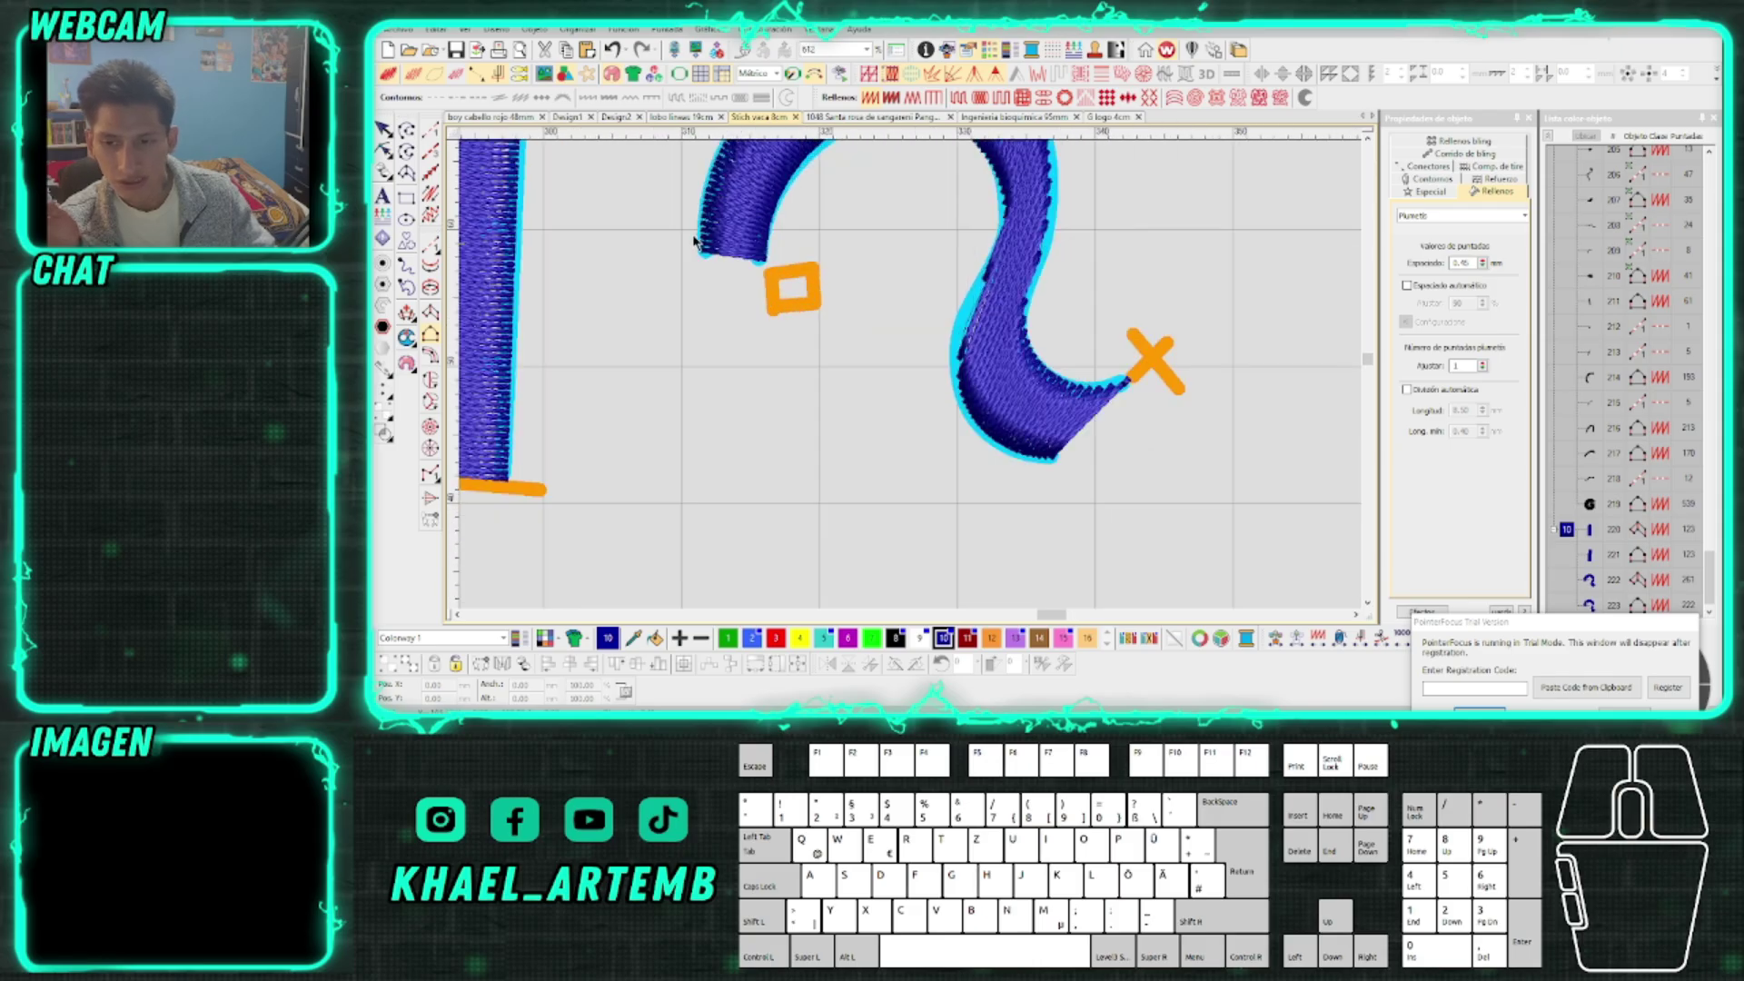
{"action": "scroll", "coordinate": [911, 382], "scroll_direction": "down", "scroll_amount": 2}
{"action": "scroll", "coordinate": [913, 382], "scroll_direction": "up", "scroll_amount": 3}
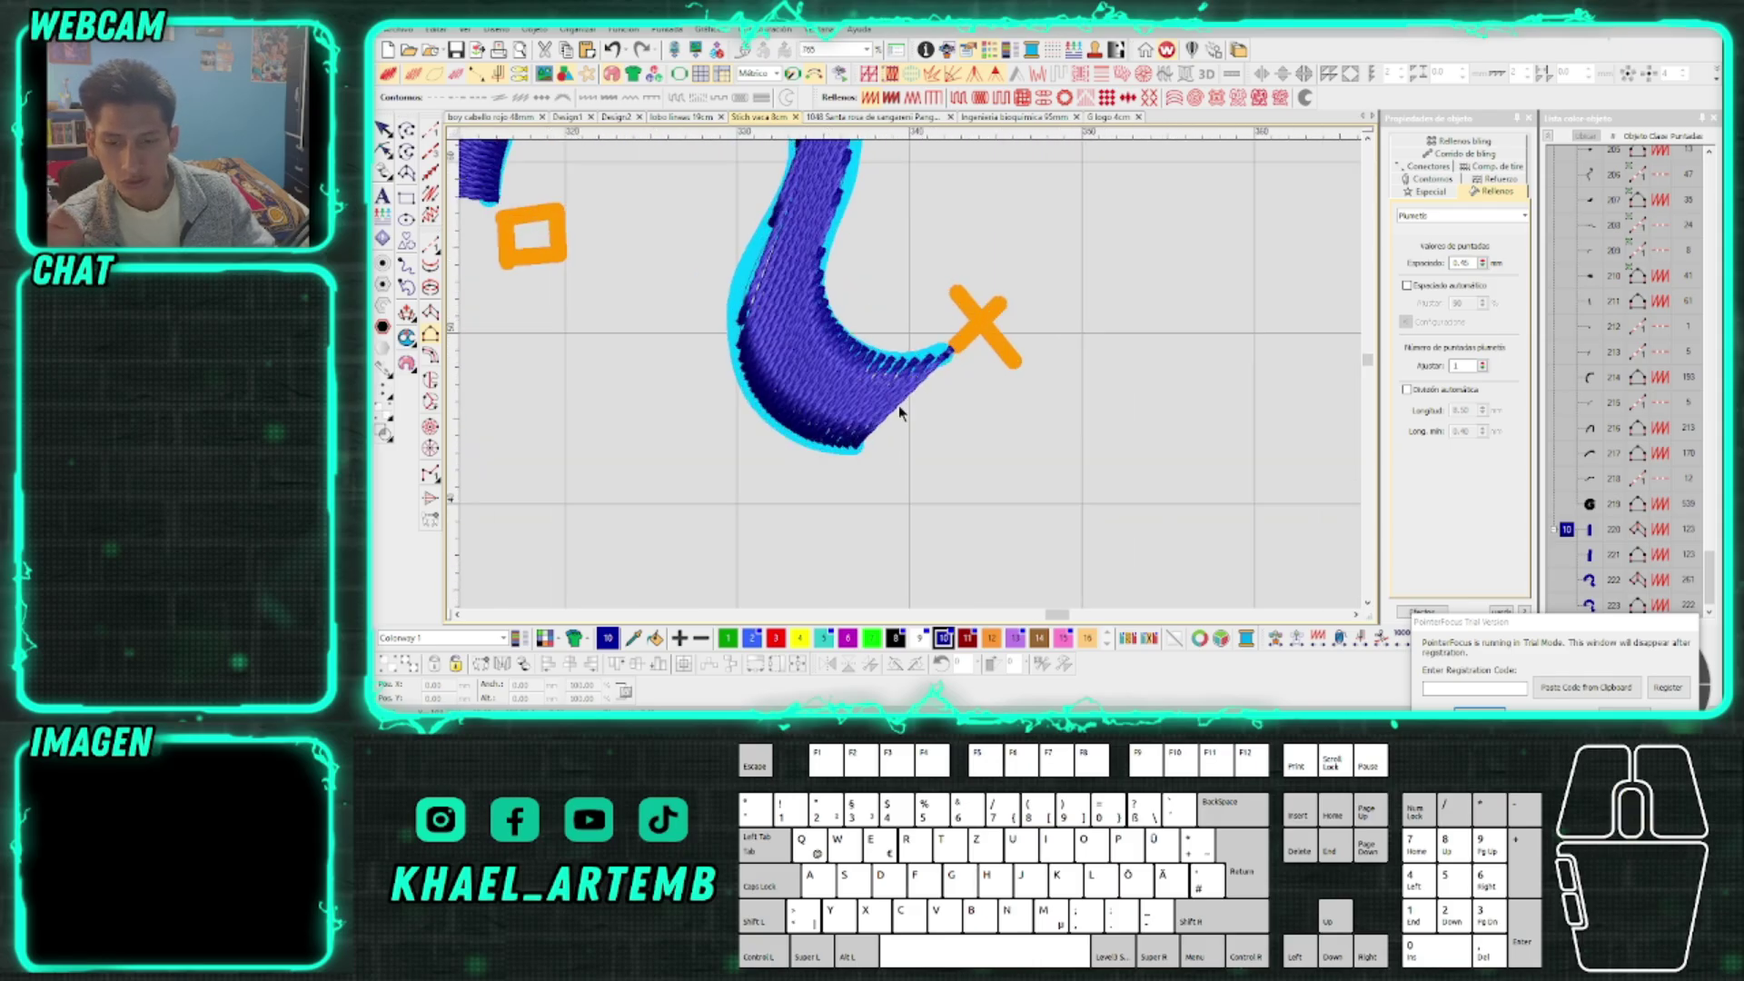
{"action": "scroll", "coordinate": [908, 374], "scroll_direction": "down", "scroll_amount": 3}
{"action": "scroll", "coordinate": [913, 372], "scroll_direction": "up", "scroll_amount": 1}
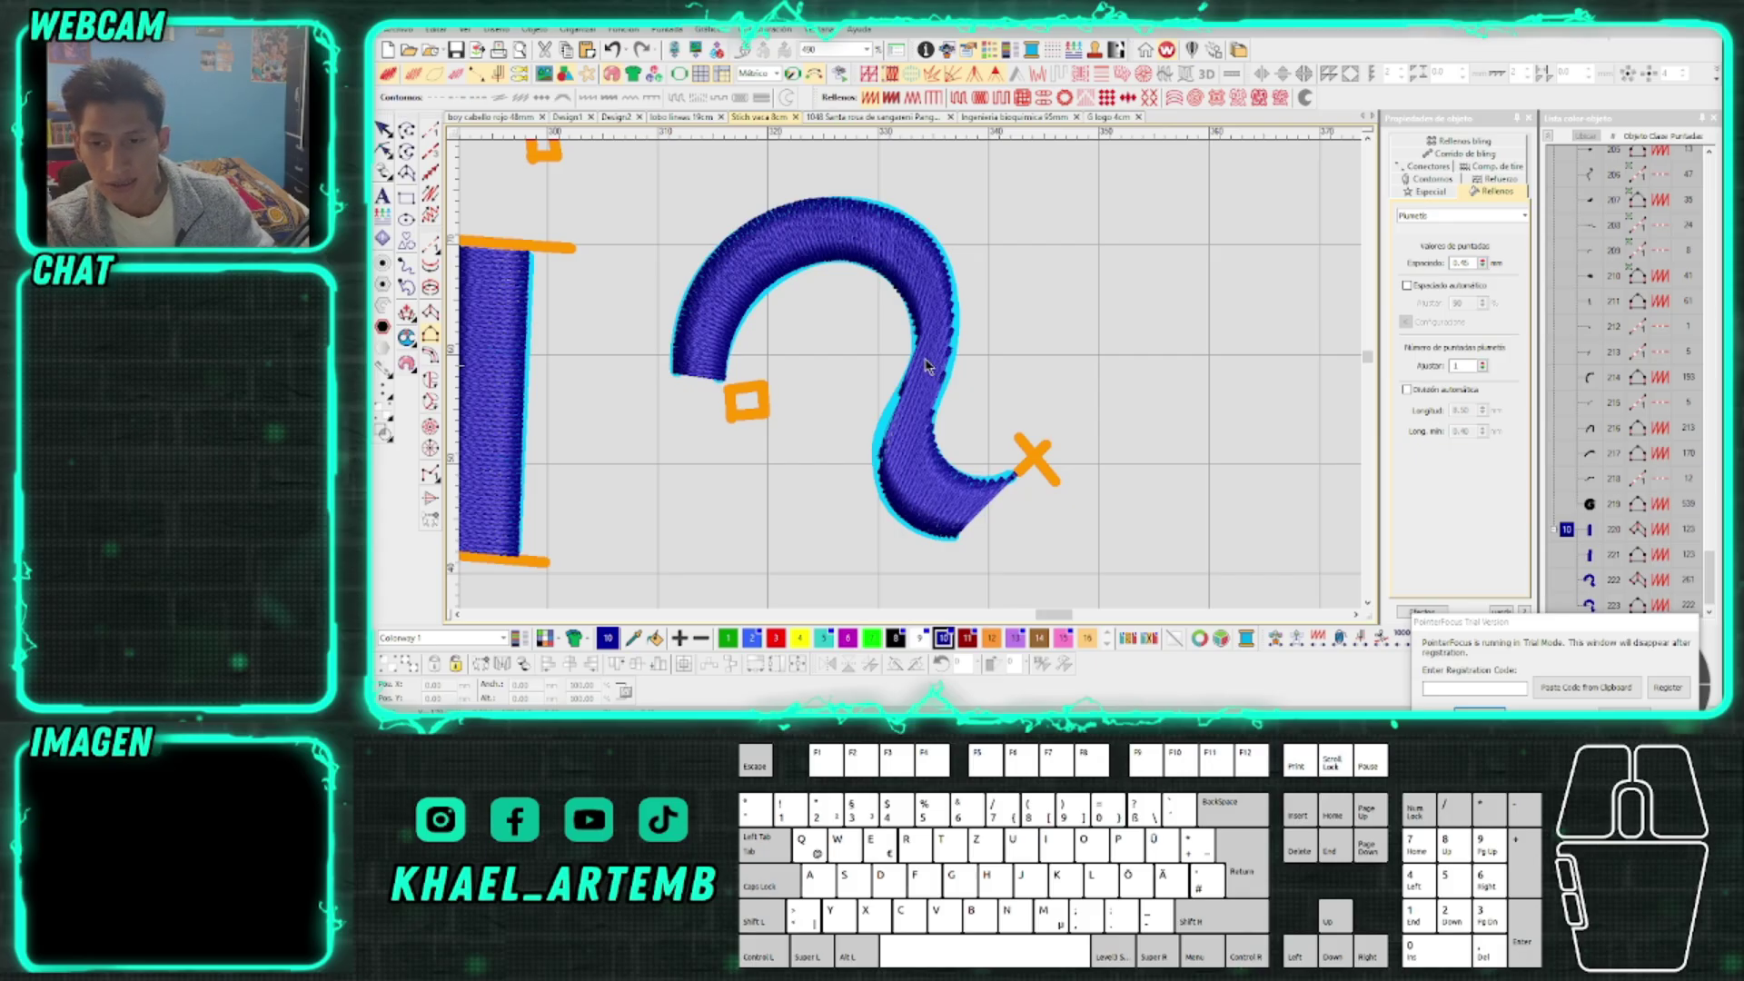
{"action": "scroll", "coordinate": [927, 366], "scroll_direction": "down", "scroll_amount": 2}
{"action": "scroll", "coordinate": [922, 370], "scroll_direction": "up", "scroll_amount": 1}
{"action": "scroll", "coordinate": [921, 373], "scroll_direction": "down", "scroll_amount": 2}
{"action": "scroll", "coordinate": [914, 380], "scroll_direction": "up", "scroll_amount": 1}
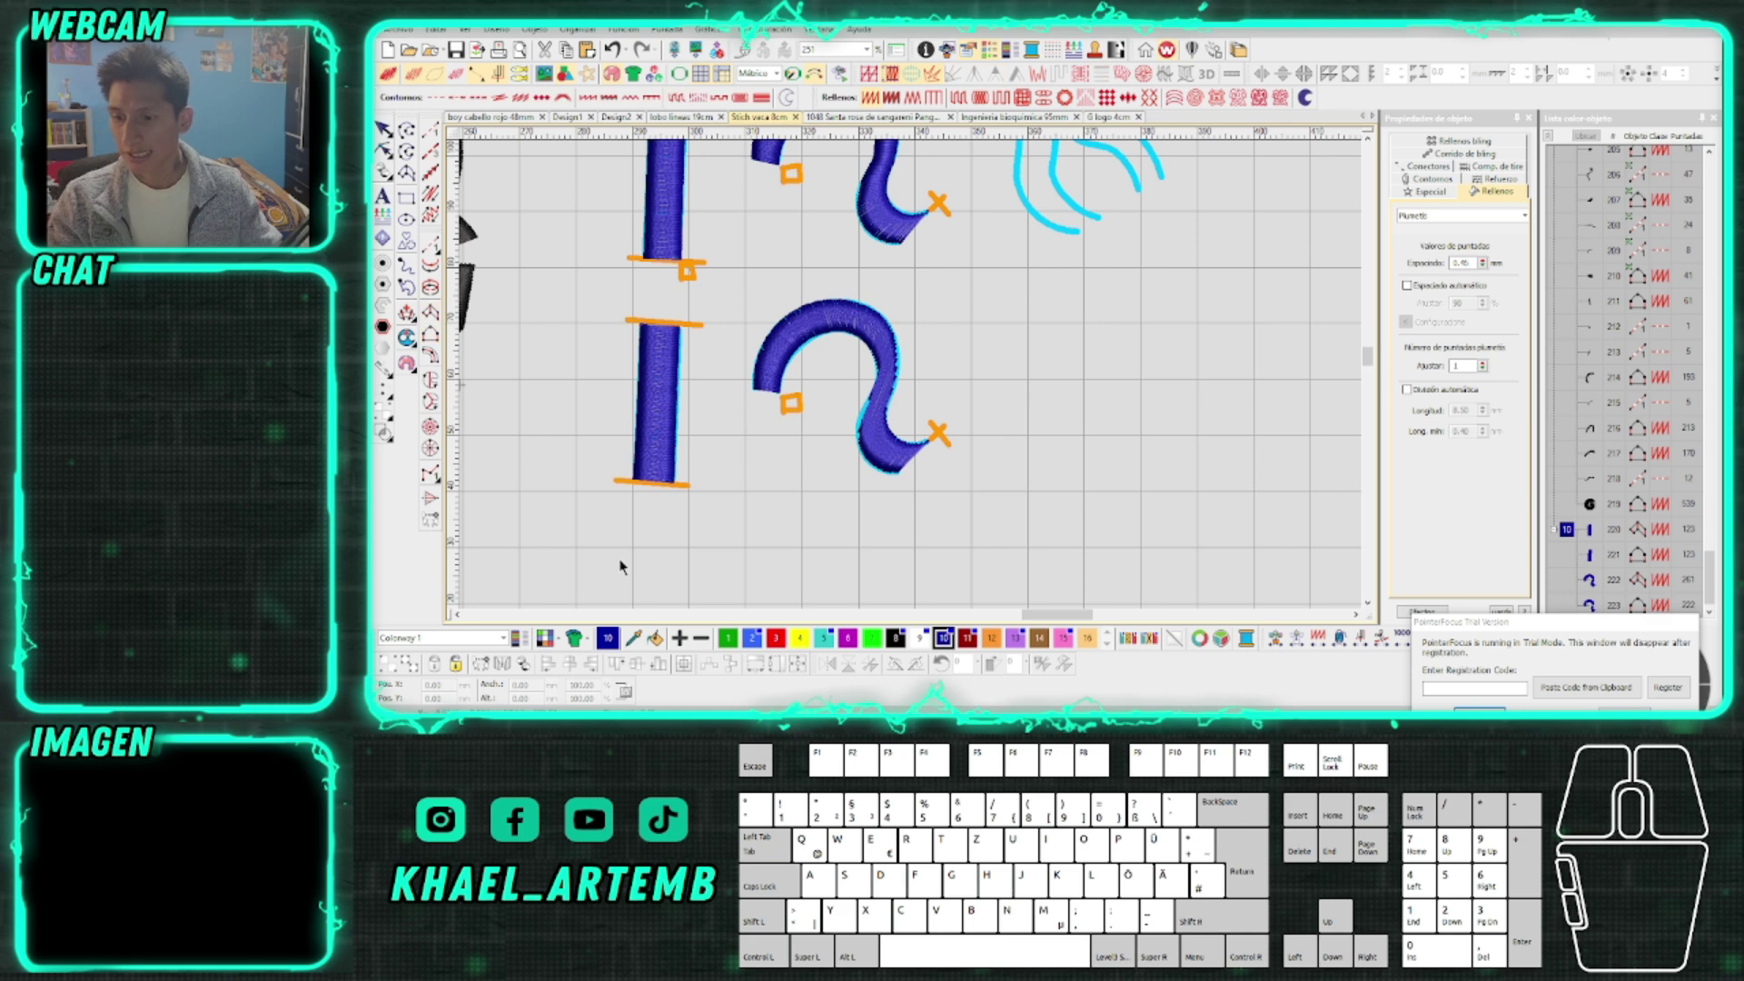
Add the embroidery lettering "ctr + h", then narrow it and place it beside the lower curved column
{"action": "left_click", "coordinate": [382, 195]}
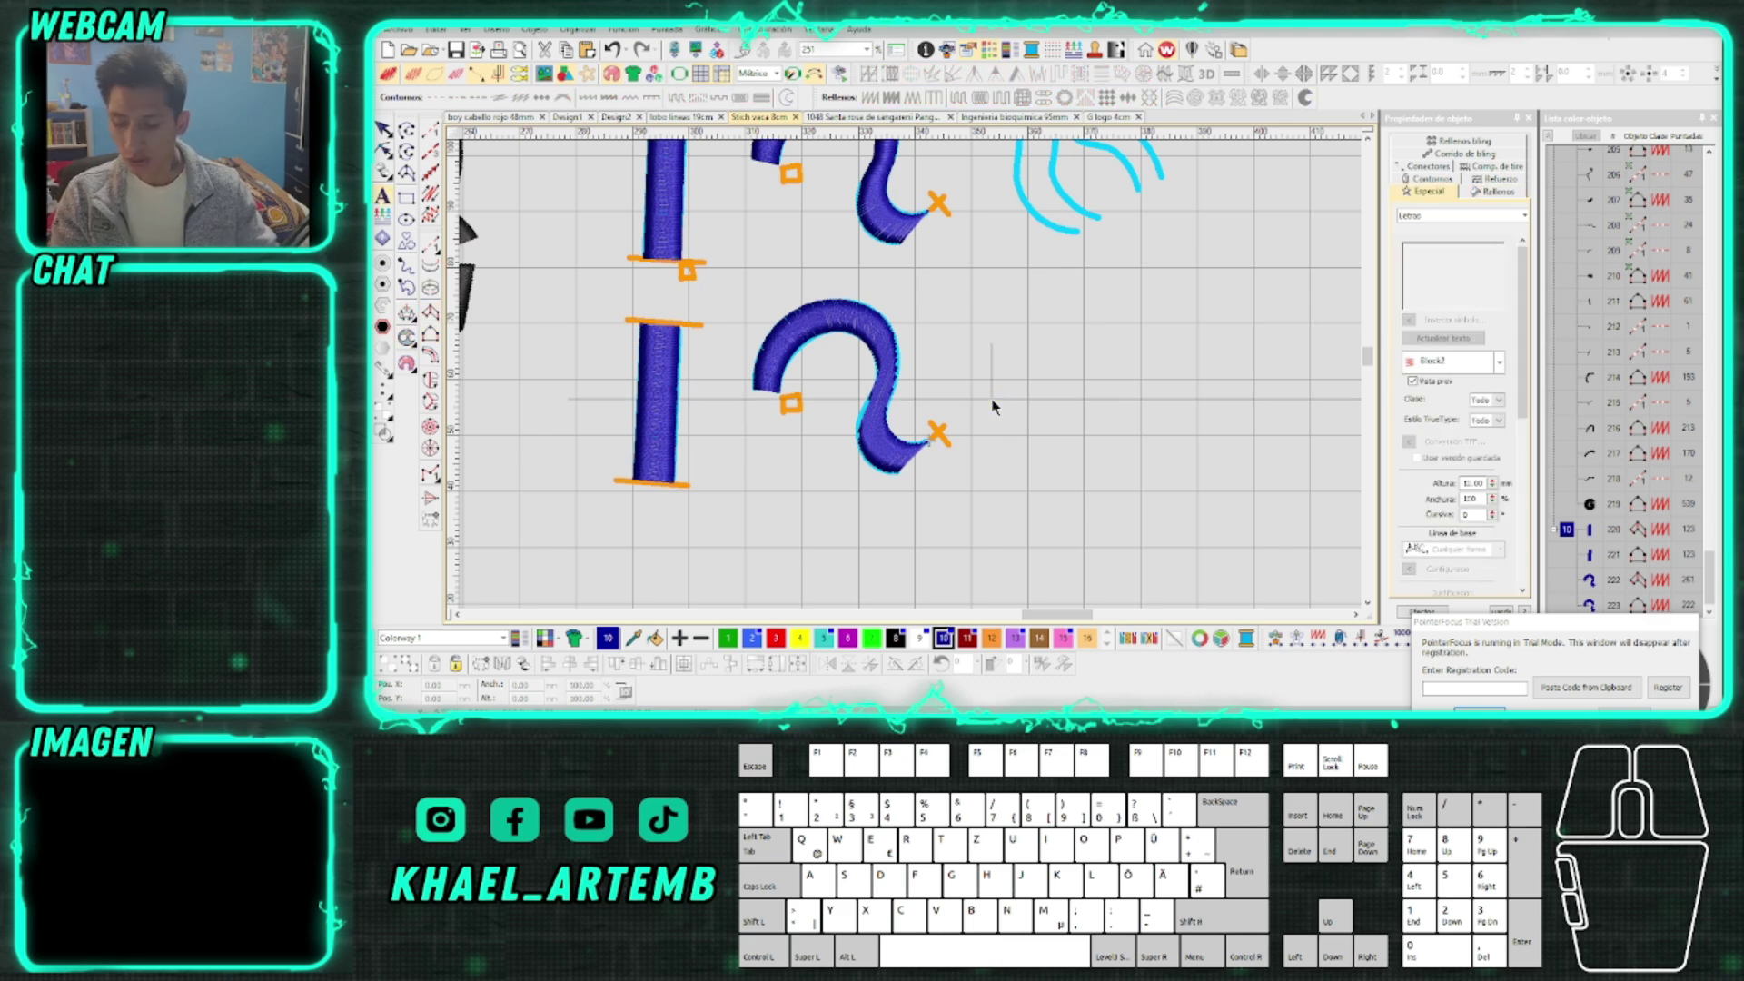
{"action": "type", "text": "ctr +"}
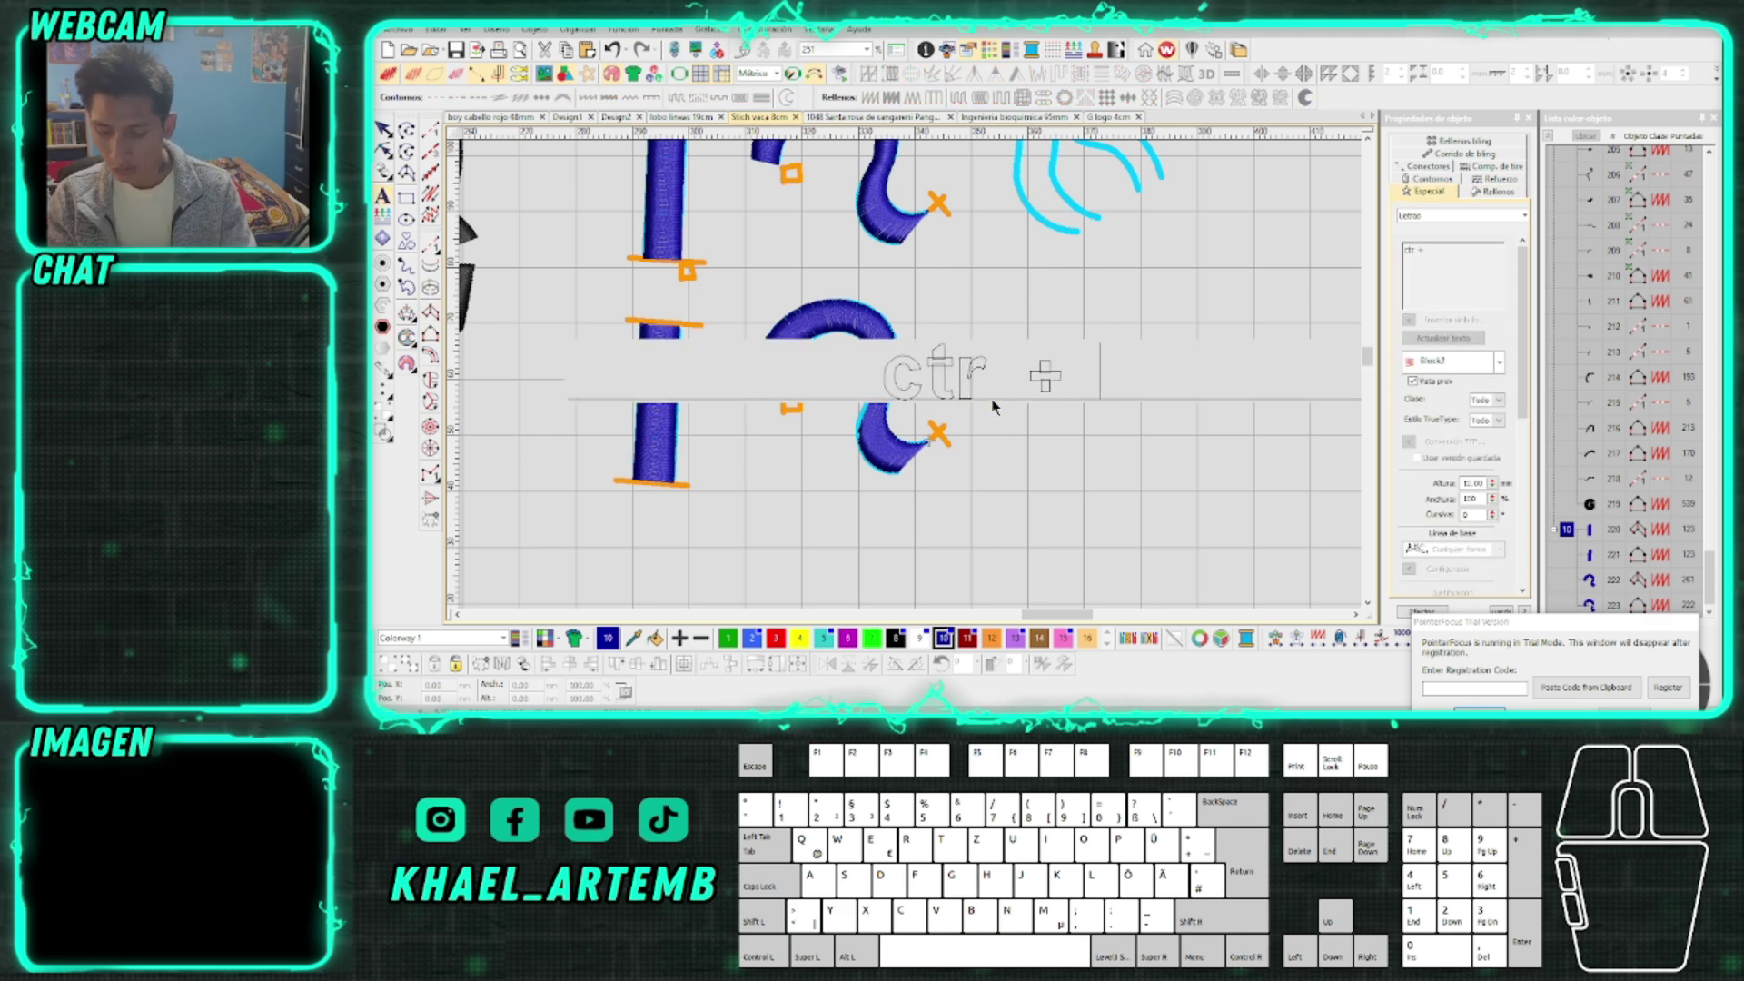
{"action": "type", "text": " h"}
{"action": "key", "text": "Return"}
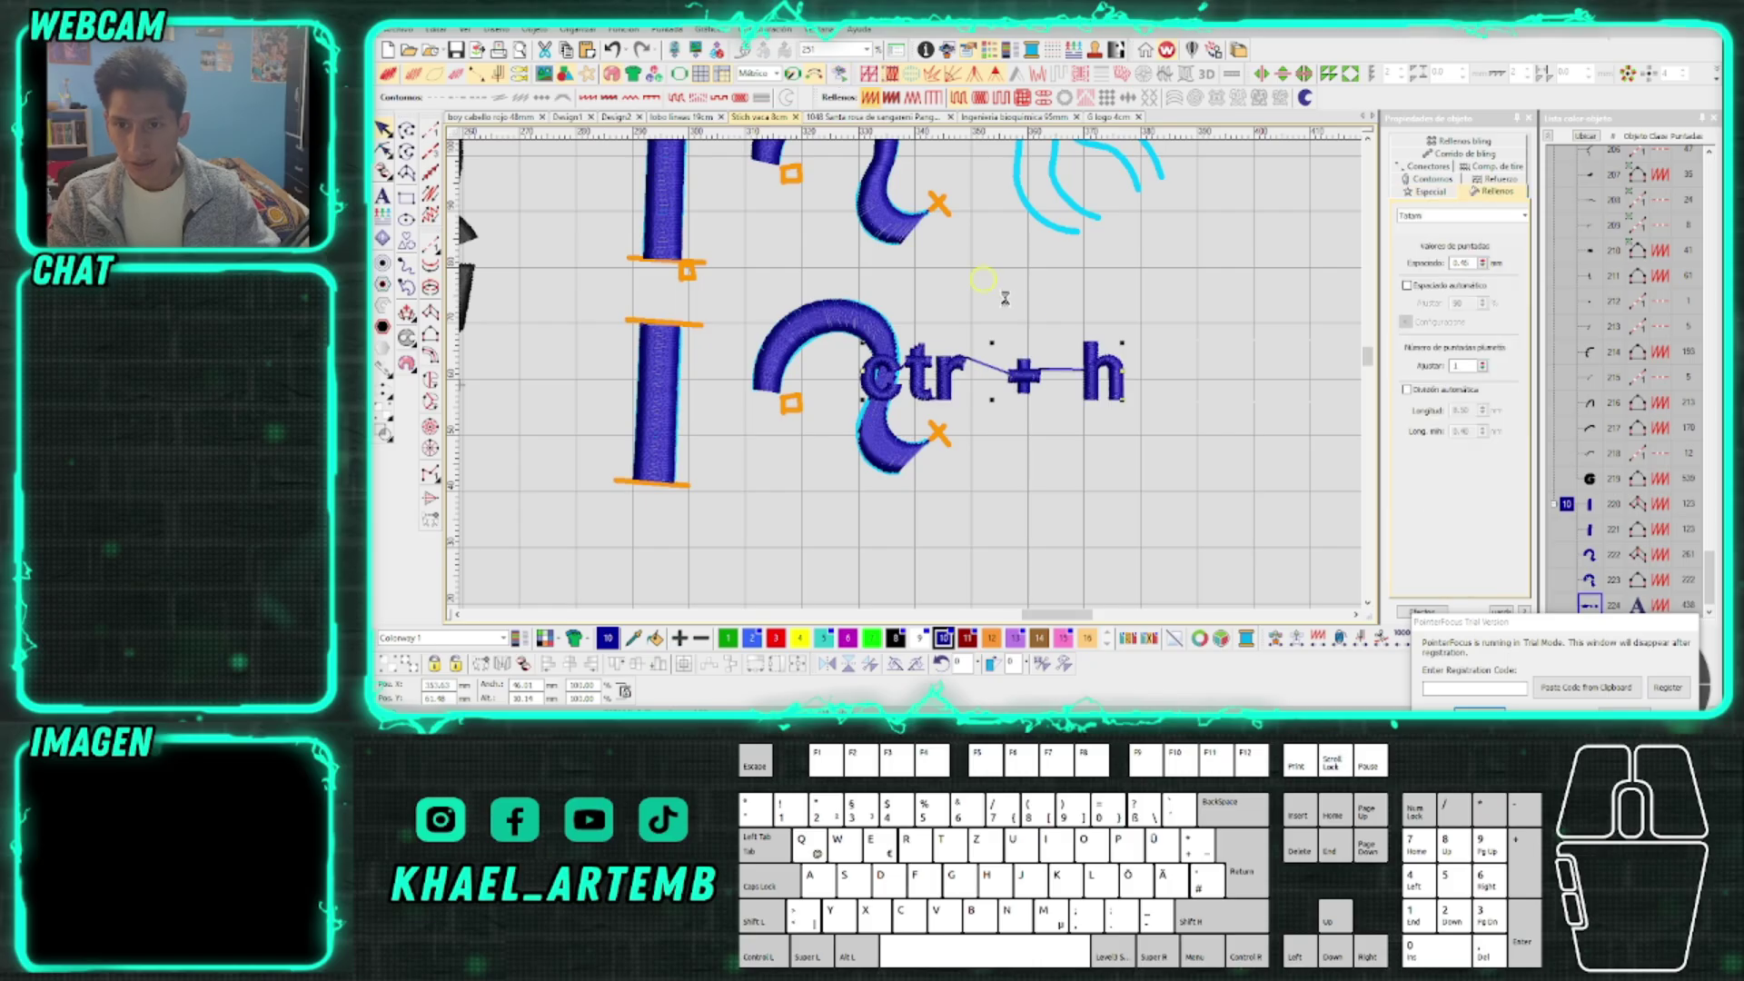
{"action": "left_click_drag", "start_coordinate": [1001, 371], "coordinate": [1050, 370]}
Convert the "ctr + h" lettering to a vector object and return it to embroidery lettering
{"action": "right_click", "coordinate": [1047, 382]}
{"action": "left_click", "coordinate": [1119, 379]}
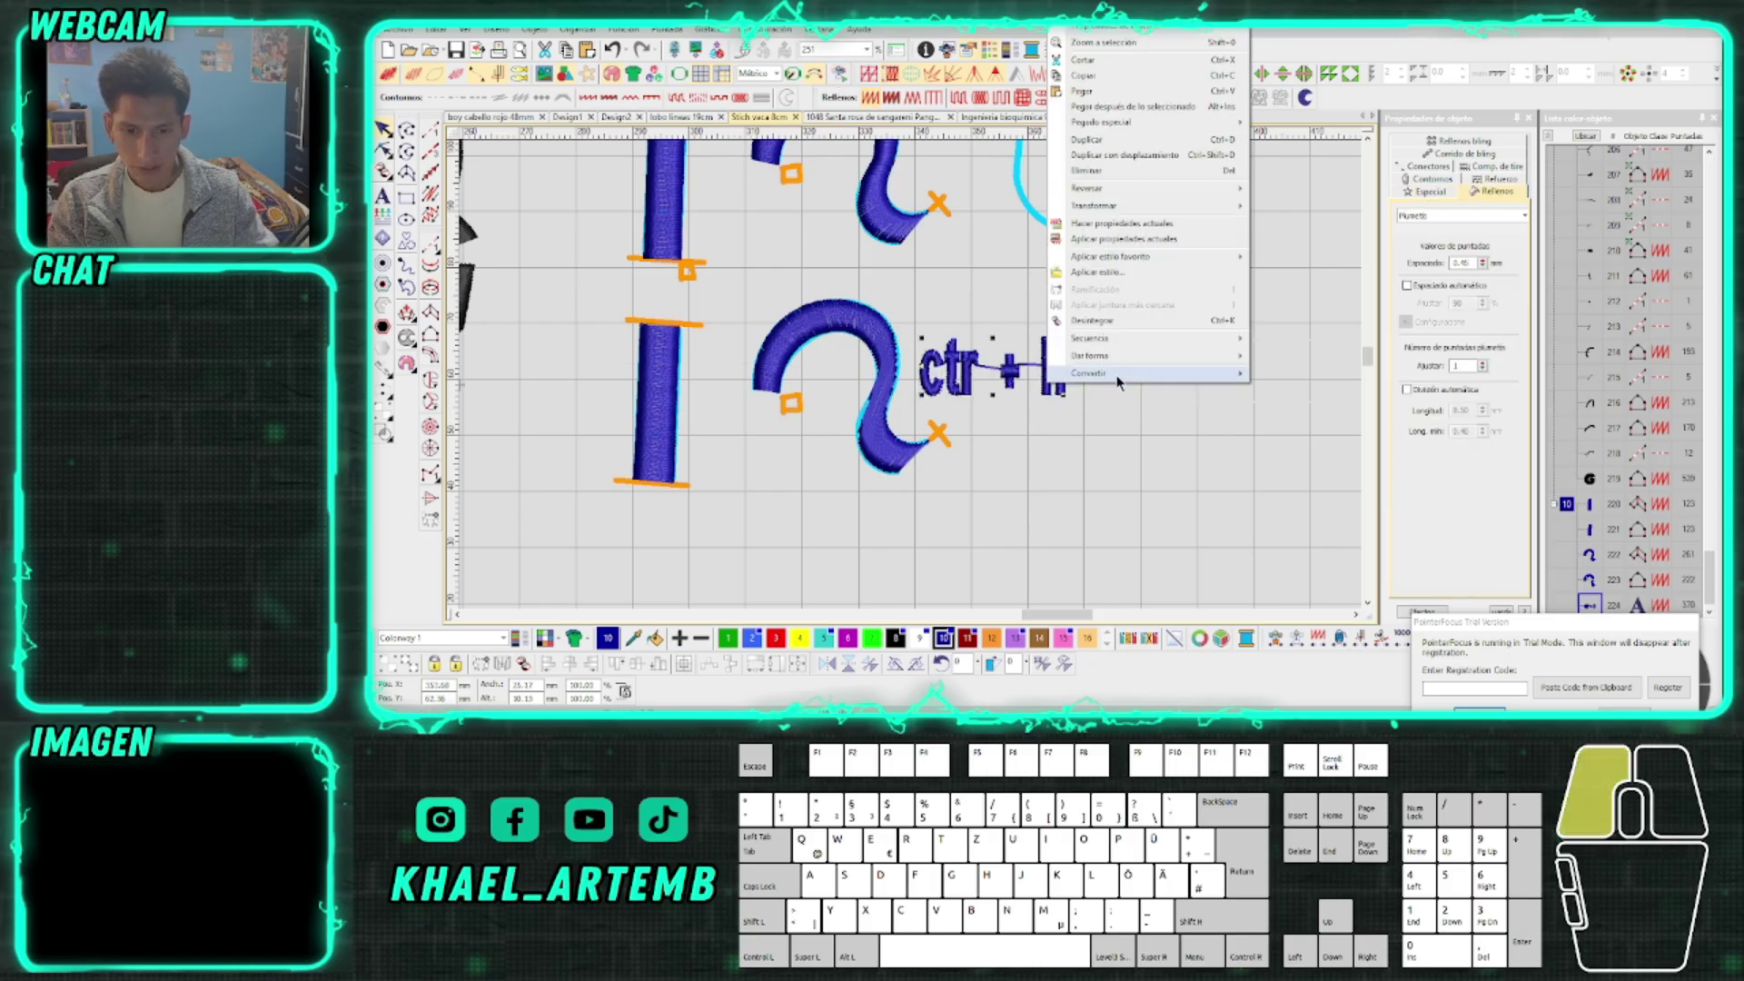
{"action": "left_click", "coordinate": [1277, 596]}
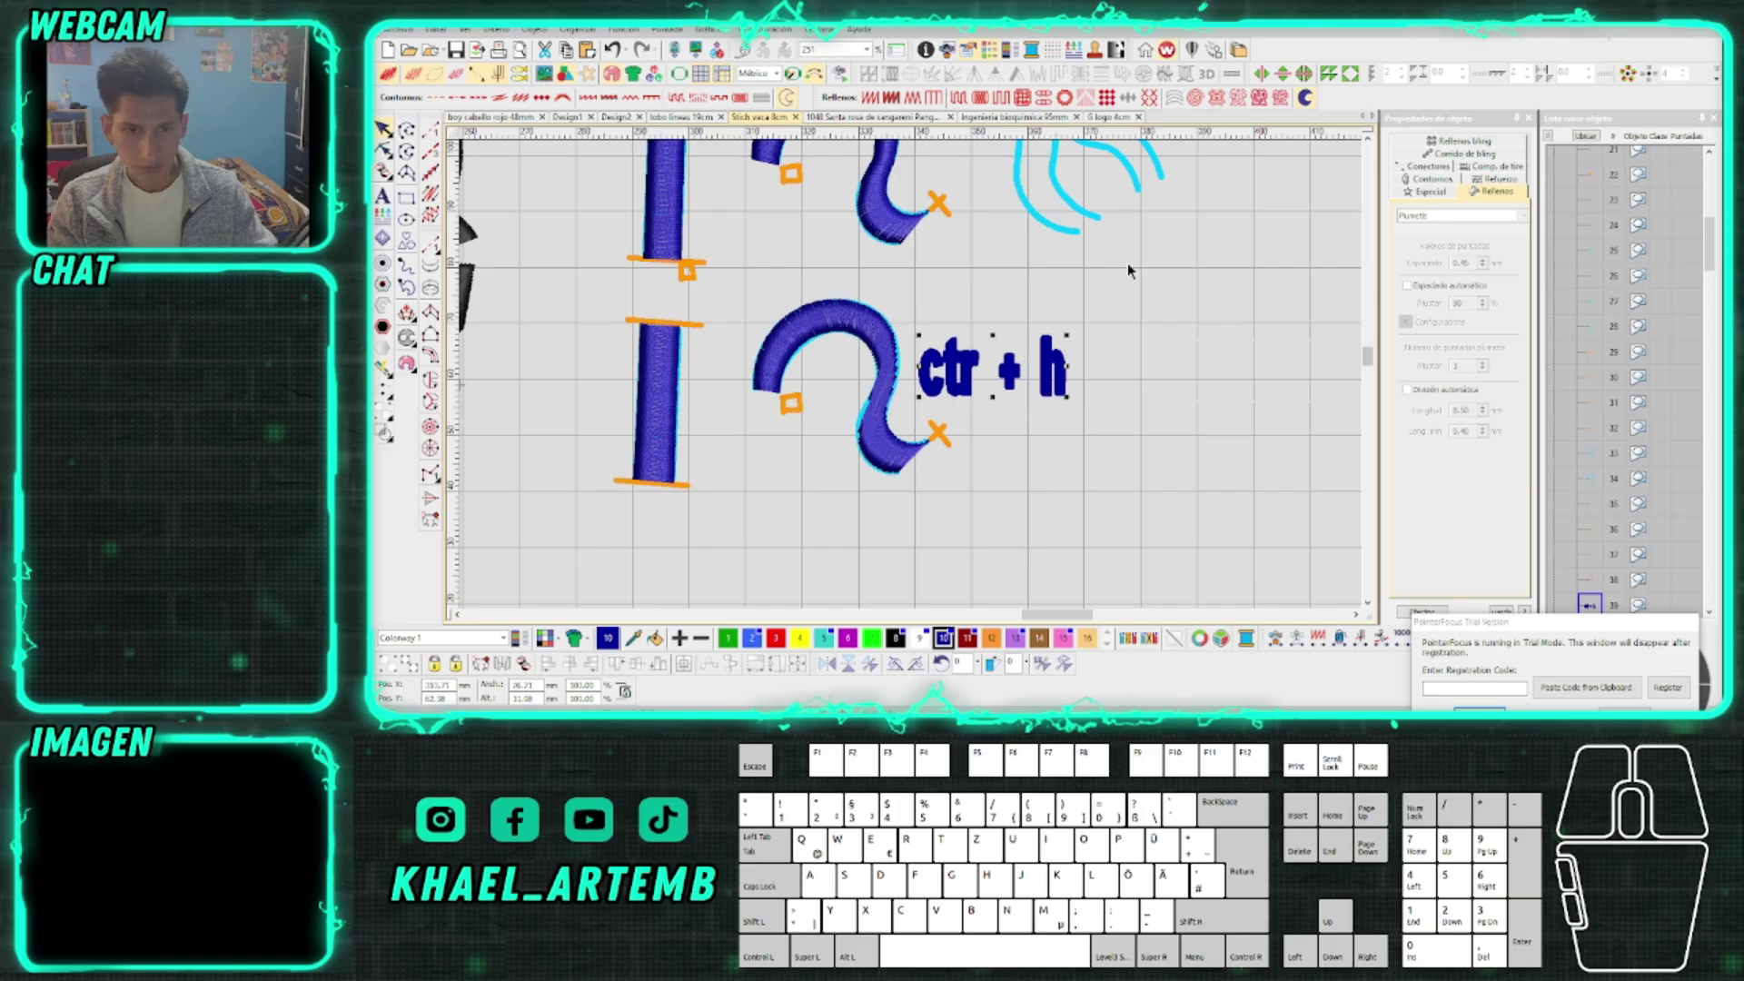
{"action": "key", "text": "ctrl+h"}
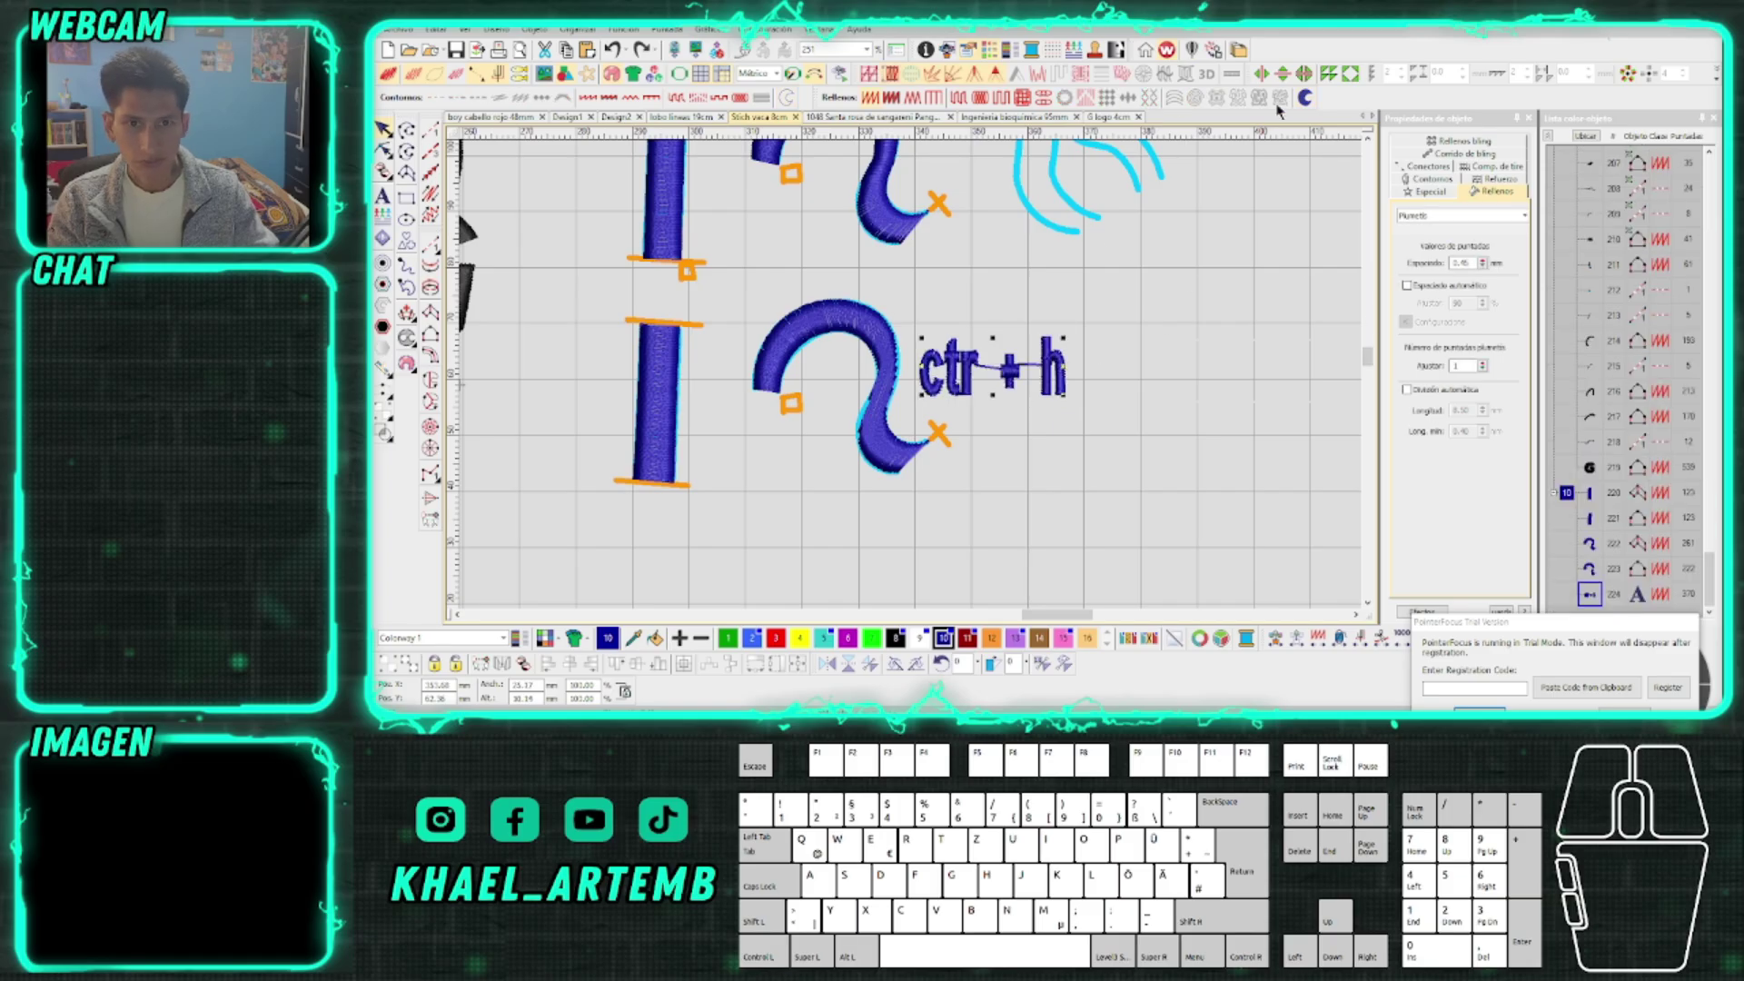
Convert the "ctr + h" lettering to a vector object and fill it with black
{"action": "right_click", "coordinate": [1072, 382]}
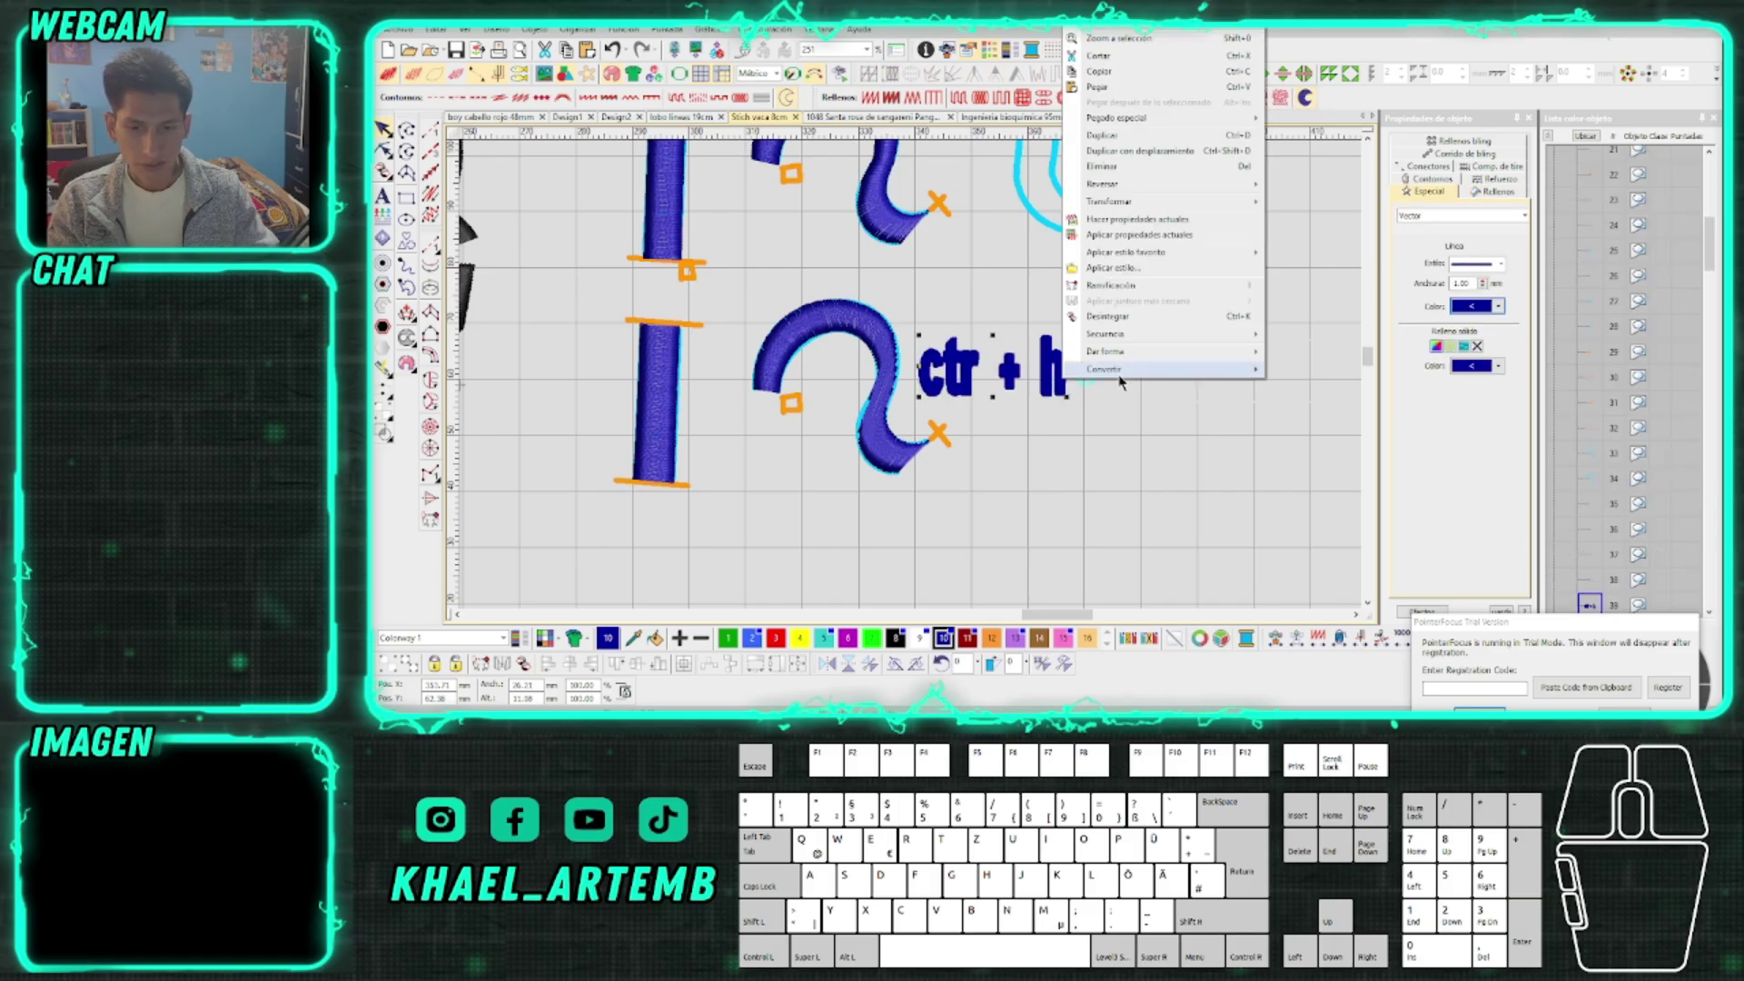
{"action": "left_click", "coordinate": [1497, 309]}
{"action": "left_click", "coordinate": [1415, 392]}
{"action": "scroll", "coordinate": [913, 382], "scroll_direction": "up", "scroll_amount": 2}
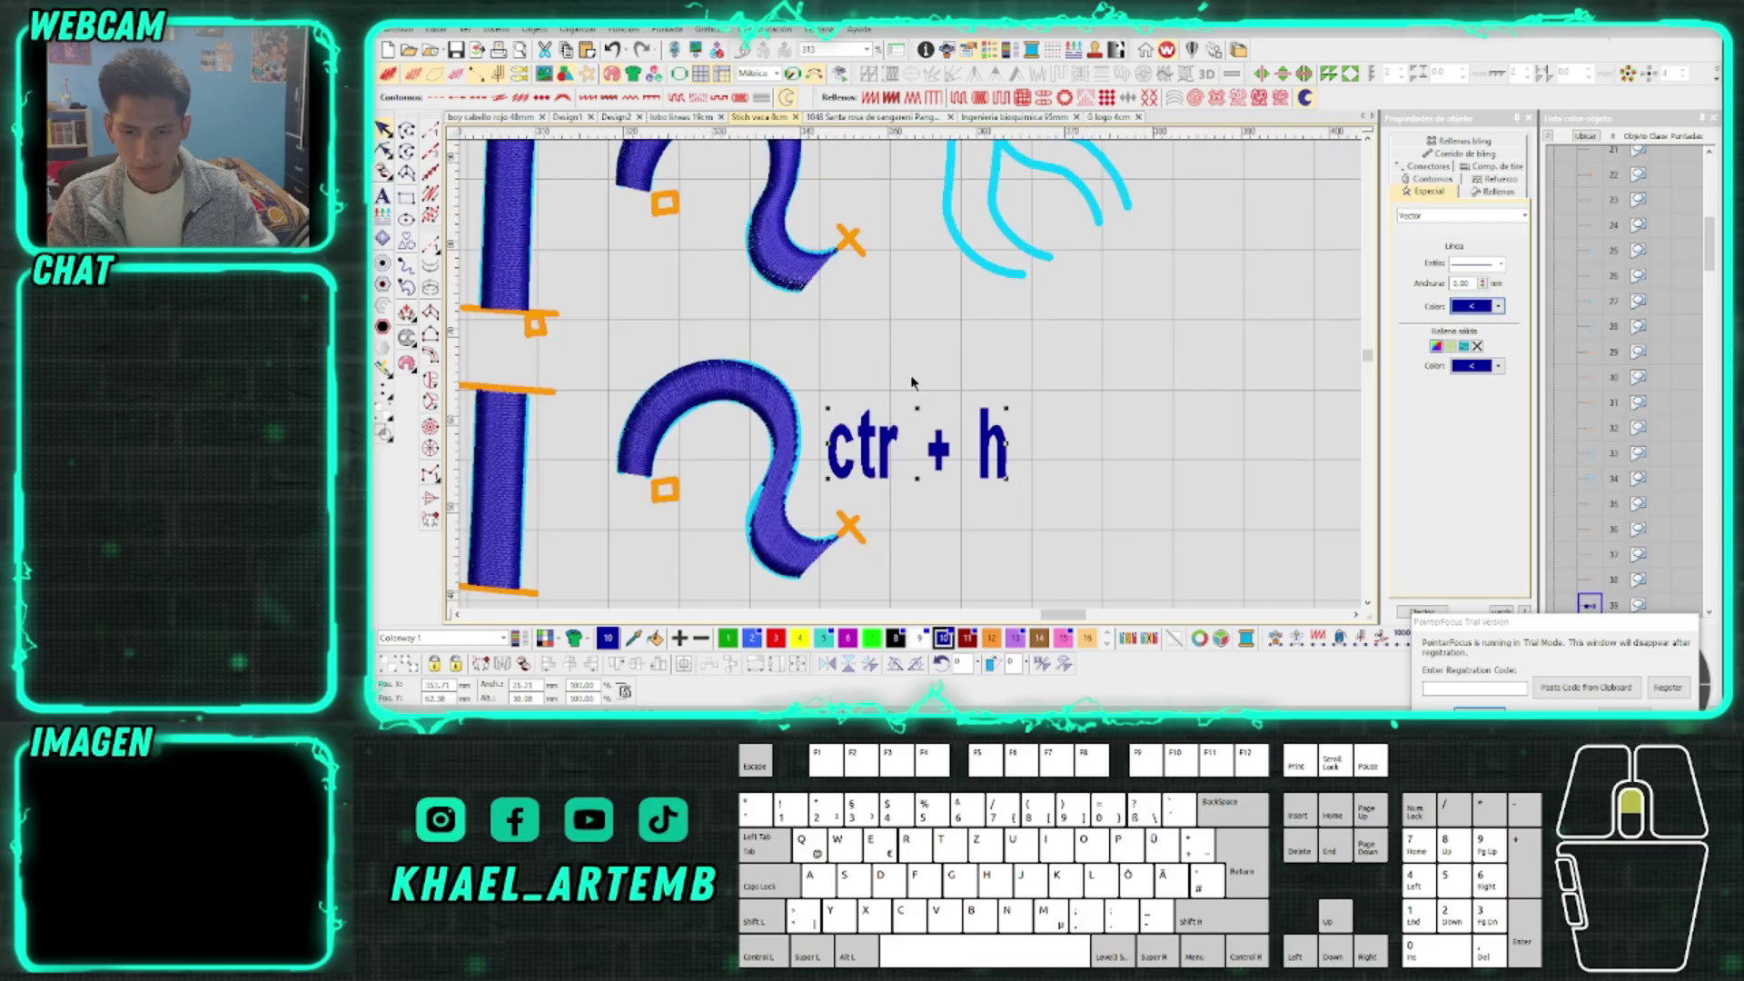
{"action": "scroll", "coordinate": [912, 382], "scroll_direction": "up", "scroll_amount": 2}
{"action": "left_click", "coordinate": [912, 382]}
{"action": "left_click", "coordinate": [883, 372]}
{"action": "left_click", "coordinate": [895, 638]}
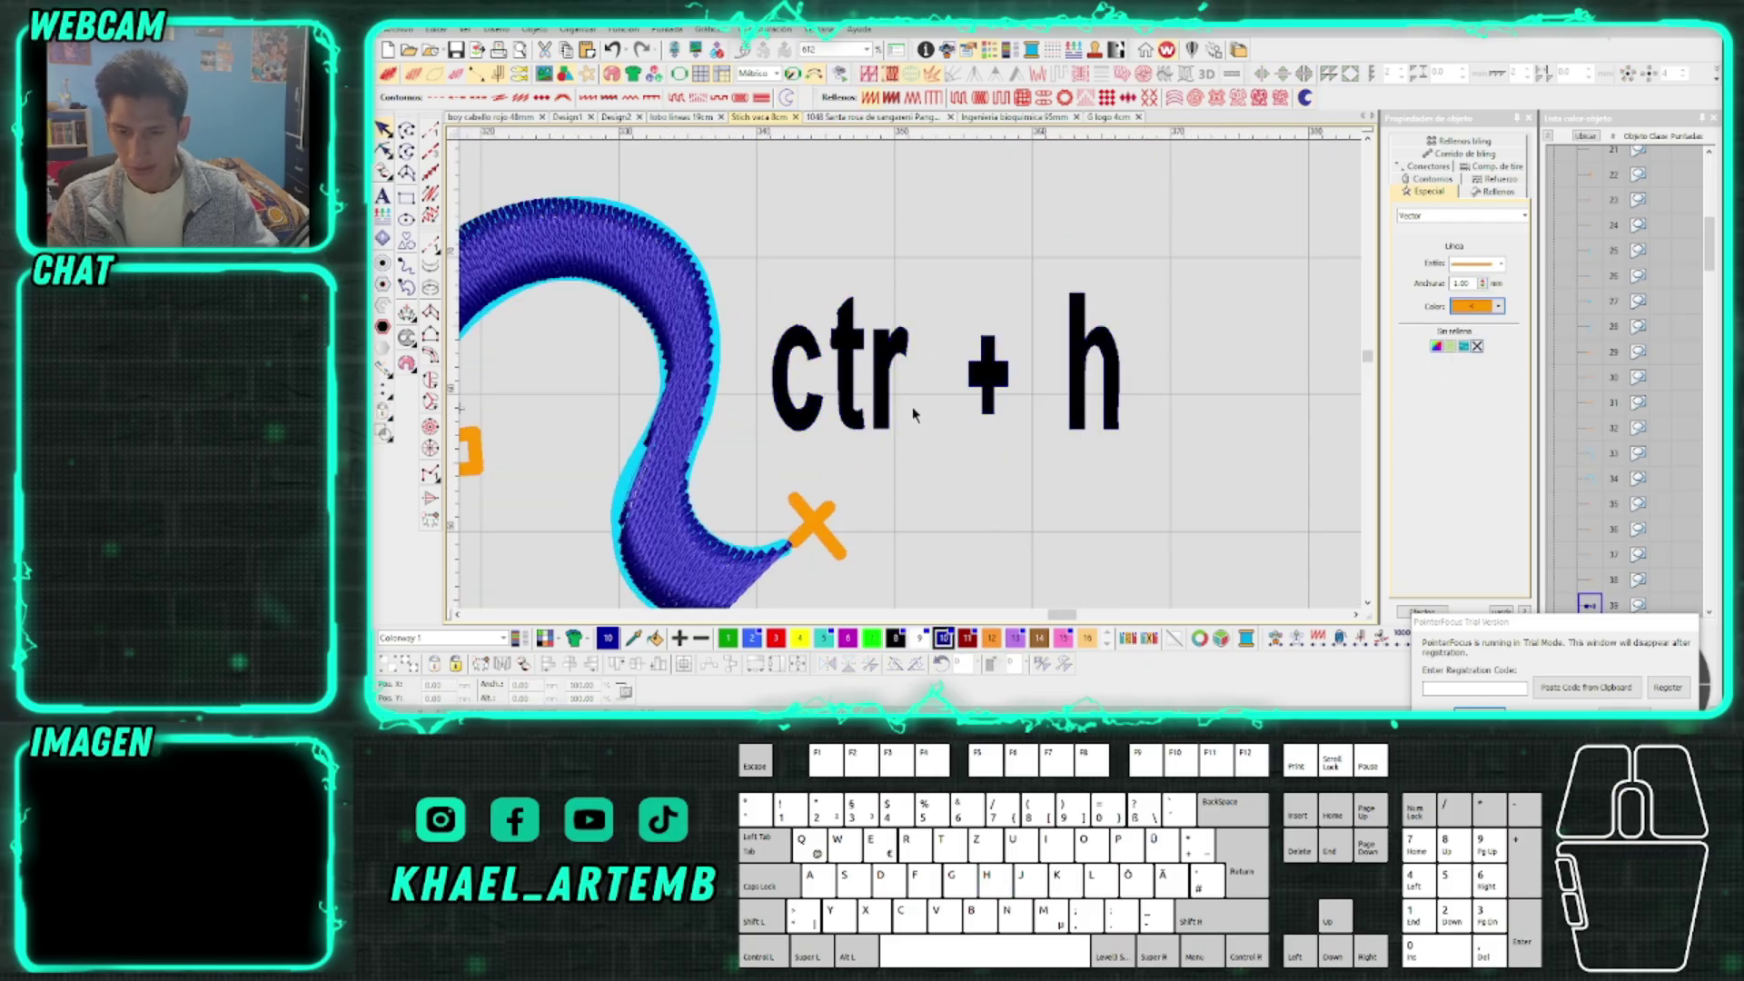
Try removing the fill from the "ctr + h" vector lettering, undo the removal and deselect the lettering
{"action": "scroll", "coordinate": [912, 409], "scroll_direction": "down", "scroll_amount": 2}
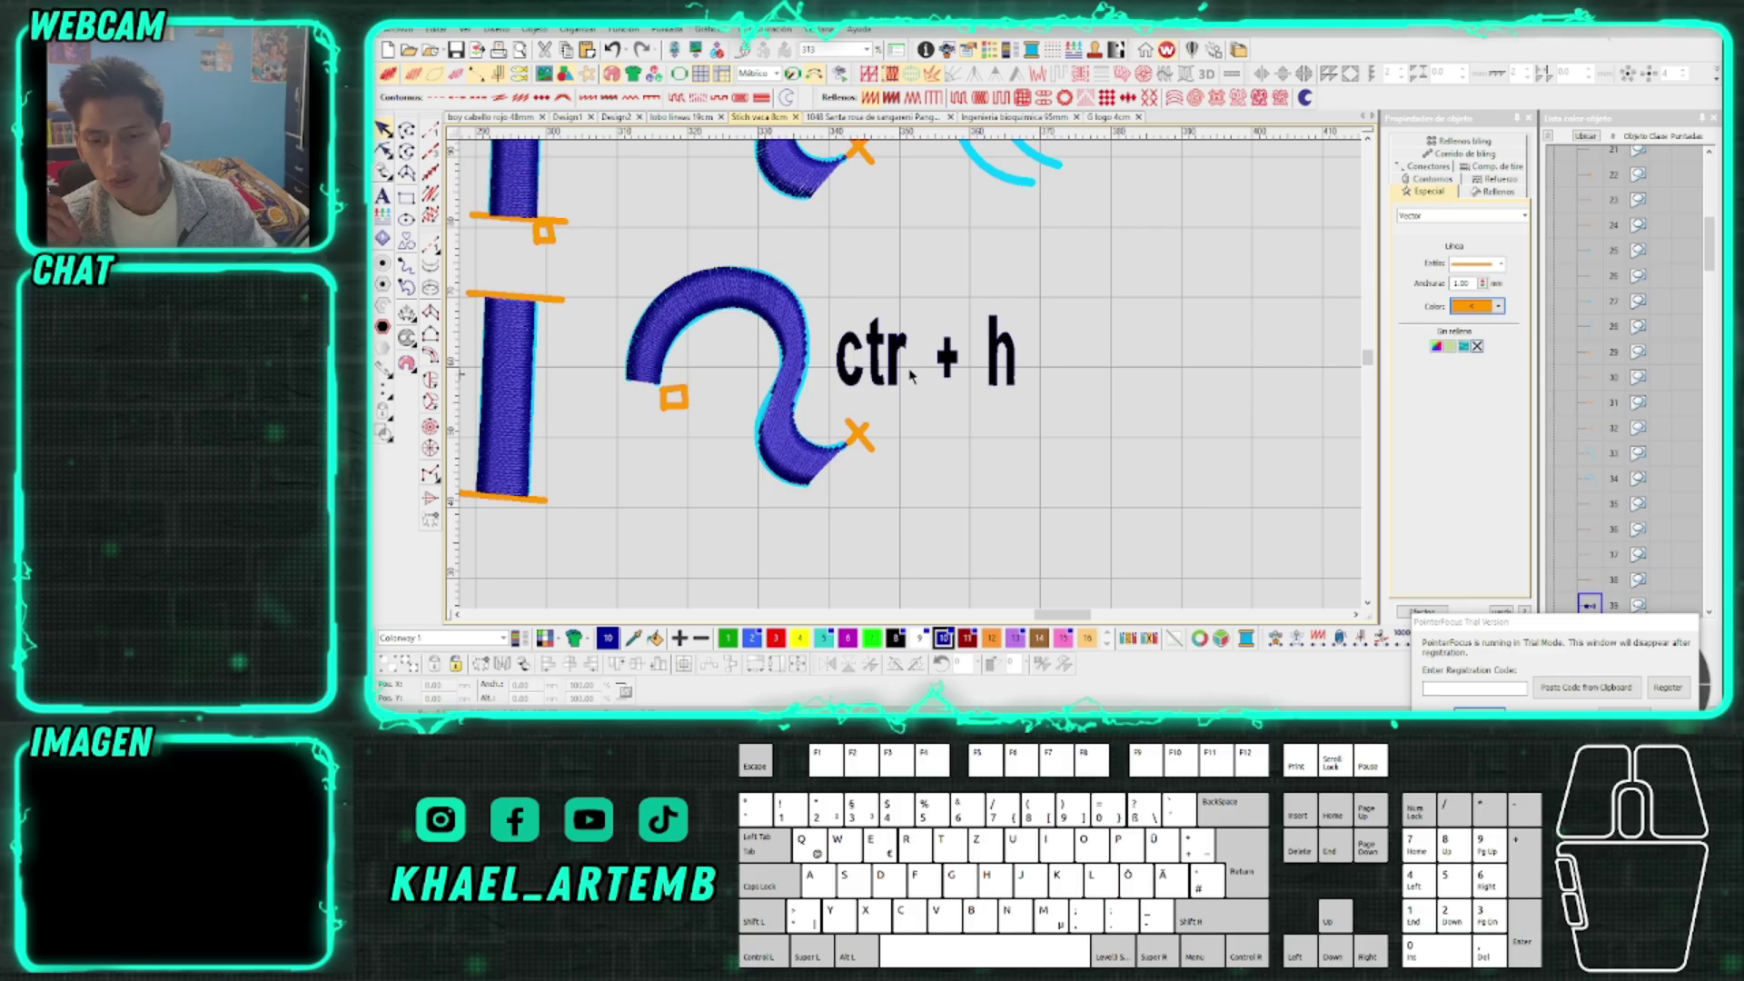
{"action": "scroll", "coordinate": [911, 375], "scroll_direction": "up", "scroll_amount": 1}
{"action": "key", "text": "ctrl+y"}
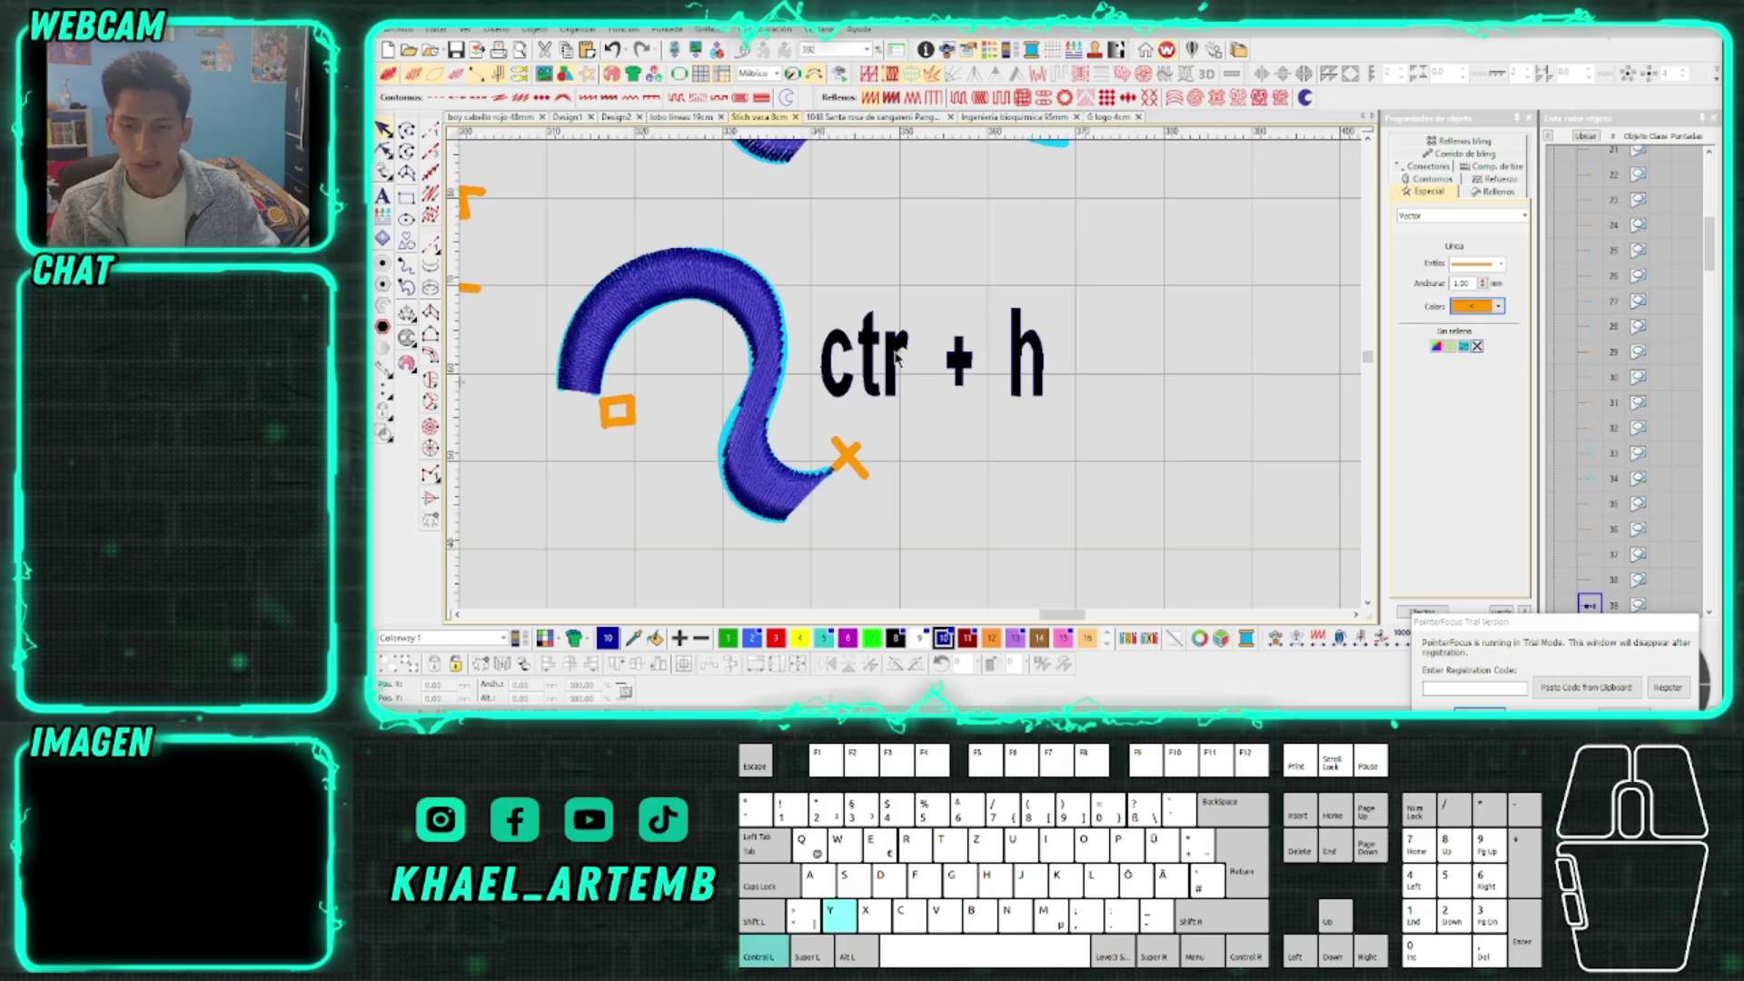
{"action": "left_click", "coordinate": [1479, 346]}
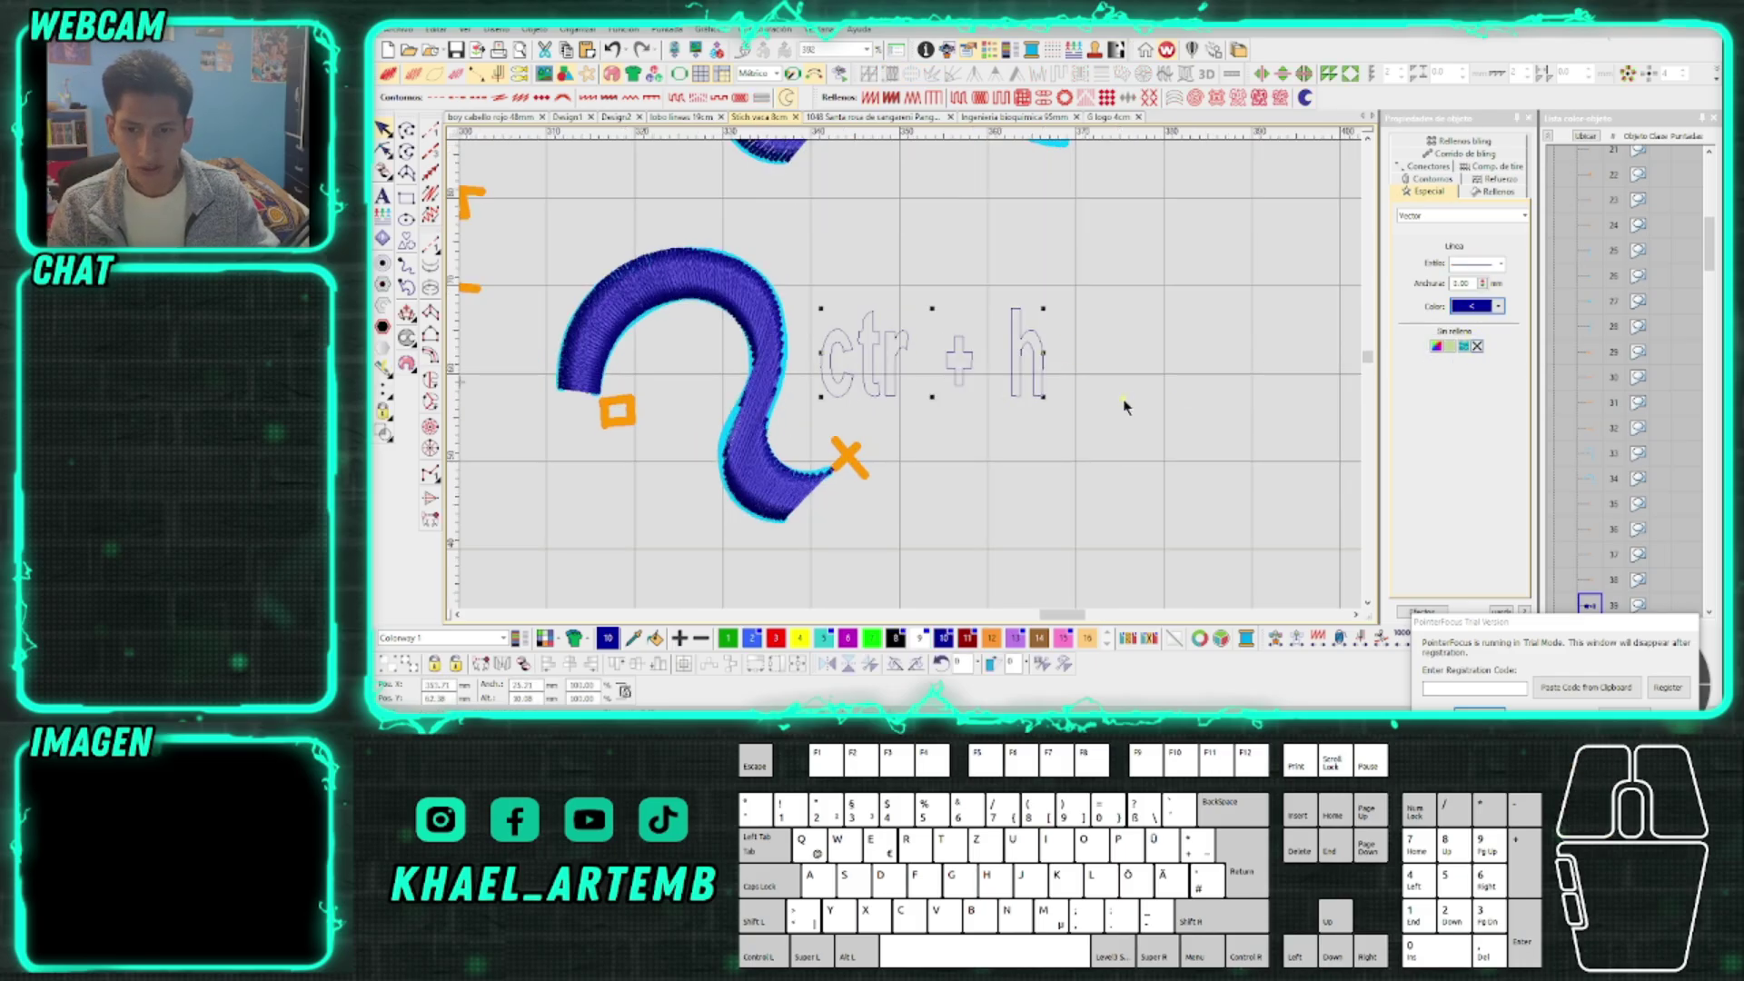
{"action": "key", "text": "ctrl+z"}
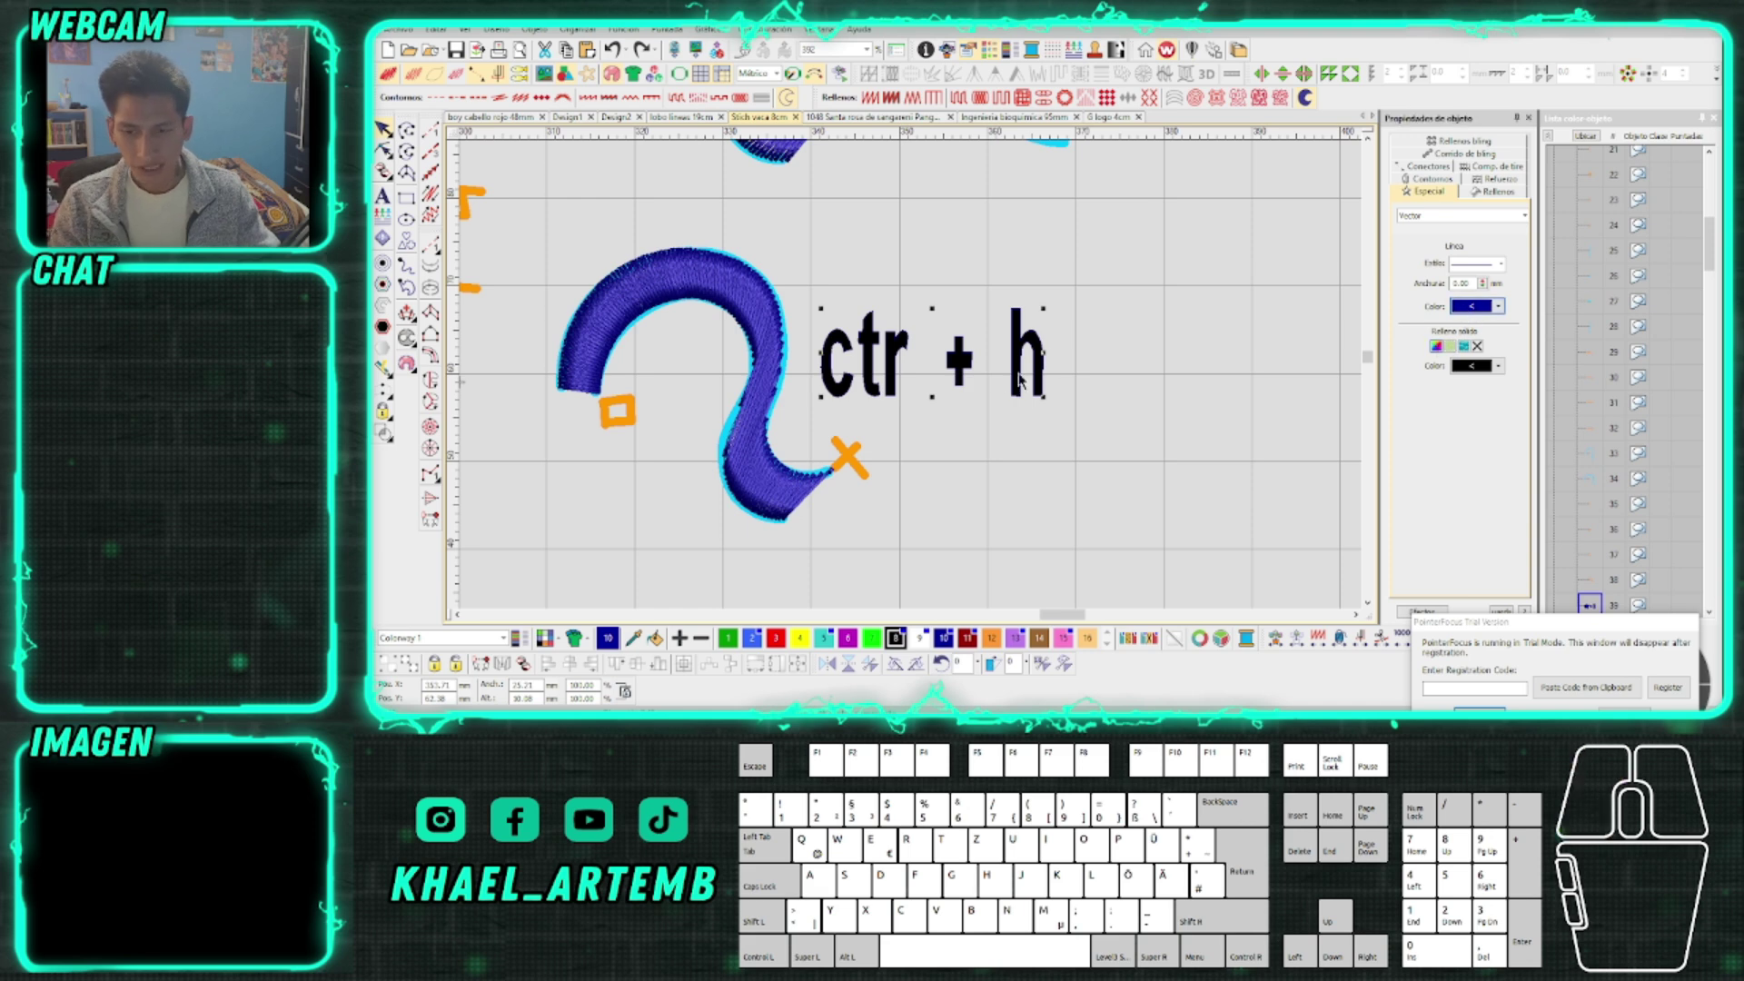
{"action": "key", "text": "k"}
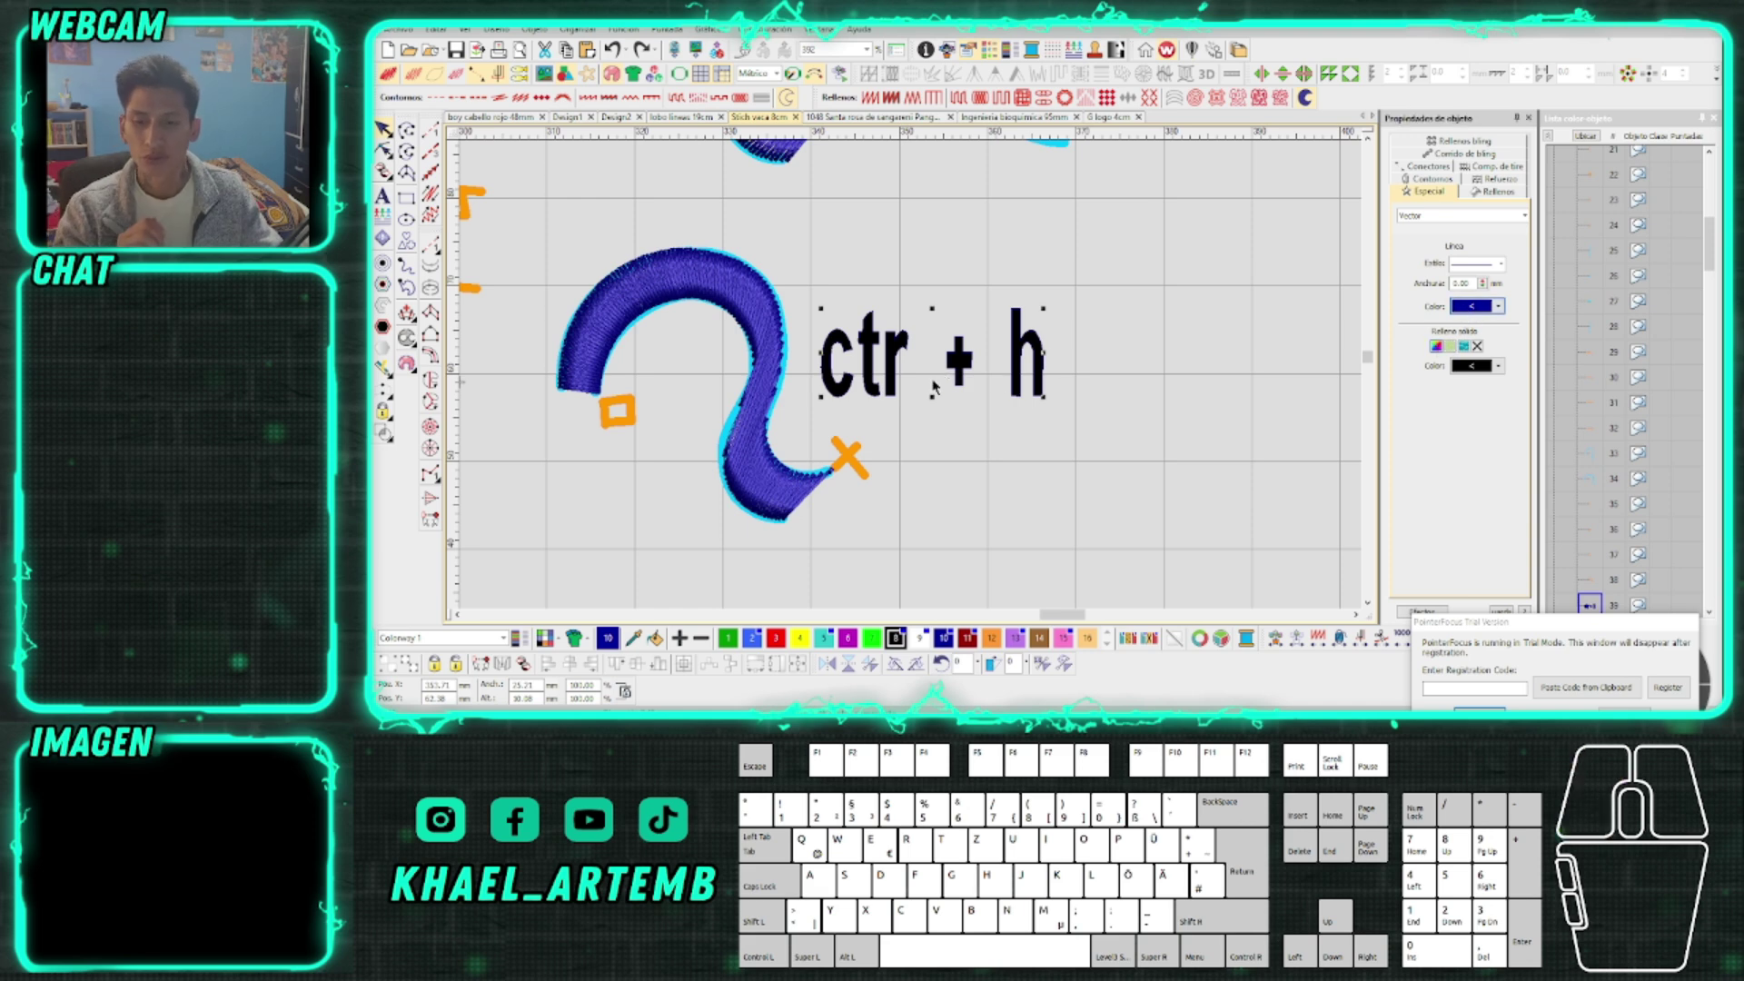
{"action": "left_click", "coordinate": [962, 405]}
{"action": "scroll", "coordinate": [915, 427], "scroll_direction": "down", "scroll_amount": 1}
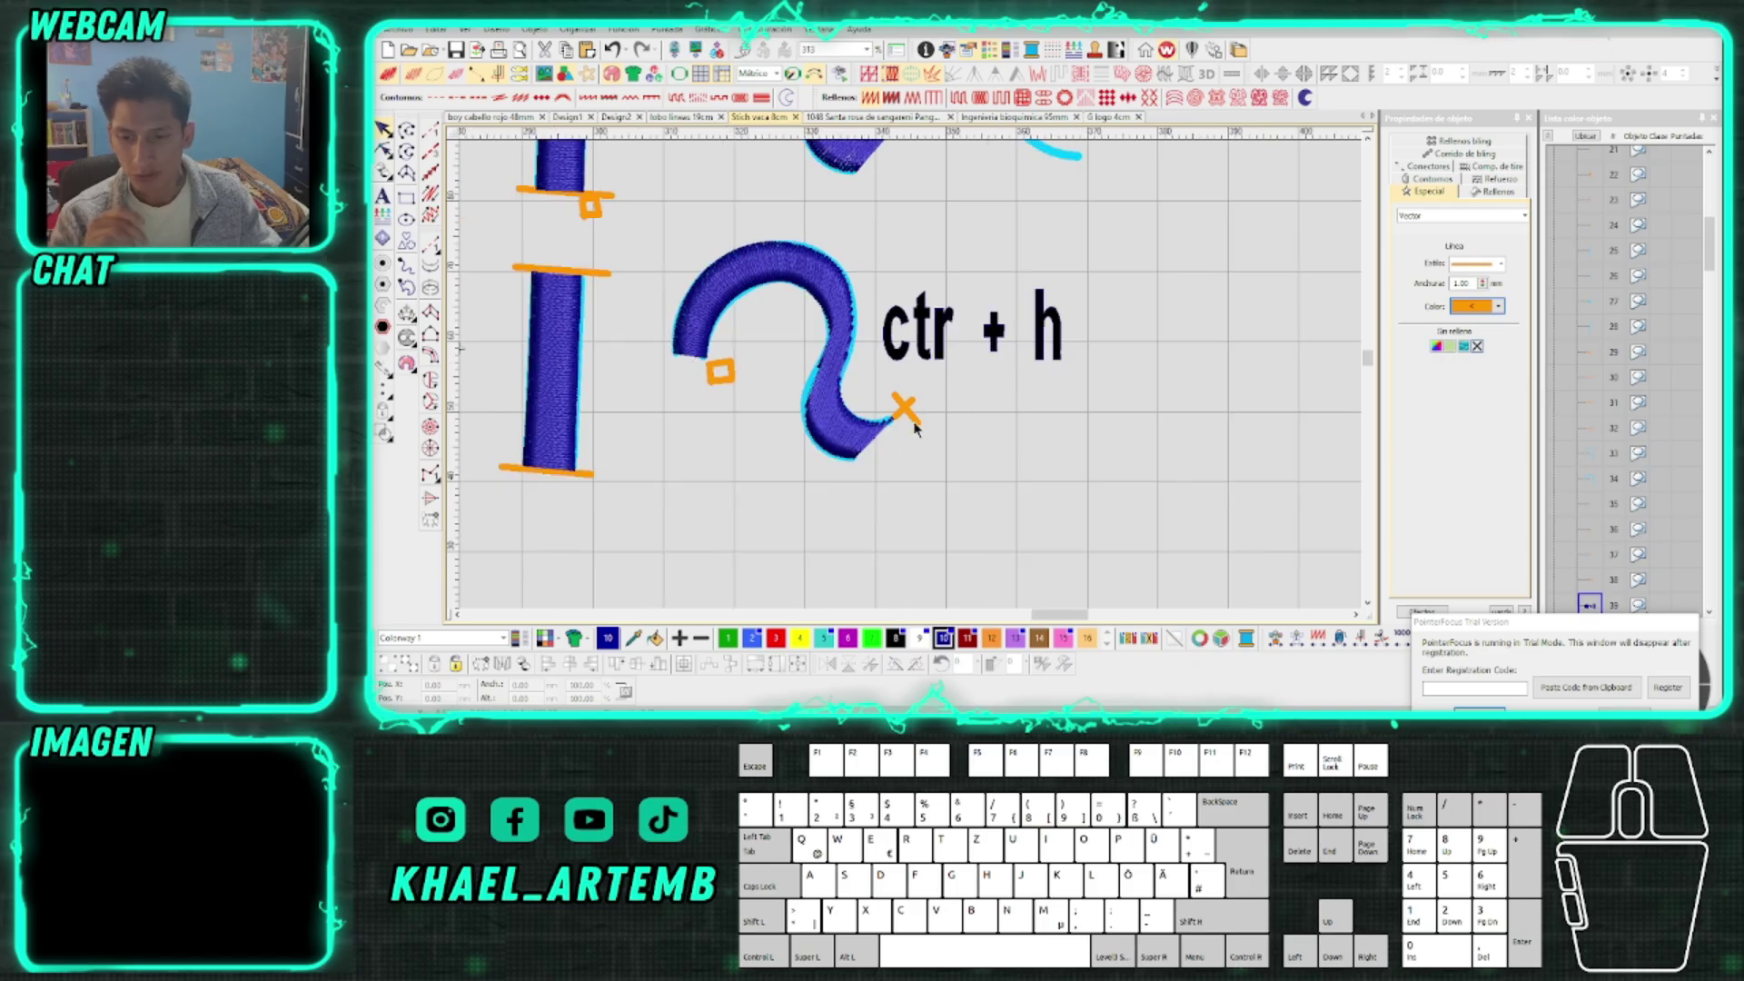
{"action": "left_click", "coordinate": [851, 437]}
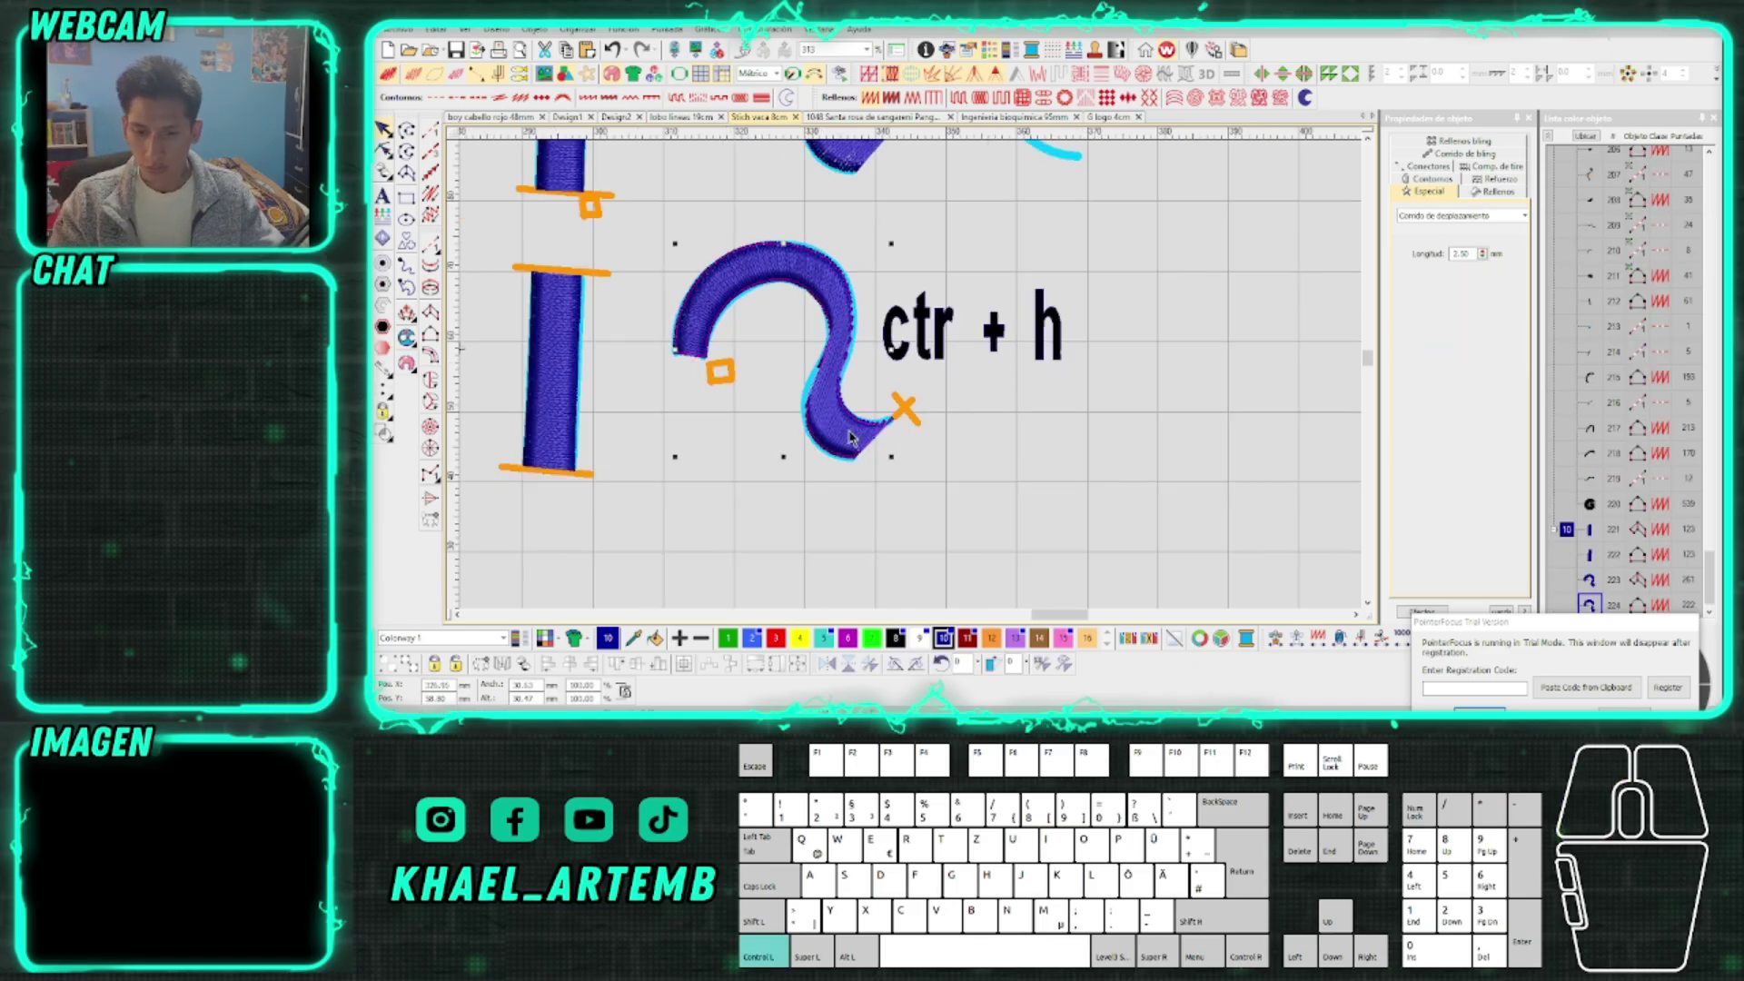
{"action": "key", "text": "ctrl+h"}
{"action": "scroll", "coordinate": [911, 373], "scroll_direction": "up", "scroll_amount": 1}
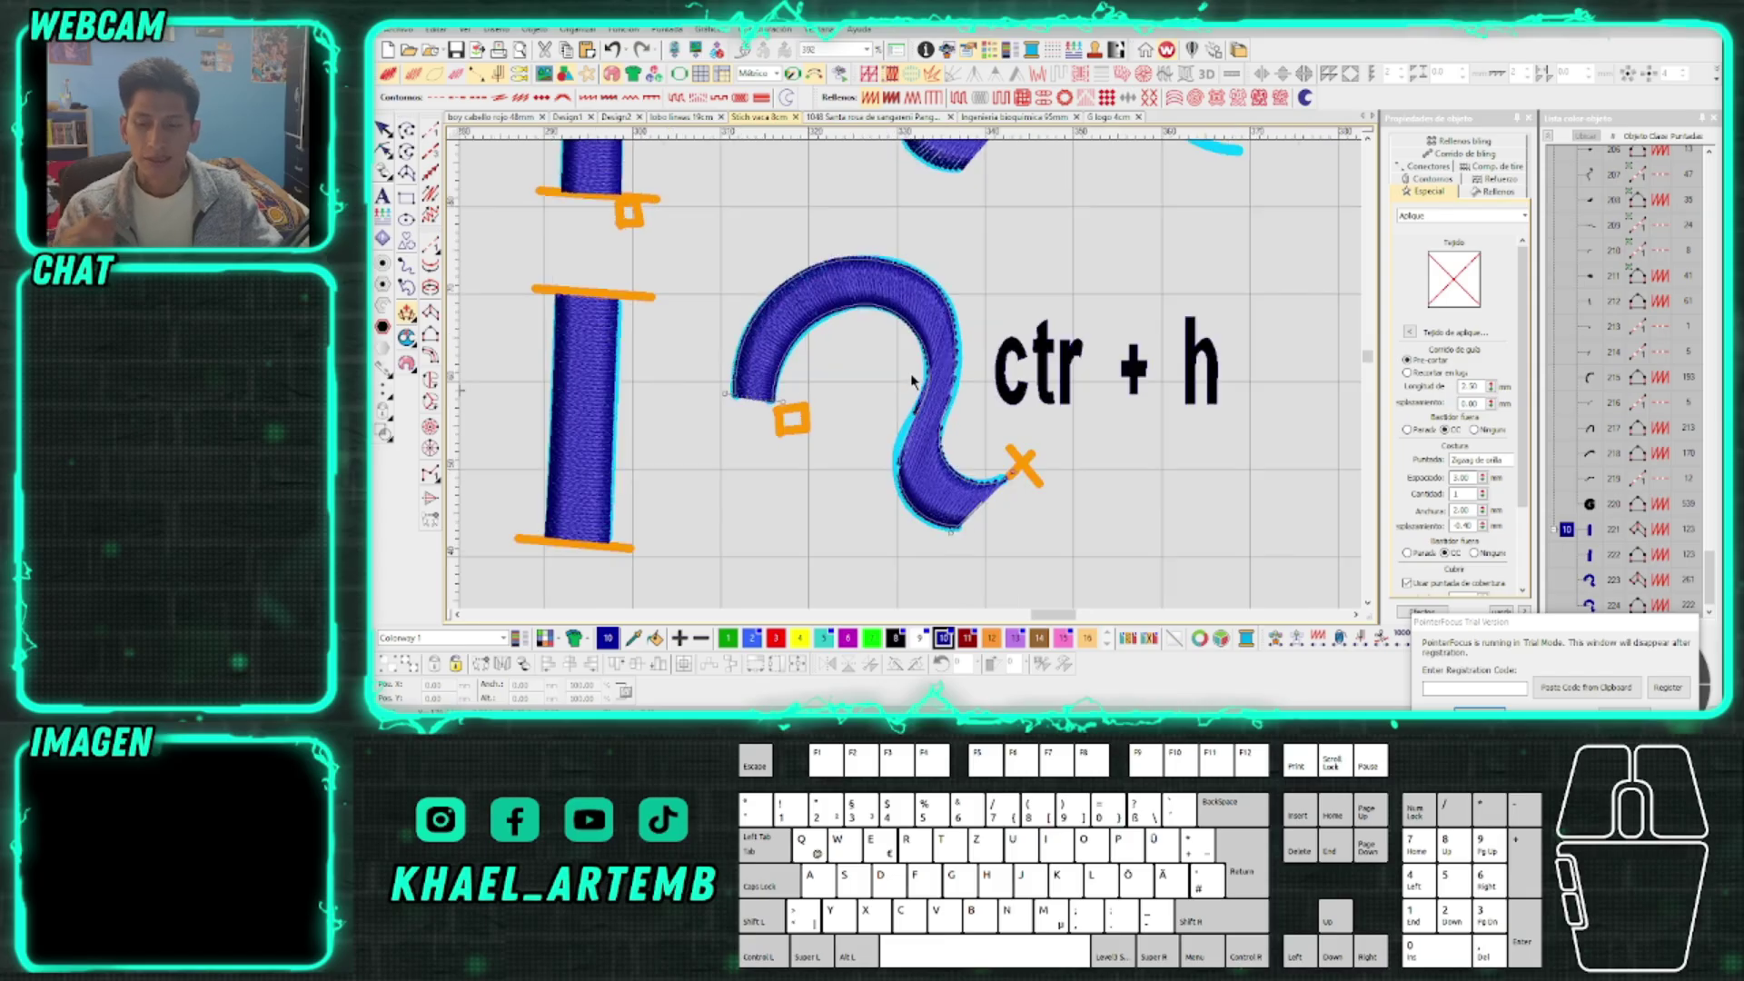
{"action": "scroll", "coordinate": [910, 373], "scroll_direction": "up", "scroll_amount": 1}
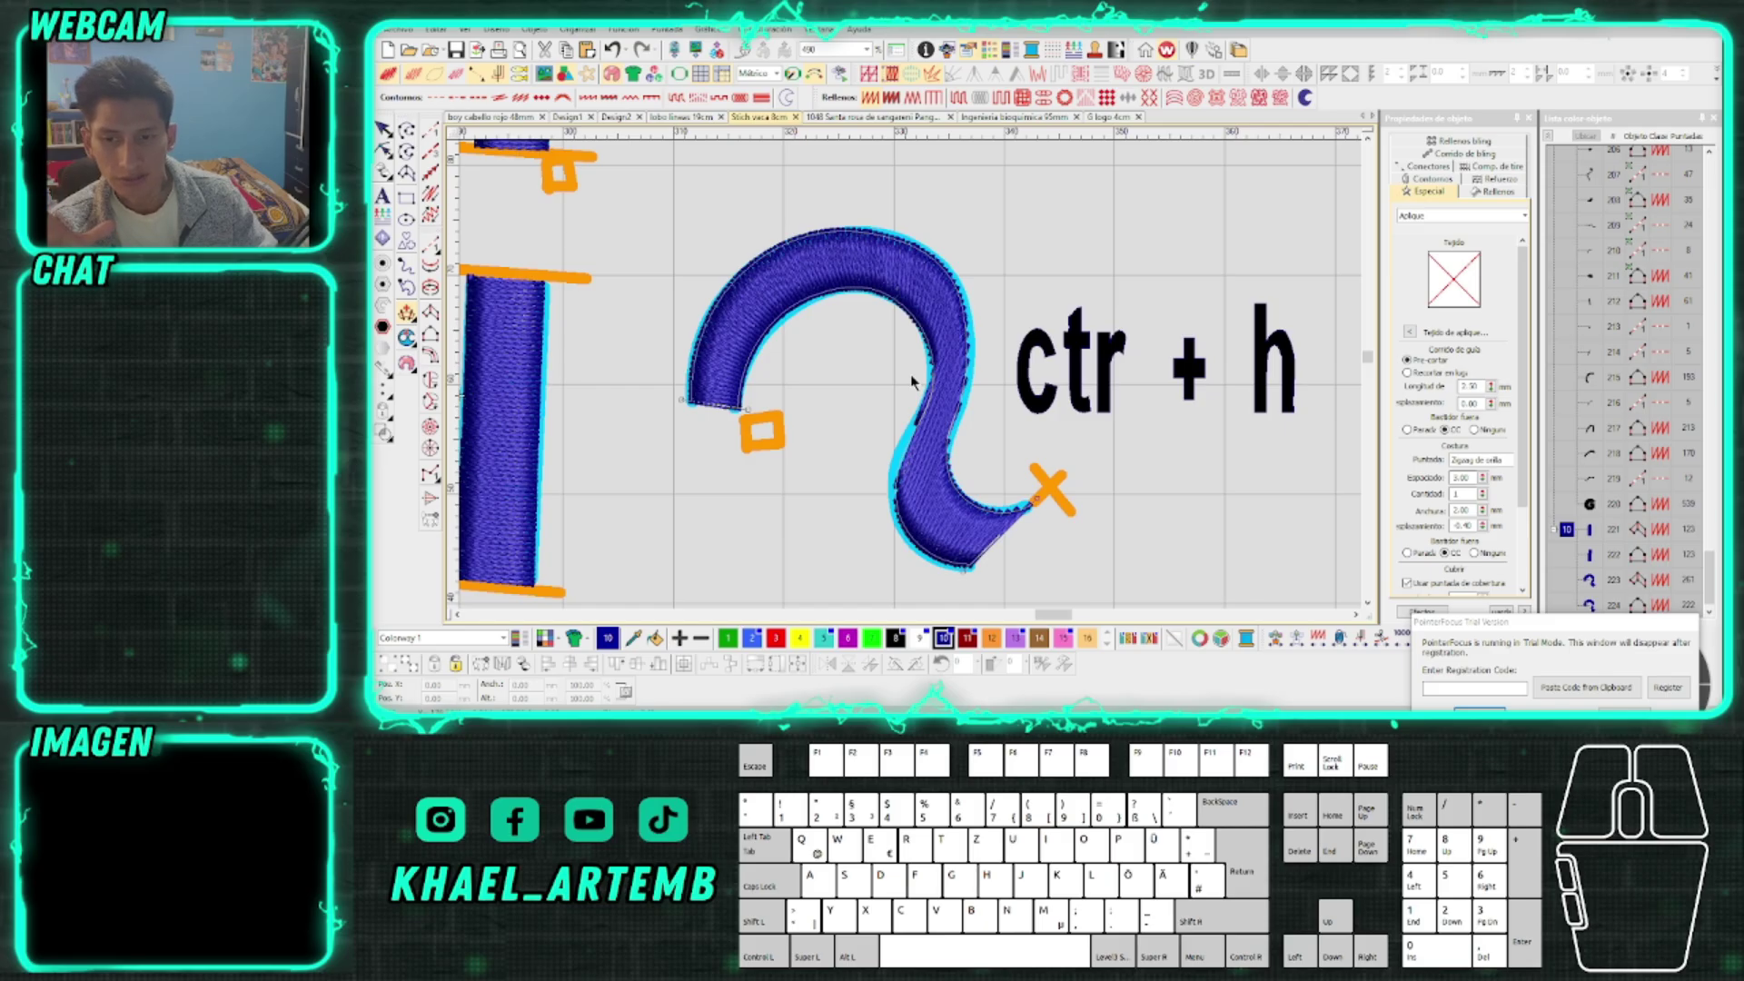
{"action": "key", "text": "Escape"}
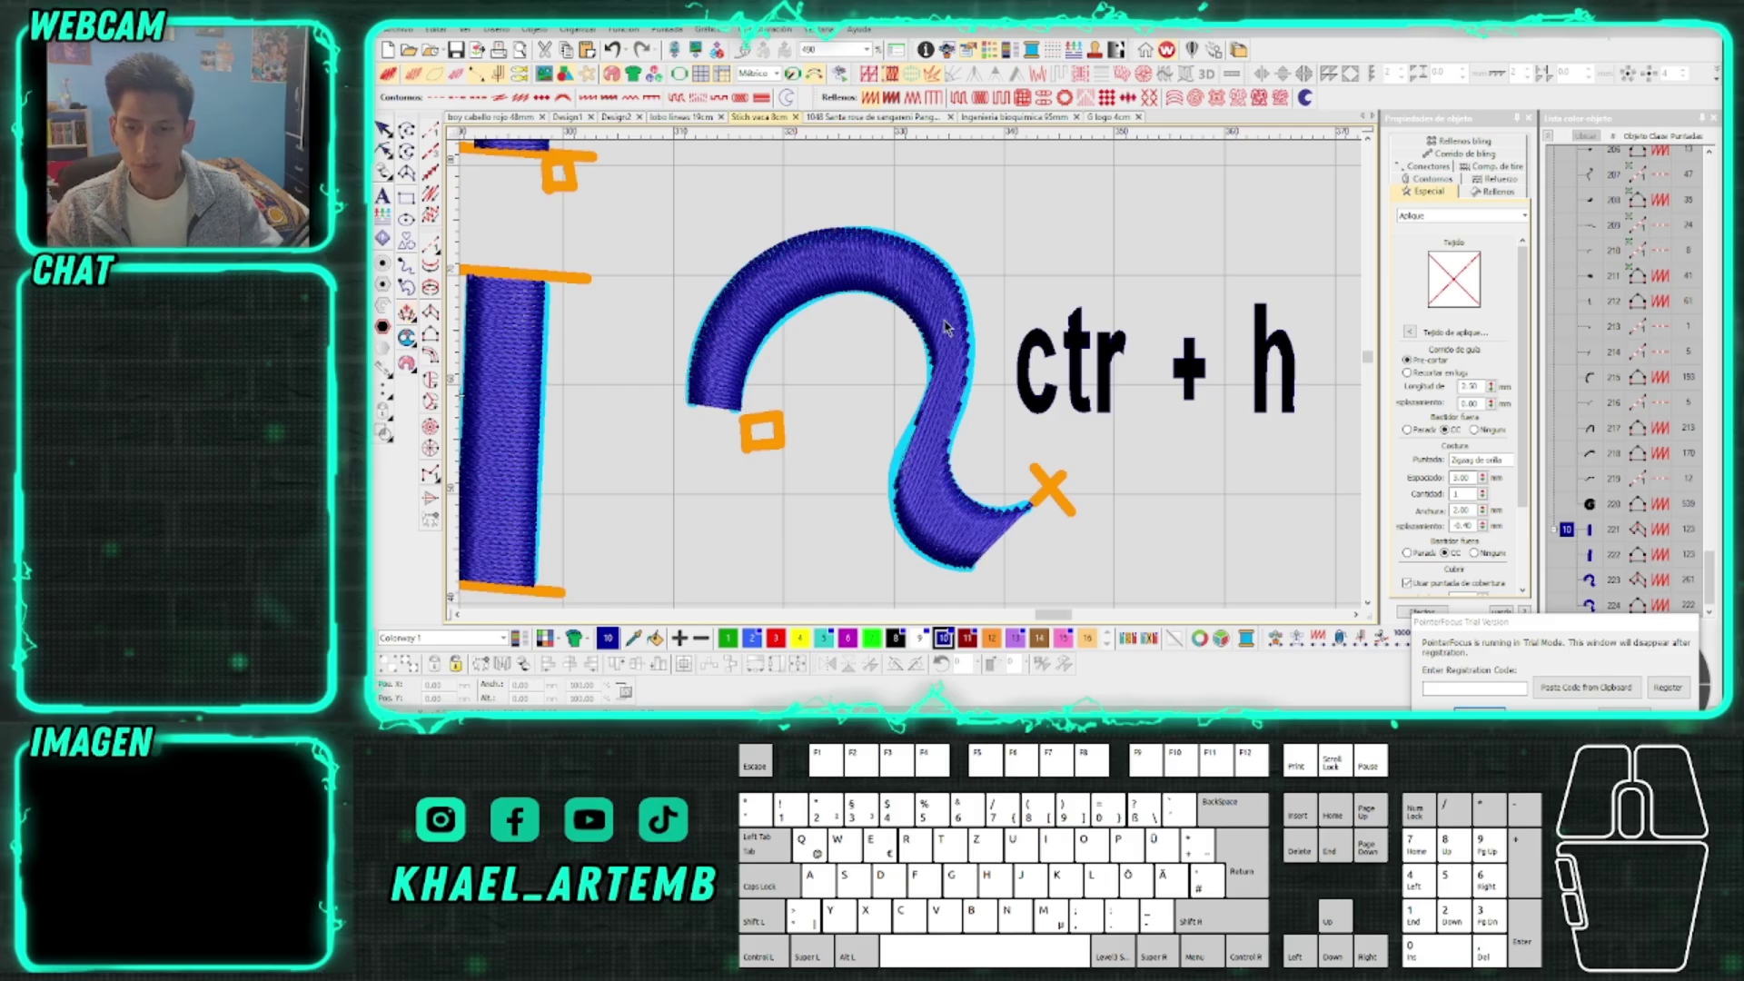
Add three stitch angle lines across the lower curved column, on the arch, its descending side and the narrow bend, and regenerate the stitches
{"action": "left_click", "coordinate": [945, 327]}
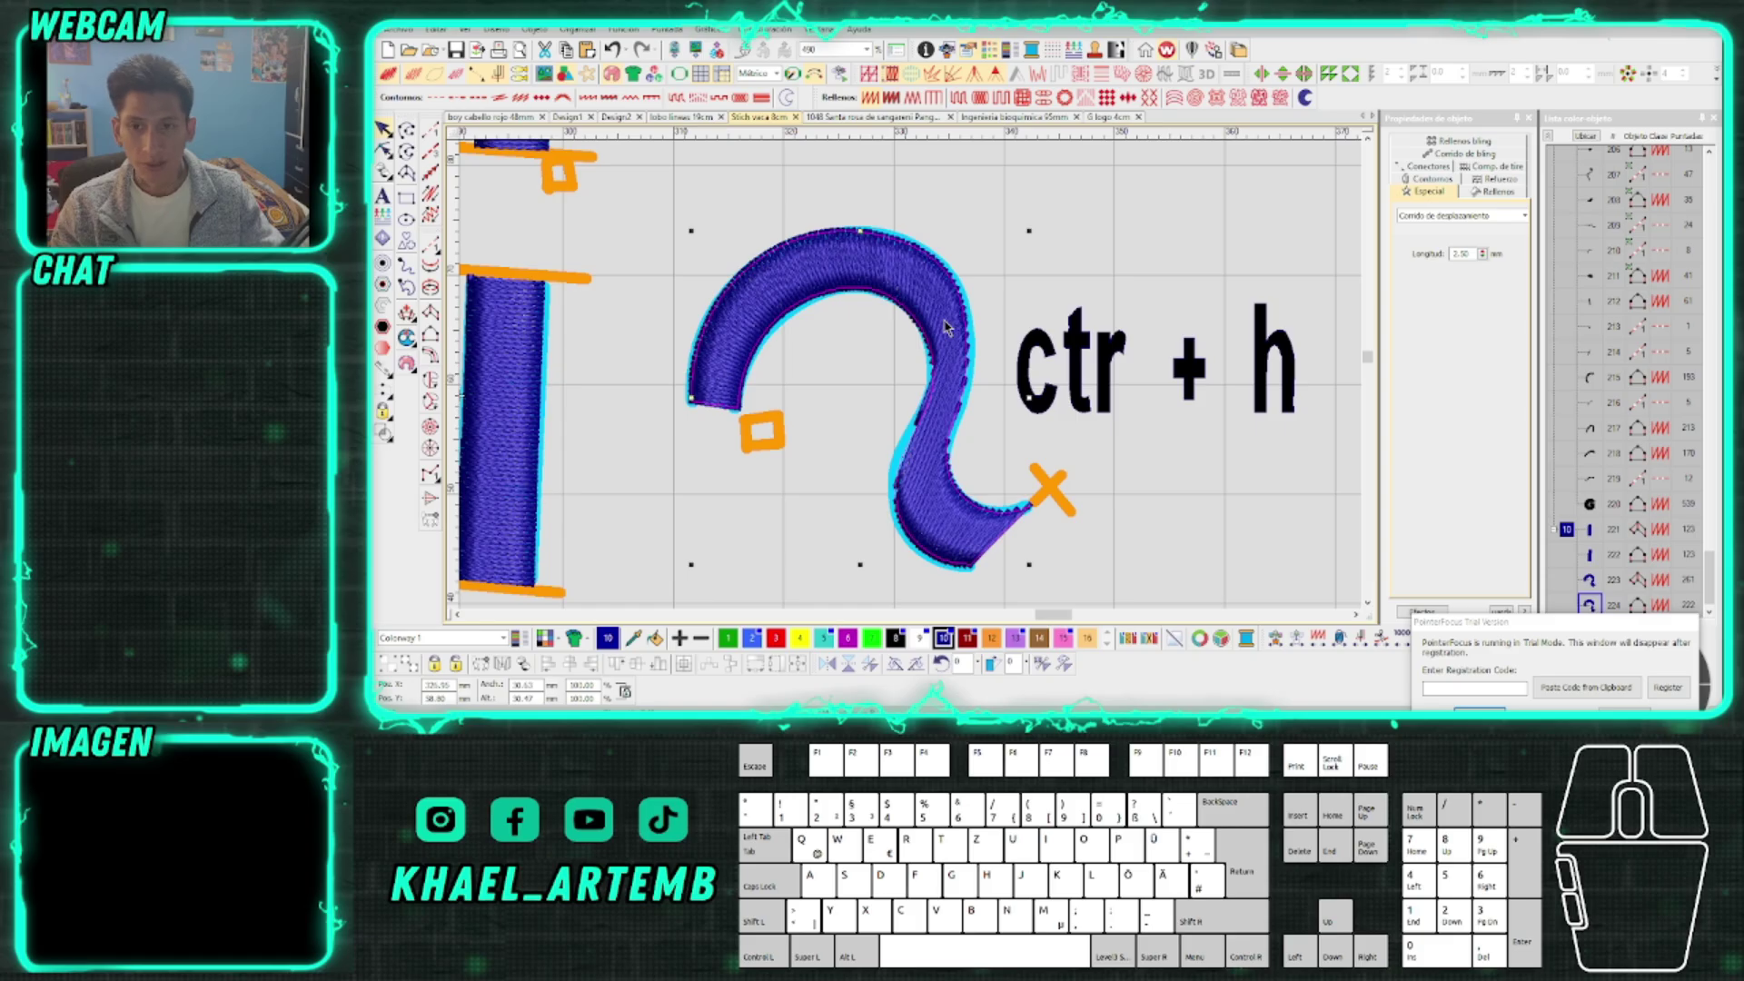
{"action": "key", "text": "ctrl+h"}
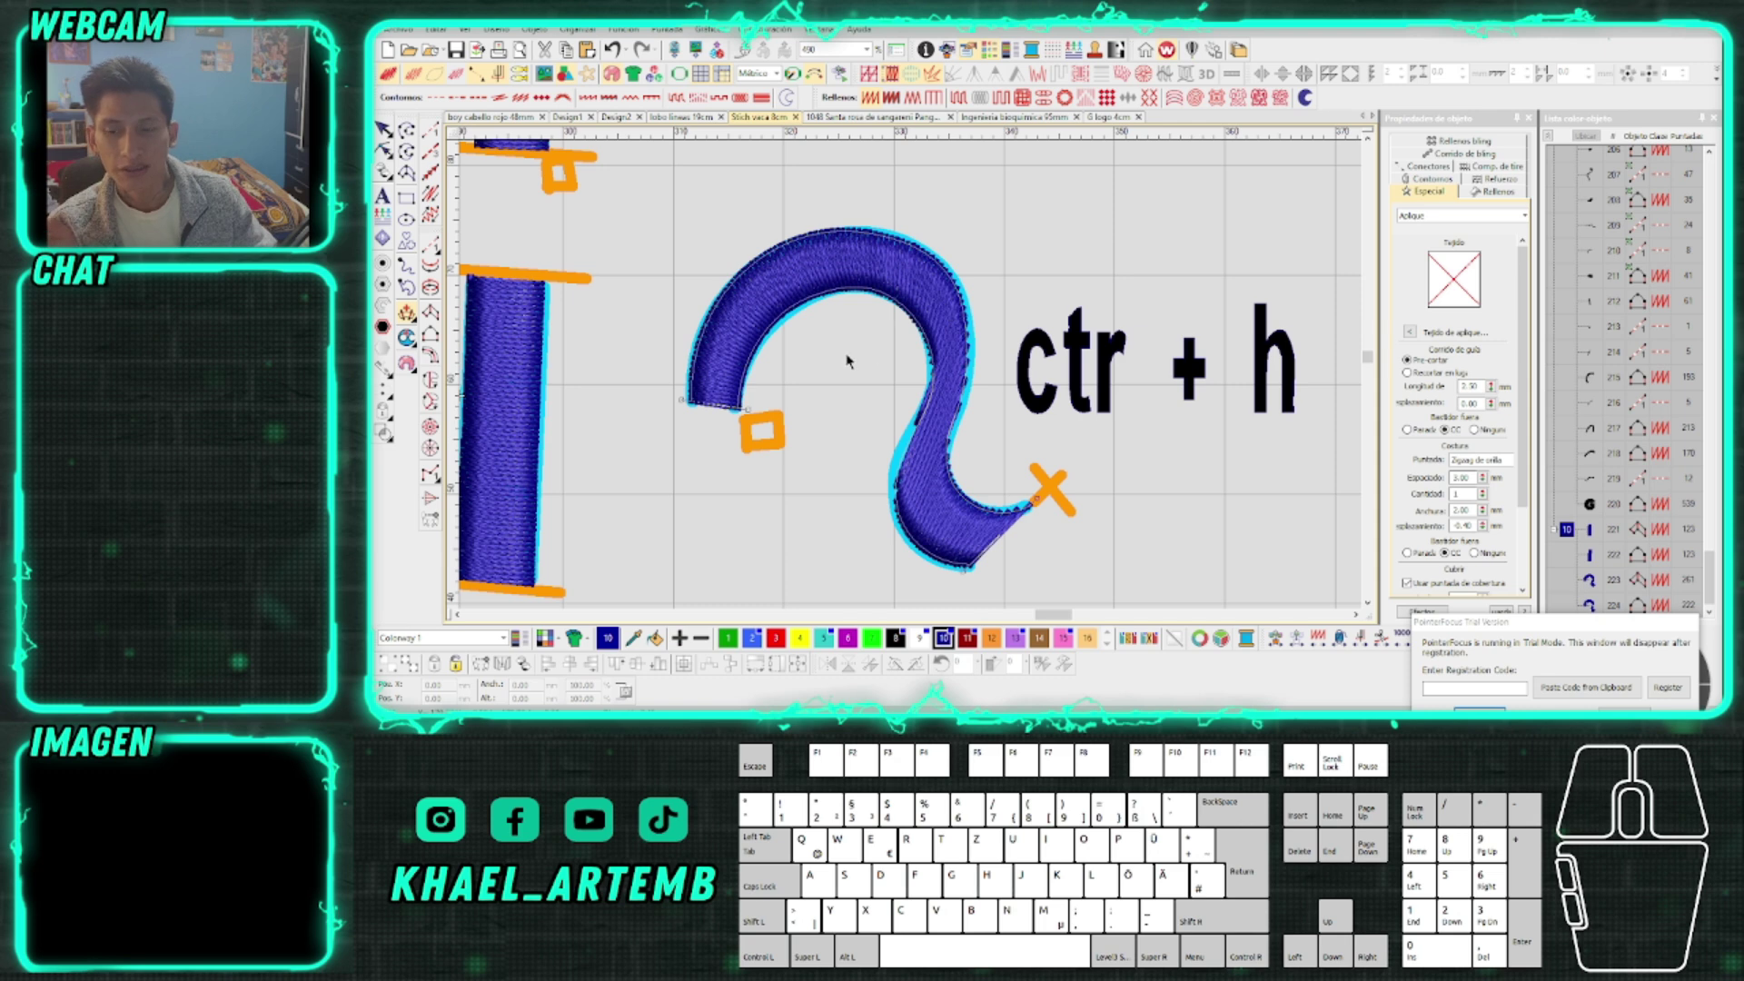
{"action": "left_click", "coordinate": [808, 313]}
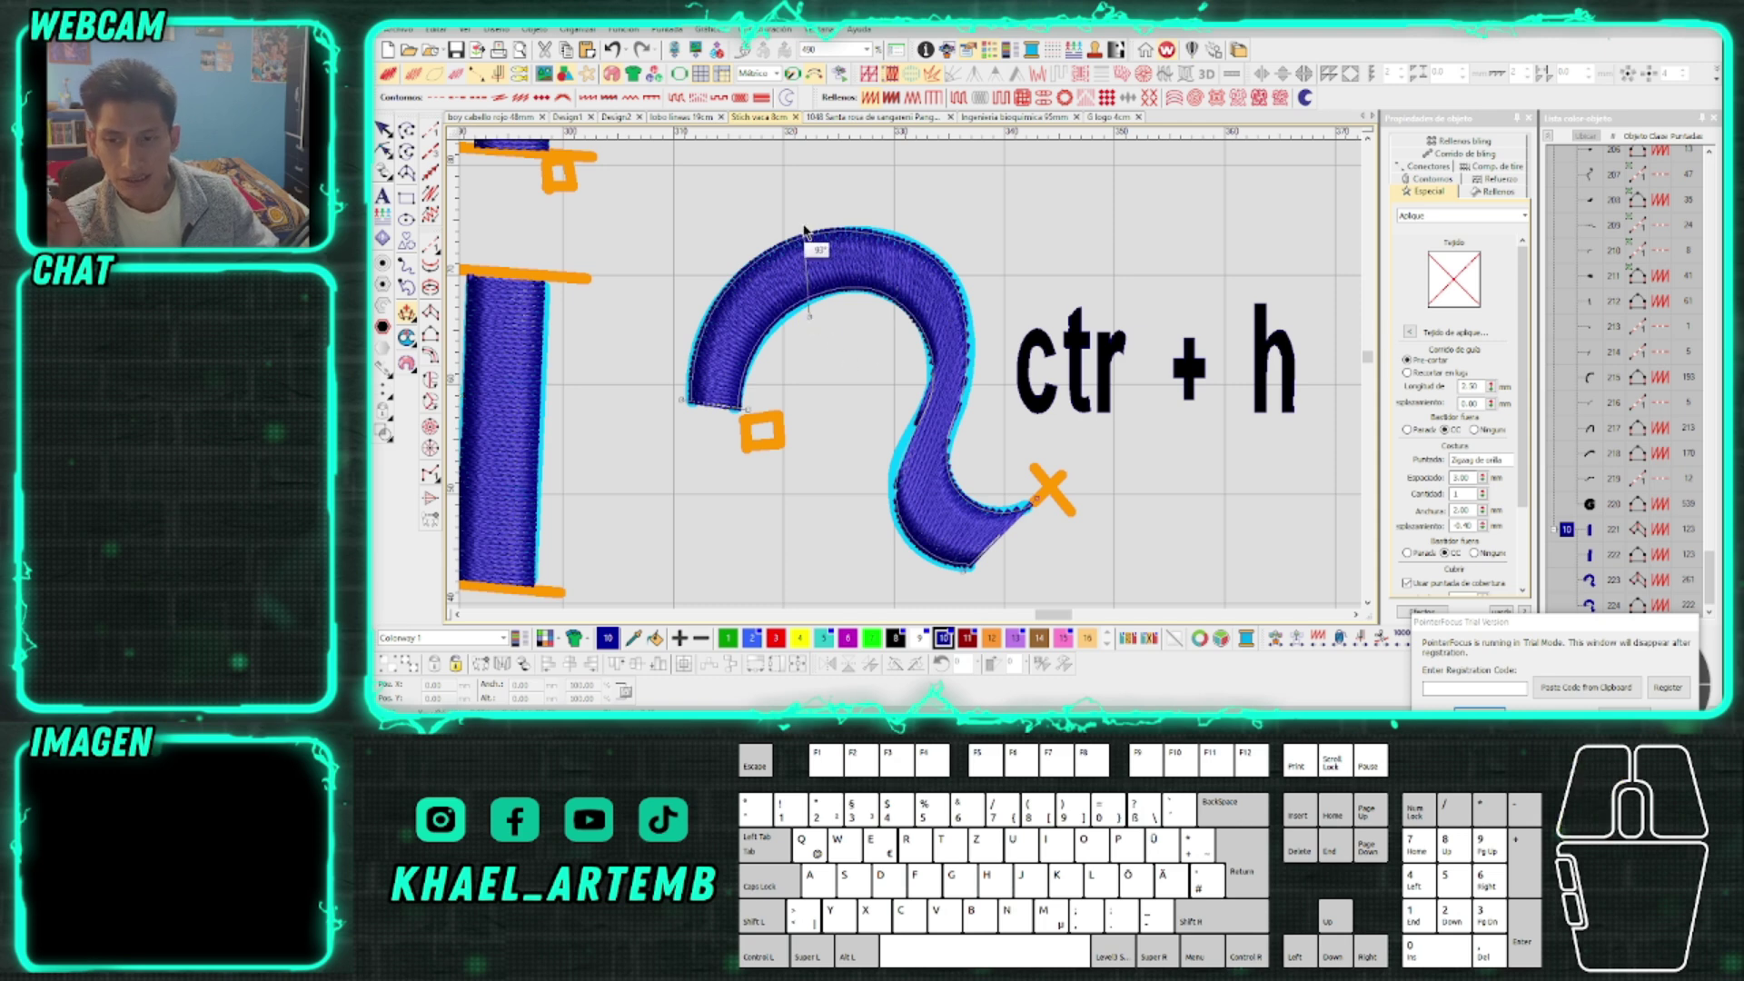
{"action": "left_click", "coordinate": [786, 218]}
{"action": "left_click", "coordinate": [913, 368]}
{"action": "left_click", "coordinate": [976, 349]}
{"action": "left_click", "coordinate": [895, 452]}
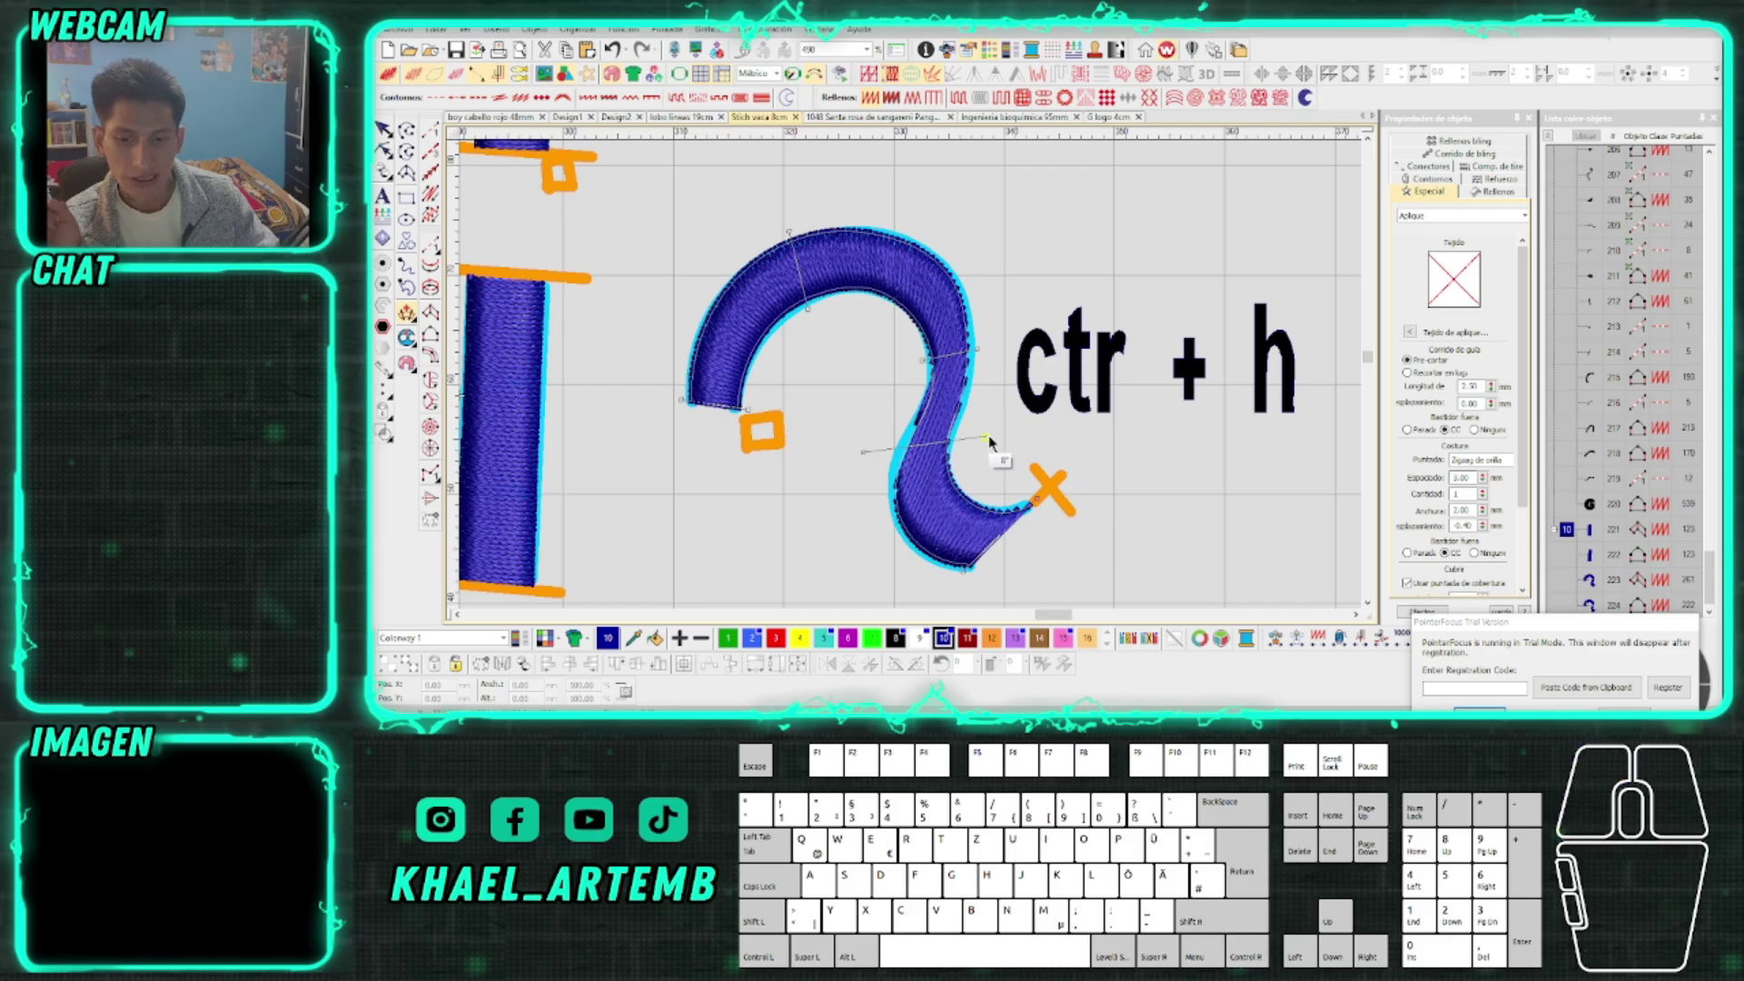
{"action": "left_click", "coordinate": [1000, 442]}
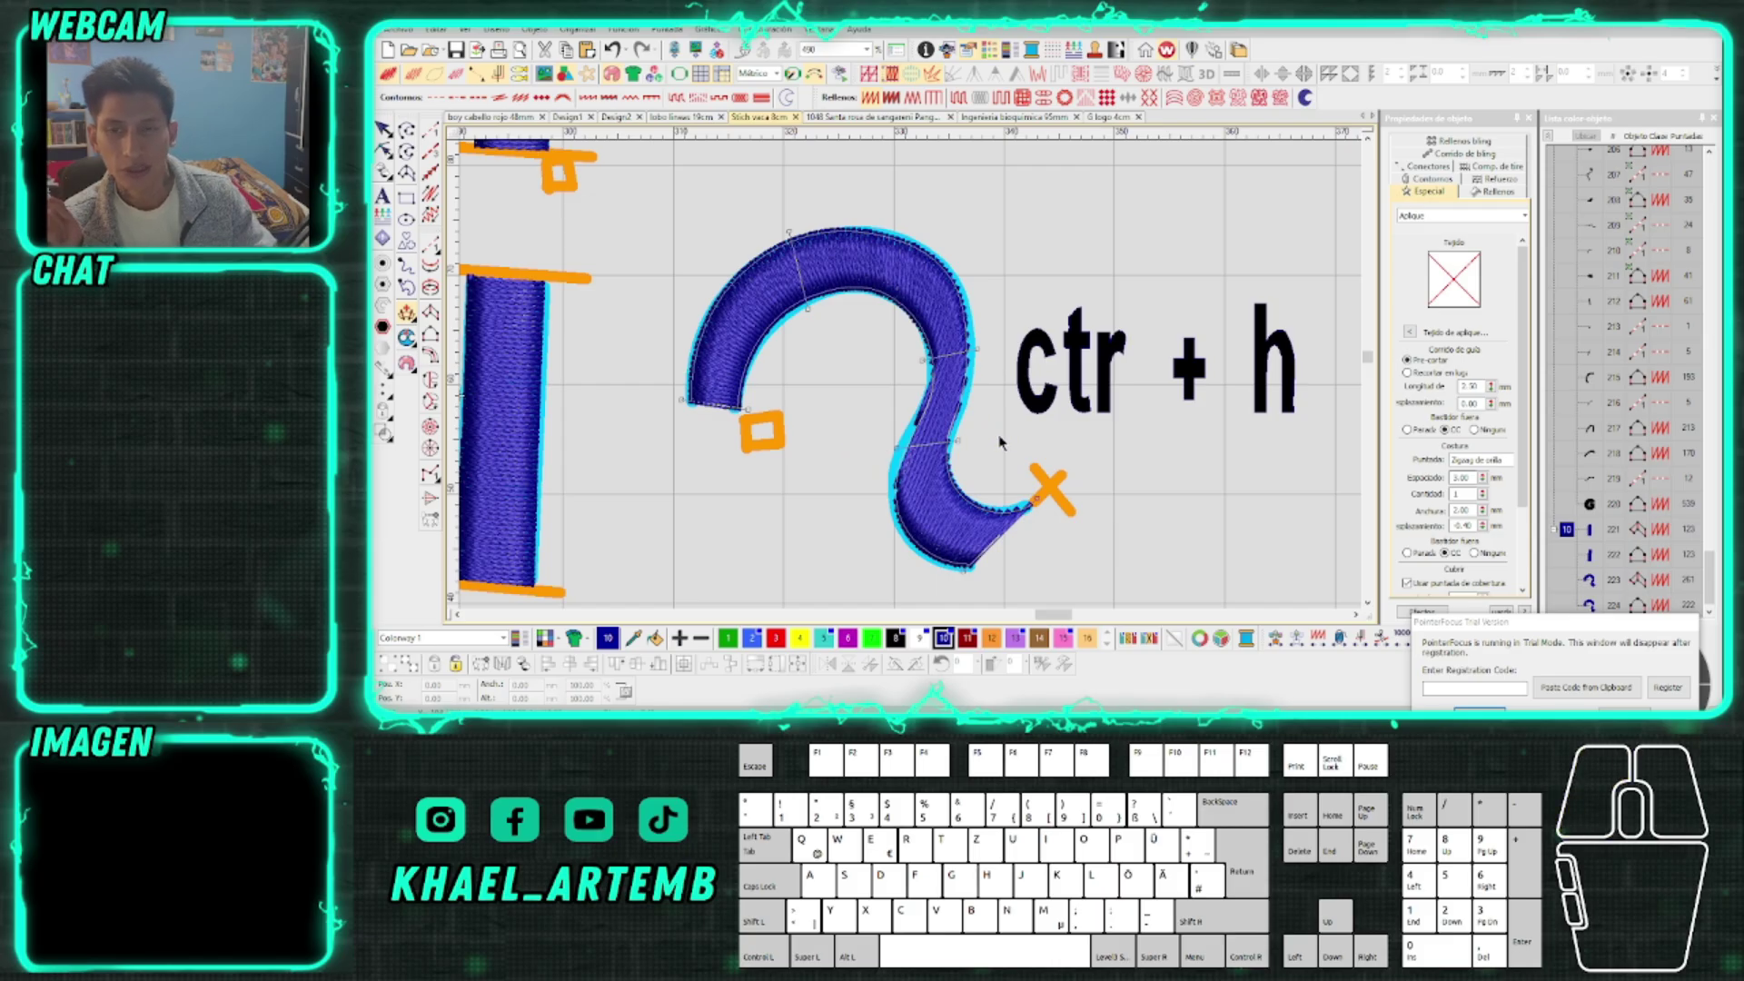
{"action": "key", "text": "Return"}
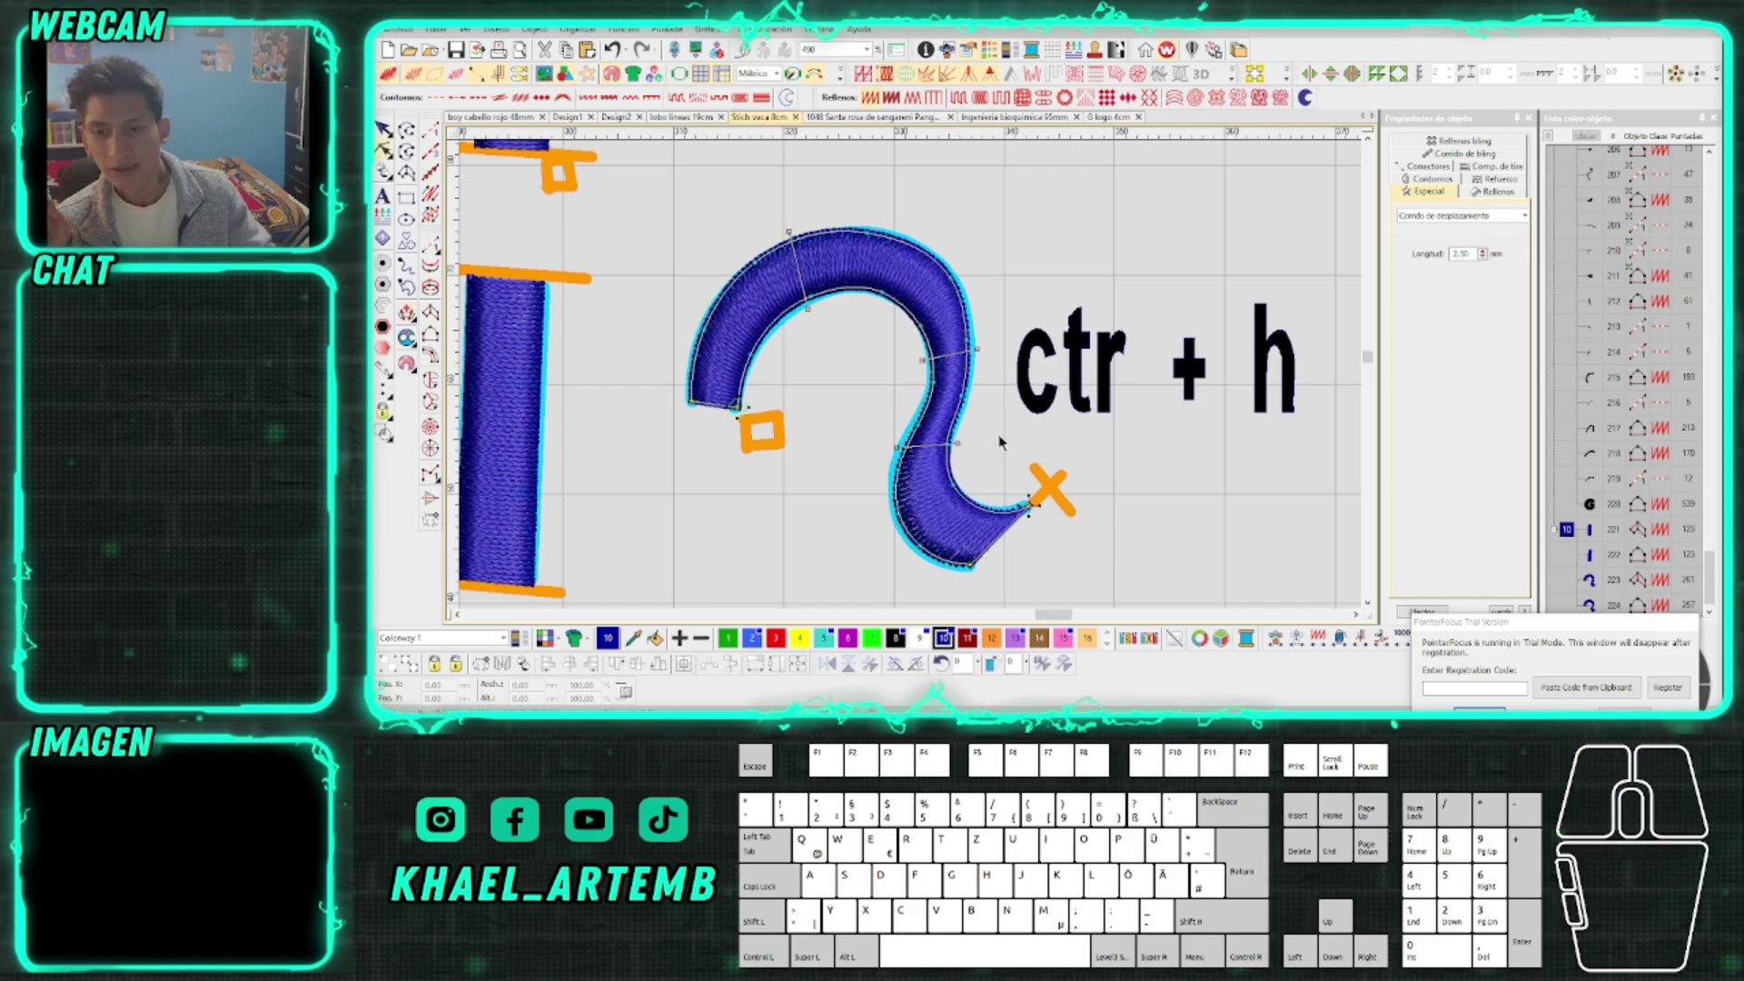
{"action": "scroll", "coordinate": [914, 382], "scroll_direction": "down", "scroll_amount": 2}
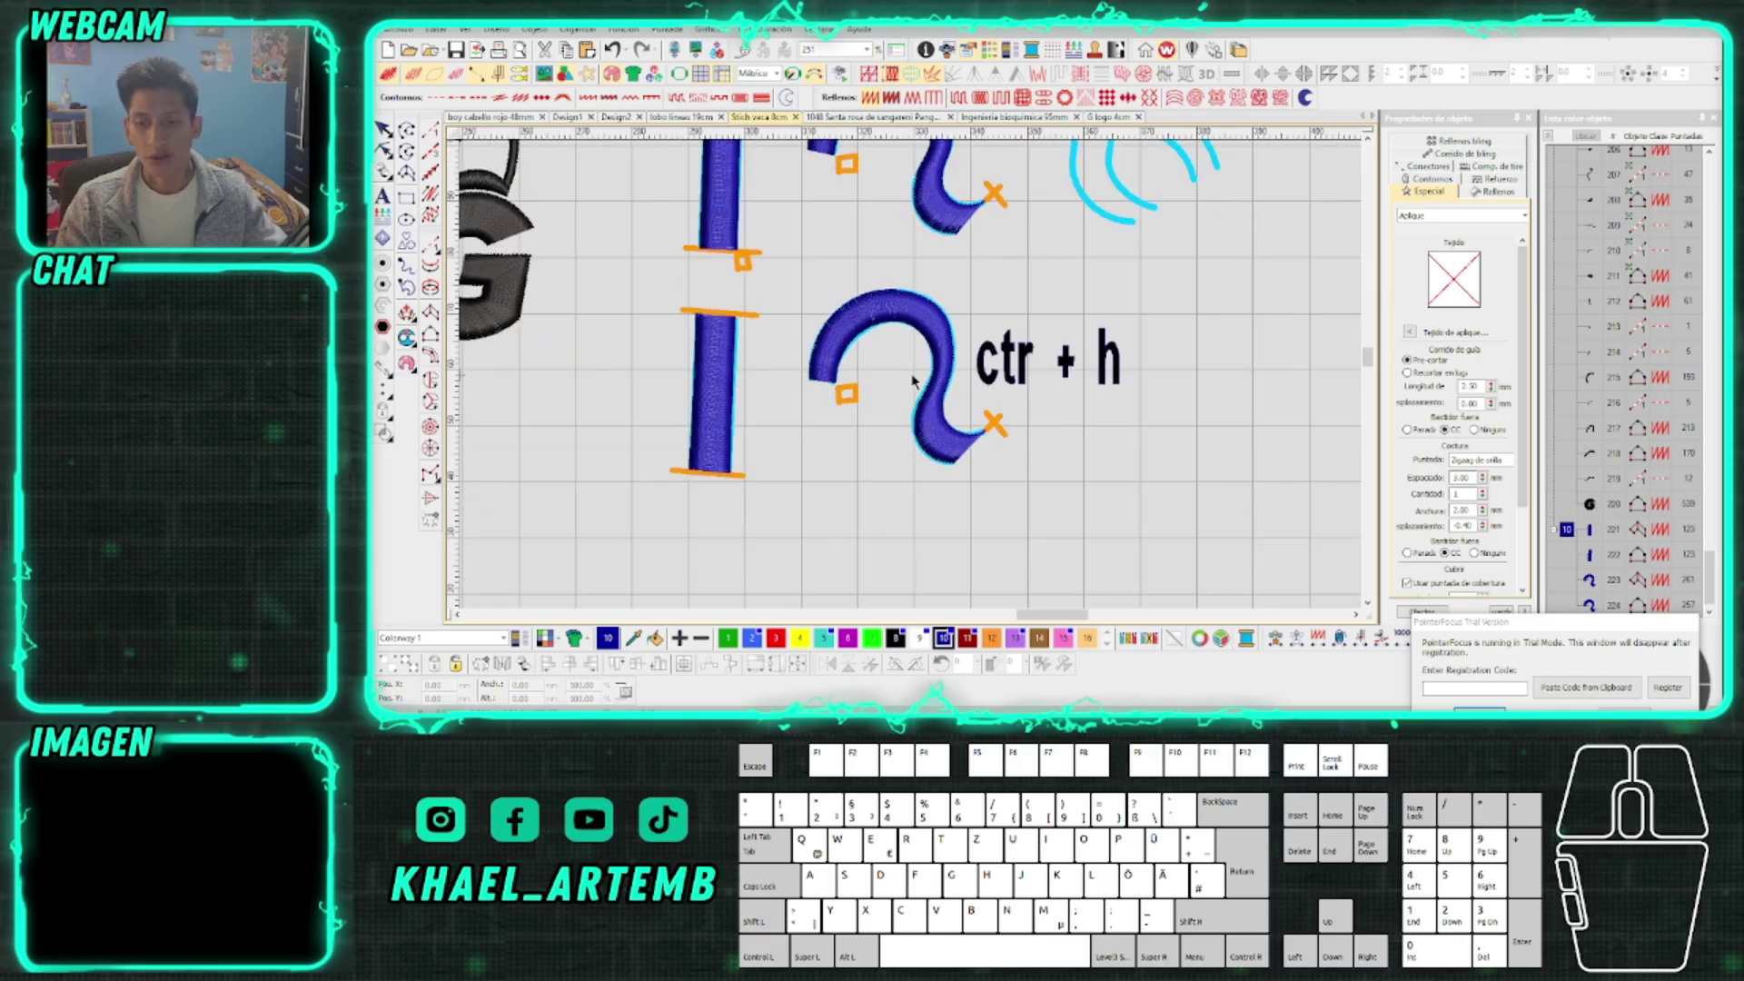
{"action": "scroll", "coordinate": [921, 377], "scroll_direction": "down", "scroll_amount": 2}
{"action": "scroll", "coordinate": [912, 380], "scroll_direction": "up", "scroll_amount": 2}
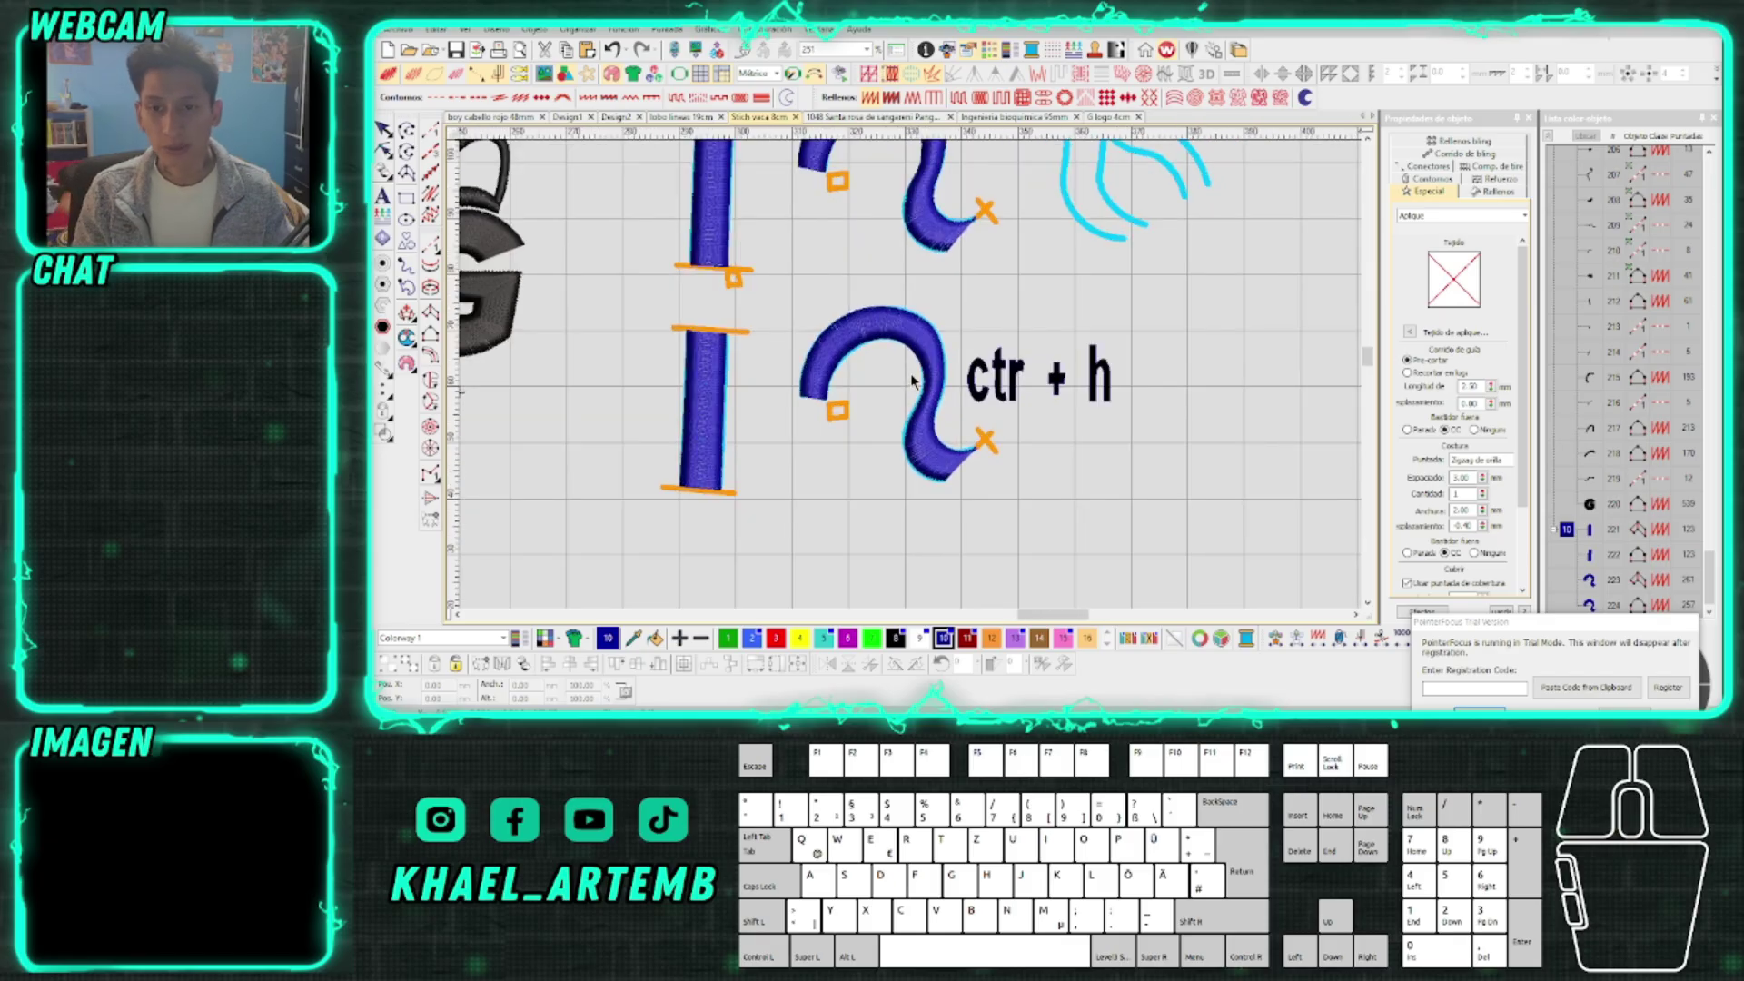
Add the lettering "C-A" beside the upper straight satin bar
{"action": "scroll", "coordinate": [912, 379], "scroll_direction": "down", "scroll_amount": 2}
{"action": "scroll", "coordinate": [912, 380], "scroll_direction": "up", "scroll_amount": 2}
{"action": "scroll", "coordinate": [910, 382], "scroll_direction": "down", "scroll_amount": 1}
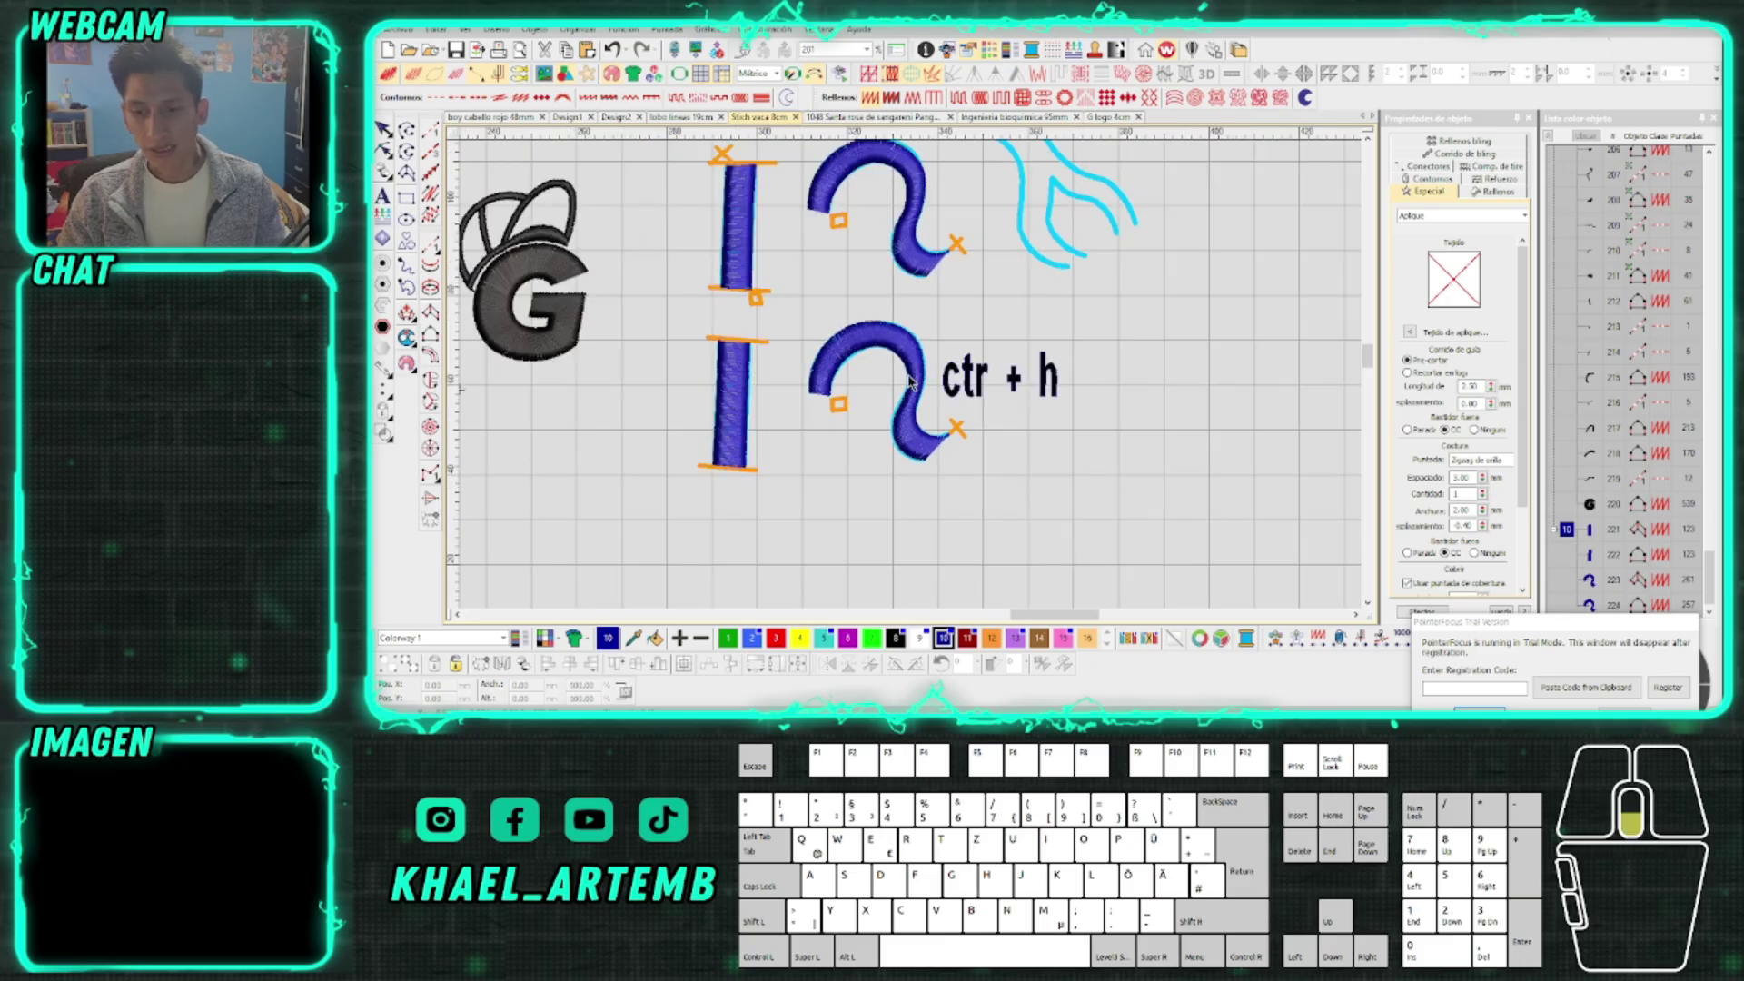
{"action": "scroll", "coordinate": [913, 381], "scroll_direction": "up", "scroll_amount": 1}
{"action": "scroll", "coordinate": [912, 382], "scroll_direction": "down", "scroll_amount": 1}
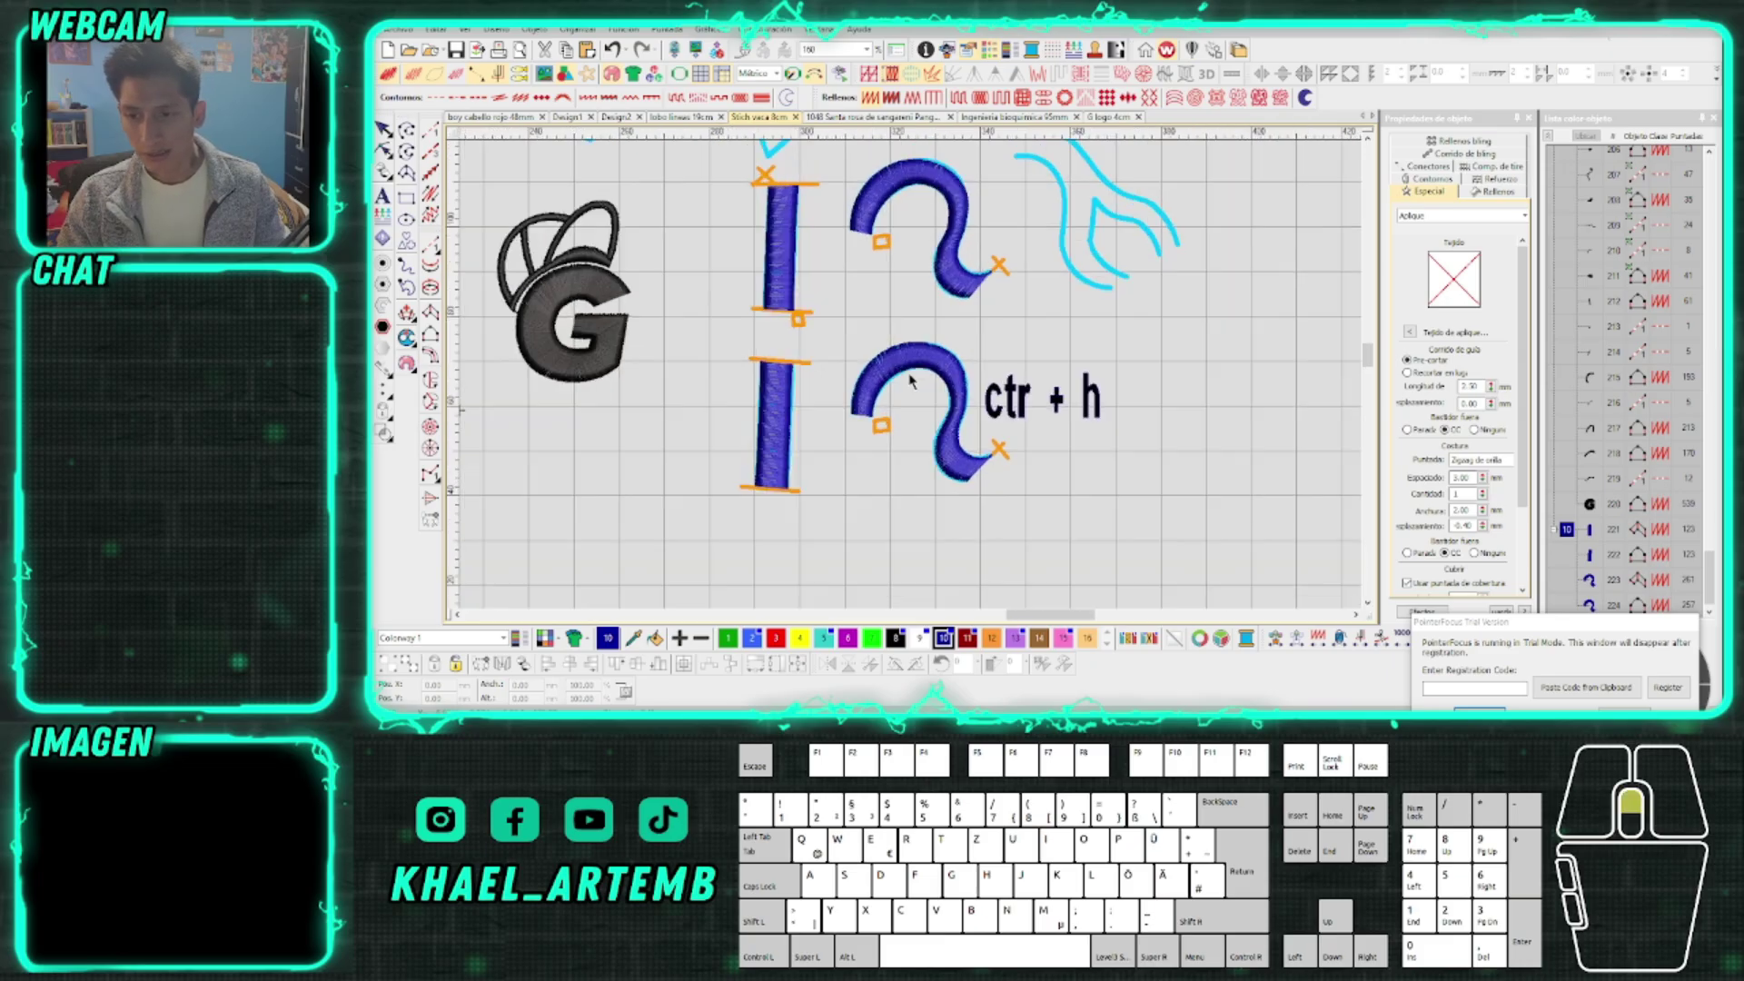
{"action": "left_click", "coordinate": [388, 199]}
{"action": "left_click", "coordinate": [724, 343]}
{"action": "type", "text": "Ca"}
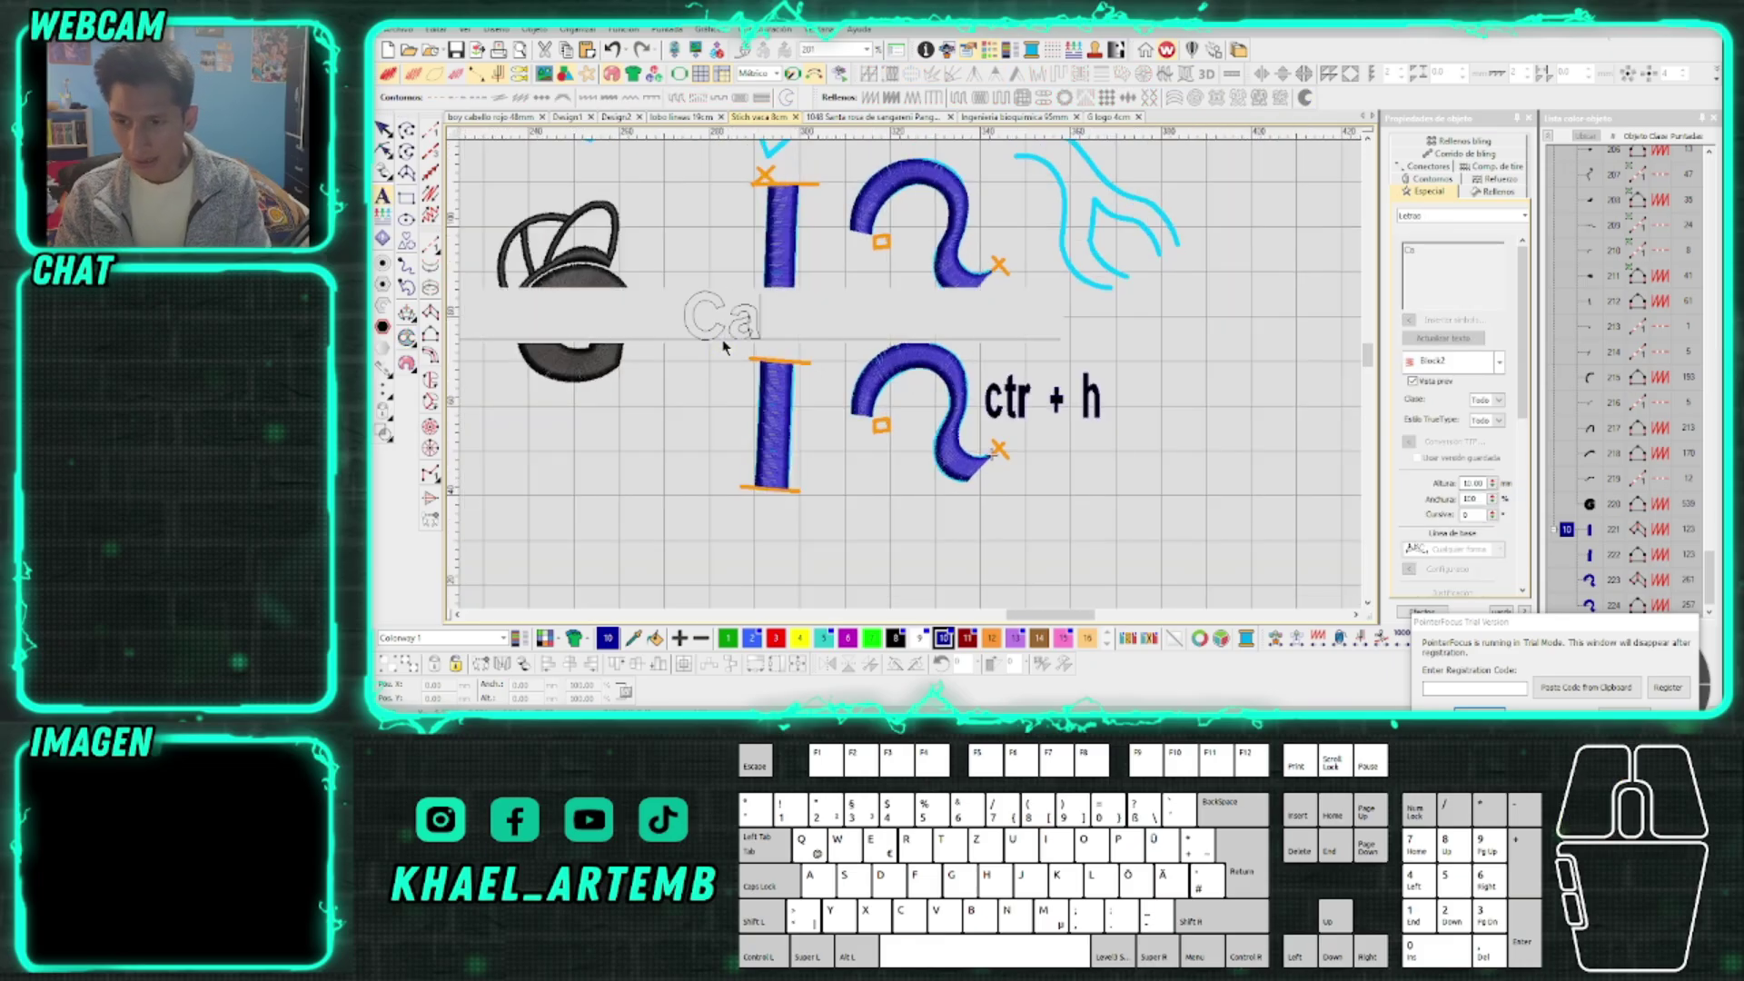
{"action": "key", "text": "BackSpace"}
{"action": "key", "text": "Caps_Lock"}
{"action": "type", "text": "A"}
{"action": "key", "text": "BackSpace"}
{"action": "type", "text": "-A"}
{"action": "key", "text": "Return"}
{"action": "key", "text": "Escape"}
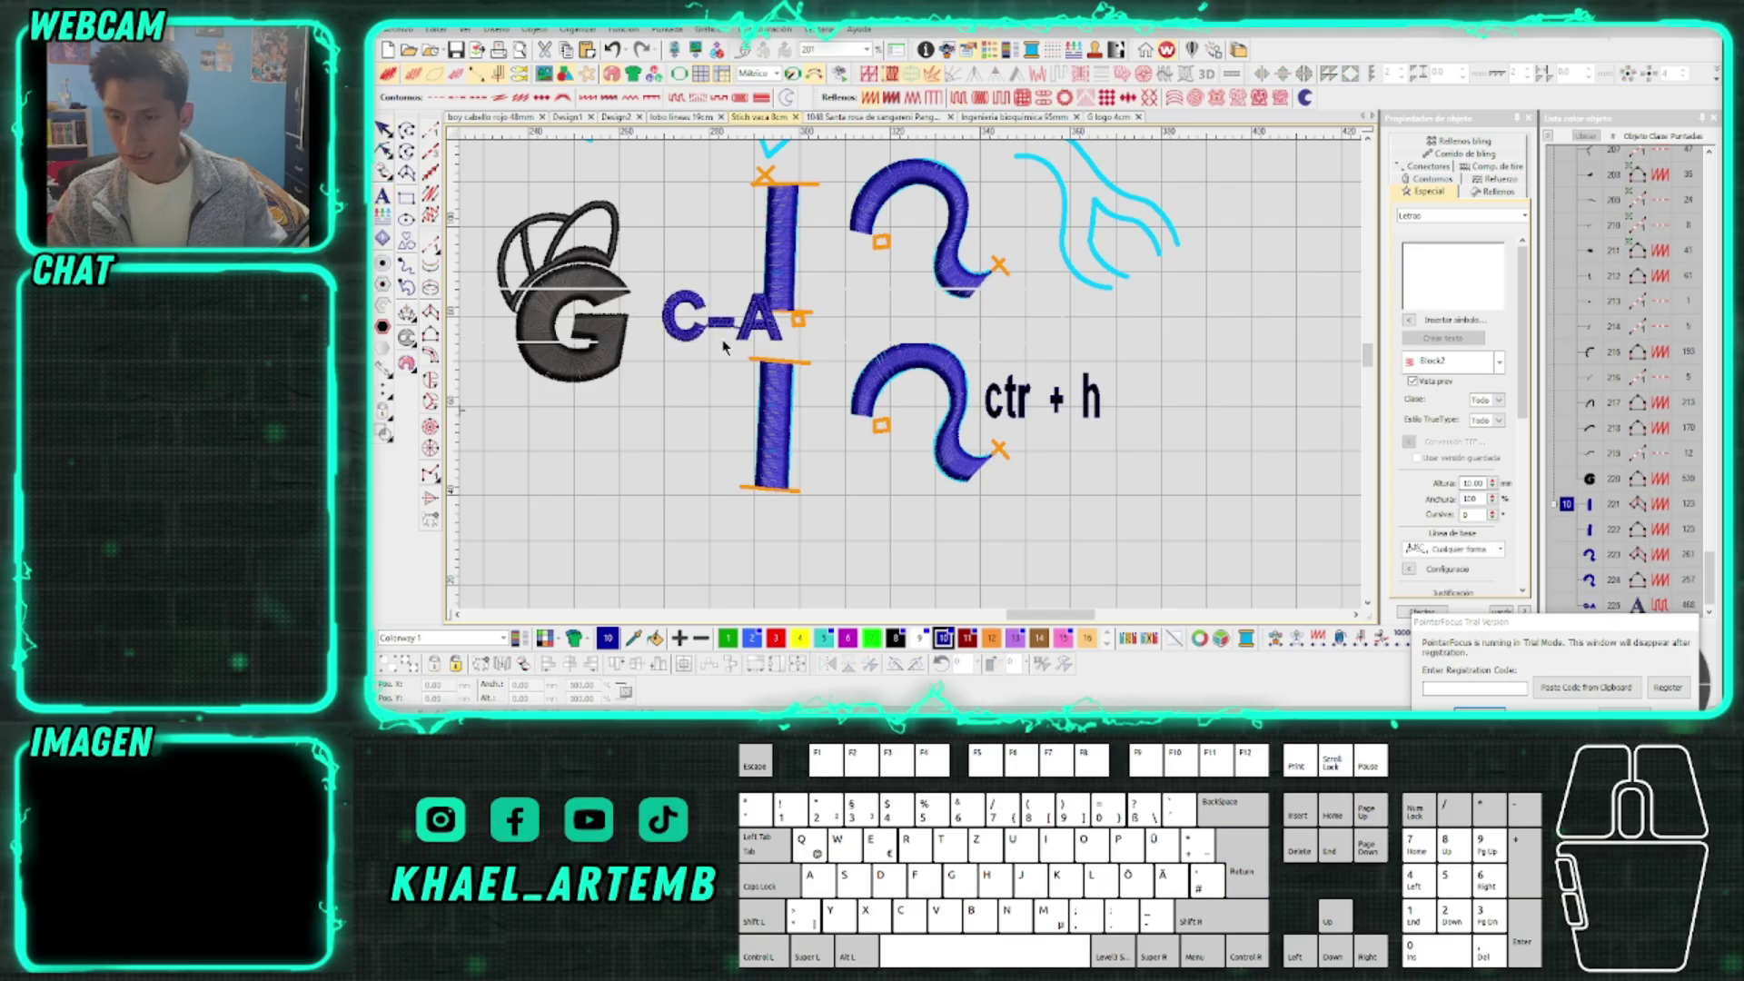
Place a copy of the C-A lettering beside the lower straight bar and change its text to "C-B"
{"action": "left_click", "coordinate": [722, 320]}
{"action": "left_click_drag", "start_coordinate": [722, 320], "coordinate": [695, 419]}
{"action": "left_click", "coordinate": [1435, 263]}
{"action": "key", "text": "BackSpace"}
{"action": "type", "text": "B"}
{"action": "left_click", "coordinate": [1443, 337]}
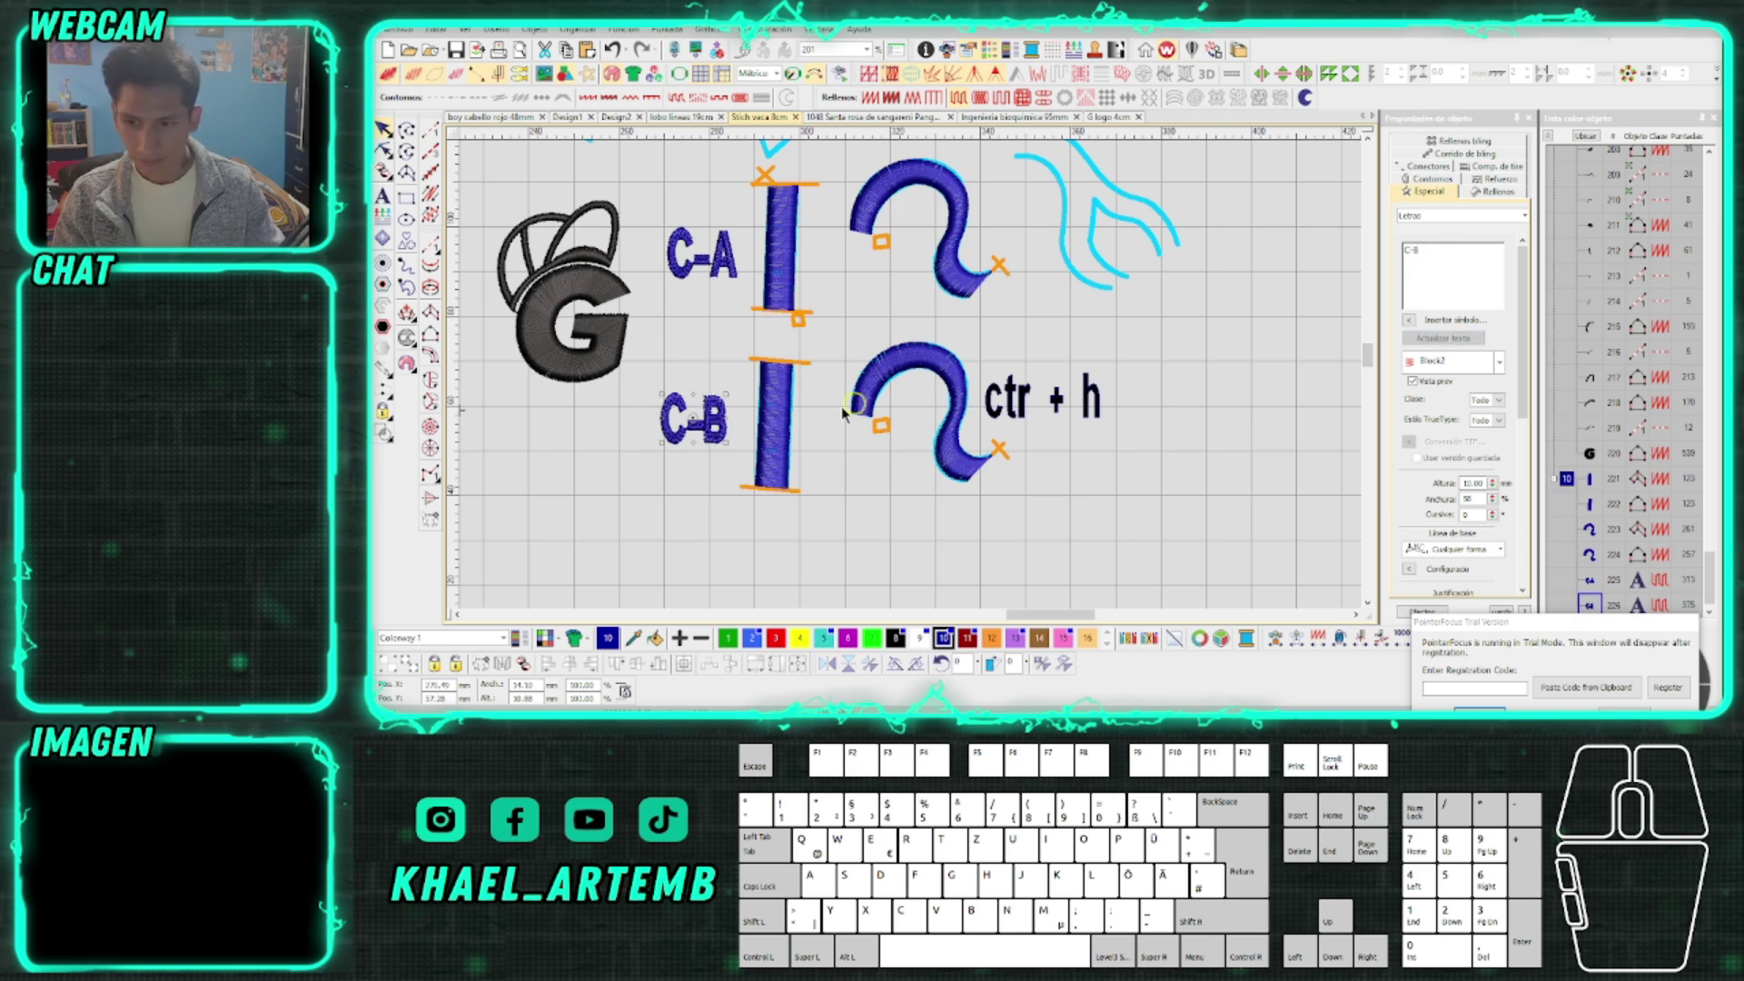
{"action": "left_click", "coordinate": [727, 259], "text": "ctrl"}
{"action": "right_click", "coordinate": [734, 261]}
{"action": "left_click", "coordinate": [760, 615]}
{"action": "left_click", "coordinate": [978, 688]}
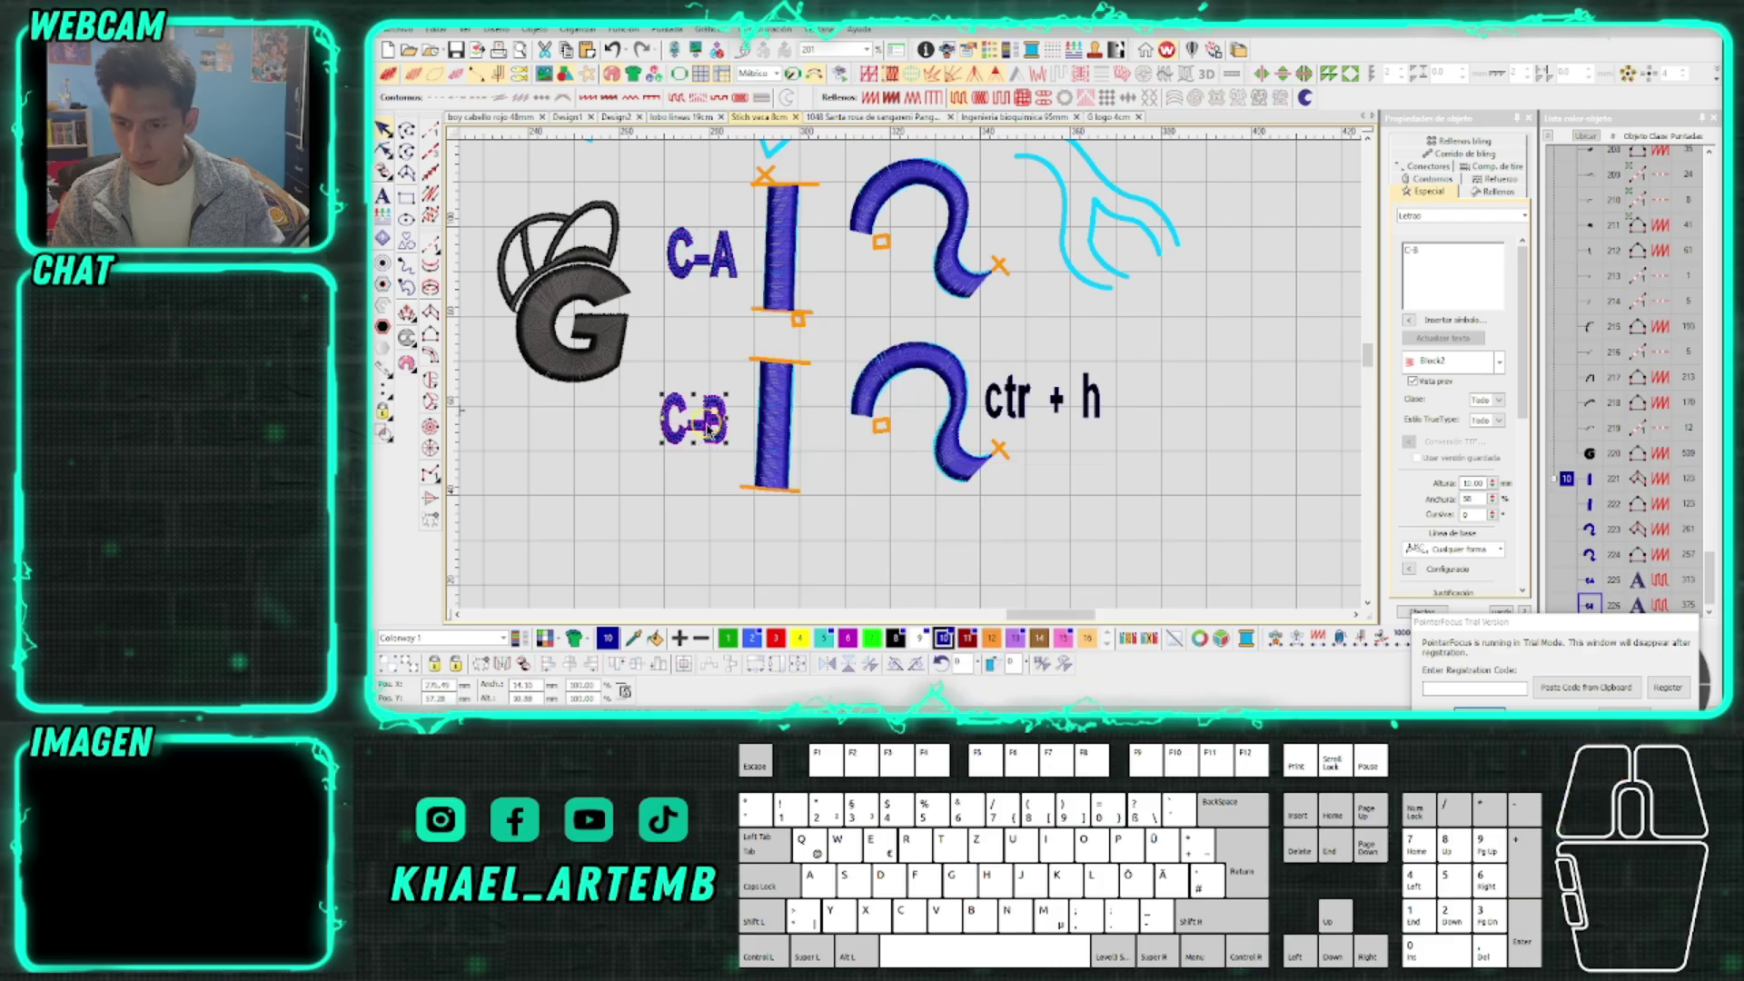
{"action": "key", "text": "h"}
{"action": "left_click", "coordinate": [929, 368]}
{"action": "left_click_drag", "start_coordinate": [928, 368], "coordinate": [930, 367]}
{"action": "scroll", "coordinate": [892, 427], "scroll_direction": "down", "scroll_amount": 2}
{"action": "key", "text": "Escape"}
Convert the C-A and C-B lettering together into vector objects
{"action": "left_click", "coordinate": [911, 185]}
{"action": "left_click", "coordinate": [902, 392], "text": "ctrl"}
{"action": "right_click", "coordinate": [907, 401]}
{"action": "mouse_move", "coordinate": [1072, 374]}
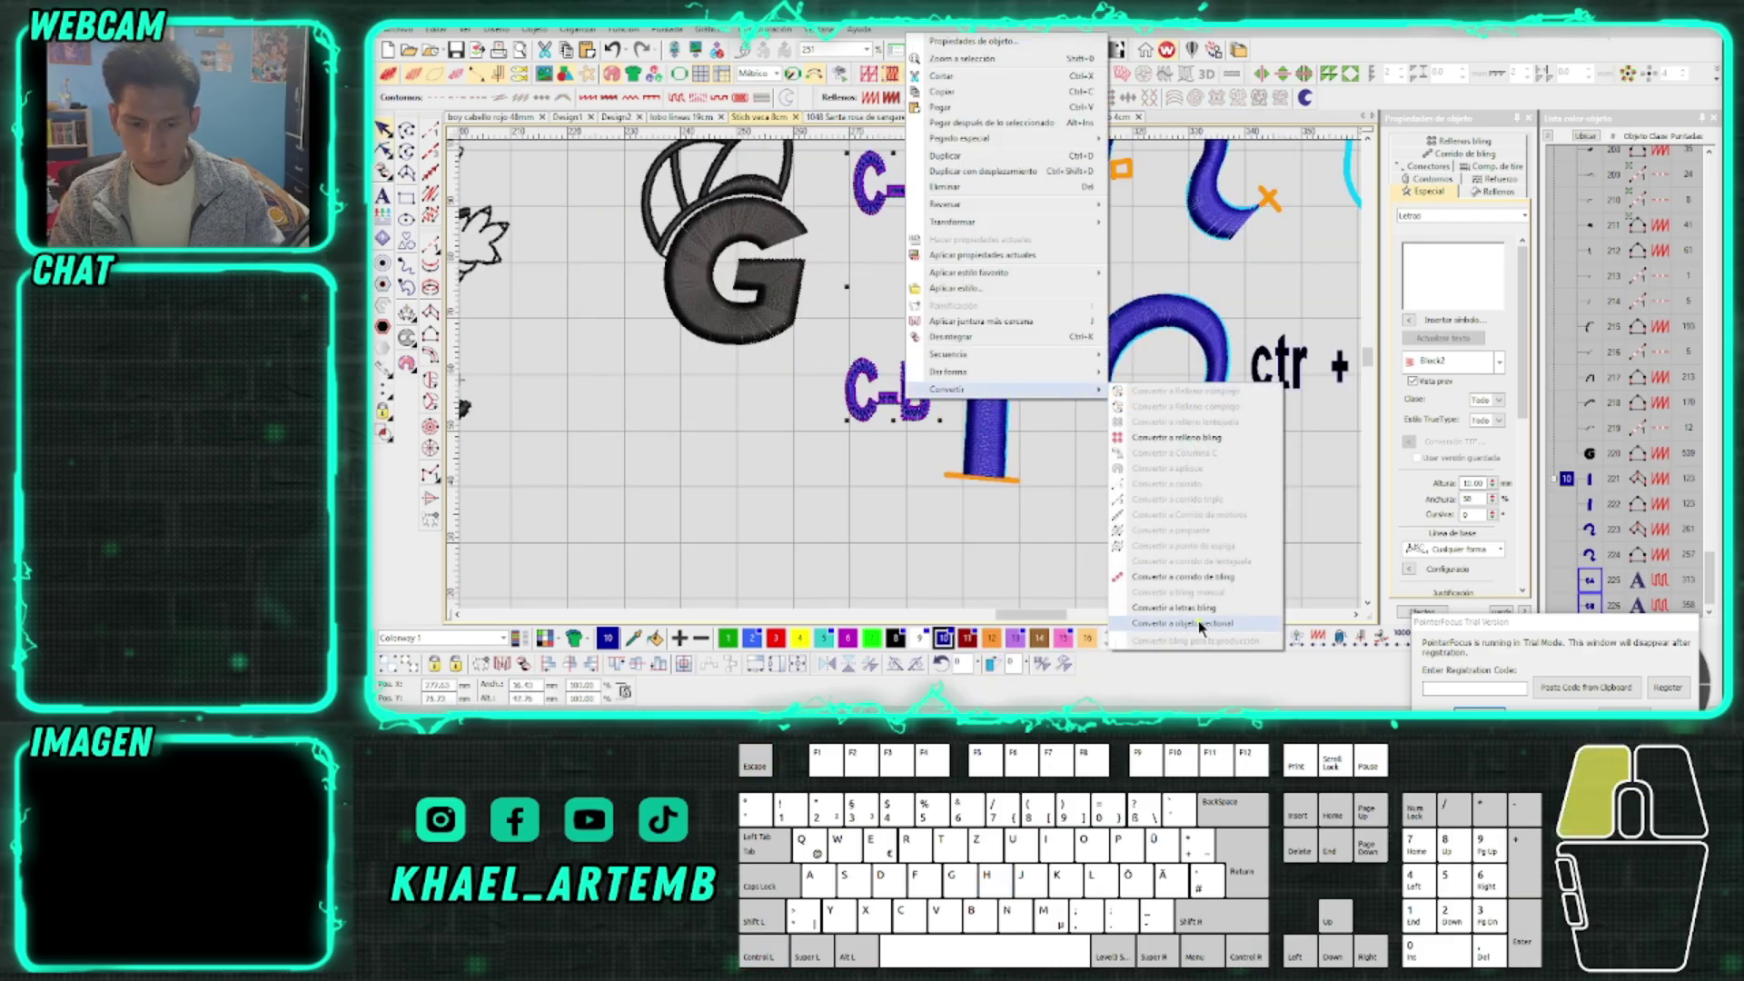
{"action": "left_click", "coordinate": [1198, 620]}
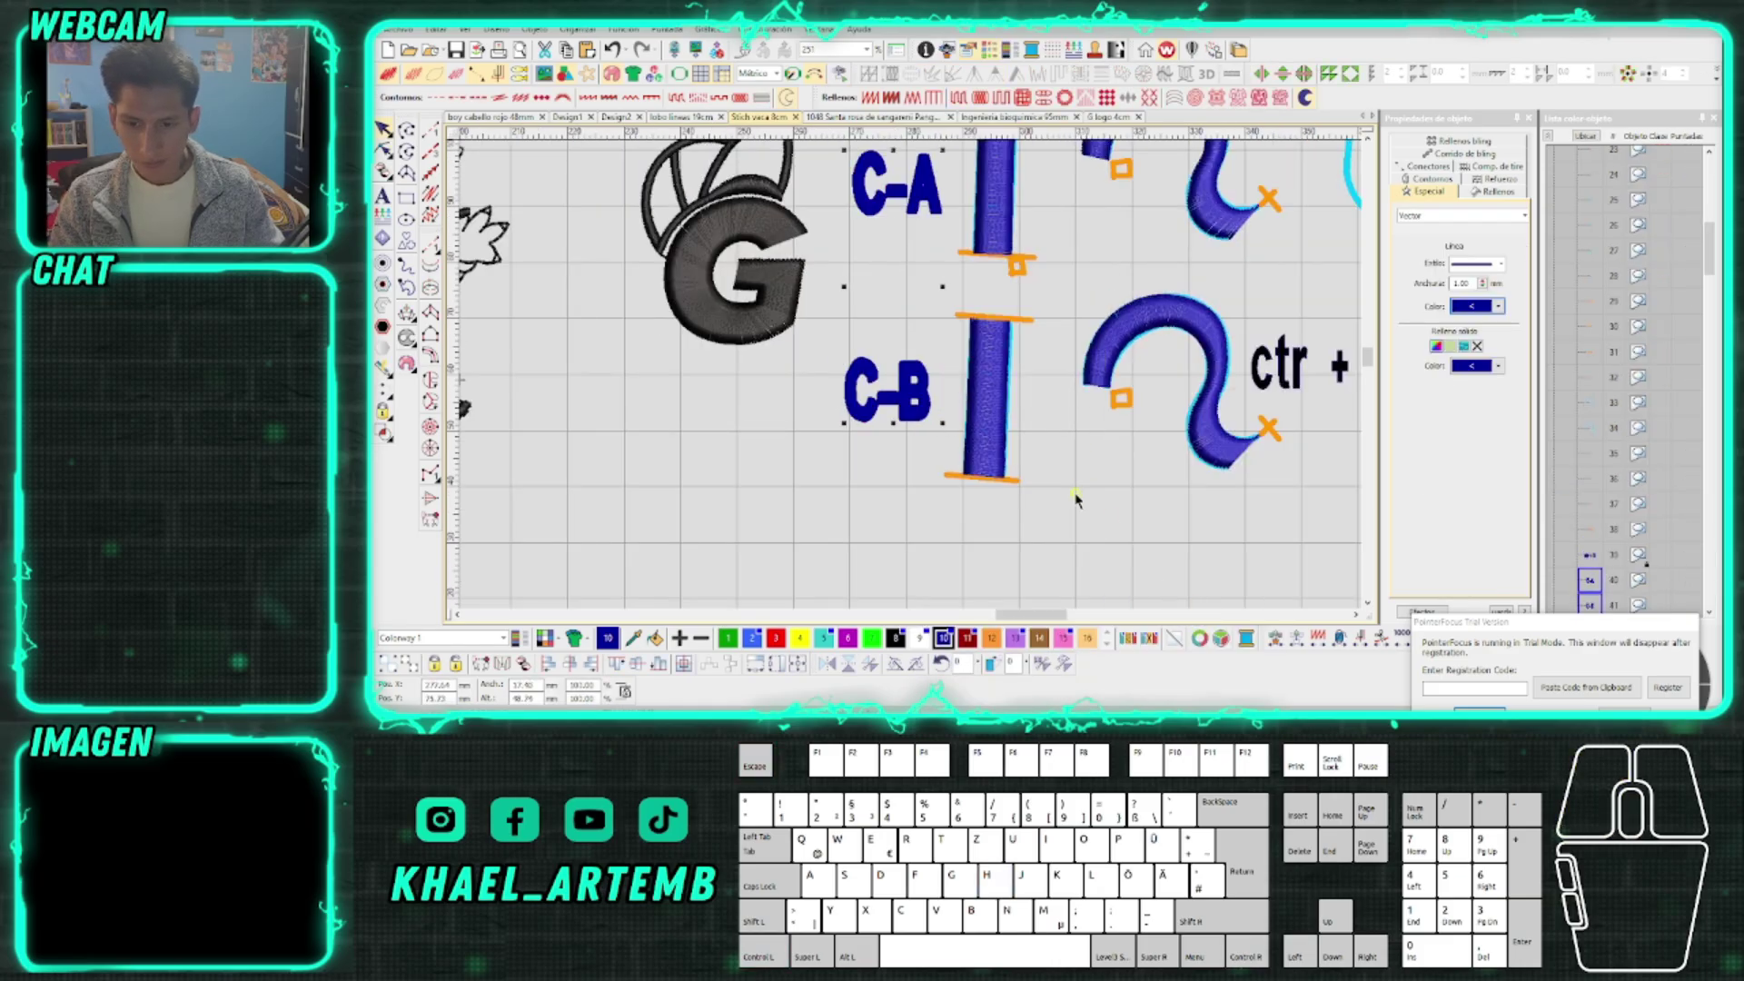
Reduce the outline width of the C-A and C-B vector labels
{"action": "left_click", "coordinate": [1482, 285]}
{"action": "scroll", "coordinate": [975, 482], "scroll_direction": "down", "scroll_amount": 2}
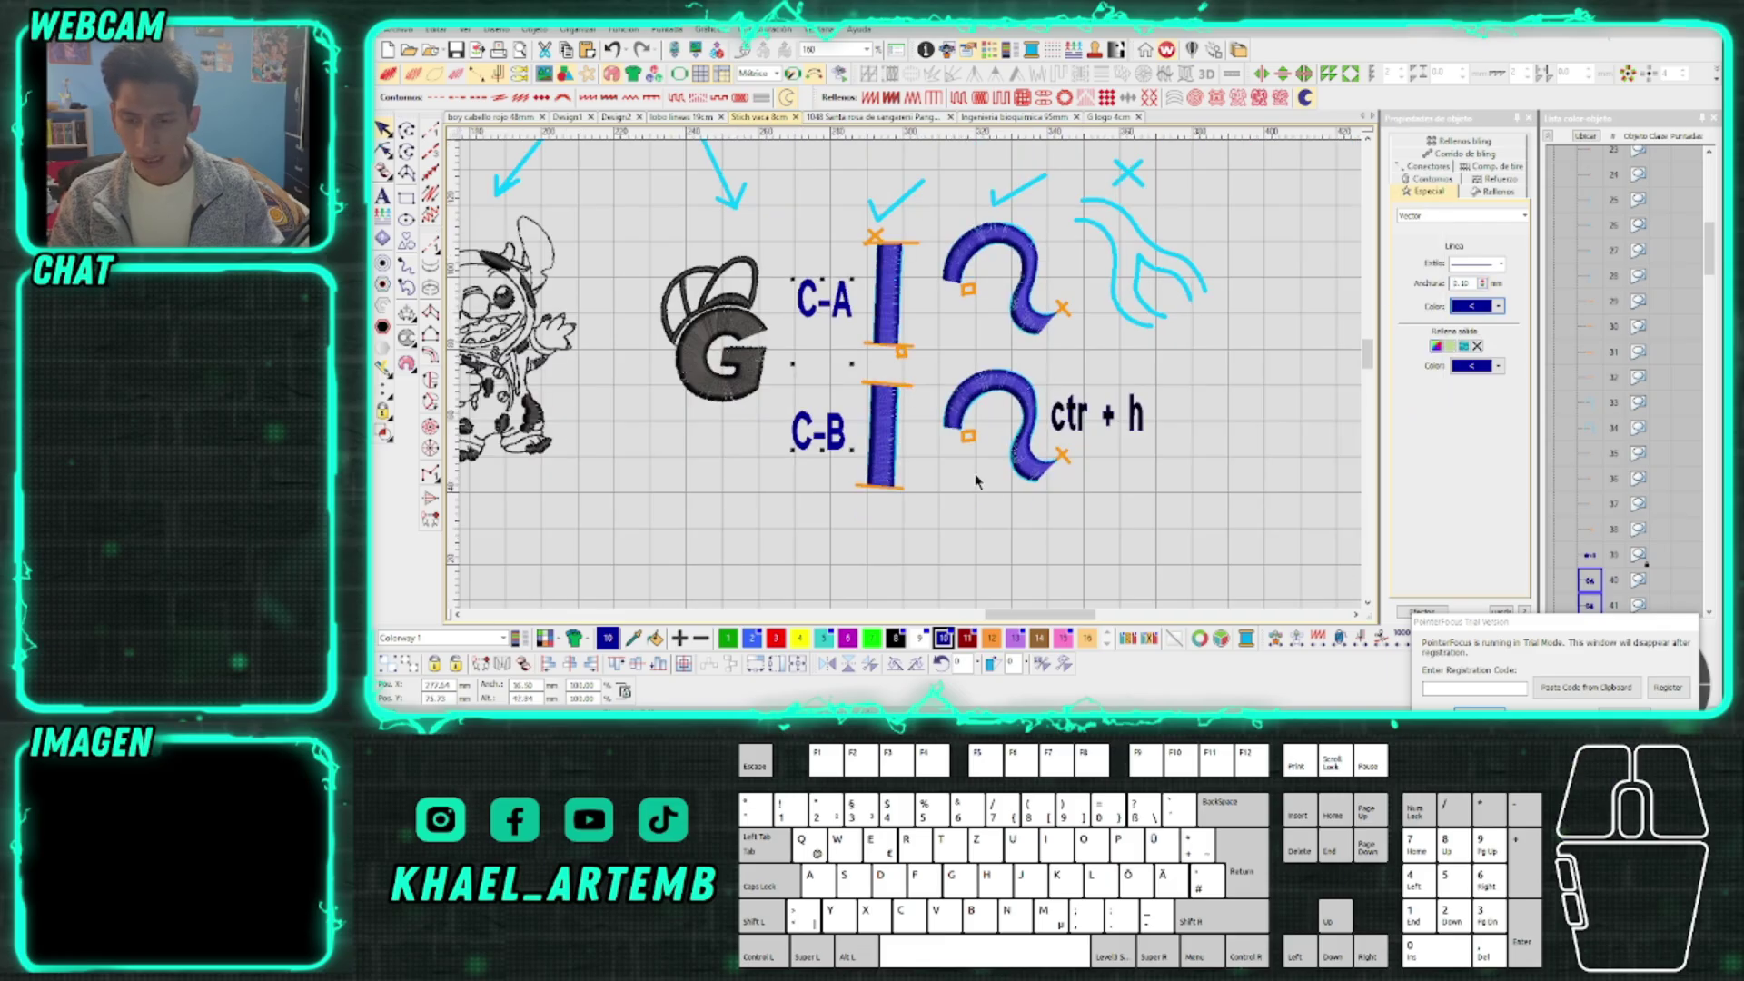
{"action": "left_click", "coordinate": [974, 481]}
{"action": "scroll", "coordinate": [974, 482], "scroll_direction": "down", "scroll_amount": 2}
{"action": "scroll", "coordinate": [944, 437], "scroll_direction": "up", "scroll_amount": 2}
{"action": "scroll", "coordinate": [926, 399], "scroll_direction": "down", "scroll_amount": 1}
{"action": "scroll", "coordinate": [914, 381], "scroll_direction": "up", "scroll_amount": 1}
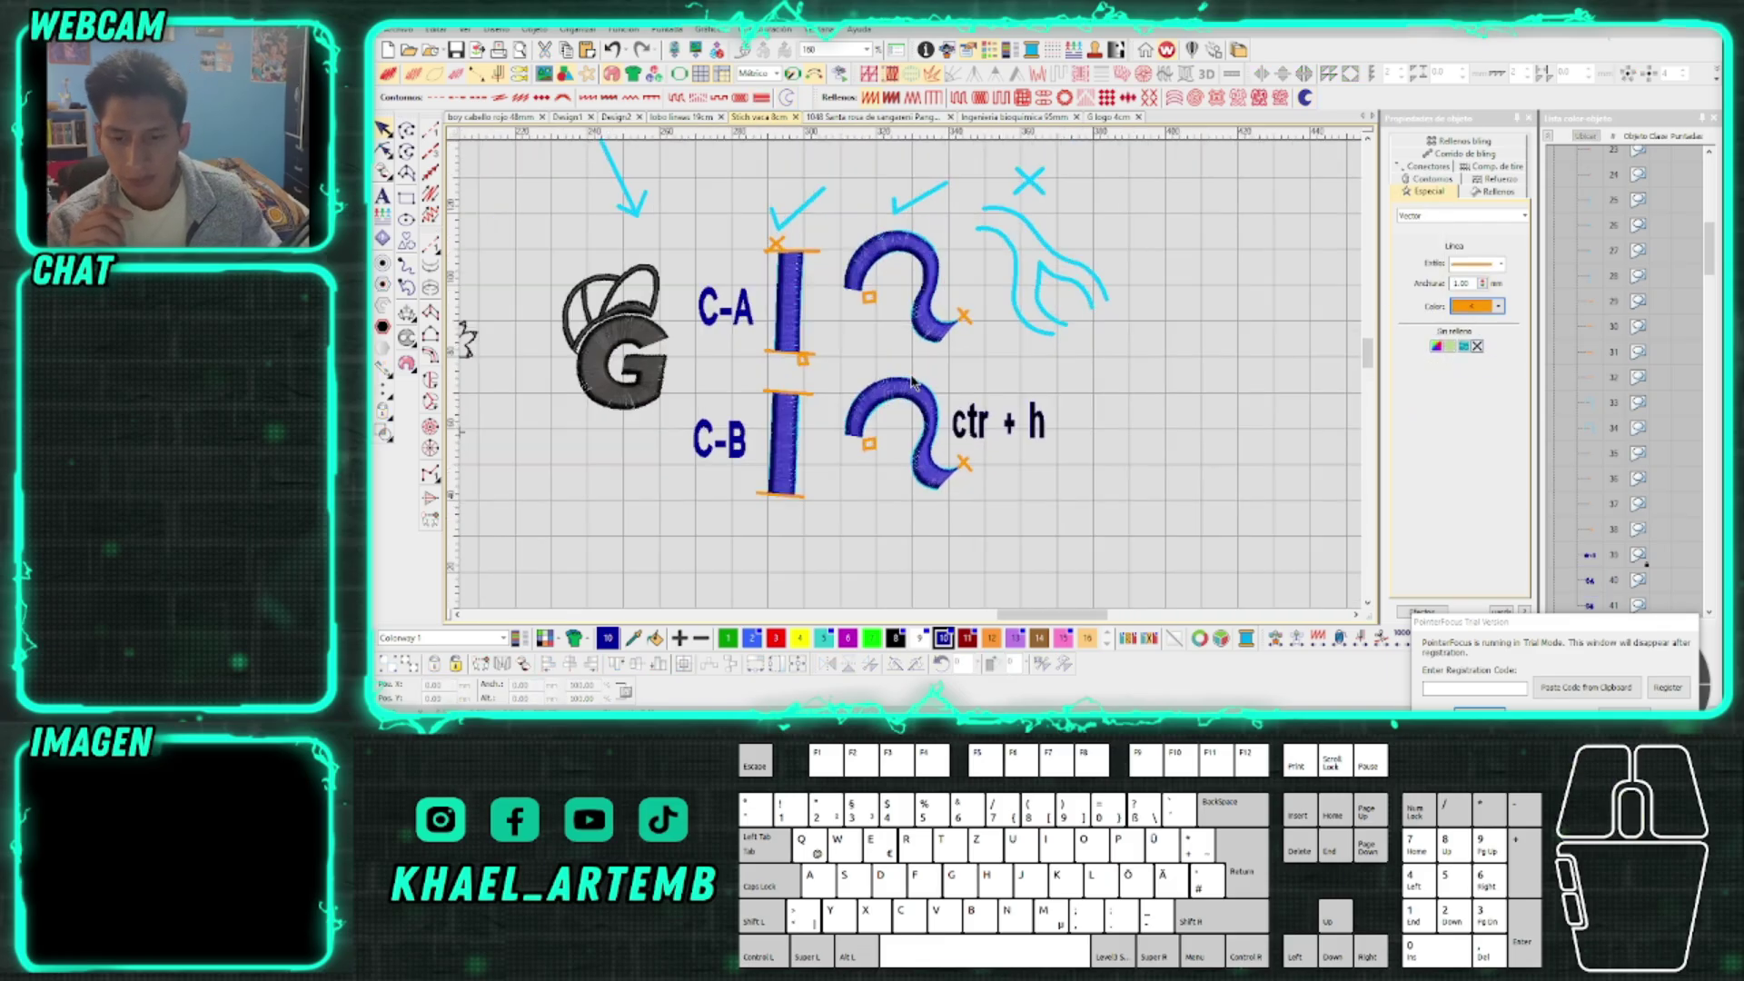
{"action": "scroll", "coordinate": [908, 404], "scroll_direction": "up", "scroll_amount": 1}
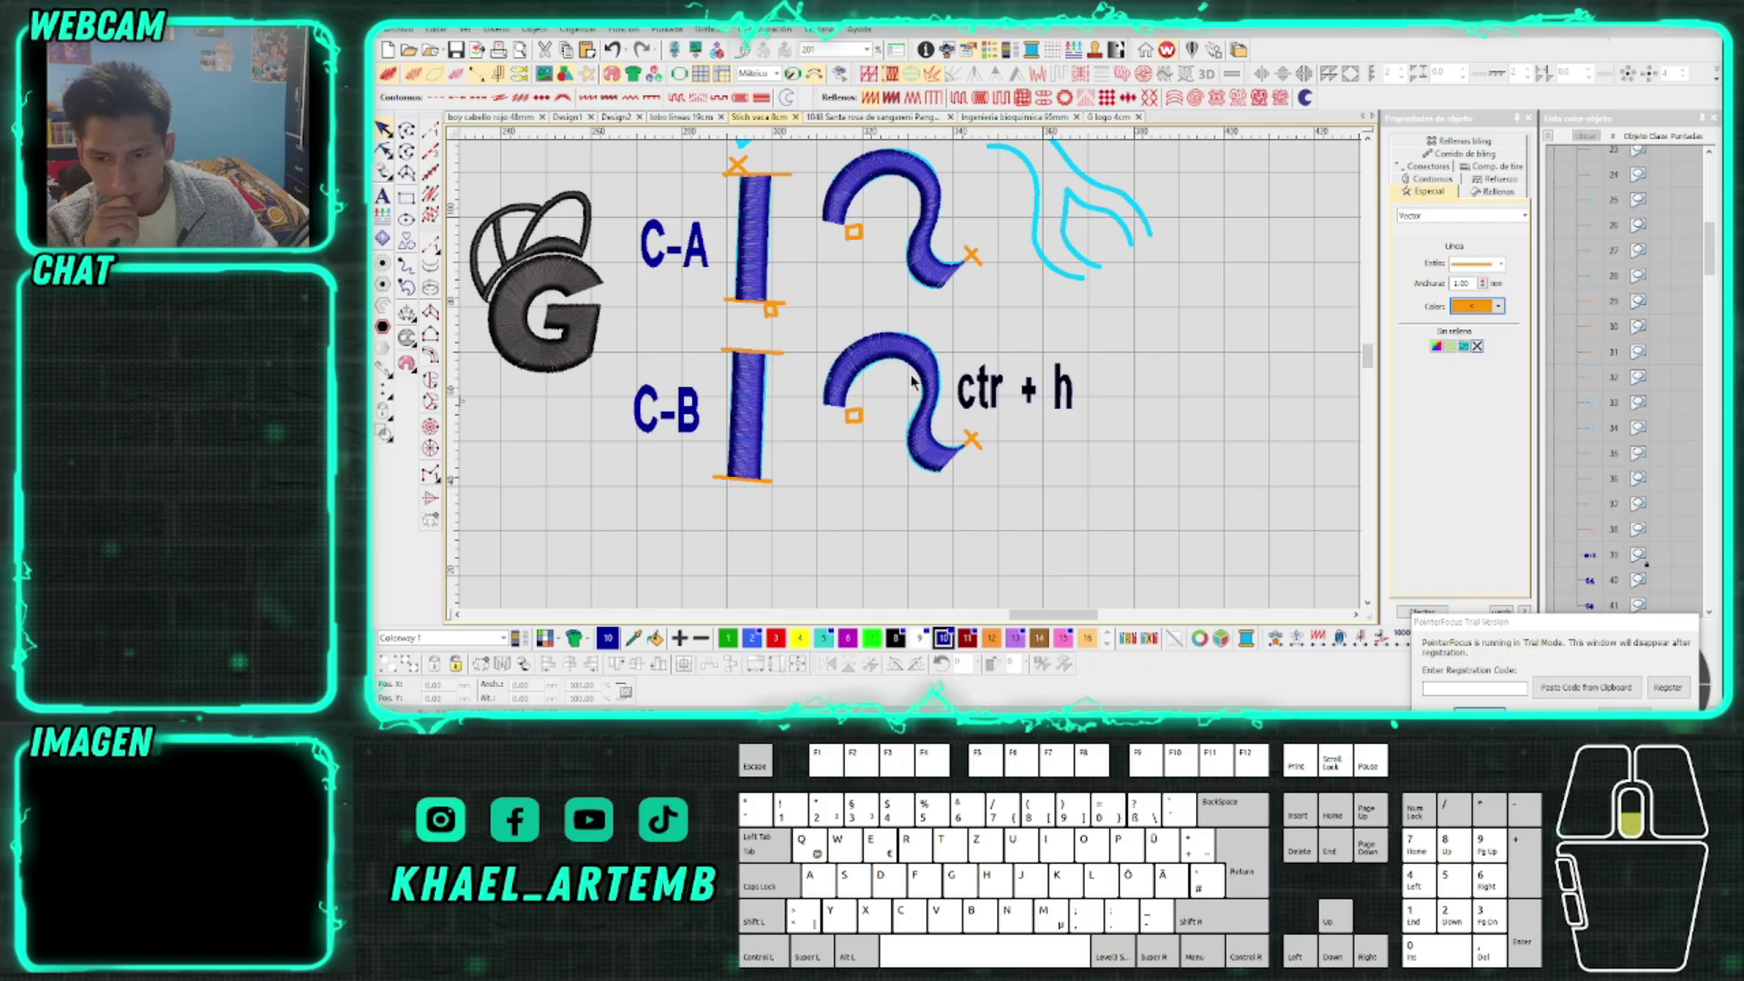
{"action": "scroll", "coordinate": [913, 381], "scroll_direction": "down", "scroll_amount": 3}
{"action": "scroll", "coordinate": [545, 375], "scroll_direction": "up", "scroll_amount": 1}
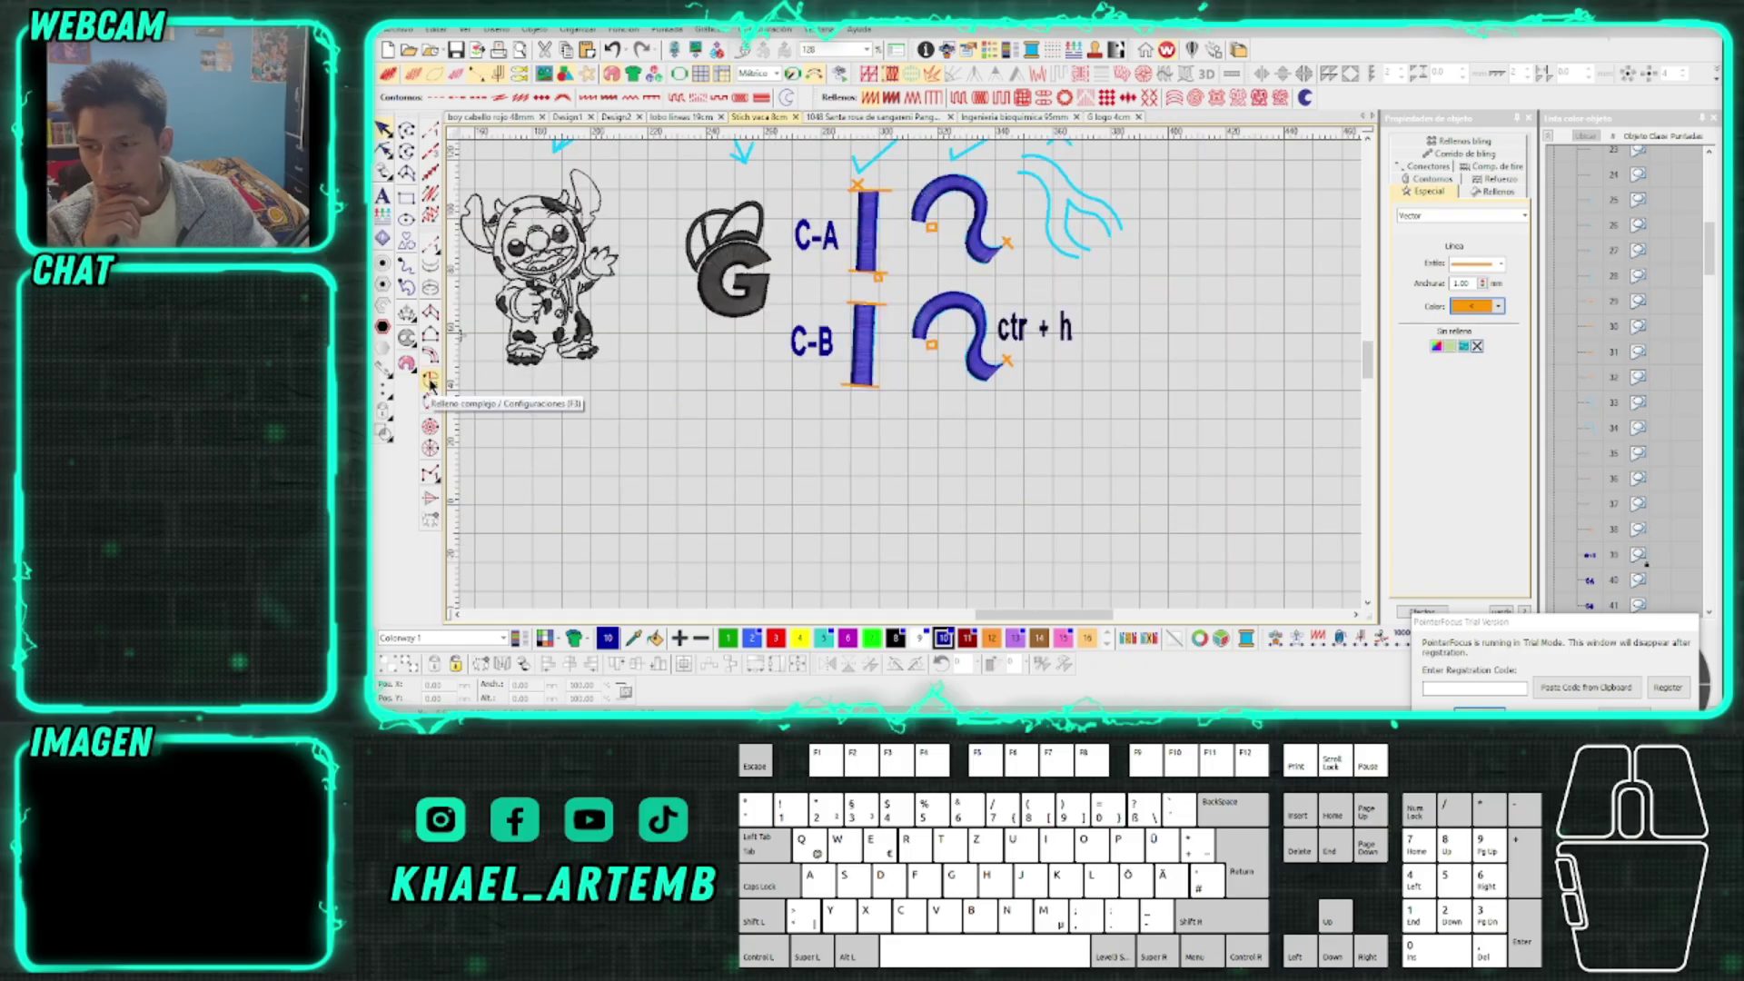
{"action": "scroll", "coordinate": [908, 380], "scroll_direction": "up", "scroll_amount": 1}
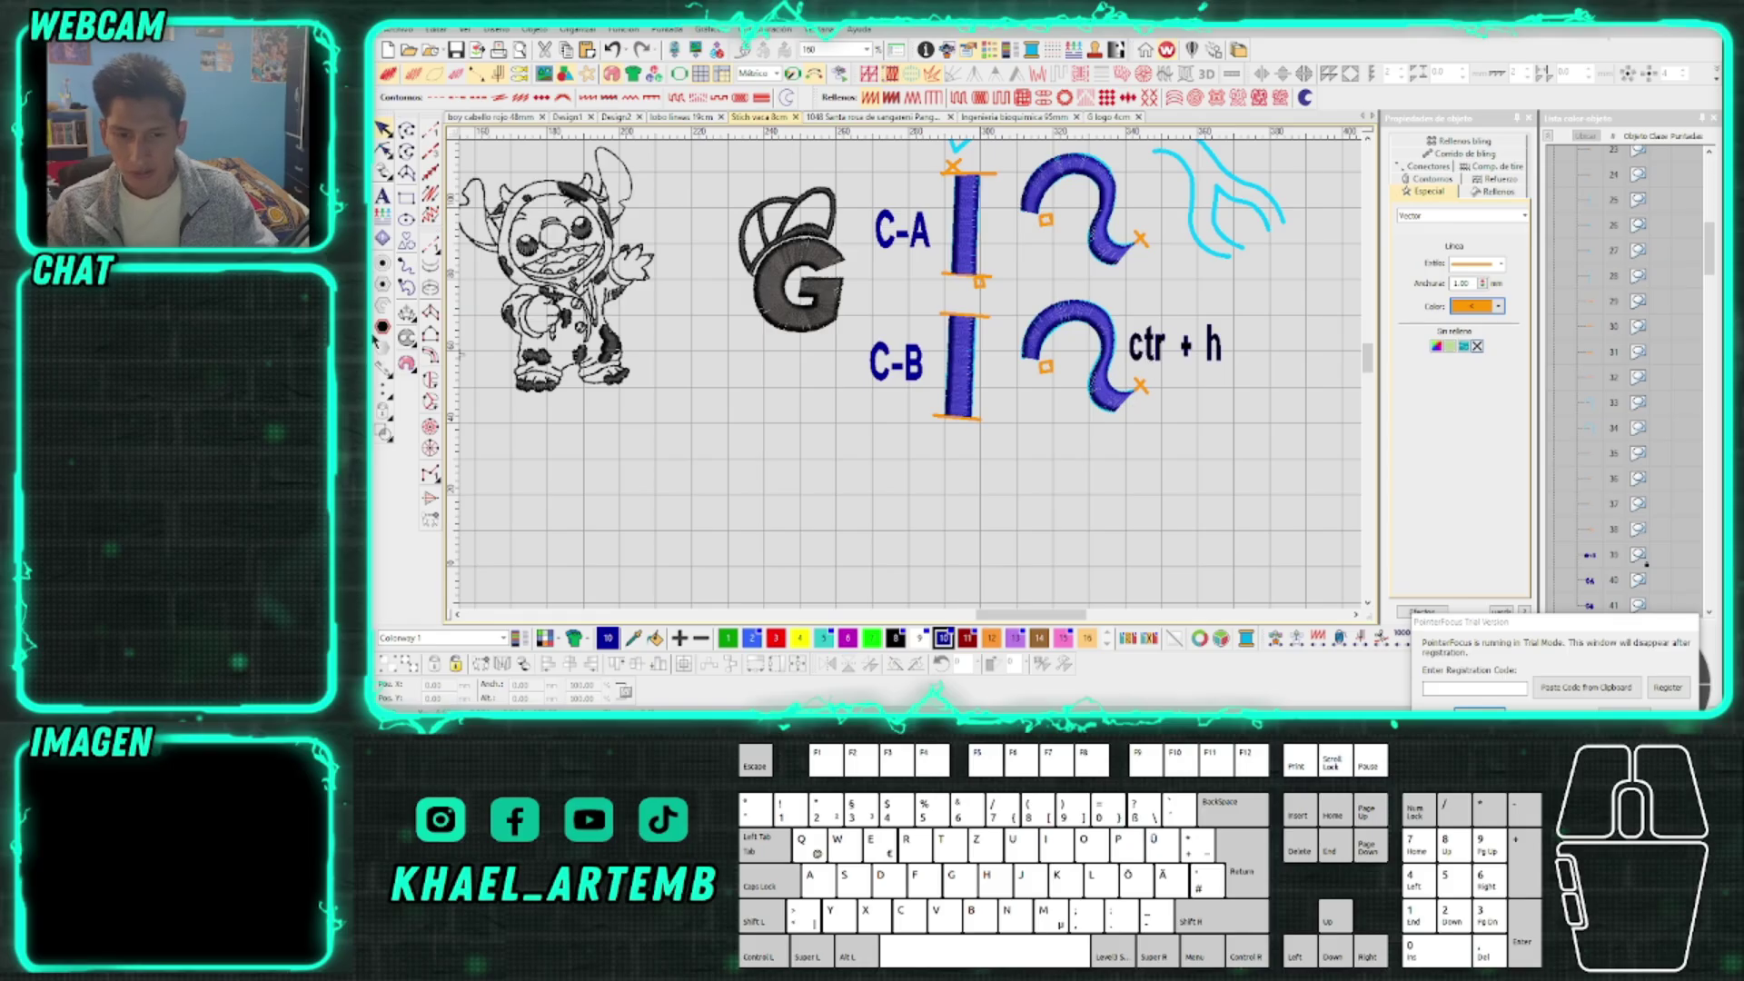
Add the lettering "relleno" in the empty area below the C-B row
{"action": "left_click", "coordinate": [383, 197]}
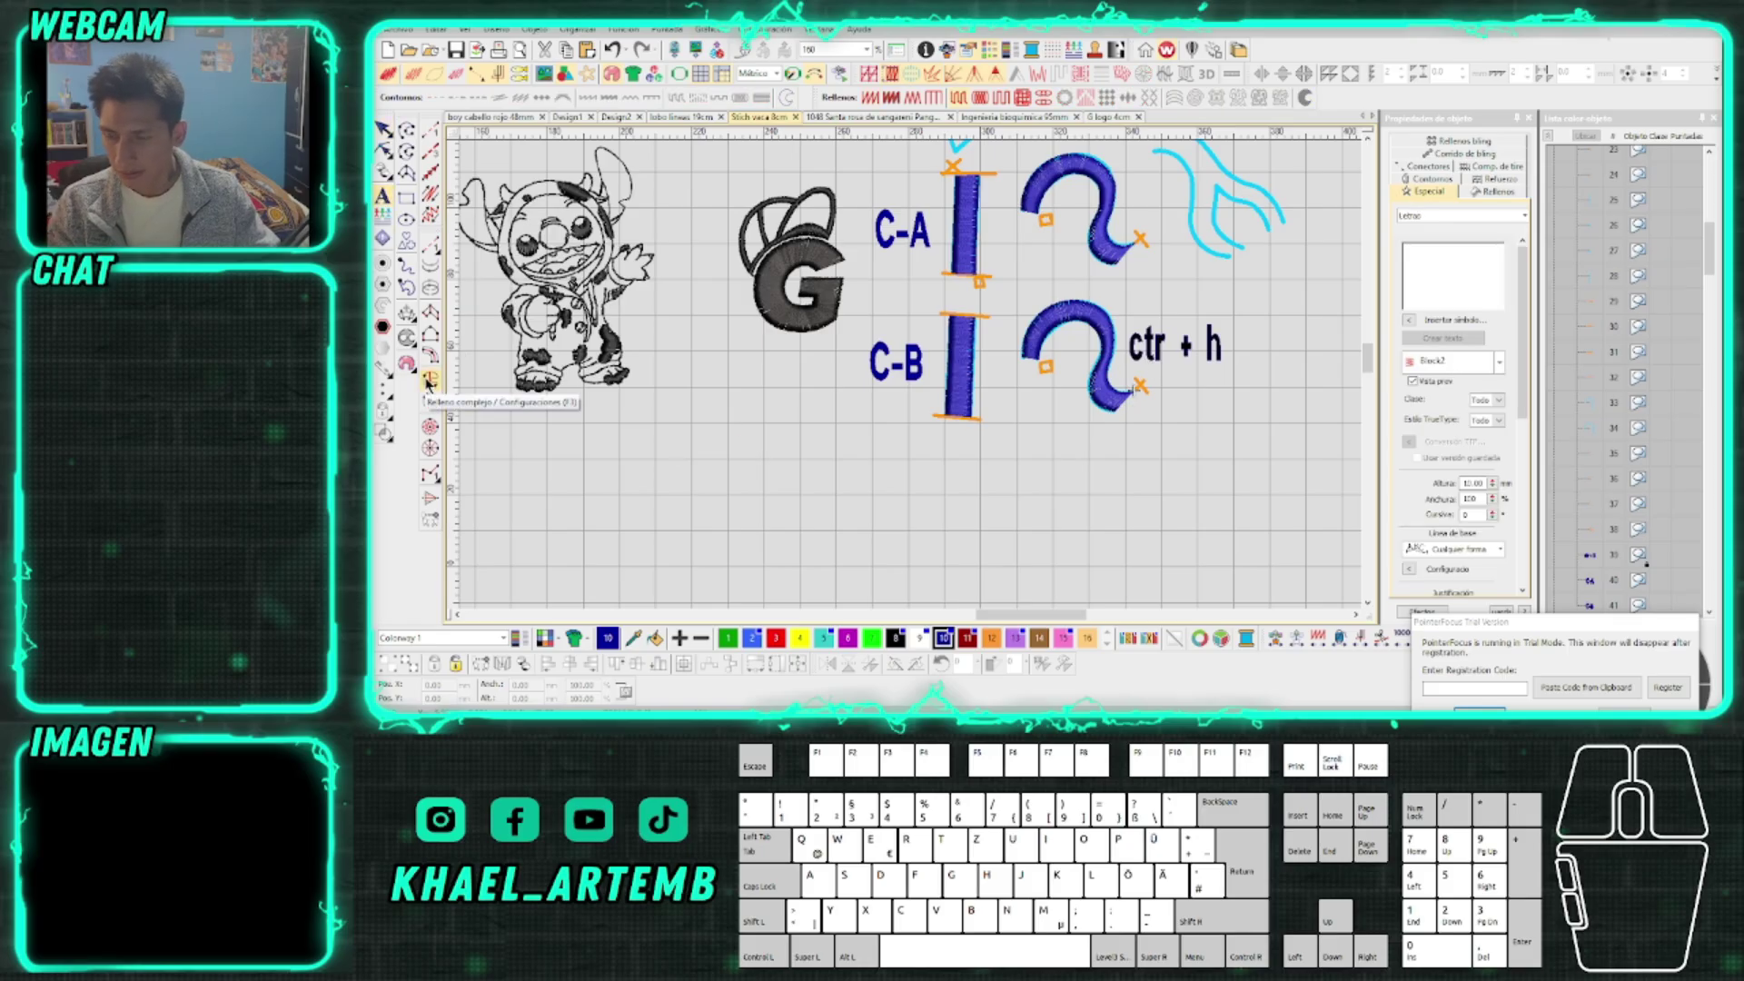
{"action": "left_click", "coordinate": [911, 526]}
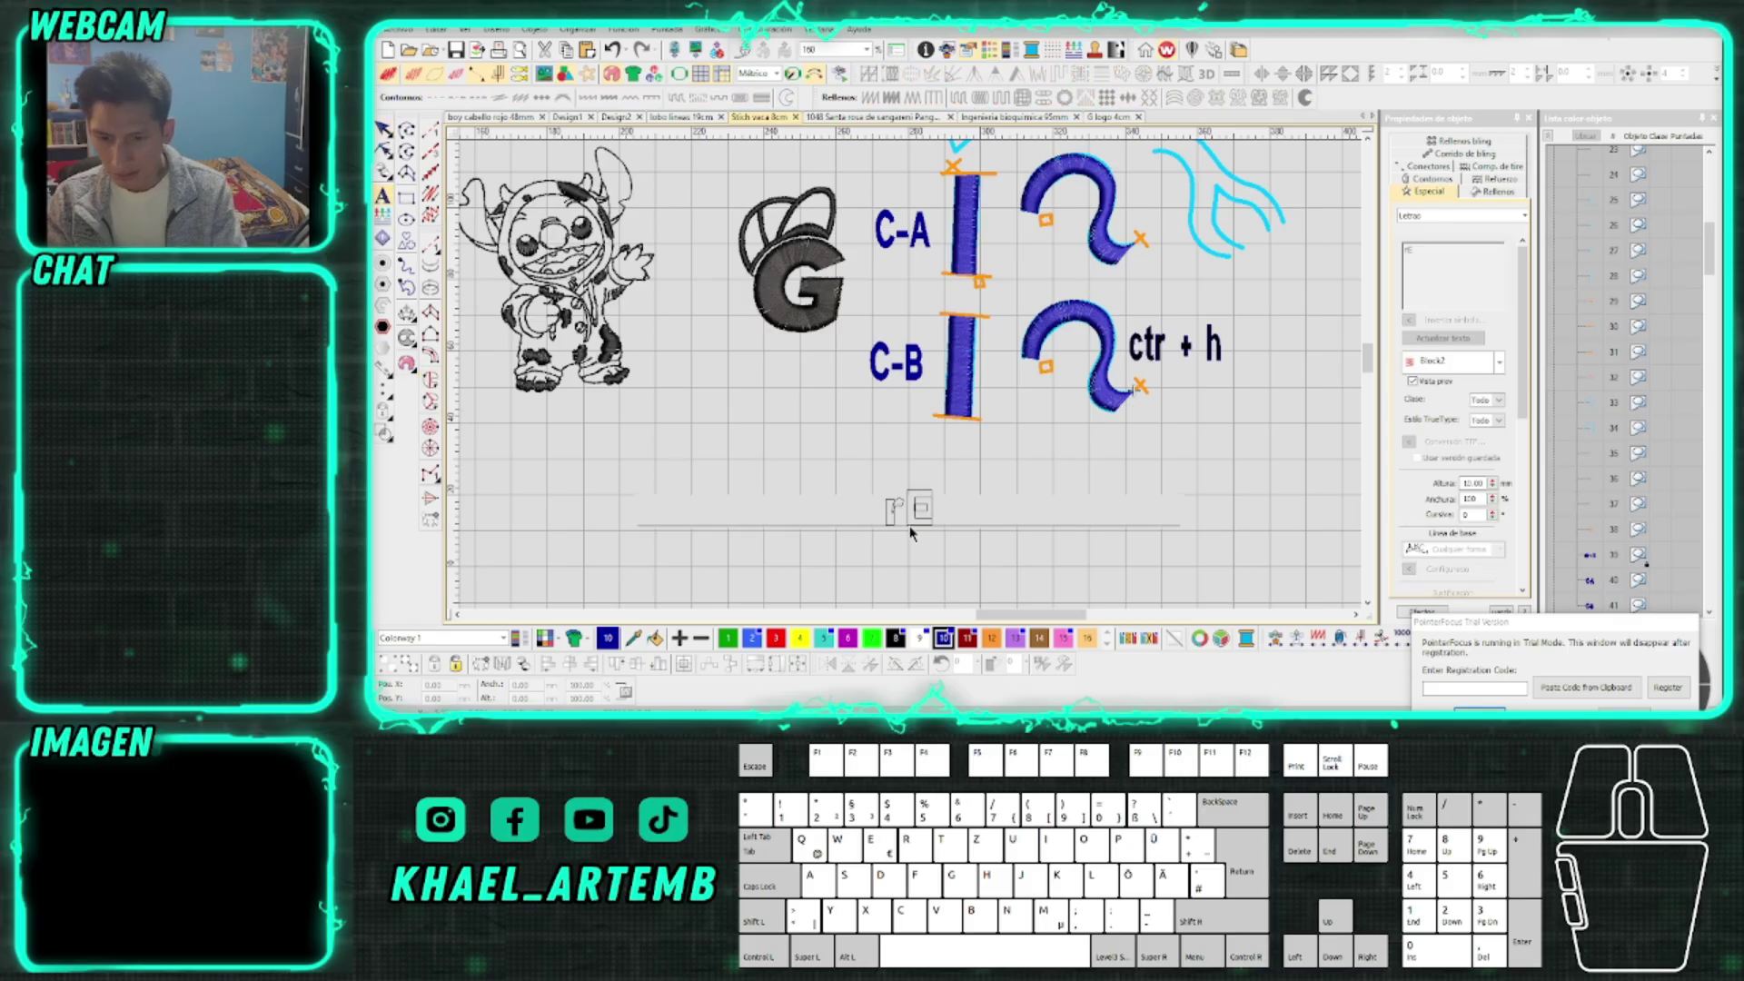
{"action": "type", "text": "relleno"}
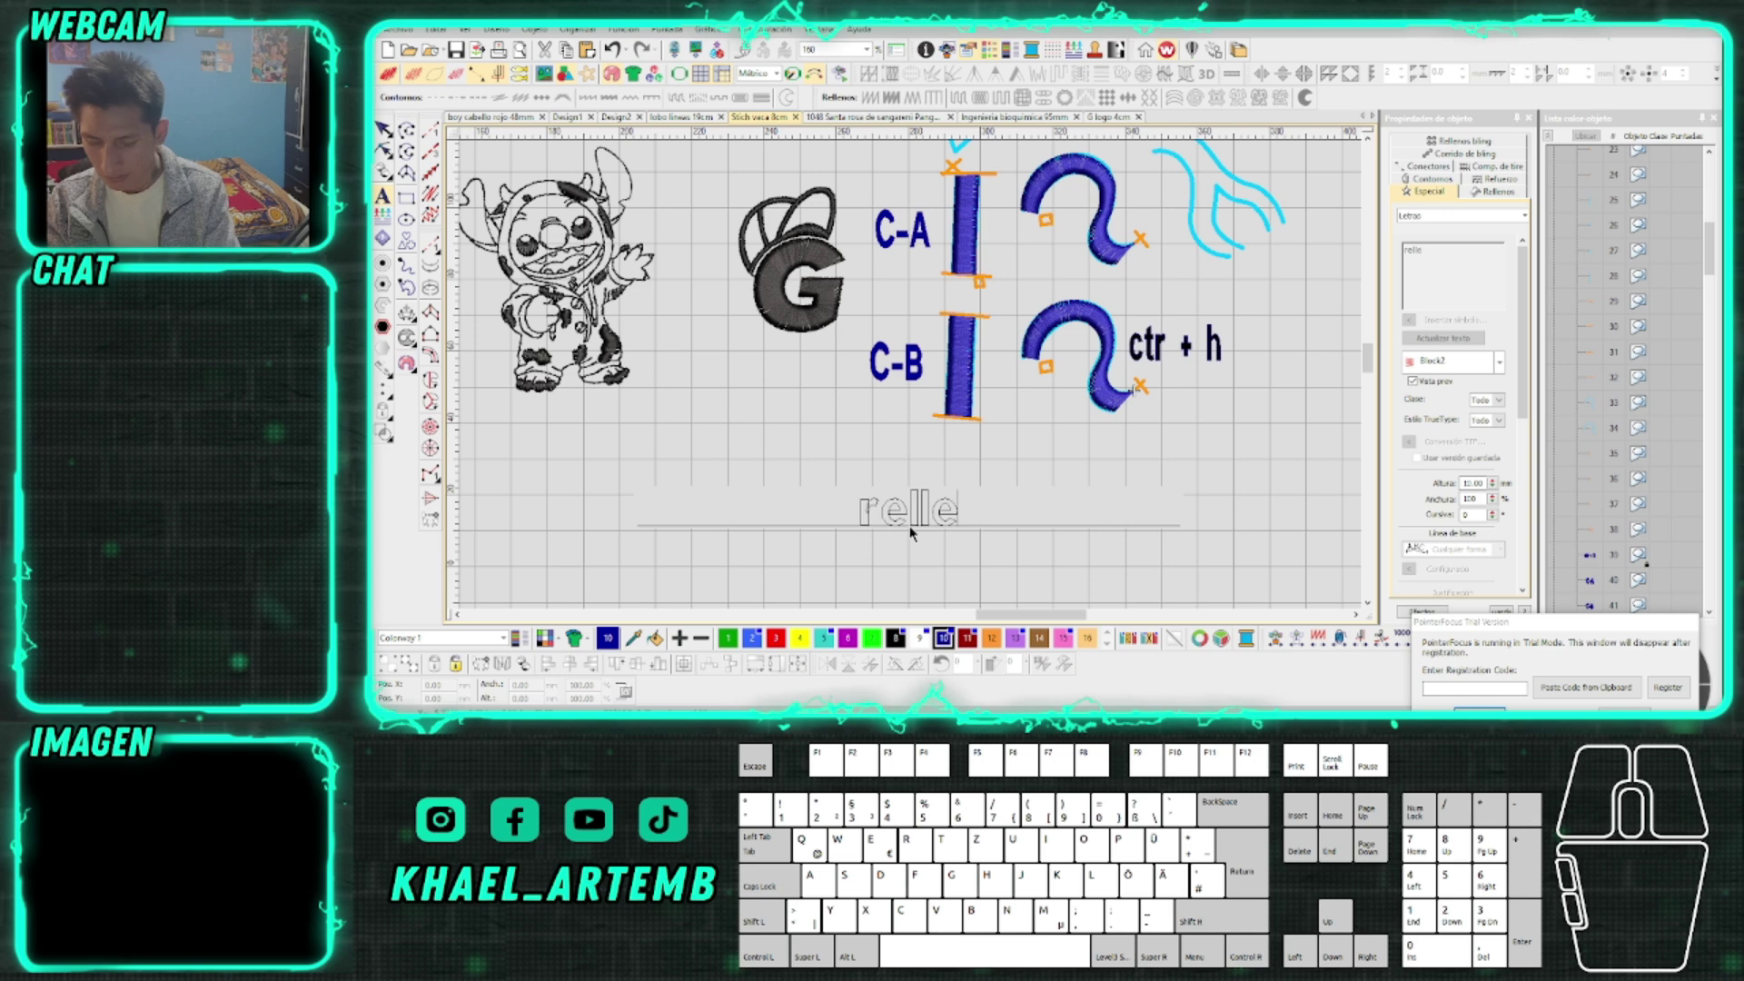
{"action": "key", "text": "Return"}
{"action": "scroll", "coordinate": [1006, 361], "scroll_direction": "down", "scroll_amount": 2}
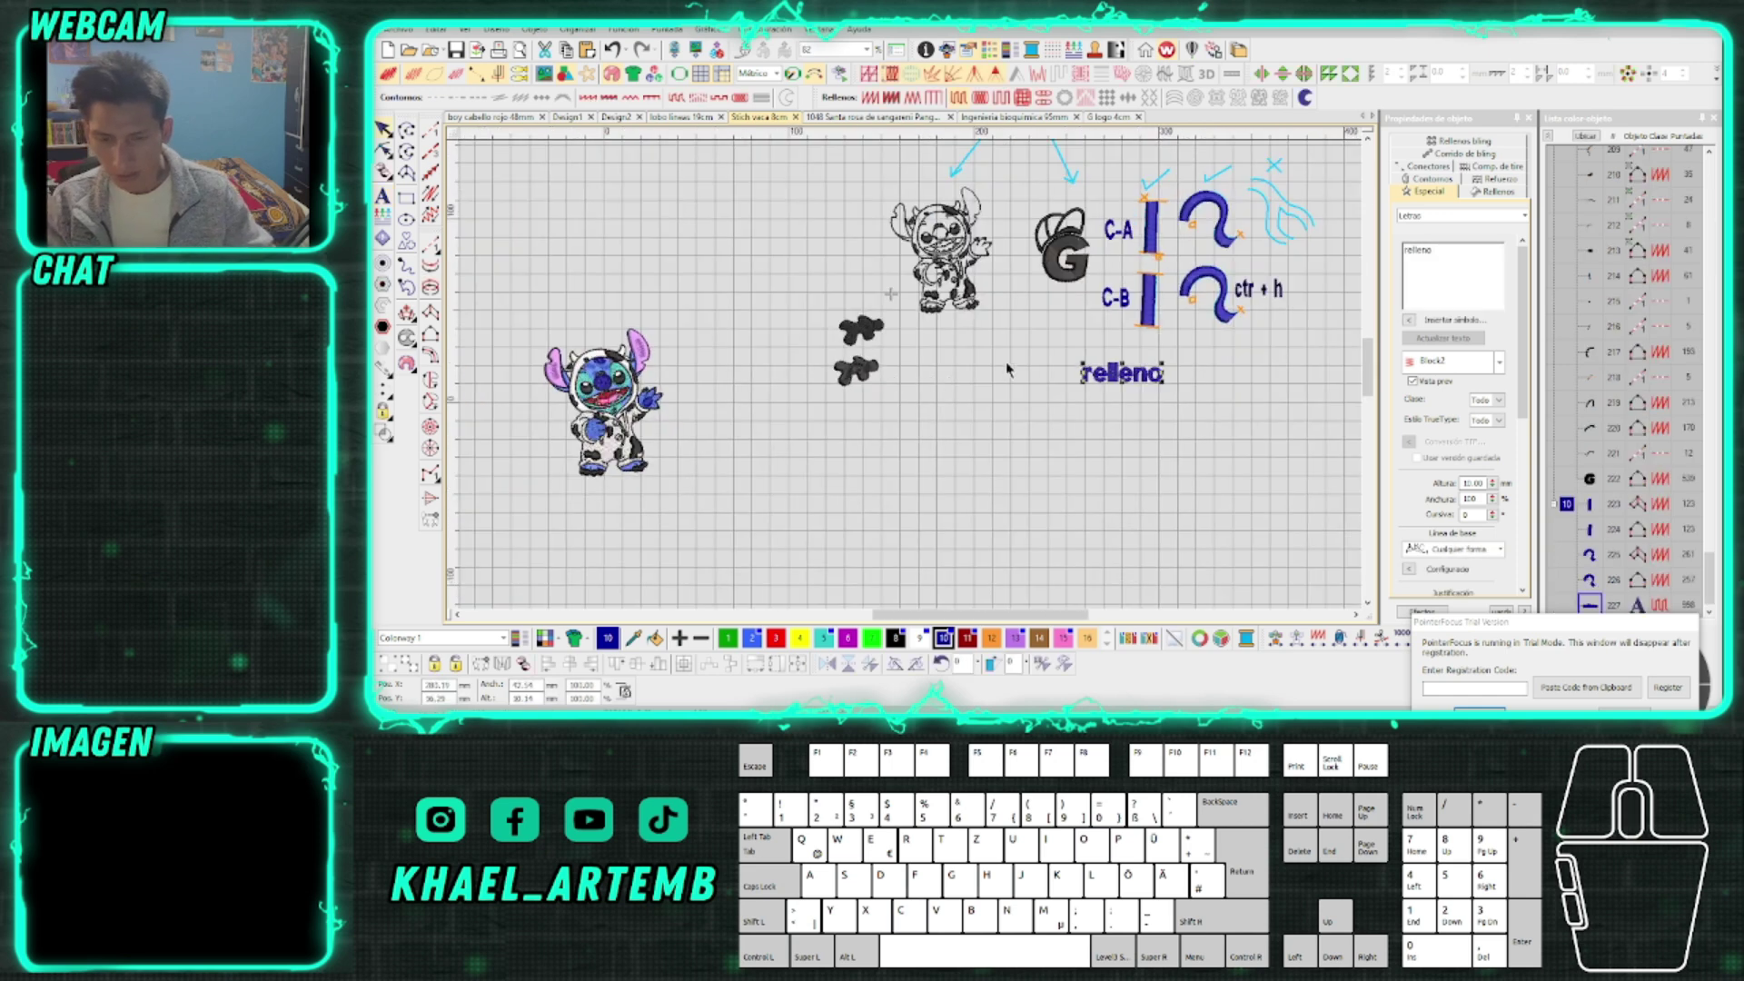
Add a second line reading "complejo" to the relleno lettering and update the text
{"action": "scroll", "coordinate": [1185, 400], "scroll_direction": "up", "scroll_amount": 2}
{"action": "left_click", "coordinate": [1445, 256]}
{"action": "key", "text": "Return"}
{"action": "type", "text": "comp"}
{"action": "key", "text": "BackSpace"}
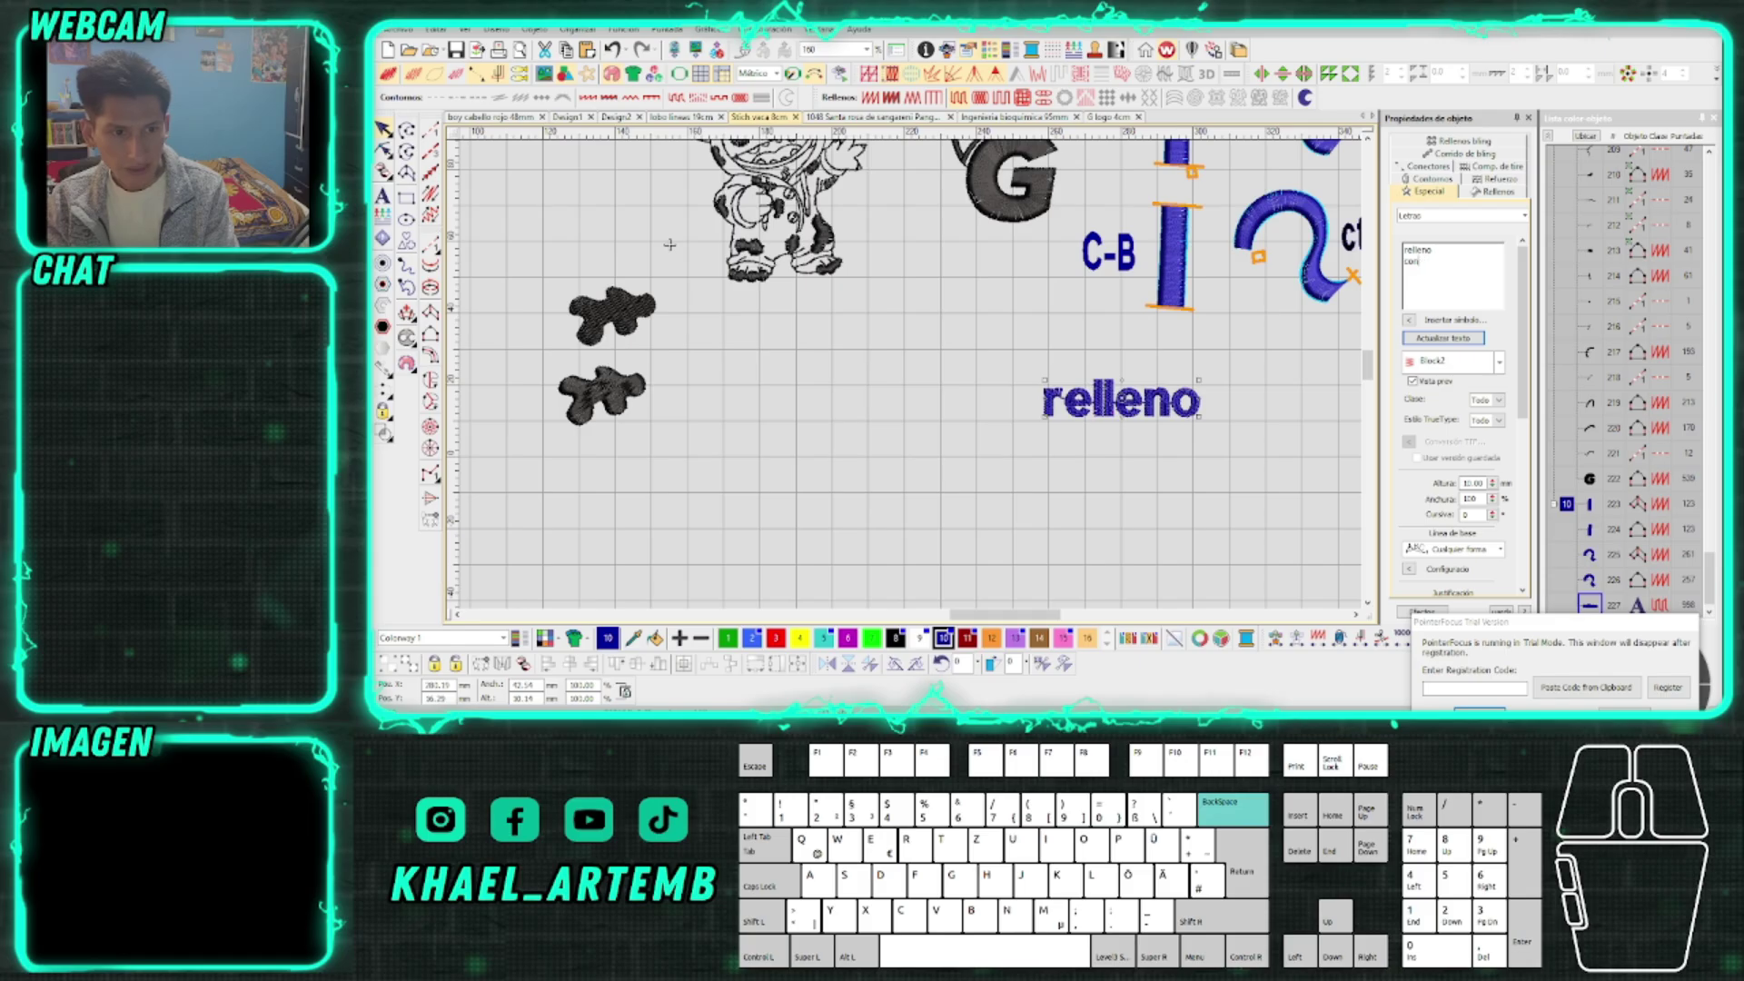
{"action": "key", "text": "BackSpace"}
{"action": "type", "text": "plejo"}
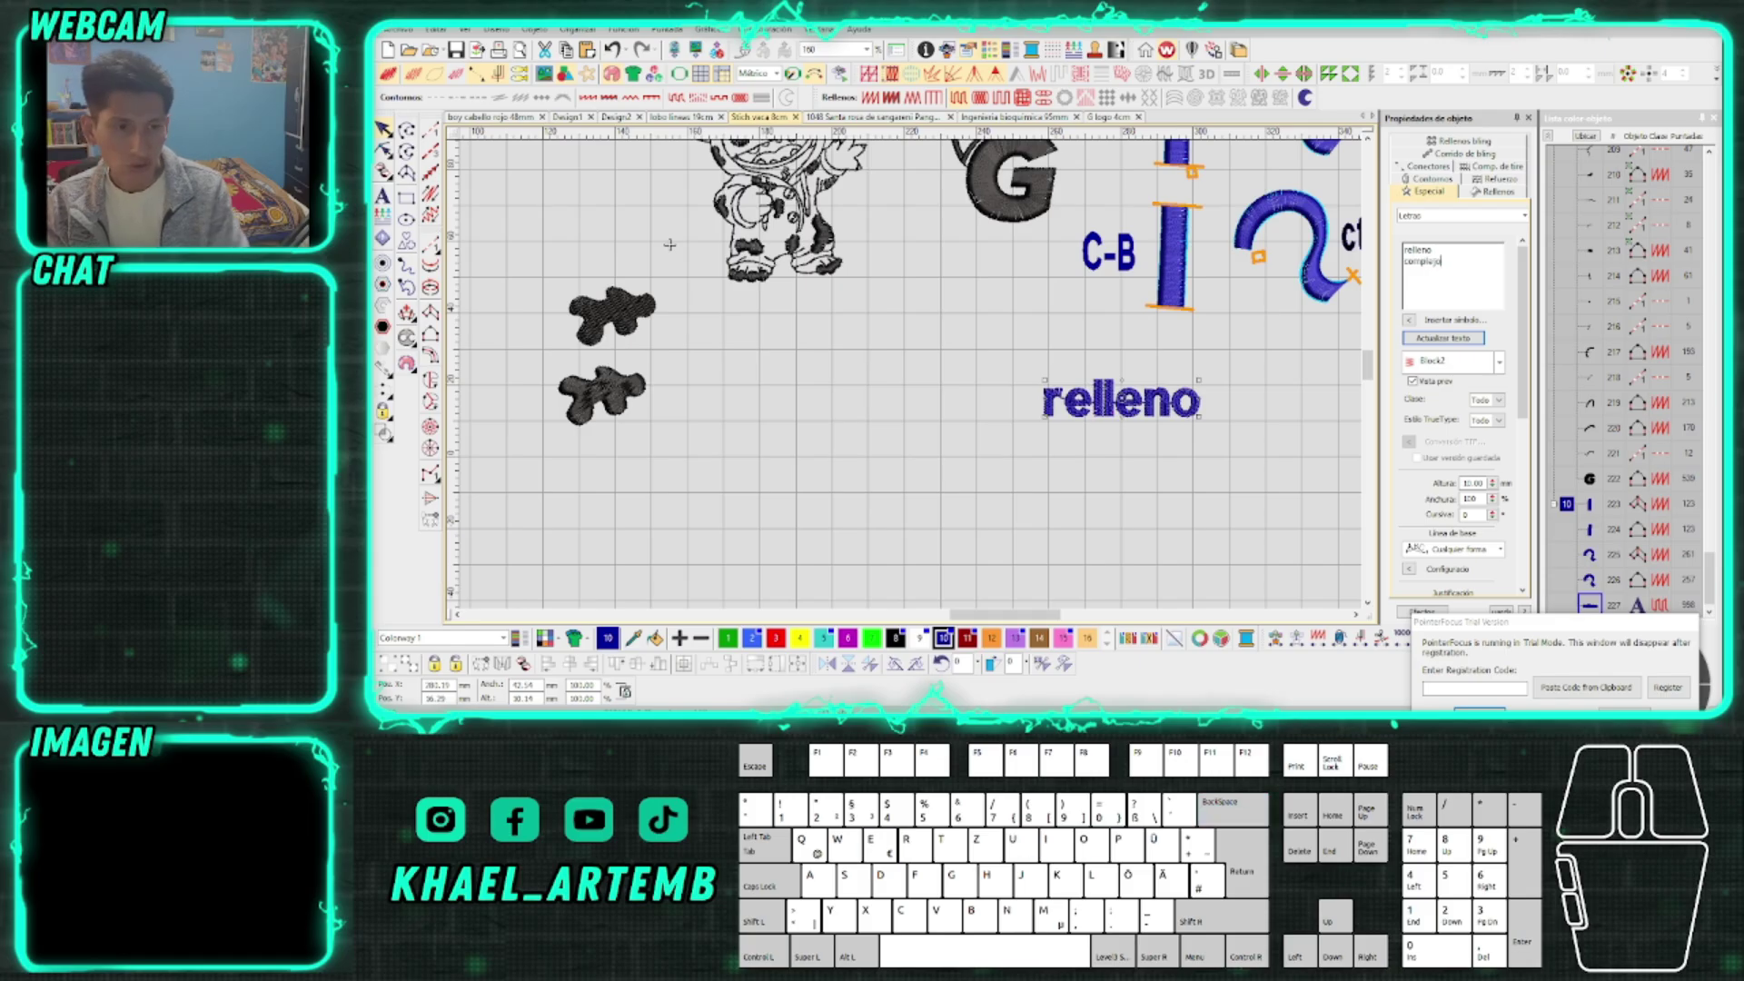
{"action": "left_click", "coordinate": [1444, 337]}
{"action": "scroll", "coordinate": [912, 374], "scroll_direction": "up", "scroll_amount": 1}
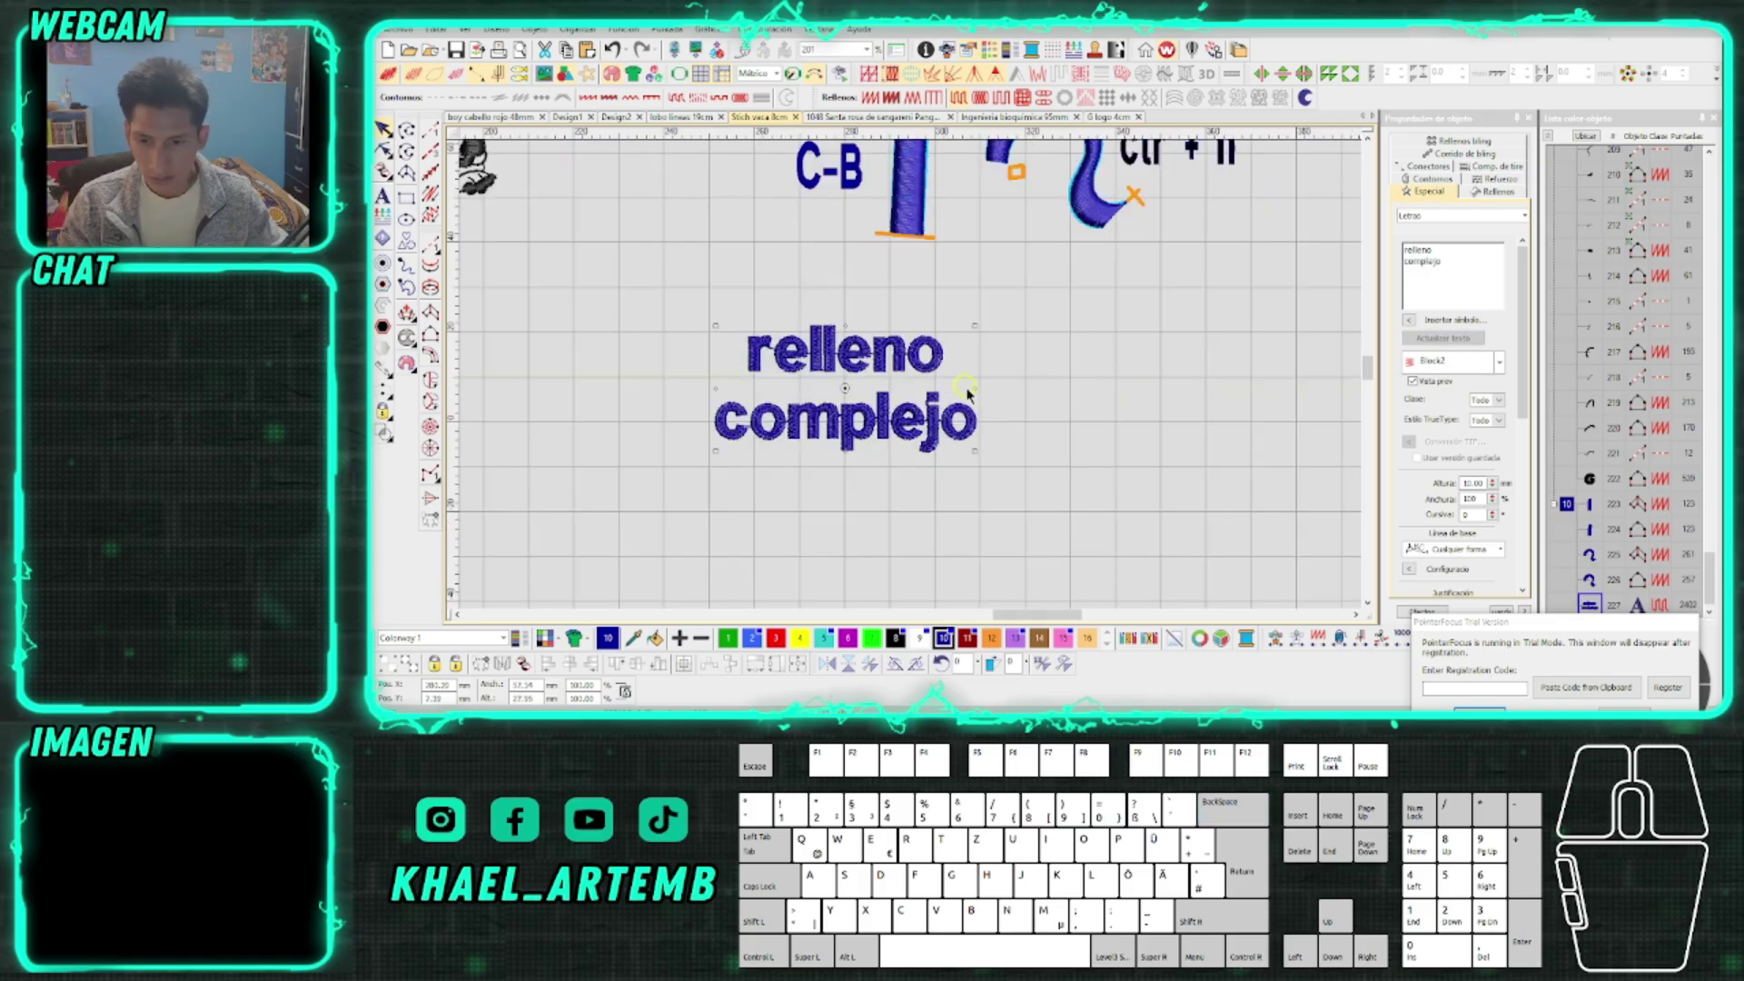
Narrow the "relleno complejo" lettering horizontally and convert it to a vector object
{"action": "left_click", "coordinate": [942, 361]}
{"action": "left_click_drag", "start_coordinate": [977, 390], "coordinate": [900, 390]}
{"action": "scroll", "coordinate": [900, 383], "scroll_direction": "down", "scroll_amount": 2}
{"action": "scroll", "coordinate": [909, 378], "scroll_direction": "up", "scroll_amount": 1}
{"action": "right_click", "coordinate": [903, 389]}
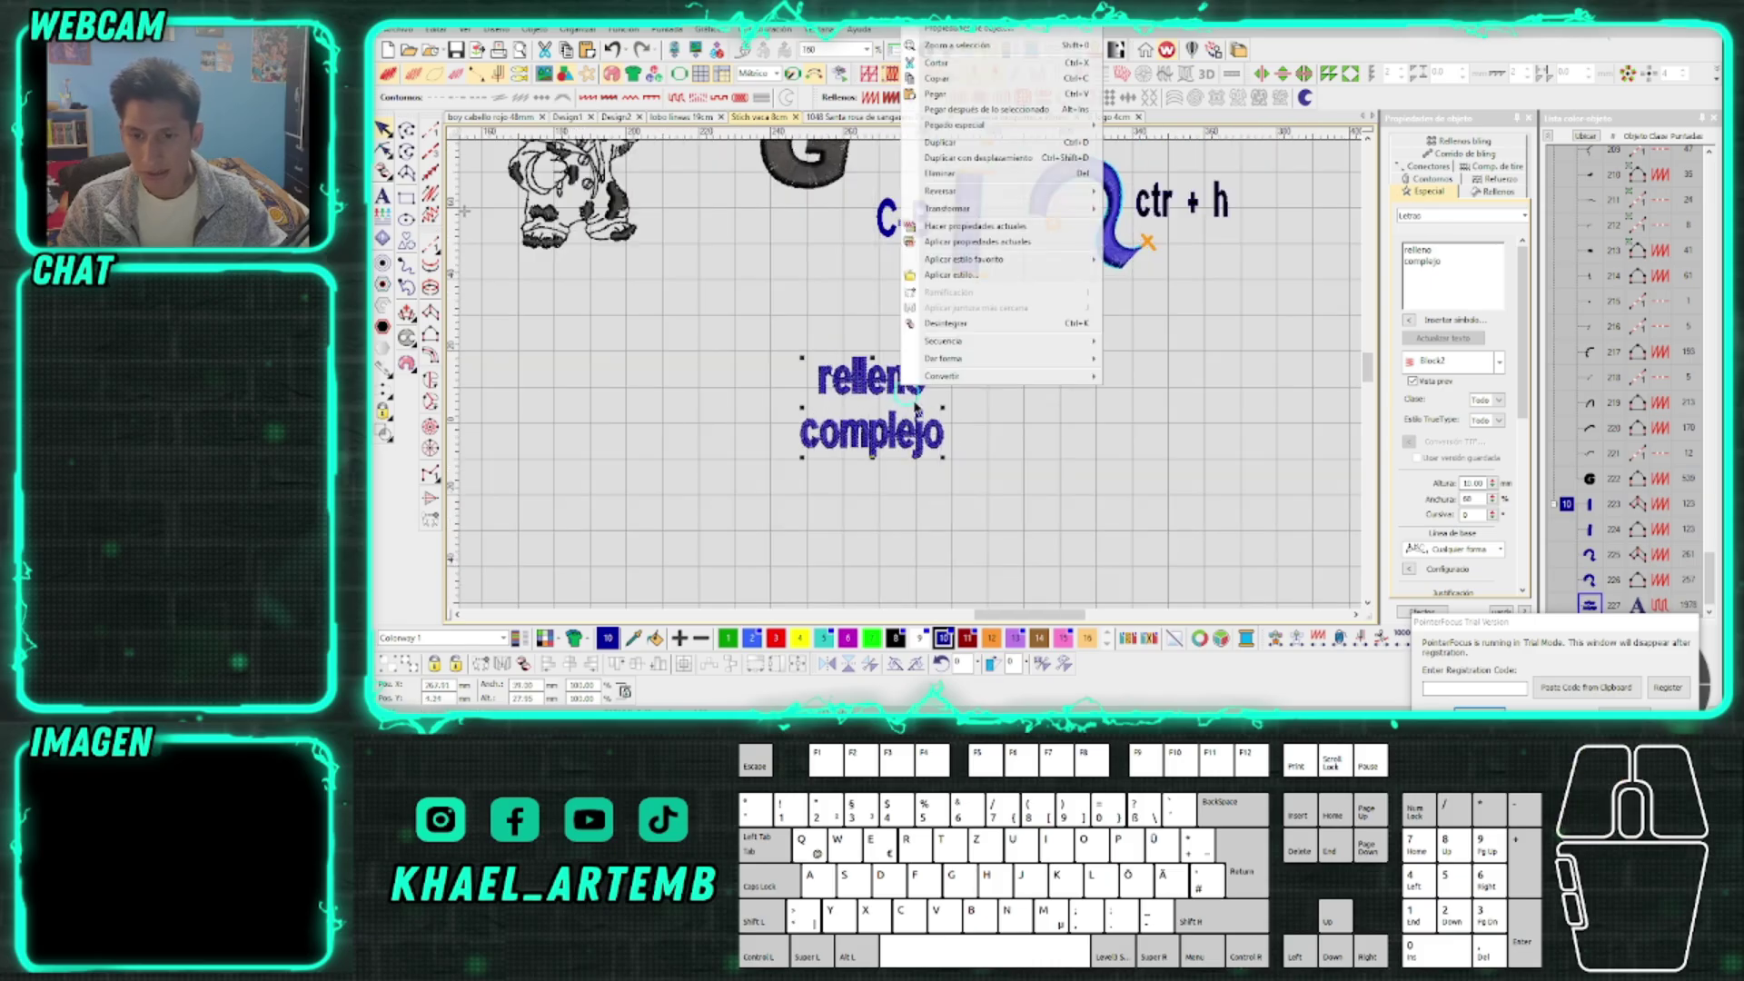
{"action": "left_click", "coordinate": [1018, 507]}
{"action": "scroll", "coordinate": [972, 368], "scroll_direction": "up", "scroll_amount": 1}
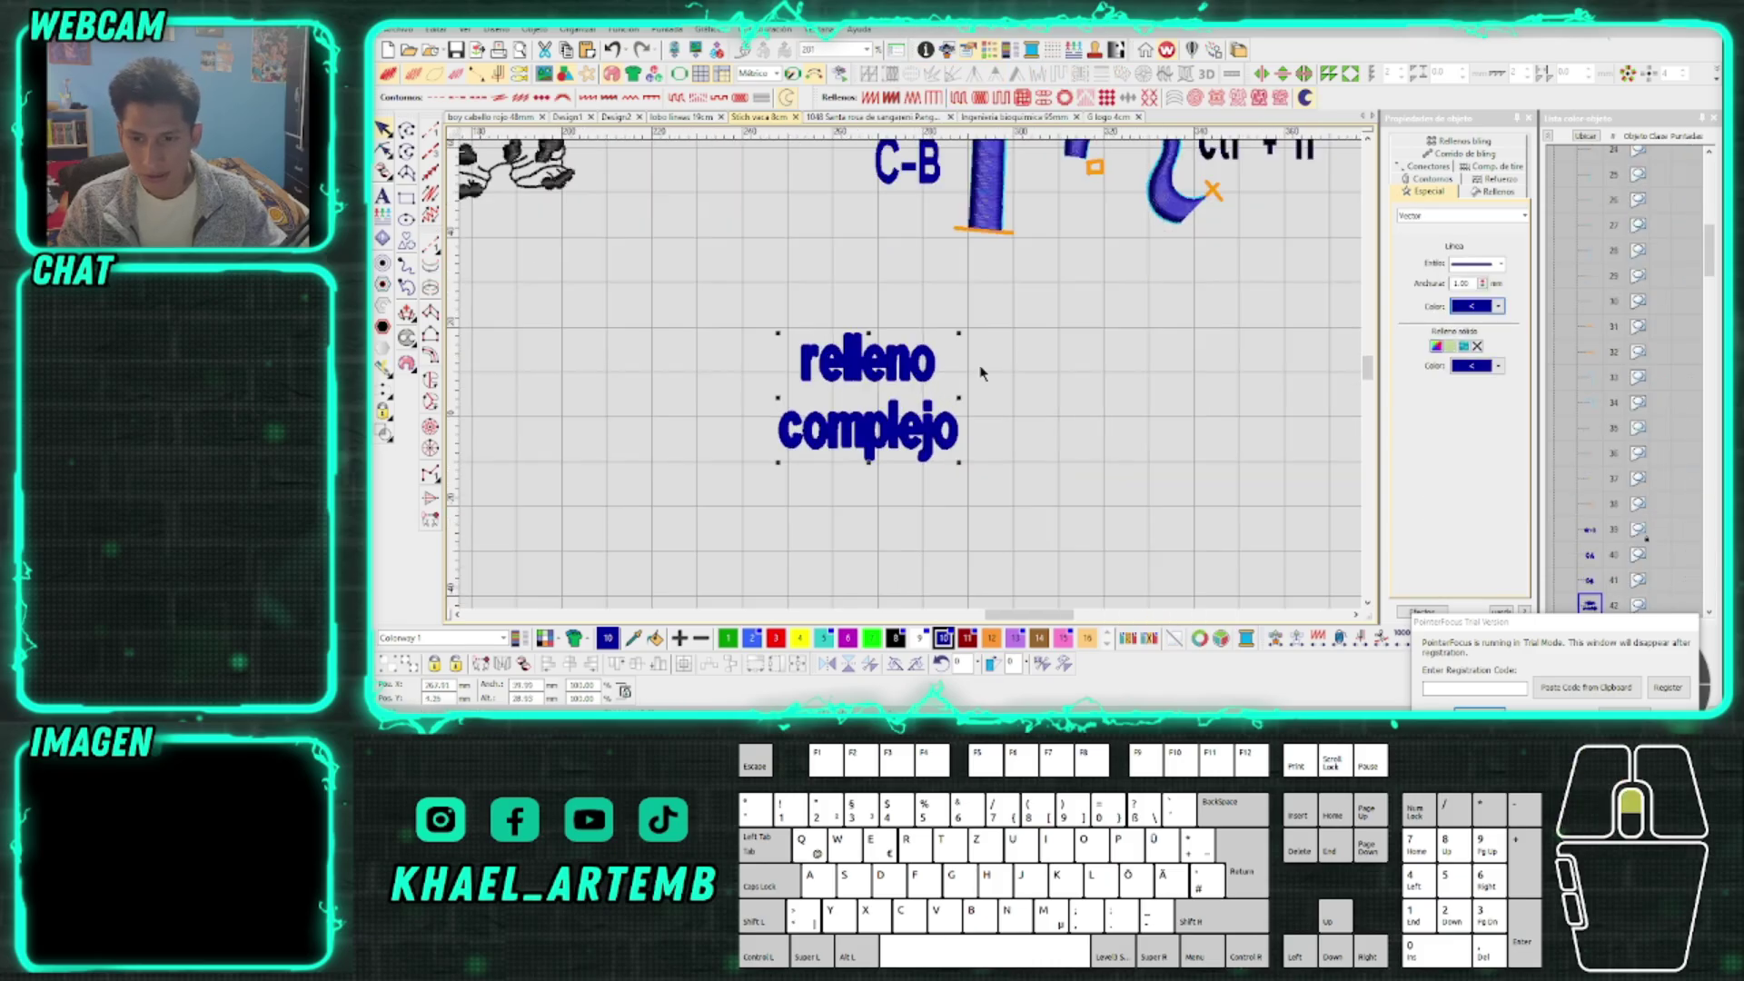
Set the outline width of the "relleno complejo" vector label to 0.00 mm
{"action": "left_click", "coordinate": [1417, 416]}
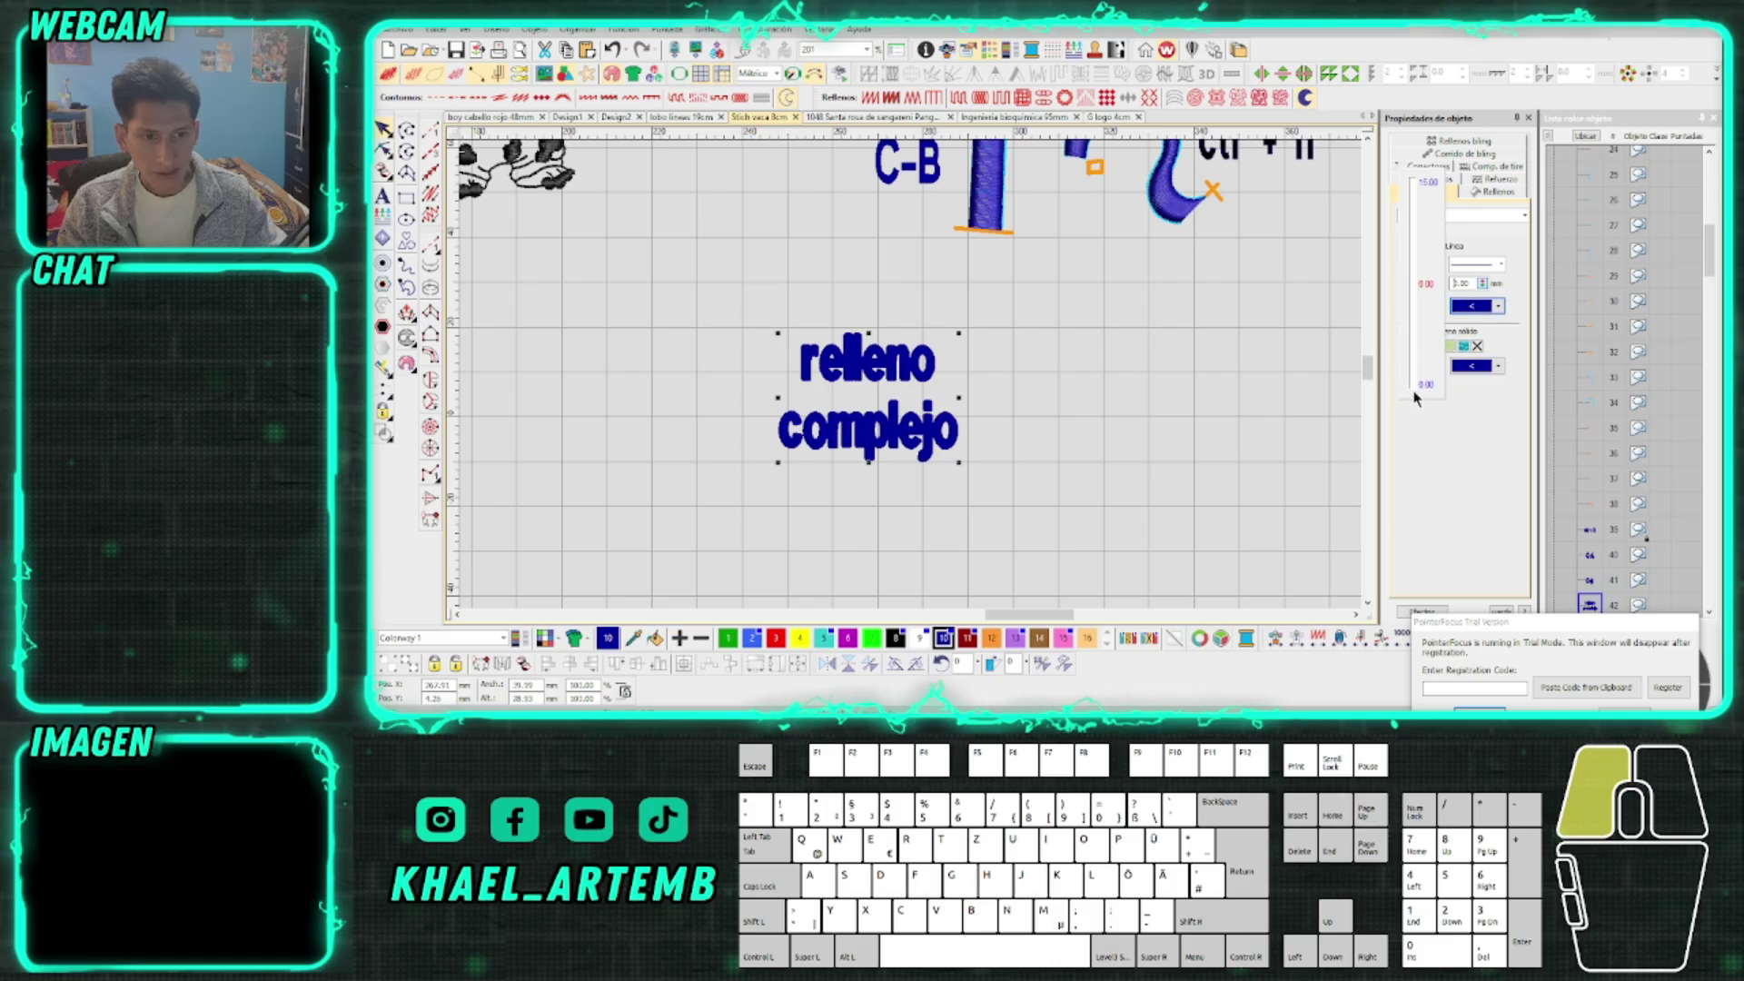
{"action": "scroll", "coordinate": [914, 383], "scroll_direction": "down", "scroll_amount": 3}
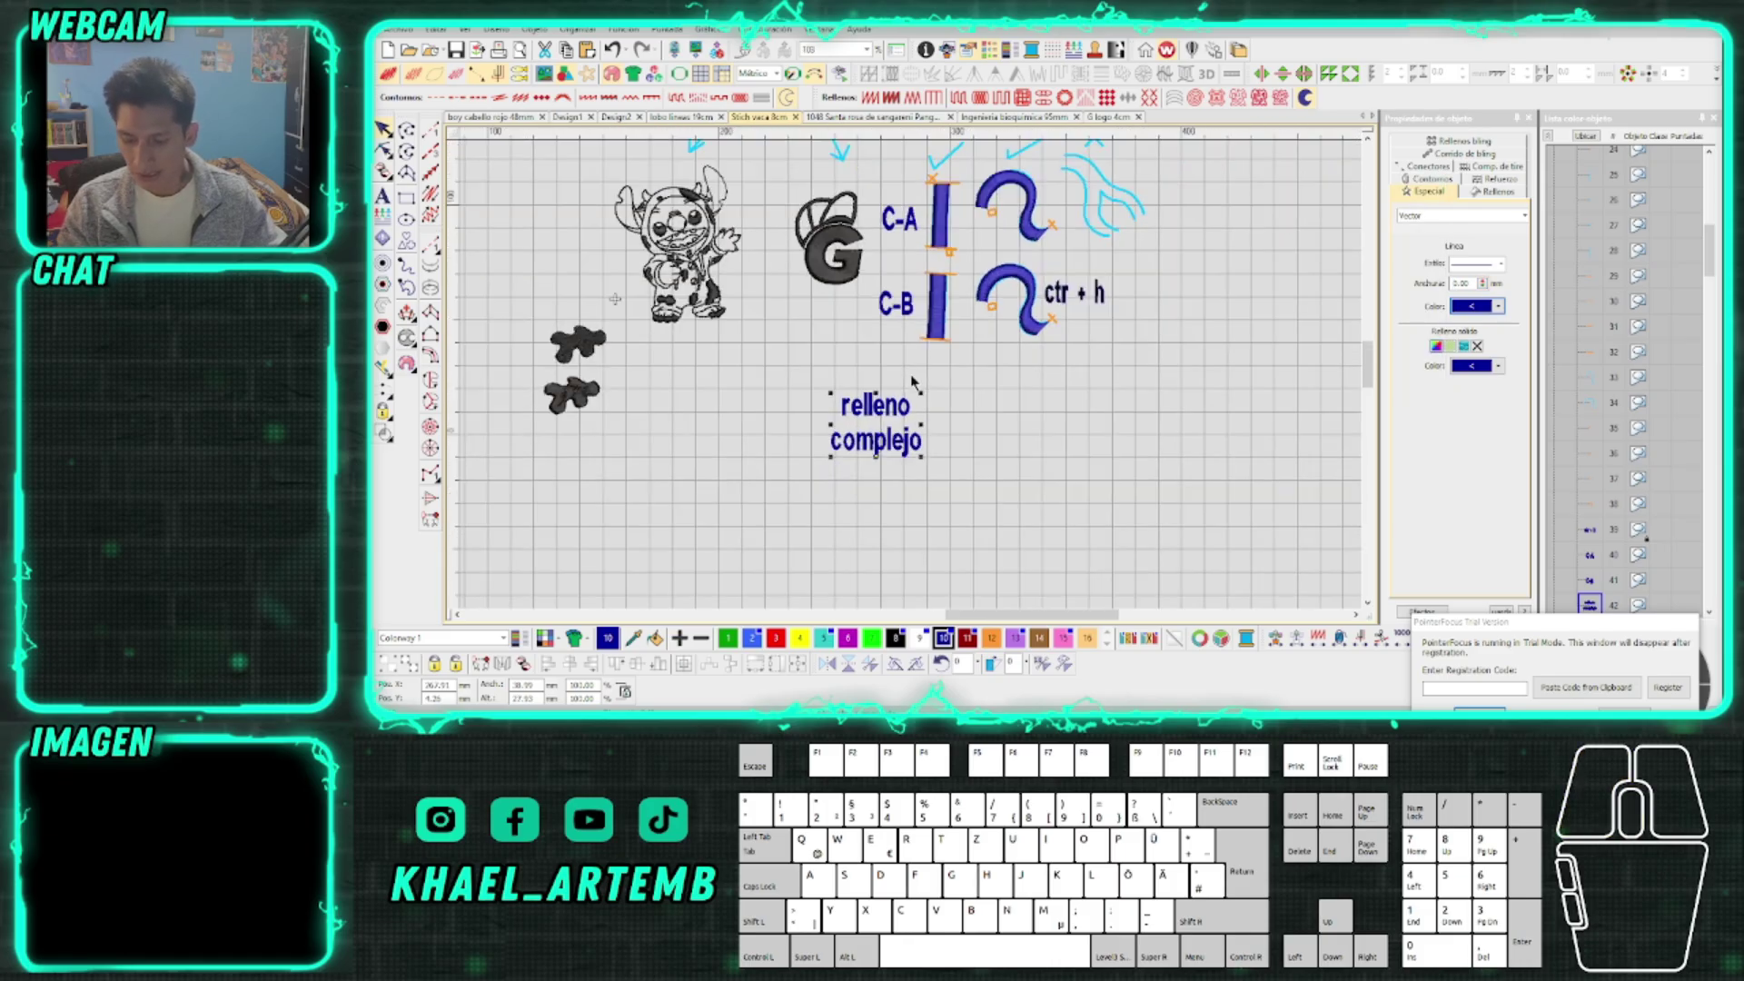
{"action": "key", "text": "k"}
{"action": "scroll", "coordinate": [914, 383], "scroll_direction": "up", "scroll_amount": 2}
{"action": "scroll", "coordinate": [916, 385], "scroll_direction": "down", "scroll_amount": 1}
{"action": "scroll", "coordinate": [914, 383], "scroll_direction": "up", "scroll_amount": 1}
{"action": "scroll", "coordinate": [965, 292], "scroll_direction": "down", "scroll_amount": 1}
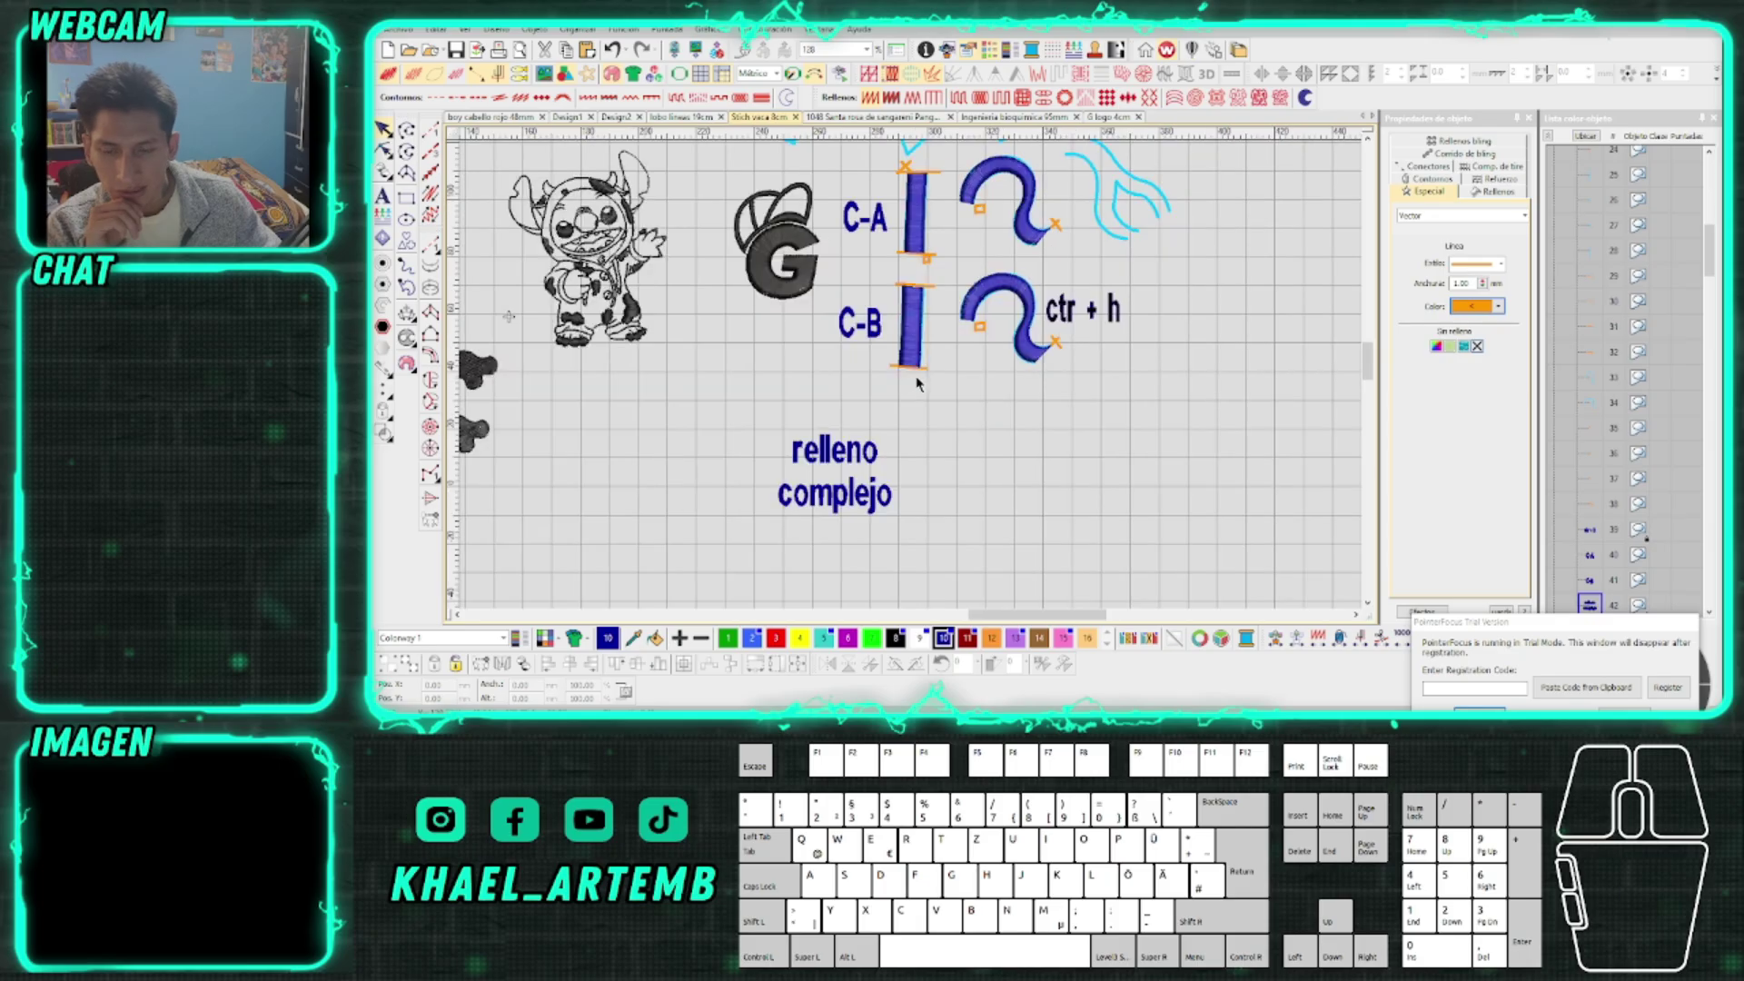
{"action": "scroll", "coordinate": [927, 381], "scroll_direction": "up", "scroll_amount": 2}
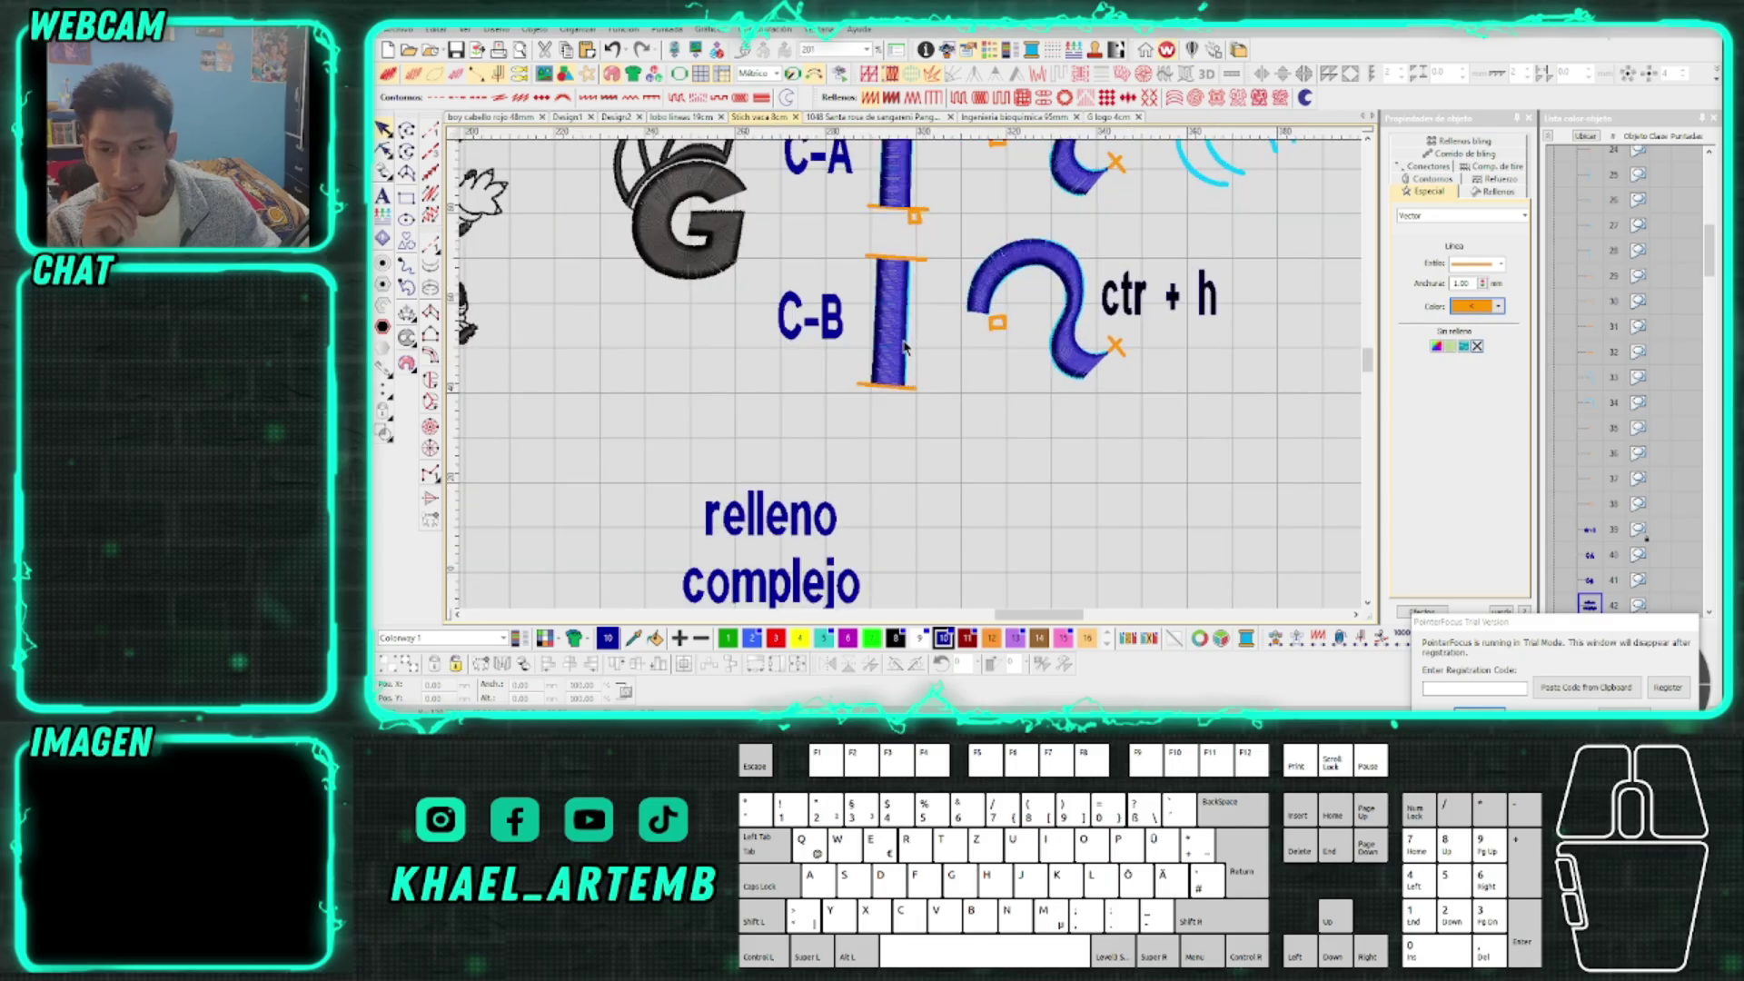
{"action": "scroll", "coordinate": [914, 380], "scroll_direction": "down", "scroll_amount": 1}
{"action": "scroll", "coordinate": [911, 380], "scroll_direction": "up", "scroll_amount": 2}
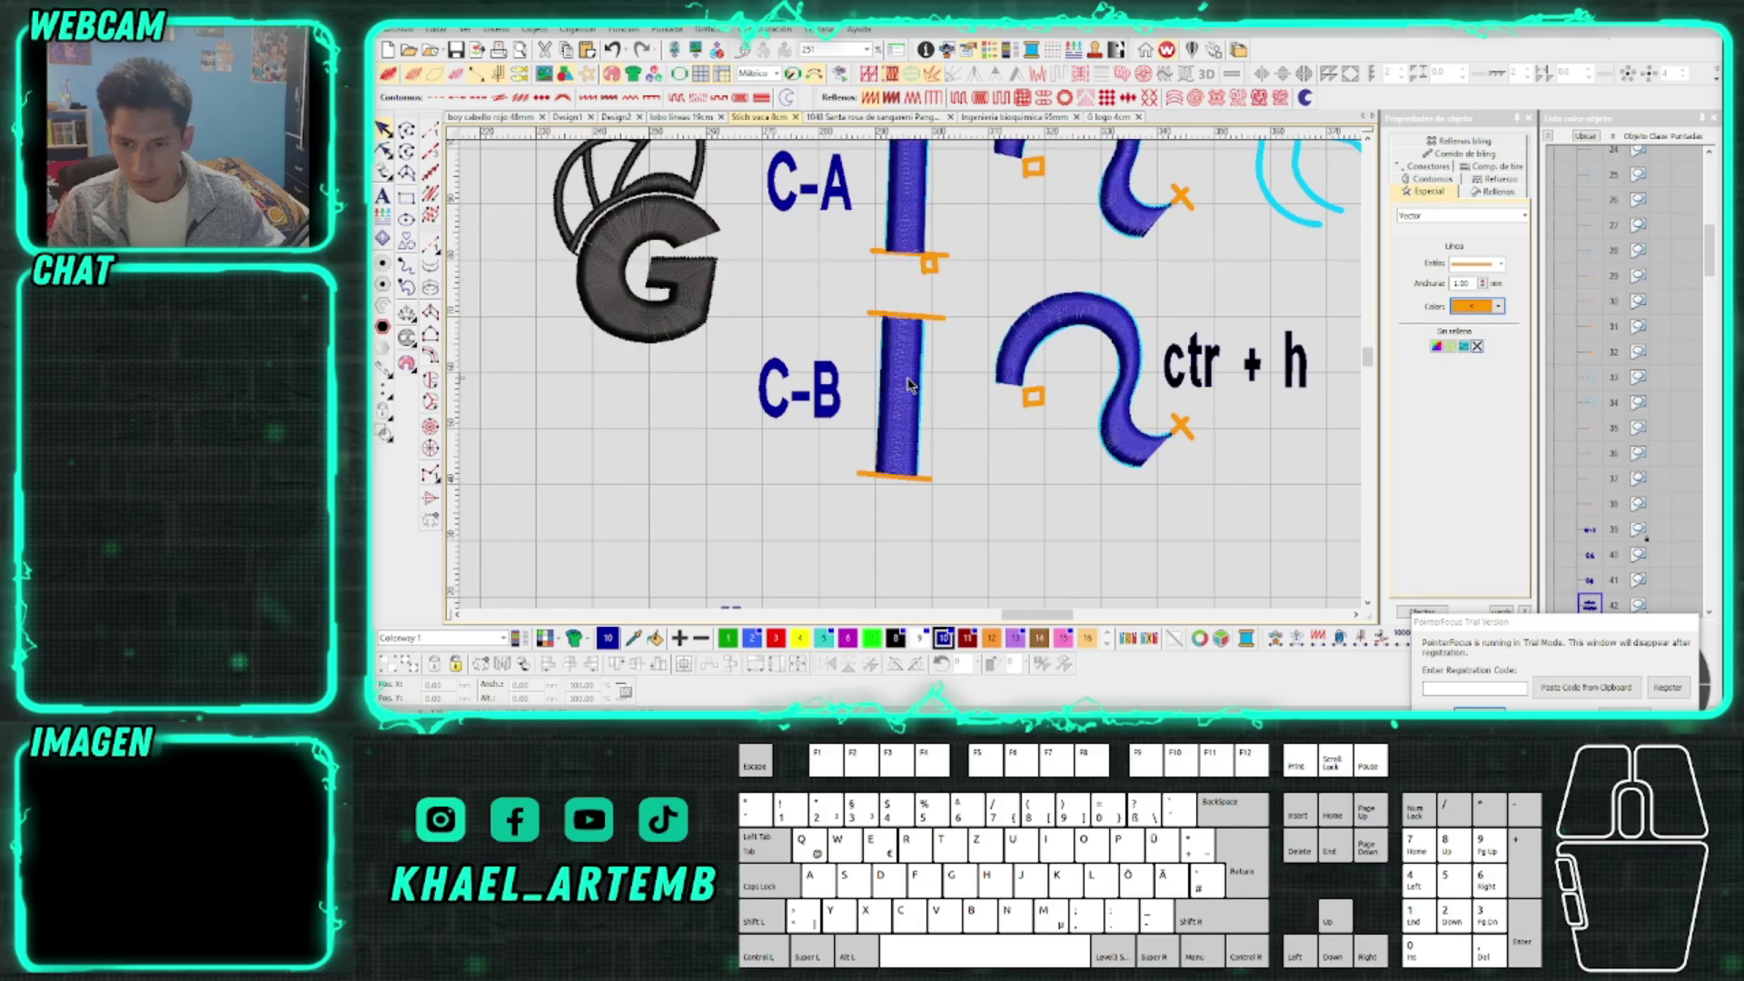
Place a copy of the C-B bar's guide outline, without its stitch fill, beside the "relleno complejo" label
{"action": "left_click", "coordinate": [924, 447]}
{"action": "left_click_drag", "start_coordinate": [957, 505], "coordinate": [837, 298]}
{"action": "scroll", "coordinate": [859, 410], "scroll_direction": "down", "scroll_amount": 1}
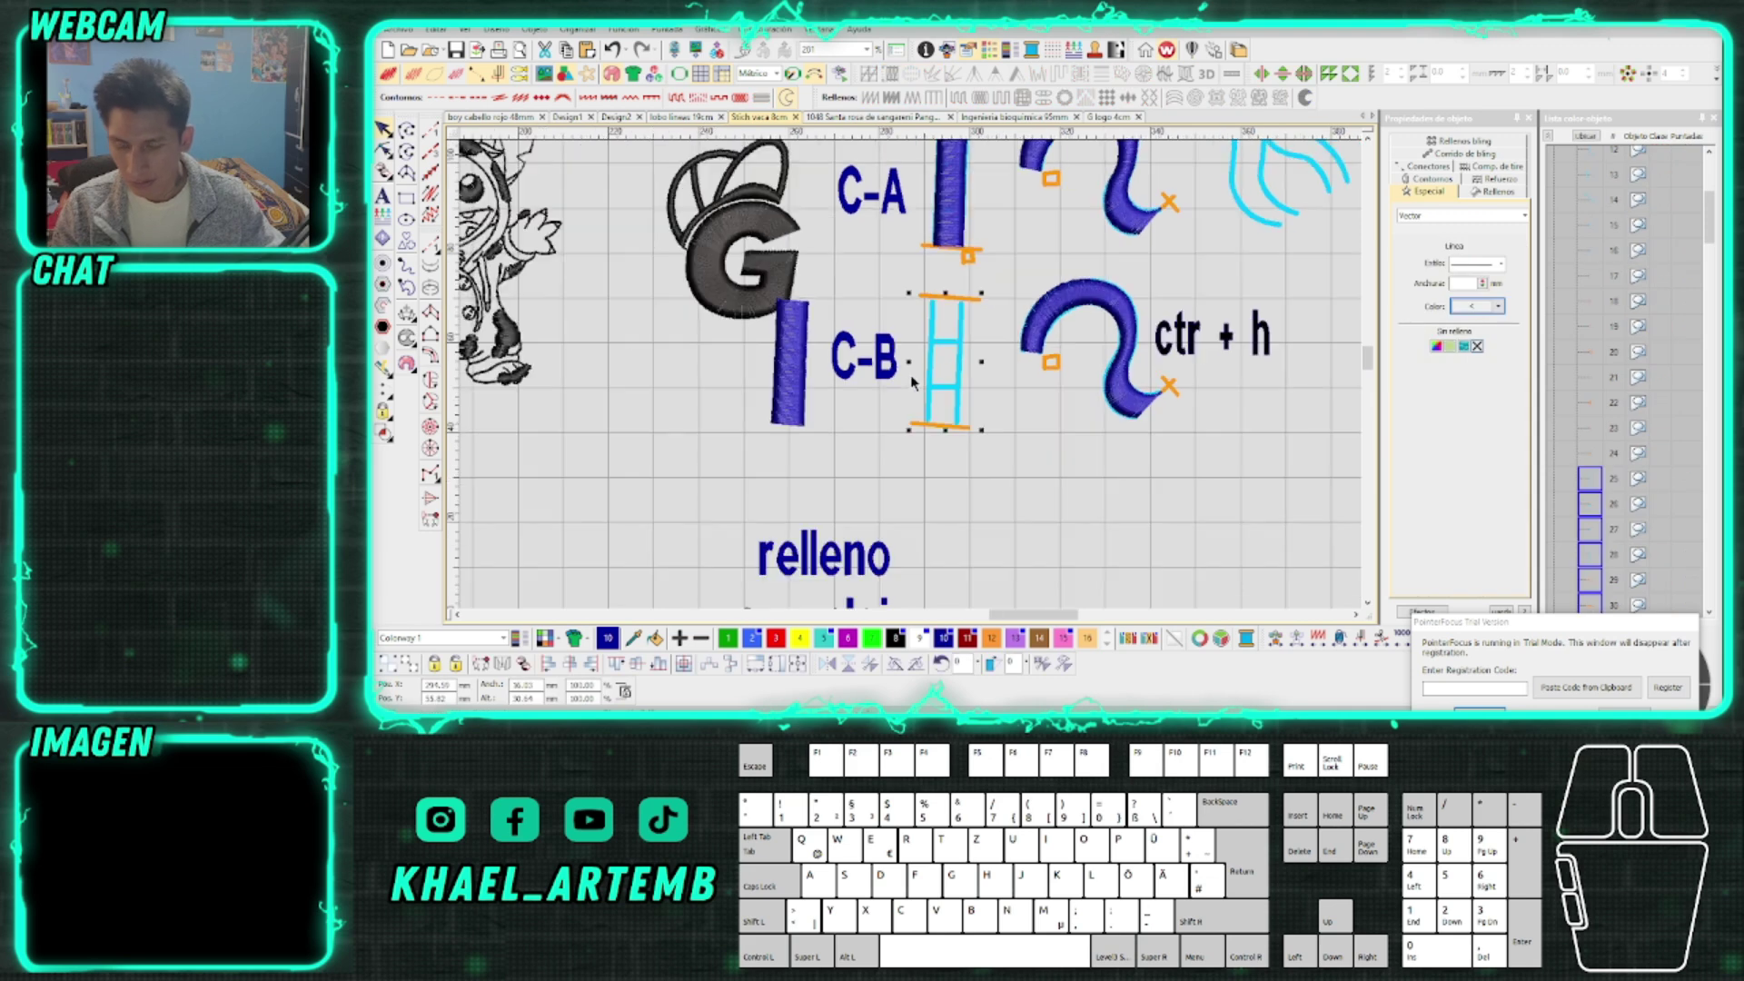
{"action": "key", "text": "ctrl+z"}
{"action": "key", "text": "s"}
{"action": "mouse_move", "coordinate": [945, 355]}
{"action": "left_mouse_down"}
{"action": "mouse_move", "coordinate": [964, 525]}
{"action": "mouse_move", "coordinate": [910, 422]}
{"action": "mouse_move", "coordinate": [912, 443]}
{"action": "left_mouse_up"}
{"action": "scroll", "coordinate": [964, 524], "scroll_direction": "up", "scroll_amount": 1}
{"action": "key", "text": "s"}
{"action": "scroll", "coordinate": [981, 338], "scroll_direction": "down", "scroll_amount": 2}
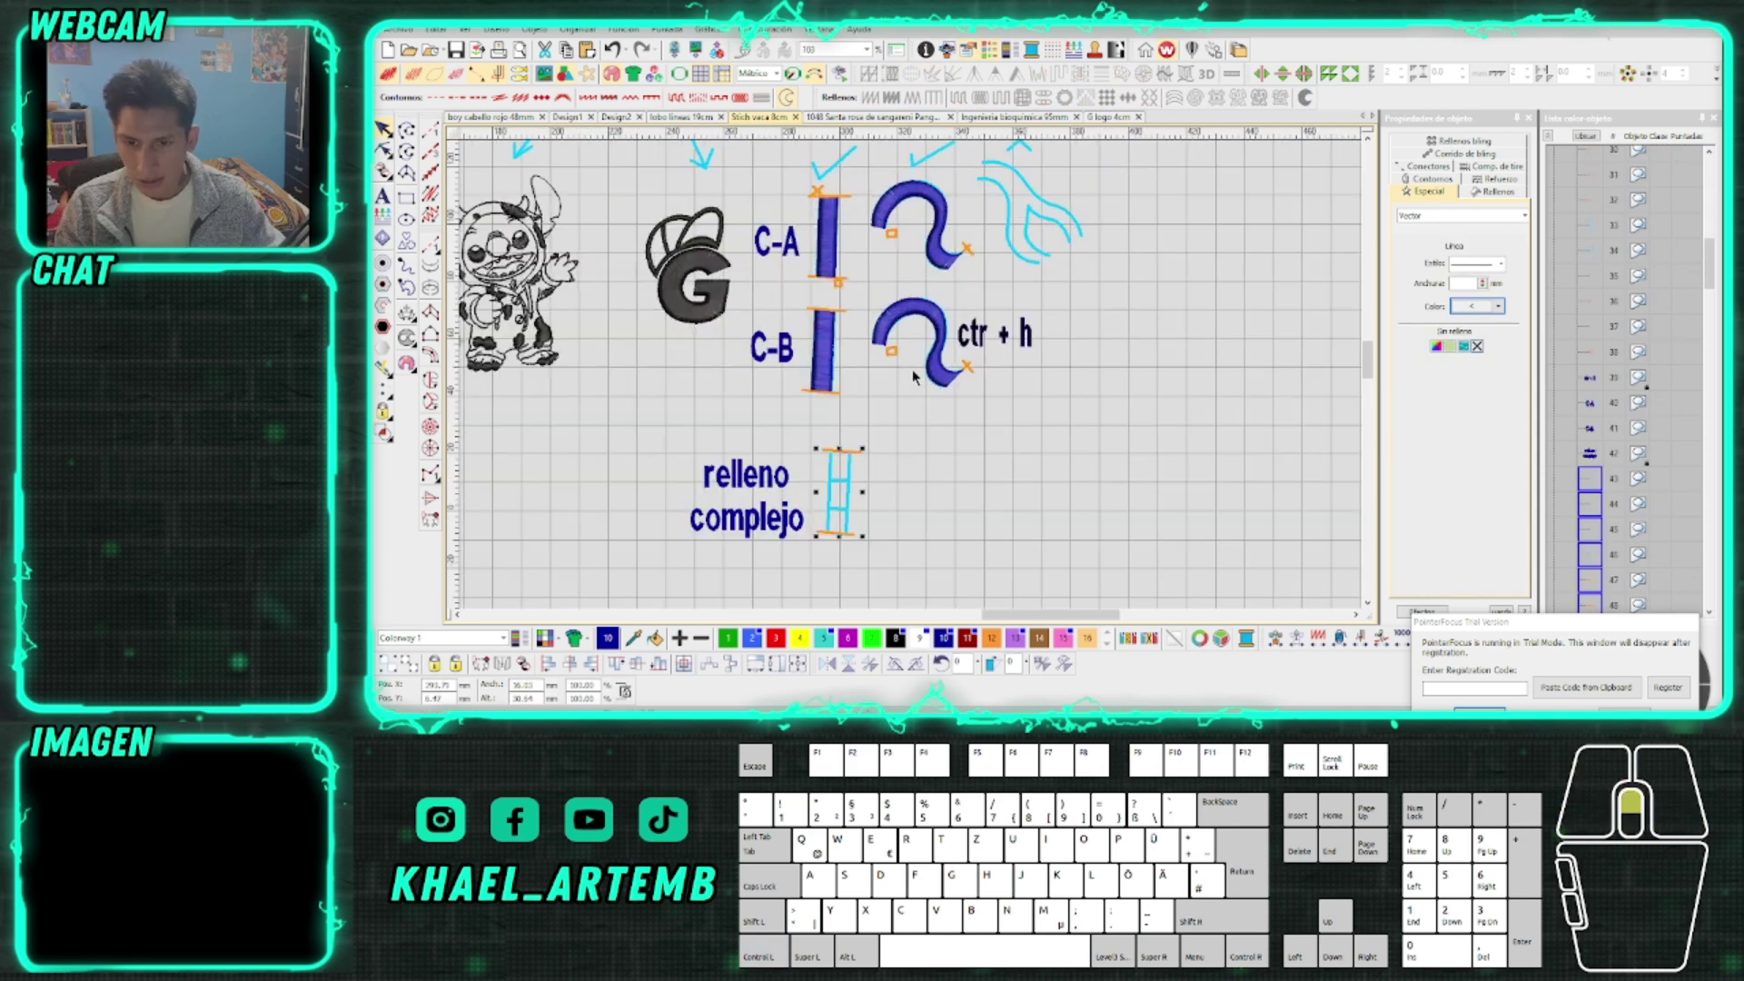
Place a copy of the C-B row's curved guide outline, with its square and X marks, beside the copied bar outline
{"action": "scroll", "coordinate": [934, 369], "scroll_direction": "up", "scroll_amount": 2}
{"action": "key", "text": "s"}
{"action": "key", "text": "s"}
{"action": "mouse_move", "coordinate": [937, 348]}
{"action": "left_mouse_down"}
{"action": "mouse_move", "coordinate": [800, 398]}
{"action": "mouse_move", "coordinate": [773, 428]}
{"action": "left_mouse_up"}
{"action": "left_click_drag", "start_coordinate": [1021, 455], "coordinate": [801, 257]}
{"action": "key", "text": "ctrl+h"}
{"action": "left_click_drag", "start_coordinate": [877, 340], "coordinate": [877, 550]}
{"action": "scroll", "coordinate": [877, 544], "scroll_direction": "down", "scroll_amount": 2}
{"action": "left_click_drag", "start_coordinate": [912, 376], "coordinate": [933, 425]}
{"action": "scroll", "coordinate": [913, 368], "scroll_direction": "down", "scroll_amount": 3}
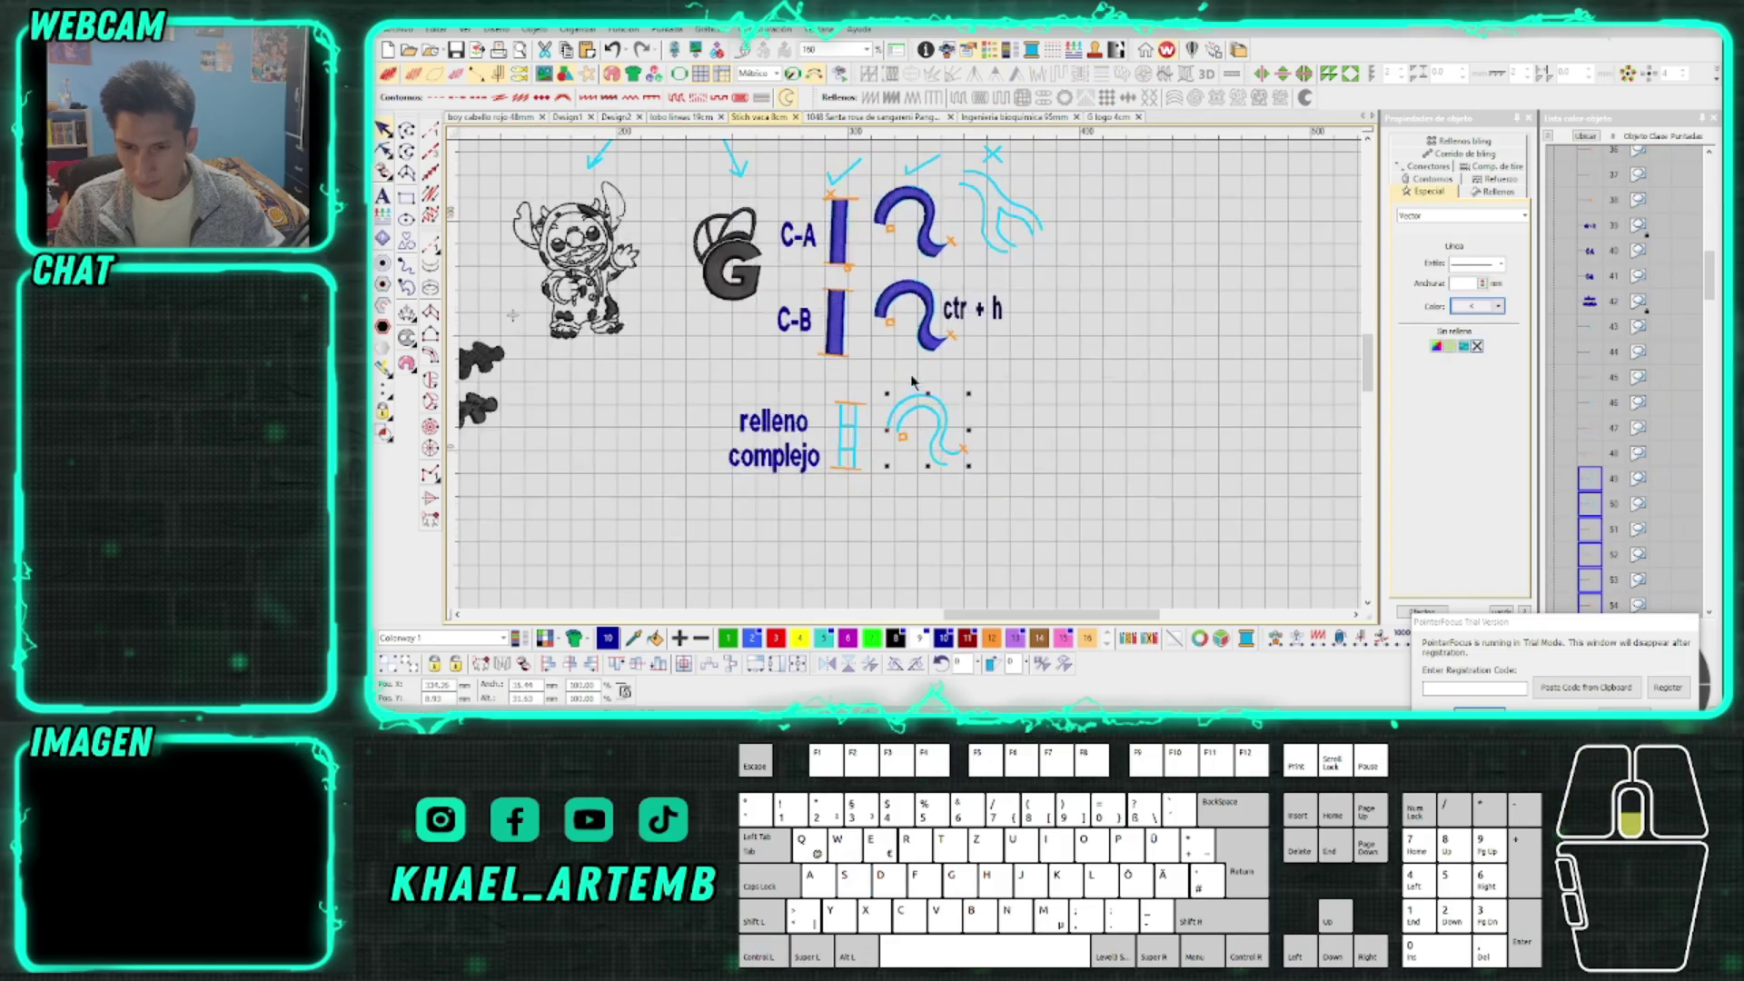
{"action": "left_click", "coordinate": [928, 389]}
Digitize a closed complex fill boundary through the four corners of the copied bar outline beside the "relleno complejo" label
{"action": "scroll", "coordinate": [931, 393], "scroll_direction": "up", "scroll_amount": 6}
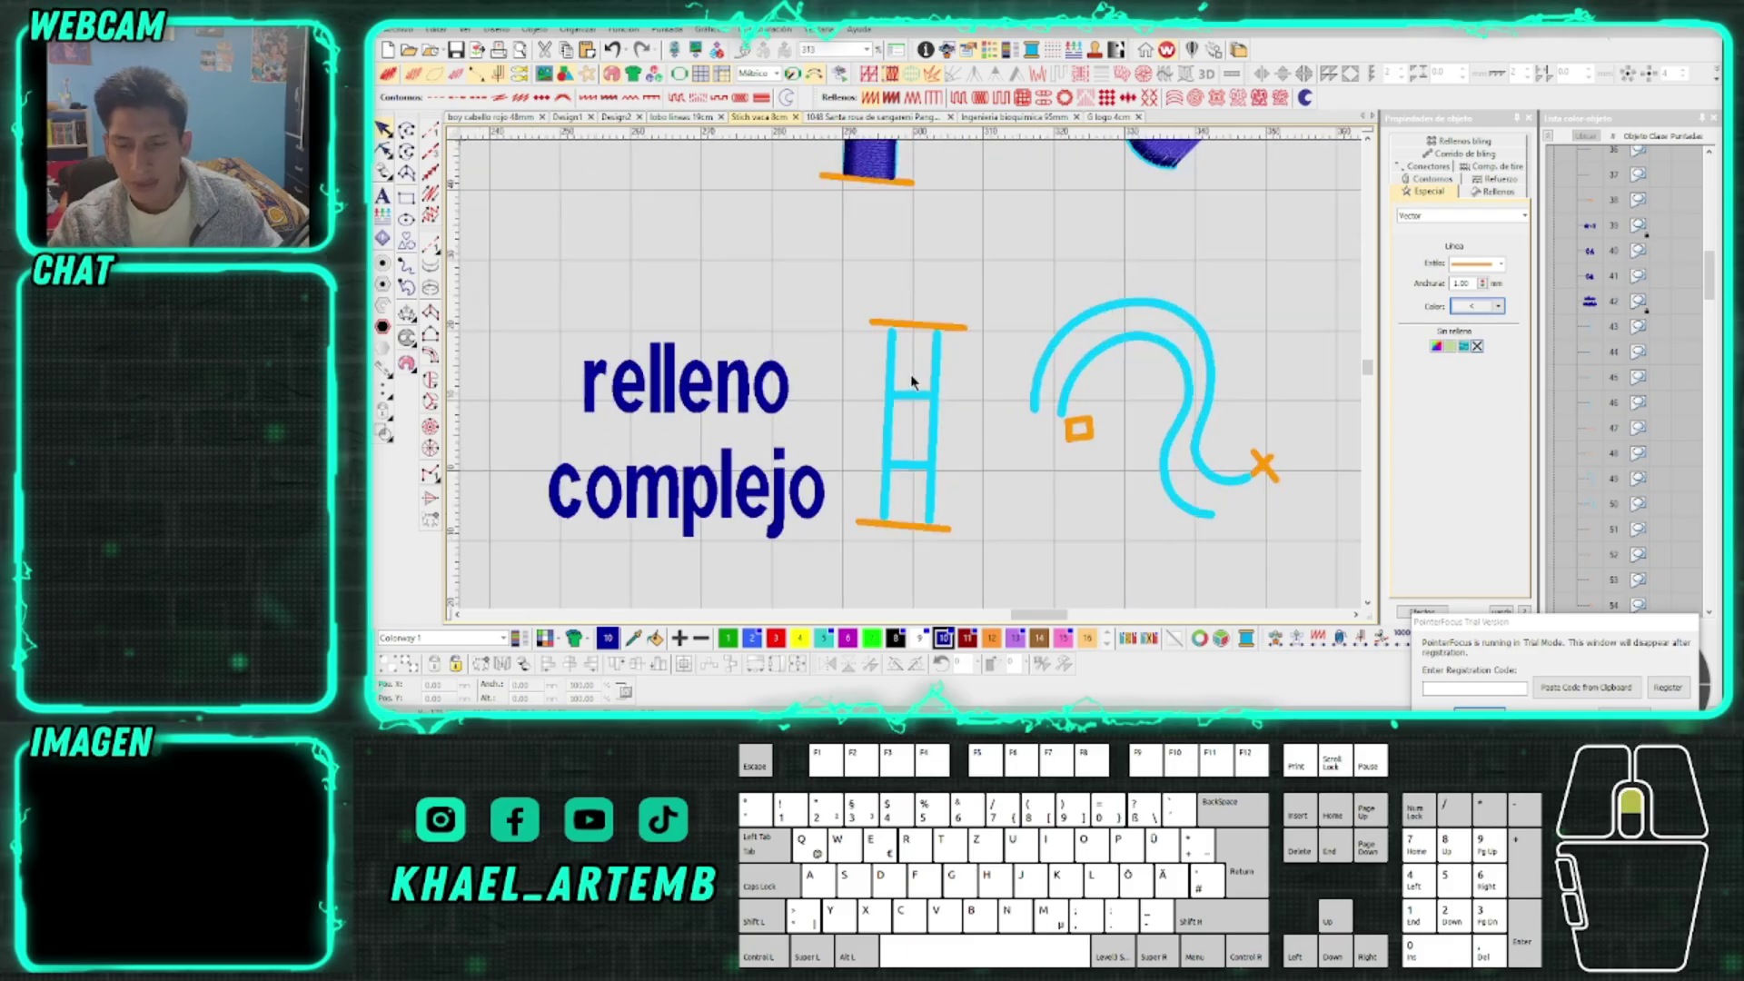
{"action": "scroll", "coordinate": [918, 380], "scroll_direction": "up", "scroll_amount": 1}
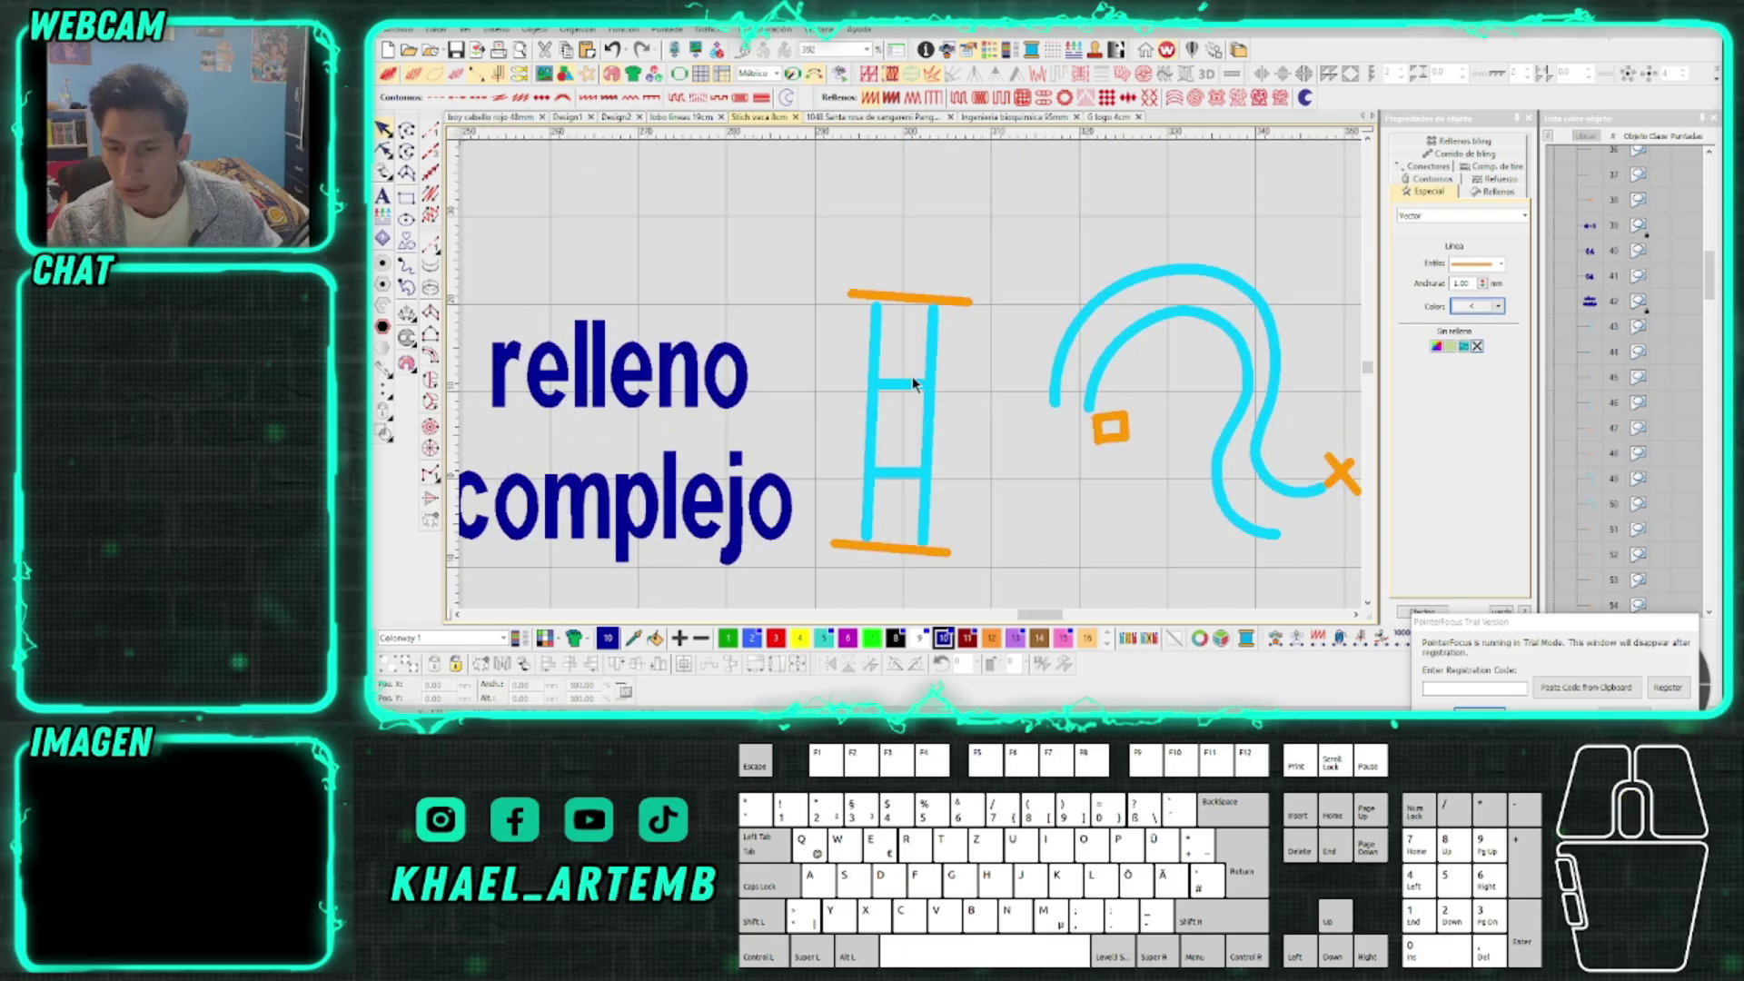
{"action": "left_click", "coordinate": [431, 379]}
{"action": "scroll", "coordinate": [917, 373], "scroll_direction": "down", "scroll_amount": 4}
{"action": "scroll", "coordinate": [908, 373], "scroll_direction": "up", "scroll_amount": 2}
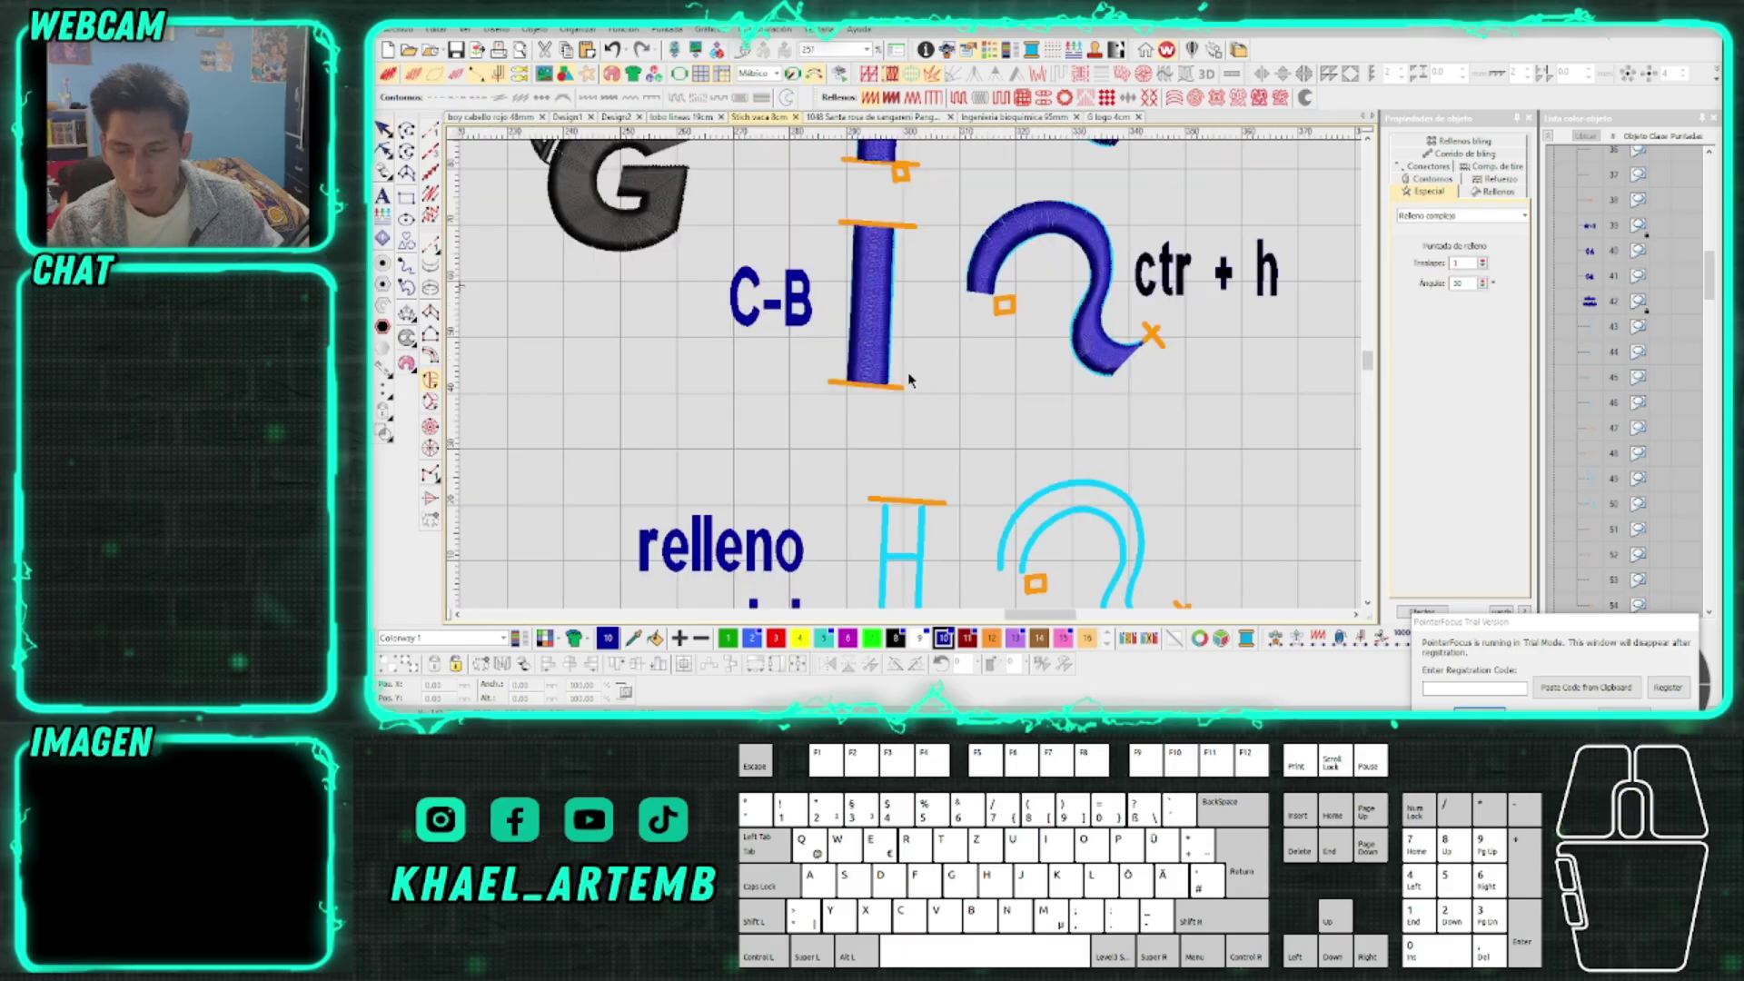
{"action": "scroll", "coordinate": [906, 318], "scroll_direction": "down", "scroll_amount": 3}
{"action": "scroll", "coordinate": [904, 268], "scroll_direction": "up", "scroll_amount": 2}
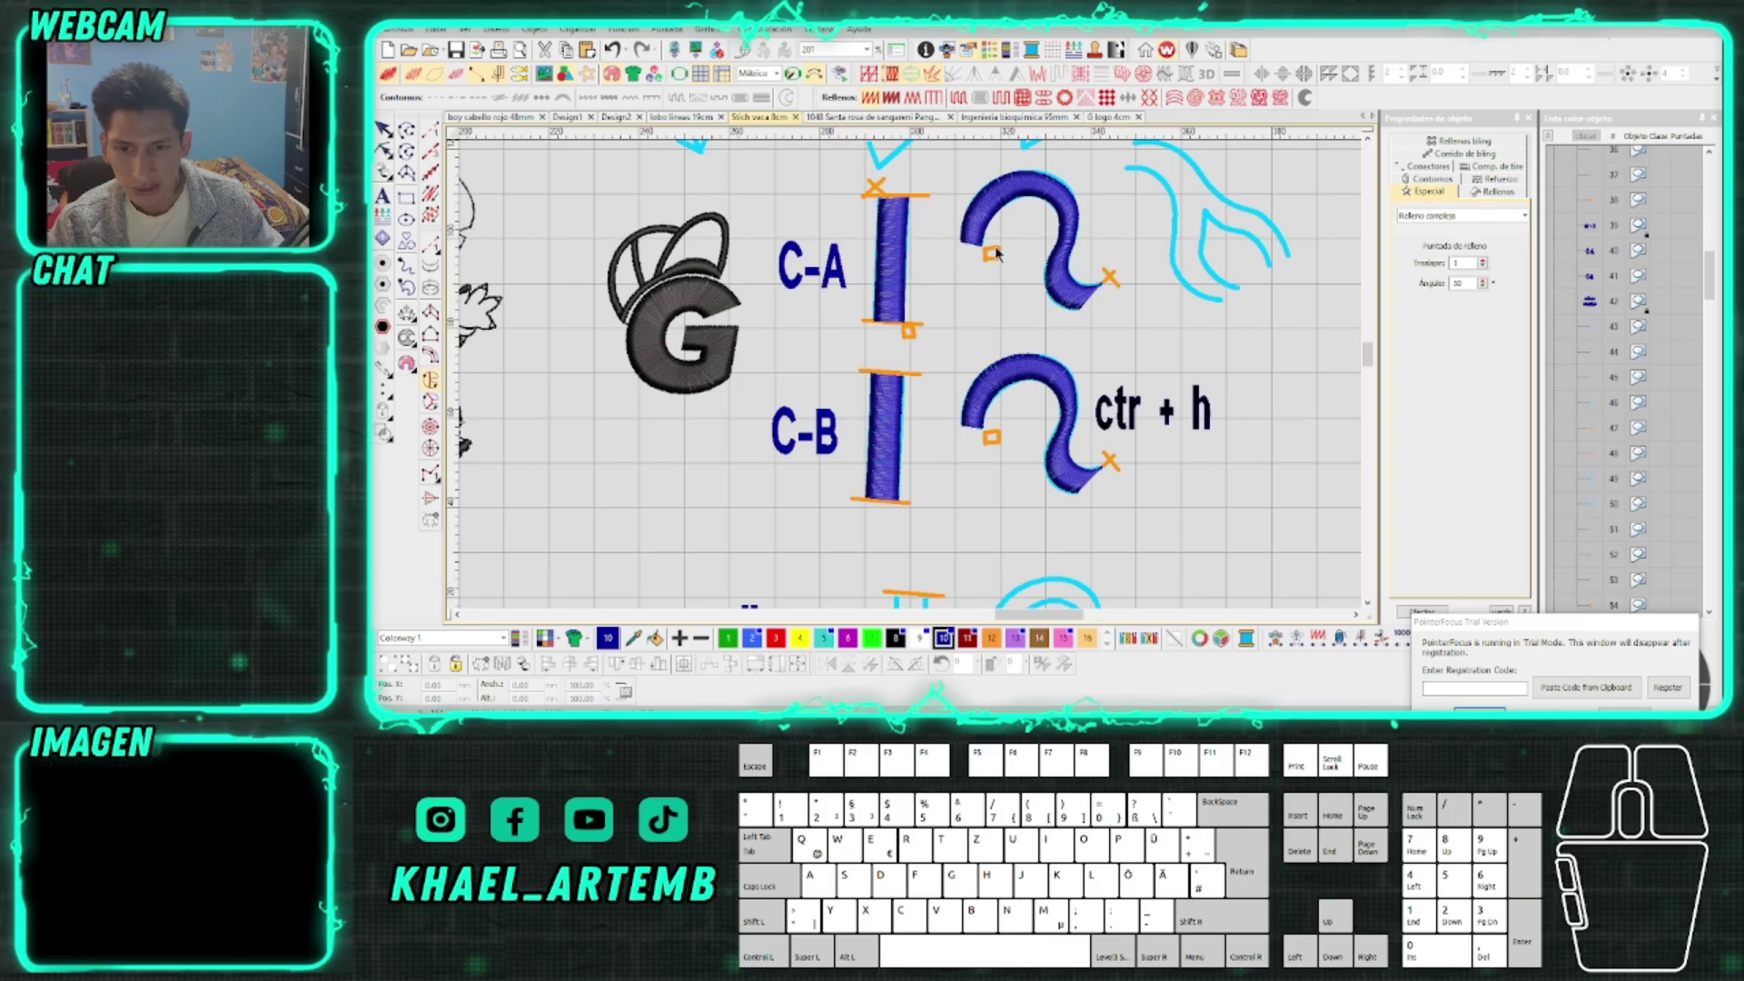
{"action": "scroll", "coordinate": [961, 470], "scroll_direction": "down", "scroll_amount": 1}
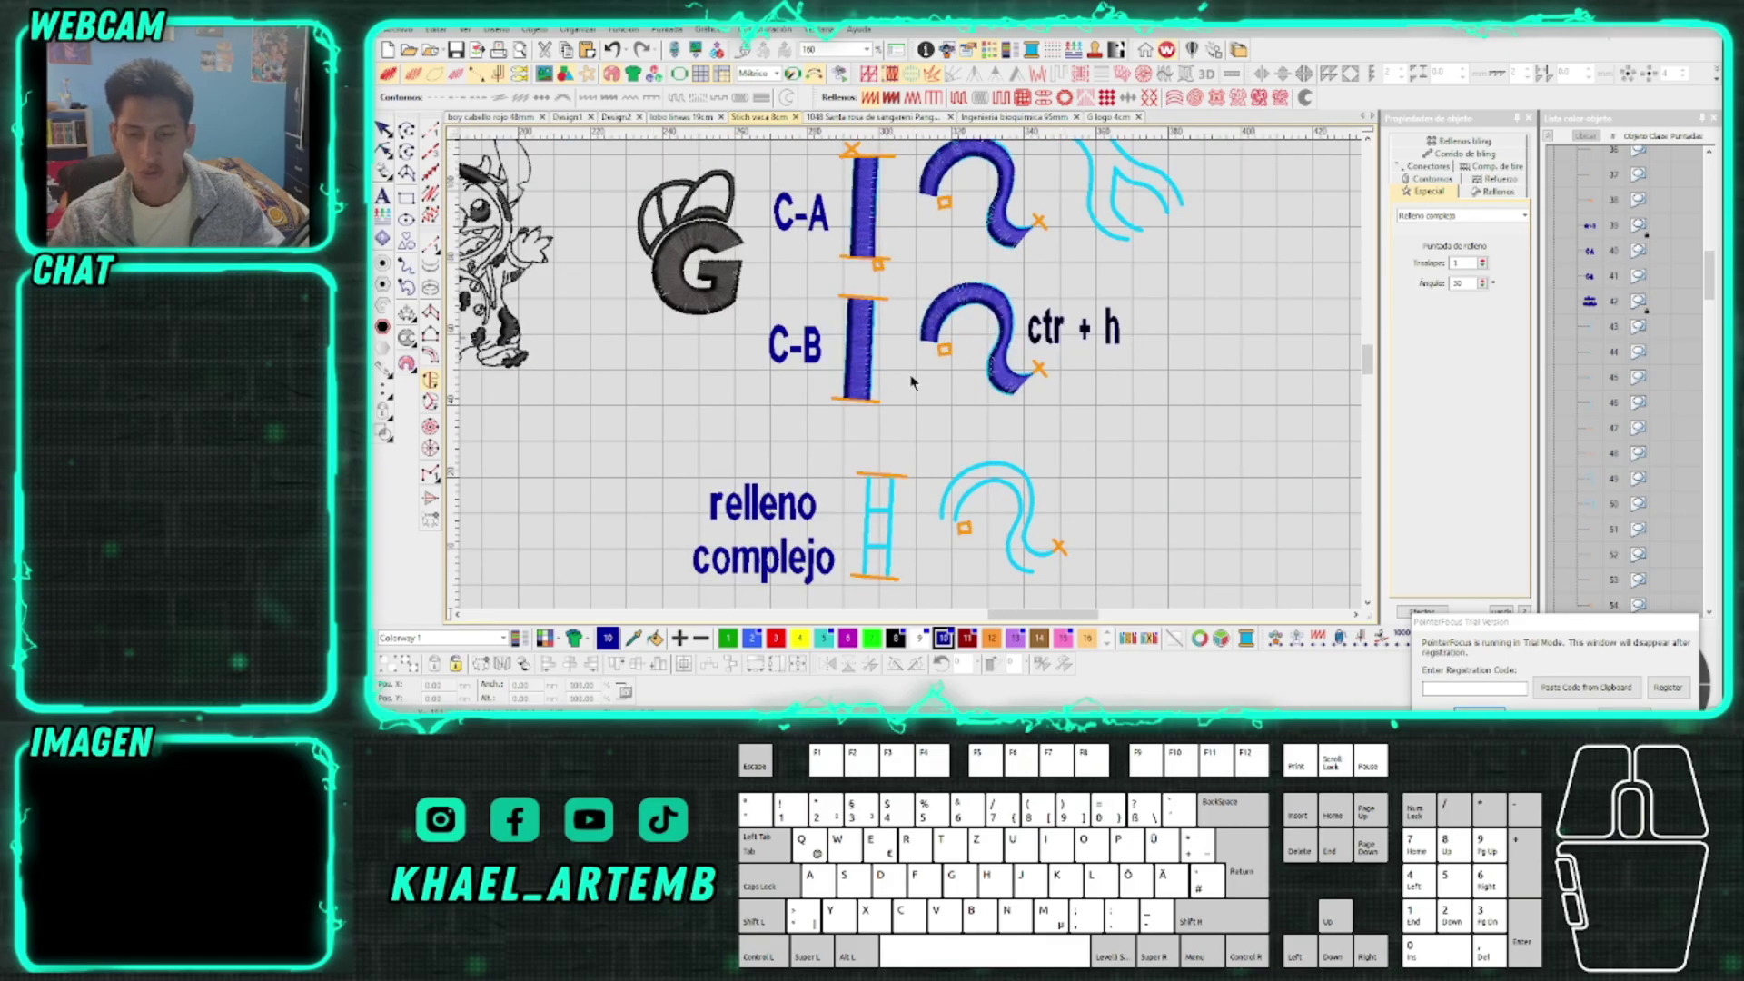
{"action": "scroll", "coordinate": [857, 467], "scroll_direction": "up", "scroll_amount": 3}
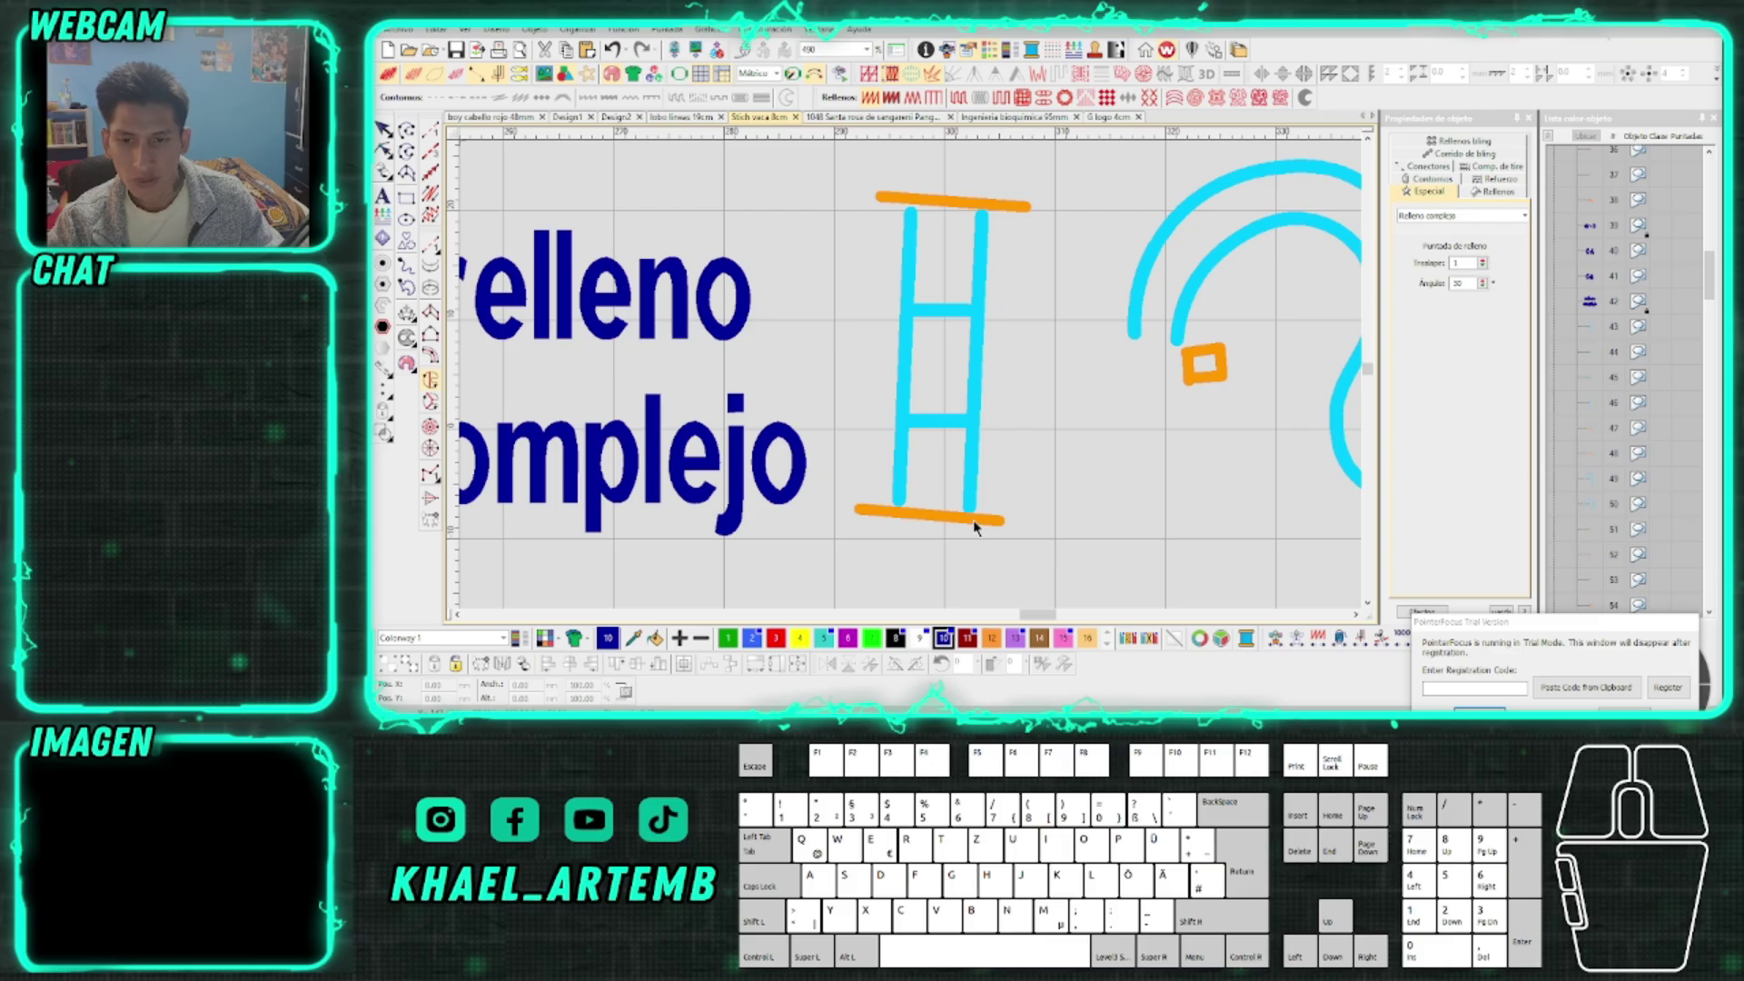
{"action": "left_click", "coordinate": [973, 520]}
{"action": "left_click", "coordinate": [894, 511]}
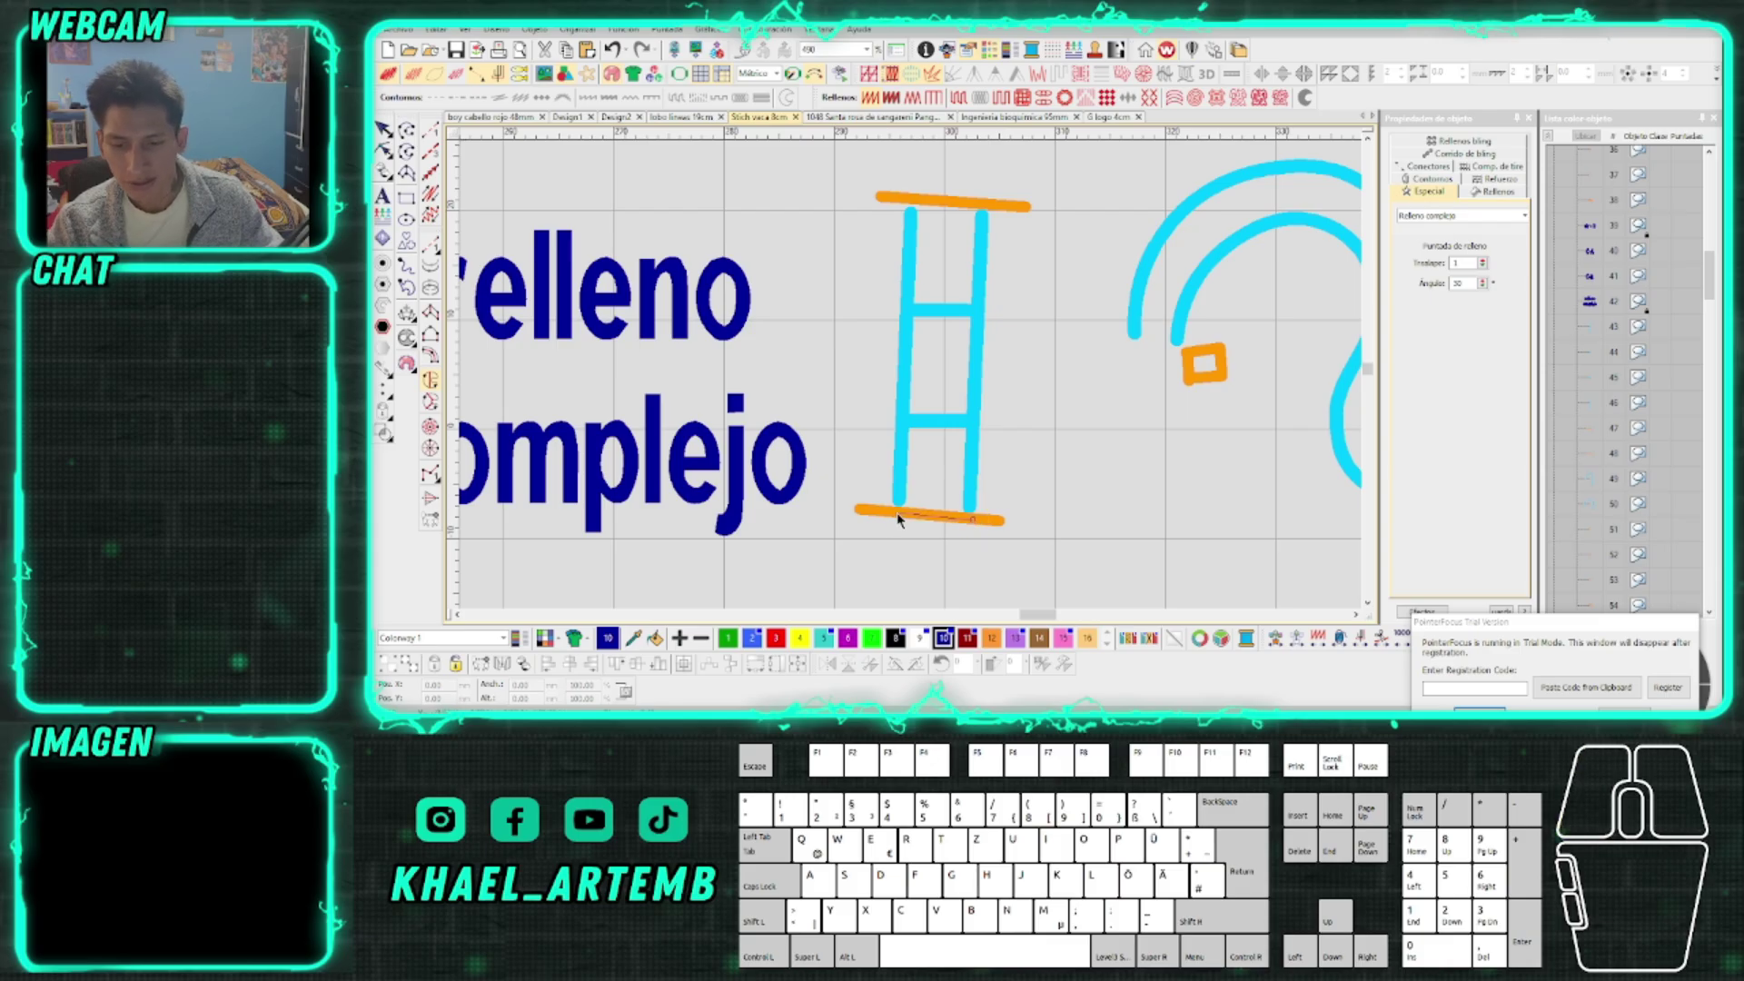
{"action": "left_click", "coordinate": [984, 205]}
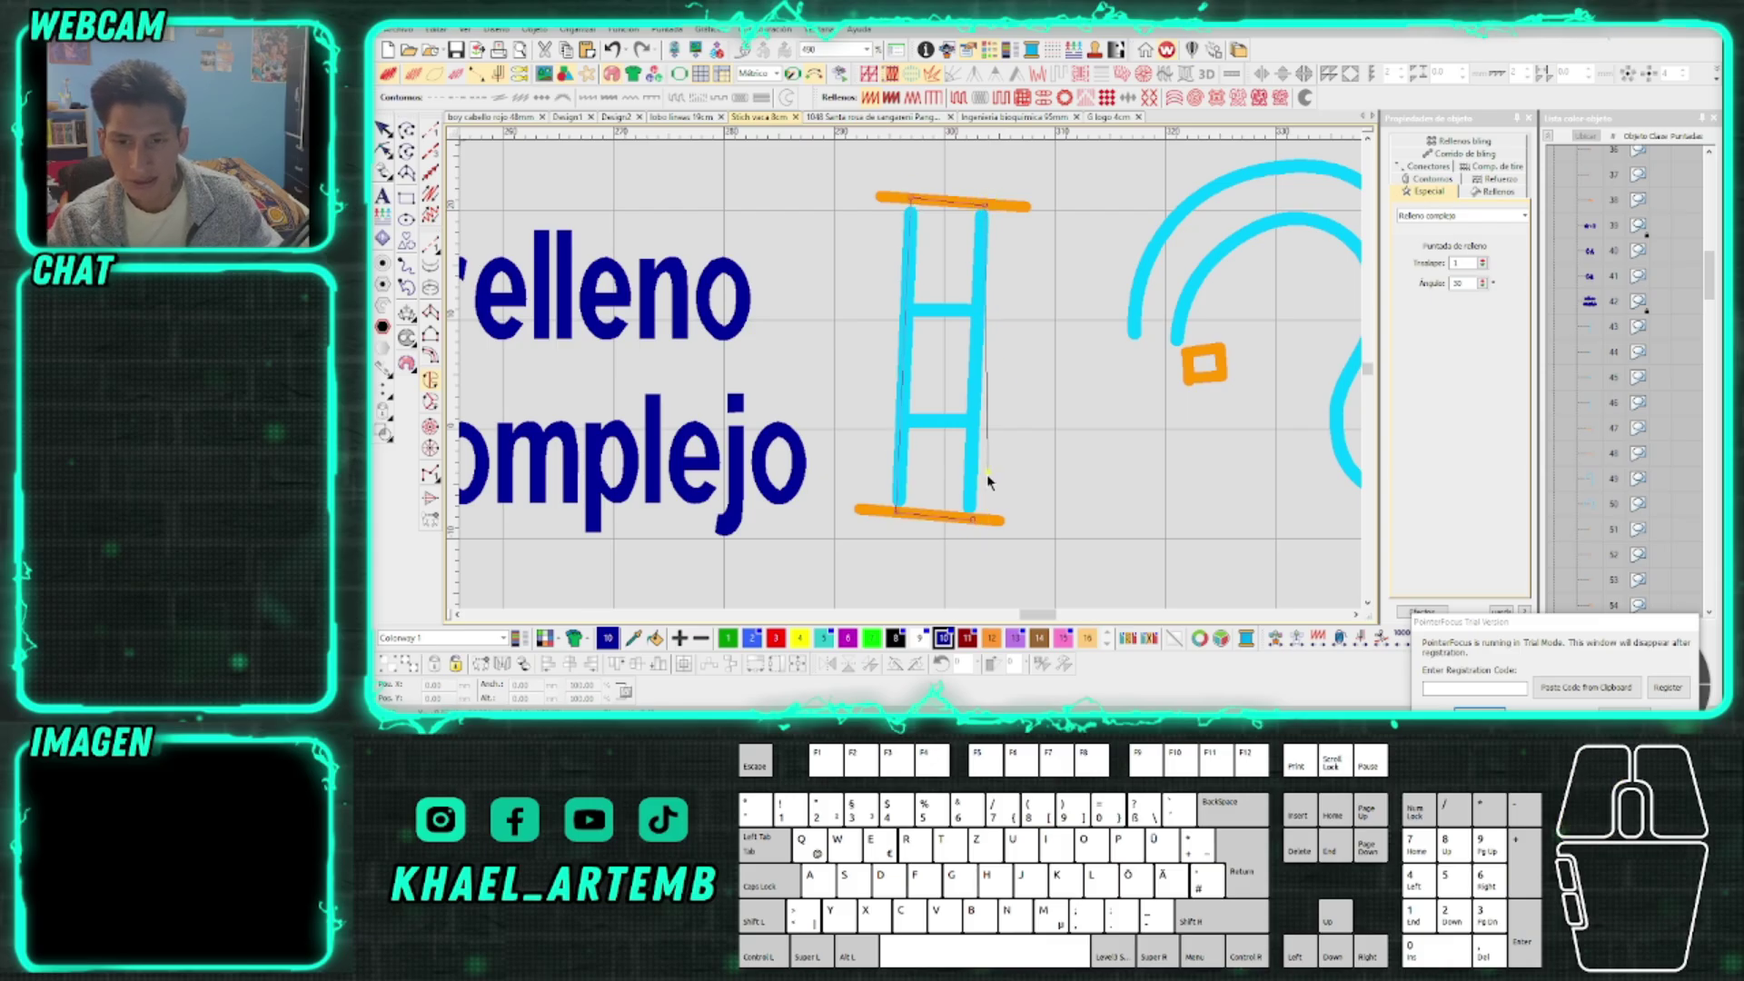
{"action": "left_click", "coordinate": [974, 519]}
{"action": "key", "text": "BackSpace"}
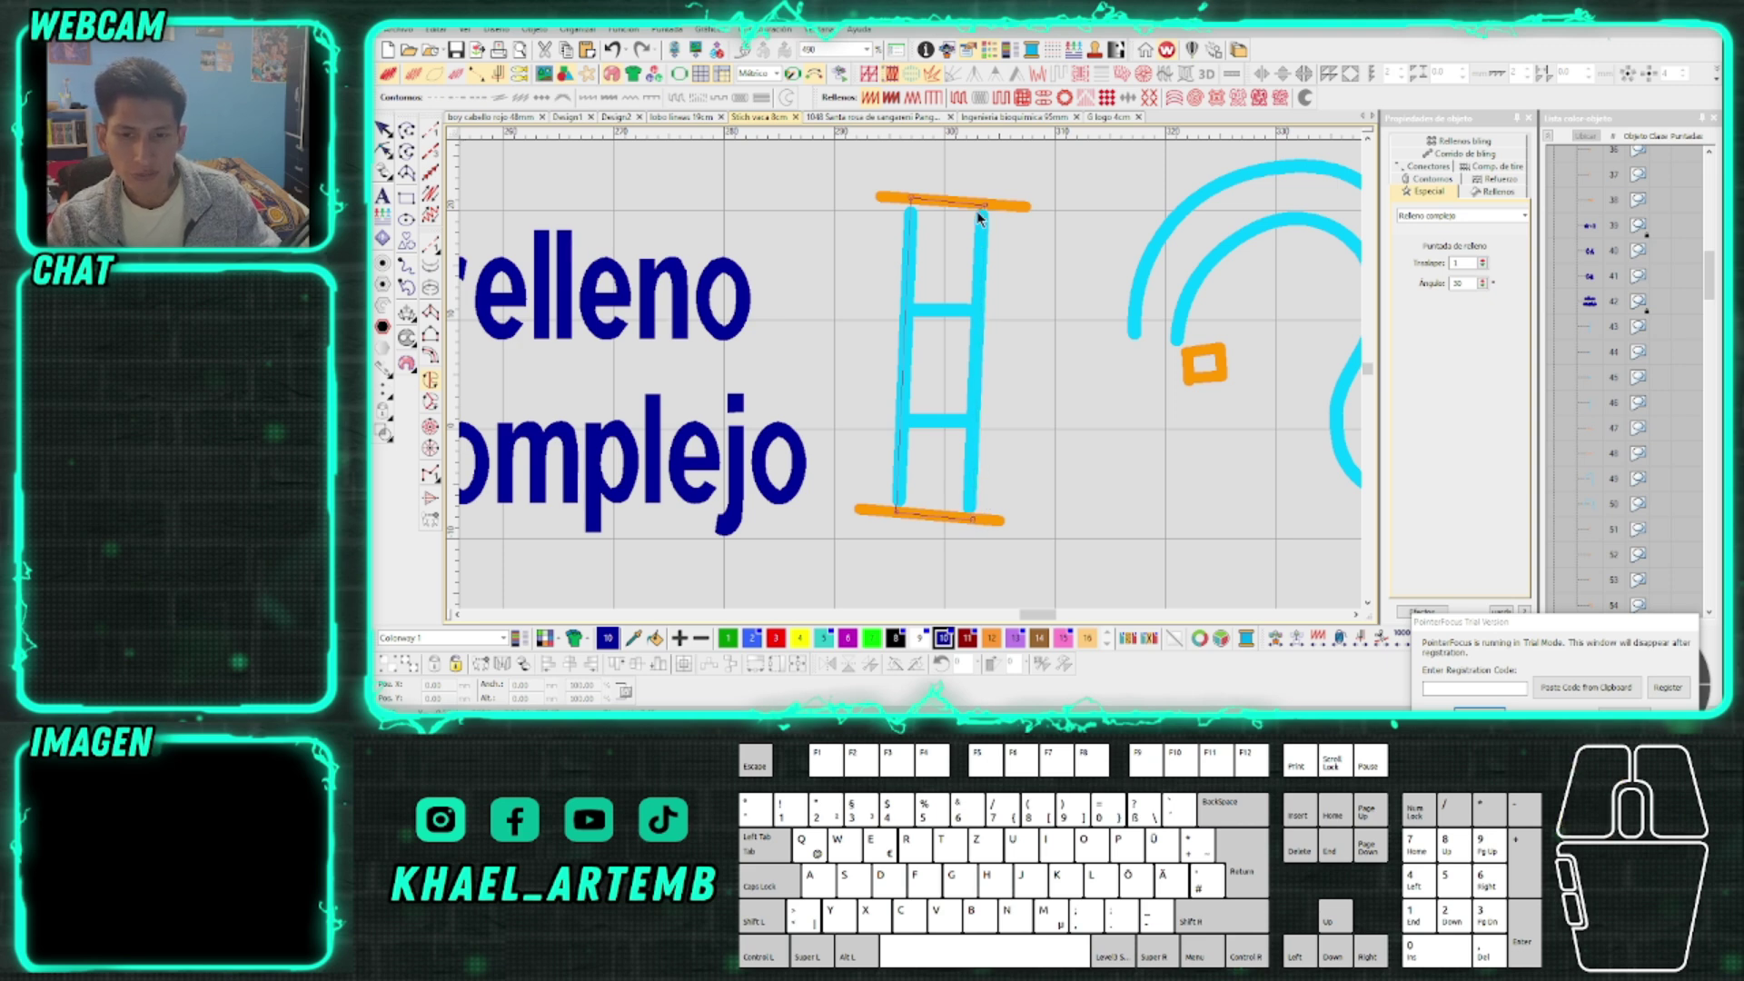
{"action": "left_click", "coordinate": [985, 206]}
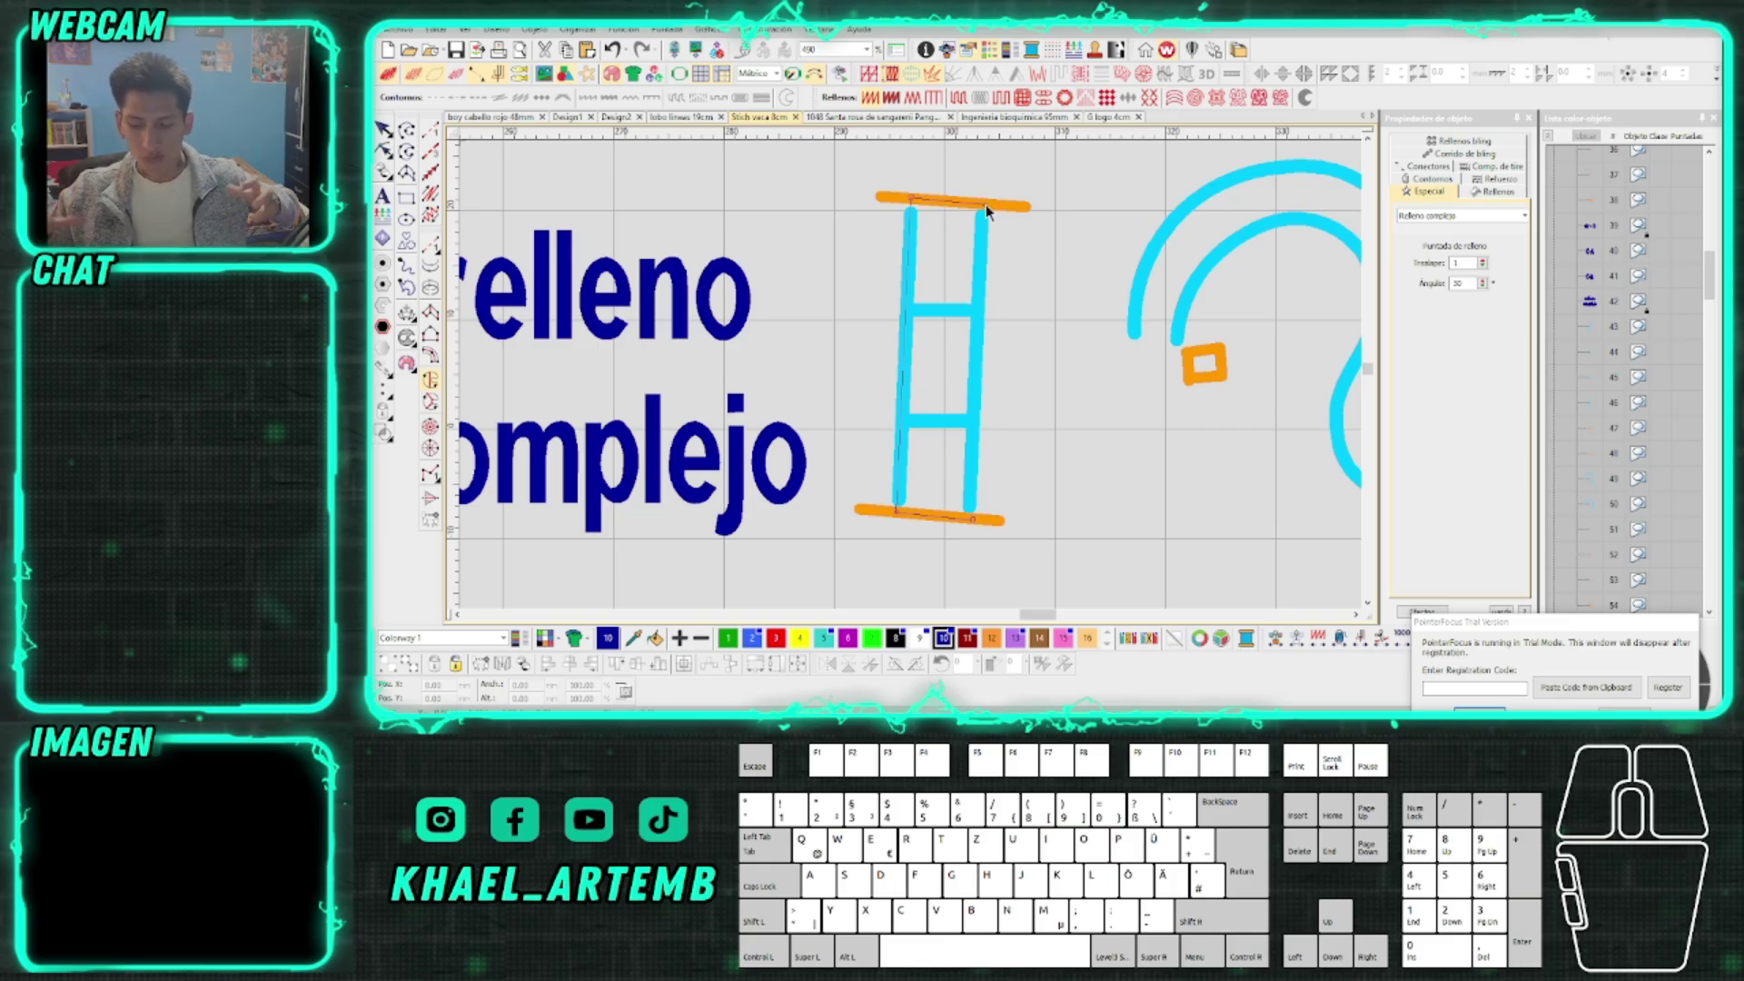
{"action": "key", "text": "Return"}
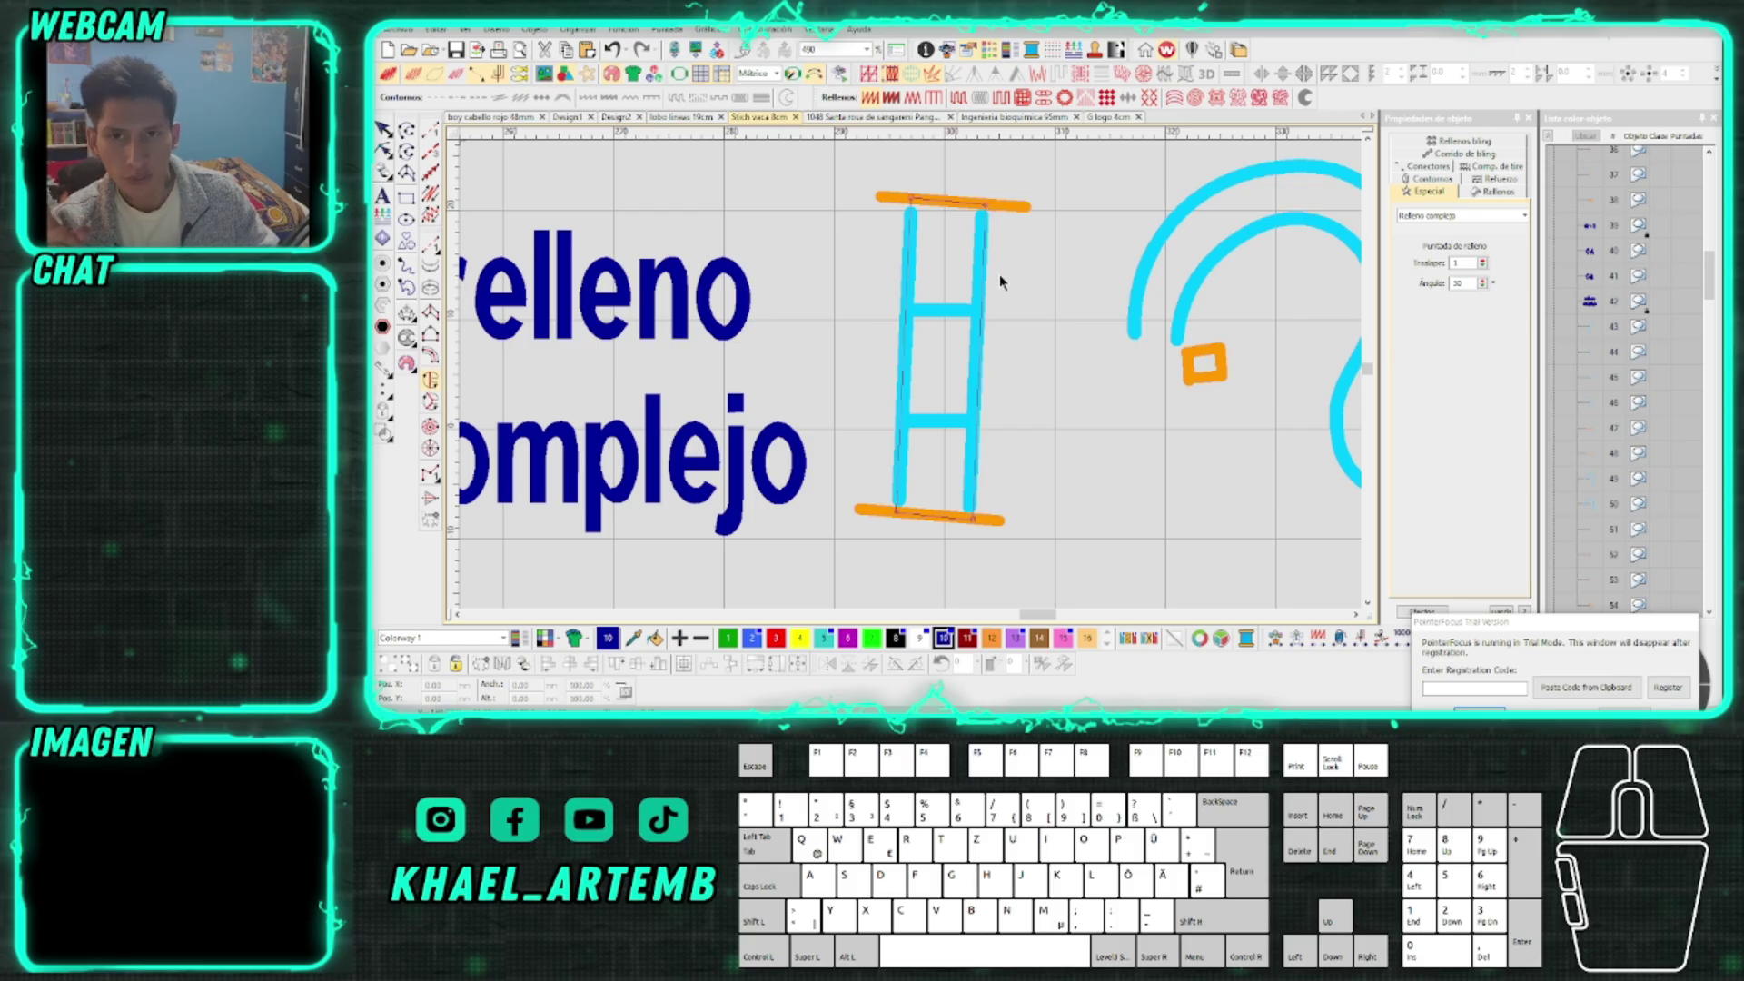
Add a circular hole boundary inside the upper section of the complex fill bar
{"action": "scroll", "coordinate": [999, 275], "scroll_direction": "down", "scroll_amount": 4}
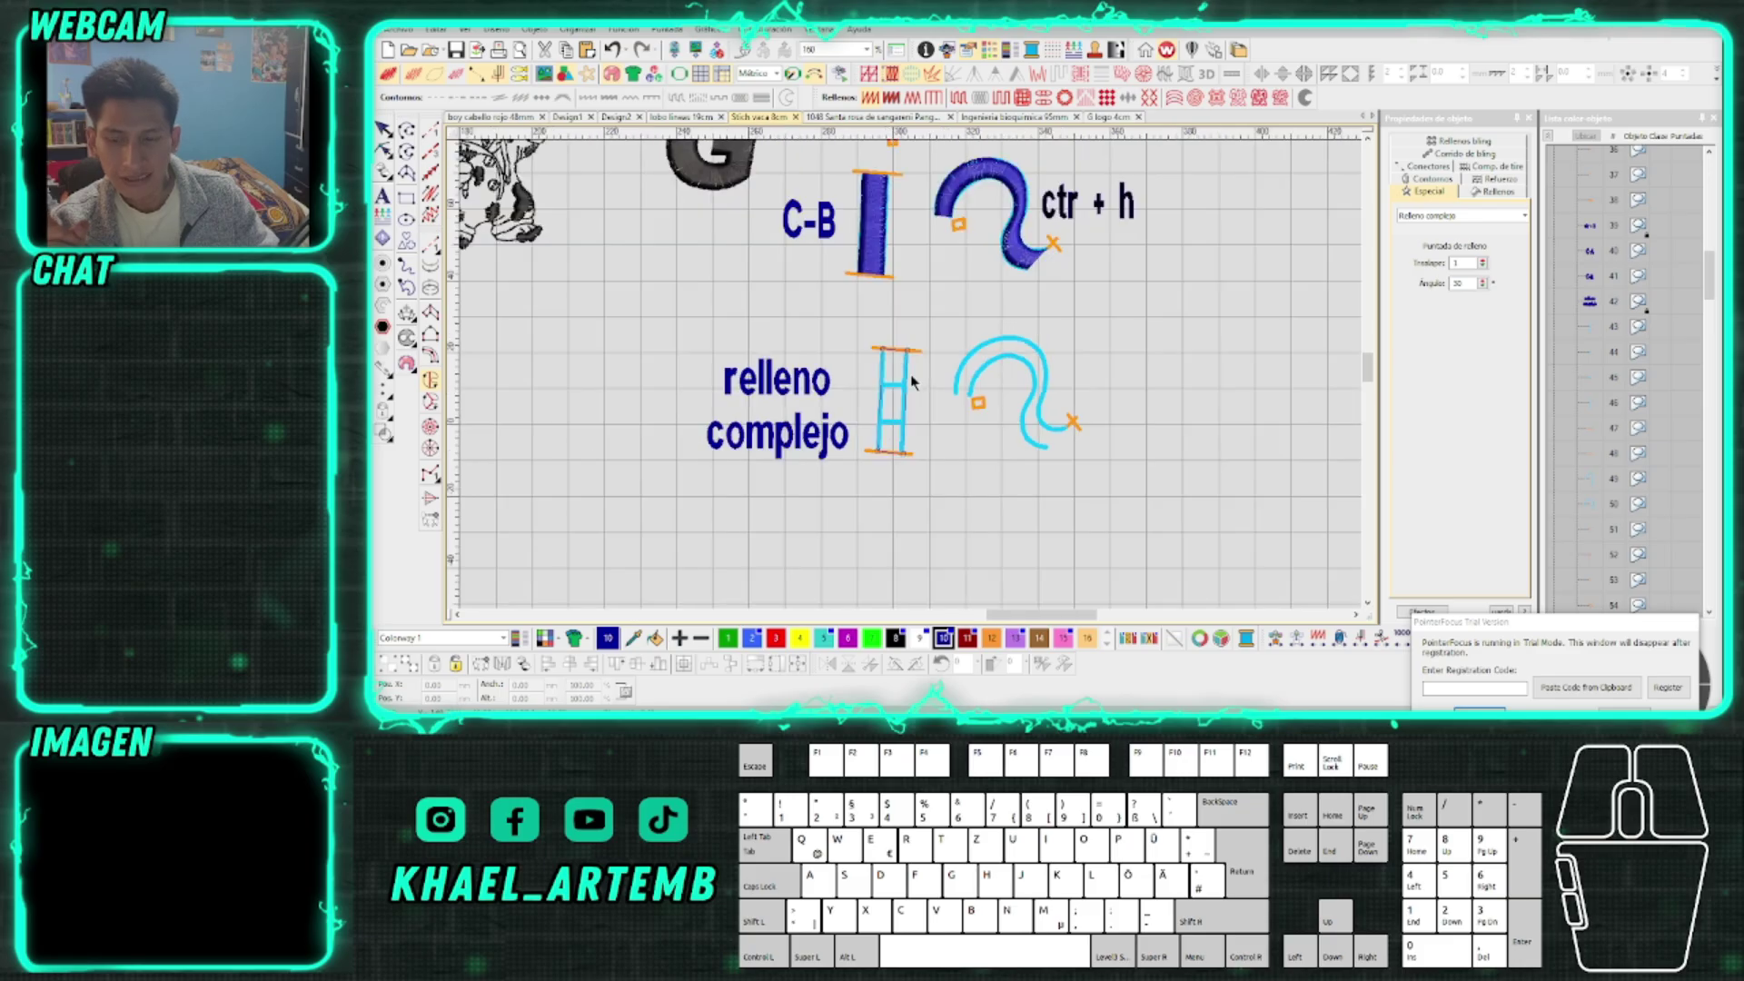
{"action": "left_click_drag", "start_coordinate": [918, 334], "coordinate": [906, 400]}
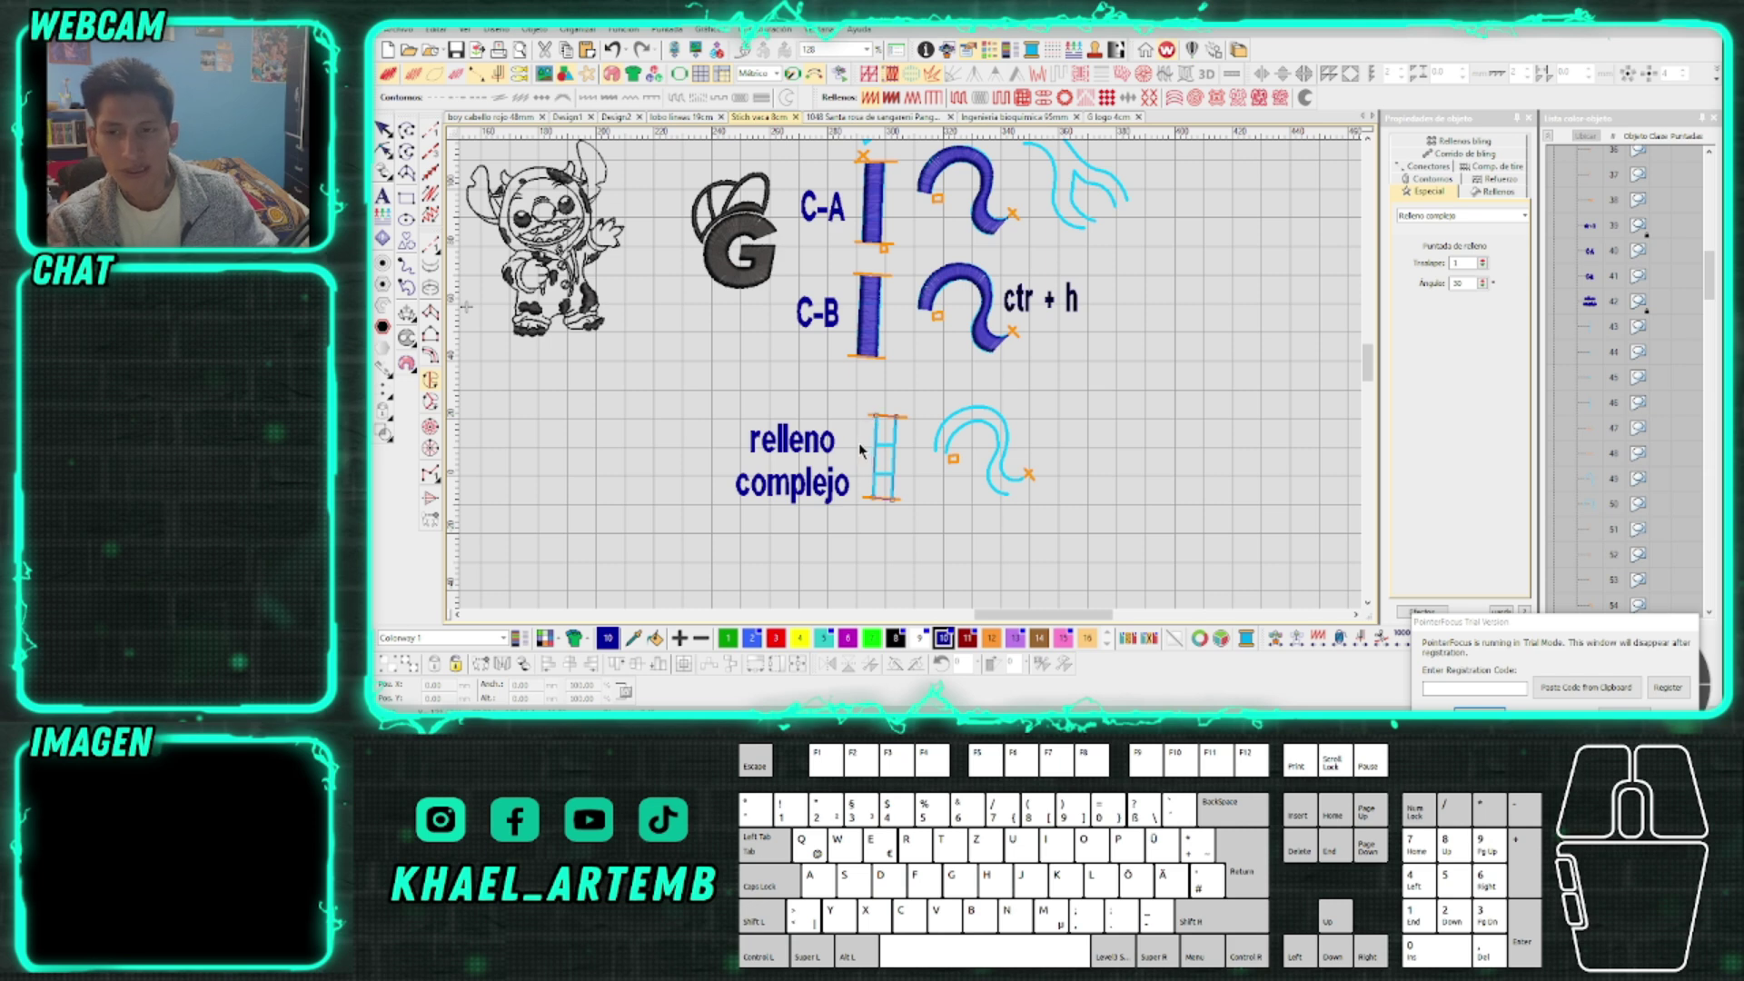
{"action": "scroll", "coordinate": [858, 443], "scroll_direction": "up", "scroll_amount": 5}
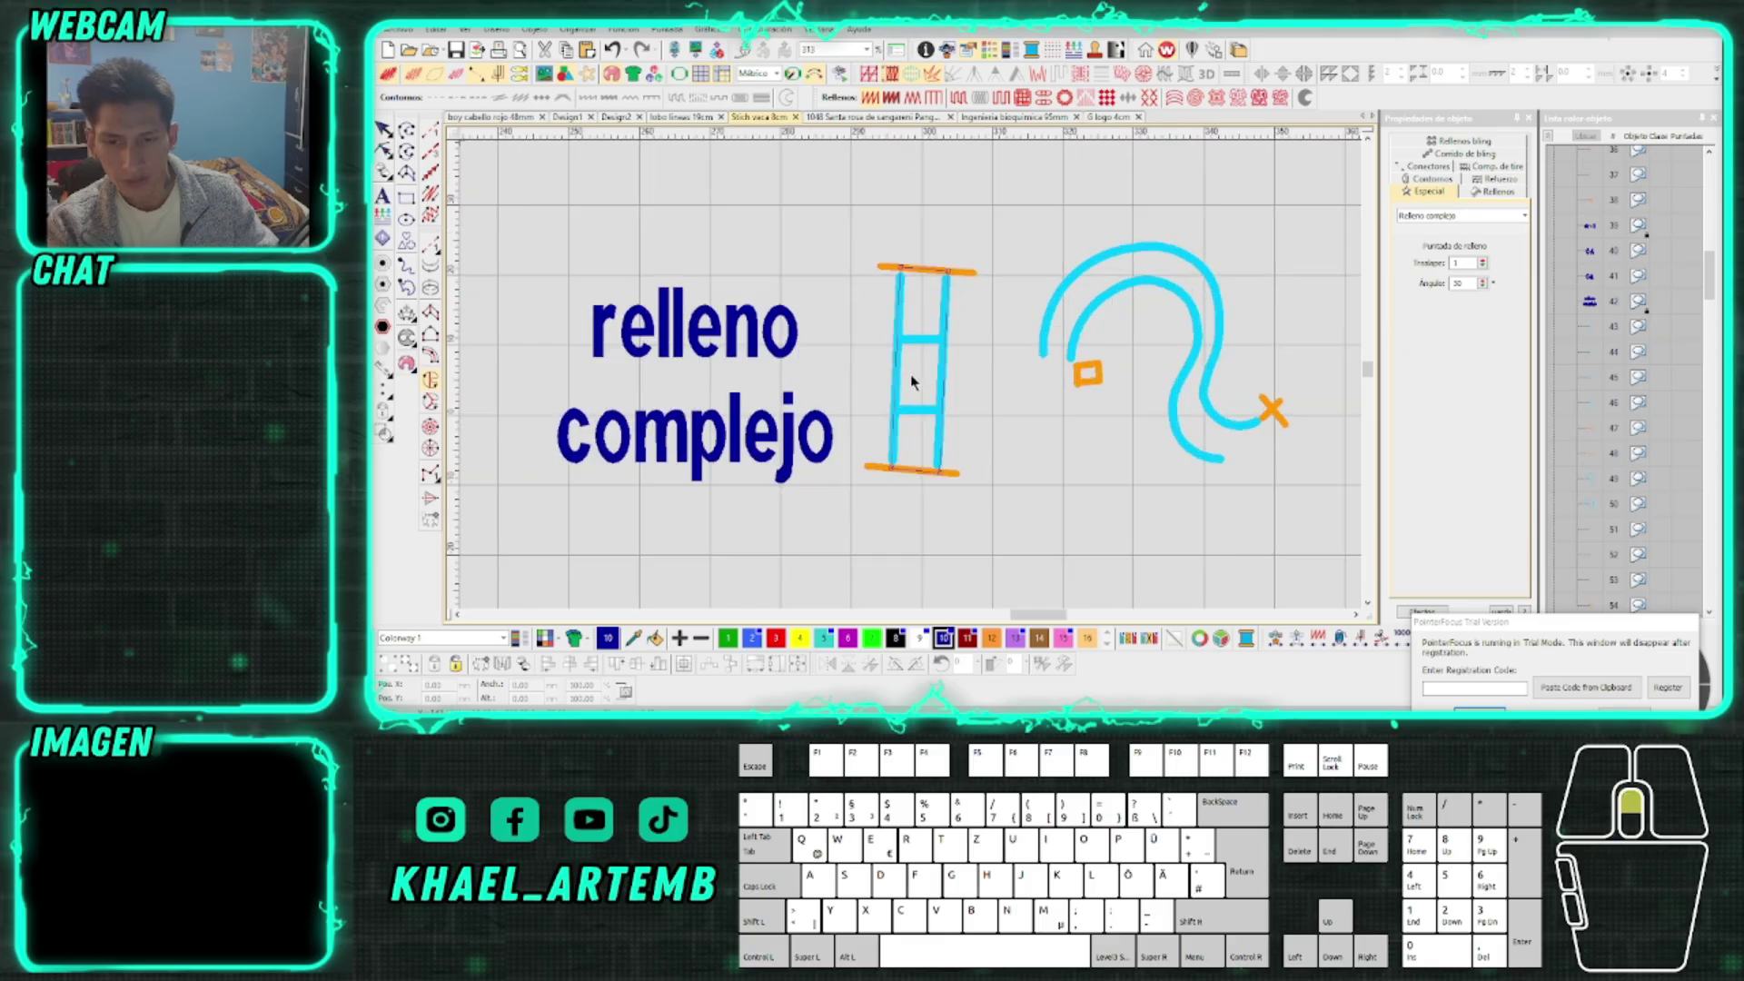
{"action": "scroll", "coordinate": [912, 381], "scroll_direction": "up", "scroll_amount": 2}
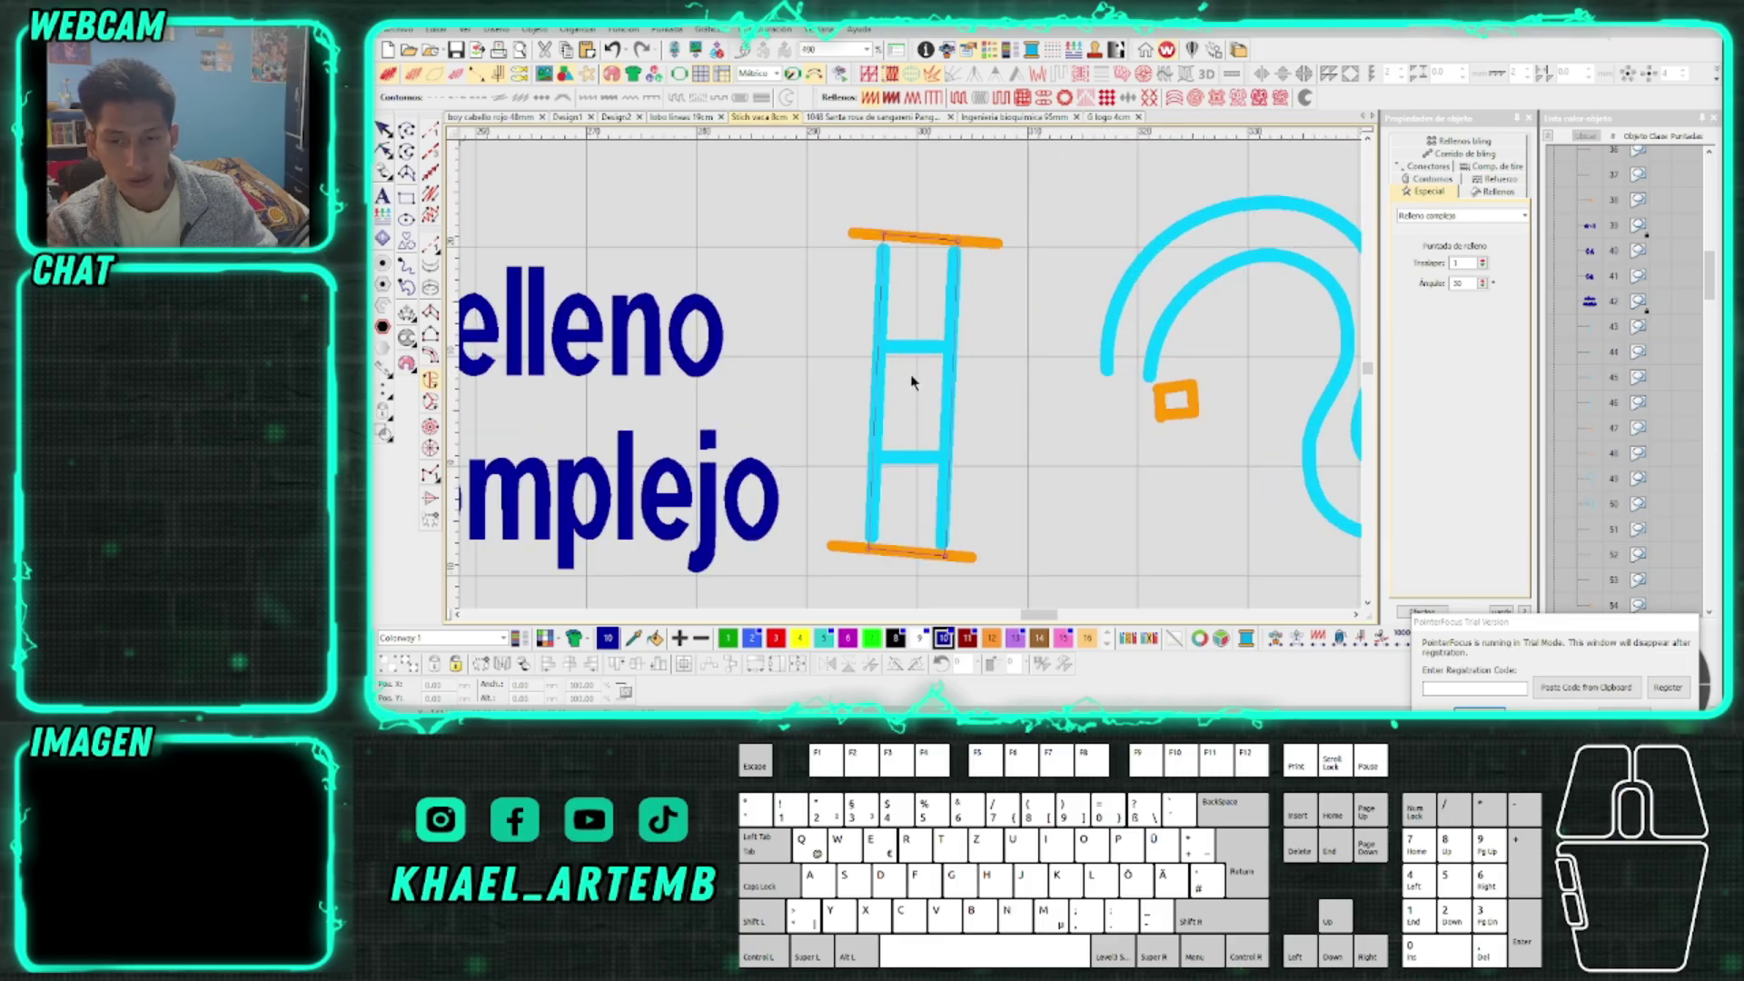
{"action": "scroll", "coordinate": [914, 380], "scroll_direction": "up", "scroll_amount": 3}
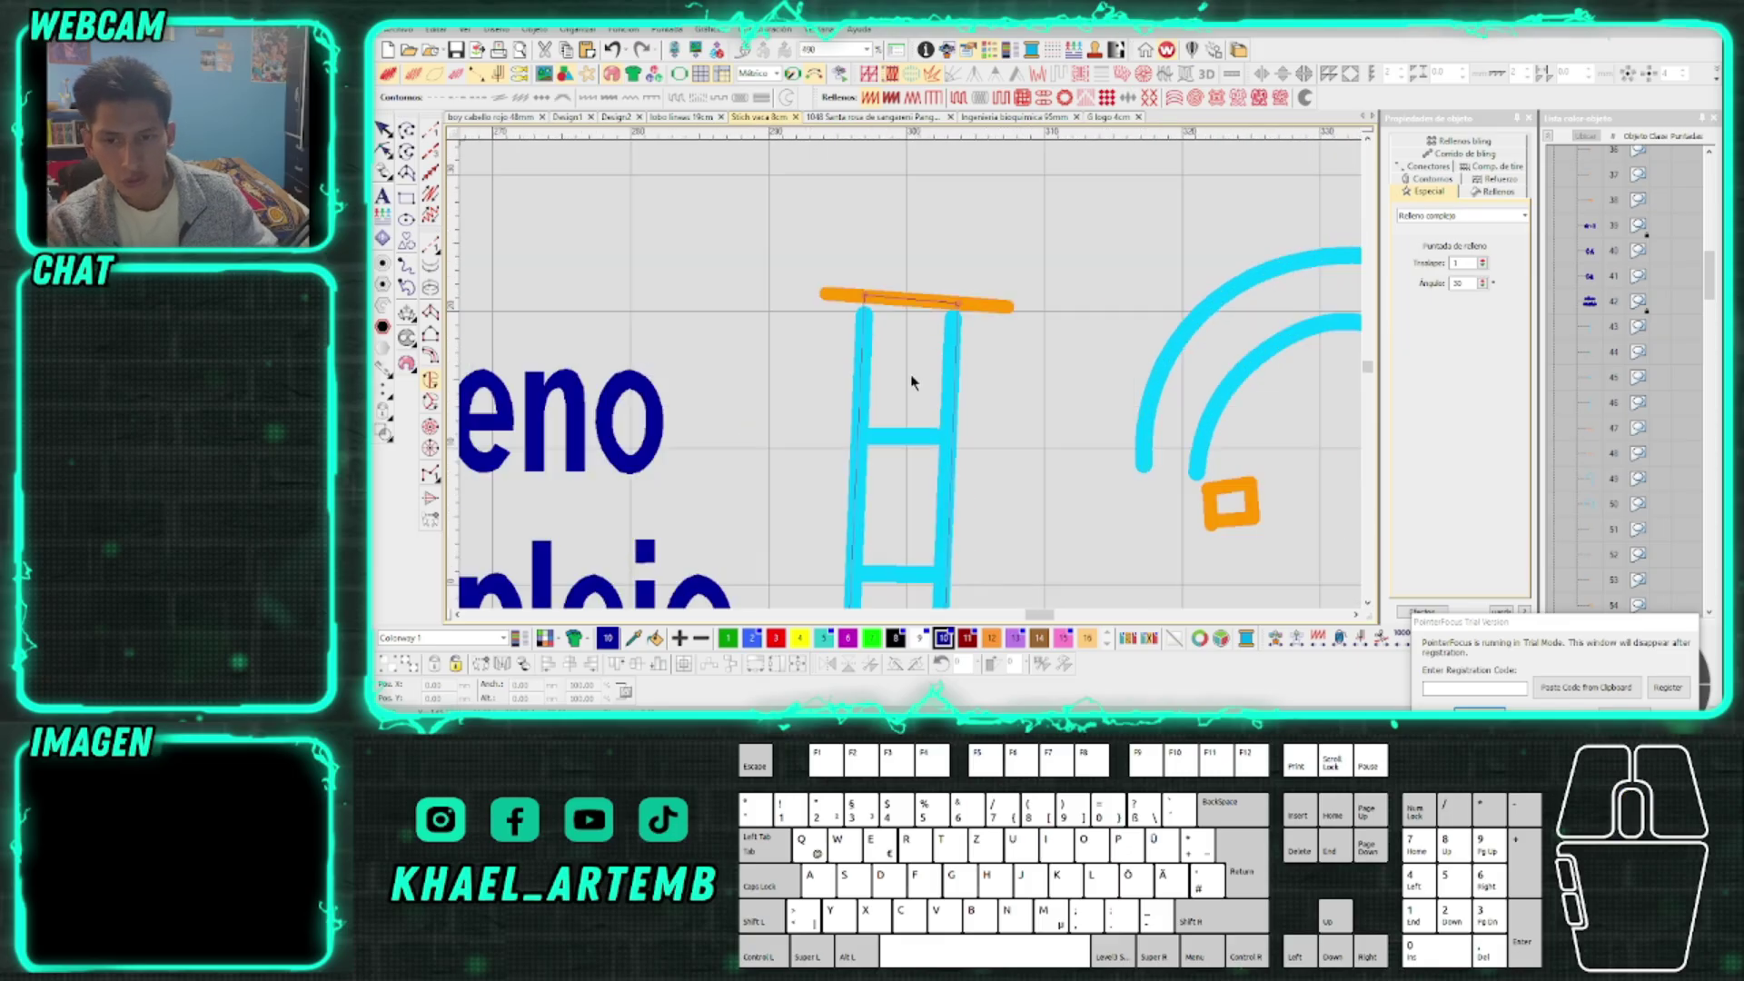
{"action": "right_click", "coordinate": [935, 369]}
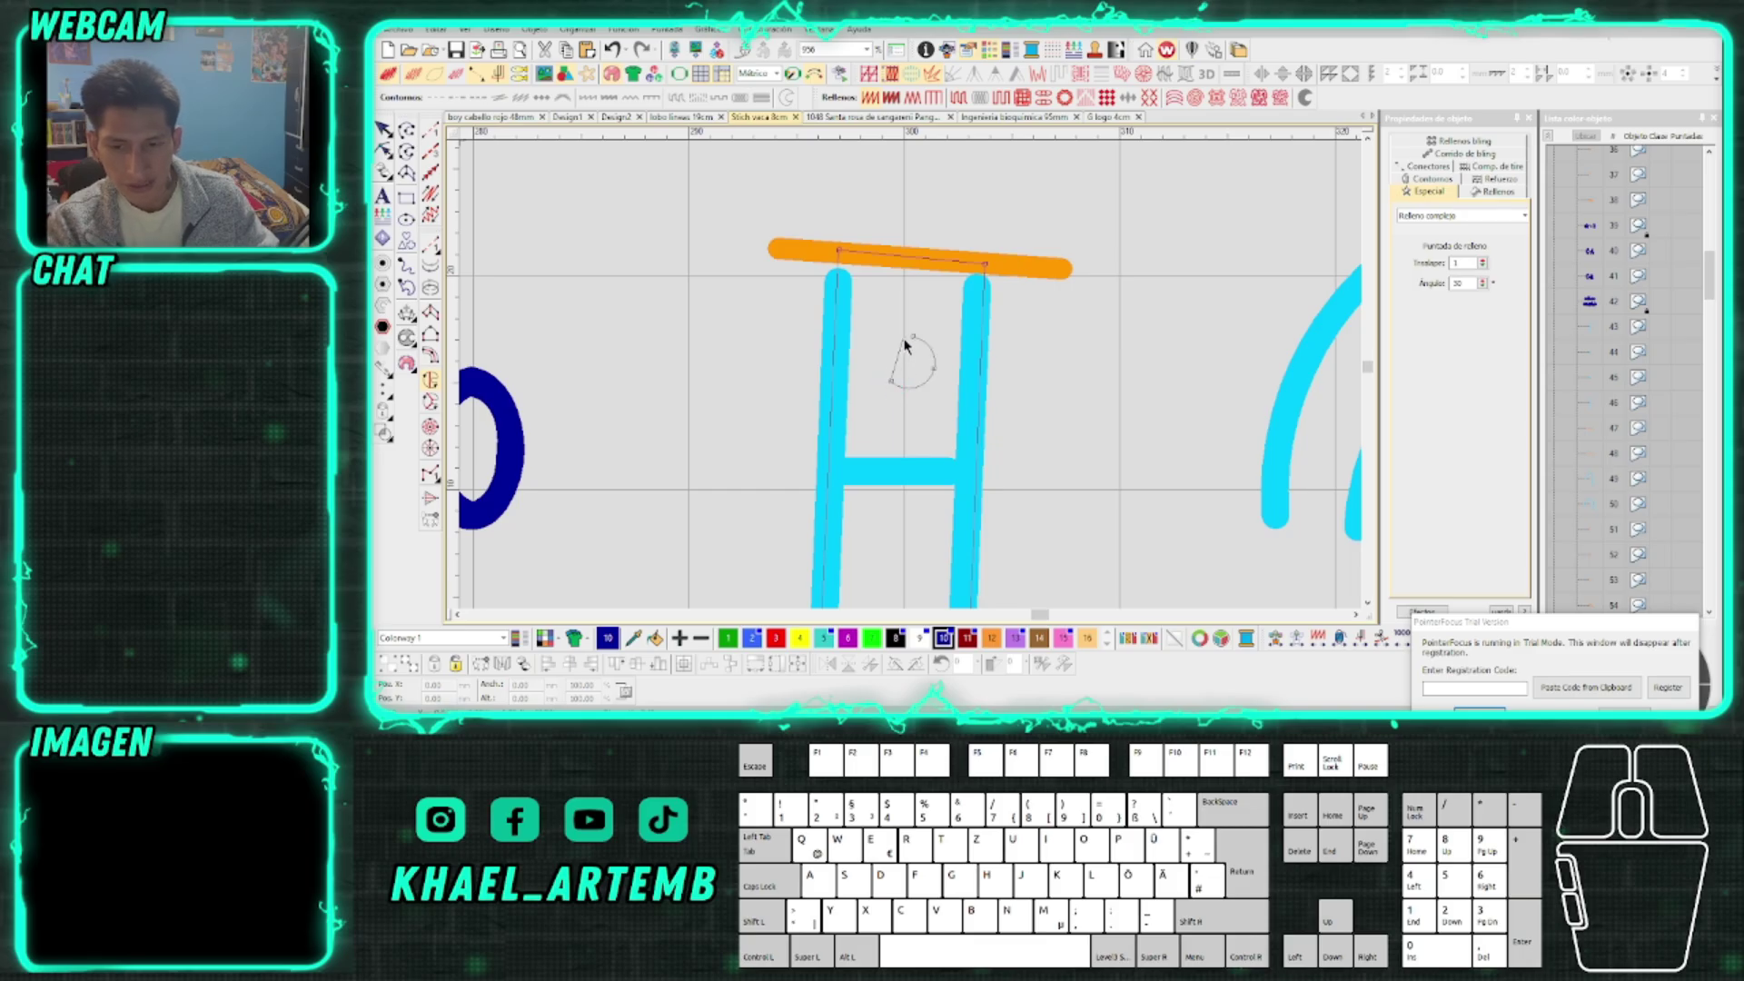
{"action": "key", "text": "Return"}
Add a circular hole boundary of similar size inside the middle section of the bar
{"action": "scroll", "coordinate": [911, 378], "scroll_direction": "down", "scroll_amount": 3}
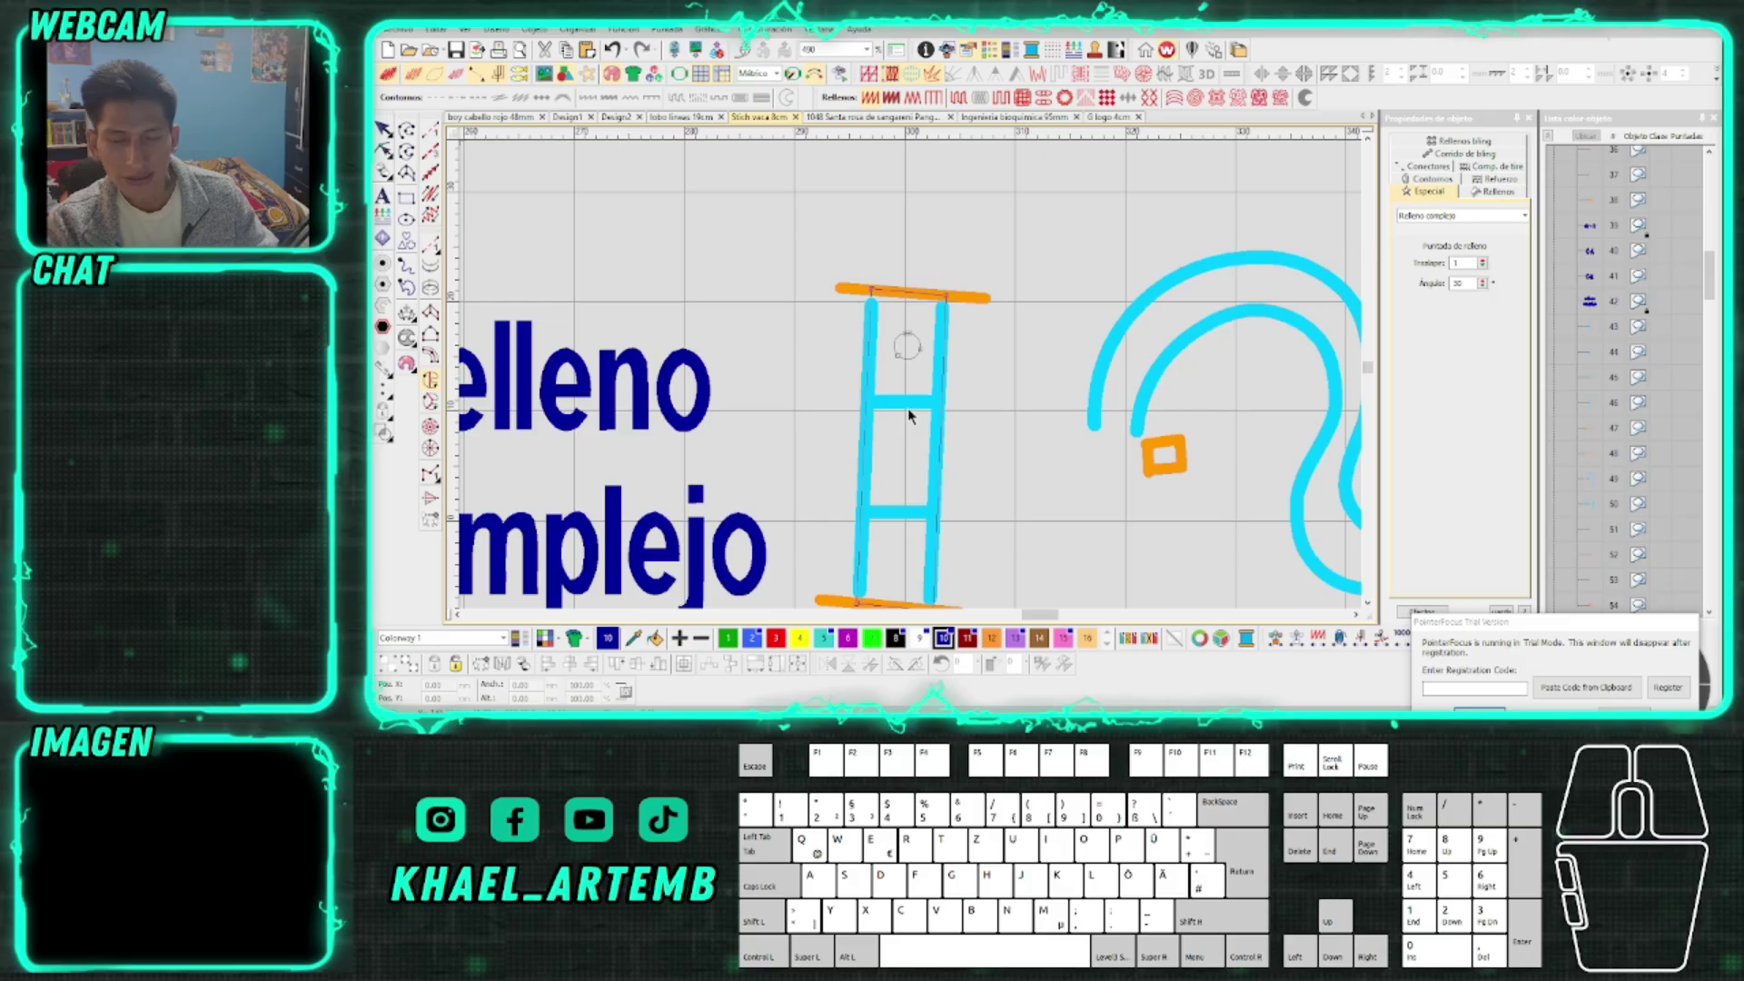
{"action": "scroll", "coordinate": [891, 459], "scroll_direction": "up", "scroll_amount": 3}
{"action": "right_click", "coordinate": [915, 354]}
{"action": "right_click", "coordinate": [941, 377]}
{"action": "right_click", "coordinate": [896, 410]}
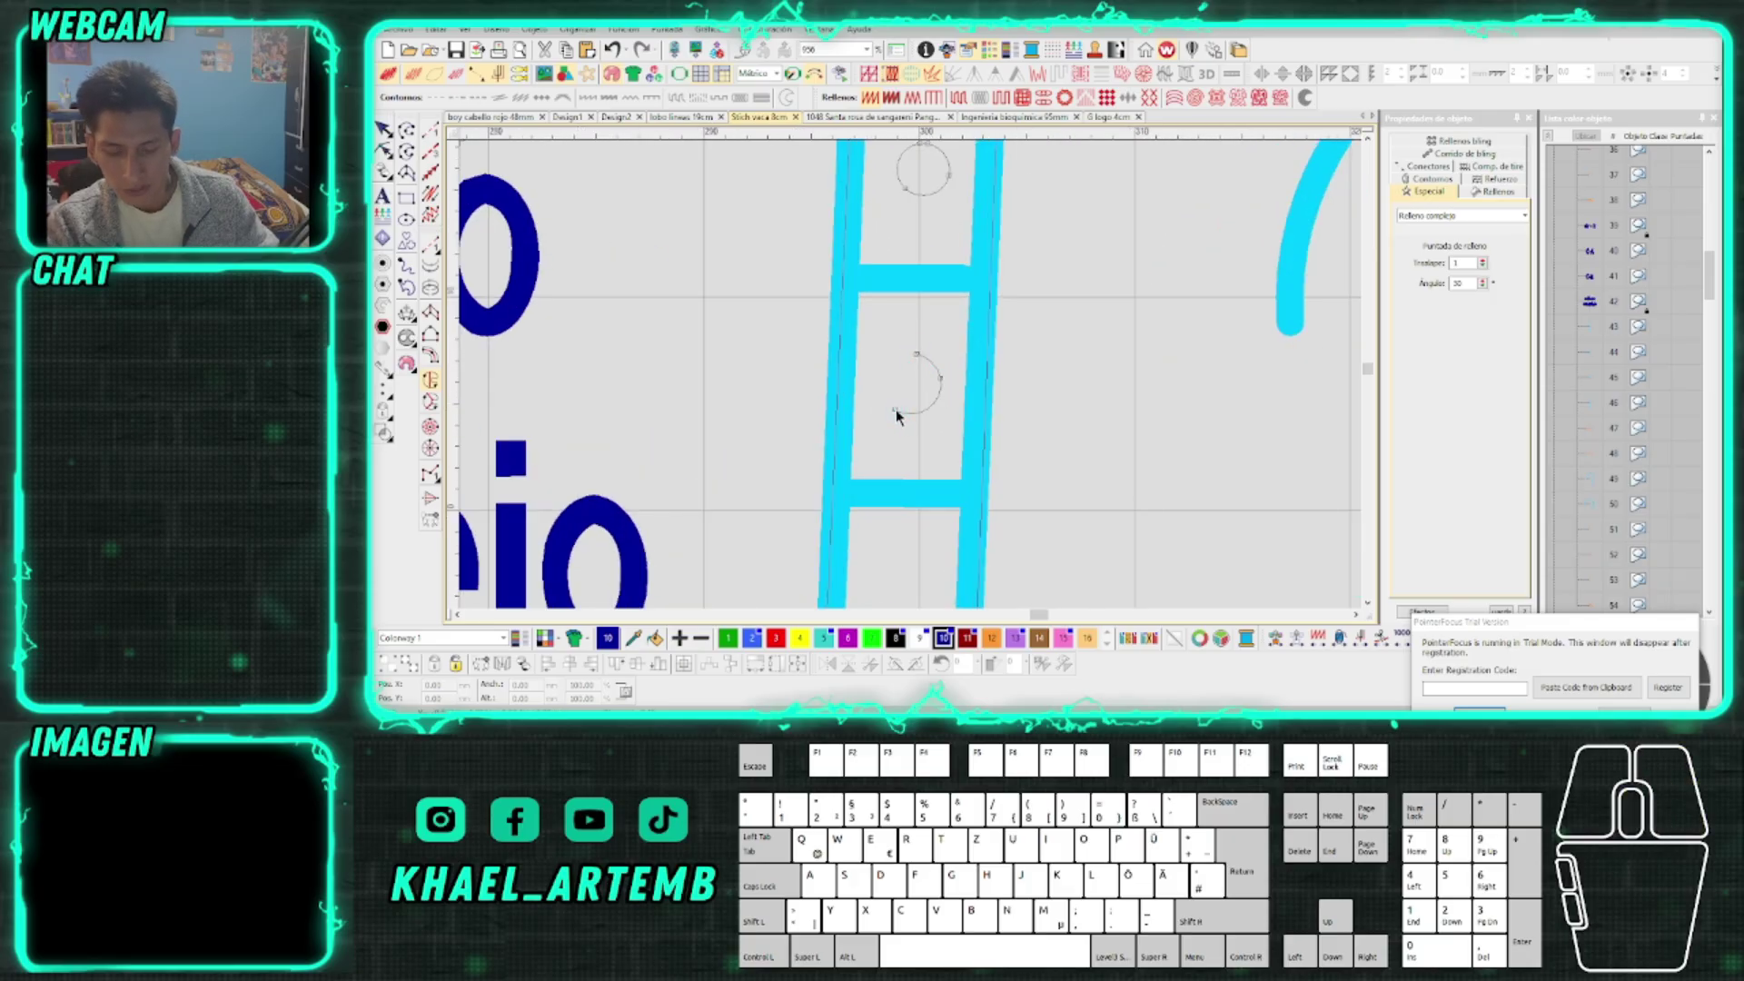
Add a third circular hole boundary inside the bar's lower section and finish defining the holes
{"action": "scroll", "coordinate": [910, 376], "scroll_direction": "down", "scroll_amount": 3}
{"action": "scroll", "coordinate": [909, 386], "scroll_direction": "up", "scroll_amount": 2}
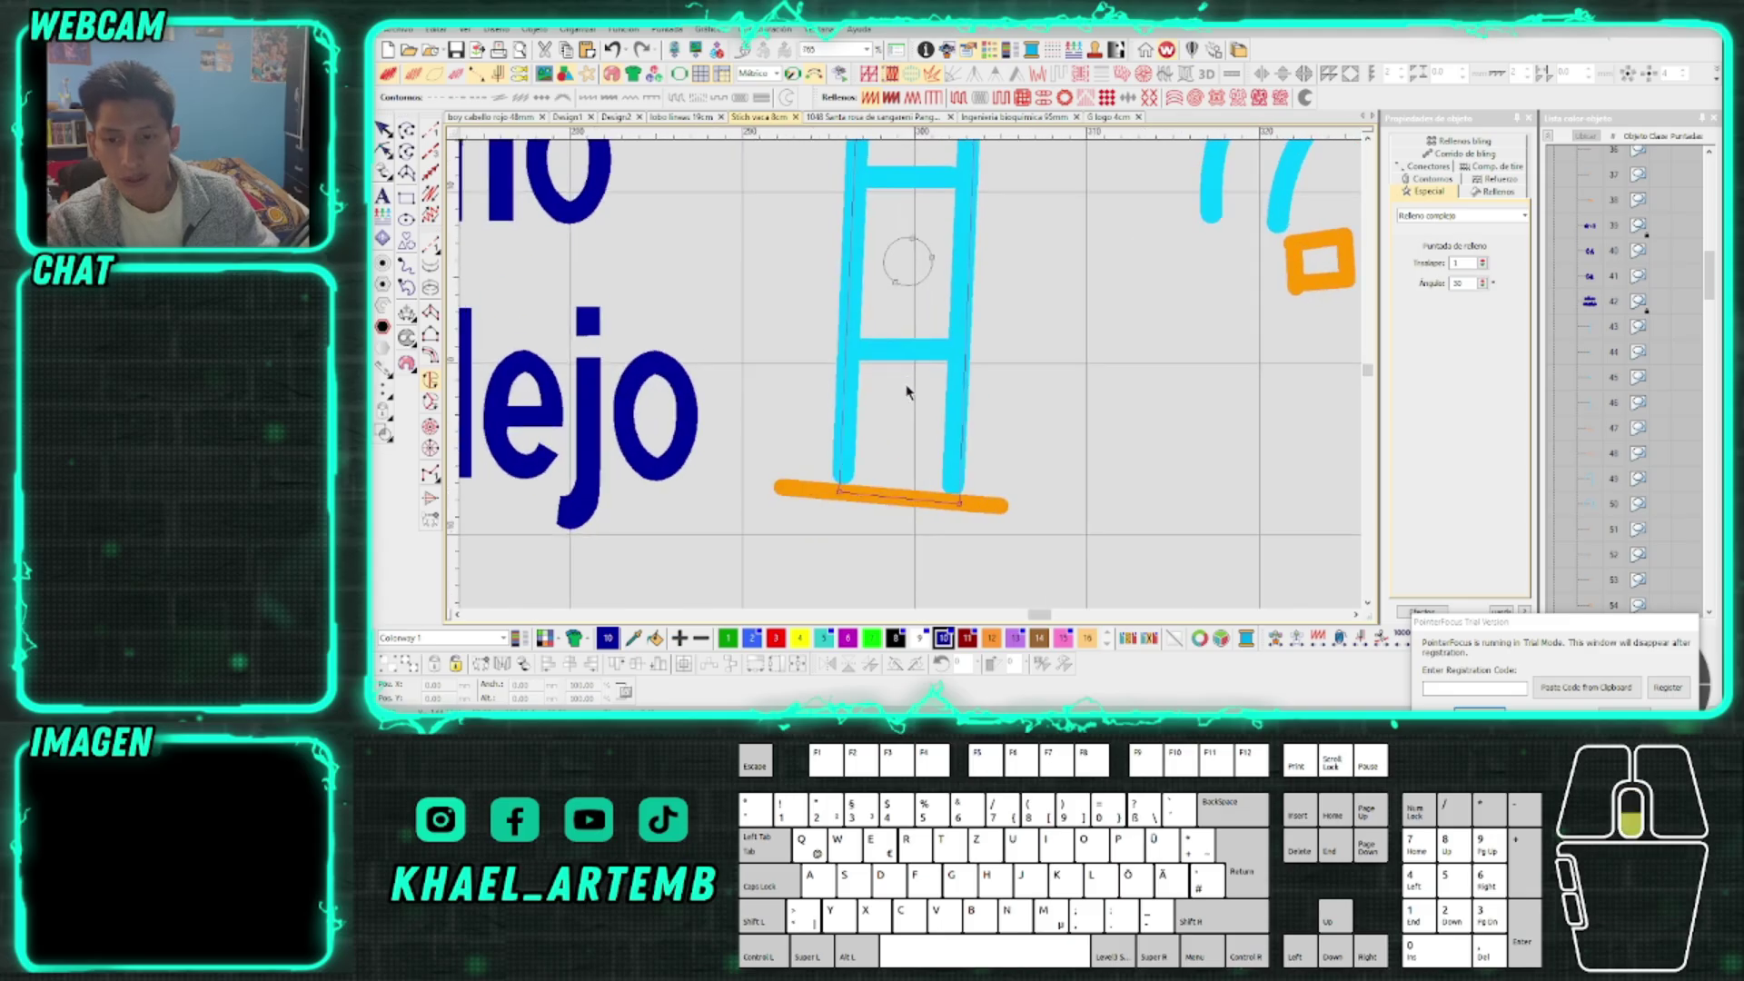
{"action": "right_click", "coordinate": [904, 397]}
{"action": "right_click", "coordinate": [926, 430]}
{"action": "right_click", "coordinate": [893, 446]}
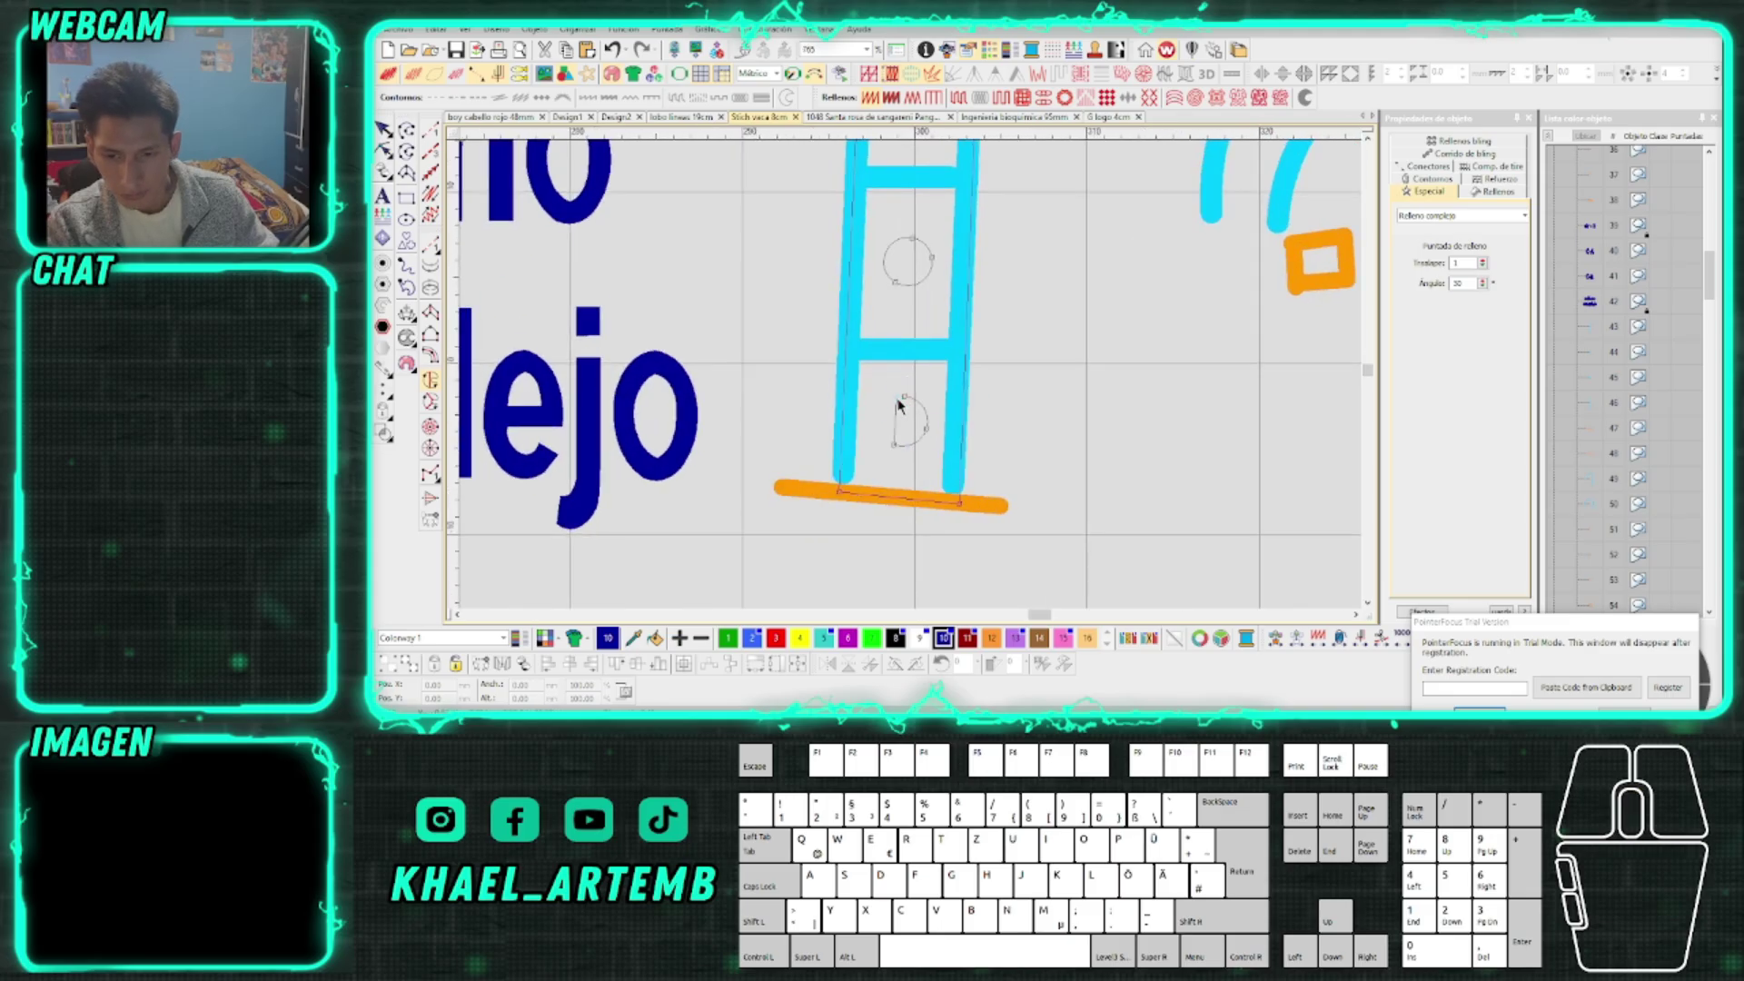
{"action": "scroll", "coordinate": [904, 402], "scroll_direction": "down", "scroll_amount": 2}
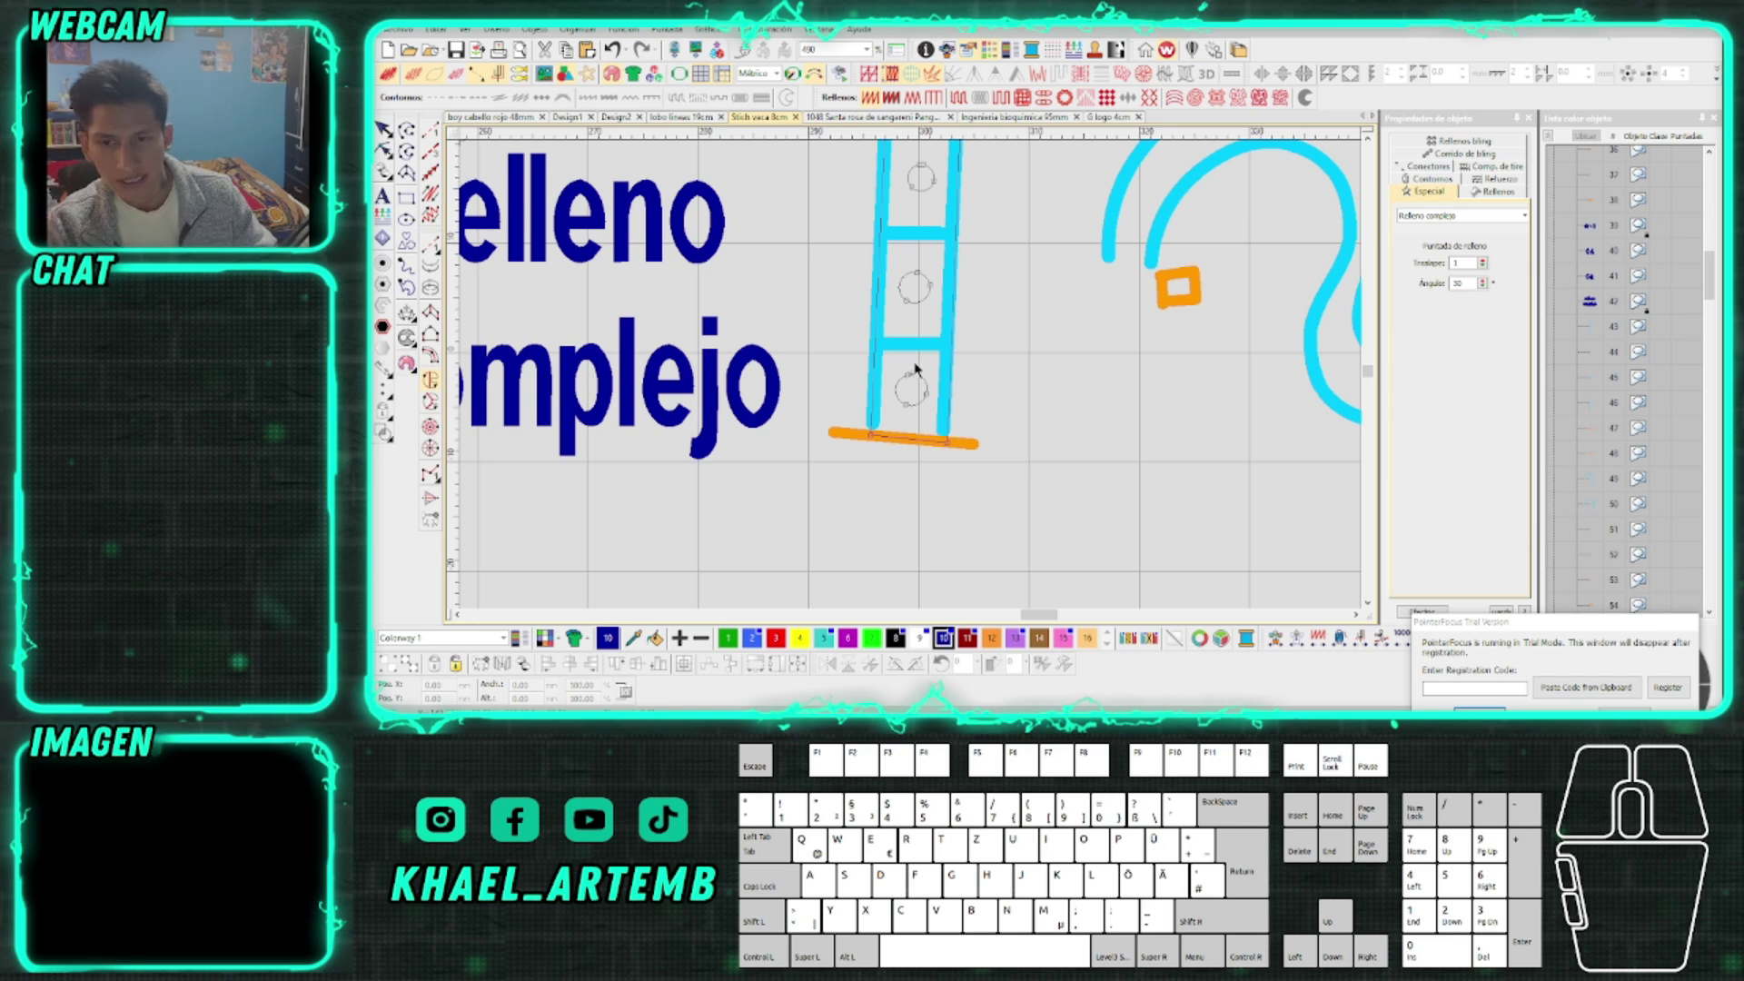
{"action": "key", "text": "Return"}
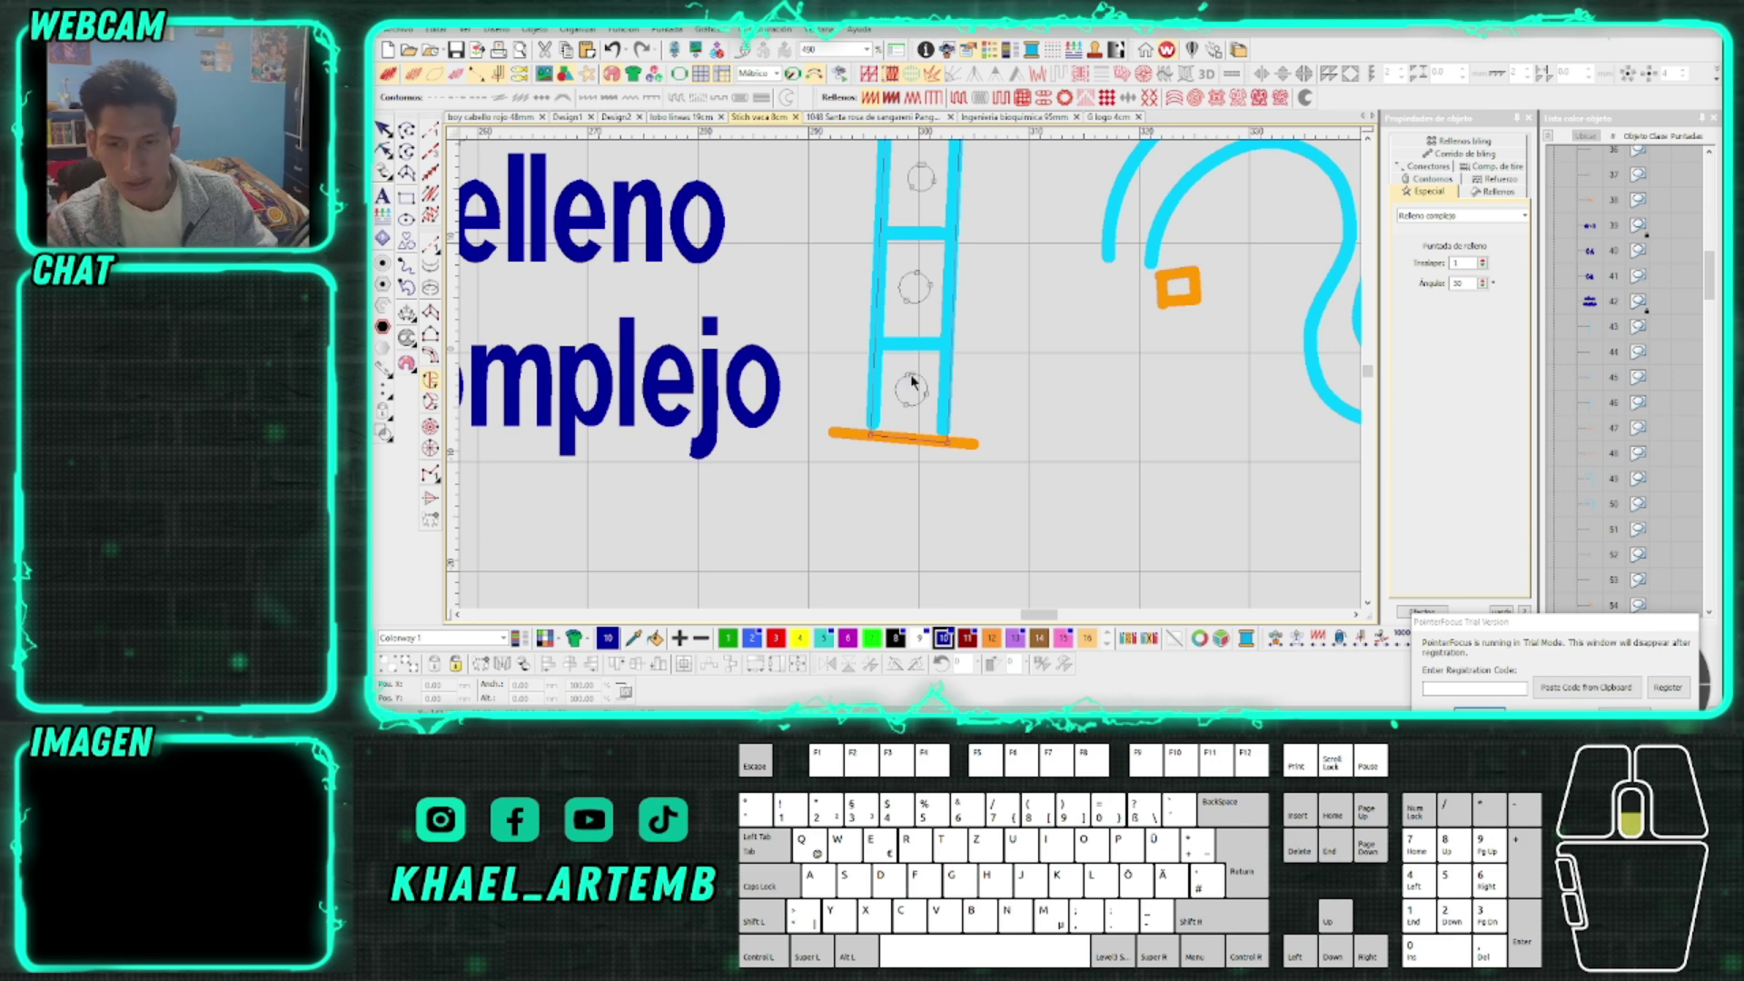
Set the fill's entry point just below the bar's lower right corner and its exit point just above the upper left corner
{"action": "scroll", "coordinate": [916, 376], "scroll_direction": "down", "scroll_amount": 1}
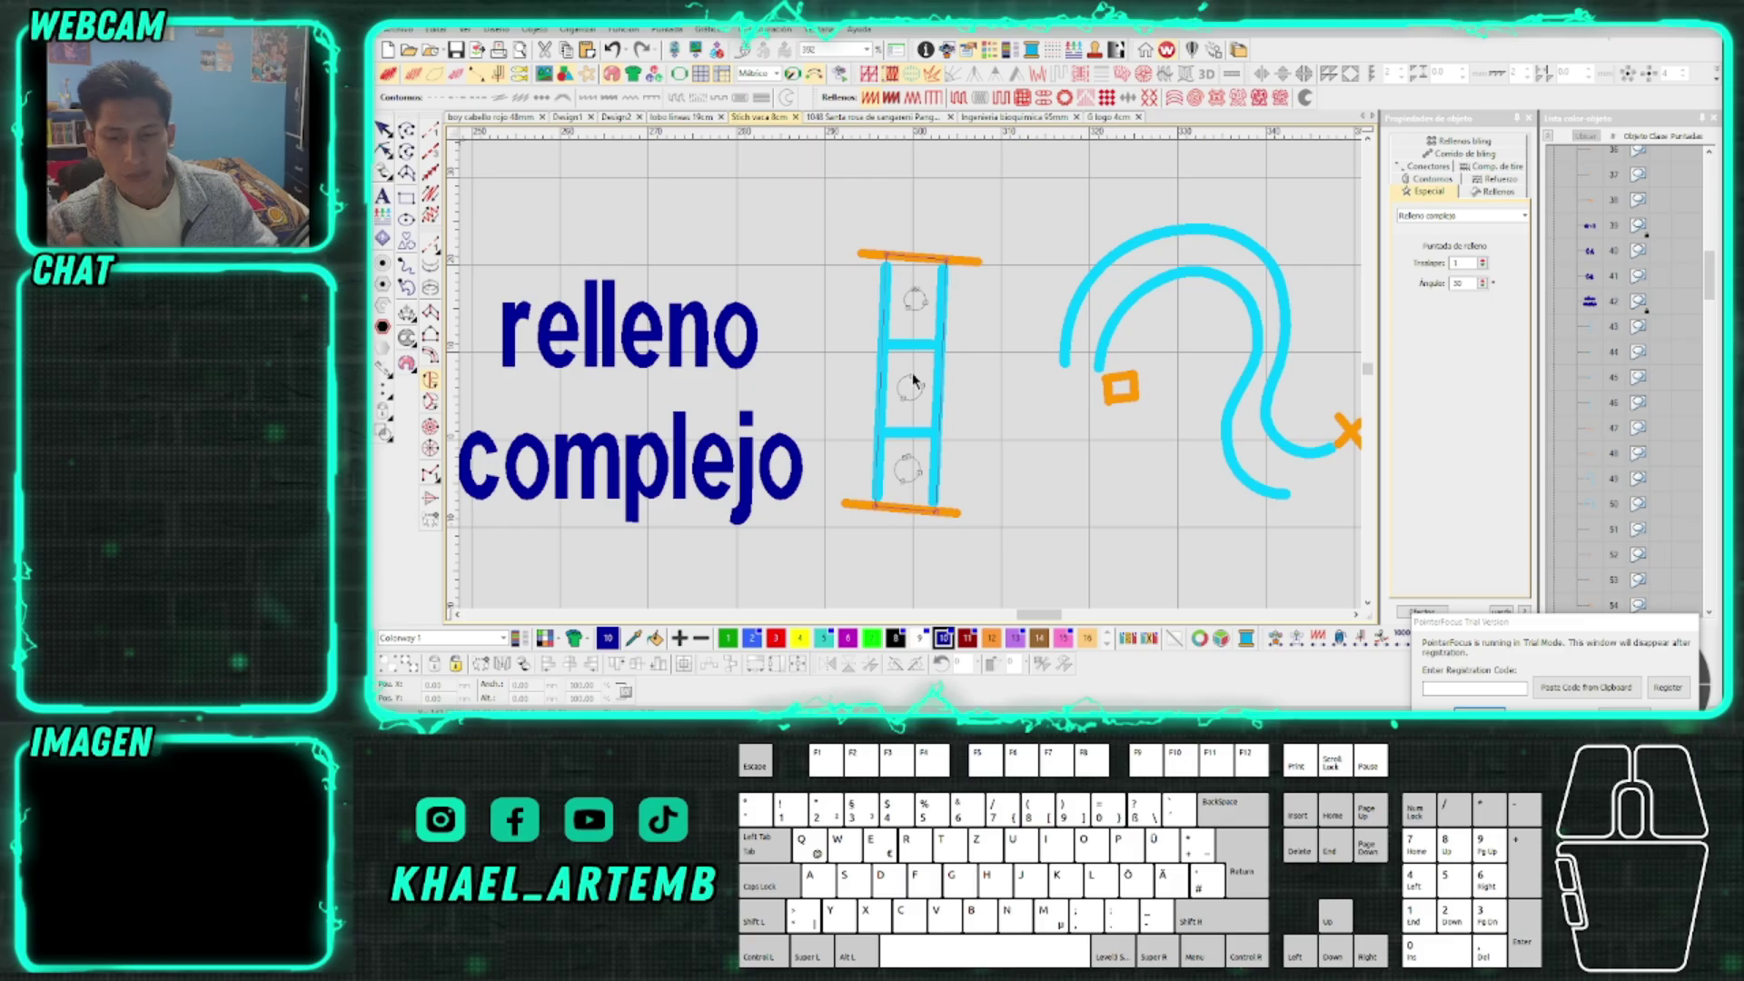
{"action": "scroll", "coordinate": [918, 372], "scroll_direction": "down", "scroll_amount": 1}
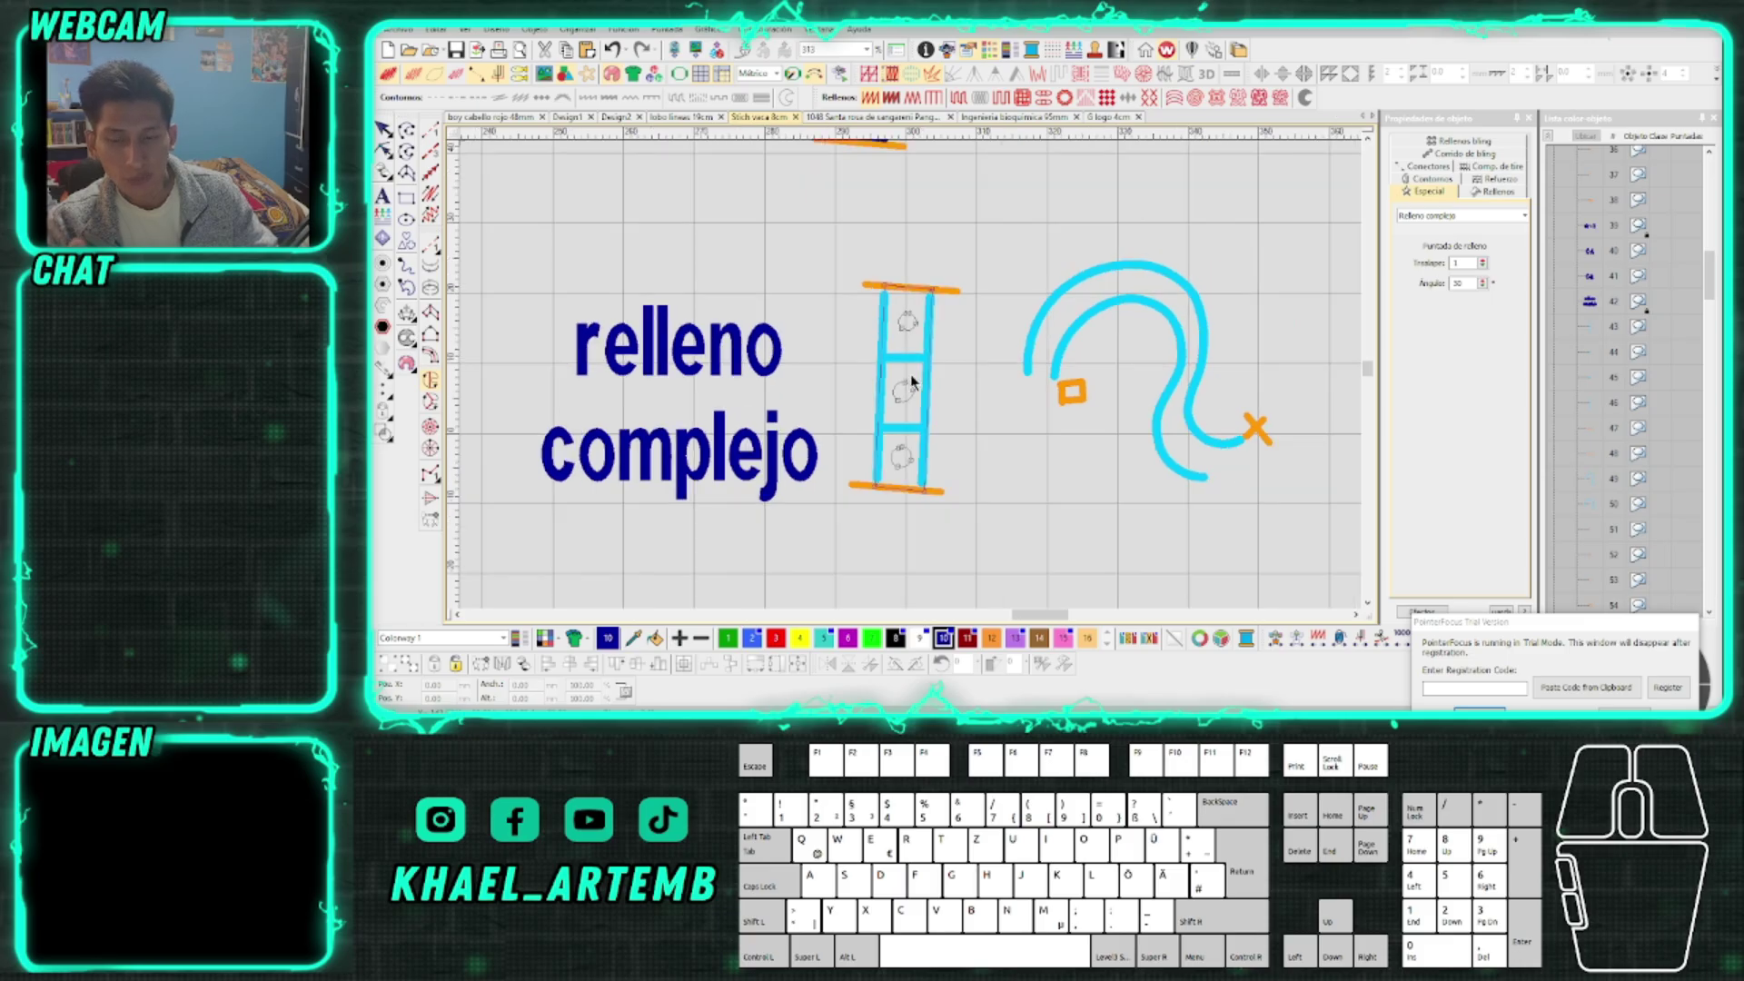
{"action": "scroll", "coordinate": [914, 382], "scroll_direction": "down", "scroll_amount": 1}
{"action": "scroll", "coordinate": [913, 382], "scroll_direction": "down", "scroll_amount": 1}
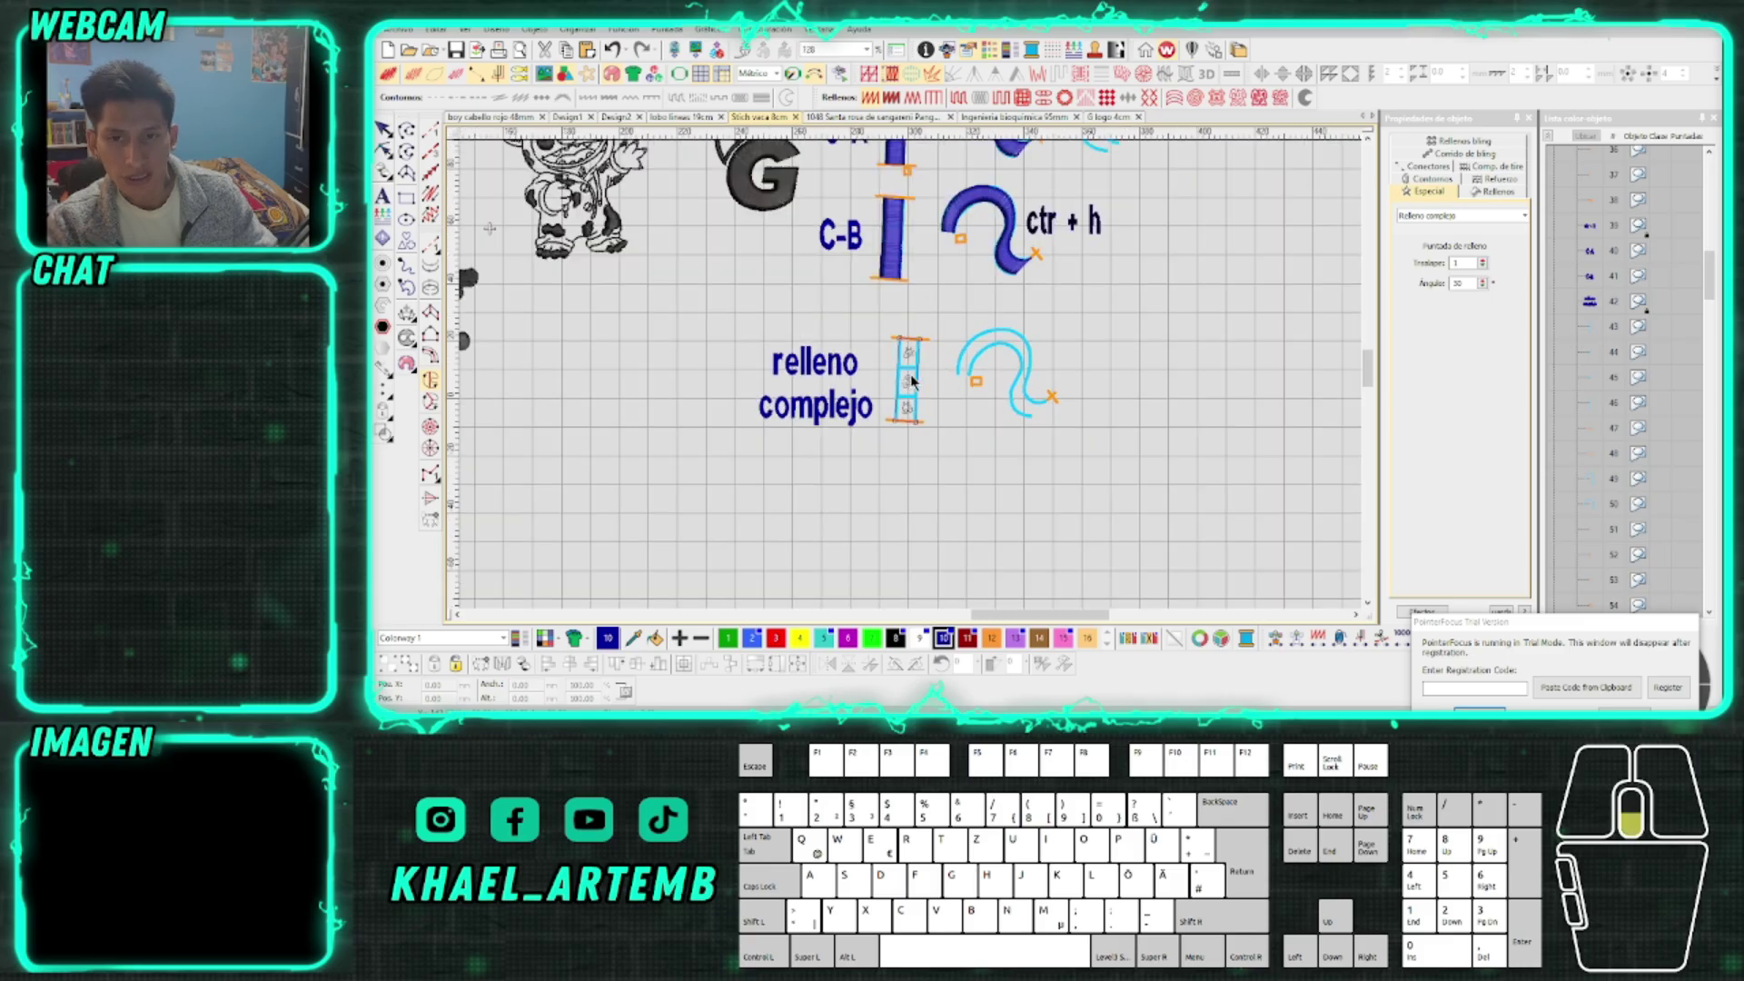
{"action": "scroll", "coordinate": [912, 382], "scroll_direction": "up", "scroll_amount": 2}
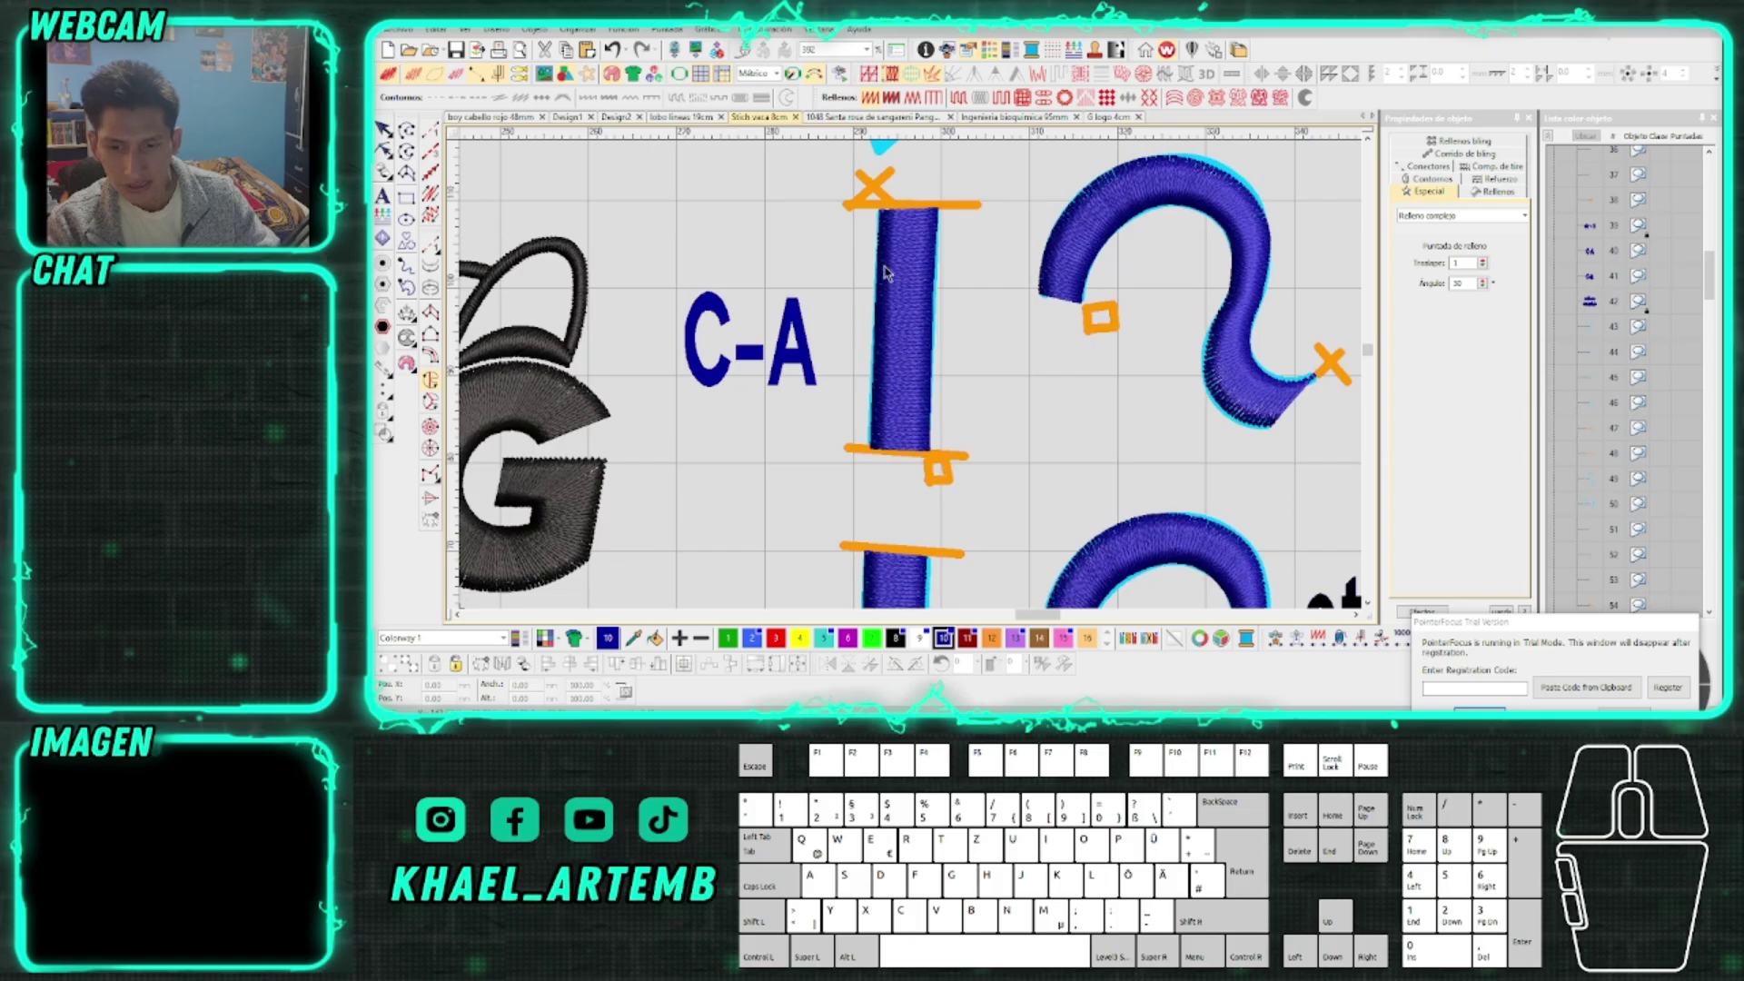
{"action": "scroll", "coordinate": [915, 390], "scroll_direction": "down", "scroll_amount": 1}
{"action": "scroll", "coordinate": [914, 453], "scroll_direction": "up", "scroll_amount": 2}
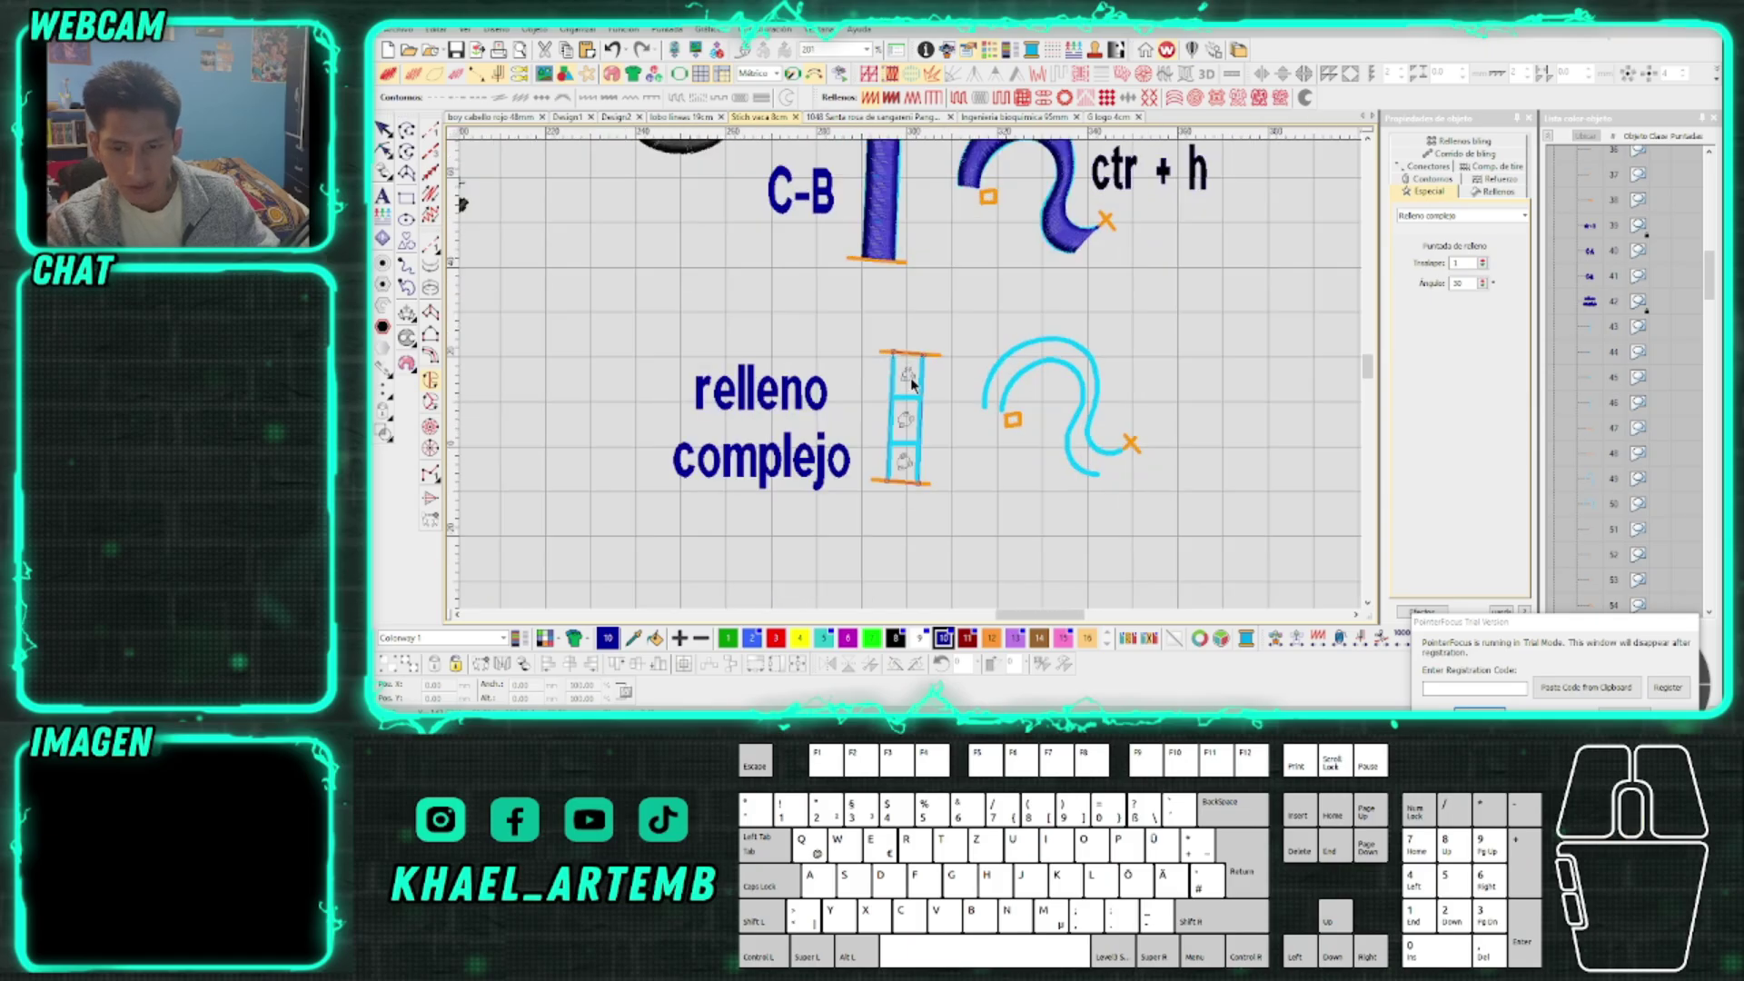
{"action": "scroll", "coordinate": [910, 374], "scroll_direction": "up", "scroll_amount": 1}
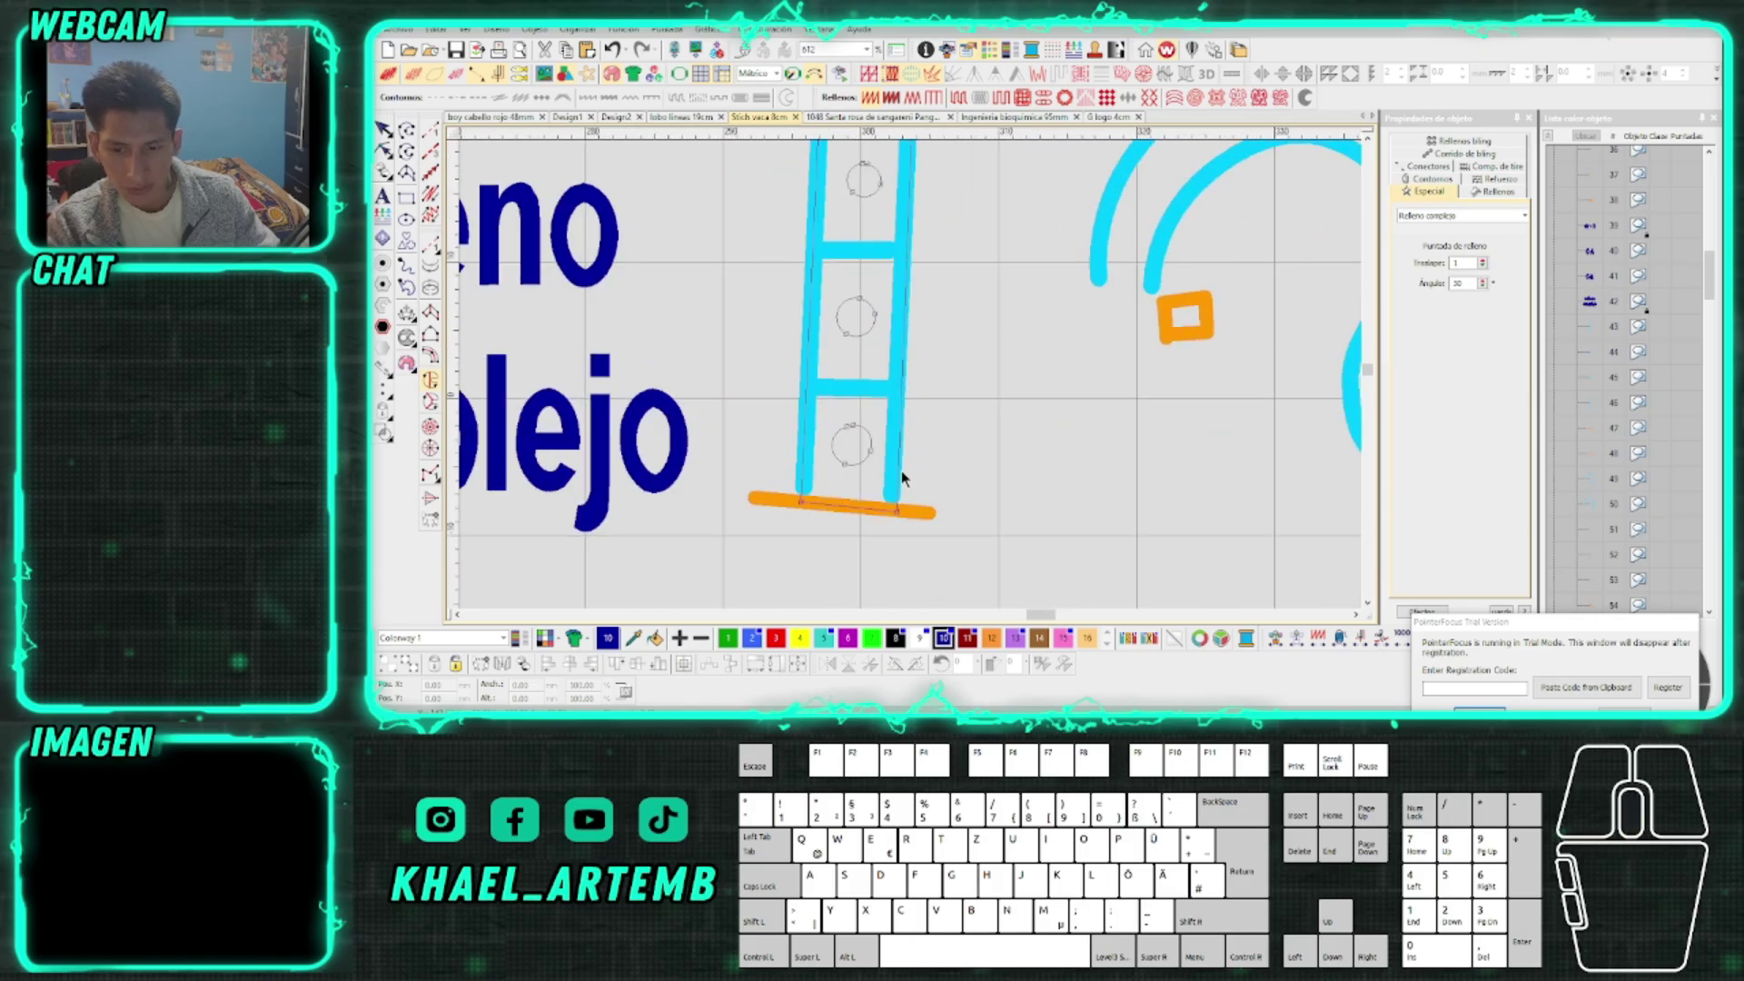
{"action": "left_click", "coordinate": [901, 521]}
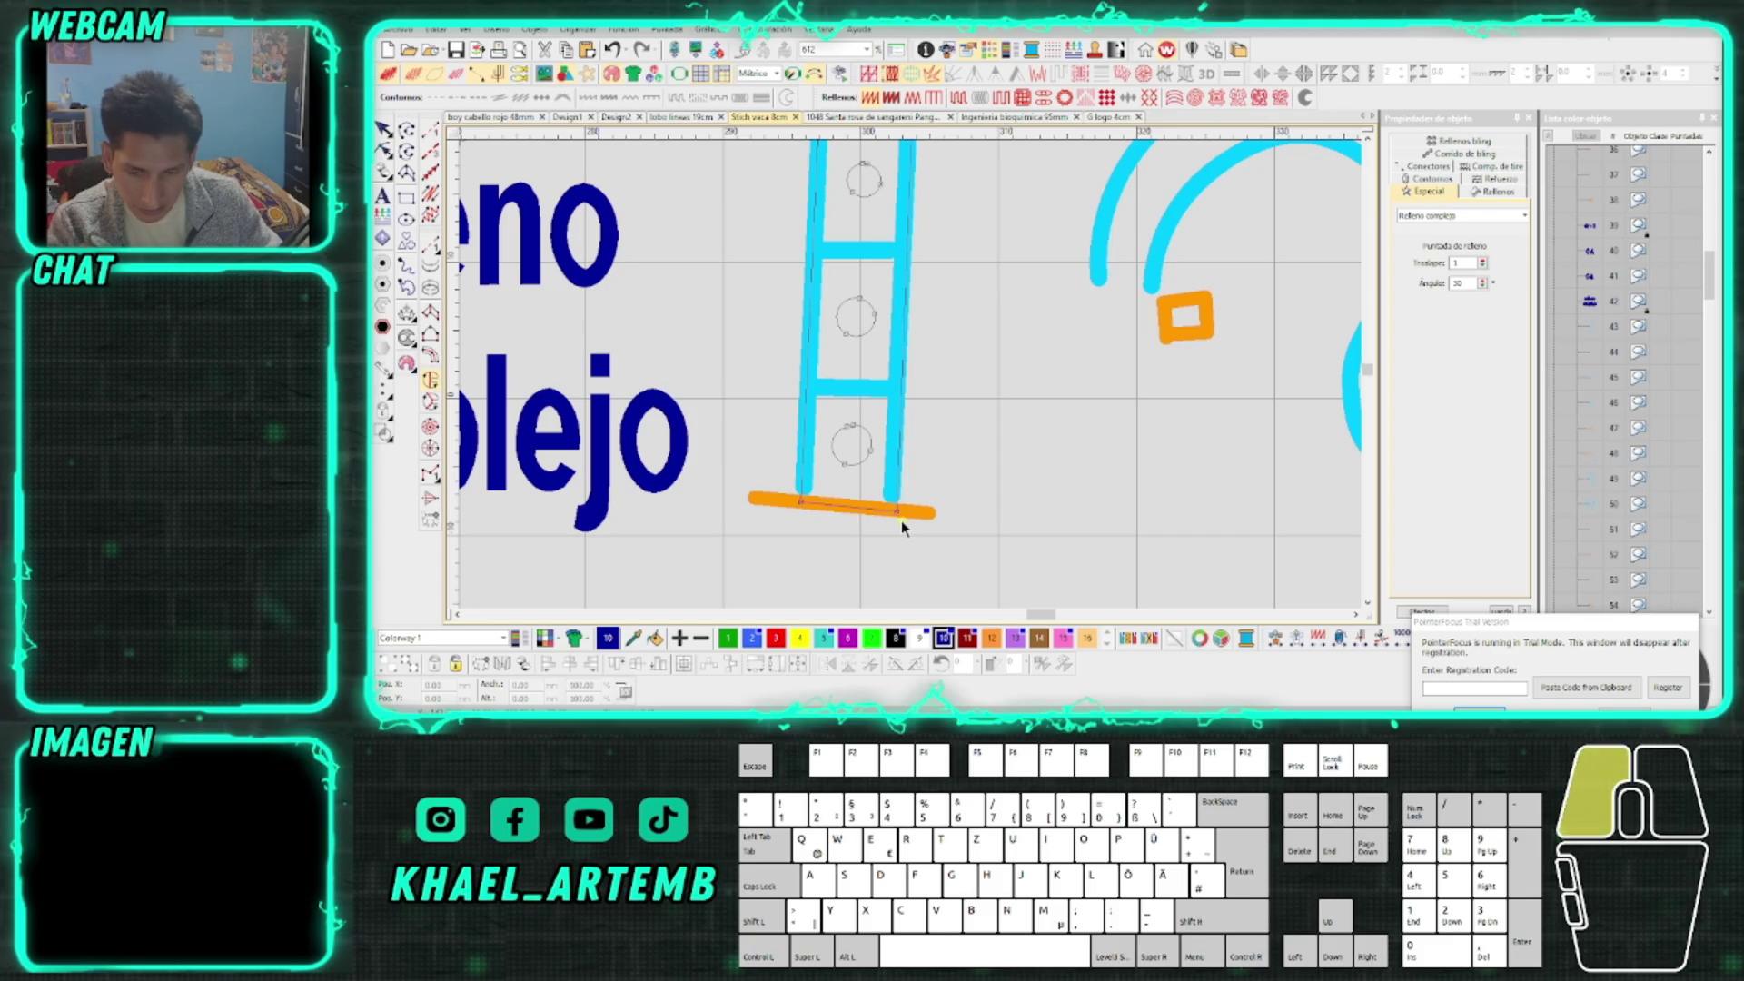
{"action": "scroll", "coordinate": [912, 373], "scroll_direction": "down", "scroll_amount": 1}
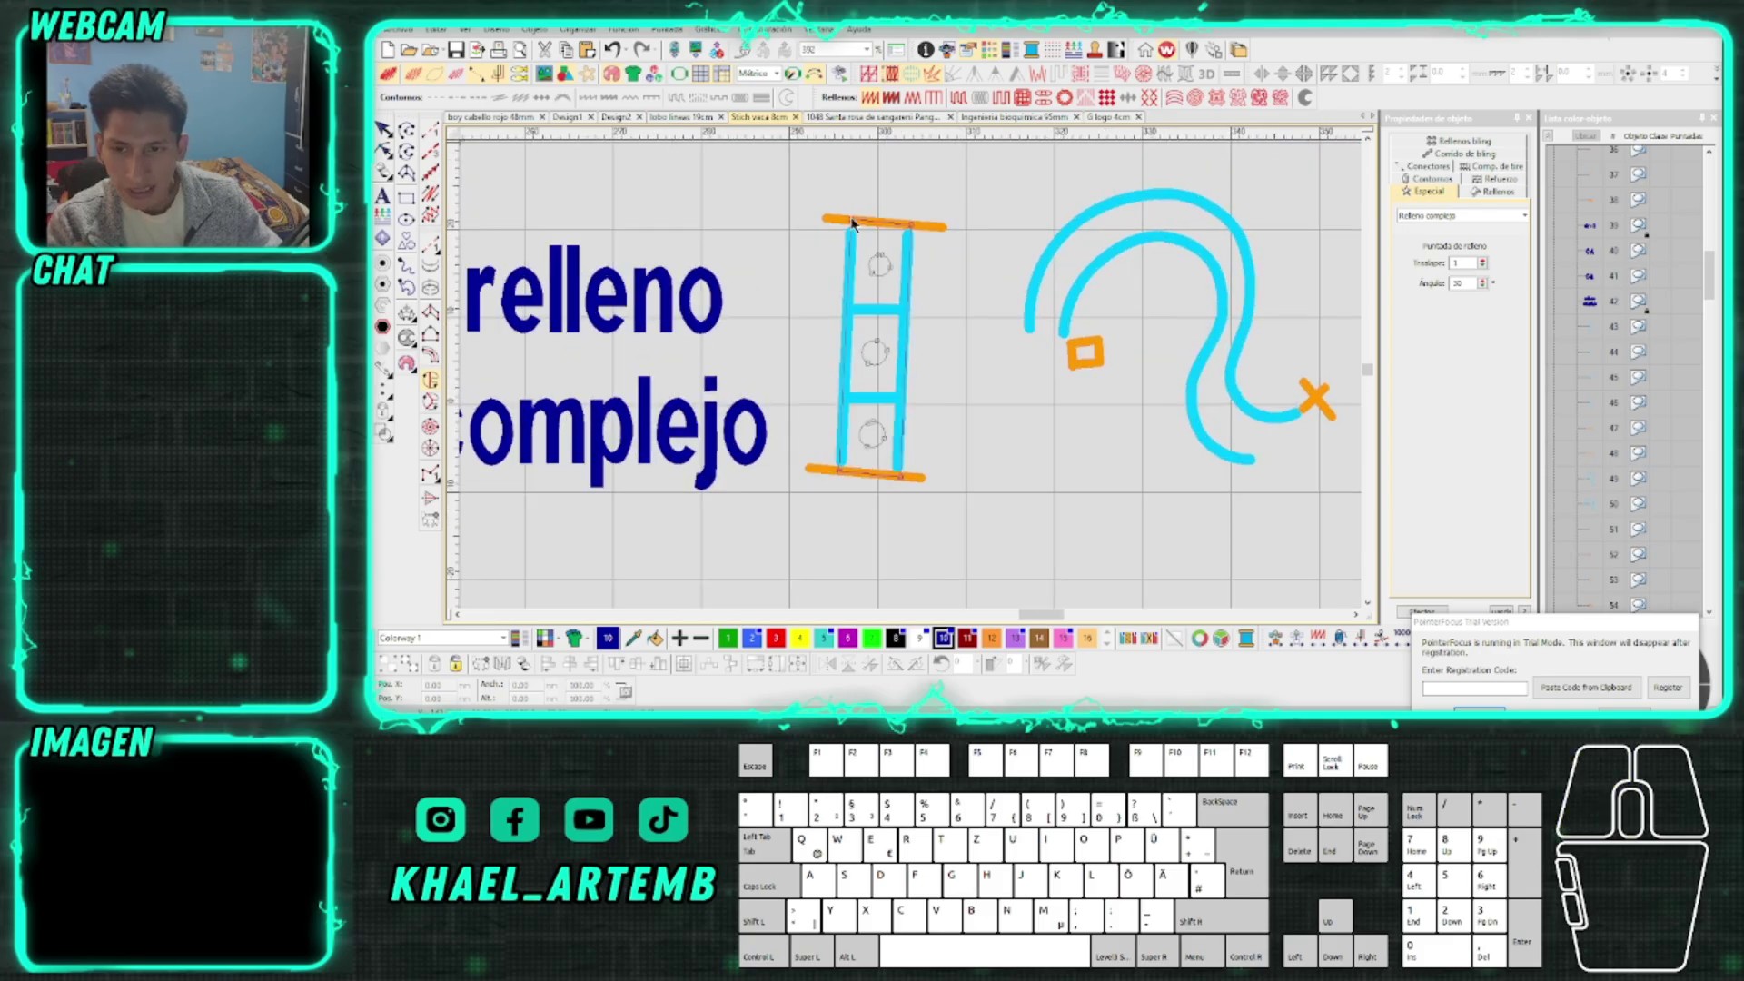
{"action": "left_click", "coordinate": [841, 207]}
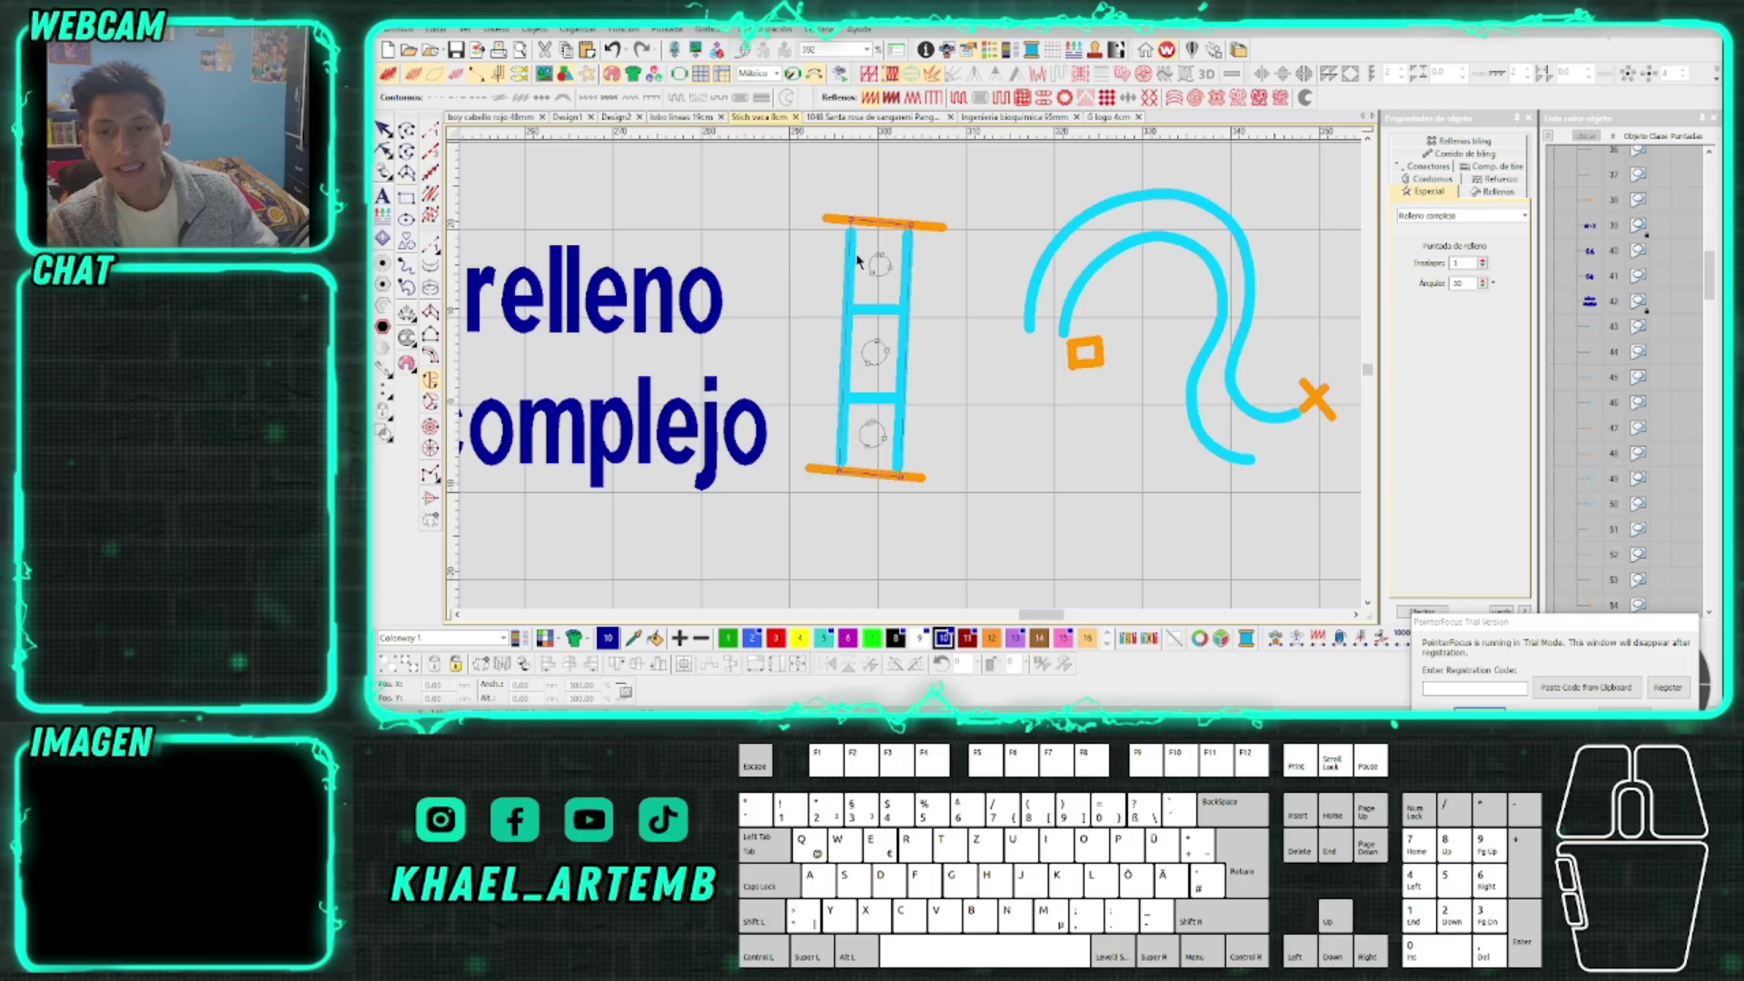
Define a nearly horizontal stitch angle across the middle of the bar to generate the complex fill
{"action": "left_click", "coordinate": [814, 335]}
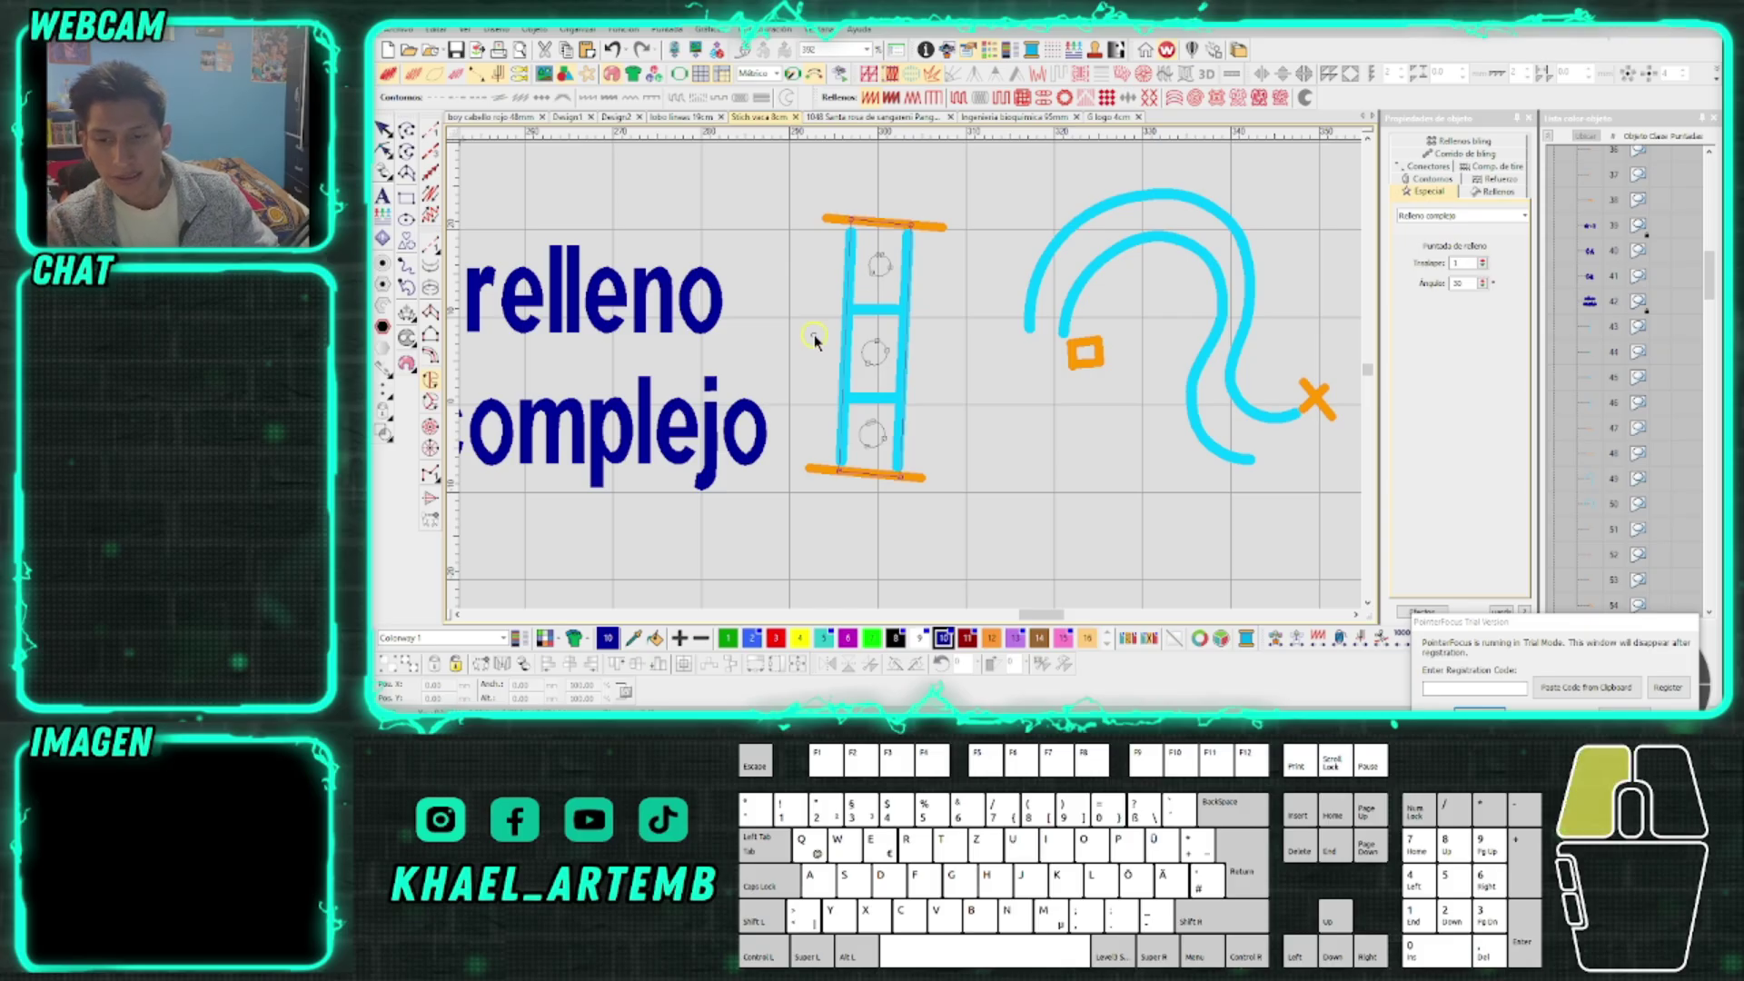
{"action": "left_click", "coordinate": [960, 355]}
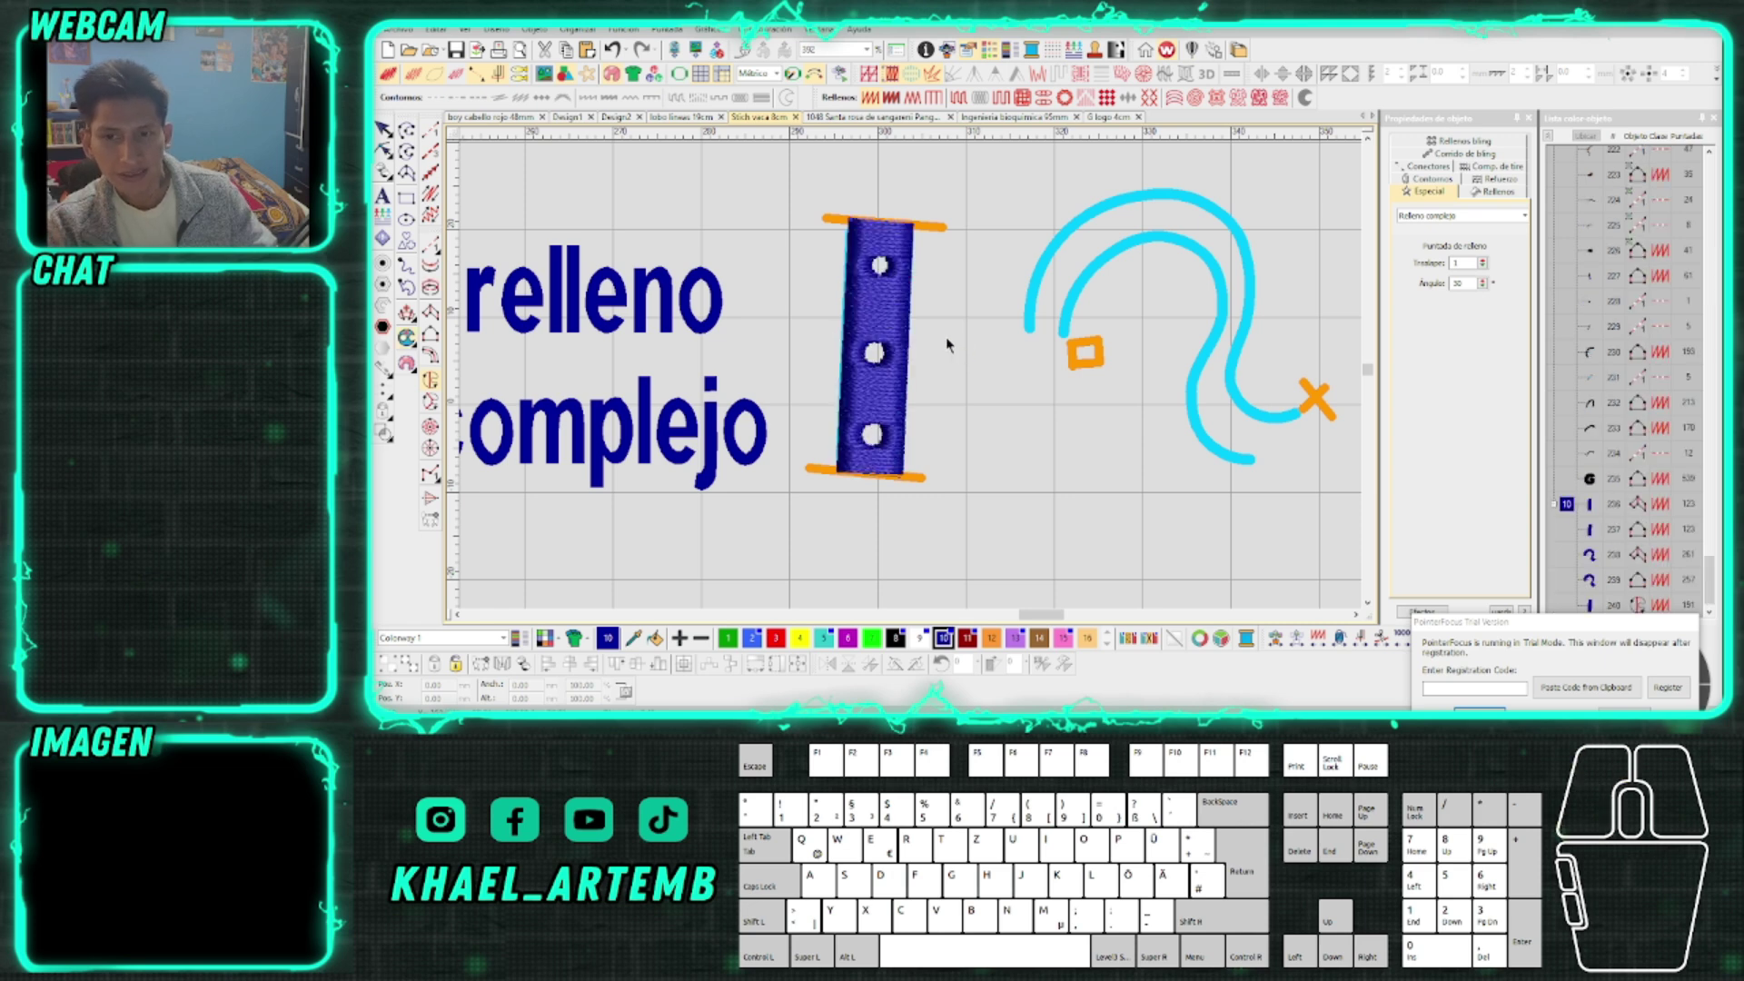
{"action": "scroll", "coordinate": [918, 325], "scroll_direction": "down", "scroll_amount": 3}
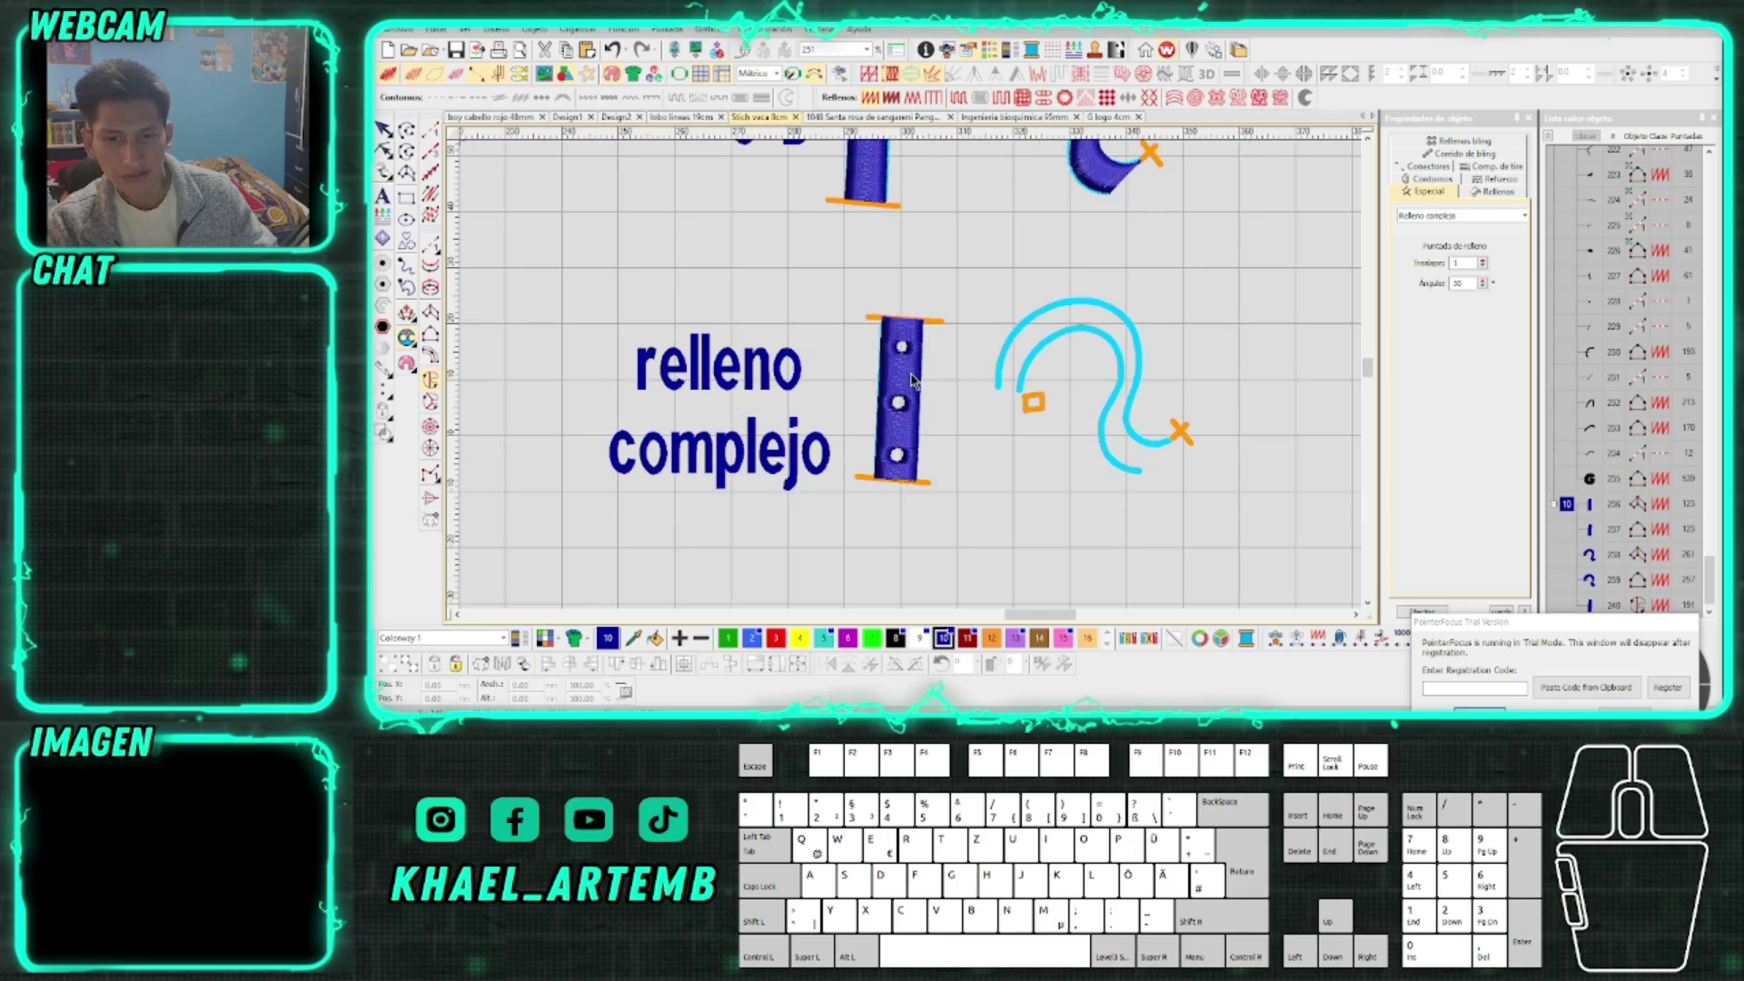
Trace the curved guide's outer edge with the complex fill tool, from its start near the square marker to the X marker
{"action": "scroll", "coordinate": [1059, 382], "scroll_direction": "up", "scroll_amount": 4}
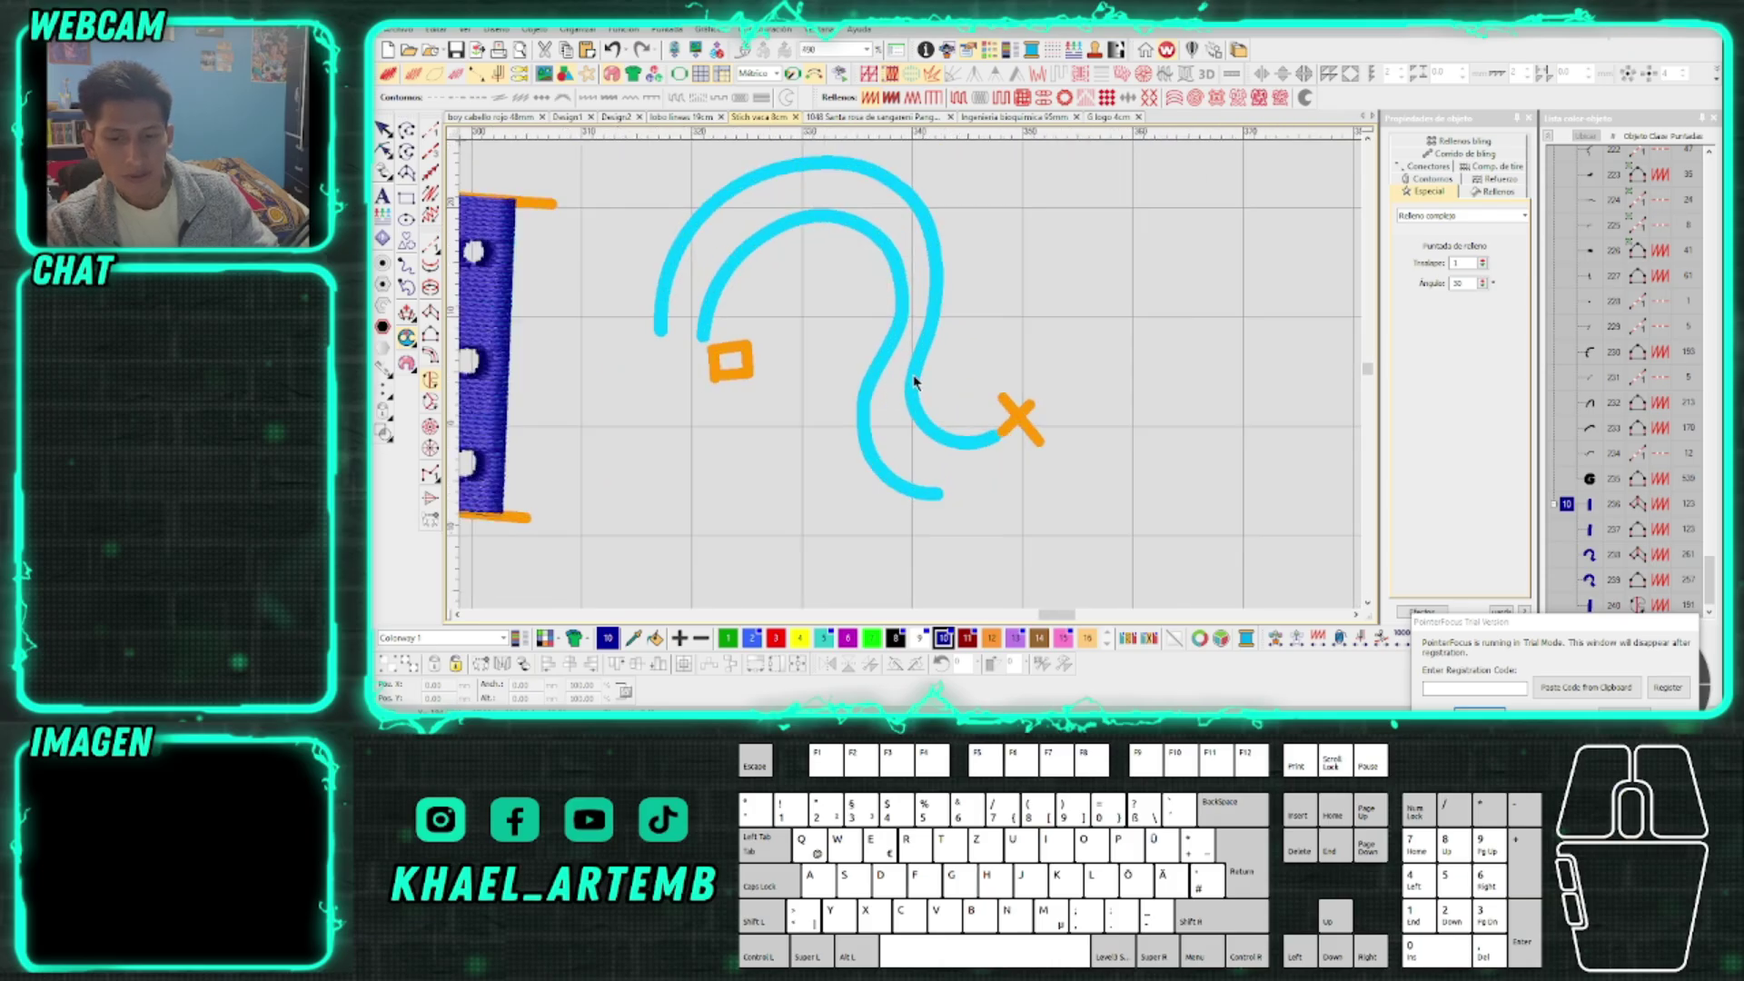
{"action": "left_click", "coordinate": [431, 382]}
{"action": "left_click", "coordinate": [701, 340]}
{"action": "left_click", "coordinate": [660, 332]}
{"action": "right_click", "coordinate": [676, 244]}
{"action": "right_click", "coordinate": [748, 173]}
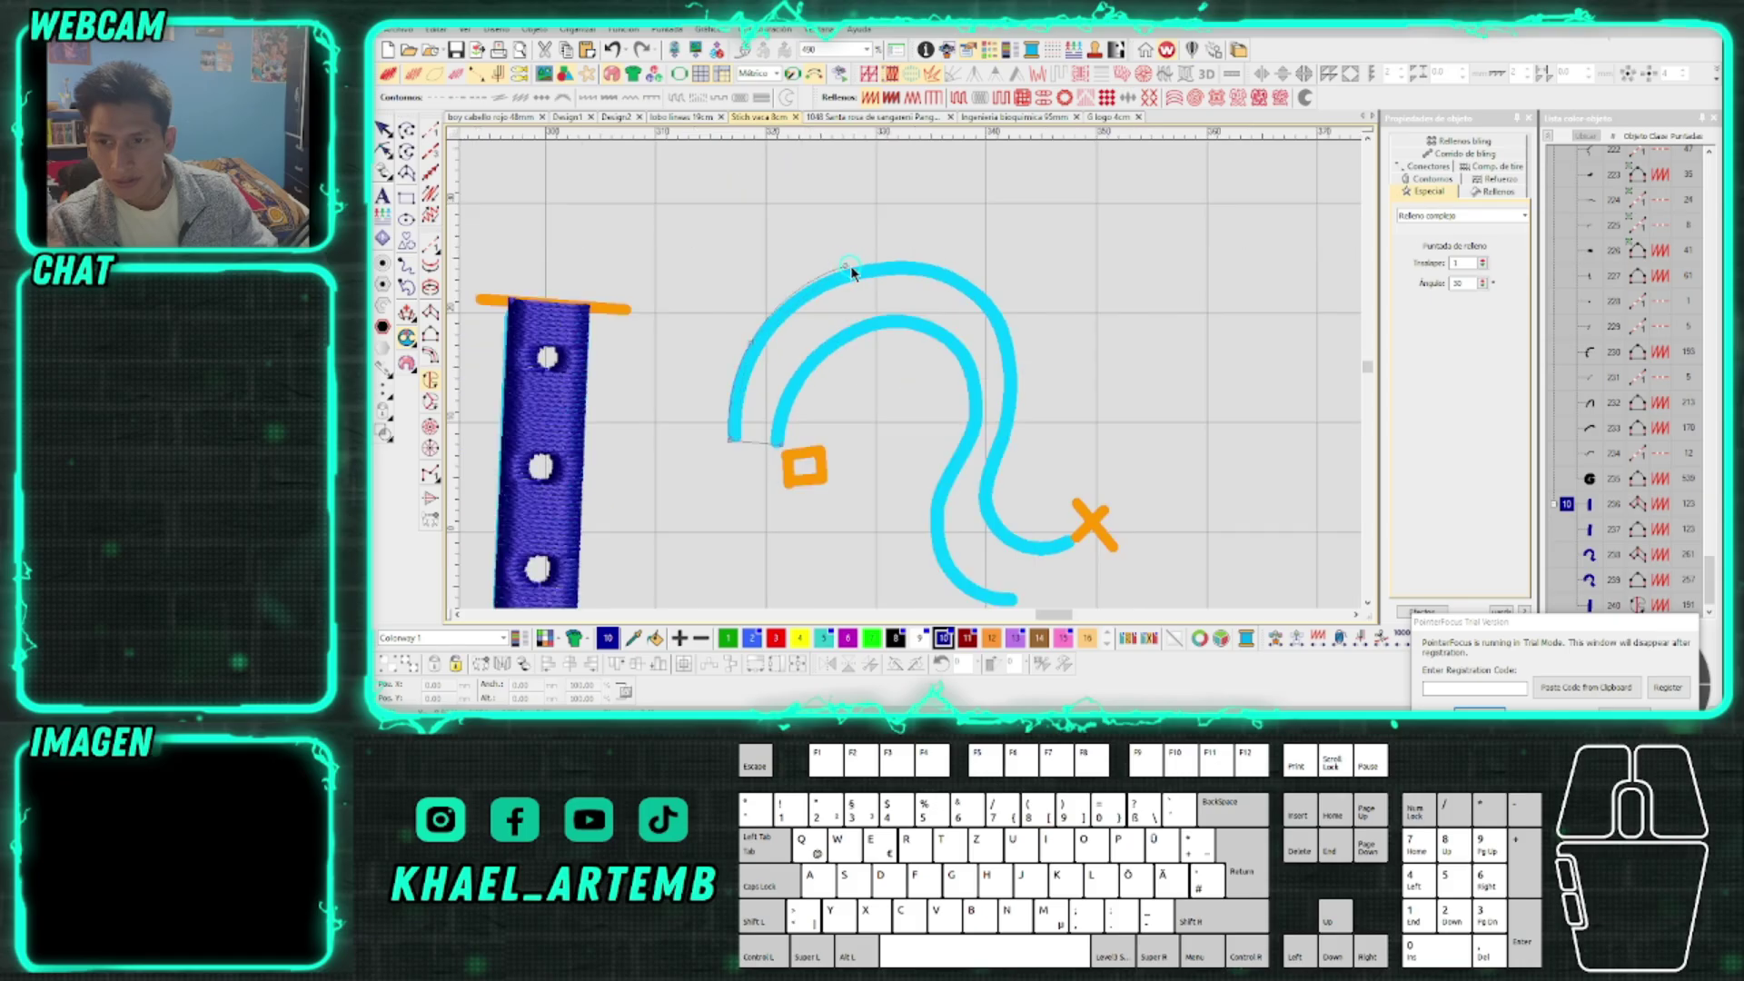
{"action": "key", "text": "BackSpace"}
{"action": "right_click", "coordinate": [854, 268]}
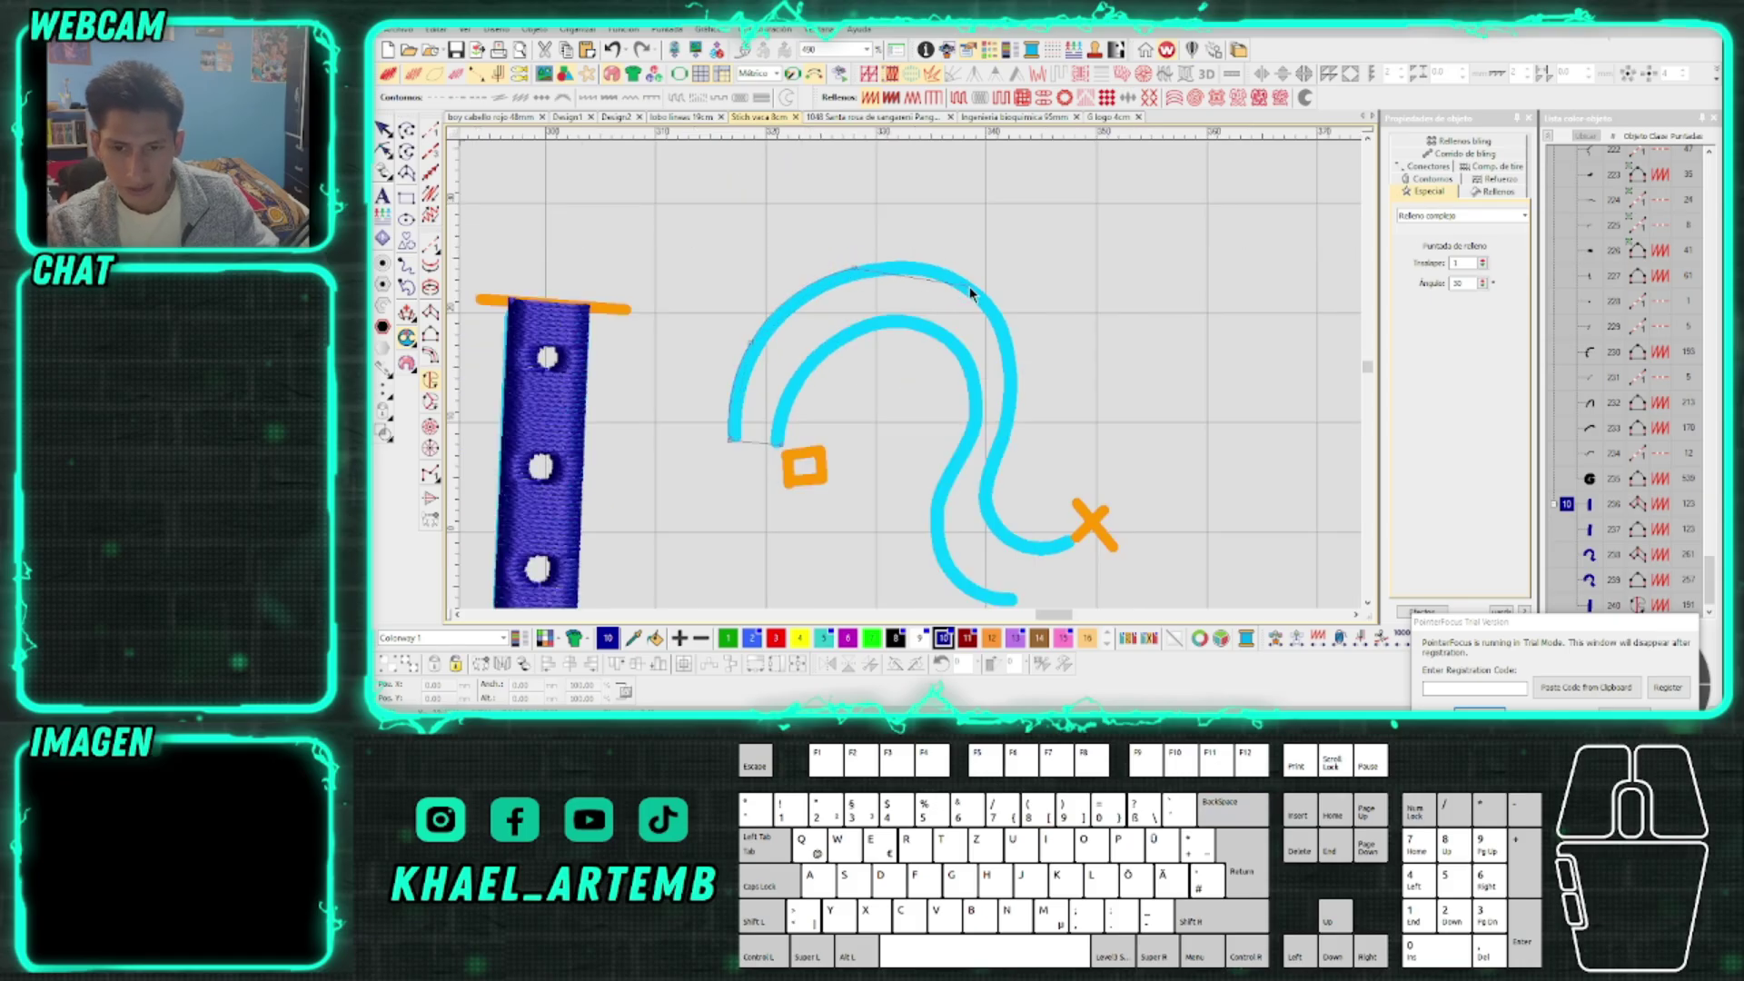
{"action": "right_click", "coordinate": [969, 288]}
{"action": "right_click", "coordinate": [1006, 346]}
{"action": "right_click", "coordinate": [1005, 436]}
{"action": "right_click", "coordinate": [993, 505]}
{"action": "right_click", "coordinate": [1054, 543]}
Complete the curved fill's boundary along the guide's inner edge, from the tail back to the start
{"action": "right_click", "coordinate": [1010, 601]}
{"action": "right_click", "coordinate": [913, 473]}
{"action": "right_click", "coordinate": [893, 415]}
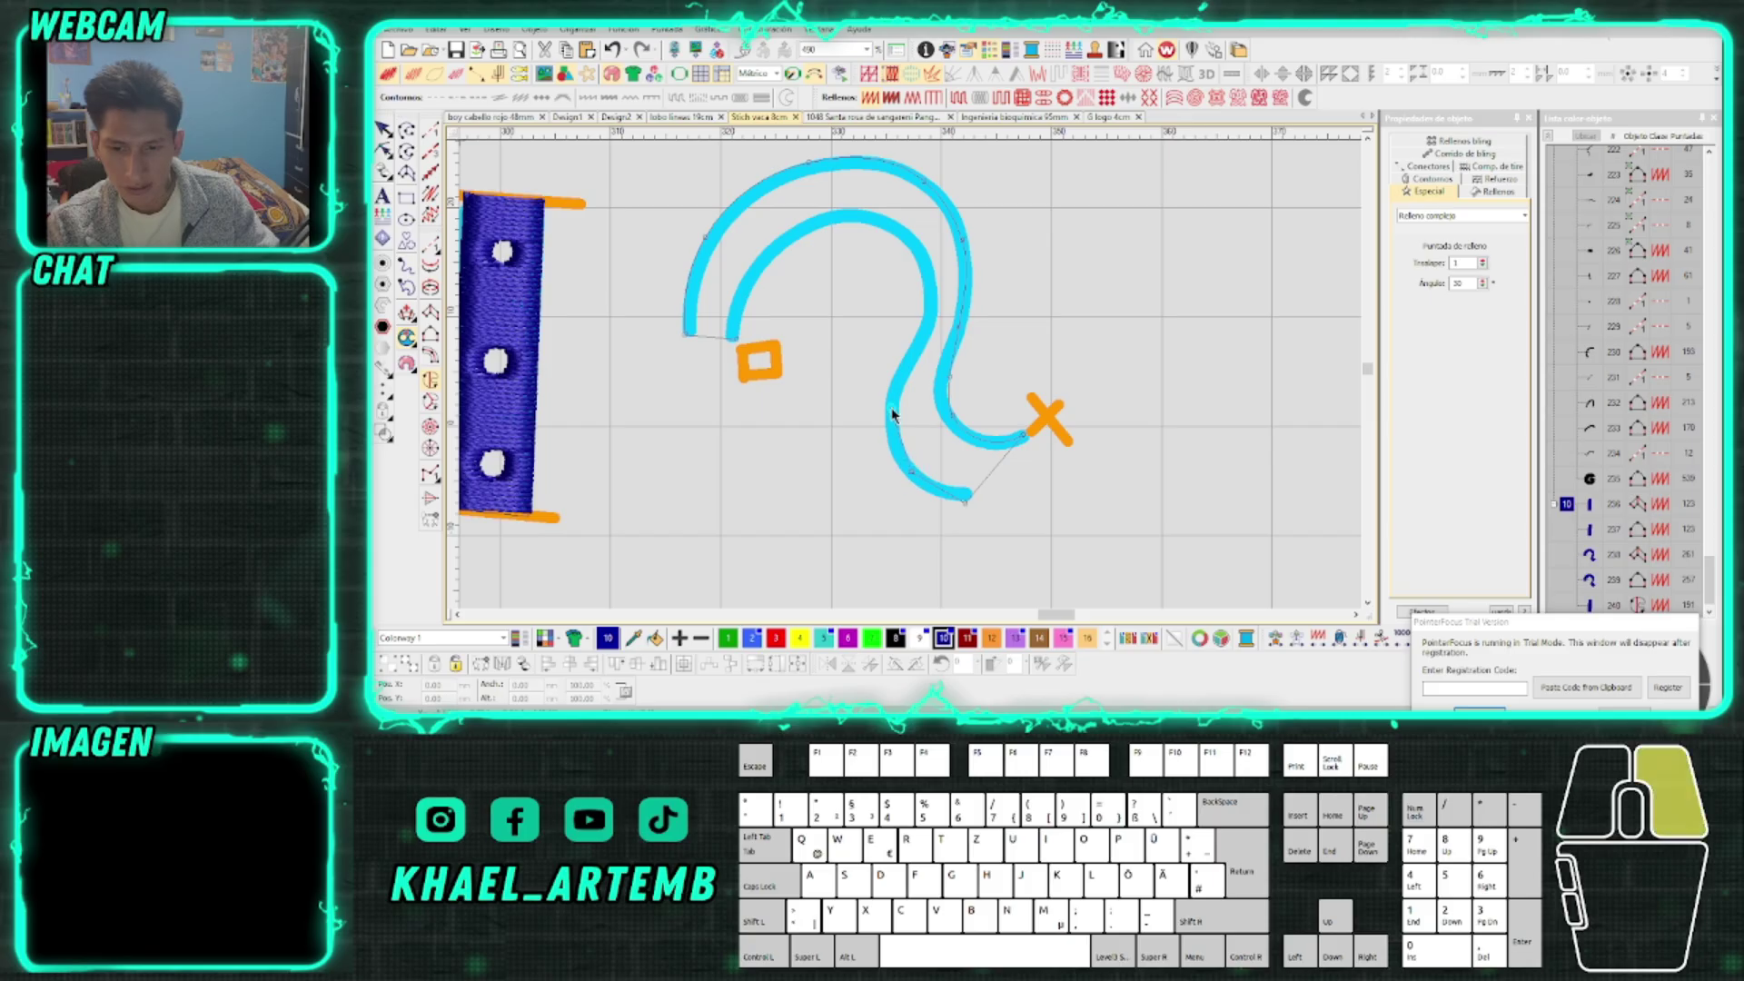
{"action": "right_click", "coordinate": [921, 313]}
{"action": "right_click", "coordinate": [914, 254]}
{"action": "right_click", "coordinate": [771, 267]}
{"action": "scroll", "coordinate": [770, 271], "scroll_direction": "down", "scroll_amount": 1}
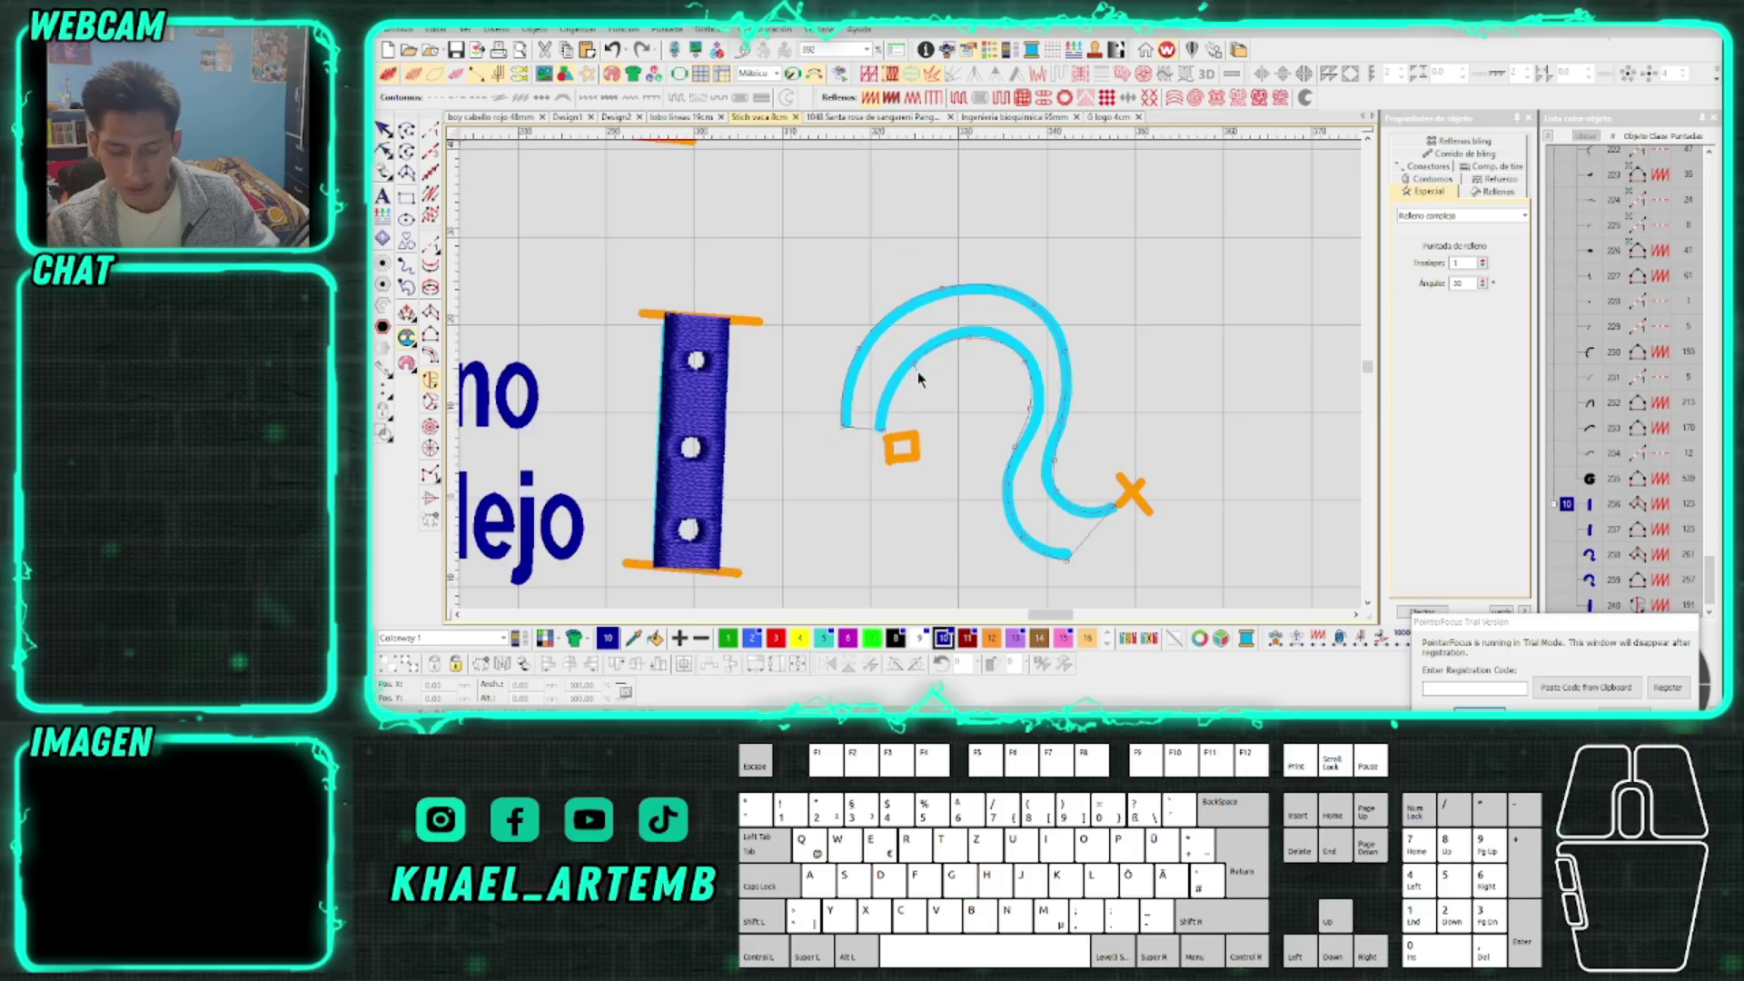
Add three small circular hole boundaries along the curved shape's upper arc and finish defining the holes
{"action": "scroll", "coordinate": [895, 364], "scroll_direction": "up", "scroll_amount": 3}
{"action": "right_click", "coordinate": [915, 363]}
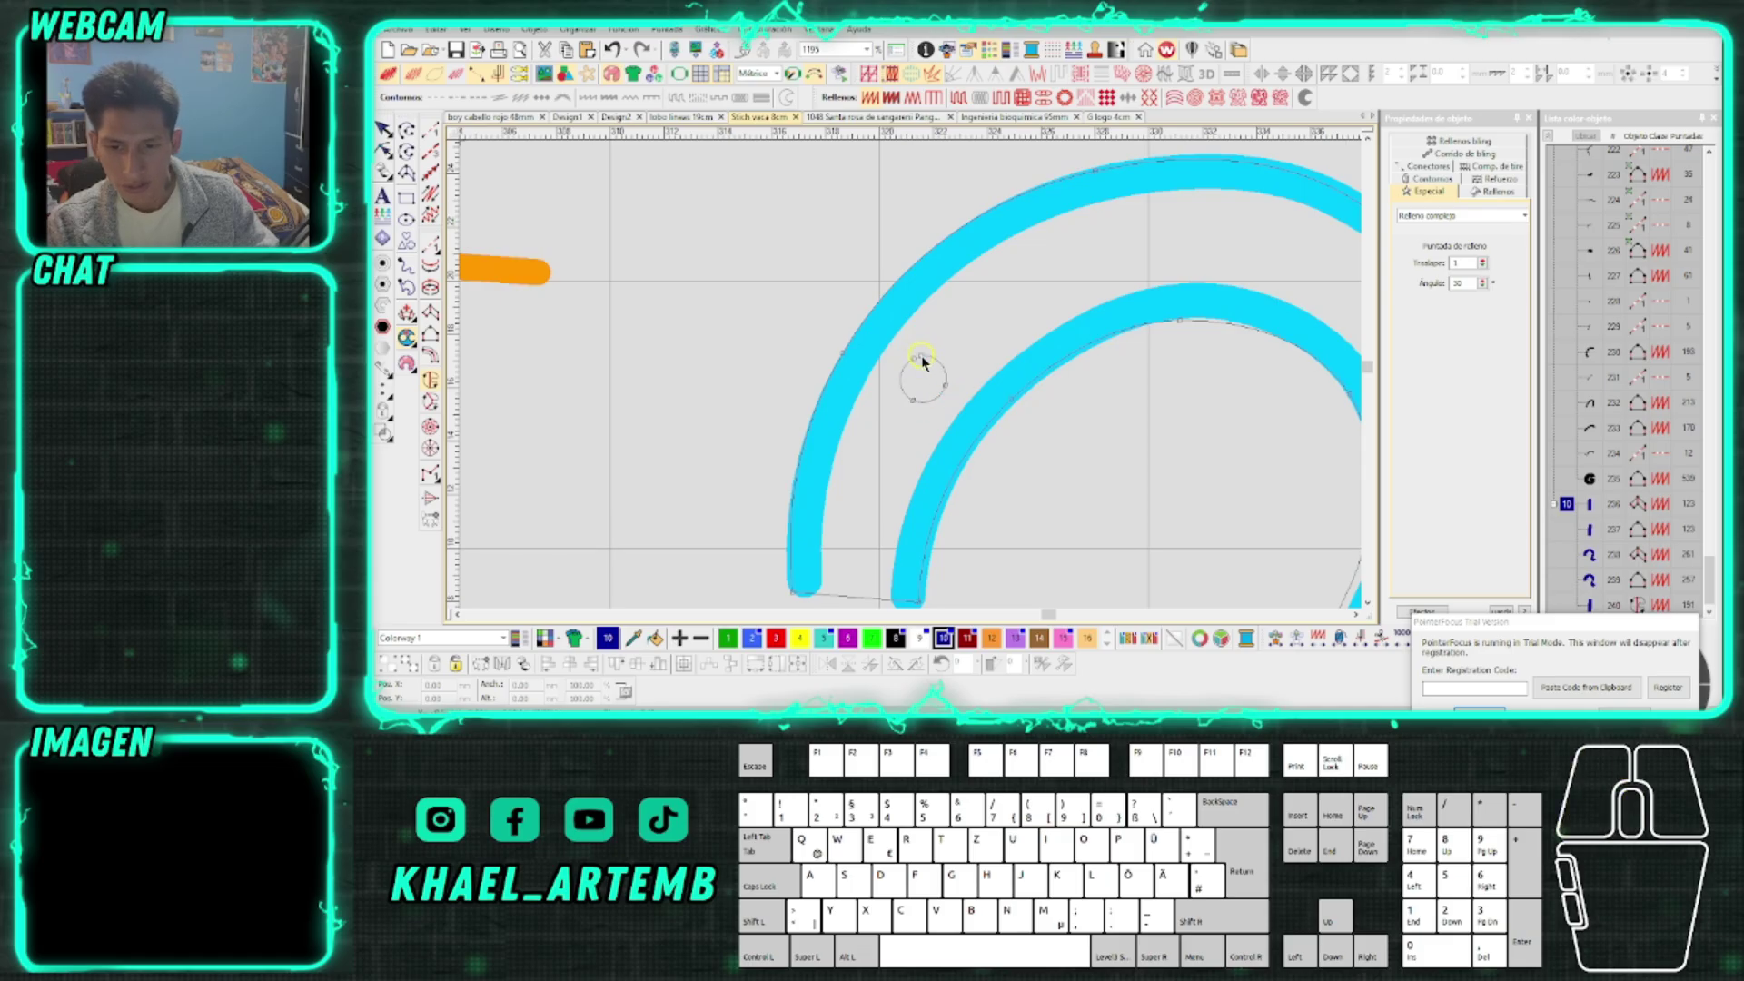
{"action": "scroll", "coordinate": [918, 372], "scroll_direction": "down", "scroll_amount": 1}
{"action": "scroll", "coordinate": [887, 336], "scroll_direction": "up", "scroll_amount": 1}
{"action": "right_click", "coordinate": [881, 359]}
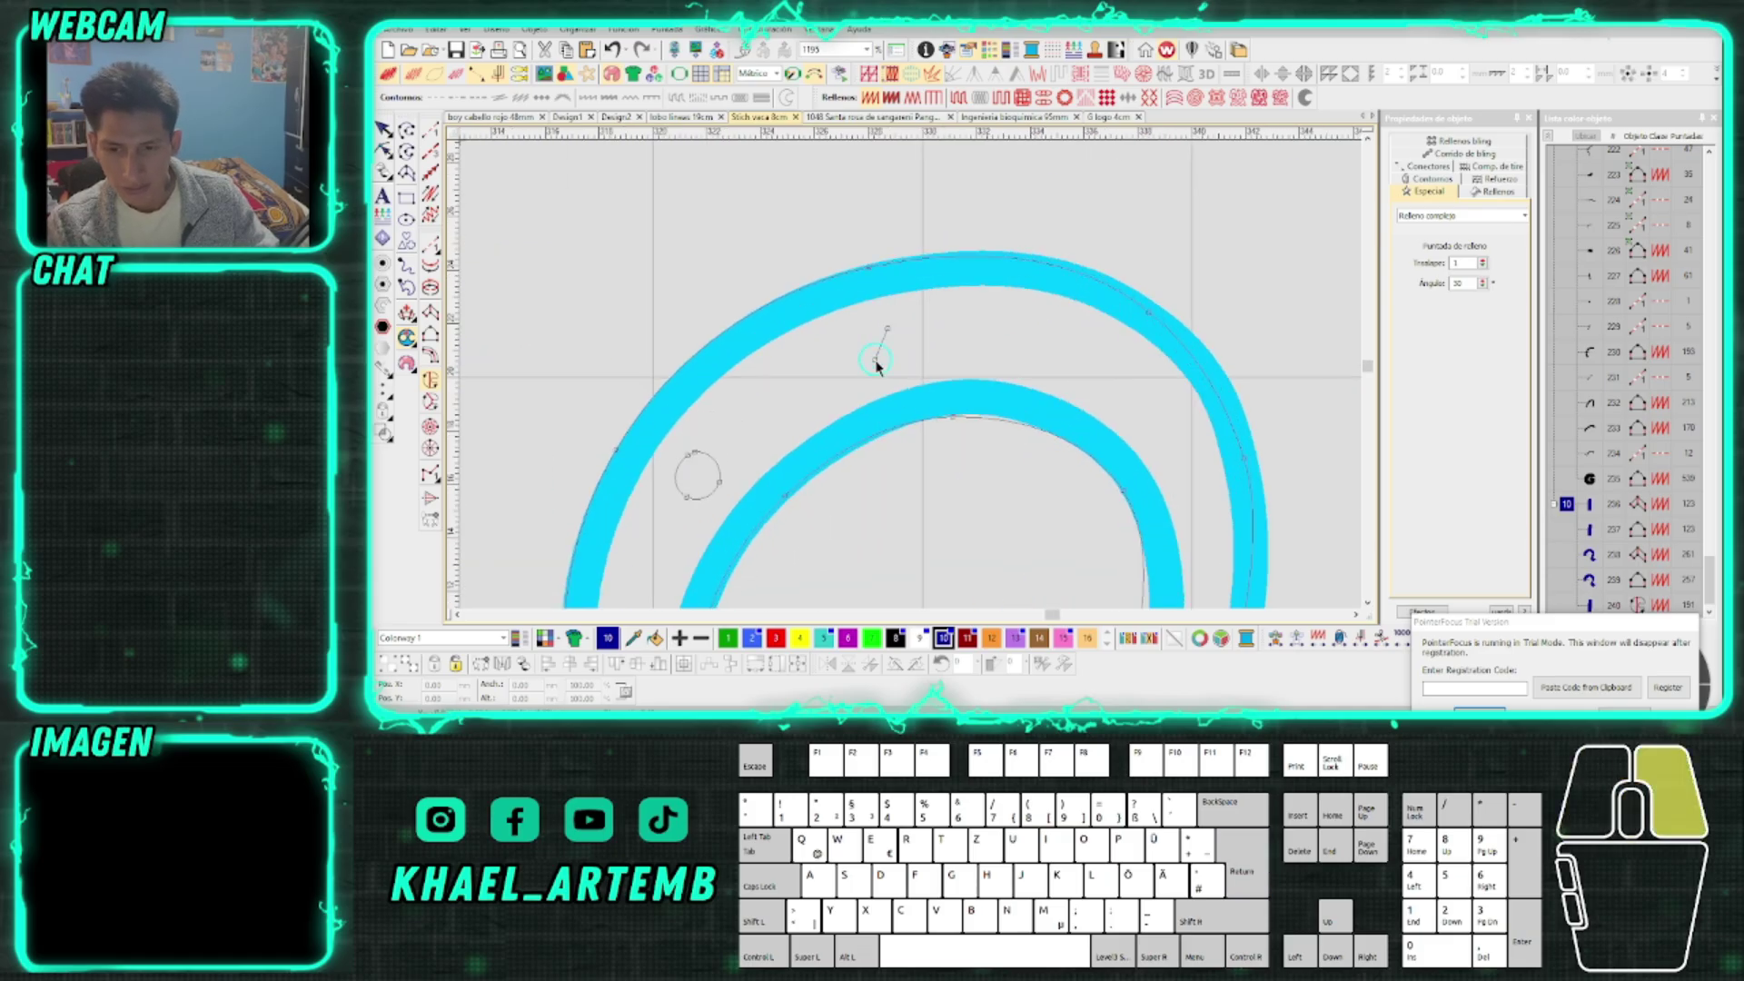
{"action": "right_click", "coordinate": [1152, 376]}
{"action": "right_click", "coordinate": [1182, 404]}
{"action": "left_click", "coordinate": [1155, 374]}
{"action": "scroll", "coordinate": [912, 380], "scroll_direction": "down", "scroll_amount": 1}
{"action": "key", "text": "Return"}
{"action": "scroll", "coordinate": [911, 382], "scroll_direction": "down", "scroll_amount": 1}
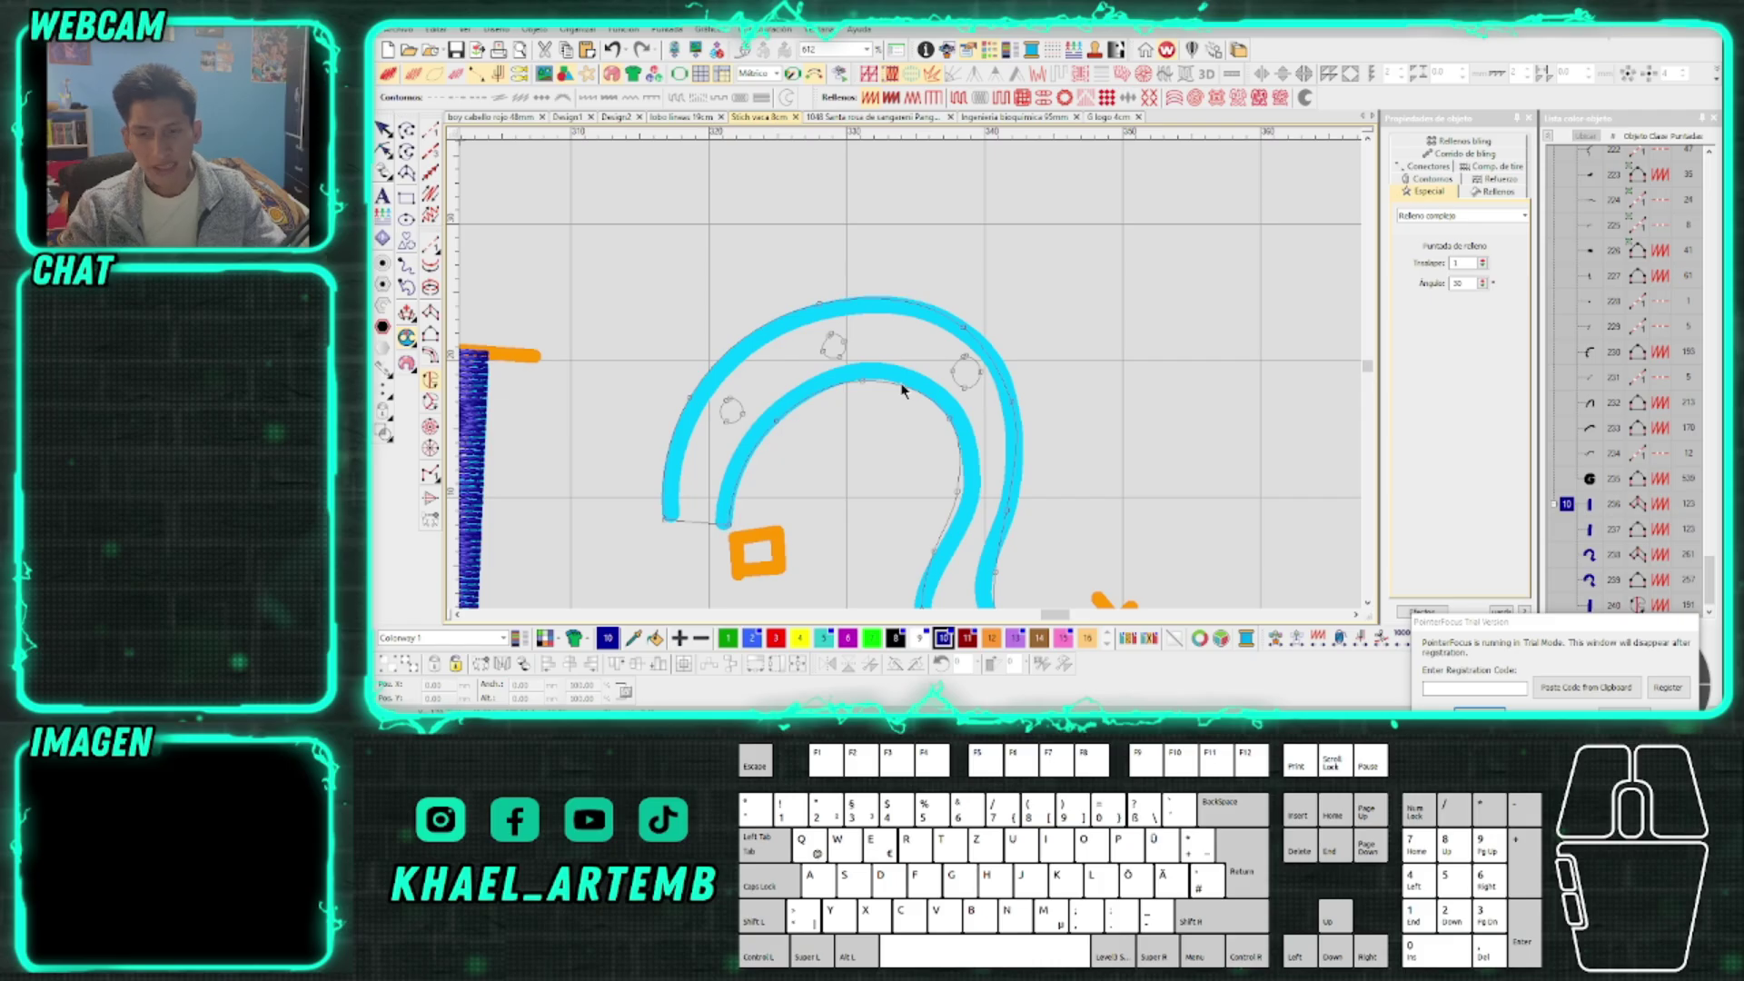
{"action": "key", "text": "Return"}
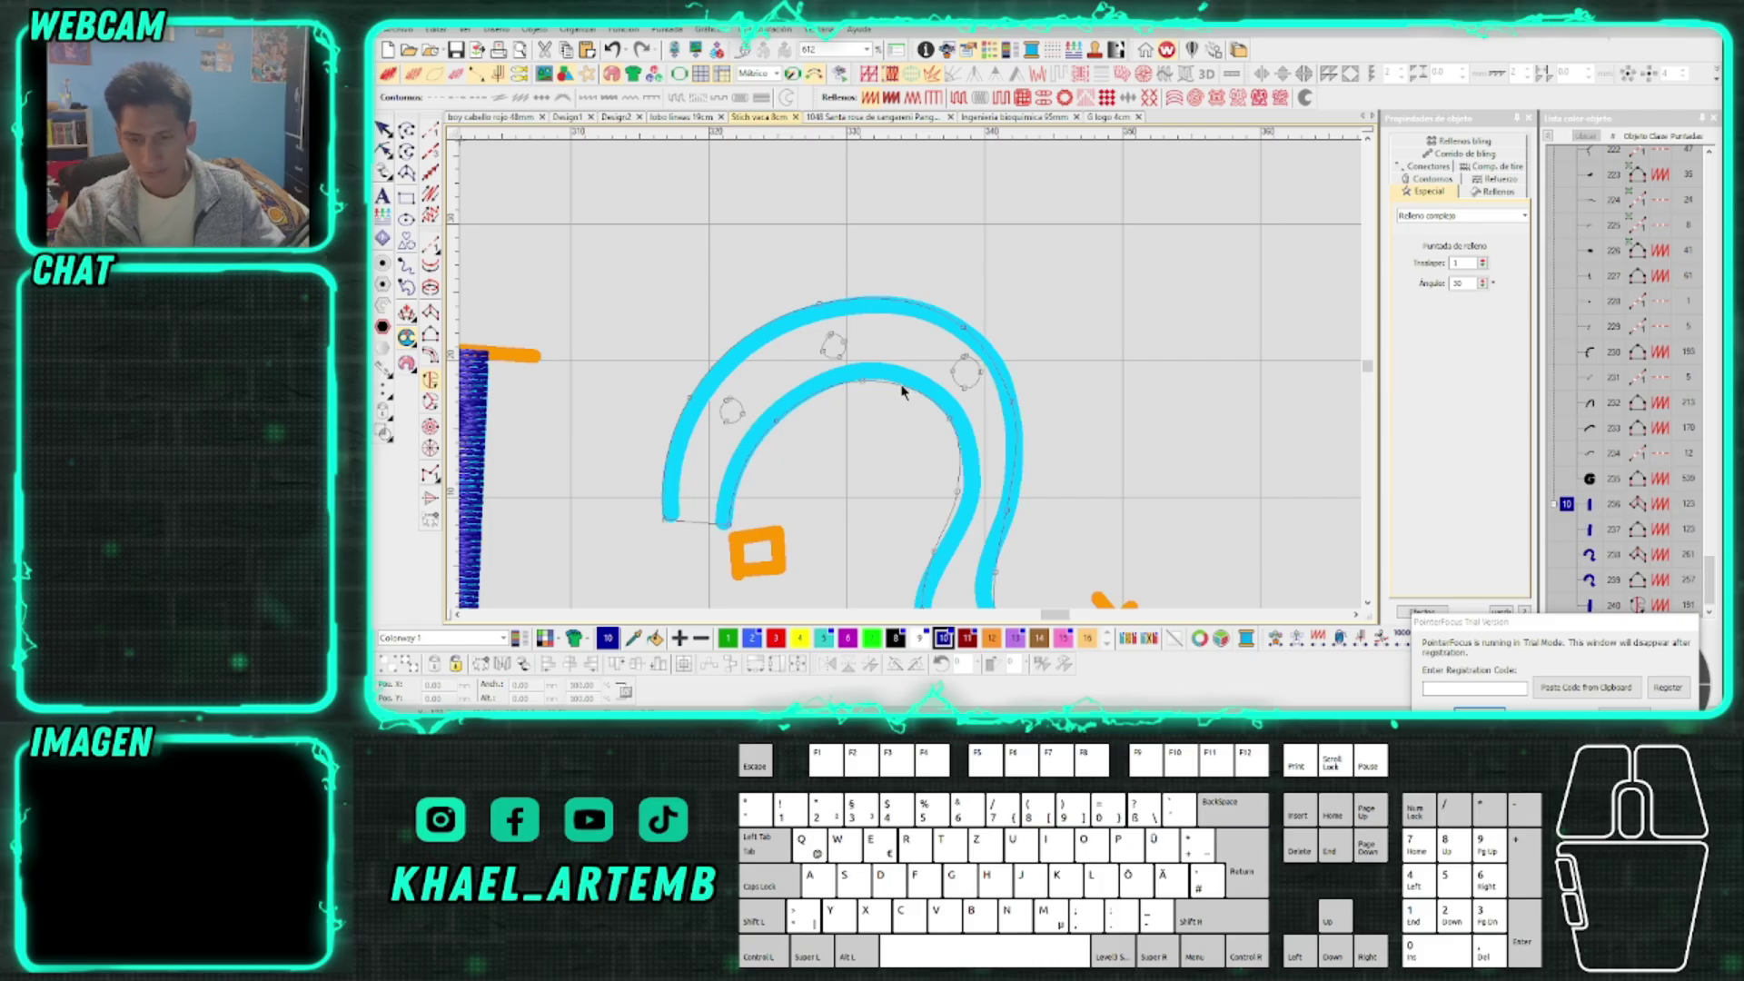
Set the curved fill's entry point beside the square marker and its exit point beside the X marker, generating the complex fill
{"action": "scroll", "coordinate": [902, 389], "scroll_direction": "down", "scroll_amount": 1}
{"action": "scroll", "coordinate": [805, 465], "scroll_direction": "up", "scroll_amount": 1}
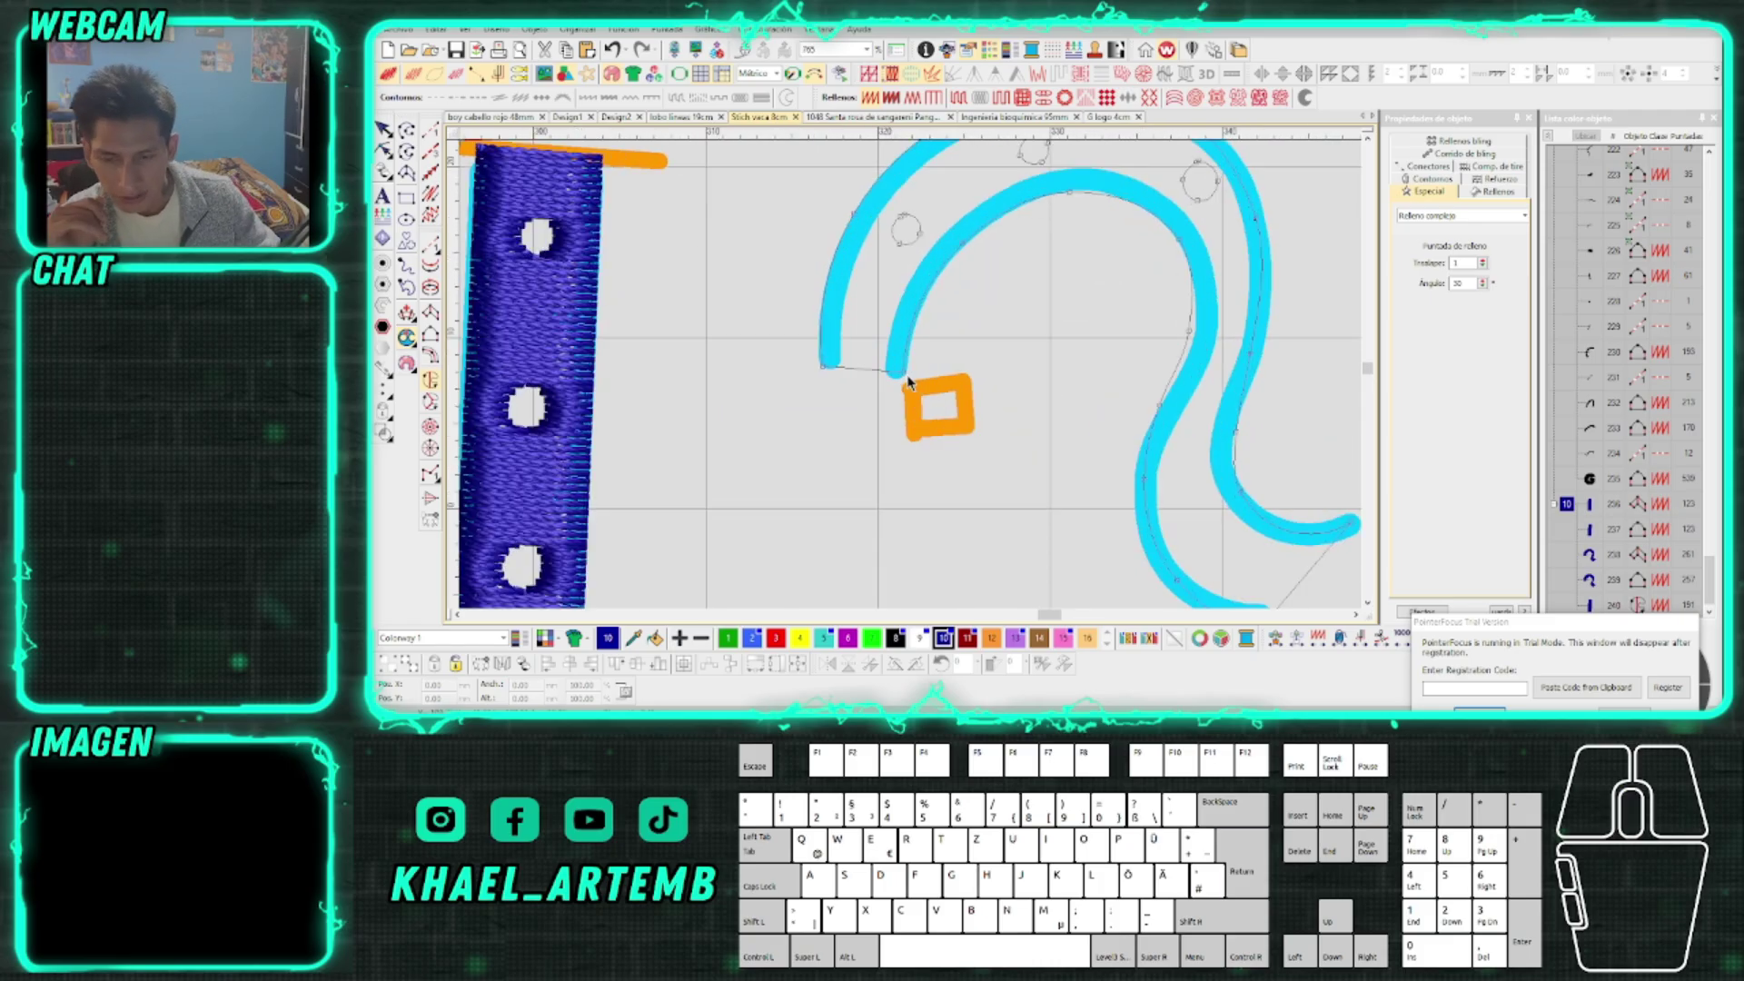
{"action": "left_click", "coordinate": [909, 381]}
{"action": "scroll", "coordinate": [1095, 417], "scroll_direction": "down", "scroll_amount": 1}
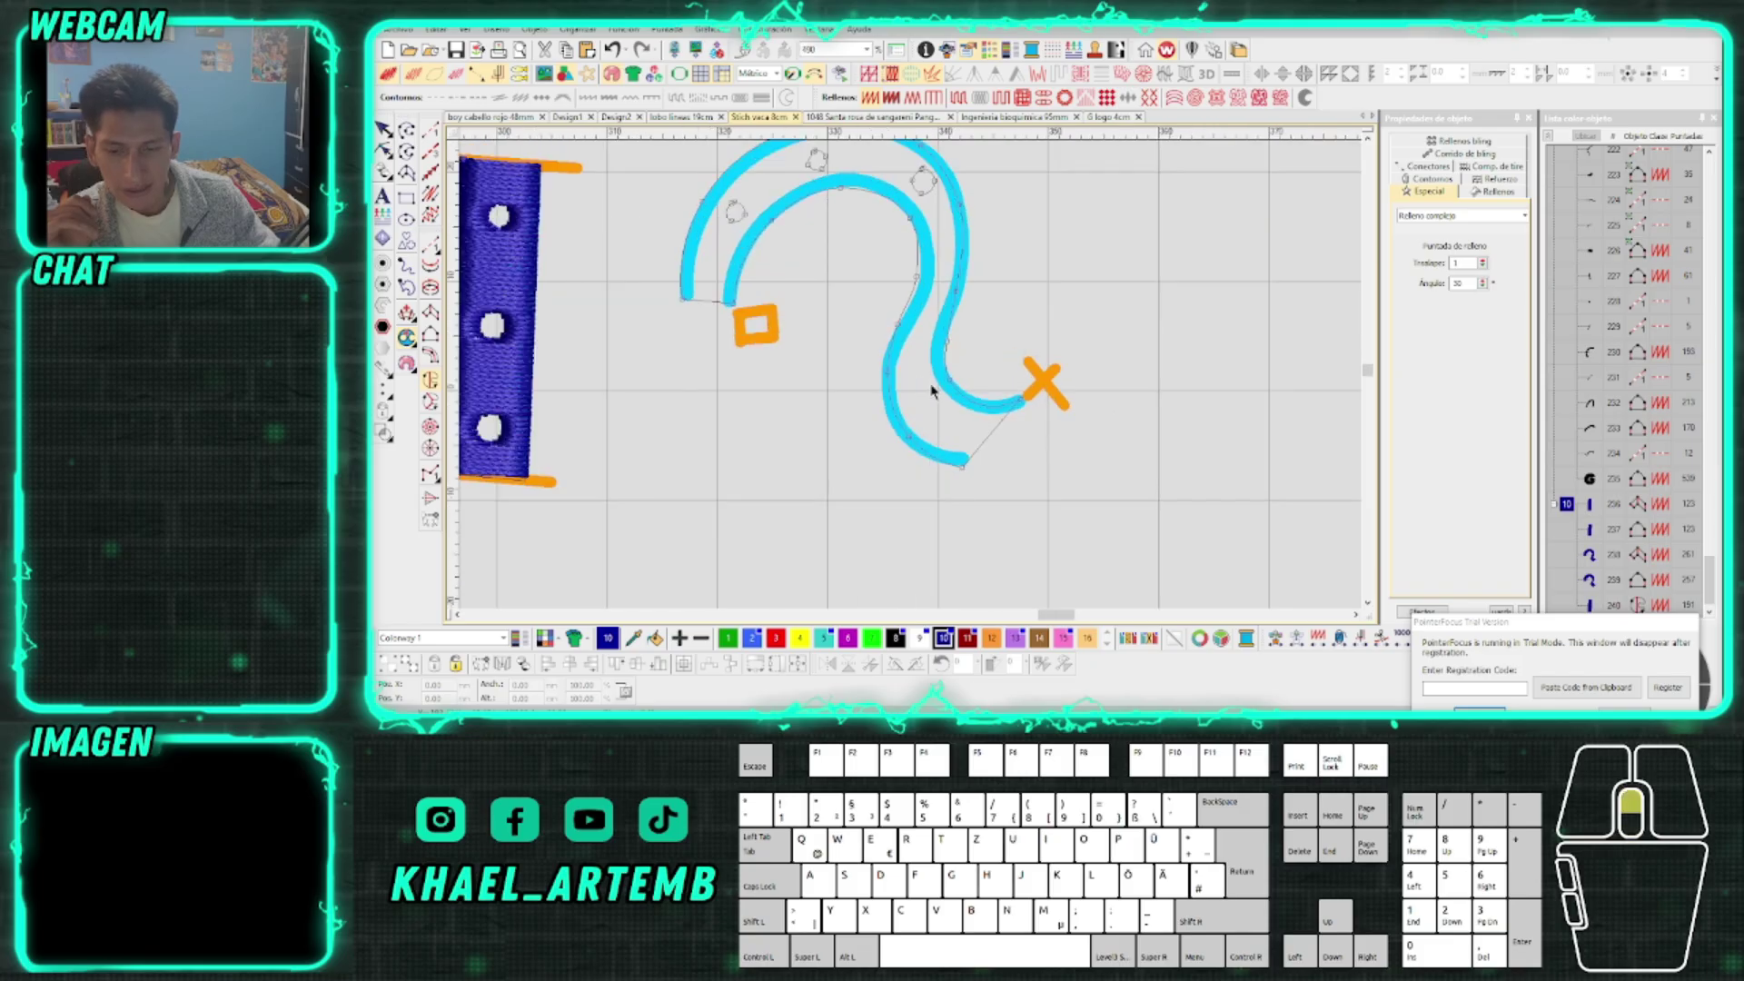
{"action": "left_click", "coordinate": [1037, 400]}
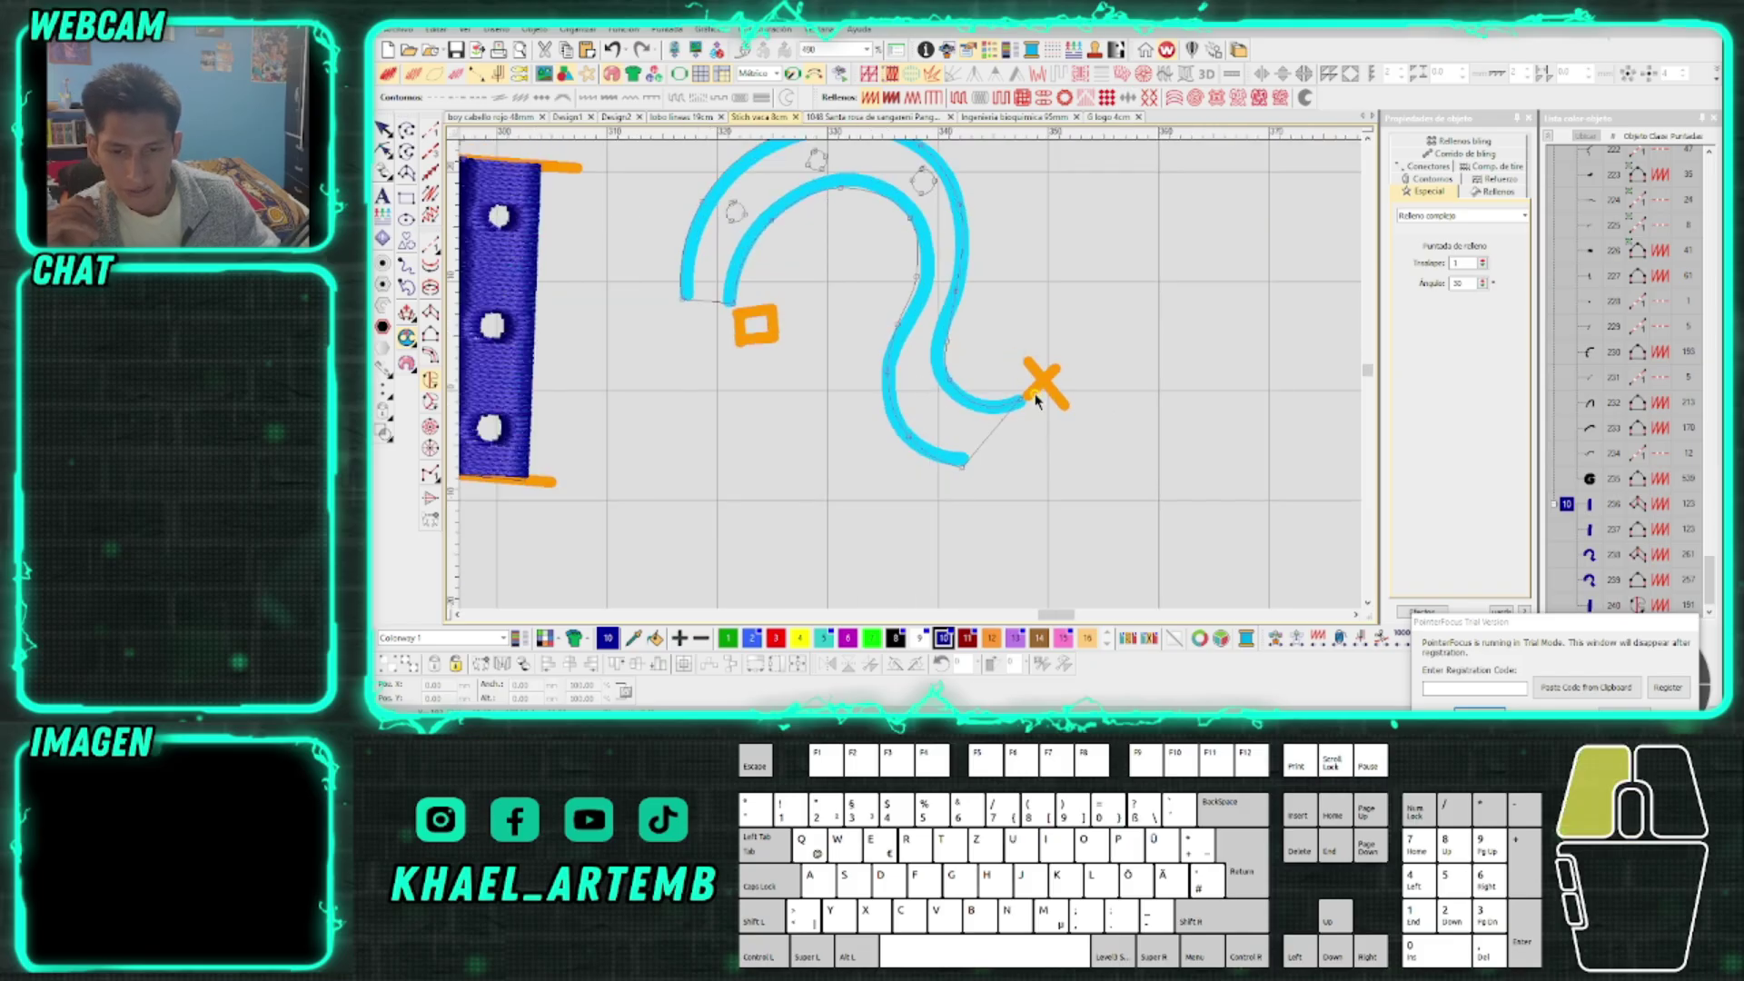
{"action": "scroll", "coordinate": [903, 368], "scroll_direction": "down", "scroll_amount": 1}
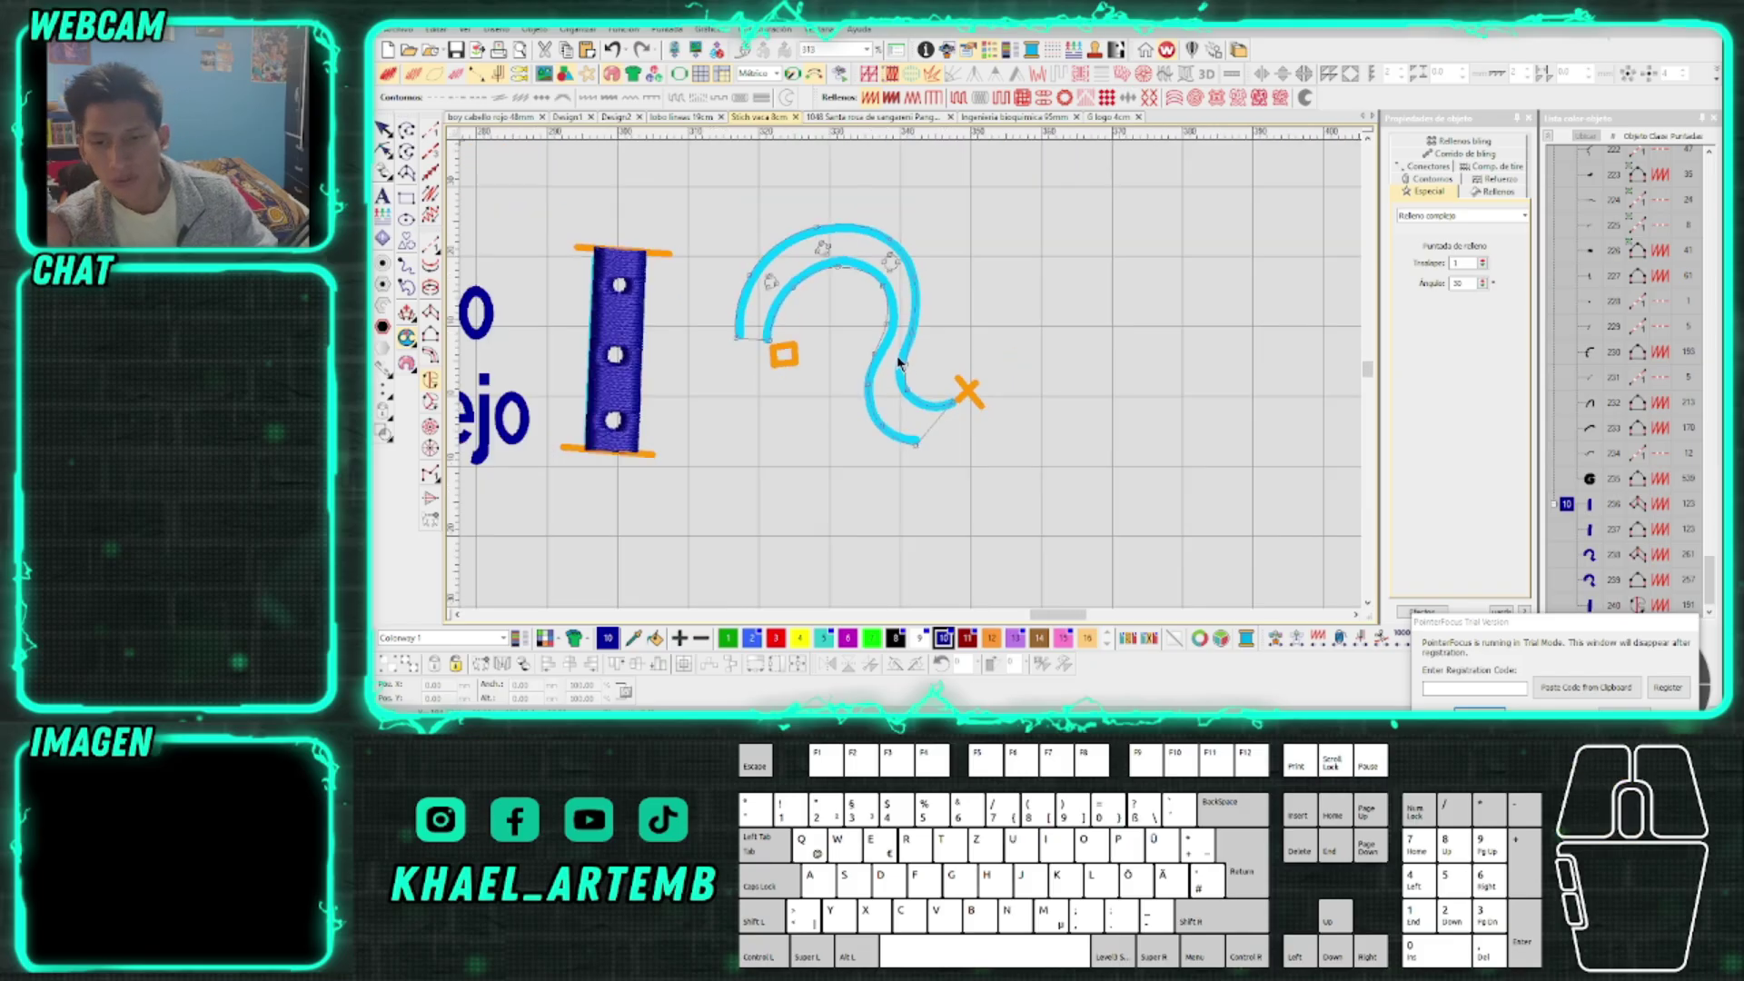
{"action": "scroll", "coordinate": [898, 361], "scroll_direction": "up", "scroll_amount": 1}
{"action": "left_click", "coordinate": [1002, 434]}
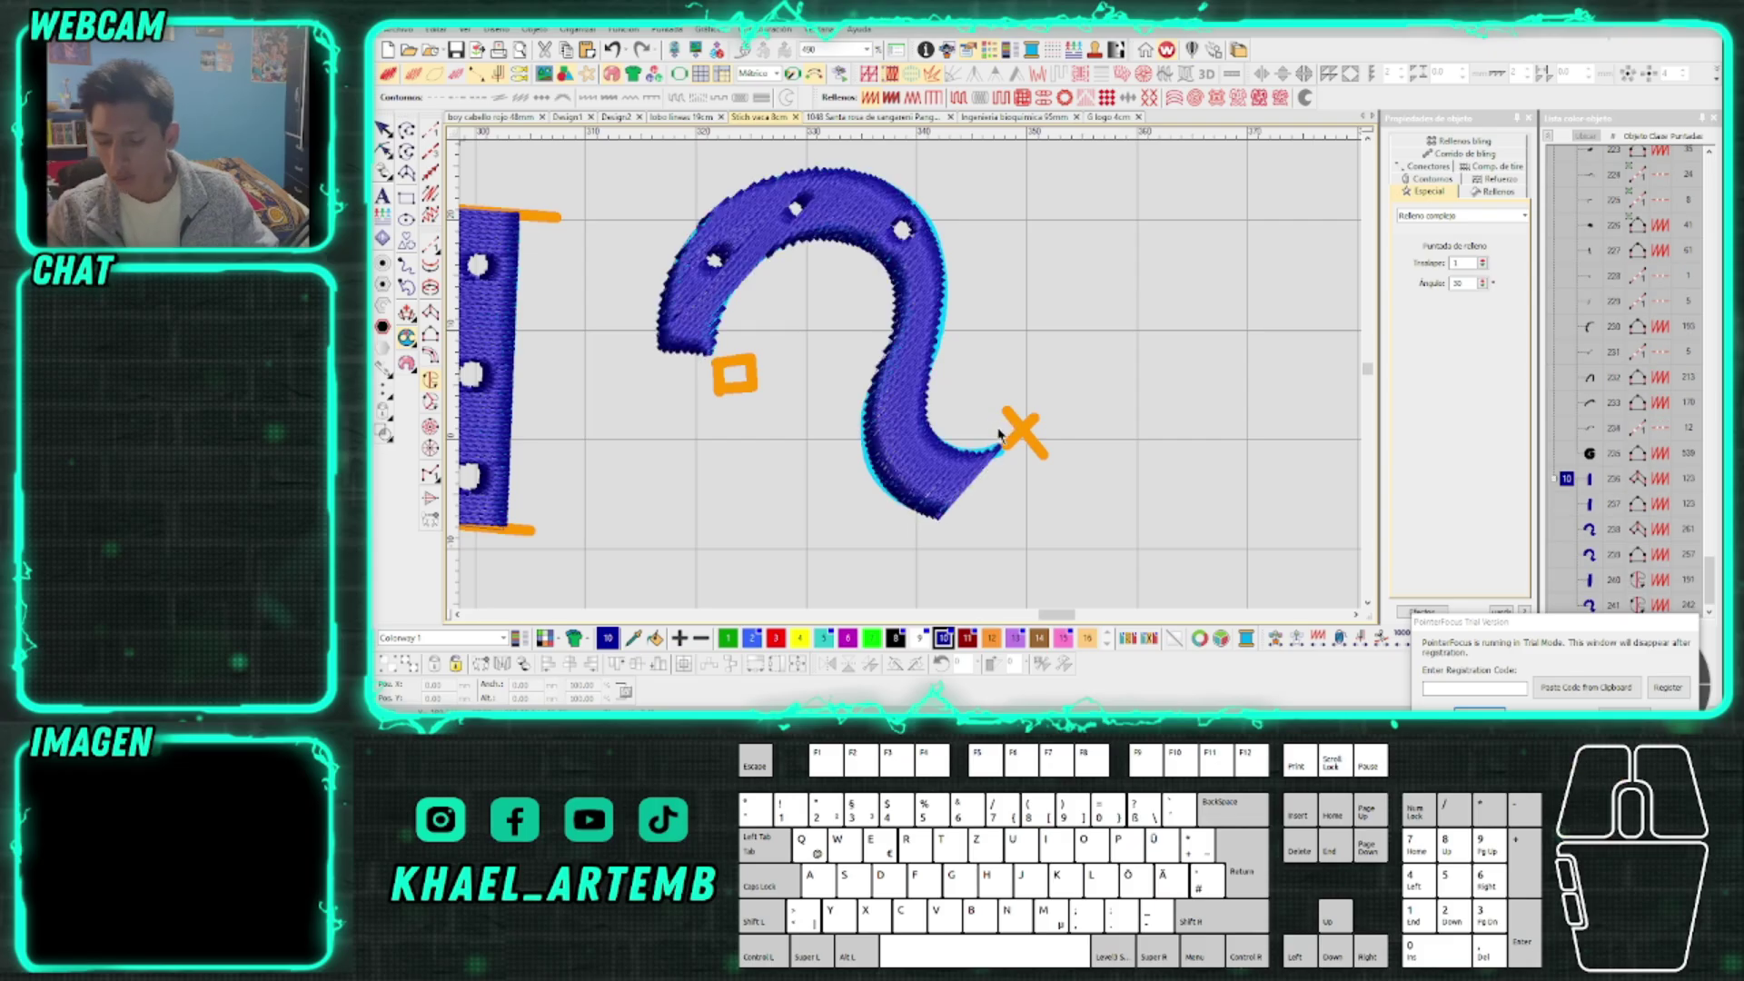
Add stitch angle lines across the curved fill at its start, along the arc and at mid-length so the stitches turn with it
{"action": "key", "text": "ctrl+h"}
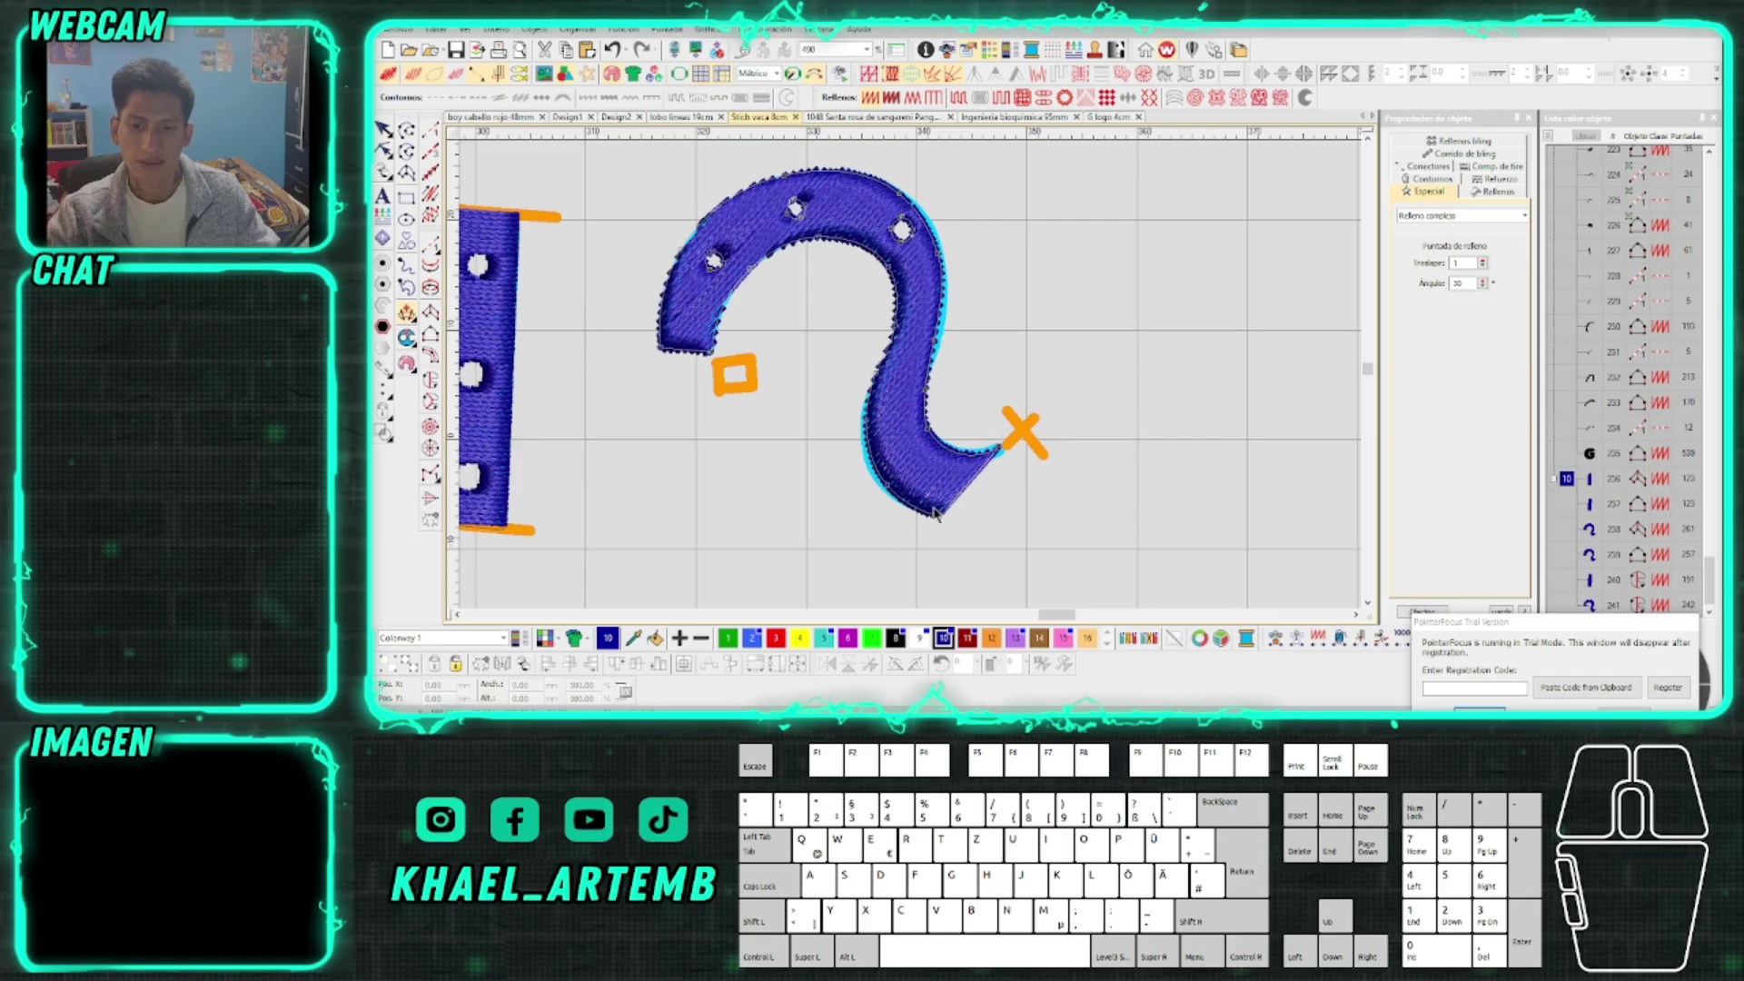
{"action": "left_click", "coordinate": [727, 349]}
{"action": "left_click", "coordinate": [836, 271]}
{"action": "left_click", "coordinate": [871, 152]}
{"action": "left_click", "coordinate": [859, 426]}
{"action": "left_click", "coordinate": [1000, 430]}
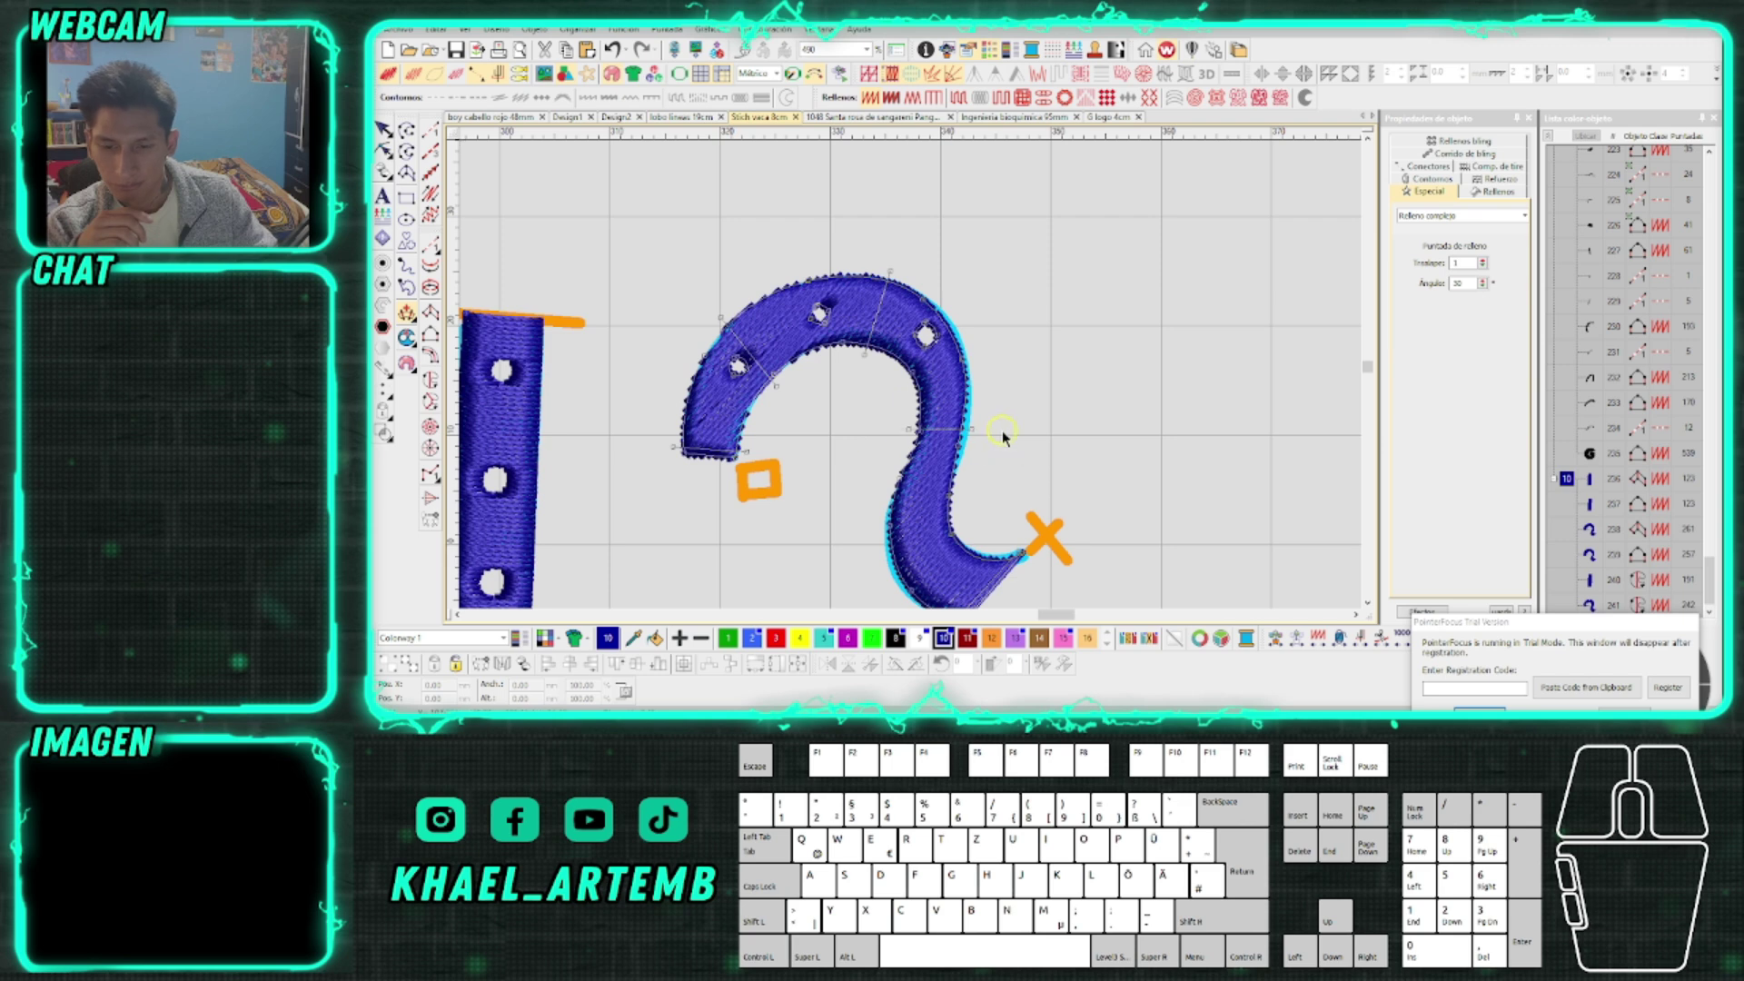
{"action": "key", "text": "Return"}
{"action": "scroll", "coordinate": [972, 495], "scroll_direction": "down", "scroll_amount": 4}
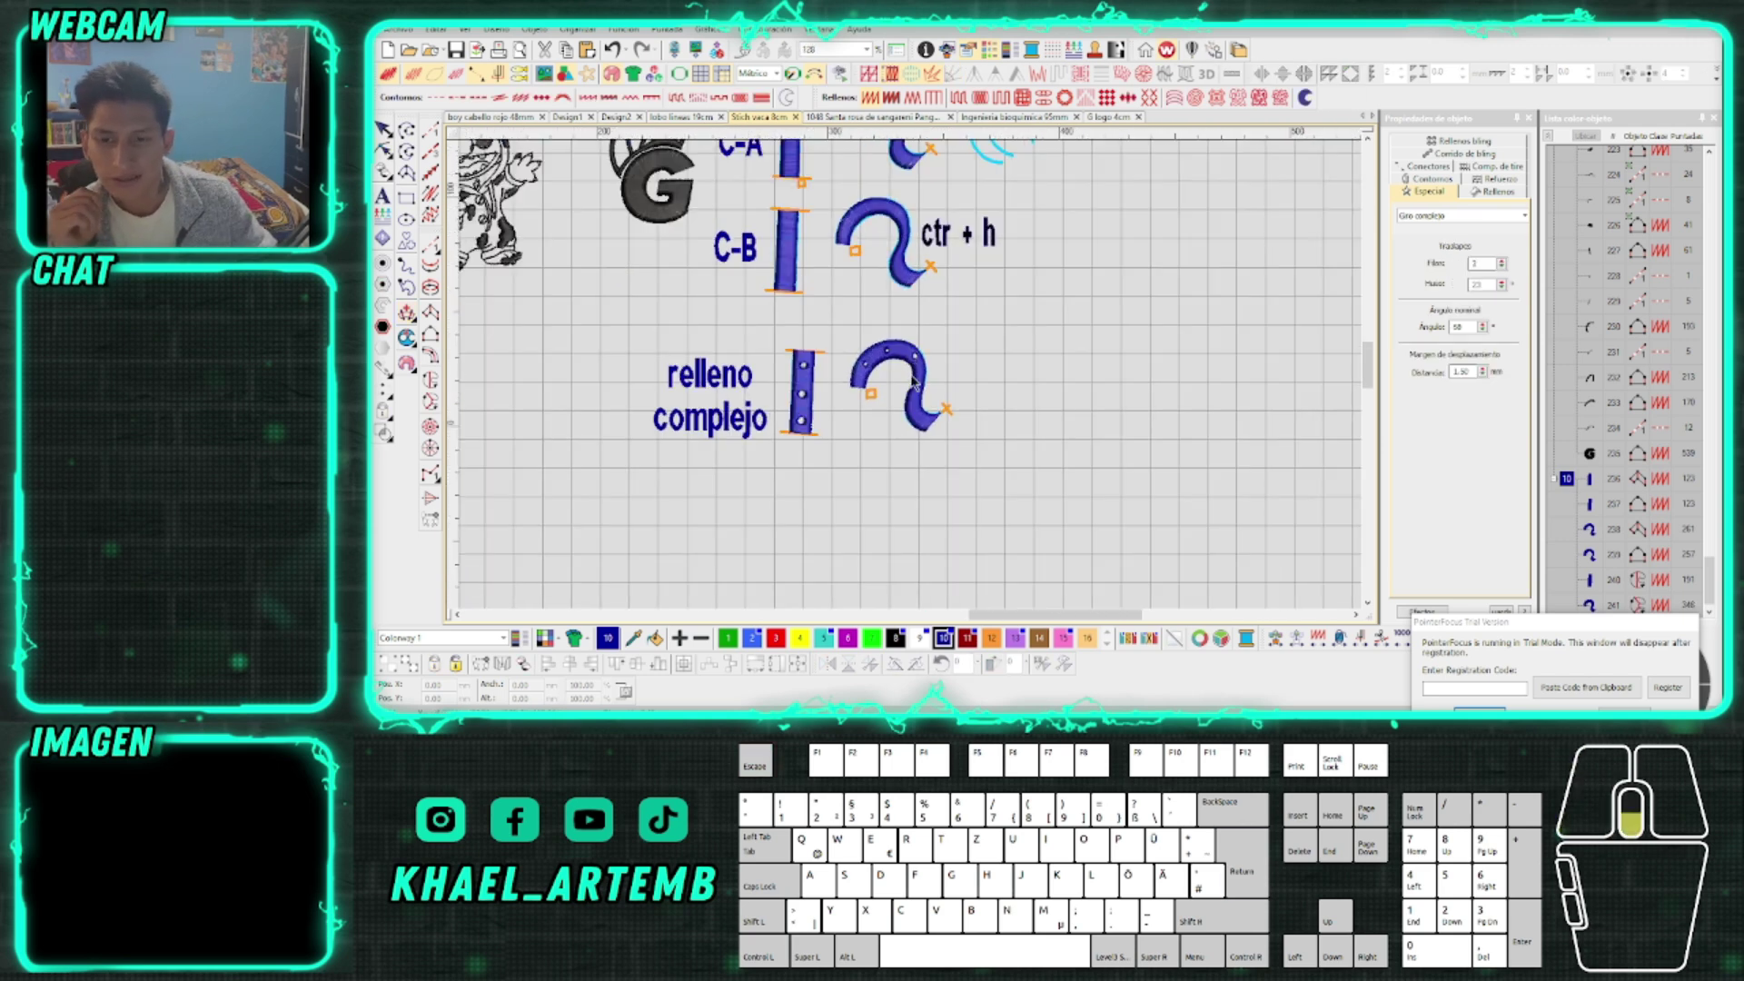
{"action": "scroll", "coordinate": [912, 375], "scroll_direction": "up", "scroll_amount": 1}
{"action": "scroll", "coordinate": [910, 373], "scroll_direction": "down", "scroll_amount": 1}
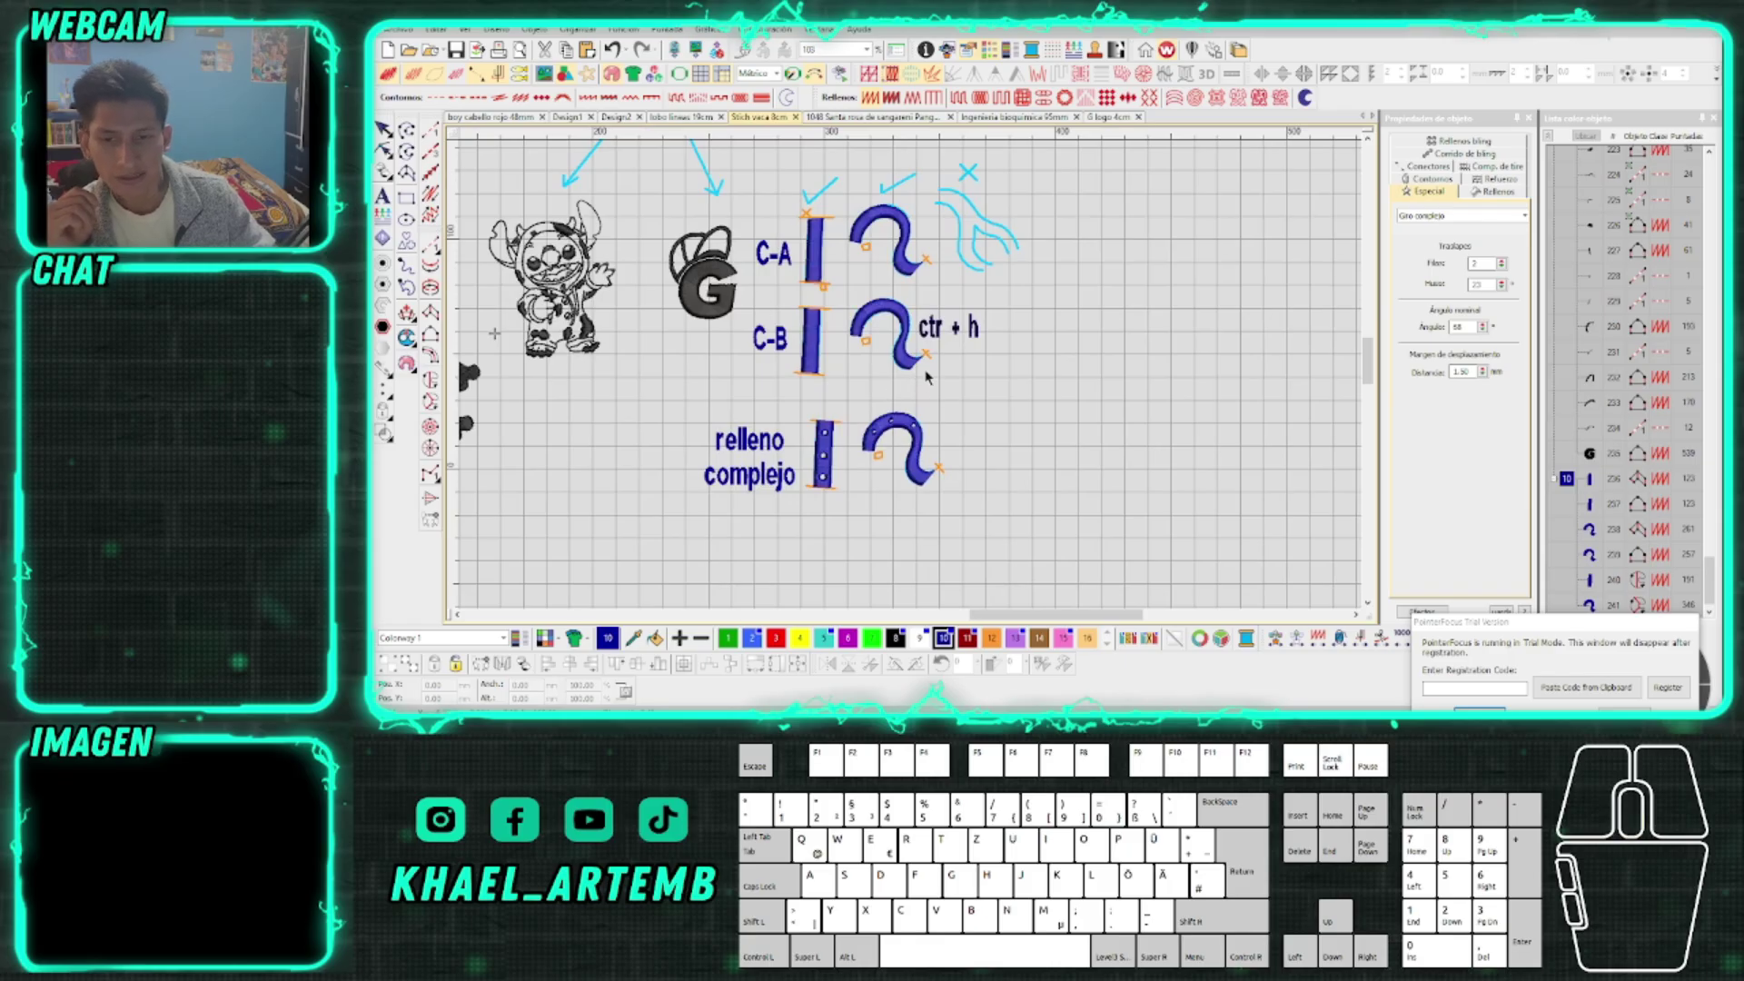
Place copies of the blue branched outline beside the C-B and relleno complejo samples
{"action": "scroll", "coordinate": [993, 296], "scroll_direction": "up", "scroll_amount": 1}
{"action": "left_click_drag", "start_coordinate": [1000, 381], "coordinate": [849, 203]}
{"action": "left_click", "coordinate": [912, 300]}
{"action": "mouse_move", "coordinate": [911, 300]}
{"action": "left_mouse_down"}
{"action": "mouse_move", "coordinate": [933, 307]}
{"action": "mouse_move", "coordinate": [944, 486]}
{"action": "left_mouse_up"}
{"action": "scroll", "coordinate": [946, 349], "scroll_direction": "right", "scroll_amount": 1}
{"action": "scroll", "coordinate": [945, 486], "scroll_direction": "up", "scroll_amount": 1}
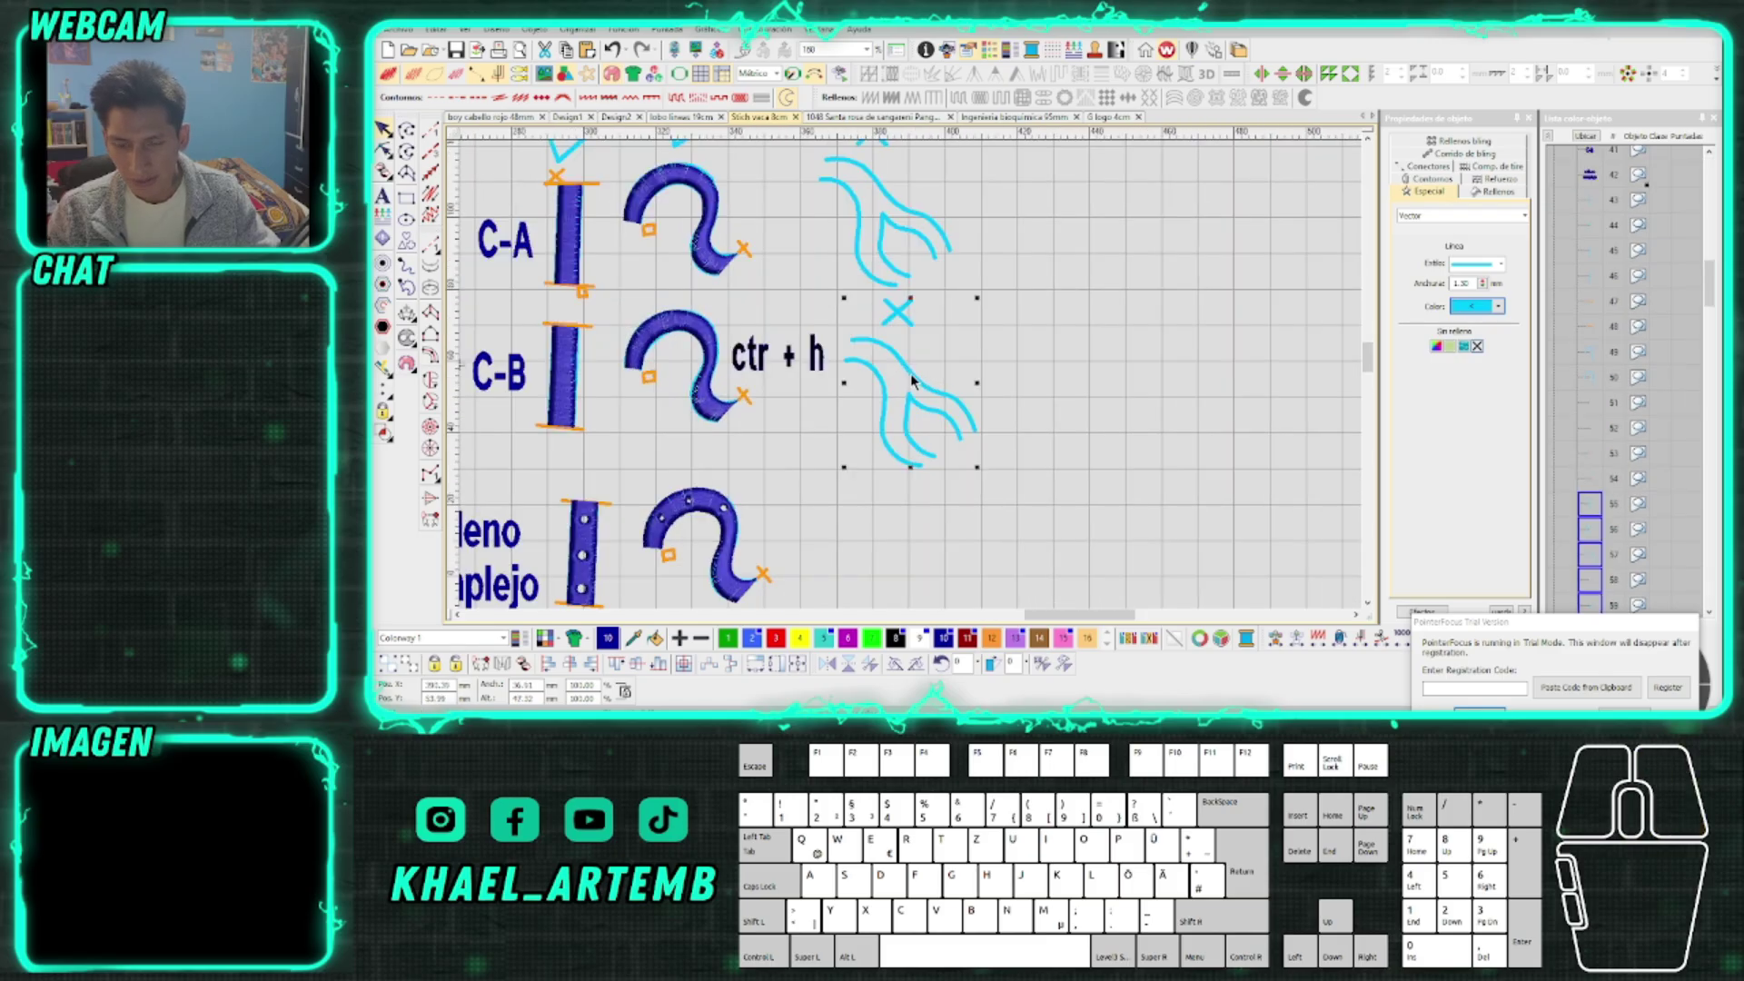
{"action": "scroll", "coordinate": [945, 486], "scroll_direction": "down", "scroll_amount": 3}
{"action": "scroll", "coordinate": [920, 477], "scroll_direction": "up", "scroll_amount": 1}
{"action": "left_click_drag", "start_coordinate": [909, 382], "coordinate": [920, 479]}
Delete the blue X strokes above the branched outlines
{"action": "left_click", "coordinate": [904, 329]}
{"action": "key", "text": "Delete"}
{"action": "left_click", "coordinate": [877, 223]}
{"action": "key", "text": "Delete"}
{"action": "left_click", "coordinate": [1124, 135]}
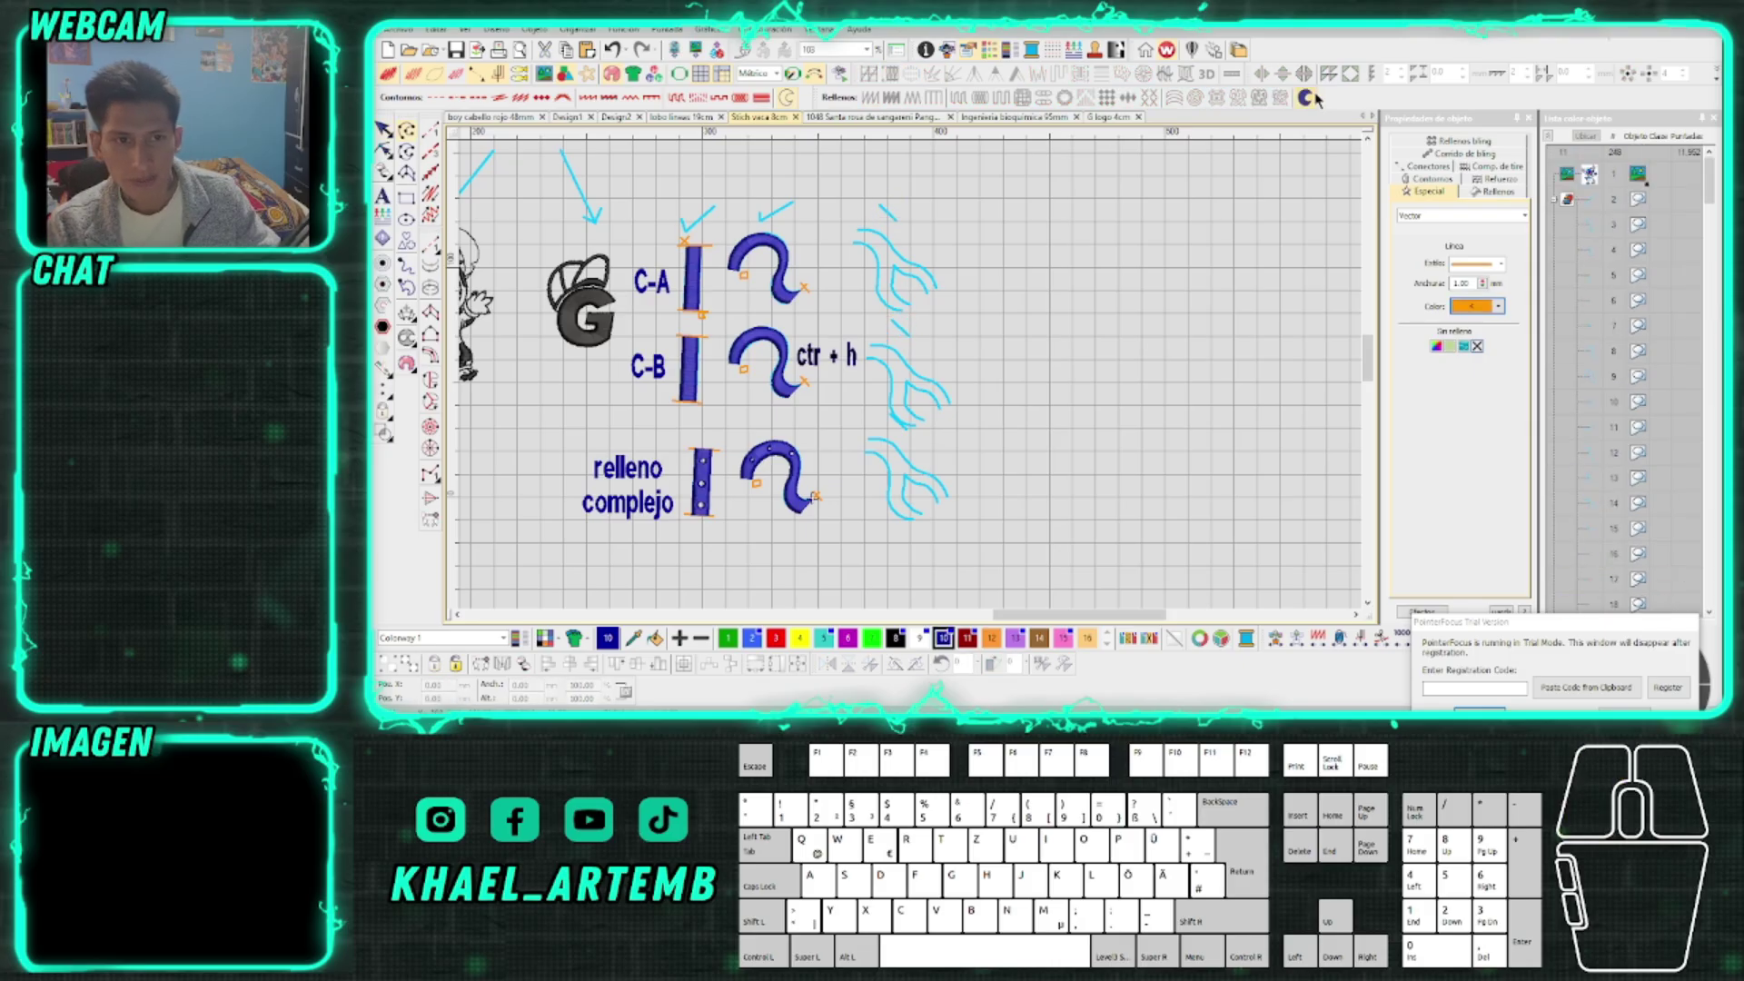
{"action": "key", "text": "Escape"}
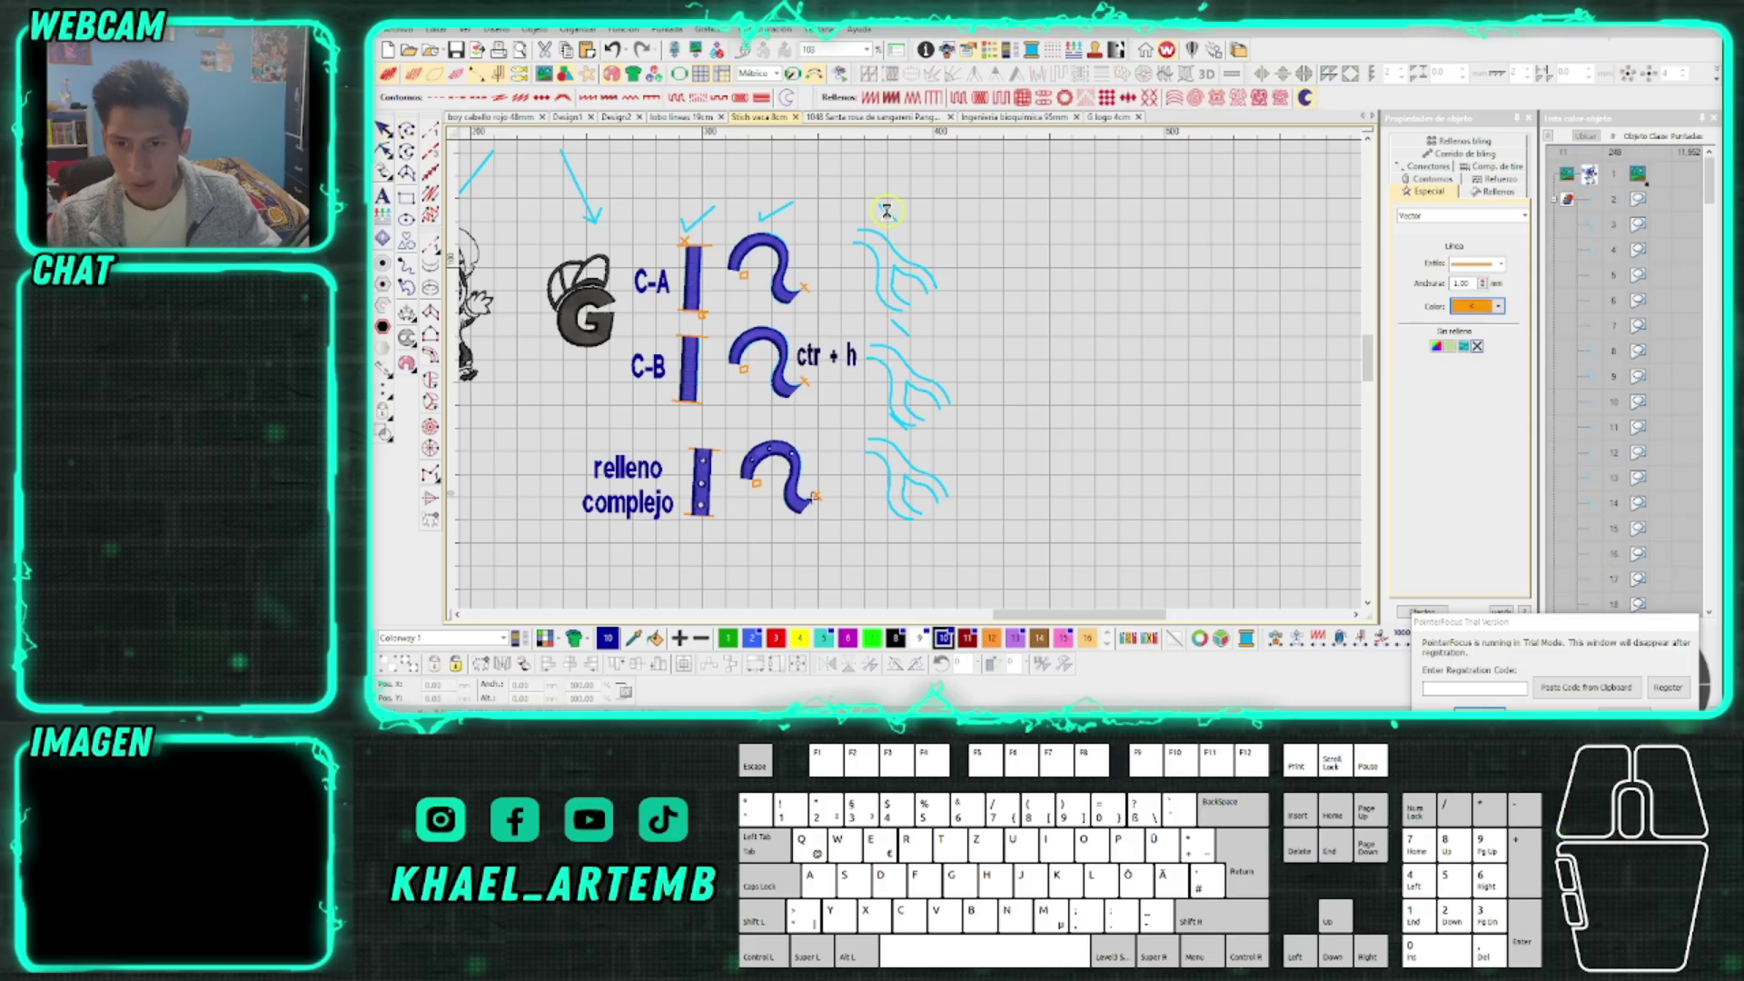
{"action": "left_click", "coordinate": [888, 214]}
{"action": "key", "text": "Delete"}
{"action": "left_click", "coordinate": [905, 320]}
{"action": "key", "text": "Delete"}
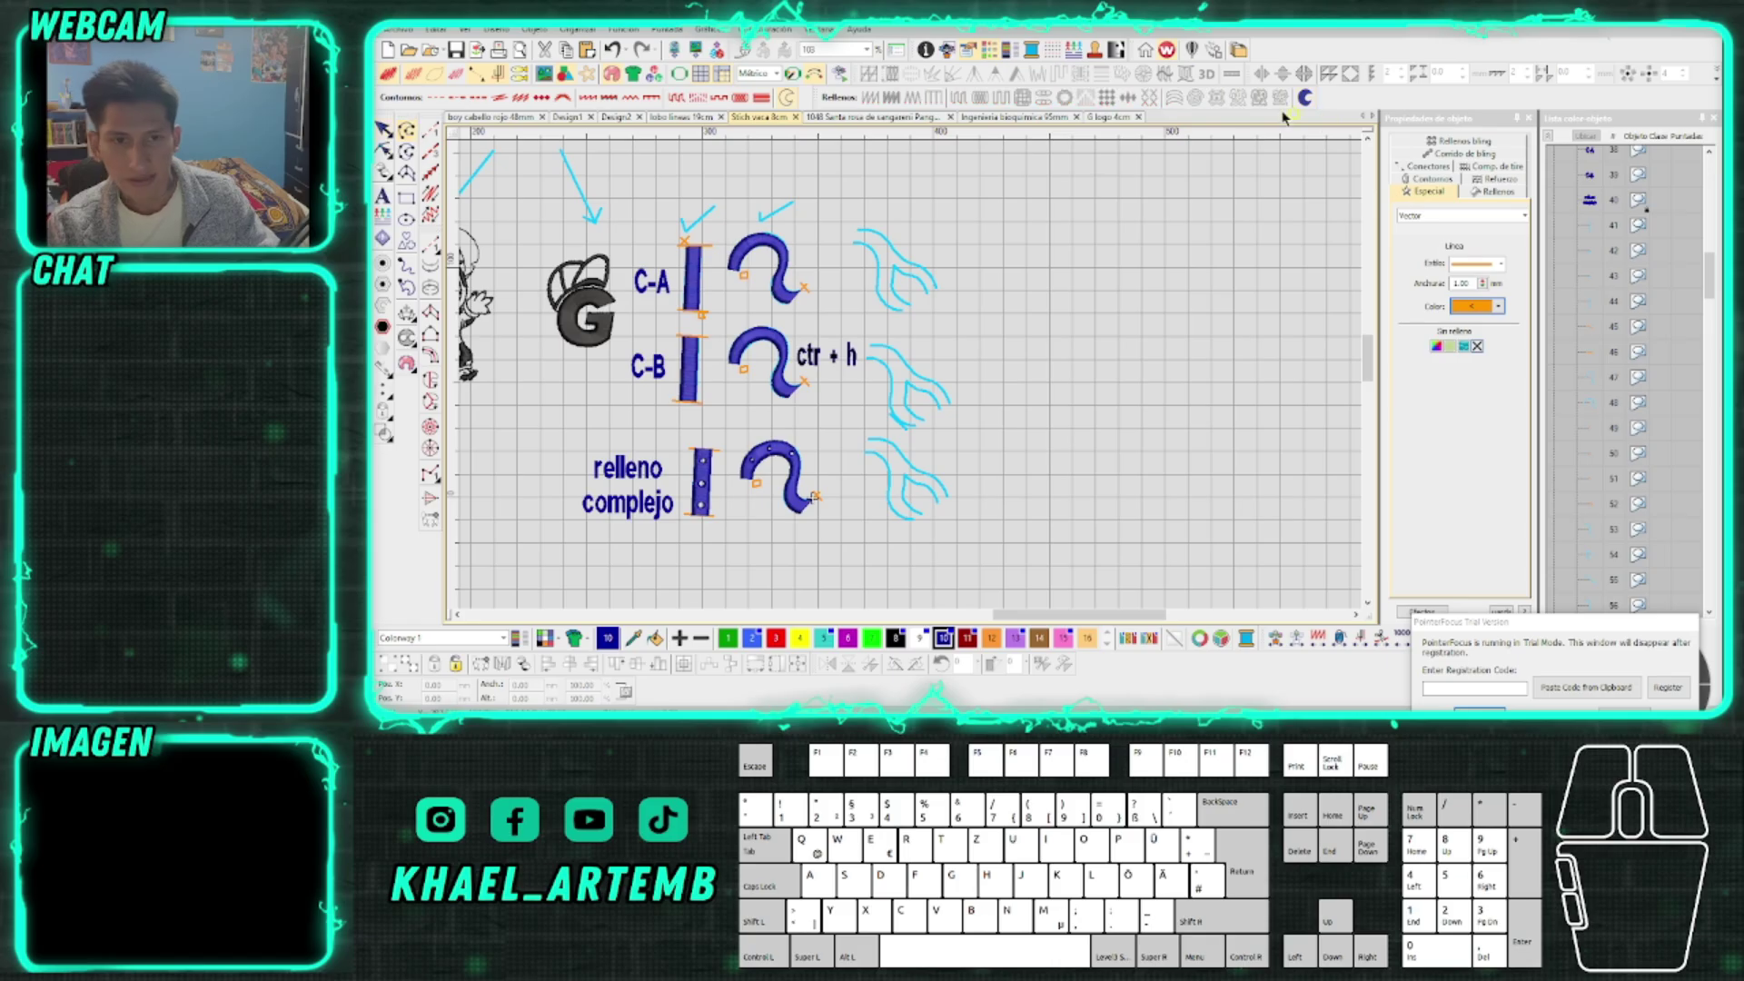
Draw orange crosses beside the C-A and C-B branched outlines and an orange check mark beside the relleno complejo one
{"action": "mouse_move", "coordinate": [979, 241]}
{"action": "left_mouse_down"}
{"action": "mouse_move", "coordinate": [1000, 268]}
{"action": "mouse_move", "coordinate": [1011, 237]}
{"action": "left_mouse_up"}
{"action": "left_click_drag", "start_coordinate": [1022, 406], "coordinate": [1024, 403]}
{"action": "left_click_drag", "start_coordinate": [991, 400], "coordinate": [1034, 366]}
{"action": "left_click_drag", "start_coordinate": [993, 480], "coordinate": [997, 511]}
{"action": "left_click", "coordinate": [1063, 452]}
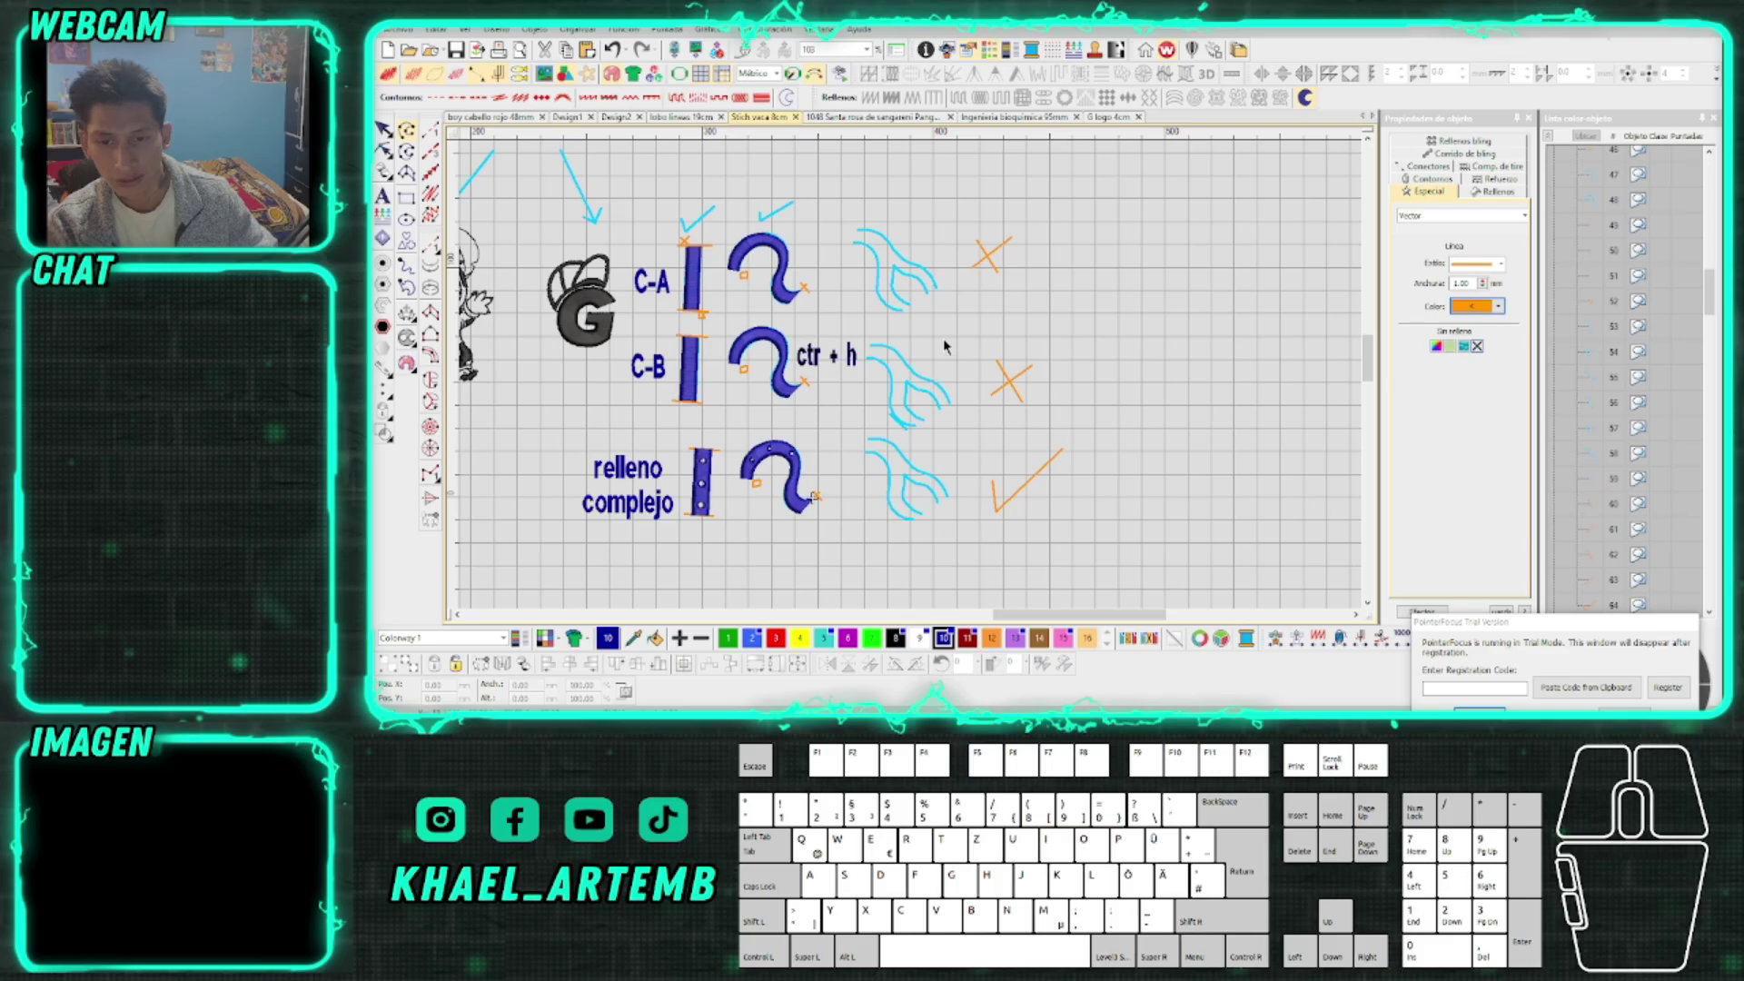
Draw a small orange square marker at the start of the C-A branched outline
{"action": "scroll", "coordinate": [918, 372], "scroll_direction": "up", "scroll_amount": 2}
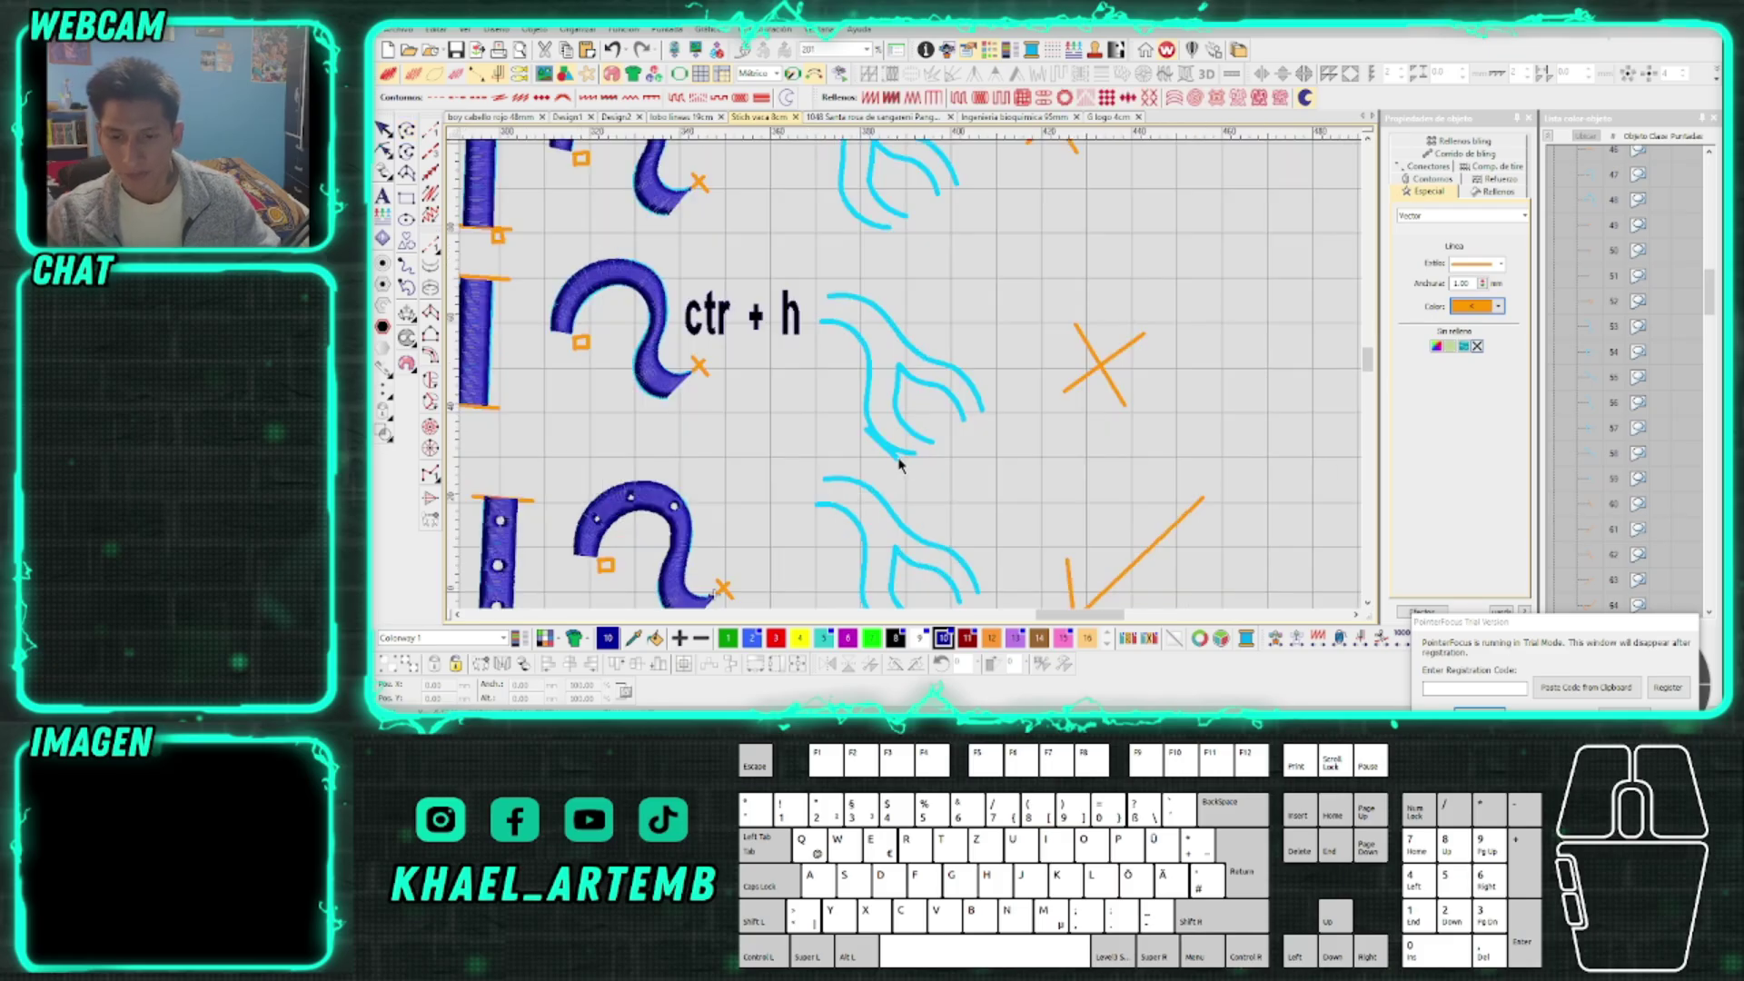
{"action": "scroll", "coordinate": [909, 377], "scroll_direction": "down", "scroll_amount": 1}
{"action": "scroll", "coordinate": [909, 374], "scroll_direction": "up", "scroll_amount": 3}
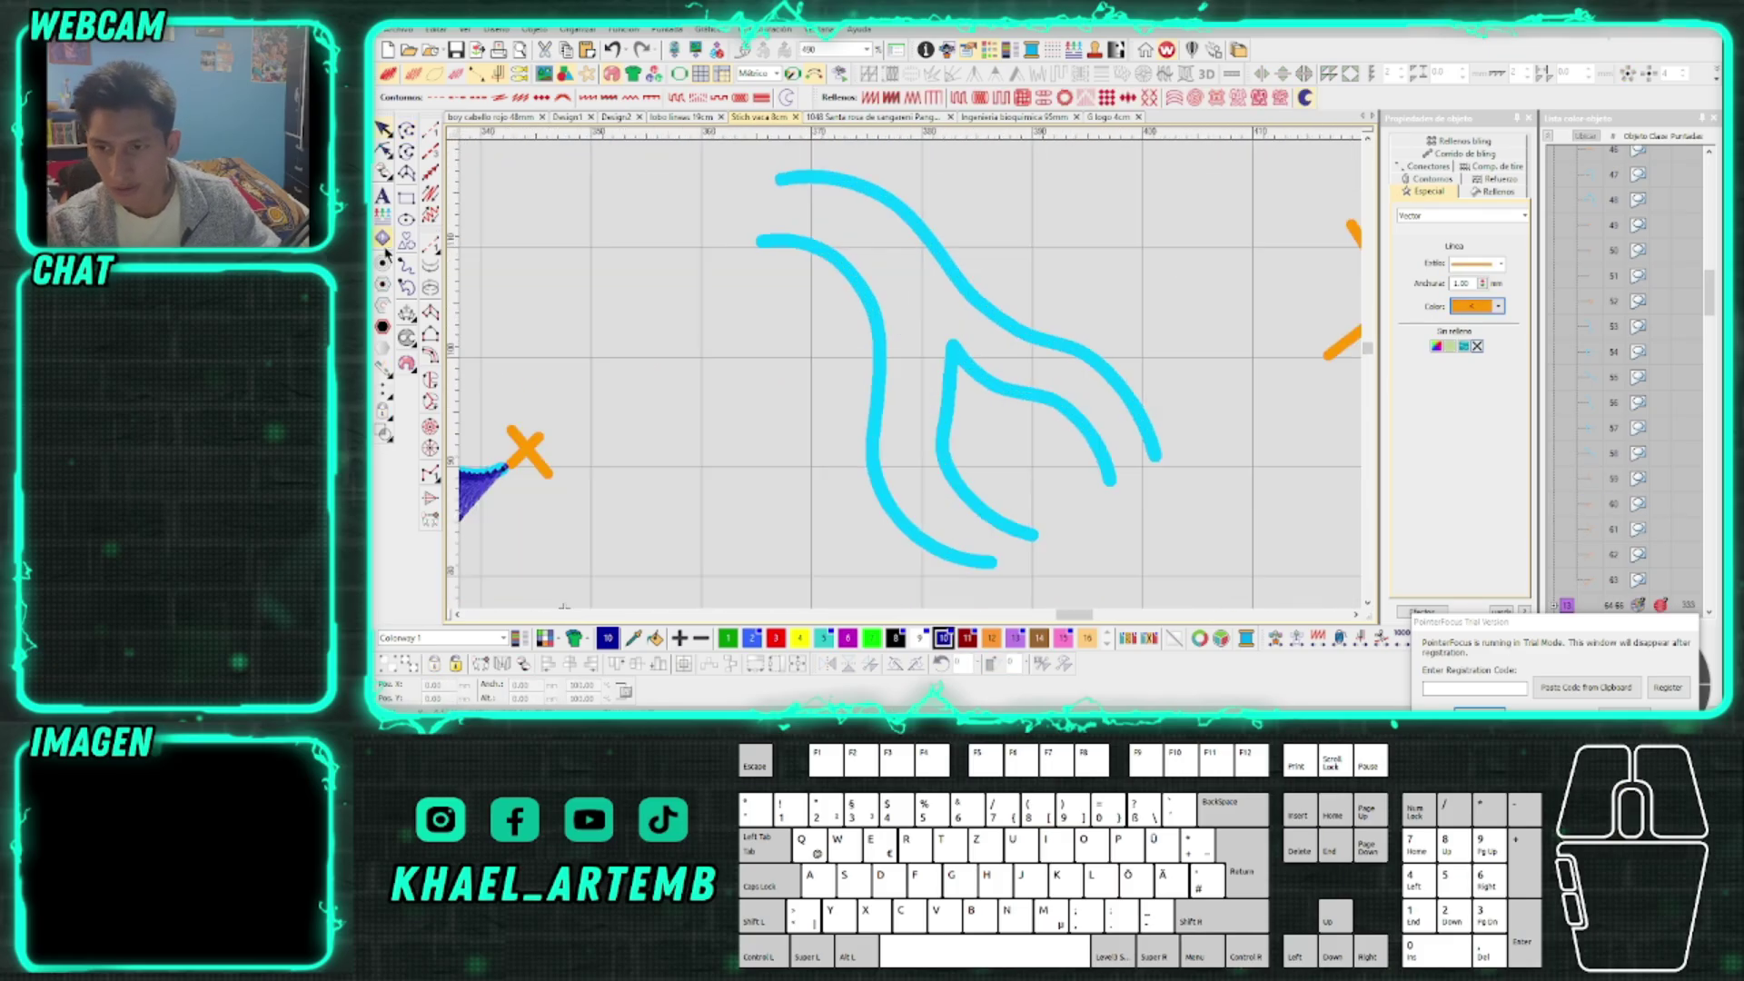
{"action": "left_click", "coordinate": [430, 314]}
{"action": "key", "text": "Escape"}
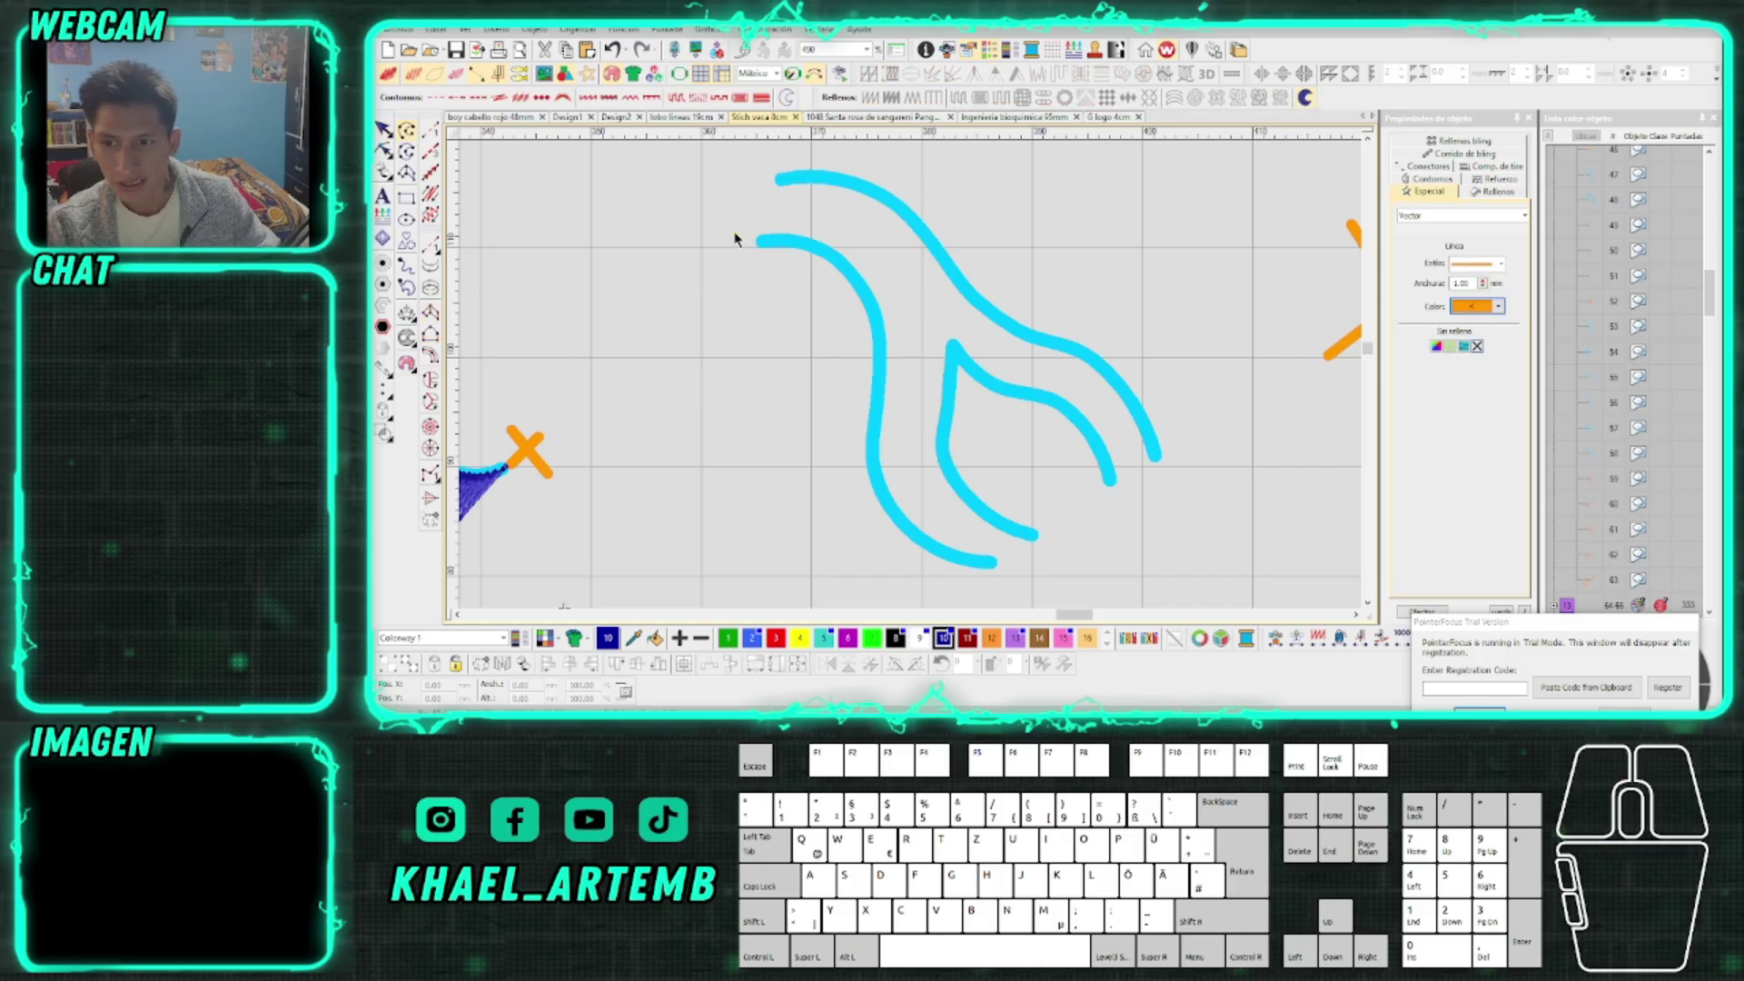
{"action": "left_click", "coordinate": [745, 269]}
{"action": "key", "text": "ctrl+z"}
{"action": "left_click", "coordinate": [724, 256]}
{"action": "left_click", "coordinate": [726, 275]}
{"action": "left_click", "coordinate": [760, 269]}
{"action": "left_click", "coordinate": [758, 241]}
{"action": "key", "text": "Return"}
Draw a small orange X marker just past the upper branch's end on the C-A branched outline
{"action": "left_click", "coordinate": [1196, 447]}
{"action": "key", "text": "Return"}
{"action": "left_click", "coordinate": [1195, 495]}
{"action": "left_click", "coordinate": [1238, 460]}
{"action": "key", "text": "Return"}
Mark the C-B branched outline with an orange square at its start and an orange X past its upper branch's end
{"action": "scroll", "coordinate": [915, 378], "scroll_direction": "down", "scroll_amount": 3}
{"action": "scroll", "coordinate": [868, 411], "scroll_direction": "up", "scroll_amount": 3}
{"action": "left_click", "coordinate": [867, 411]}
{"action": "key", "text": "Return"}
{"action": "left_click", "coordinate": [866, 410]}
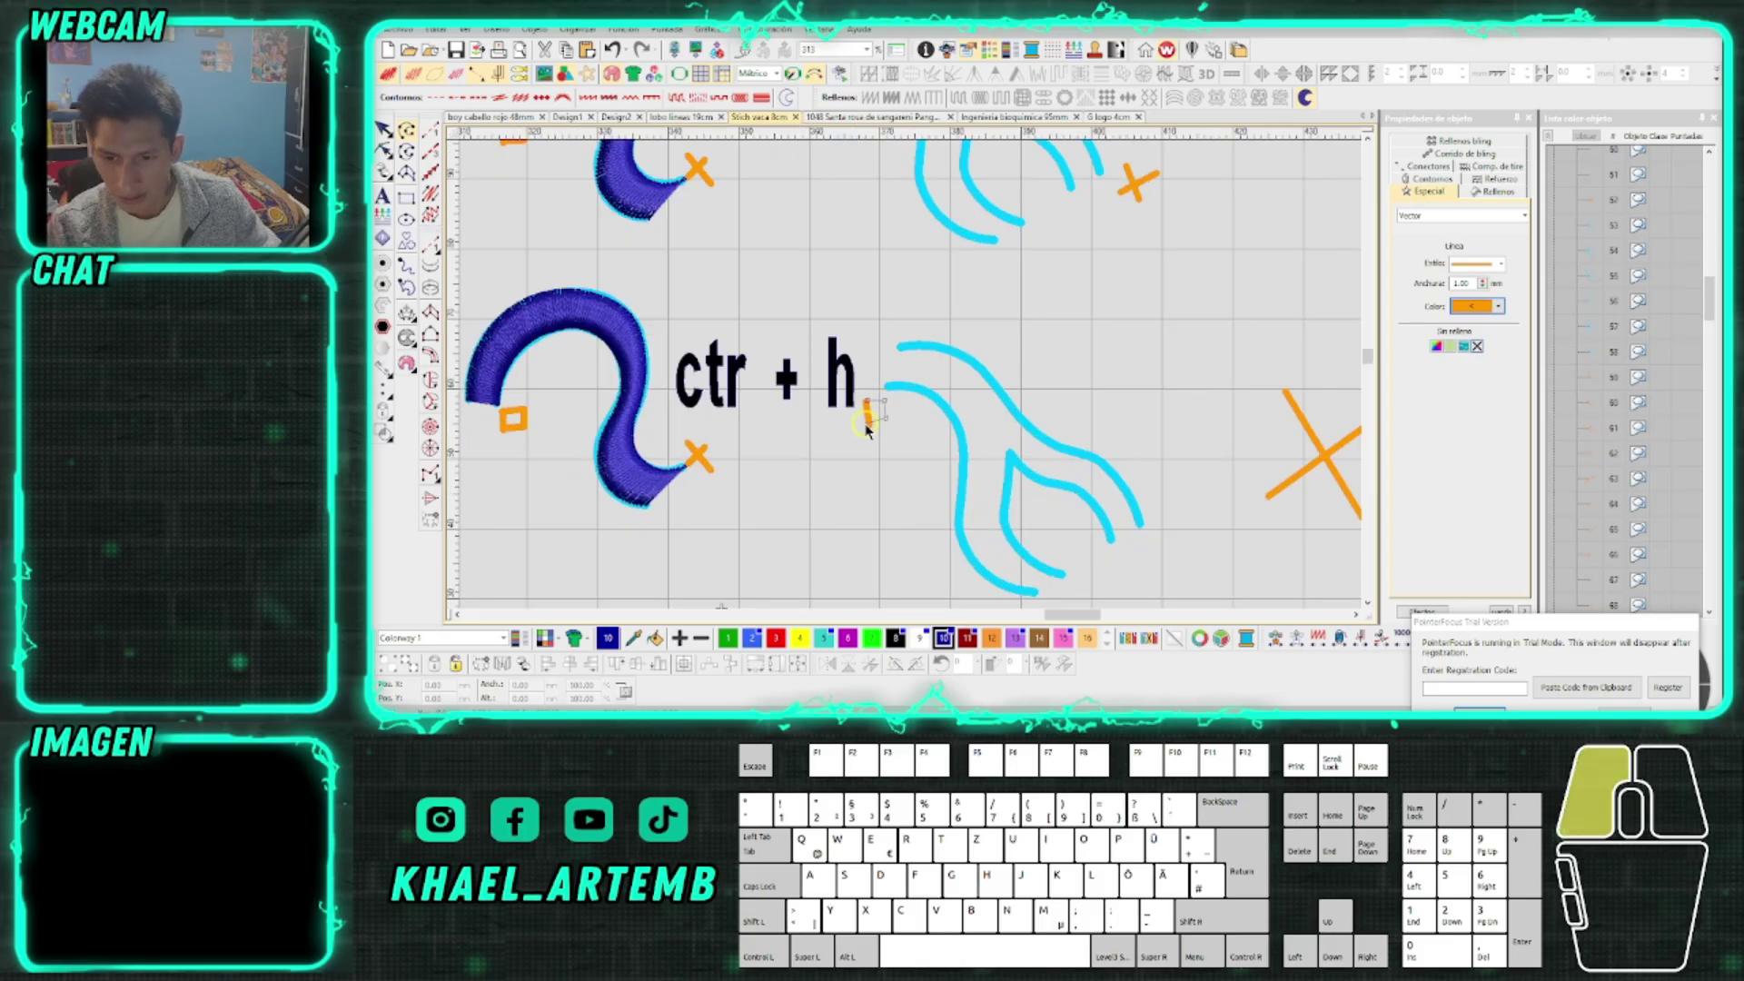
{"action": "left_click", "coordinate": [1149, 536]}
{"action": "key", "text": "Return"}
{"action": "key", "text": "Return"}
Mark the relleno complejo branched outline with an orange square at its start and an orange X past its upper branch's end
{"action": "scroll", "coordinate": [872, 427], "scroll_direction": "down", "scroll_amount": 3}
{"action": "scroll", "coordinate": [900, 370], "scroll_direction": "up", "scroll_amount": 3}
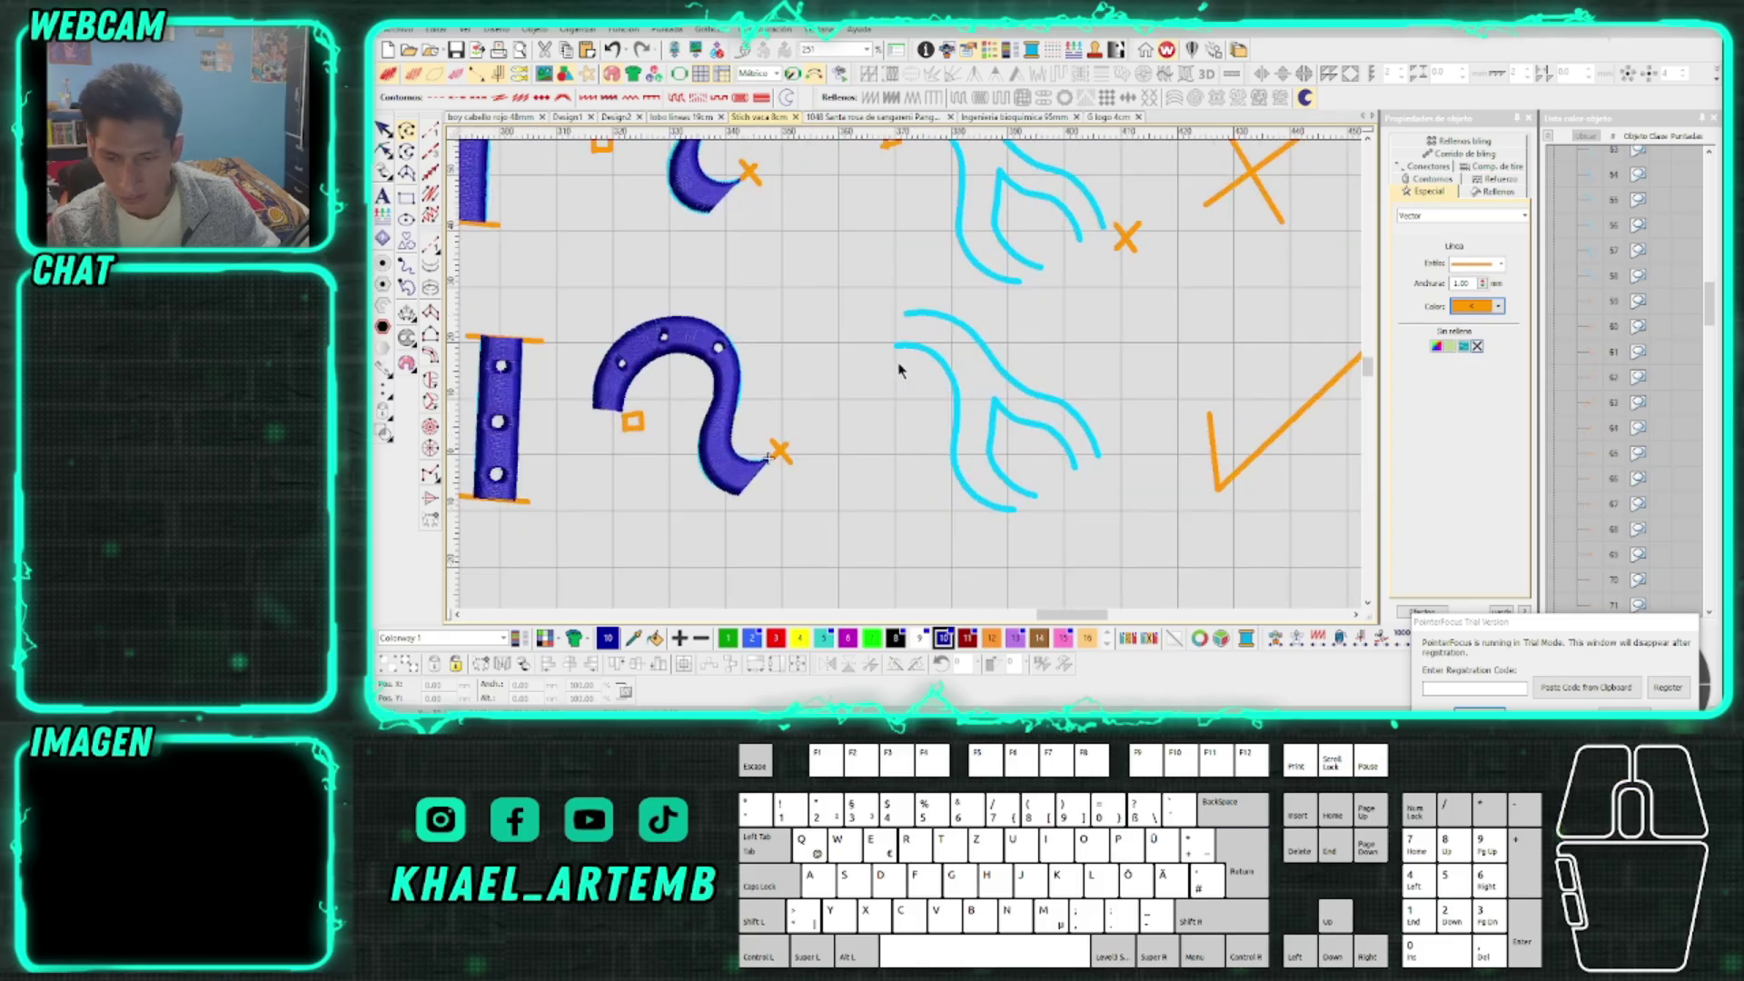
{"action": "left_click", "coordinate": [875, 352]}
{"action": "key", "text": "Return"}
{"action": "left_click", "coordinate": [1134, 462]}
{"action": "key", "text": "Return"}
Start a C-A column on the first branched outline, placing point pairs across the trunk from the square marker to the fork
{"action": "scroll", "coordinate": [893, 316], "scroll_direction": "down", "scroll_amount": 3}
{"action": "scroll", "coordinate": [893, 315], "scroll_direction": "up", "scroll_amount": 3}
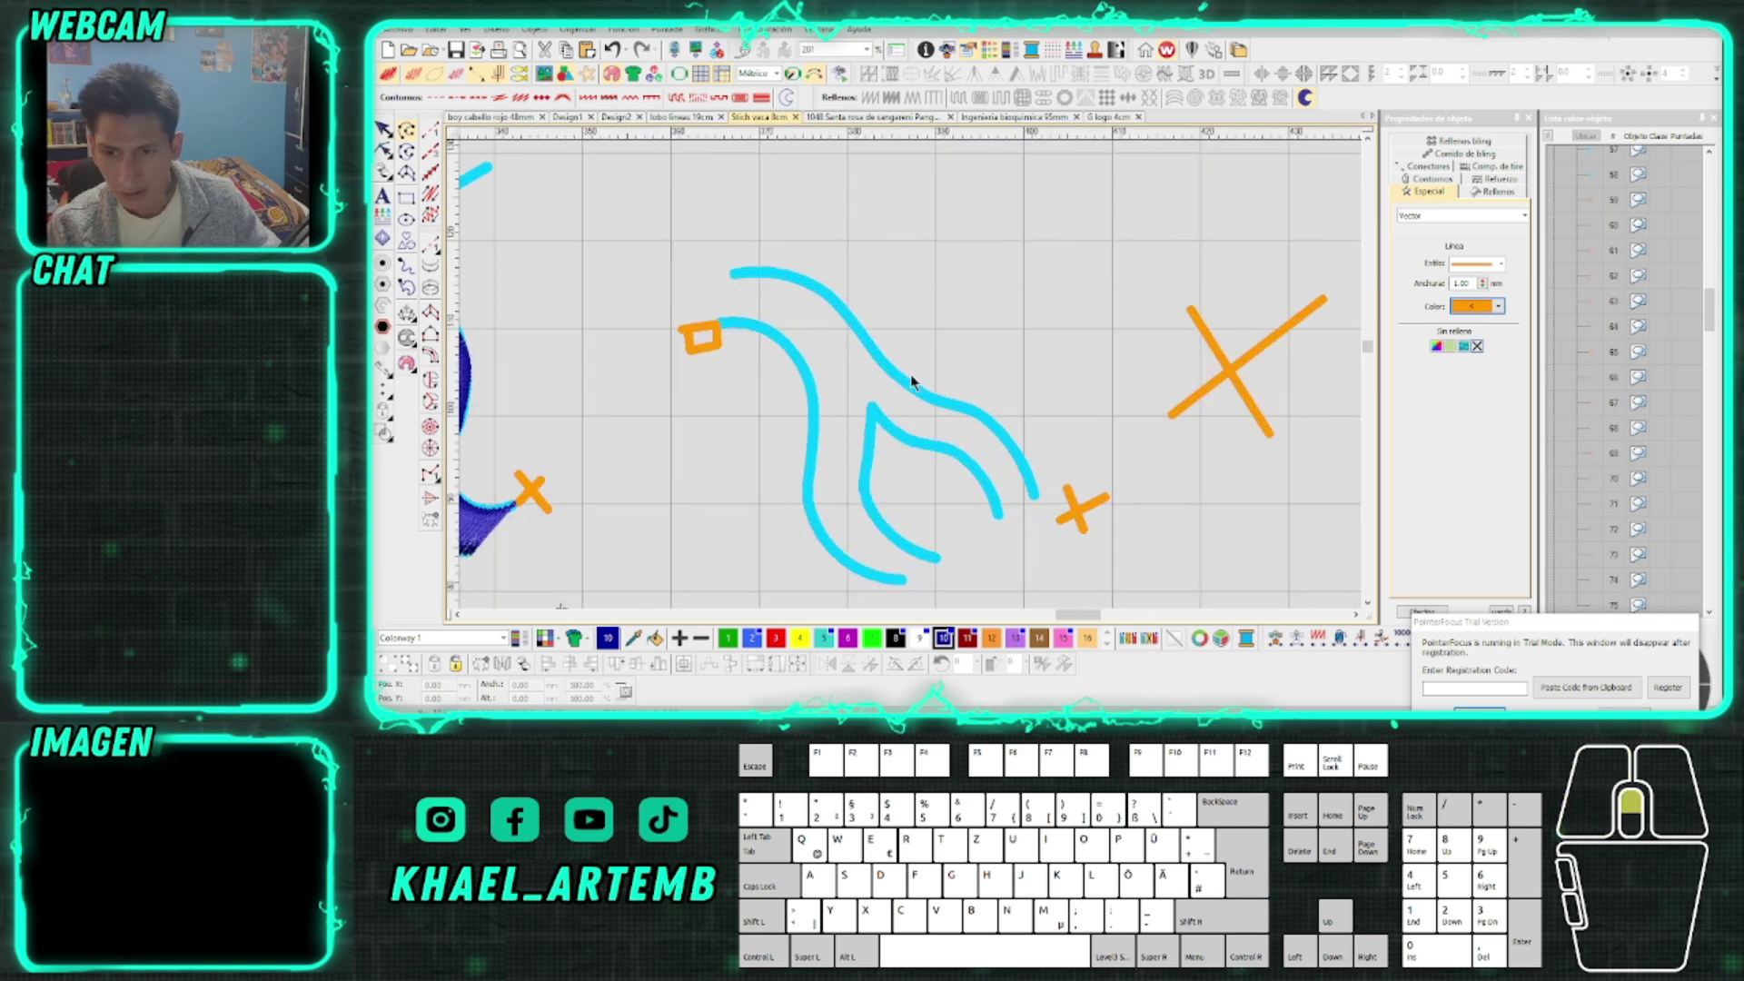
{"action": "left_click", "coordinate": [432, 312]}
{"action": "left_click", "coordinate": [673, 310]}
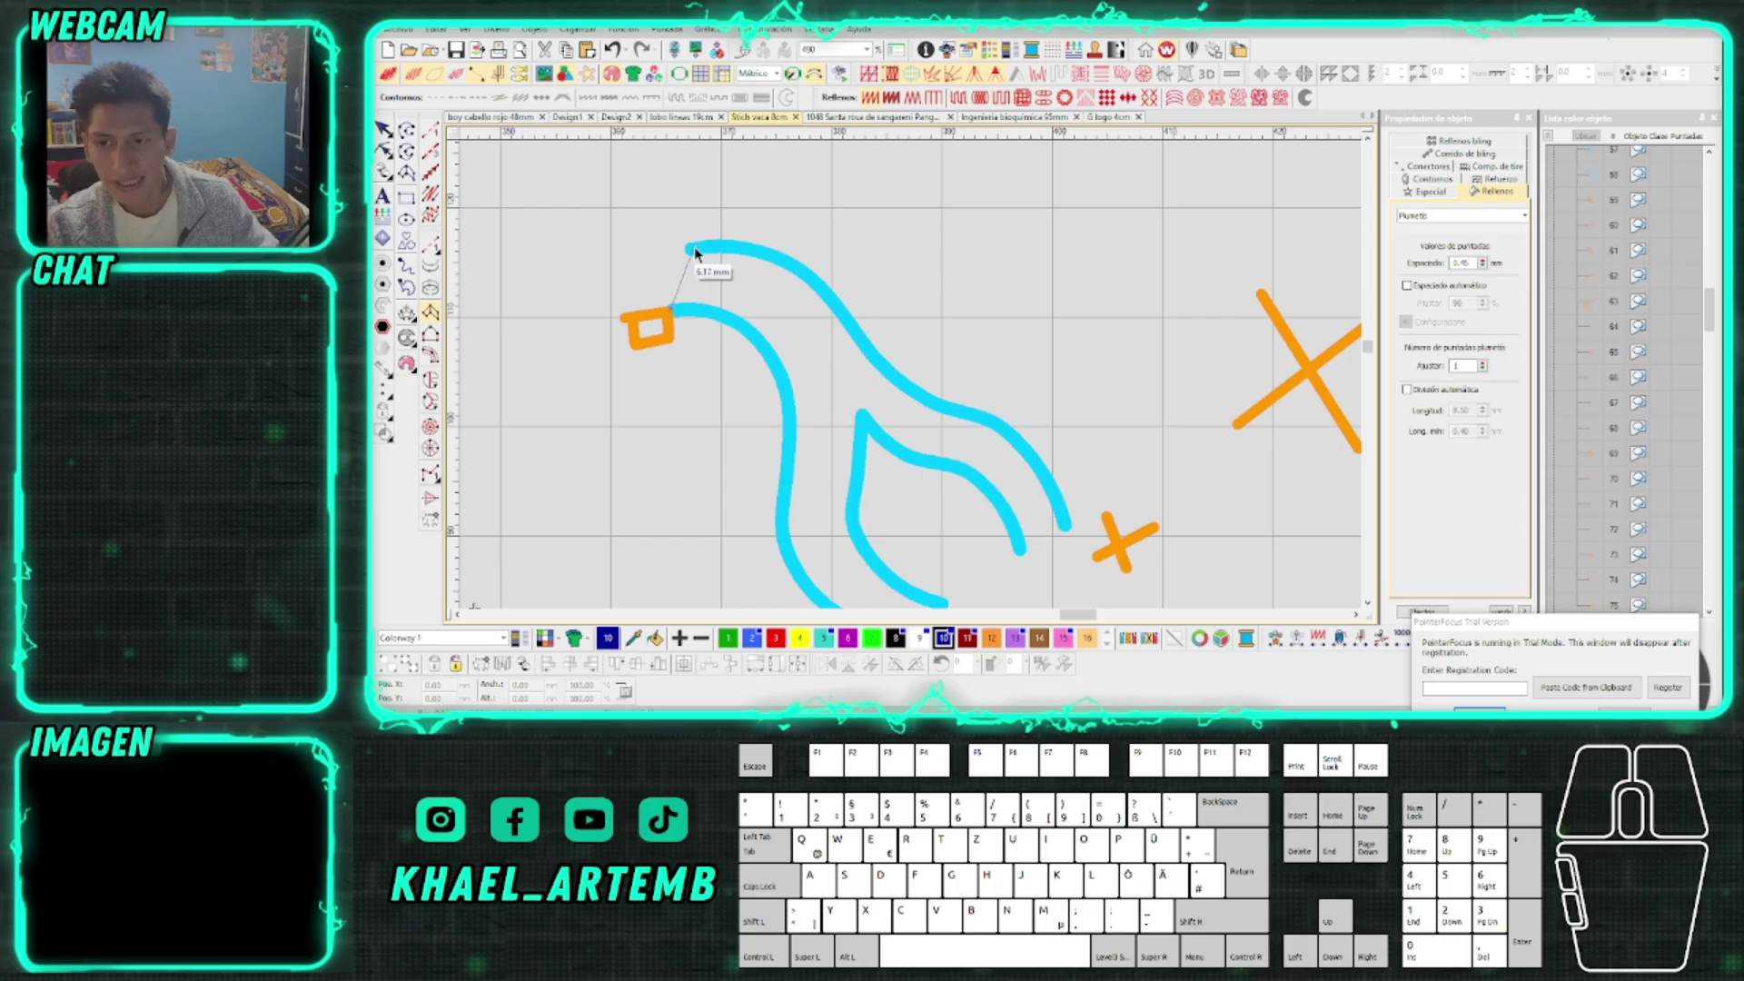
{"action": "left_click", "coordinate": [745, 323]}
{"action": "left_click", "coordinate": [800, 274]}
{"action": "left_click", "coordinate": [783, 378]}
{"action": "left_click", "coordinate": [856, 329]}
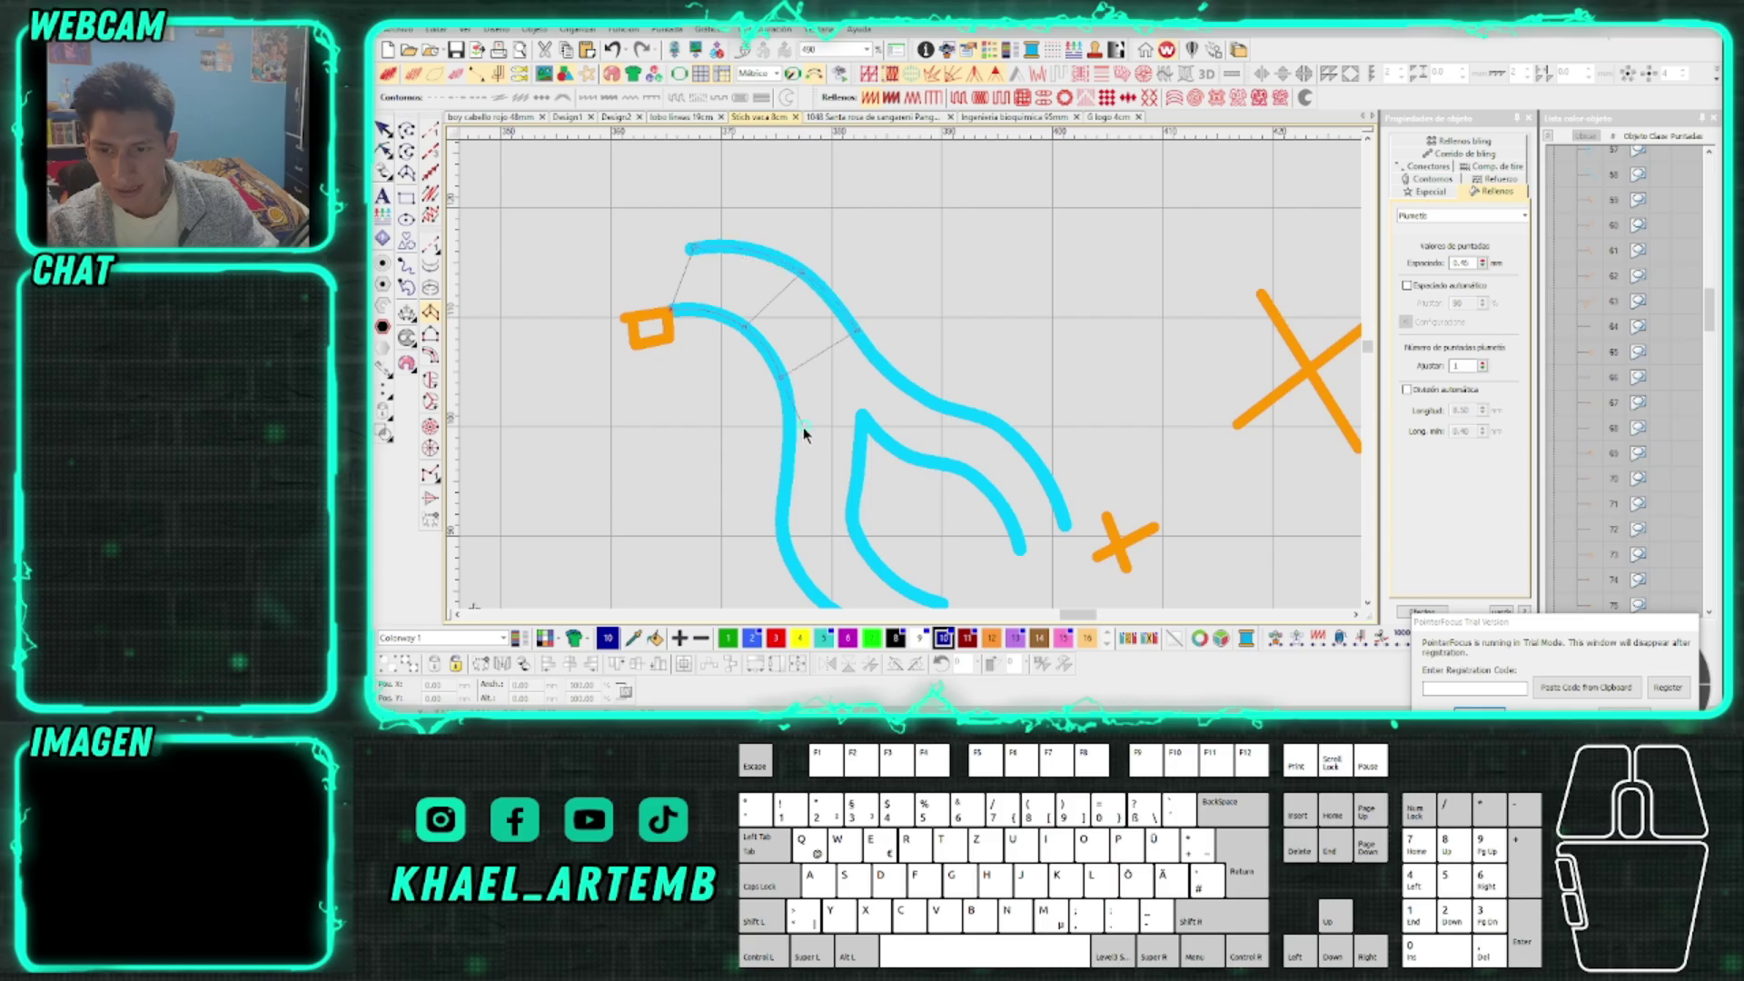
{"action": "left_click", "coordinate": [788, 449]}
{"action": "left_click", "coordinate": [904, 386]}
{"action": "middle_click", "coordinate": [833, 455]}
{"action": "left_click", "coordinate": [939, 363]}
Continue the C-A column's point pairs down the lower branch to its end and finish the column
{"action": "left_click", "coordinate": [860, 419]}
{"action": "left_click", "coordinate": [867, 468]}
{"action": "left_click", "coordinate": [928, 441]}
{"action": "left_click", "coordinate": [891, 512]}
{"action": "left_click", "coordinate": [945, 486]}
{"action": "left_click", "coordinate": [934, 543]}
{"action": "left_click", "coordinate": [988, 505]}
{"action": "left_click", "coordinate": [954, 556]}
{"action": "left_click", "coordinate": [1019, 530]}
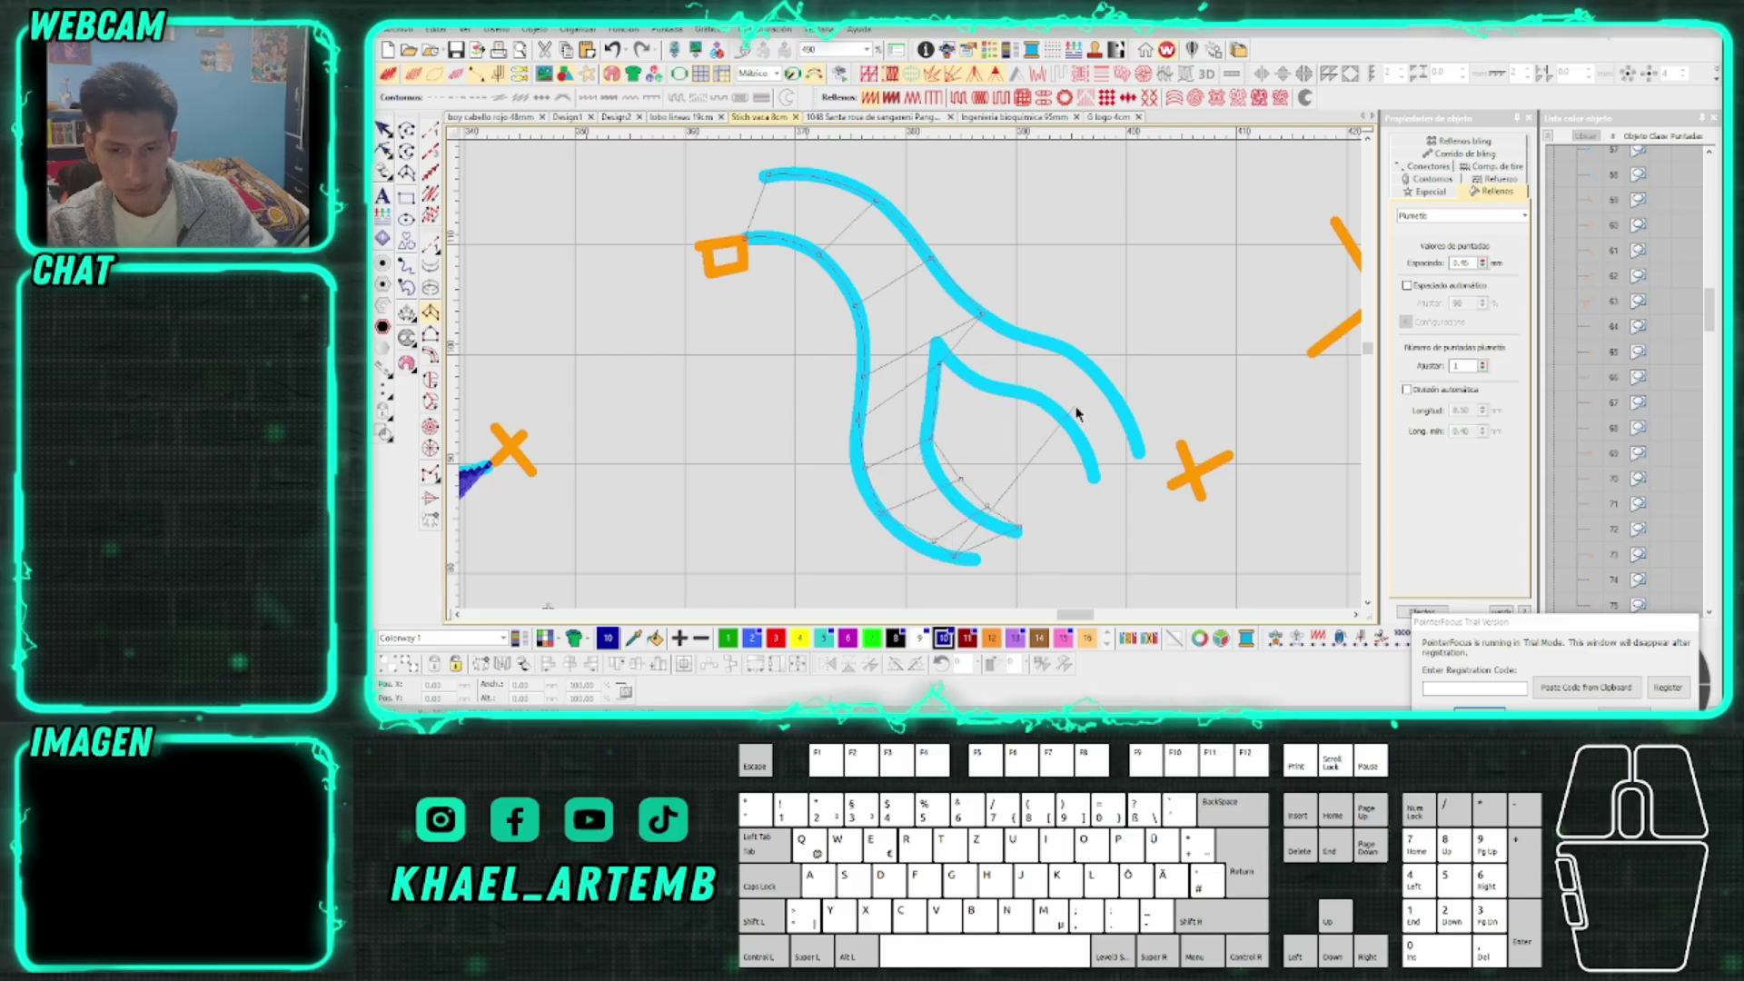
{"action": "scroll", "coordinate": [1054, 462], "scroll_direction": "down", "scroll_amount": 1}
{"action": "scroll", "coordinate": [883, 391], "scroll_direction": "up", "scroll_amount": 1}
{"action": "key", "text": "BackSpace"}
{"action": "left_click", "coordinate": [917, 405]}
Trace the first side of a C-B column along the second branched outline's lower edge, from the square marker to the lower branch's end
{"action": "scroll", "coordinate": [918, 400], "scroll_direction": "down", "scroll_amount": 4}
{"action": "scroll", "coordinate": [917, 418], "scroll_direction": "up", "scroll_amount": 3}
{"action": "scroll", "coordinate": [911, 384], "scroll_direction": "down", "scroll_amount": 3}
{"action": "scroll", "coordinate": [913, 381], "scroll_direction": "up", "scroll_amount": 3}
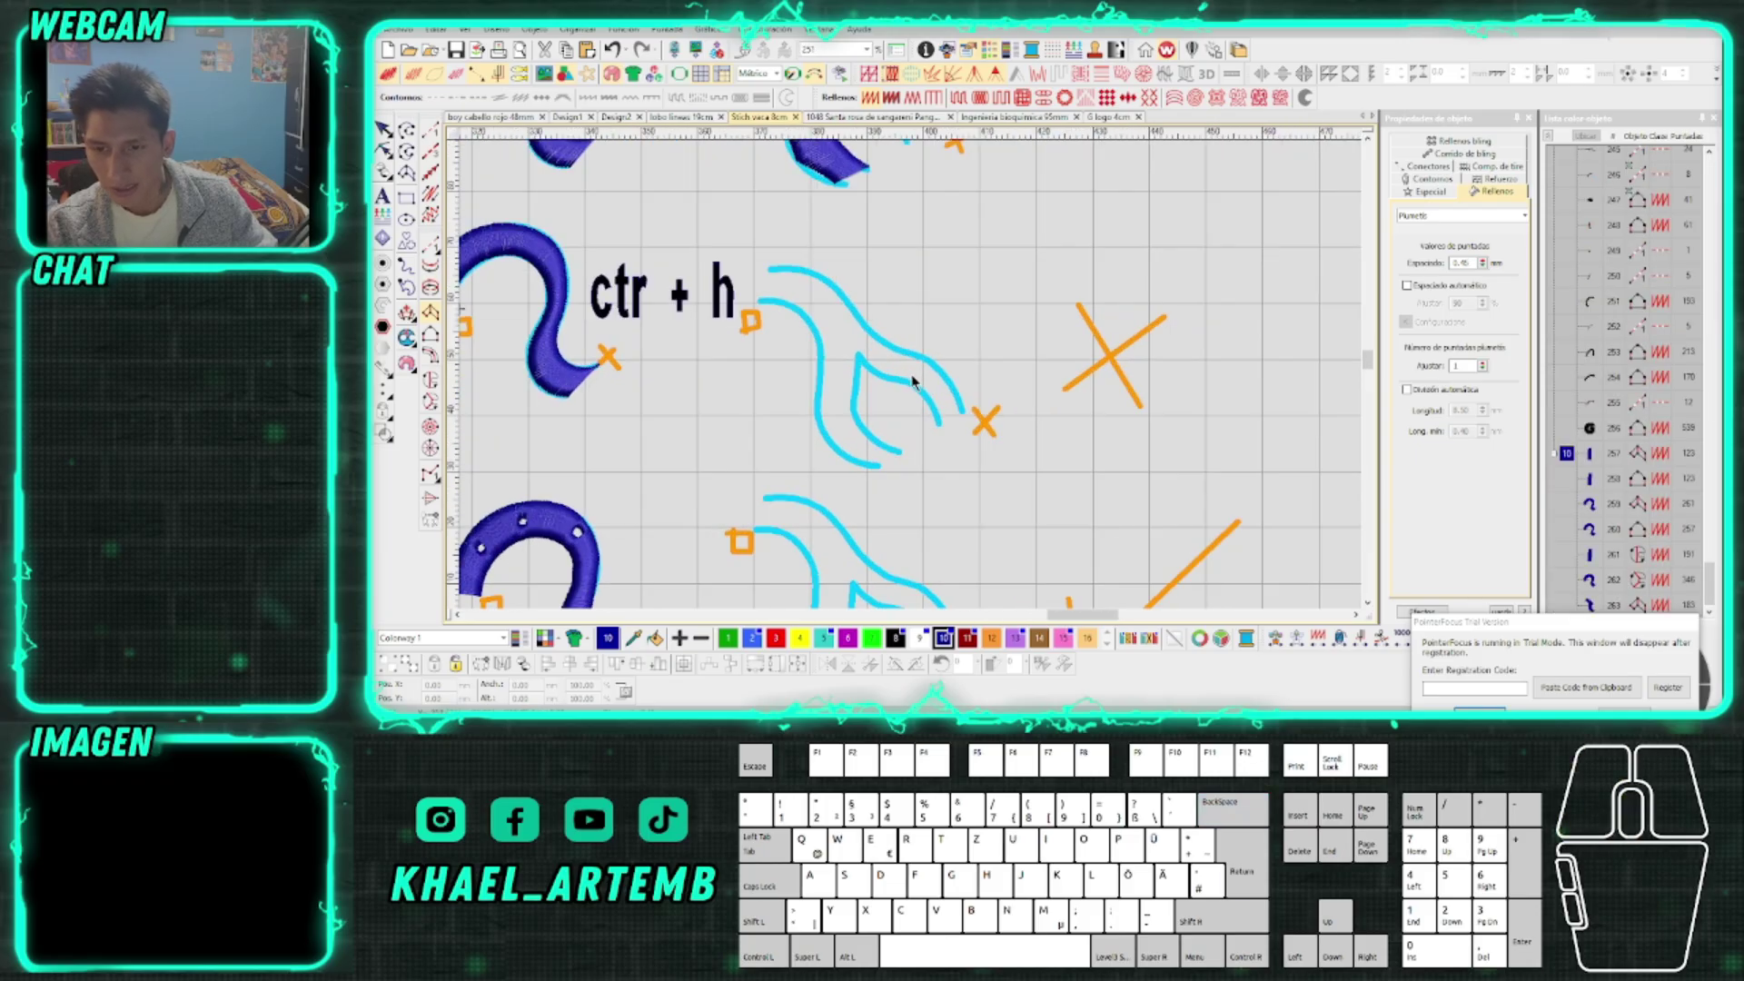
{"action": "scroll", "coordinate": [913, 382], "scroll_direction": "up", "scroll_amount": 1}
{"action": "left_click", "coordinate": [430, 334]}
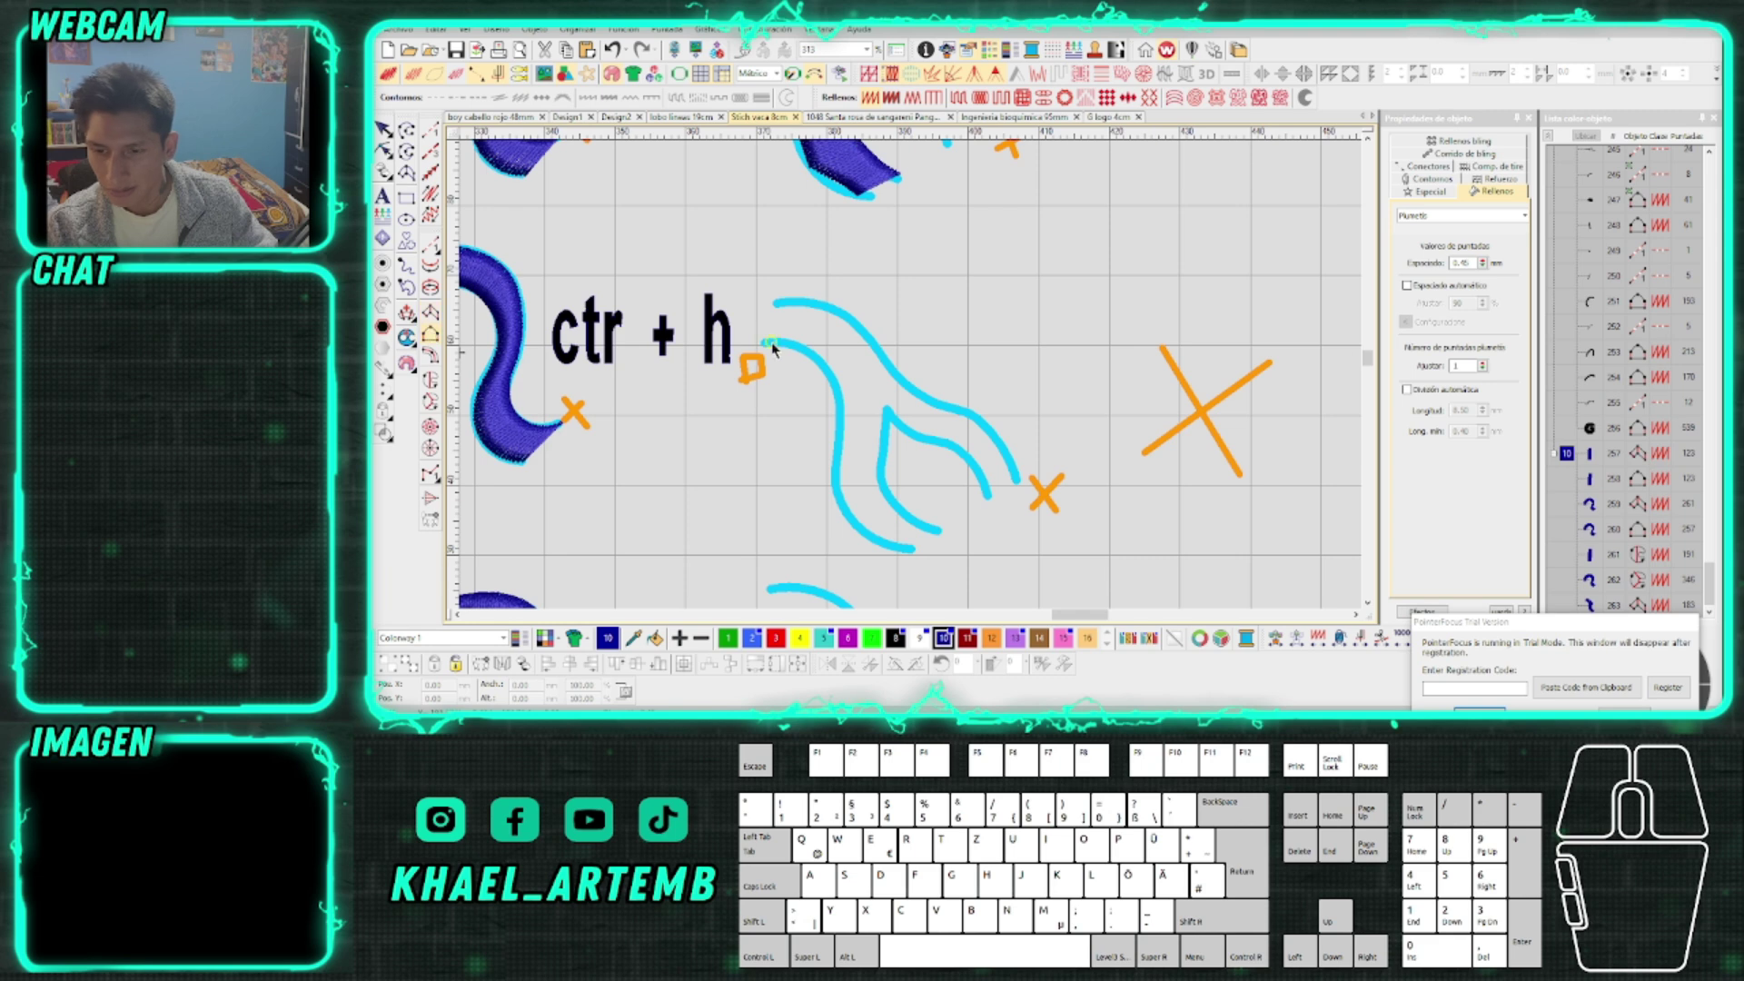
{"action": "right_click", "coordinate": [807, 348]}
{"action": "right_click", "coordinate": [835, 390]}
{"action": "right_click", "coordinate": [839, 499]}
{"action": "left_click", "coordinate": [899, 552]}
{"action": "key", "text": "Return"}
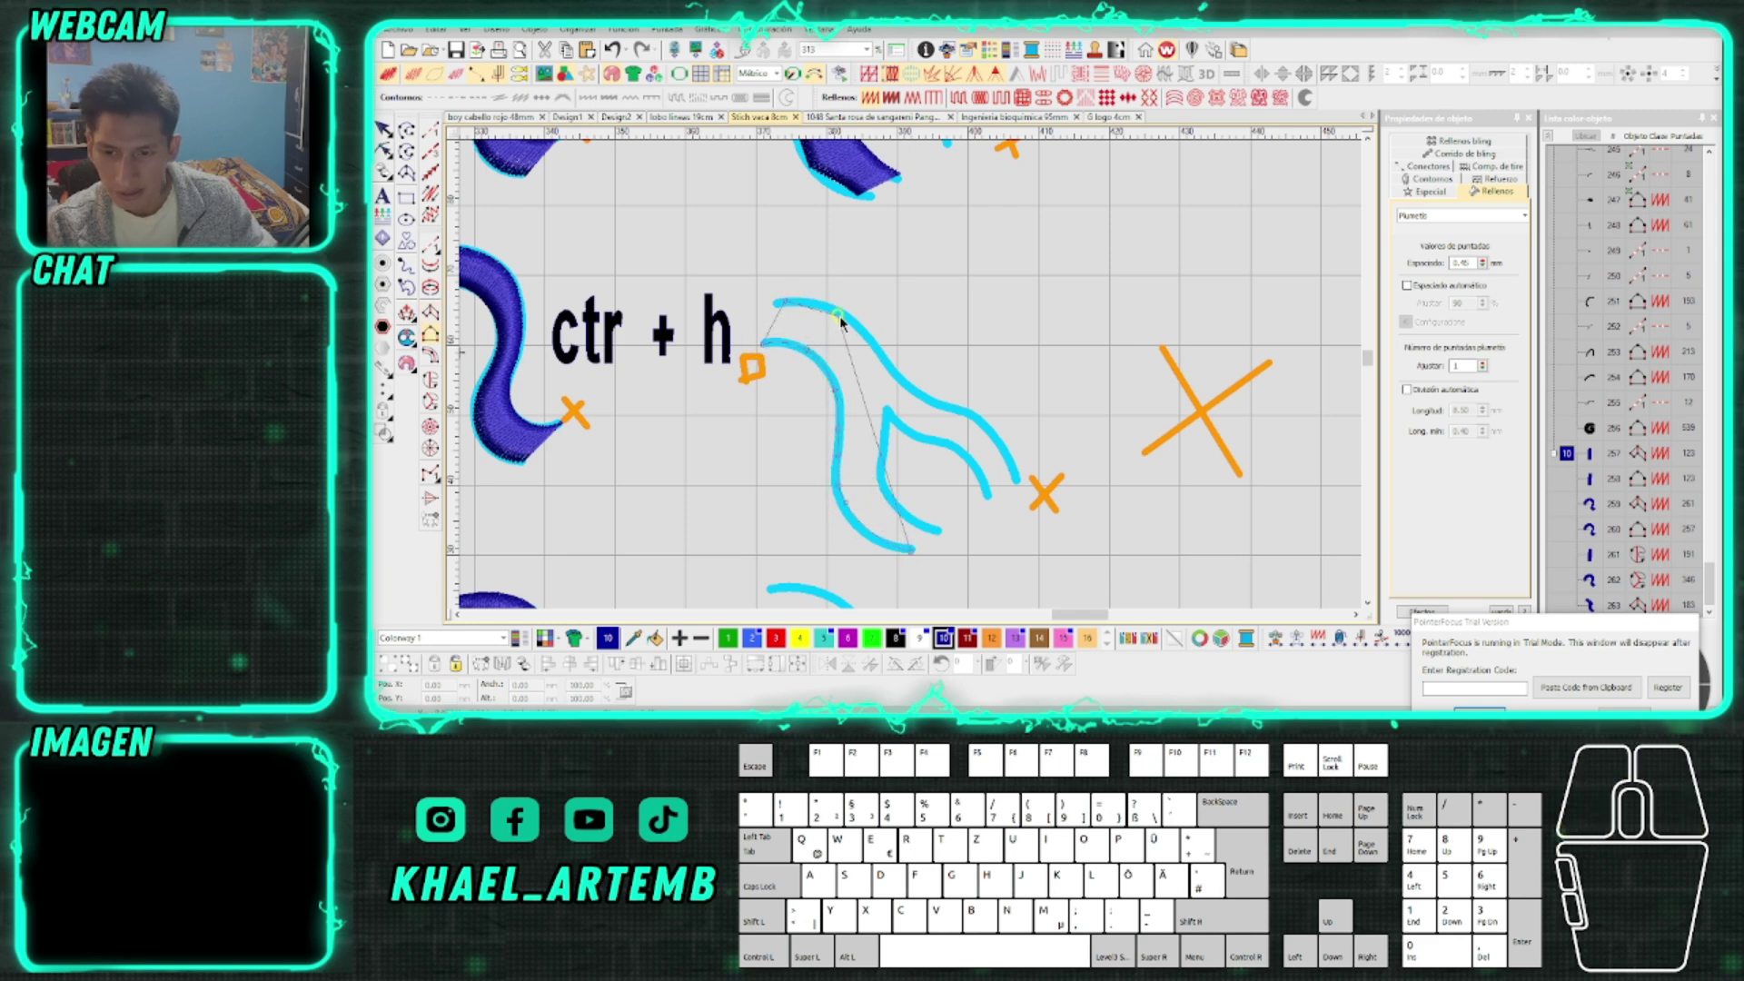
Trace the C-B column's other side along the second branched outline's upper edge, around the fork to the lower branch's end, and finish it
{"action": "right_click", "coordinate": [963, 416]}
{"action": "right_click", "coordinate": [1008, 468]}
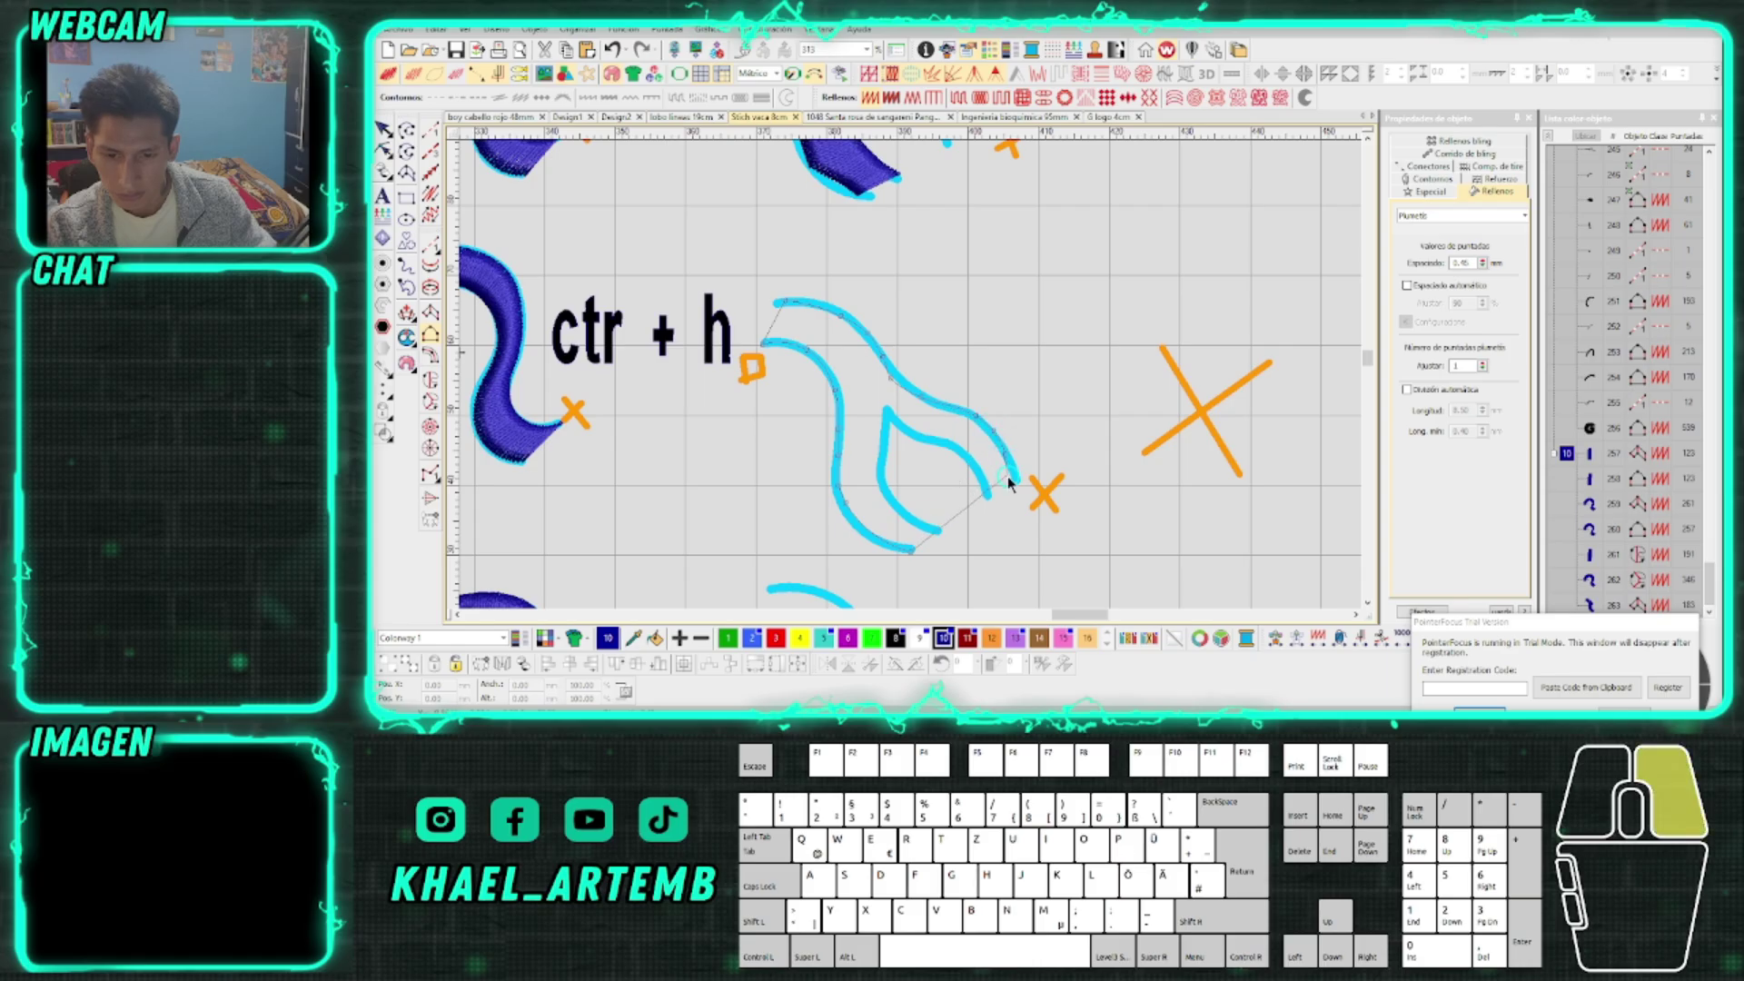
{"action": "right_click", "coordinate": [889, 427]}
{"action": "left_click", "coordinate": [941, 531]}
{"action": "left_click", "coordinate": [946, 529]}
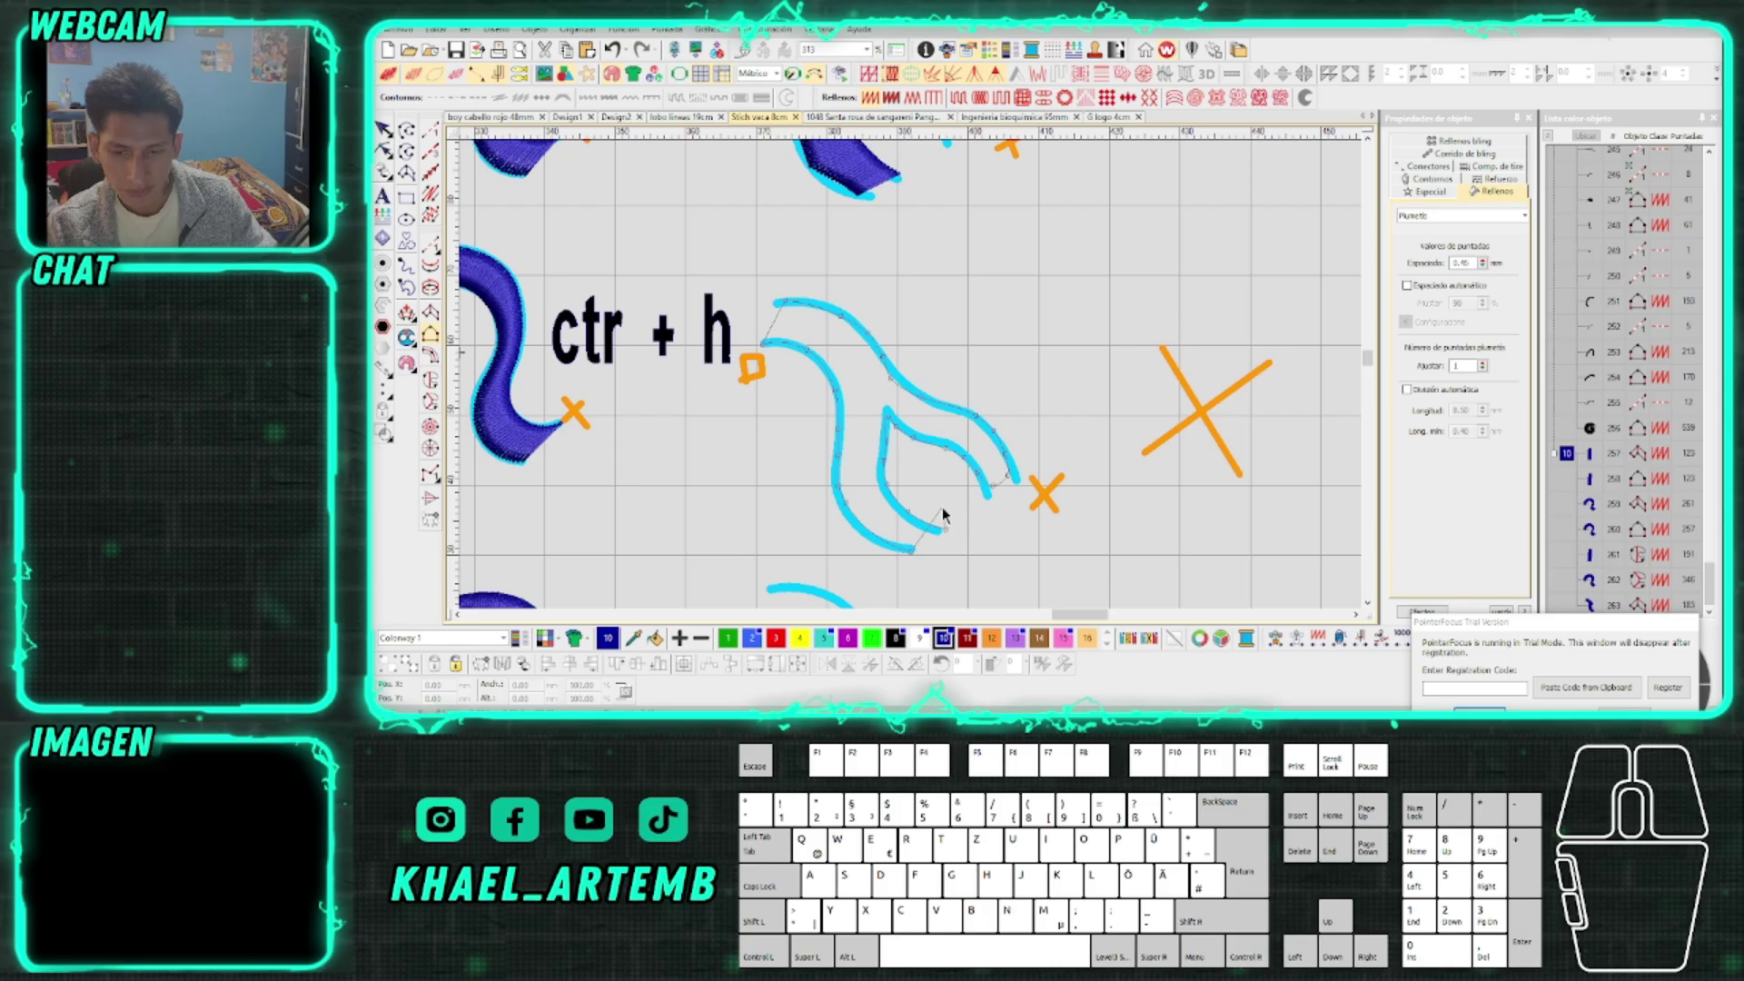
{"action": "key", "text": "Return"}
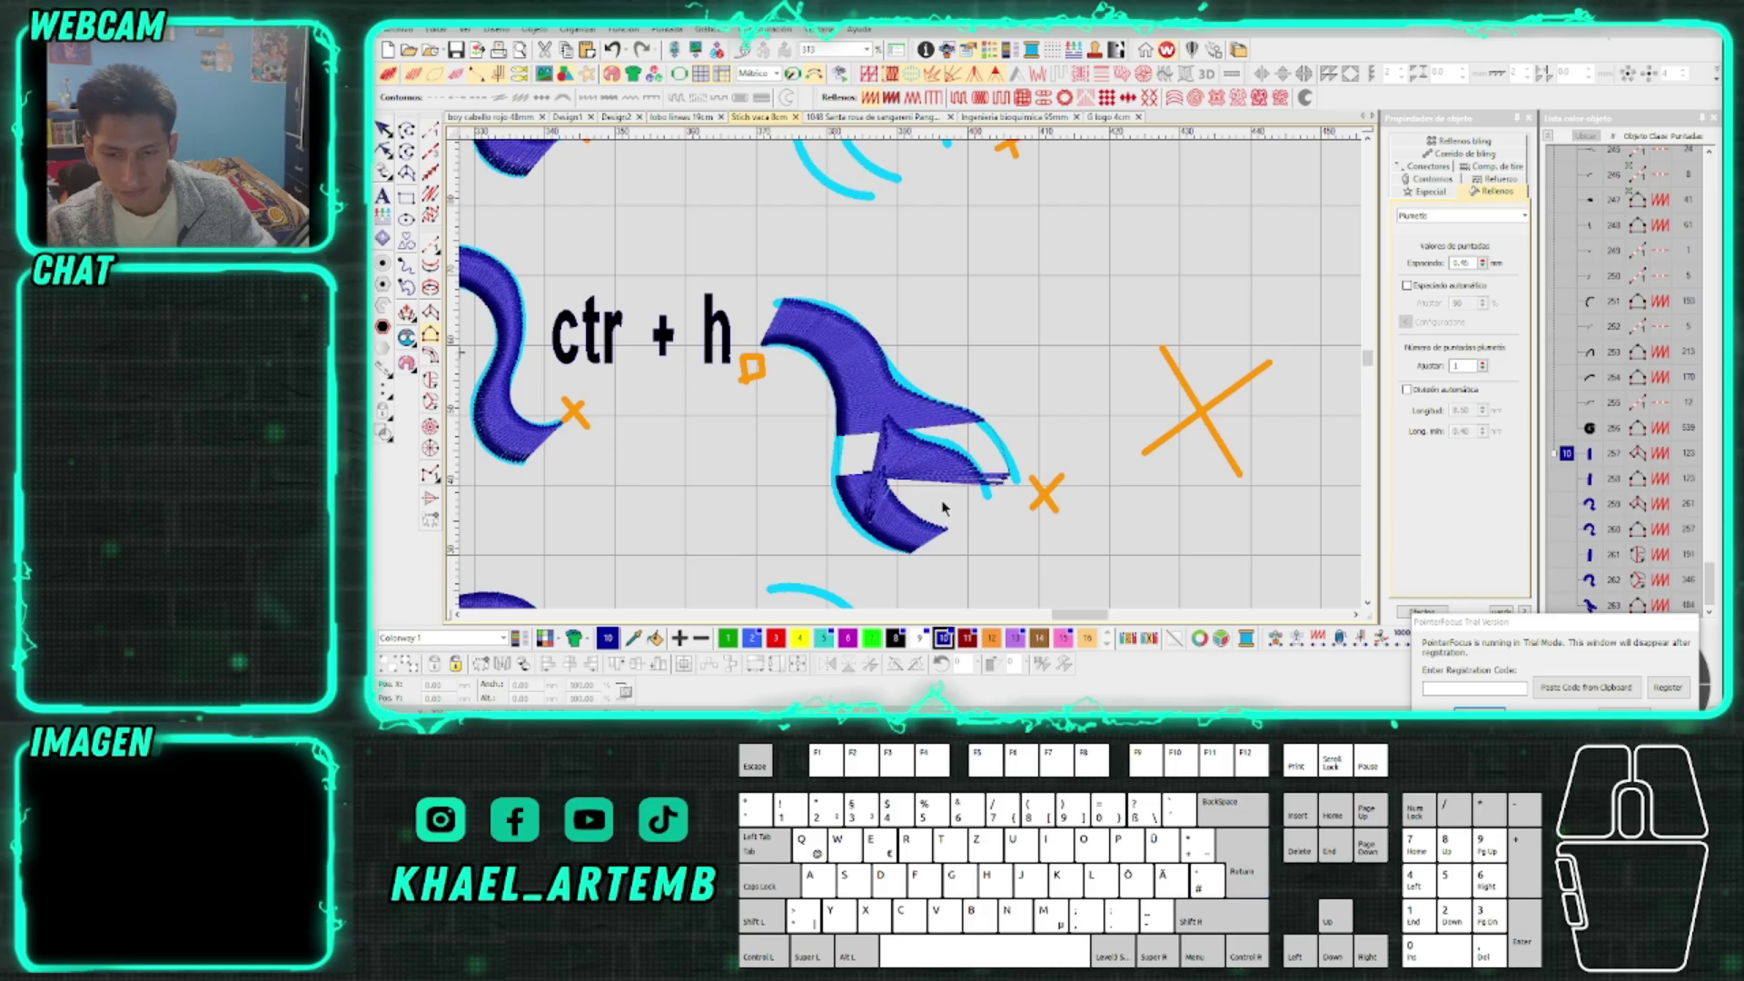
{"action": "left_click", "coordinate": [935, 488]}
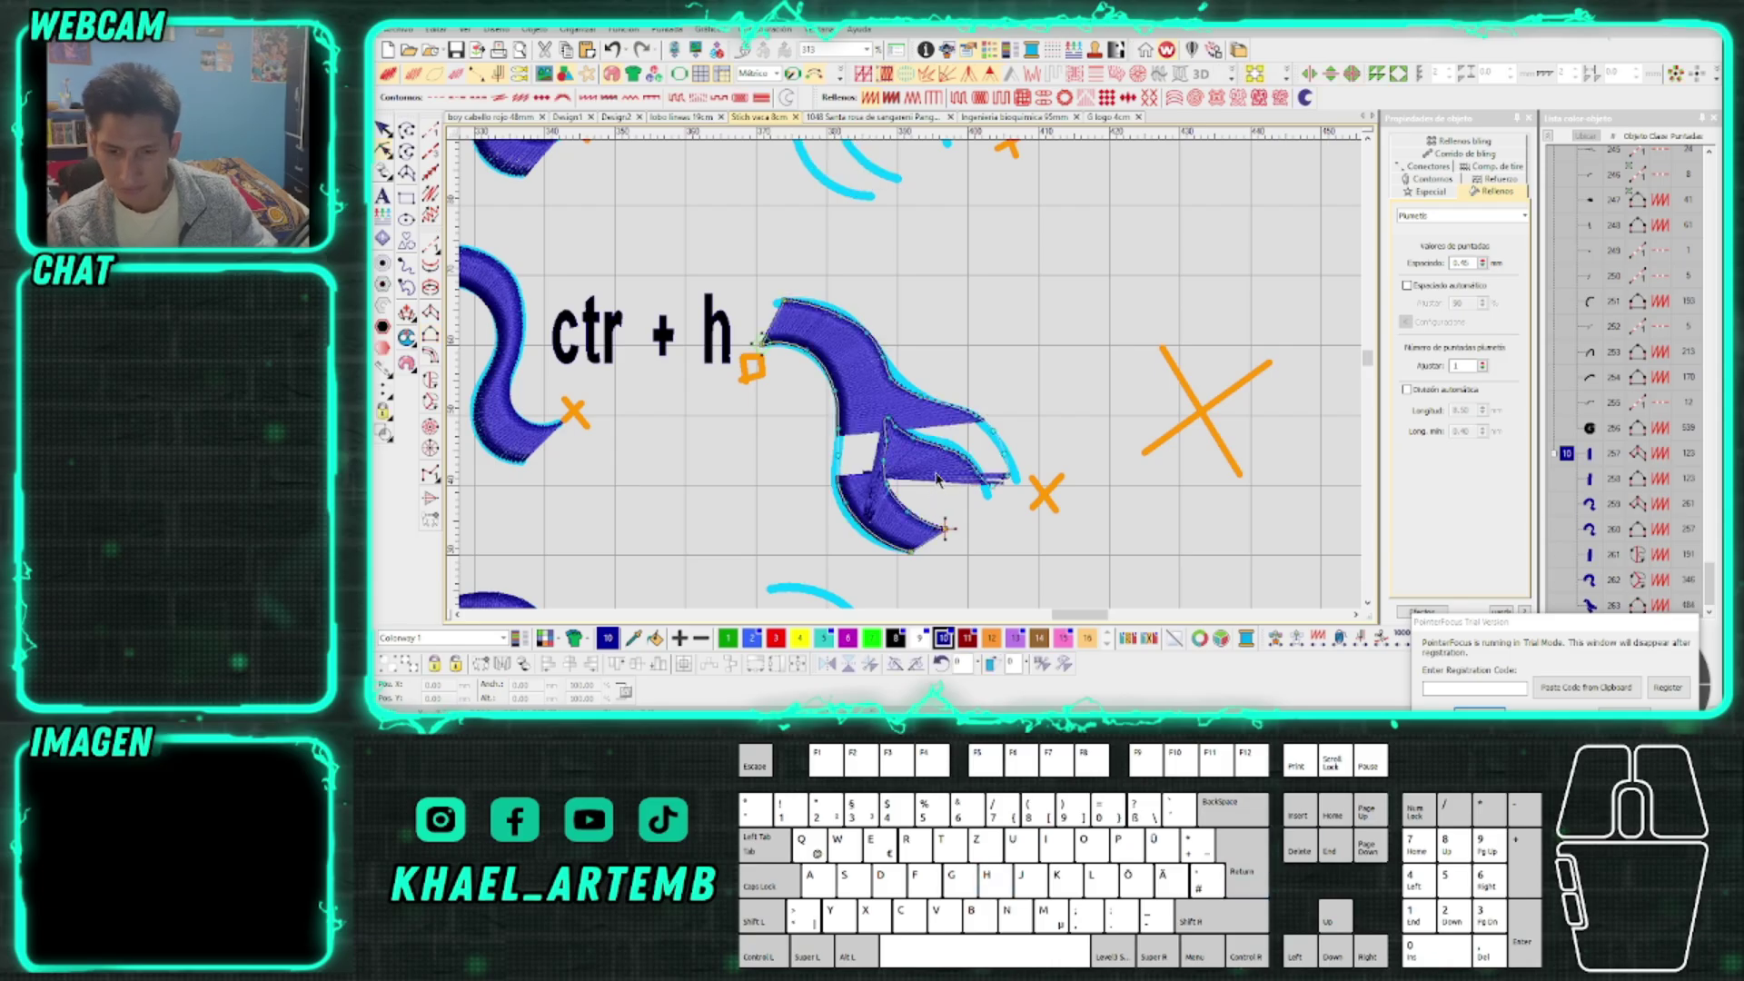
Duplicate the three branched outlines, with their start, end and verdict marks and the C-B column, to the right of the originals
{"action": "scroll", "coordinate": [936, 473], "scroll_direction": "down", "scroll_amount": 1}
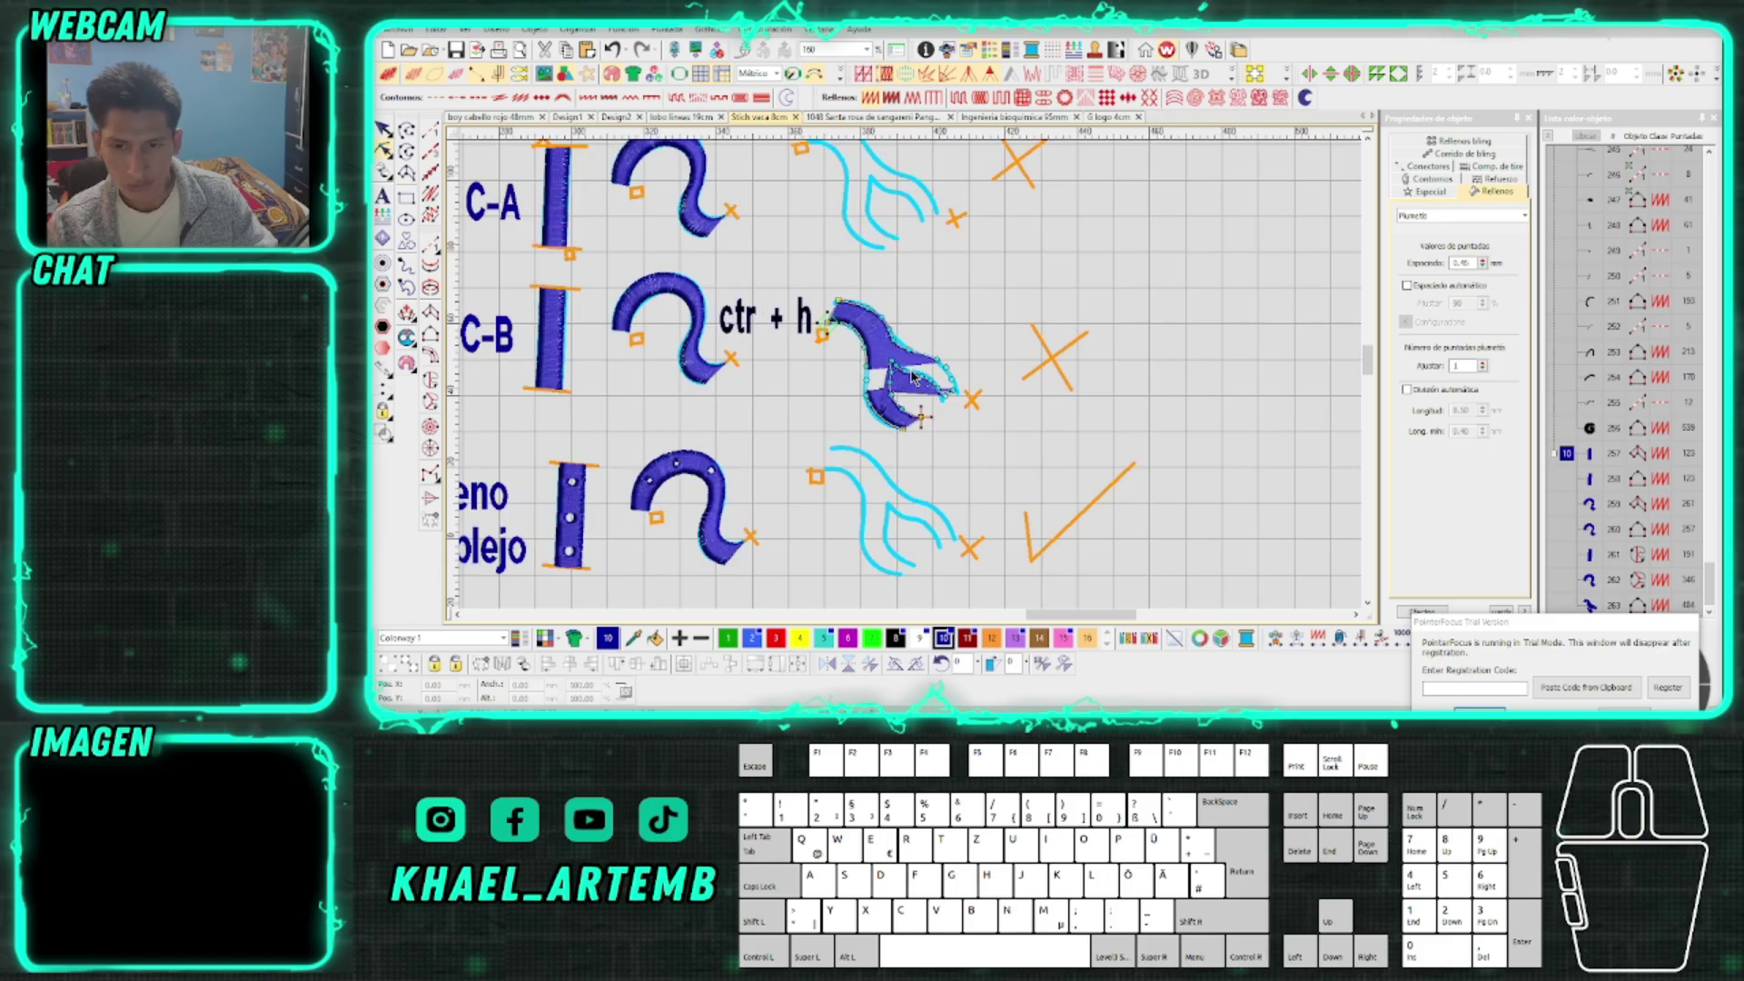
{"action": "scroll", "coordinate": [913, 382], "scroll_direction": "down", "scroll_amount": 1}
{"action": "key", "text": "Escape"}
{"action": "scroll", "coordinate": [913, 381], "scroll_direction": "down", "scroll_amount": 1}
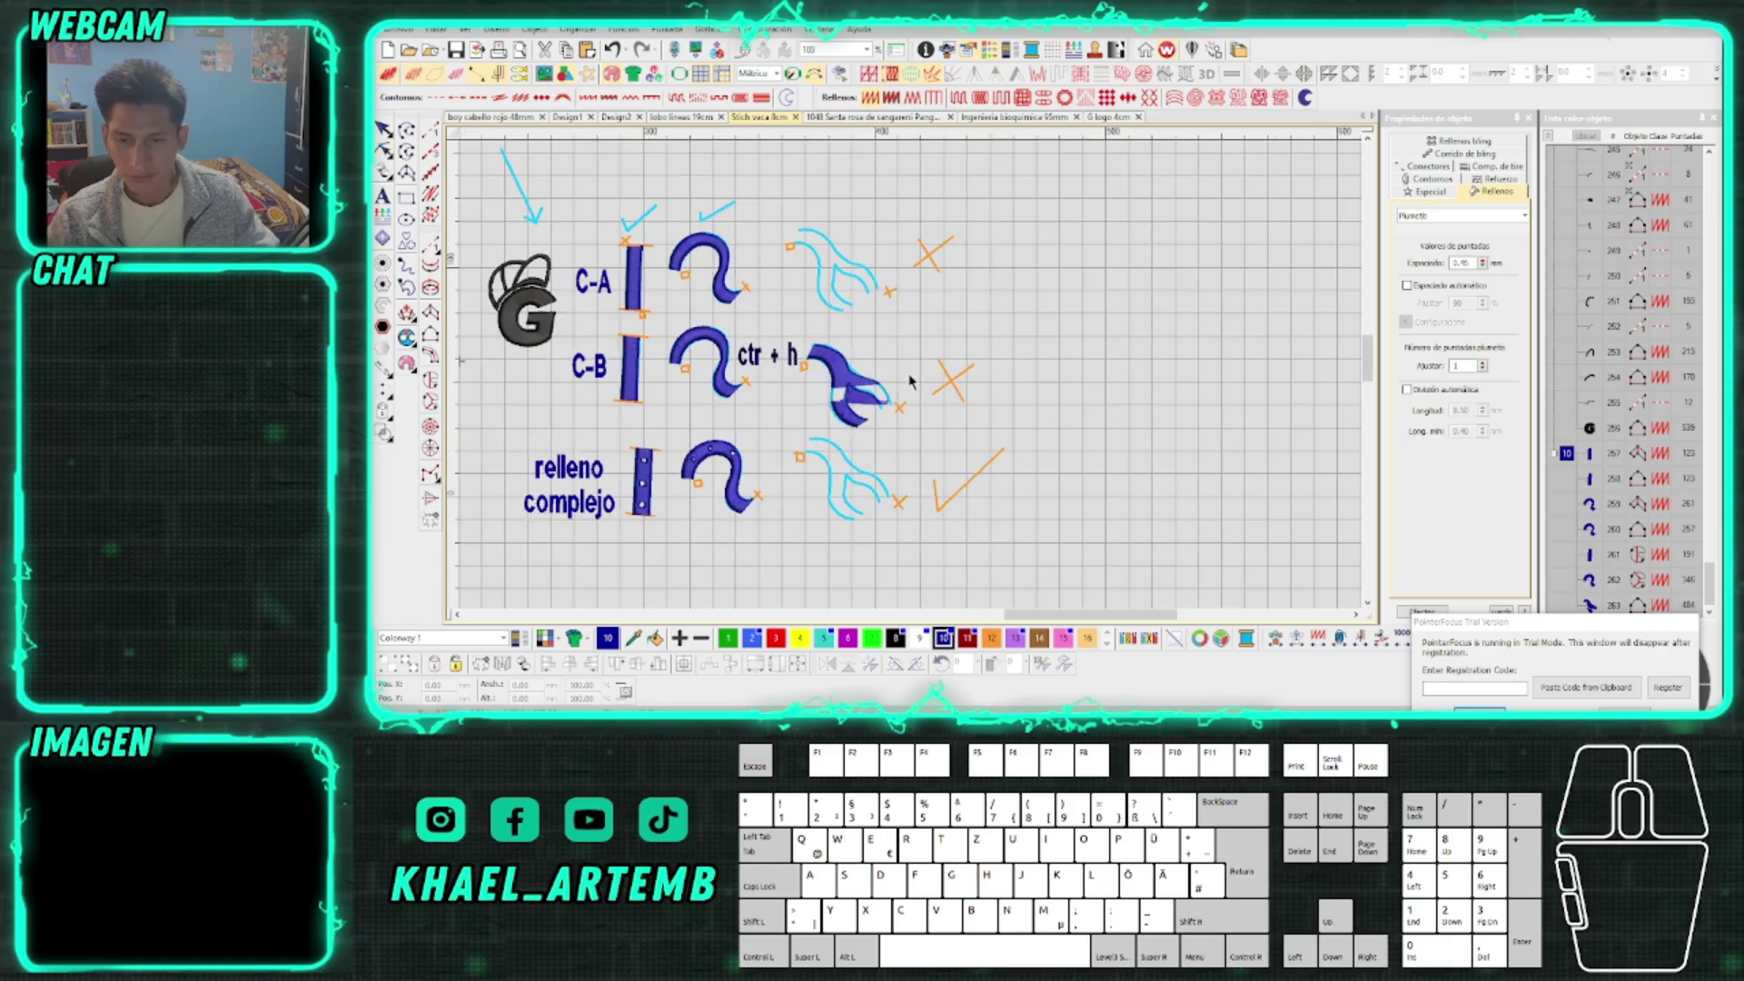
{"action": "left_click_drag", "start_coordinate": [779, 211], "coordinate": [1043, 537]}
{"action": "left_click_drag", "start_coordinate": [940, 437], "coordinate": [1191, 436]}
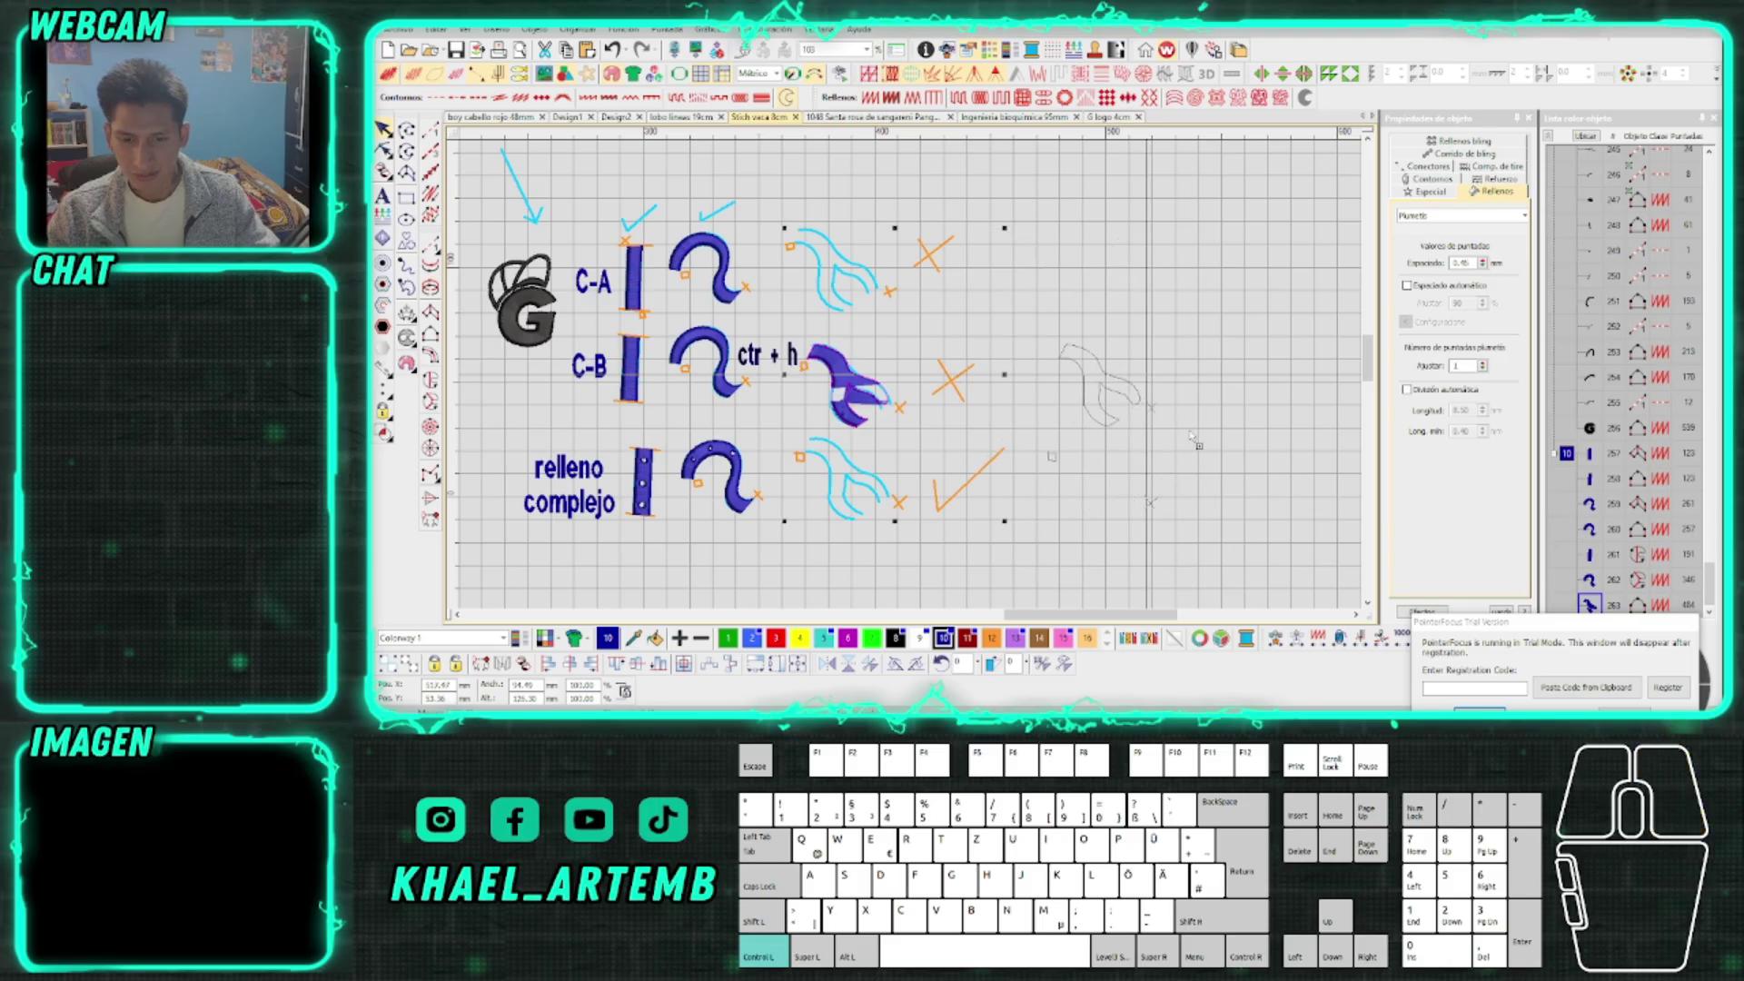
{"action": "key", "text": "Escape"}
Recover the earlier C-A column by copying it from an undone state, restore the duplicated set, and paste the column onto the first branched outline
{"action": "scroll", "coordinate": [903, 358], "scroll_direction": "up", "scroll_amount": 2}
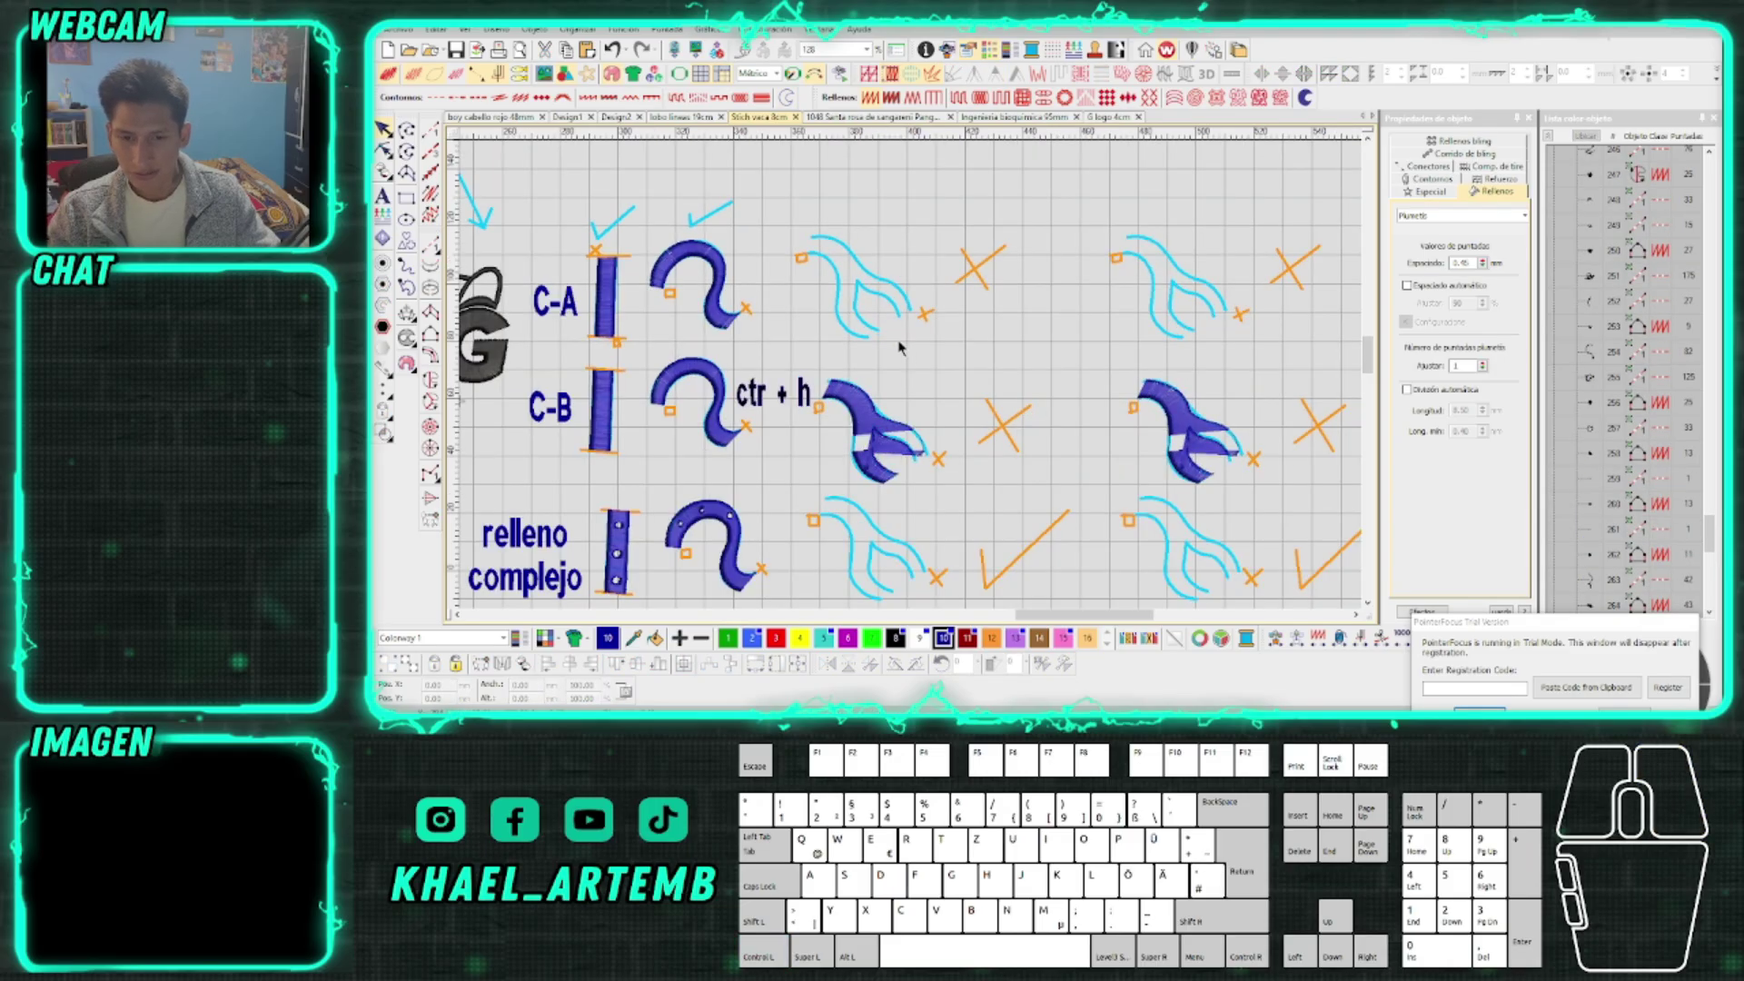
{"action": "scroll", "coordinate": [903, 358], "scroll_direction": "up", "scroll_amount": 1}
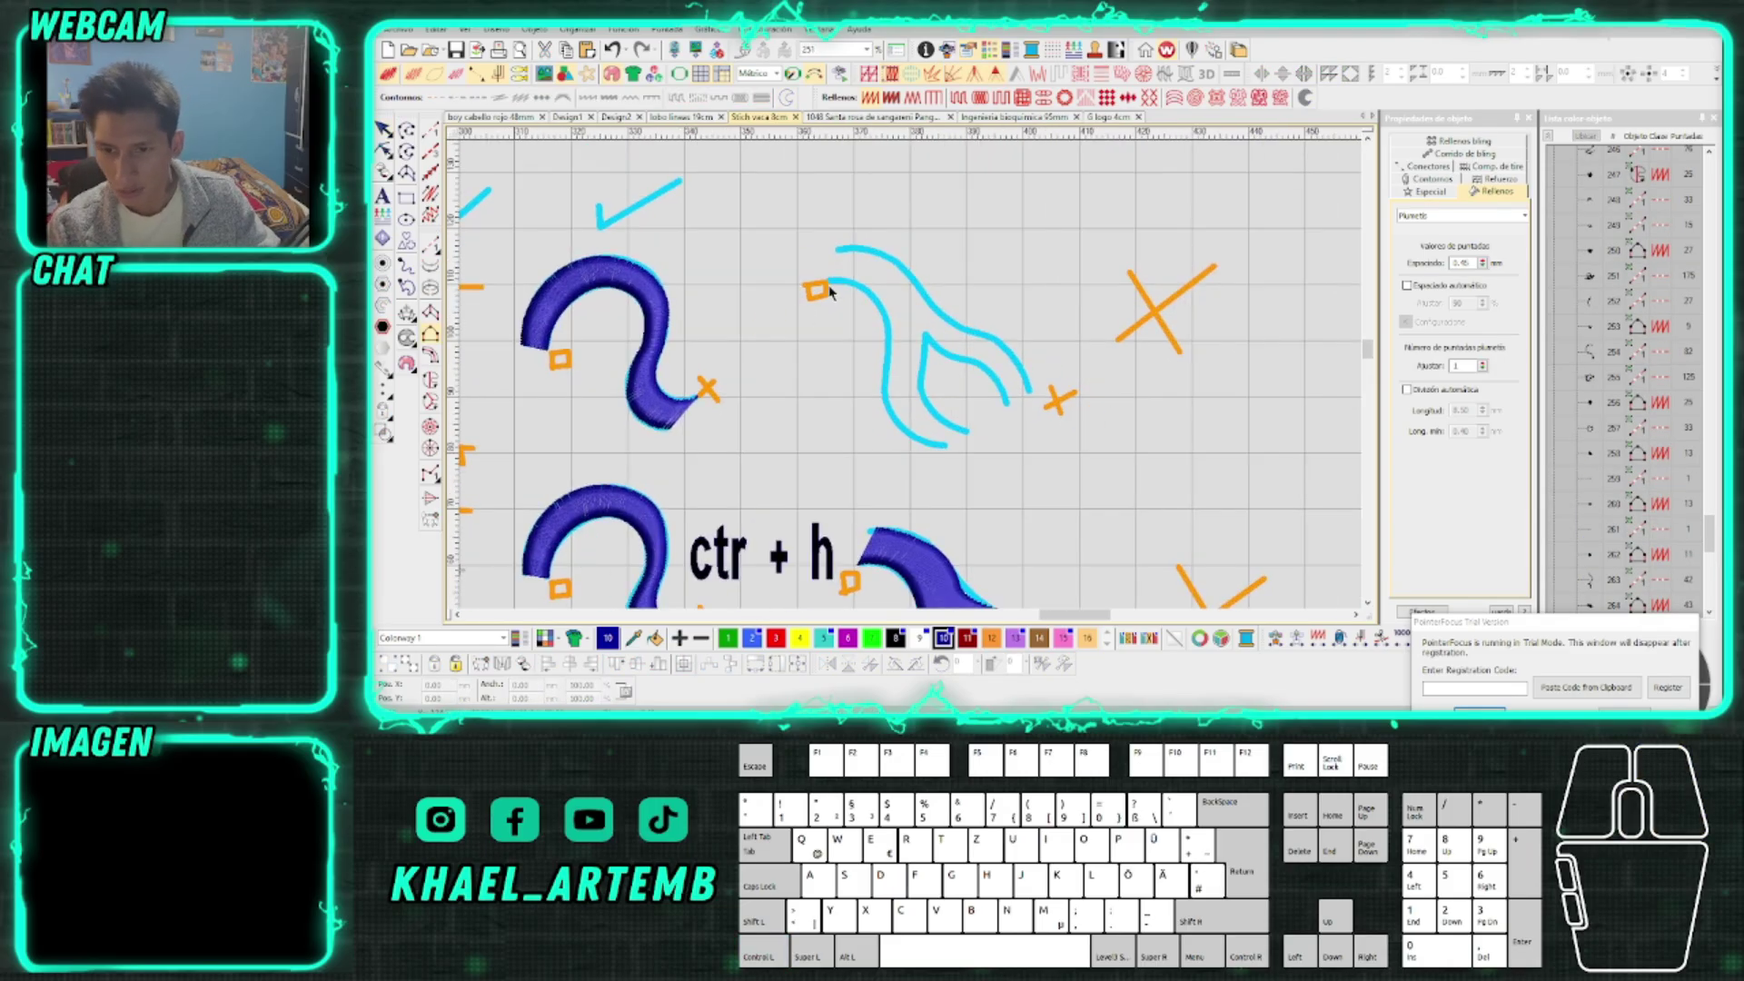
{"action": "scroll", "coordinate": [850, 316], "scroll_direction": "down", "scroll_amount": 3}
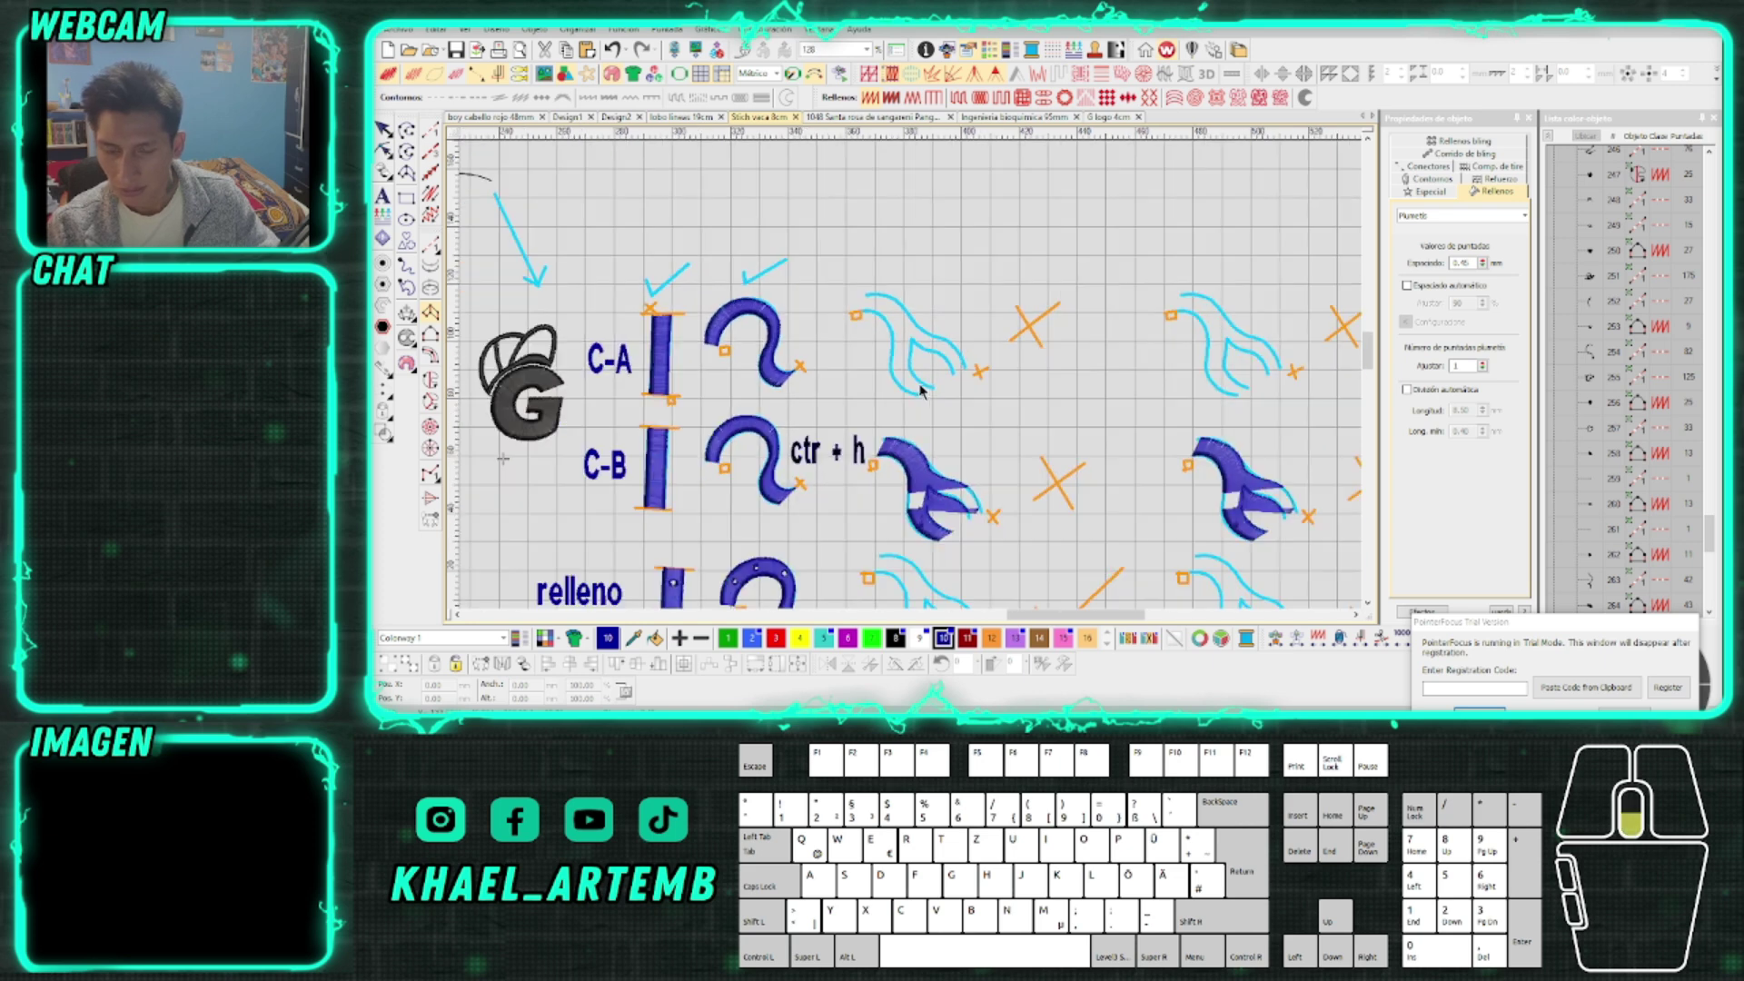
{"action": "key", "text": "ctrl+z"}
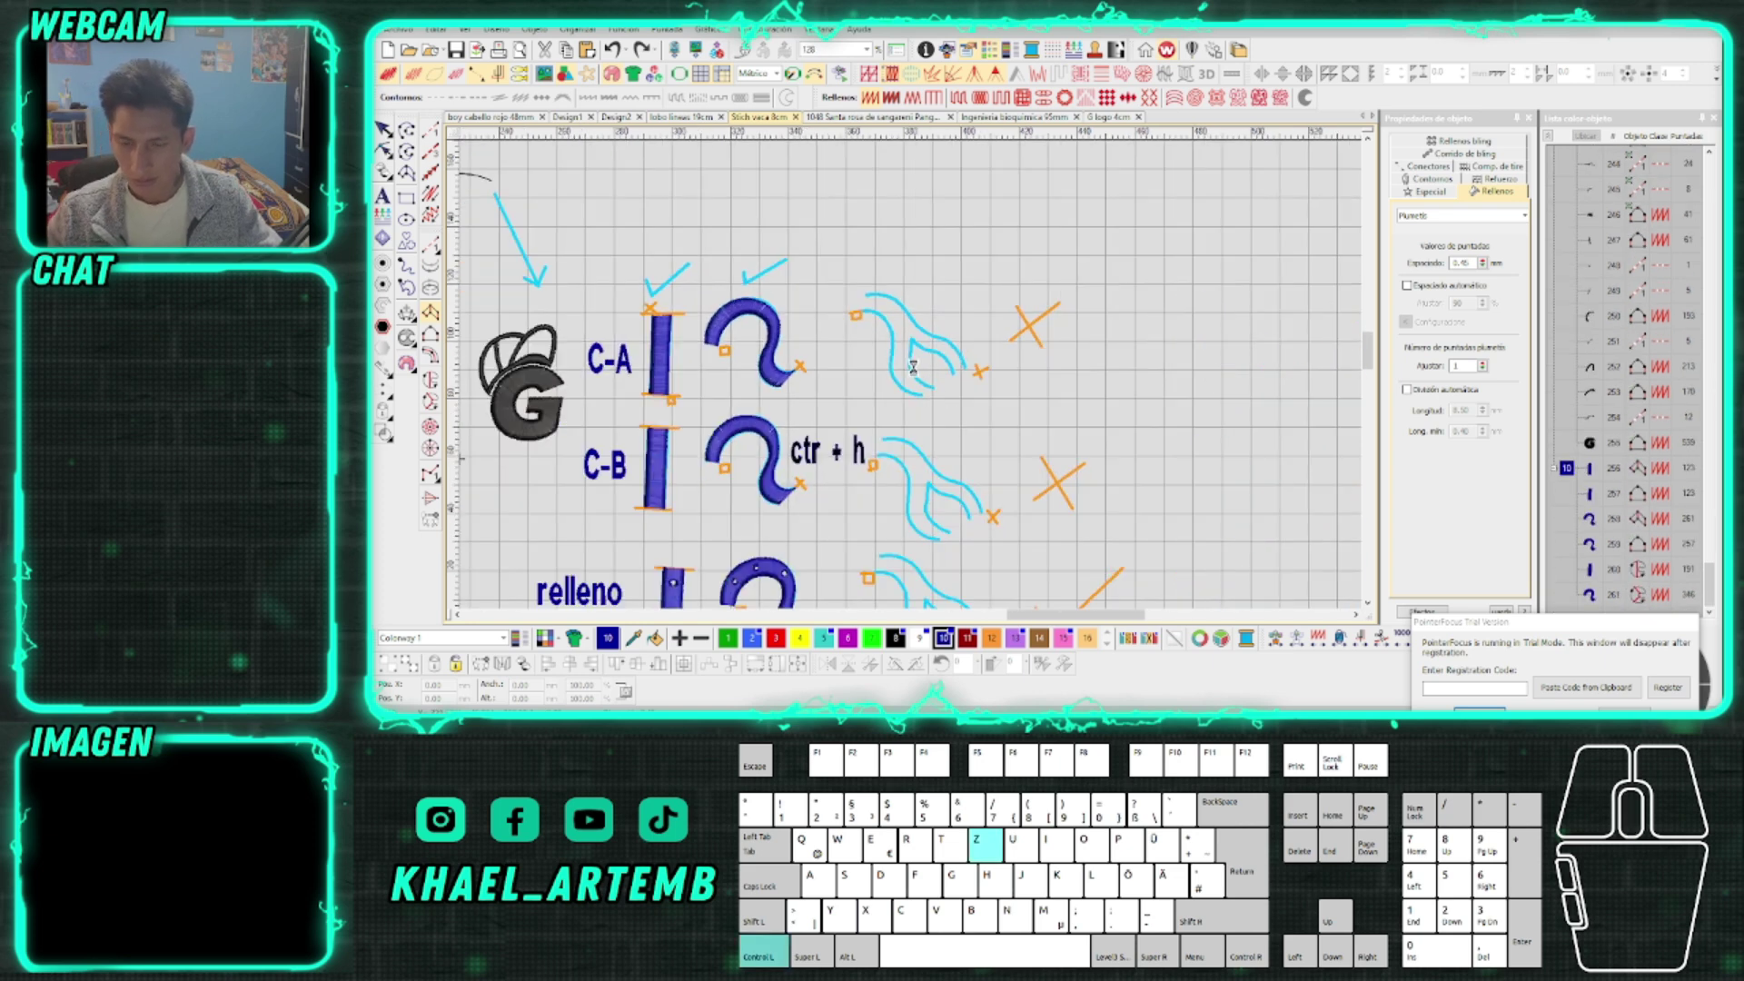
{"action": "left_click", "coordinate": [906, 336]}
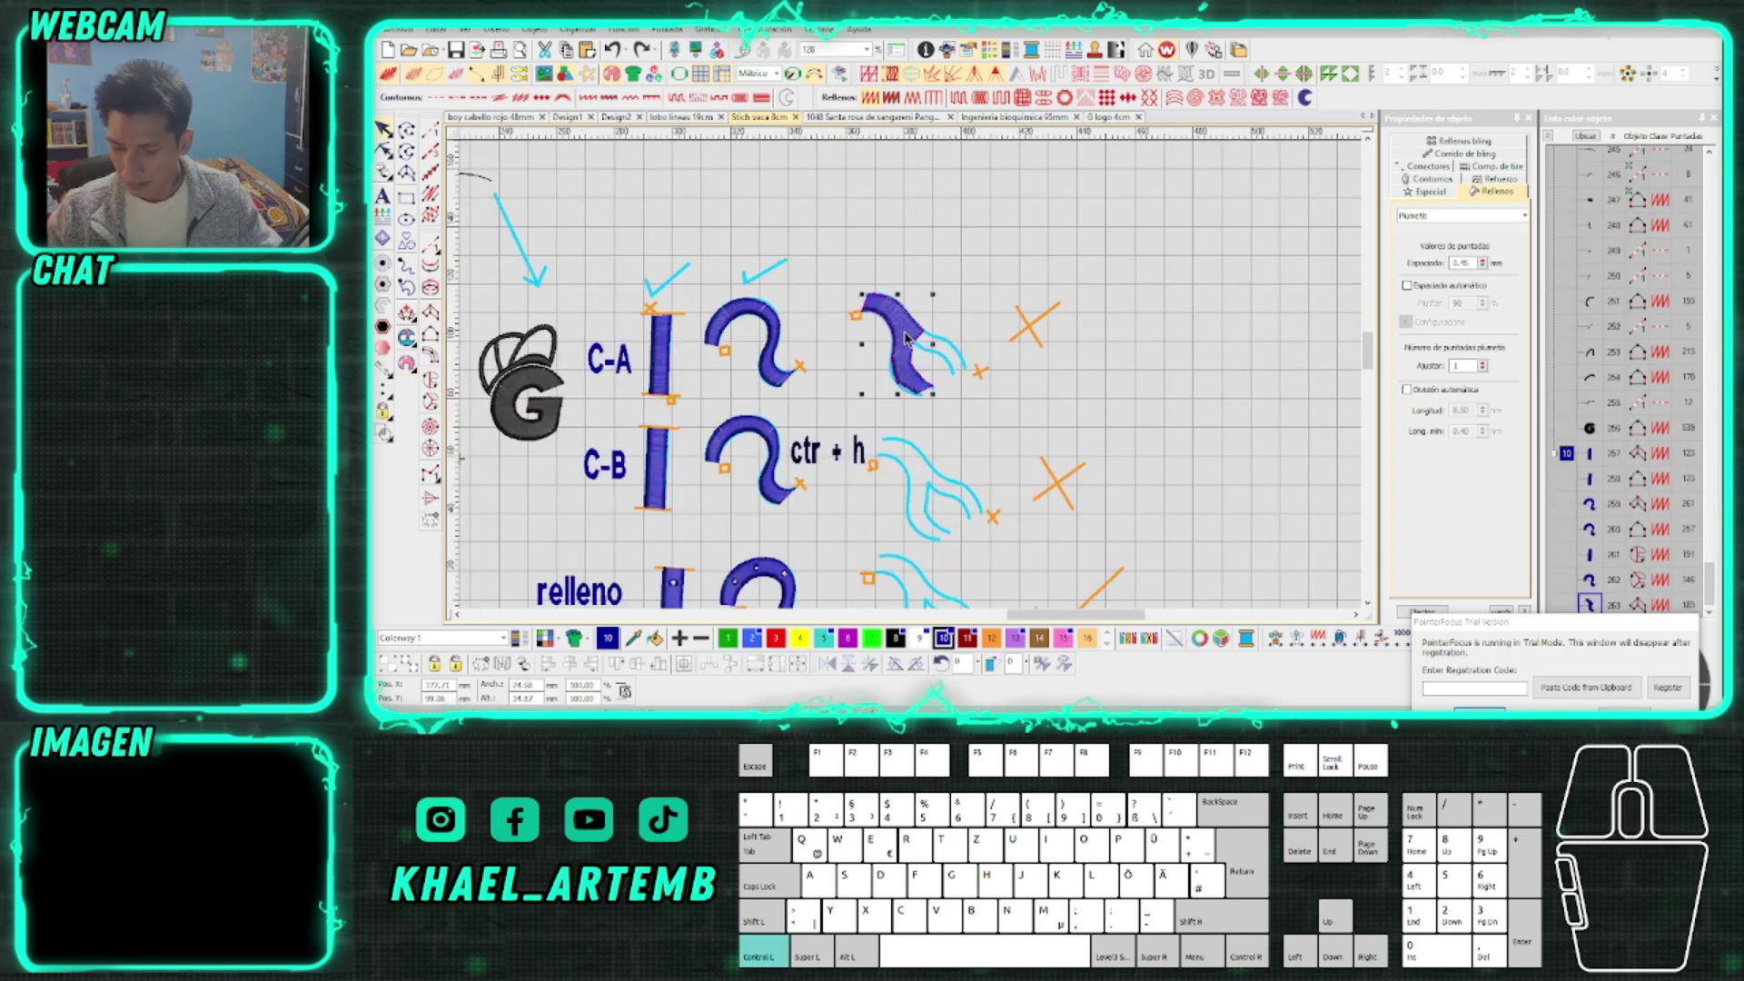
{"action": "key", "text": "ctrl+z"}
{"action": "key", "text": "ctrl+z"}
{"action": "key", "text": "ctrl+v"}
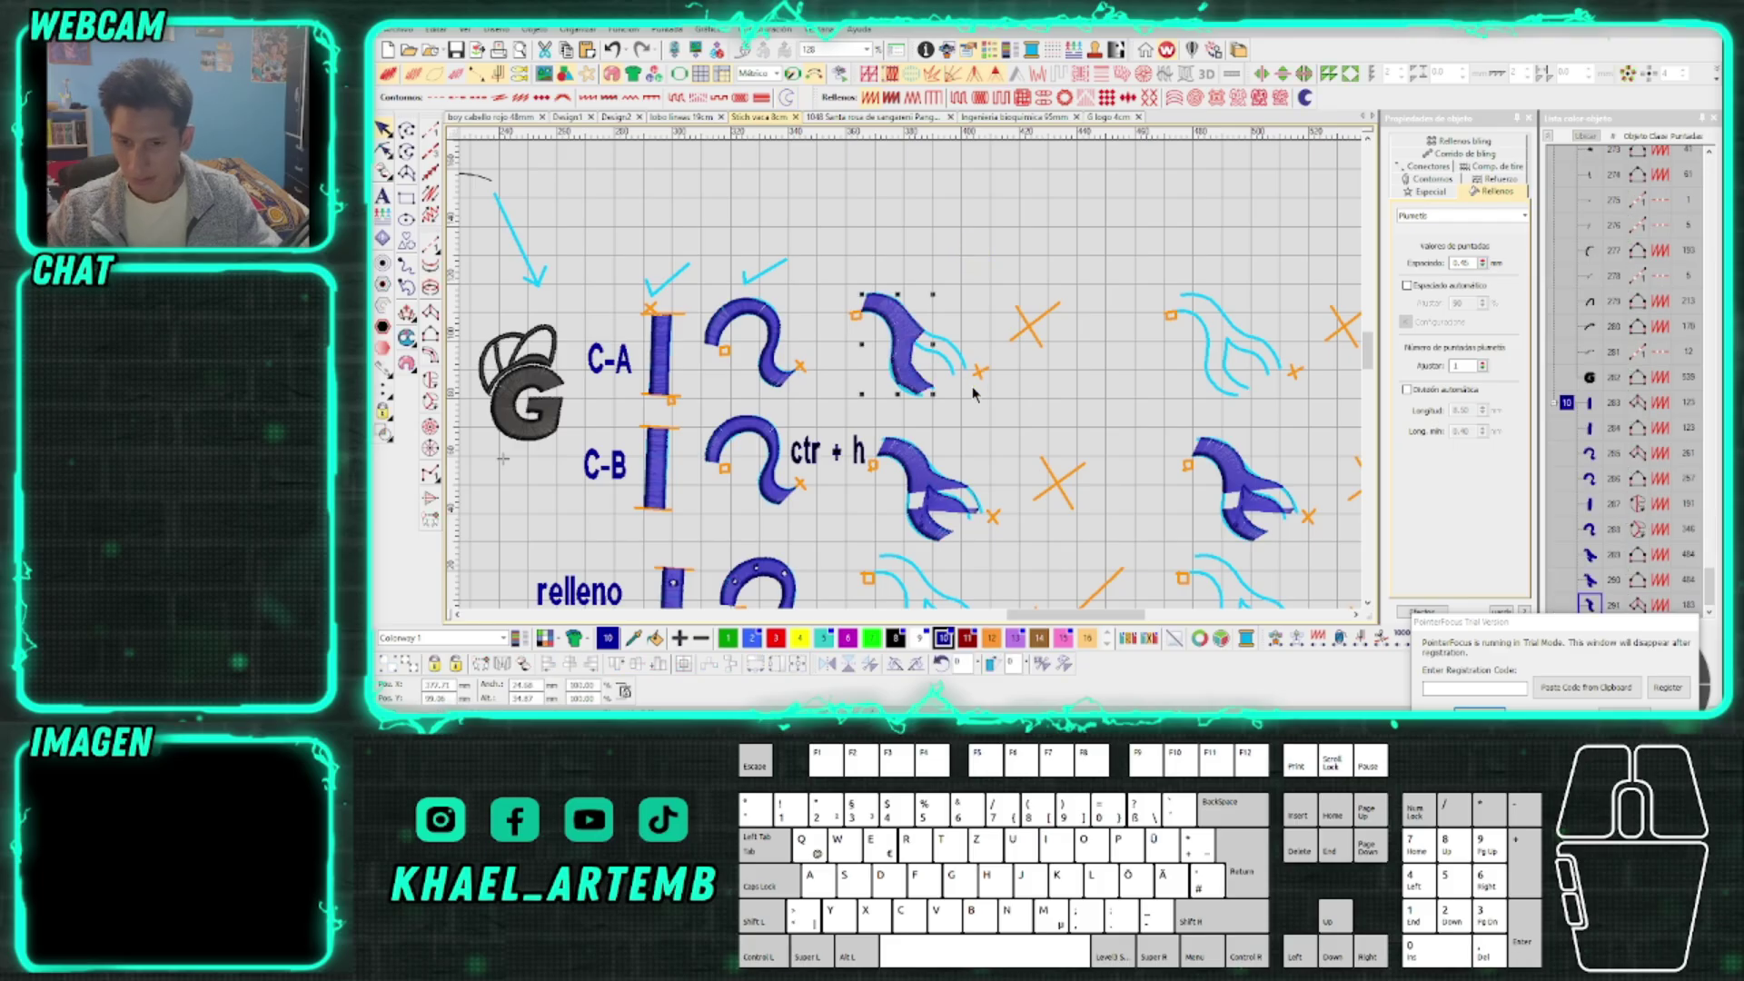
Delete the duplicated C-B column and the X verdict mark beside the first duplicated branched outline
{"action": "scroll", "coordinate": [972, 385], "scroll_direction": "down", "scroll_amount": 2}
{"action": "scroll", "coordinate": [910, 377], "scroll_direction": "up", "scroll_amount": 2}
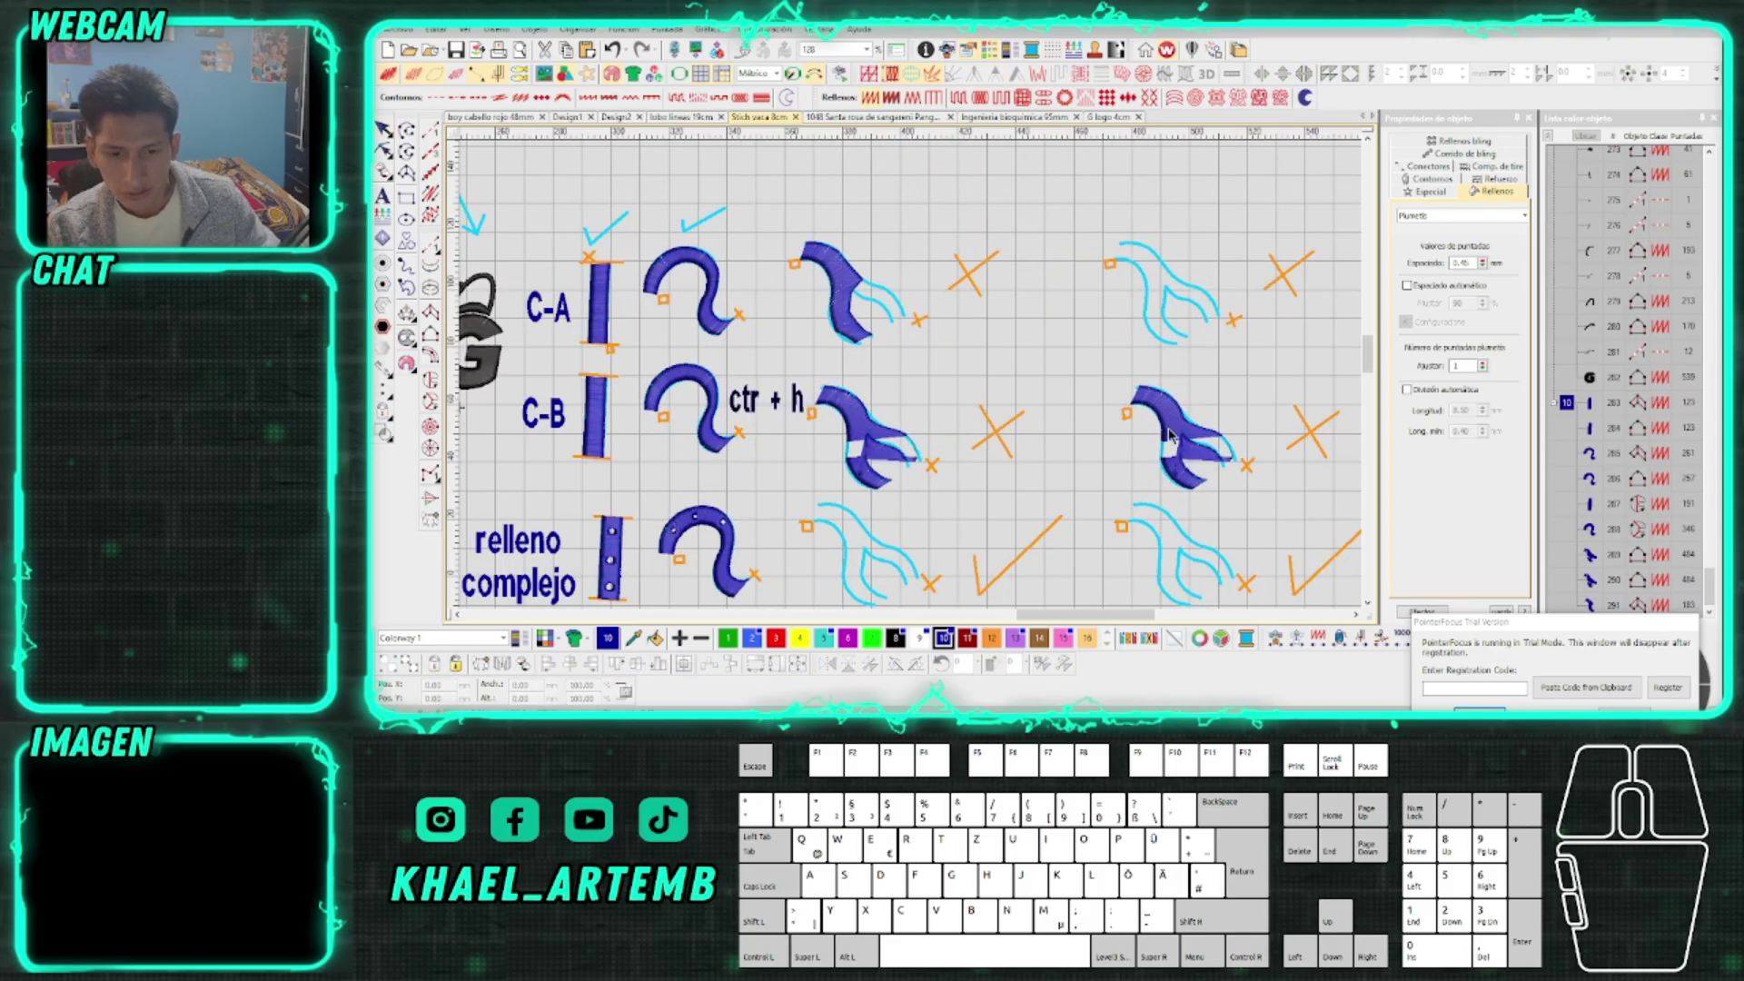
{"action": "key", "text": "Delete"}
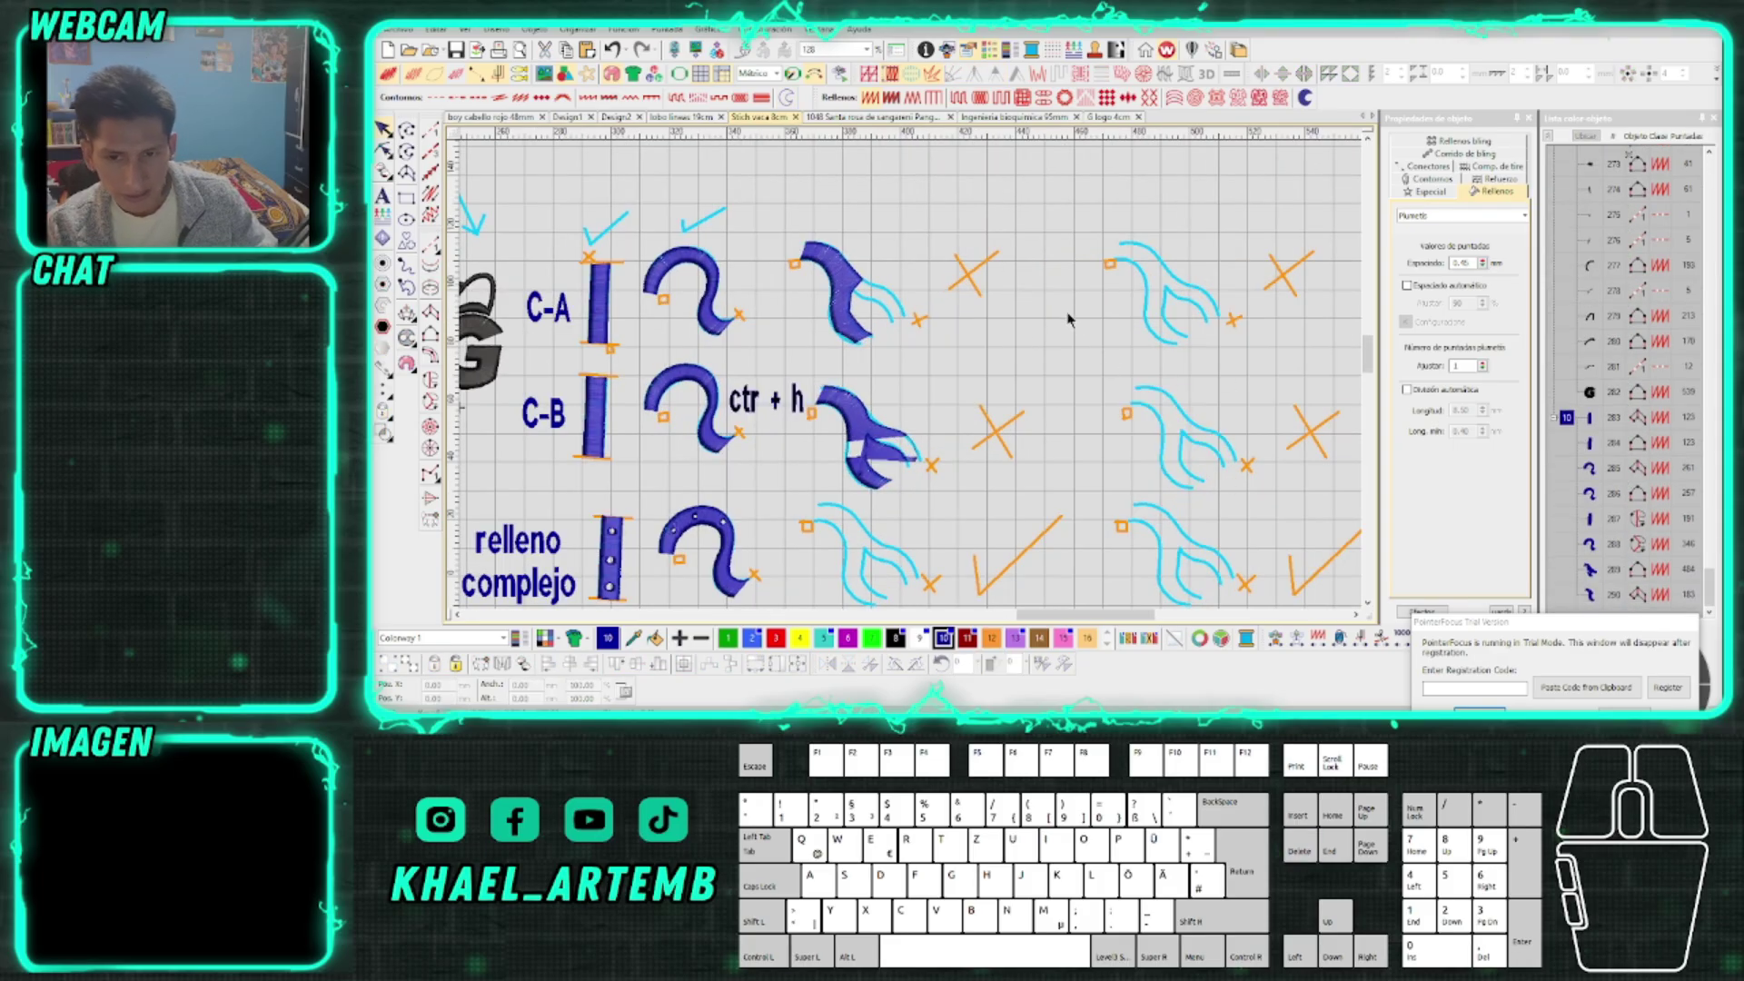
{"action": "scroll", "coordinate": [951, 385], "scroll_direction": "down", "scroll_amount": 3}
{"action": "scroll", "coordinate": [912, 382], "scroll_direction": "up", "scroll_amount": 2}
{"action": "left_click", "coordinate": [1009, 308]}
{"action": "key", "text": "Delete"}
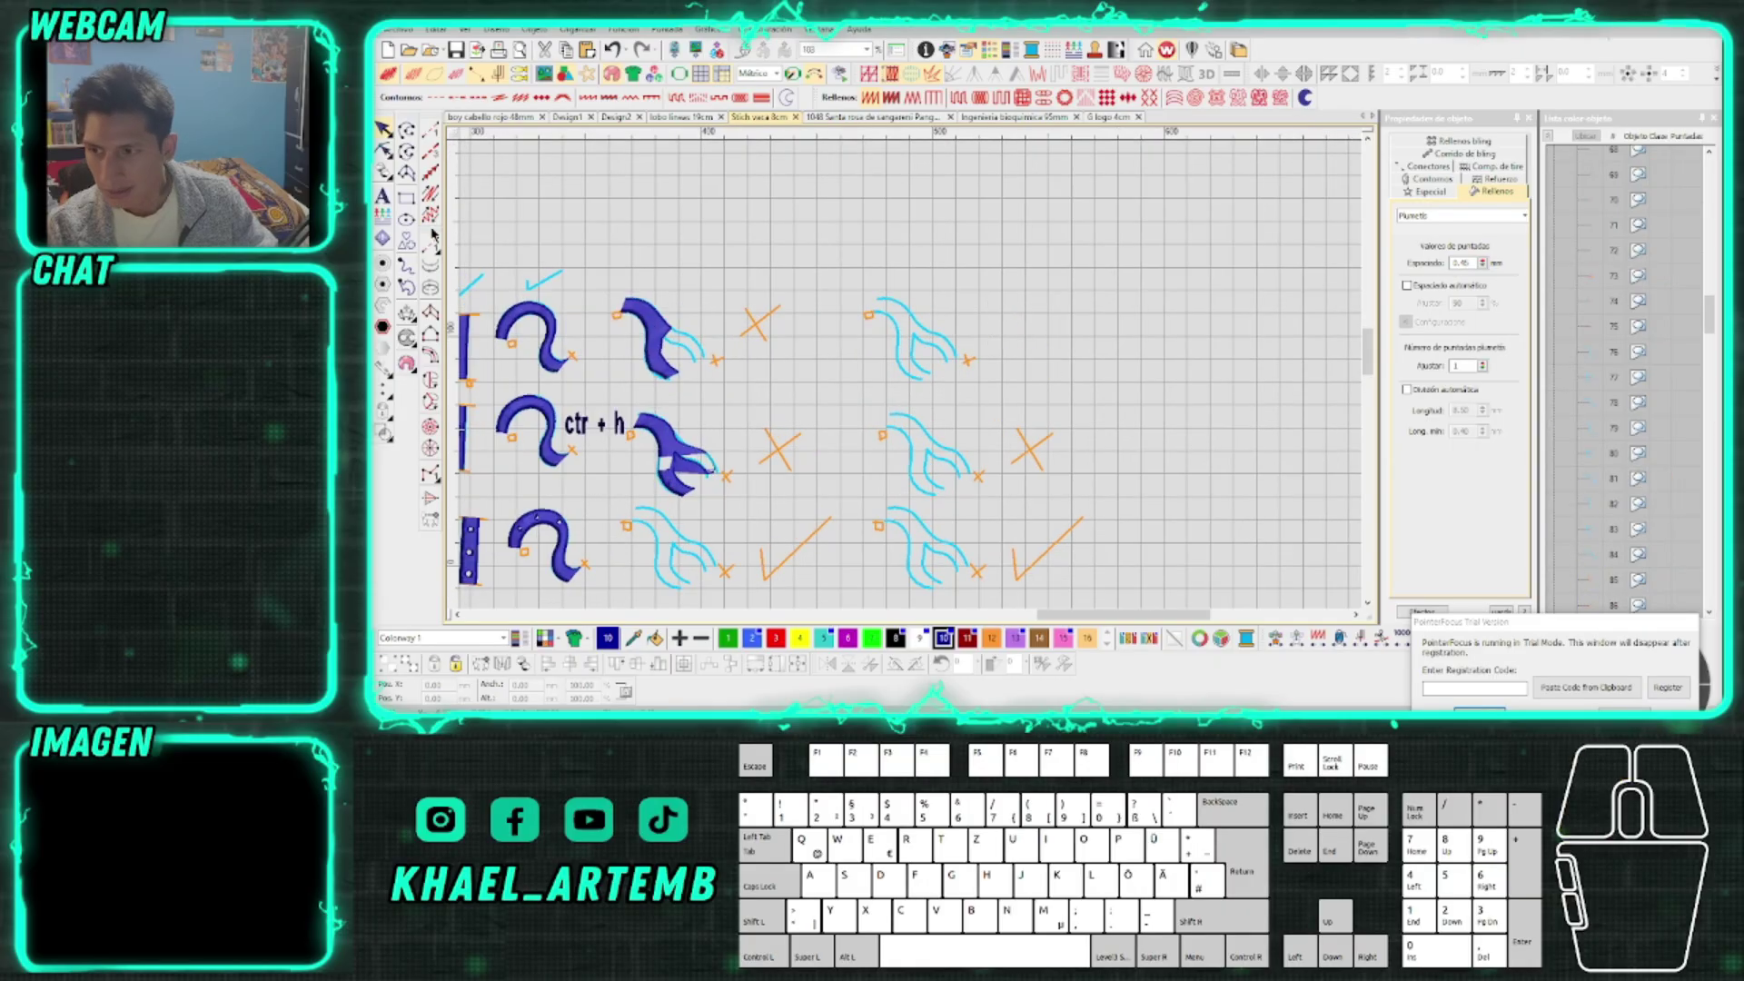
Draw an orange check mark beside the first duplicated branched outline
{"action": "left_click", "coordinate": [406, 130]}
{"action": "left_click", "coordinate": [1174, 220]}
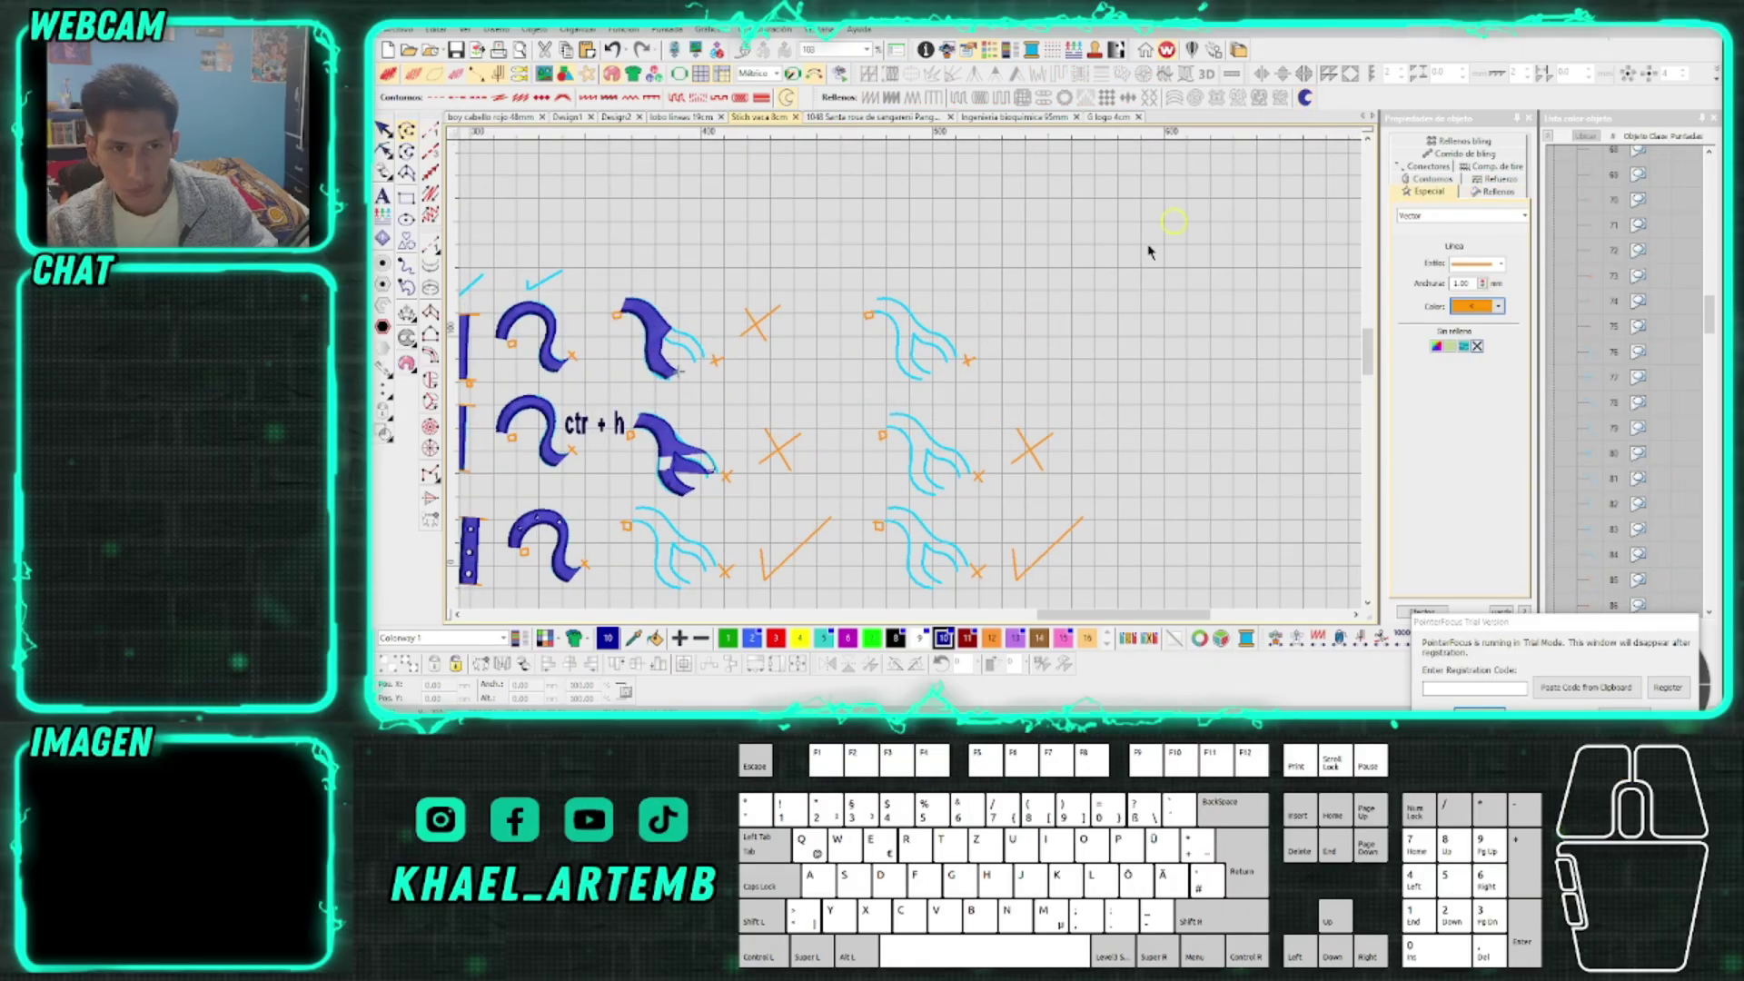
{"action": "left_click", "coordinate": [1016, 350]}
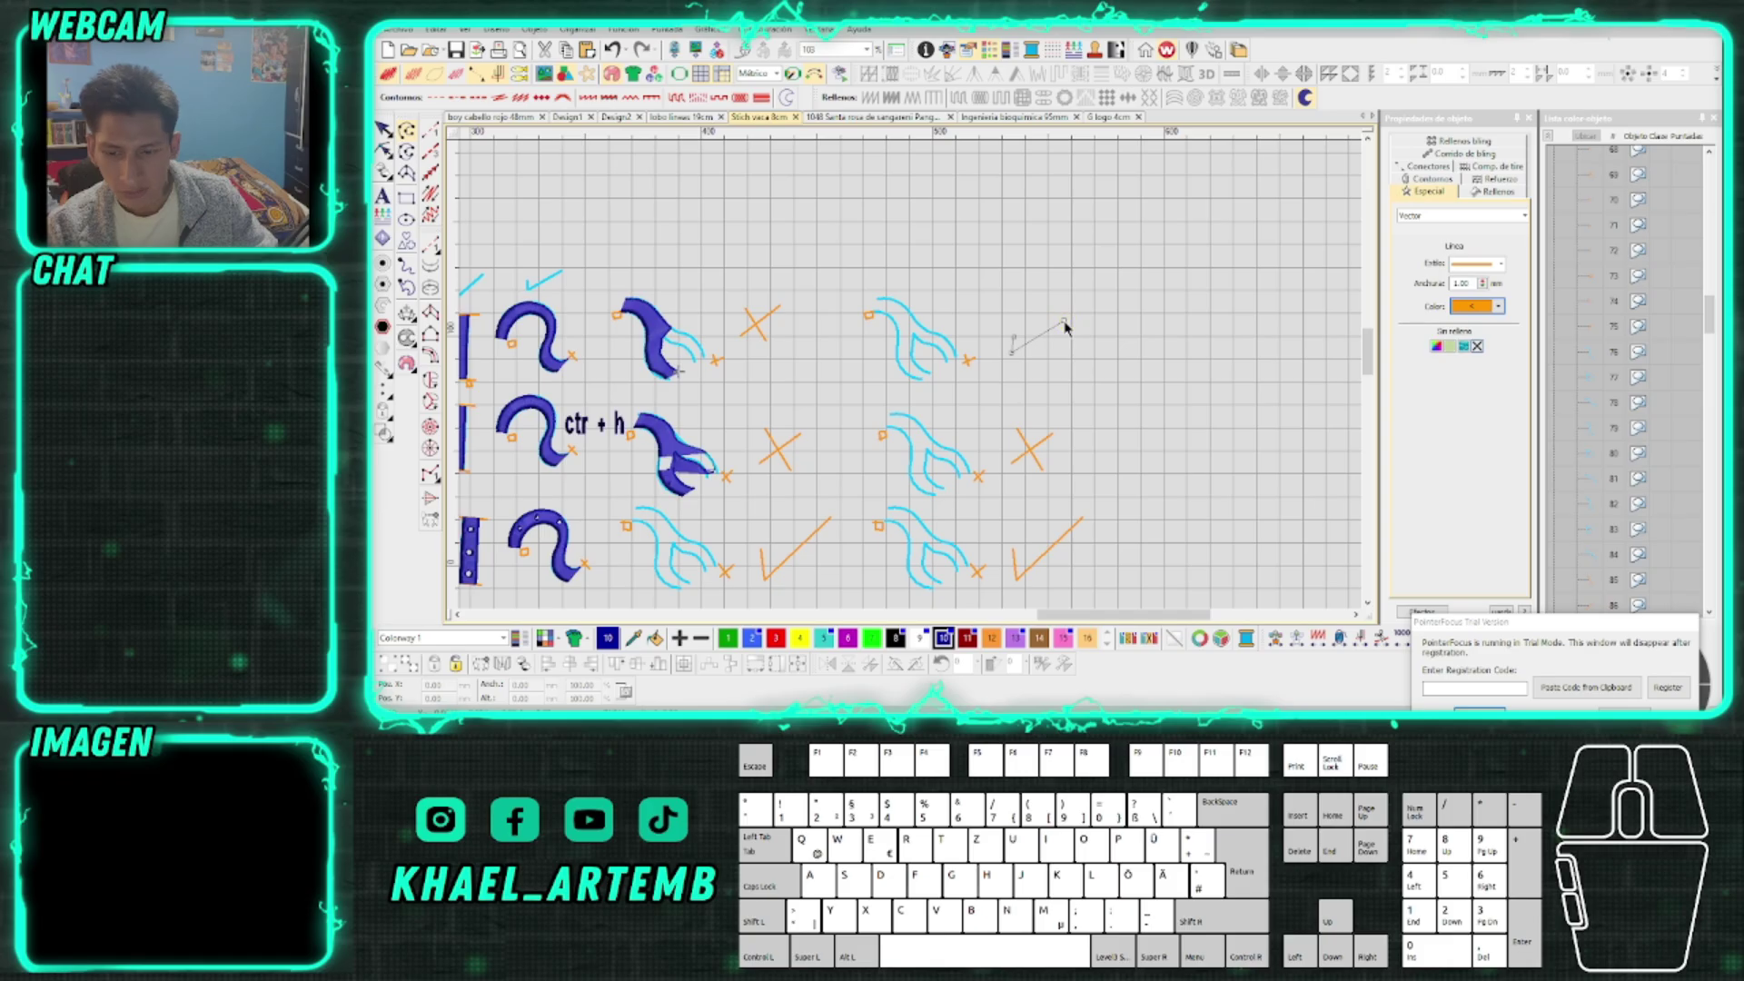
{"action": "key", "text": "BackSpace"}
{"action": "left_click", "coordinate": [1005, 362]}
{"action": "key", "text": "Return"}
Replace the X verdict mark beside the second duplicated branched outline with an orange check mark
{"action": "key", "text": "Escape"}
{"action": "left_click_drag", "start_coordinate": [1012, 436], "coordinate": [1071, 479]}
{"action": "key", "text": "Delete"}
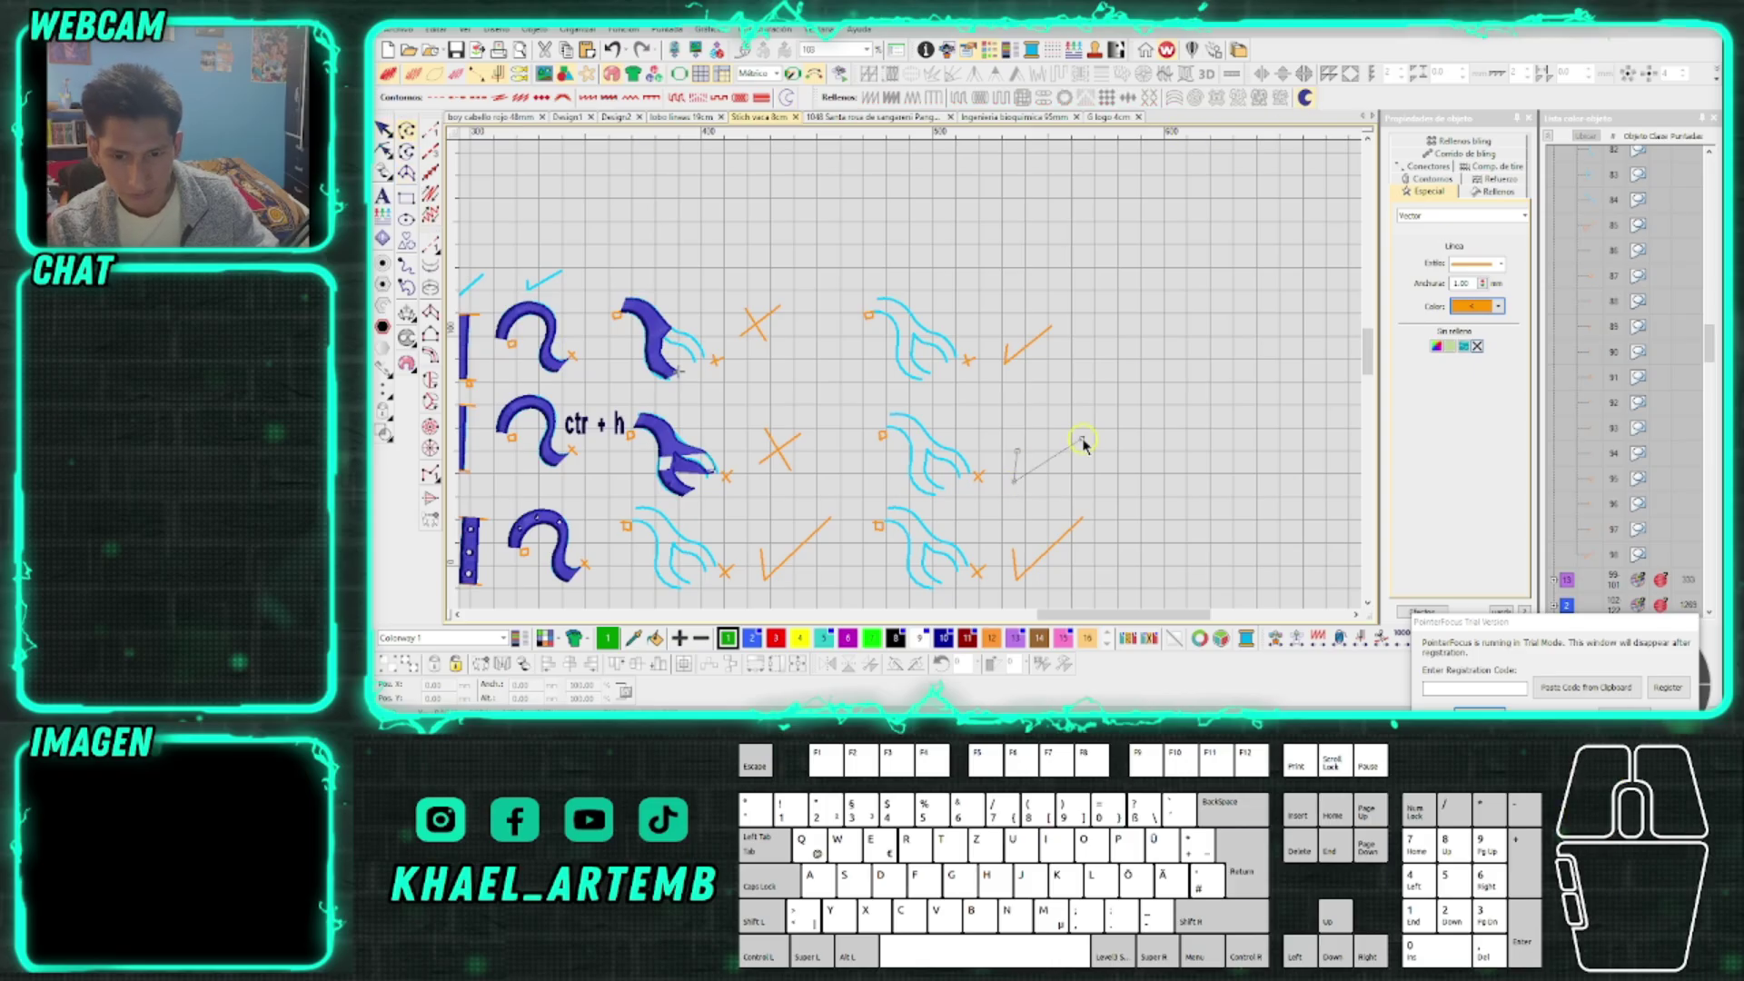
Start a complex fill on the relleno complejo branched outline, tracing its lower edge from the square marker around the lower branch's tip
{"action": "scroll", "coordinate": [1083, 442], "scroll_direction": "down", "scroll_amount": 3}
{"action": "scroll", "coordinate": [823, 422], "scroll_direction": "up", "scroll_amount": 3}
{"action": "scroll", "coordinate": [907, 389], "scroll_direction": "down", "scroll_amount": 1}
{"action": "scroll", "coordinate": [913, 381], "scroll_direction": "up", "scroll_amount": 3}
{"action": "scroll", "coordinate": [913, 381], "scroll_direction": "up", "scroll_amount": 1}
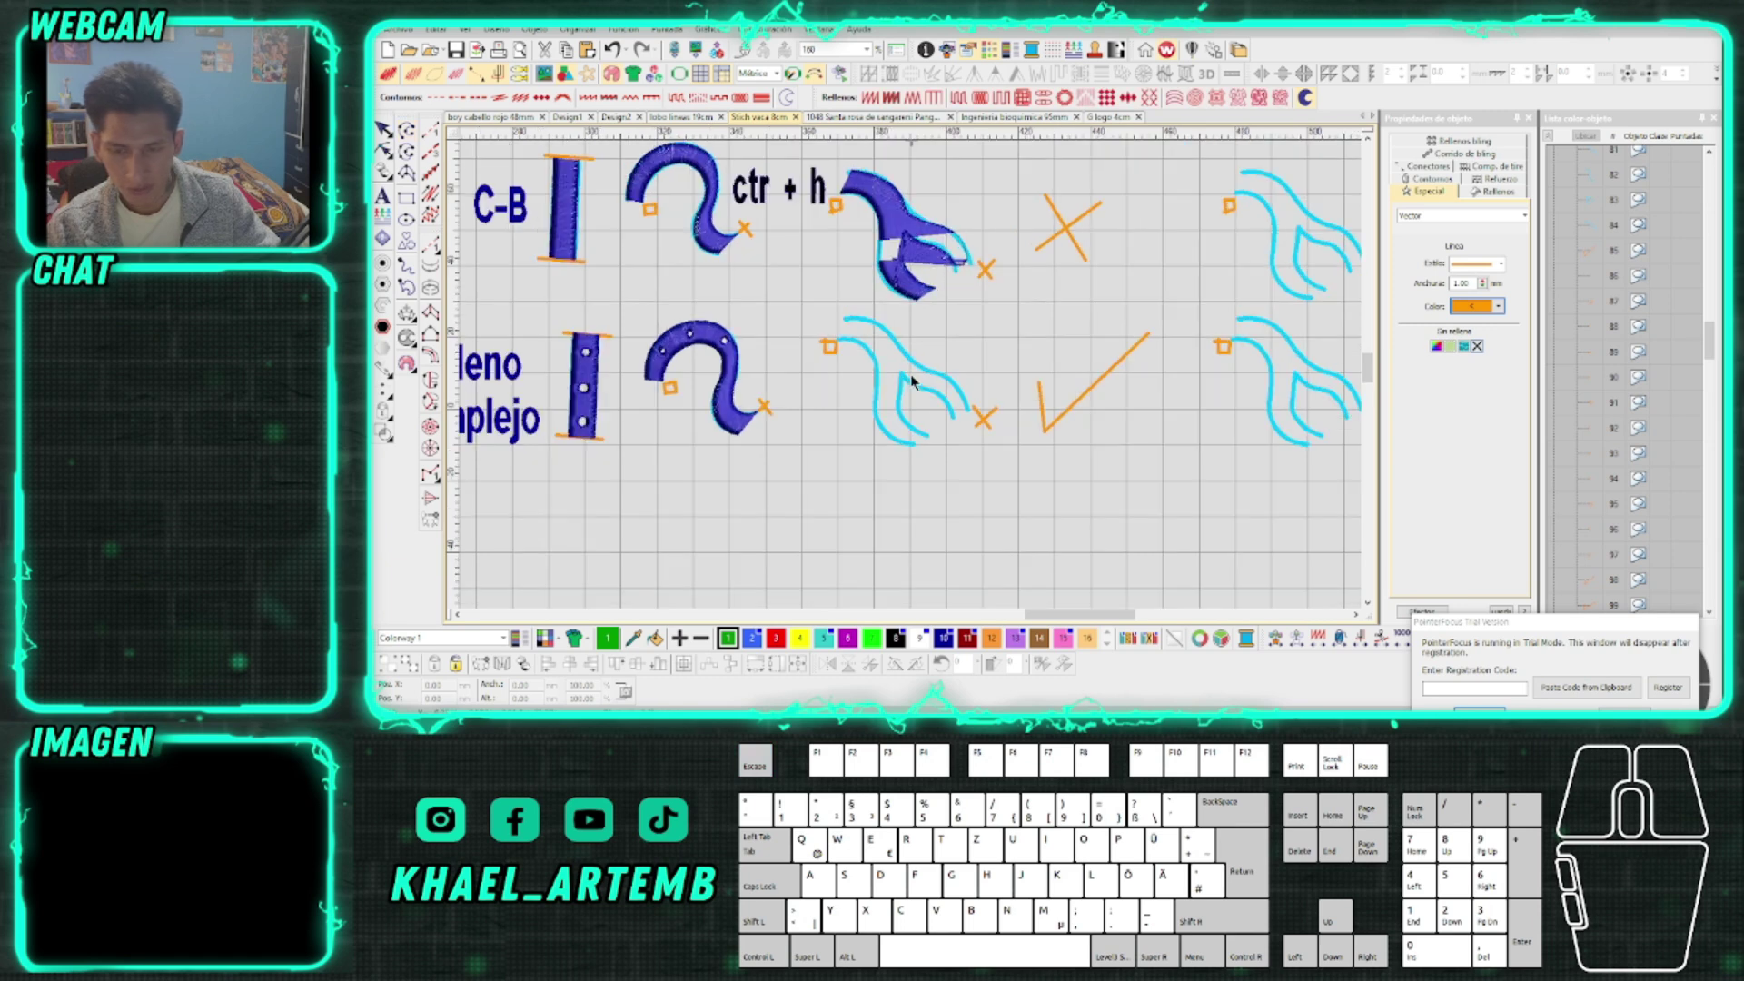
{"action": "scroll", "coordinate": [913, 382], "scroll_direction": "up", "scroll_amount": 2}
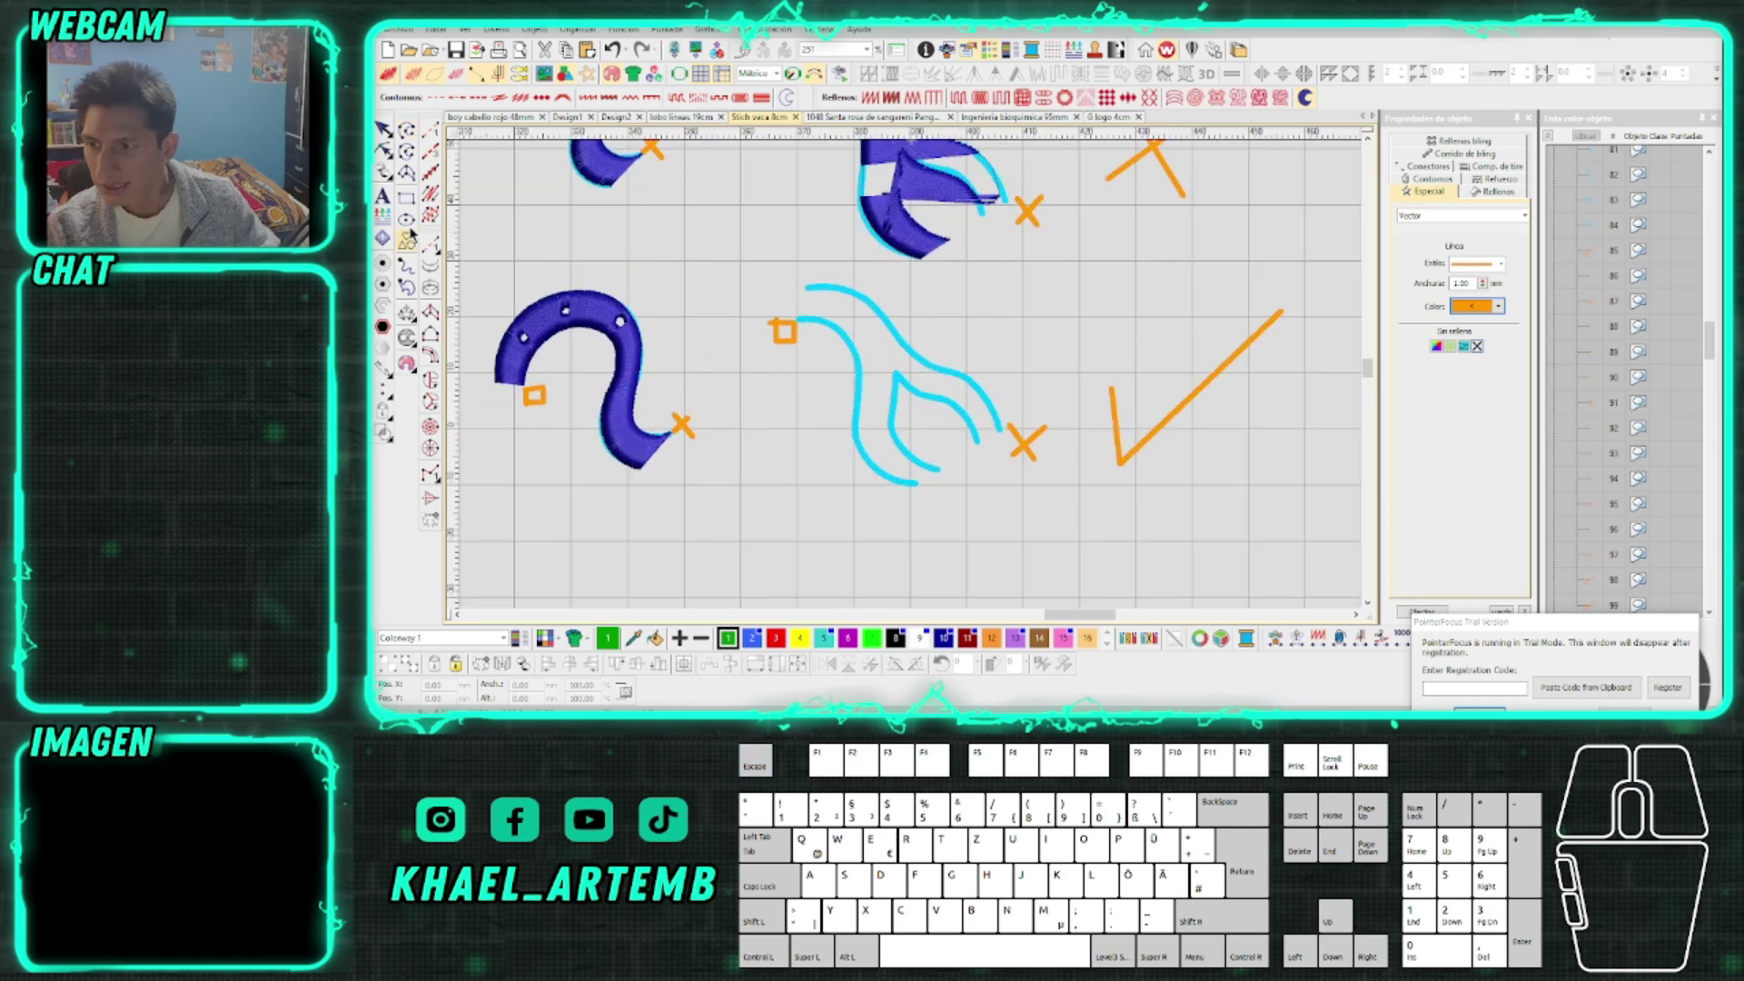
{"action": "left_click", "coordinate": [595, 407]}
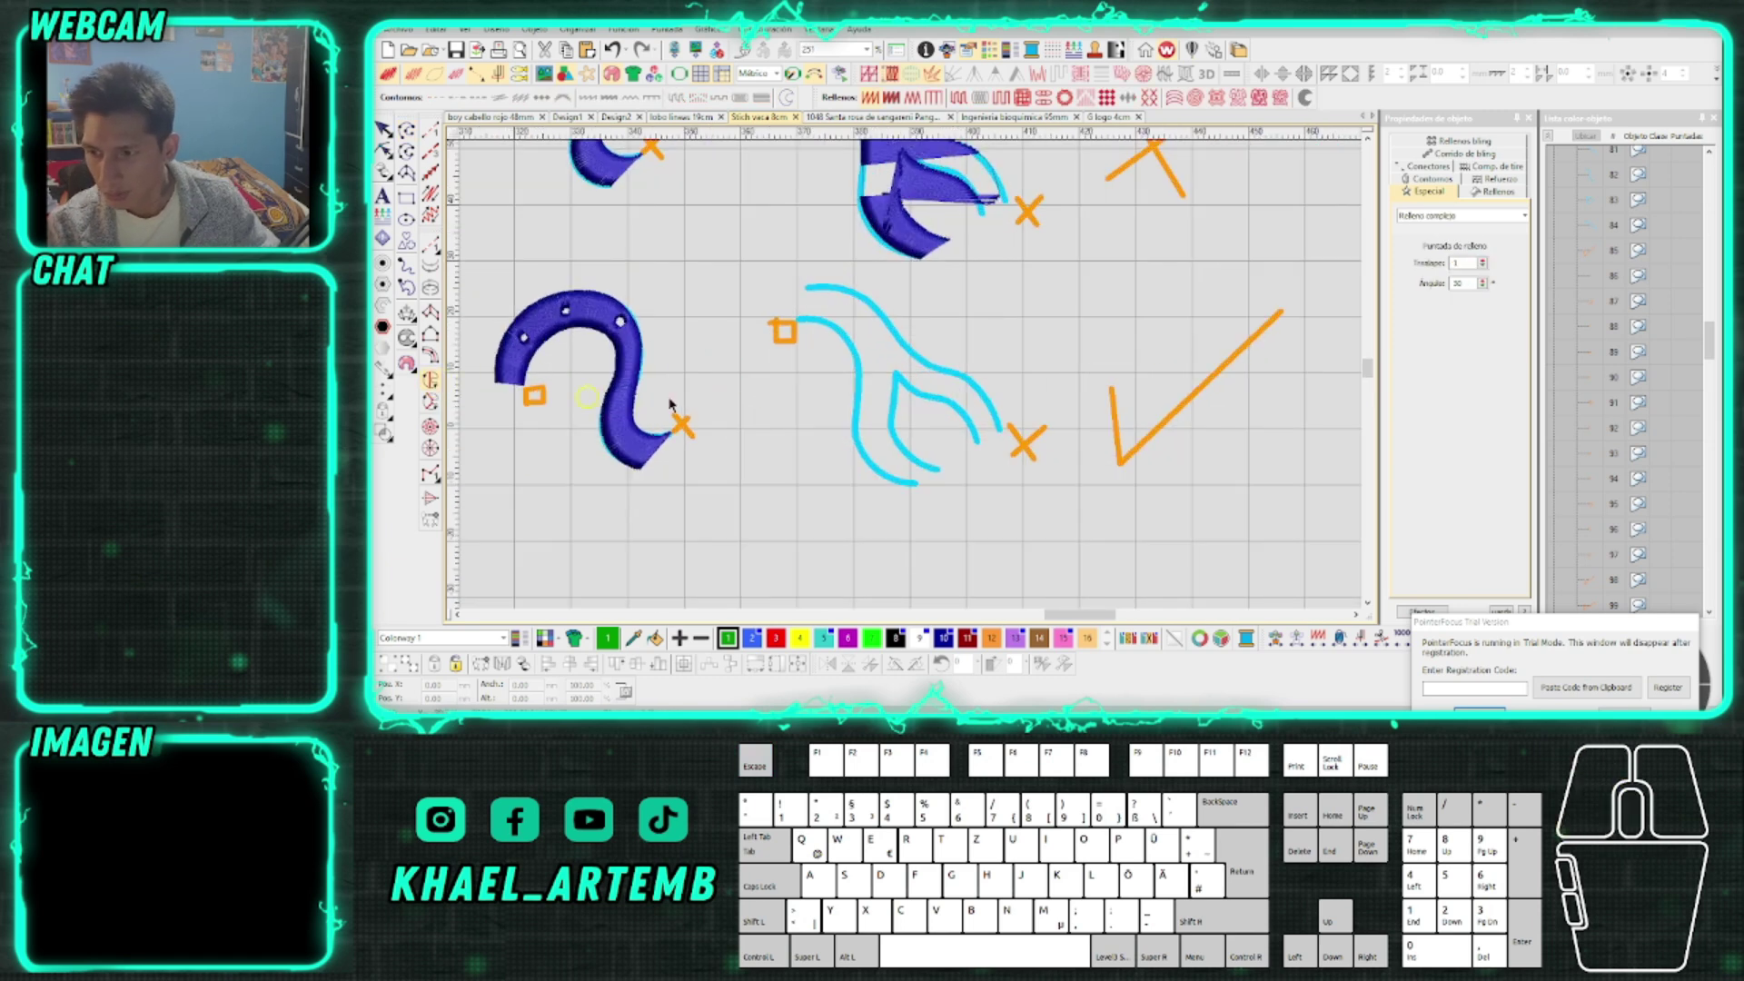
{"action": "scroll", "coordinate": [830, 502], "scroll_direction": "up", "scroll_amount": 1}
{"action": "left_click", "coordinate": [799, 236]}
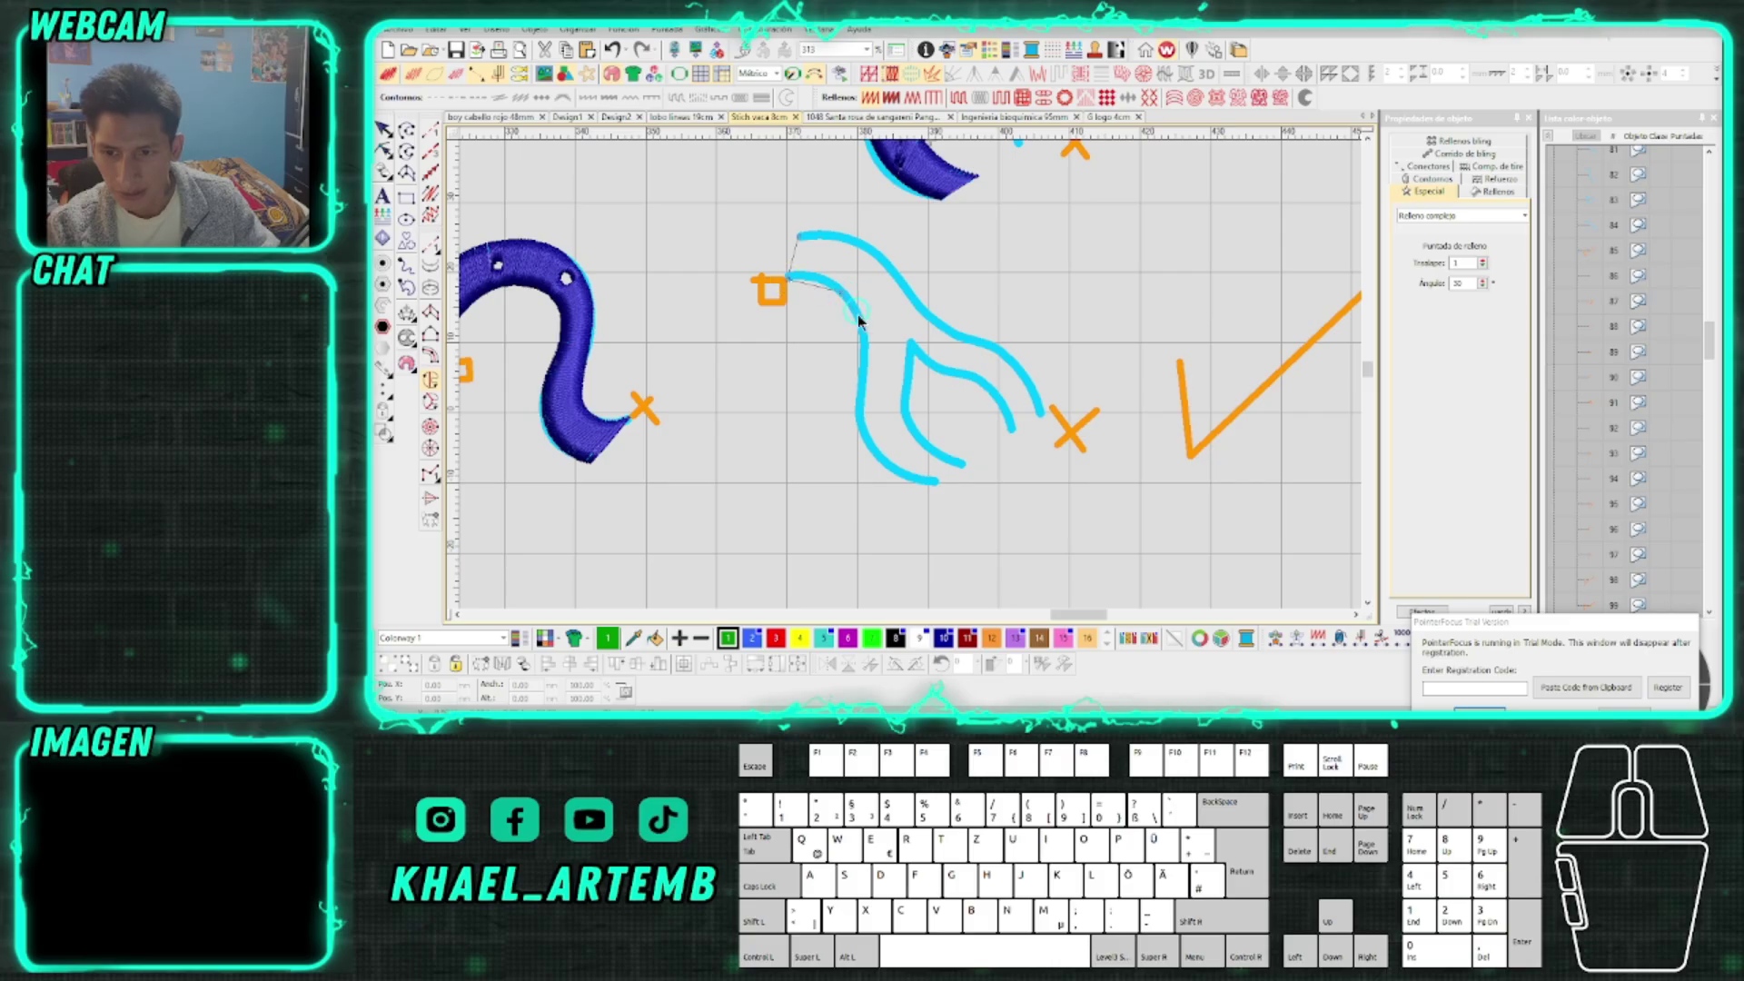
{"action": "right_click", "coordinate": [860, 411]}
{"action": "left_click", "coordinate": [961, 466]}
Trace the fork and upper branch to close the complex fill's outline, then set its exit at the upper branch's end and its stitch angle
{"action": "right_click", "coordinate": [909, 409]}
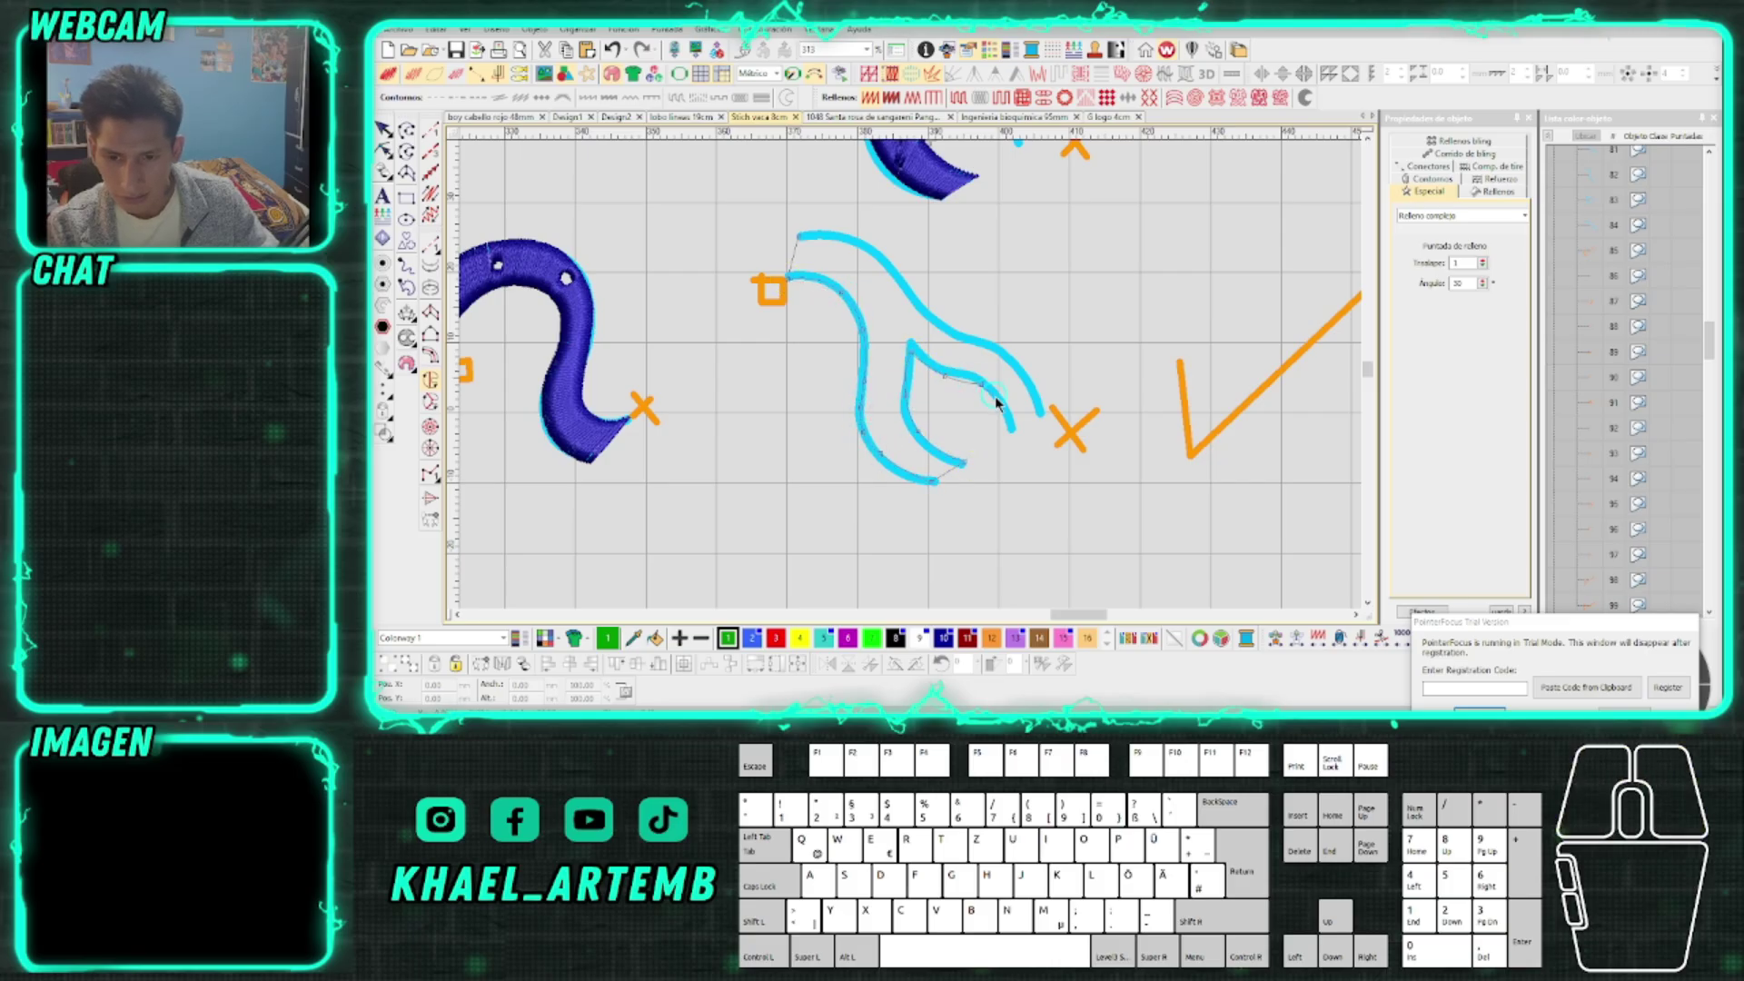
{"action": "left_click", "coordinate": [1042, 415]}
{"action": "right_click", "coordinate": [972, 334]}
{"action": "key", "text": "Return"}
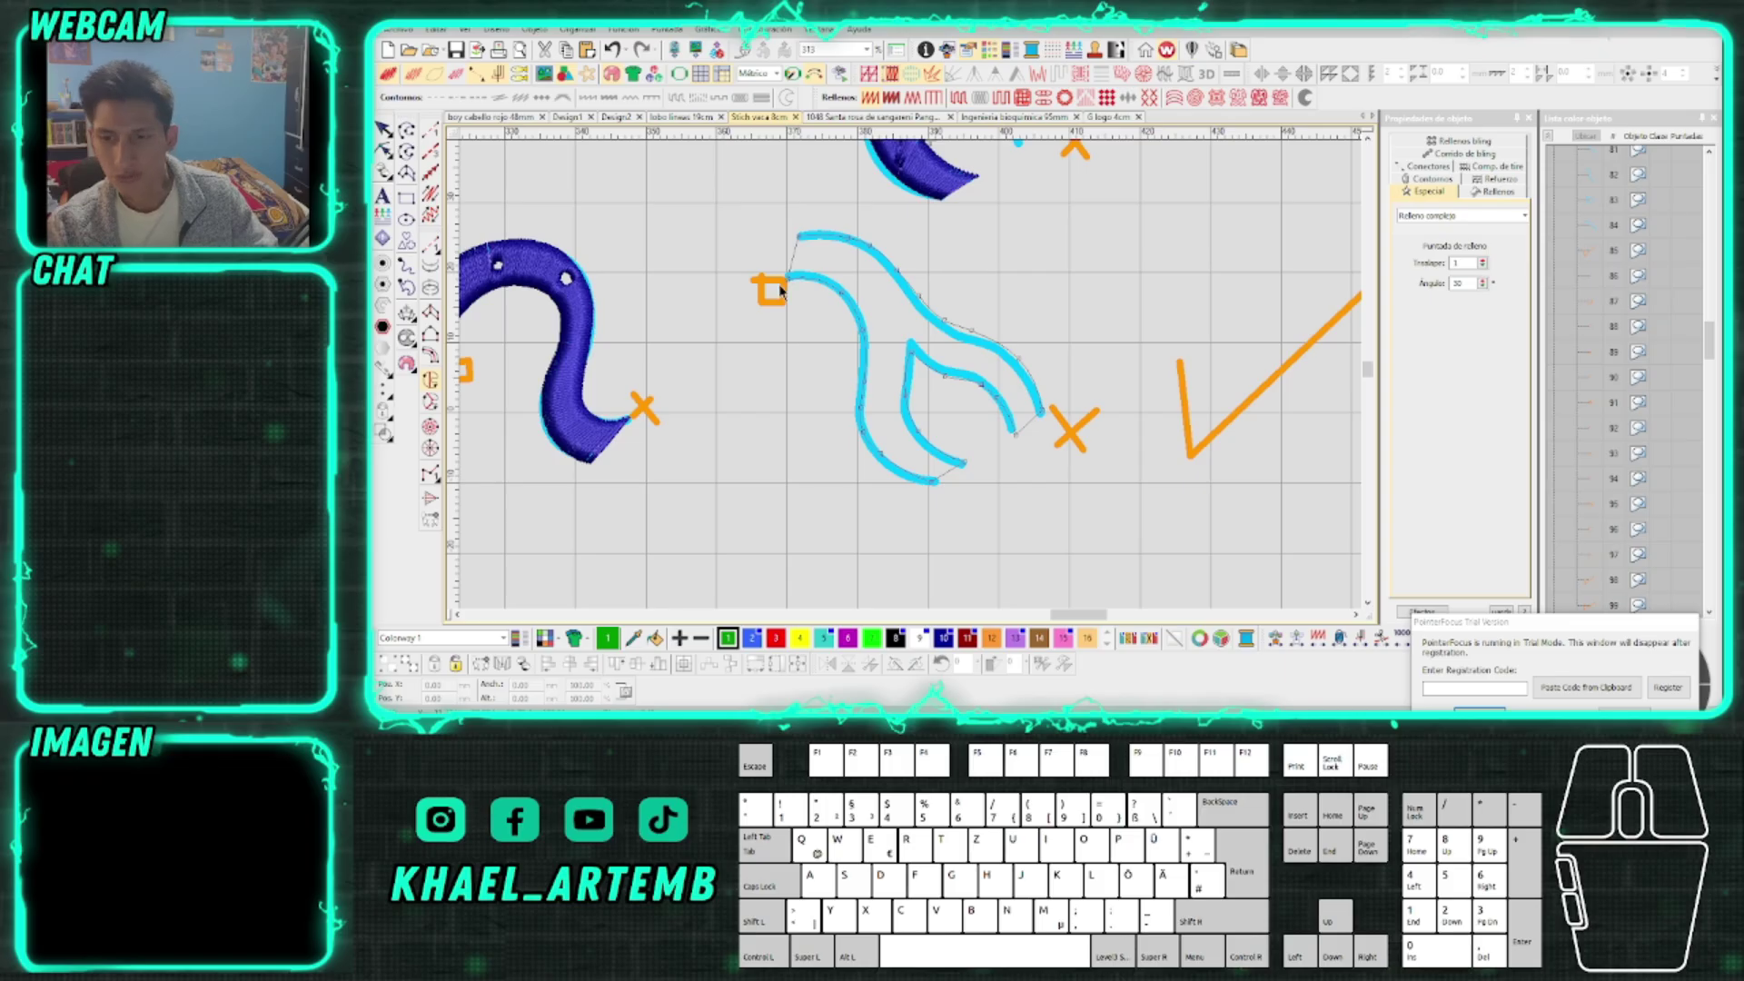
{"action": "left_click", "coordinate": [1033, 423]}
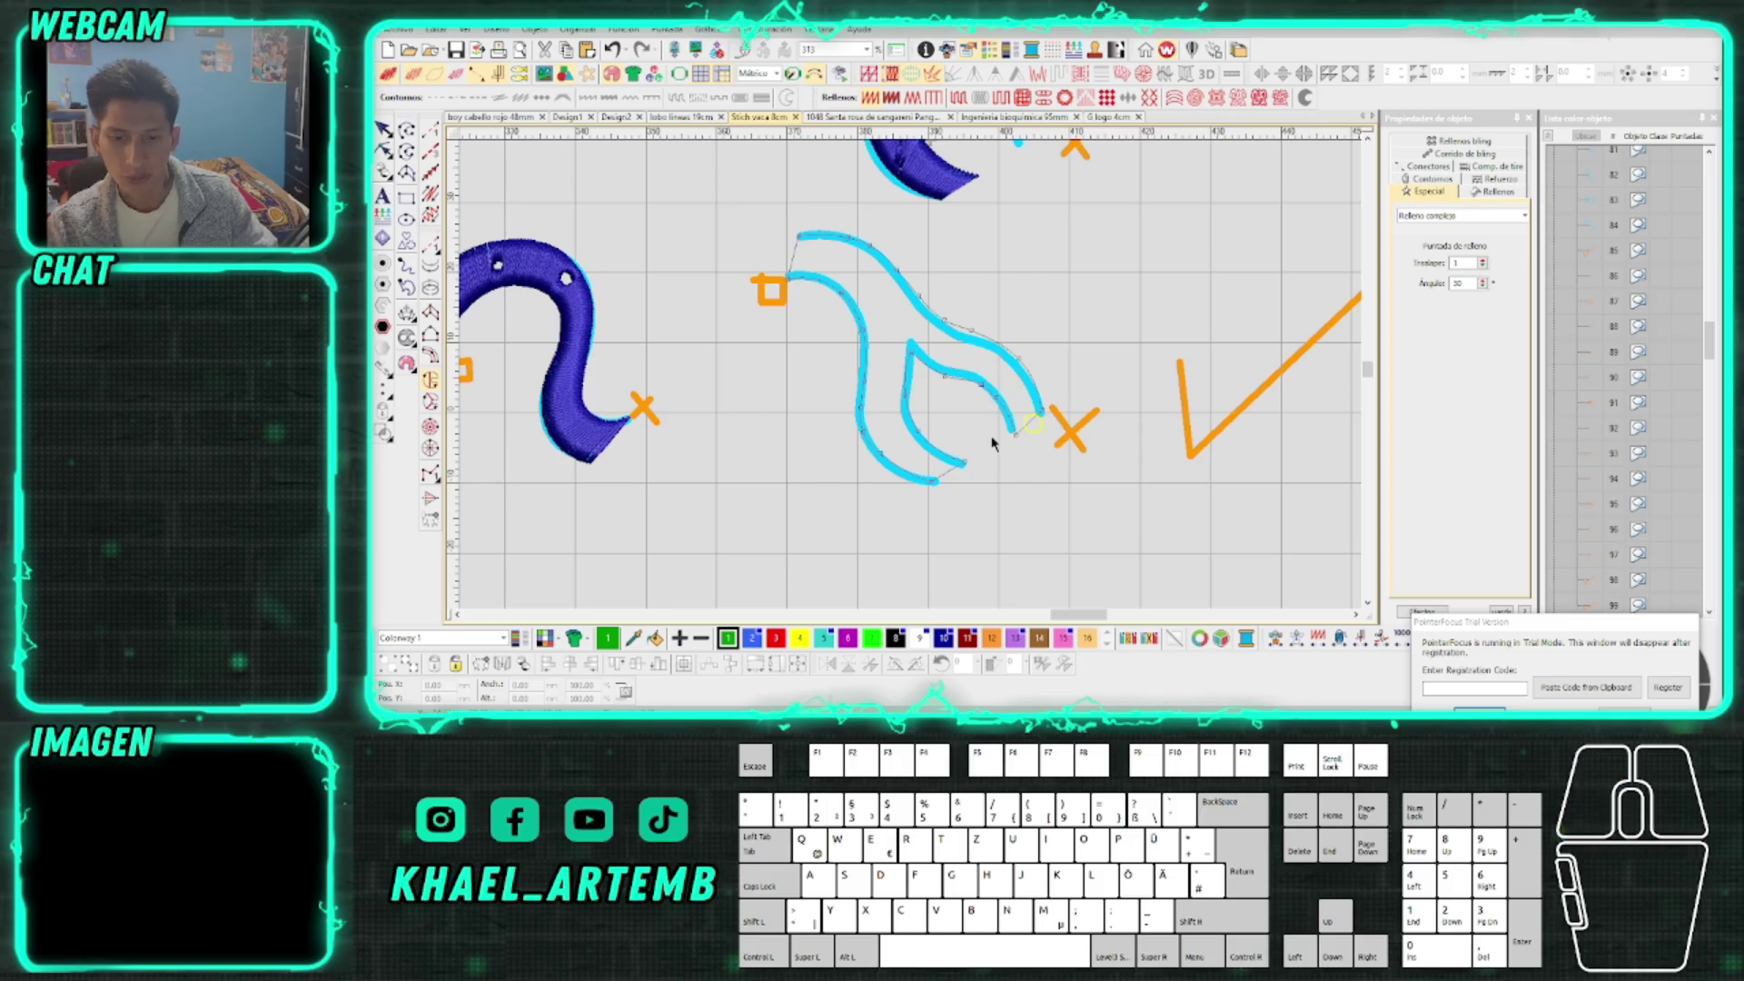
{"action": "left_click", "coordinate": [1091, 354]}
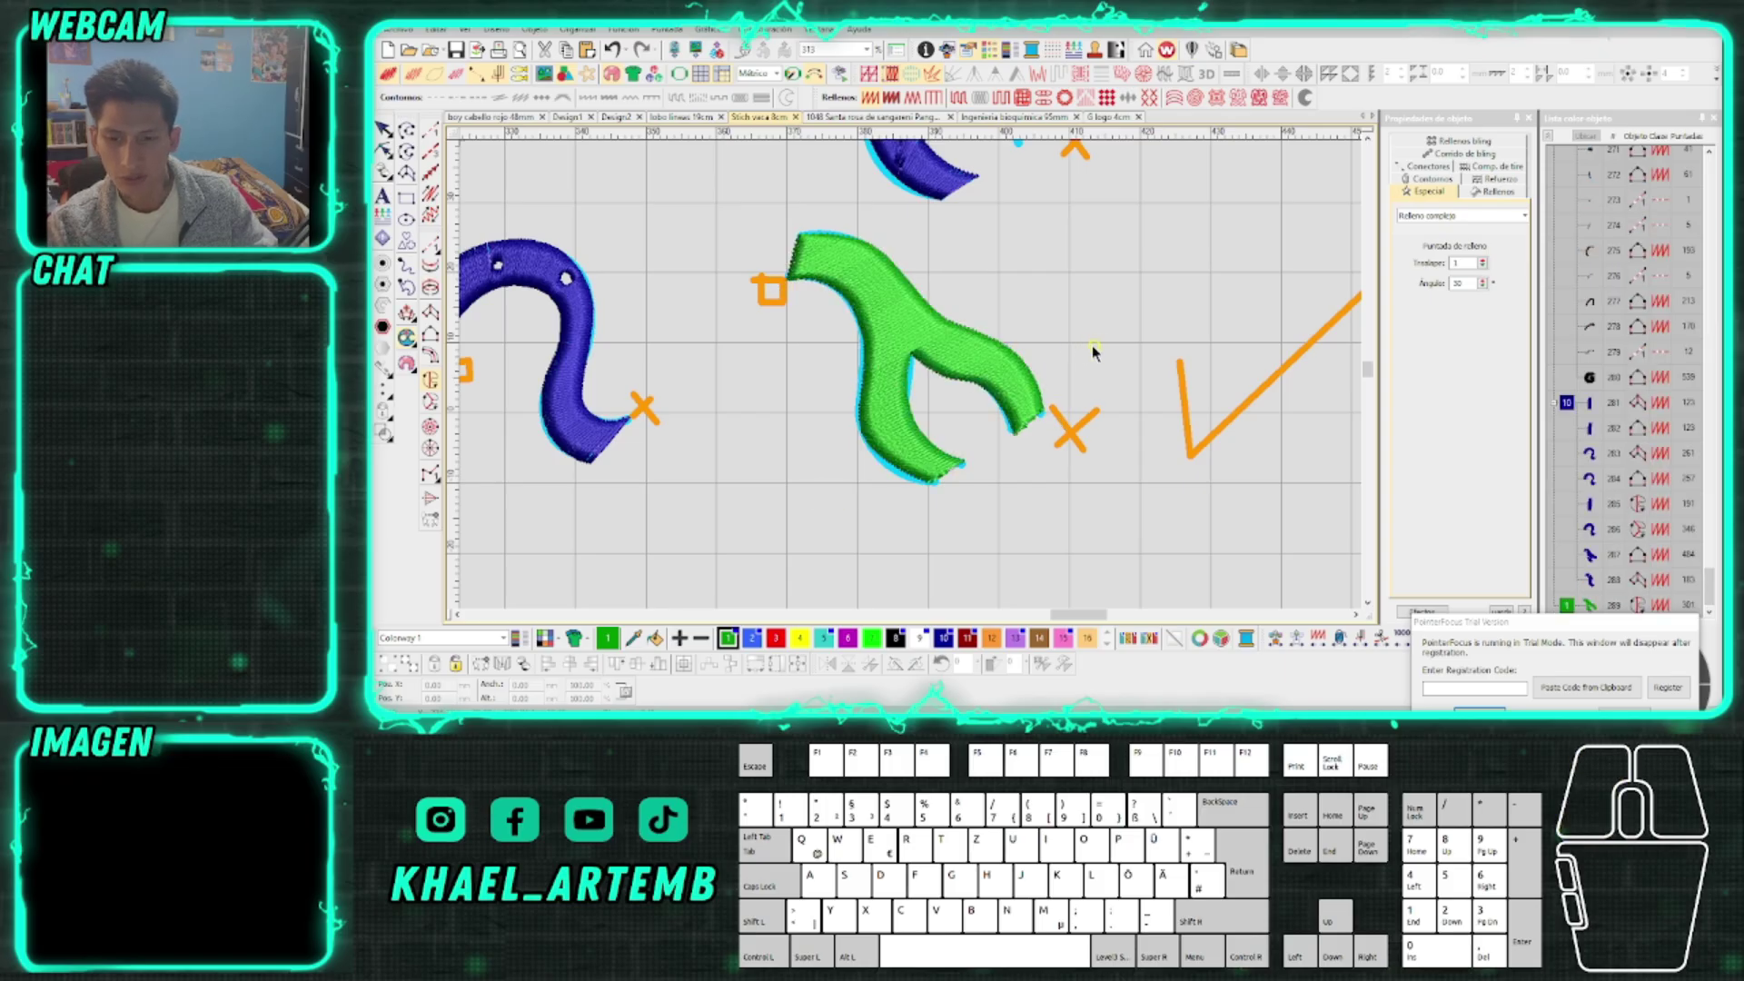
Add stitch-angle lines to the green complex fill with giro complejo, including one across its end by the square marker
{"action": "scroll", "coordinate": [912, 378], "scroll_direction": "down", "scroll_amount": 2}
{"action": "scroll", "coordinate": [913, 378], "scroll_direction": "up", "scroll_amount": 1}
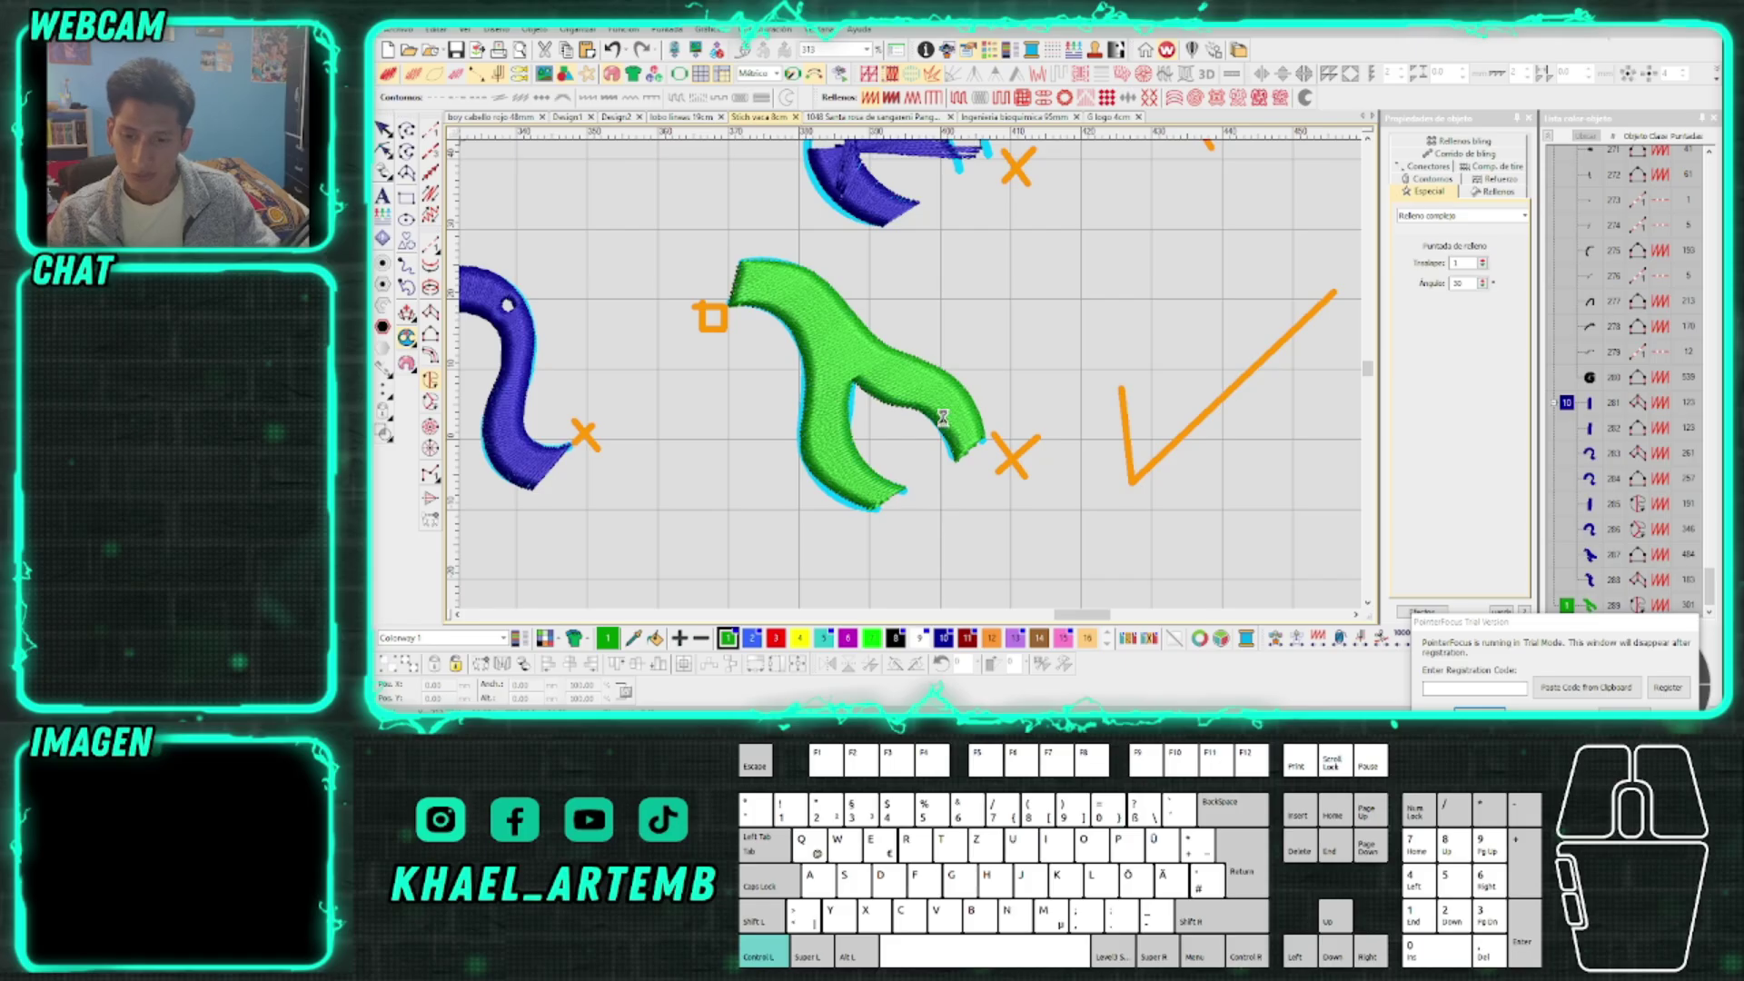
{"action": "scroll", "coordinate": [943, 417], "scroll_direction": "up", "scroll_amount": 1}
{"action": "left_click", "coordinate": [831, 447]}
{"action": "left_click", "coordinate": [969, 383]}
{"action": "left_click", "coordinate": [1019, 333]}
{"action": "scroll", "coordinate": [763, 213], "scroll_direction": "down", "scroll_amount": 1}
{"action": "scroll", "coordinate": [908, 371], "scroll_direction": "up", "scroll_amount": 2}
{"action": "left_click", "coordinate": [882, 268]}
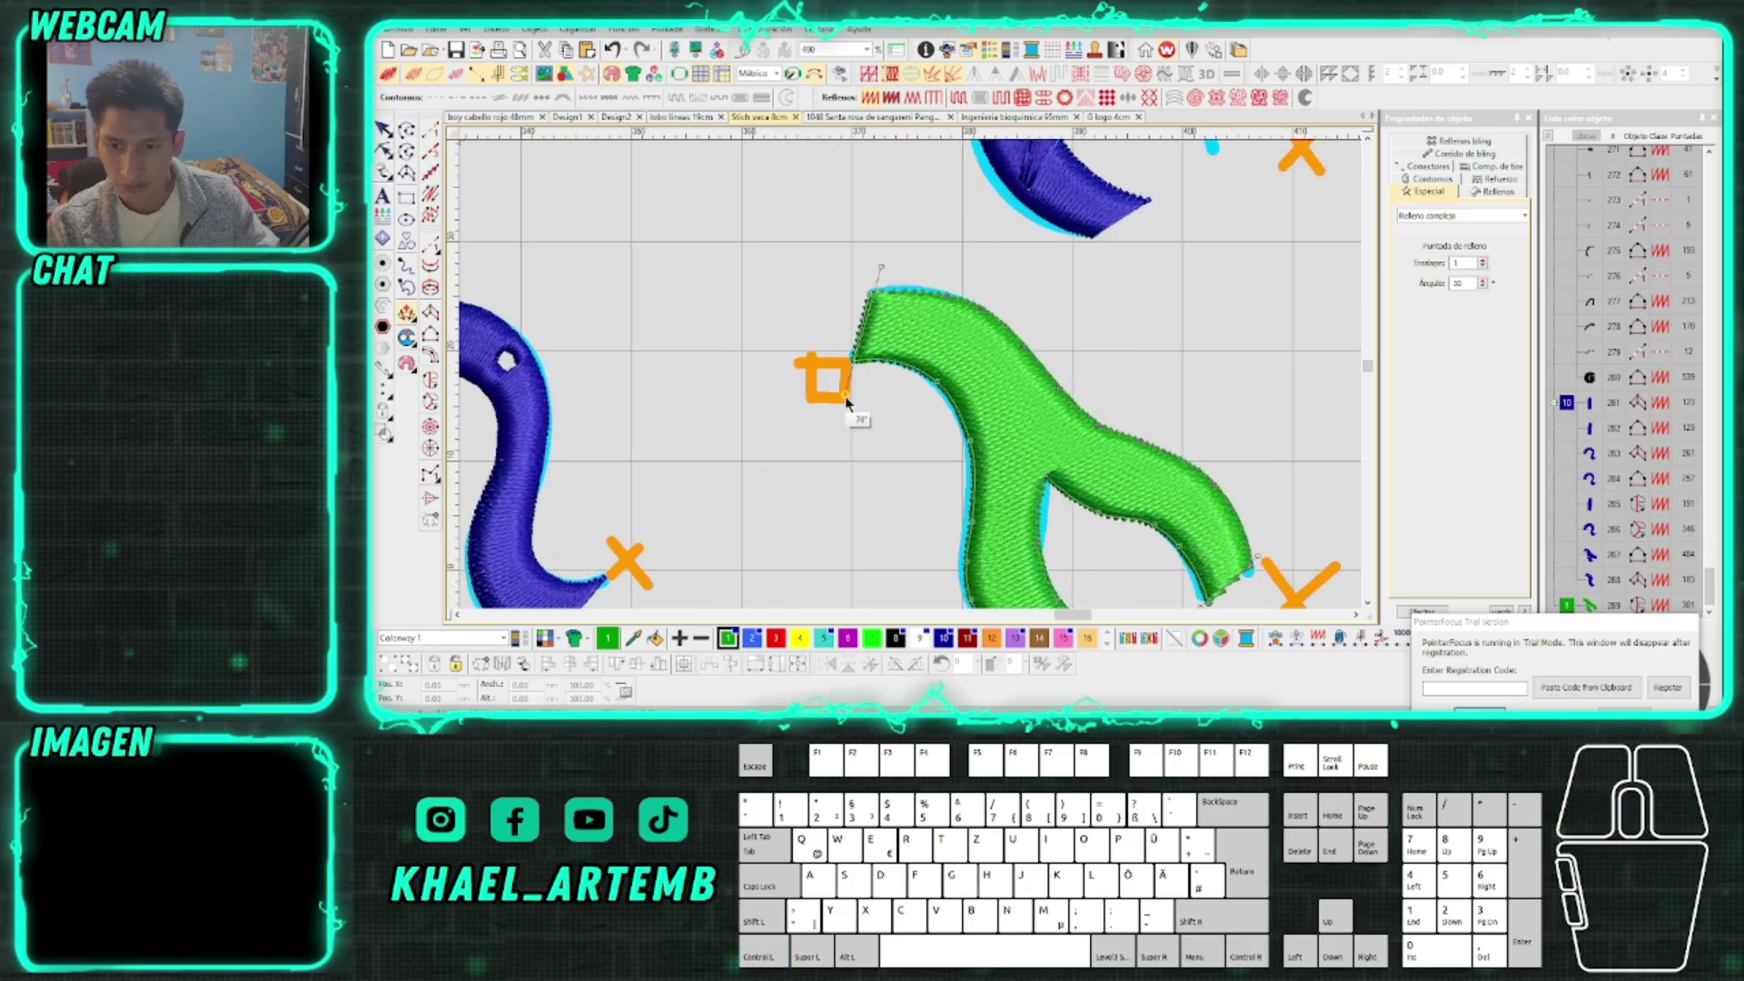
{"action": "left_click", "coordinate": [1125, 393]}
Draw an orange dividing line on the first duplicated branched outline, from its upper edge down to the fork
{"action": "scroll", "coordinate": [915, 385], "scroll_direction": "down", "scroll_amount": 6}
{"action": "scroll", "coordinate": [916, 380], "scroll_direction": "down", "scroll_amount": 2}
{"action": "scroll", "coordinate": [914, 381], "scroll_direction": "up", "scroll_amount": 1}
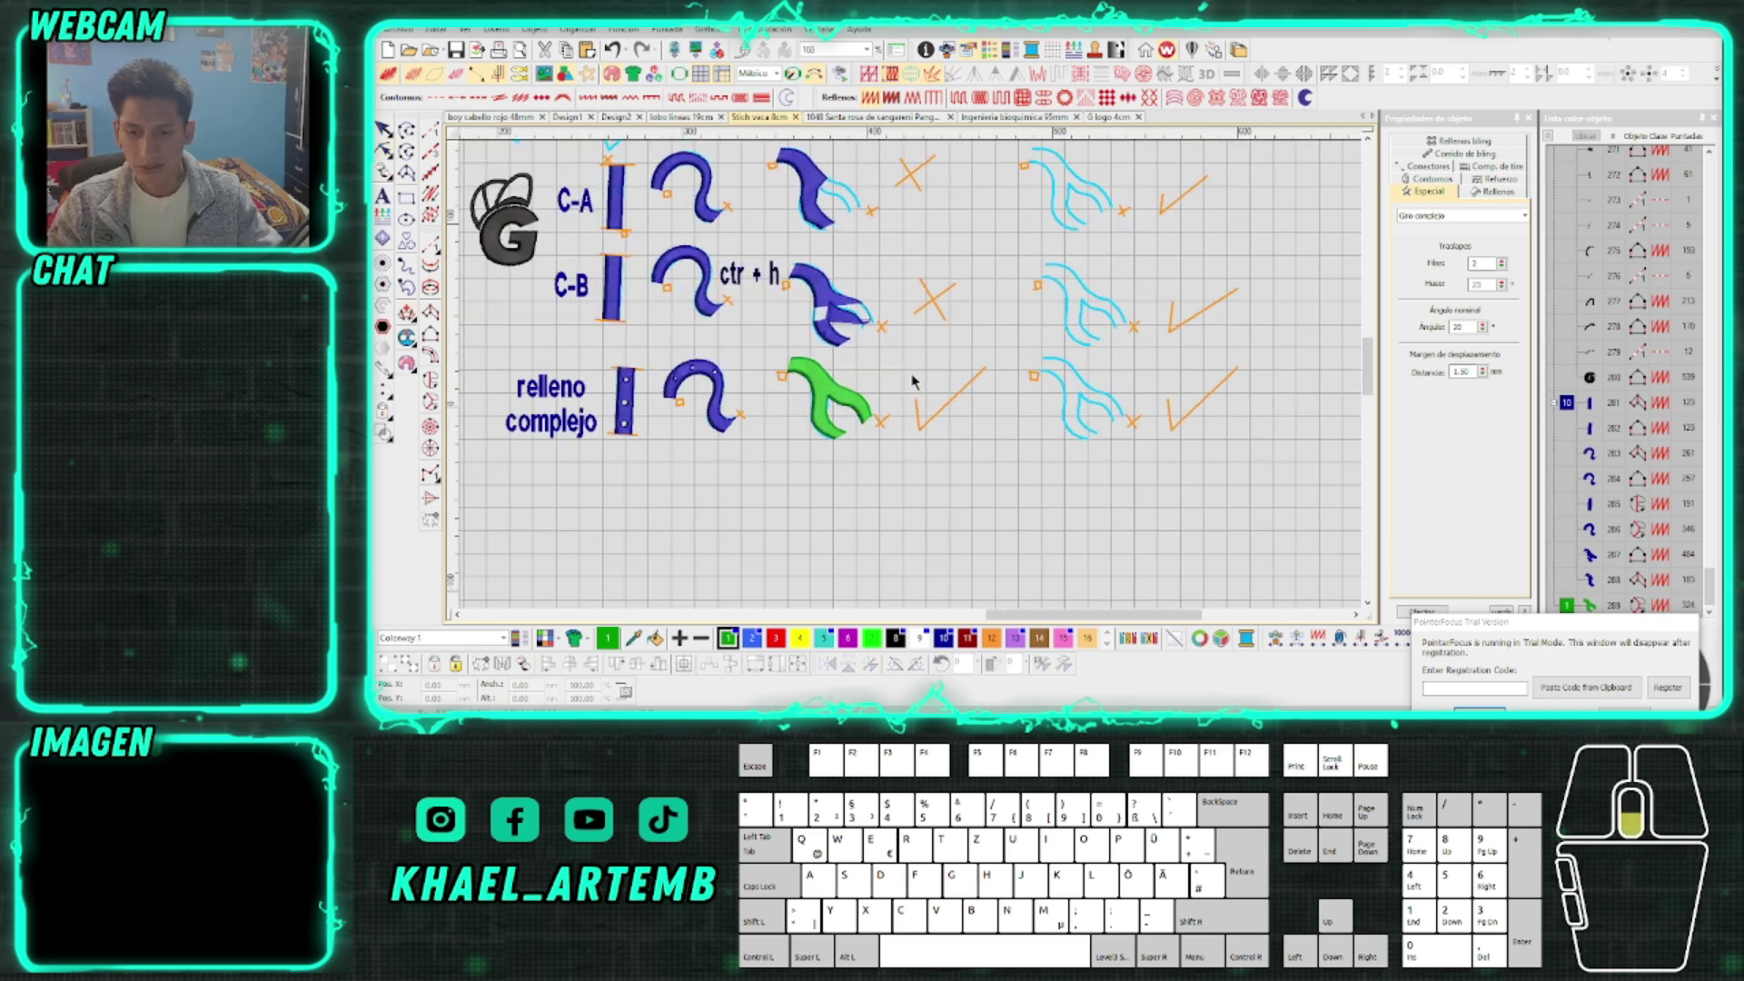
{"action": "scroll", "coordinate": [914, 381], "scroll_direction": "down", "scroll_amount": 1}
{"action": "scroll", "coordinate": [914, 373], "scroll_direction": "up", "scroll_amount": 2}
{"action": "scroll", "coordinate": [914, 382], "scroll_direction": "down", "scroll_amount": 3}
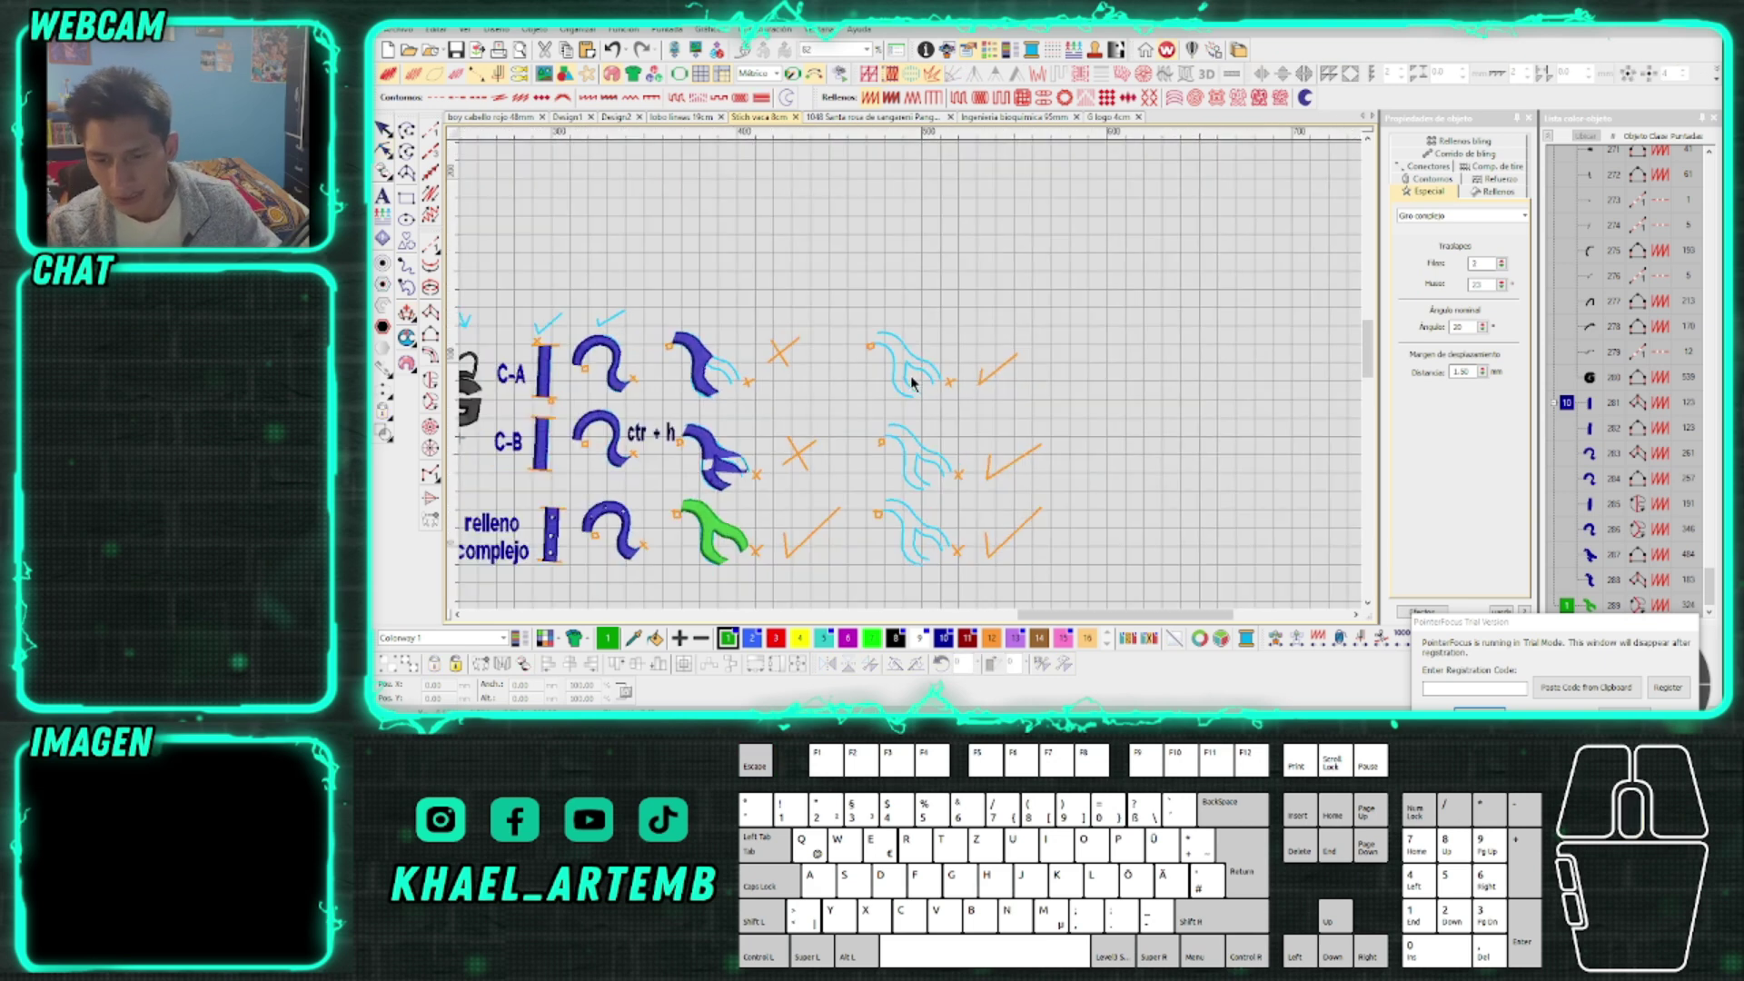
{"action": "scroll", "coordinate": [913, 381], "scroll_direction": "up", "scroll_amount": 4}
{"action": "scroll", "coordinate": [913, 382], "scroll_direction": "up", "scroll_amount": 4}
{"action": "left_click", "coordinate": [407, 137]}
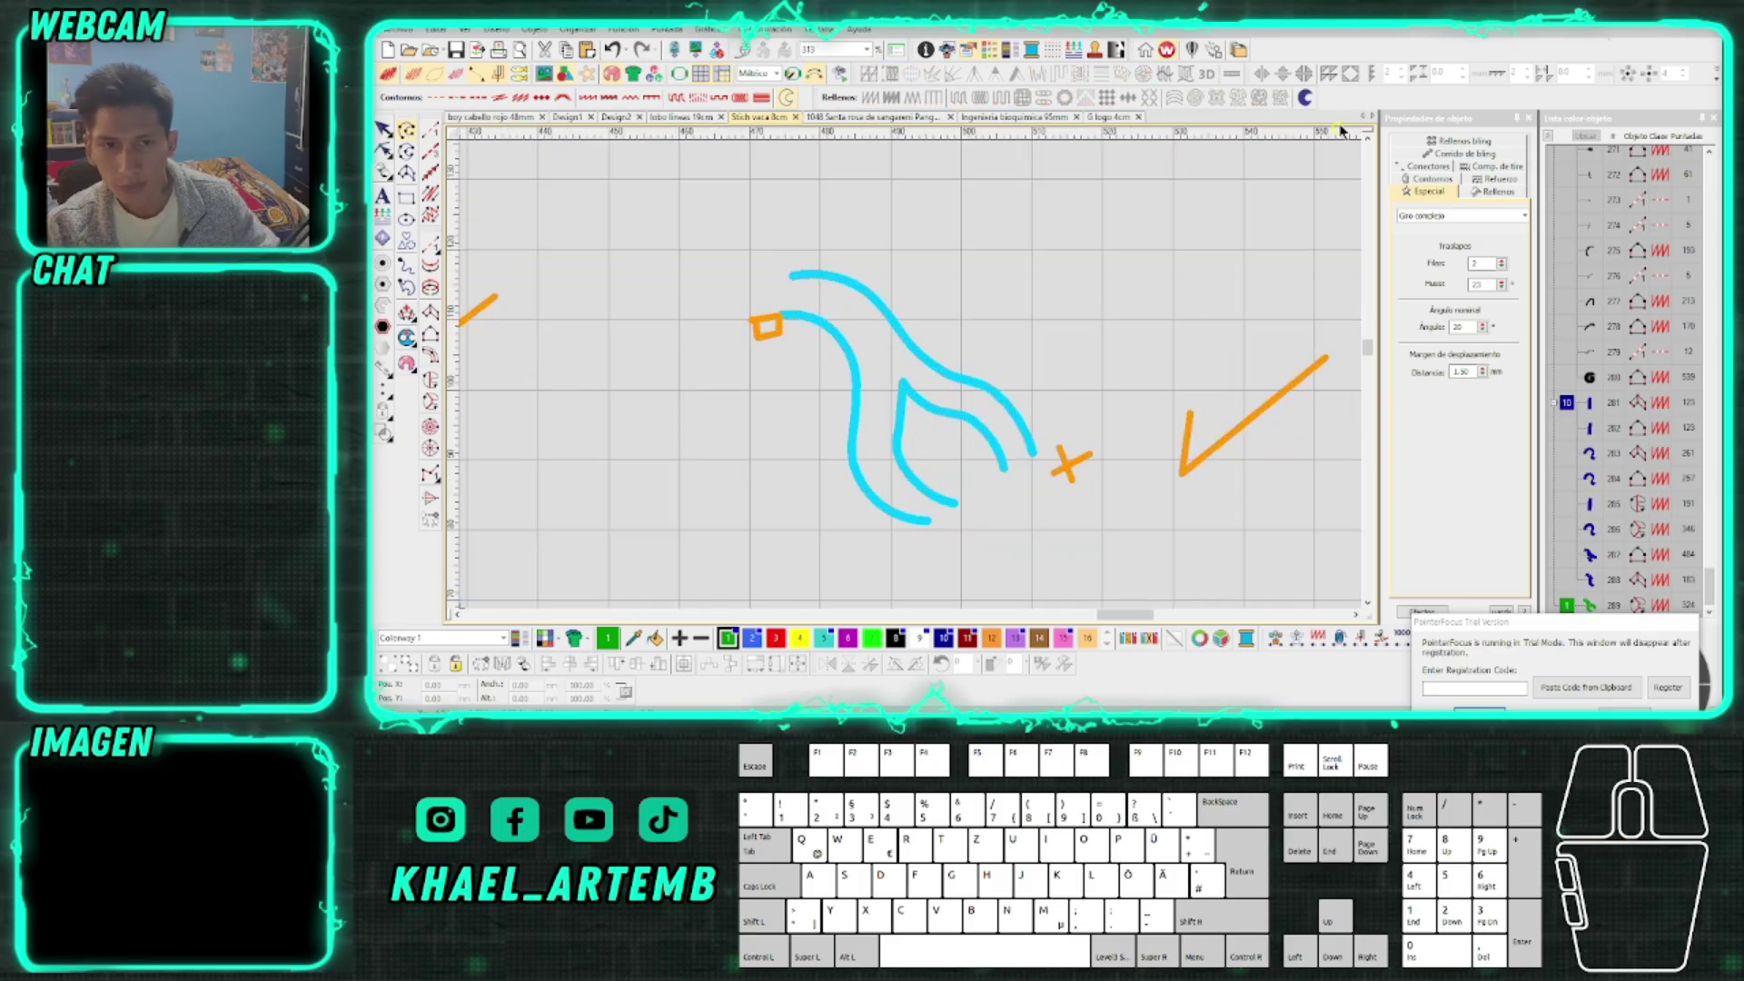
{"action": "scroll", "coordinate": [832, 372], "scroll_direction": "up", "scroll_amount": 1}
{"action": "right_click", "coordinate": [838, 448]}
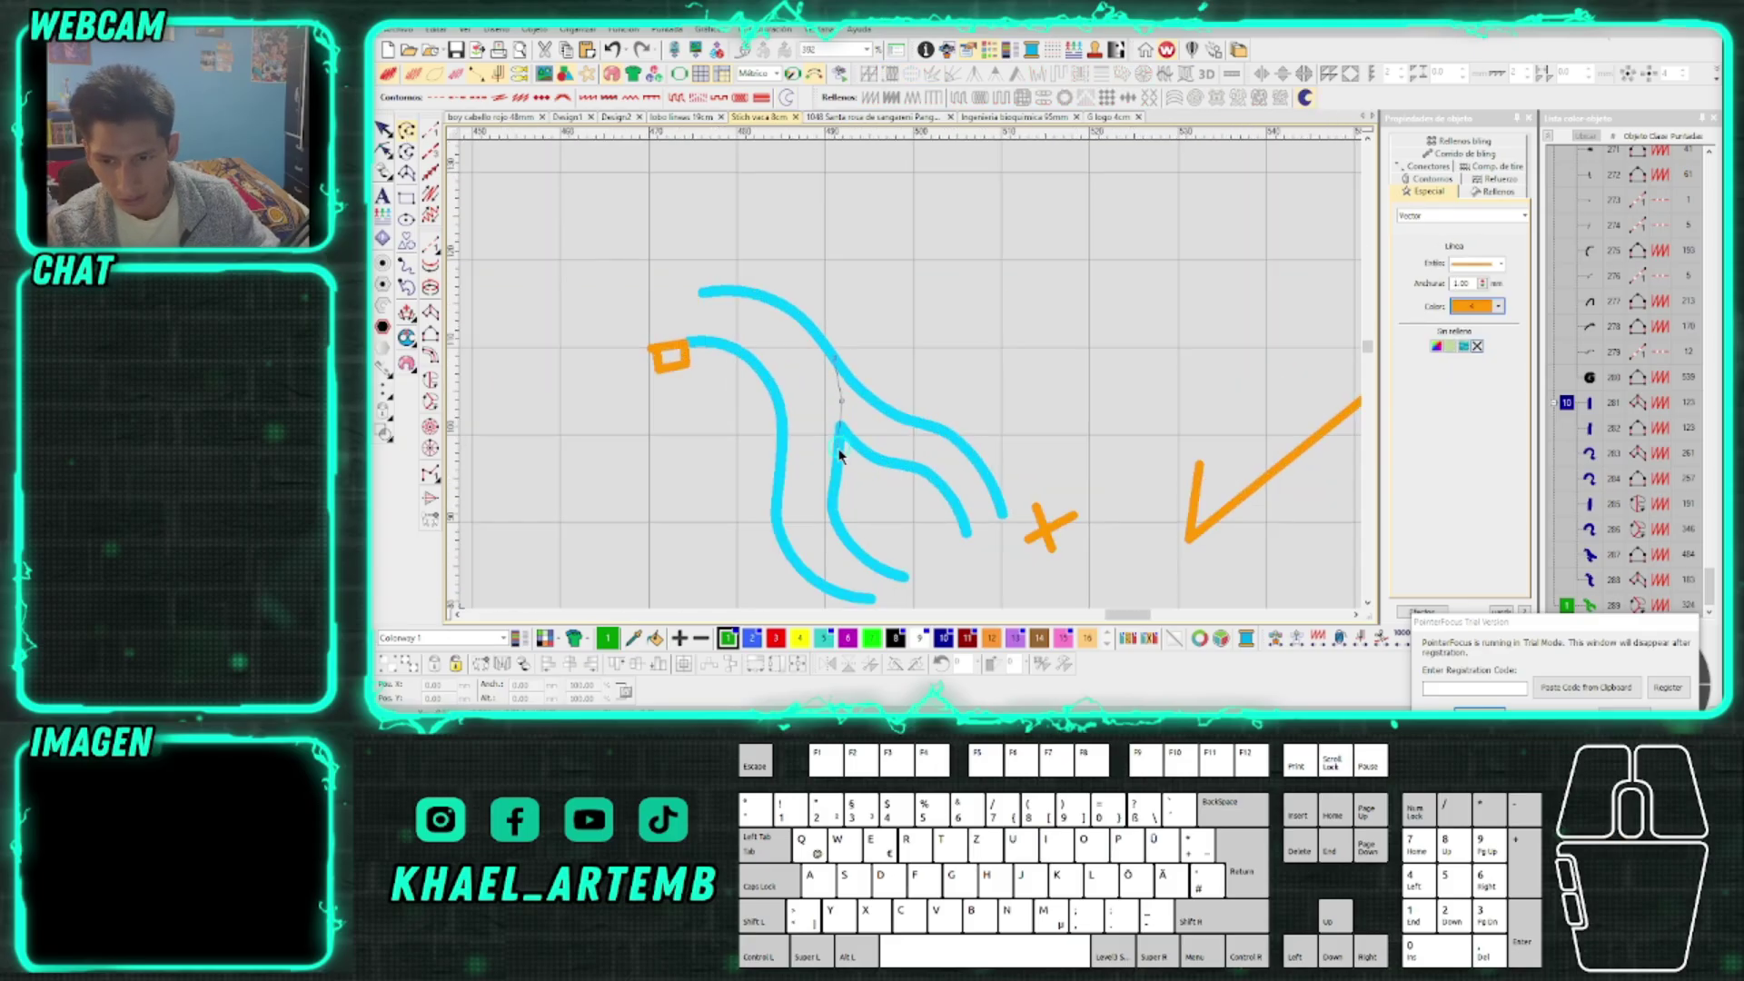
{"action": "key", "text": "Return"}
Draw an orange dividing line between the upper edge and the fork on the second duplicated branched outline
{"action": "scroll", "coordinate": [918, 368], "scroll_direction": "down", "scroll_amount": 2}
{"action": "scroll", "coordinate": [914, 400], "scroll_direction": "down", "scroll_amount": 2}
{"action": "scroll", "coordinate": [907, 378], "scroll_direction": "up", "scroll_amount": 2}
{"action": "right_click", "coordinate": [906, 392]}
{"action": "left_click", "coordinate": [907, 418]}
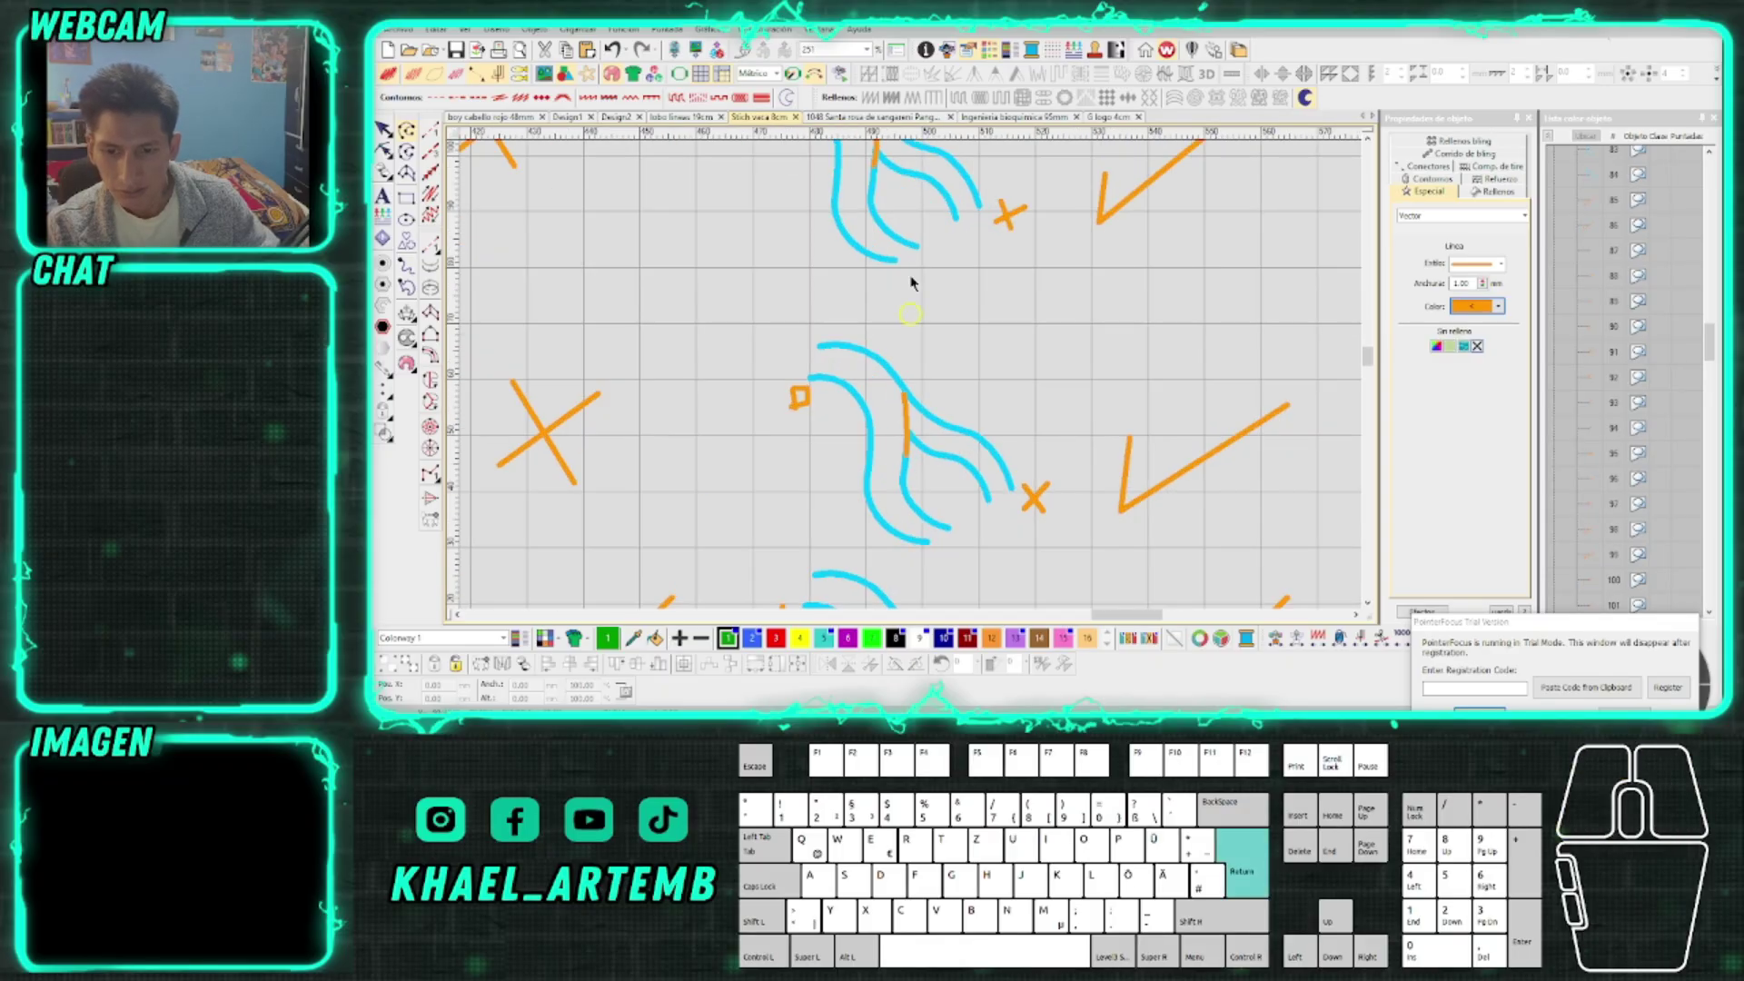
{"action": "scroll", "coordinate": [913, 383], "scroll_direction": "up", "scroll_amount": 2}
{"action": "scroll", "coordinate": [917, 378], "scroll_direction": "down", "scroll_amount": 2}
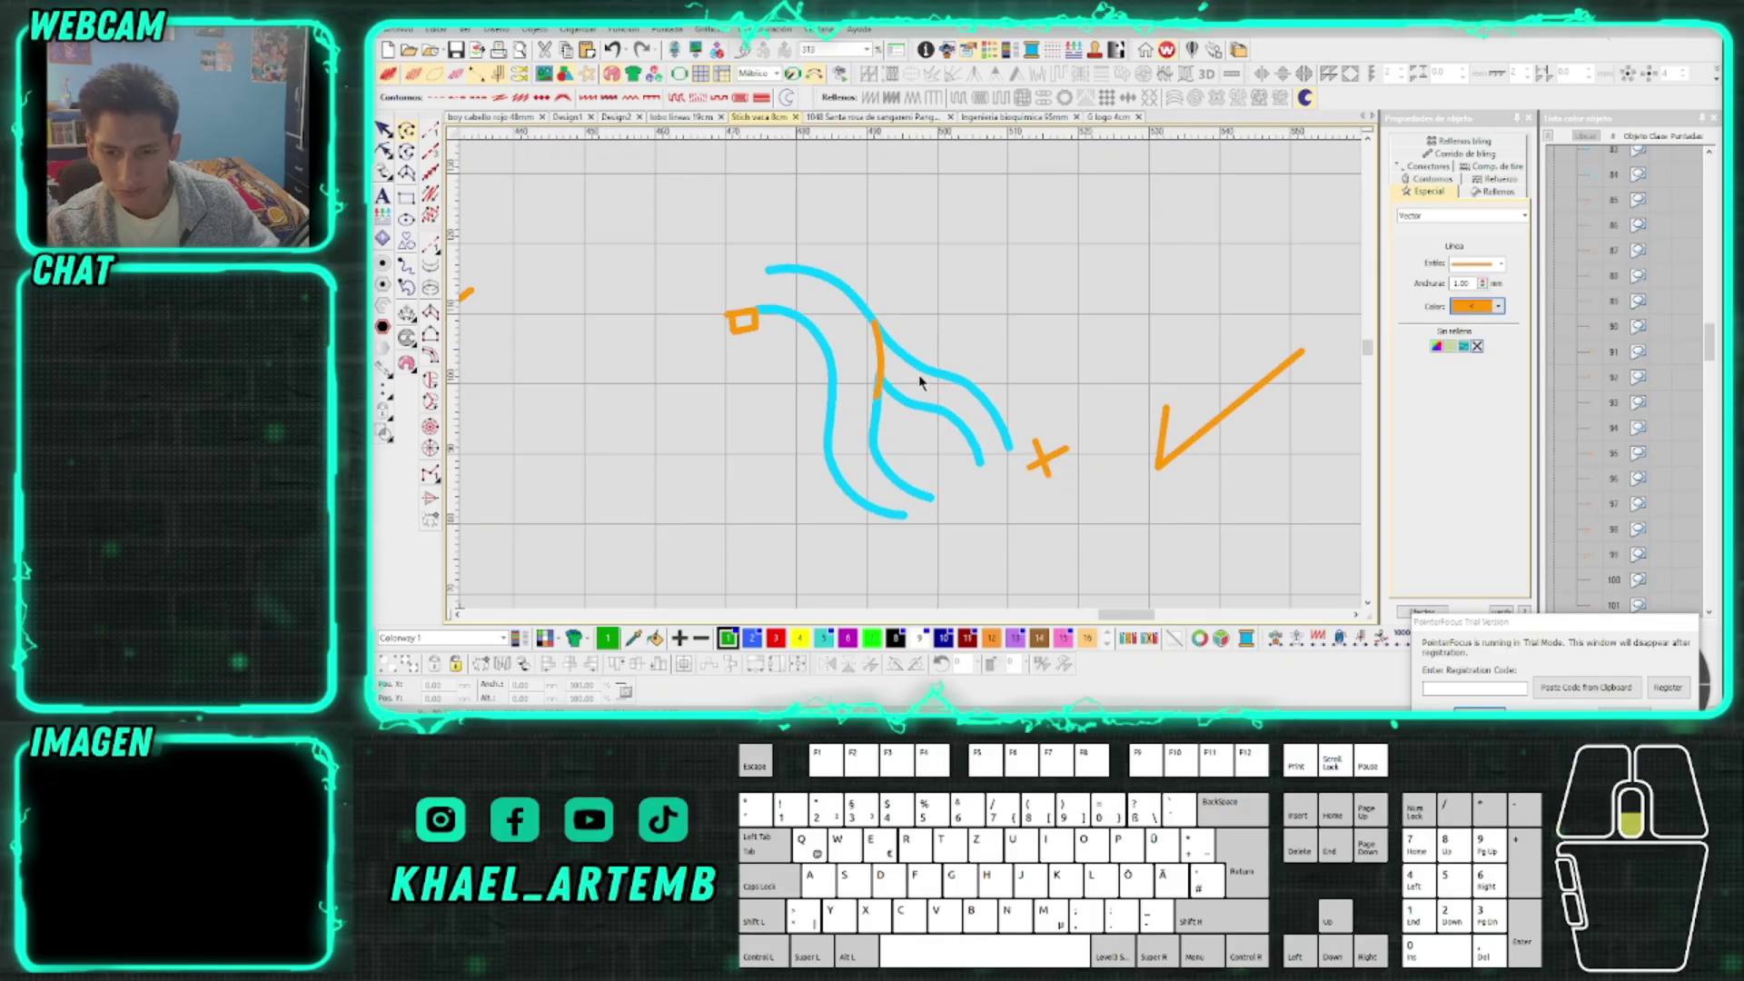
Remove the orange dividing line between the upper edge and the fork on the upper branched outline
{"action": "scroll", "coordinate": [913, 376], "scroll_direction": "up", "scroll_amount": 2}
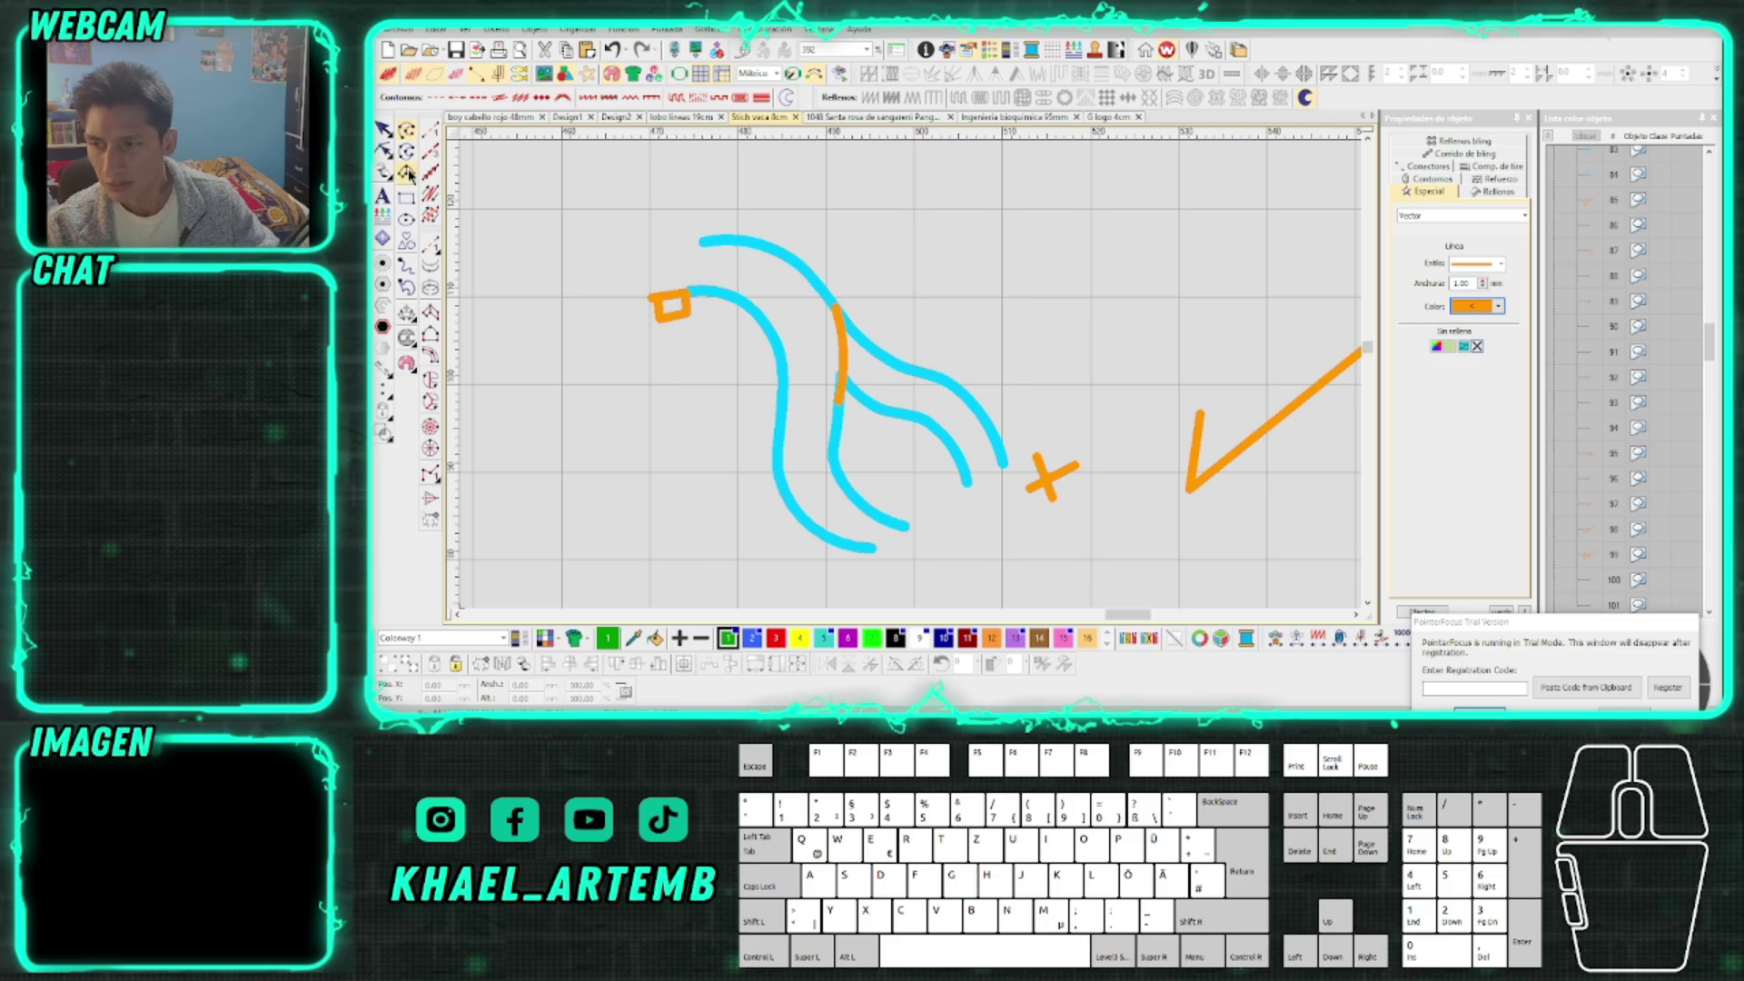
{"action": "left_click", "coordinate": [431, 311]}
{"action": "scroll", "coordinate": [1055, 483], "scroll_direction": "up", "scroll_amount": 2}
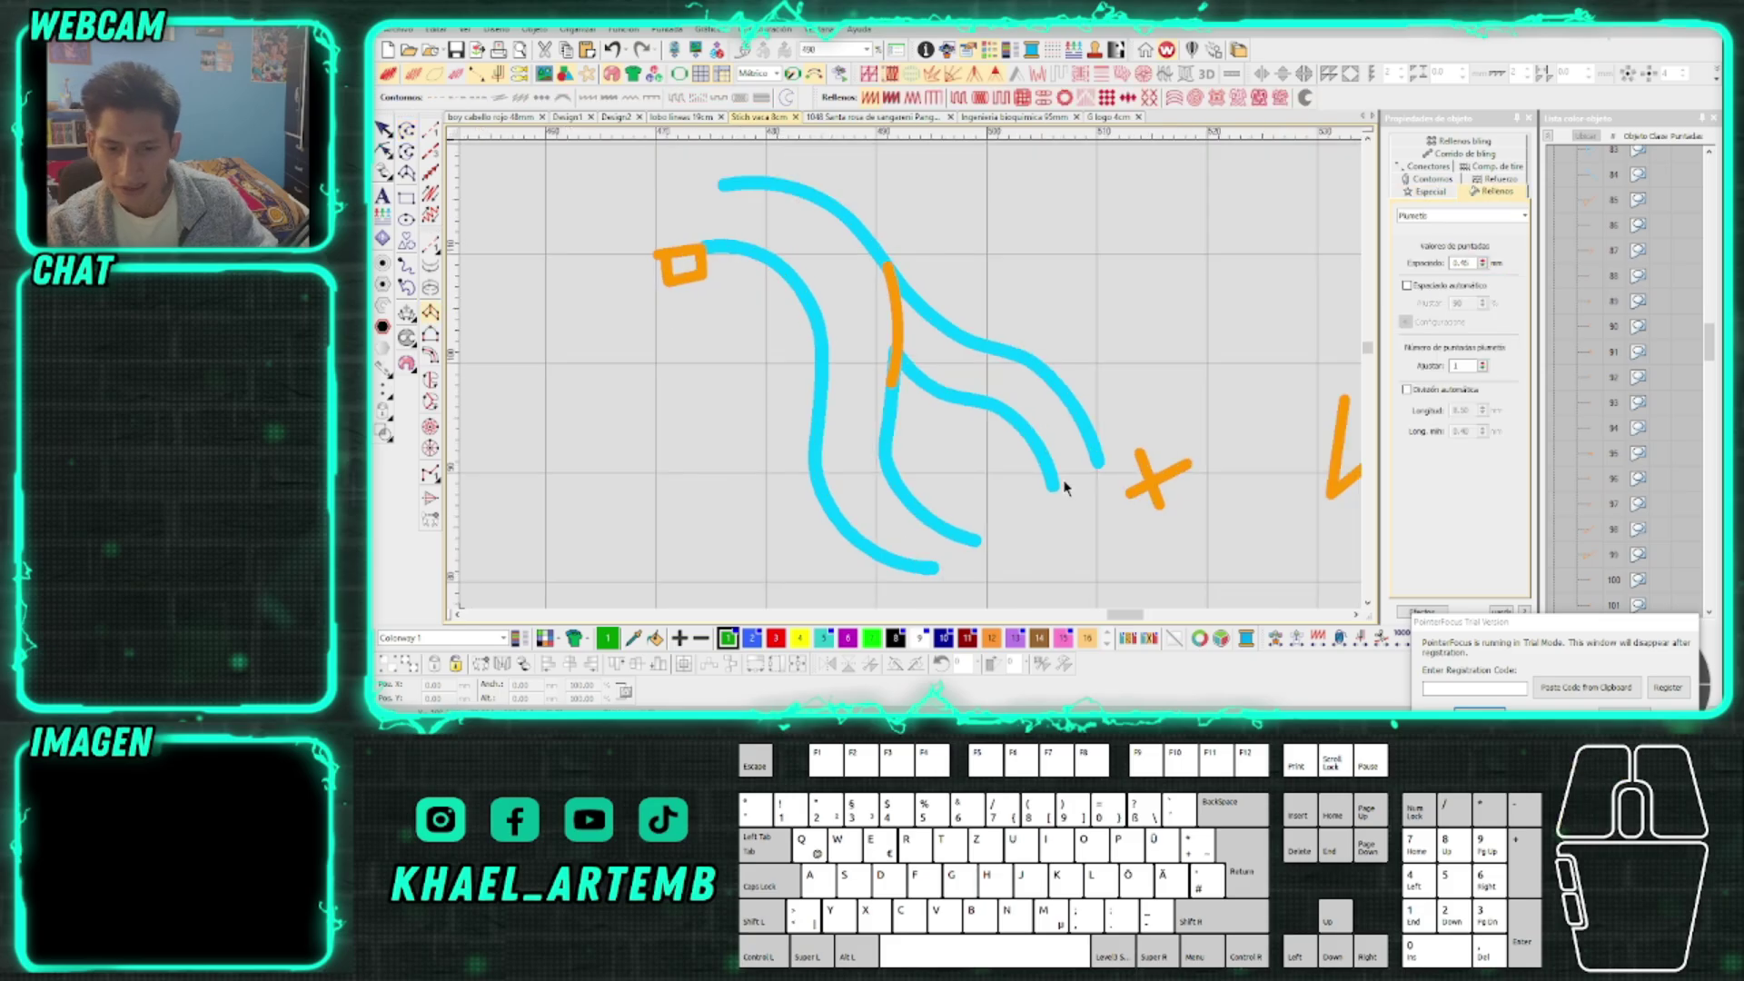
{"action": "scroll", "coordinate": [897, 389], "scroll_direction": "down", "scroll_amount": 2}
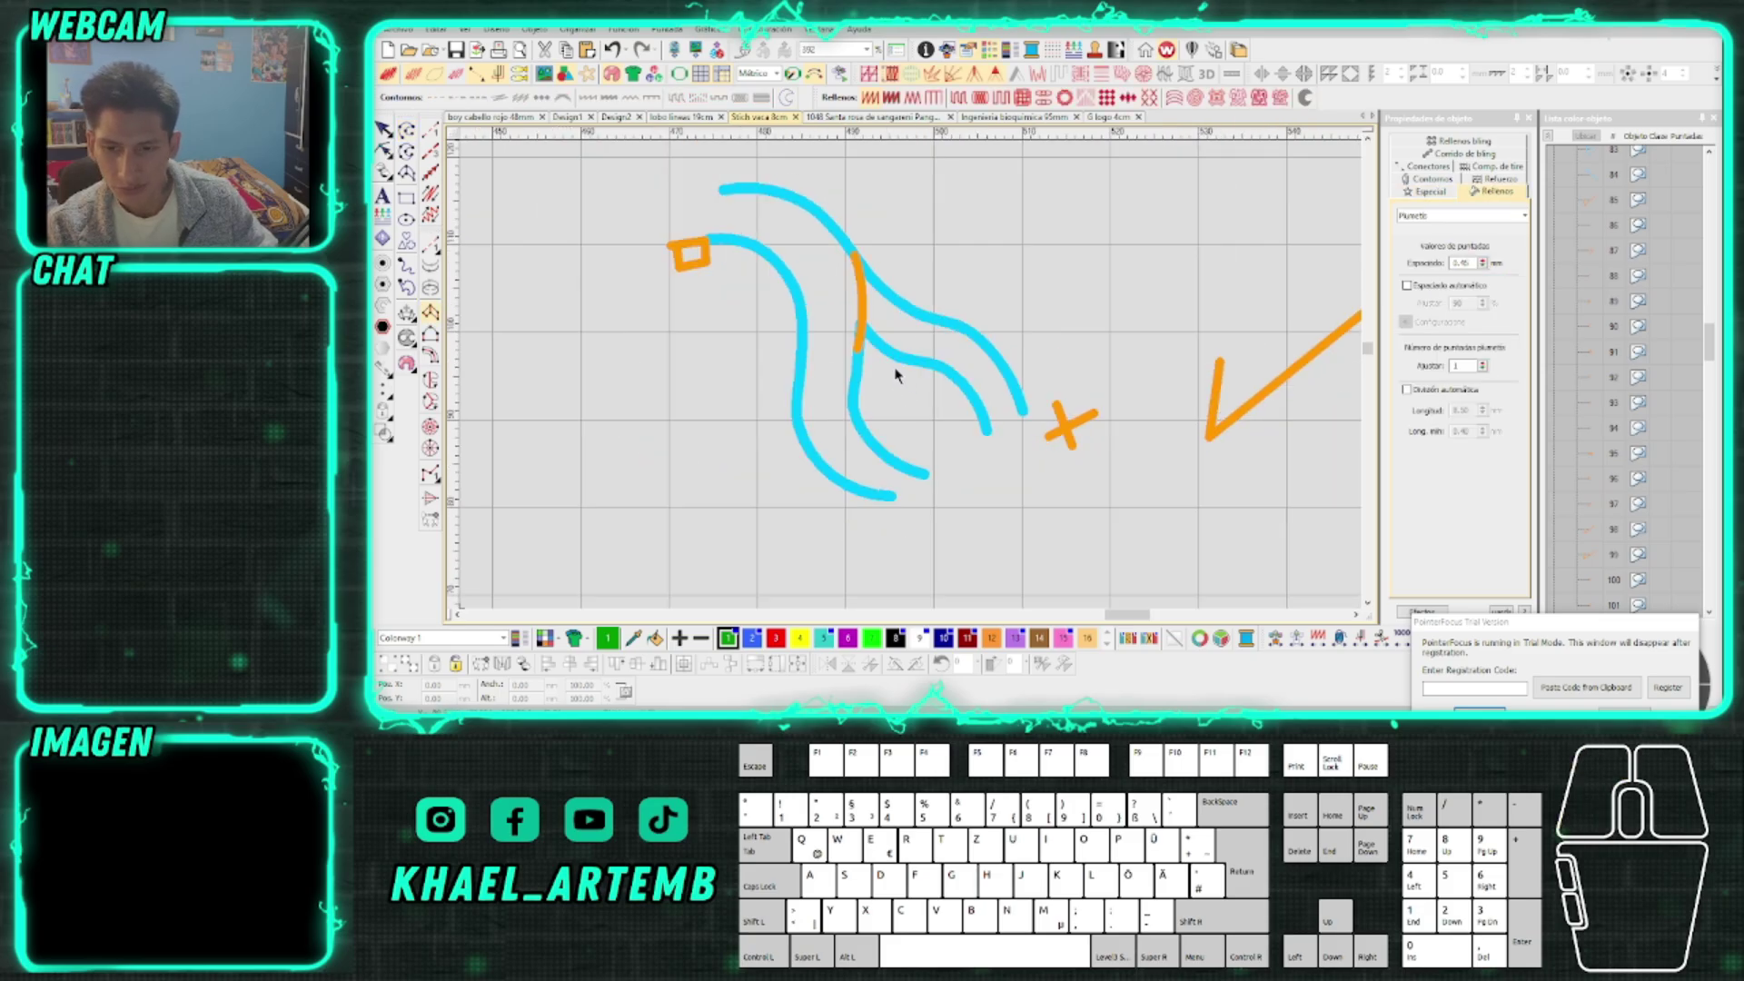
{"action": "scroll", "coordinate": [911, 376], "scroll_direction": "up", "scroll_amount": 2}
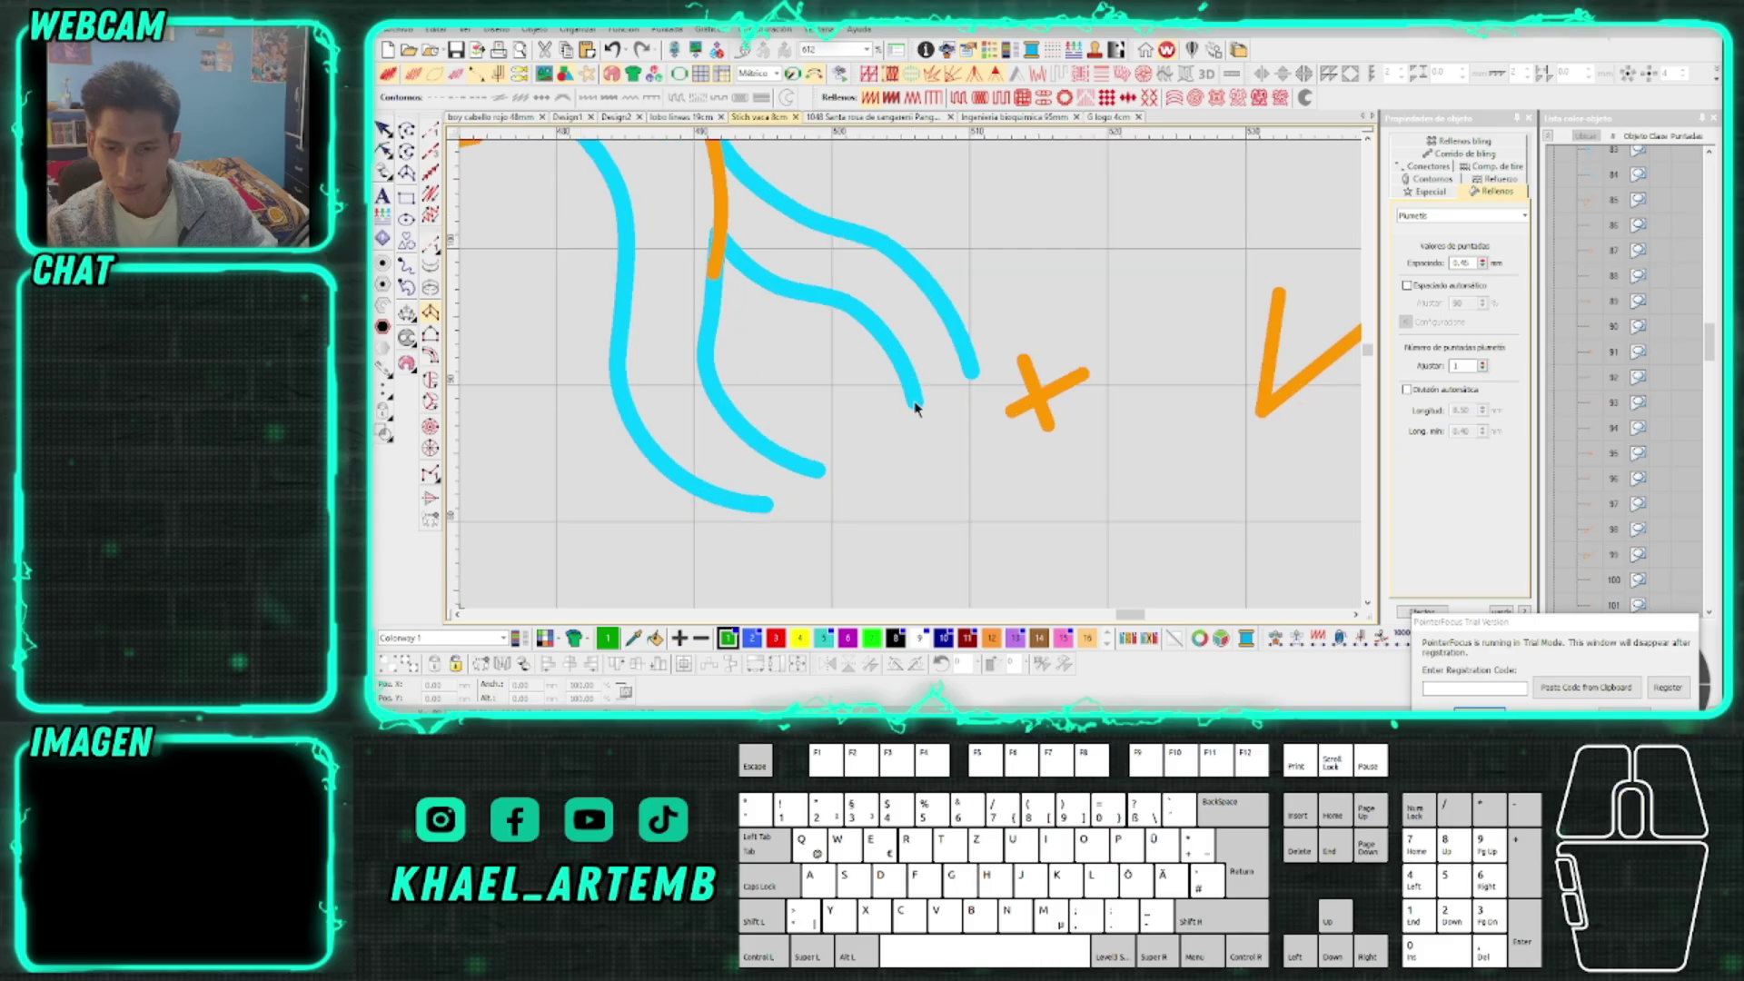
{"action": "scroll", "coordinate": [909, 377], "scroll_direction": "down", "scroll_amount": 1}
{"action": "scroll", "coordinate": [899, 370], "scroll_direction": "up", "scroll_amount": 1}
{"action": "scroll", "coordinate": [860, 351], "scroll_direction": "down", "scroll_amount": 1}
{"action": "left_click", "coordinate": [833, 340]}
{"action": "key", "text": "Delete"}
Try an orange dividing line from the fork to the outline's lower edge, and undo back to the original upper-edge division
{"action": "left_click", "coordinate": [406, 130]}
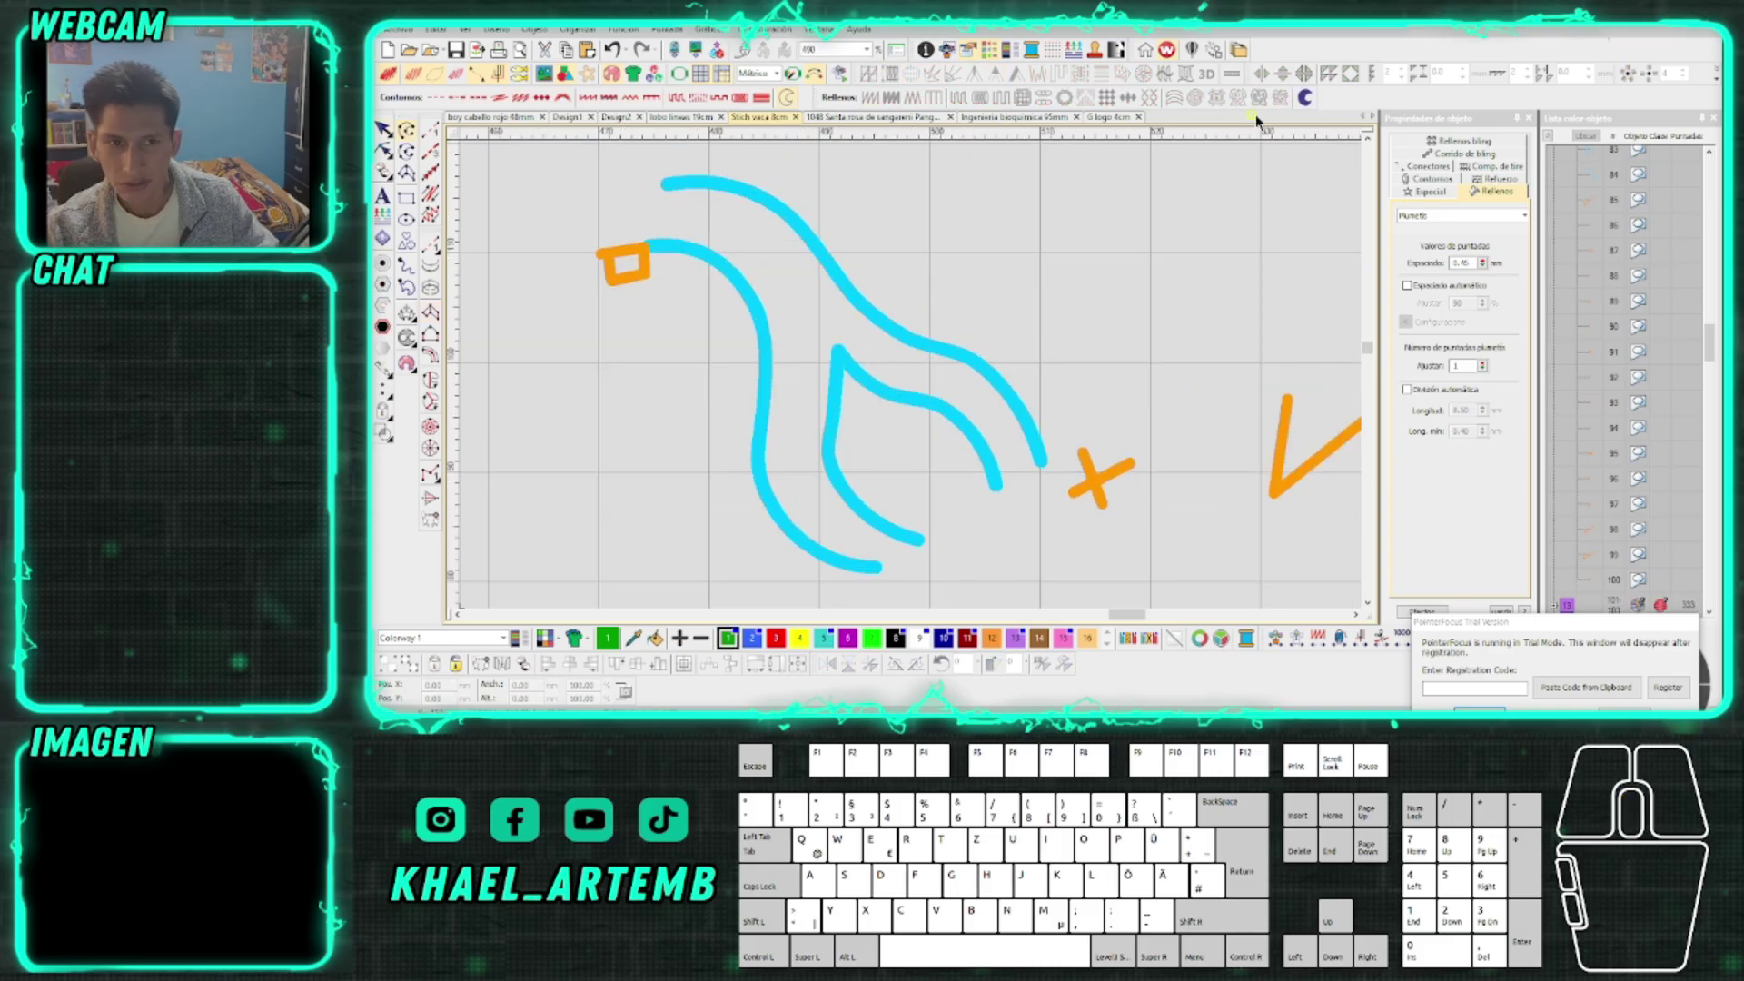
{"action": "left_click", "coordinate": [829, 357]}
{"action": "left_click", "coordinate": [761, 314]}
{"action": "key", "text": "Return"}
{"action": "scroll", "coordinate": [909, 380], "scroll_direction": "down", "scroll_amount": 2}
{"action": "scroll", "coordinate": [913, 382], "scroll_direction": "up", "scroll_amount": 1}
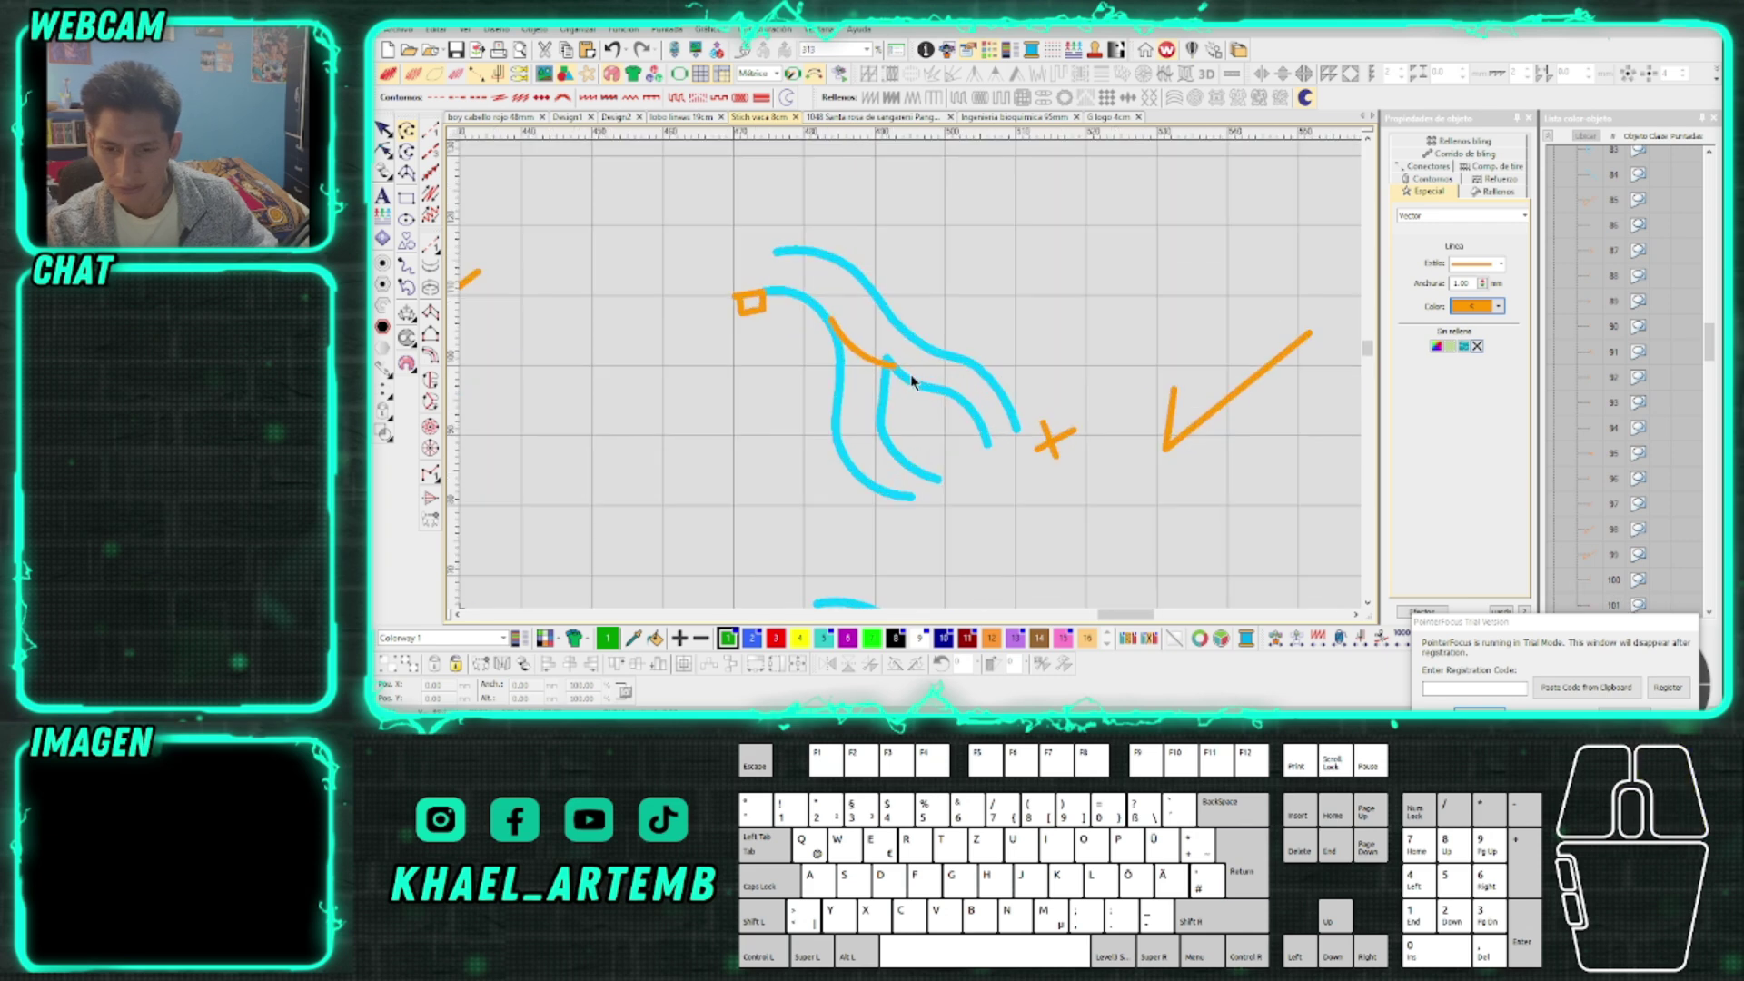
{"action": "key", "text": "ctrl+z"}
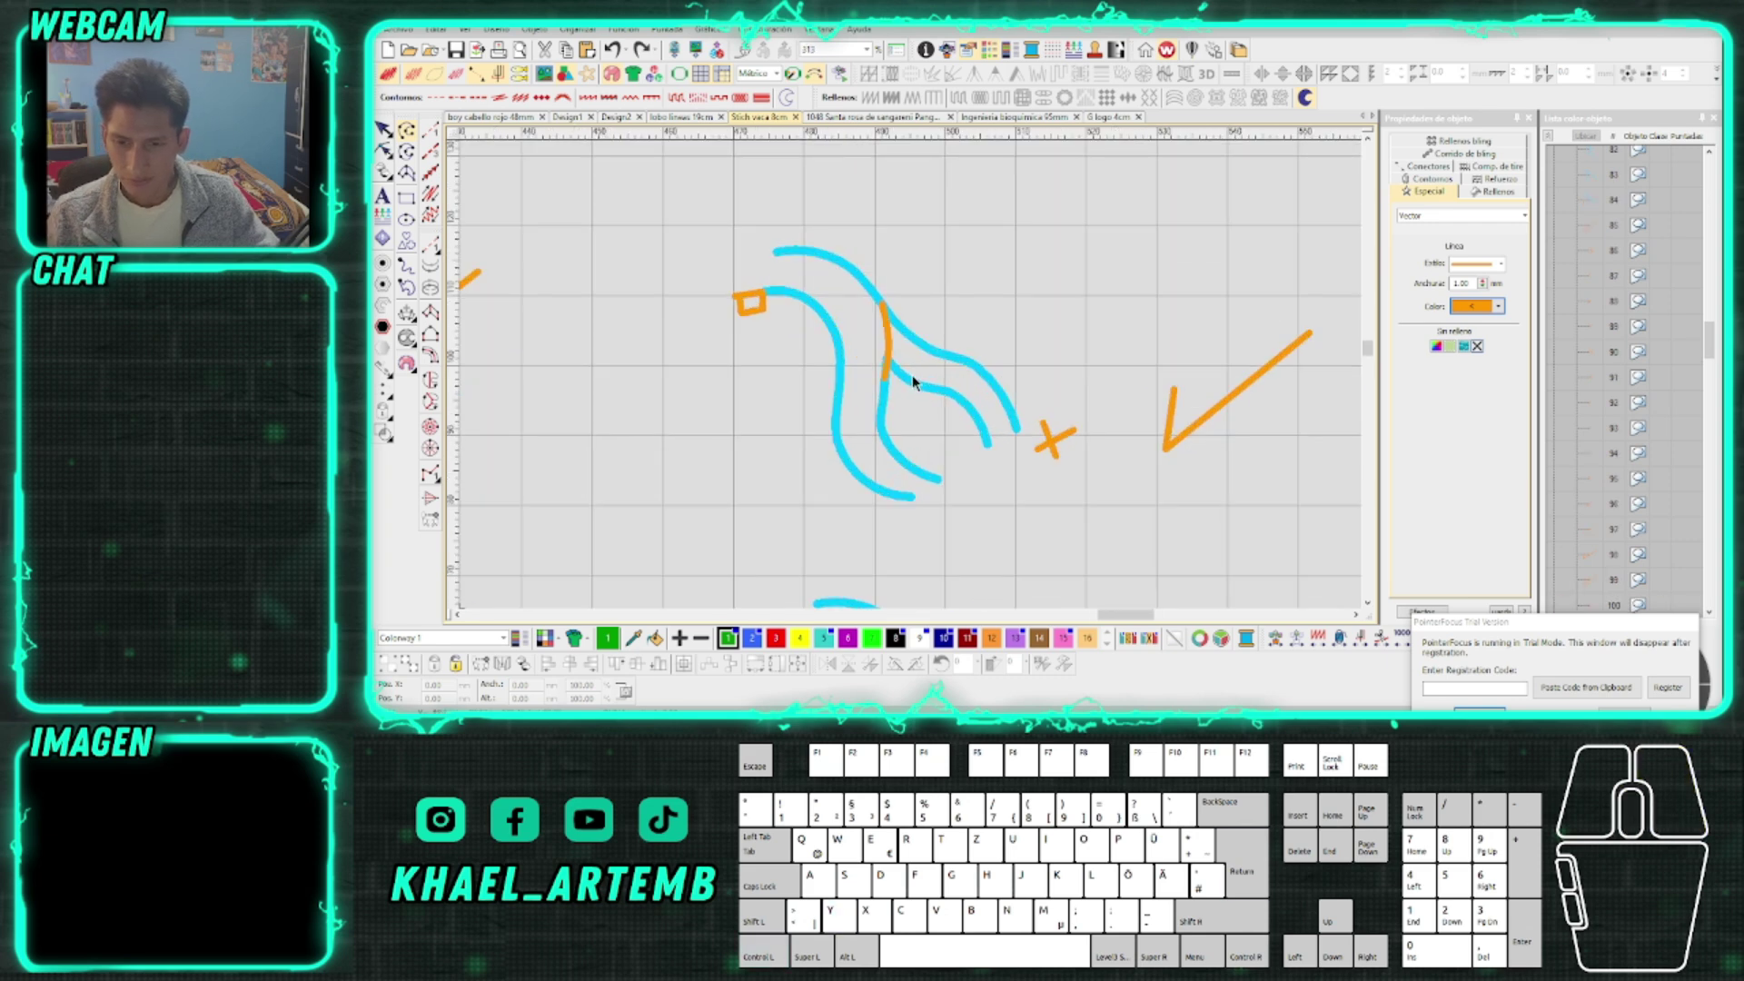
{"action": "scroll", "coordinate": [912, 379], "scroll_direction": "down", "scroll_amount": 1}
{"action": "scroll", "coordinate": [912, 379], "scroll_direction": "down", "scroll_amount": 1}
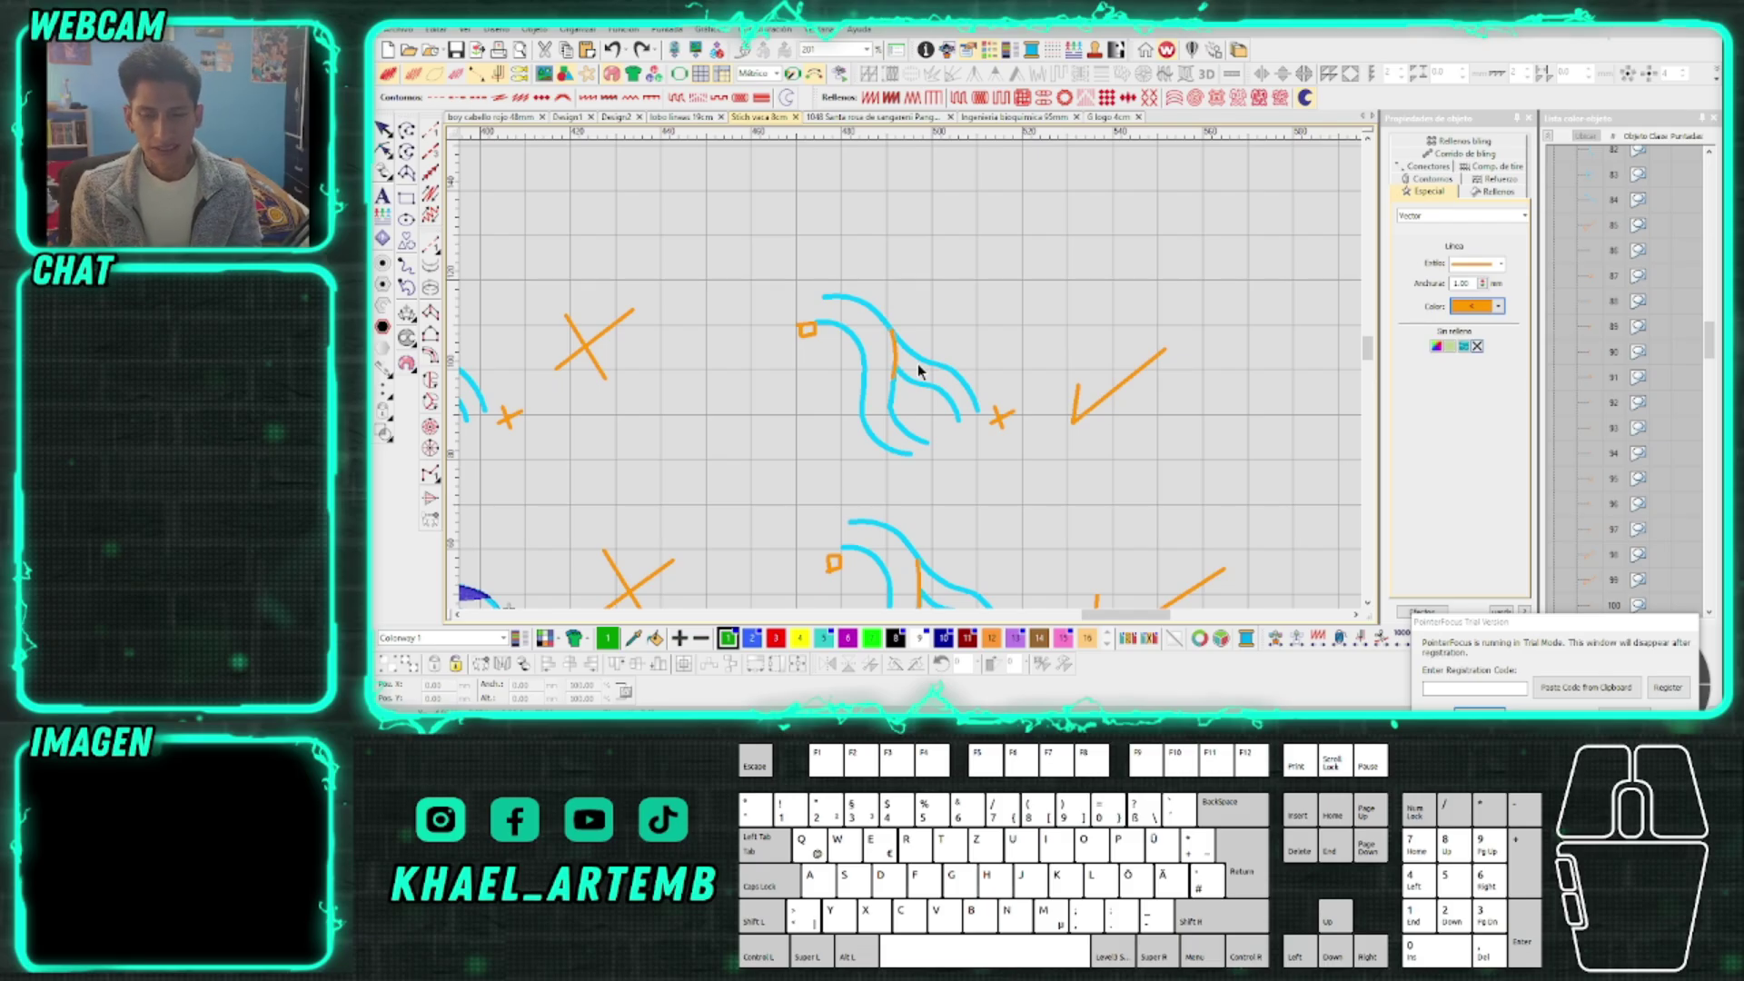
Switch to File Explorer, search the designs folder for "leon", and return to the embroidery design
{"action": "key", "text": "alt+Tab"}
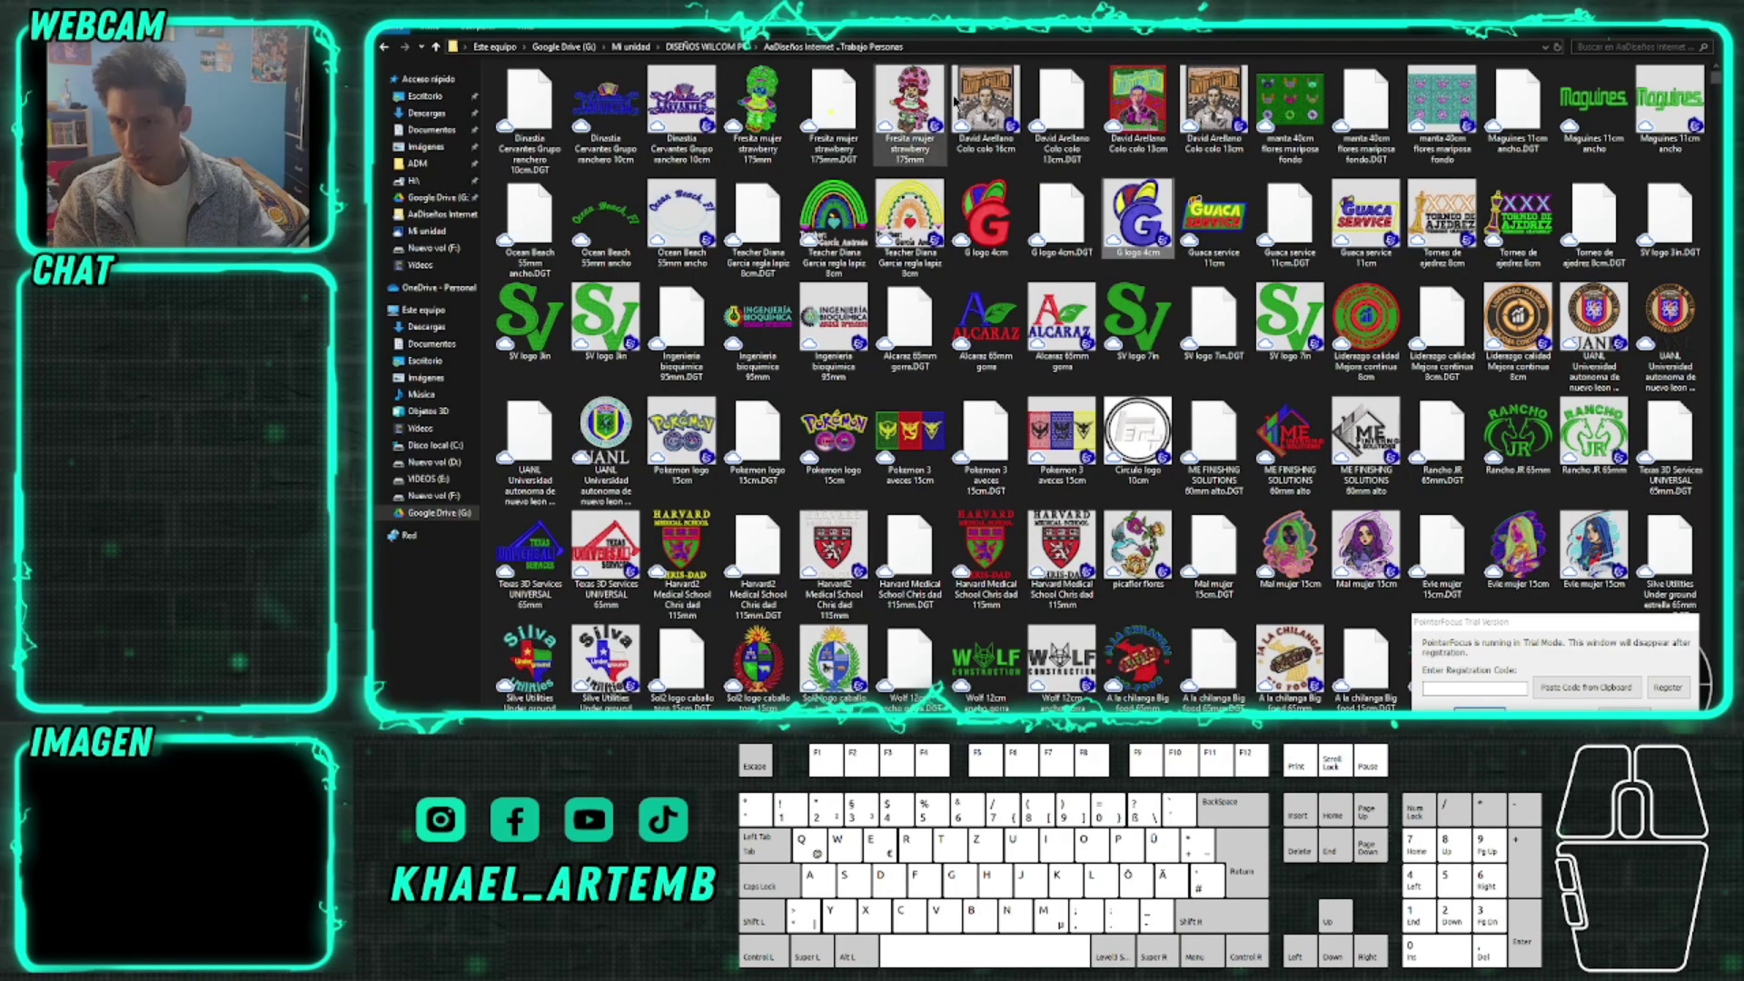
{"action": "left_click", "coordinate": [1569, 46]}
{"action": "type", "text": "eon"}
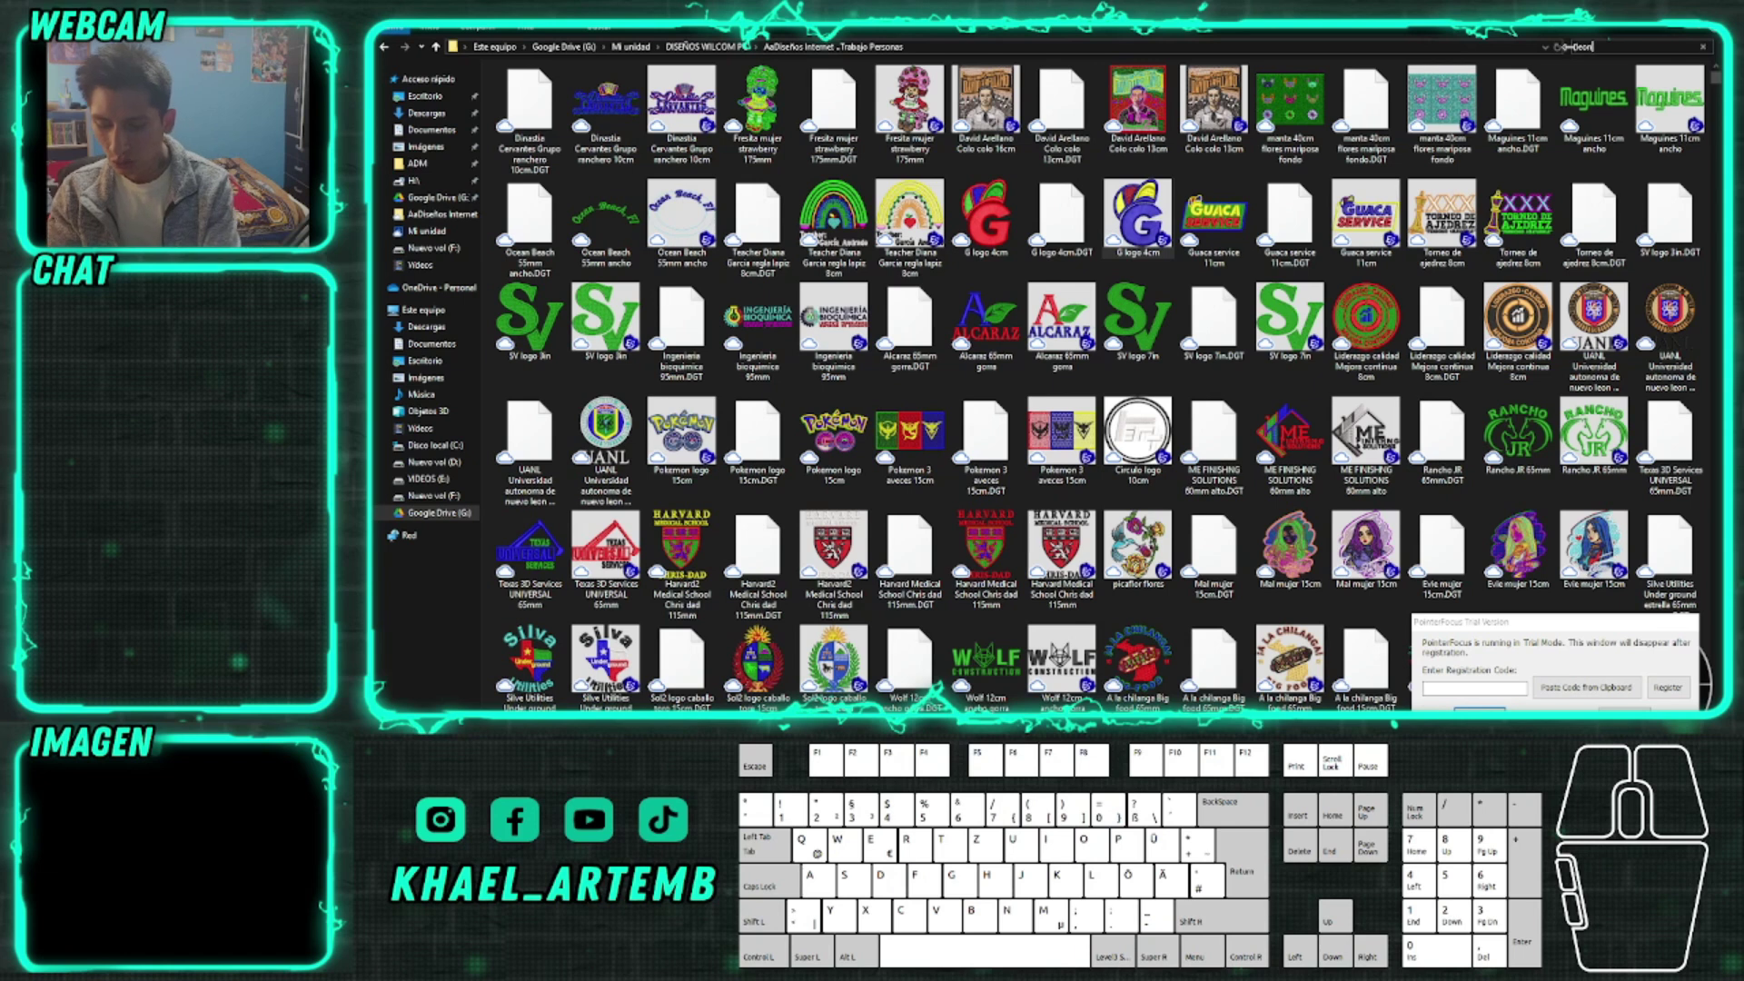
{"action": "key", "text": "alt+Tab"}
Replace the orange dividing line on the upper branched outline with one running from the fork to the outline's lower edge
{"action": "scroll", "coordinate": [902, 375], "scroll_direction": "up", "scroll_amount": 2}
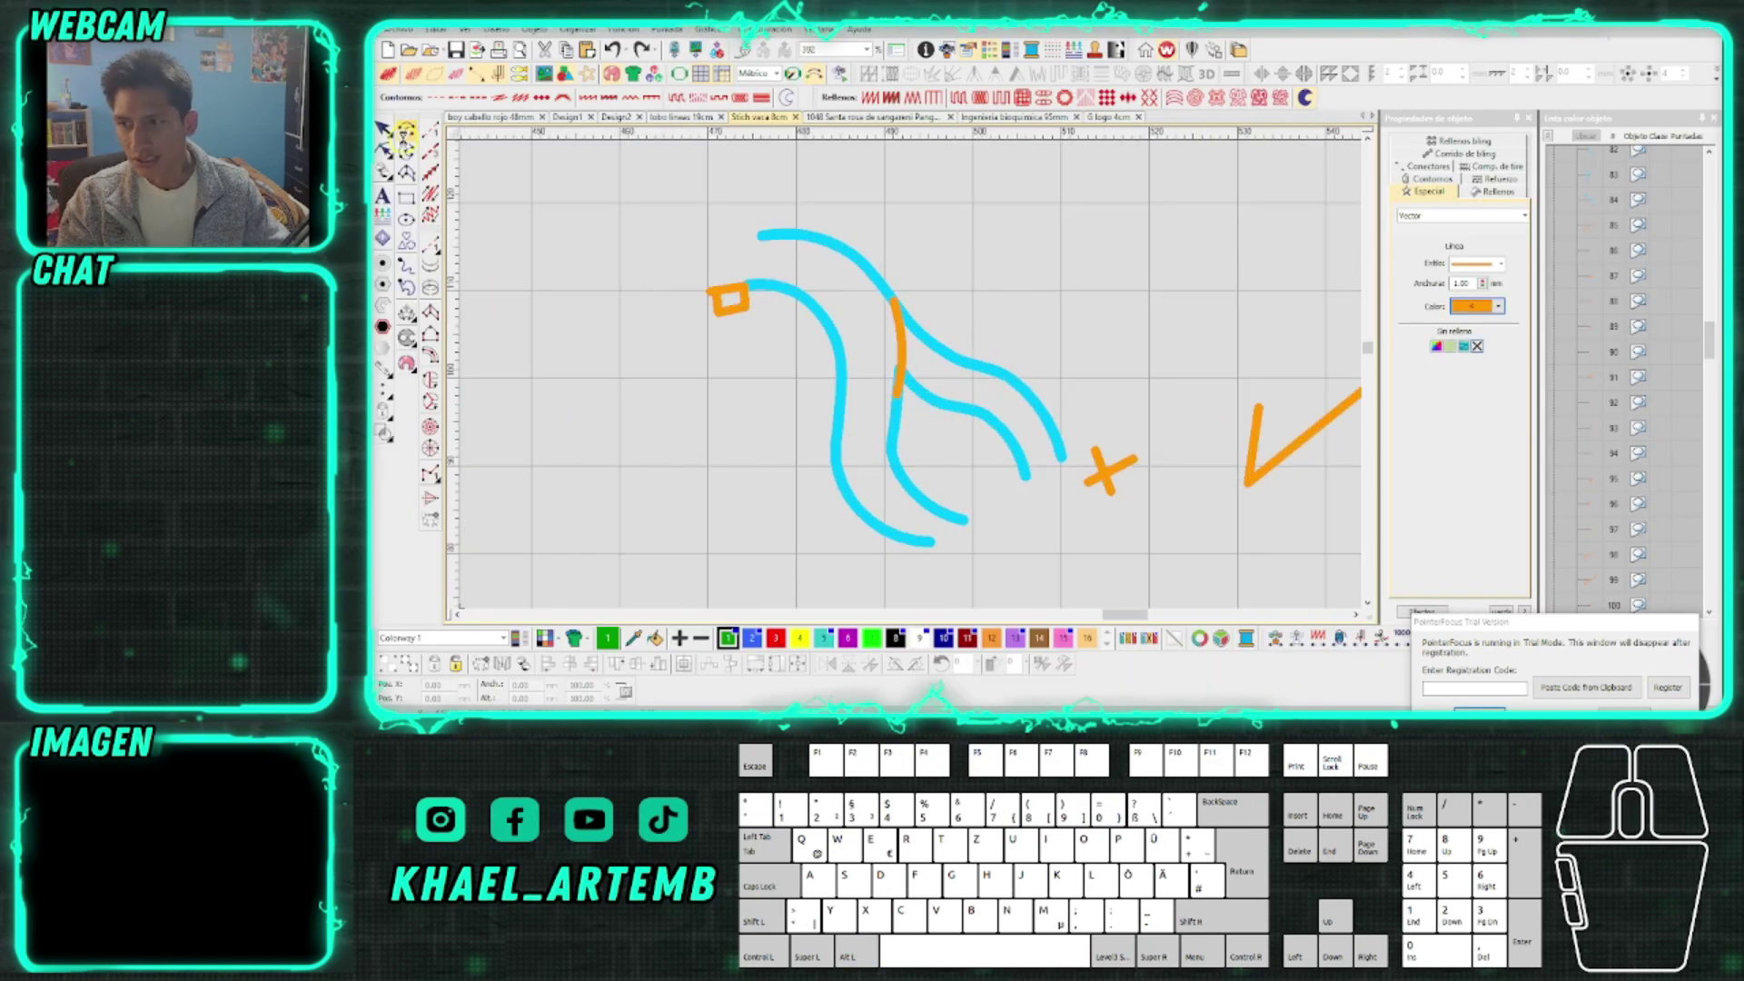
{"action": "left_click", "coordinate": [909, 332]}
{"action": "key", "text": "Delete"}
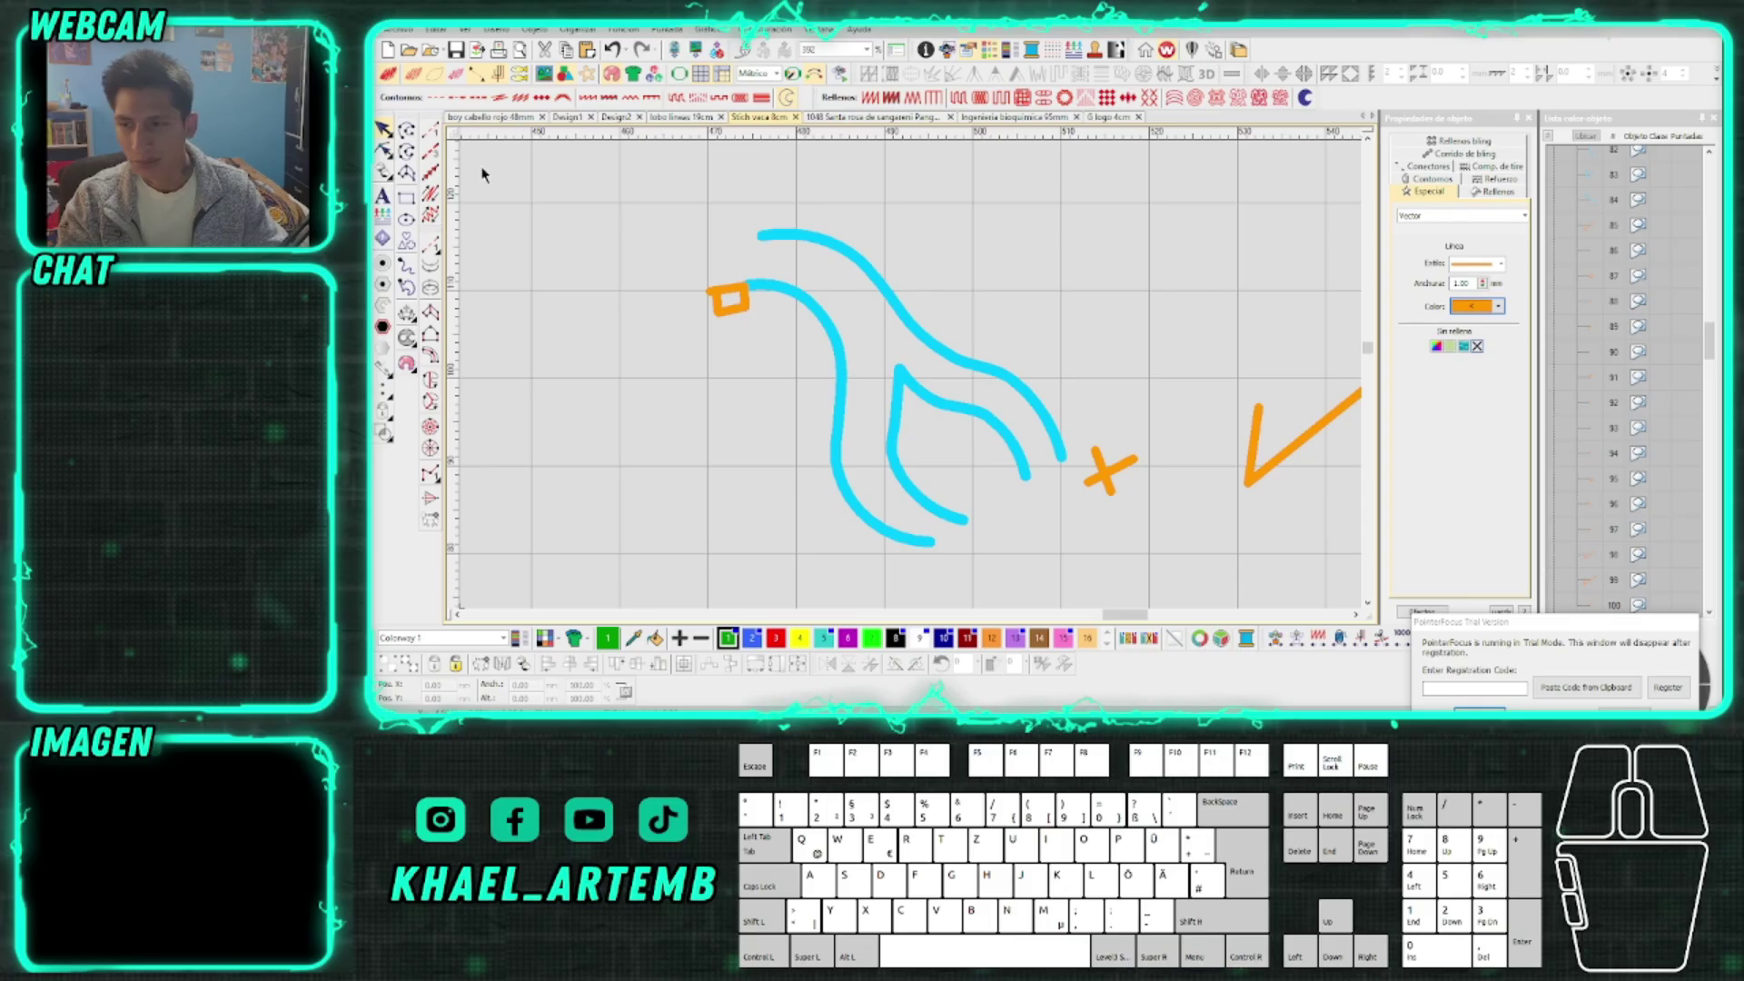
{"action": "left_click", "coordinate": [406, 130]}
{"action": "left_click", "coordinate": [890, 373]}
{"action": "left_click", "coordinate": [831, 328]}
{"action": "key", "text": "Return"}
{"action": "scroll", "coordinate": [913, 381], "scroll_direction": "down", "scroll_amount": 2}
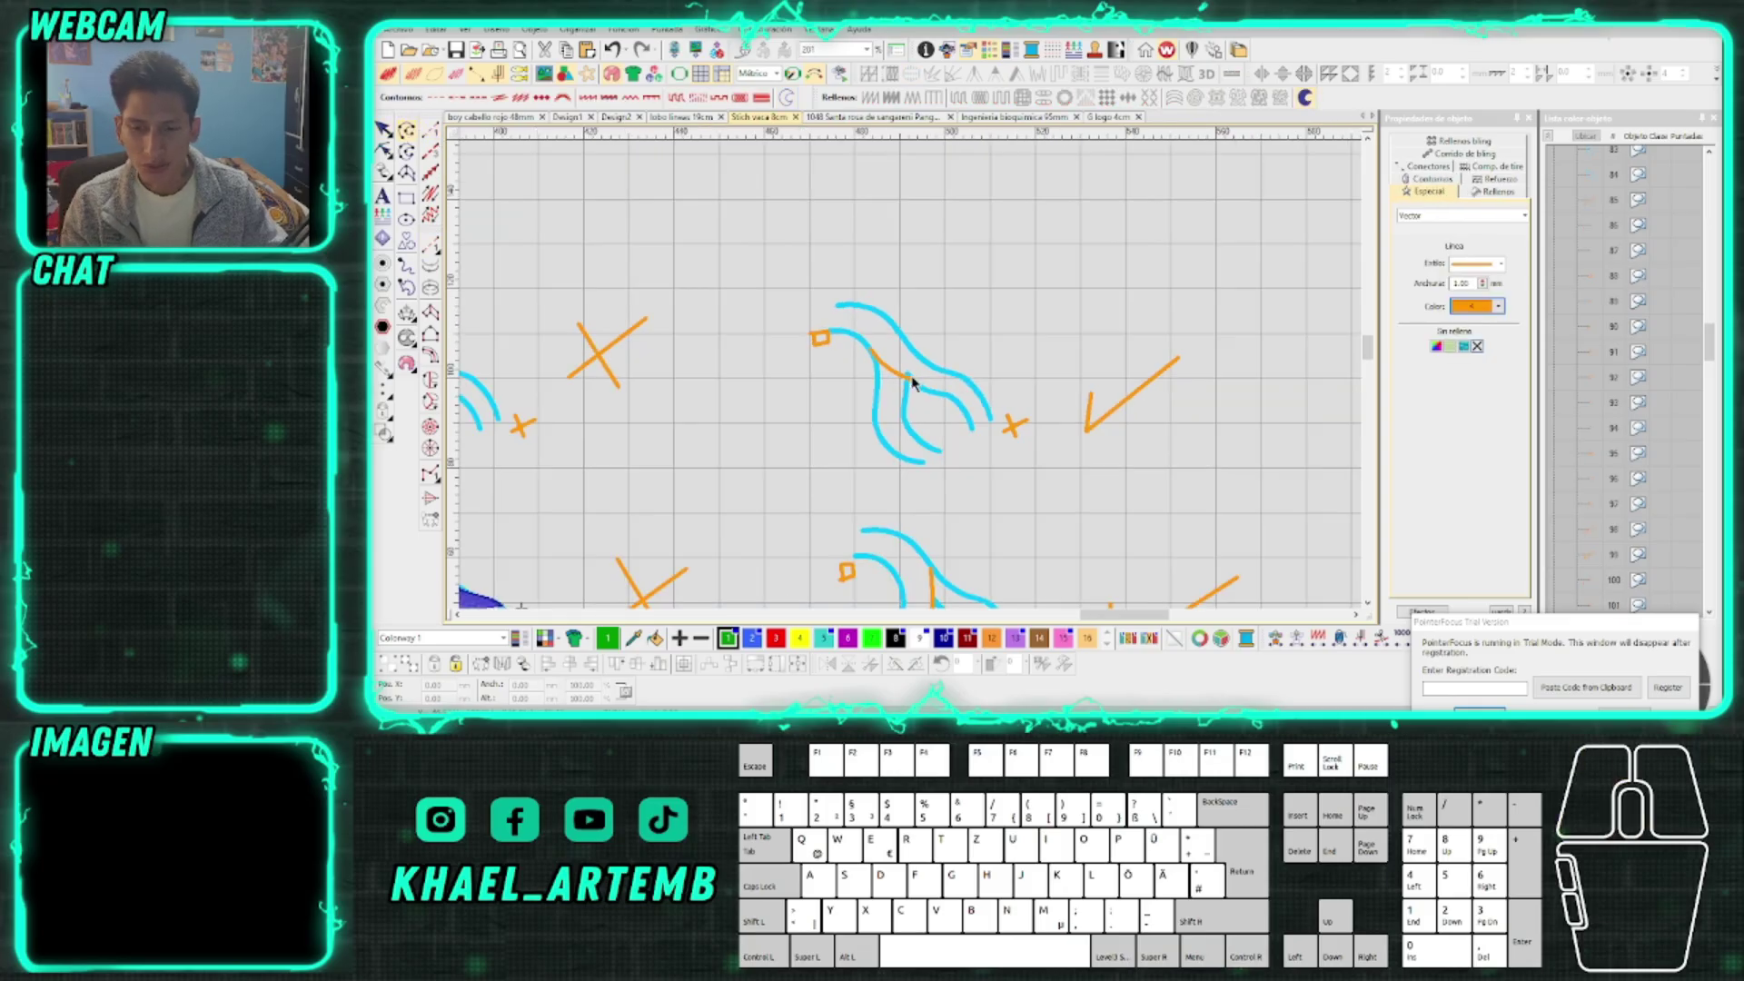
Open the lion design "leon 33mm" from the search results in the embroidery software
{"action": "left_click", "coordinate": [612, 699]}
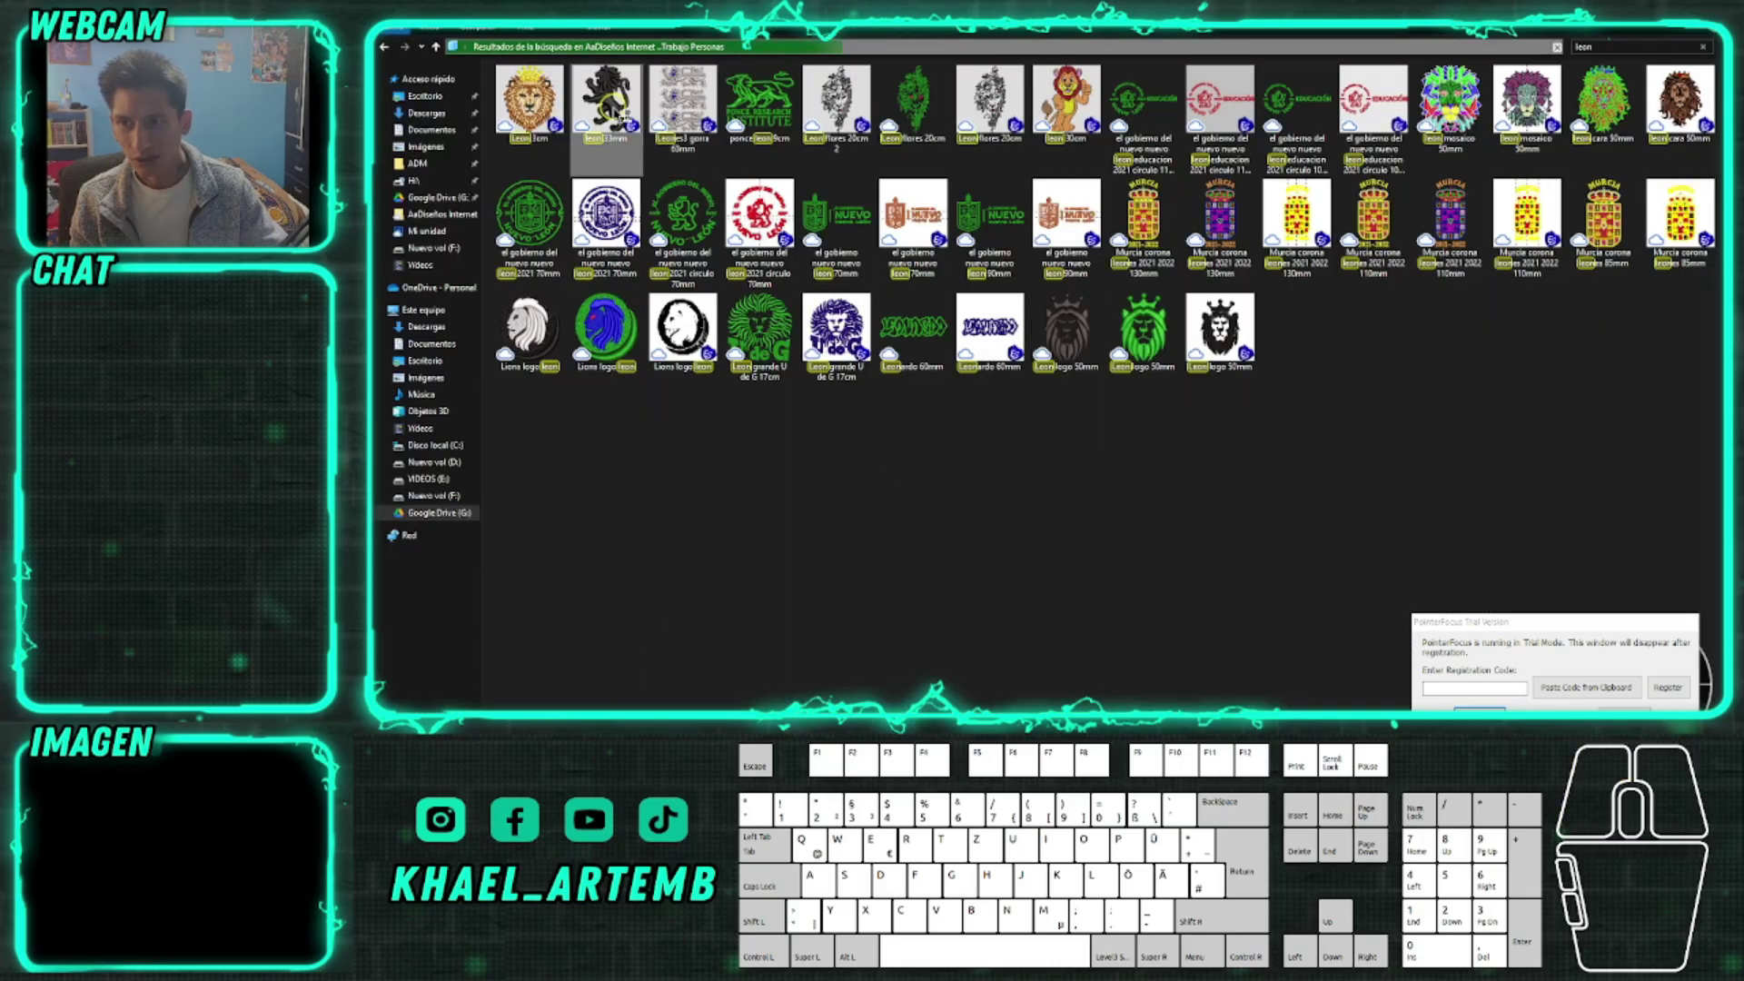
{"action": "key", "text": "alt+Tab"}
{"action": "scroll", "coordinate": [918, 364], "scroll_direction": "up", "scroll_amount": 5}
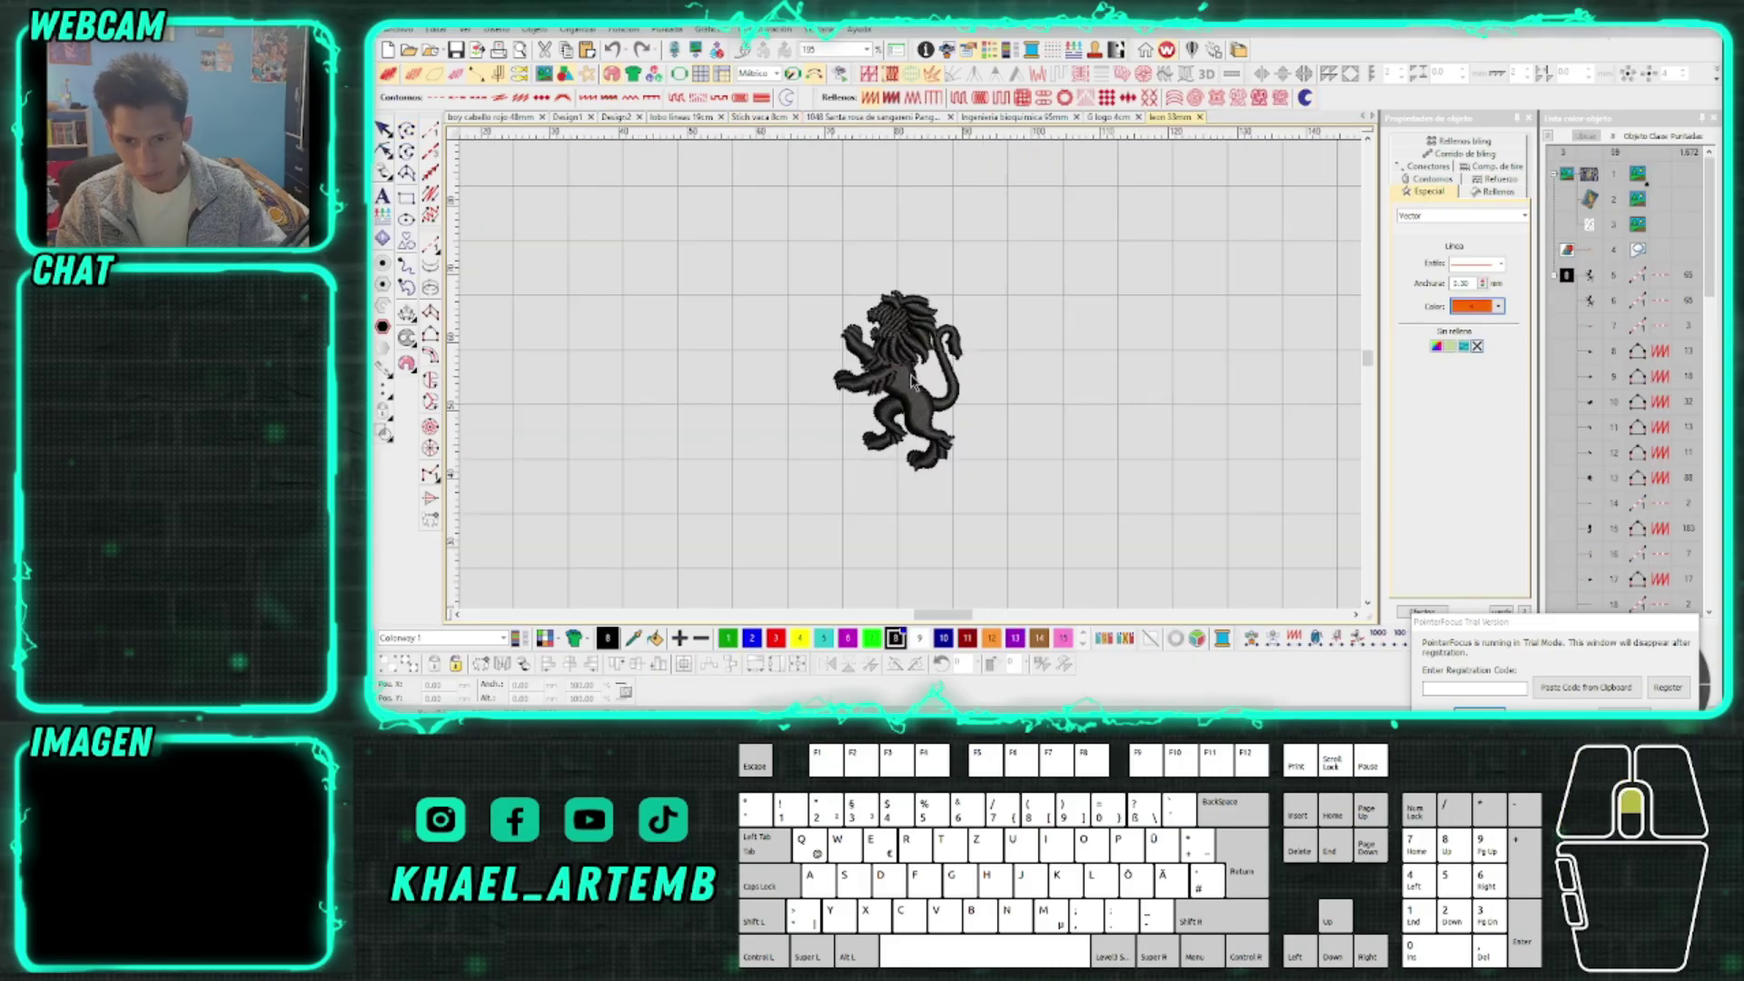
Duplicate the lion to the right of the original and convert the copy to vector objects merged into one silhouette
{"action": "left_click", "coordinate": [863, 368]}
{"action": "left_click_drag", "start_coordinate": [863, 368], "coordinate": [1116, 368]}
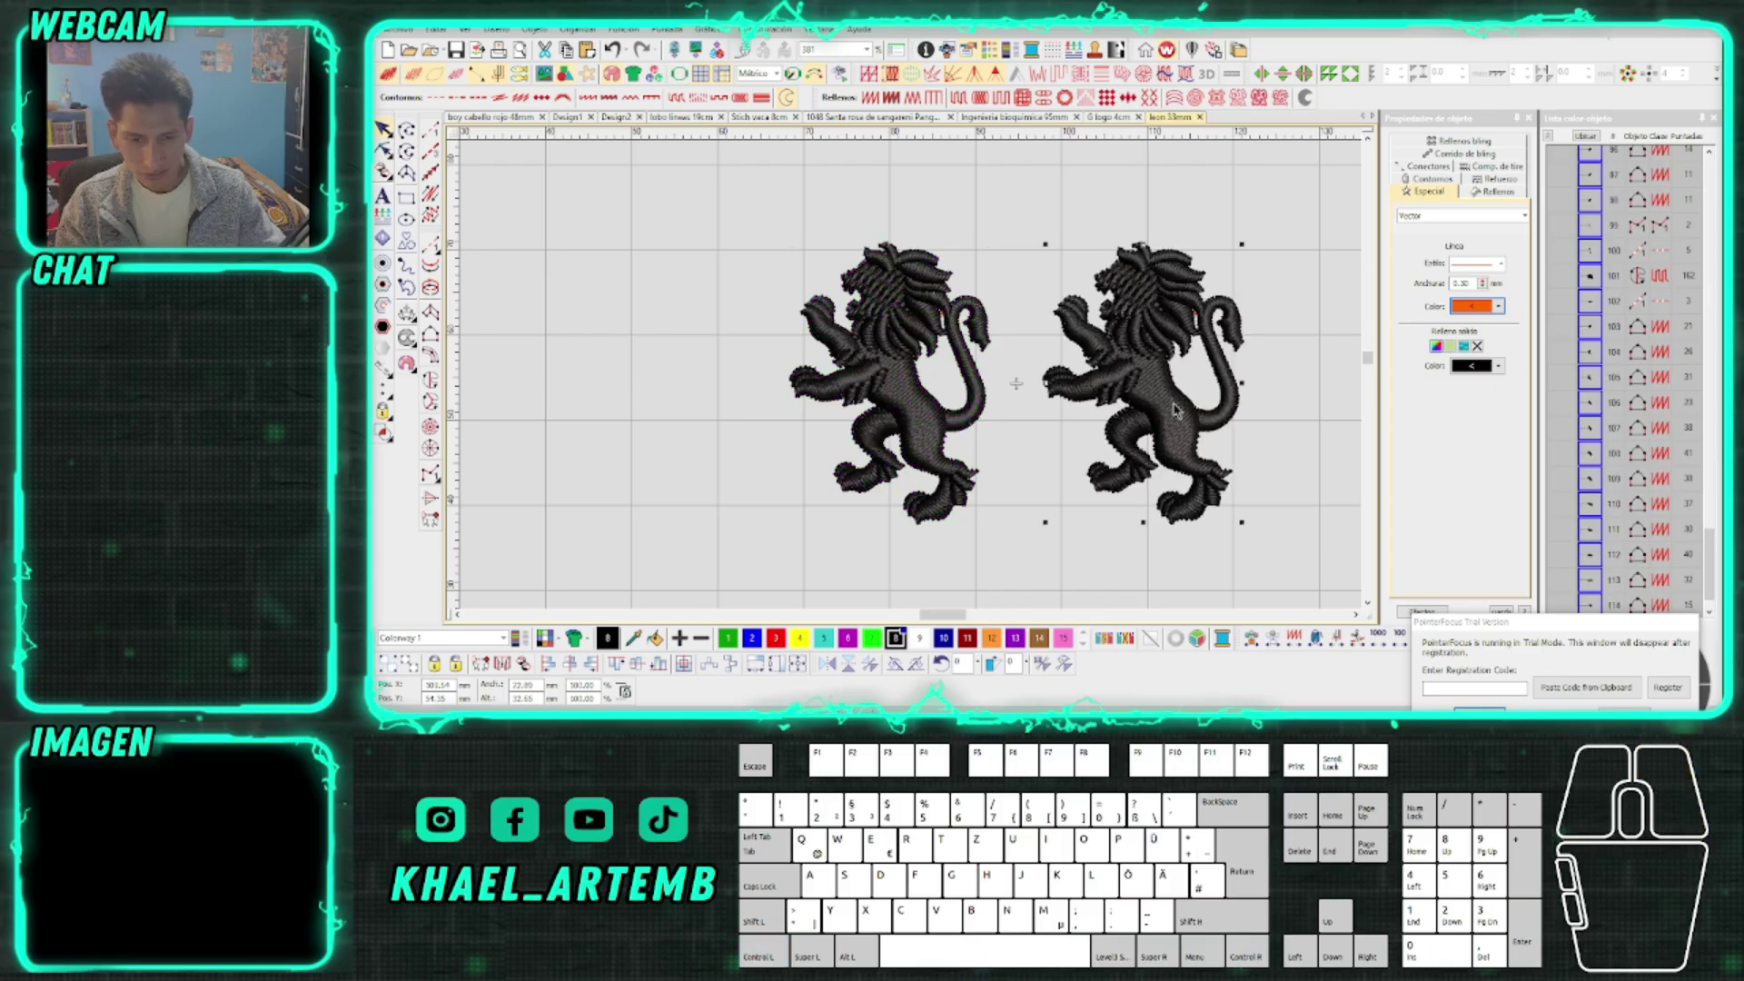
{"action": "right_click", "coordinate": [1174, 401]}
{"action": "mouse_move", "coordinate": [1269, 400]}
{"action": "left_click", "coordinate": [1450, 626]}
{"action": "right_click", "coordinate": [1183, 427]}
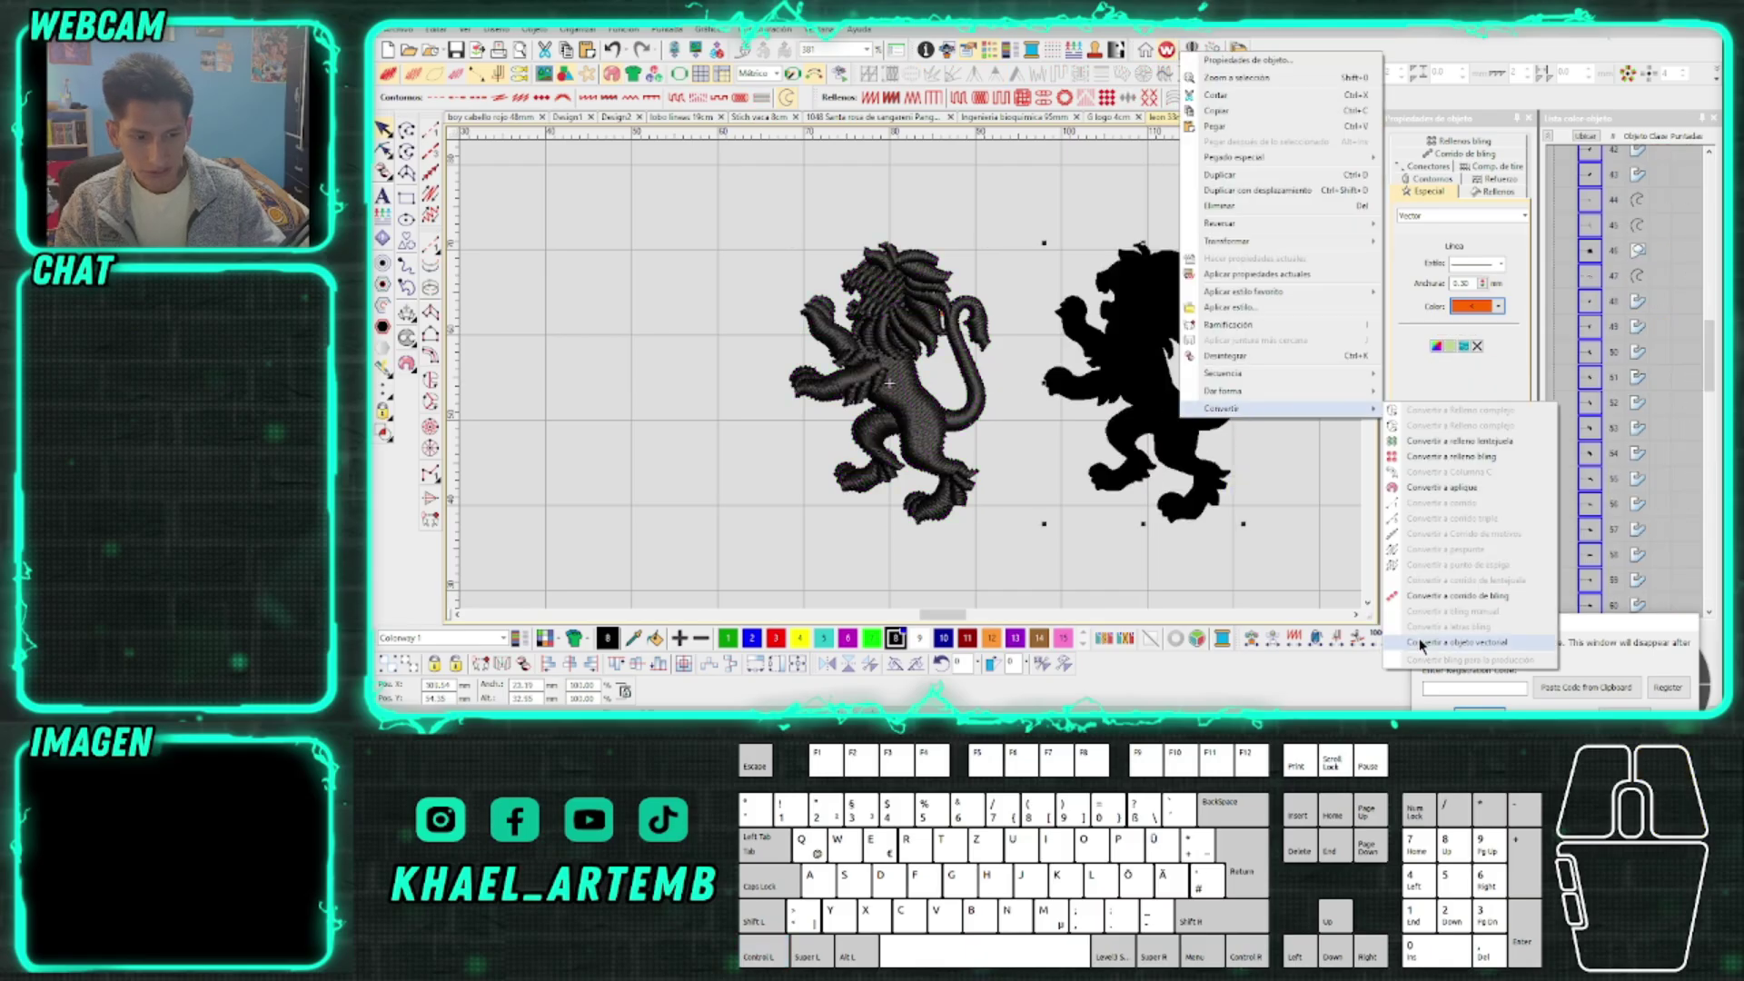
{"action": "left_click", "coordinate": [1177, 426]}
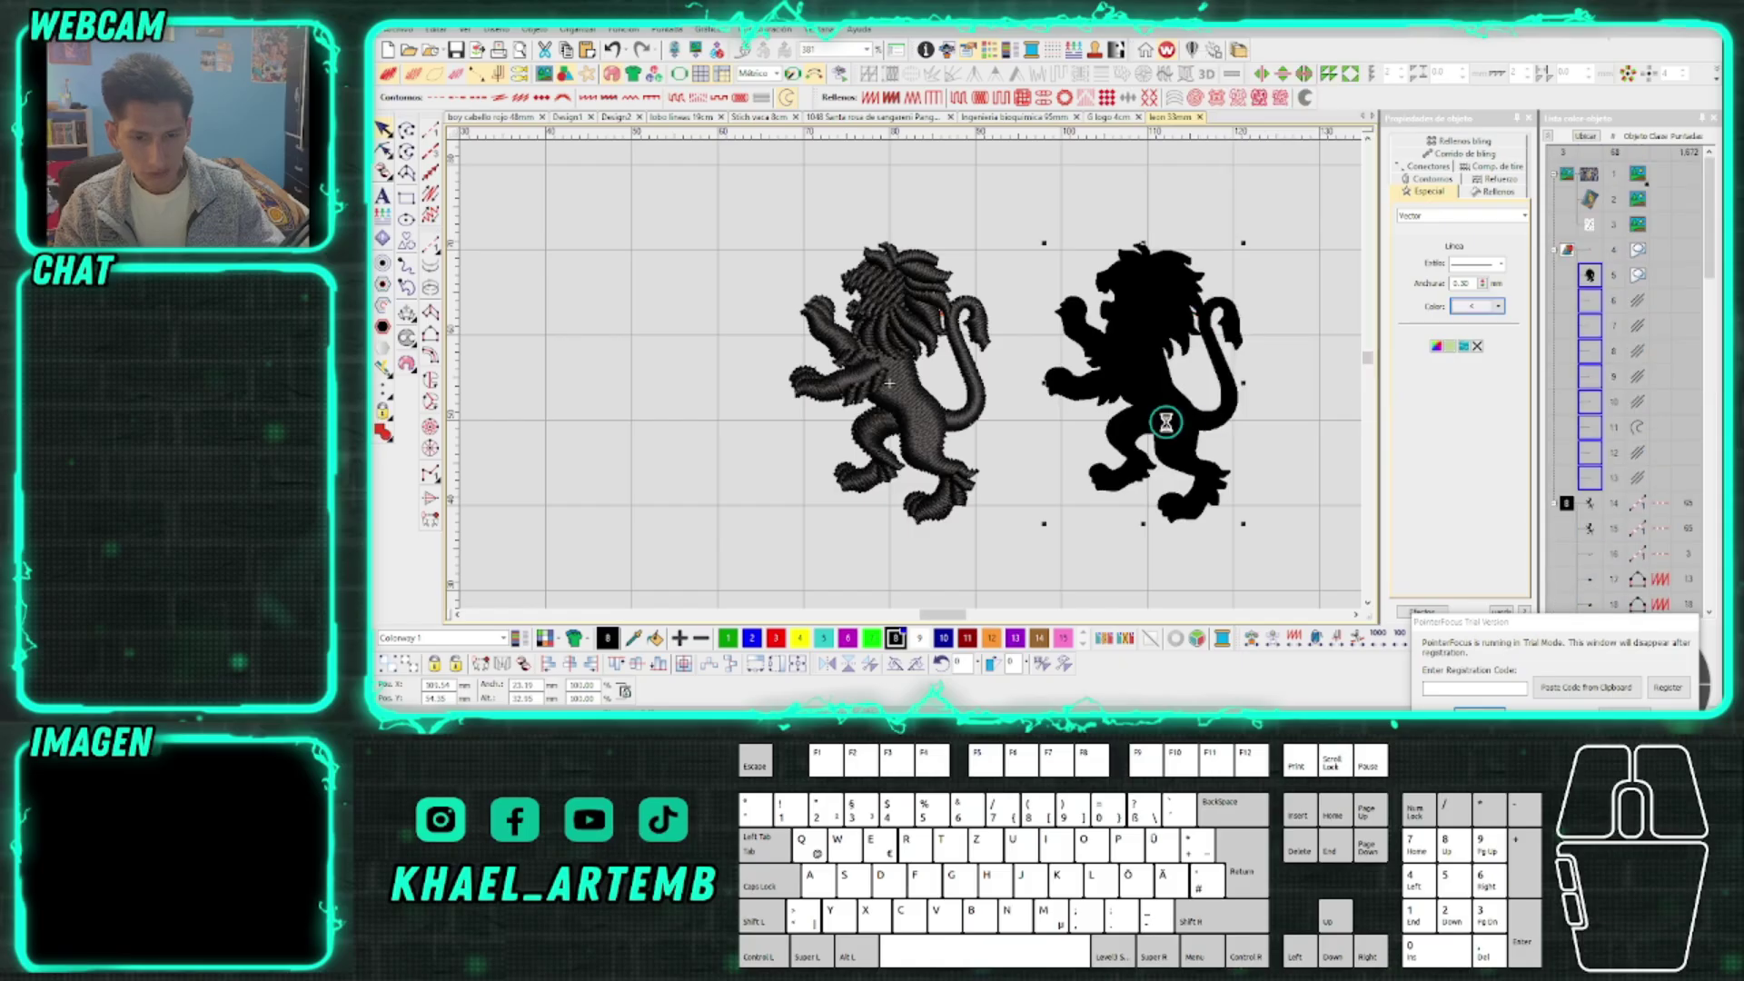
{"action": "right_click", "coordinate": [1169, 430]}
{"action": "mouse_move", "coordinate": [1345, 414]}
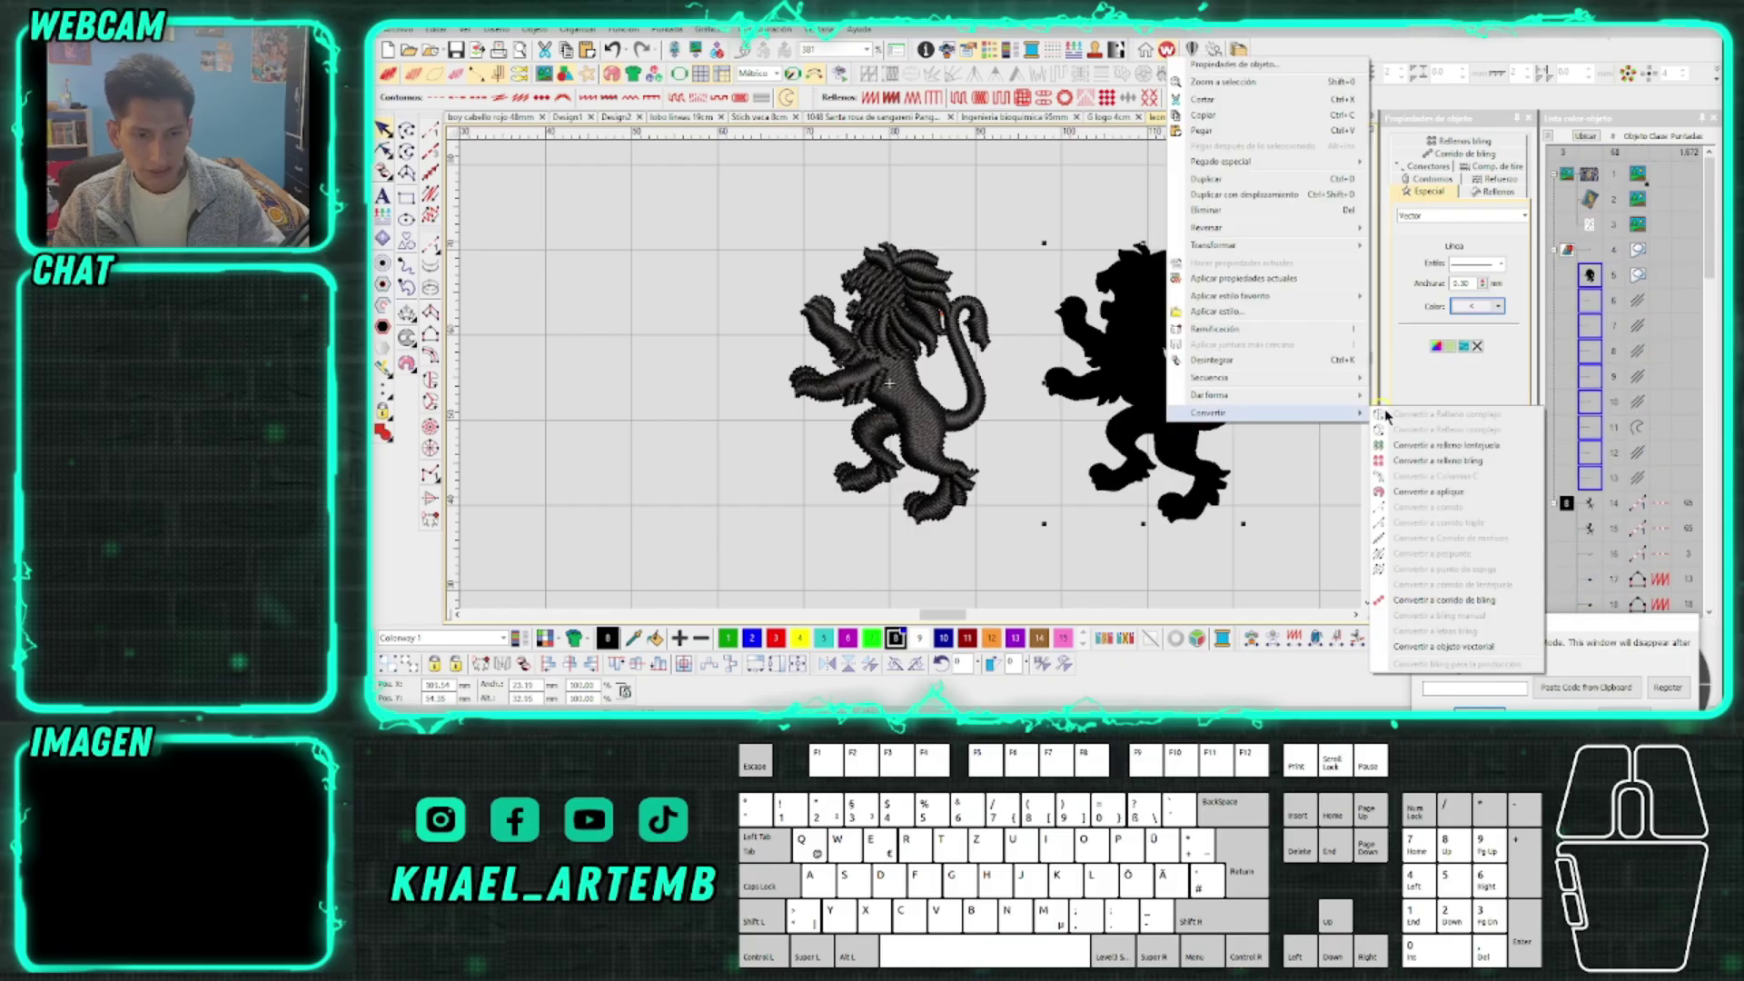
{"action": "left_click", "coordinate": [1198, 471]}
{"action": "left_click_drag", "start_coordinate": [1205, 480], "coordinate": [1257, 466]}
{"action": "key", "text": "ctrl+z"}
{"action": "right_click", "coordinate": [1175, 456]}
{"action": "left_click", "coordinate": [1166, 452]}
Delete the small leftover vector objects 6 to 13 of the duplicated lion, keeping the large silhouette
{"action": "left_click", "coordinate": [1589, 303]}
{"action": "left_click", "coordinate": [1589, 478], "text": "shift"}
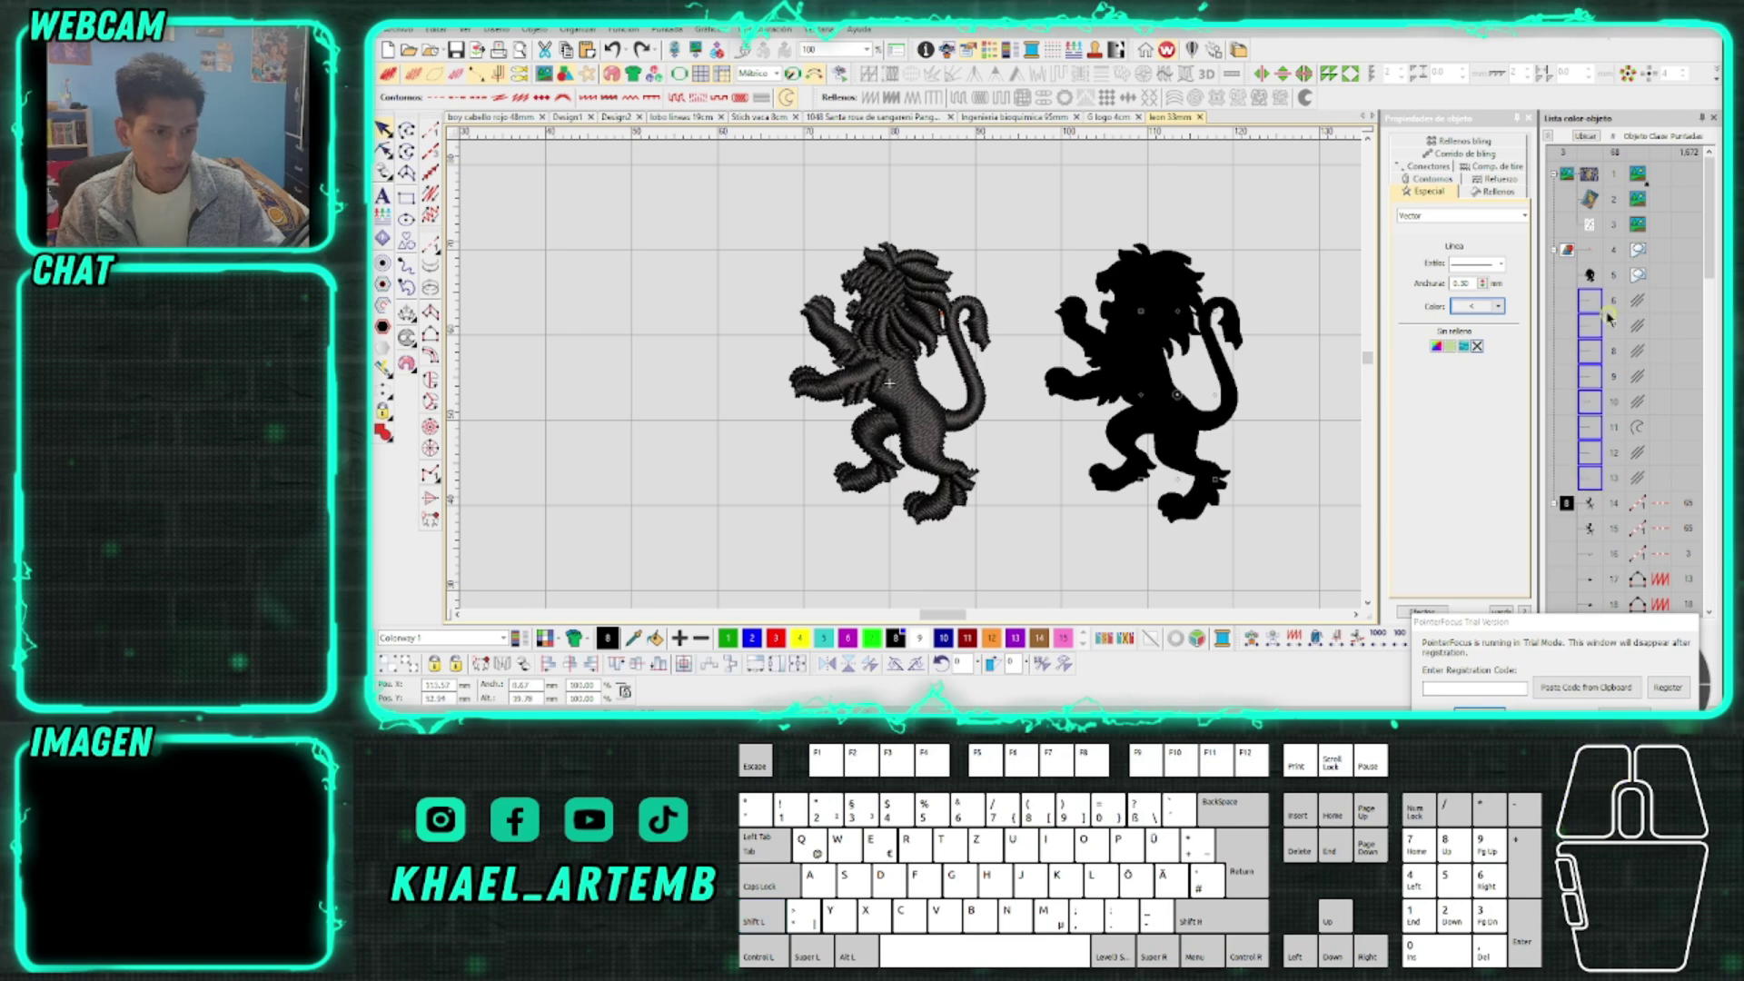
{"action": "key", "text": "Delete"}
Convert the duplicated lion silhouette to a complex fill and apply the Tatami stitch type
{"action": "left_click", "coordinate": [1591, 277]}
{"action": "right_click", "coordinate": [1155, 400]}
{"action": "mouse_move", "coordinate": [1272, 394]}
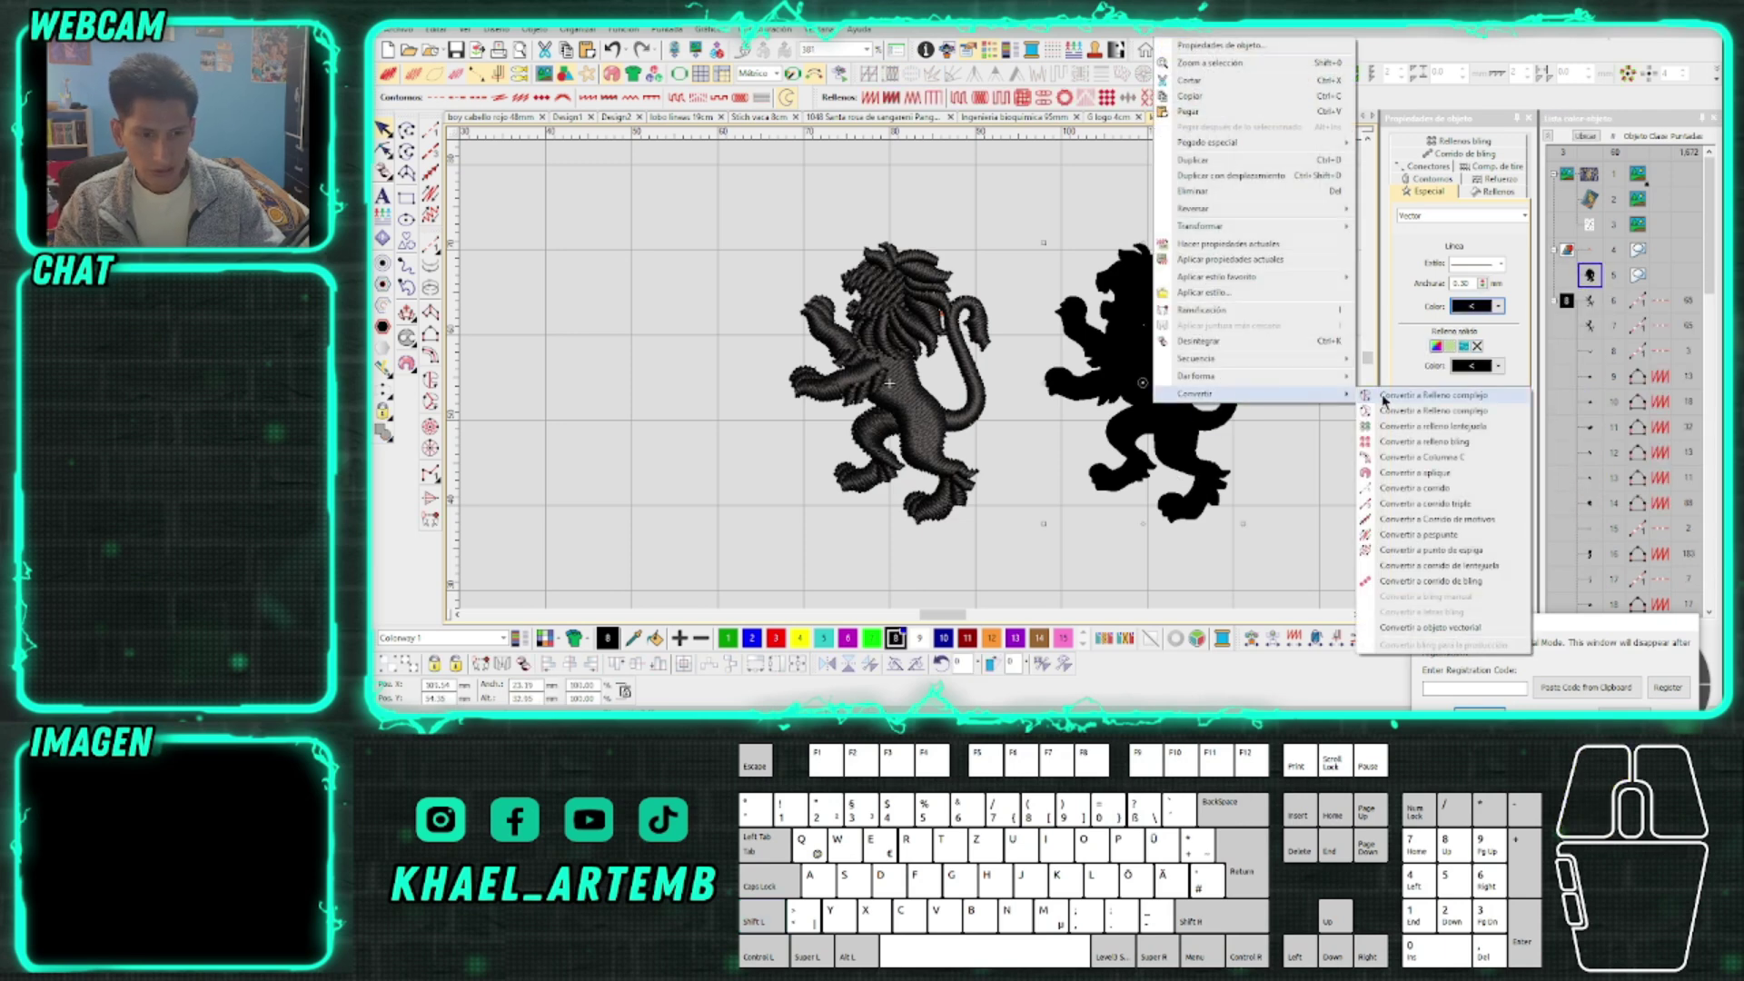
{"action": "left_click", "coordinate": [1385, 397]}
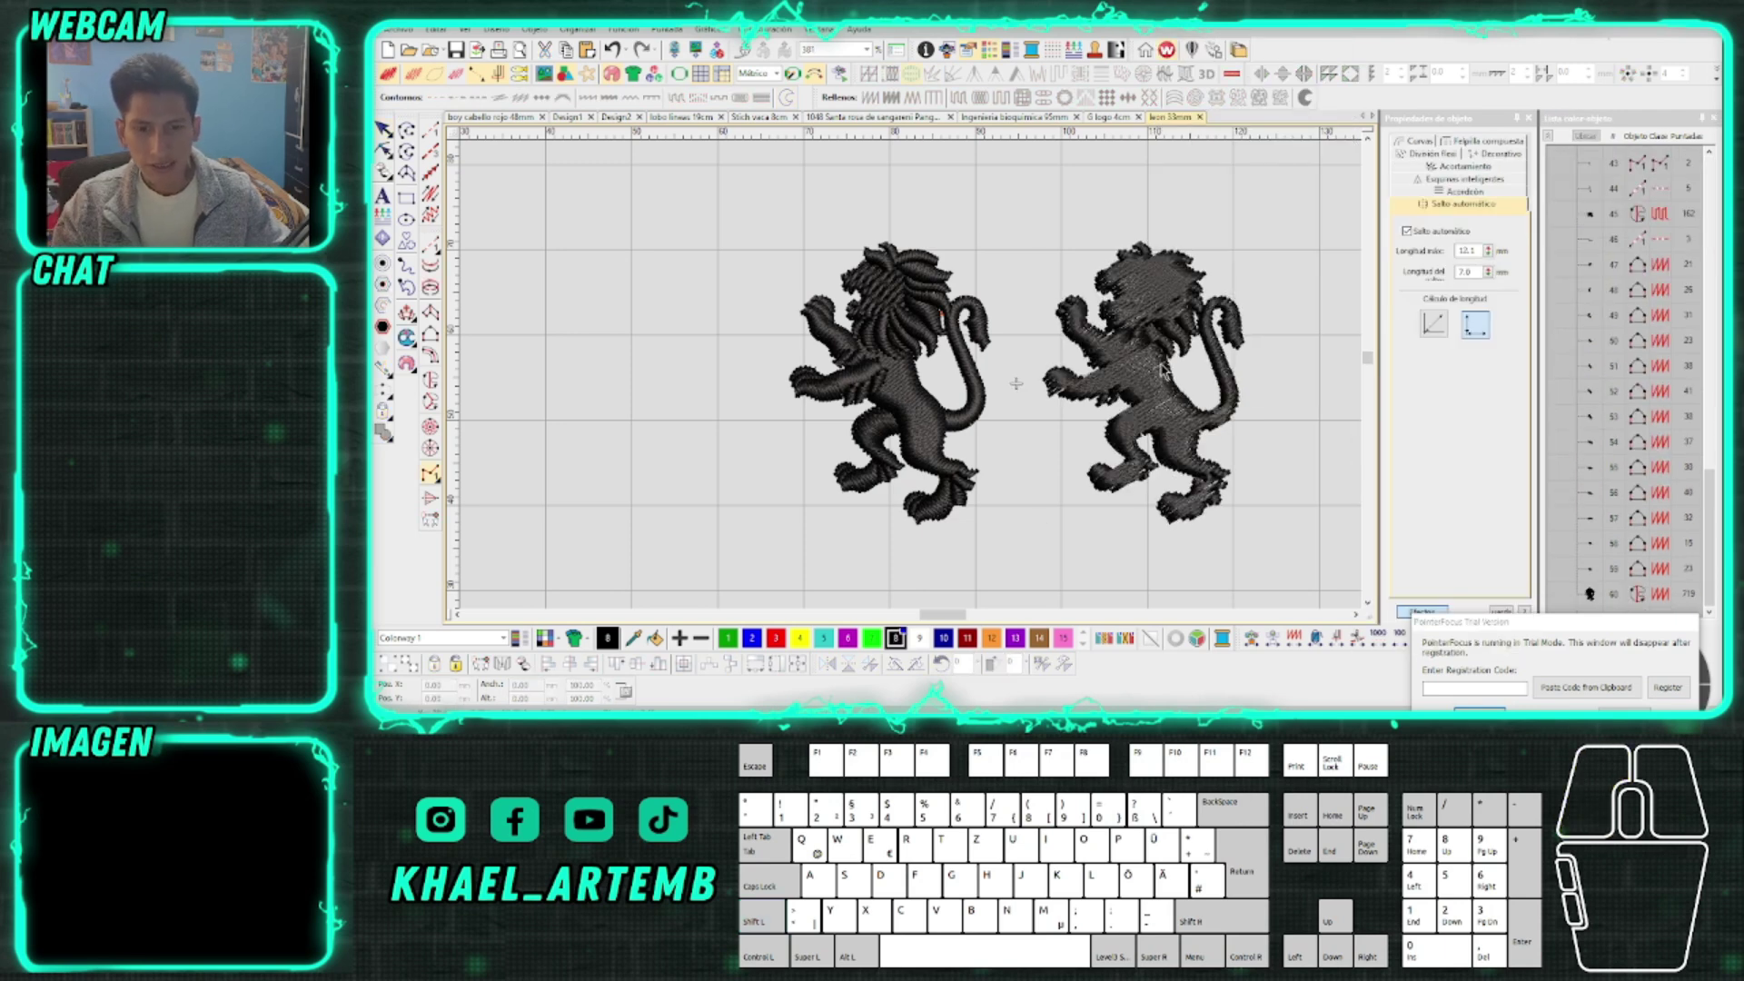
{"action": "left_click", "coordinate": [958, 97]}
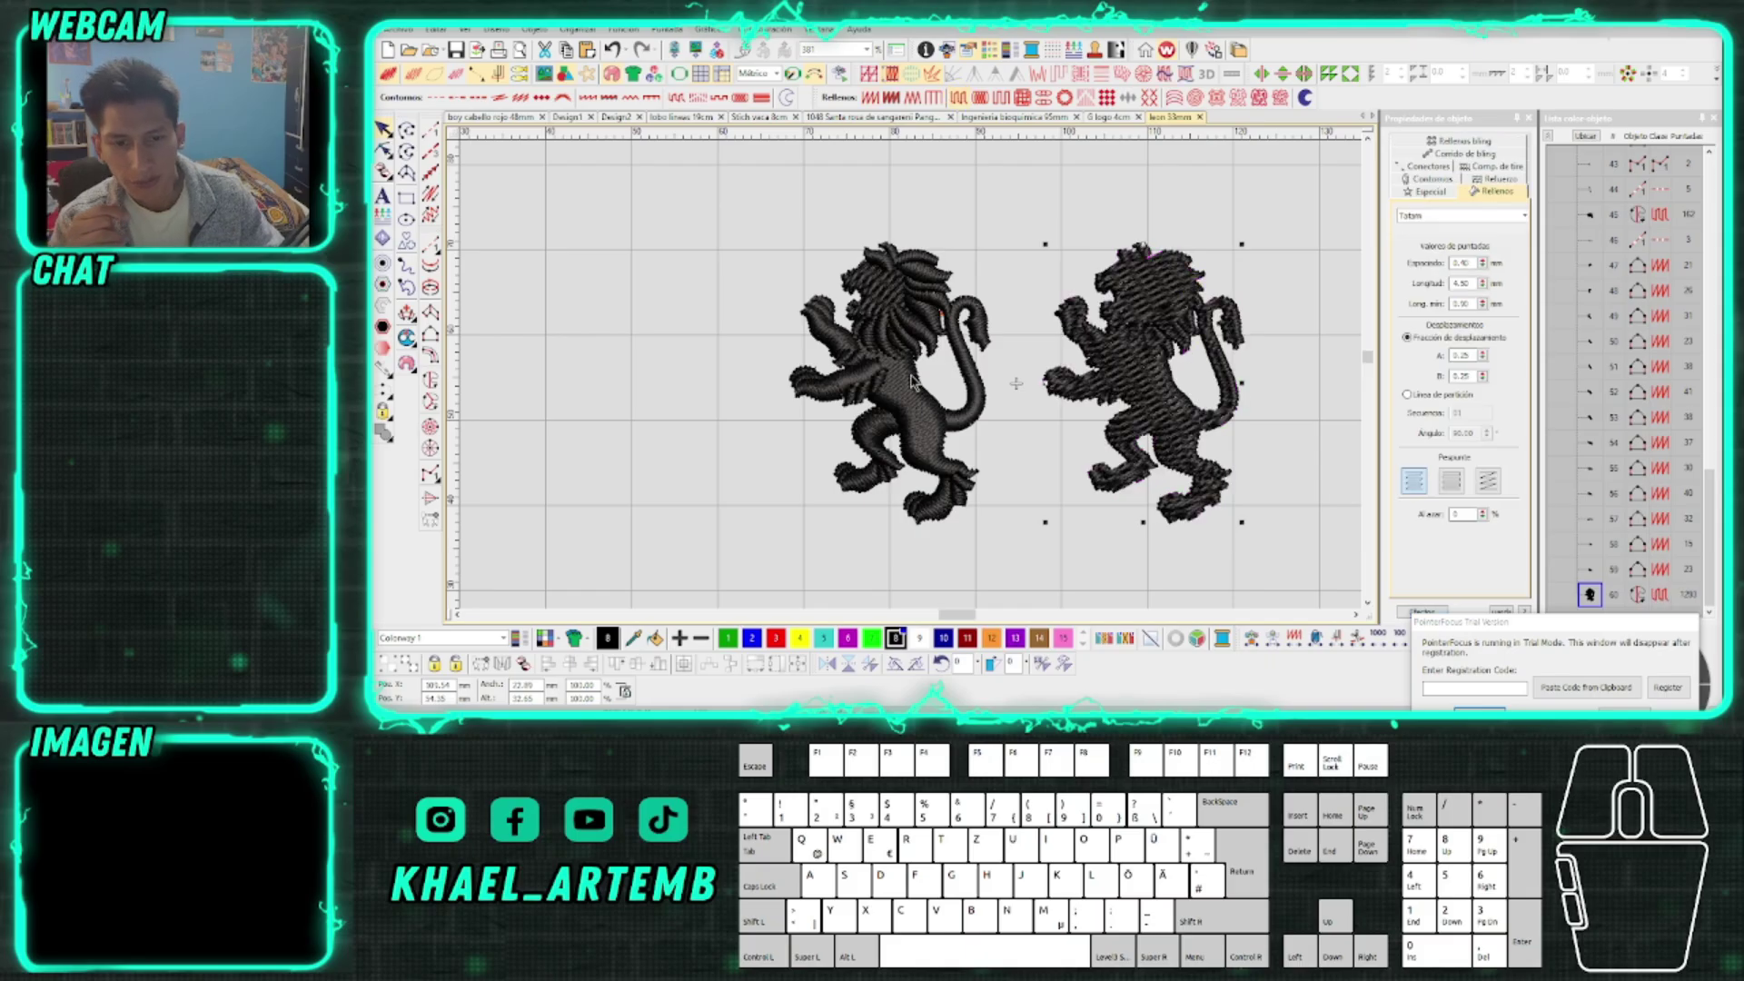
Compare the duplicated lion's single Tatami fill with the stitching of the original divided lion
{"action": "scroll", "coordinate": [1186, 351], "scroll_direction": "up", "scroll_amount": 1}
{"action": "scroll", "coordinate": [850, 378], "scroll_direction": "down", "scroll_amount": 1}
{"action": "scroll", "coordinate": [907, 384], "scroll_direction": "down", "scroll_amount": 1}
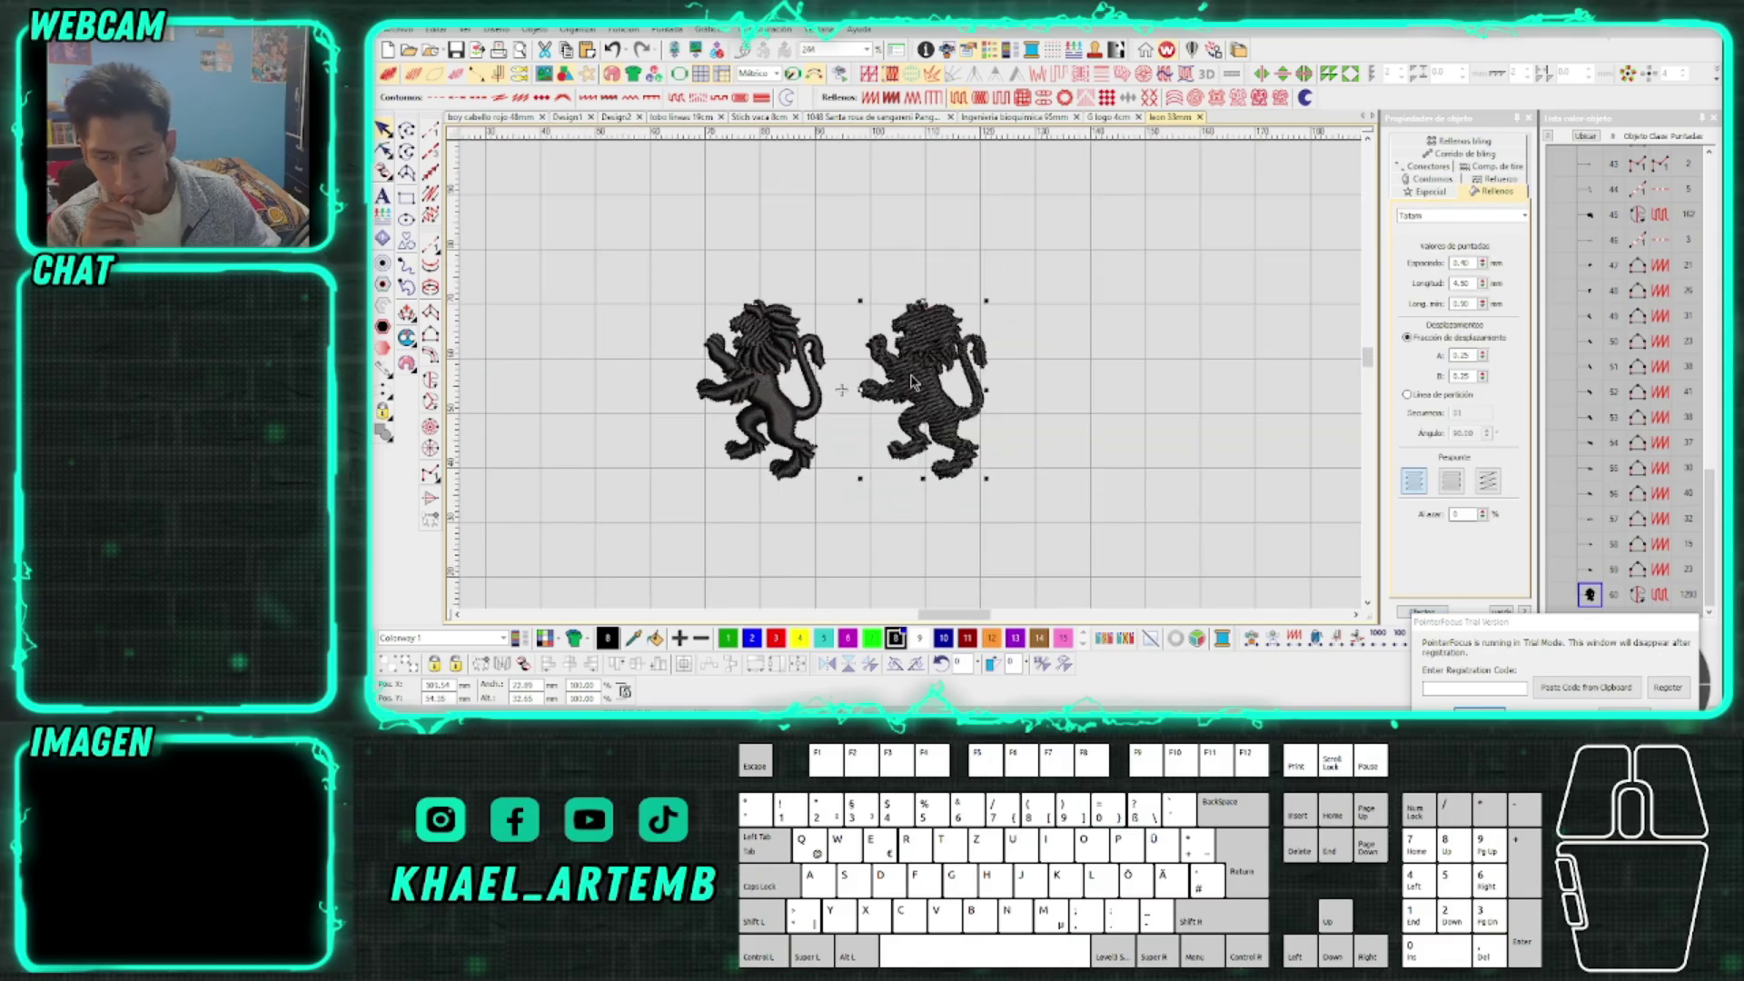
{"action": "scroll", "coordinate": [915, 382], "scroll_direction": "up", "scroll_amount": 2}
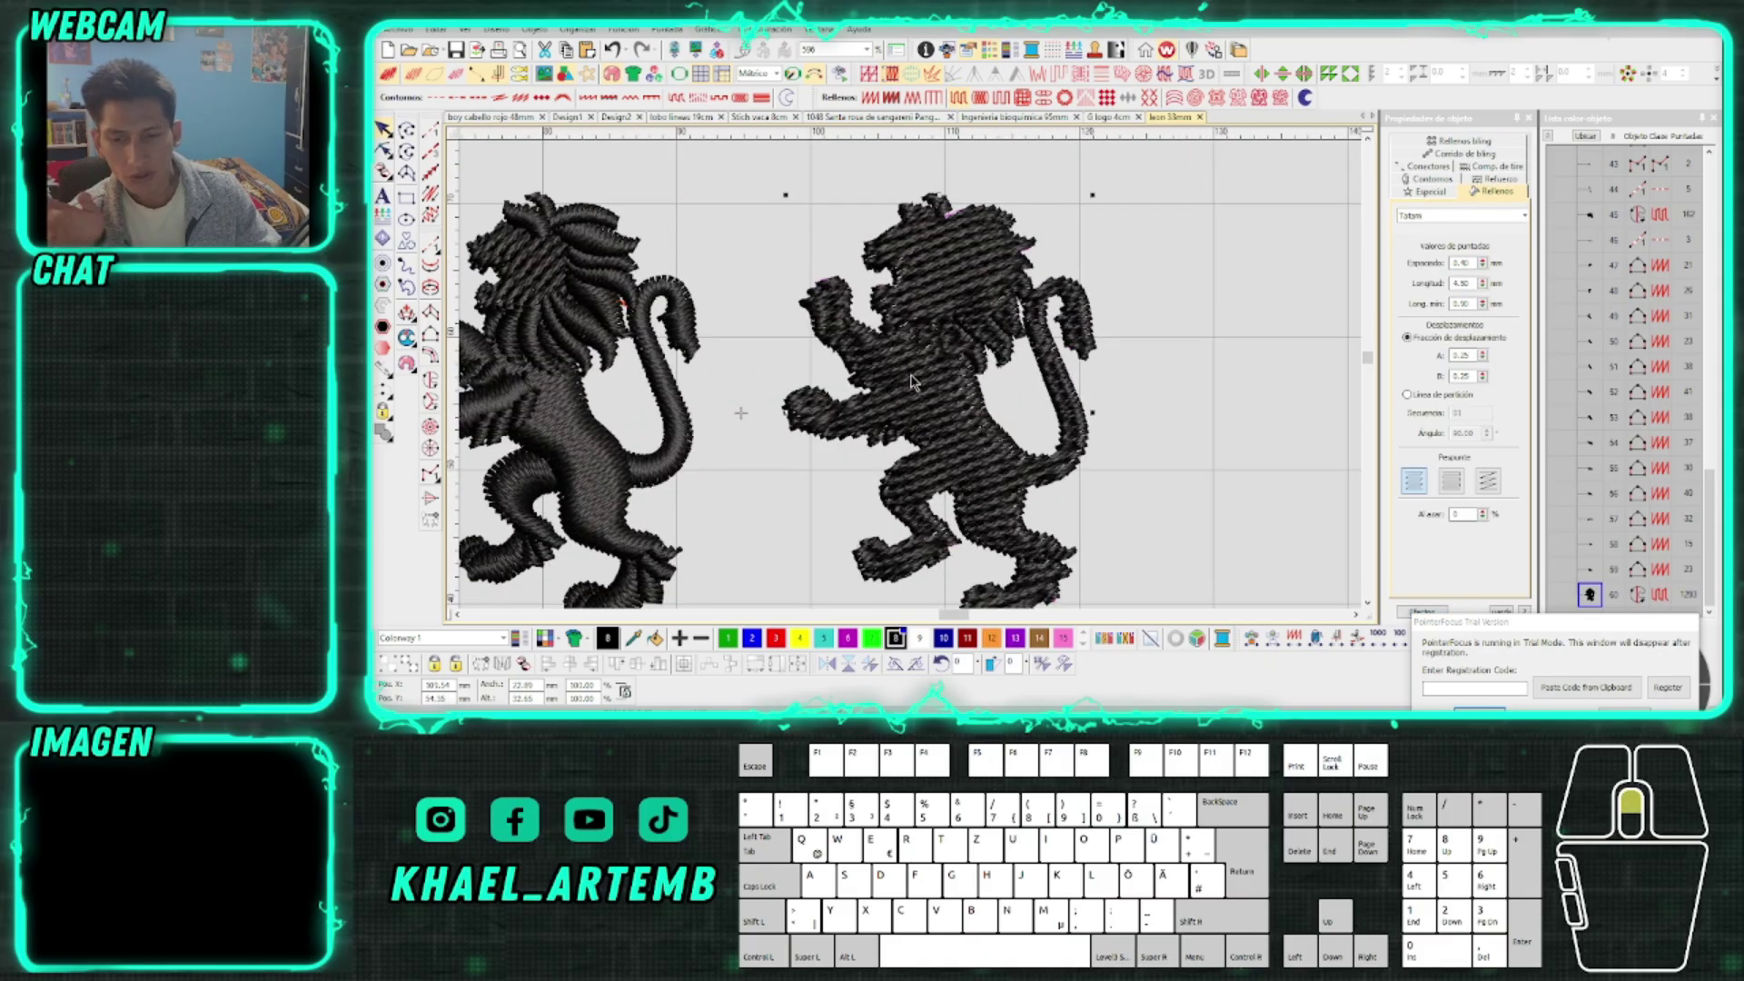
{"action": "scroll", "coordinate": [915, 382], "scroll_direction": "down", "scroll_amount": 2}
{"action": "key", "text": "s"}
{"action": "scroll", "coordinate": [913, 382], "scroll_direction": "up", "scroll_amount": 2}
{"action": "key", "text": "s"}
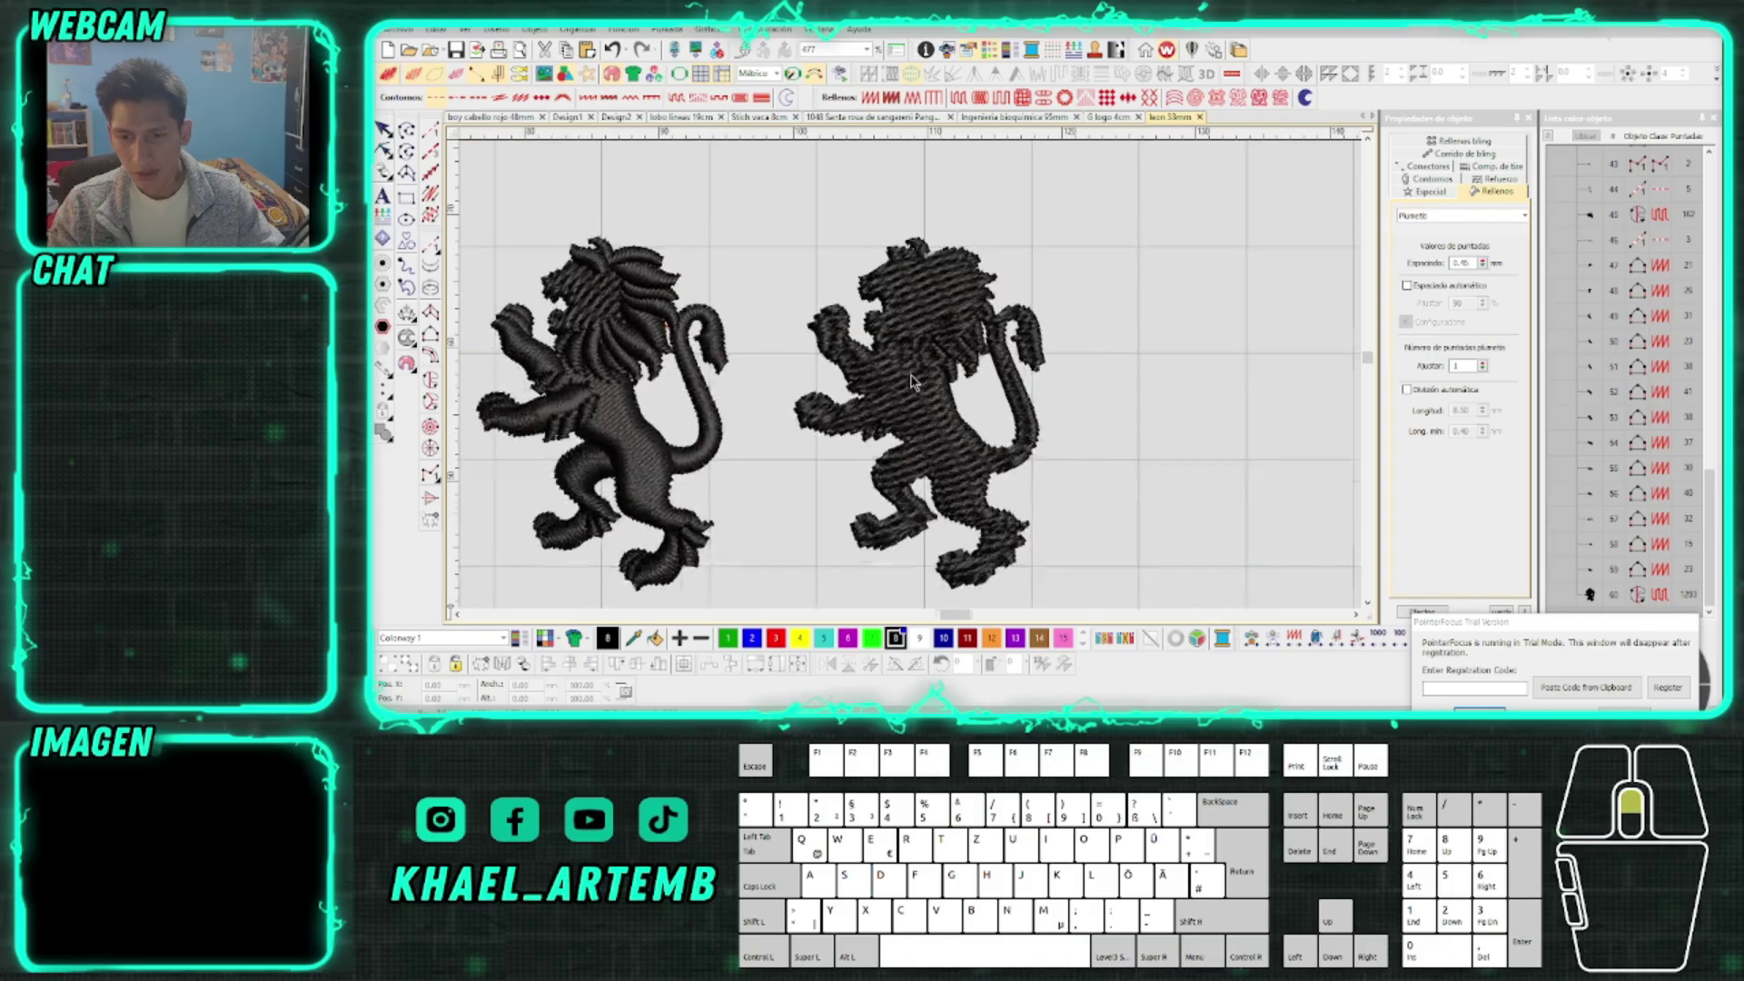
{"action": "left_click", "coordinate": [977, 572]}
{"action": "left_click", "coordinate": [957, 586]}
{"action": "left_click", "coordinate": [945, 423]}
{"action": "left_click", "coordinate": [885, 366]}
{"action": "left_click", "coordinate": [895, 409]}
{"action": "left_click", "coordinate": [856, 432]}
{"action": "left_click", "coordinate": [854, 365]}
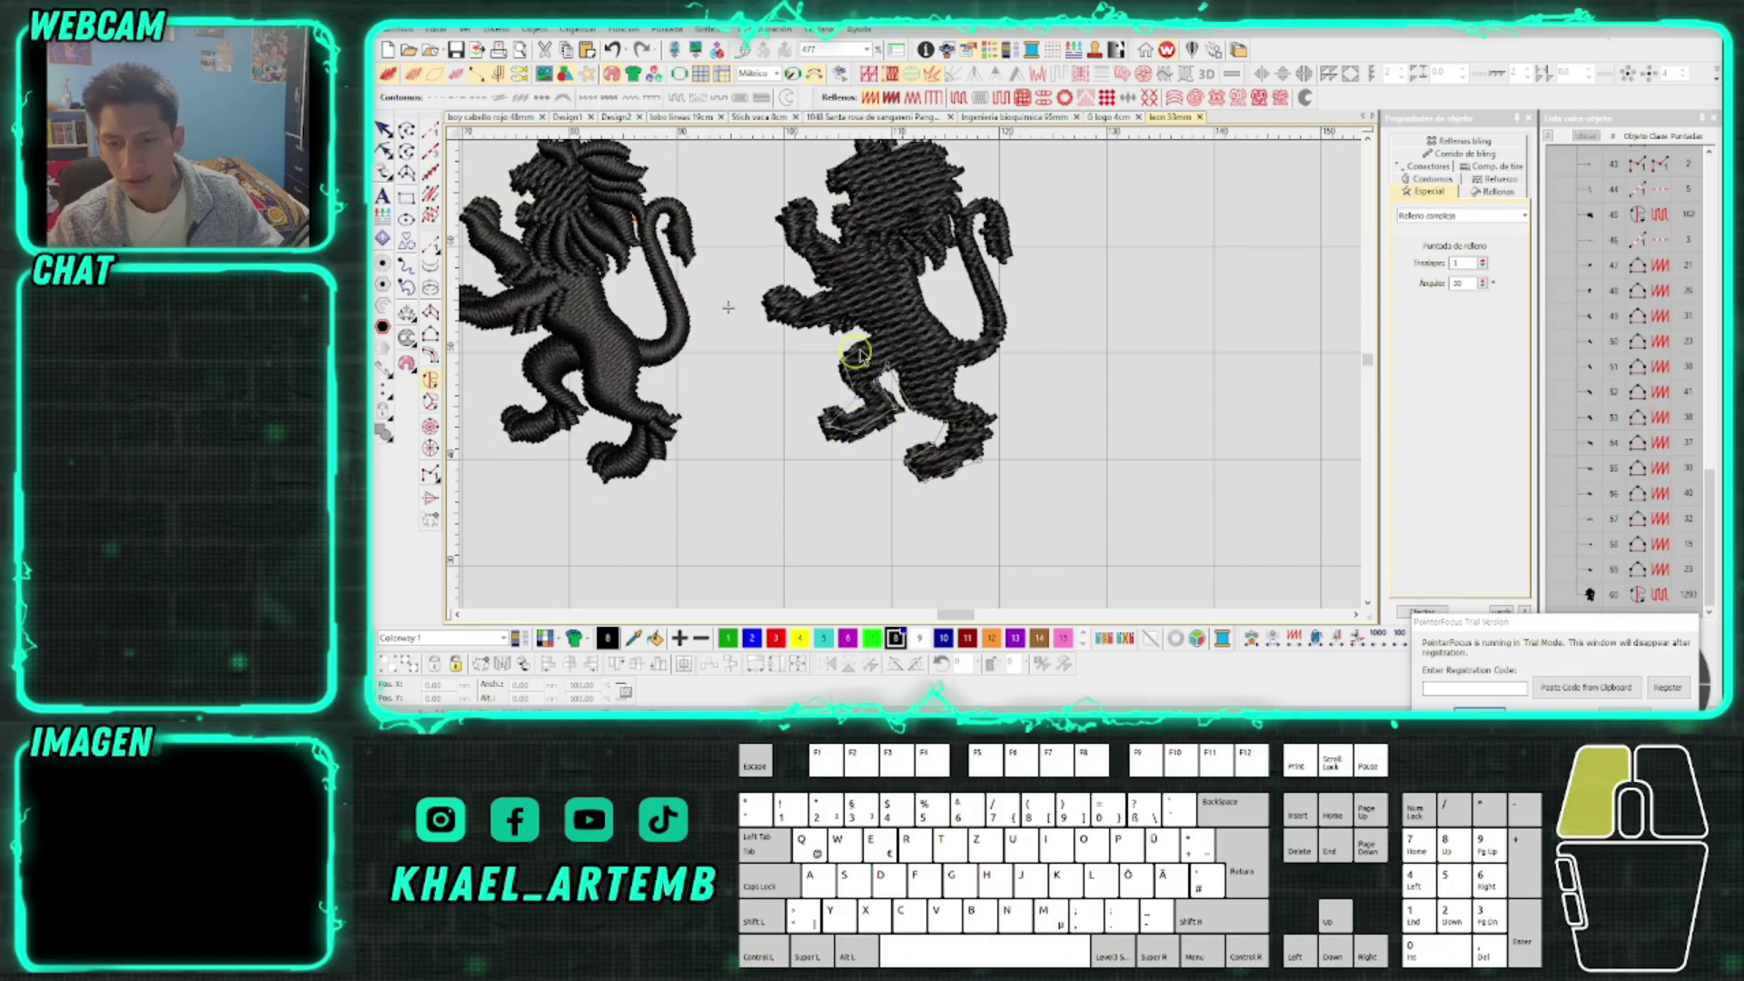
{"action": "scroll", "coordinate": [858, 363], "scroll_direction": "down", "scroll_amount": 2}
{"action": "scroll", "coordinate": [909, 364], "scroll_direction": "up", "scroll_amount": 1}
{"action": "scroll", "coordinate": [920, 363], "scroll_direction": "up", "scroll_amount": 1}
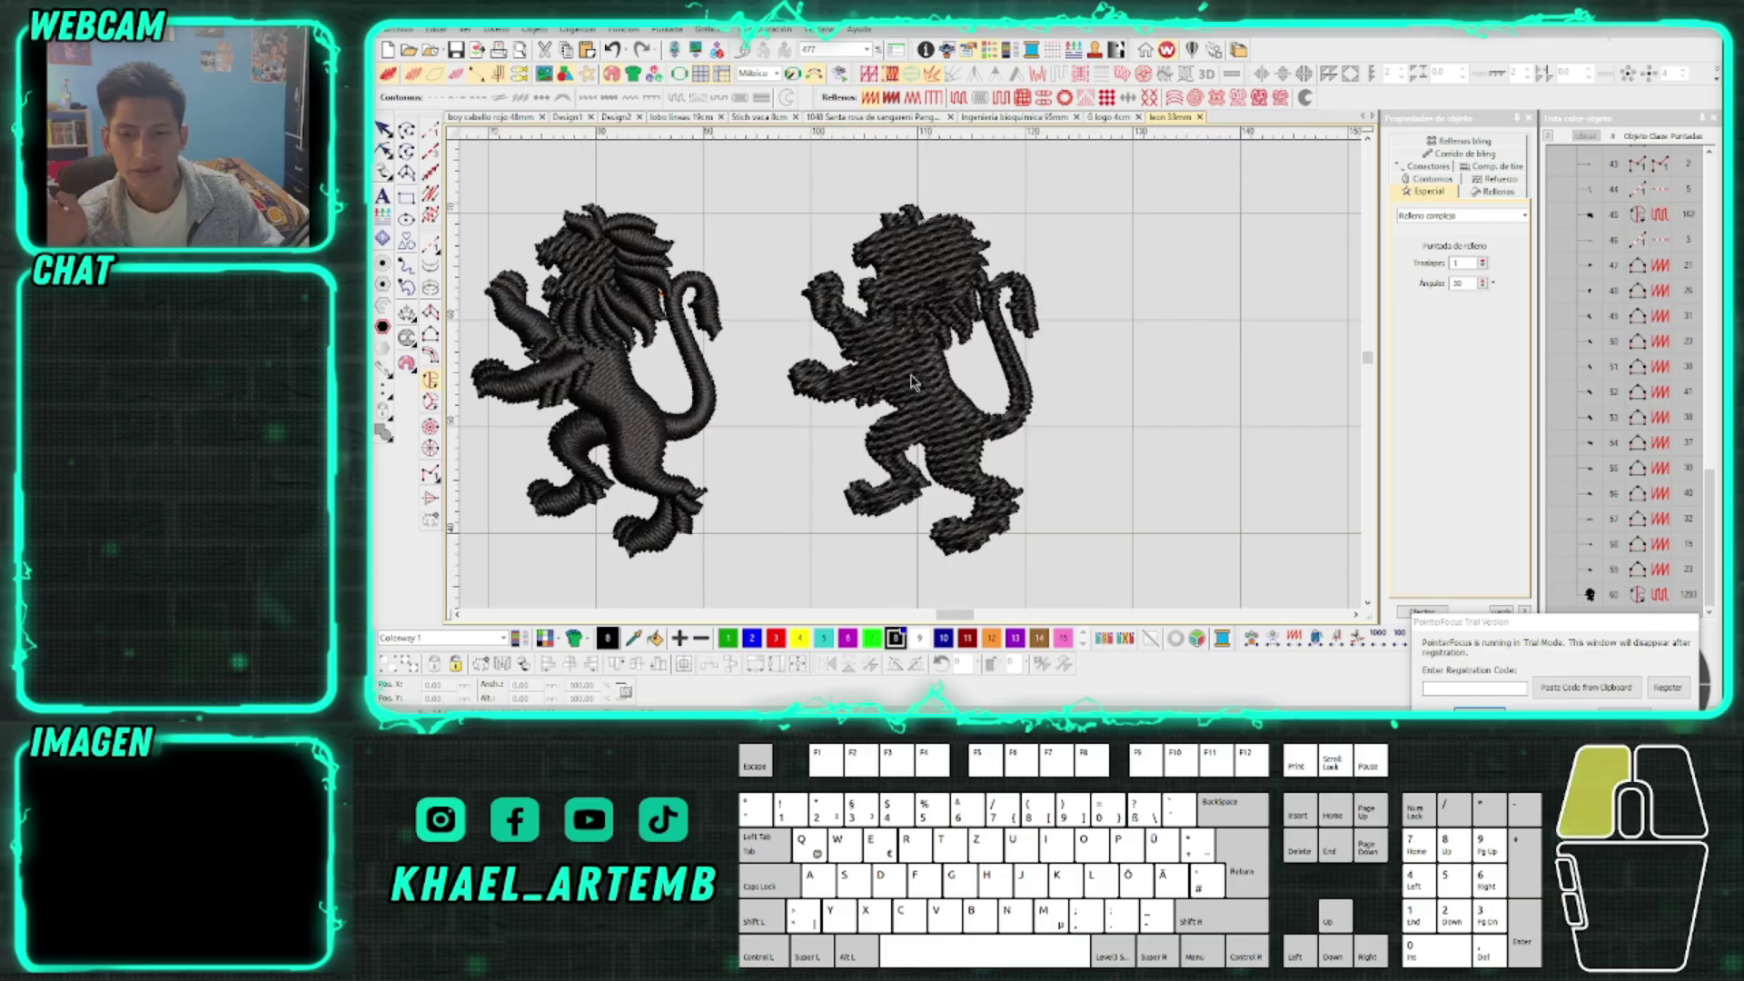
{"action": "scroll", "coordinate": [914, 380], "scroll_direction": "down", "scroll_amount": 1}
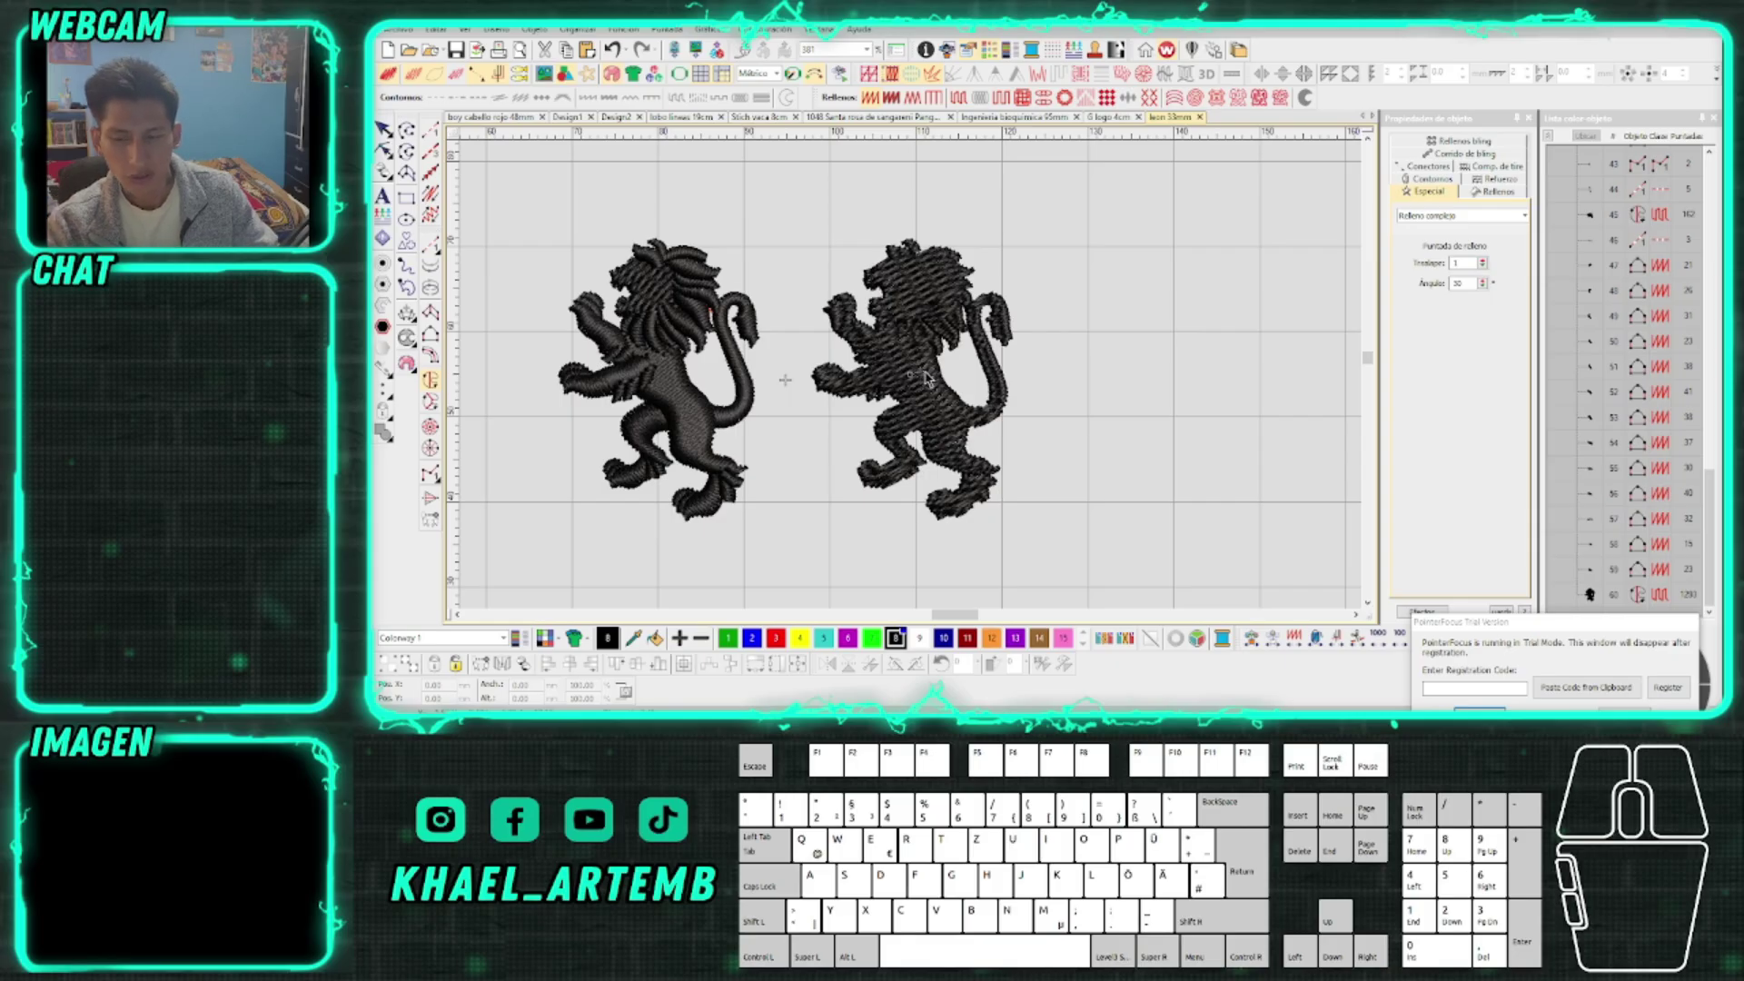
{"action": "scroll", "coordinate": [926, 377], "scroll_direction": "down", "scroll_amount": 1}
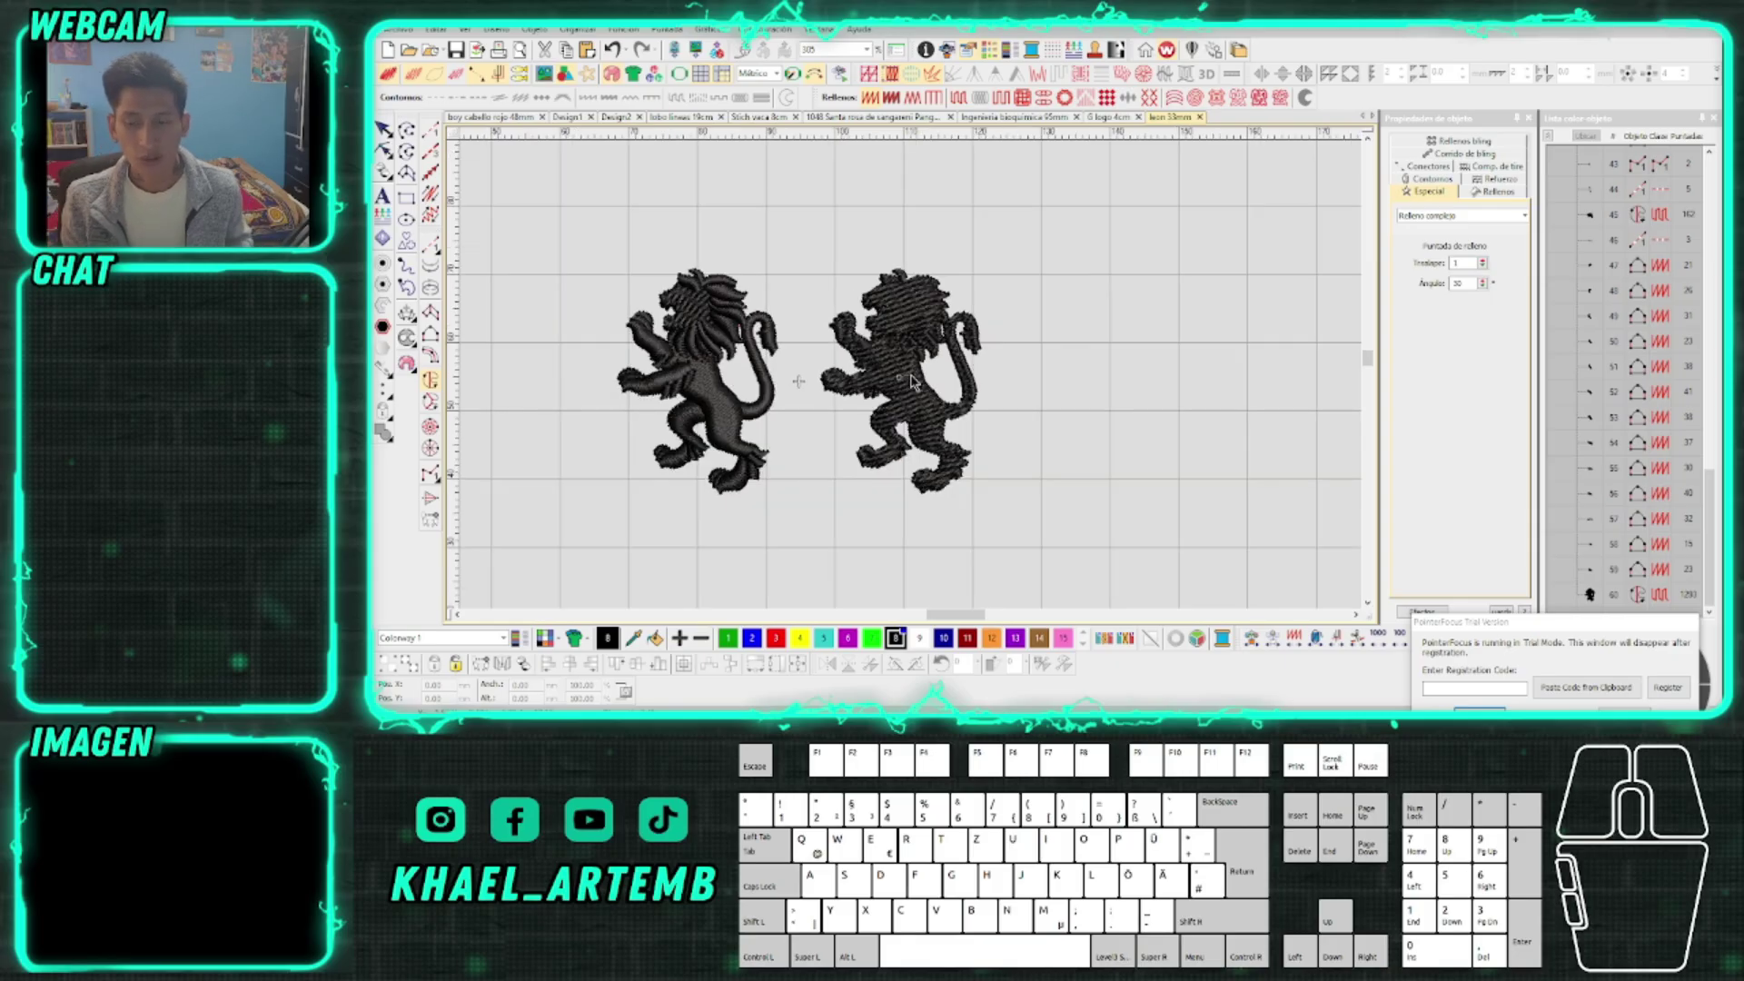
{"action": "key", "text": "Escape"}
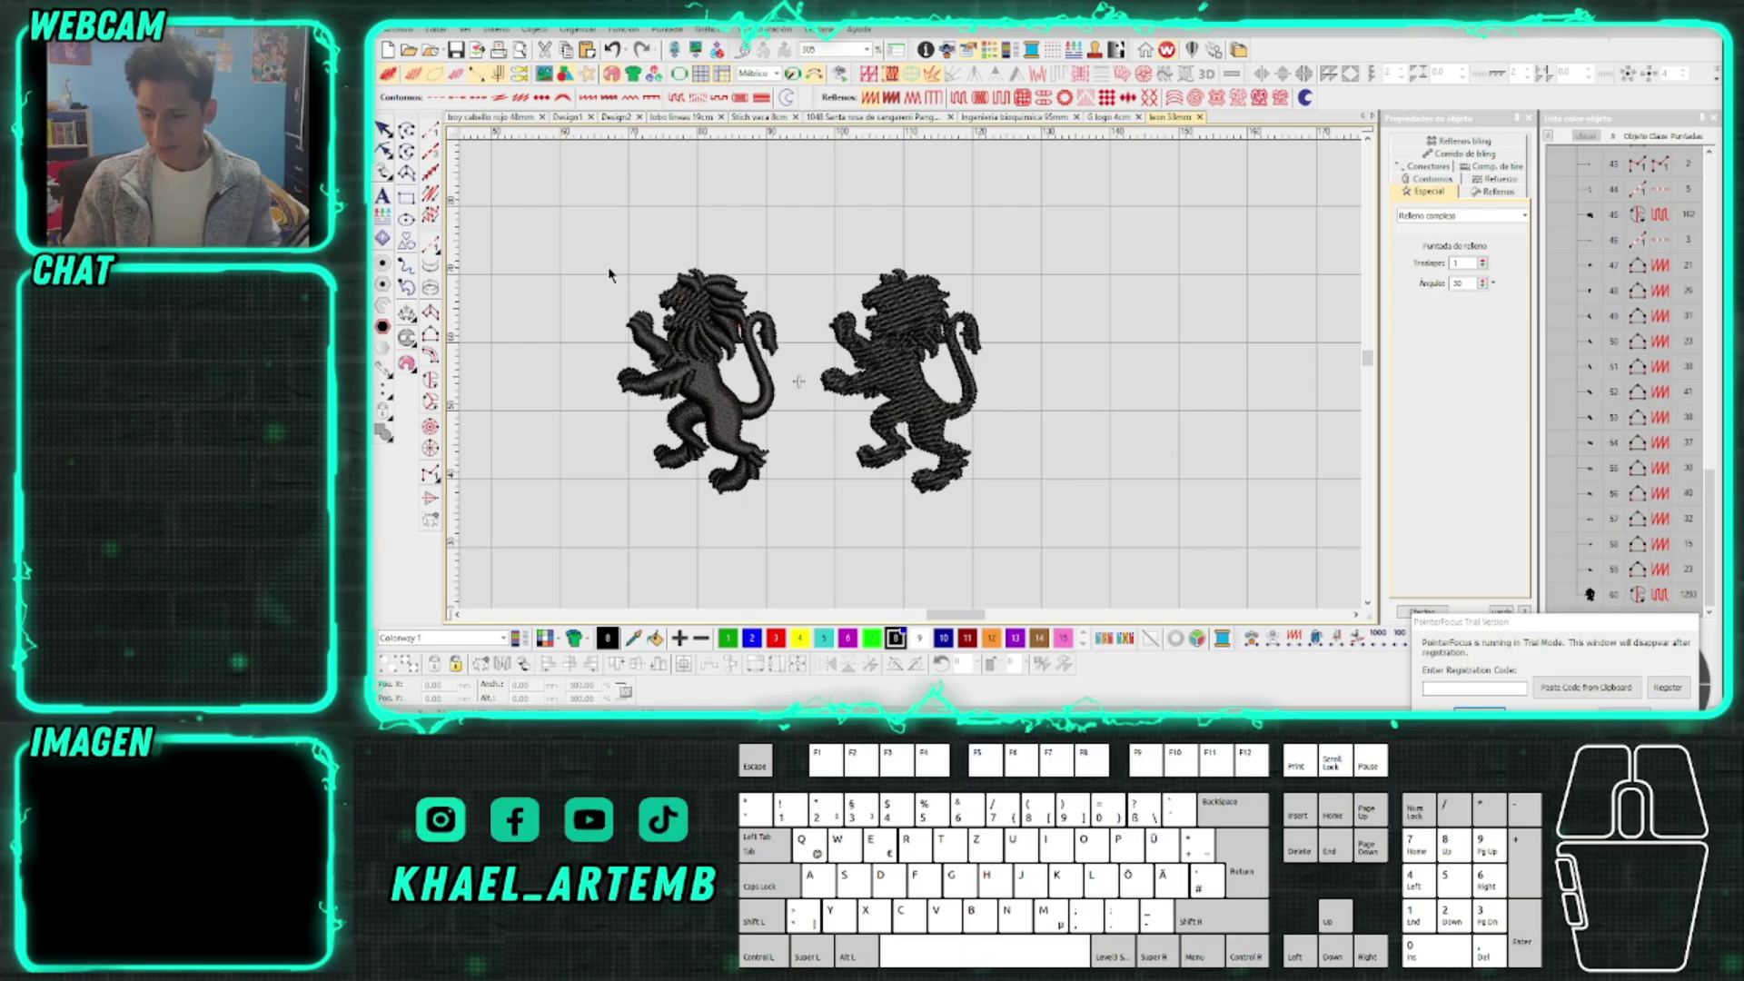
Examine how the original lion is divided into separate stitch objects, checking a mane strand and the hind leg
{"action": "scroll", "coordinate": [900, 380], "scroll_direction": "up", "scroll_amount": 2}
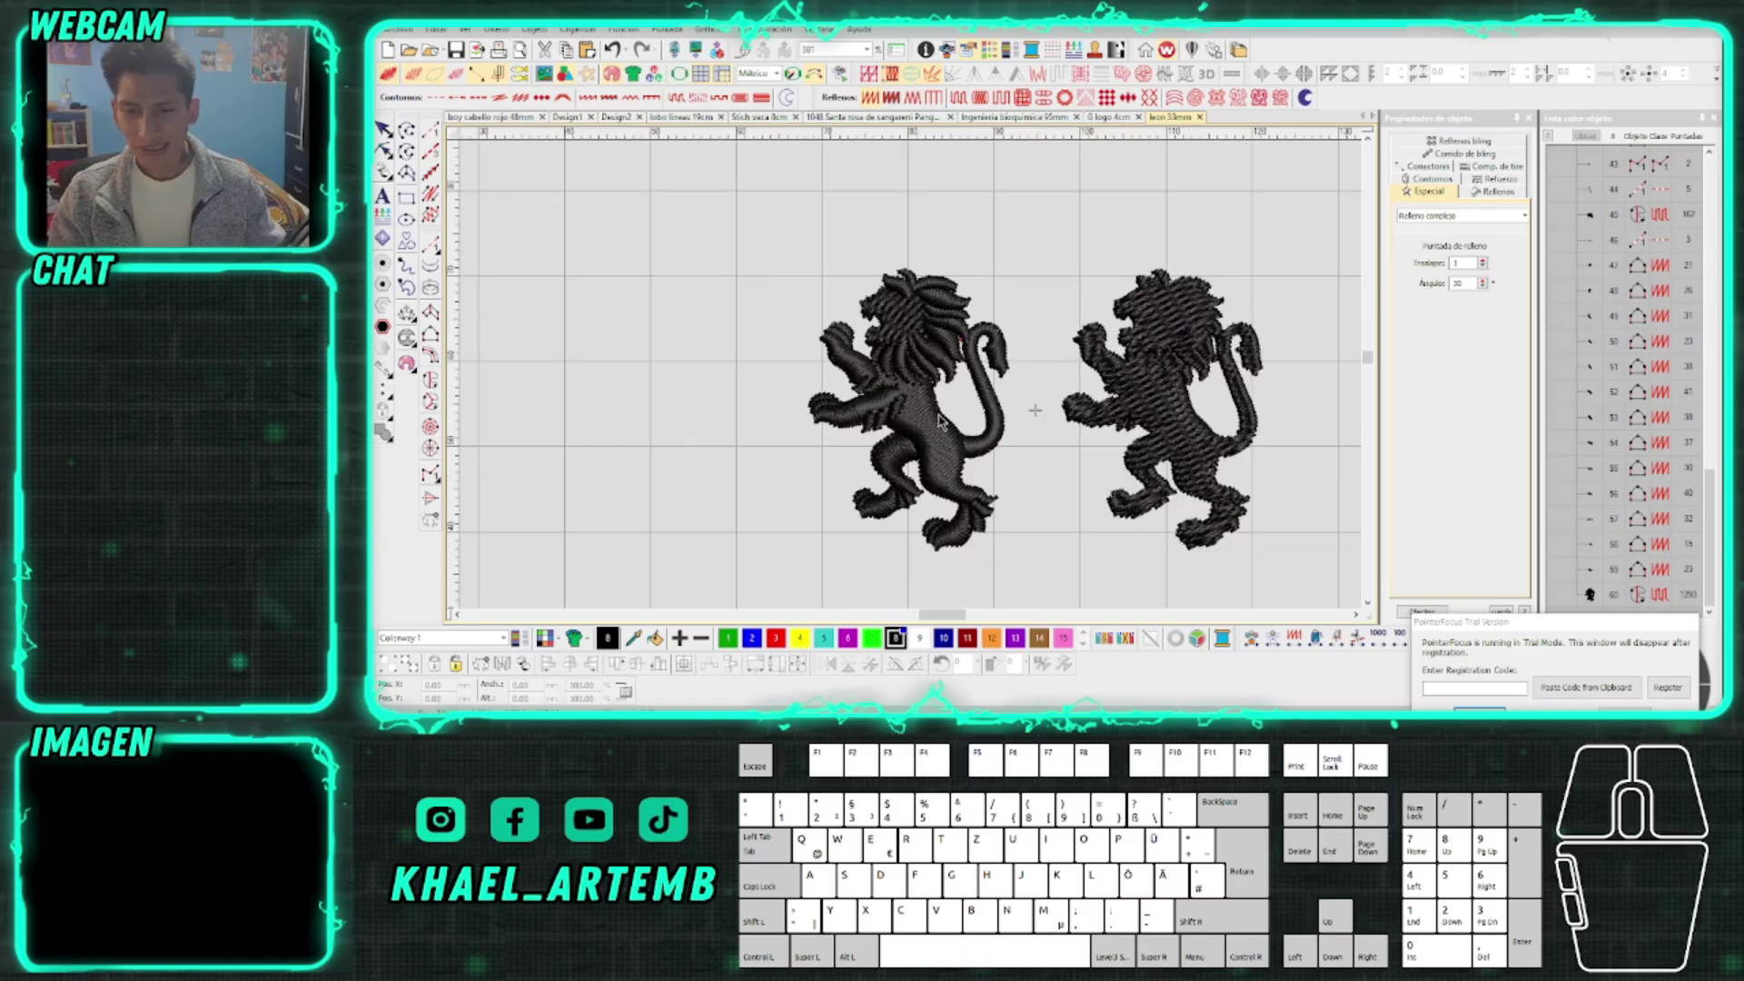
{"action": "scroll", "coordinate": [904, 381], "scroll_direction": "up", "scroll_amount": 1}
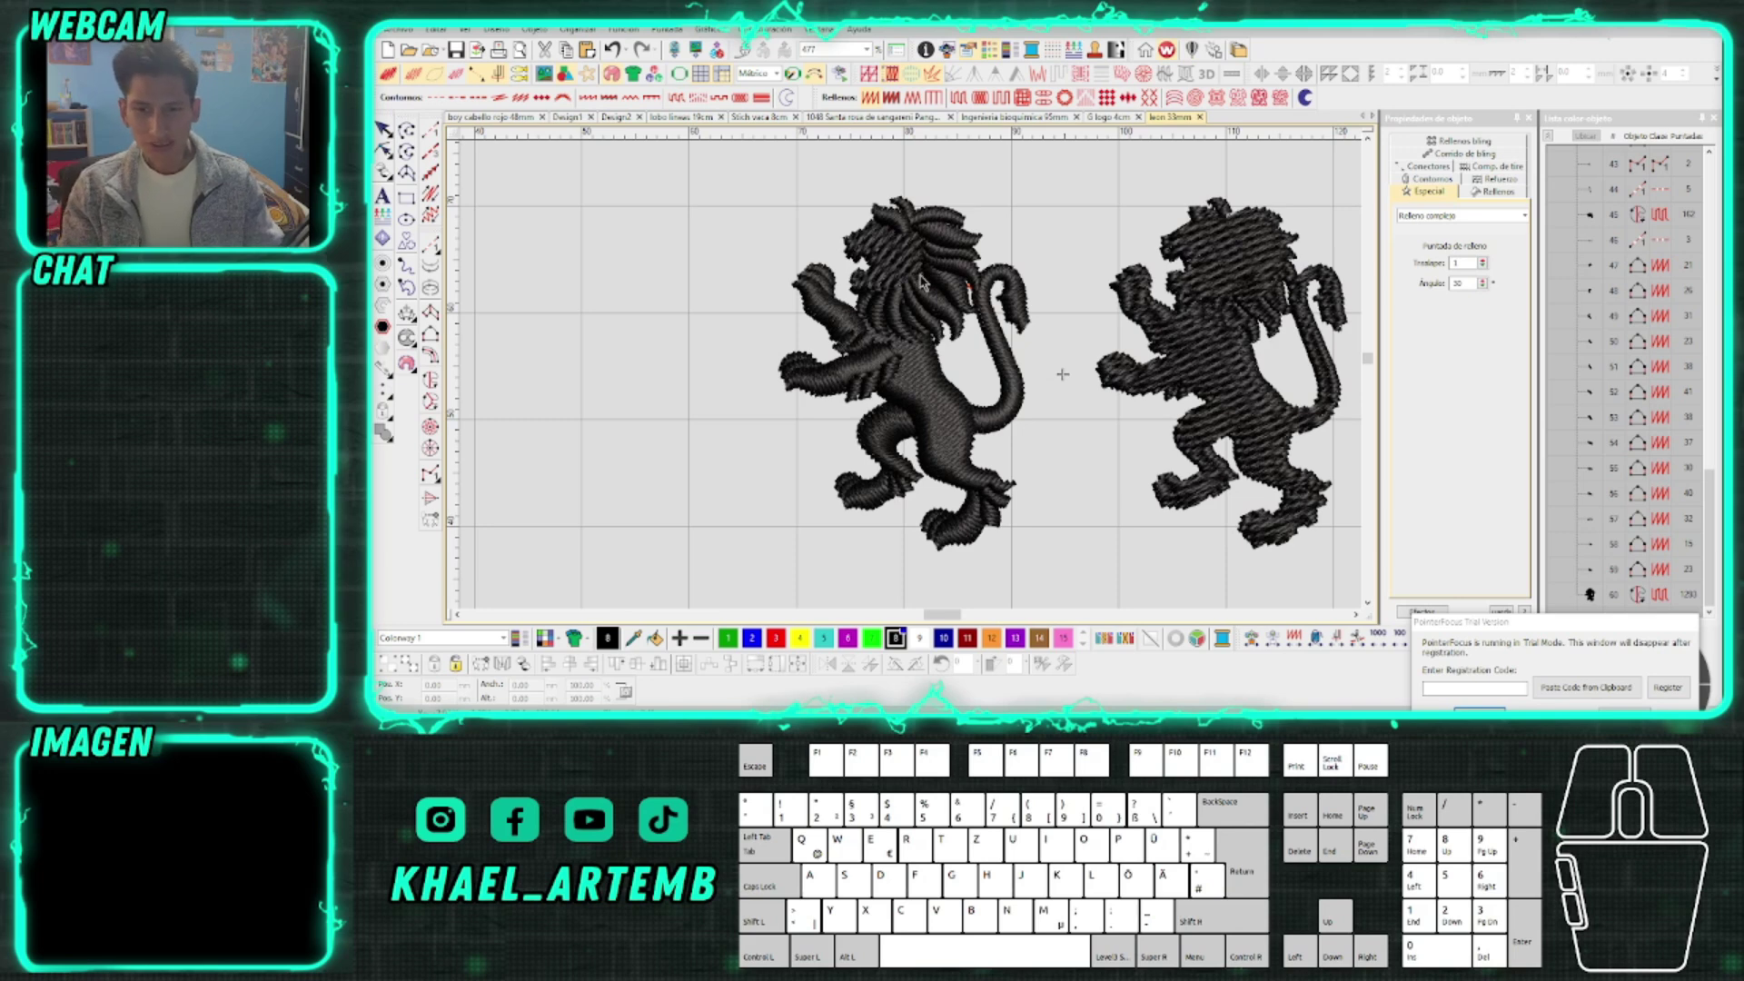
{"action": "scroll", "coordinate": [914, 363], "scroll_direction": "up", "scroll_amount": 1}
{"action": "left_click", "coordinate": [914, 320]}
{"action": "scroll", "coordinate": [914, 320], "scroll_direction": "down", "scroll_amount": 2}
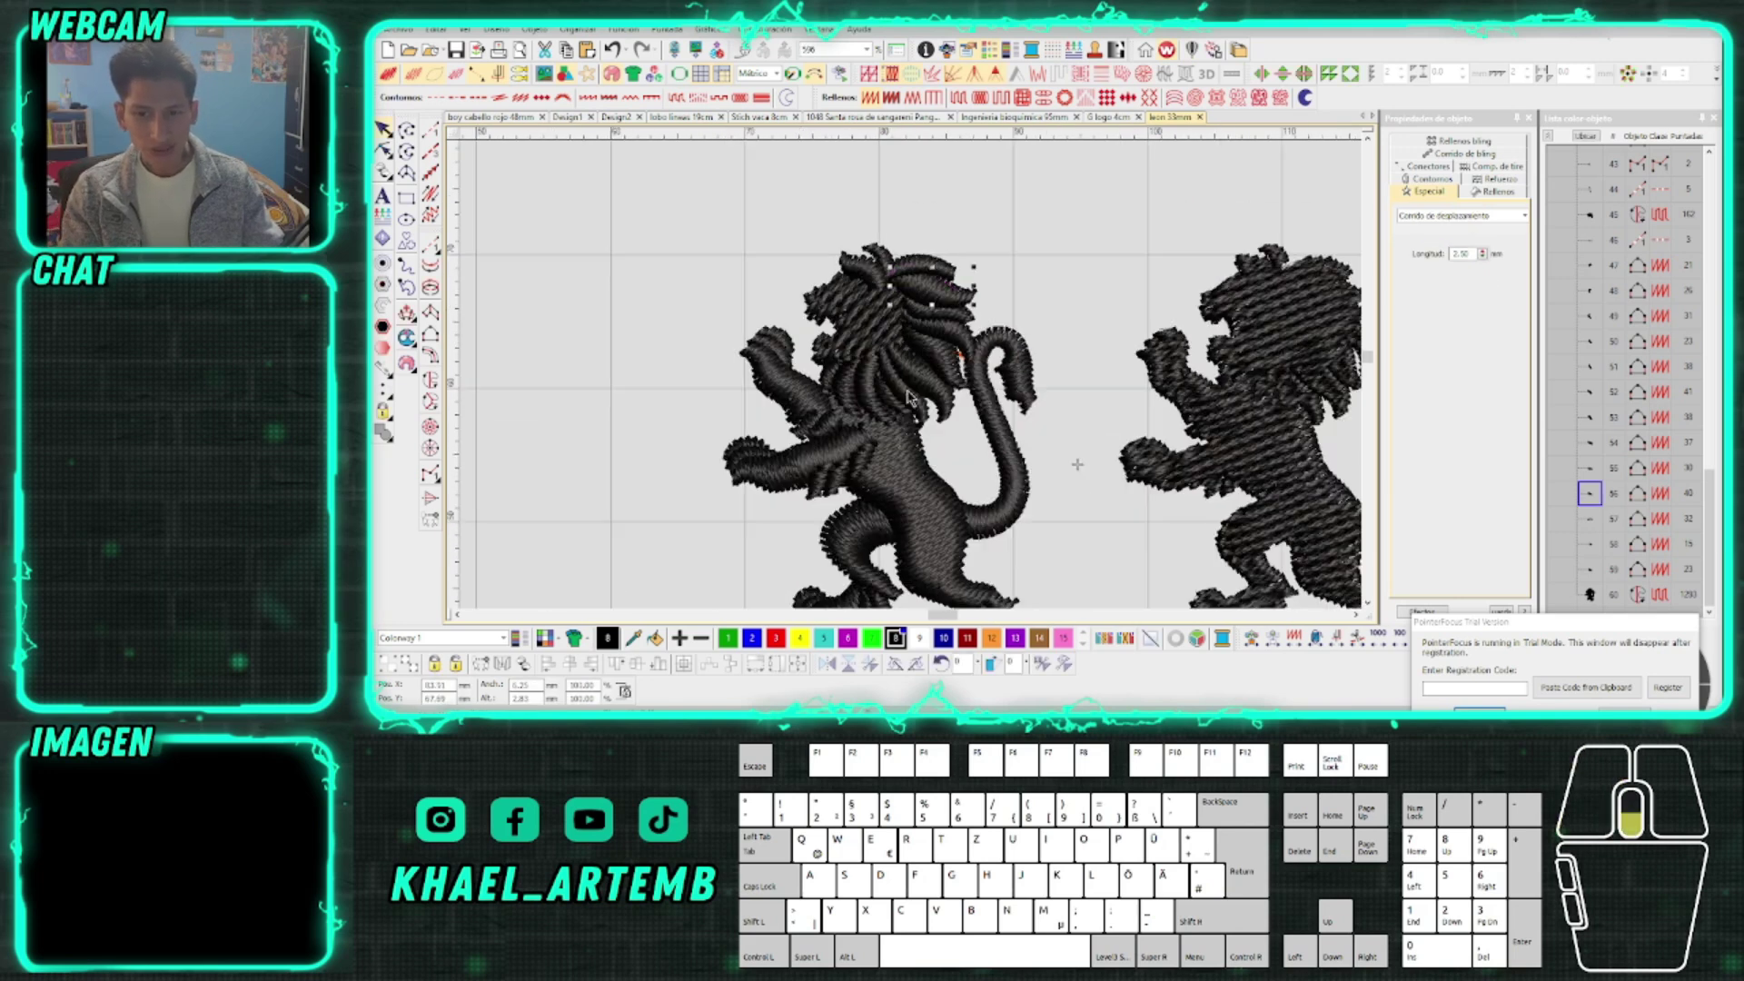
{"action": "scroll", "coordinate": [912, 380], "scroll_direction": "up", "scroll_amount": 4}
{"action": "scroll", "coordinate": [912, 379], "scroll_direction": "down", "scroll_amount": 5}
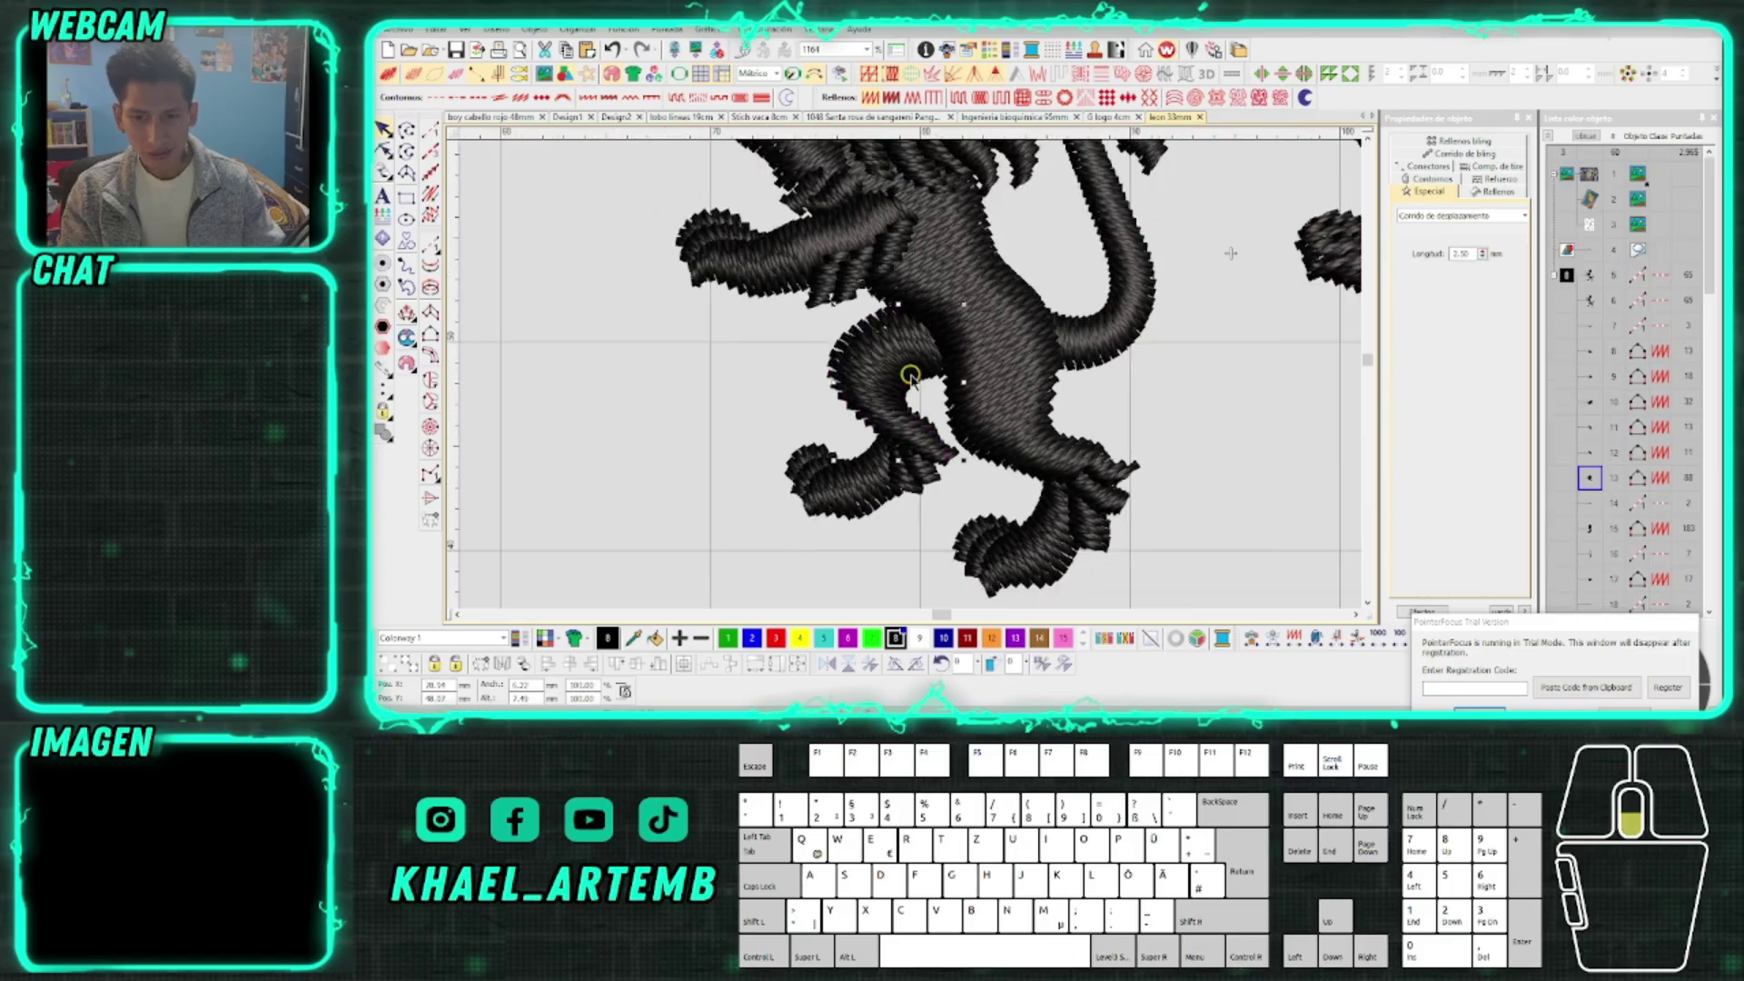
Examine the separate stitch objects forming the original lion's hind leg, tail and front legs
{"action": "left_click", "coordinate": [816, 380]}
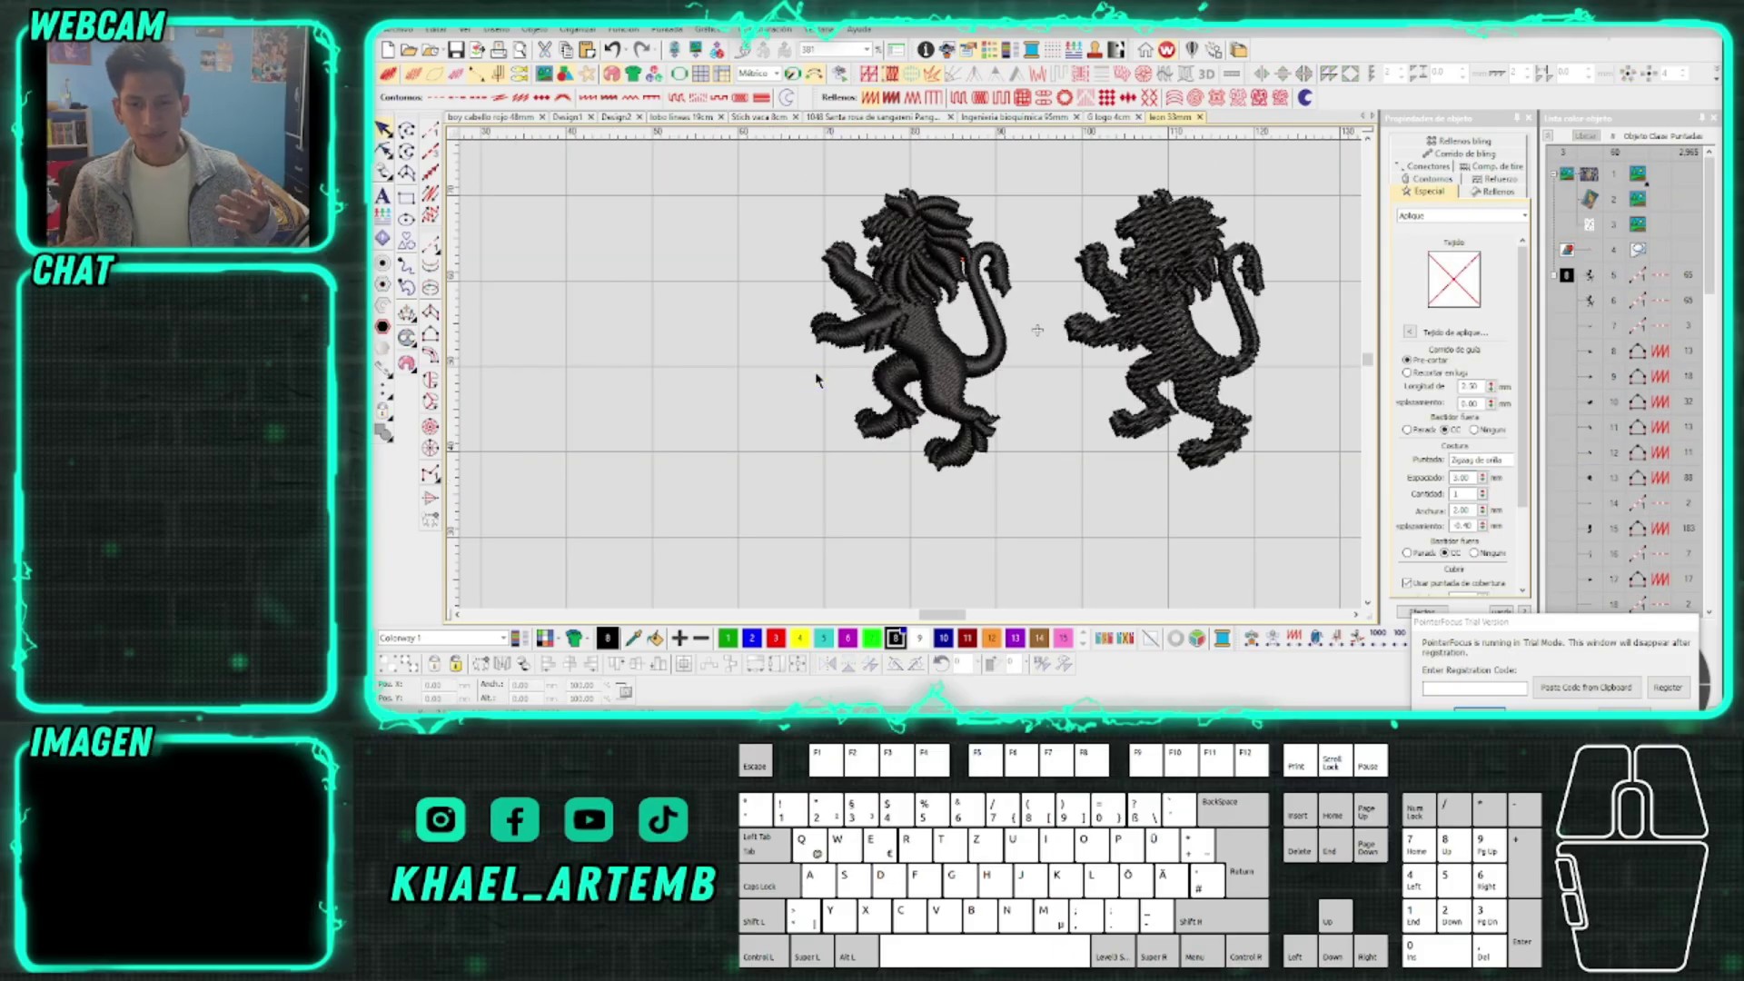
{"action": "scroll", "coordinate": [895, 377], "scroll_direction": "up", "scroll_amount": 4}
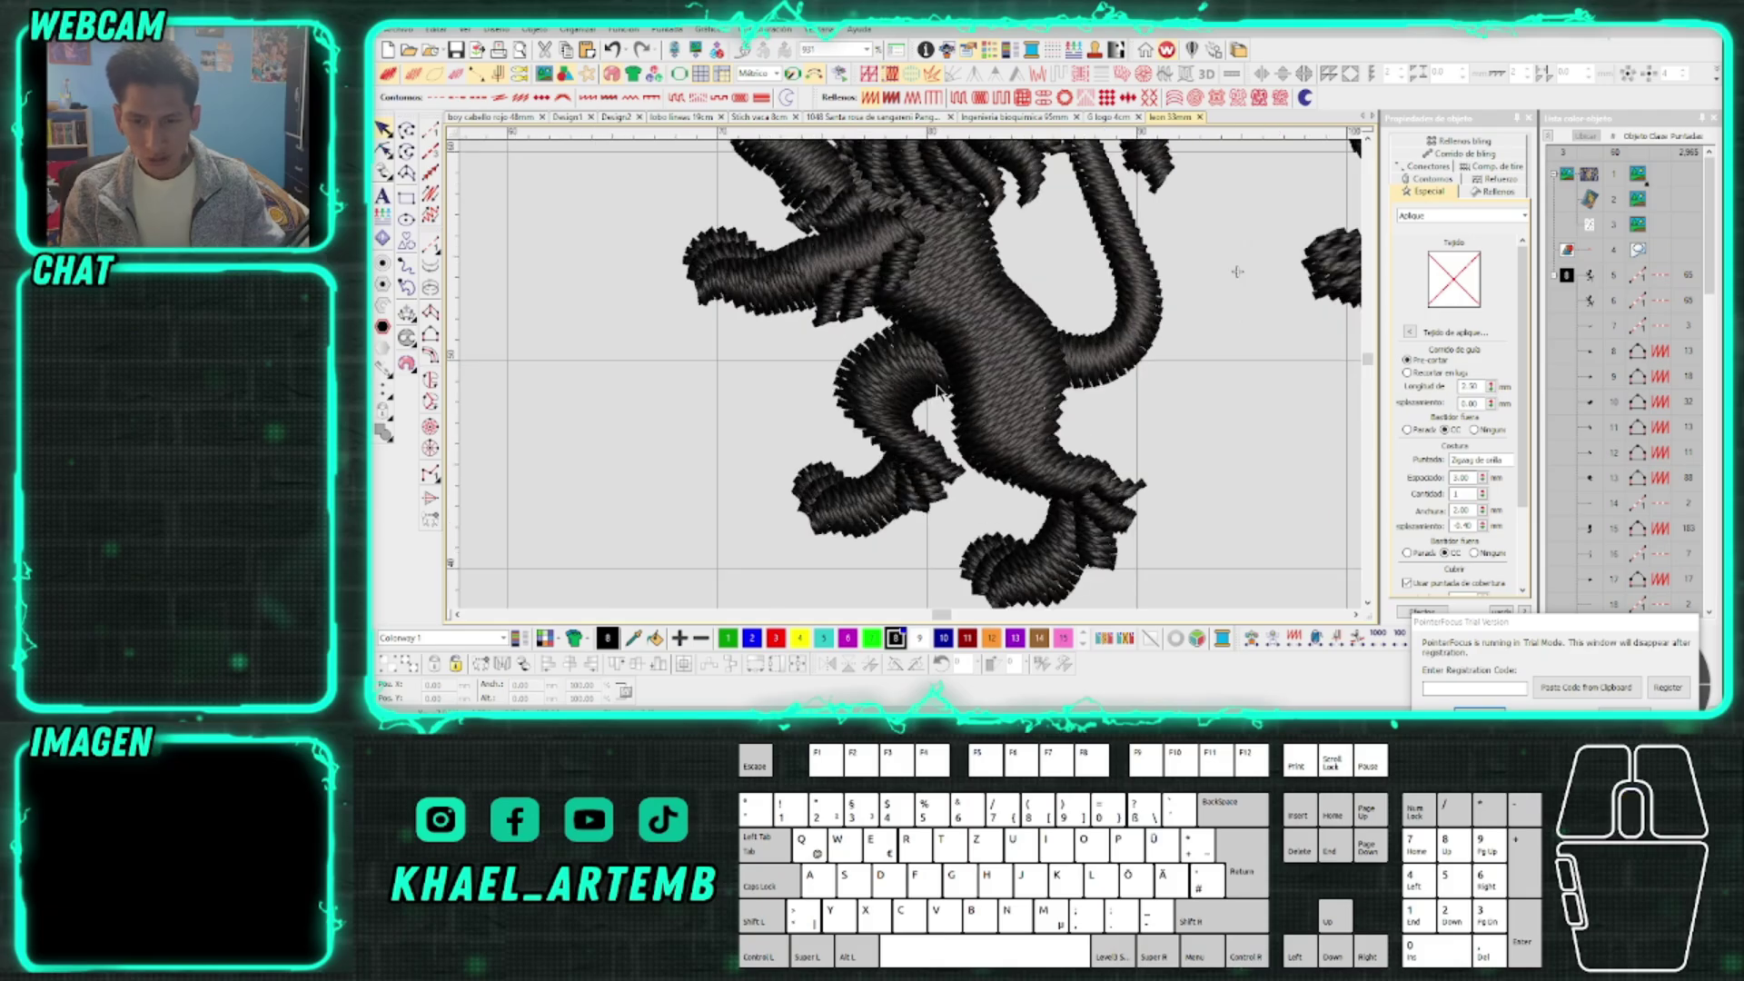
{"action": "left_click", "coordinate": [937, 389]}
{"action": "left_click", "coordinate": [937, 393]}
{"action": "scroll", "coordinate": [963, 391], "scroll_direction": "down", "scroll_amount": 3}
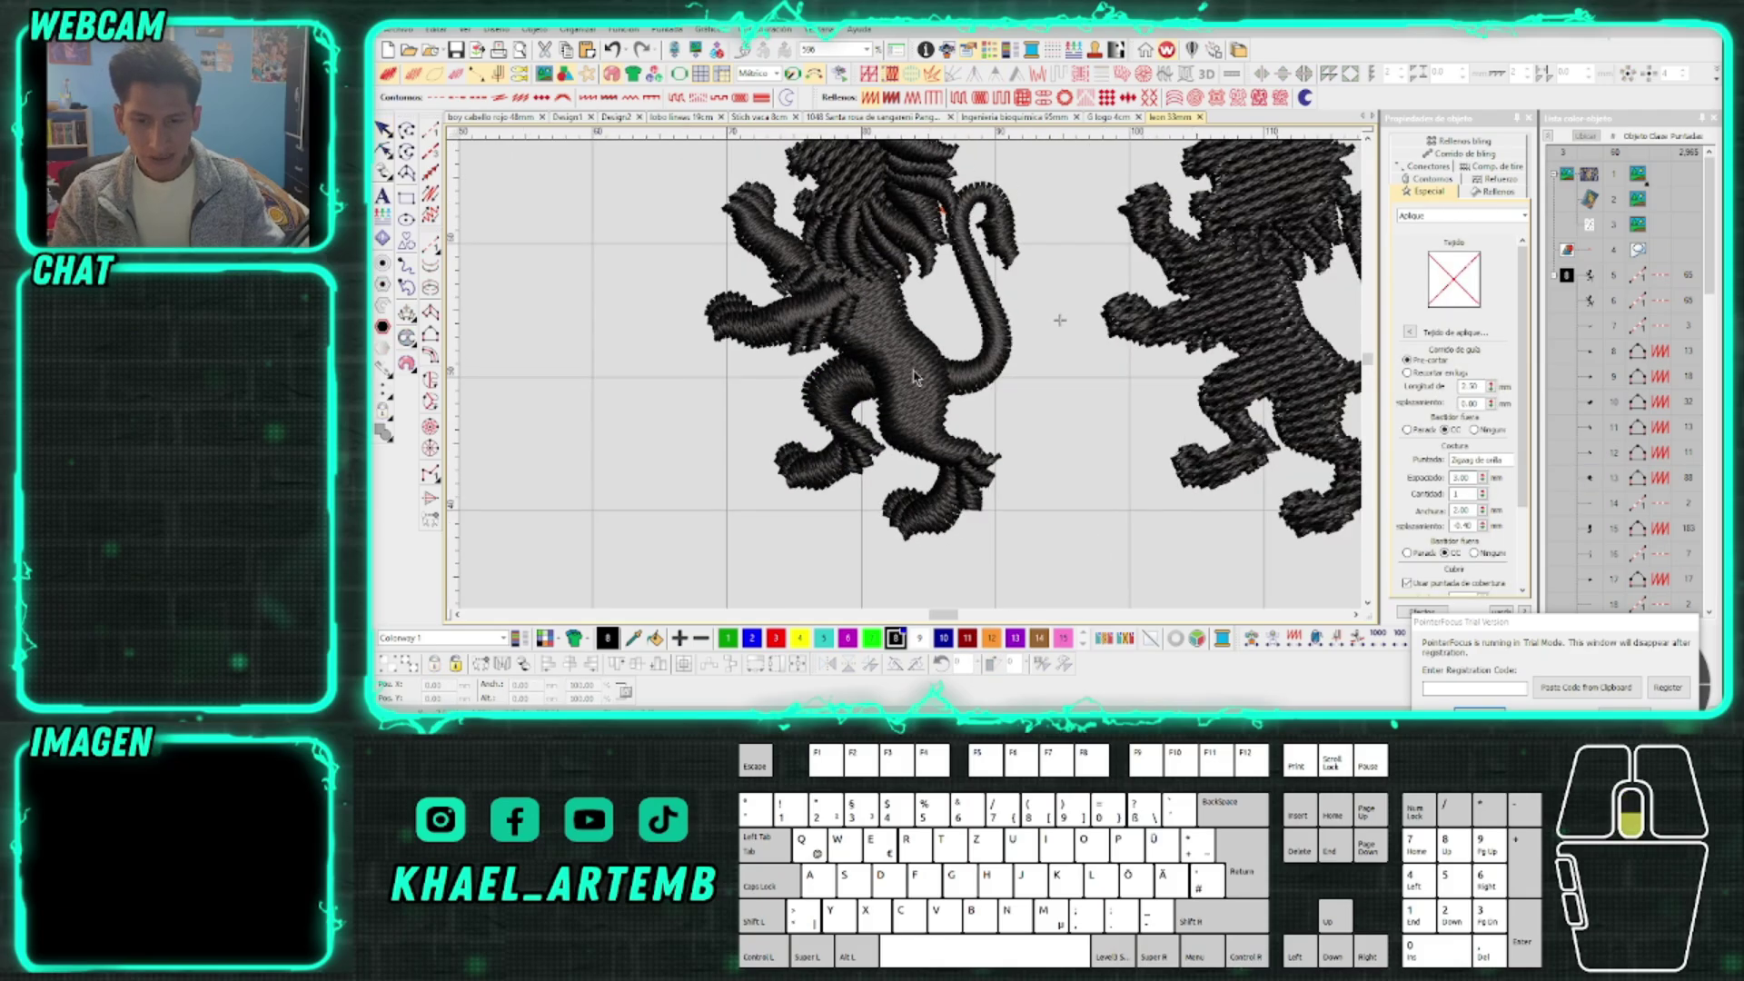
{"action": "scroll", "coordinate": [971, 394], "scroll_direction": "up", "scroll_amount": 2}
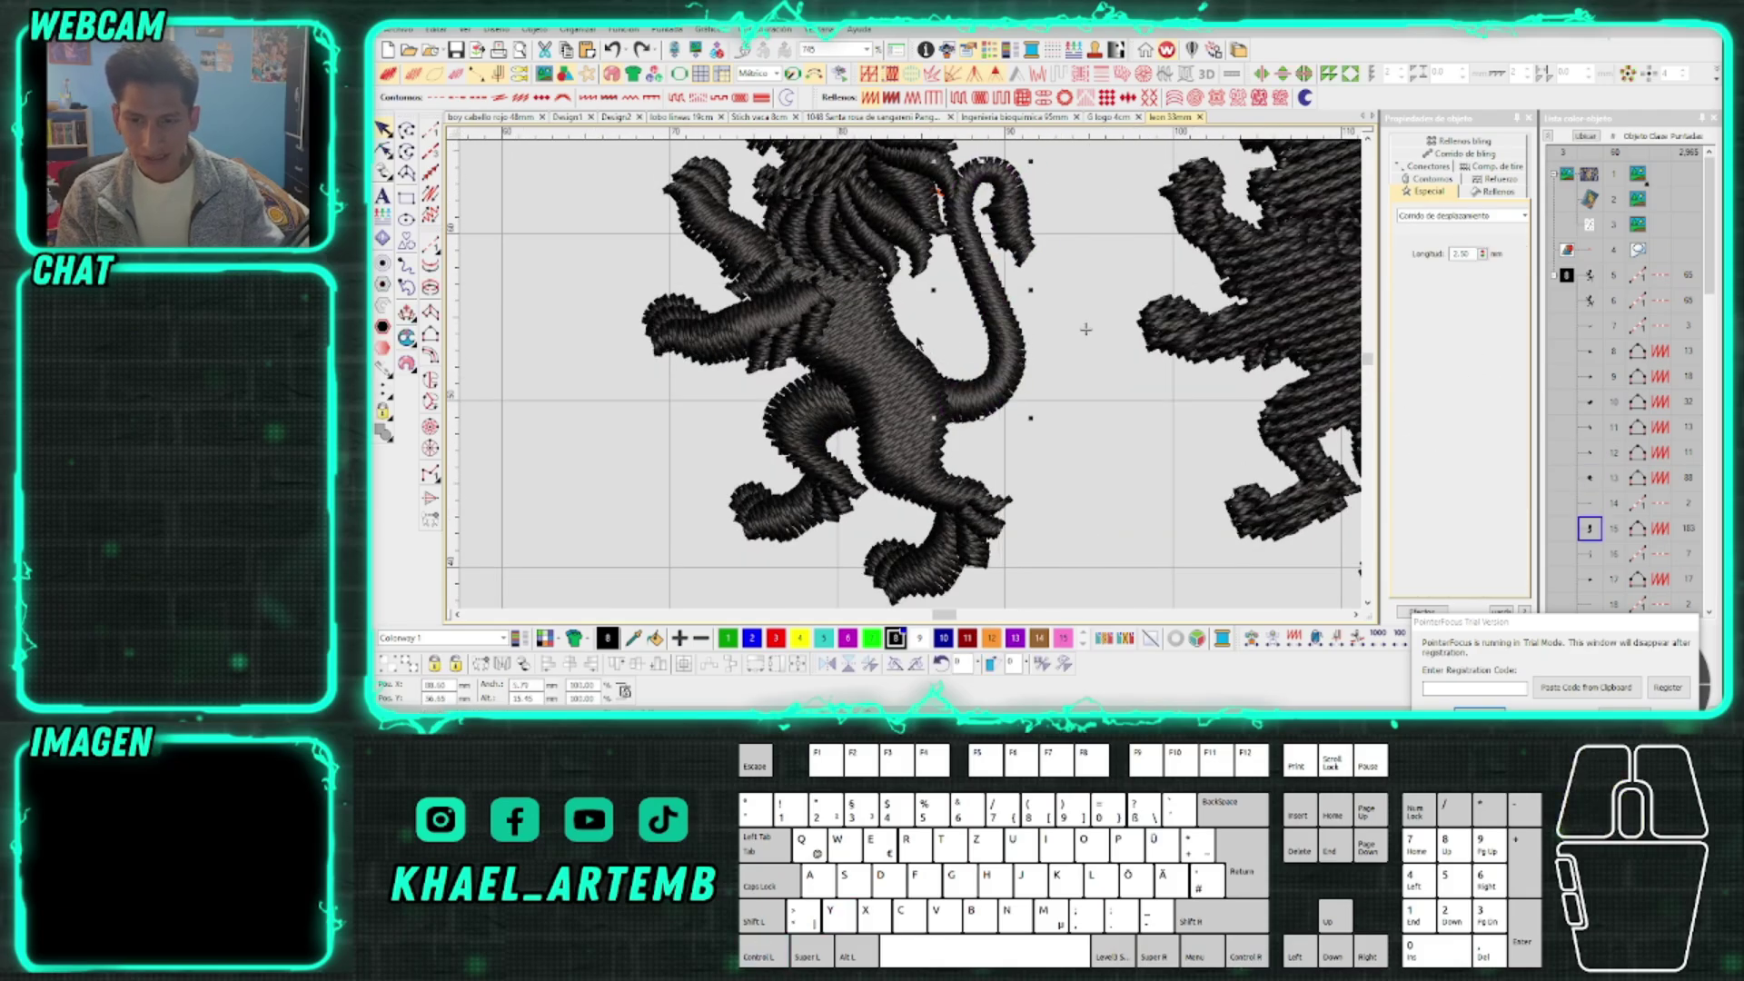
{"action": "left_click", "coordinate": [910, 377]}
{"action": "scroll", "coordinate": [911, 377], "scroll_direction": "up", "scroll_amount": 2}
{"action": "left_click", "coordinate": [863, 340]}
{"action": "left_click", "coordinate": [833, 418]}
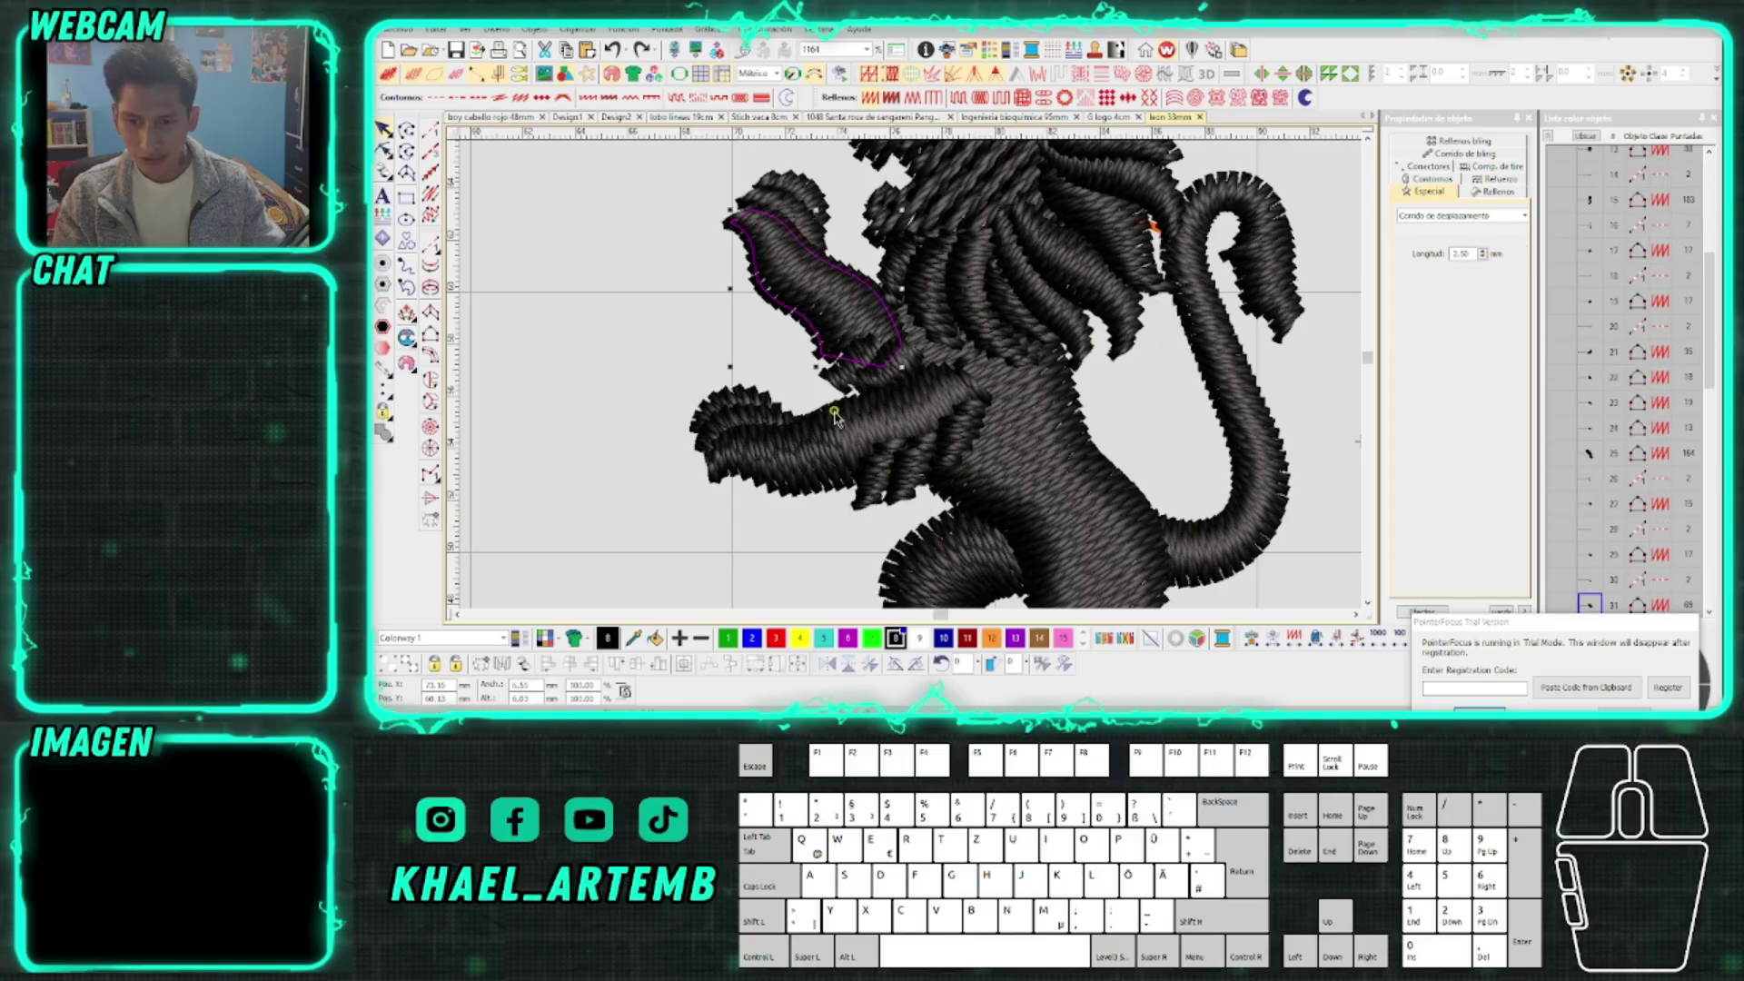
{"action": "scroll", "coordinate": [834, 418], "scroll_direction": "down", "scroll_amount": 5}
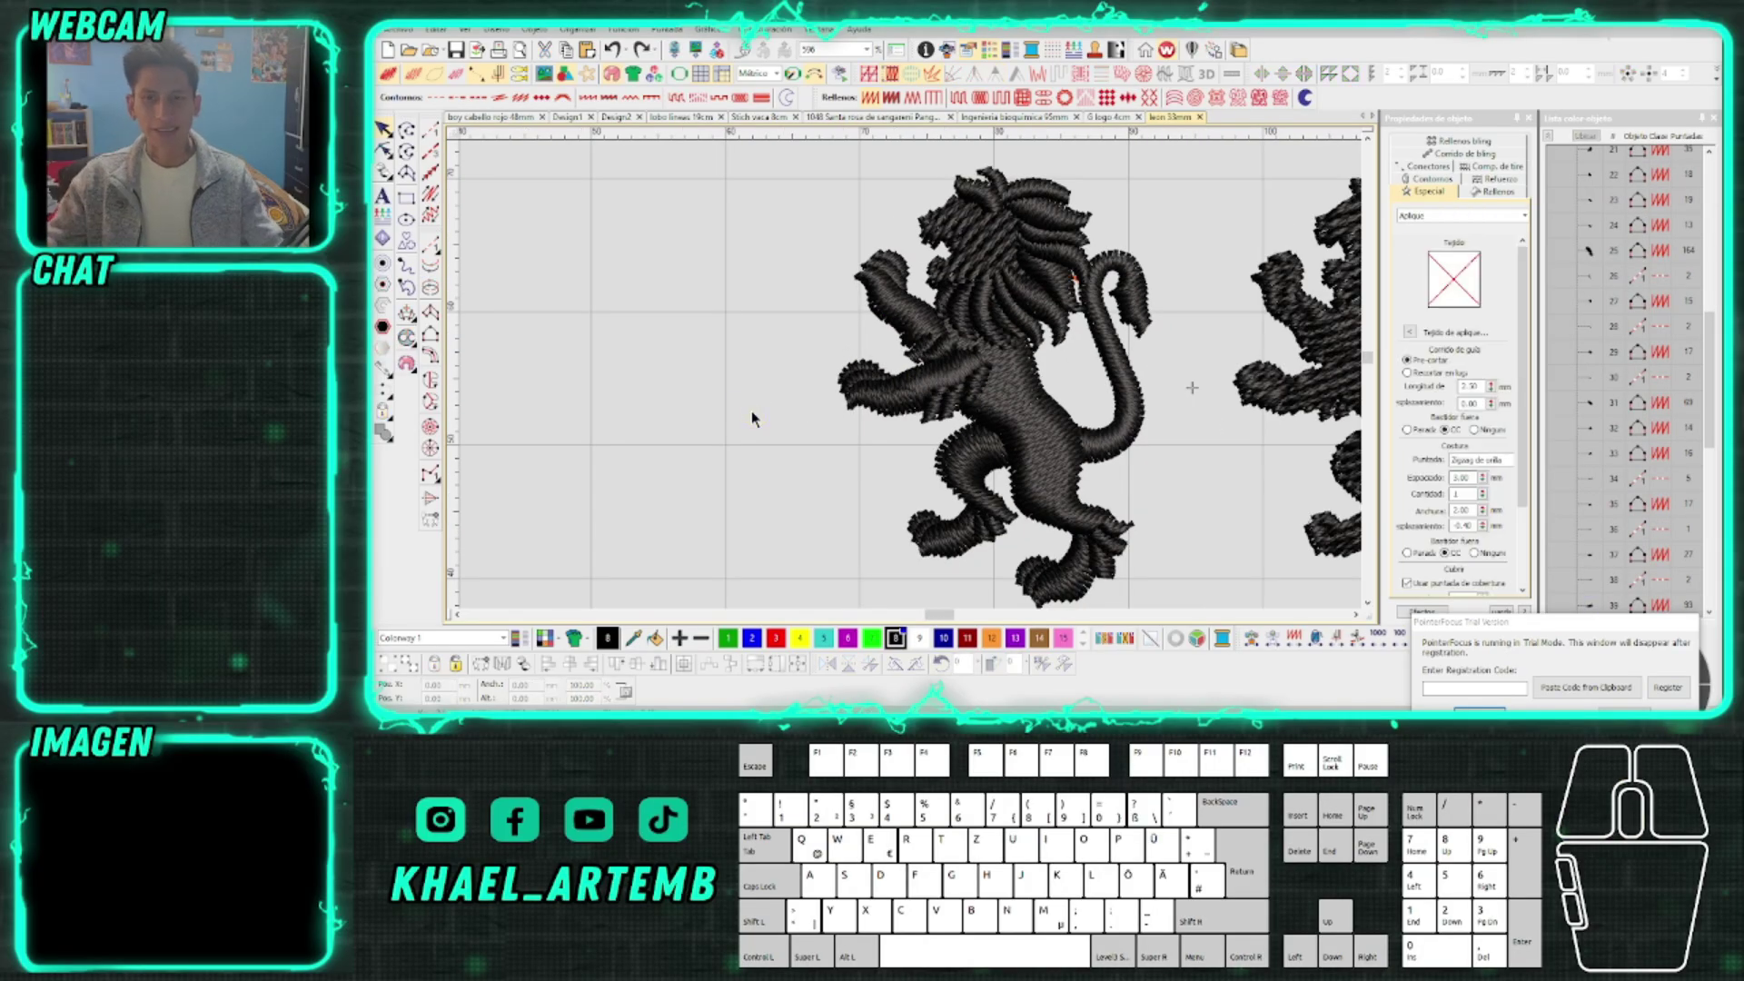
{"action": "scroll", "coordinate": [912, 374], "scroll_direction": "down", "scroll_amount": 1}
{"action": "scroll", "coordinate": [933, 377], "scroll_direction": "down", "scroll_amount": 1}
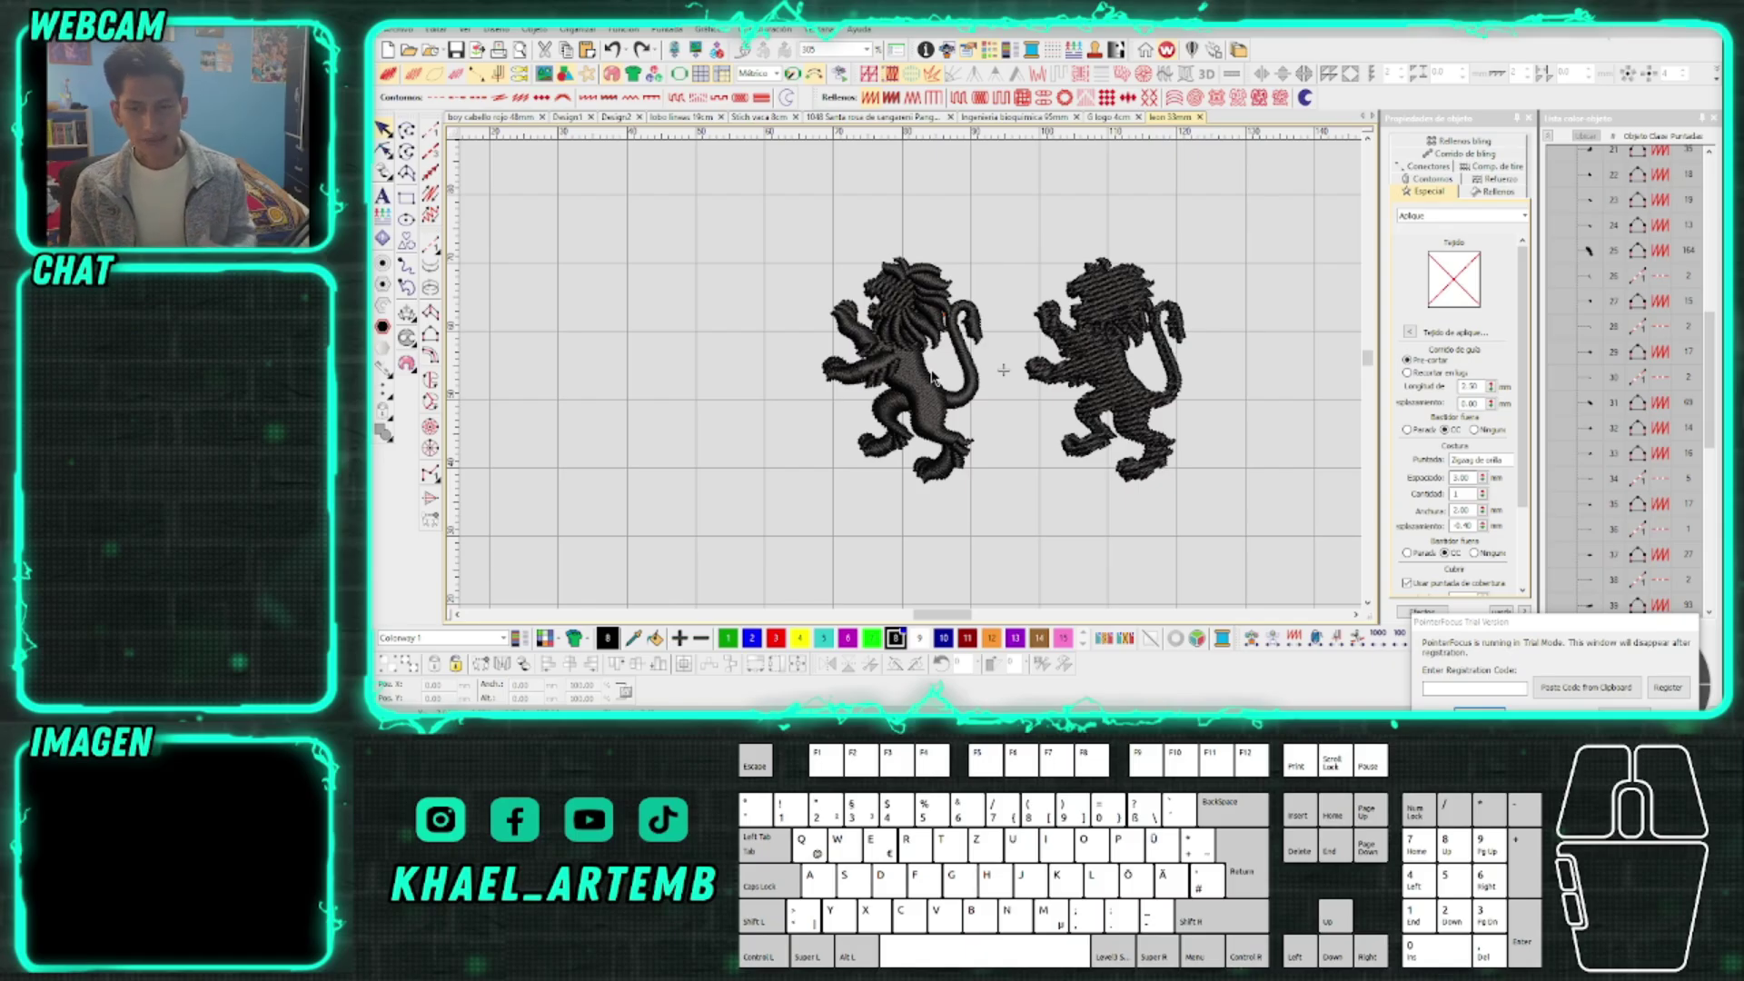
Compare the original lion's lower front leg object with the duplicated lion's single complex fill
{"action": "scroll", "coordinate": [933, 377], "scroll_direction": "up", "scroll_amount": 2}
{"action": "left_click", "coordinate": [811, 389]}
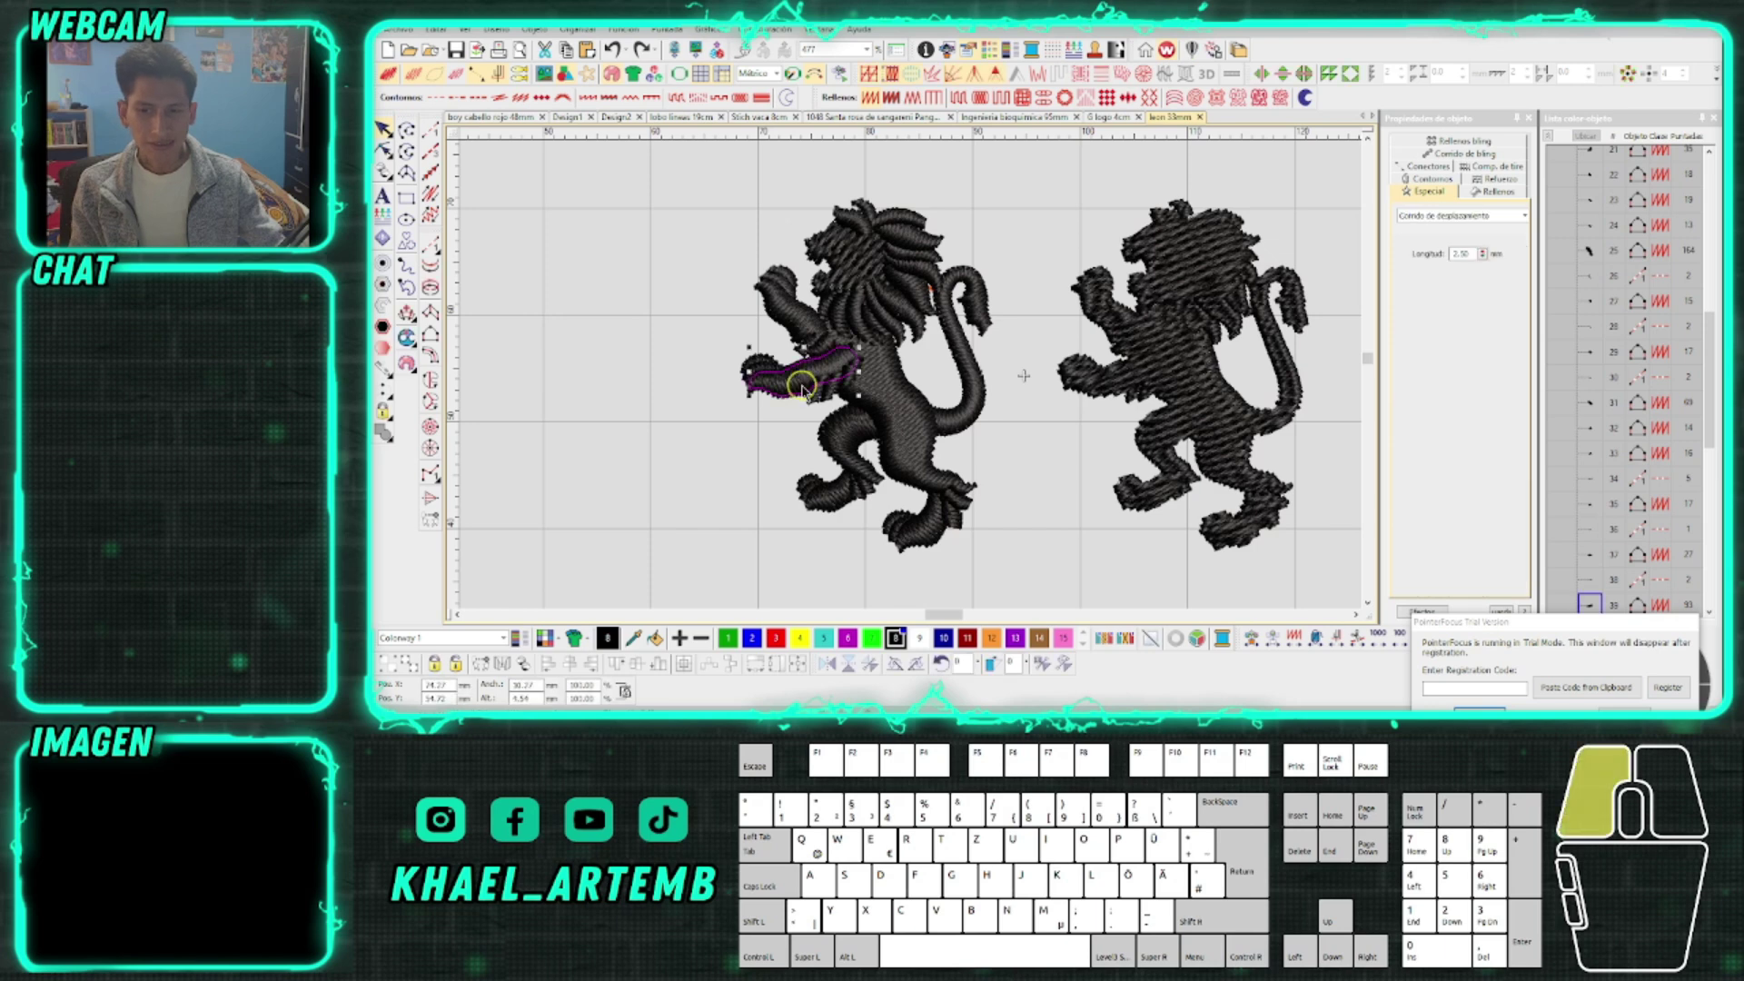
{"action": "left_click", "coordinate": [1207, 299]}
{"action": "left_click", "coordinate": [1206, 300]}
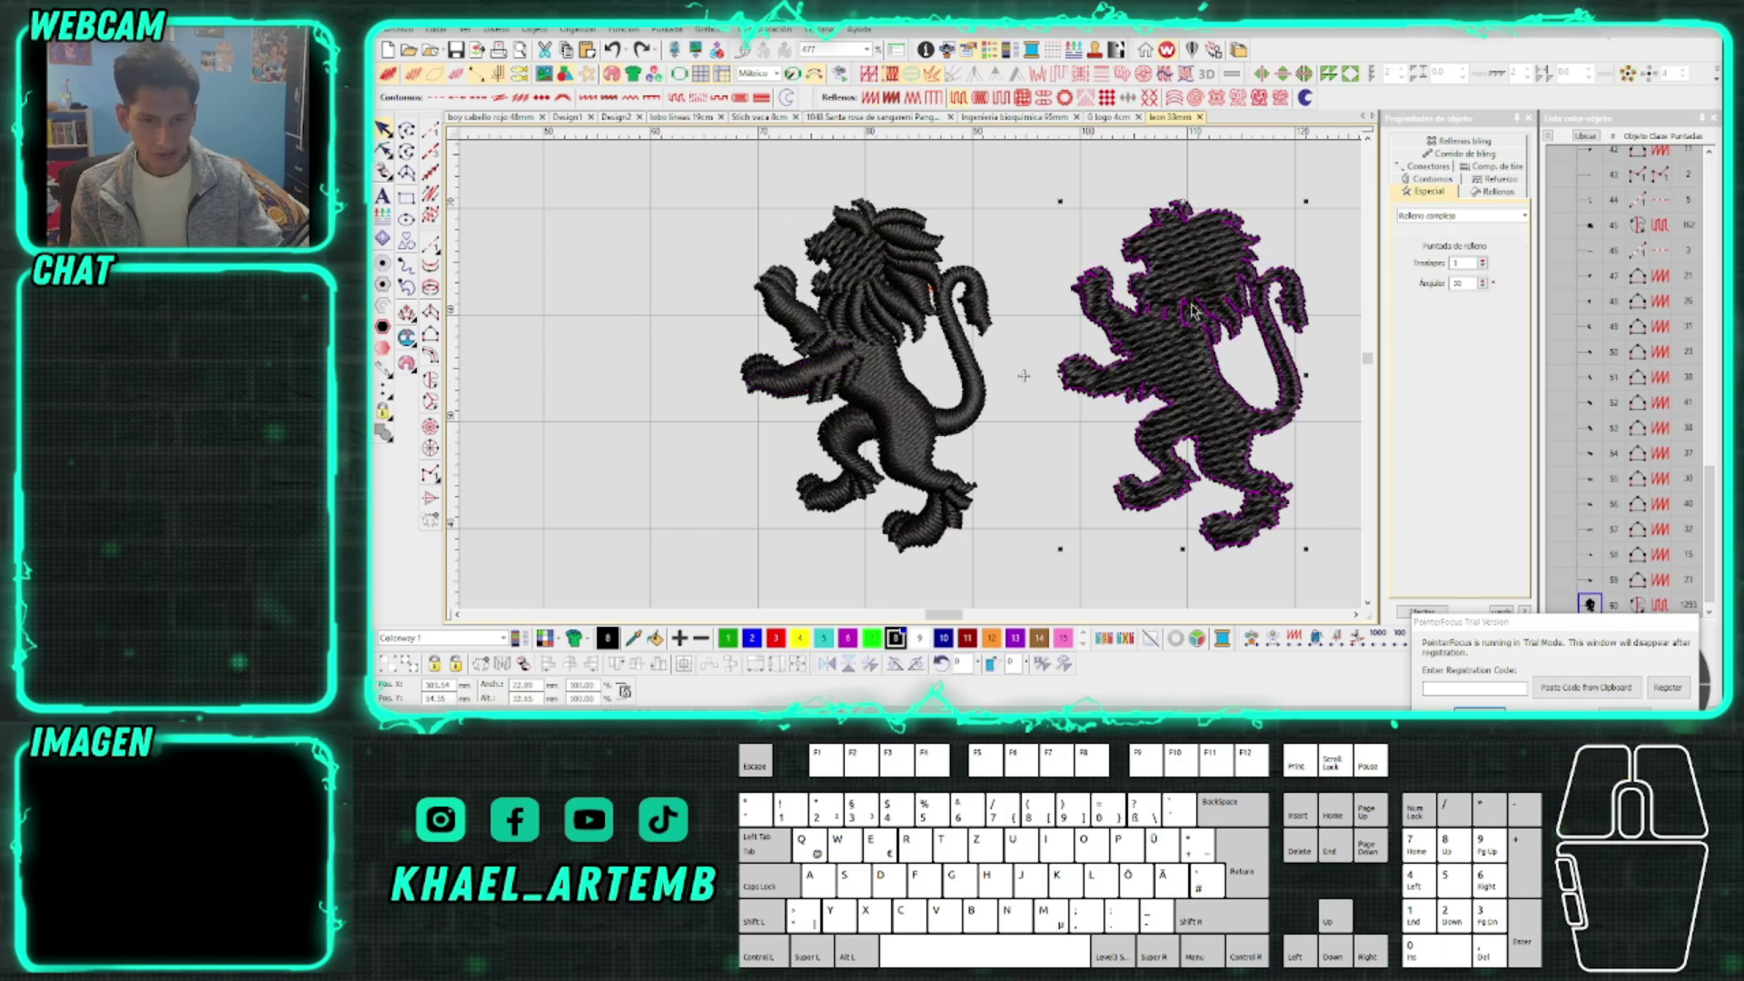
{"action": "scroll", "coordinate": [1188, 305], "scroll_direction": "down", "scroll_amount": 1}
{"action": "scroll", "coordinate": [708, 396], "scroll_direction": "up", "scroll_amount": 1}
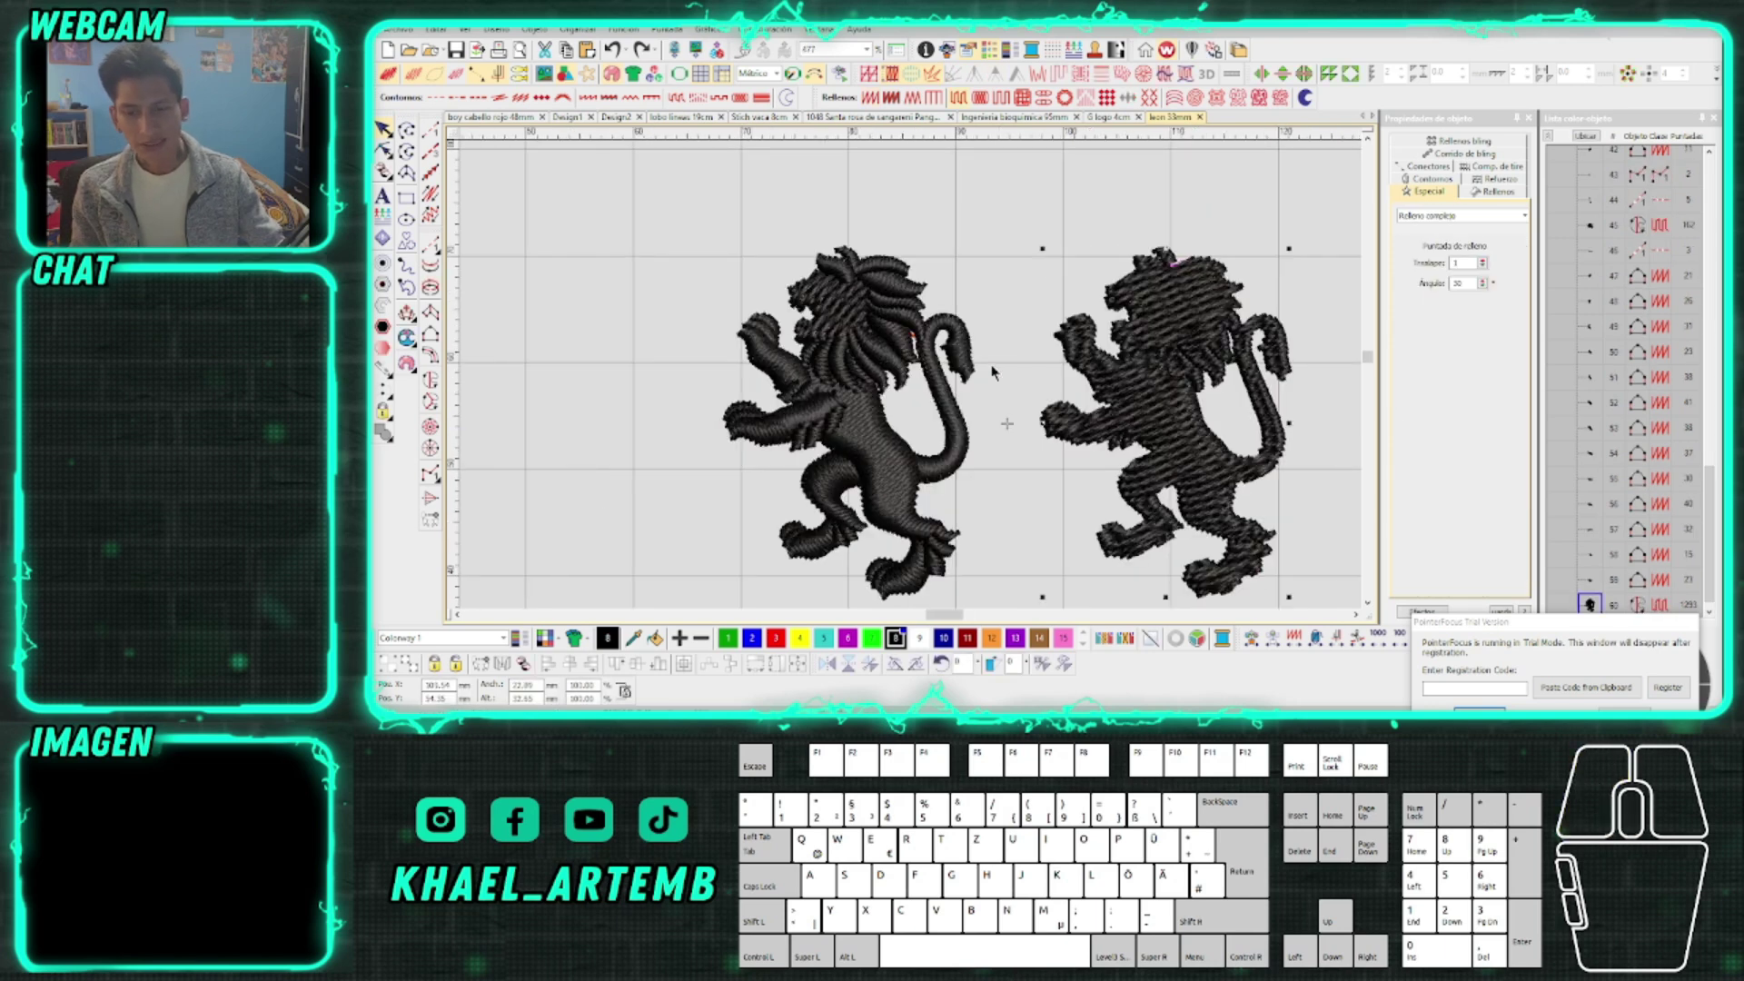
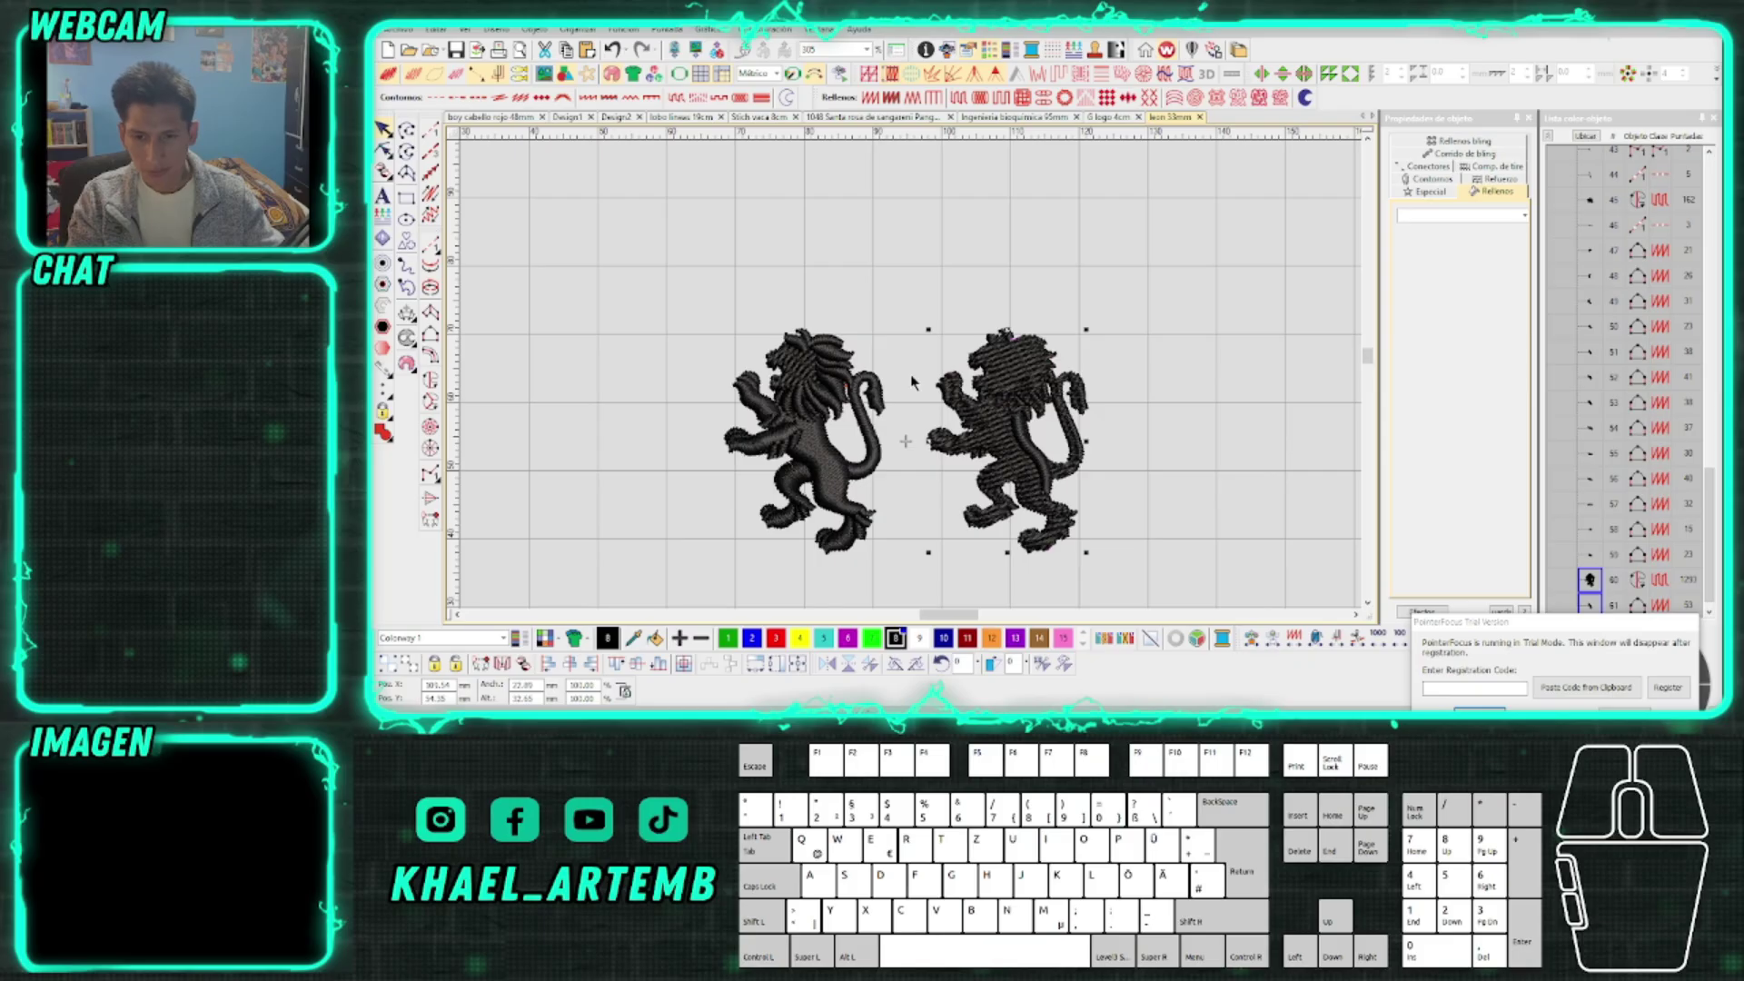
Delete the duplicated single-fill lion and switch to the design comparing C-A, C-B and relleno complejo
{"action": "key", "text": "Delete"}
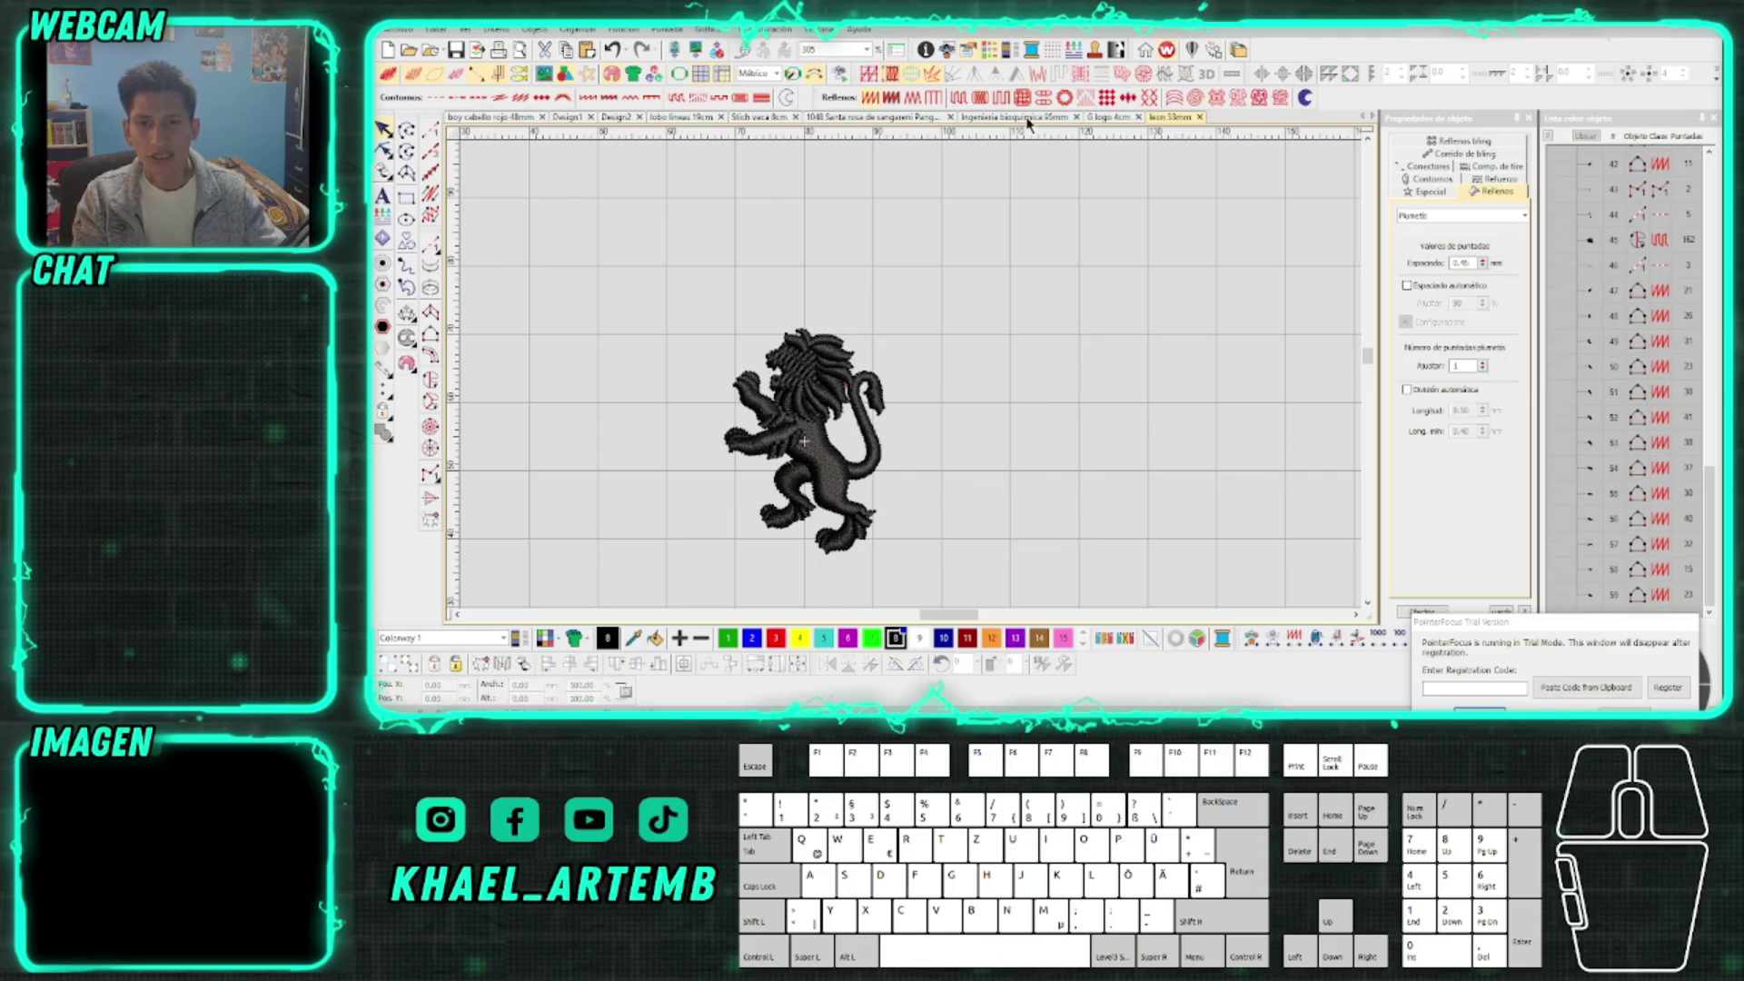
{"action": "left_click", "coordinate": [1068, 117]}
{"action": "left_click", "coordinate": [701, 118]}
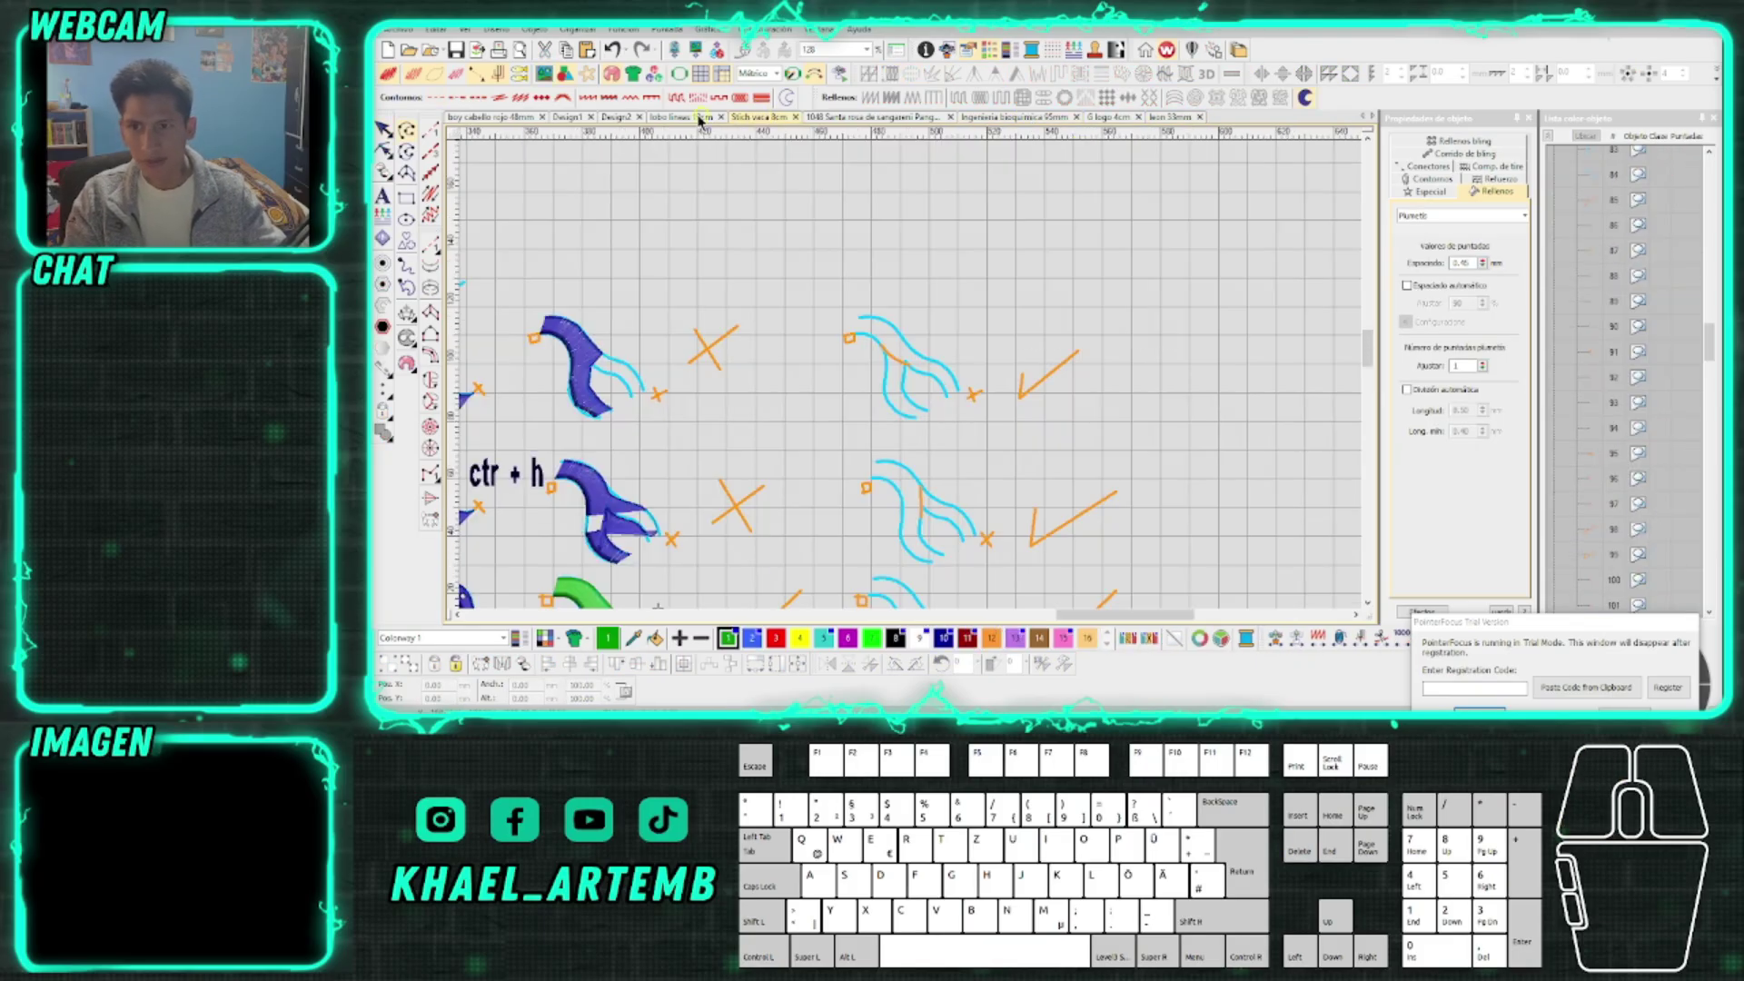
{"action": "scroll", "coordinate": [719, 171], "scroll_direction": "down", "scroll_amount": 3}
{"action": "left_click_drag", "start_coordinate": [916, 257], "coordinate": [912, 377]}
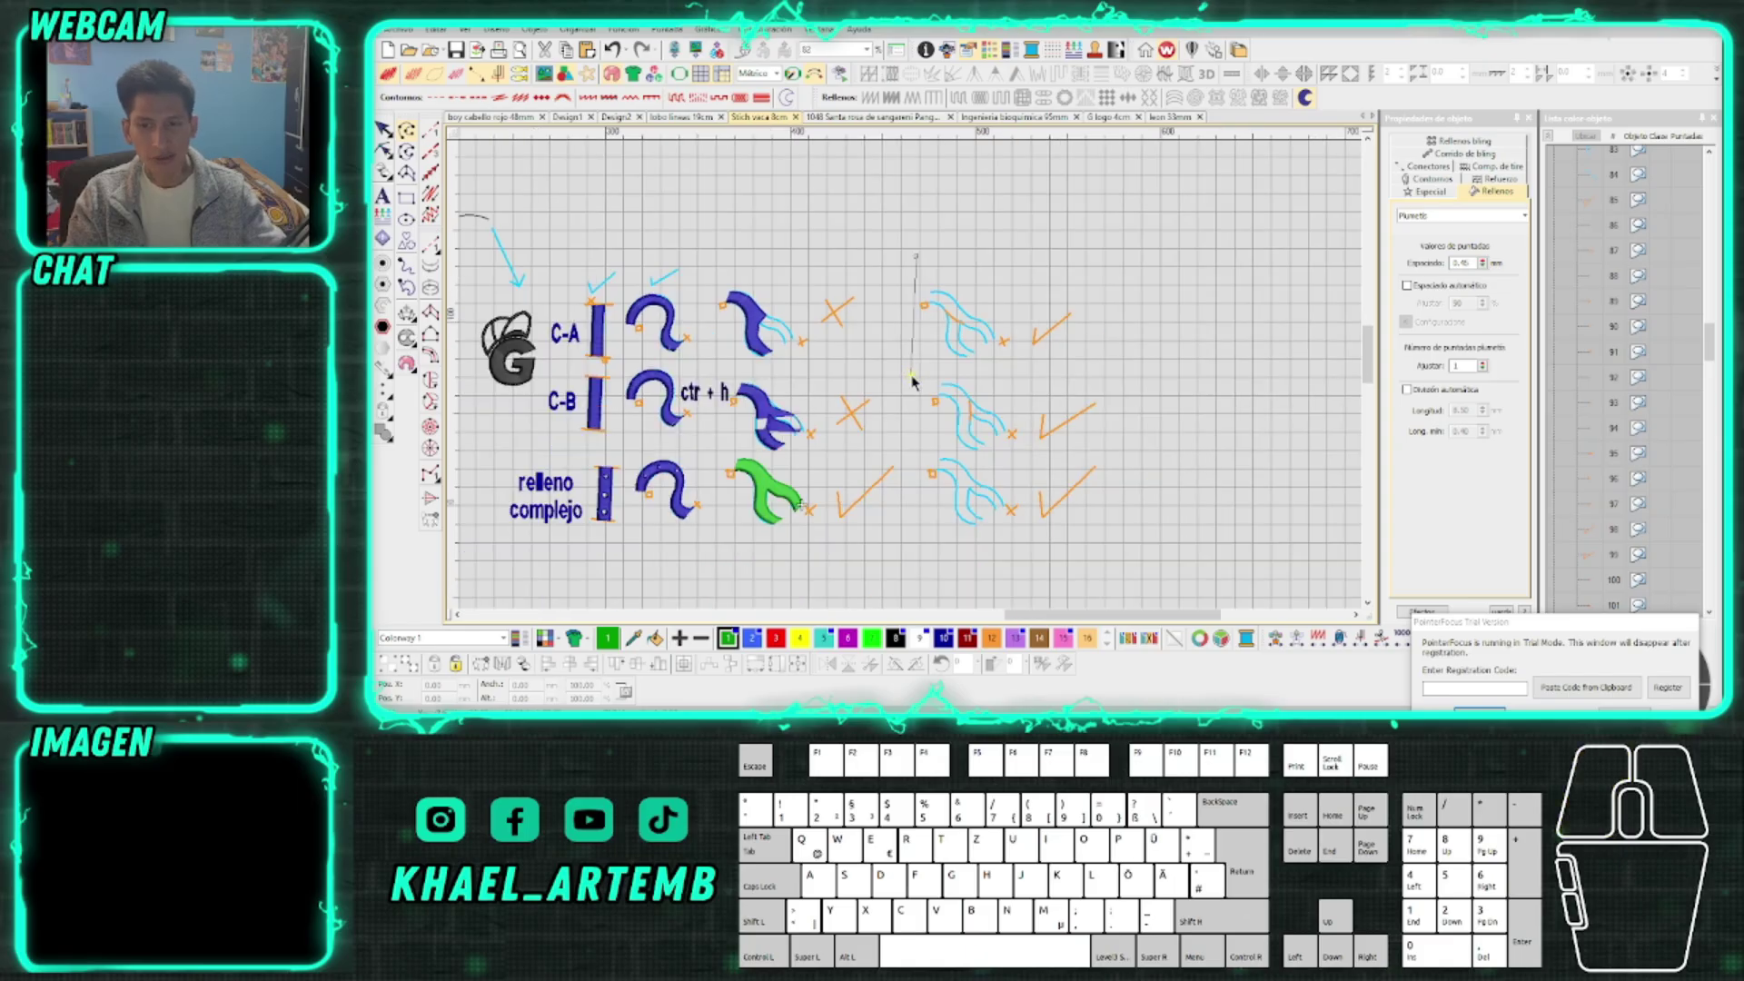
{"action": "scroll", "coordinate": [912, 379], "scroll_direction": "up", "scroll_amount": 1}
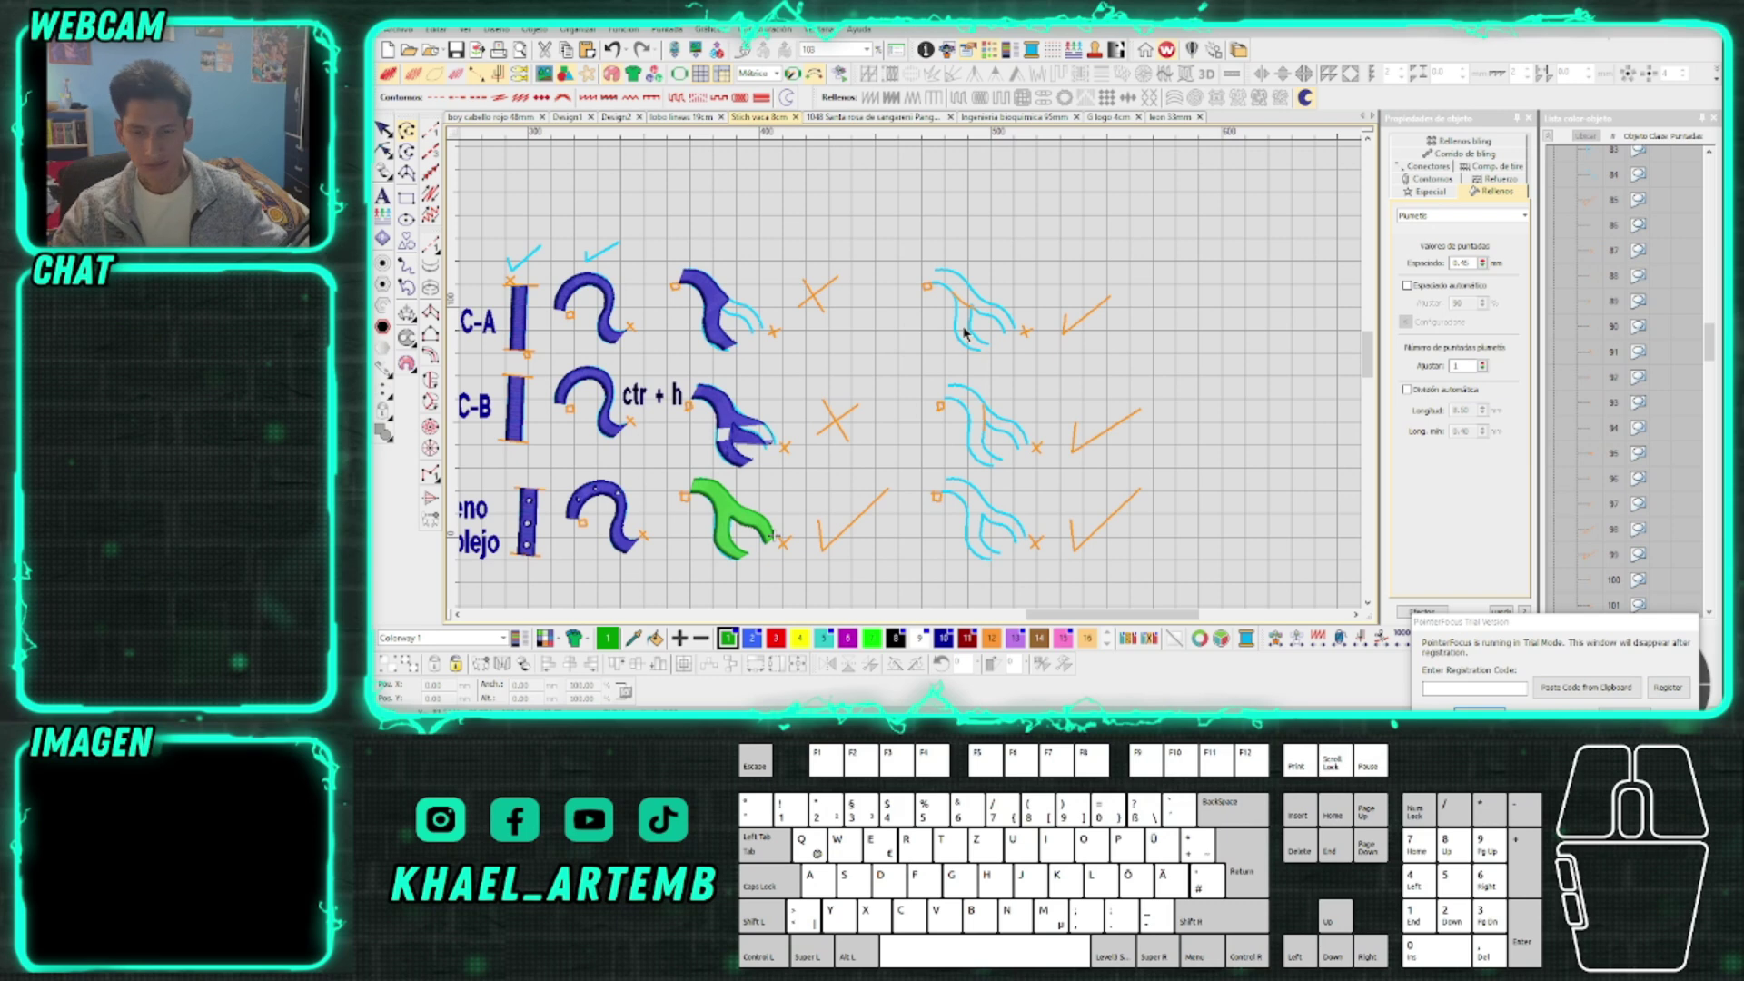
Digitize a curved Corrido running stitch from the start square to the tip of the lower branch in the C-A row's divided outline
{"action": "scroll", "coordinate": [949, 345], "scroll_direction": "up", "scroll_amount": 4}
{"action": "scroll", "coordinate": [913, 382], "scroll_direction": "up", "scroll_amount": 4}
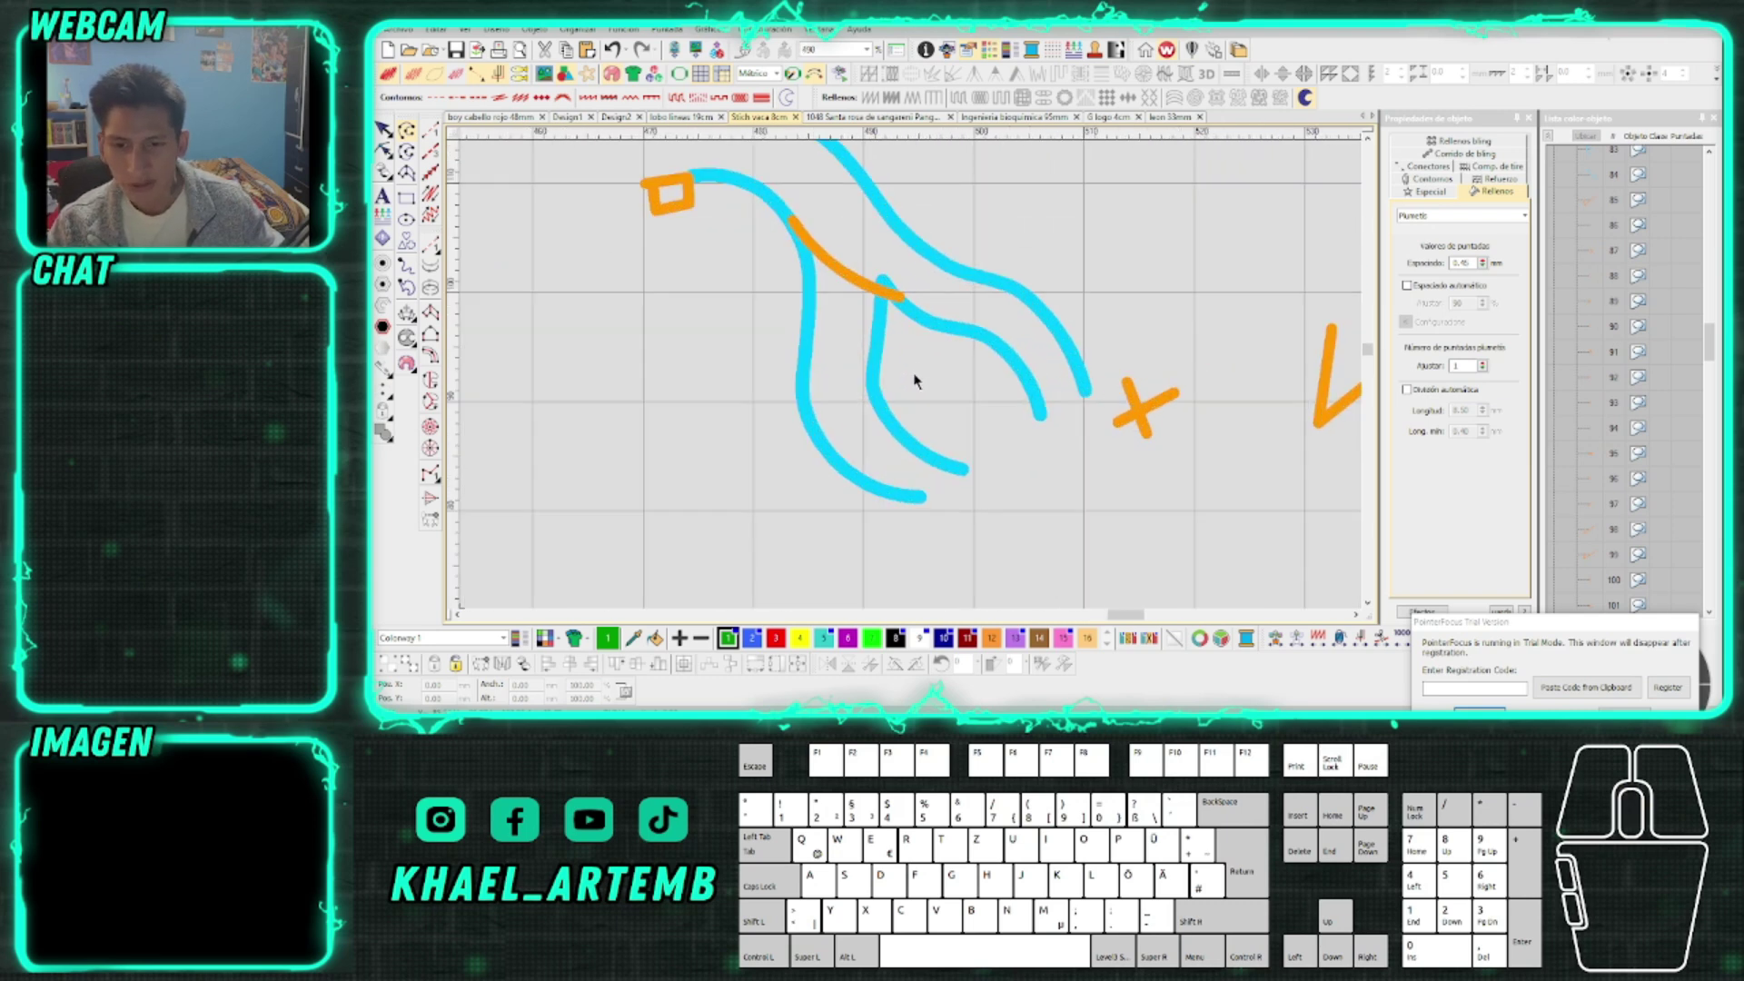
{"action": "scroll", "coordinate": [913, 381], "scroll_direction": "up", "scroll_amount": 1}
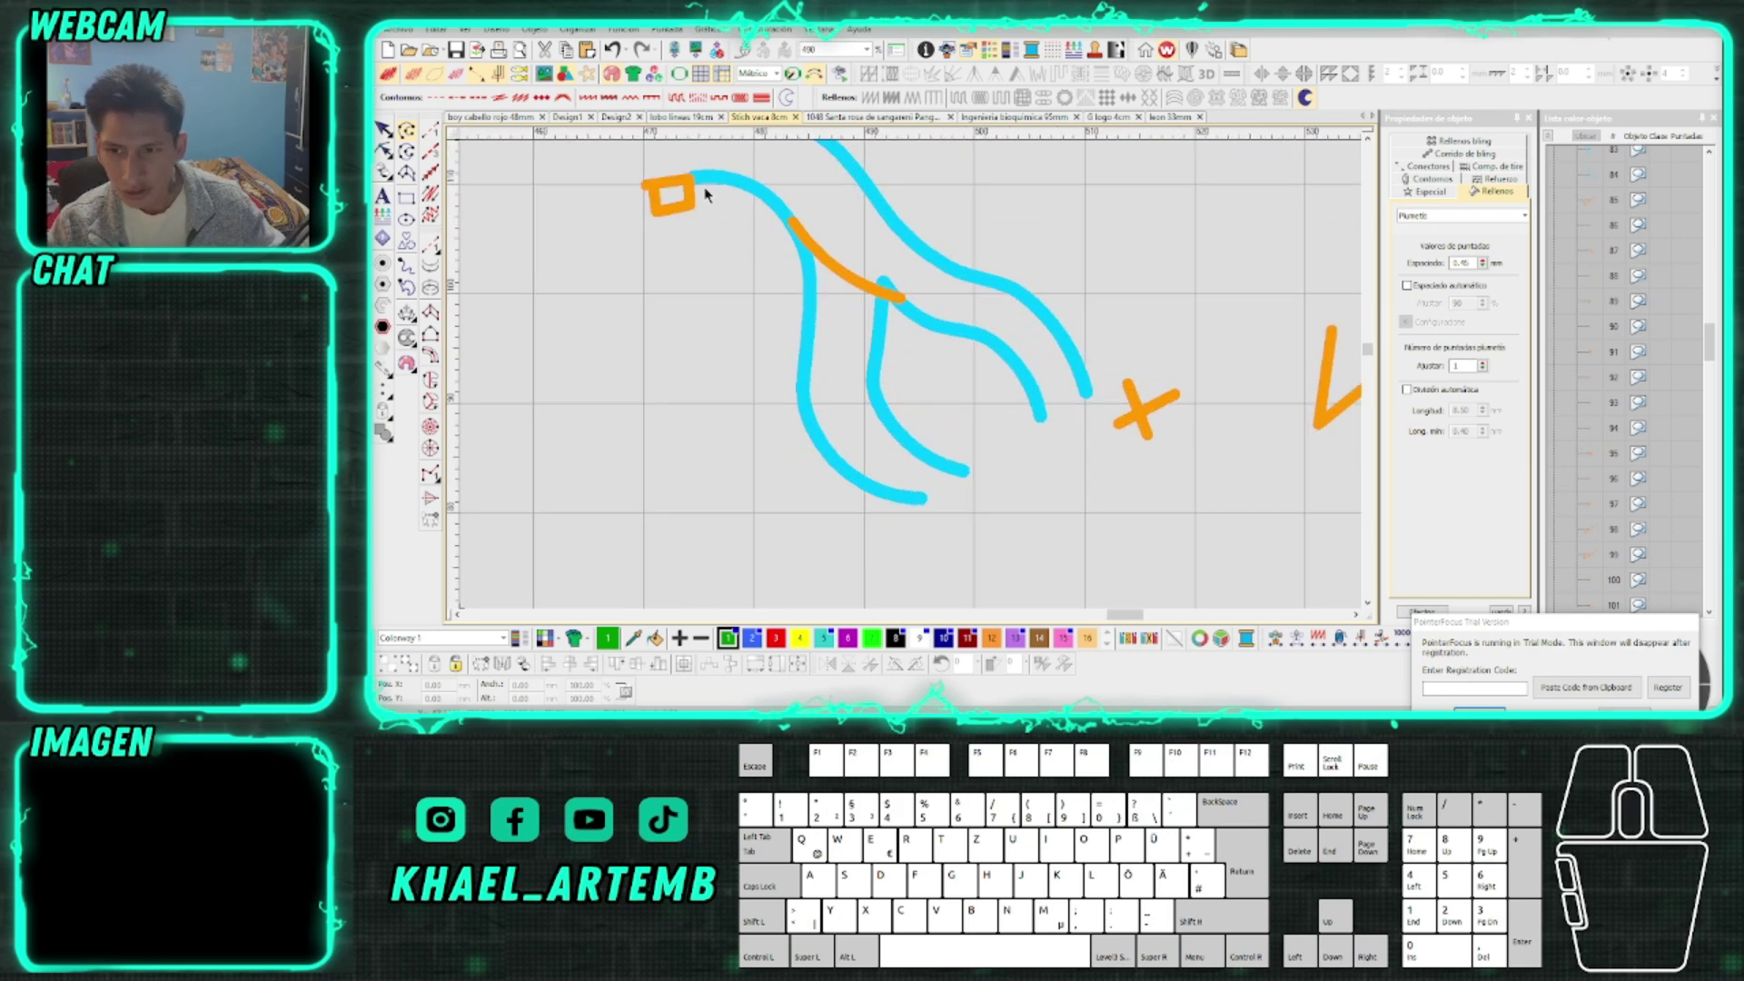
{"action": "scroll", "coordinate": [954, 382], "scroll_direction": "down", "scroll_amount": 2}
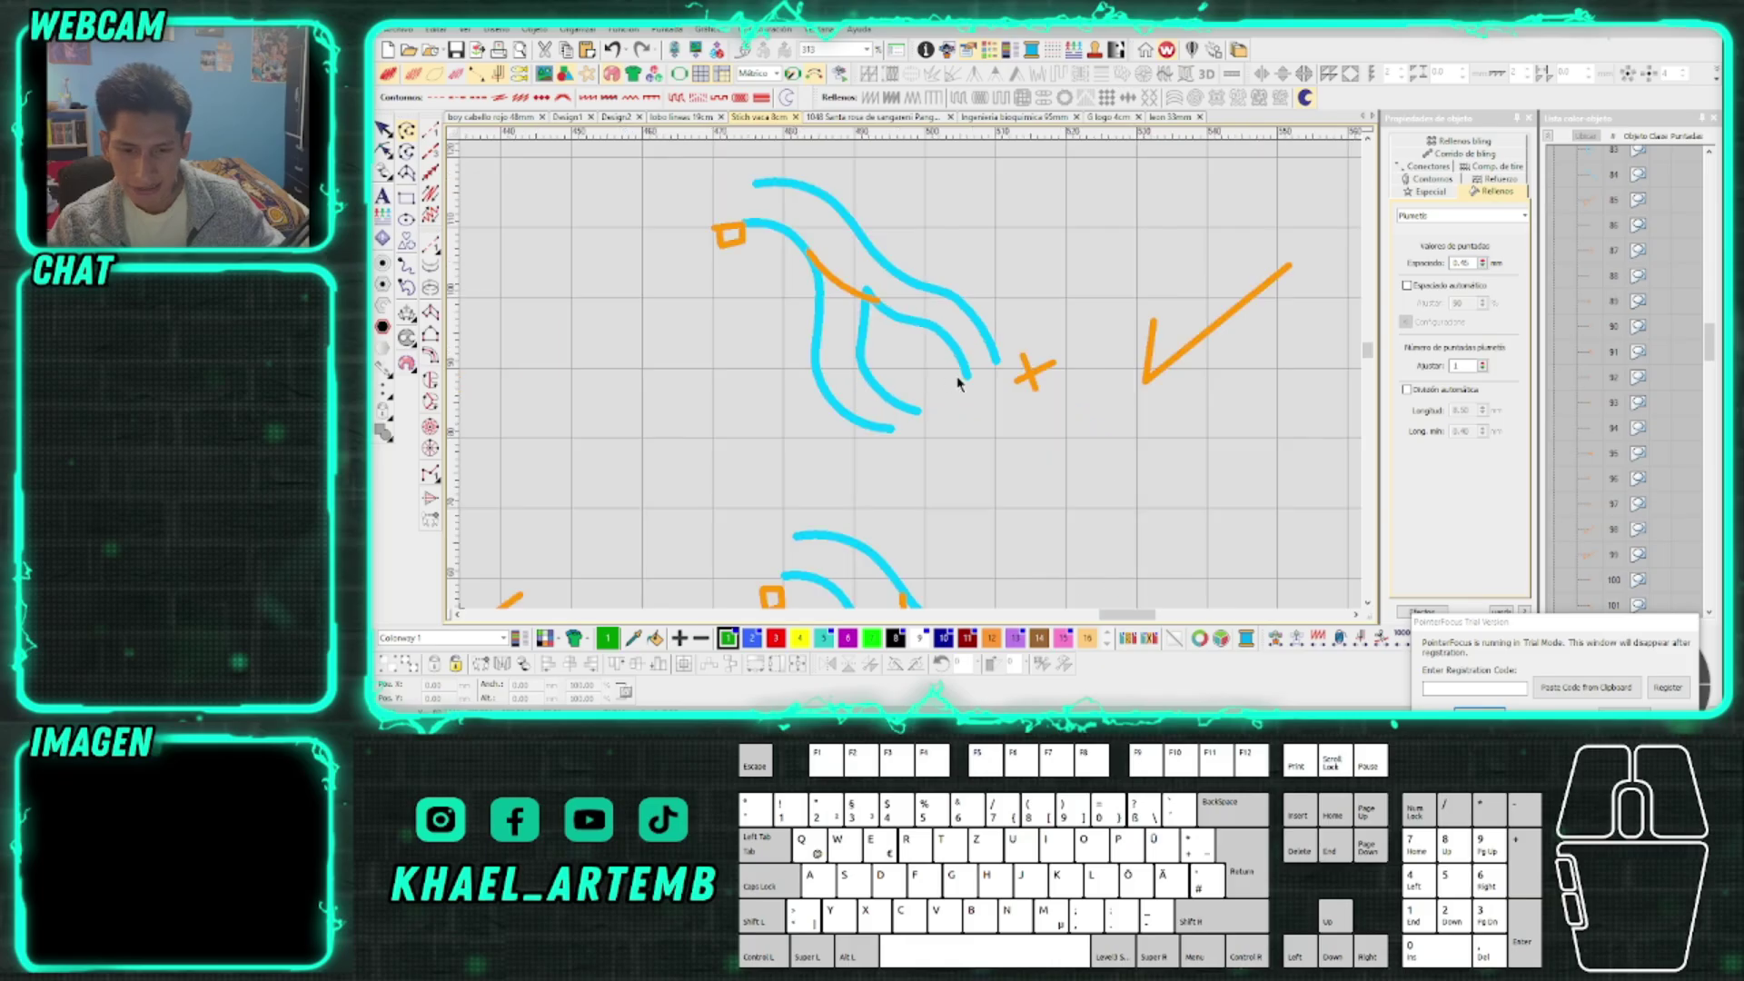
{"action": "left_click", "coordinate": [700, 260]}
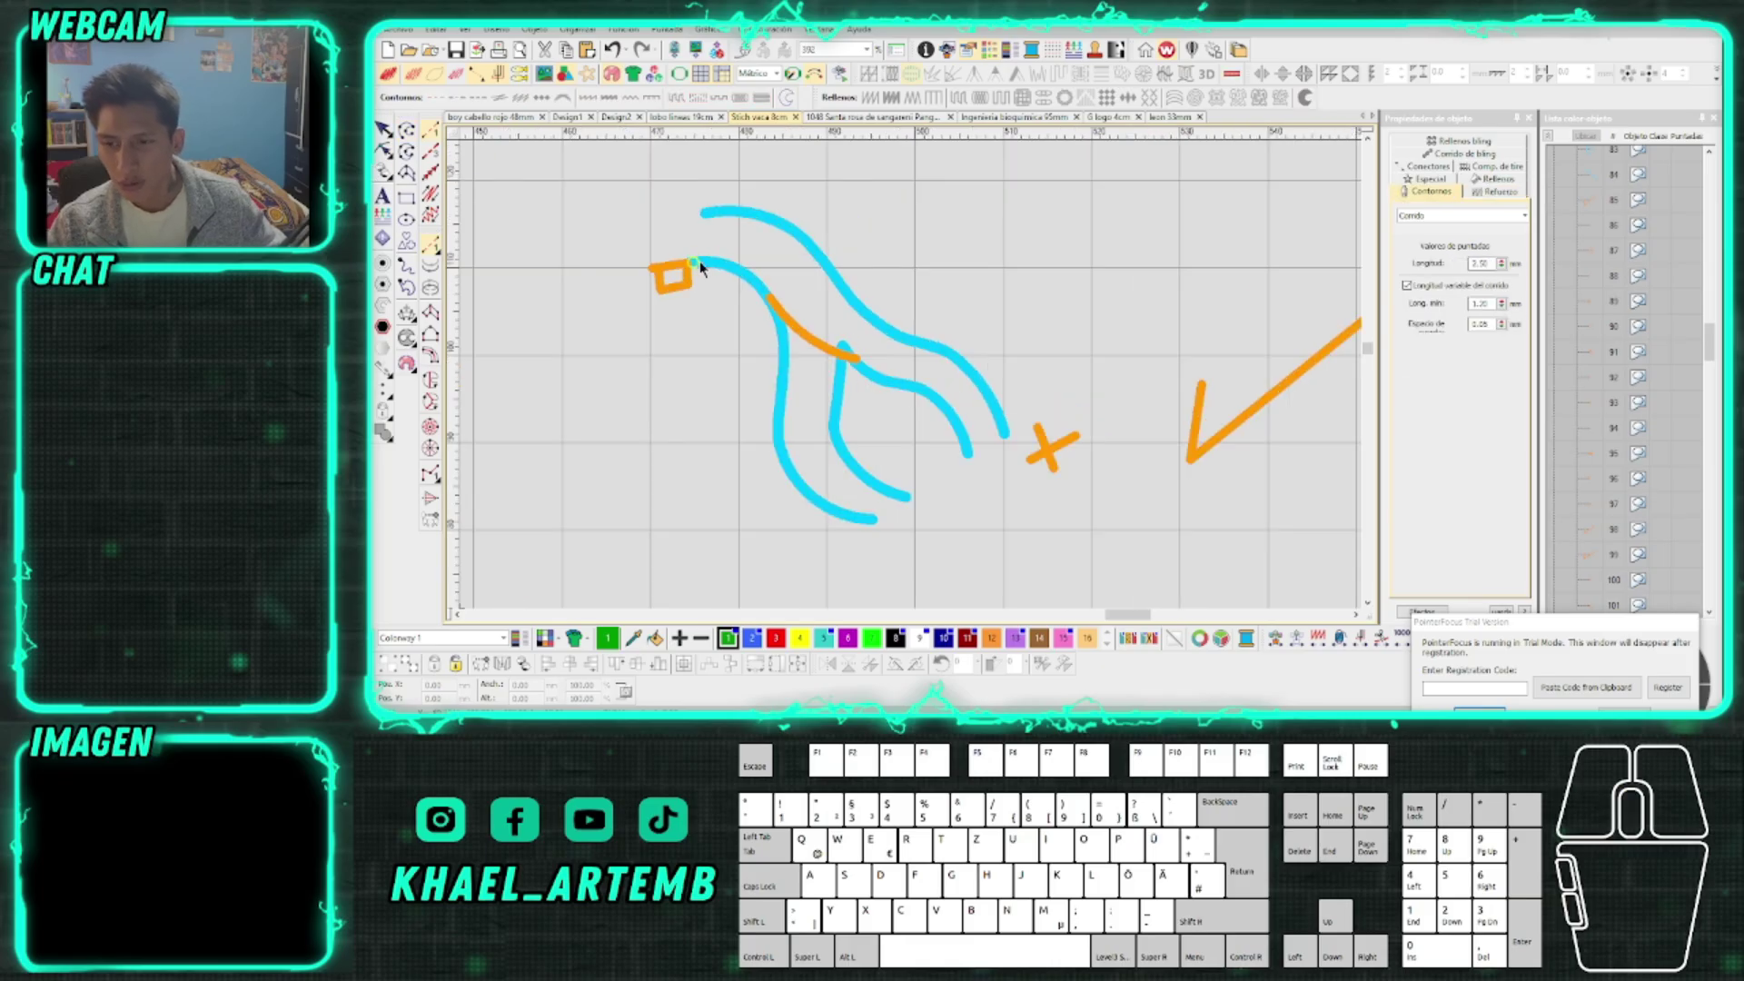
{"action": "left_click", "coordinate": [683, 243]}
{"action": "right_click", "coordinate": [737, 242]}
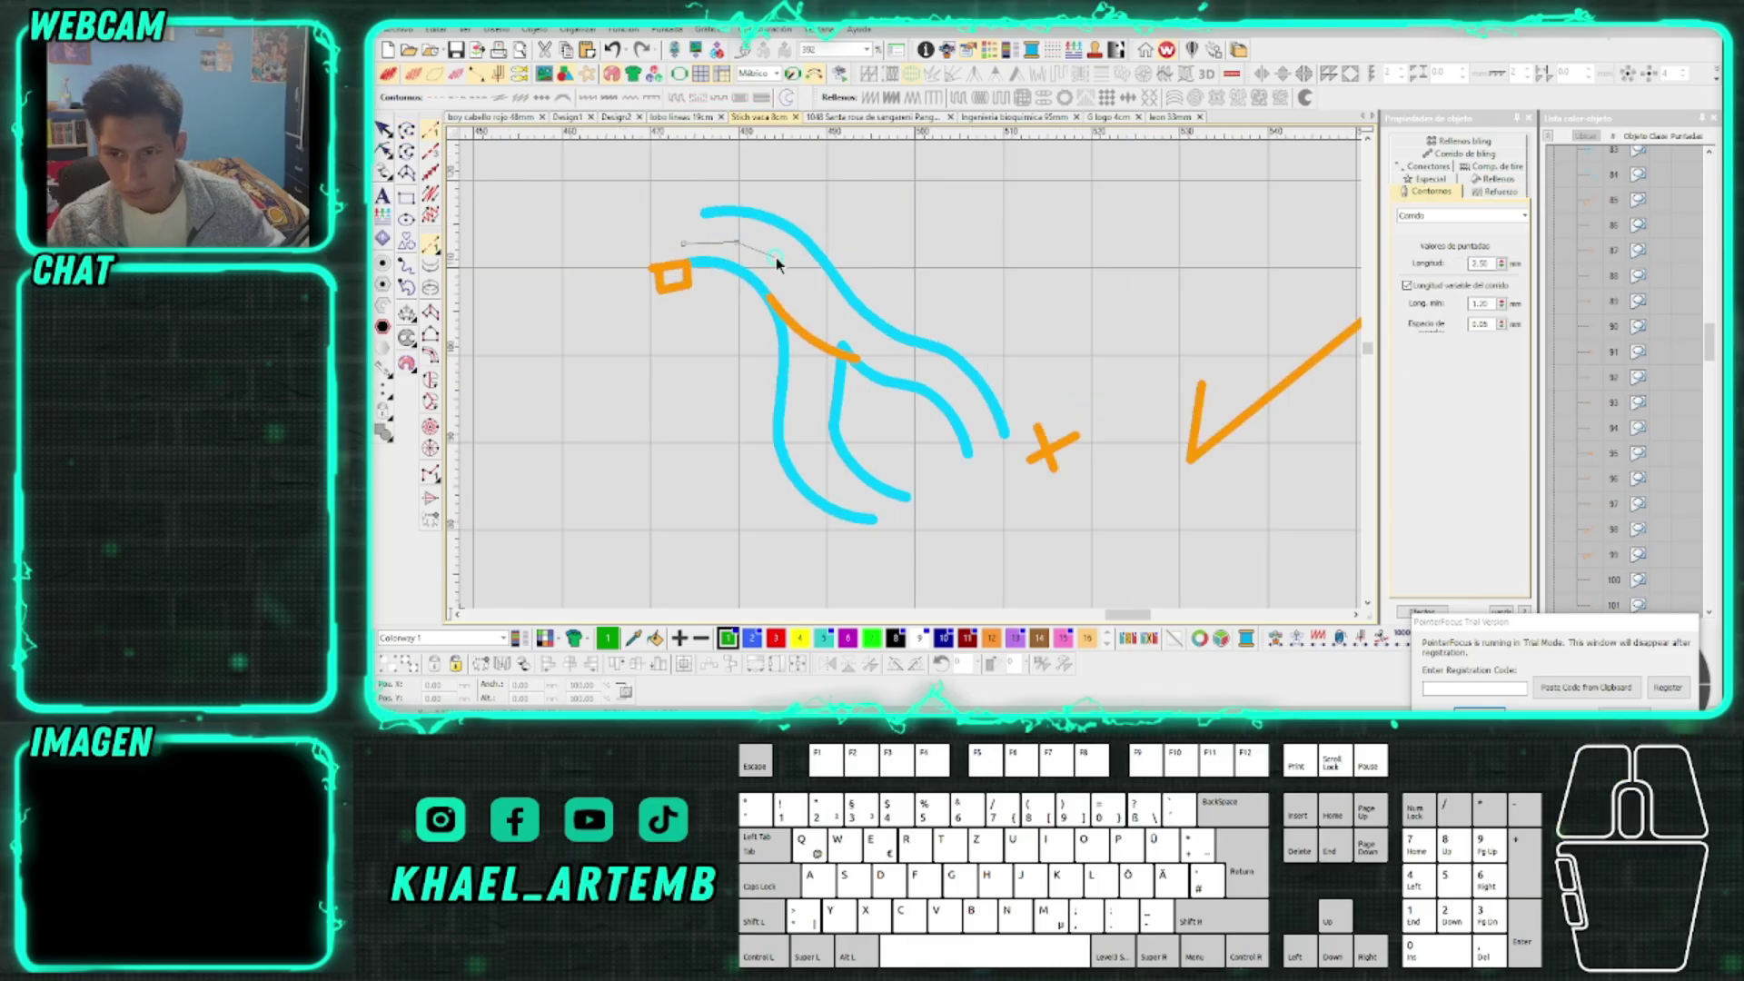
{"action": "right_click", "coordinate": [812, 325]}
{"action": "right_click", "coordinate": [806, 406]}
{"action": "left_click", "coordinate": [877, 506]}
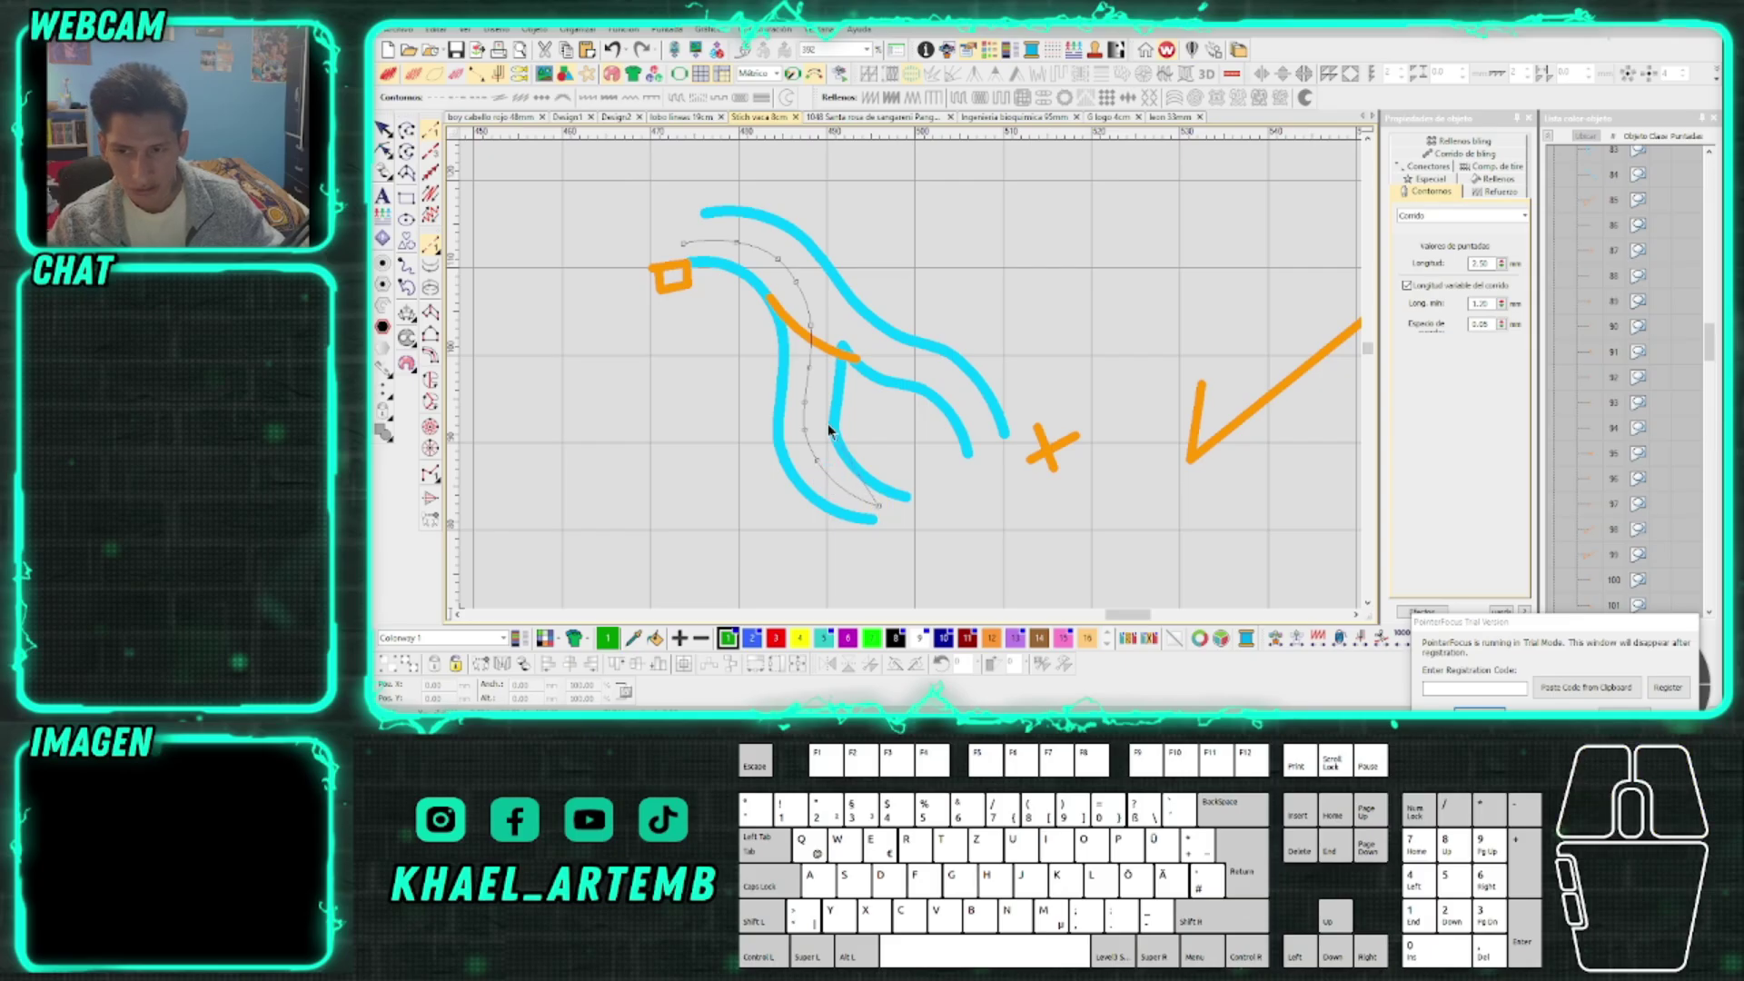
{"action": "scroll", "coordinate": [916, 386], "scroll_direction": "down", "scroll_amount": 1}
{"action": "scroll", "coordinate": [916, 386], "scroll_direction": "up", "scroll_amount": 1}
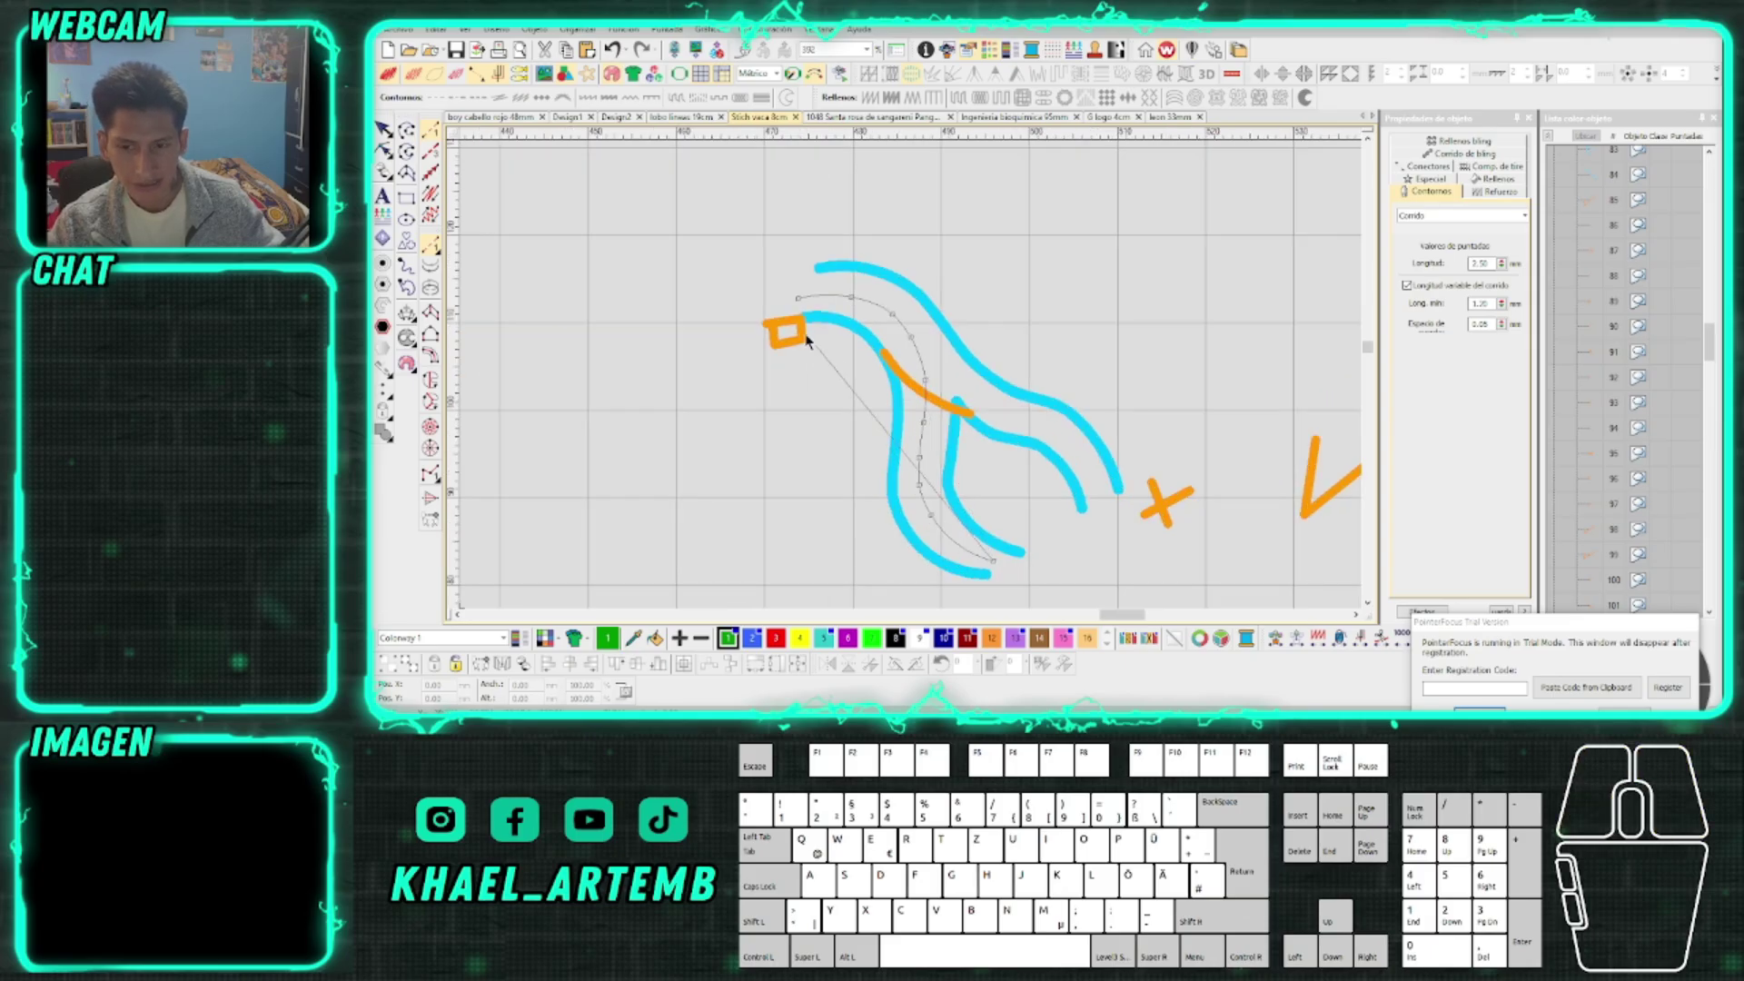
{"action": "key", "text": "Return"}
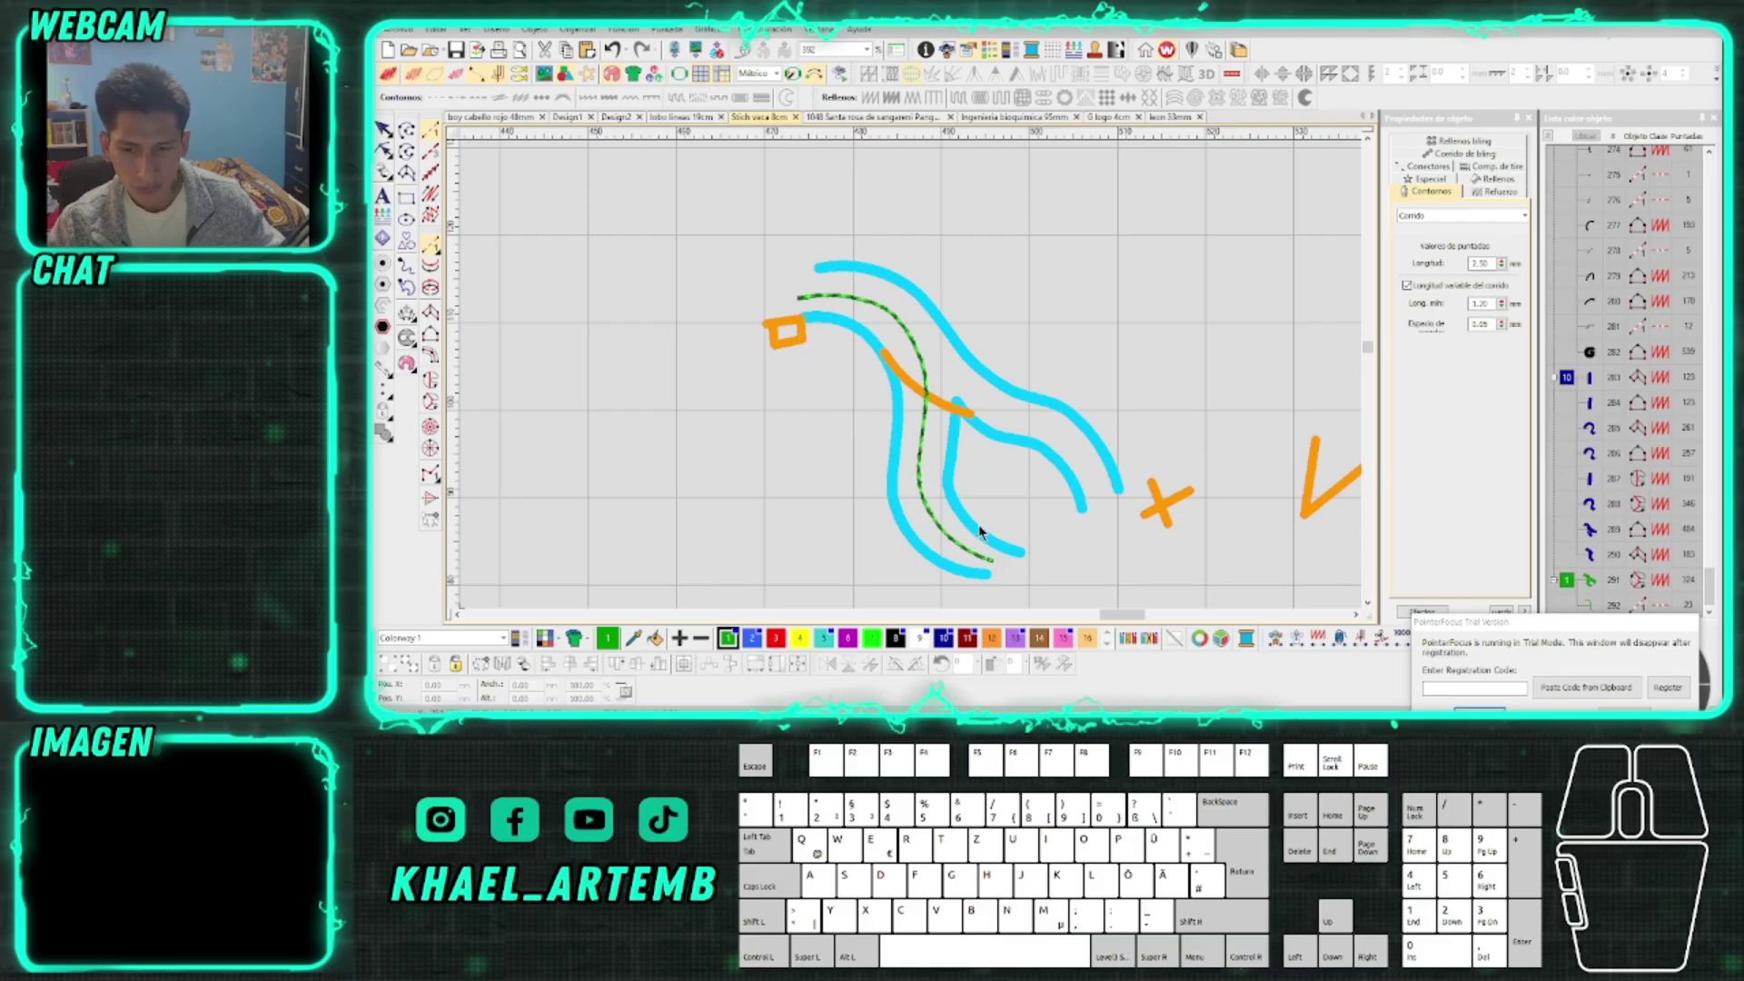
Digitize the lower branch as a C-A column with Plumetis fill, from its tip up past the orange dividing line
{"action": "scroll", "coordinate": [978, 532], "scroll_direction": "down", "scroll_amount": 2}
{"action": "scroll", "coordinate": [909, 409], "scroll_direction": "down", "scroll_amount": 2}
{"action": "scroll", "coordinate": [909, 408], "scroll_direction": "up", "scroll_amount": 2}
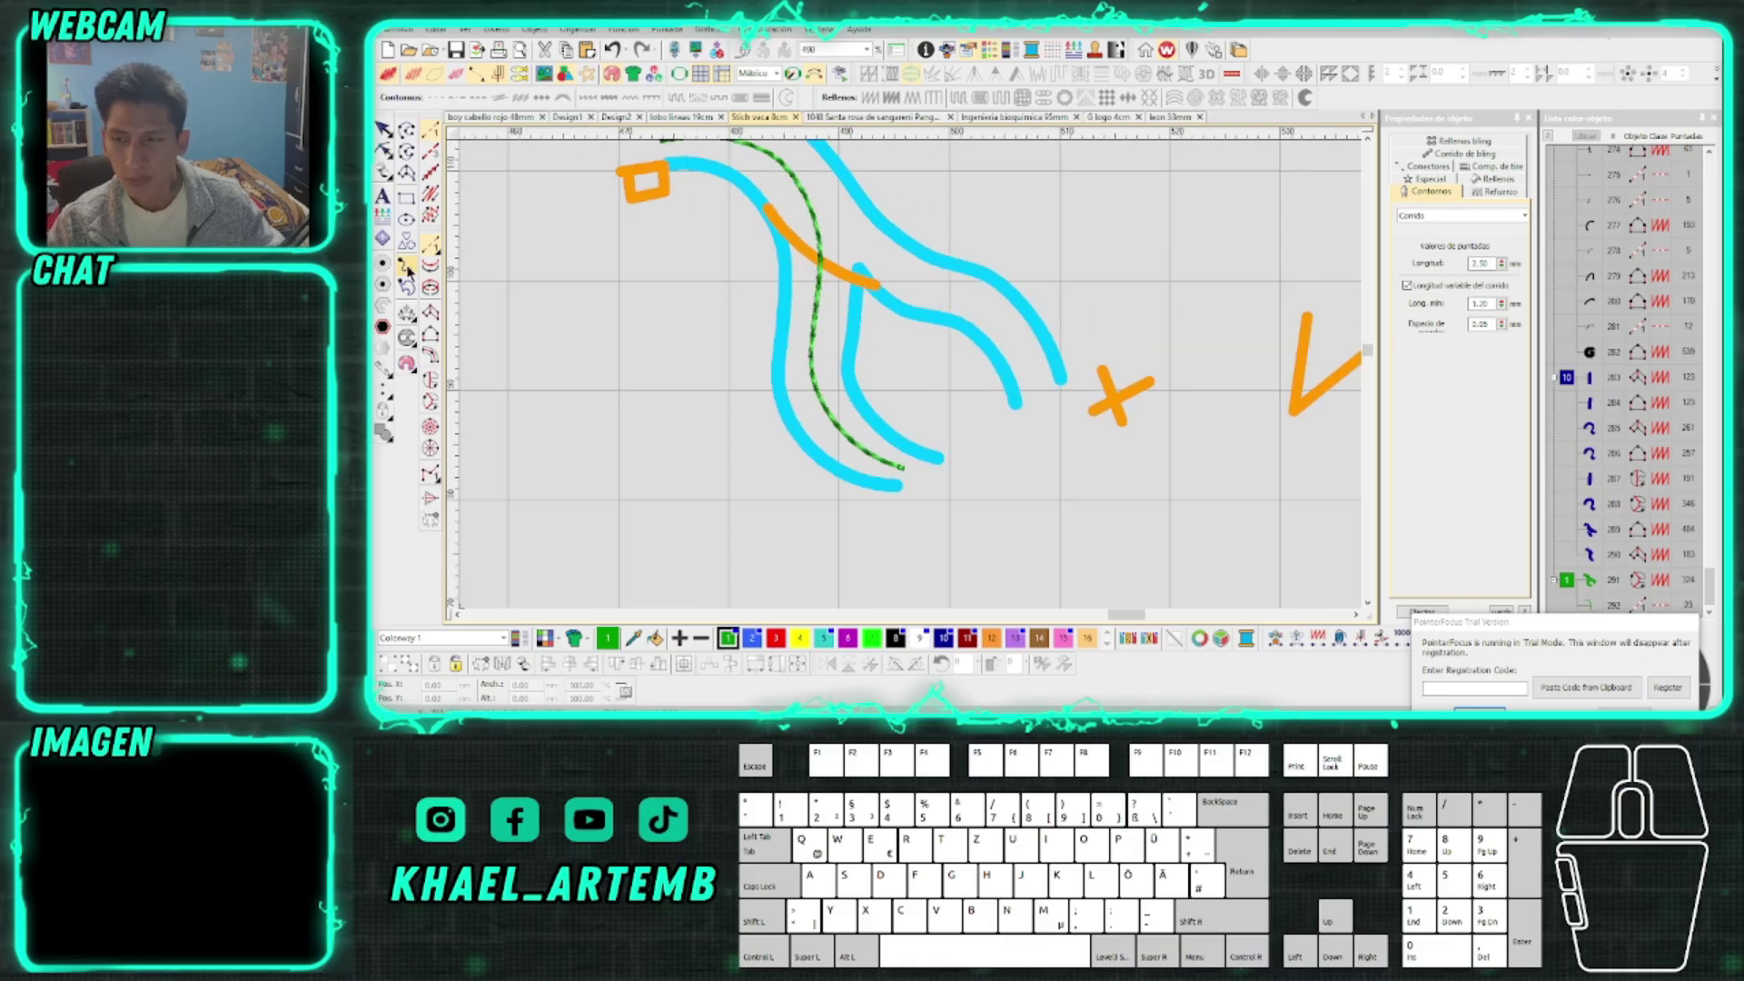
{"action": "left_click", "coordinate": [437, 313]}
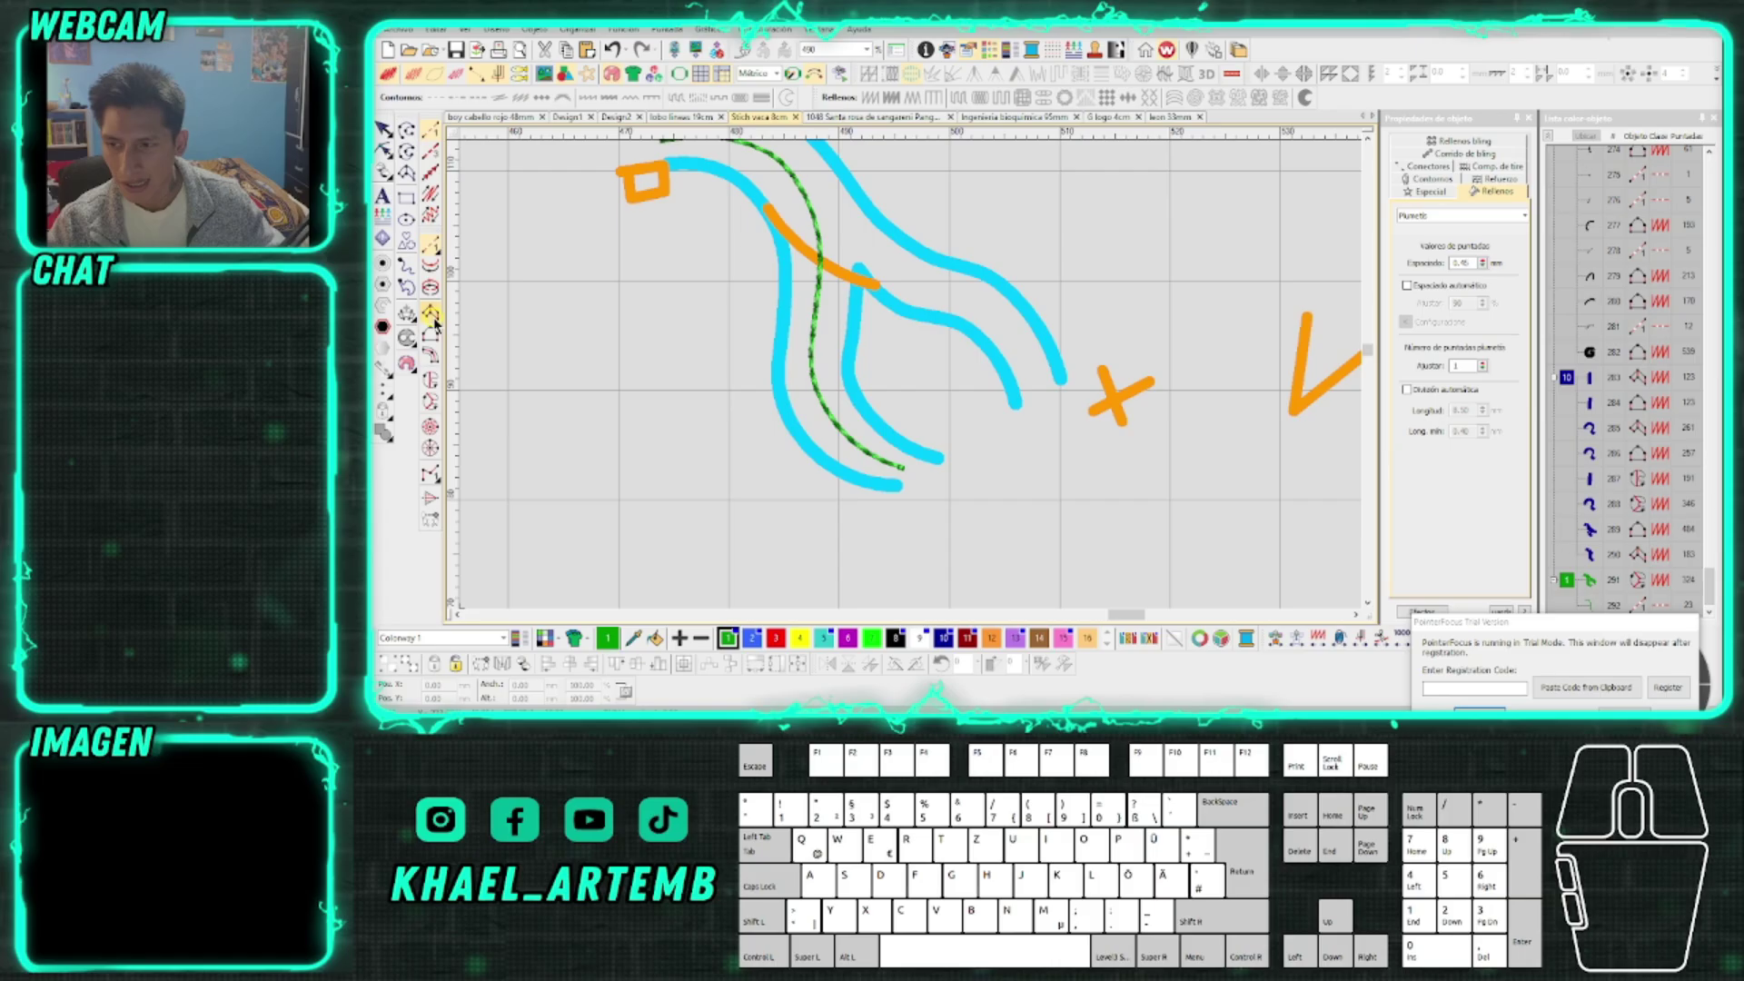
{"action": "left_click", "coordinate": [899, 495]}
{"action": "left_click", "coordinate": [896, 471]}
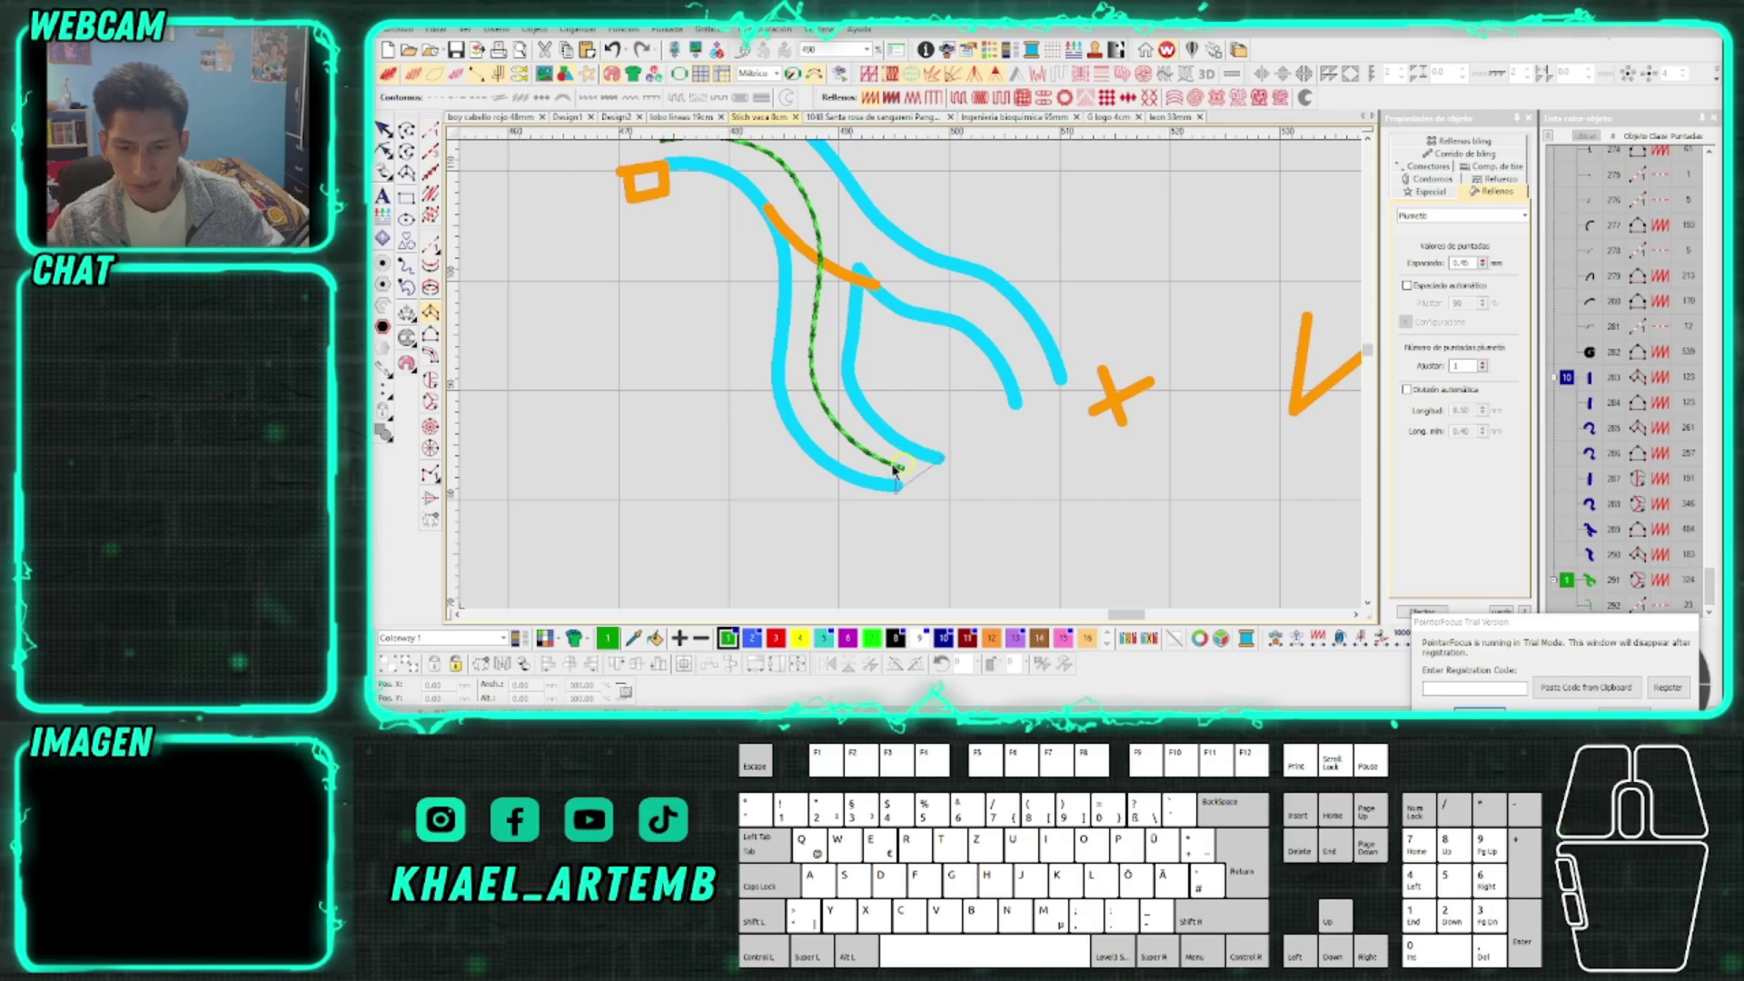
{"action": "left_click", "coordinate": [818, 457]}
{"action": "left_click", "coordinate": [888, 428]}
{"action": "left_click", "coordinate": [777, 382]}
{"action": "left_click", "coordinate": [845, 367]}
{"action": "left_click", "coordinate": [784, 310]}
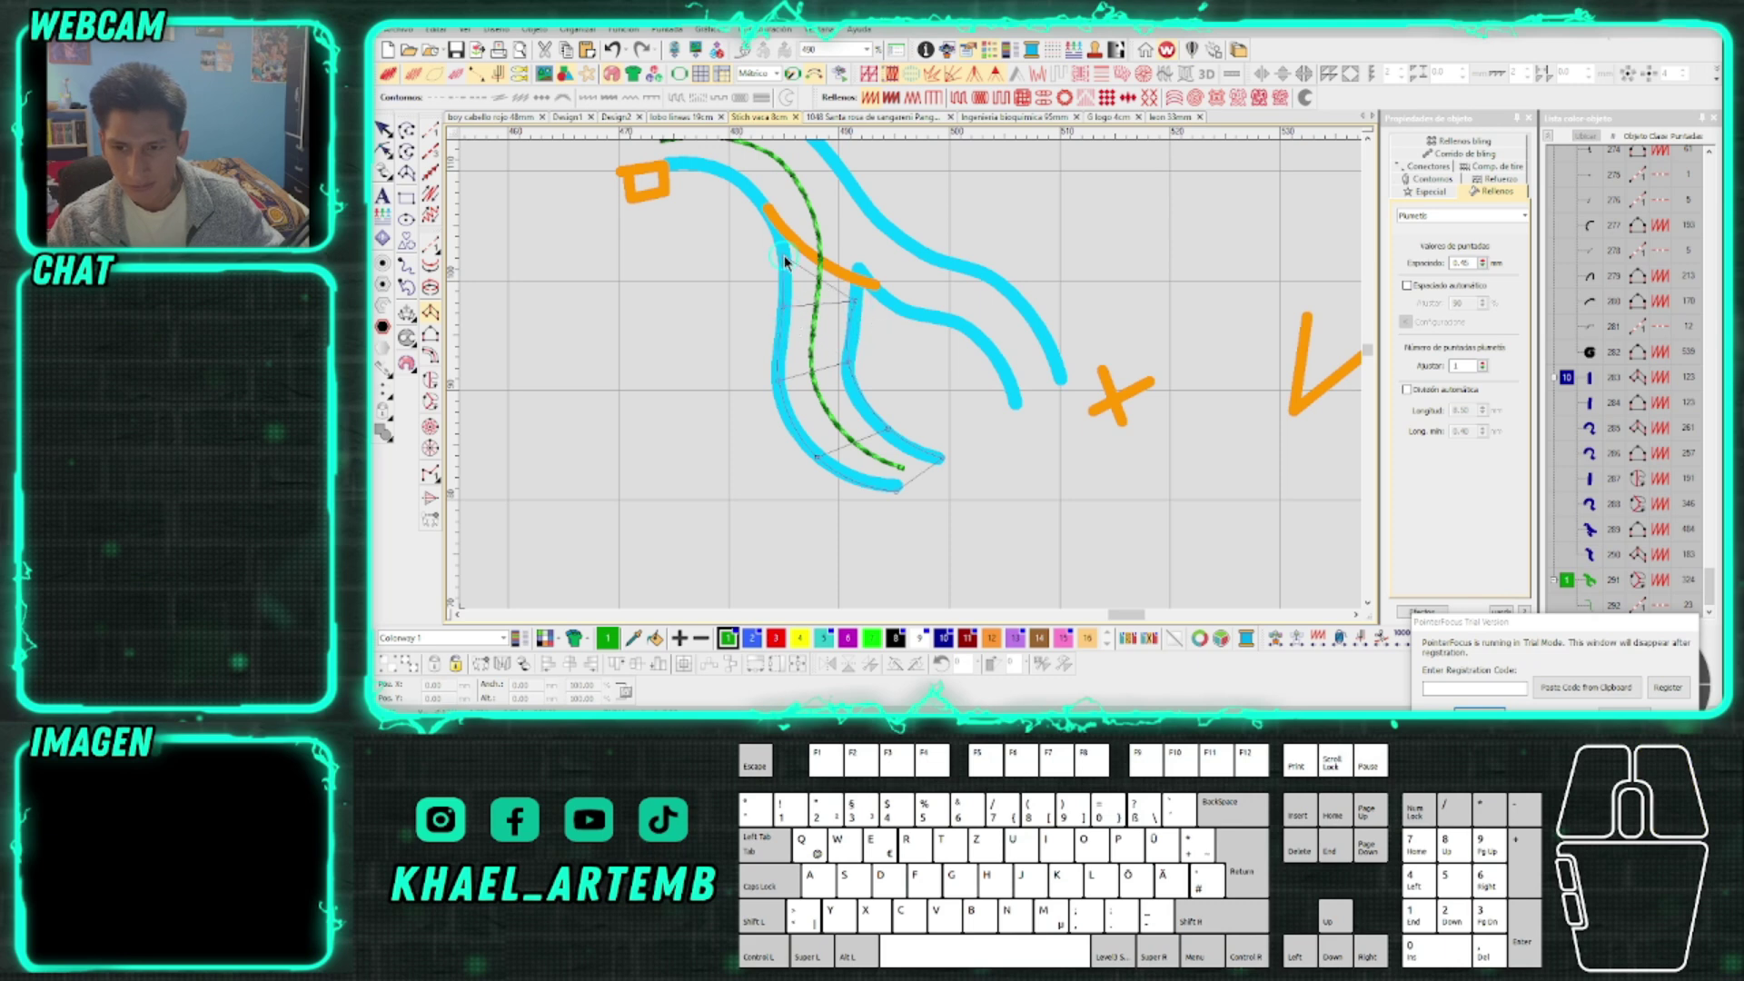
{"action": "left_click", "coordinate": [836, 256]}
{"action": "key", "text": "Return"}
{"action": "scroll", "coordinate": [912, 376], "scroll_direction": "down", "scroll_amount": 2}
{"action": "scroll", "coordinate": [912, 376], "scroll_direction": "up", "scroll_amount": 3}
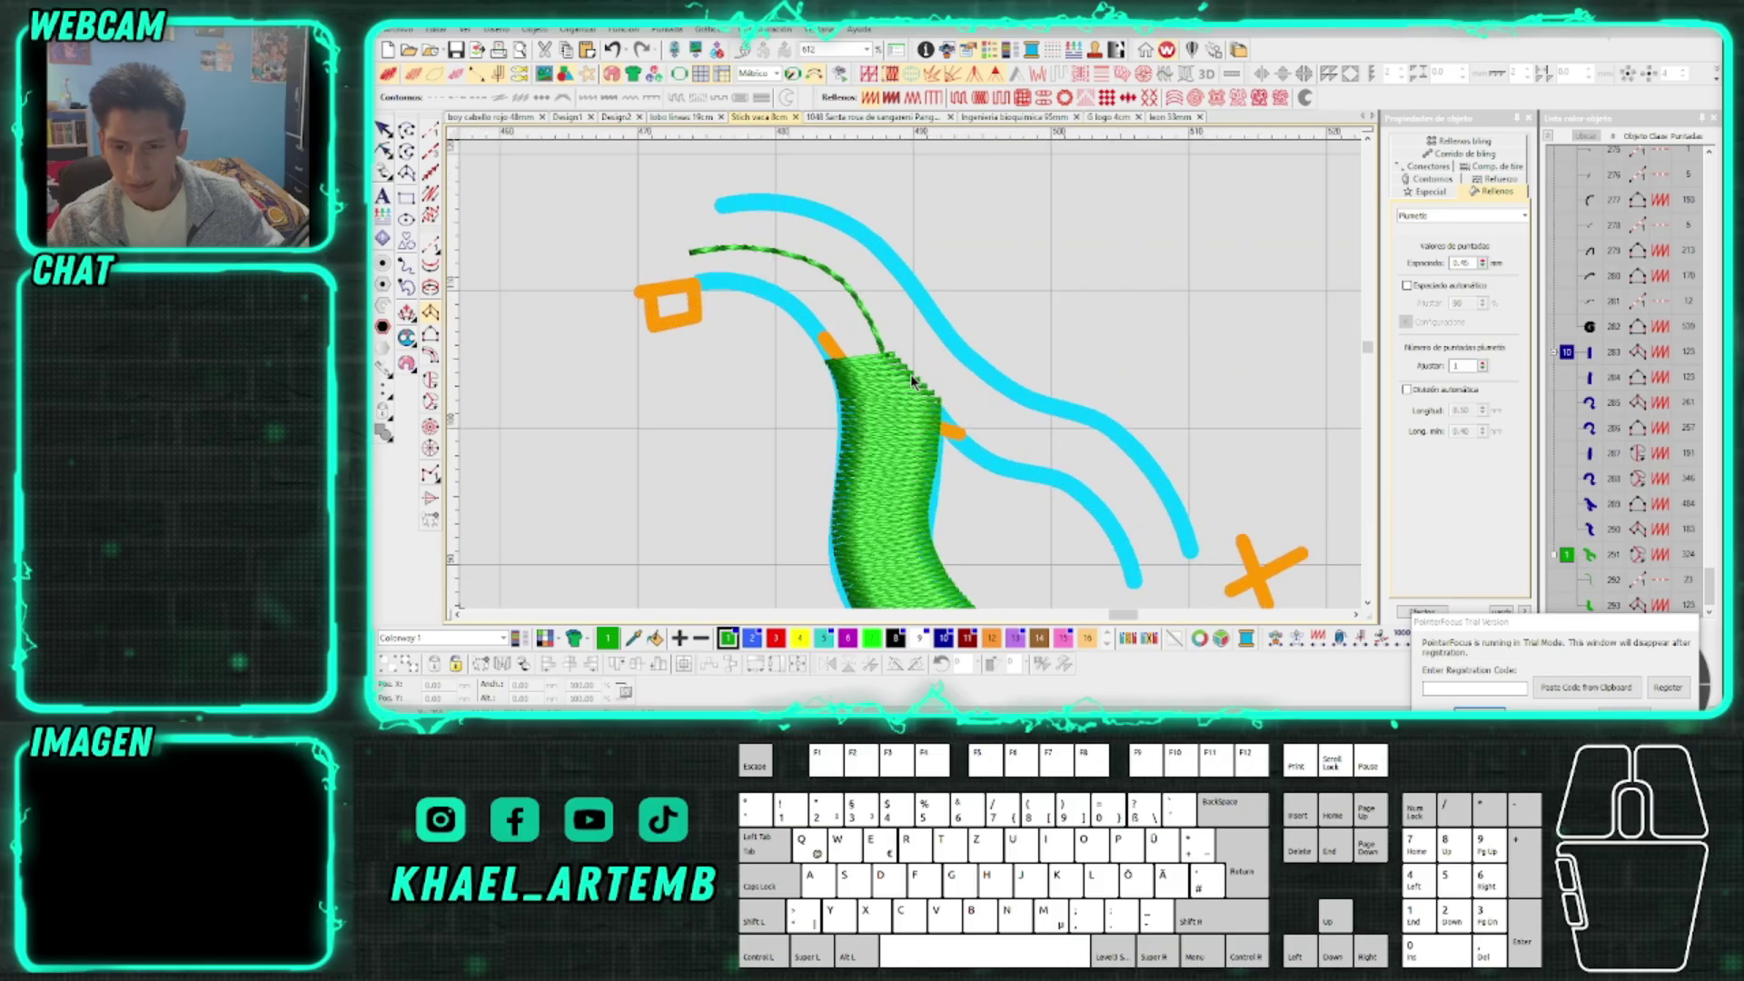
{"action": "scroll", "coordinate": [916, 382], "scroll_direction": "down", "scroll_amount": 1}
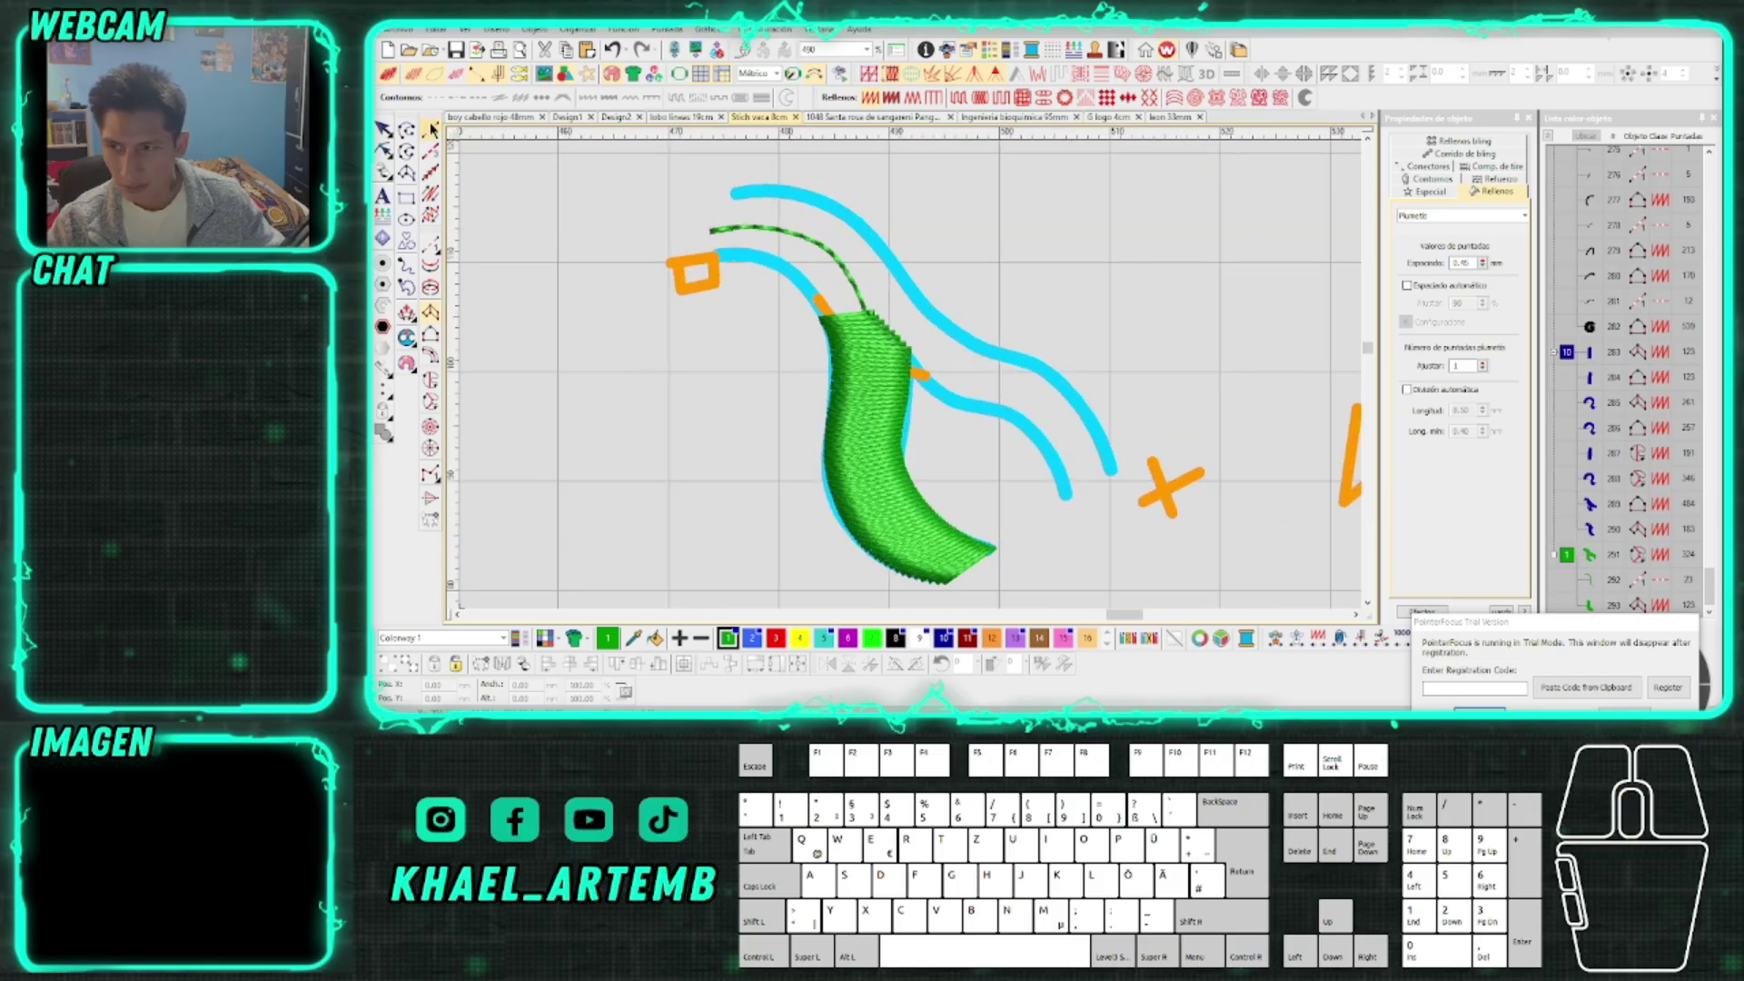
Digitize a Corrido running stitch from the top of the filled lower branch back to the start square
{"action": "left_click", "coordinate": [864, 307]}
{"action": "left_click", "coordinate": [865, 311]}
{"action": "left_click", "coordinate": [825, 258]}
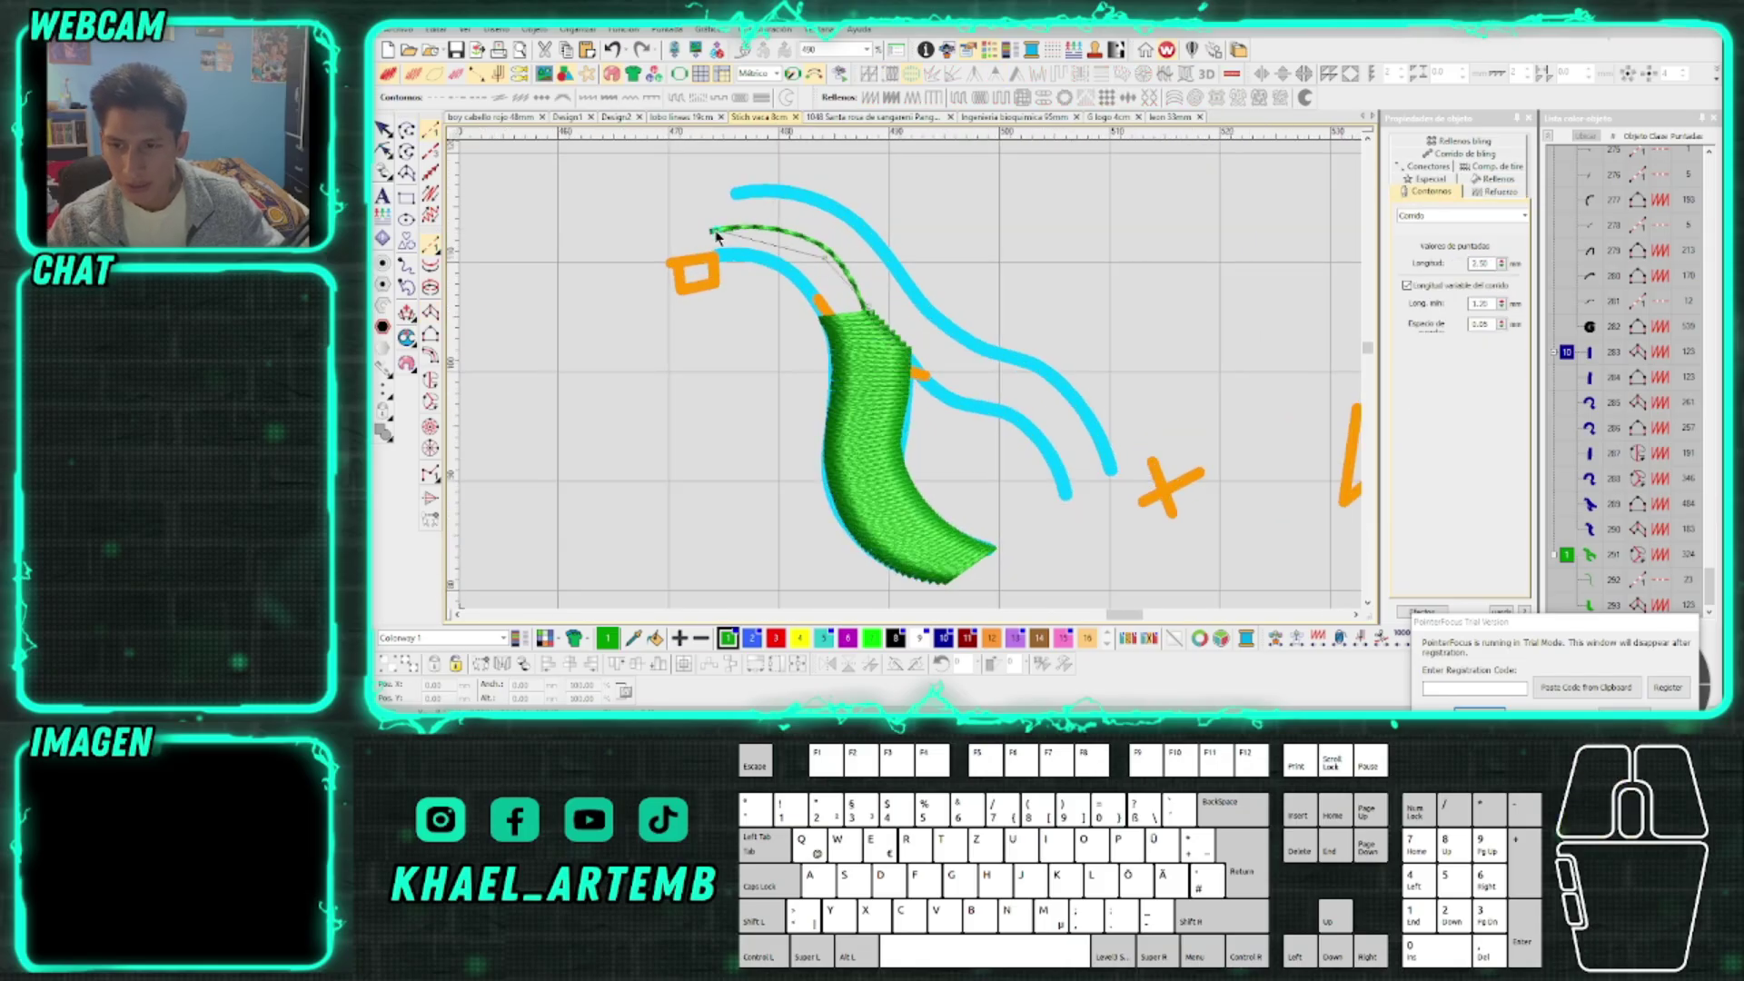
{"action": "left_click", "coordinate": [701, 238]}
{"action": "key", "text": "Return"}
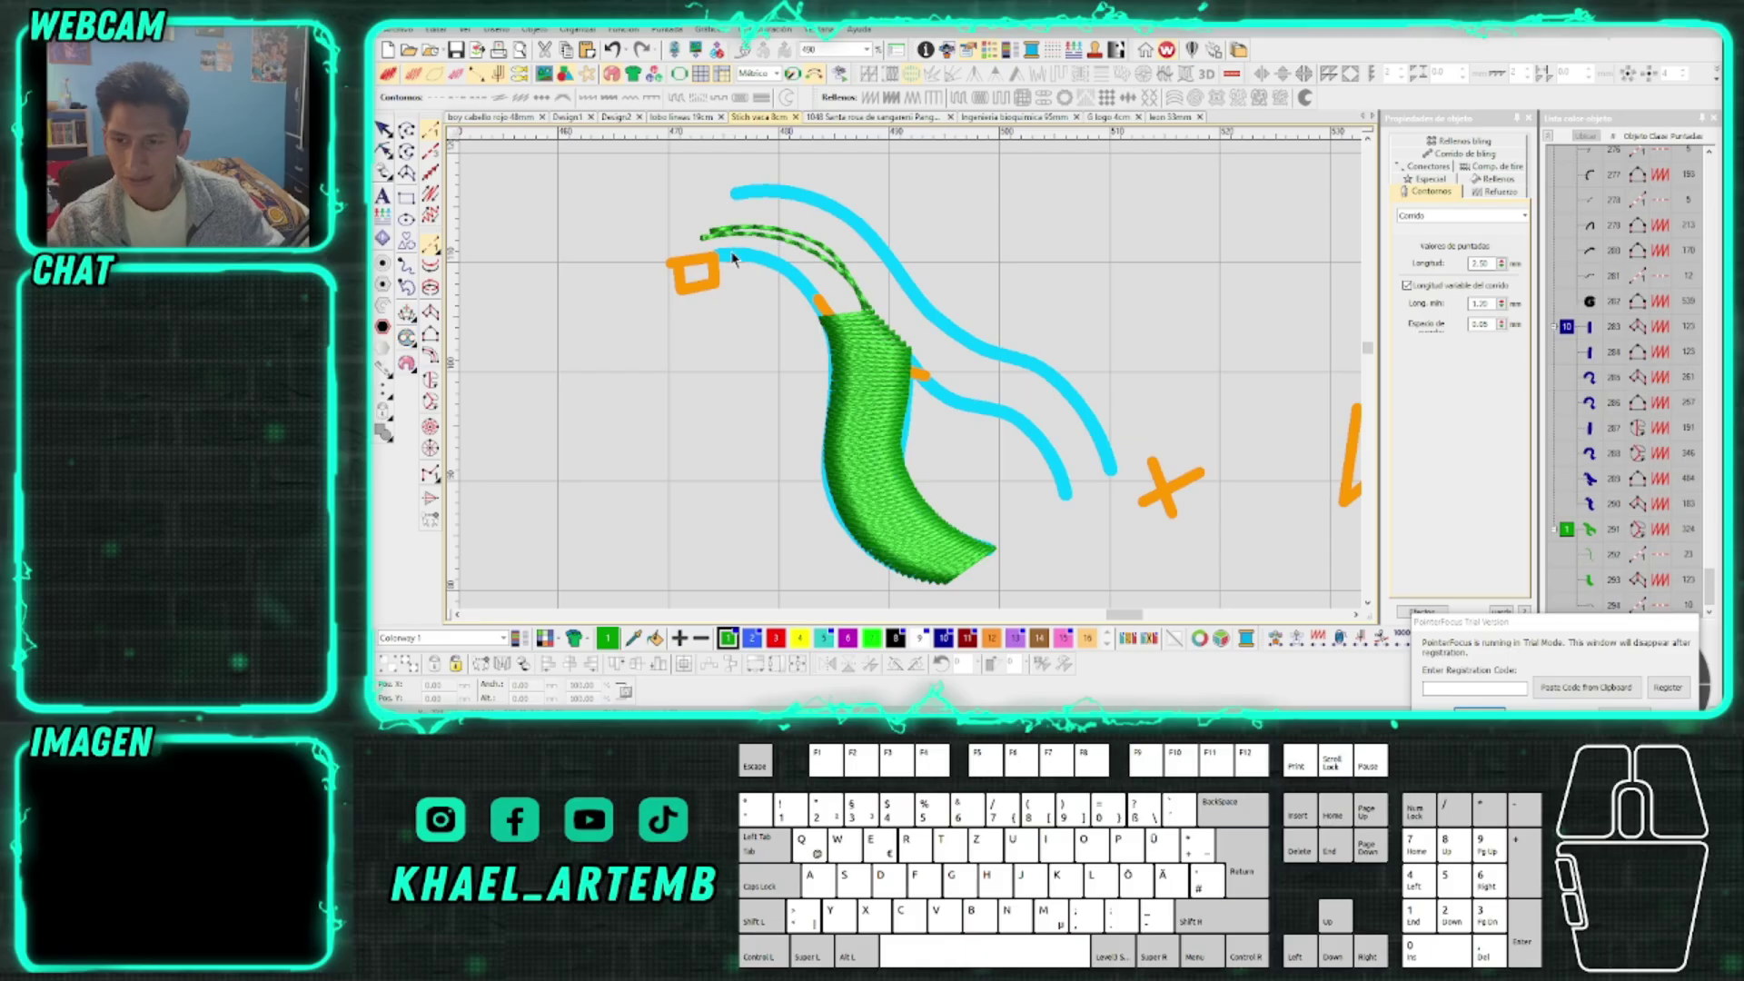
Digitize the upper branch in the C-A row as one continuous C-A column with Plumetis fill, from the start square to the X
{"action": "left_click", "coordinate": [431, 311]}
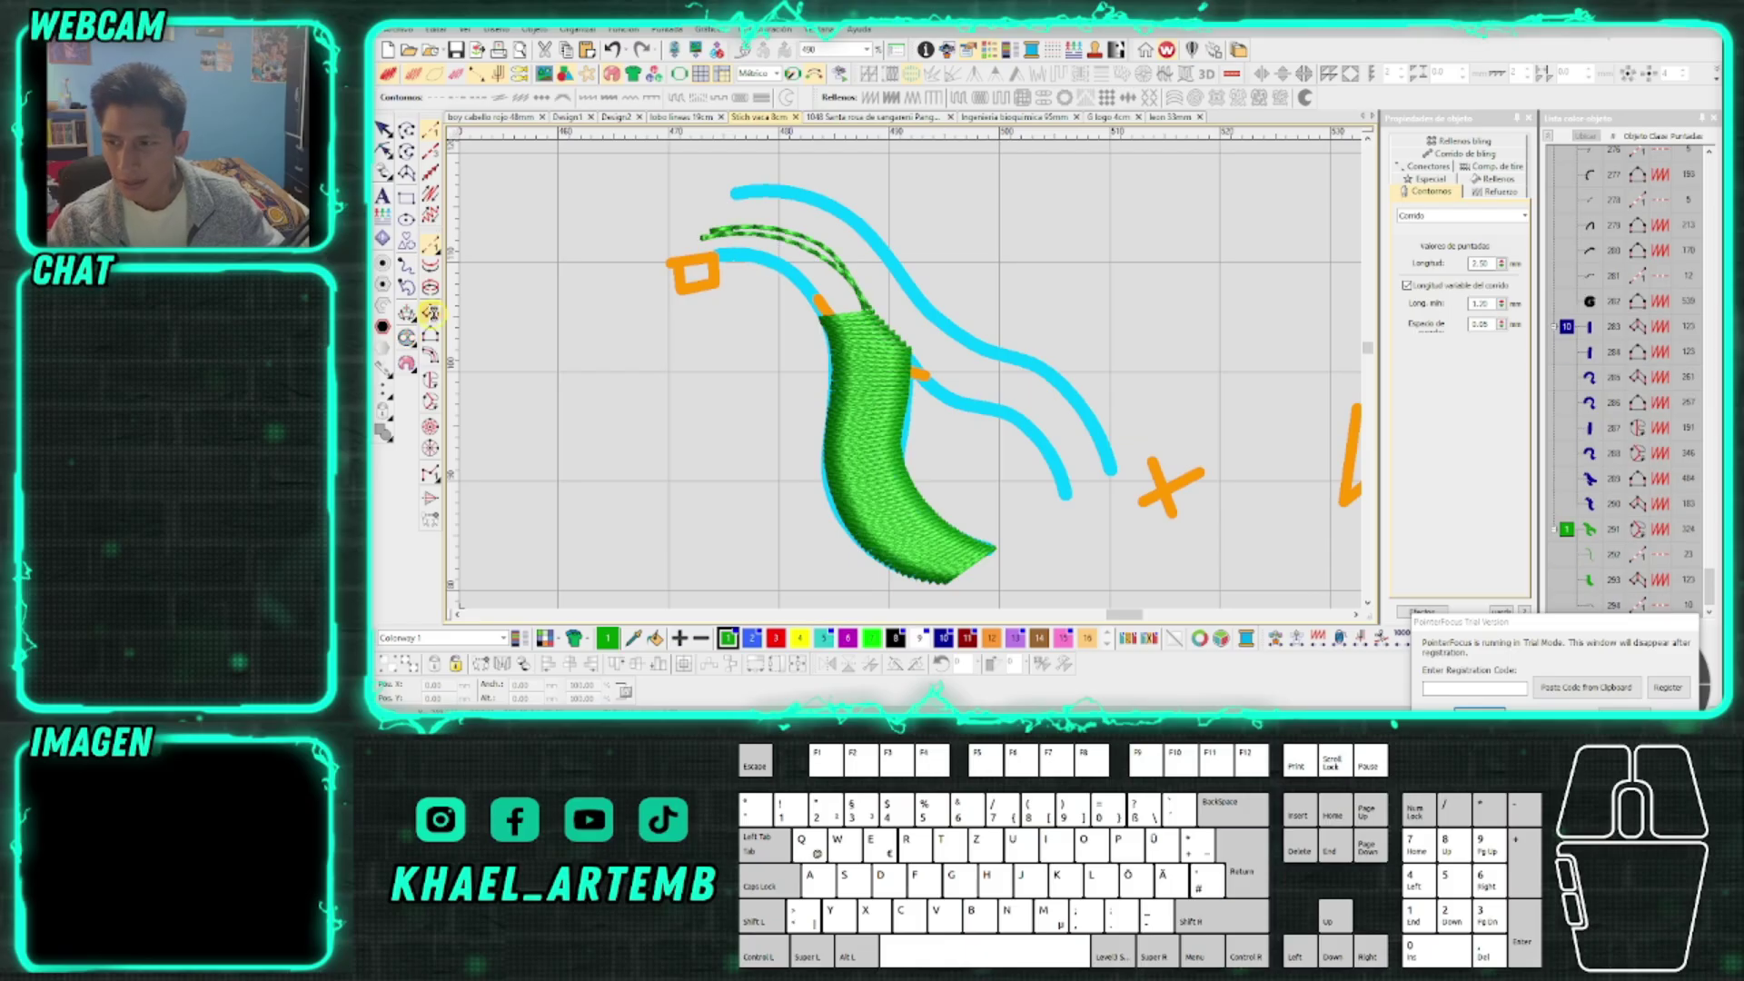
{"action": "left_click", "coordinate": [708, 255]}
{"action": "left_click", "coordinate": [738, 195]}
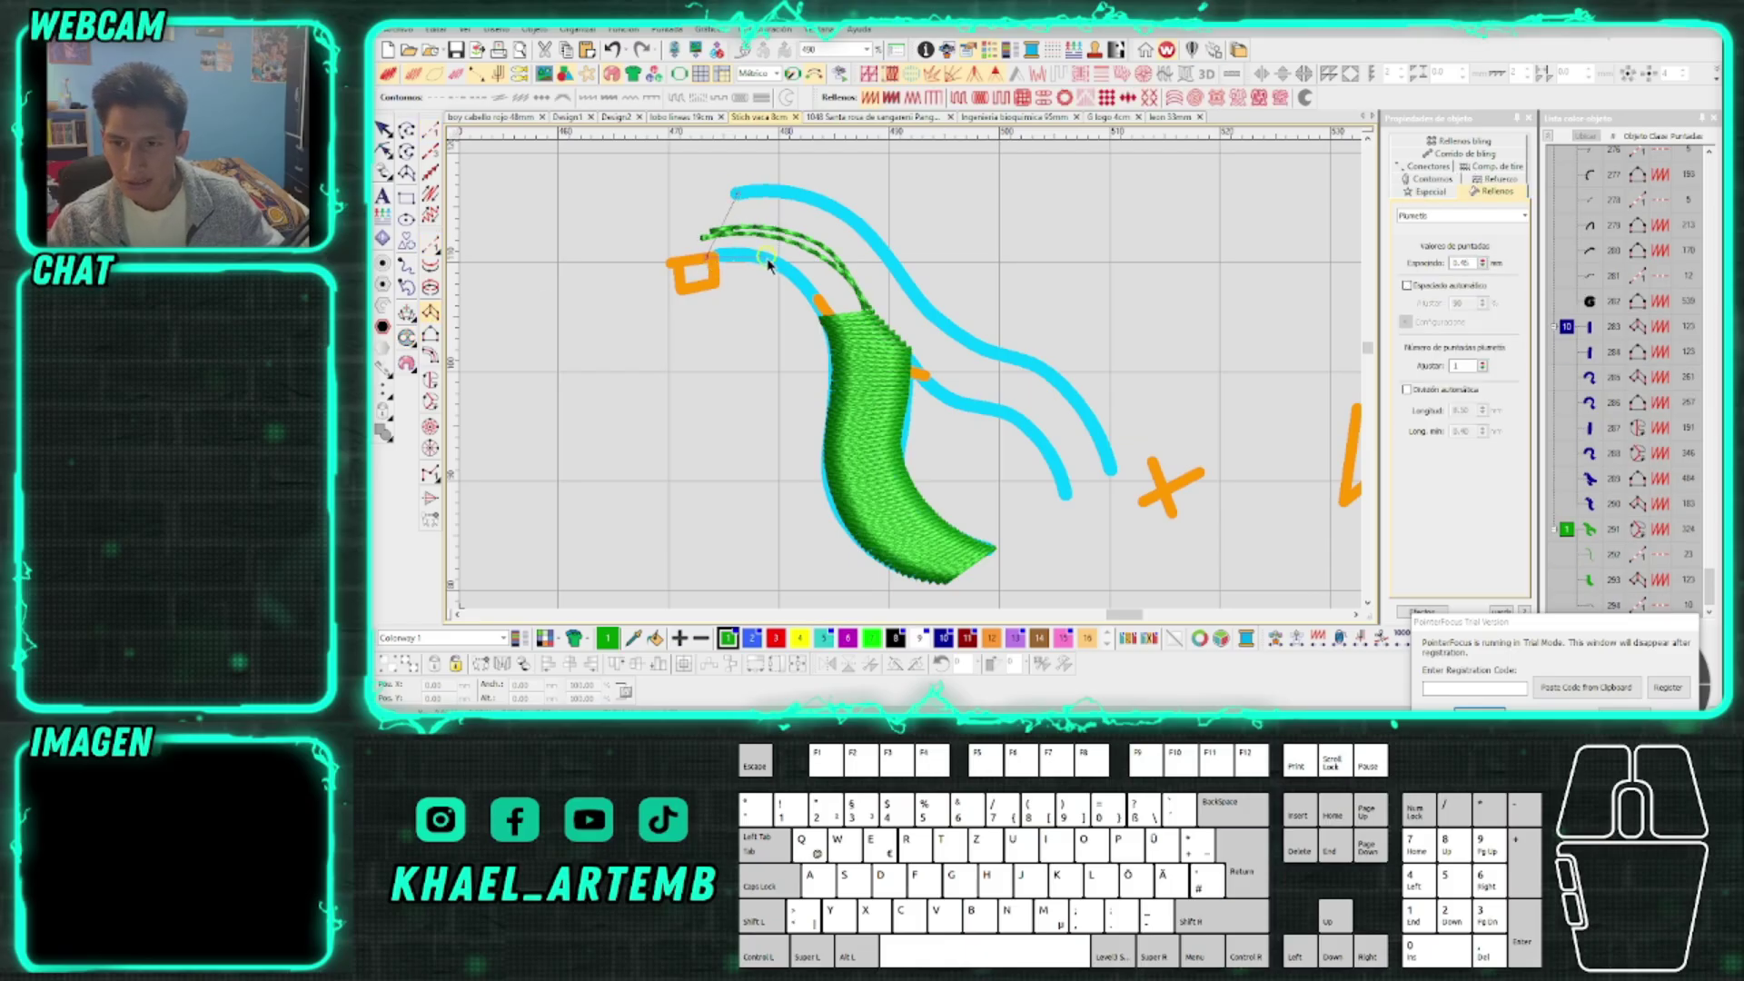
{"action": "right_click", "coordinate": [820, 203]}
{"action": "right_click", "coordinate": [821, 304]}
{"action": "right_click", "coordinate": [935, 309]}
{"action": "key", "text": "BackSpace"}
{"action": "right_click", "coordinate": [935, 310]}
{"action": "right_click", "coordinate": [992, 349]}
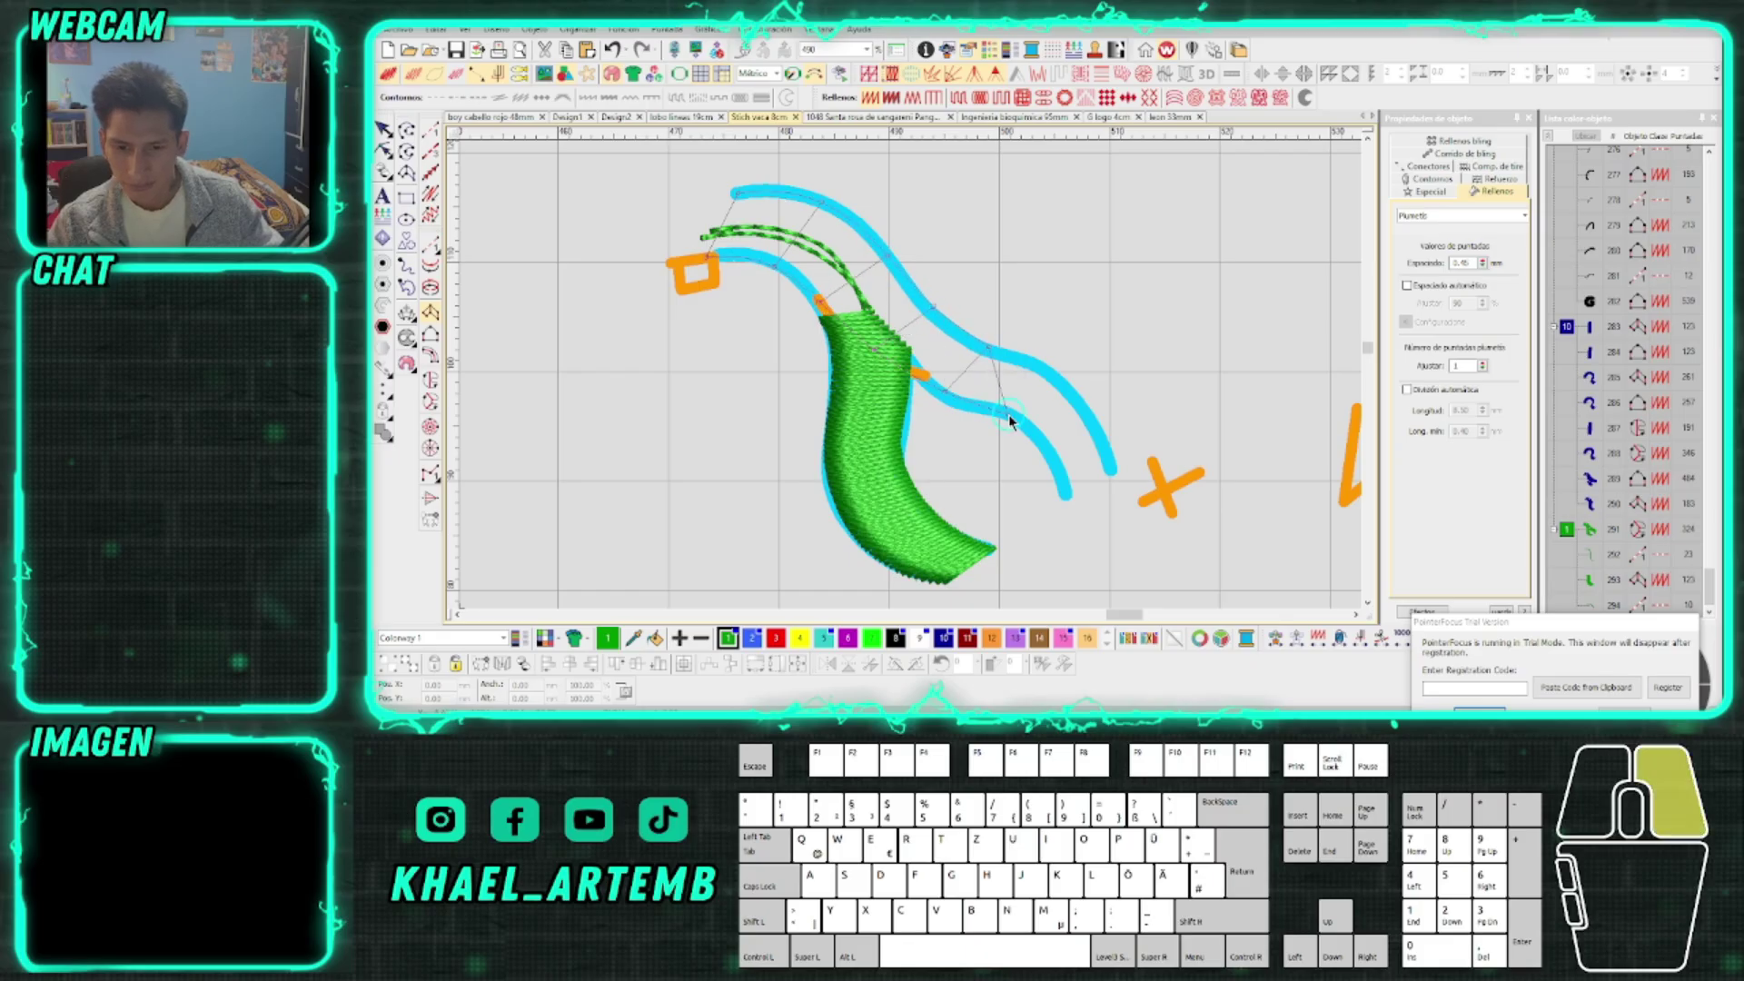
{"action": "right_click", "coordinate": [1007, 413]}
{"action": "left_click", "coordinate": [1061, 490]}
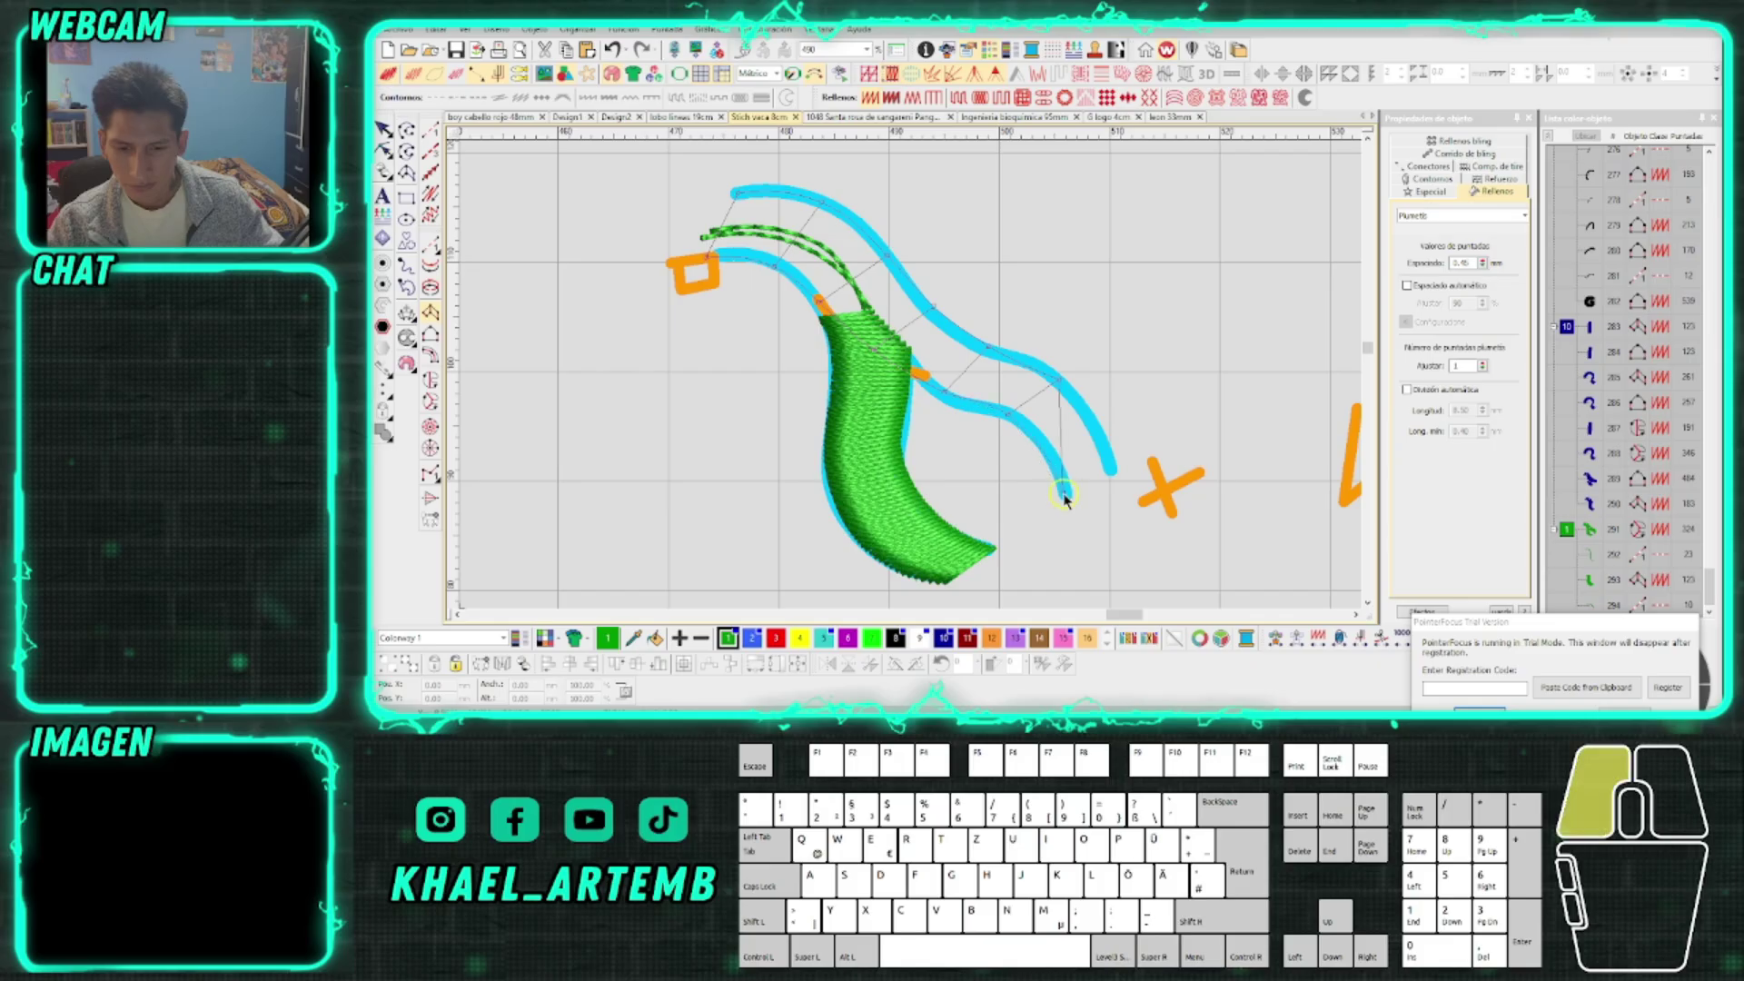
{"action": "left_click", "coordinate": [1106, 468]}
{"action": "key", "text": "Return"}
Examine the two overlapping green C-A columns and compare them with the undivided C-A branch in the same row
{"action": "scroll", "coordinate": [907, 374], "scroll_direction": "down", "scroll_amount": 3}
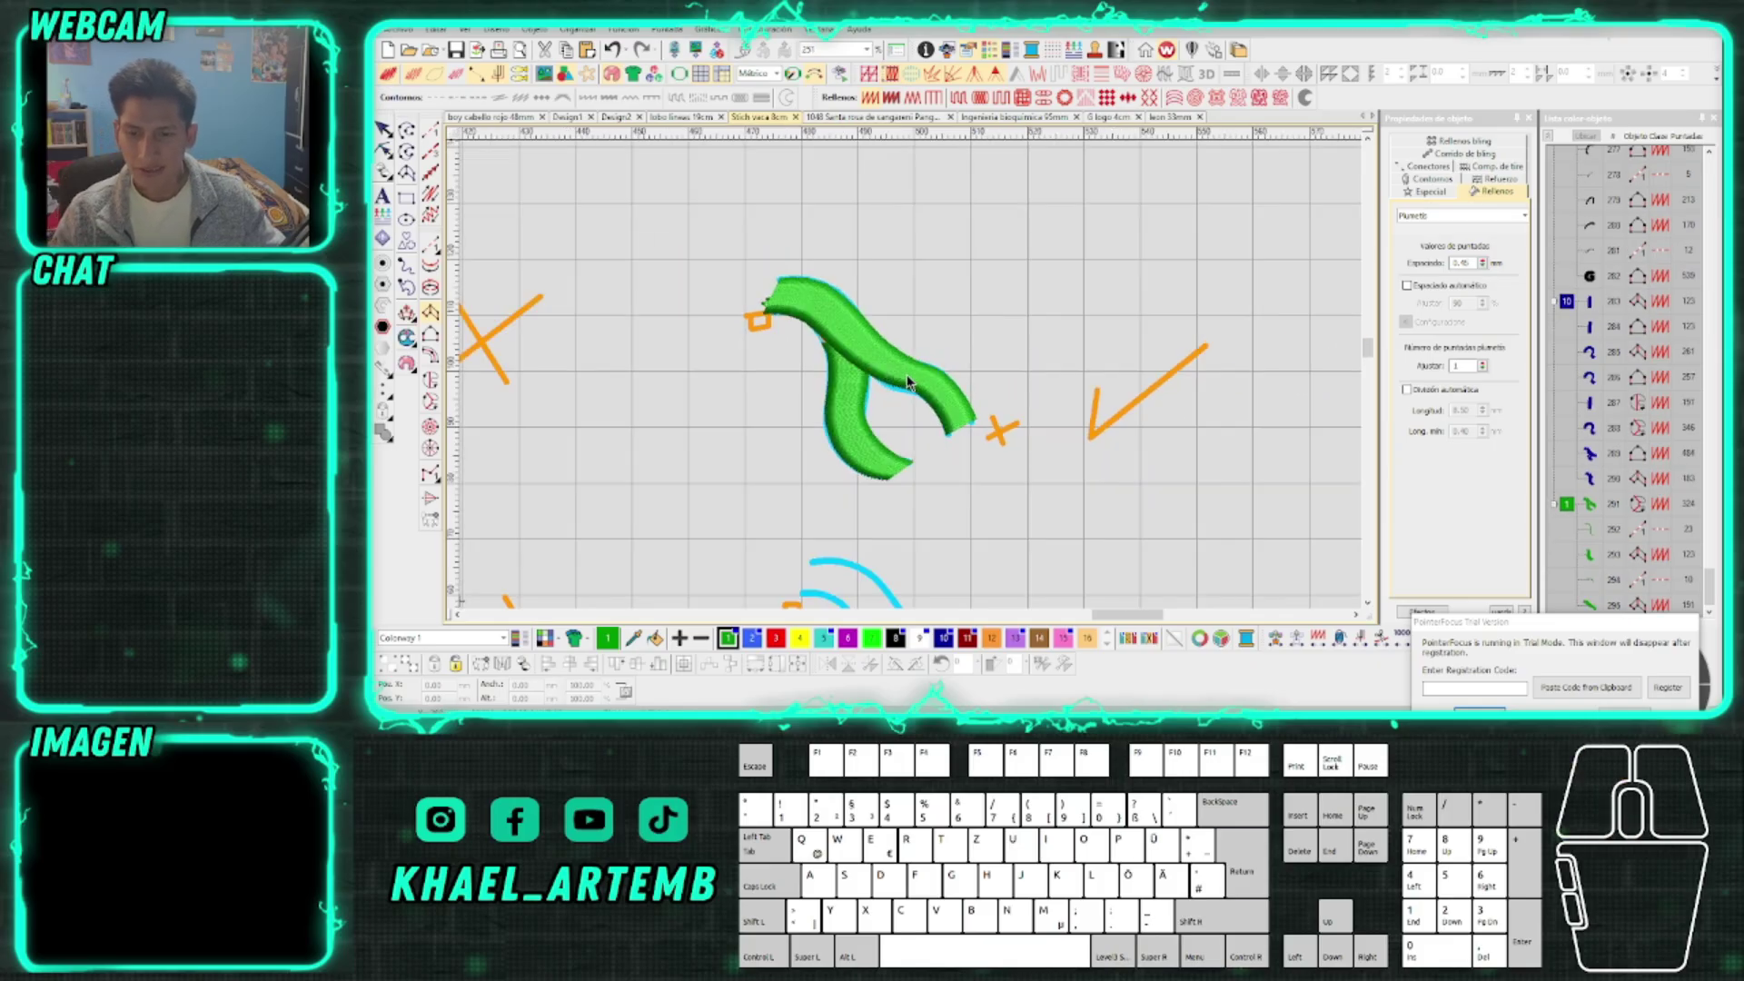
{"action": "scroll", "coordinate": [910, 374], "scroll_direction": "up", "scroll_amount": 4}
{"action": "key", "text": "h"}
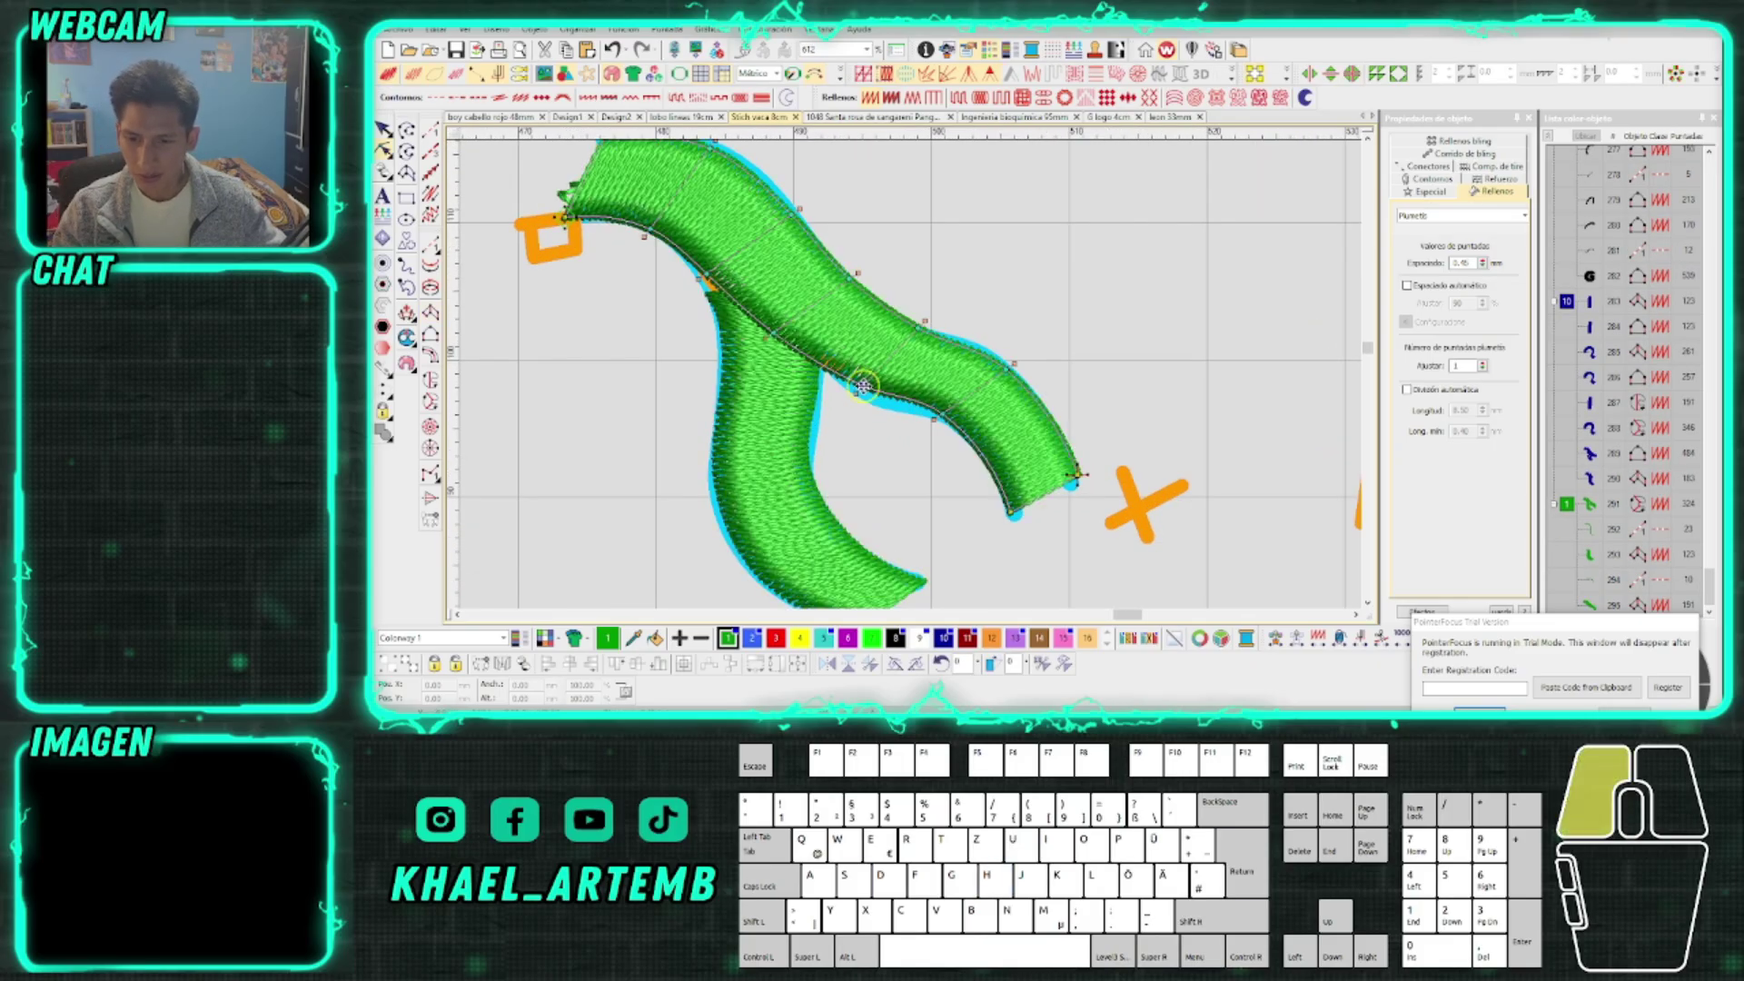
{"action": "key", "text": "Escape"}
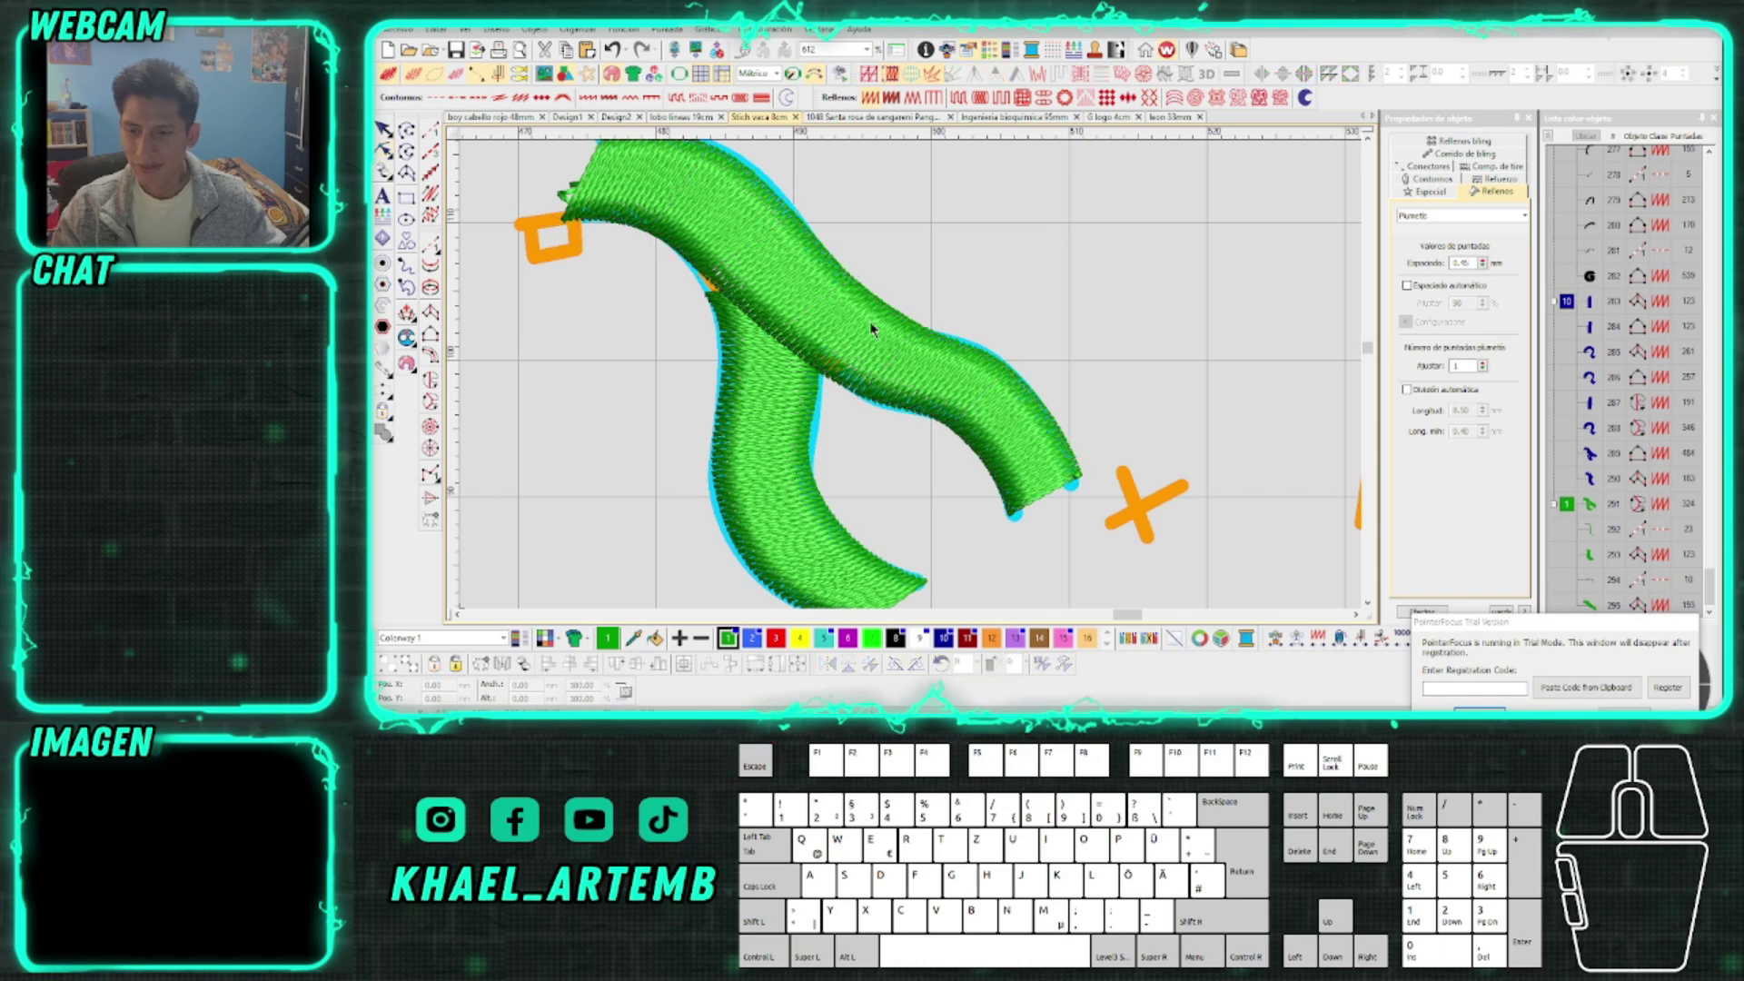
{"action": "scroll", "coordinate": [908, 373], "scroll_direction": "down", "scroll_amount": 3}
{"action": "scroll", "coordinate": [912, 380], "scroll_direction": "down", "scroll_amount": 3}
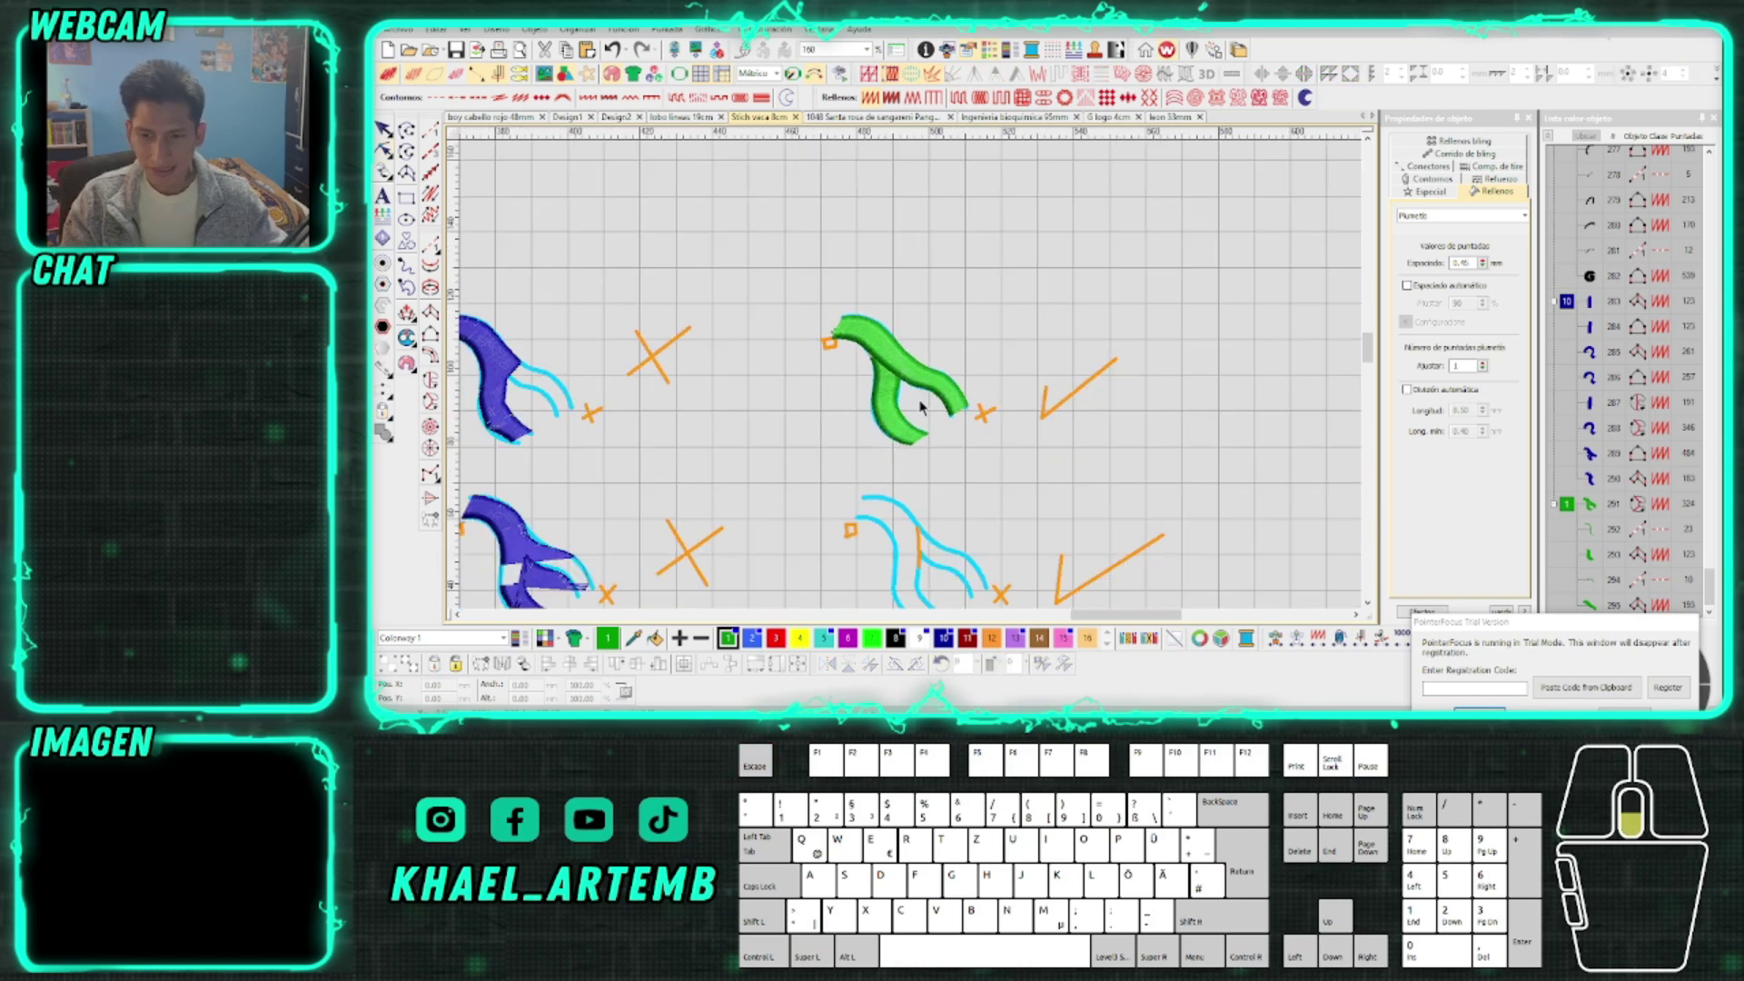
{"action": "left_click_drag", "start_coordinate": [1113, 419], "coordinate": [831, 298]}
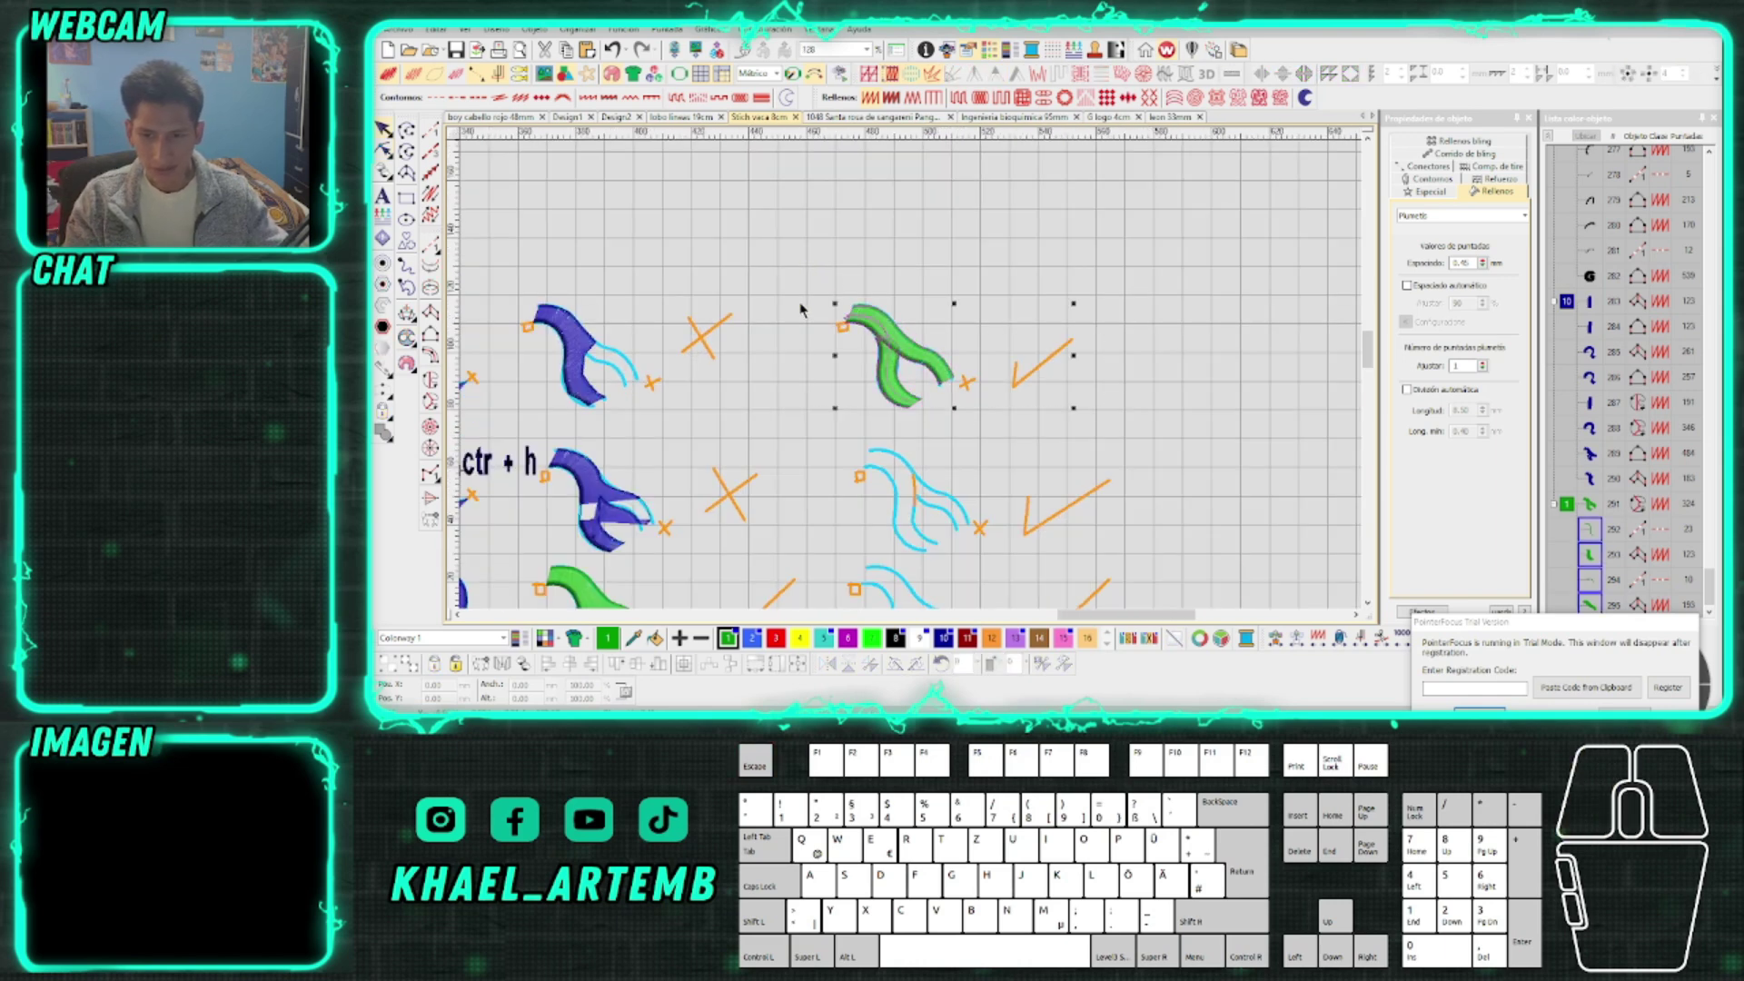
{"action": "scroll", "coordinate": [874, 381], "scroll_direction": "down", "scroll_amount": 2}
{"action": "scroll", "coordinate": [909, 382], "scroll_direction": "up", "scroll_amount": 2}
{"action": "left_click", "coordinate": [909, 380]}
{"action": "scroll", "coordinate": [913, 382], "scroll_direction": "up", "scroll_amount": 1}
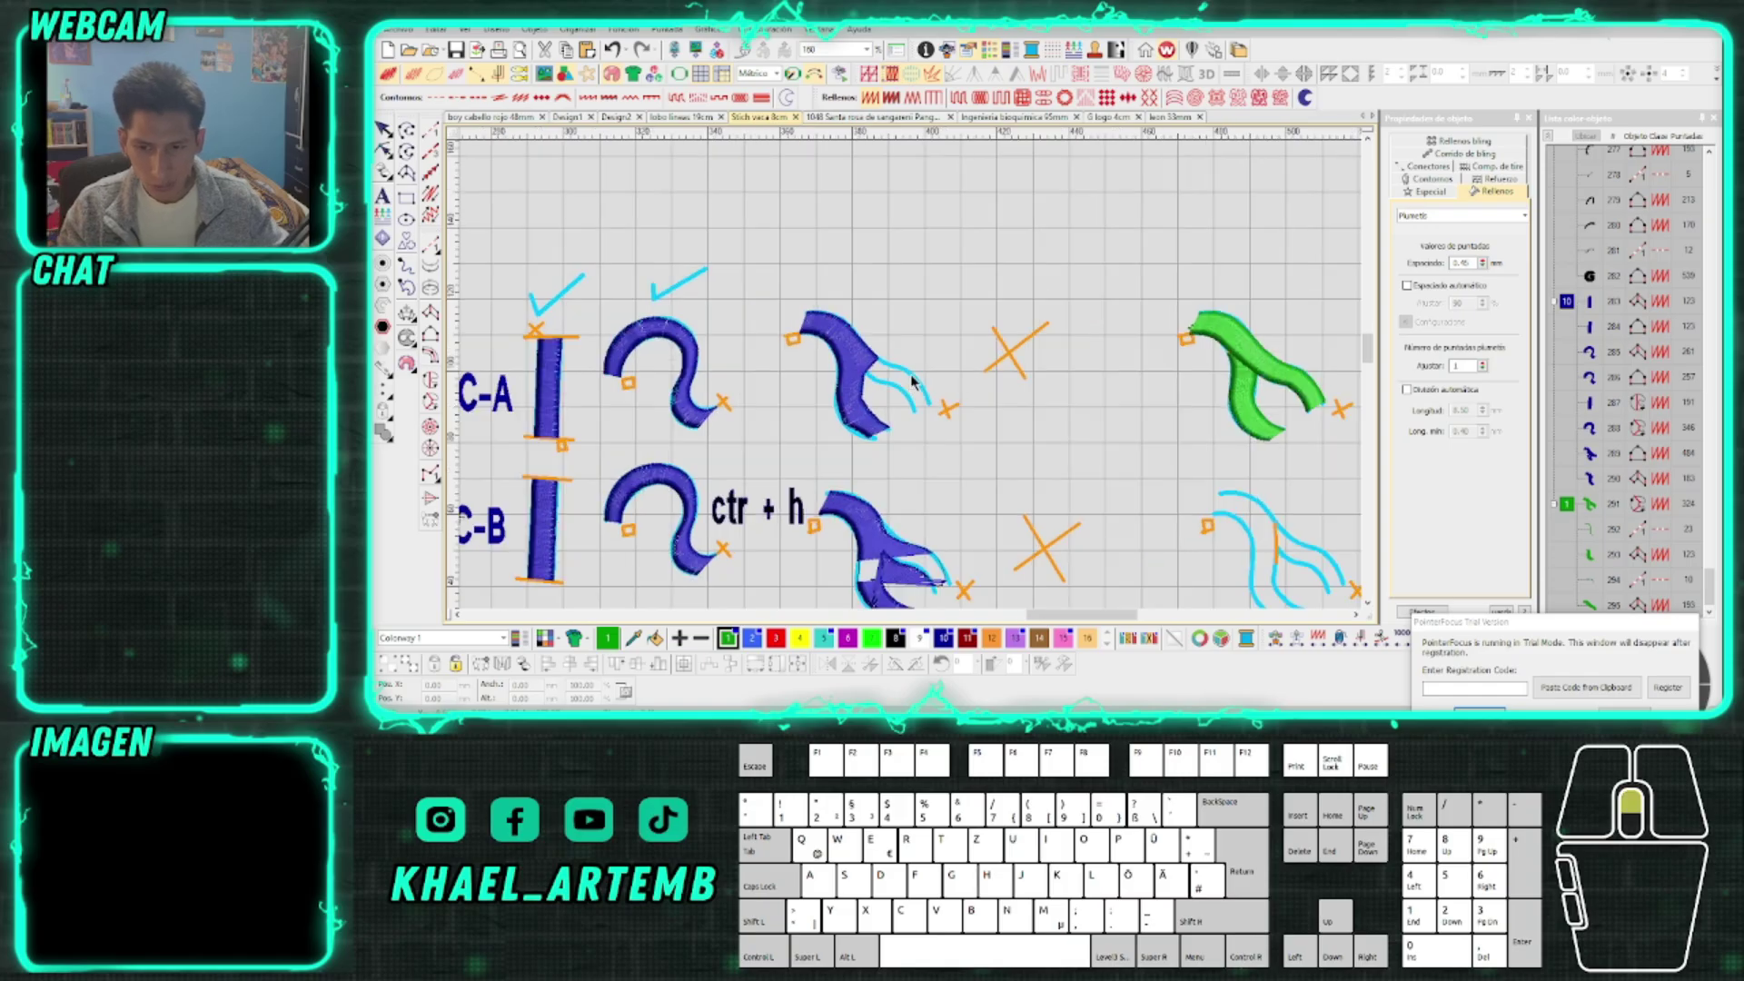
{"action": "scroll", "coordinate": [916, 379], "scroll_direction": "up", "scroll_amount": 1}
{"action": "scroll", "coordinate": [912, 380], "scroll_direction": "up", "scroll_amount": 1}
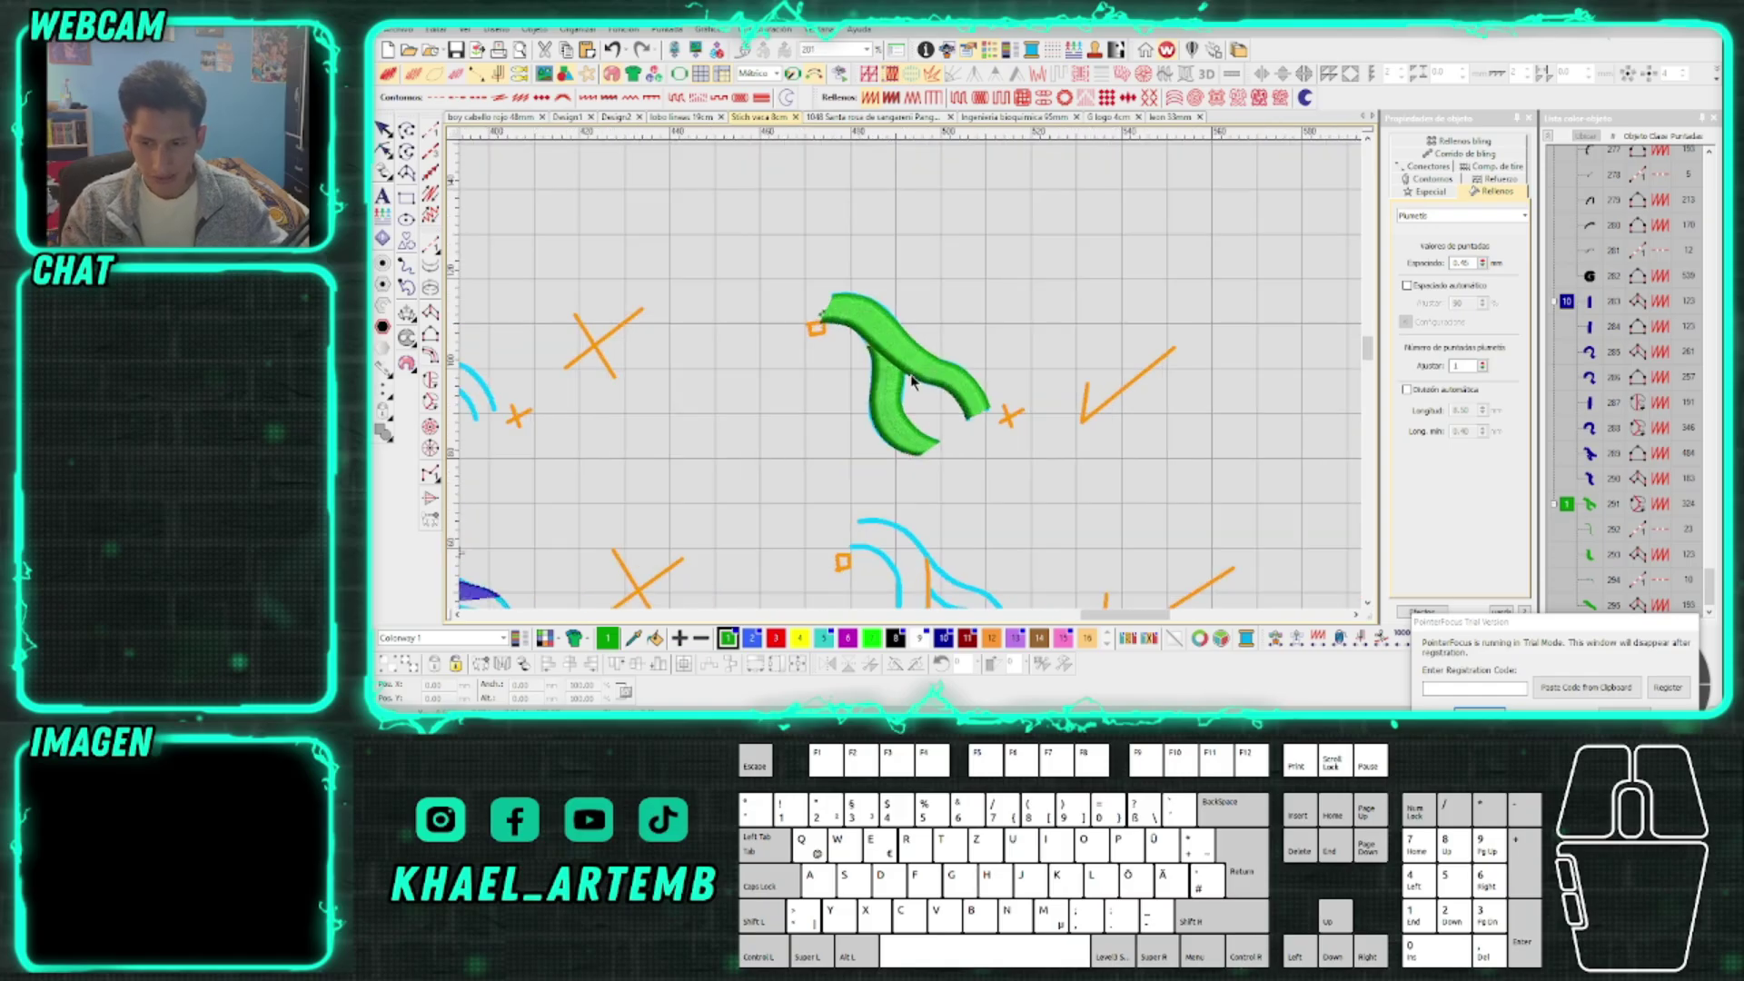
{"action": "scroll", "coordinate": [913, 384], "scroll_direction": "down", "scroll_amount": 3}
{"action": "scroll", "coordinate": [910, 375], "scroll_direction": "up", "scroll_amount": 5}
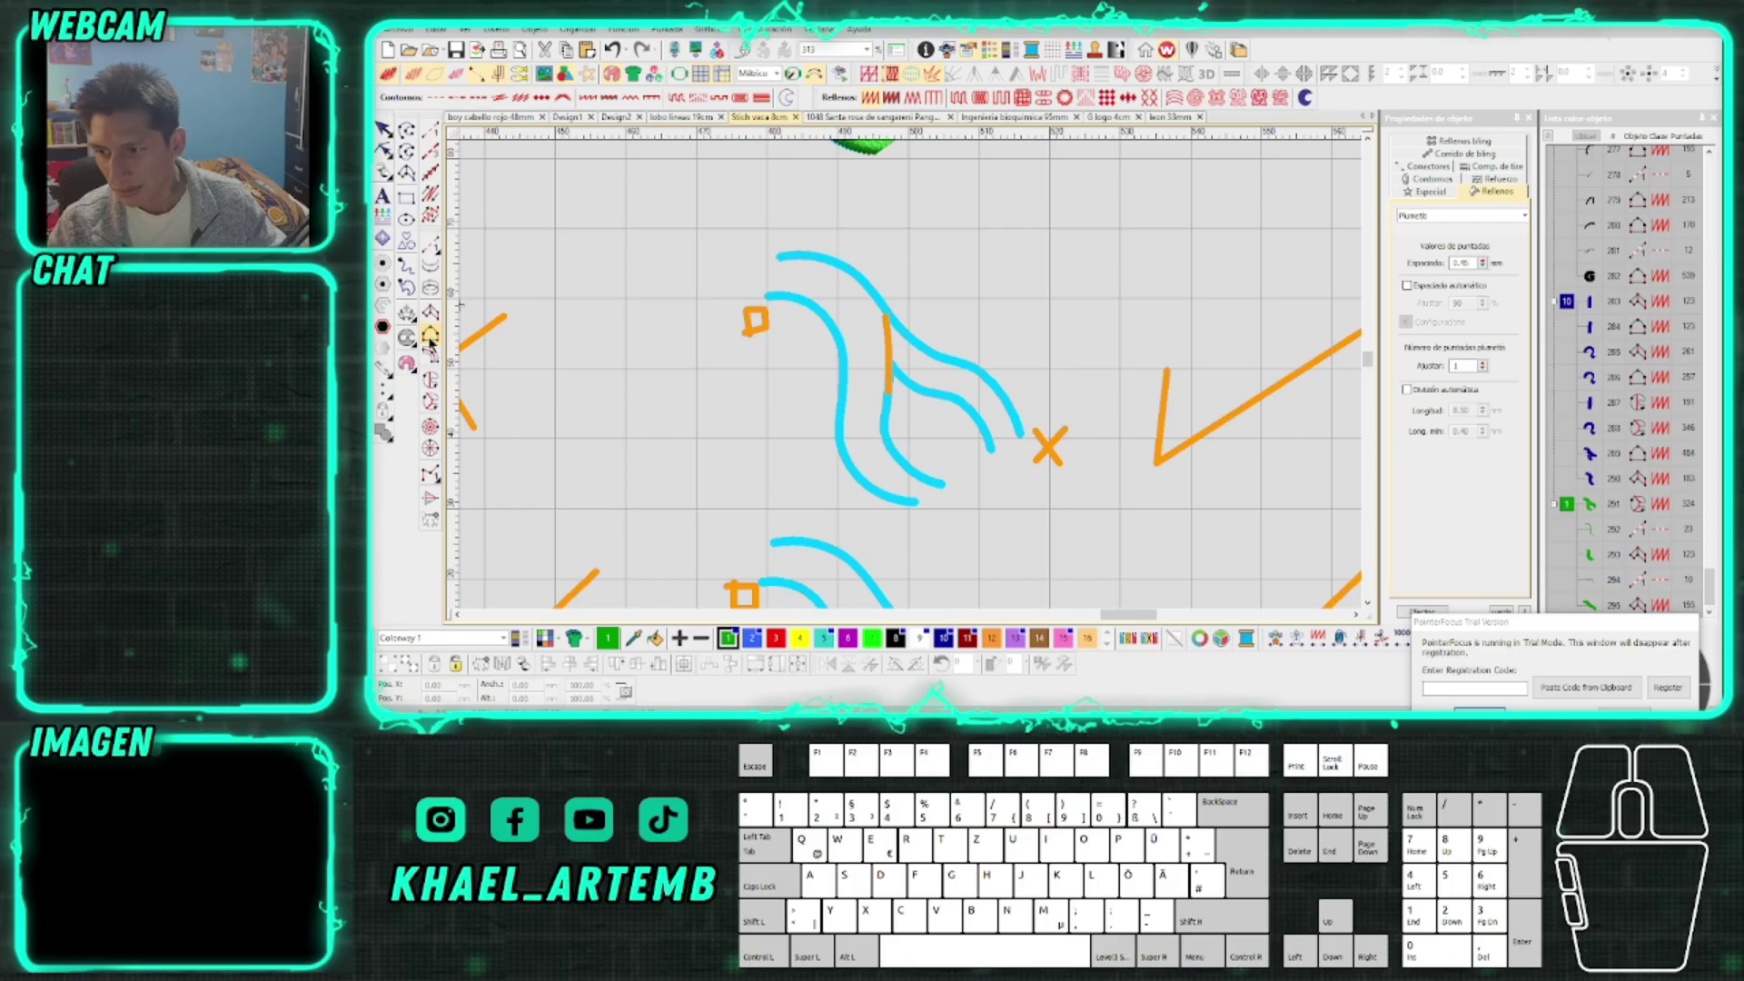
{"action": "scroll", "coordinate": [718, 265], "scroll_direction": "up", "scroll_amount": 1}
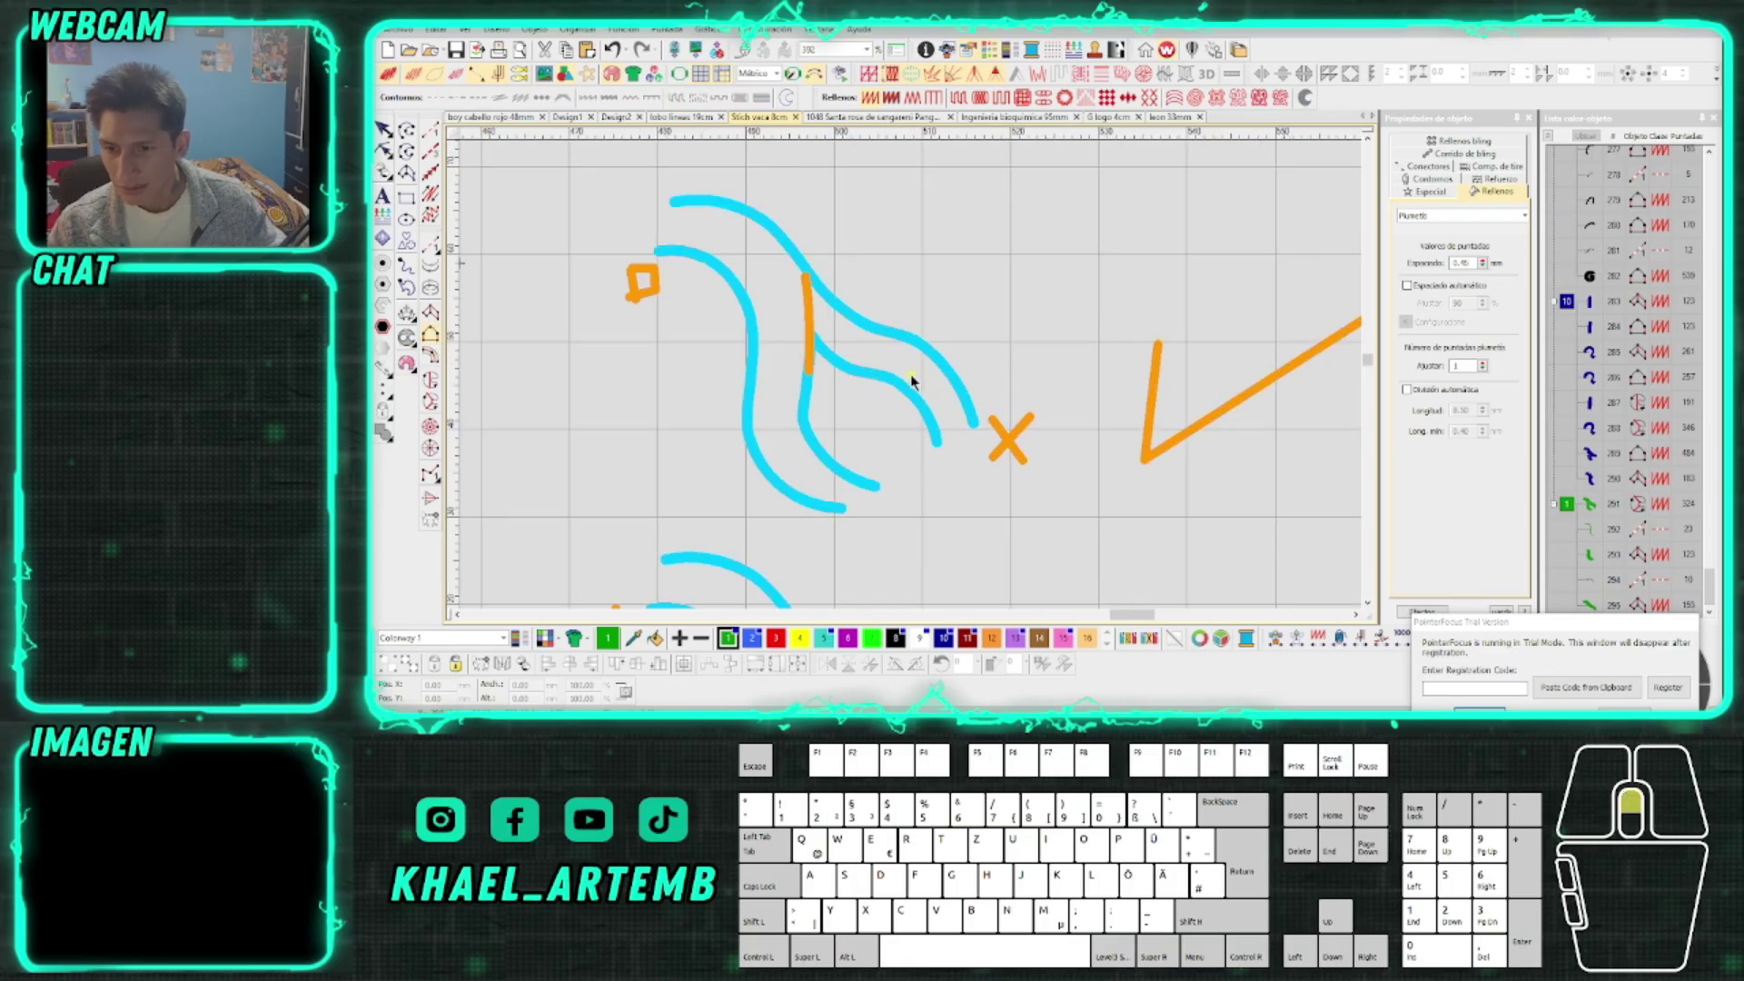
{"action": "key", "text": "F8"}
{"action": "key", "text": "F8"}
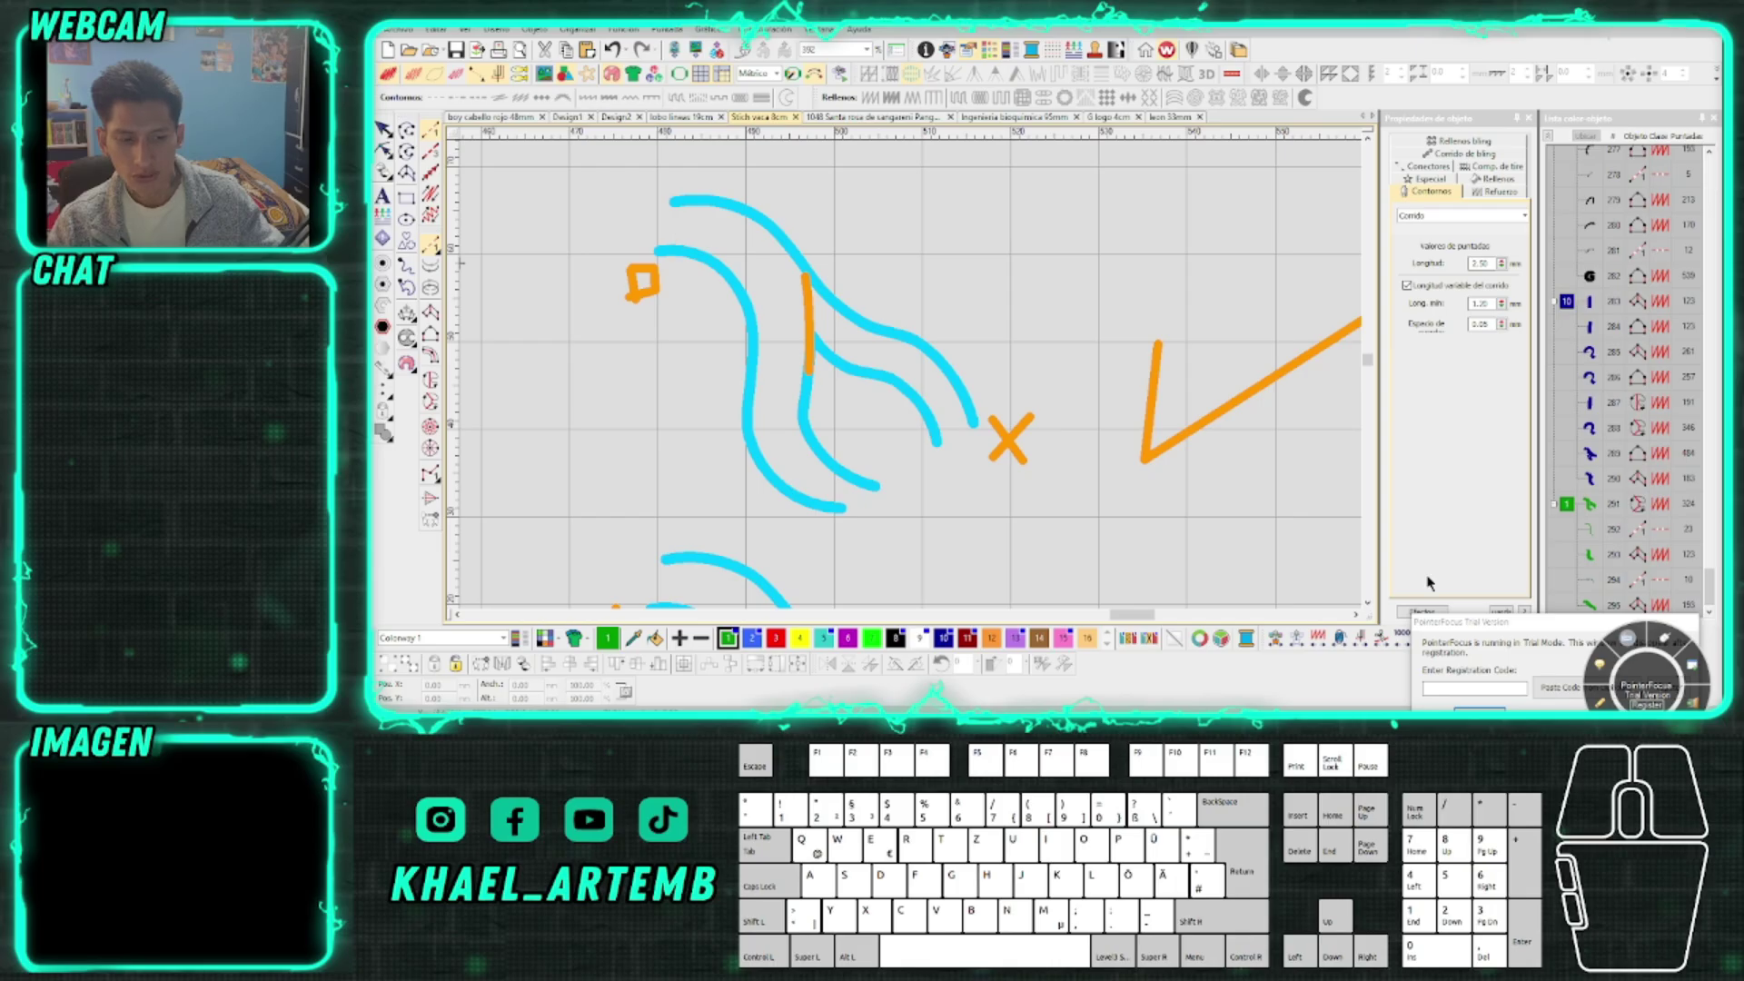
{"action": "left_click", "coordinate": [1423, 622]}
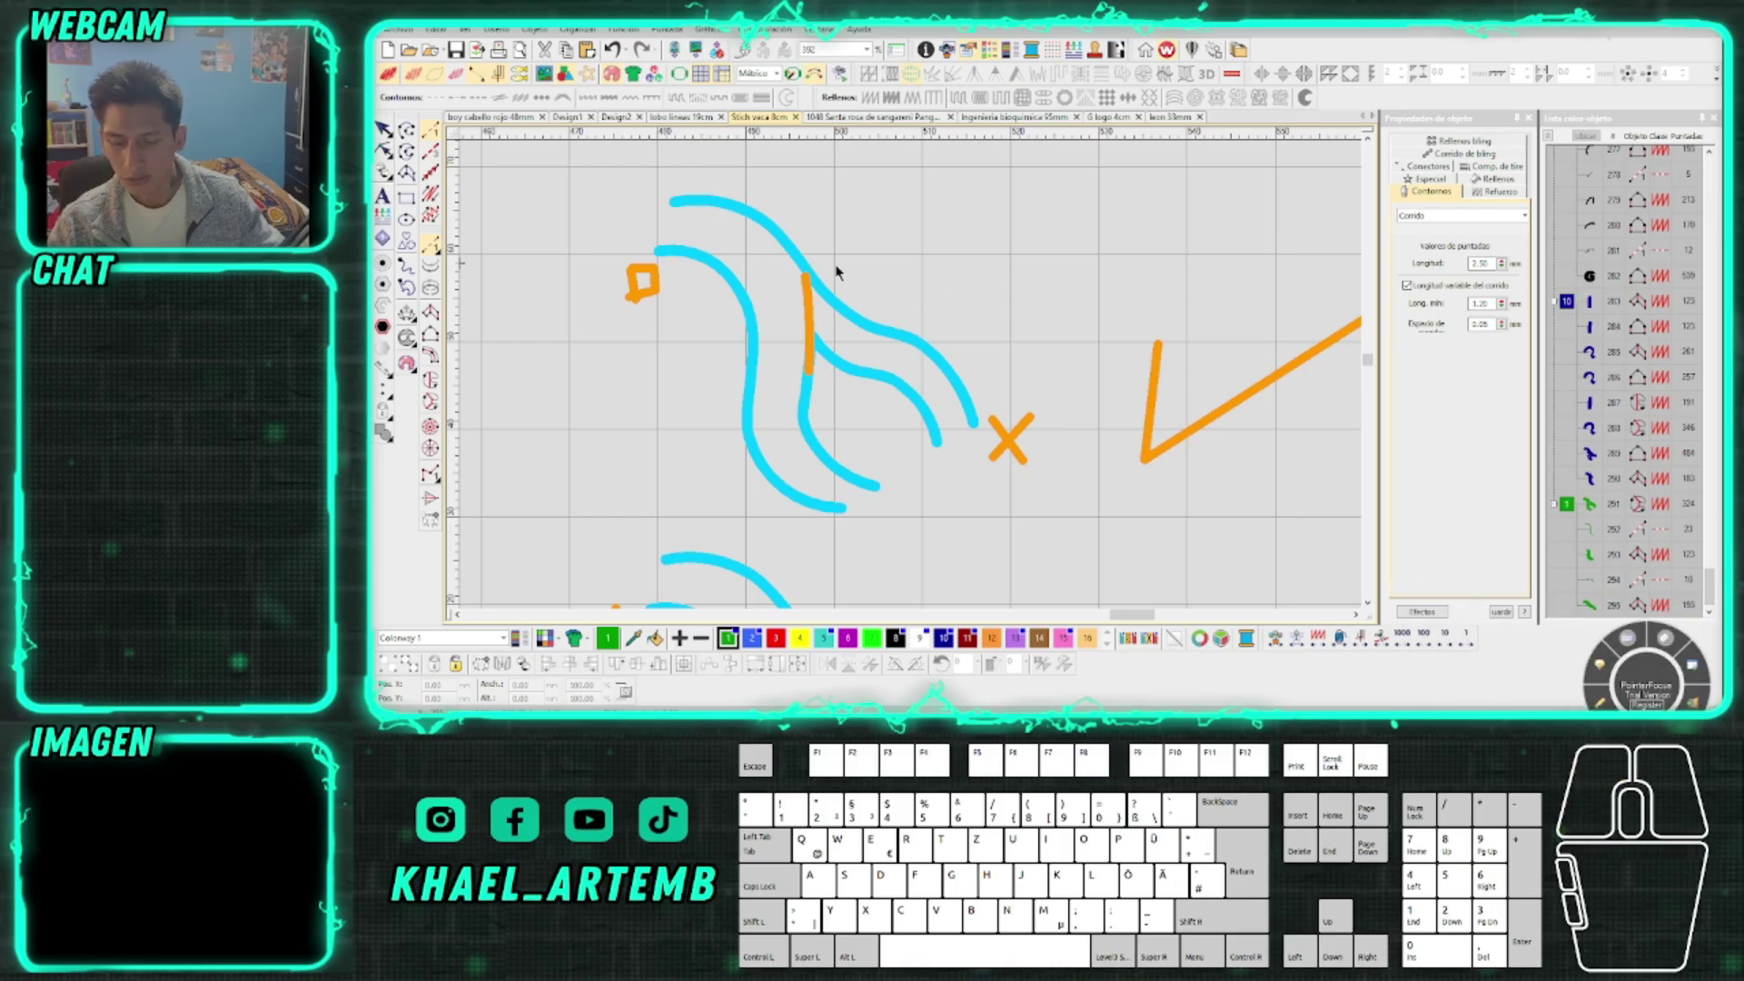
{"action": "left_click", "coordinate": [657, 226]}
{"action": "right_click", "coordinate": [743, 243]}
{"action": "key", "text": "Escape"}
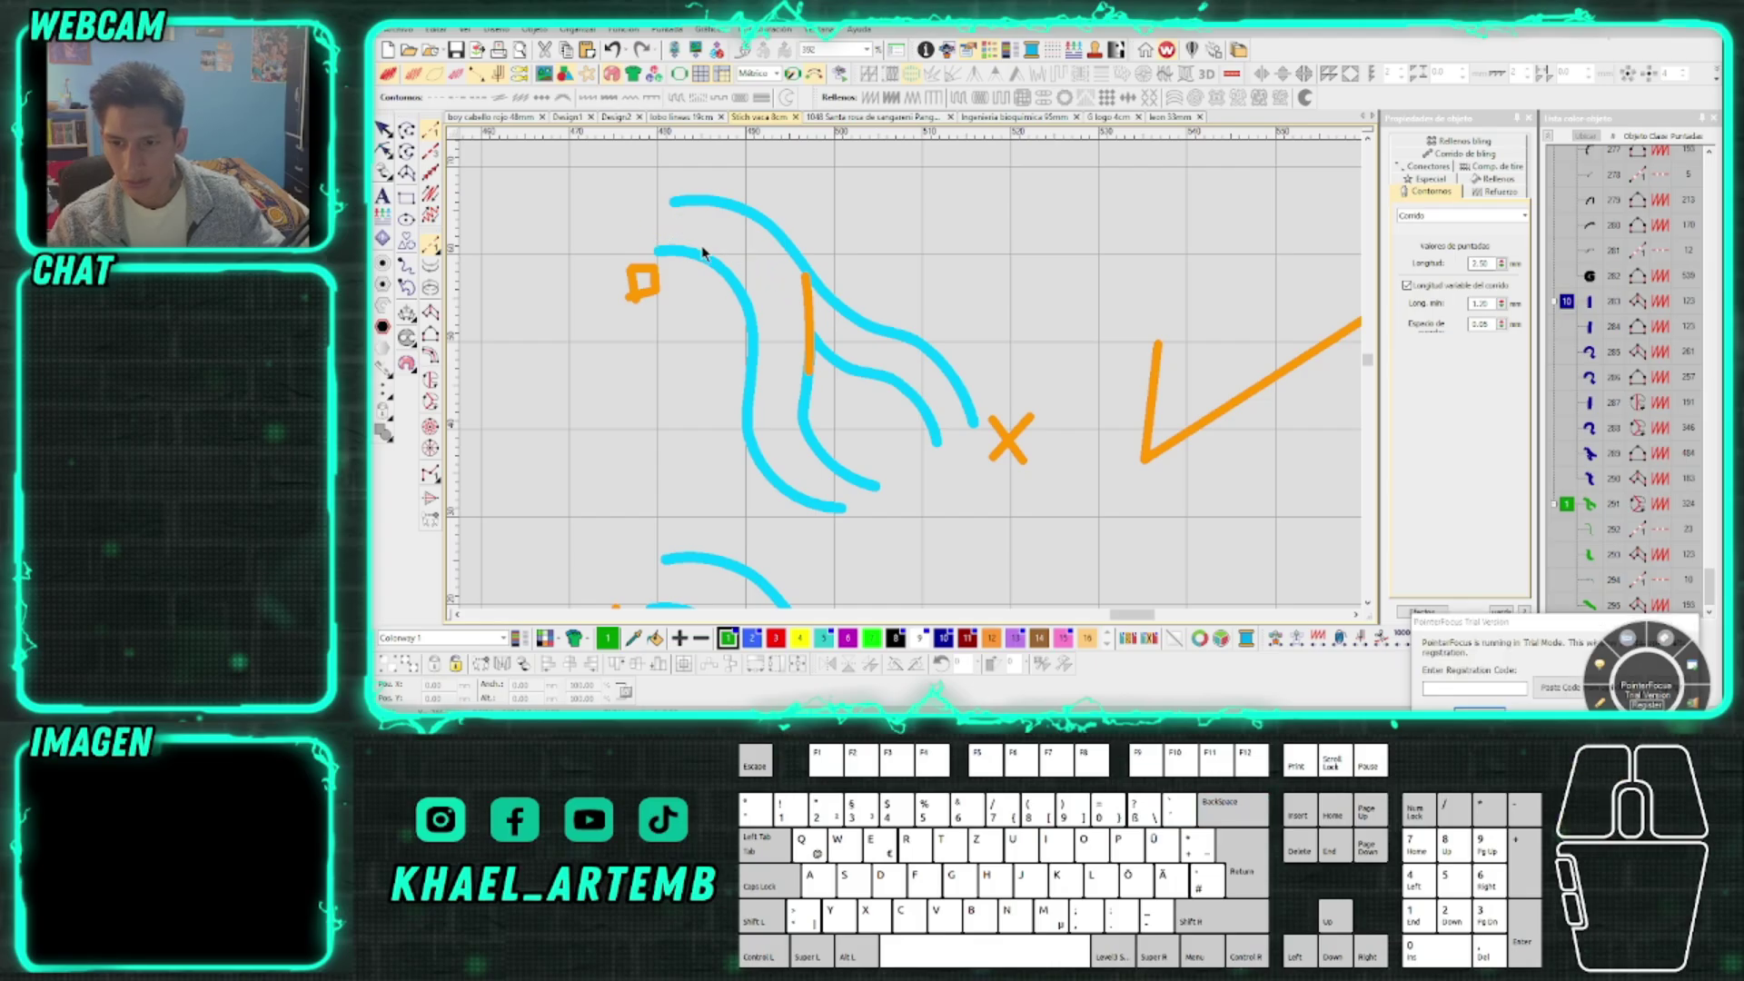
Replace the vertical orange dividing line in the C-B row's outline with a diagonal one across the base of the lower branch
{"action": "scroll", "coordinate": [766, 272], "scroll_direction": "down", "scroll_amount": 2}
{"action": "scroll", "coordinate": [944, 400], "scroll_direction": "up", "scroll_amount": 2}
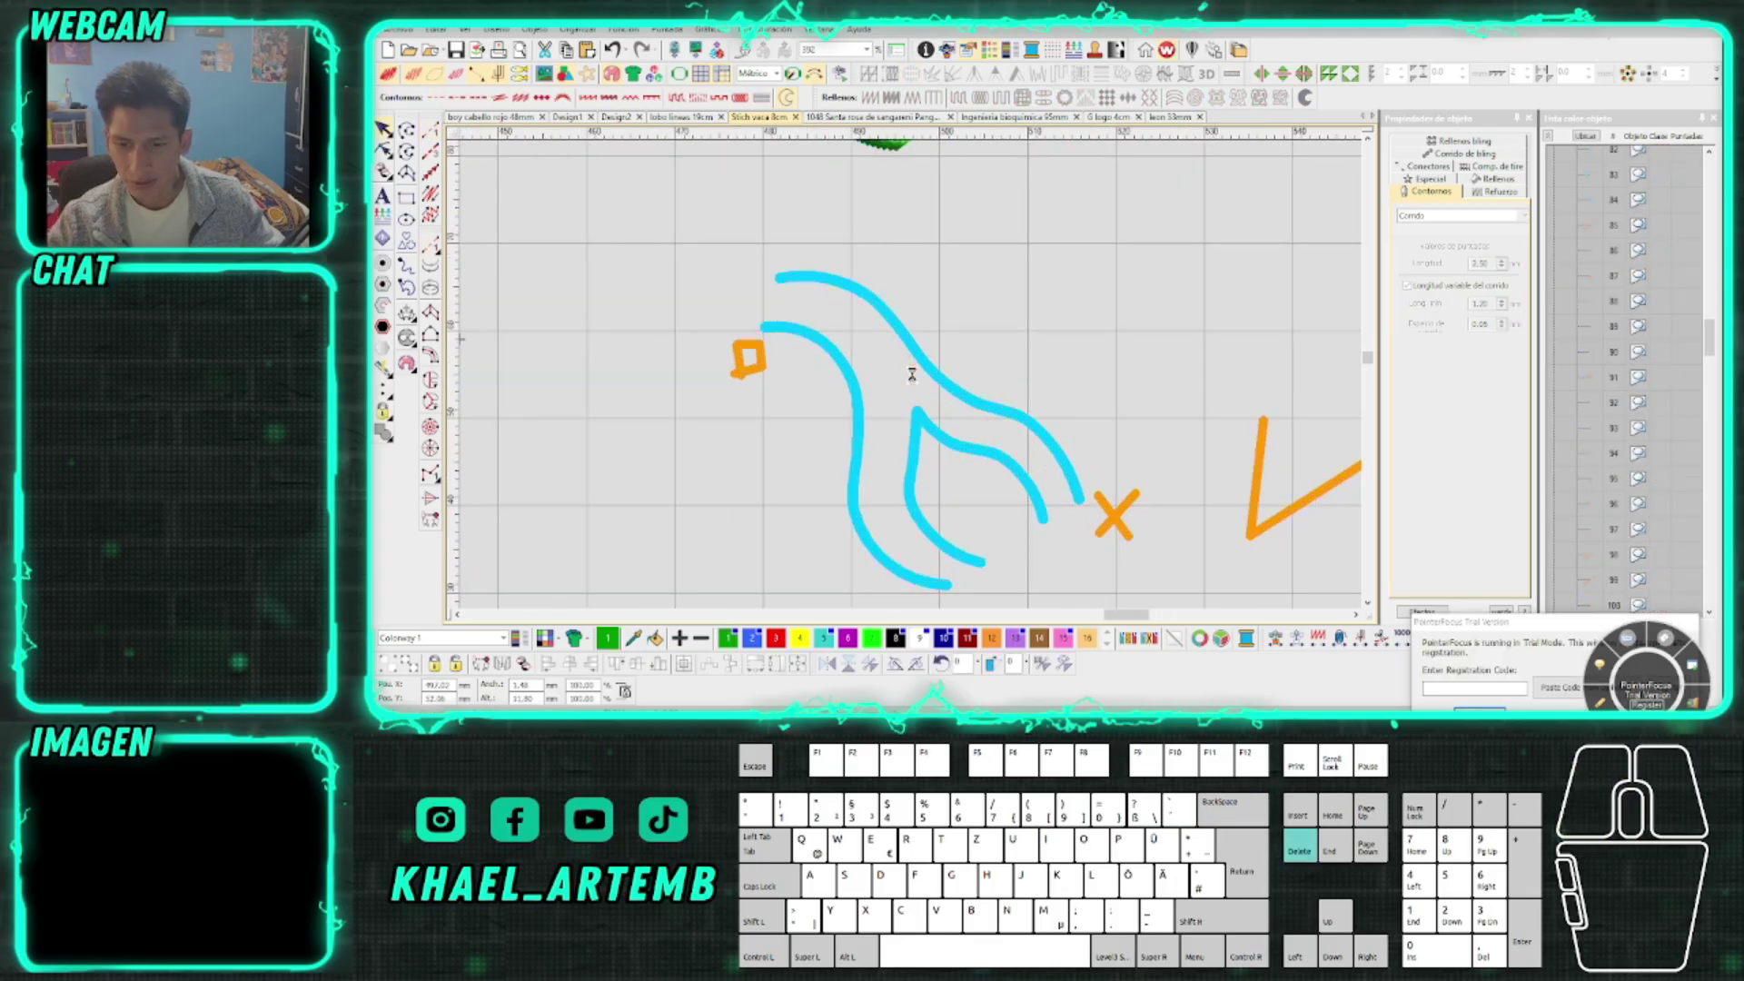
{"action": "left_click", "coordinate": [1305, 97]}
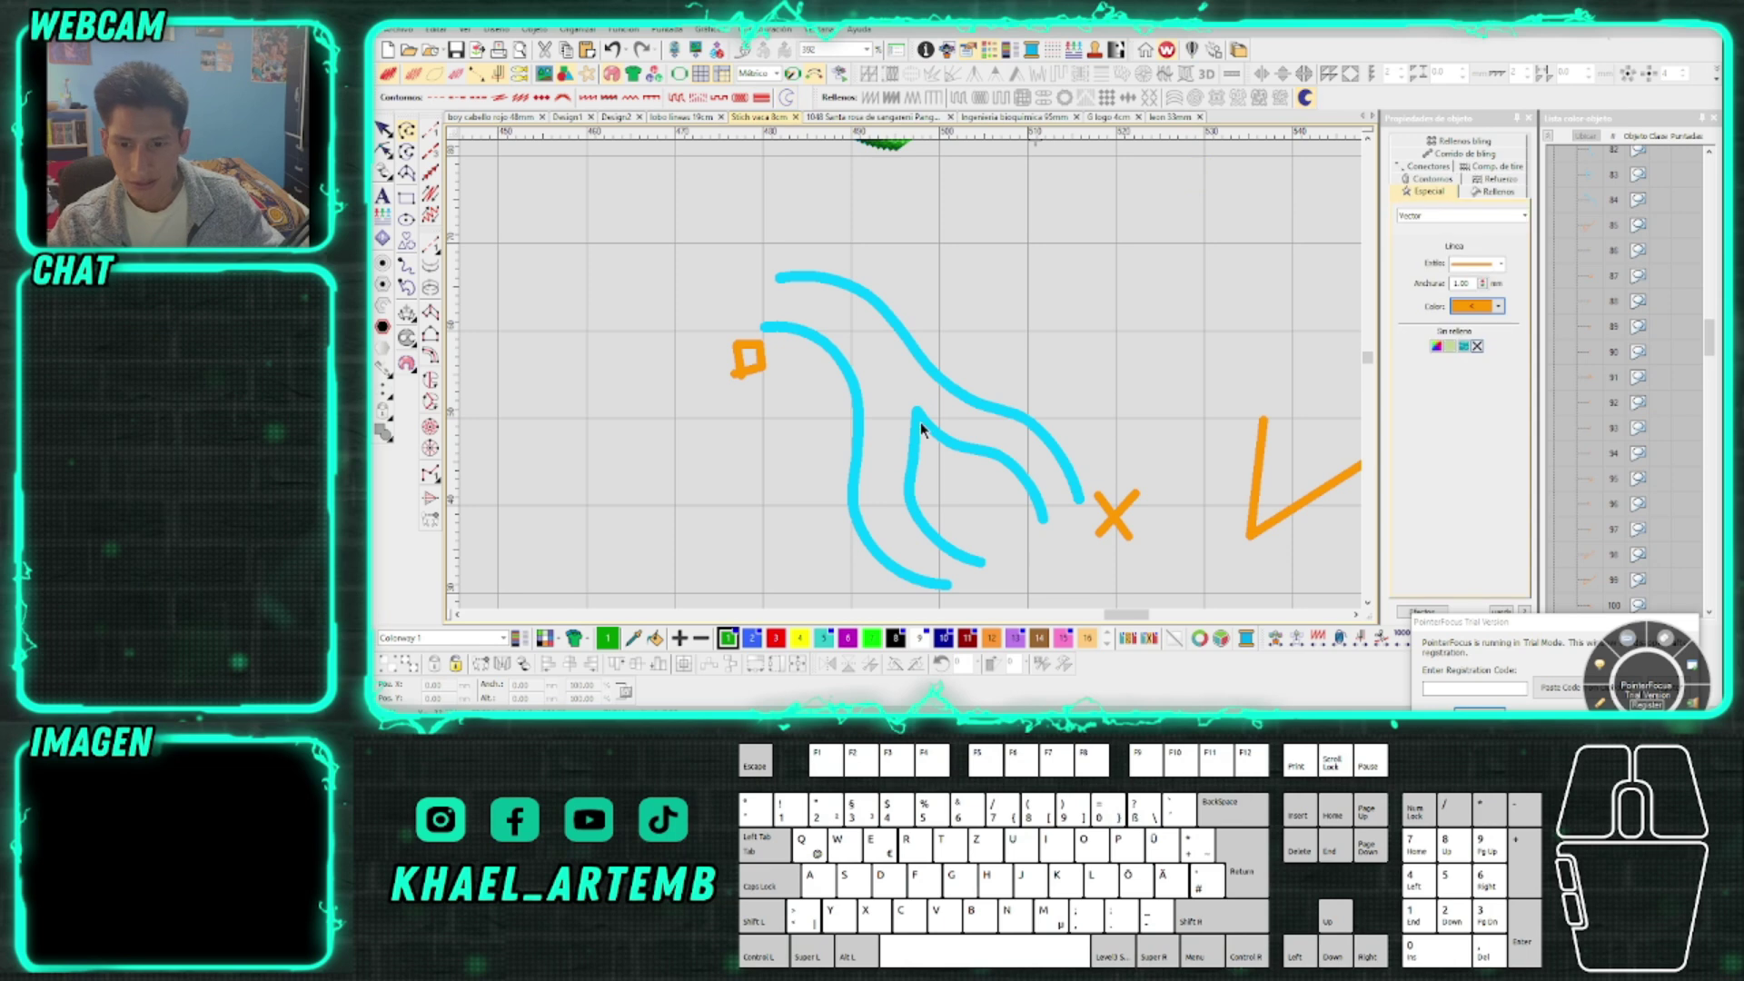
{"action": "left_click", "coordinate": [841, 360]}
{"action": "scroll", "coordinate": [905, 372], "scroll_direction": "down", "scroll_amount": 2}
{"action": "scroll", "coordinate": [905, 373], "scroll_direction": "up", "scroll_amount": 1}
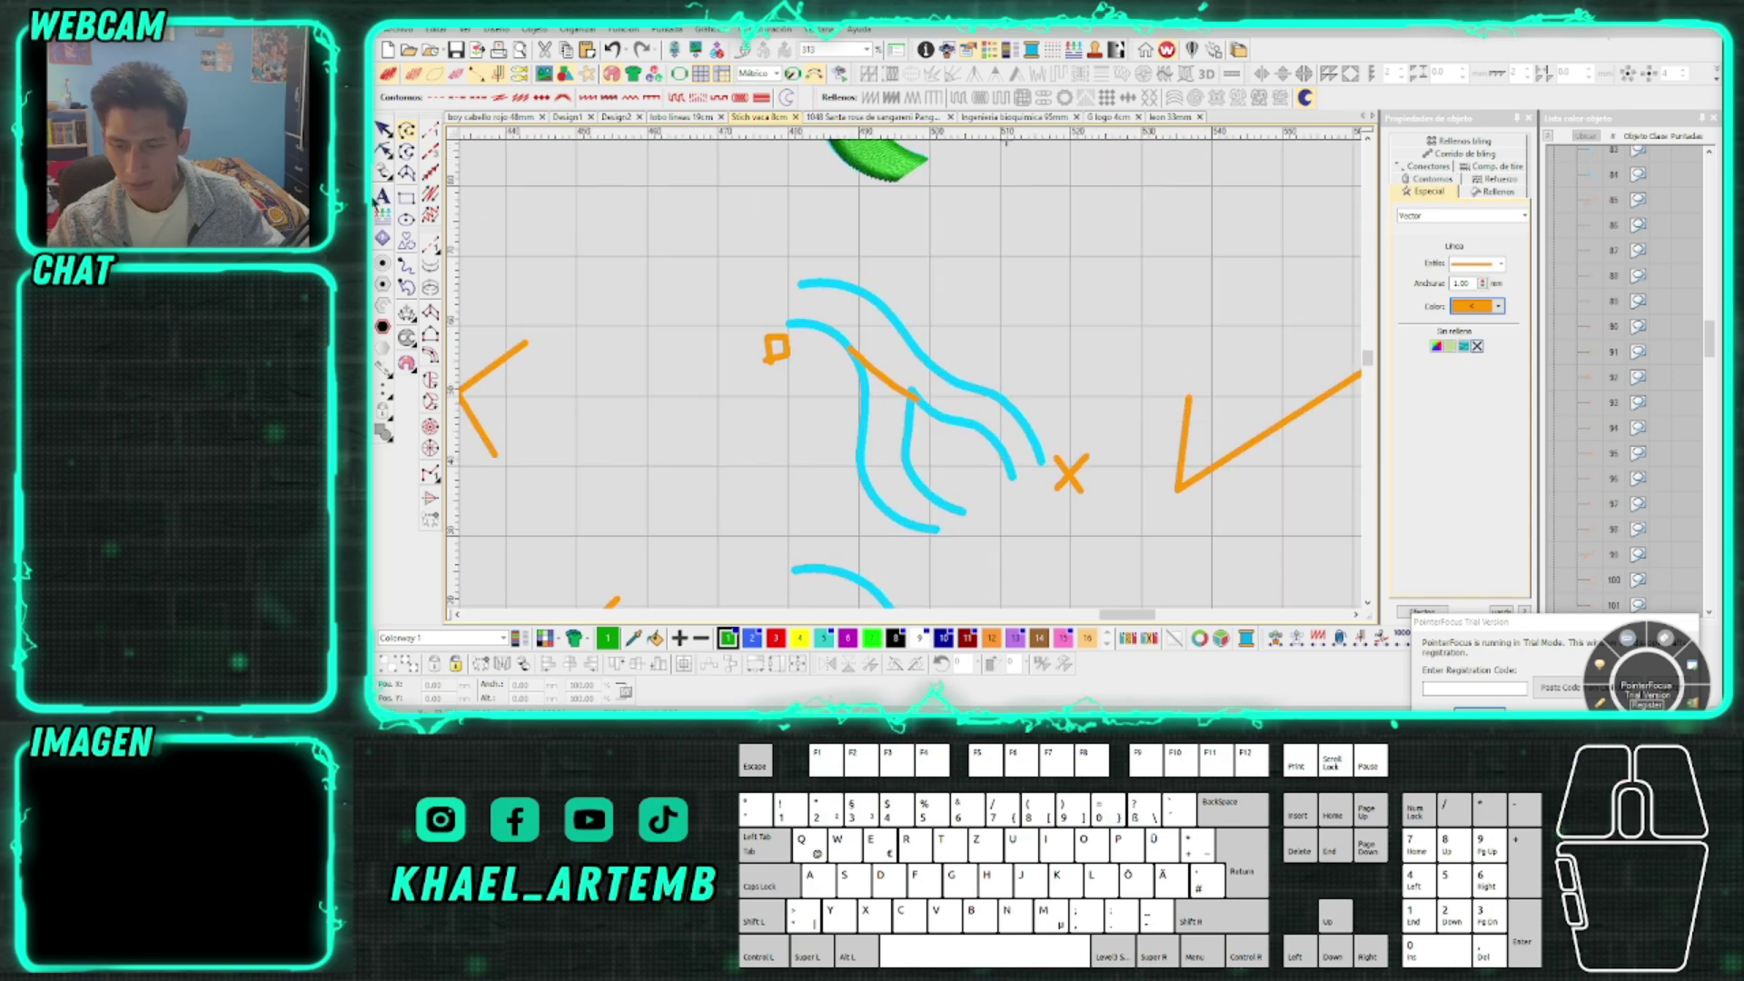
Digitize a curved Corrido running stitch from the start square to the tip of the C-B row's lower branch
{"action": "left_click", "coordinate": [408, 131]}
{"action": "left_click", "coordinate": [791, 301]}
{"action": "right_click", "coordinate": [861, 325]}
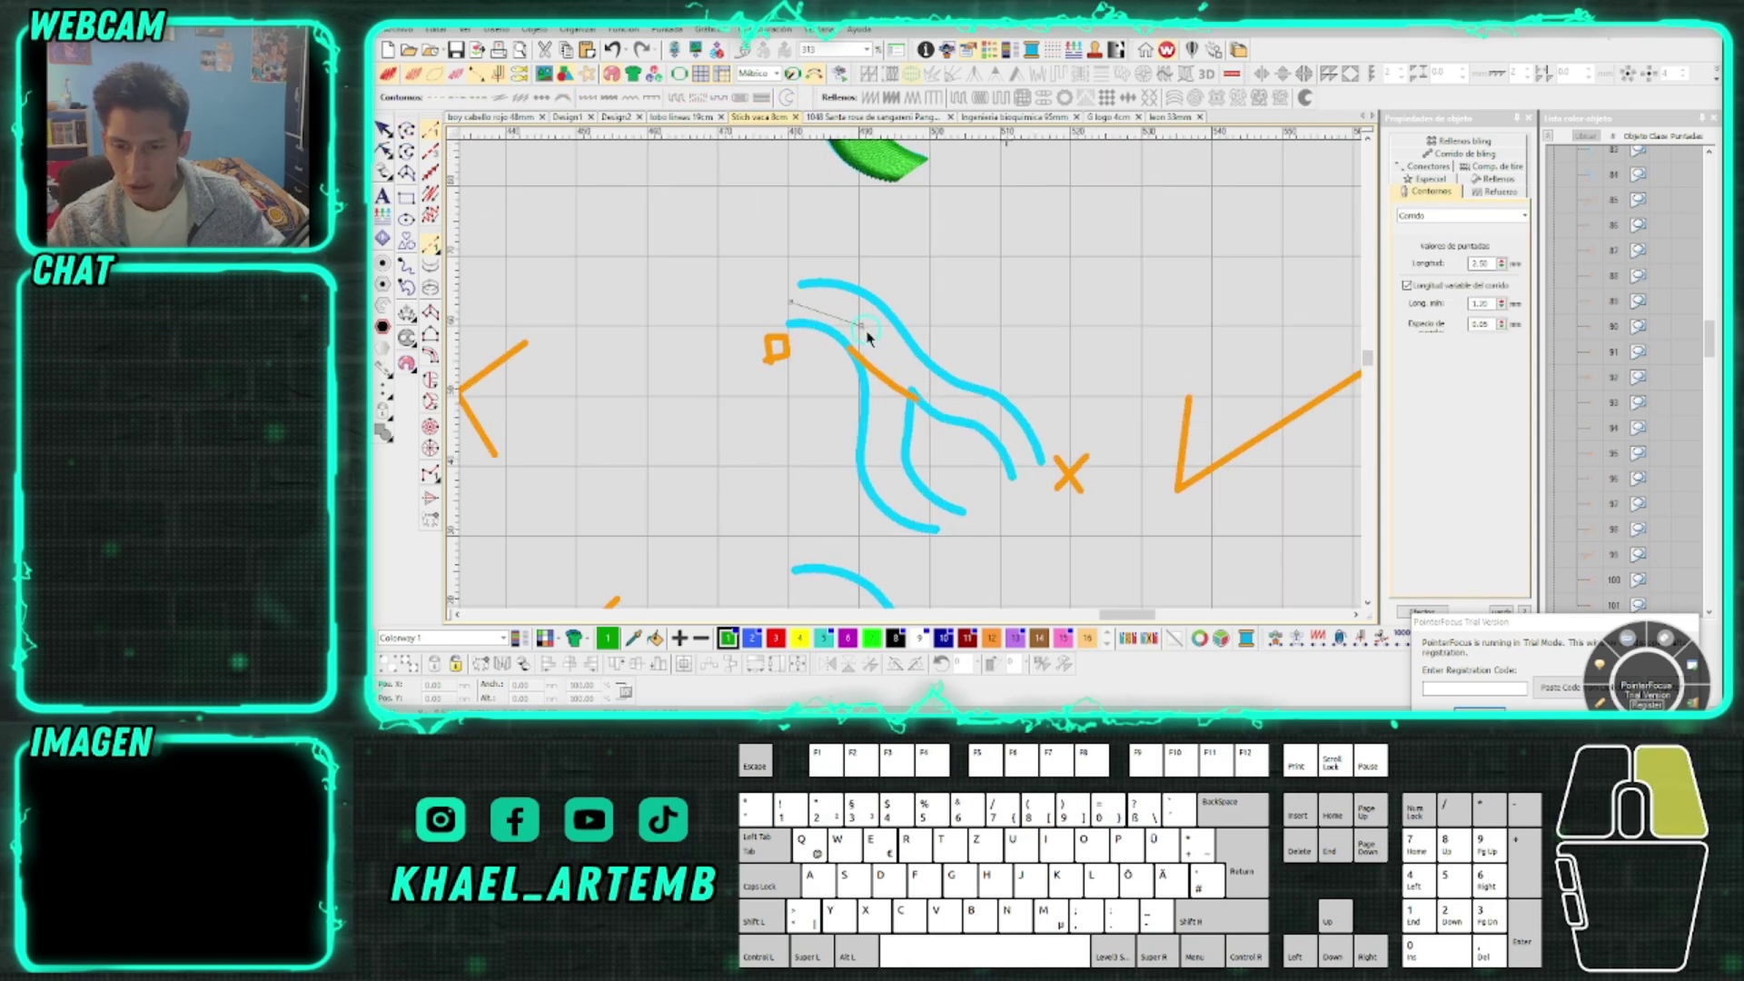
{"action": "left_click", "coordinate": [884, 456]}
{"action": "scroll", "coordinate": [886, 454], "scroll_direction": "up", "scroll_amount": 1}
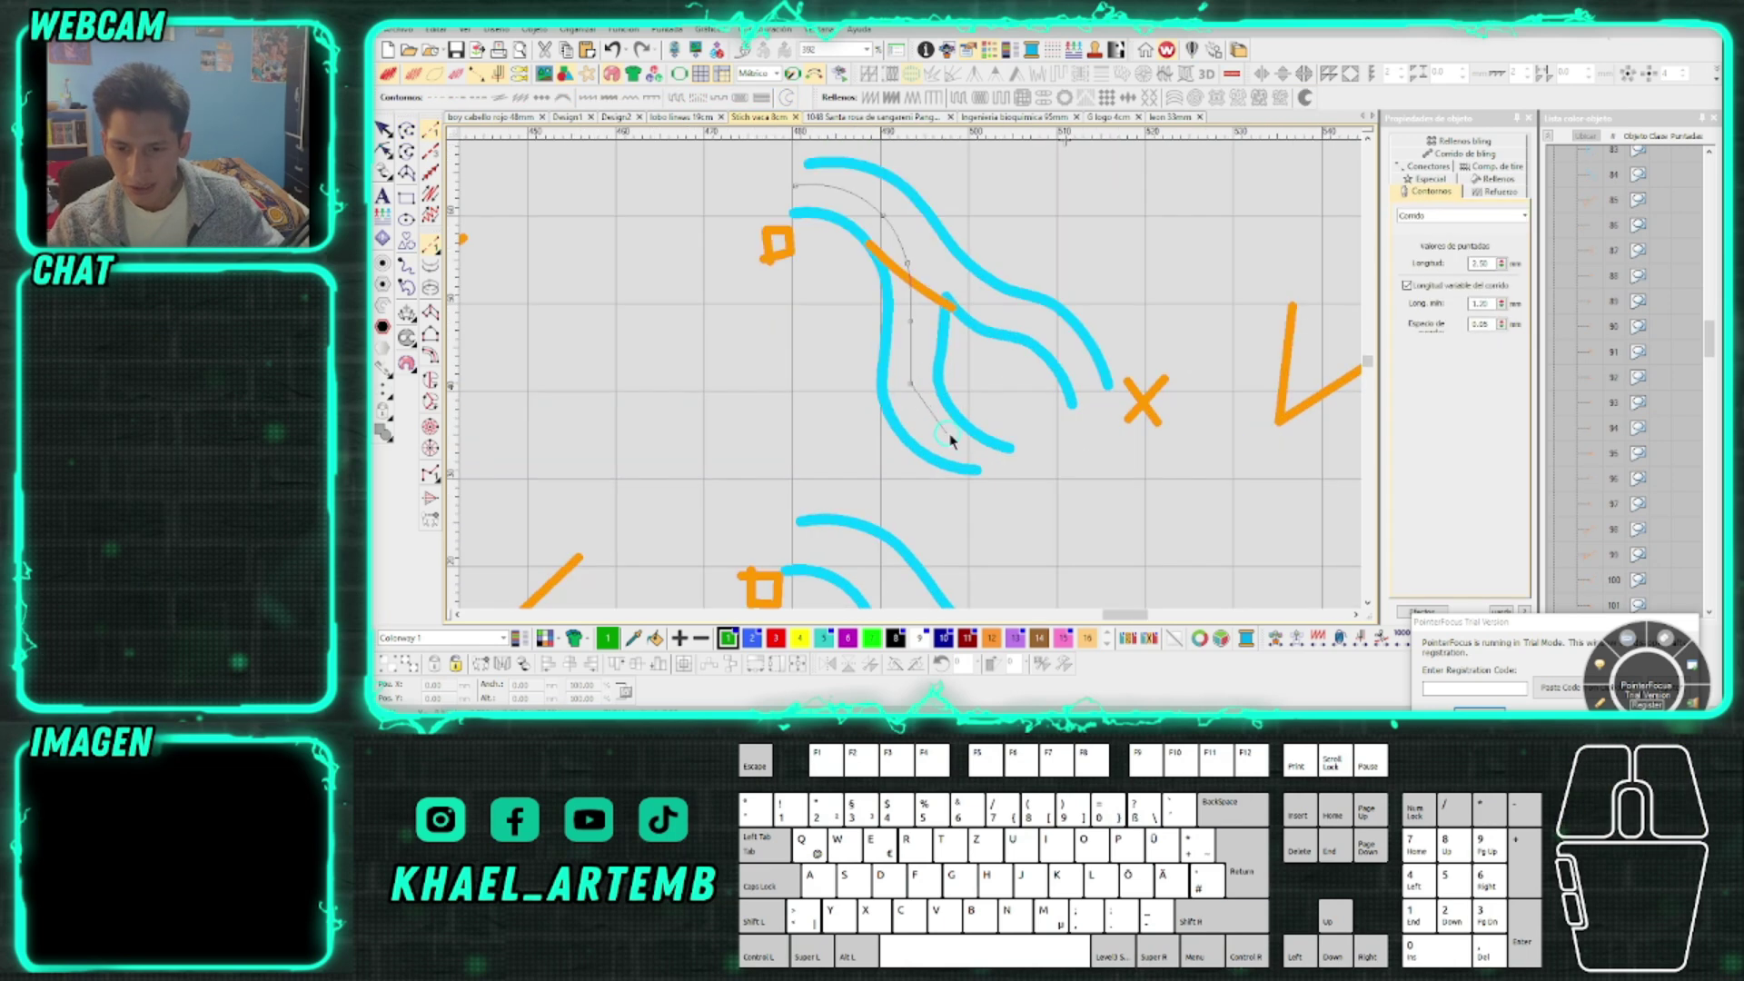
{"action": "left_click", "coordinate": [989, 461]}
{"action": "key", "text": "Return"}
Digitize the lower branch as a C-B column with Plumetis fill, from its tip up to the diagonal orange dividing line
{"action": "scroll", "coordinate": [989, 462], "scroll_direction": "up", "scroll_amount": 1}
{"action": "left_click", "coordinate": [431, 334]}
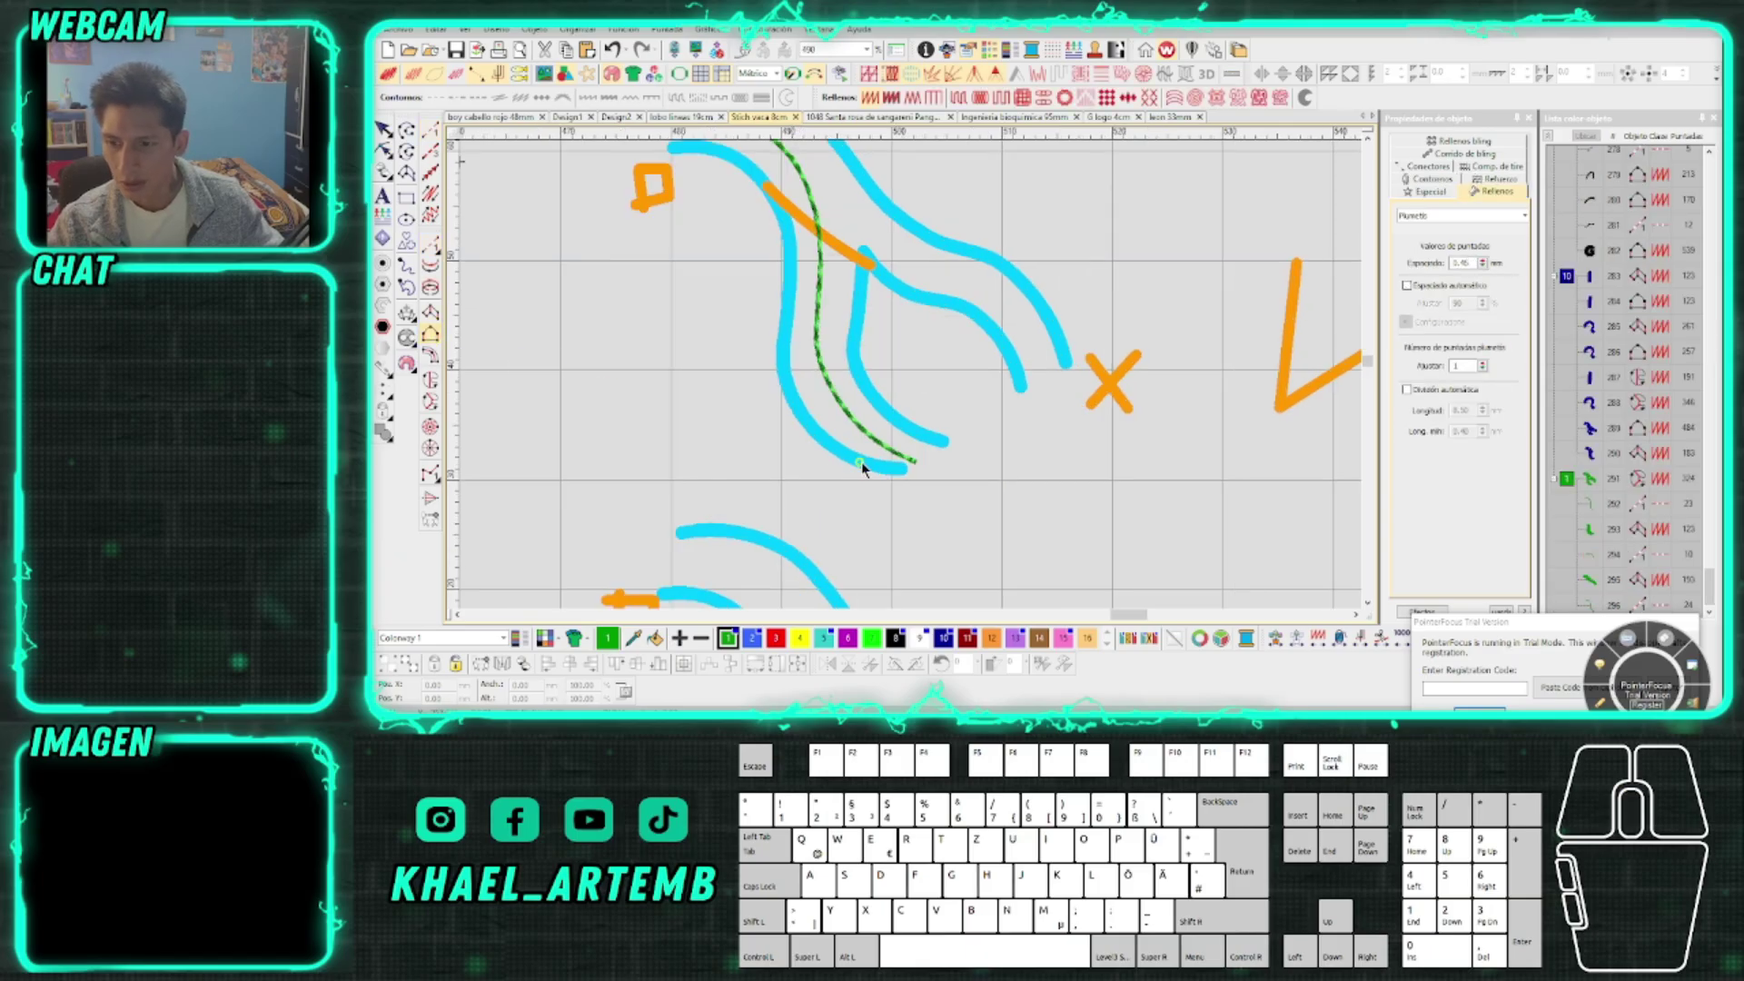
{"action": "left_click", "coordinate": [900, 472]}
{"action": "right_click", "coordinate": [847, 456]}
{"action": "right_click", "coordinate": [797, 402]}
{"action": "right_click", "coordinate": [784, 344]}
{"action": "right_click", "coordinate": [774, 193]}
{"action": "left_click", "coordinate": [942, 440]}
{"action": "right_click", "coordinate": [892, 415]}
{"action": "right_click", "coordinate": [858, 361]}
{"action": "right_click", "coordinate": [858, 316]}
{"action": "left_click", "coordinate": [863, 259]}
{"action": "key", "text": "Return"}
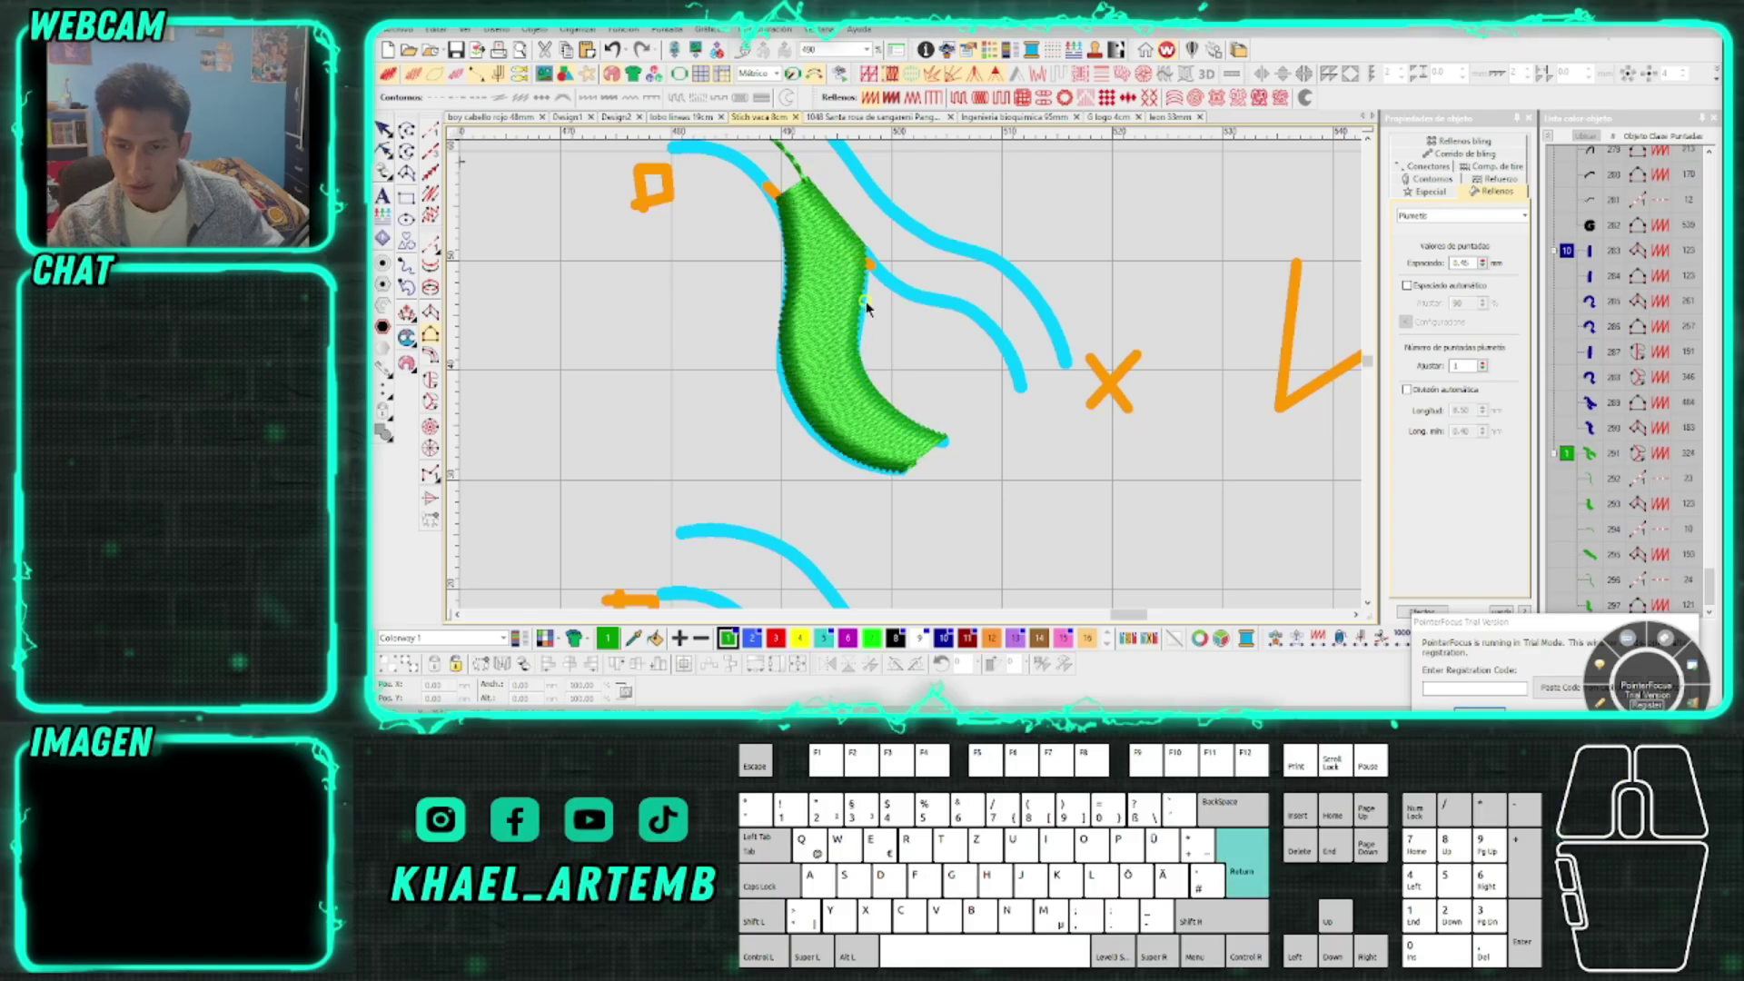
{"action": "key", "text": "ctrl+h"}
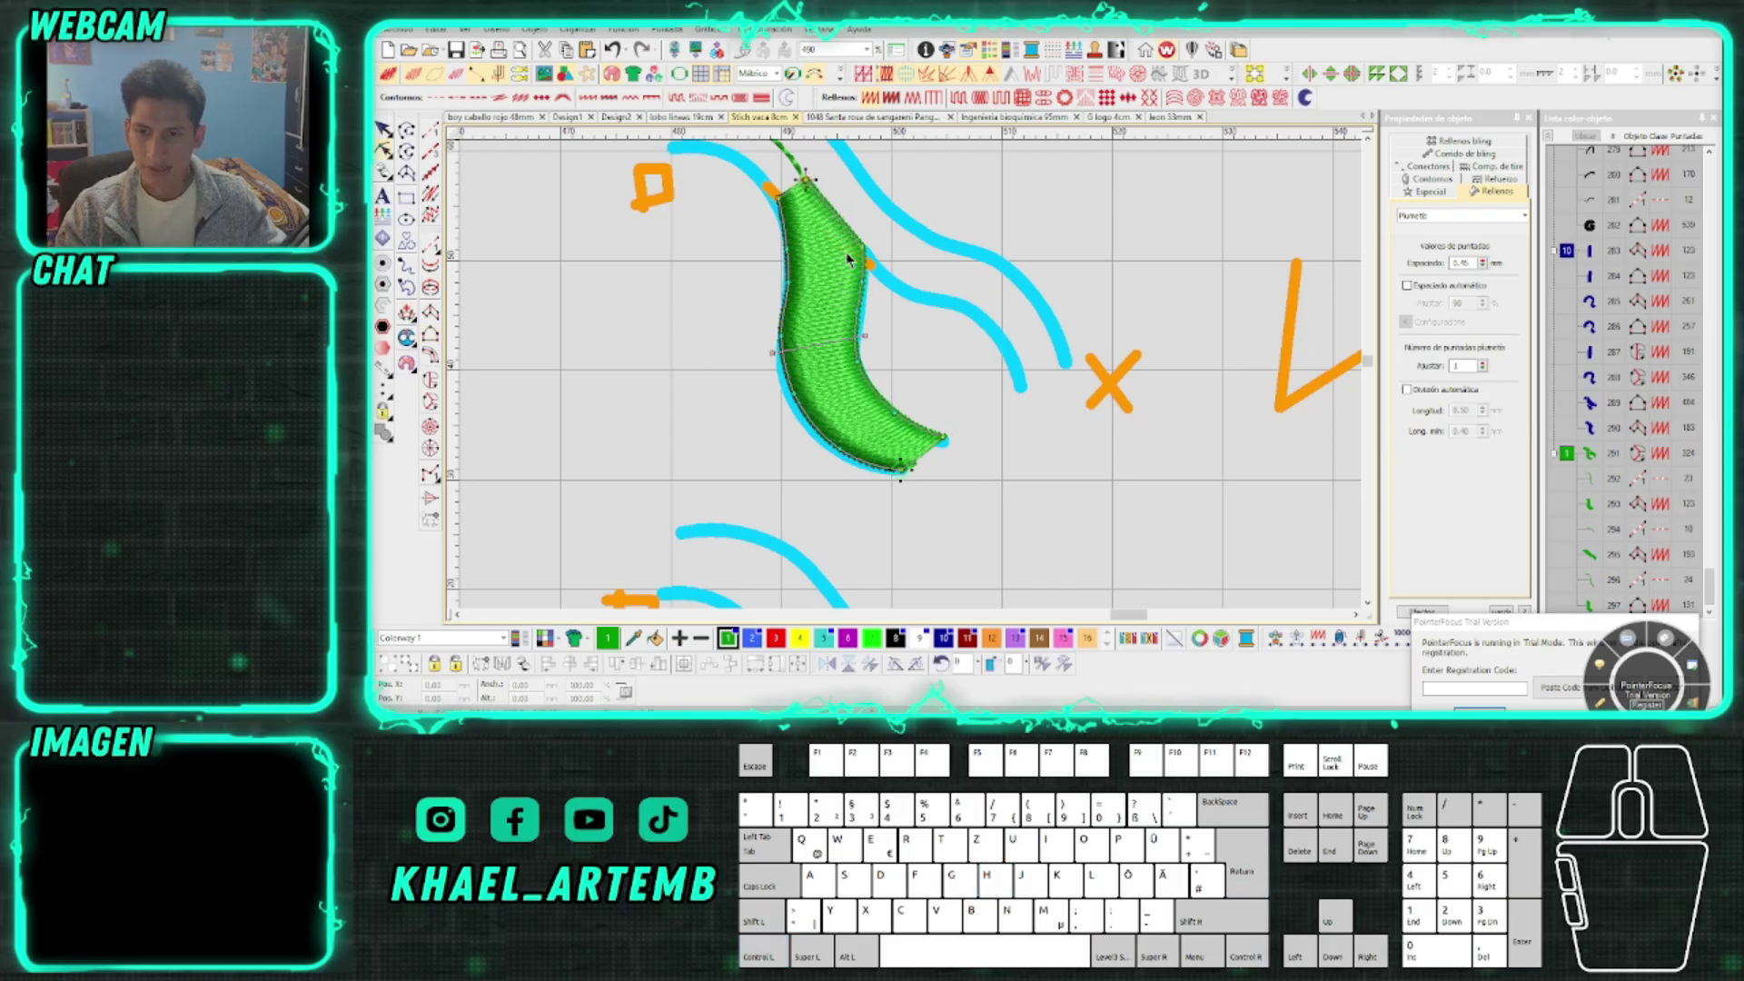
{"action": "key", "text": "Escape"}
Digitize a second Corrido running stitch between the top of the C-B row's lower branch and the start square
{"action": "scroll", "coordinate": [909, 372], "scroll_direction": "down", "scroll_amount": 2}
{"action": "scroll", "coordinate": [908, 373], "scroll_direction": "up", "scroll_amount": 2}
{"action": "key", "text": "Escape"}
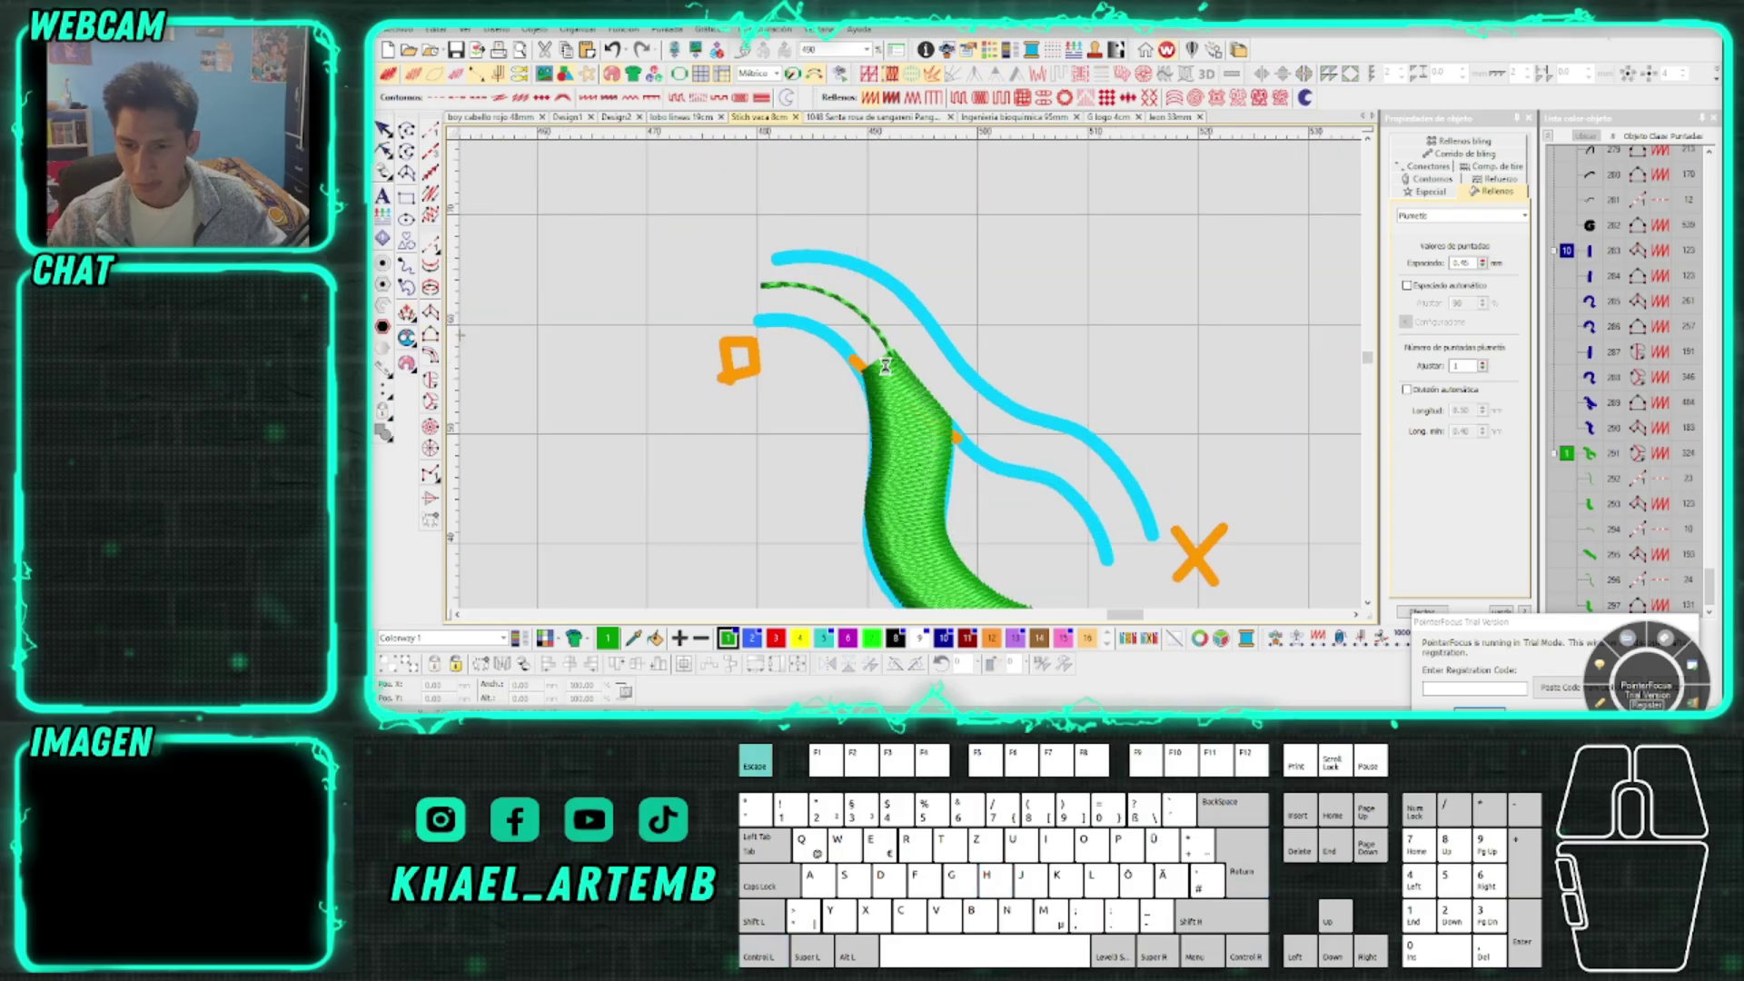
{"action": "scroll", "coordinate": [911, 375], "scroll_direction": "up", "scroll_amount": 1}
{"action": "key", "text": "Escape"}
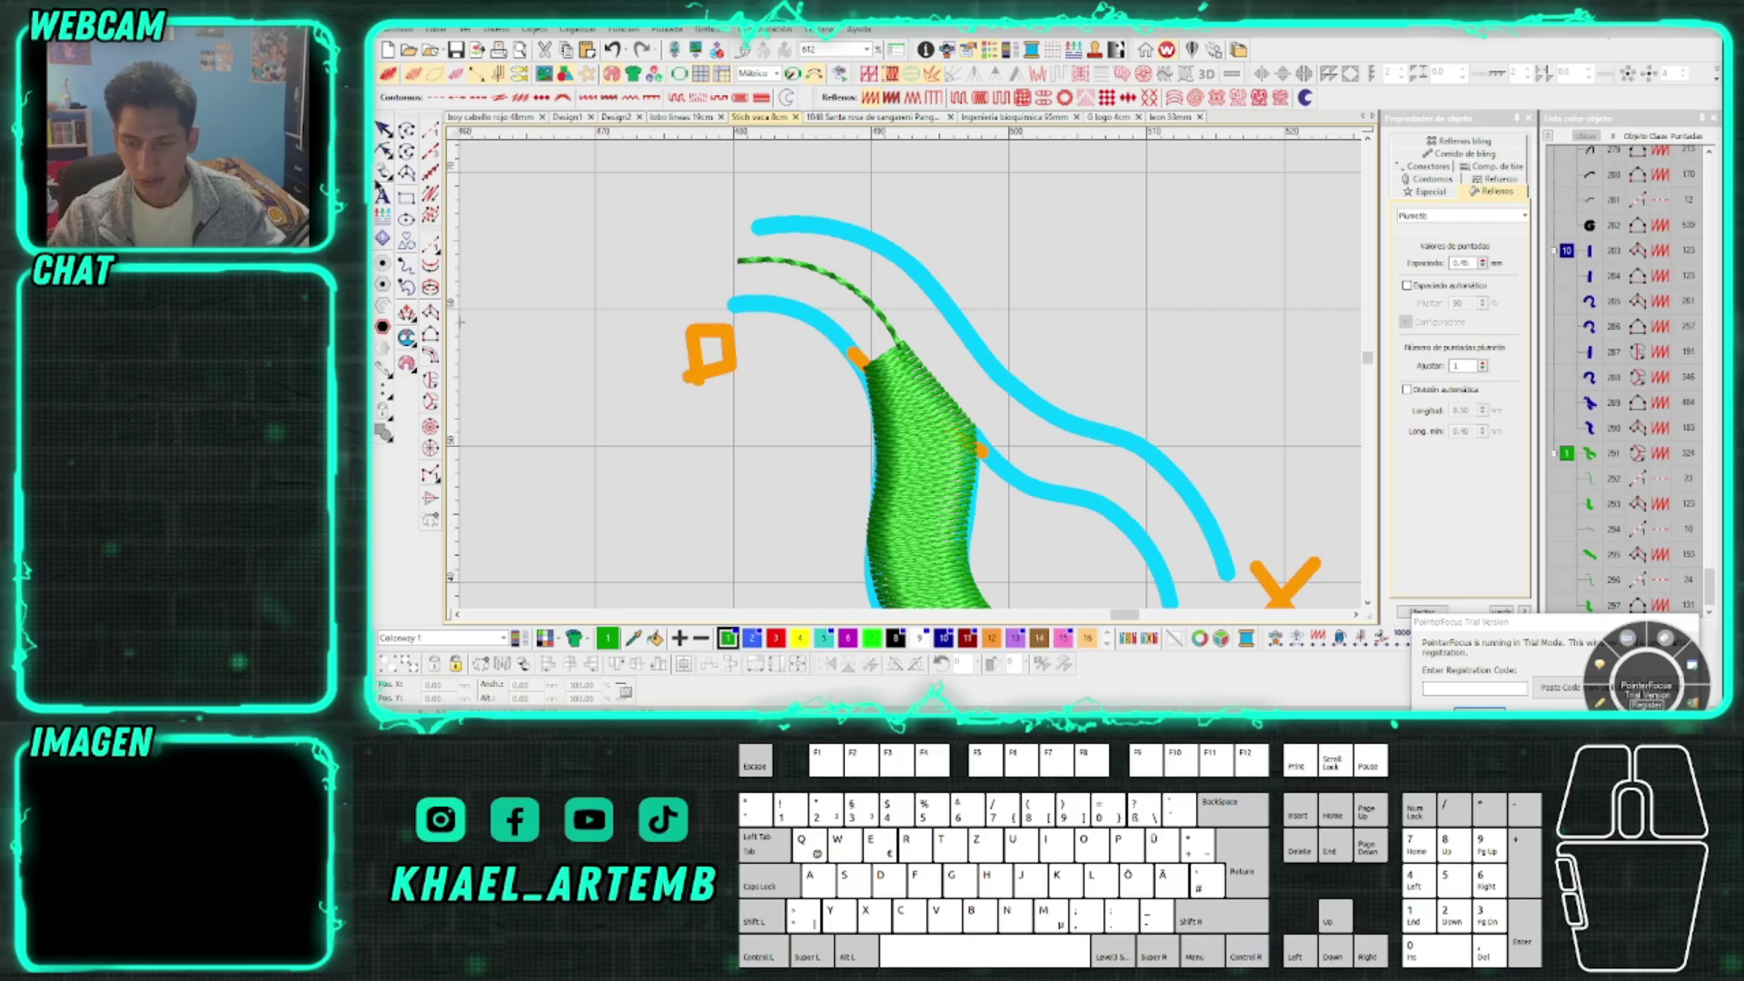
{"action": "left_click", "coordinate": [754, 264]}
{"action": "left_click", "coordinate": [909, 352]}
{"action": "right_click", "coordinate": [845, 295]}
{"action": "key", "text": "Return"}
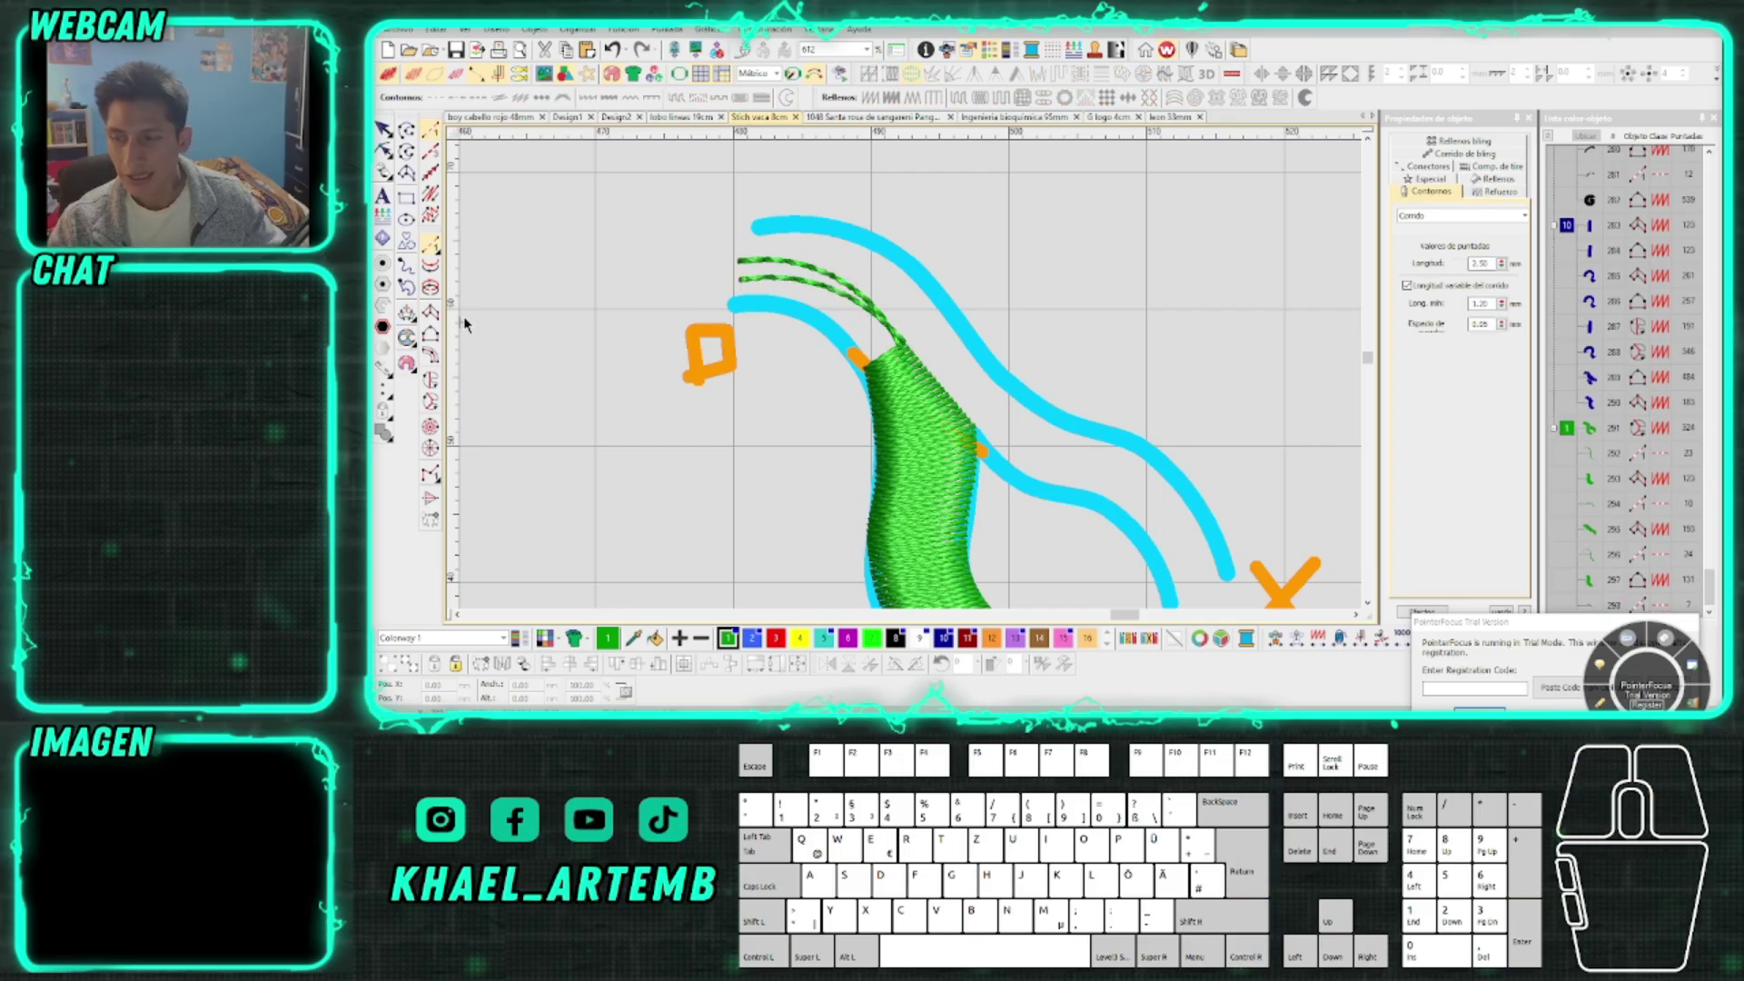
Digitize the C-B row's upper branch as one continuous C-B column with Plumetis fill, from the start square to the X
{"action": "left_click", "coordinate": [712, 339]}
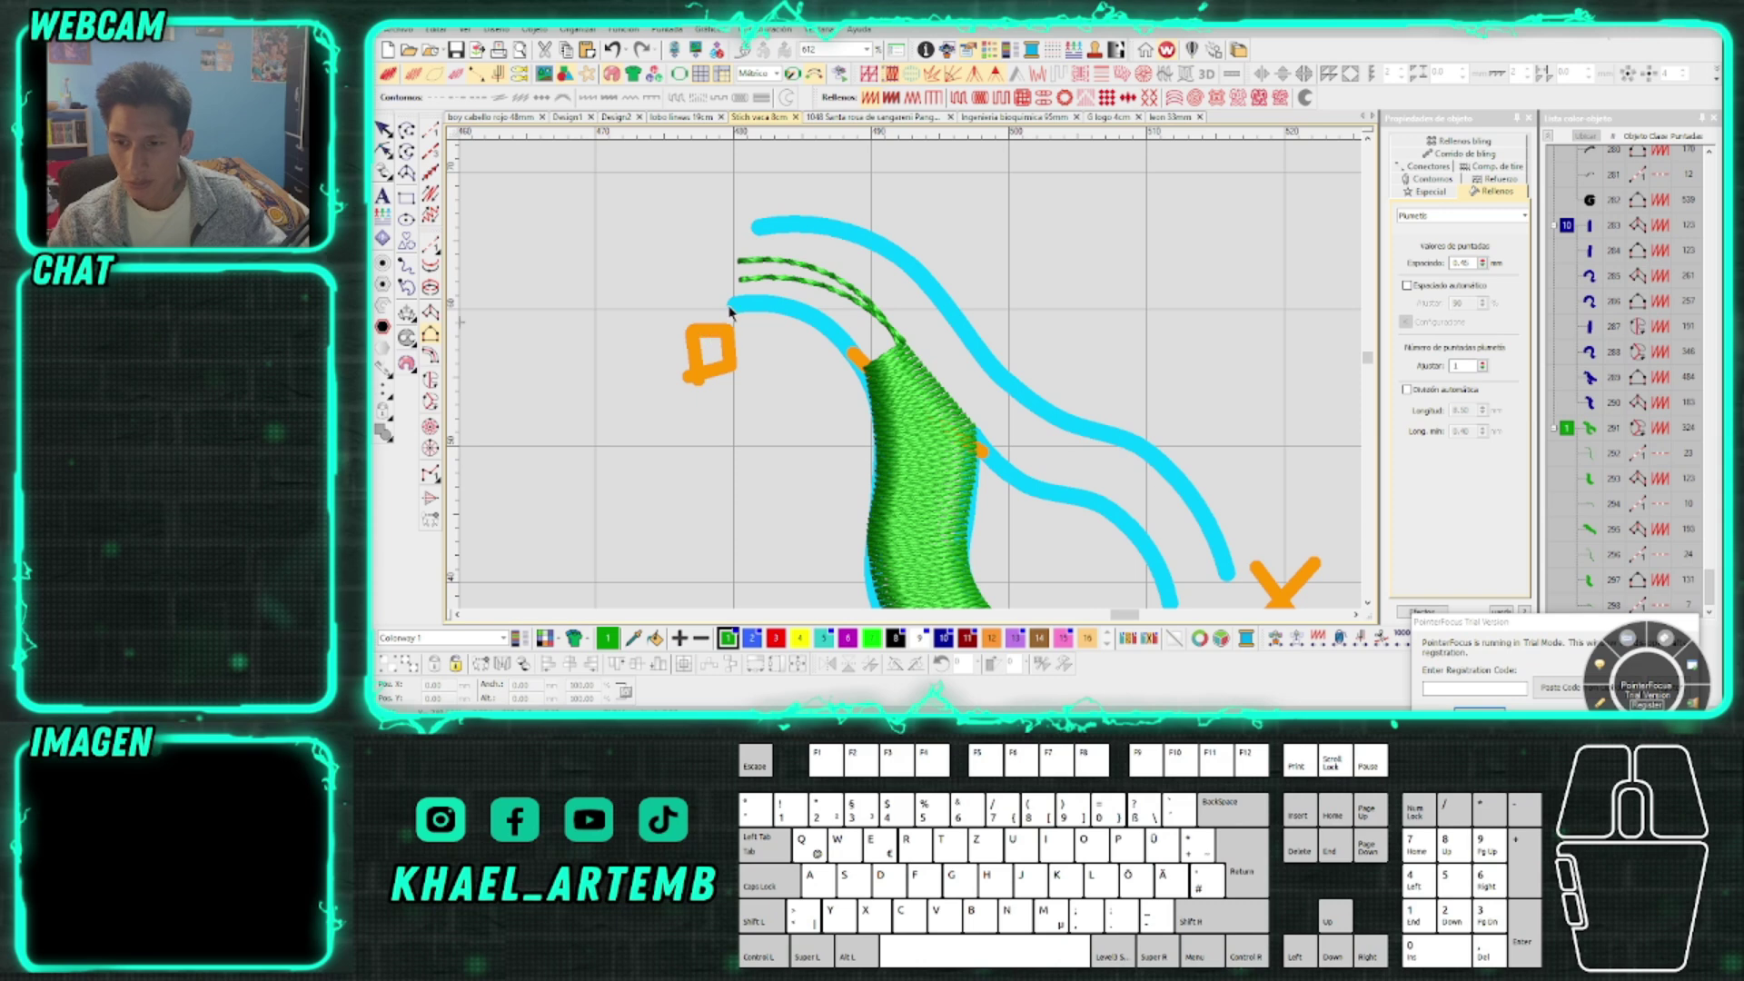
{"action": "scroll", "coordinate": [873, 364], "scroll_direction": "up", "scroll_amount": 1}
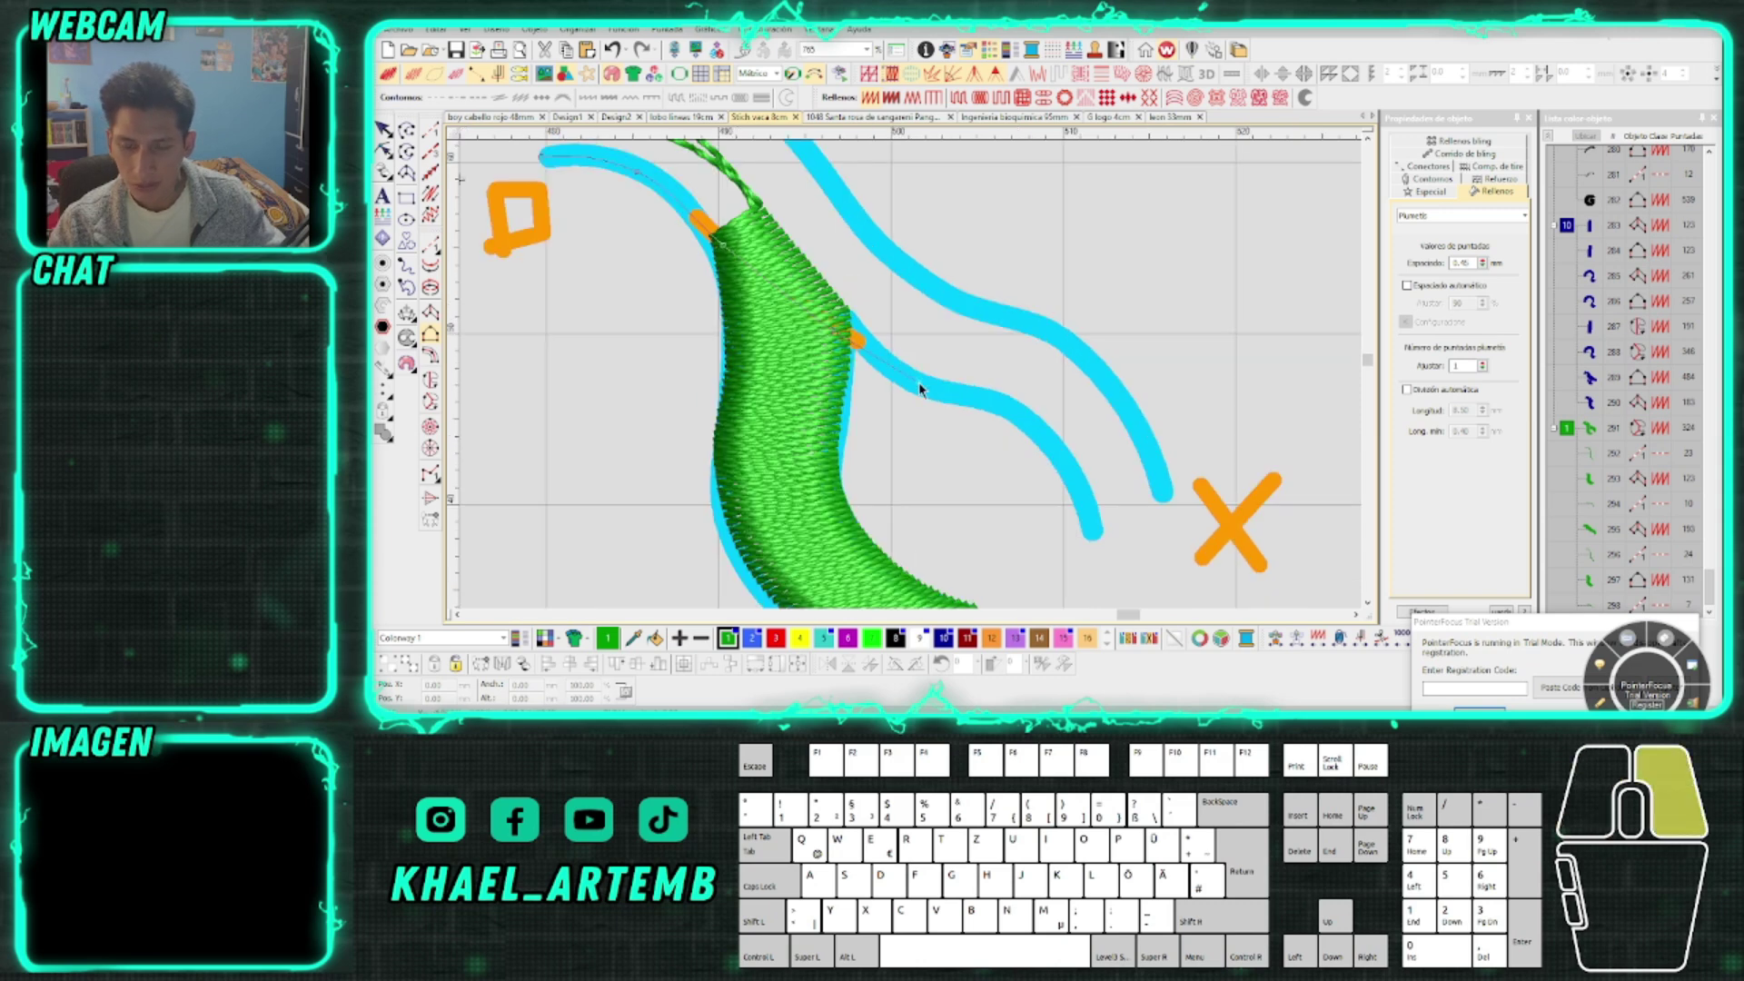
{"action": "scroll", "coordinate": [1093, 532], "scroll_direction": "down", "scroll_amount": 2}
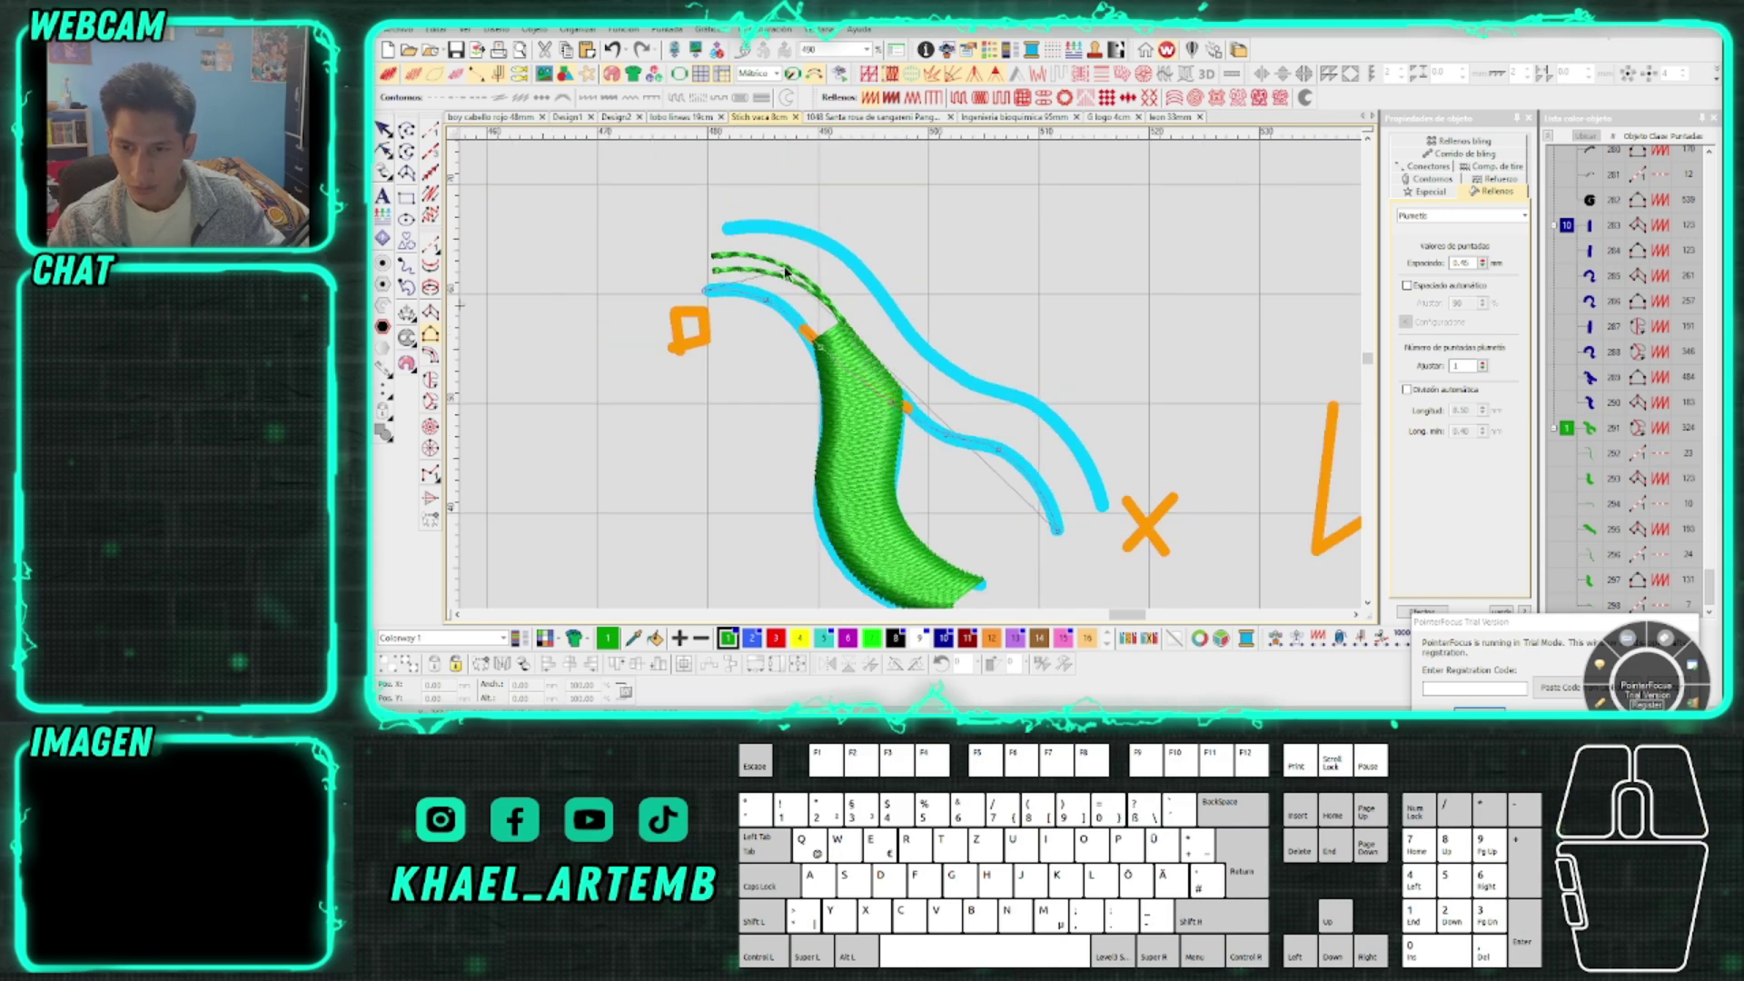
{"action": "left_click", "coordinate": [727, 231]}
{"action": "right_click", "coordinate": [998, 399]}
{"action": "right_click", "coordinate": [1074, 429]}
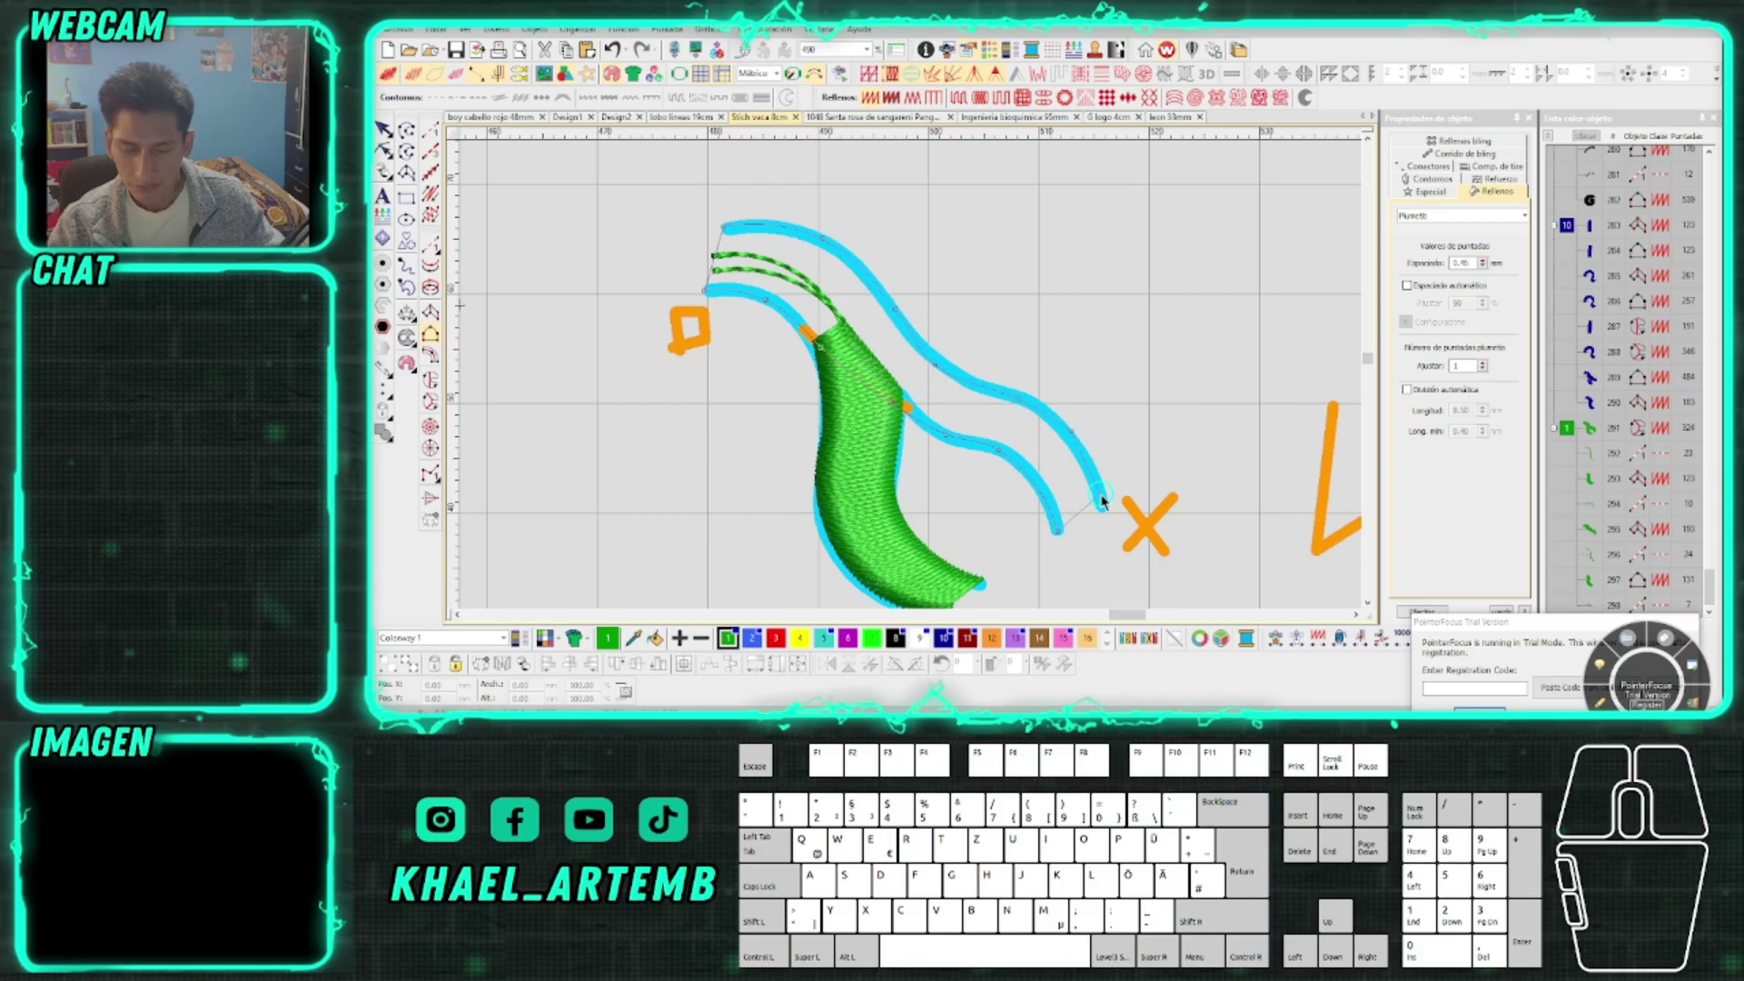
{"action": "key", "text": "Return"}
{"action": "scroll", "coordinate": [905, 372], "scroll_direction": "down", "scroll_amount": 3}
{"action": "scroll", "coordinate": [910, 375], "scroll_direction": "up", "scroll_amount": 2}
{"action": "key", "text": "ctrl+h"}
{"action": "key", "text": "Return"}
{"action": "scroll", "coordinate": [911, 375], "scroll_direction": "down", "scroll_amount": 3}
{"action": "key", "text": "Escape"}
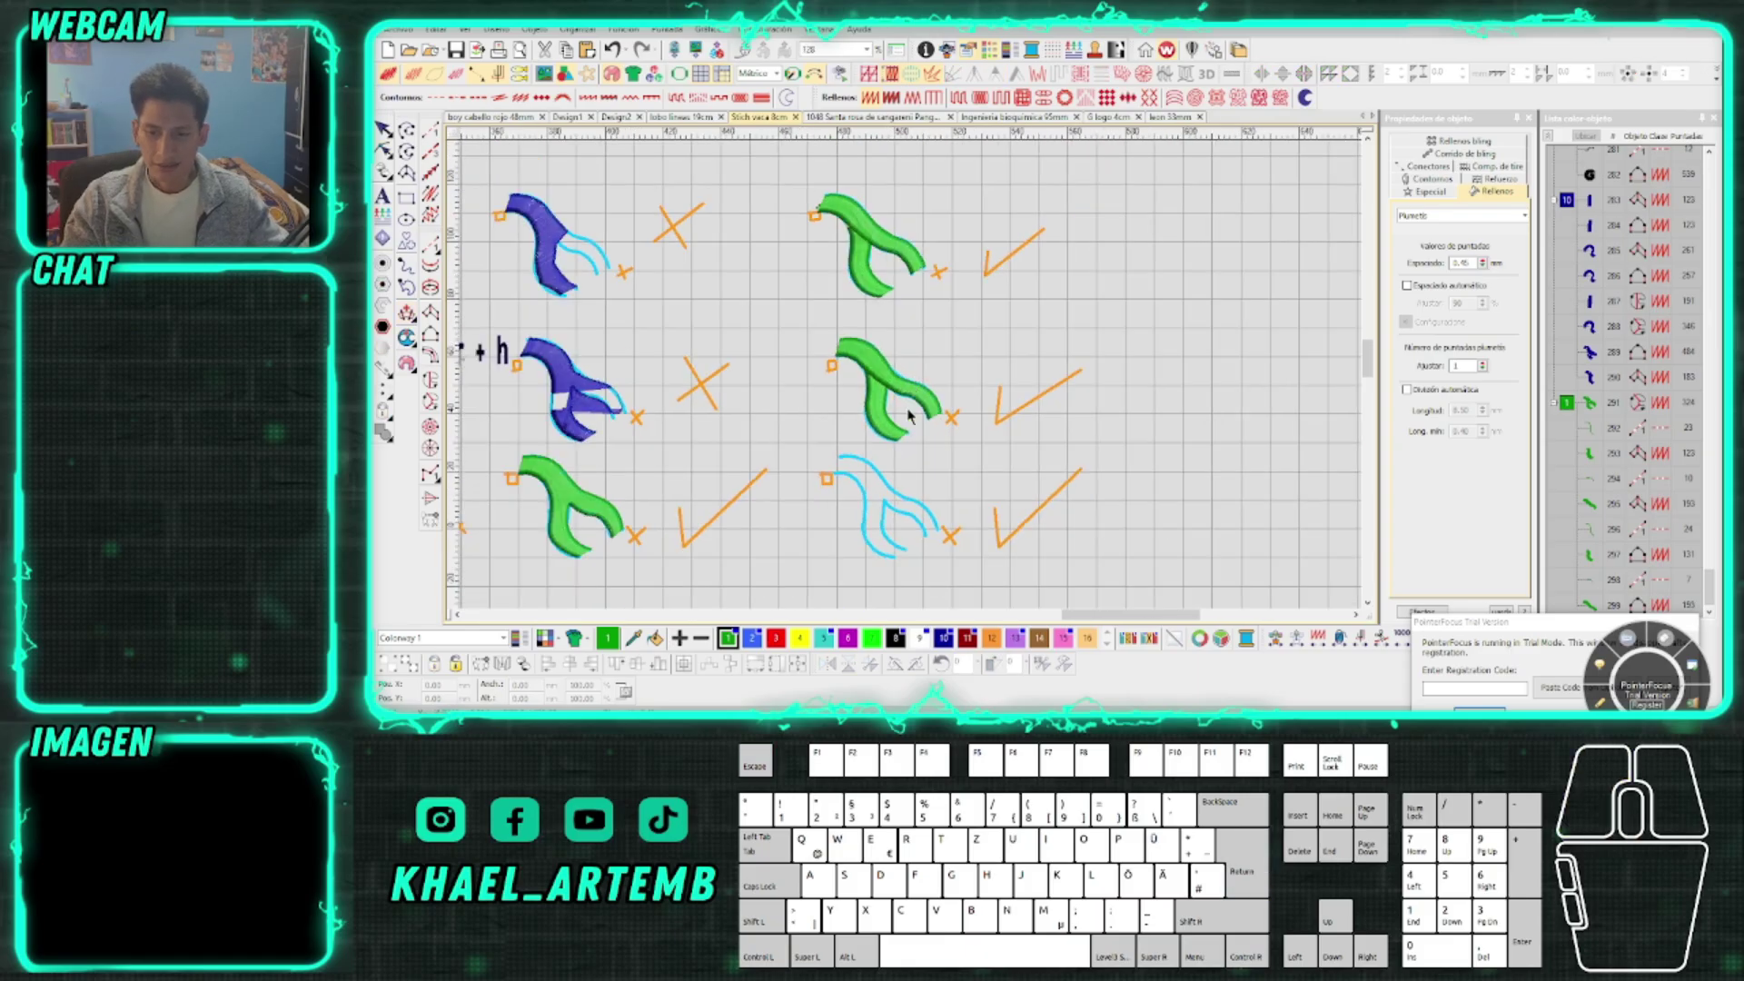
Duplicate the green relleno complejo branch onto the empty branched outline in the same row
{"action": "scroll", "coordinate": [910, 413], "scroll_direction": "up", "scroll_amount": 1}
{"action": "scroll", "coordinate": [913, 382], "scroll_direction": "down", "scroll_amount": 3}
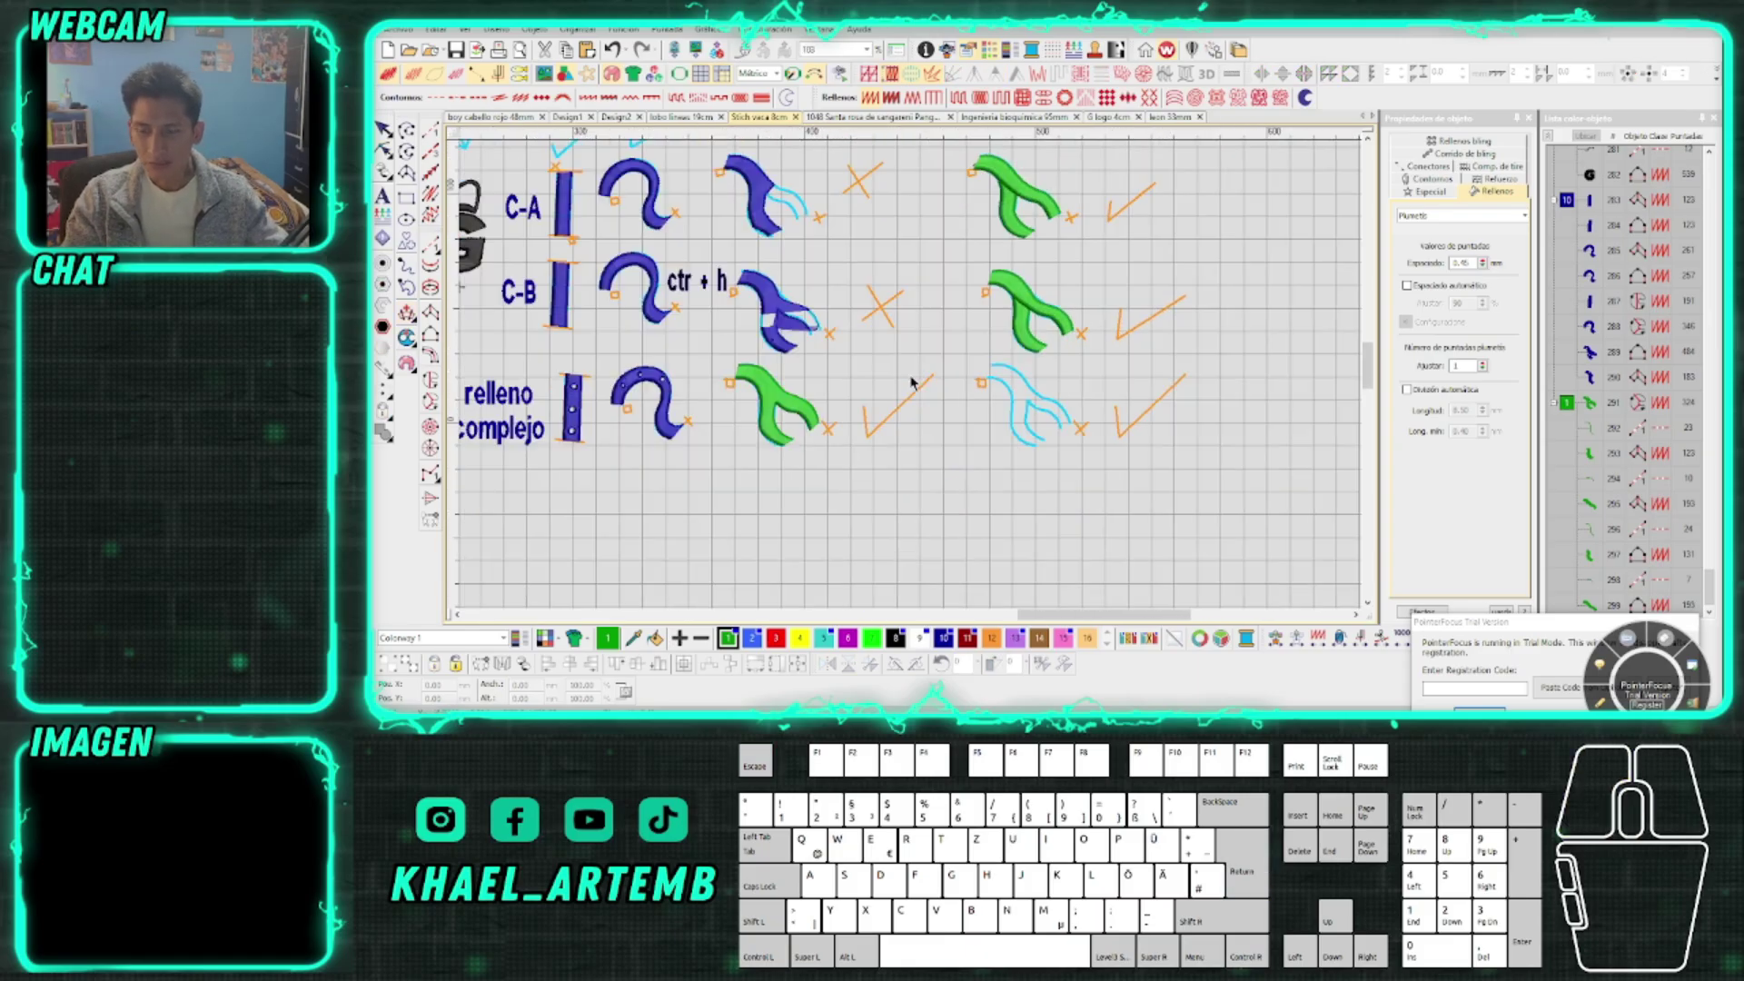
{"action": "scroll", "coordinate": [913, 382], "scroll_direction": "up", "scroll_amount": 1}
{"action": "left_click_drag", "start_coordinate": [787, 416], "coordinate": [1105, 415]}
{"action": "scroll", "coordinate": [913, 381], "scroll_direction": "down", "scroll_amount": 2}
{"action": "left_click", "coordinate": [1005, 434]}
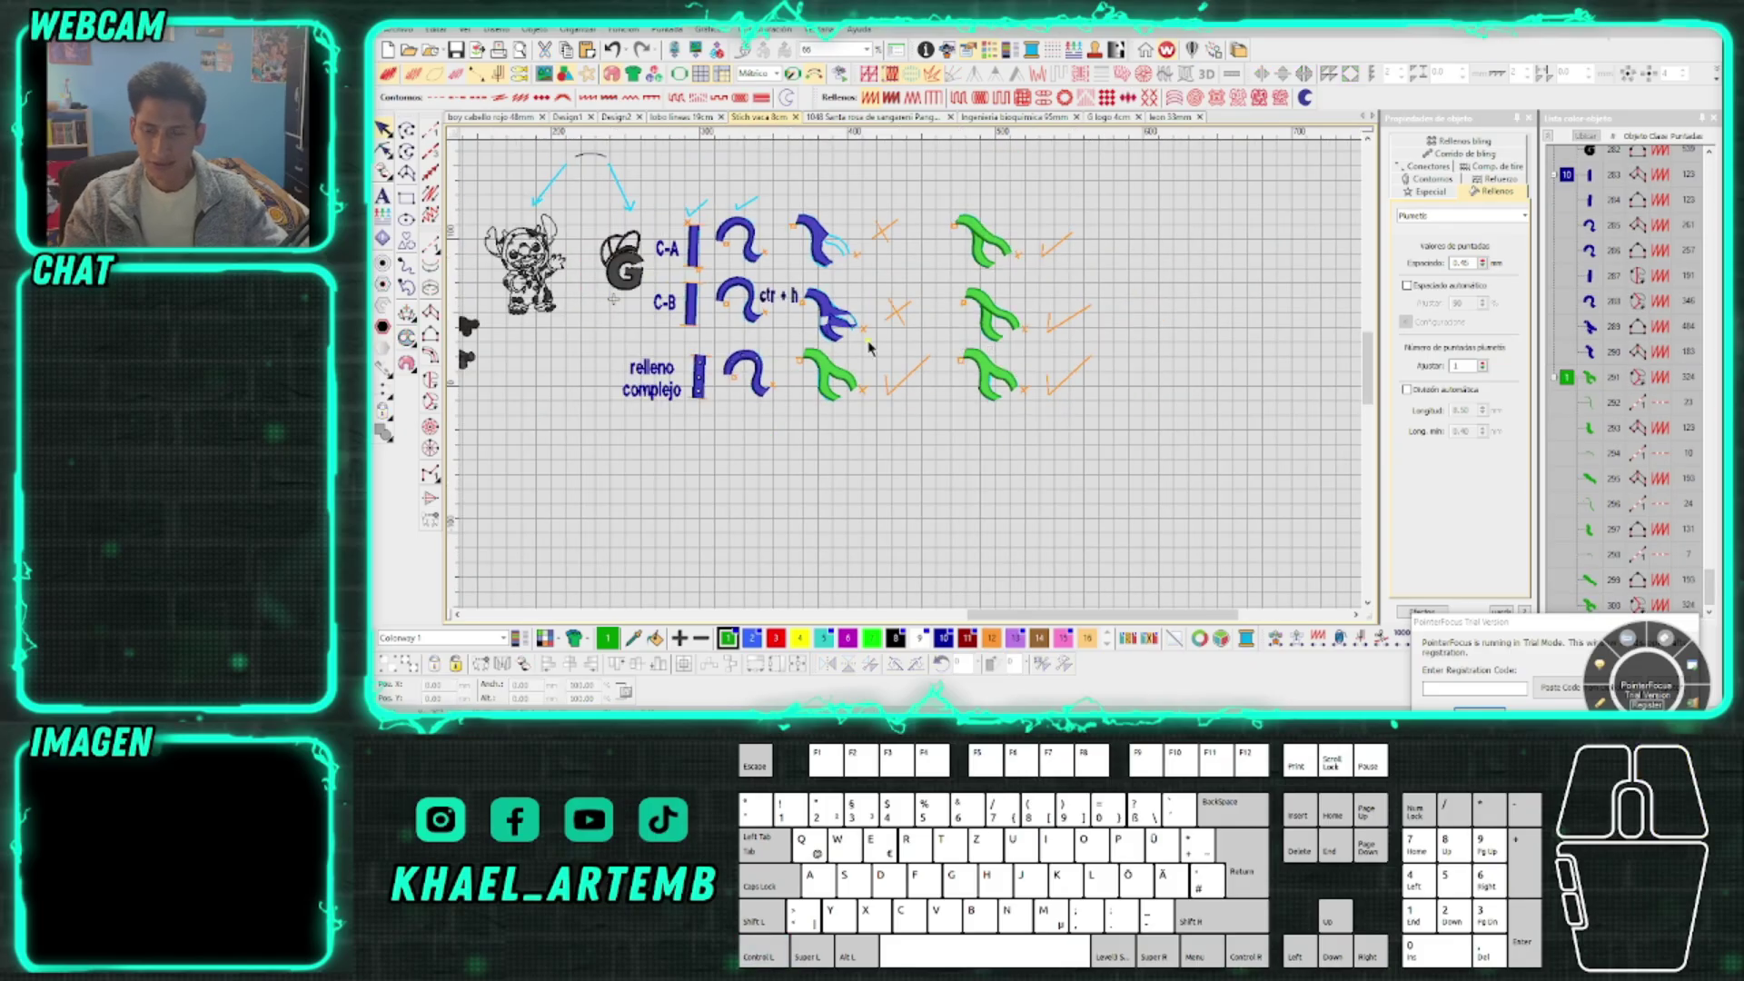
{"action": "scroll", "coordinate": [913, 382], "scroll_direction": "up", "scroll_amount": 1}
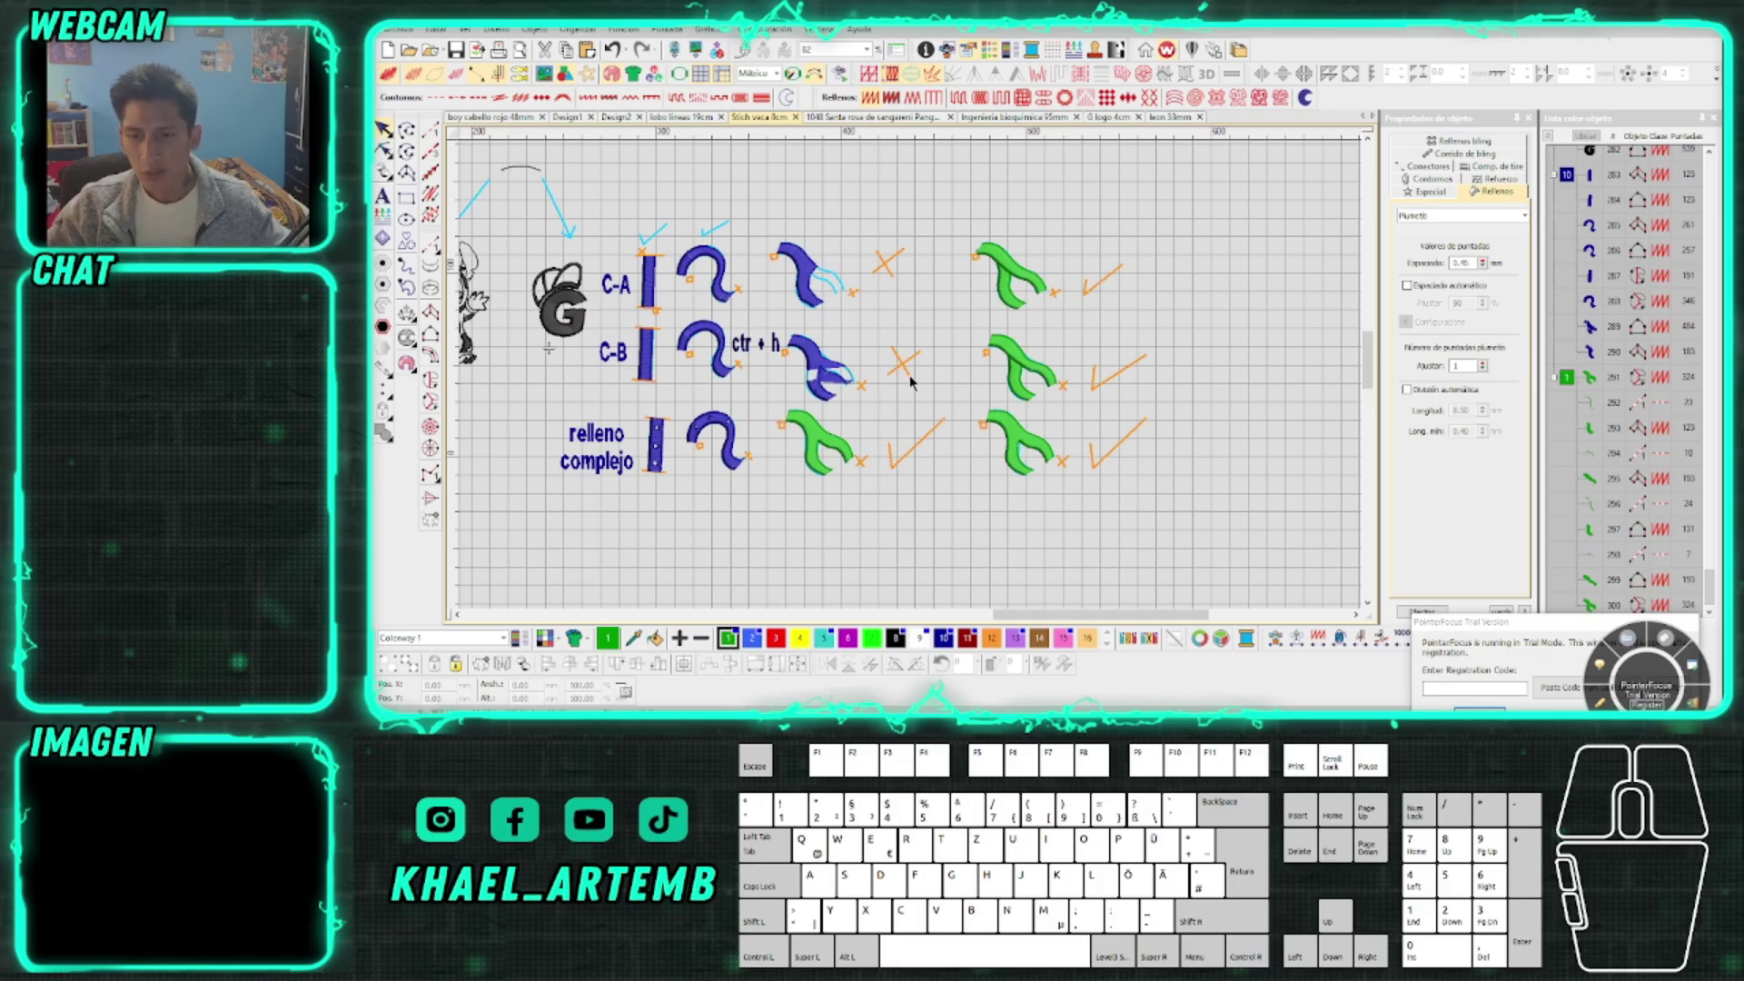
Examine the overlap between the two columns of the C-A row's divided green branch in stitch view and realistic view
{"action": "left_click_drag", "start_coordinate": [941, 402], "coordinate": [596, 211]}
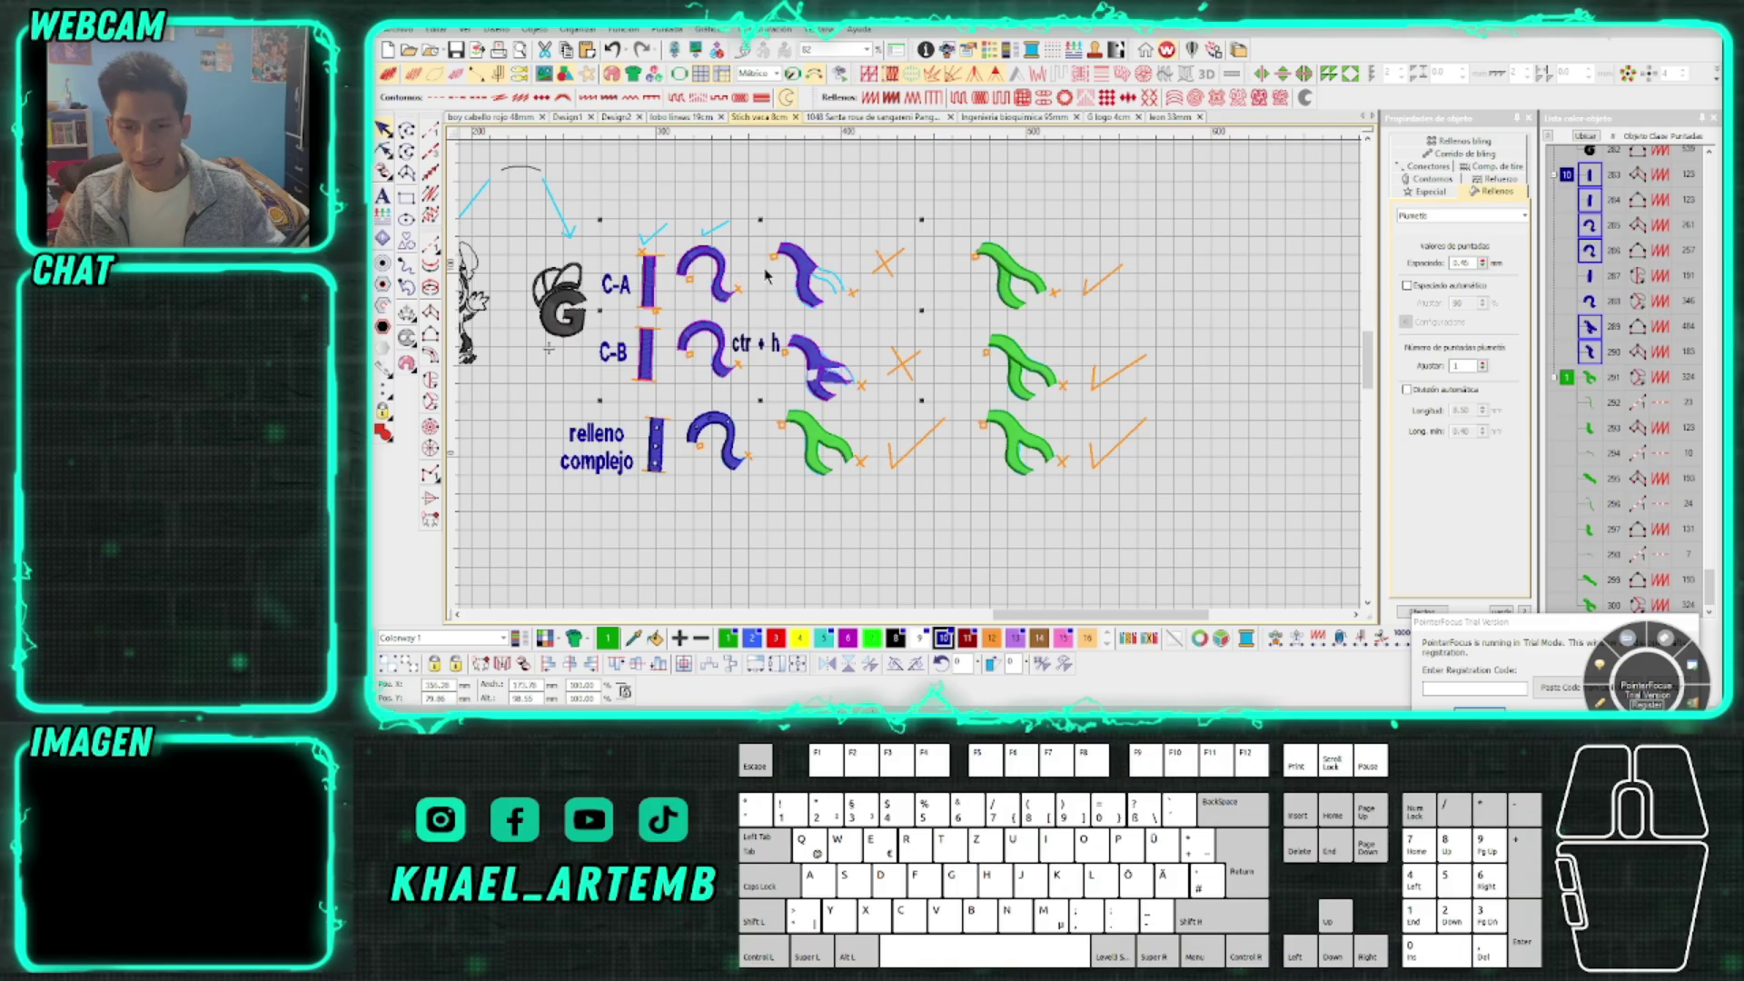
{"action": "scroll", "coordinate": [958, 307], "scroll_direction": "up", "scroll_amount": 5}
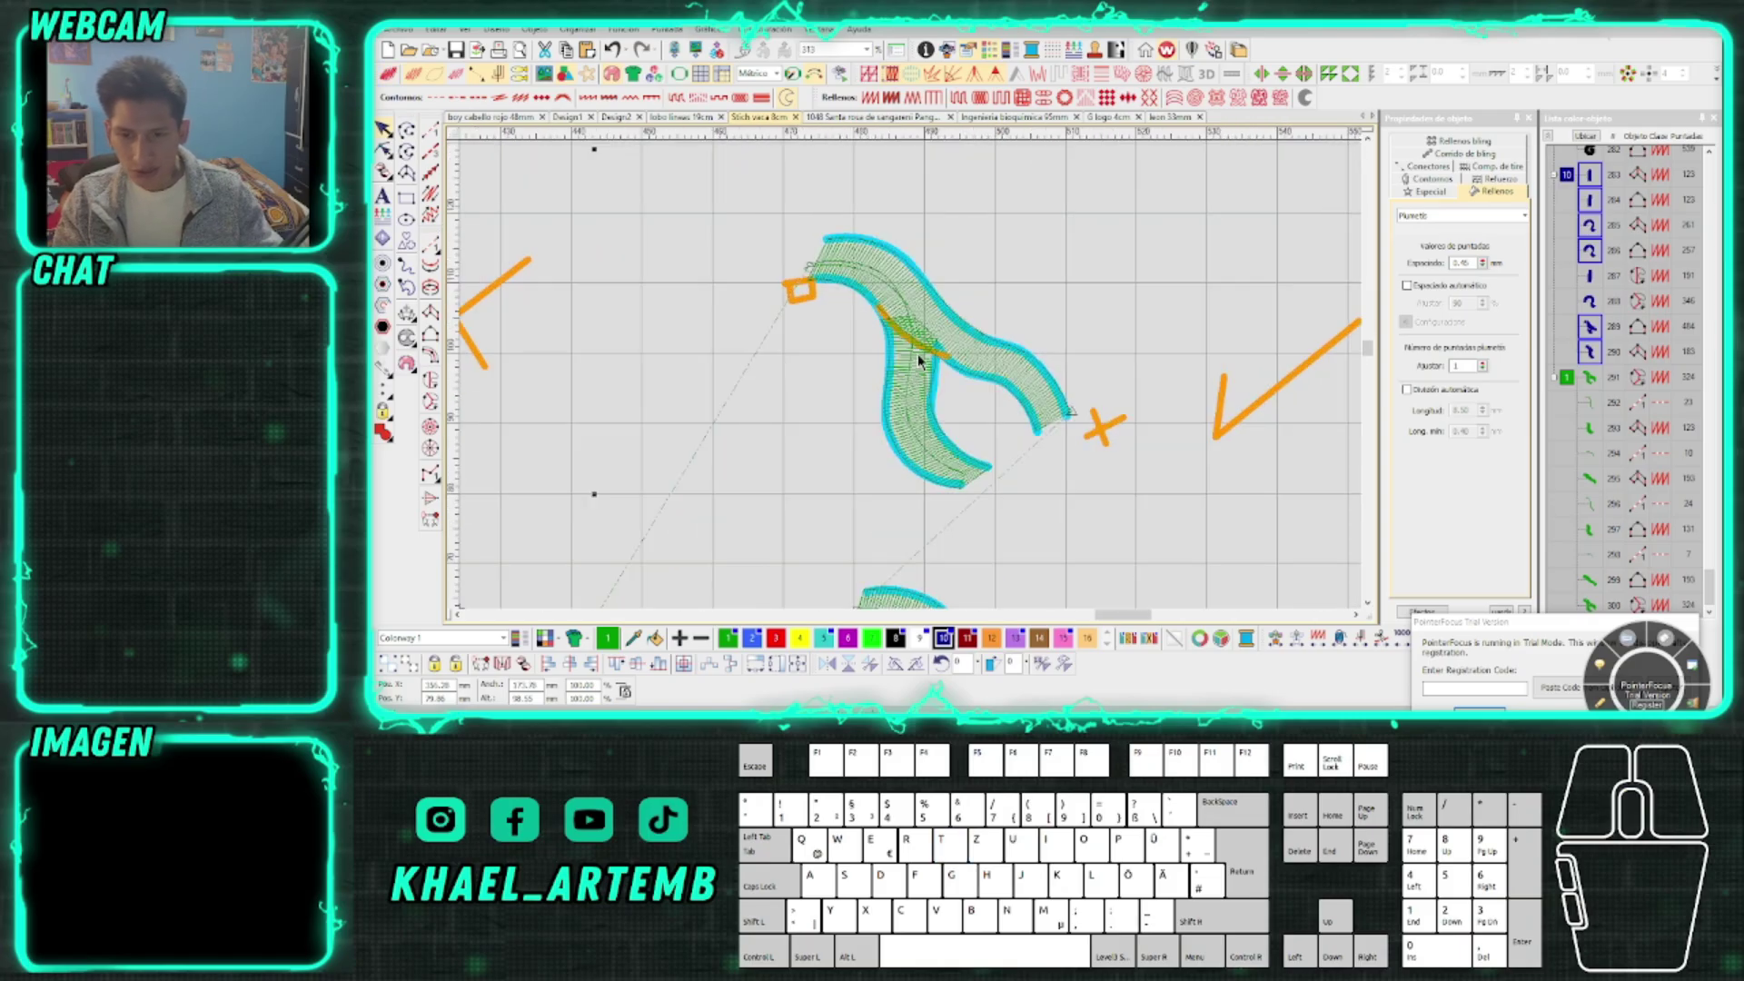
{"action": "scroll", "coordinate": [920, 358], "scroll_direction": "up", "scroll_amount": 1}
{"action": "key", "text": "t"}
{"action": "key", "text": "t"}
{"action": "key", "text": "t"}
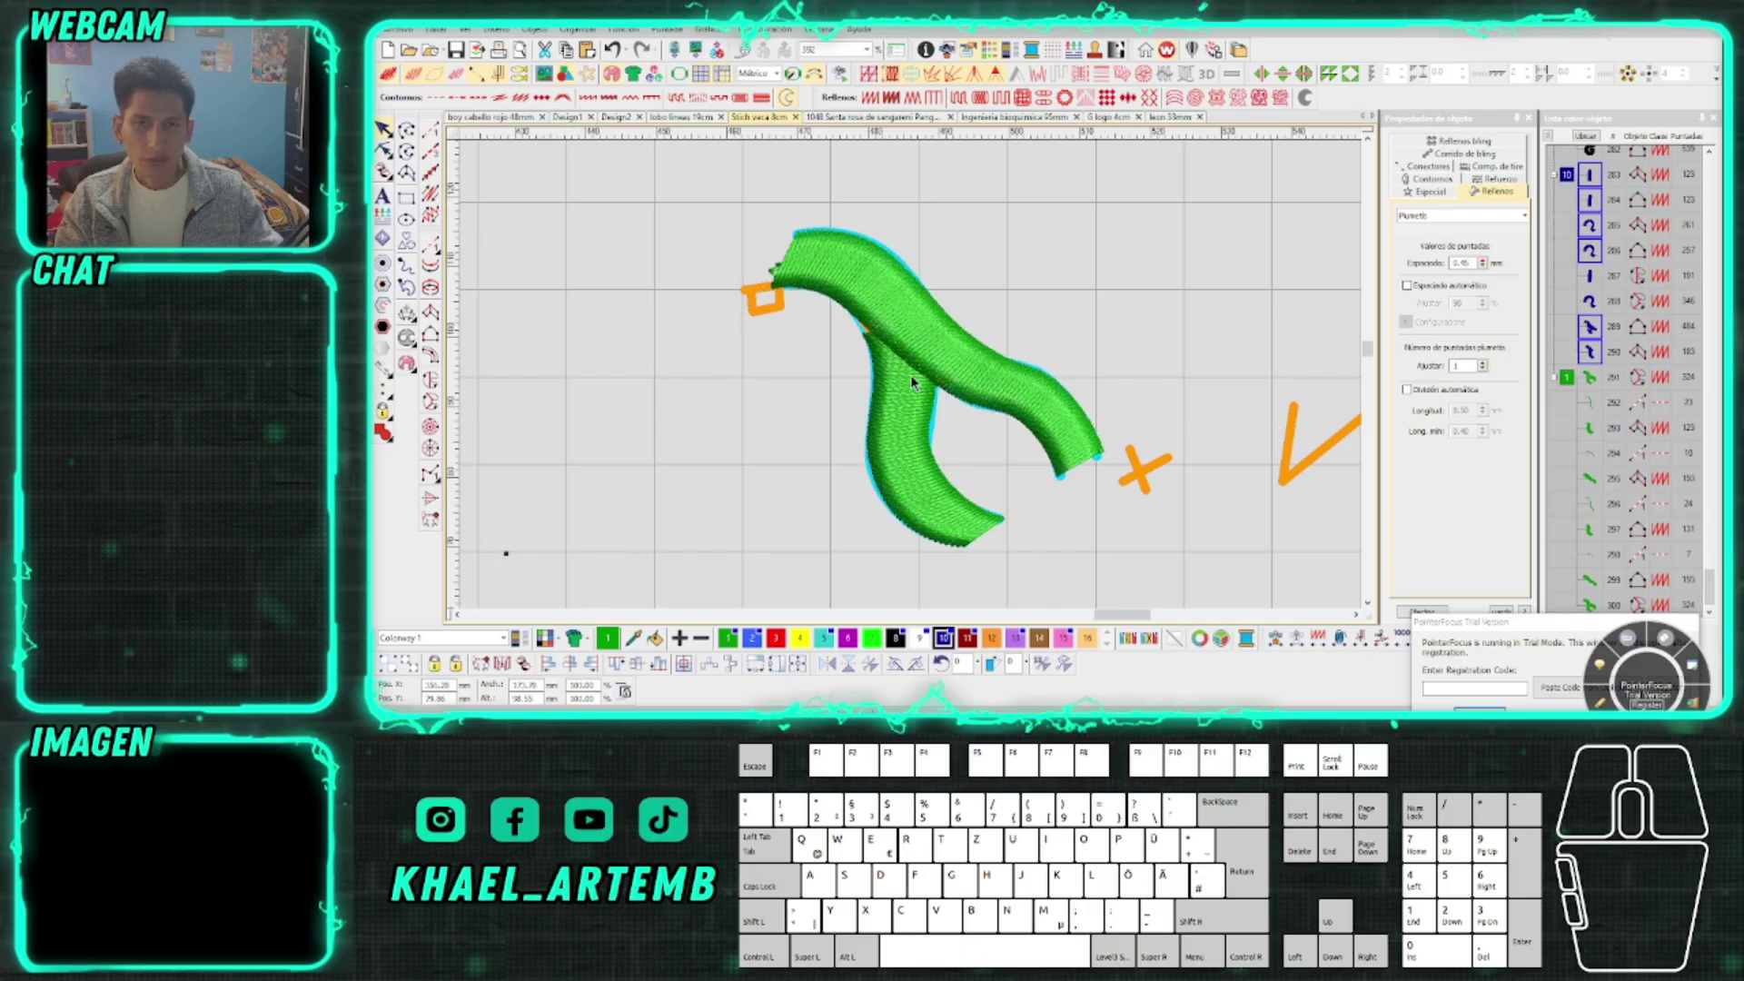
{"action": "scroll", "coordinate": [916, 391], "scroll_direction": "down", "scroll_amount": 2}
{"action": "scroll", "coordinate": [912, 381], "scroll_direction": "up", "scroll_amount": 1}
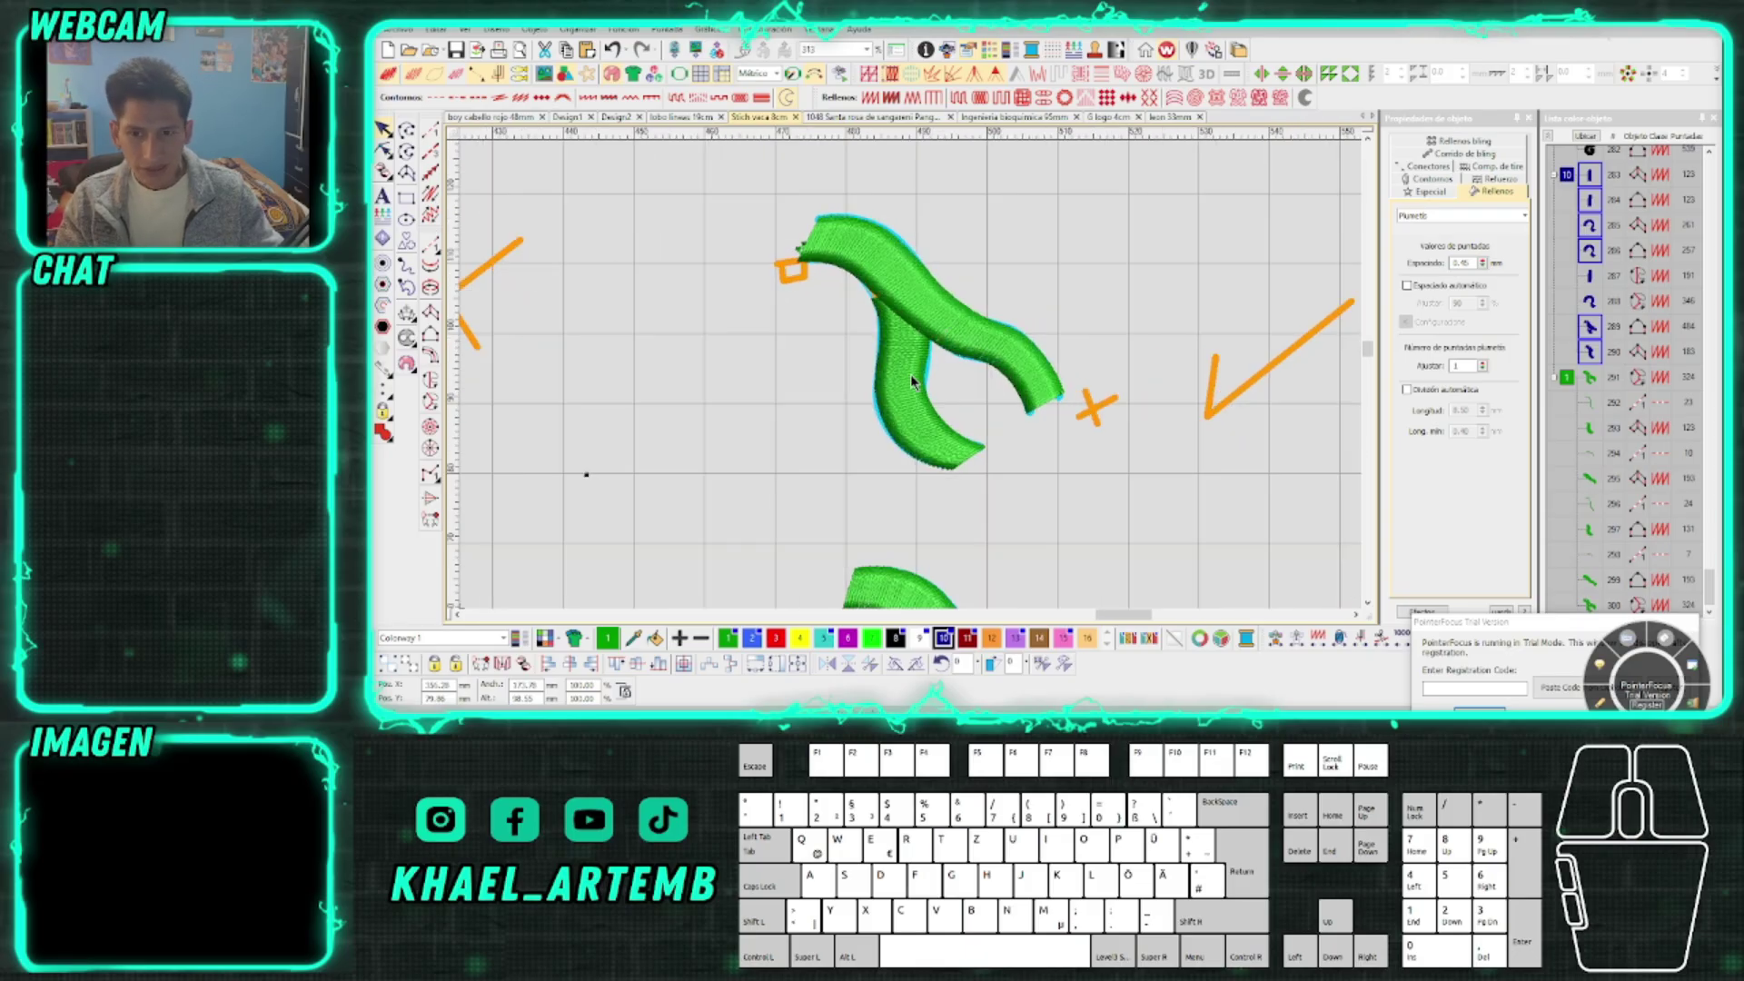
{"action": "scroll", "coordinate": [914, 375], "scroll_direction": "up", "scroll_amount": 1}
{"action": "left_click", "coordinate": [914, 374]}
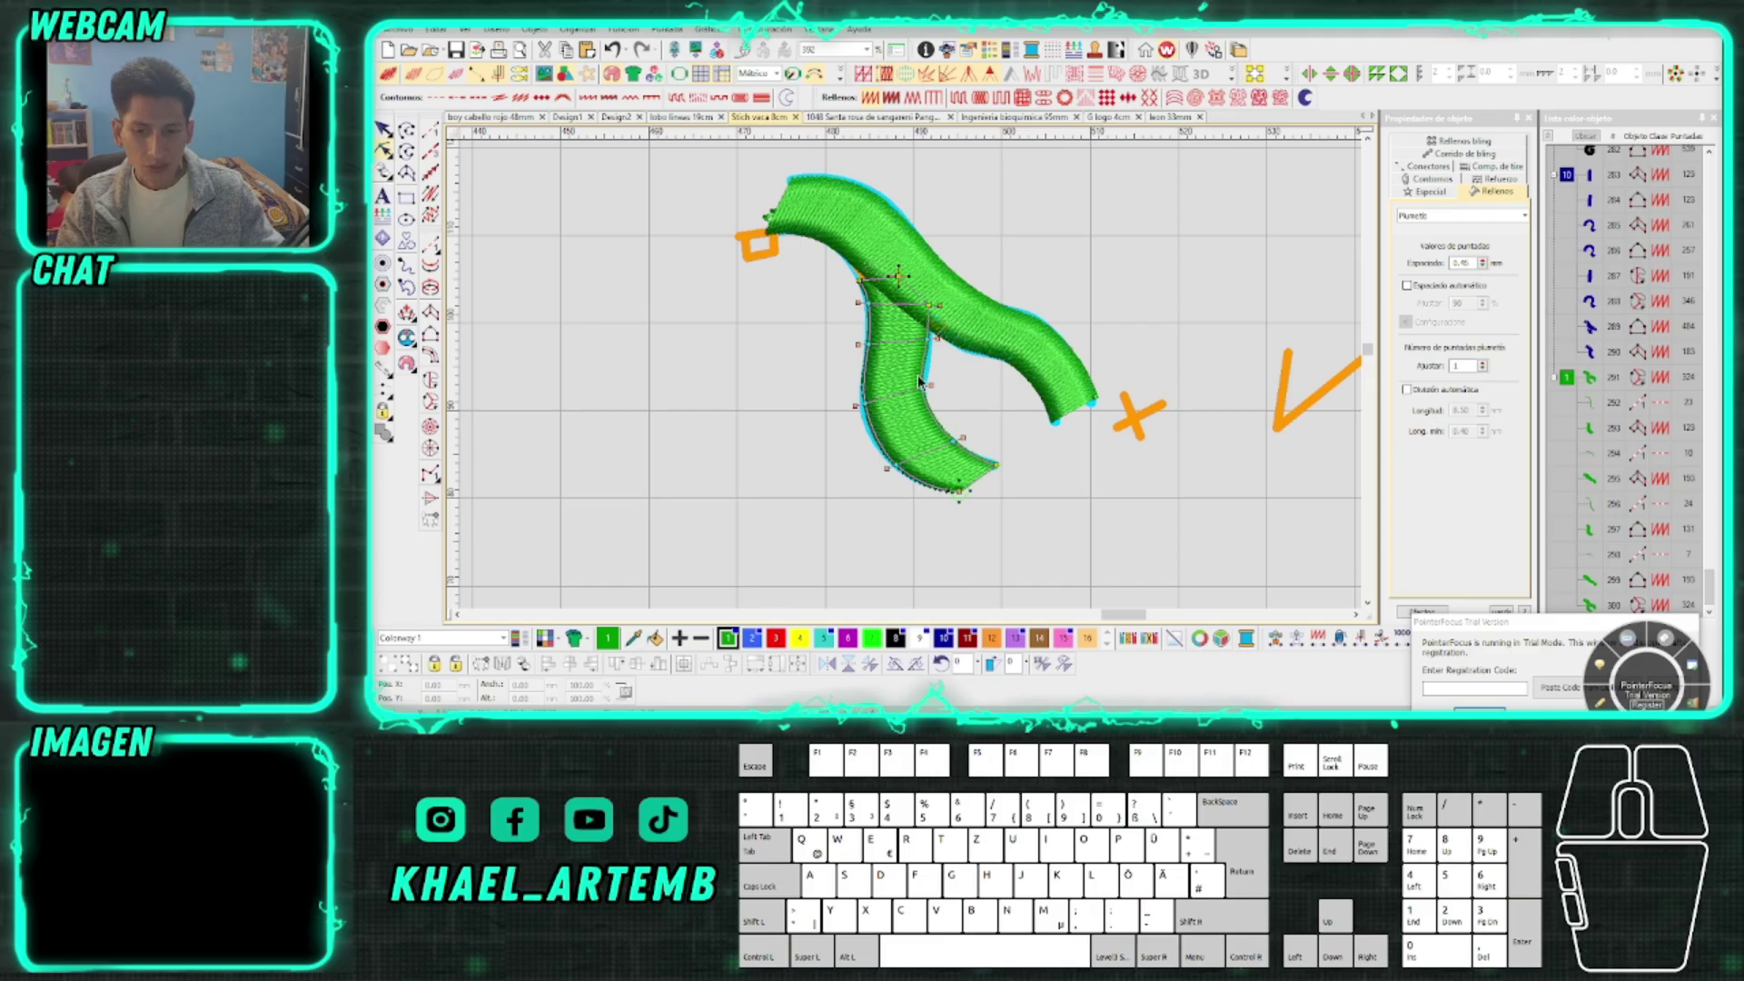
{"action": "scroll", "coordinate": [916, 386], "scroll_direction": "down", "scroll_amount": 1}
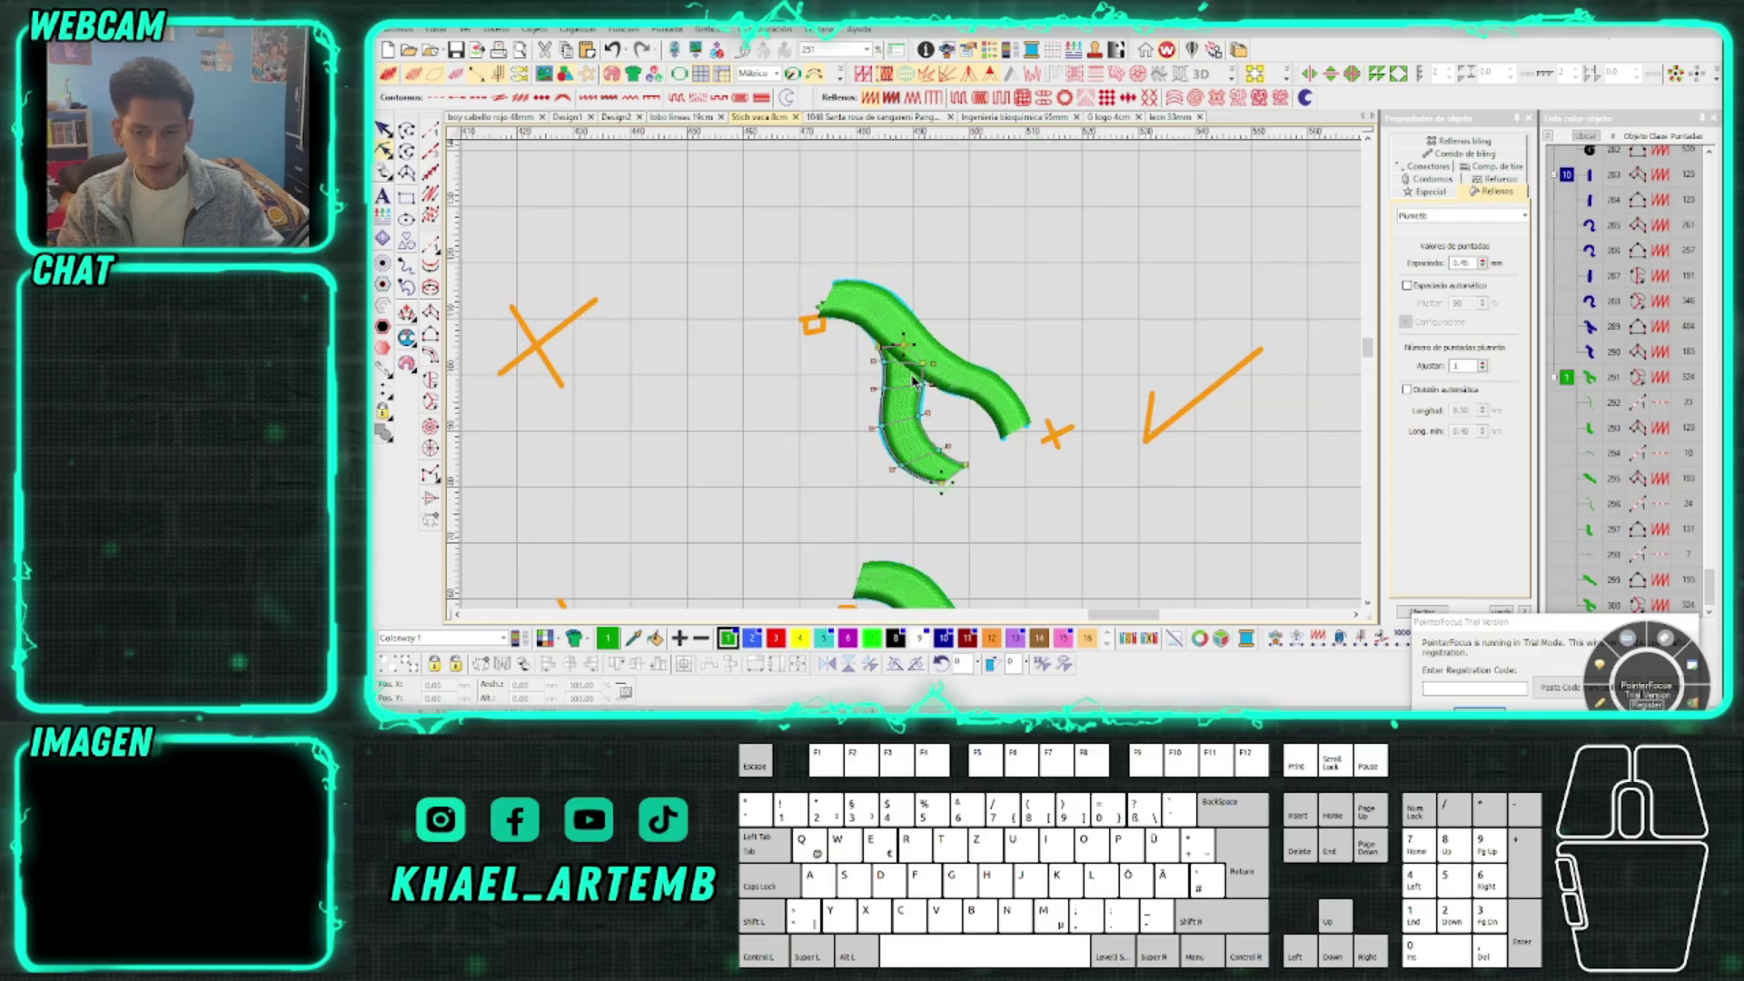
{"action": "scroll", "coordinate": [916, 386], "scroll_direction": "up", "scroll_amount": 1}
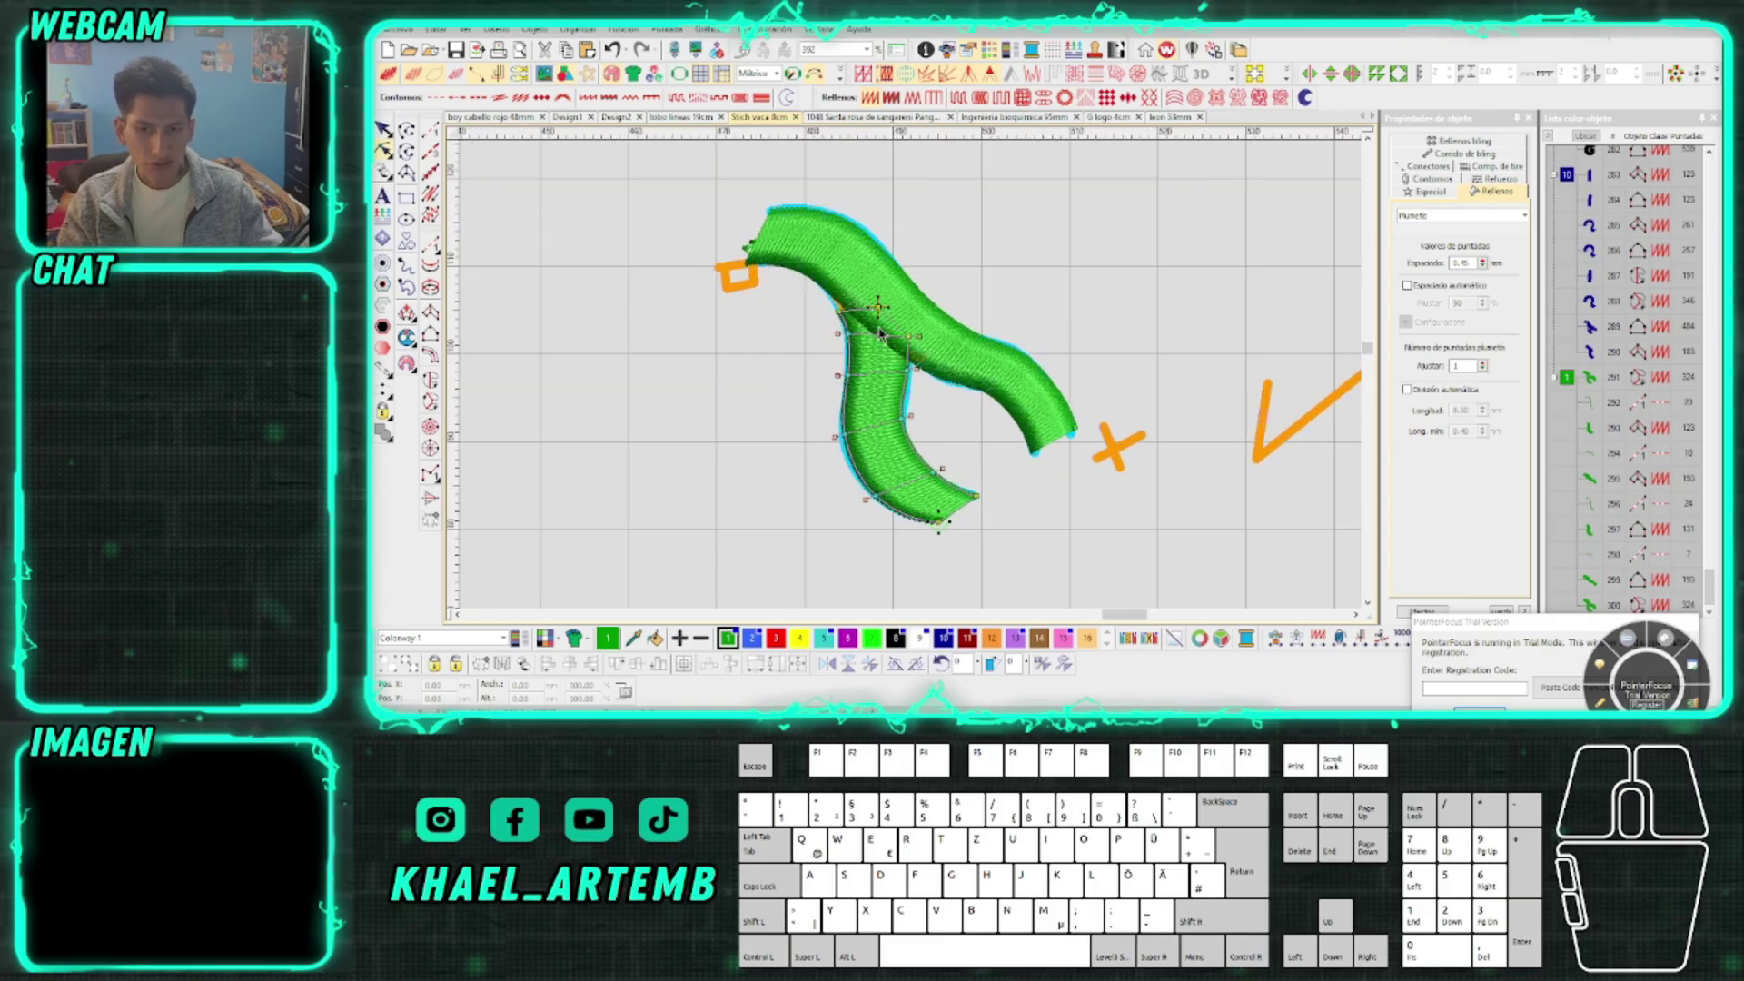
Compare the undivided and divided branch samples across the three rows, returning to the C-A row's green branch
{"action": "scroll", "coordinate": [877, 344], "scroll_direction": "down", "scroll_amount": 6}
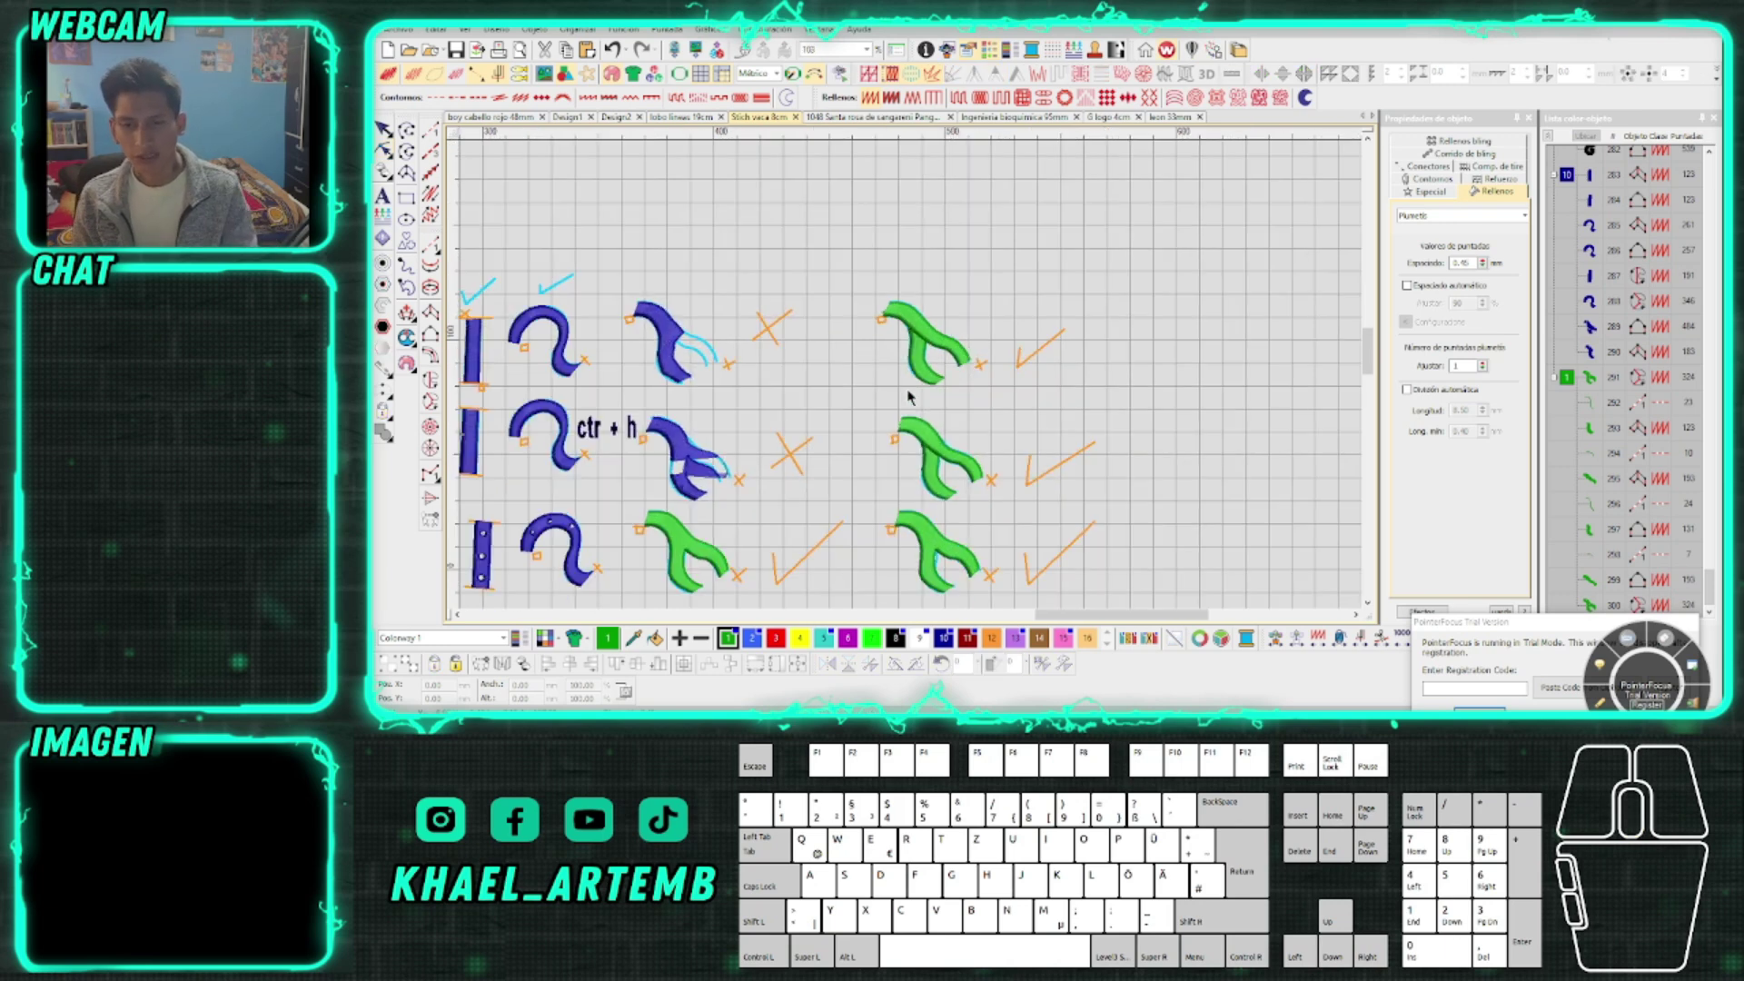
{"action": "scroll", "coordinate": [910, 396], "scroll_direction": "down", "scroll_amount": 3}
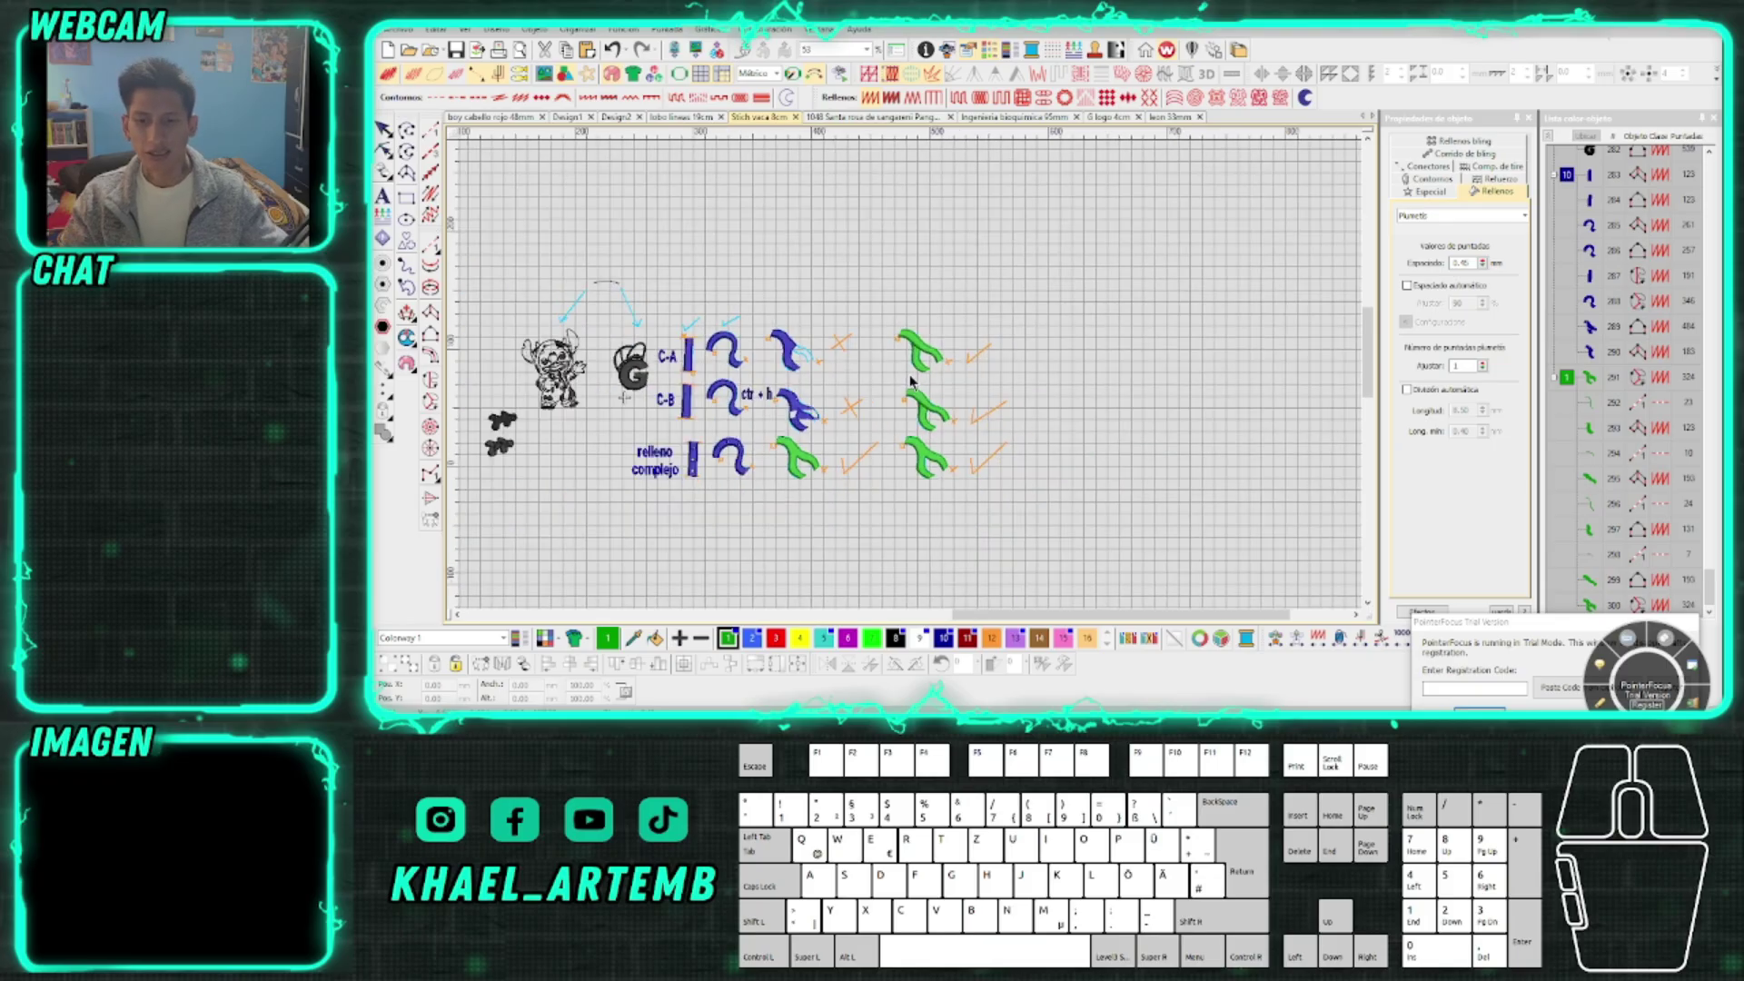
{"action": "scroll", "coordinate": [886, 382], "scroll_direction": "up", "scroll_amount": 2}
{"action": "key", "text": "Escape"}
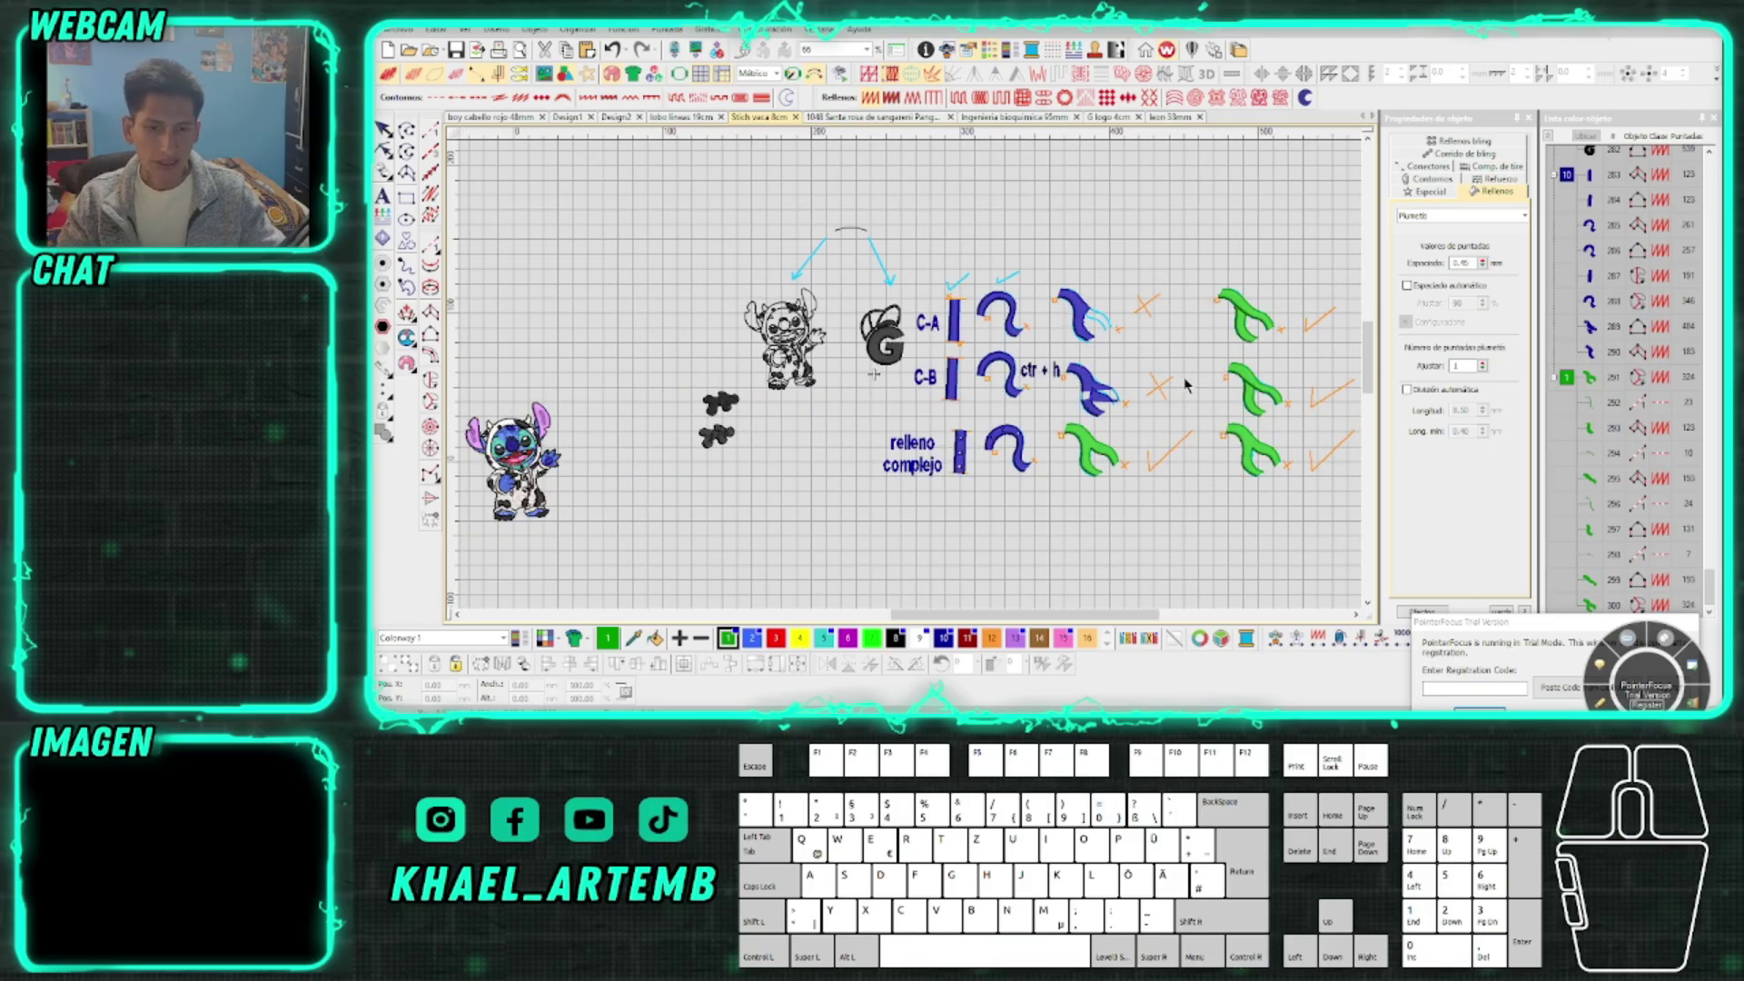
{"action": "scroll", "coordinate": [1185, 380], "scroll_direction": "up", "scroll_amount": 1}
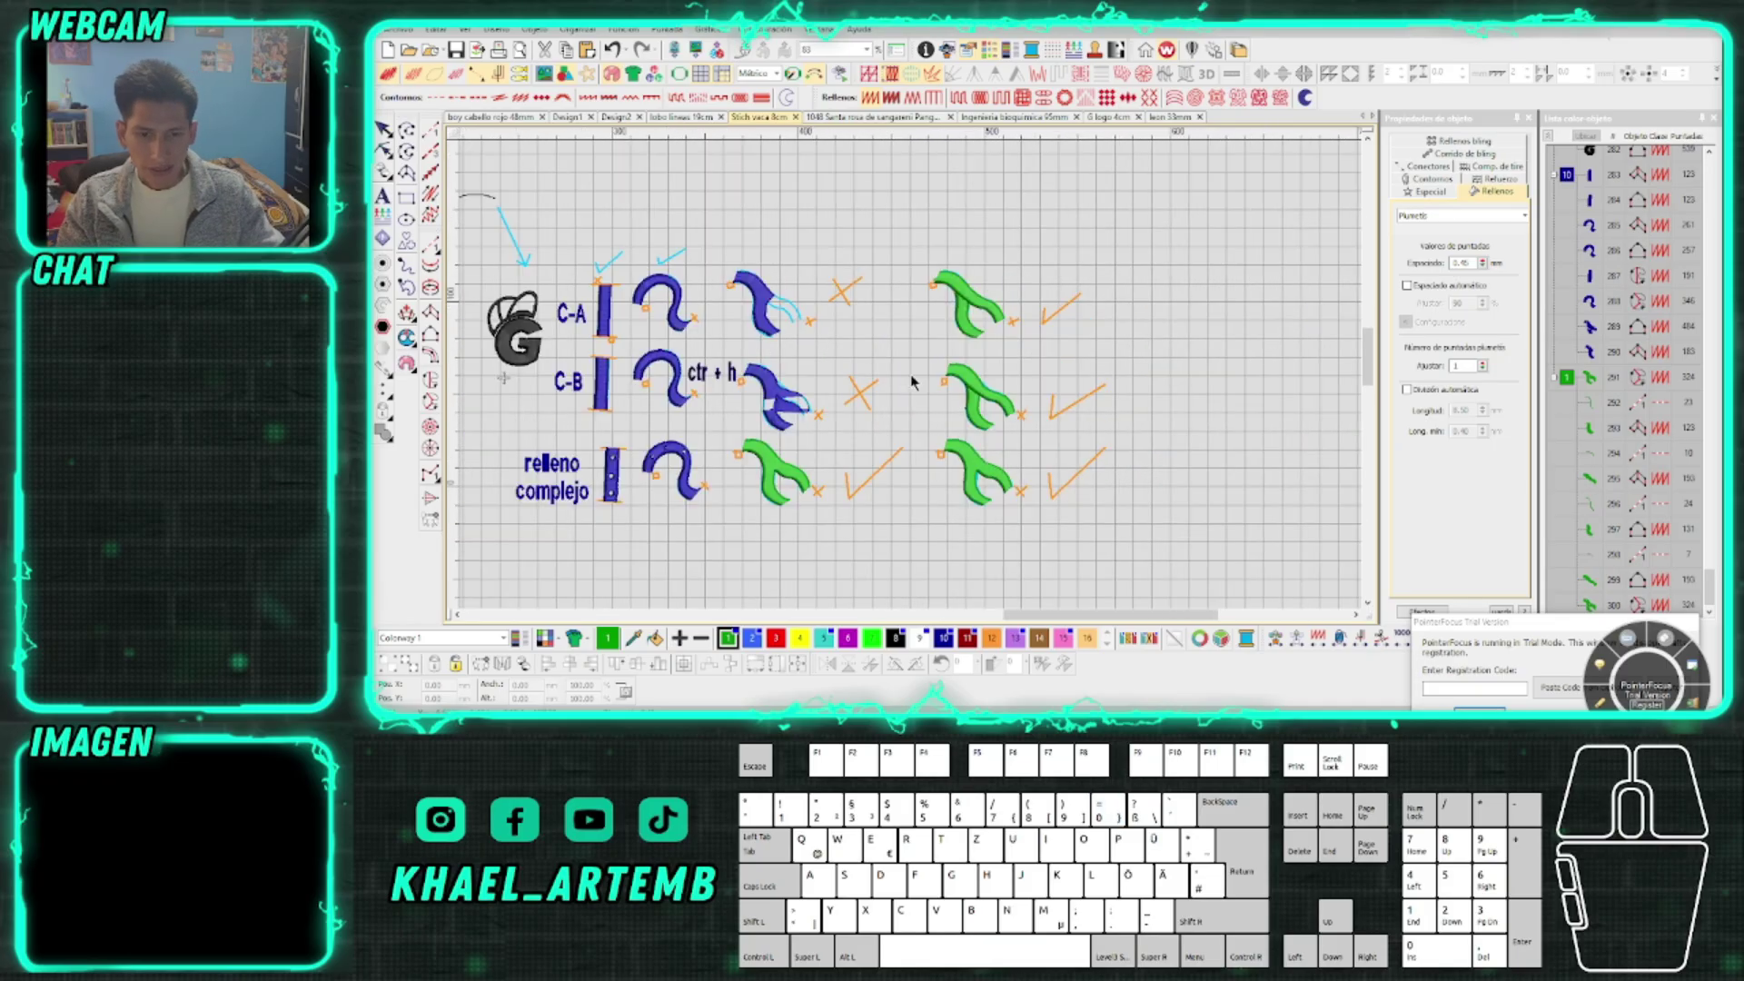
{"action": "scroll", "coordinate": [913, 374], "scroll_direction": "up", "scroll_amount": 1}
{"action": "scroll", "coordinate": [912, 374], "scroll_direction": "down", "scroll_amount": 1}
{"action": "scroll", "coordinate": [911, 375], "scroll_direction": "up", "scroll_amount": 8}
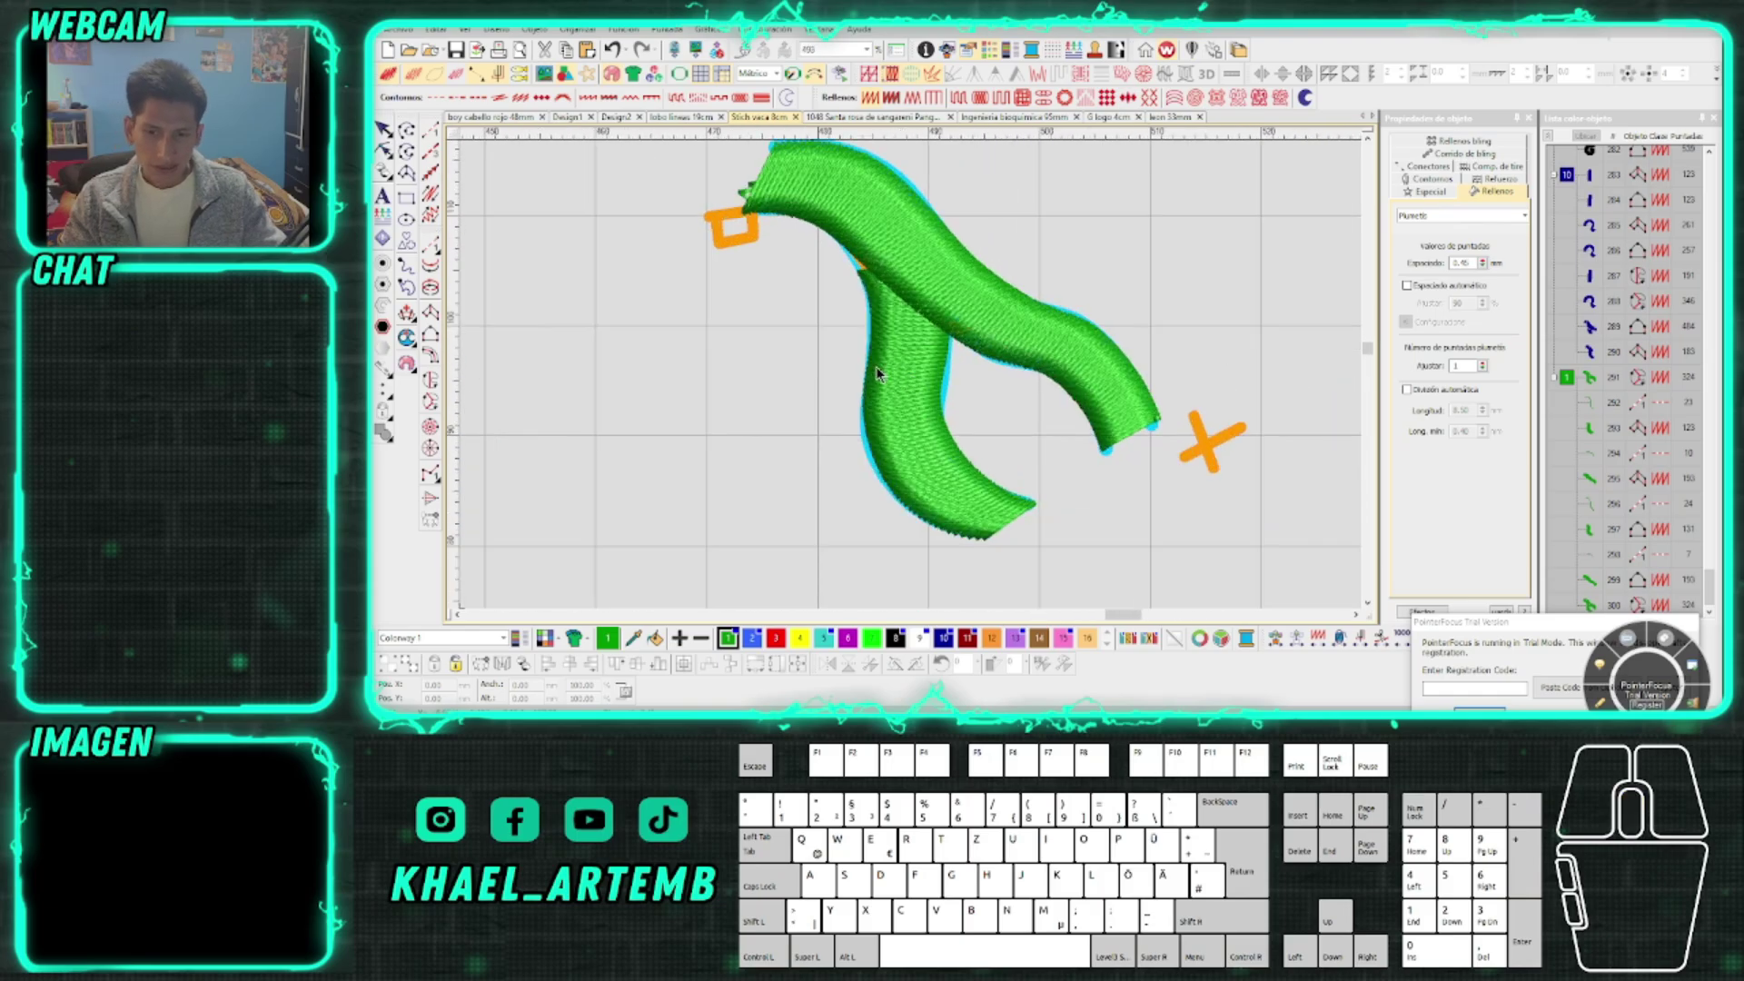
Try a much wider and then a tighter Plumetis stitch spacing on the C-A row's upper green branch column
{"action": "left_click", "coordinate": [875, 367]}
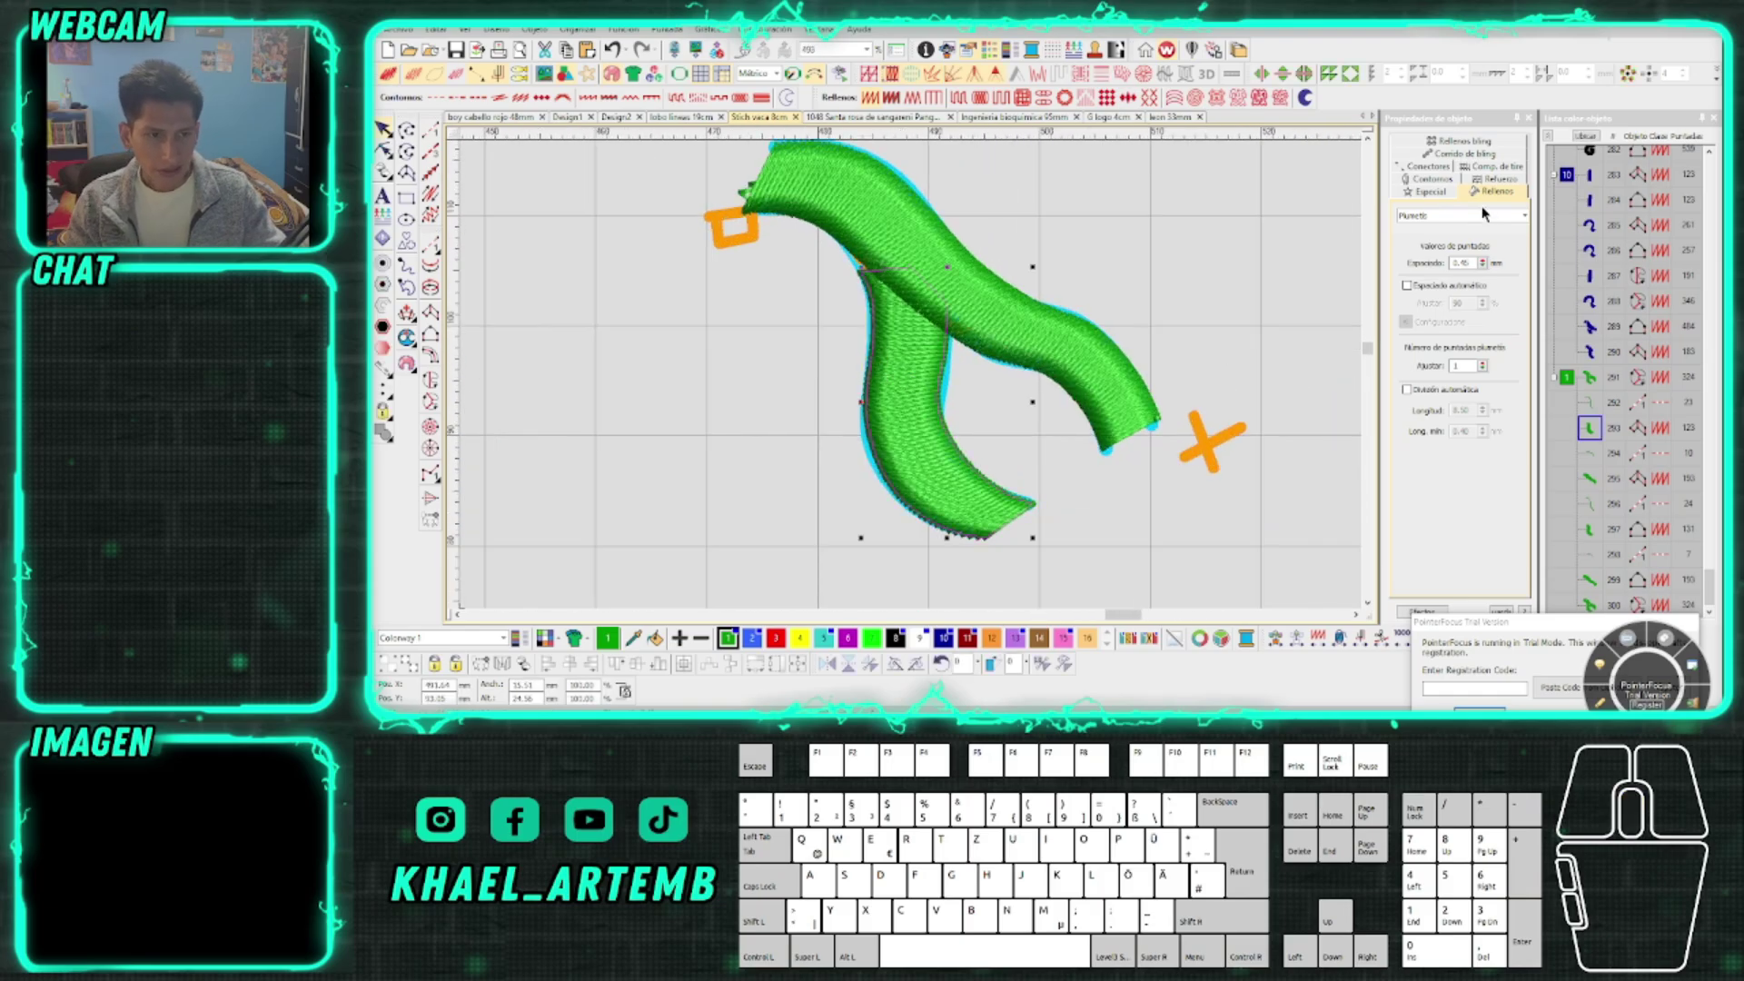
{"action": "left_click", "coordinate": [977, 309]}
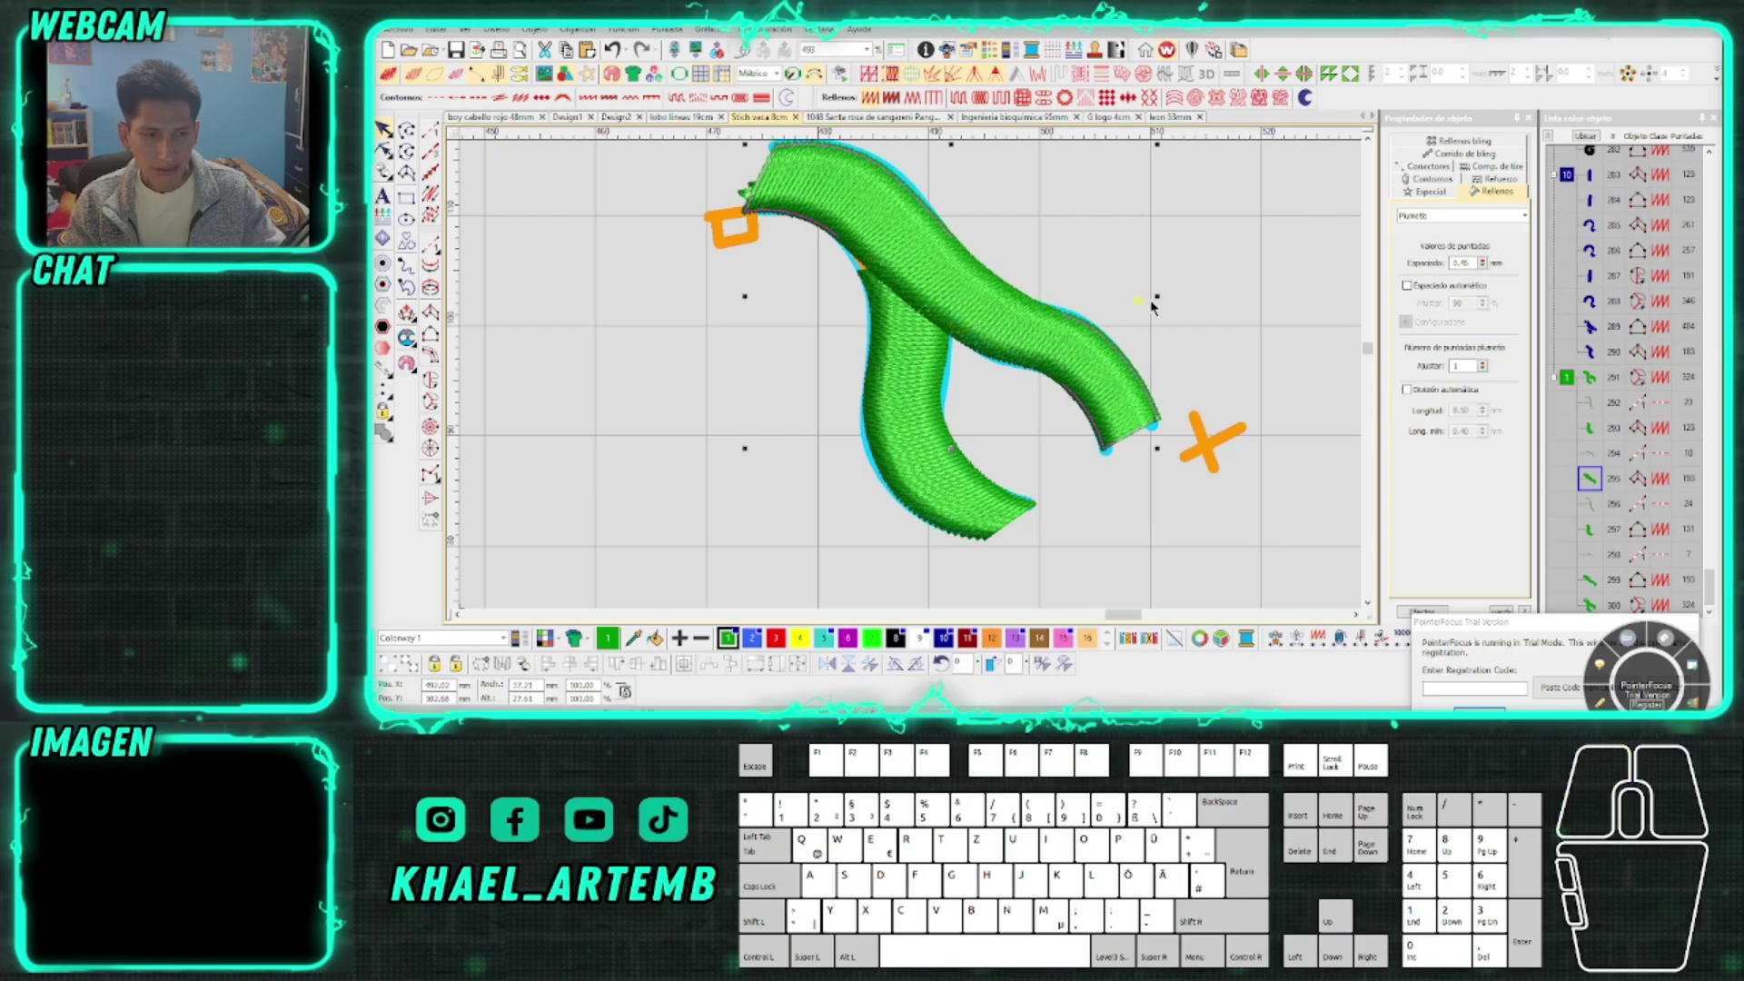
{"action": "mouse_move", "coordinate": [1481, 262]}
{"action": "left_mouse_down"}
{"action": "mouse_move", "coordinate": [1415, 273]}
{"action": "mouse_move", "coordinate": [1415, 236]}
{"action": "mouse_move", "coordinate": [1416, 260]}
{"action": "left_mouse_up"}
{"action": "left_click", "coordinate": [1481, 262]}
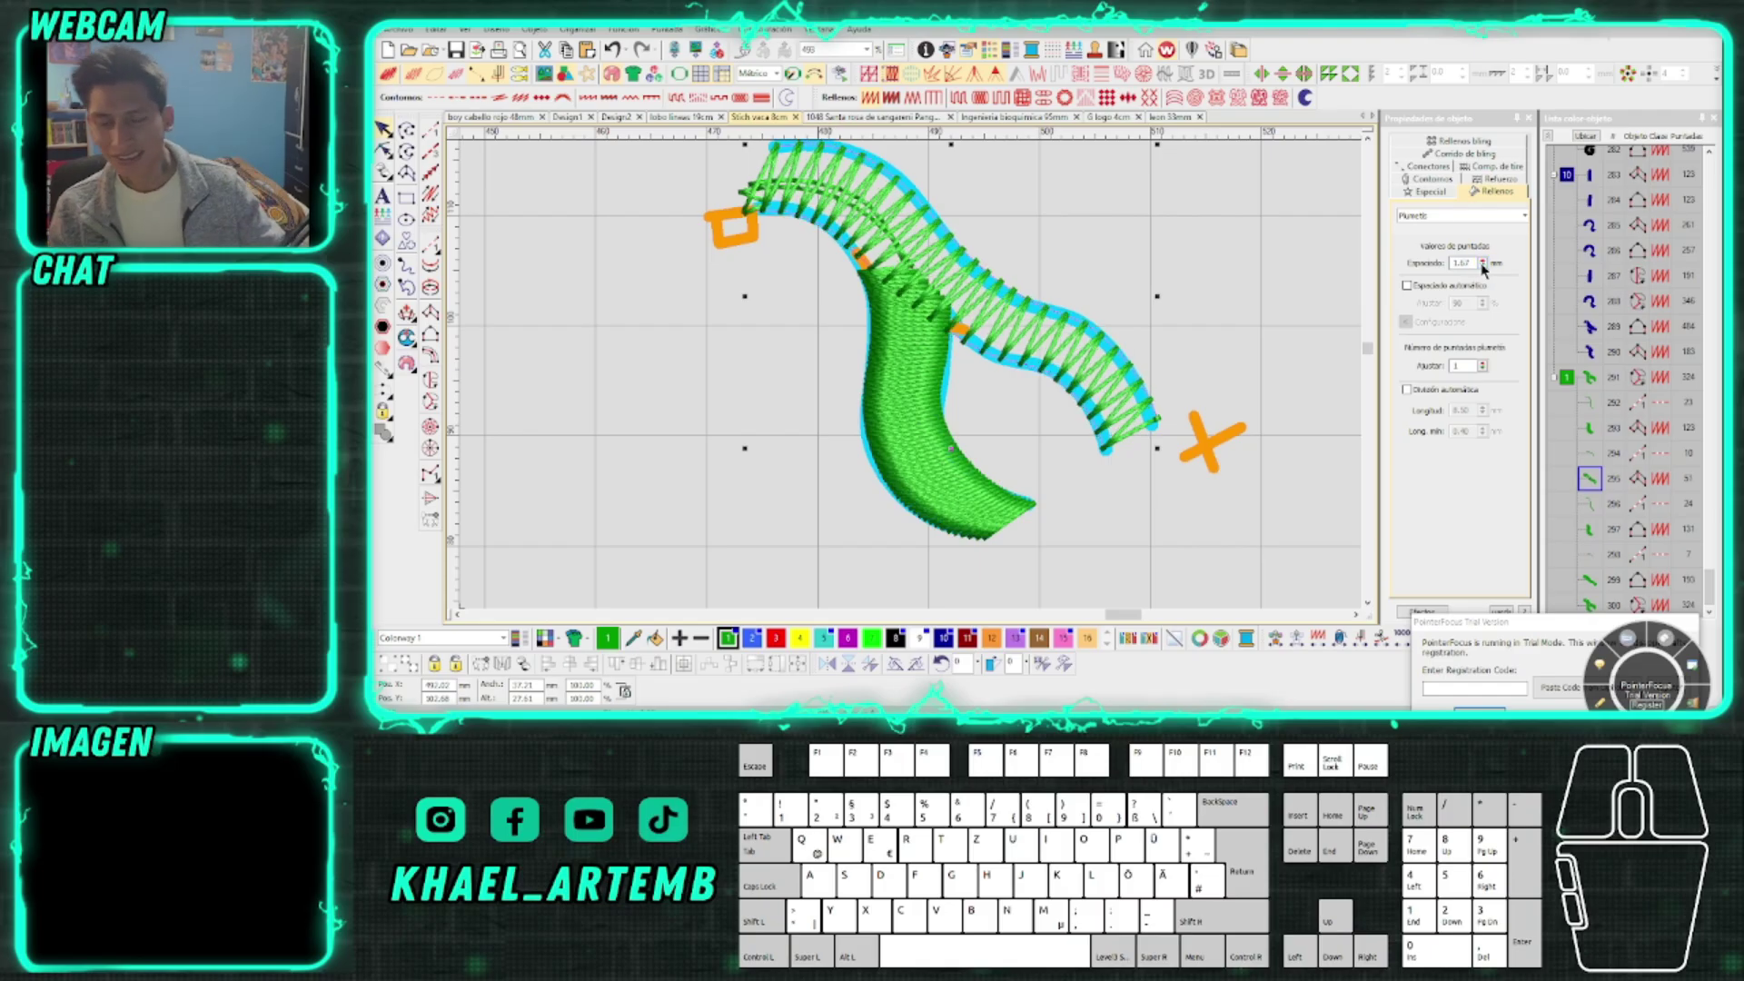
{"action": "left_click_drag", "start_coordinate": [1482, 263], "coordinate": [1415, 278]}
{"action": "left_click", "coordinate": [1483, 268]}
{"action": "left_click", "coordinate": [1482, 268]}
{"action": "left_click", "coordinate": [1482, 268]}
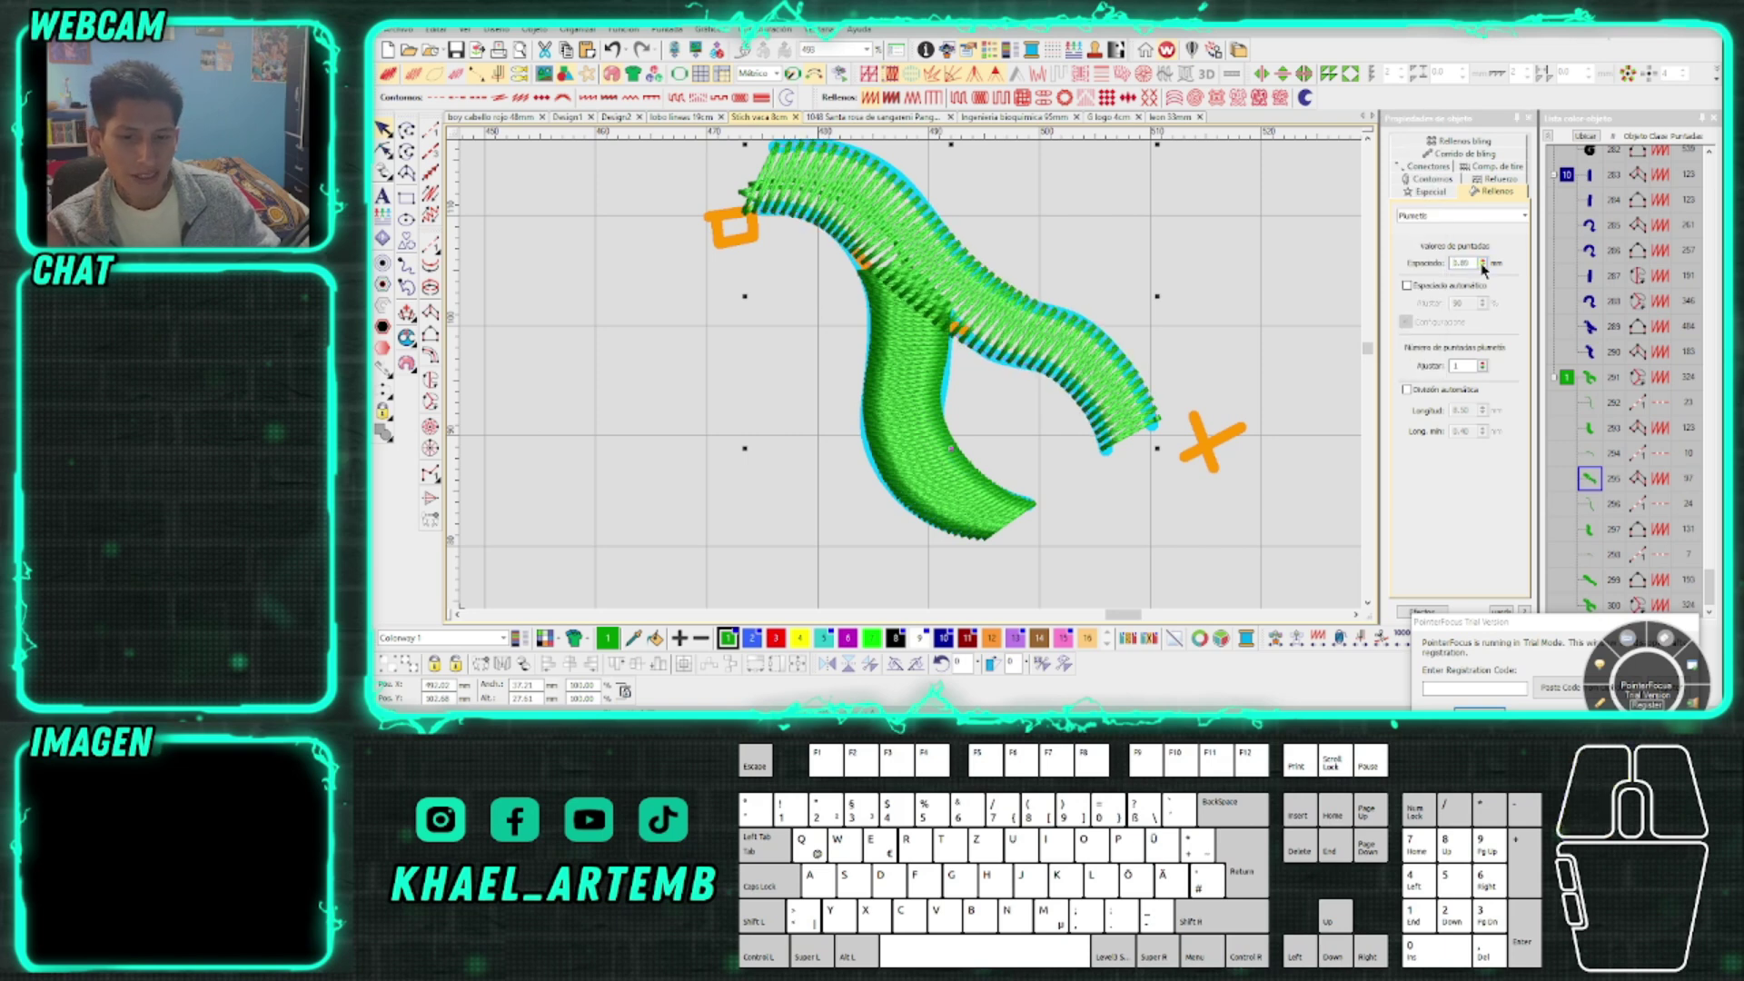
{"action": "left_click", "coordinate": [1483, 268]}
{"action": "left_click", "coordinate": [1483, 268]}
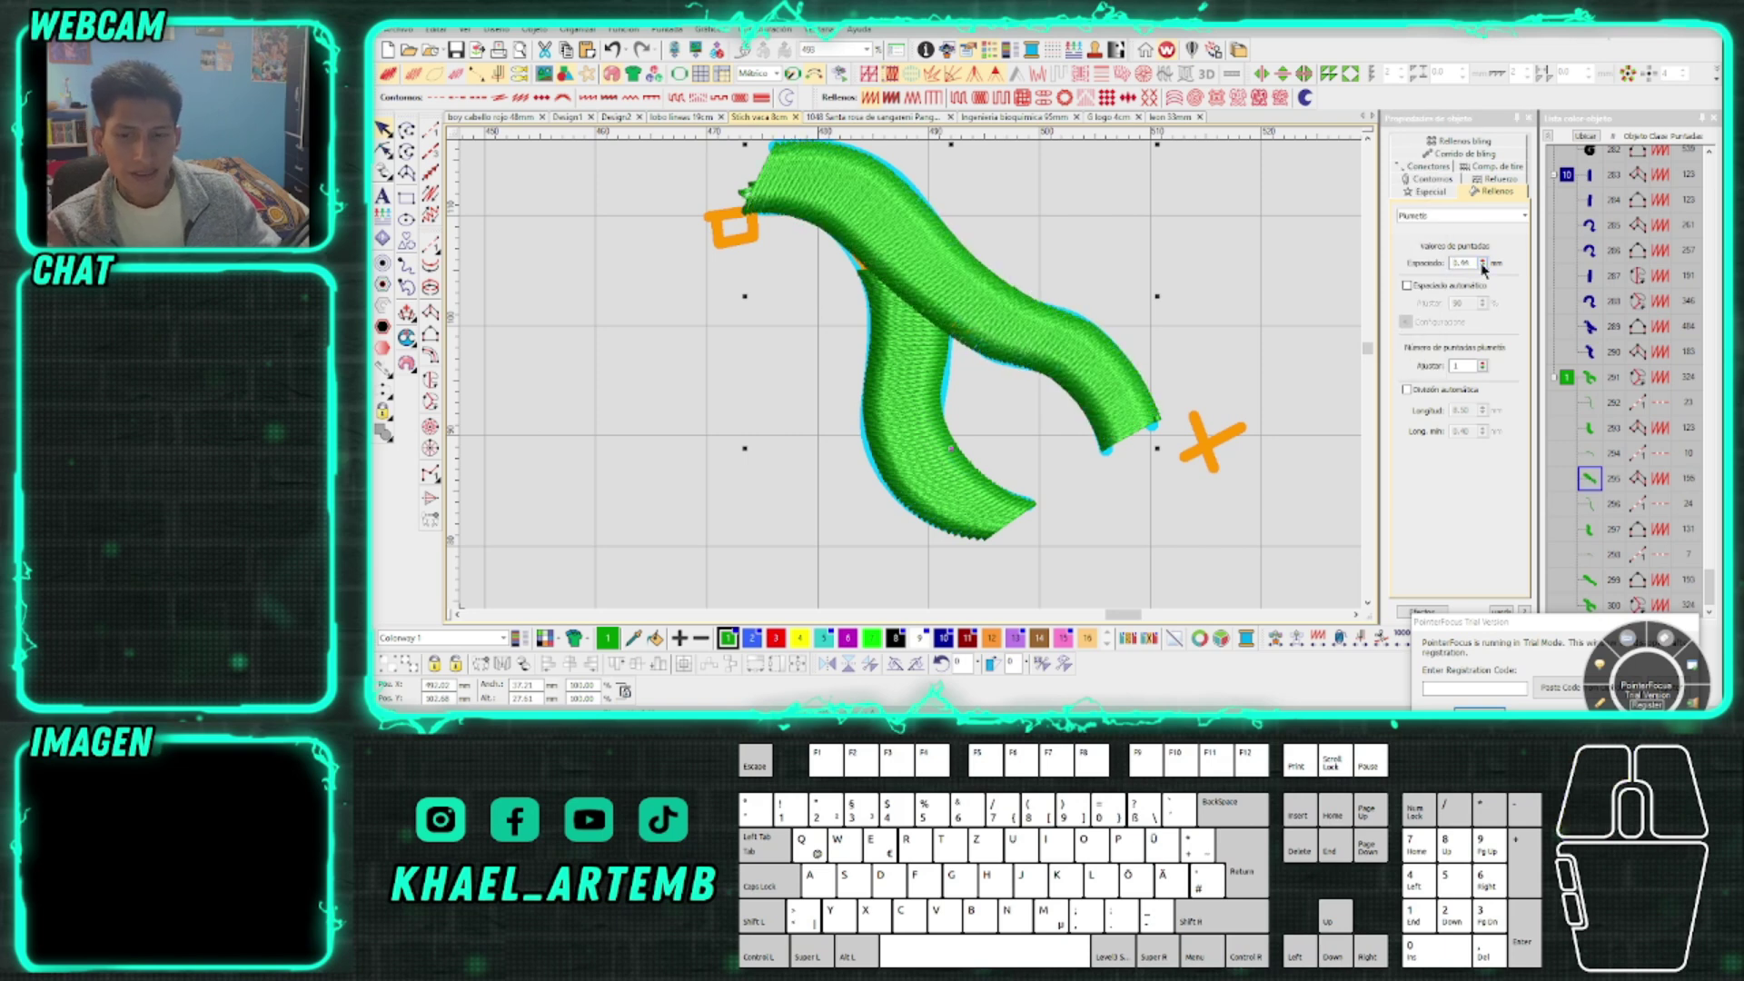
Set the stitch spacing of the C-A row's upper branch column to 0.40 mm
{"action": "left_click", "coordinate": [1472, 262]}
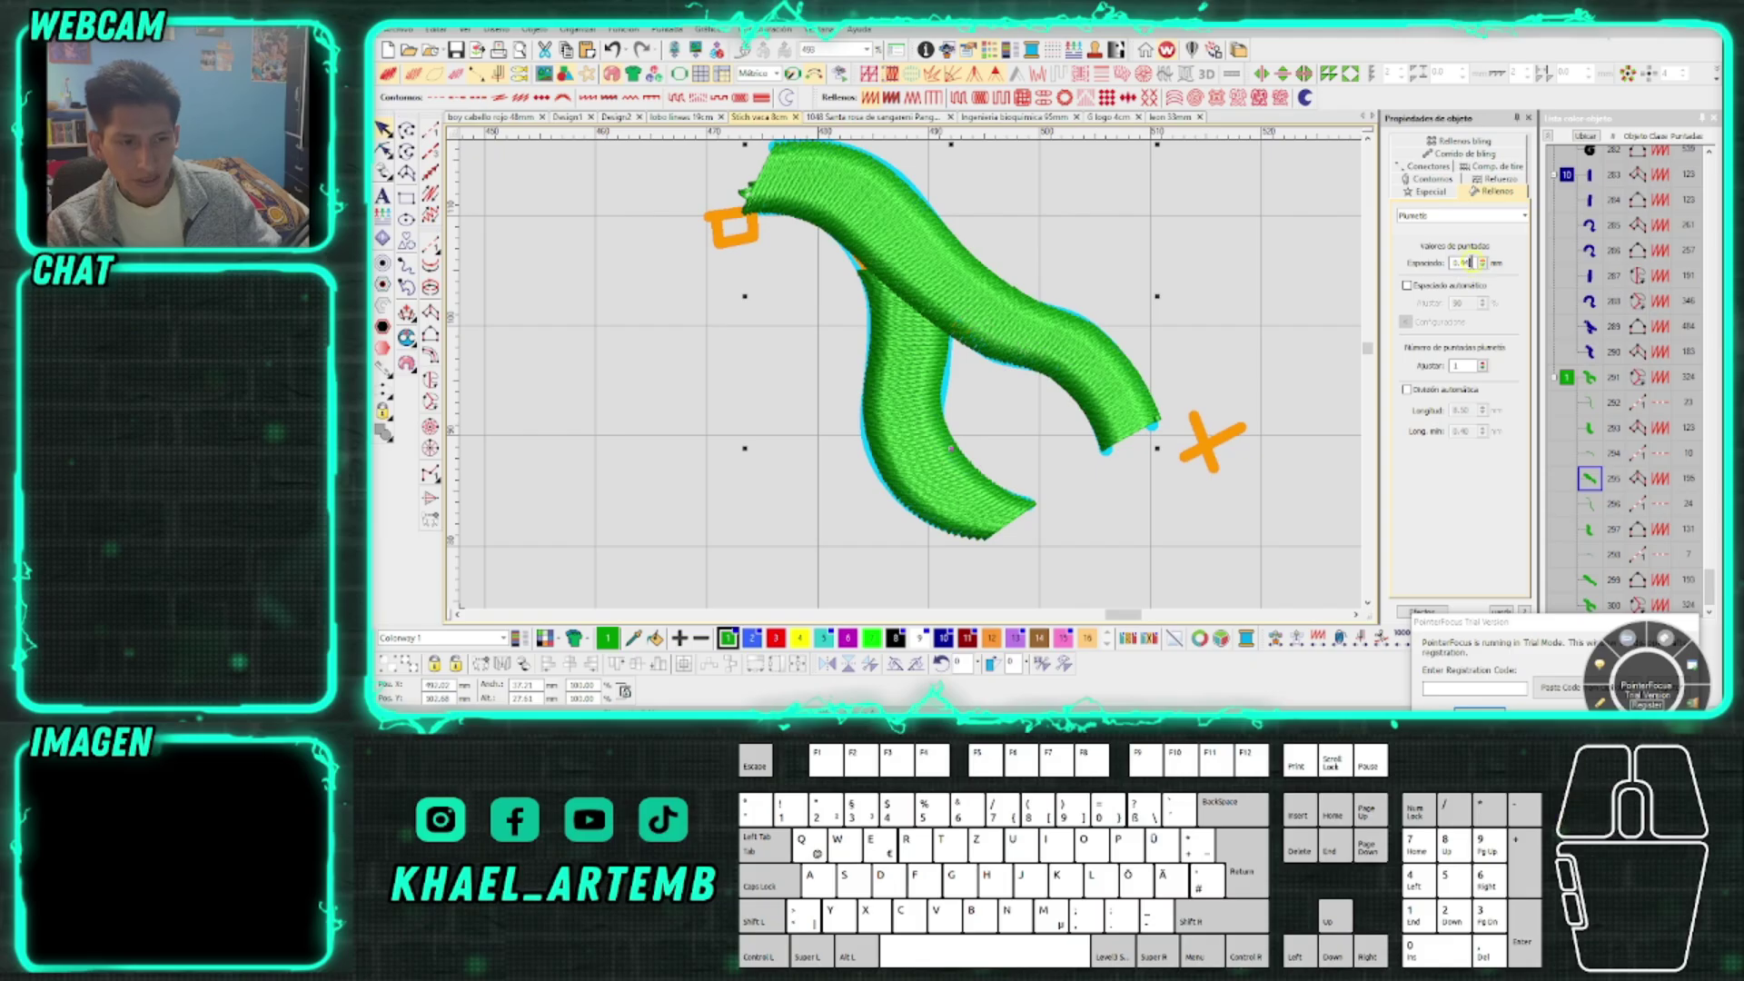
{"action": "key", "text": "BackSpace"}
{"action": "type", "text": "0"}
{"action": "key", "text": "Return"}
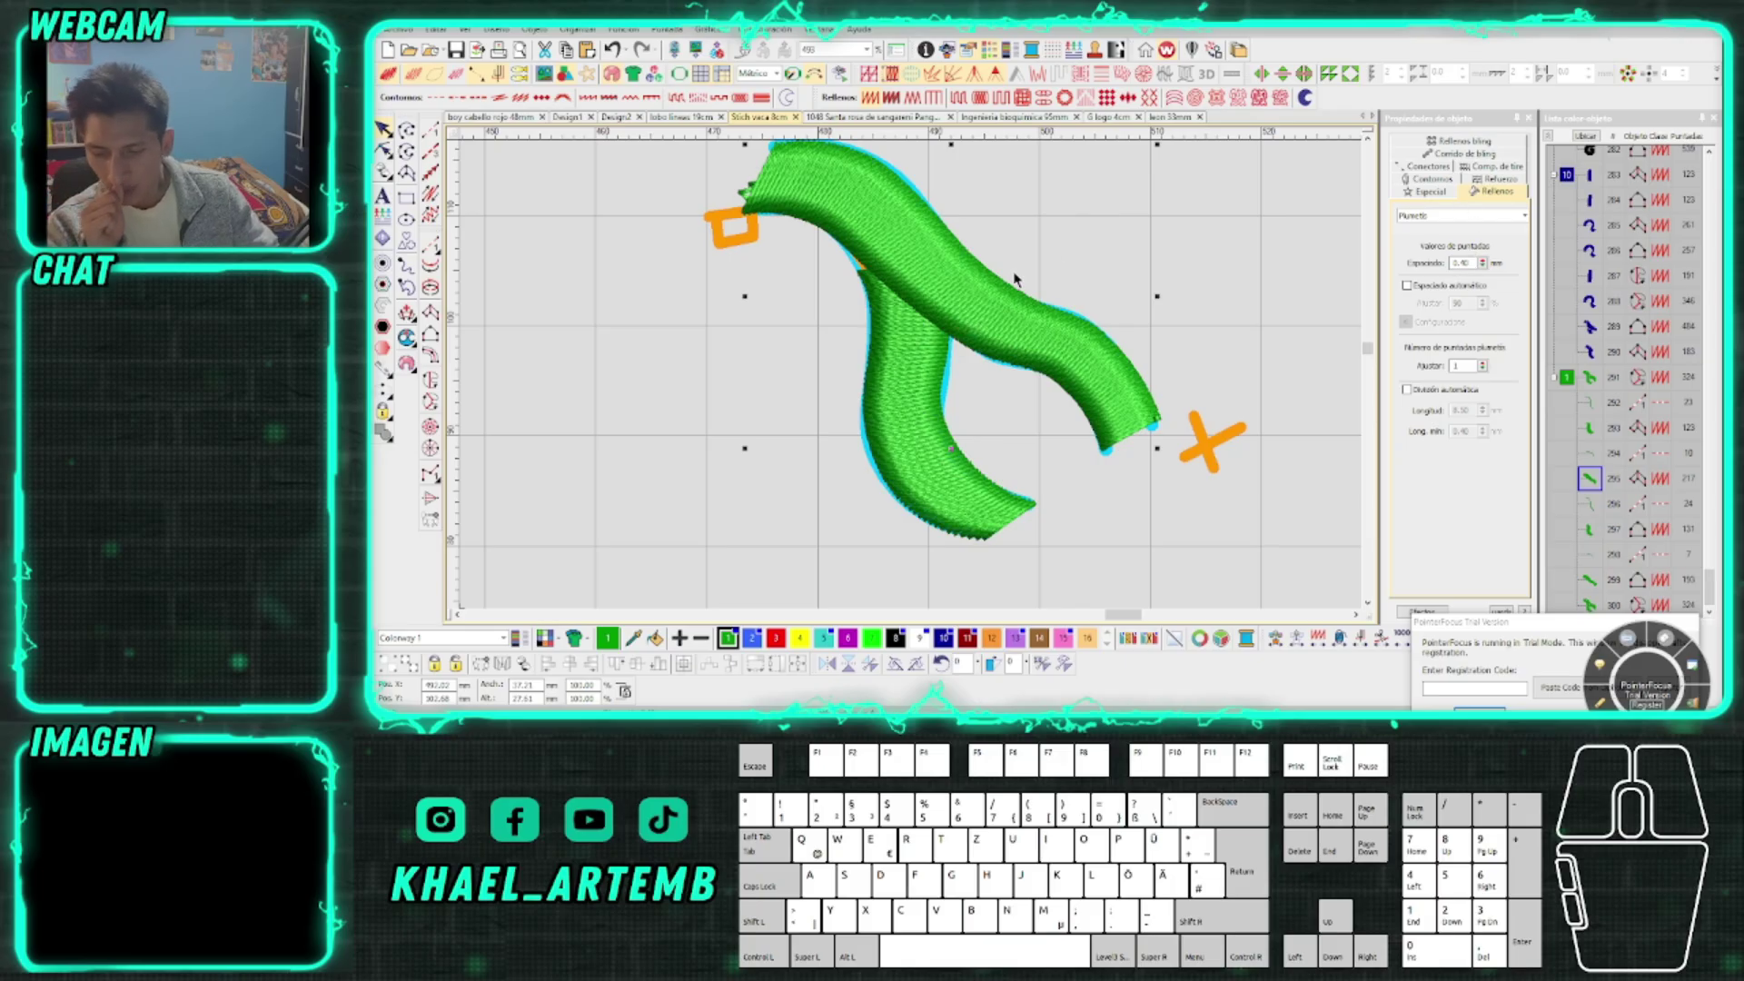
Set the stitch spacing of the C-A row's upper branch column to 0.50 mm
{"action": "left_click", "coordinate": [1469, 263]}
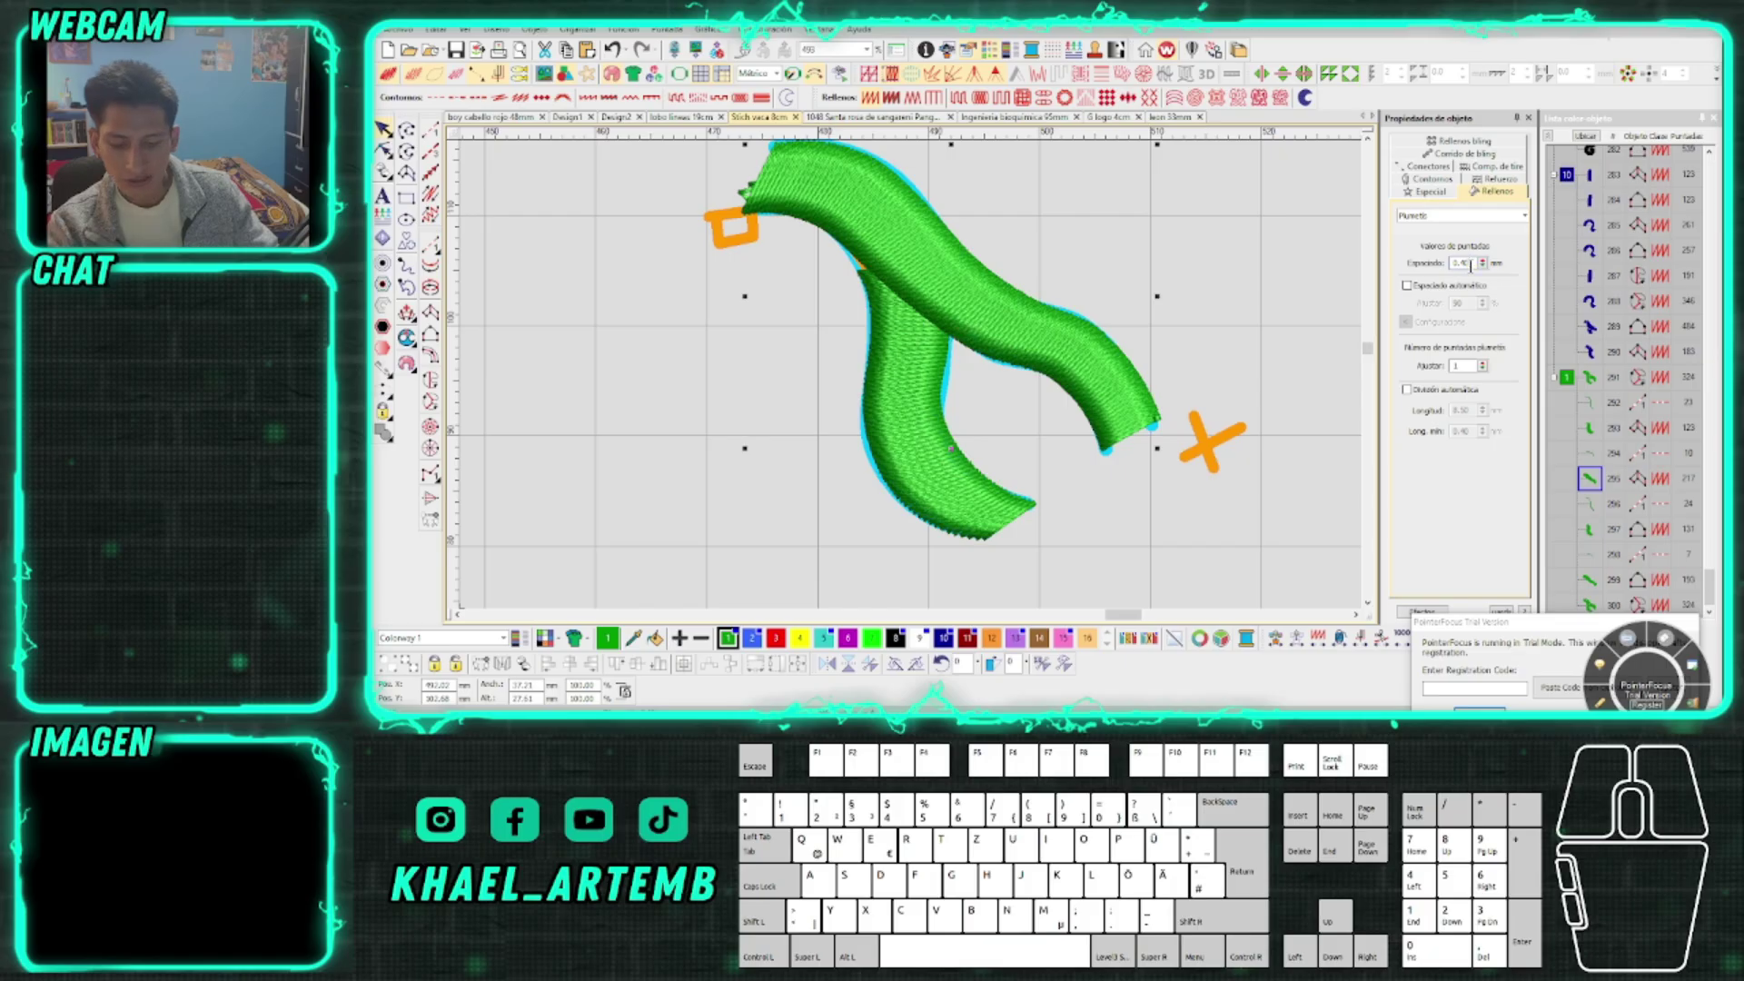
{"action": "key", "text": "BackSpace"}
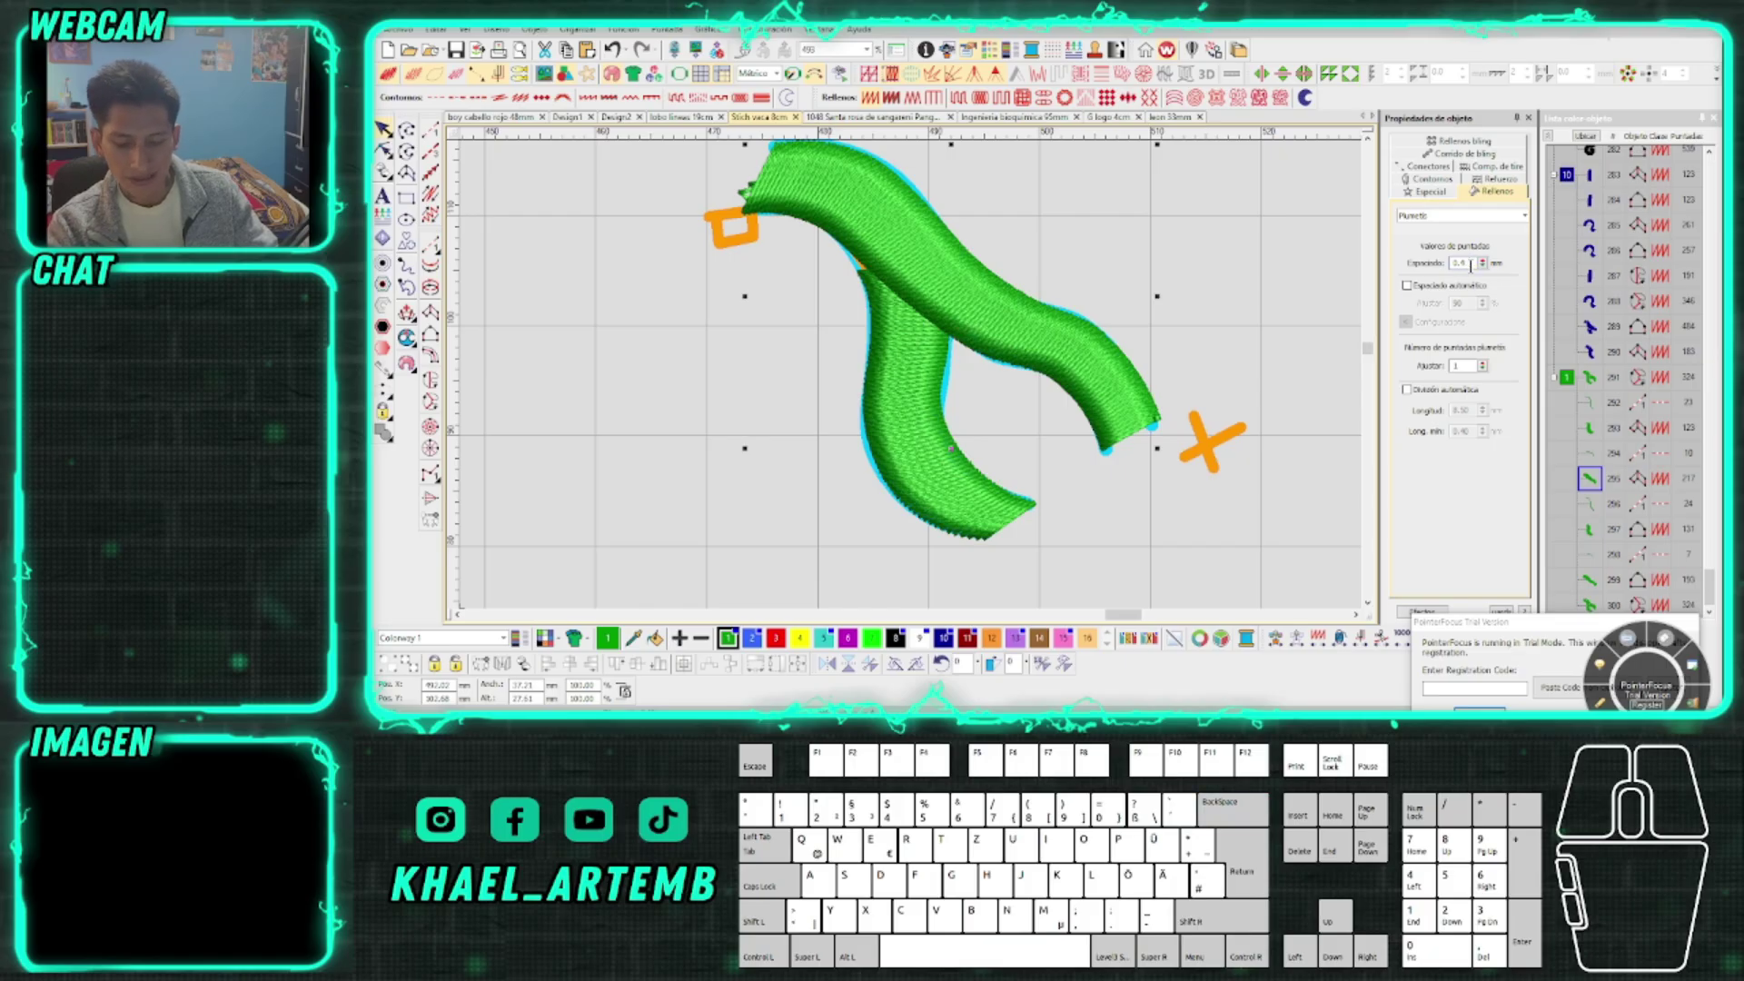
{"action": "key", "text": "BackSpace"}
{"action": "type", "text": "5"}
{"action": "key", "text": "Return"}
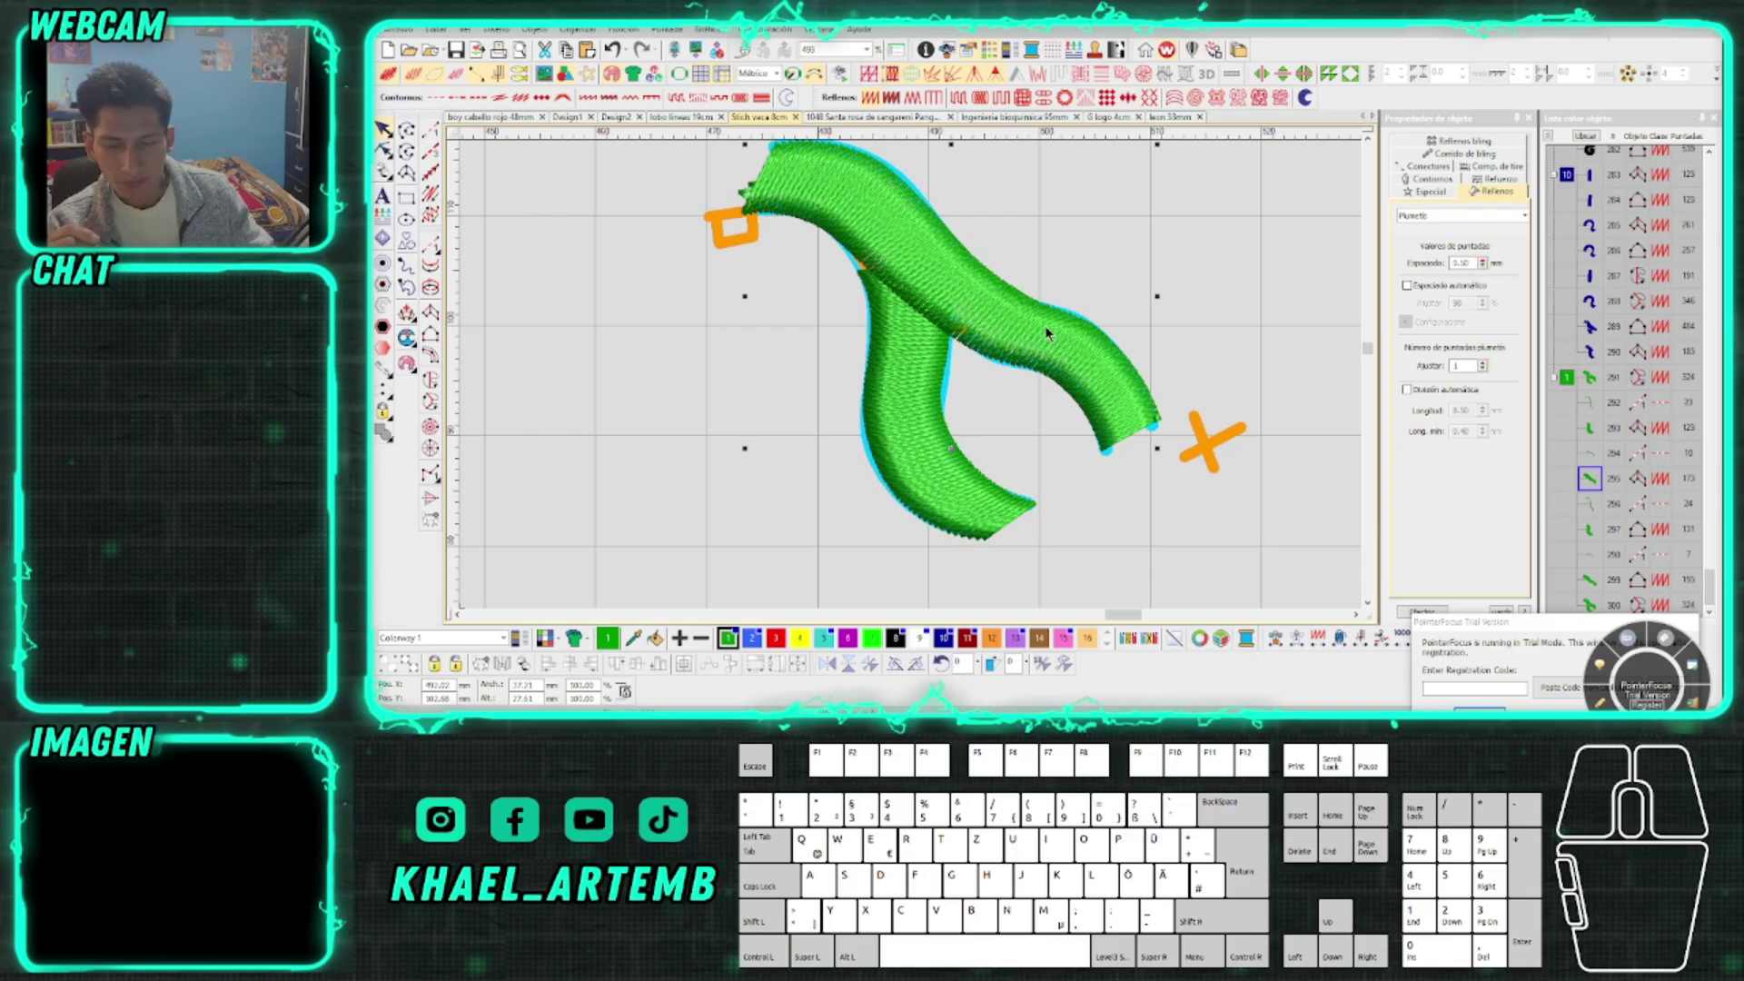
Inspect how the upper column's stitch spacing covers the junction with the lower branch in the C-A row
{"action": "scroll", "coordinate": [1045, 326], "scroll_direction": "down", "scroll_amount": 3}
{"action": "scroll", "coordinate": [910, 374], "scroll_direction": "up", "scroll_amount": 1}
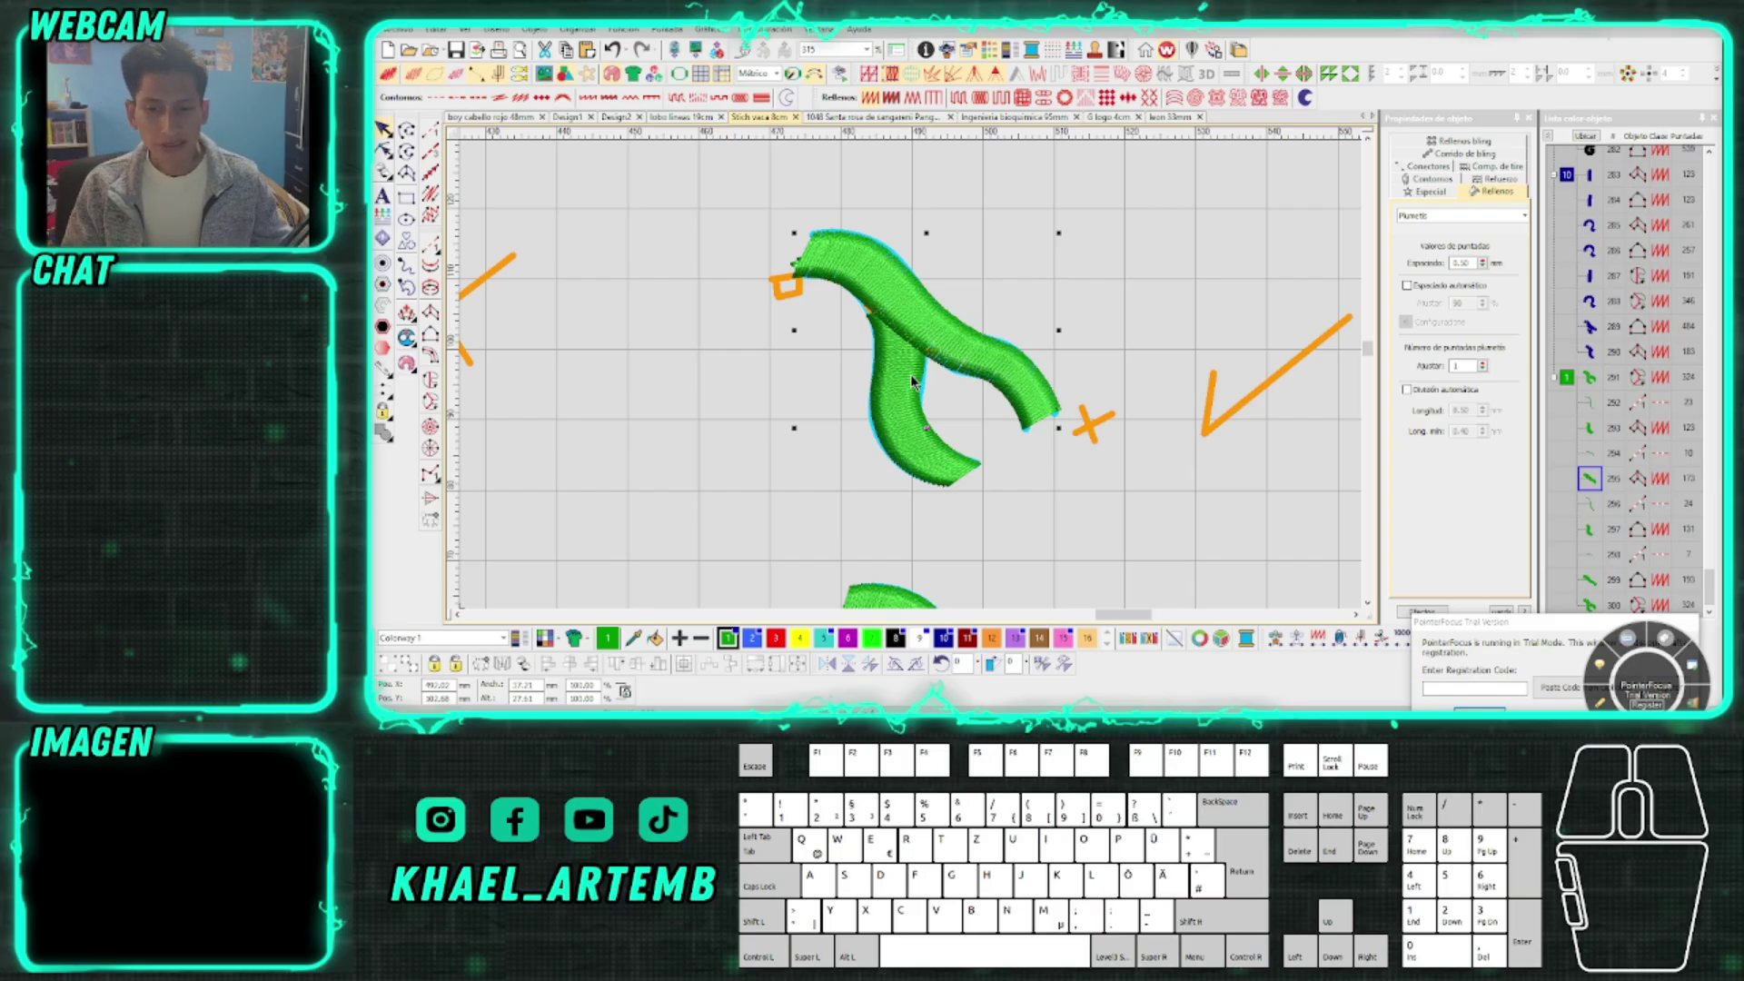
{"action": "scroll", "coordinate": [910, 375], "scroll_direction": "up", "scroll_amount": 2}
{"action": "key", "text": "t"}
{"action": "scroll", "coordinate": [910, 374], "scroll_direction": "down", "scroll_amount": 3}
{"action": "scroll", "coordinate": [911, 375], "scroll_direction": "up", "scroll_amount": 1}
{"action": "left_click", "coordinate": [1128, 289]}
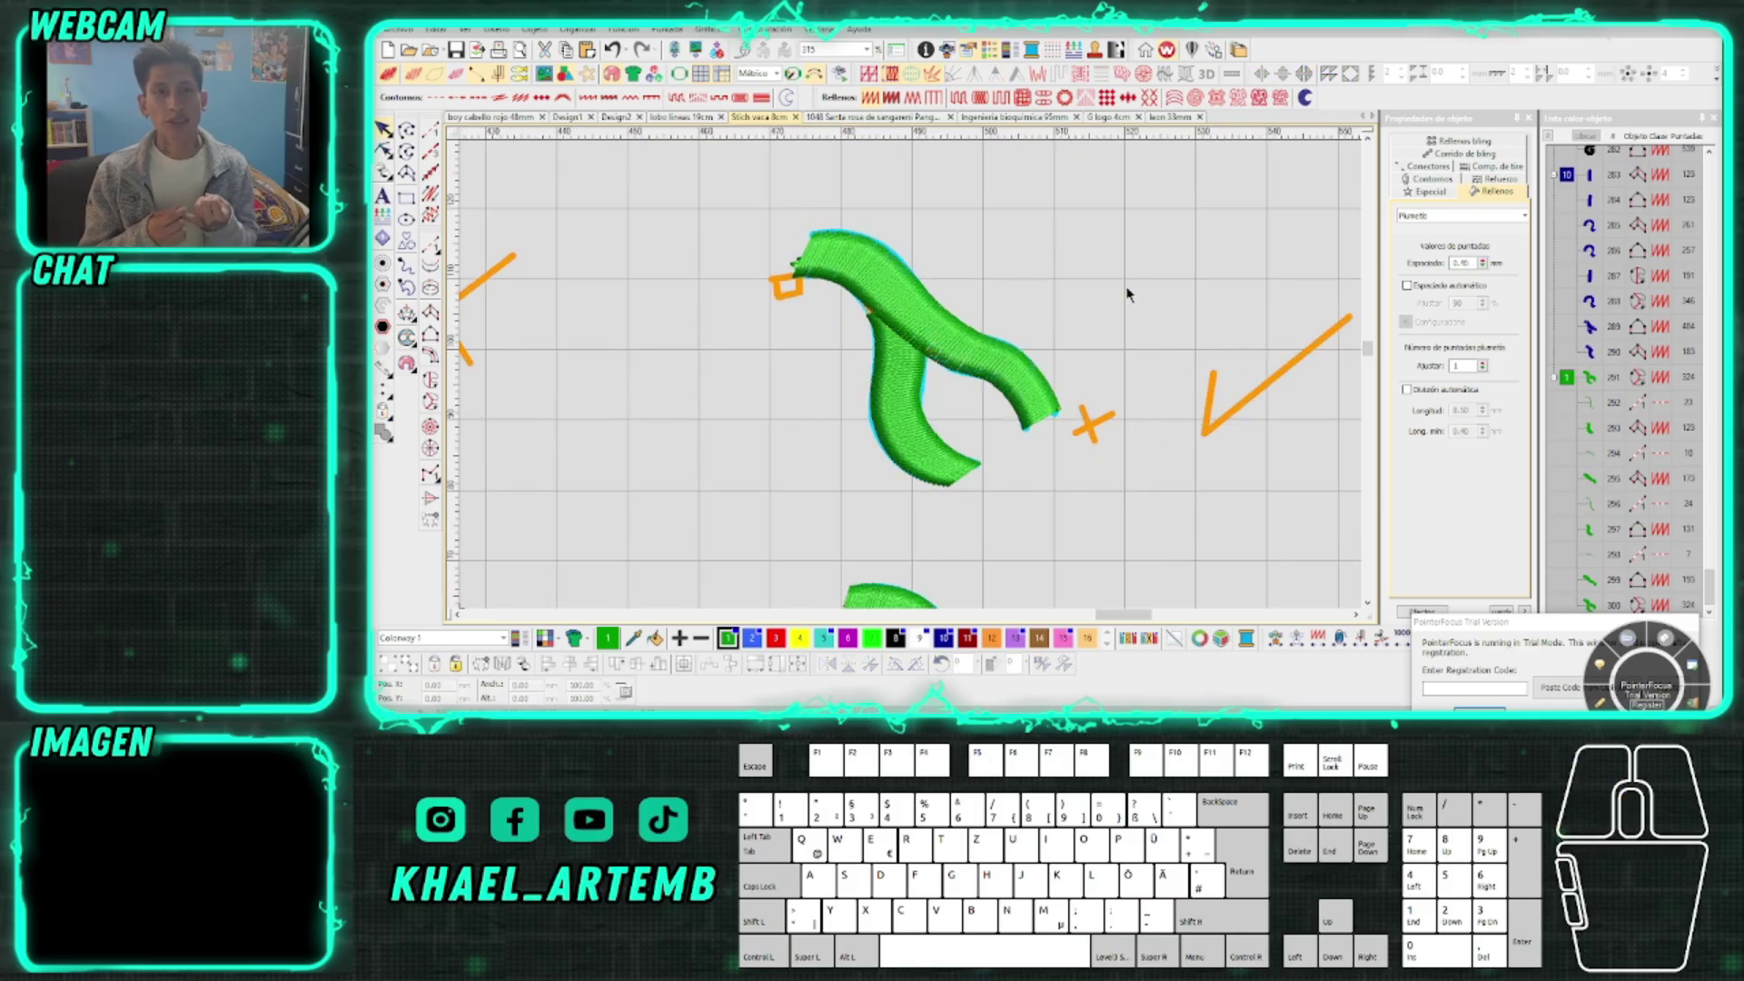
Recolour the C-A row's divided branch black, including both columns and its running stitches
{"action": "left_click", "coordinate": [932, 312]}
{"action": "left_click", "coordinate": [1587, 385]}
{"action": "left_click", "coordinate": [1589, 406]}
{"action": "left_click", "coordinate": [1590, 478], "text": "shift"}
{"action": "left_click", "coordinate": [895, 638]}
{"action": "left_click", "coordinate": [759, 442]}
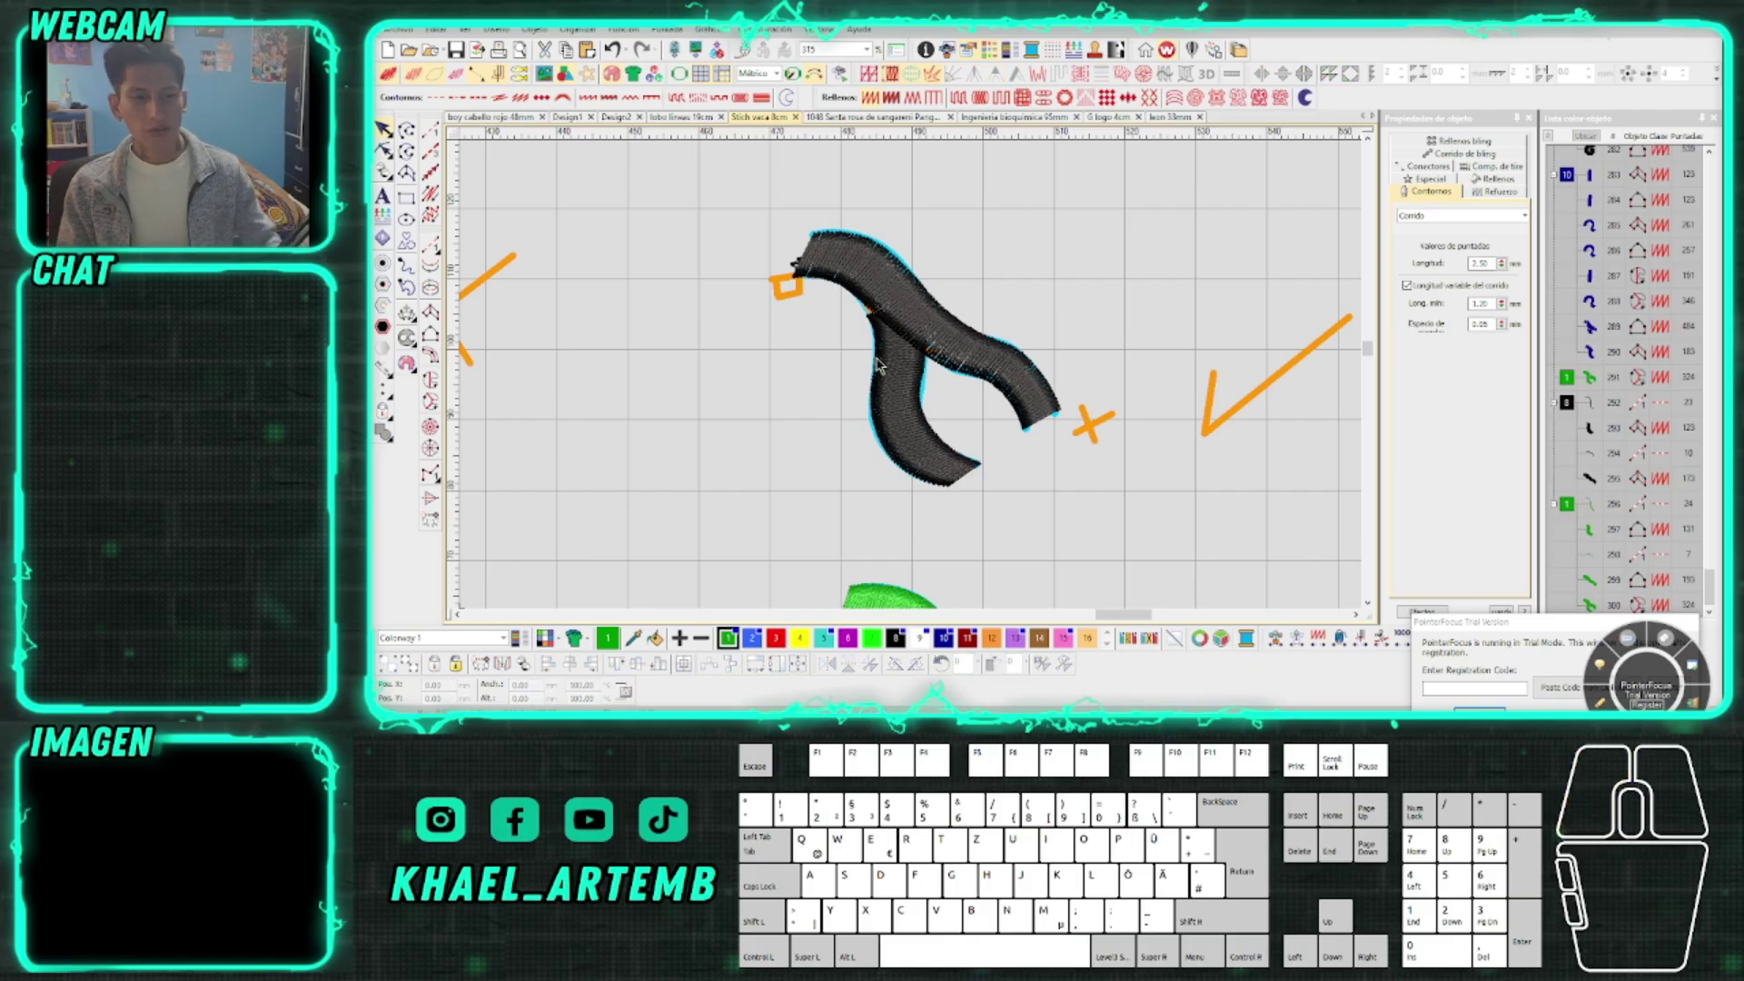
Set the Plumetis stitch spacing of both black branch columns to 0.6 mm
{"action": "left_click", "coordinate": [963, 335]}
{"action": "left_click", "coordinate": [1592, 429], "text": "ctrl"}
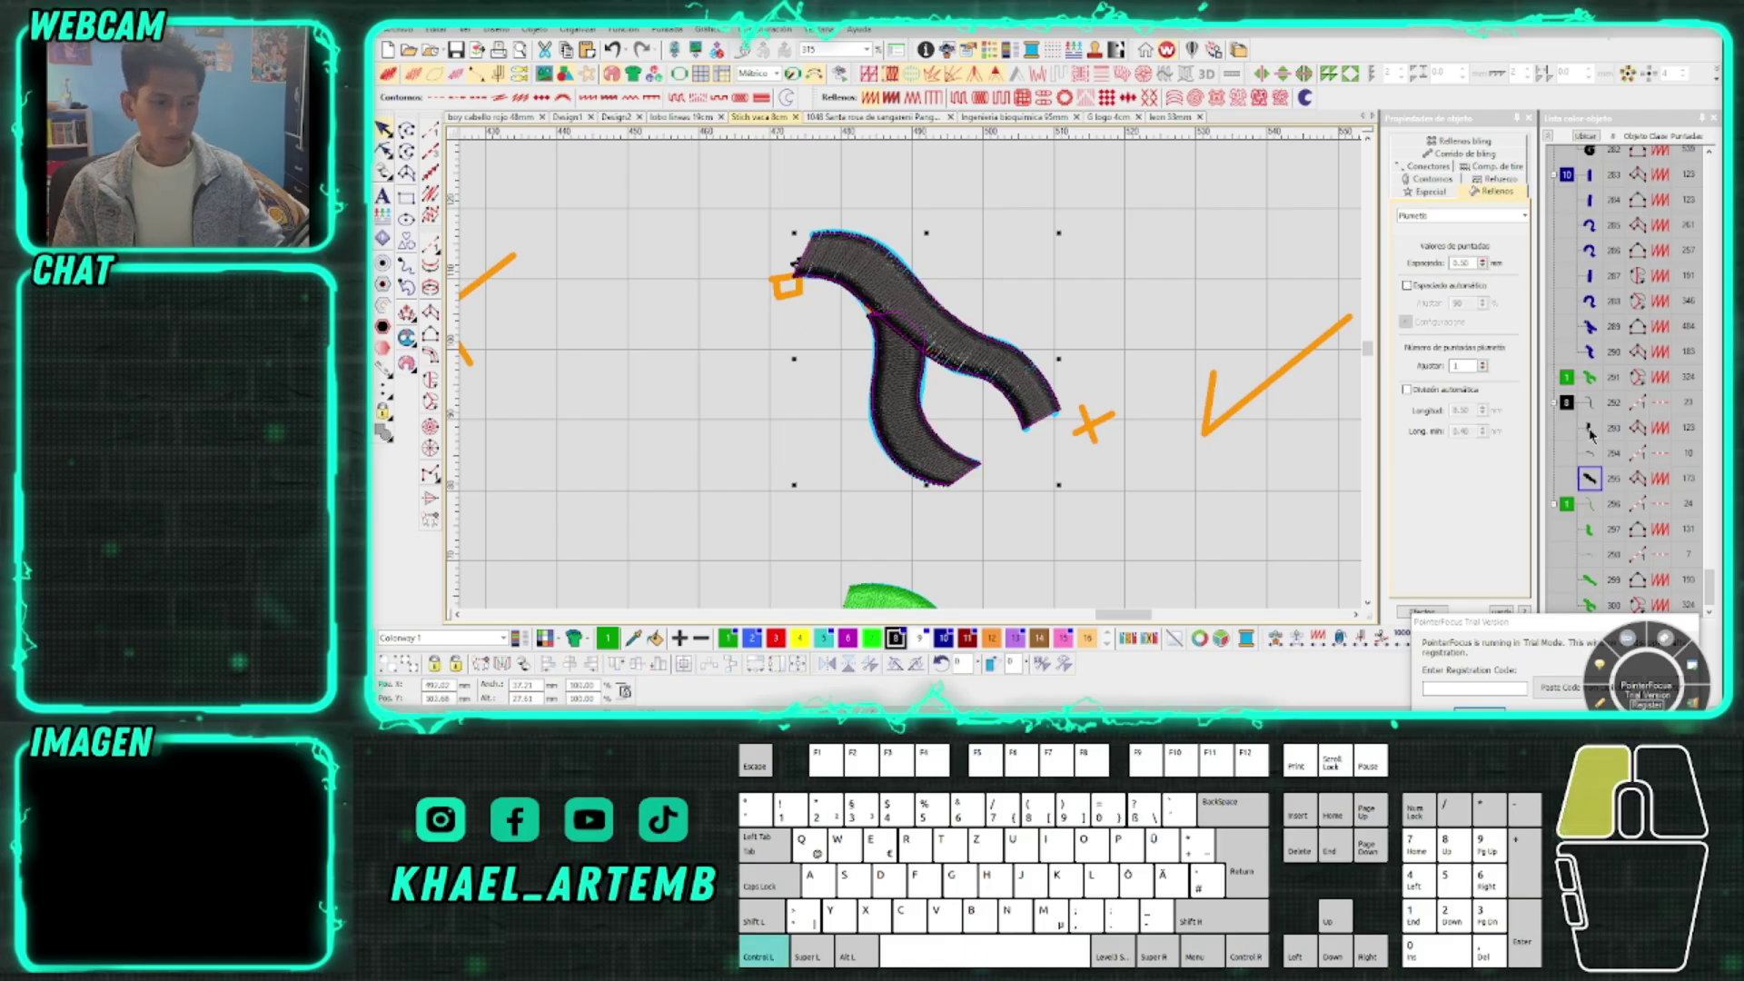
{"action": "type", "text": "0"}
{"action": "left_click", "coordinate": [1457, 263]}
{"action": "type", "text": "0.6"}
{"action": "key", "text": "Return"}
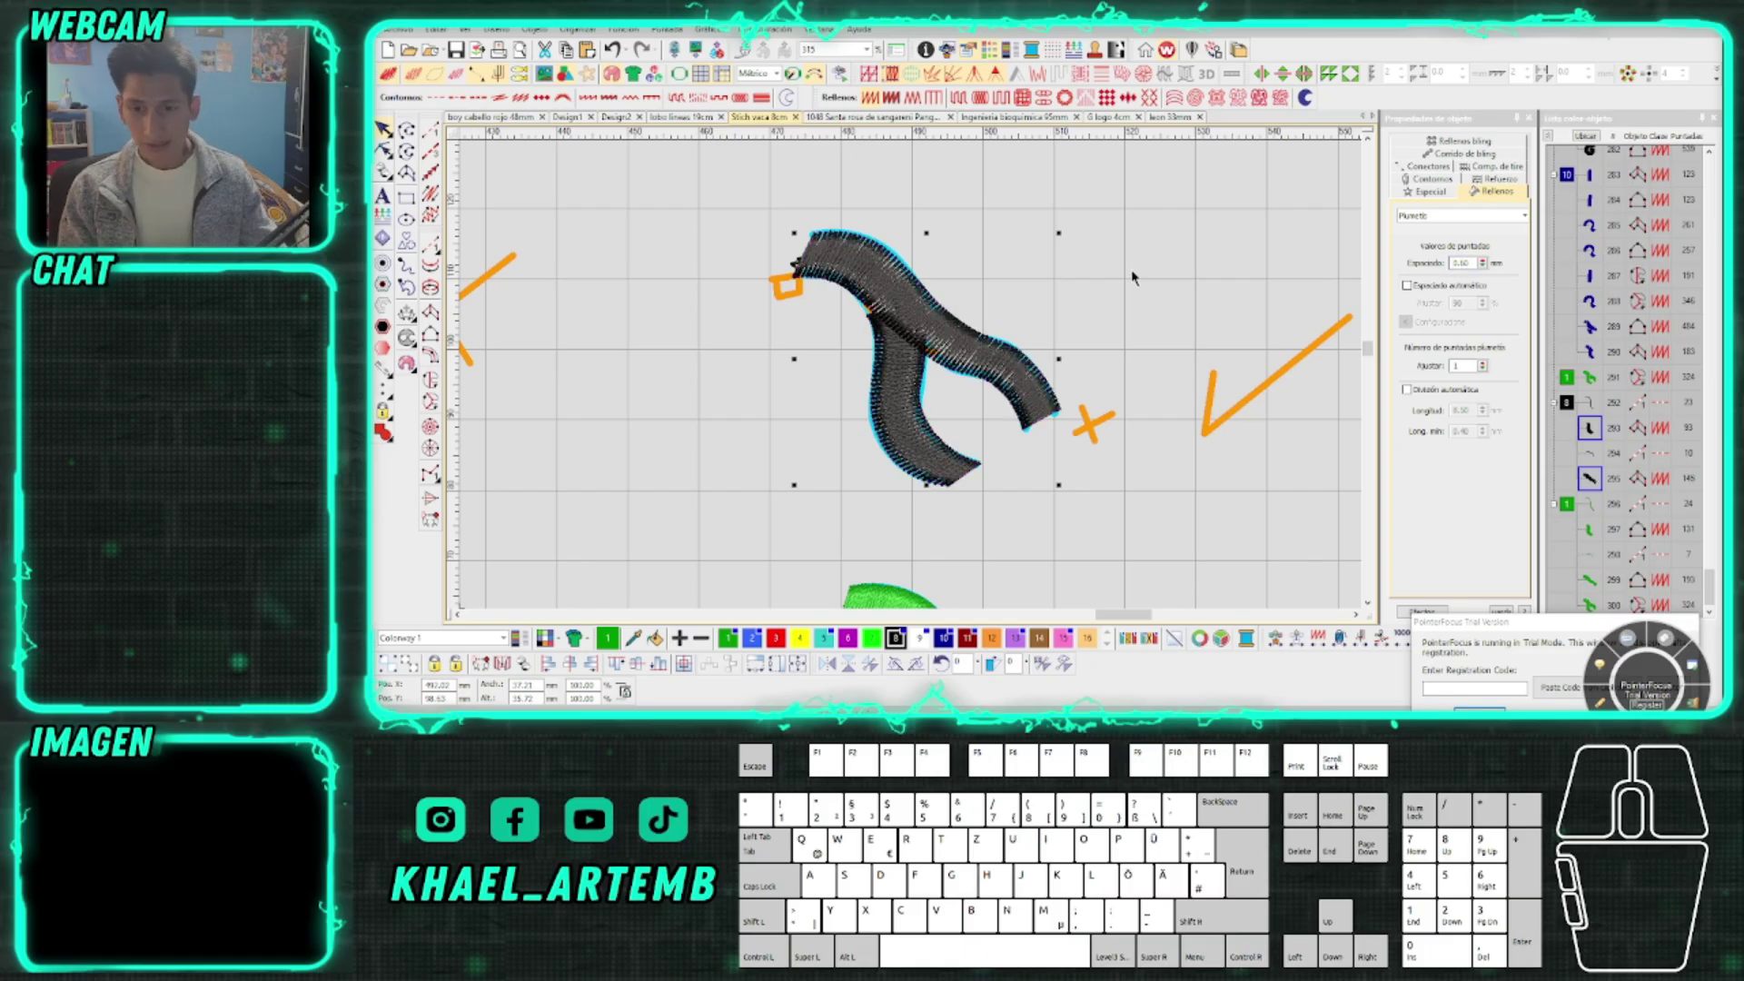
{"action": "left_click", "coordinate": [1118, 273]}
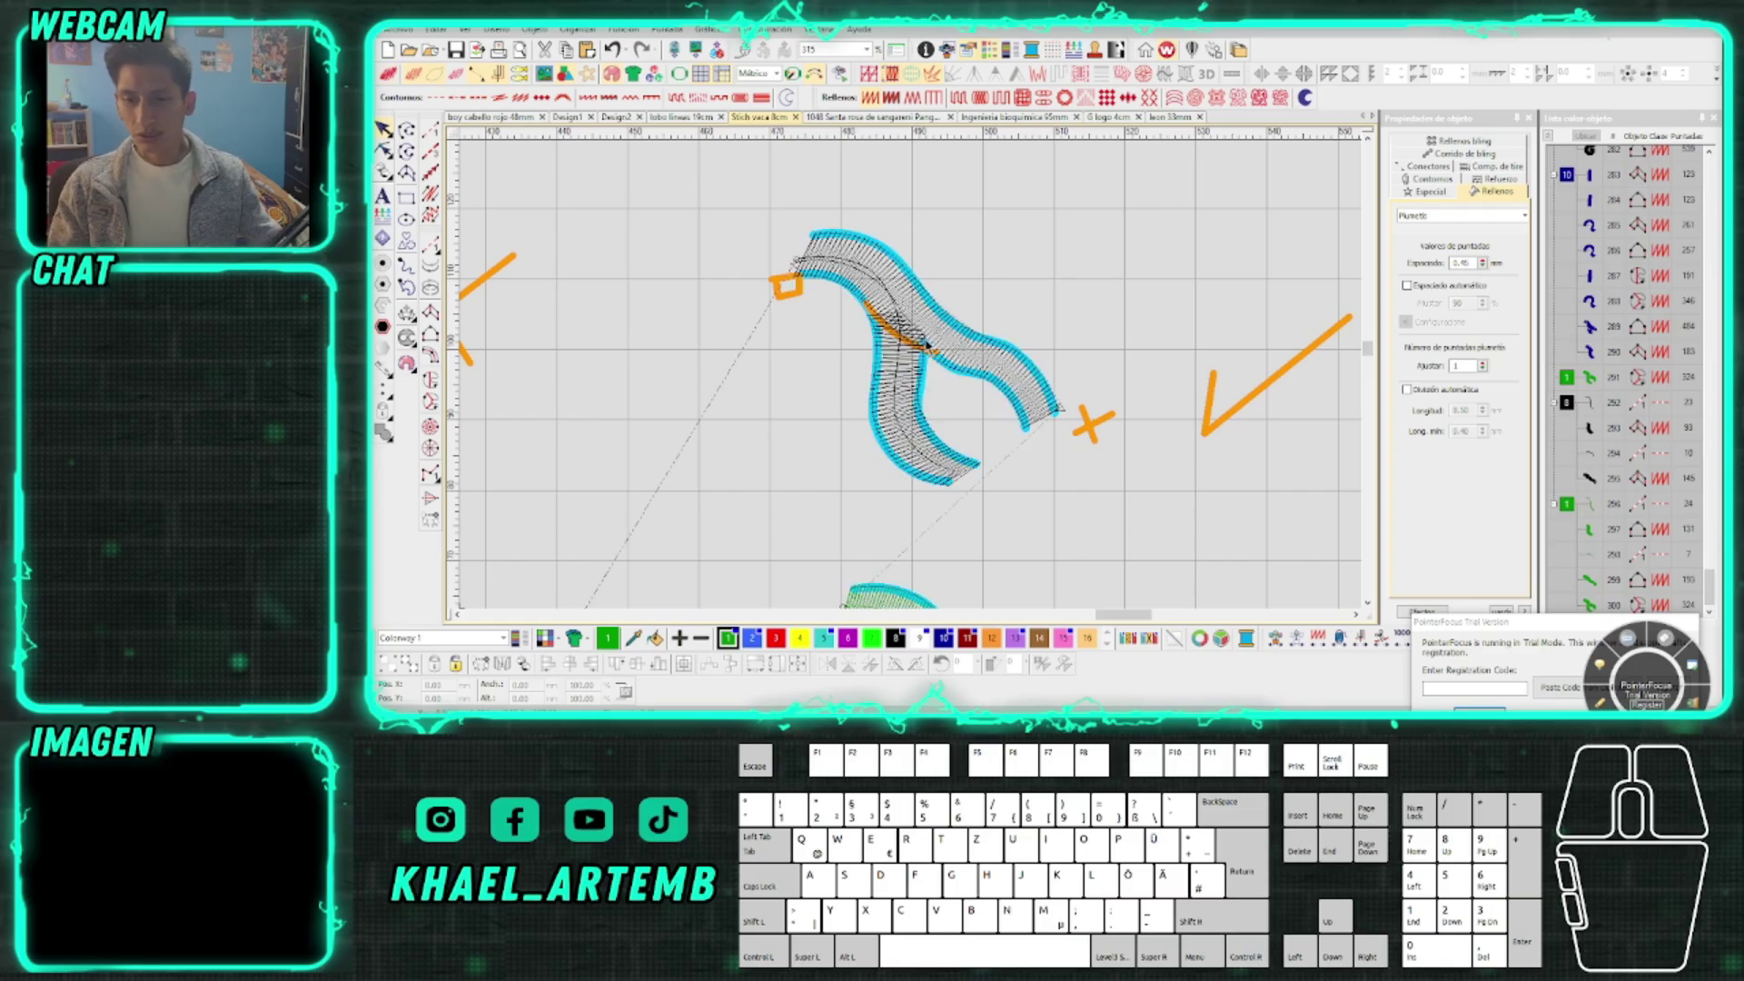
{"action": "scroll", "coordinate": [936, 367], "scroll_direction": "up", "scroll_amount": 1}
{"action": "left_click", "coordinate": [934, 375]}
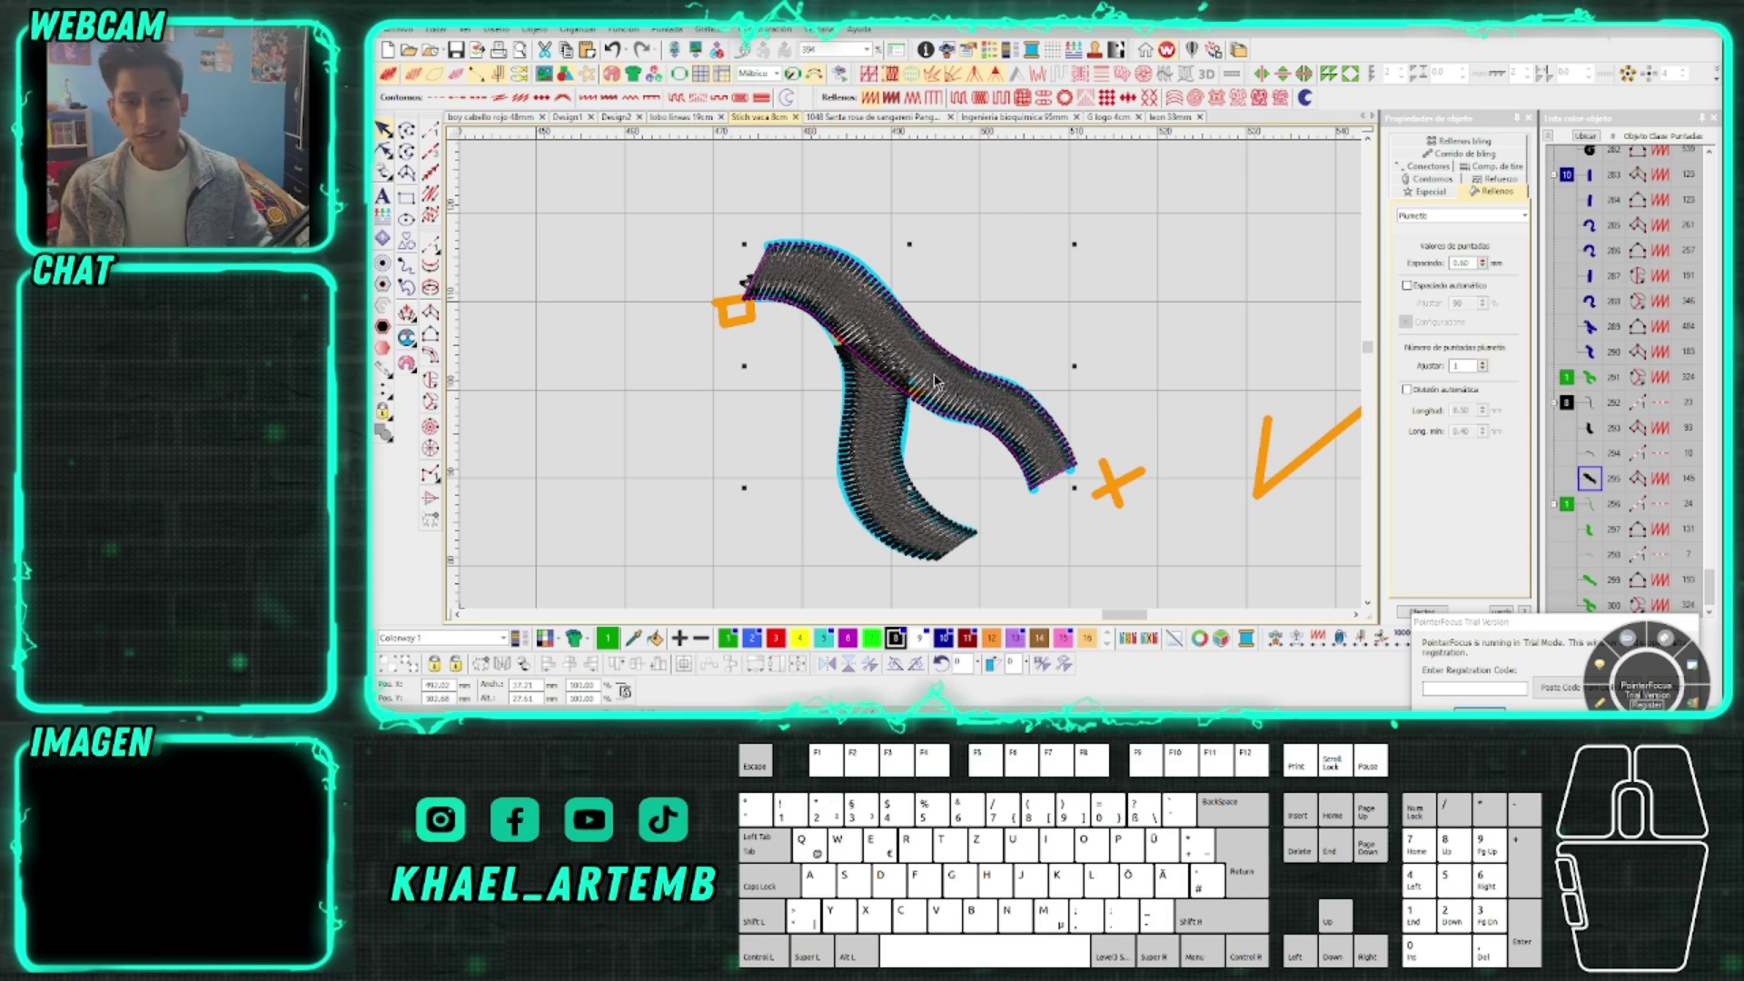
{"action": "left_click", "coordinate": [1162, 318]}
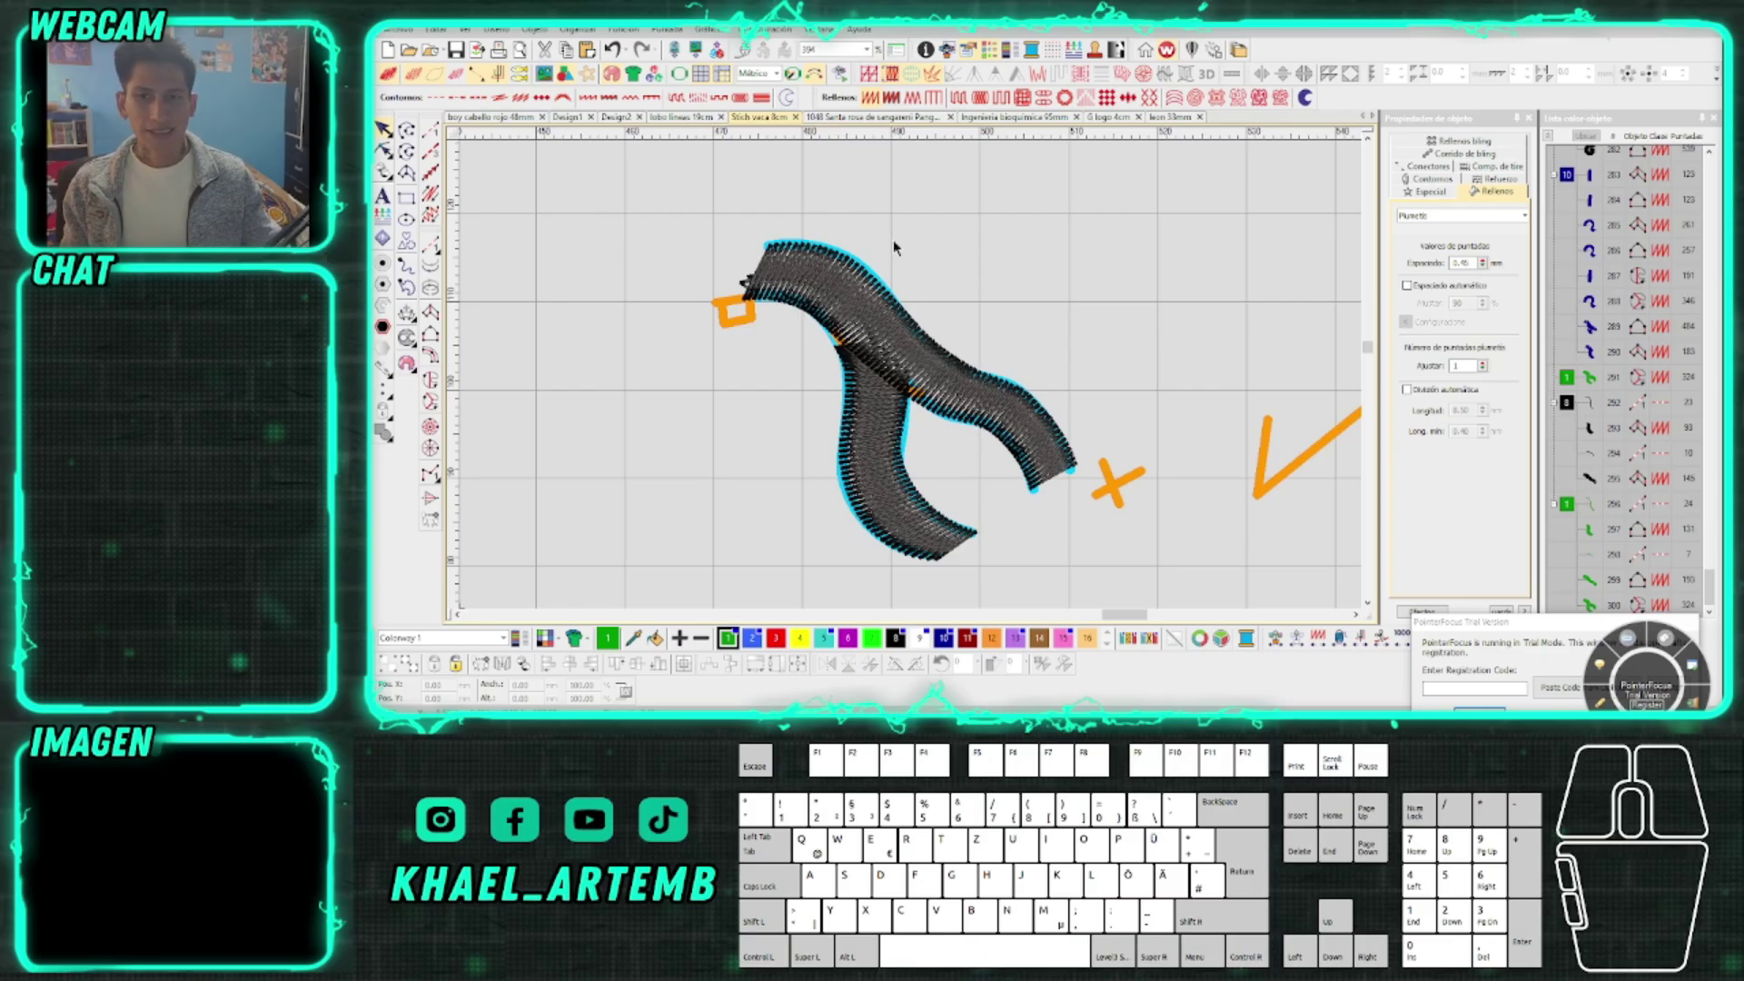
Add embroidery lettering with the creator's name above the black branch
{"action": "left_click", "coordinate": [385, 198]}
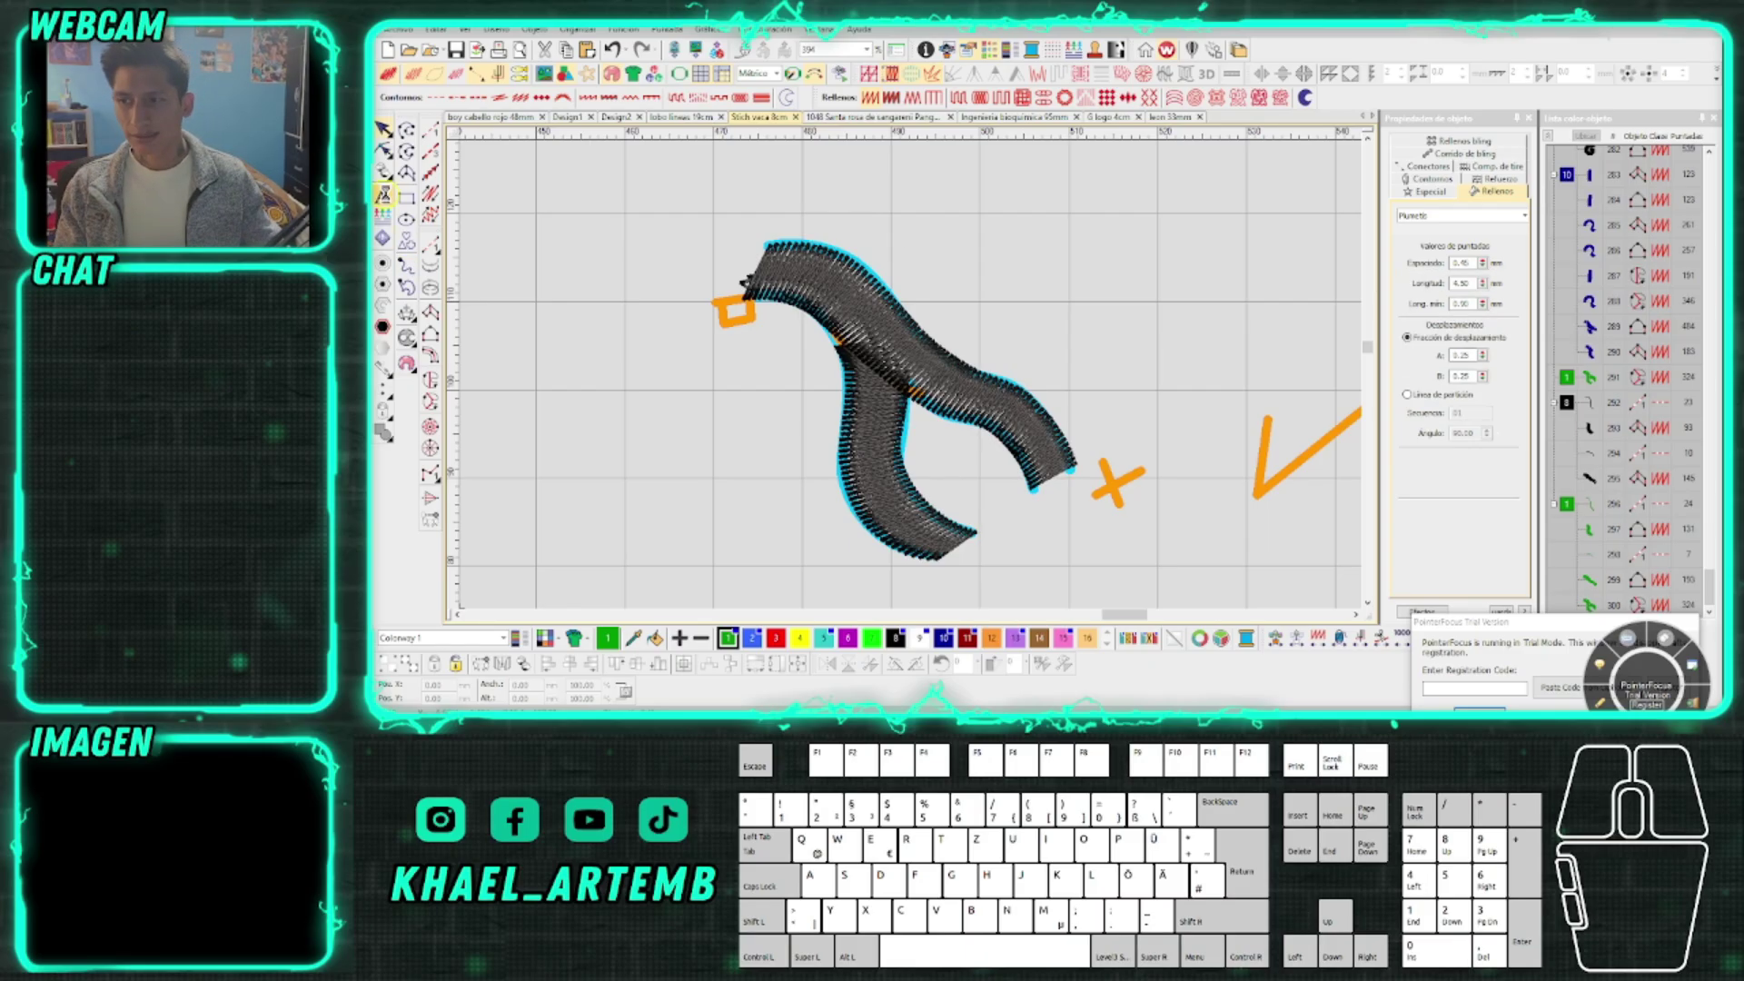
{"action": "left_click", "coordinate": [1063, 234]}
{"action": "type", "text": "khael"}
{"action": "key", "text": "Return"}
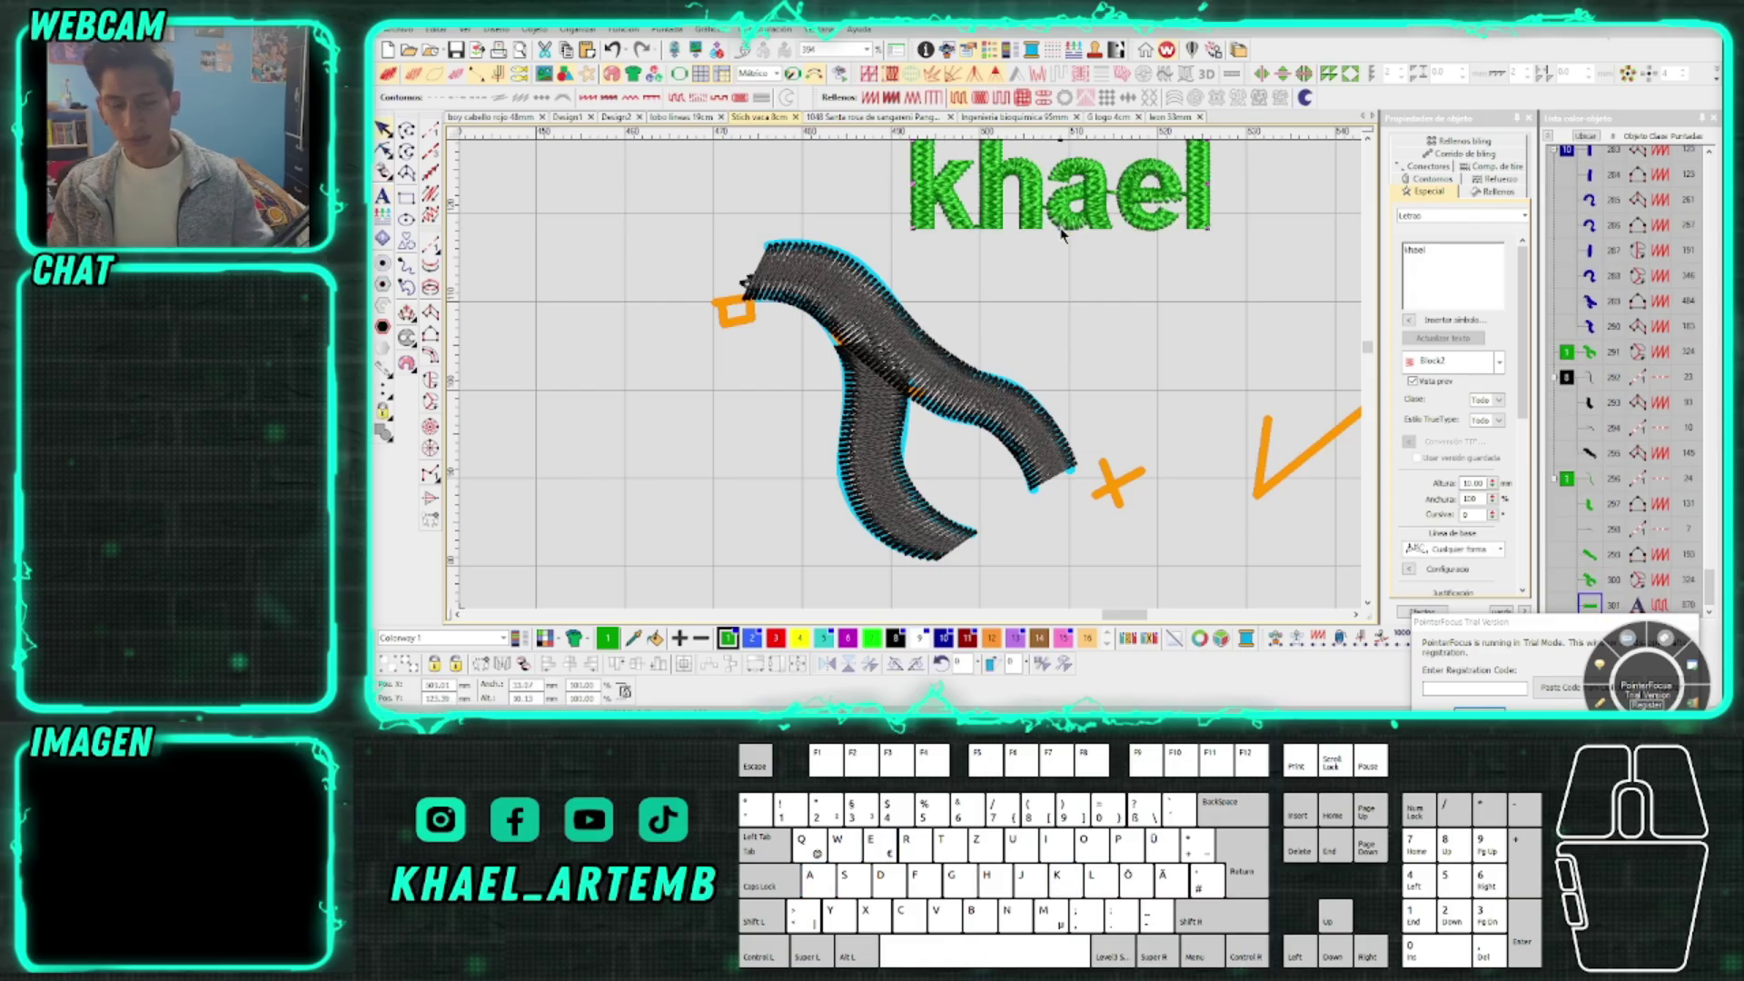
Recolour the new lettering black and inspect its stitch spacing up close
{"action": "scroll", "coordinate": [905, 367], "scroll_direction": "up", "scroll_amount": 1}
{"action": "left_click", "coordinate": [895, 639]}
{"action": "scroll", "coordinate": [908, 549], "scroll_direction": "up", "scroll_amount": 1}
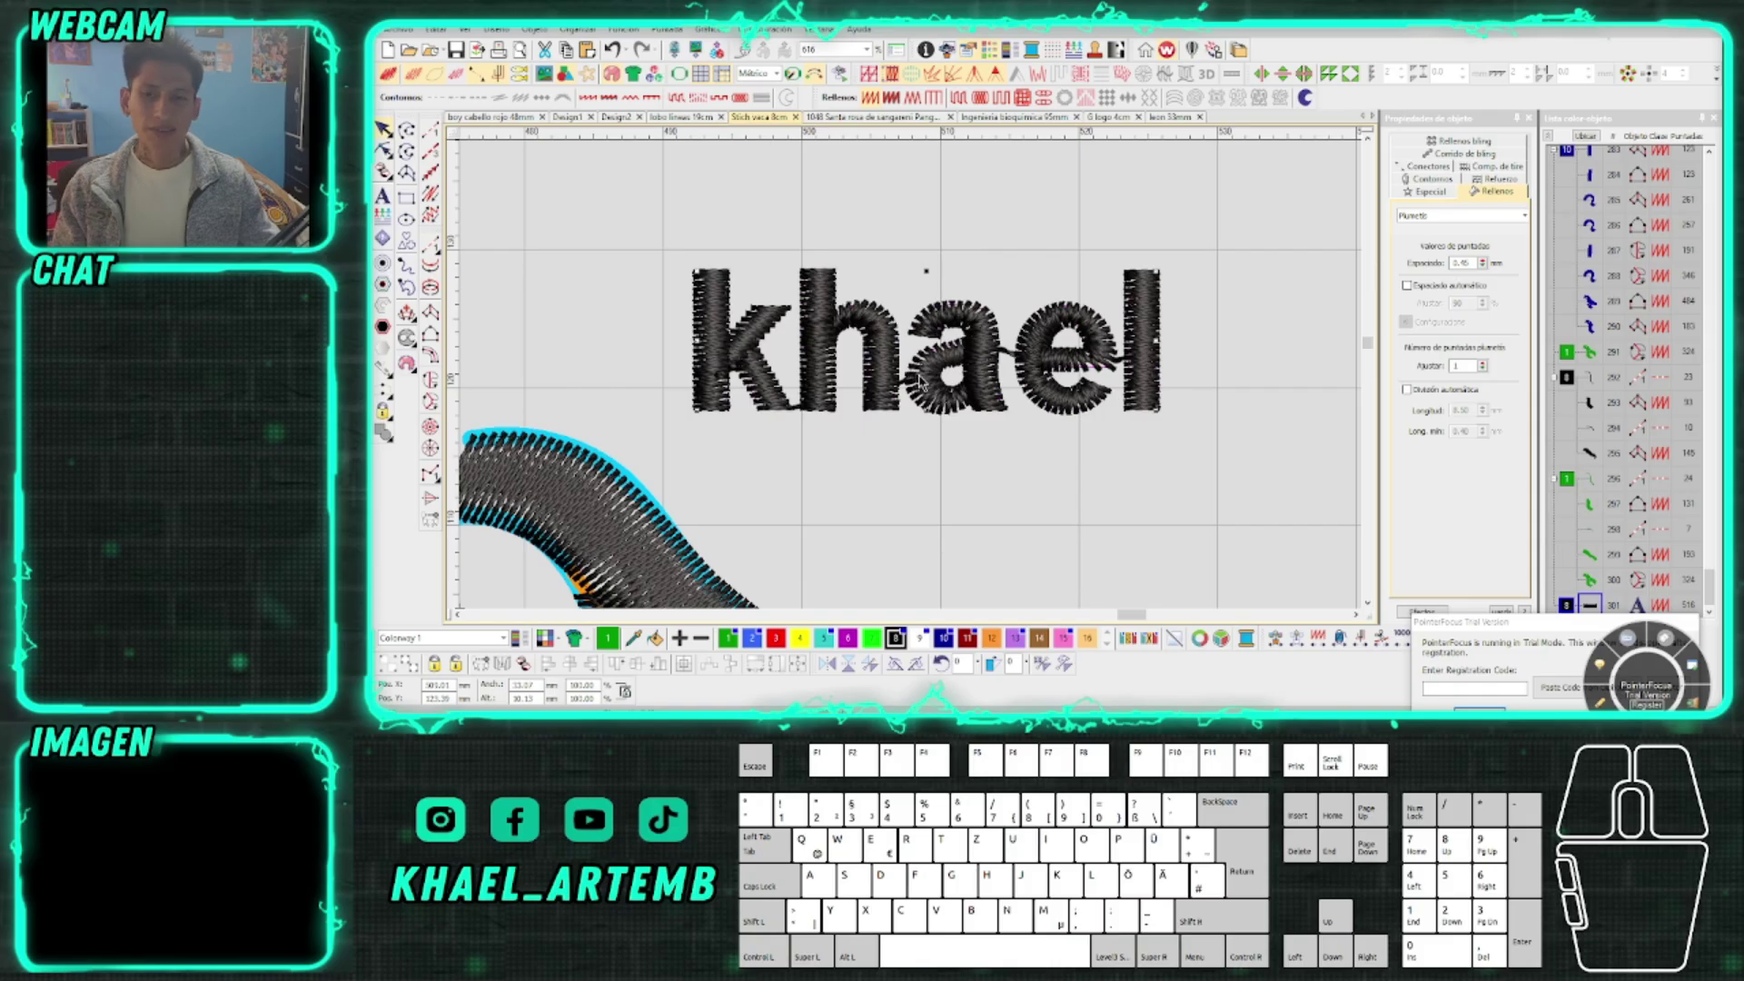
{"action": "scroll", "coordinate": [919, 380], "scroll_direction": "up", "scroll_amount": 3}
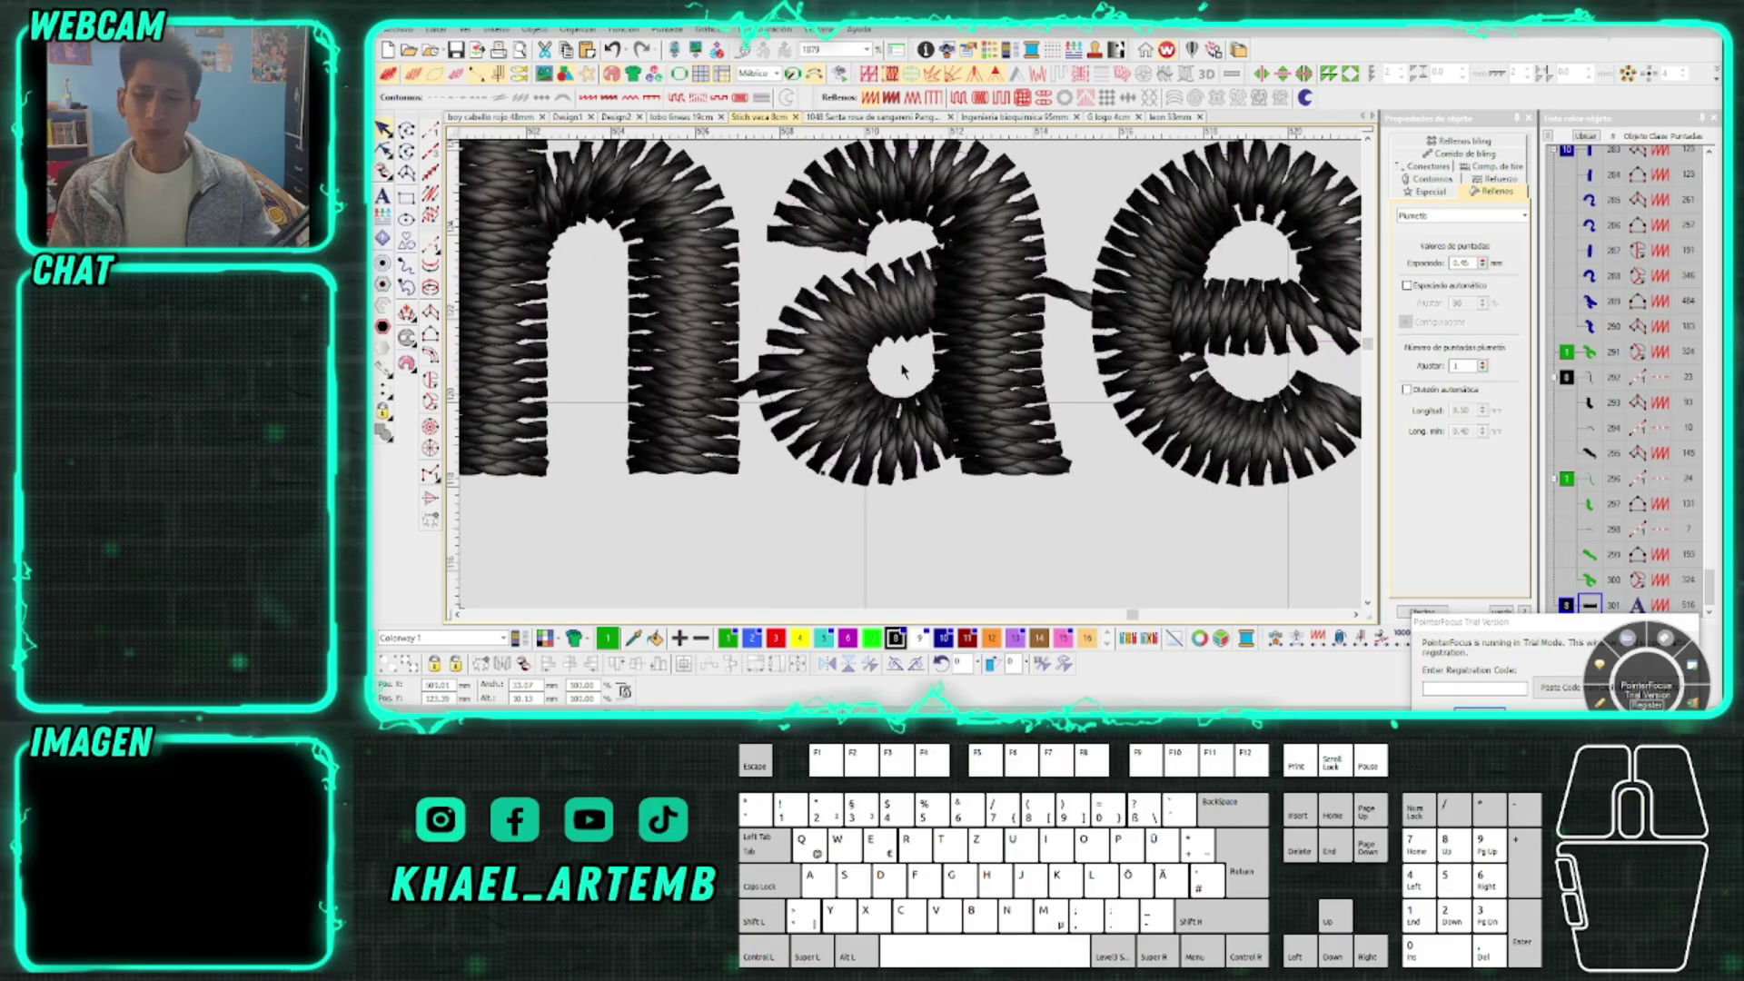
{"action": "scroll", "coordinate": [902, 363], "scroll_direction": "down", "scroll_amount": 2}
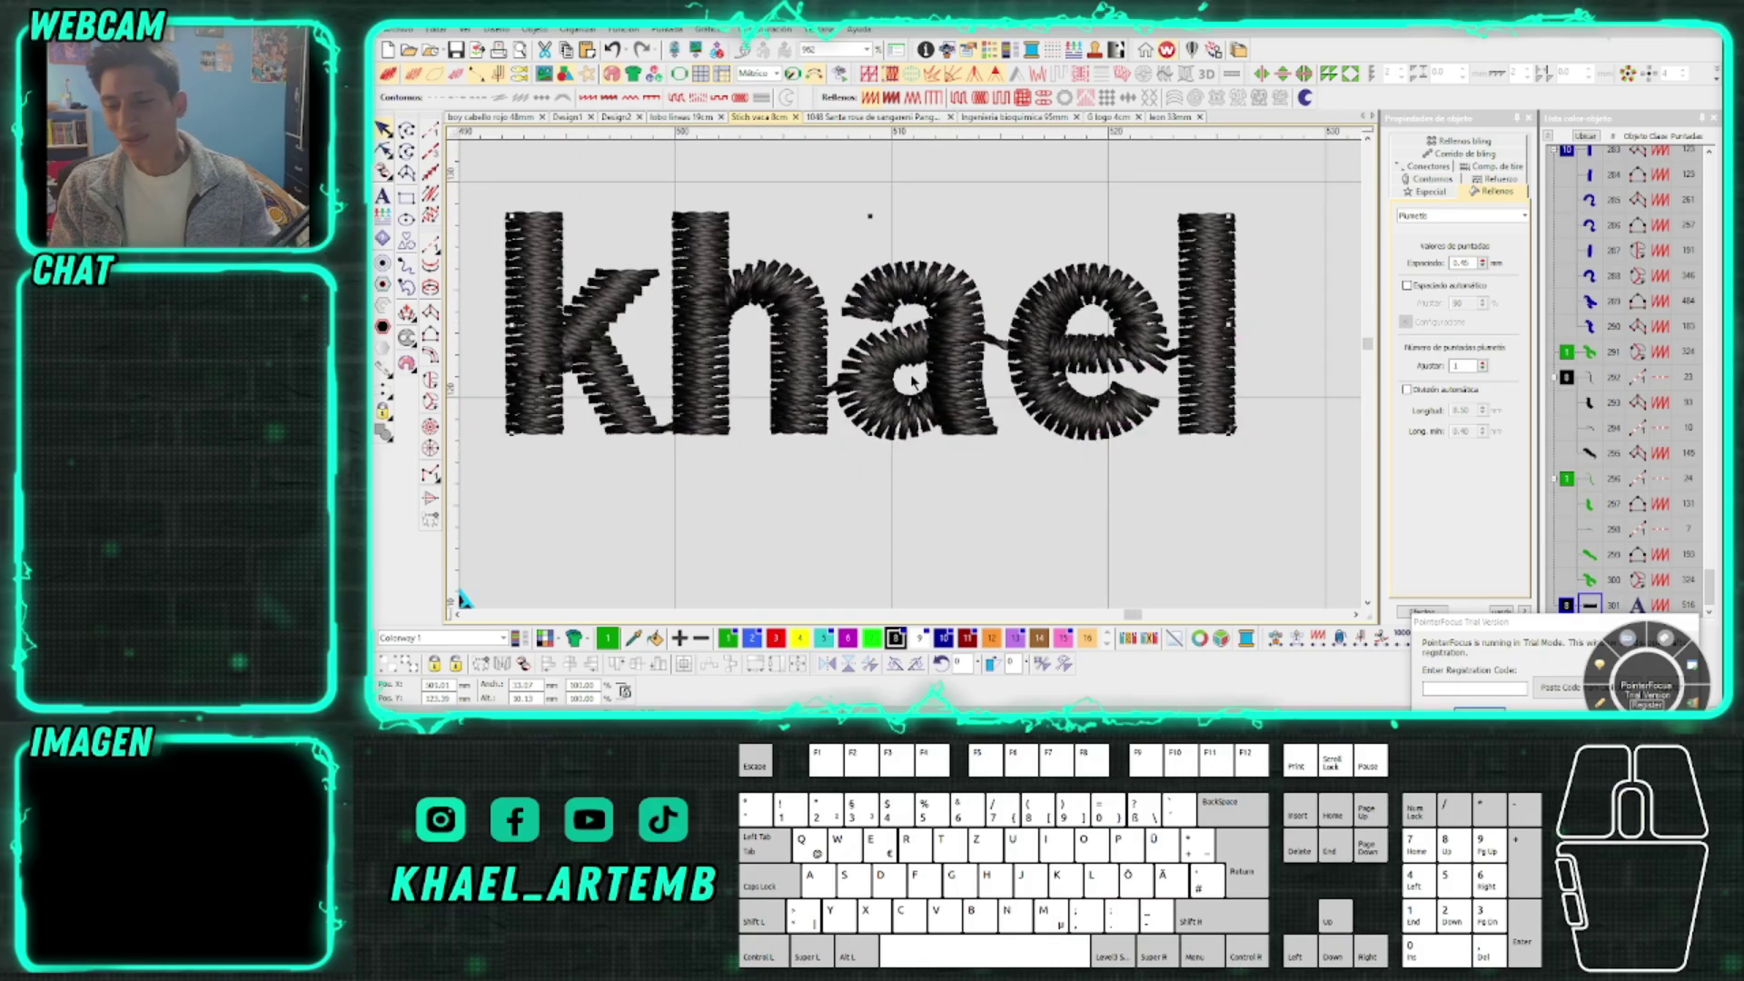
Check the stitch-shortening effect of the lettering above the black branch
{"action": "scroll", "coordinate": [915, 382], "scroll_direction": "down", "scroll_amount": 1}
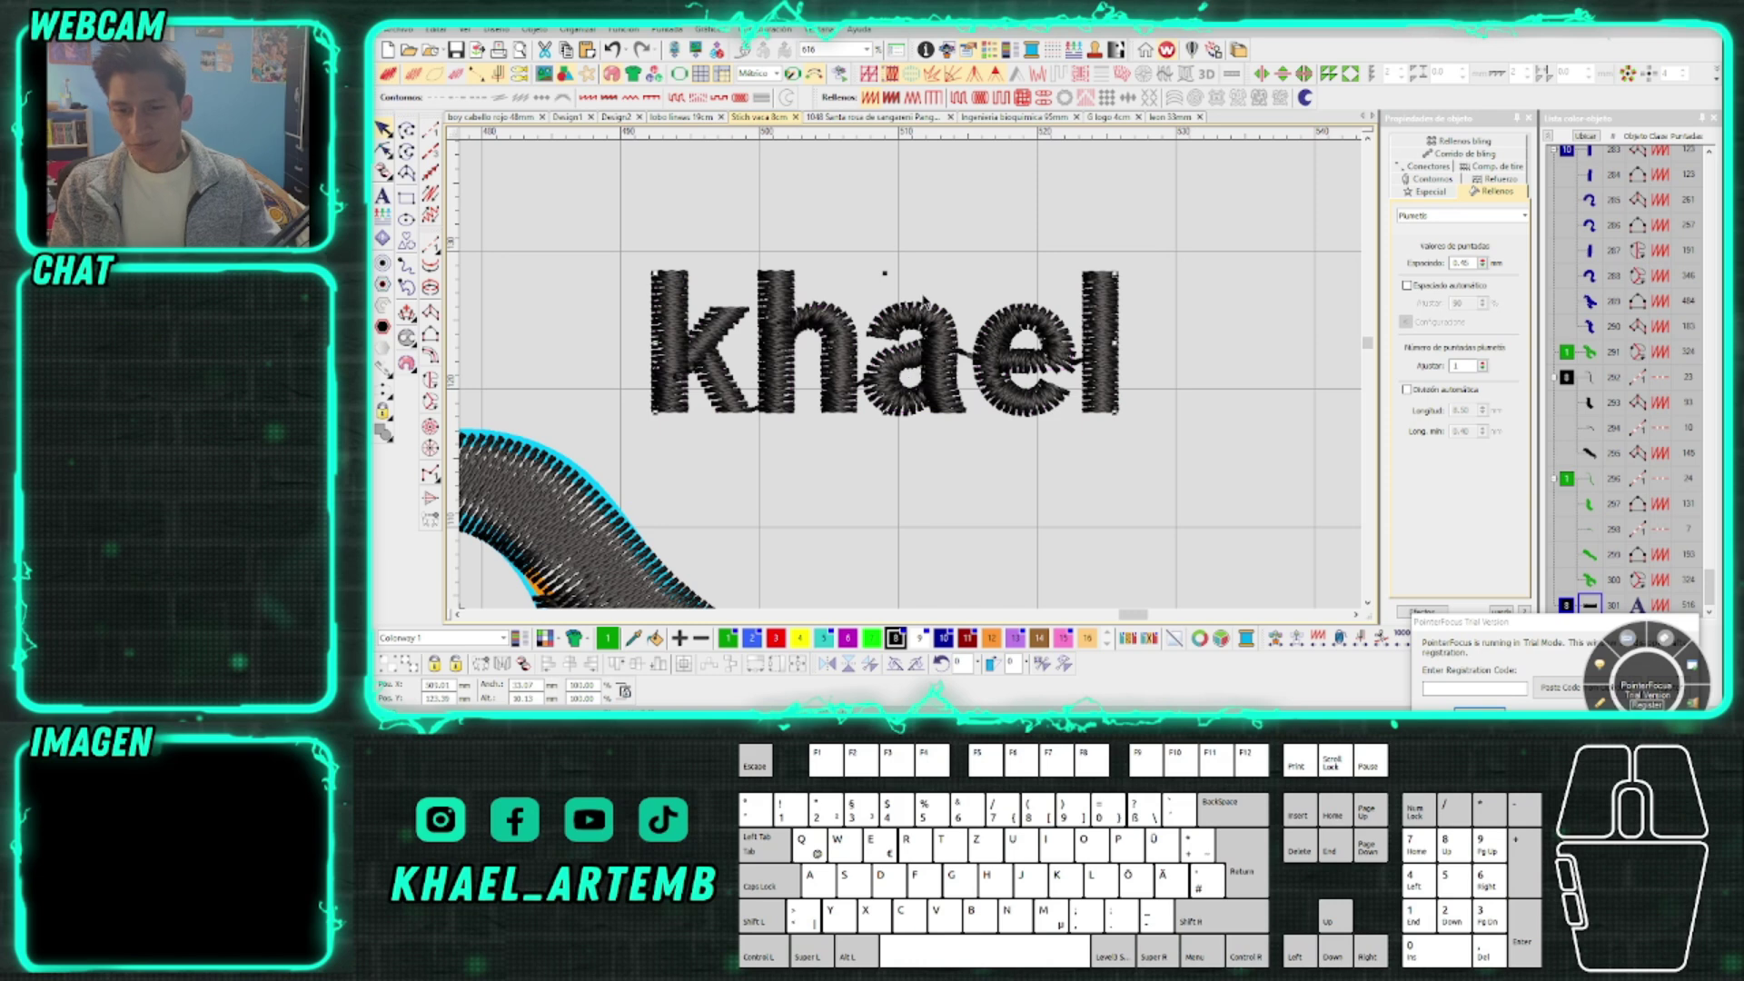
{"action": "left_click", "coordinate": [885, 97]}
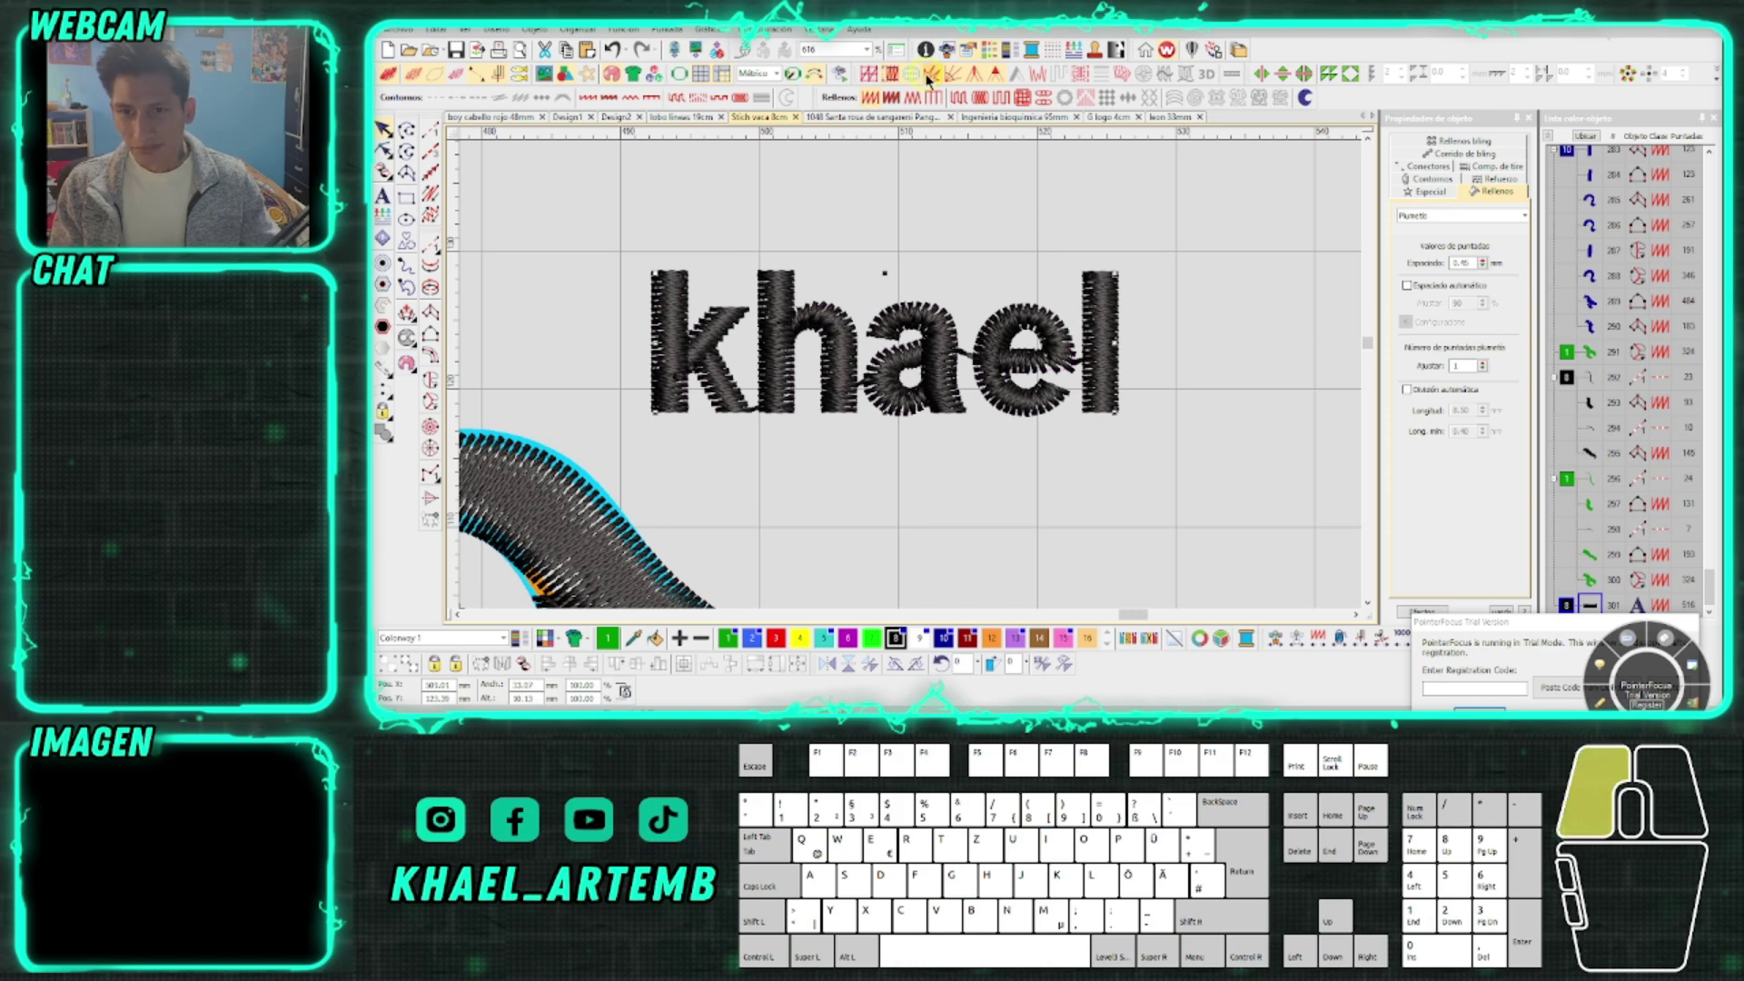
{"action": "left_click", "coordinate": [917, 318]}
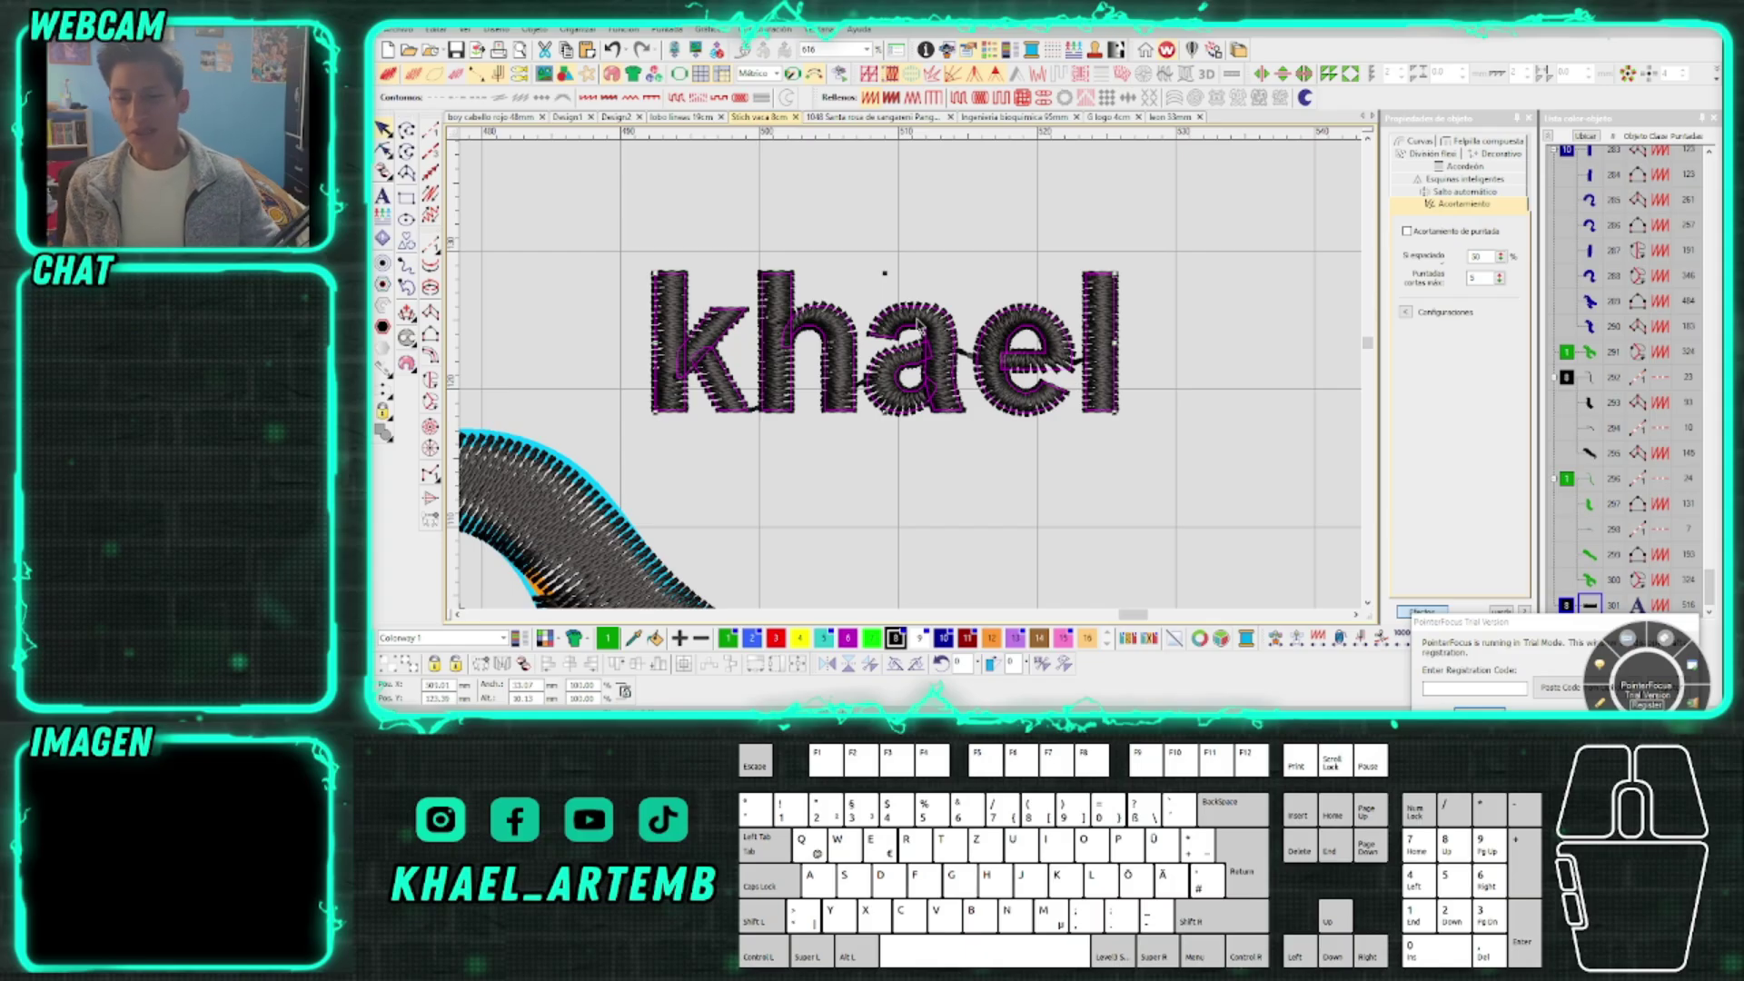
{"action": "left_click", "coordinate": [934, 258]}
Delete the embroidery lettering above the black branch
{"action": "scroll", "coordinate": [926, 336], "scroll_direction": "down", "scroll_amount": 3}
{"action": "left_click_drag", "start_coordinate": [1018, 381], "coordinate": [787, 273]}
{"action": "key", "text": "Delete"}
{"action": "scroll", "coordinate": [872, 369], "scroll_direction": "down", "scroll_amount": 4}
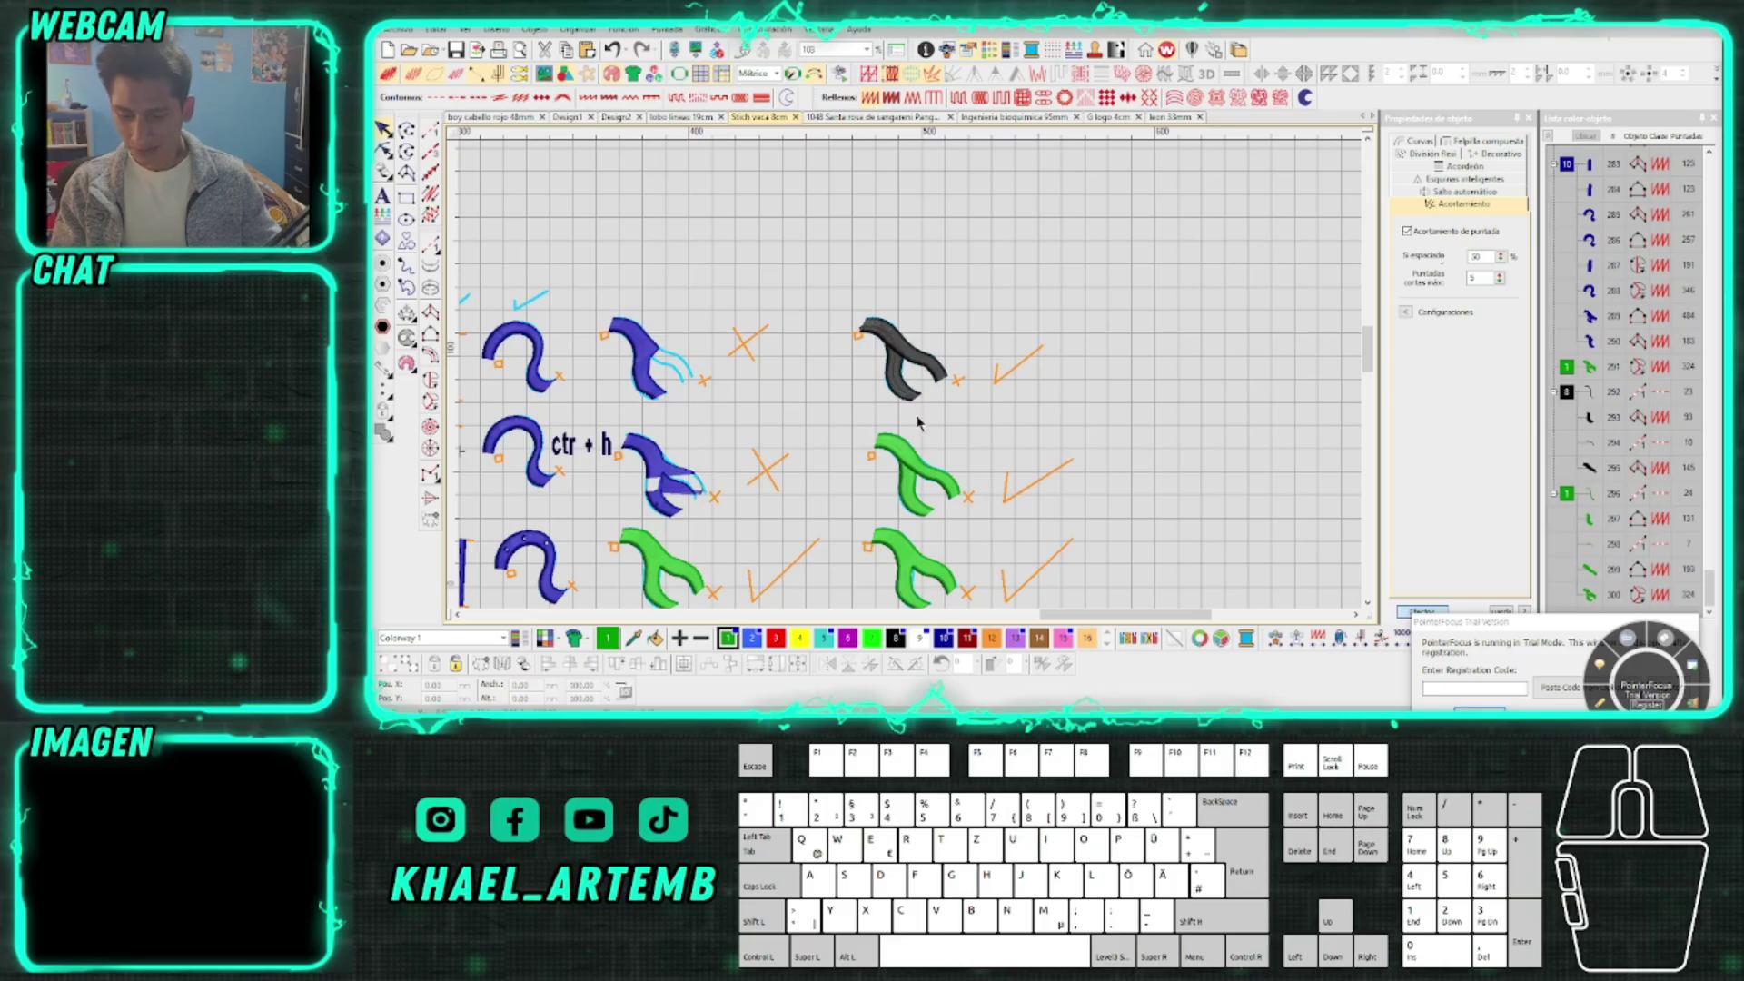
Inspect the Plumetis stitch spacing of the divided green branch in the C-B row
{"action": "scroll", "coordinate": [912, 382], "scroll_direction": "left", "scroll_amount": 3}
{"action": "scroll", "coordinate": [913, 382], "scroll_direction": "down", "scroll_amount": 2}
{"action": "left_click", "coordinate": [991, 341]}
{"action": "left_click", "coordinate": [1102, 367]}
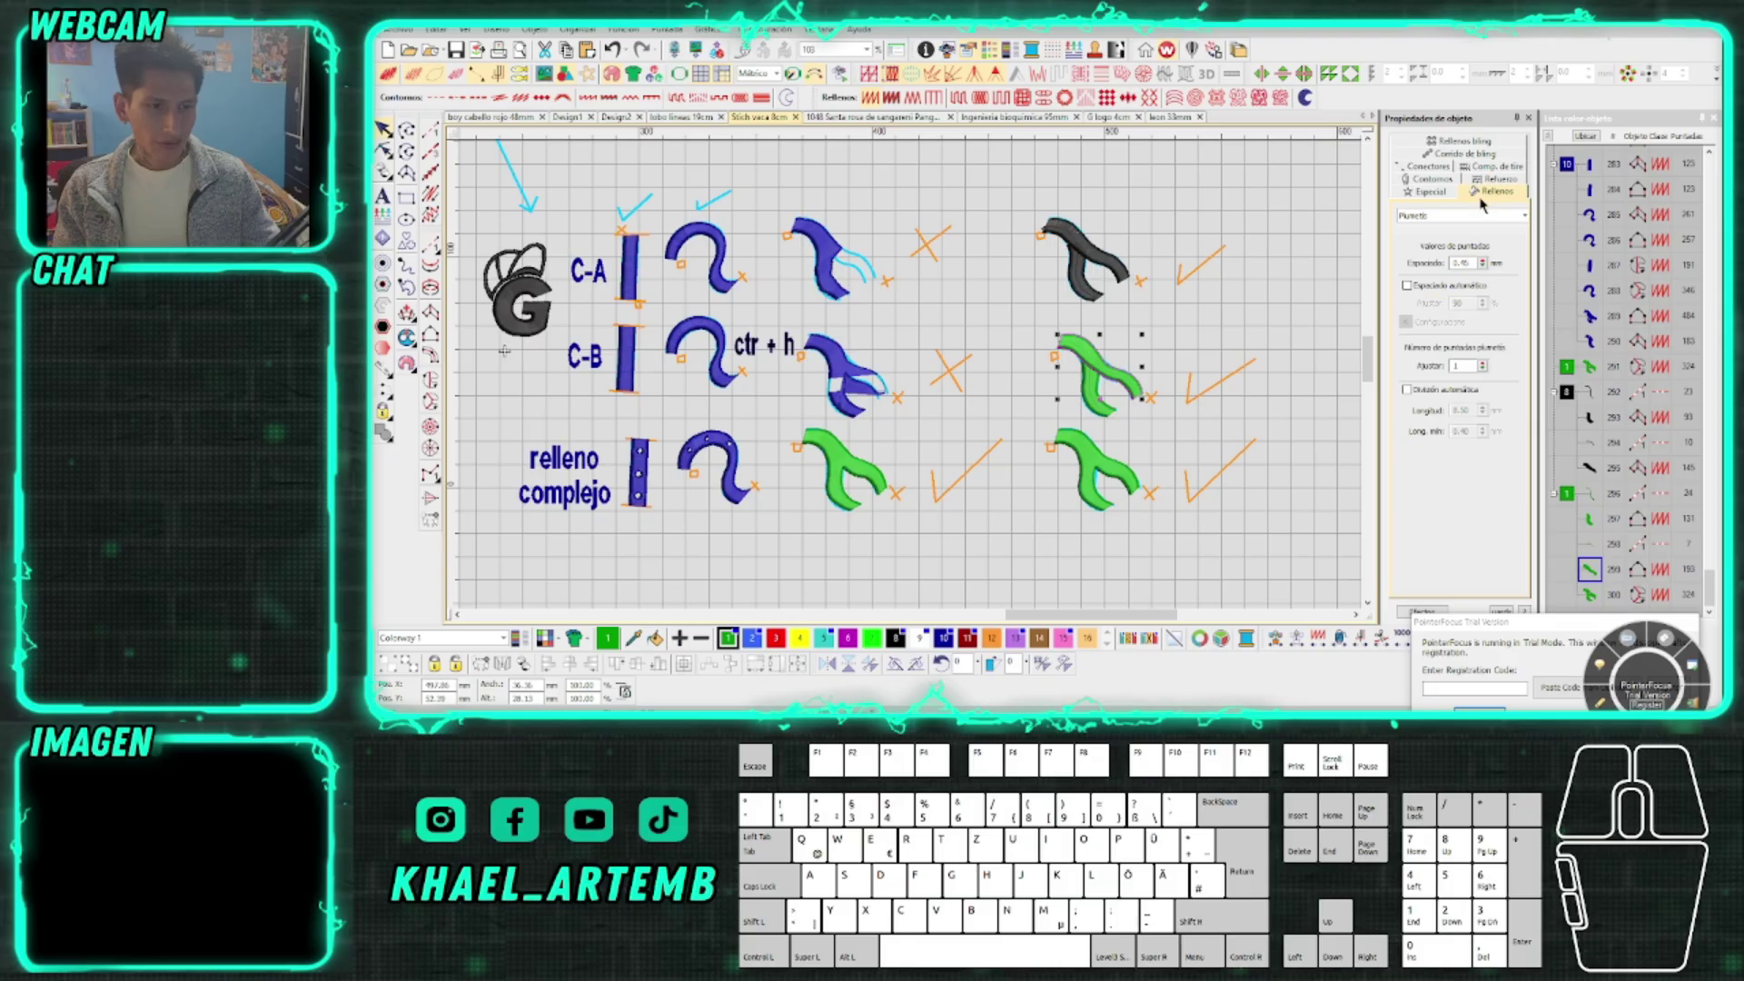
{"action": "left_click", "coordinate": [1481, 262]}
{"action": "left_click", "coordinate": [1287, 302]}
{"action": "scroll", "coordinate": [828, 403], "scroll_direction": "down", "scroll_amount": 1}
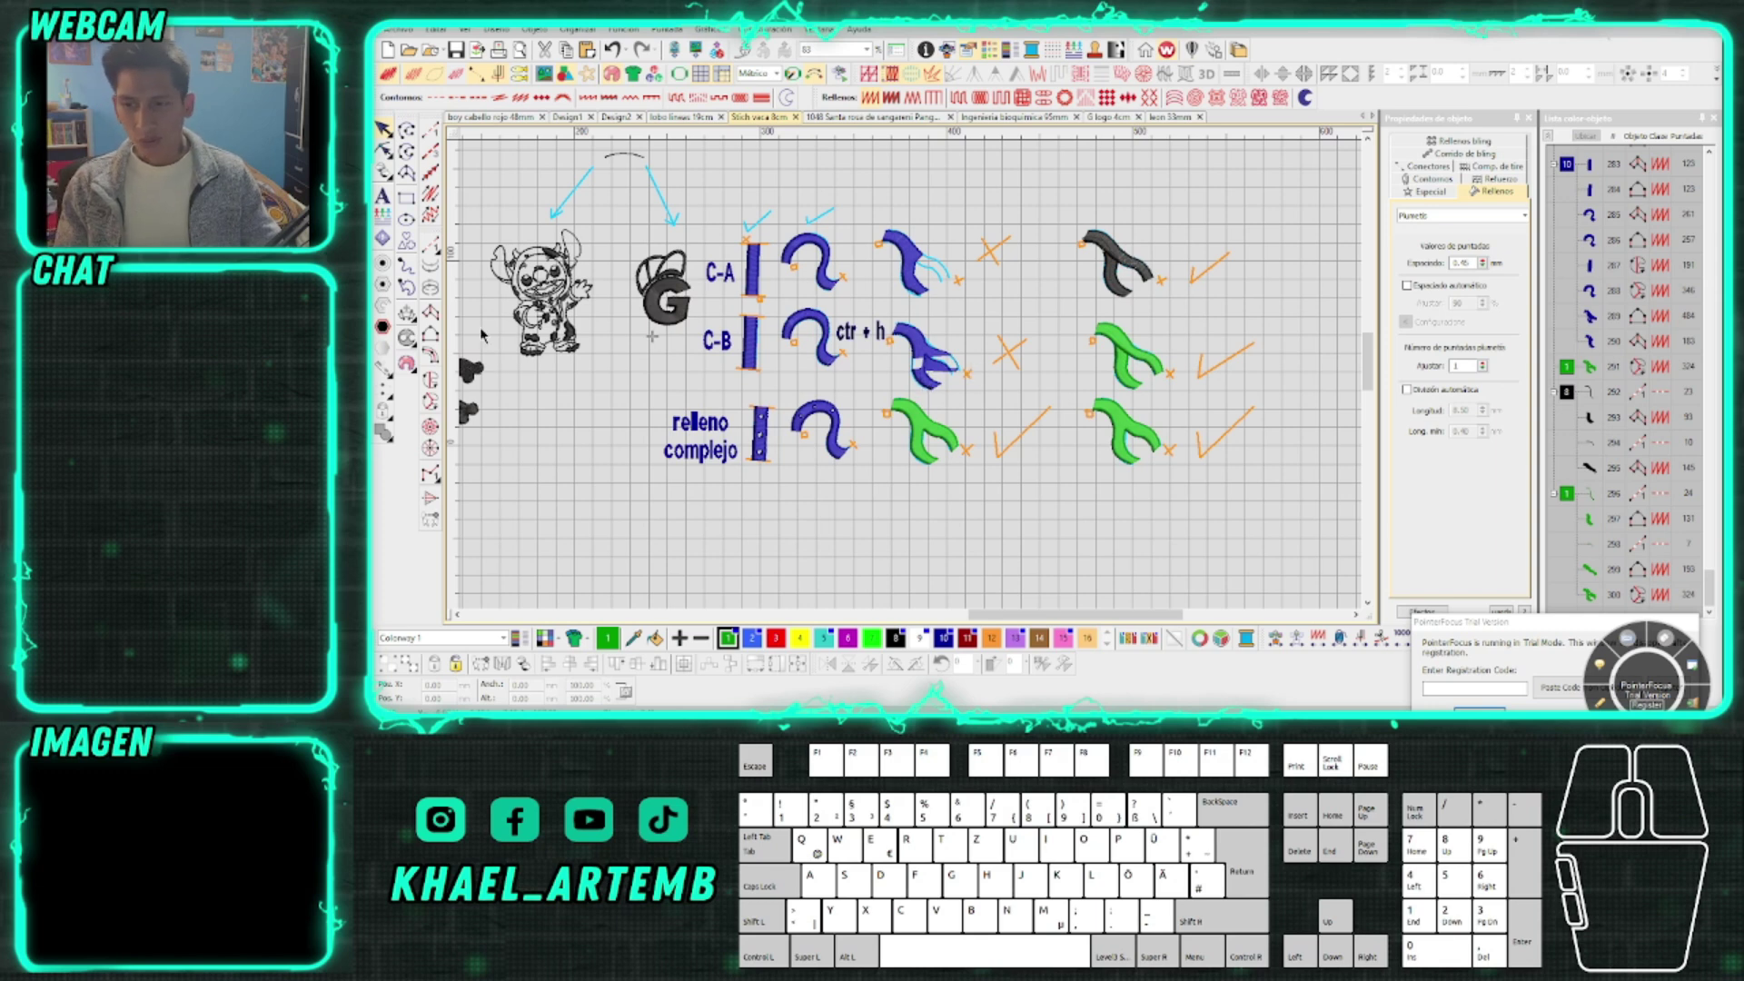
Place a black blob-shaped Tatami fill below the complex fill row and open it for reshaping
{"action": "scroll", "coordinate": [904, 379], "scroll_direction": "down", "scroll_amount": 2}
{"action": "scroll", "coordinate": [697, 340], "scroll_direction": "up", "scroll_amount": 3}
{"action": "left_click_drag", "start_coordinate": [862, 303], "coordinate": [1123, 420]}
{"action": "scroll", "coordinate": [1126, 417], "scroll_direction": "up", "scroll_amount": 2}
{"action": "left_click_drag", "start_coordinate": [912, 379], "coordinate": [1062, 335]}
{"action": "scroll", "coordinate": [984, 411], "scroll_direction": "down", "scroll_amount": 2}
{"action": "scroll", "coordinate": [913, 382], "scroll_direction": "up", "scroll_amount": 3}
{"action": "key", "text": "h"}
{"action": "left_click_drag", "start_coordinate": [982, 352], "coordinate": [736, 265]}
{"action": "mouse_move", "coordinate": [699, 493]}
{"action": "left_mouse_down"}
{"action": "mouse_move", "coordinate": [627, 370]}
{"action": "mouse_move", "coordinate": [963, 368]}
{"action": "mouse_move", "coordinate": [995, 360]}
{"action": "mouse_move", "coordinate": [996, 318]}
{"action": "mouse_move", "coordinate": [627, 371]}
{"action": "left_mouse_up"}
{"action": "scroll", "coordinate": [913, 382], "scroll_direction": "up", "scroll_amount": 1}
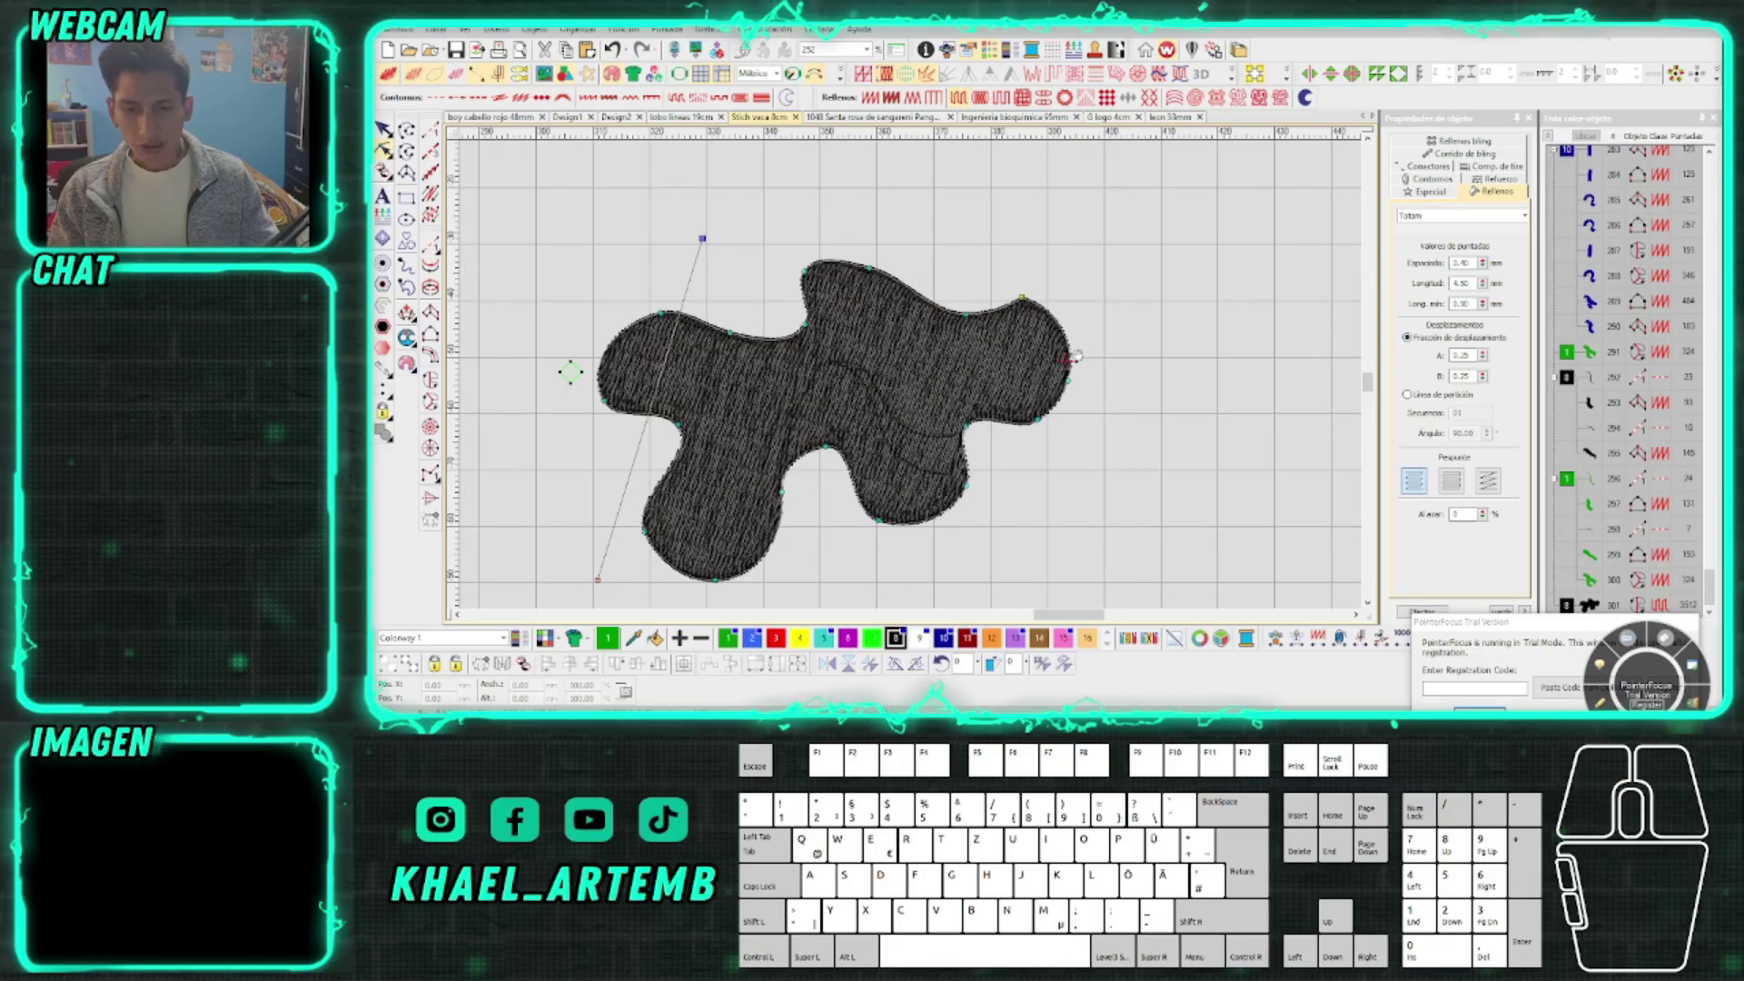
Move the blob's exit point back and forth across the shape, finishing just outside its left lobe
{"action": "left_click_drag", "start_coordinate": [1068, 360], "coordinate": [604, 350]}
{"action": "left_click_drag", "start_coordinate": [611, 349], "coordinate": [1035, 352]}
{"action": "left_click", "coordinate": [1597, 661]}
{"action": "left_click_drag", "start_coordinate": [1569, 627], "coordinate": [1528, 566]}
{"action": "left_click", "coordinate": [1593, 650]}
{"action": "left_click", "coordinate": [1267, 559]}
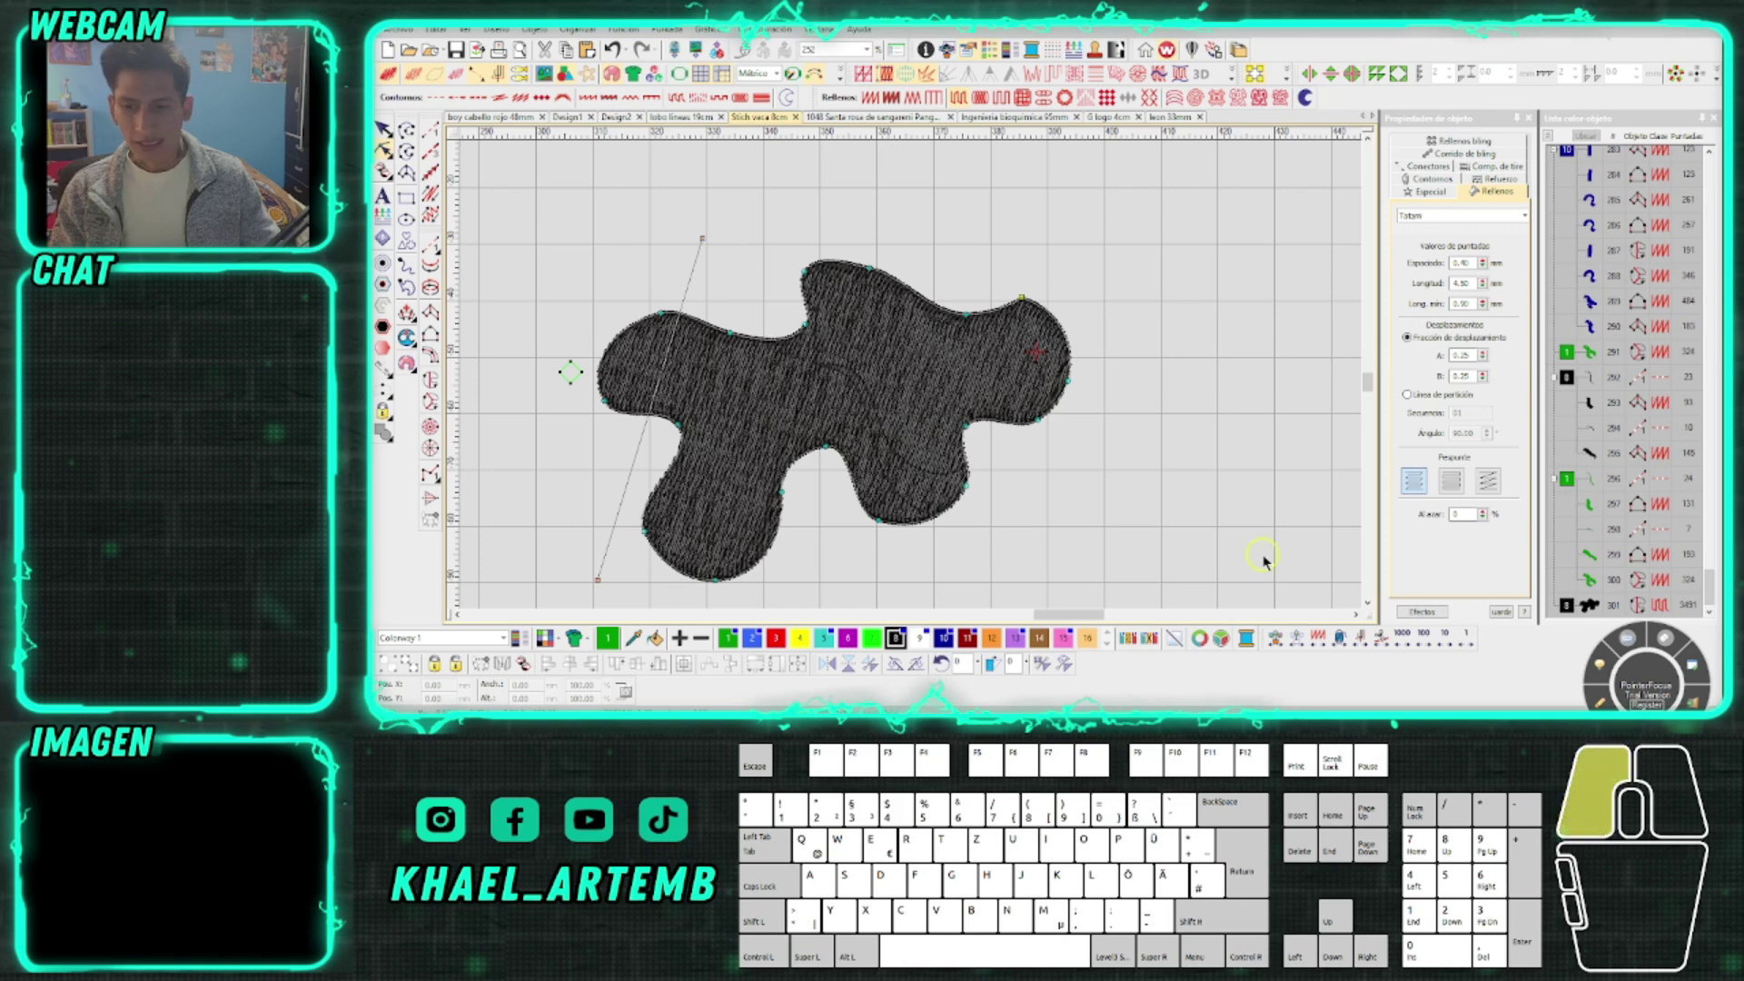
{"action": "mouse_move", "coordinate": [1041, 356]}
{"action": "left_mouse_down"}
{"action": "mouse_move", "coordinate": [1106, 375]}
{"action": "mouse_move", "coordinate": [569, 370]}
{"action": "mouse_move", "coordinate": [555, 341]}
{"action": "left_mouse_up"}
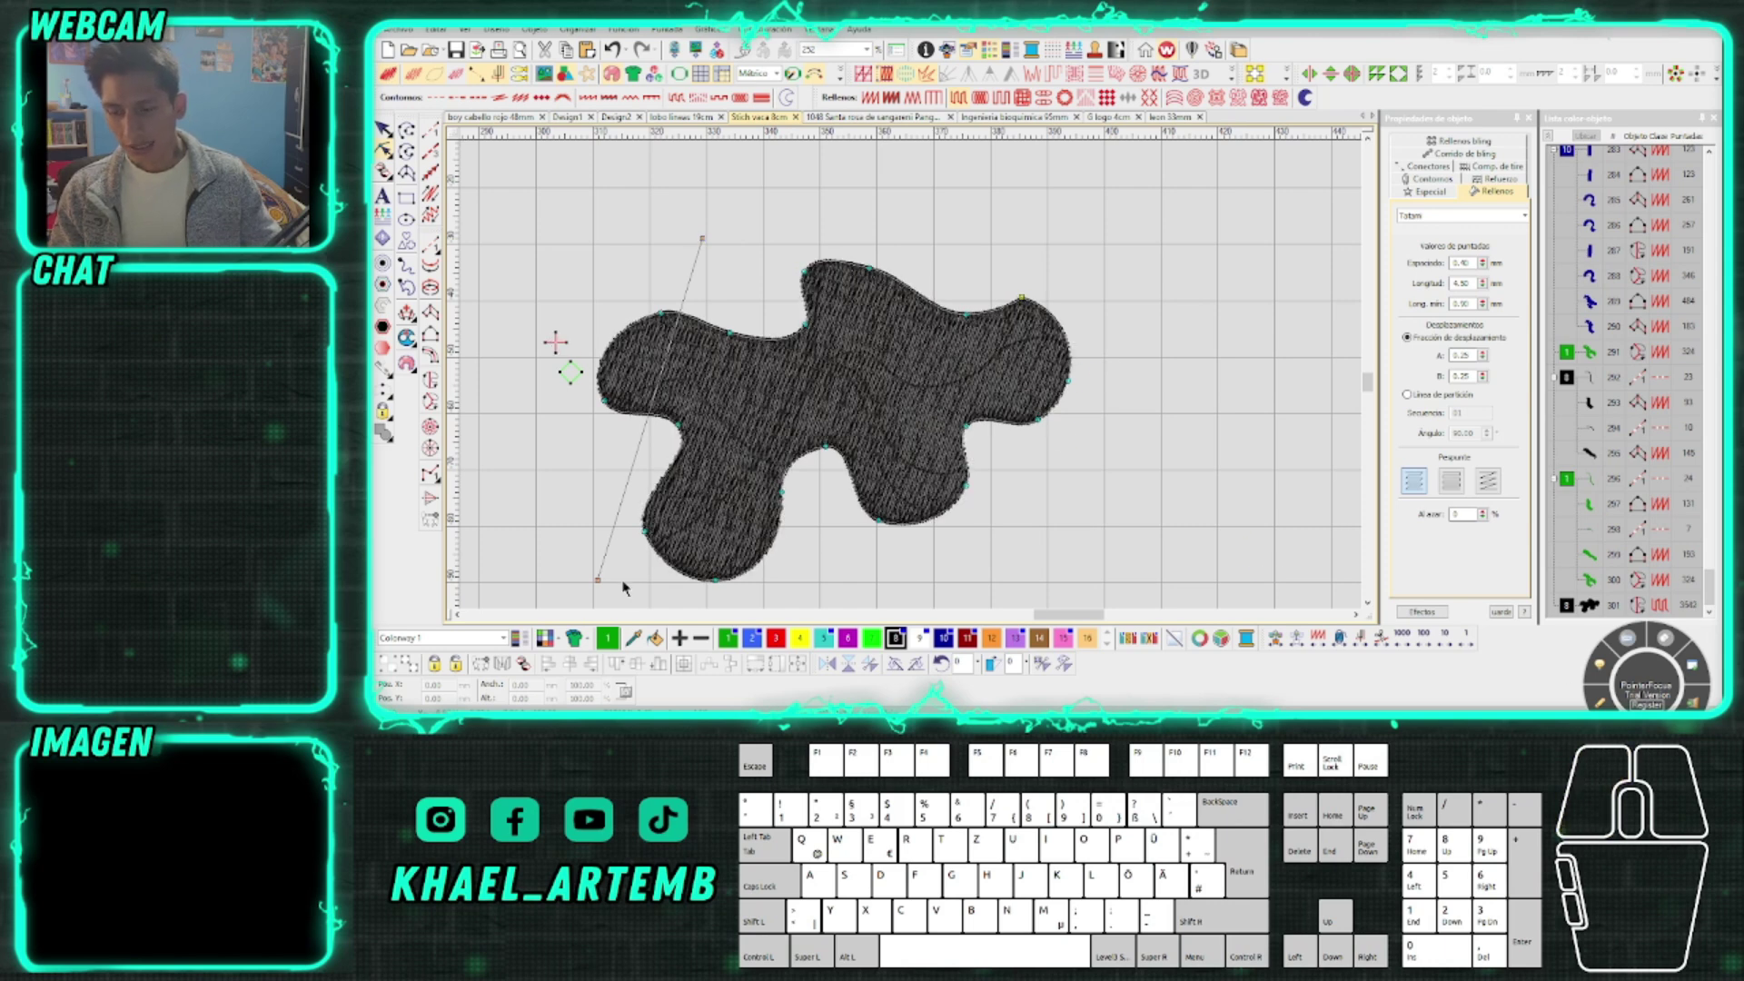
Try different stitch angles on the blob, moving its exit point to match the direction of each one
{"action": "left_click_drag", "start_coordinate": [603, 584], "coordinate": [945, 547]}
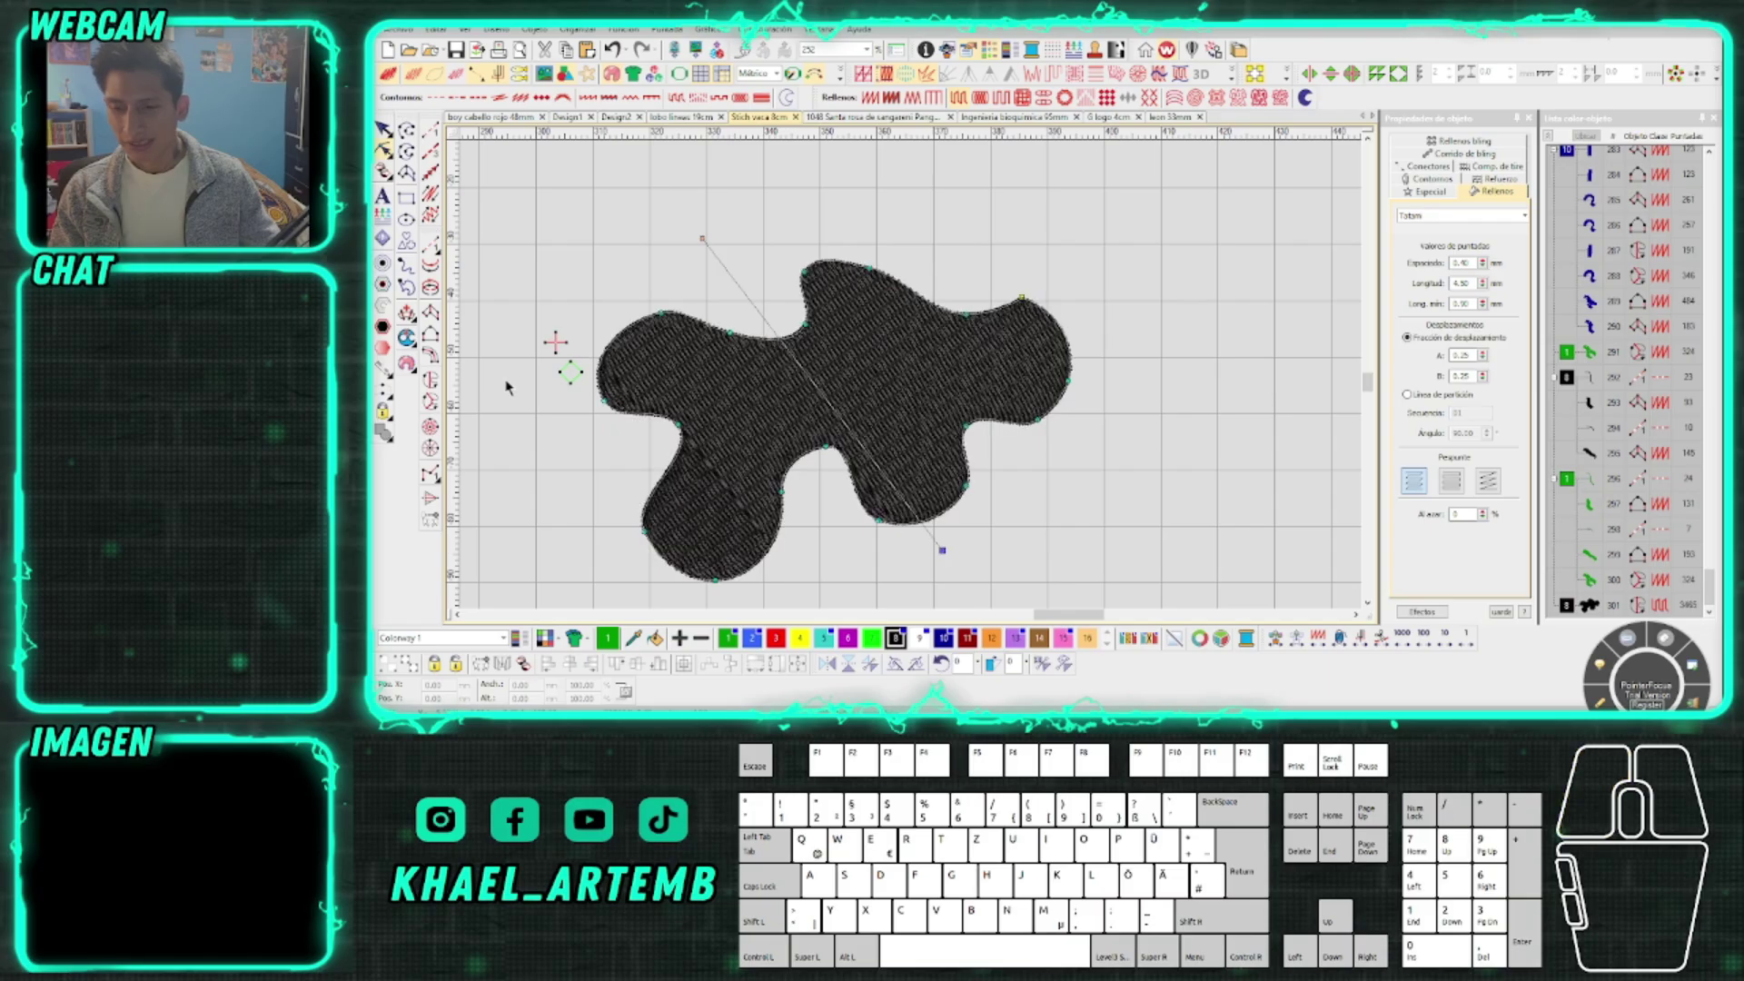
{"action": "mouse_move", "coordinate": [555, 341]}
{"action": "left_mouse_down"}
{"action": "mouse_move", "coordinate": [1082, 294]}
{"action": "mouse_move", "coordinate": [644, 549]}
{"action": "left_mouse_up"}
{"action": "left_click_drag", "start_coordinate": [702, 238], "coordinate": [547, 464]}
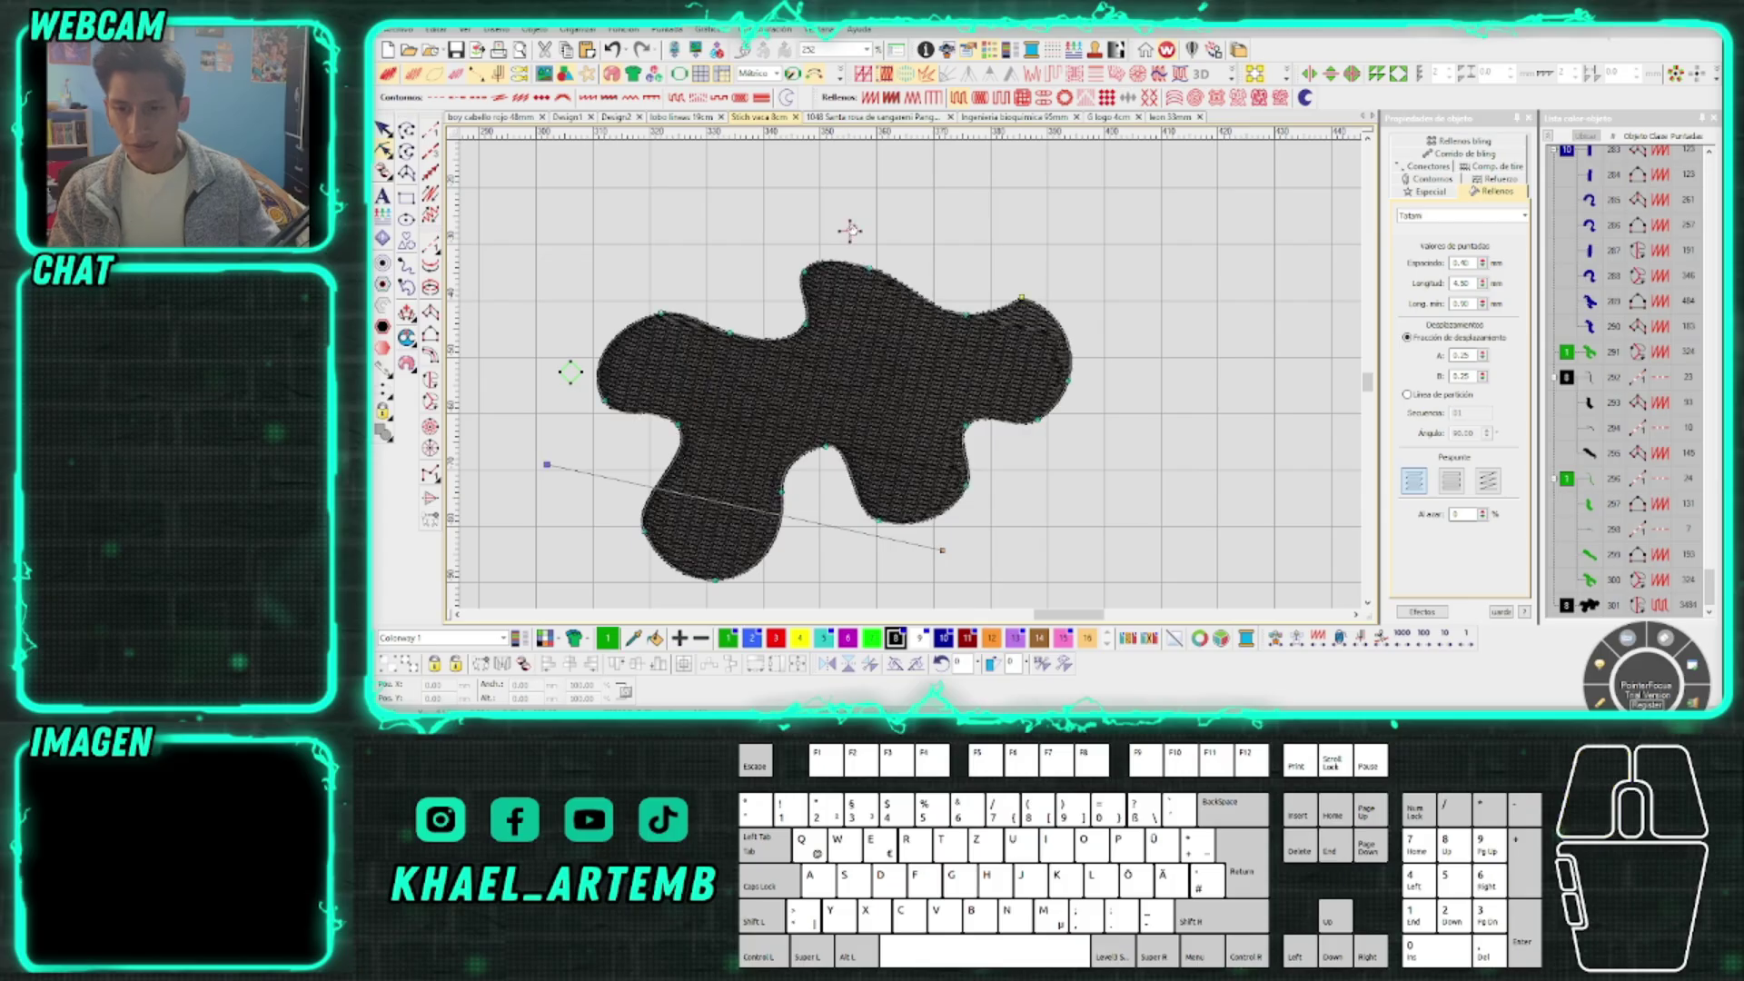
{"action": "left_click", "coordinate": [797, 487]}
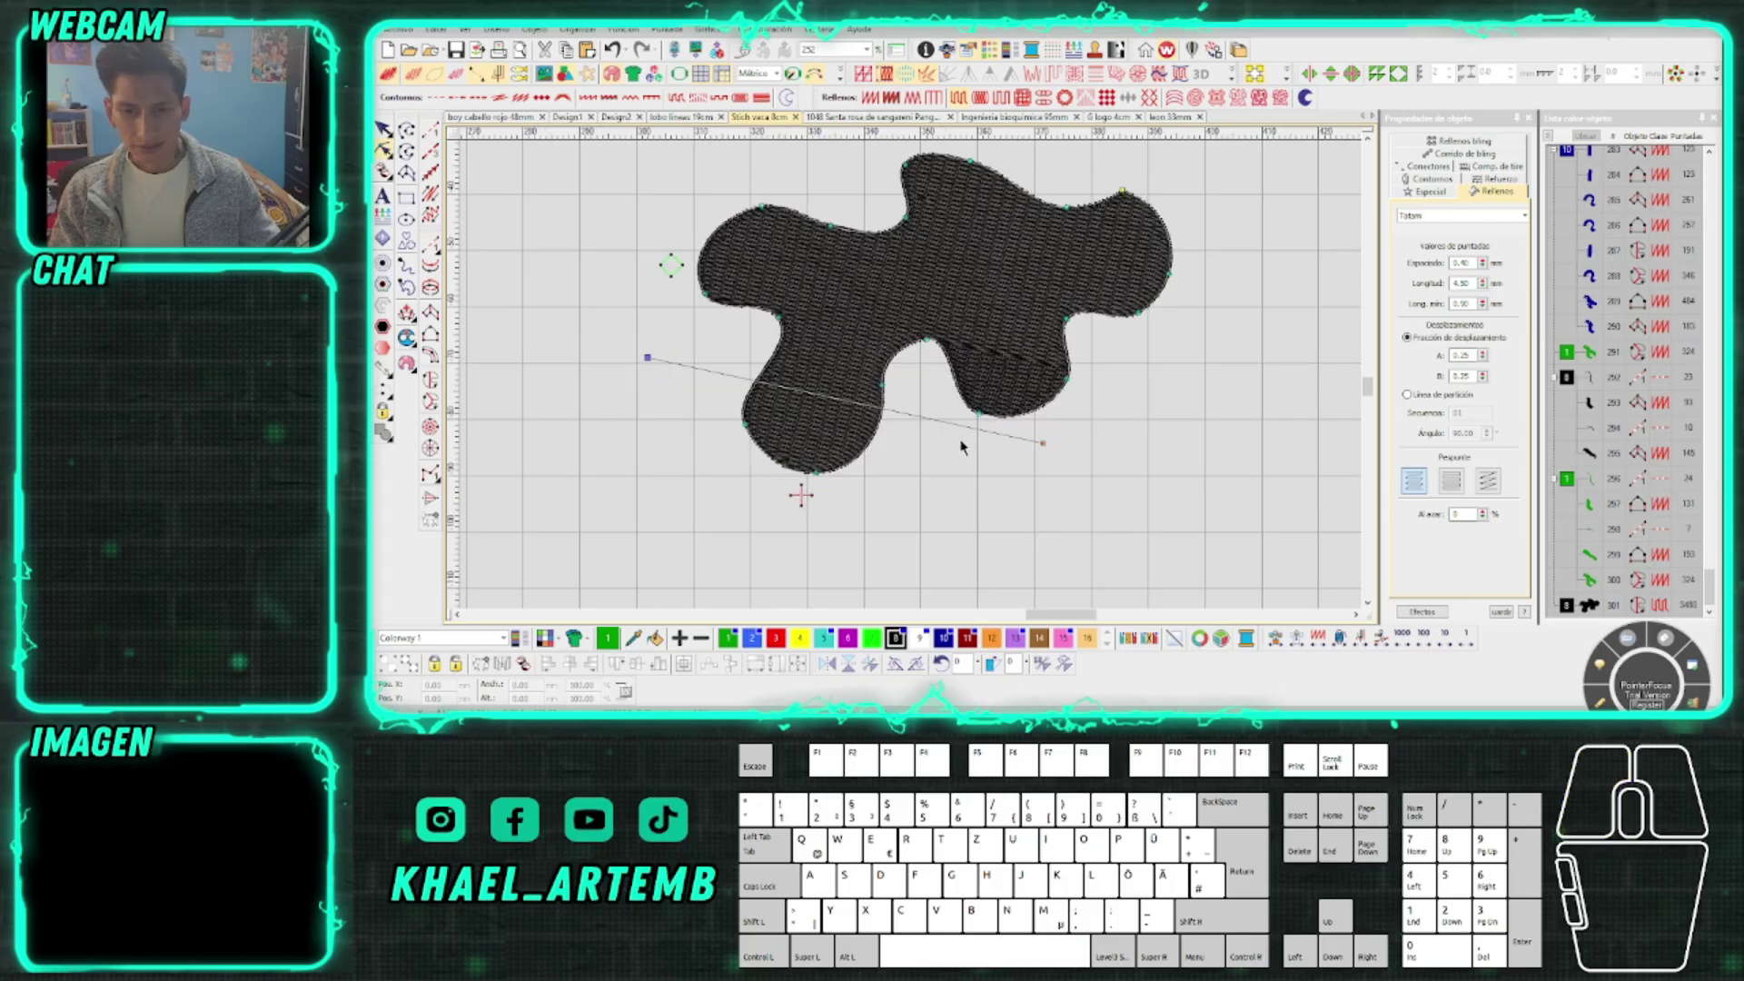
{"action": "left_click_drag", "start_coordinate": [662, 365], "coordinate": [805, 160]}
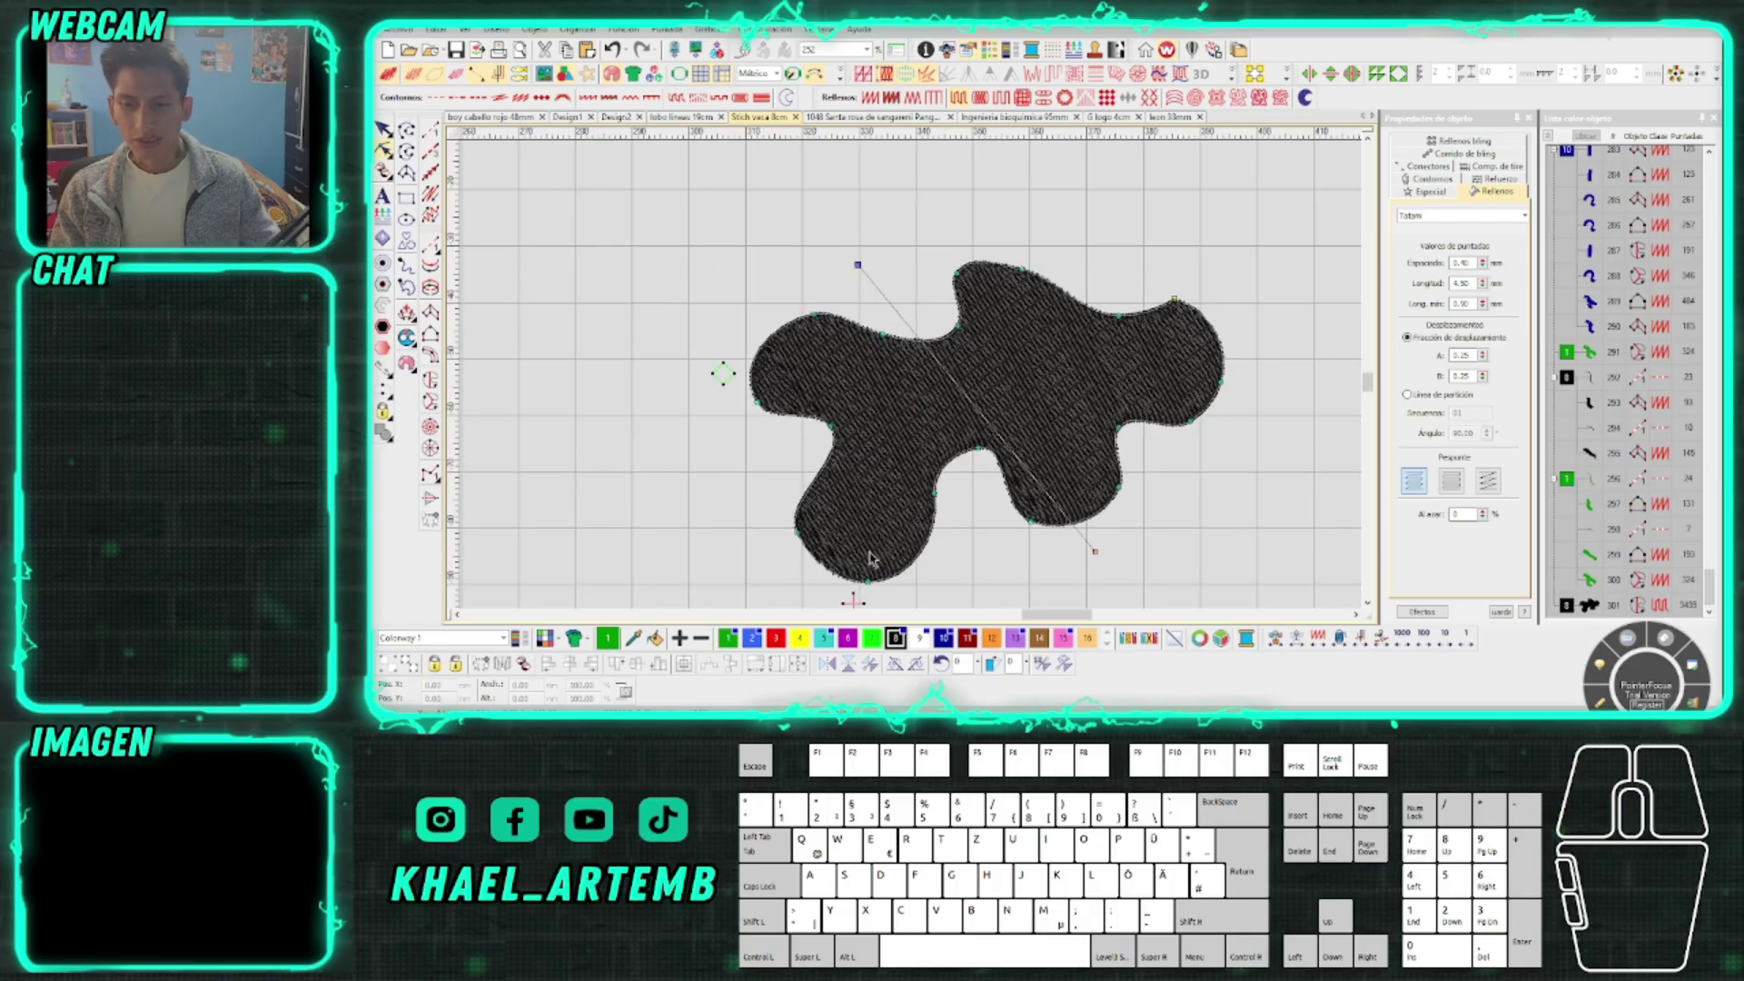
{"action": "mouse_move", "coordinate": [854, 600]}
{"action": "left_mouse_down"}
{"action": "mouse_move", "coordinate": [997, 482]}
{"action": "mouse_move", "coordinate": [1078, 536]}
{"action": "left_mouse_up"}
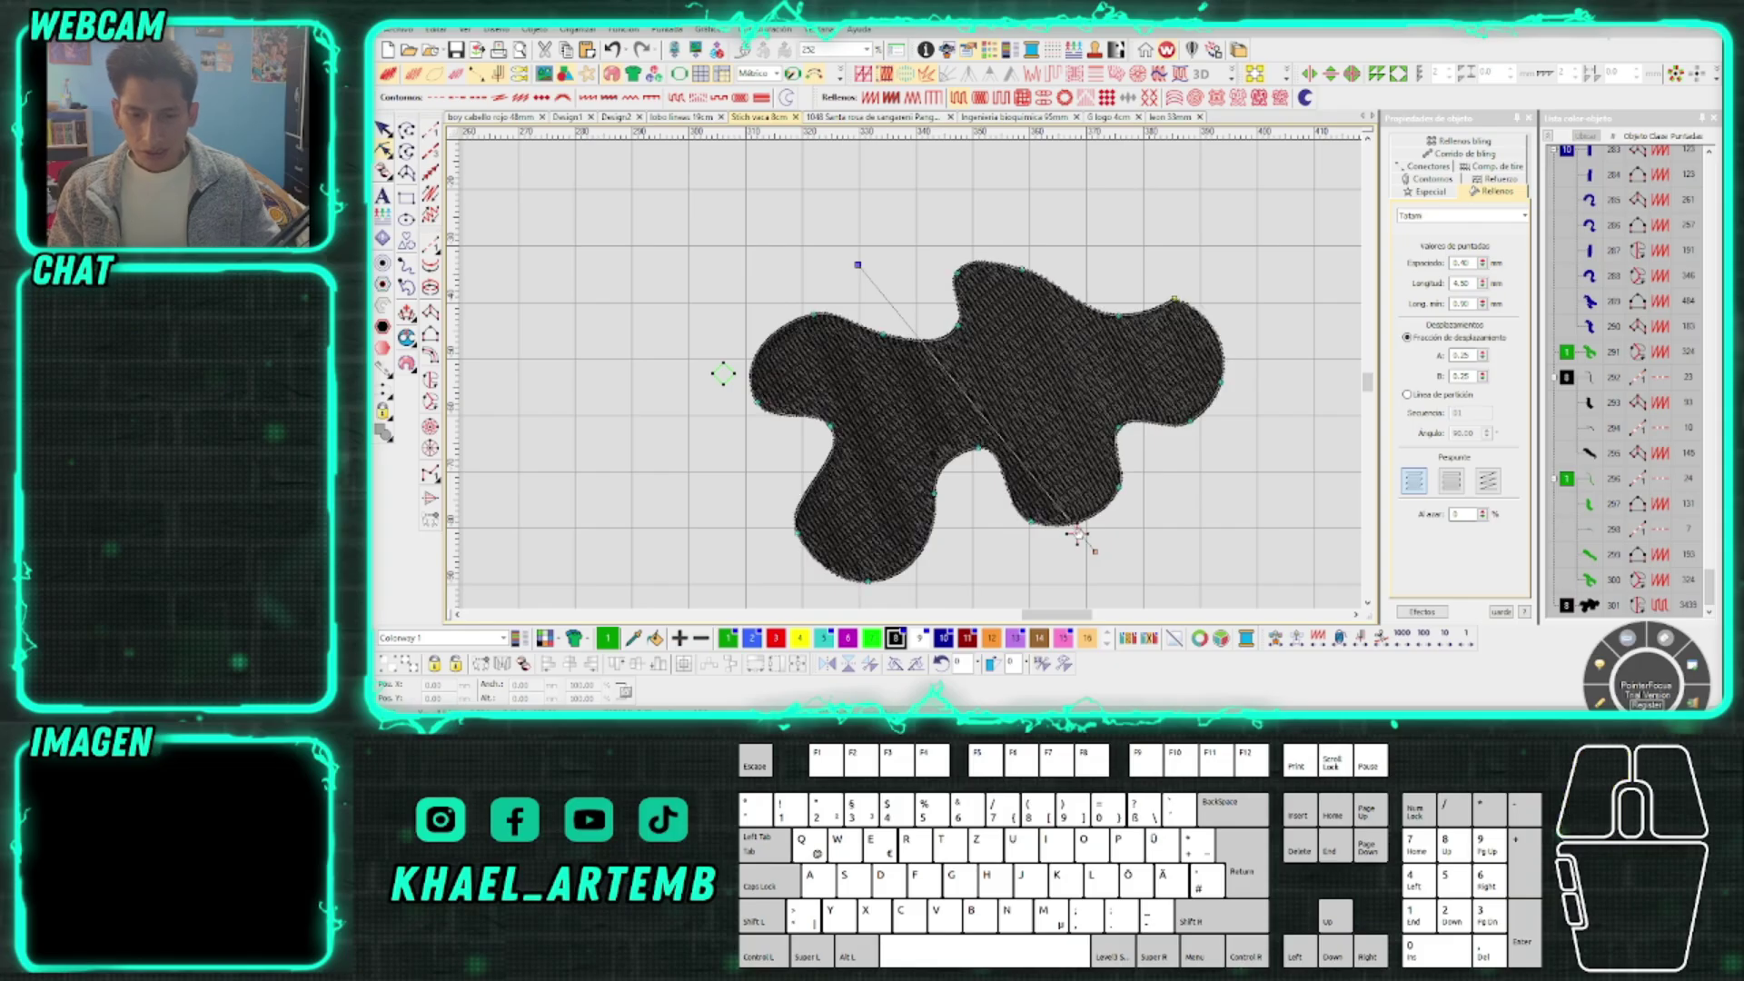
{"action": "key", "text": "Escape"}
Delete the black blob-shaped fill
{"action": "key", "text": "c"}
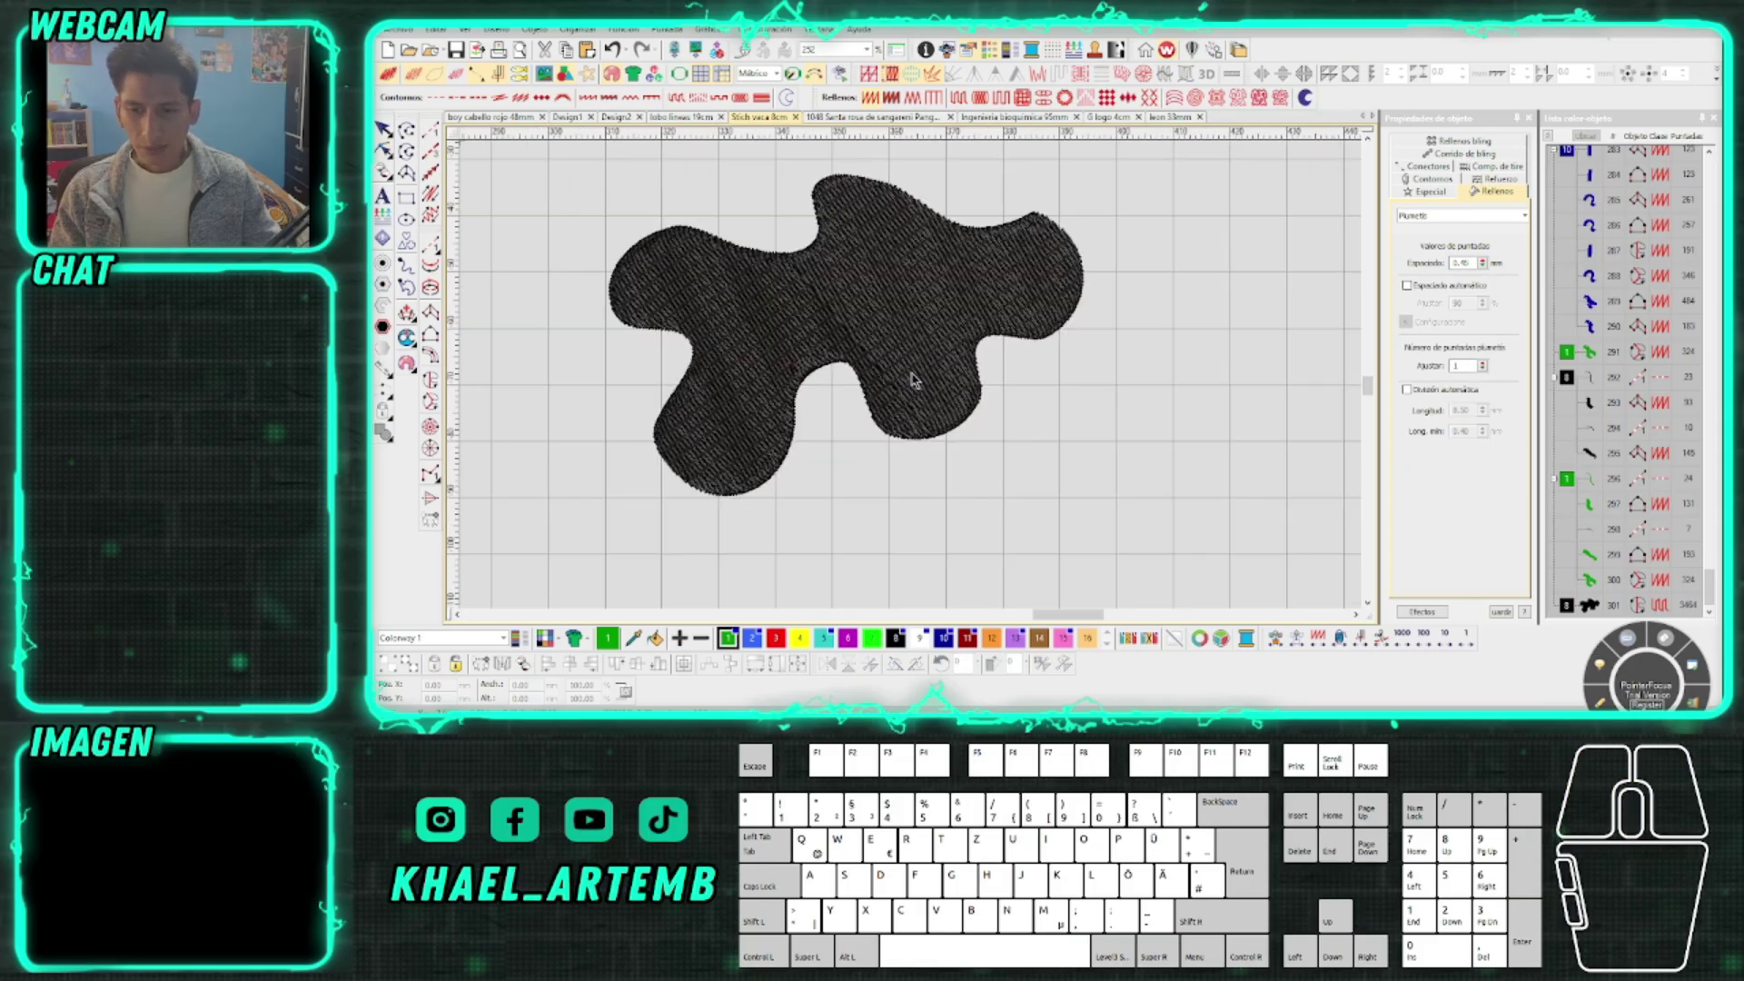
{"action": "left_click", "coordinate": [907, 292]}
{"action": "key", "text": "h"}
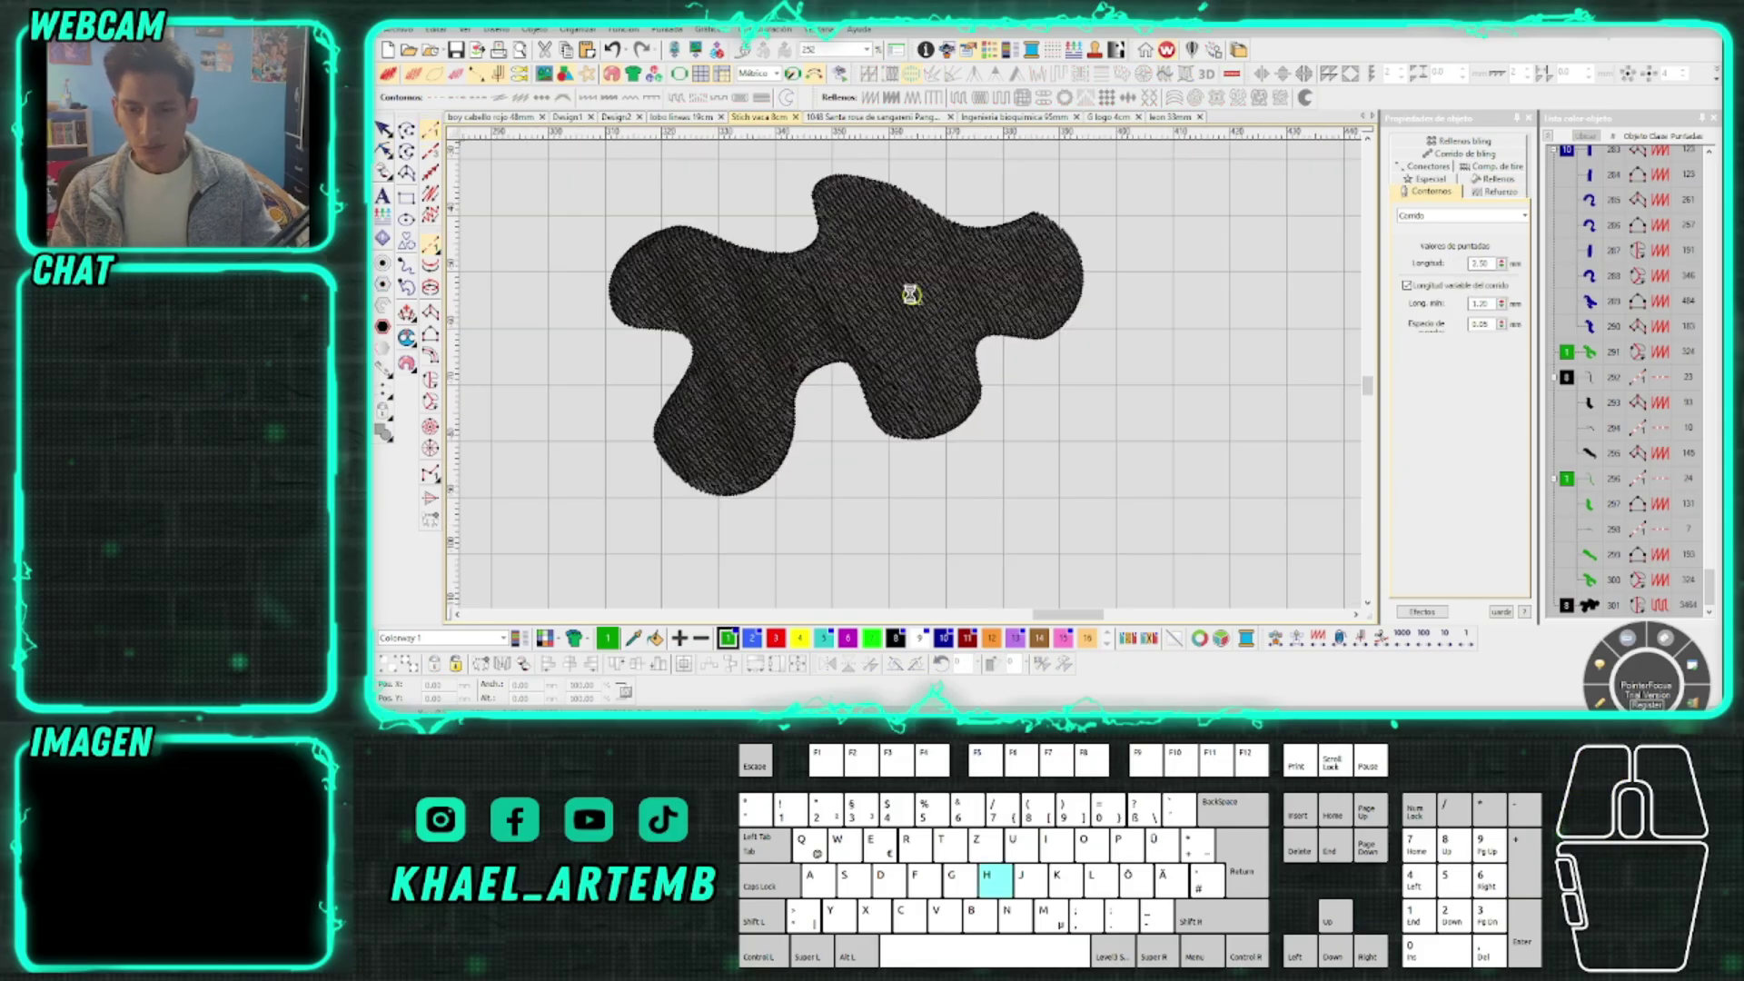
{"action": "left_click_drag", "start_coordinate": [822, 320], "coordinate": [1004, 242]}
{"action": "key", "text": "Delete"}
Draw a horizontal ellipse about 39 by 29 mm below the complex fill row
{"action": "left_click", "coordinate": [406, 219]}
{"action": "left_click_drag", "start_coordinate": [899, 477], "coordinate": [871, 356]}
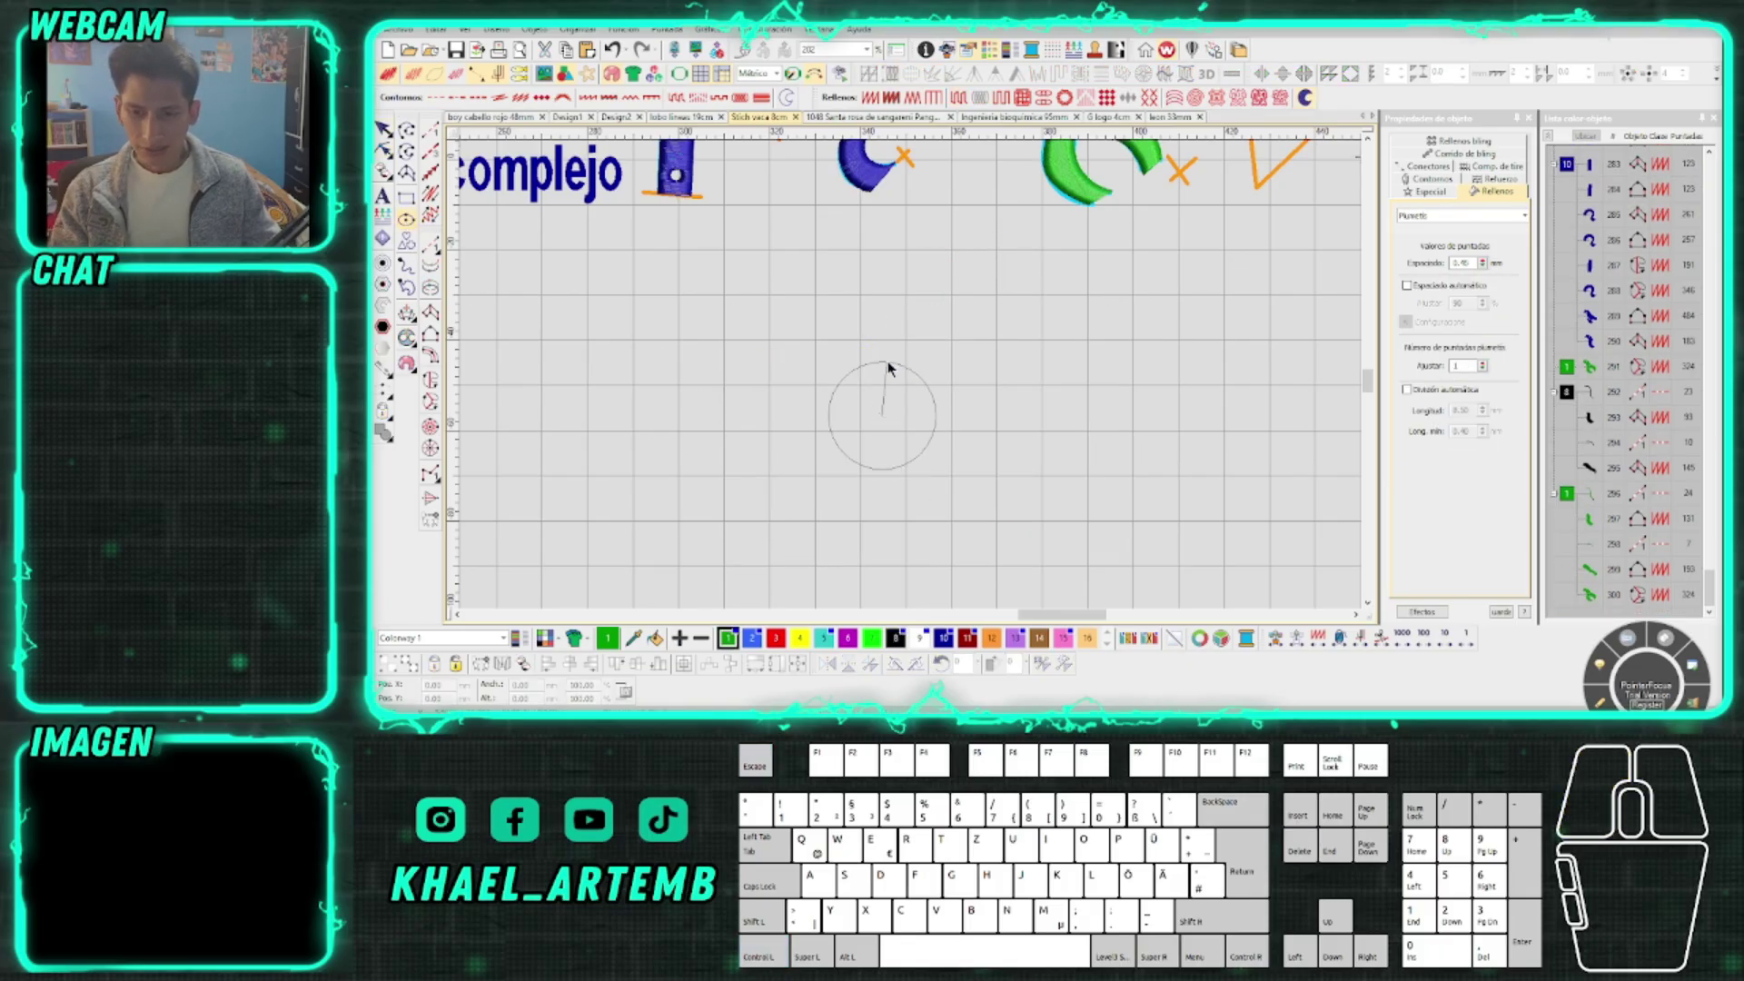
{"action": "left_click", "coordinate": [968, 358]}
{"action": "key", "text": "Escape"}
{"action": "right_click", "coordinate": [954, 387]}
{"action": "left_click", "coordinate": [1245, 476]}
Fill the ellipse with green Tatami stitching, with the entry point below it and the exit point just above
{"action": "left_click_drag", "start_coordinate": [860, 602], "coordinate": [891, 234]}
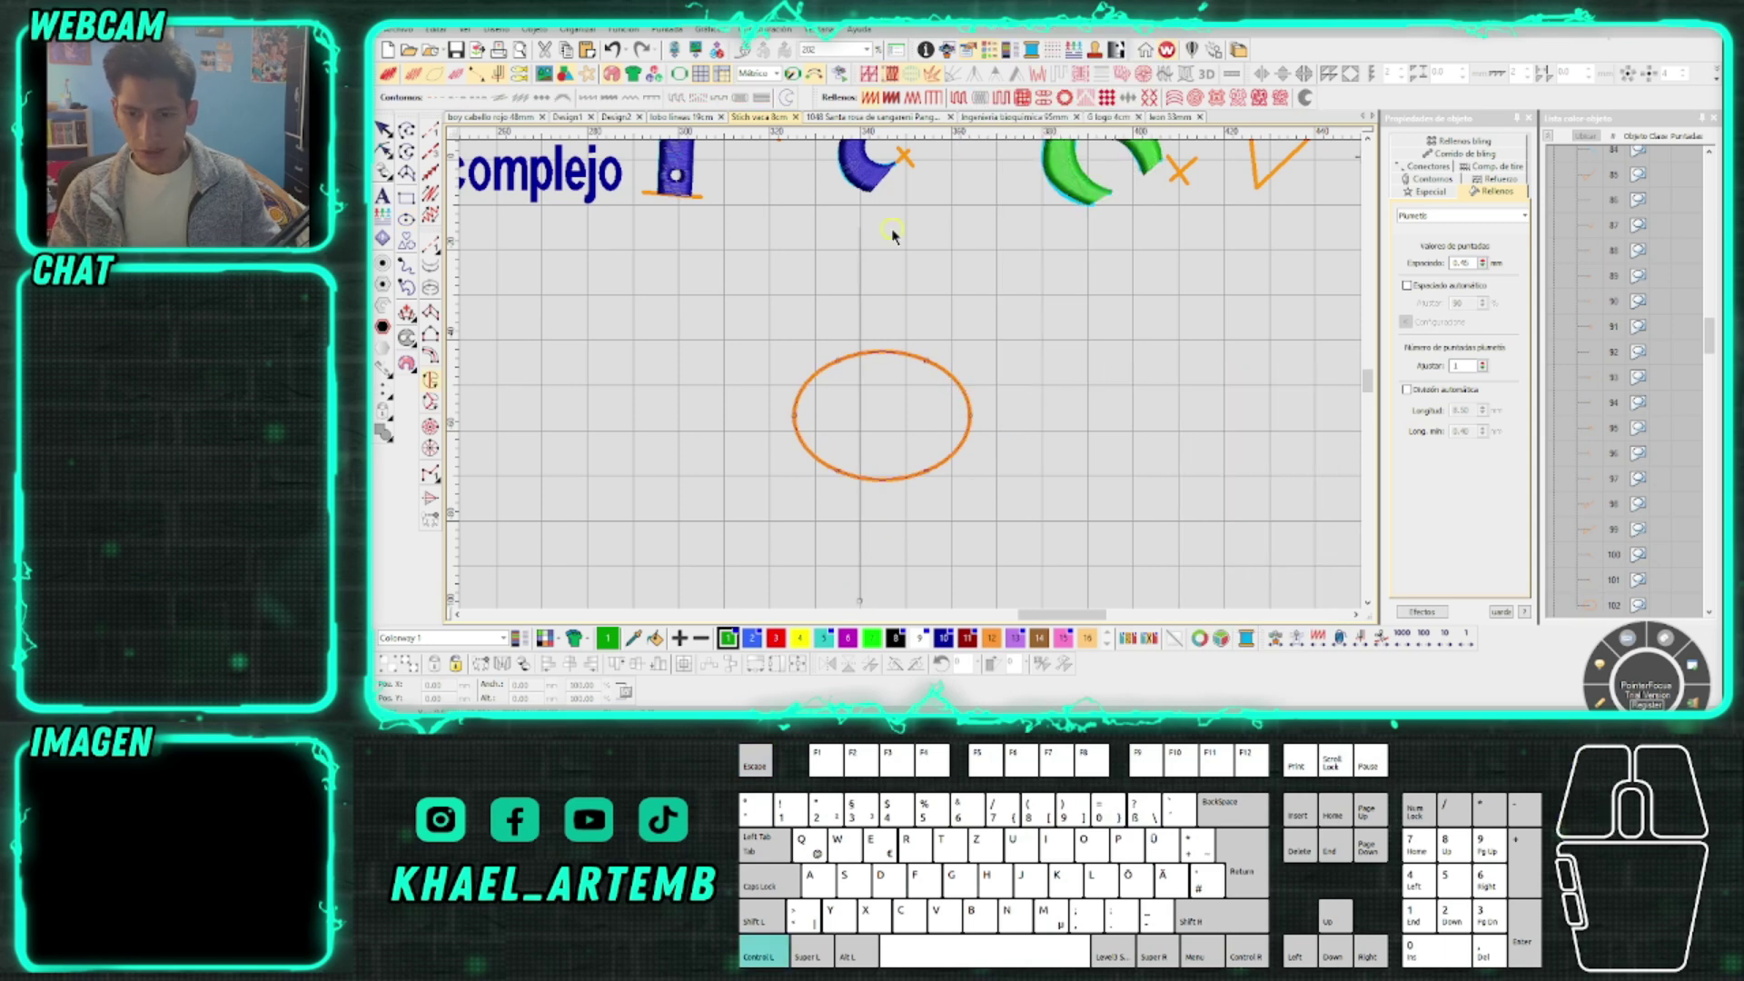
{"action": "scroll", "coordinate": [885, 405], "scroll_direction": "up", "scroll_amount": 2}
{"action": "left_click", "coordinate": [383, 130]}
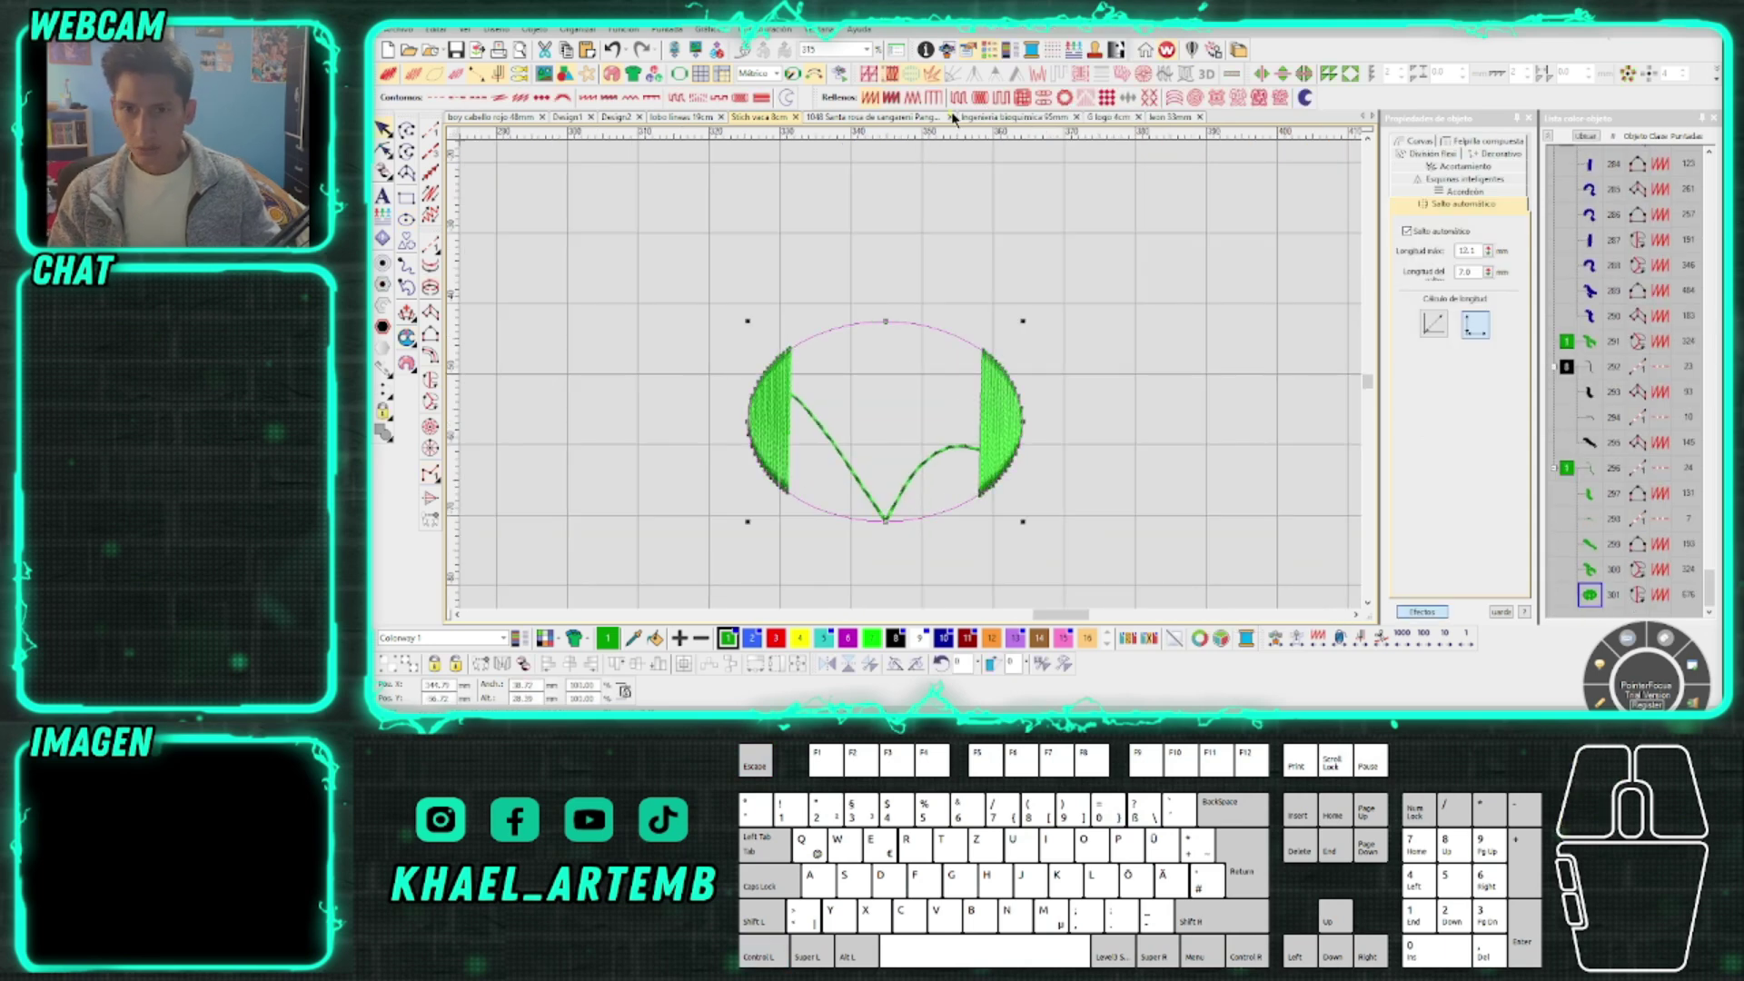
{"action": "left_click", "coordinate": [958, 97]}
{"action": "left_click_drag", "start_coordinate": [890, 225], "coordinate": [889, 296]}
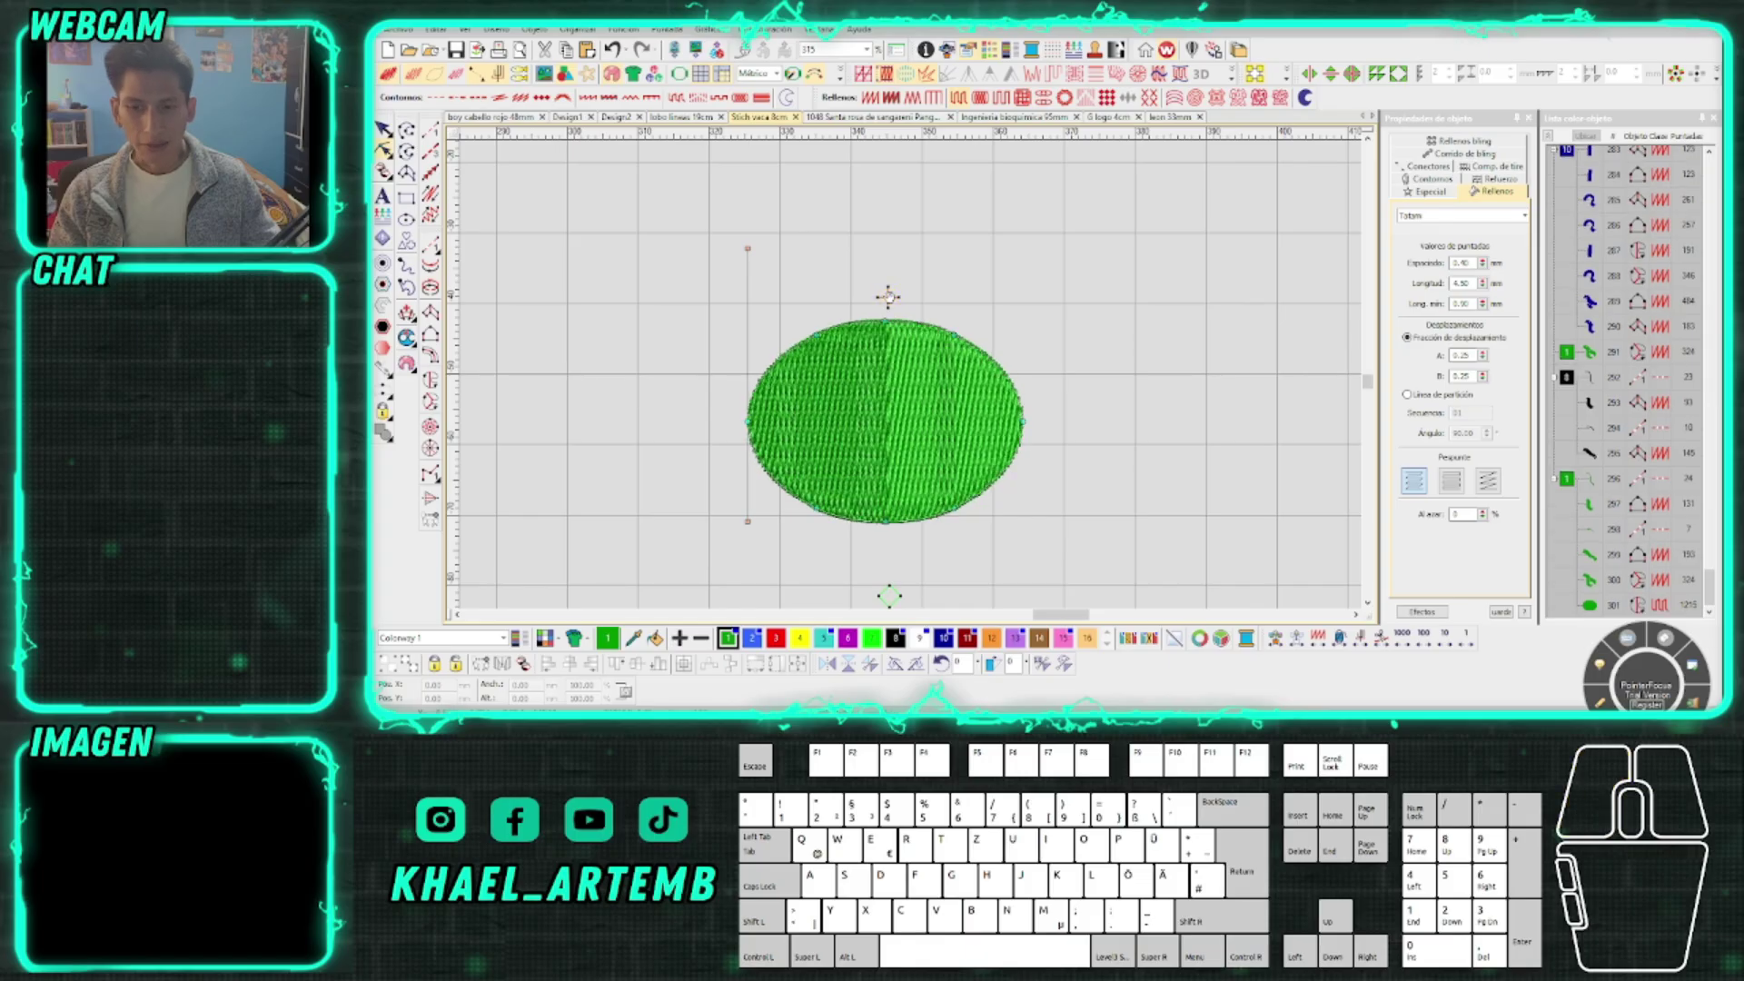
{"action": "scroll", "coordinate": [897, 397], "scroll_direction": "up", "scroll_amount": 2}
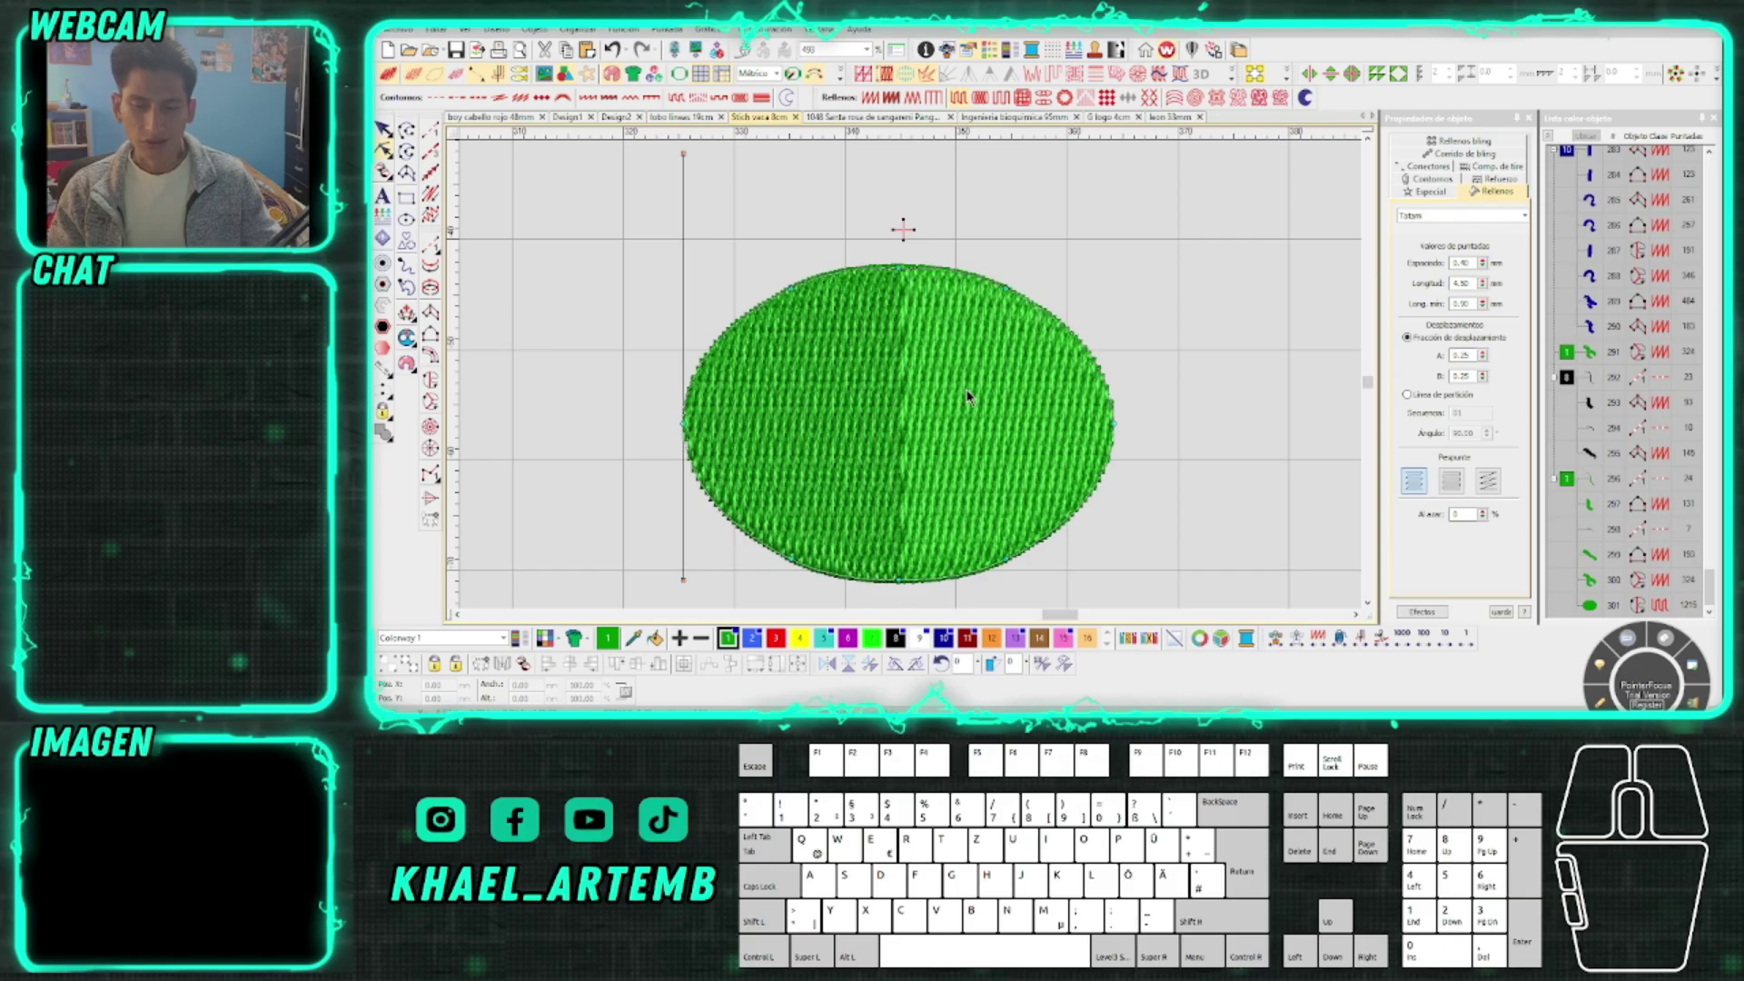
{"action": "key", "text": "Escape"}
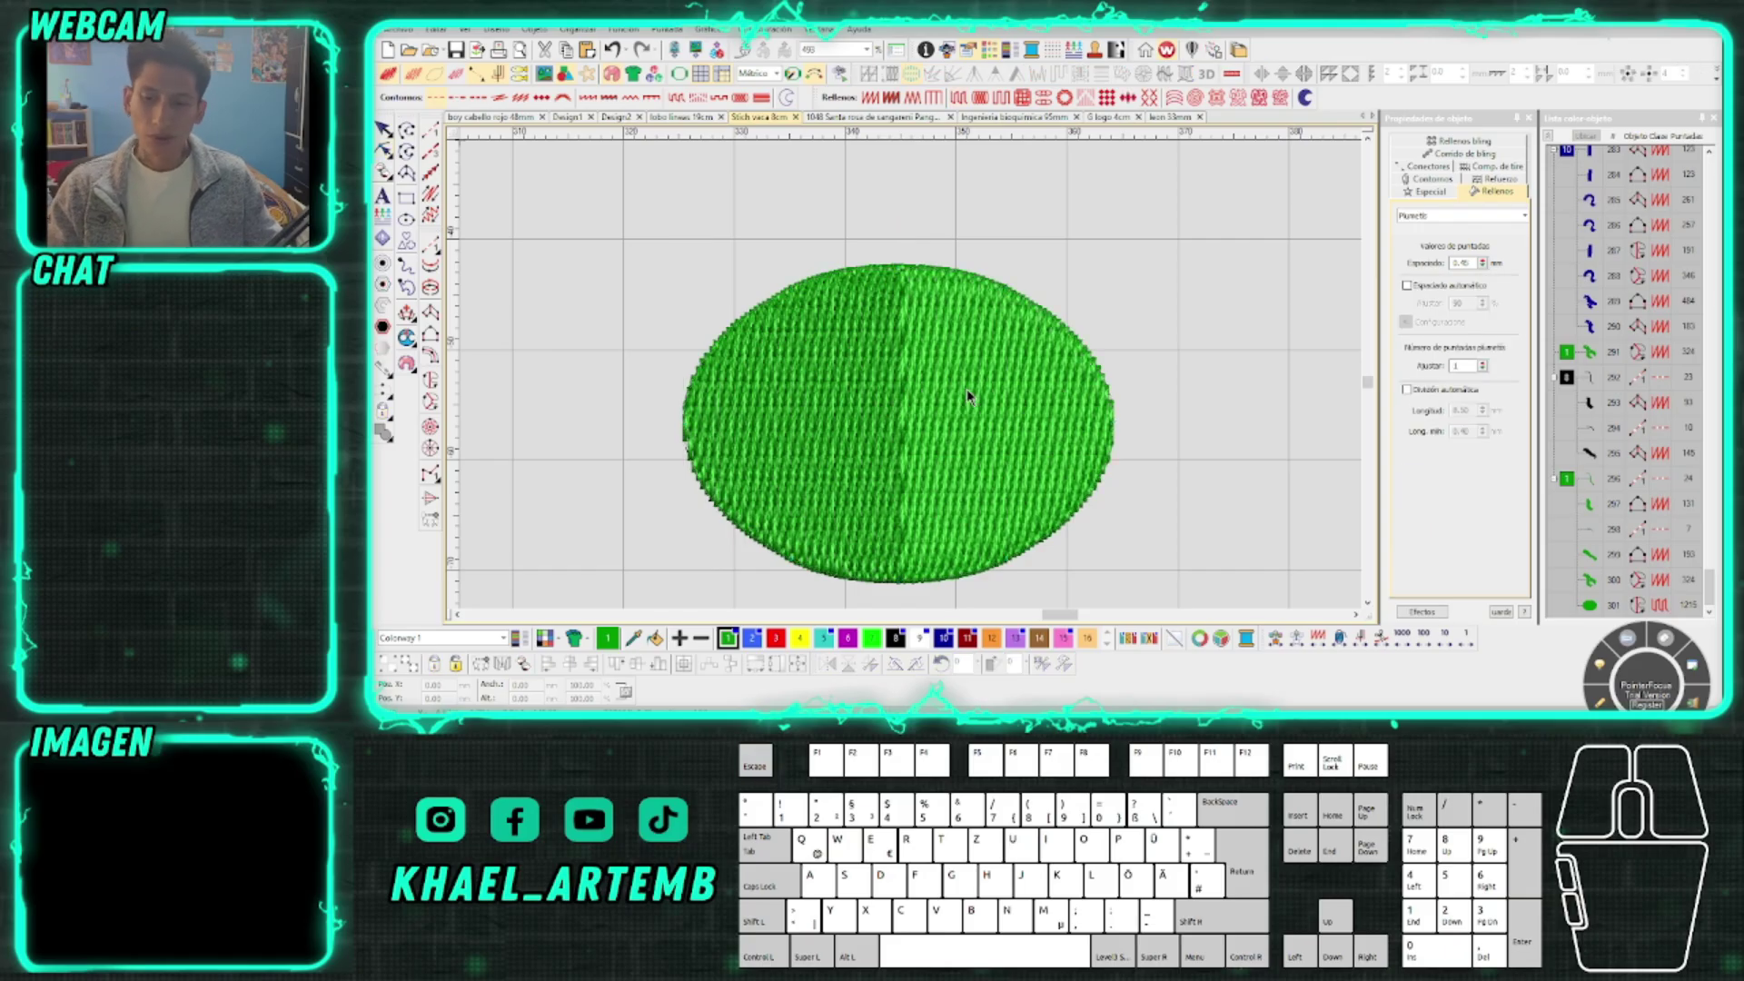
Choose dark red thread colour 11 and move the ellipse's entry point onto its lower-left edge
{"action": "left_click", "coordinate": [435, 136]}
{"action": "left_click", "coordinate": [968, 639]}
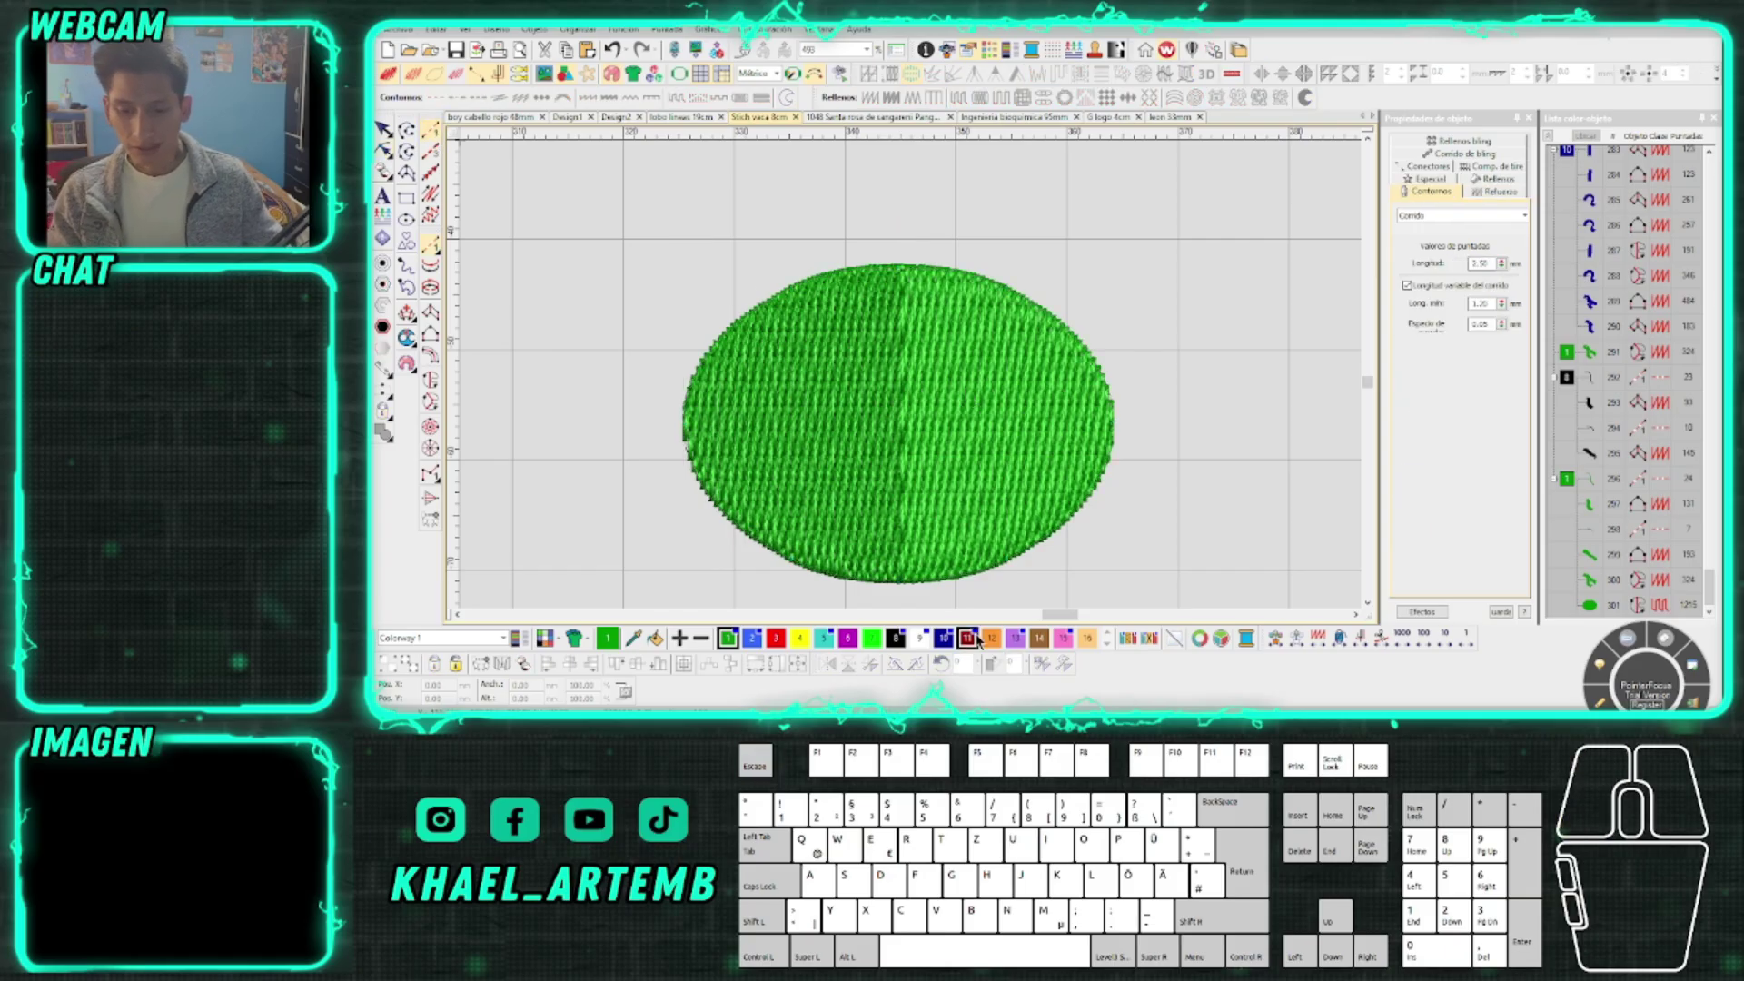
{"action": "left_click", "coordinate": [858, 412]}
{"action": "scroll", "coordinate": [912, 376], "scroll_direction": "down", "scroll_amount": 2}
{"action": "scroll", "coordinate": [912, 376], "scroll_direction": "up", "scroll_amount": 1}
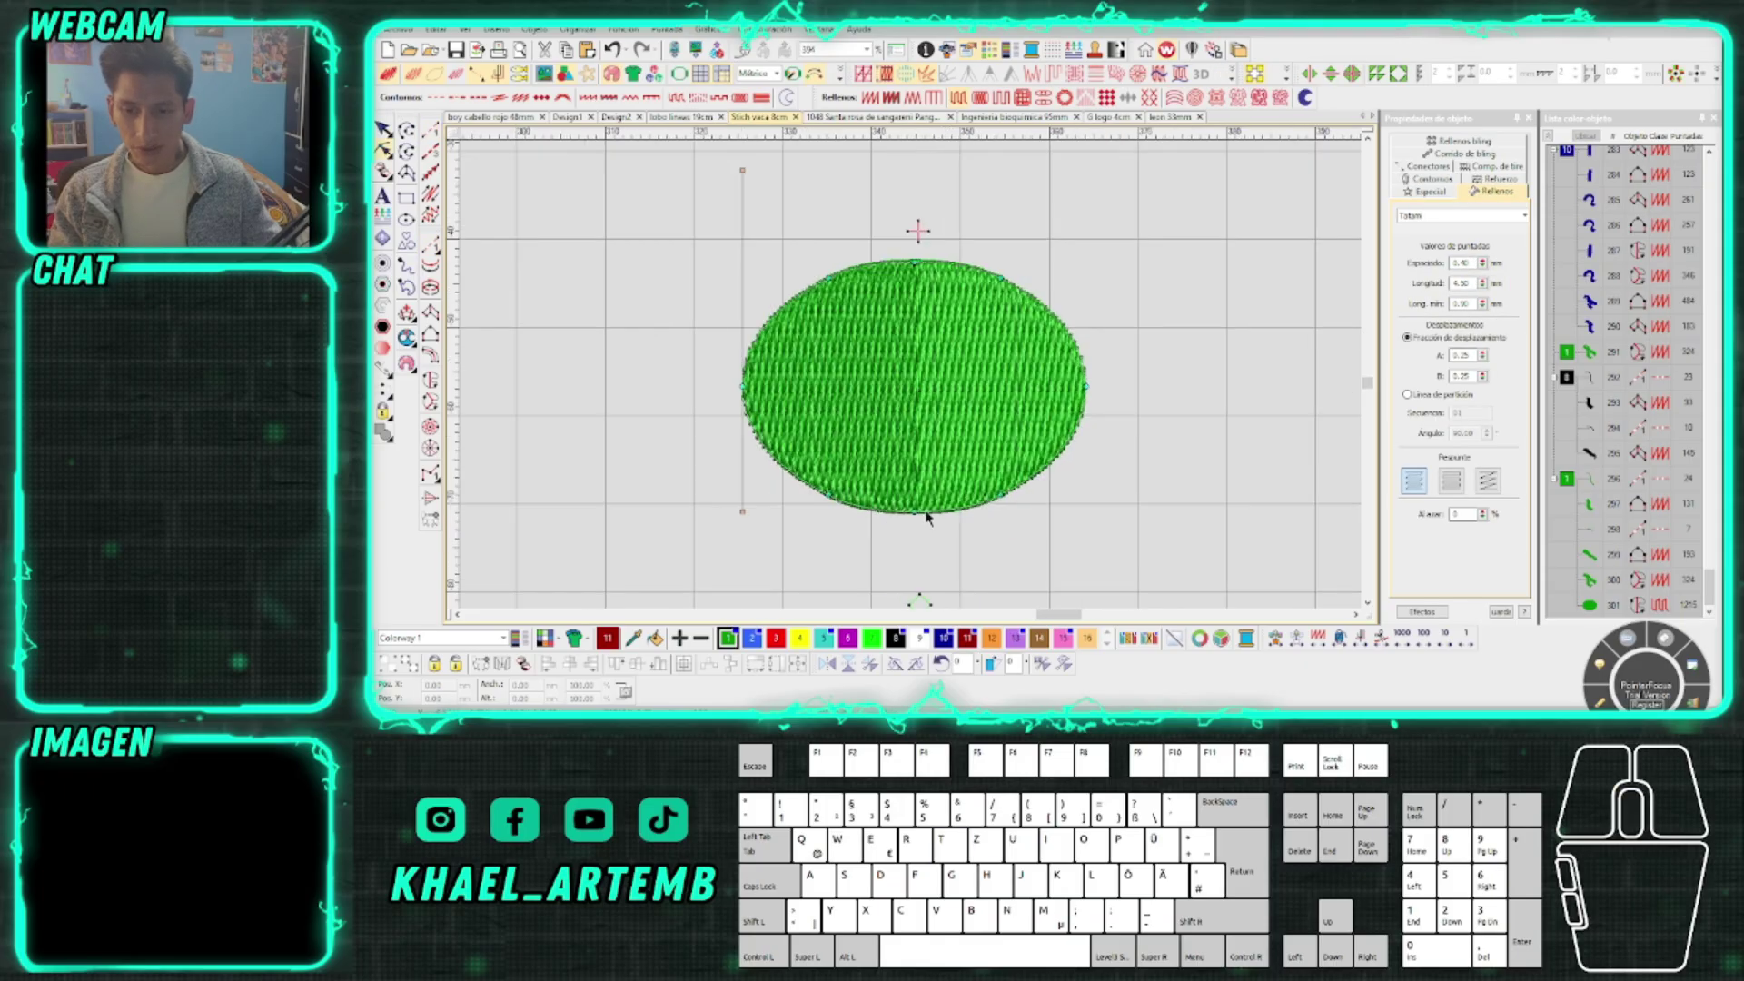
{"action": "left_click_drag", "start_coordinate": [918, 603], "coordinate": [912, 519]}
{"action": "scroll", "coordinate": [913, 512], "scroll_direction": "up", "scroll_amount": 1}
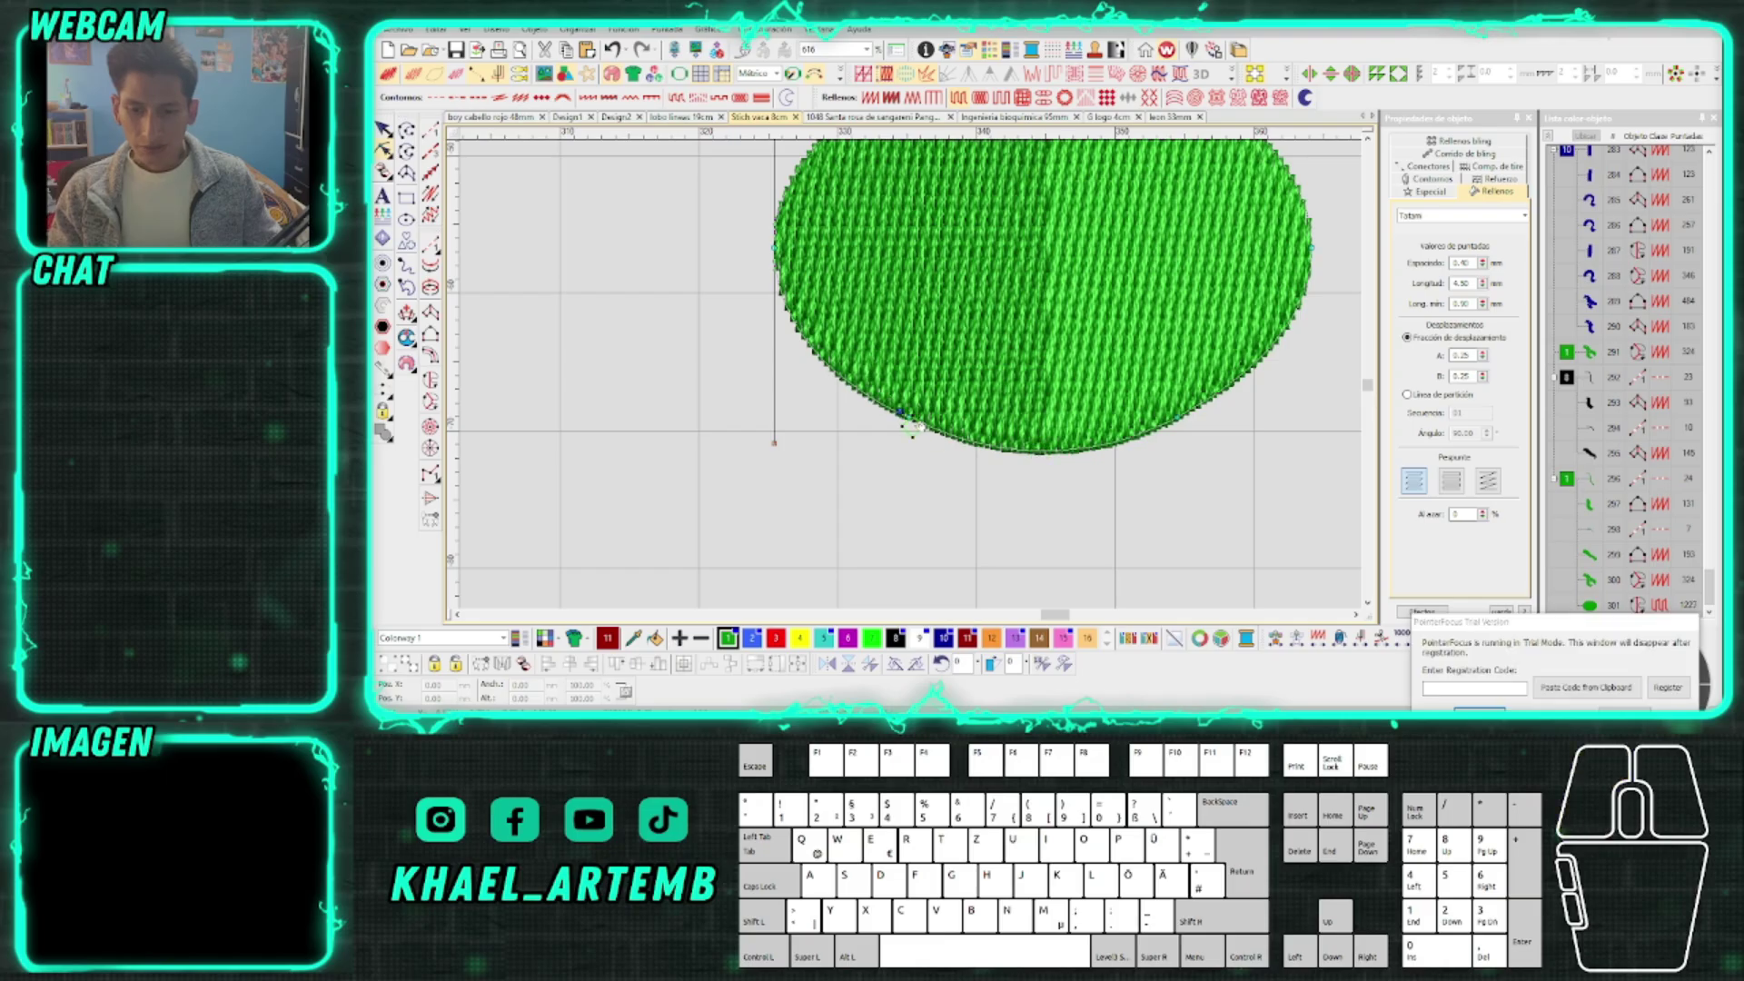
{"action": "key", "text": "ctrl+z"}
{"action": "left_click", "coordinate": [915, 435]}
{"action": "scroll", "coordinate": [916, 382], "scroll_direction": "down", "scroll_amount": 1}
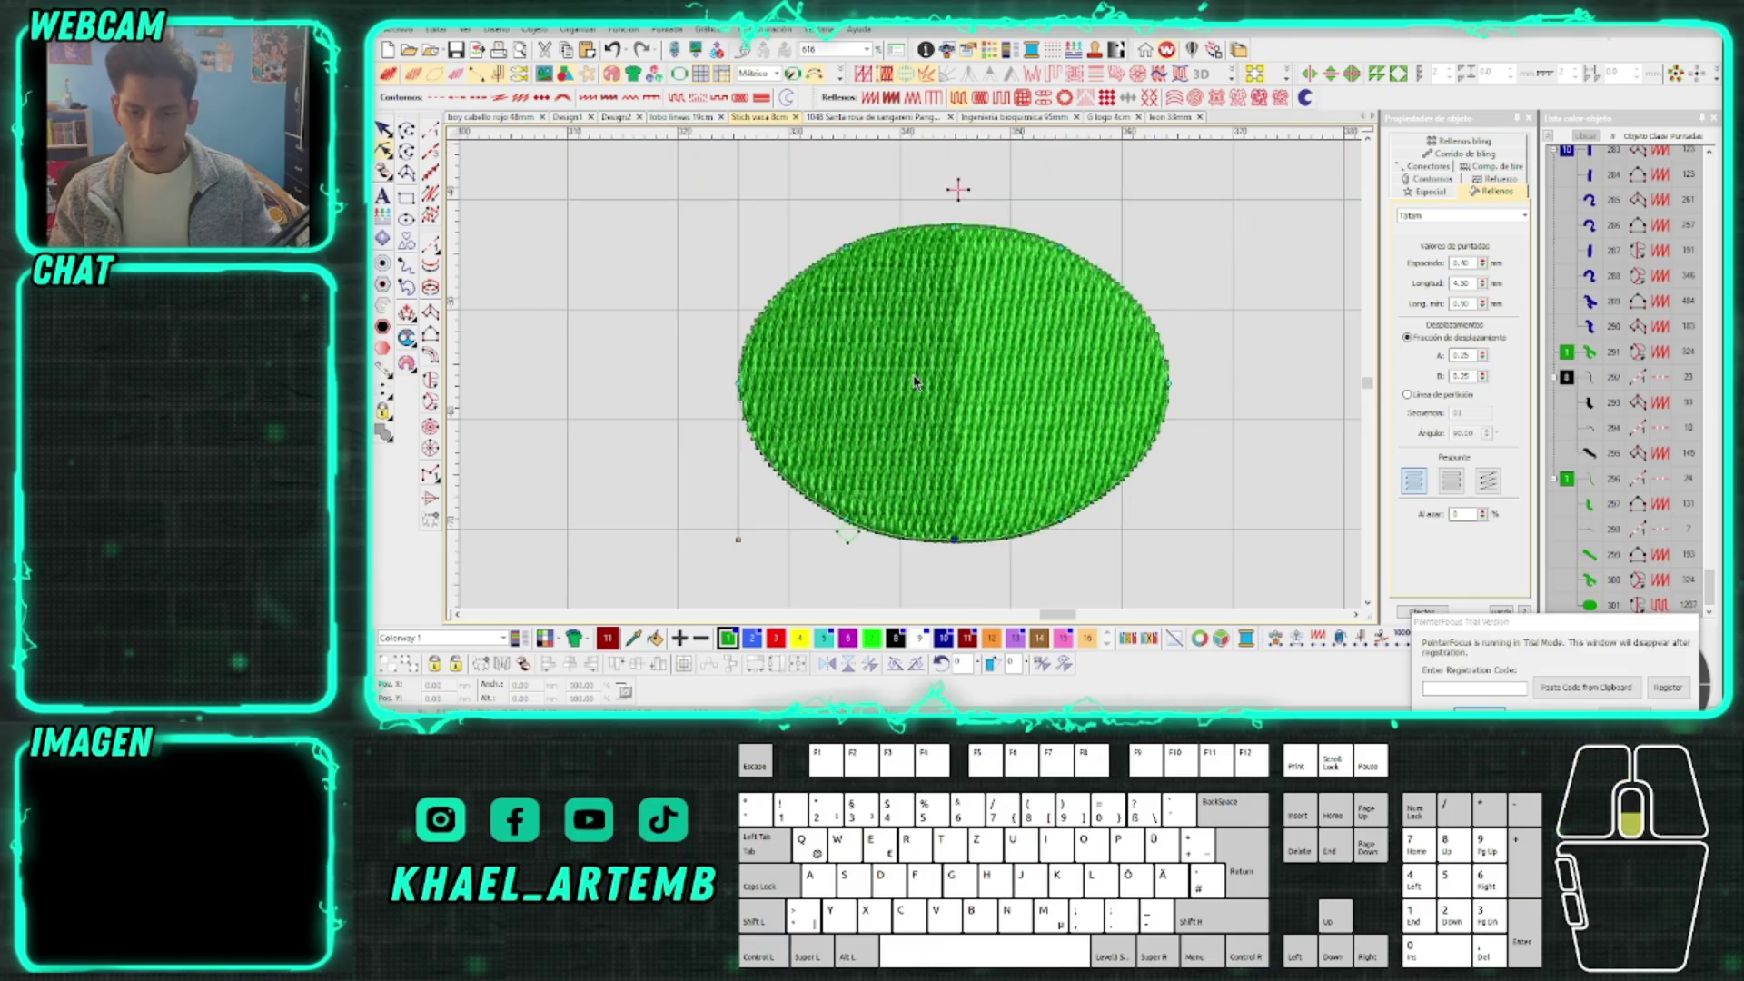
{"action": "left_click", "coordinate": [839, 531]}
Trace a dark red running-stitch zigzag from the entry point across the ellipse's left half
{"action": "left_click", "coordinate": [431, 131]}
{"action": "left_click", "coordinate": [820, 480]}
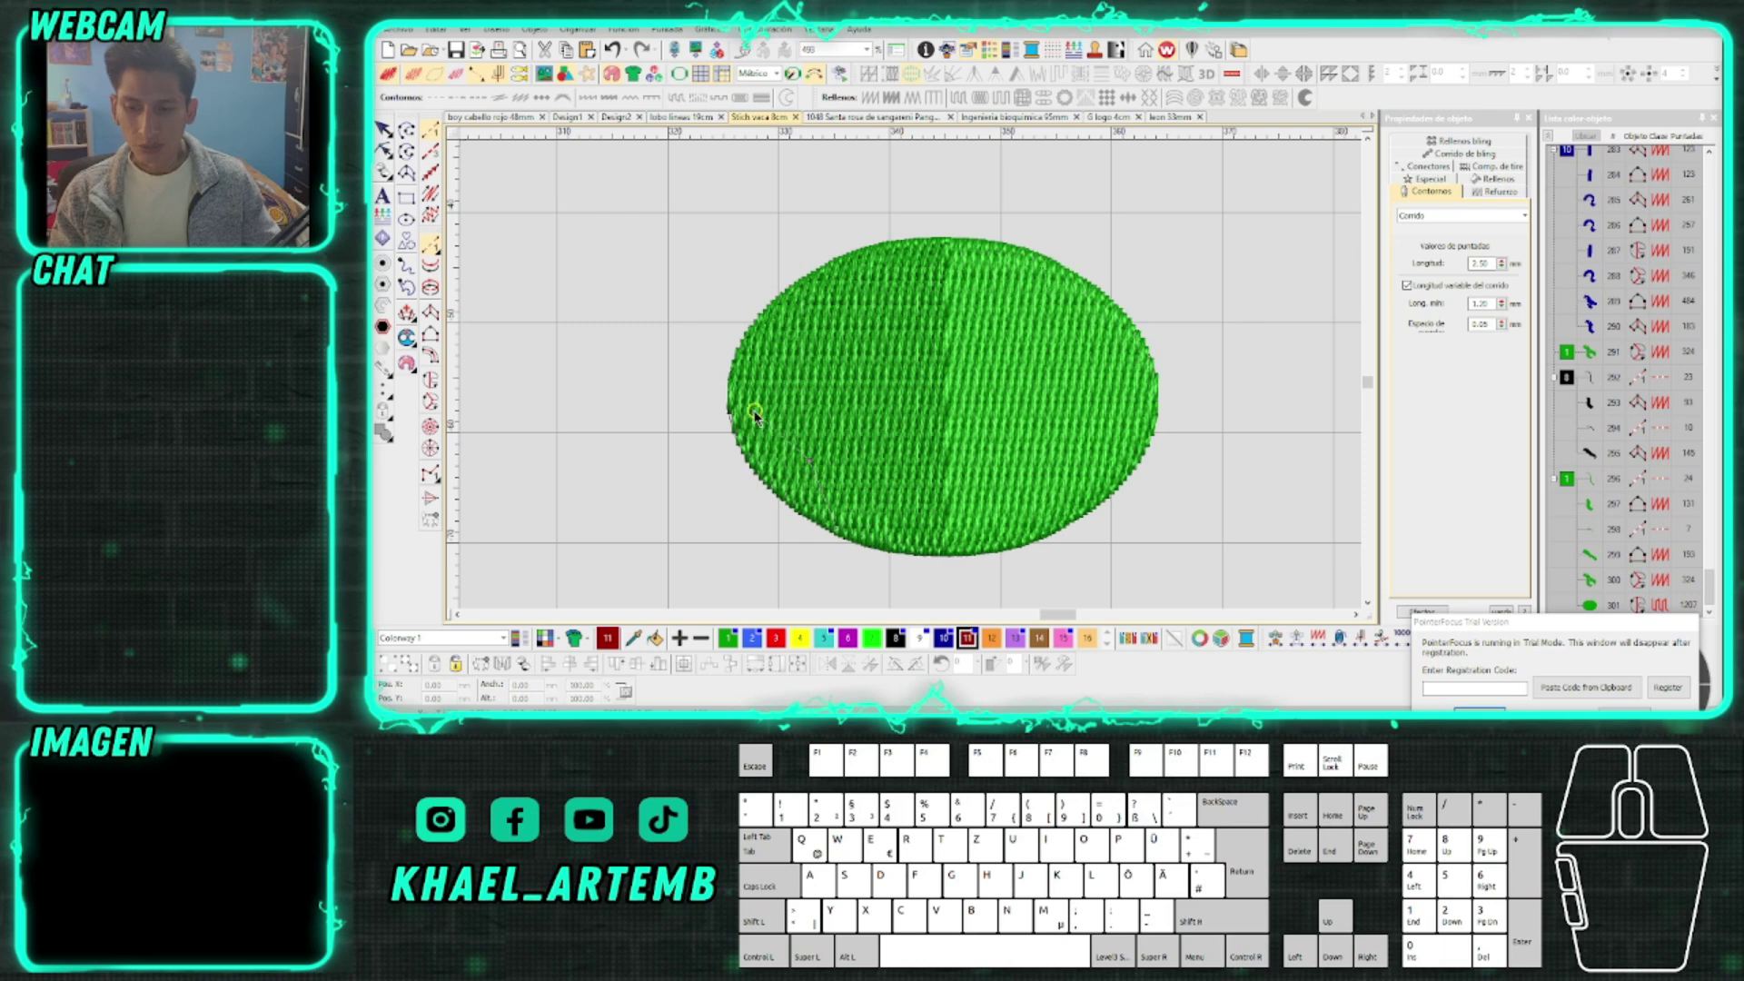
{"action": "left_click", "coordinate": [758, 368]}
{"action": "left_click", "coordinate": [779, 489]}
{"action": "left_click", "coordinate": [796, 301]}
{"action": "left_click", "coordinate": [833, 273]}
{"action": "left_click", "coordinate": [859, 519]}
{"action": "left_click", "coordinate": [887, 307]}
{"action": "left_click", "coordinate": [895, 525]}
{"action": "left_click", "coordinate": [906, 247]}
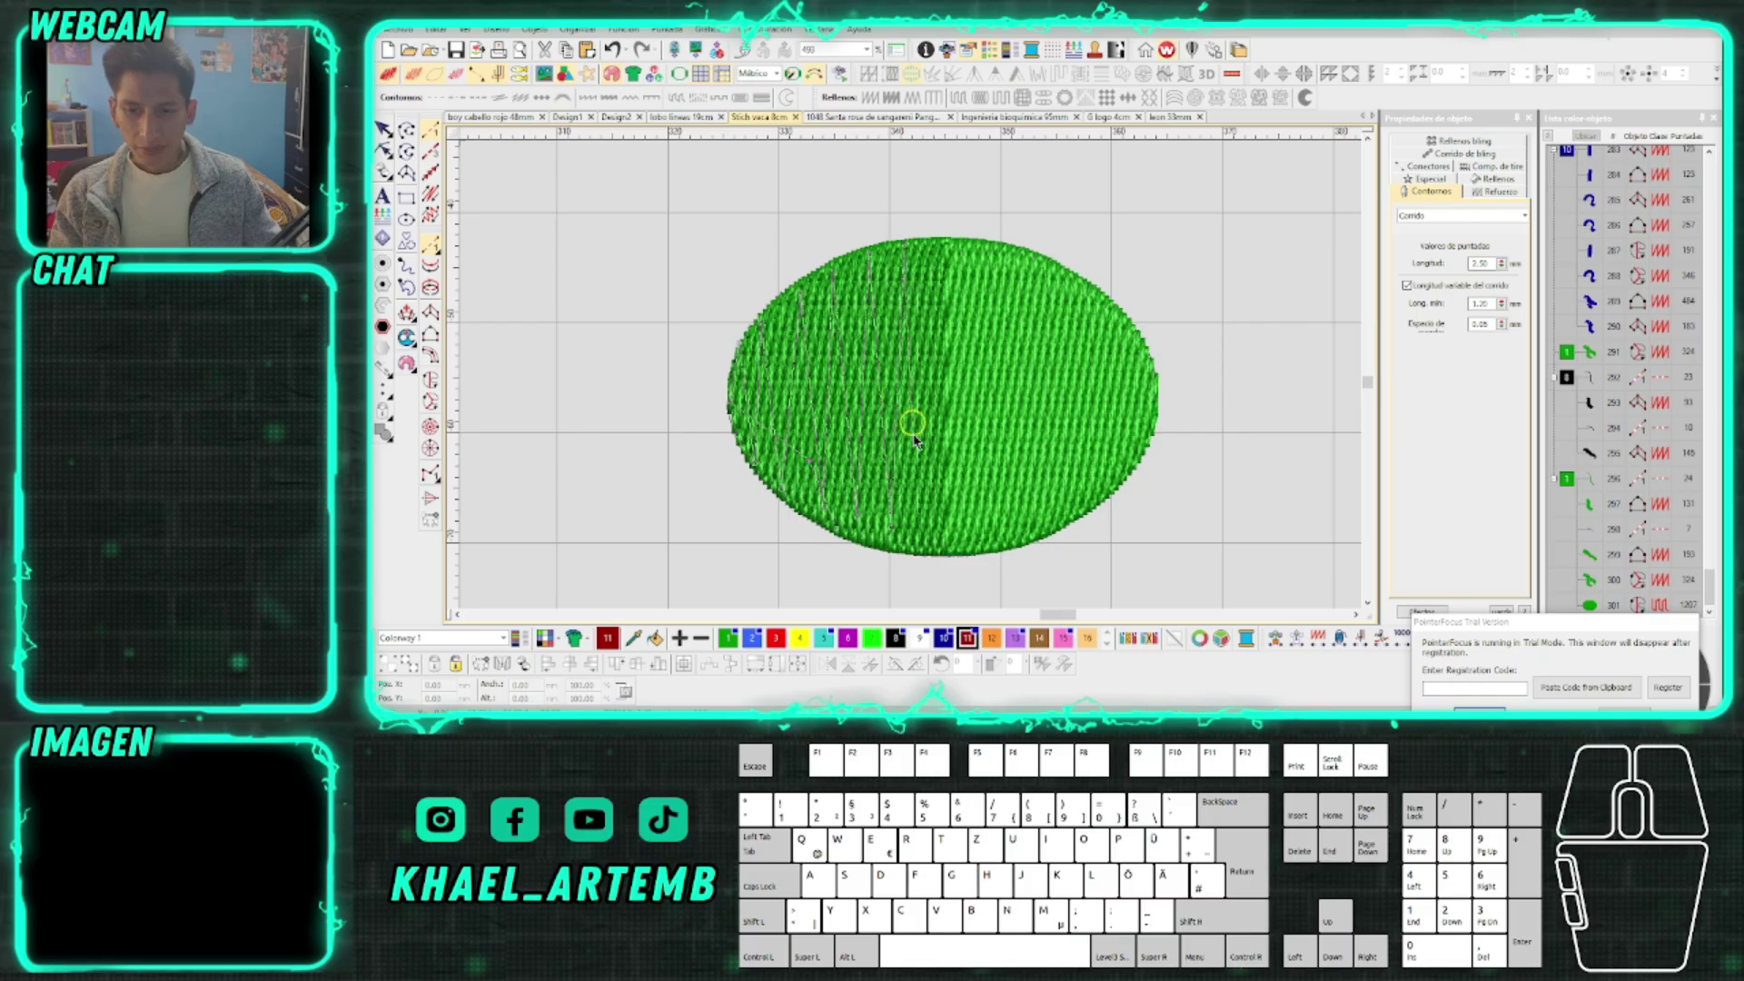
Continue the running stitch to the ellipse's right edge, zigzag back to the top centre and finish the line
{"action": "left_click", "coordinate": [944, 239]}
{"action": "left_click", "coordinate": [992, 390]}
{"action": "left_click", "coordinate": [1154, 387]}
{"action": "left_click", "coordinate": [1145, 414]}
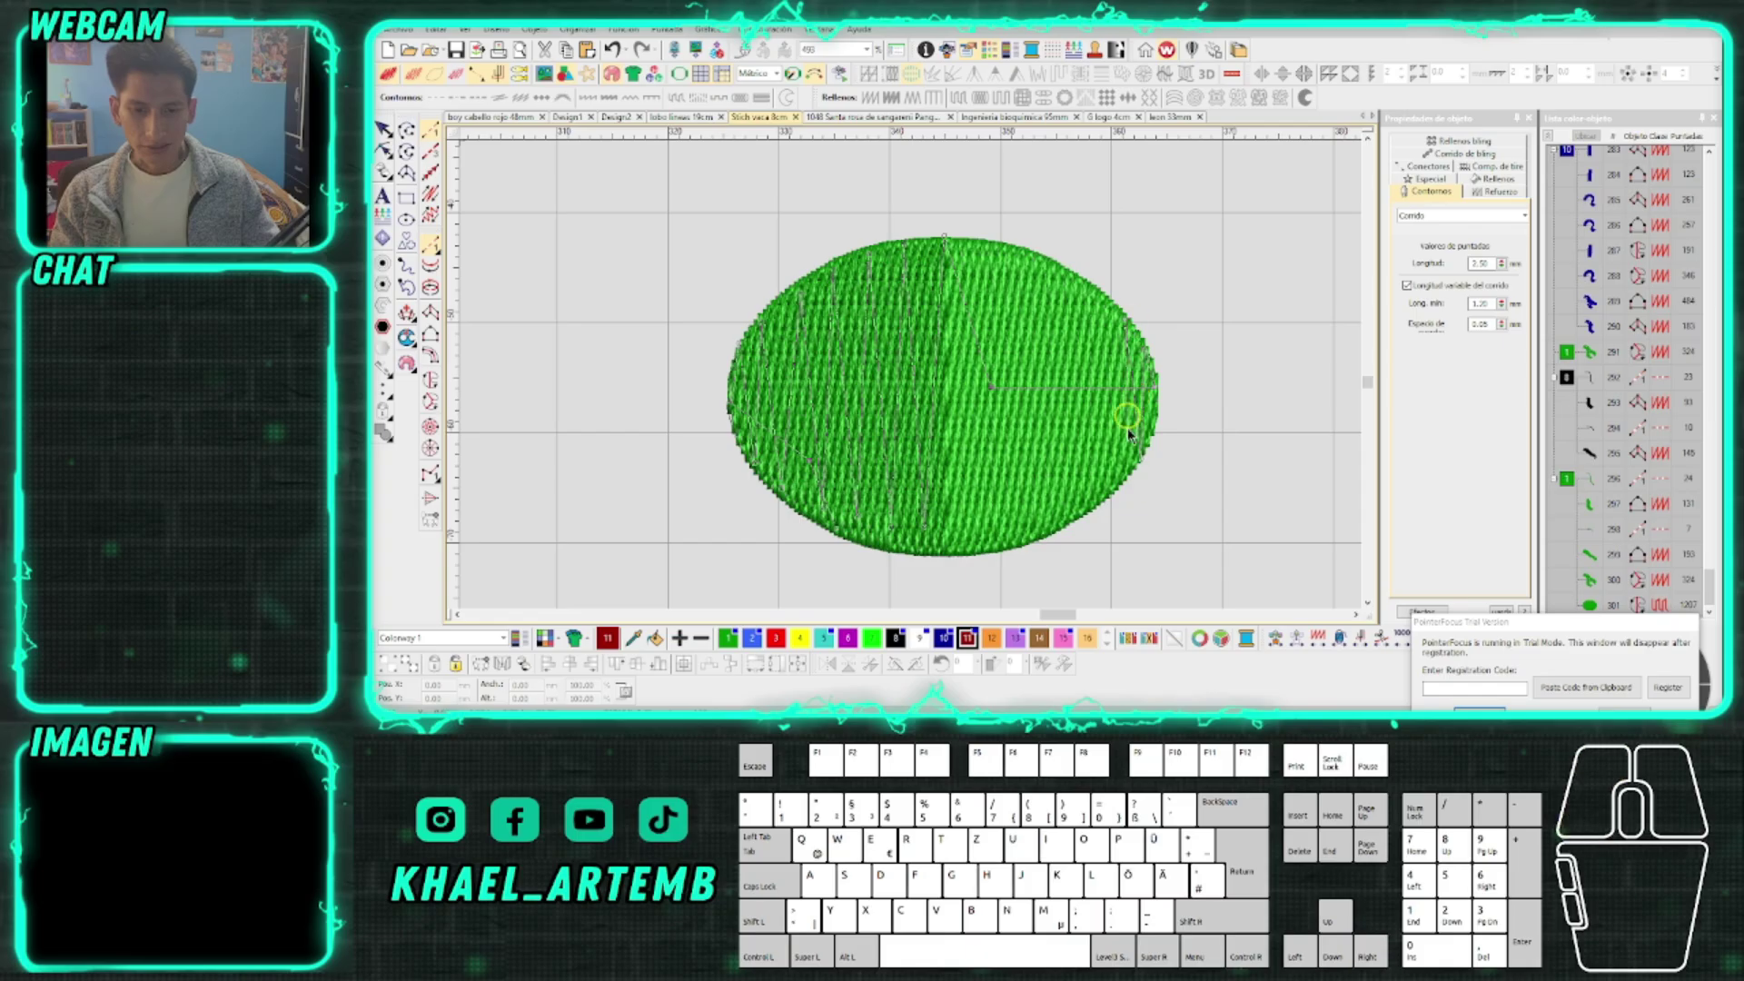
{"action": "left_click", "coordinate": [1068, 282]}
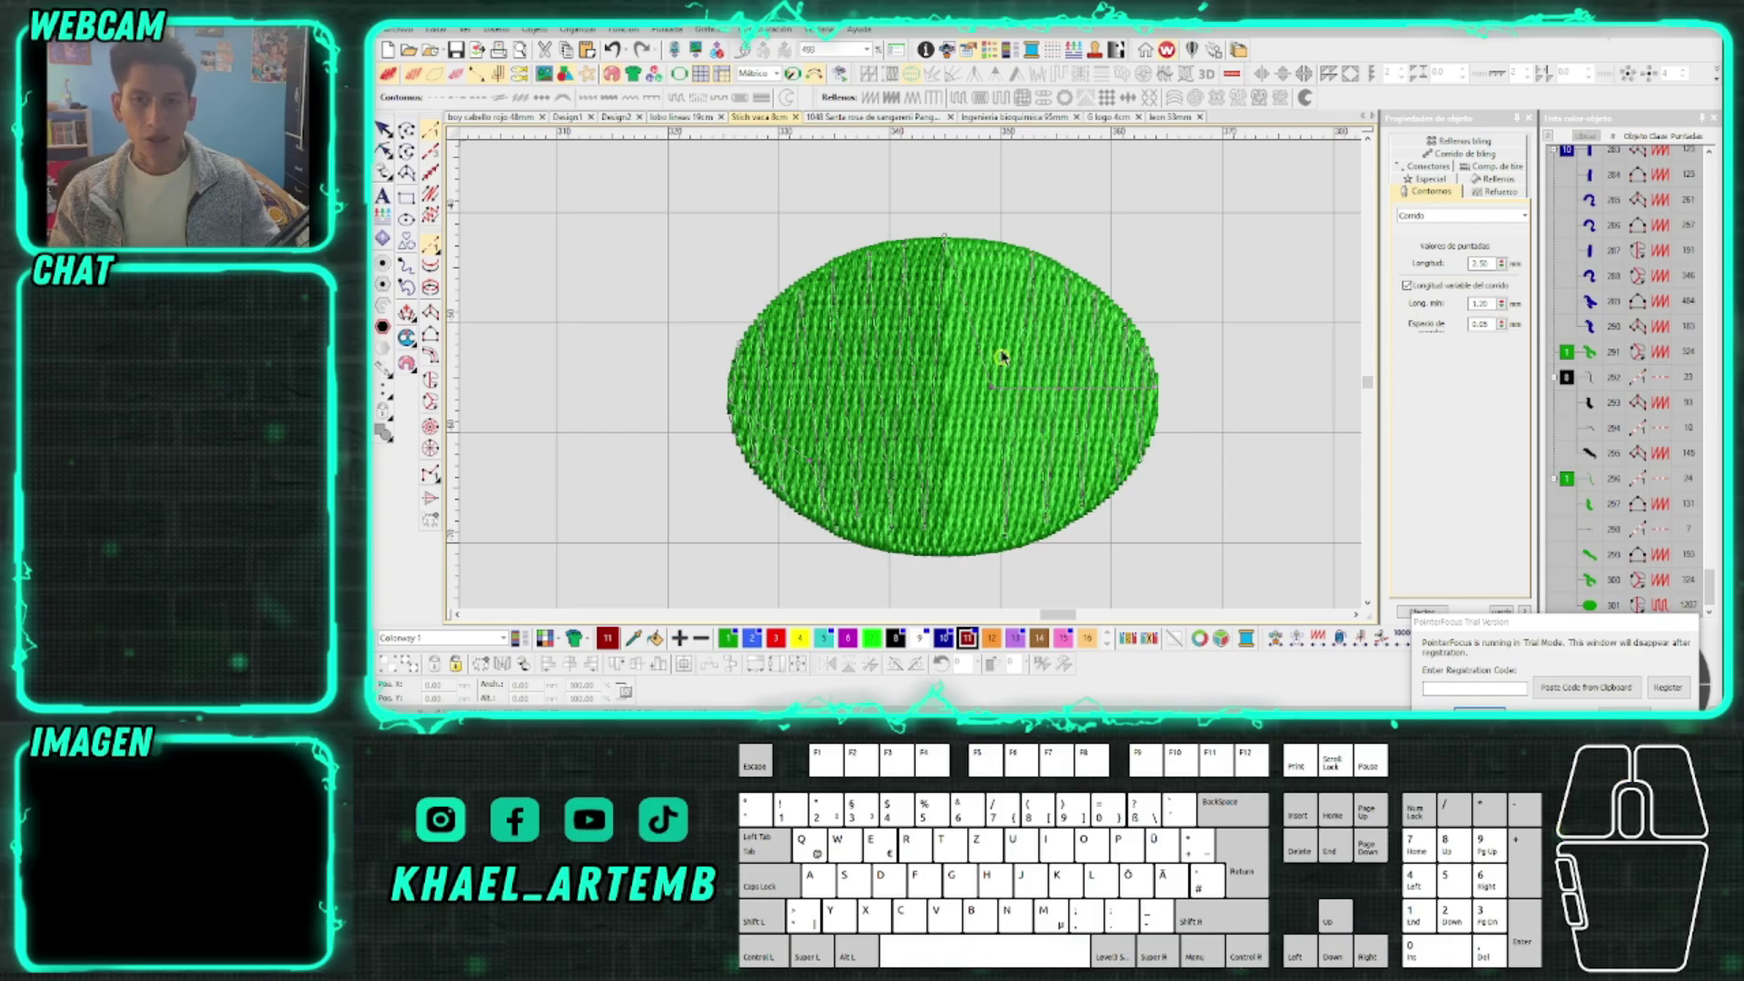
{"action": "left_click", "coordinate": [976, 519]}
{"action": "left_click", "coordinate": [971, 247]}
{"action": "left_click", "coordinate": [952, 281]}
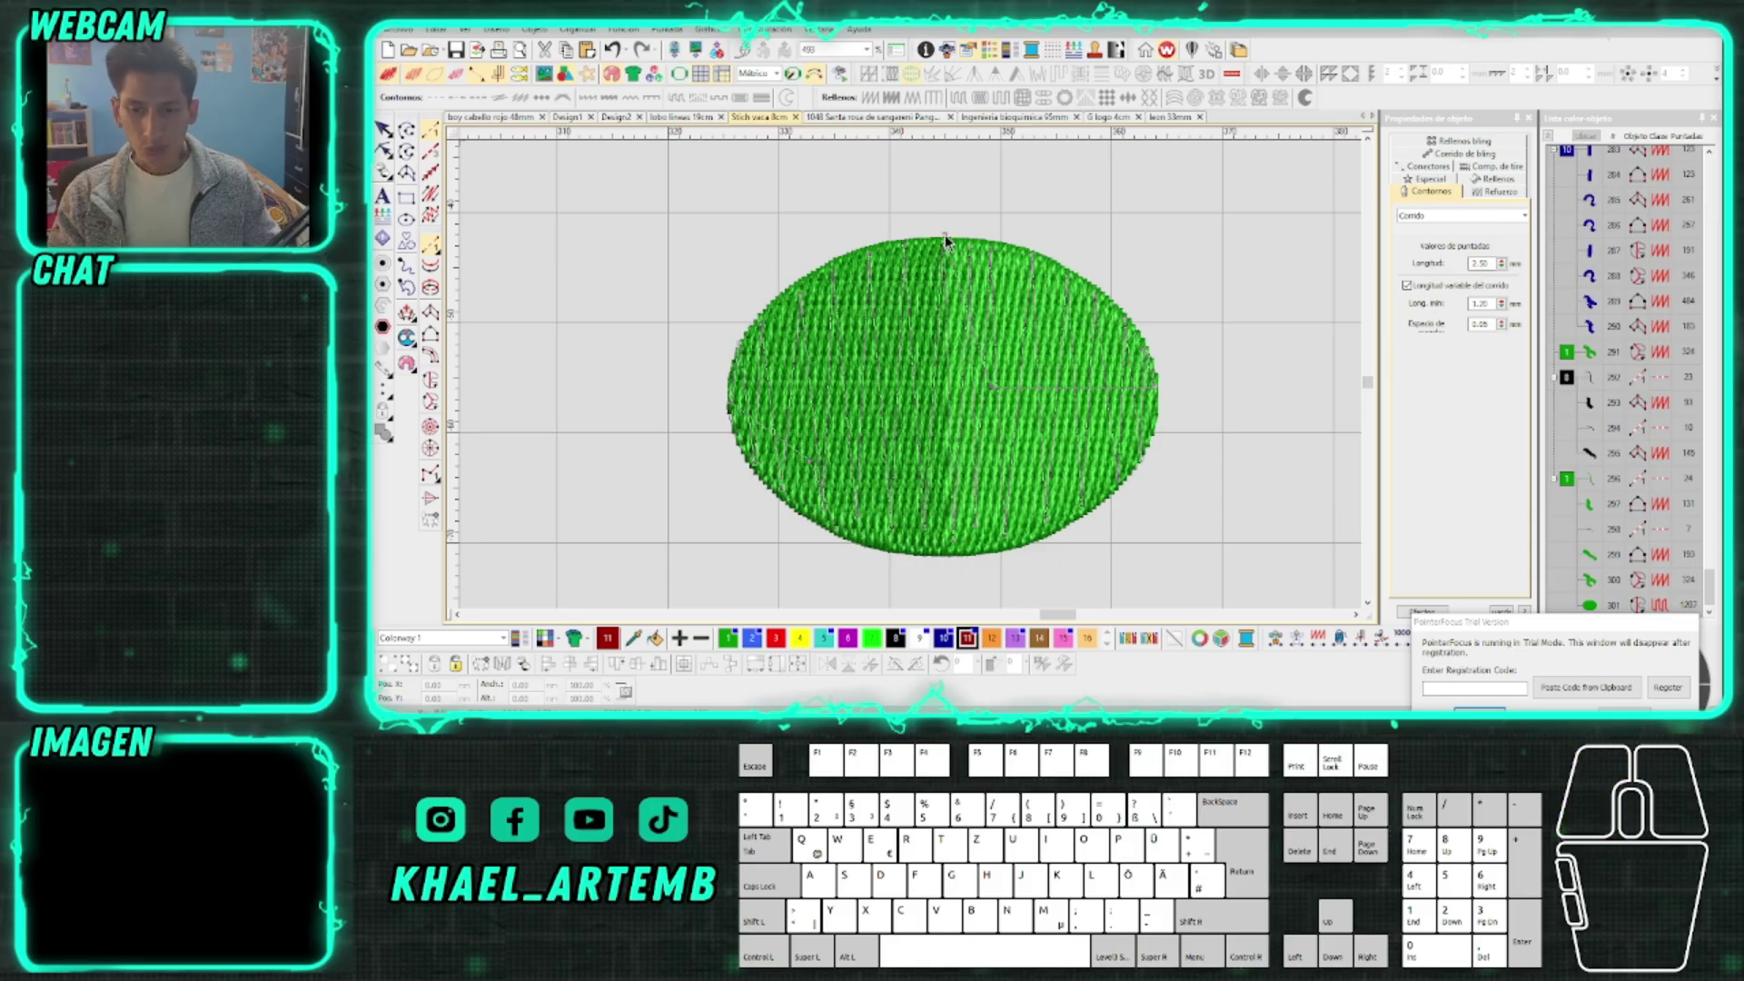
{"action": "key", "text": "Return"}
{"action": "scroll", "coordinate": [917, 372], "scroll_direction": "down", "scroll_amount": 2}
{"action": "scroll", "coordinate": [913, 381], "scroll_direction": "up", "scroll_amount": 1}
{"action": "scroll", "coordinate": [913, 382], "scroll_direction": "down", "scroll_amount": 1}
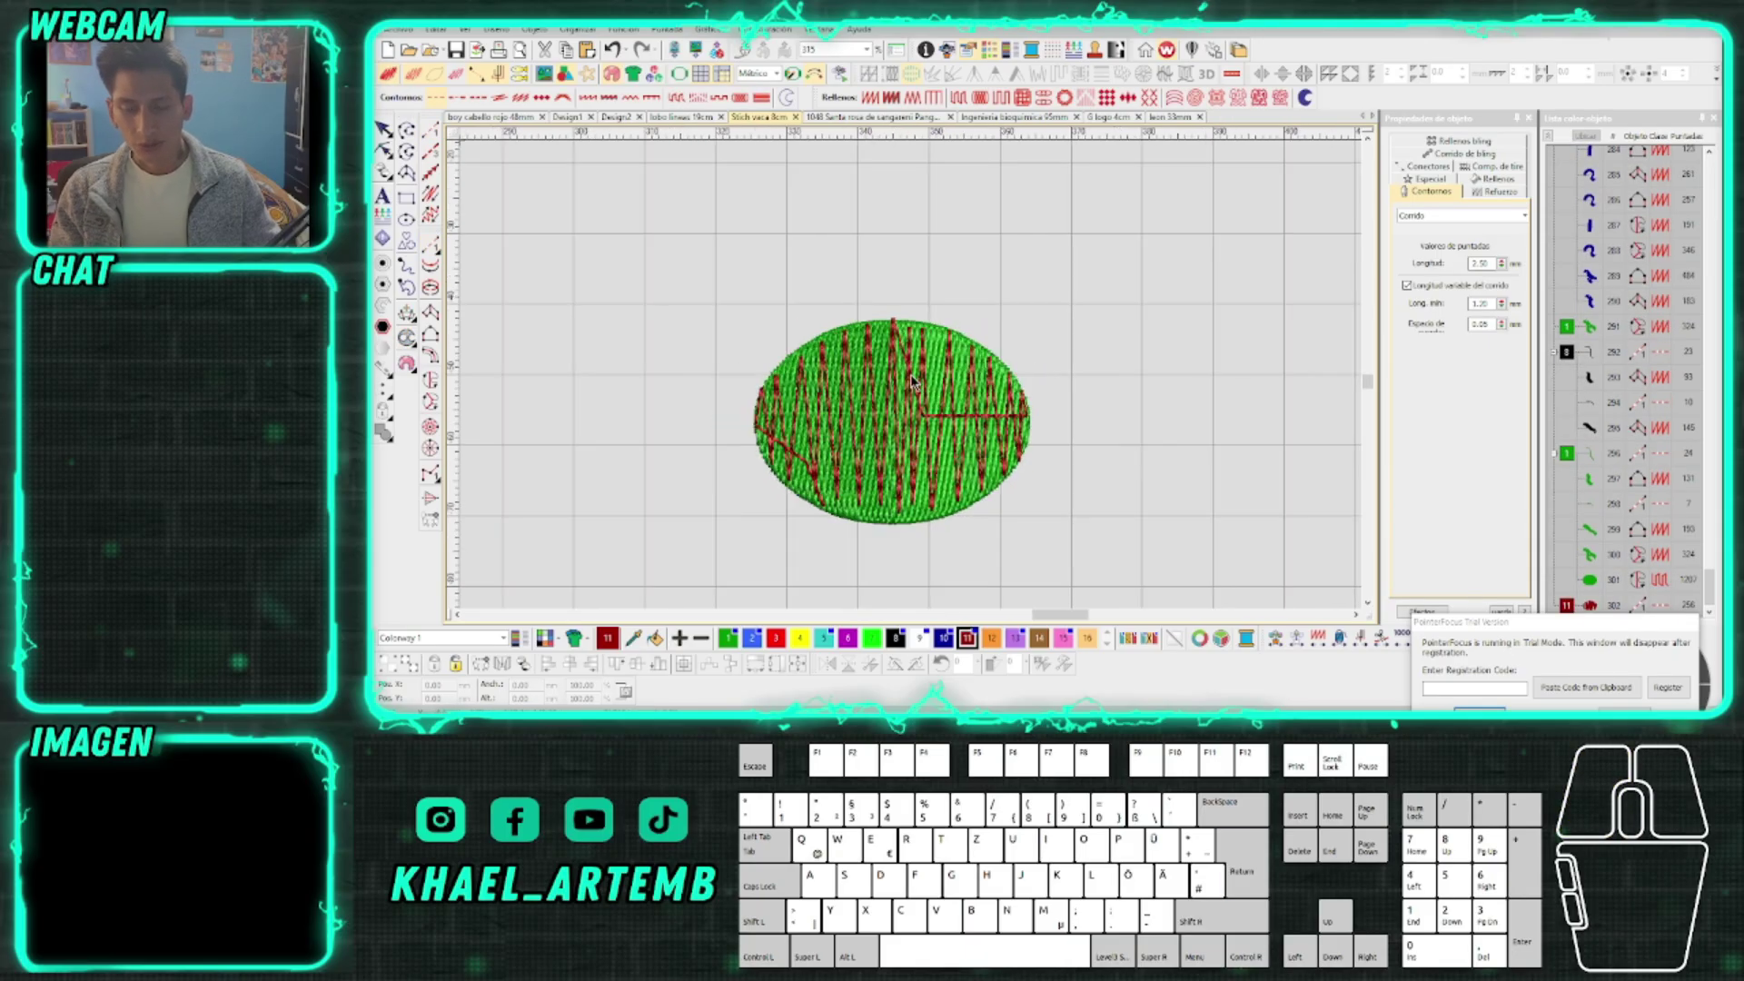
Copy the green ellipse and place the copy directly above the original
{"action": "left_click_drag", "start_coordinate": [926, 332], "coordinate": [924, 214]}
{"action": "scroll", "coordinate": [930, 406], "scroll_direction": "up", "scroll_amount": 2}
{"action": "key", "text": "r"}
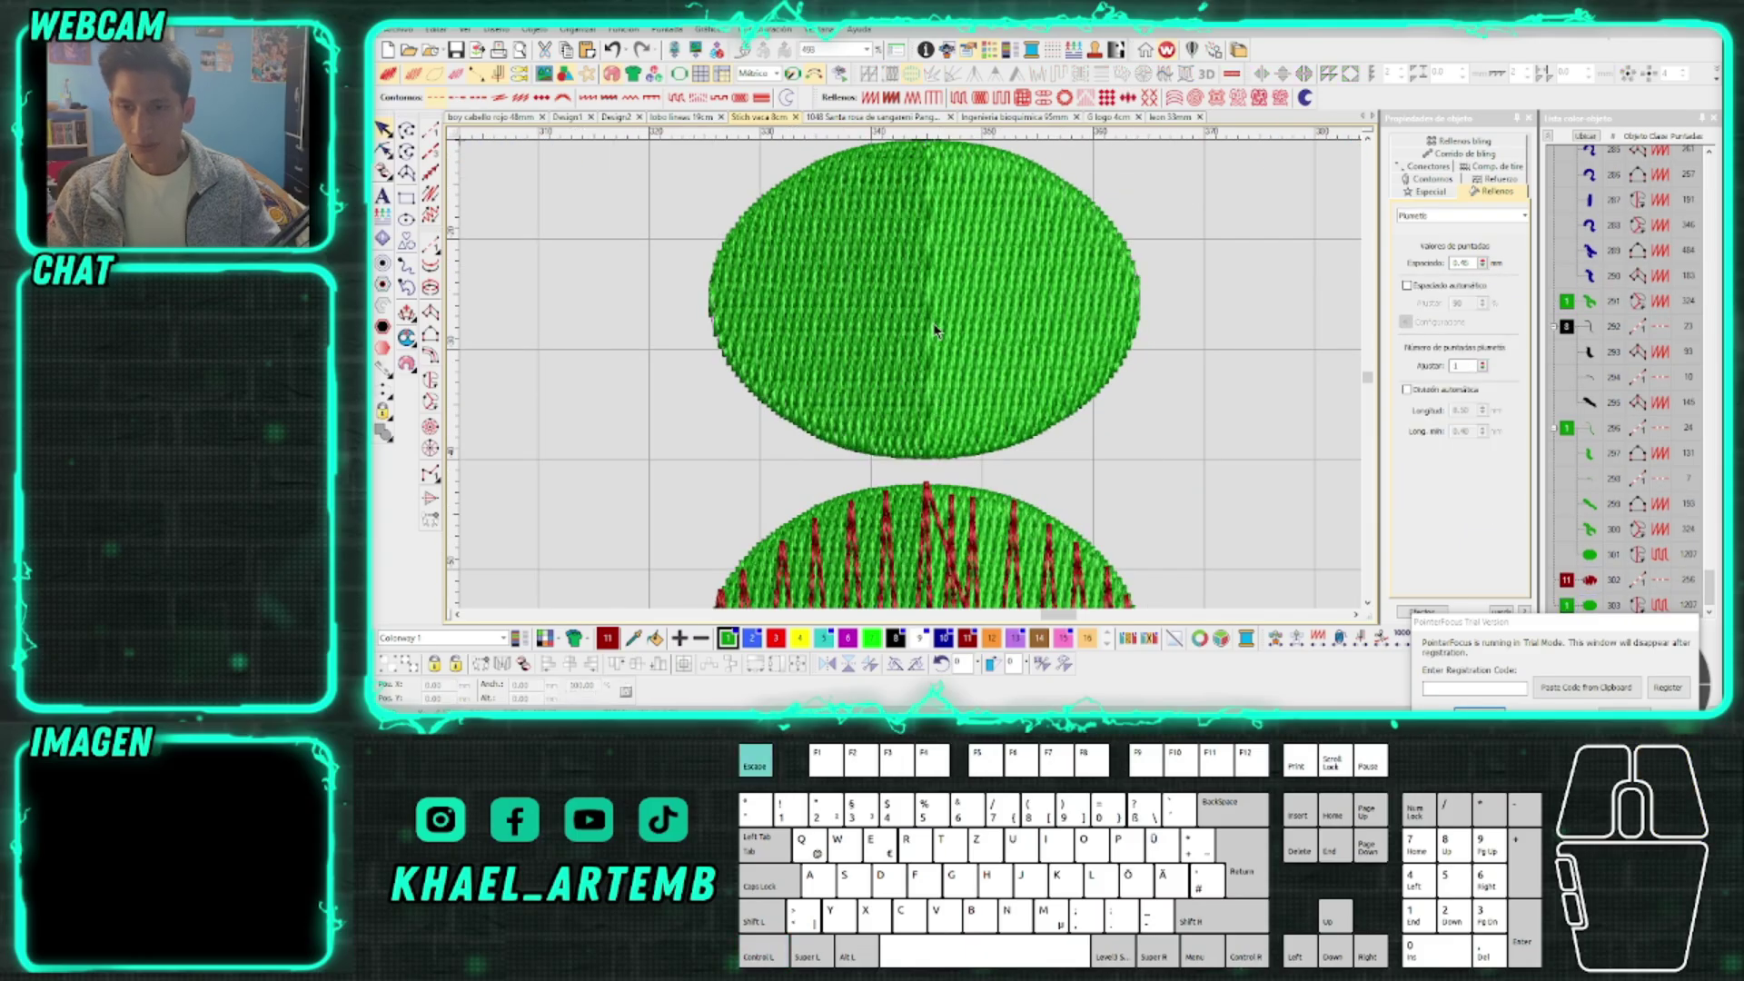
Flatten the copied ellipse to about 13 mm high and change its fill to Plumetis
{"action": "left_click_drag", "start_coordinate": [925, 146], "coordinate": [925, 227]}
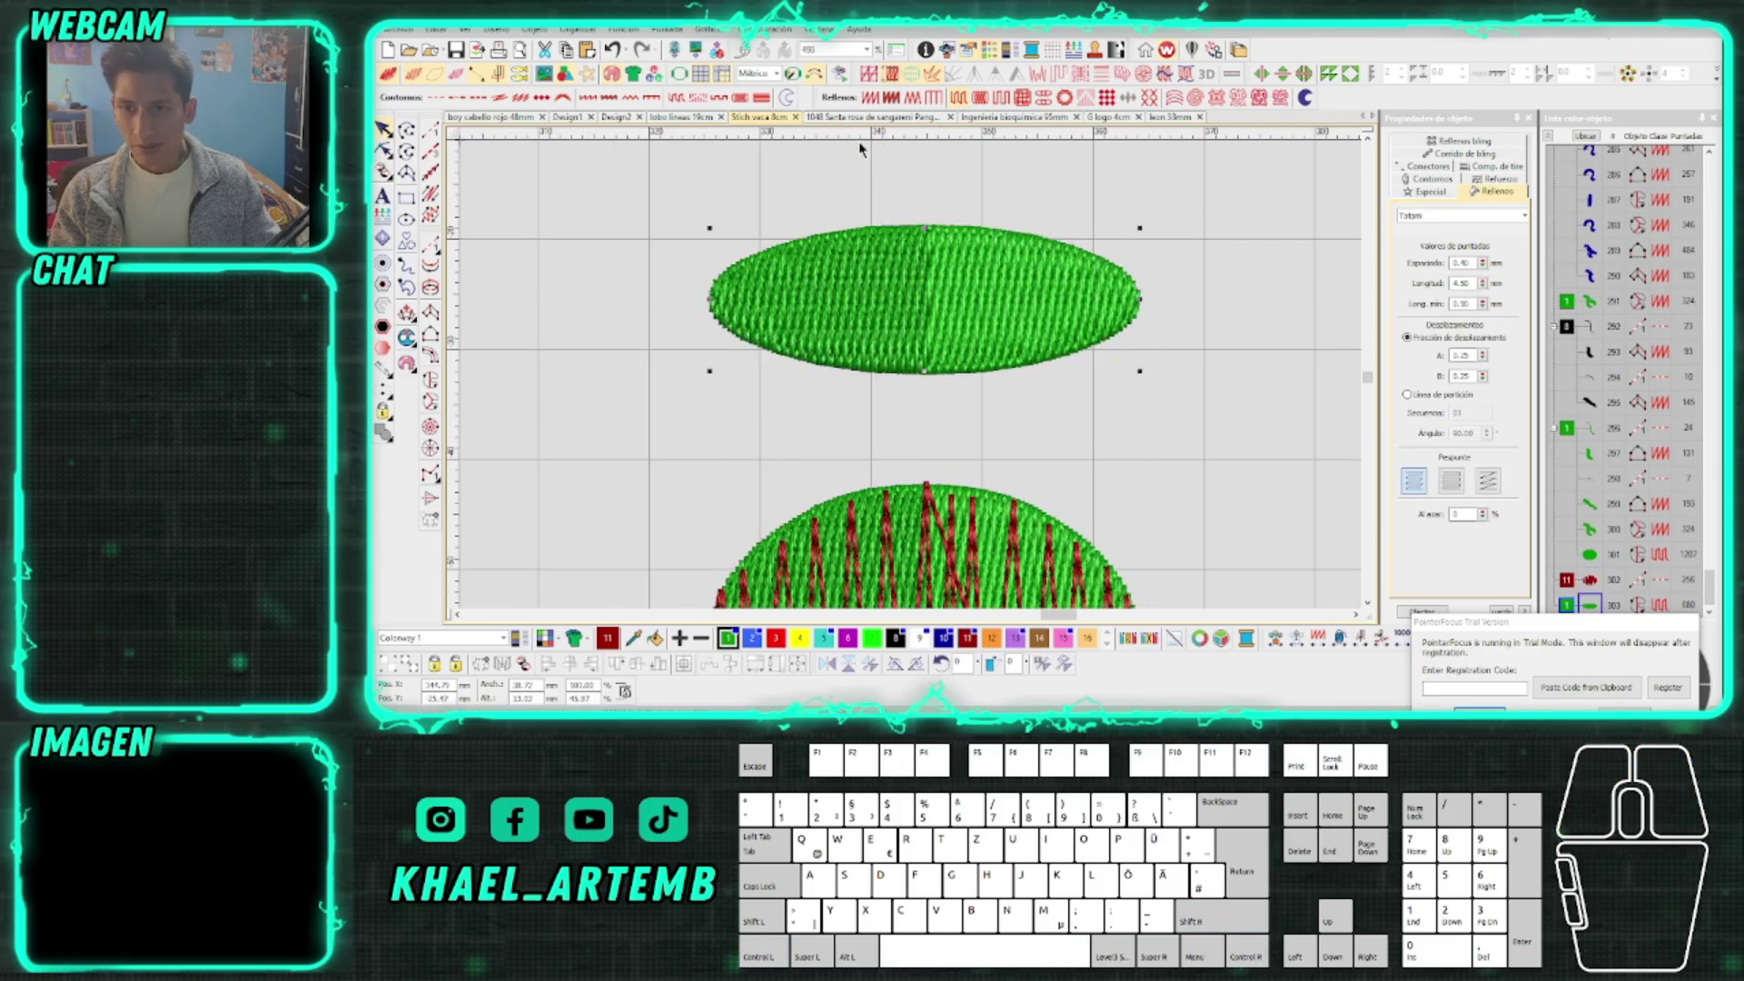
{"action": "left_click", "coordinate": [870, 97]}
{"action": "scroll", "coordinate": [918, 413], "scroll_direction": "up", "scroll_amount": 4}
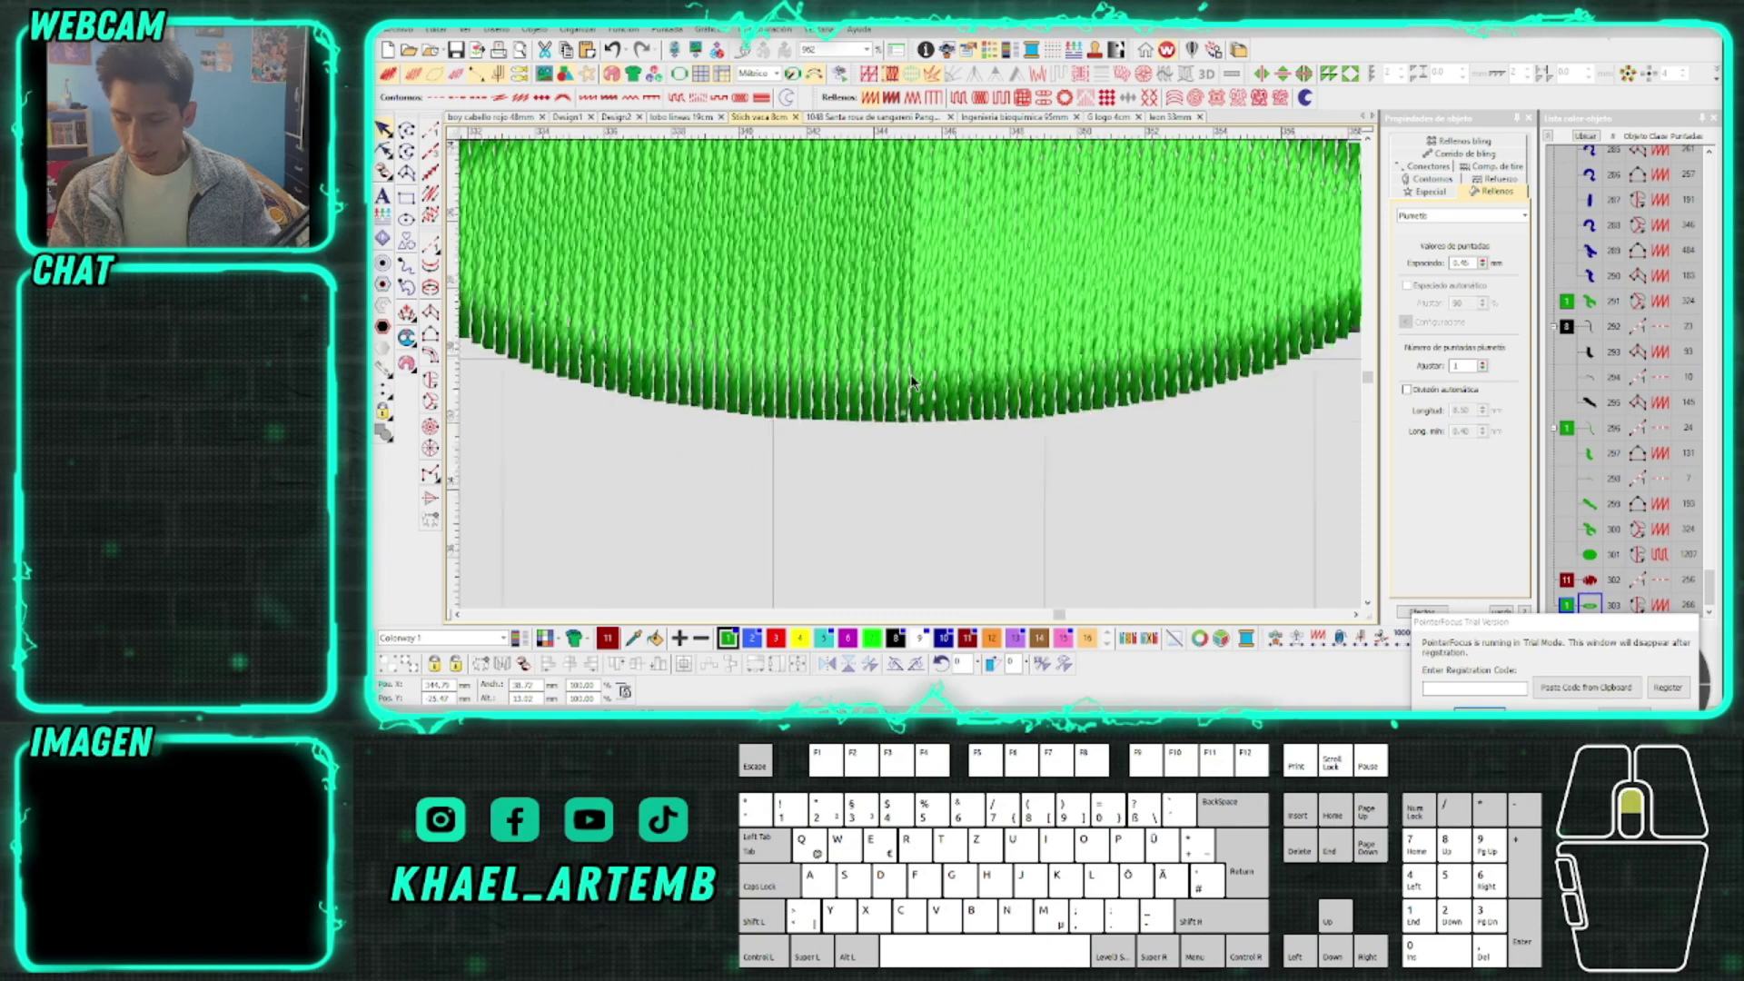
Set the flattened ellipse's stitch entry and exit points at its bottom centre and top centre
{"action": "key", "text": "e"}
{"action": "left_click", "coordinate": [885, 430]}
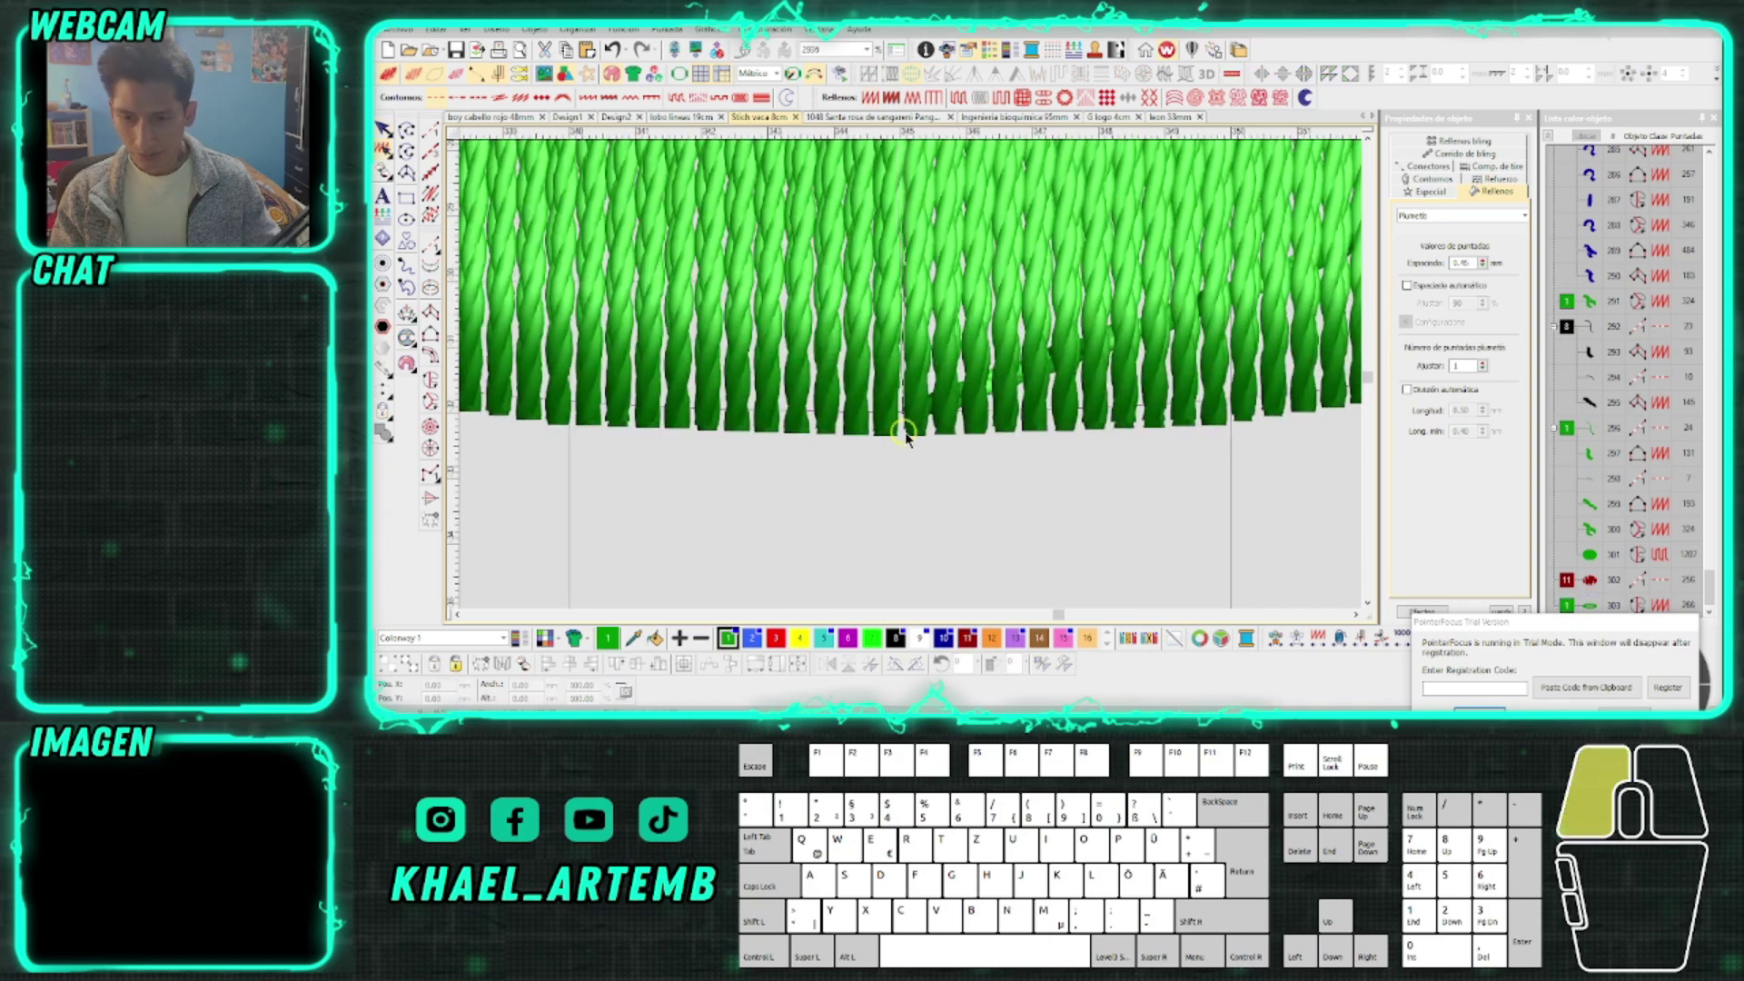
{"action": "scroll", "coordinate": [904, 390], "scroll_direction": "down", "scroll_amount": 3}
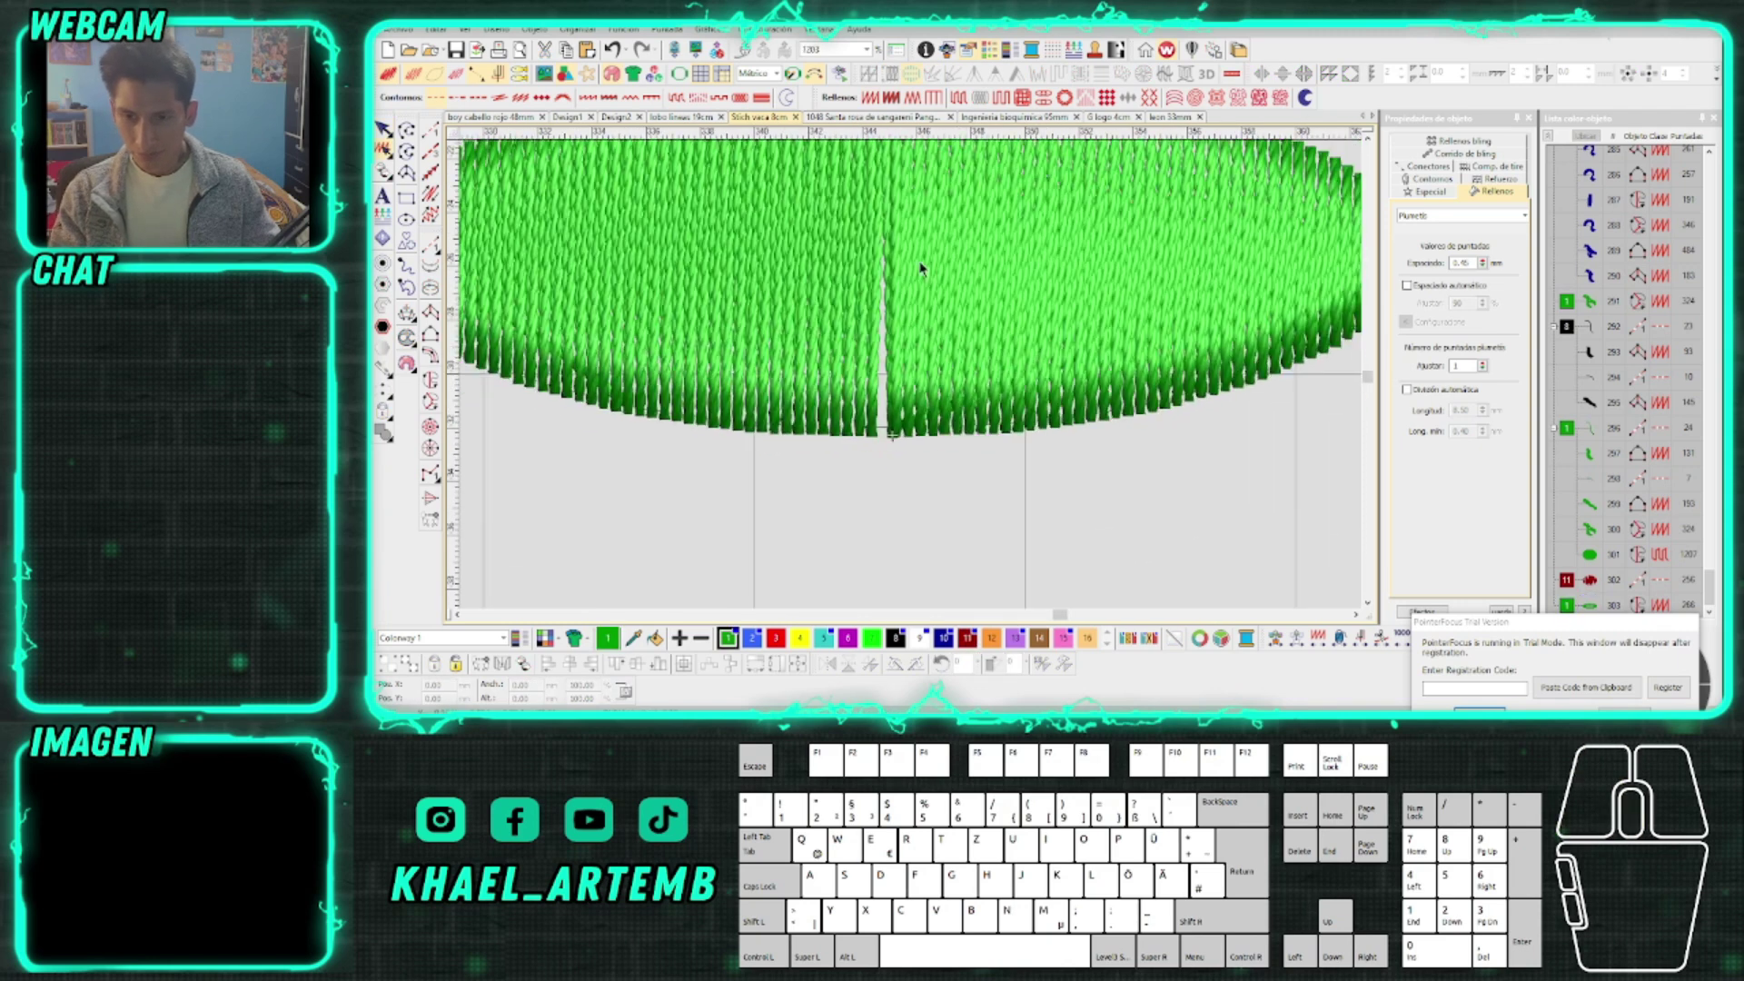
{"action": "scroll", "coordinate": [890, 318], "scroll_direction": "up", "scroll_amount": 2}
{"action": "left_click", "coordinate": [888, 301]}
{"action": "left_click", "coordinate": [903, 300]}
{"action": "scroll", "coordinate": [910, 376], "scroll_direction": "down", "scroll_amount": 3}
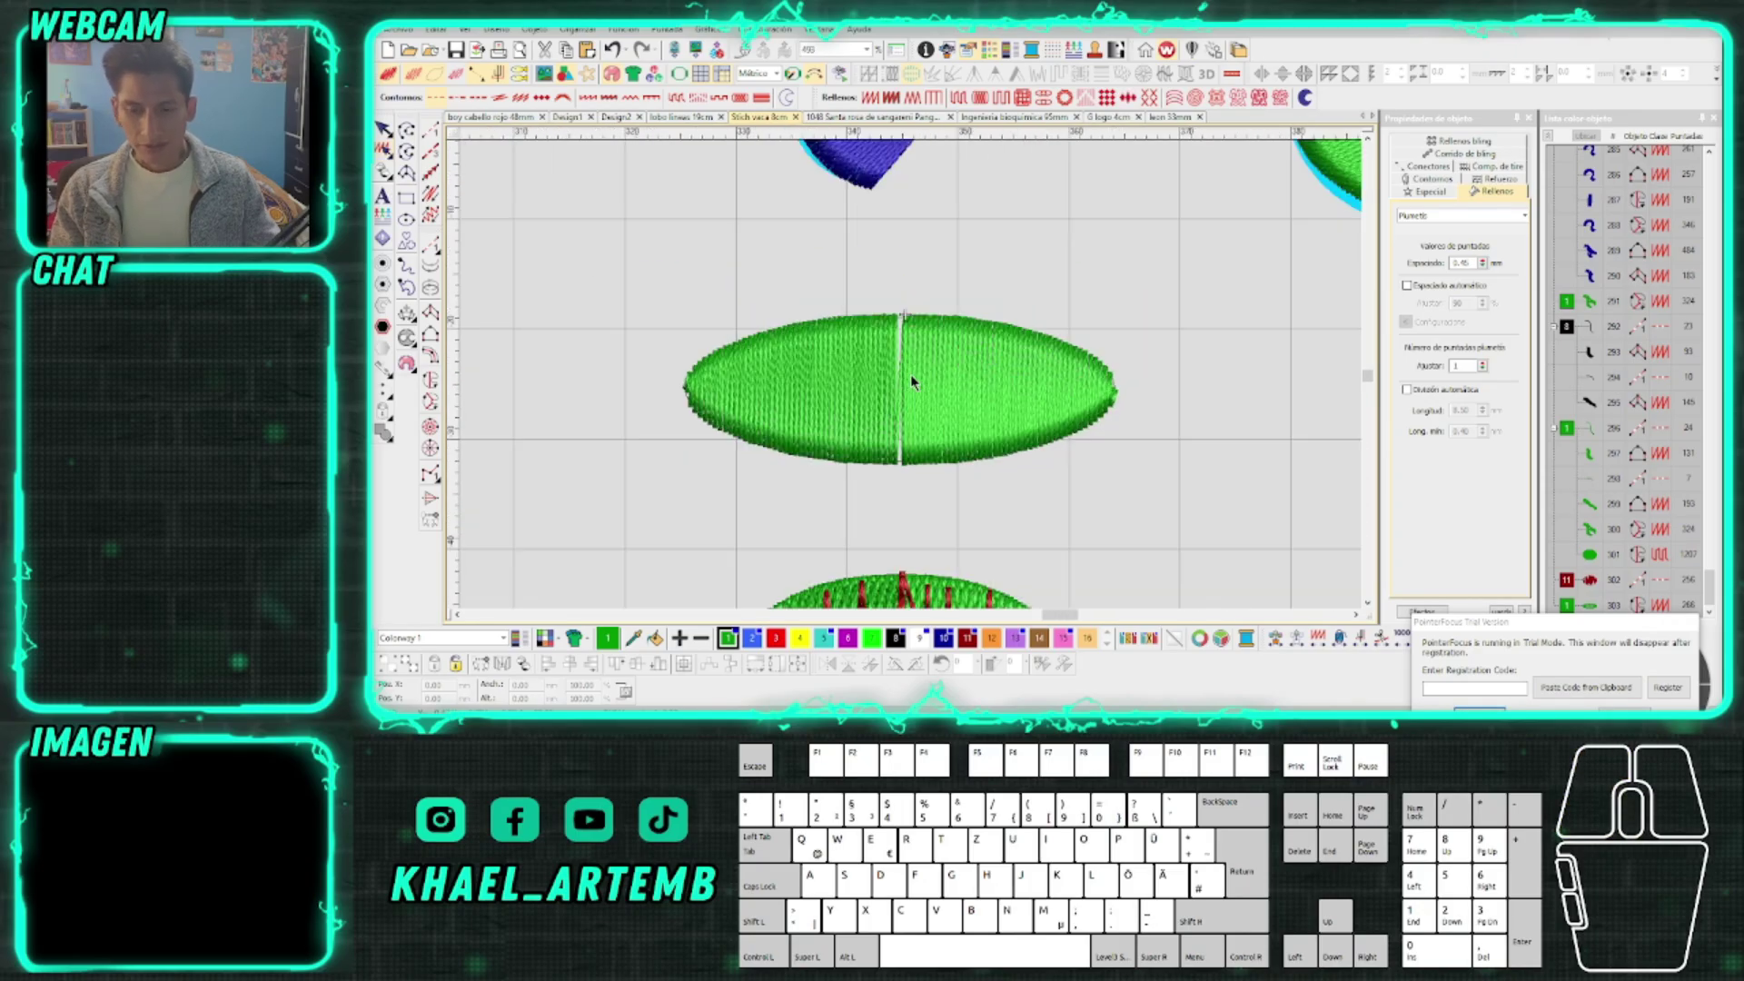
{"action": "scroll", "coordinate": [912, 376], "scroll_direction": "down", "scroll_amount": 3}
{"action": "scroll", "coordinate": [912, 382], "scroll_direction": "up", "scroll_amount": 2}
{"action": "scroll", "coordinate": [912, 382], "scroll_direction": "down", "scroll_amount": 2}
{"action": "scroll", "coordinate": [912, 381], "scroll_direction": "up", "scroll_amount": 1}
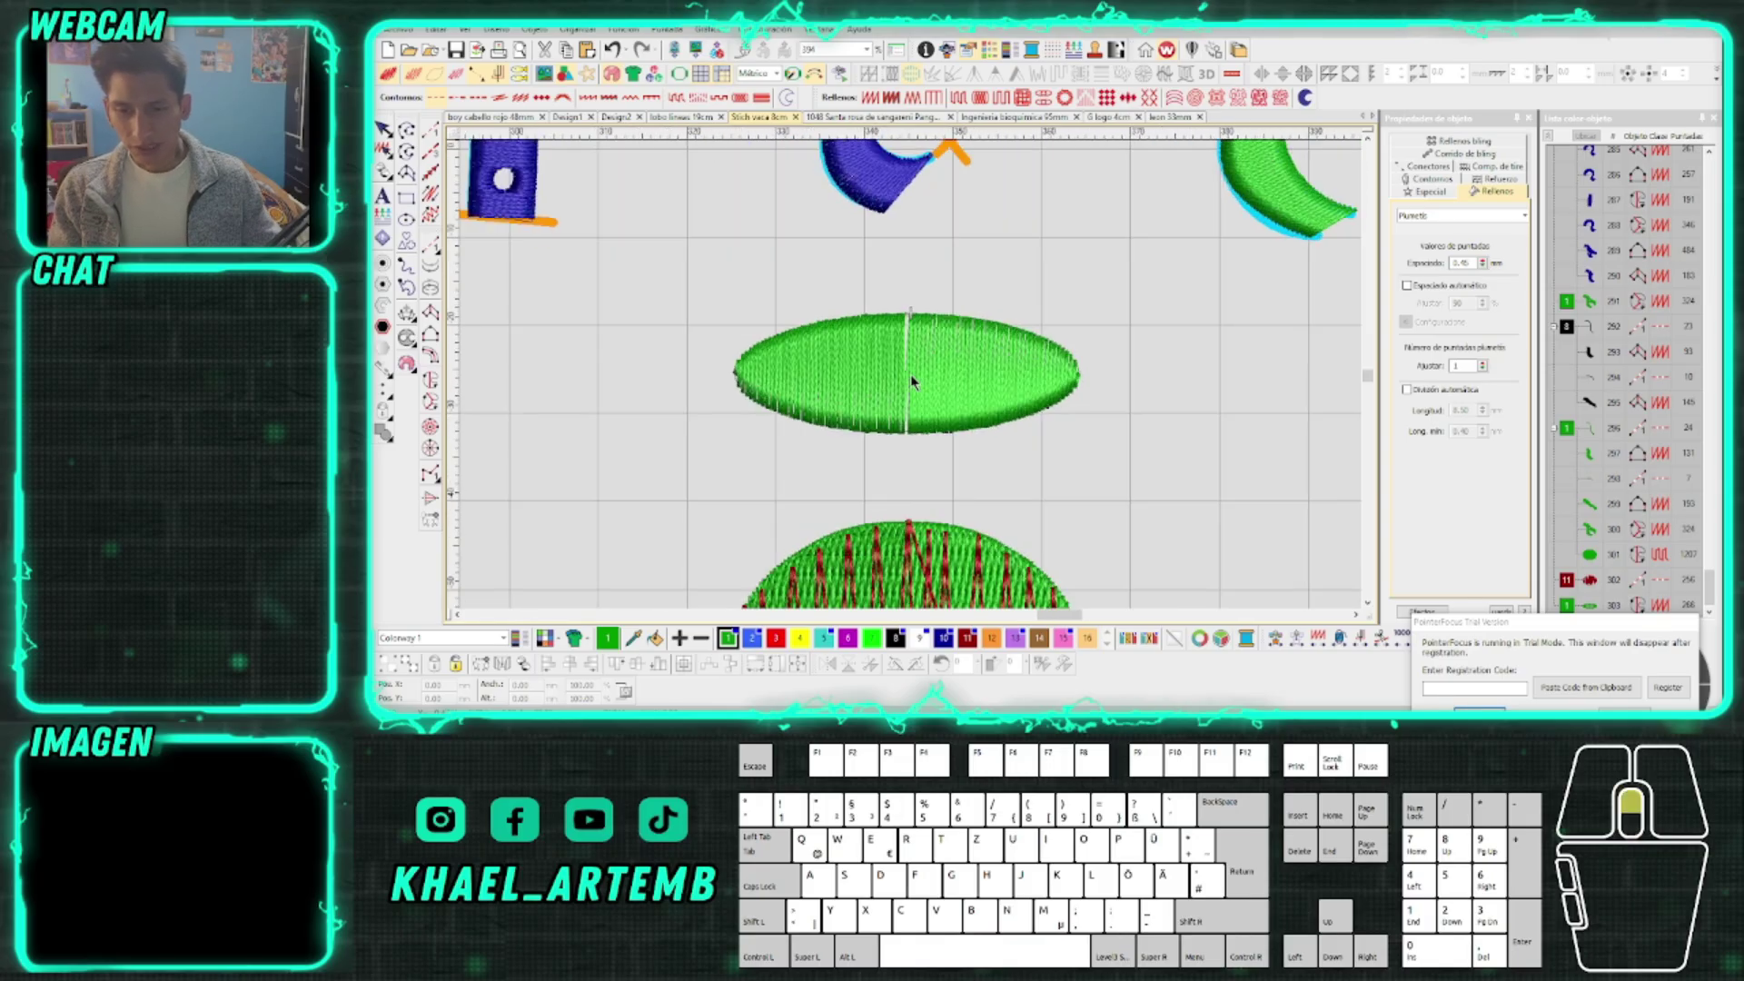
{"action": "scroll", "coordinate": [910, 376], "scroll_direction": "down", "scroll_amount": 2}
{"action": "scroll", "coordinate": [914, 391], "scroll_direction": "up", "scroll_amount": 1}
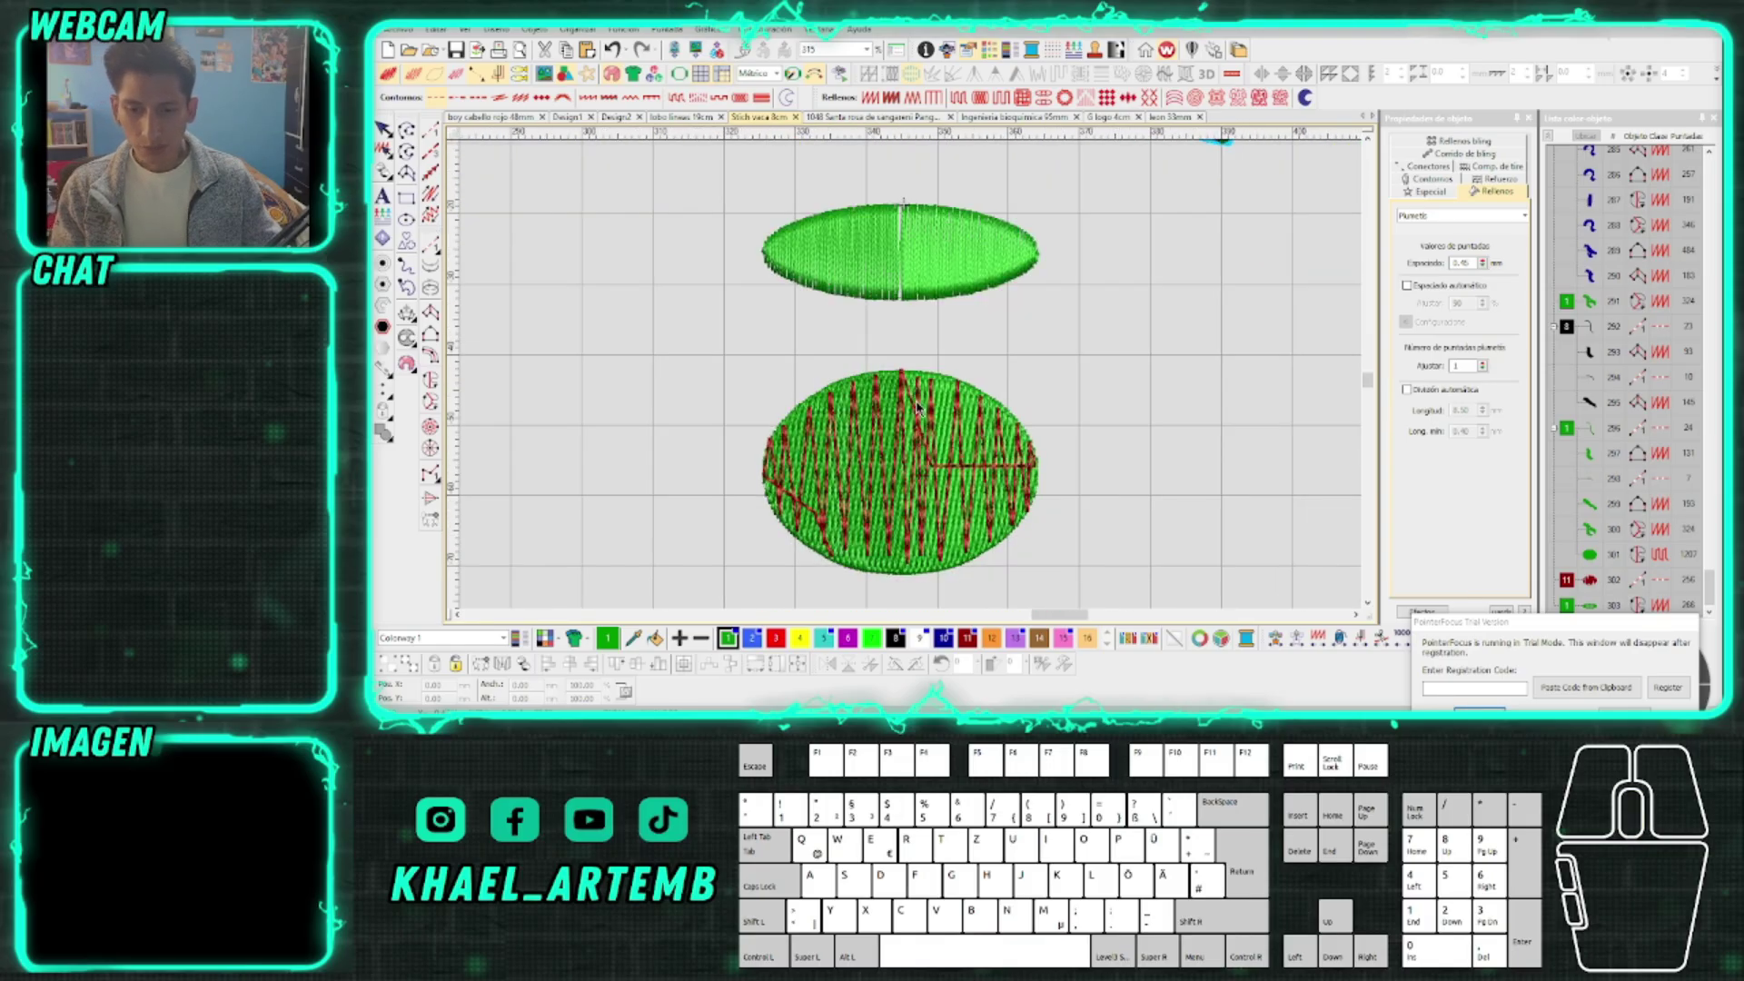
{"action": "left_click", "coordinate": [918, 409]}
{"action": "key", "text": "Escape"}
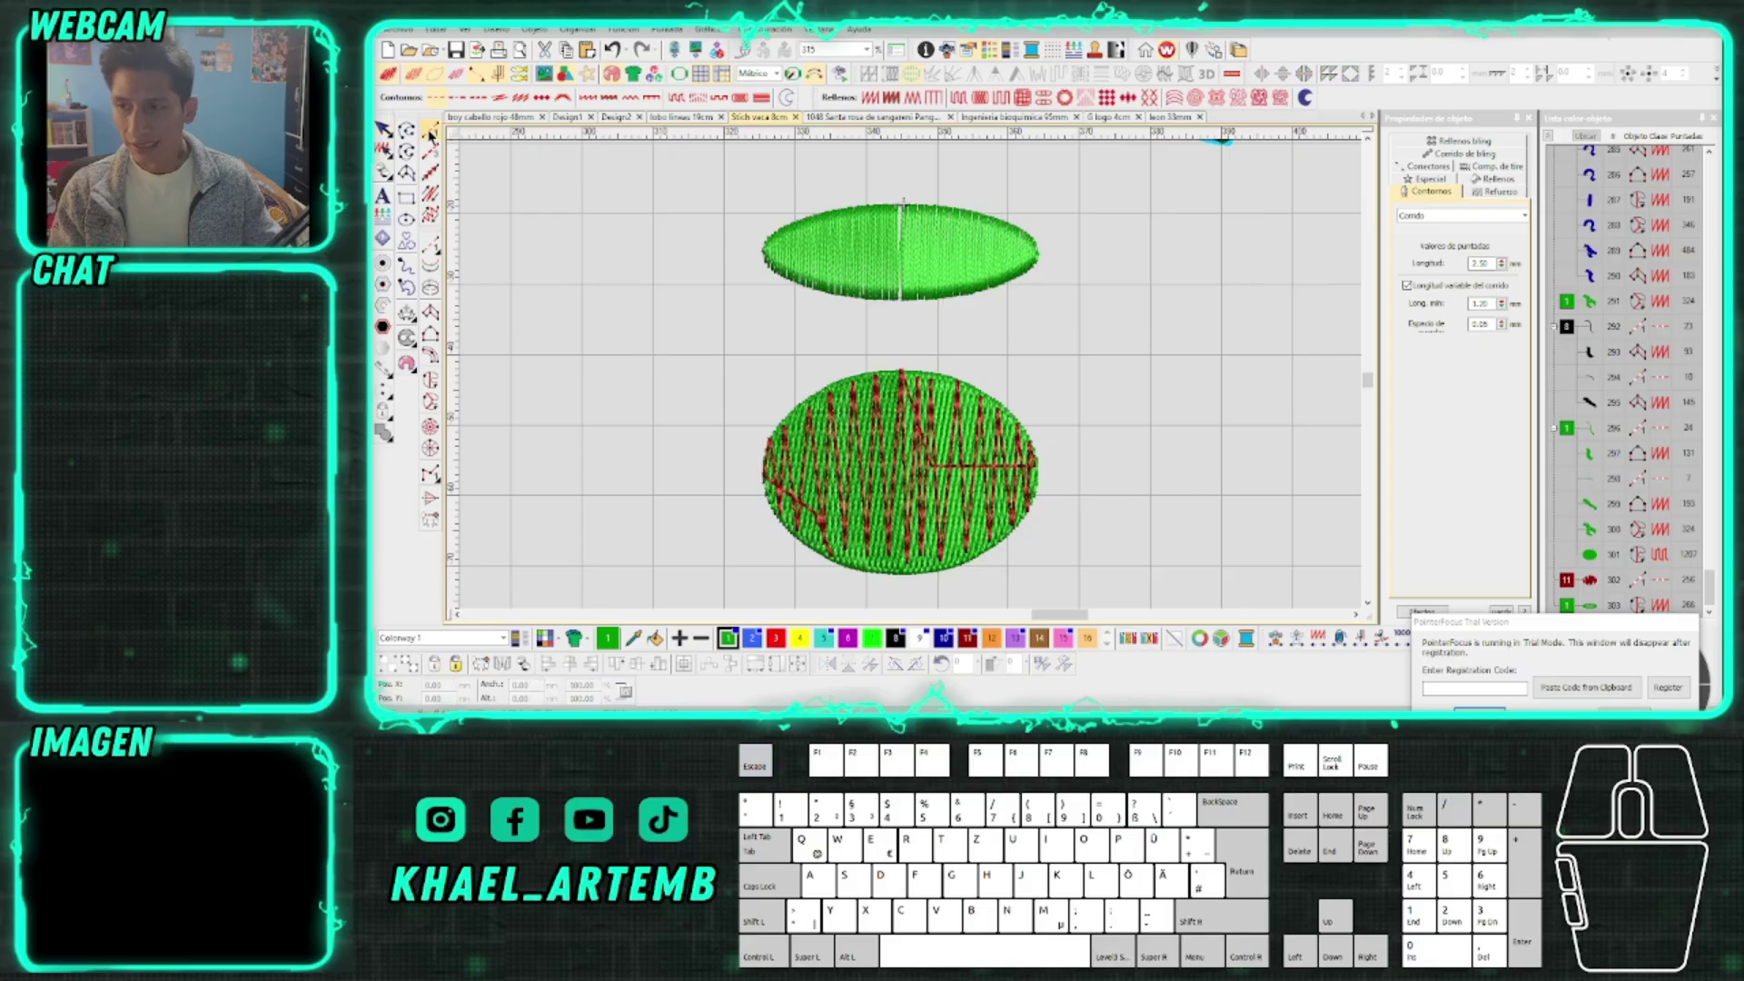
Trace a running-stitch zigzag across the flattened ellipse, ending in an arrow past its right edge
{"action": "scroll", "coordinate": [910, 375], "scroll_direction": "up", "scroll_amount": 1}
{"action": "left_click", "coordinate": [803, 377]}
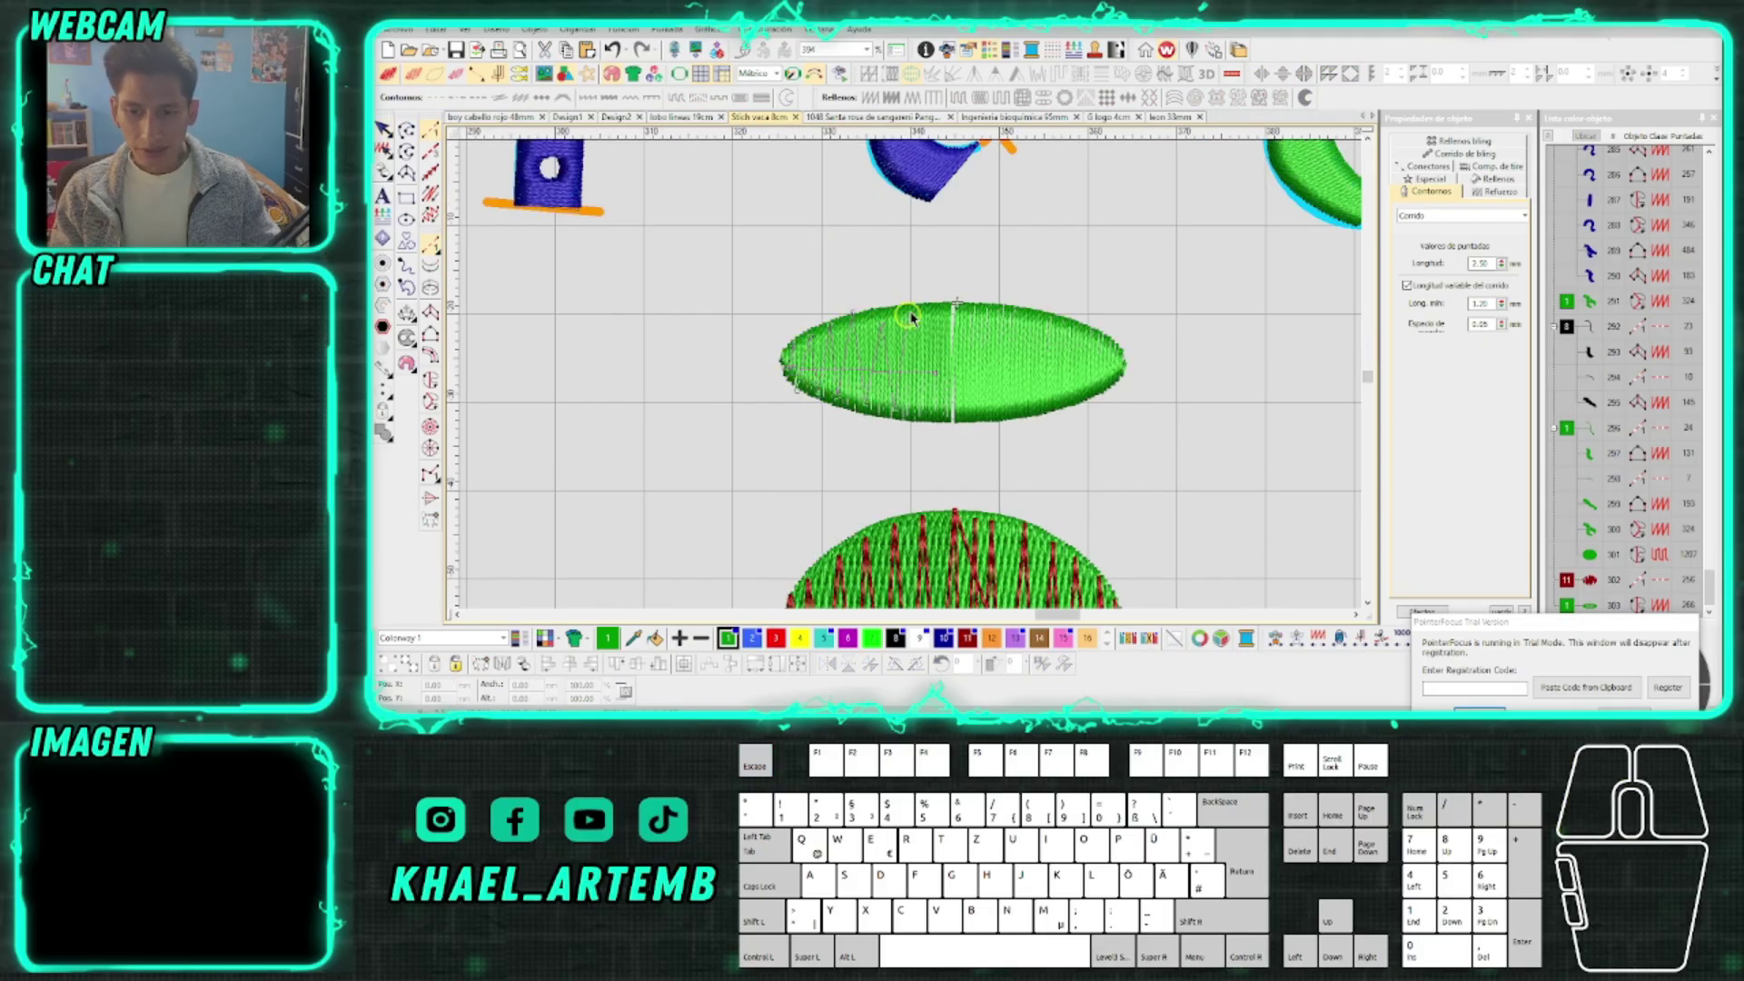
{"action": "left_click", "coordinate": [952, 413]}
{"action": "left_click", "coordinate": [972, 308]}
{"action": "left_click", "coordinate": [978, 404]}
{"action": "left_click", "coordinate": [1003, 302]}
{"action": "left_click", "coordinate": [1013, 412]}
{"action": "left_click", "coordinate": [1024, 325]}
{"action": "left_click_drag", "start_coordinate": [1083, 391], "coordinate": [1158, 382]}
{"action": "scroll", "coordinate": [911, 374], "scroll_direction": "down", "scroll_amount": 3}
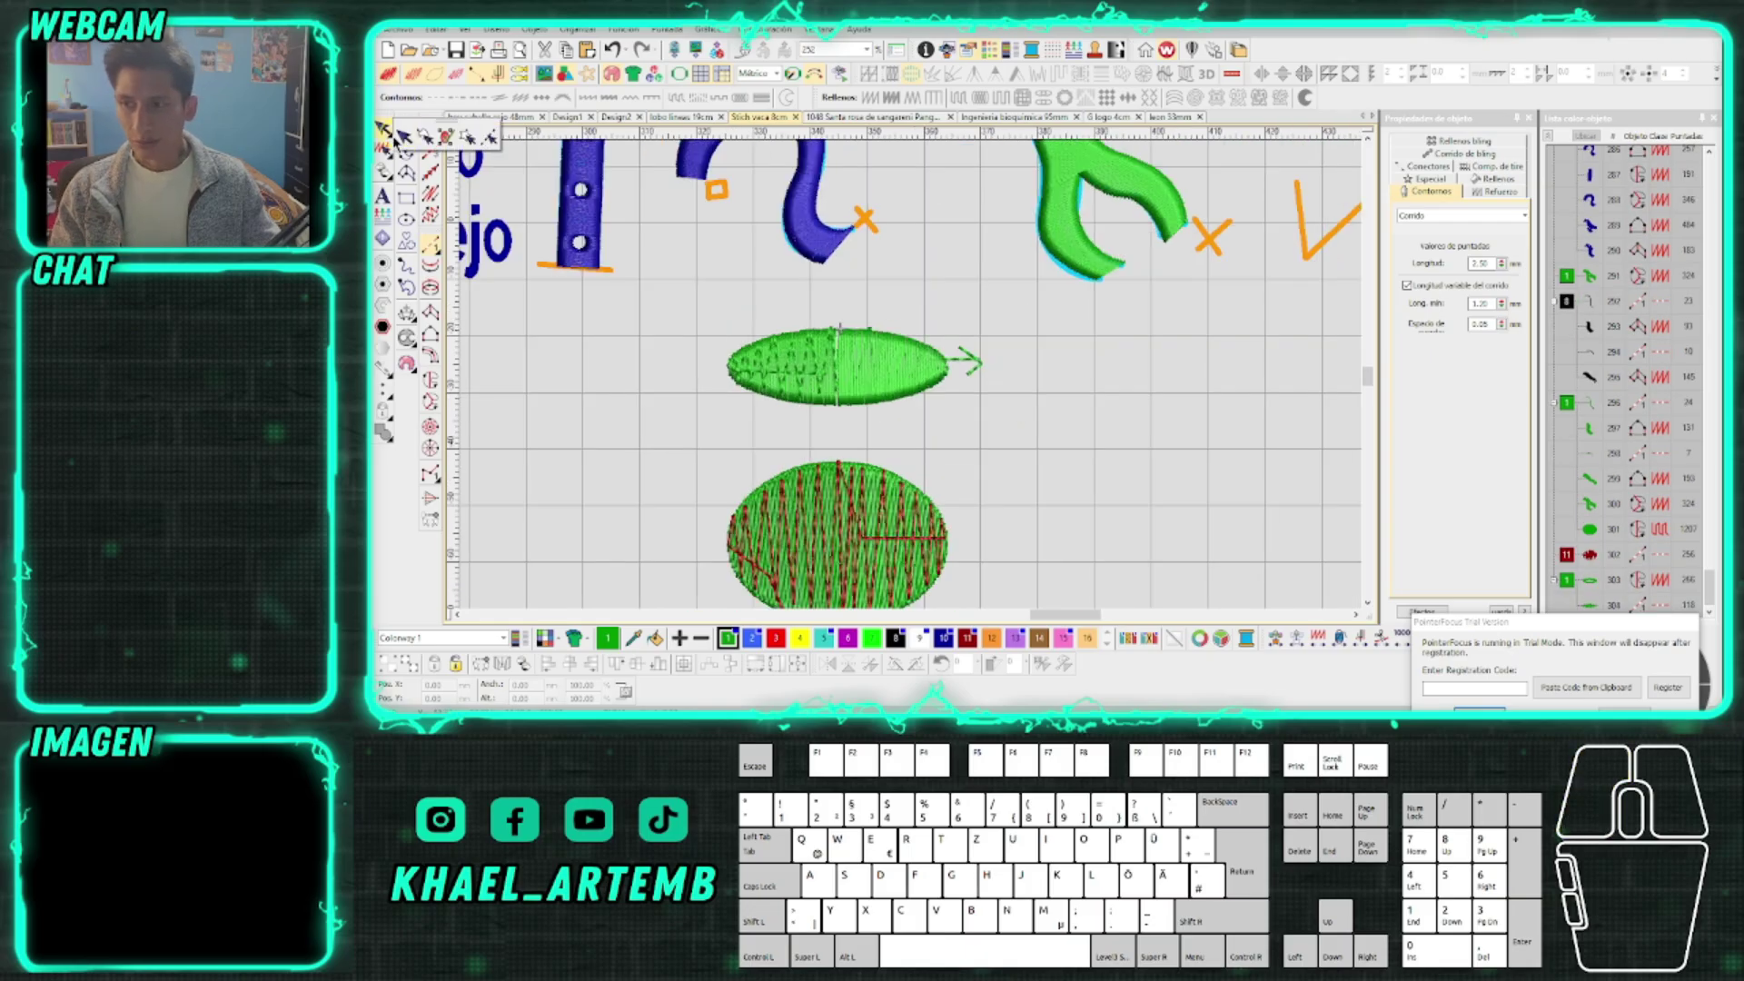
Recolour the flattened ellipse's zigzag running stitch black and remove the line
{"action": "left_click", "coordinate": [608, 237]}
{"action": "key", "text": "ctrl+z"}
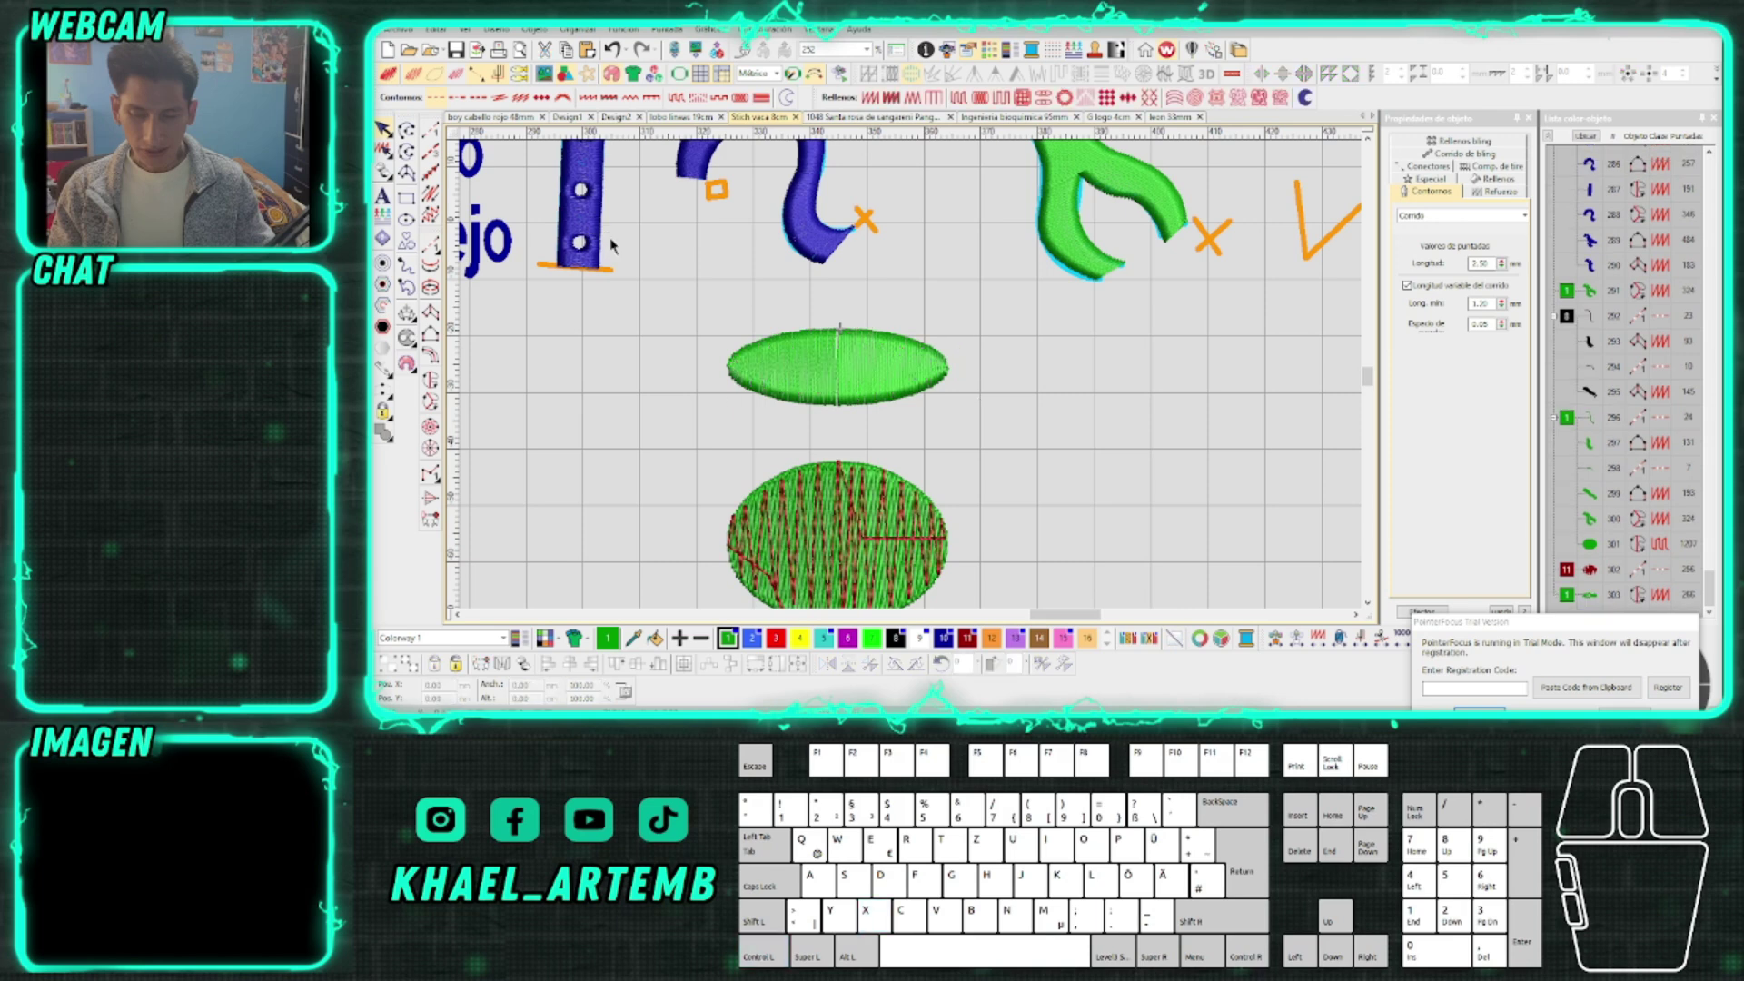
{"action": "key", "text": "ctrl+y"}
{"action": "scroll", "coordinate": [912, 374], "scroll_direction": "up", "scroll_amount": 3}
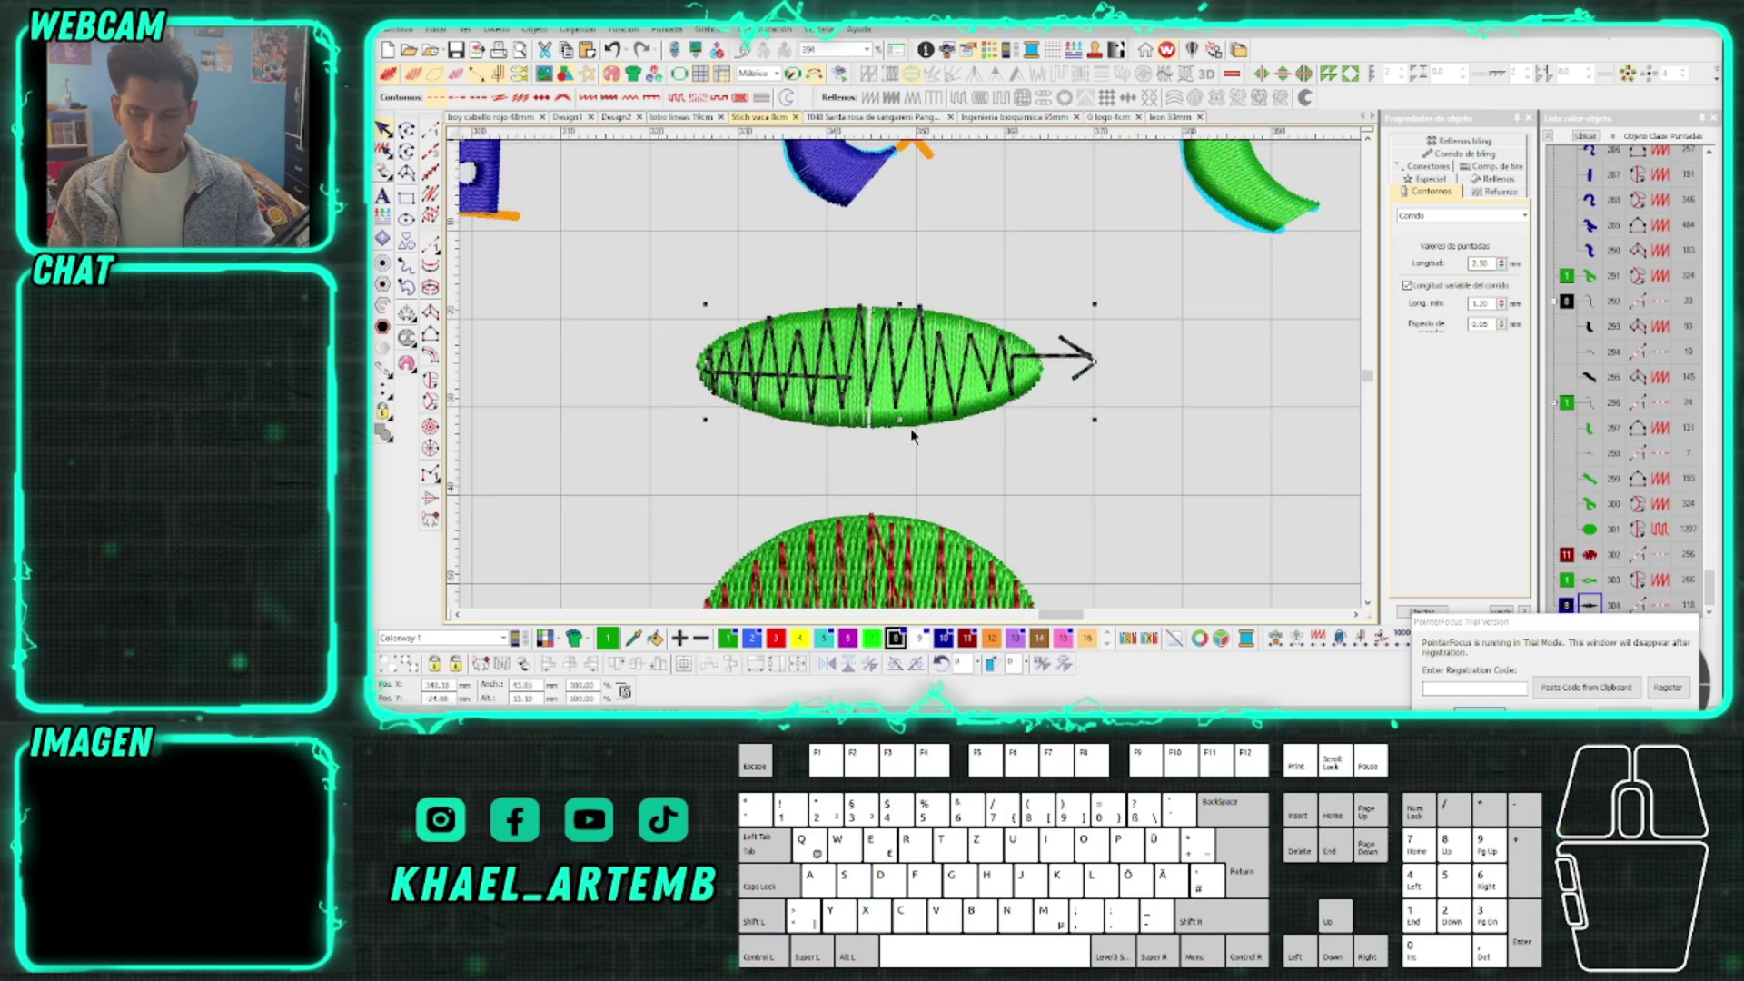
{"action": "scroll", "coordinate": [911, 428], "scroll_direction": "down", "scroll_amount": 1}
{"action": "key", "text": "ctrl+z"}
Delete the dark red zigzag running stitch from the lower ellipse
{"action": "scroll", "coordinate": [913, 391], "scroll_direction": "down", "scroll_amount": 3}
{"action": "scroll", "coordinate": [914, 383], "scroll_direction": "up", "scroll_amount": 4}
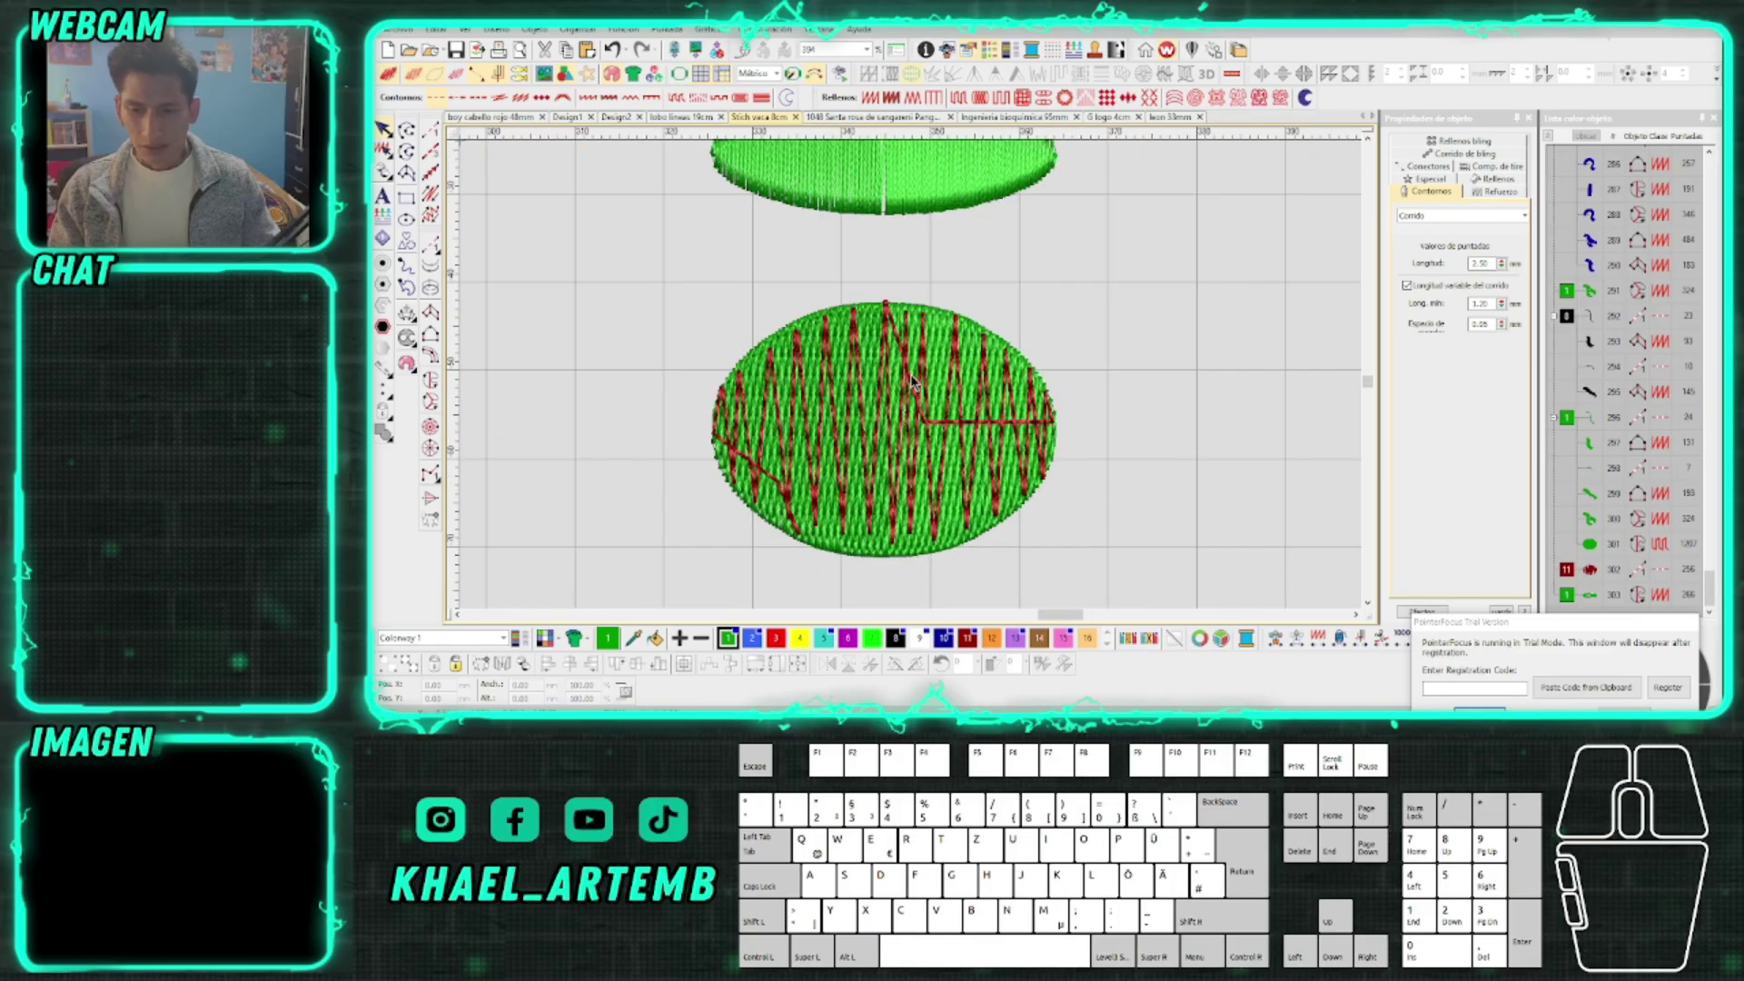
{"action": "scroll", "coordinate": [912, 377], "scroll_direction": "down", "scroll_amount": 1}
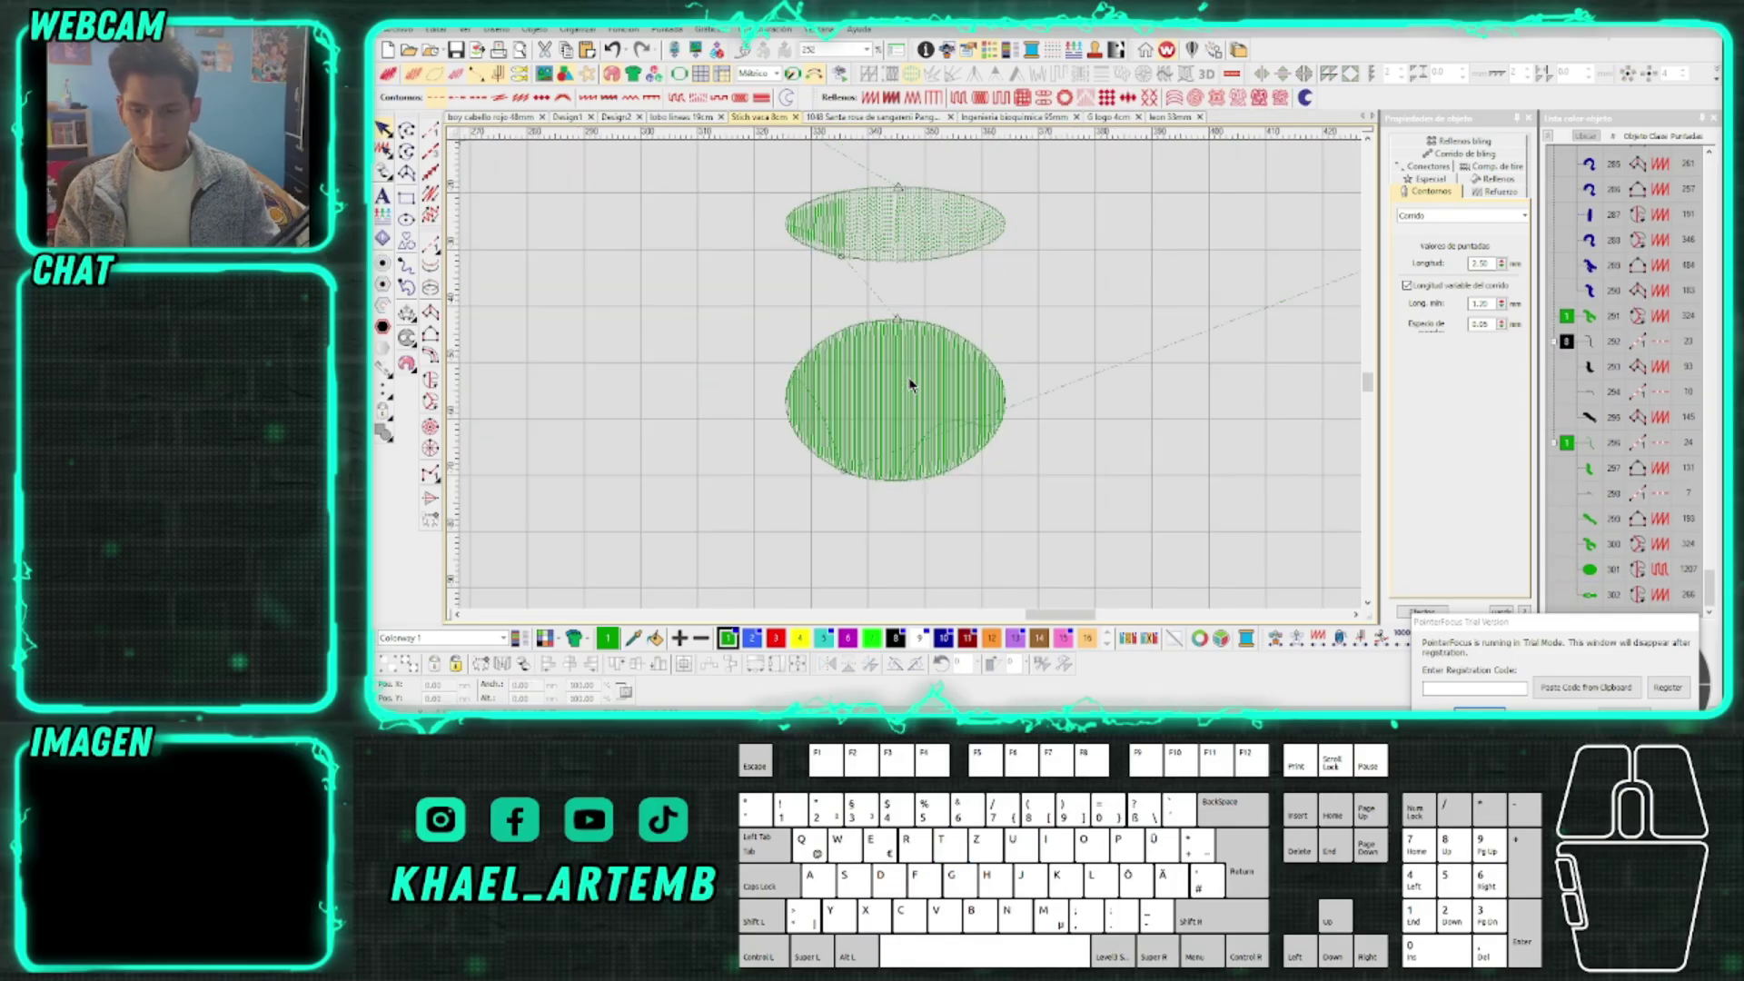
Turn the lower ellipse's stitch angle to about 45° and reposition its entry and exit points
{"action": "left_click", "coordinate": [910, 374]}
{"action": "key", "text": "h"}
{"action": "left_click", "coordinate": [899, 281]}
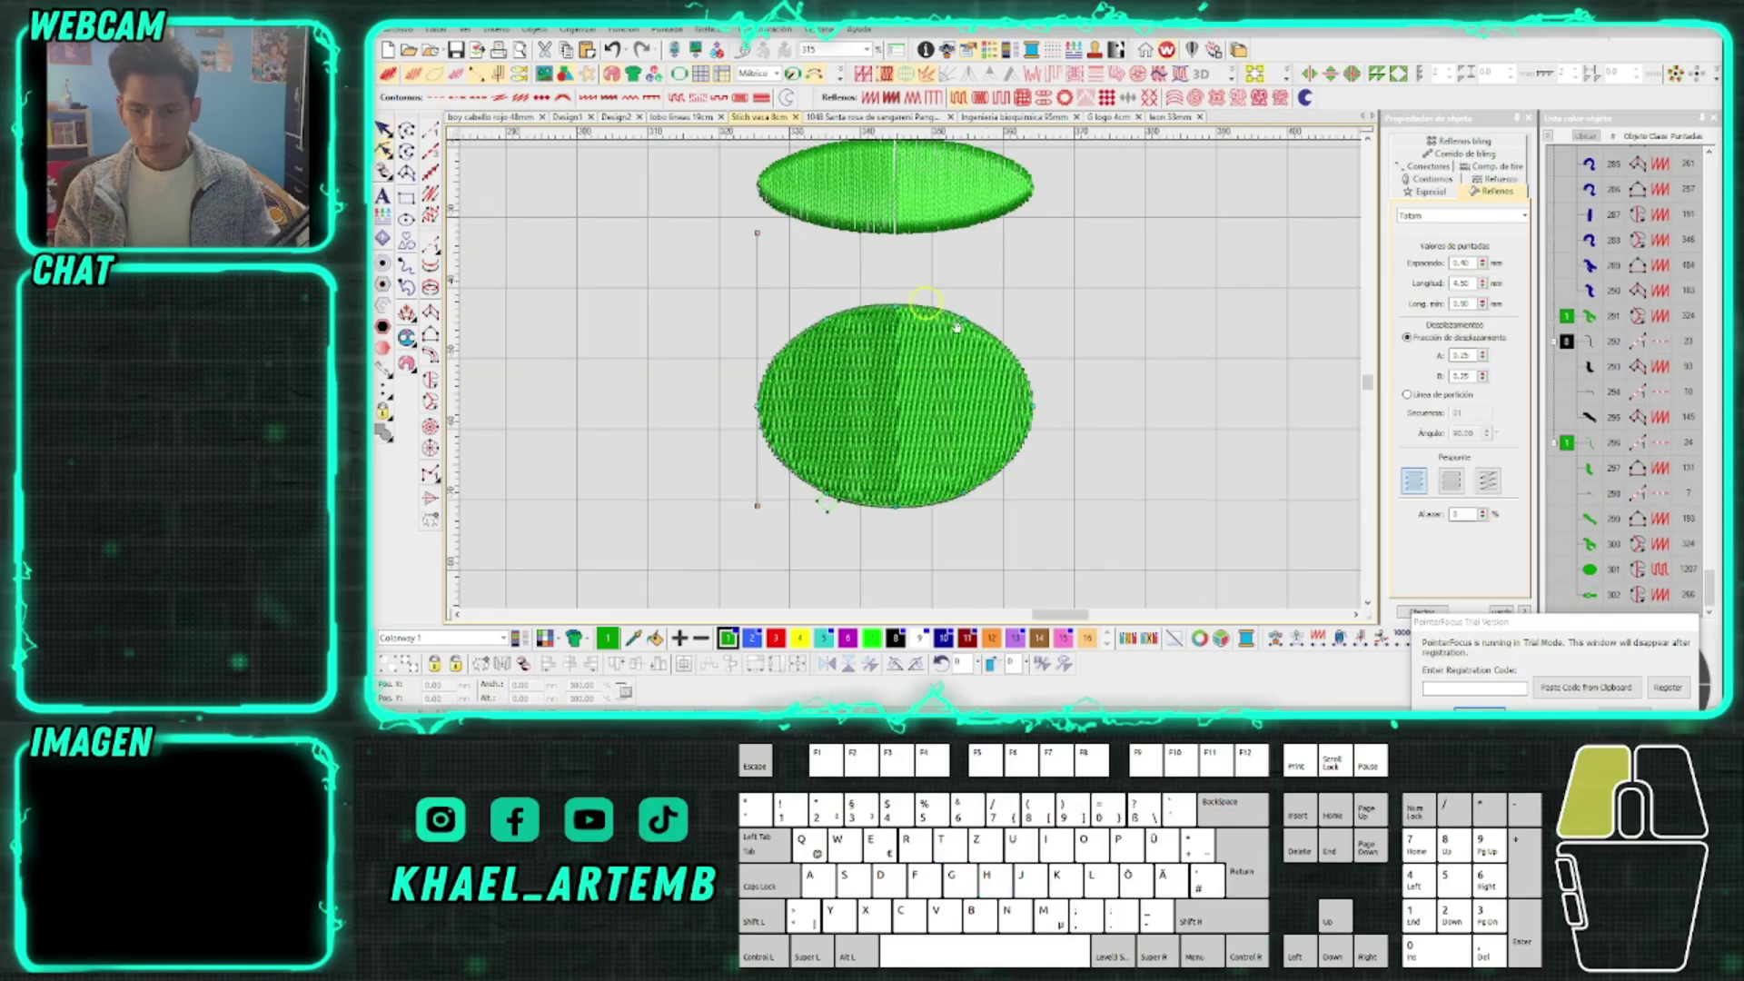
{"action": "left_click_drag", "start_coordinate": [757, 233], "coordinate": [970, 288]}
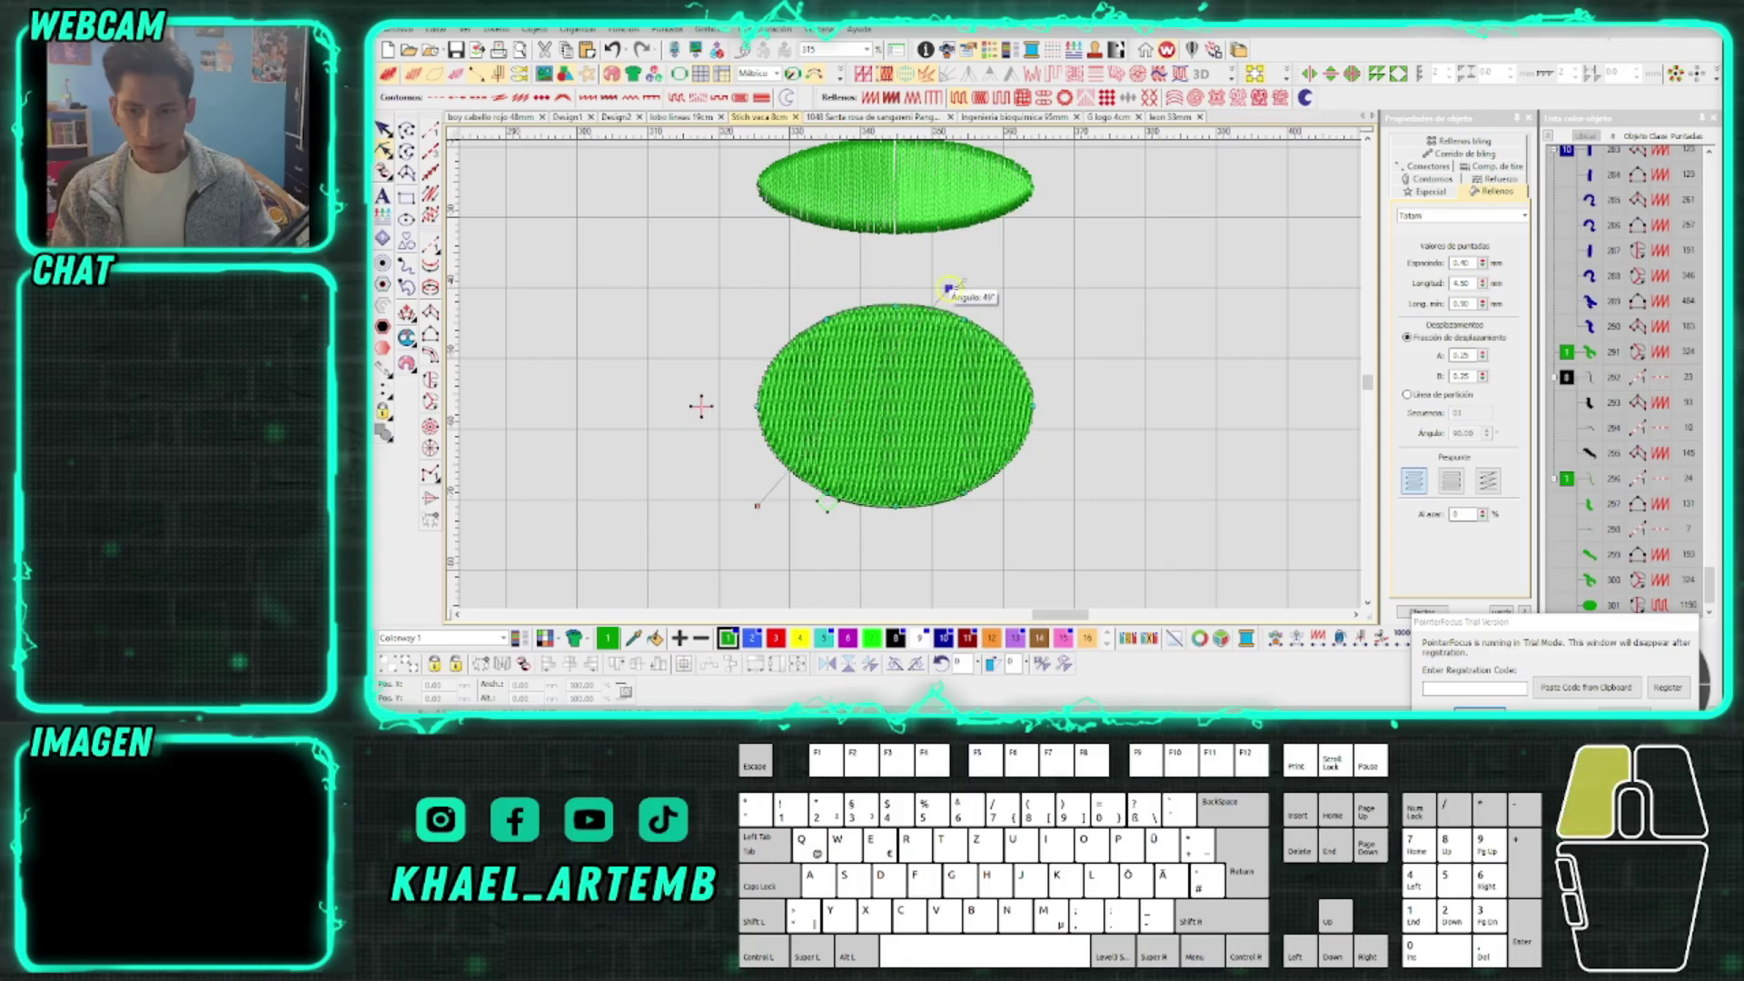
{"action": "left_click_drag", "start_coordinate": [688, 382], "coordinate": [808, 323]}
{"action": "left_click_drag", "start_coordinate": [731, 398], "coordinate": [790, 329]}
{"action": "left_click", "coordinate": [967, 525]}
{"action": "scroll", "coordinate": [958, 550], "scroll_direction": "up", "scroll_amount": 1}
{"action": "mouse_move", "coordinate": [946, 573]}
{"action": "left_mouse_down"}
{"action": "mouse_move", "coordinate": [752, 492]}
{"action": "mouse_move", "coordinate": [752, 425]}
{"action": "left_mouse_up"}
{"action": "scroll", "coordinate": [920, 382], "scroll_direction": "down", "scroll_amount": 1}
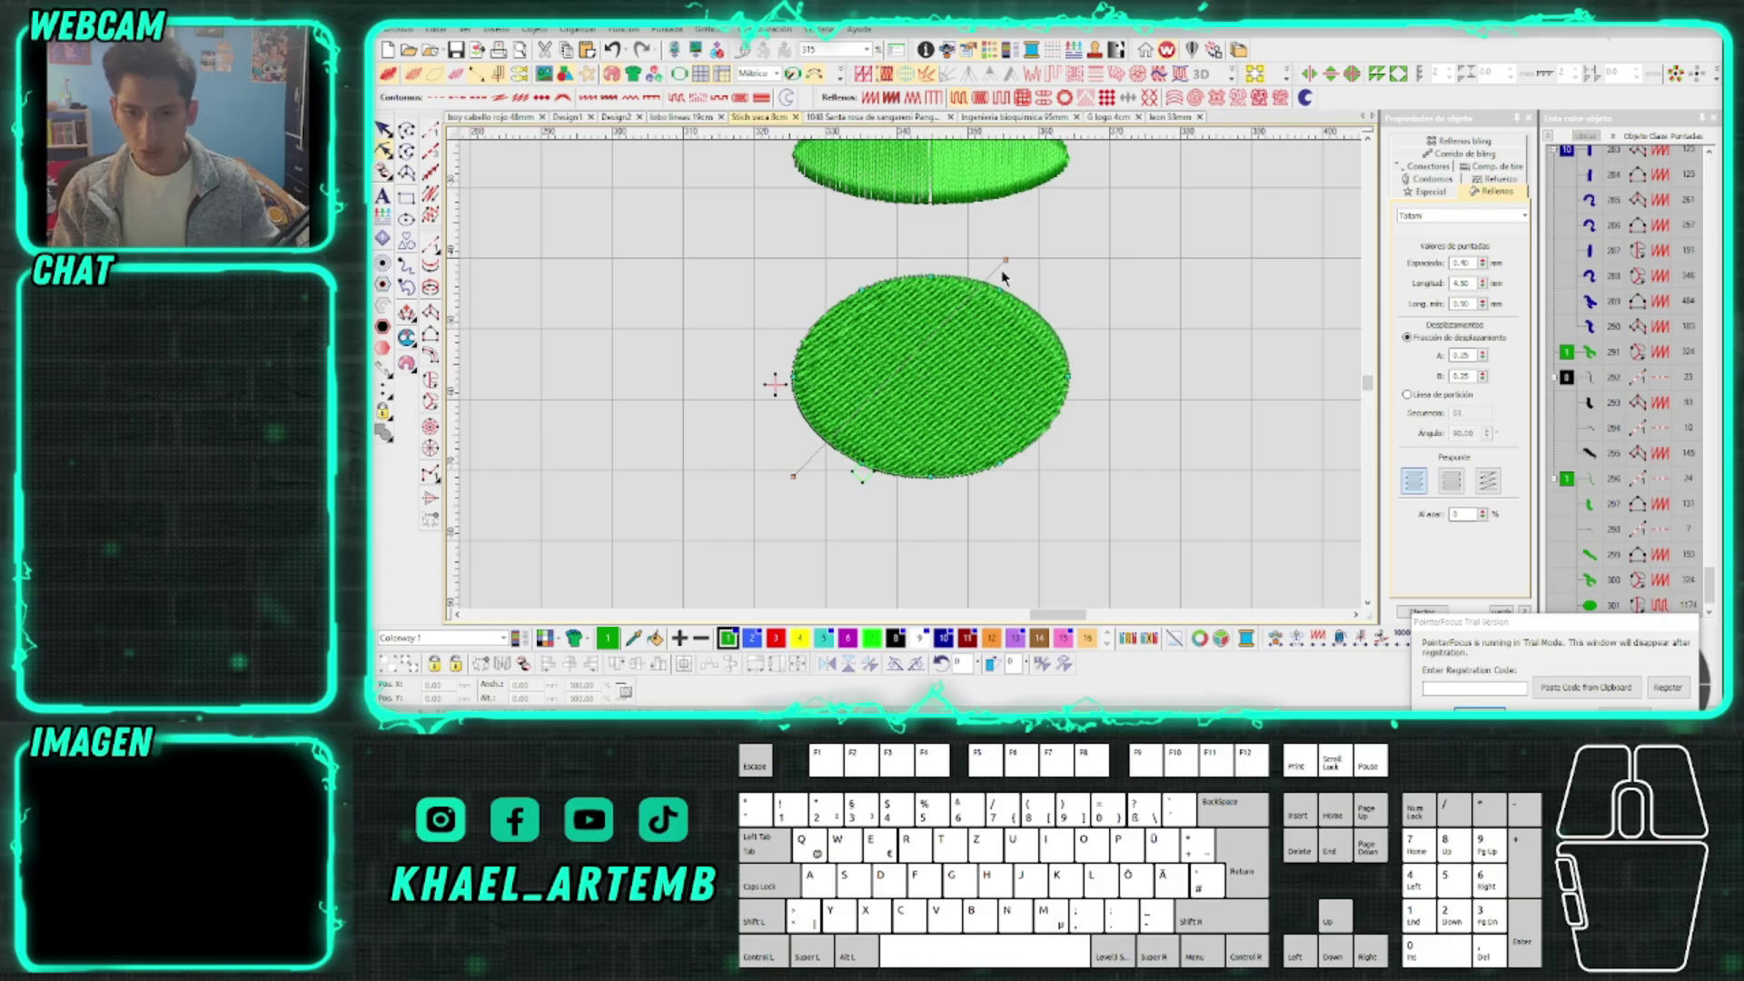
Widen the lower ellipse symmetrically to about 54 mm
{"action": "left_click", "coordinate": [963, 370]}
{"action": "left_click_drag", "start_coordinate": [1072, 377], "coordinate": [1127, 380]}
{"action": "scroll", "coordinate": [912, 384], "scroll_direction": "down", "scroll_amount": 1}
{"action": "scroll", "coordinate": [910, 383], "scroll_direction": "up", "scroll_amount": 1}
Turn the widened ellipse's stitch angle to nearly vertical and place both entry and exit points at its left end
{"action": "key", "text": "h"}
{"action": "left_click_drag", "start_coordinate": [954, 286], "coordinate": [791, 273]}
{"action": "left_click_drag", "start_coordinate": [699, 397], "coordinate": [705, 364]}
{"action": "left_click_drag", "start_coordinate": [796, 468], "coordinate": [712, 388]}
{"action": "key", "text": "Escape"}
Copy the widened ellipse to the right and tilt the copy clockwise
{"action": "scroll", "coordinate": [940, 374], "scroll_direction": "down", "scroll_amount": 1}
{"action": "left_click_drag", "start_coordinate": [940, 374], "coordinate": [1272, 361]}
{"action": "left_click_drag", "start_coordinate": [1350, 431], "coordinate": [1259, 507]}
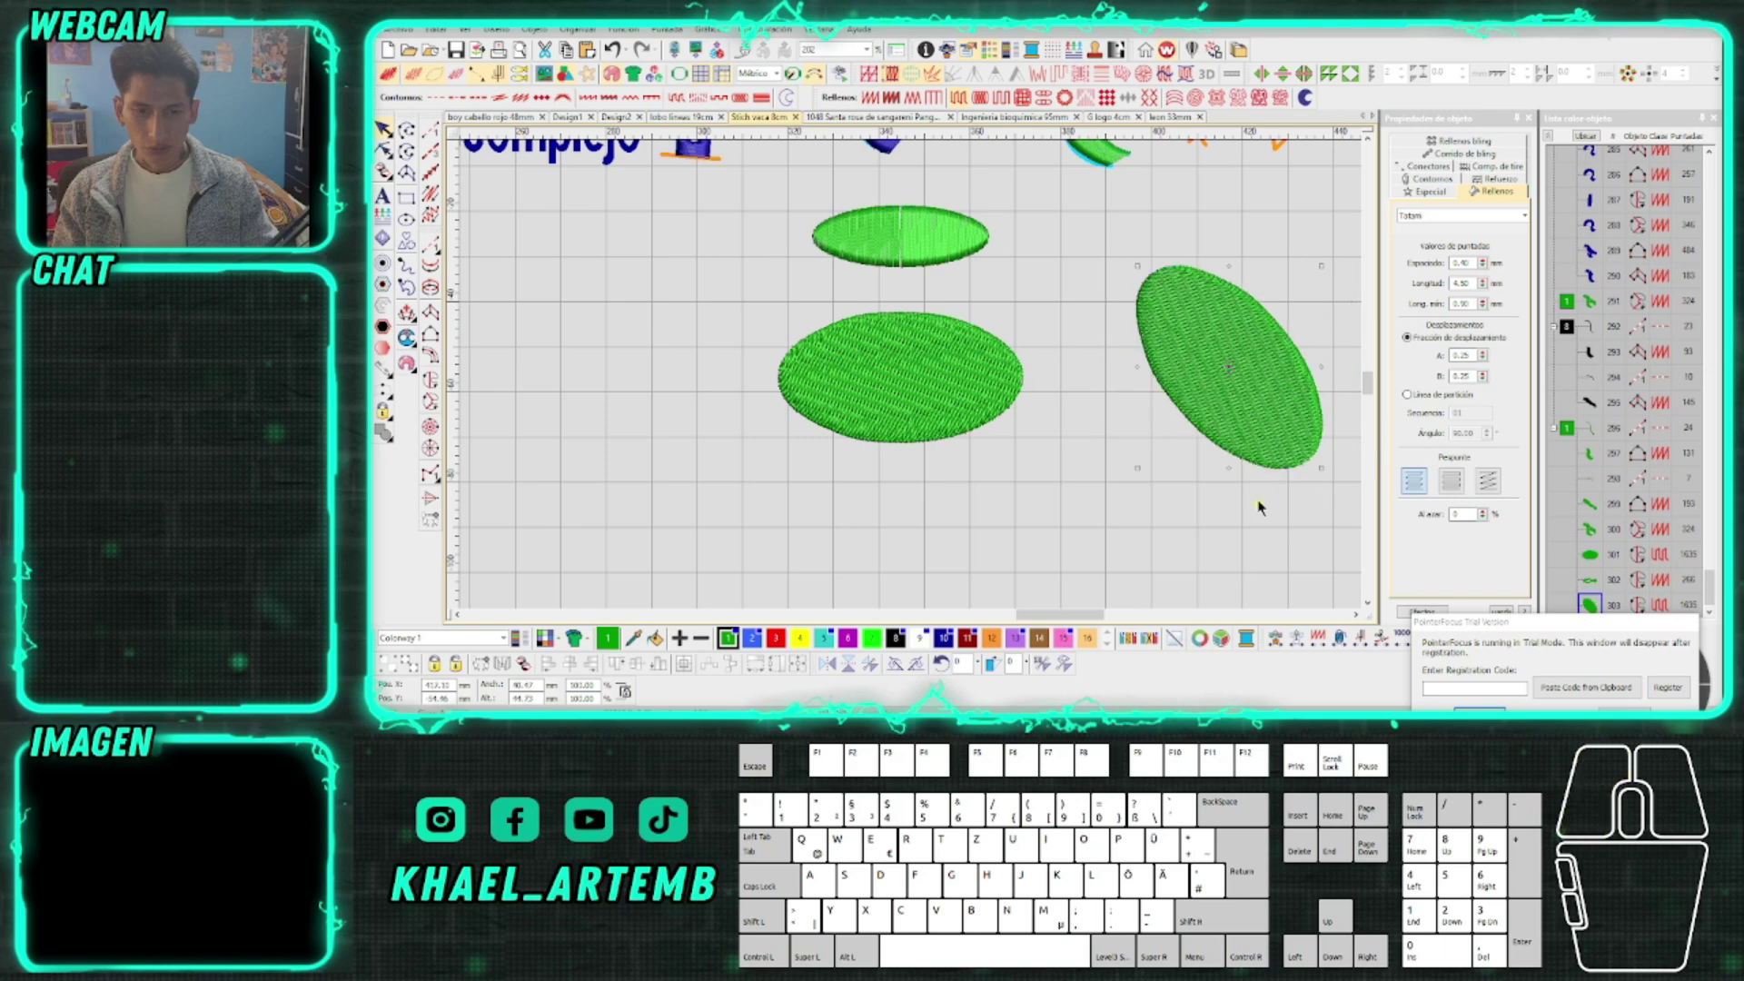
Turn the tilted copy's stitch angle to run along its long axis
{"action": "scroll", "coordinate": [1258, 507], "scroll_direction": "up", "scroll_amount": 1}
{"action": "key", "text": "h"}
{"action": "left_click", "coordinate": [727, 300]}
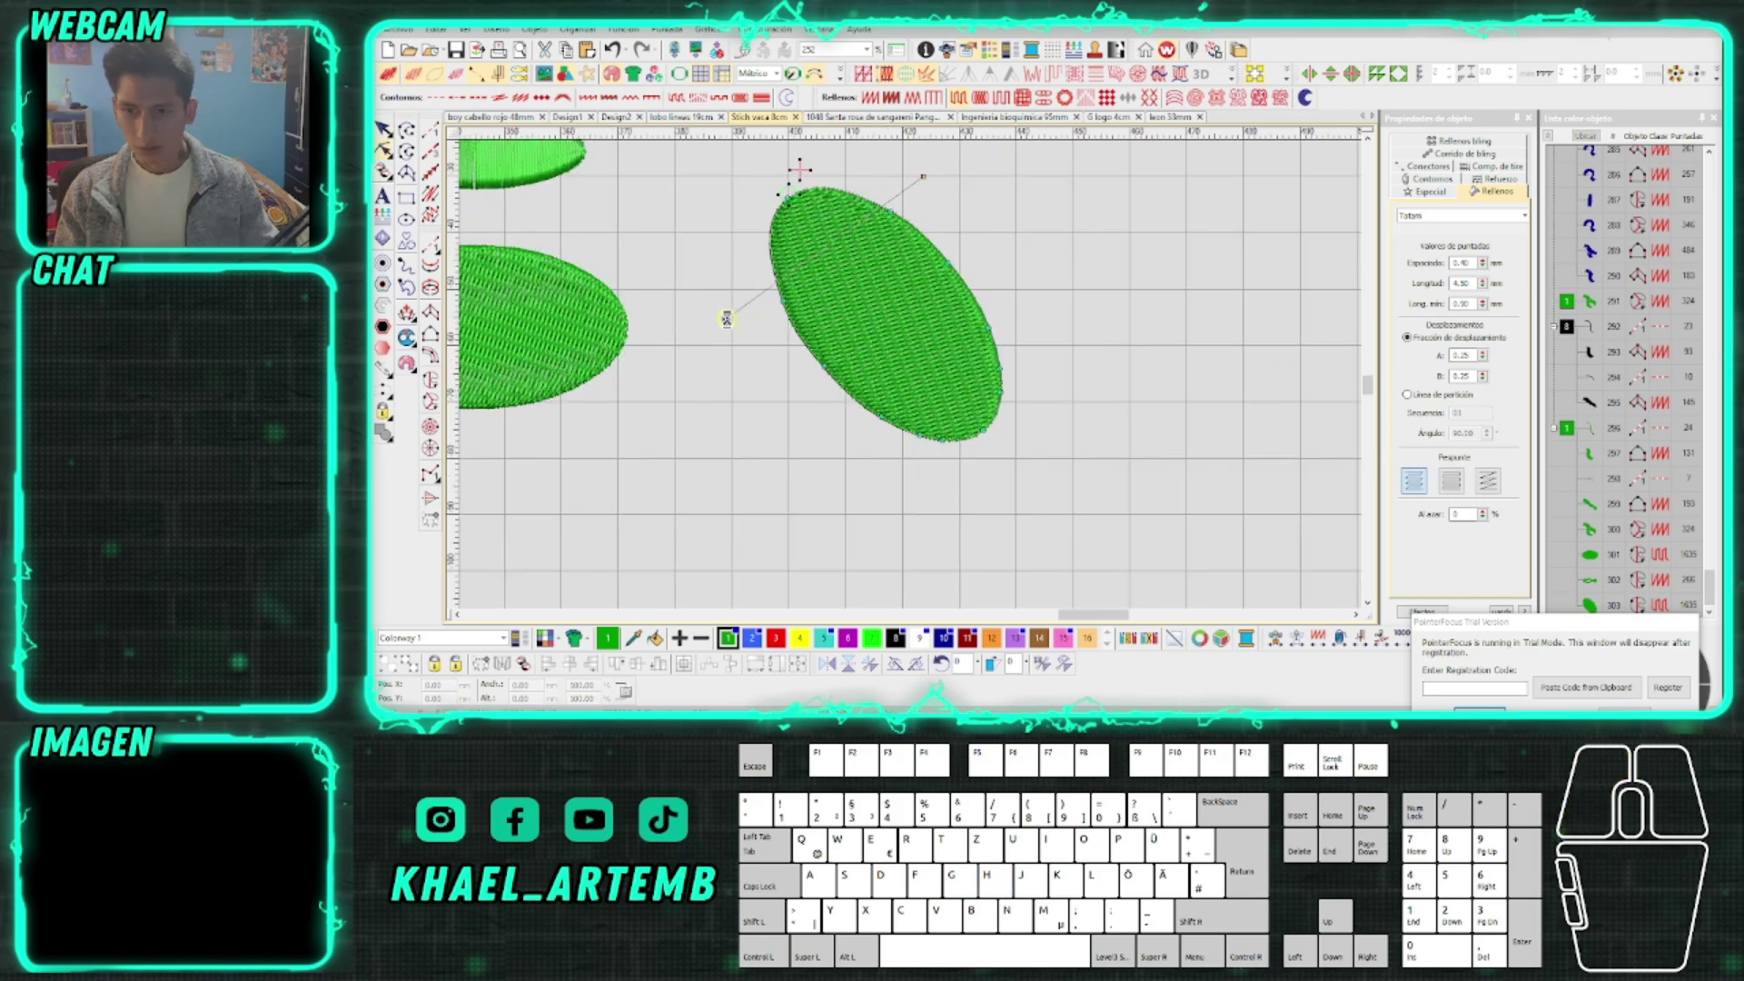
{"action": "scroll", "coordinate": [911, 375], "scroll_direction": "down", "scroll_amount": 1}
{"action": "scroll", "coordinate": [911, 374], "scroll_direction": "up", "scroll_amount": 1}
{"action": "scroll", "coordinate": [910, 374], "scroll_direction": "down", "scroll_amount": 1}
{"action": "scroll", "coordinate": [910, 374], "scroll_direction": "up", "scroll_amount": 1}
{"action": "scroll", "coordinate": [910, 374], "scroll_direction": "down", "scroll_amount": 1}
{"action": "left_click", "coordinate": [910, 374]}
{"action": "key", "text": "h"}
{"action": "left_click_drag", "start_coordinate": [955, 270], "coordinate": [810, 254]}
{"action": "left_click_drag", "start_coordinate": [797, 384], "coordinate": [999, 478]}
{"action": "key", "text": "Escape"}
{"action": "scroll", "coordinate": [910, 374], "scroll_direction": "down", "scroll_amount": 1}
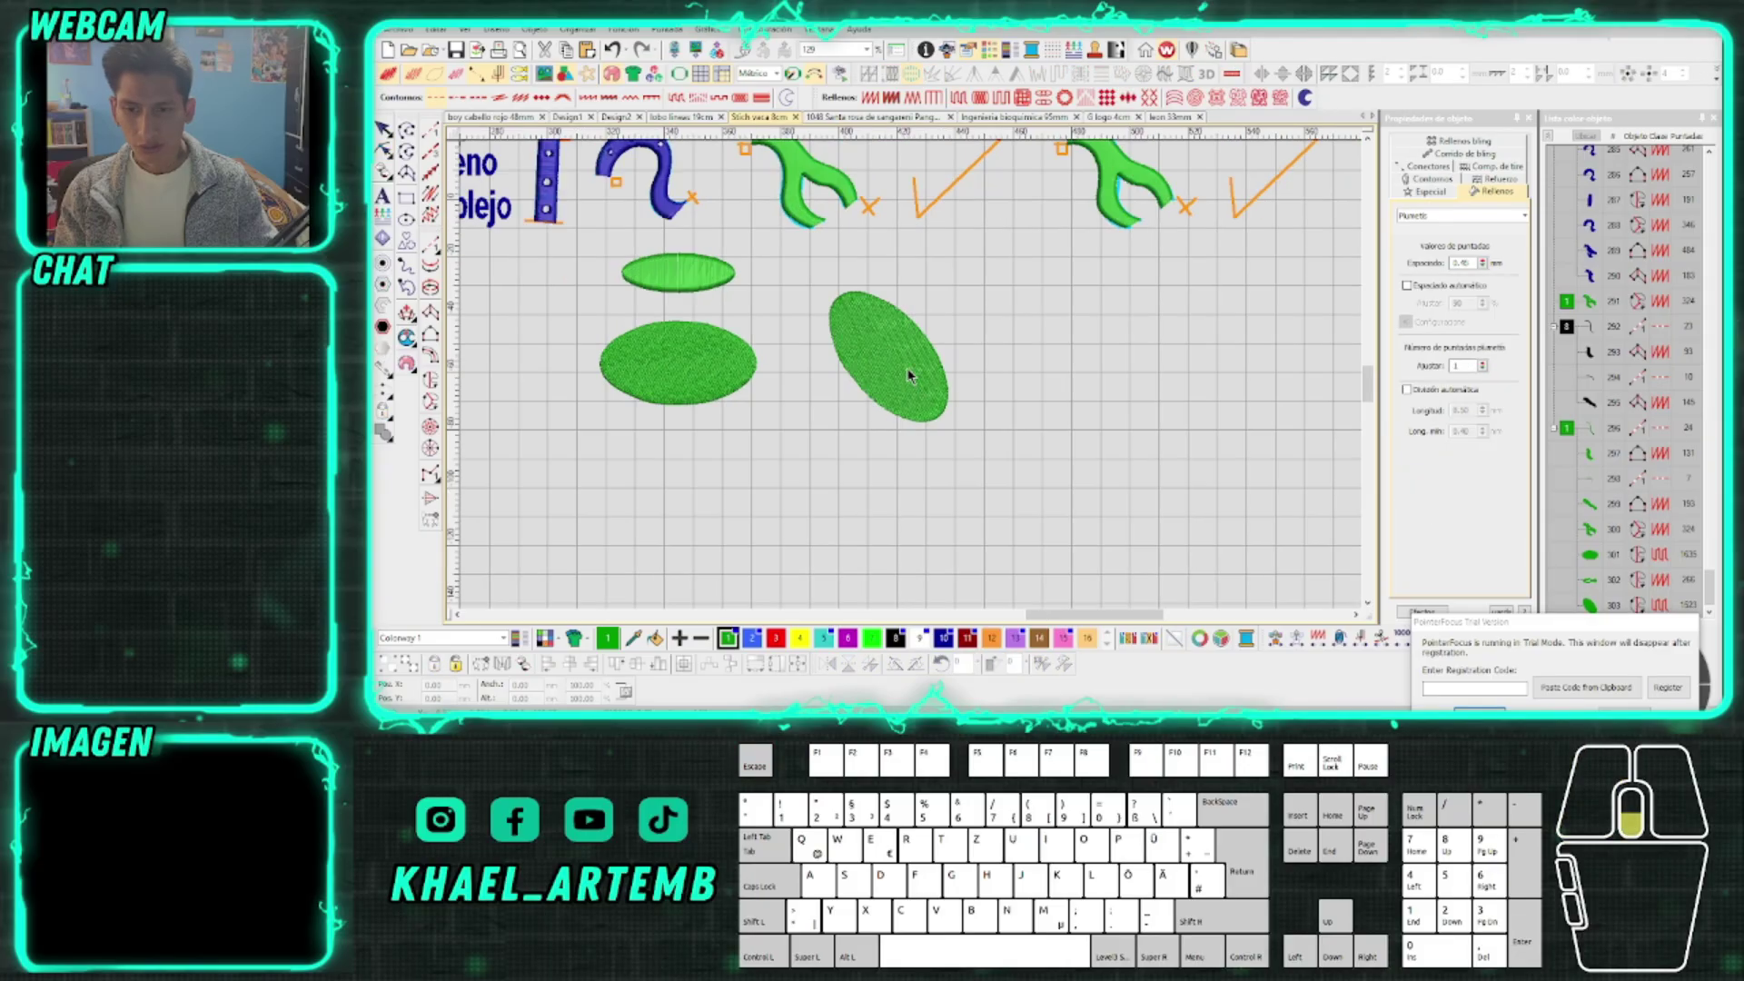
Place the tilted ellipse's entry and exit points together beside its upper right edge
{"action": "scroll", "coordinate": [910, 374], "scroll_direction": "up", "scroll_amount": 1}
{"action": "left_click", "coordinate": [910, 374]}
{"action": "key", "text": "h"}
{"action": "left_click", "coordinate": [877, 271]}
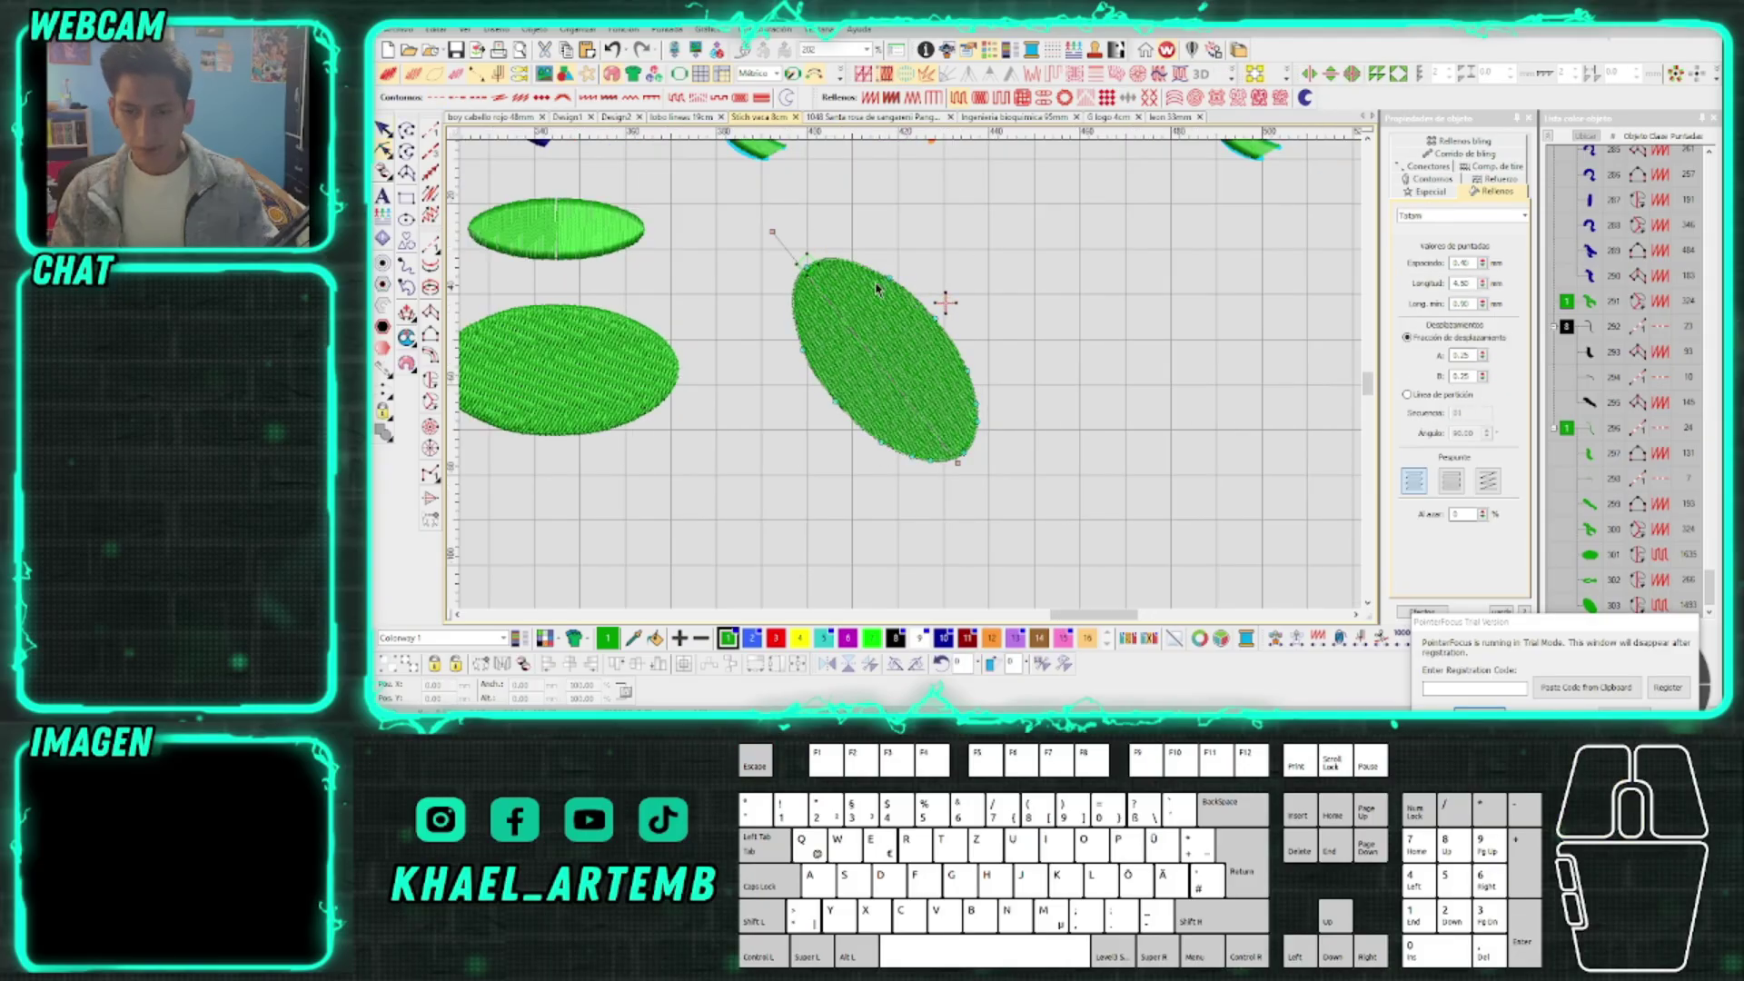
{"action": "left_click_drag", "start_coordinate": [823, 277], "coordinate": [946, 300]}
{"action": "scroll", "coordinate": [914, 389], "scroll_direction": "down", "scroll_amount": 1}
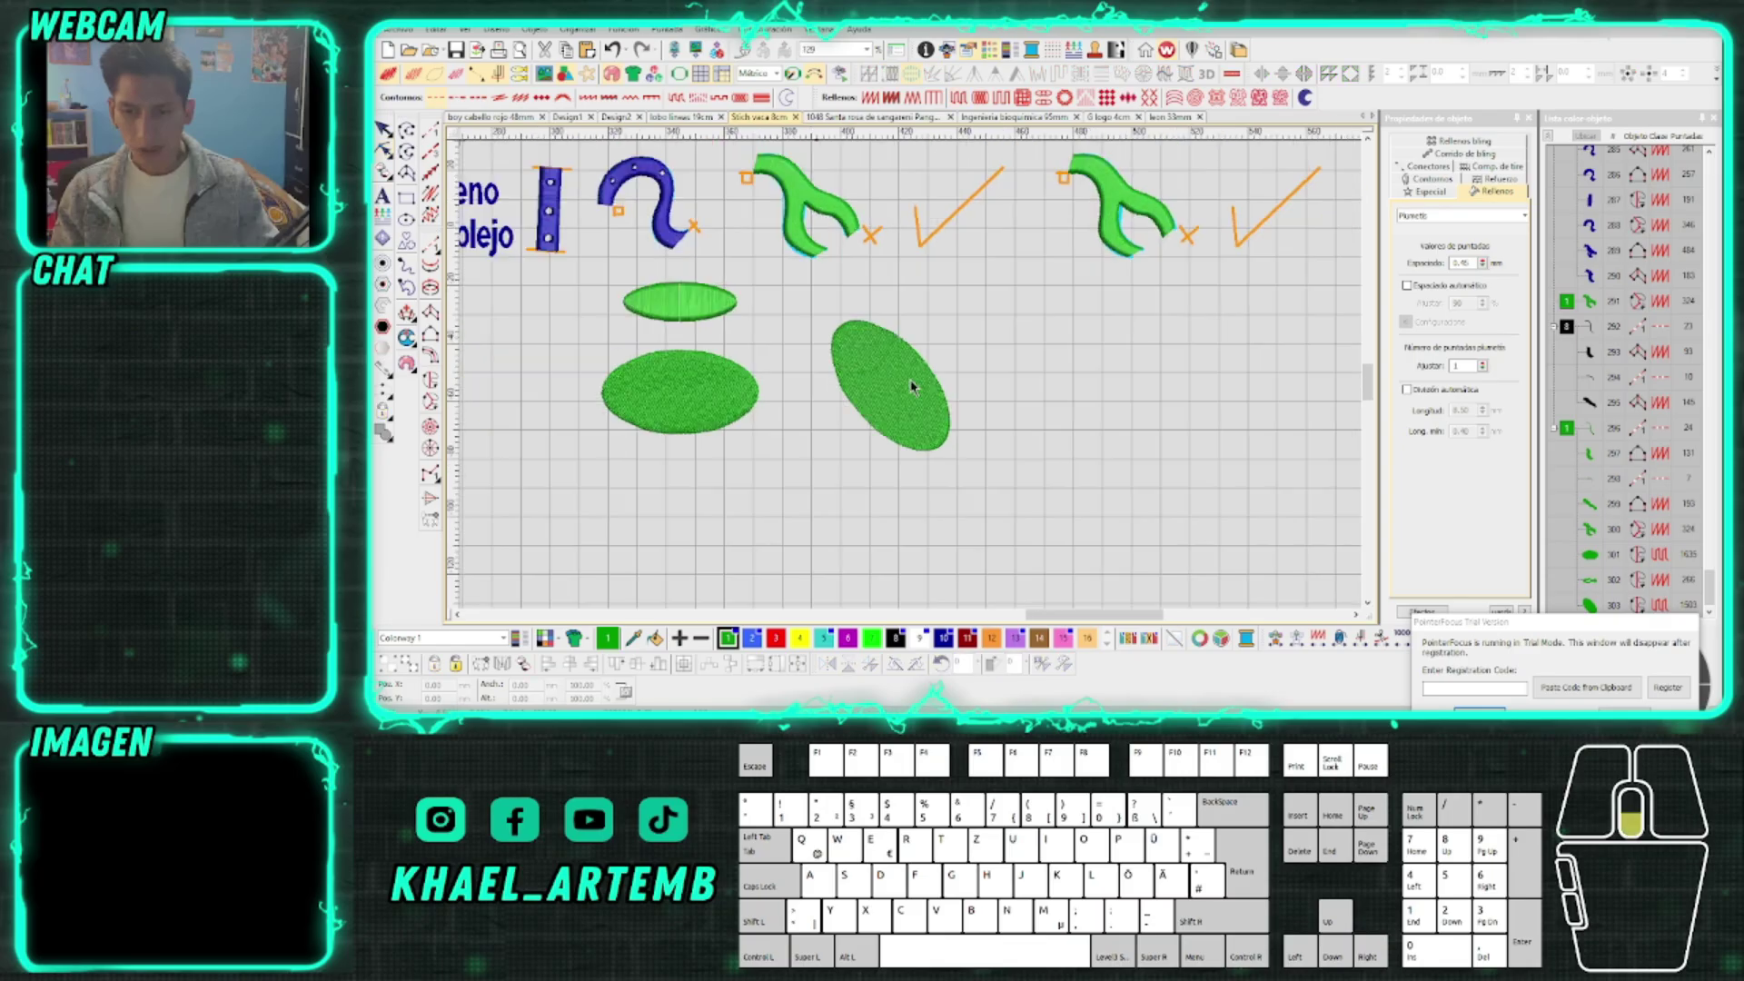
{"action": "scroll", "coordinate": [654, 238], "scroll_direction": "up", "scroll_amount": 1}
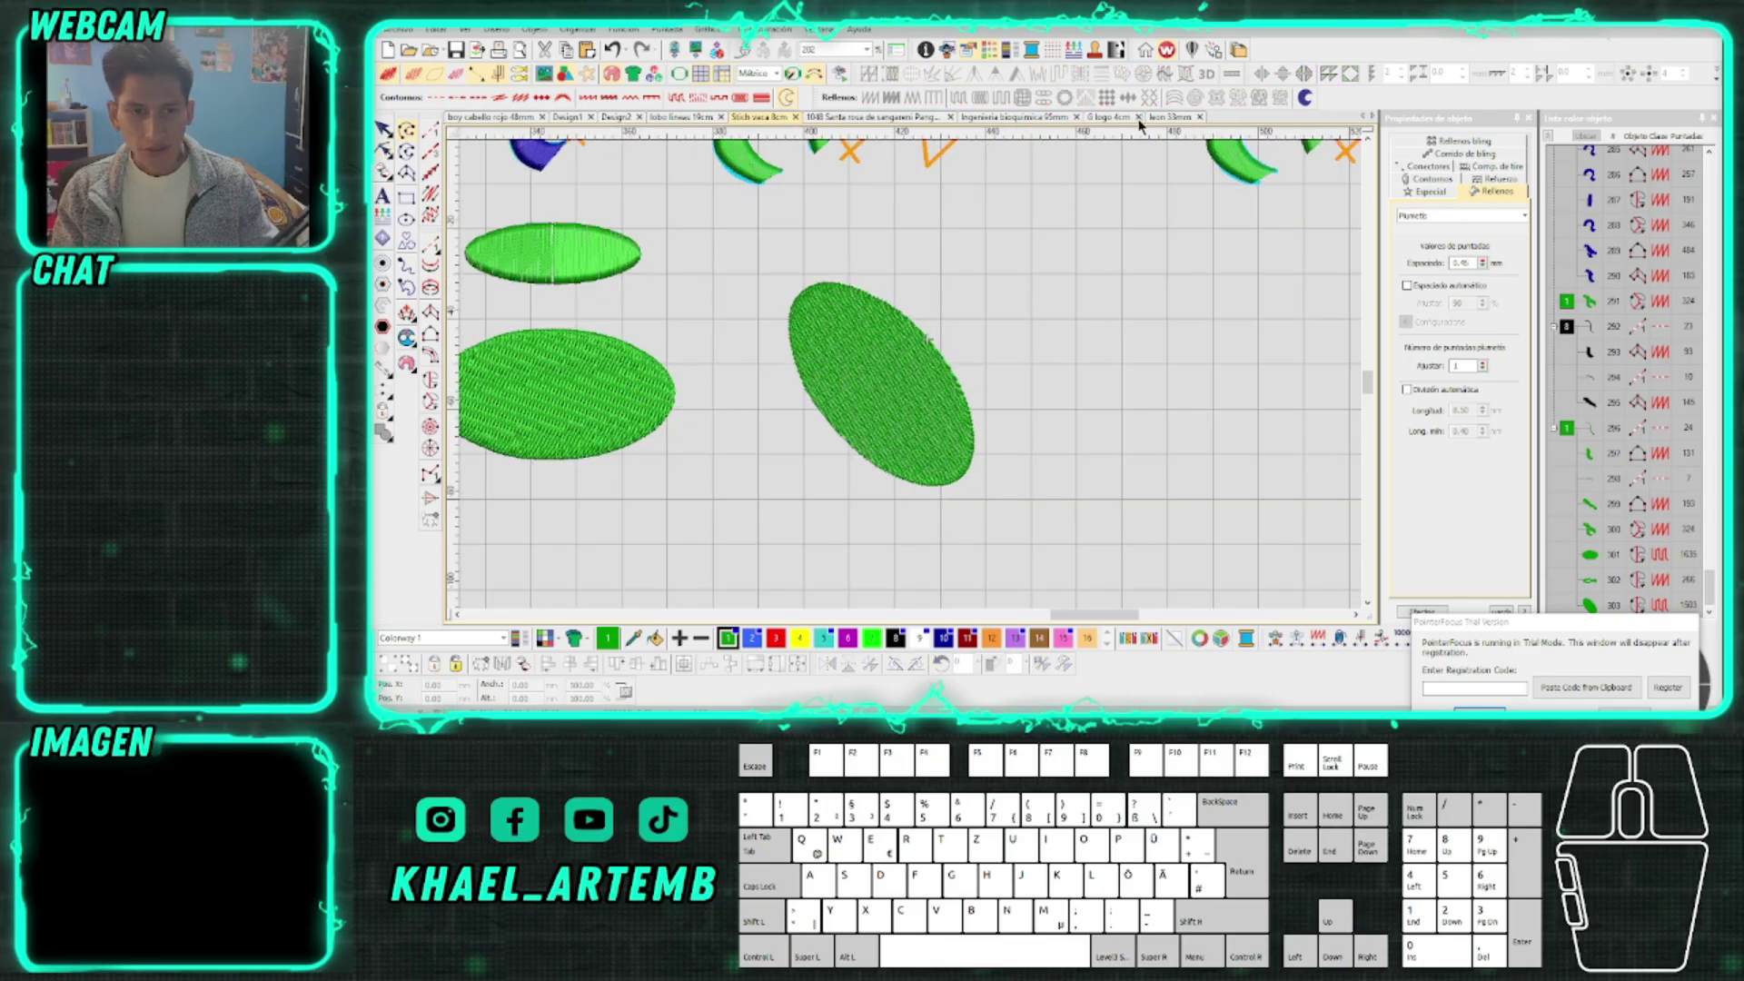
Try an orange vector line along the tilted ellipse's long axis
{"action": "left_click", "coordinate": [1284, 98]}
{"action": "left_click", "coordinate": [804, 292]}
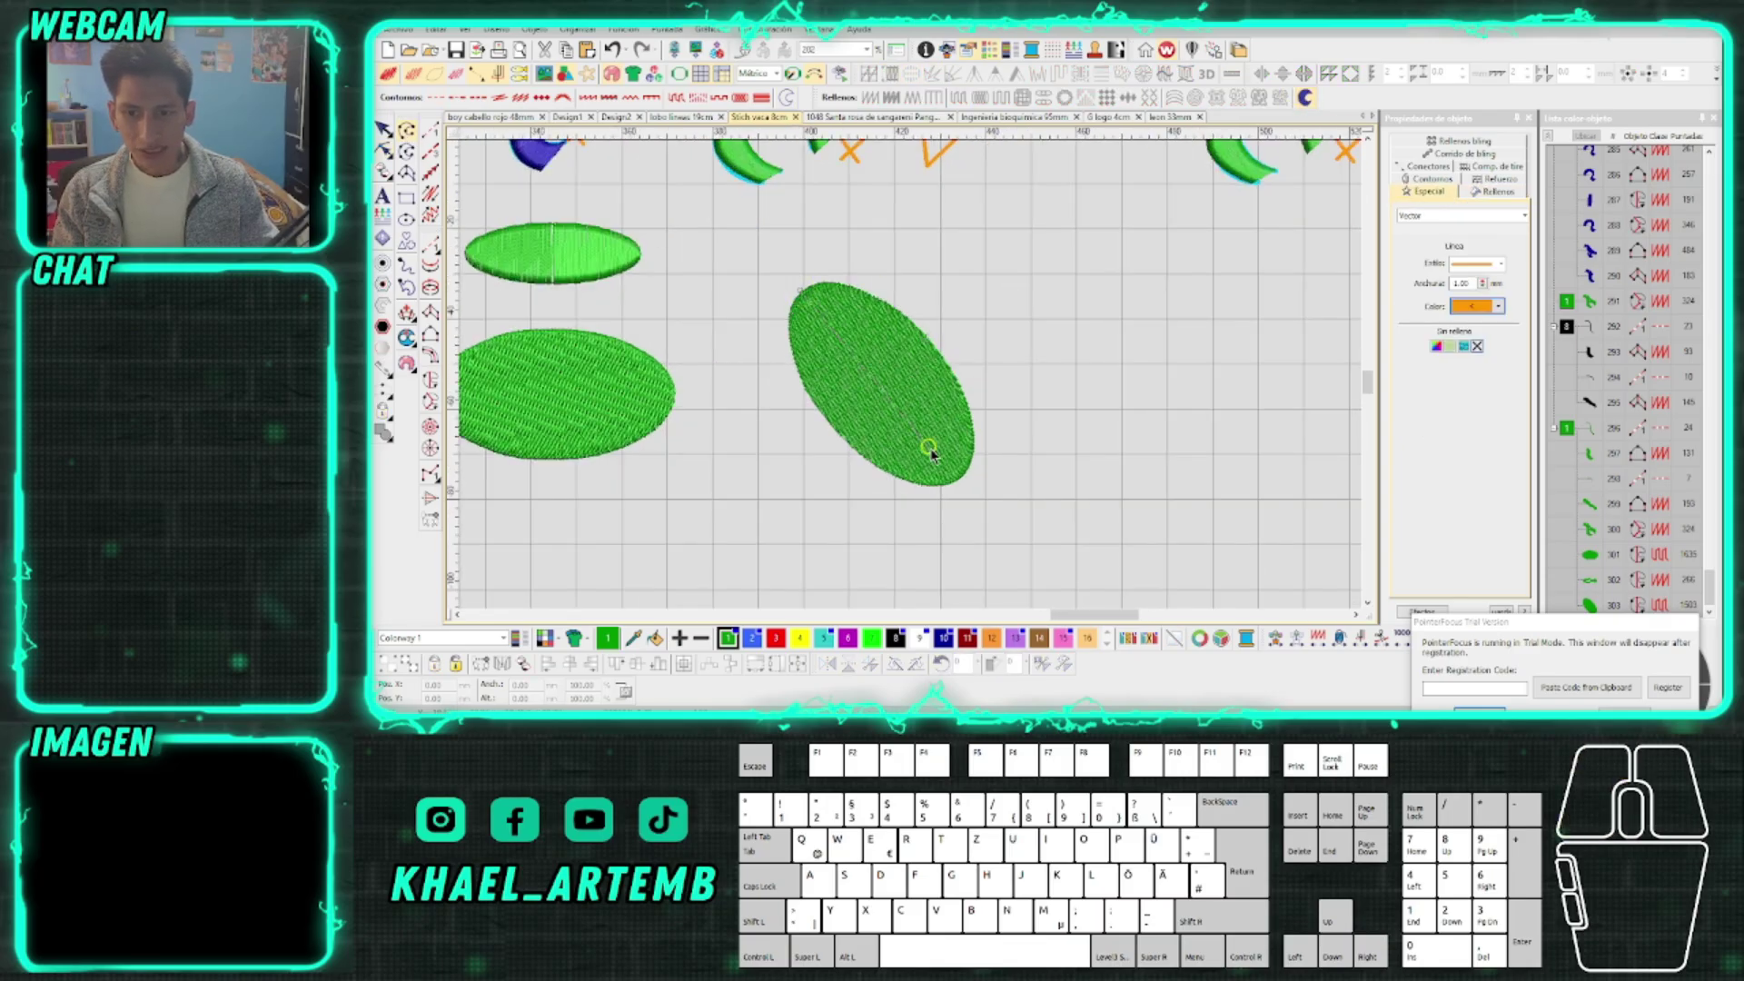
{"action": "left_click", "coordinate": [954, 480]}
{"action": "key", "text": "Return"}
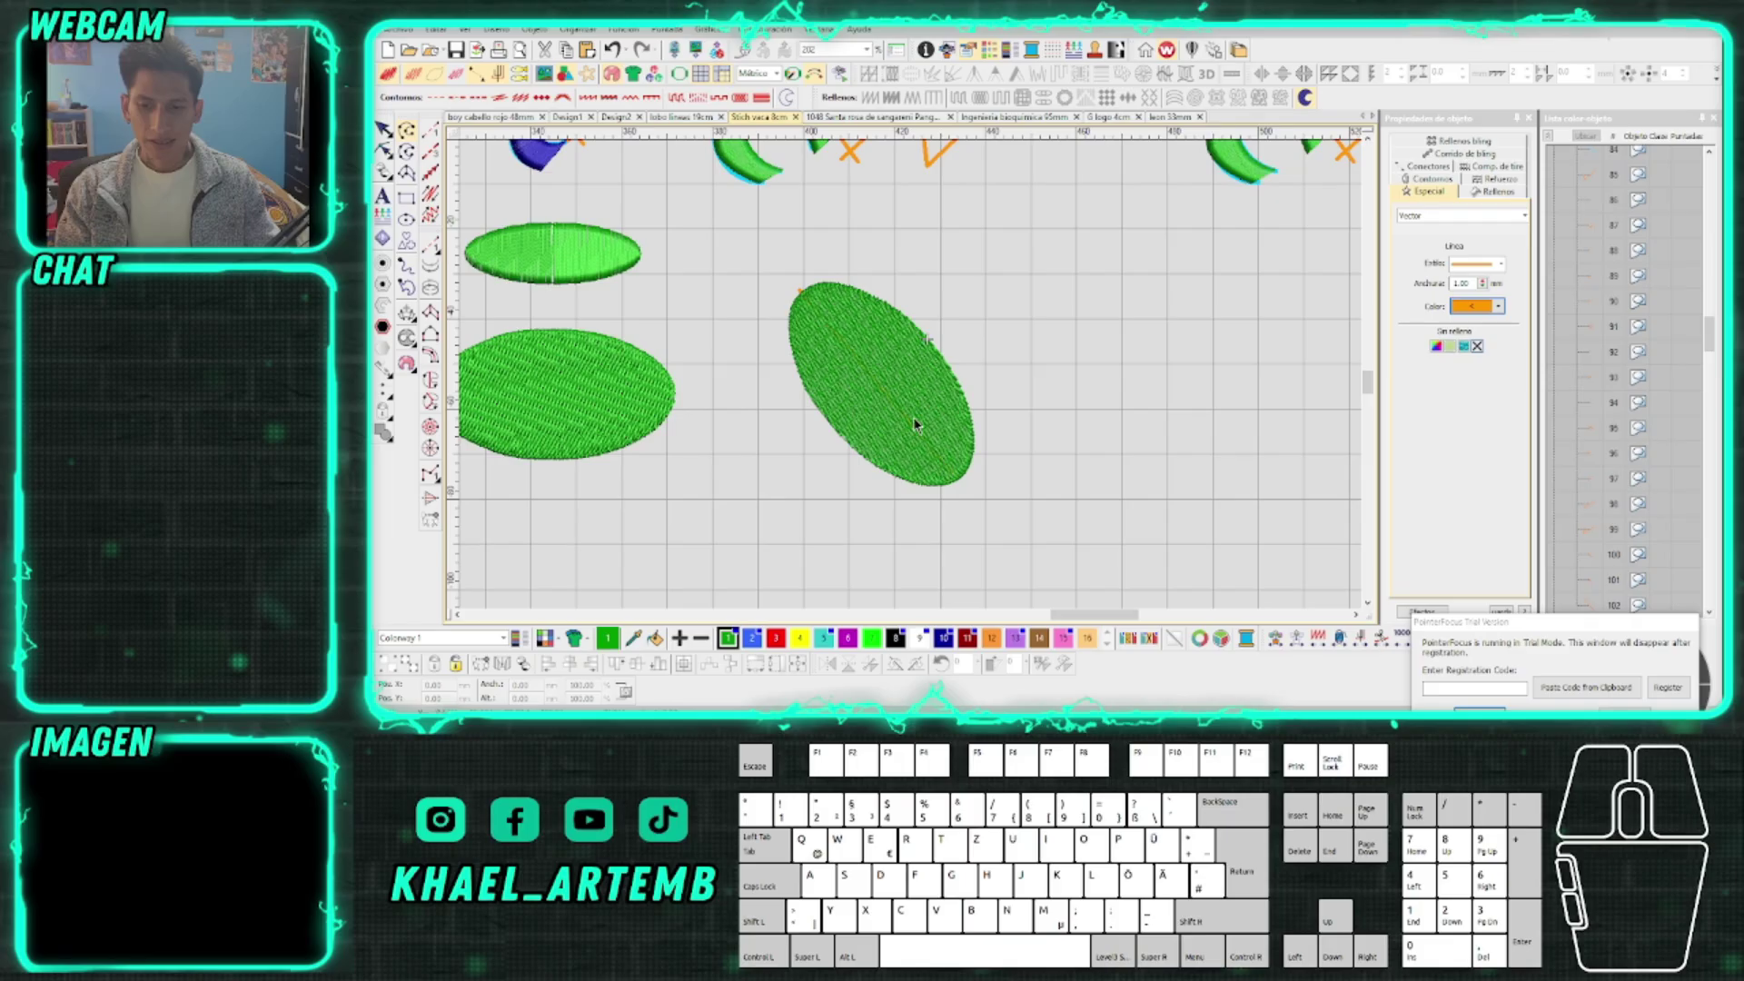
Draw orange vector arrows pointing at the lower right and upper left ends of the tilted ellipse
{"action": "scroll", "coordinate": [892, 398], "scroll_direction": "up", "scroll_amount": 1}
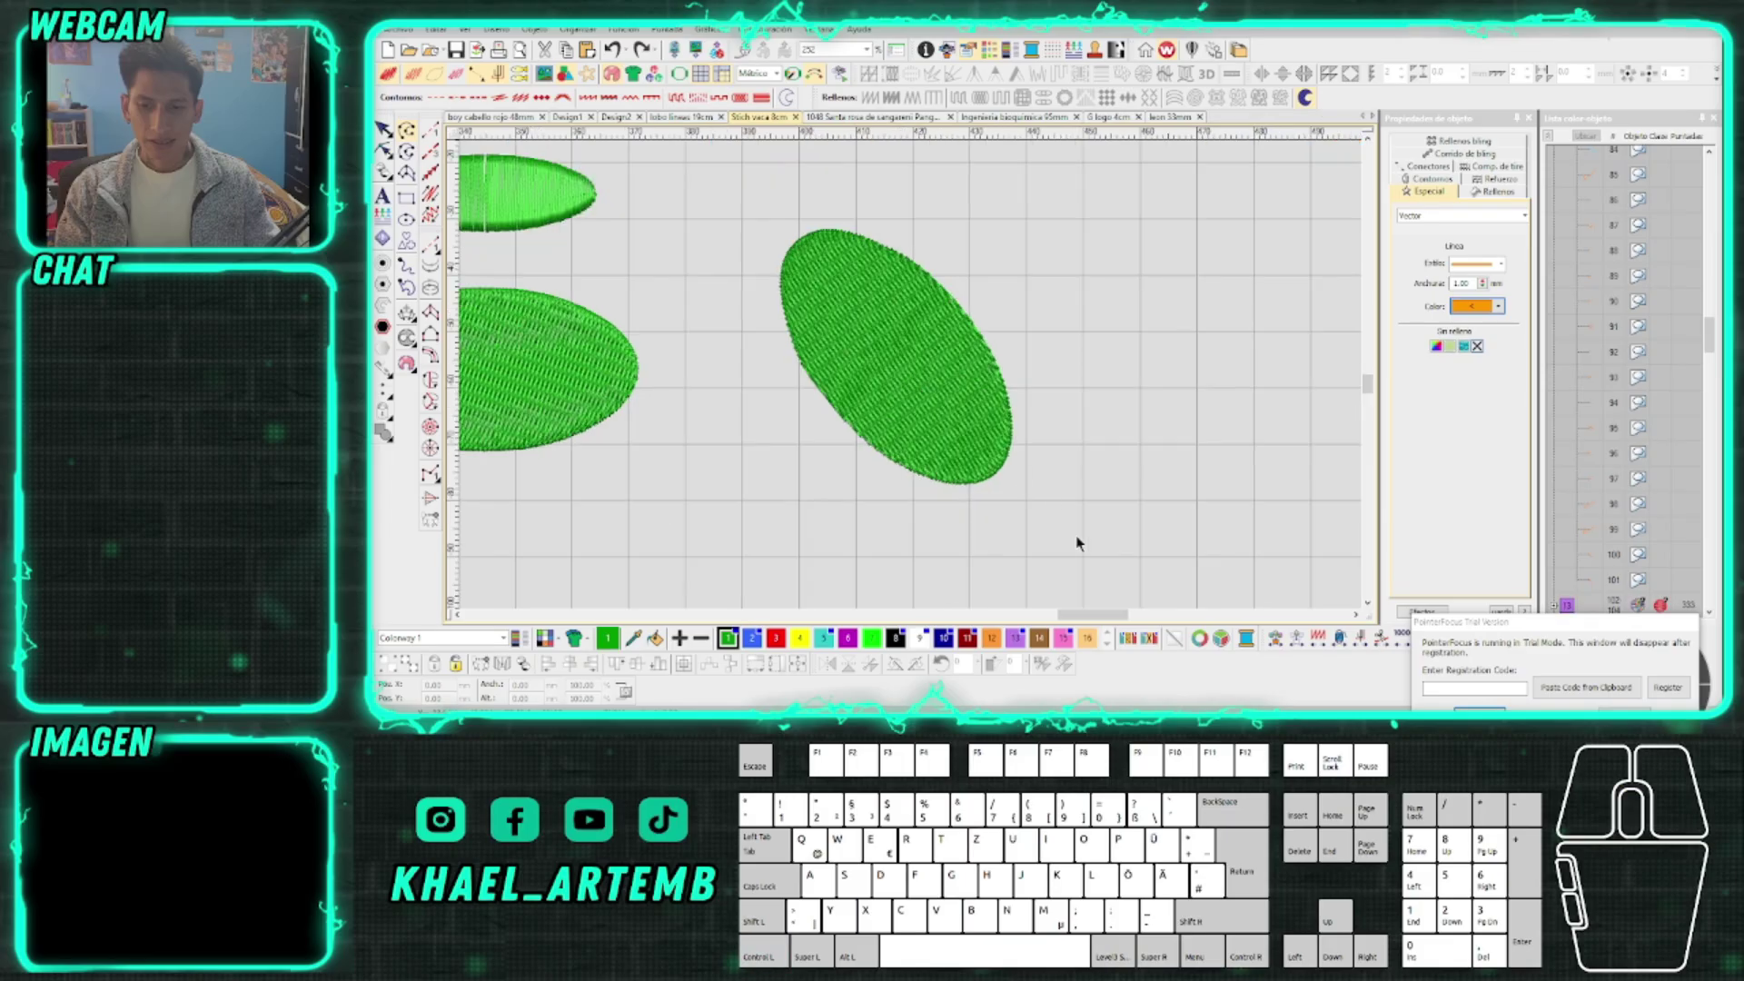
{"action": "left_click", "coordinate": [1018, 473]}
{"action": "key", "text": "Return"}
{"action": "left_click", "coordinate": [795, 238]}
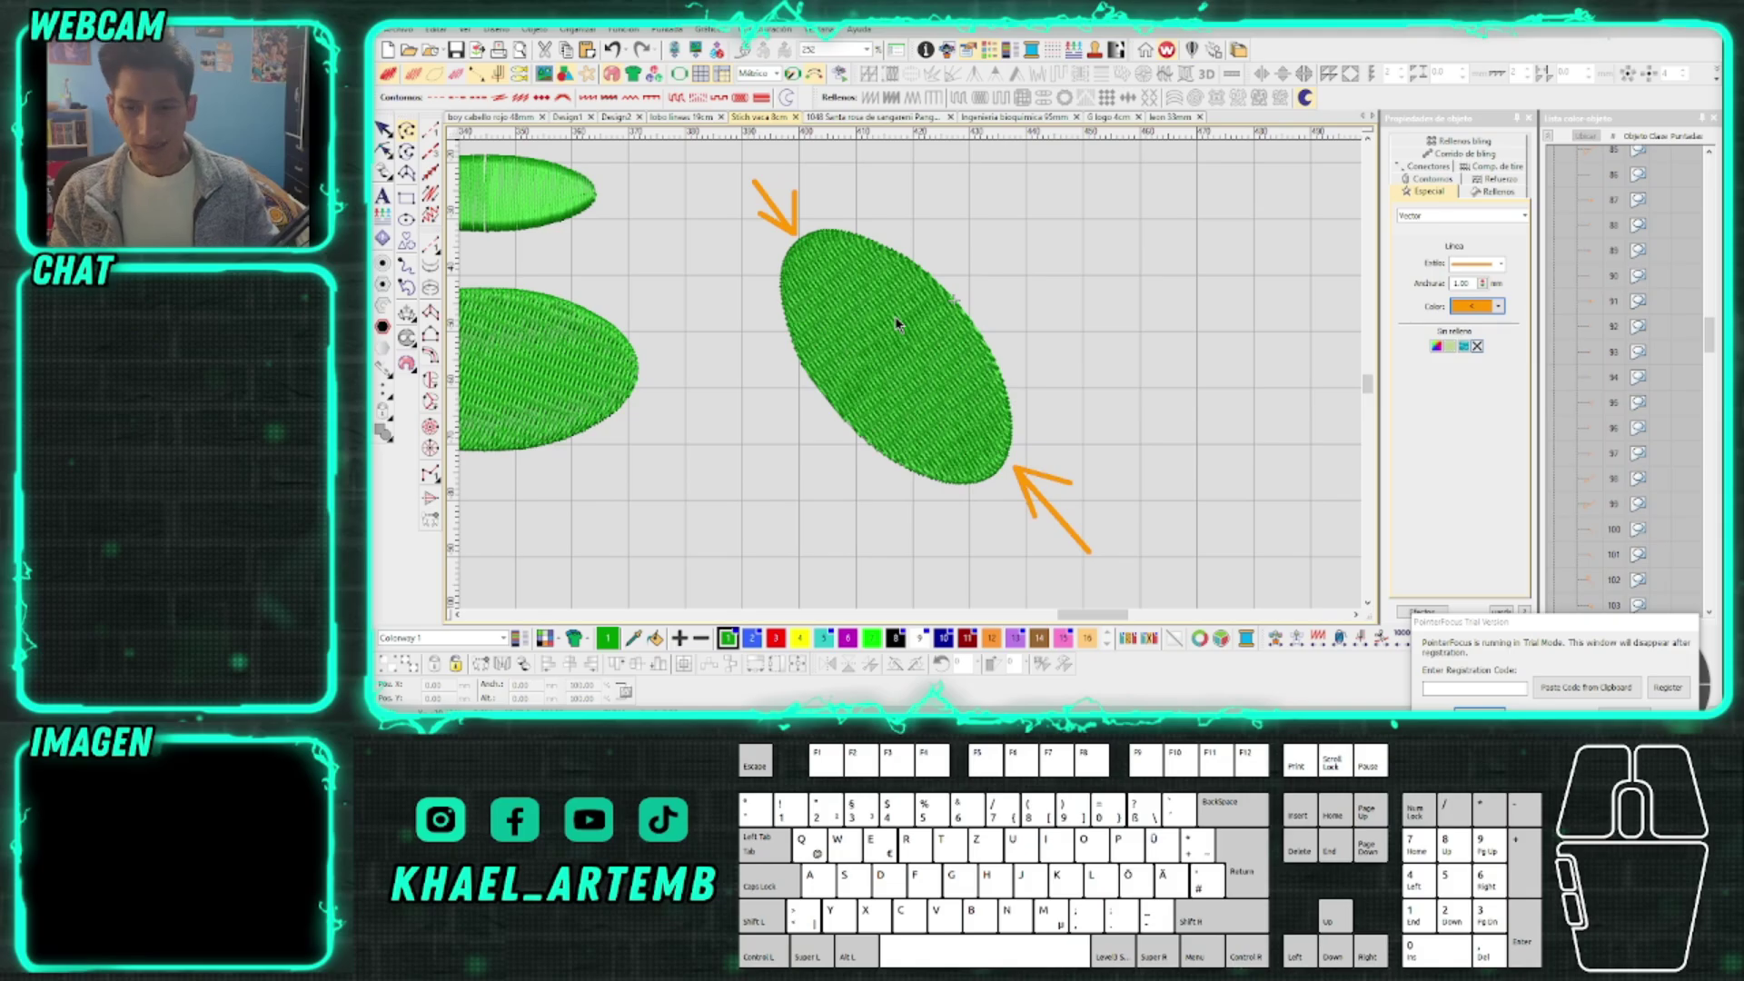
Try a different stitch angle on the tilted ellipse and undo the change
{"action": "scroll", "coordinate": [895, 316], "scroll_direction": "down", "scroll_amount": 1}
{"action": "scroll", "coordinate": [933, 402], "scroll_direction": "up", "scroll_amount": 2}
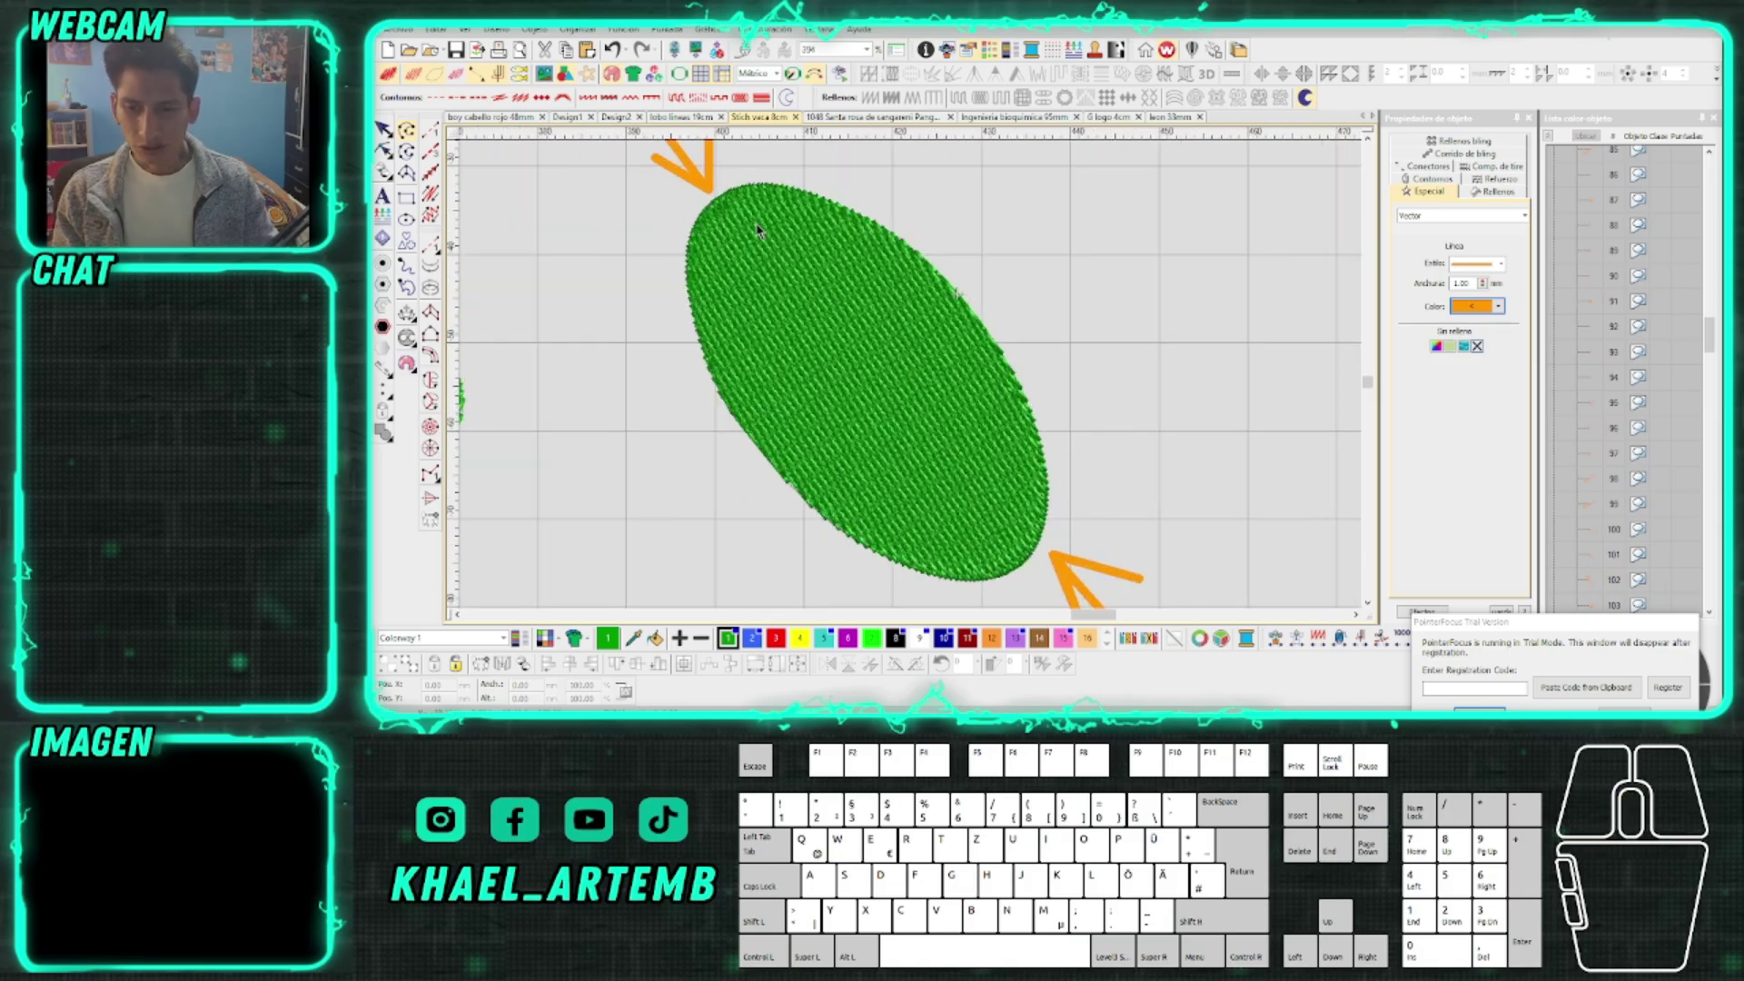
{"action": "scroll", "coordinate": [911, 374], "scroll_direction": "down", "scroll_amount": 1}
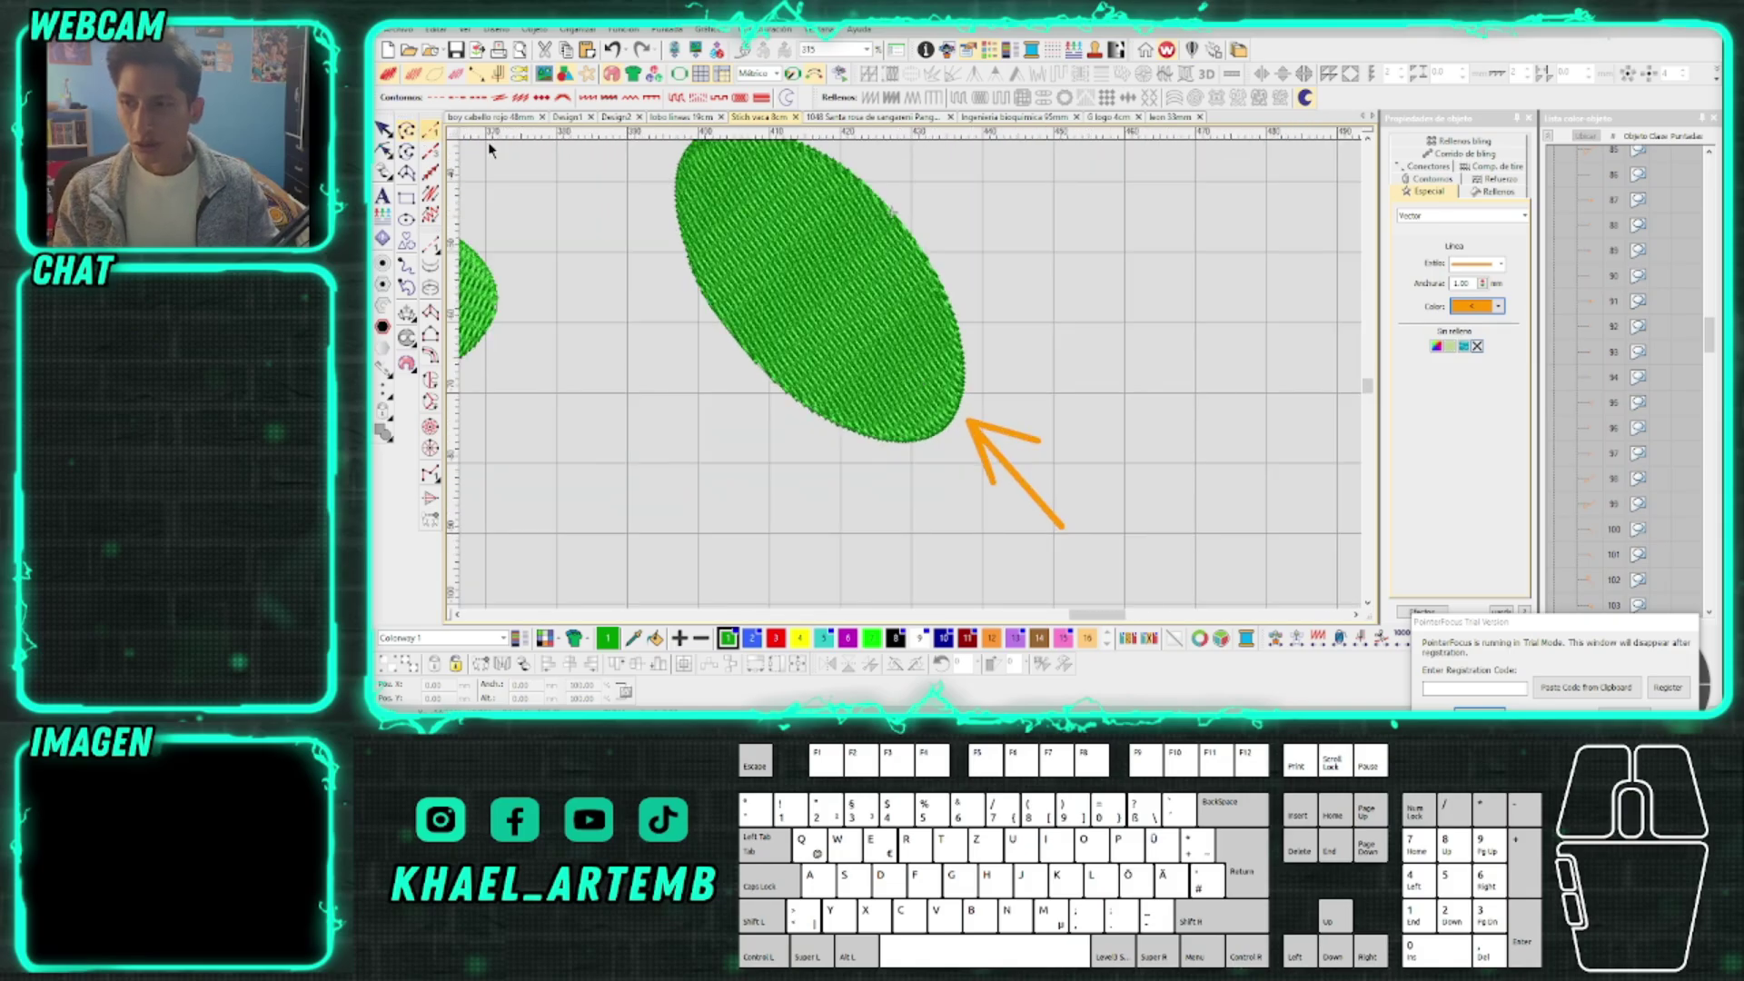
{"action": "scroll", "coordinate": [910, 374], "scroll_direction": "down", "scroll_amount": 1}
{"action": "scroll", "coordinate": [910, 375], "scroll_direction": "up", "scroll_amount": 1}
{"action": "left_click", "coordinate": [922, 403]}
{"action": "scroll", "coordinate": [922, 403], "scroll_direction": "up", "scroll_amount": 2}
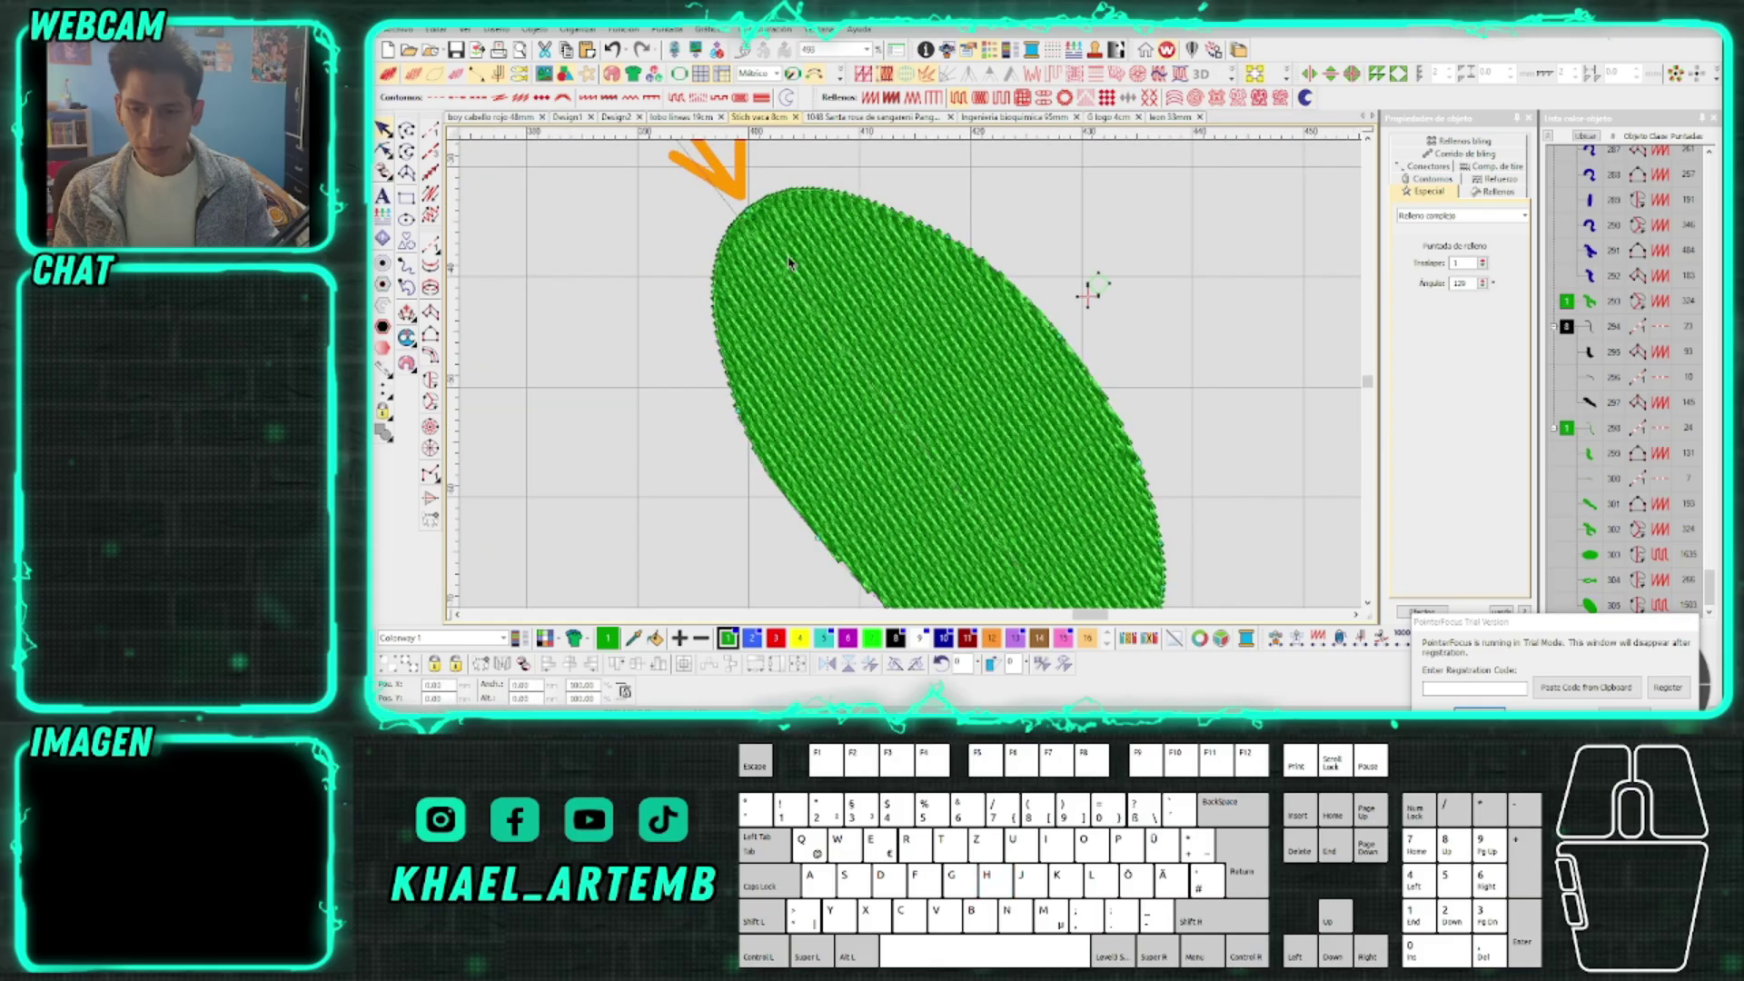
{"action": "left_click", "coordinate": [754, 218]}
{"action": "scroll", "coordinate": [1054, 551], "scroll_direction": "up", "scroll_amount": 1}
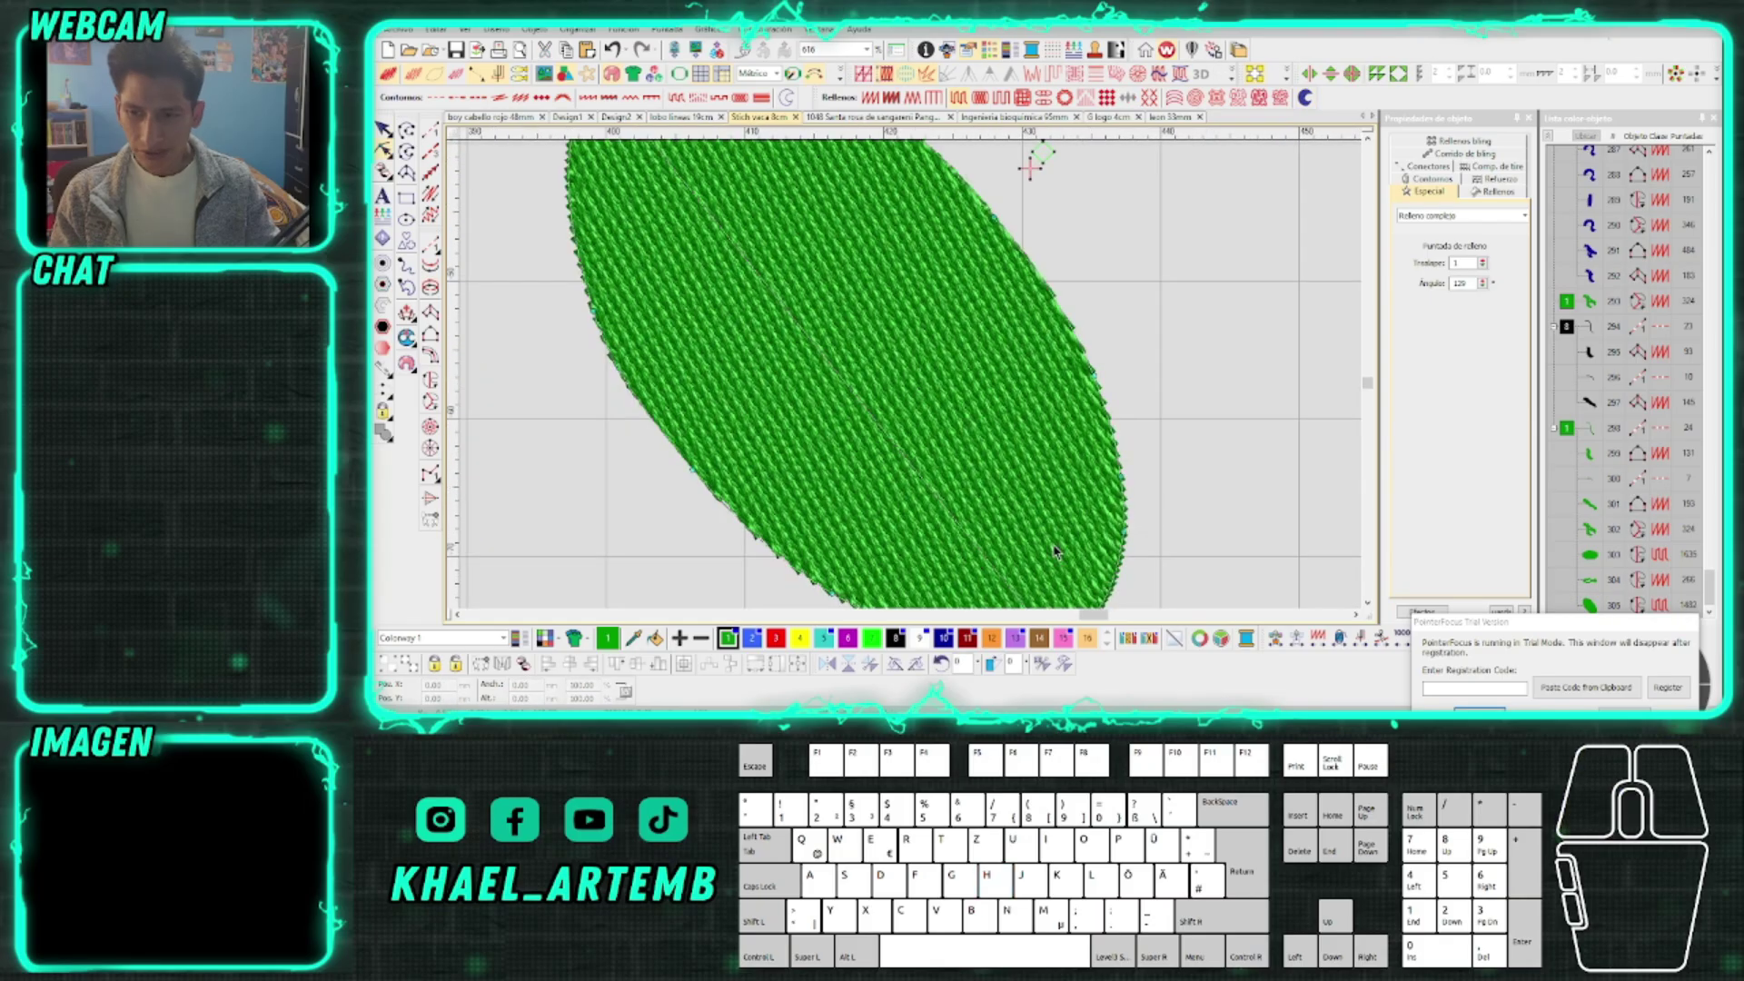
{"action": "scroll", "coordinate": [1053, 552], "scroll_direction": "down", "scroll_amount": 1}
{"action": "scroll", "coordinate": [912, 387], "scroll_direction": "up", "scroll_amount": 1}
{"action": "left_click_drag", "start_coordinate": [934, 429], "coordinate": [901, 380]}
{"action": "scroll", "coordinate": [899, 365], "scroll_direction": "down", "scroll_amount": 4}
{"action": "key", "text": "Escape"}
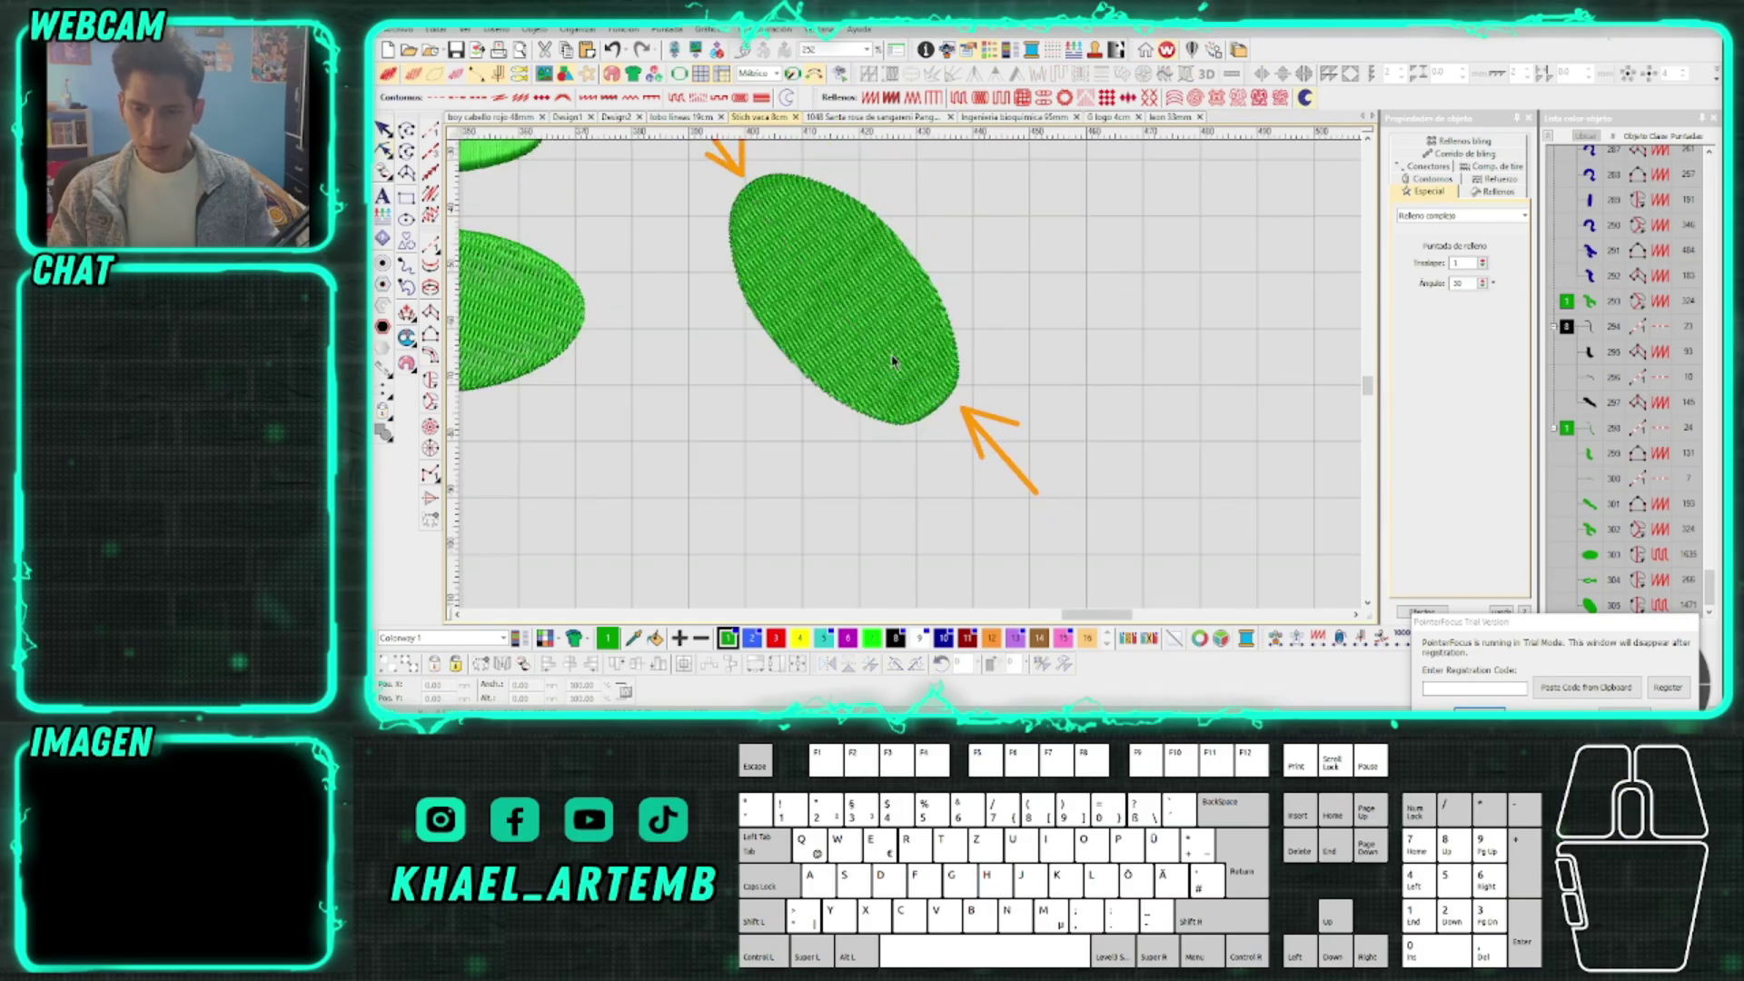
{"action": "scroll", "coordinate": [894, 361], "scroll_direction": "down", "scroll_amount": 2}
{"action": "key", "text": "ctrl"}
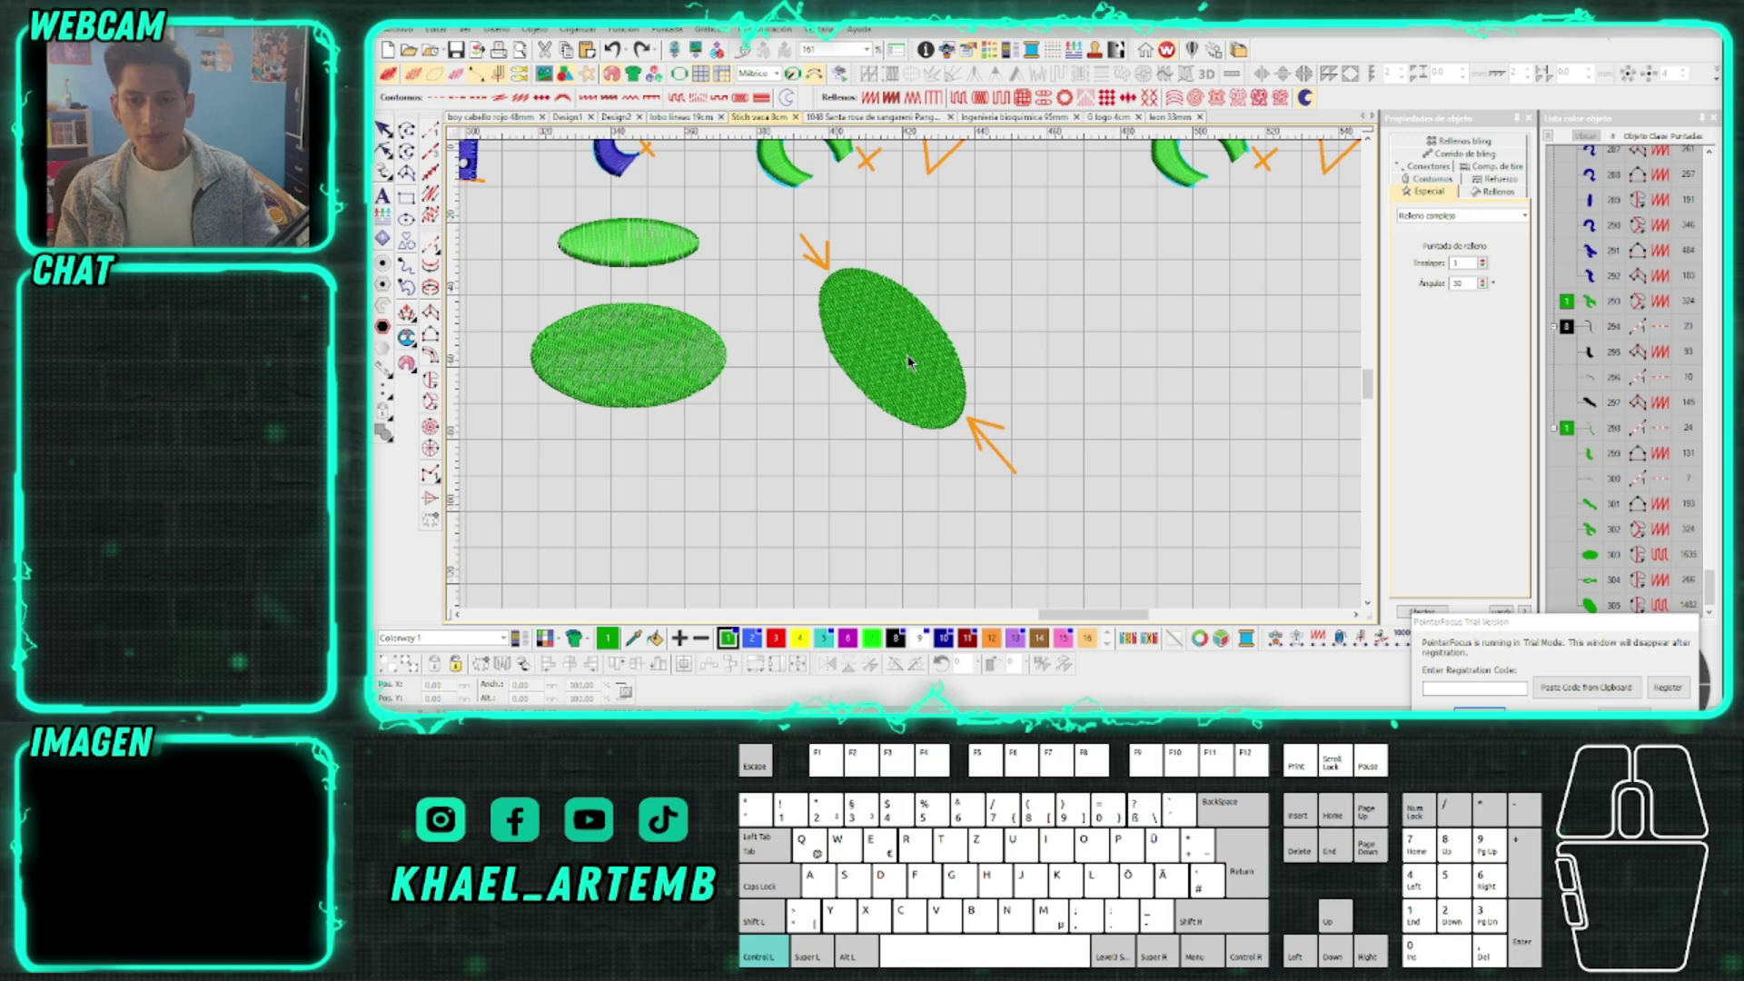
Turn the horizontal ellipse's stitch angle to about 81° and adjust its height about its centre
{"action": "scroll", "coordinate": [838, 375], "scroll_direction": "up", "scroll_amount": 2}
{"action": "left_click_drag", "start_coordinate": [756, 233], "coordinate": [694, 238]}
{"action": "scroll", "coordinate": [924, 362], "scroll_direction": "up", "scroll_amount": 1}
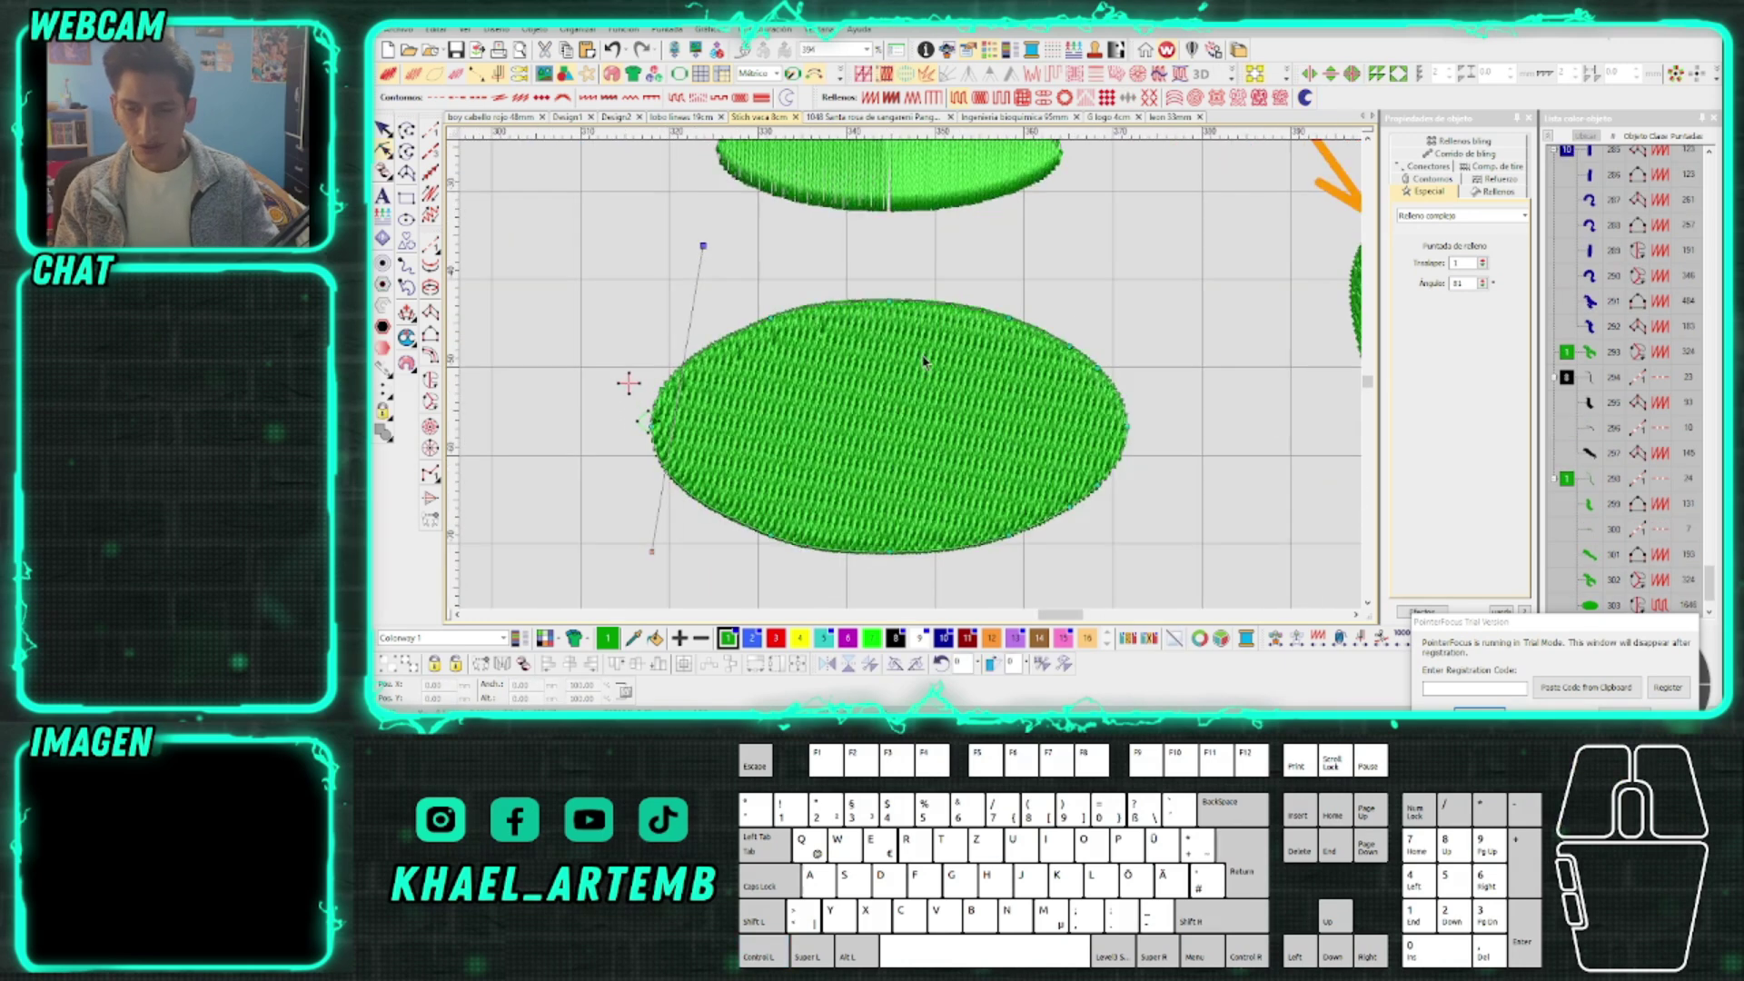
{"action": "left_click", "coordinate": [891, 309]}
{"action": "left_click", "coordinate": [890, 303], "text": "shift"}
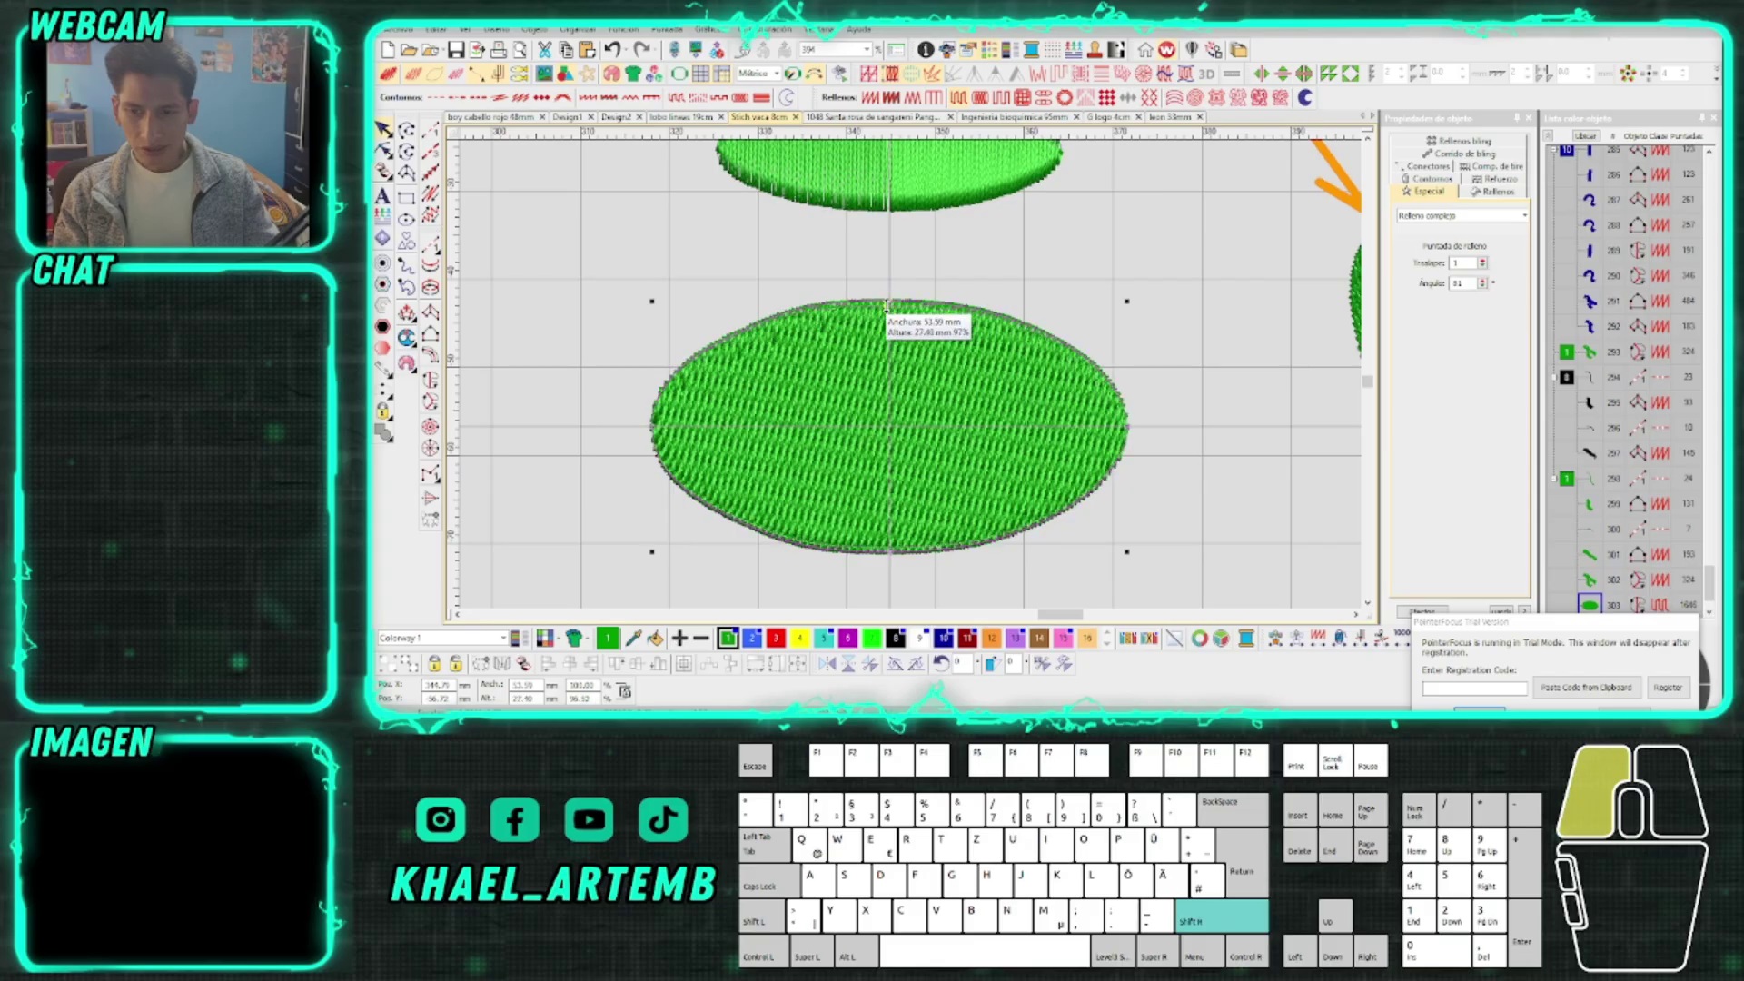
Examine the stitching of the horizontal and tilted ellipses and compare them with the rest of the fill comparison chart
{"action": "scroll", "coordinate": [915, 382], "scroll_direction": "down", "scroll_amount": 2}
{"action": "left_click", "coordinate": [913, 382]}
{"action": "scroll", "coordinate": [913, 382], "scroll_direction": "up", "scroll_amount": 1}
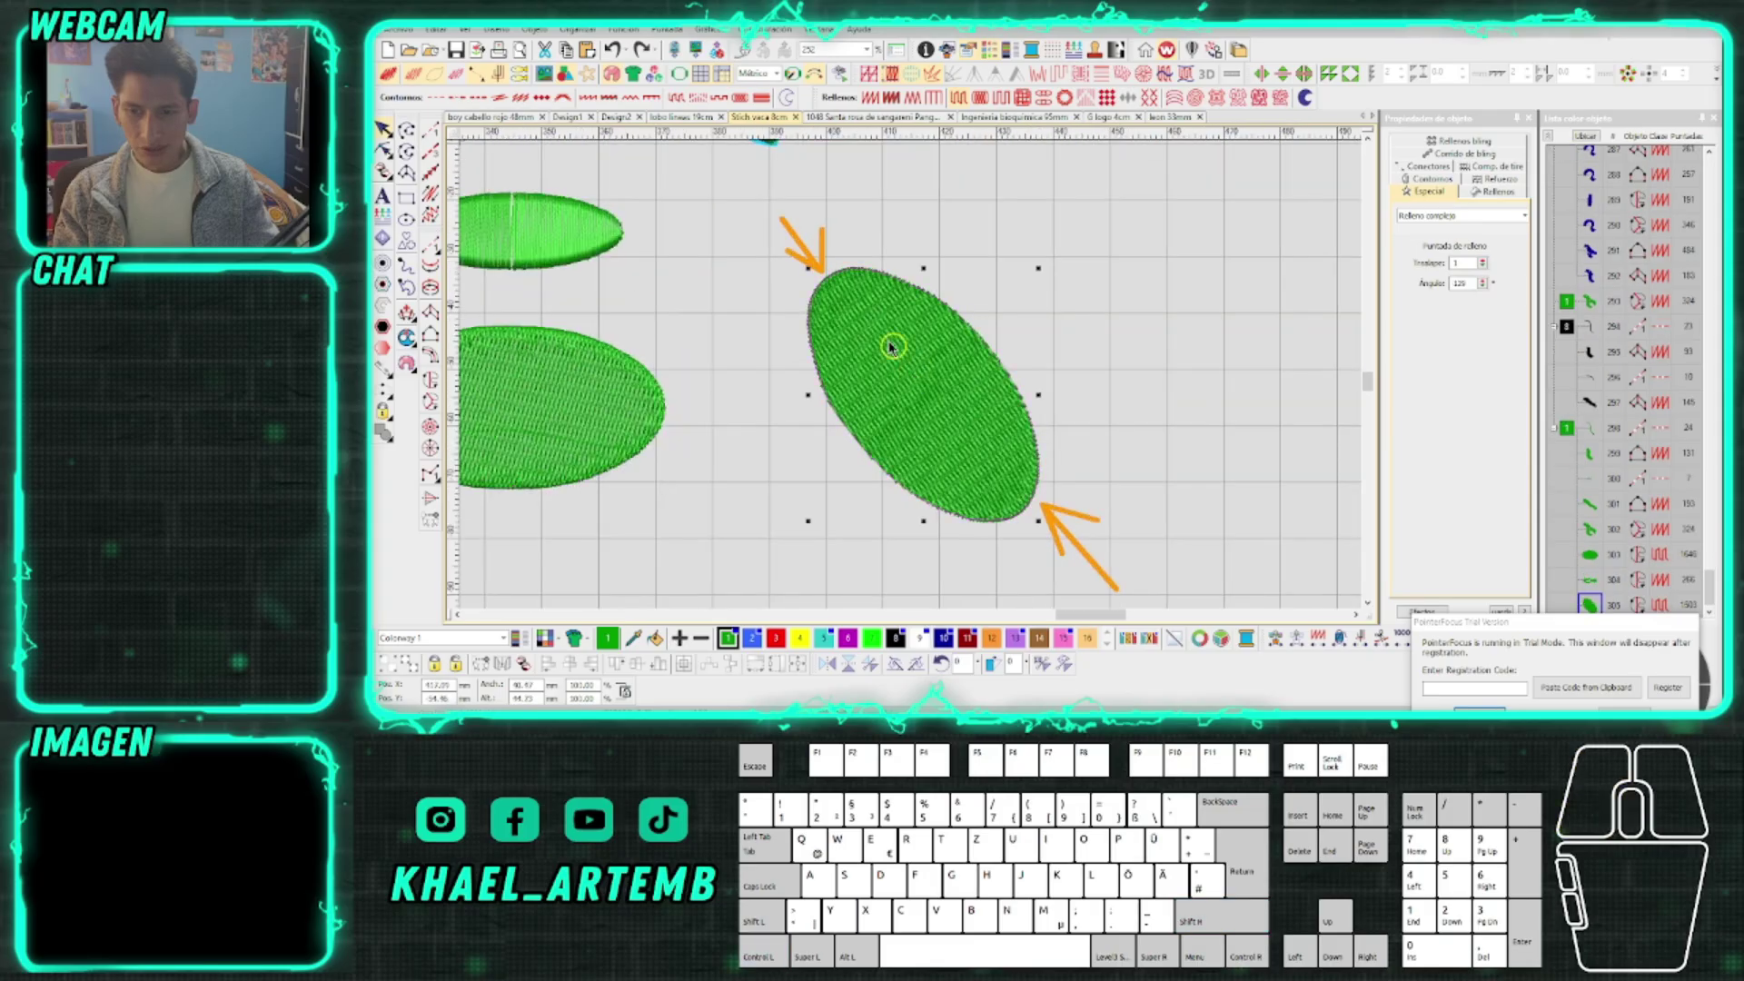
{"action": "scroll", "coordinate": [913, 381], "scroll_direction": "down", "scroll_amount": 3}
{"action": "scroll", "coordinate": [913, 382], "scroll_direction": "up", "scroll_amount": 1}
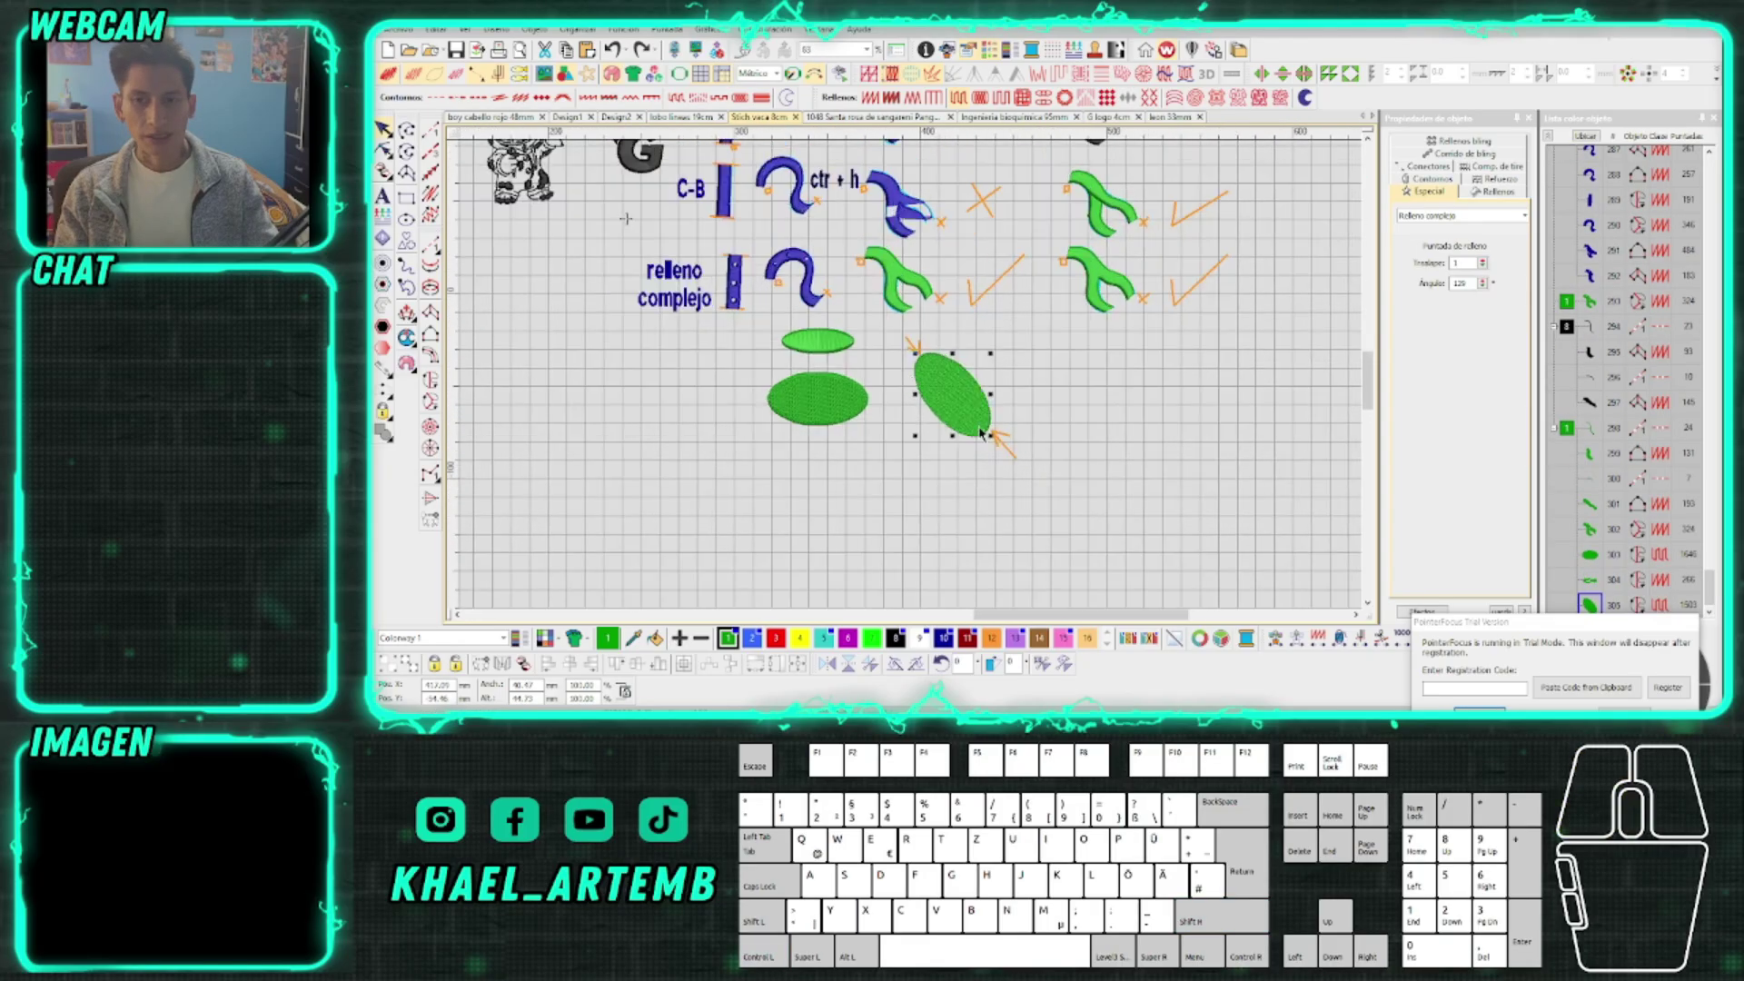
{"action": "left_click", "coordinate": [1049, 476]}
{"action": "scroll", "coordinate": [910, 345], "scroll_direction": "down", "scroll_amount": 2}
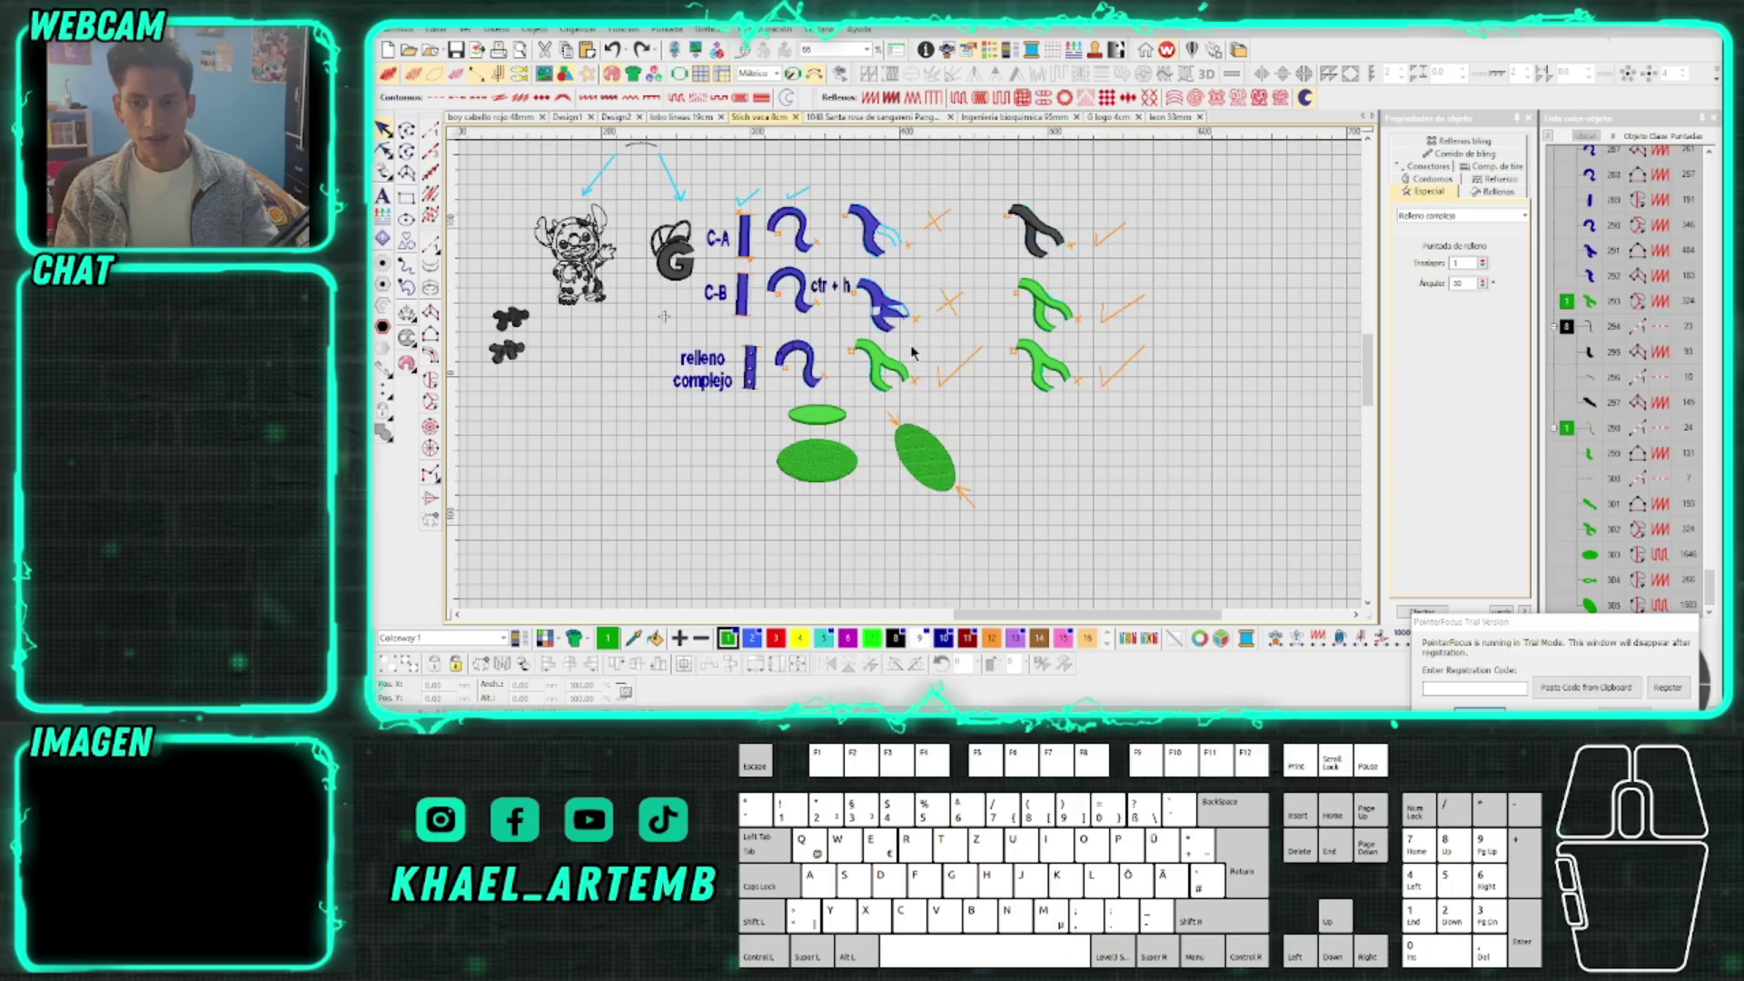
{"action": "scroll", "coordinate": [910, 345], "scroll_direction": "up", "scroll_amount": 1}
{"action": "scroll", "coordinate": [843, 386], "scroll_direction": "down", "scroll_amount": 1}
{"action": "scroll", "coordinate": [870, 383], "scroll_direction": "up", "scroll_amount": 1}
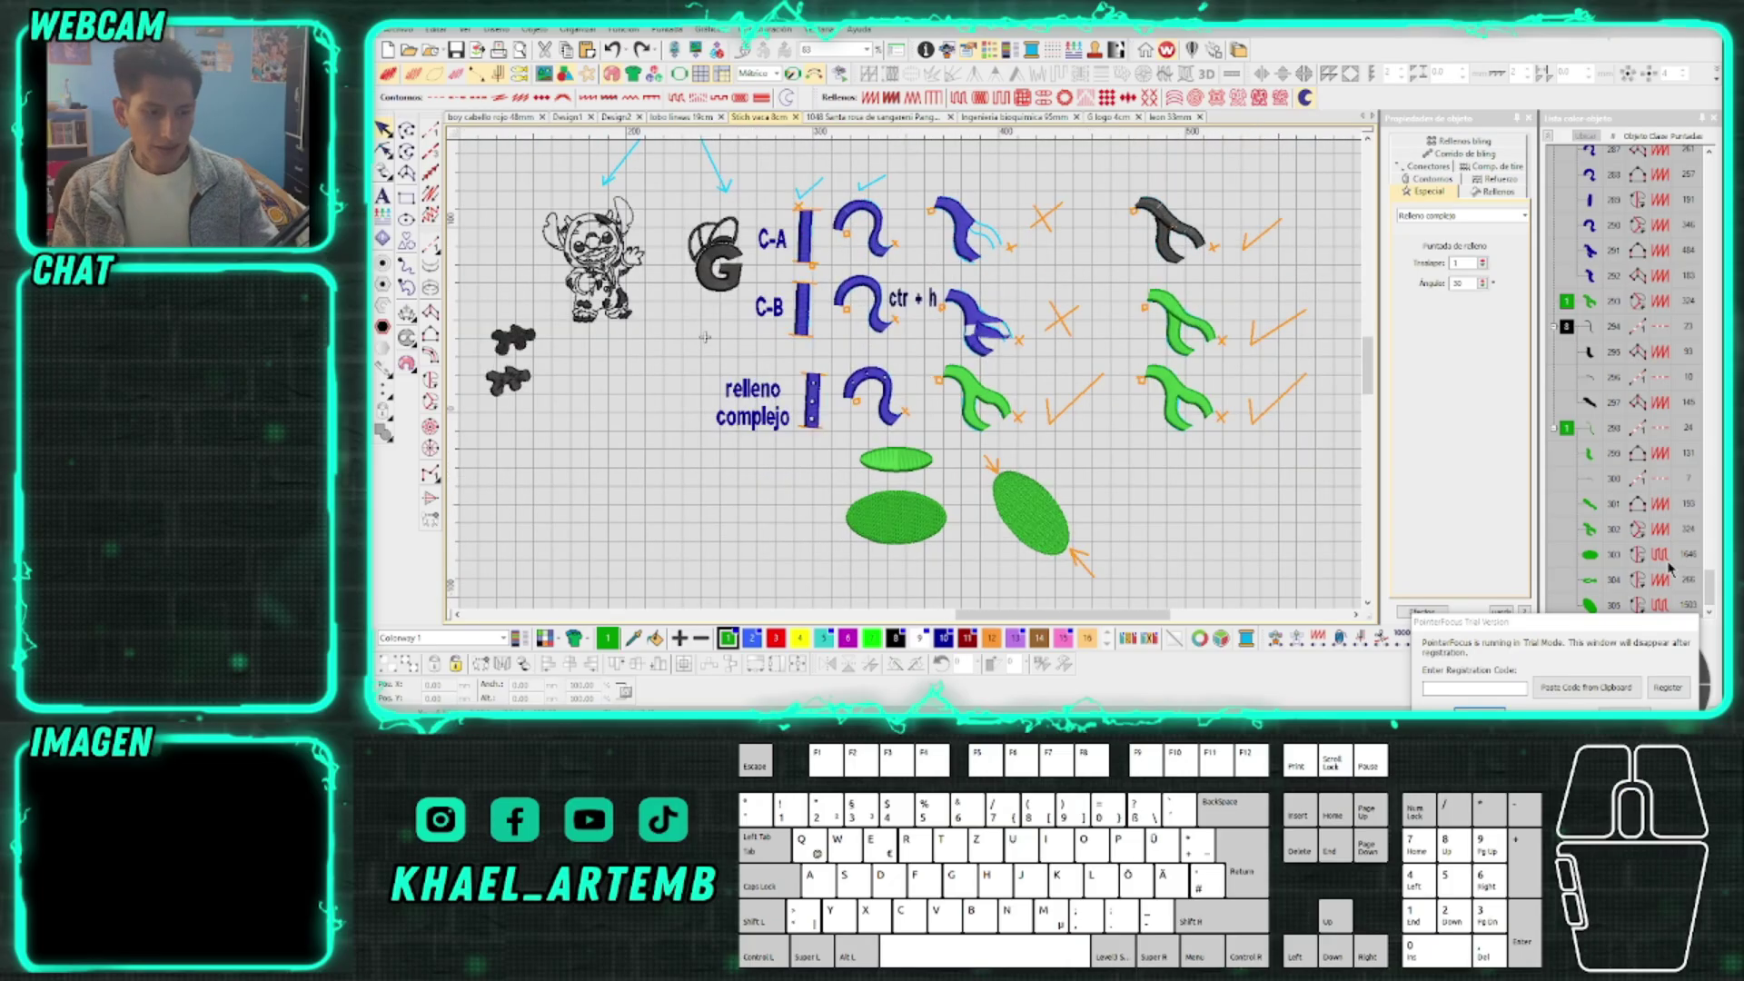
Move the trial notice out of the way and delete the spare objects to the left of the comparison chart
{"action": "left_click_drag", "start_coordinate": [1586, 623], "coordinate": [1455, 718]}
{"action": "left_click", "coordinate": [1189, 556]}
{"action": "scroll", "coordinate": [770, 413], "scroll_direction": "down", "scroll_amount": 1}
{"action": "left_click_drag", "start_coordinate": [642, 506], "coordinate": [651, 329]}
{"action": "key", "text": "Delete"}
{"action": "left_click", "coordinate": [834, 384]}
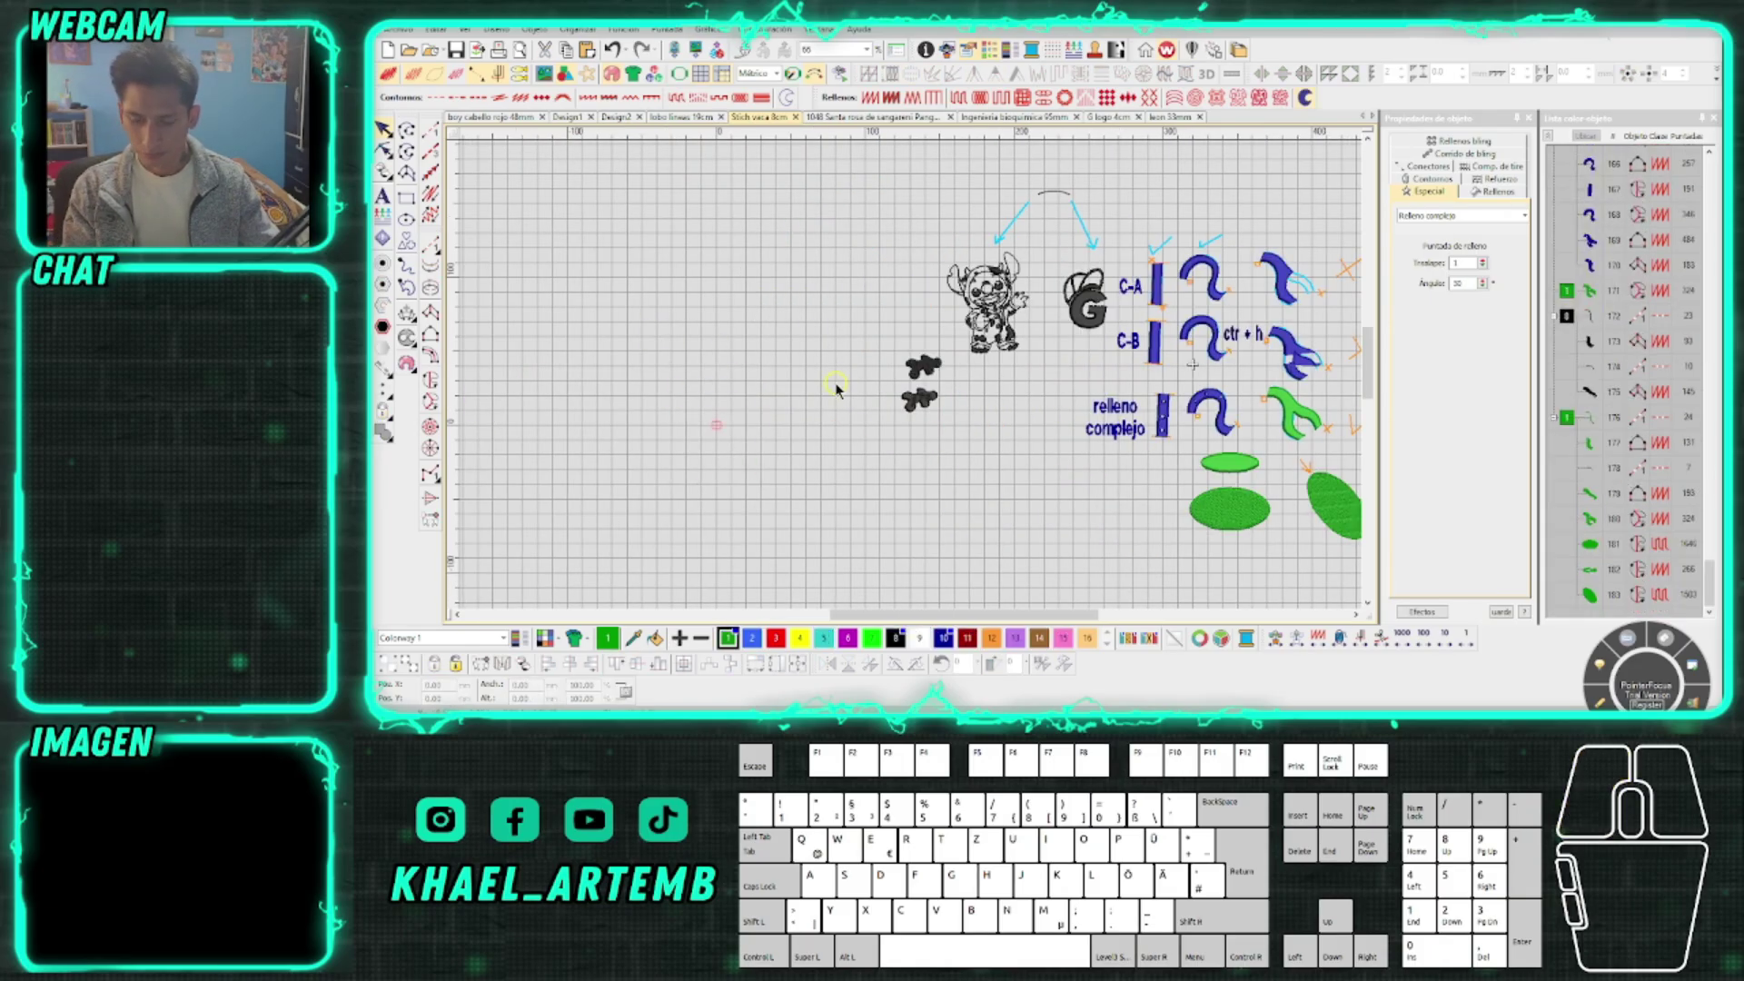
{"action": "scroll", "coordinate": [835, 384], "scroll_direction": "up", "scroll_amount": 1}
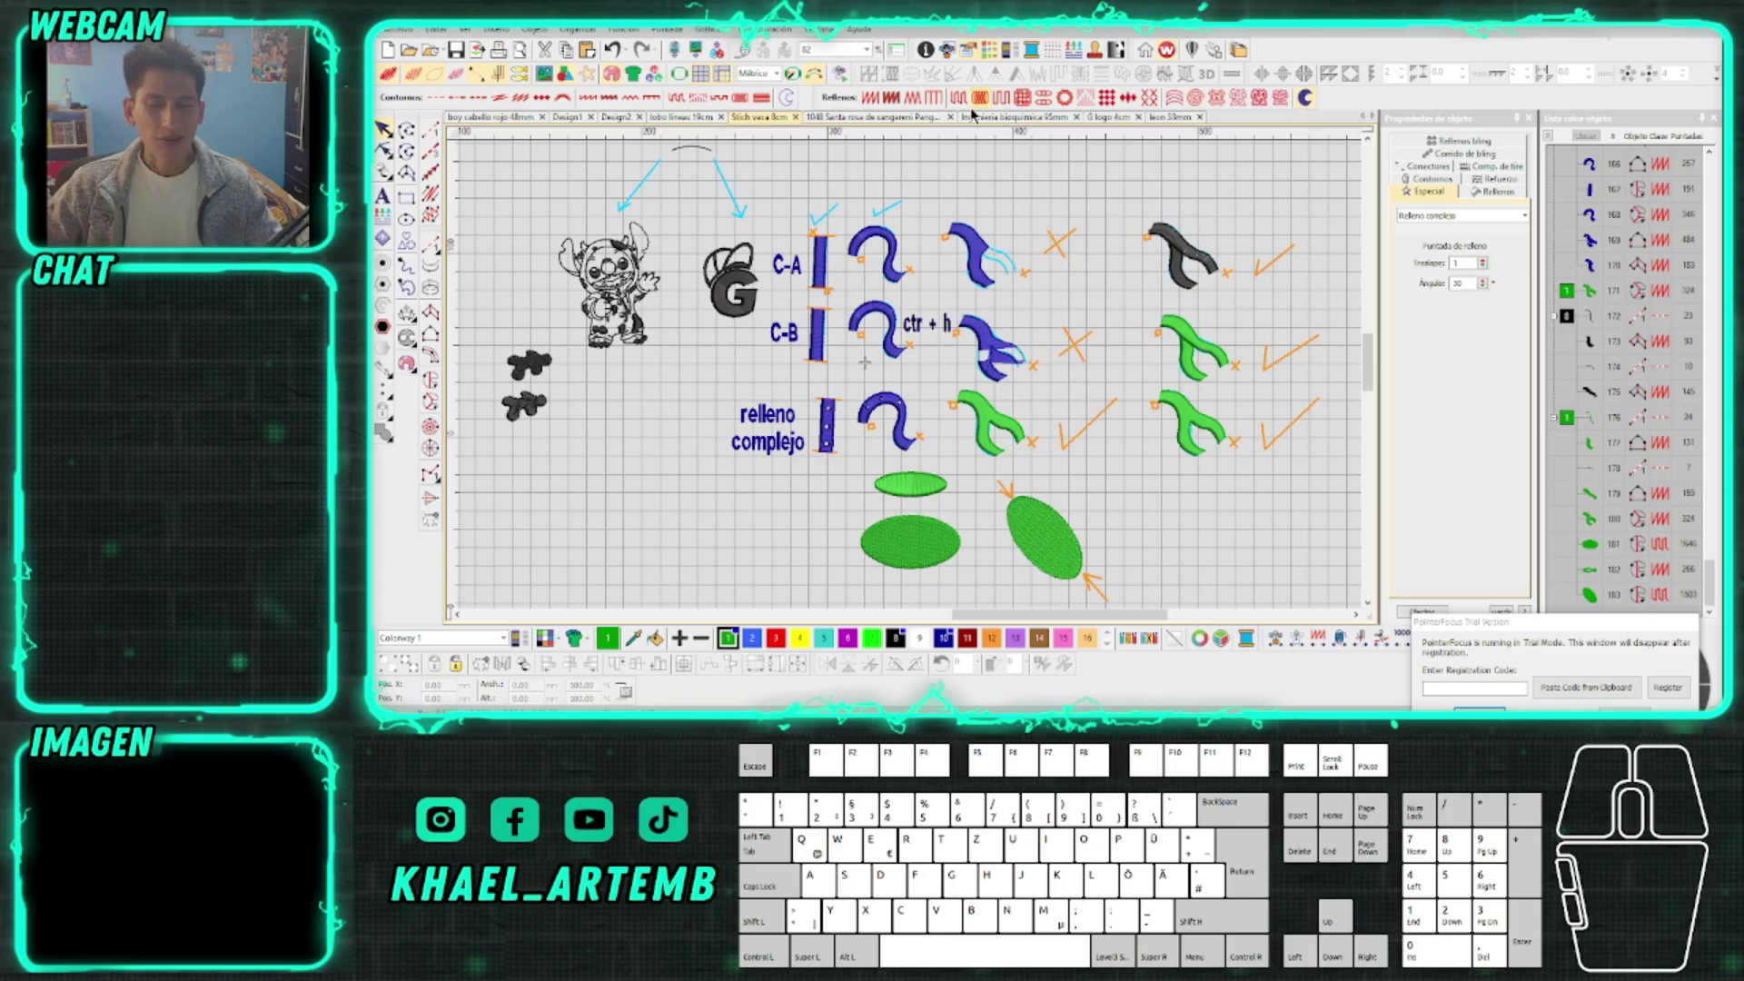
Switch to the lion design, inspect its stitching as a whole, and collapse its colour-object list
{"action": "scroll", "coordinate": [945, 298], "scroll_direction": "down", "scroll_amount": 2}
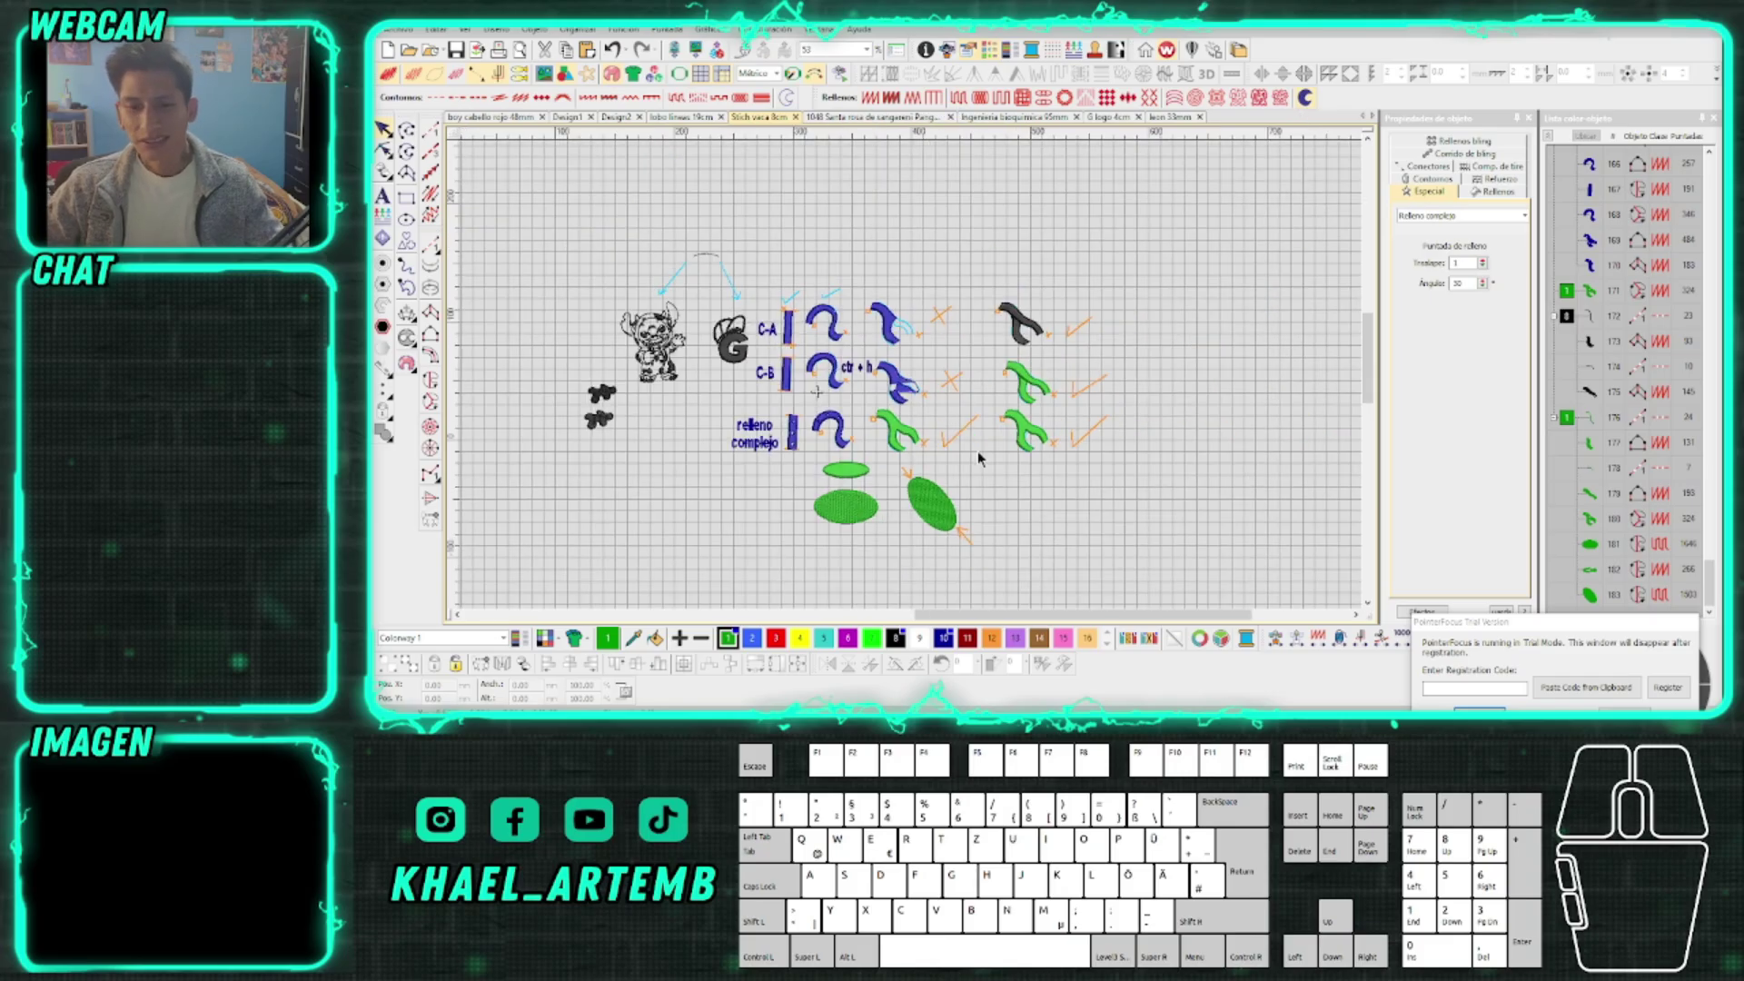
{"action": "left_click", "coordinate": [1136, 153]}
{"action": "left_click", "coordinate": [1170, 118]}
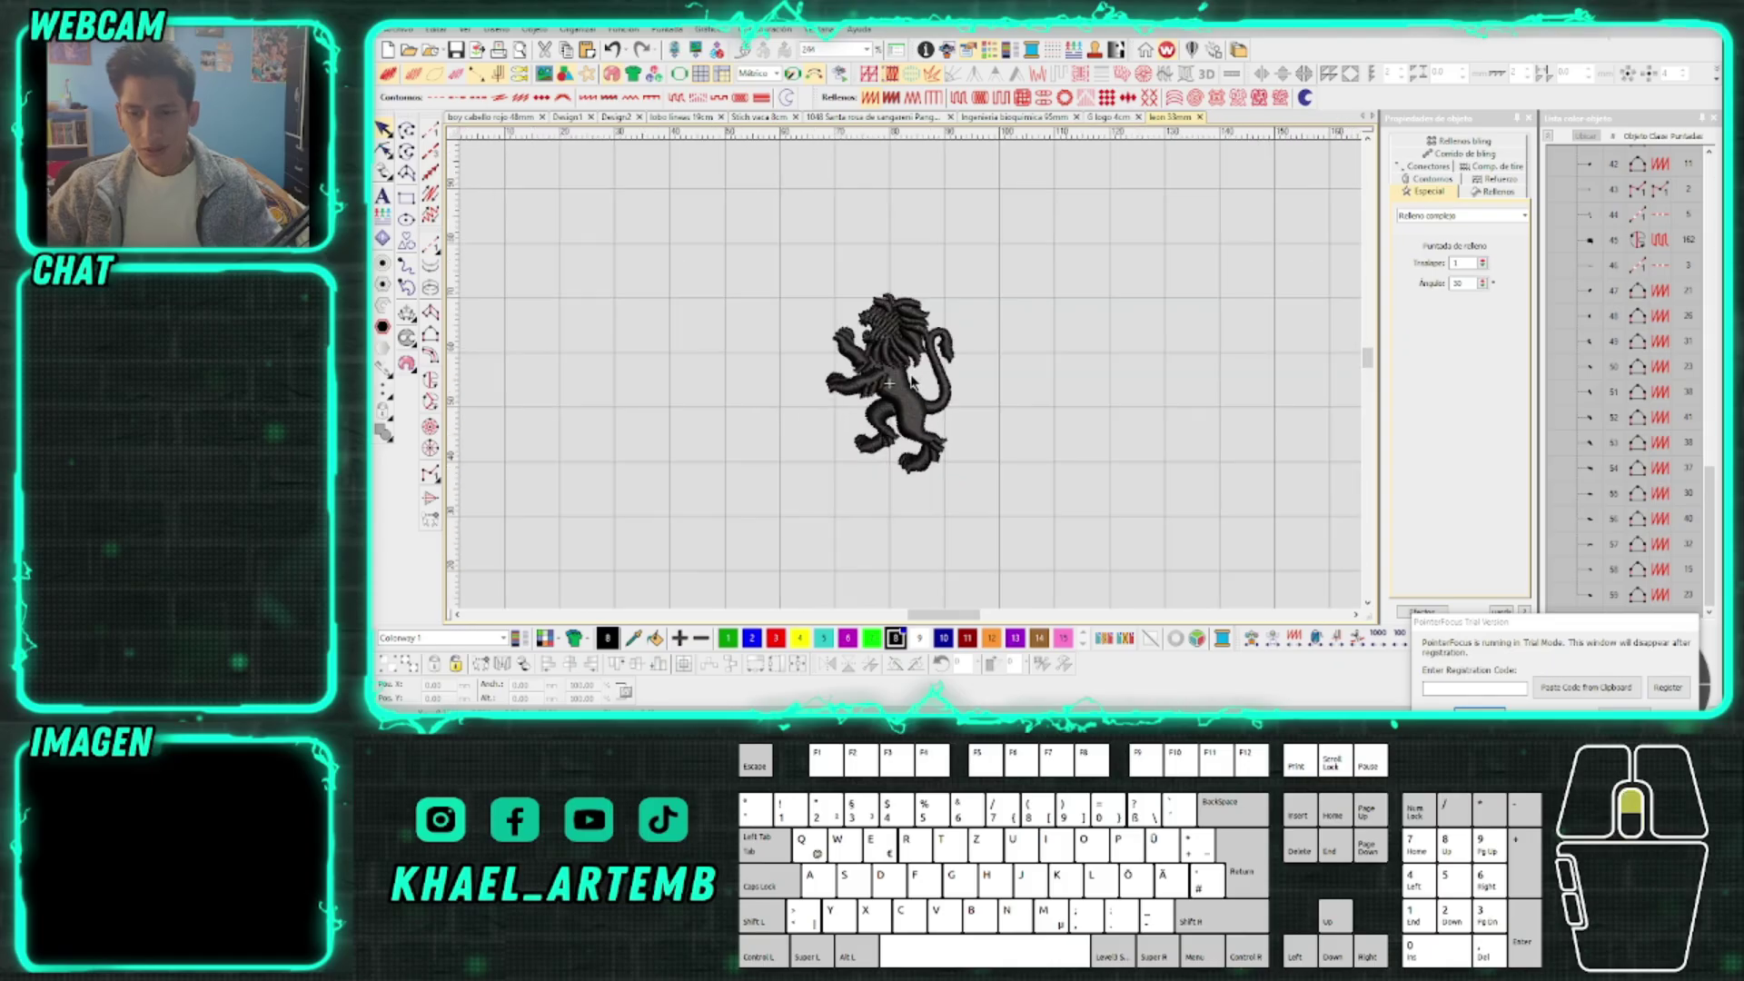
{"action": "left_click_drag", "start_coordinate": [759, 252], "coordinate": [1003, 531]}
{"action": "scroll", "coordinate": [1000, 404], "scroll_direction": "up", "scroll_amount": 1}
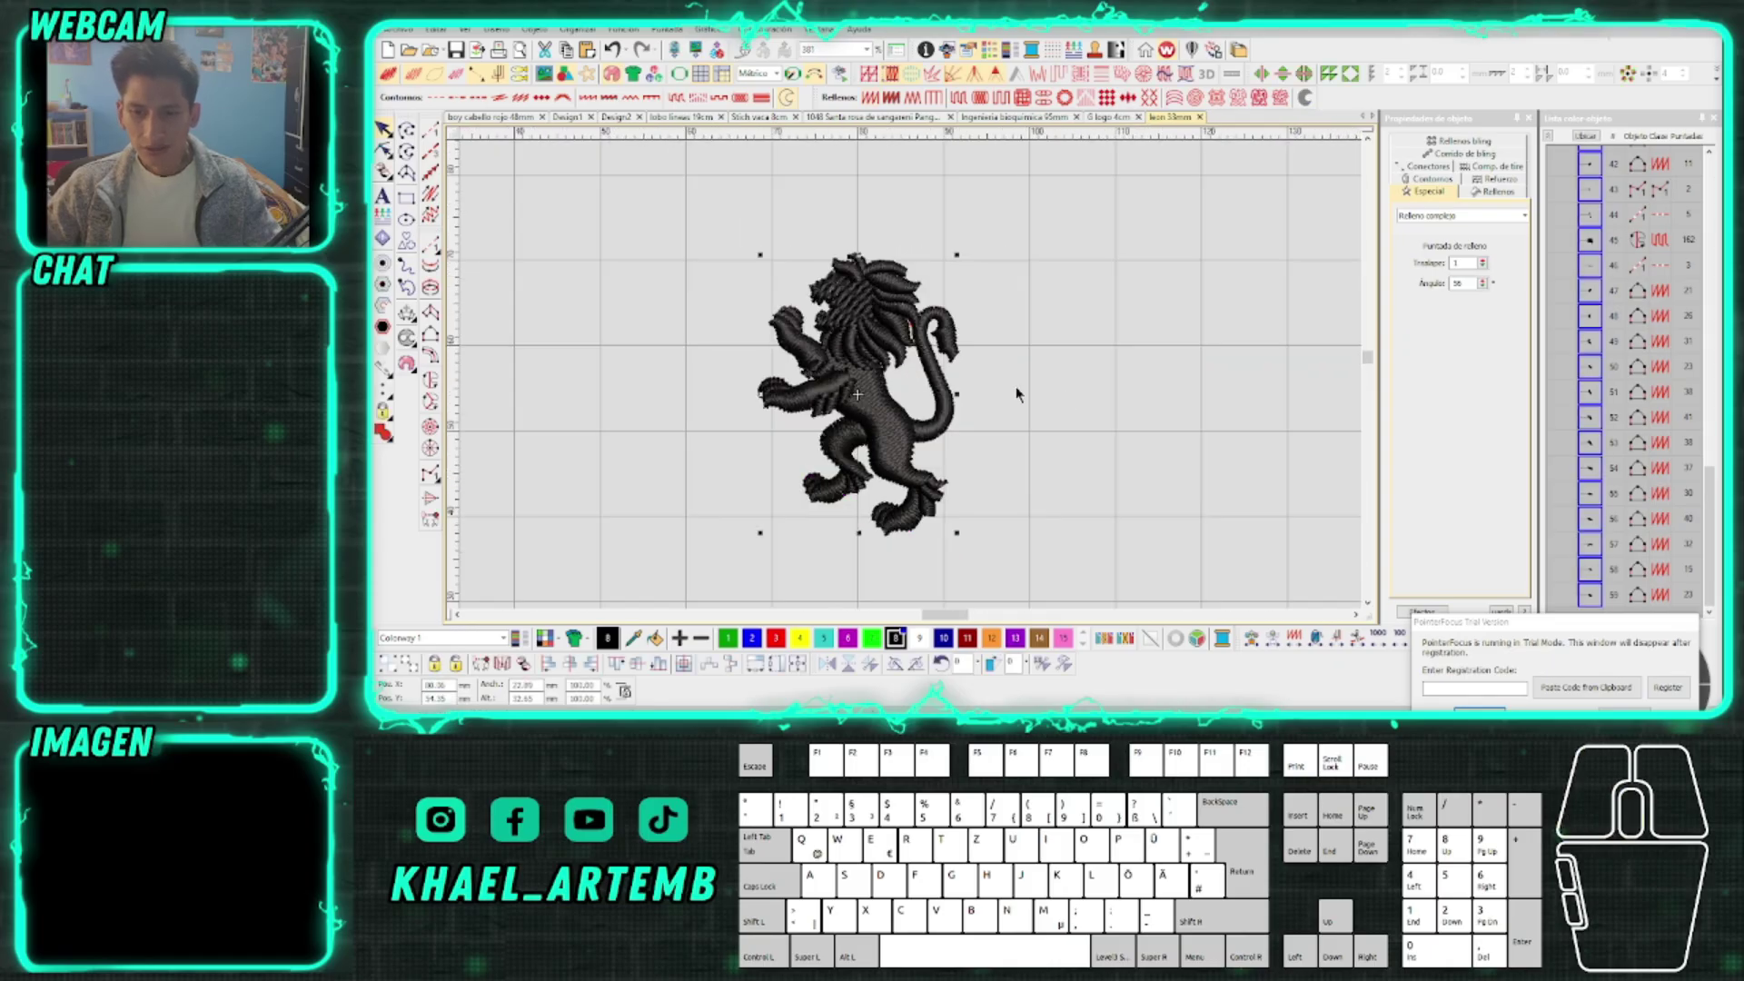
{"action": "left_click", "coordinate": [1036, 387]}
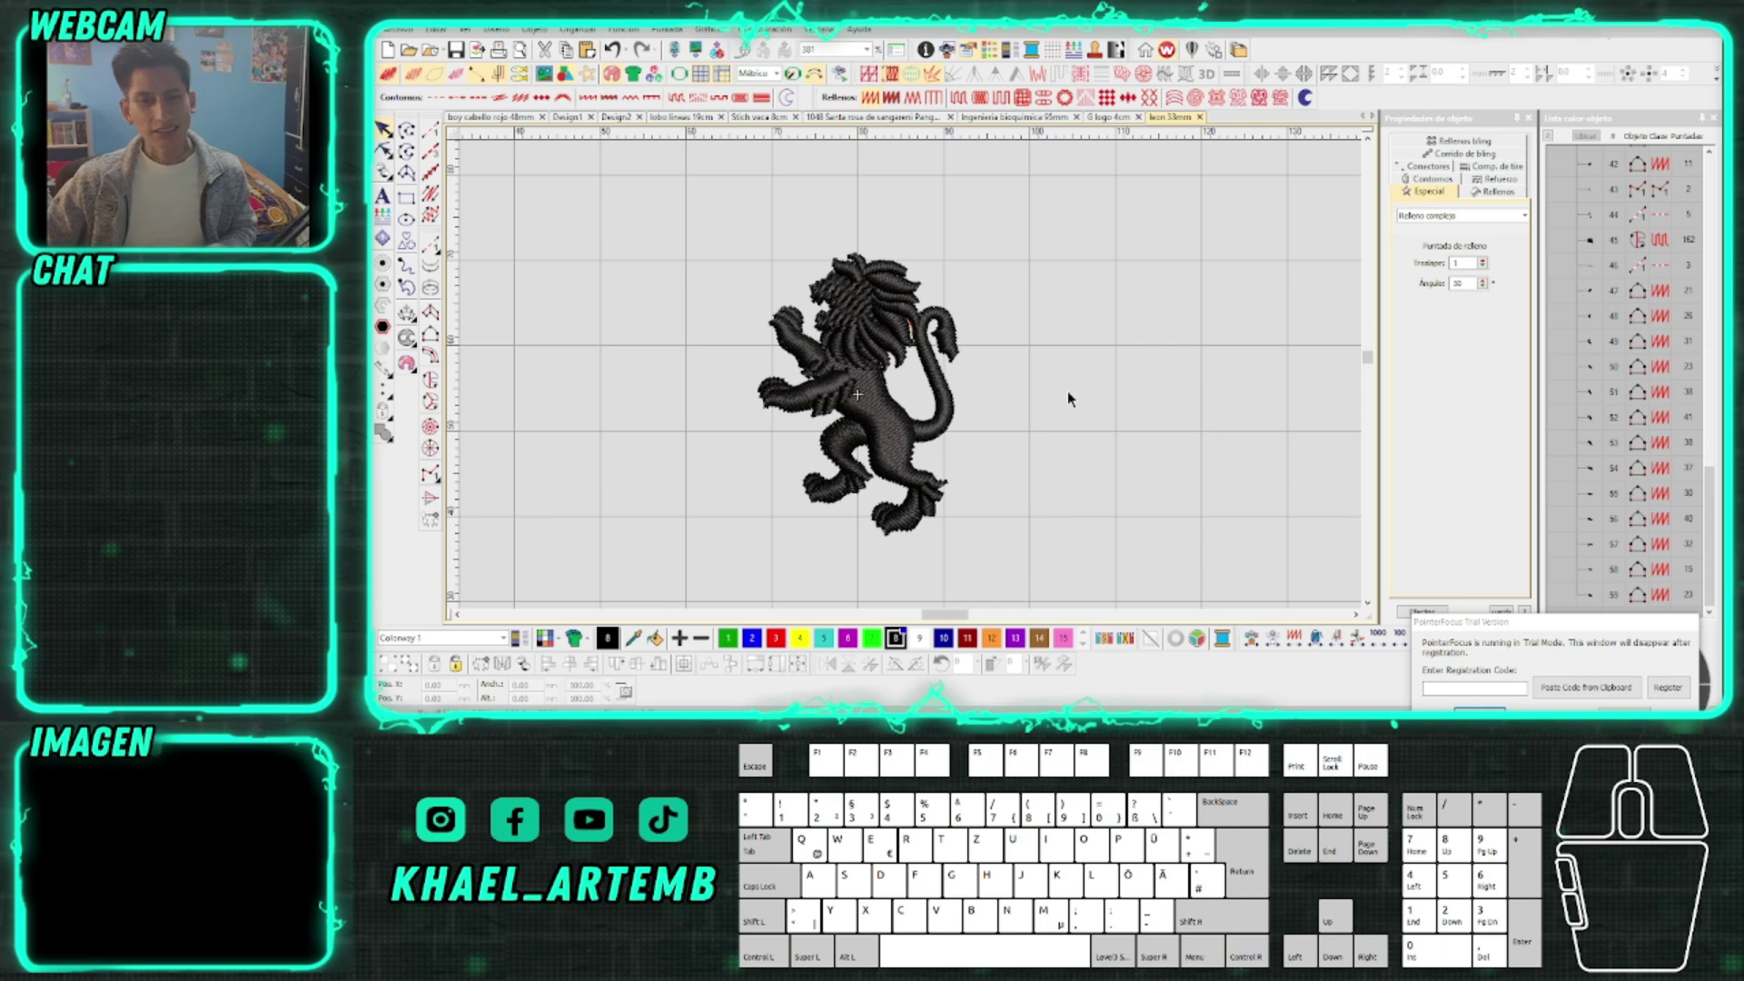
{"action": "left_click", "coordinate": [1552, 137]}
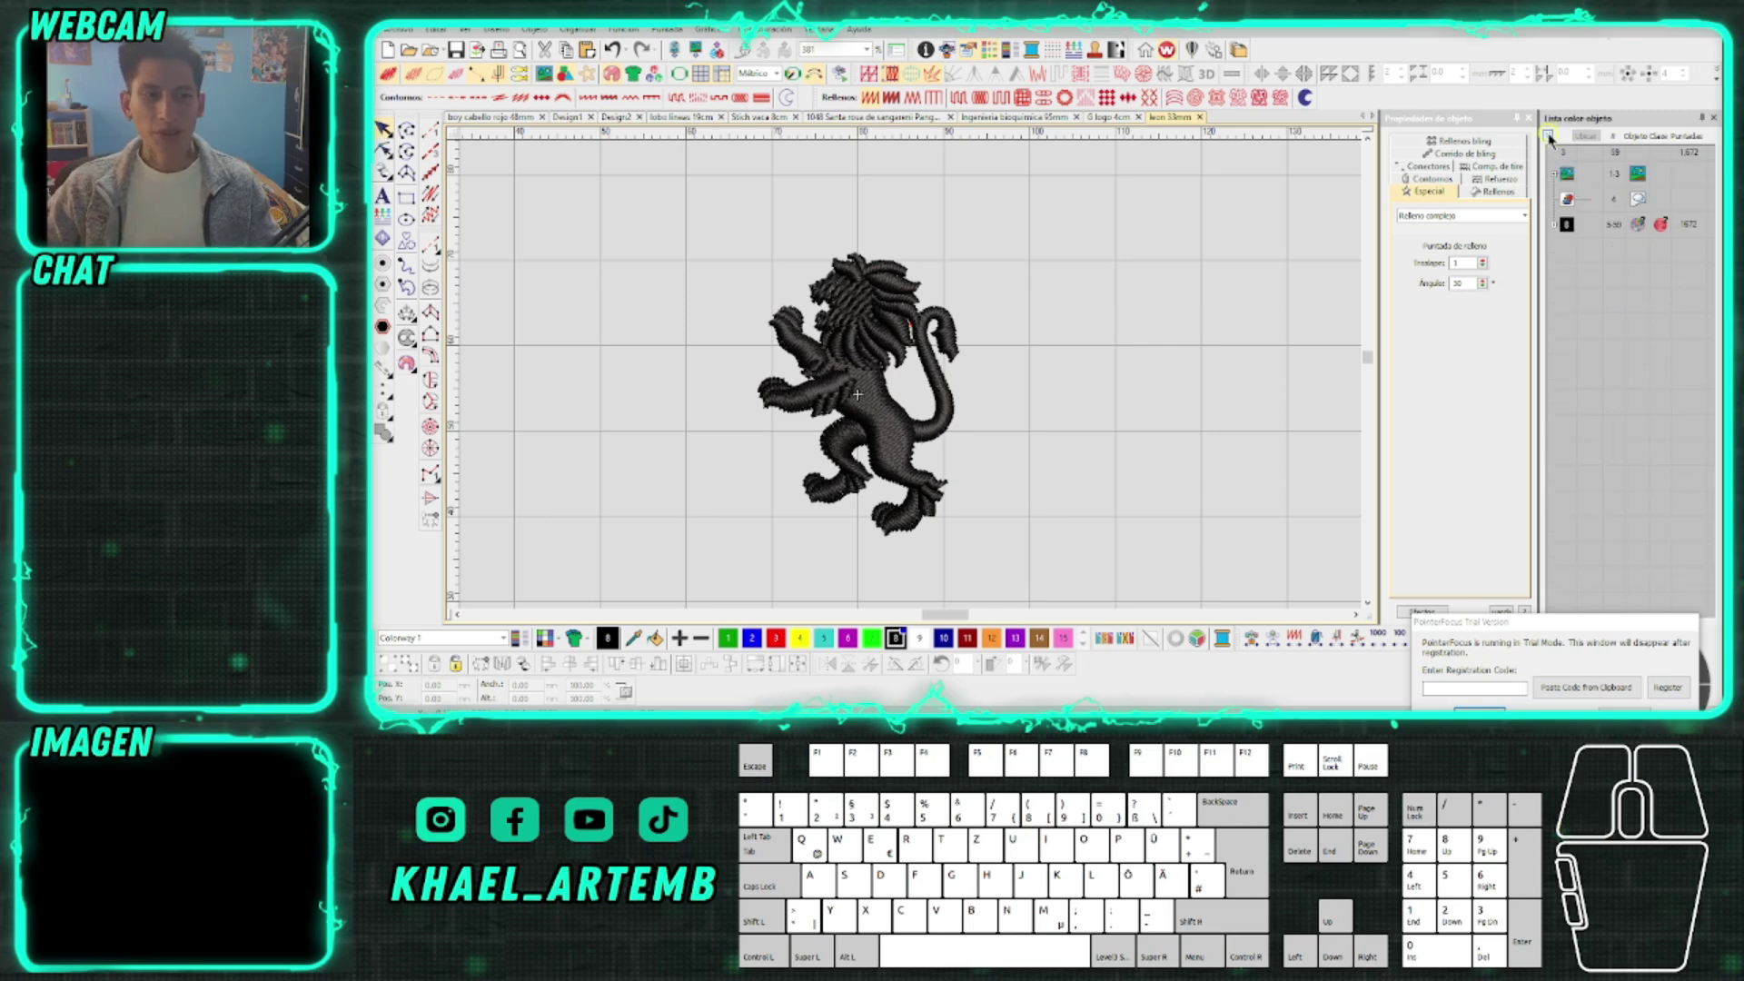
Look through the Ingeniería Bioquímica and Santa Rosa designs and return to the Stitch design's comparison chart
{"action": "left_click", "coordinate": [1018, 117]}
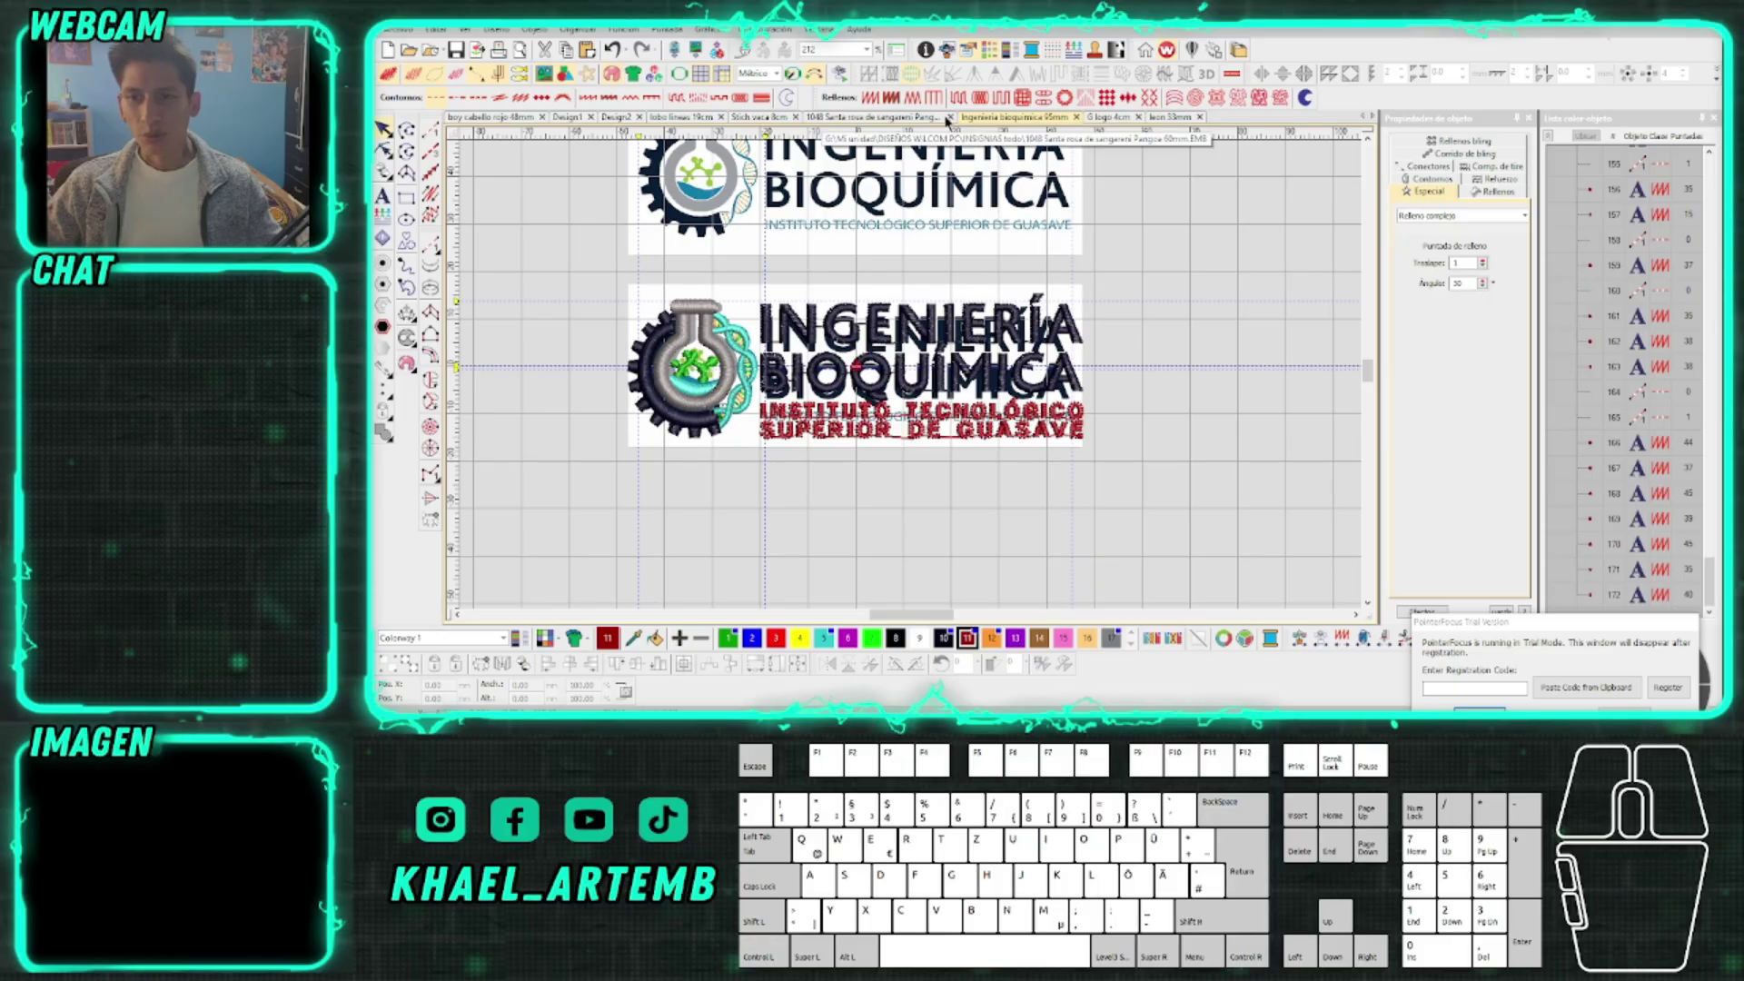
{"action": "left_click", "coordinate": [863, 118]}
{"action": "left_click", "coordinate": [758, 119]}
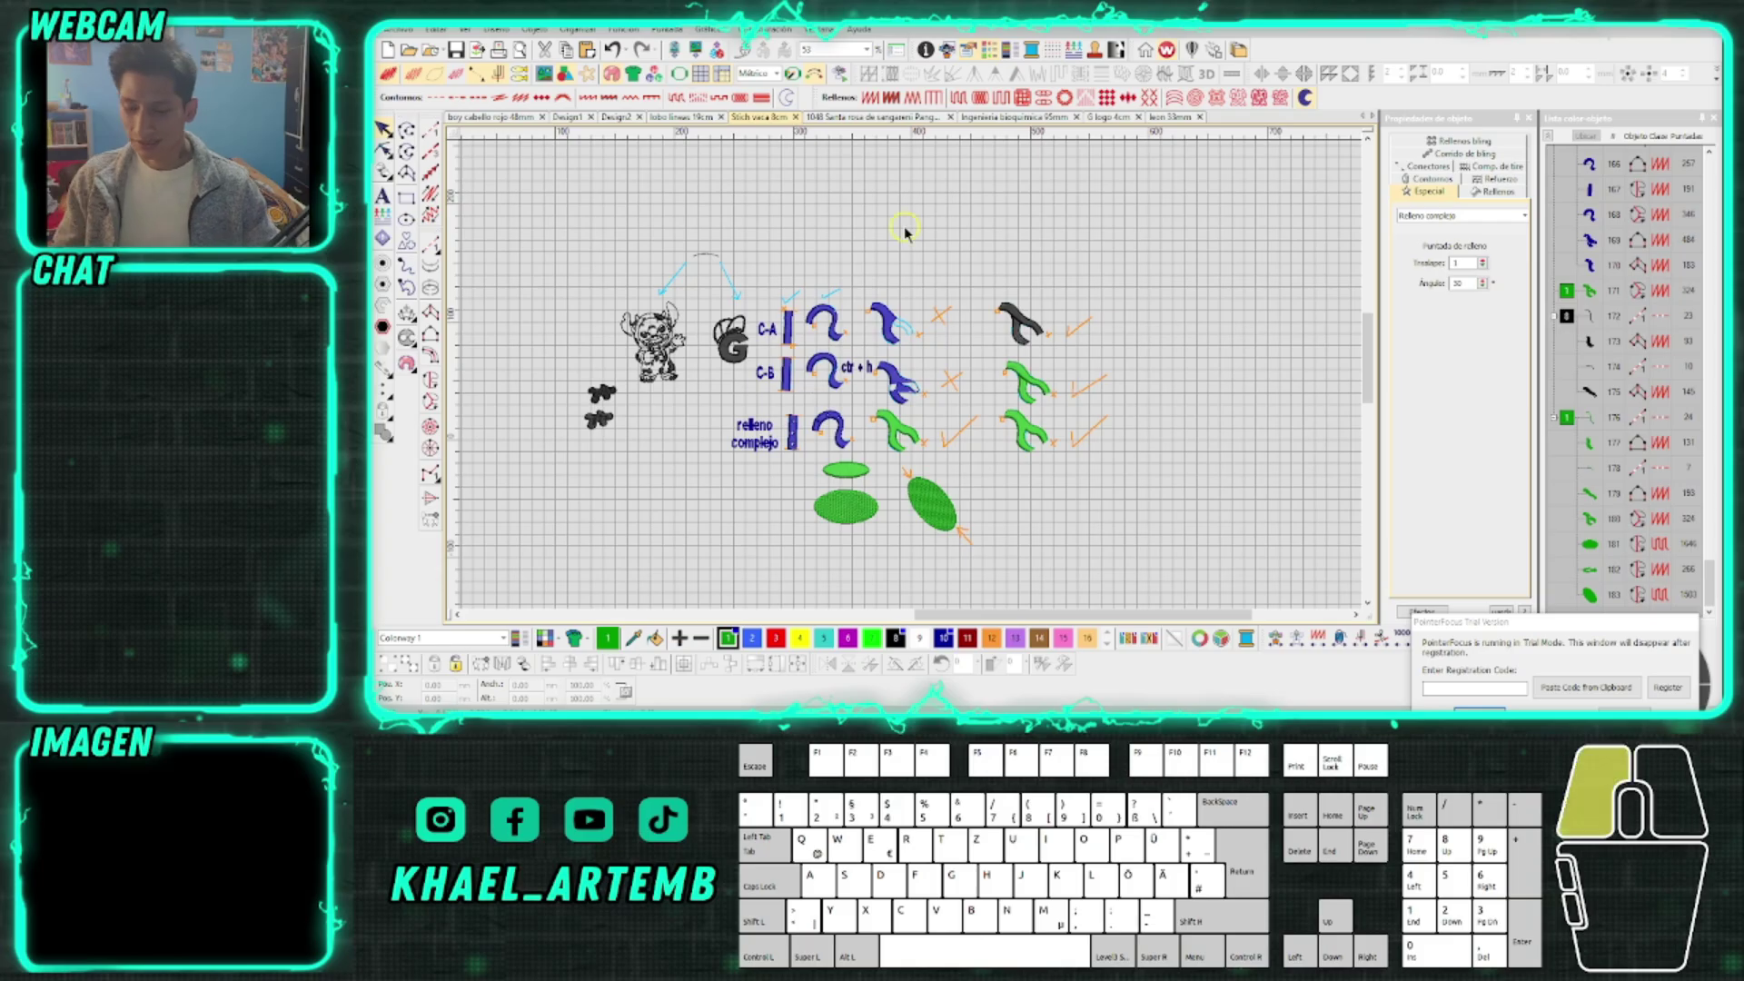
{"action": "scroll", "coordinate": [905, 234], "scroll_direction": "up", "scroll_amount": 1}
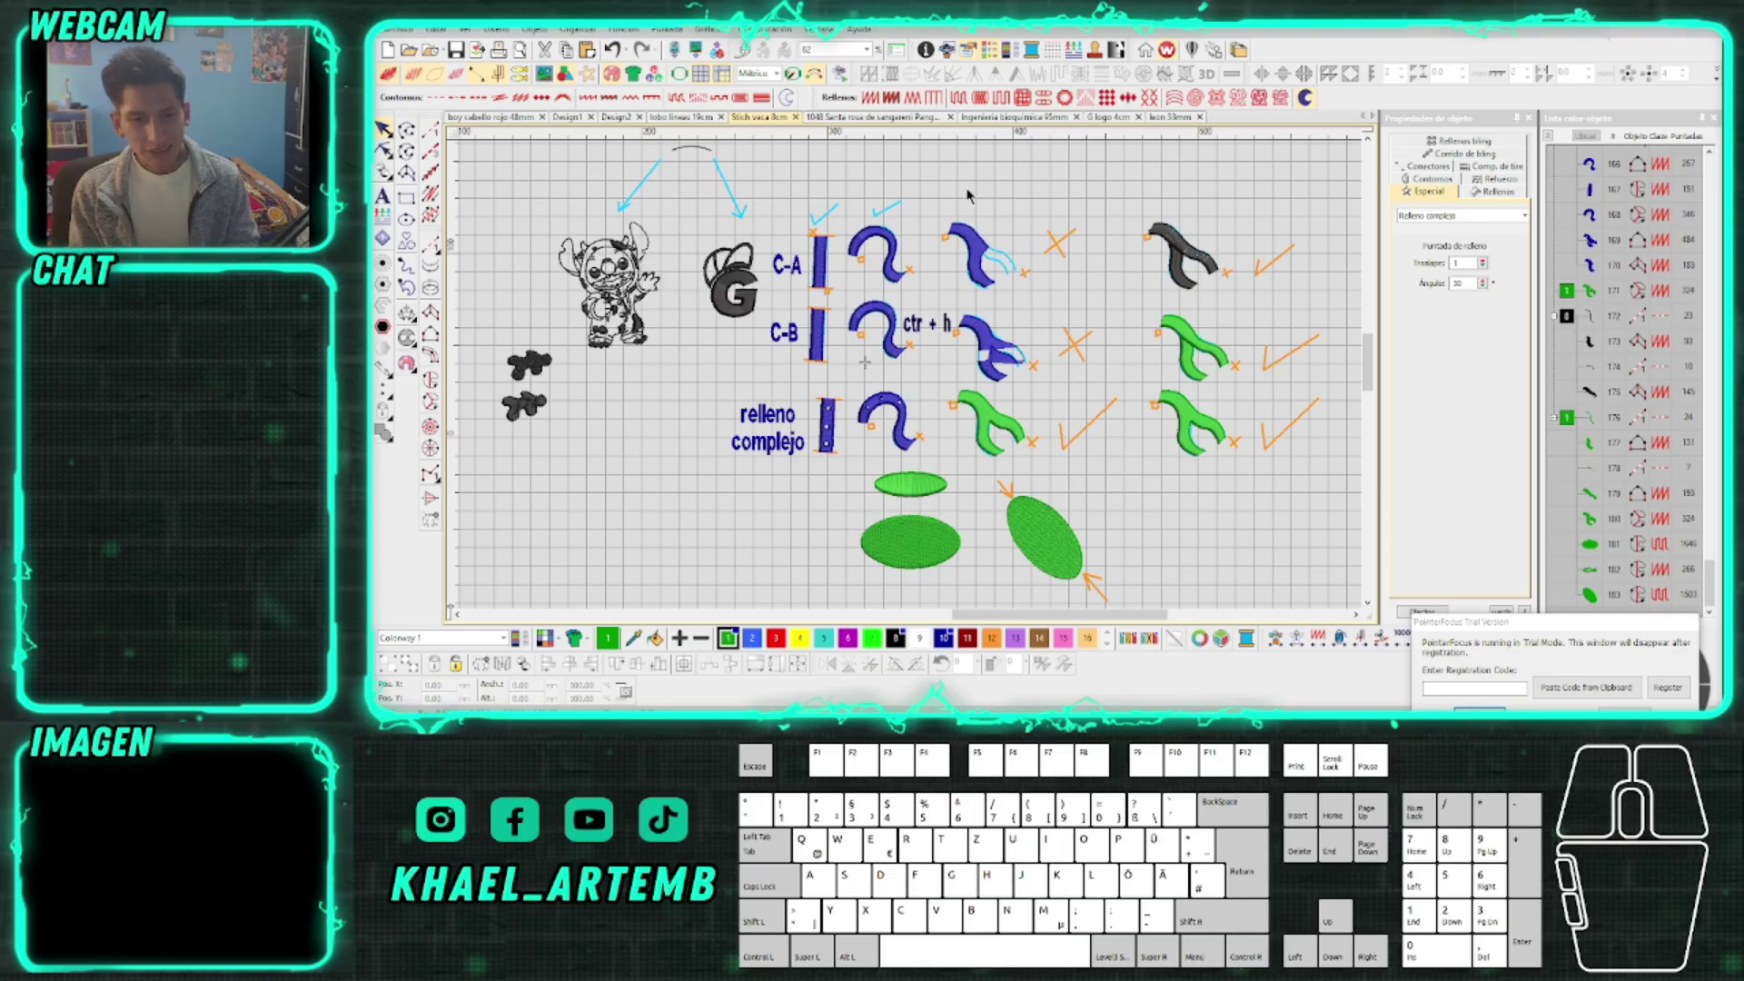
{"action": "left_click", "coordinate": [864, 363]}
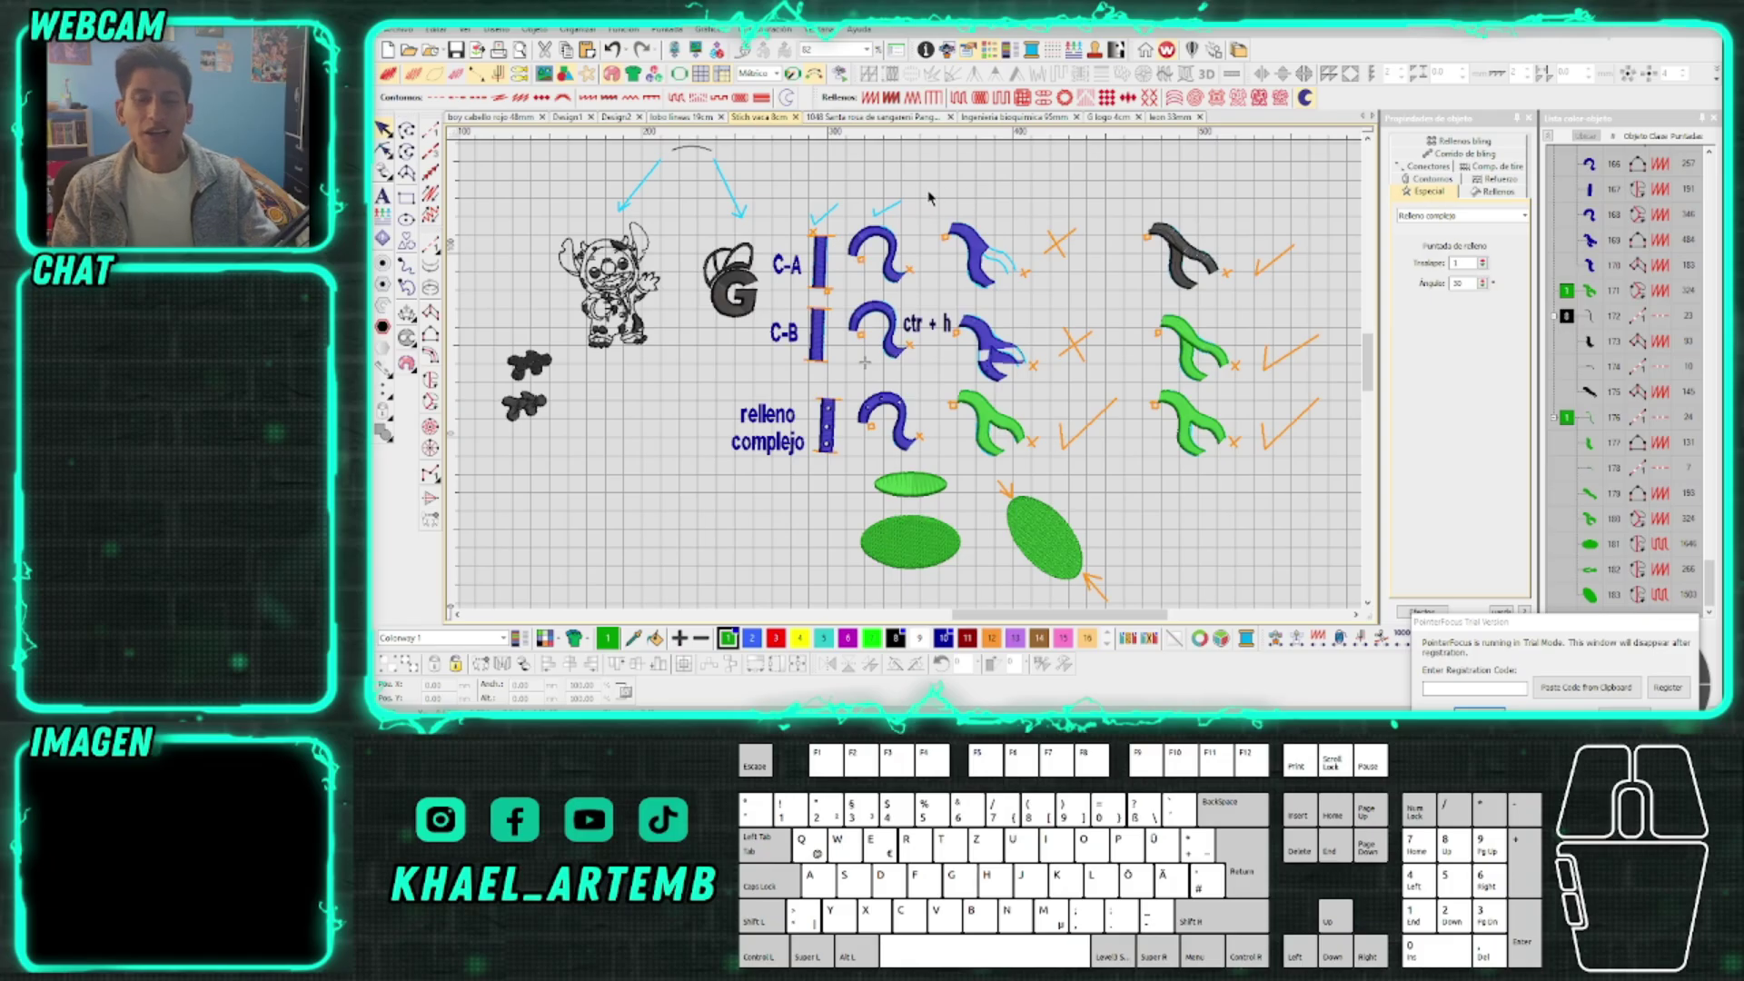
{"action": "left_click_drag", "start_coordinate": [926, 195], "coordinate": [1052, 481]}
{"action": "left_click", "coordinate": [1052, 481]}
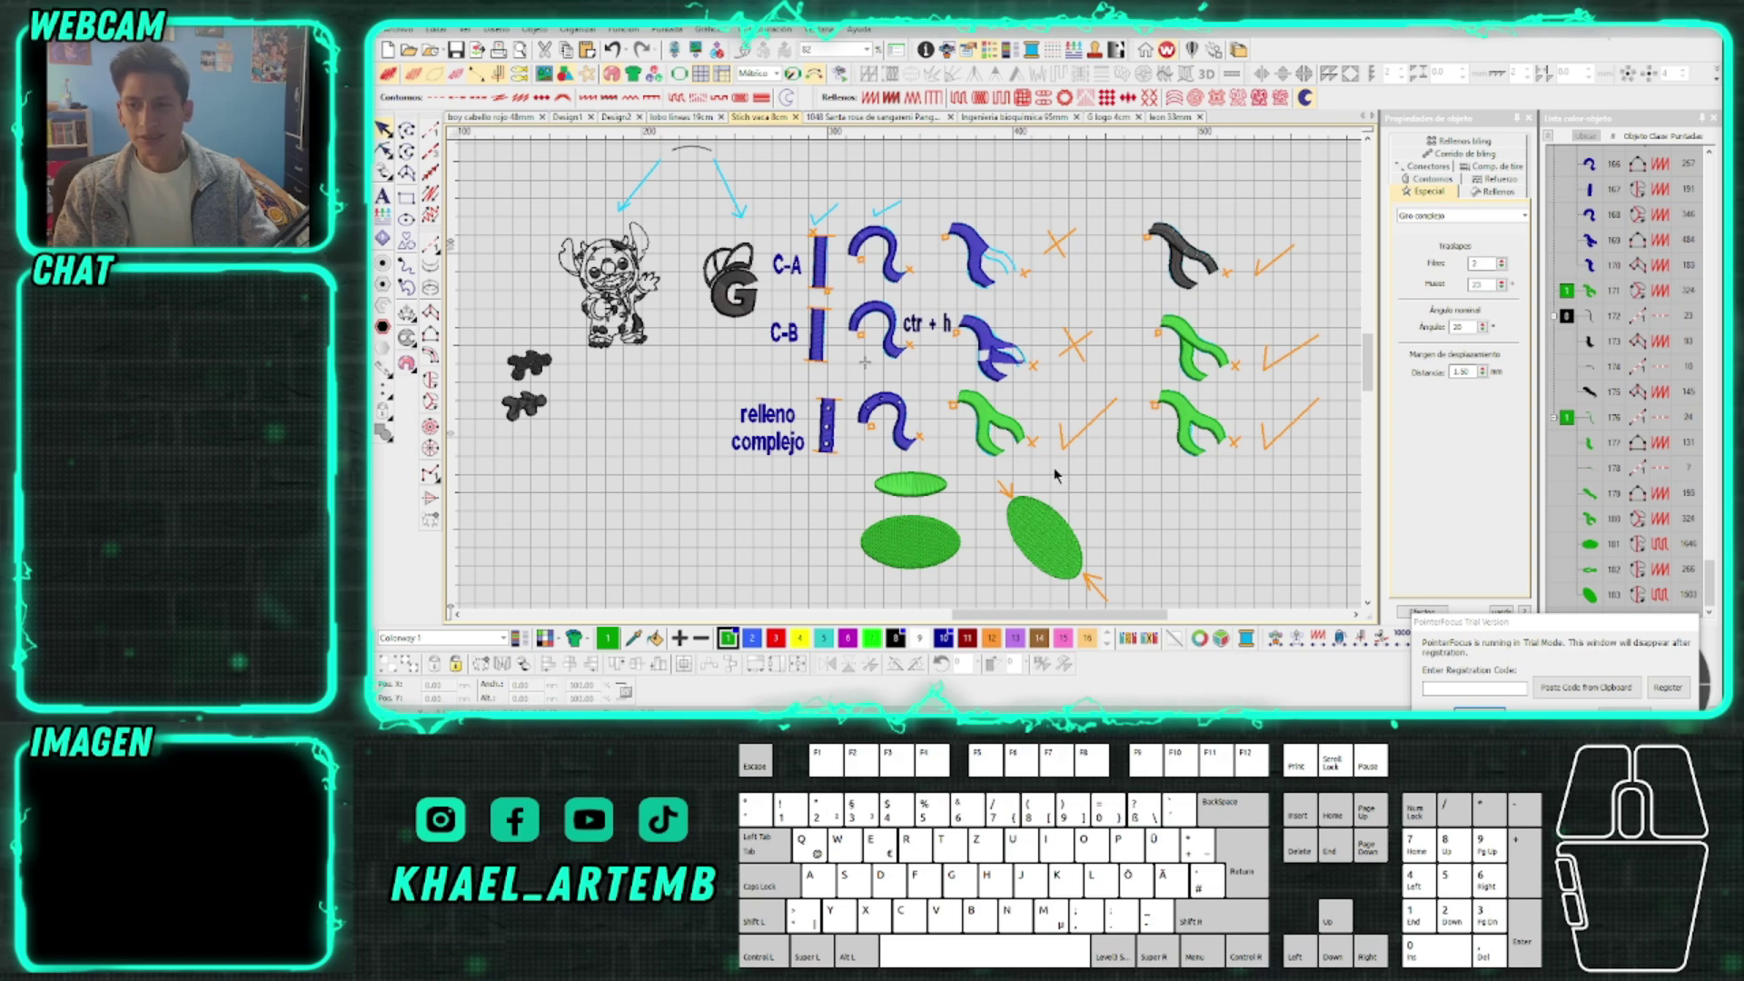
{"action": "left_click", "coordinate": [1022, 318]}
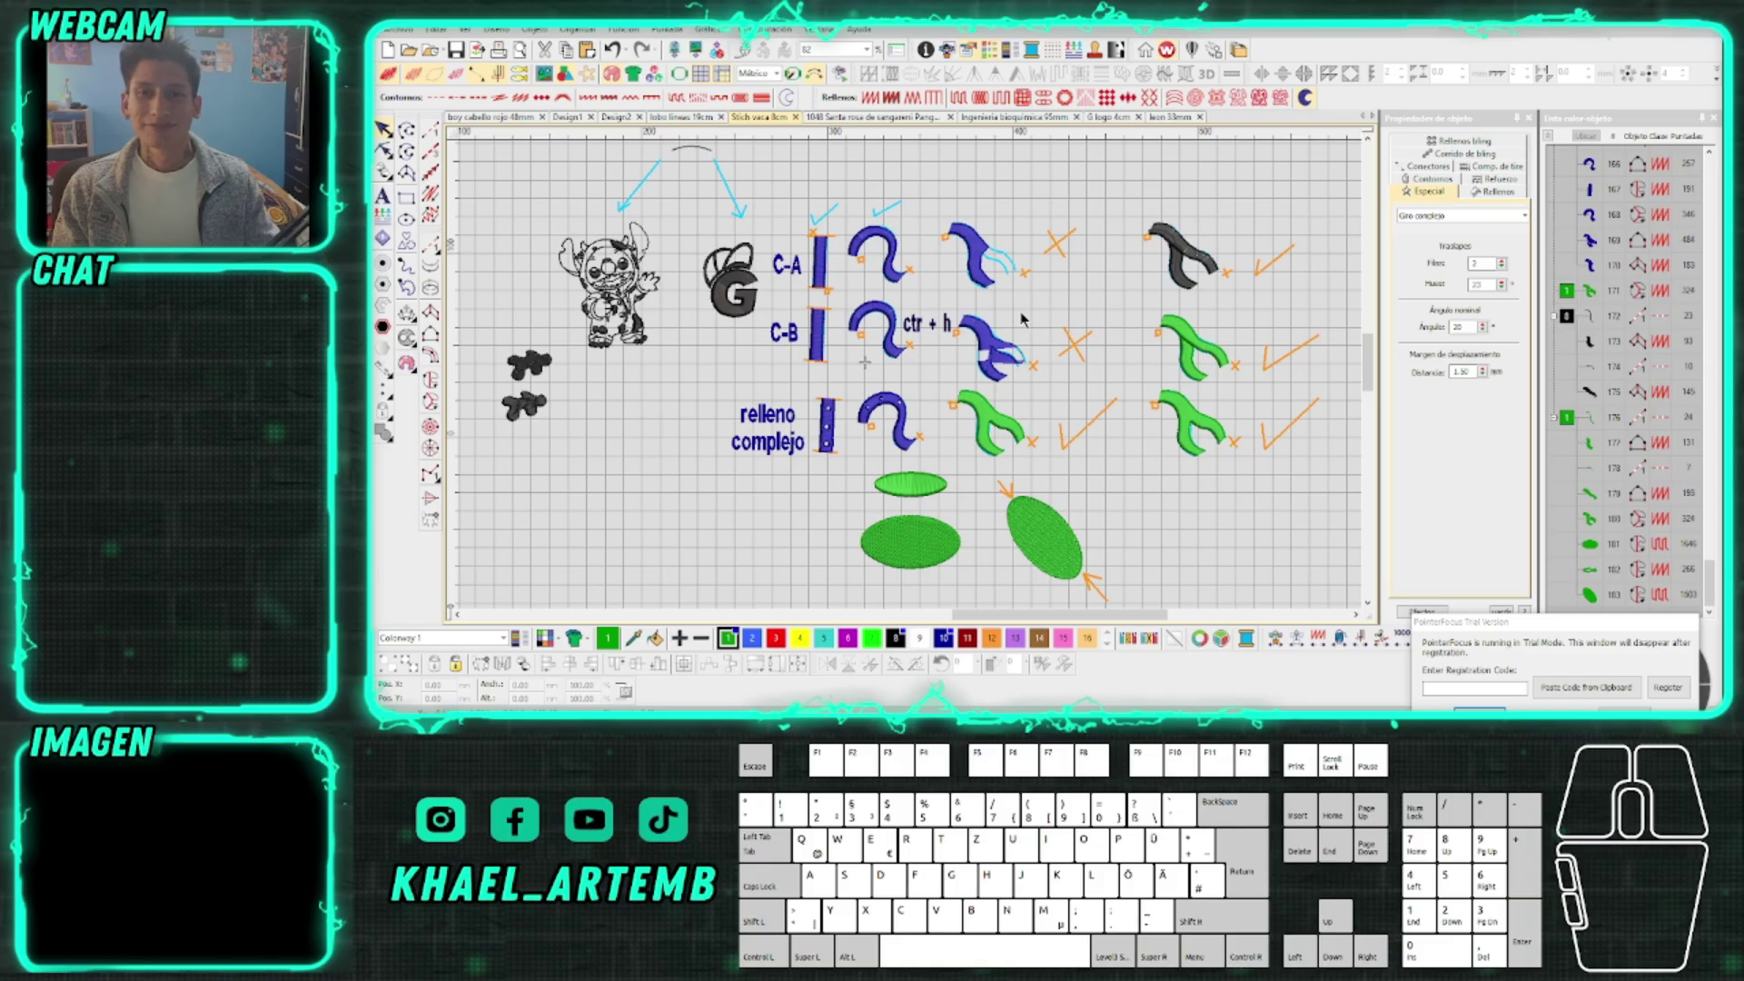
{"action": "left_click", "coordinate": [1033, 317]}
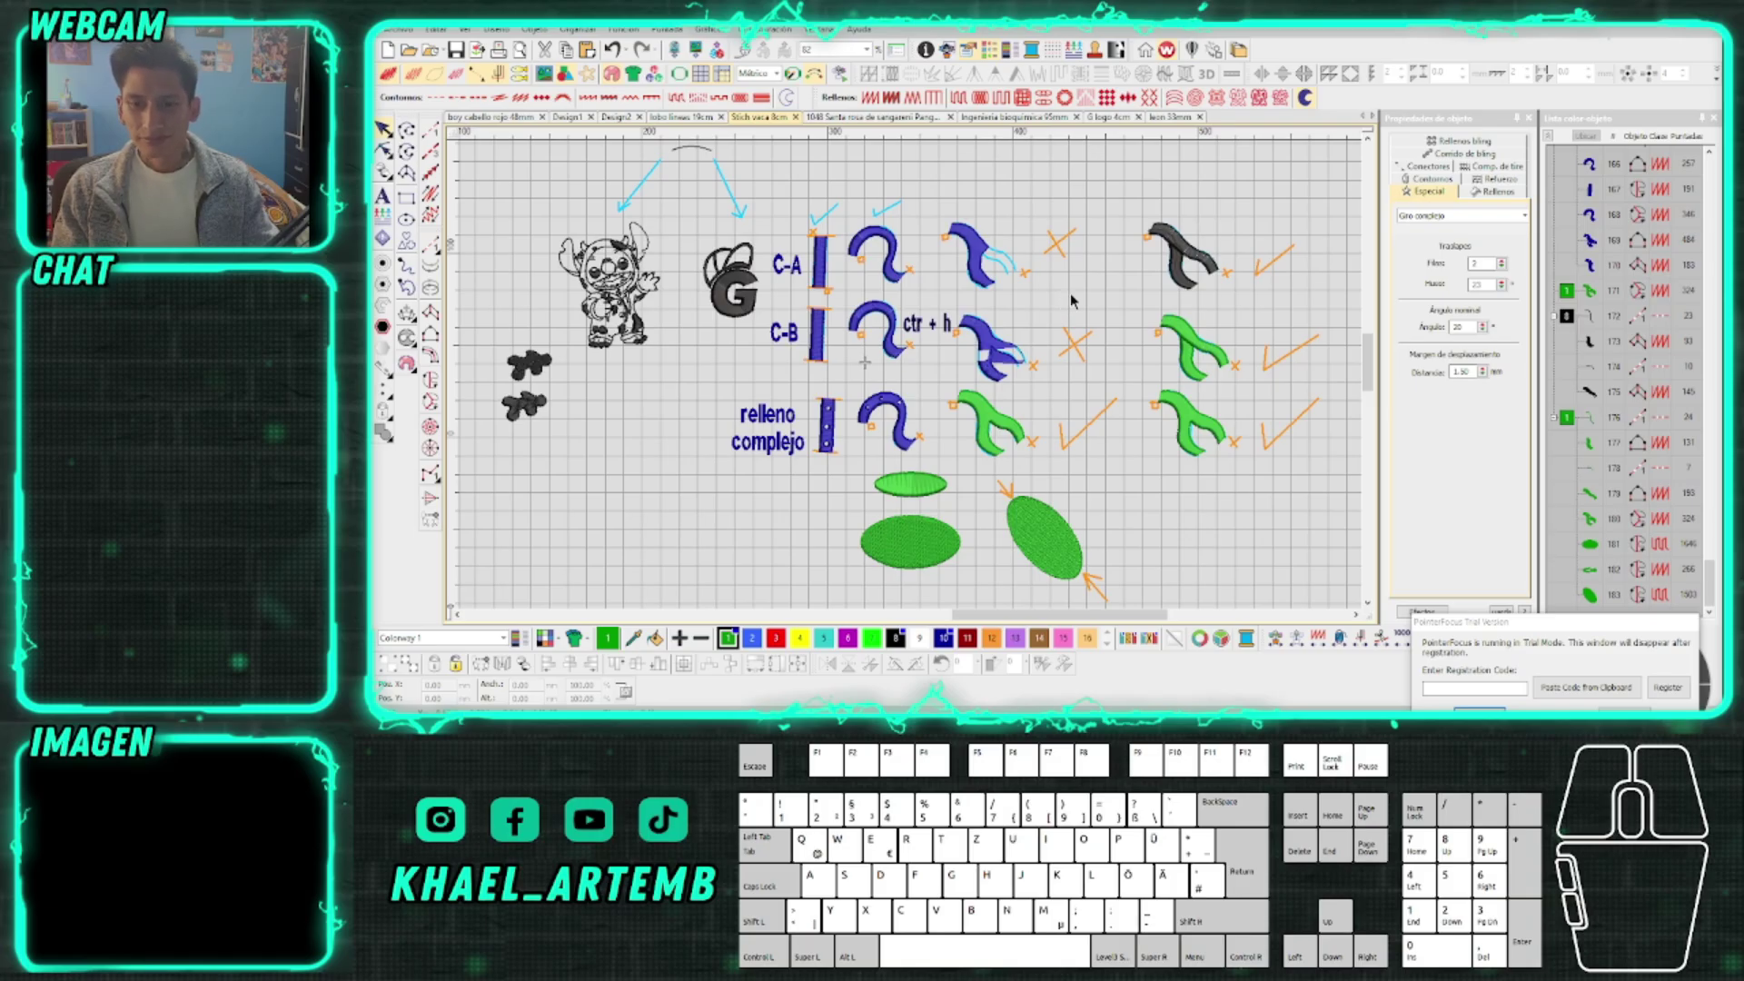
{"action": "left_click_drag", "start_coordinate": [1107, 293], "coordinate": [1013, 212]}
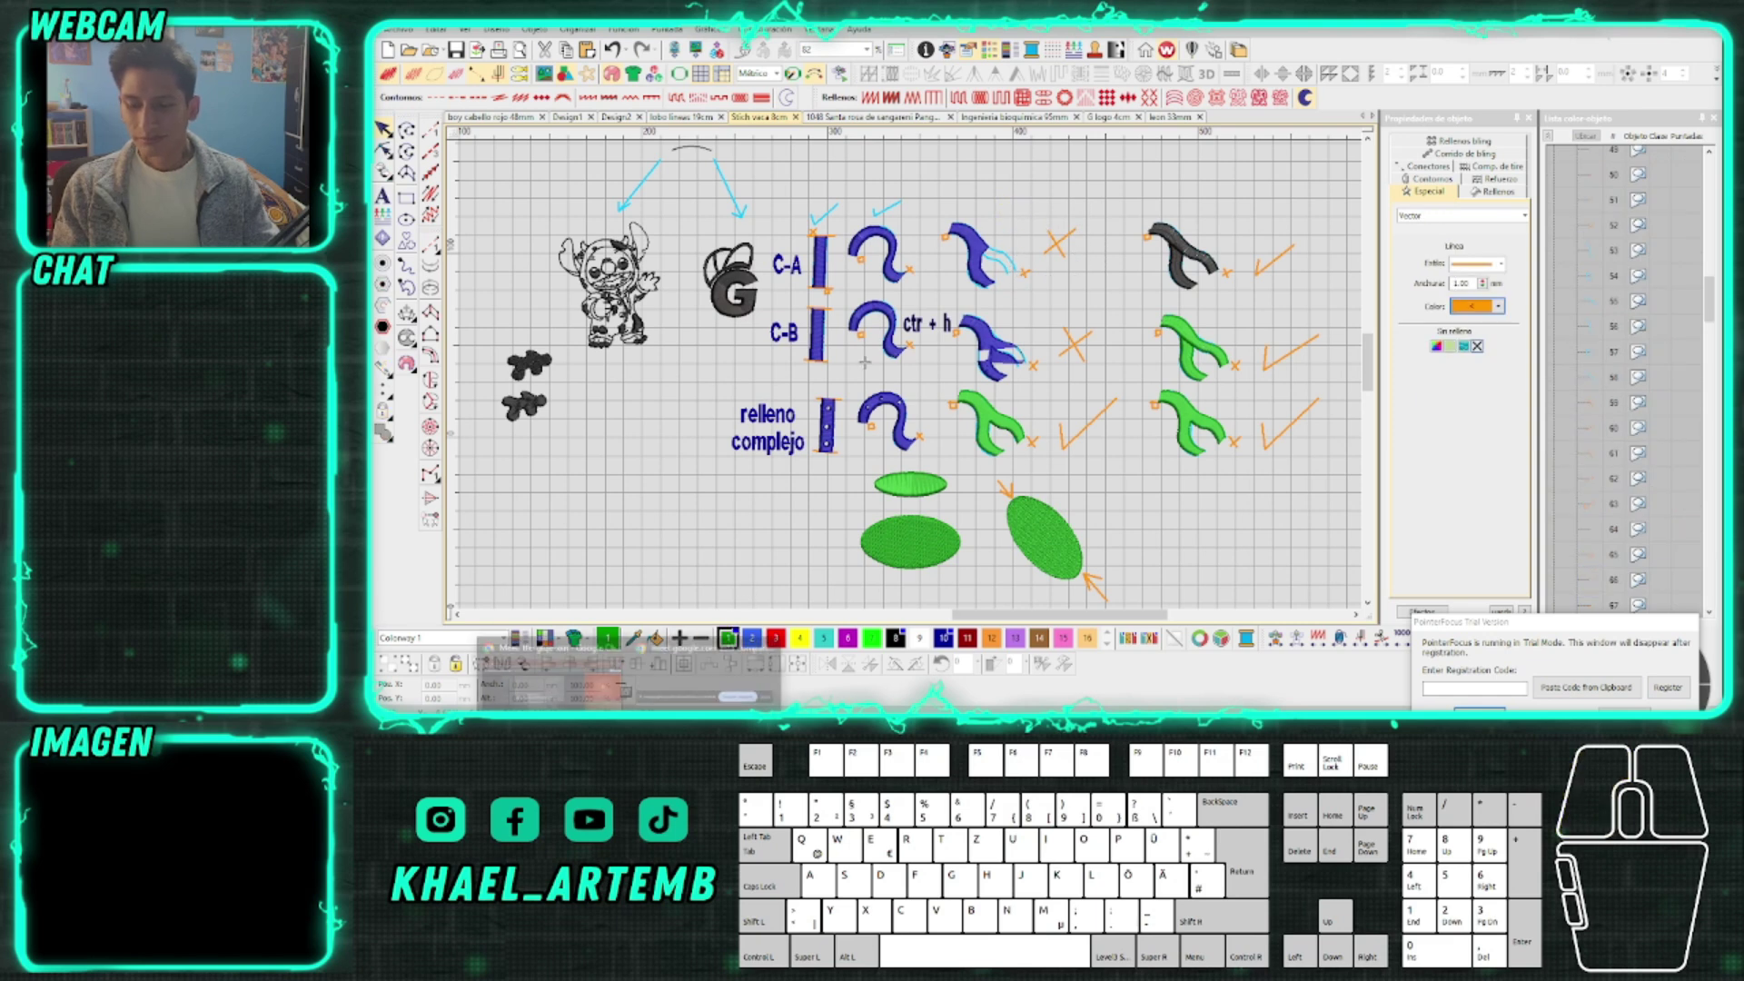
Bring up the Google Meet call window, move the trial notice aside, and reposition the call window clear of the canvas
{"action": "left_click", "coordinate": [636, 654]}
{"action": "left_click_drag", "start_coordinate": [1423, 627], "coordinate": [1565, 740]}
{"action": "left_click", "coordinate": [1236, 548]}
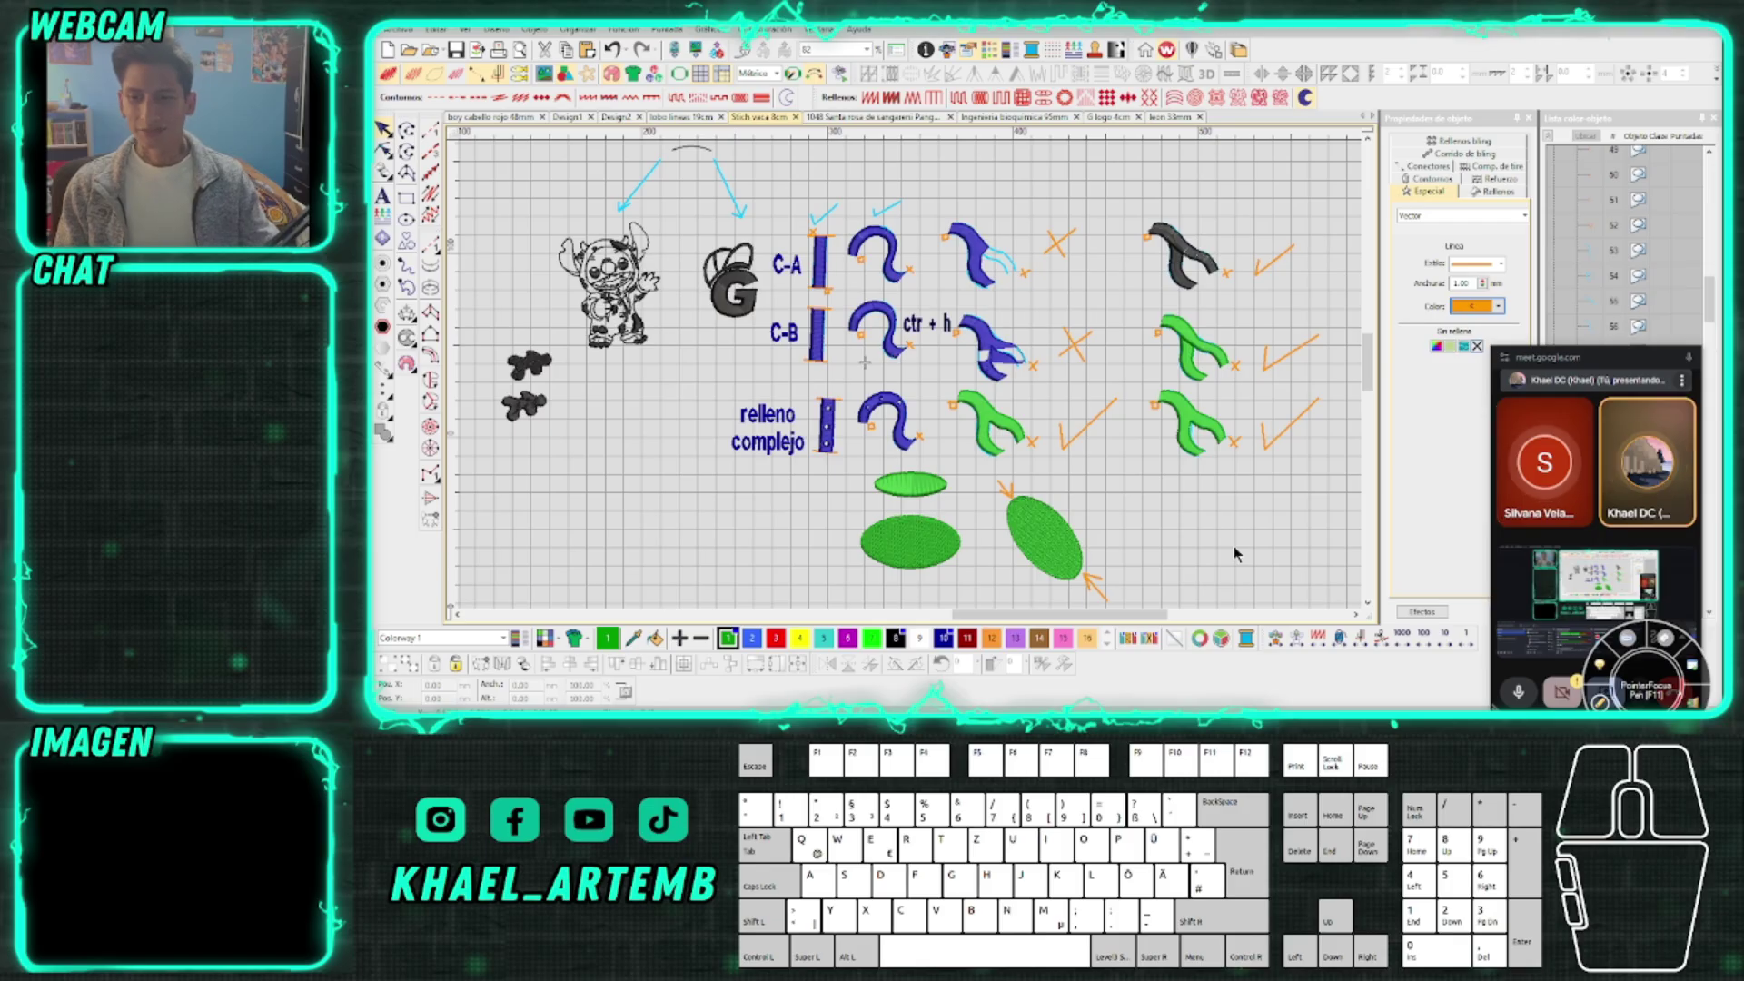
{"action": "left_click", "coordinate": [1094, 309]}
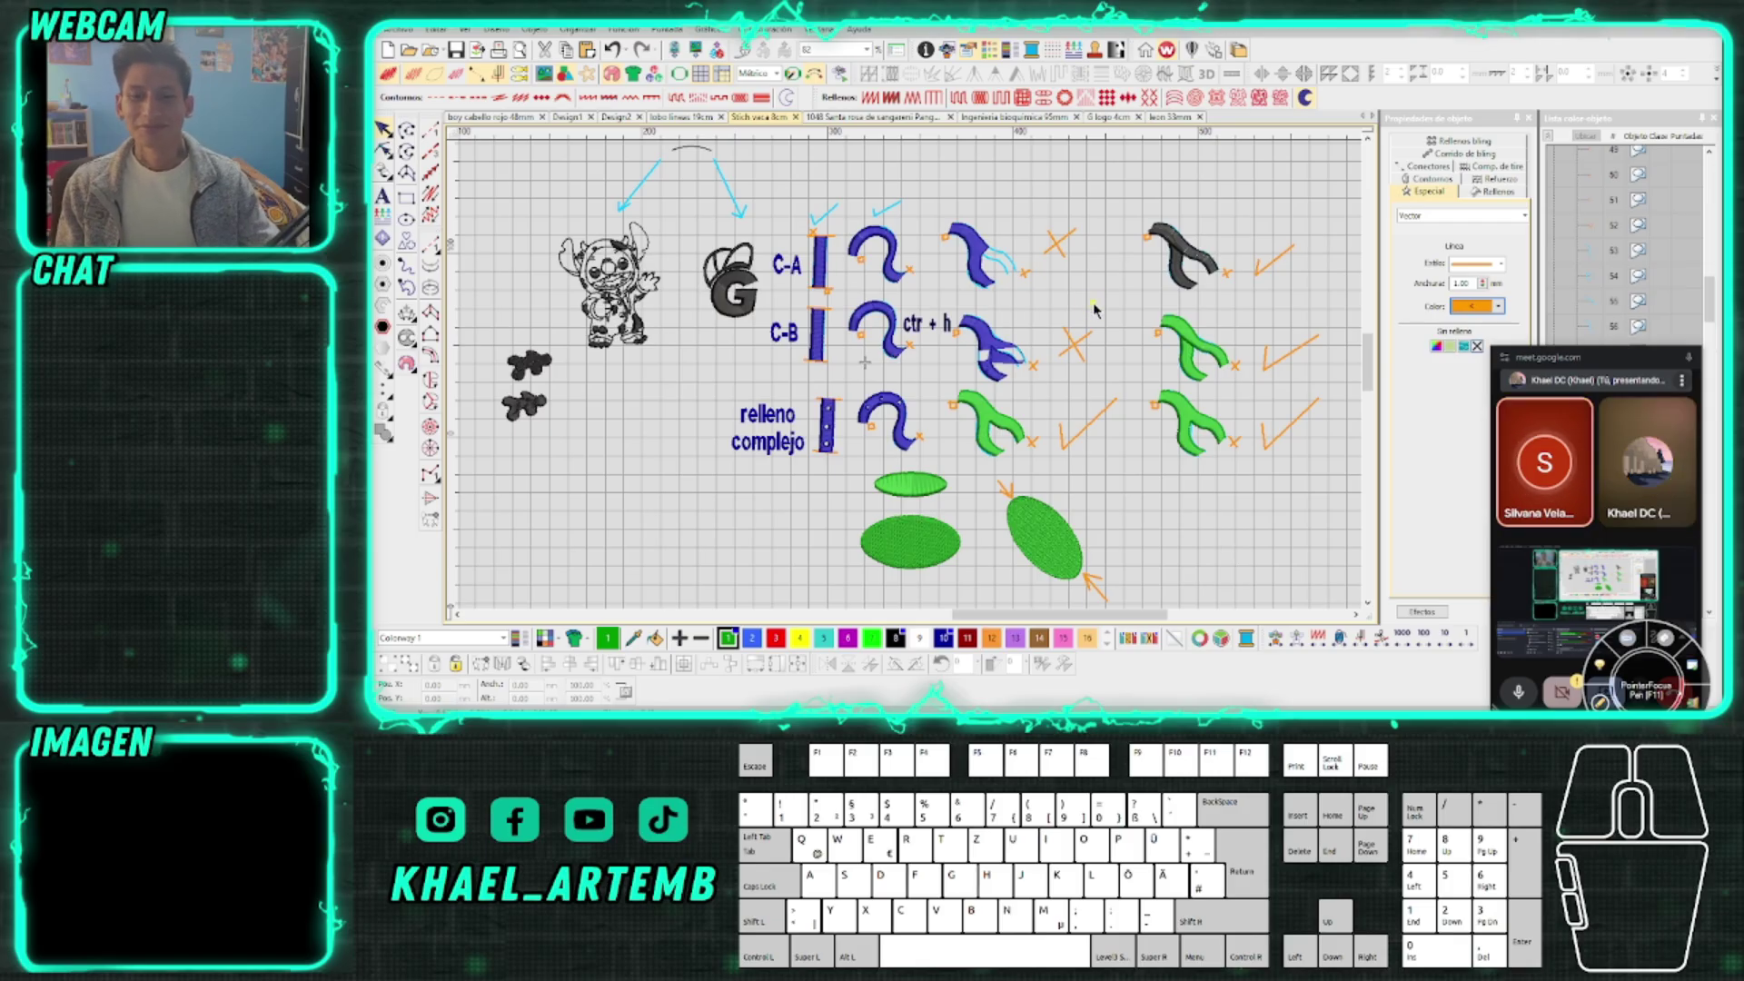
{"action": "left_click", "coordinate": [1094, 305]}
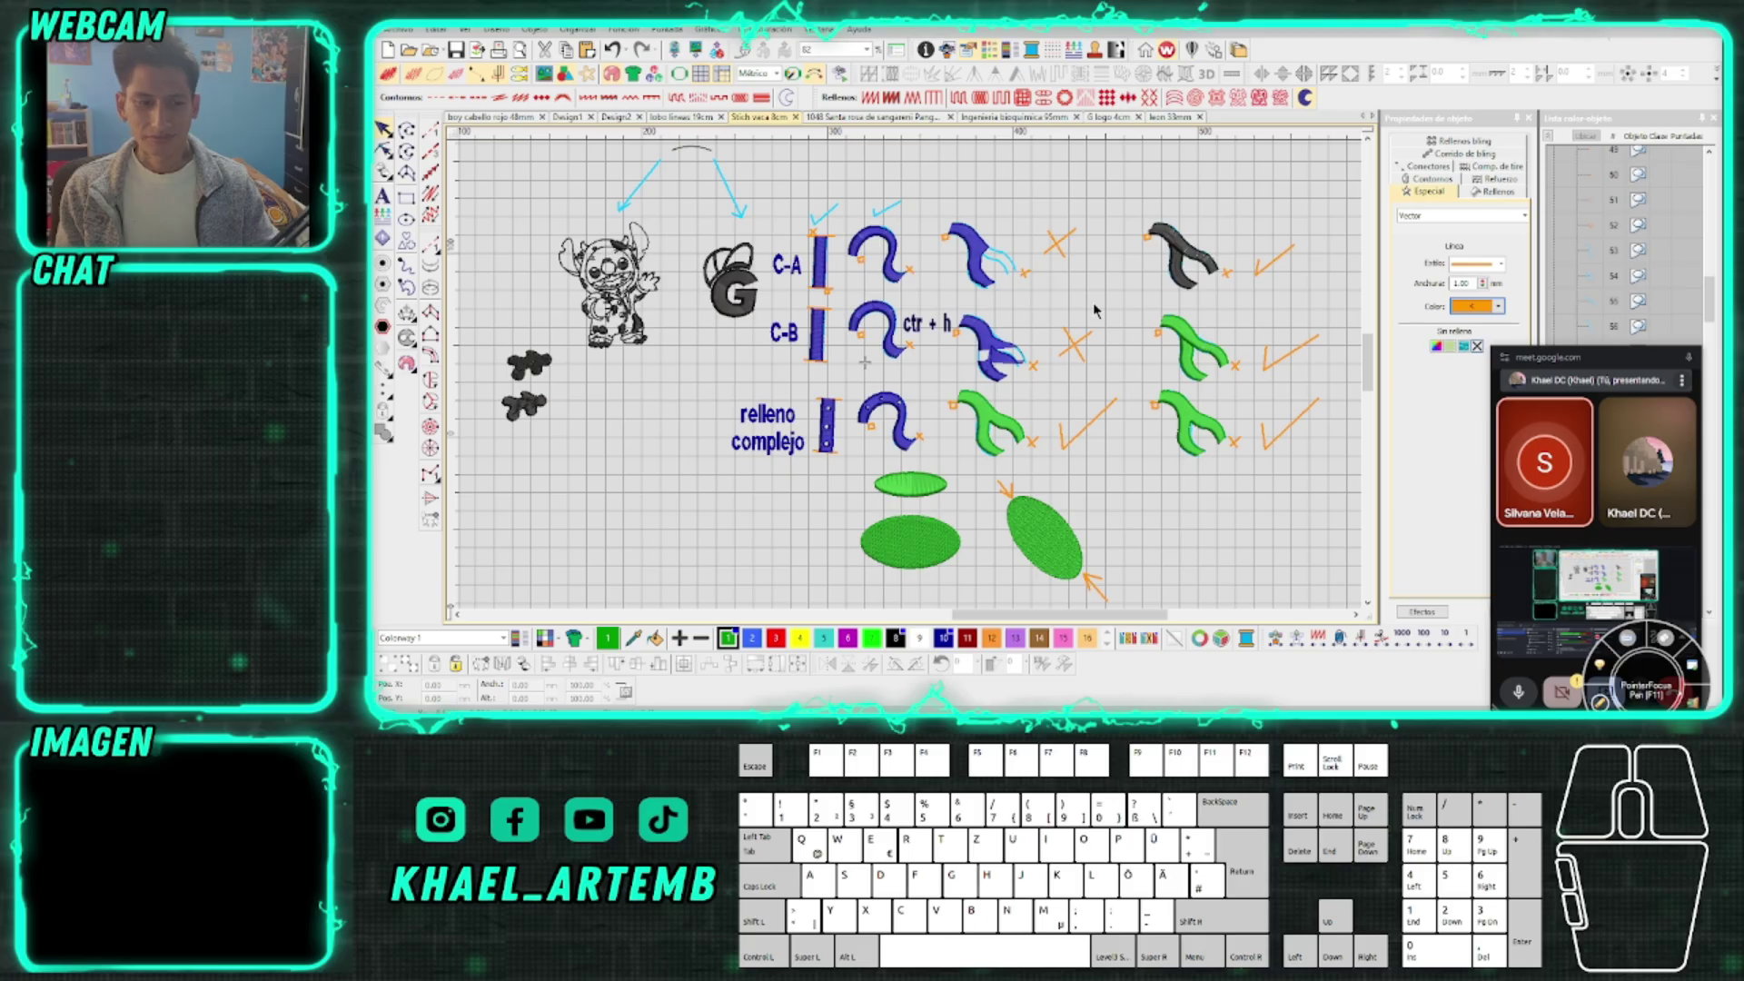
{"action": "left_click_drag", "start_coordinate": [1515, 359], "coordinate": [1537, 408]}
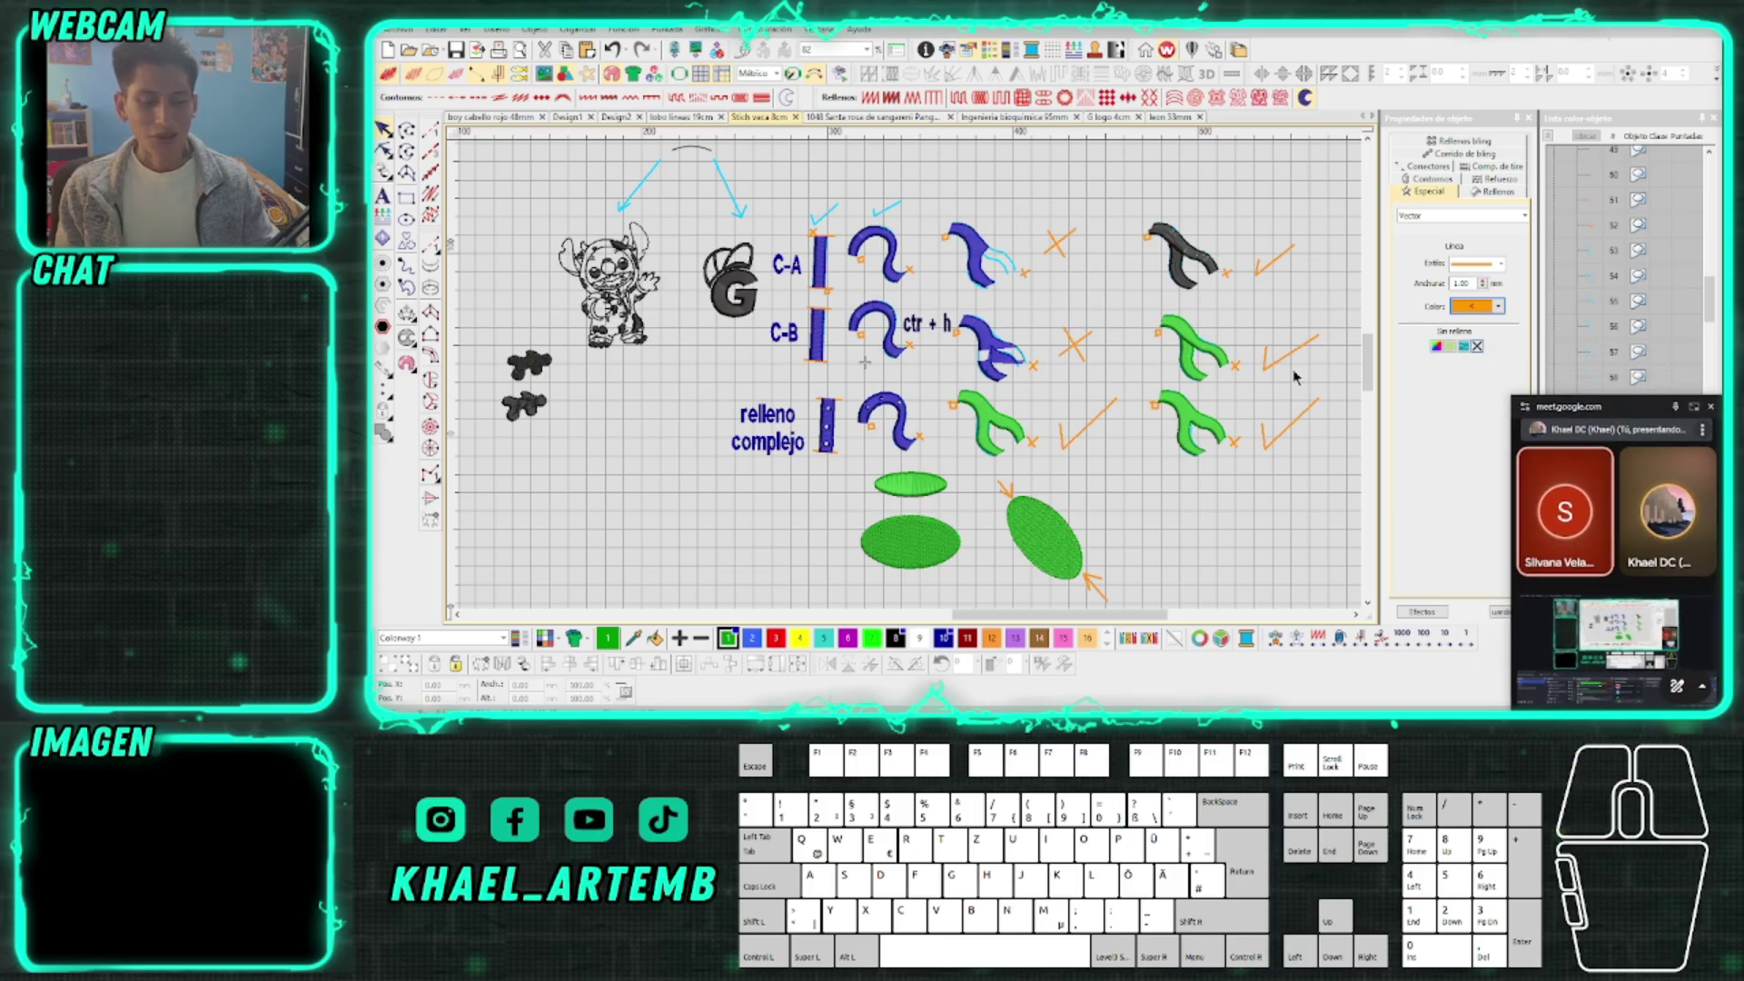
Move the two small black shapes directly beneath the Stitch figure
{"action": "left_click", "coordinate": [1121, 301]}
{"action": "left_click_drag", "start_coordinate": [508, 321], "coordinate": [623, 439]}
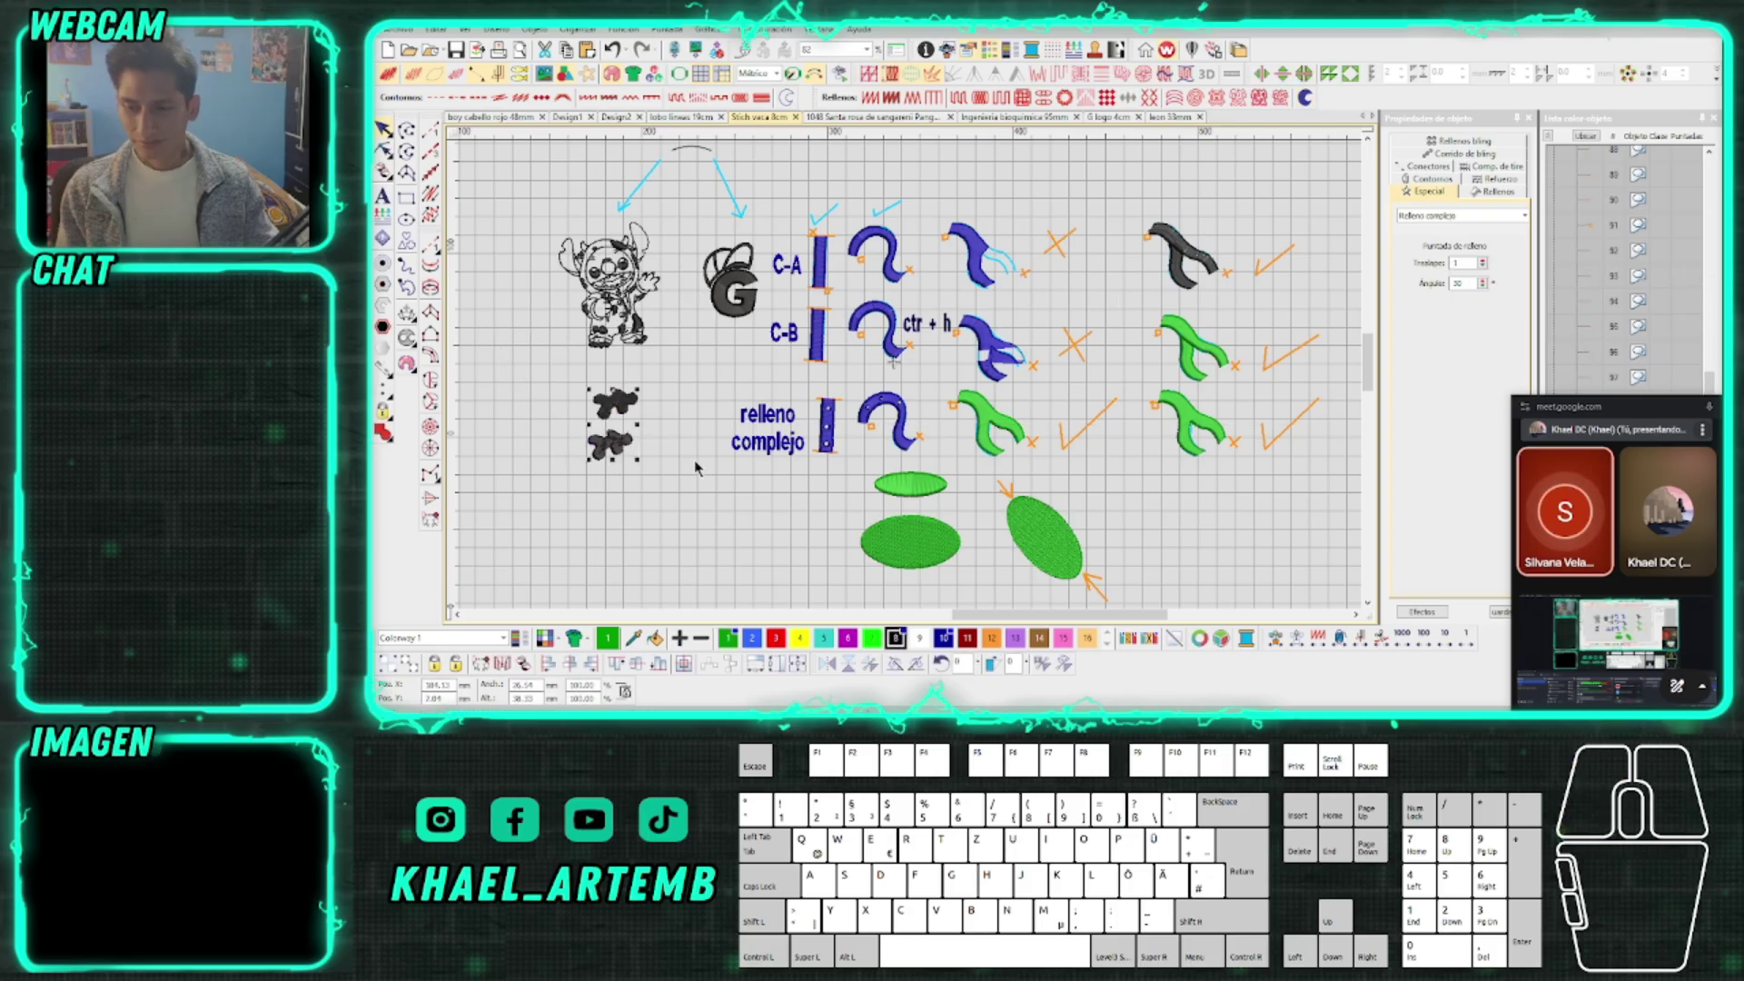
{"action": "left_click", "coordinate": [695, 461]}
{"action": "key", "text": "0"}
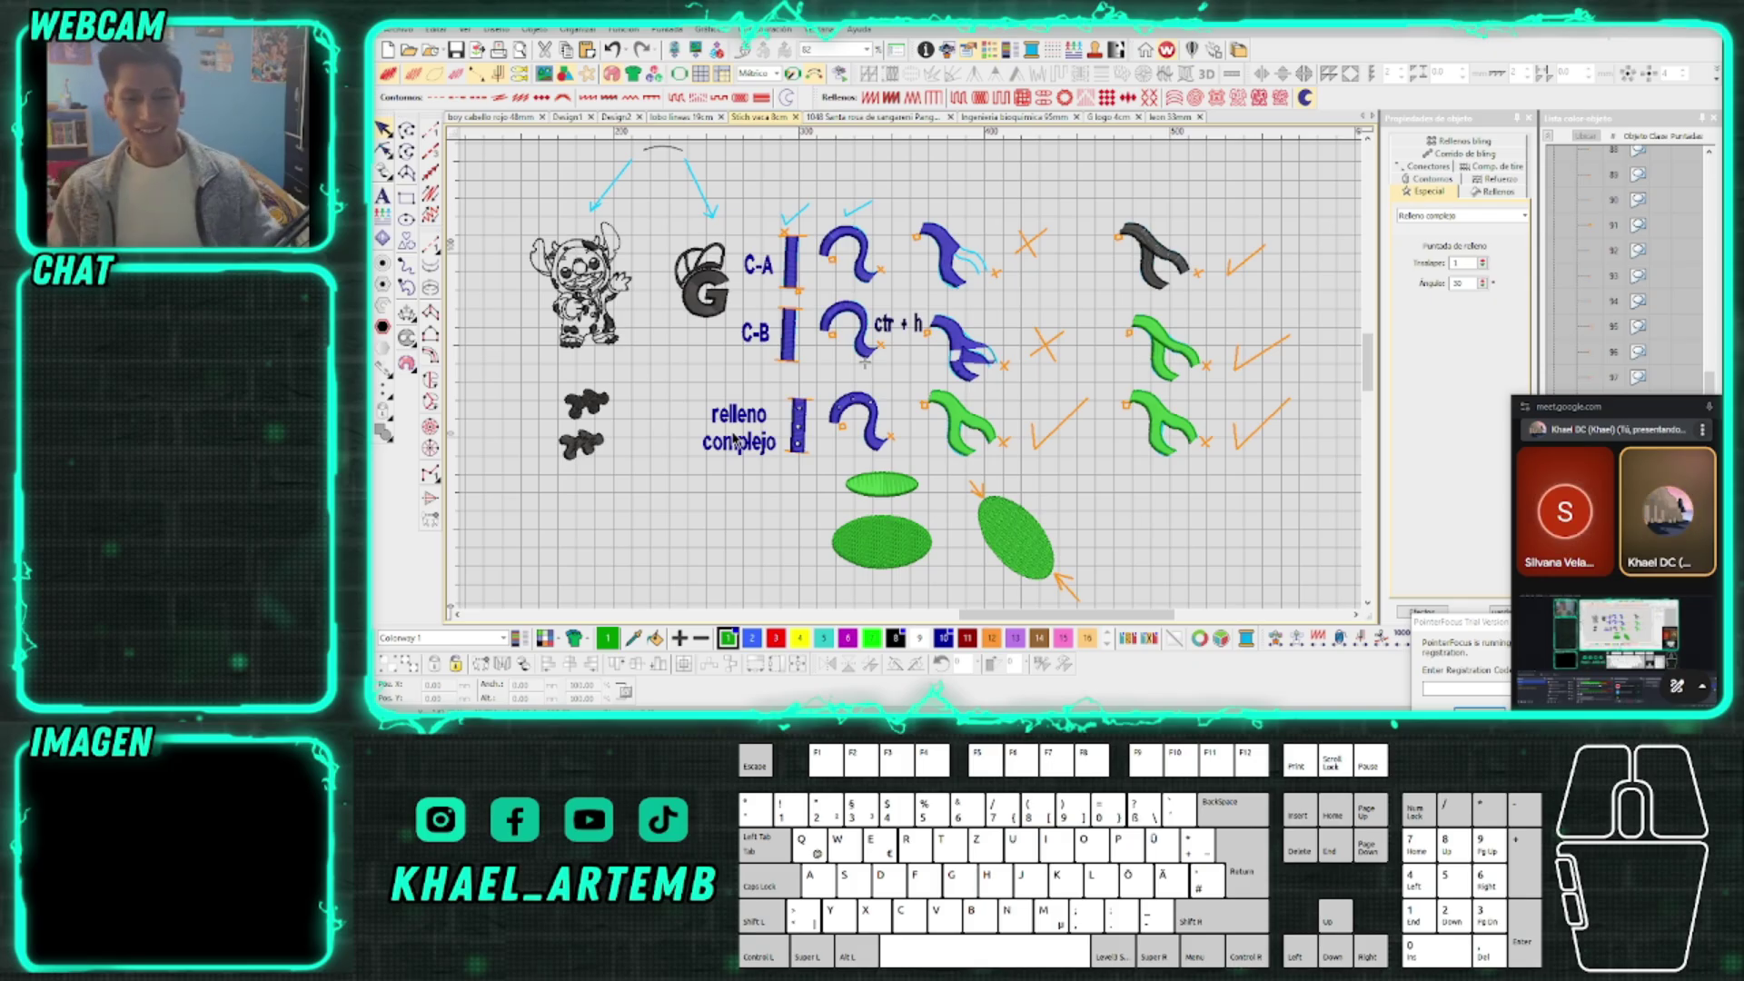
{"action": "key", "text": "0"}
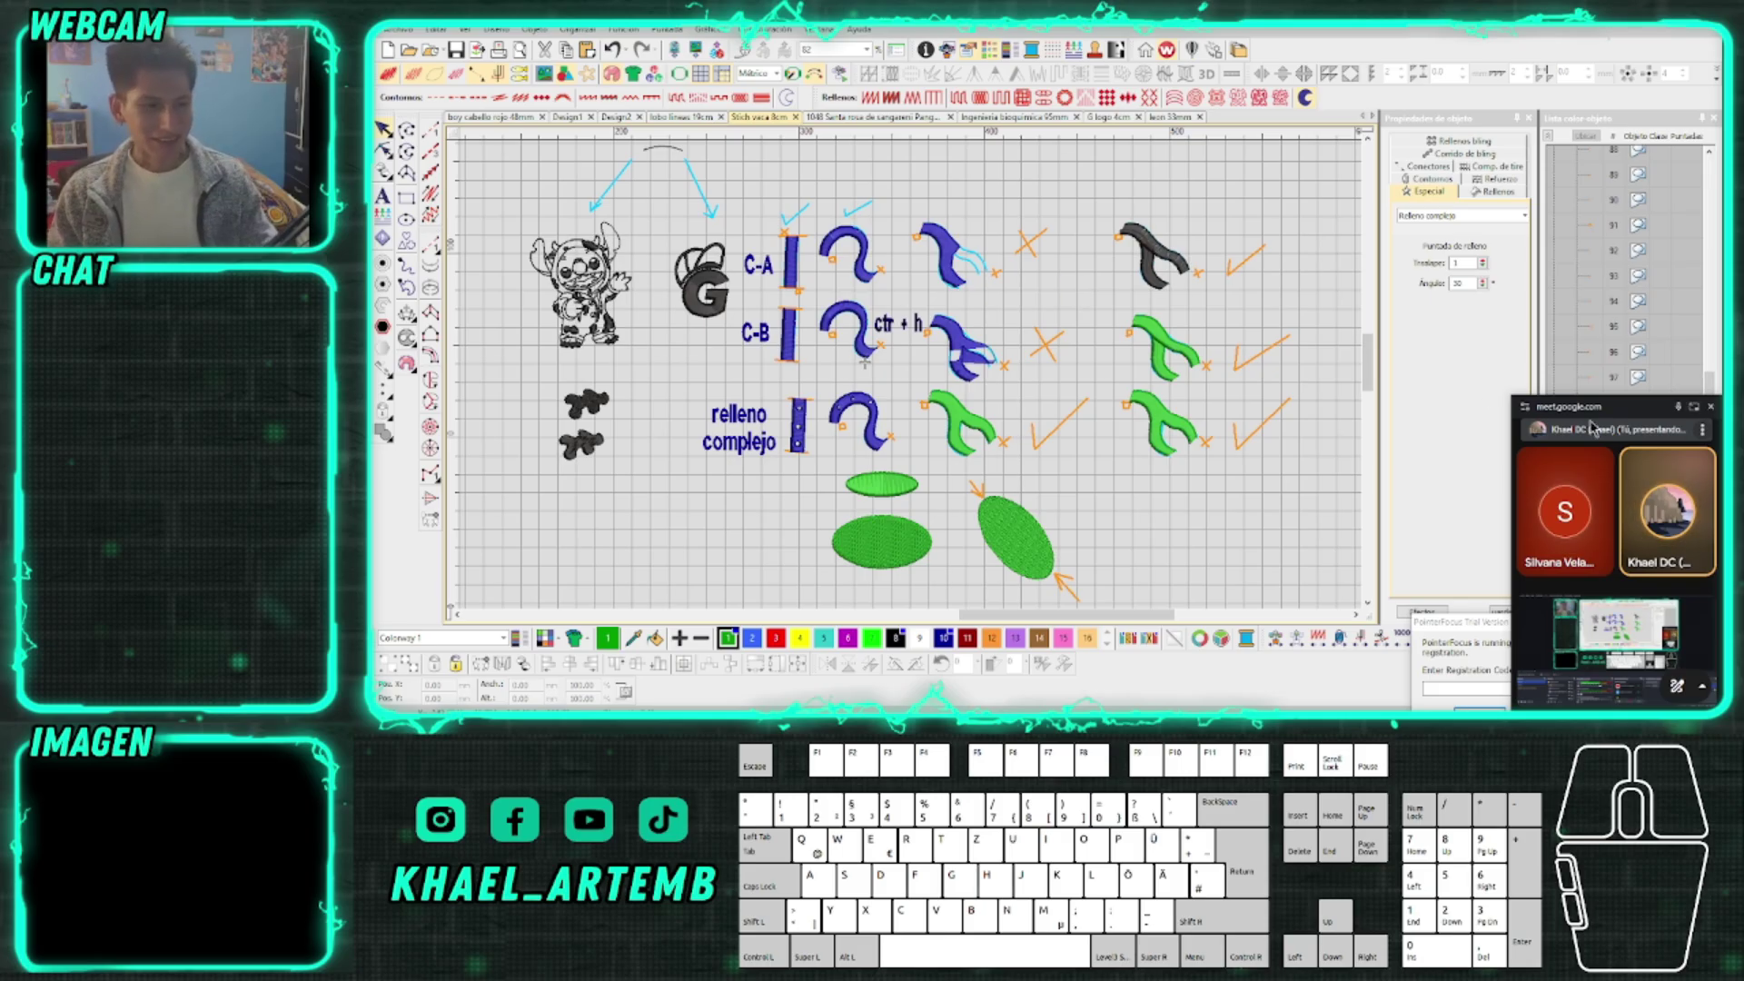
{"action": "left_click", "coordinate": [1286, 321]}
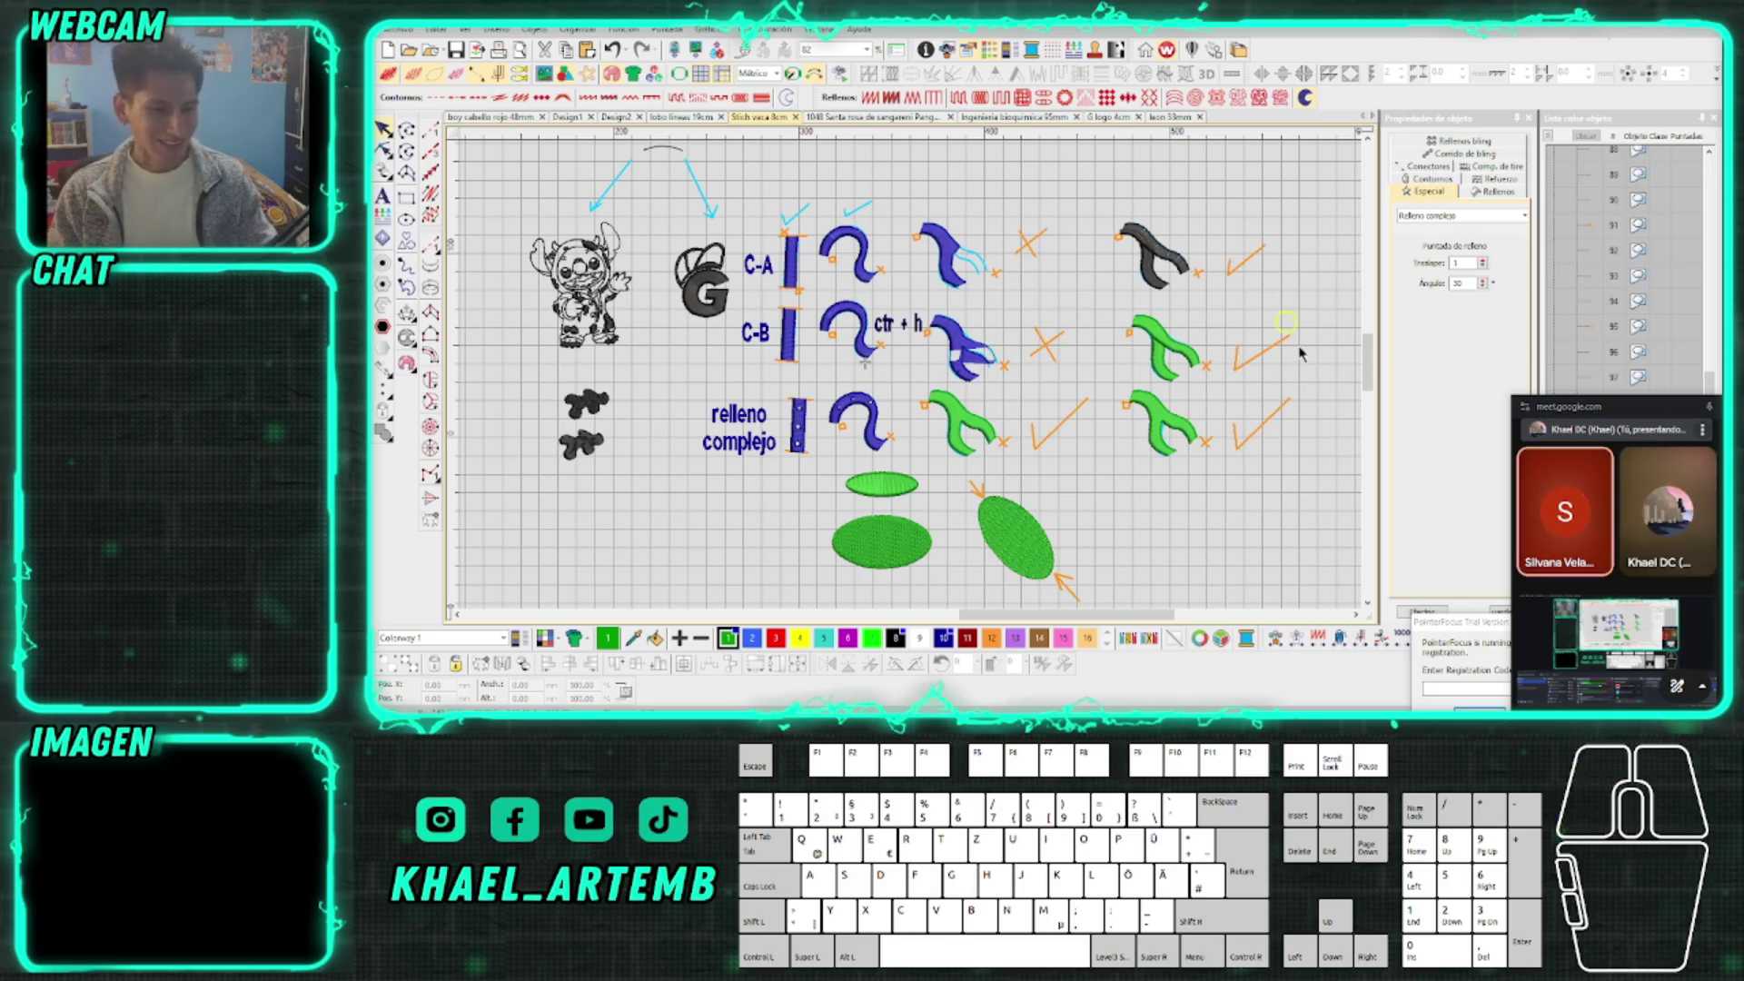